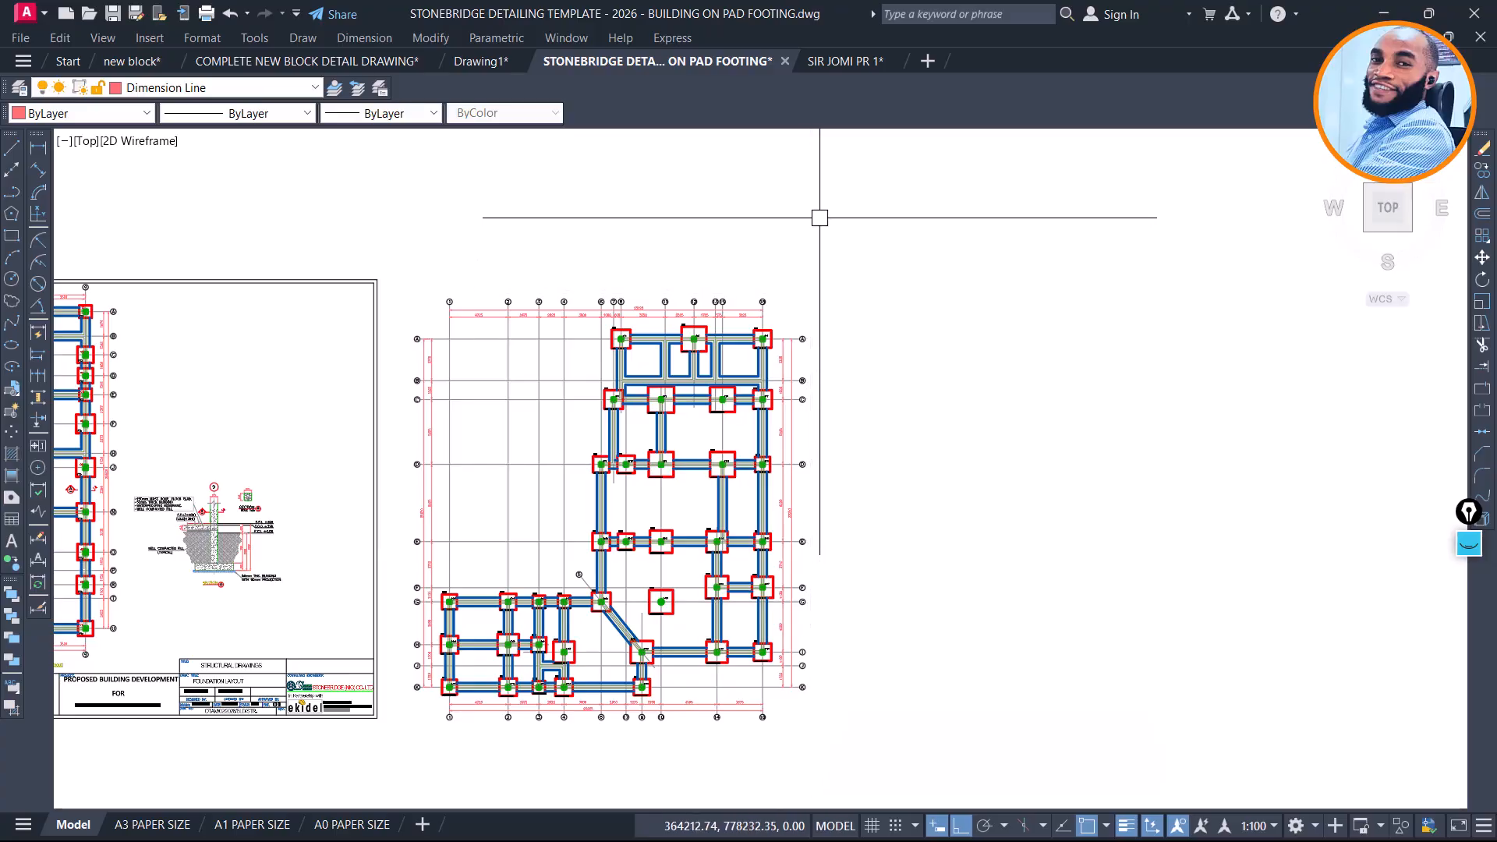
# Examine the new foundation layout and locate the footing details sheet in the reference drawing set
pyautogui.scroll(2, 613, 362)
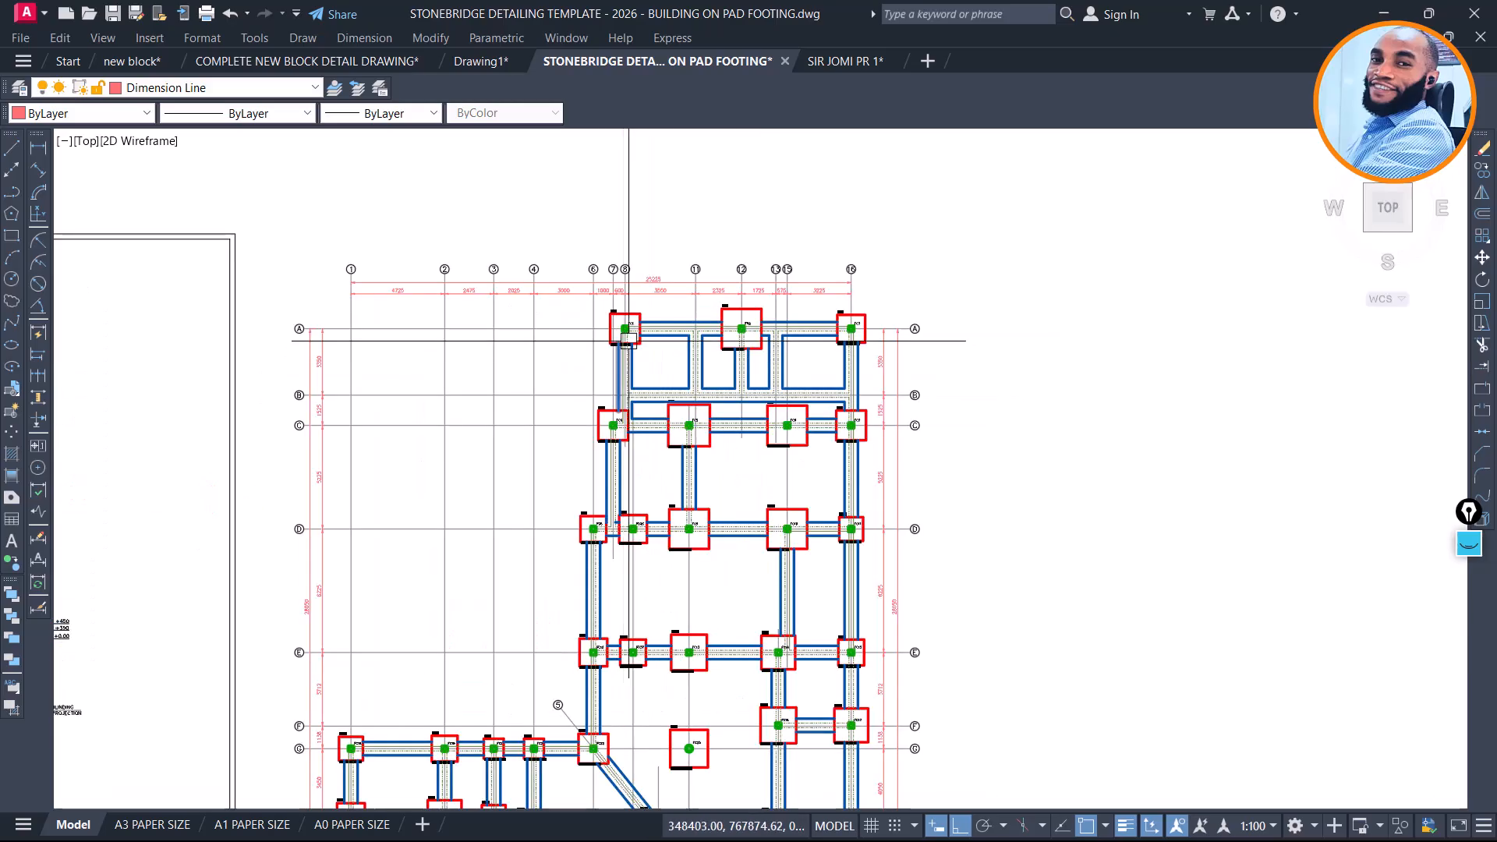
pyautogui.scroll(-4, 686, 332)
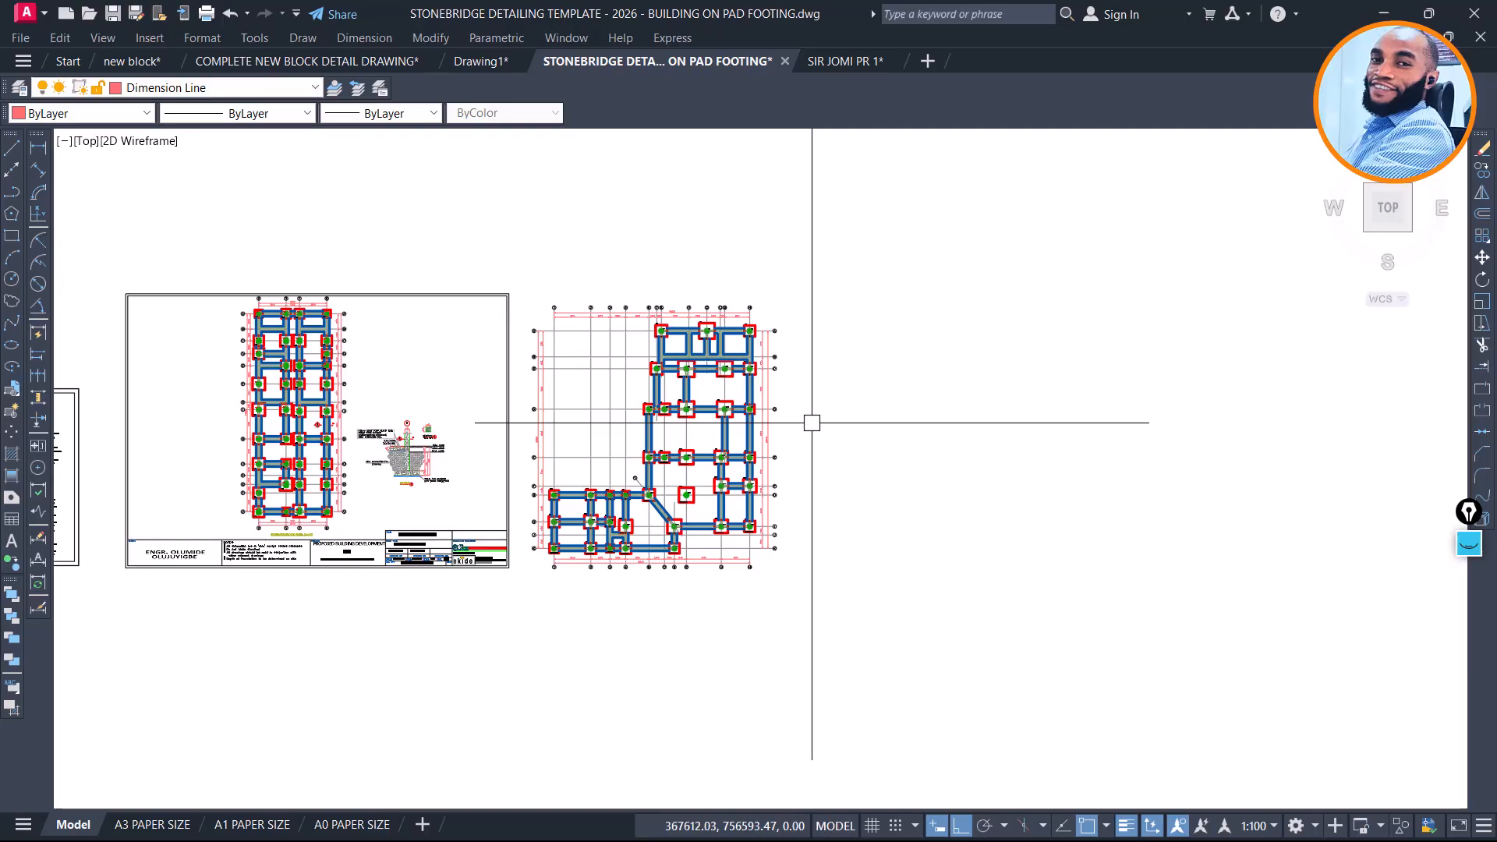
pyautogui.scroll(-2, 798, 488)
pyautogui.moveTo(753, 563); pyautogui.dragTo(773, 300, button='middle')
pyautogui.scroll(-4, 772, 300)
pyautogui.moveTo(719, 578); pyautogui.dragTo(748, 312, button='middle')
pyautogui.moveTo(612, 757); pyautogui.dragTo(641, 598, button='middle')
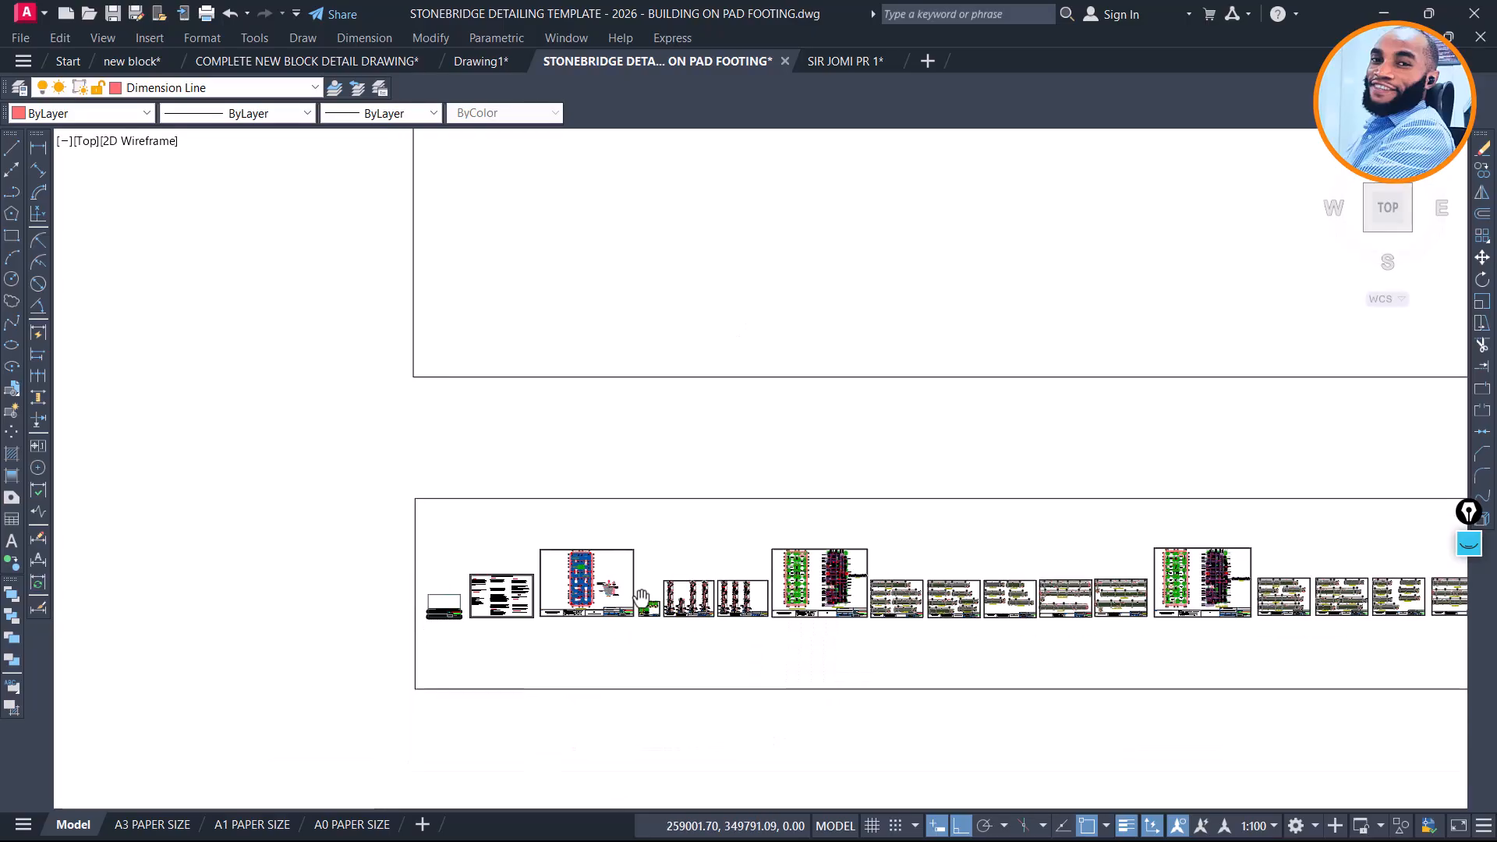
pyautogui.scroll(10, 626, 616)
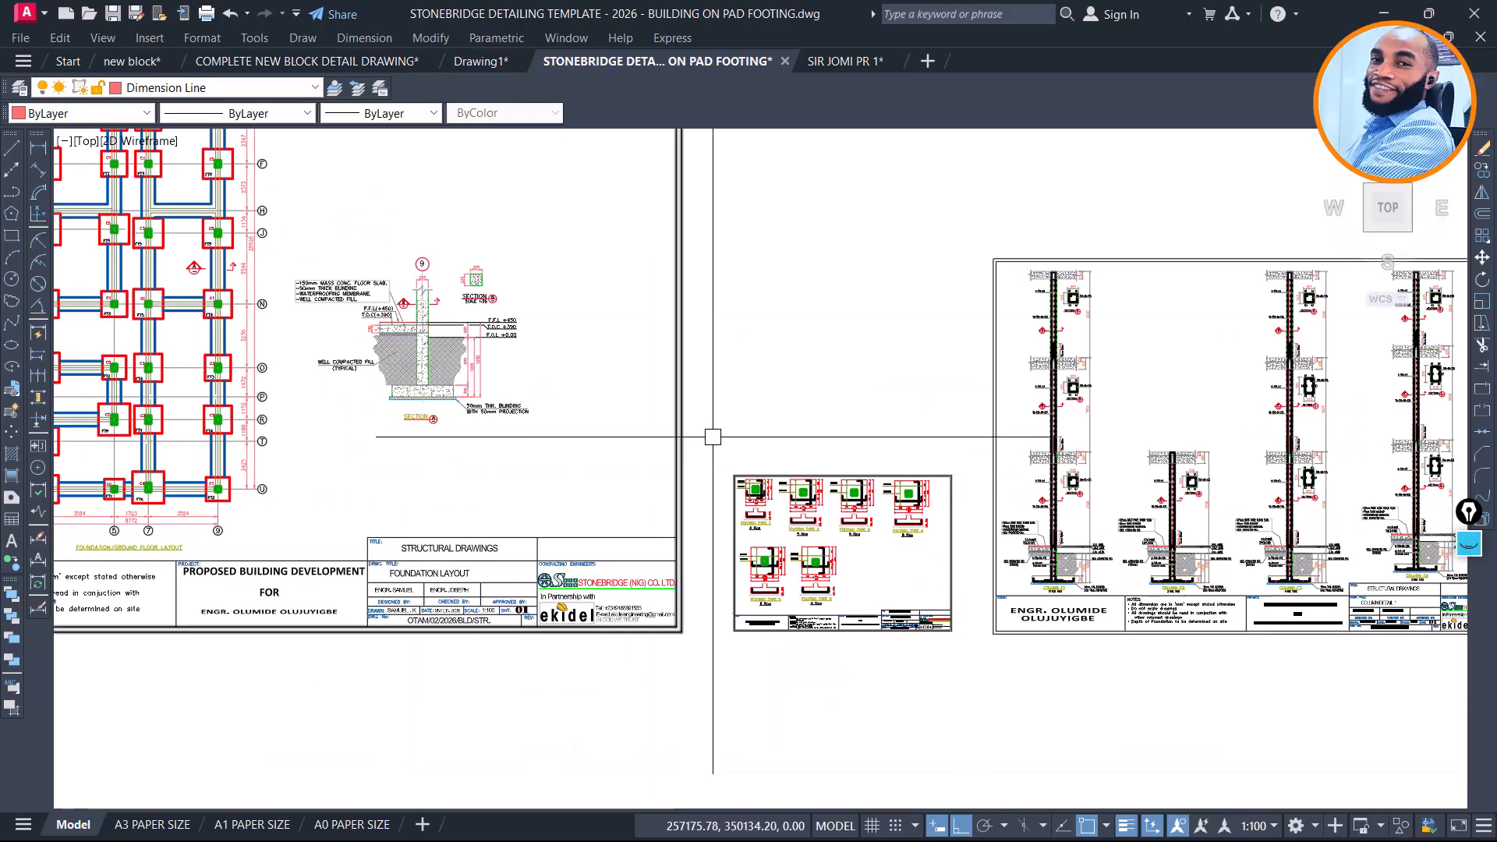
# Copy the whole footing details sheet from the reference drawing set to the empty space beside the new foundation layout
pyautogui.click(713, 437)
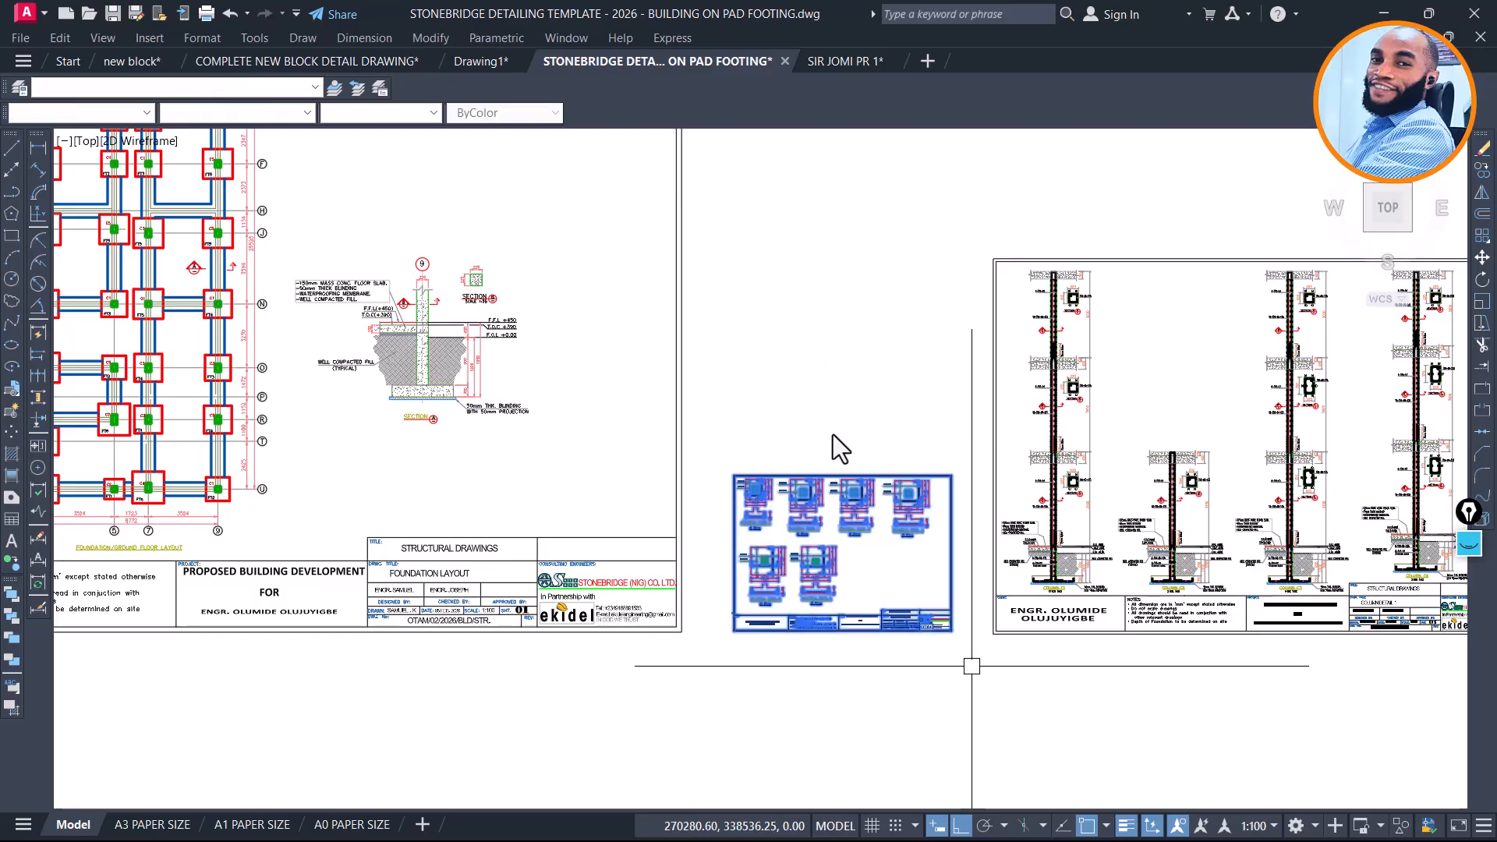
pyautogui.click(792, 368)
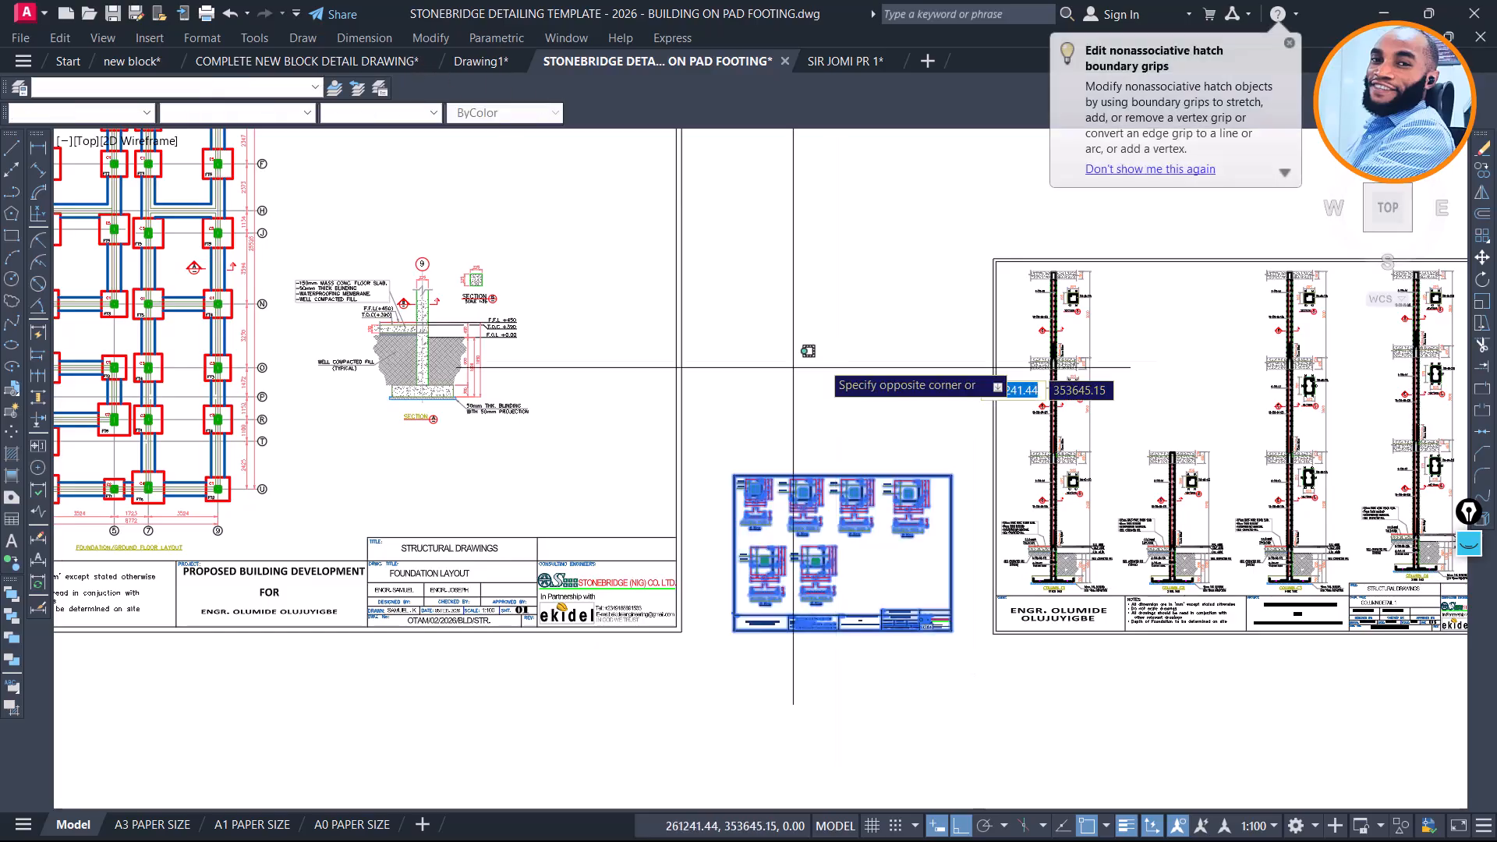
pyautogui.click(859, 355)
pyautogui.write('o')
pyautogui.press('Return')
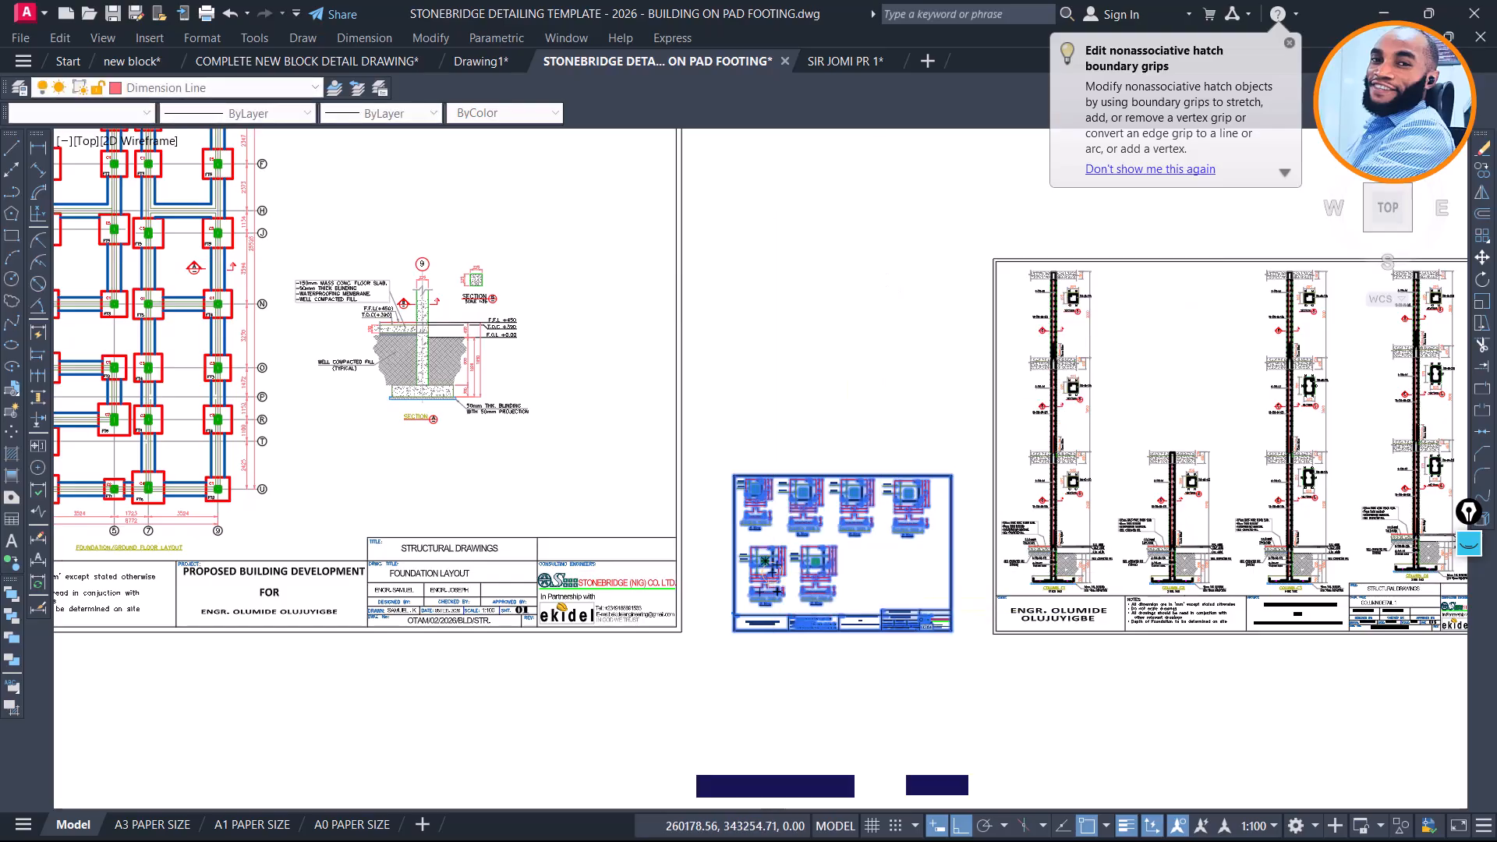
pyautogui.scroll(-2, 704, 737)
pyautogui.scroll(-6, 704, 736)
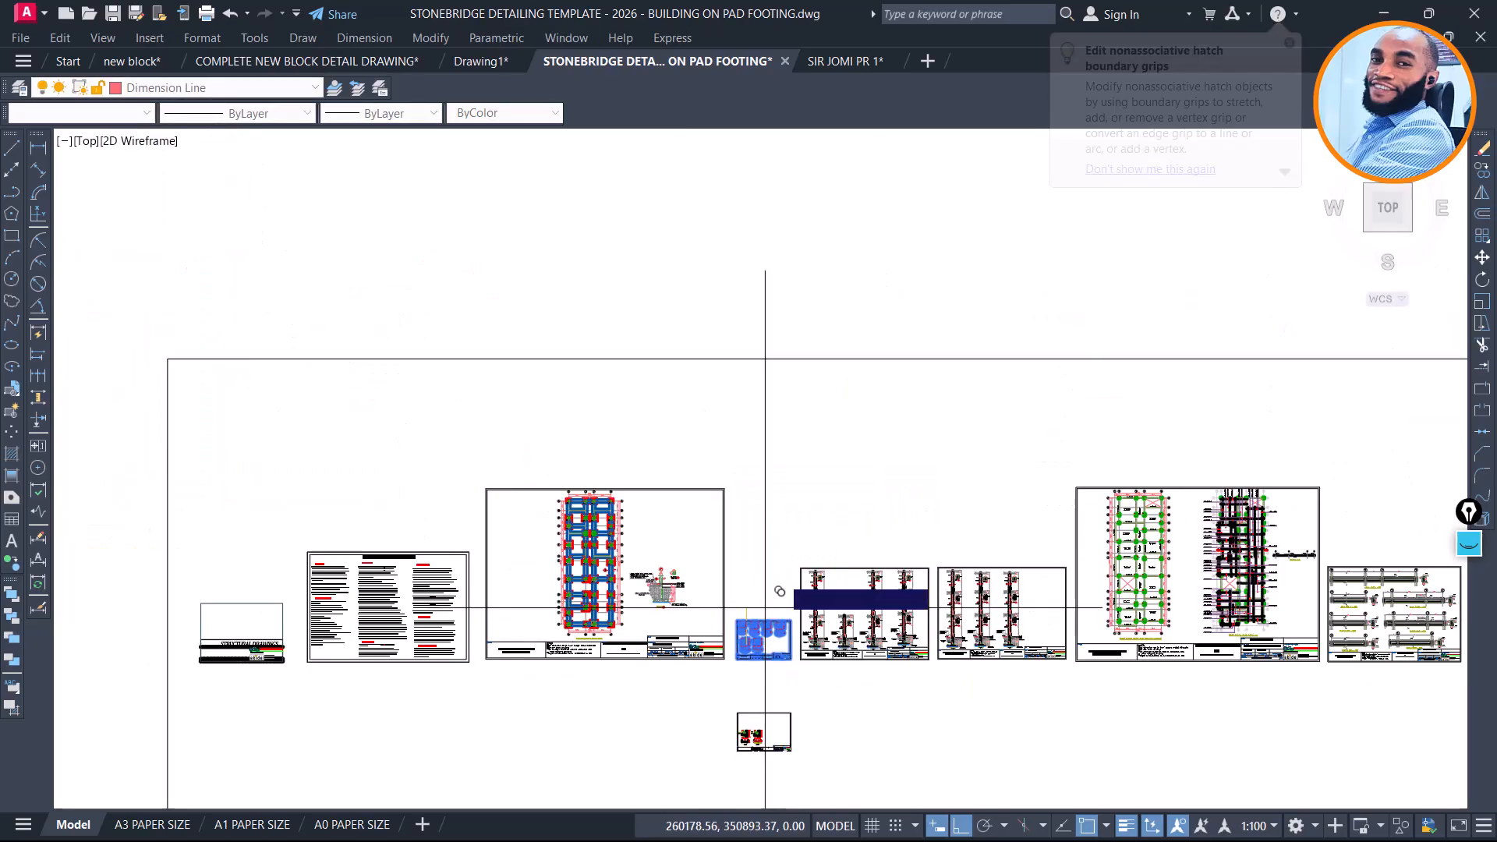
pyautogui.moveTo(893, 301); pyautogui.dragTo(756, 761, button='middle')
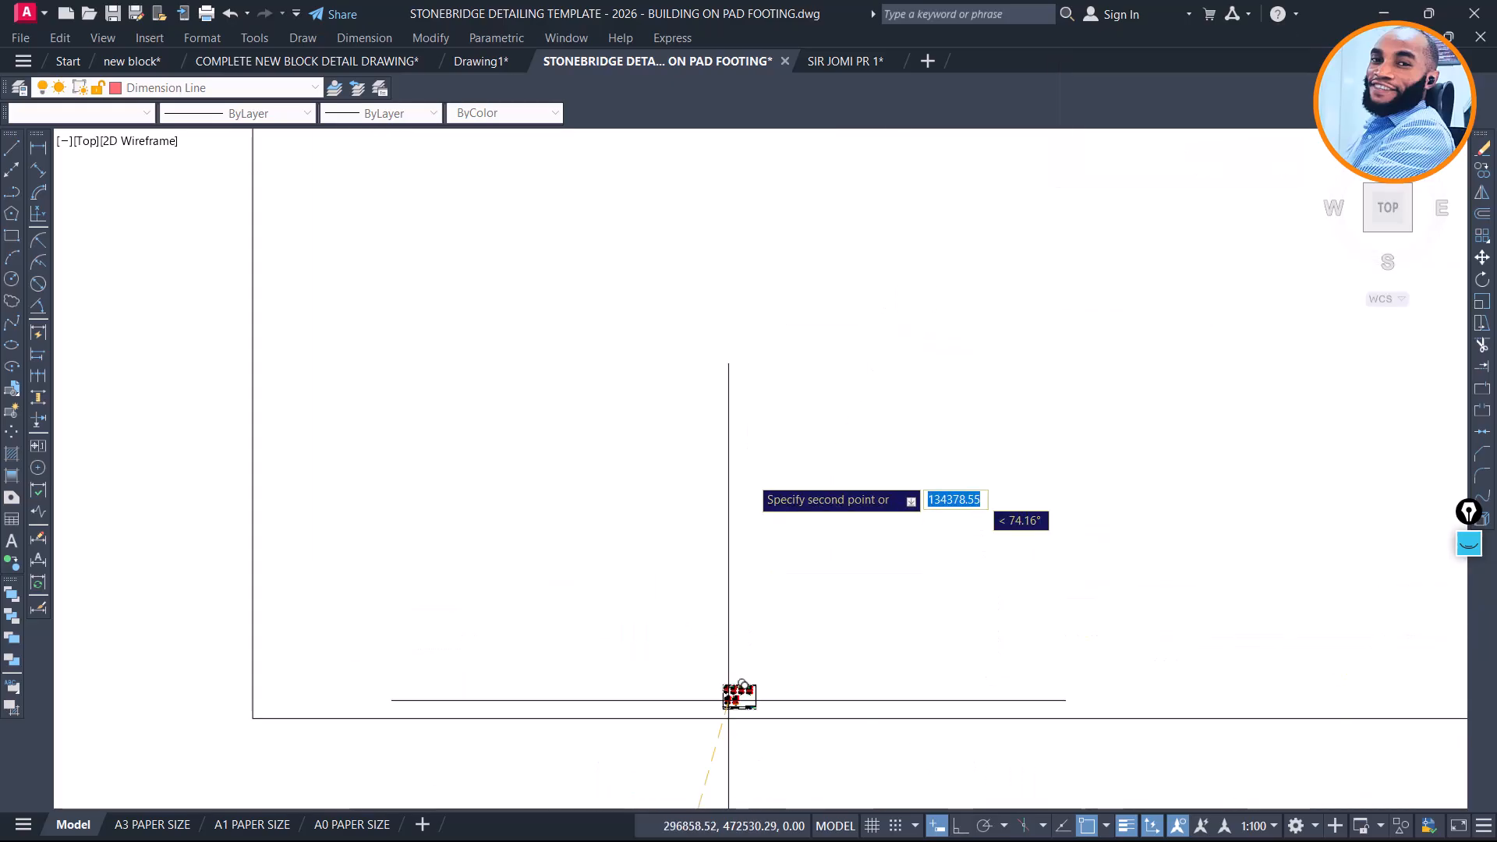
pyautogui.moveTo(738, 695)
pyautogui.mouseDown(button='middle')
pyautogui.moveTo(762, 695)
pyautogui.moveTo(763, 736)
pyautogui.mouseUp(button='middle')
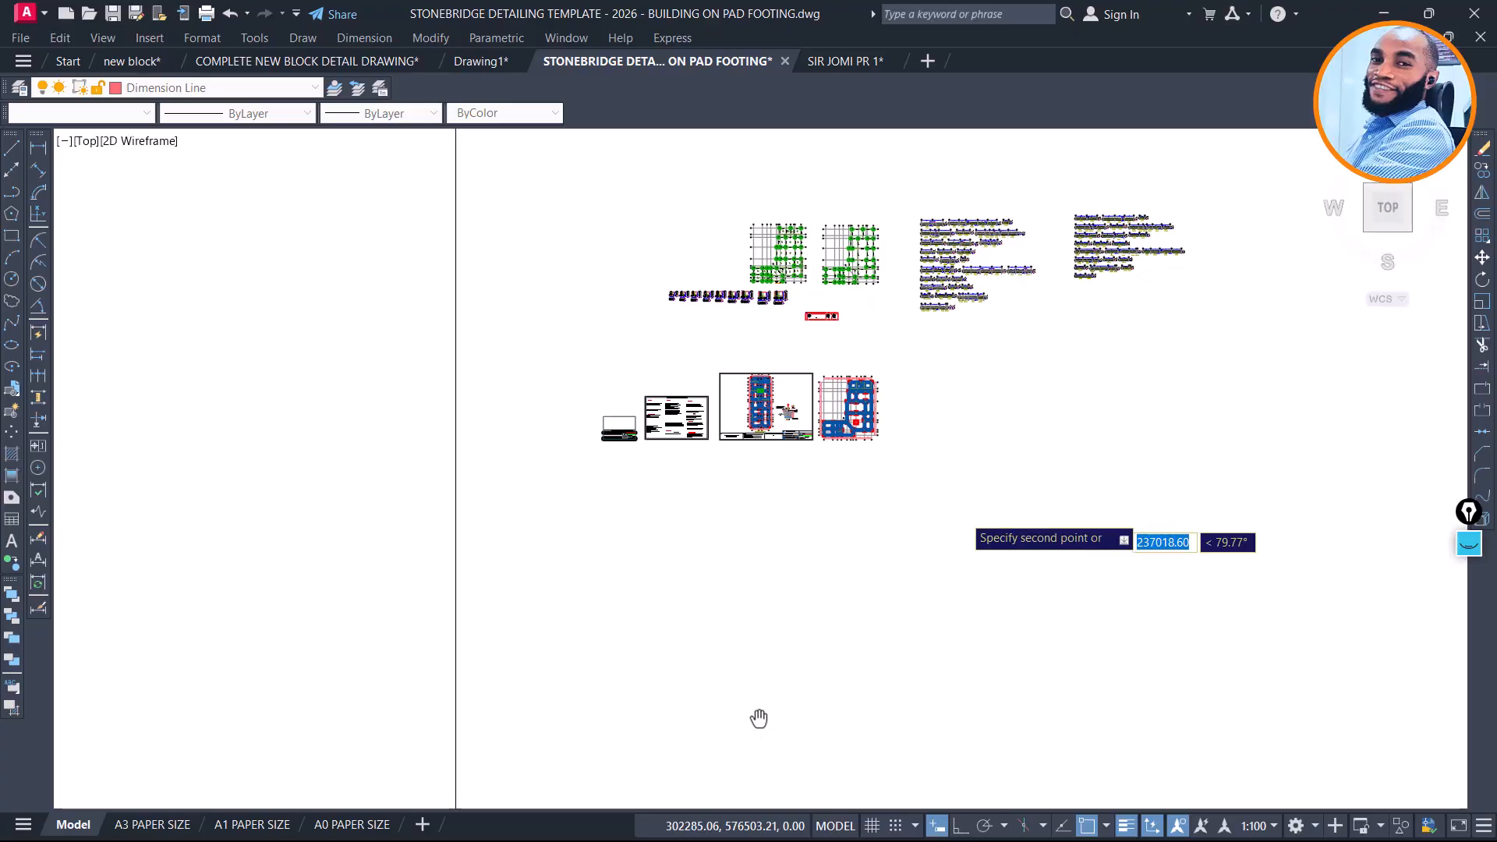
pyautogui.scroll(4, 929, 432)
pyautogui.scroll(2, 917, 421)
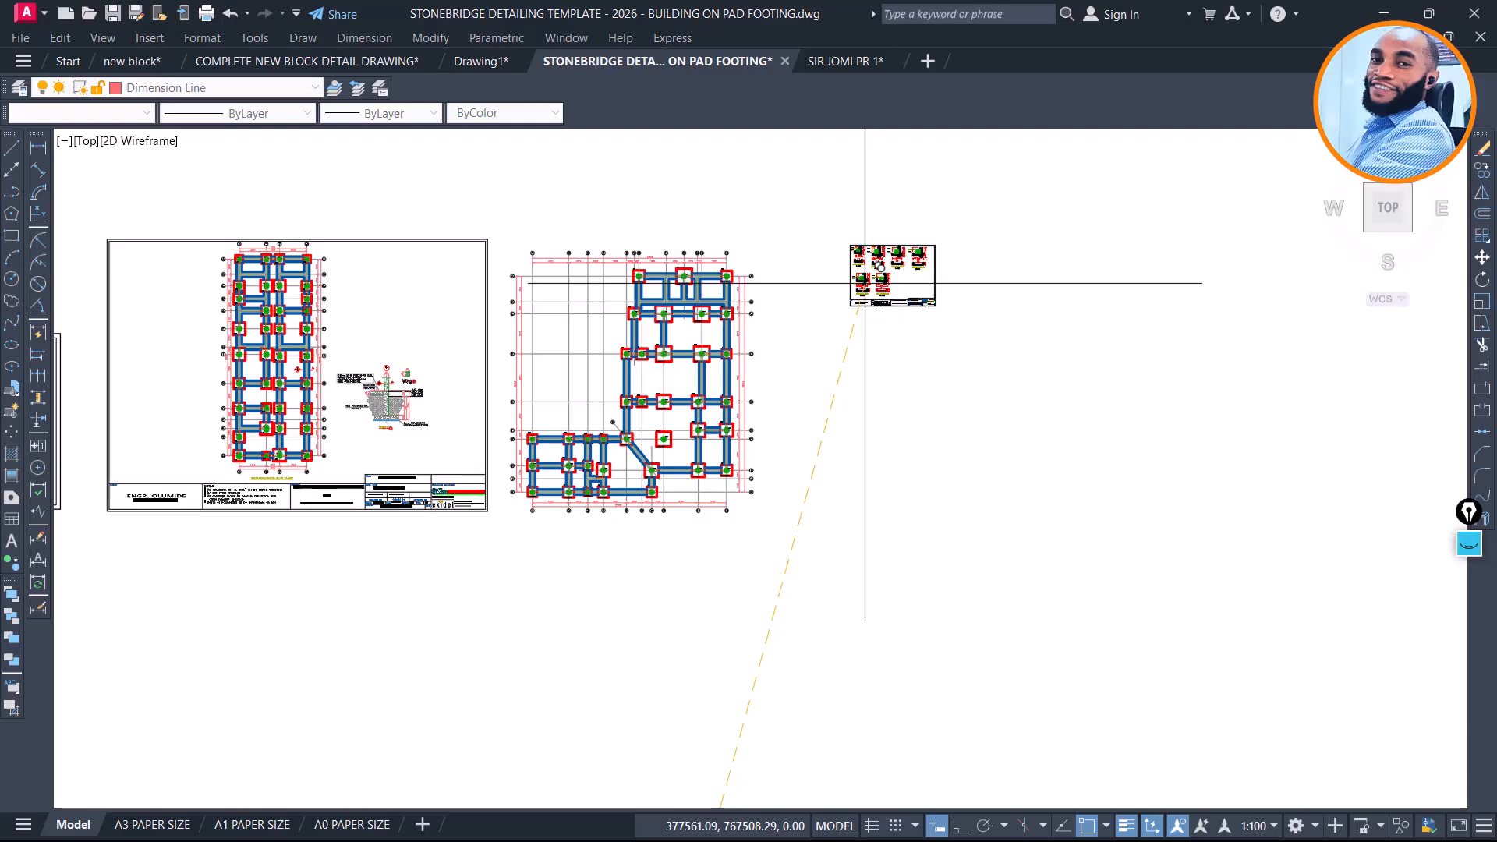
pyautogui.click(864, 284)
pyautogui.press('Escape')
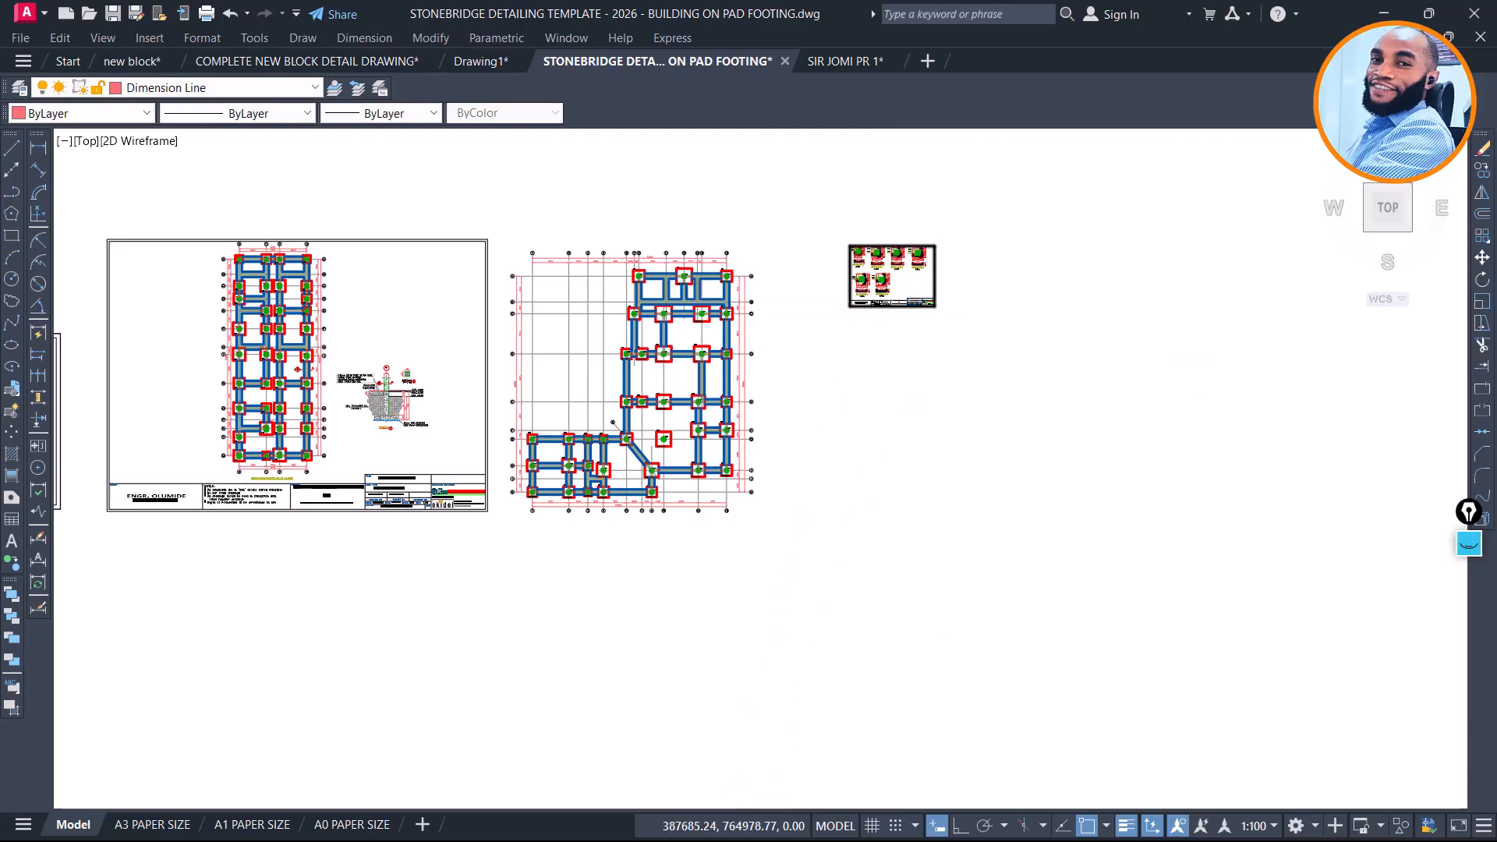
# Move the copied sheet's border and title block off the footing details to the empty area beside the layout's lower part
pyautogui.scroll(6, 948, 295)
pyautogui.click(959, 278)
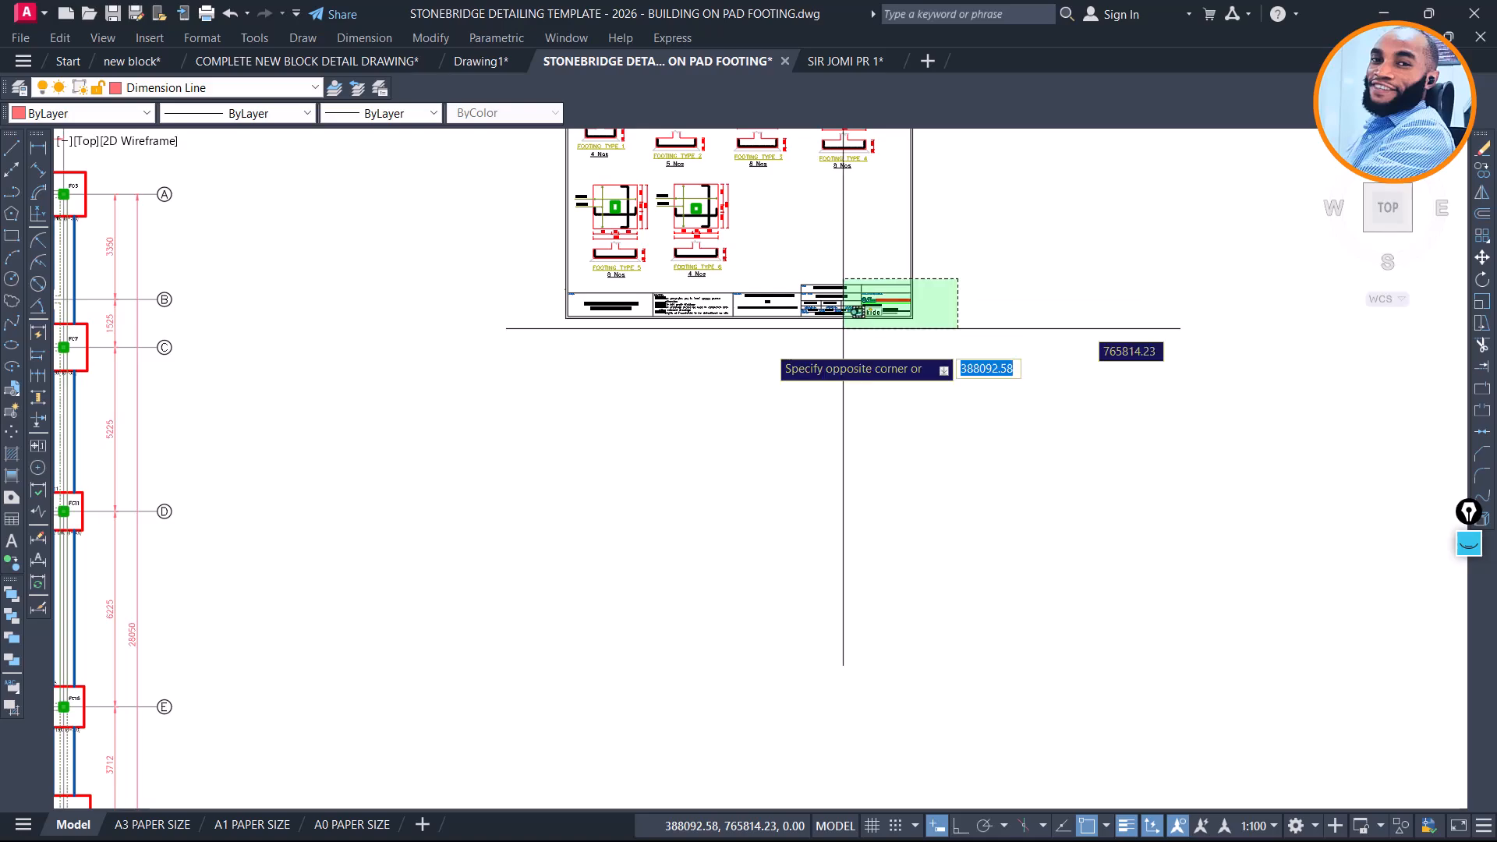
pyautogui.click(506, 376)
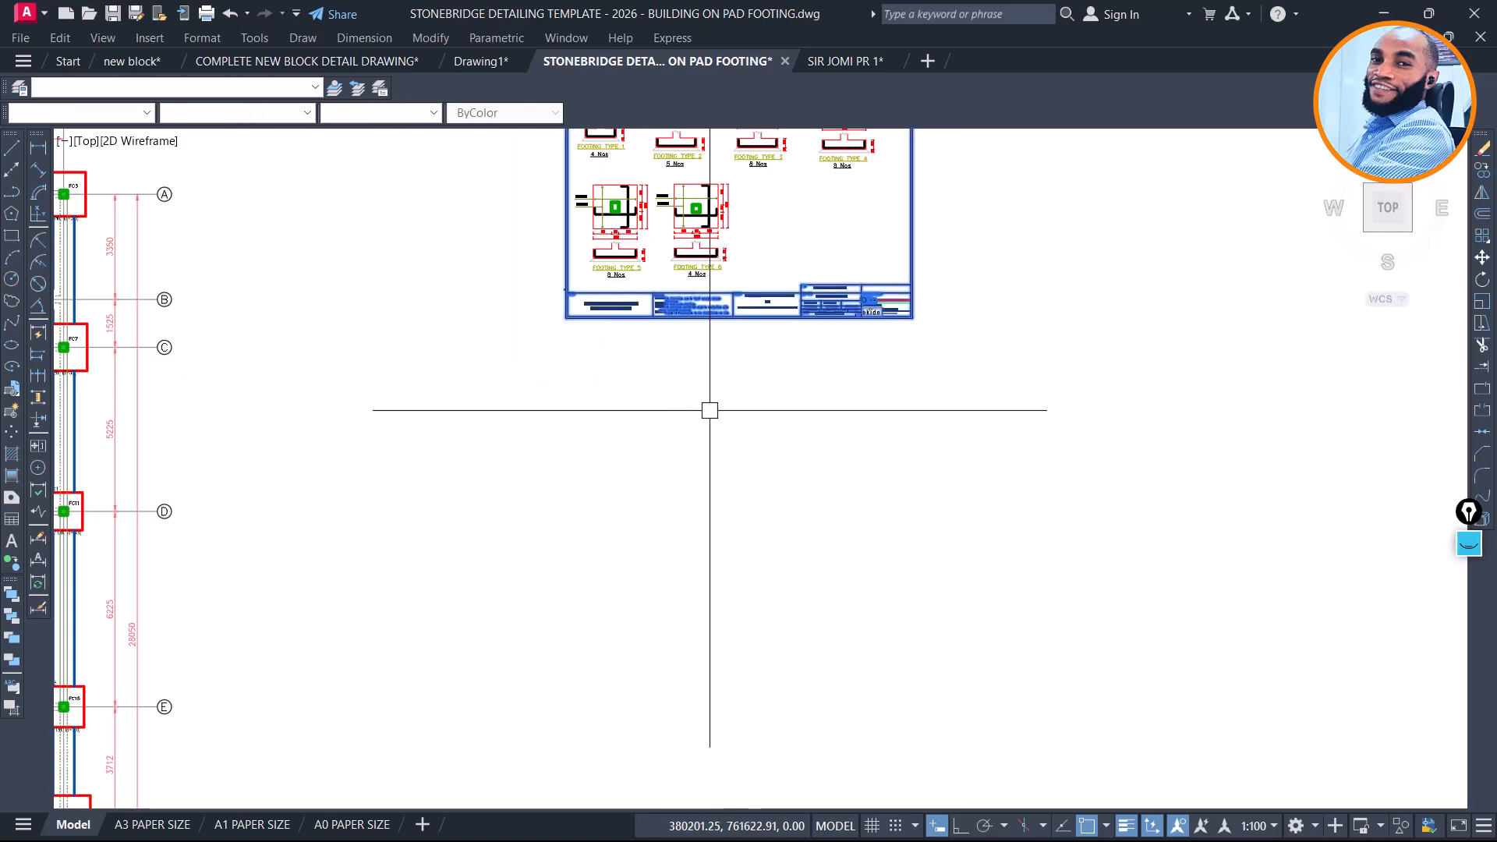
pyautogui.write('m')
pyautogui.press('space')
pyautogui.click(801, 278)
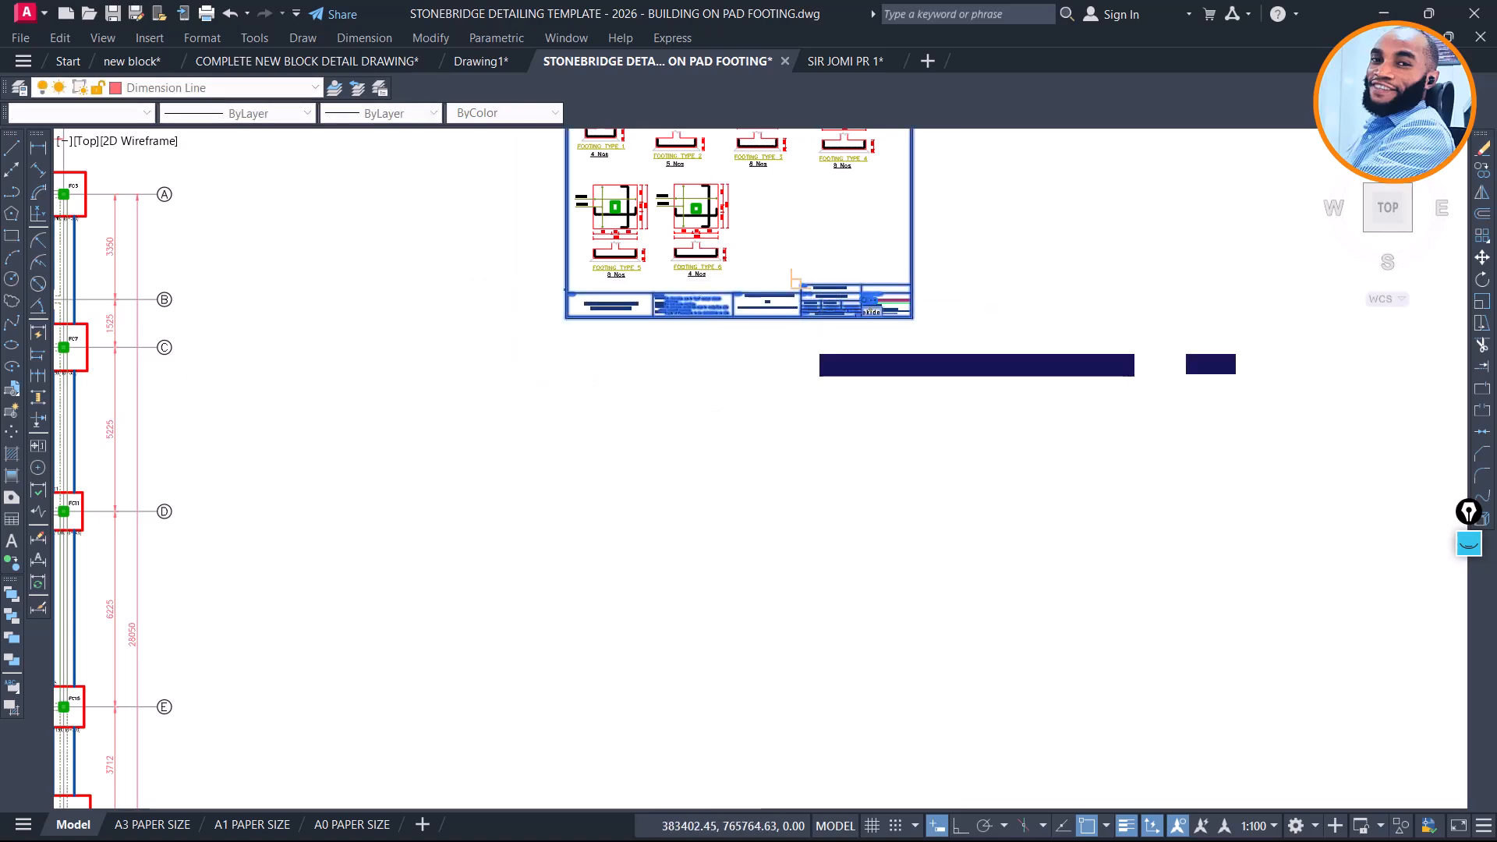
pyautogui.scroll(-4, 830, 256)
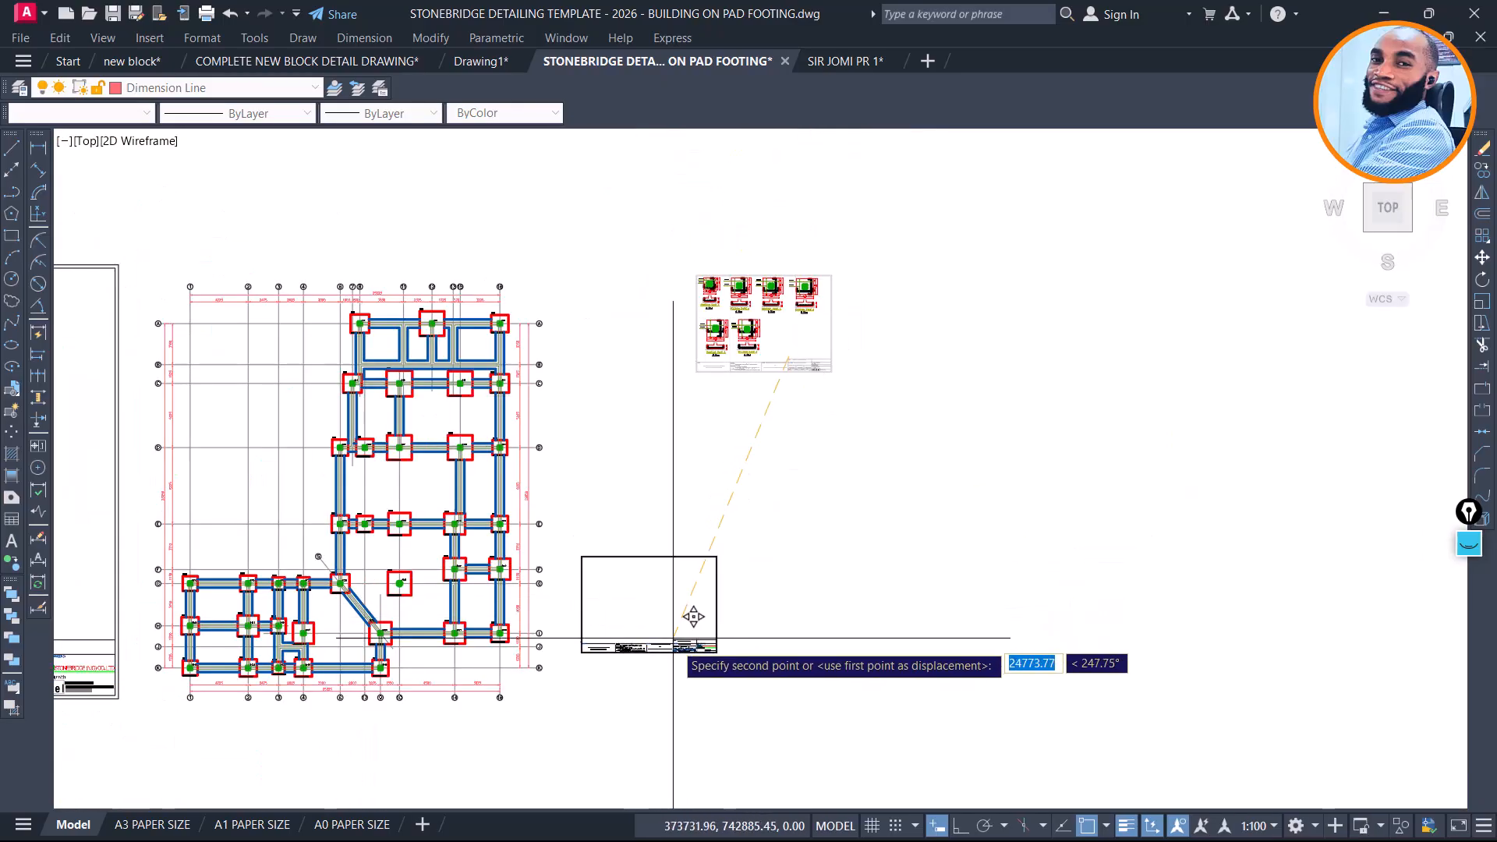
pyautogui.click(678, 647)
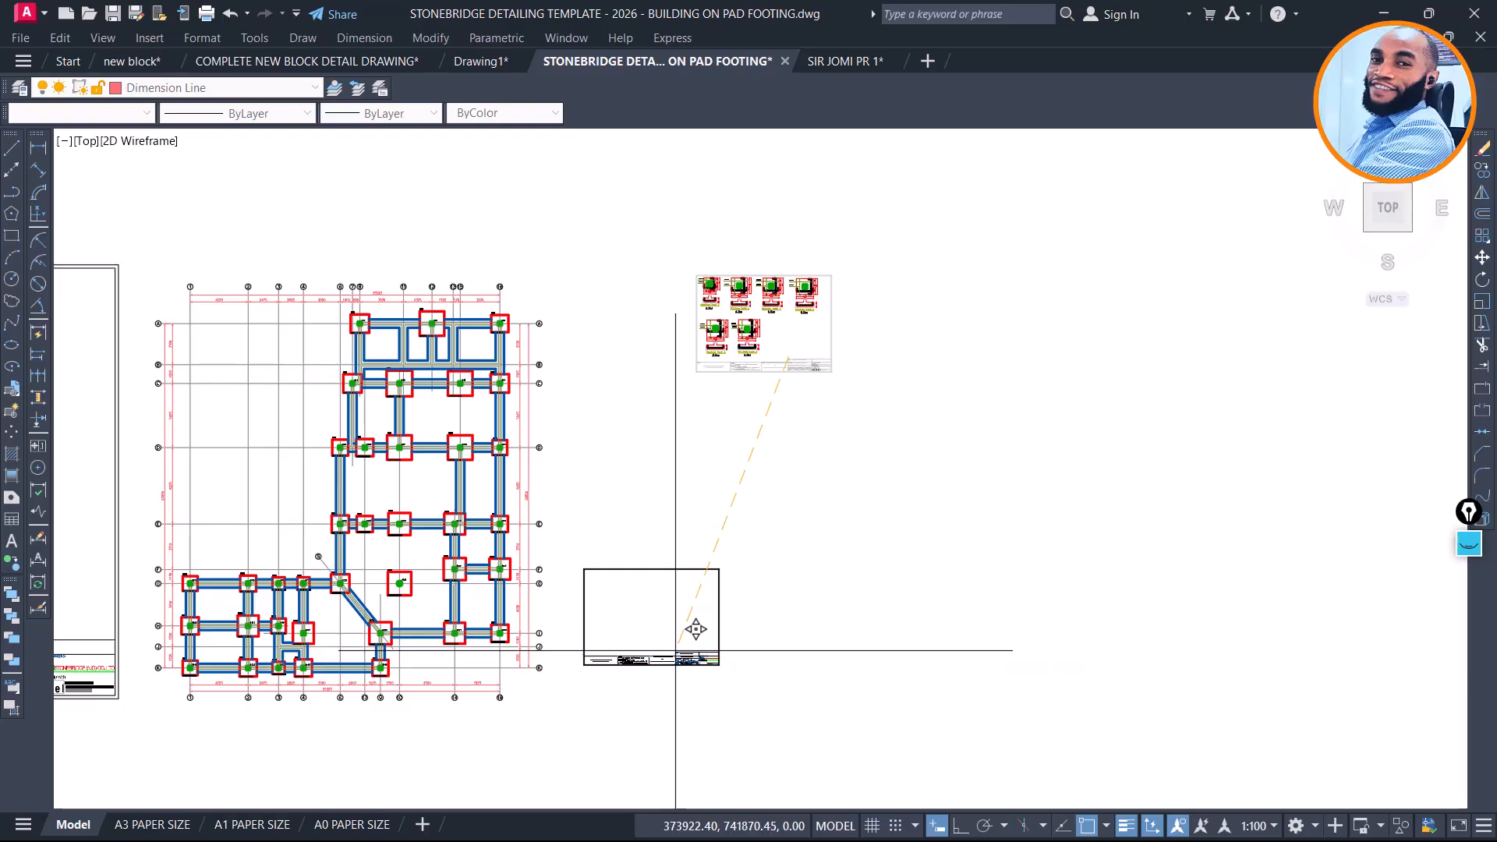
# Examine the size and depth labels of the pad footings along grid line G, especially F-1C20 and F-1C21
pyautogui.scroll(4, 728, 296)
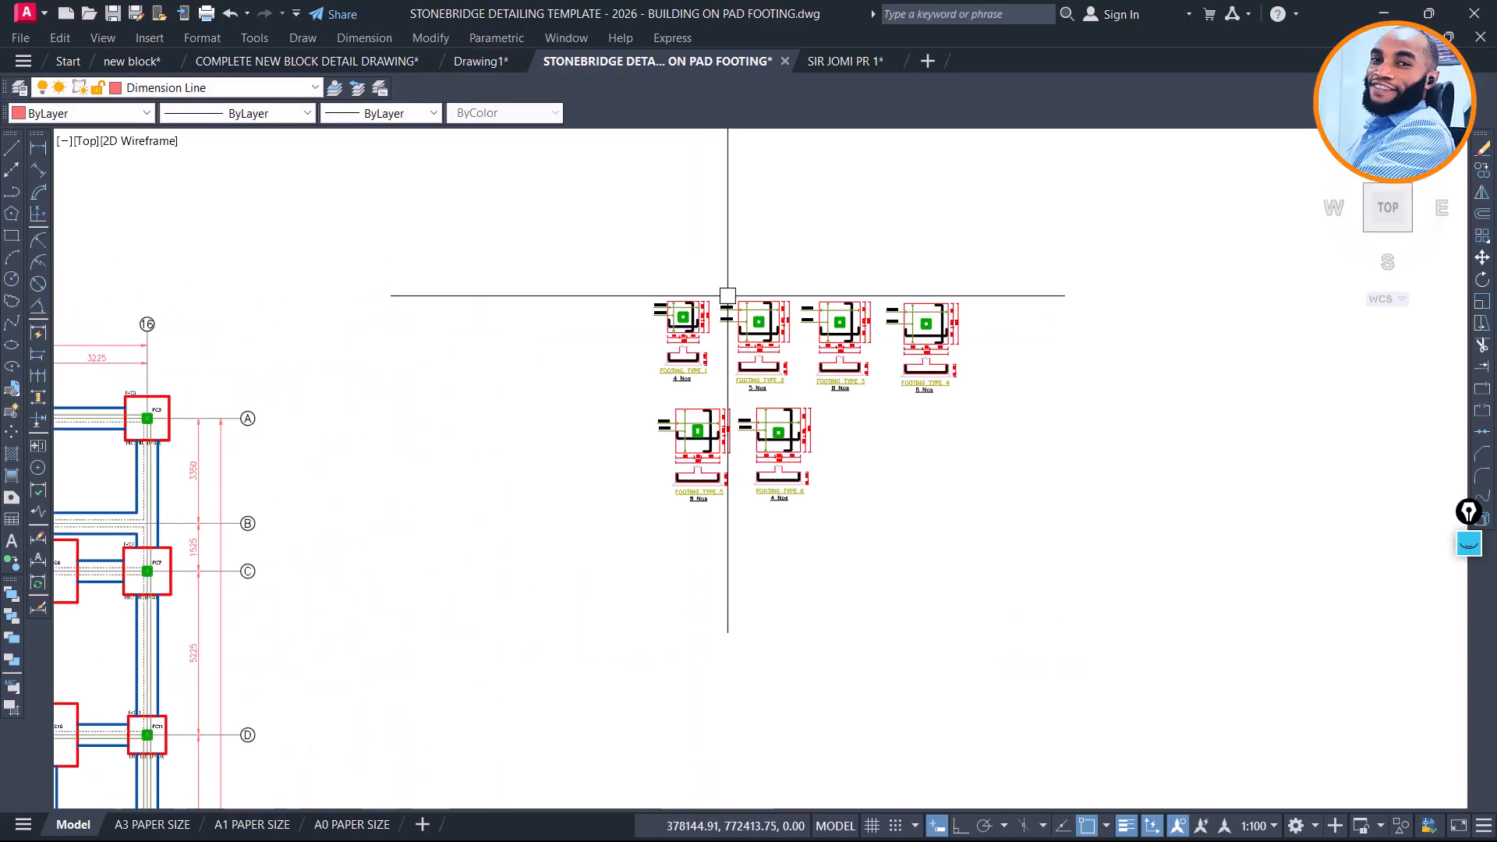
pyautogui.scroll(-6, 744, 318)
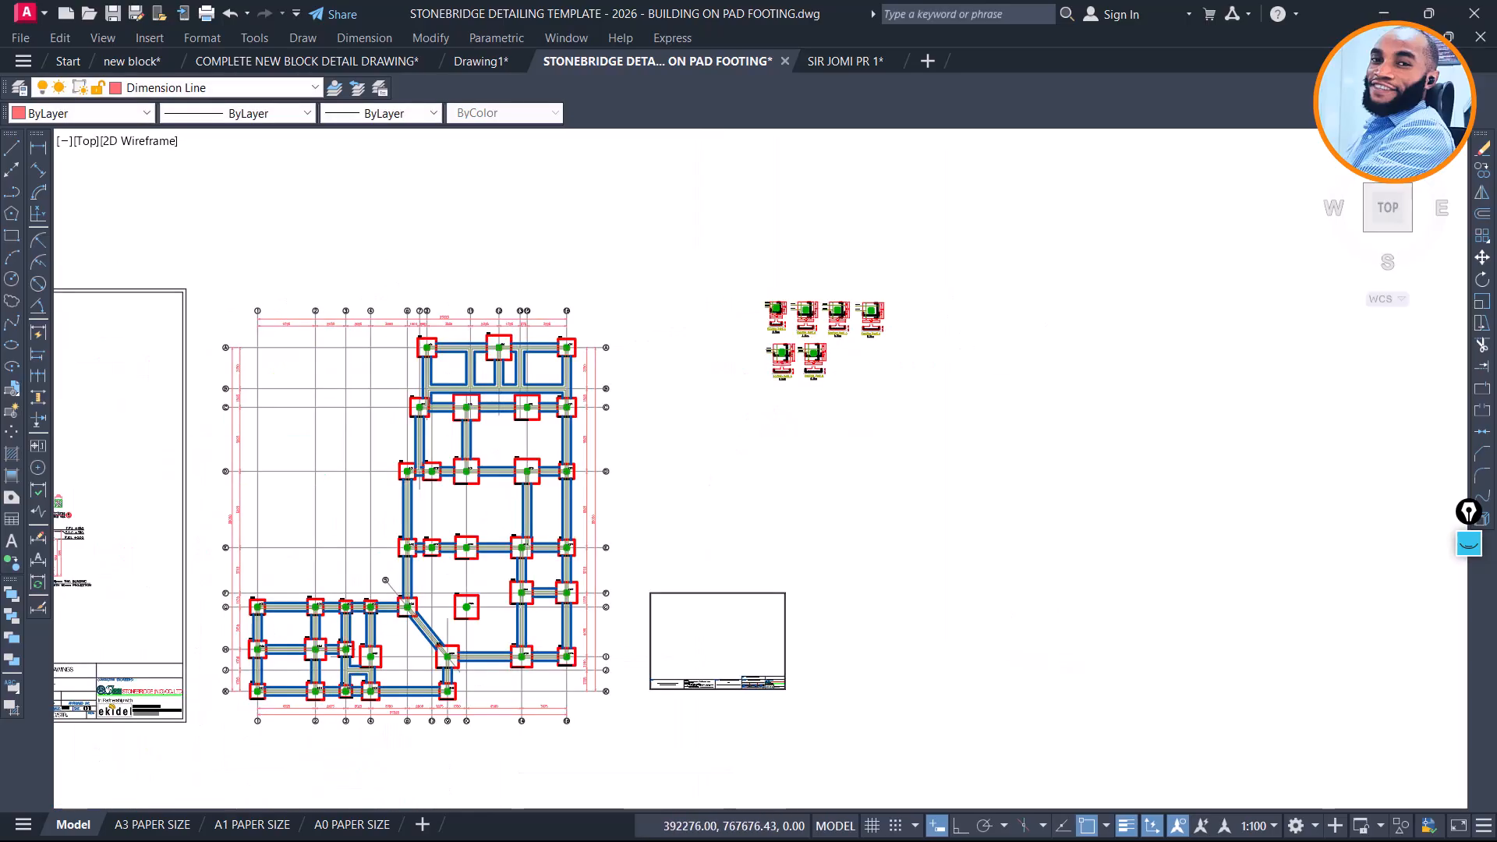
pyautogui.scroll(4, 780, 538)
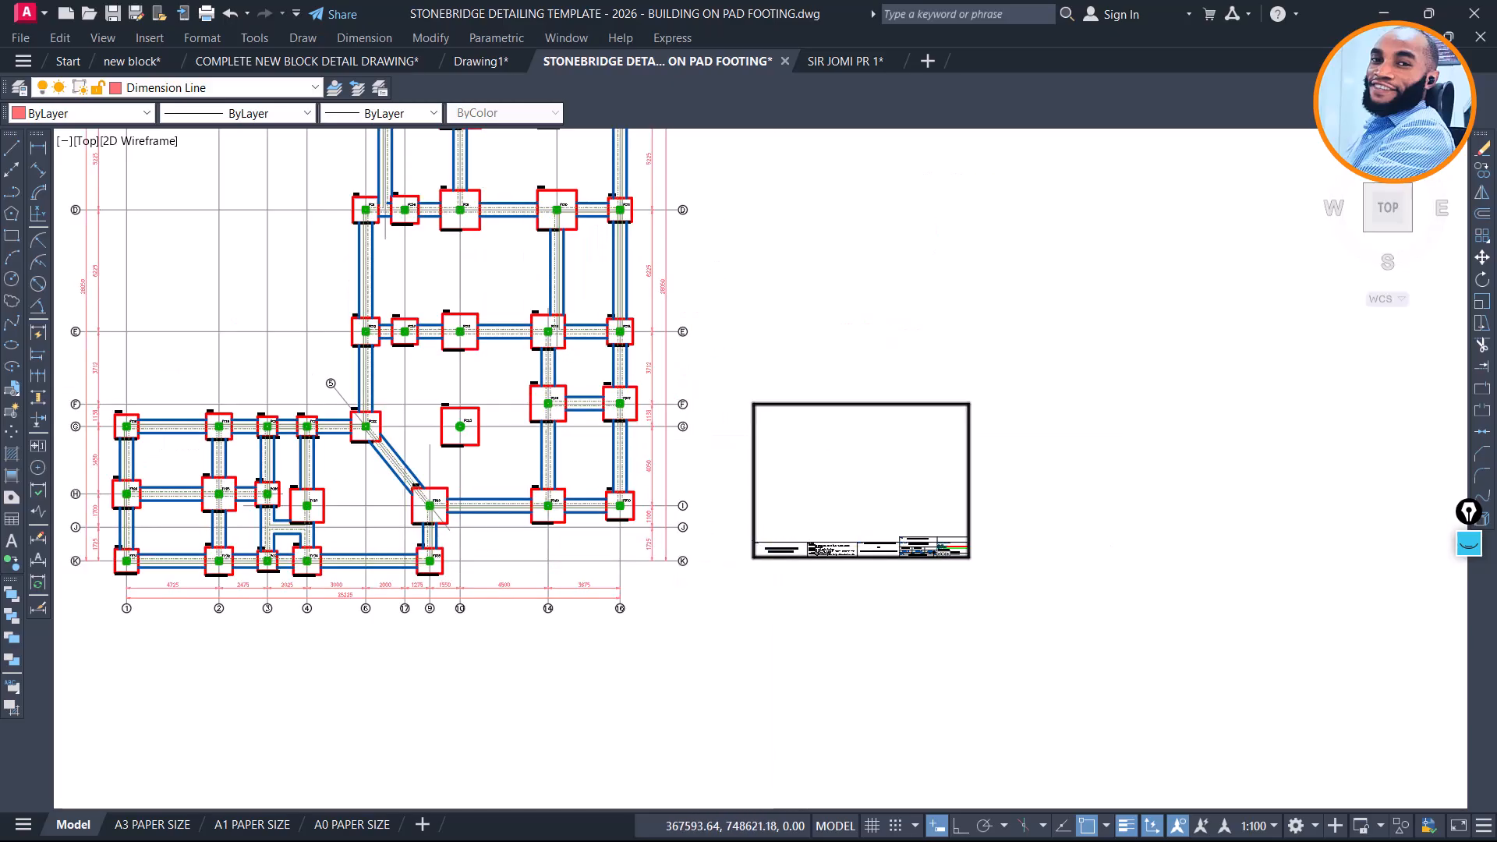
pyautogui.scroll(2, 756, 437)
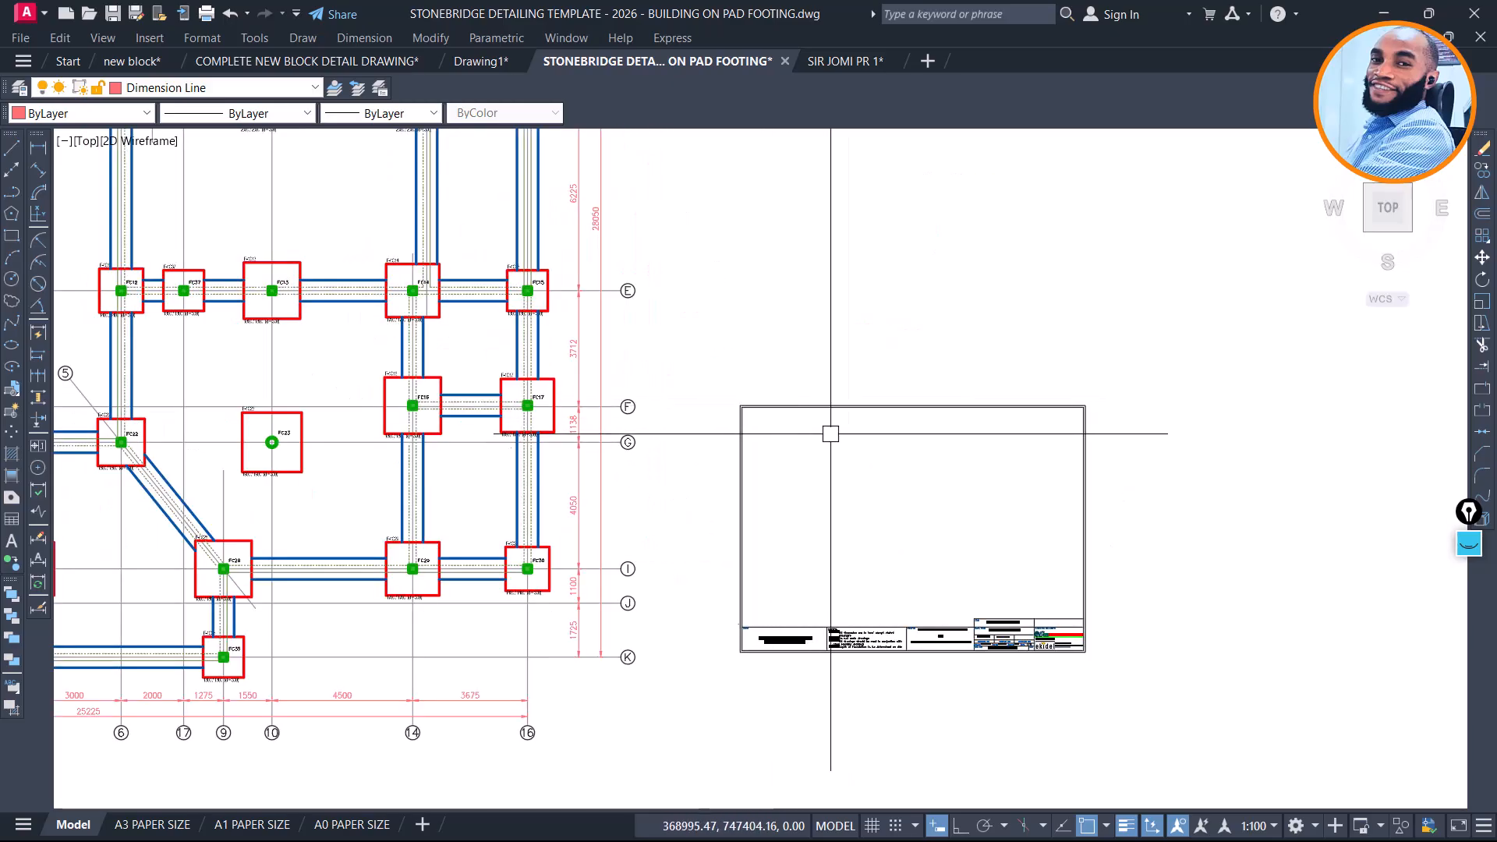
pyautogui.scroll(-2, 962, 484)
pyautogui.moveTo(428, 539); pyautogui.dragTo(782, 509, button='middle')
pyautogui.scroll(4, 550, 390)
pyautogui.scroll(5, 551, 391)
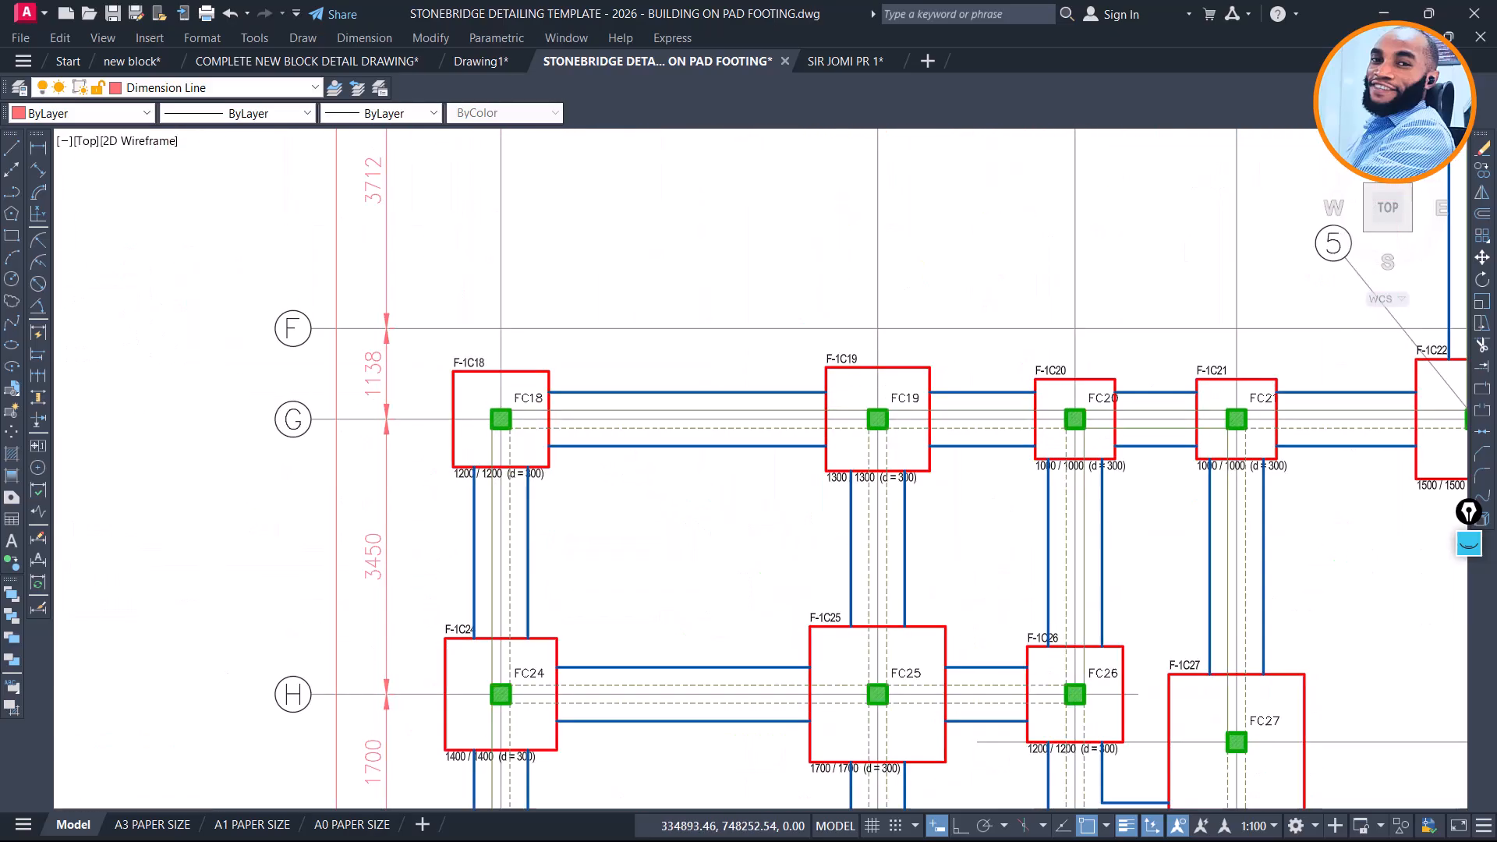
pyautogui.scroll(-2, 466, 340)
pyautogui.scroll(-4, 803, 317)
pyautogui.scroll(6, 691, 501)
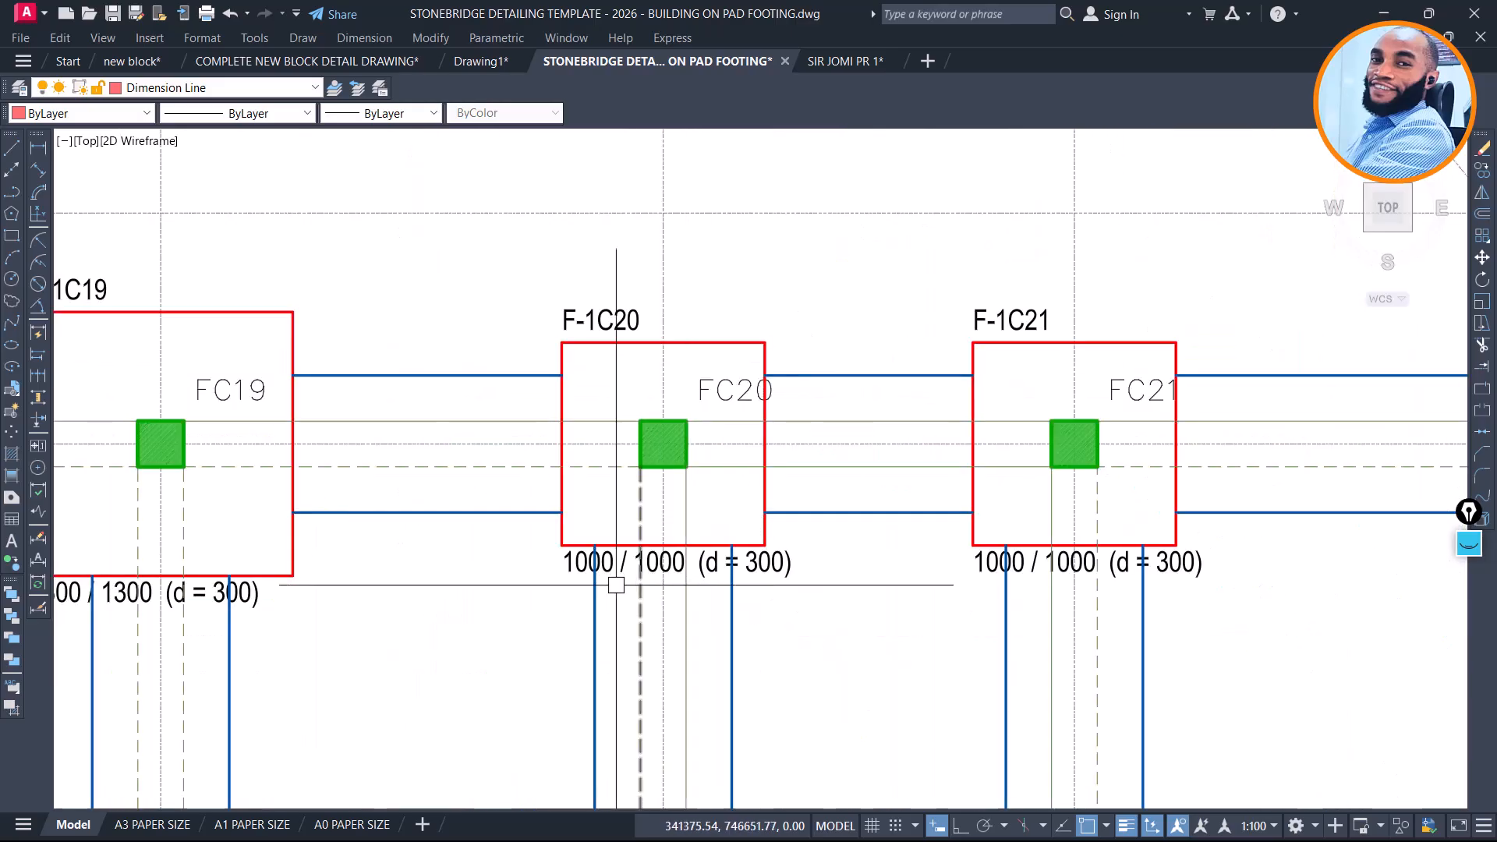
pyautogui.scroll(4, 616, 585)
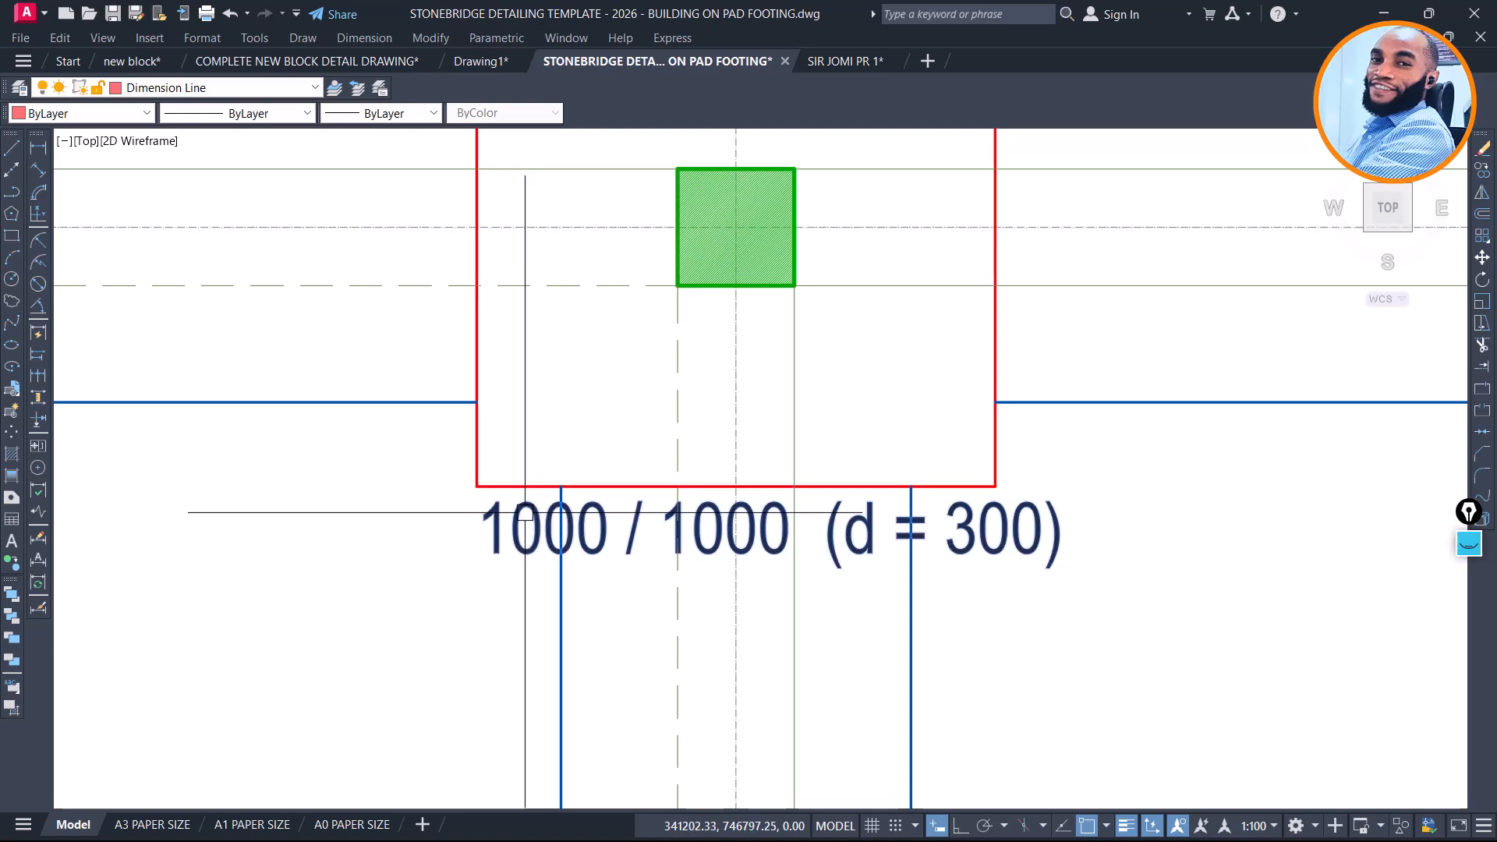
pyautogui.scroll(-4, 518, 518)
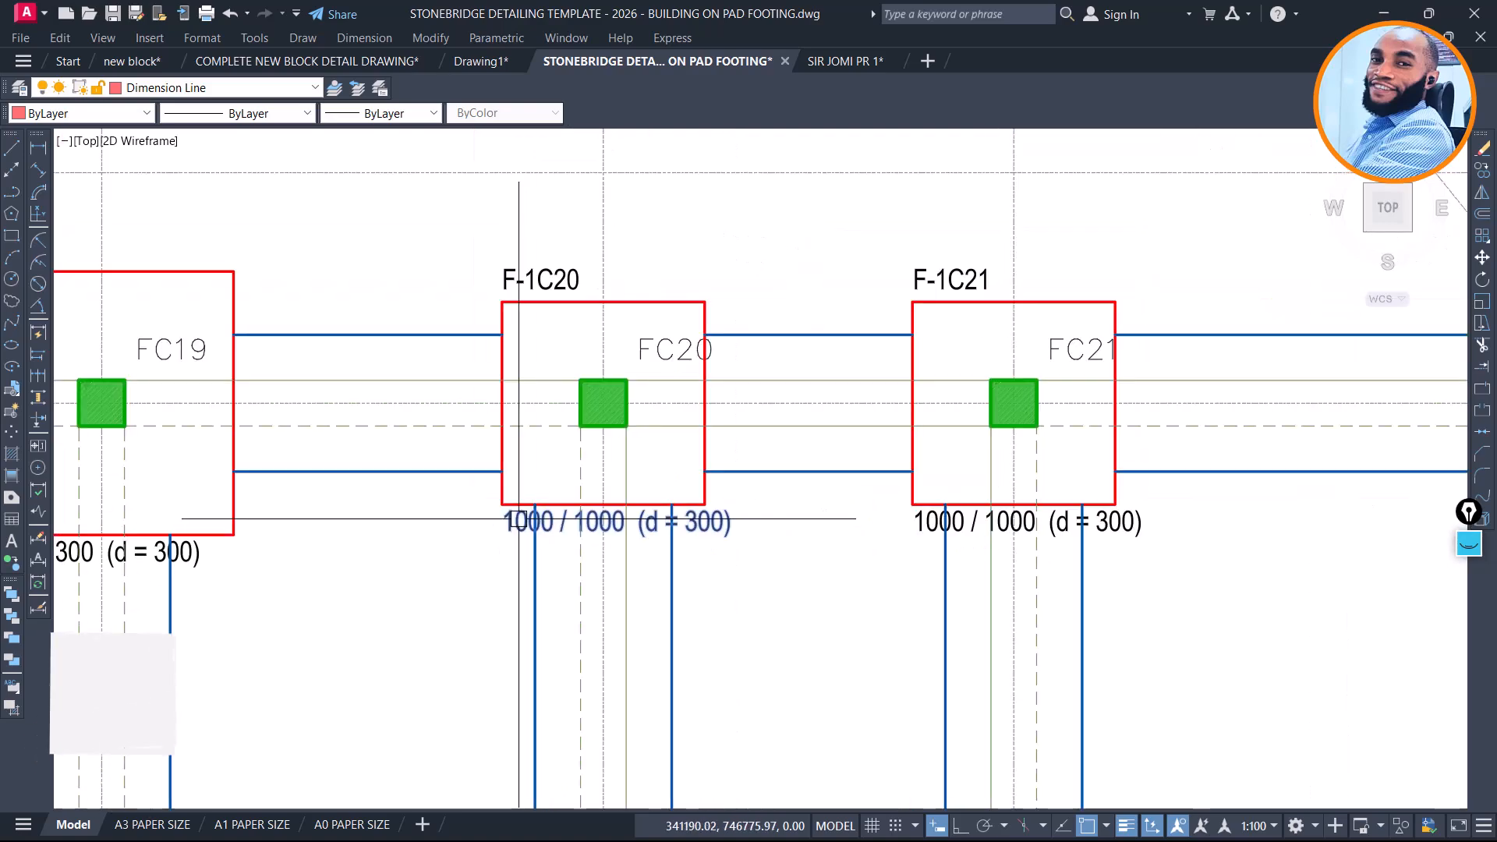
pyautogui.scroll(4, 518, 519)
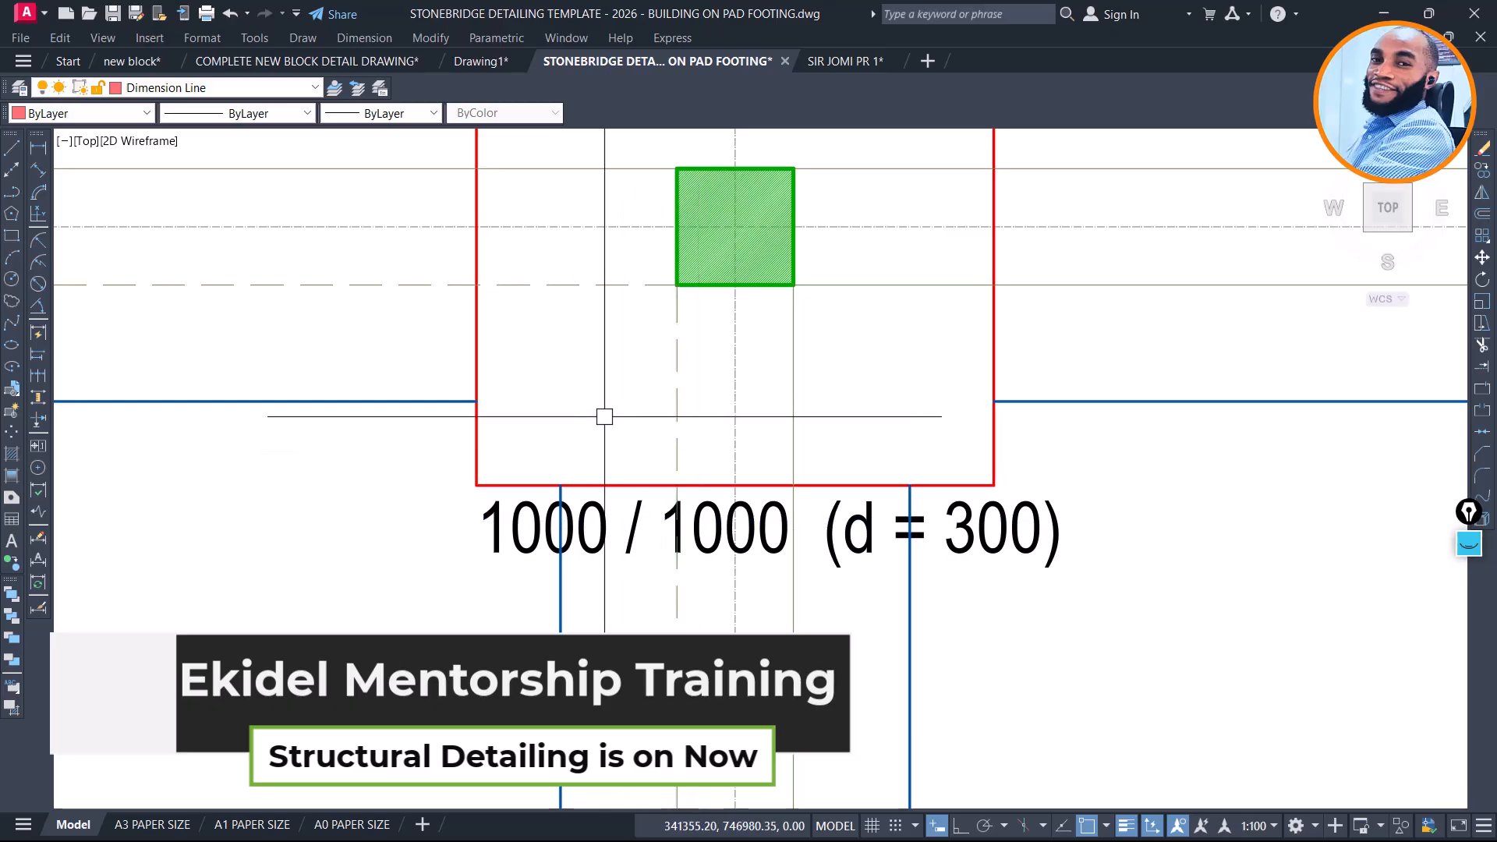
pyautogui.scroll(-8, 609, 408)
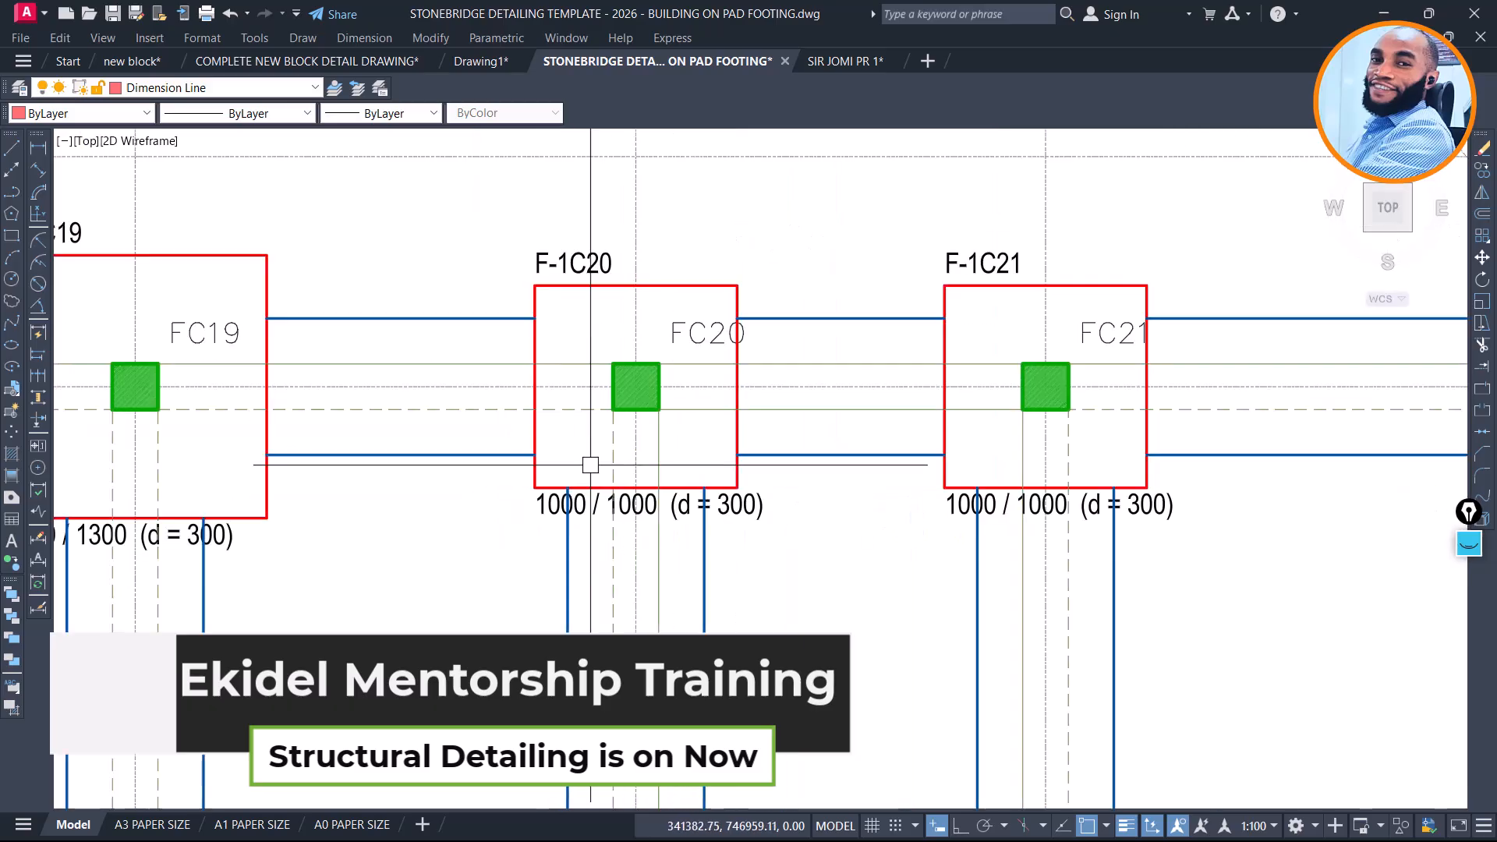
pyautogui.scroll(-6, 626, 427)
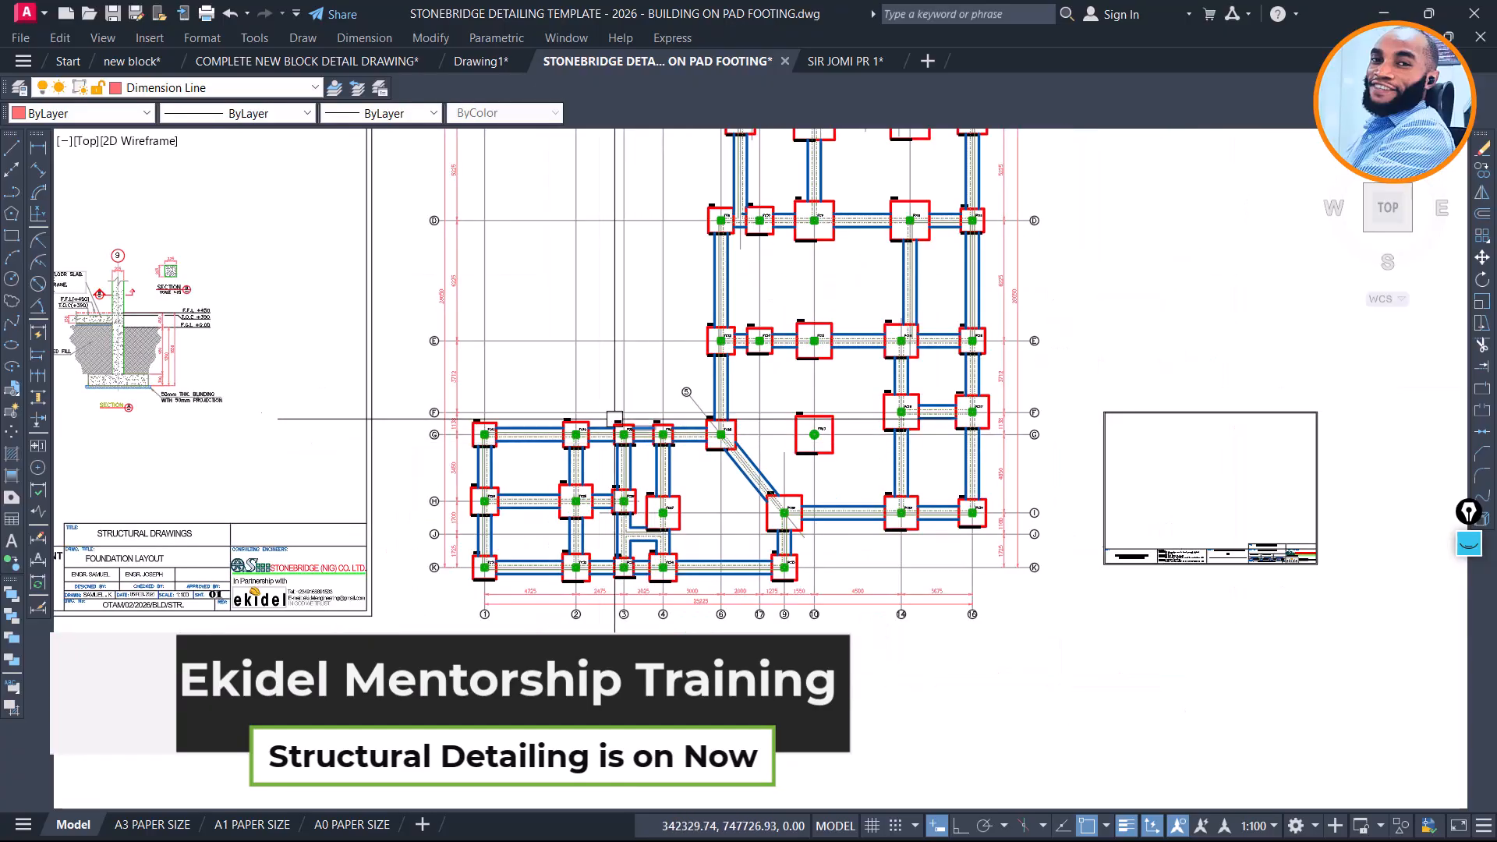
# Copy the FT4 label from the reference layout's corner footing at grids U and 2 into footing F-1C20 of the new layout
pyautogui.moveTo(524, 375); pyautogui.dragTo(1313, 455, button='middle')
pyautogui.scroll(5, 564, 572)
pyautogui.scroll(6, 542, 563)
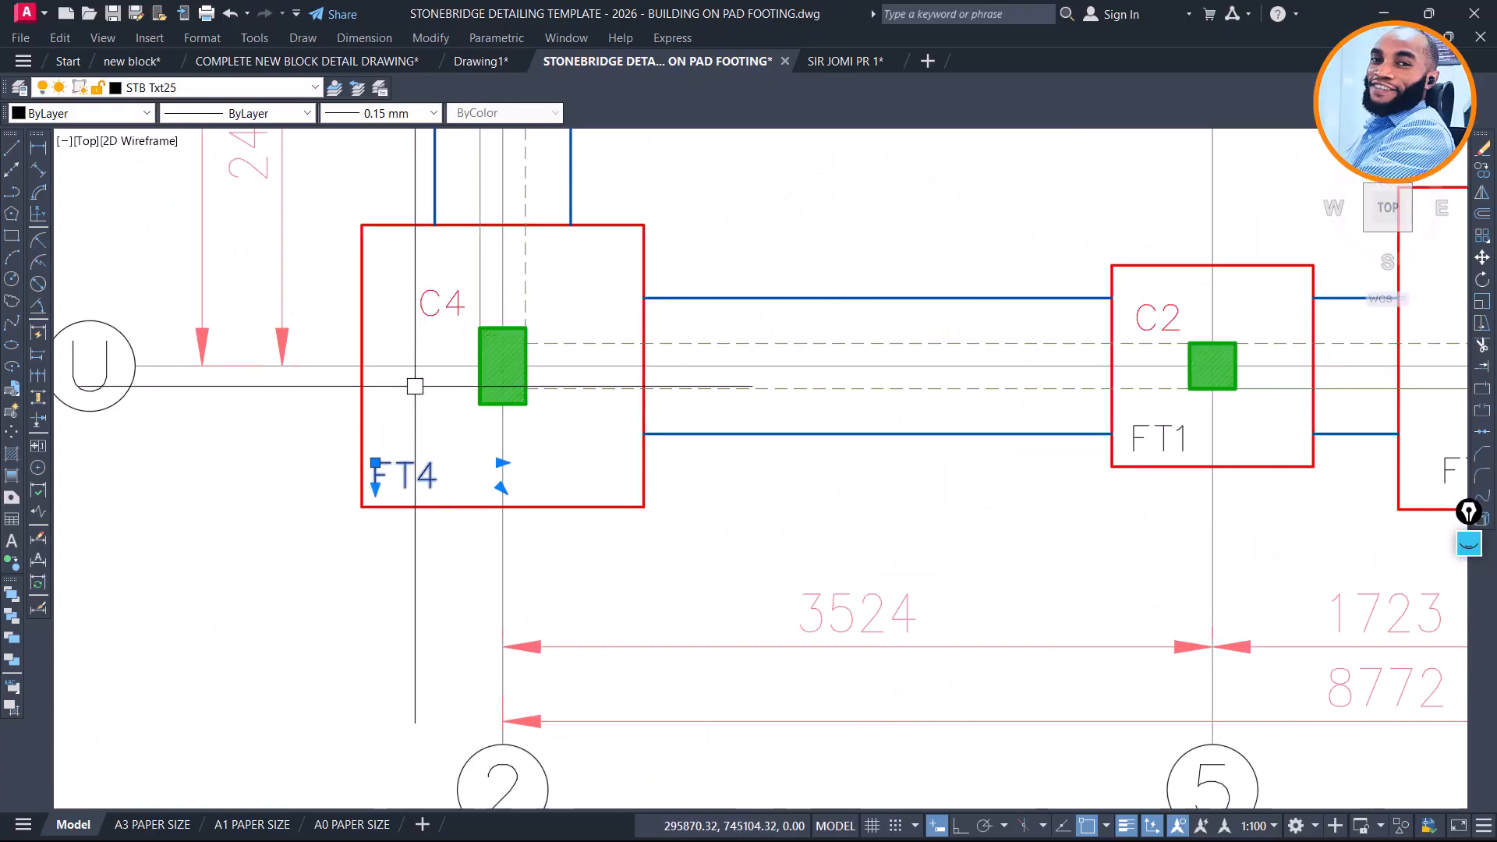
pyautogui.write('o')
pyautogui.press('Return')
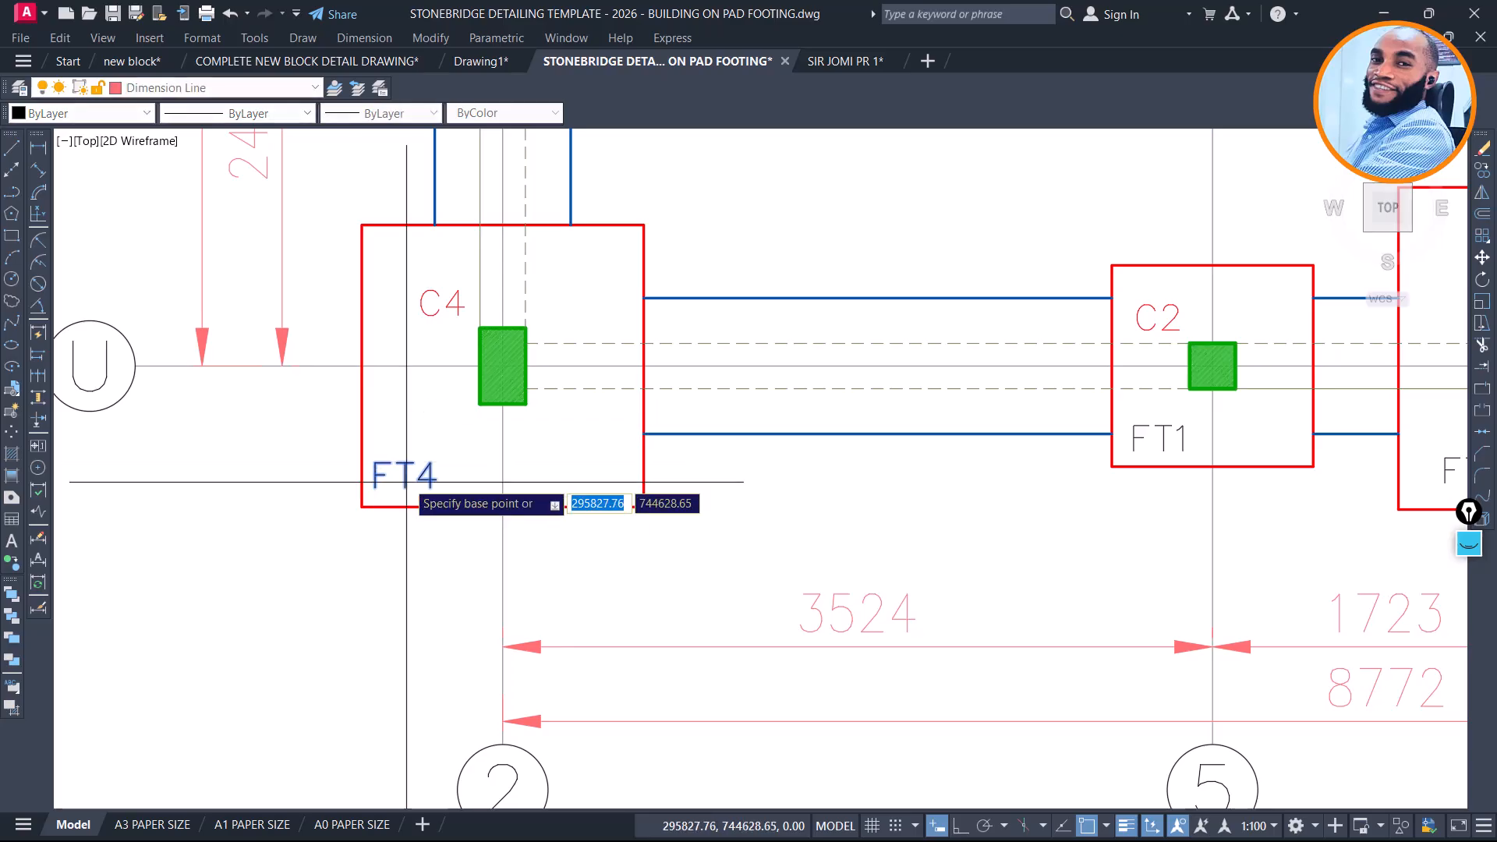
pyautogui.click(405, 472)
pyautogui.scroll(-10, 312, 492)
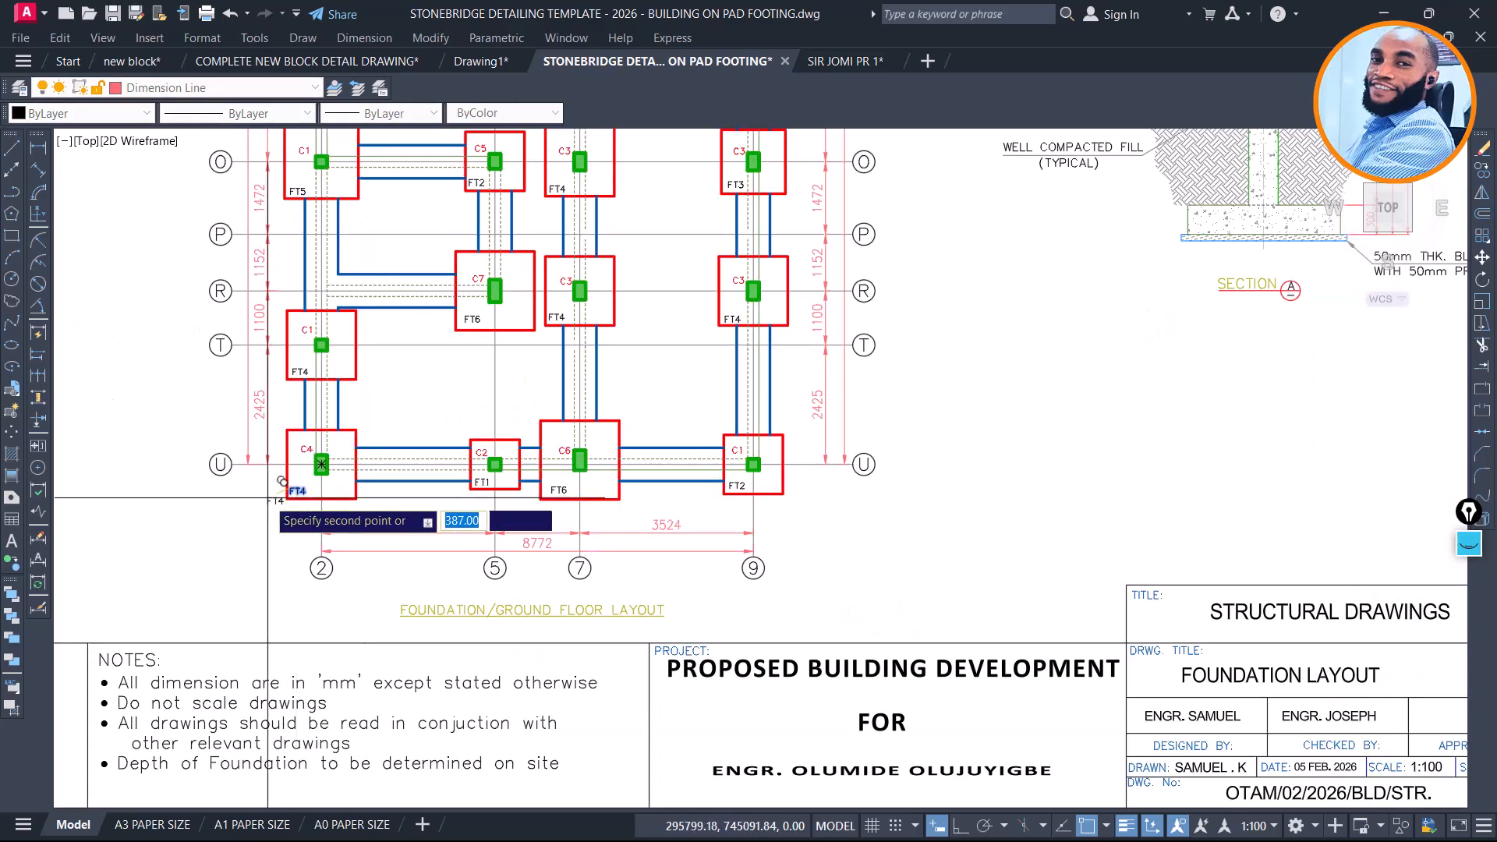
pyautogui.scroll(-3, 353, 486)
pyautogui.scroll(2, 541, 317)
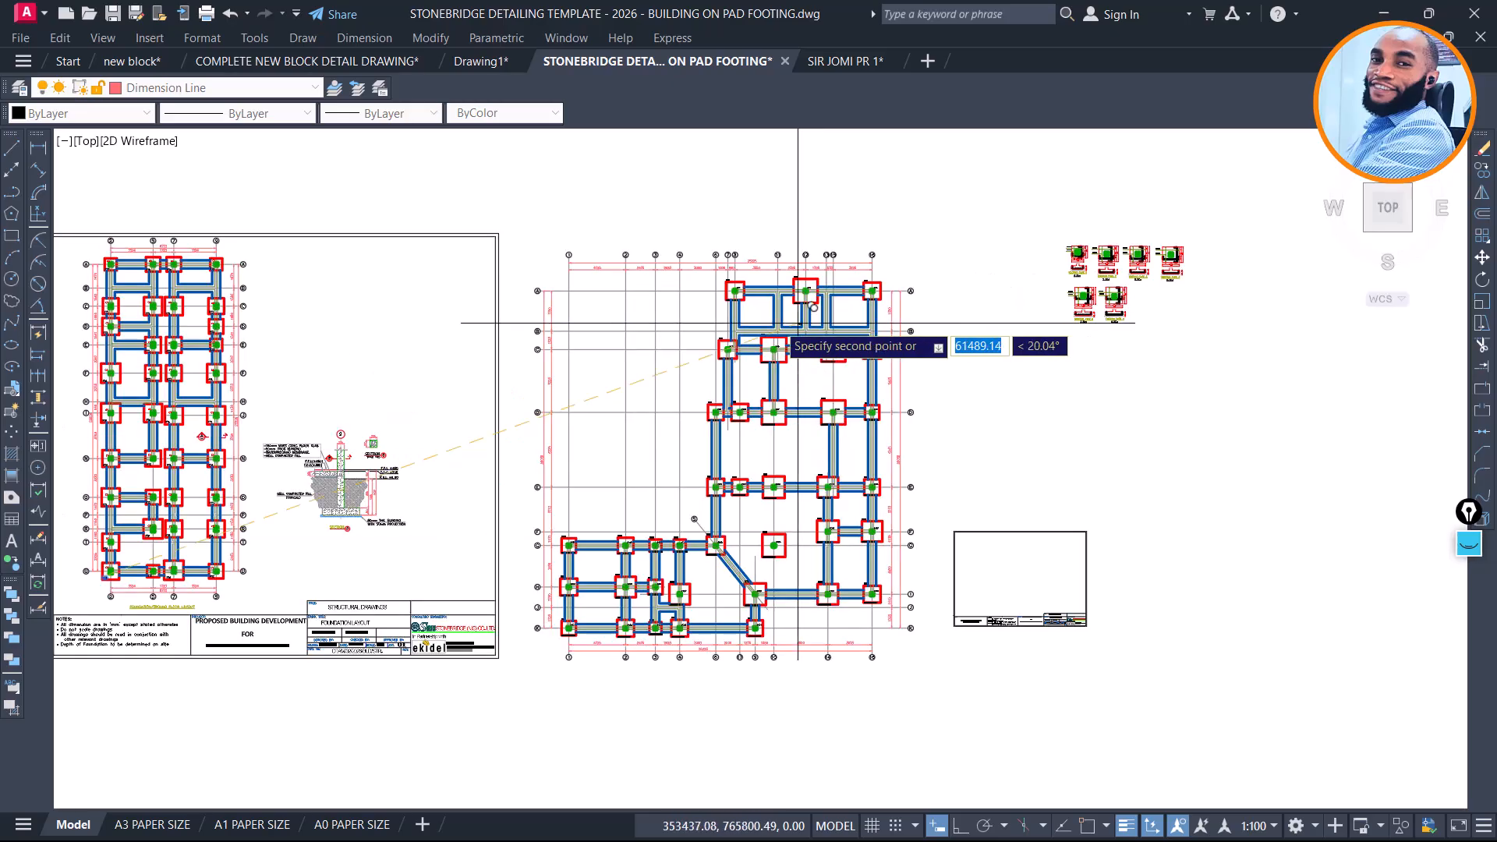
pyautogui.scroll(3, 731, 294)
pyautogui.scroll(3, 725, 296)
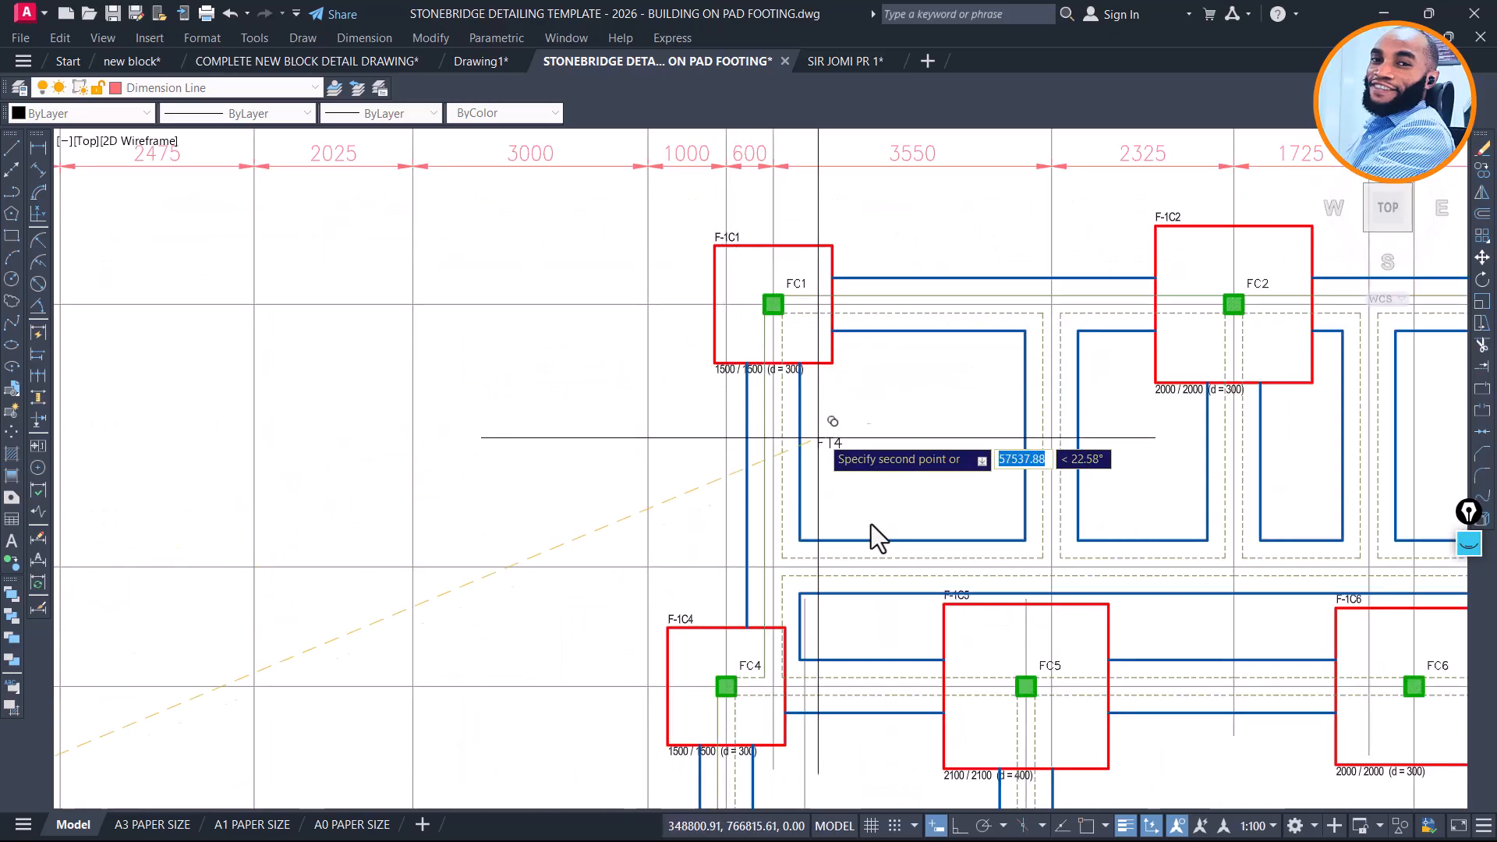
pyautogui.moveTo(801, 607); pyautogui.dragTo(1026, 308, button='middle')
pyautogui.scroll(-2, 1027, 305)
pyautogui.scroll(-4, 805, 367)
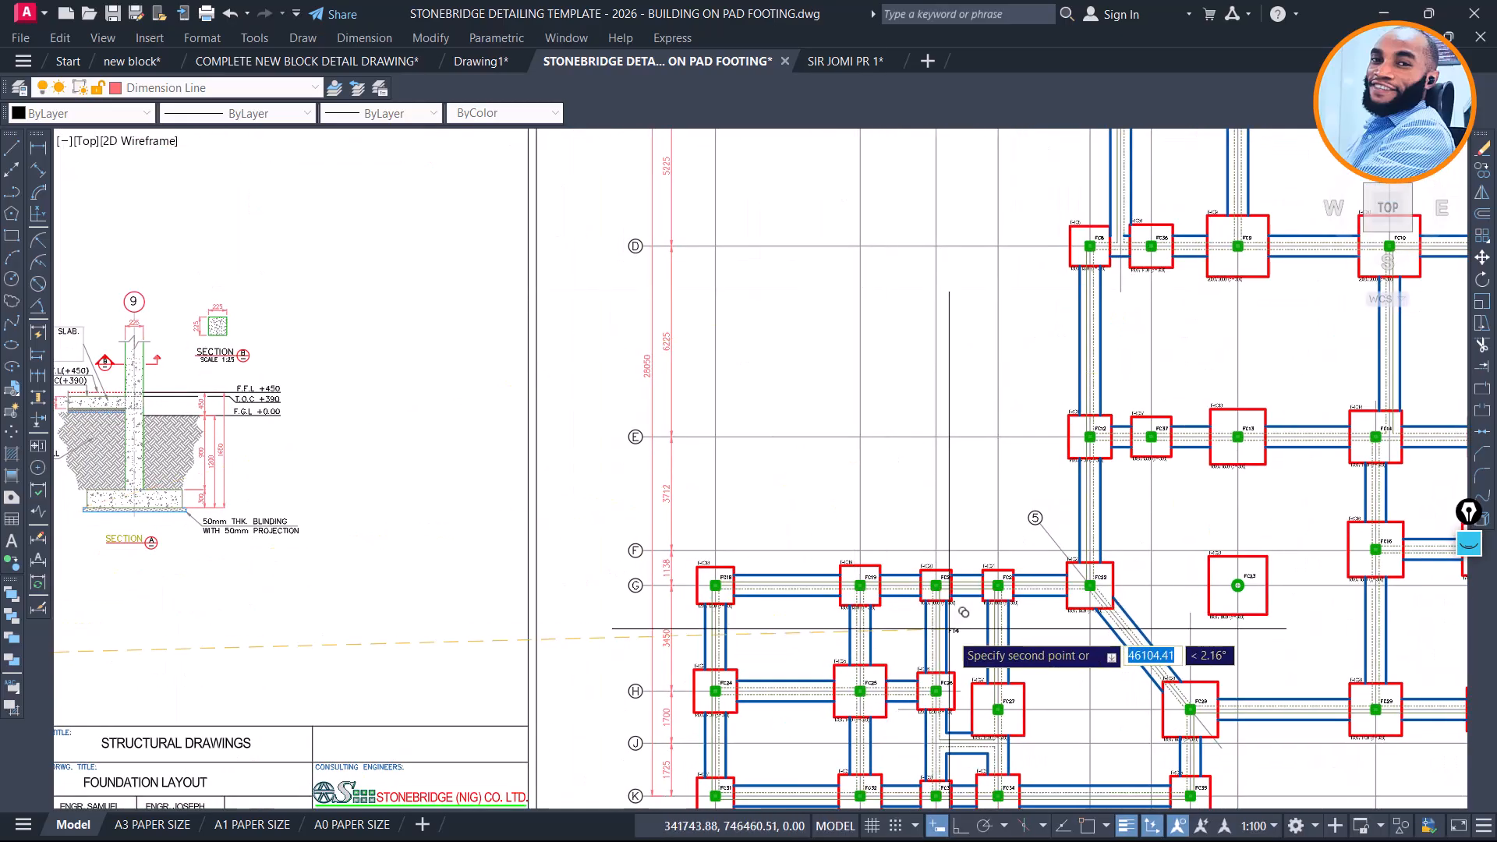
pyautogui.scroll(2, 1037, 518)
pyautogui.scroll(3, 951, 622)
pyautogui.scroll(4, 818, 438)
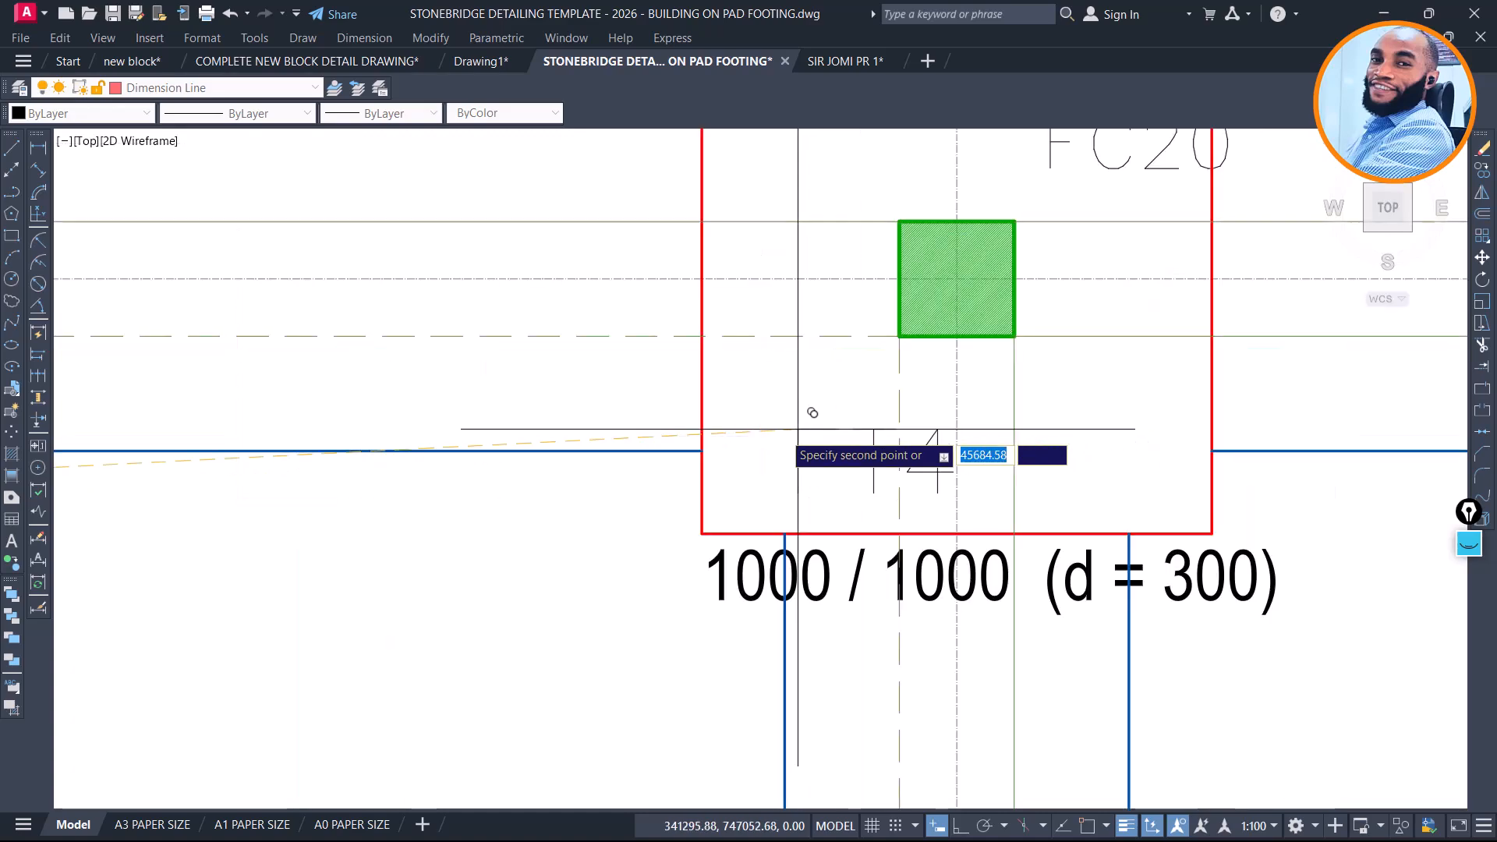
pyautogui.click(685, 436)
pyautogui.press('Escape')
# Change the copied type label in footing F-1C20 to FT1
pyautogui.click(902, 468)
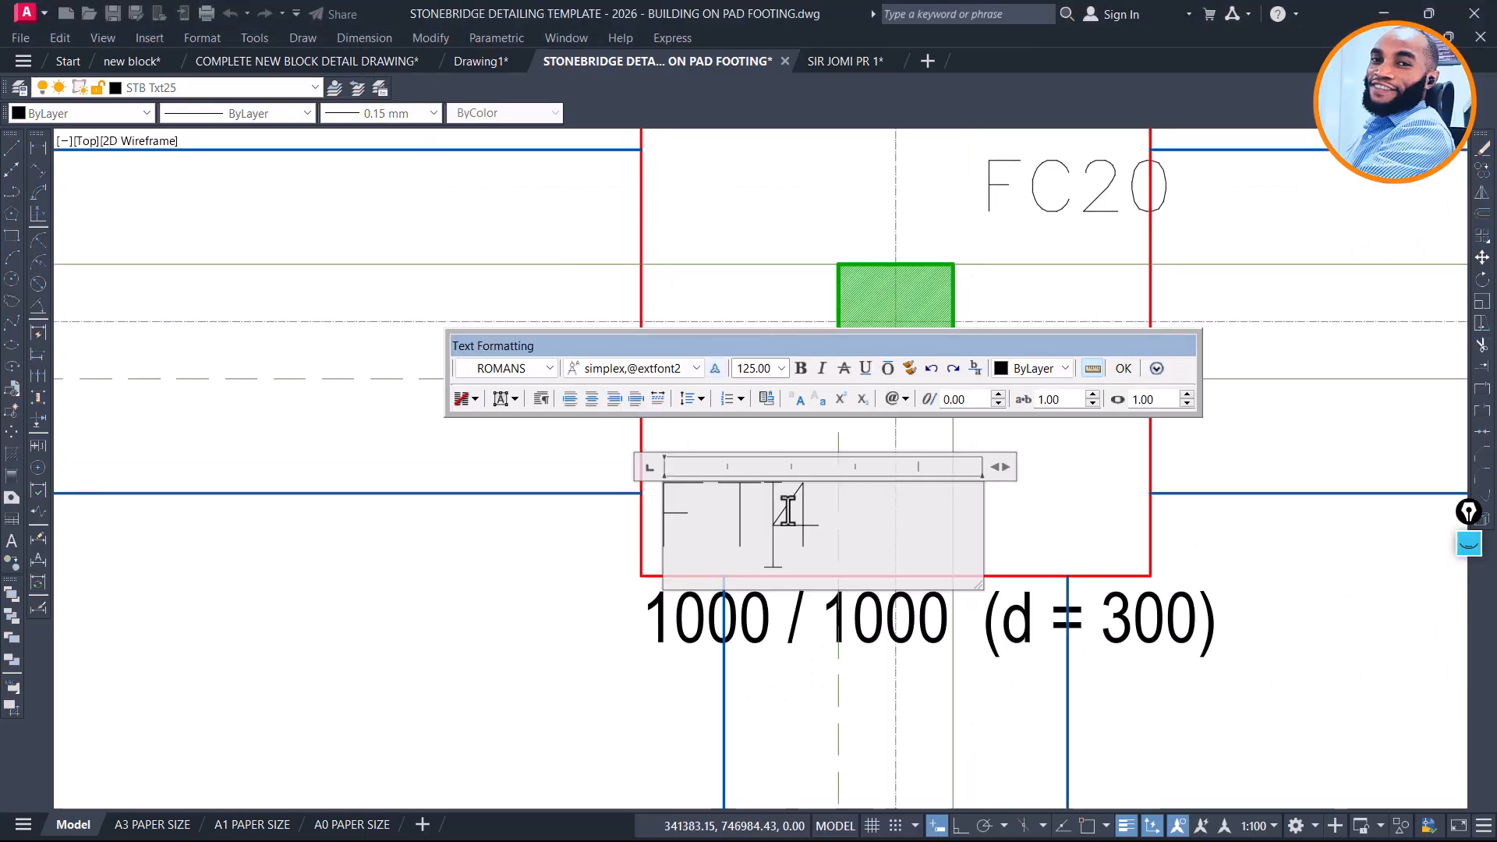
pyautogui.click(810, 510)
pyautogui.hotkey('shift', 'Left')
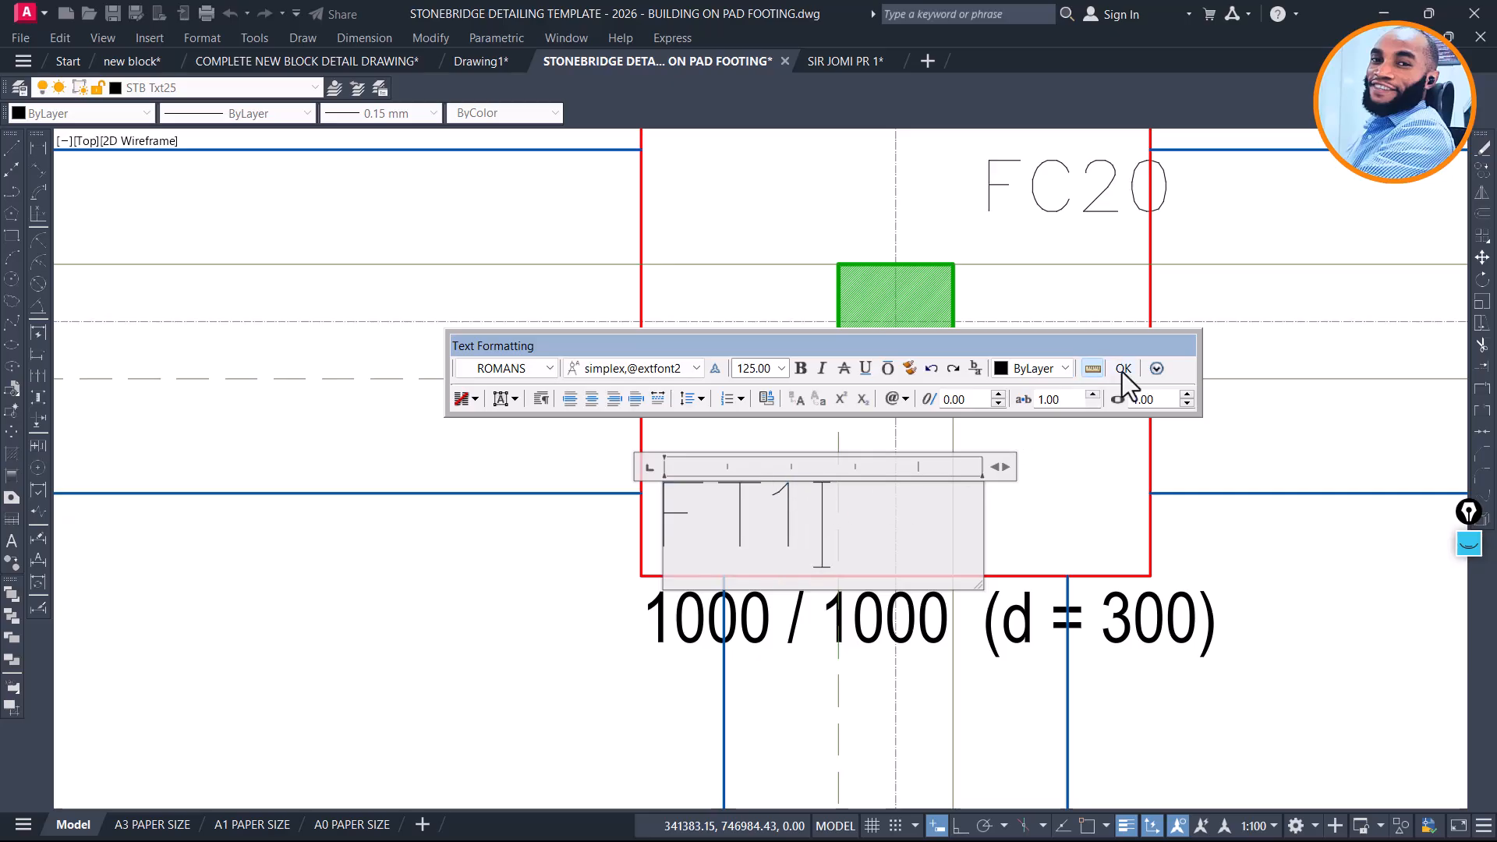
pyautogui.click(652, 502)
# Copy the FT1 label from footing F-1C20 to the same place in footing F-1C21
pyautogui.scroll(-3, 695, 501)
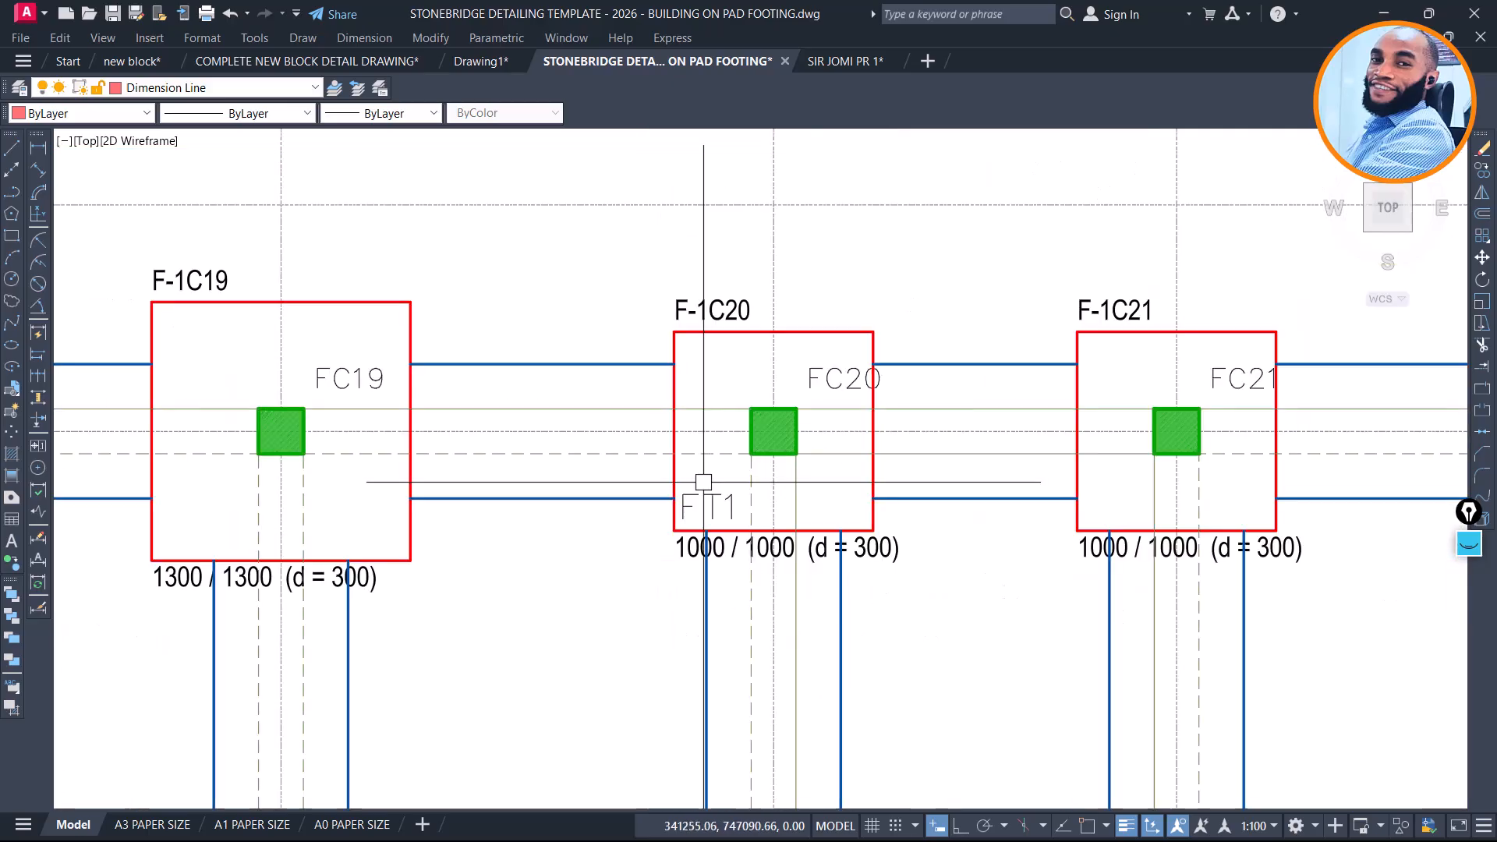
pyautogui.click(711, 499)
pyautogui.write('co')
pyautogui.press('space')
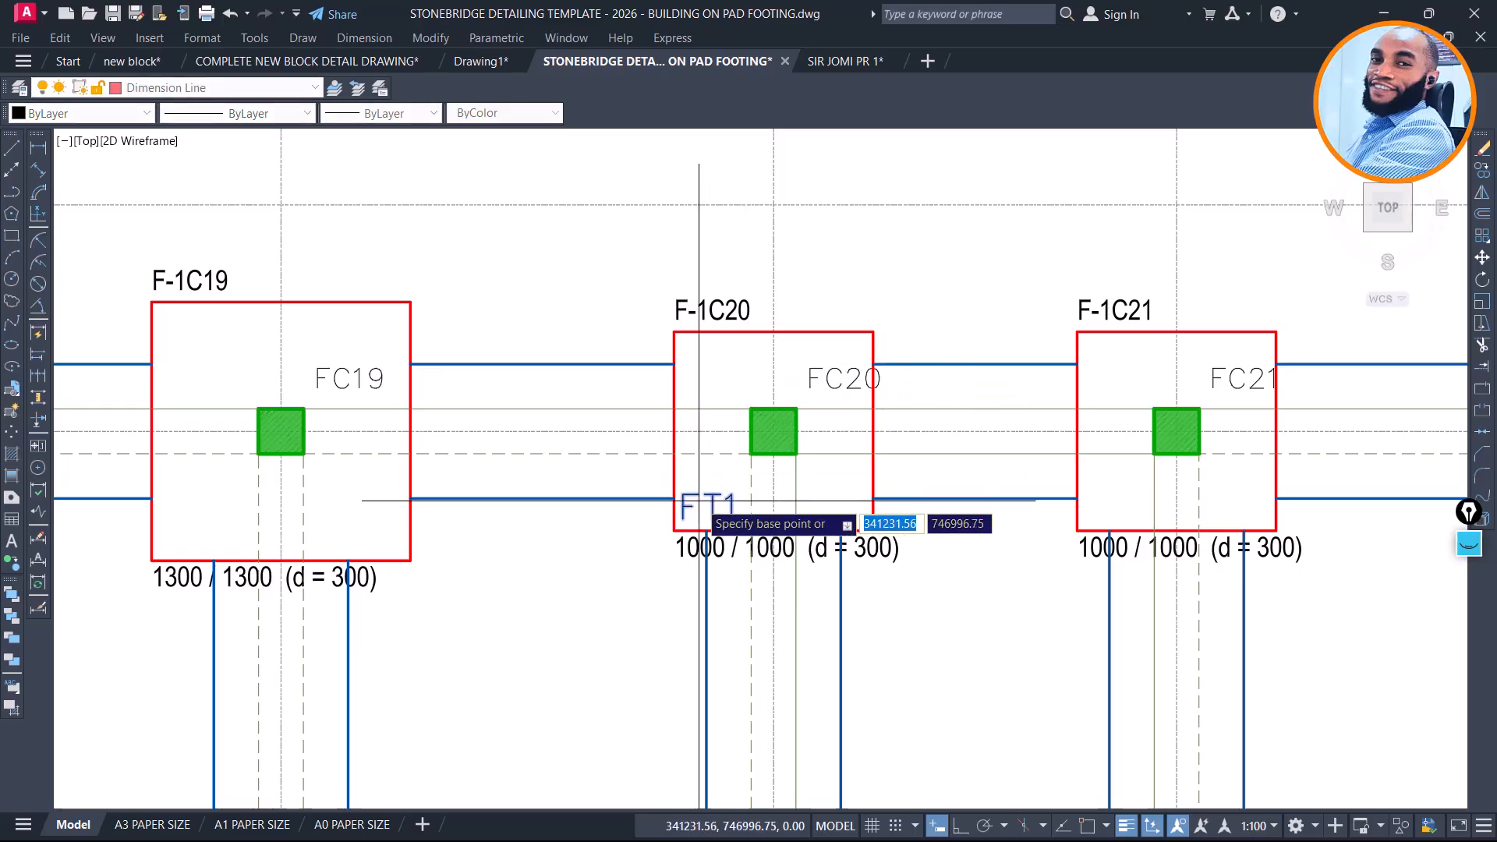
pyautogui.click(697, 503)
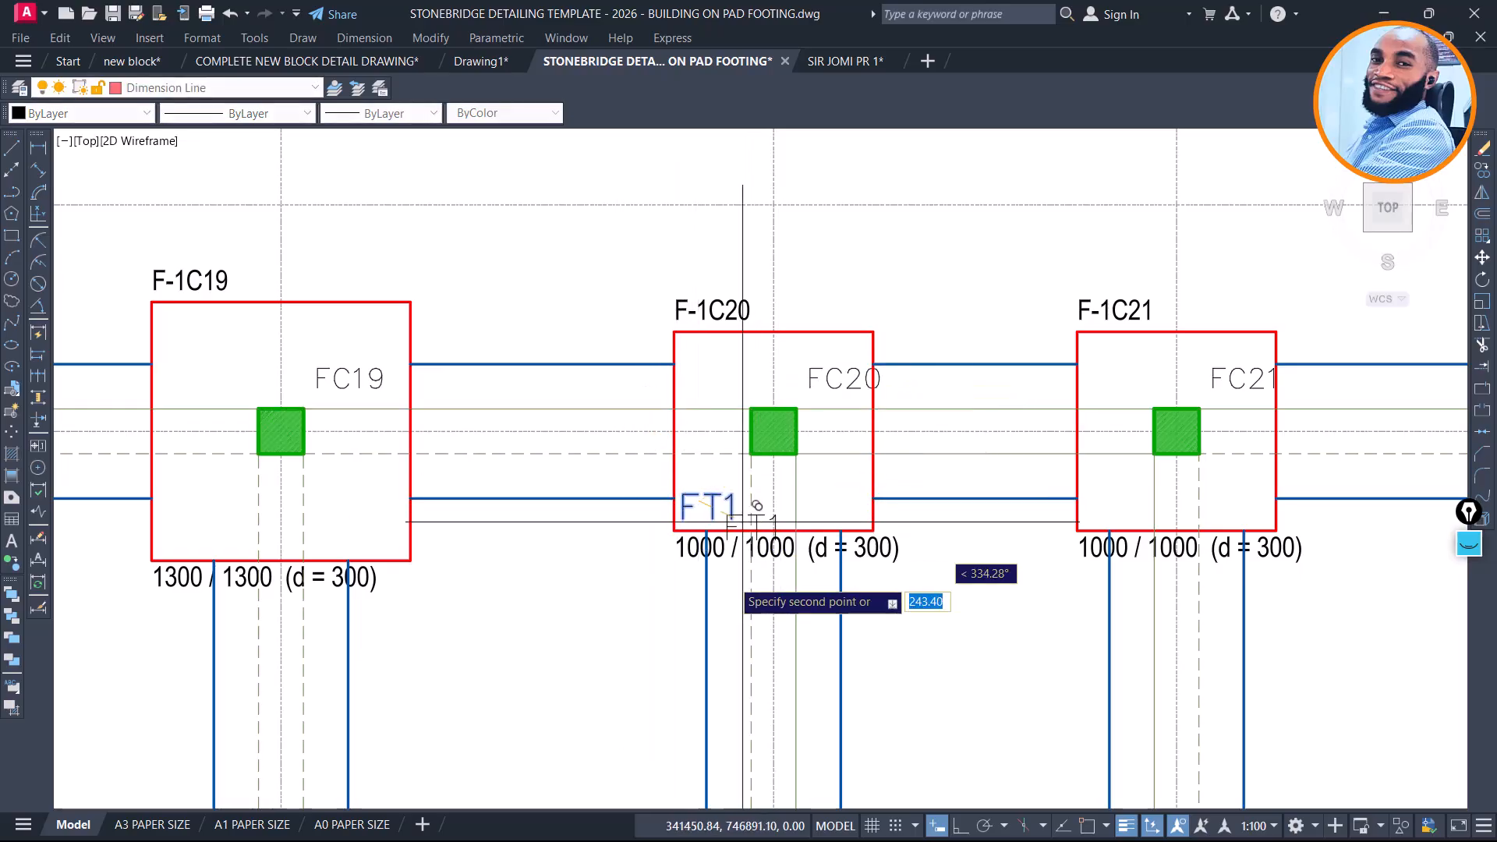
pyautogui.scroll(4, 742, 521)
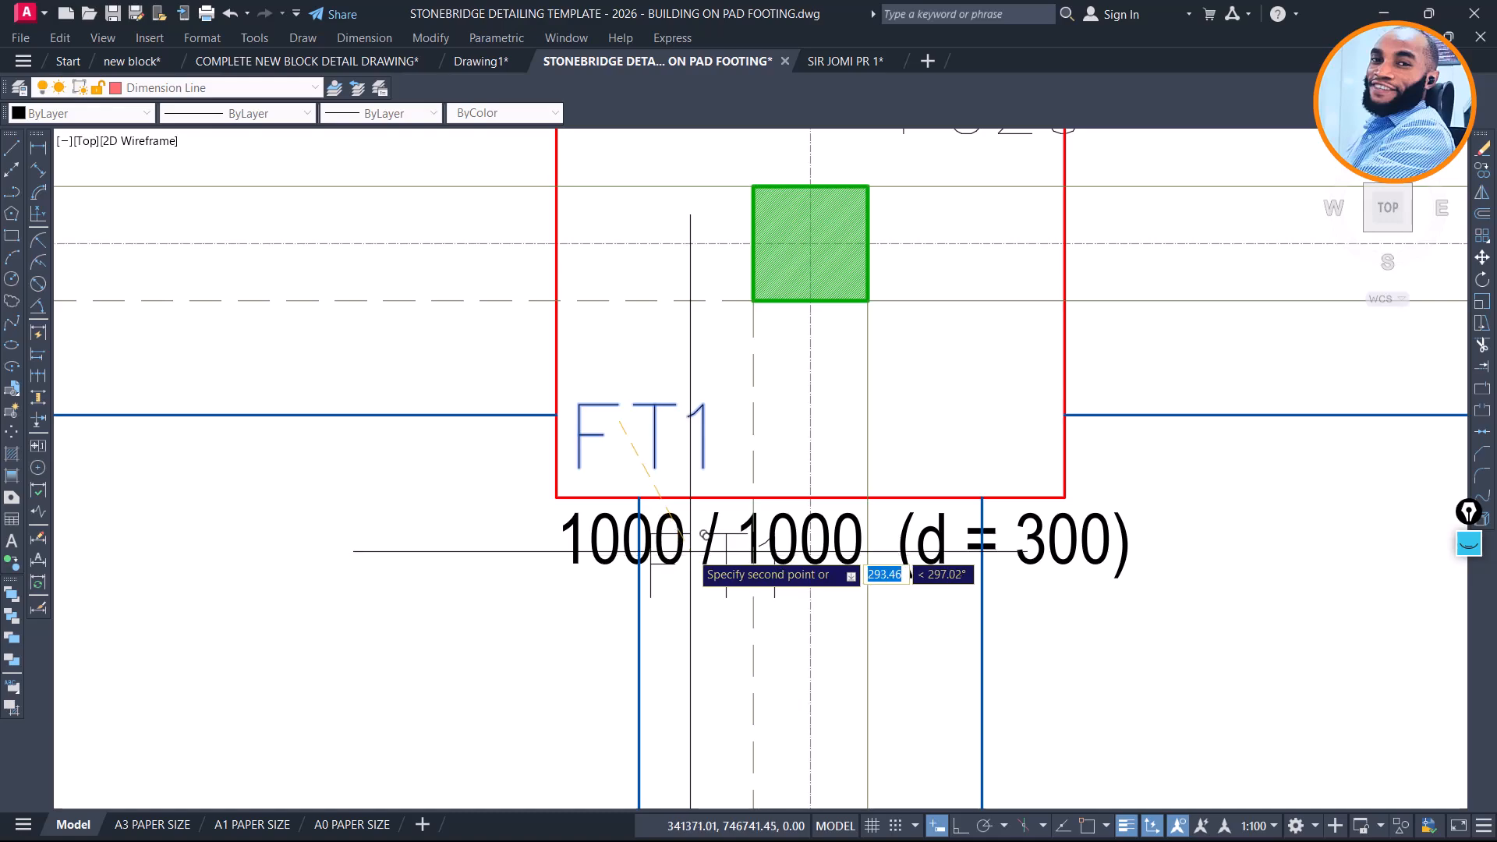
pyautogui.scroll(-4, 698, 518)
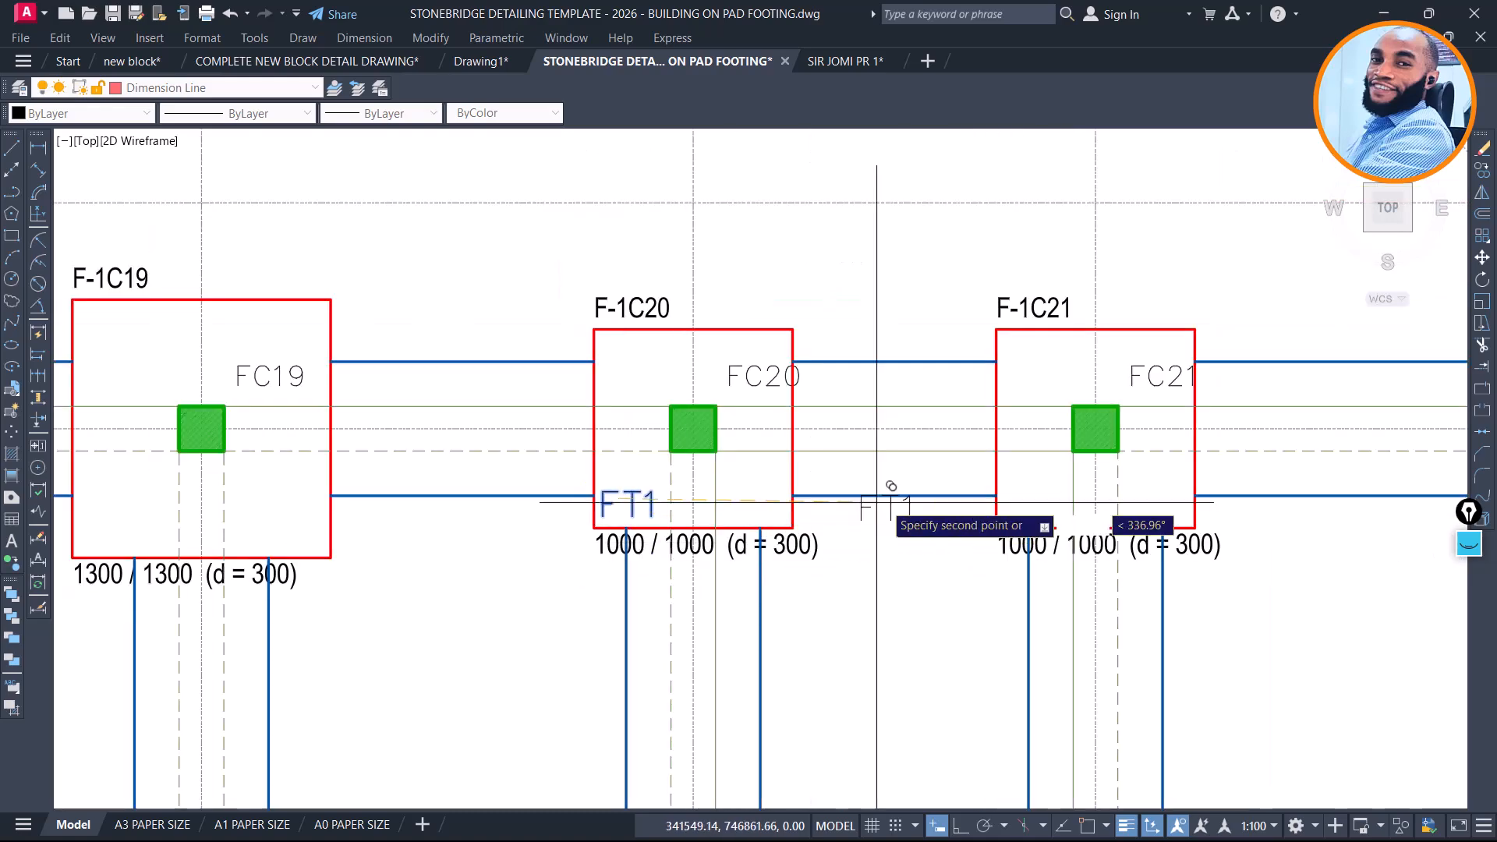
pyautogui.scroll(3, 1010, 495)
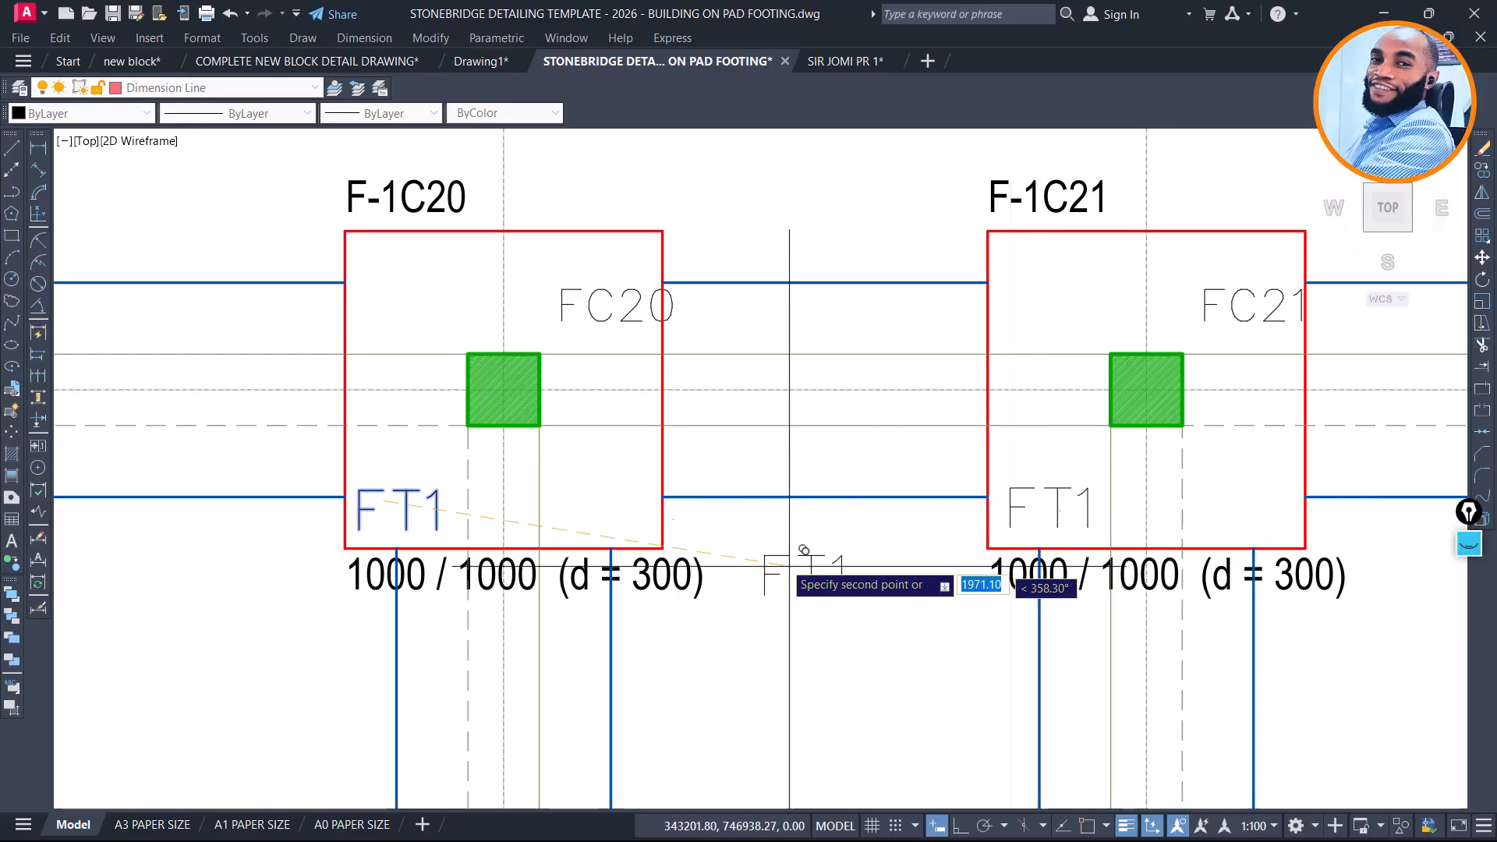
# Place another copy of the FT1 label in the 1000 / 1000 footing F-1C33 on grid line K
pyautogui.scroll(-2, 748, 394)
pyautogui.scroll(-5, 775, 381)
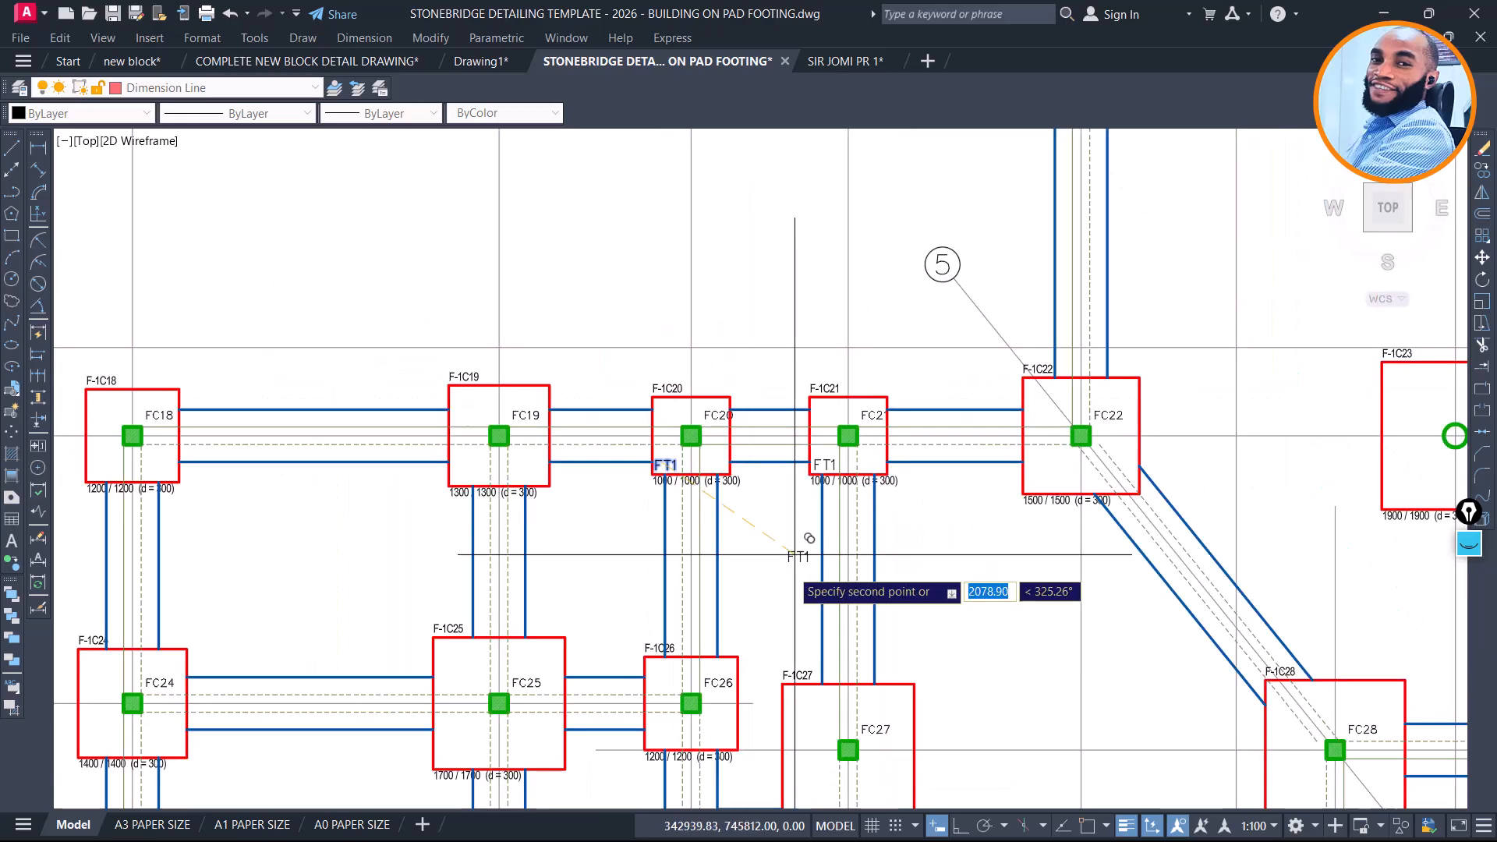
pyautogui.moveTo(792, 569); pyautogui.dragTo(840, 348, button='middle')
pyautogui.moveTo(524, 600); pyautogui.dragTo(602, 446, button='middle')
pyautogui.scroll(6, 723, 521)
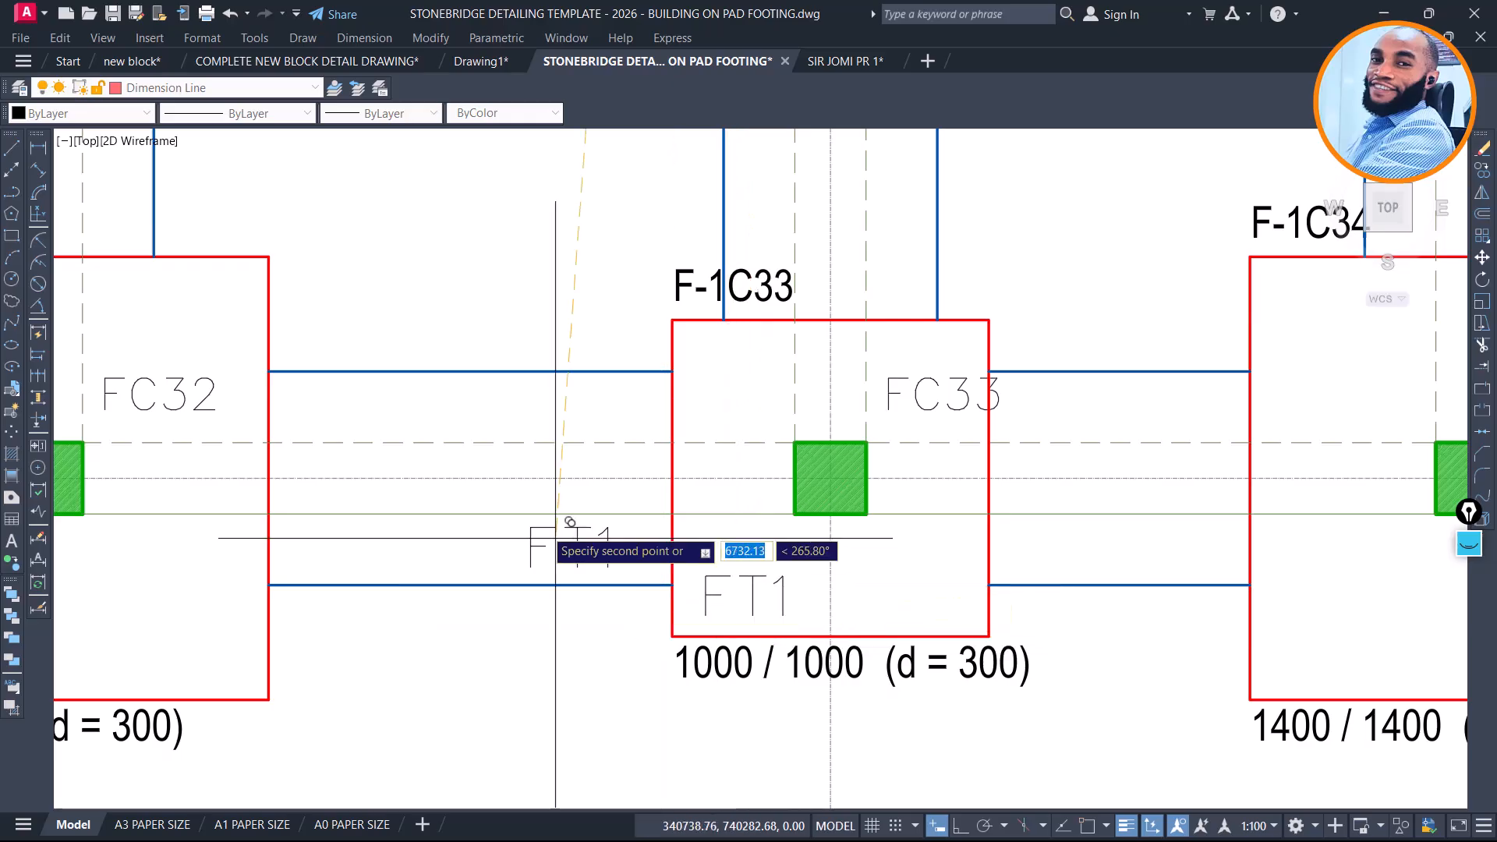
# Check the size labels of the remaining footings, from grid line K up to grid line A, for further 1000 / 1000 footings, and end the copying
pyautogui.scroll(-4, 555, 534)
pyautogui.scroll(-4, 562, 518)
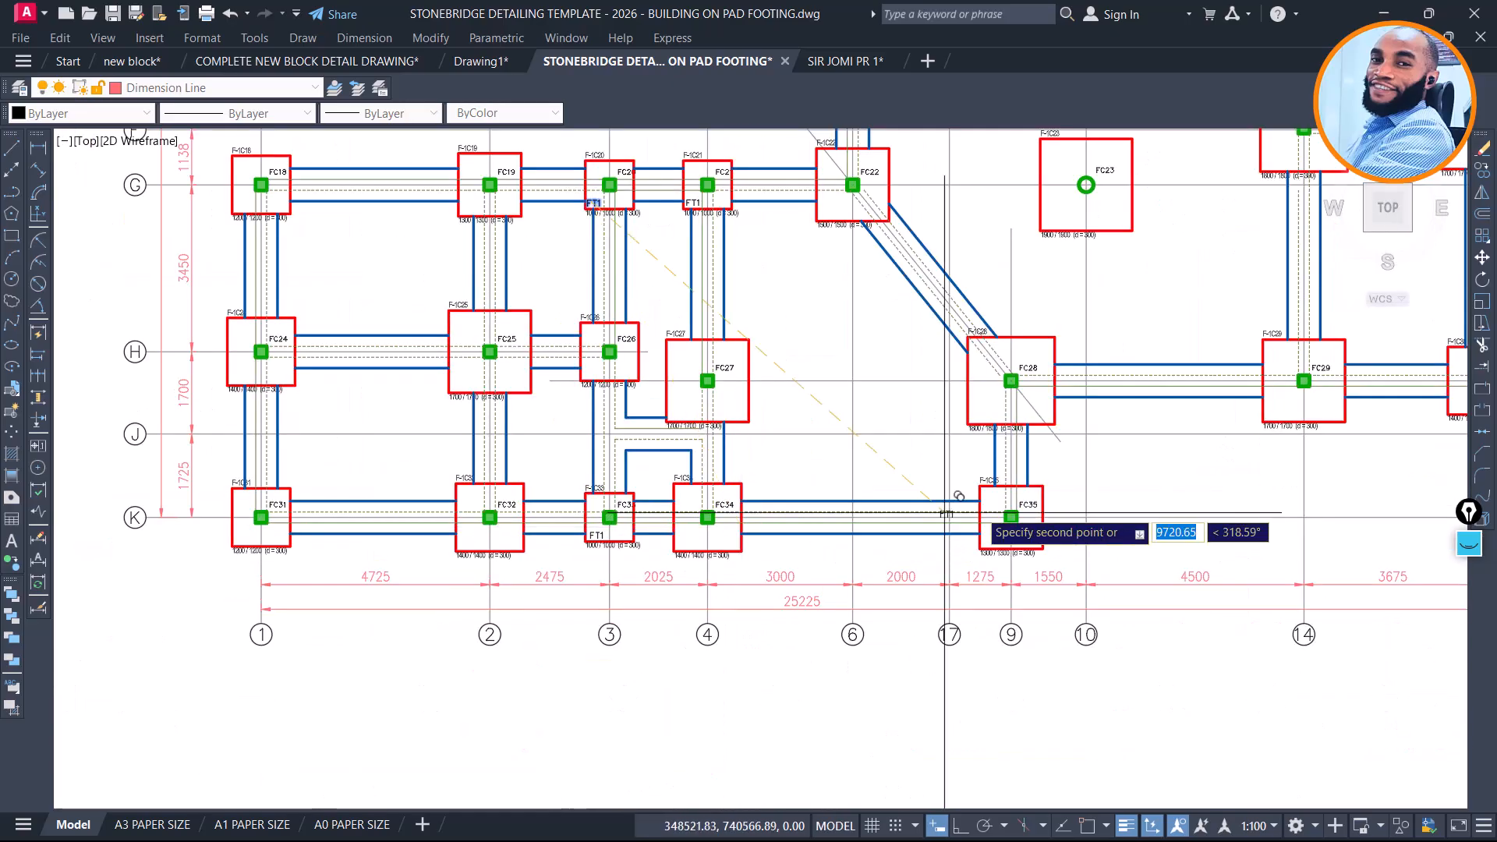
pyautogui.scroll(4, 262, 527)
pyautogui.scroll(2, 262, 532)
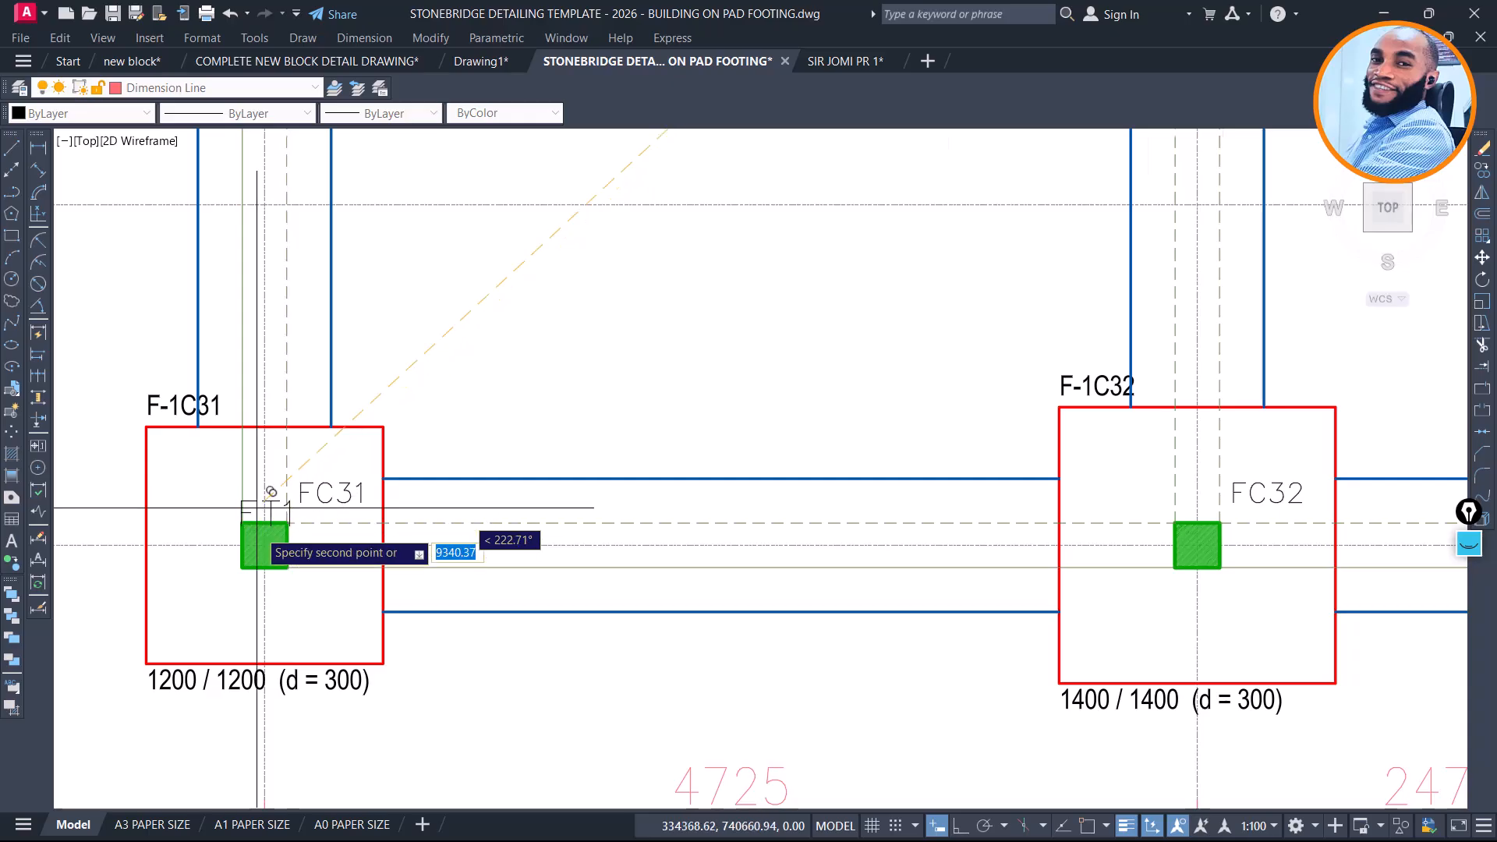
pyautogui.scroll(-4, 265, 538)
pyautogui.moveTo(965, 491)
pyautogui.mouseDown(button='middle')
pyautogui.moveTo(769, 541)
pyautogui.moveTo(376, 585)
pyautogui.mouseUp(button='middle')
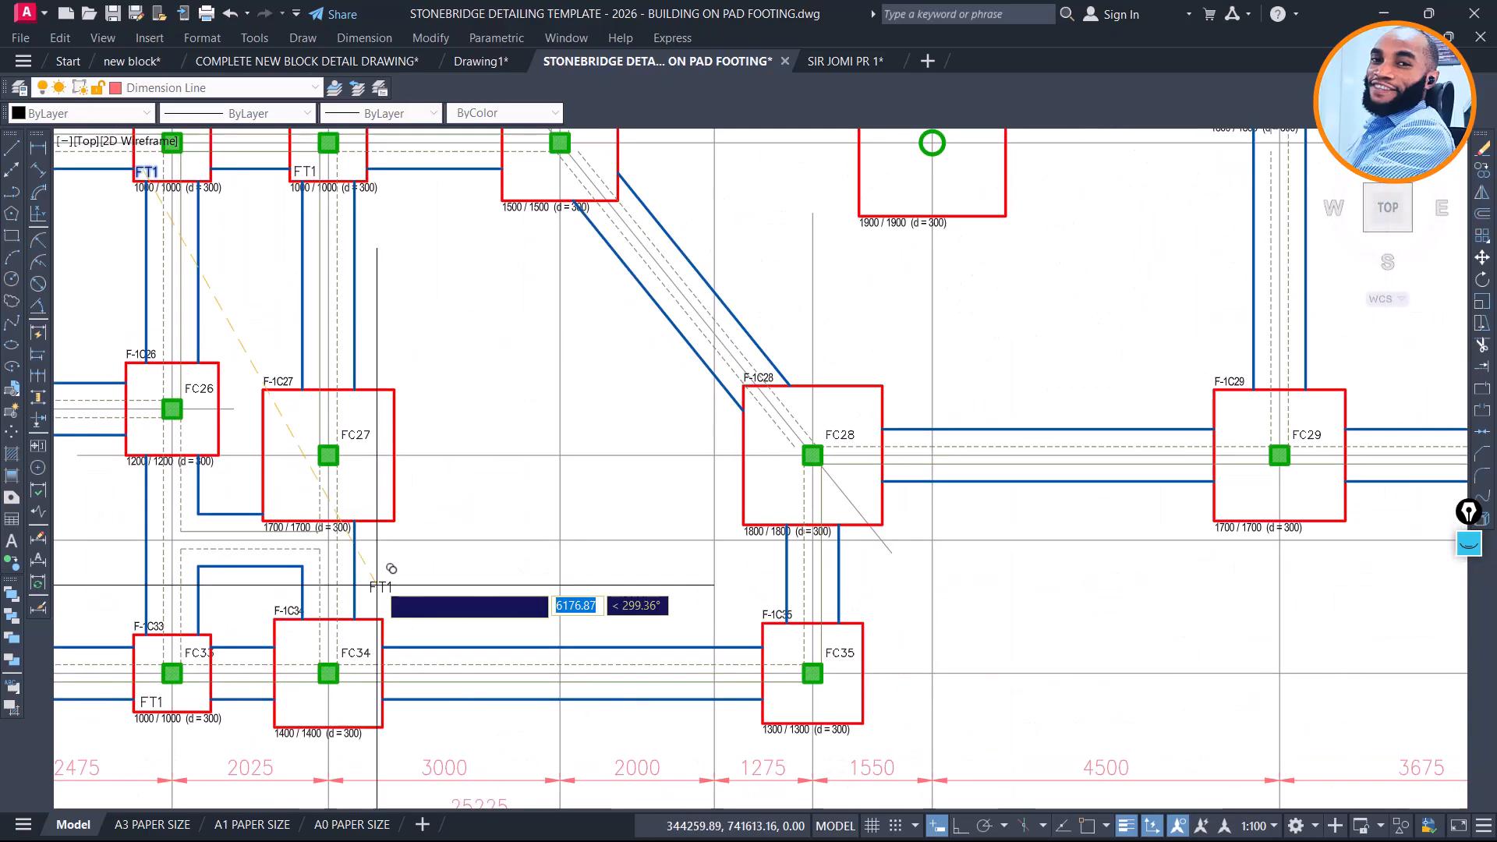
pyautogui.scroll(-4, 474, 566)
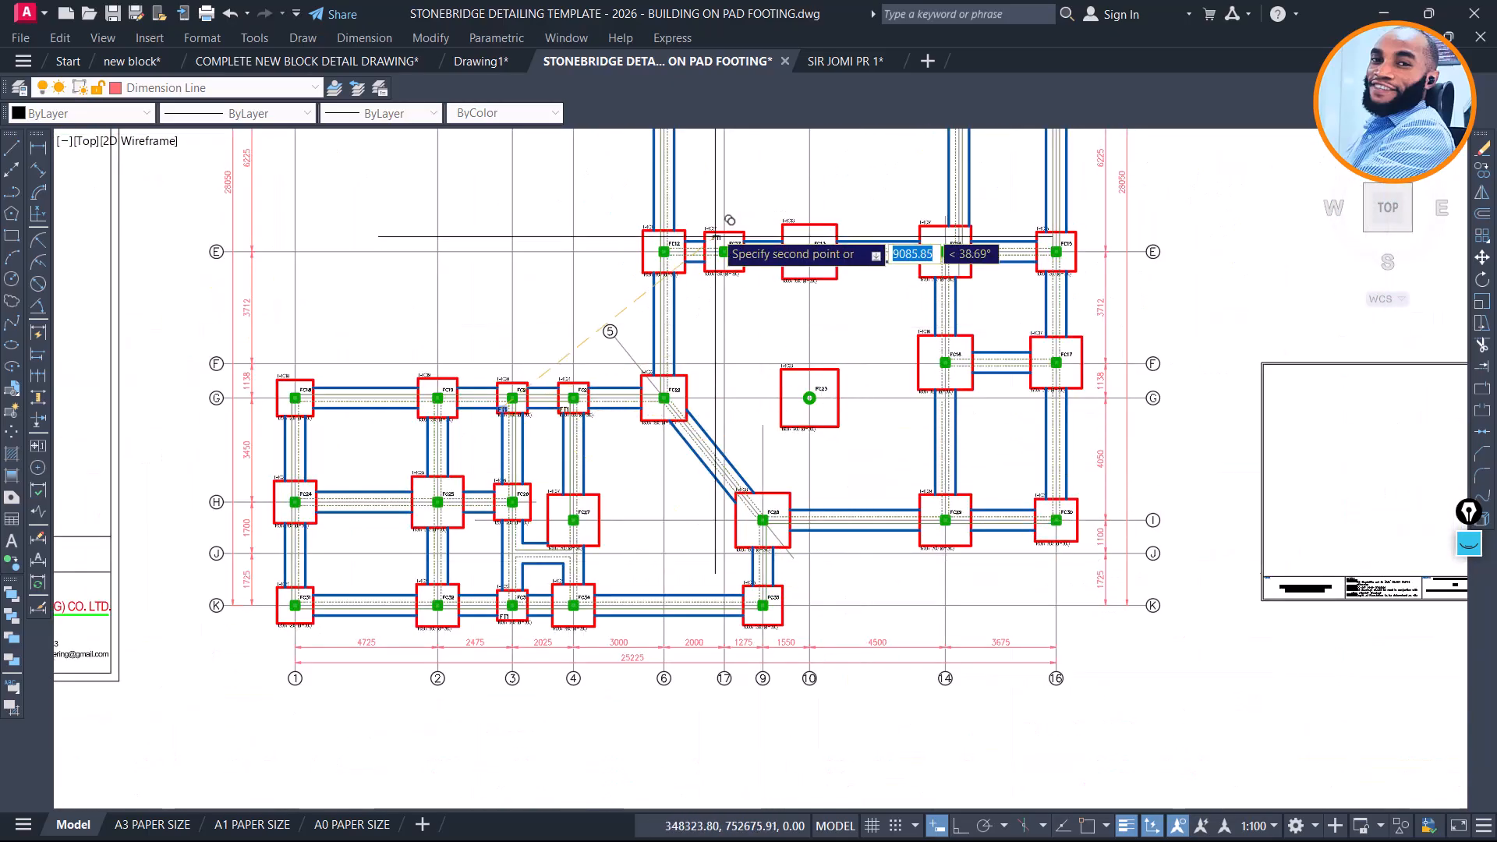
pyautogui.scroll(4, 714, 228)
pyautogui.scroll(2, 713, 227)
pyautogui.scroll(-2, 710, 228)
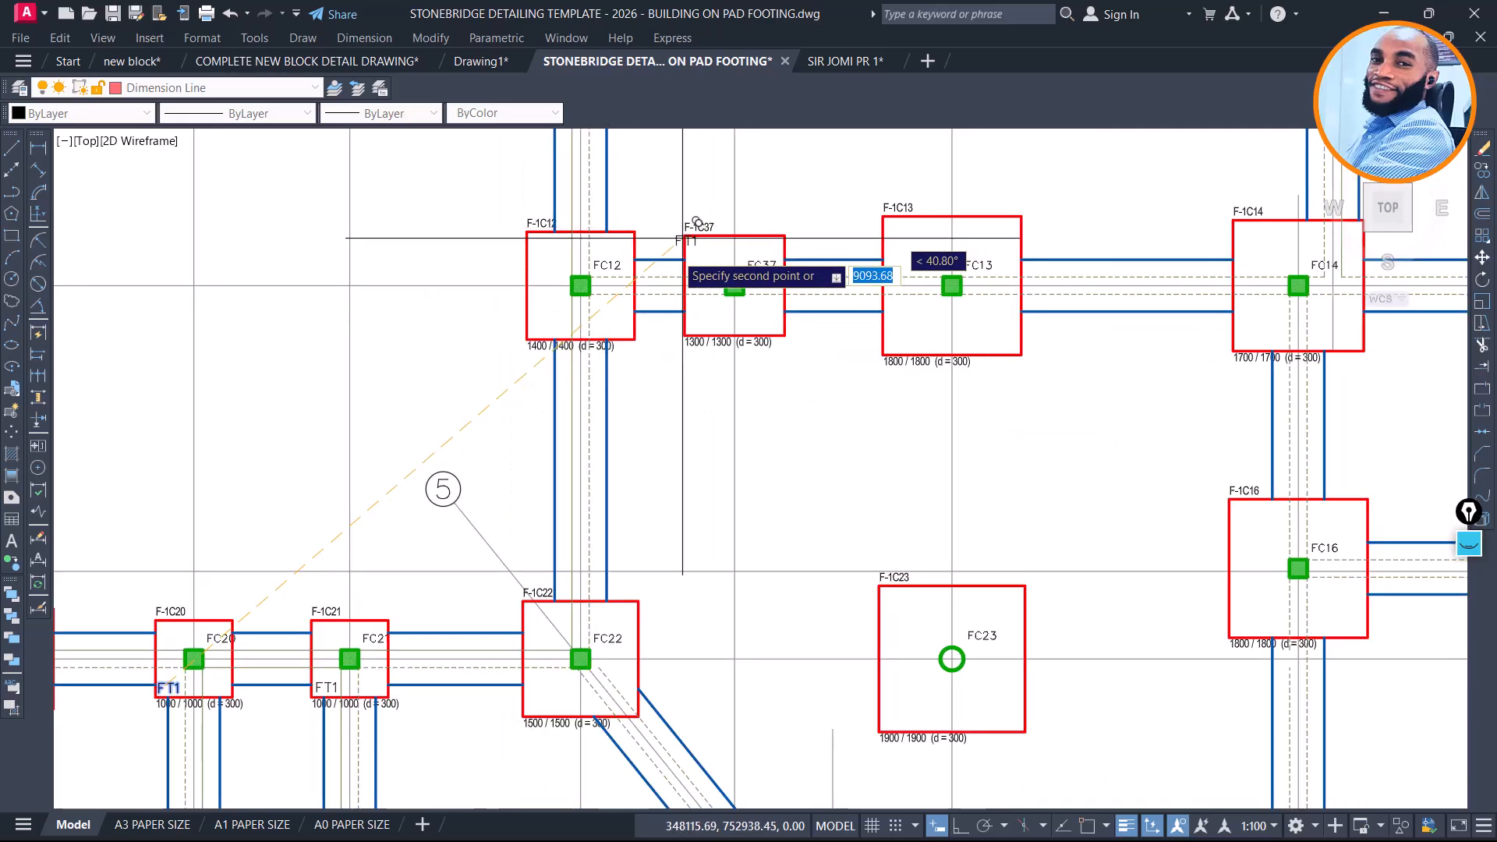
pyautogui.moveTo(958, 332)
pyautogui.mouseDown(button='middle')
pyautogui.moveTo(889, 369)
pyautogui.moveTo(522, 418)
pyautogui.moveTo(468, 410)
pyautogui.mouseUp(button='middle')
pyautogui.scroll(-4, 503, 399)
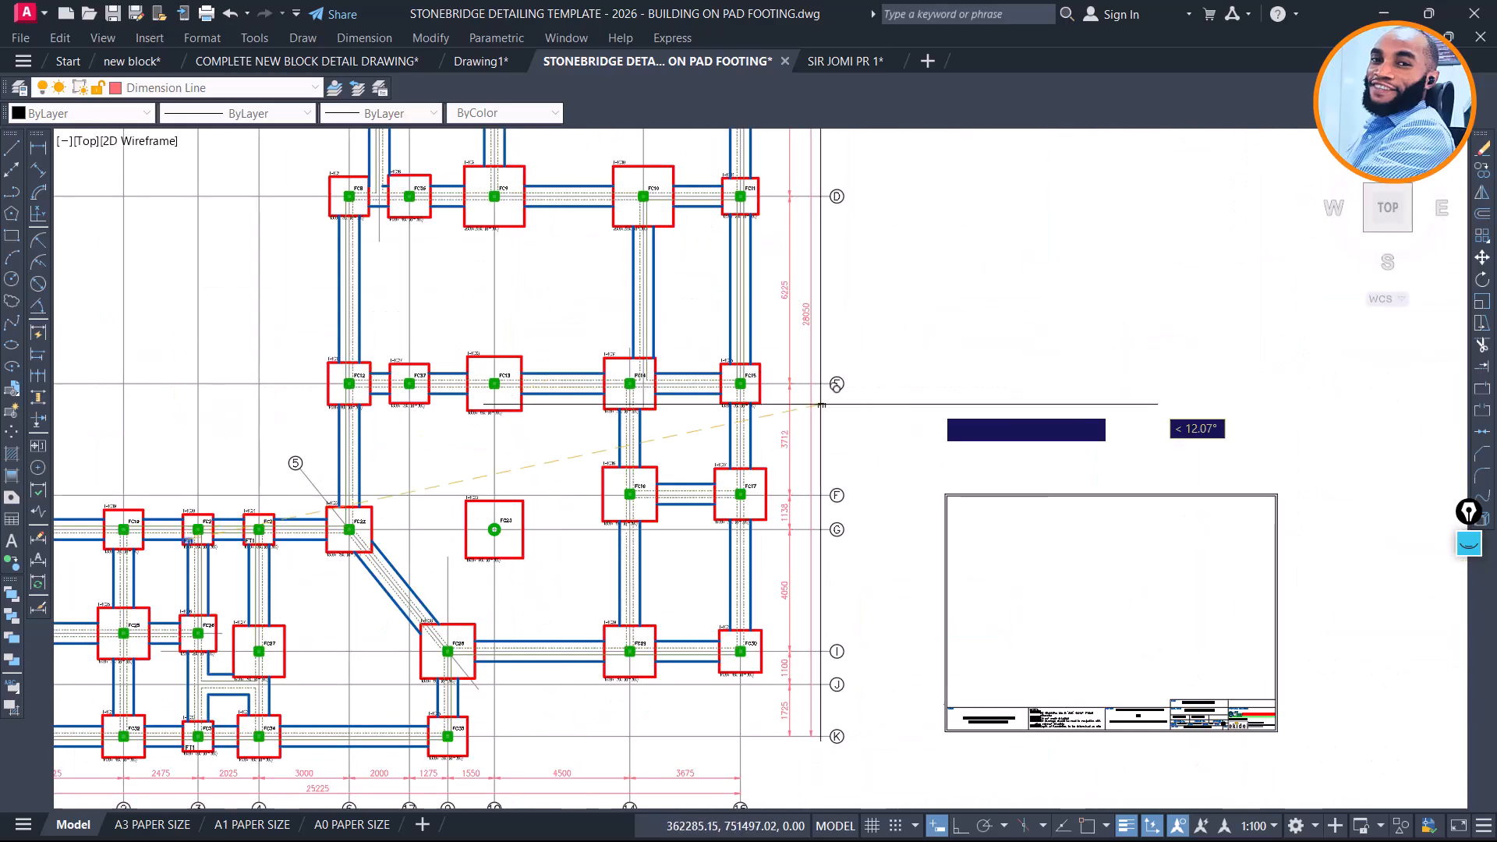
pyautogui.scroll(2, 744, 354)
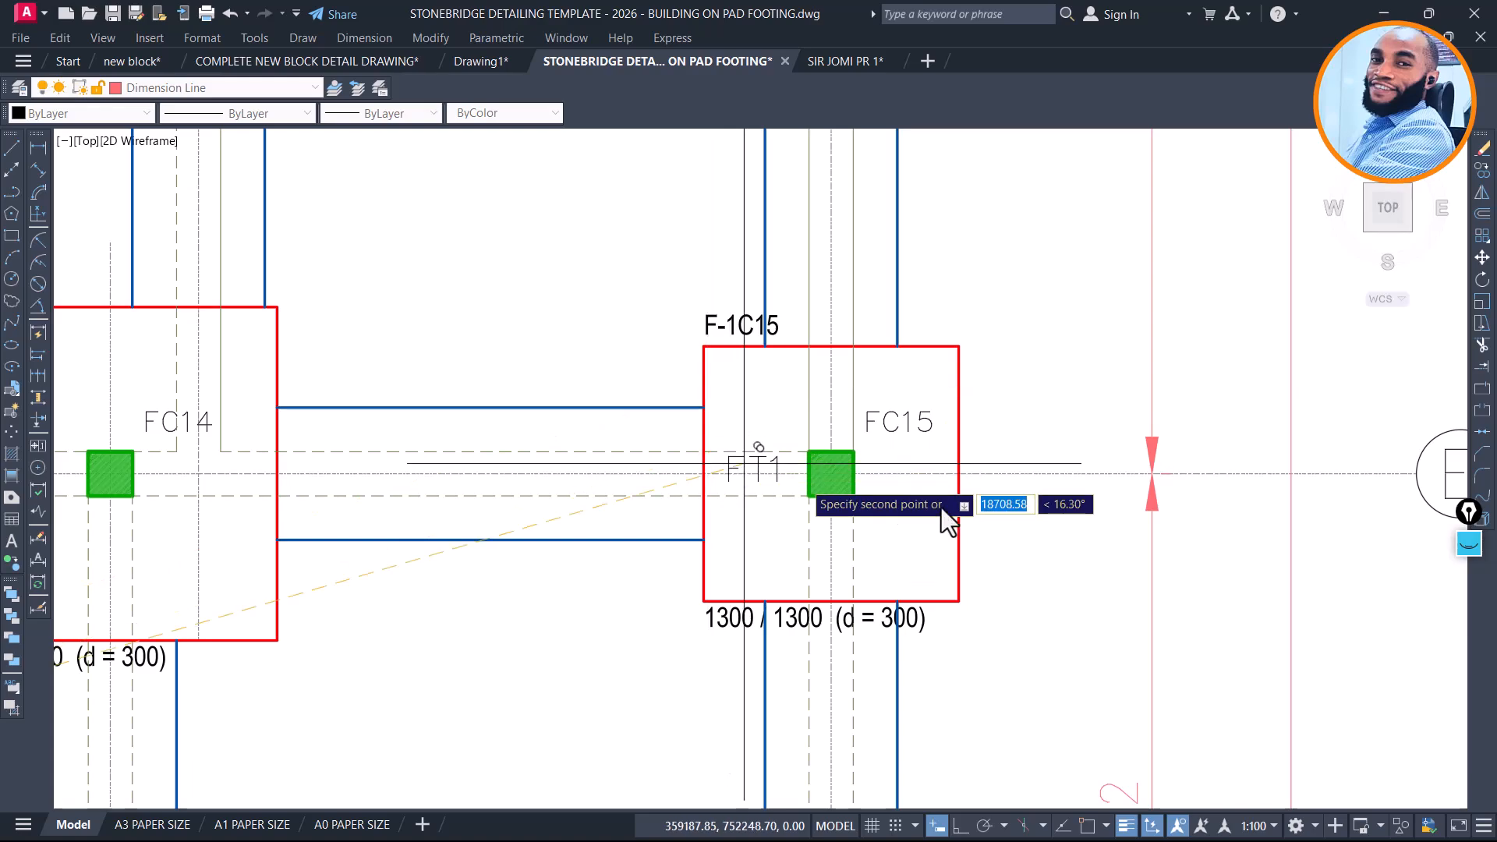
pyautogui.moveTo(684, 334); pyautogui.dragTo(946, 551, button='middle')
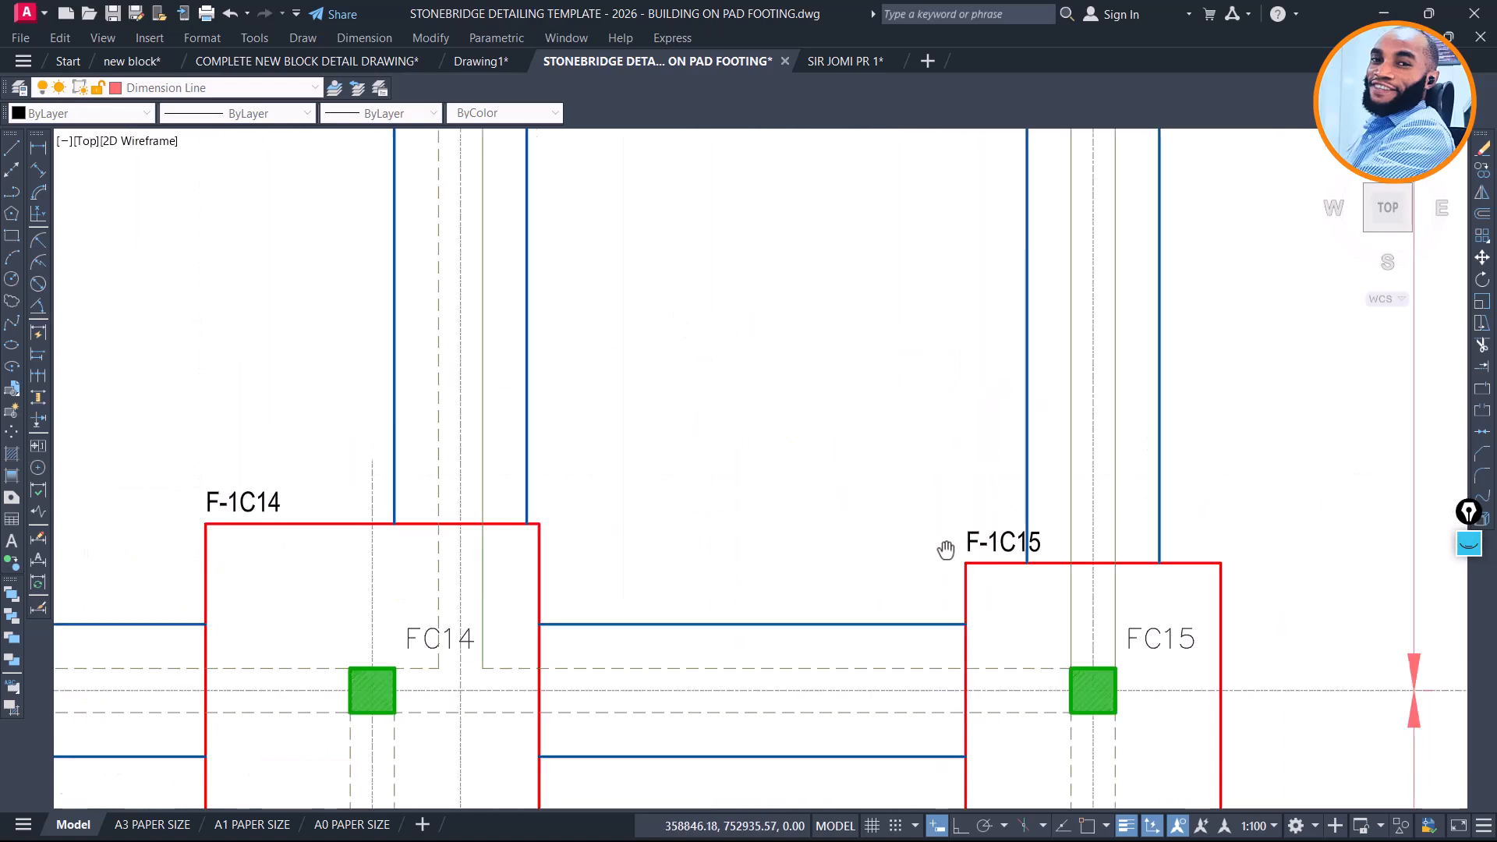
pyautogui.scroll(-4, 946, 551)
pyautogui.moveTo(608, 401)
pyautogui.mouseDown(button='middle')
pyautogui.moveTo(800, 489)
pyautogui.moveTo(931, 723)
pyautogui.mouseUp(button='middle')
pyautogui.moveTo(726, 368)
pyautogui.mouseDown(button='middle')
pyautogui.moveTo(691, 515)
pyautogui.moveTo(611, 718)
pyautogui.mouseUp(button='middle')
pyautogui.moveTo(749, 300)
pyautogui.mouseDown(button='middle')
pyautogui.moveTo(685, 344)
pyautogui.moveTo(656, 517)
pyautogui.mouseUp(button='middle')
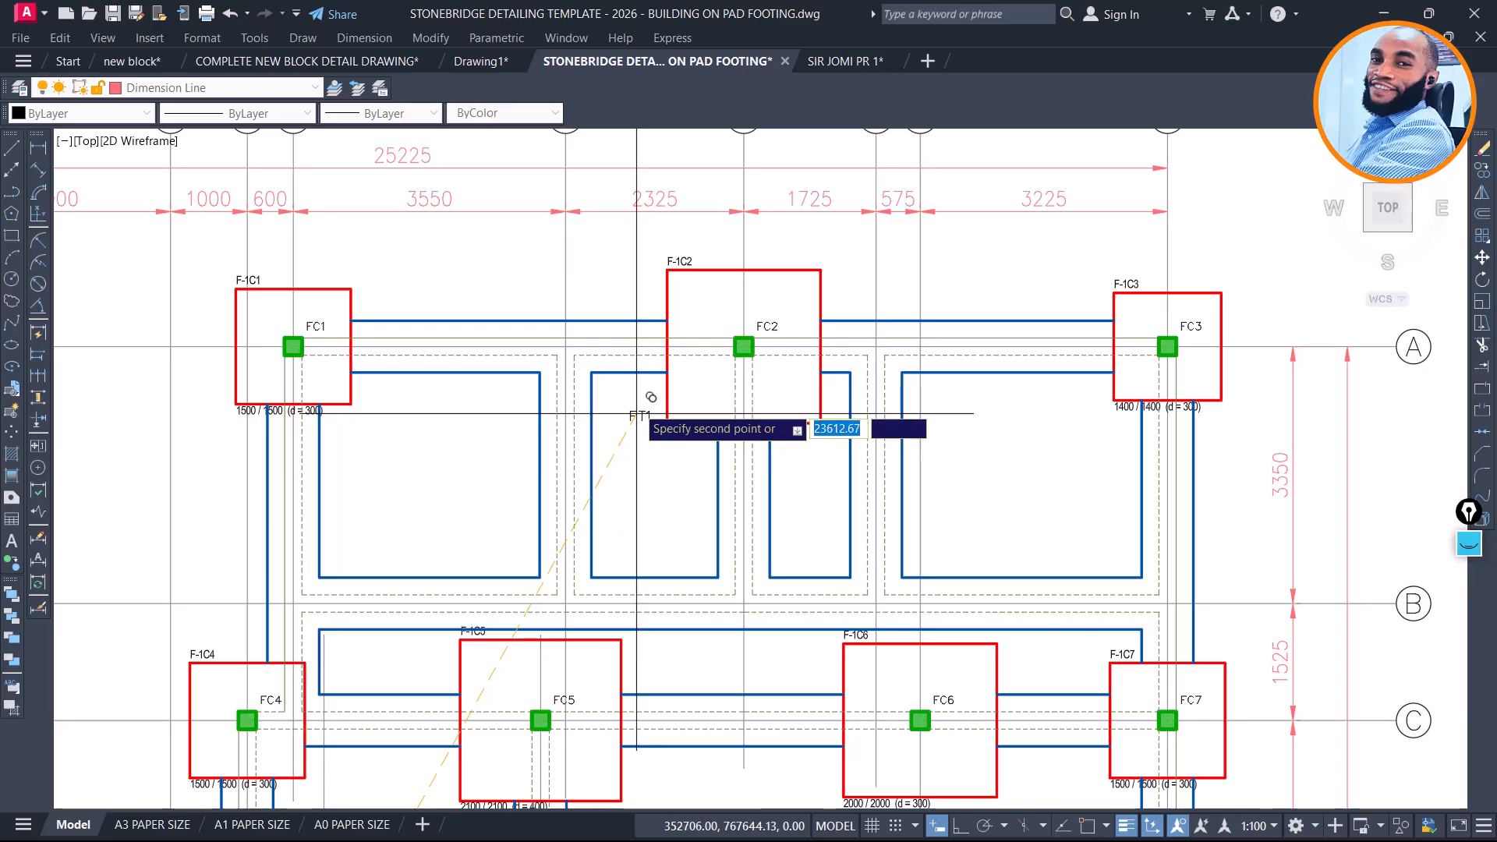
pyautogui.press('Escape')
# Move the whole Footing Type 1 detail, with its title and quantity note, into the upper-left corner of the empty sheet border
pyautogui.scroll(-2, 473, 295)
pyautogui.scroll(-4, 513, 259)
pyautogui.scroll(6, 809, 238)
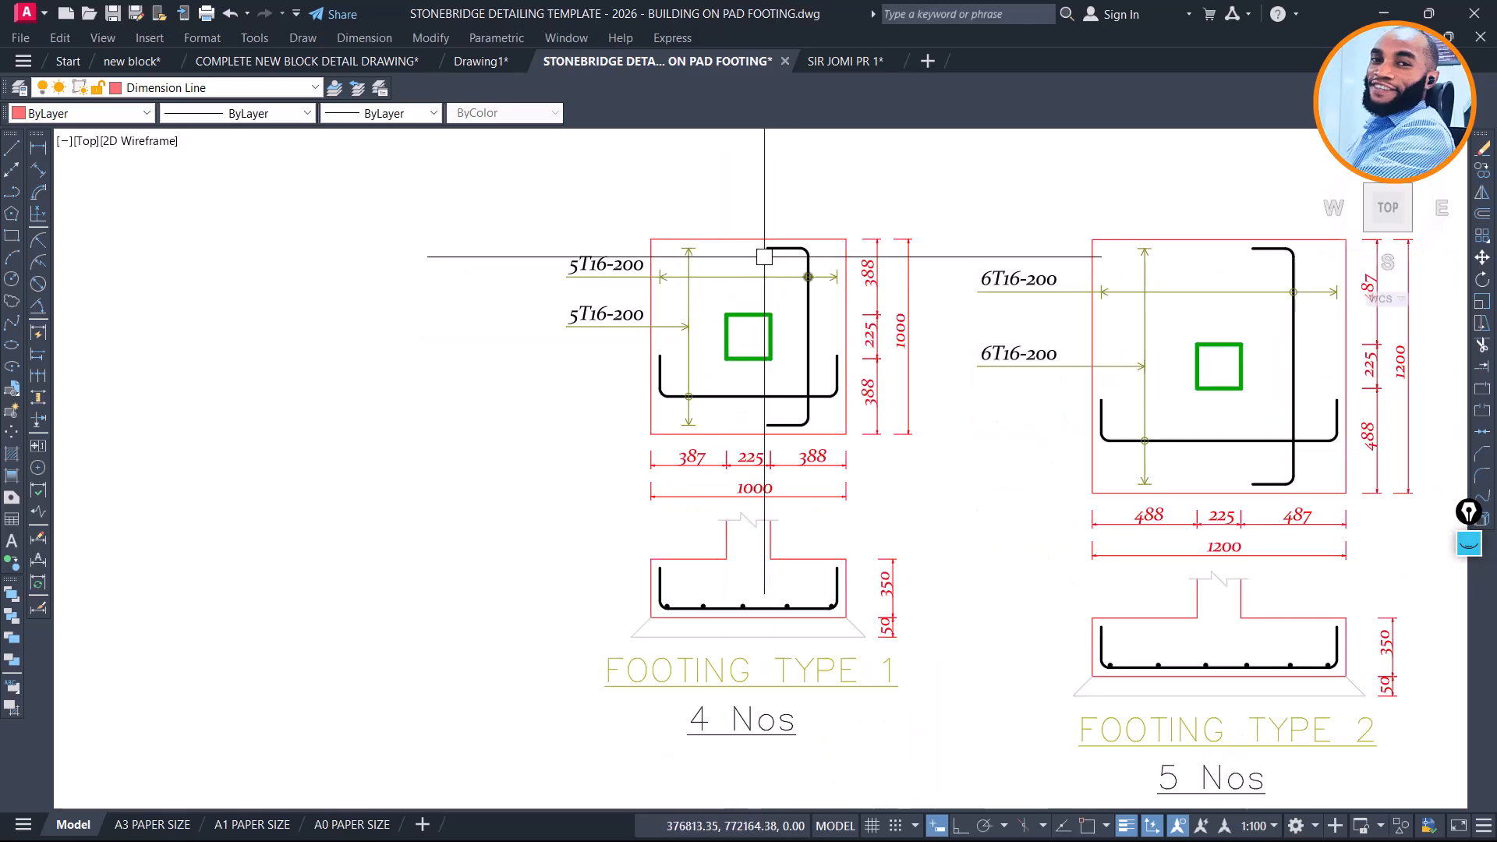
pyautogui.scroll(-2, 805, 238)
pyautogui.click(591, 195)
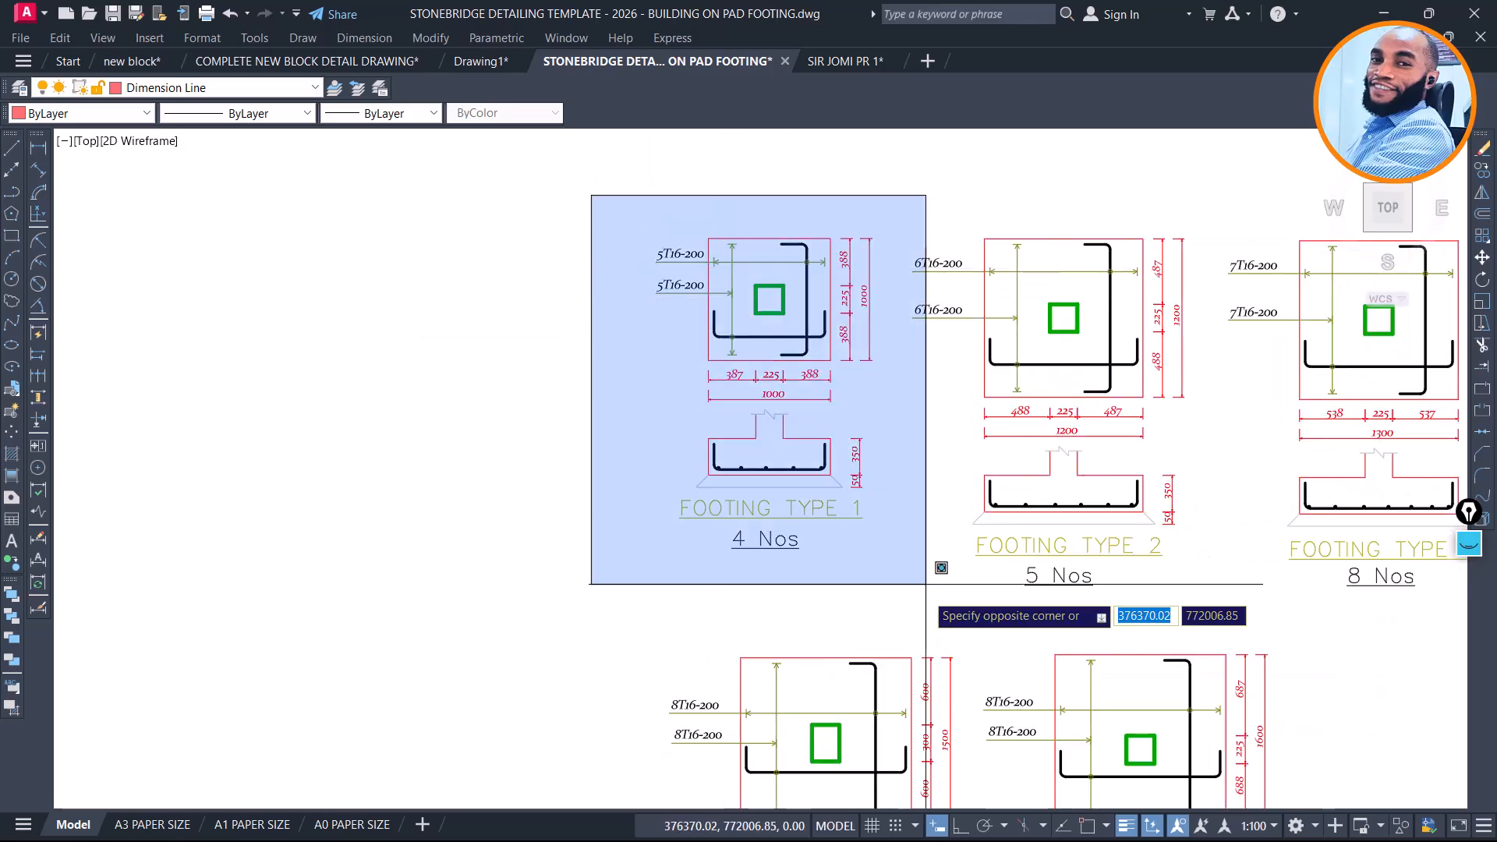
pyautogui.click(896, 585)
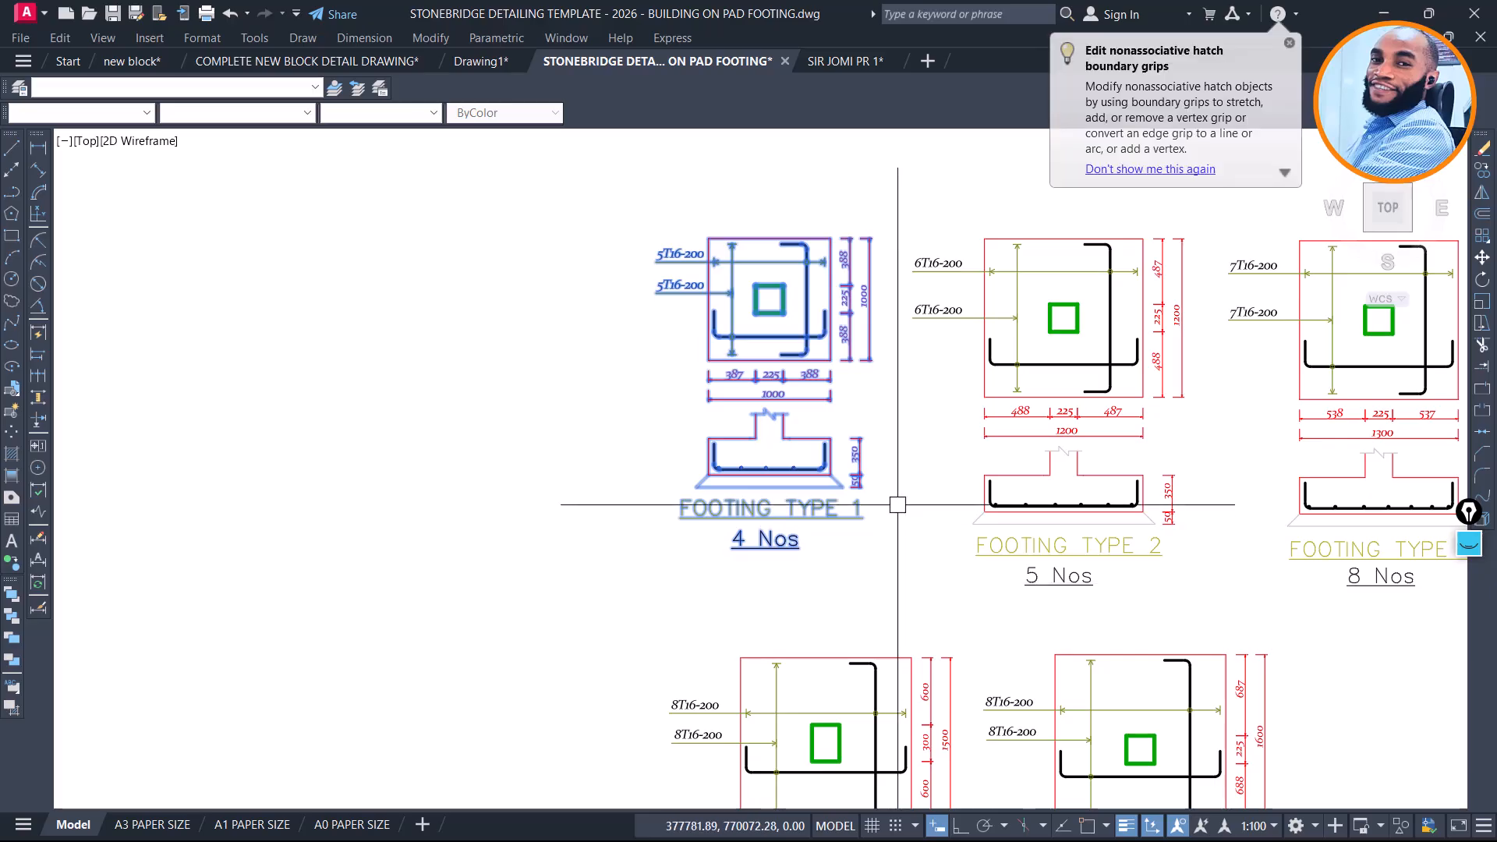
pyautogui.press('BackSpace')
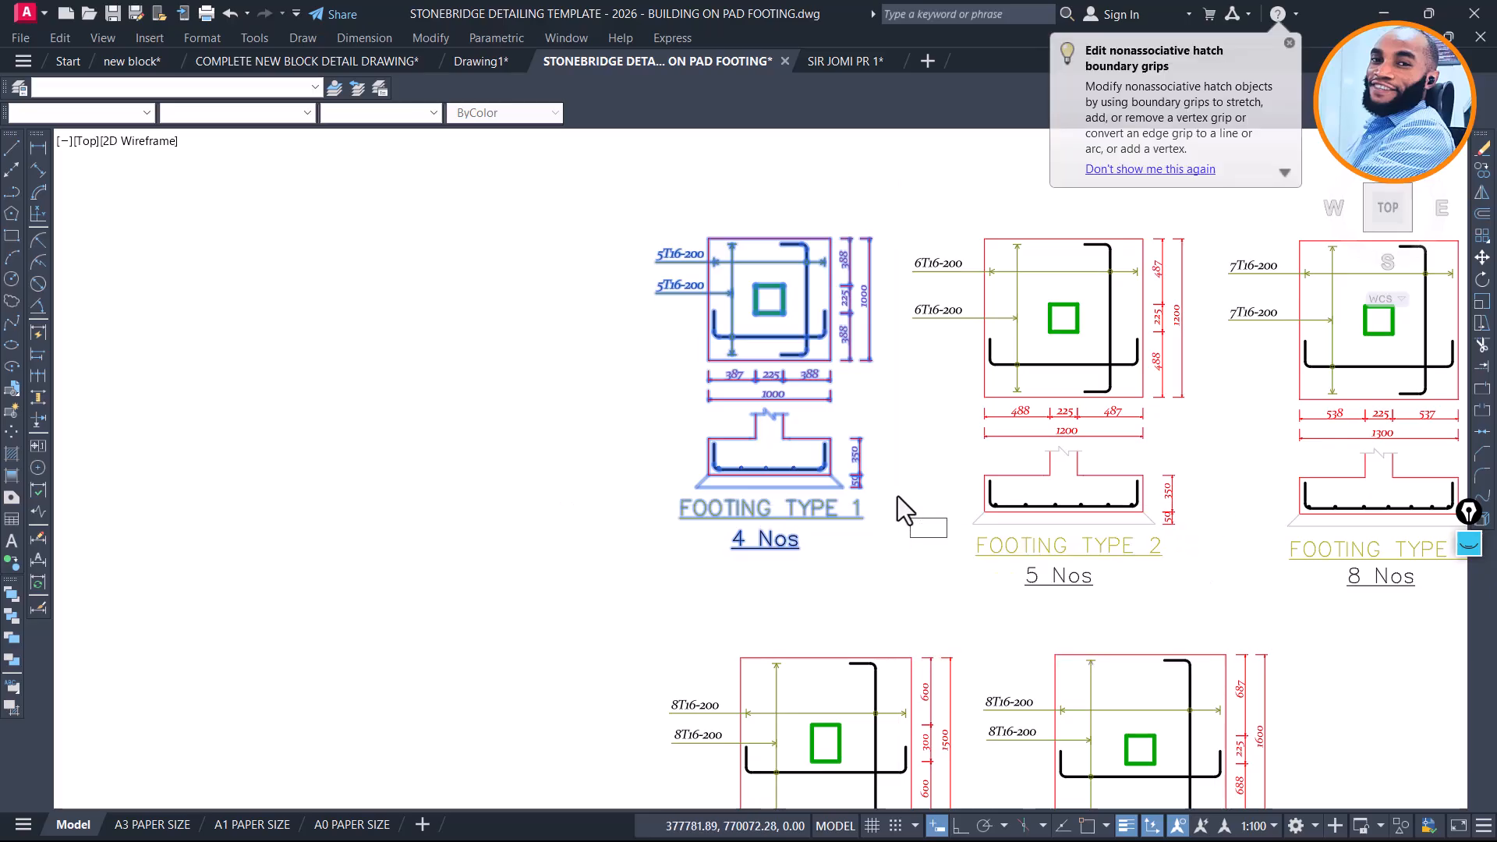
pyautogui.click(774, 394)
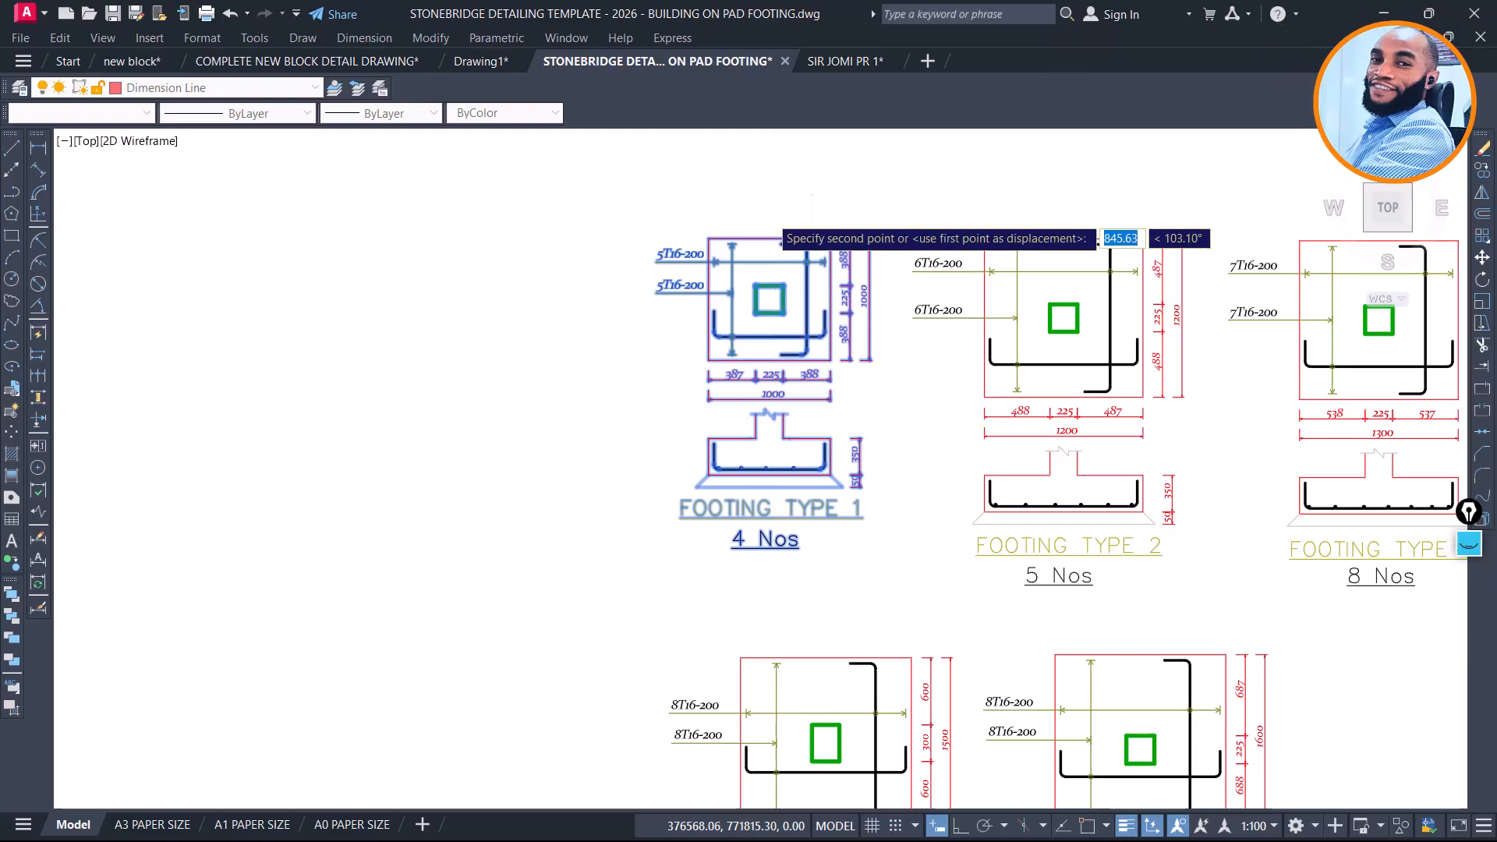
pyautogui.scroll(-3, 772, 234)
pyautogui.moveTo(634, 508); pyautogui.dragTo(760, 231, button='middle')
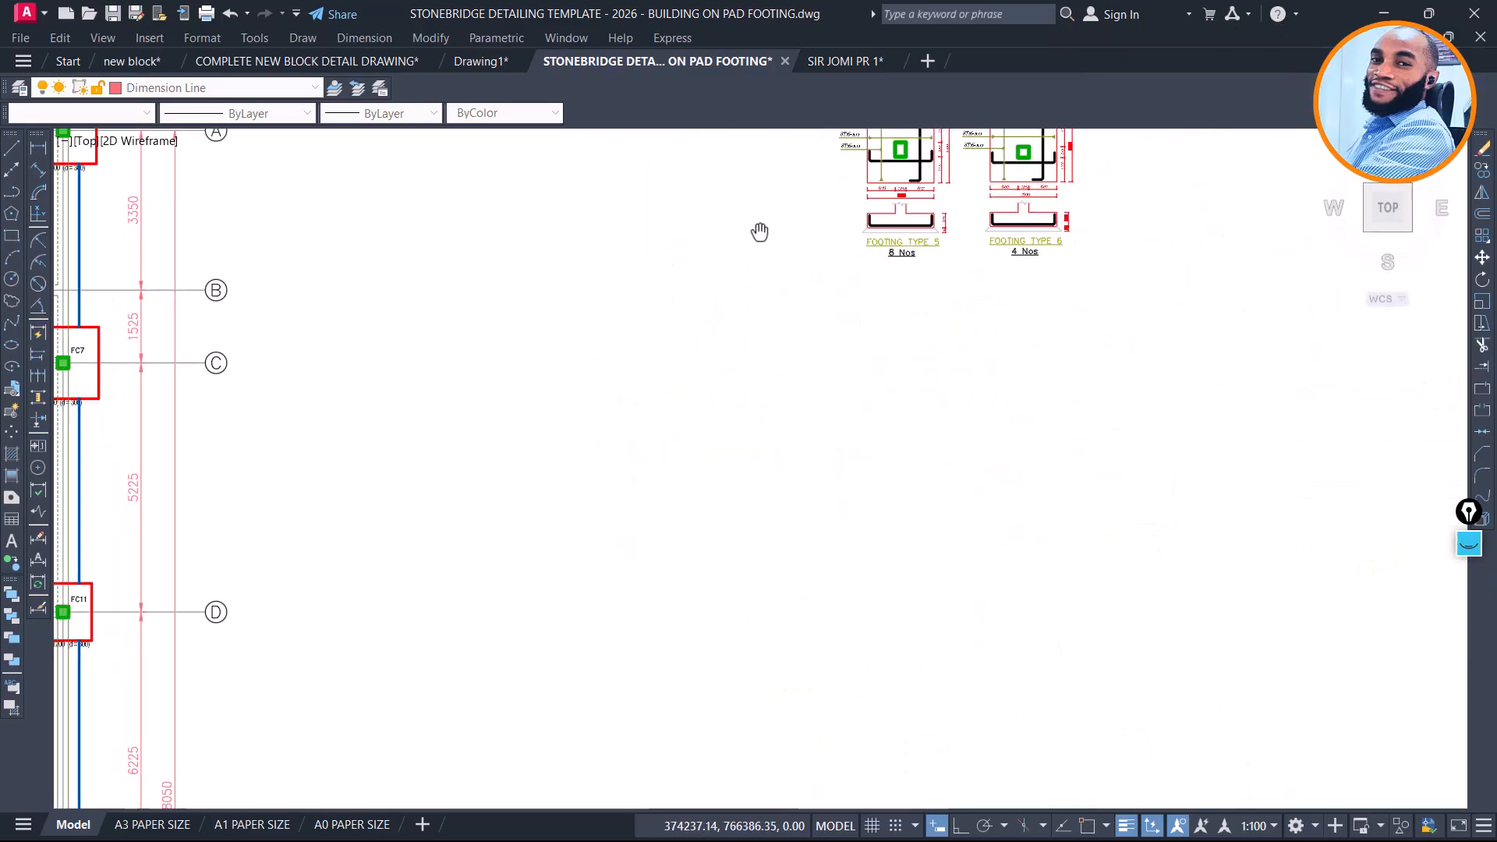
pyautogui.scroll(-5, 772, 234)
pyautogui.scroll(2, 677, 448)
pyautogui.scroll(8, 702, 421)
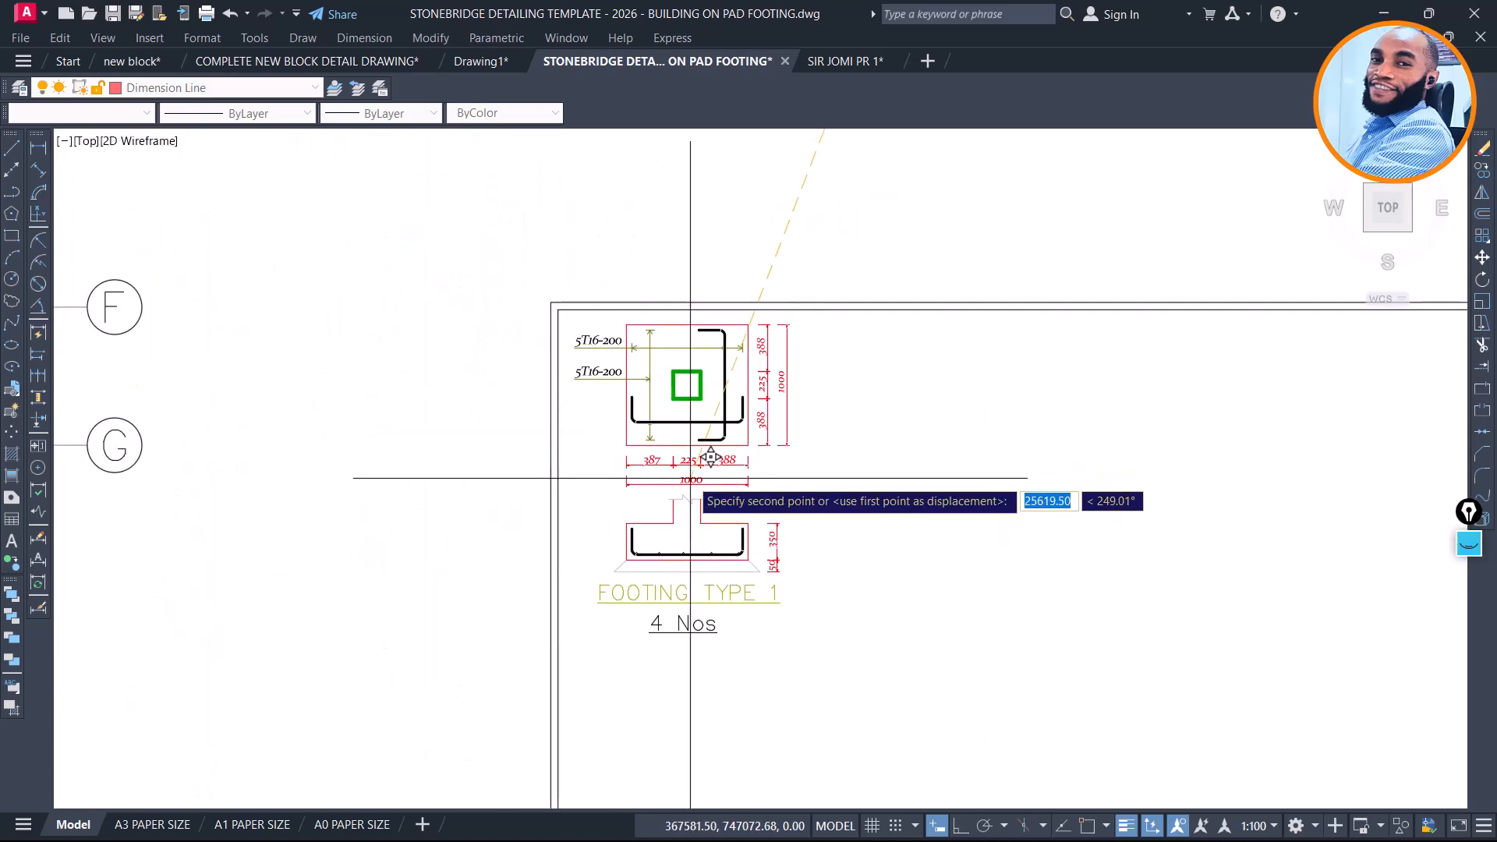
pyautogui.click(689, 480)
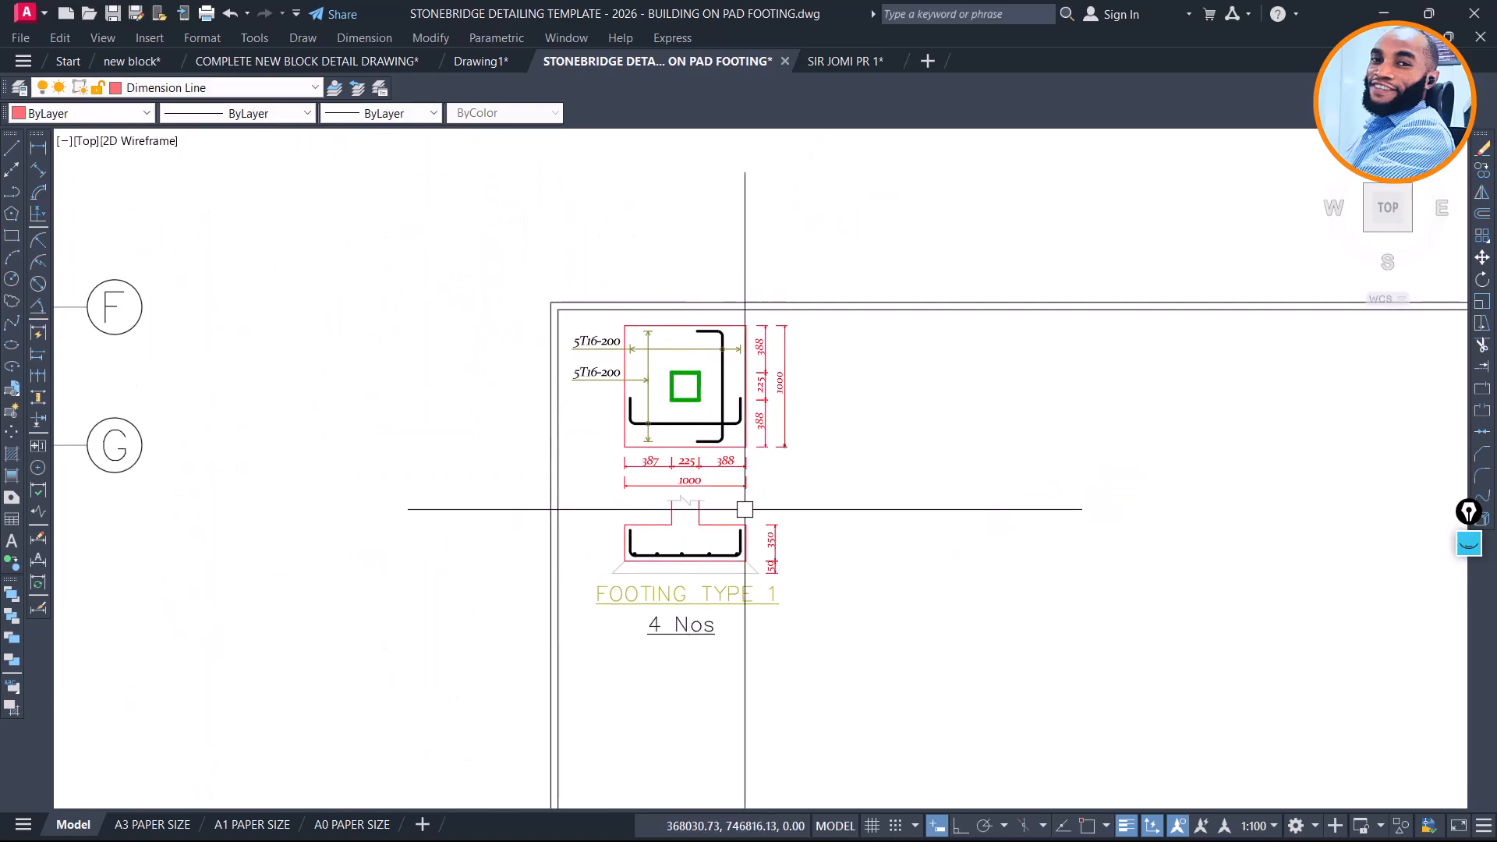
# Append "(FT1)" to the FOOTING TYPE 1 title below the footing section
pyautogui.scroll(4, 693, 602)
pyautogui.click(830, 576)
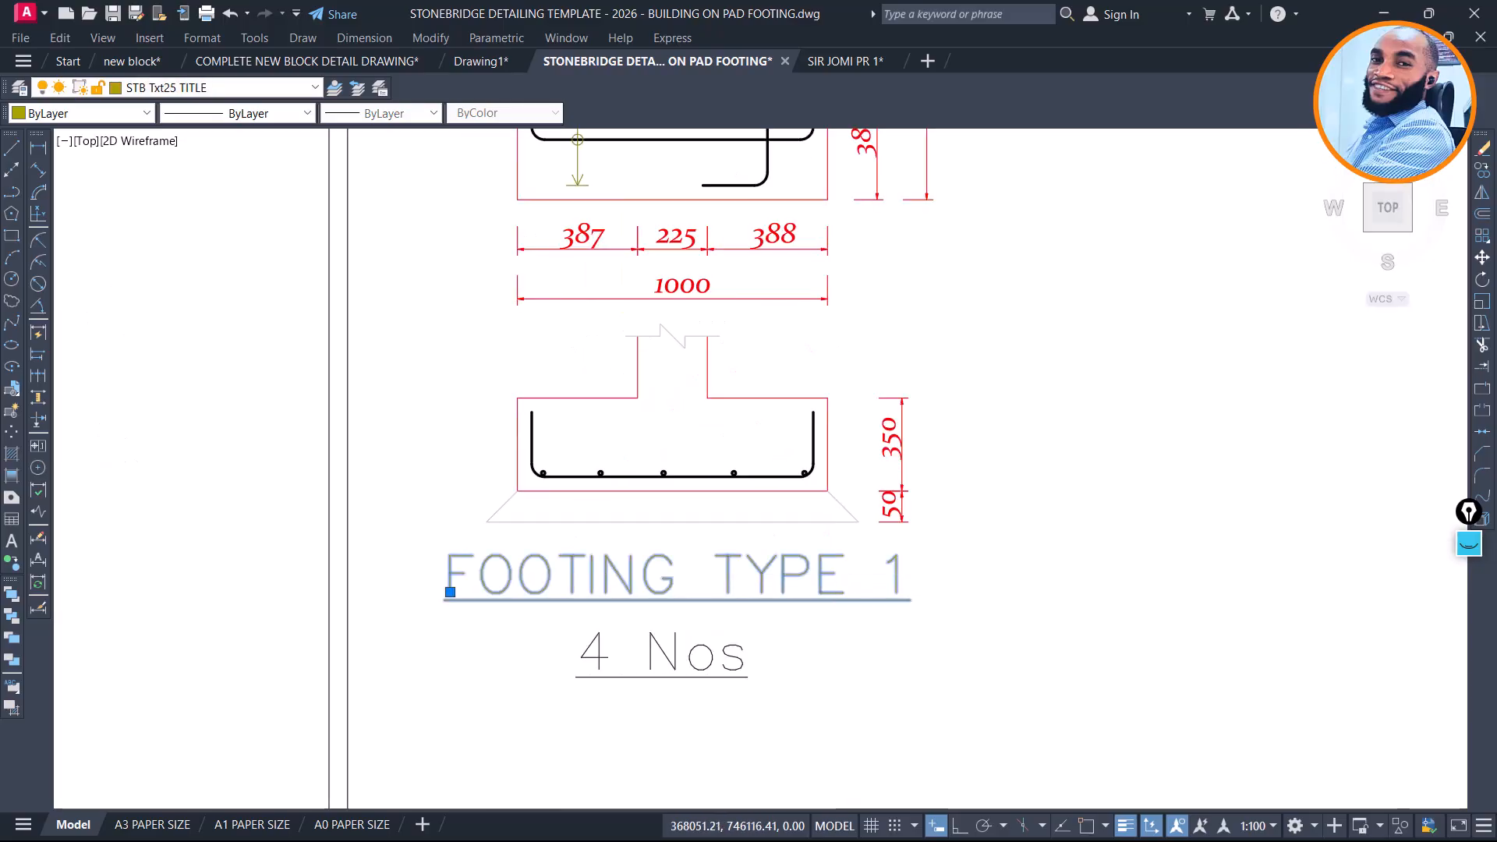
pyautogui.doubleClick(908, 590)
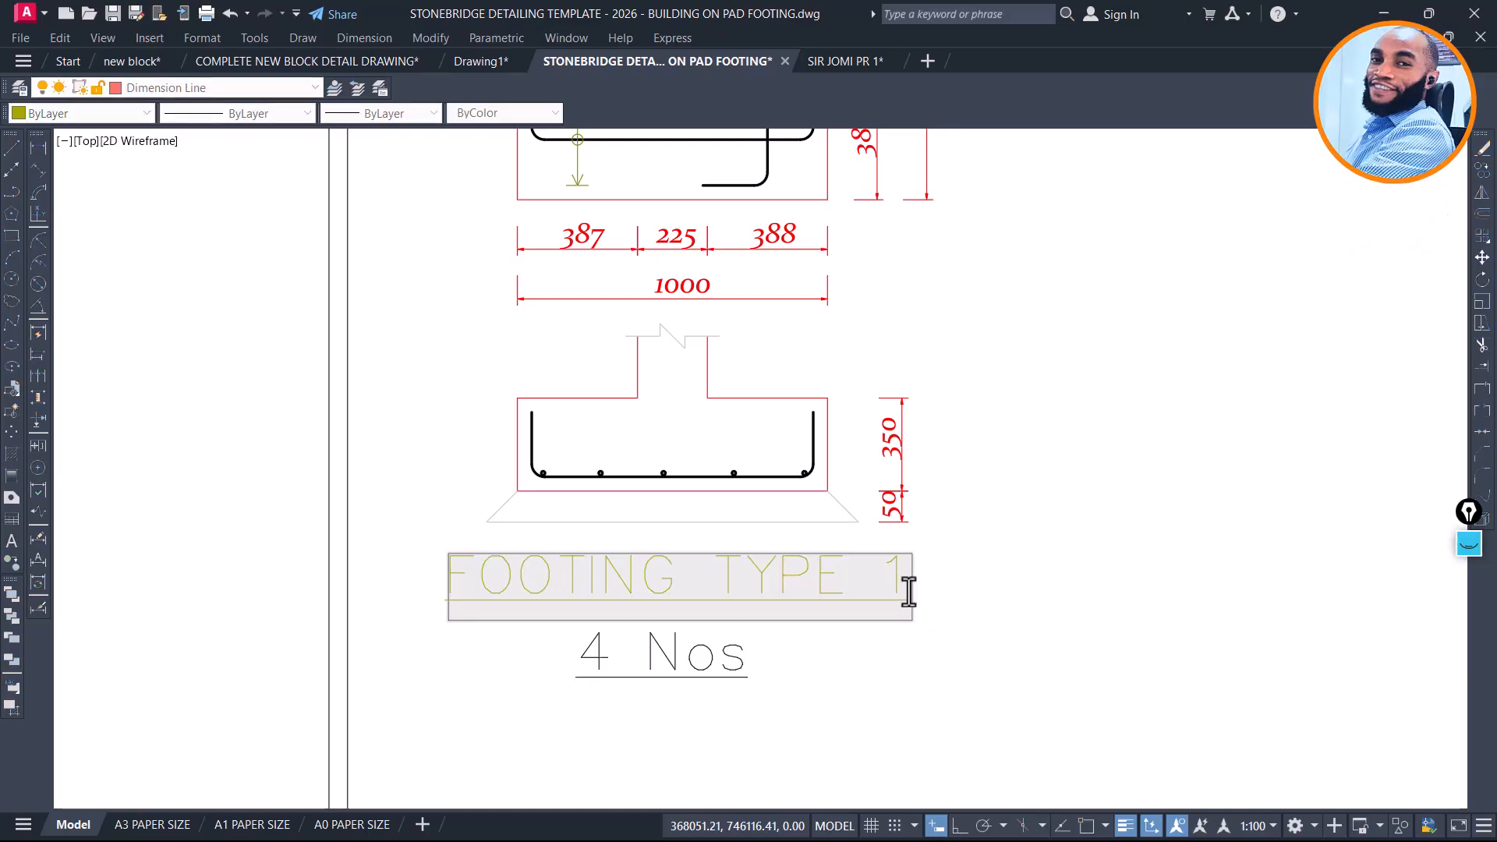
pyautogui.write('(FT1')
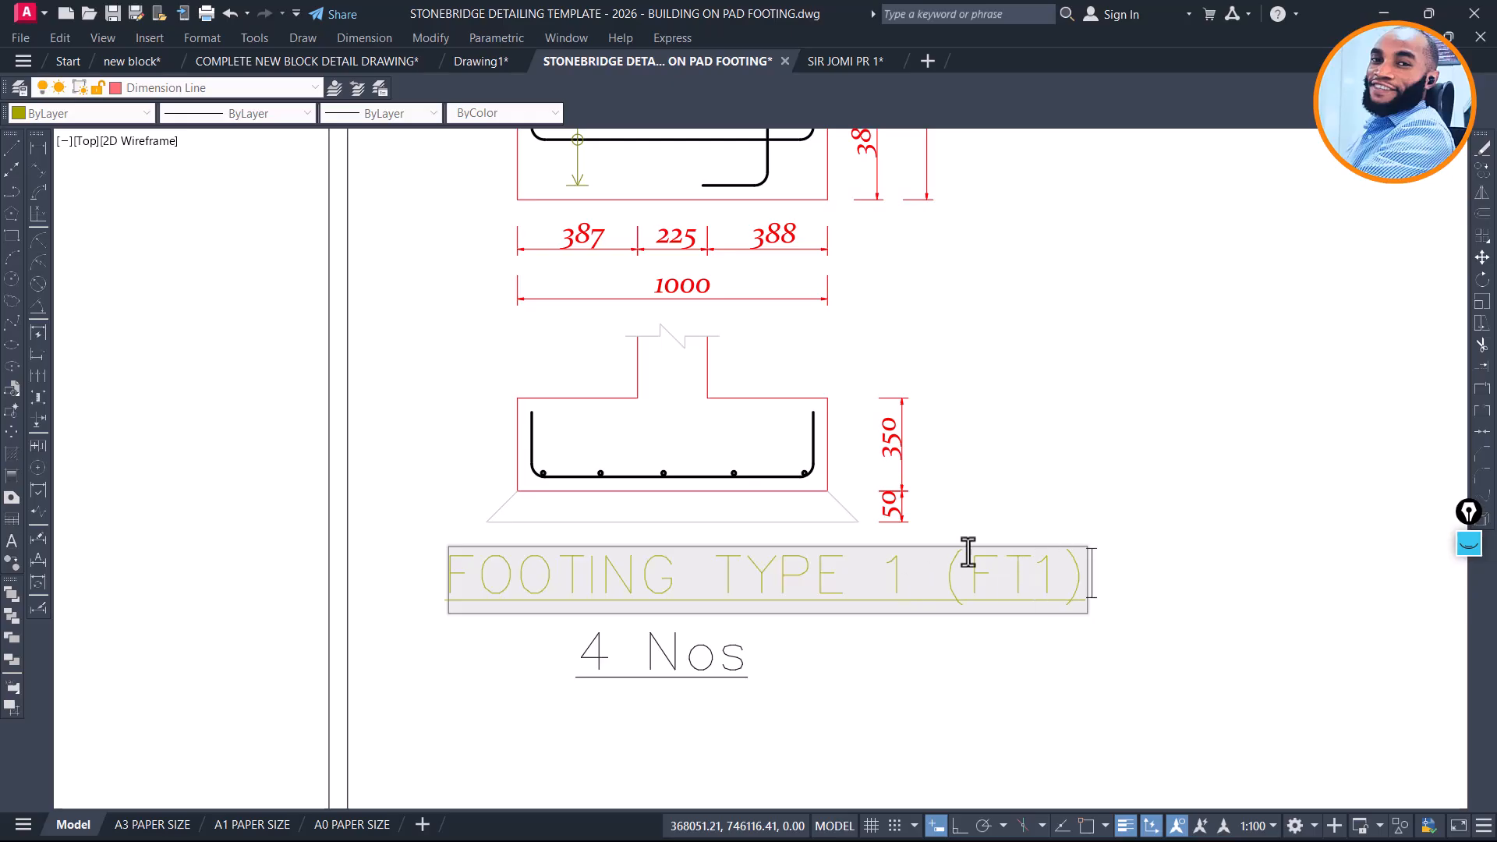
pyautogui.click(1022, 503)
pyautogui.scroll(-2, 1056, 495)
pyautogui.press('Escape')
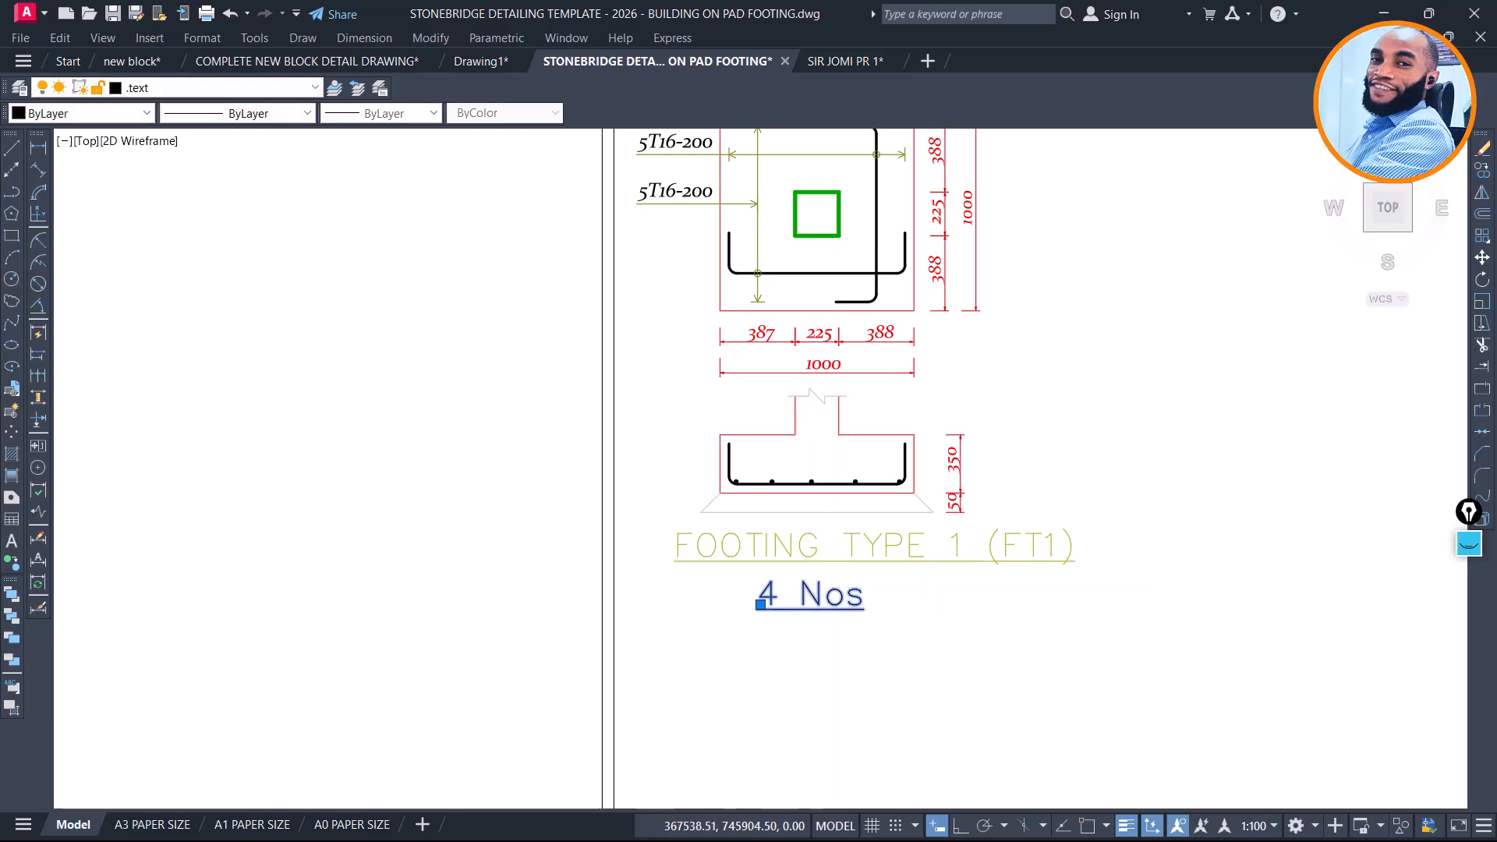
# Change the quantity note under the Footing Type 1 title to "3 Nos"
pyautogui.doubleClick(811, 597)
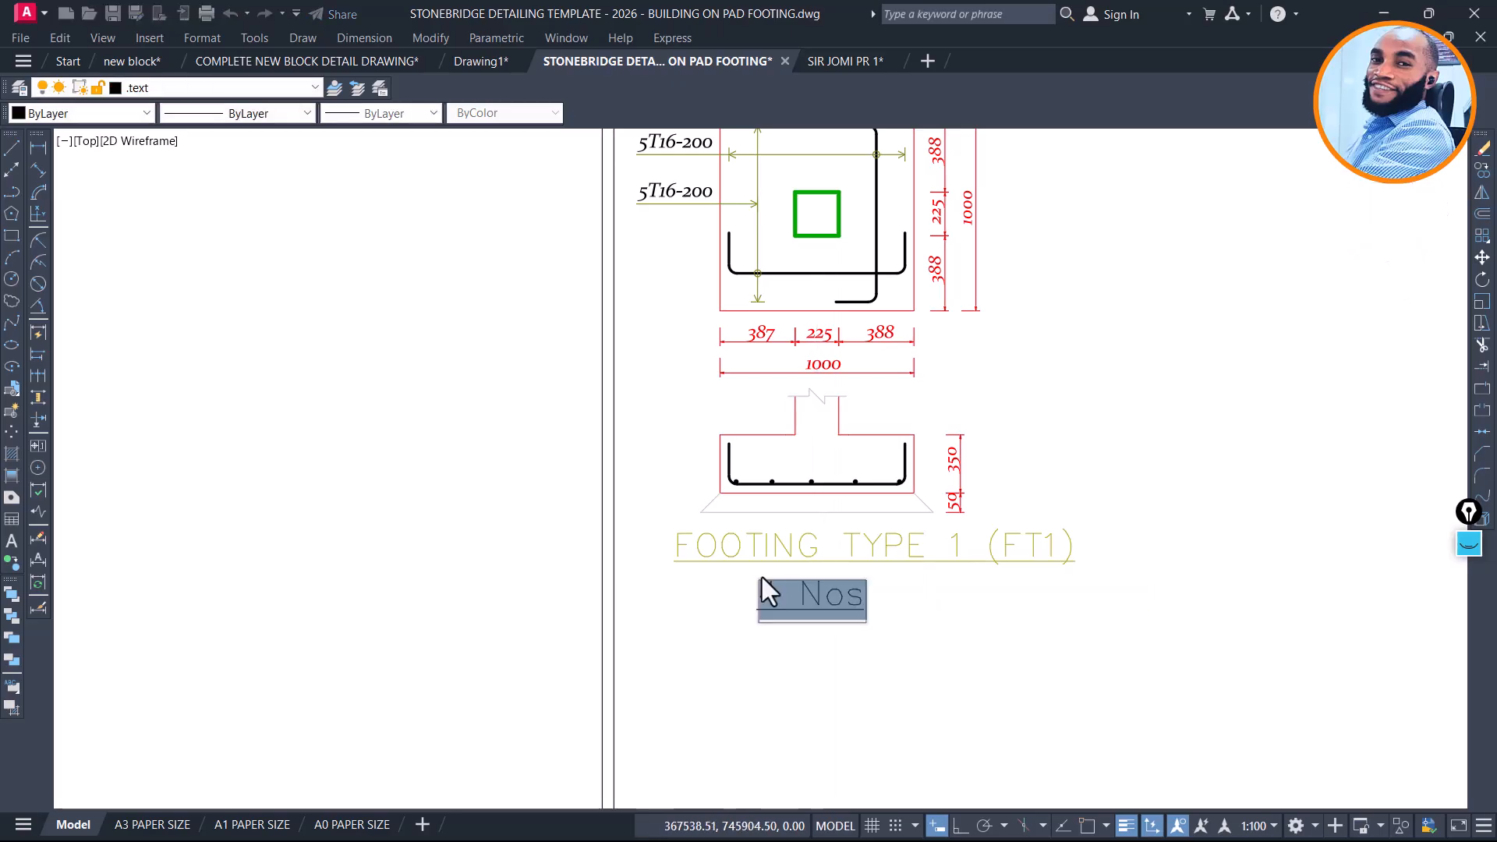
pyautogui.scroll(2, 764, 599)
pyautogui.moveTo(789, 606); pyautogui.dragTo(751, 607)
pyautogui.write('3')
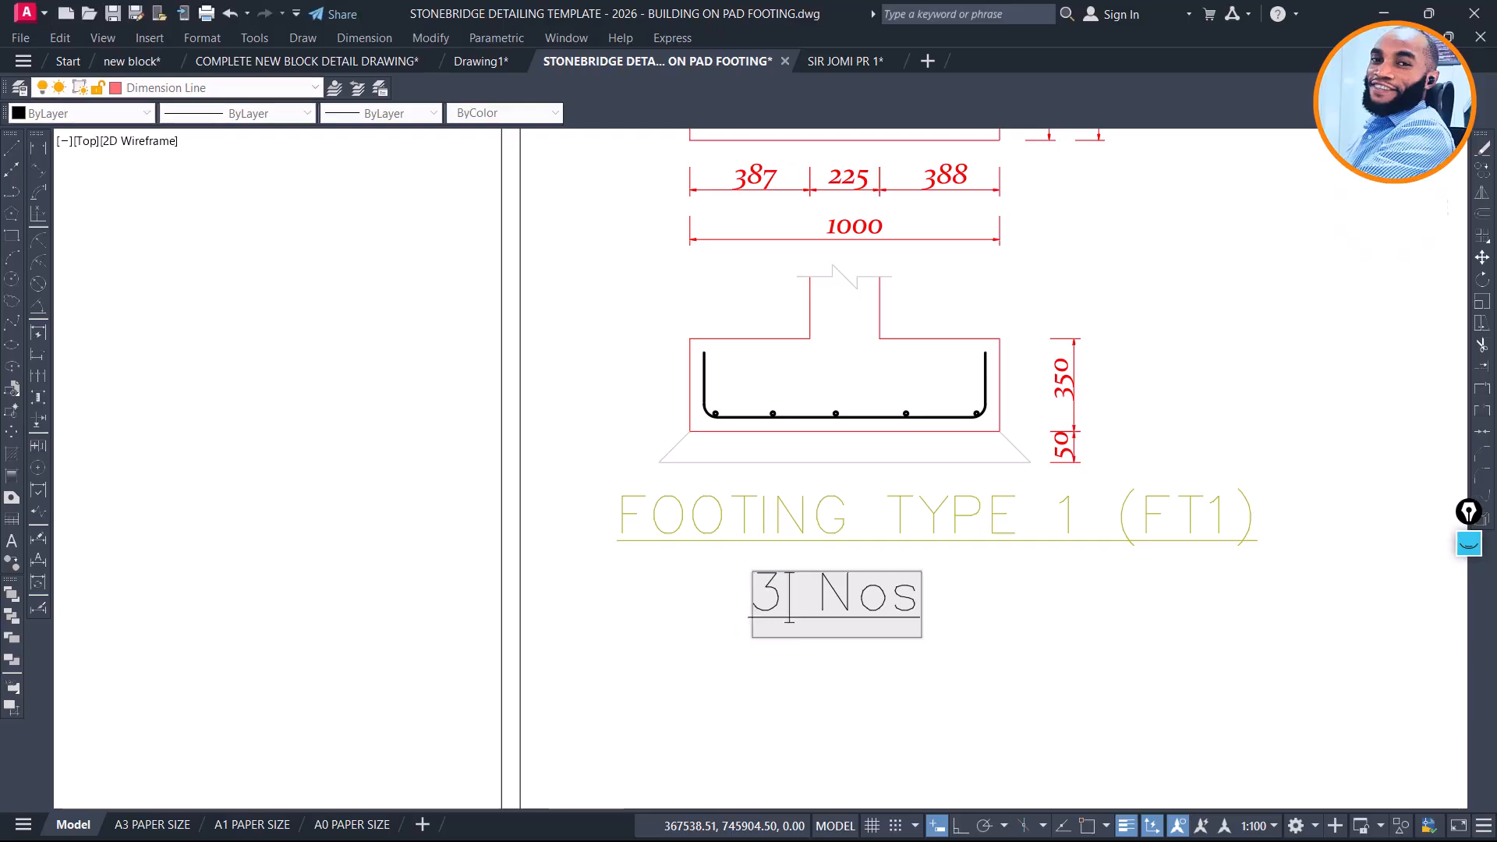
pyautogui.press('Return')
pyautogui.scroll(-2, 858, 489)
pyautogui.click(851, 555)
pyautogui.press('Escape')
# Move the FOOTING TYPE 1 (FT1) title slightly left so it sits more centrally beneath the footing section
pyautogui.click(972, 513)
pyautogui.write('m')
pyautogui.press('space')
pyautogui.click(1131, 569)
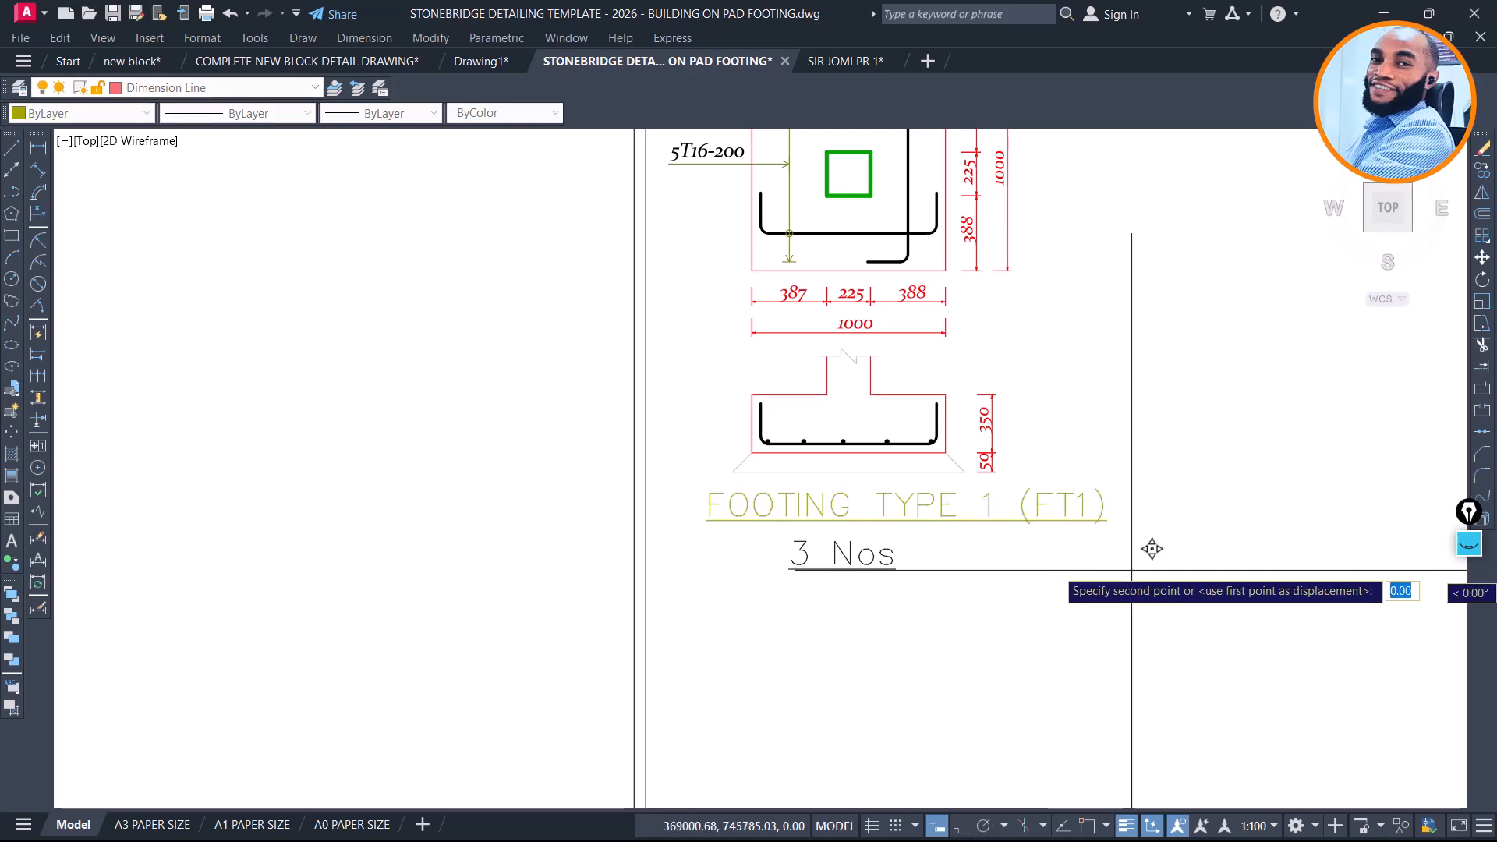
pyautogui.click(1103, 570)
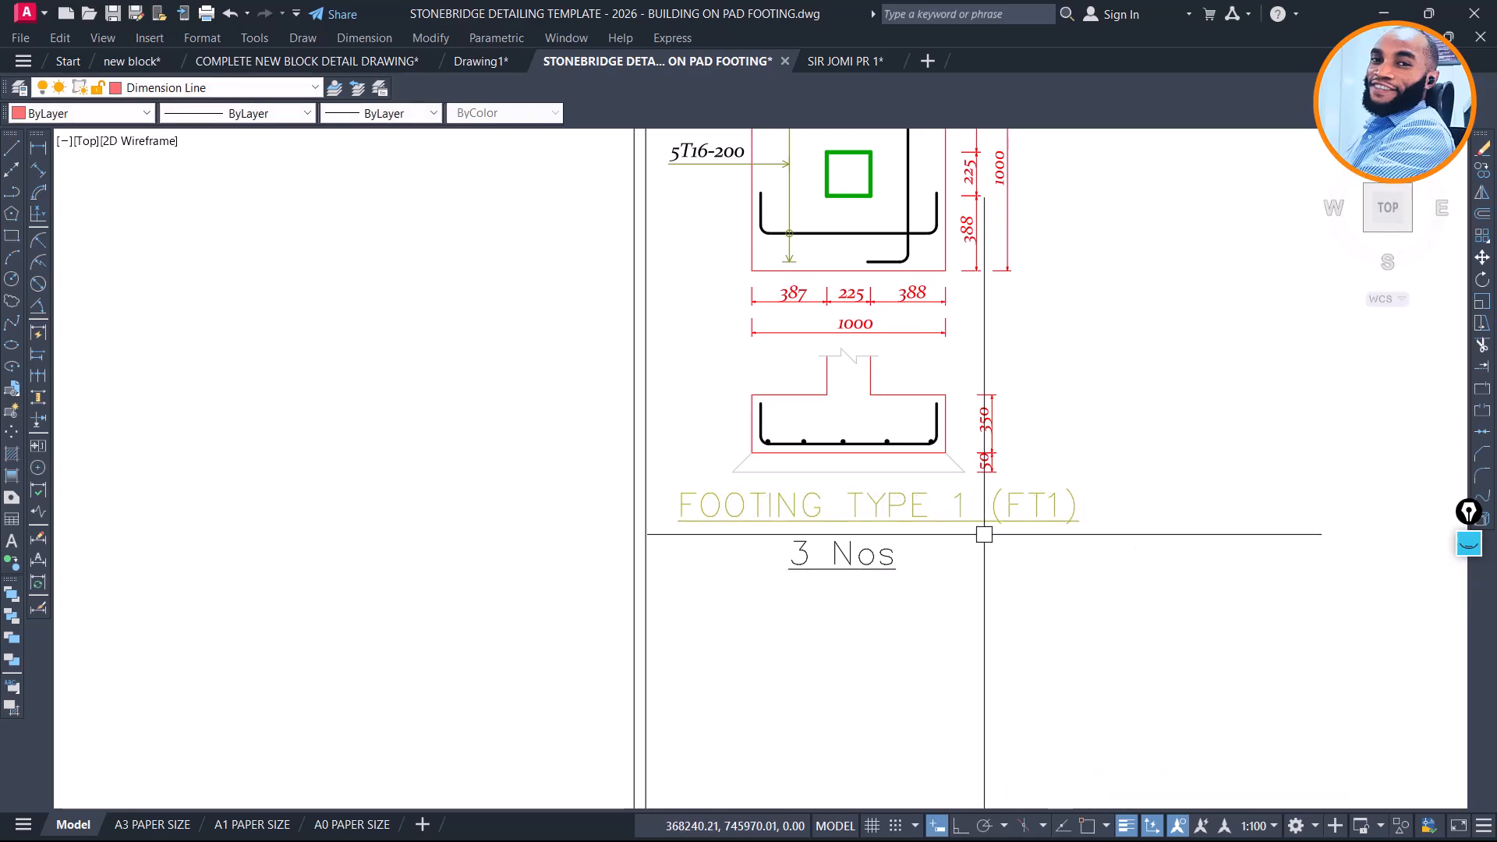
pyautogui.scroll(-3, 1001, 503)
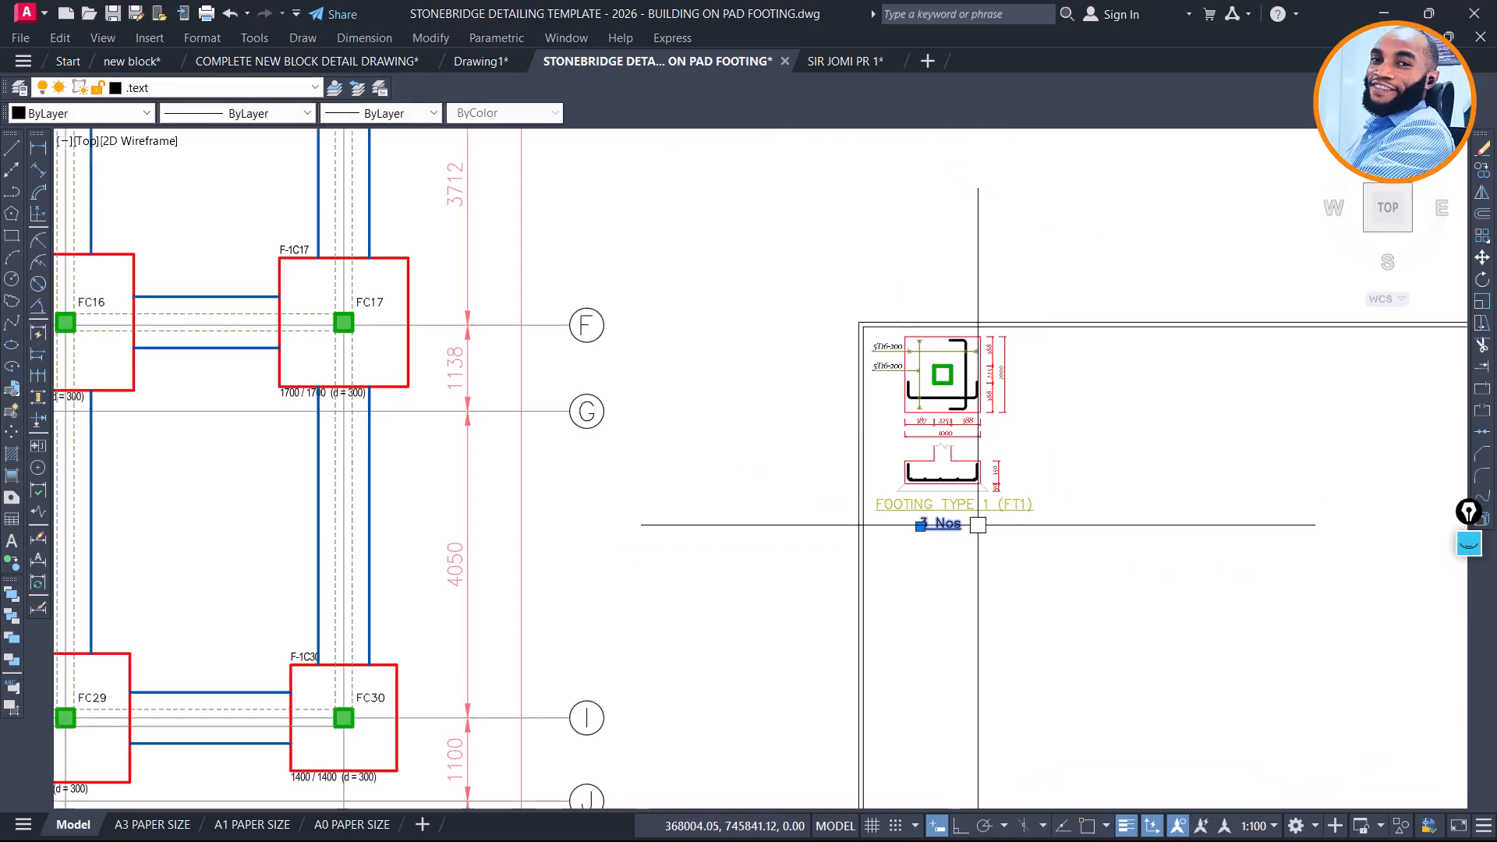
pyautogui.scroll(4, 954, 559)
pyautogui.press('Escape')
# Move the complete 1000 / 1000 reference detail F-1C33, plan and both sections, from the row of footing details to just above the sheet border
pyautogui.scroll(-6, 969, 560)
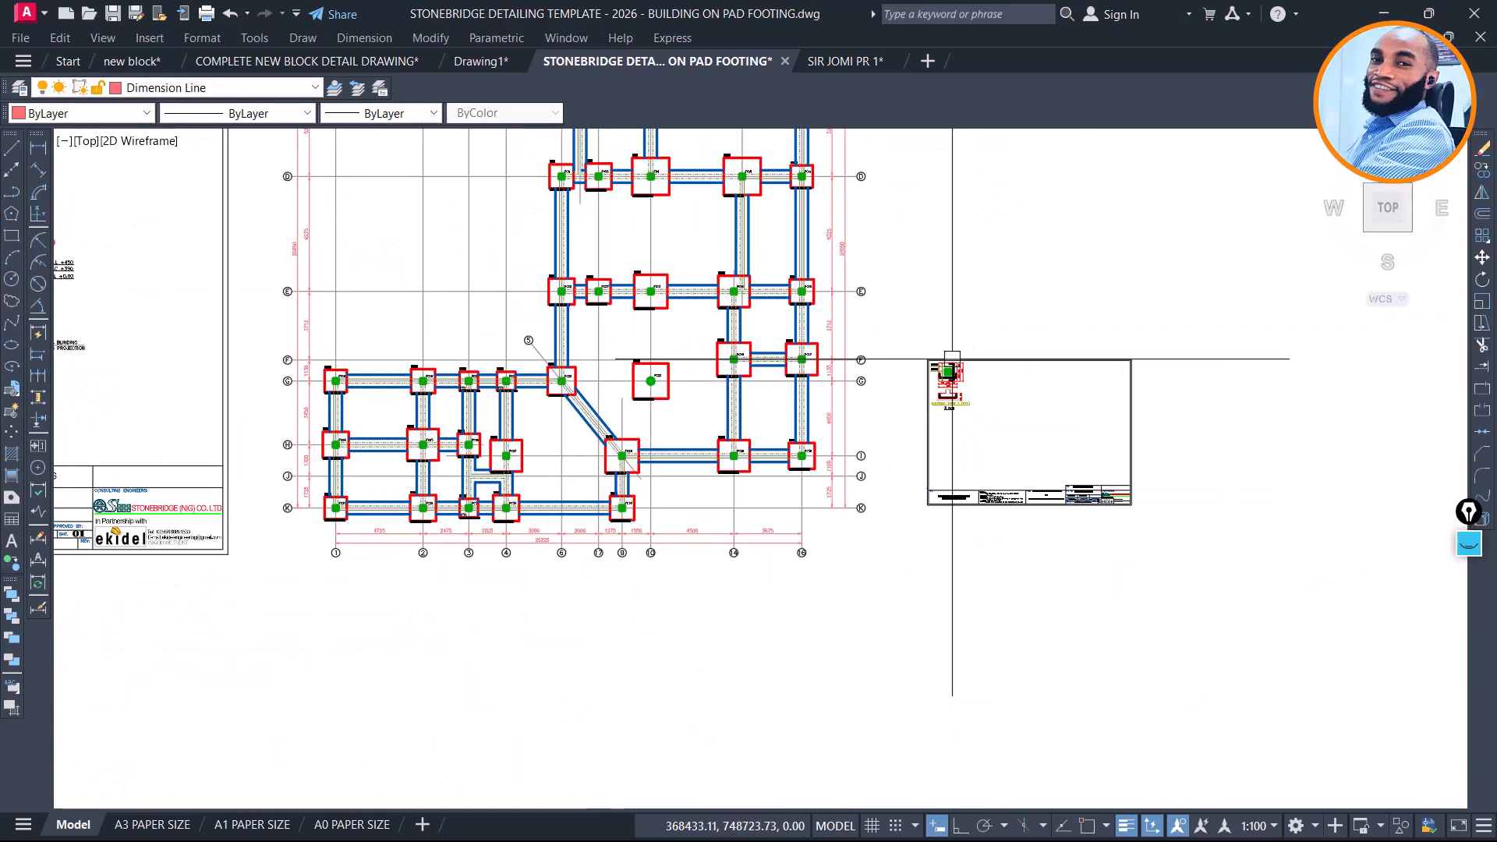
pyautogui.scroll(-6, 751, 356)
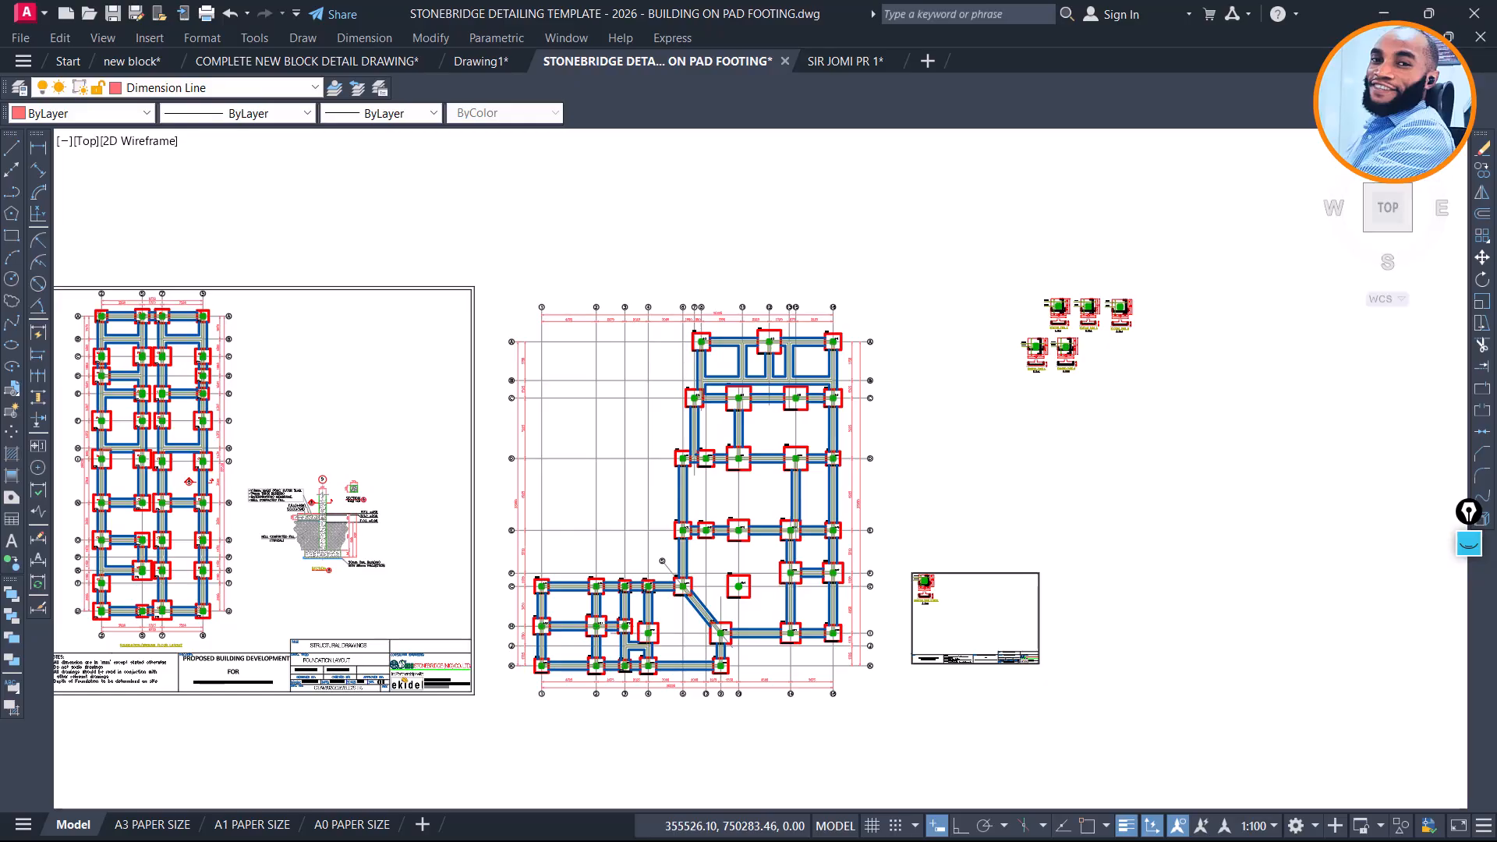
pyautogui.scroll(10, 352, 256)
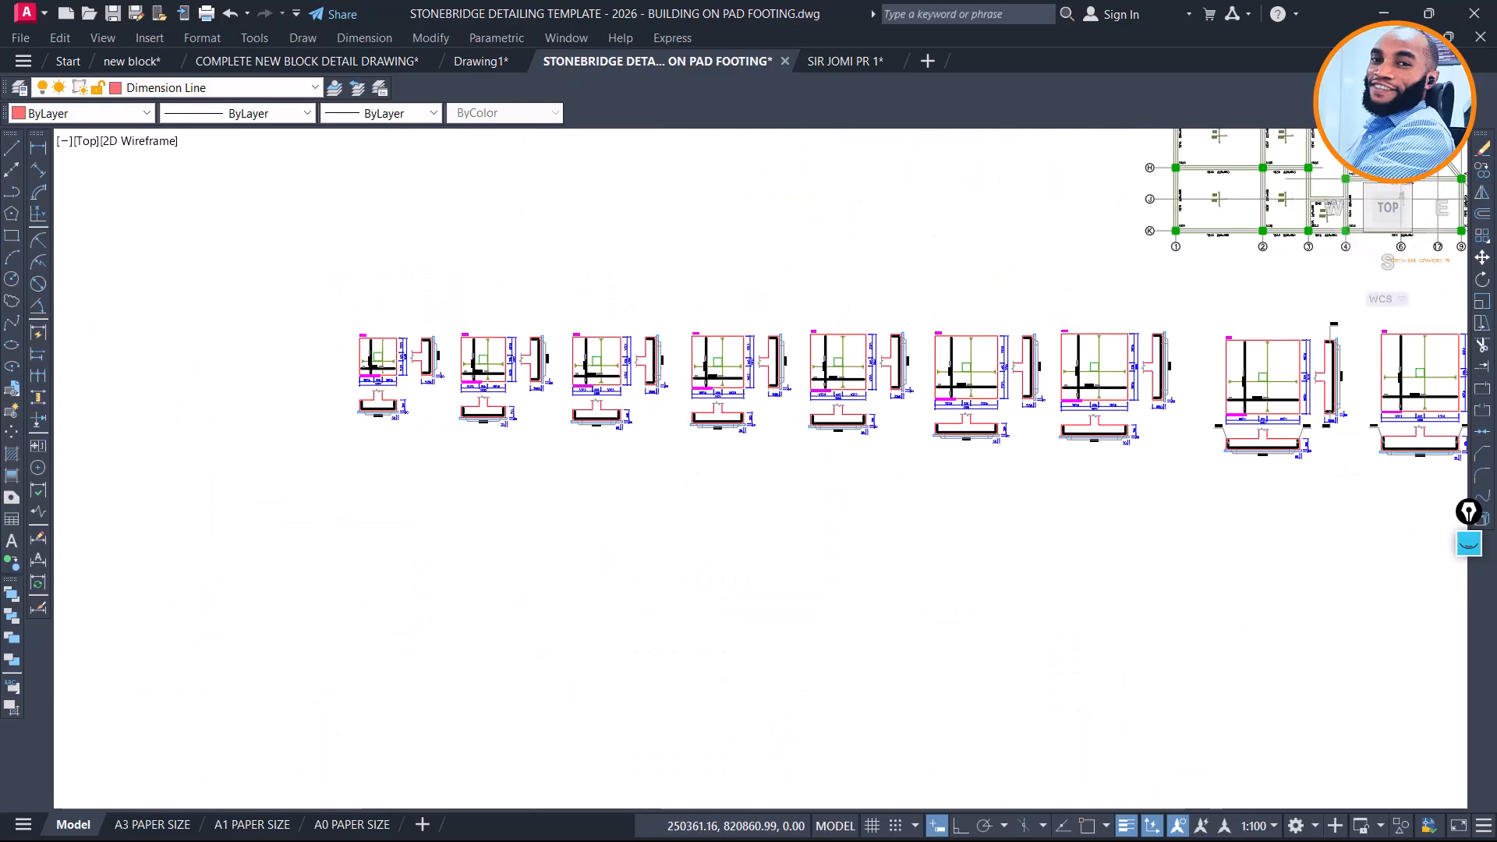
pyautogui.click(322, 304)
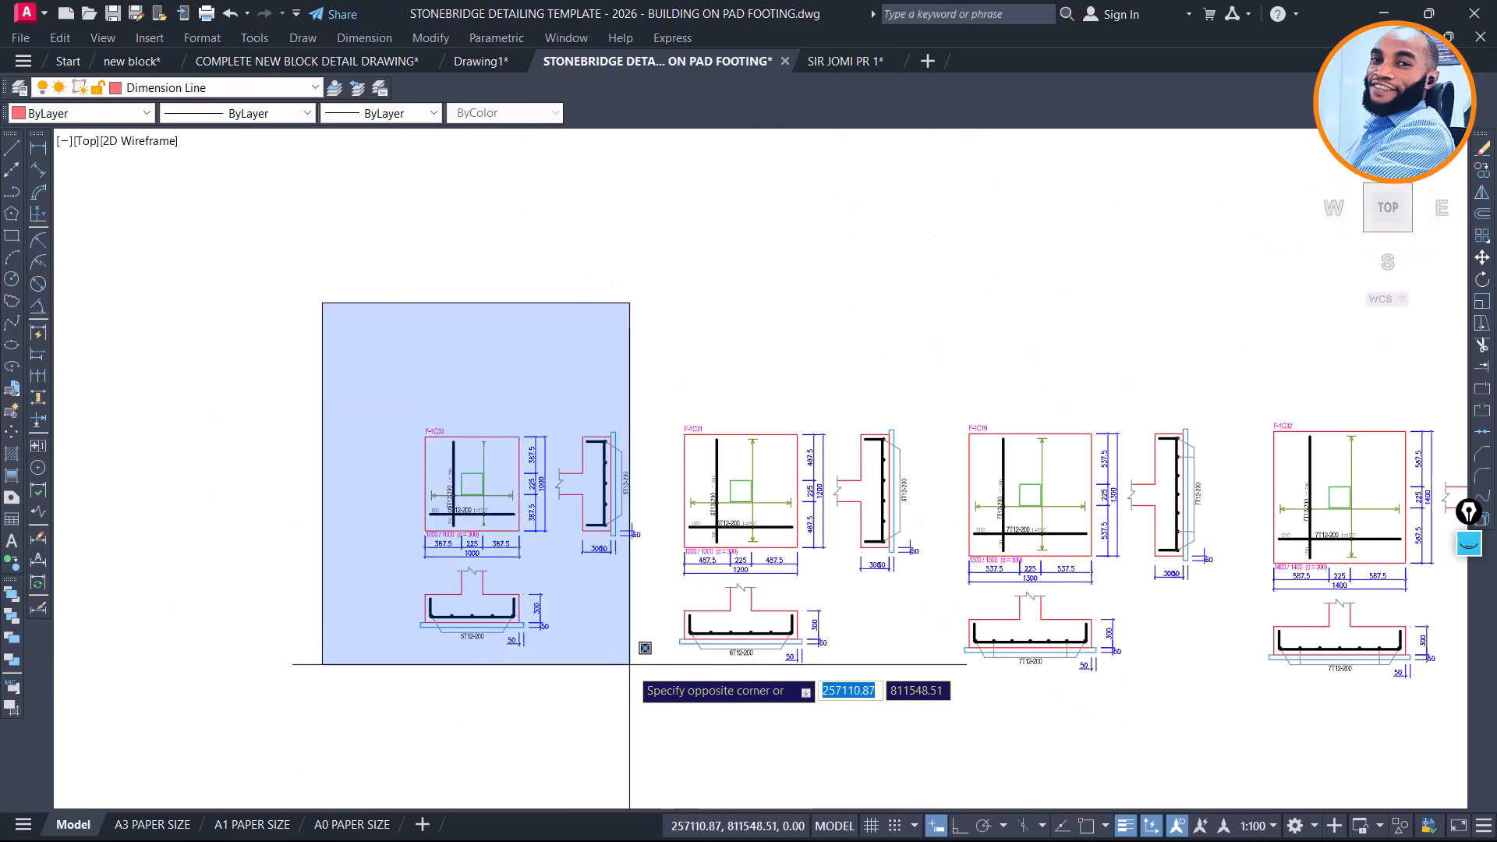
pyautogui.click(648, 689)
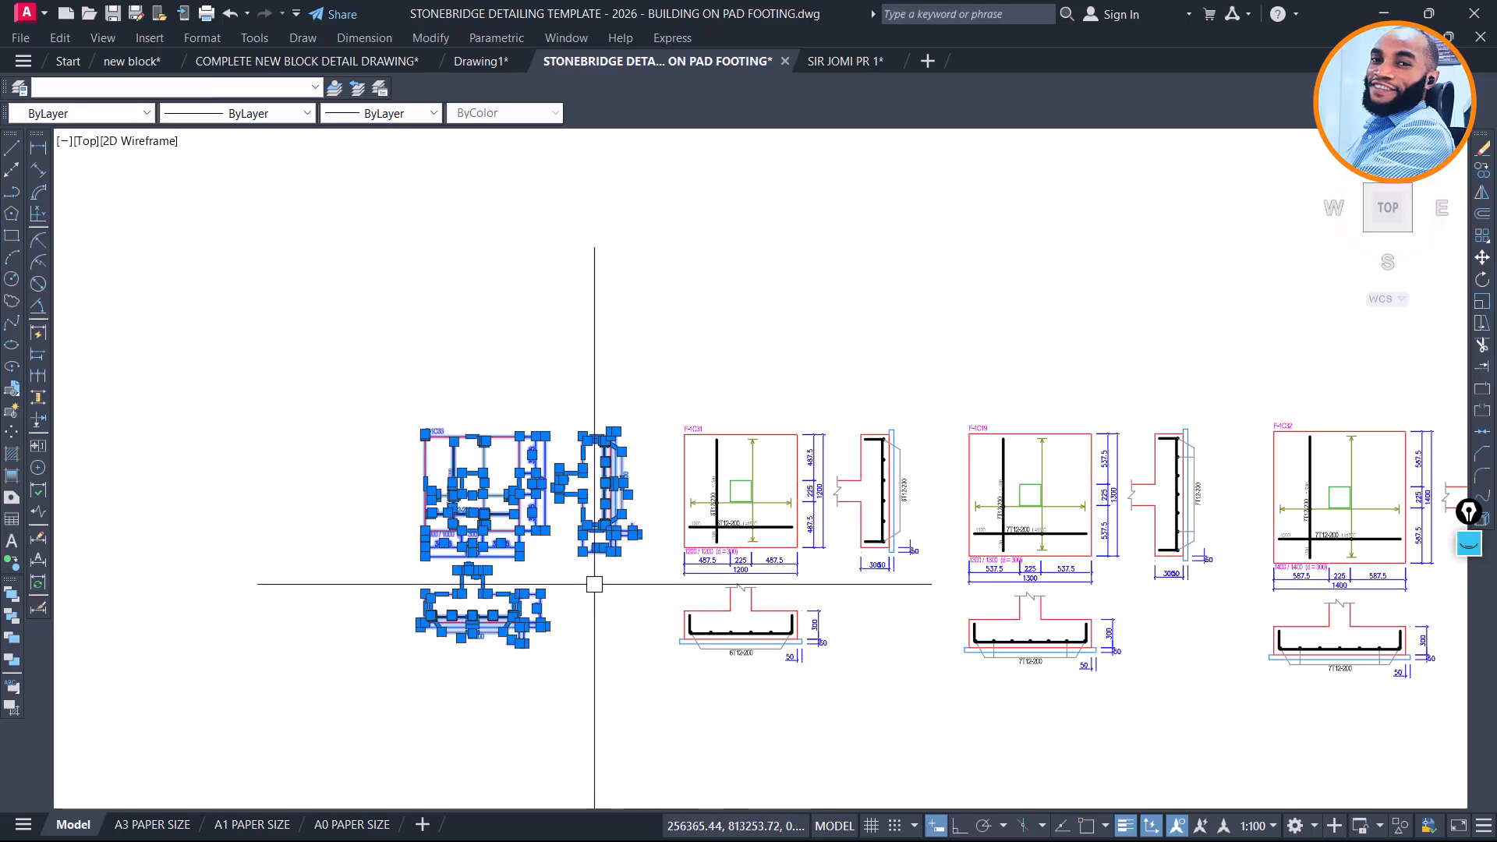
pyautogui.write('m')
pyautogui.press('space')
pyautogui.click(508, 538)
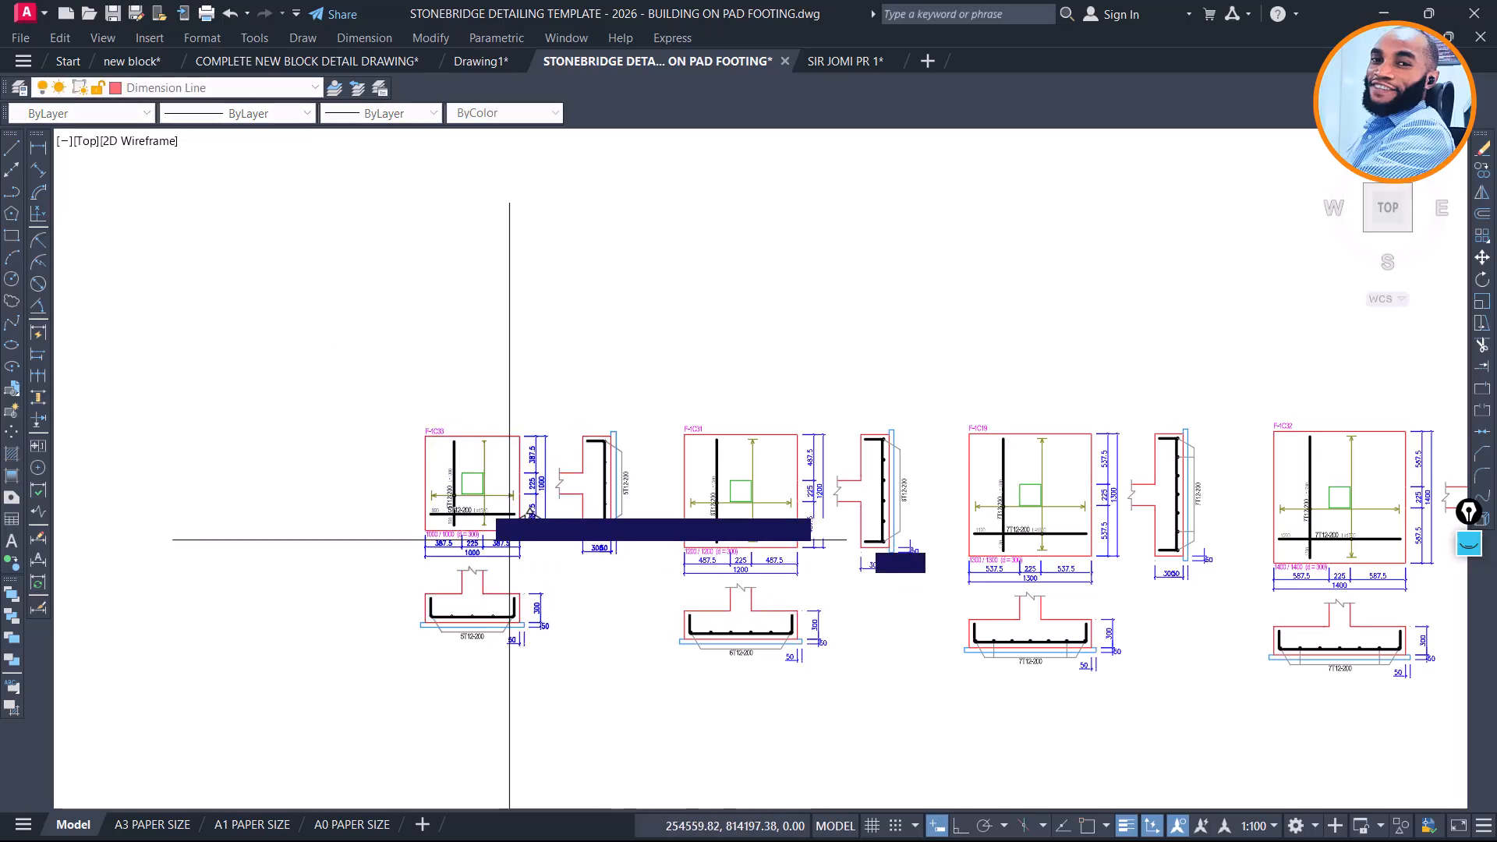
pyautogui.scroll(-6, 385, 415)
pyautogui.scroll(-4, 398, 347)
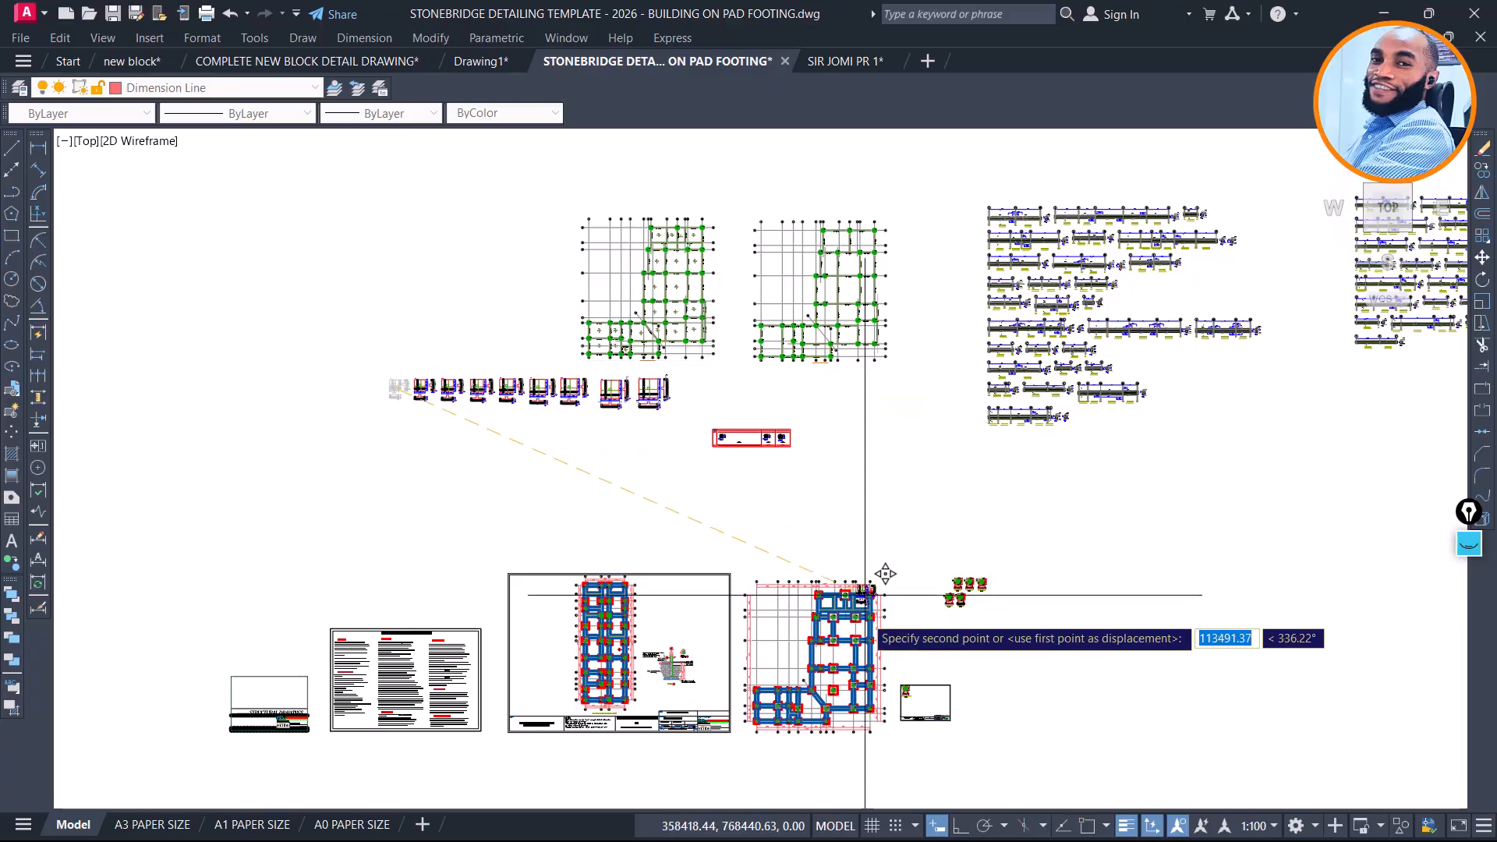
pyautogui.scroll(3, 928, 671)
pyautogui.scroll(3, 922, 699)
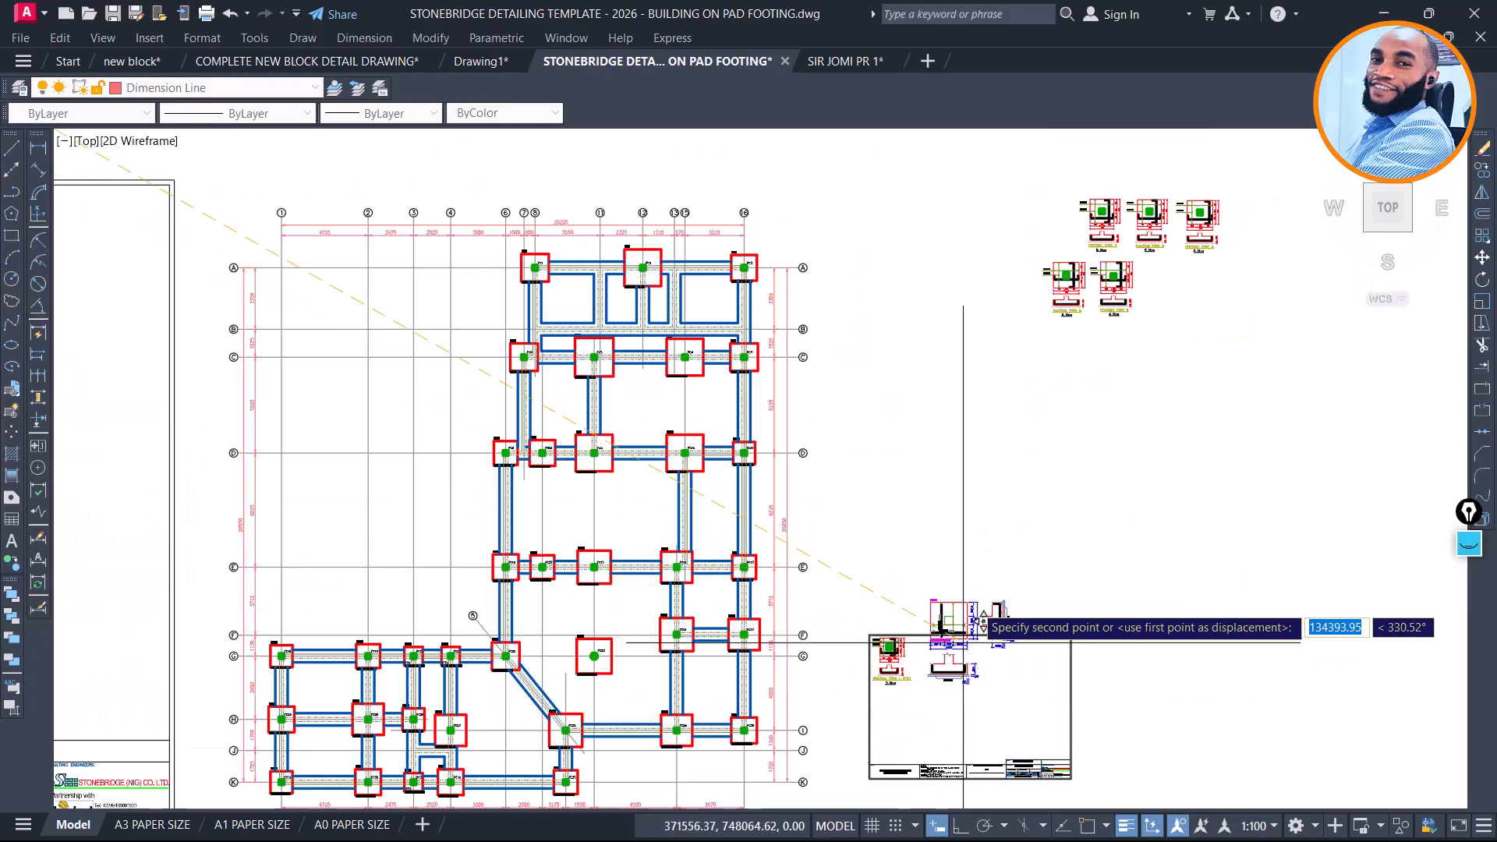
pyautogui.scroll(3, 967, 550)
pyautogui.moveTo(943, 569); pyautogui.dragTo(863, 364, button='middle')
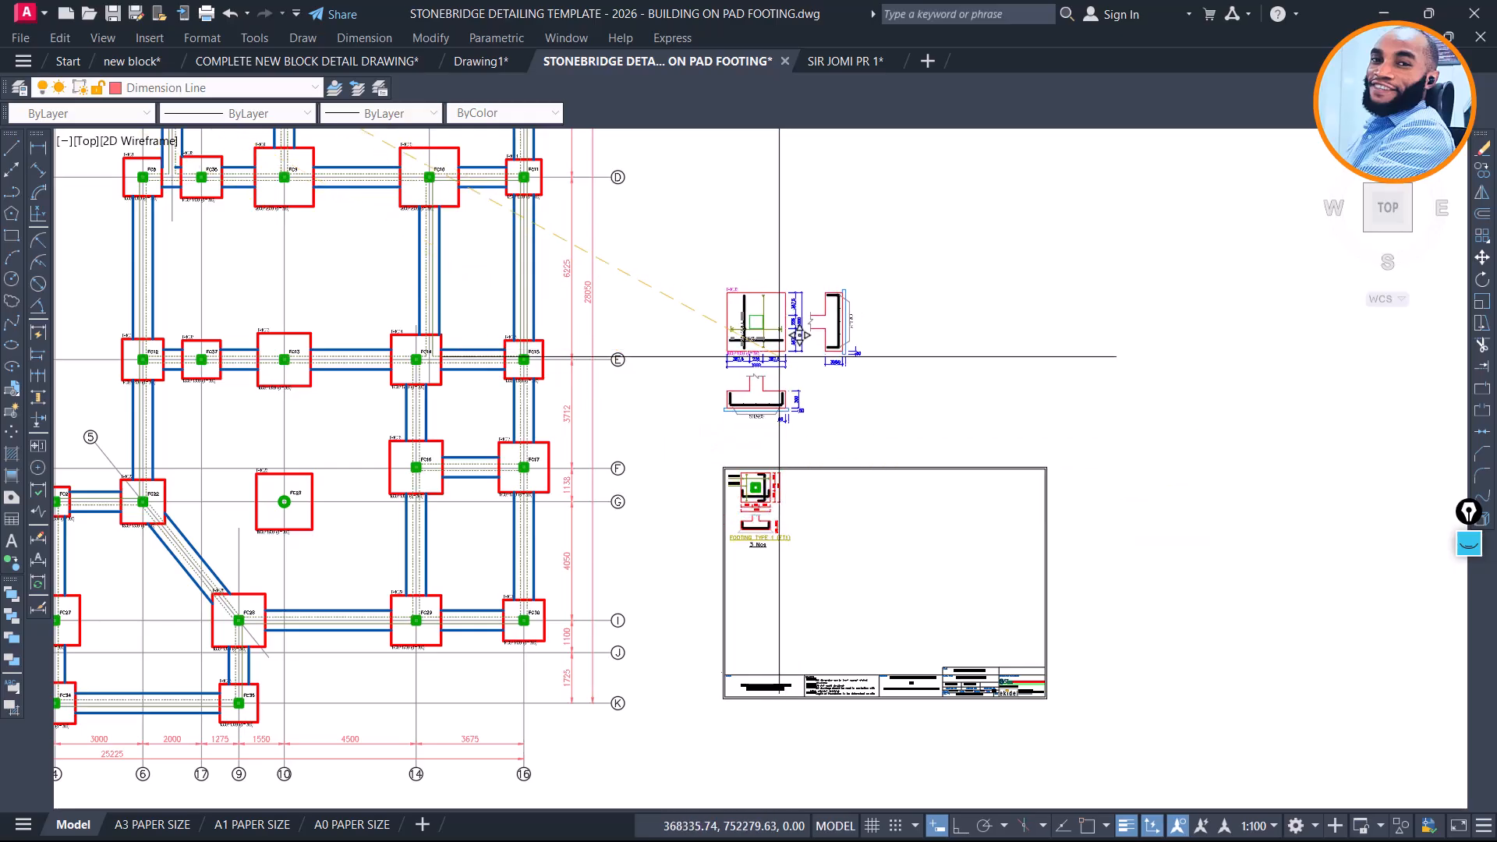
pyautogui.scroll(4, 712, 372)
pyautogui.click(800, 220)
# Check the bar labels in reference detail F-1C33 and change the upper reinforcement label of the Footing Type 1 plan to 5T12-200
pyautogui.scroll(8, 787, 286)
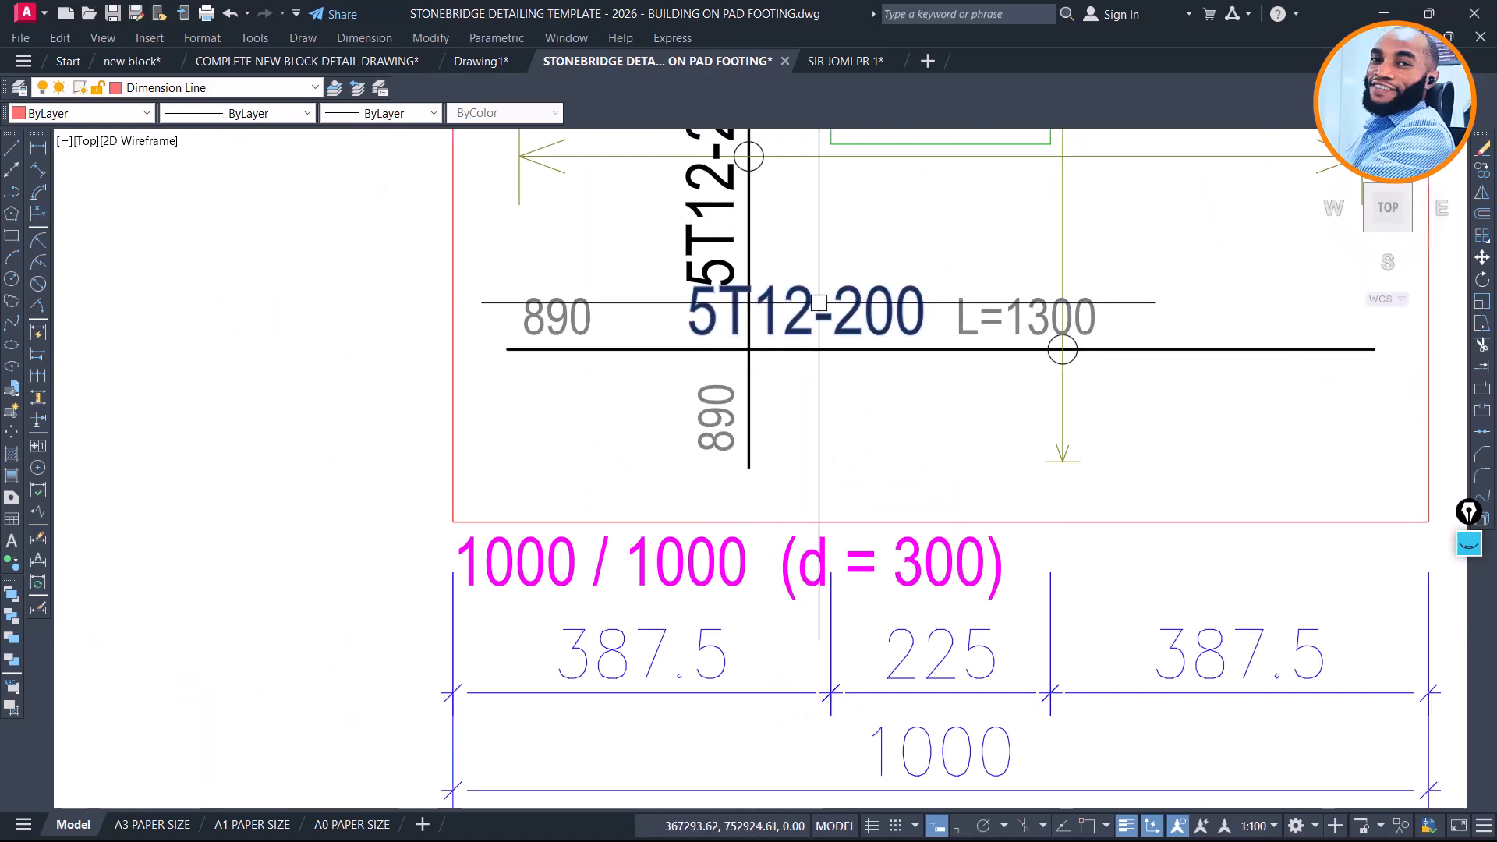
pyautogui.moveTo(881, 354); pyautogui.dragTo(871, 635, button='middle')
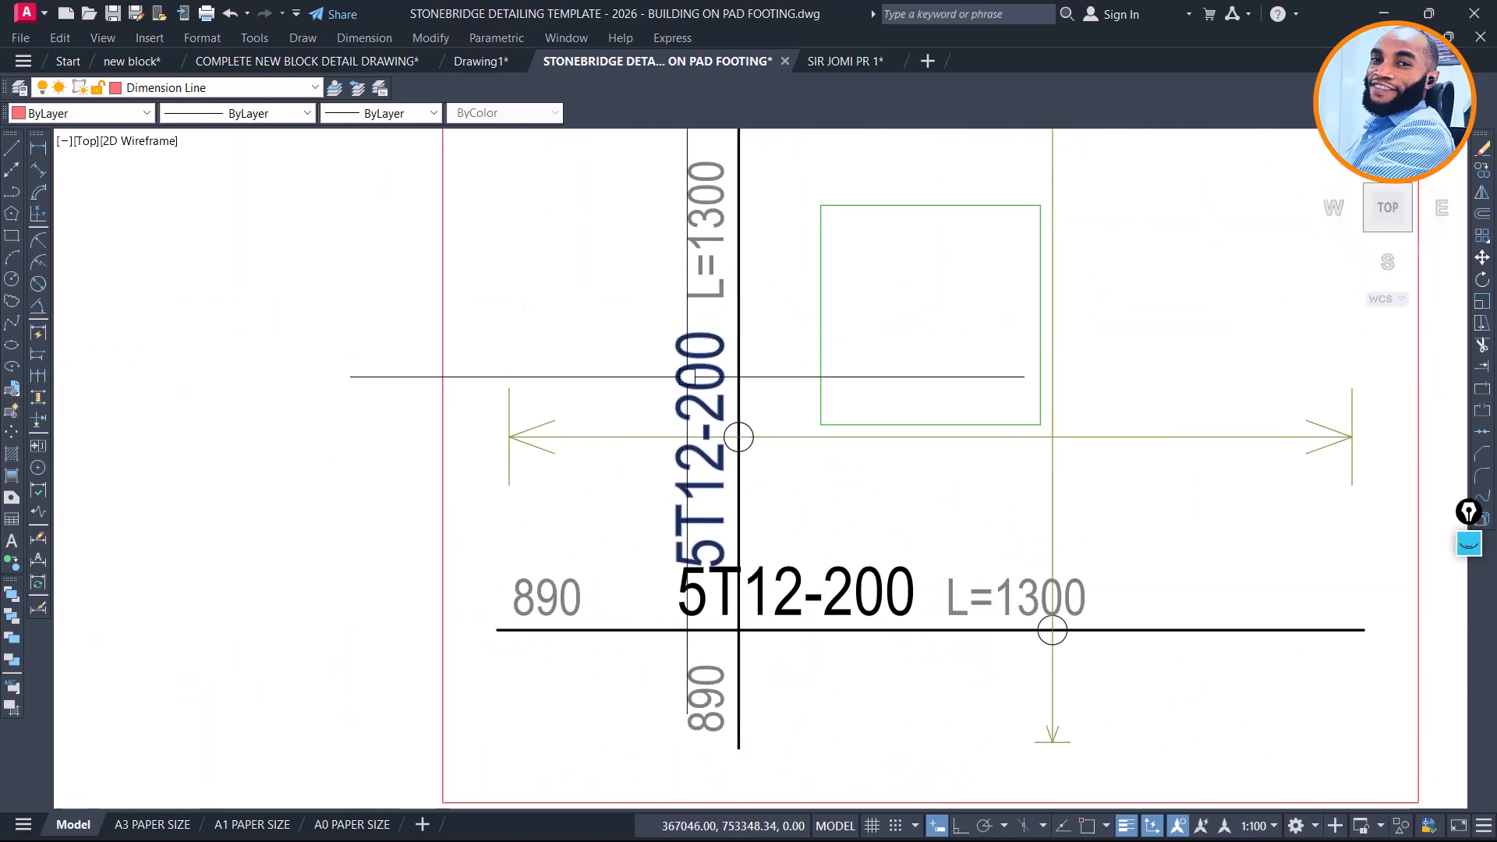
pyautogui.scroll(-2, 726, 278)
pyautogui.scroll(-3, 768, 285)
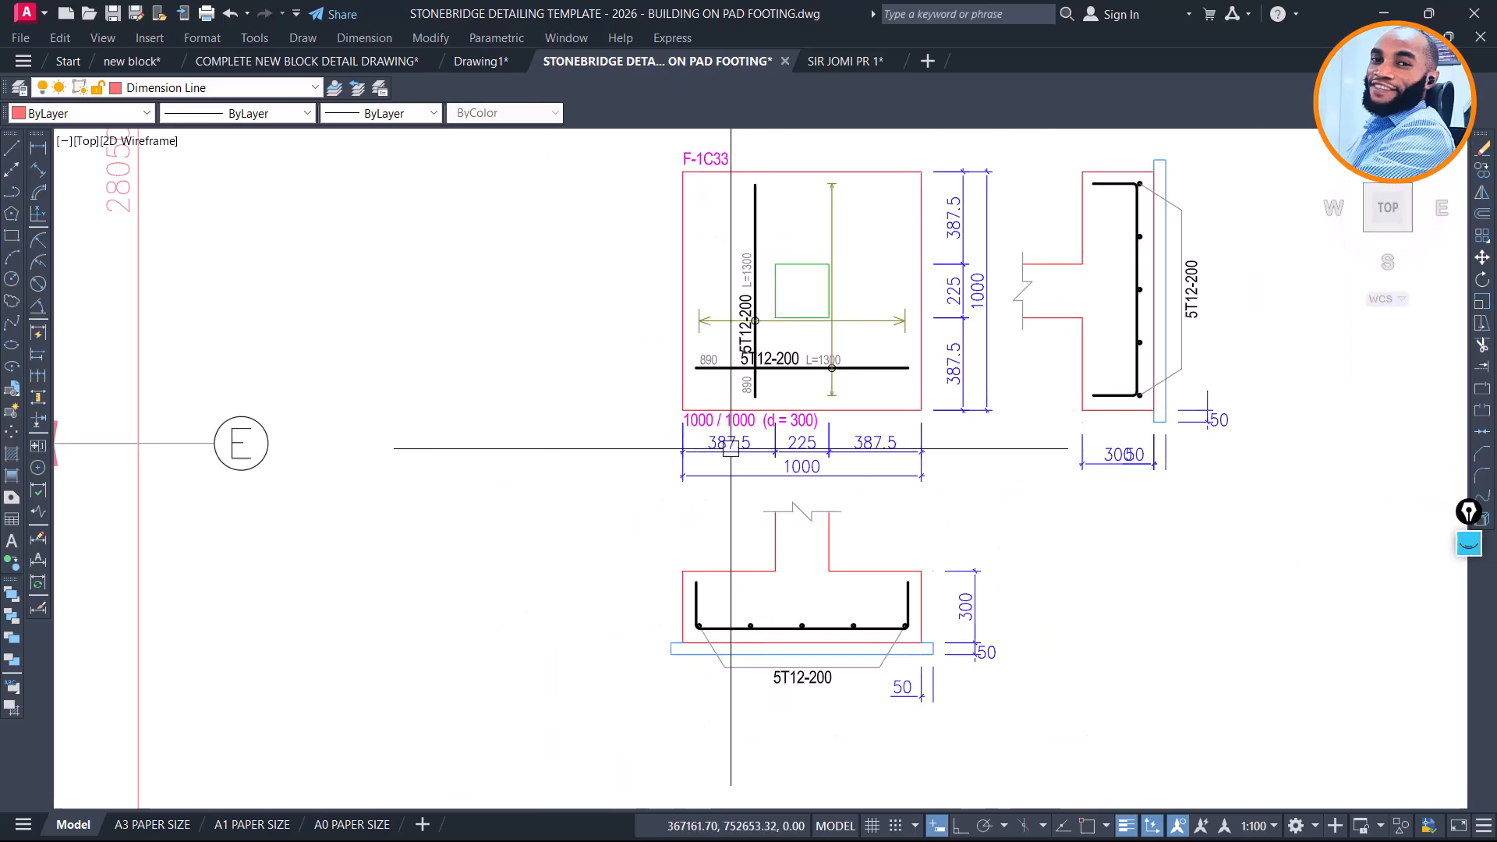
pyautogui.moveTo(709, 578); pyautogui.dragTo(754, 301, button='middle')
pyautogui.scroll(5, 719, 619)
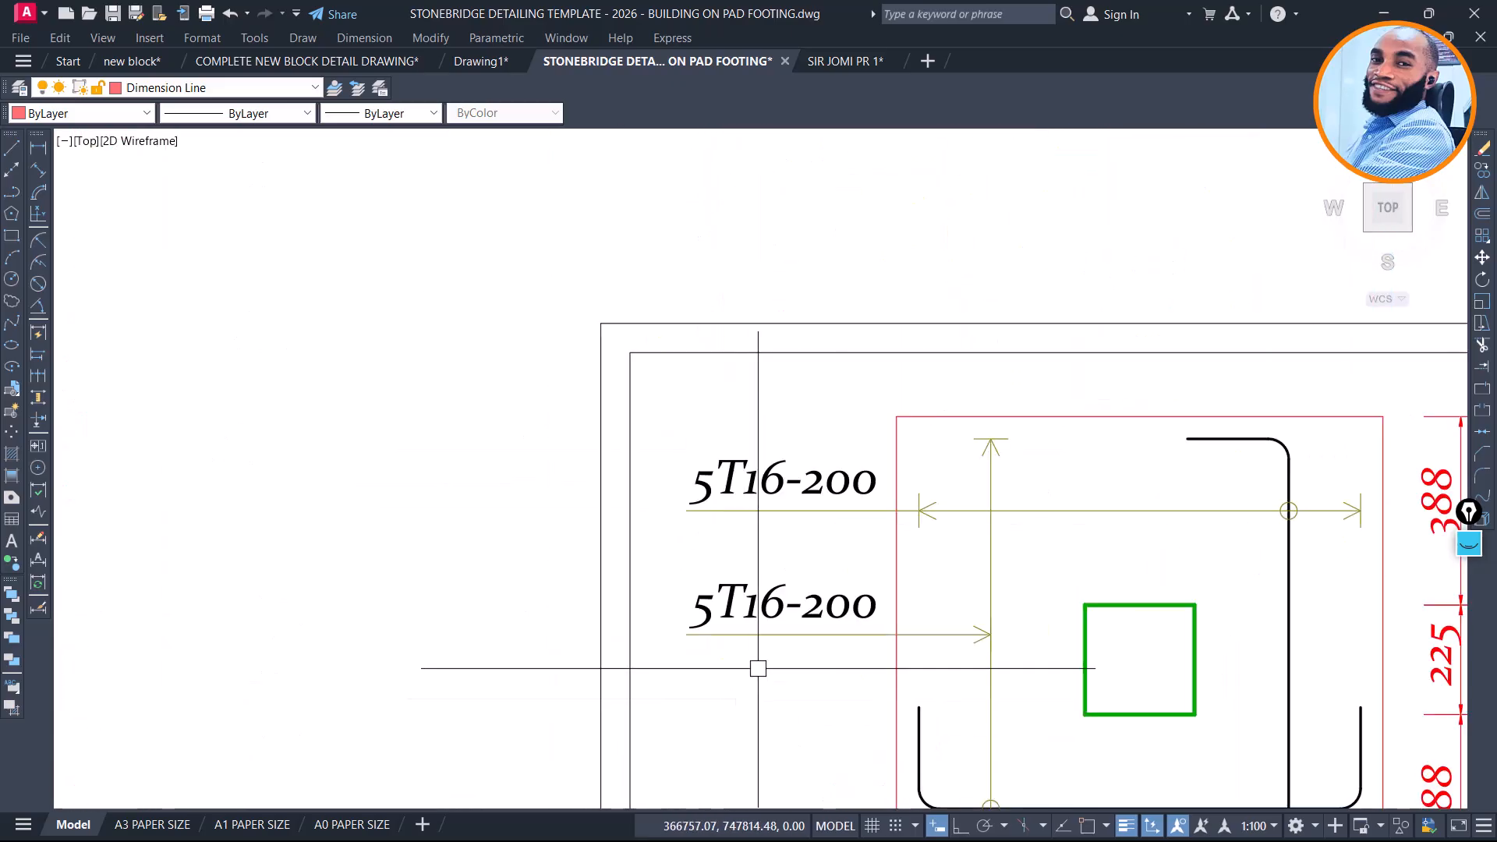
pyautogui.click(788, 371)
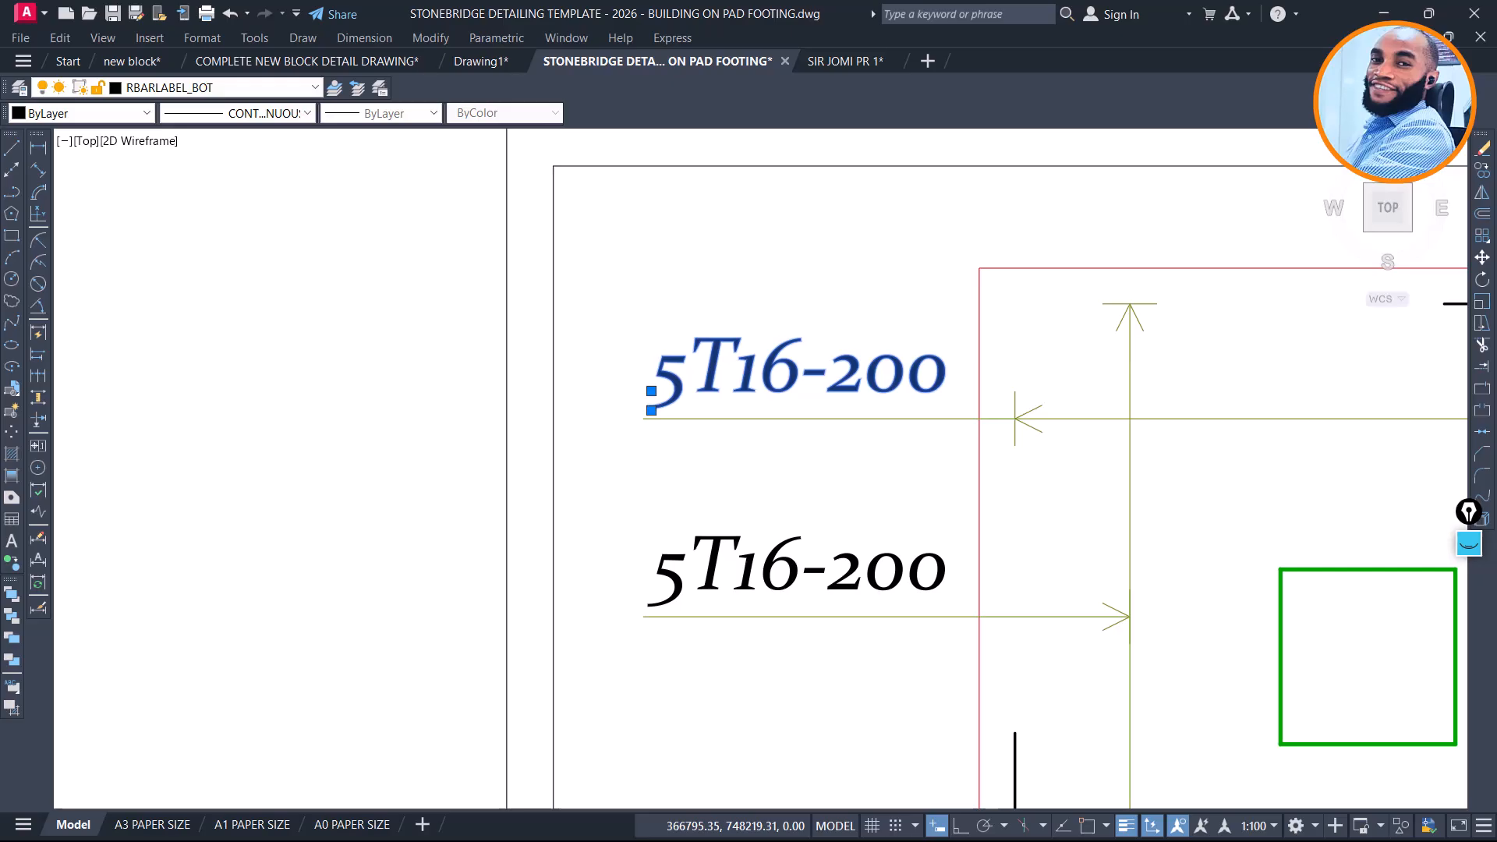
pyautogui.doubleClick(784, 374)
pyautogui.press('BackSpace')
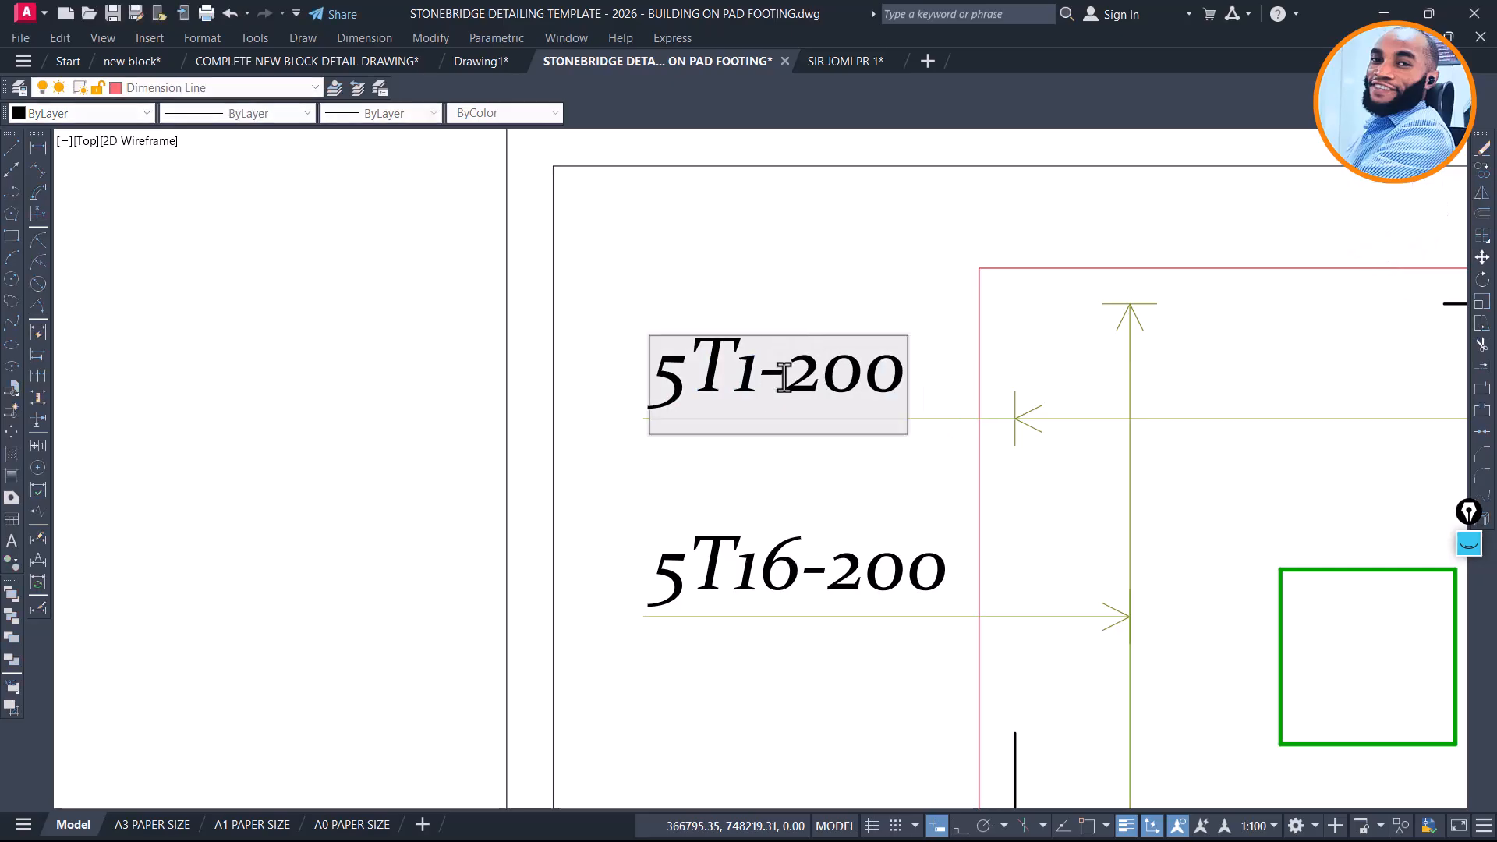
pyautogui.write('2')
pyautogui.click(794, 537)
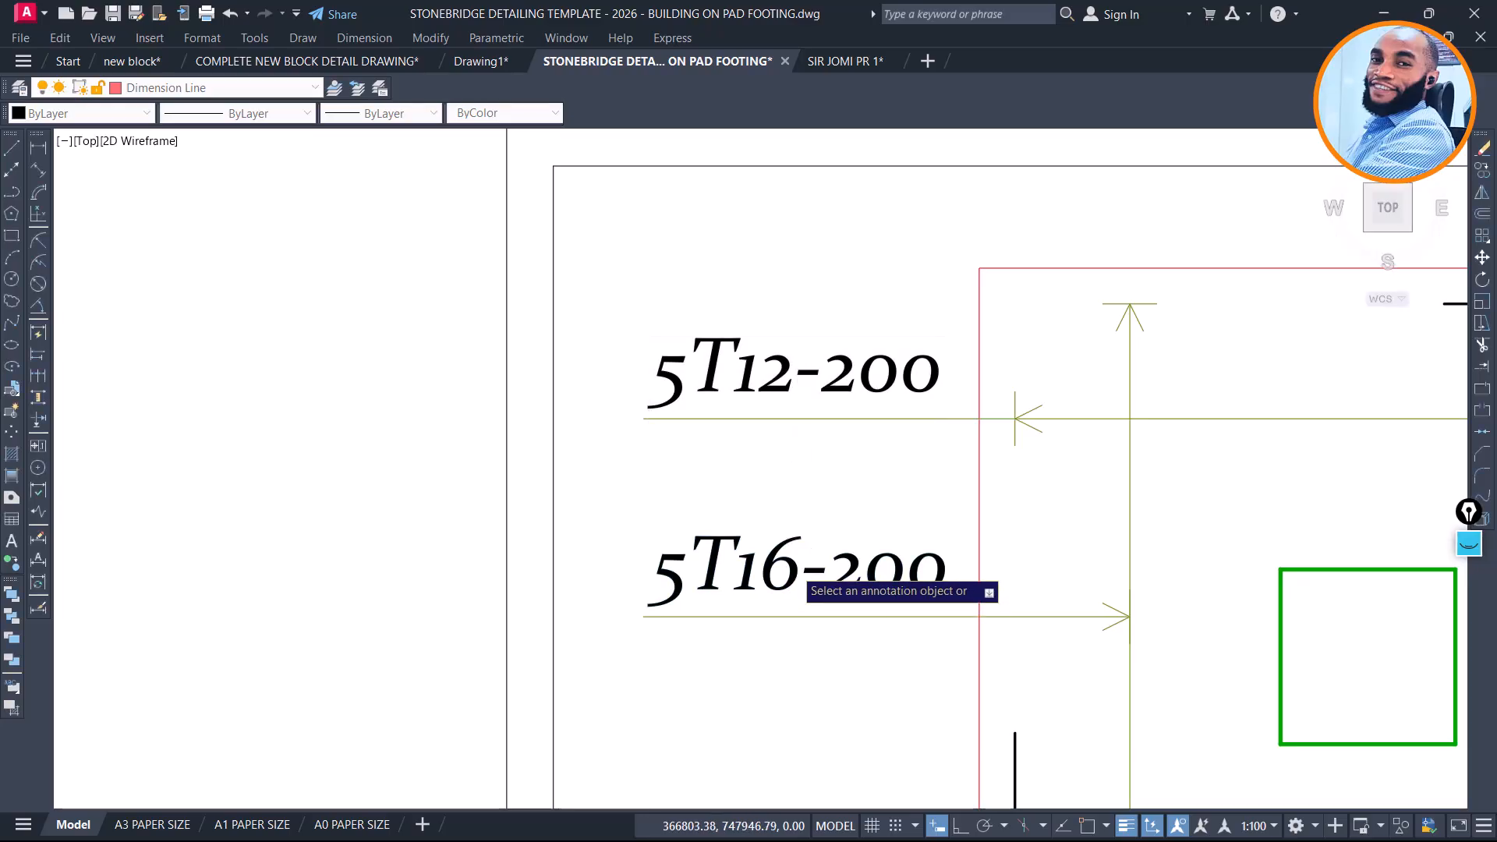
# Change the lower reinforcement label of the Footing Type 1 plan to 5T12-200 and end the text editing
pyautogui.click(799, 573)
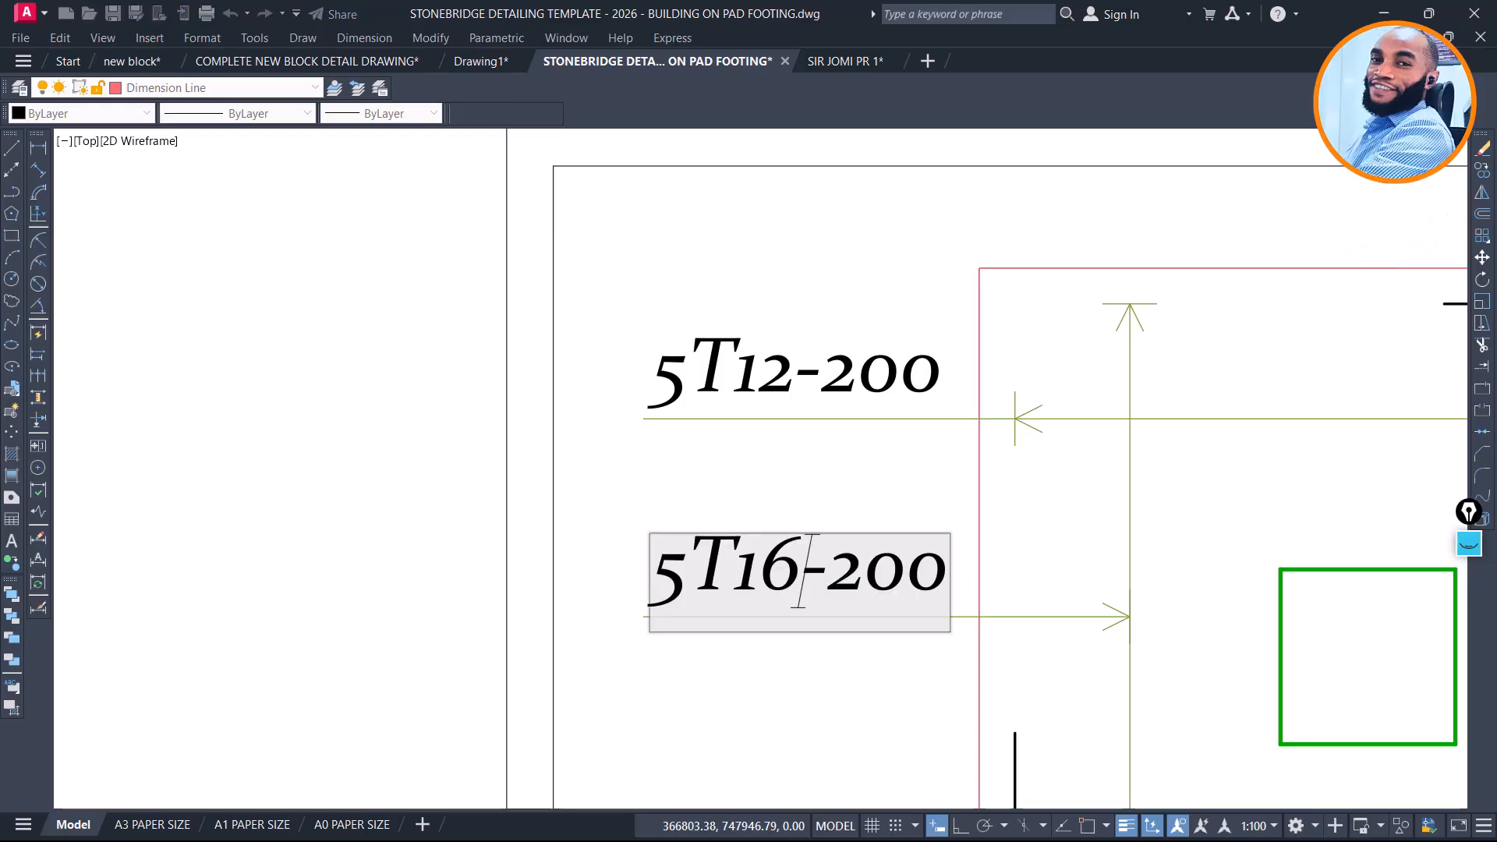
pyautogui.press('BackSpace')
pyautogui.write('2')
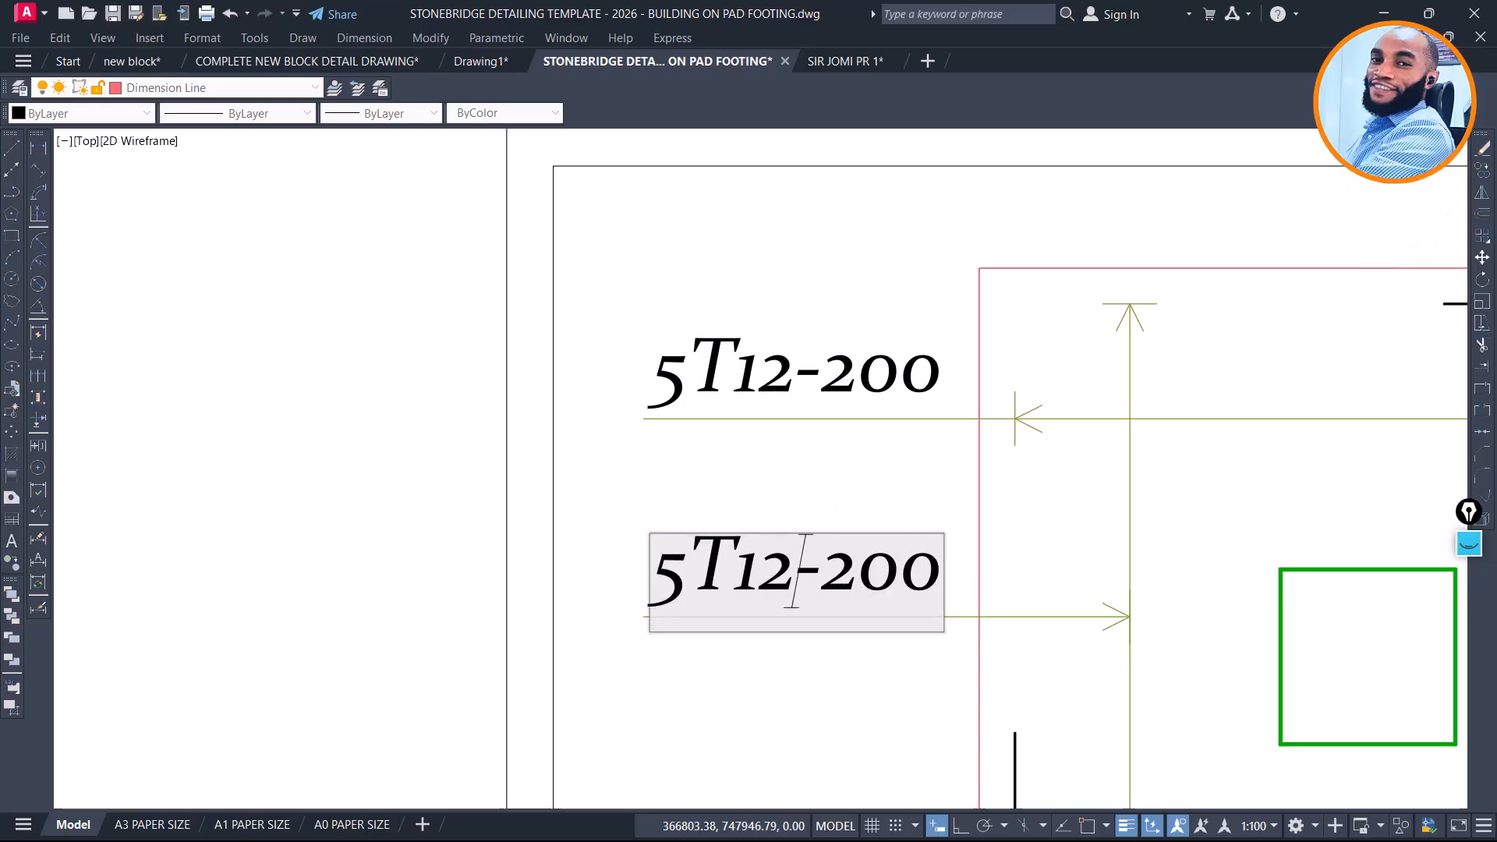
pyautogui.press('Return')
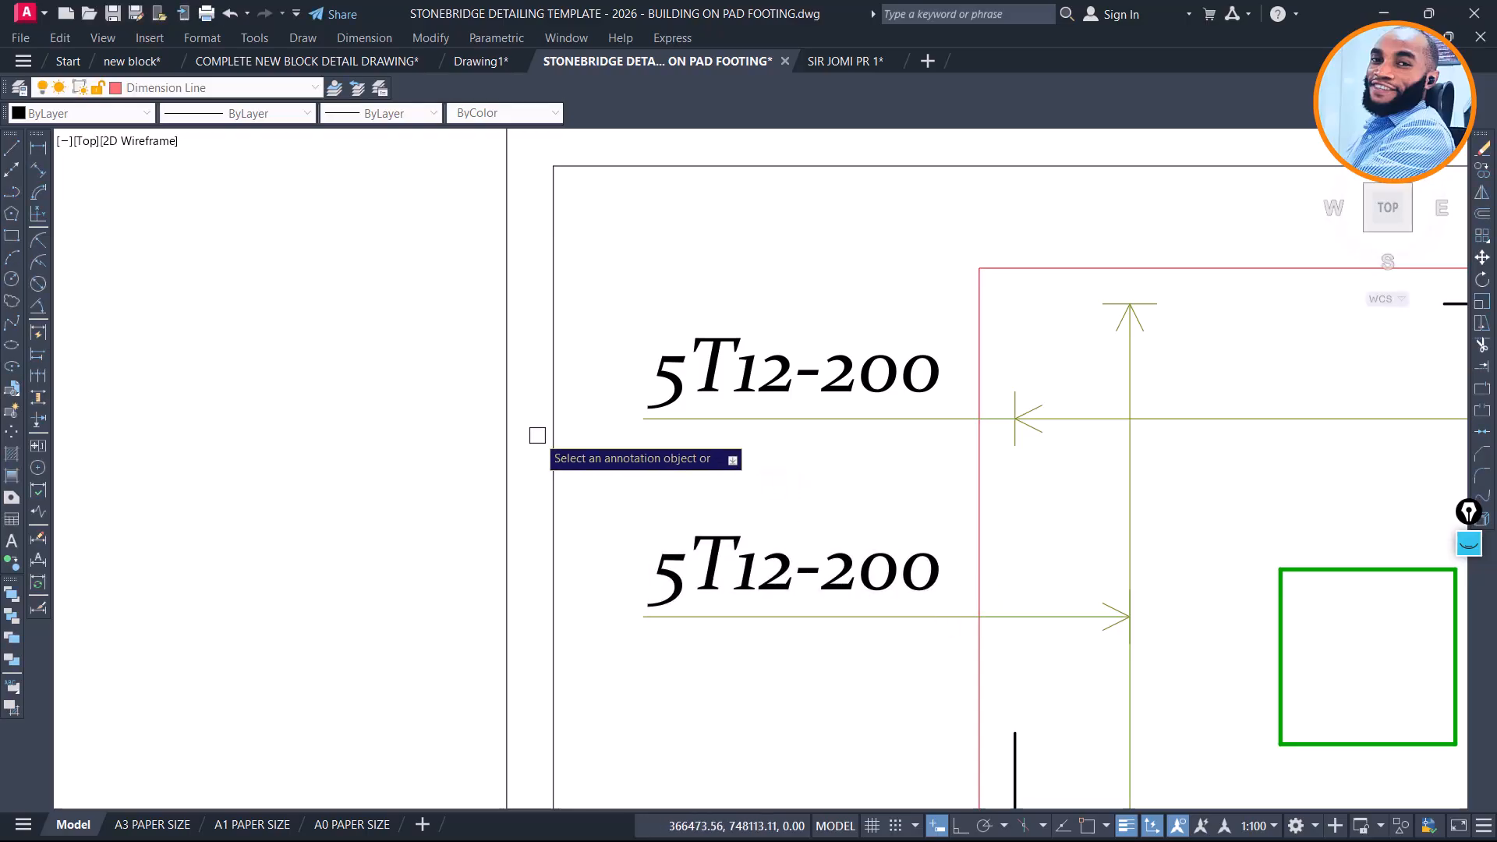
pyautogui.scroll(-3, 567, 417)
pyautogui.press('Escape')
# Compare the Footing Type 1 plan dimensions, bar labels and section depth with those of reference detail F-1C33 above the sheet
pyautogui.scroll(-4, 702, 358)
pyautogui.moveTo(810, 326)
pyautogui.mouseDown(button='middle')
pyautogui.moveTo(812, 454)
pyautogui.moveTo(824, 438)
pyautogui.mouseUp(button='middle')
pyautogui.scroll(4, 867, 553)
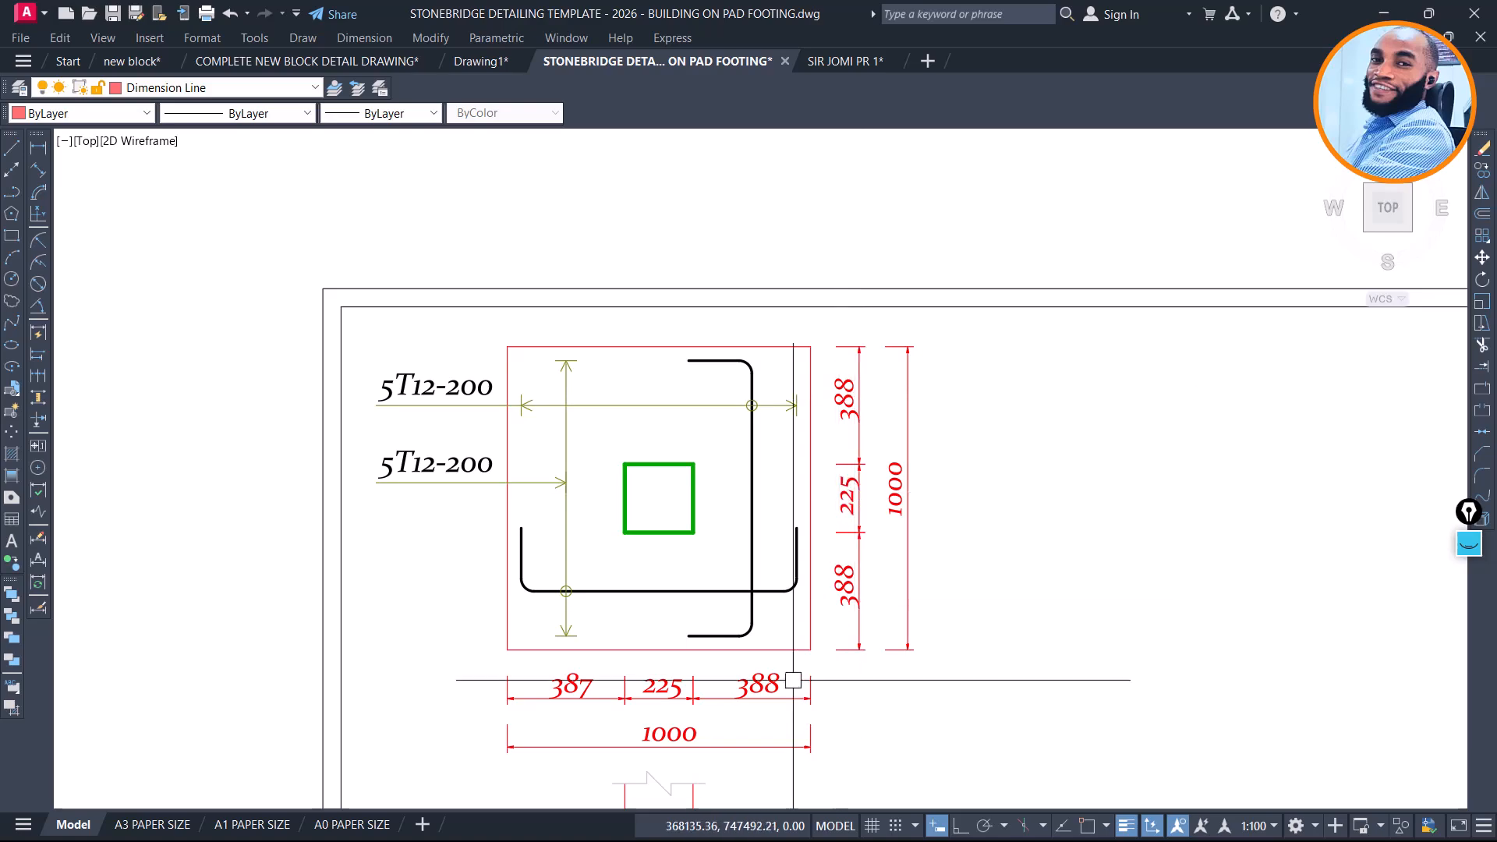
pyautogui.scroll(-4, 694, 657)
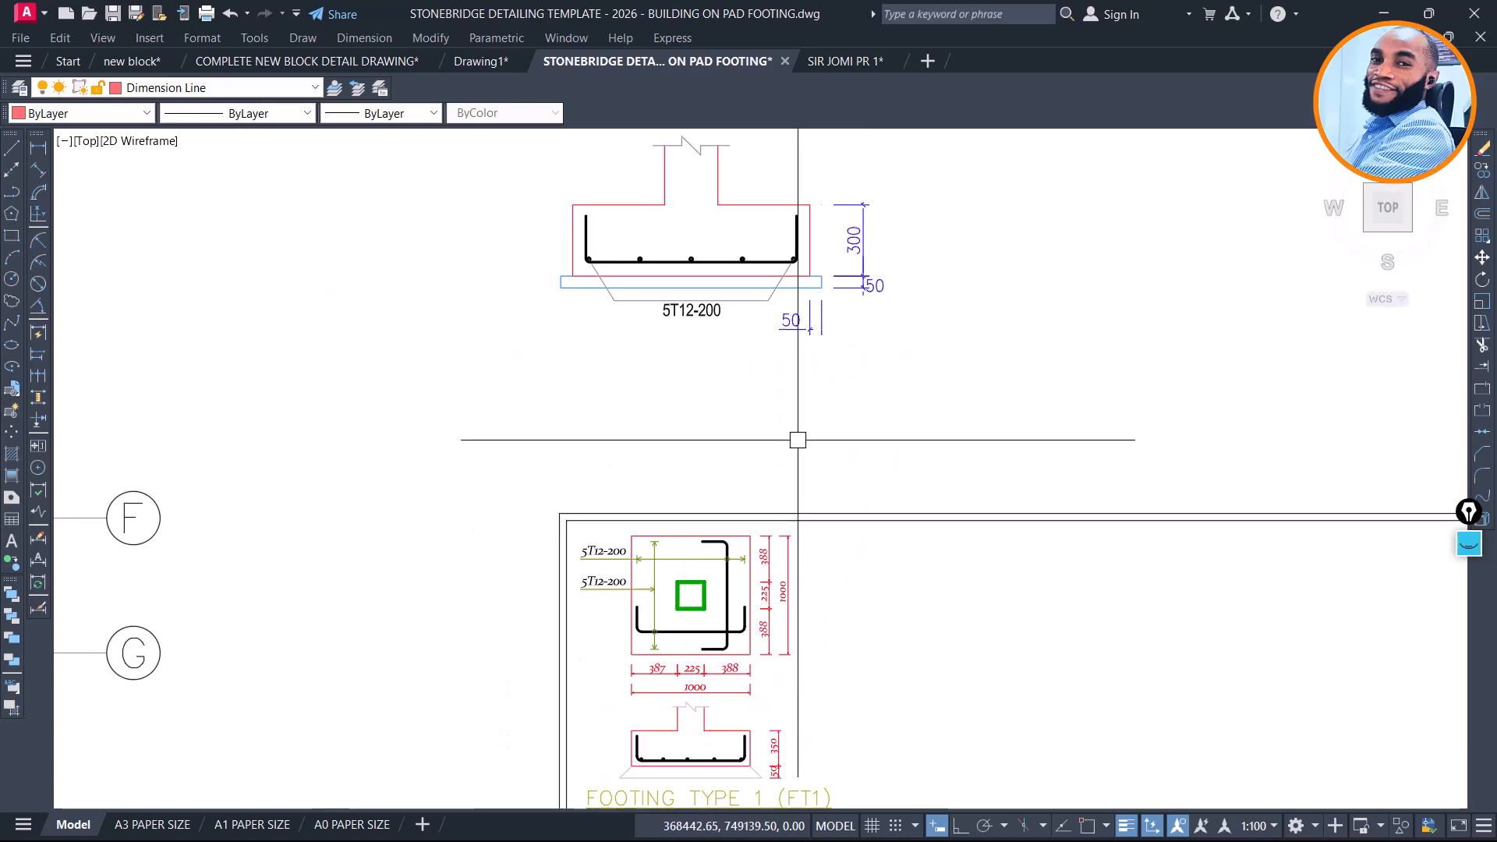
pyautogui.moveTo(755, 335); pyautogui.dragTo(760, 587, button='middle')
pyautogui.scroll(4, 627, 308)
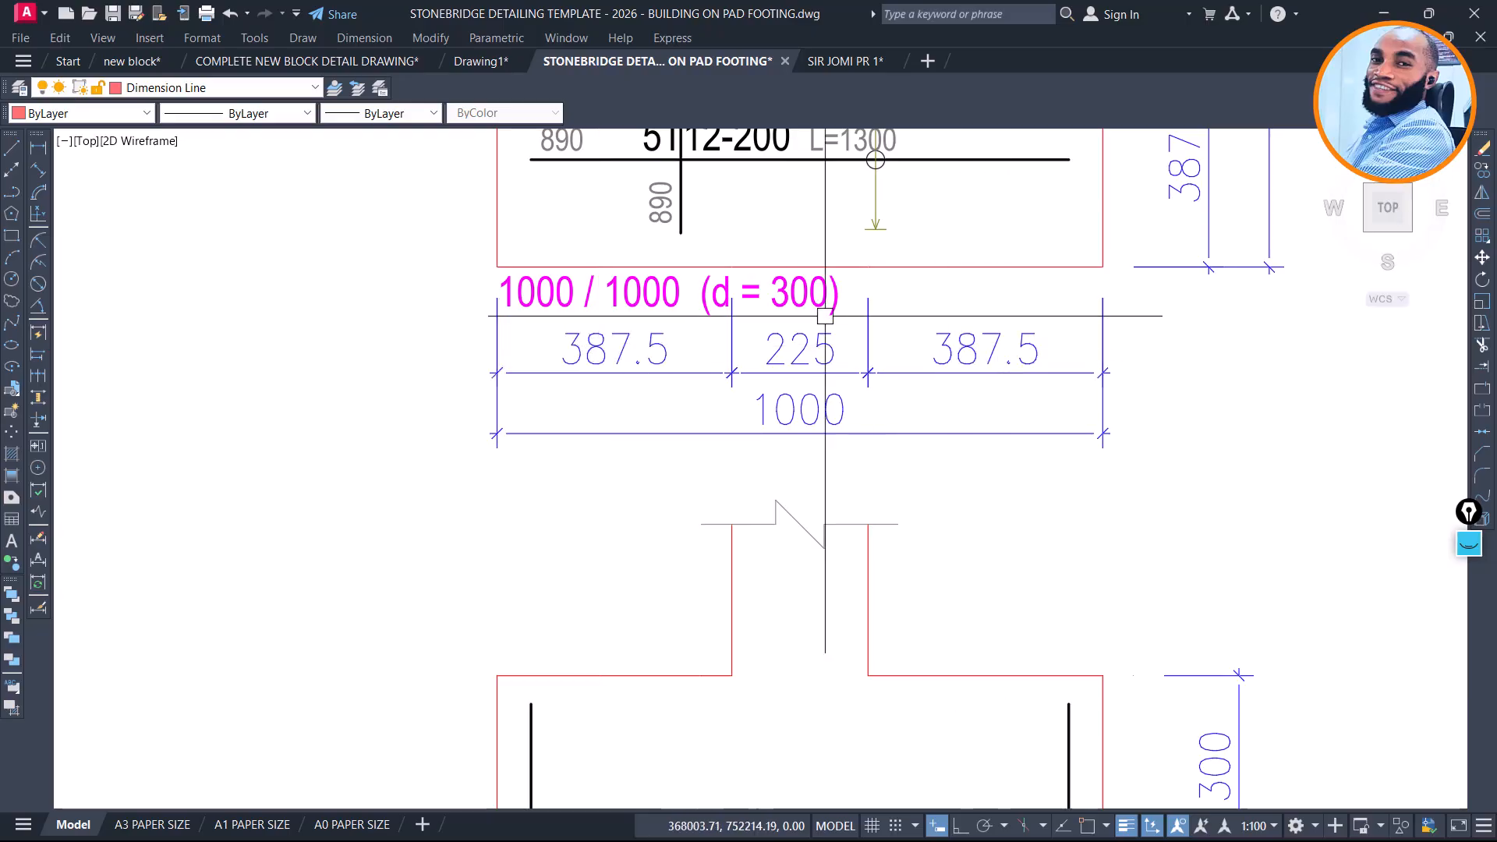
pyautogui.scroll(-2, 761, 261)
pyautogui.moveTo(741, 602); pyautogui.dragTo(742, 311, button='middle')
pyautogui.scroll(-4, 741, 311)
pyautogui.scroll(7, 736, 573)
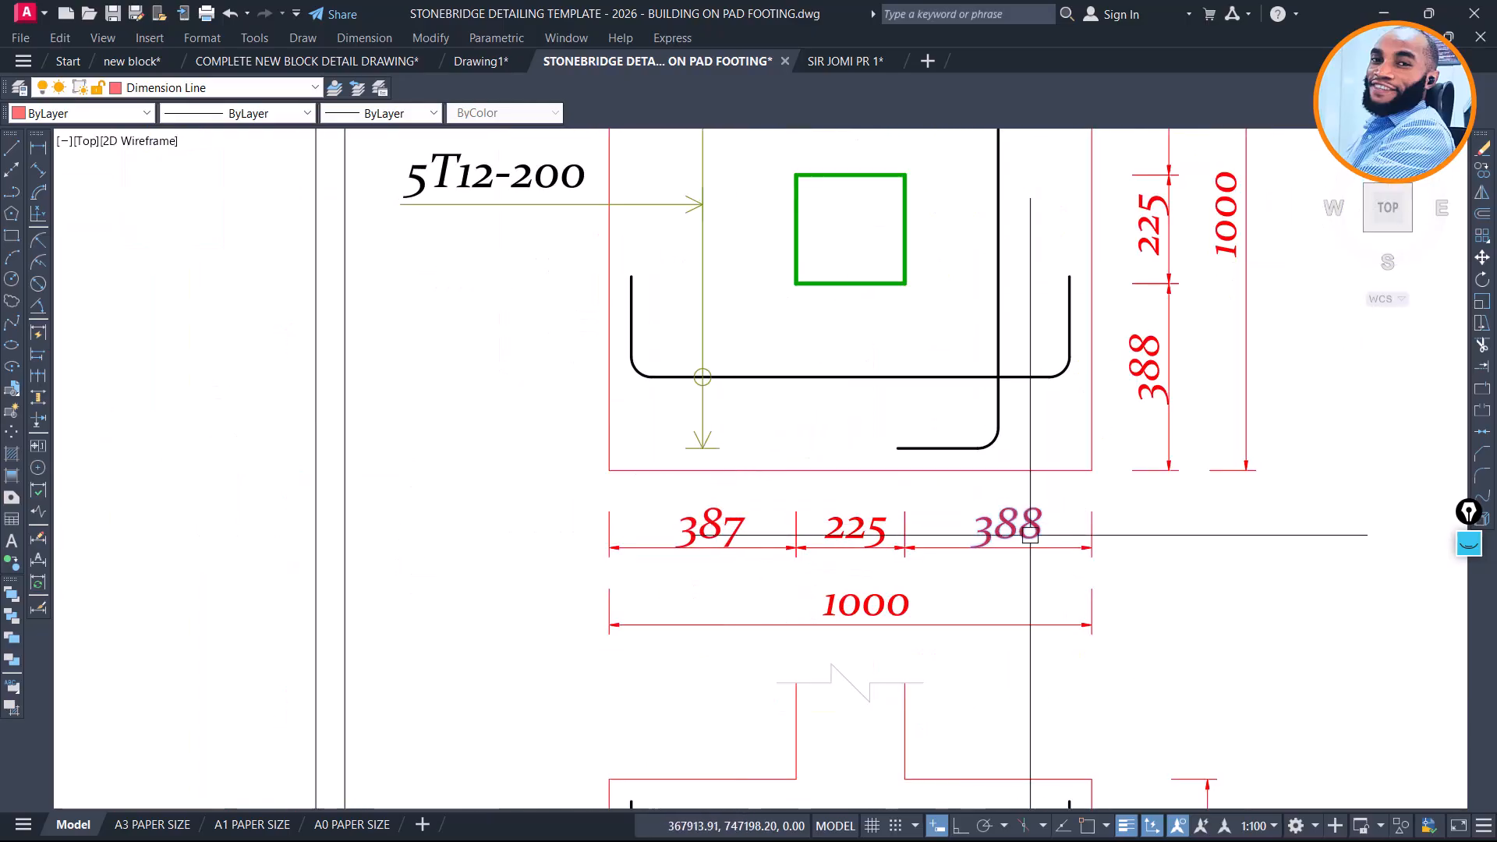
pyautogui.scroll(-2, 747, 604)
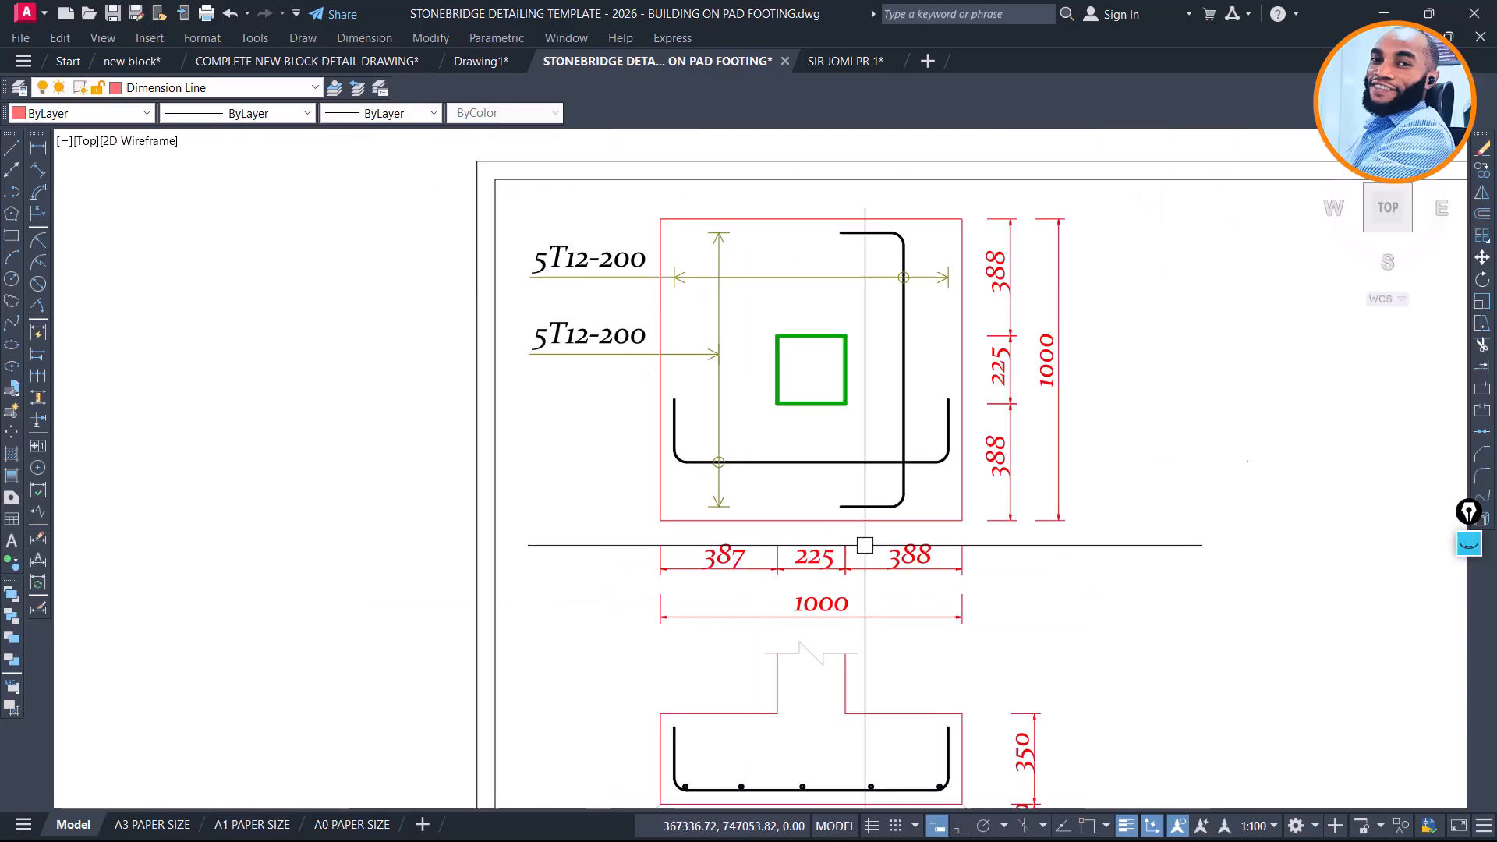
pyautogui.moveTo(902, 579); pyautogui.dragTo(860, 782, button='middle')
pyautogui.scroll(-4, 860, 782)
pyautogui.moveTo(870, 439); pyautogui.dragTo(819, 787, button='middle')
pyautogui.scroll(2, 924, 428)
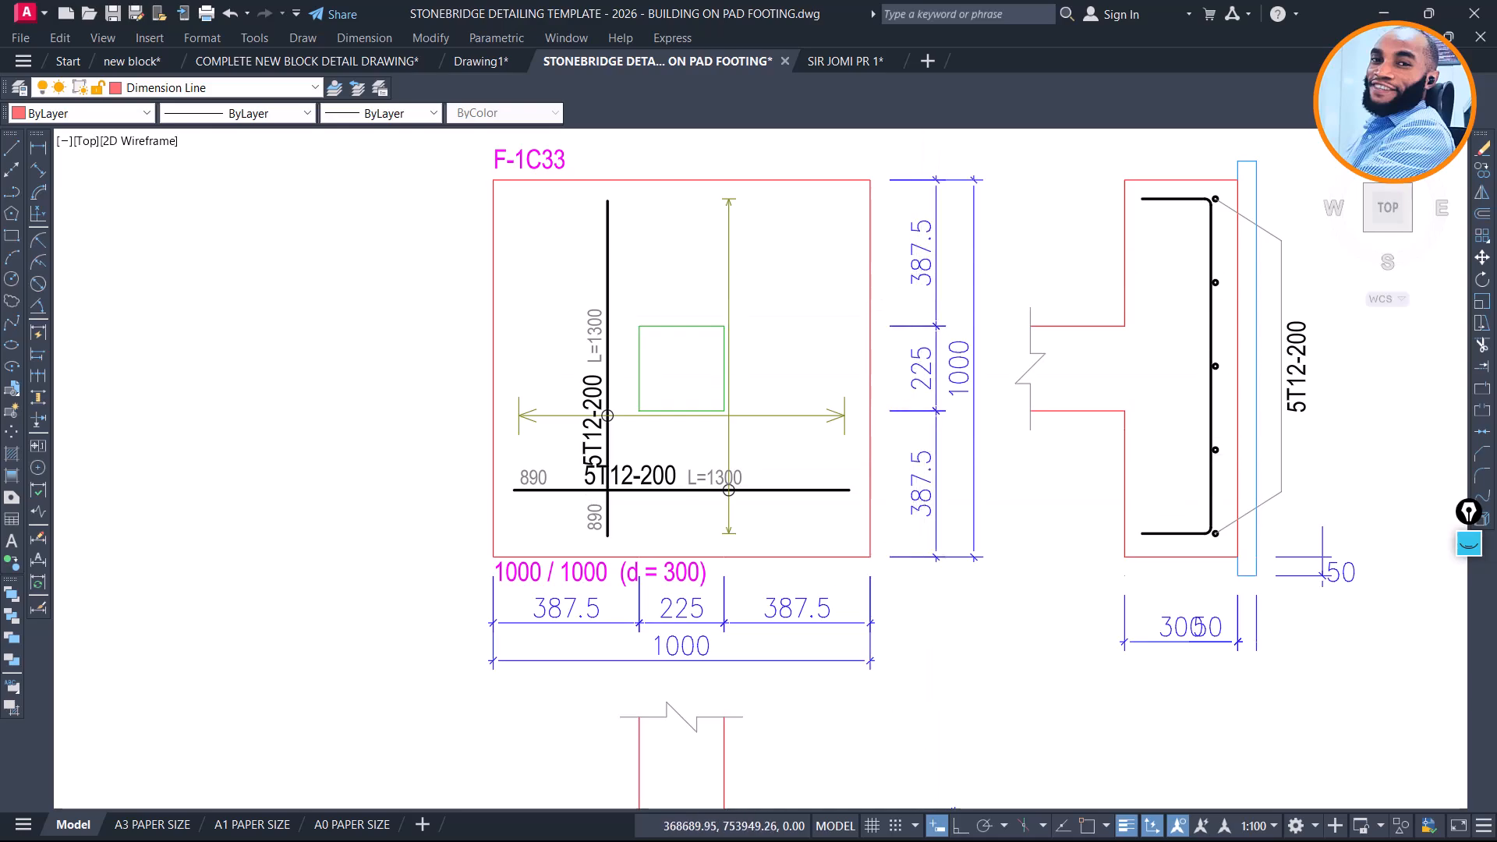
pyautogui.scroll(-4, 908, 273)
pyautogui.moveTo(880, 482); pyautogui.dragTo(878, 313, button='middle')
pyautogui.scroll(6, 870, 567)
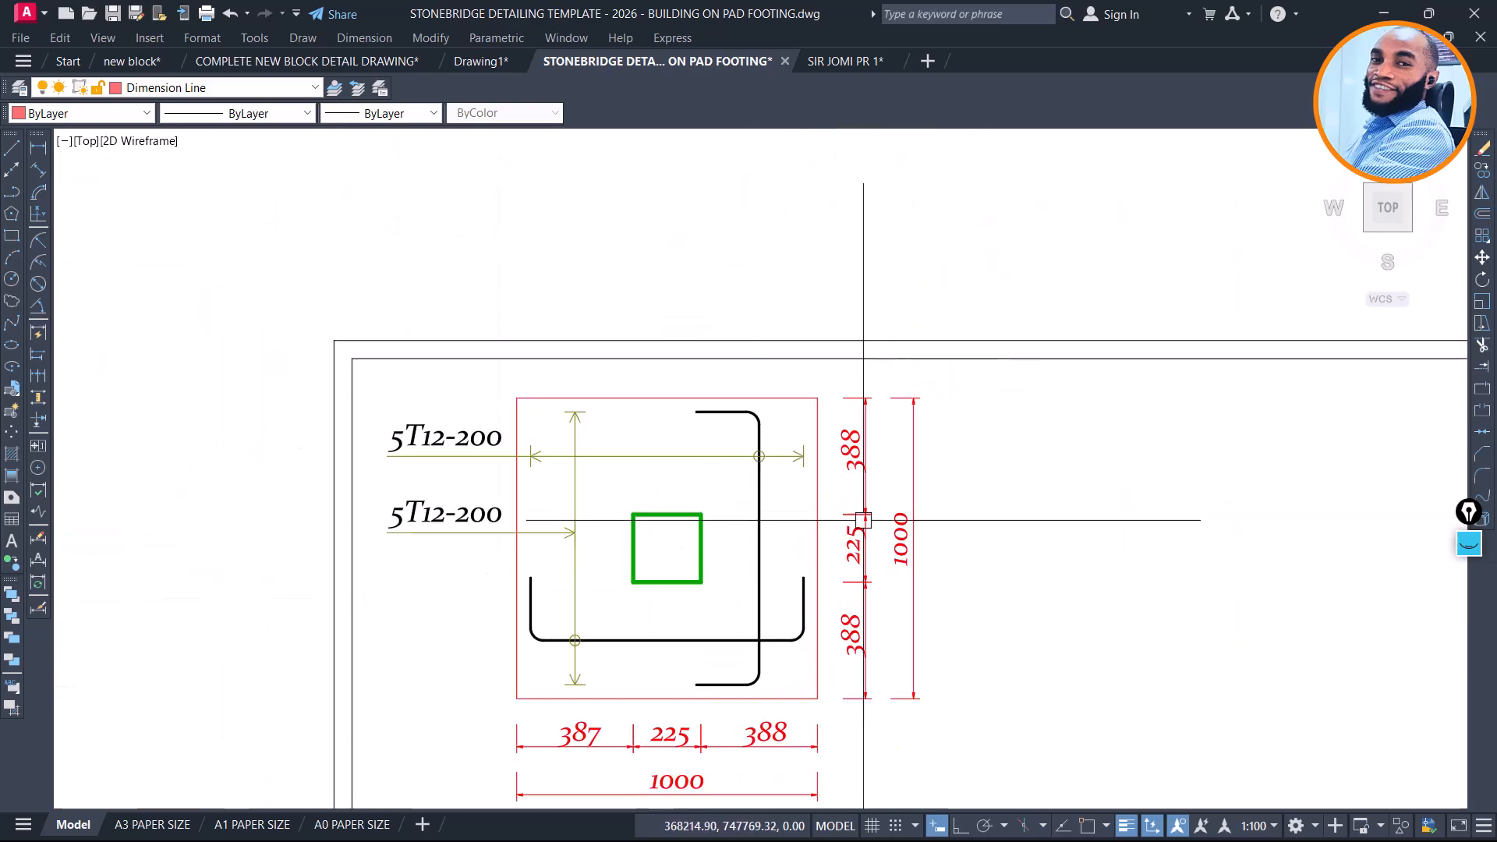
# Change the lower vertical offset dimension text of the Footing Type 1 plan to 387
pyautogui.click(854, 635)
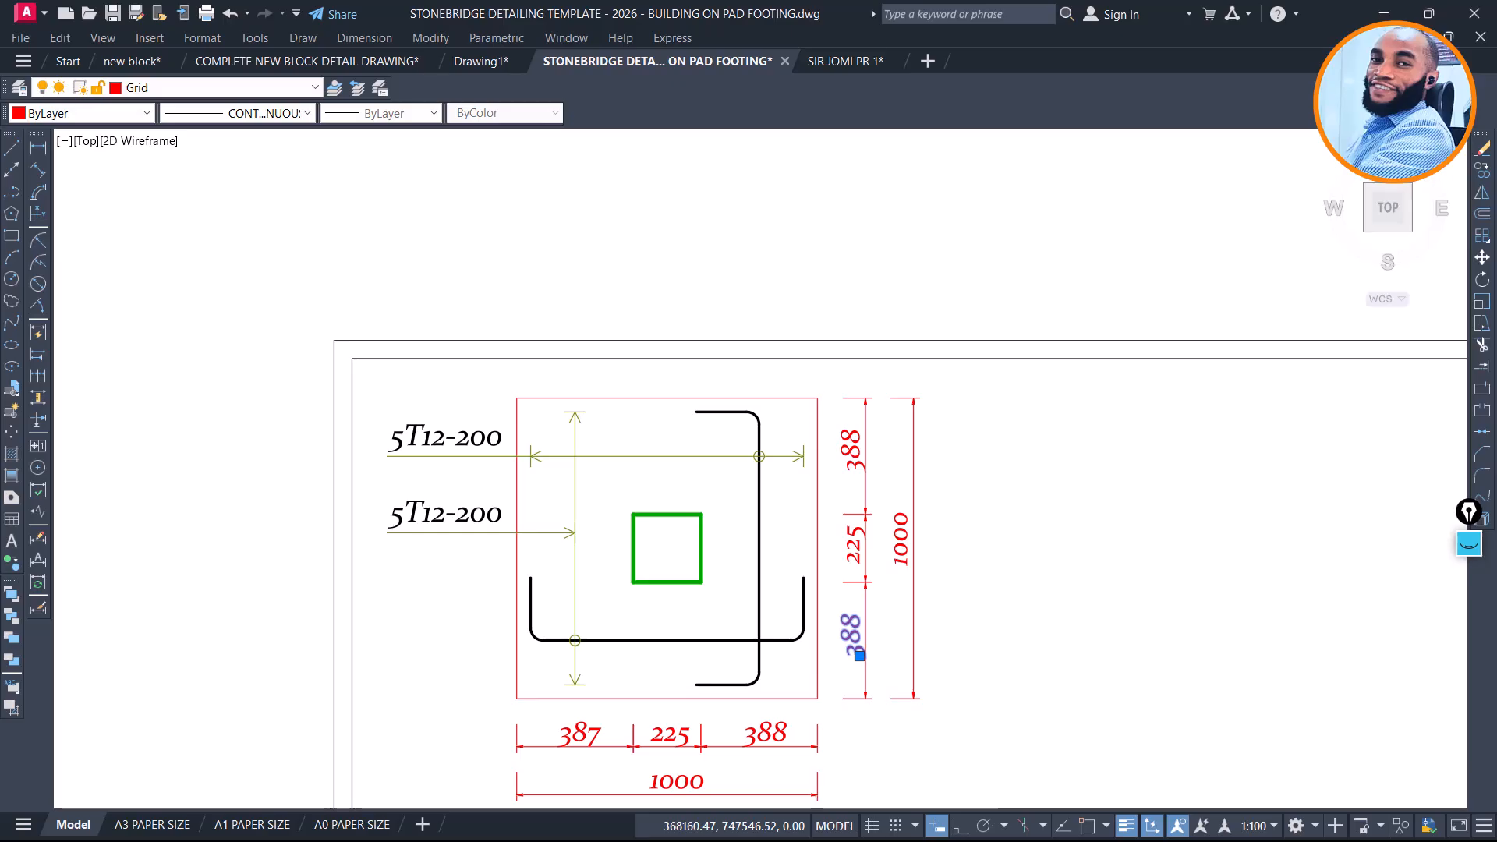
pyautogui.doubleClick(855, 637)
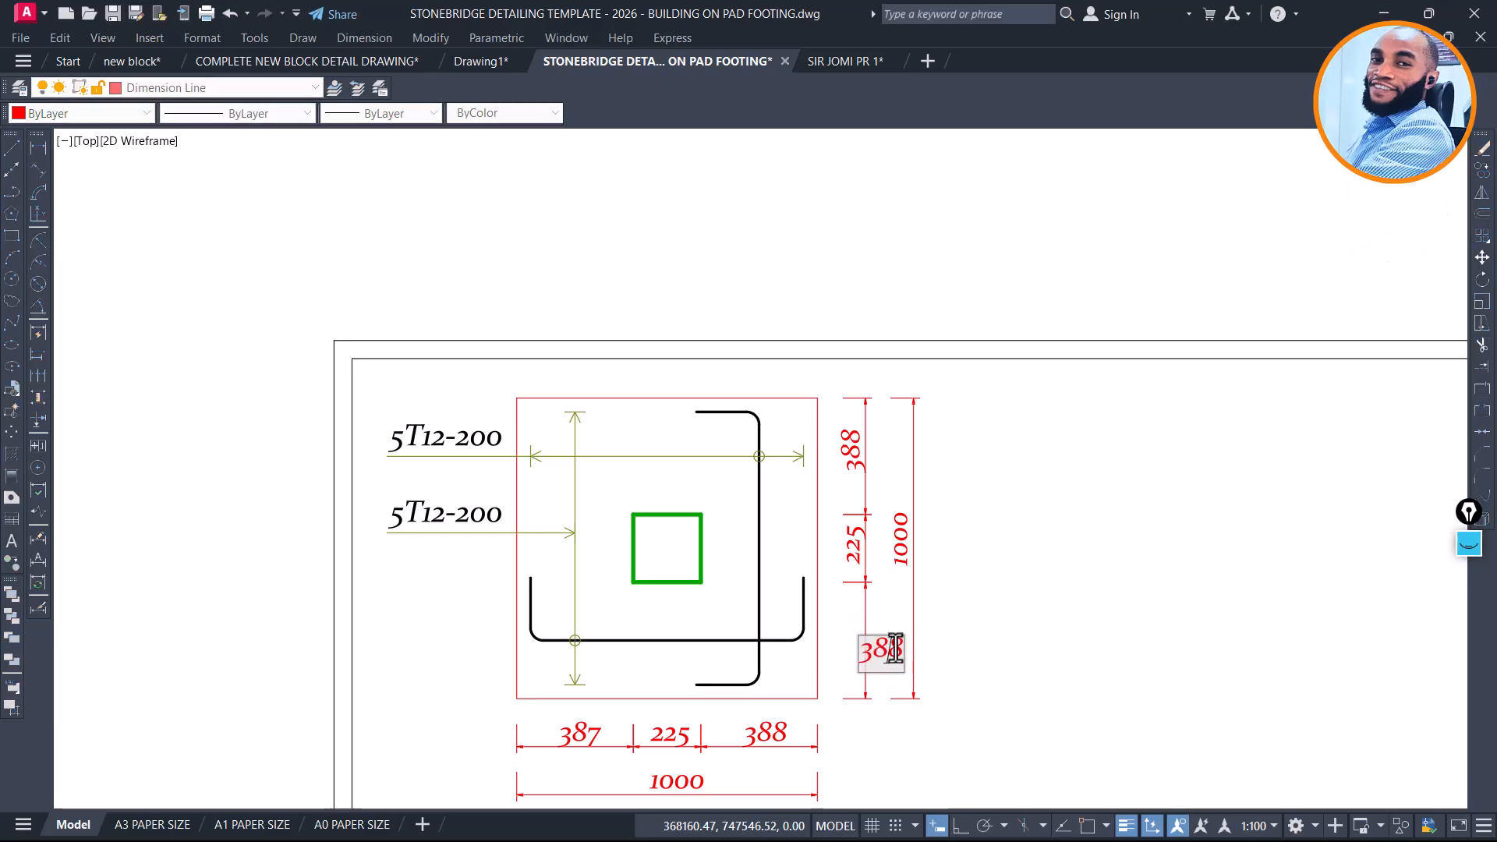
pyautogui.write('7')
pyautogui.click(1017, 634)
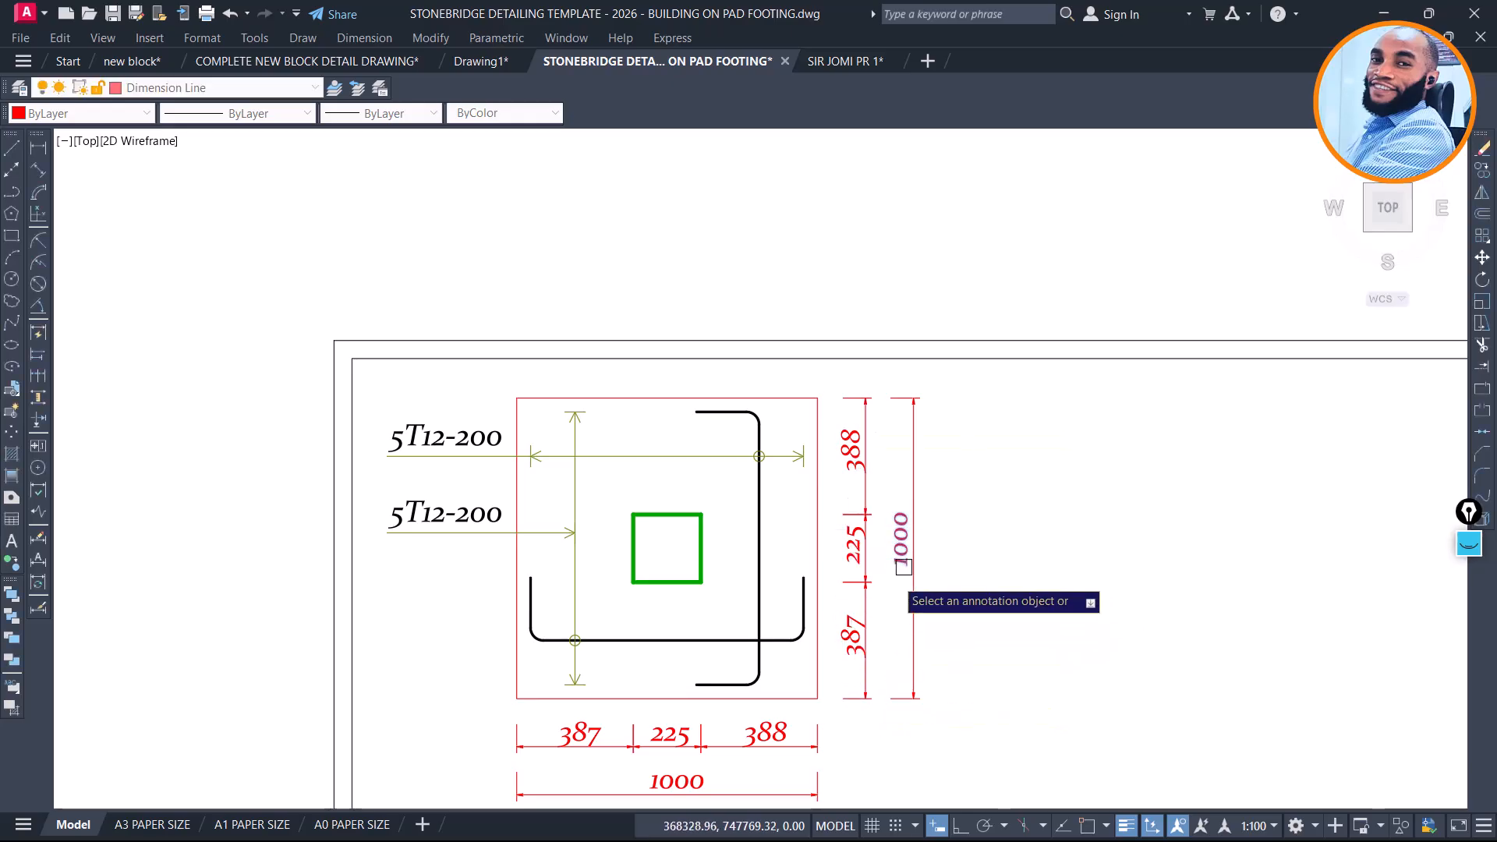
# Check the base depth, blinding thickness and blinding projection in the lower section of reference detail F-1C33
pyautogui.scroll(-2, 807, 548)
pyautogui.scroll(-2, 806, 547)
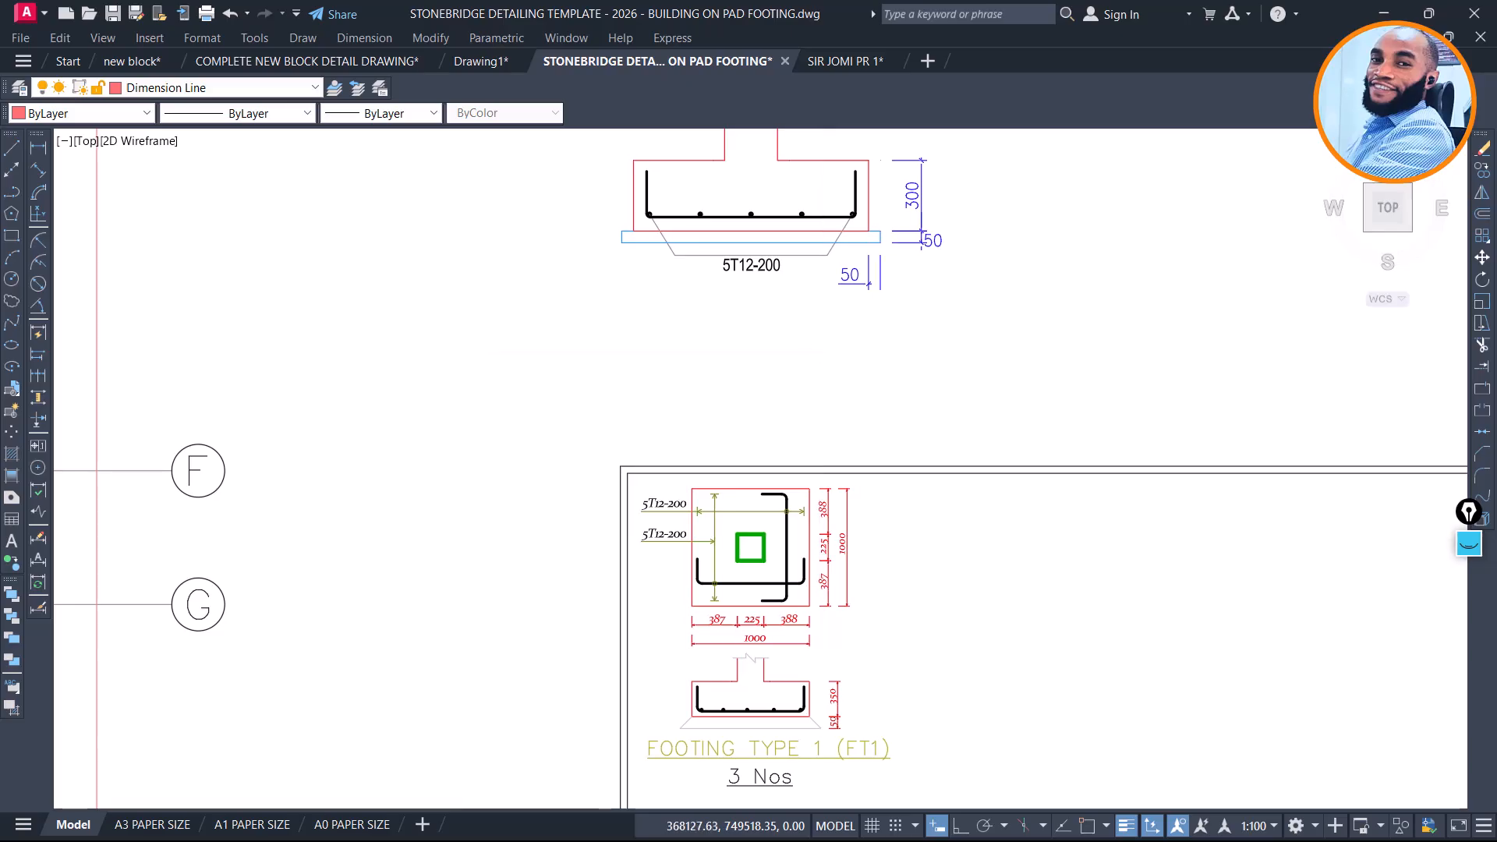
pyautogui.moveTo(822, 348); pyautogui.dragTo(789, 525, button='middle')
pyautogui.scroll(-2, 788, 525)
pyautogui.scroll(4, 854, 372)
pyautogui.scroll(2, 825, 507)
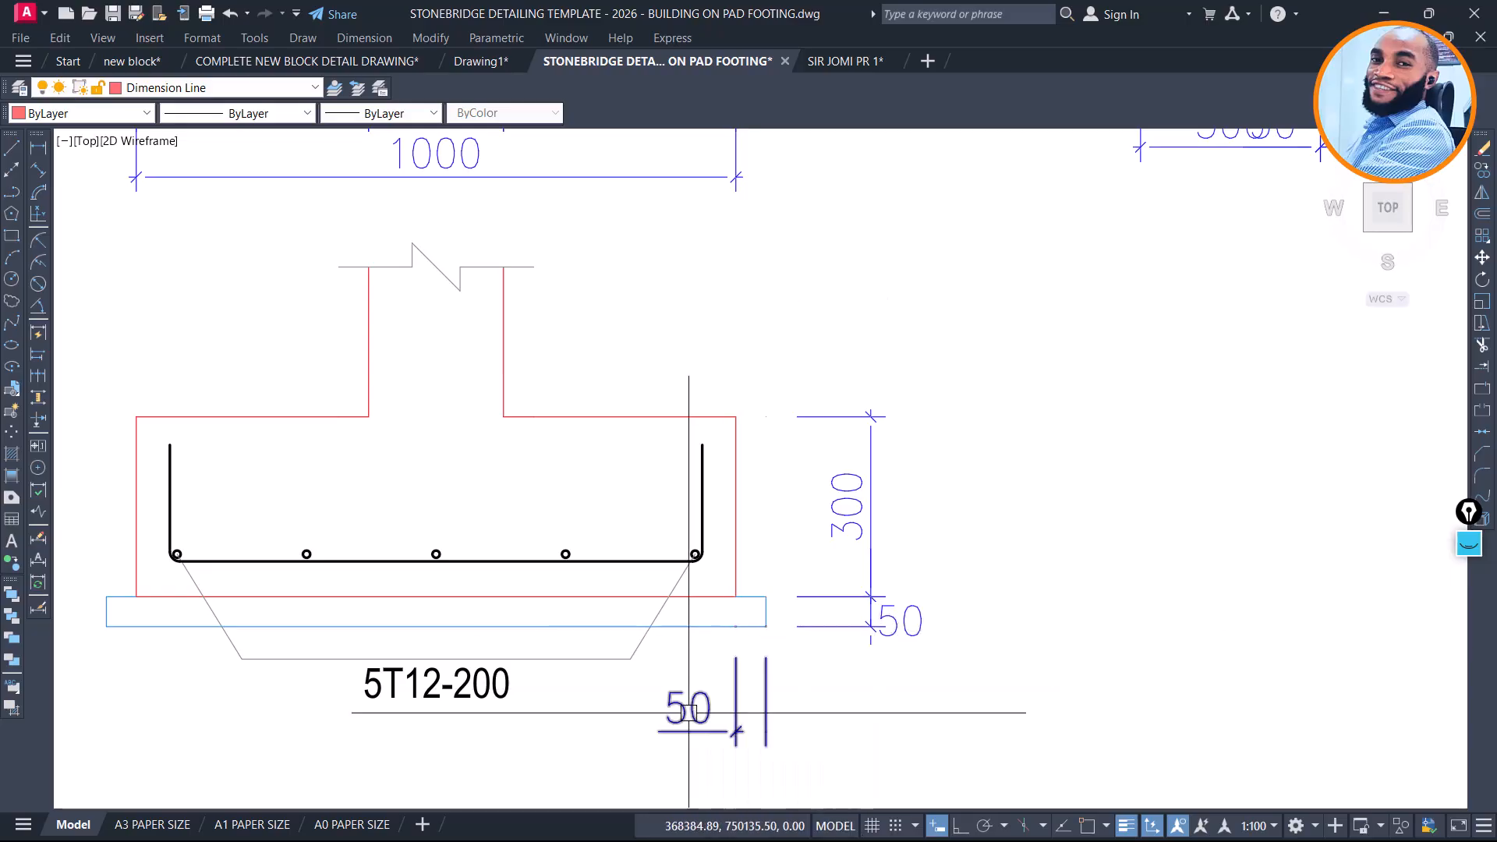
pyautogui.scroll(-2, 822, 552)
pyautogui.scroll(-2, 804, 368)
pyautogui.moveTo(772, 690); pyautogui.dragTo(794, 363, button='middle')
pyautogui.scroll(2, 738, 658)
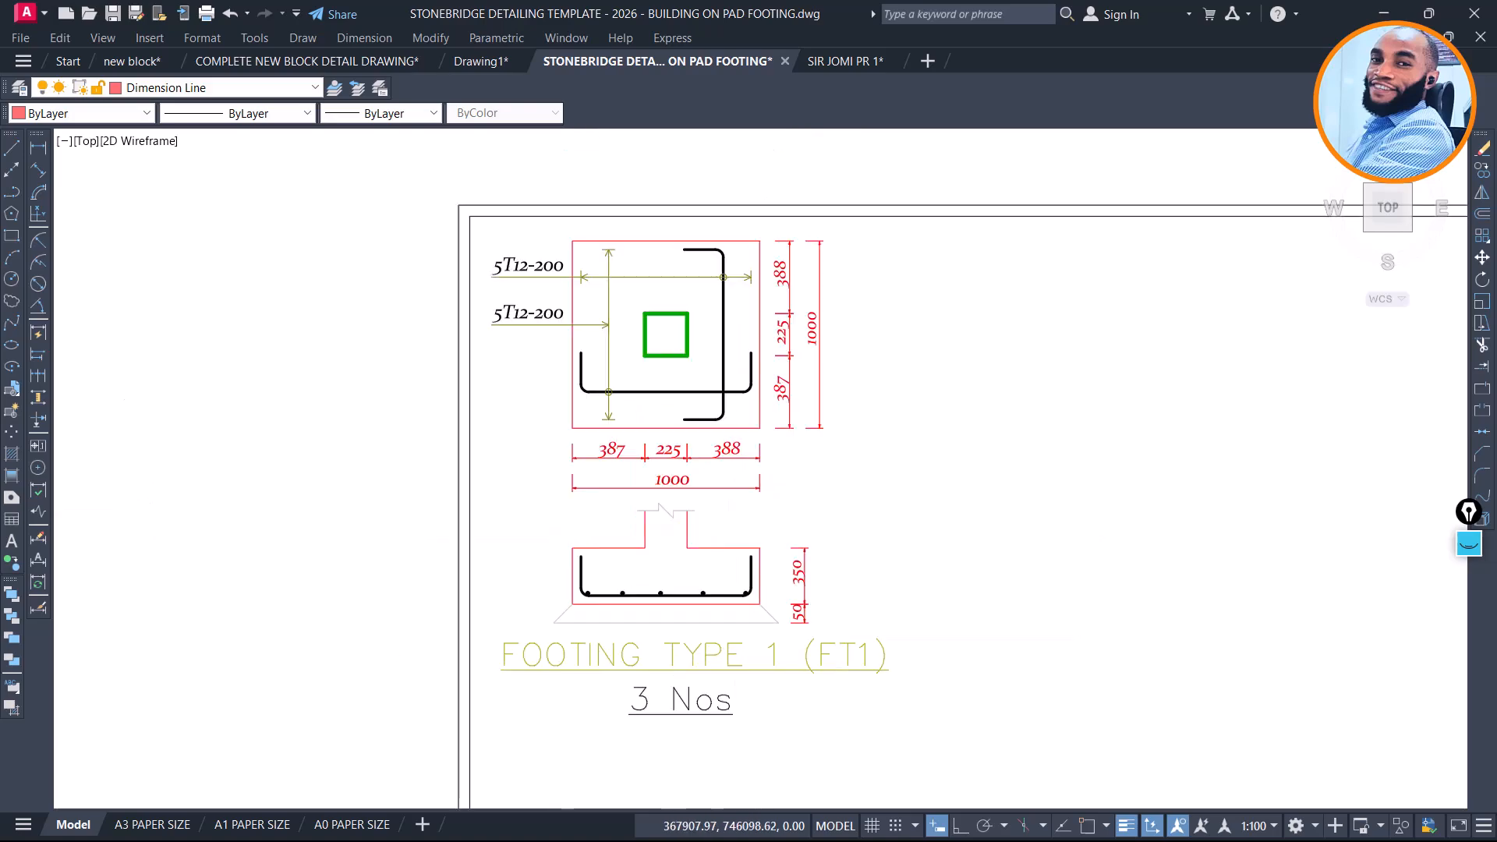
# Change the base depth text beside the Footing Type 1 section to 300 and end the text editing
pyautogui.scroll(4, 738, 660)
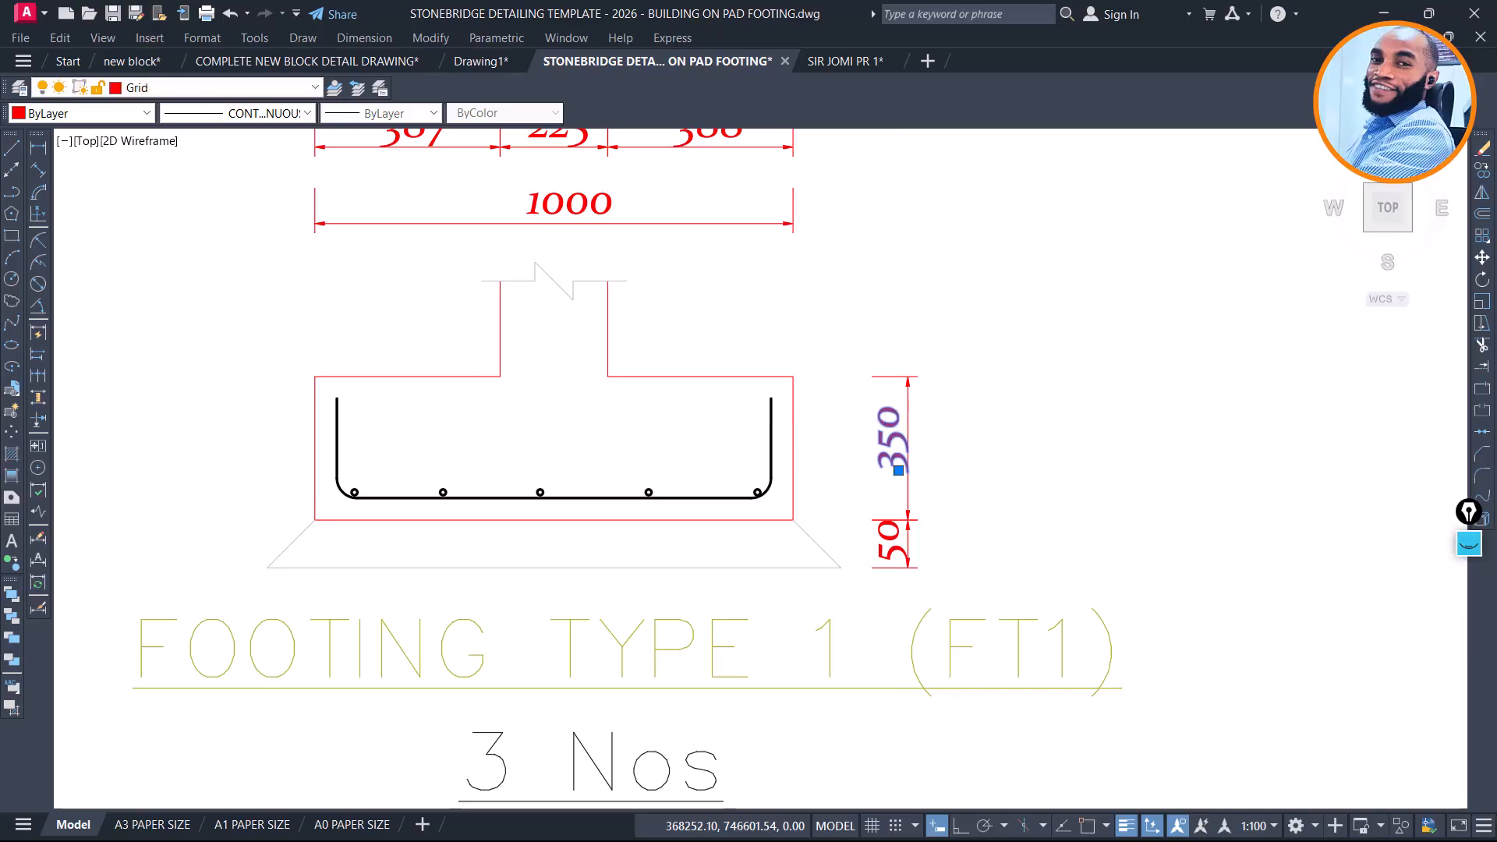
pyautogui.doubleClick(898, 470)
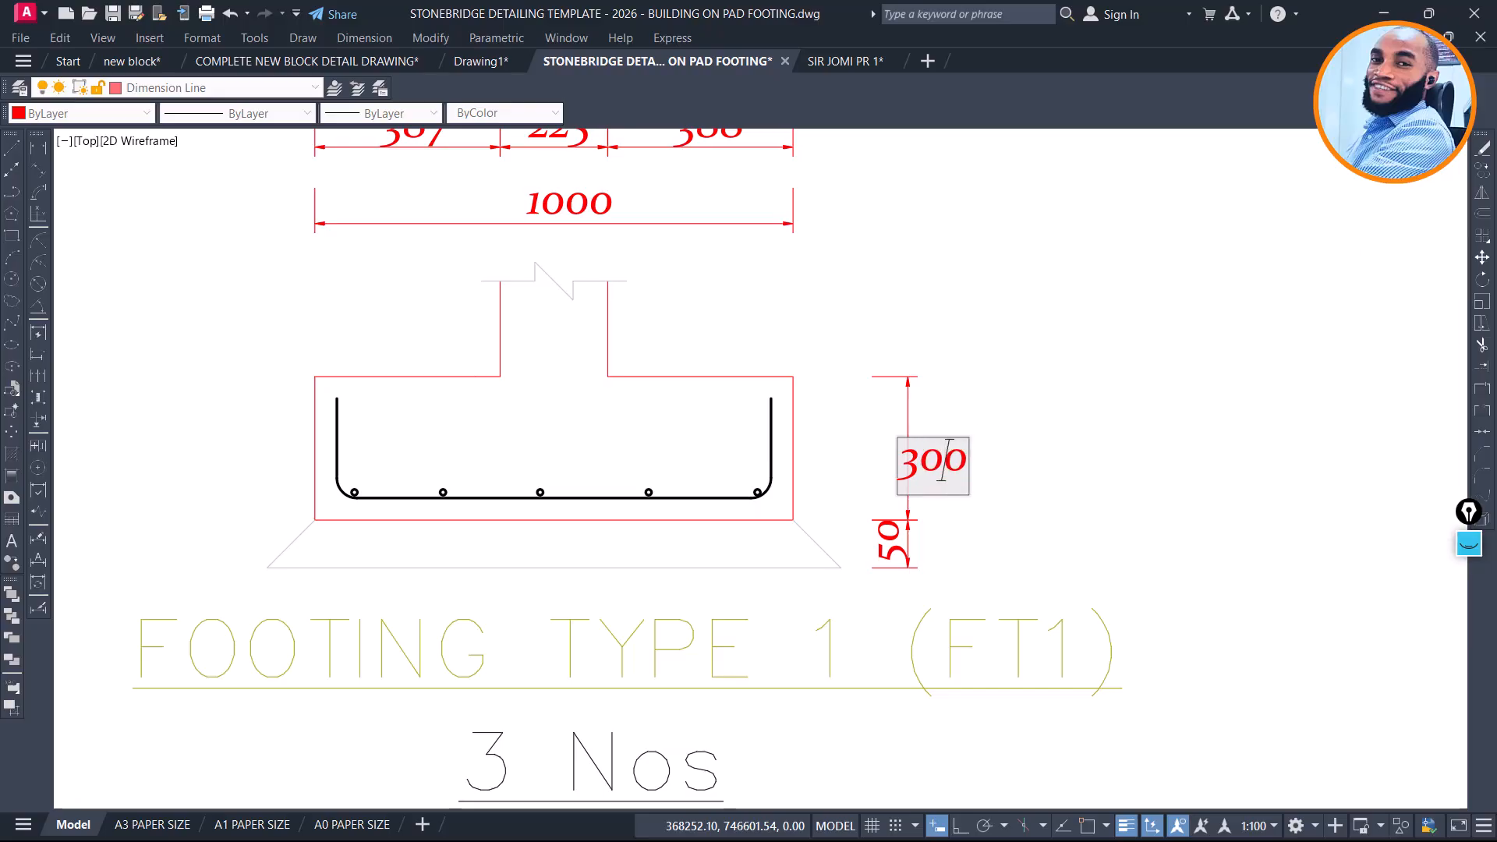
pyautogui.click(863, 437)
pyautogui.scroll(-1, 861, 436)
pyautogui.press('Escape')
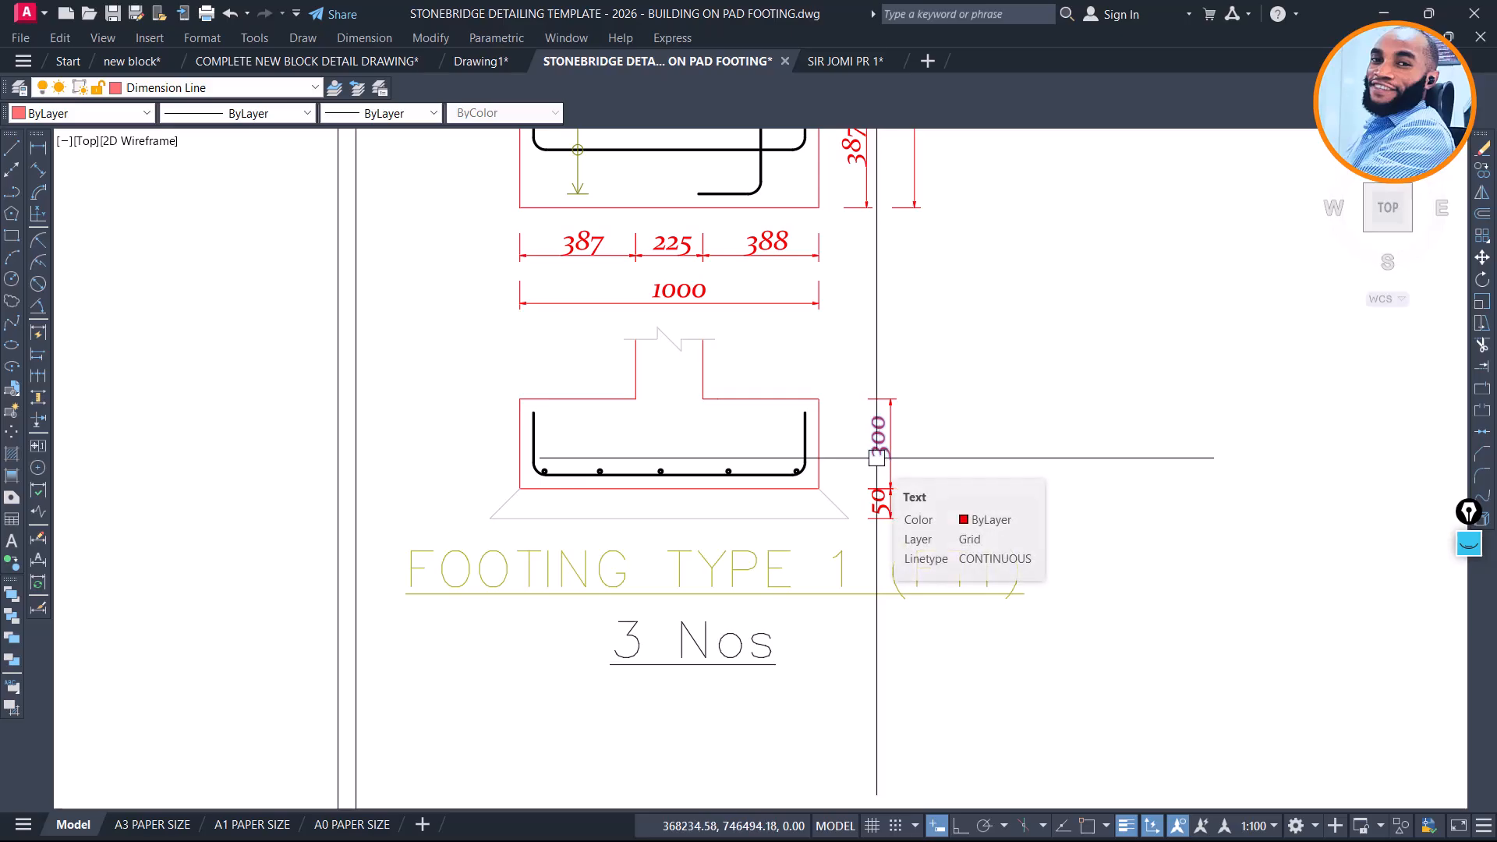
# Square the right end of the Footing Type 1 blinding by drawing a vertical edge, matching its properties, and stretching the sloping edge horizontal
pyautogui.scroll(2, 830, 503)
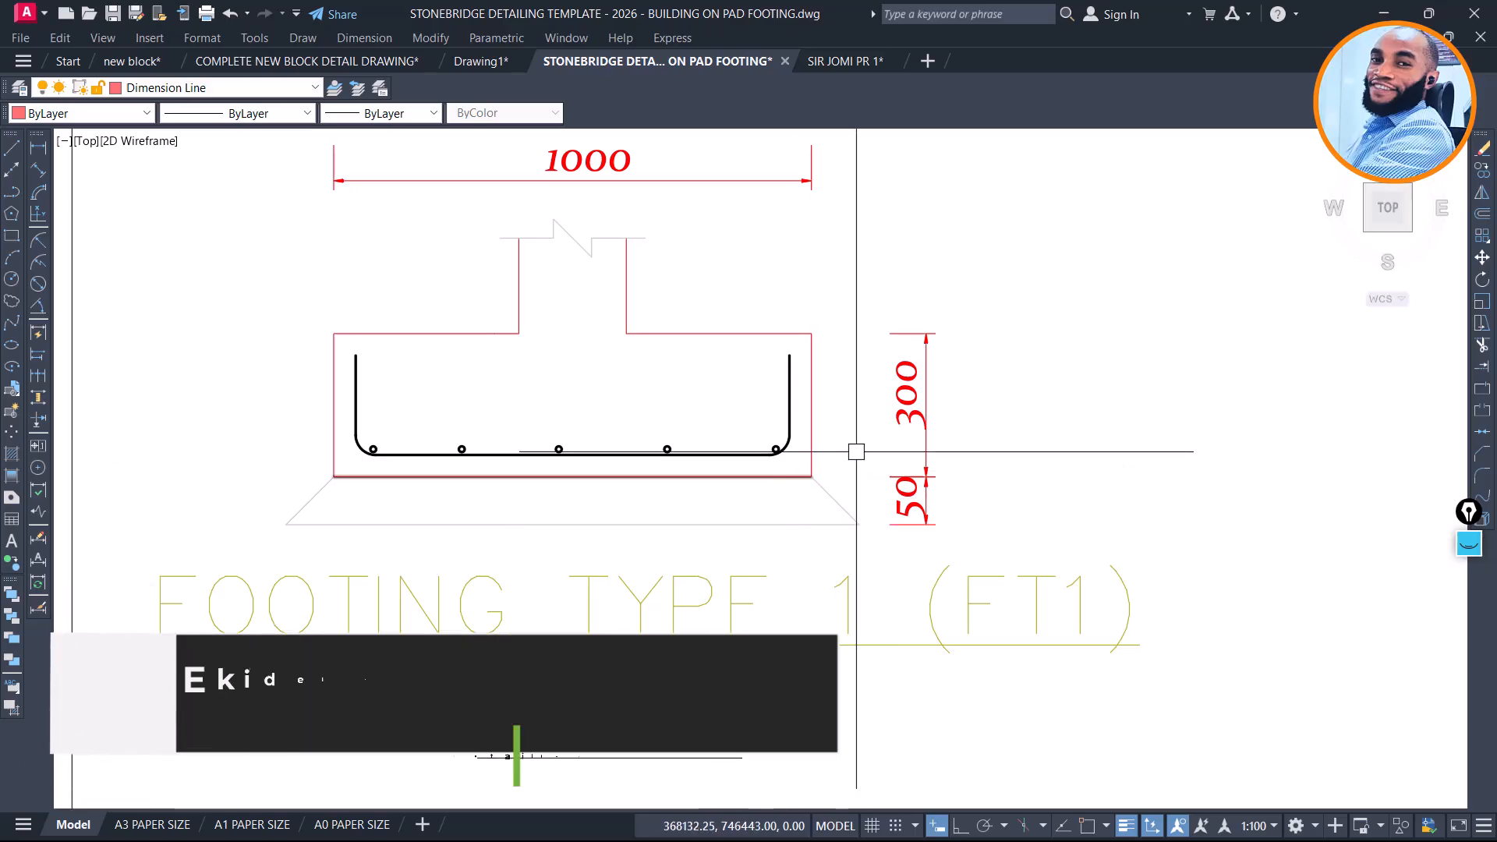
pyautogui.press('Return')
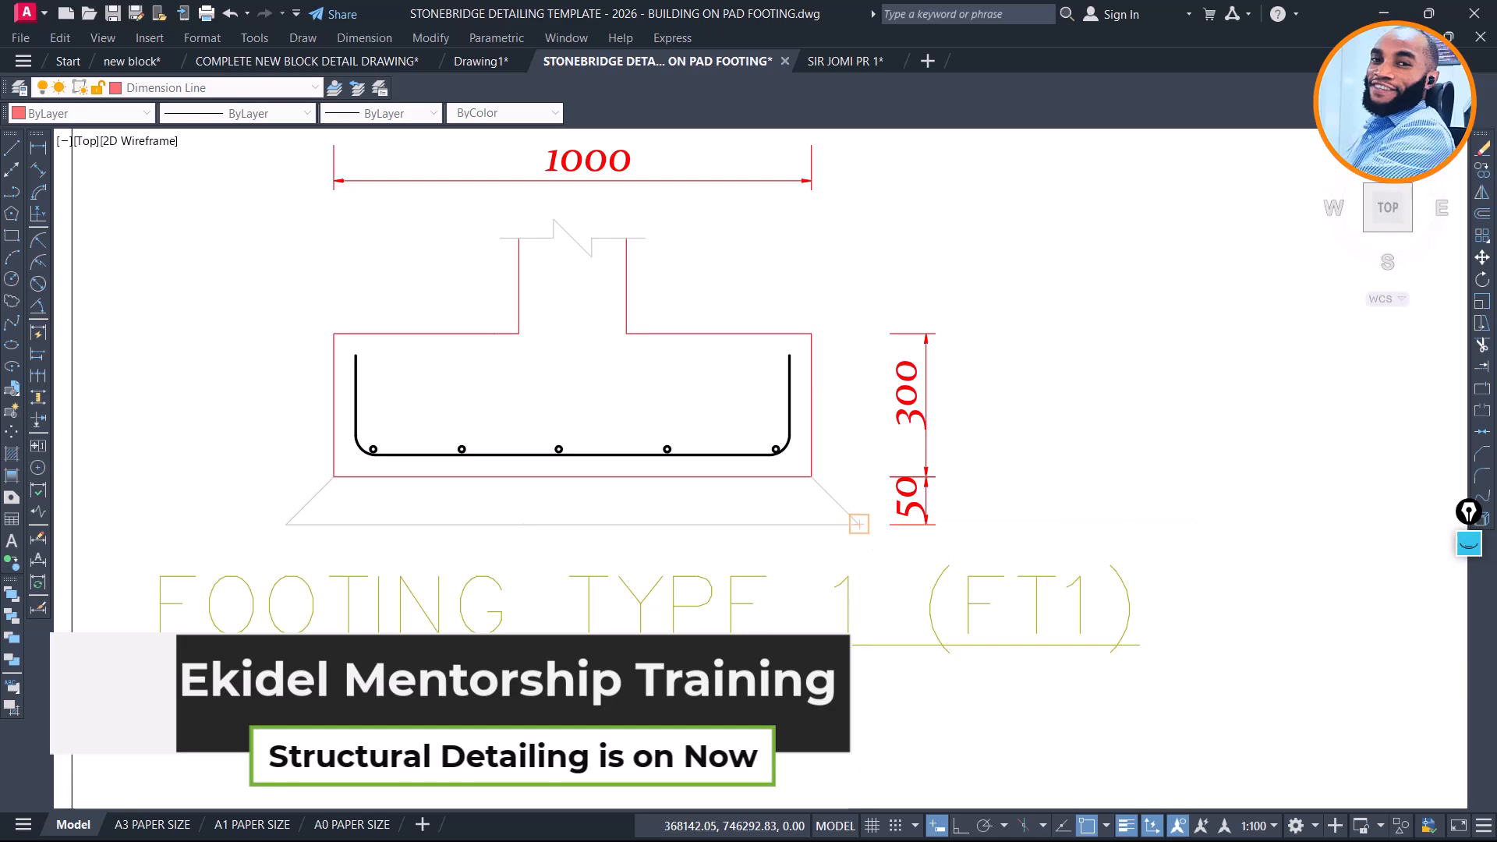
pyautogui.click(859, 524)
pyautogui.press('F8')
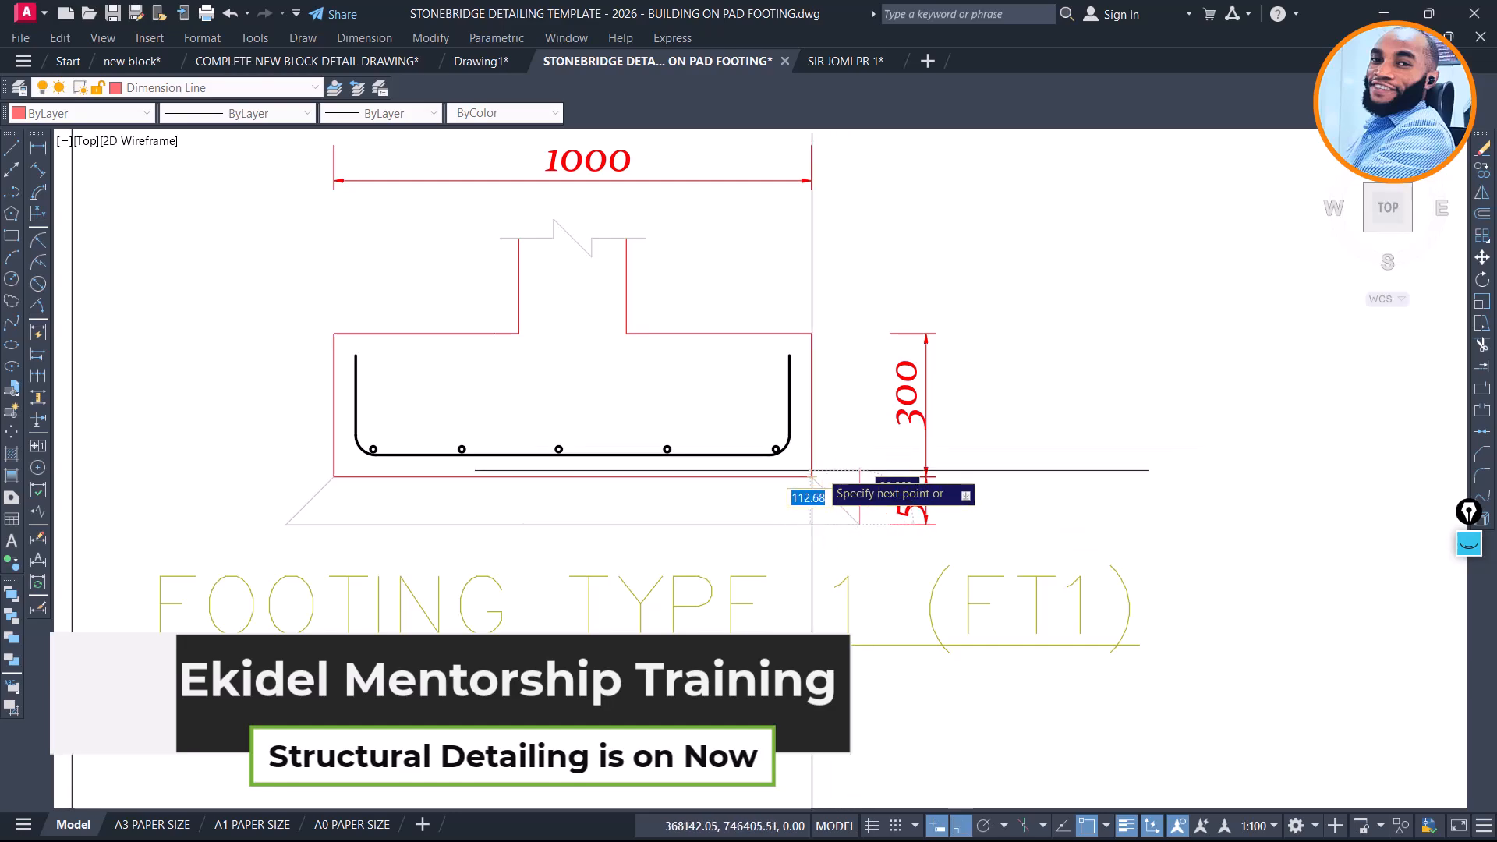
pyautogui.press('Escape')
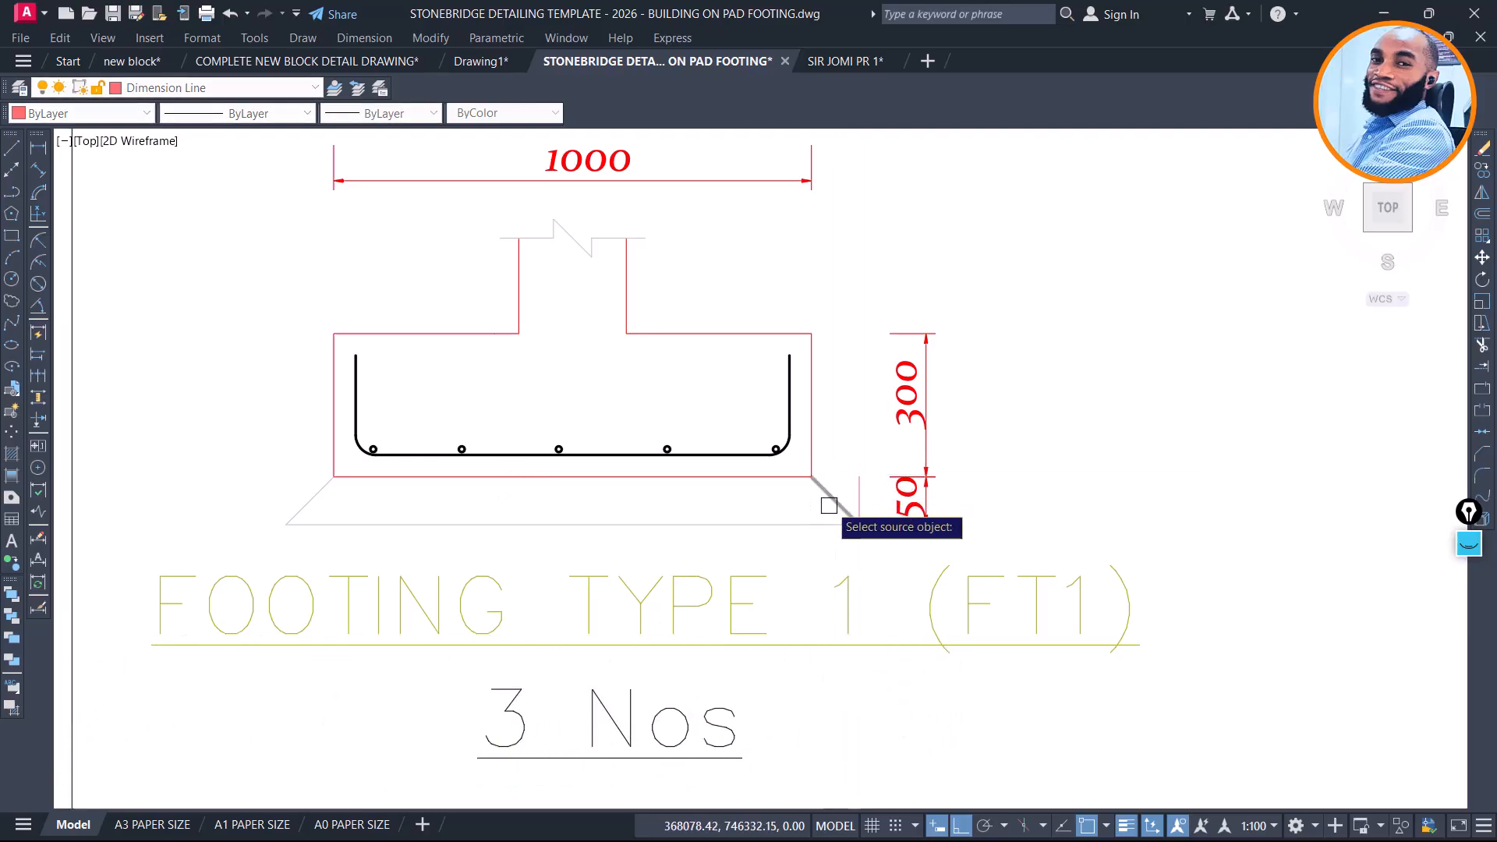
pyautogui.press('Escape')
pyautogui.click(835, 499)
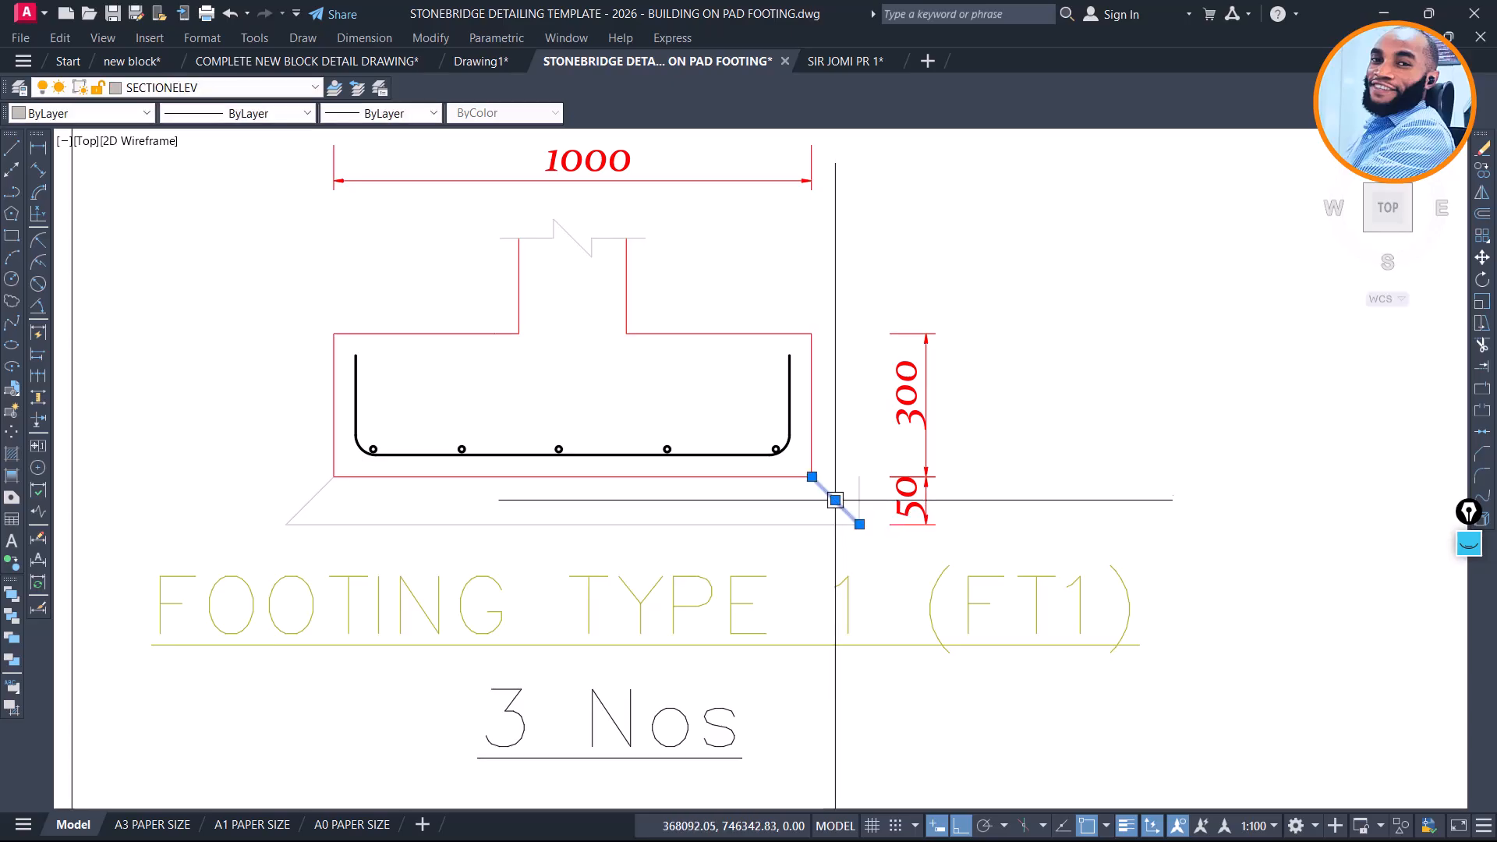
pyautogui.press('Delete')
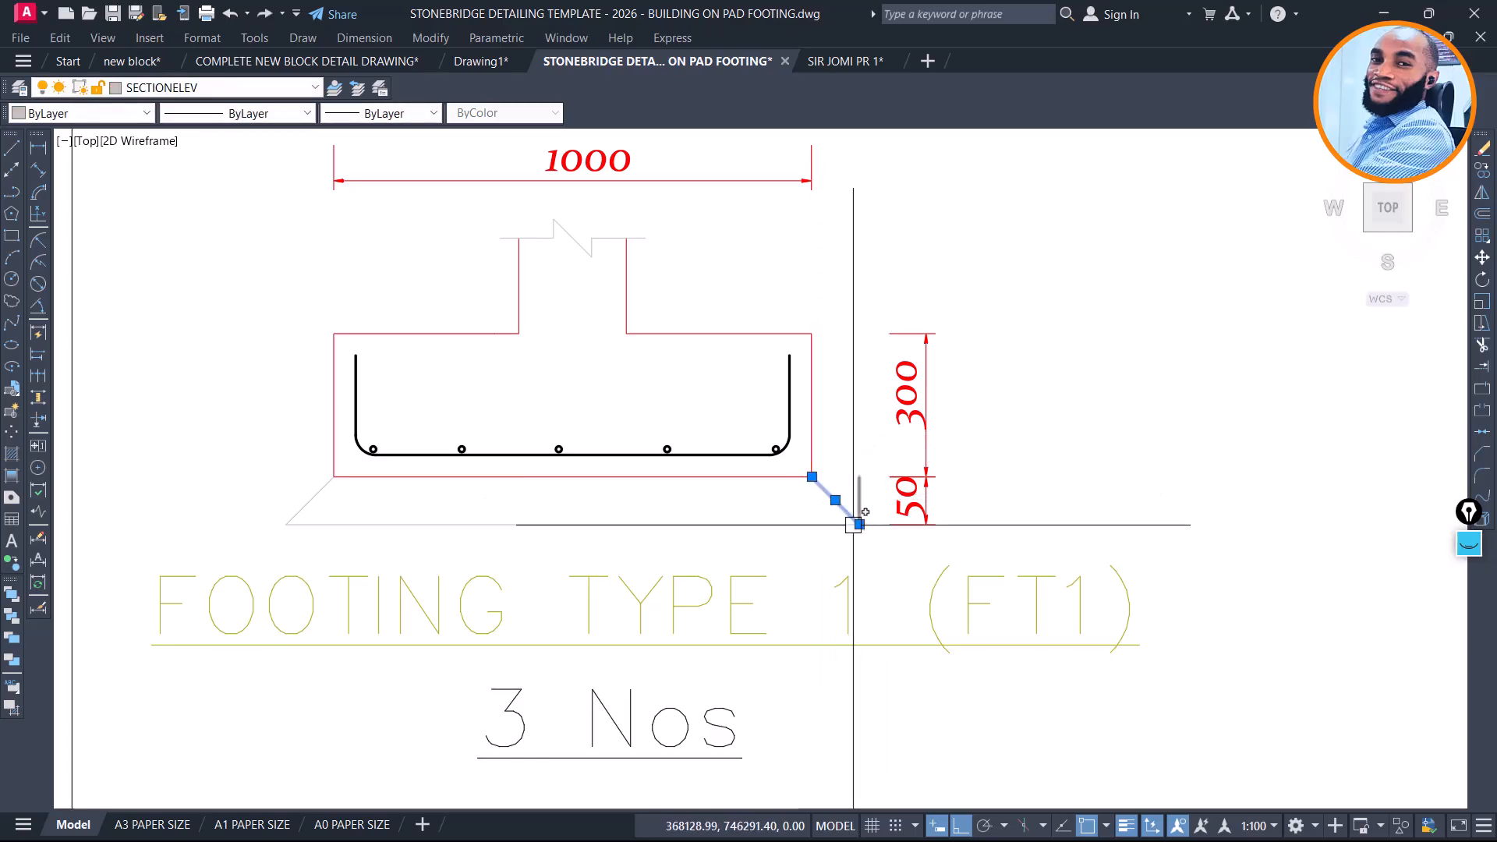
pyautogui.click(859, 477)
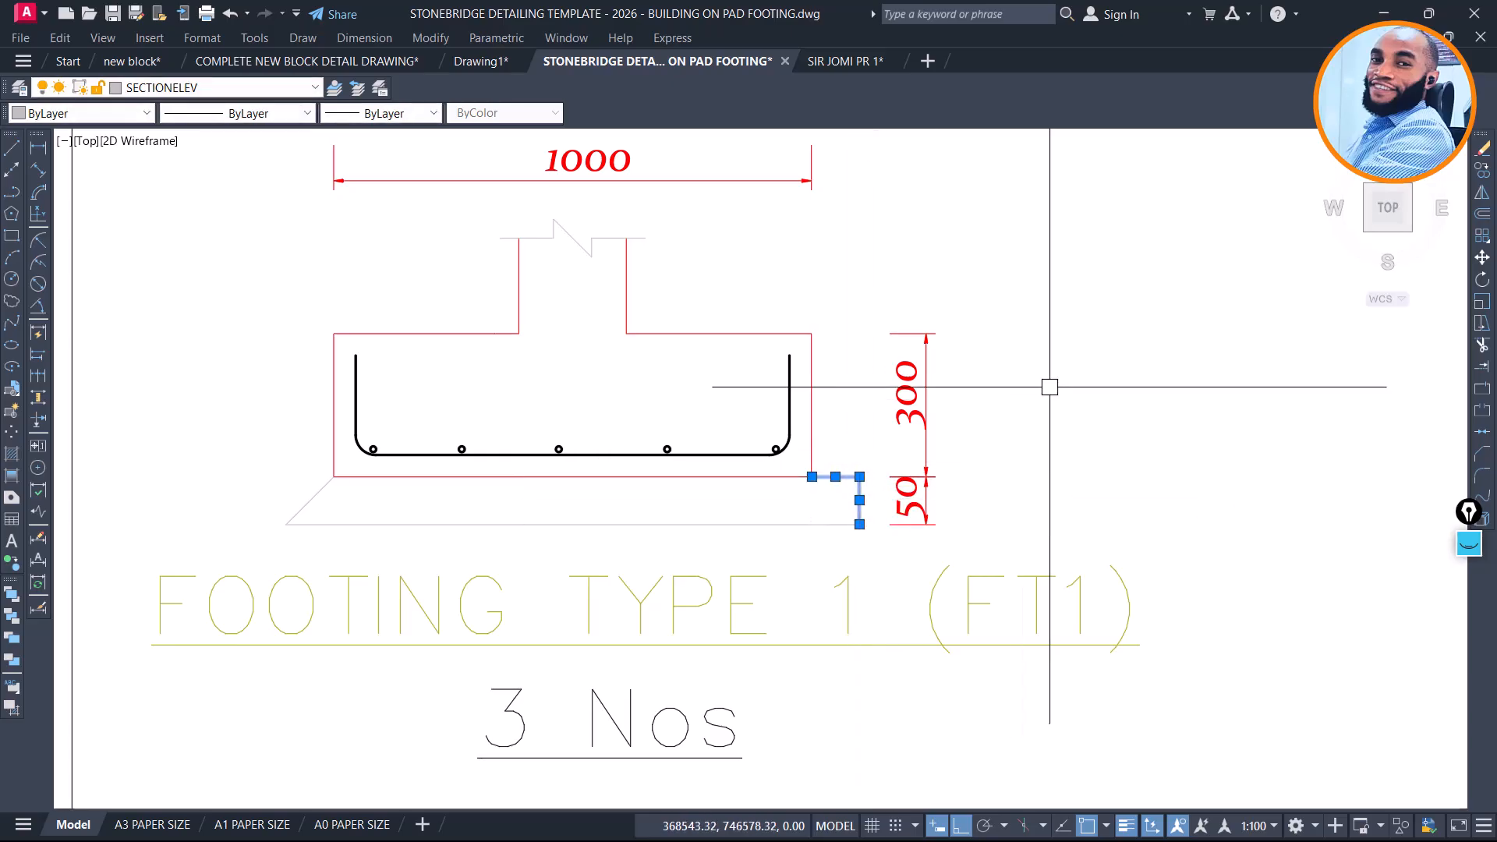
# Mirror the squared blinding end about the section's vertical centreline and delete the sloping edge on the left side
pyautogui.write('MI')
pyautogui.press('Return')
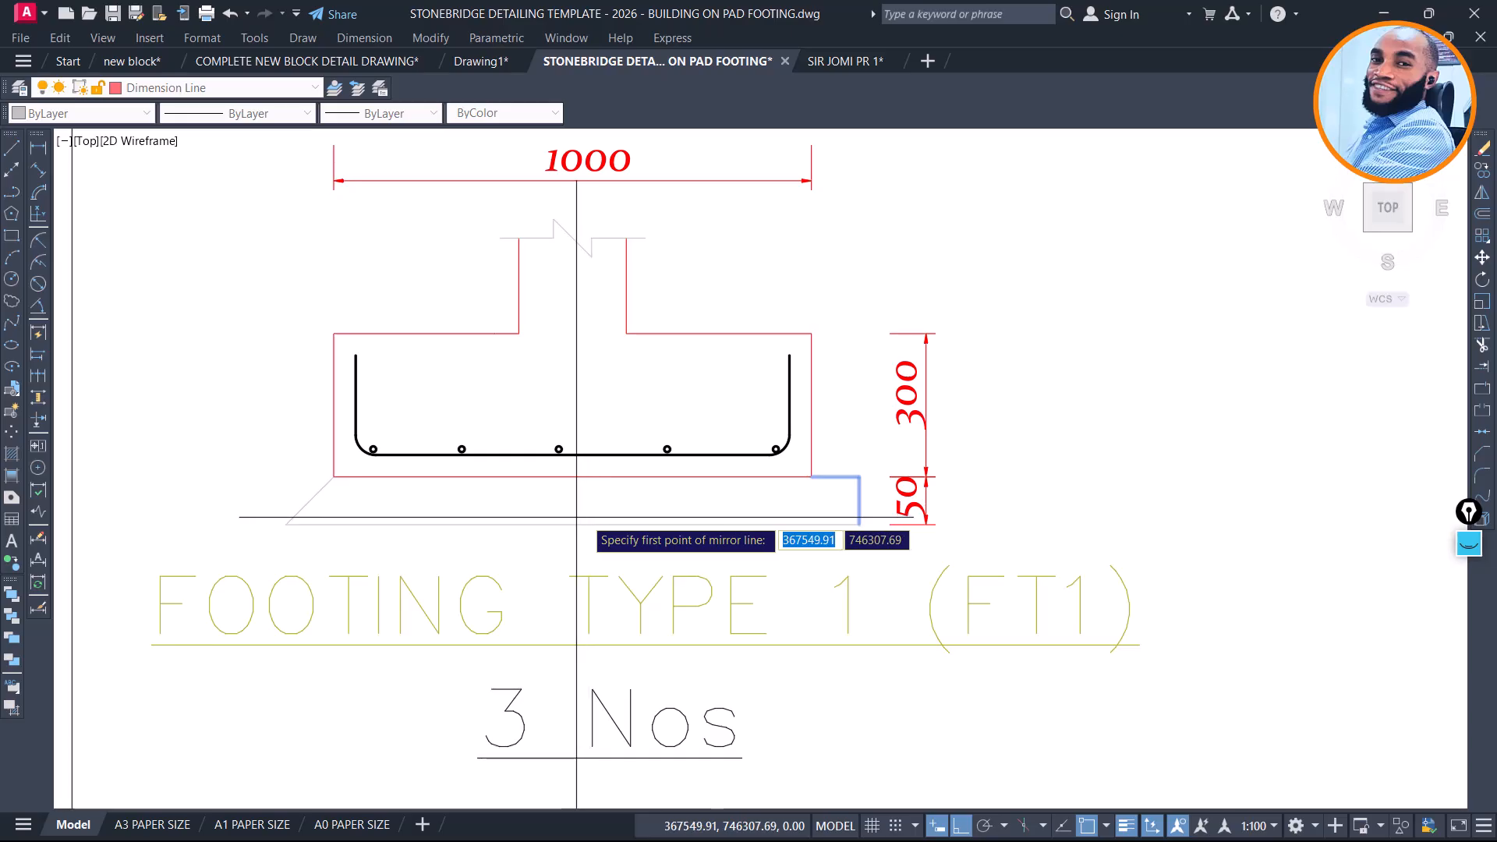
pyautogui.click(573, 524)
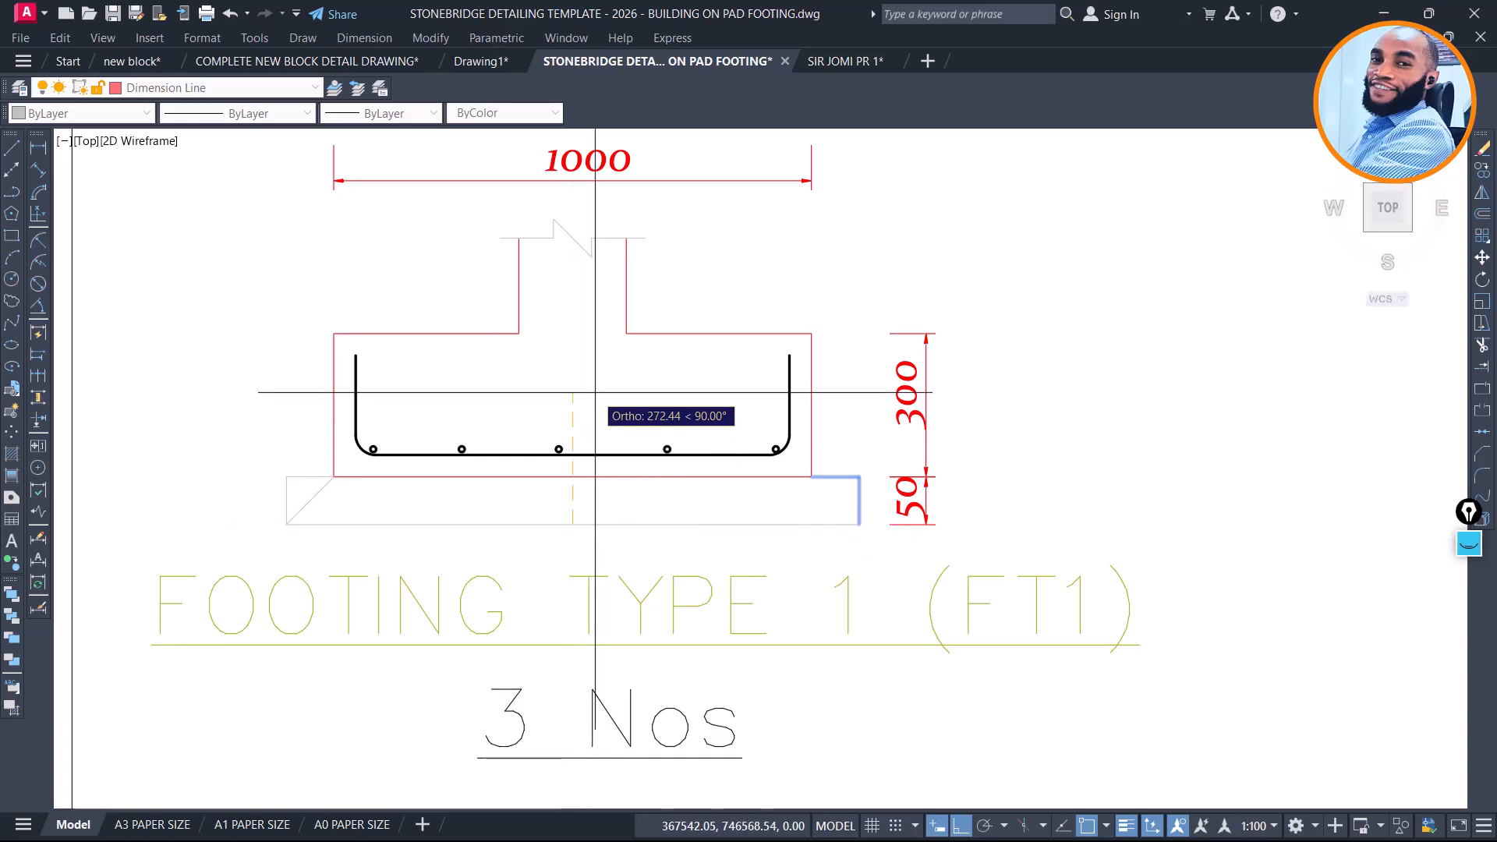
pyautogui.click(637, 461)
pyautogui.click(301, 508)
pyautogui.press('Delete')
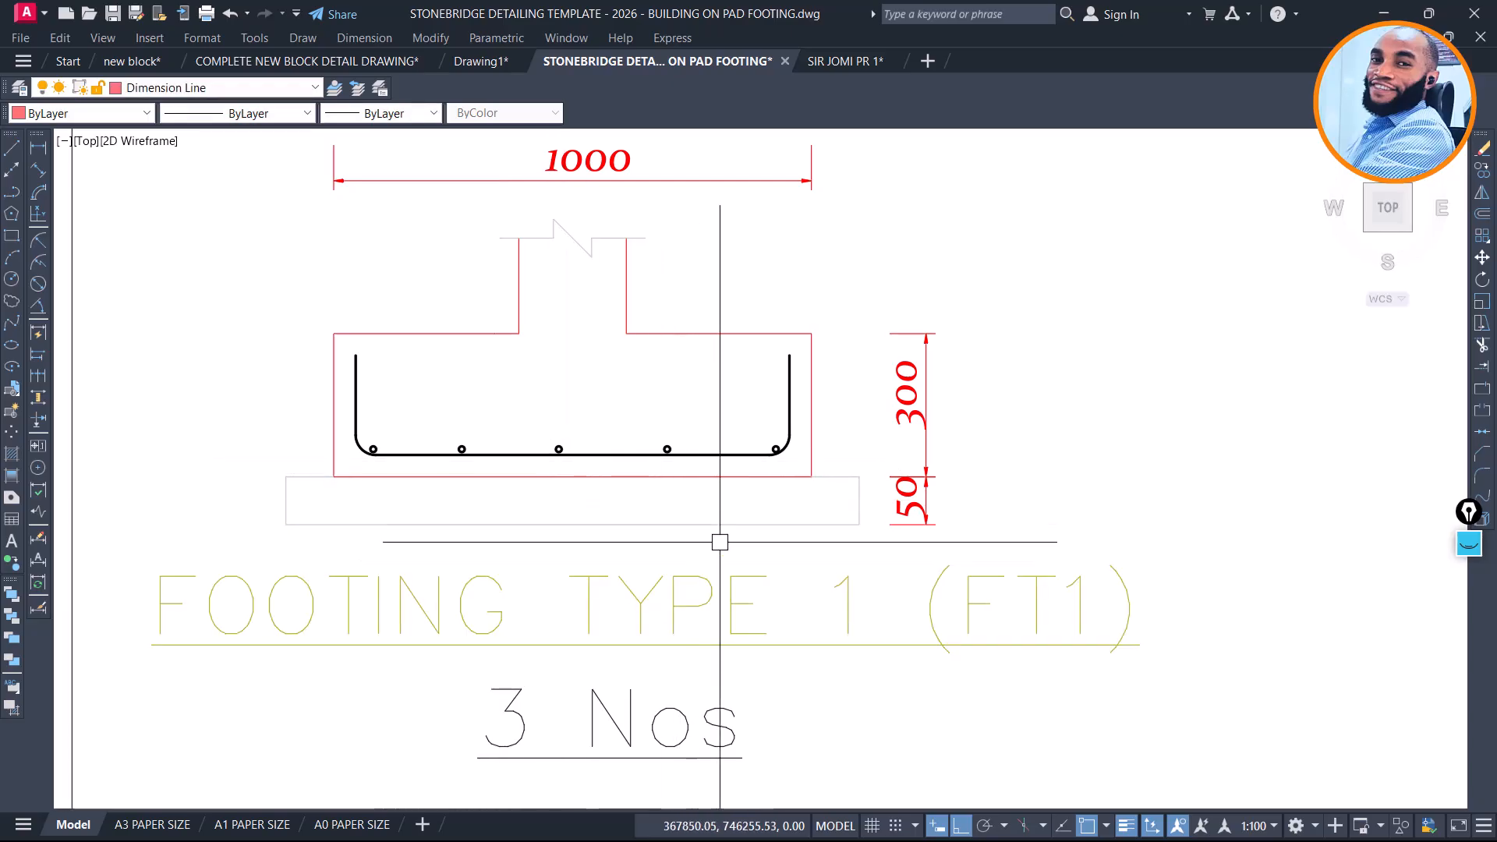
# Compare the bars and blinding outline of the Footing Type 1 section with the lower section of reference detail F-1C33
pyautogui.scroll(-2, 722, 535)
pyautogui.scroll(-2, 604, 499)
pyautogui.moveTo(657, 412); pyautogui.dragTo(669, 619, button='middle')
pyautogui.scroll(4, 559, 687)
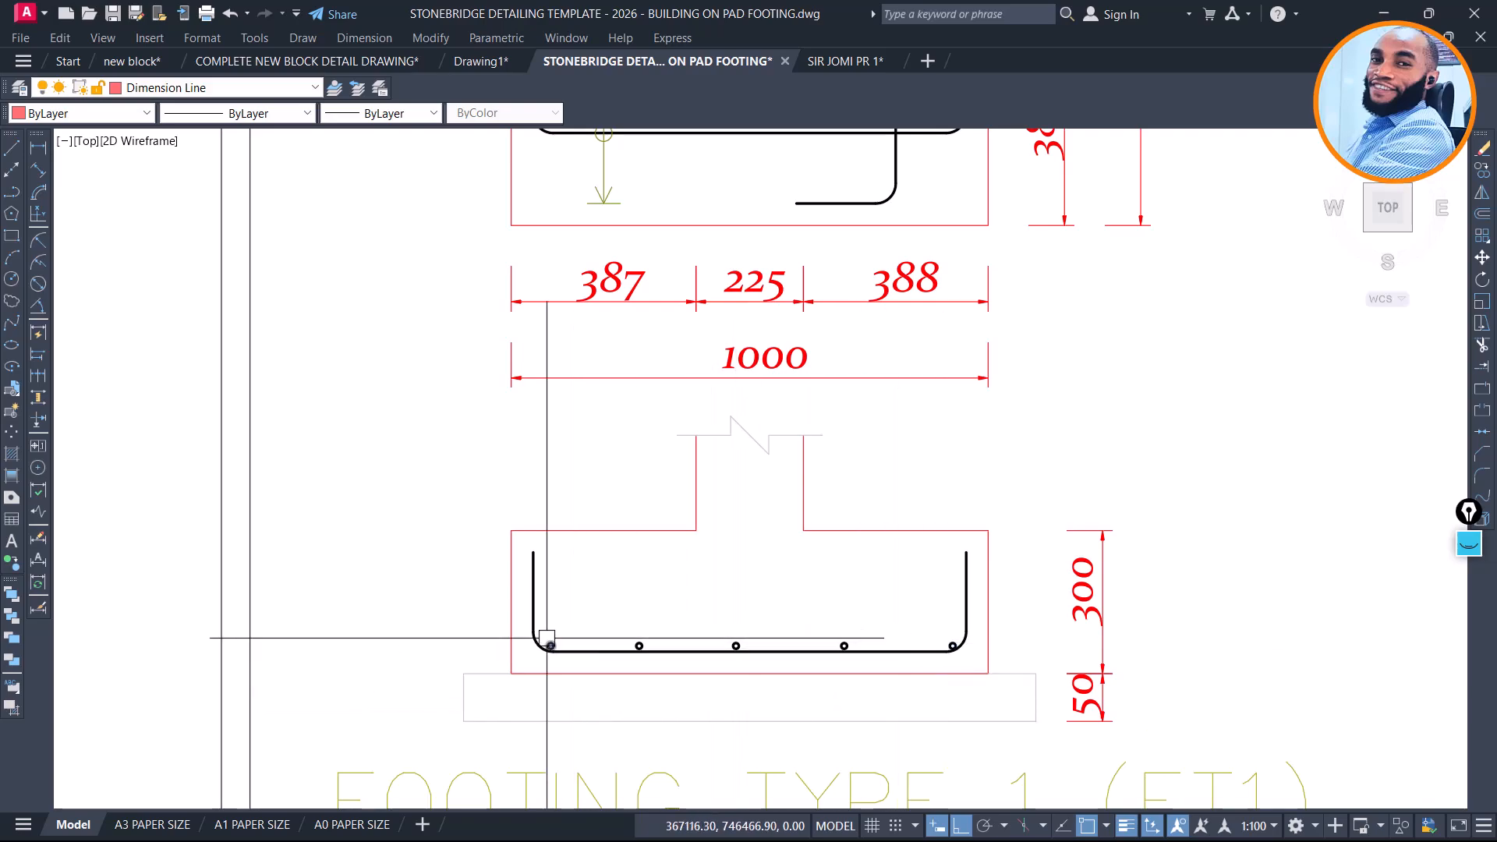
pyautogui.scroll(-5, 749, 468)
pyautogui.scroll(6, 593, 505)
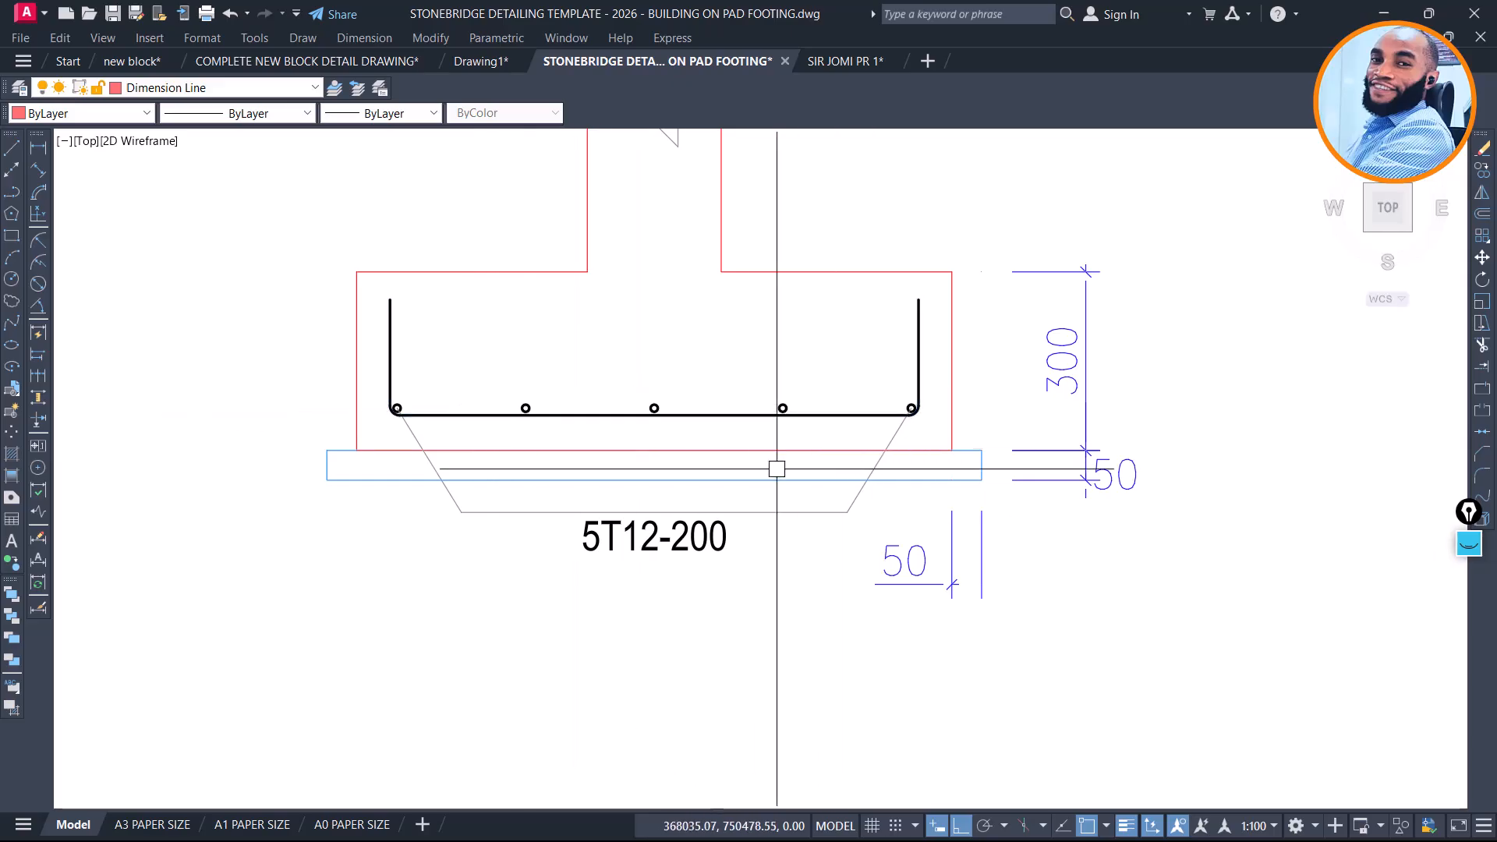
pyautogui.scroll(-3, 627, 534)
pyautogui.moveTo(729, 582); pyautogui.dragTo(735, 387, button='middle')
pyautogui.scroll(2, 719, 702)
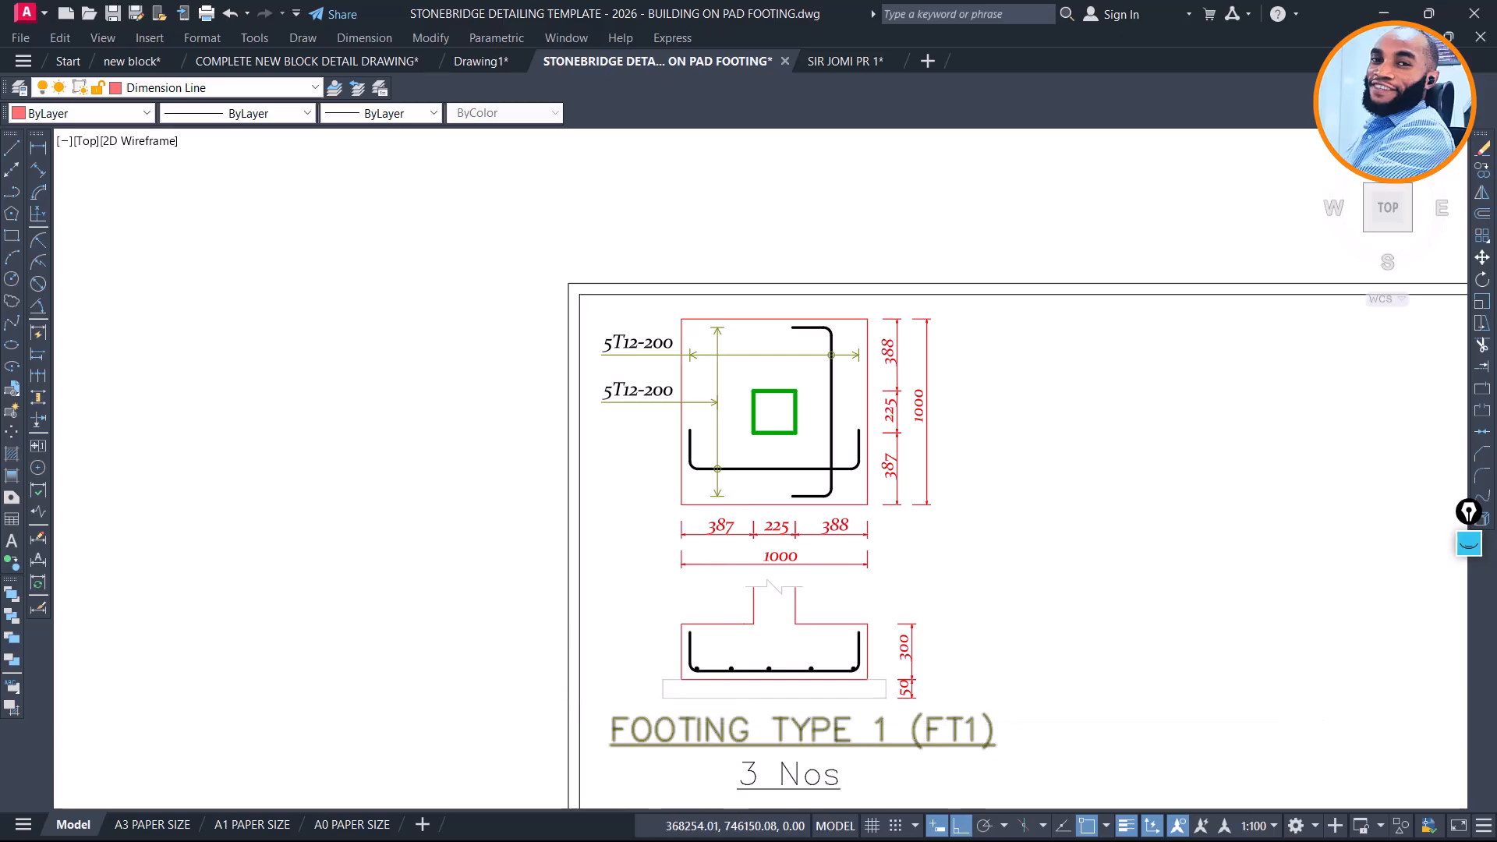
pyautogui.scroll(4, 856, 692)
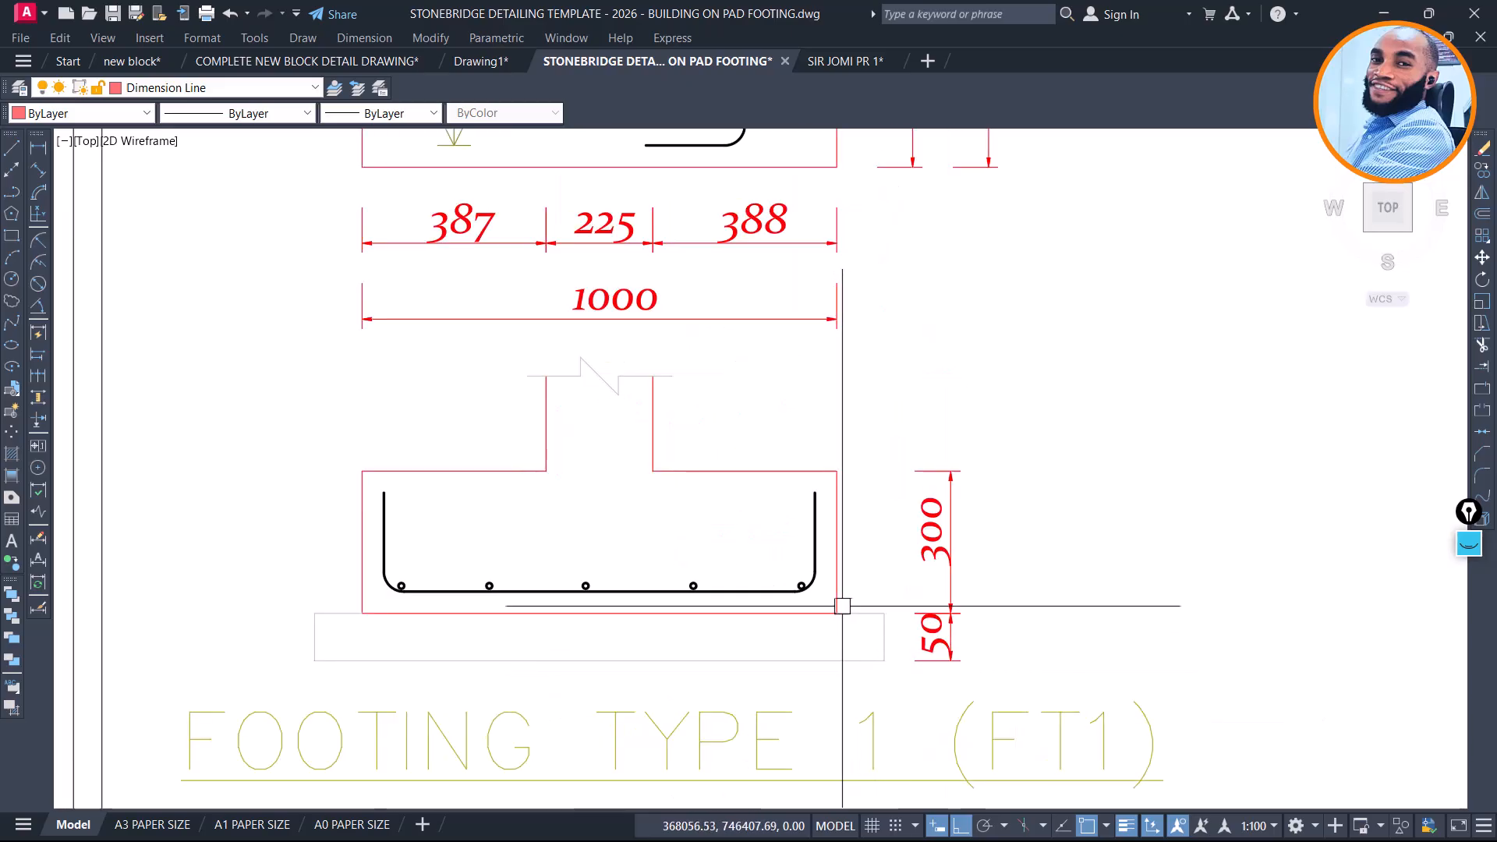
pyautogui.scroll(-6, 892, 609)
pyautogui.moveTo(873, 467)
pyautogui.mouseDown(button='middle')
pyautogui.moveTo(829, 551)
pyautogui.moveTo(794, 458)
pyautogui.mouseUp(button='middle')
pyautogui.scroll(2, 757, 551)
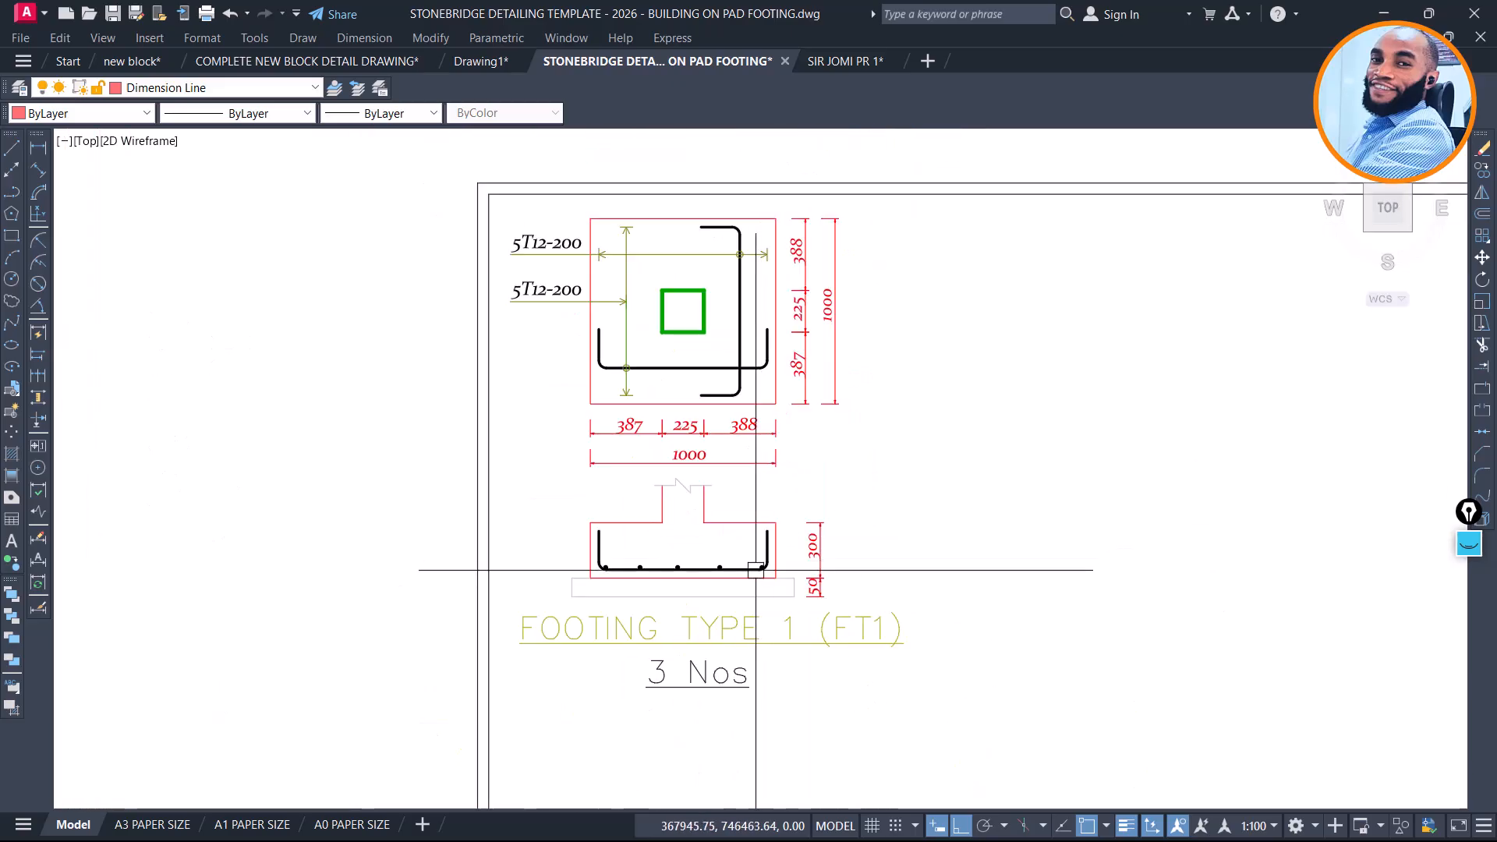
# Check the column's side lengths and offset dimensions in the F-1C33 plan against the Footing Type 1 plan
pyautogui.moveTo(751, 516); pyautogui.dragTo(723, 671, button='middle')
pyautogui.scroll(-4, 729, 523)
pyautogui.moveTo(745, 511); pyautogui.dragTo(719, 742, button='middle')
pyautogui.scroll(5, 669, 294)
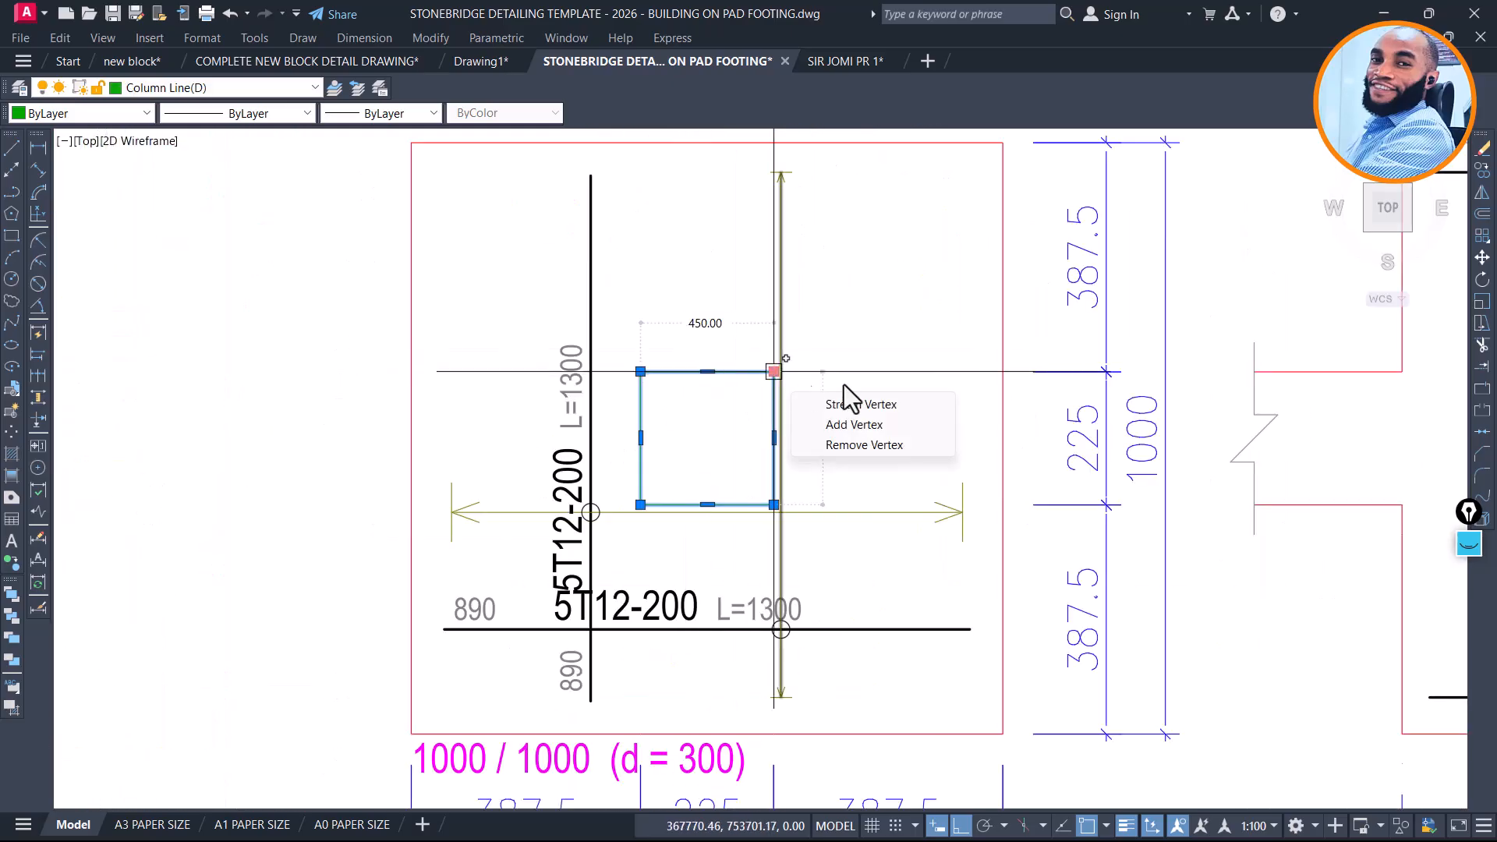
pyautogui.scroll(4, 784, 507)
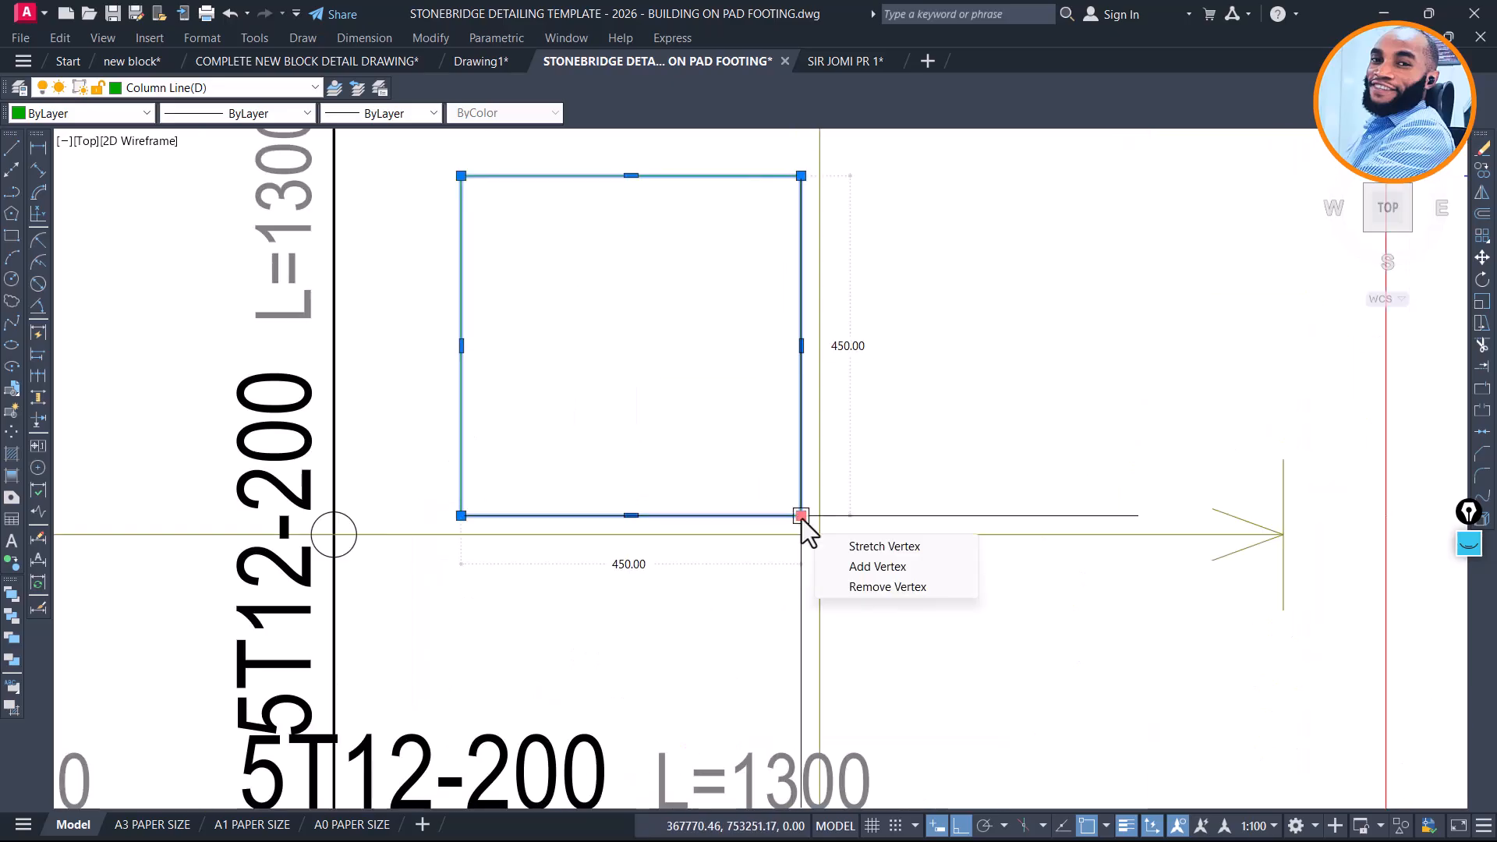
pyautogui.press('Escape')
pyautogui.scroll(-5, 789, 471)
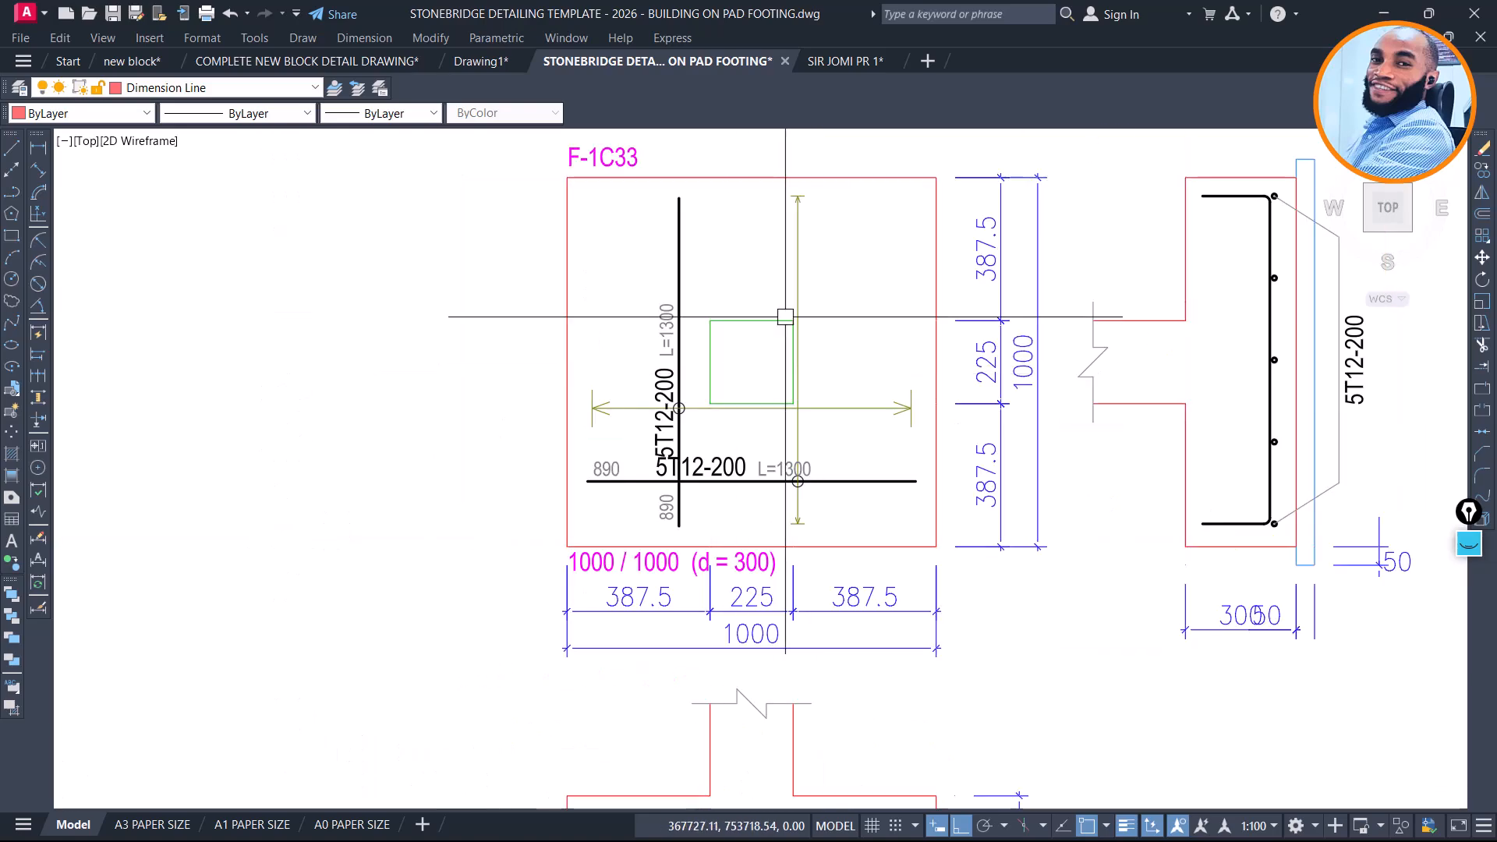
pyautogui.scroll(5, 989, 364)
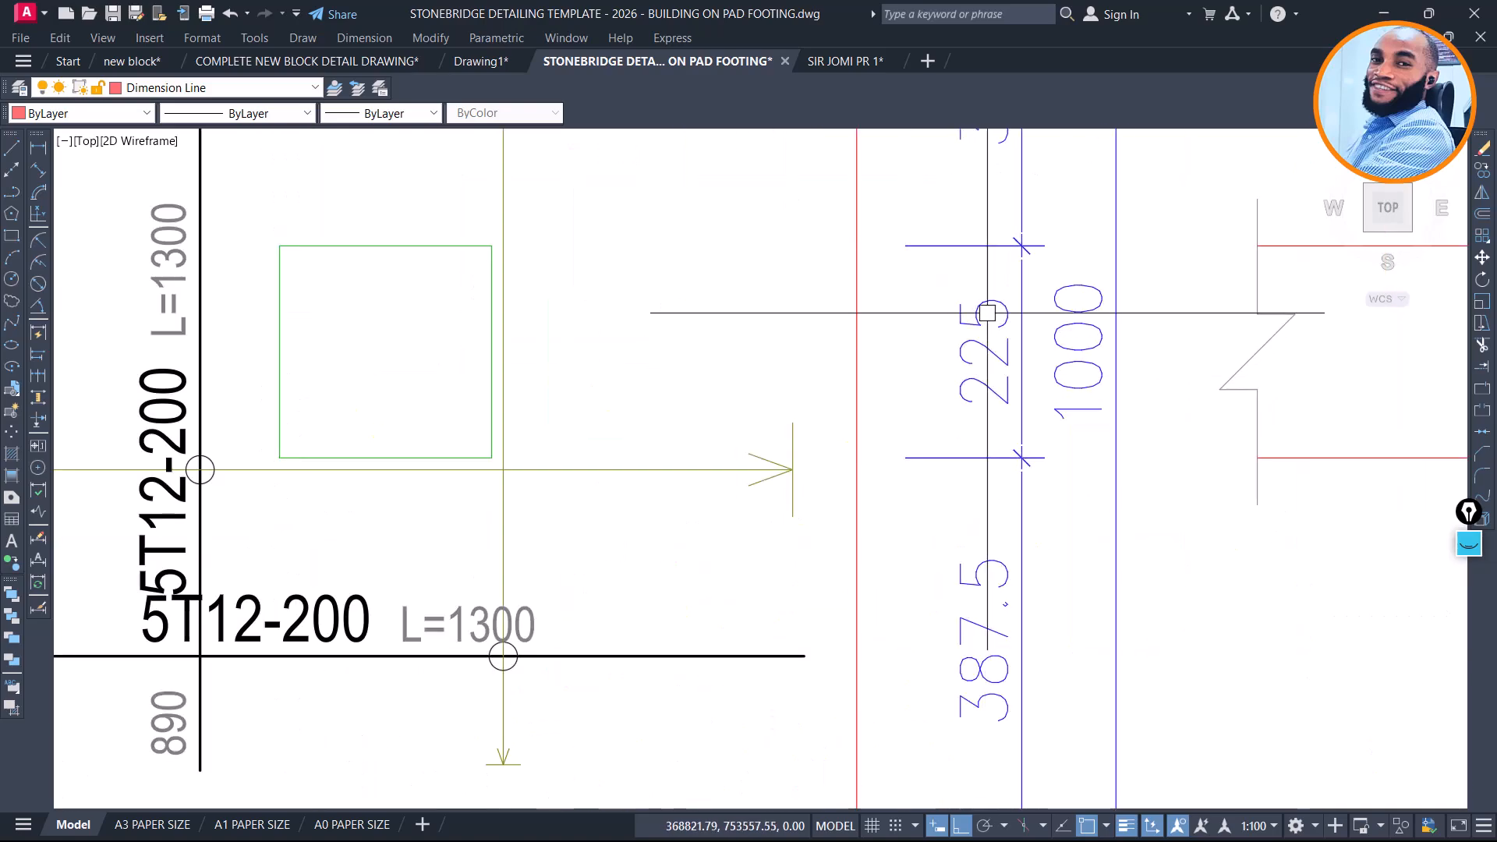
pyautogui.scroll(-4, 987, 312)
pyautogui.scroll(-2, 752, 755)
pyautogui.moveTo(812, 749); pyautogui.dragTo(784, 305, button='middle')
pyautogui.scroll(-2, 762, 420)
pyautogui.scroll(8, 704, 665)
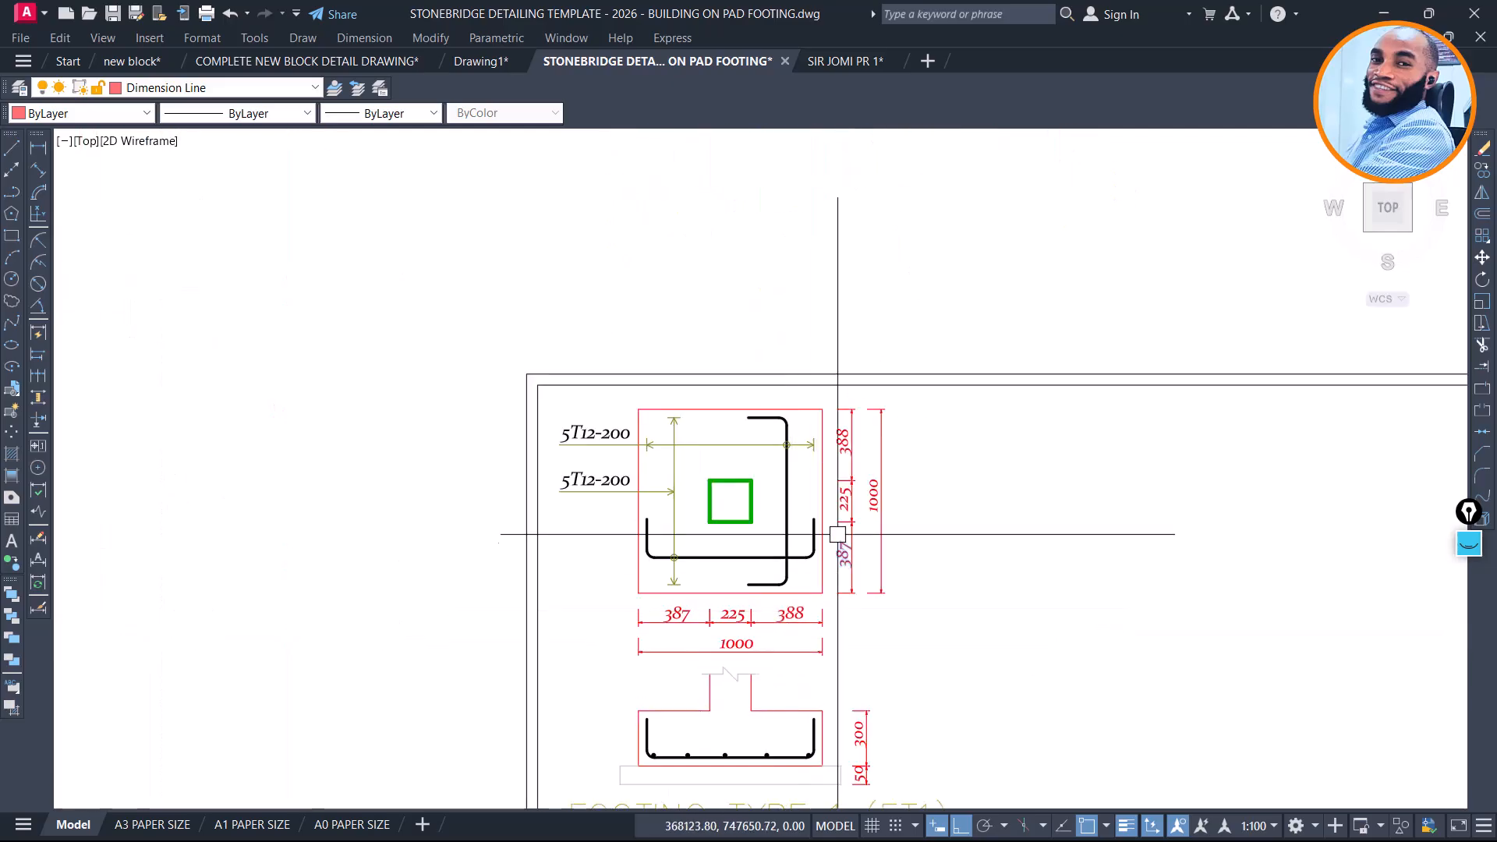
# Delete the complete reference detail F-1C33, plan and both sections, from above the sheet border
pyautogui.scroll(-8, 668, 585)
pyautogui.moveTo(757, 416); pyautogui.dragTo(747, 544, button='middle')
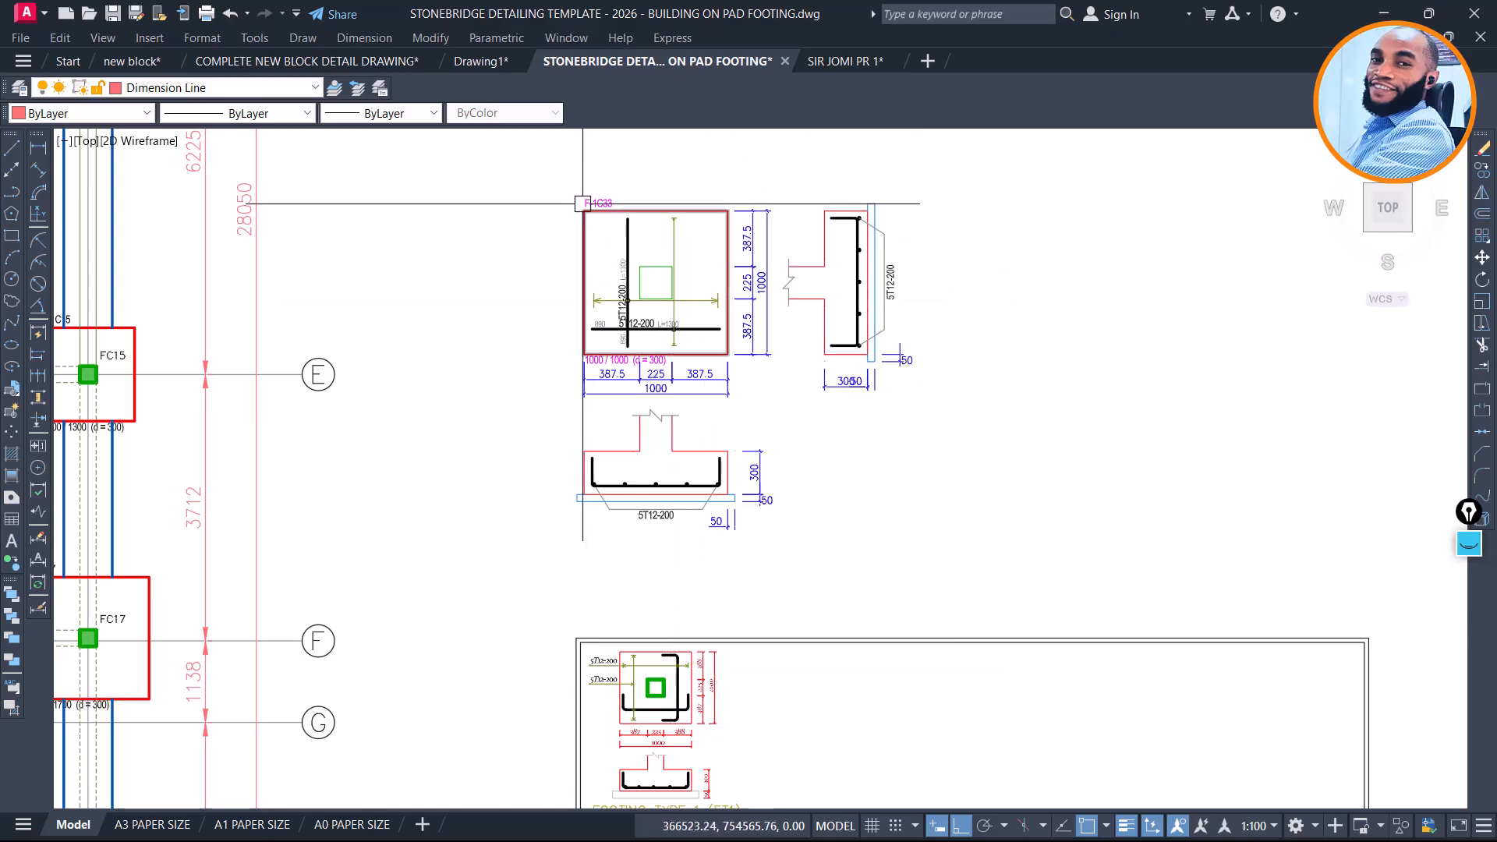
pyautogui.click(547, 171)
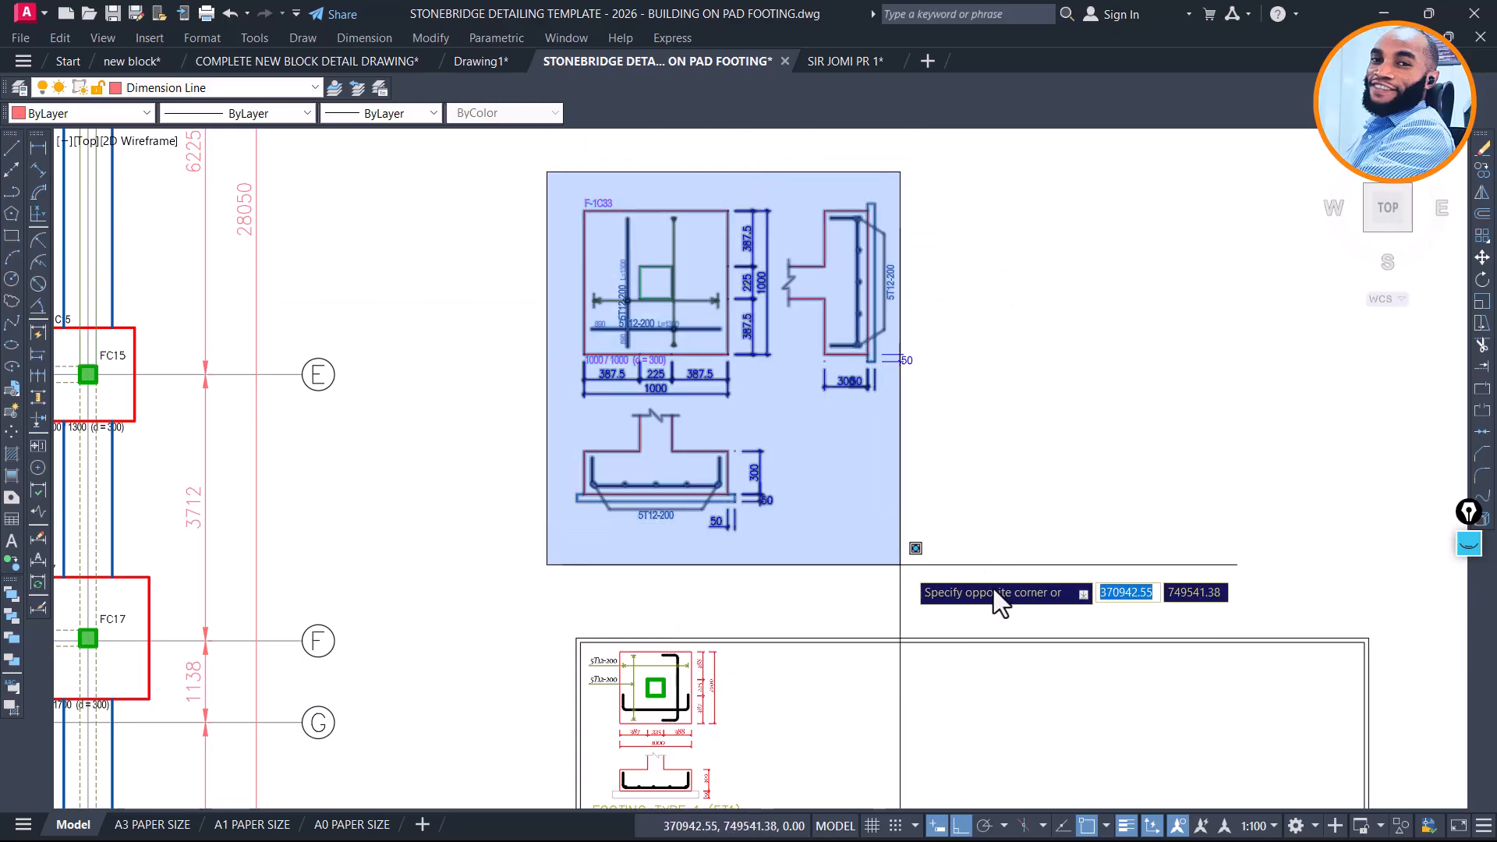
pyautogui.click(901, 564)
pyautogui.press('Delete')
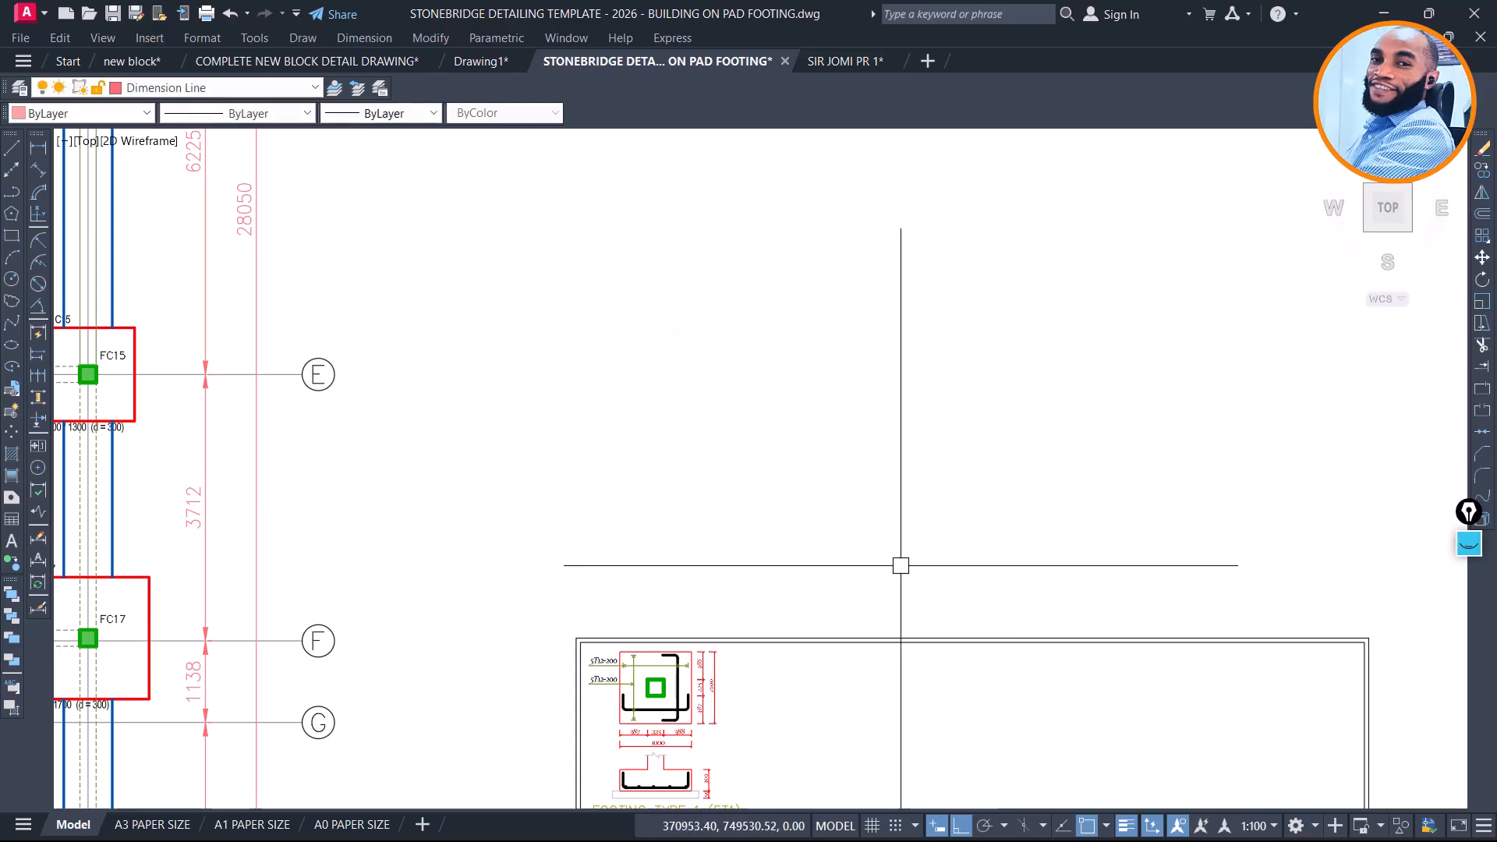
# Compare the footings labelled FT1 in the foundation layout with the Footing Type 1 detail on the sheet
pyautogui.scroll(-2, 749, 380)
pyautogui.scroll(3, 715, 554)
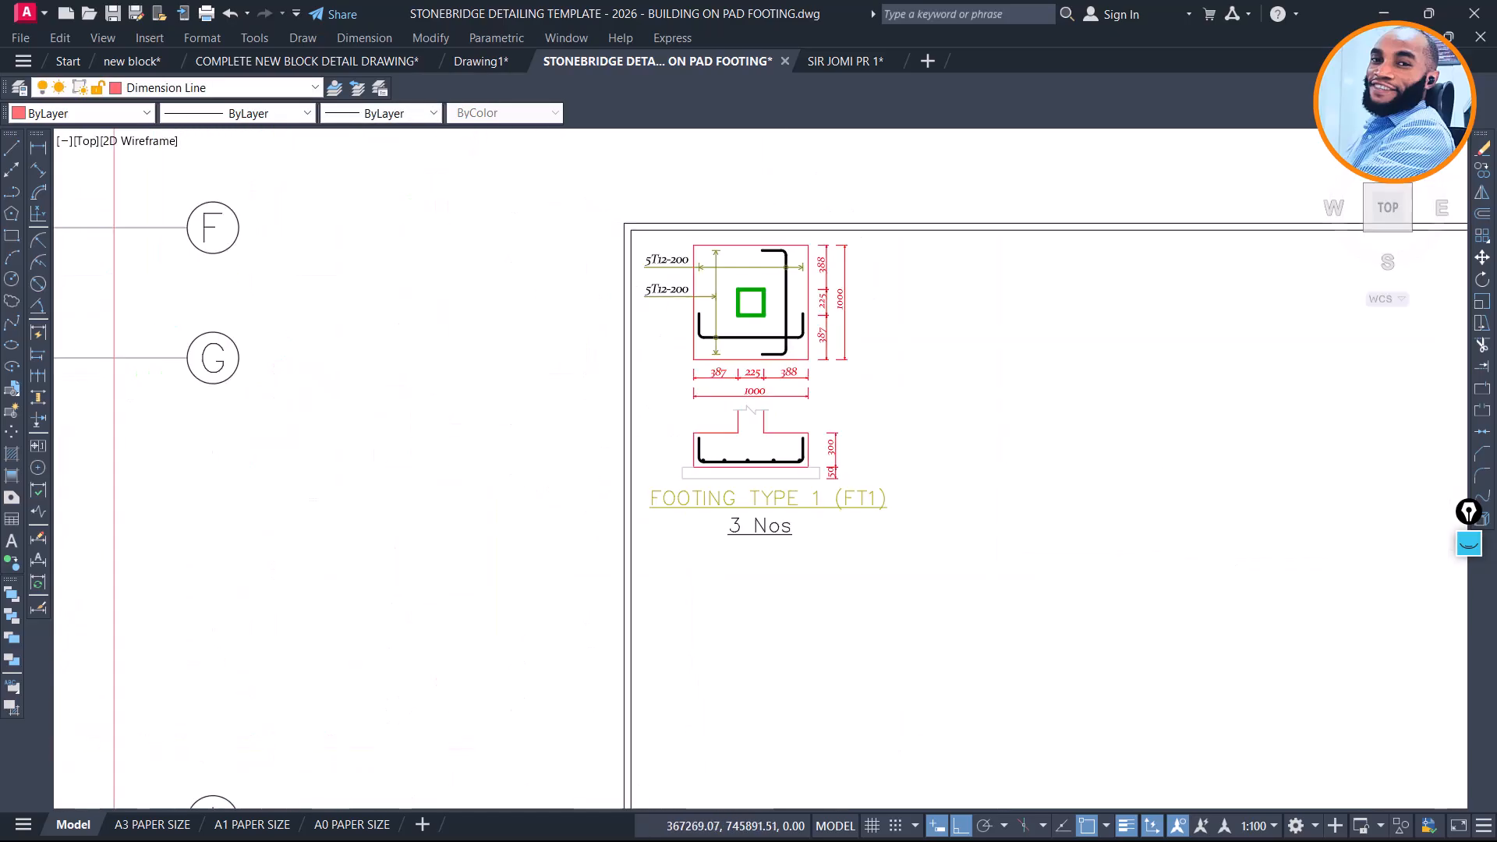
pyautogui.scroll(2, 721, 513)
pyautogui.scroll(-4, 914, 346)
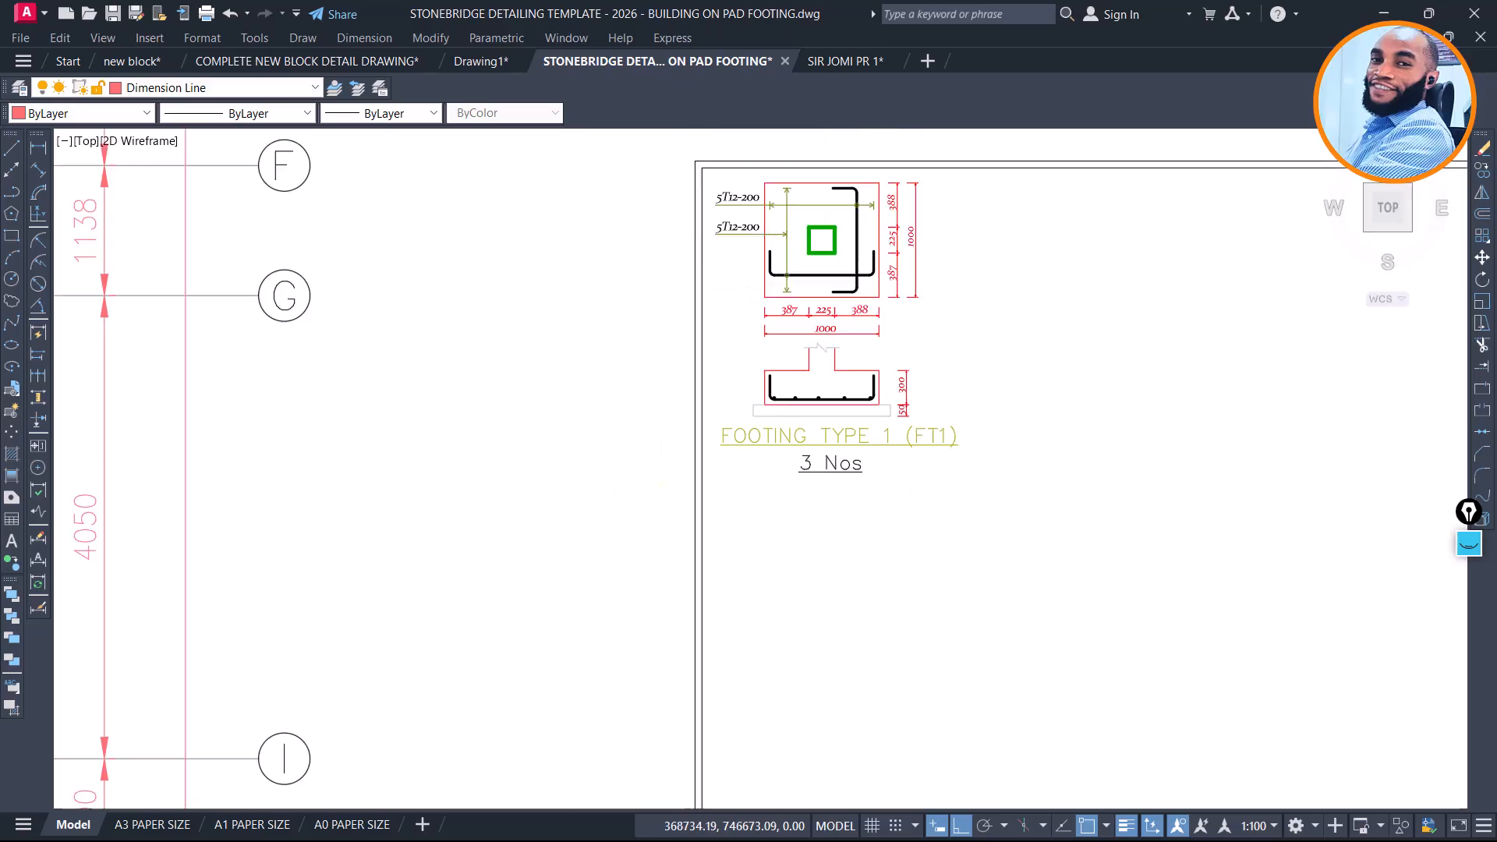
pyautogui.moveTo(491, 421); pyautogui.dragTo(1418, 435, button='middle')
pyautogui.moveTo(601, 426); pyautogui.dragTo(1292, 395, button='middle')
pyautogui.scroll(2, 430, 309)
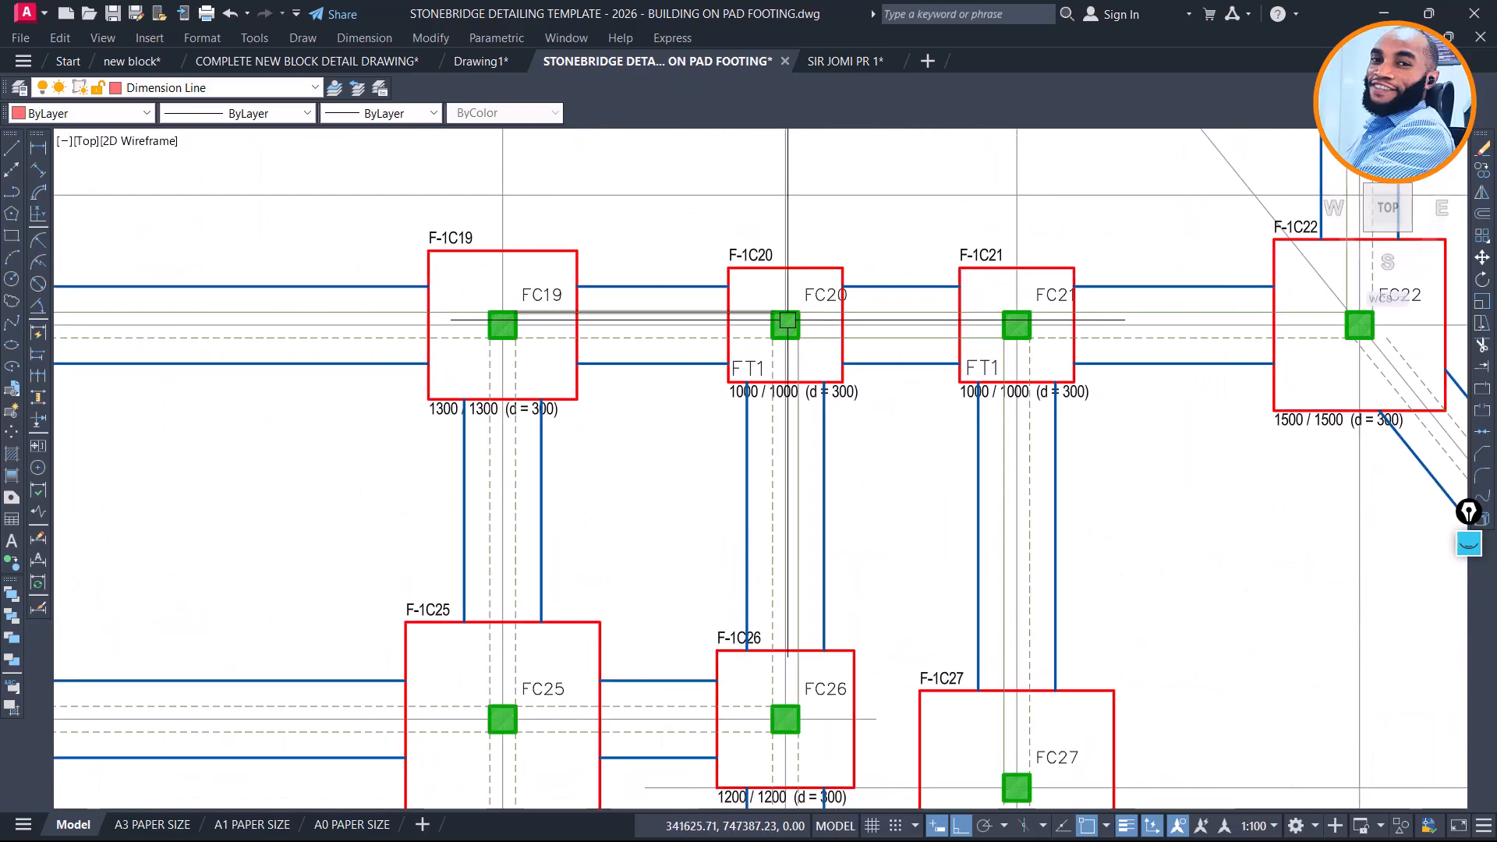
pyautogui.scroll(2, 773, 361)
pyautogui.scroll(2, 745, 375)
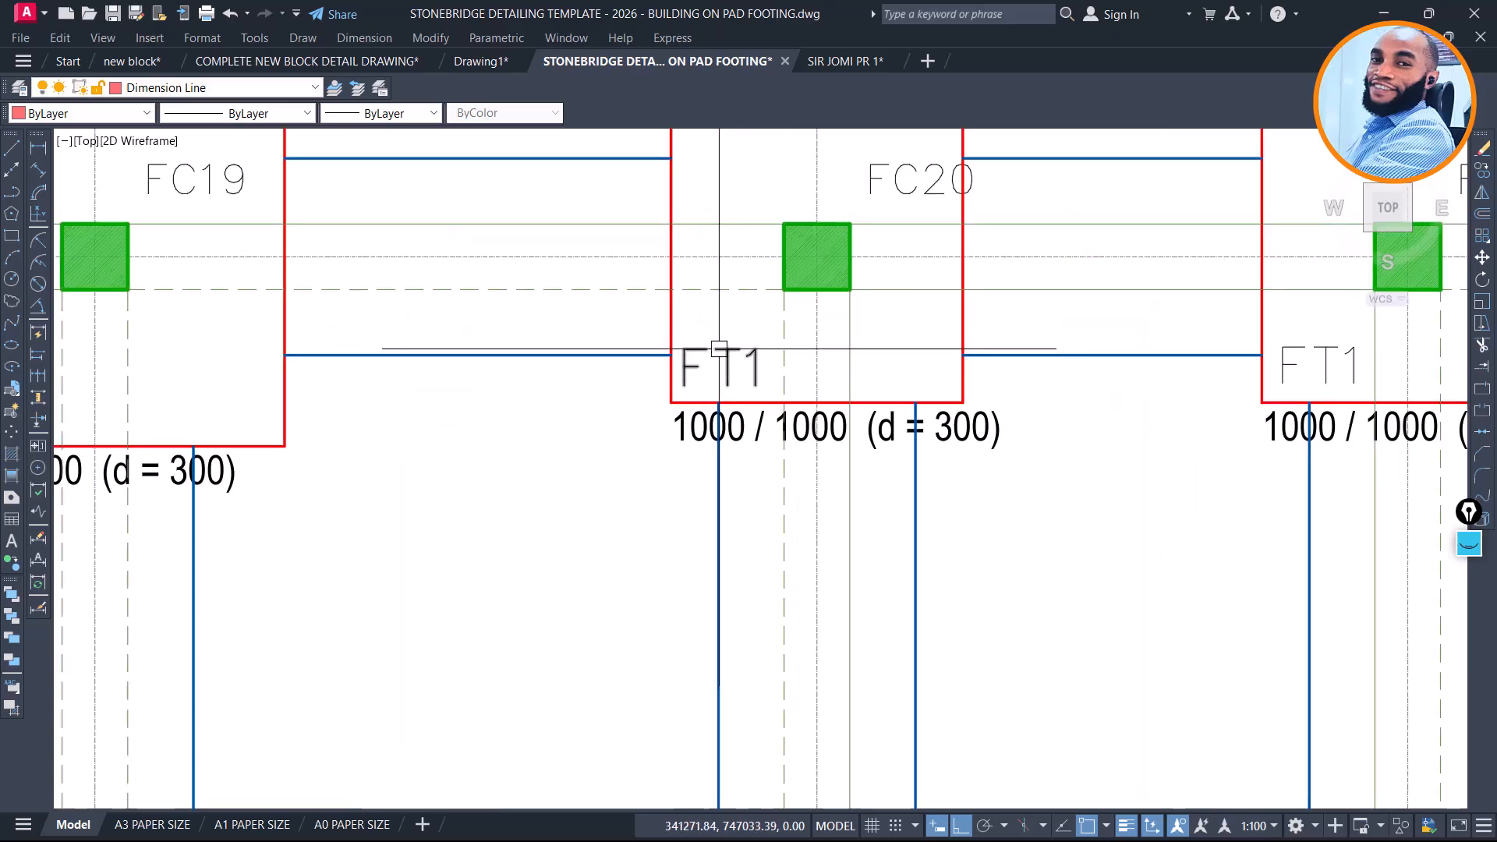
pyautogui.scroll(-10, 857, 373)
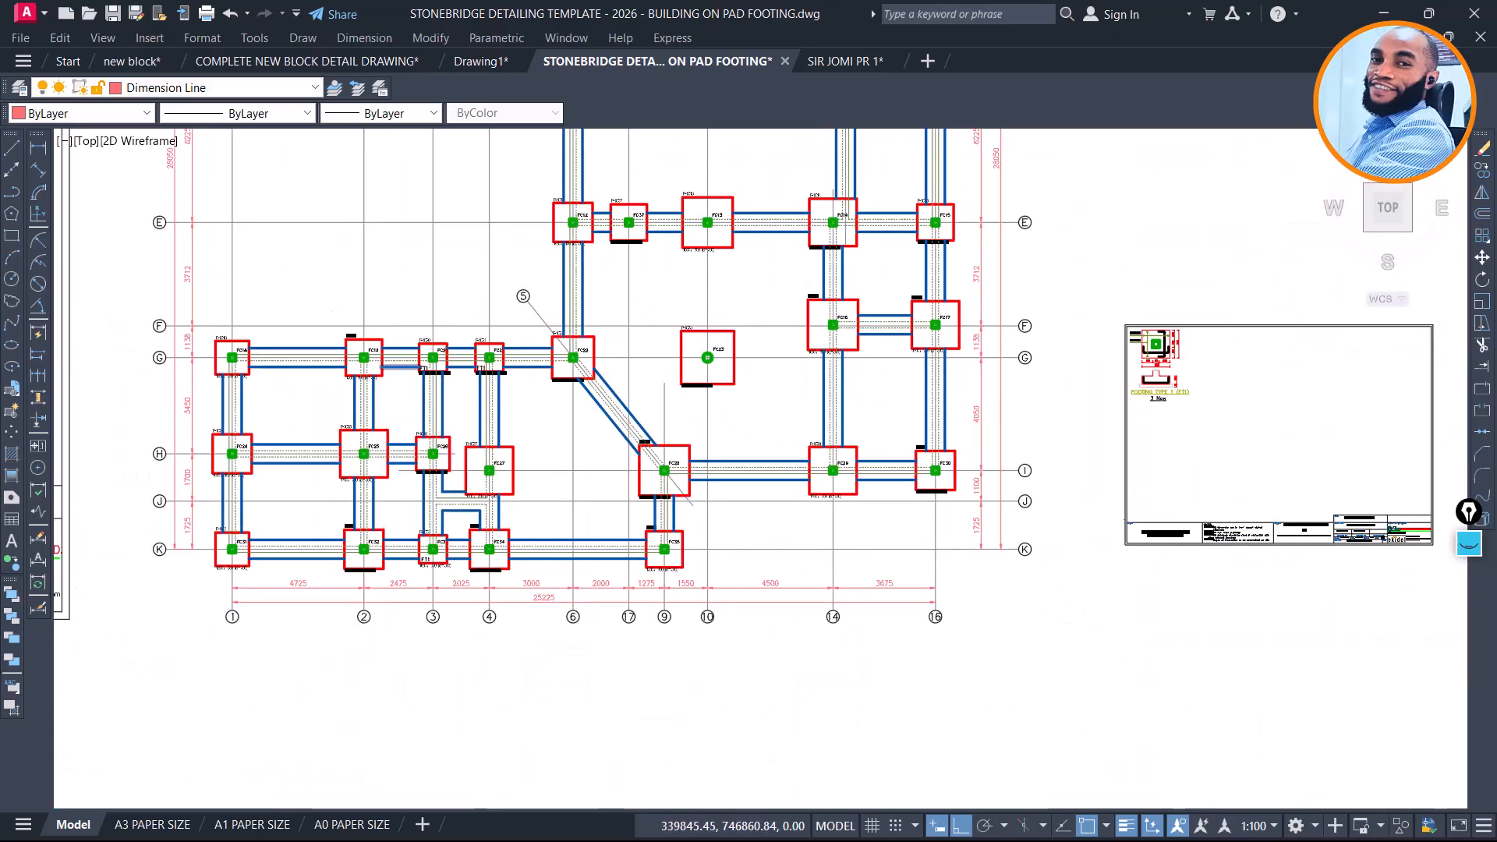
pyautogui.scroll(12, 686, 364)
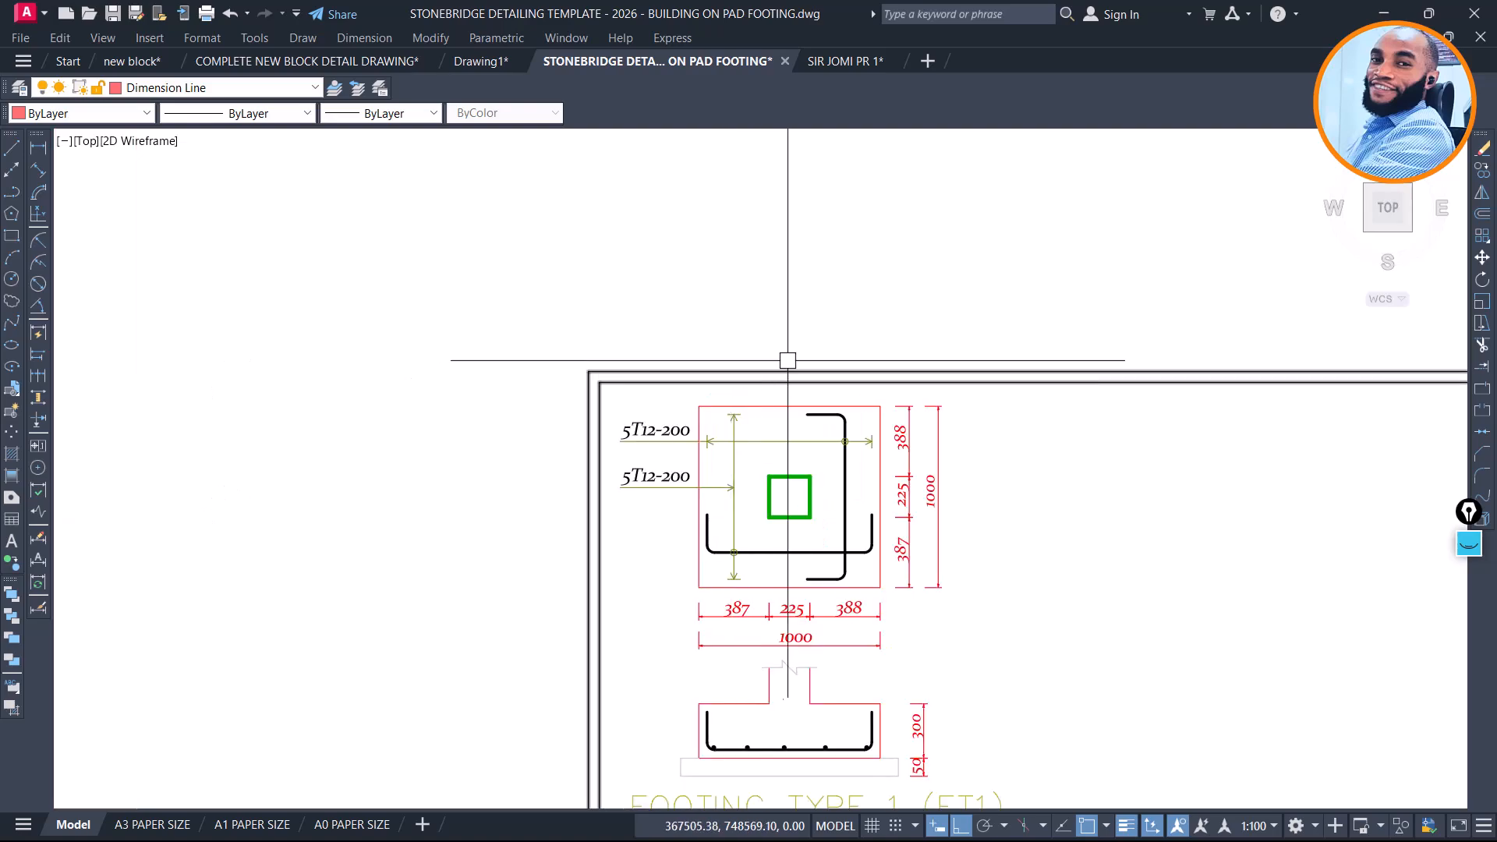
# Draw vertical and horizontal centrelines through the column in the Footing Type 1 plan, each extending just past one footing edge
pyautogui.write('l')
pyautogui.press('Return')
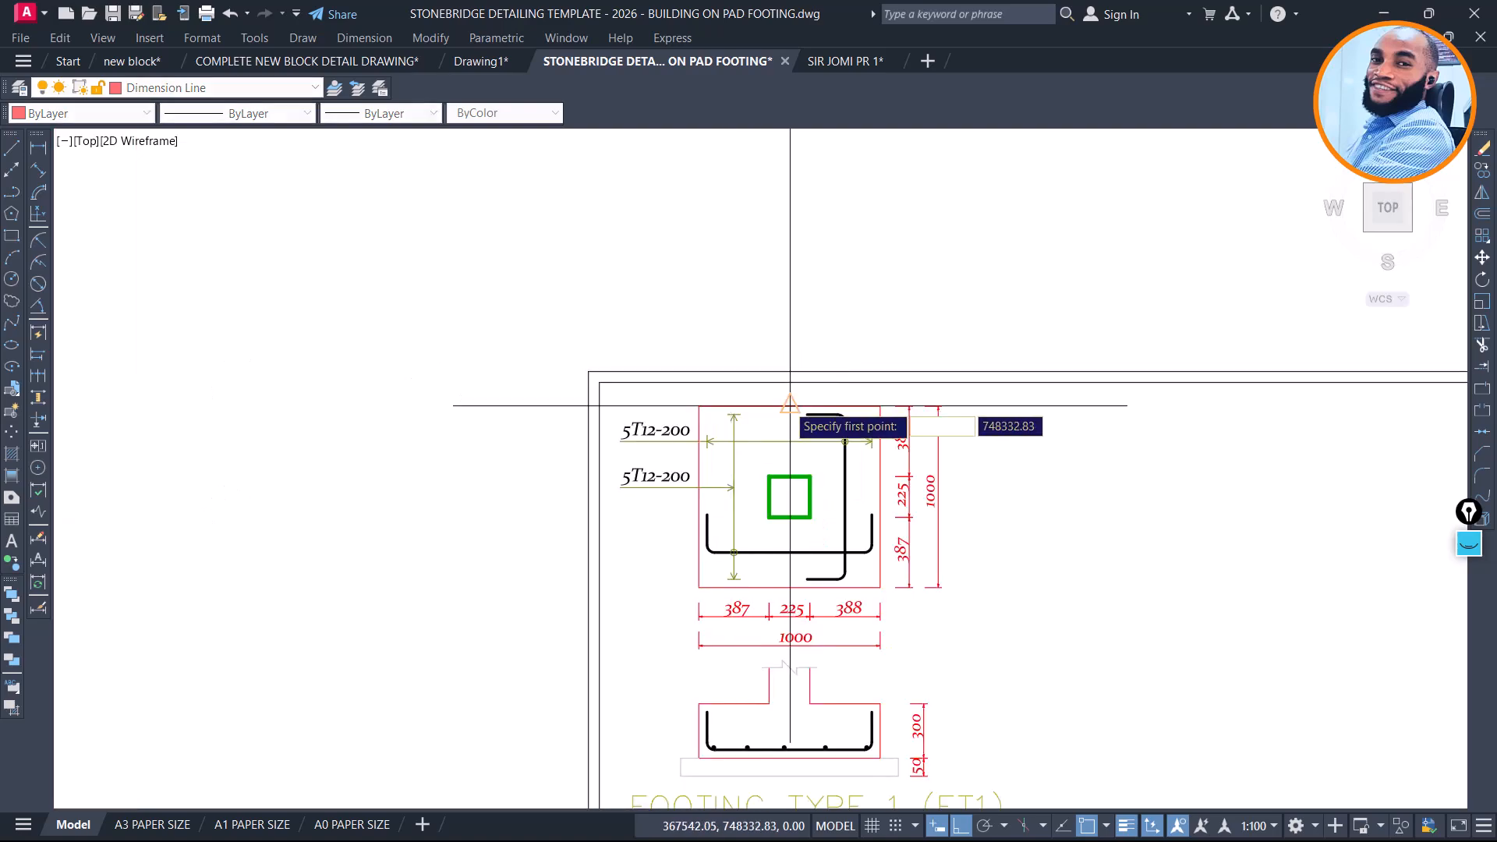
pyautogui.click(786, 406)
pyautogui.scroll(2, 793, 608)
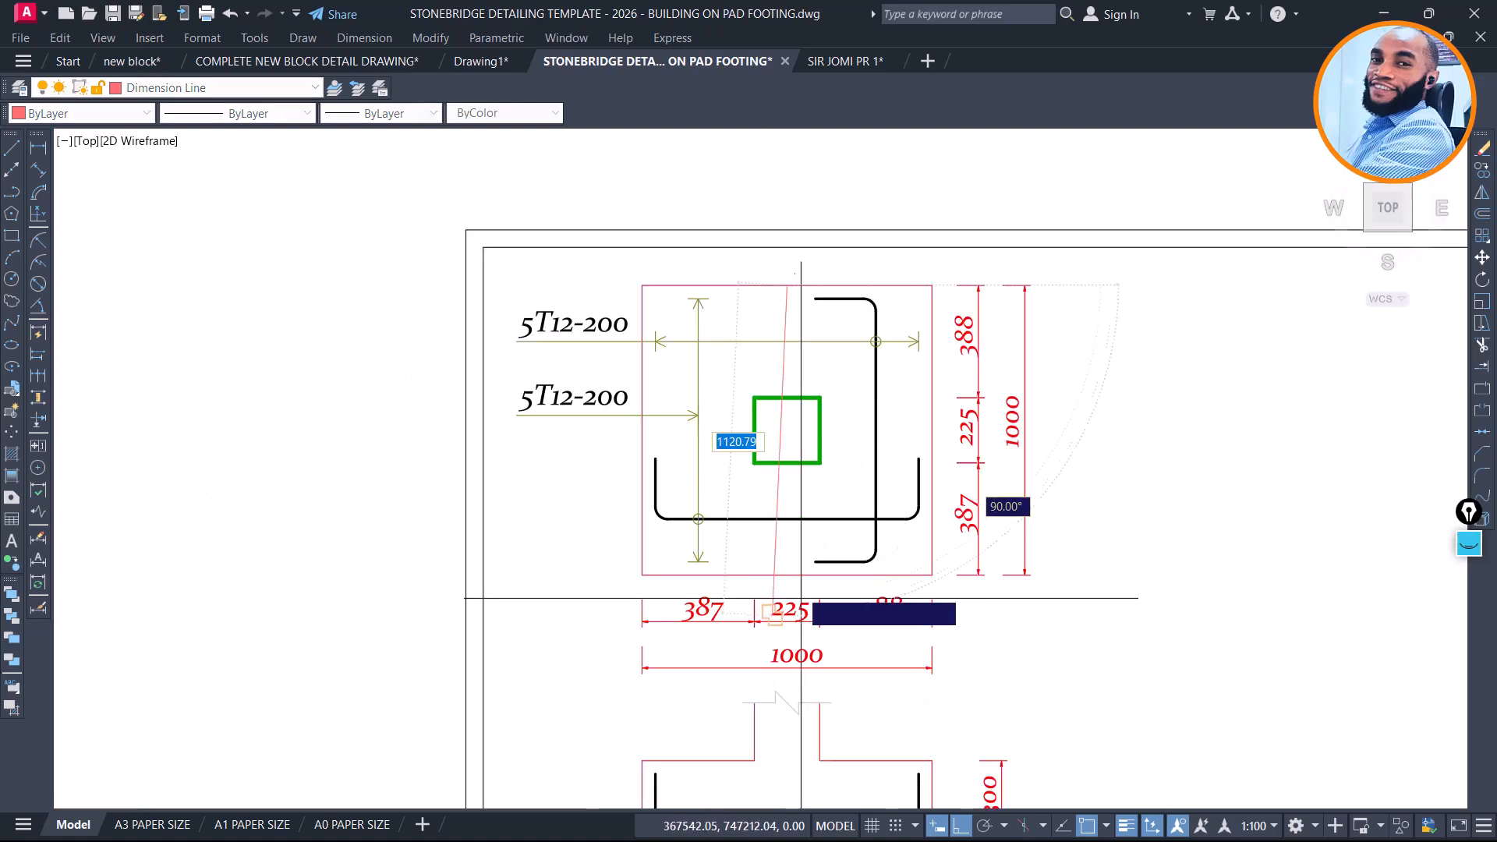
pyautogui.scroll(2, 786, 574)
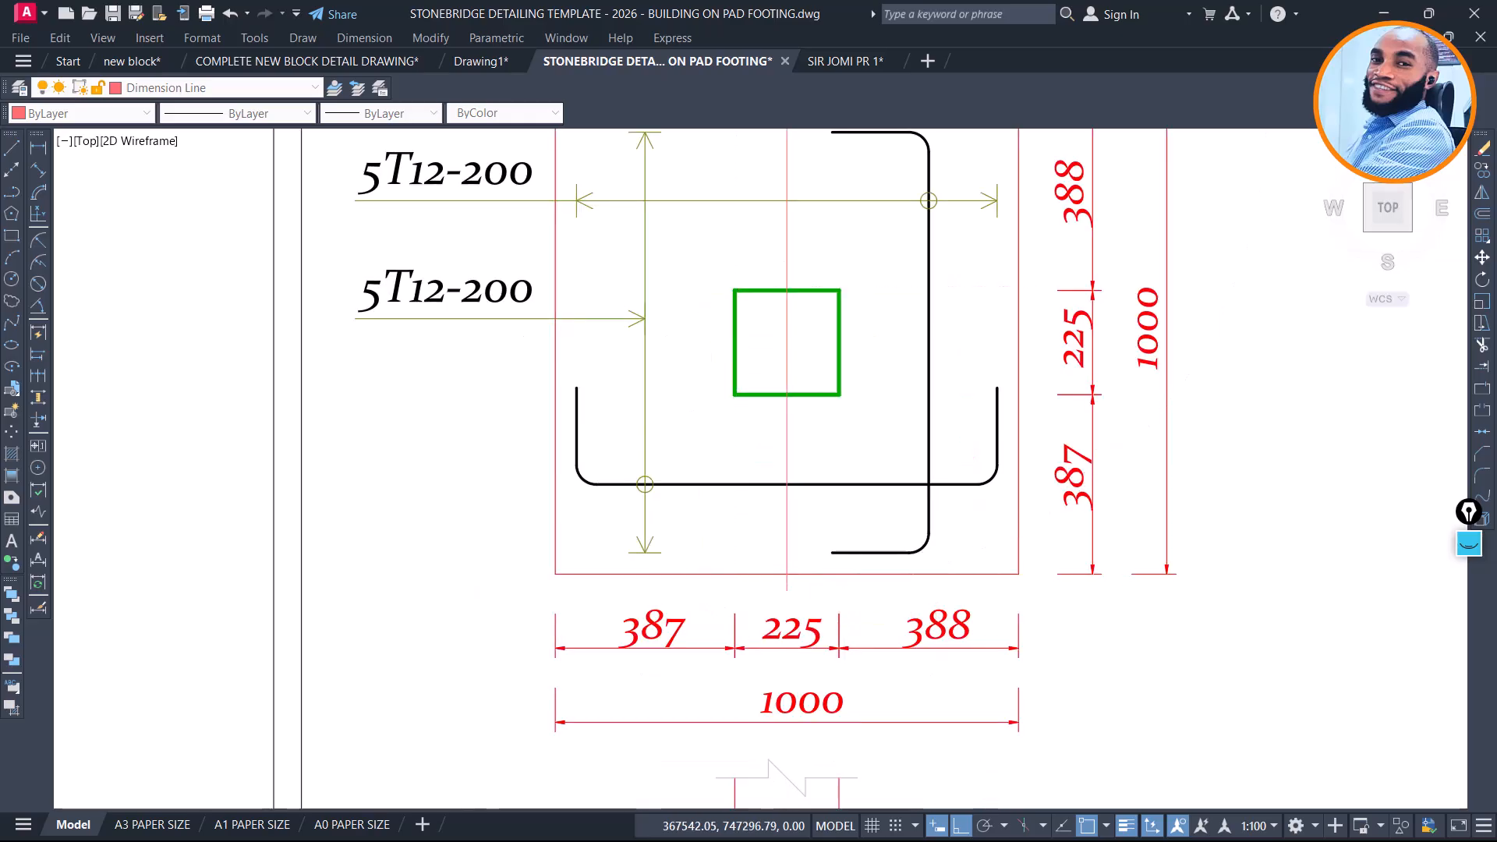
pyautogui.press('Return')
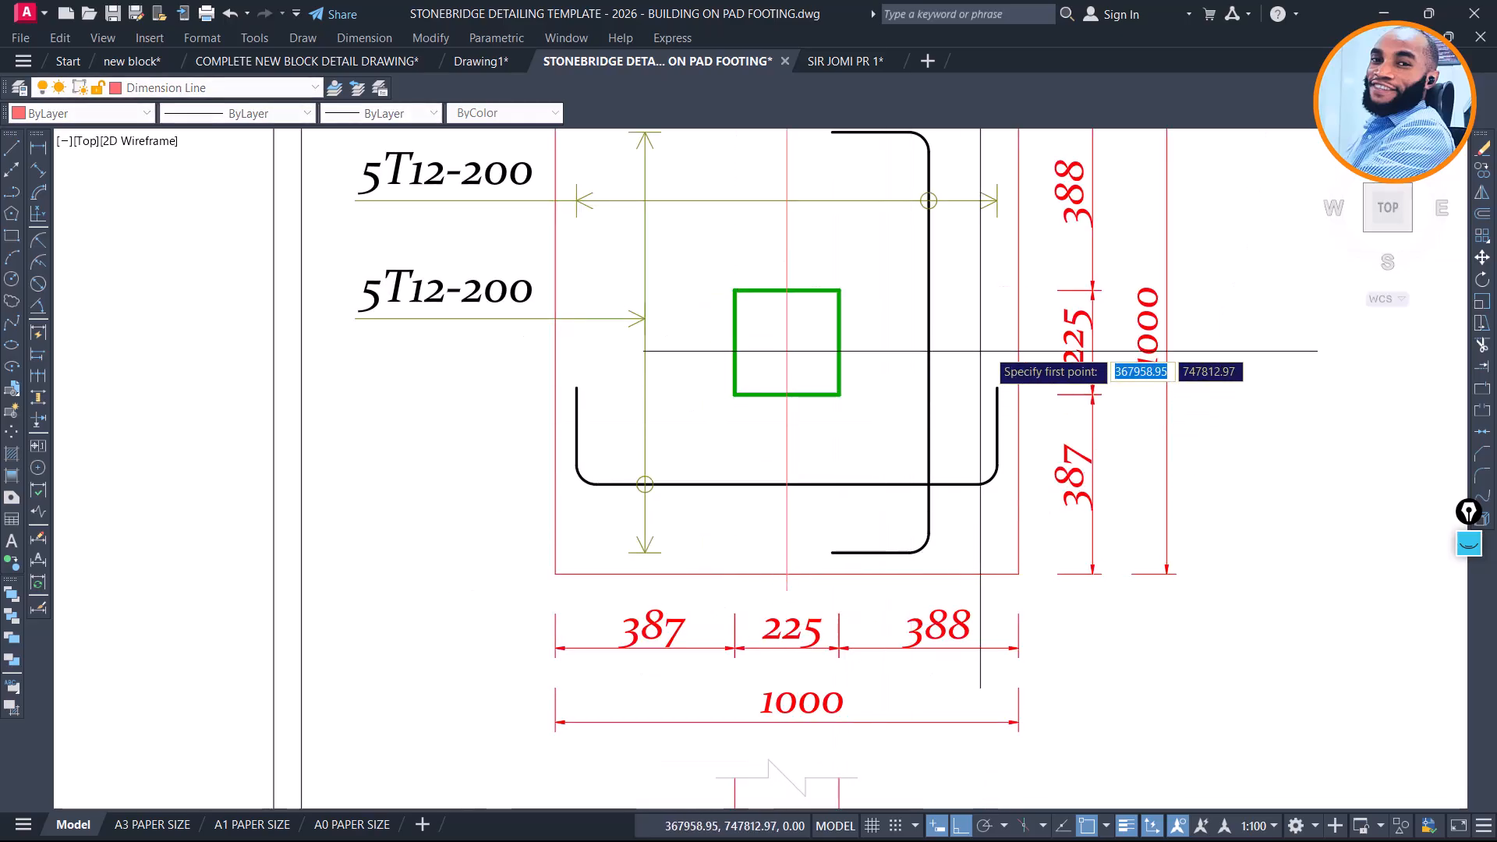
pyautogui.click(1017, 341)
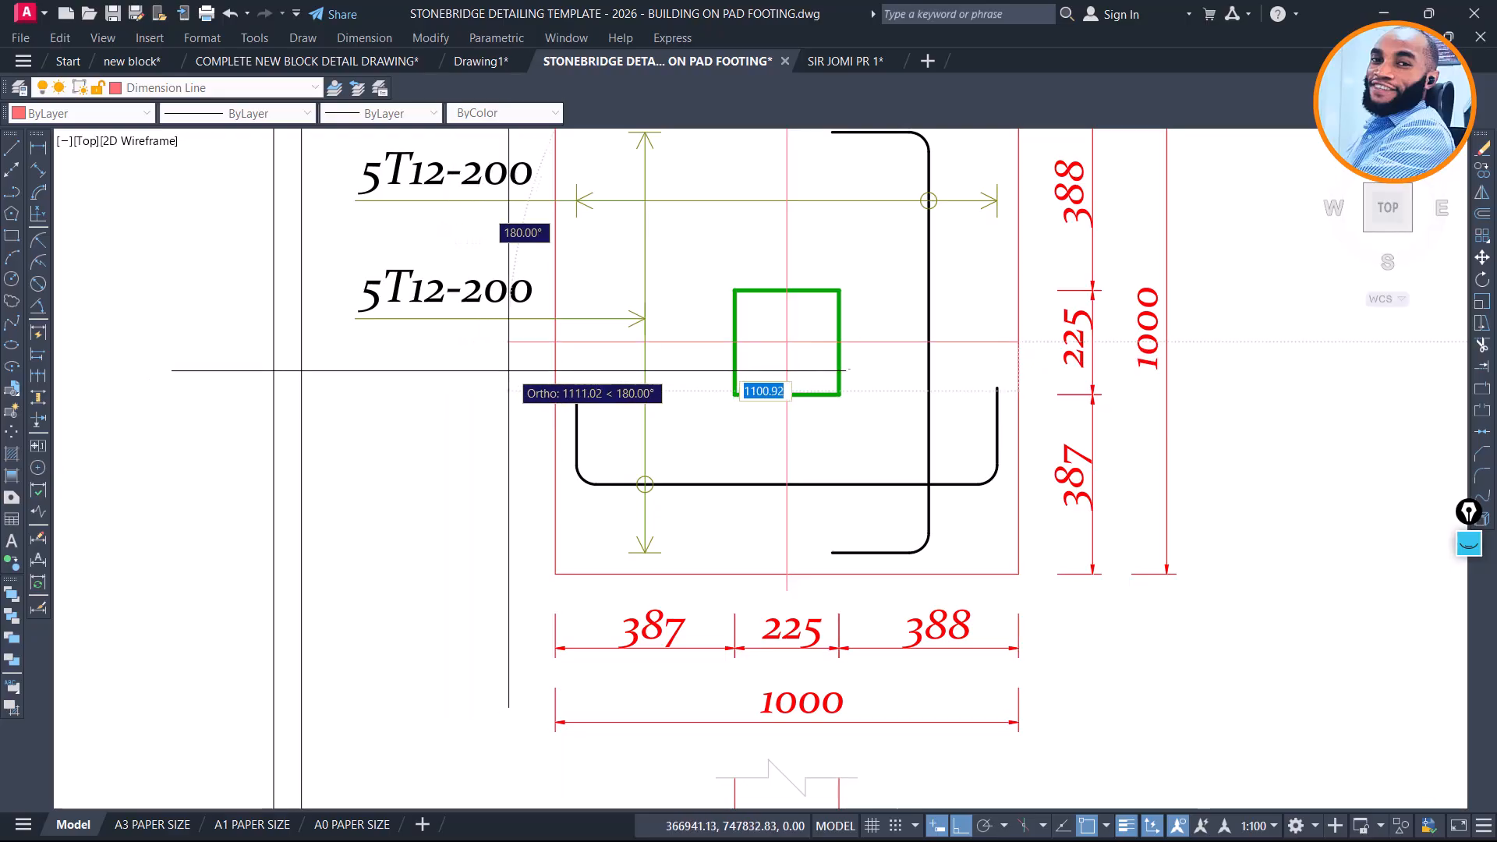
pyautogui.click(524, 341)
pyautogui.press('Return')
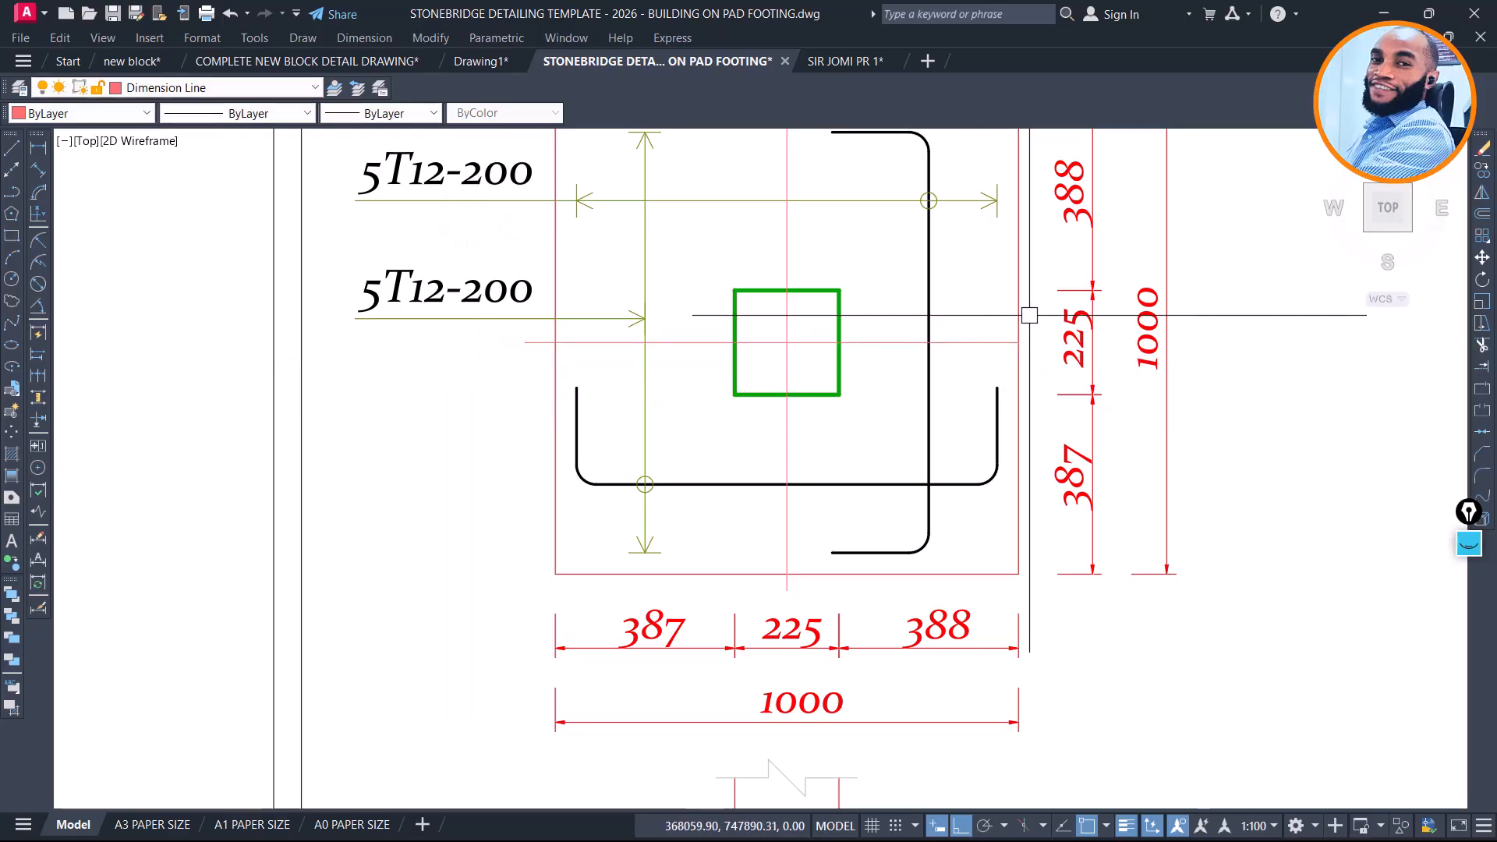
# Stretch the right end of the horizontal centreline and the upper end of the vertical one slightly beyond the footing outline
pyautogui.click(1018, 342)
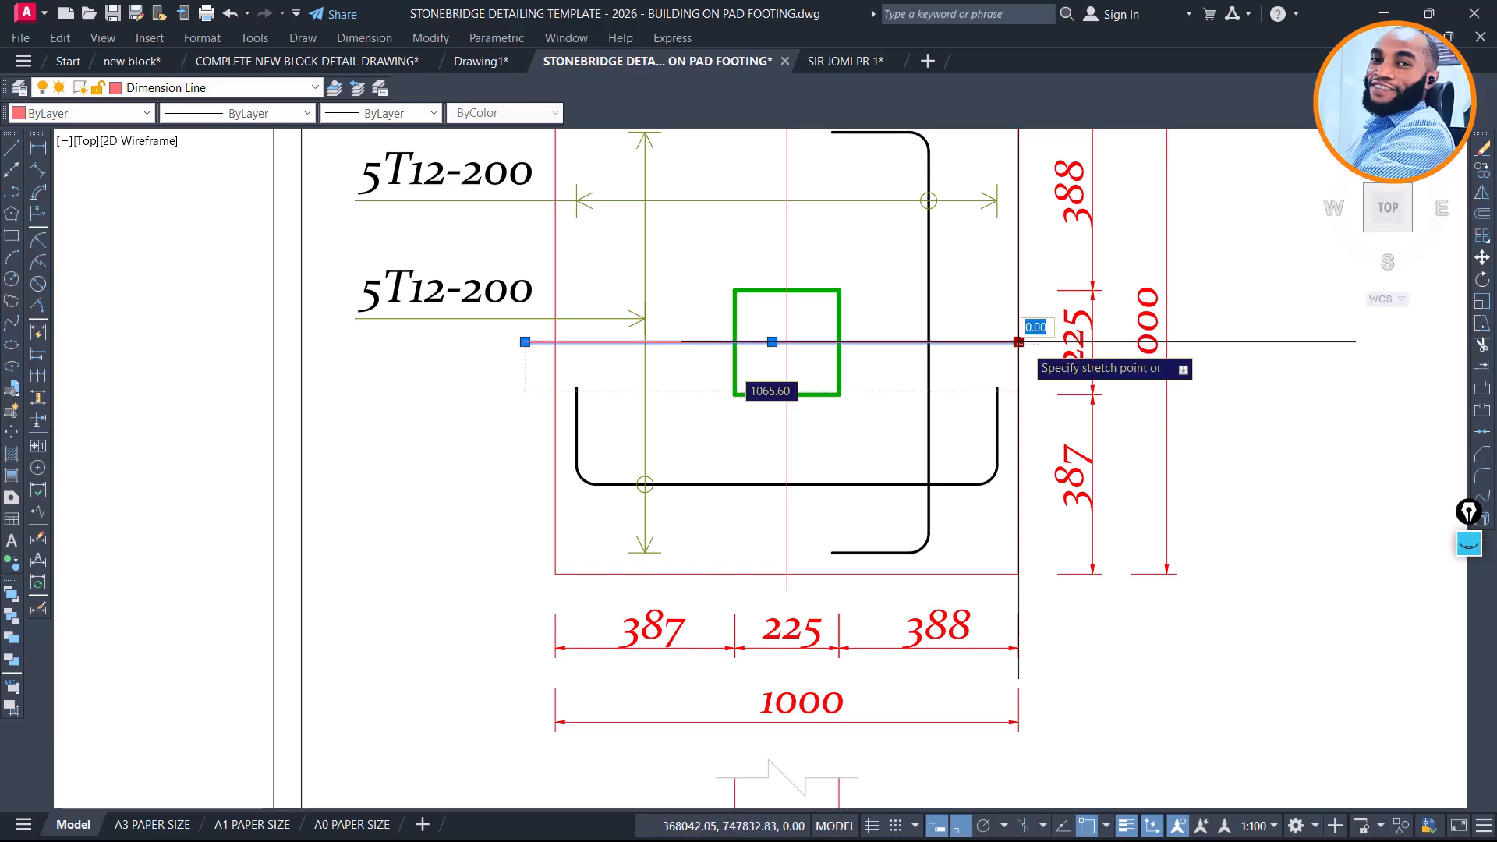
pyautogui.scroll(4, 1014, 339)
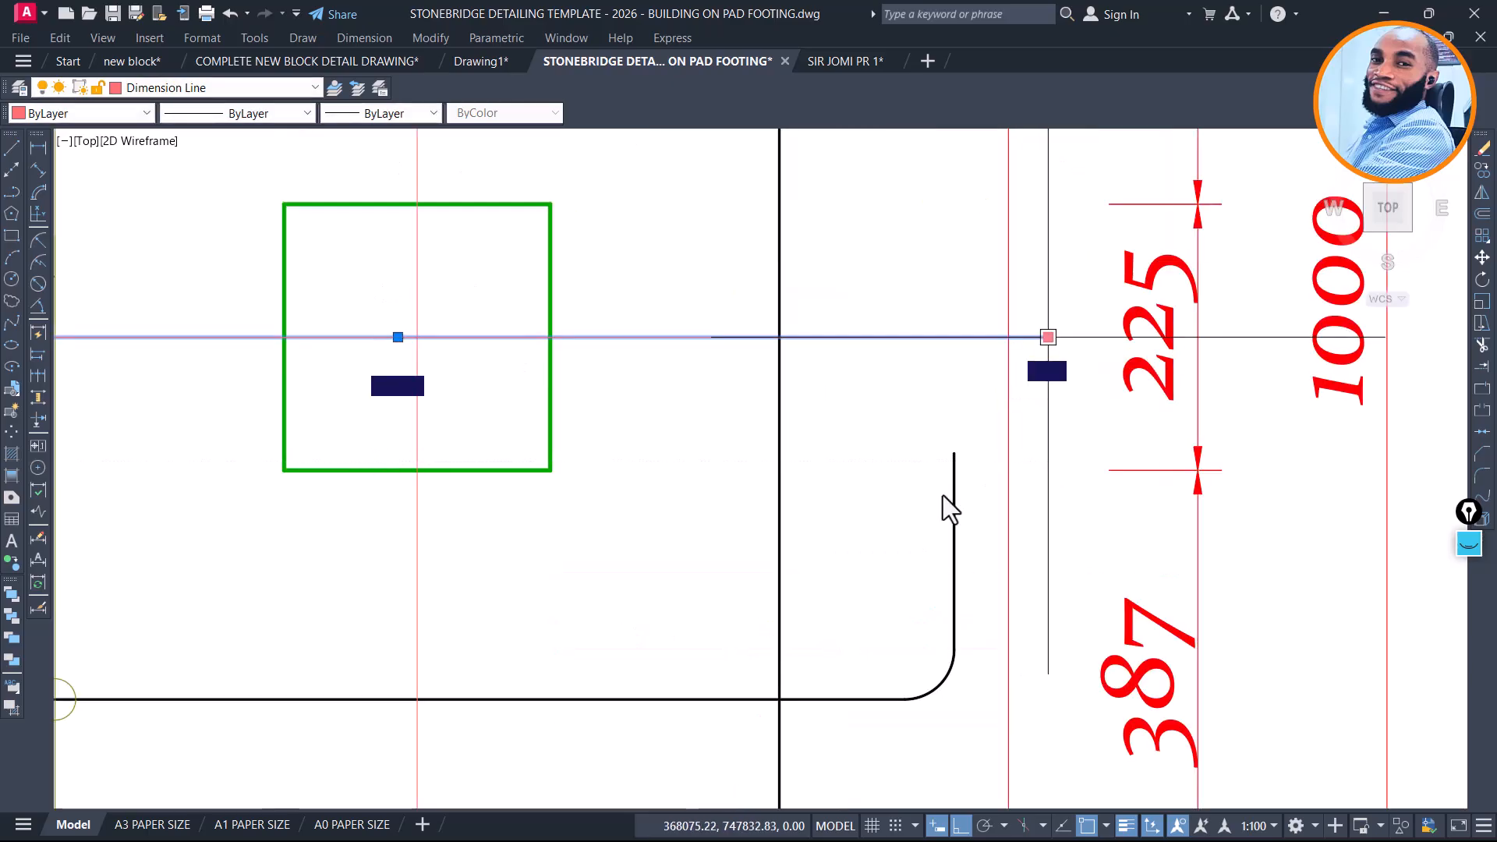
pyautogui.scroll(-6, 911, 500)
pyautogui.click(788, 333)
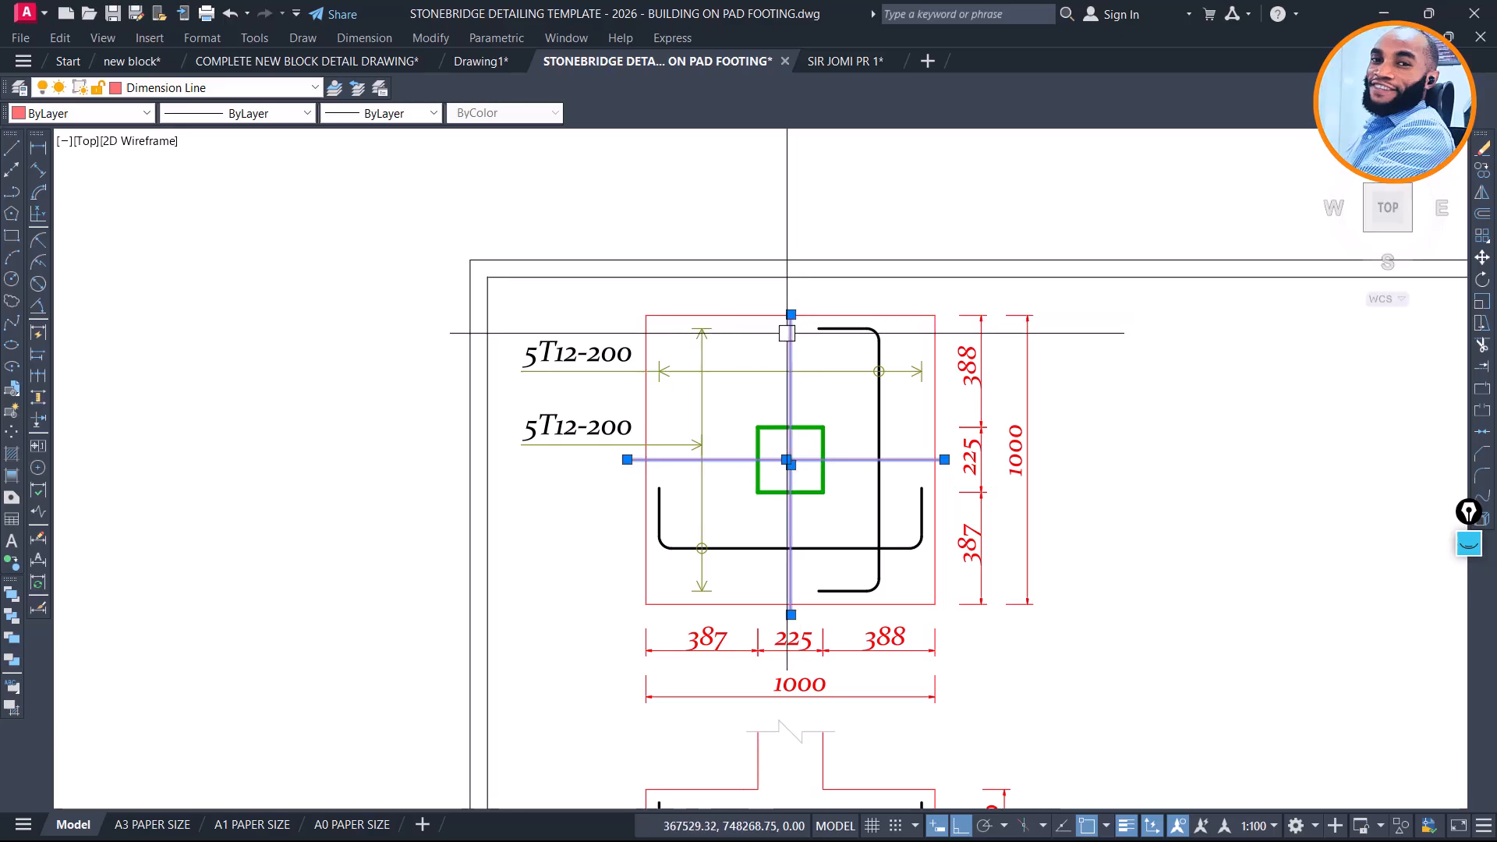
pyautogui.scroll(4, 790, 313)
pyautogui.click(793, 319)
pyautogui.click(794, 269)
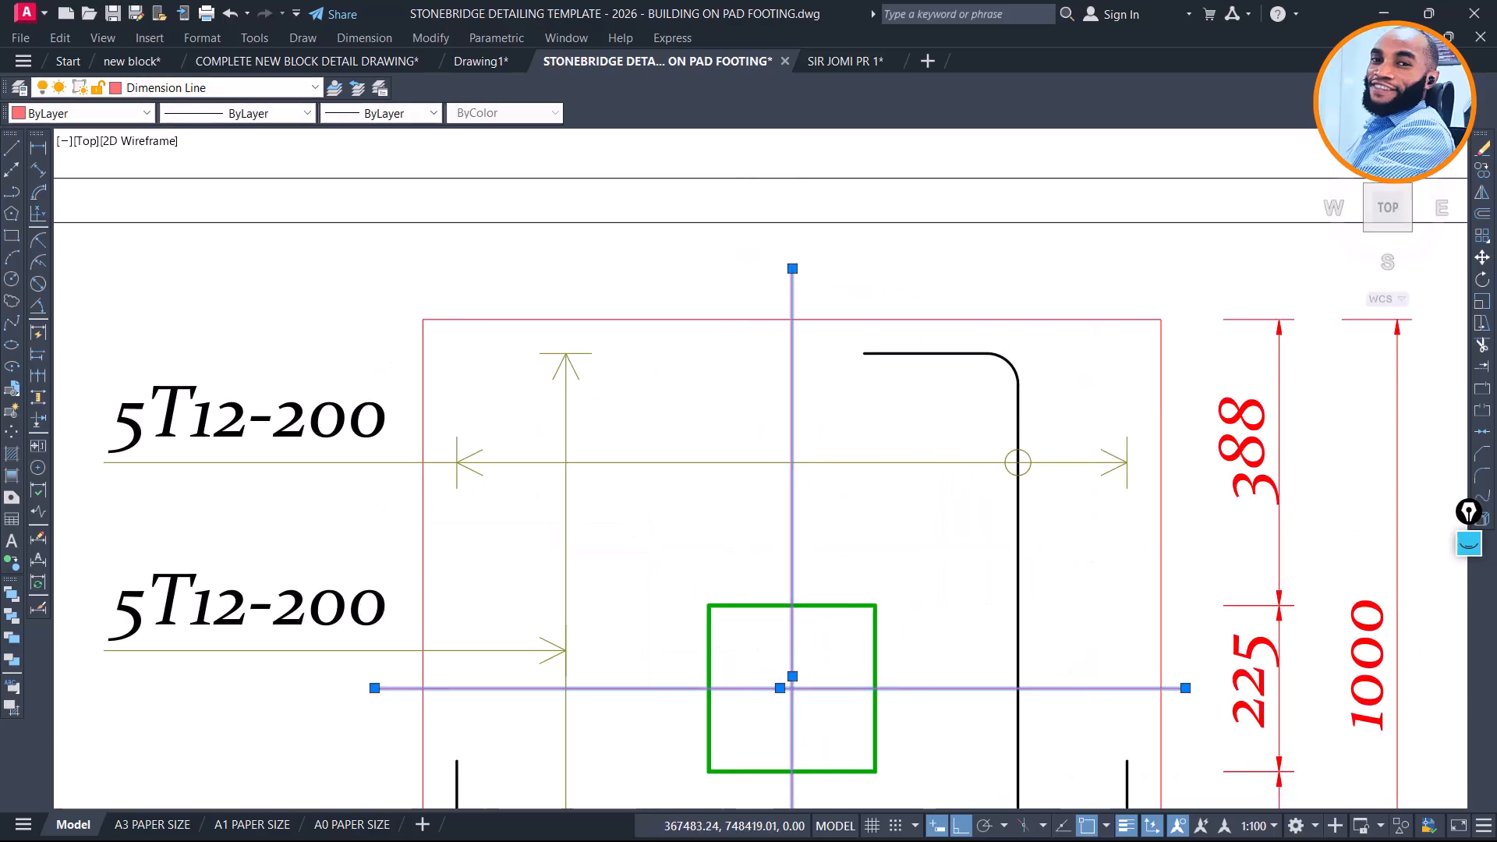
pyautogui.scroll(-4, 752, 254)
pyautogui.press('Escape')
# Match the properties of both Footing Type 1 centrelines to the grid line through footing F-1C17 in the layout
pyautogui.write('MA')
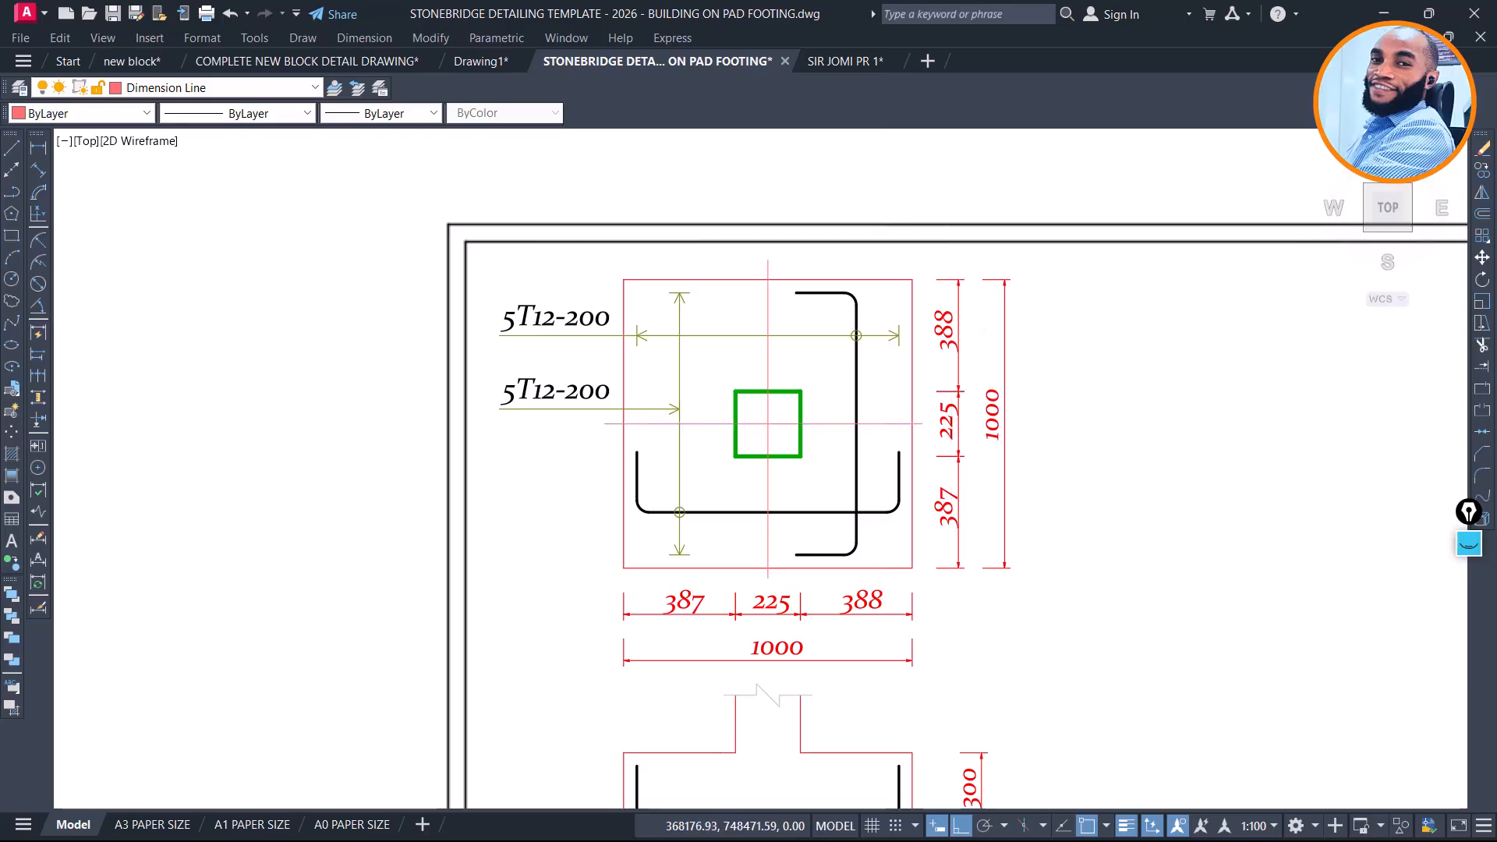
pyautogui.scroll(-6, 815, 433)
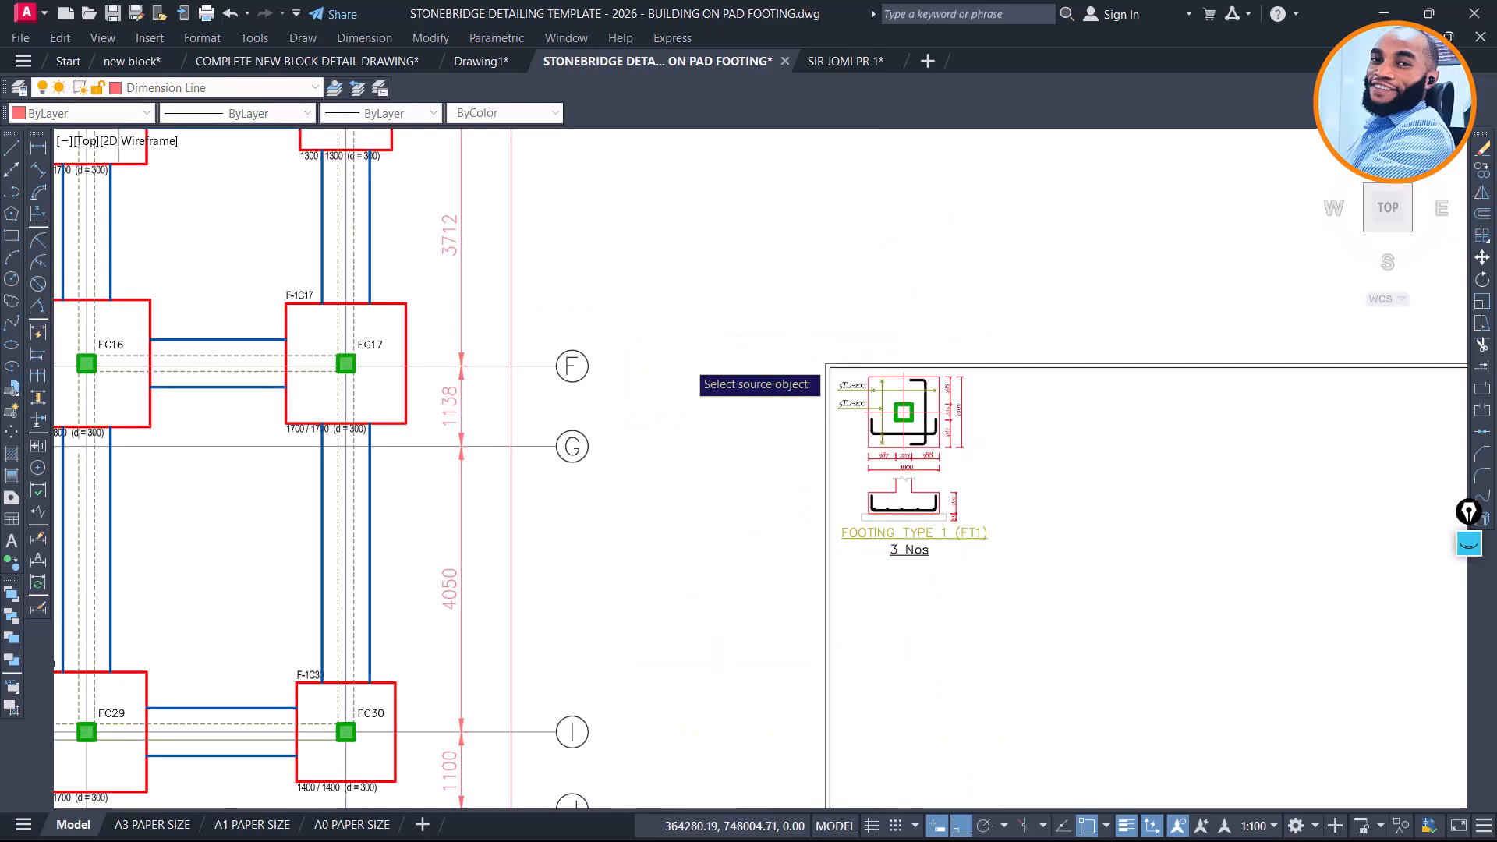
pyautogui.scroll(-2, 534, 327)
pyautogui.scroll(8, 573, 304)
pyautogui.click(472, 293)
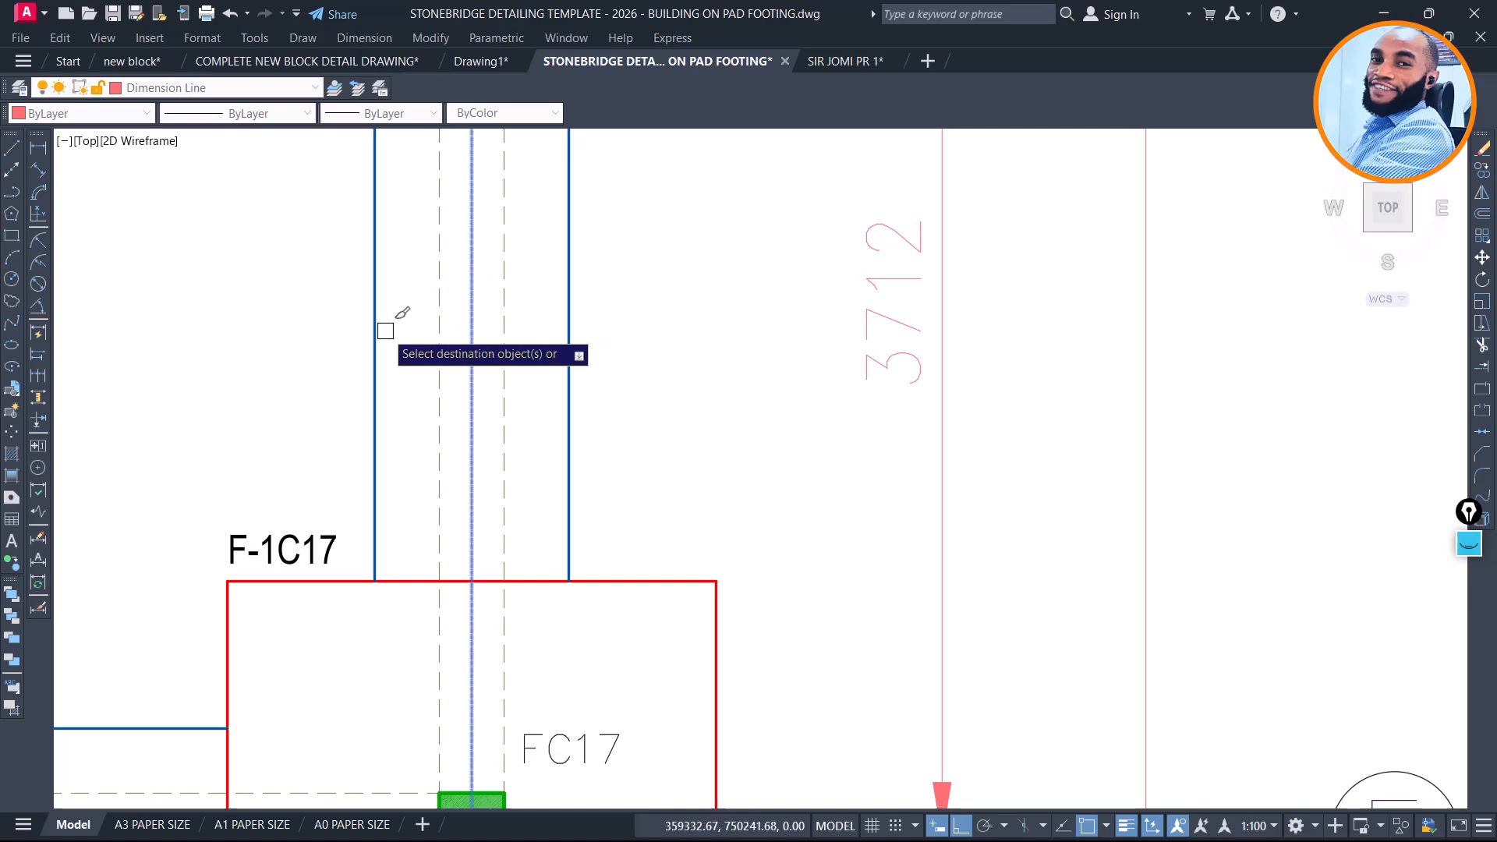
pyautogui.scroll(-4, 385, 330)
pyautogui.scroll(6, 995, 518)
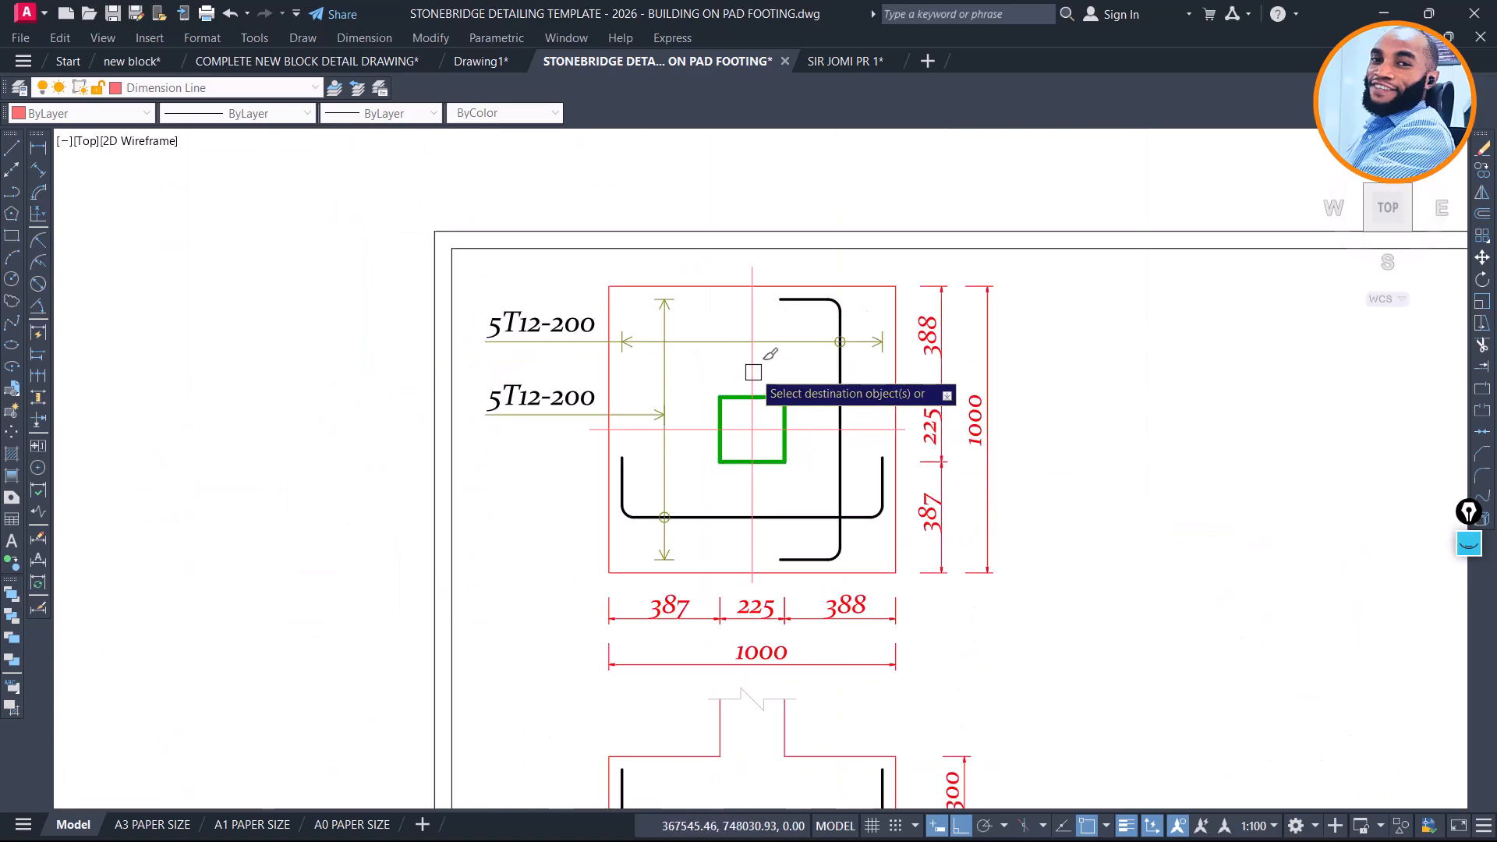
pyautogui.scroll(2, 759, 436)
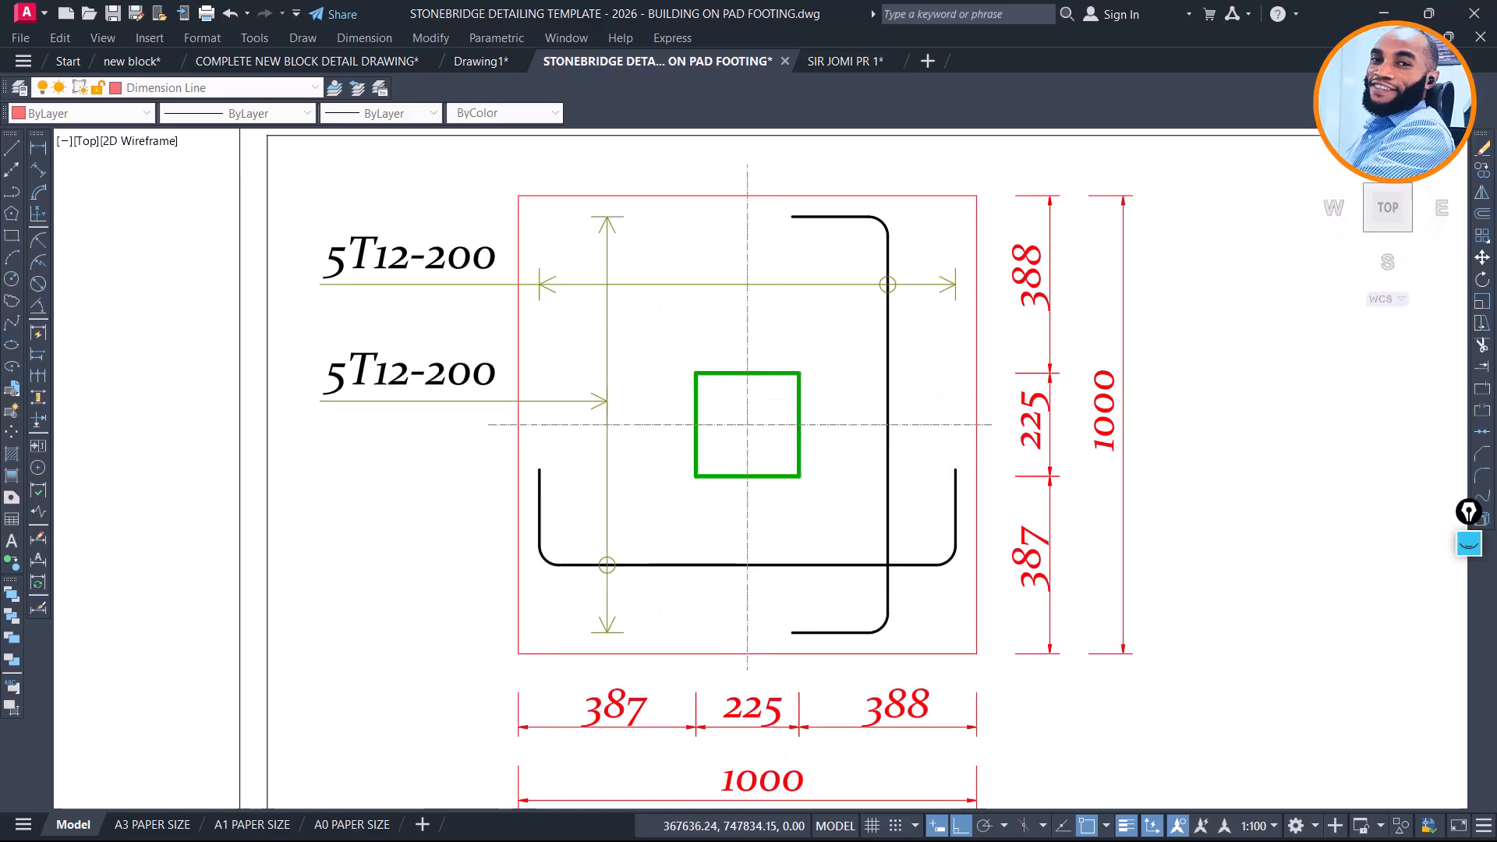
# Set the lineweight of both centrelines in the Footing Type 1 plan to 0.09 mm
pyautogui.click(833, 418)
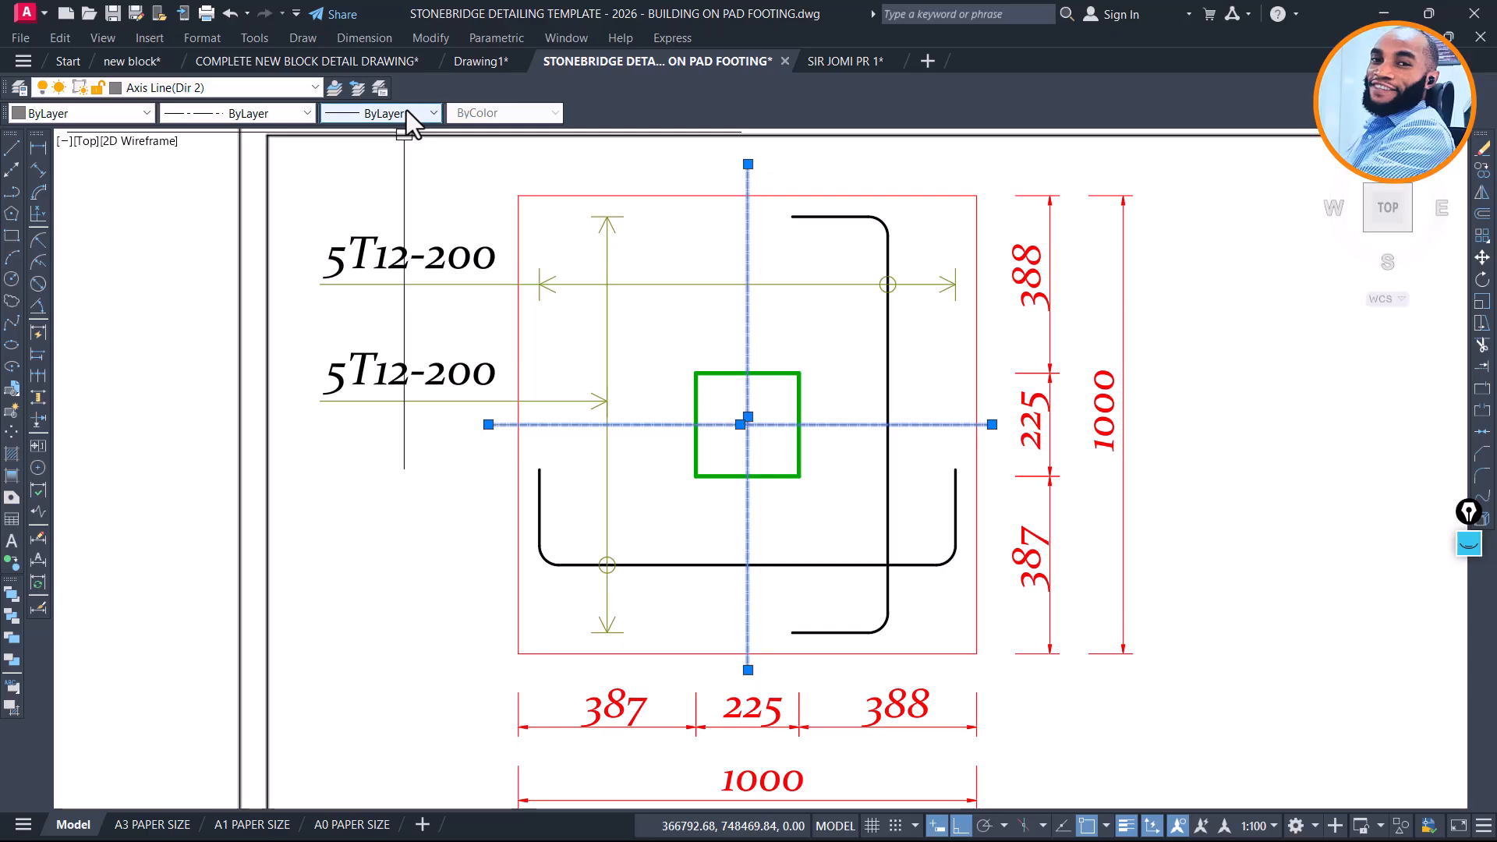
pyautogui.click(401, 113)
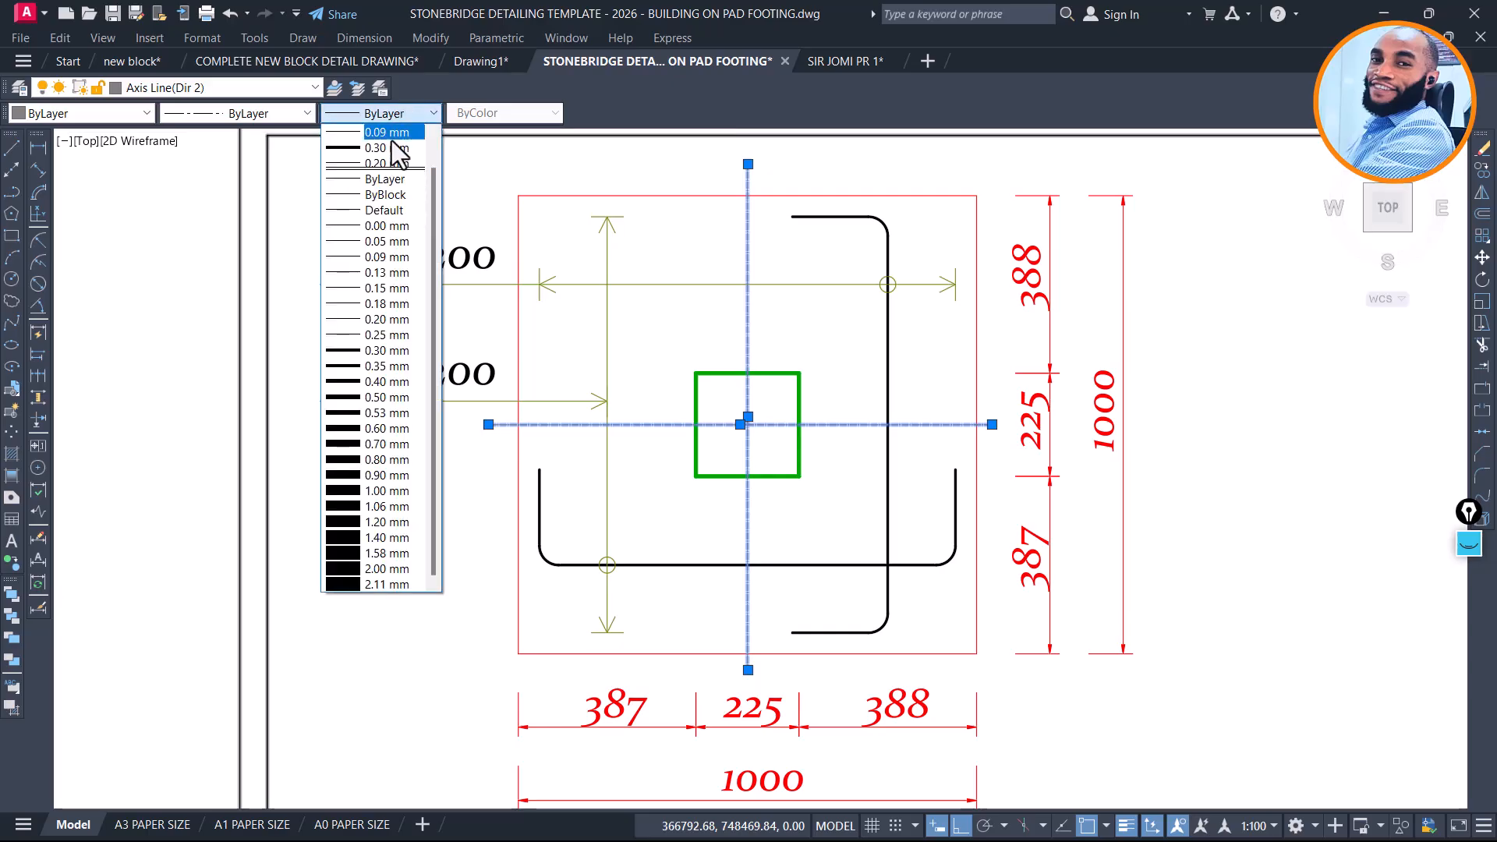
pyautogui.click(377, 258)
pyautogui.press('Escape')
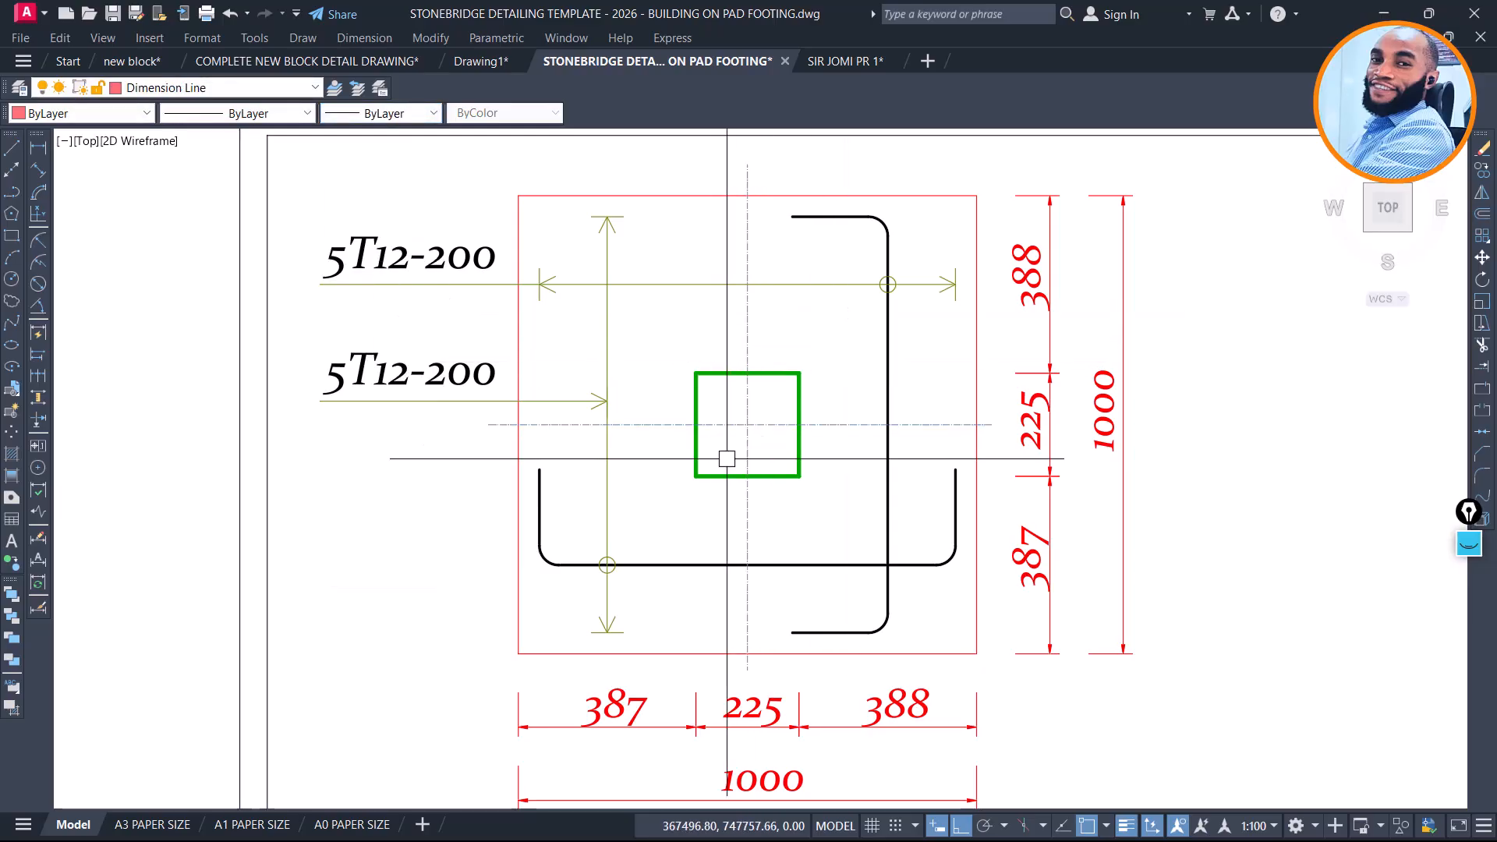
pyautogui.scroll(-2, 852, 407)
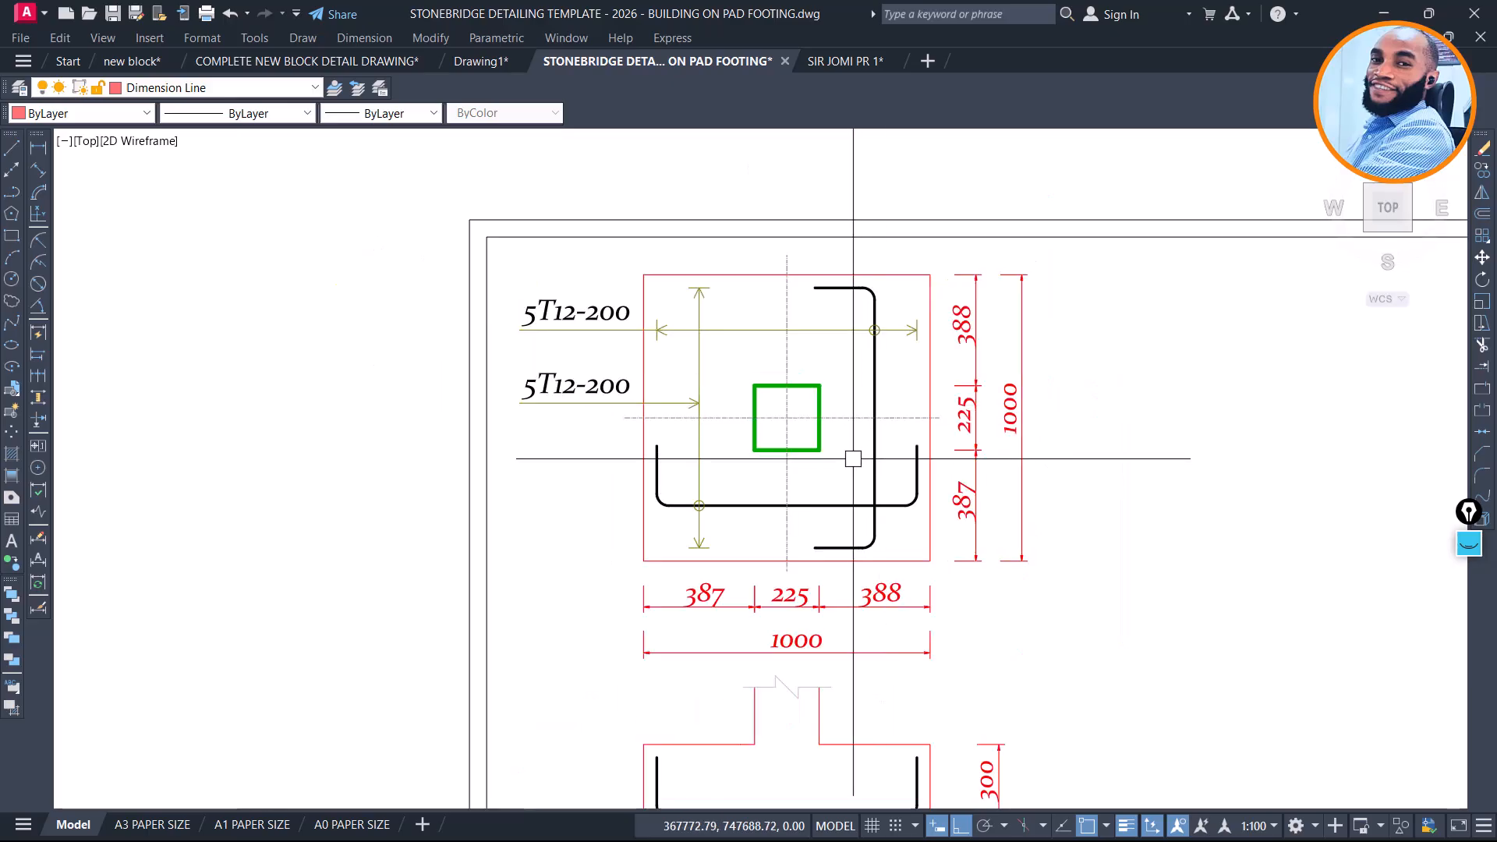
pyautogui.scroll(-3, 870, 348)
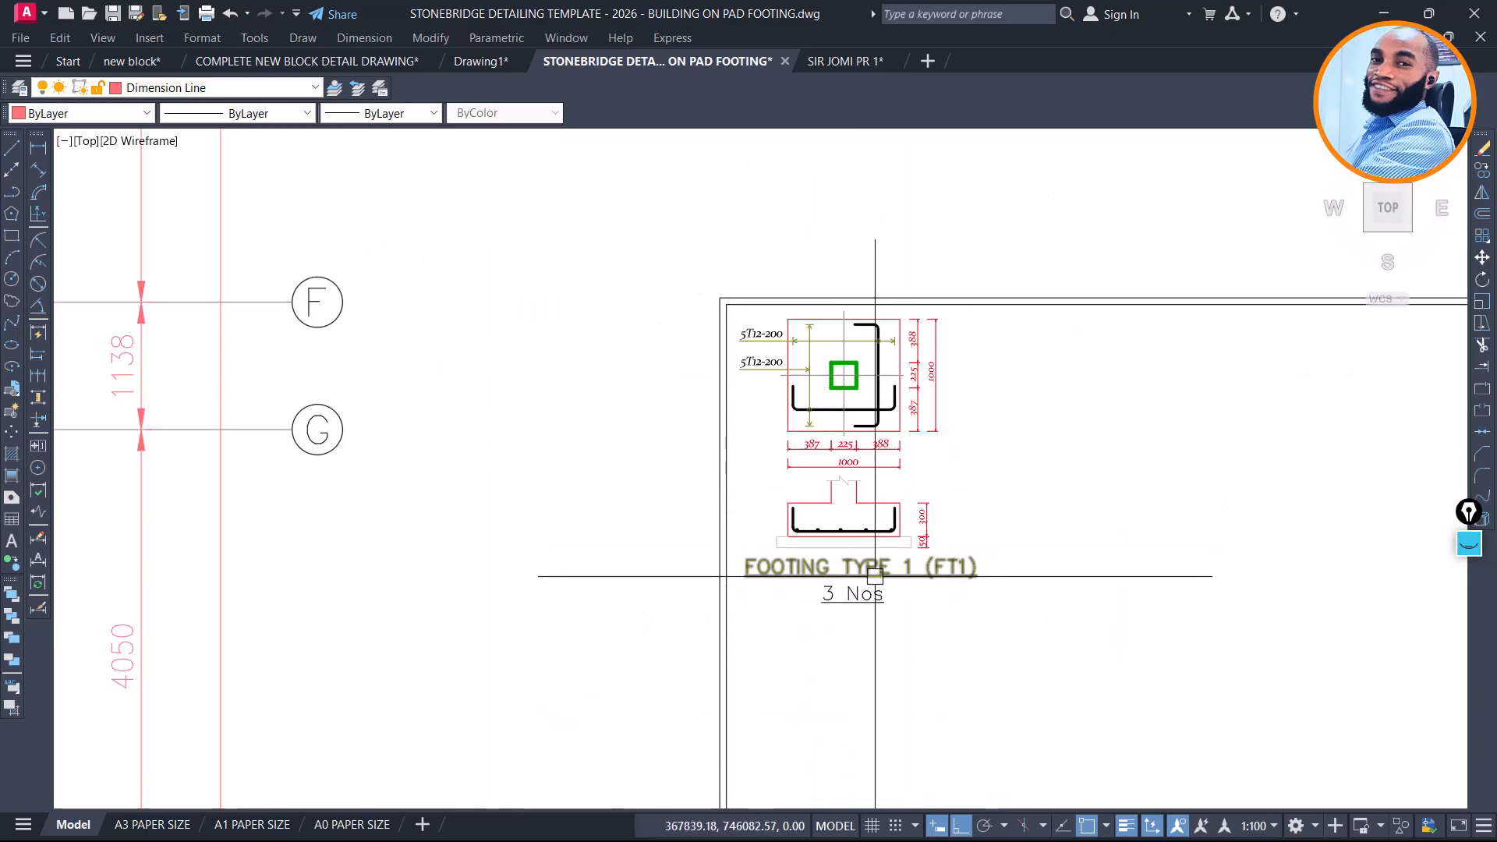
pyautogui.press('Escape')
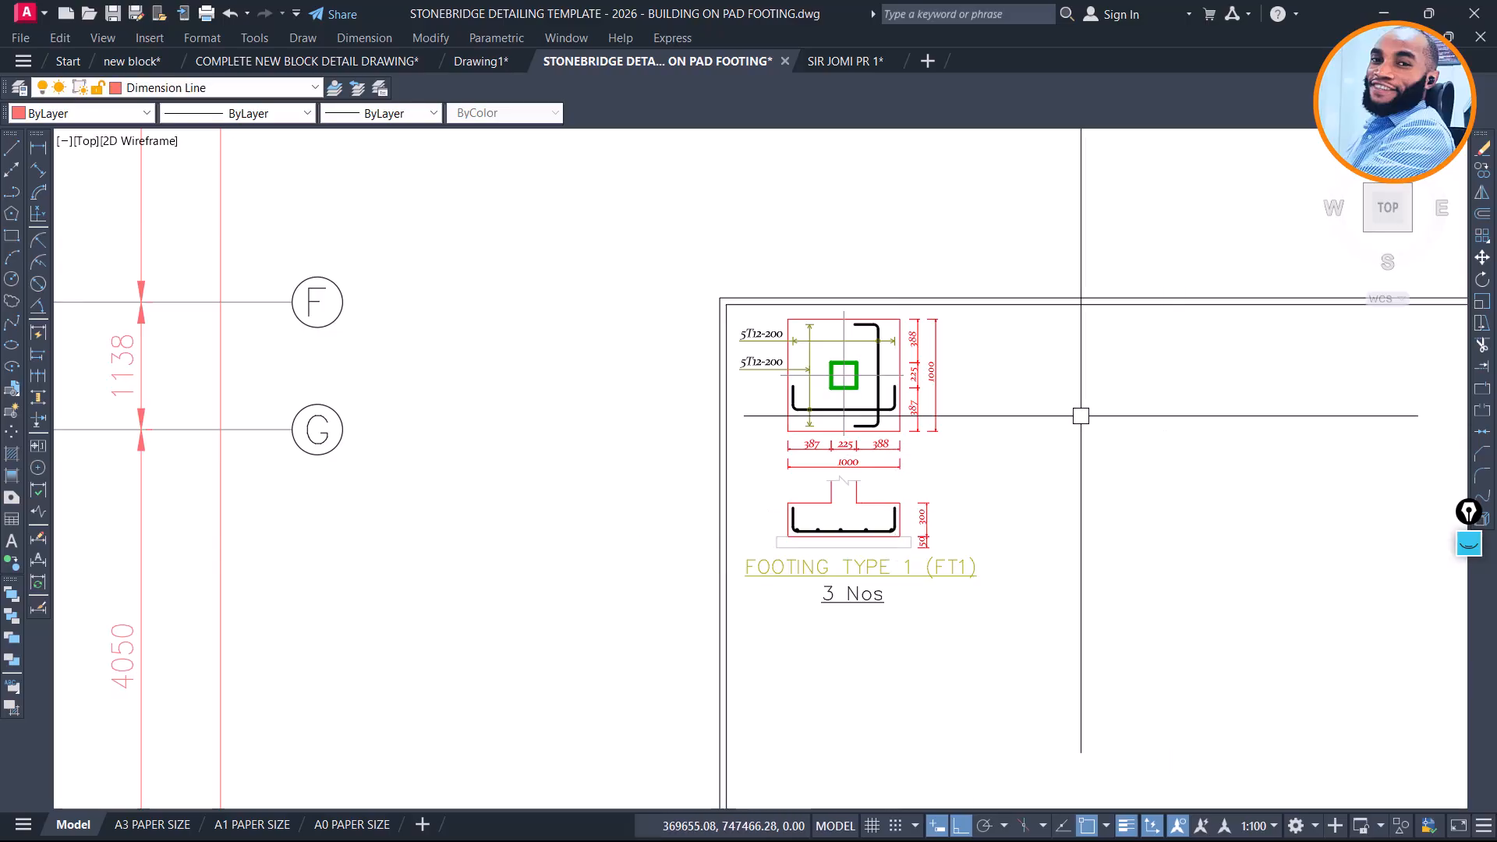
# Copy the FT1 label from footing F-1C21 into the lower corner of the 1200 / 1200 footing F-1C26
pyautogui.scroll(-6, 1086, 417)
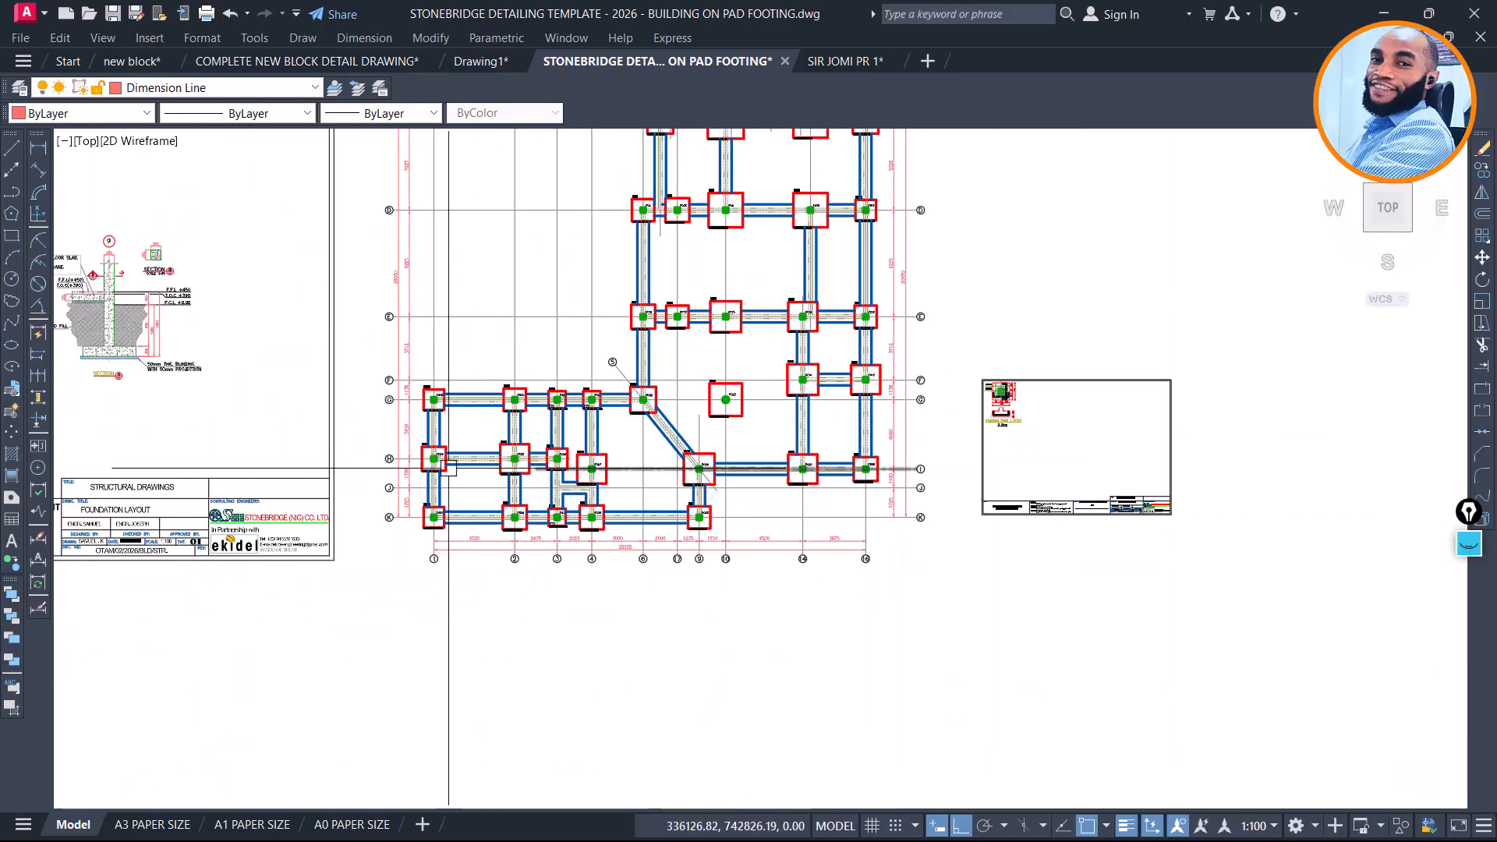
pyautogui.scroll(6, 545, 413)
pyautogui.scroll(5, 910, 423)
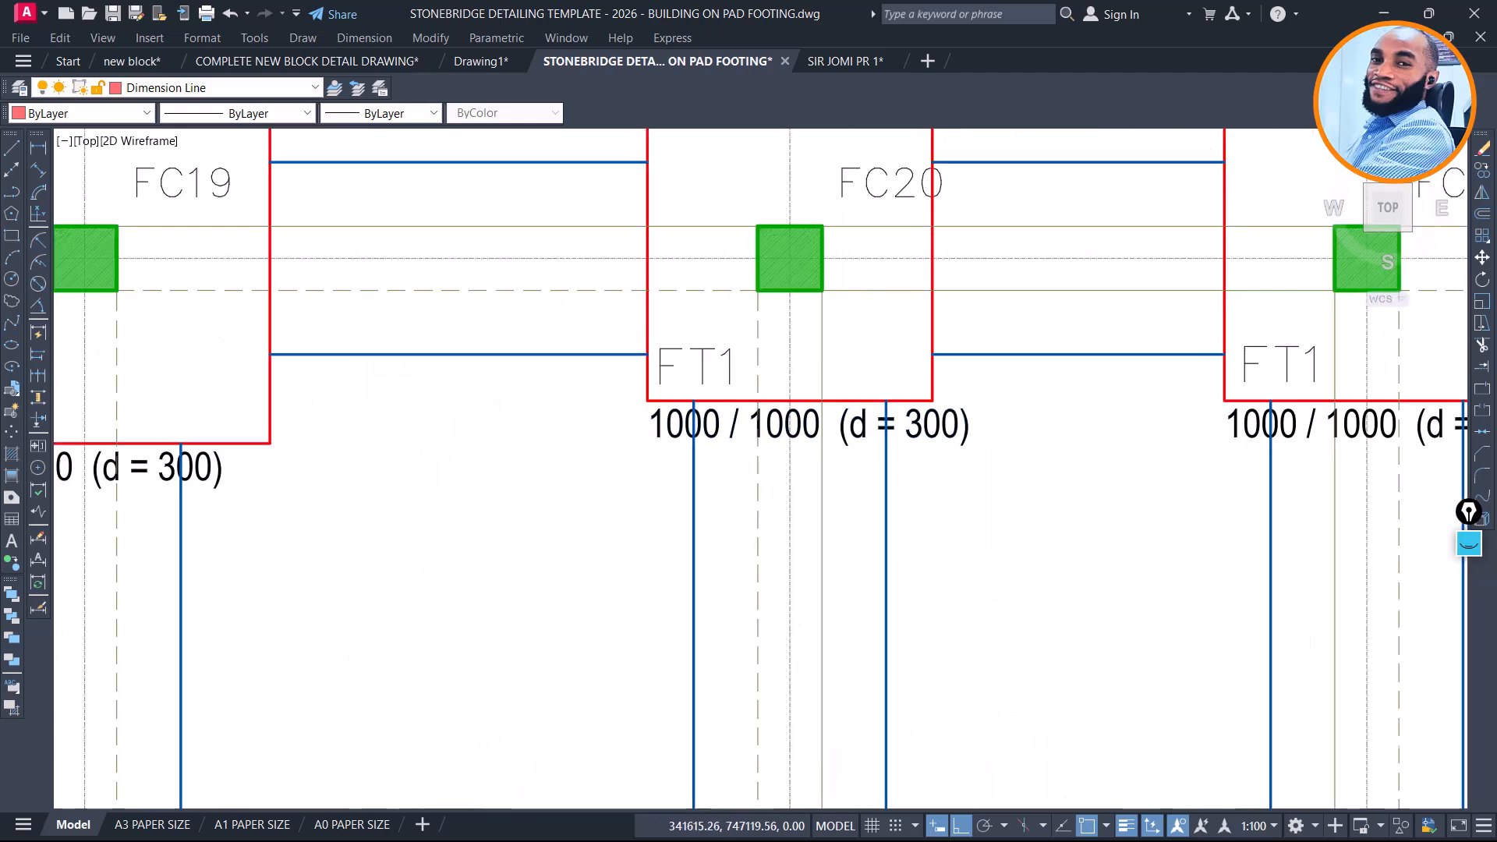
pyautogui.scroll(-4, 765, 336)
pyautogui.scroll(5, 780, 515)
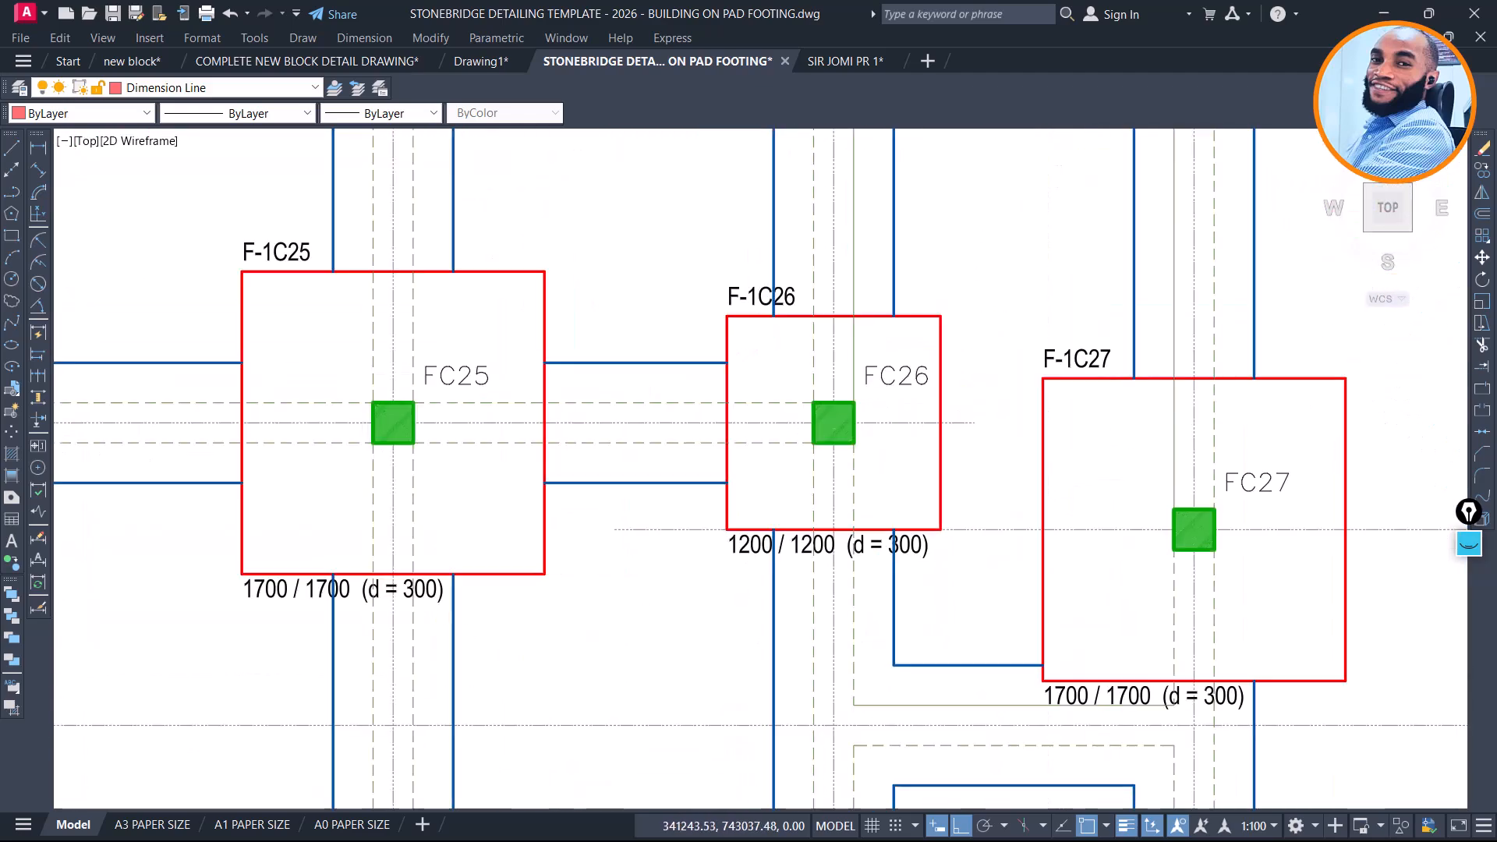
pyautogui.scroll(2, 819, 530)
pyautogui.scroll(-6, 892, 348)
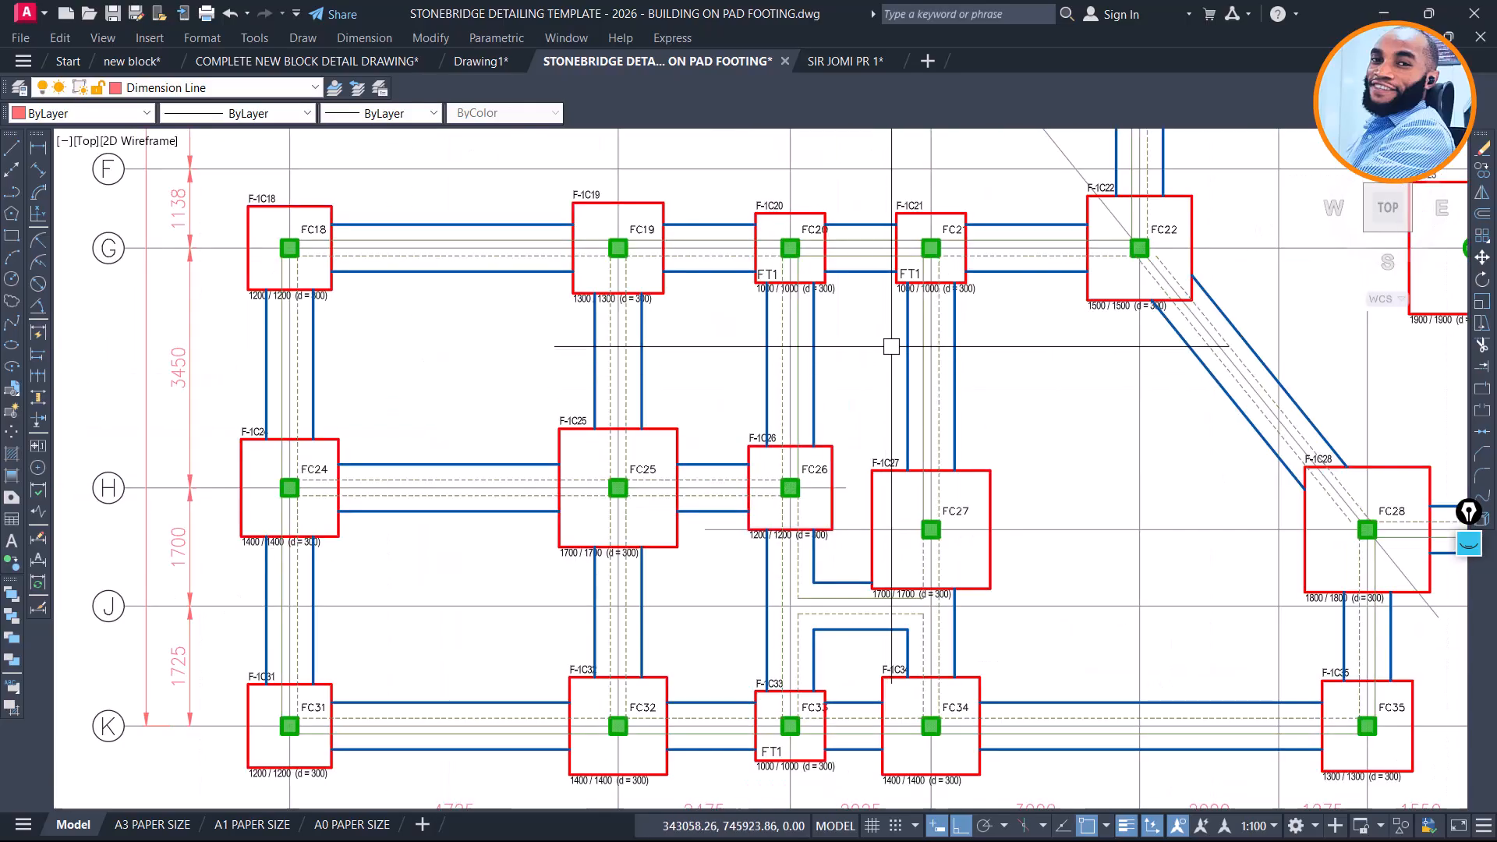
pyautogui.scroll(4, 907, 273)
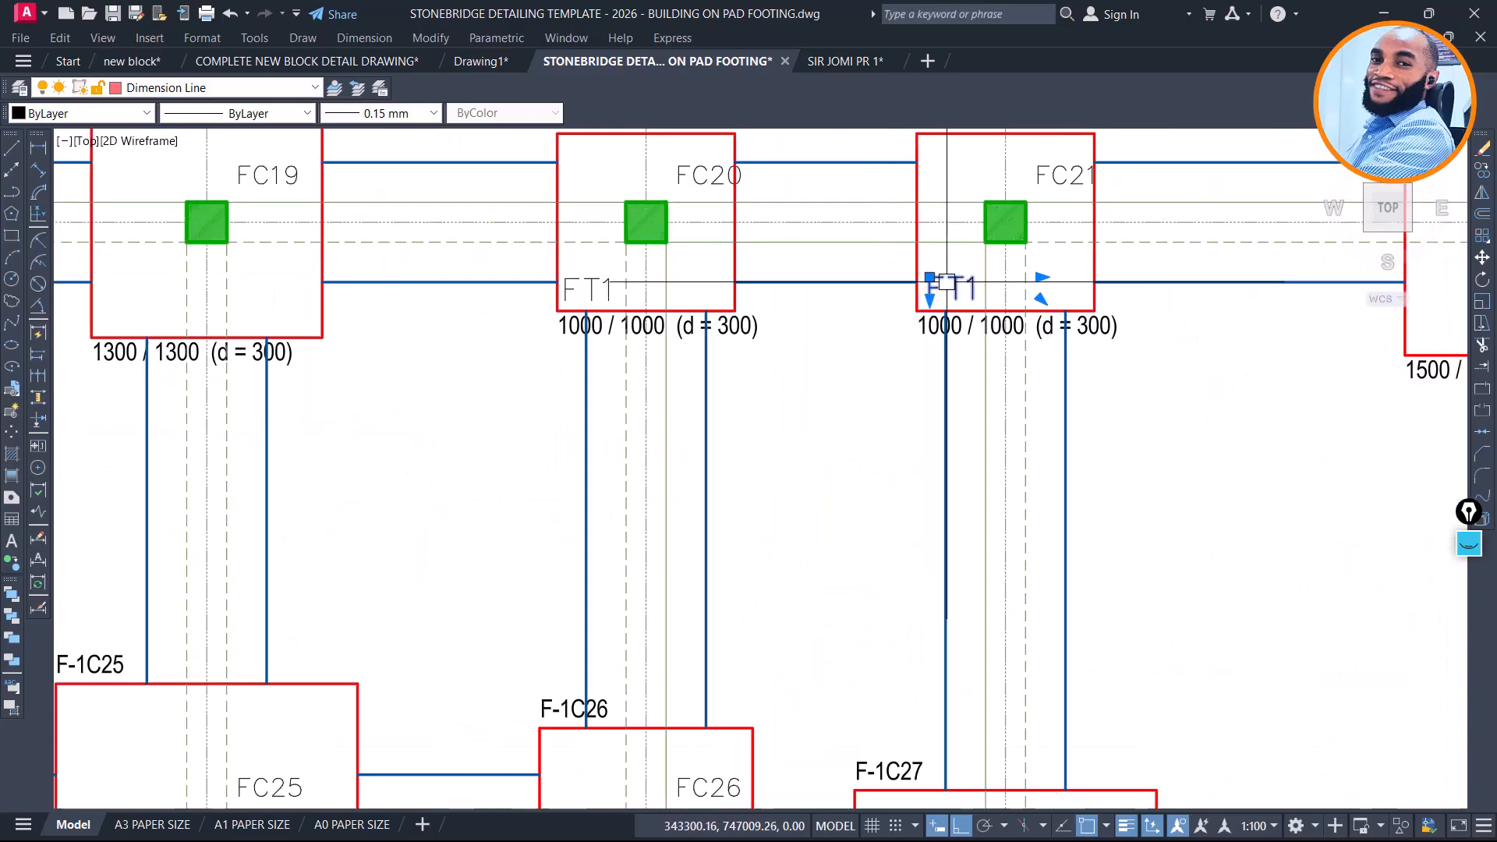
pyautogui.press('Return')
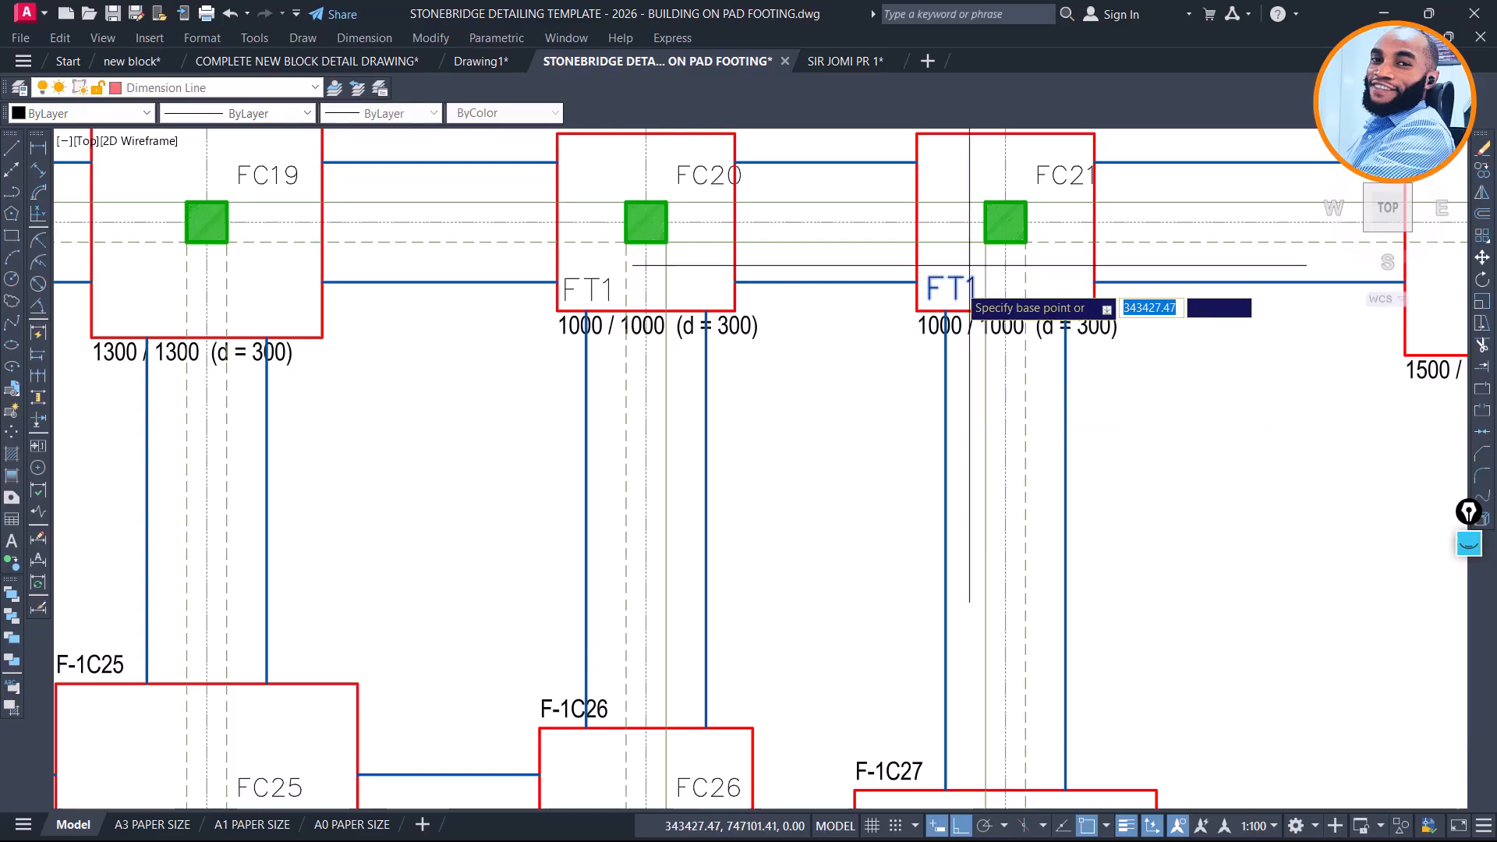
pyautogui.click(942, 279)
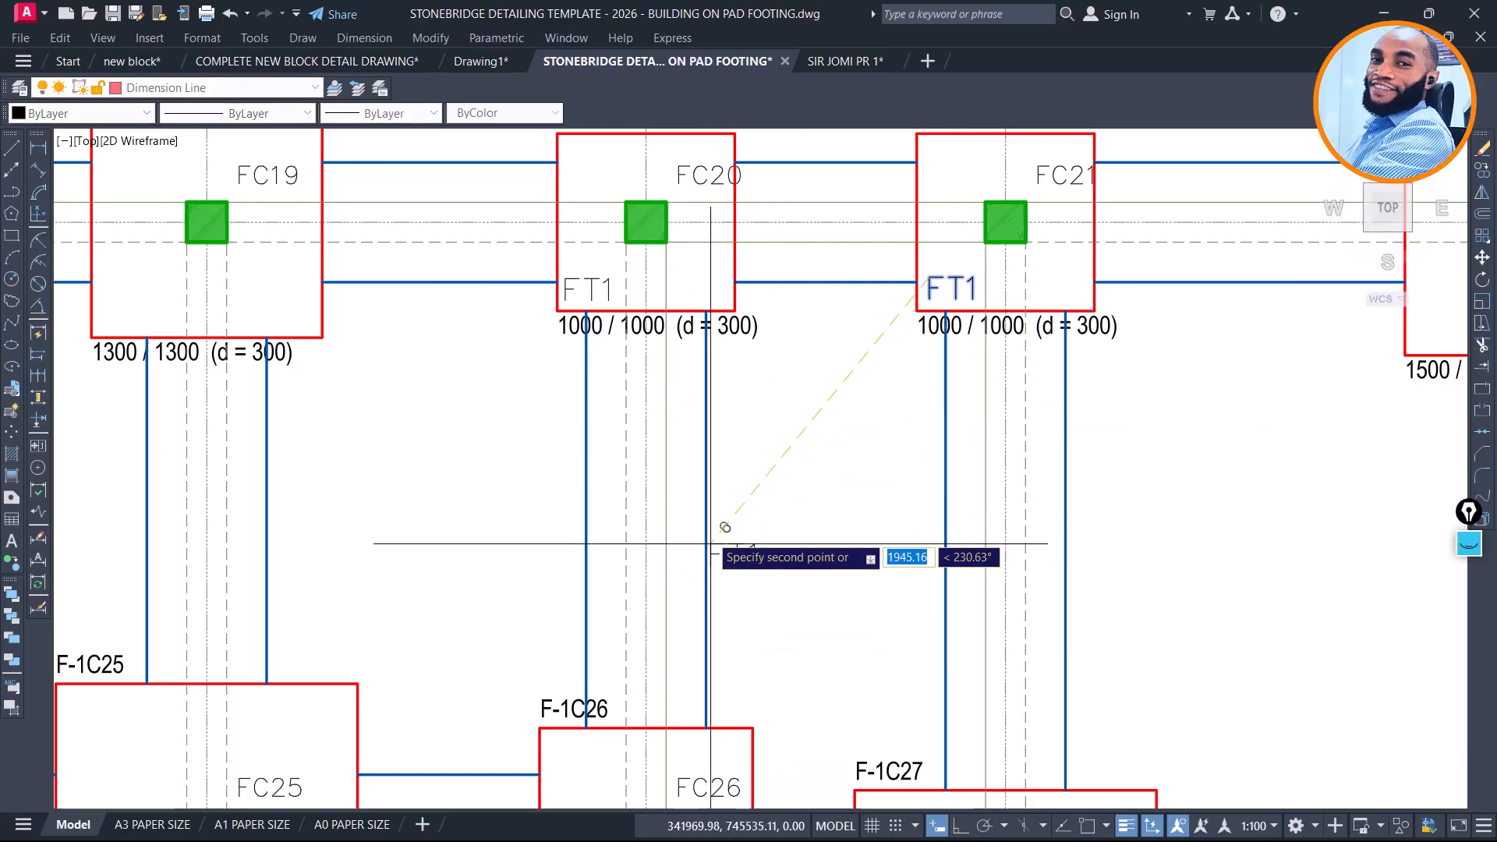
pyautogui.scroll(-3, 749, 538)
pyautogui.moveTo(732, 579); pyautogui.dragTo(972, 363, button='middle')
pyautogui.scroll(4, 897, 535)
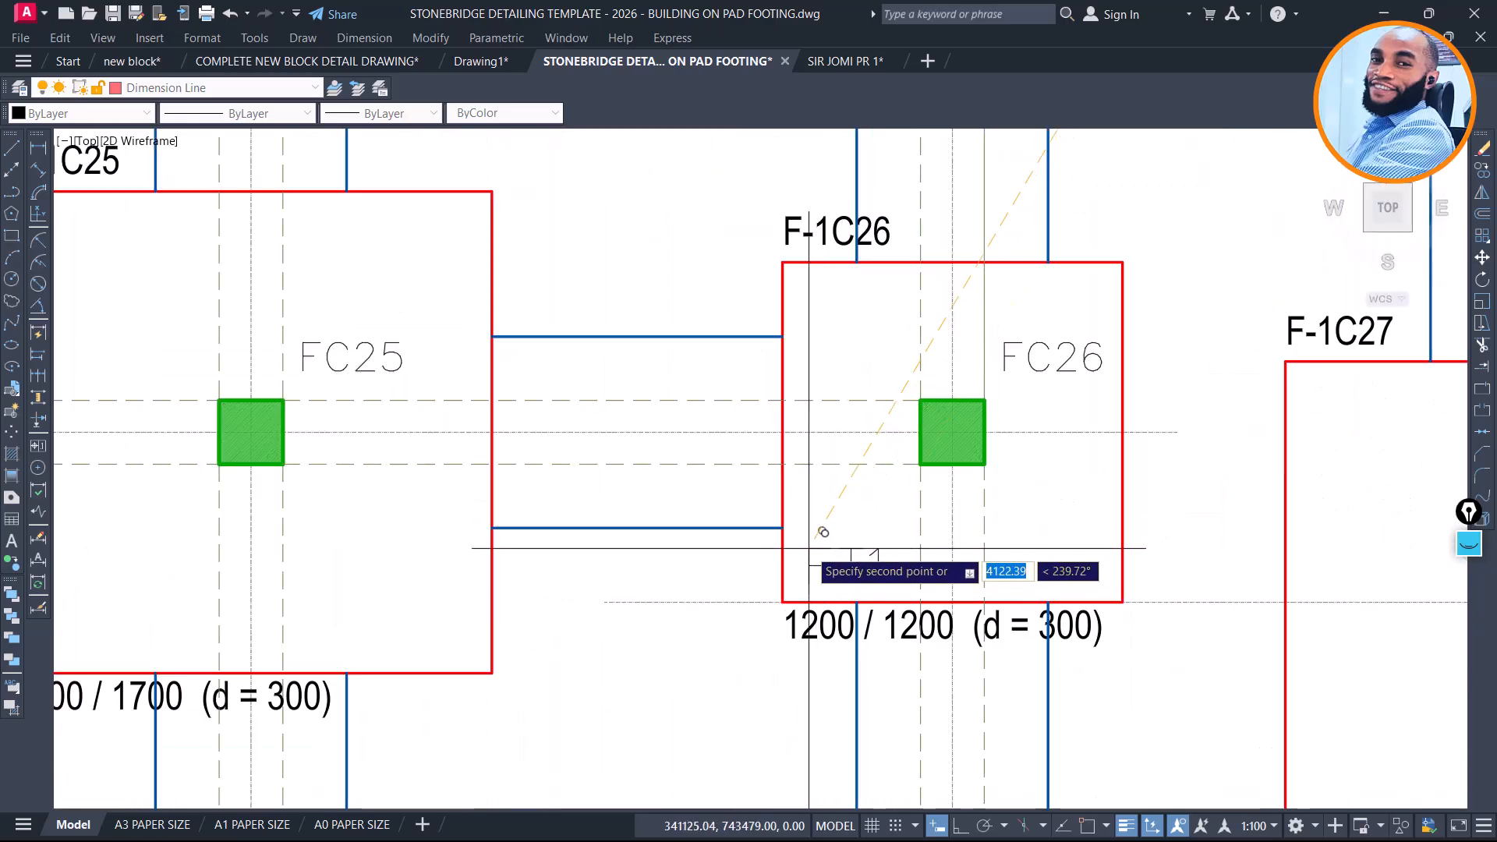
pyautogui.click(875, 565)
pyautogui.press('Return')
# Change the copied label in footing F-1C26 to FT2
pyautogui.click(866, 563)
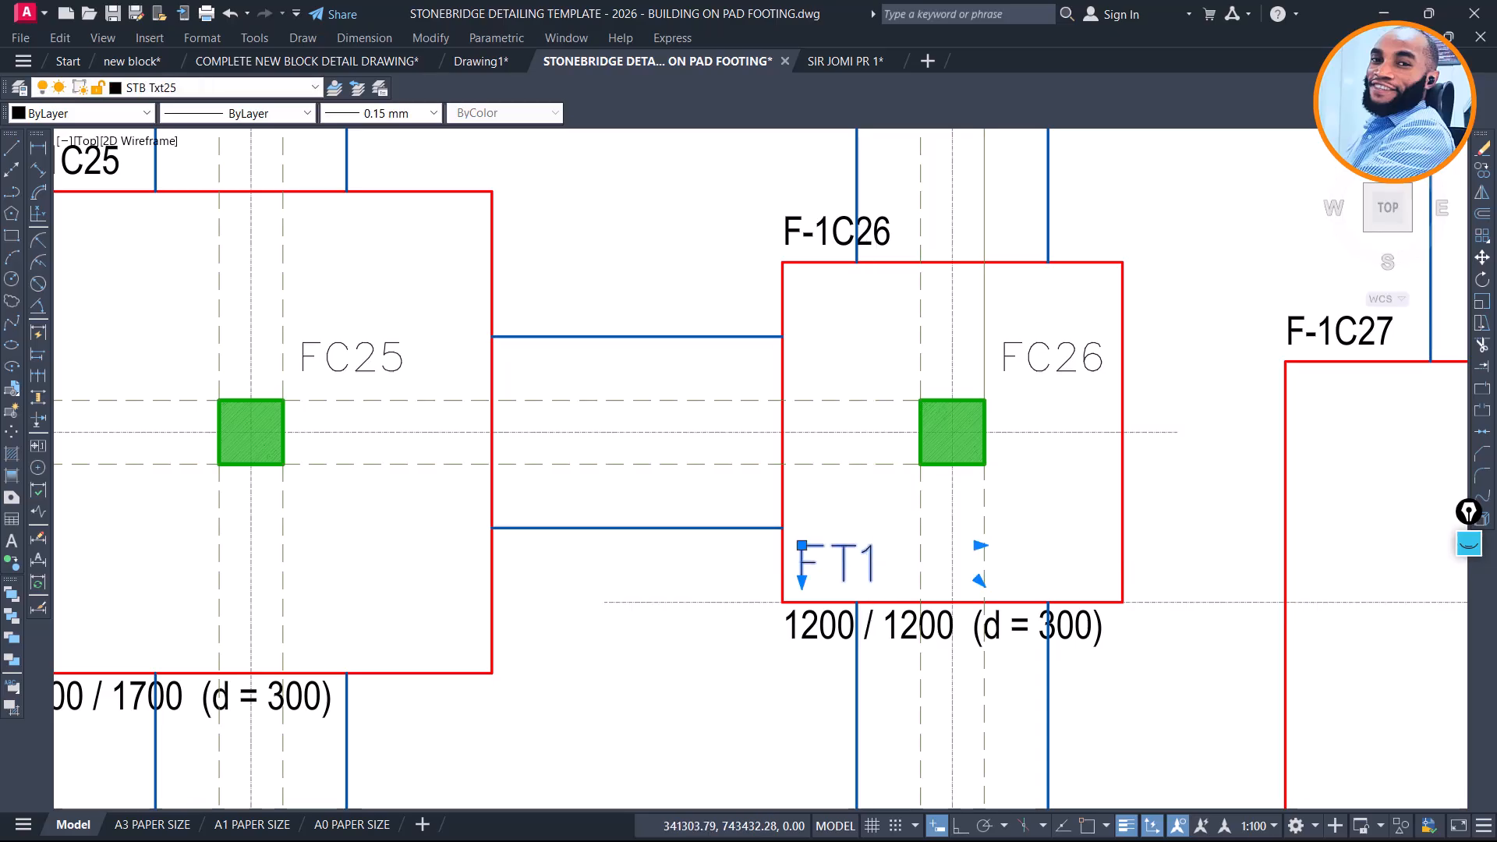
pyautogui.doubleClick(861, 562)
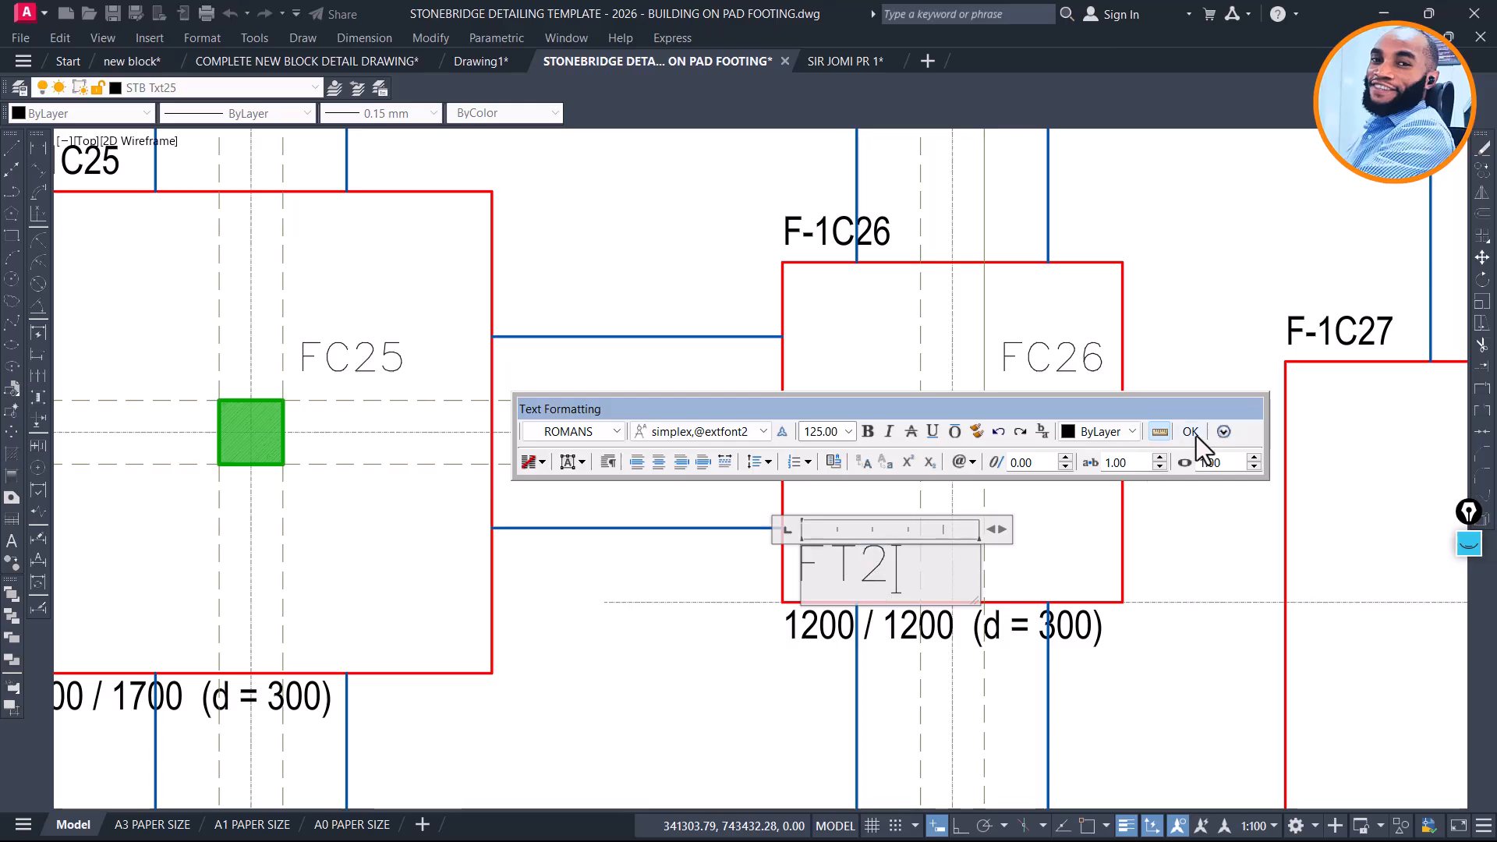
pyautogui.click(1191, 432)
# Copy the FT2 label from footing F-1C26 into the 1200 / 1200 footings F-1C31 and F-1C18
pyautogui.click(839, 565)
pyautogui.write('co')
pyautogui.press('Return')
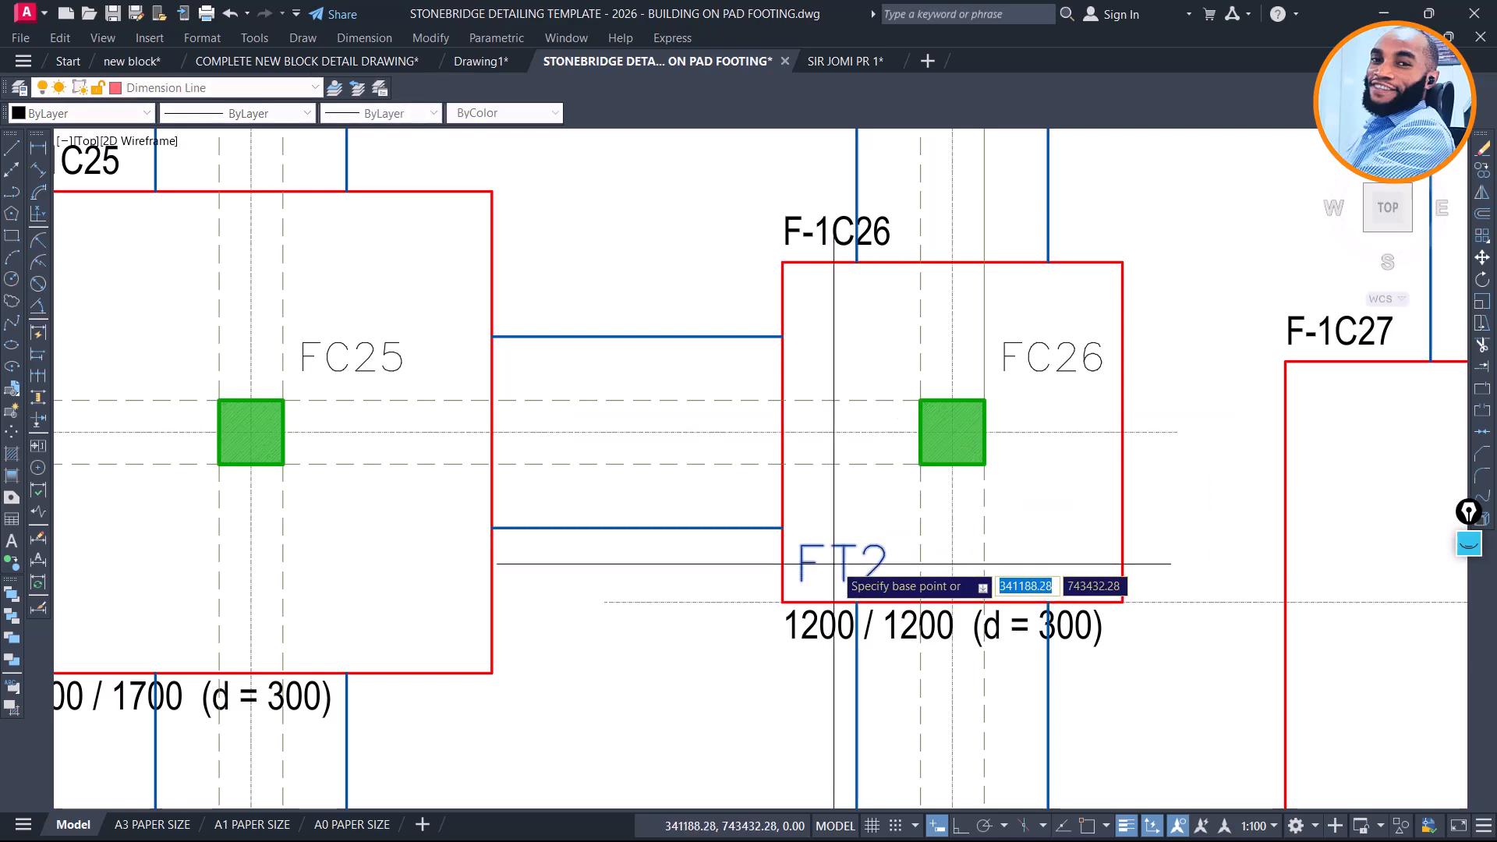
pyautogui.click(834, 563)
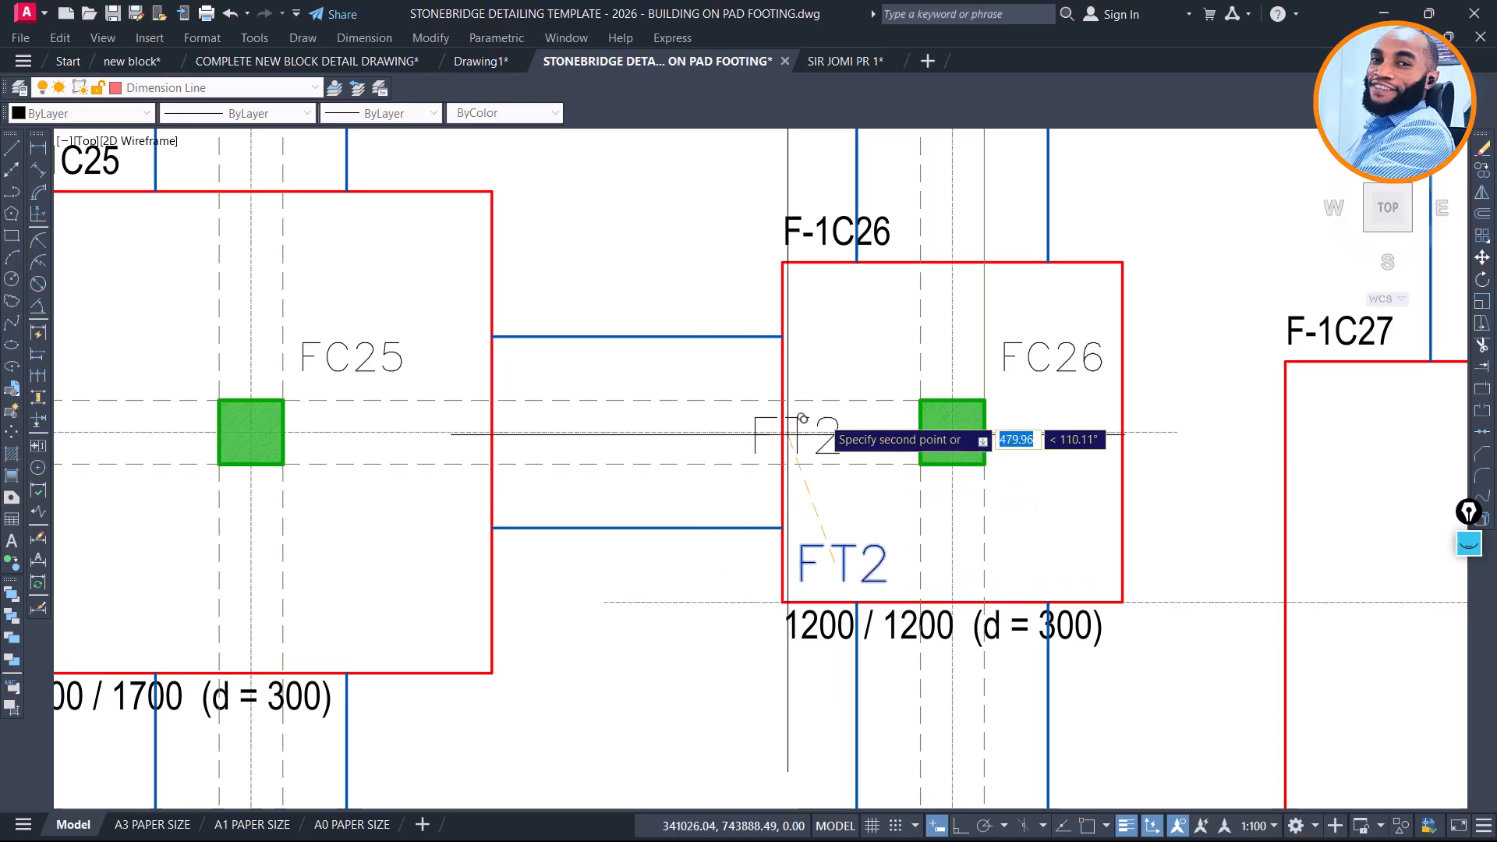
pyautogui.scroll(-5, 897, 417)
pyautogui.scroll(-2, 866, 388)
pyautogui.scroll(8, 580, 509)
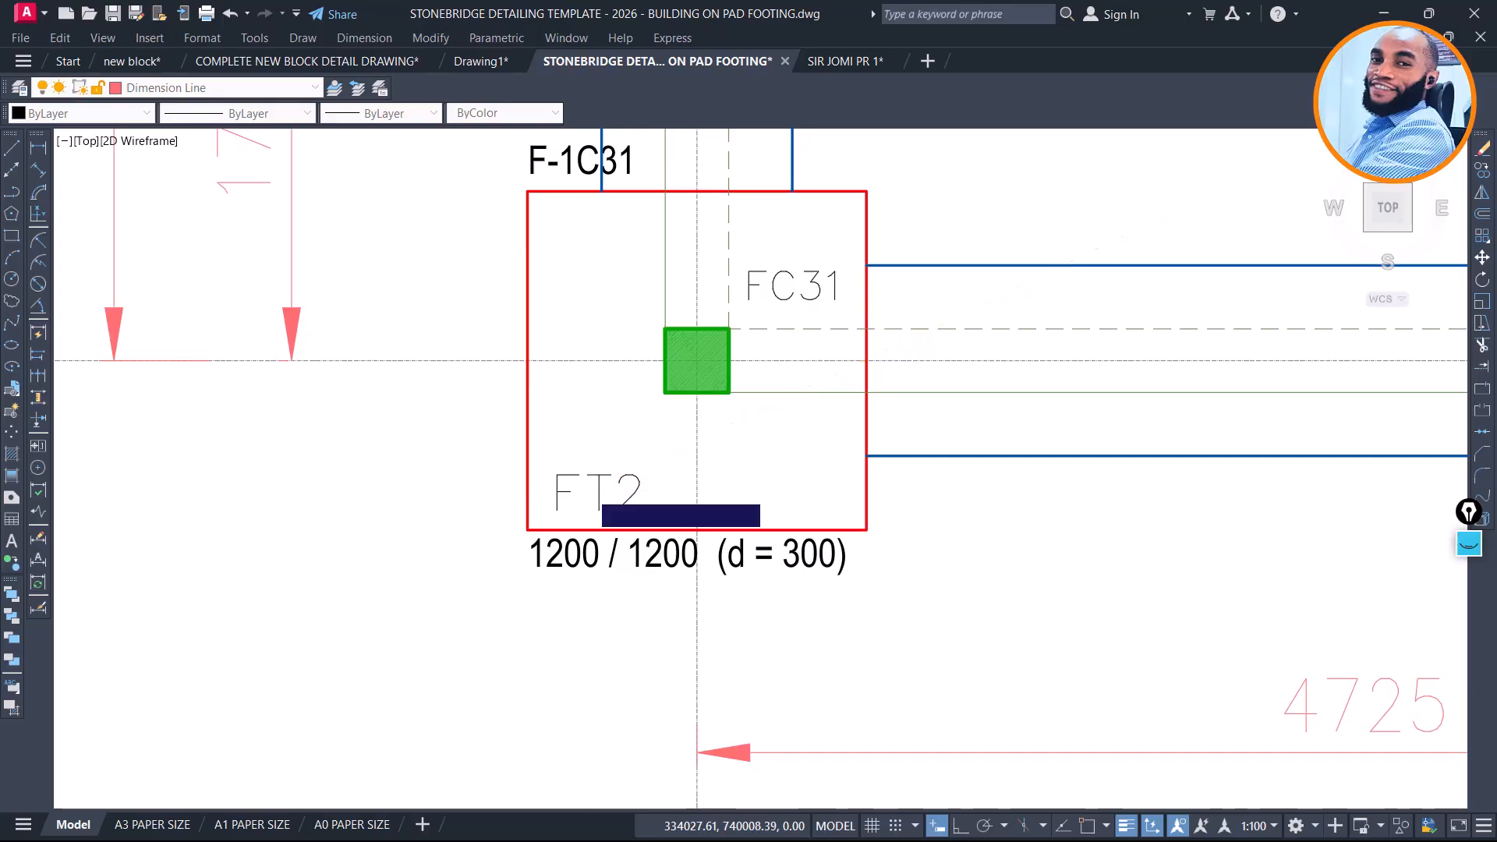
pyautogui.scroll(-5, 481, 533)
pyautogui.moveTo(657, 415); pyautogui.dragTo(579, 678, button='middle')
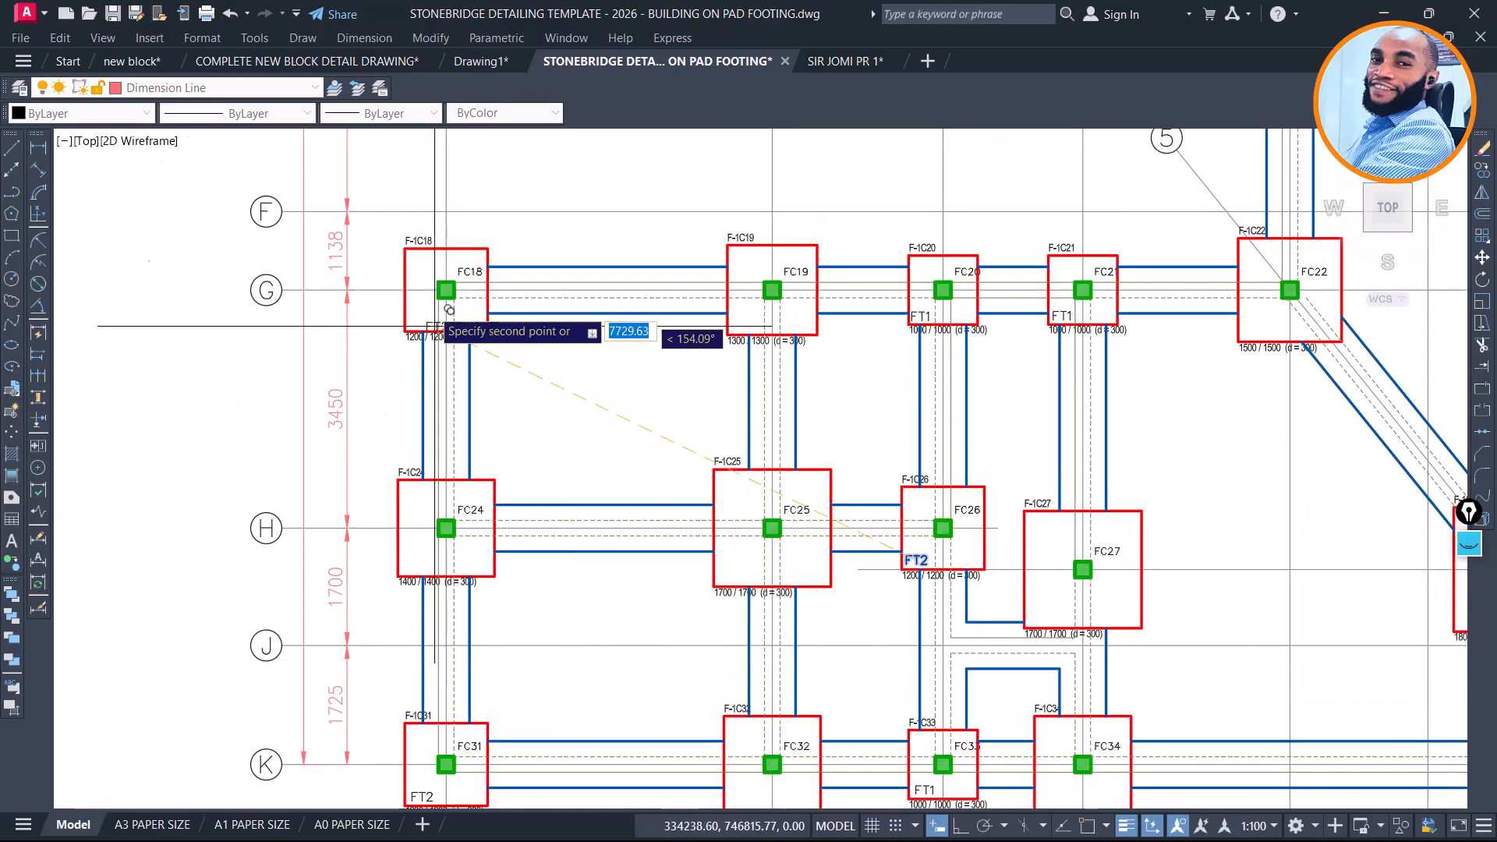
pyautogui.scroll(3, 434, 326)
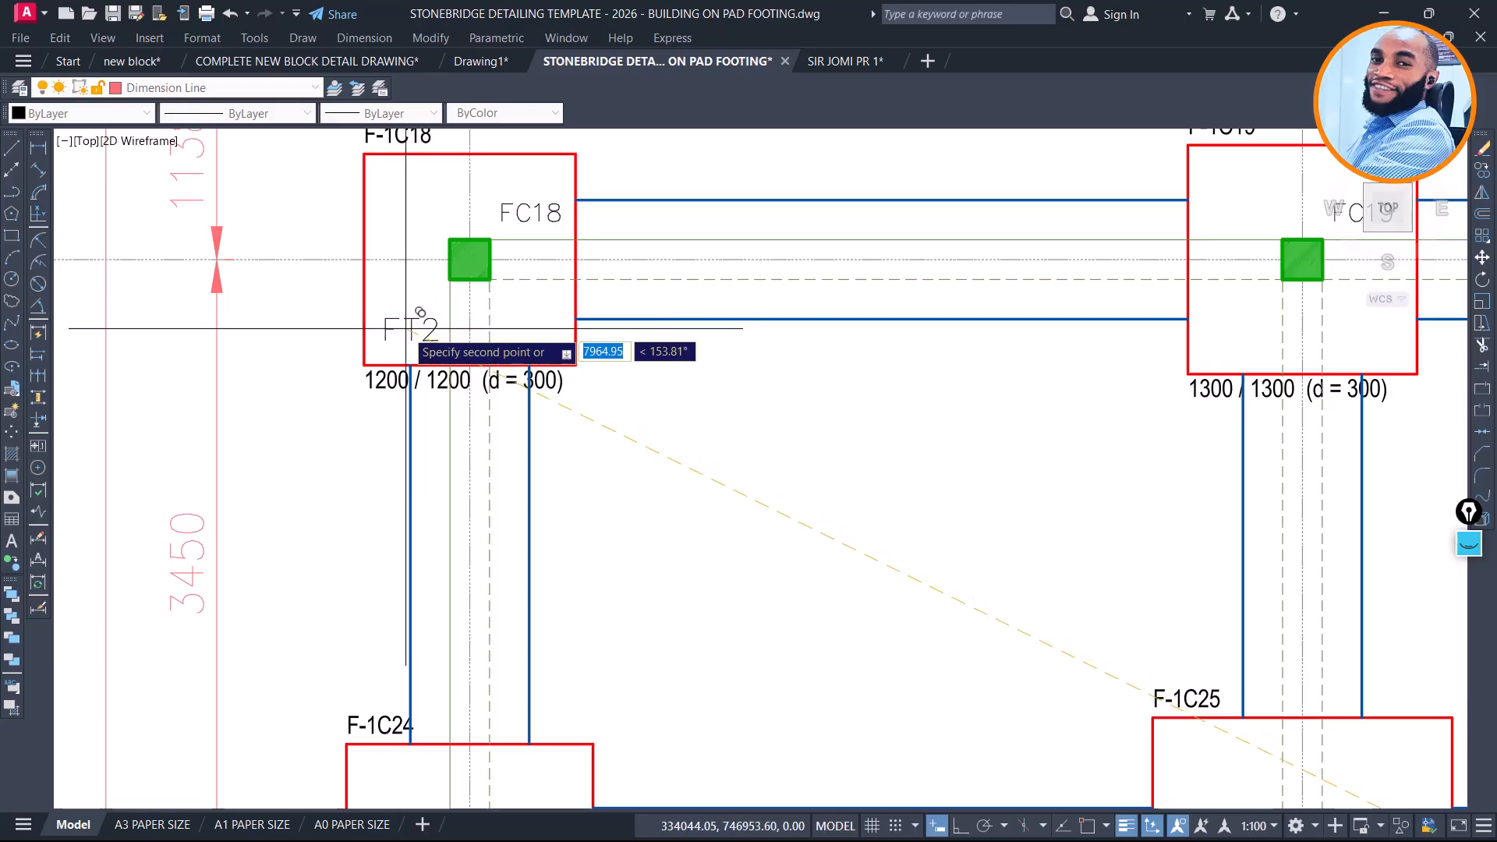
# Examine the size notes of the footings along grid lines E to K for further 1200 / 1200 footings
pyautogui.scroll(-2, 380, 349)
pyautogui.scroll(-2, 583, 289)
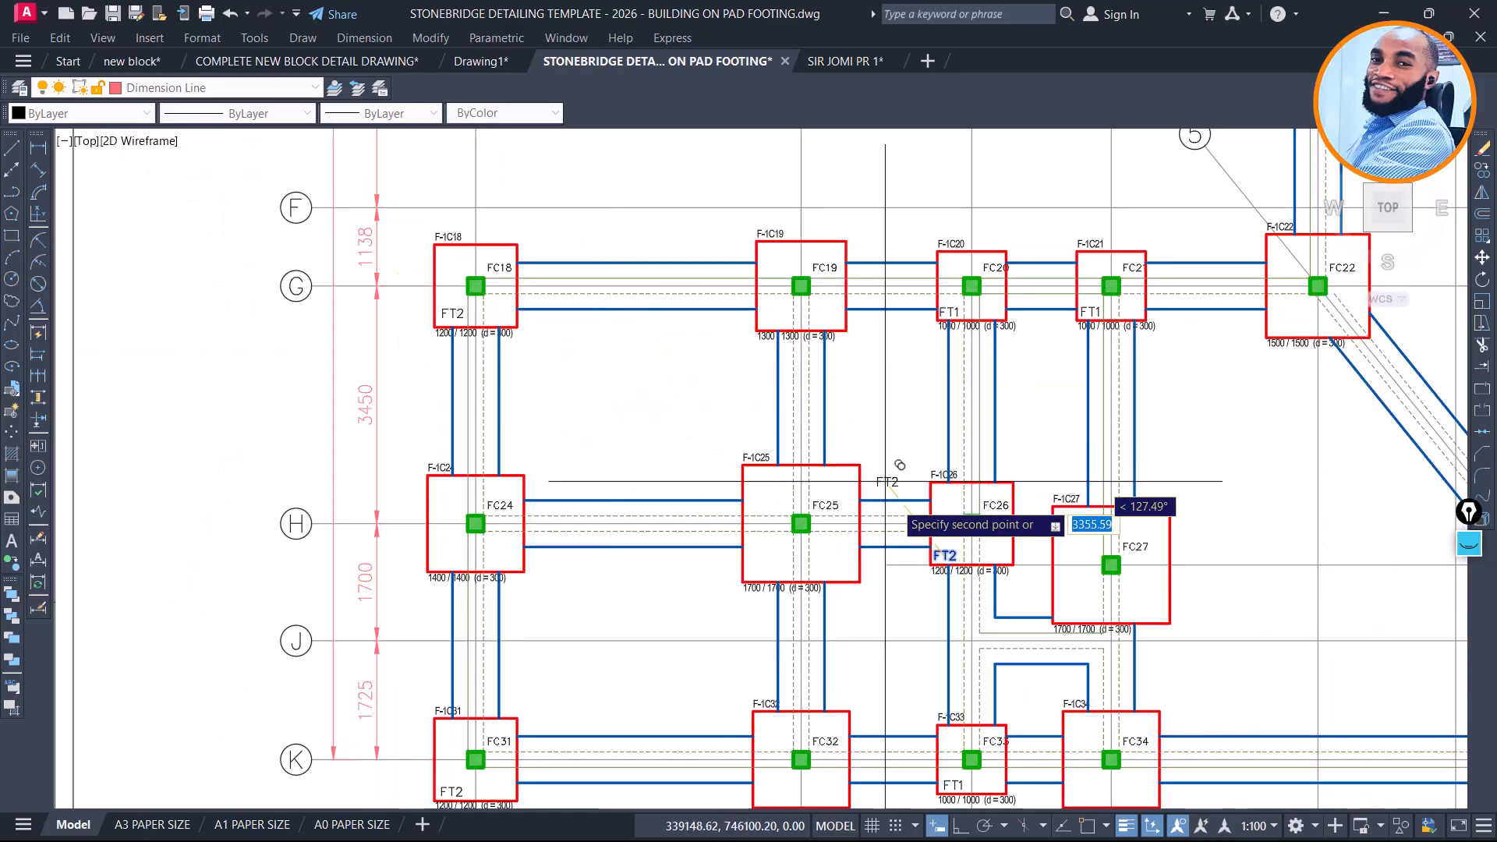
pyautogui.moveTo(913, 541); pyautogui.dragTo(813, 407, button='middle')
pyautogui.moveTo(1137, 550); pyautogui.dragTo(579, 535, button='middle')
pyautogui.scroll(2, 918, 620)
pyautogui.moveTo(897, 503)
pyautogui.mouseDown(button='middle')
pyautogui.moveTo(881, 608)
pyautogui.moveTo(772, 713)
pyautogui.mouseUp(button='middle')
pyautogui.scroll(-2, 780, 706)
pyautogui.moveTo(737, 463)
pyautogui.mouseDown(button='middle')
pyautogui.moveTo(733, 657)
pyautogui.moveTo(531, 764)
pyautogui.mouseUp(button='middle')
pyautogui.scroll(4, 431, 397)
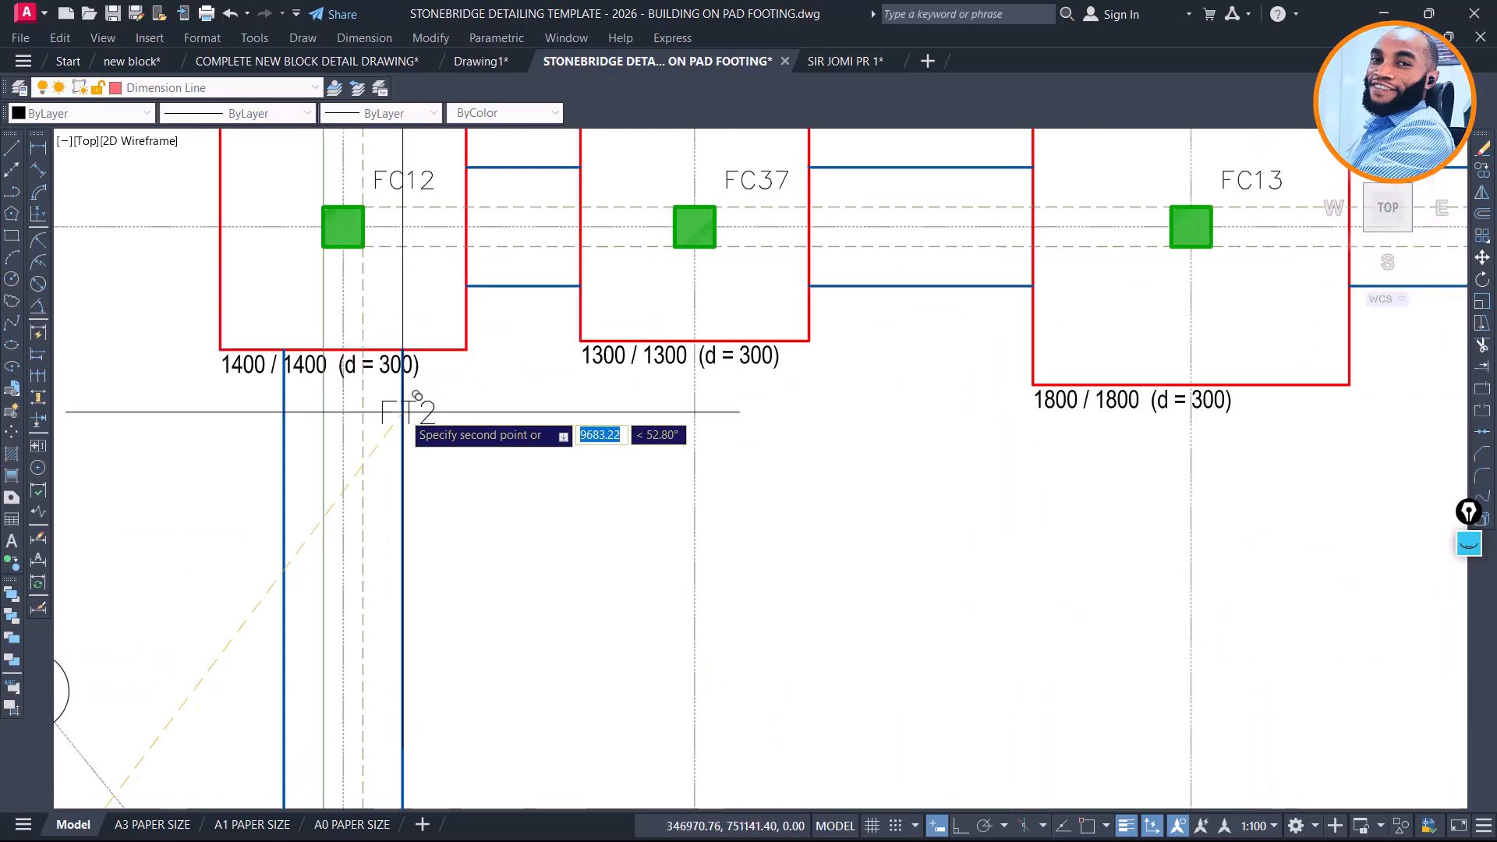
pyautogui.scroll(-4, 417, 395)
pyautogui.moveTo(946, 525)
pyautogui.mouseDown(button='middle')
pyautogui.moveTo(802, 394)
pyautogui.moveTo(860, 287)
pyautogui.mouseUp(button='middle')
pyautogui.moveTo(969, 647)
pyautogui.mouseDown(button='middle')
pyautogui.moveTo(938, 507)
pyautogui.moveTo(932, 825)
pyautogui.mouseUp(button='middle')
pyautogui.moveTo(846, 704); pyautogui.dragTo(906, 549, button='middle')
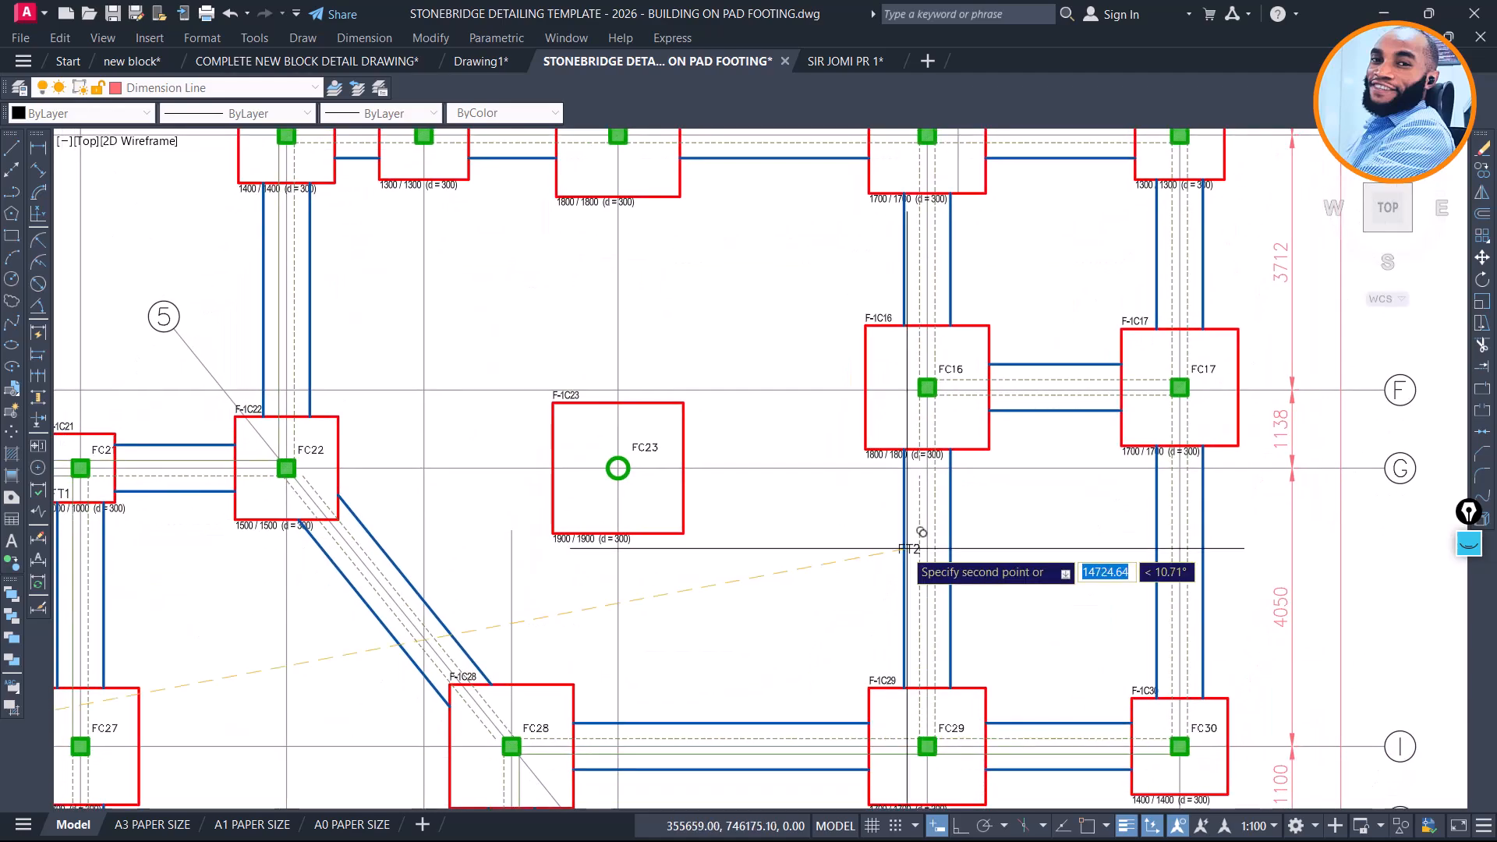
pyautogui.moveTo(755, 640); pyautogui.dragTo(819, 468, button='middle')
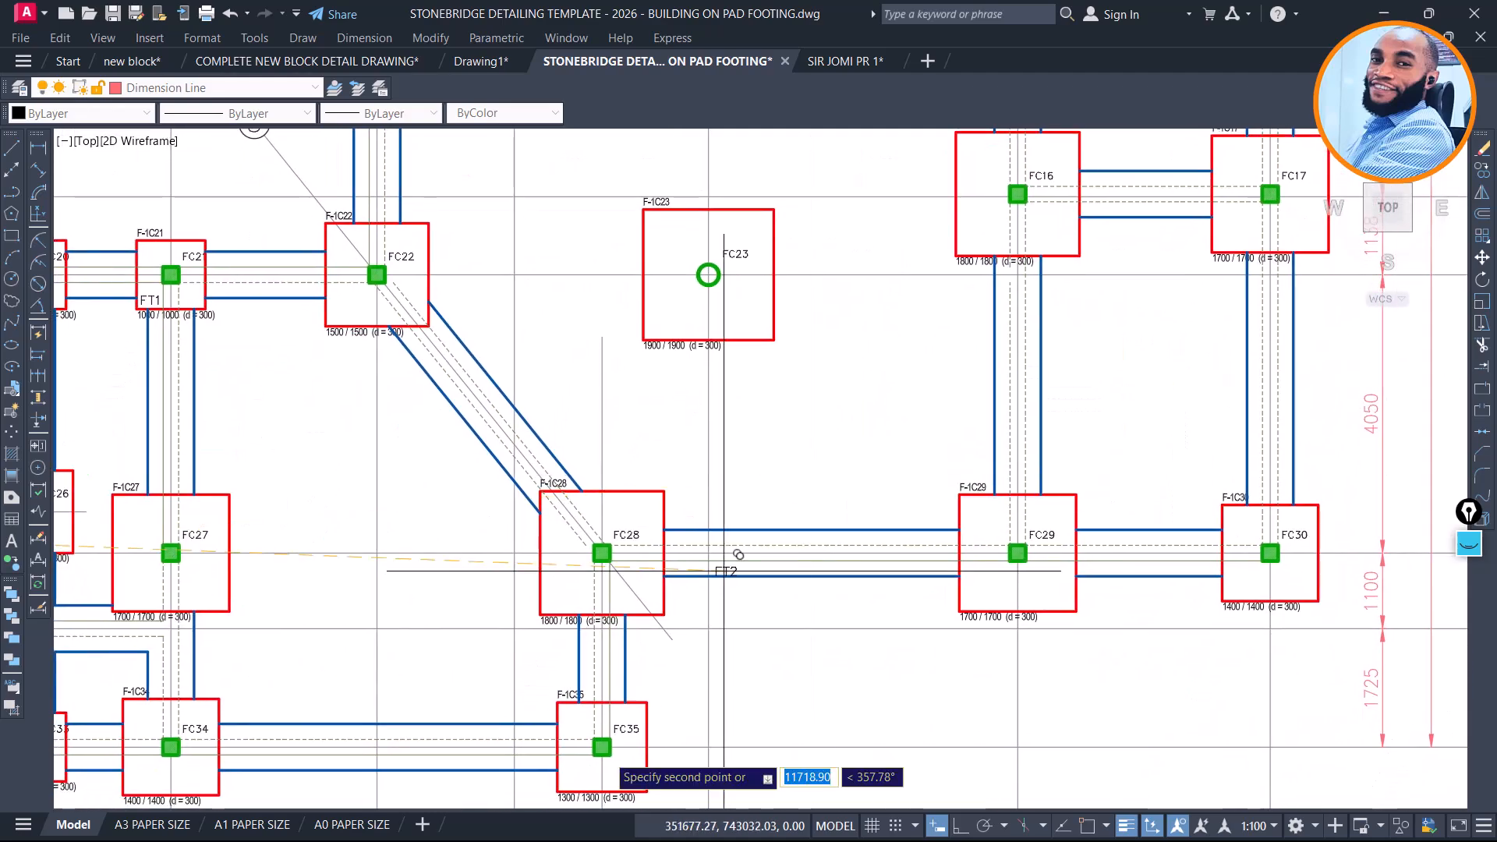
pyautogui.scroll(-5, 670, 639)
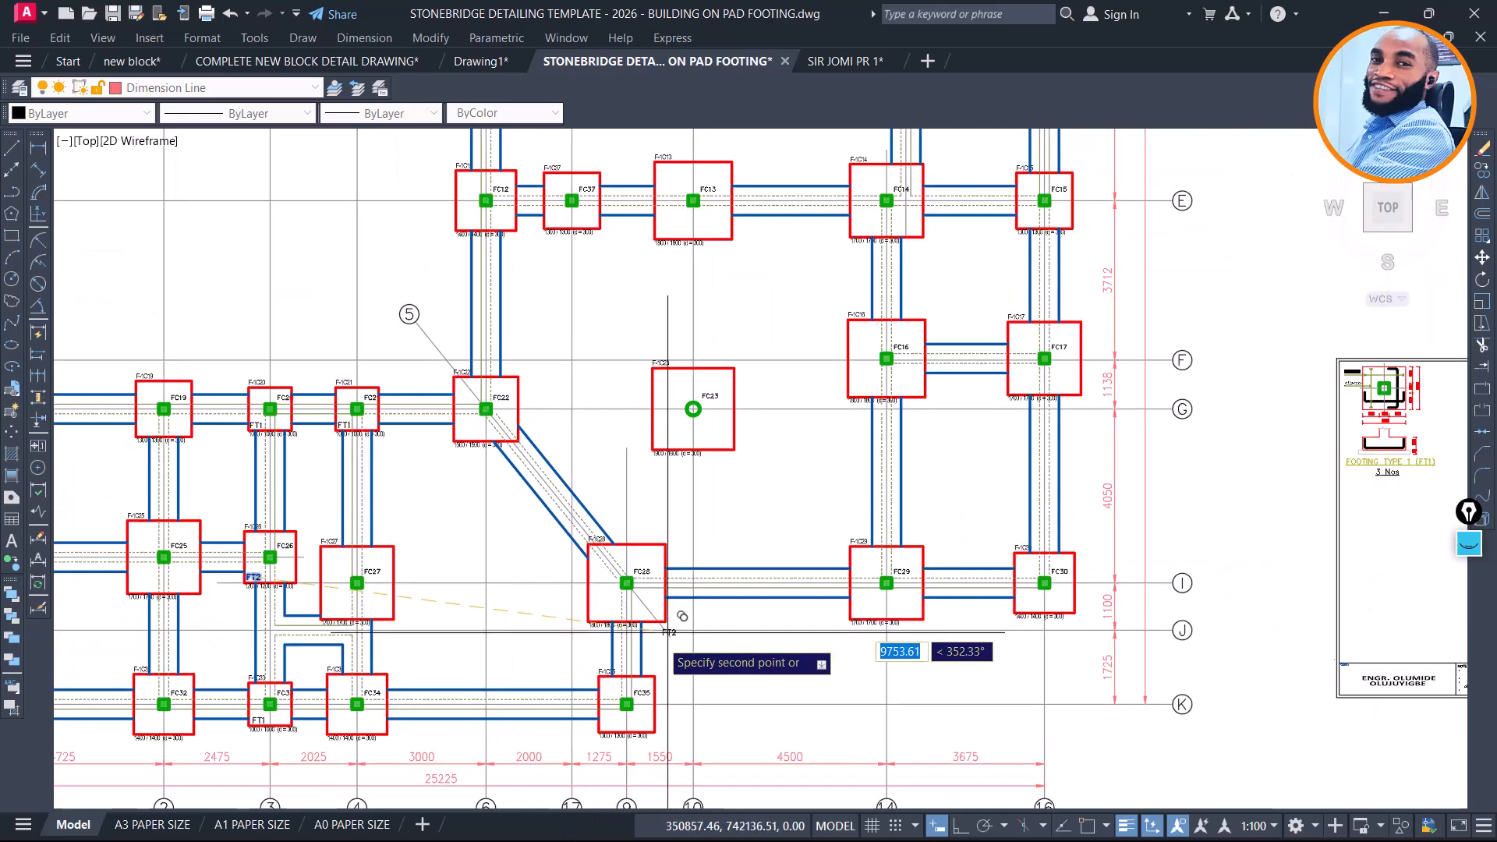
# Place another copy of the FT2 label in the 1200 / 1200 footing F-1C11 on grid line D
pyautogui.moveTo(749, 414); pyautogui.dragTo(716, 574, button='middle')
pyautogui.scroll(6, 872, 515)
pyautogui.scroll(-6, 872, 508)
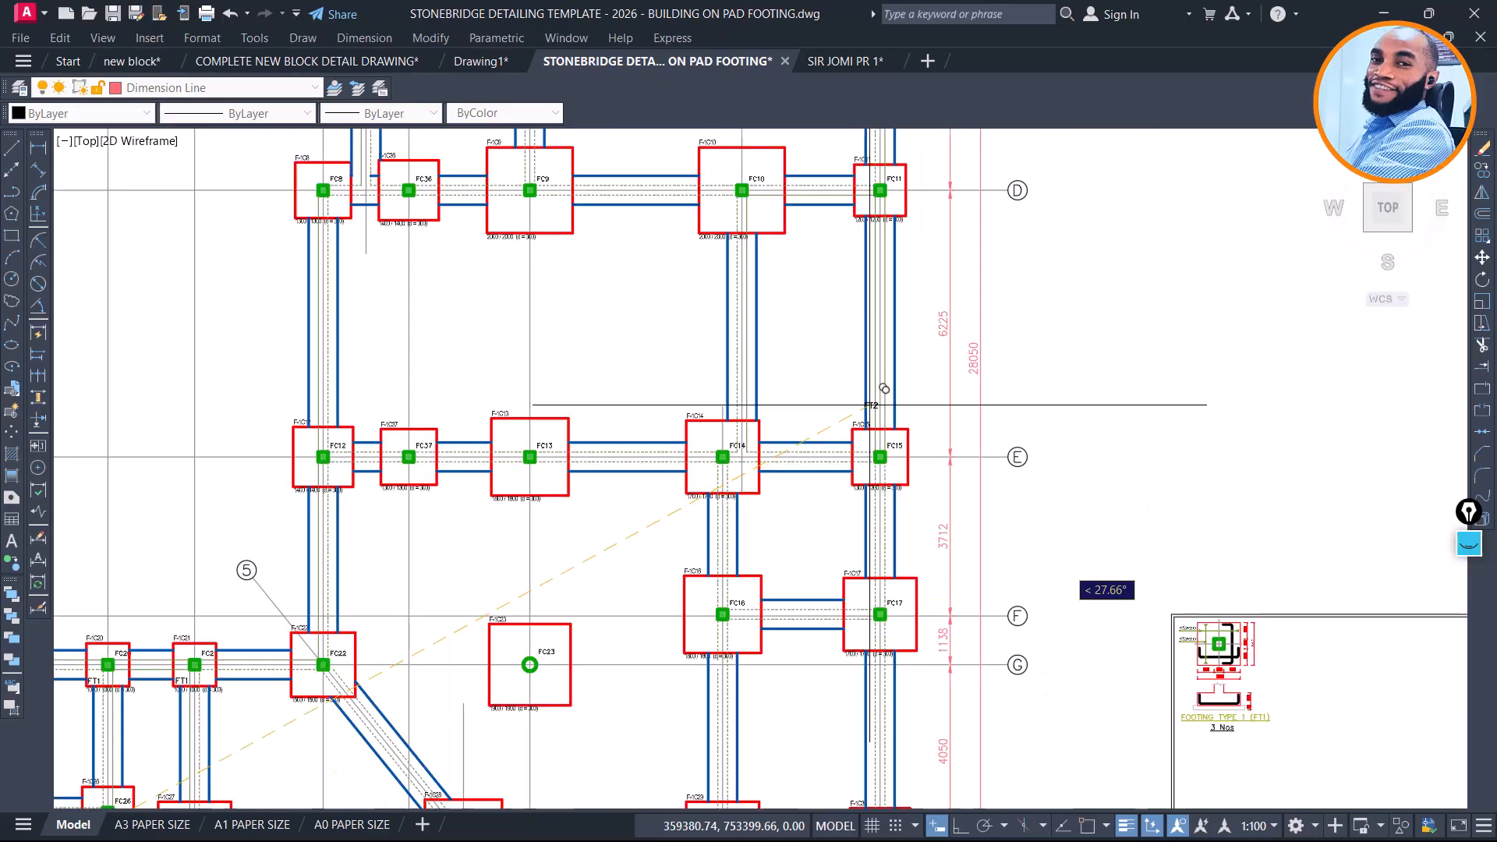
pyautogui.moveTo(865, 592); pyautogui.dragTo(818, 671, button='middle')
pyautogui.scroll(6, 854, 451)
pyautogui.scroll(4, 854, 450)
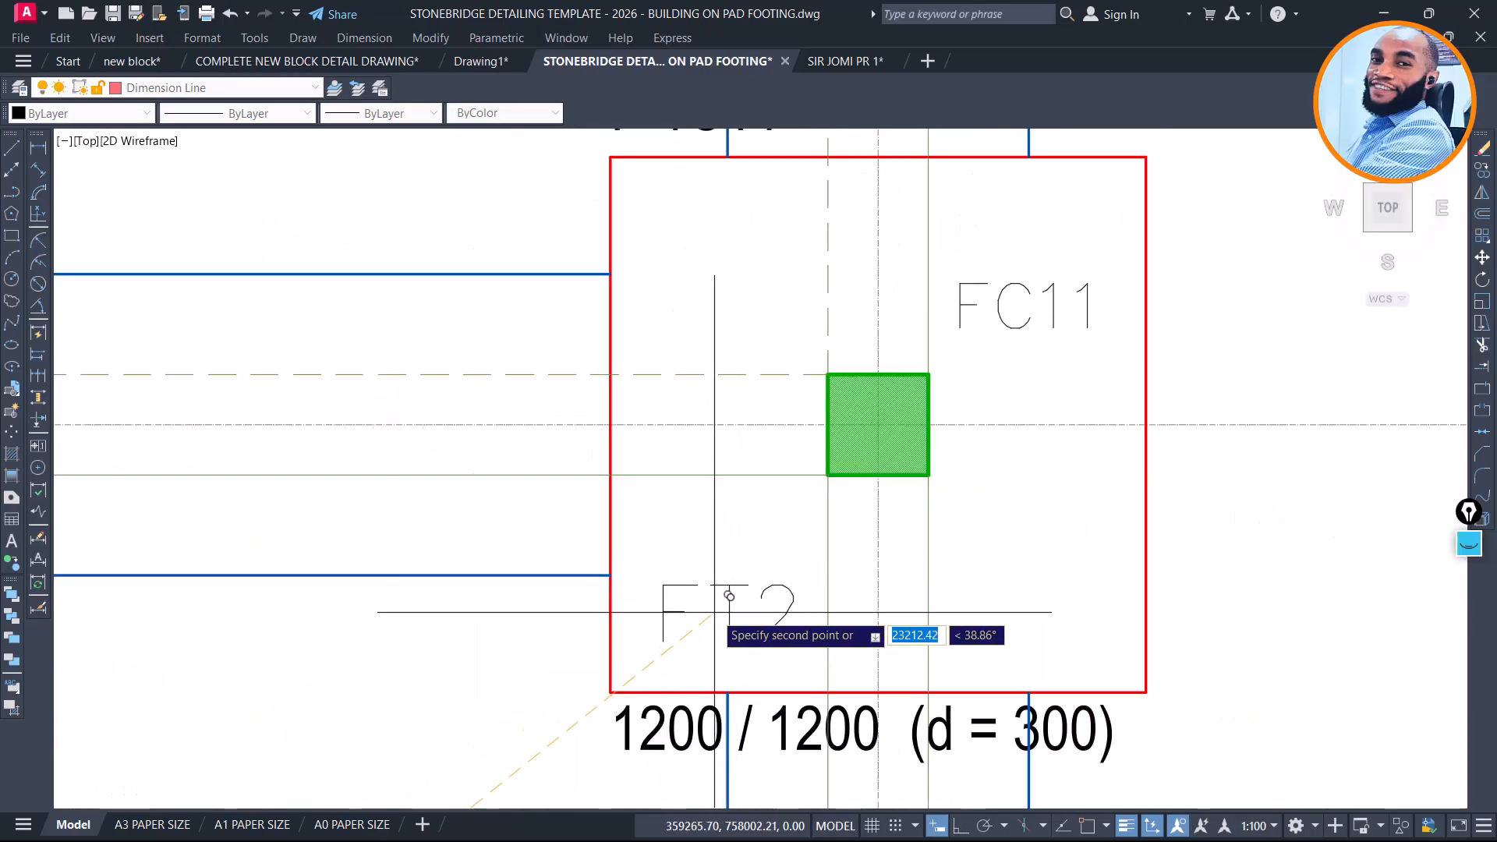
# Examine the size notes of the remaining footings along grid lines A to D for further 1200 / 1200 footings
pyautogui.scroll(-6, 927, 494)
pyautogui.moveTo(526, 482)
pyautogui.mouseDown(button='middle')
pyautogui.moveTo(836, 502)
pyautogui.moveTo(1345, 495)
pyautogui.mouseUp(button='middle')
pyautogui.moveTo(624, 374)
pyautogui.mouseDown(button='middle')
pyautogui.moveTo(605, 538)
pyautogui.moveTo(604, 803)
pyautogui.mouseUp(button='middle')
pyautogui.moveTo(772, 505)
pyautogui.mouseDown(button='middle')
pyautogui.moveTo(647, 665)
pyautogui.moveTo(444, 634)
pyautogui.mouseUp(button='middle')
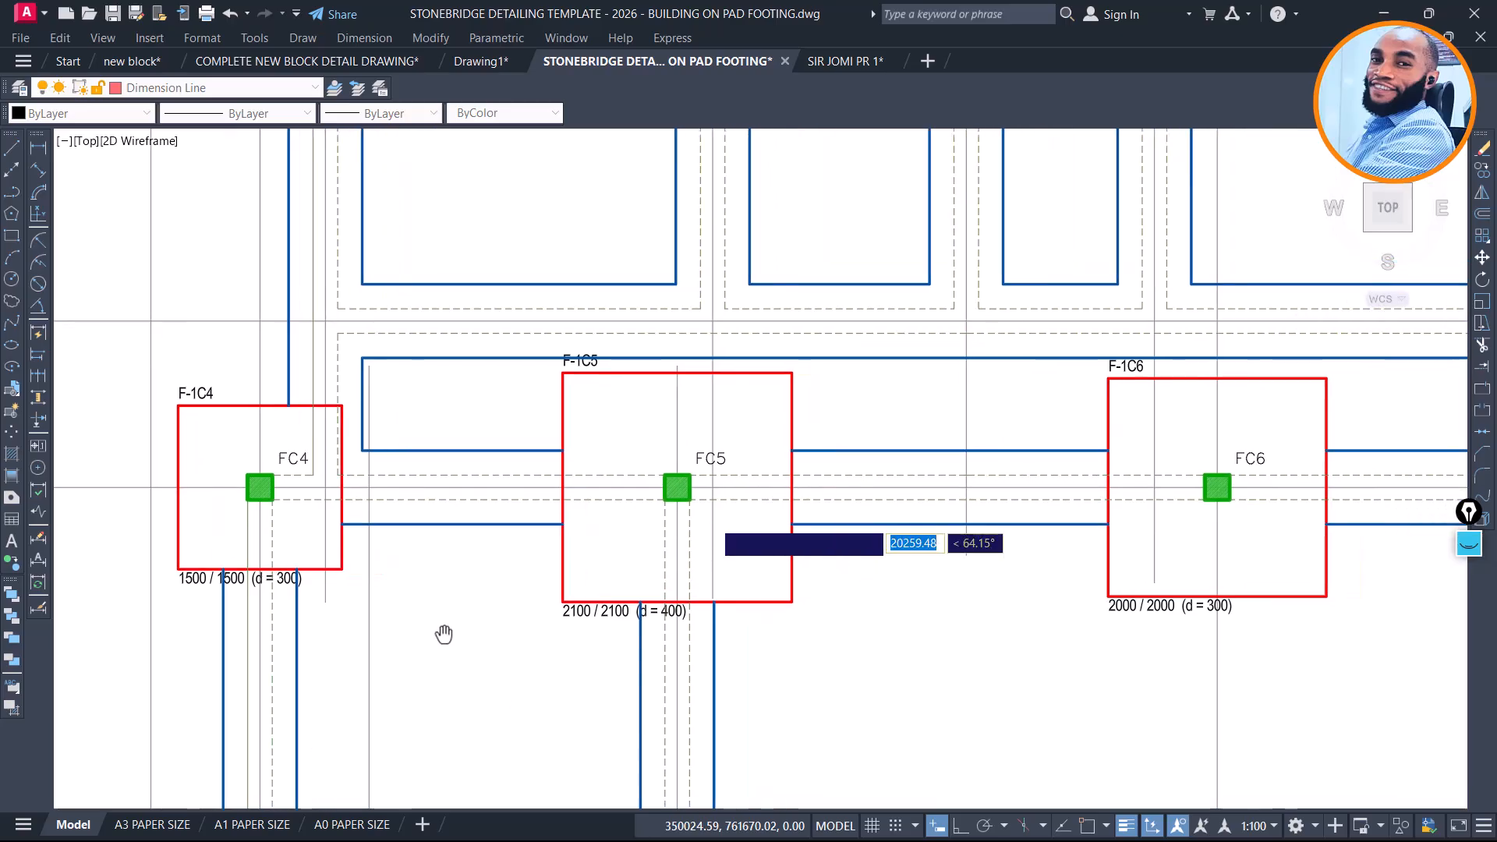
pyautogui.scroll(-2, 443, 634)
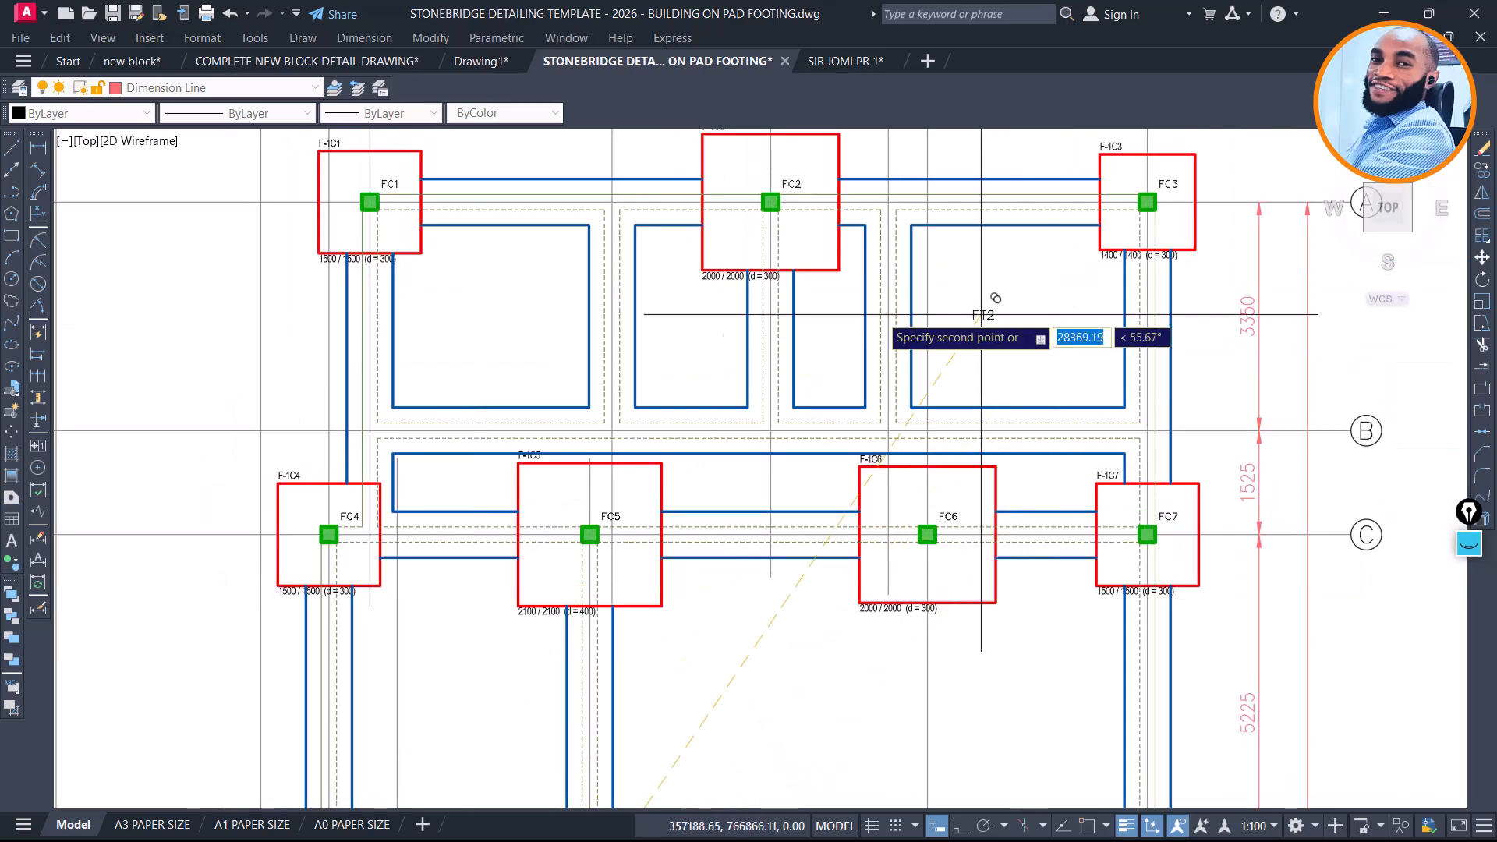
pyautogui.scroll(-2, 535, 321)
pyautogui.moveTo(566, 324)
pyautogui.mouseDown(button='middle')
pyautogui.moveTo(570, 472)
pyautogui.moveTo(548, 395)
pyautogui.moveTo(542, 249)
pyautogui.mouseUp(button='middle')
pyautogui.scroll(-2, 515, 249)
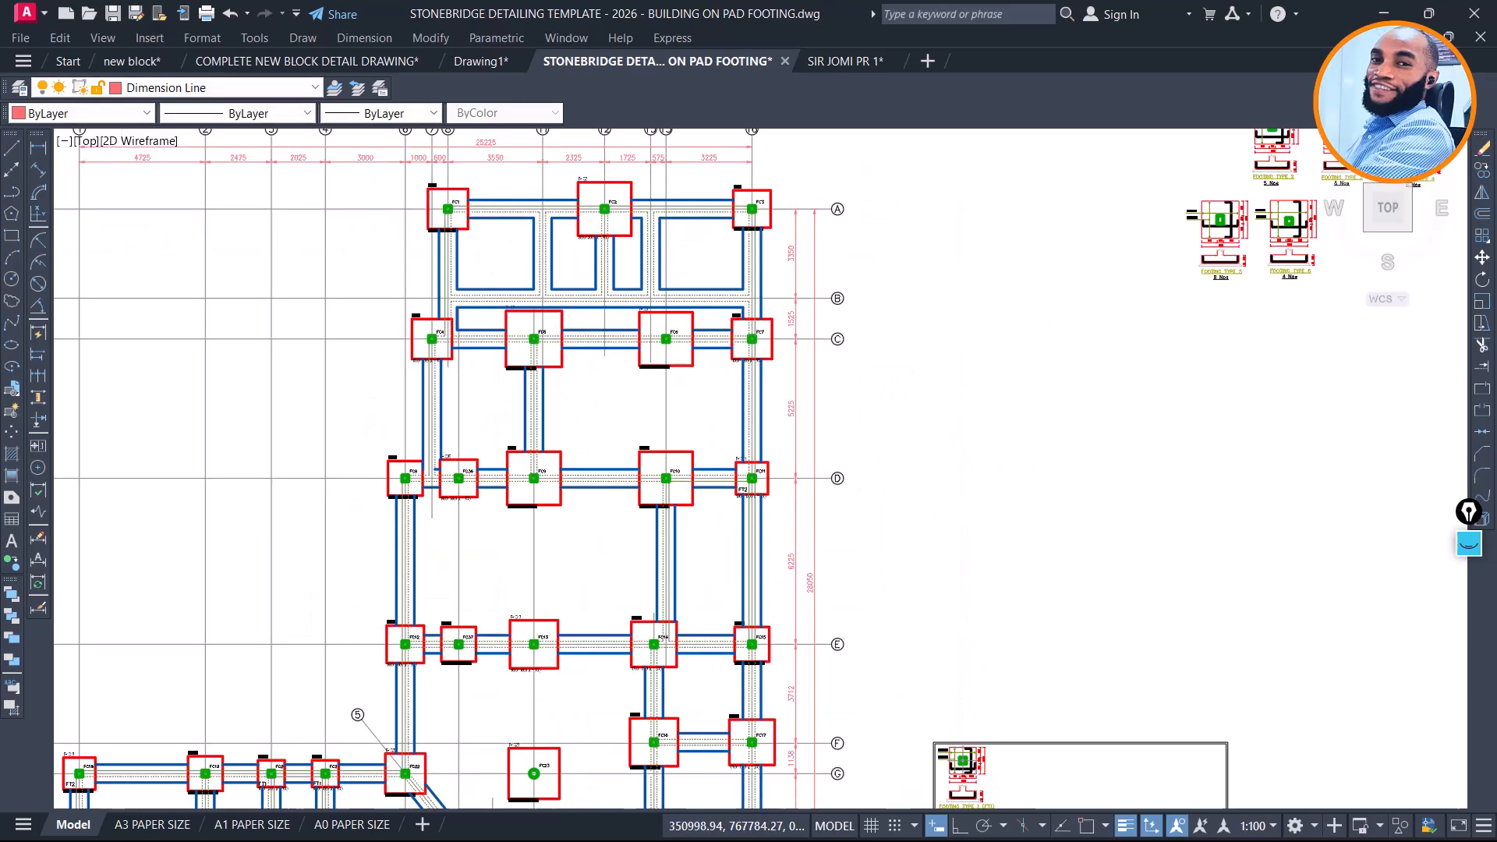
# Move the complete Footing Type 2 reference detail onto the sheet beside the Footing Type 1 detail
pyautogui.scroll(-4, 550, 248)
pyautogui.scroll(6, 862, 190)
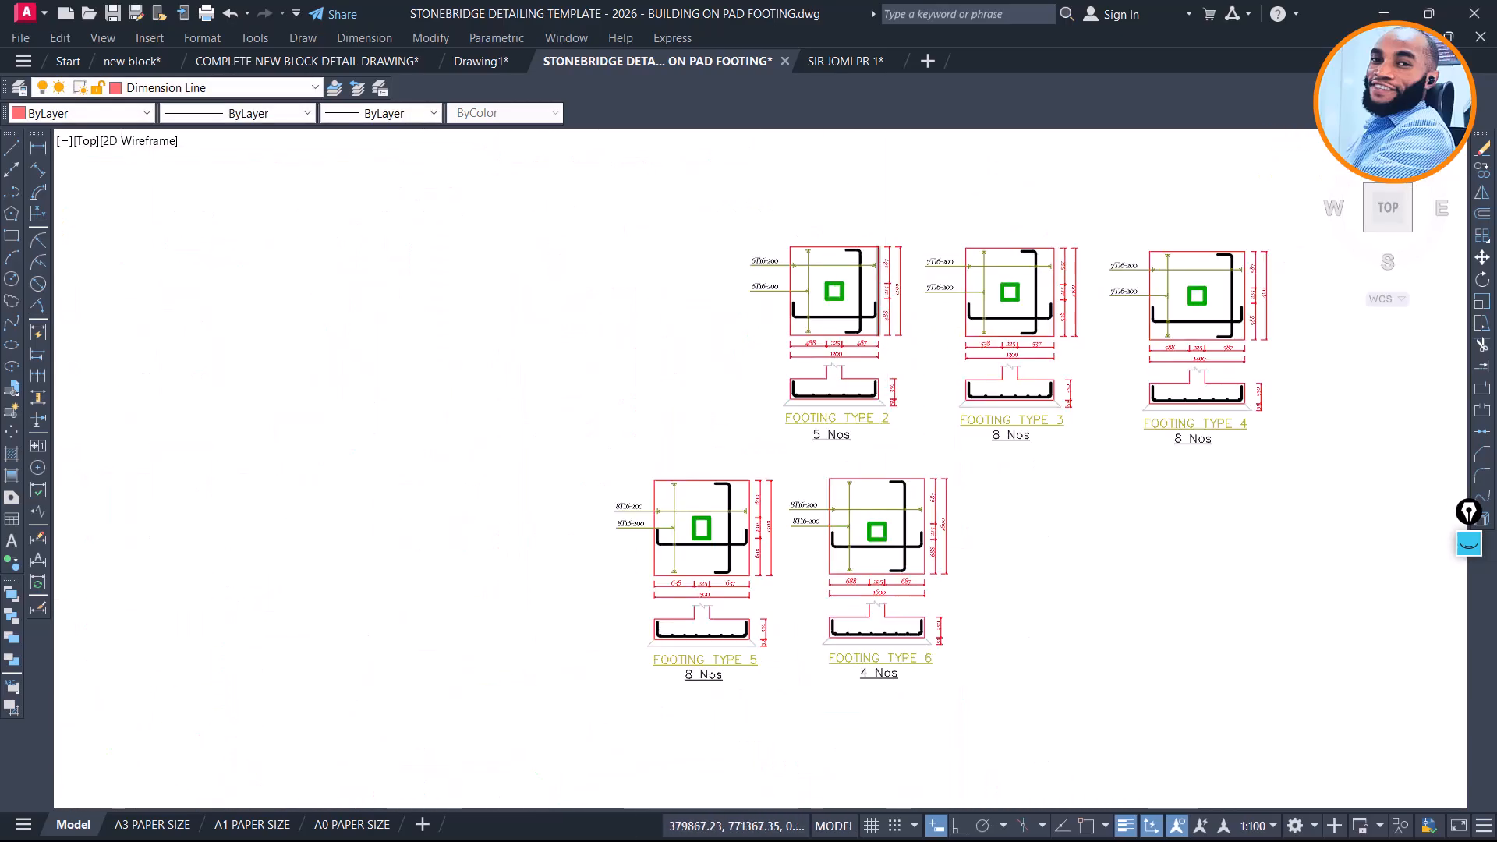
pyautogui.scroll(2, 796, 194)
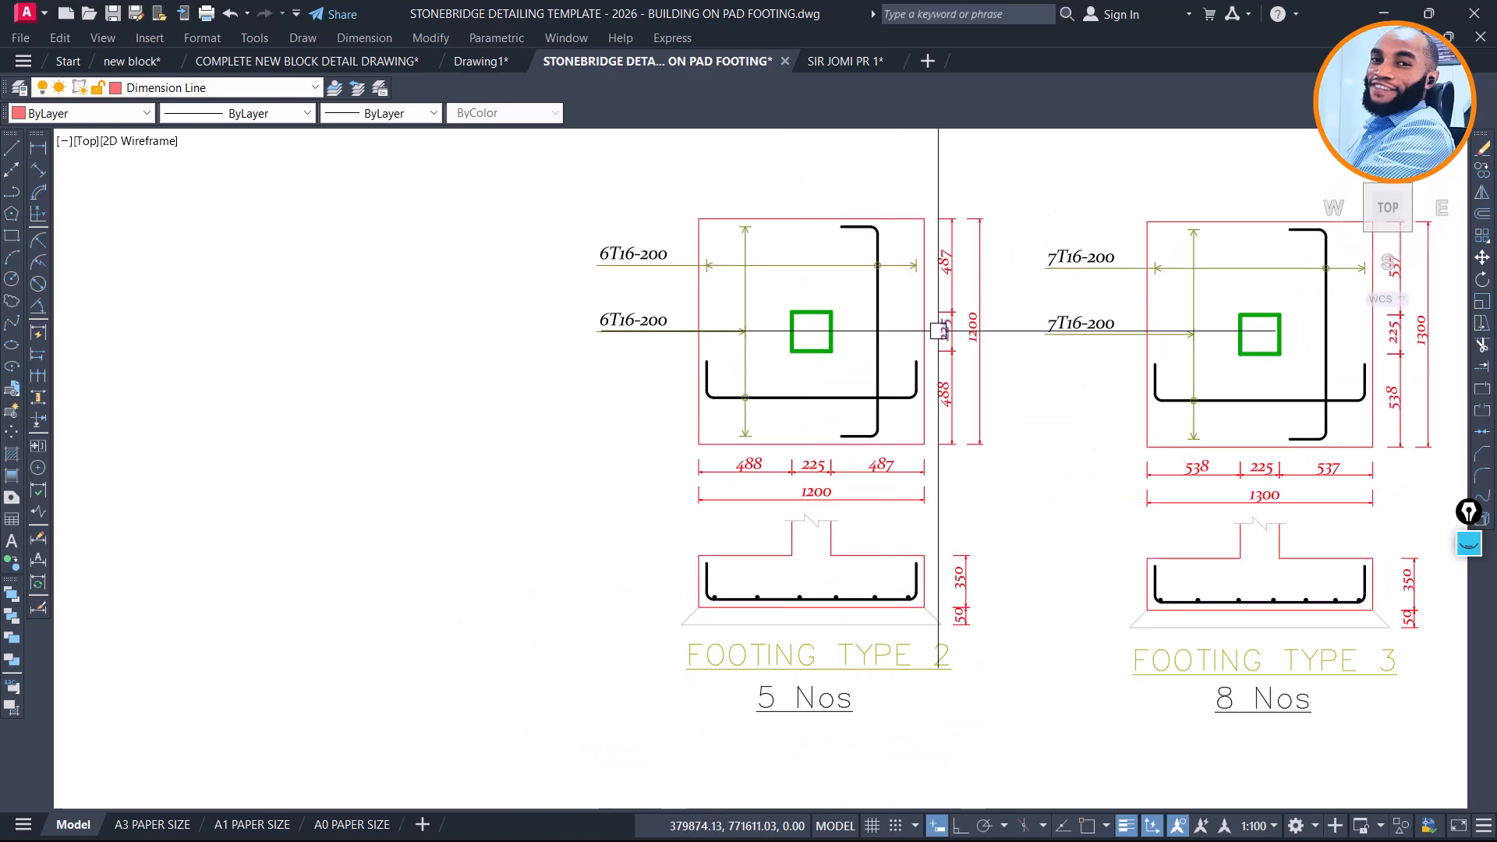
pyautogui.scroll(1, 987, 344)
pyautogui.scroll(-1, 991, 192)
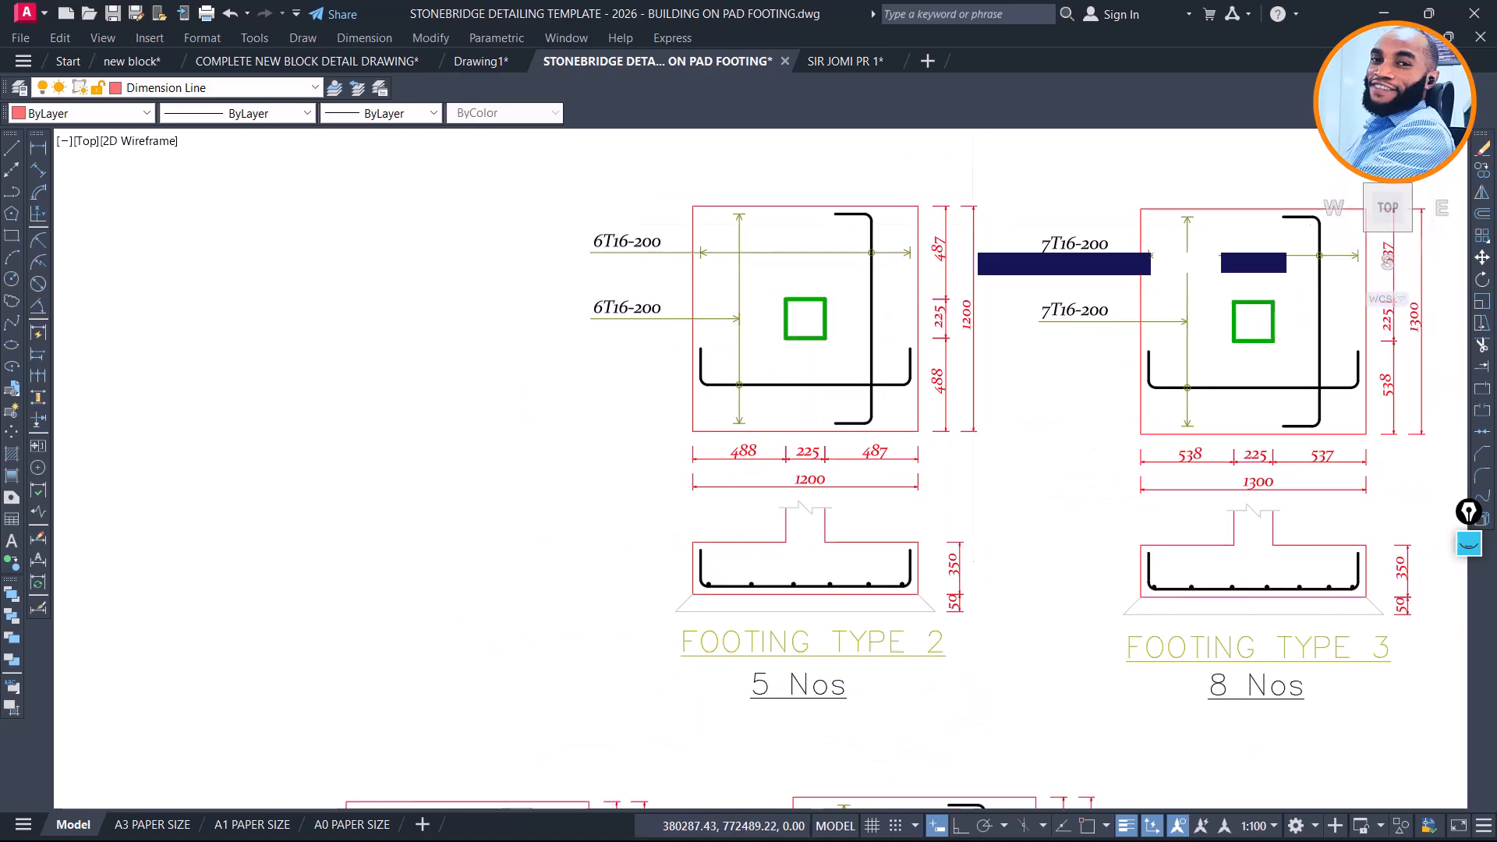
pyautogui.click(1005, 164)
pyautogui.click(482, 740)
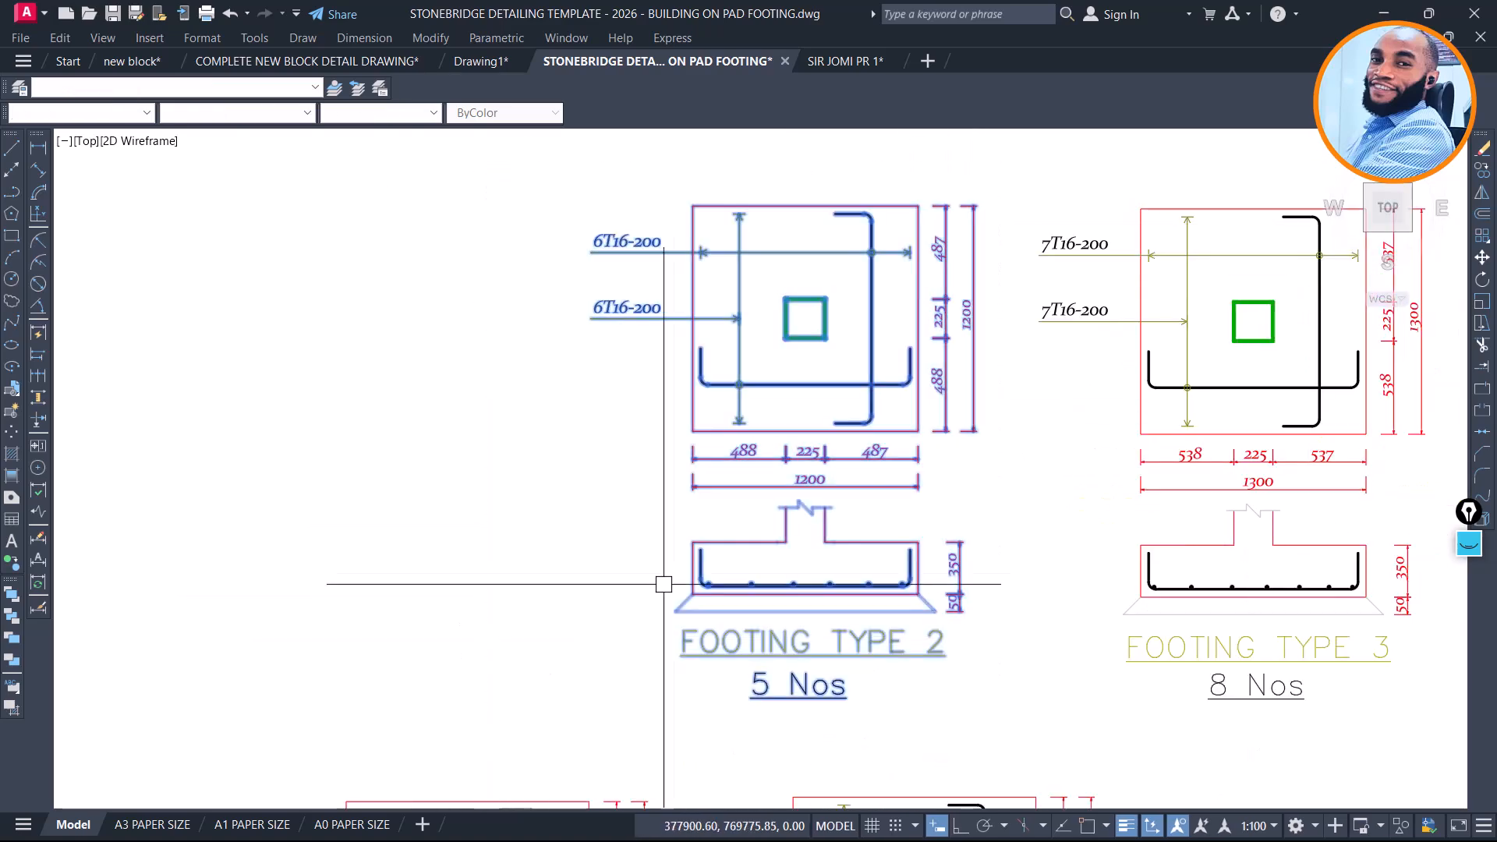
pyautogui.press('space')
pyautogui.click(811, 401)
pyautogui.scroll(-2, 674, 361)
pyautogui.scroll(-4, 768, 282)
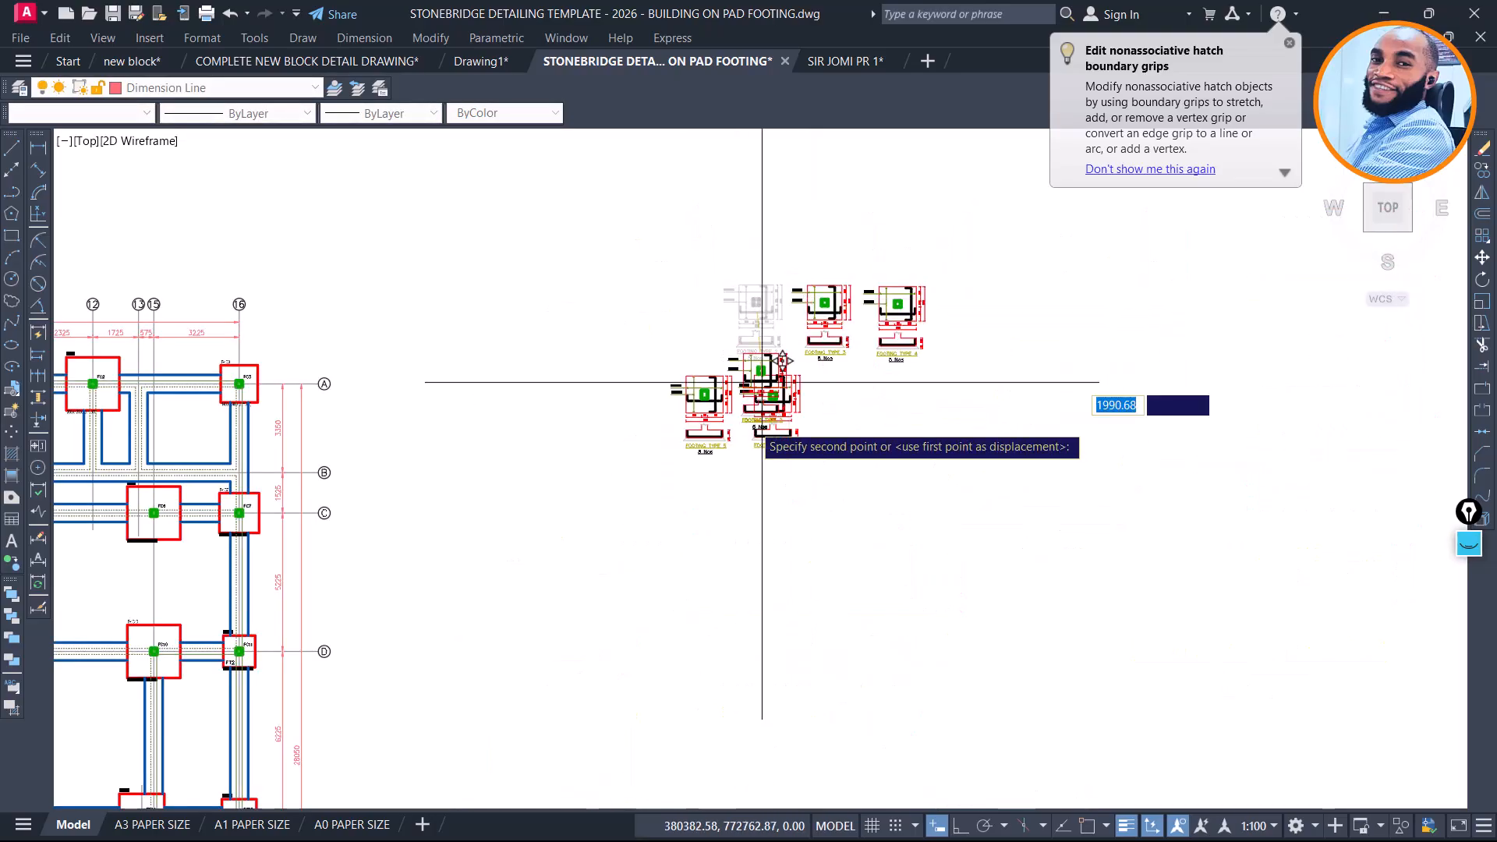
pyautogui.moveTo(665, 594); pyautogui.dragTo(754, 373, button='middle')
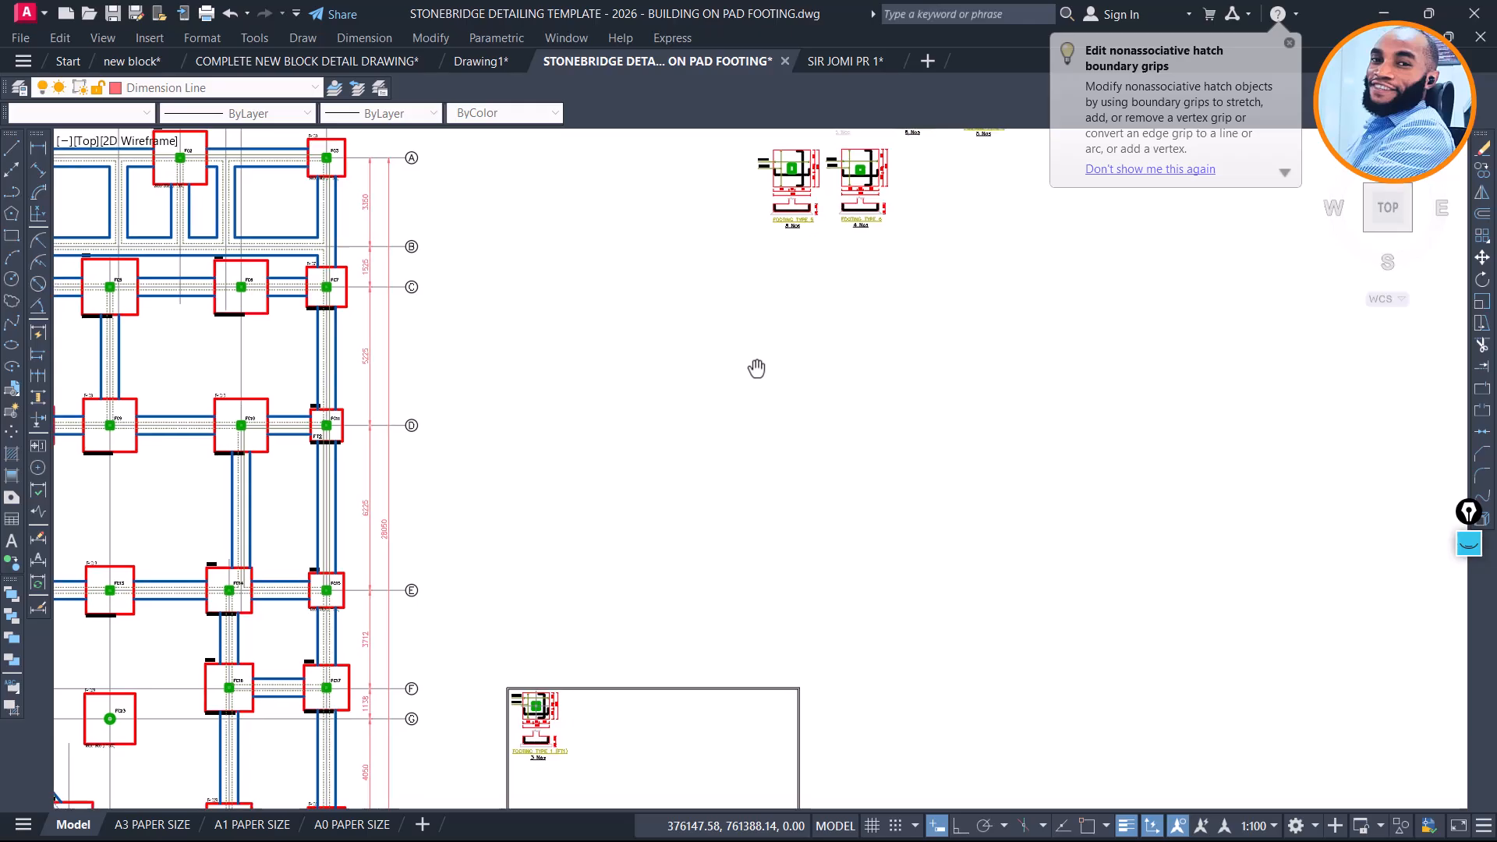
pyautogui.scroll(1, 685, 567)
pyautogui.scroll(1, 665, 659)
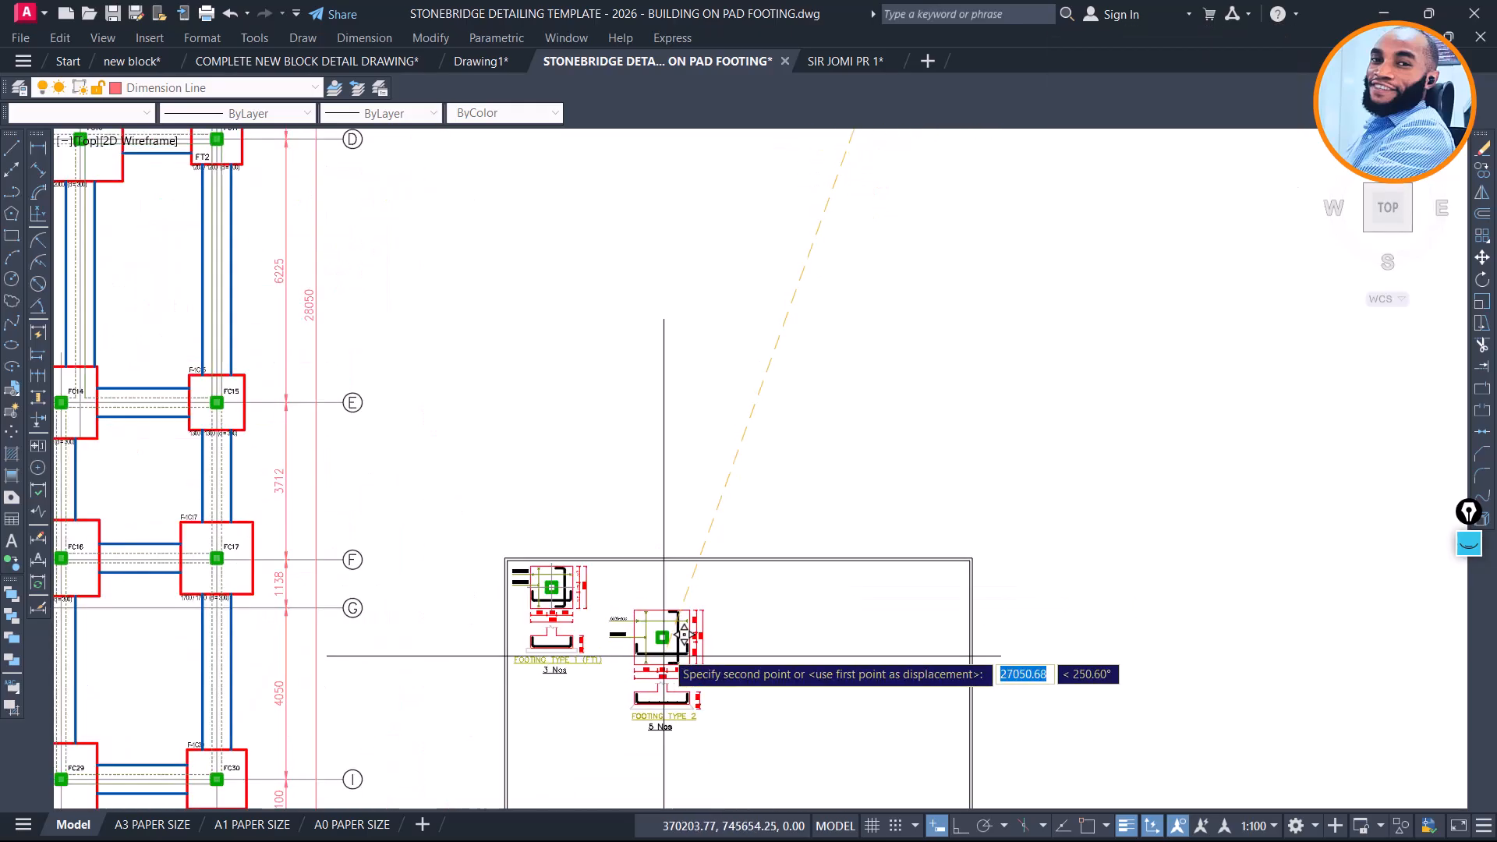
pyautogui.scroll(3, 665, 659)
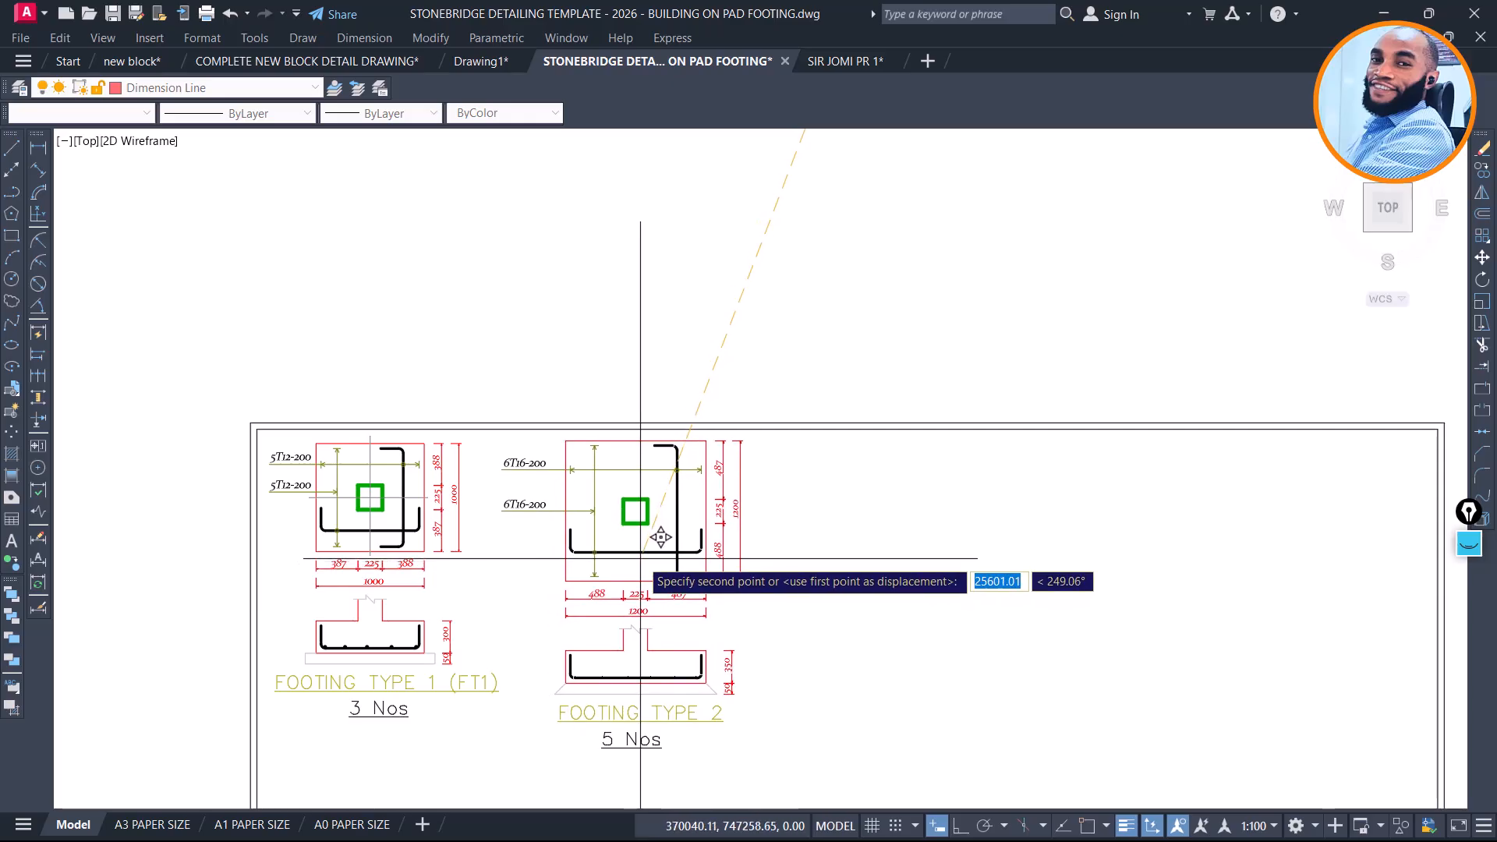
pyautogui.click(661, 536)
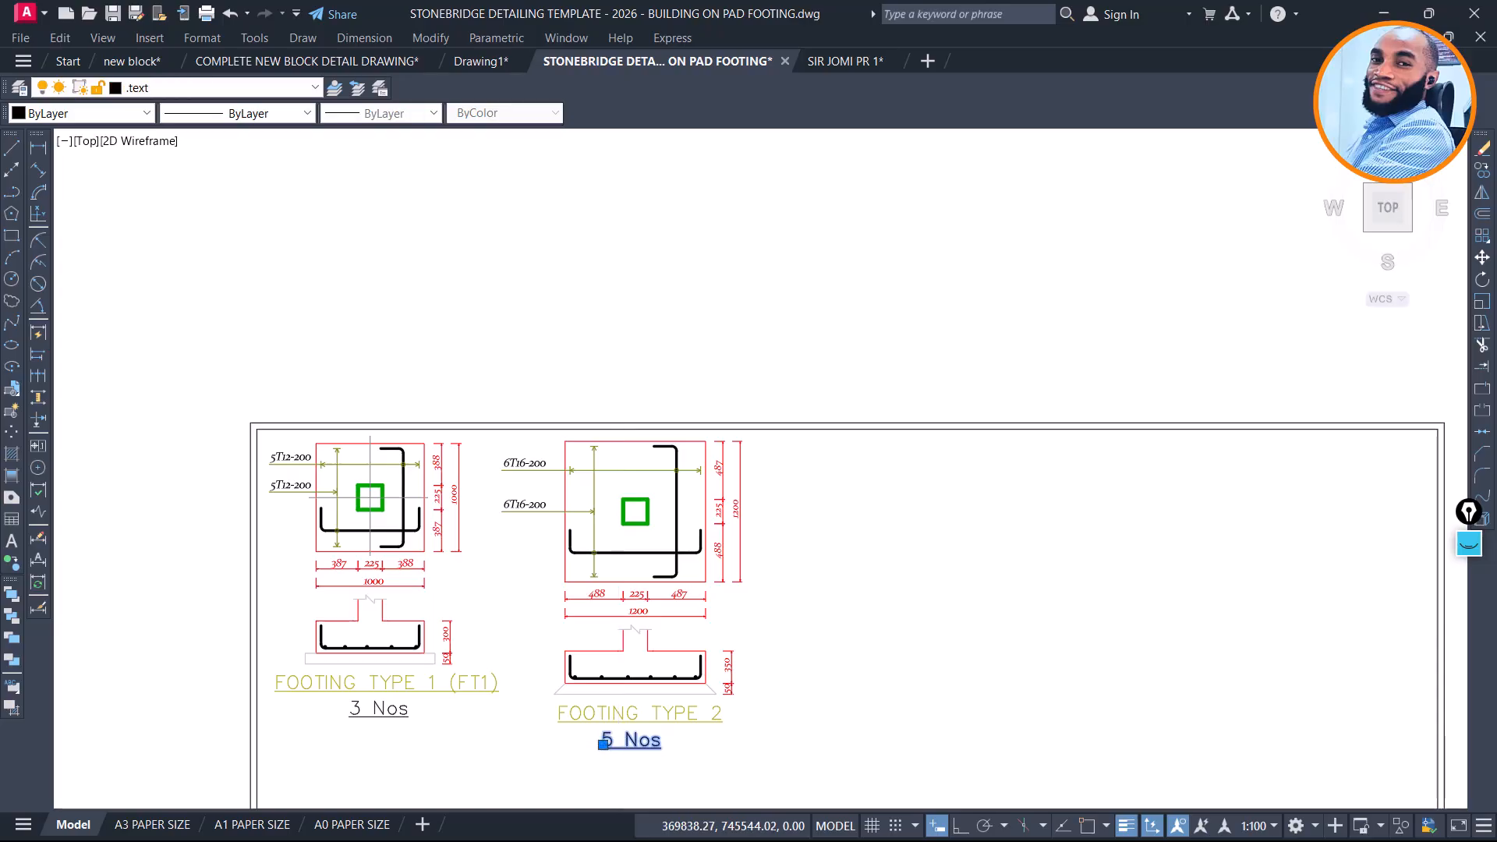
# Set the quantity note under the Footing Type 2 detail to 4 Nos
pyautogui.scroll(2, 616, 743)
pyautogui.doubleClick(616, 743)
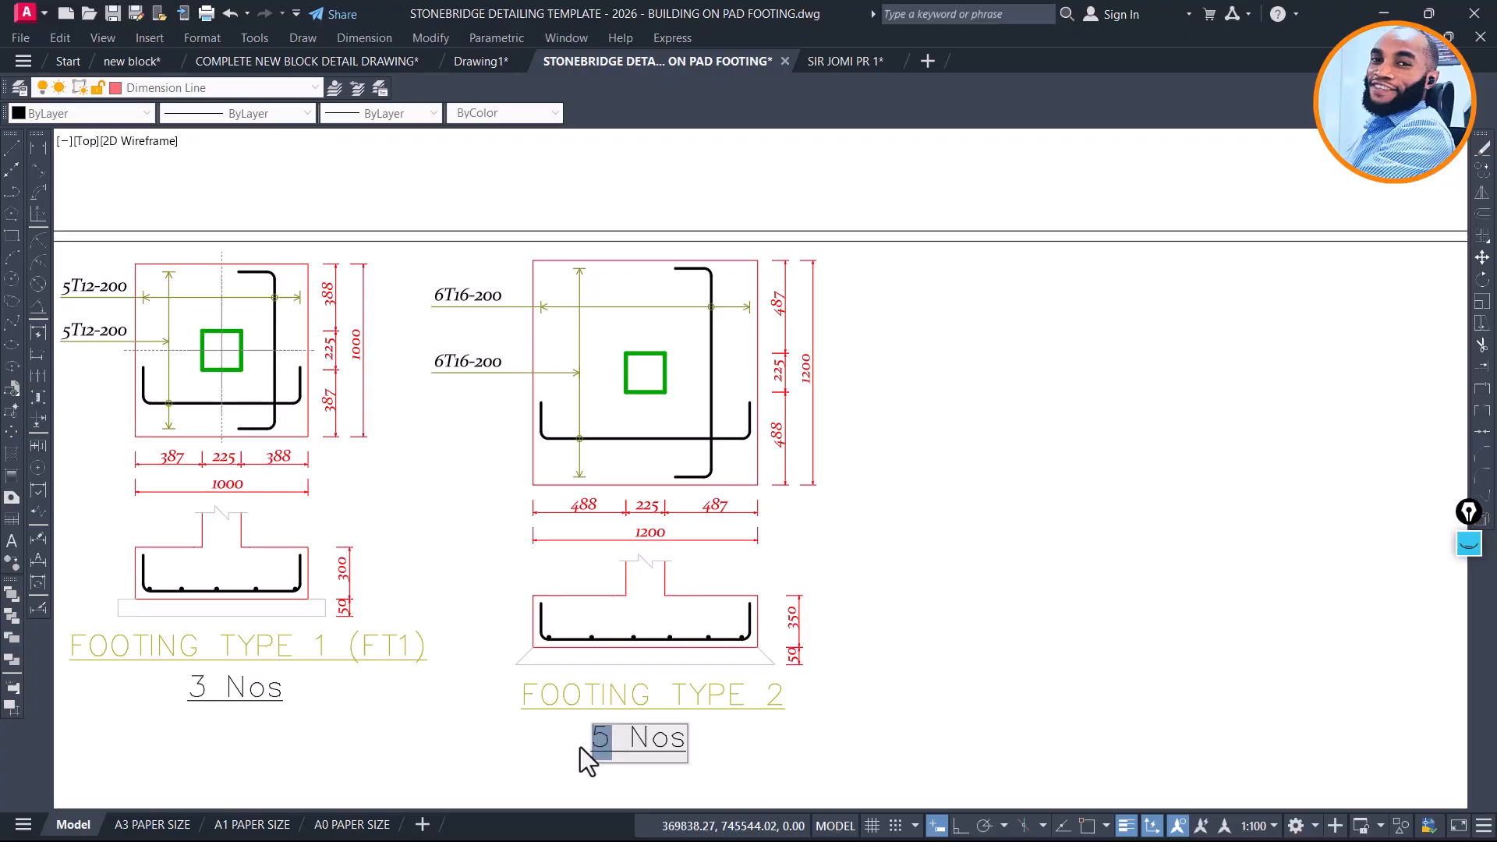
pyautogui.write('4')
pyautogui.press('Return')
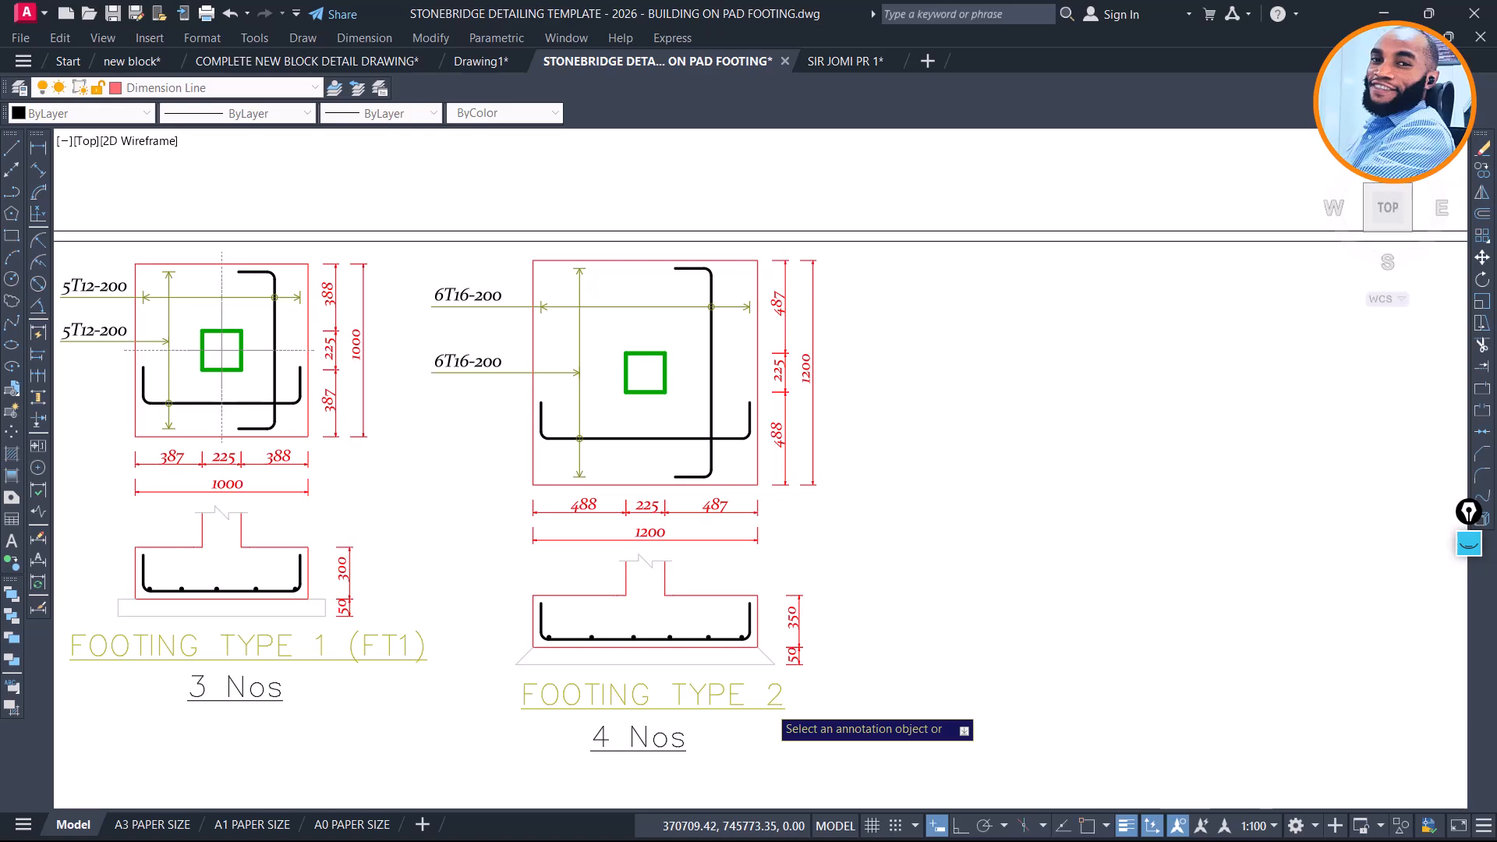
# Add (FT2) to the end of the Footing Type 2 title
pyautogui.scroll(2, 785, 708)
pyautogui.click(784, 708)
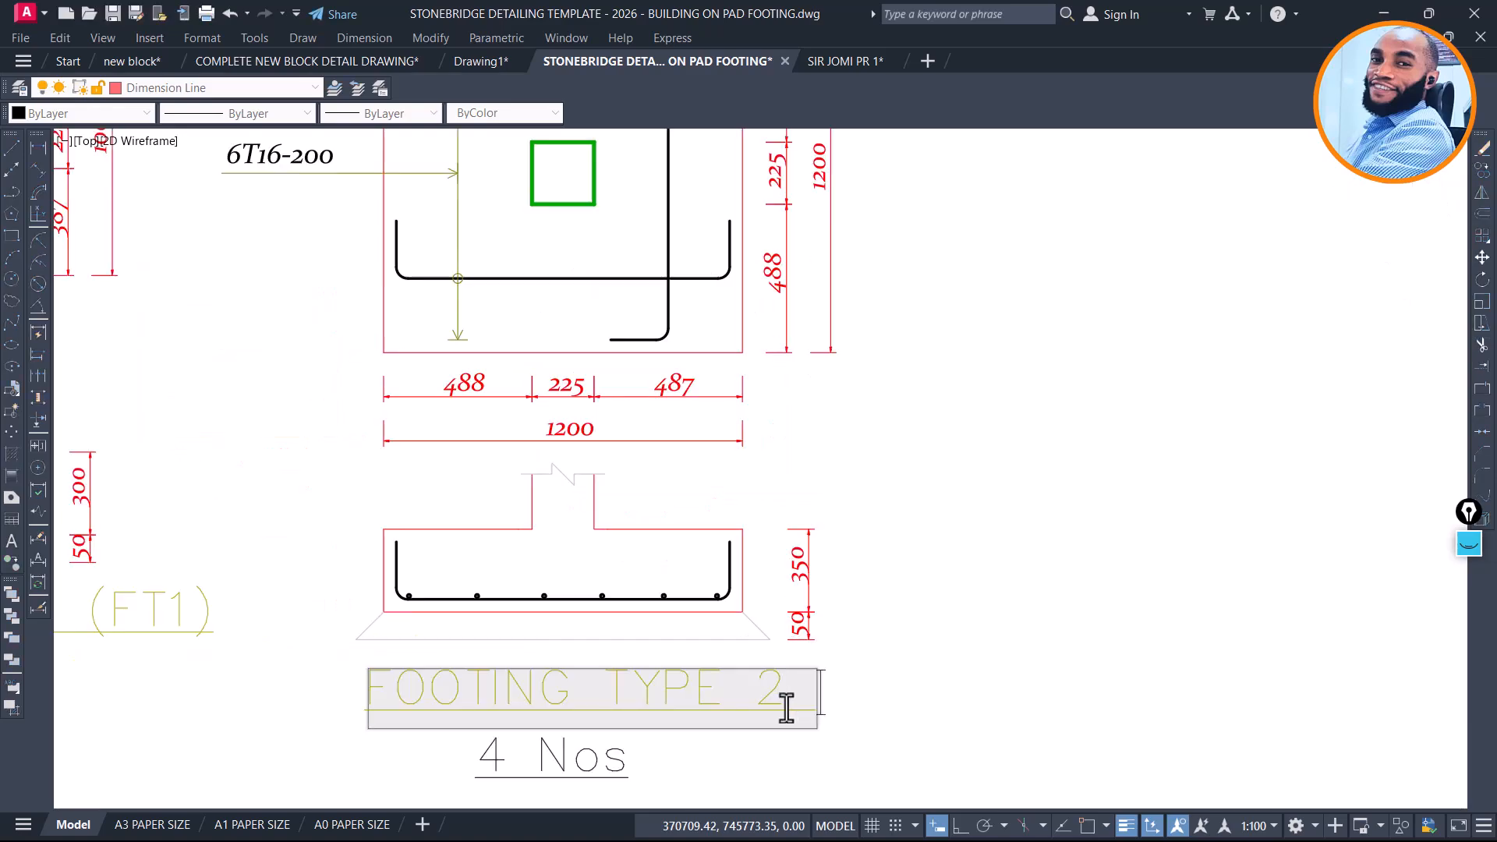
pyautogui.write('(FT2')
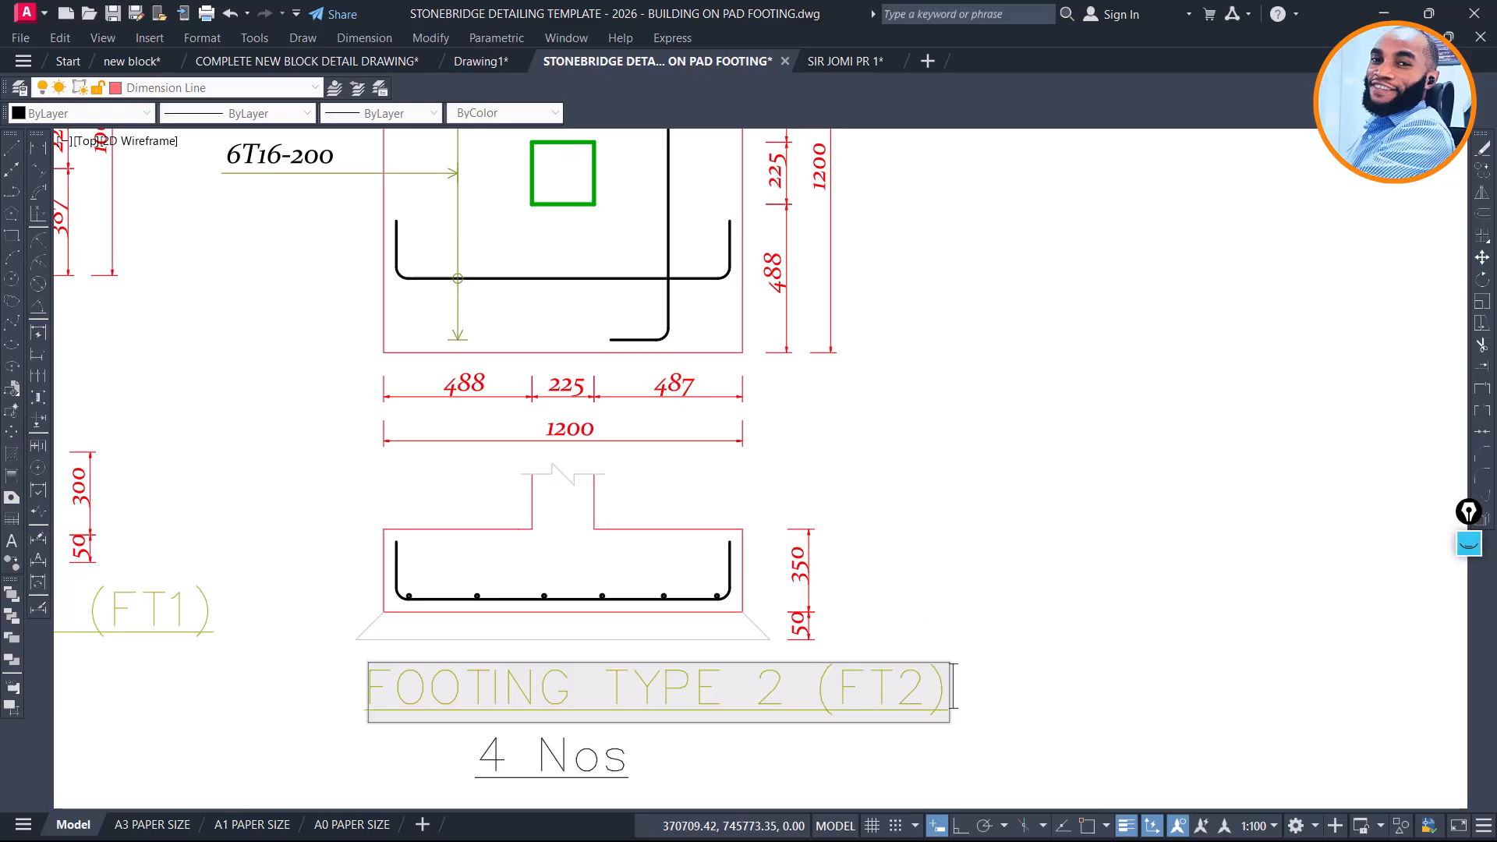
pyautogui.press('Return')
pyautogui.press('Escape')
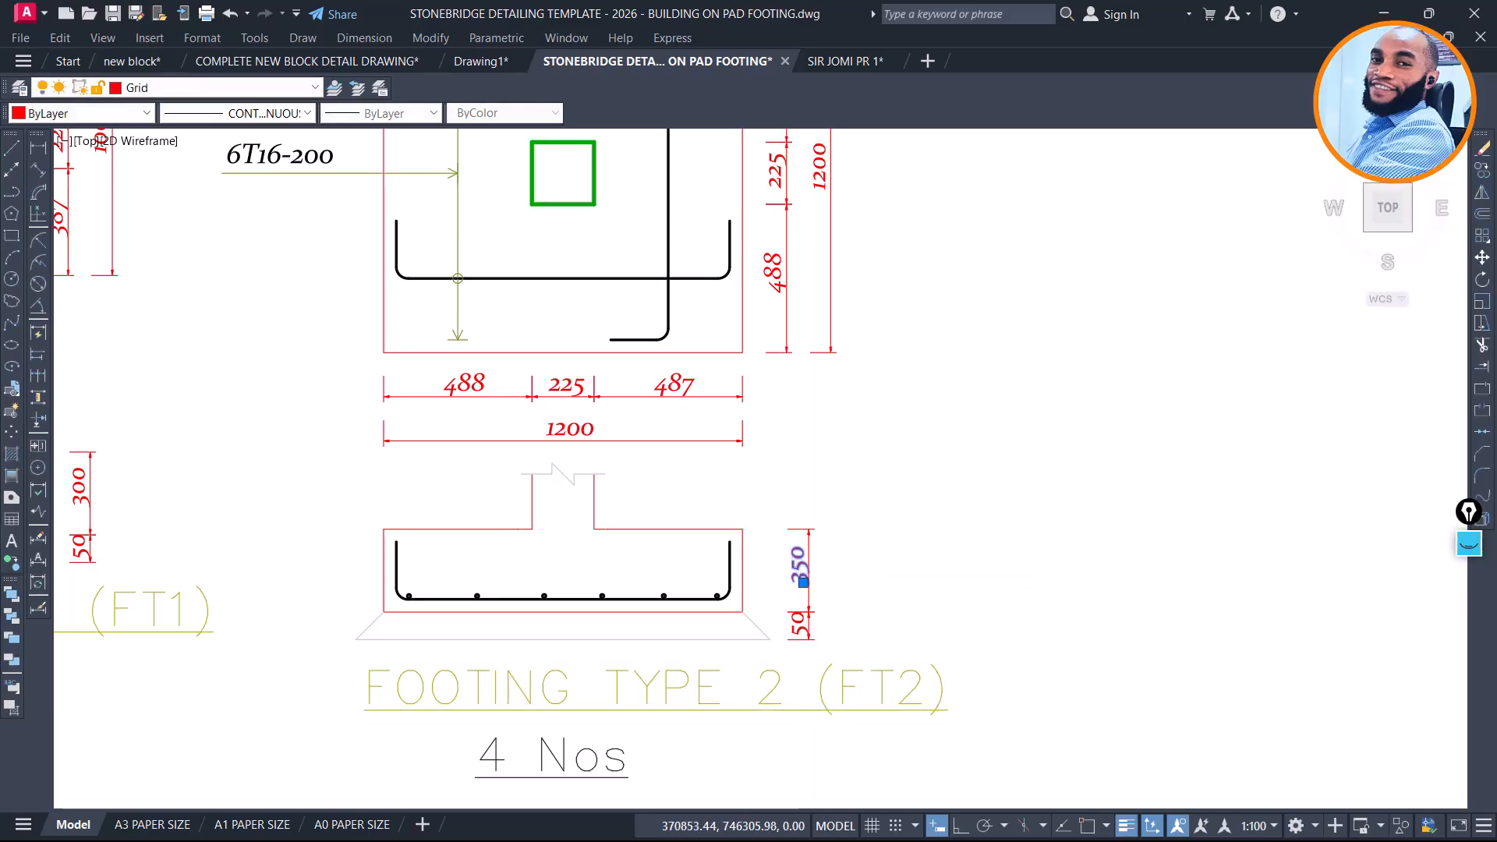
# Set the footing depth dimension text in the Footing Type 2 section to 300
pyautogui.doubleClick(803, 582)
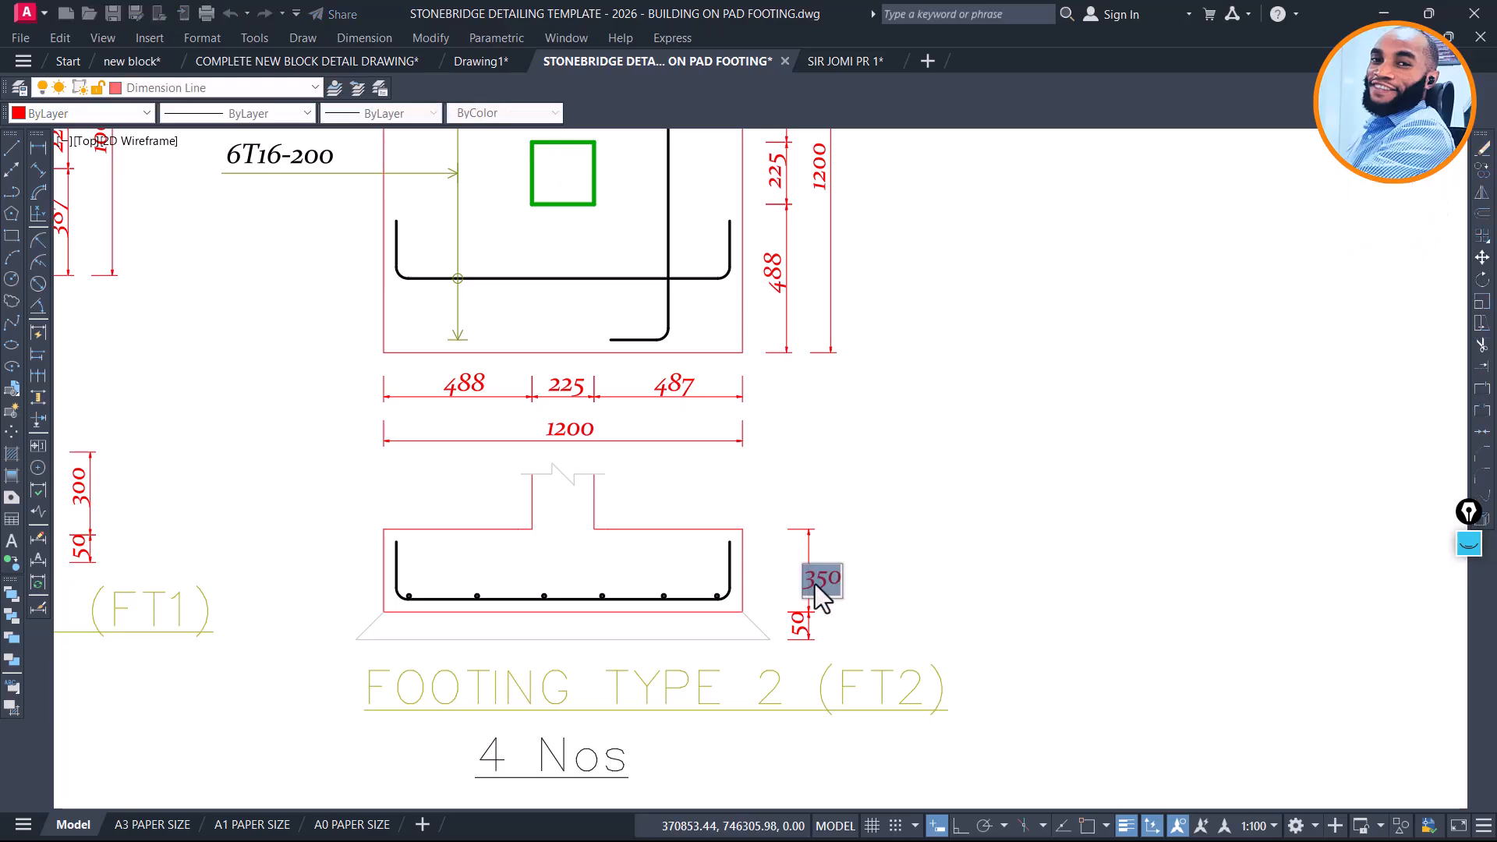
pyautogui.write('300')
pyautogui.click(903, 557)
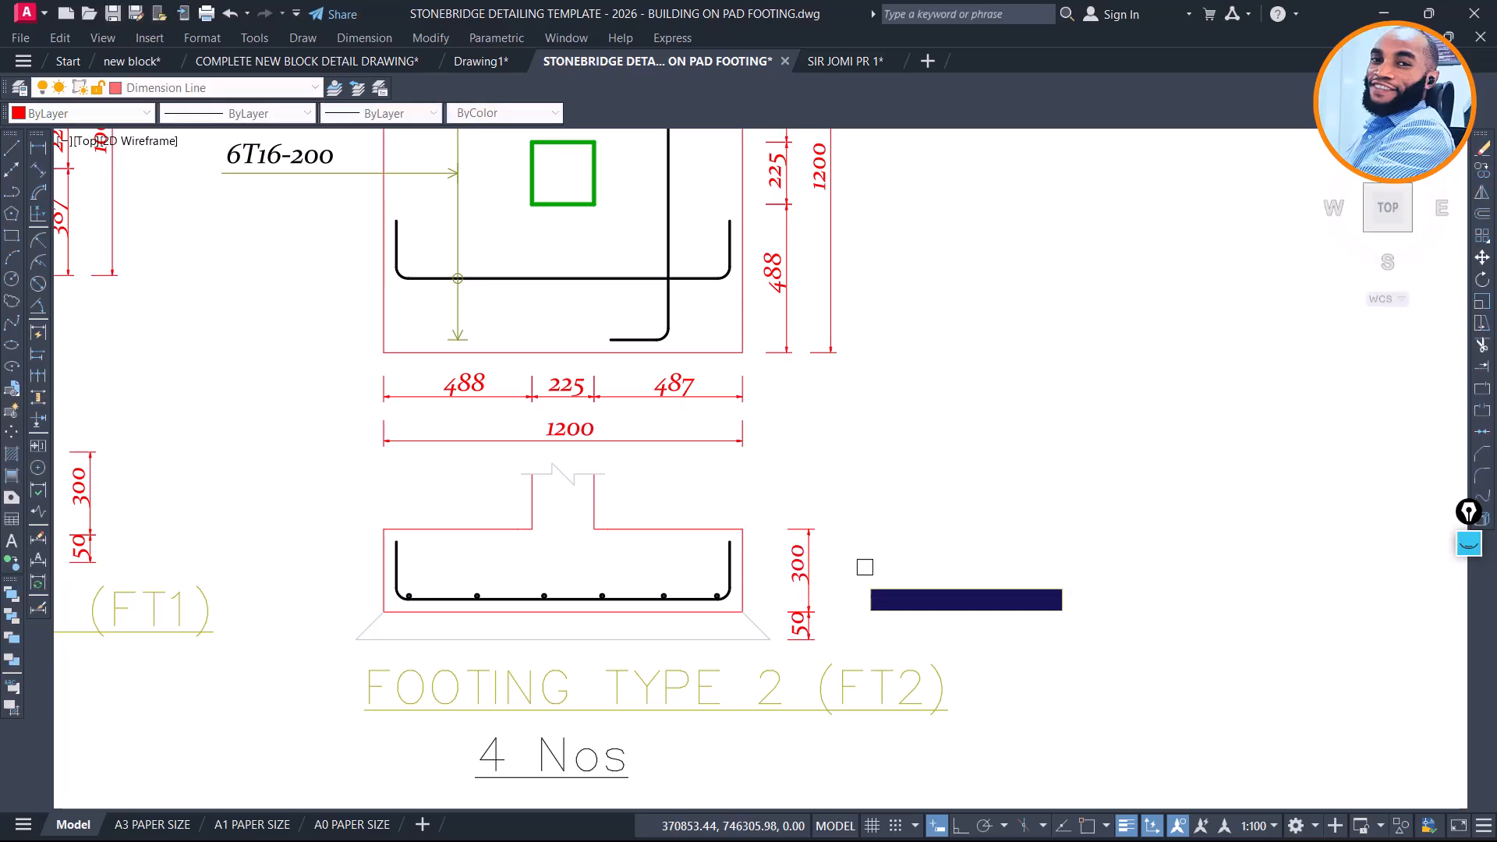
pyautogui.press('Escape')
# Delete Footing Type 2's sloped blinding ends and copy Footing Type 1's squared left blinding end to the base's lower-left corner
pyautogui.click(756, 625)
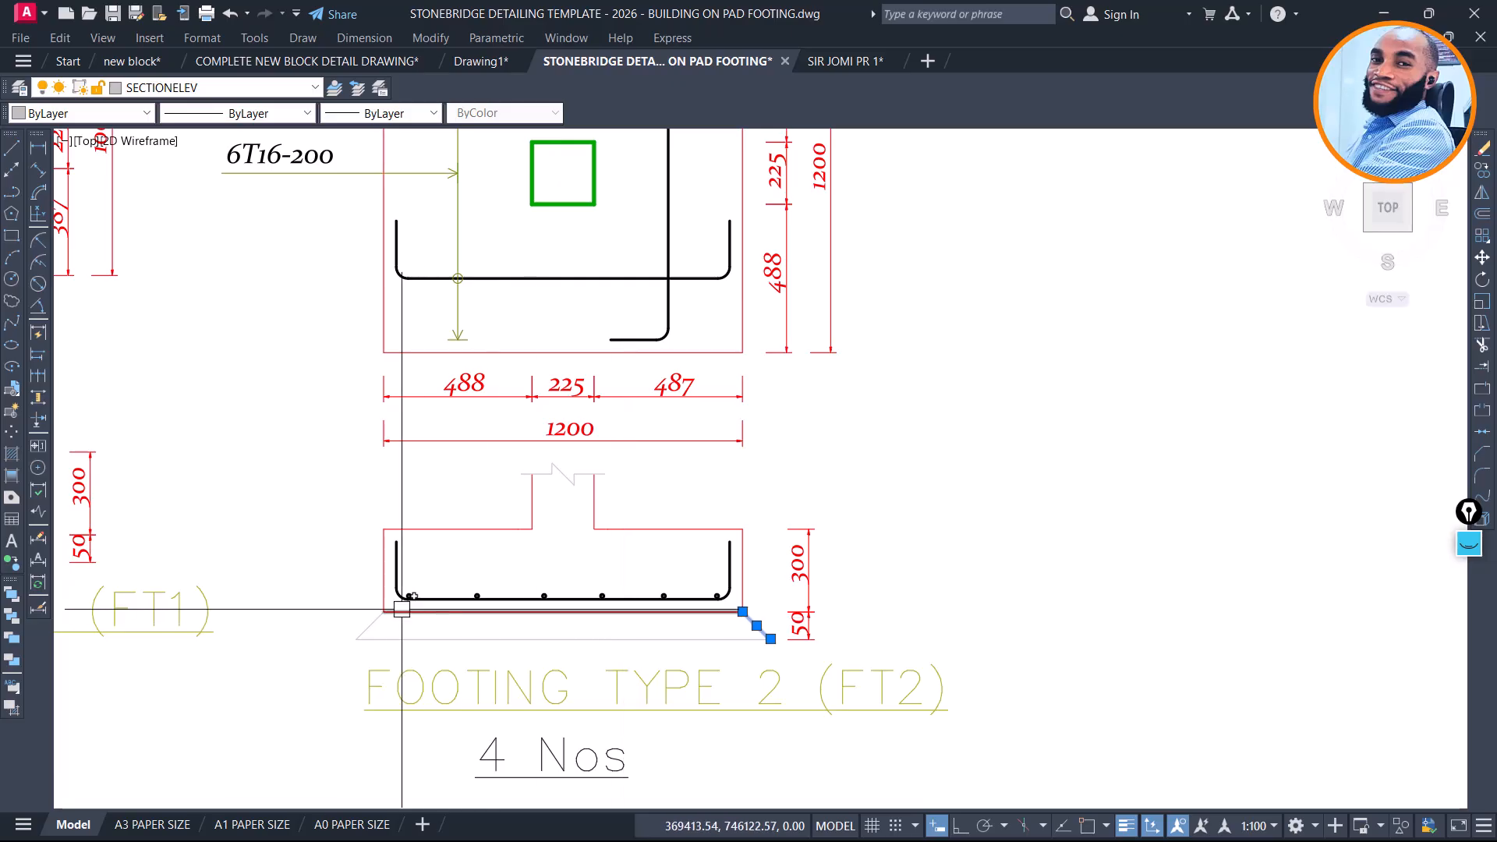
pyautogui.scroll(-4, 627, 507)
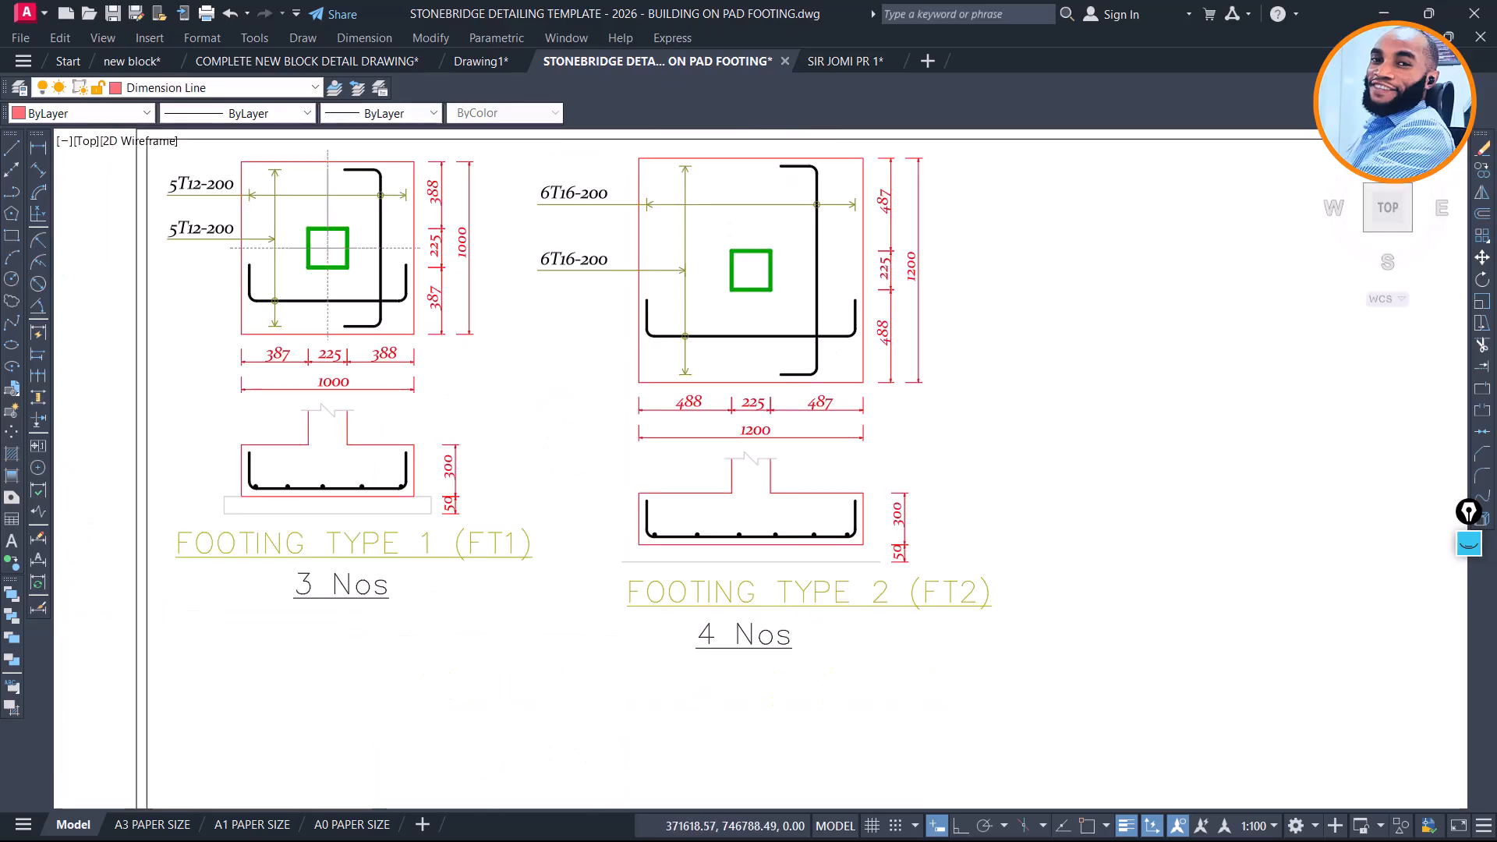
pyautogui.scroll(4, 498, 484)
pyautogui.click(489, 452)
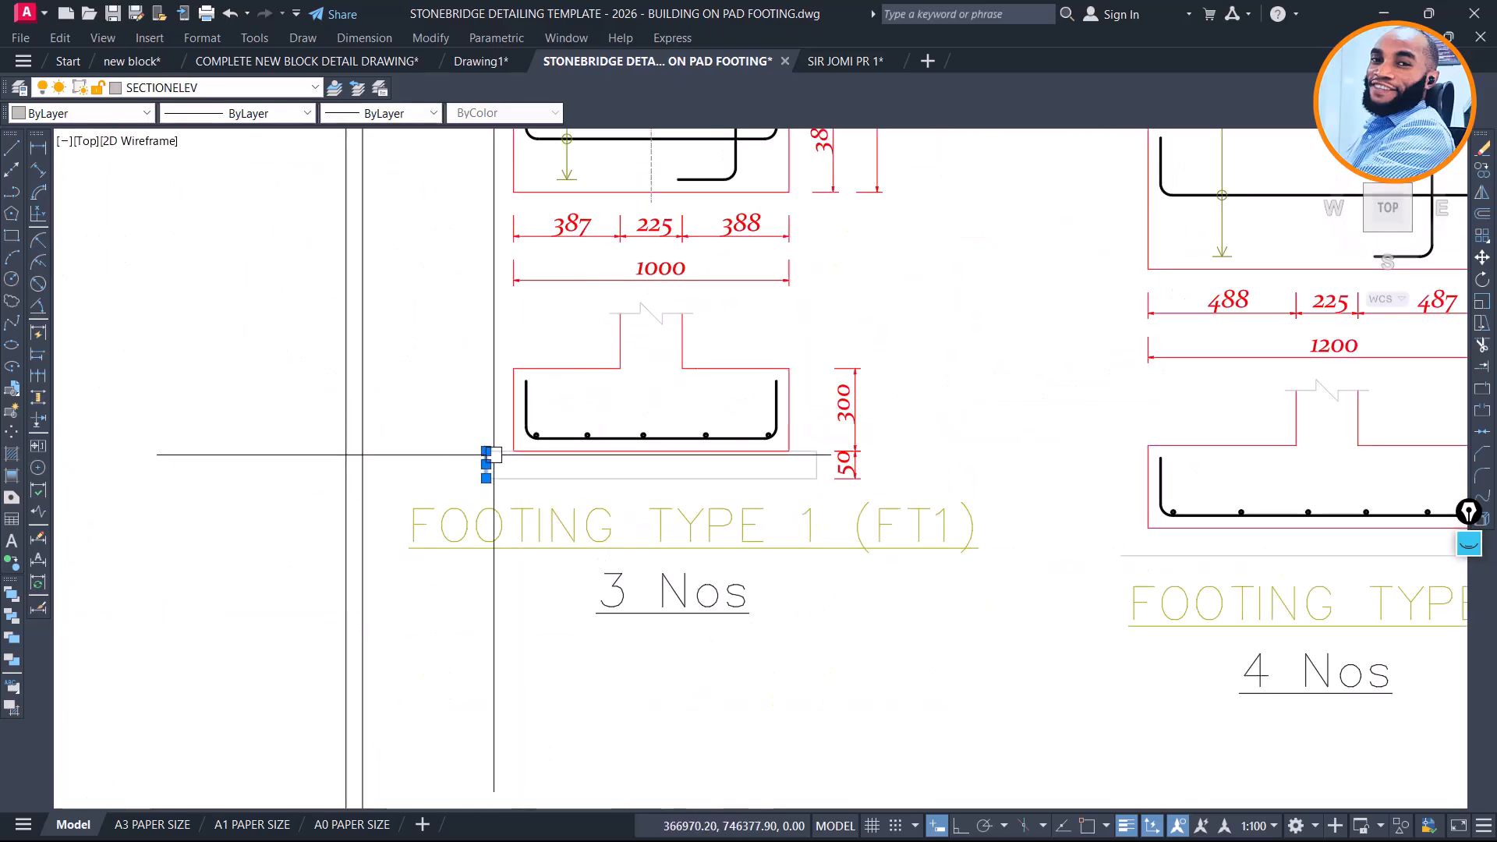
pyautogui.scroll(2, 787, 450)
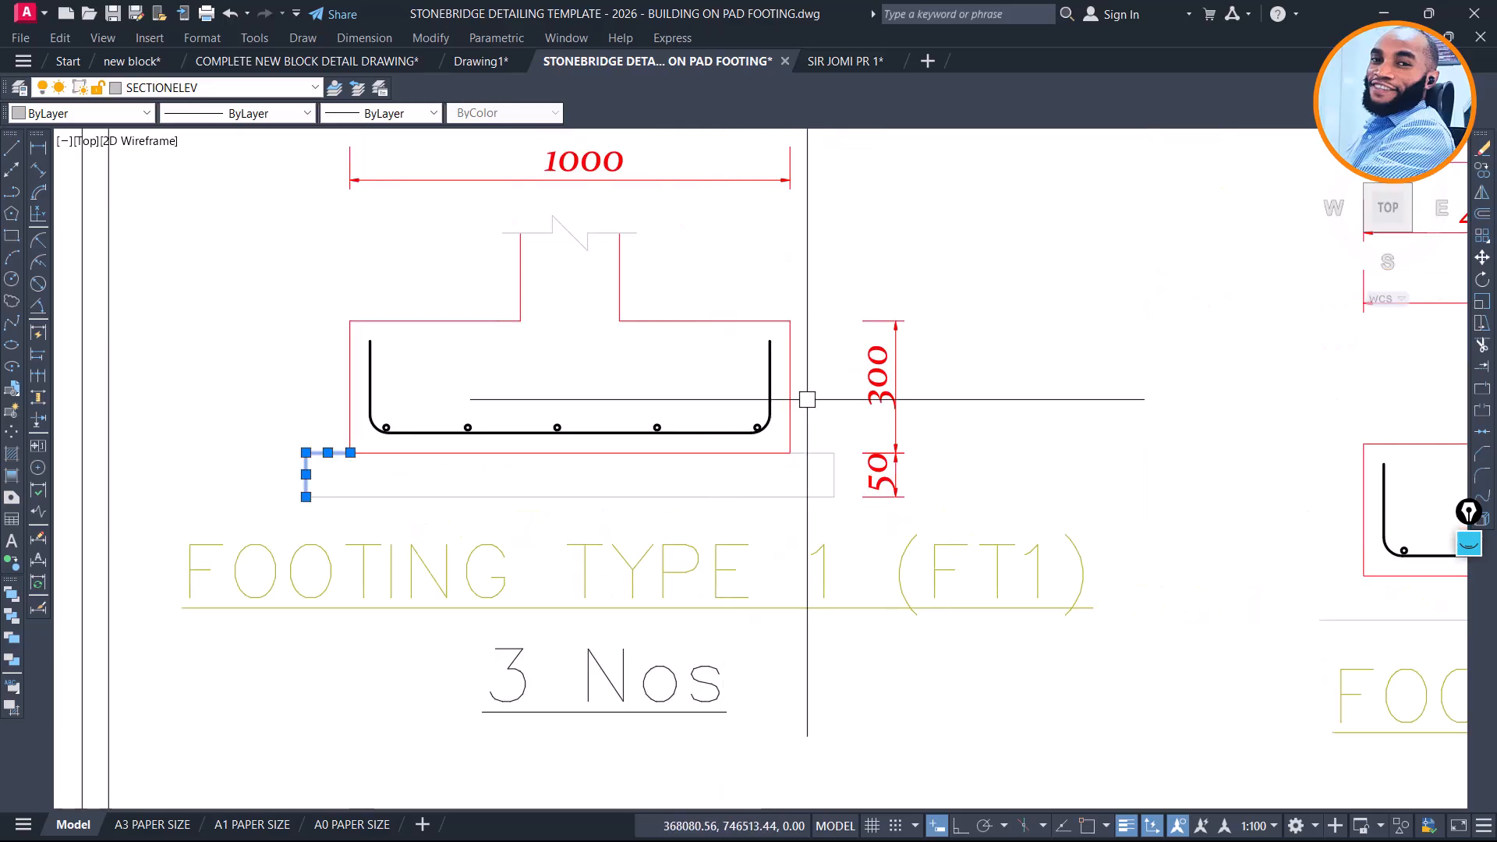
pyautogui.write('co')
pyautogui.press('Return')
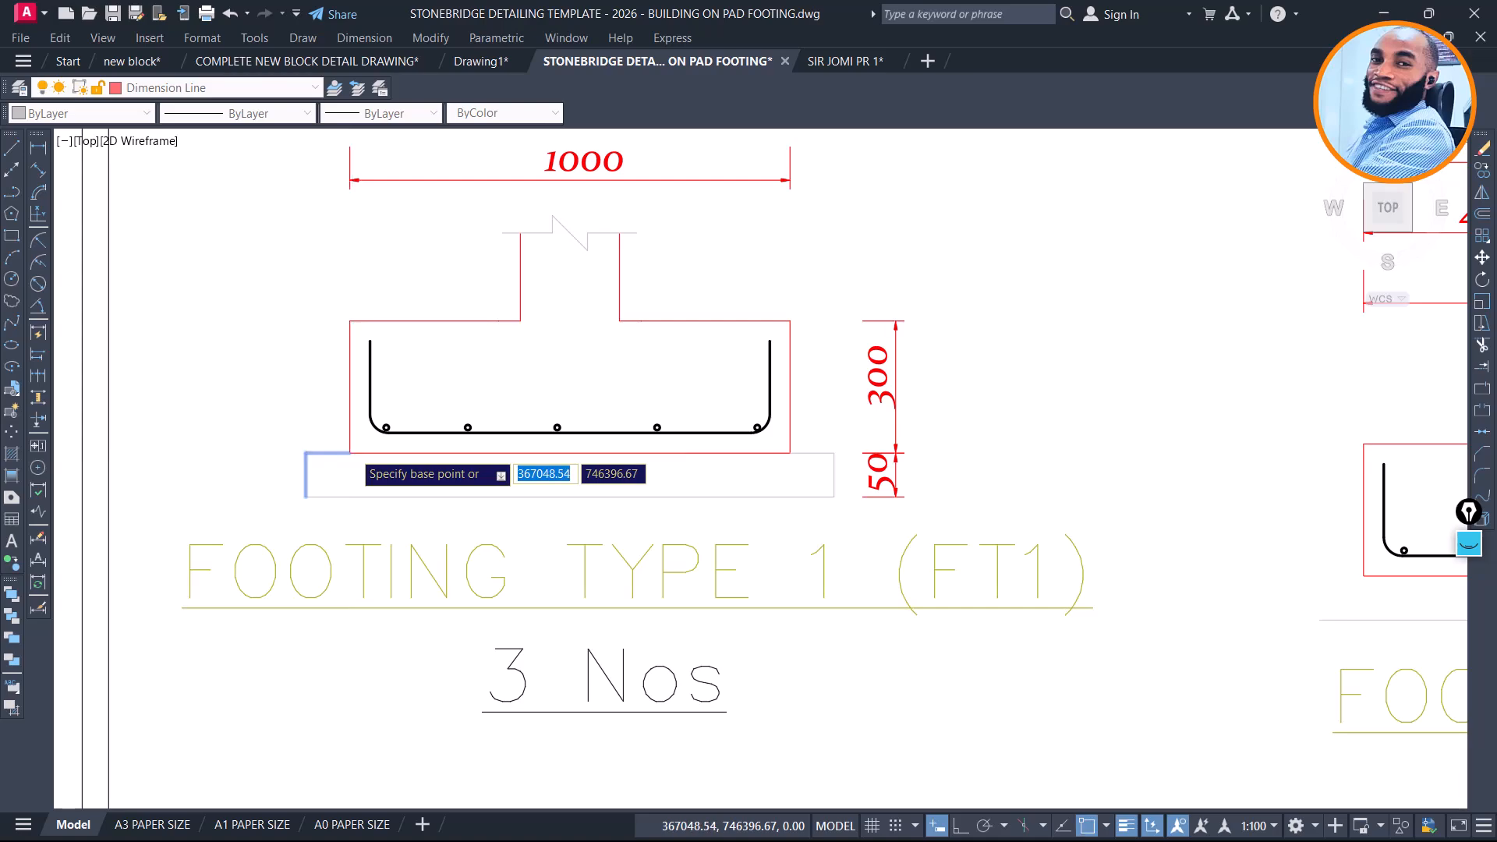
pyautogui.click(333, 457)
pyautogui.scroll(-4, 334, 457)
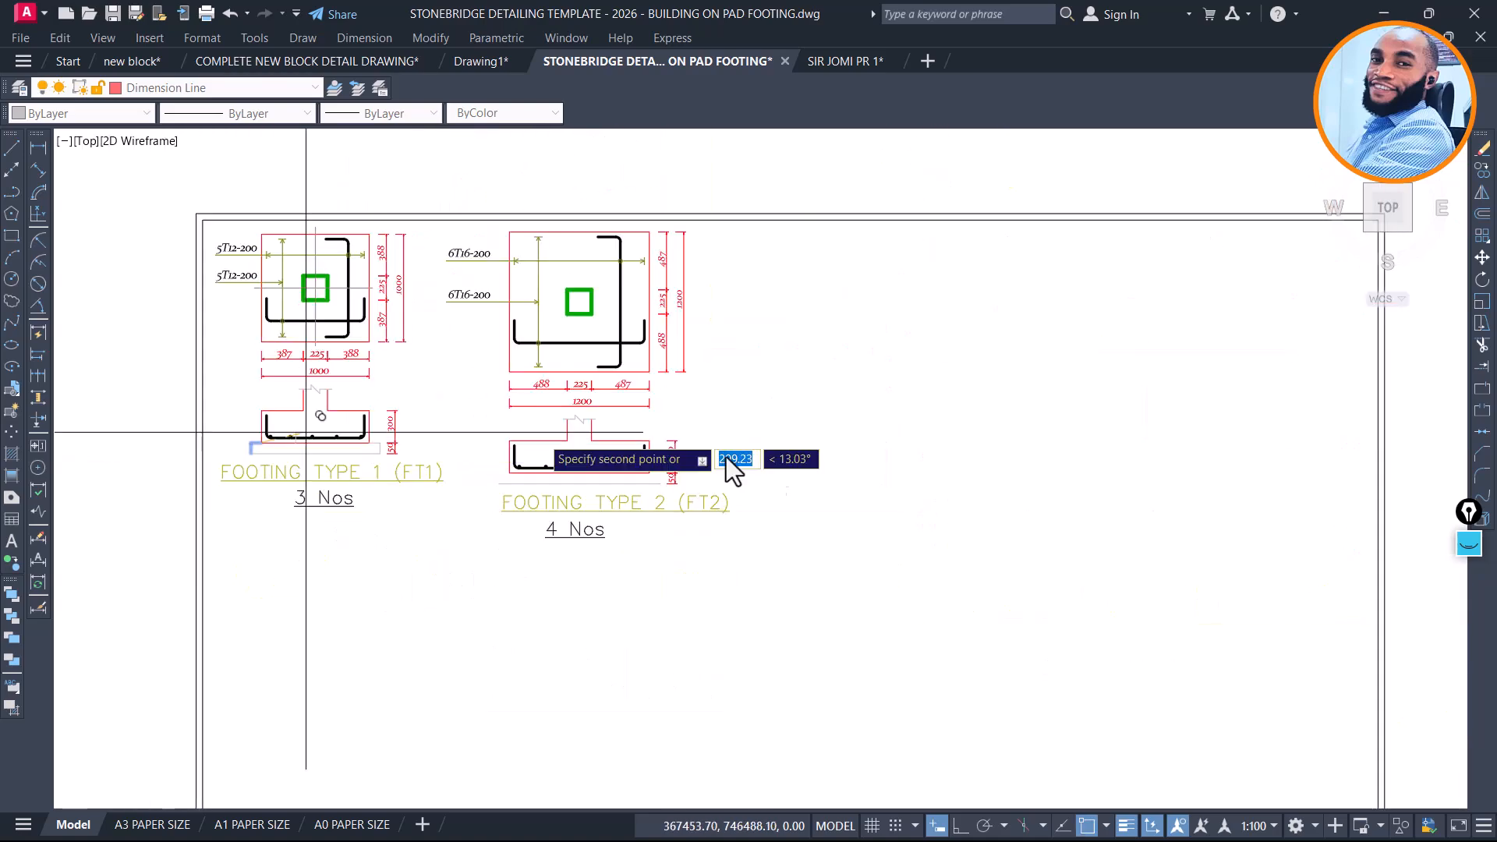
pyautogui.scroll(8, 507, 468)
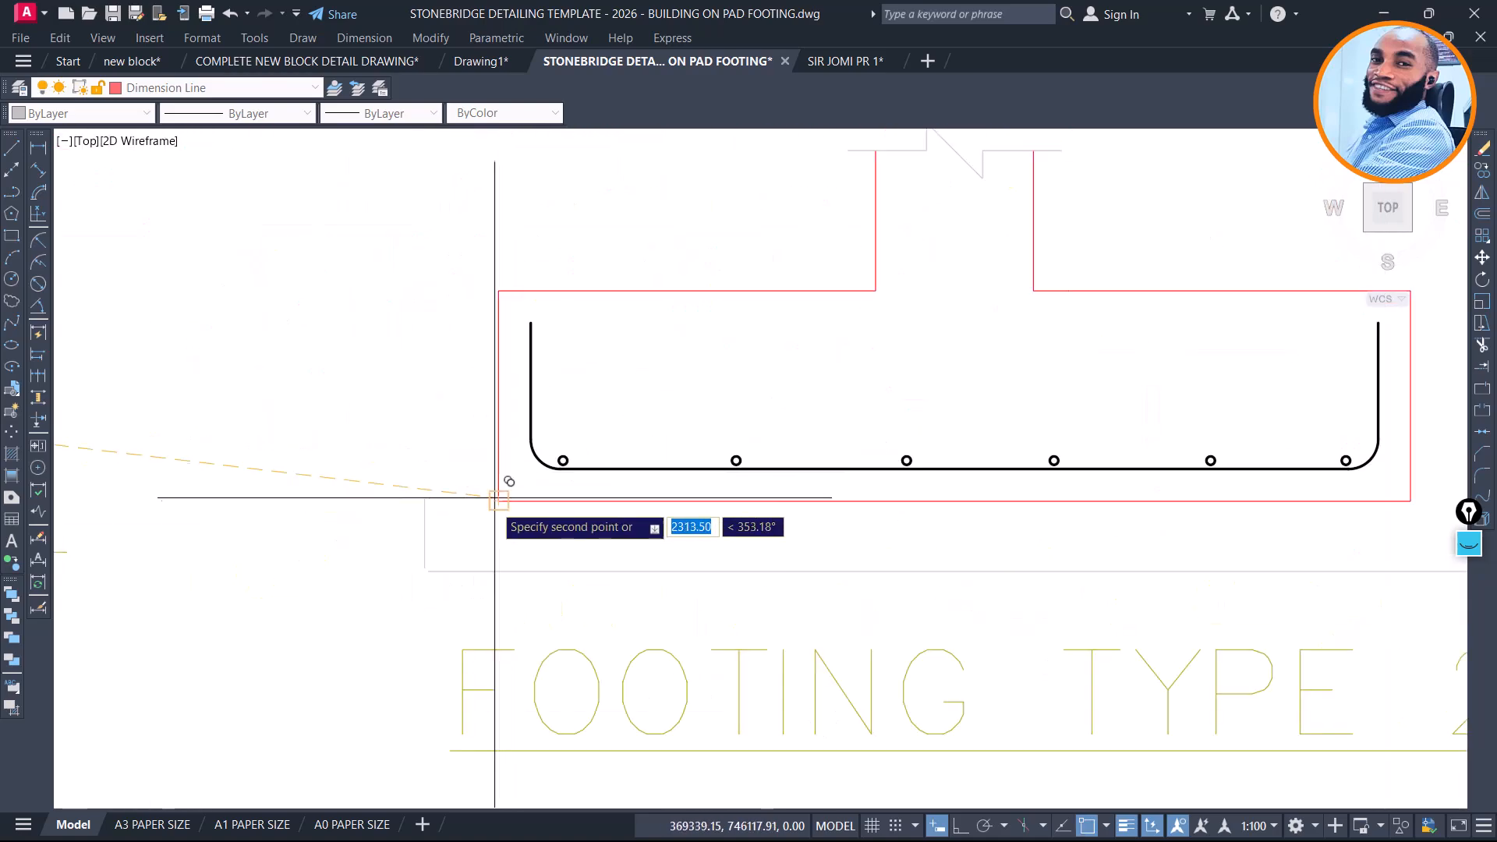
pyautogui.click(499, 501)
pyautogui.press('Escape')
# Mirror the squared blinding end about the vertical centreline of the Footing Type 2 section, keeping the original
pyautogui.click(461, 482)
pyautogui.click(408, 516)
pyautogui.press('Return')
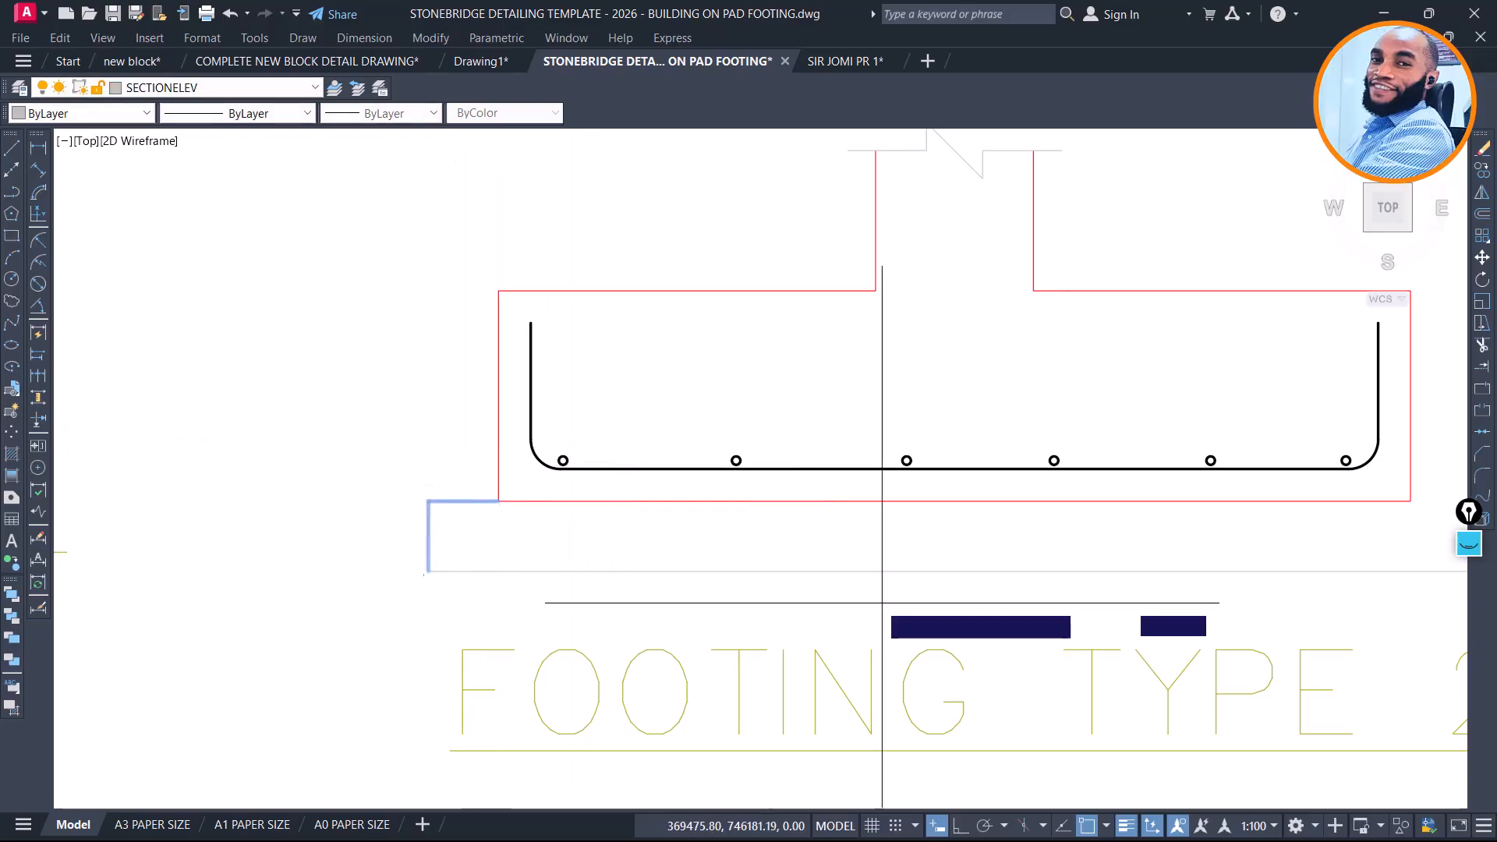
pyautogui.scroll(-2, 740, 582)
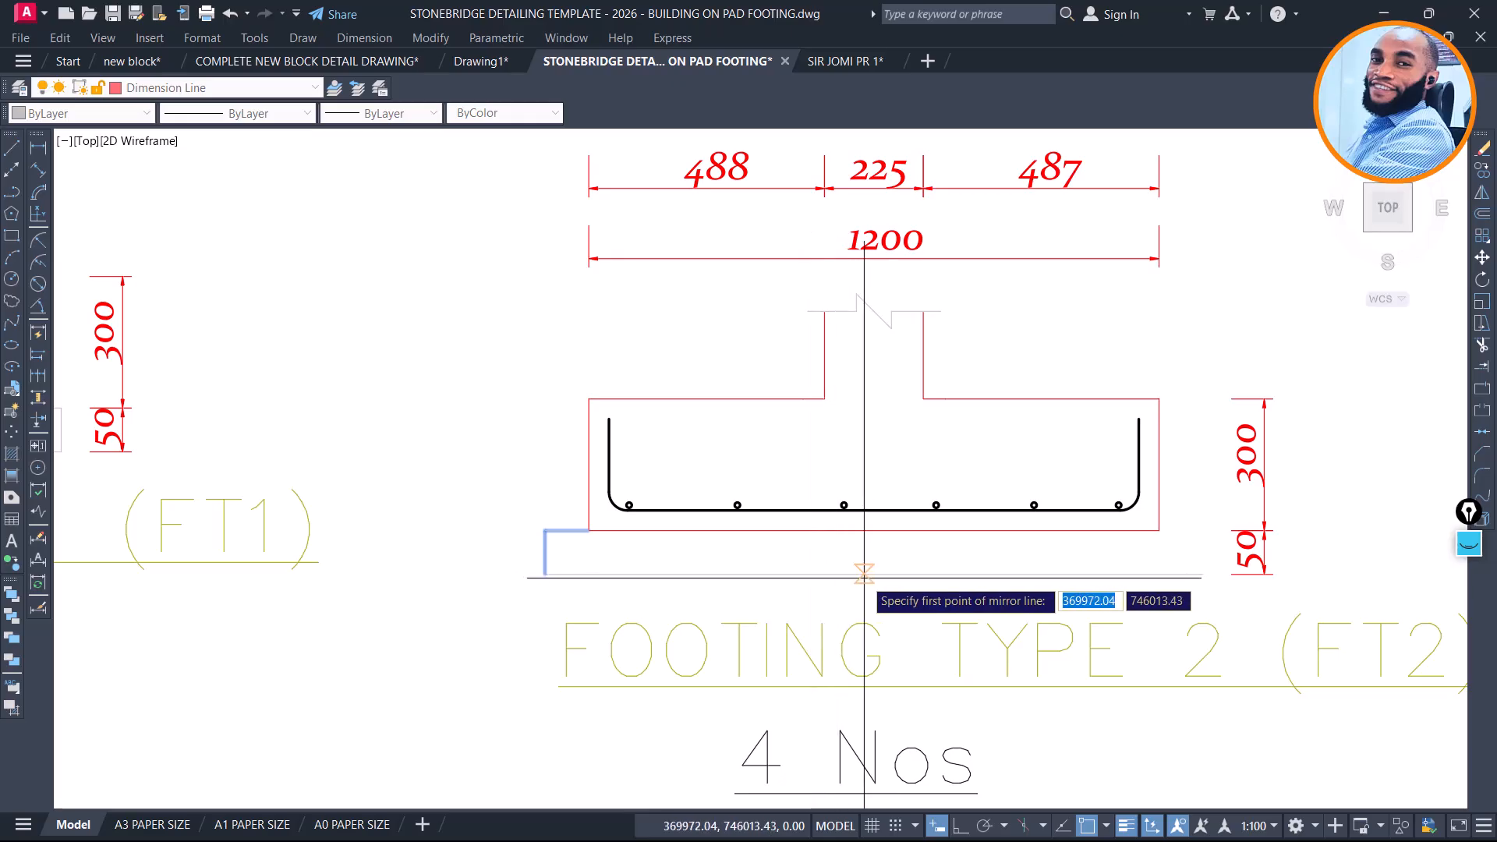
pyautogui.click(874, 574)
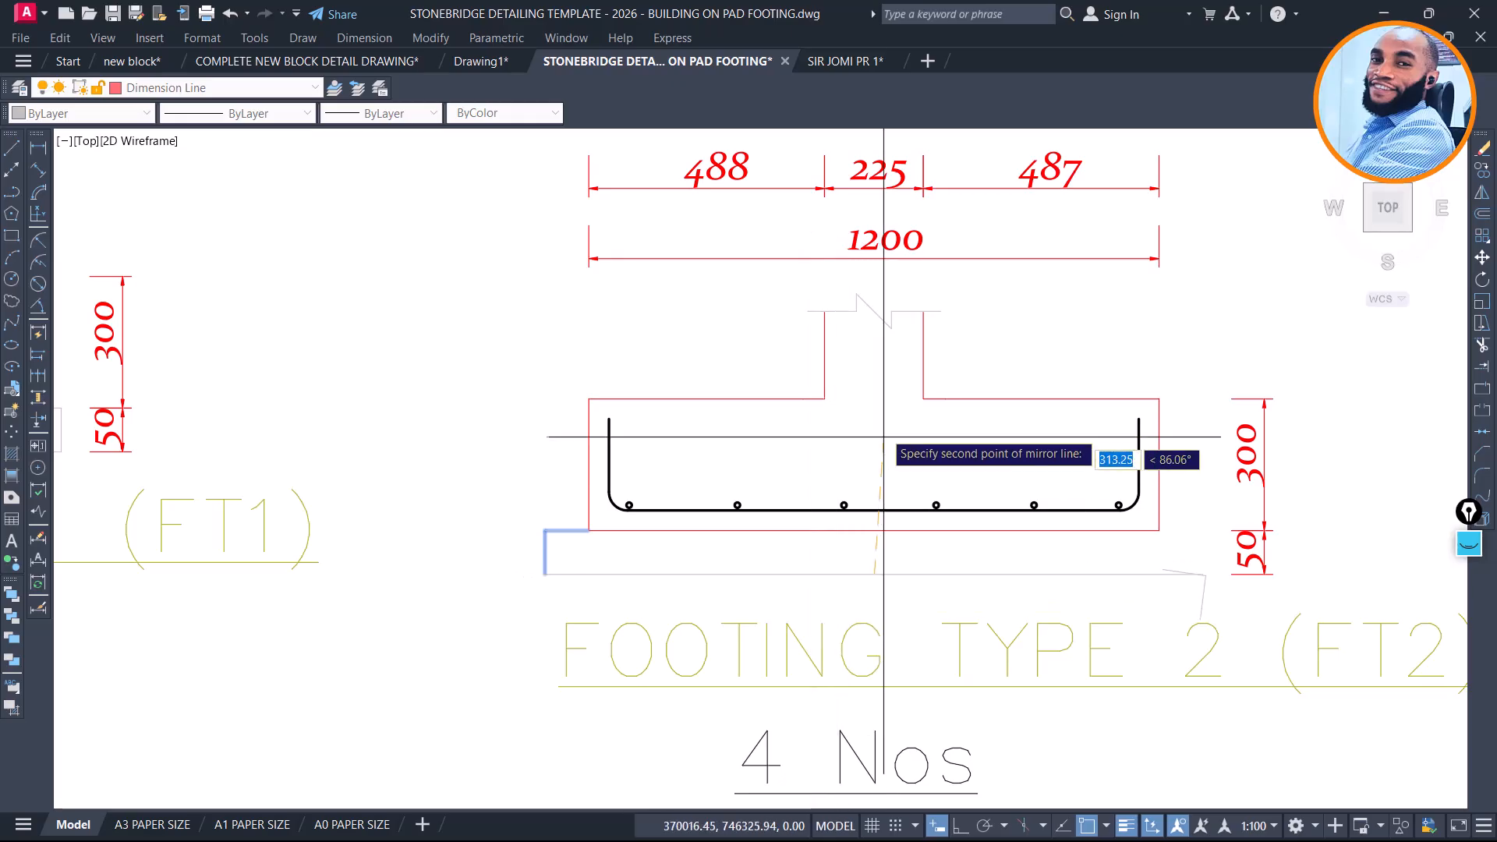
pyautogui.press('Return')
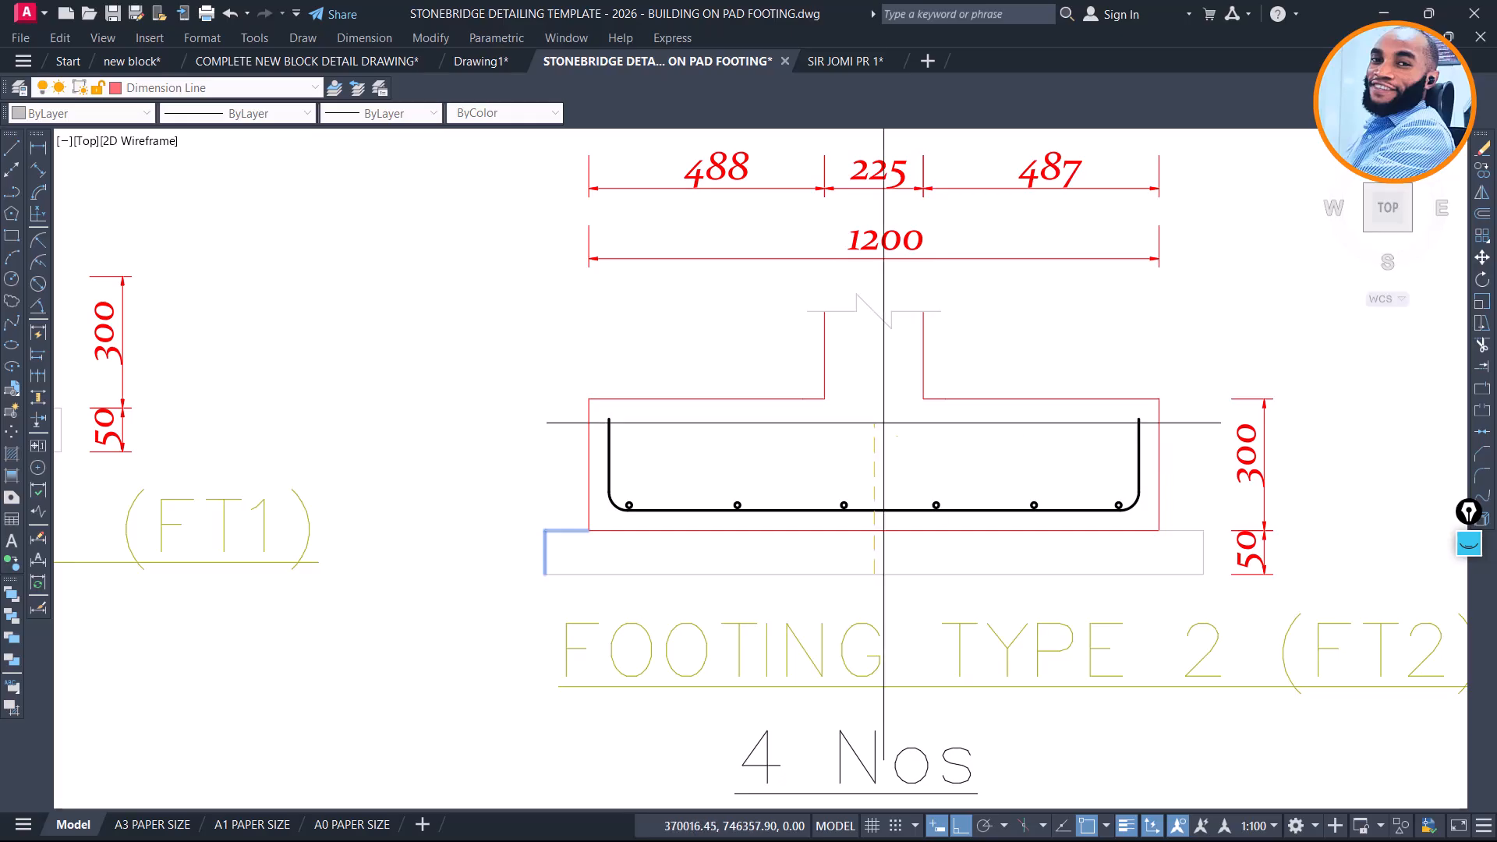
# Move the Footing Type 2 (FT2) title horizontally so it sits centred beneath its section
pyautogui.scroll(3, 1029, 534)
pyautogui.scroll(-5, 904, 485)
pyautogui.moveTo(885, 383); pyautogui.dragTo(791, 472, button='middle')
pyautogui.scroll(-5, 714, 406)
pyautogui.scroll(2, 826, 534)
pyautogui.click(828, 528)
pyautogui.write('m')
pyautogui.press('Return')
pyautogui.click(976, 619)
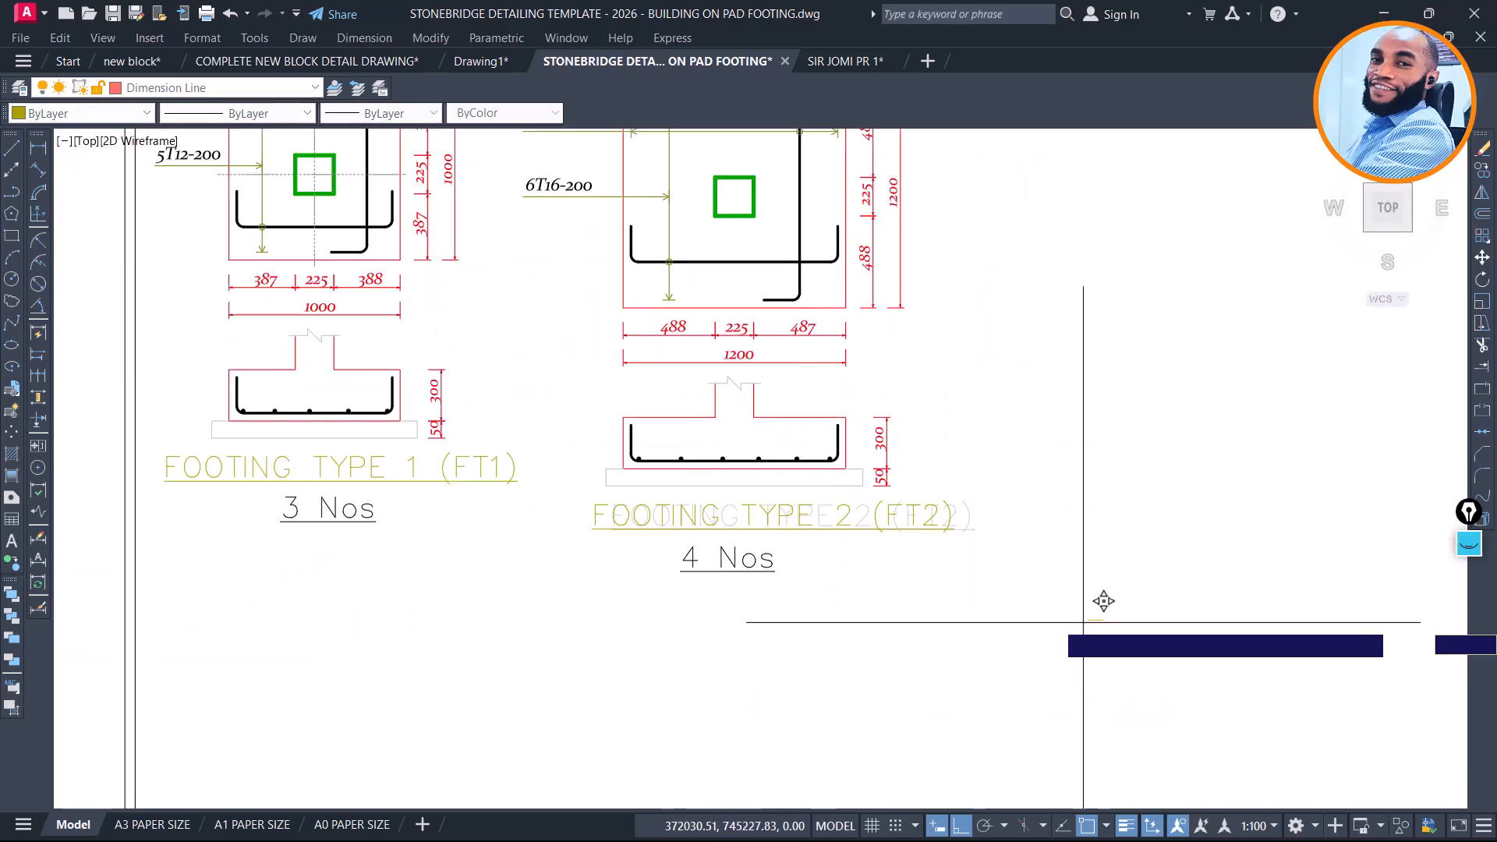
pyautogui.click(1028, 580)
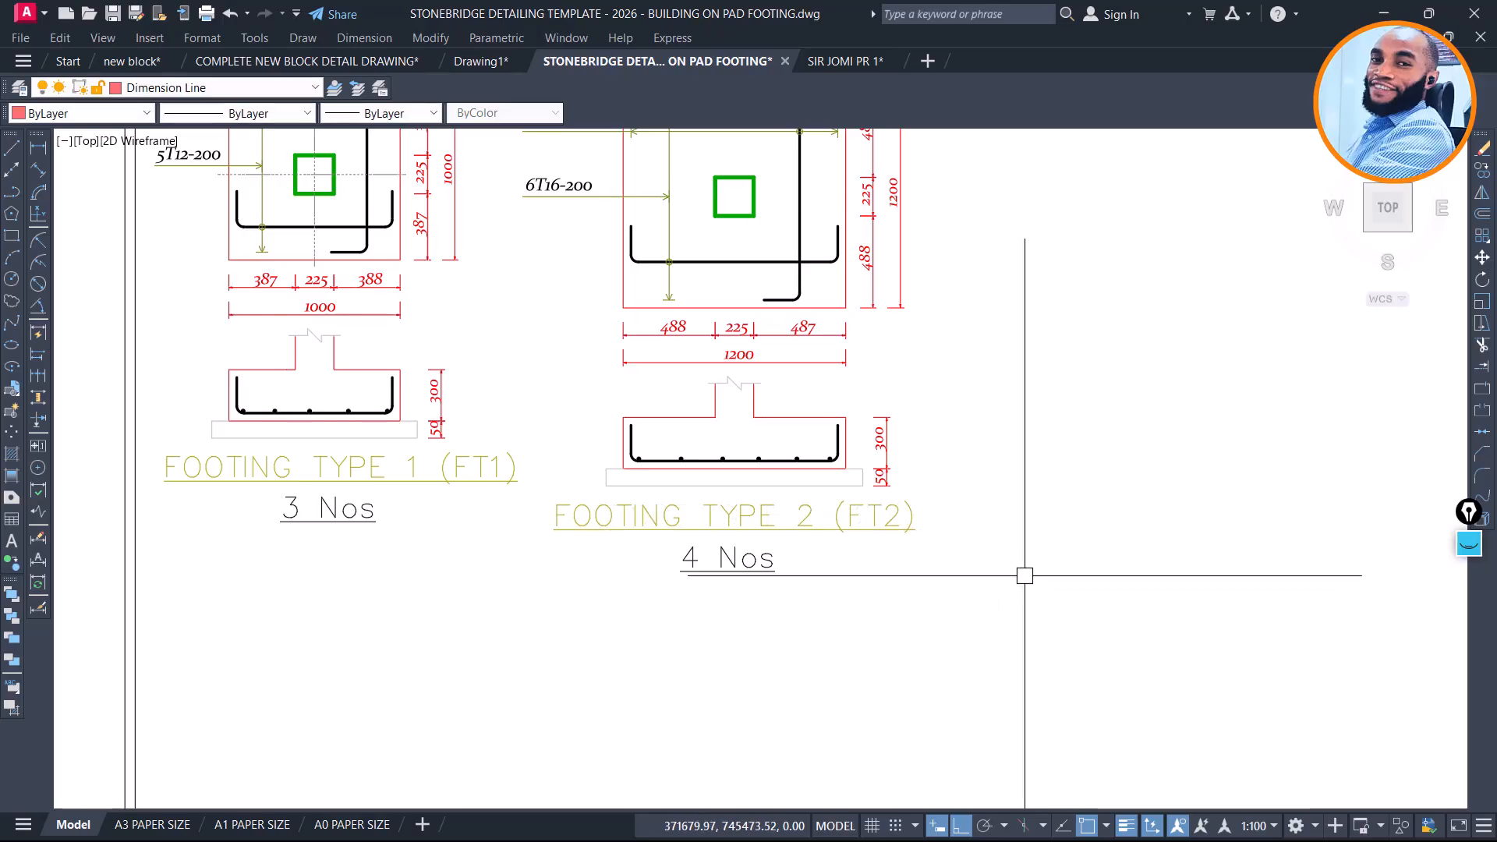
# Examine the row of reference footing designs for the 1200 / 1200 (d = 300) footing
pyautogui.scroll(-2, 1023, 578)
pyautogui.scroll(-2, 863, 271)
pyautogui.moveTo(864, 271); pyautogui.dragTo(867, 567, button='middle')
pyautogui.scroll(-4, 805, 416)
pyautogui.moveTo(777, 386); pyautogui.dragTo(812, 632, button='middle')
pyautogui.scroll(-4, 803, 576)
pyautogui.moveTo(763, 390); pyautogui.dragTo(854, 660, button='middle')
pyautogui.moveTo(441, 354); pyautogui.dragTo(1216, 458, button='middle')
pyautogui.scroll(2, 667, 374)
pyautogui.scroll(1, 484, 333)
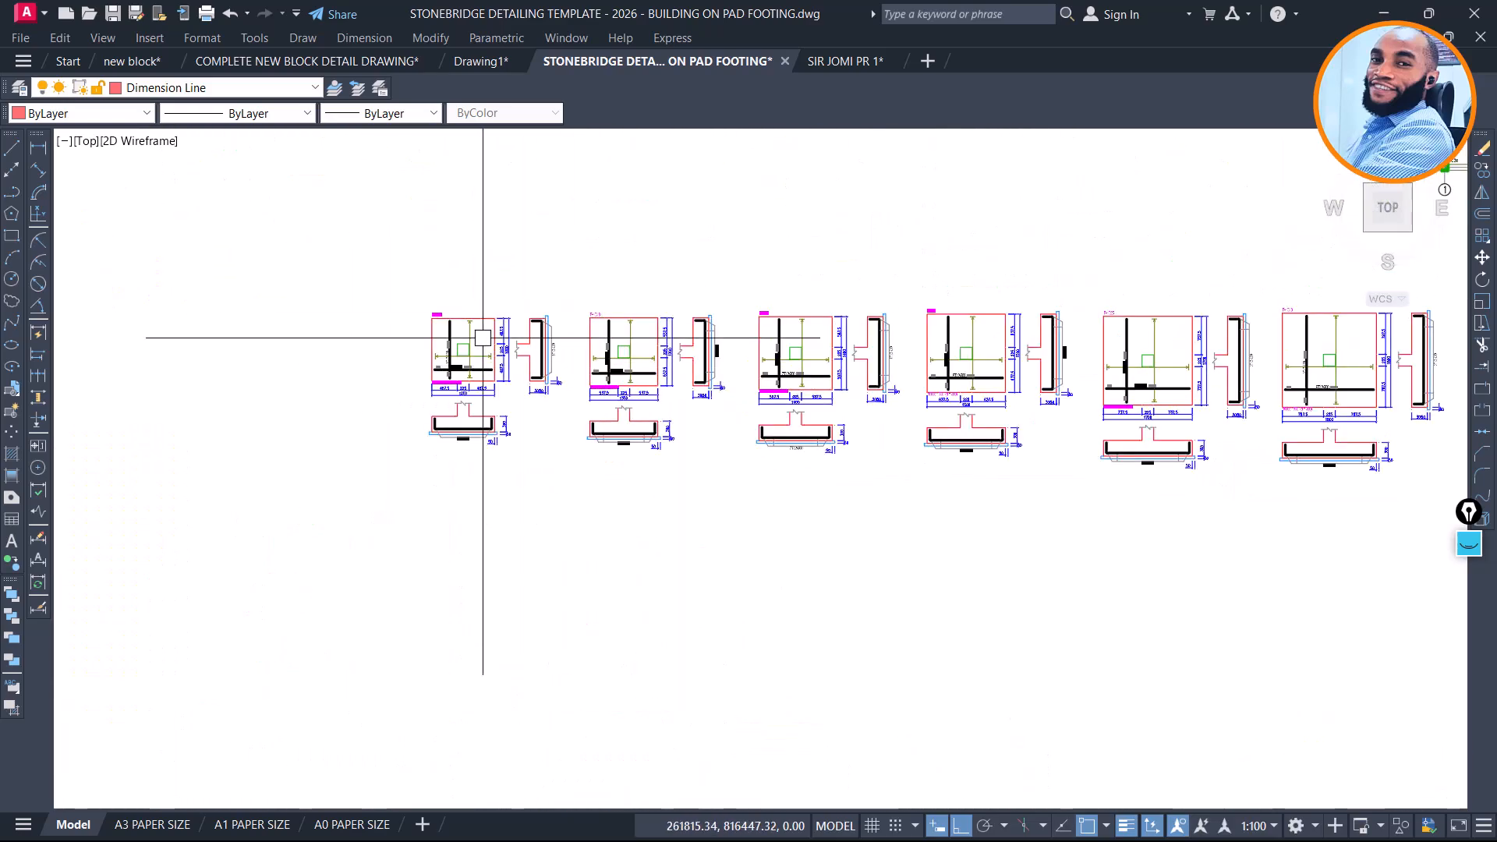
pyautogui.scroll(5, 473, 396)
pyautogui.scroll(-6, 477, 397)
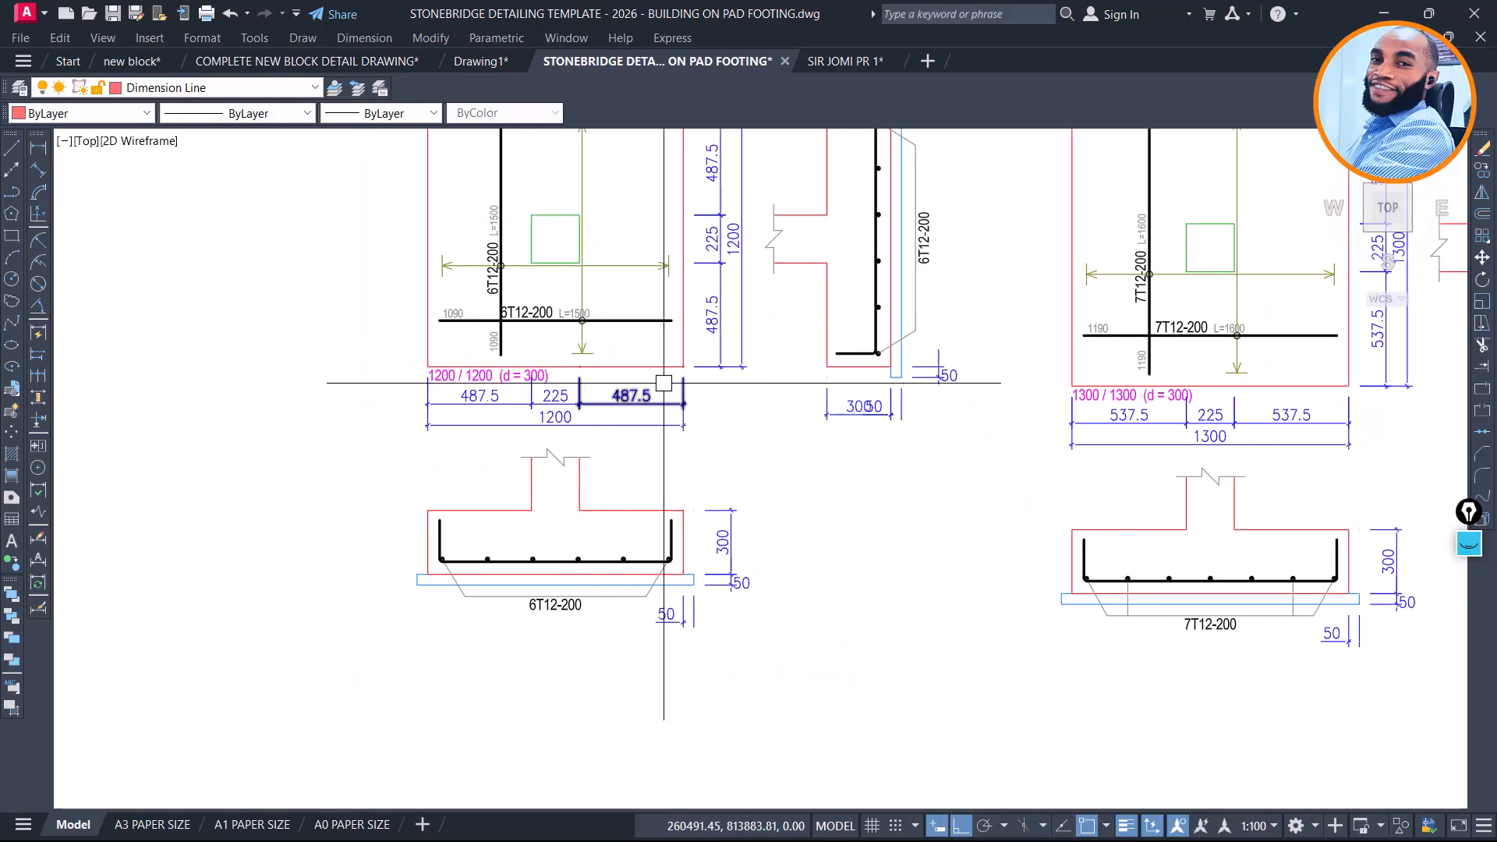
# Move the complete 1200 / 1200 reference footing F-1C31 from the design row to just above the footing detail sheet
pyautogui.click(861, 149)
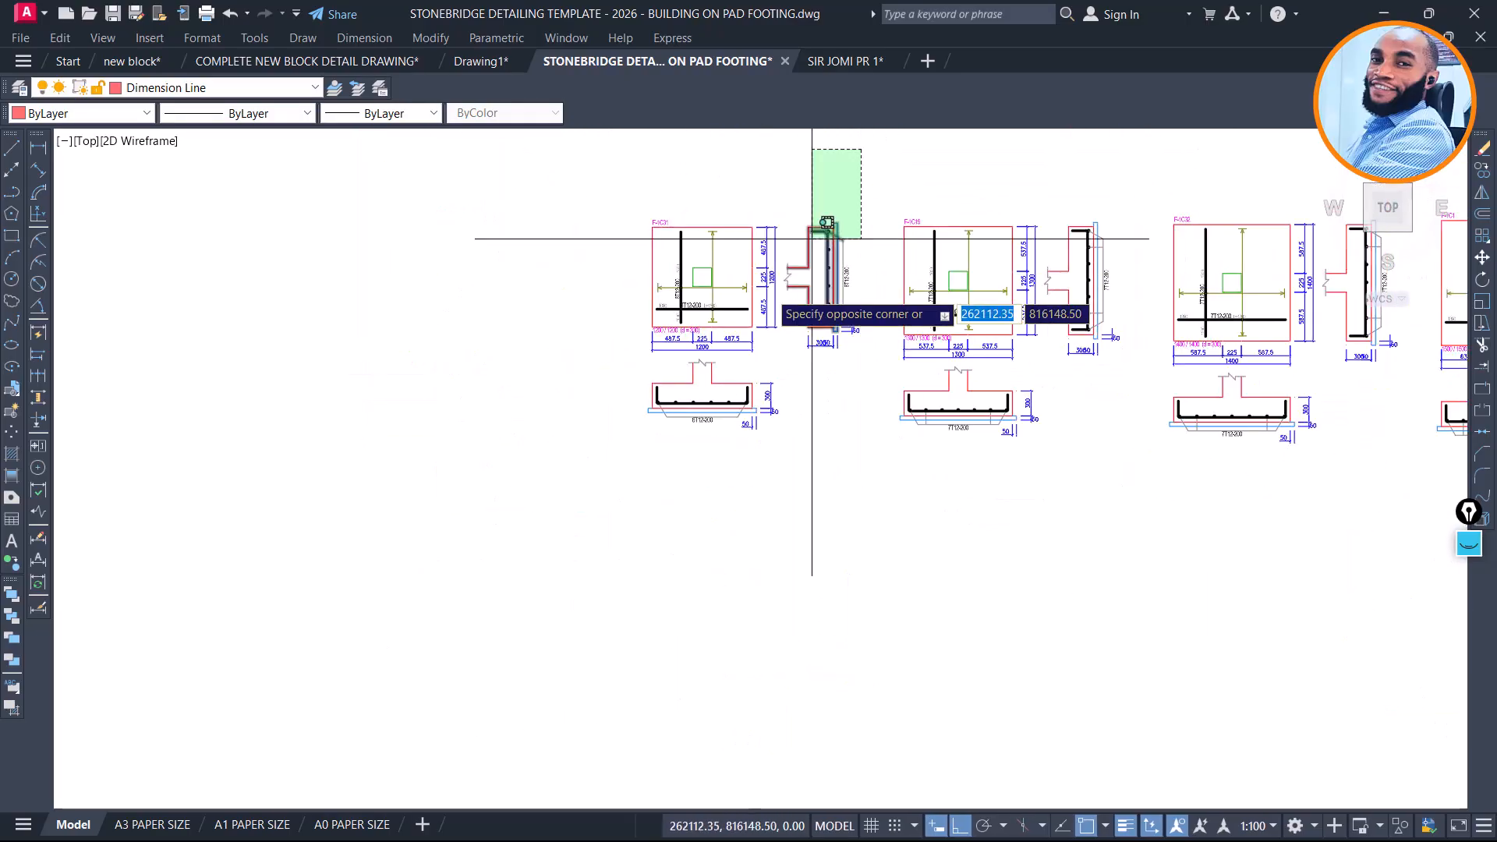
pyautogui.click(532, 486)
pyautogui.press('Return')
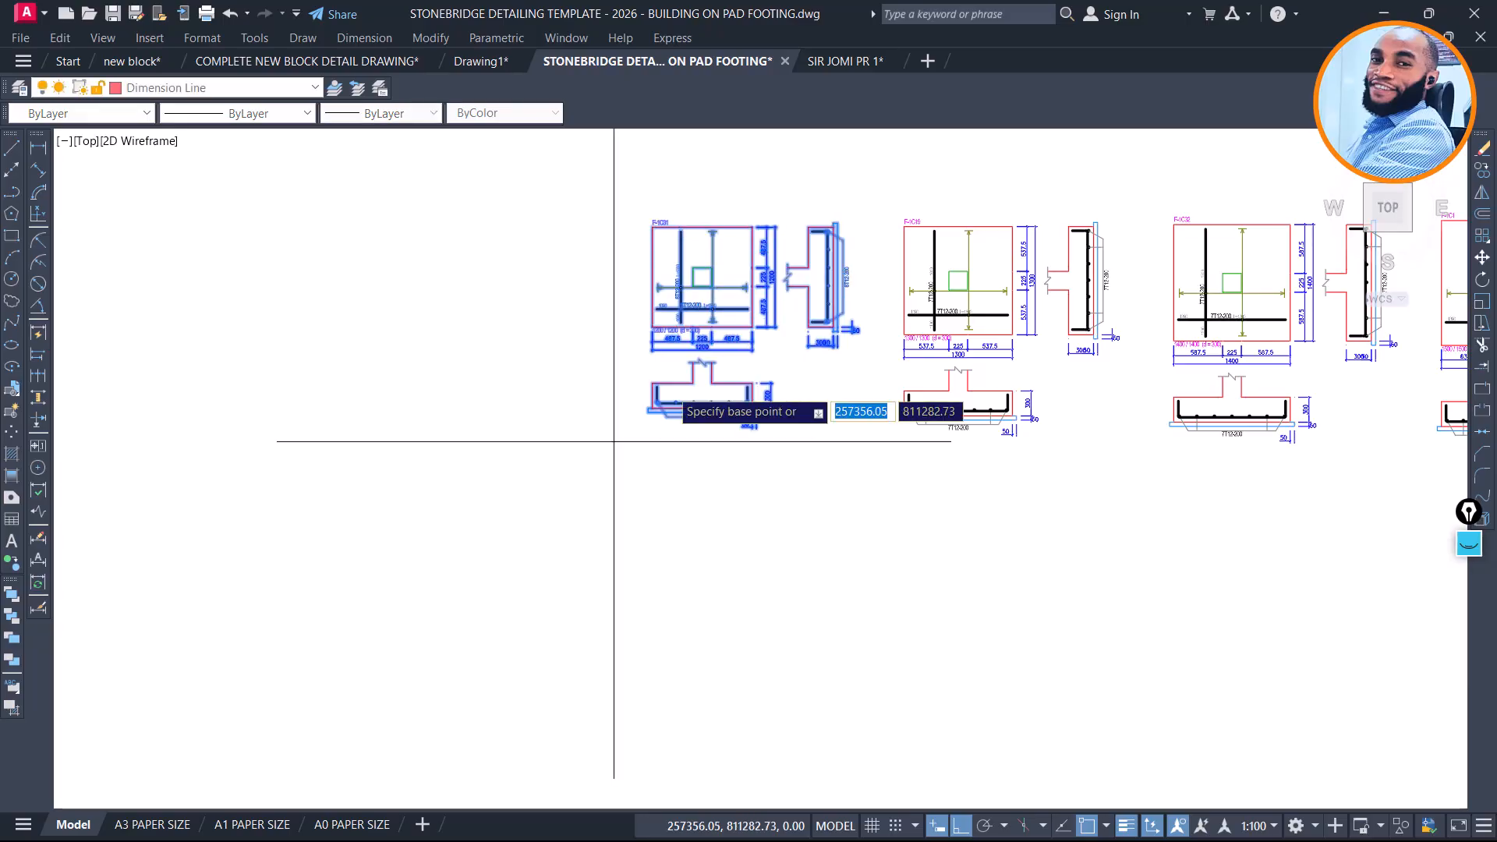
pyautogui.click(731, 337)
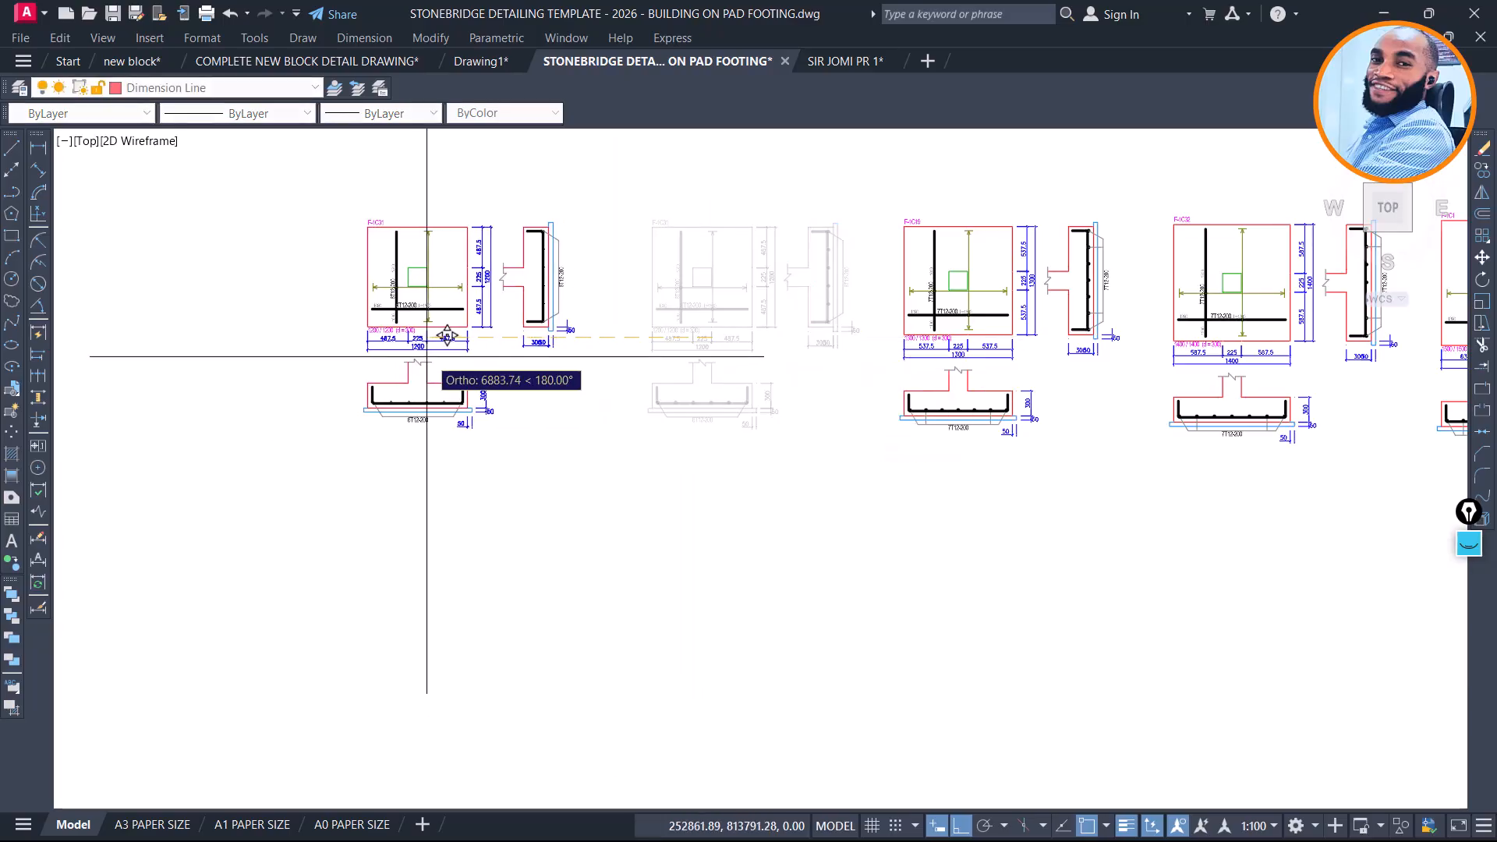
pyautogui.scroll(-4, 360, 243)
pyautogui.scroll(-5, 448, 285)
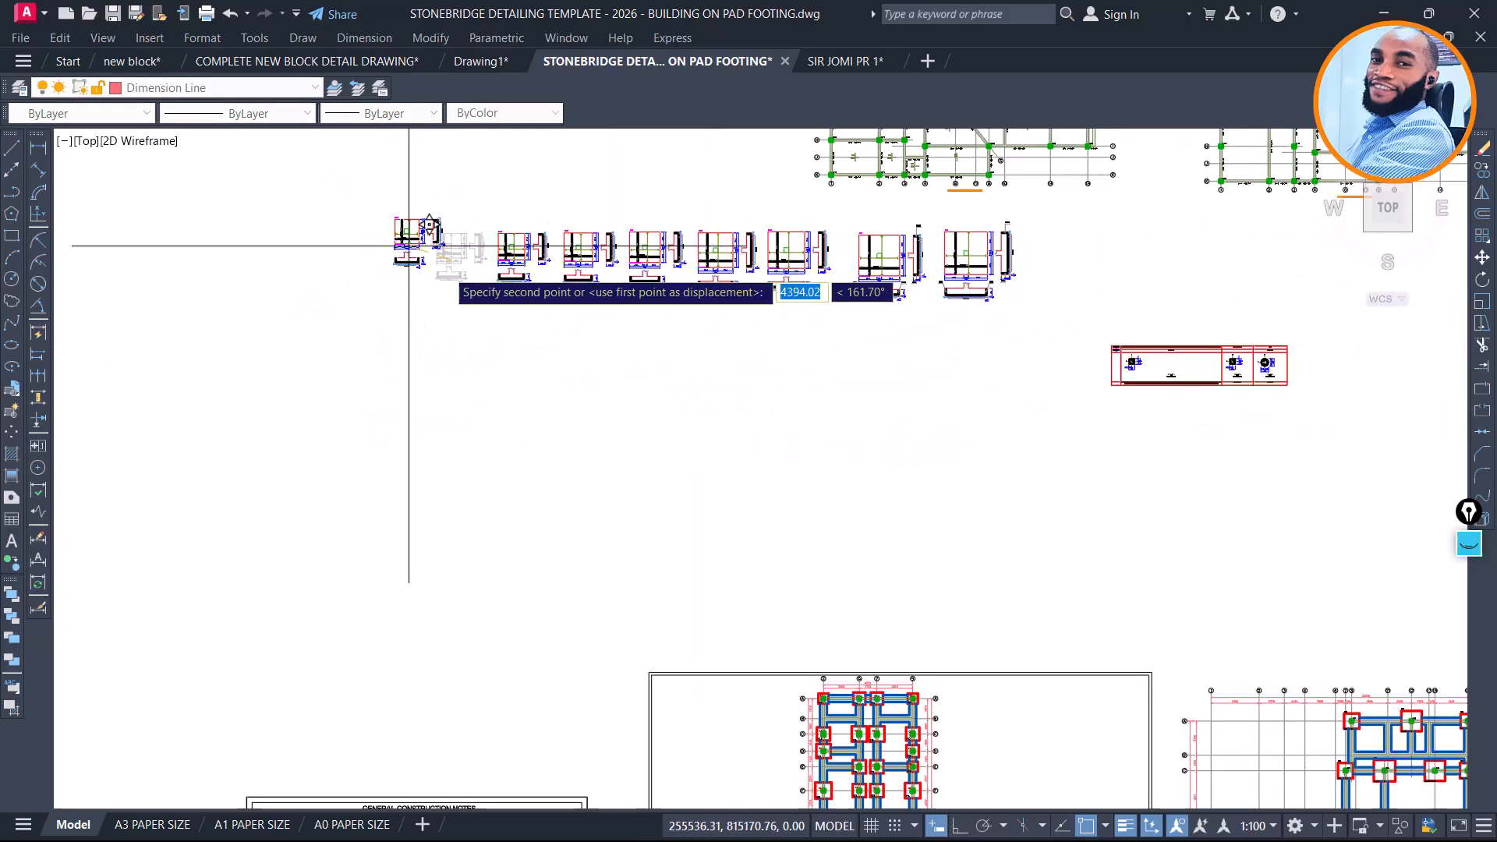
pyautogui.moveTo(1027, 575); pyautogui.dragTo(801, 489, button='middle')
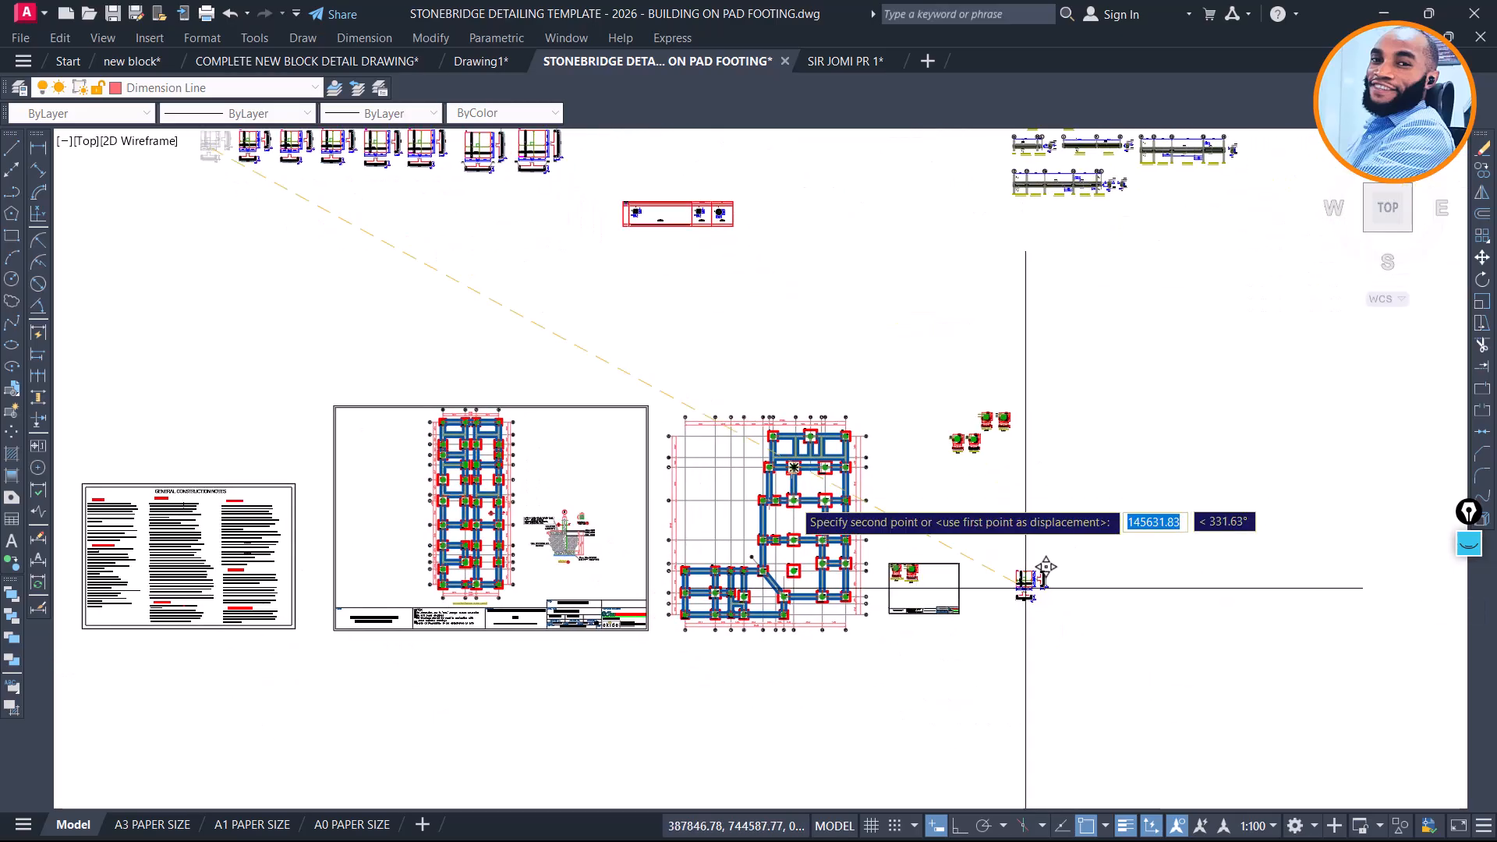
pyautogui.scroll(5, 775, 518)
pyautogui.scroll(2, 1073, 589)
pyautogui.moveTo(1073, 589); pyautogui.dragTo(648, 391, button='middle')
pyautogui.scroll(3, 801, 530)
pyautogui.scroll(2, 902, 511)
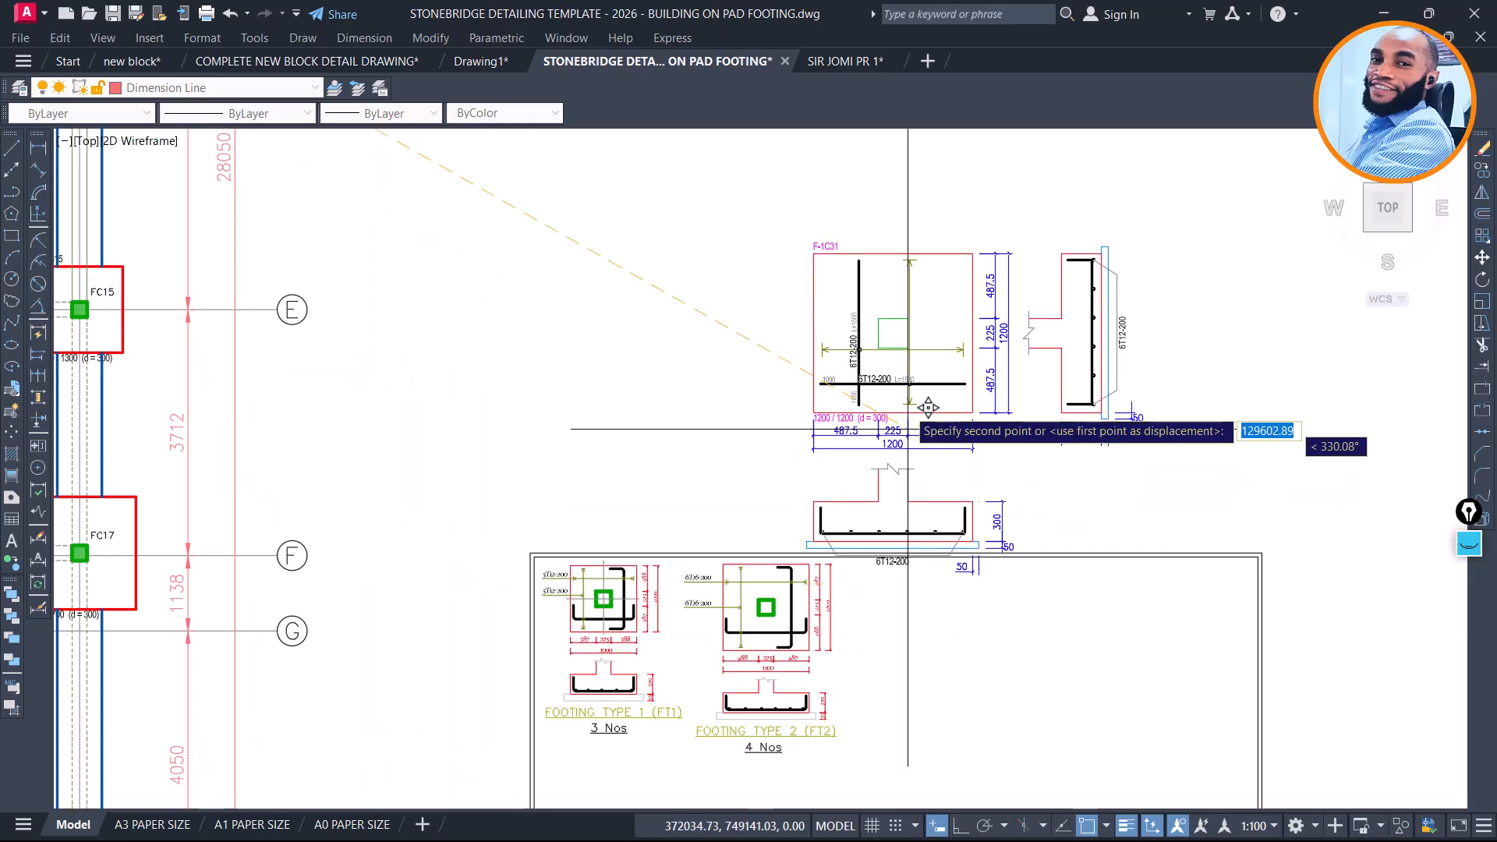
pyautogui.click(887, 357)
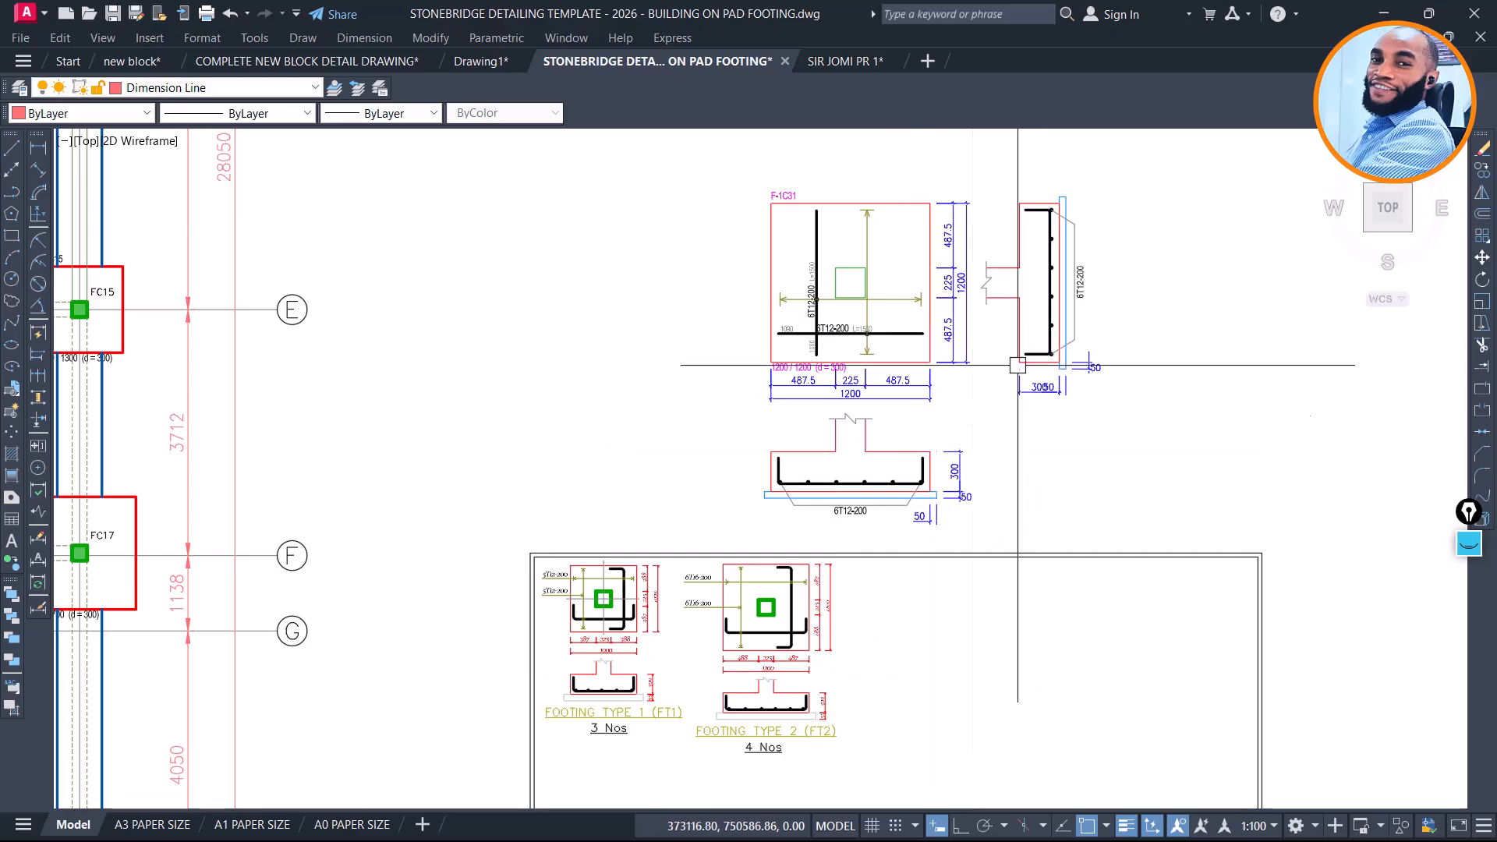
# Replace T16 with T12 in both reinforcement labels of the Footing Type 2 plan using Find and Replace
pyautogui.scroll(6, 789, 307)
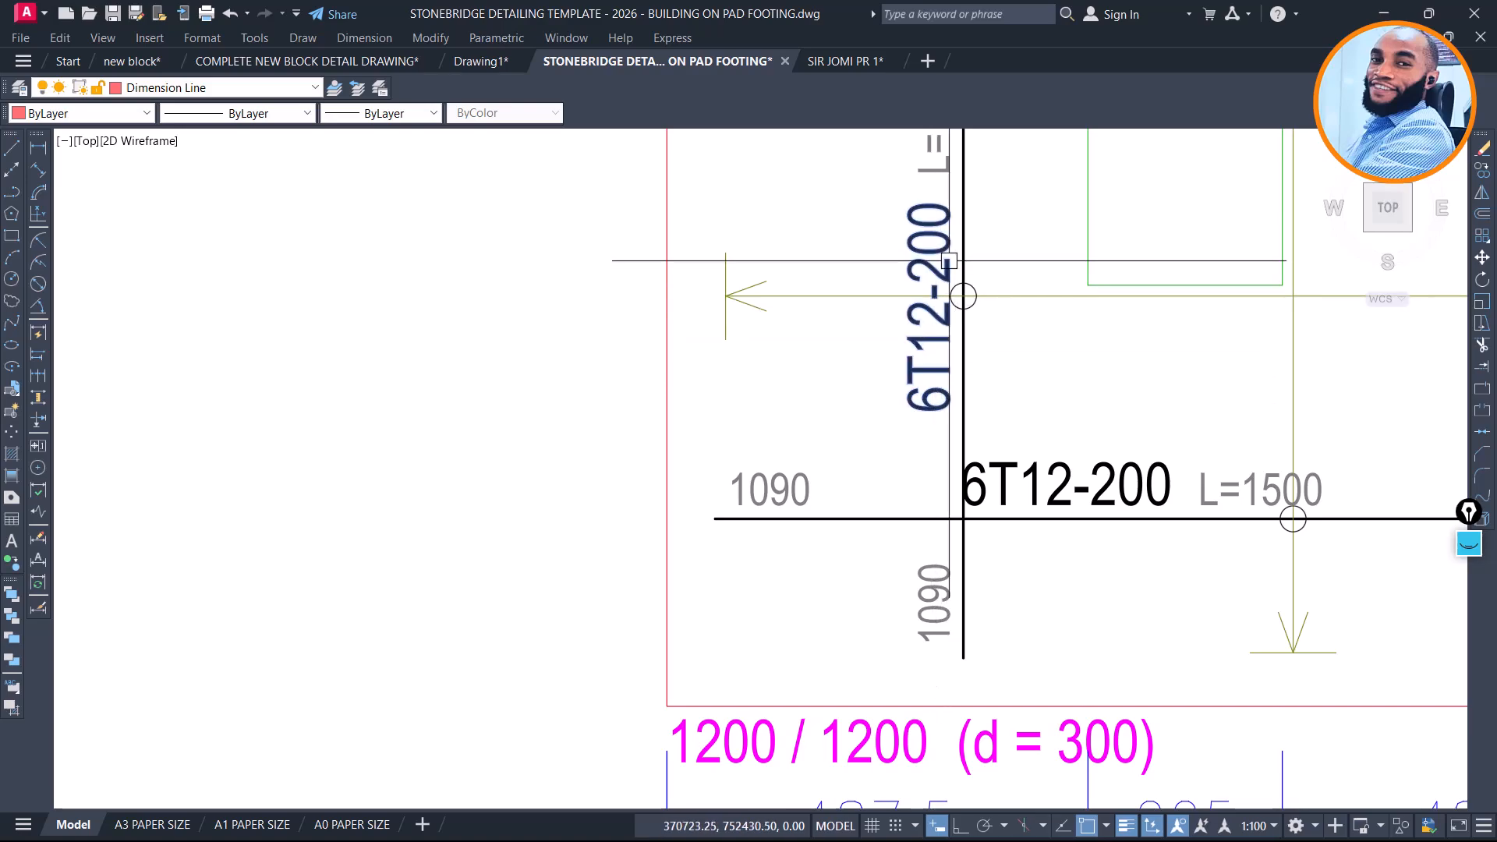
pyautogui.scroll(-4, 898, 223)
pyautogui.moveTo(841, 478); pyautogui.dragTo(822, 190, button='middle')
pyautogui.scroll(-2, 859, 238)
pyautogui.scroll(4, 701, 578)
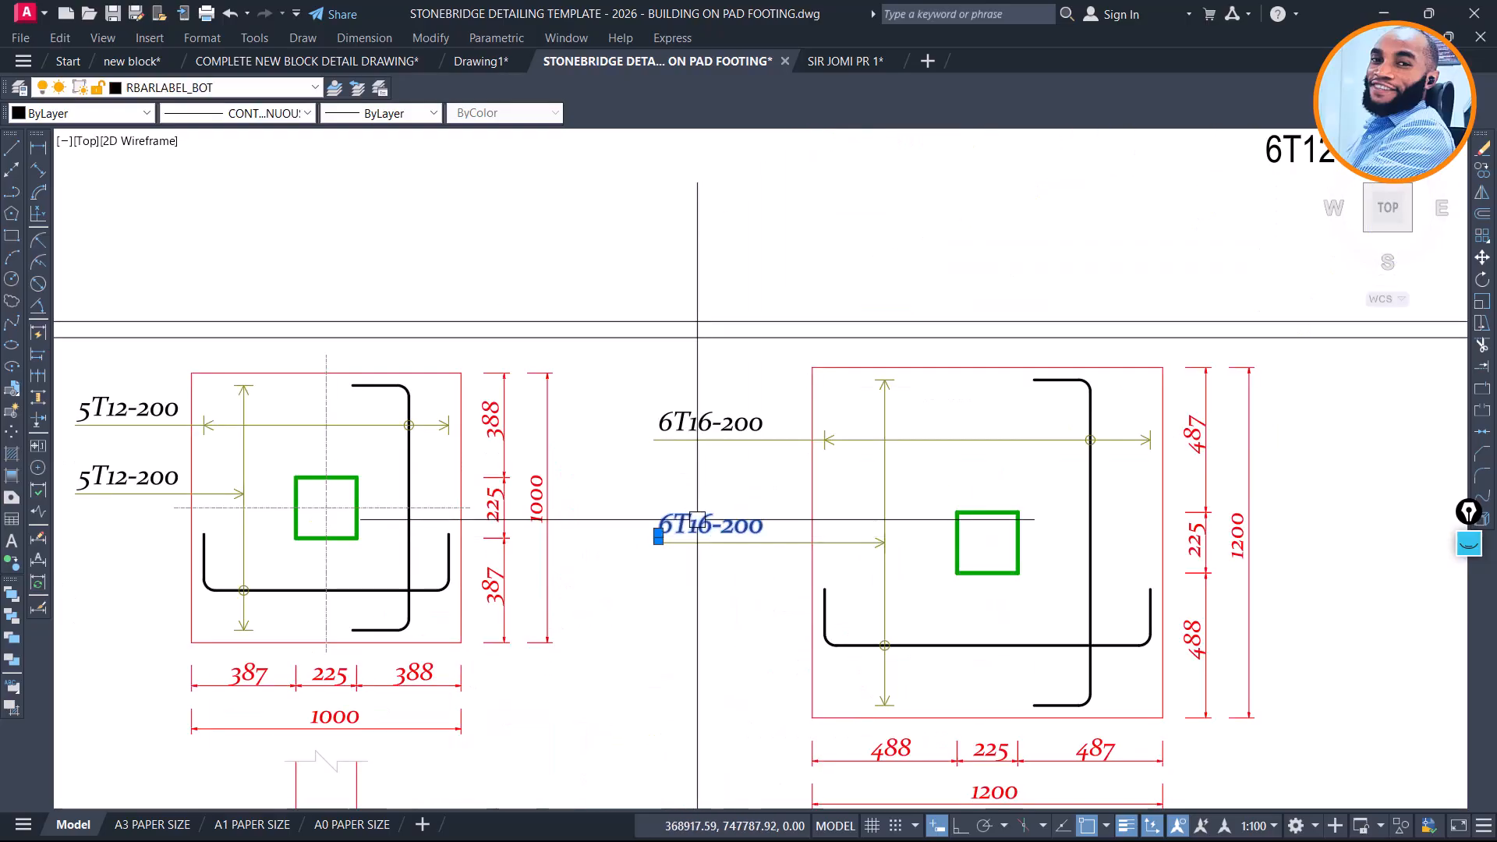
pyautogui.click(705, 428)
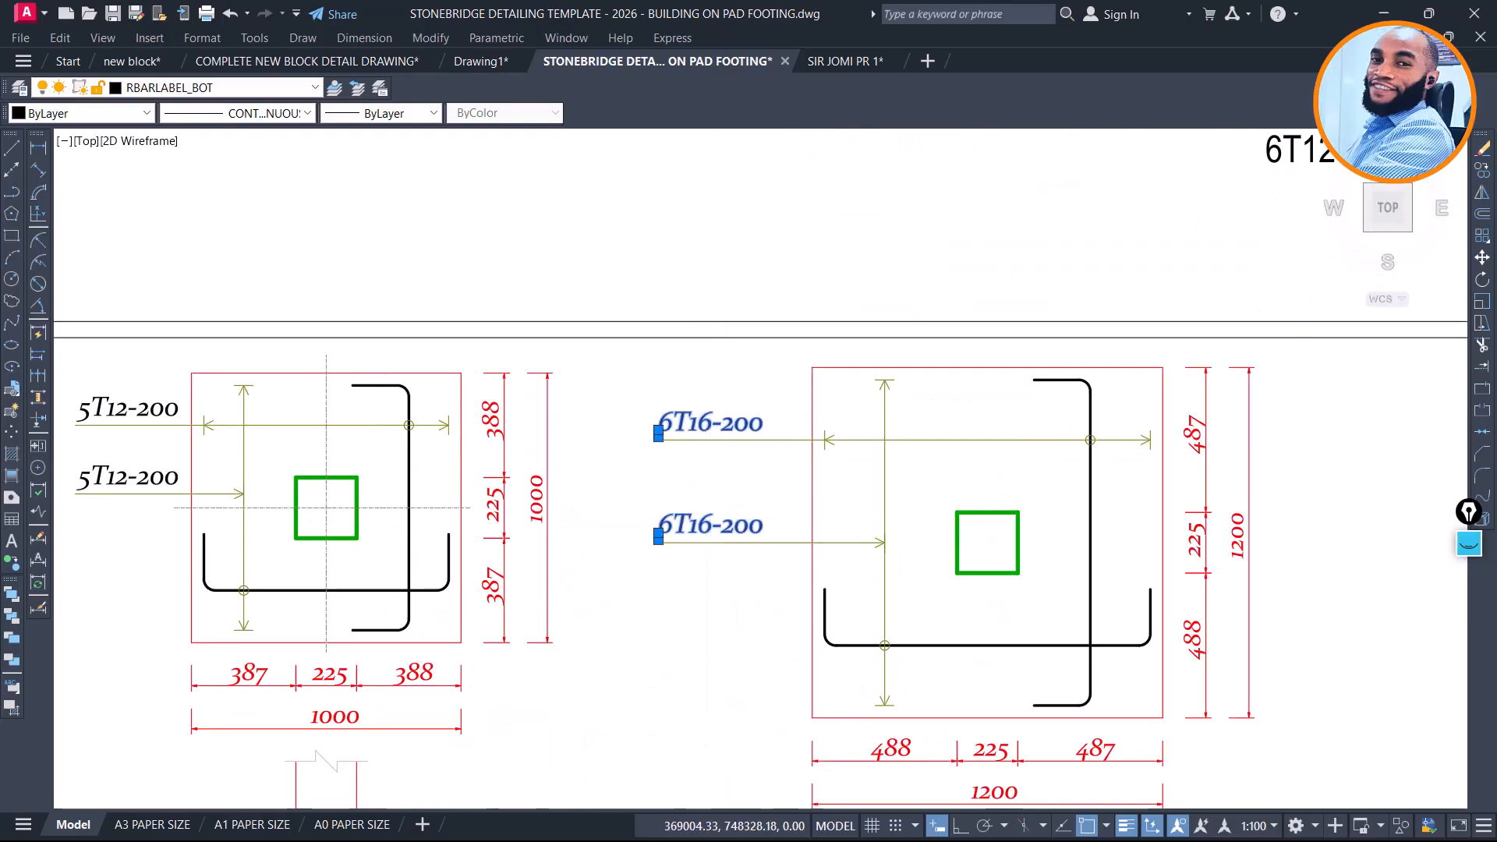
pyautogui.rightClick(779, 663)
pyautogui.click(837, 493)
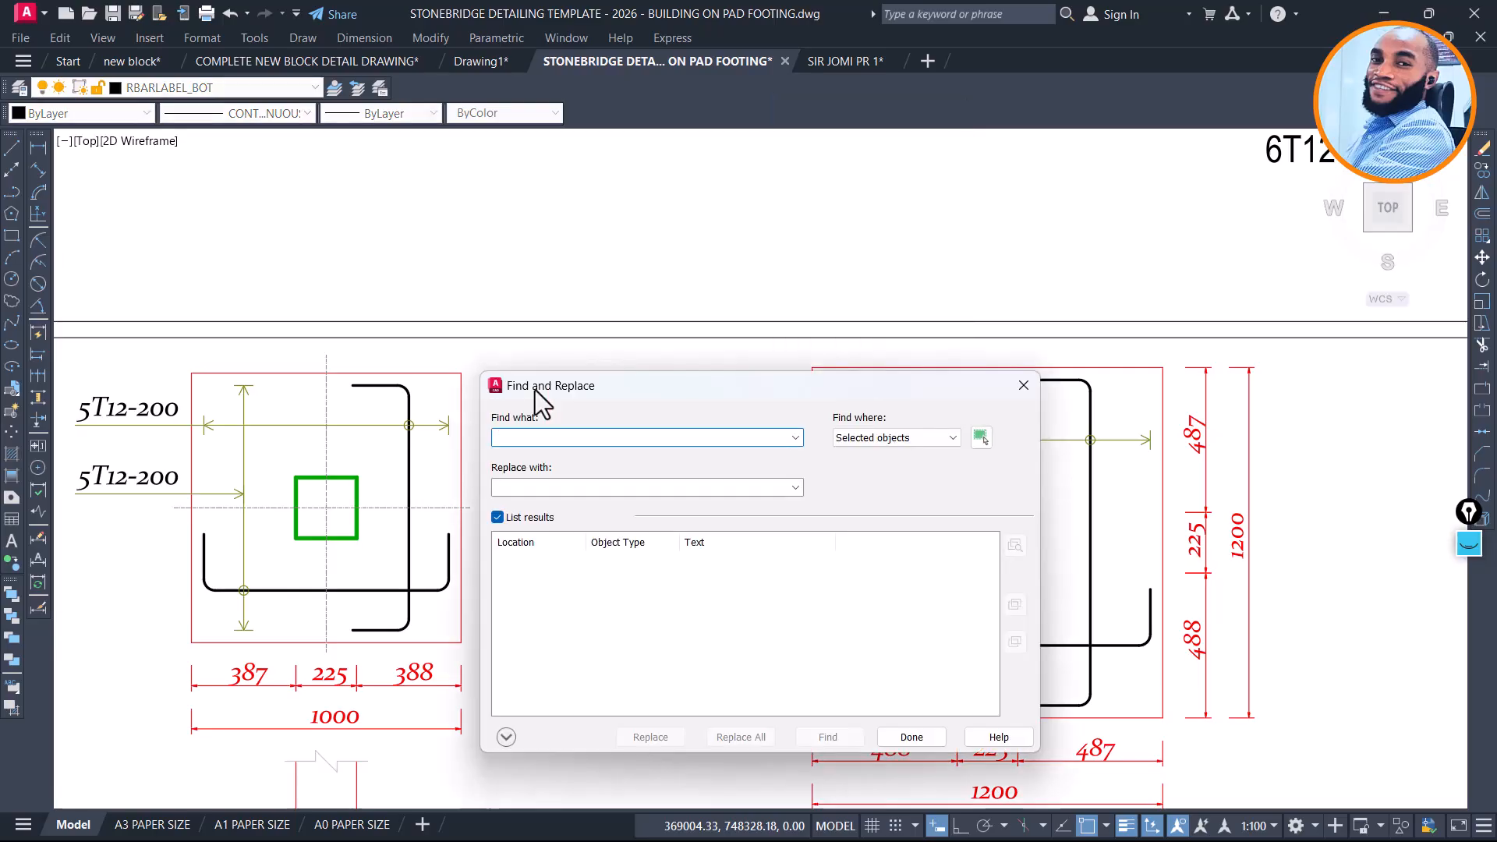
pyautogui.write('T1')
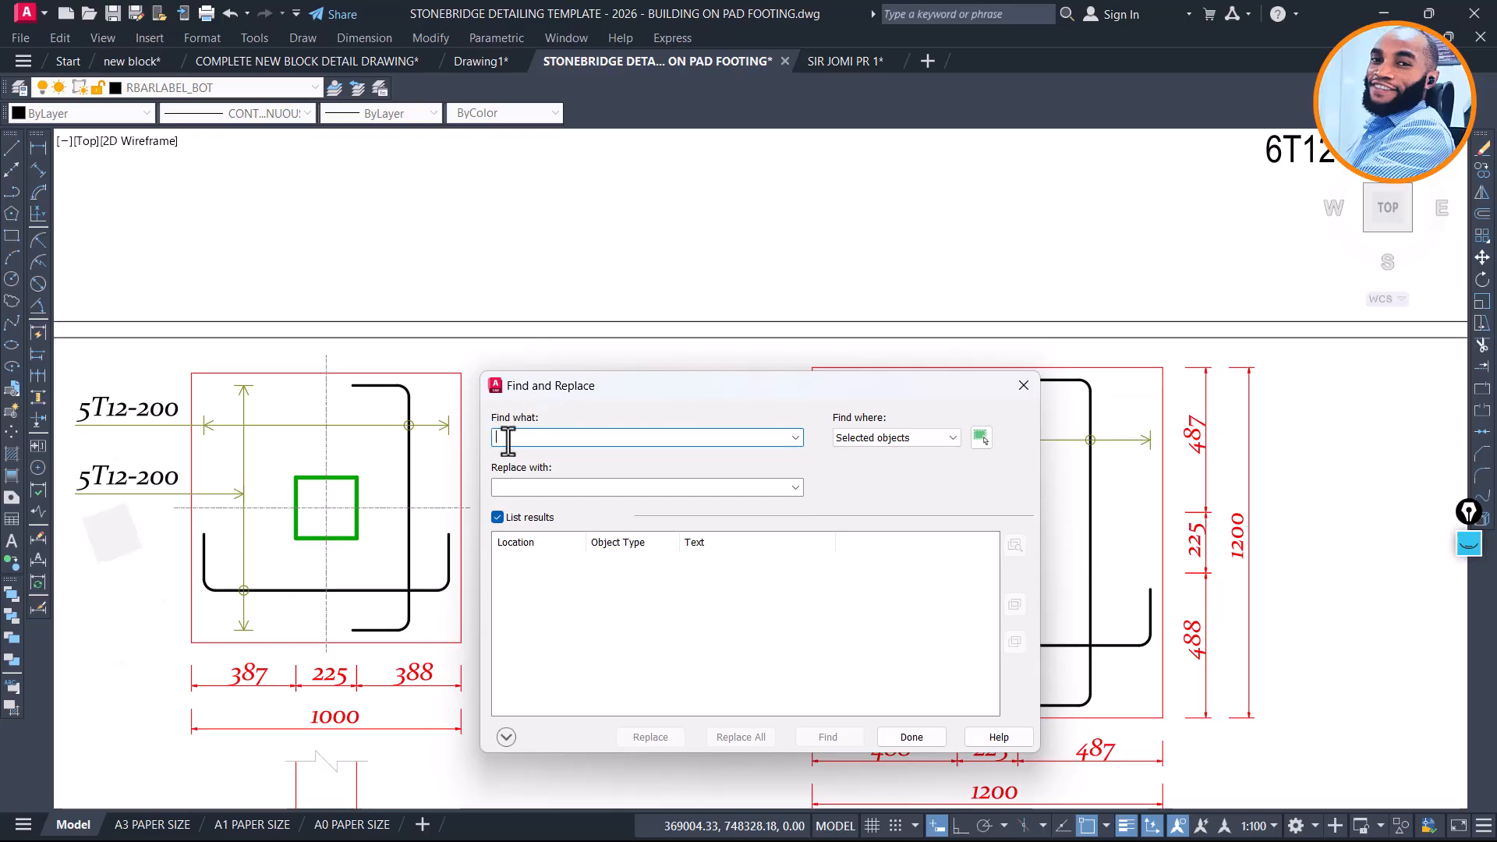
pyautogui.write('6')
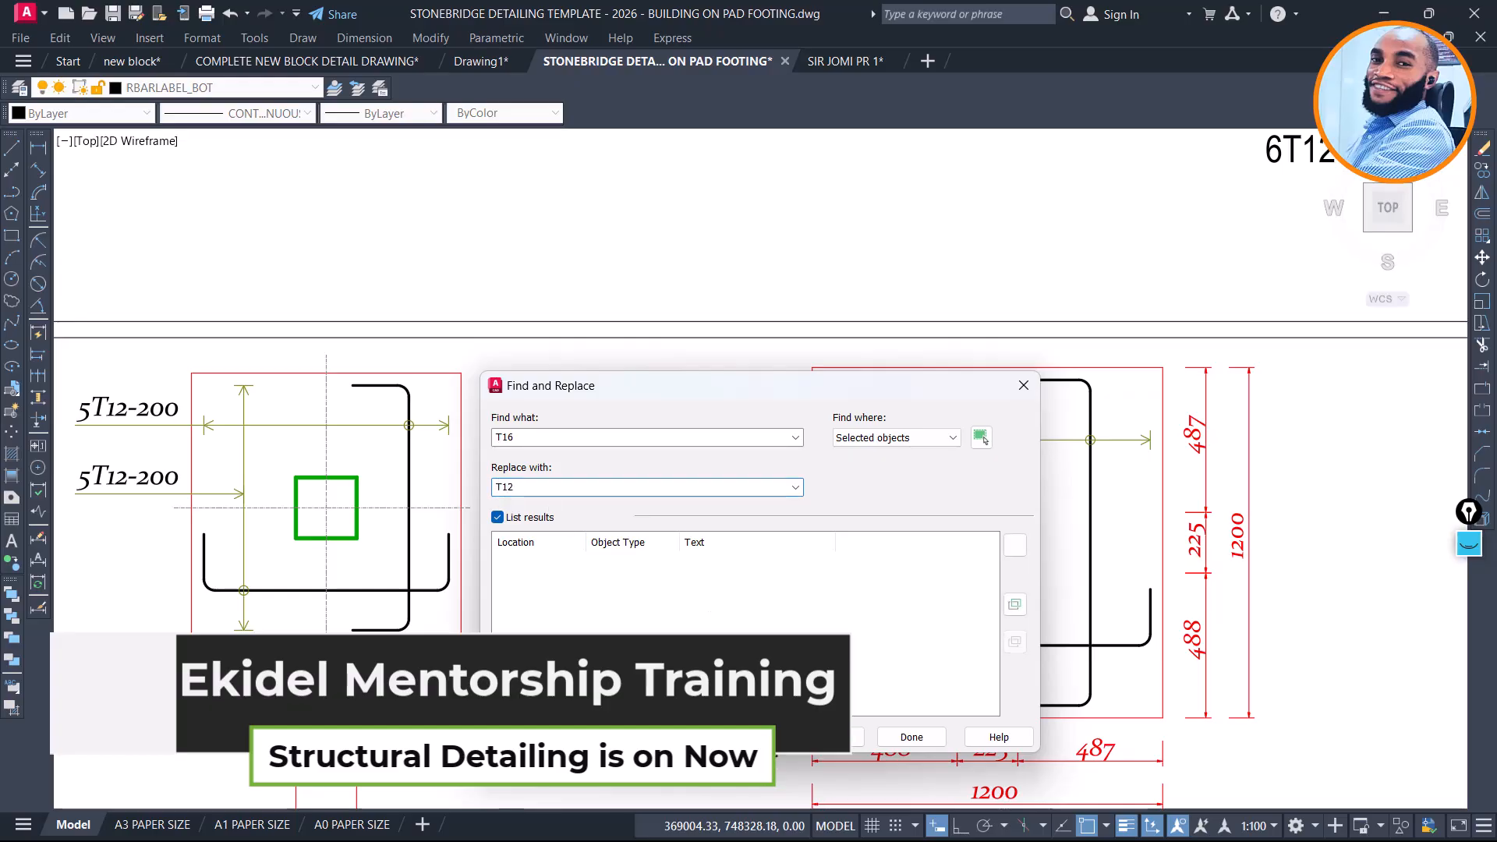
pyautogui.click(744, 737)
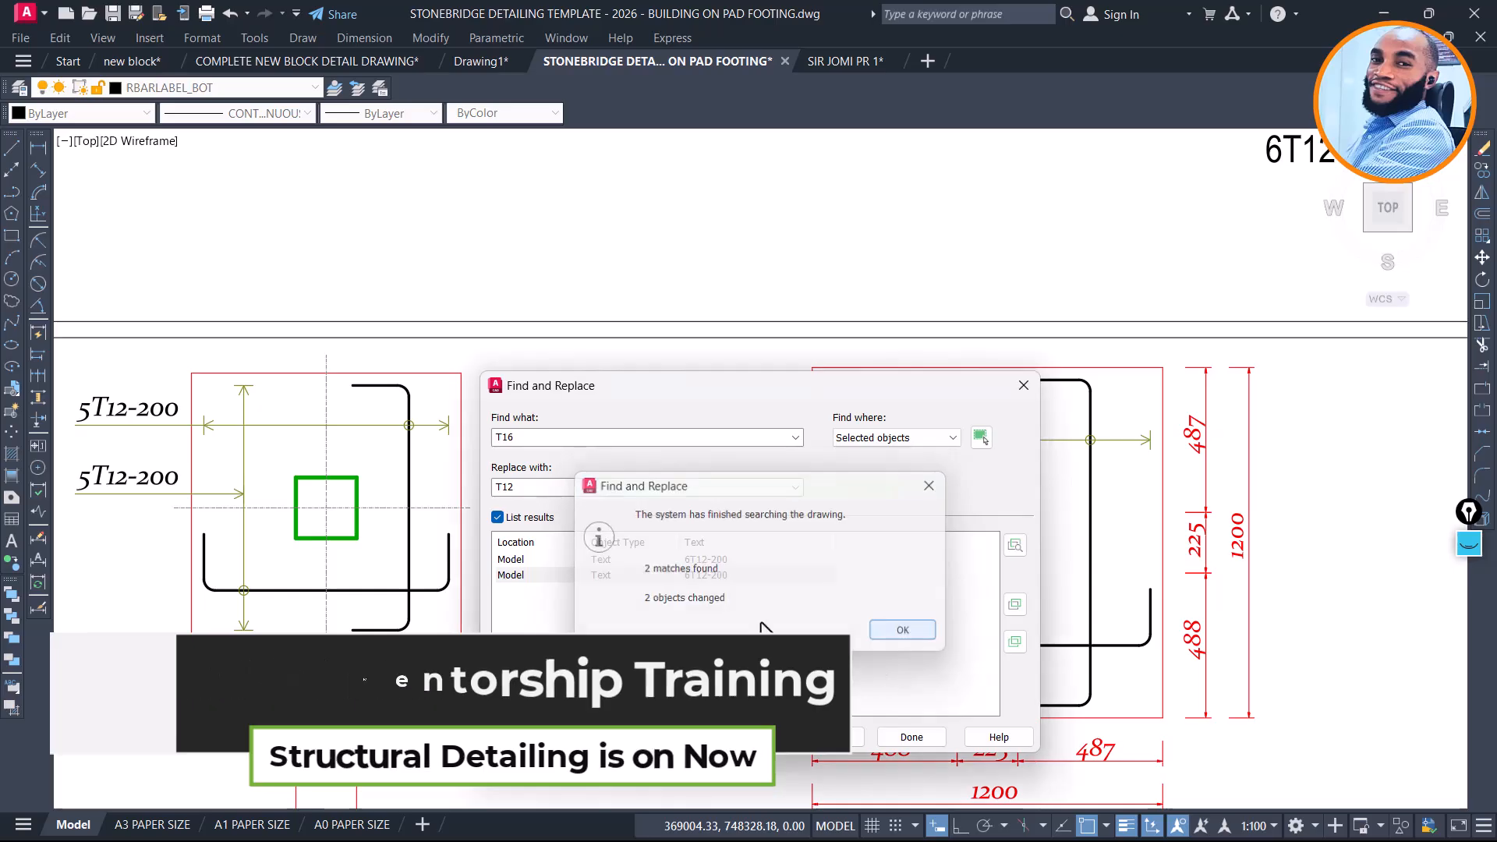
pyautogui.click(903, 632)
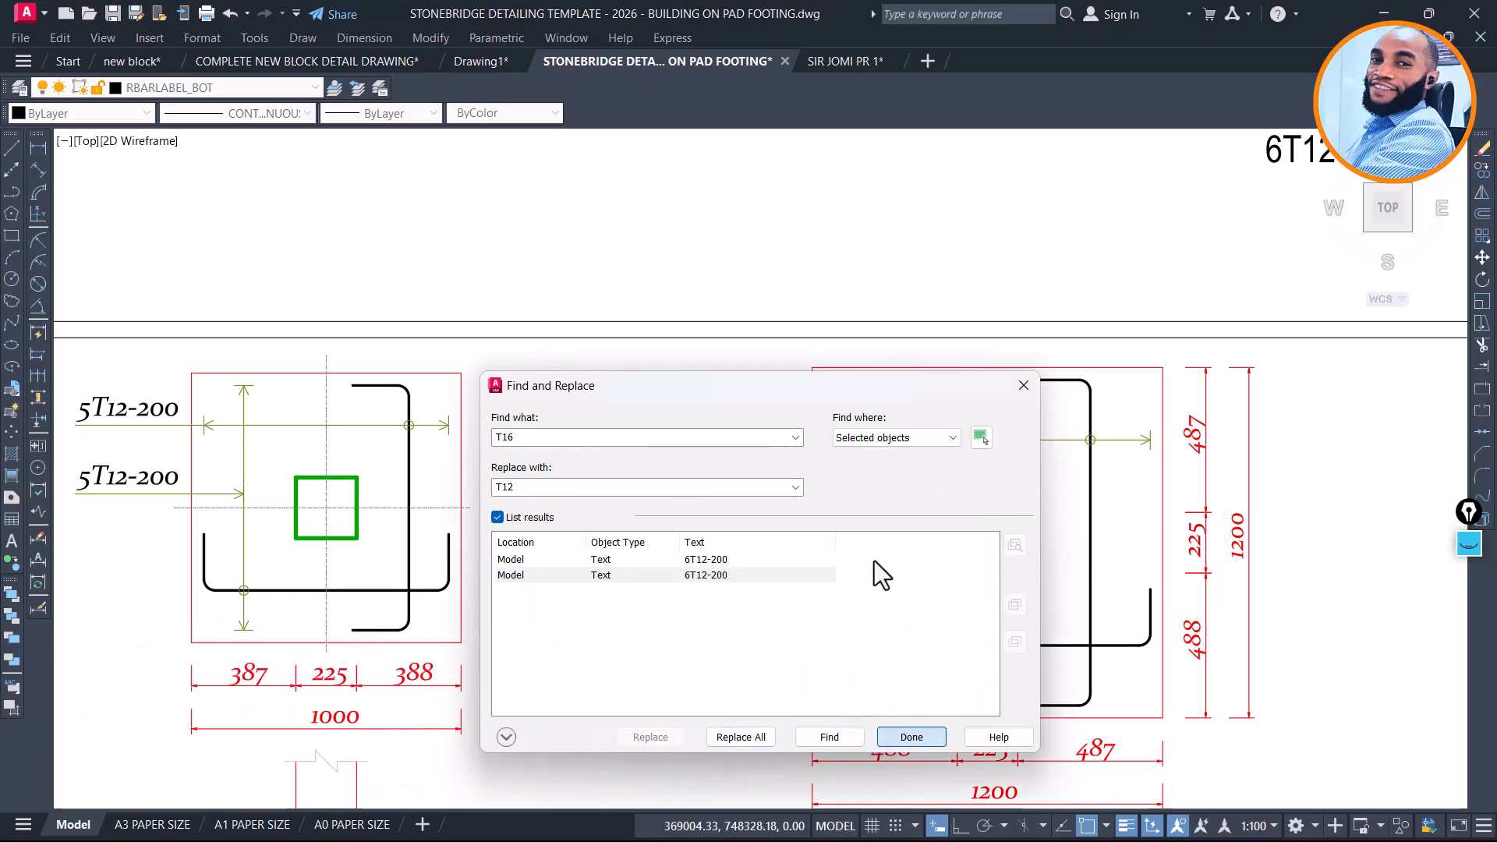
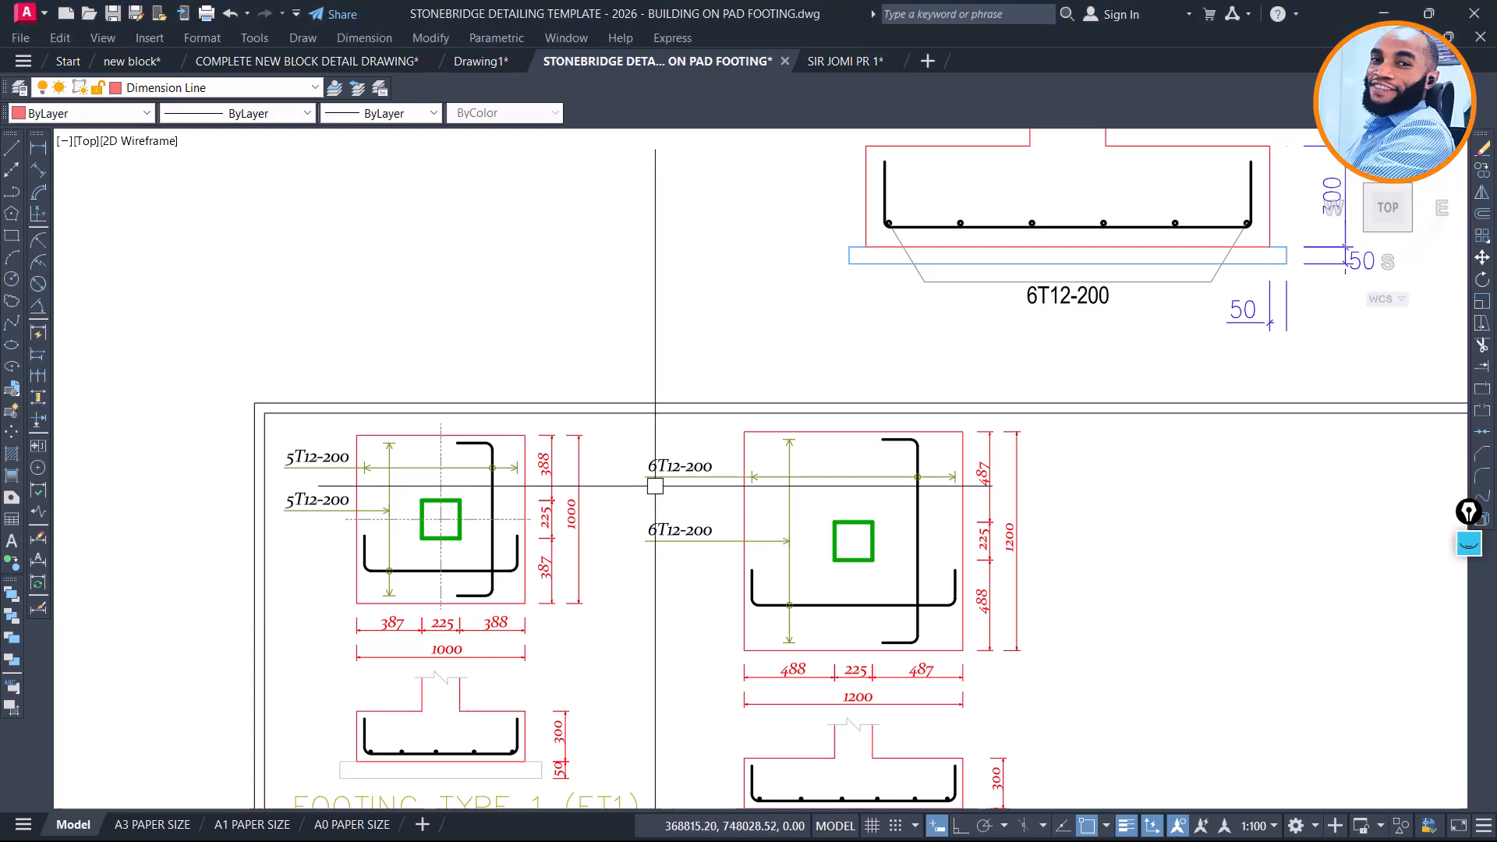
# Compare the Footing Type 2 plan and section with the 1200 / 1200 reference footing for dimensions and bars
pyautogui.scroll(3, 663, 494)
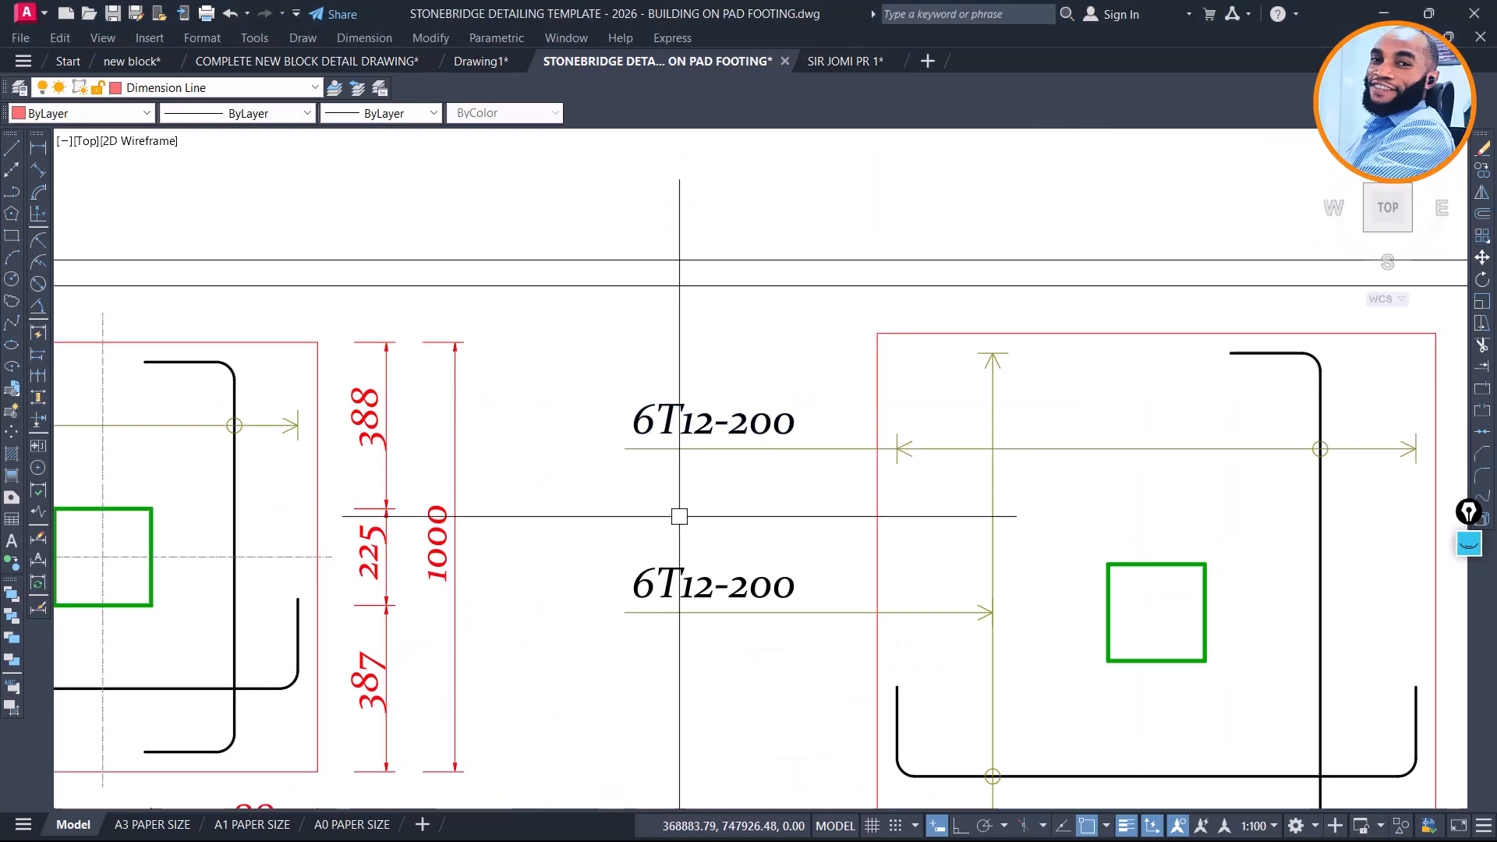
pyautogui.scroll(-2, 690, 479)
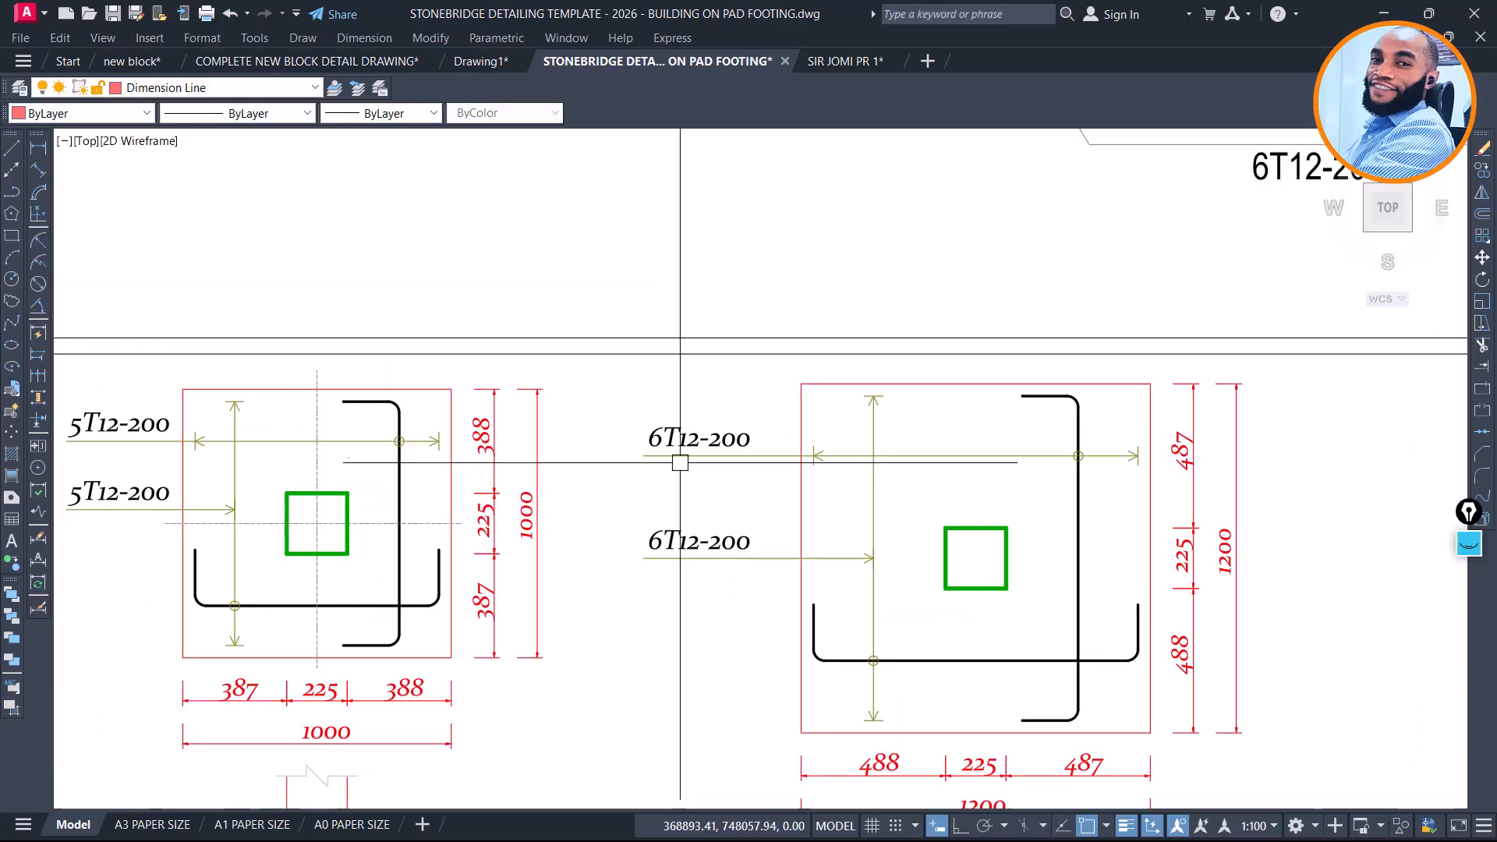
pyautogui.scroll(-3, 674, 457)
pyautogui.moveTo(949, 334)
pyautogui.mouseDown(button='middle')
pyautogui.moveTo(935, 367)
pyautogui.moveTo(909, 288)
pyautogui.mouseUp(button='middle')
pyautogui.scroll(4, 820, 640)
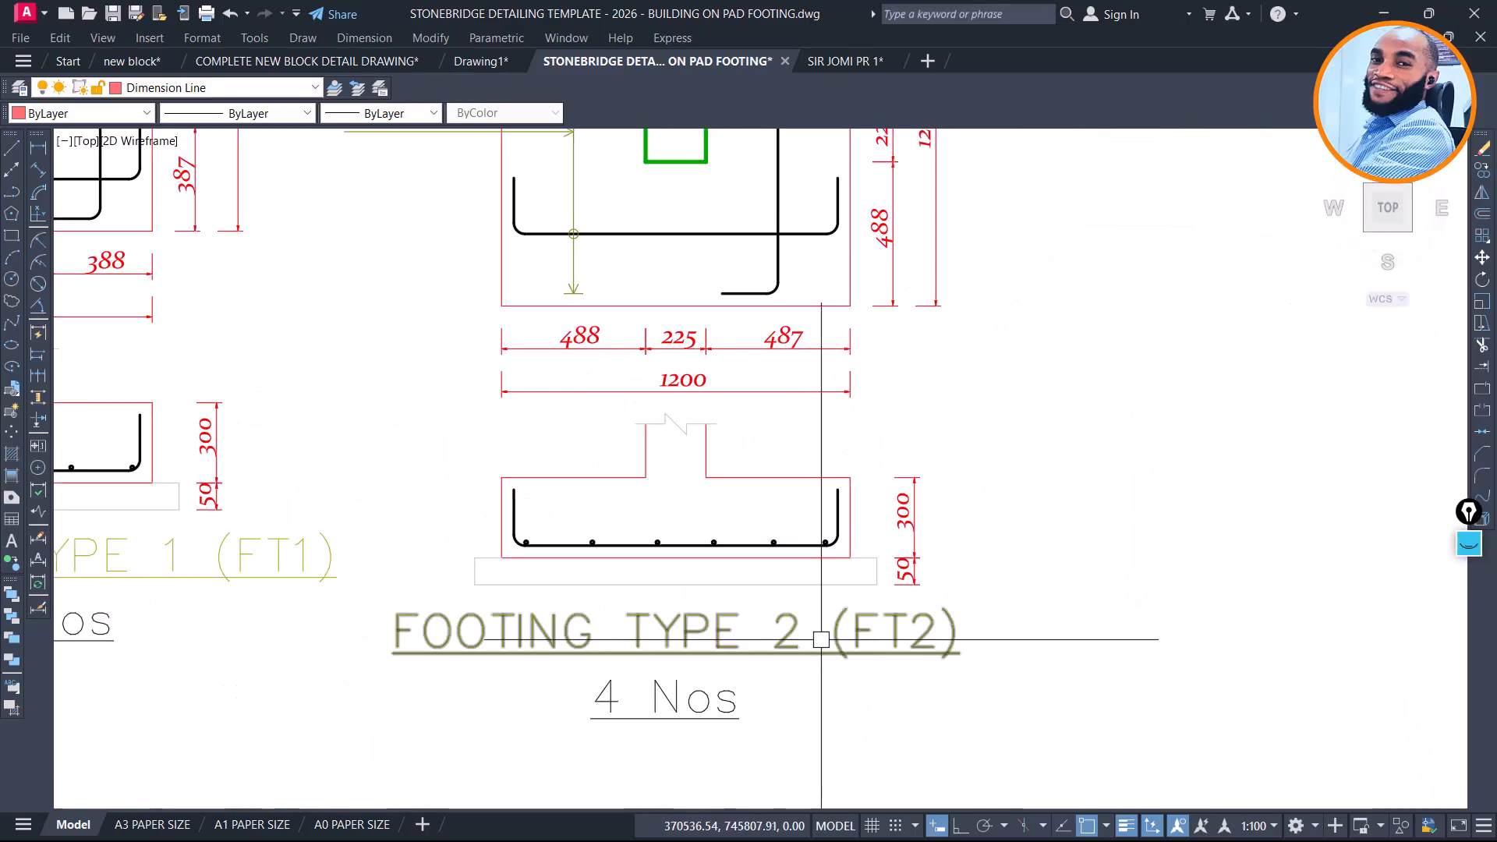
pyautogui.scroll(2, 574, 336)
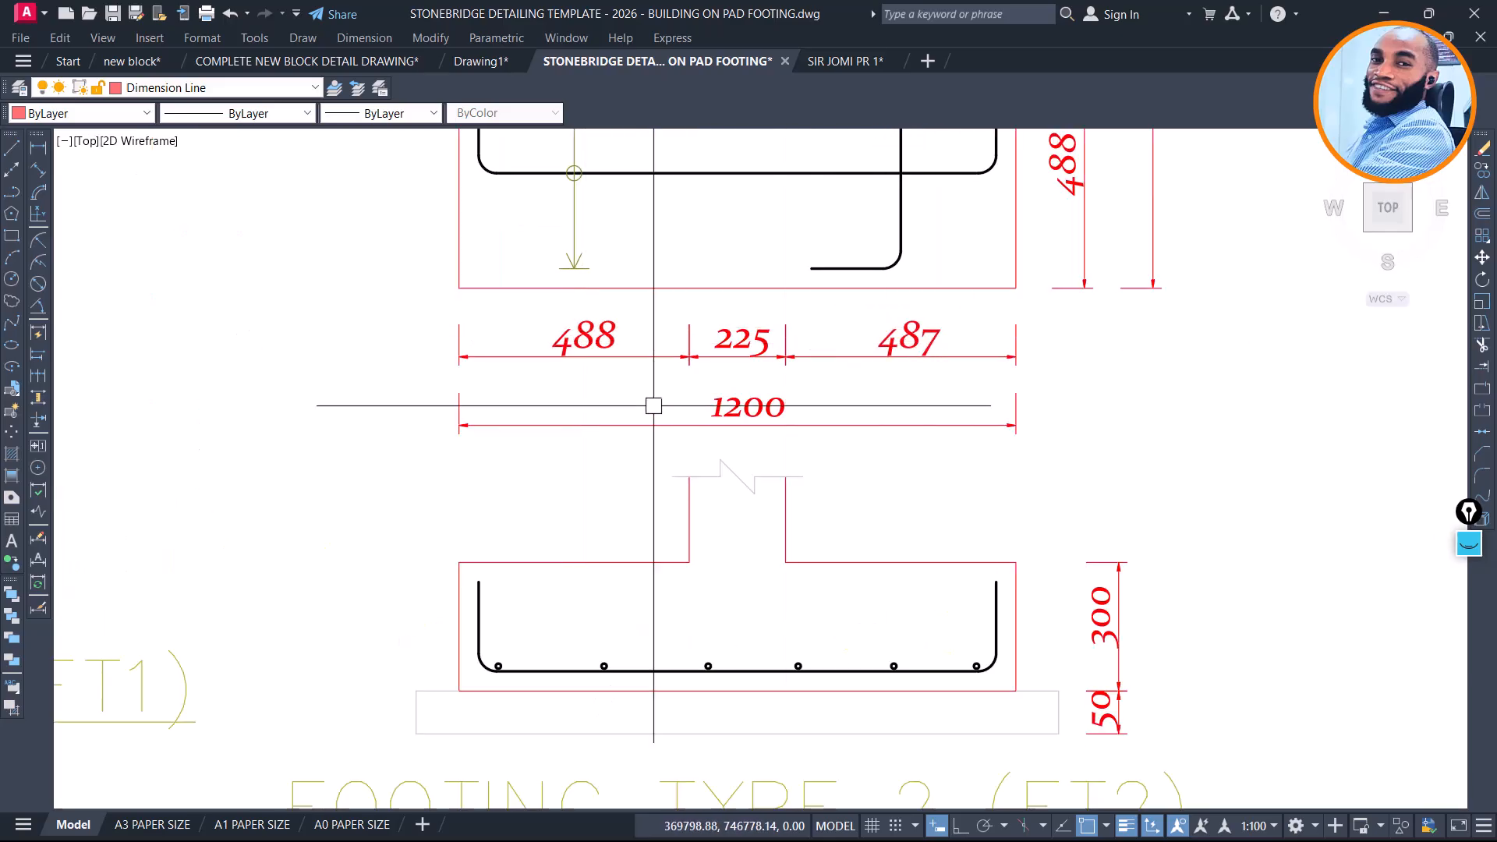
pyautogui.scroll(-2, 653, 405)
pyautogui.moveTo(873, 301); pyautogui.dragTo(706, 633, button='middle')
pyautogui.scroll(-4, 707, 633)
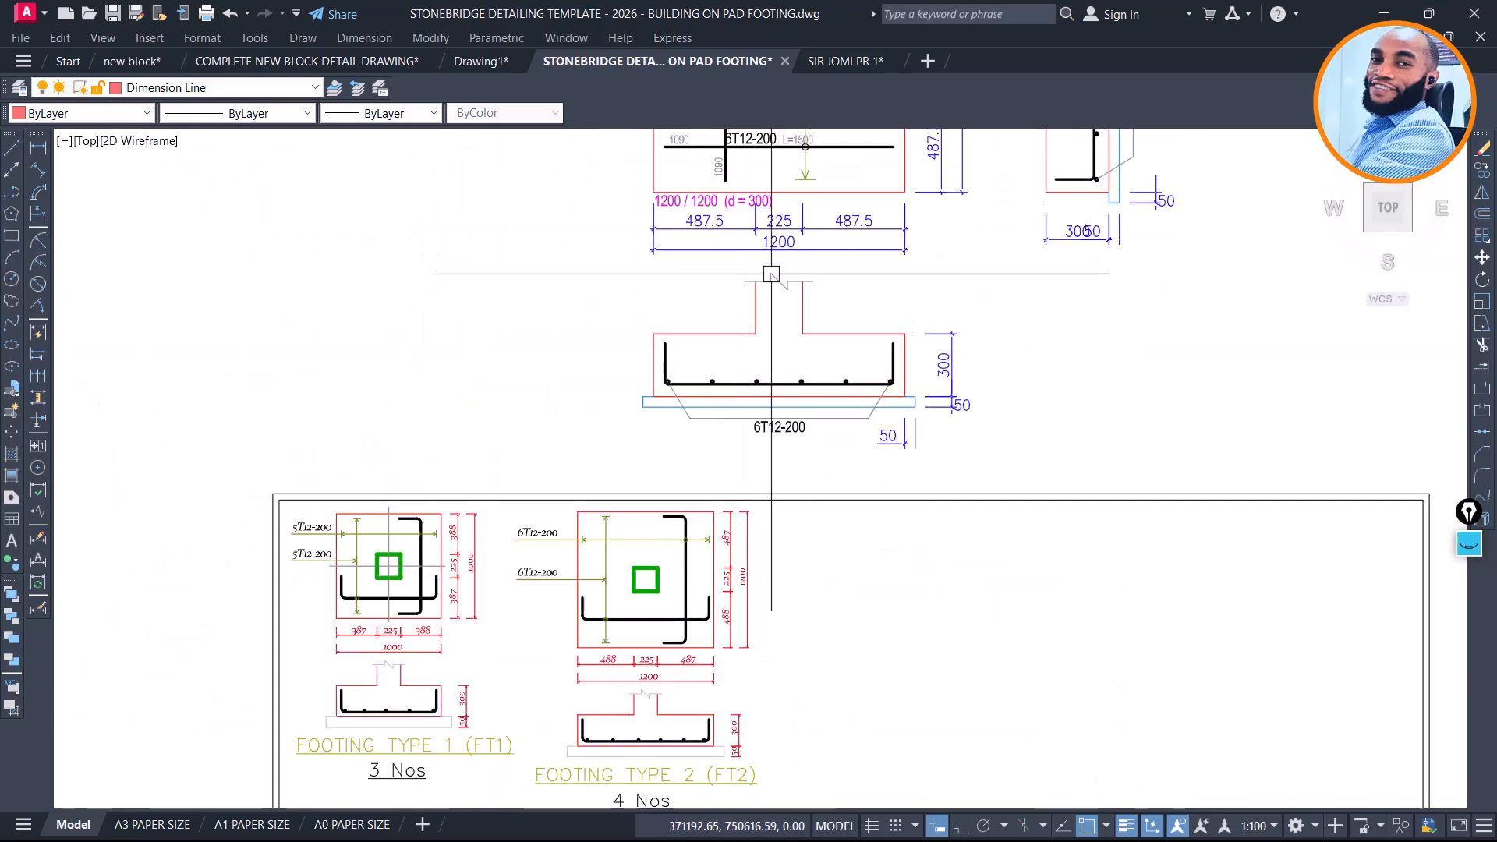
pyautogui.scroll(4, 737, 194)
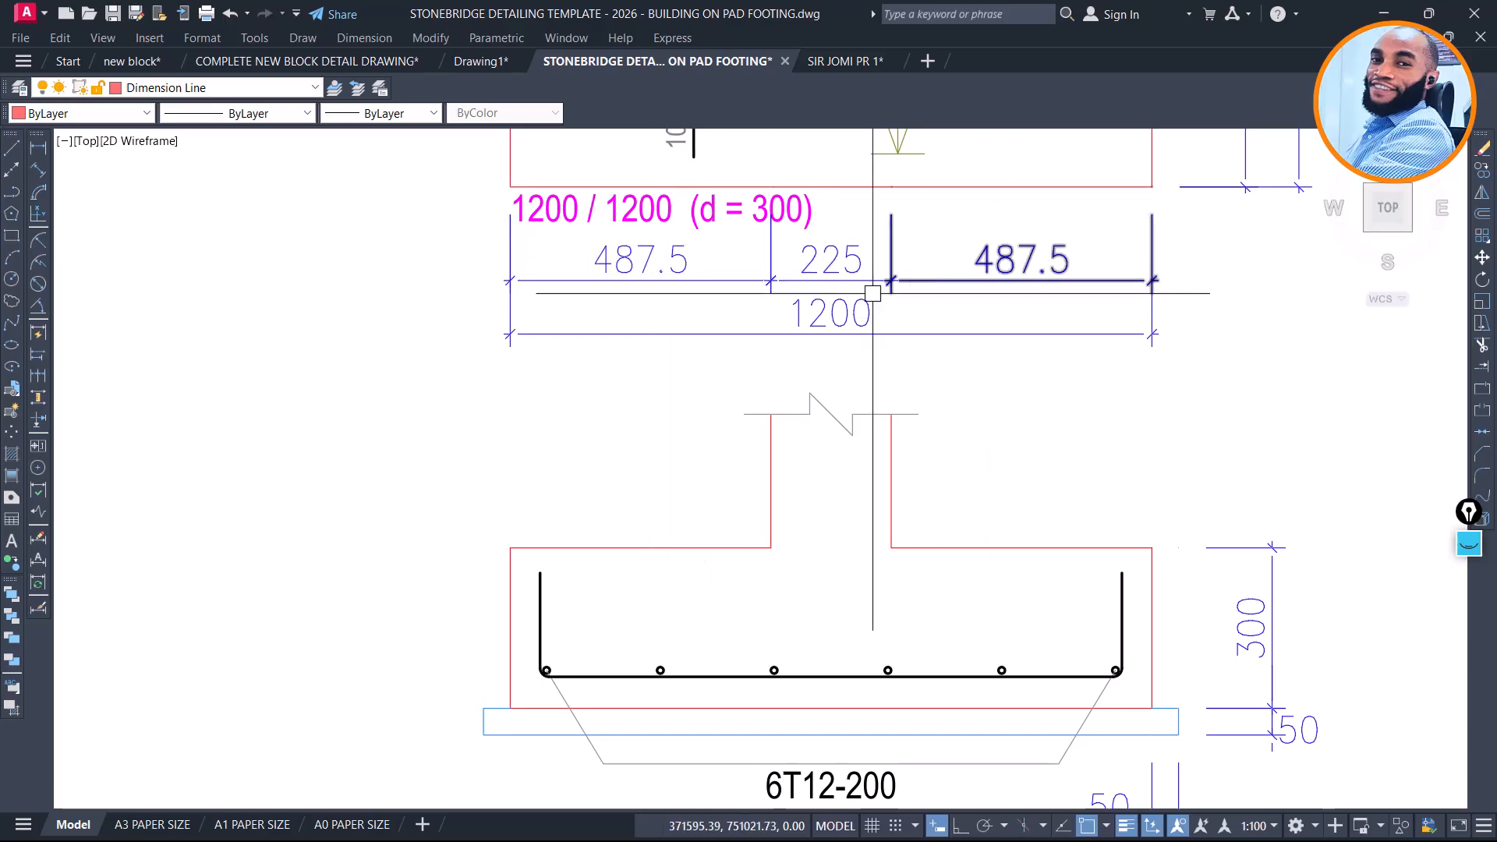
pyautogui.scroll(-3, 909, 288)
pyautogui.moveTo(775, 528); pyautogui.dragTo(795, 349, button='middle')
pyautogui.scroll(5, 730, 512)
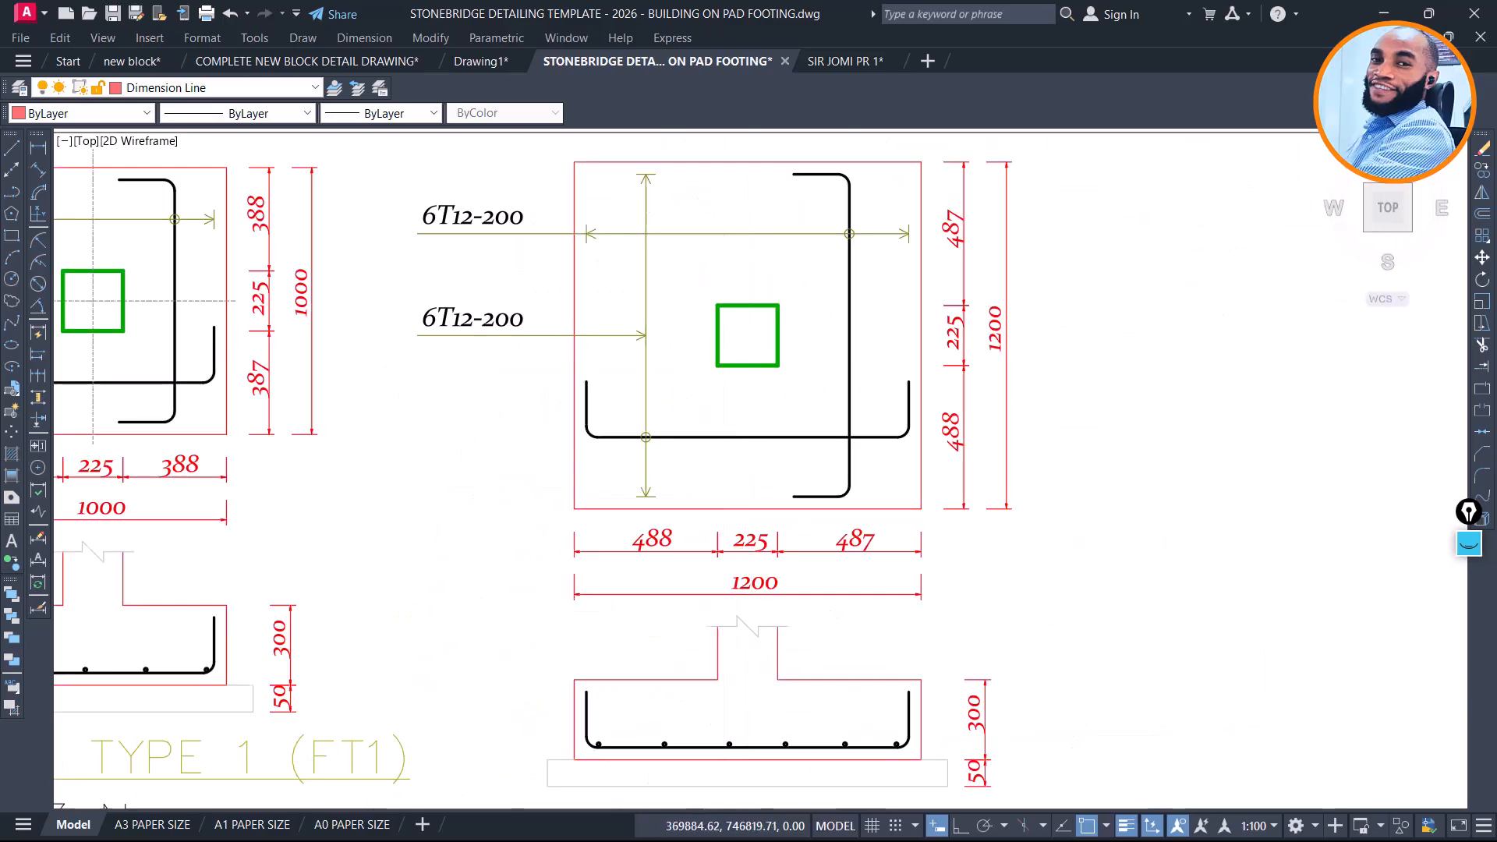
pyautogui.scroll(-3, 730, 511)
pyautogui.scroll(2, 873, 300)
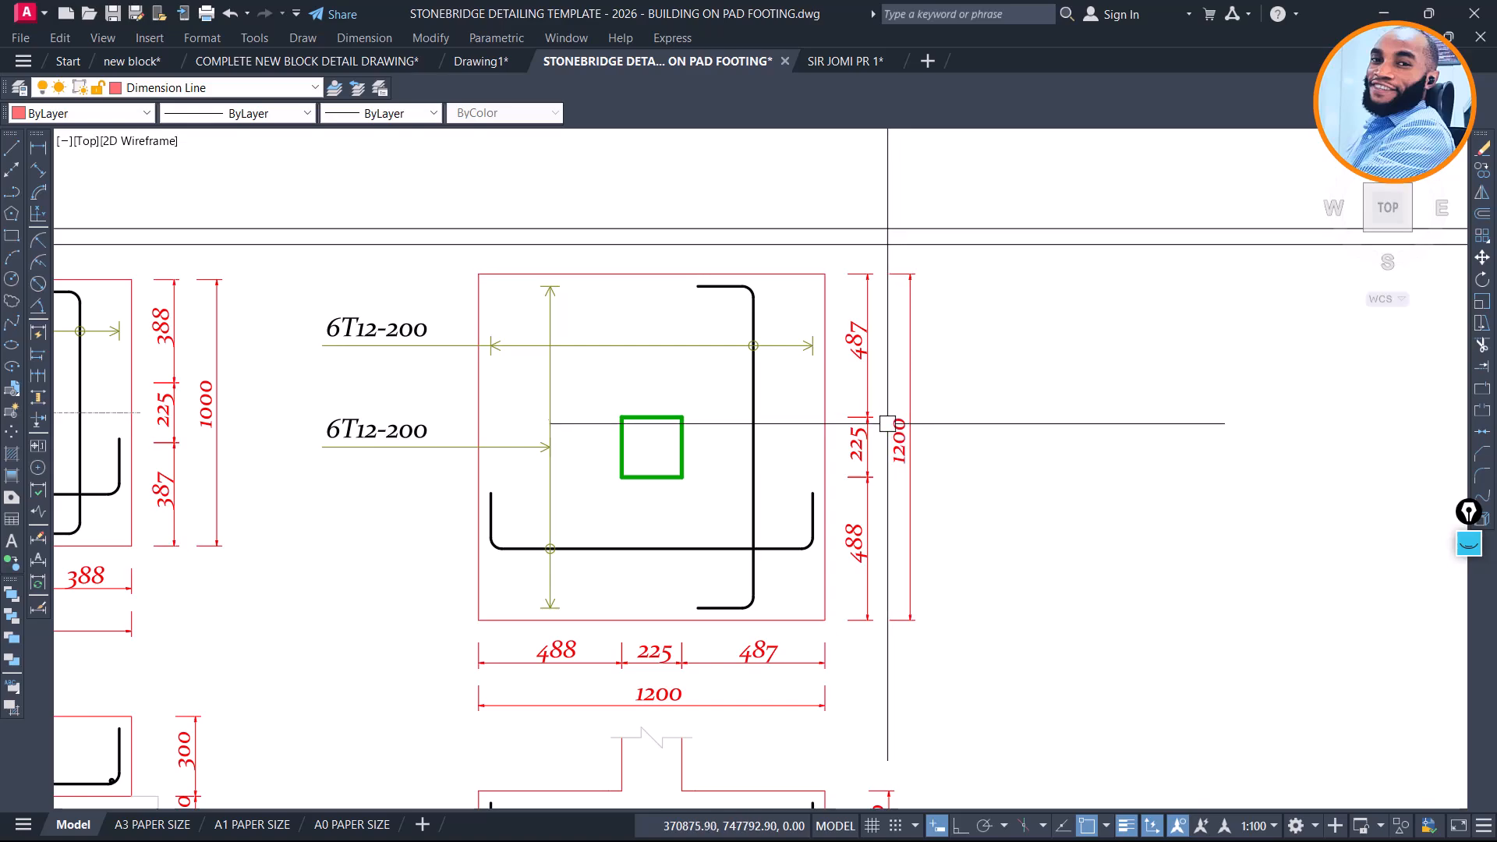
# Examine the reference footing F-1C31's column position, bar labels and side section against the Footing Type 2 detail
pyautogui.scroll(-4, 884, 520)
pyautogui.moveTo(1050, 355); pyautogui.dragTo(853, 684, button='middle')
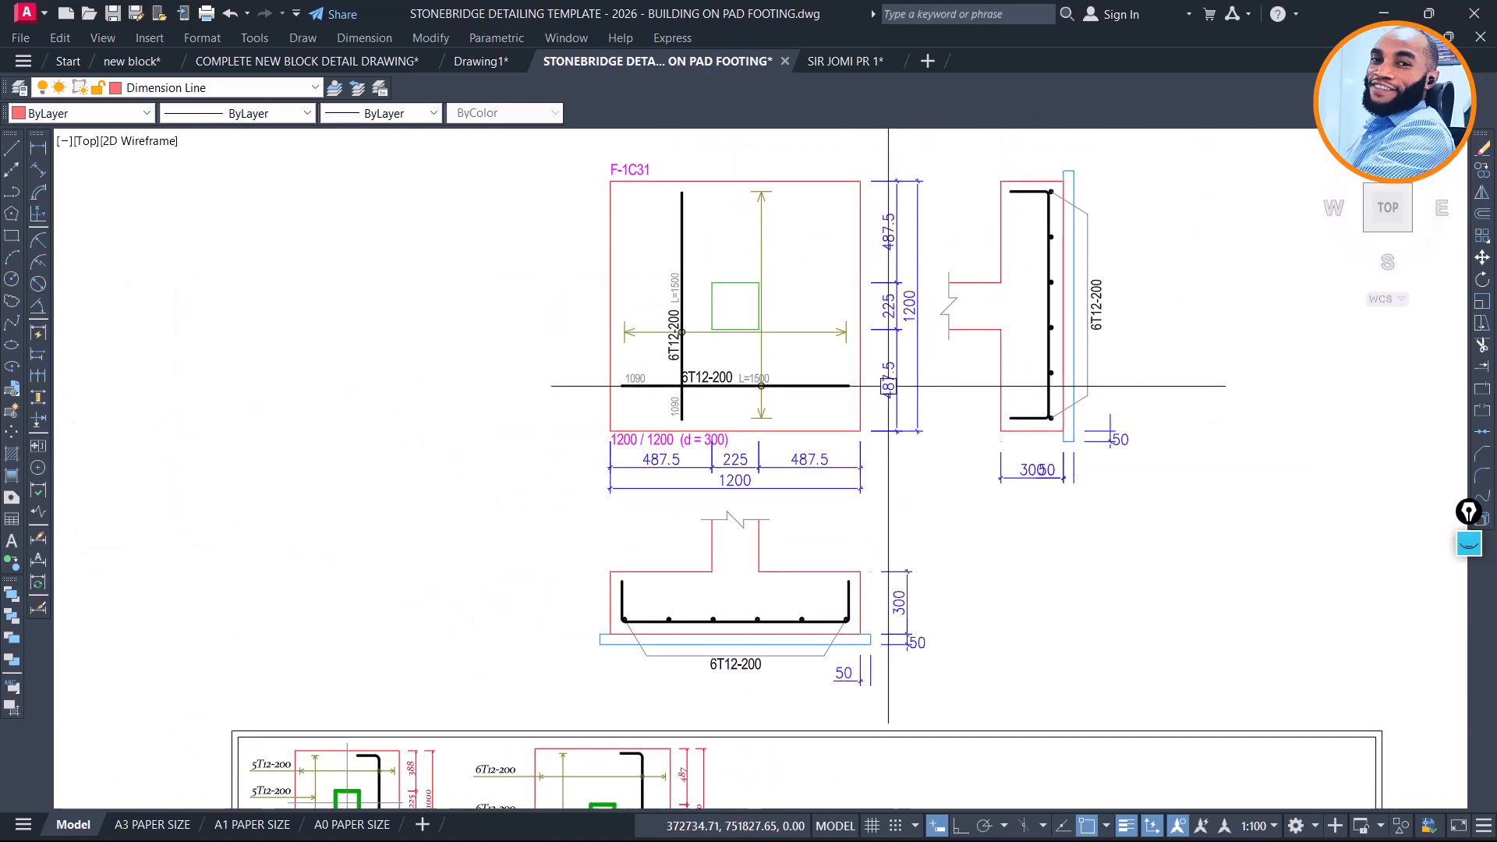
pyautogui.scroll(2, 903, 232)
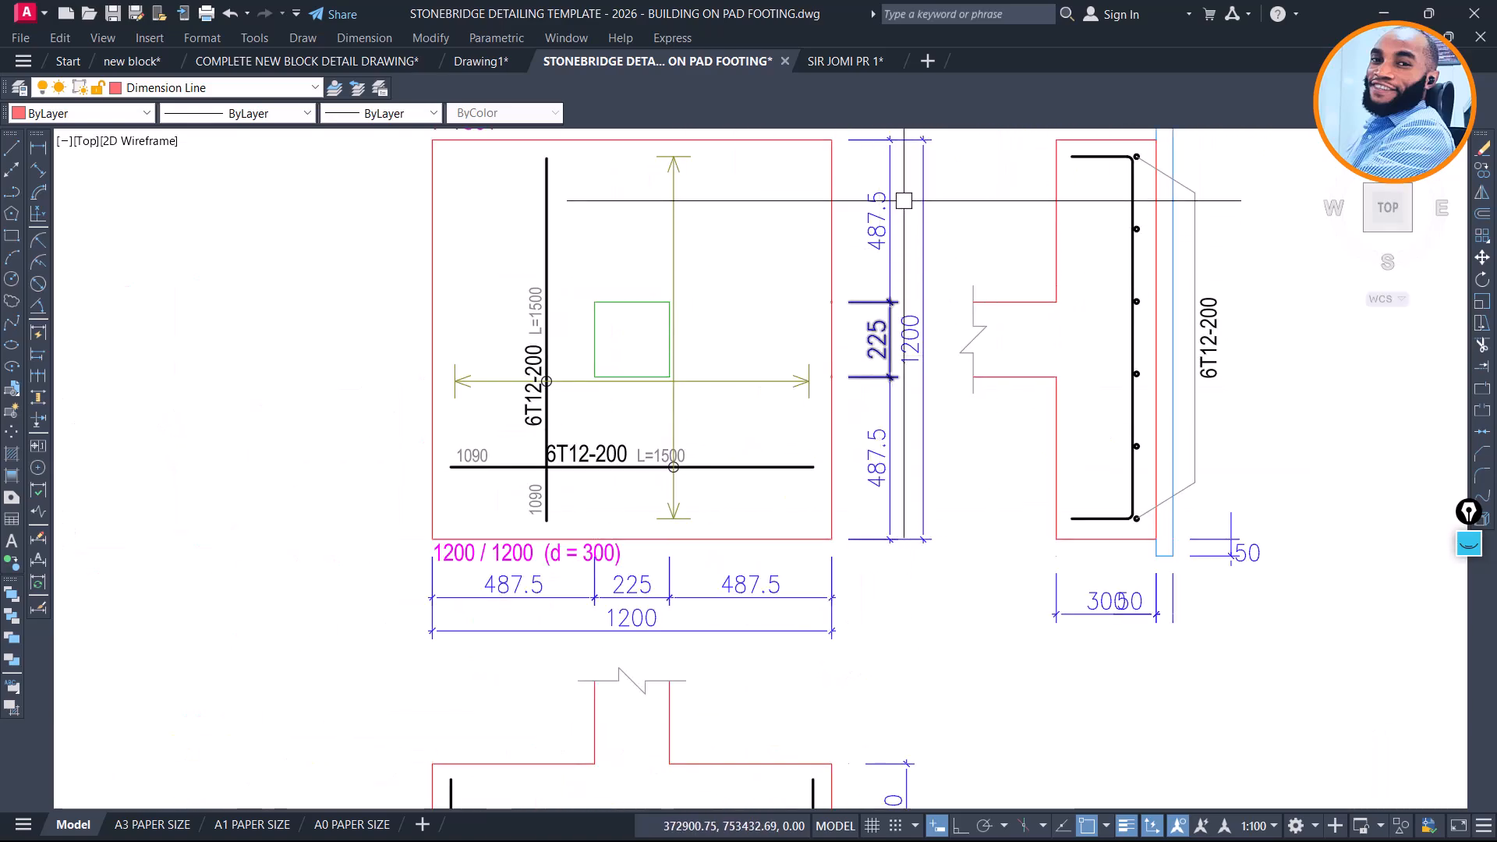
pyautogui.scroll(-4, 903, 202)
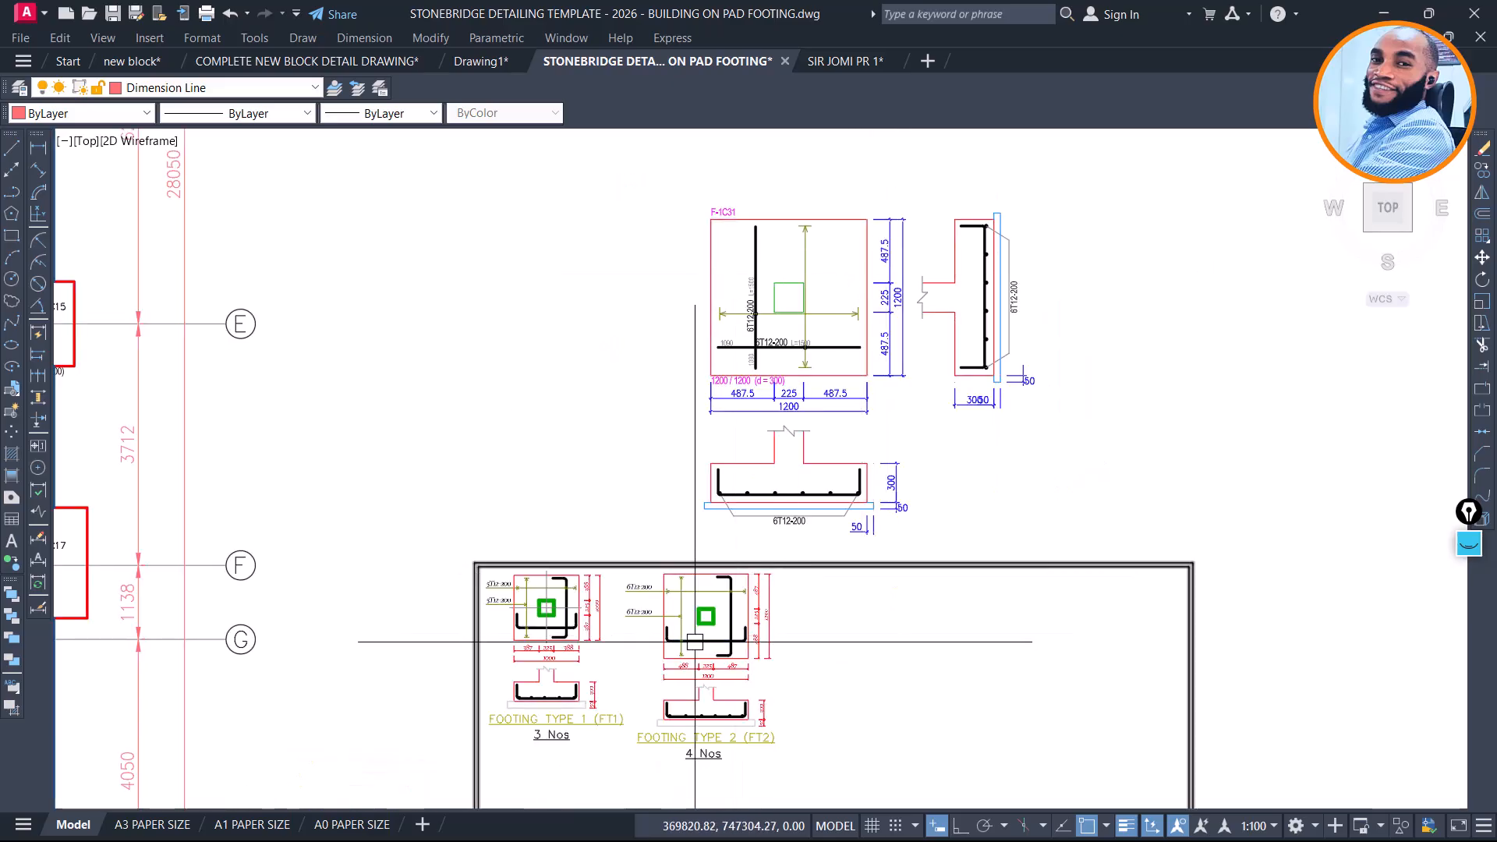
pyautogui.scroll(2, 723, 640)
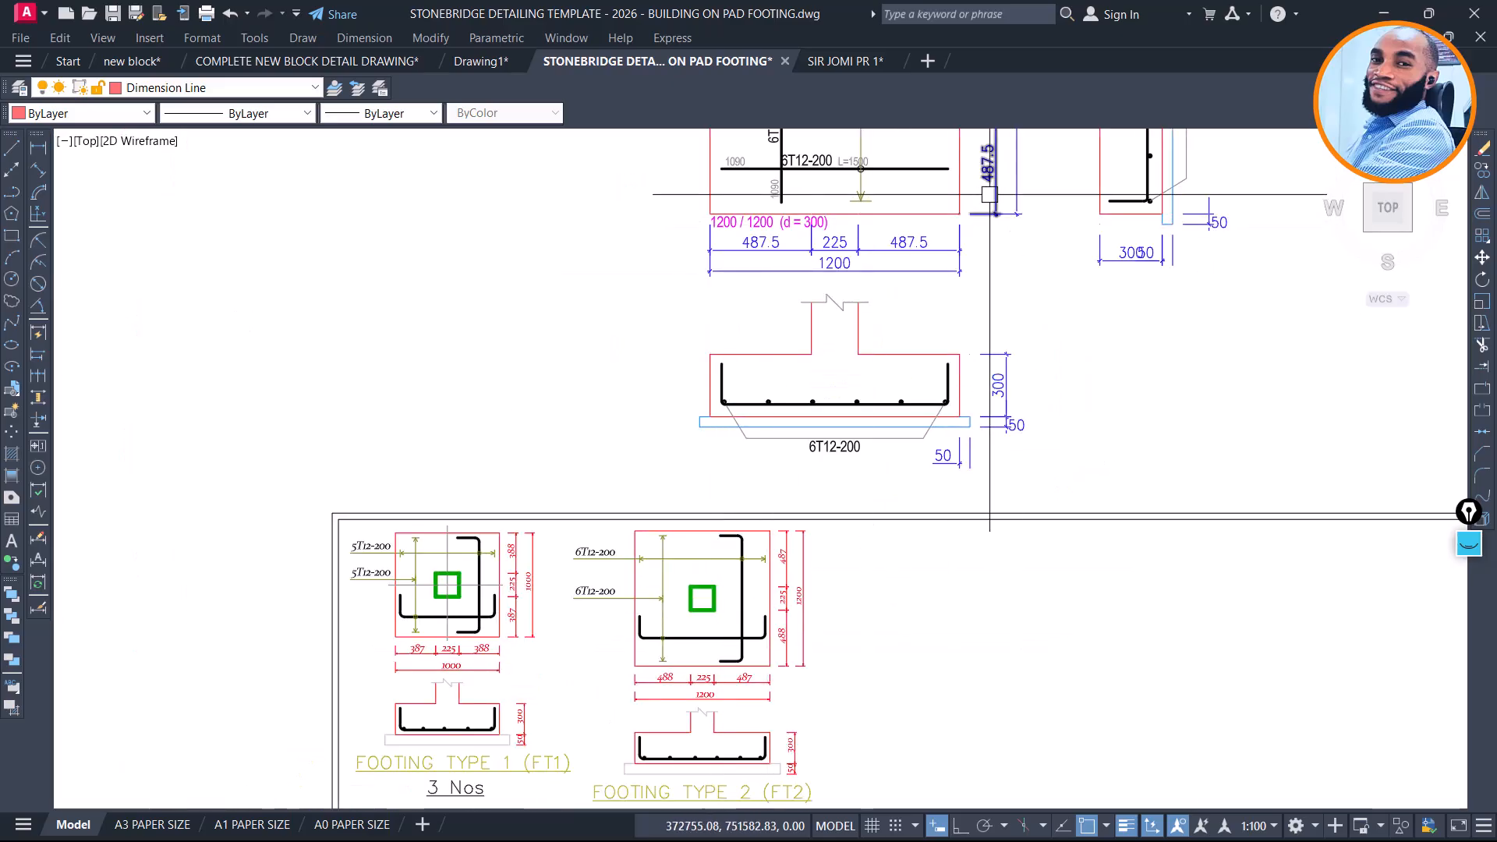
pyautogui.scroll(-2, 923, 420)
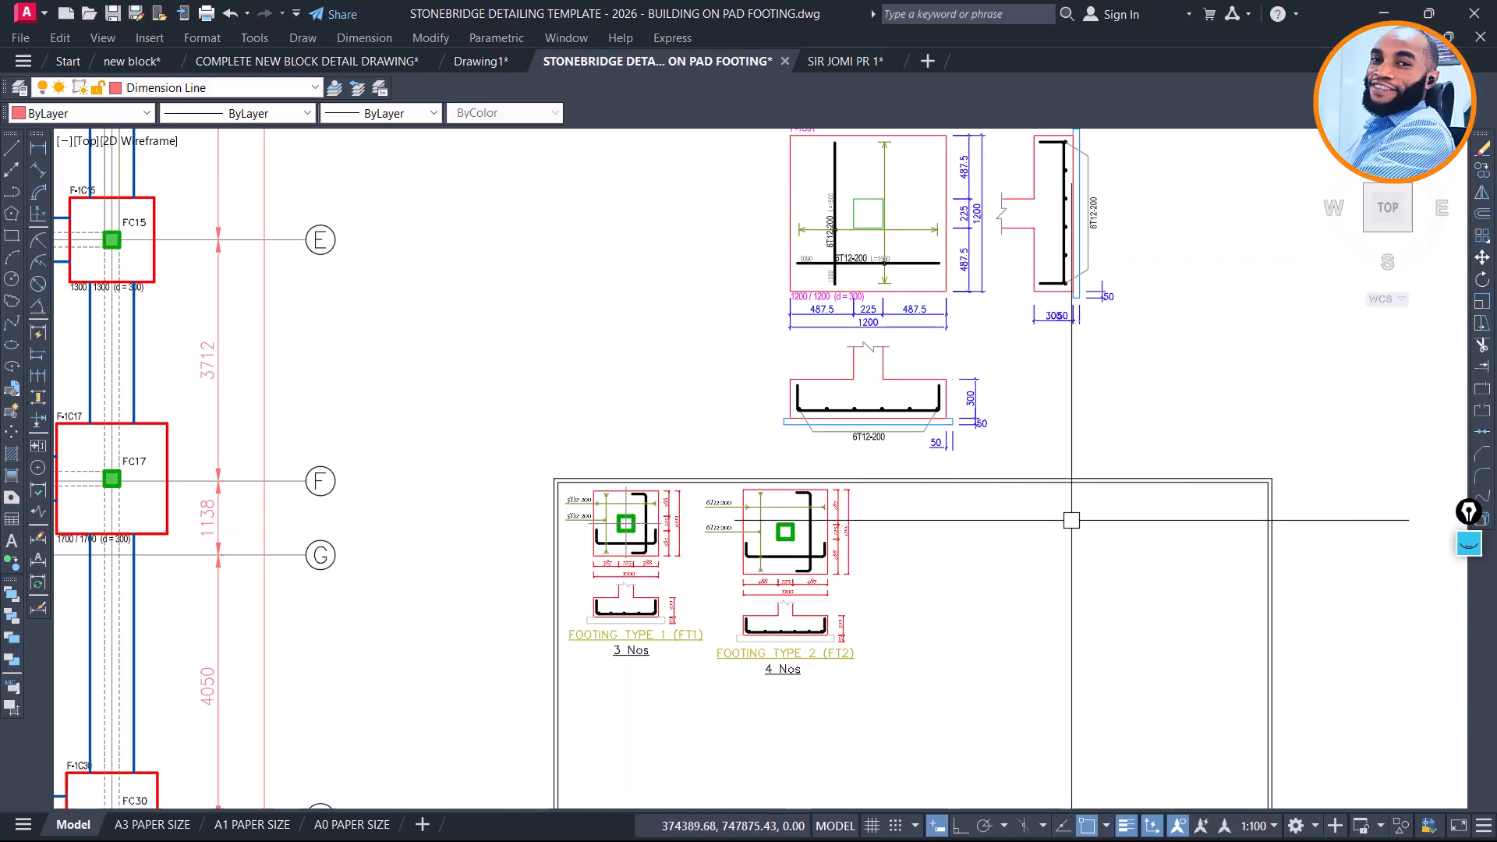
pyautogui.moveTo(966, 240); pyautogui.dragTo(911, 355, button='middle')
pyautogui.scroll(2, 911, 354)
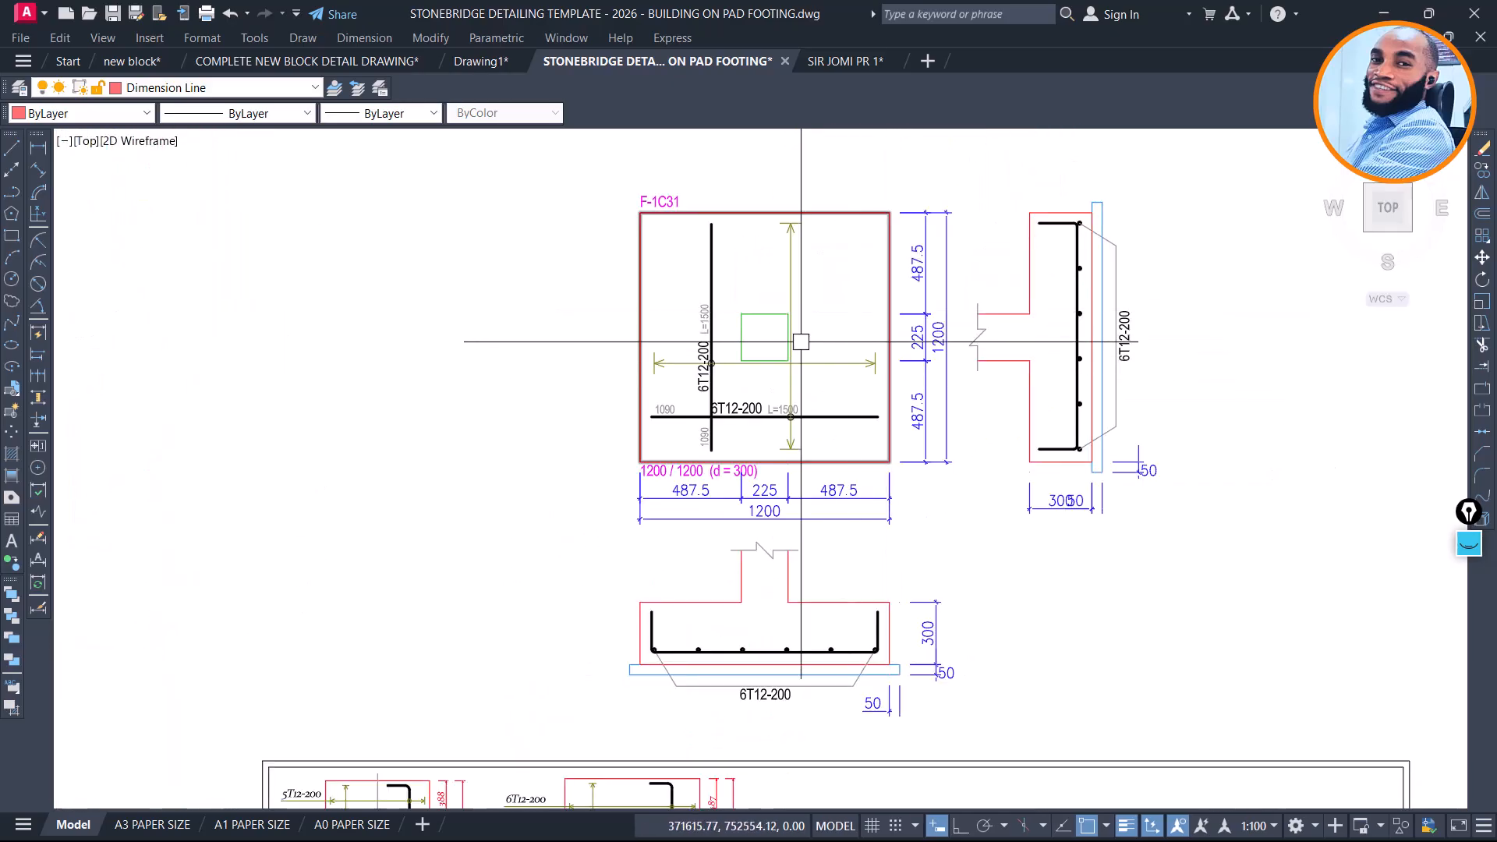
pyautogui.scroll(4, 801, 342)
pyautogui.scroll(-2, 674, 239)
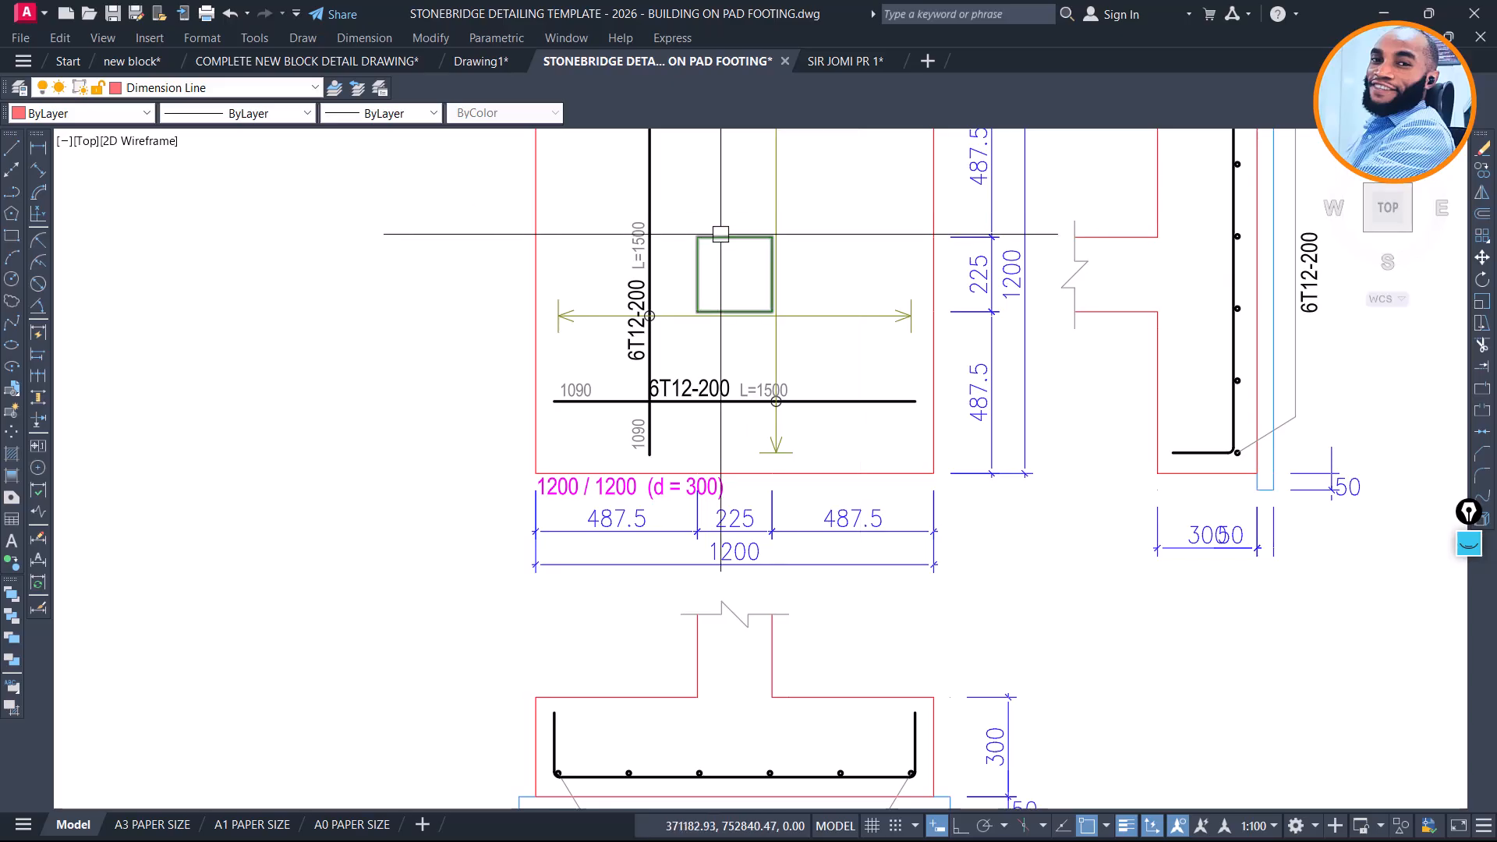
pyautogui.scroll(2, 720, 234)
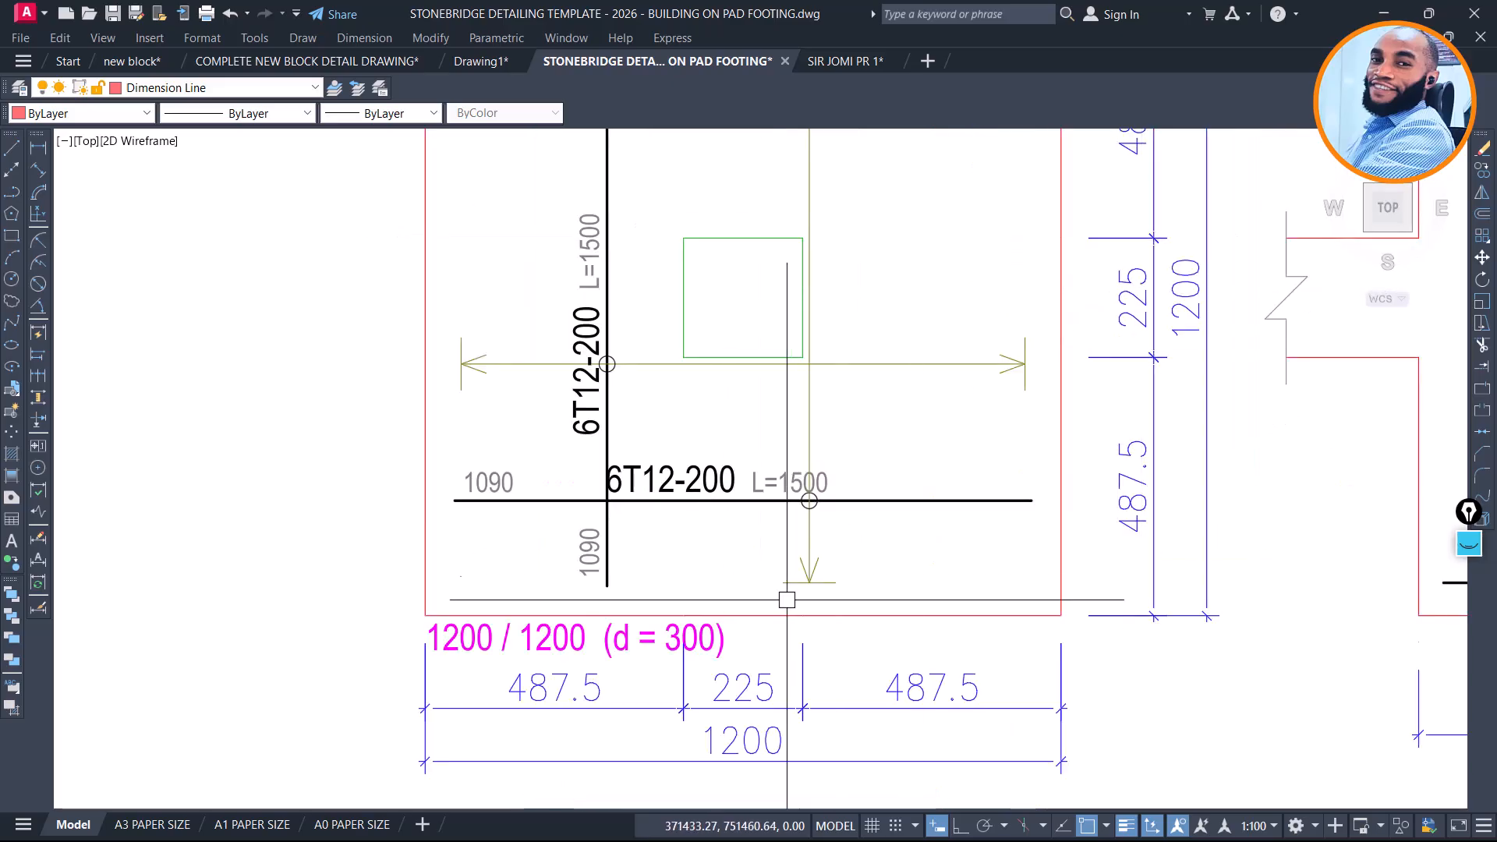
pyautogui.scroll(-4, 839, 311)
pyautogui.scroll(2, 819, 415)
pyautogui.scroll(4, 745, 455)
pyautogui.scroll(-2, 724, 479)
pyautogui.scroll(-4, 737, 521)
# Delete the complete 1200 / 1200 reference footing F-1C31 above the footing detail sheet
pyautogui.moveTo(849, 461); pyautogui.dragTo(801, 666, button='middle')
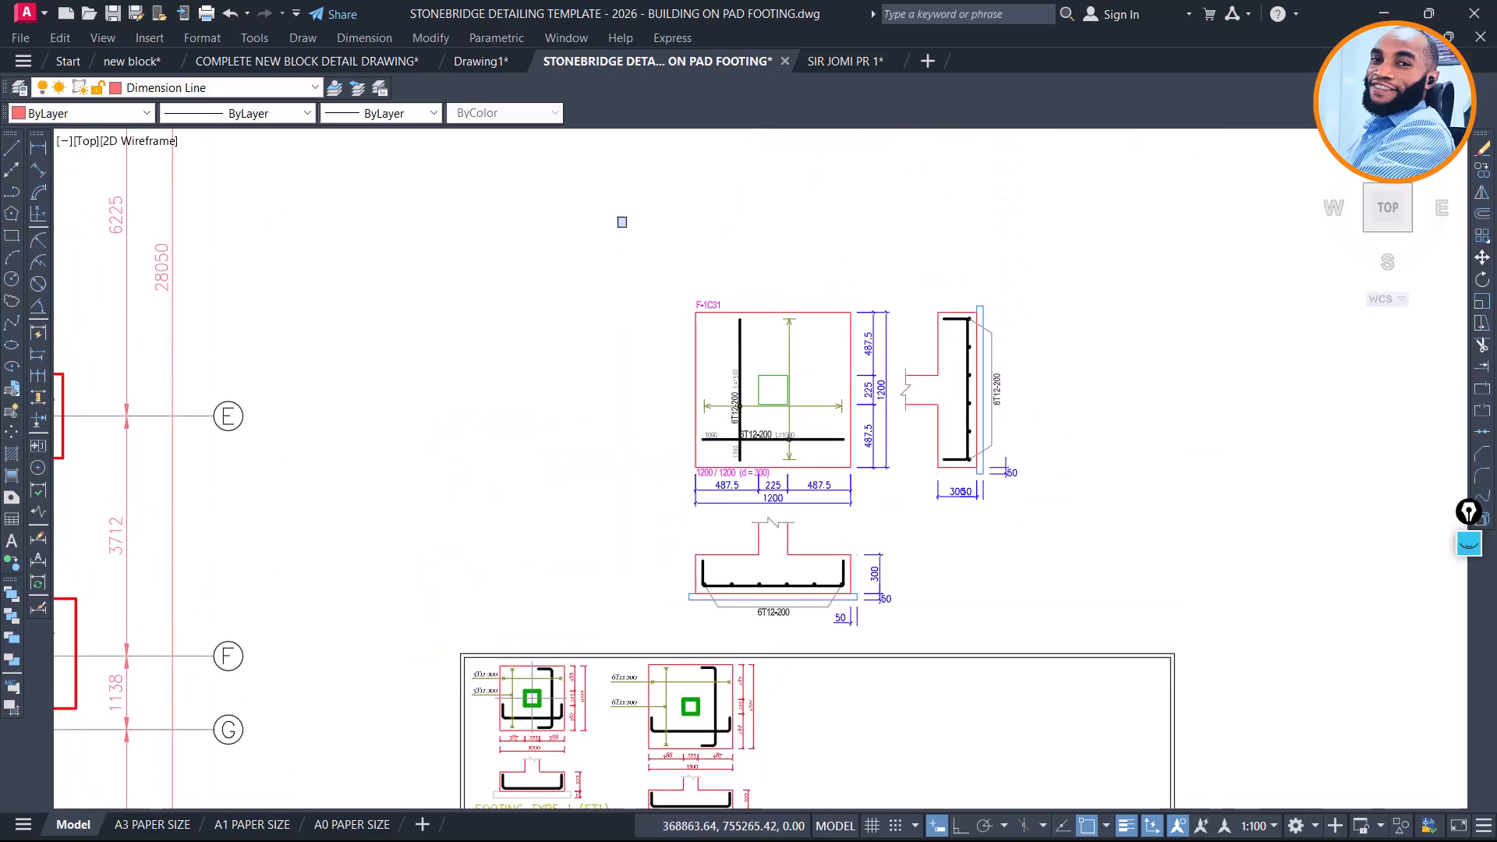
pyautogui.click(617, 217)
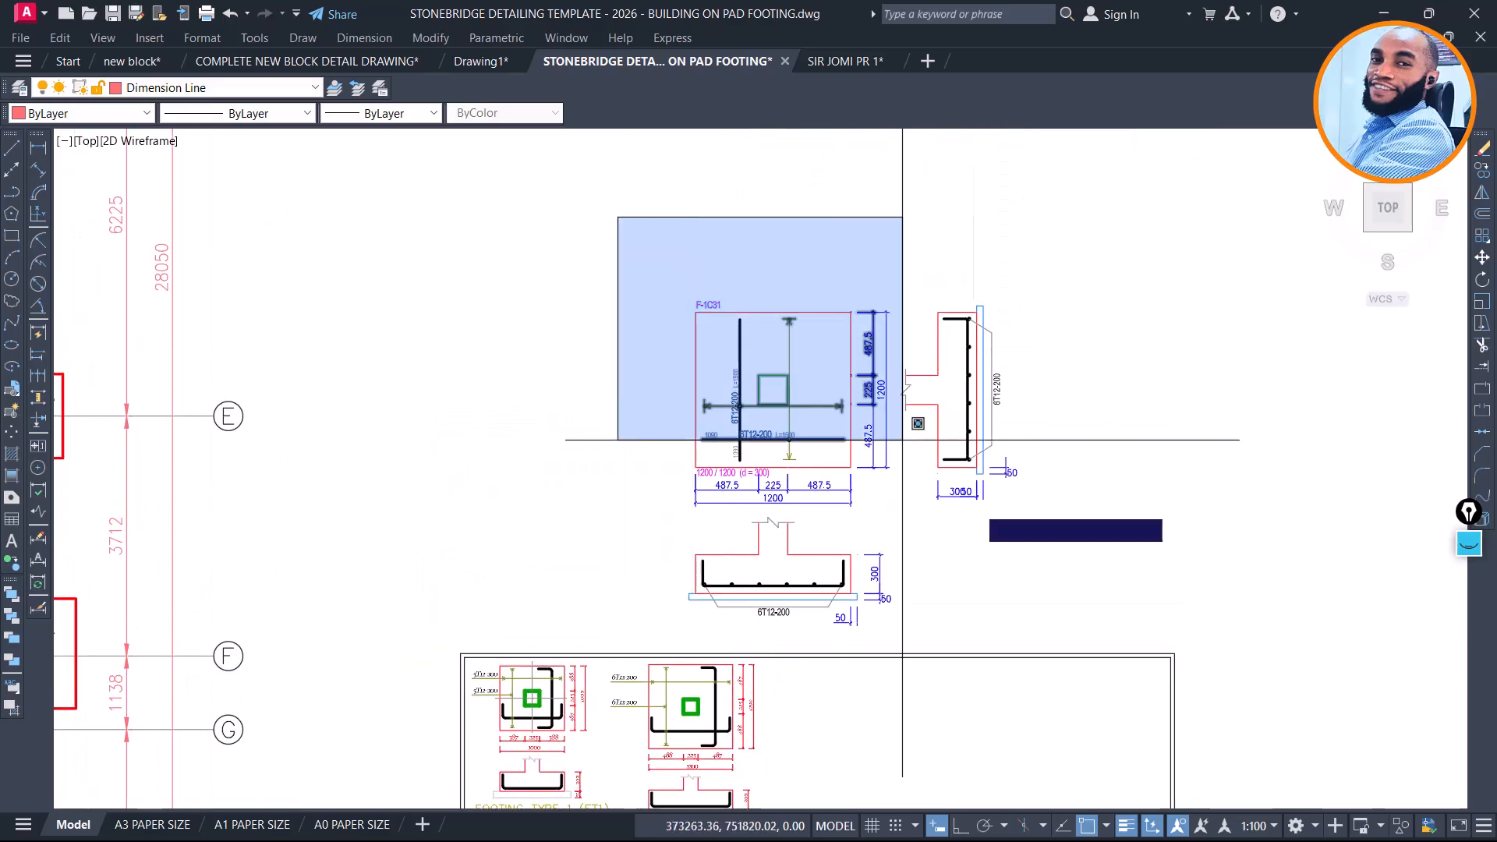
pyautogui.click(1056, 640)
pyautogui.press('Delete')
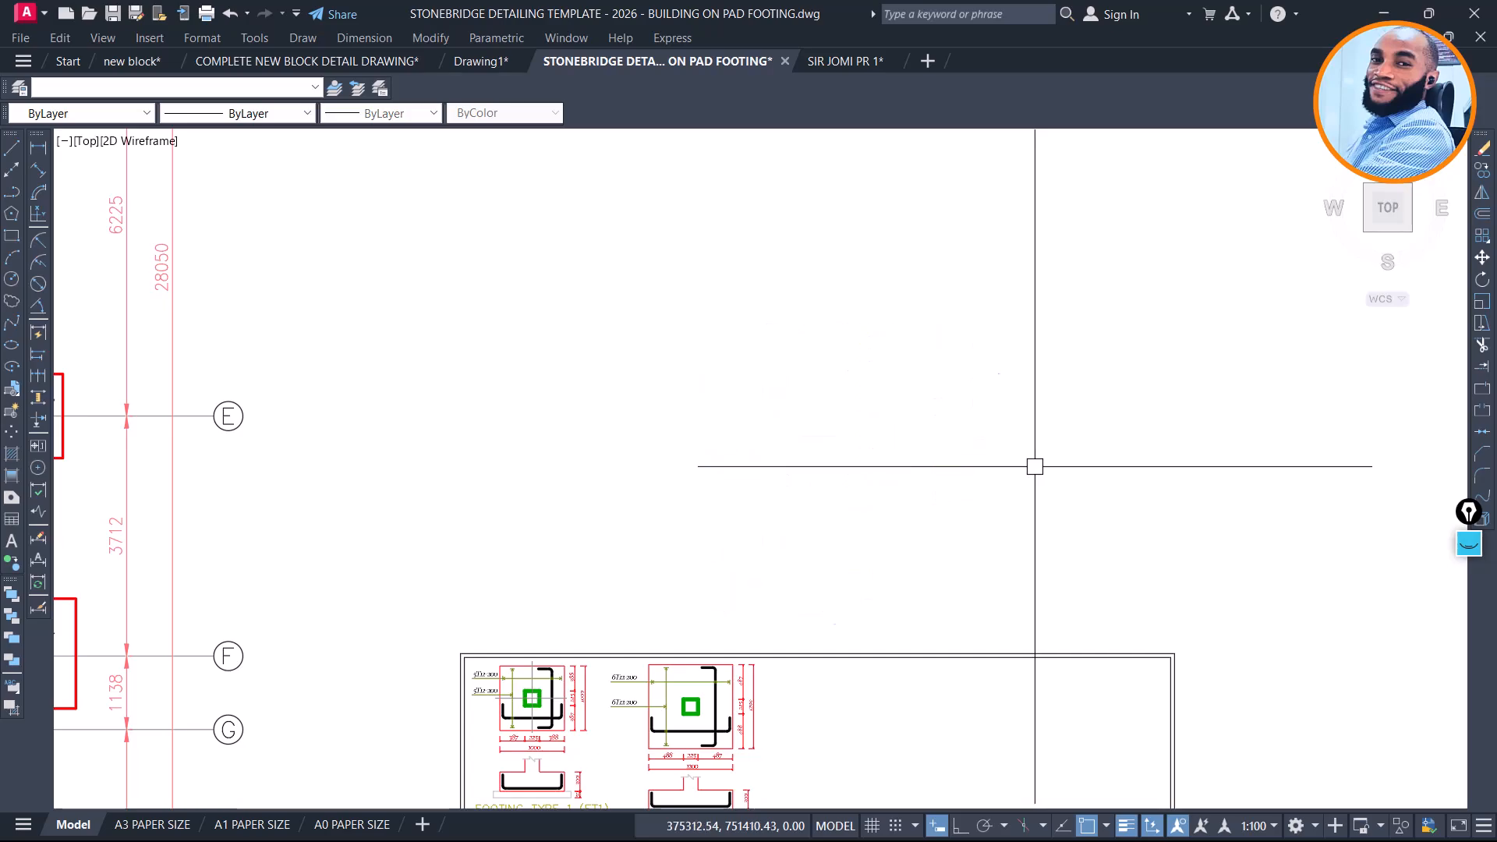
# Start copying the FT2 label of footing F-1C26 on the foundation layout, with a base point at the label
pyautogui.scroll(-5, 818, 340)
pyautogui.scroll(7, 810, 460)
pyautogui.scroll(-3, 852, 418)
pyautogui.scroll(5, 852, 418)
pyautogui.scroll(-5, 578, 496)
pyautogui.moveTo(425, 494); pyautogui.dragTo(1210, 301, button='middle')
pyautogui.scroll(6, 625, 387)
pyautogui.scroll(2, 625, 393)
pyautogui.click(524, 343)
pyautogui.write('CO')
pyautogui.press('space')
pyautogui.click(488, 357)
# Examine the row of reference footing designs for the 1300 / 1300 (d = 300) footing
pyautogui.scroll(-4, 568, 789)
pyautogui.scroll(-10, 596, 732)
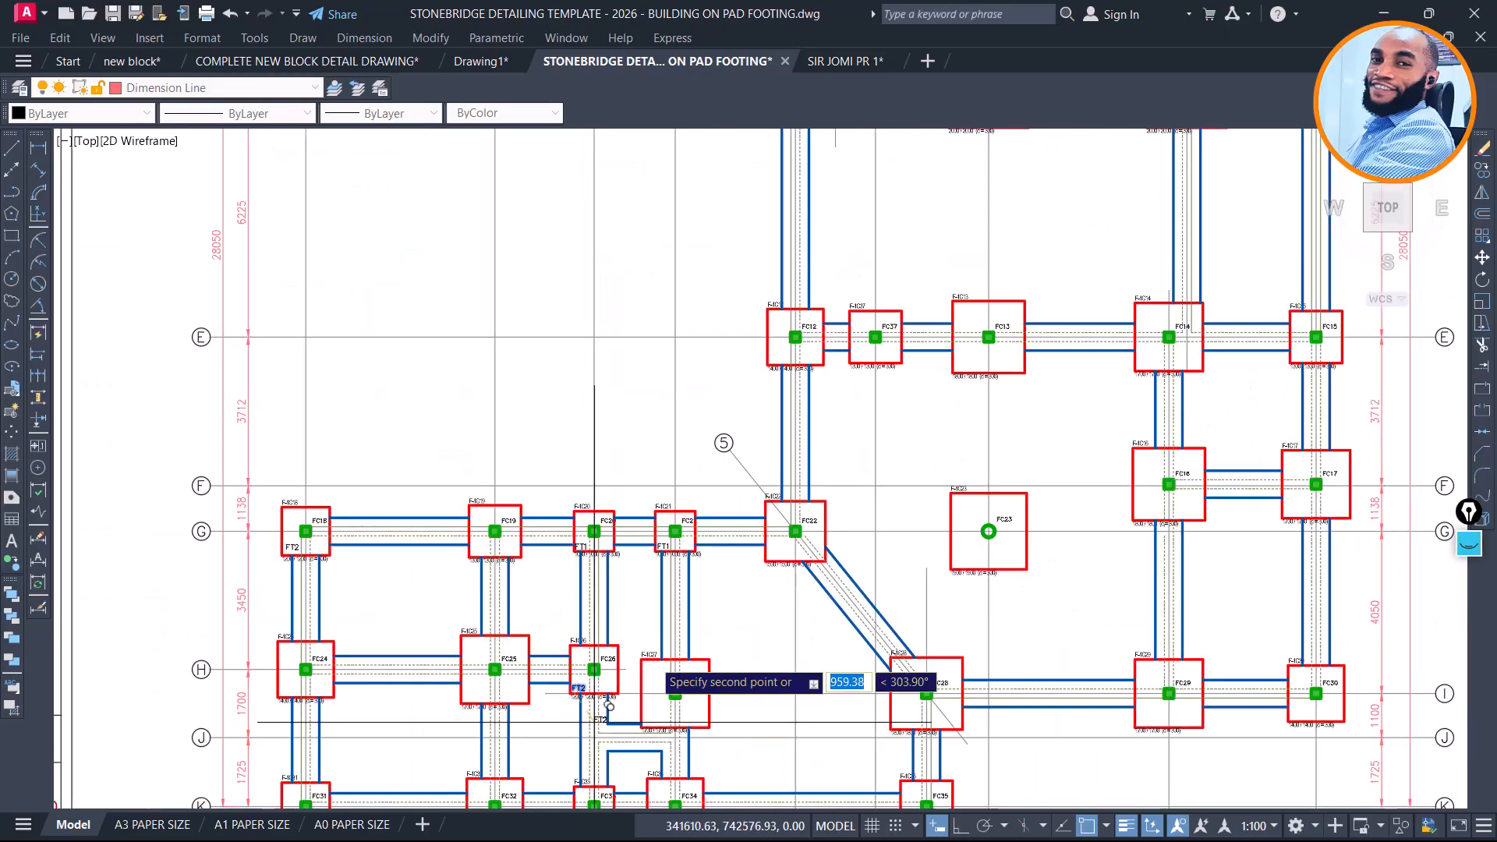
pyautogui.moveTo(517, 157); pyautogui.dragTo(1178, 516, button='middle')
pyautogui.scroll(9, 686, 323)
pyautogui.scroll(2, 622, 599)
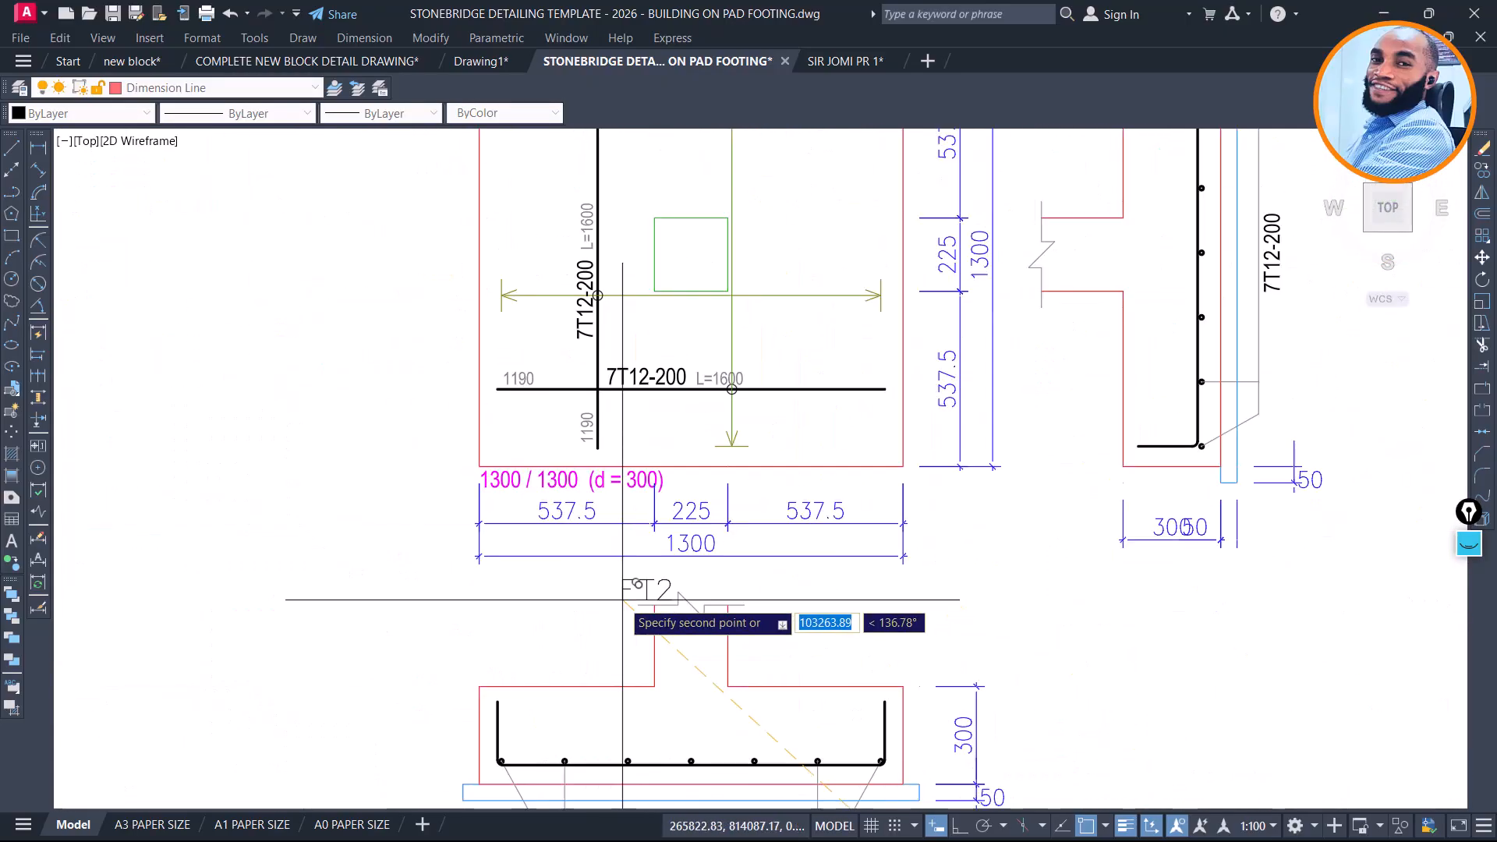
pyautogui.scroll(-1, 464, 291)
pyautogui.scroll(-3, 464, 291)
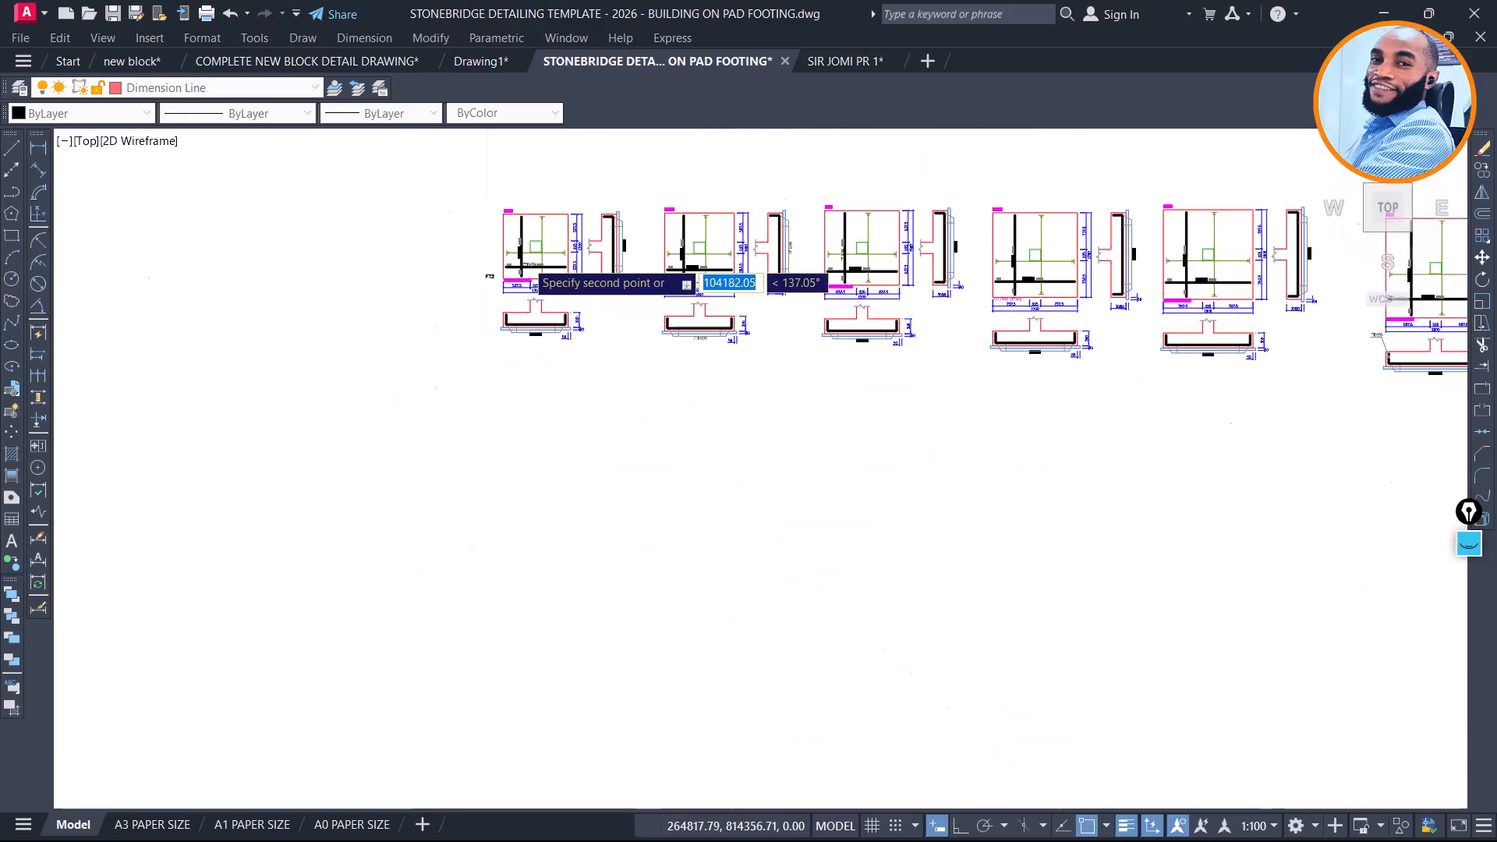
pyautogui.scroll(-2, 564, 251)
pyautogui.scroll(-3, 564, 251)
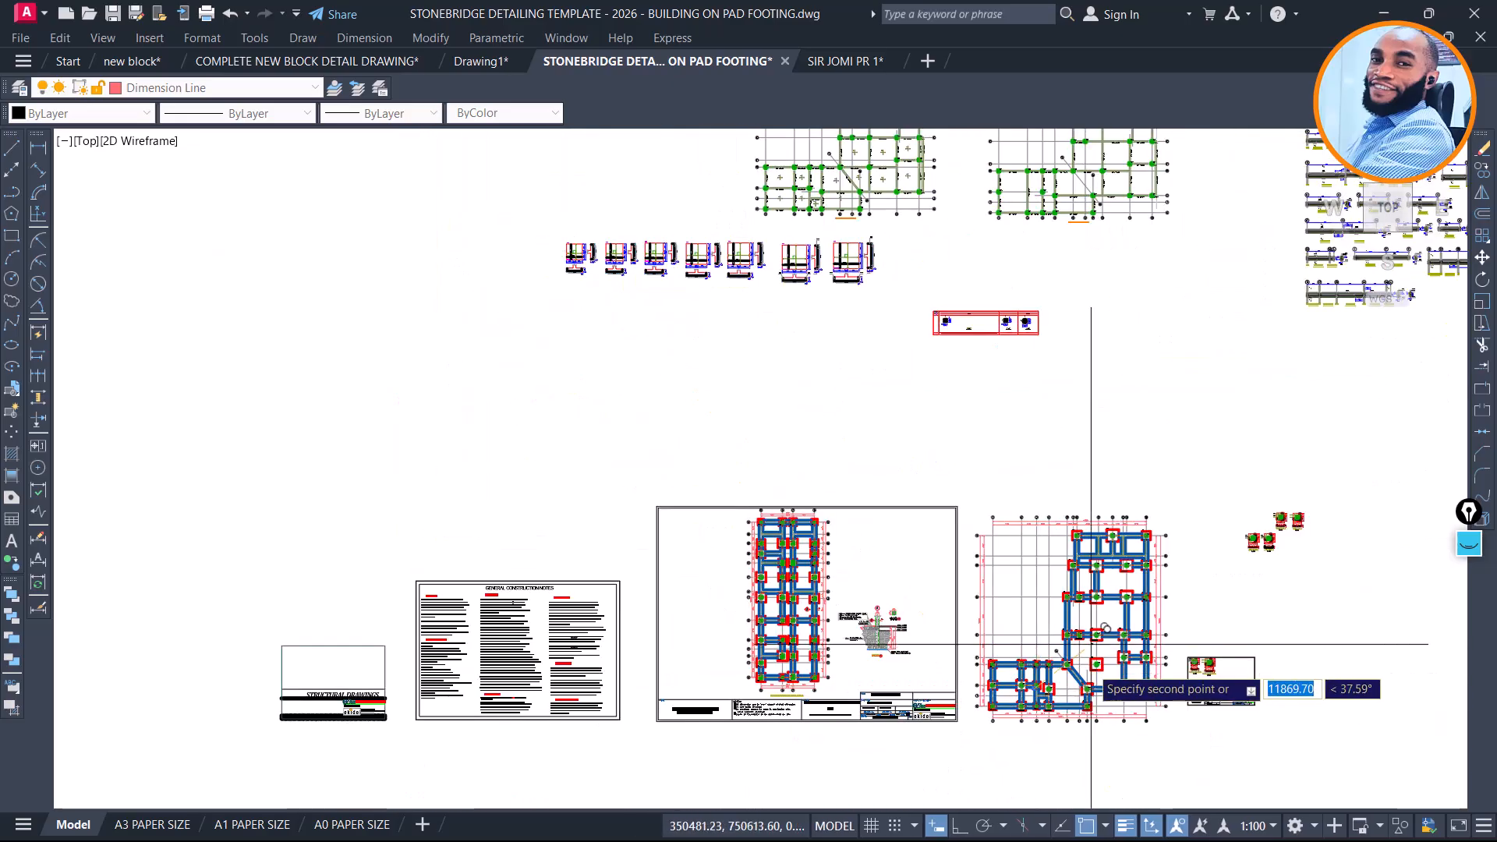
# Place a copy of the FT2 label in the lower corner of 1300 / 1300 footing F-1C19 and change its text to FT3
pyautogui.scroll(4, 1053, 686)
pyautogui.scroll(8, 967, 672)
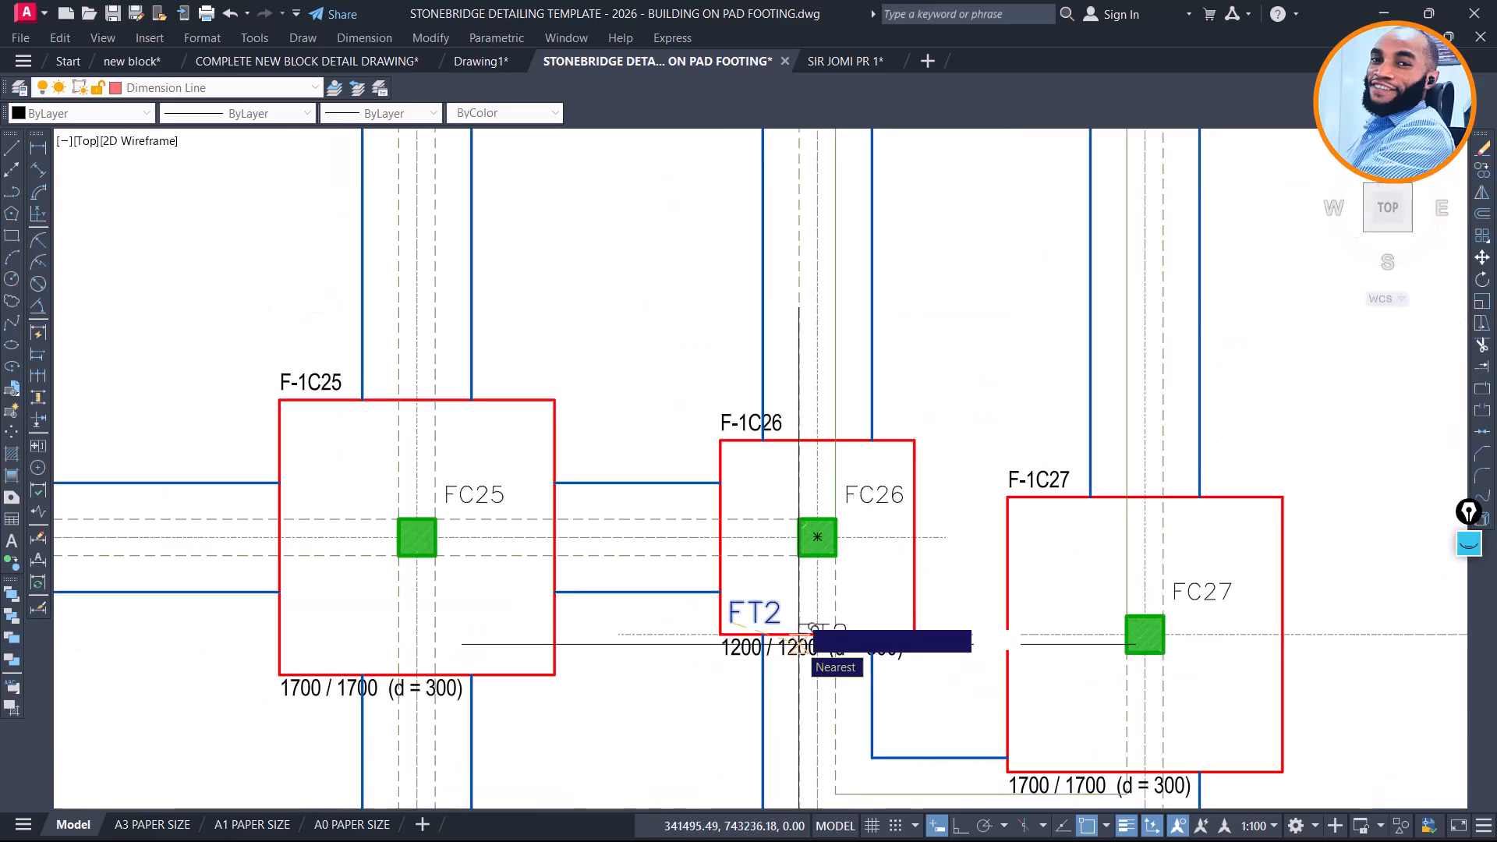
pyautogui.scroll(-8, 729, 382)
pyautogui.scroll(9, 736, 452)
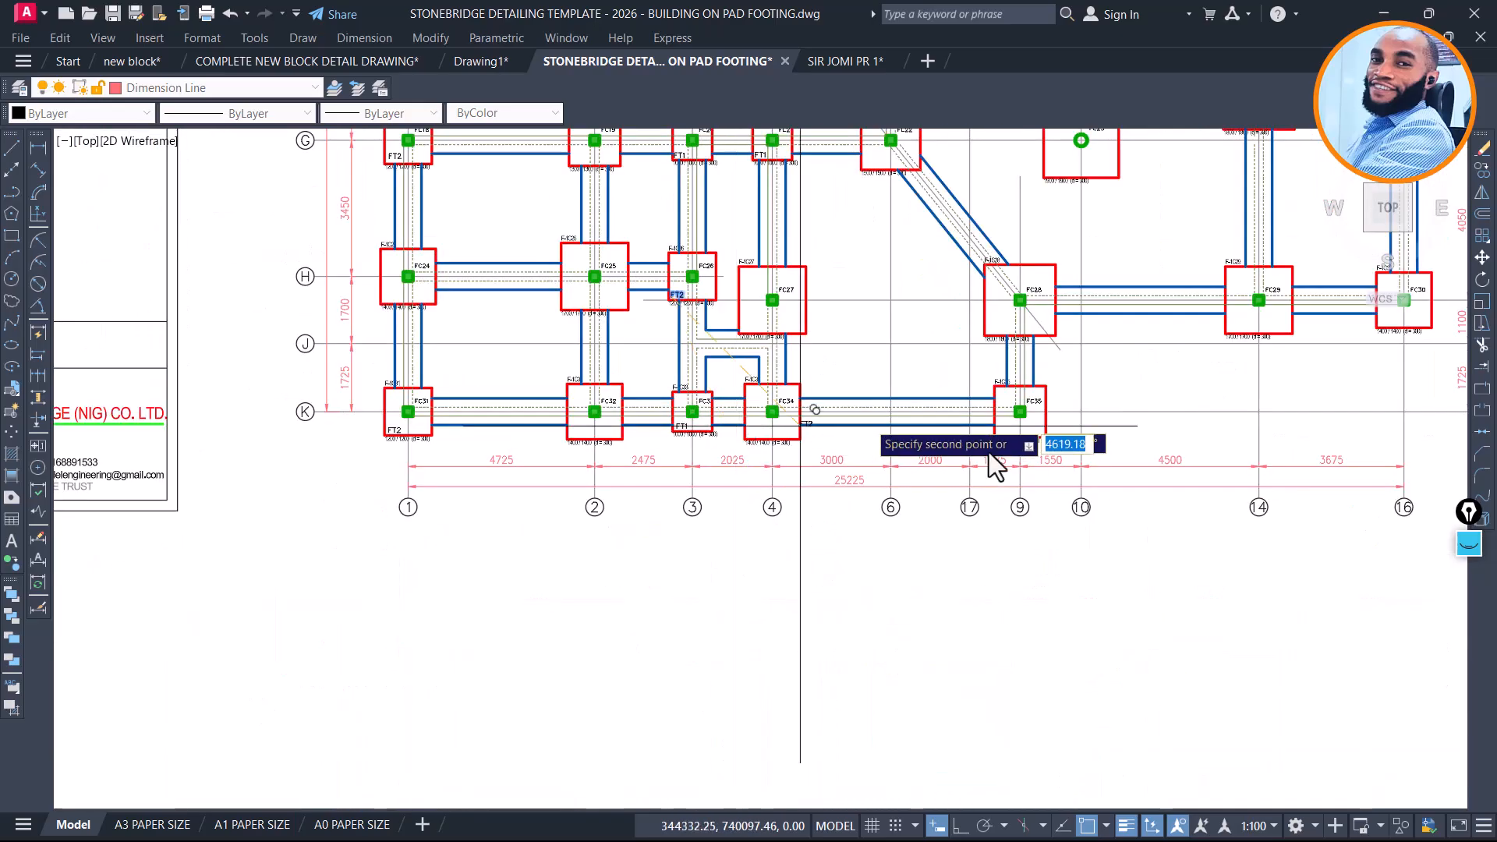
pyautogui.moveTo(454, 443)
pyautogui.mouseDown(button='middle')
pyautogui.moveTo(685, 554)
pyautogui.moveTo(784, 728)
pyautogui.mouseUp(button='middle')
pyautogui.scroll(5, 709, 340)
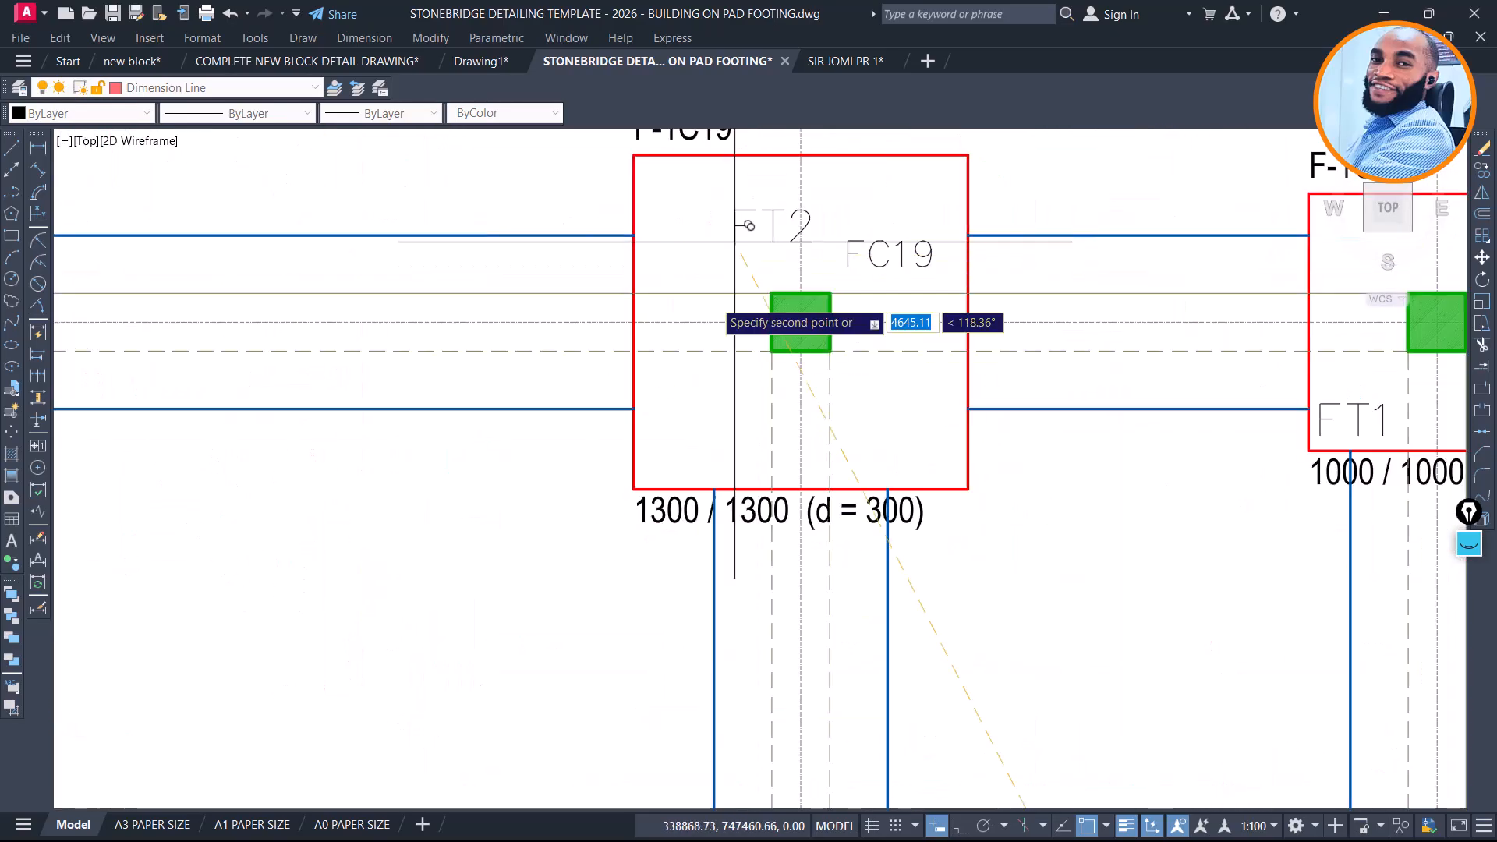
pyautogui.scroll(2, 678, 428)
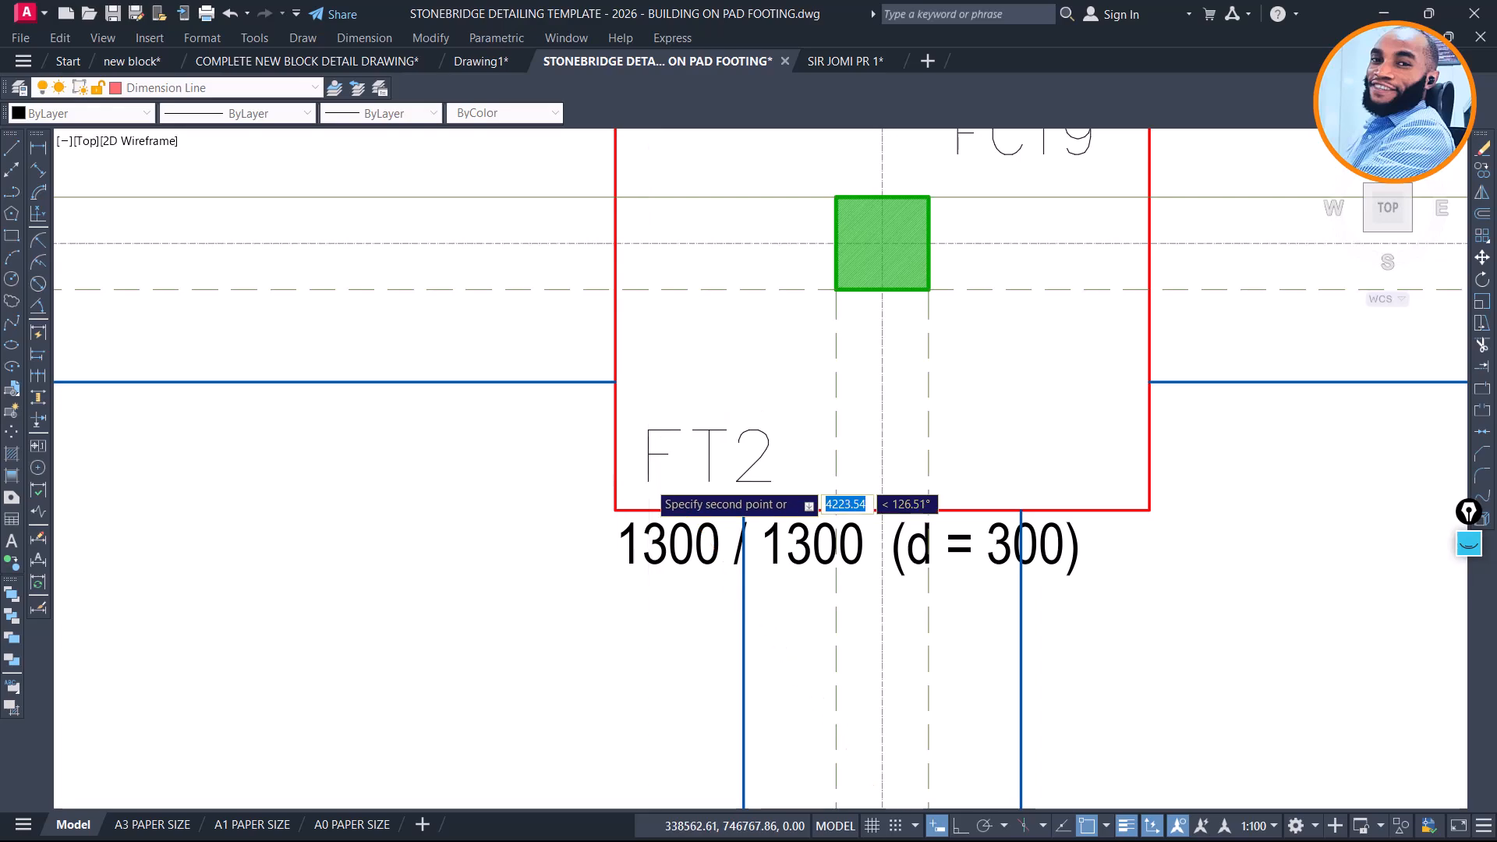
pyautogui.click(752, 455)
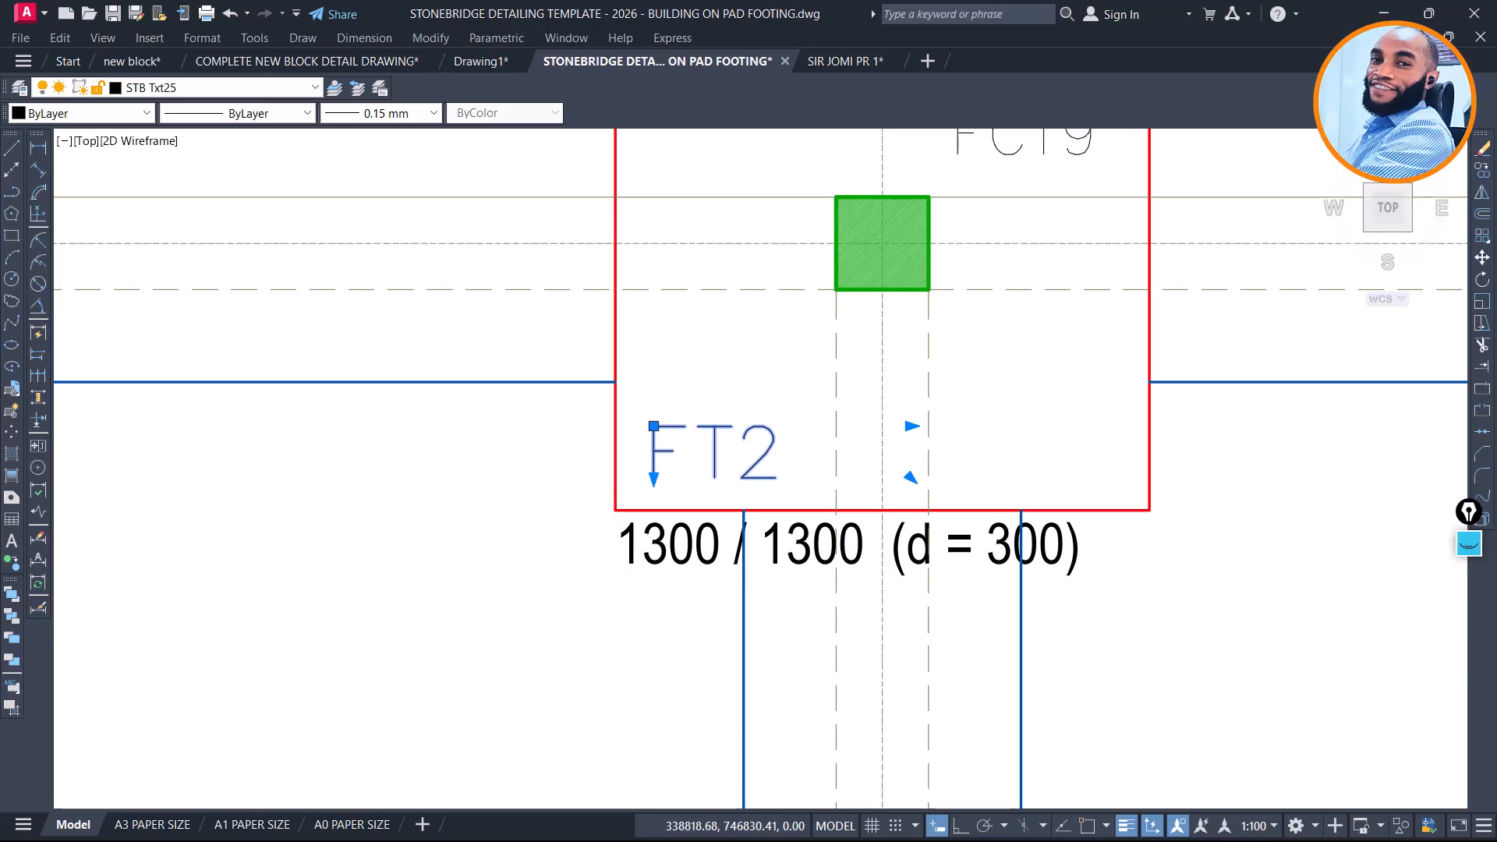
pyautogui.doubleClick(741, 460)
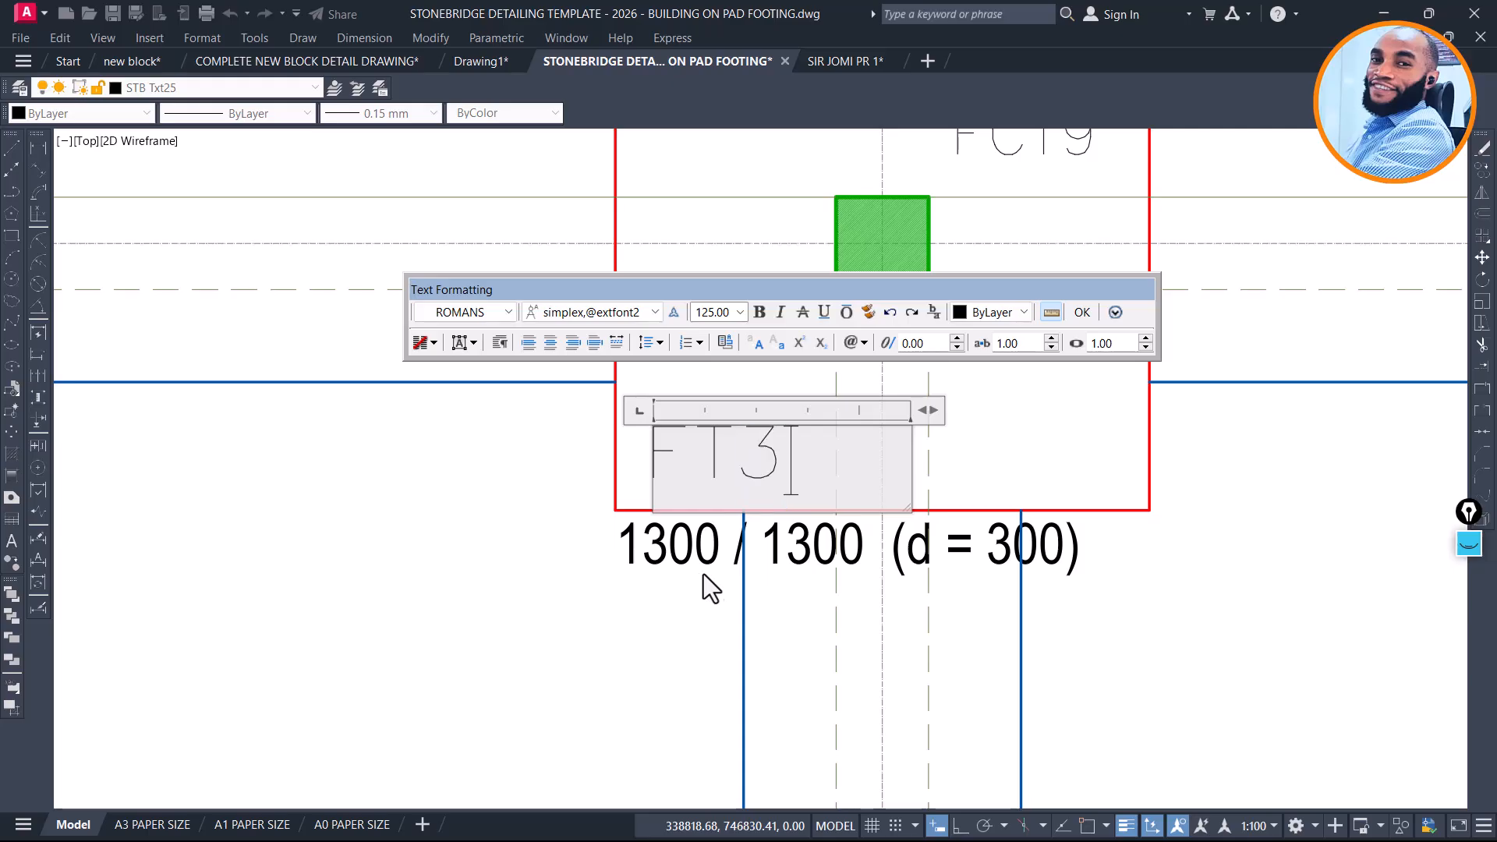
pyautogui.click(1083, 313)
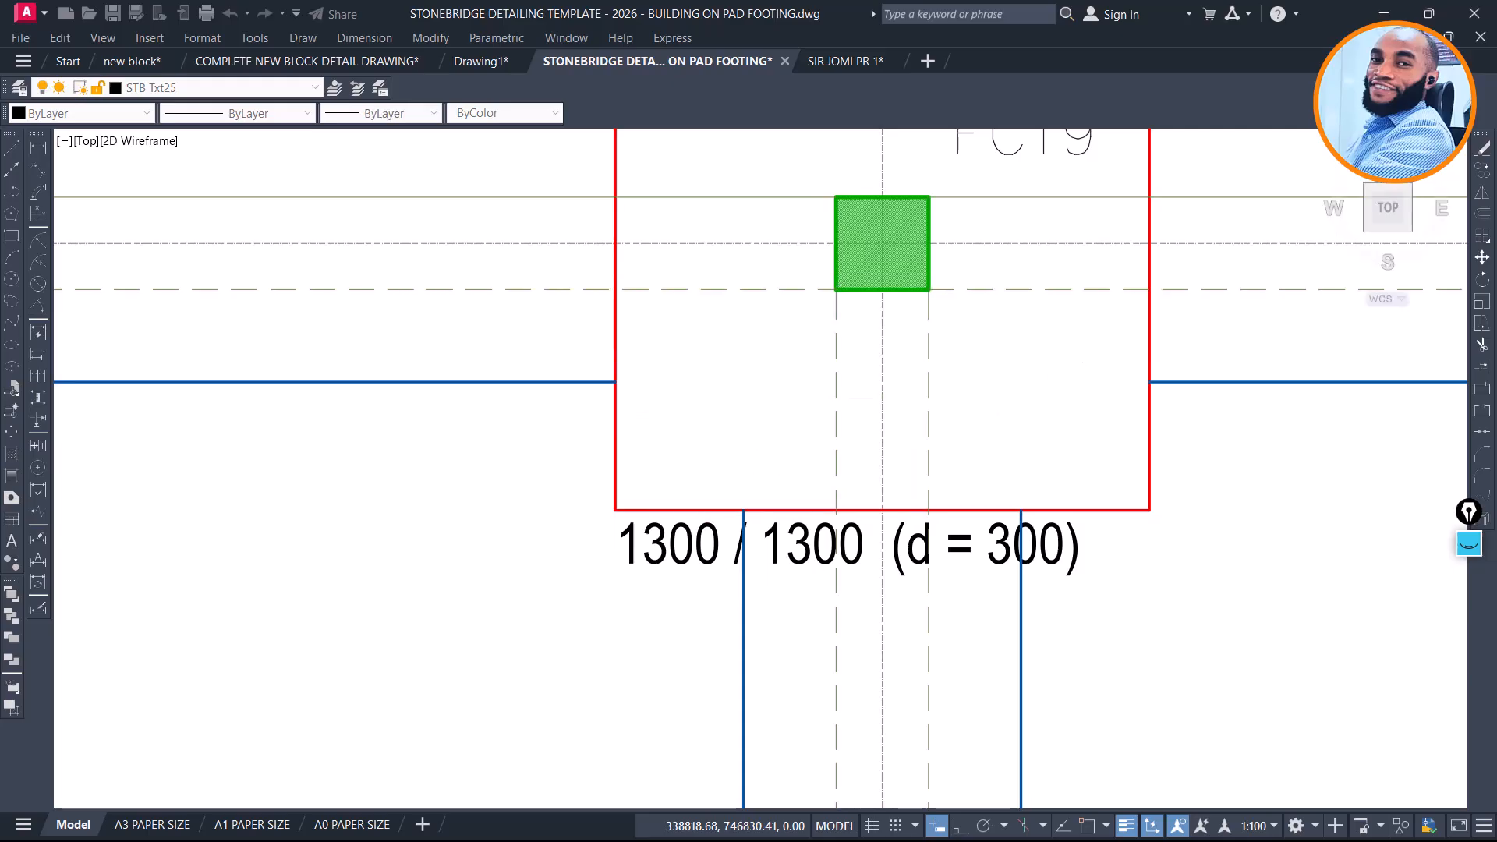
# Examine the size labels of the footings on grid lines C to E, especially the depth noted for footing F-1C5
pyautogui.scroll(-10, 708, 504)
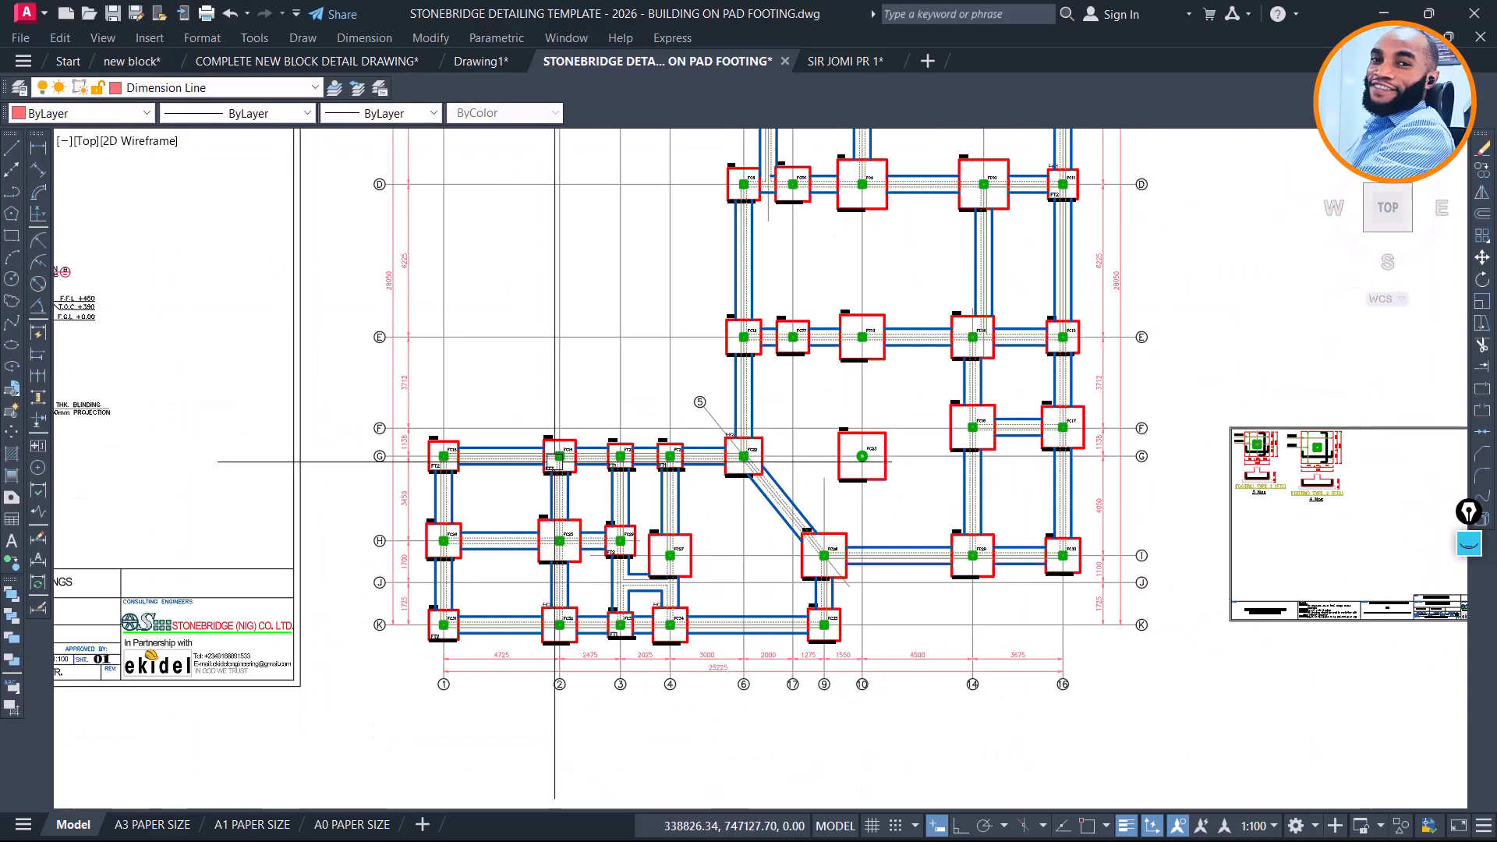
pyautogui.scroll(4, 1033, 478)
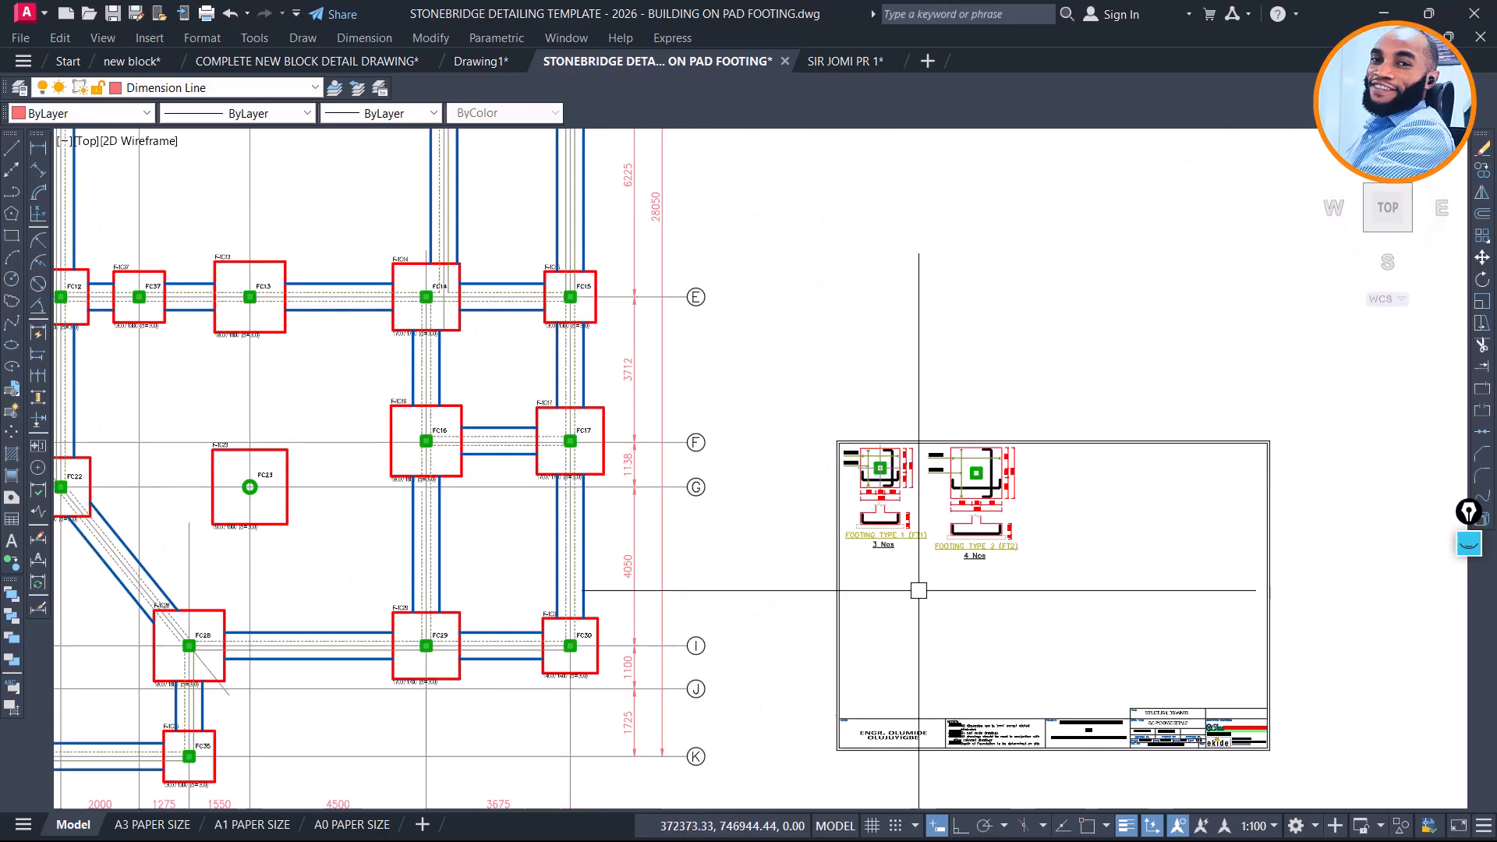
pyautogui.scroll(-4, 1053, 509)
pyautogui.scroll(8, 623, 309)
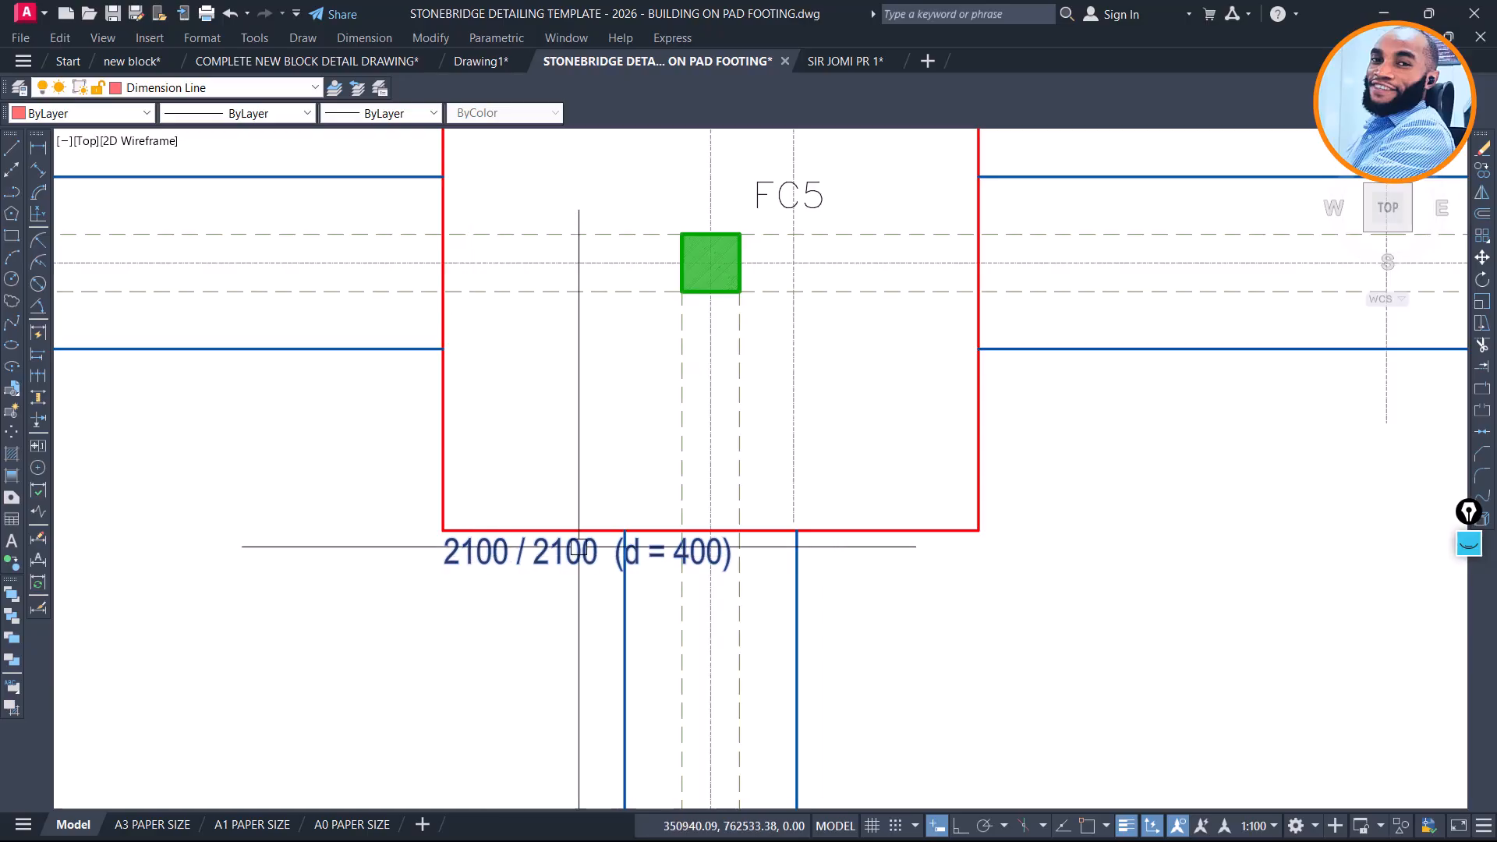
pyautogui.scroll(-4, 579, 546)
pyautogui.scroll(4, 701, 541)
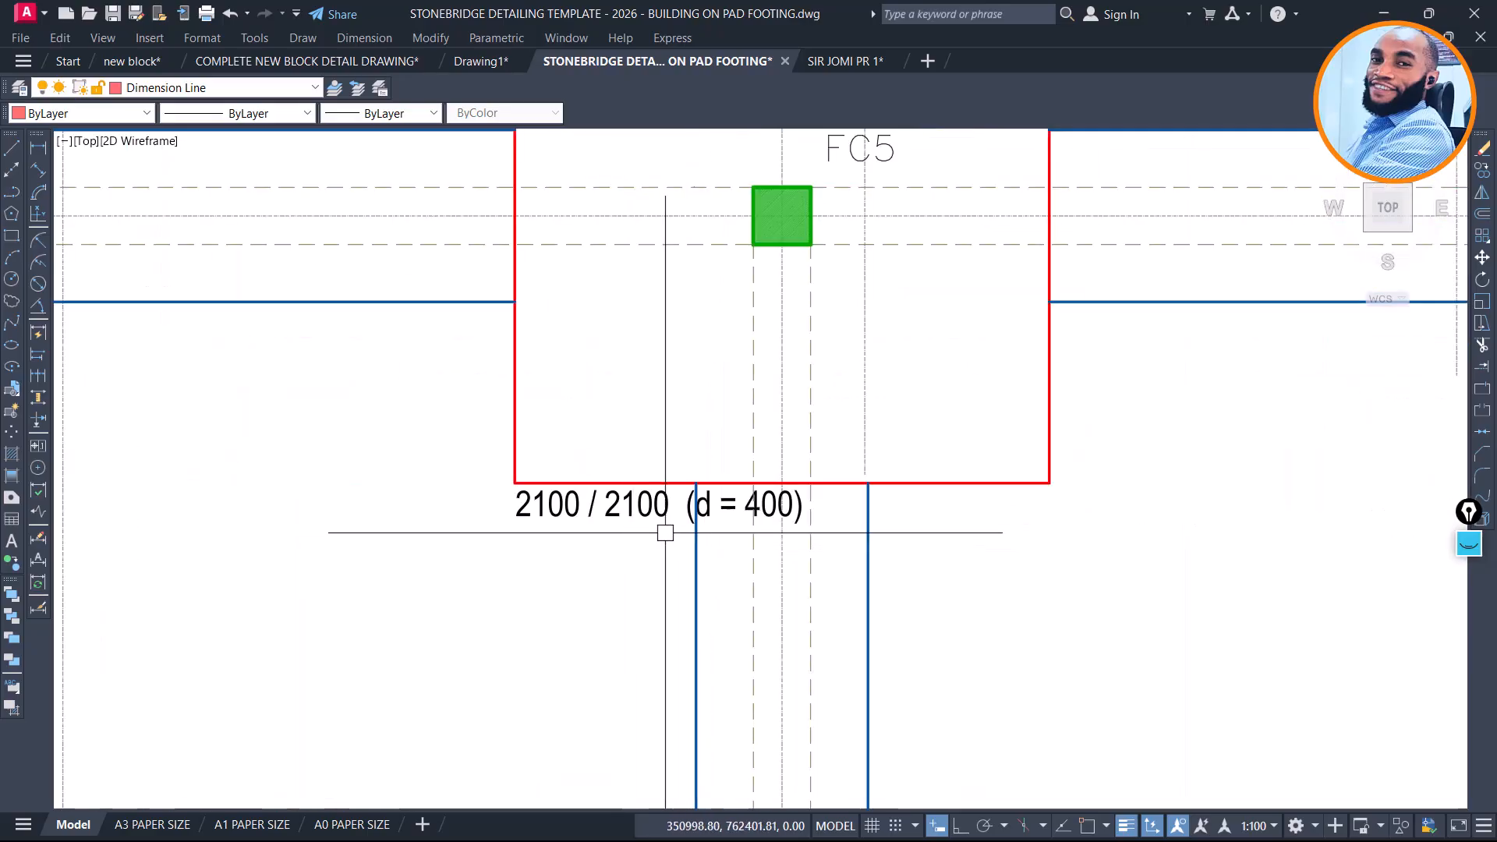
pyautogui.scroll(4, 737, 508)
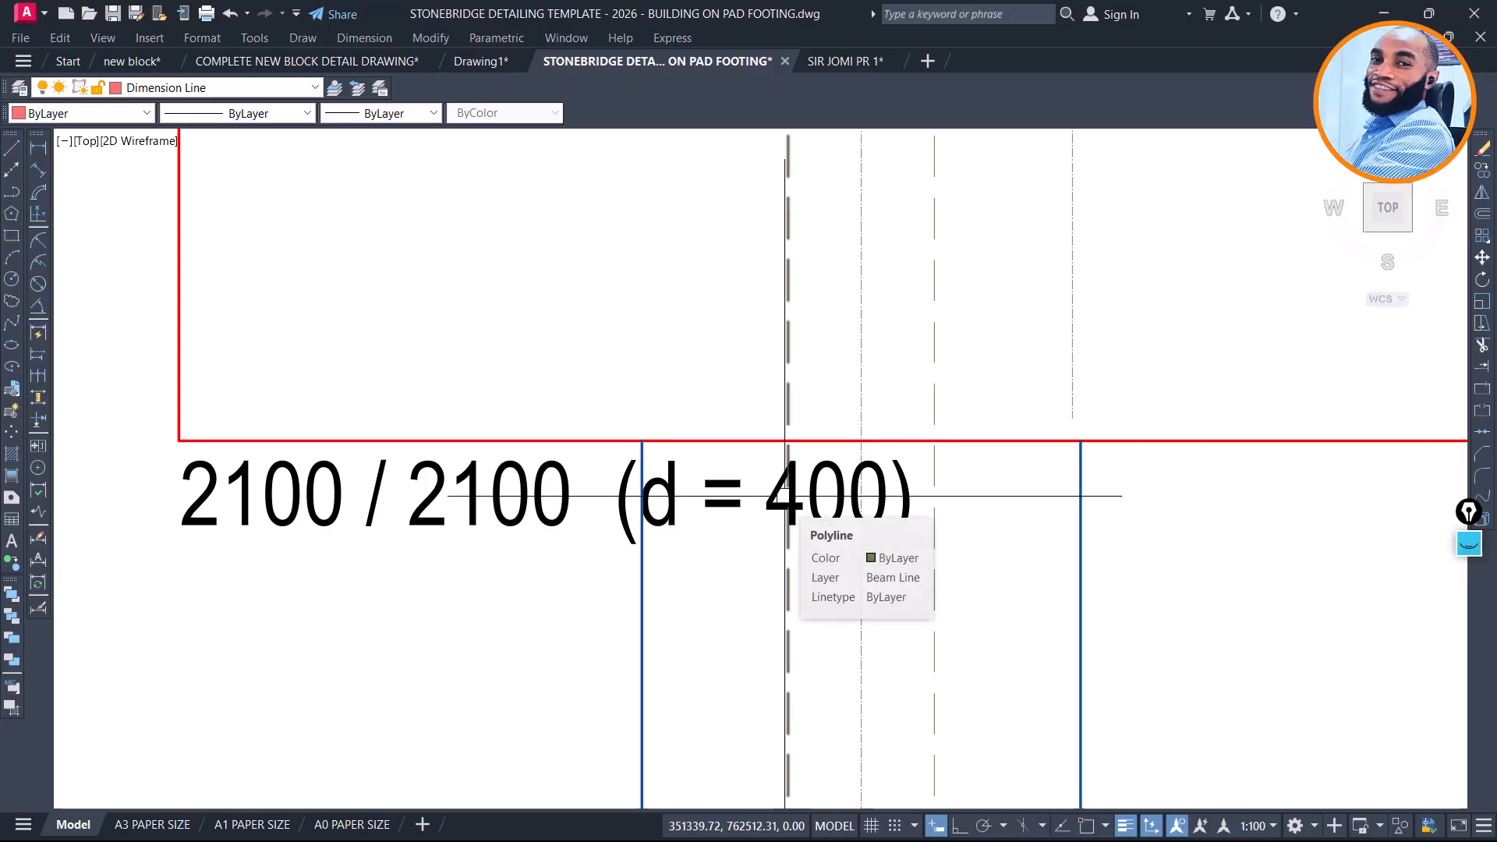
pyautogui.scroll(-6, 784, 496)
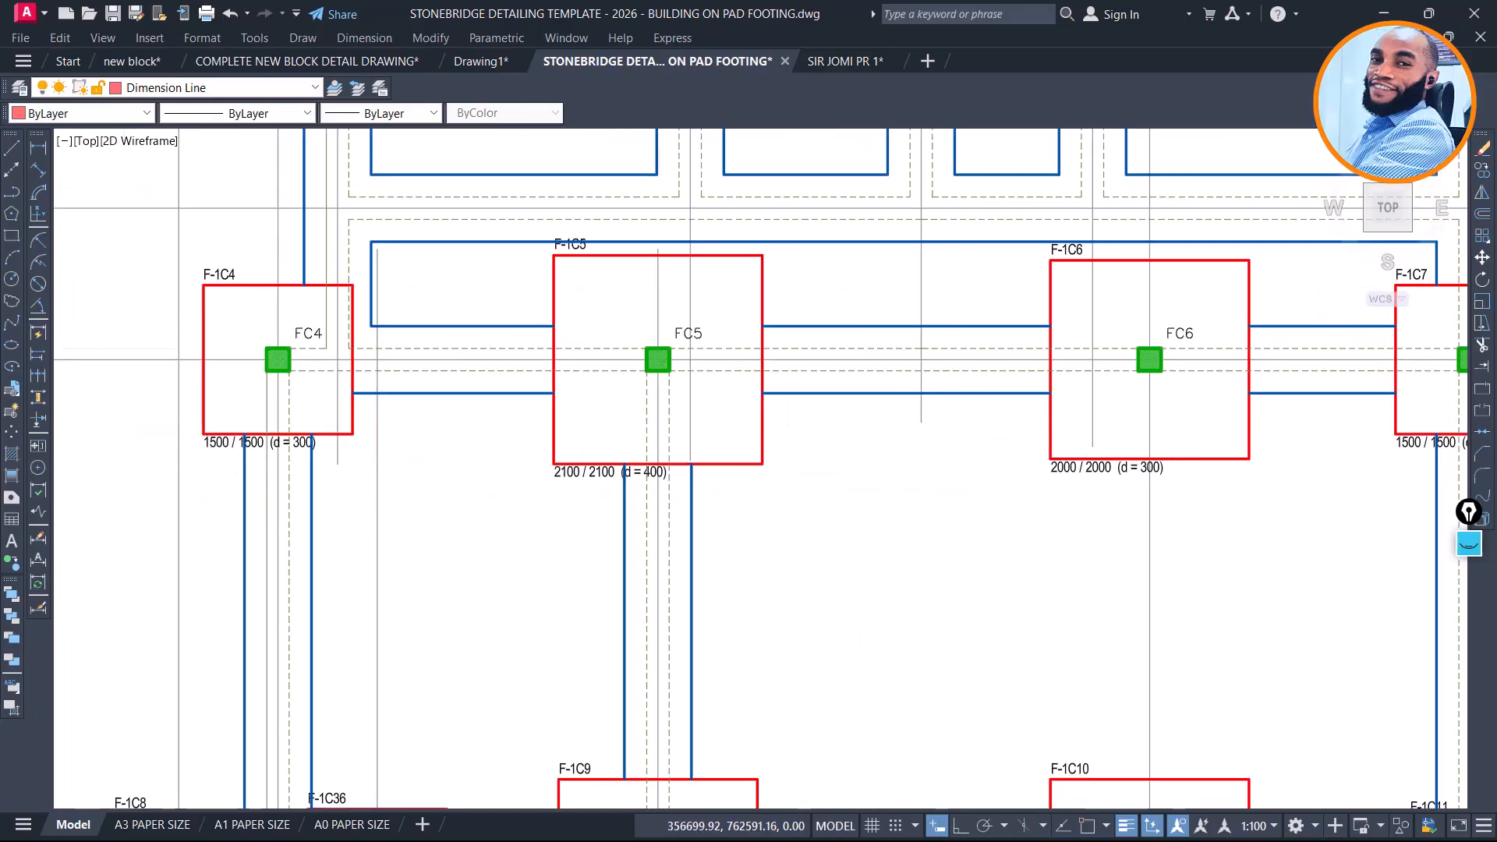
pyautogui.scroll(5, 1179, 465)
pyautogui.scroll(-3, 1037, 453)
pyautogui.scroll(3, 961, 457)
pyautogui.scroll(-8, 961, 458)
pyautogui.scroll(6, 924, 599)
pyautogui.scroll(4, 889, 538)
pyautogui.scroll(-9, 974, 468)
pyautogui.moveTo(761, 244); pyautogui.dragTo(782, 397, button='middle')
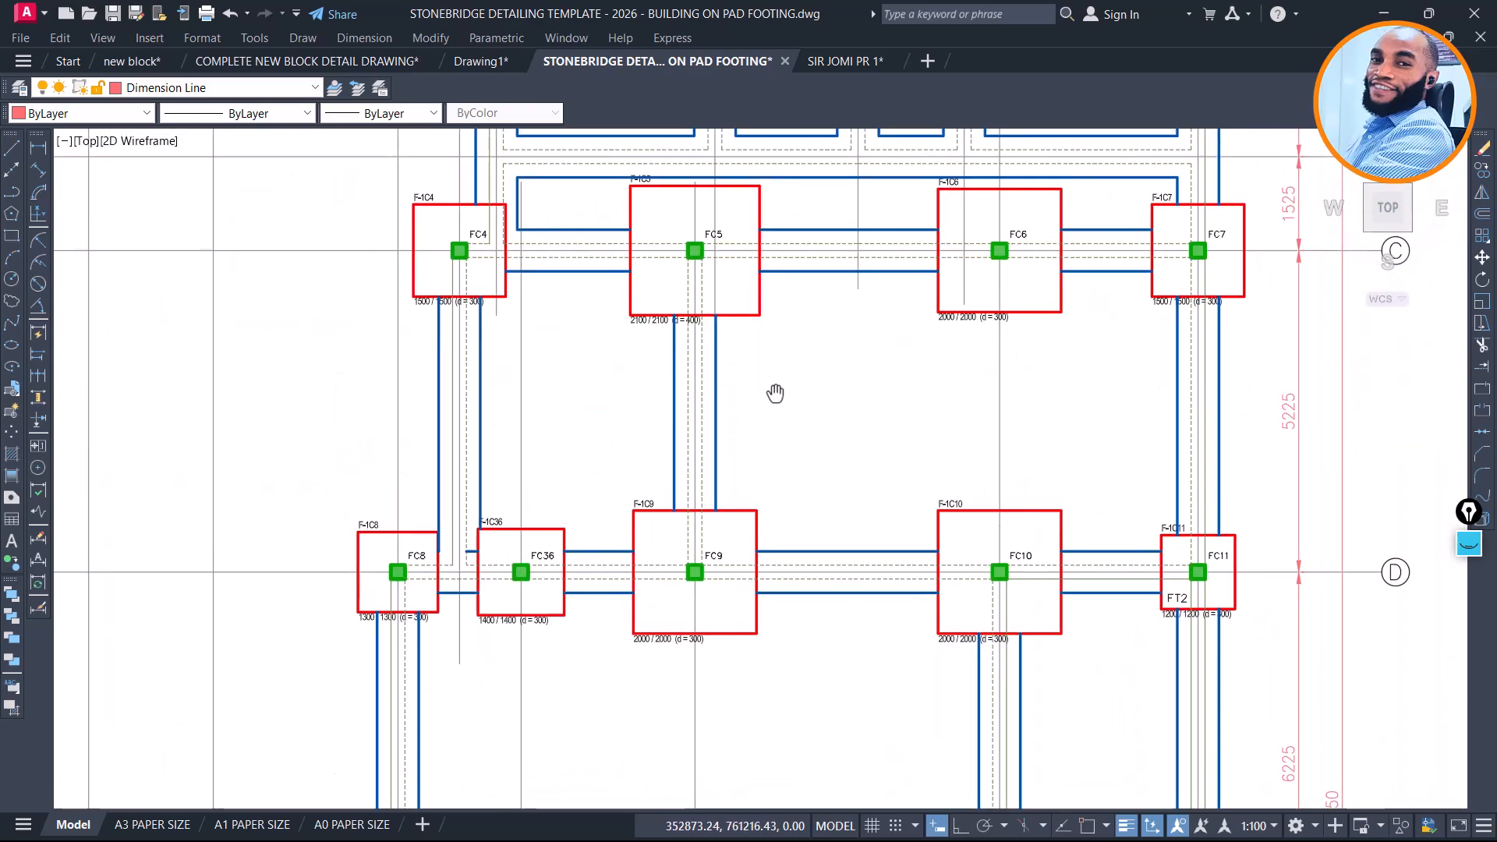
pyautogui.scroll(-8, 587, 541)
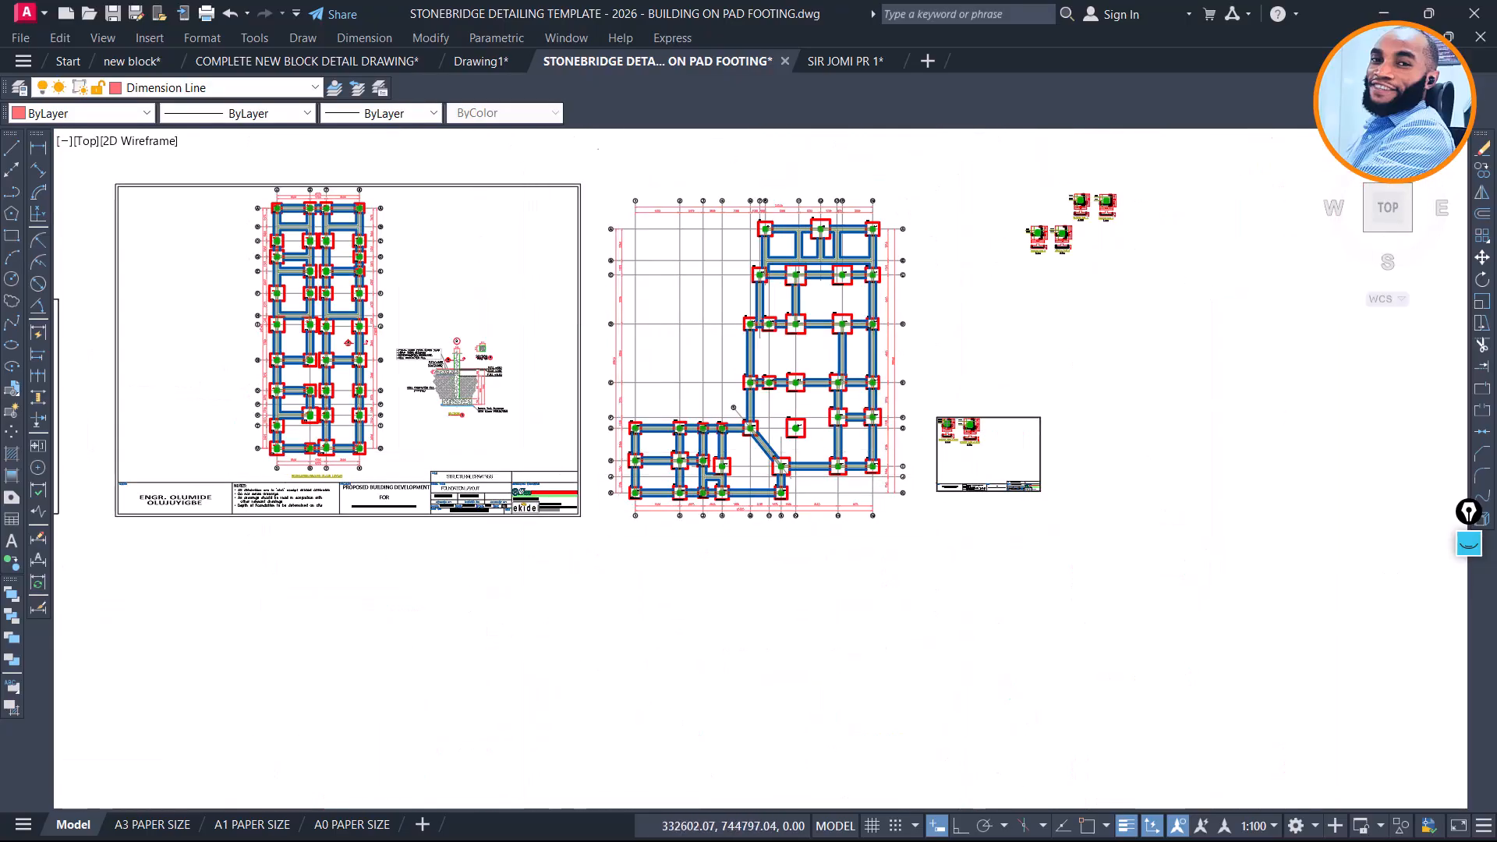
# Review the type labels on grid line G, footing F-1C5's size and the two finished details on the footing sheet
pyautogui.scroll(10, 1005, 415)
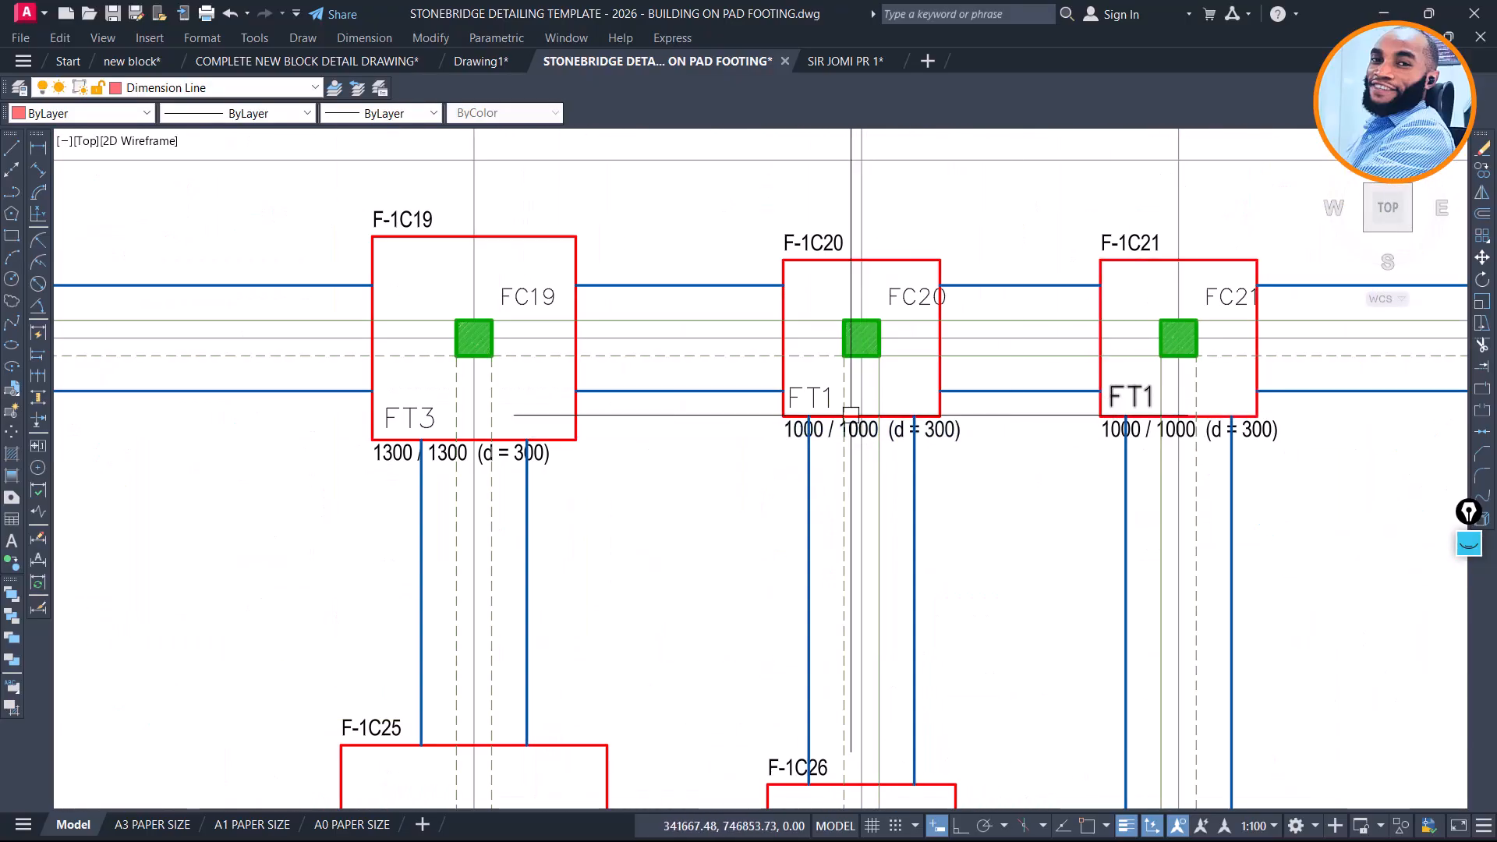
pyautogui.scroll(-2, 592, 389)
pyautogui.scroll(5, 499, 411)
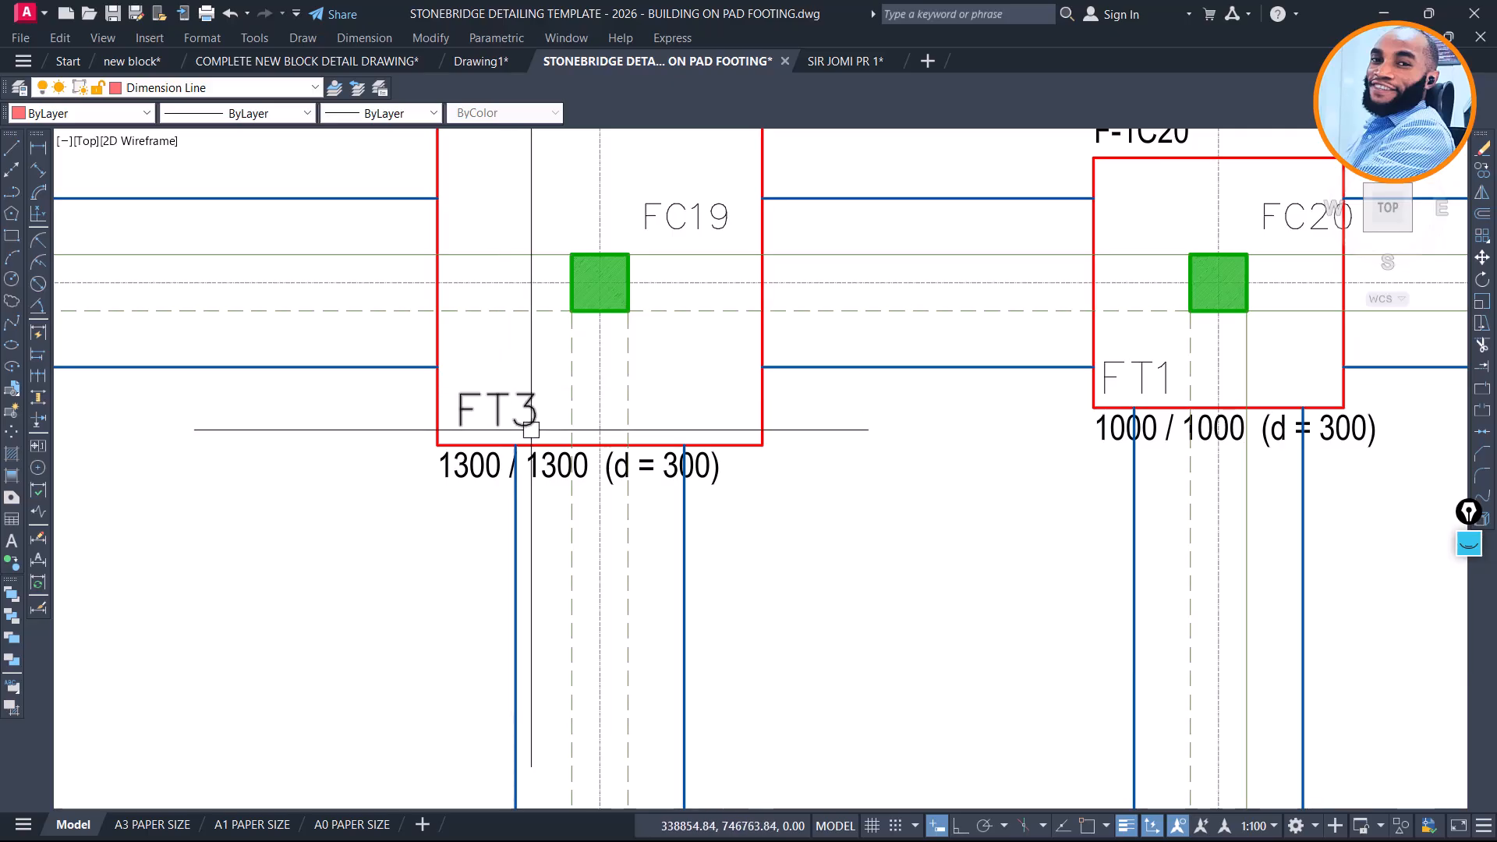
pyautogui.scroll(-6, 530, 431)
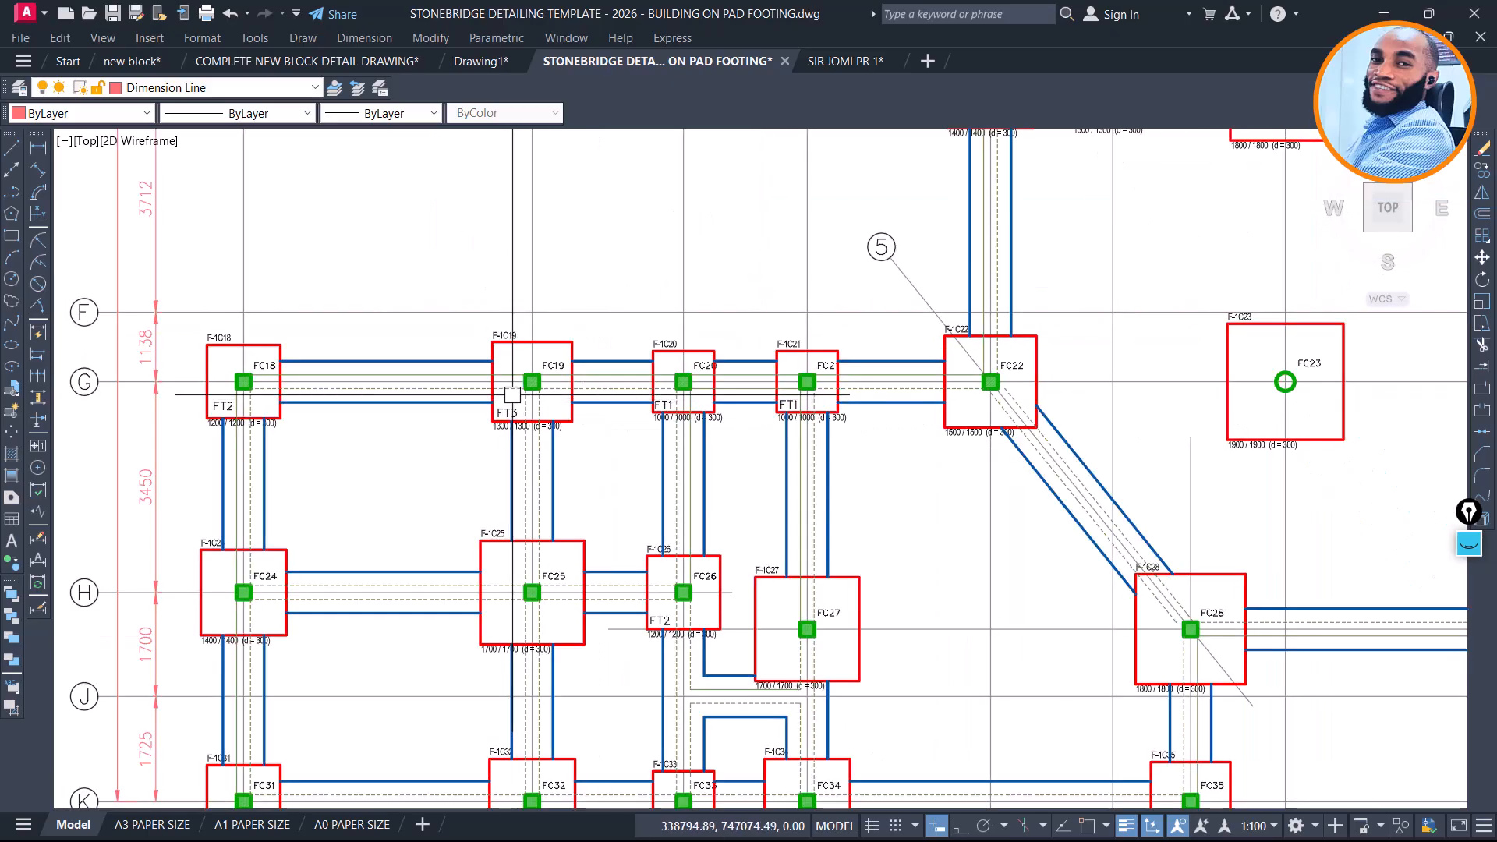
pyautogui.scroll(4, 515, 422)
pyautogui.scroll(-4, 499, 402)
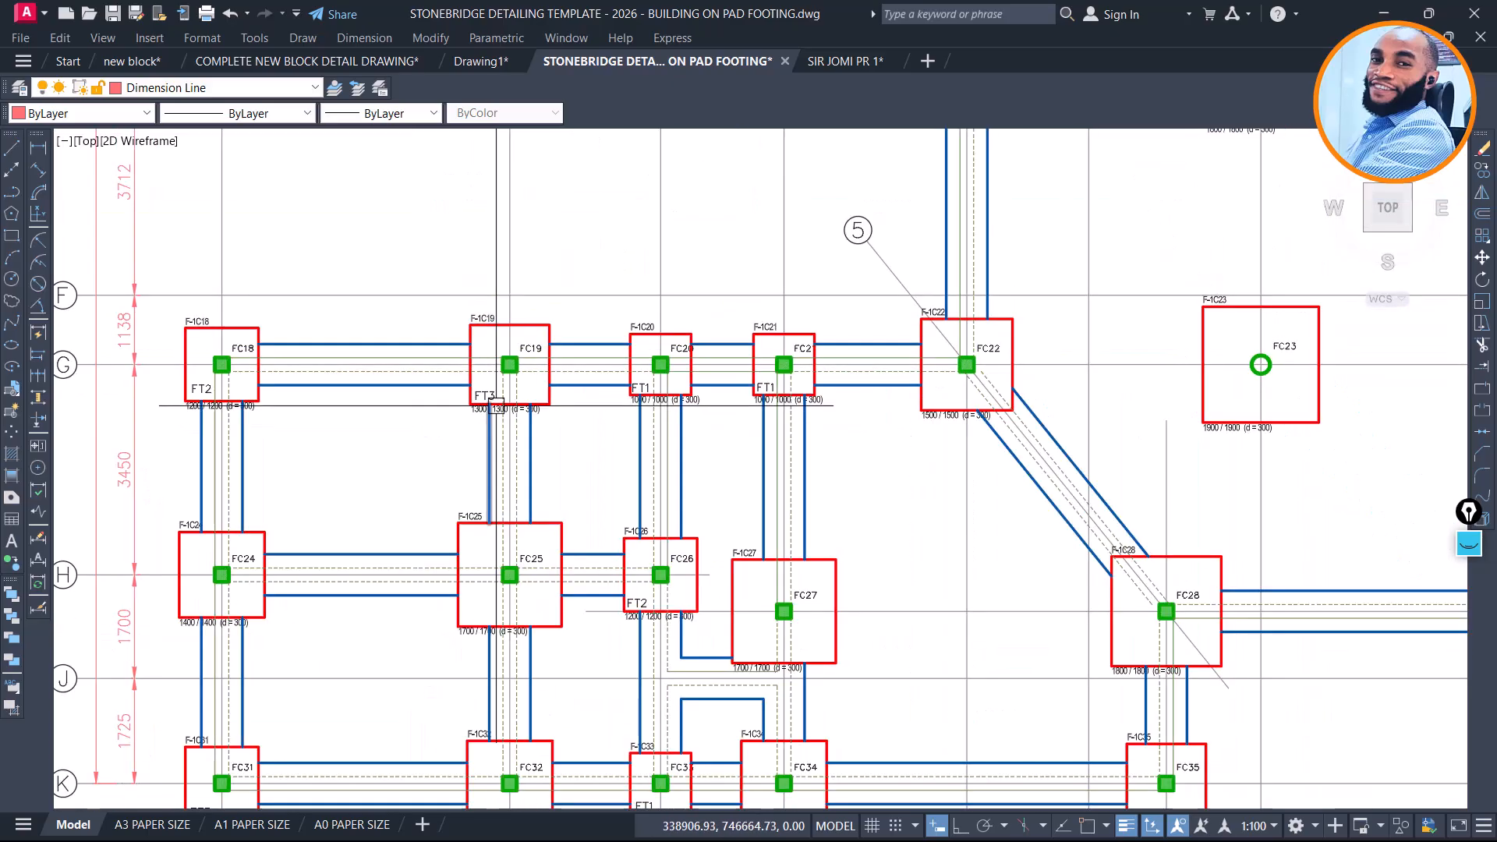
pyautogui.scroll(-6, 696, 521)
pyautogui.scroll(7, 722, 268)
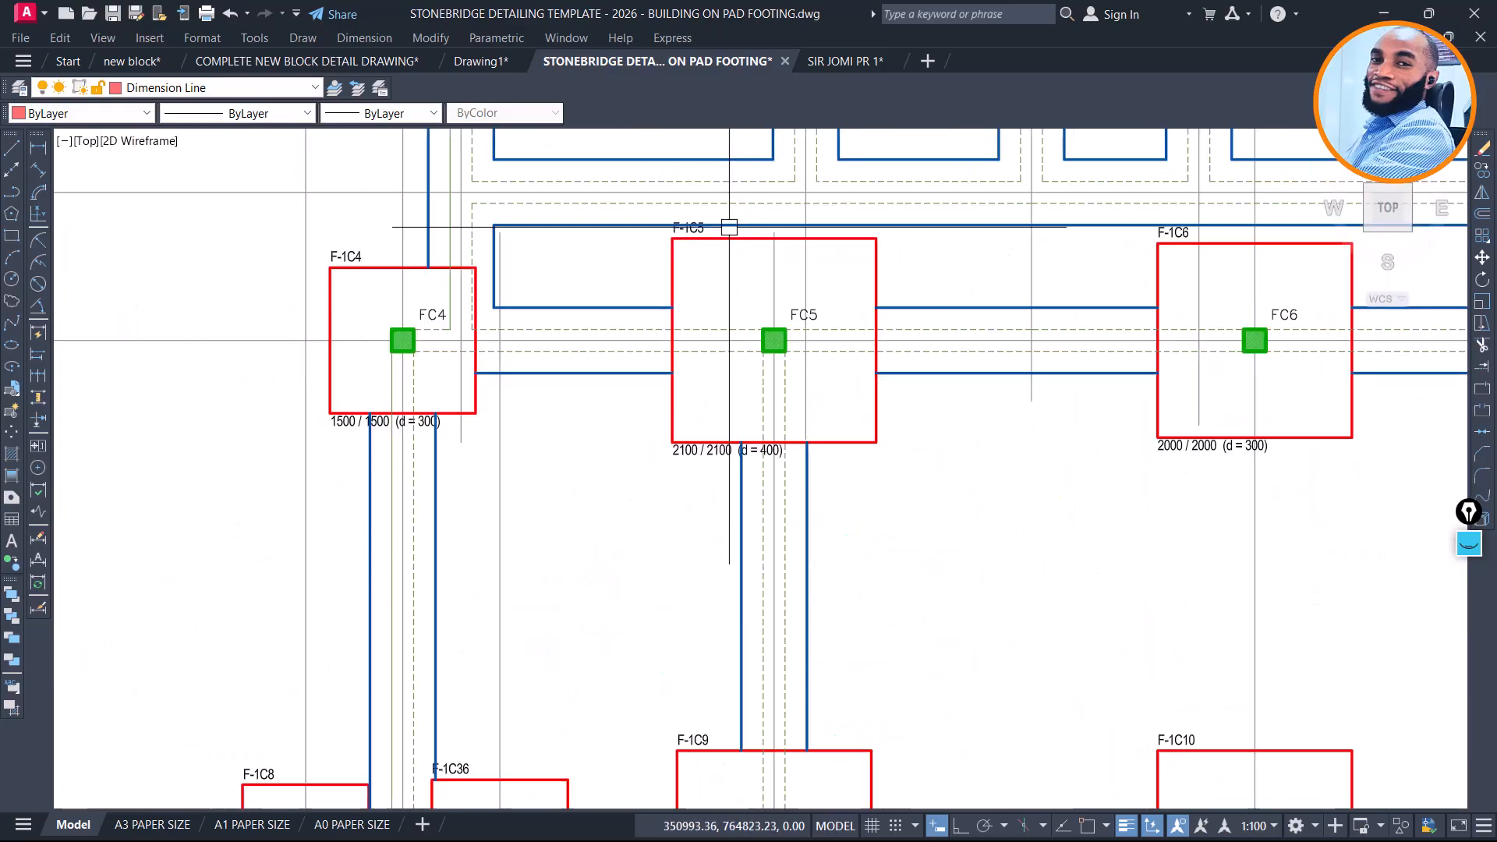
pyautogui.scroll(3, 727, 383)
pyautogui.scroll(-3, 722, 373)
pyautogui.scroll(-6, 723, 373)
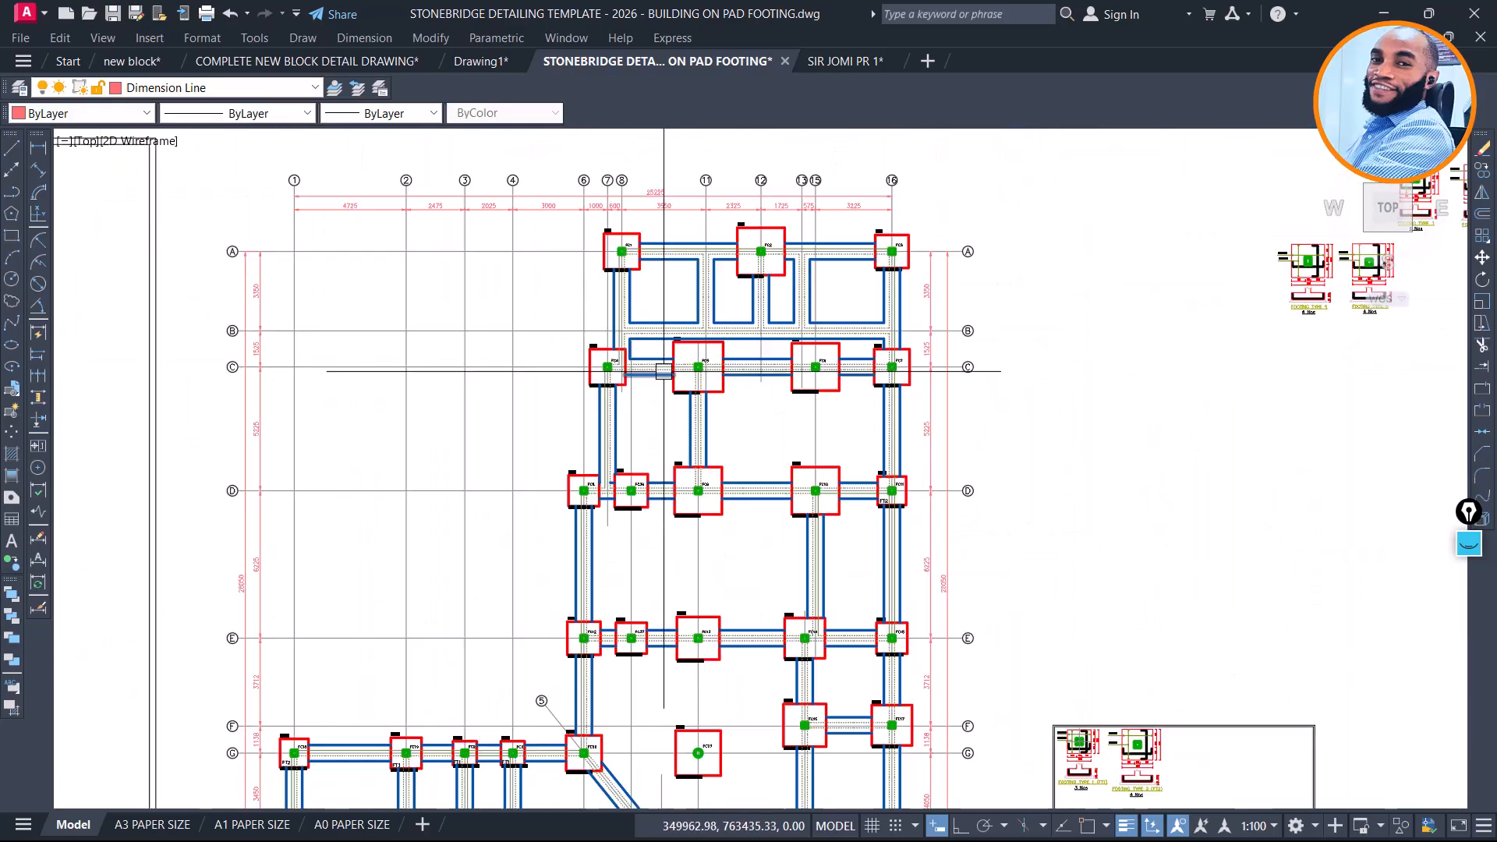
pyautogui.scroll(4, 1081, 795)
pyautogui.moveTo(1140, 748); pyautogui.dragTo(1039, 598, button='middle')
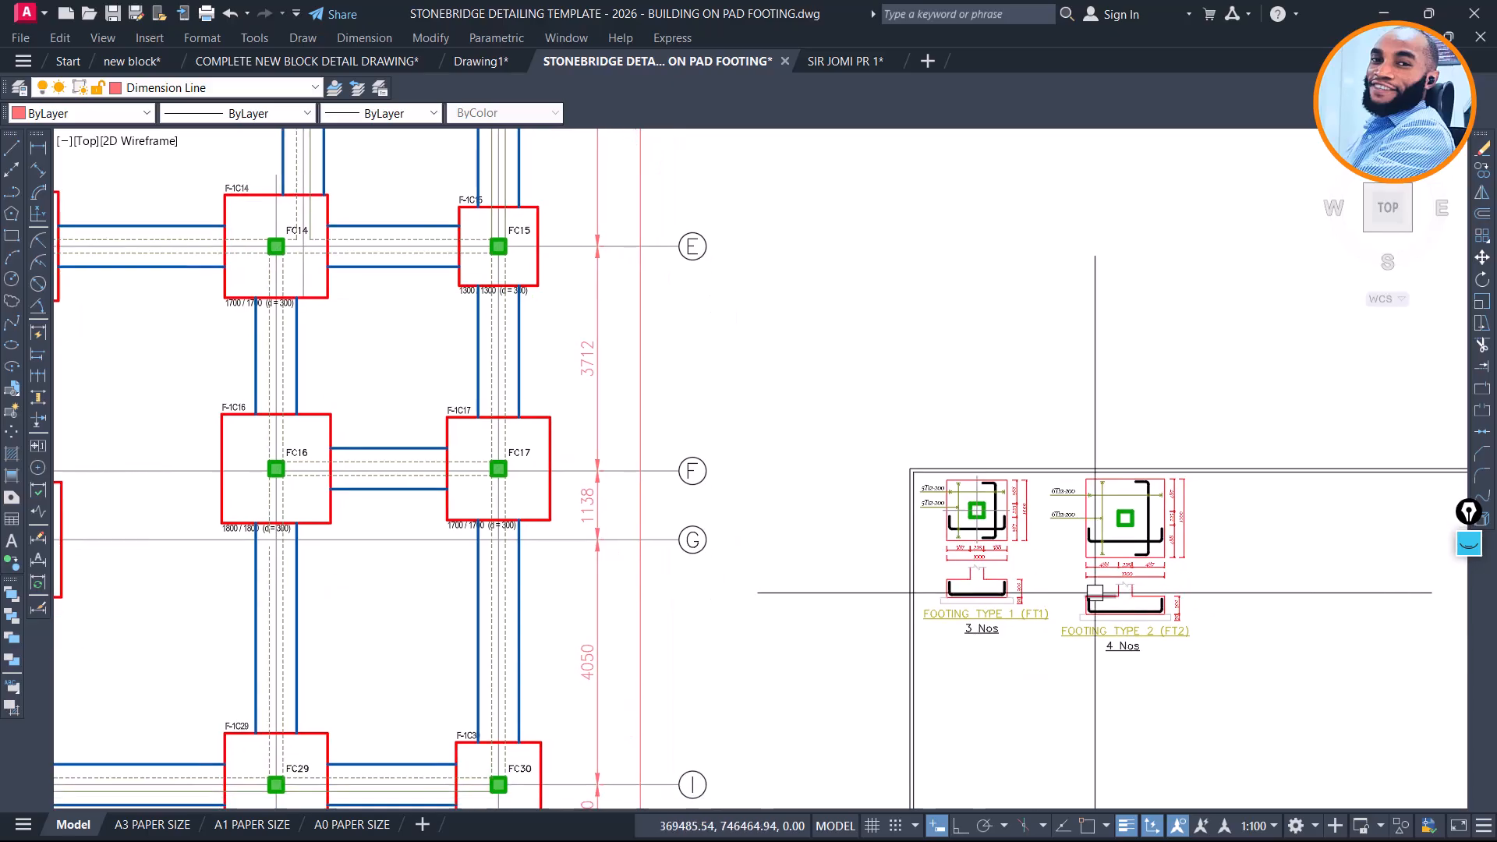
pyautogui.scroll(-4, 811, 458)
pyautogui.moveTo(702, 407); pyautogui.dragTo(1012, 386, button='middle')
pyautogui.moveTo(758, 290); pyautogui.dragTo(759, 534, button='middle')
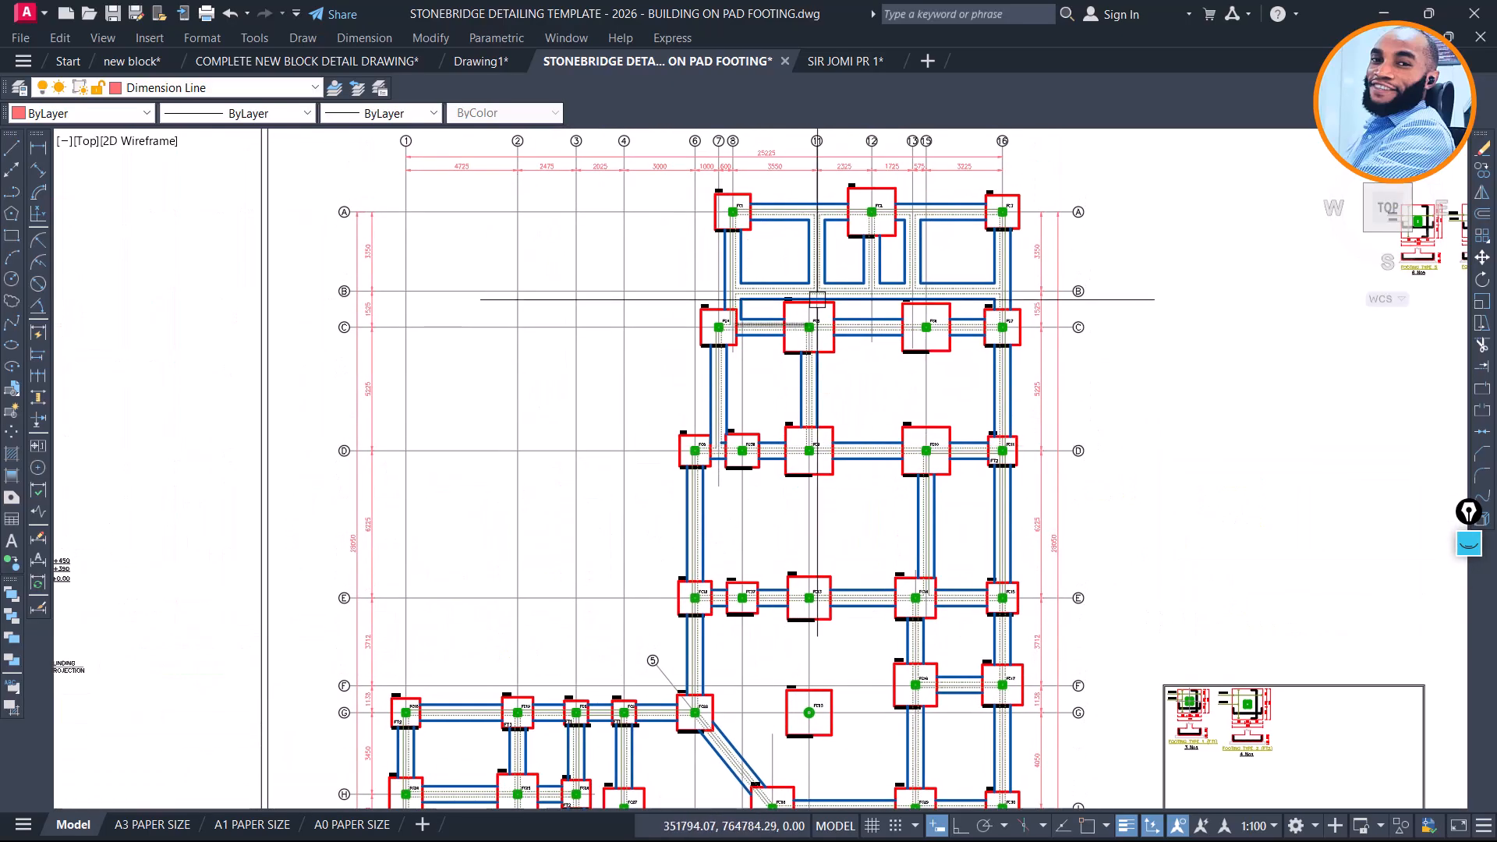
# Copy the FT3 label from footing F-1C19 into the 1300 / 1300 footing F-1C35 on grid line K
pyautogui.scroll(5, 816, 298)
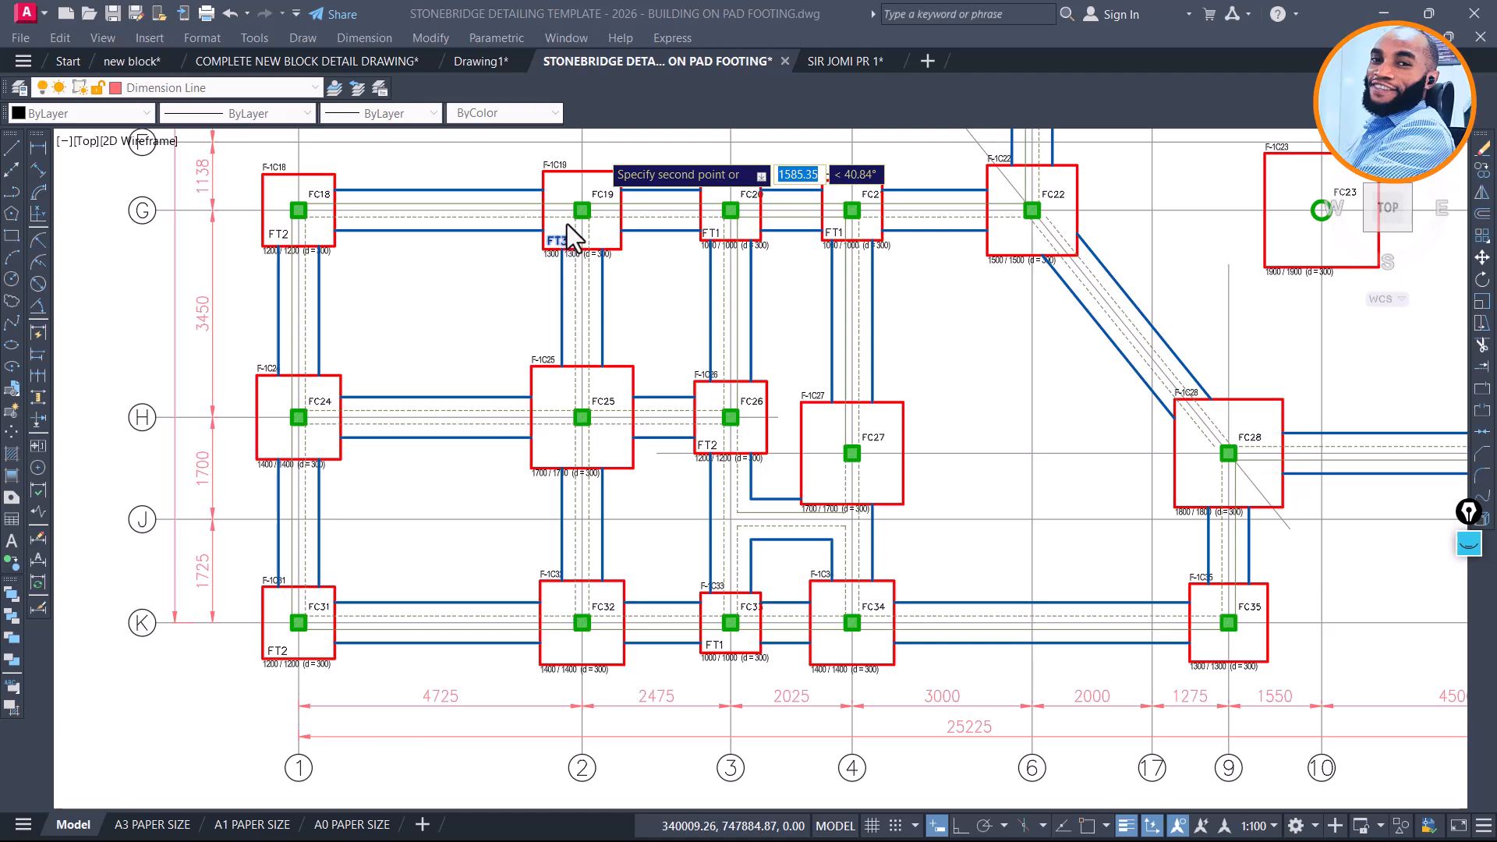
pyautogui.moveTo(1122, 602); pyautogui.dragTo(930, 521, button='middle')
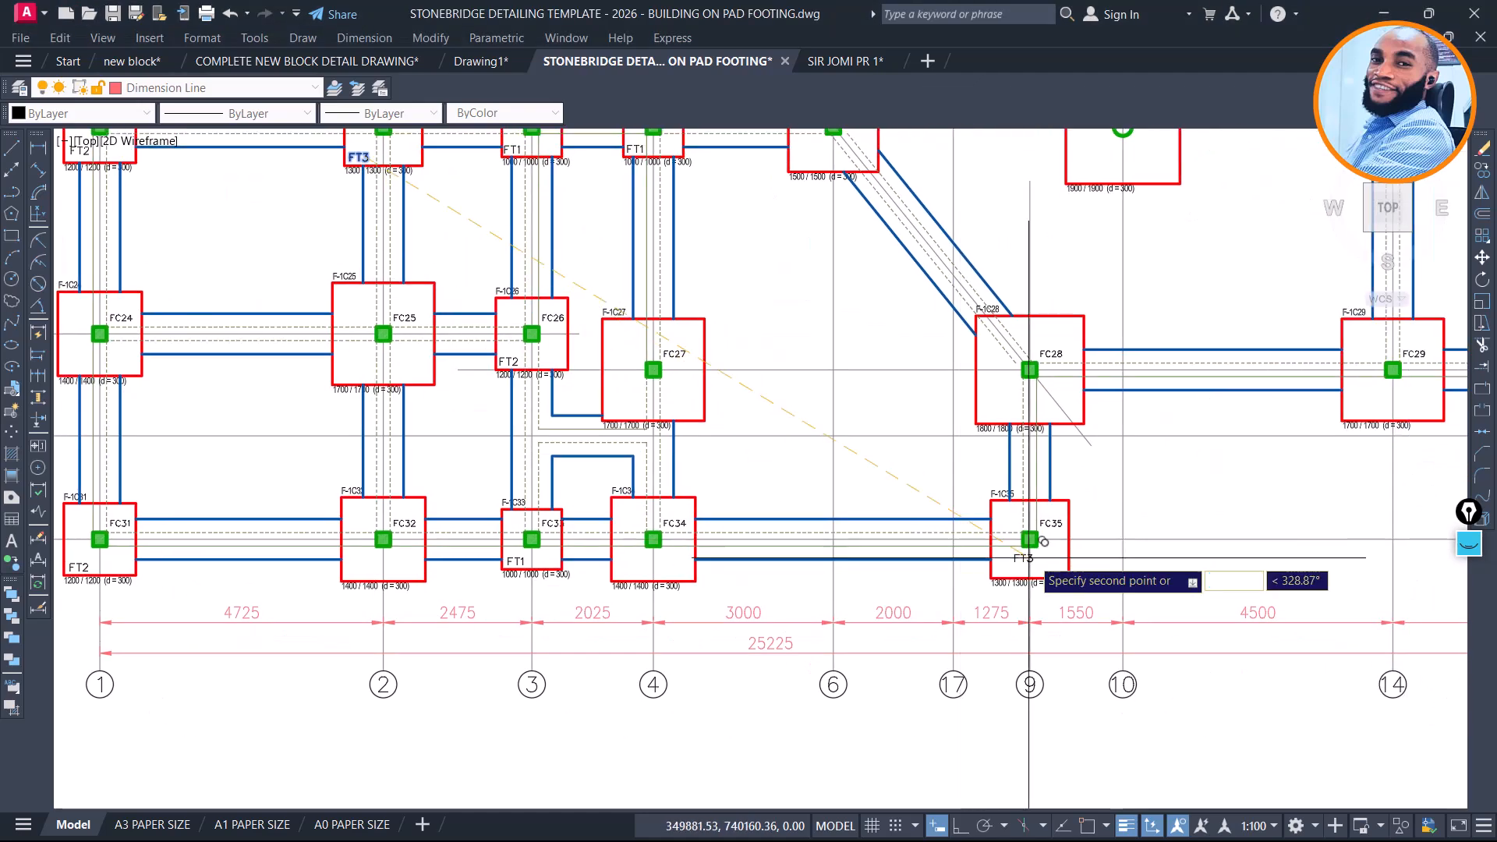
pyautogui.scroll(4, 993, 567)
pyautogui.click(985, 586)
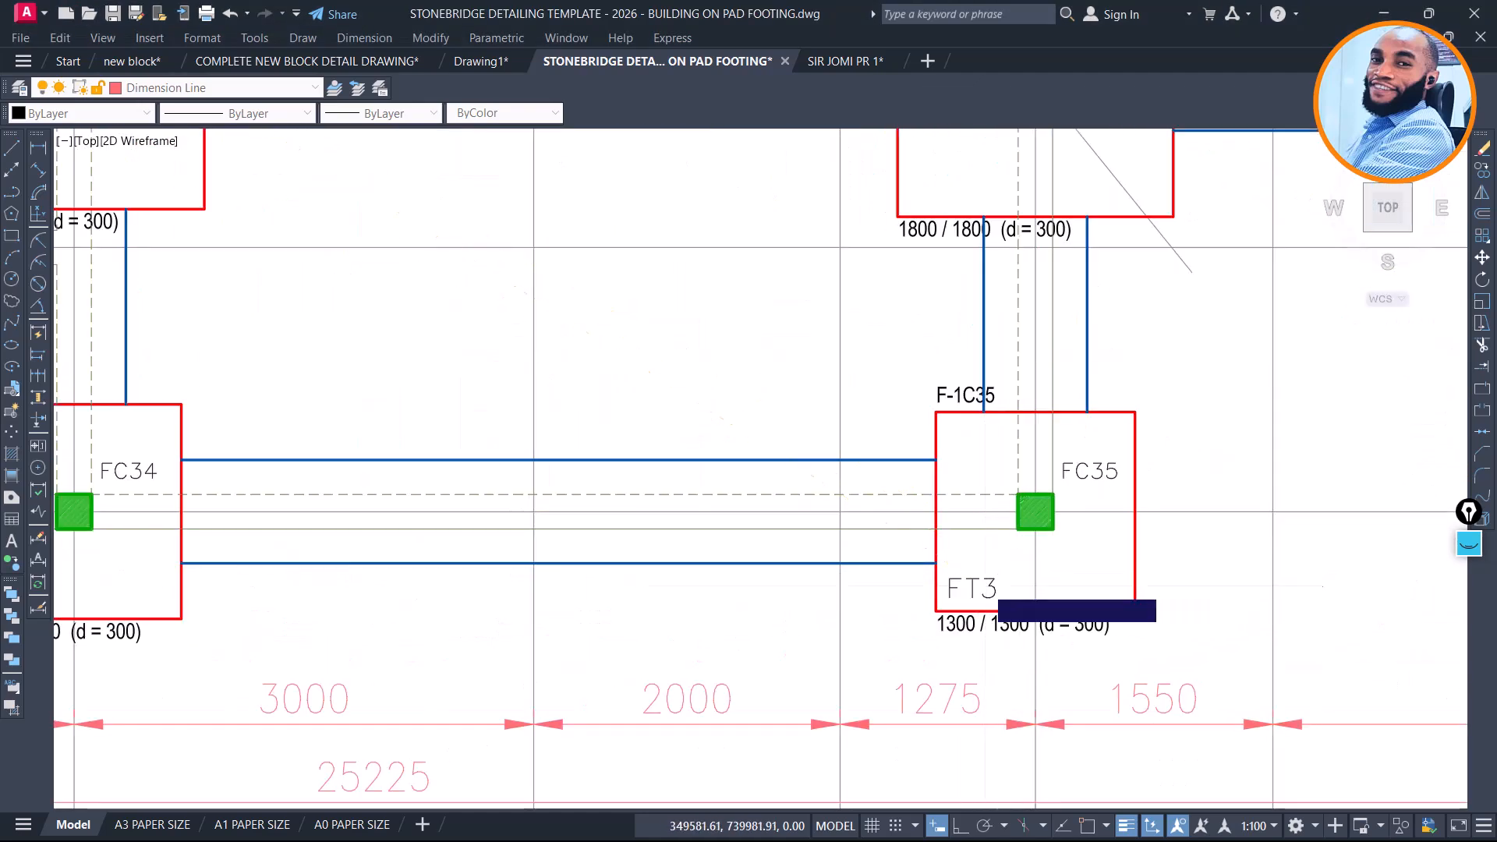
# Place another copy of the FT3 label in the 1300 / 1300 footing F-1C15 on grid line E
pyautogui.scroll(-2, 955, 666)
pyautogui.scroll(-2, 741, 438)
pyautogui.moveTo(756, 438); pyautogui.dragTo(1135, 460, button='middle')
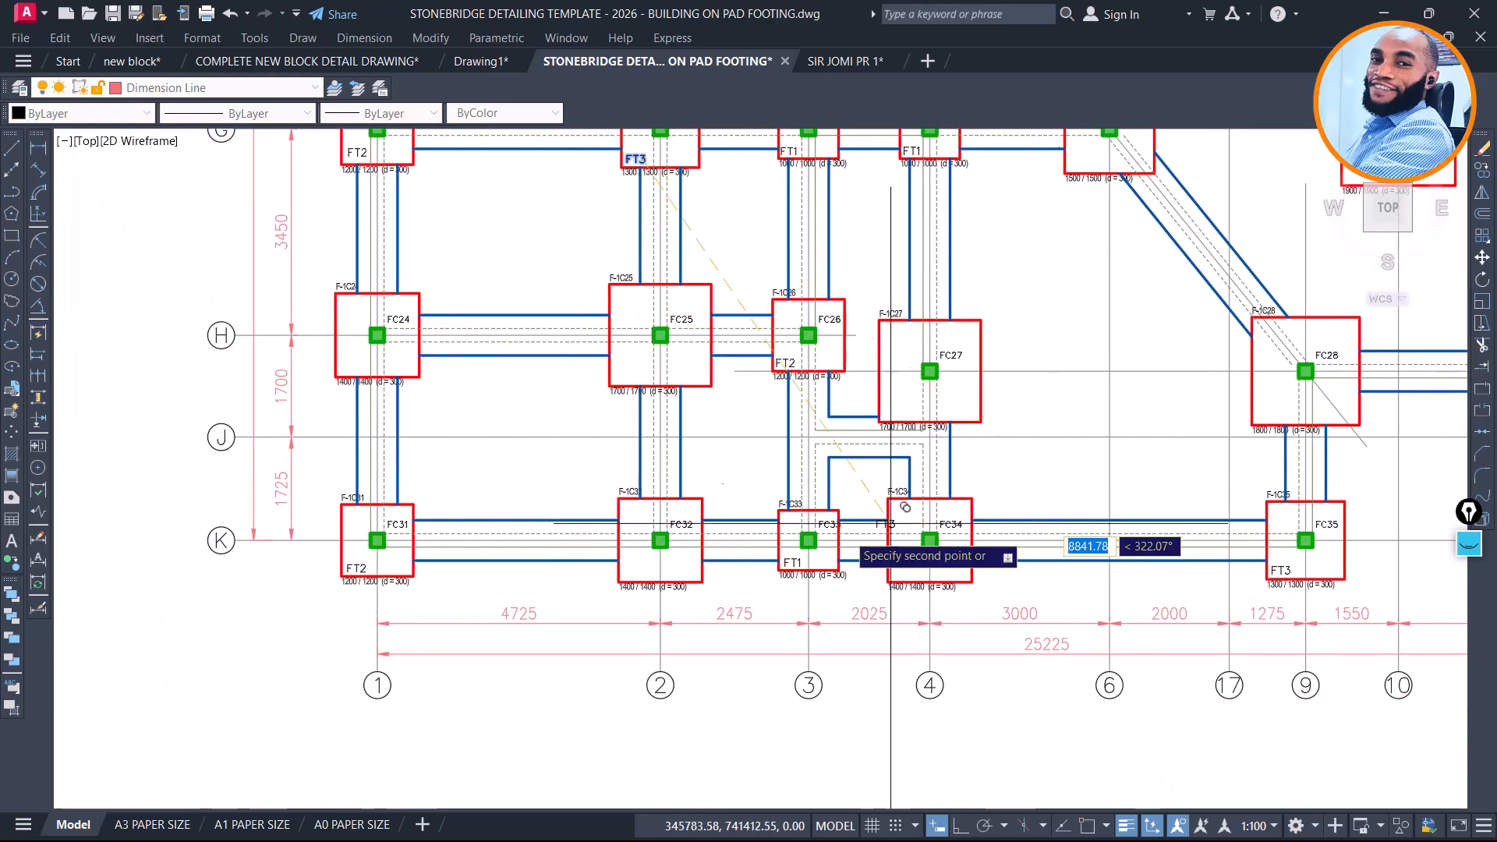
pyautogui.moveTo(539, 374); pyautogui.dragTo(552, 486, button='middle')
pyautogui.scroll(4, 724, 445)
pyautogui.moveTo(918, 385); pyautogui.dragTo(515, 503, button='middle')
pyautogui.scroll(-2, 503, 506)
pyautogui.moveTo(953, 395); pyautogui.dragTo(562, 519, button='middle')
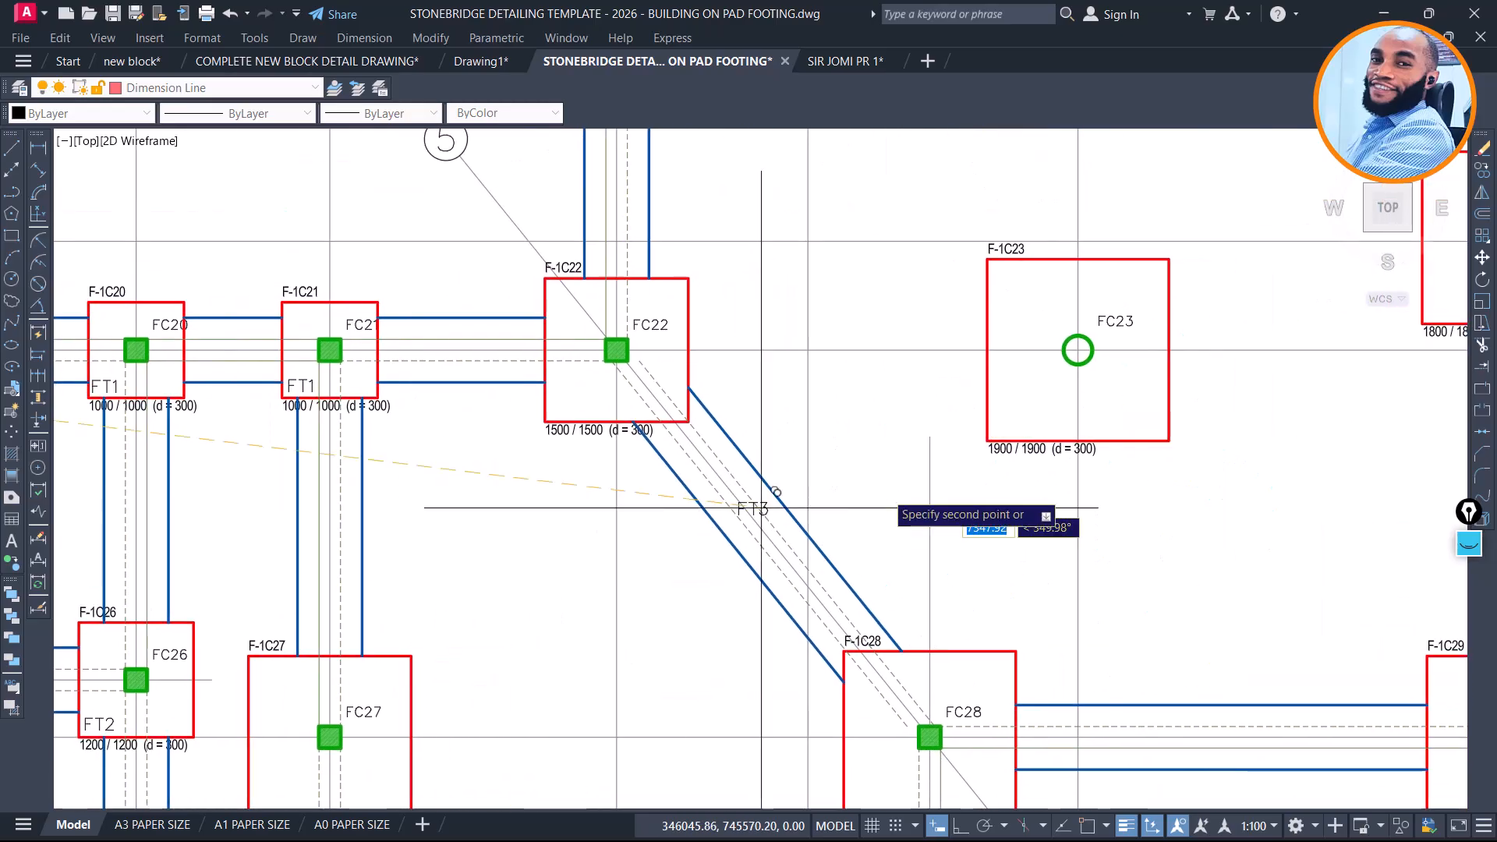
pyautogui.scroll(-2, 975, 445)
pyautogui.scroll(4, 1154, 640)
pyautogui.scroll(-2, 1073, 671)
pyautogui.moveTo(905, 374); pyautogui.dragTo(995, 739, button='middle')
pyautogui.scroll(-2, 897, 577)
pyautogui.moveTo(948, 451); pyautogui.dragTo(1023, 681, button='middle')
pyautogui.scroll(-2, 989, 581)
pyautogui.moveTo(887, 381); pyautogui.dragTo(911, 423, button='middle')
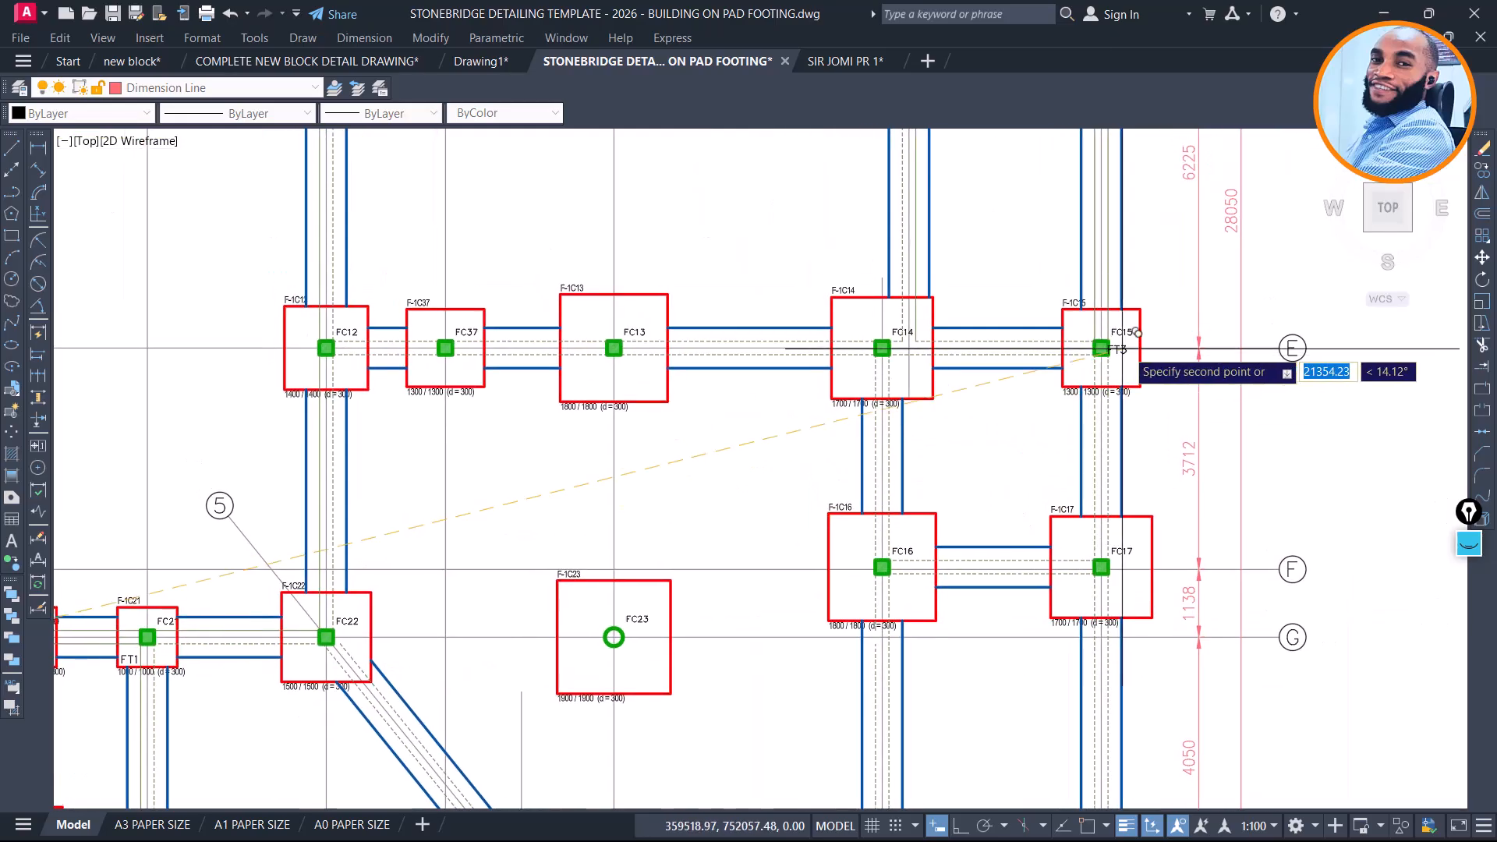
pyautogui.scroll(5, 1091, 367)
pyautogui.scroll(-6, 1016, 424)
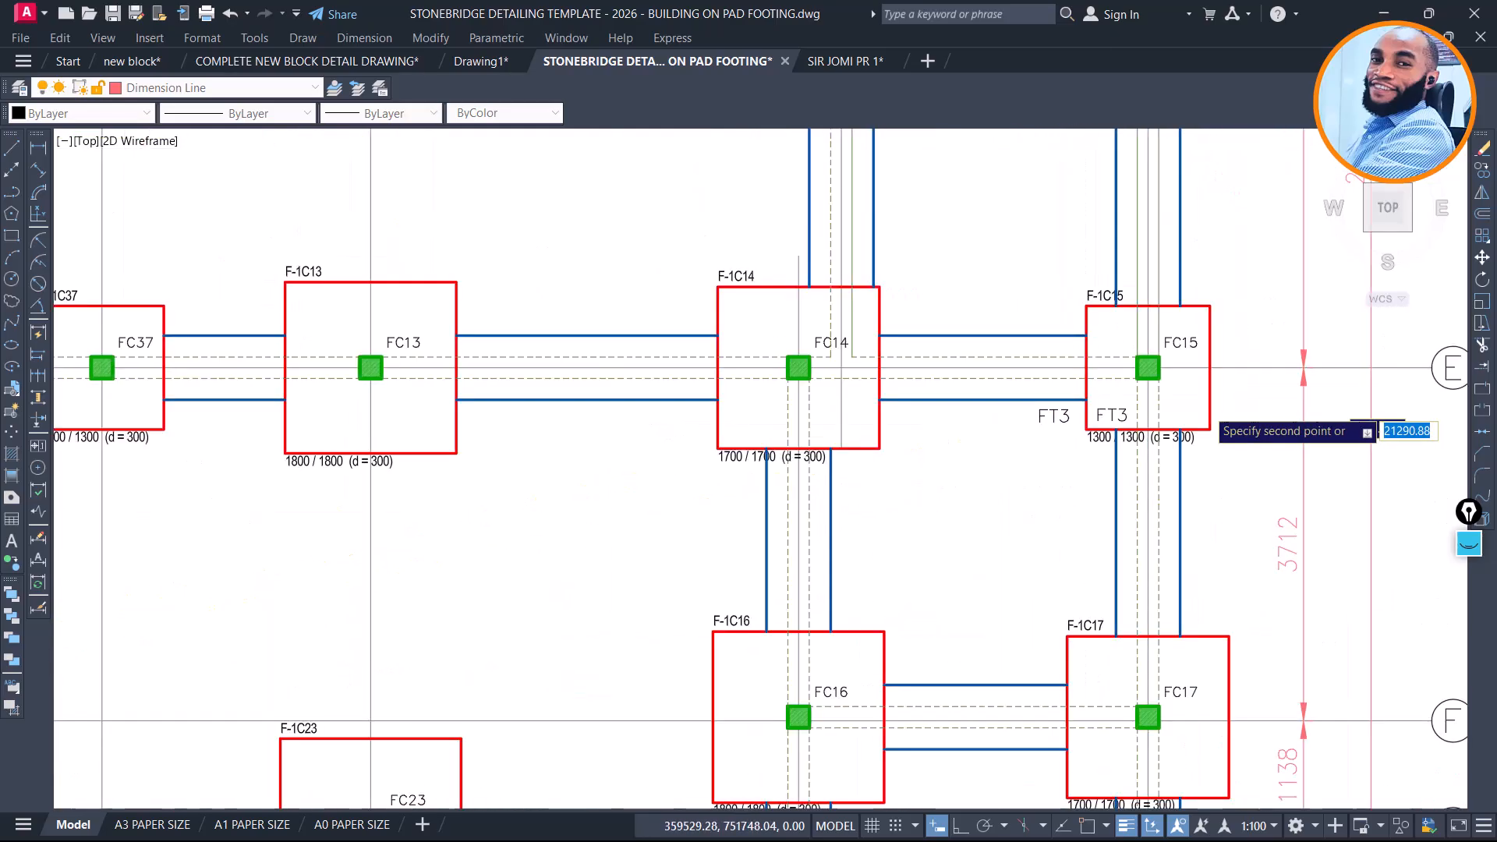
# Place FT3 label copies in the 1300 / 1300 footings F-1C37 and F-1C8
pyautogui.scroll(4, 492, 426)
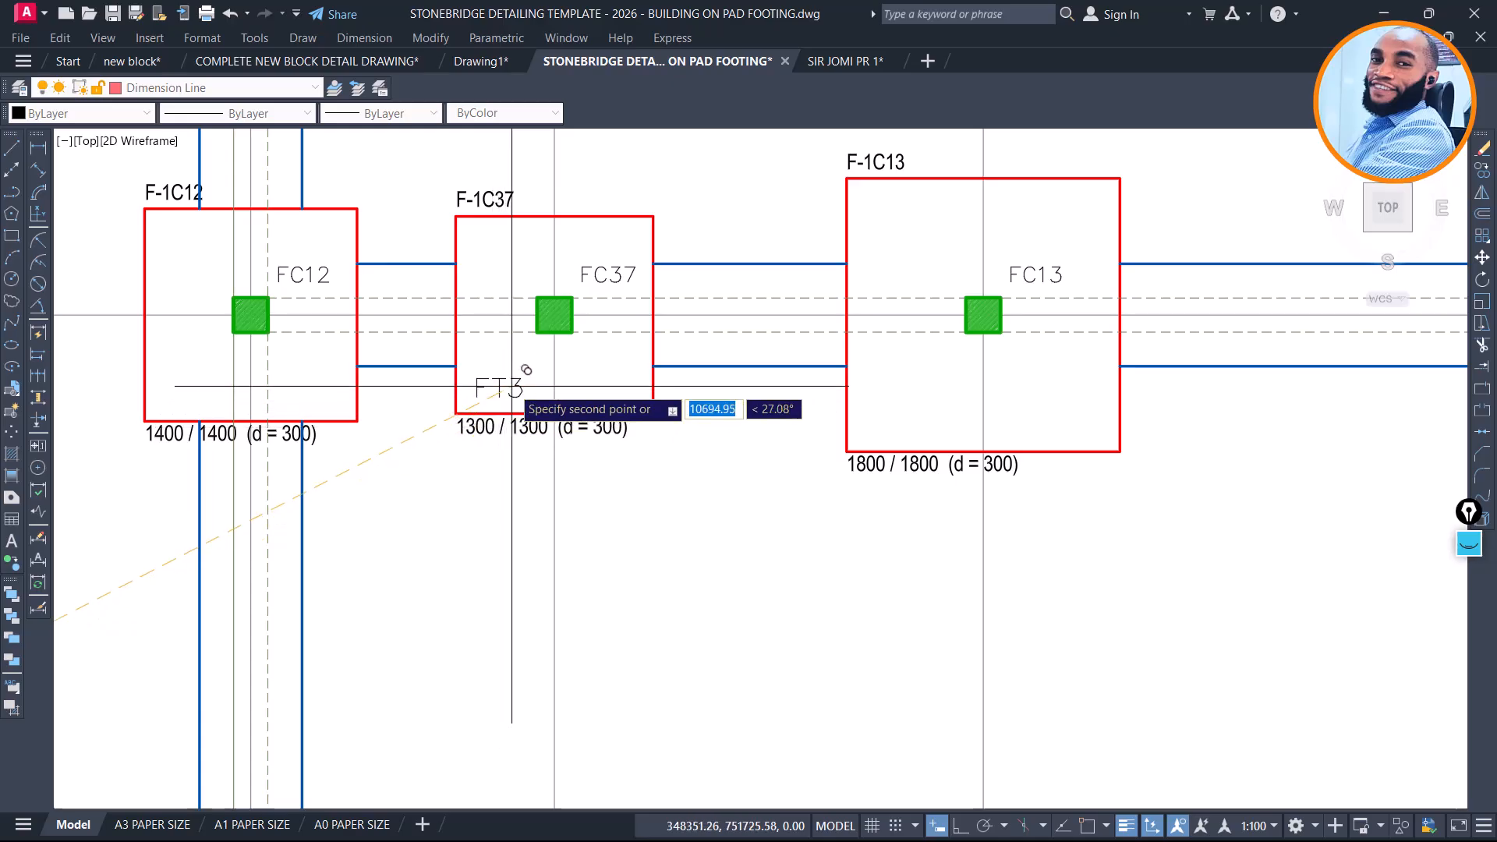
pyautogui.scroll(-3, 482, 429)
pyautogui.moveTo(667, 385); pyautogui.dragTo(731, 671, button='middle')
pyautogui.scroll(-3, 732, 697)
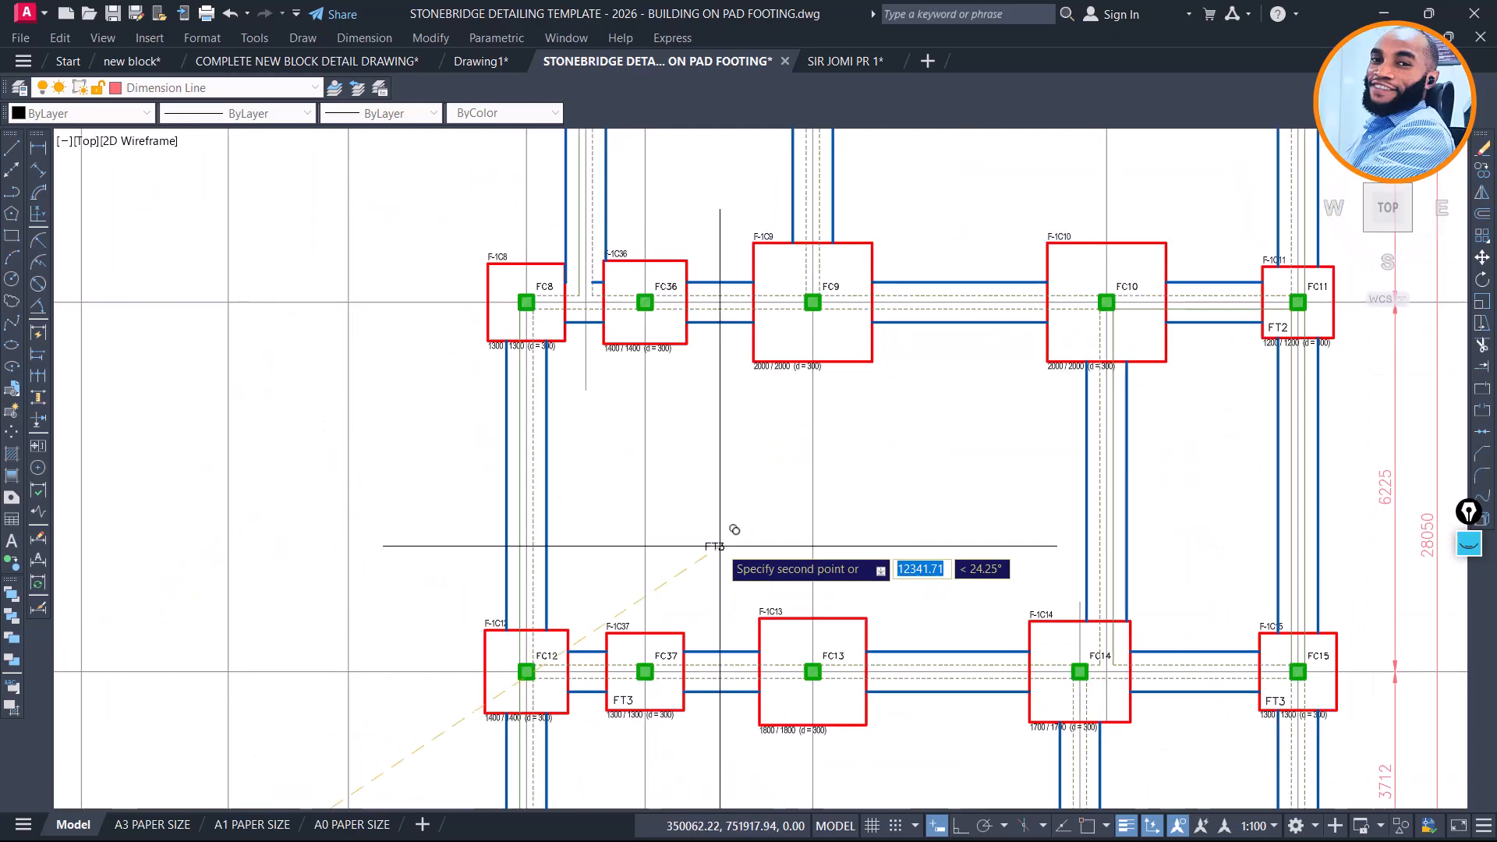
pyautogui.moveTo(715, 297); pyautogui.dragTo(720, 432, button='middle')
pyautogui.scroll(4, 524, 429)
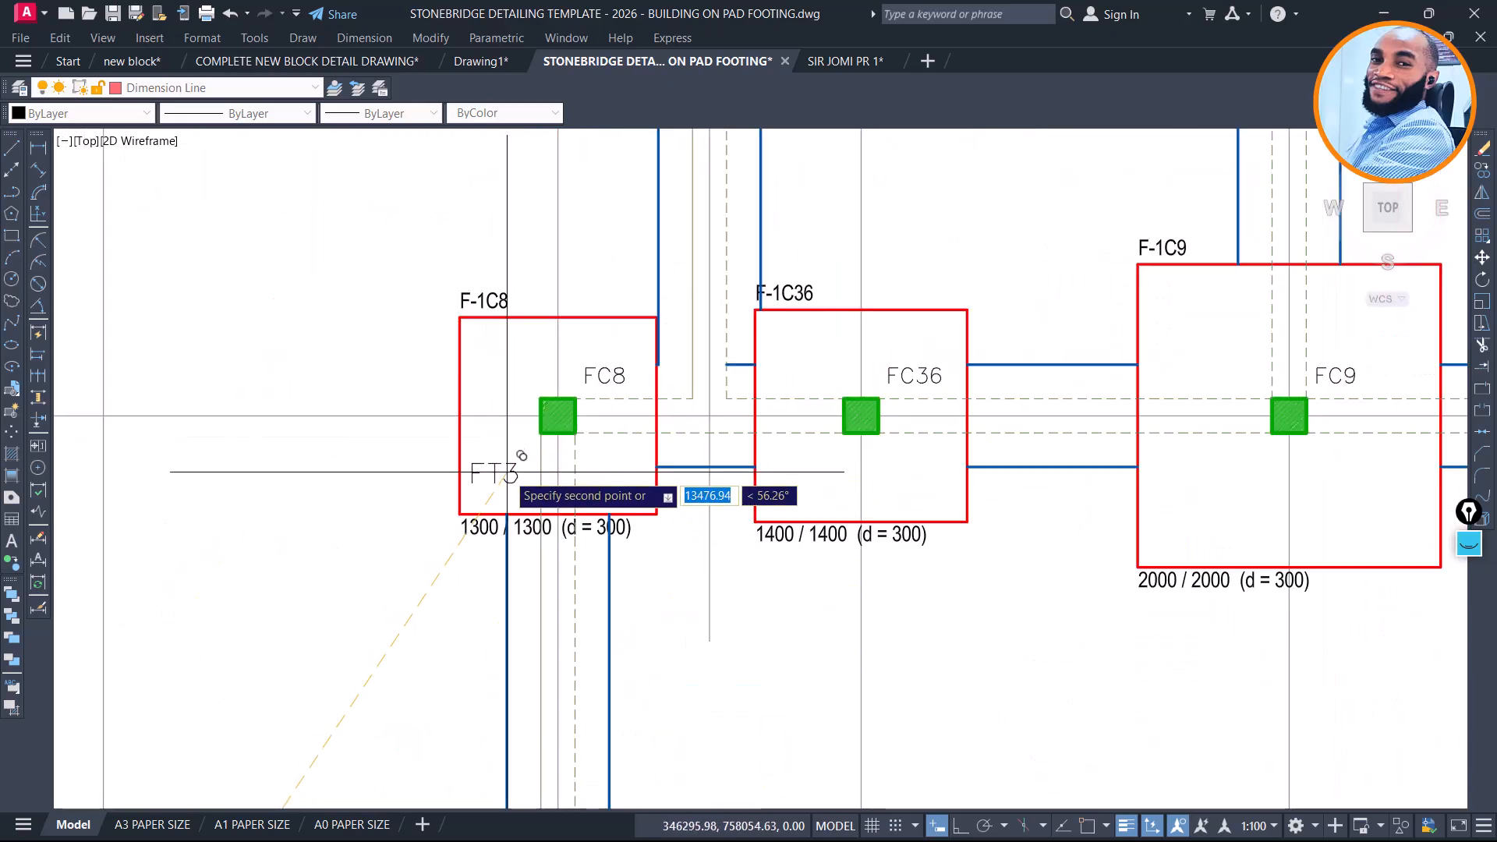
pyautogui.click(507, 475)
# Check the footings on grid lines A to D for any remaining 1300 / 1300 sizes and end the label copying
pyautogui.scroll(-4, 452, 476)
pyautogui.moveTo(907, 535); pyautogui.dragTo(562, 518, button='middle')
pyautogui.moveTo(676, 413); pyautogui.dragTo(782, 704, button='middle')
pyautogui.scroll(2, 981, 464)
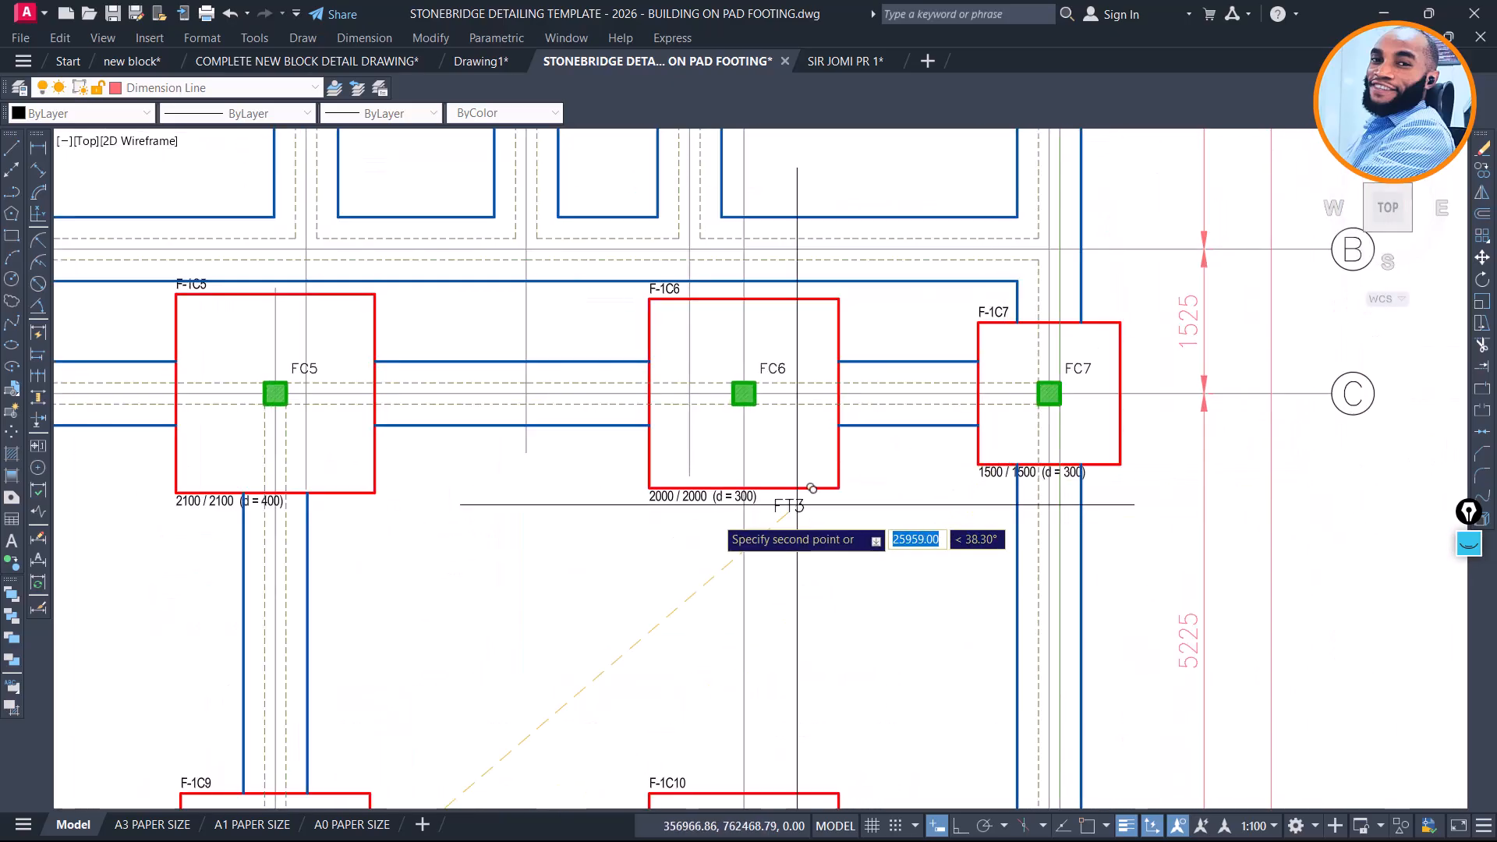
pyautogui.moveTo(703, 521); pyautogui.dragTo(1178, 500, button='middle')
pyautogui.moveTo(435, 419); pyautogui.dragTo(422, 766, button='middle')
pyautogui.moveTo(571, 438); pyautogui.dragTo(294, 577, button='middle')
pyautogui.scroll(-2, 468, 498)
pyautogui.moveTo(829, 536); pyautogui.dragTo(830, 342, button='middle')
pyautogui.scroll(2, 922, 603)
pyautogui.scroll(2, 941, 592)
pyautogui.scroll(-4, 856, 311)
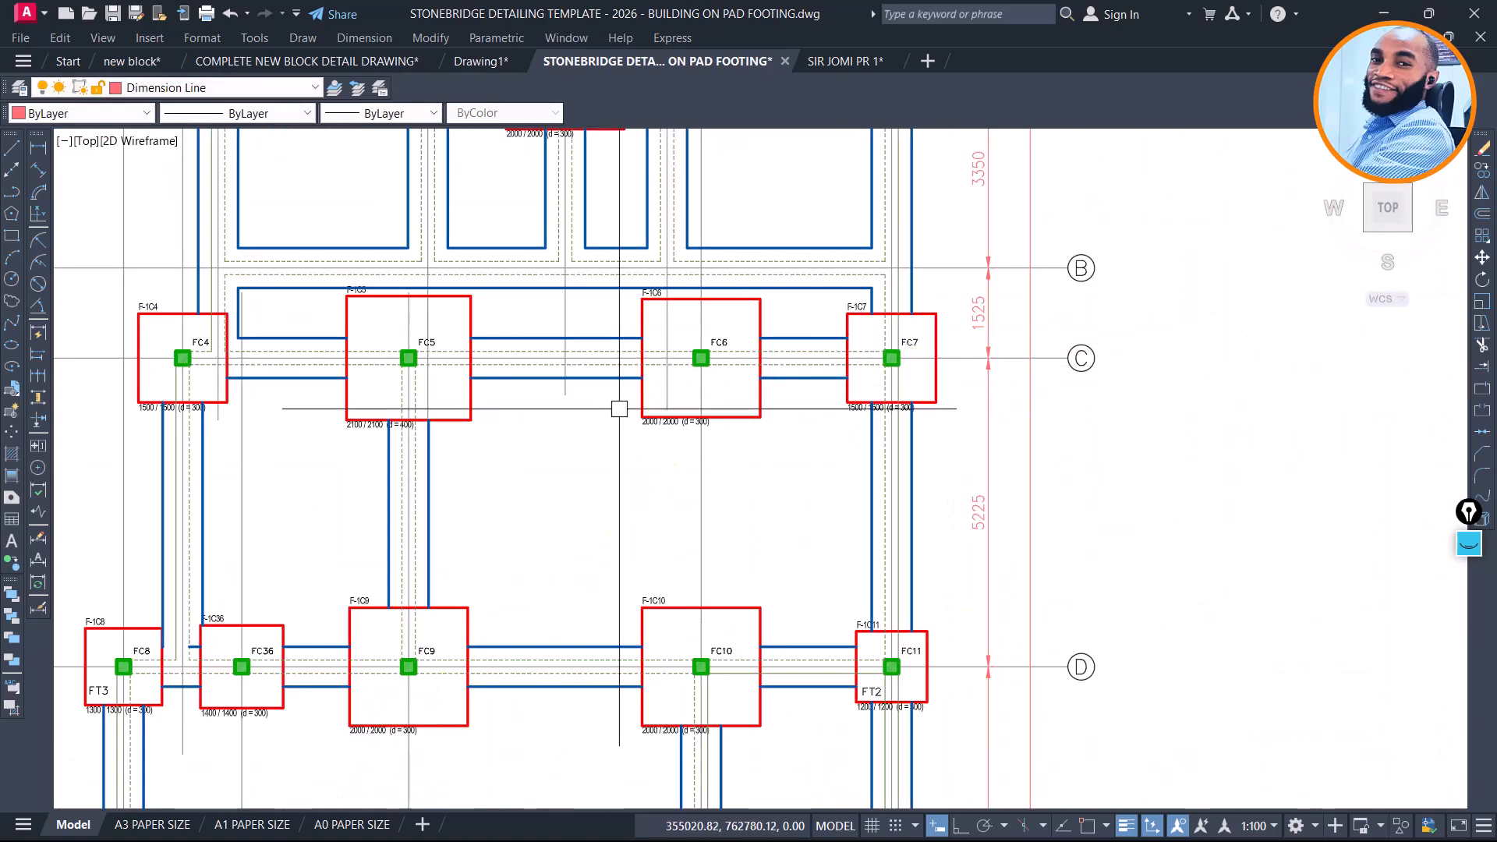
# Move the complete Footing Type 3 detail into the sheet frame beside the Footing Type 2 (FT2) detail
pyautogui.scroll(-3, 782, 418)
pyautogui.scroll(1, 1132, 291)
pyautogui.scroll(7, 1121, 306)
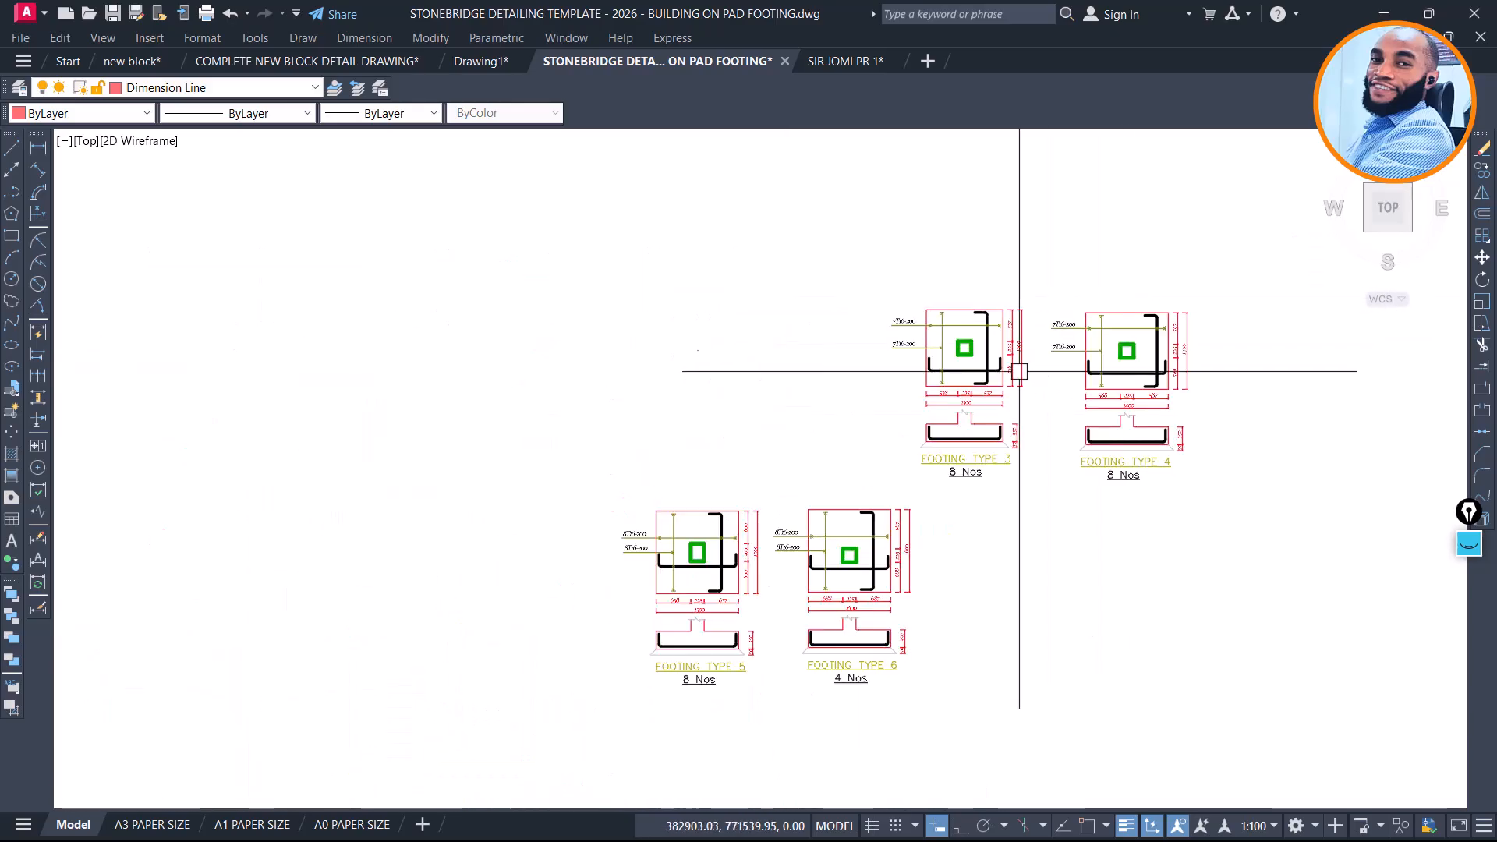
pyautogui.click(697, 248)
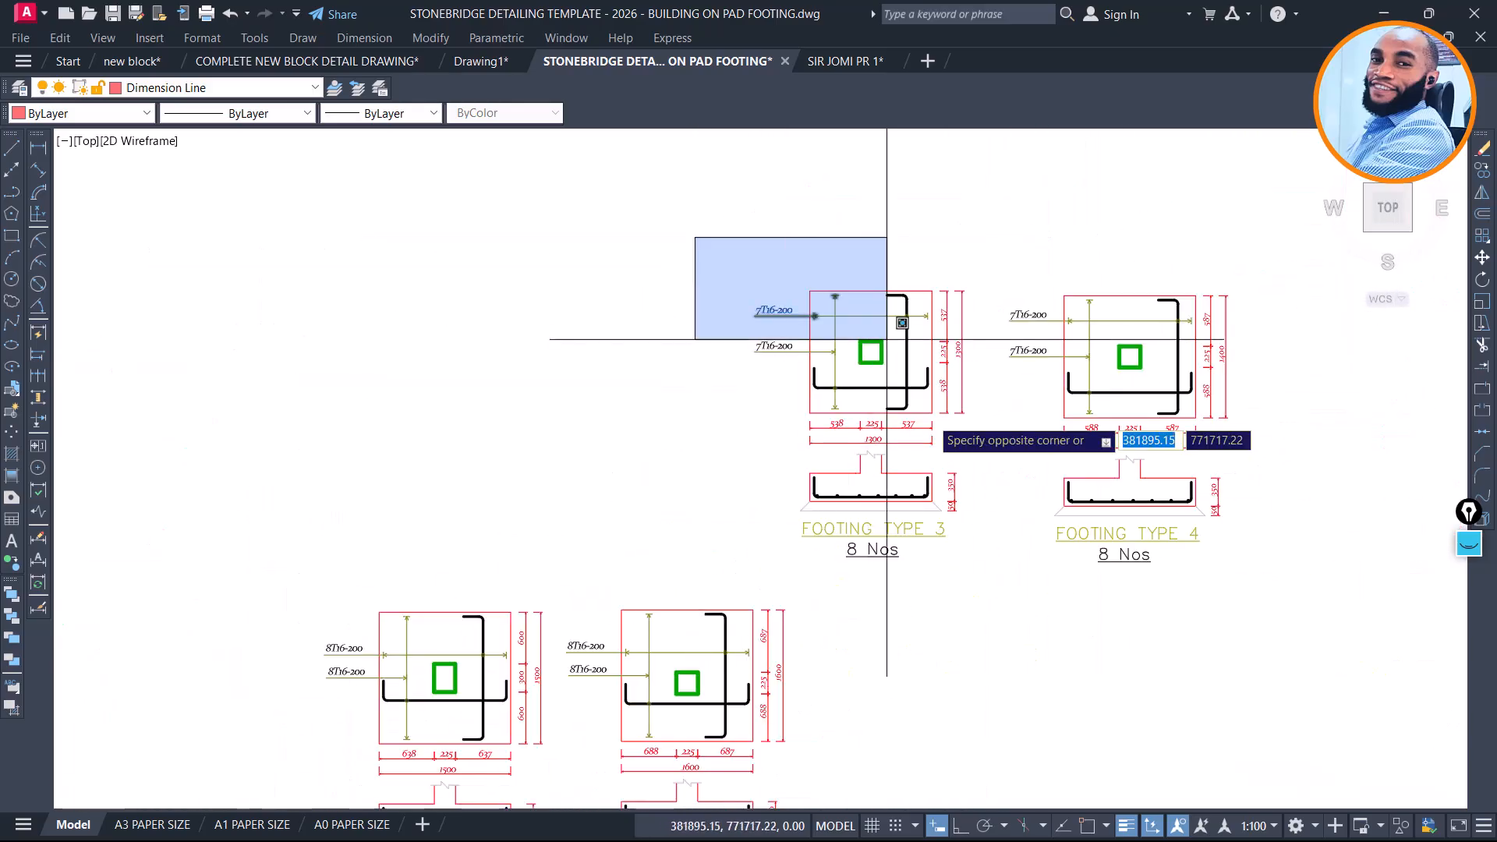
pyautogui.click(976, 593)
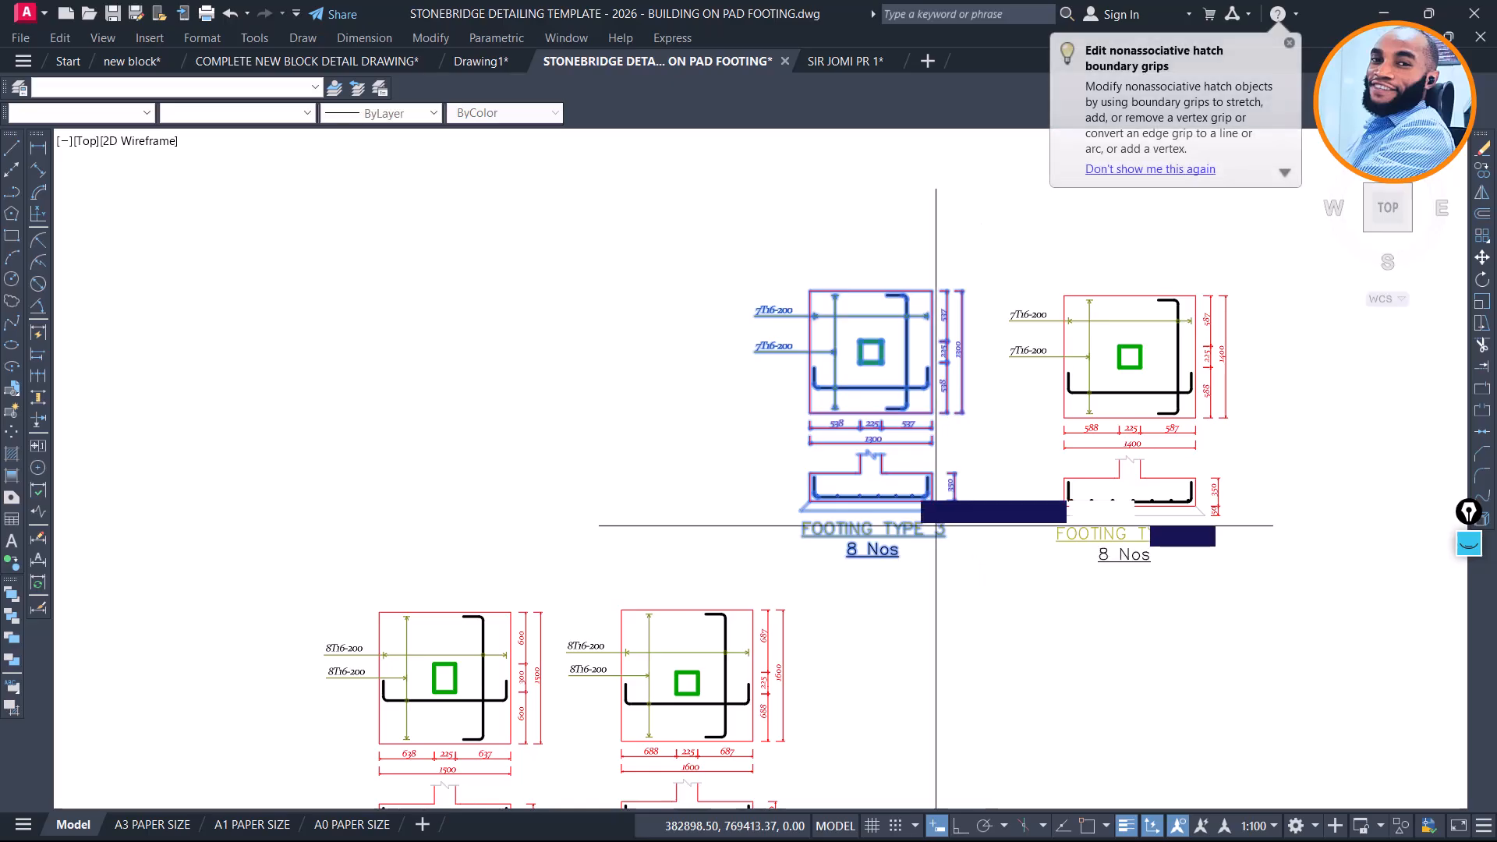
pyautogui.click(906, 455)
pyautogui.scroll(-6, 906, 455)
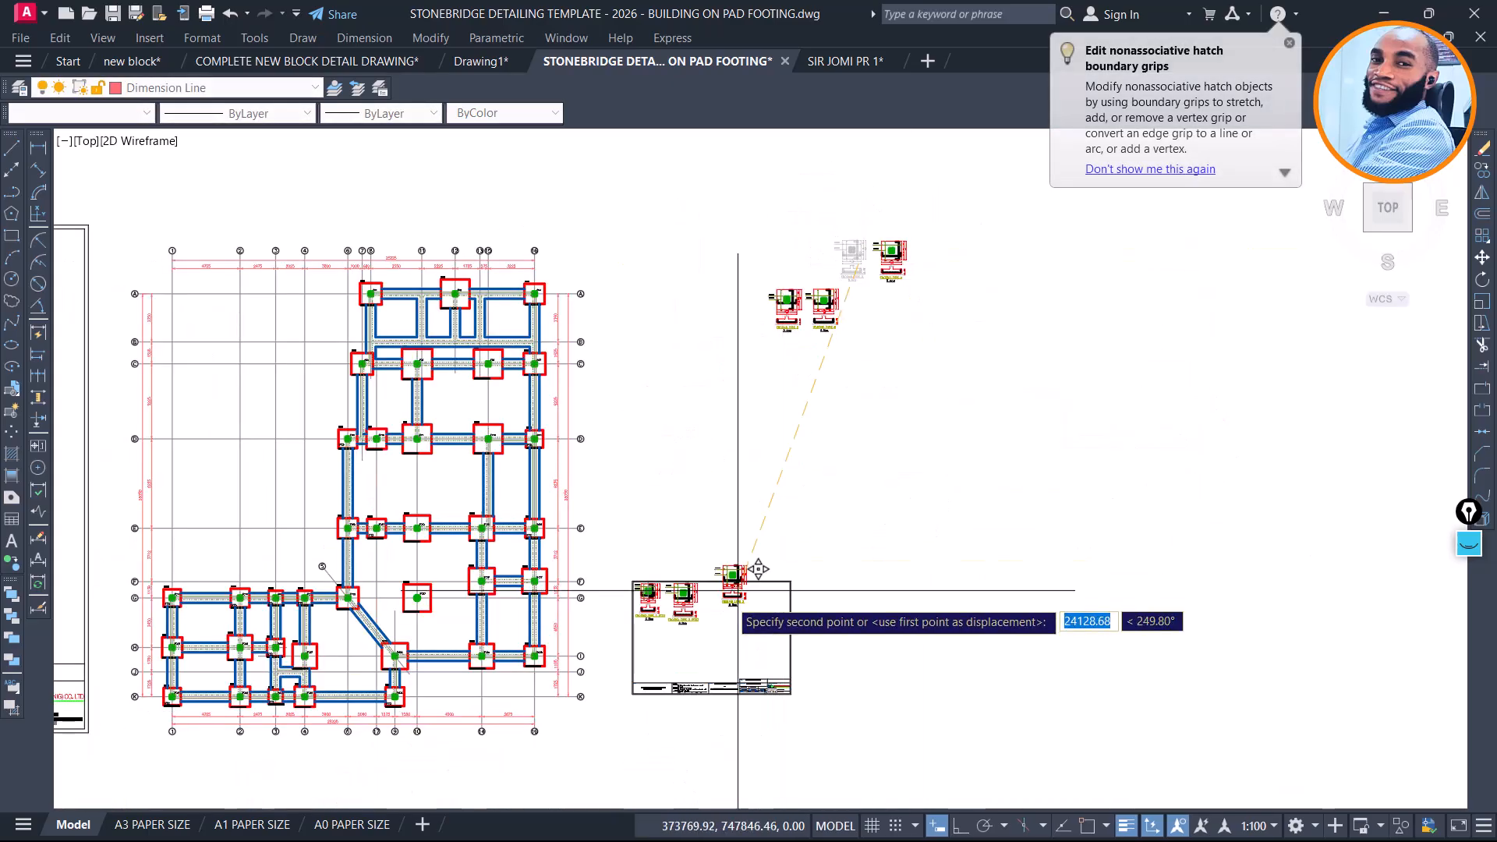
pyautogui.scroll(2, 738, 581)
pyautogui.scroll(4, 738, 581)
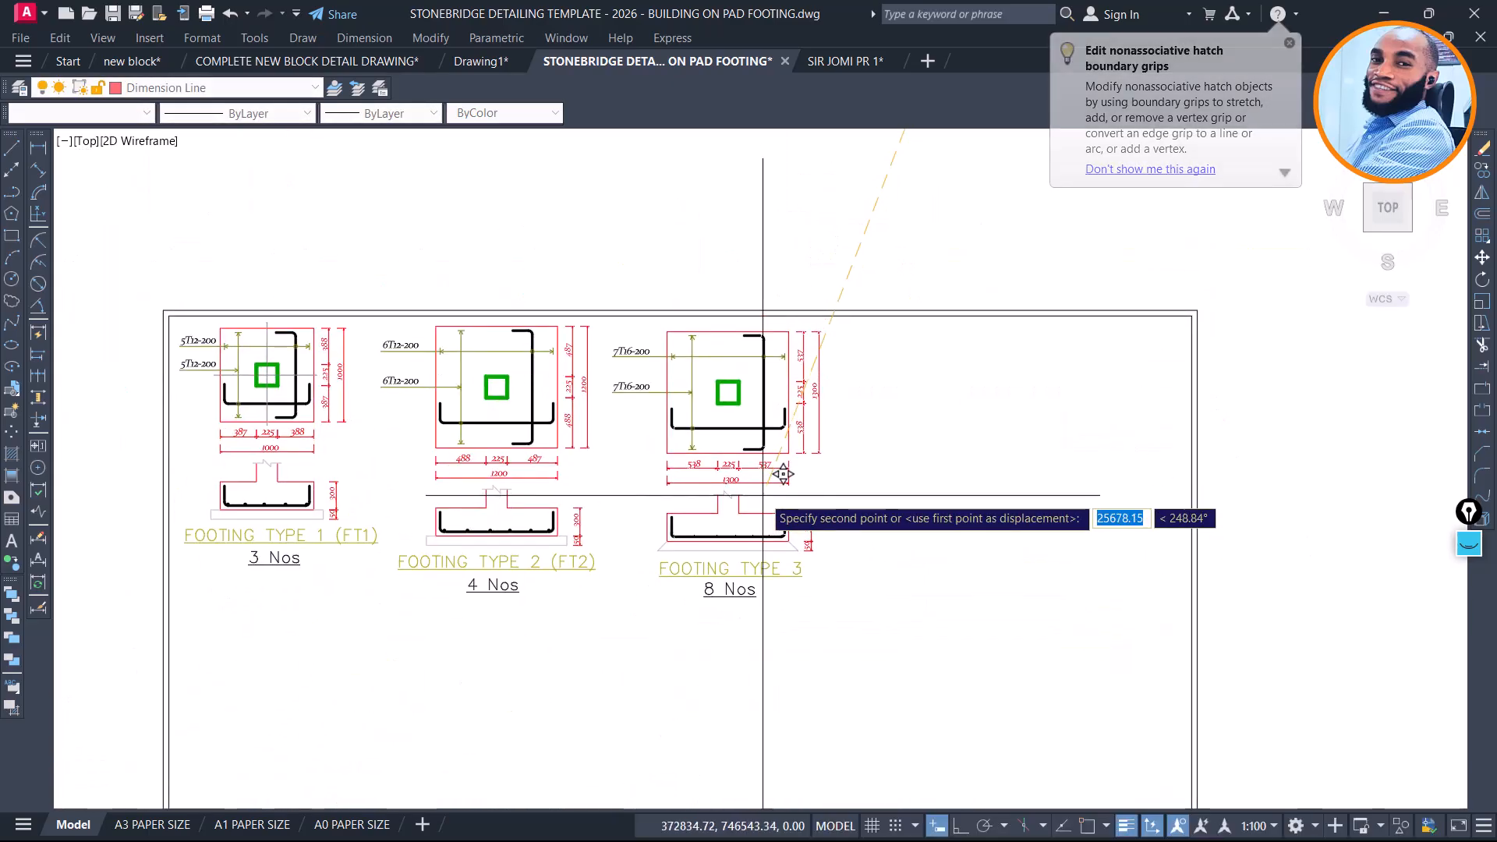
pyautogui.click(790, 472)
# Set the quantity note under the Footing Type 3 detail to 5 Nos
pyautogui.scroll(2, 739, 581)
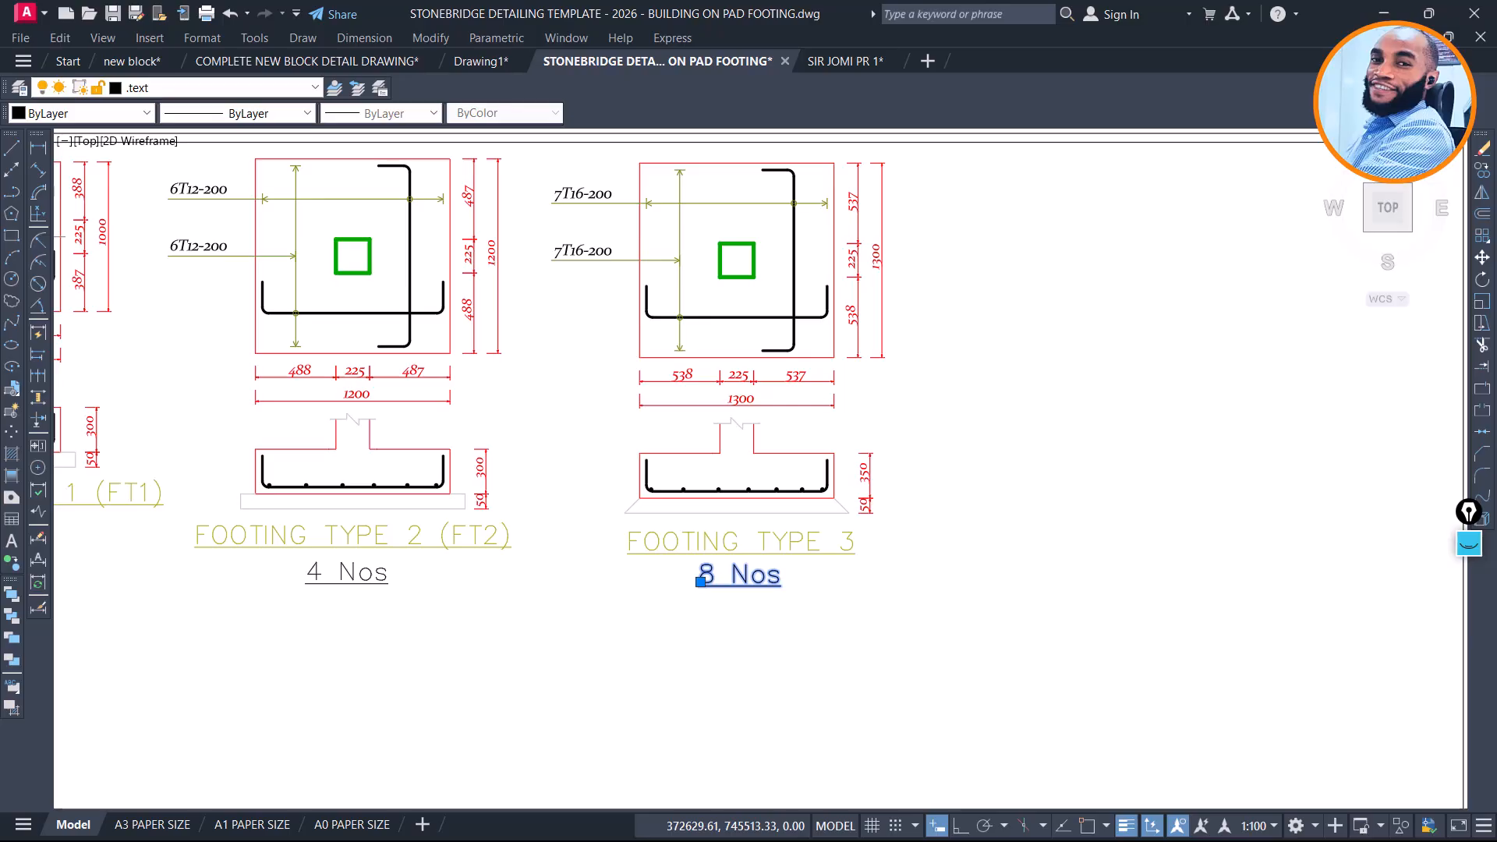
pyautogui.scroll(4, 701, 587)
pyautogui.moveTo(705, 575); pyautogui.dragTo(658, 587)
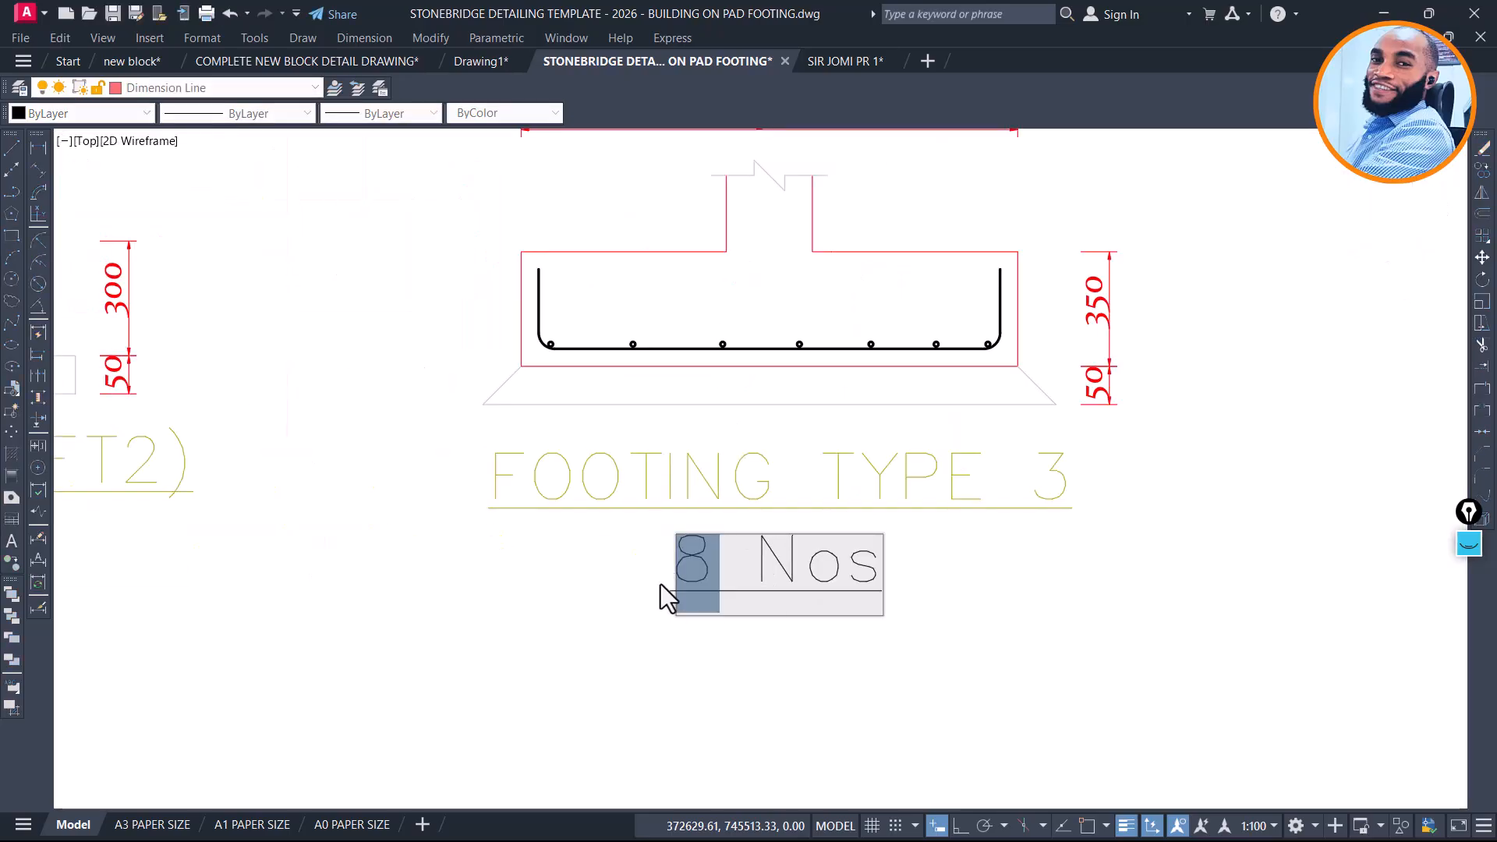
pyautogui.write('6')
pyautogui.press('BackSpace')
pyautogui.write('5')
pyautogui.click(1026, 619)
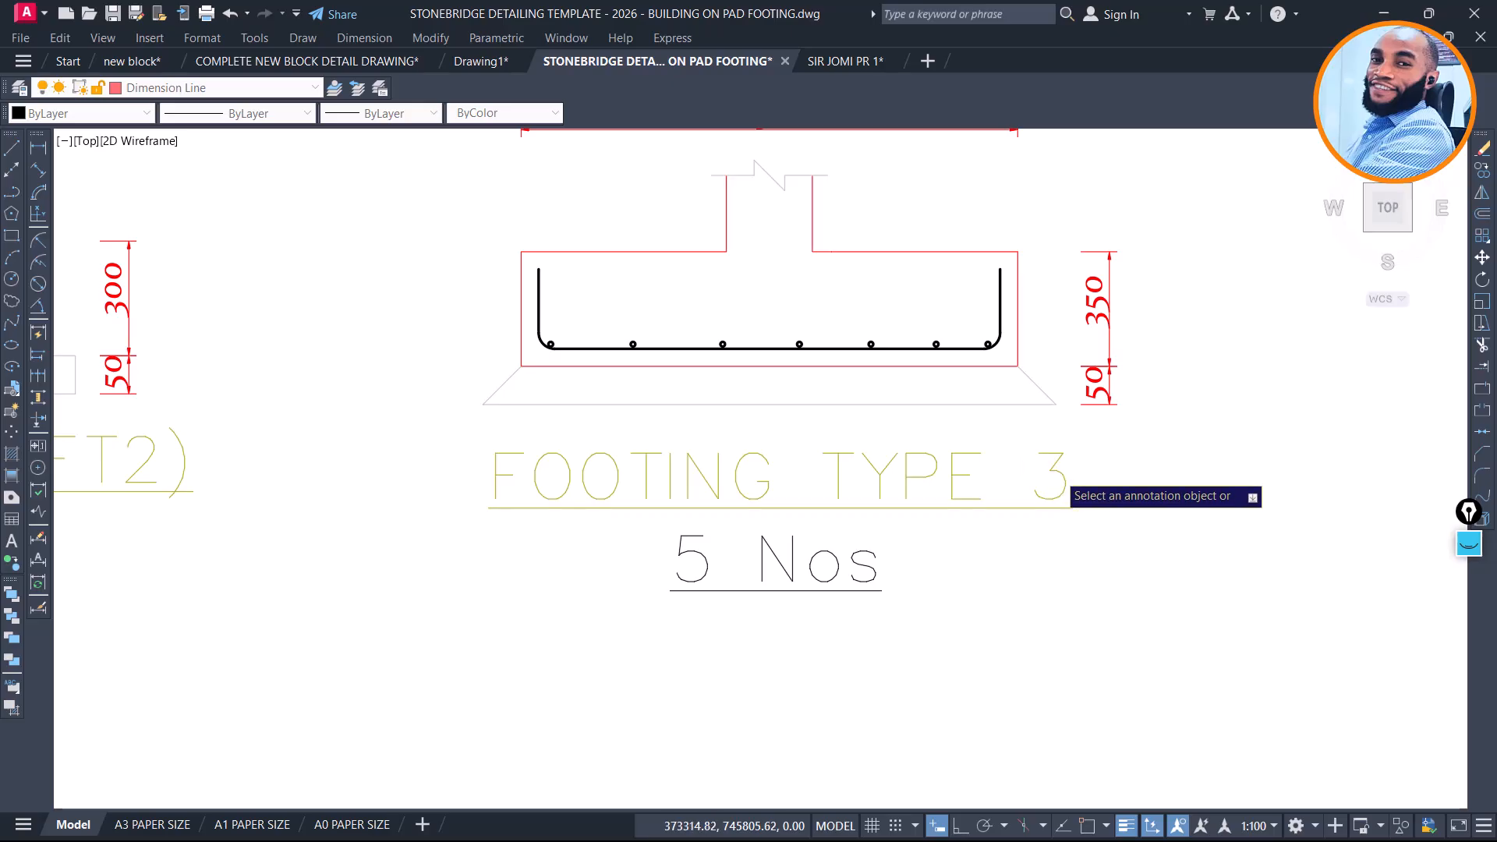
# Add the type code to the Footing Type 3 title so it reads FOOTING TYPE 3 (FT3)
pyautogui.scroll(2, 1064, 492)
pyautogui.click(1064, 491)
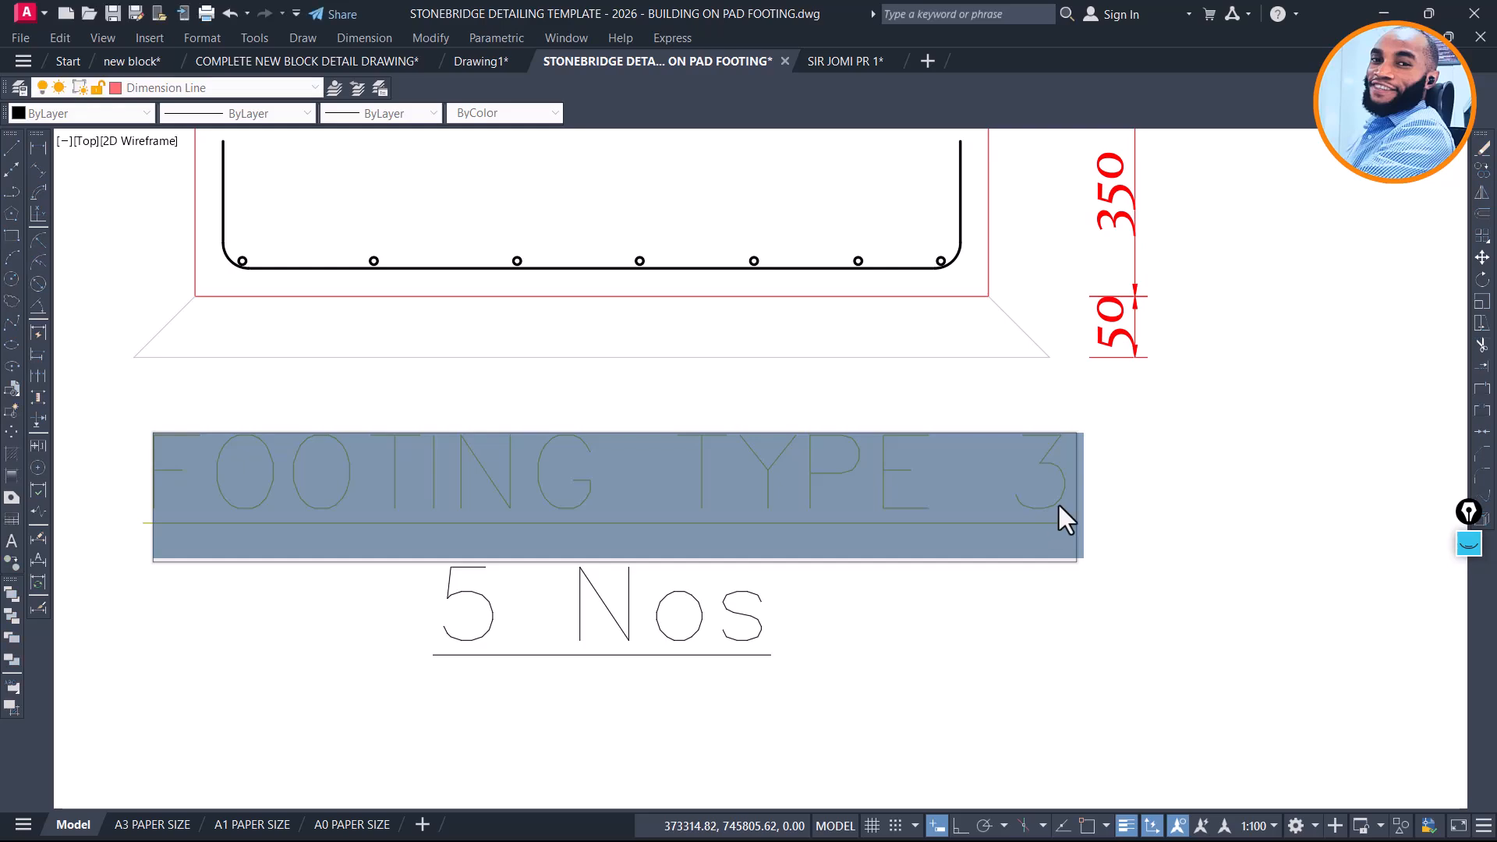
pyautogui.click(1059, 503)
pyautogui.write('(')
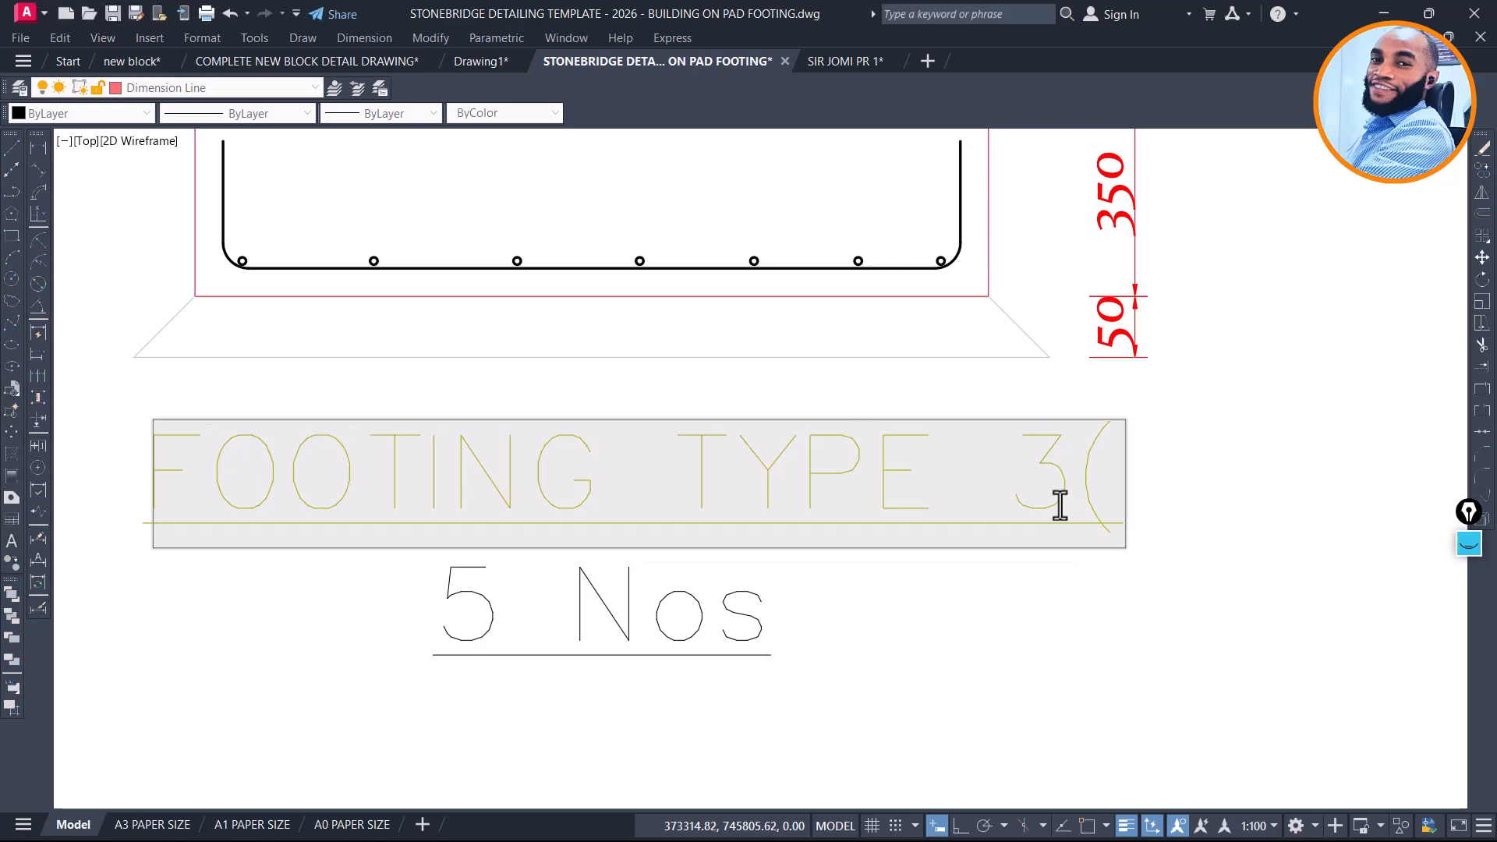
pyautogui.write('FT3')
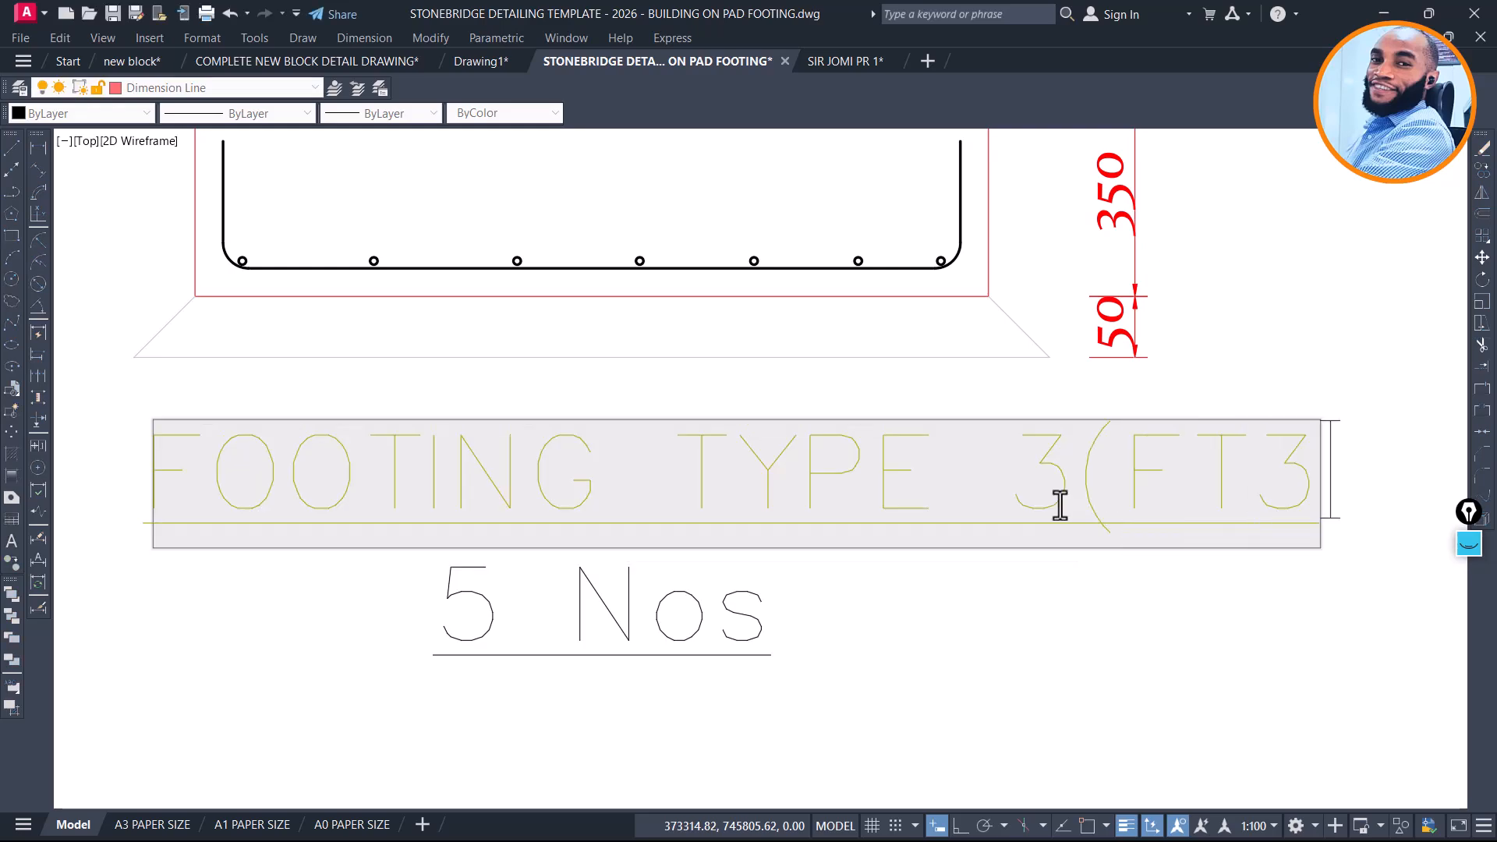
pyautogui.press('BackSpace')
pyautogui.write(')')
pyautogui.click(1070, 480)
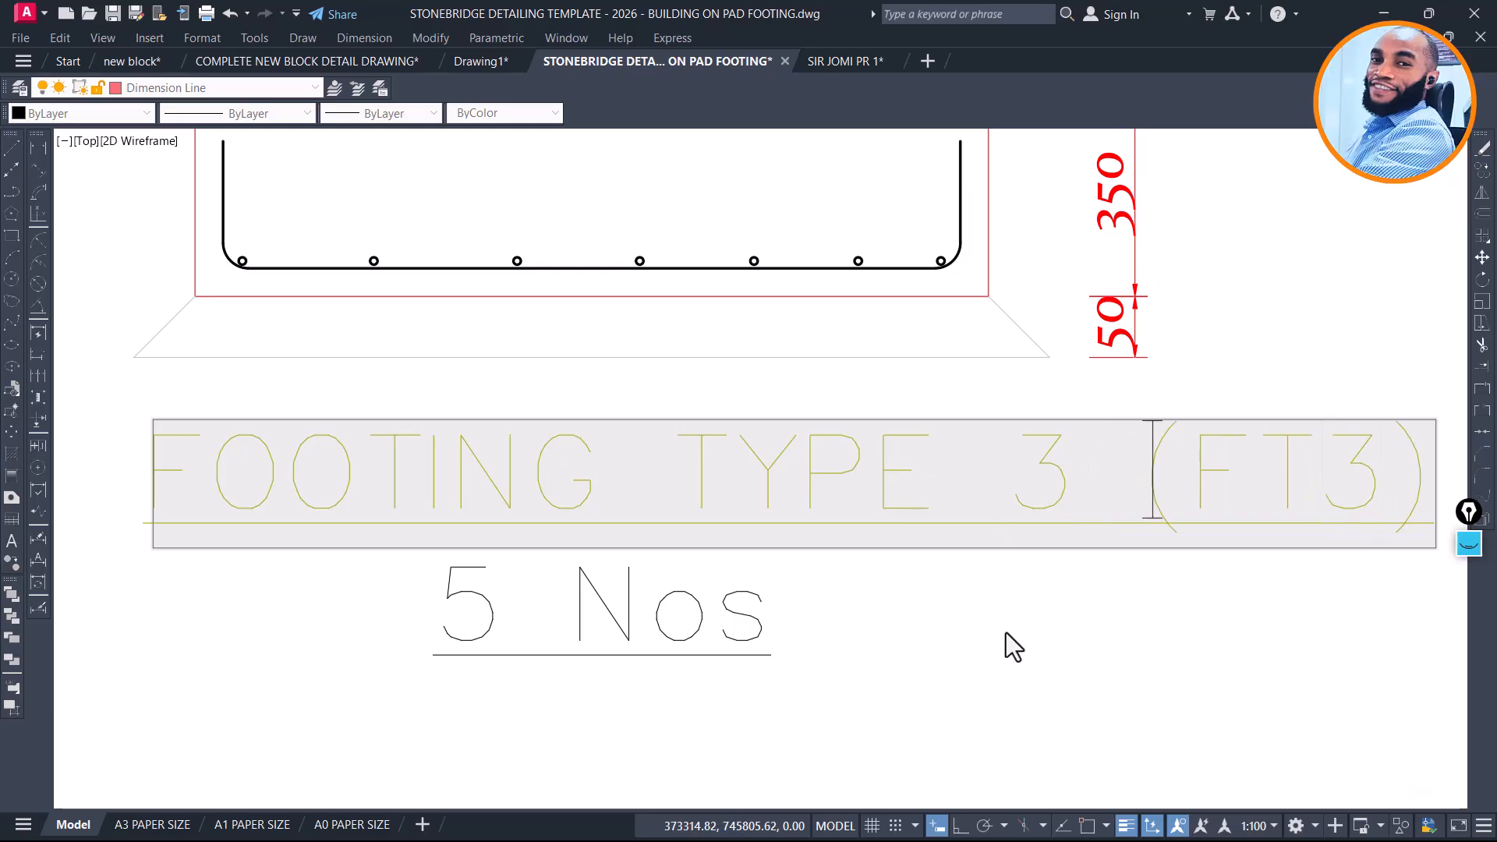
pyautogui.click(1012, 620)
# Move the FOOTING TYPE 3 (FT3) title so it is centred beneath its section, above the quantity note
pyautogui.scroll(-3, 896, 537)
pyautogui.click(893, 535)
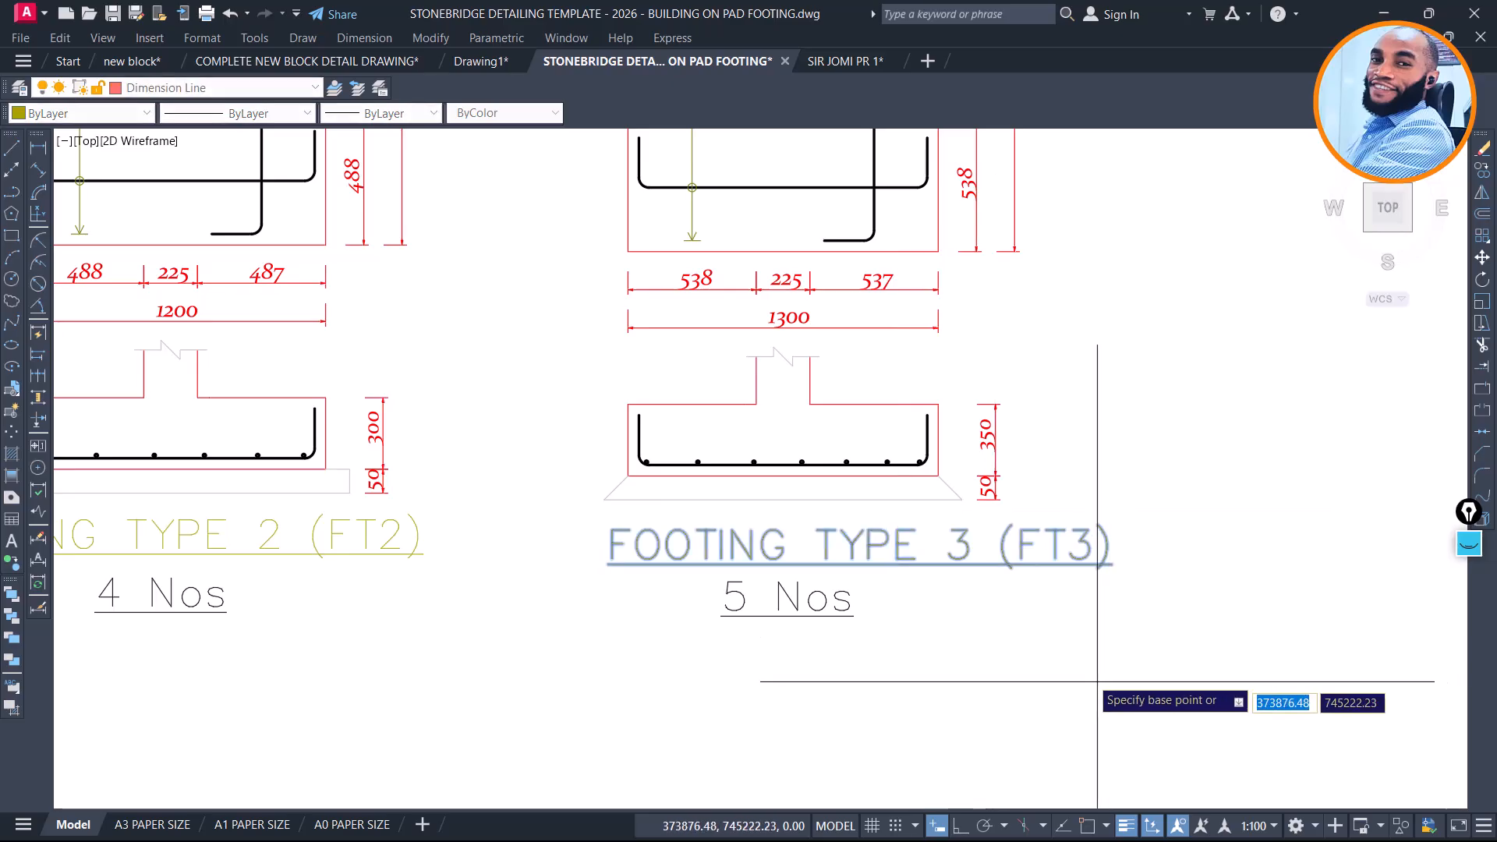
pyautogui.click(1119, 653)
pyautogui.click(1057, 624)
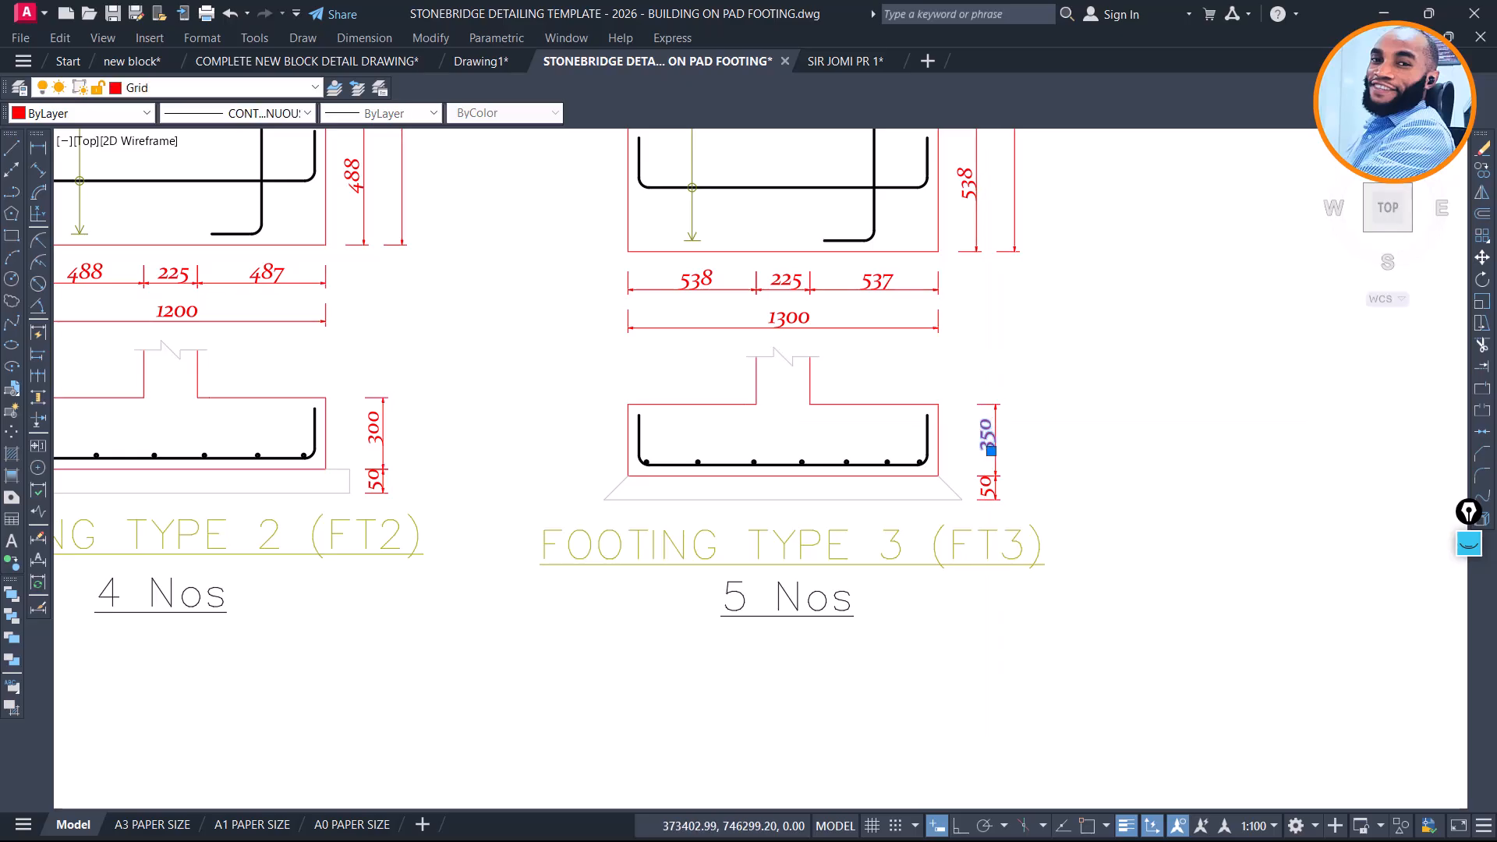
# Set the footing depth dimension text in the FT3 section to 300
pyautogui.doubleClick(991, 450)
pyautogui.write('300')
pyautogui.click(1047, 436)
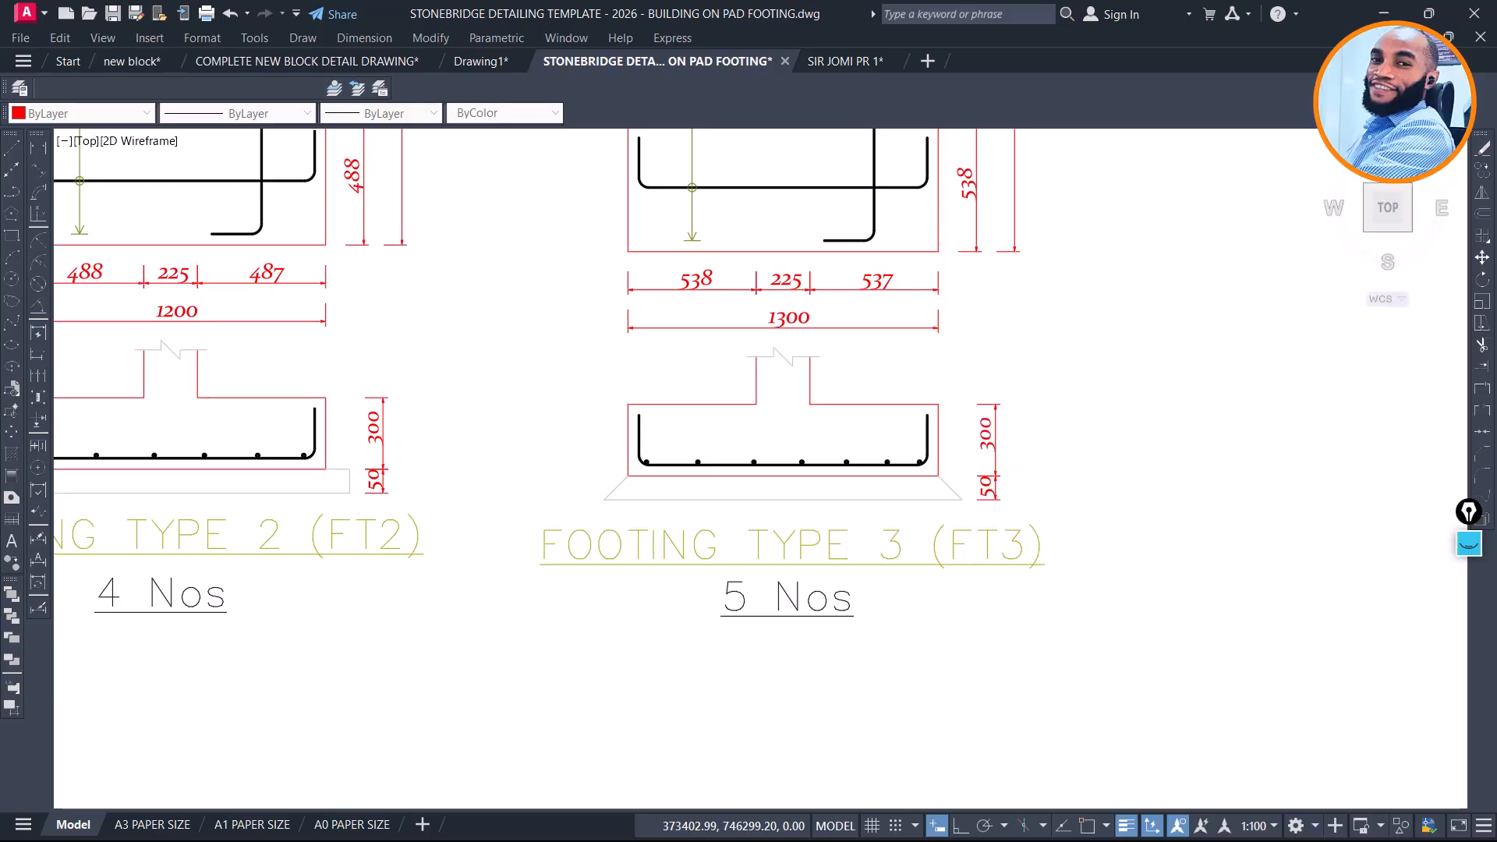
pyautogui.moveTo(808, 317); pyautogui.dragTo(832, 466, button='middle')
pyautogui.press('Escape')
# Move the 1300 / 1300 reference design F-1C19 with its sections from the reference row to just above the footing details sheet
pyautogui.scroll(-4, 894, 420)
pyautogui.moveTo(827, 312); pyautogui.dragTo(783, 559, button='middle')
pyautogui.scroll(-6, 833, 601)
pyautogui.moveTo(425, 240); pyautogui.dragTo(697, 546, button='middle')
pyautogui.scroll(-5, 677, 327)
pyautogui.moveTo(677, 328)
pyautogui.mouseDown(button='middle')
pyautogui.moveTo(655, 411)
pyautogui.moveTo(933, 735)
pyautogui.mouseUp(button='middle')
pyautogui.moveTo(319, 434); pyautogui.dragTo(779, 494, button='middle')
pyautogui.scroll(4, 629, 408)
pyautogui.scroll(4, 757, 356)
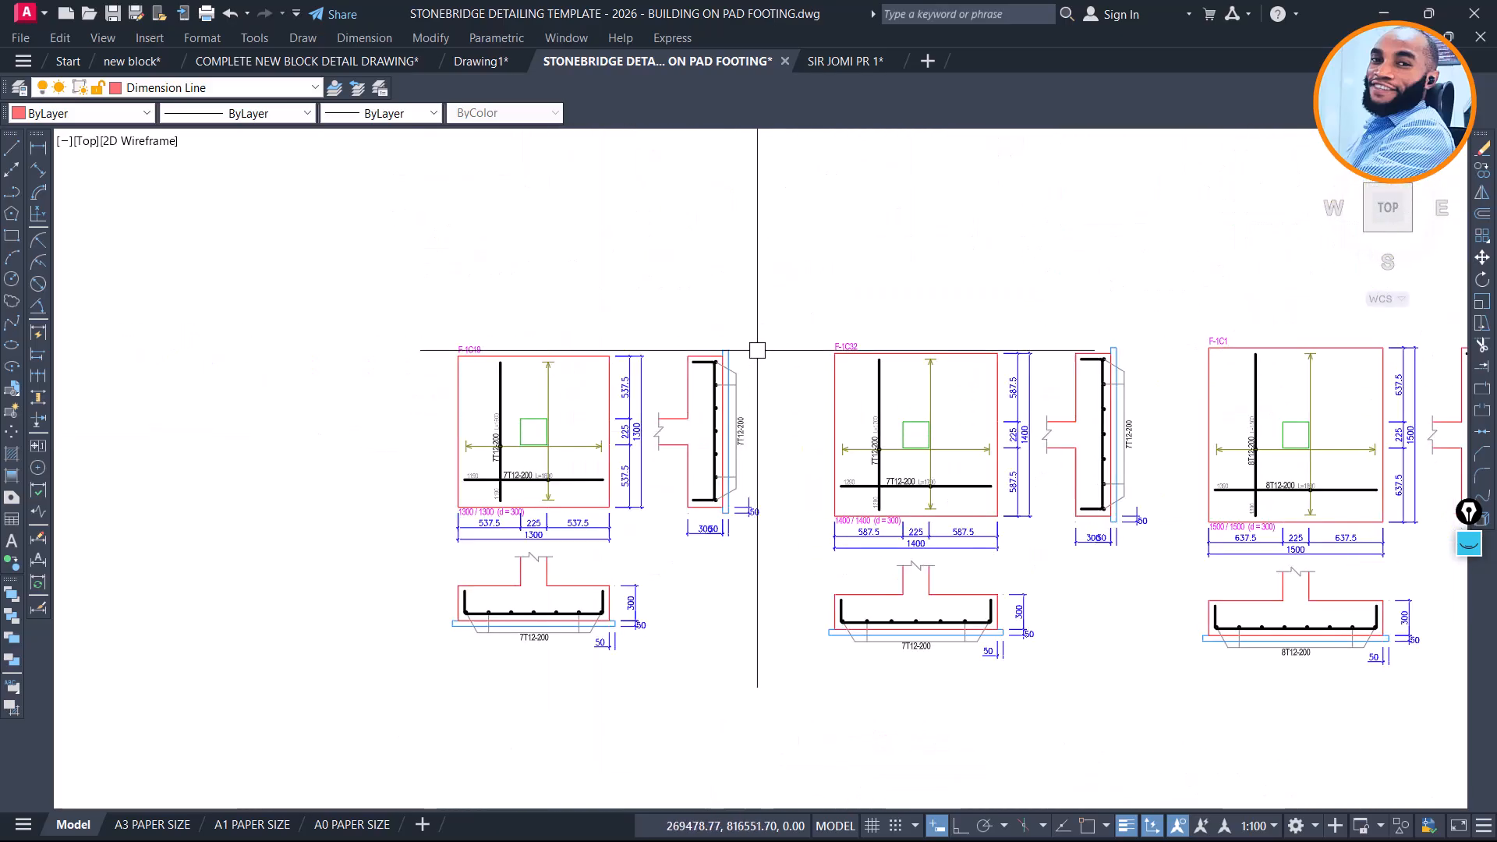
pyautogui.click(742, 299)
pyautogui.click(435, 701)
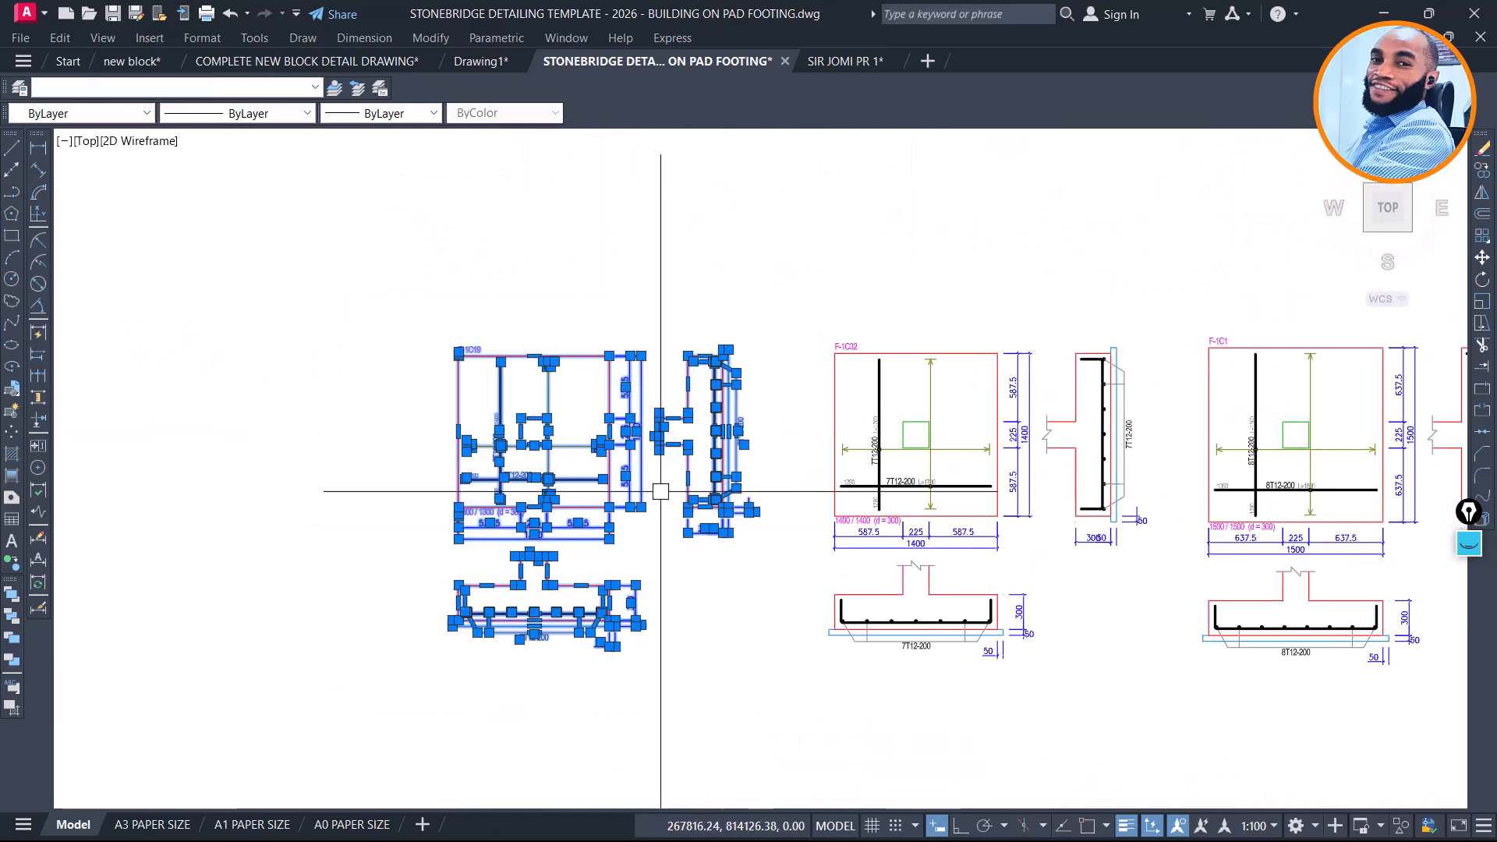
pyautogui.write('m')
pyautogui.press('Return')
pyautogui.click(658, 449)
pyautogui.scroll(-10, 473, 306)
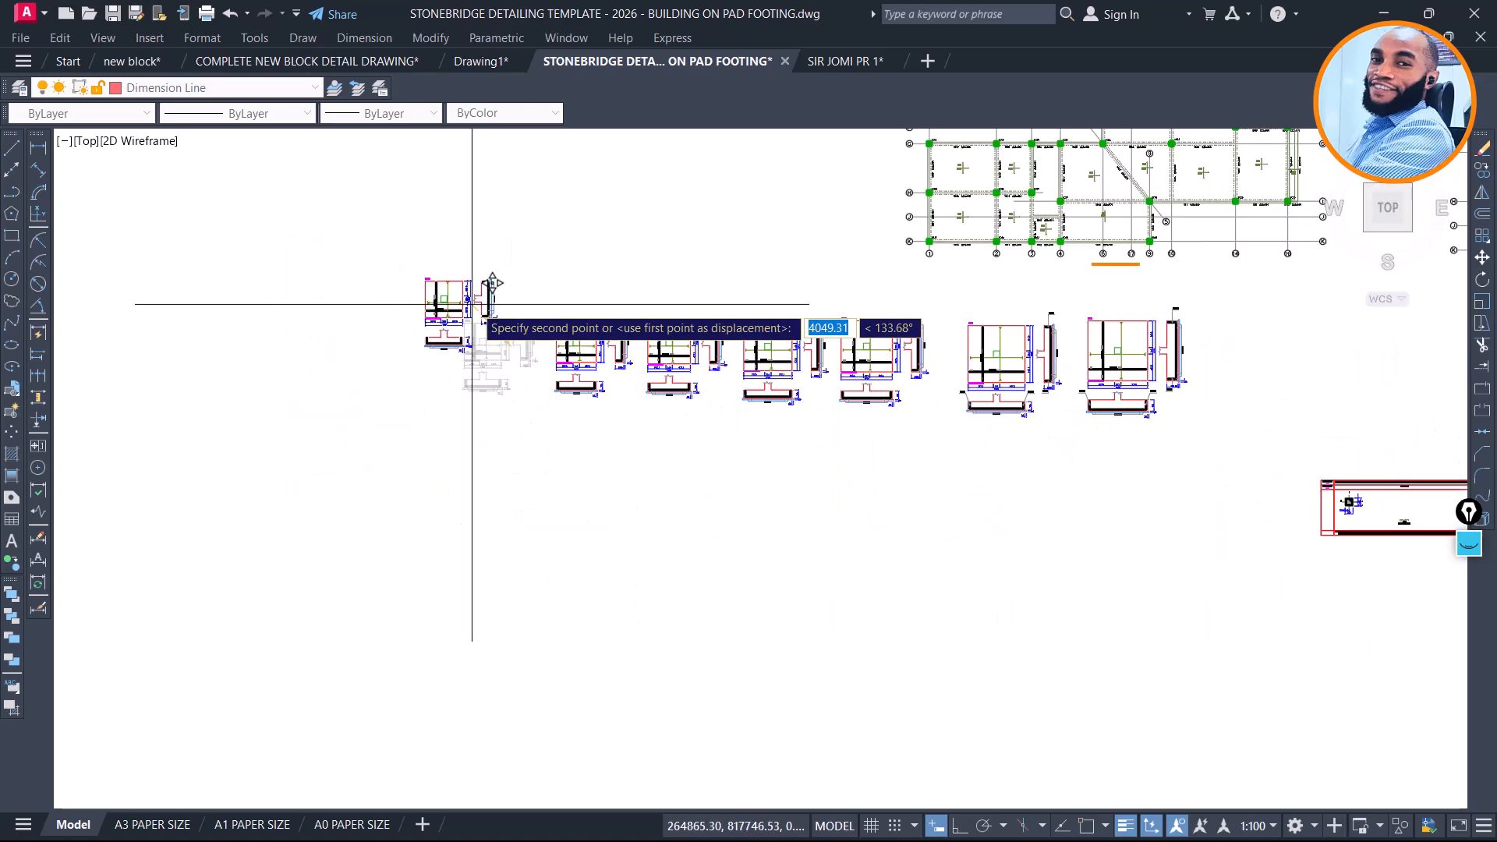
pyautogui.scroll(4, 1131, 678)
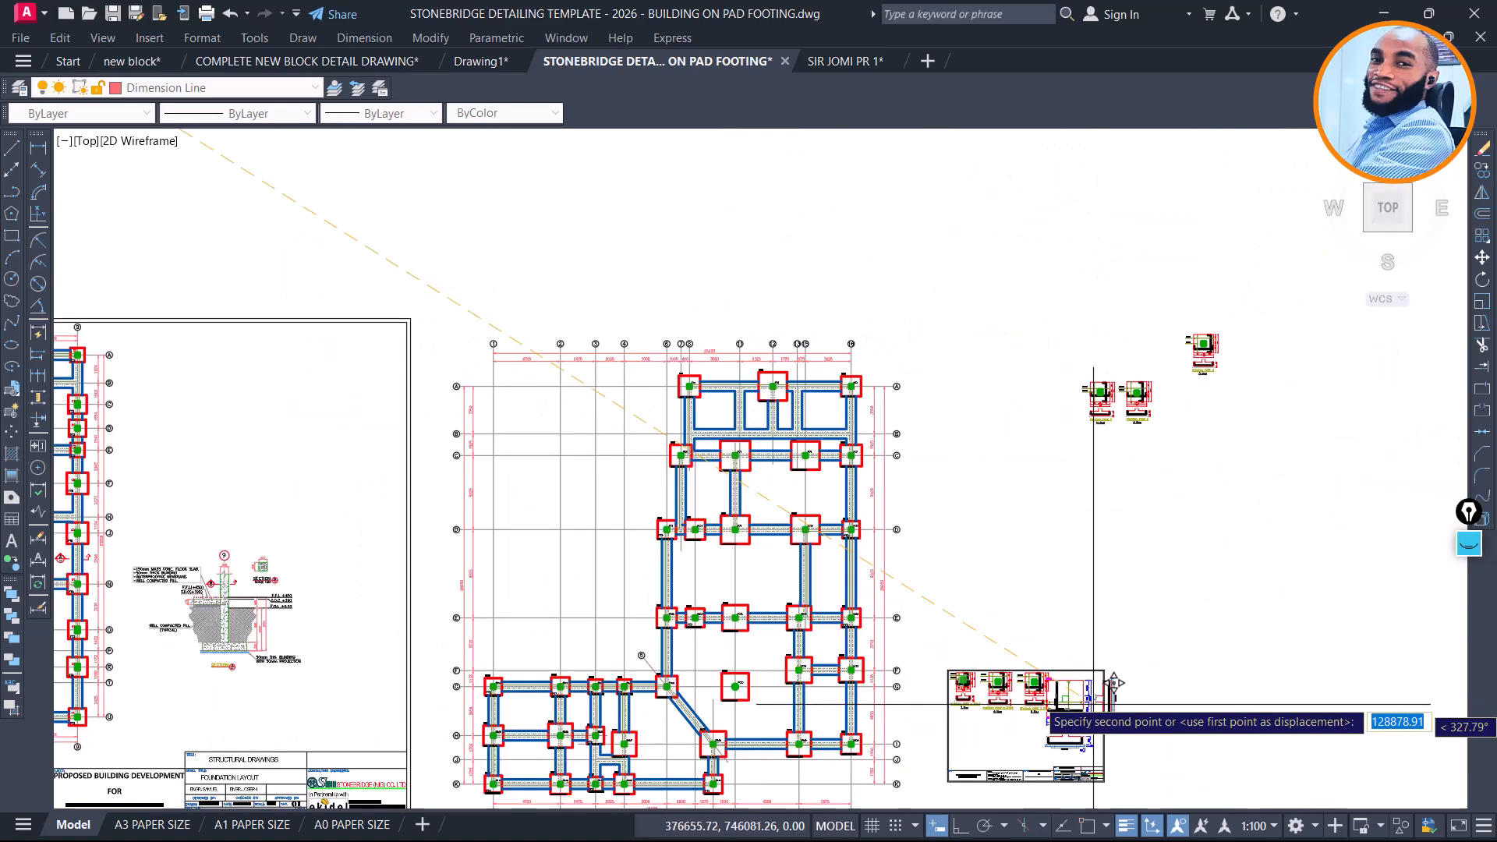
pyautogui.scroll(2, 1102, 597)
pyautogui.click(1094, 605)
# Change the upper reinforcement label of the FT3 plan to 7T12-200, as in the reference design, and copy its text
pyautogui.scroll(10, 988, 627)
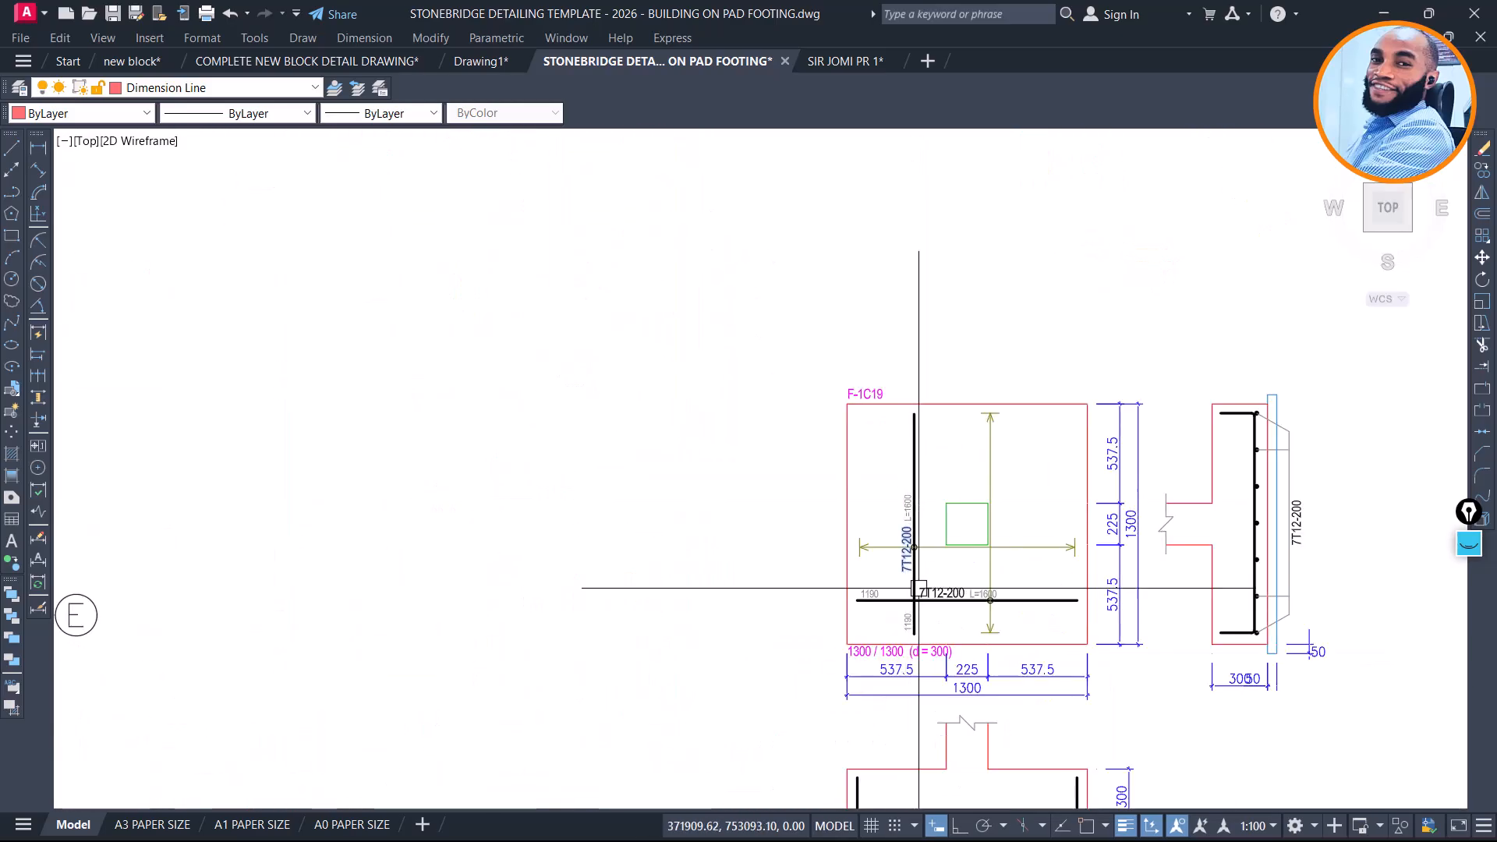
pyautogui.scroll(-7, 913, 530)
pyautogui.scroll(3, 903, 546)
pyautogui.scroll(5, 902, 583)
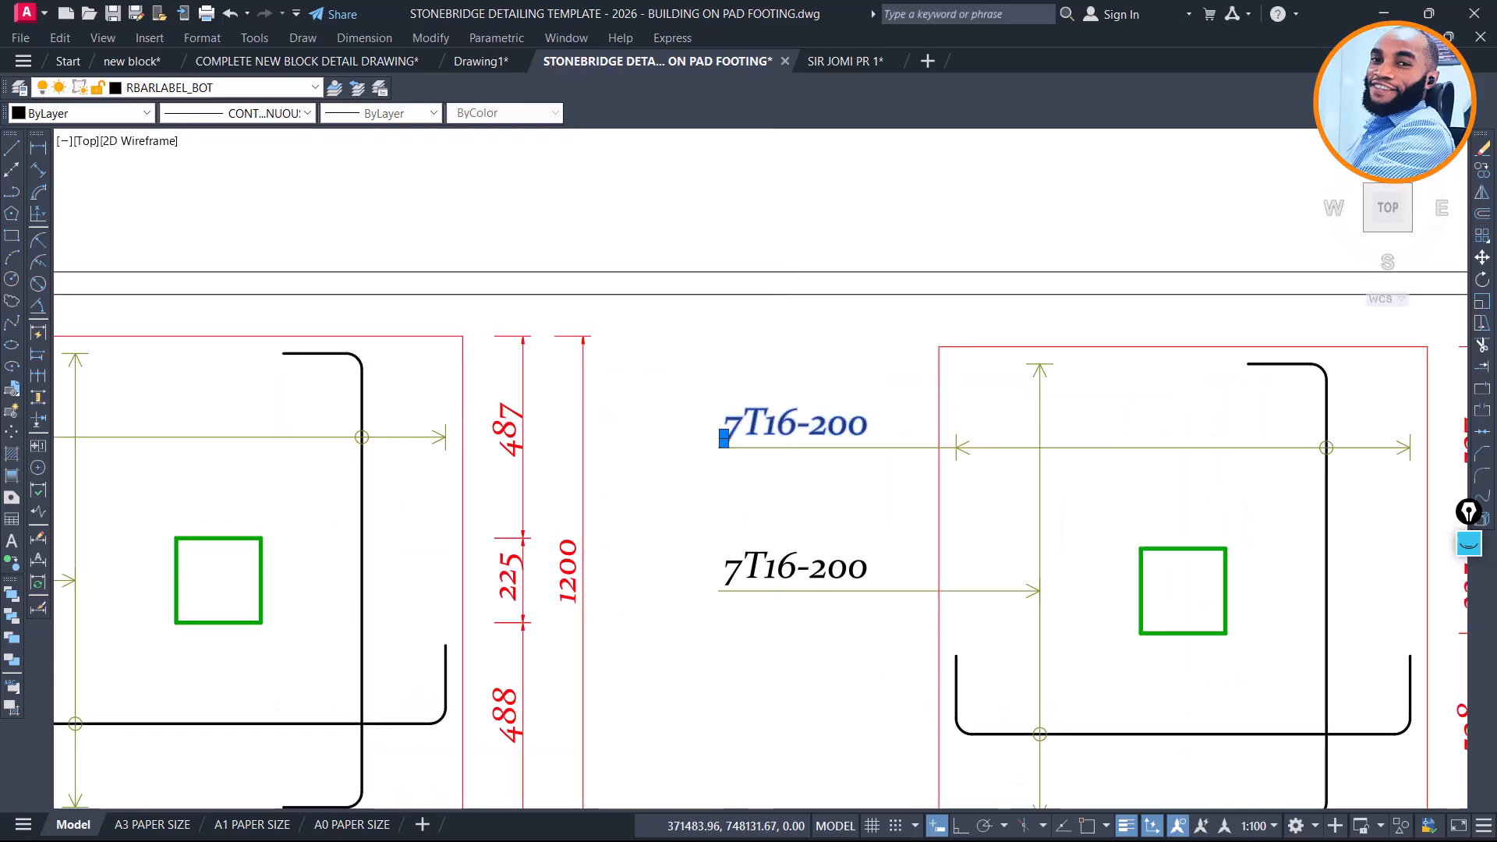
pyautogui.doubleClick(786, 421)
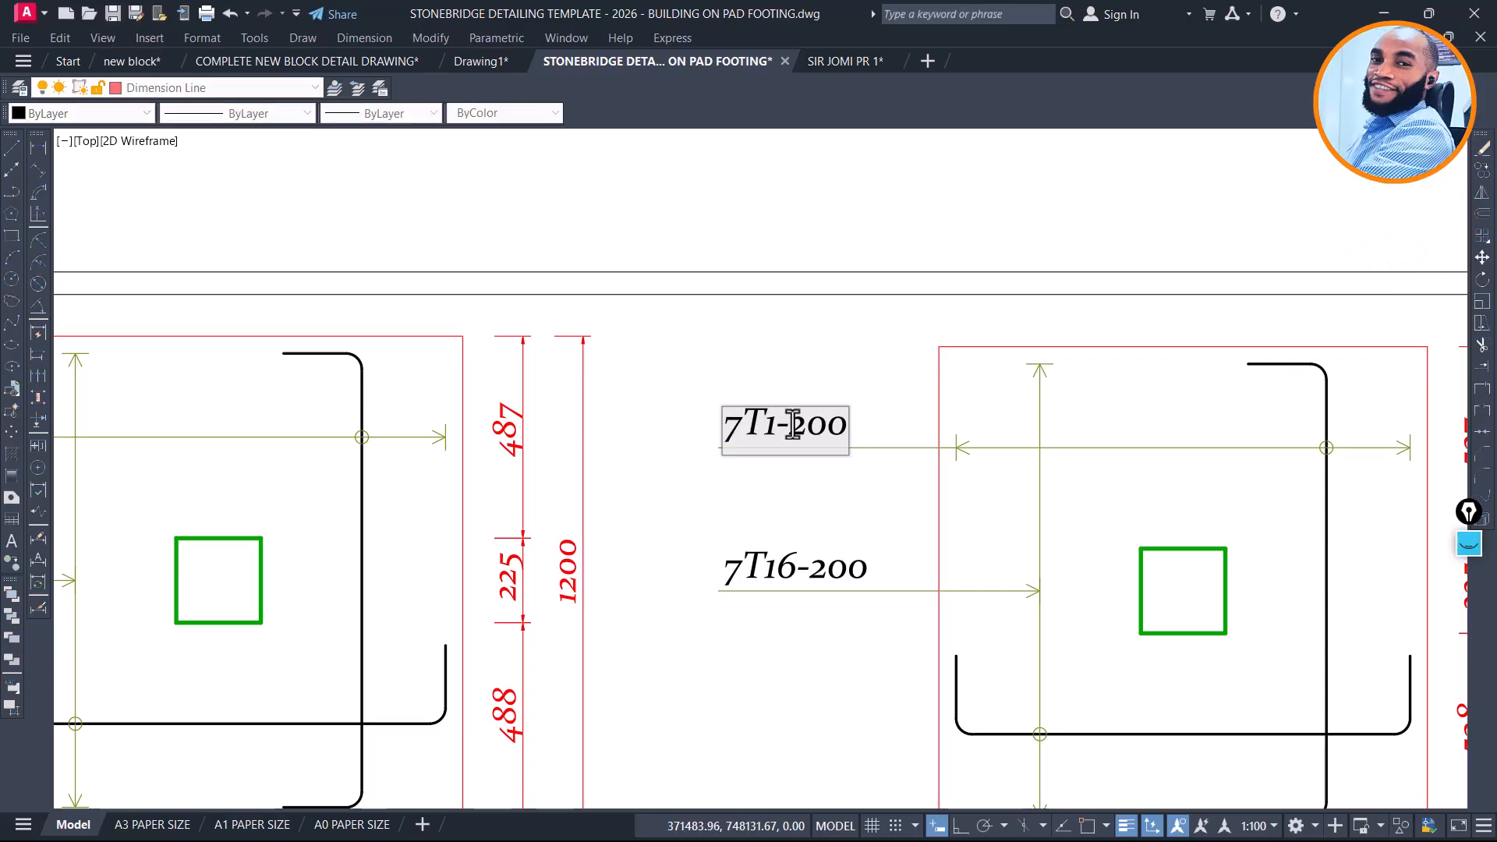
pyautogui.hotkey('ctrl', 'a')
pyautogui.hotkey('ctrl', 'c')
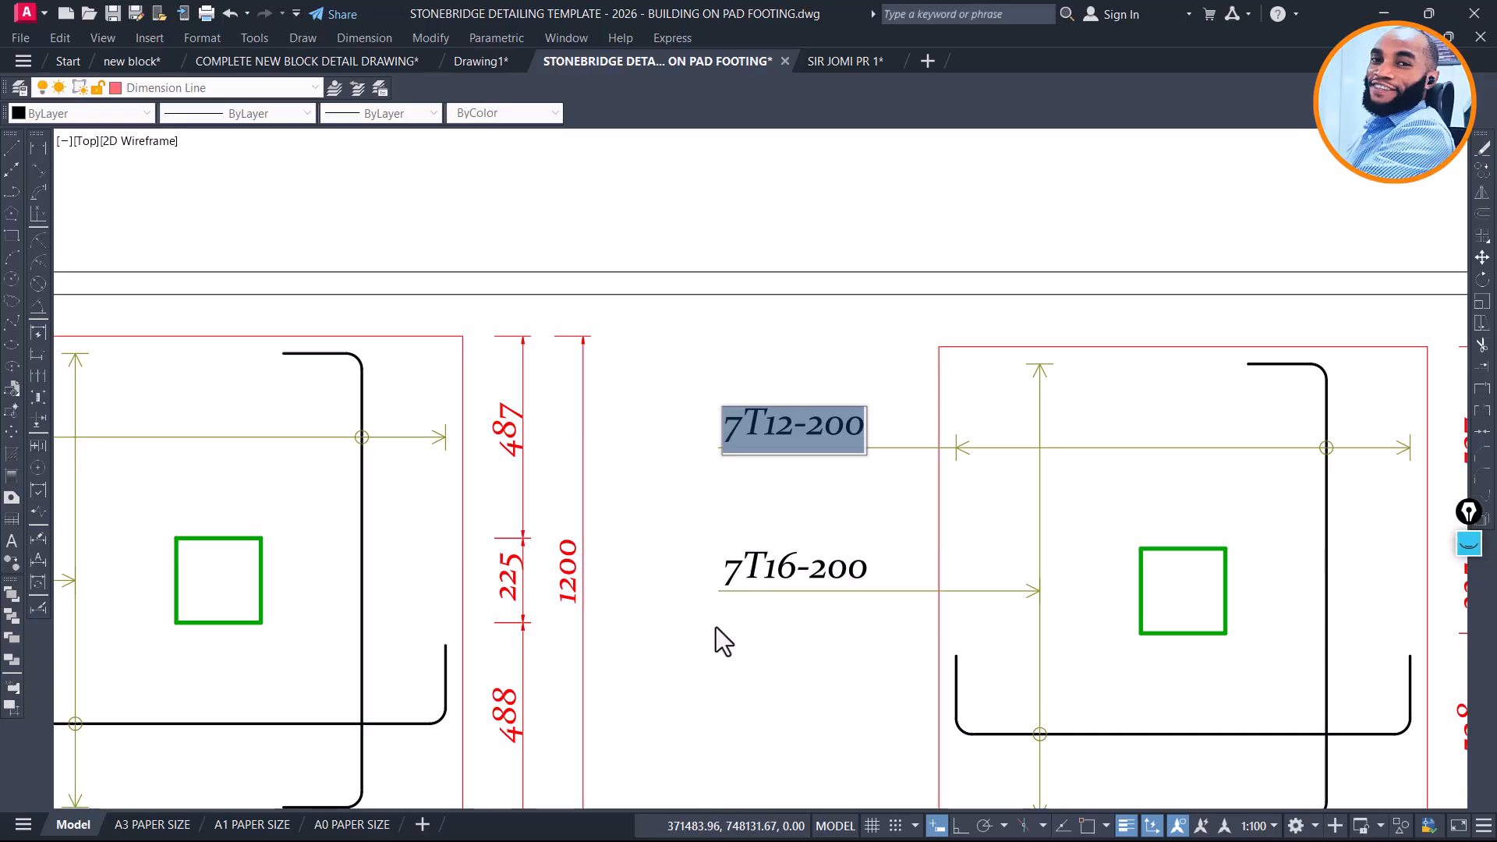
# Replace the lower reinforcement label of the FT3 plan with the copied 7T12-200 text and end text editing
pyautogui.click(787, 566)
pyautogui.press('Return')
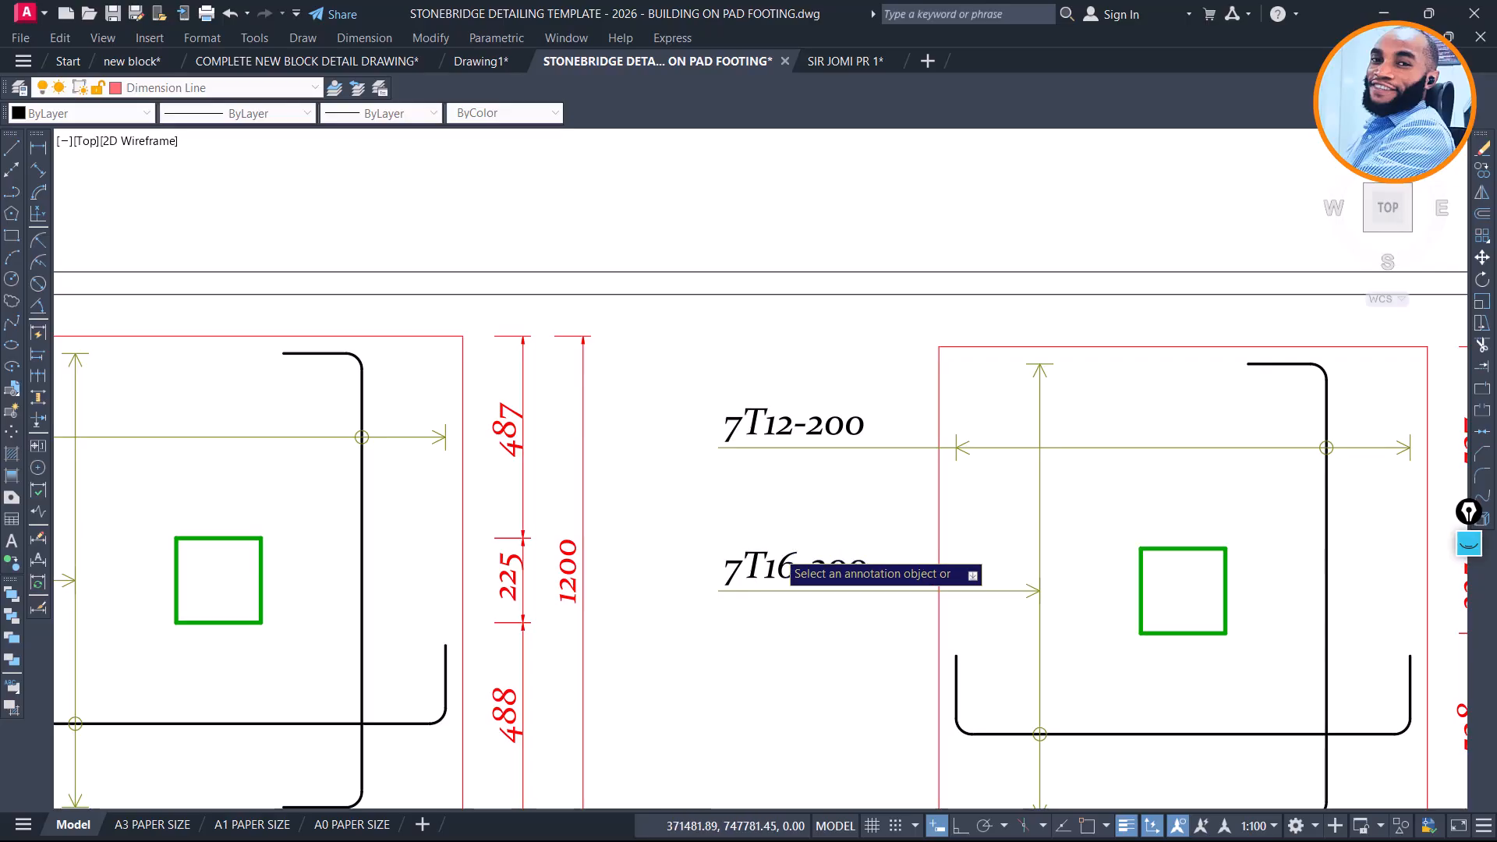
pyautogui.click(788, 565)
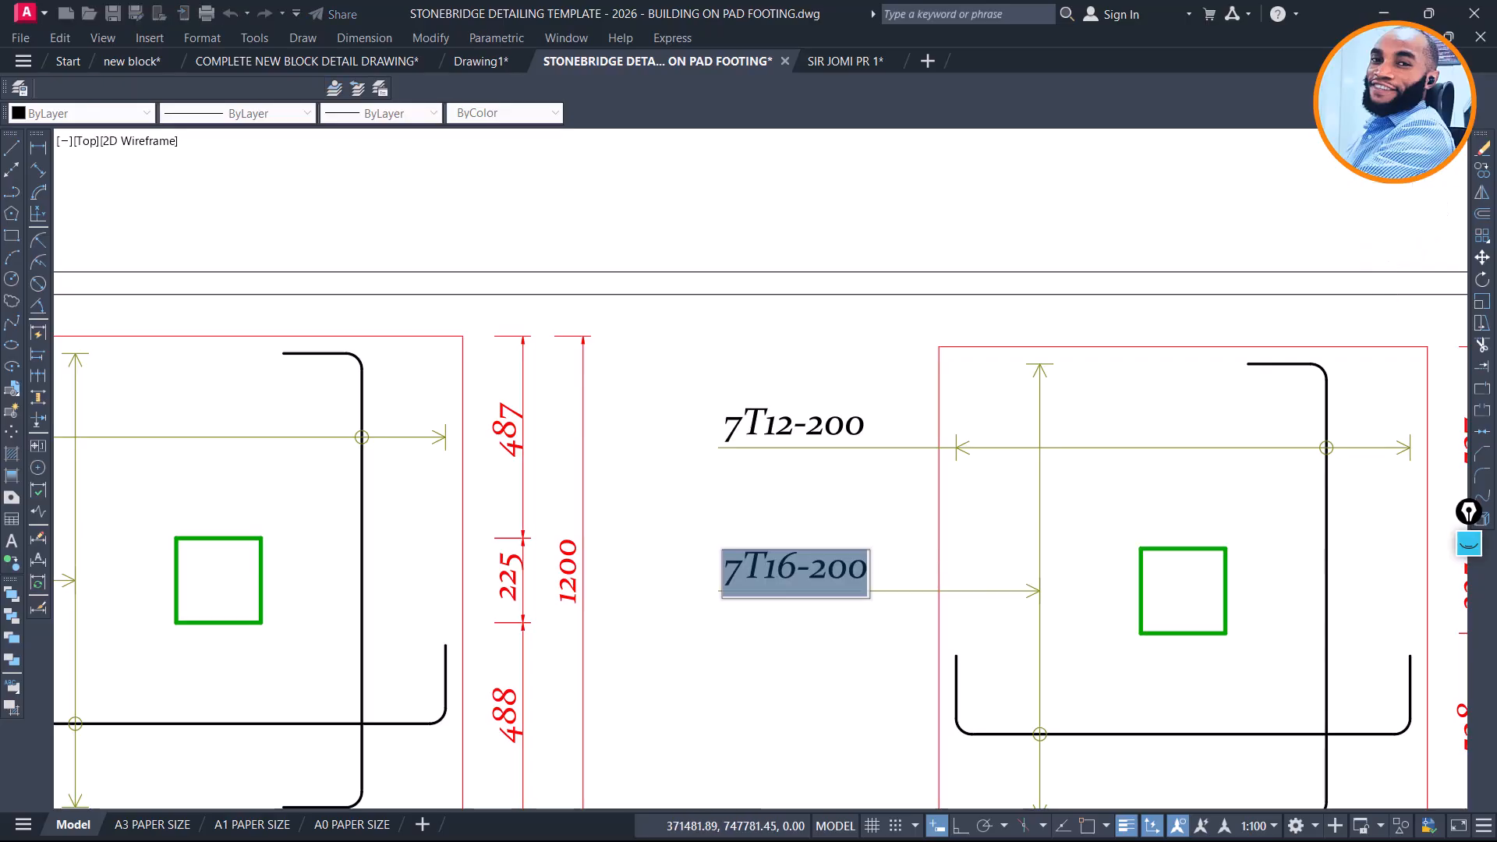
pyautogui.hotkey('ctrl', 'v')
pyautogui.press('Return')
pyautogui.press('Escape')
# Compare the FT3 detail's dimensions and reinforcement labels with the F-1C19 reference design above the sheet
pyautogui.scroll(-4, 802, 444)
pyautogui.scroll(3, 991, 460)
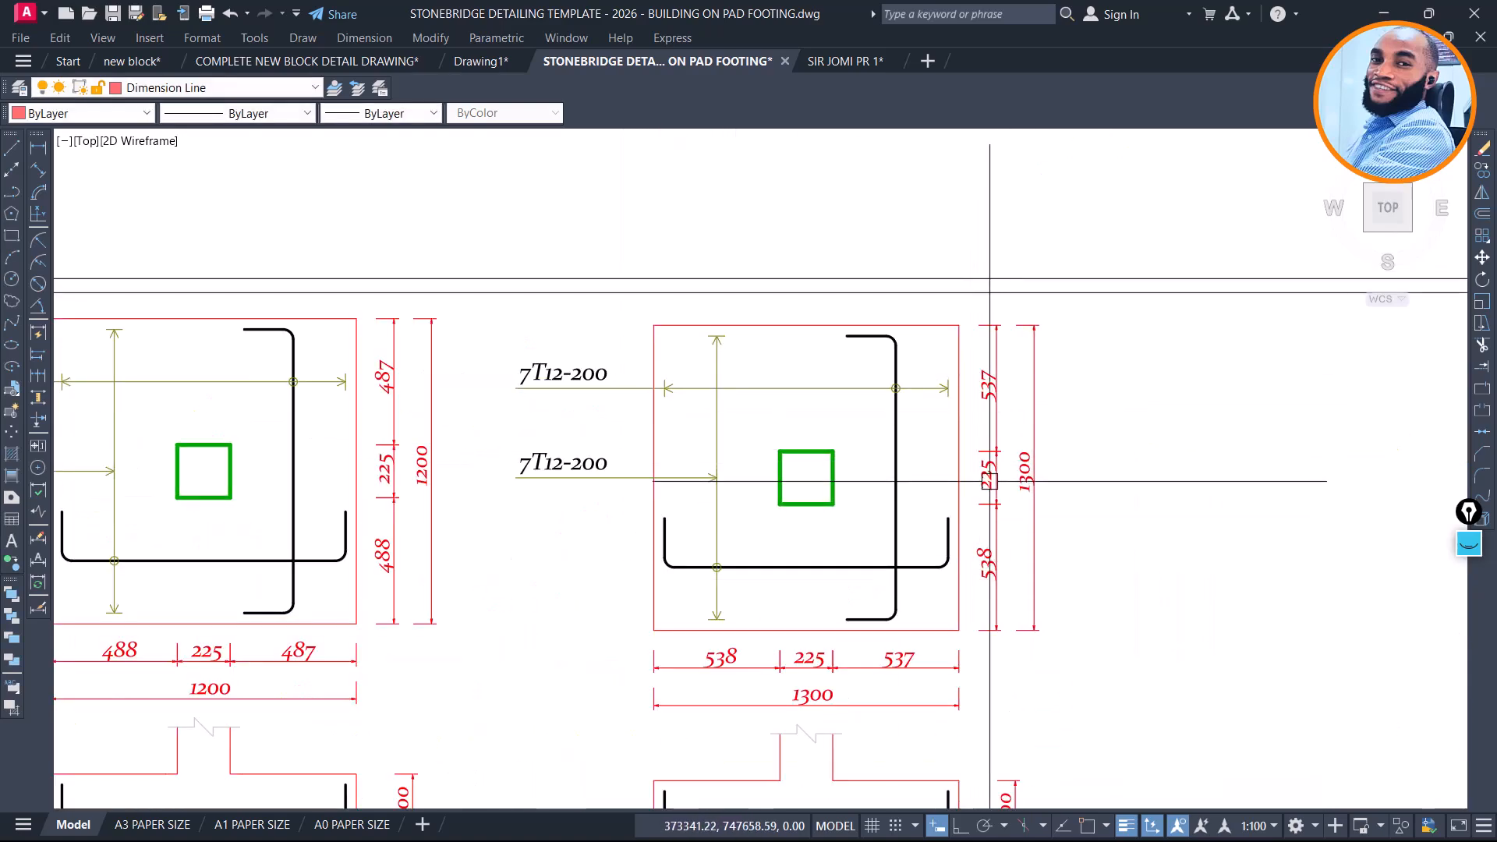
pyautogui.scroll(-2, 947, 538)
pyautogui.moveTo(963, 439); pyautogui.dragTo(877, 701, button='middle')
pyautogui.moveTo(888, 371); pyautogui.dragTo(800, 739, button='middle')
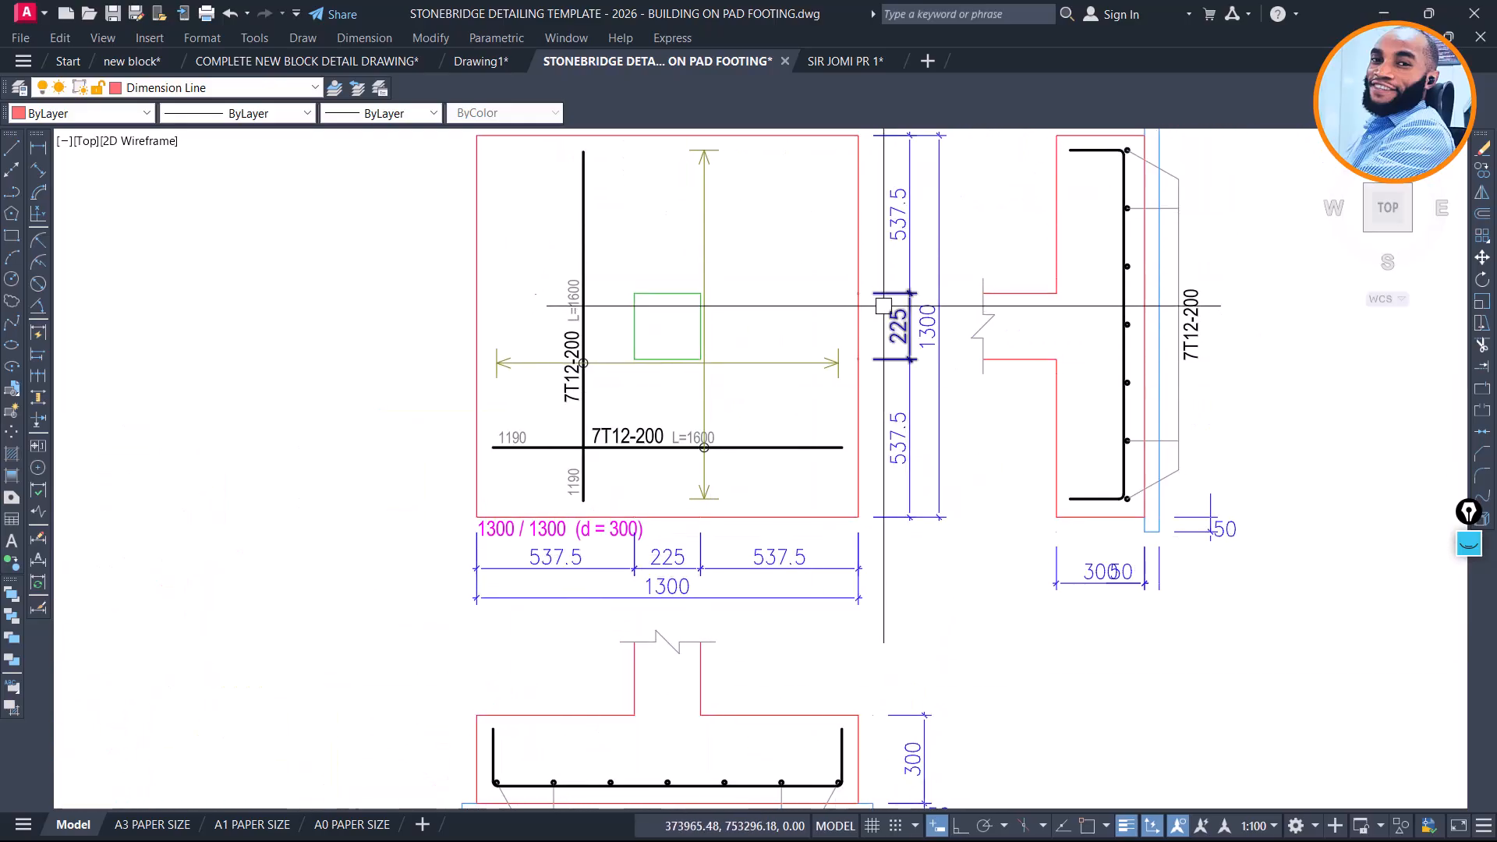
pyautogui.scroll(-4, 893, 312)
pyautogui.moveTo(896, 502); pyautogui.dragTo(794, 414, button='middle')
pyautogui.scroll(4, 850, 437)
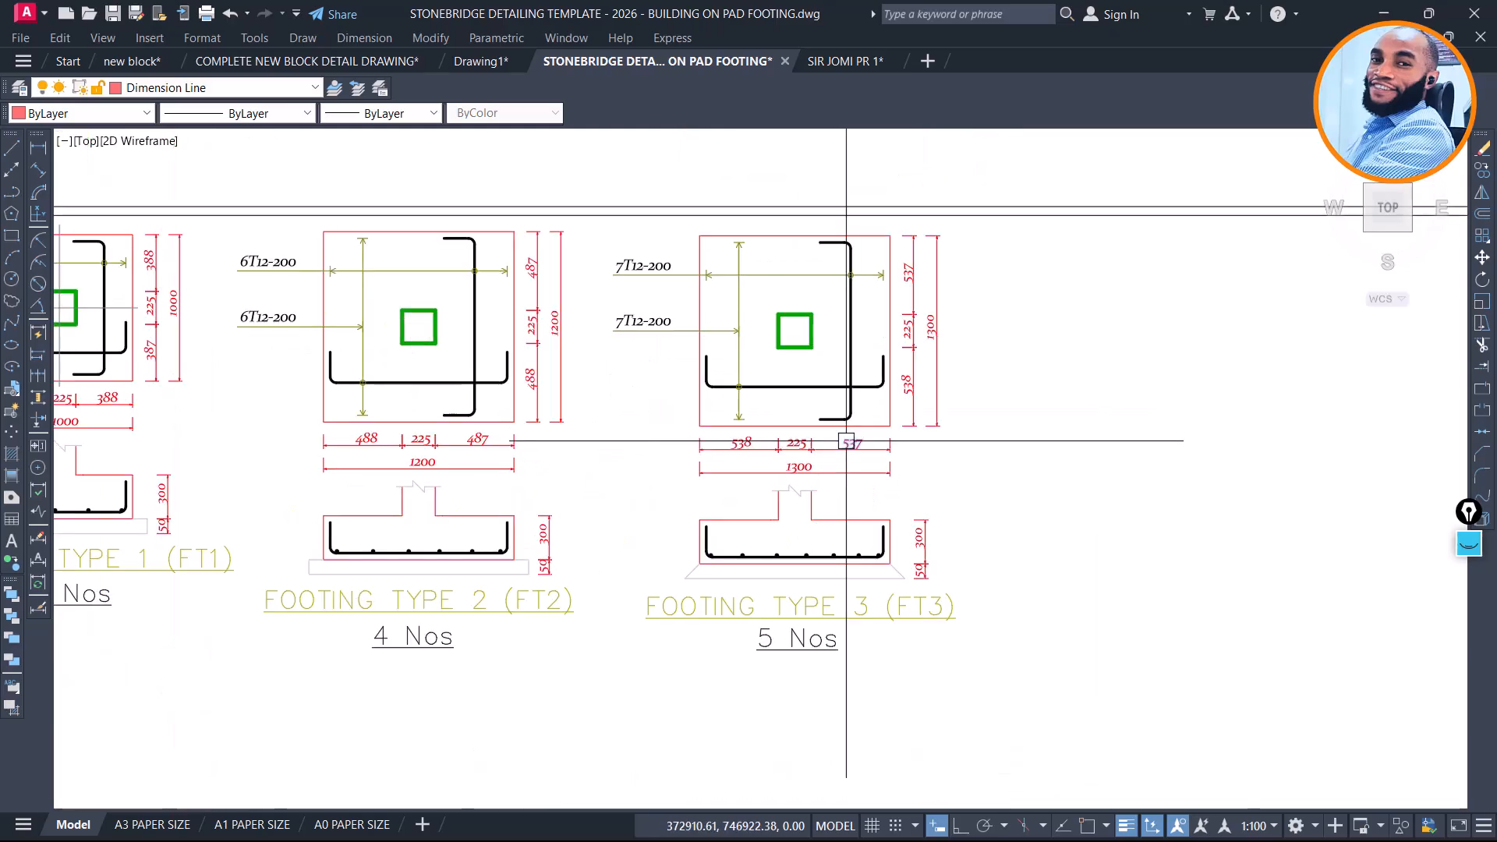
# Delete the F-1C19 reference design placed above the footing details sheet
pyautogui.scroll(-4, 835, 551)
pyautogui.moveTo(725, 260); pyautogui.dragTo(655, 548, button='middle')
pyautogui.click(544, 323)
pyautogui.click(1056, 687)
pyautogui.press('Delete')
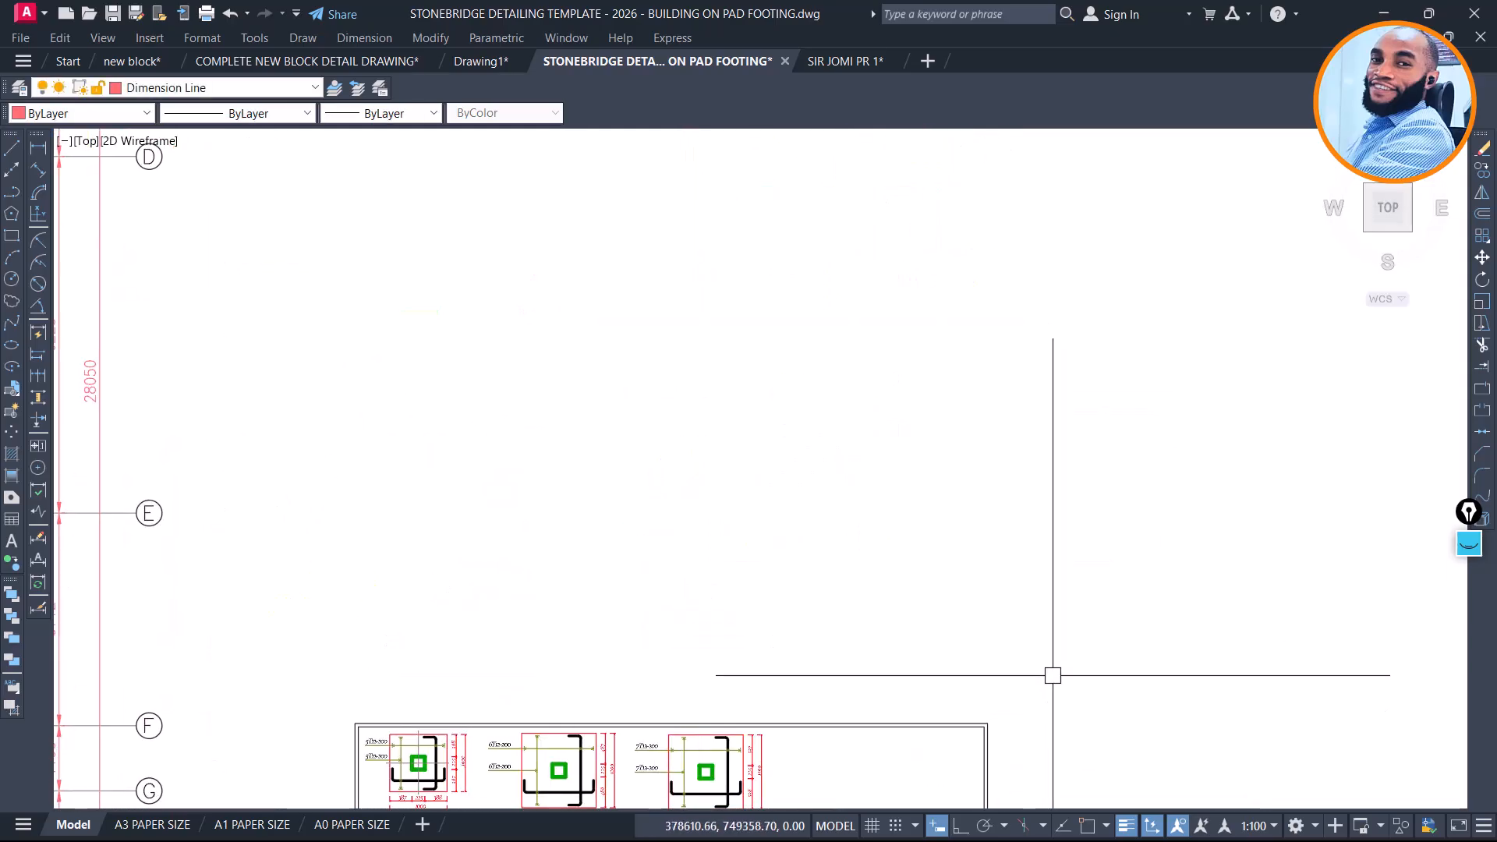
# Copy the FT3 label from footing F-1C19 into the 1400 / 1400 footing F-1C24
pyautogui.scroll(-6, 928, 461)
pyautogui.moveTo(664, 585); pyautogui.dragTo(820, 514, button='middle')
pyautogui.scroll(3, 639, 508)
pyautogui.scroll(2, 496, 511)
pyautogui.click(463, 508)
pyautogui.write('co')
pyautogui.press('Return')
pyautogui.click(439, 503)
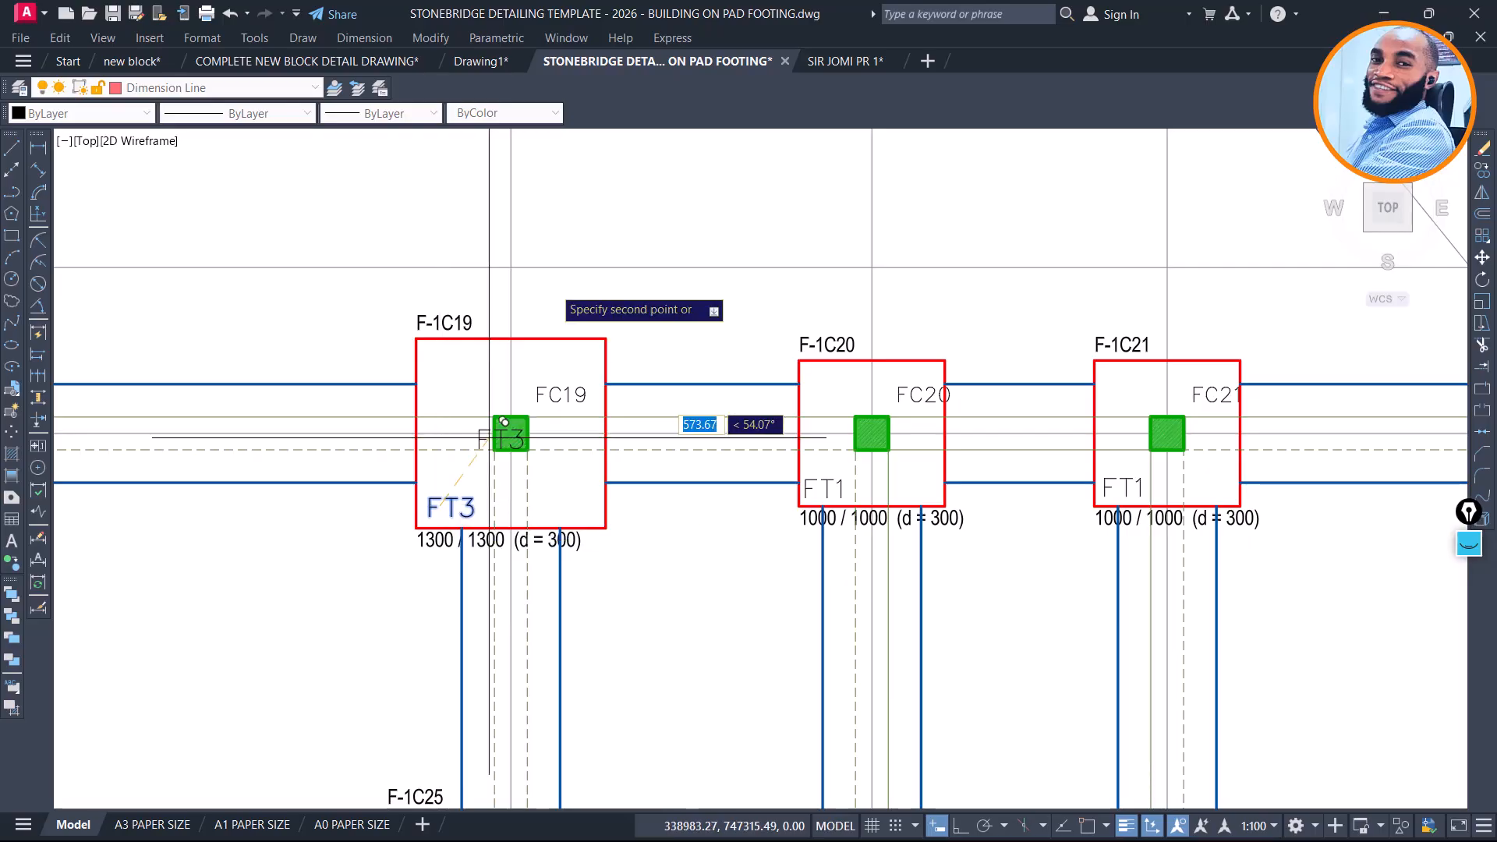
pyautogui.scroll(-4, 572, 262)
pyautogui.scroll(8, 265, 561)
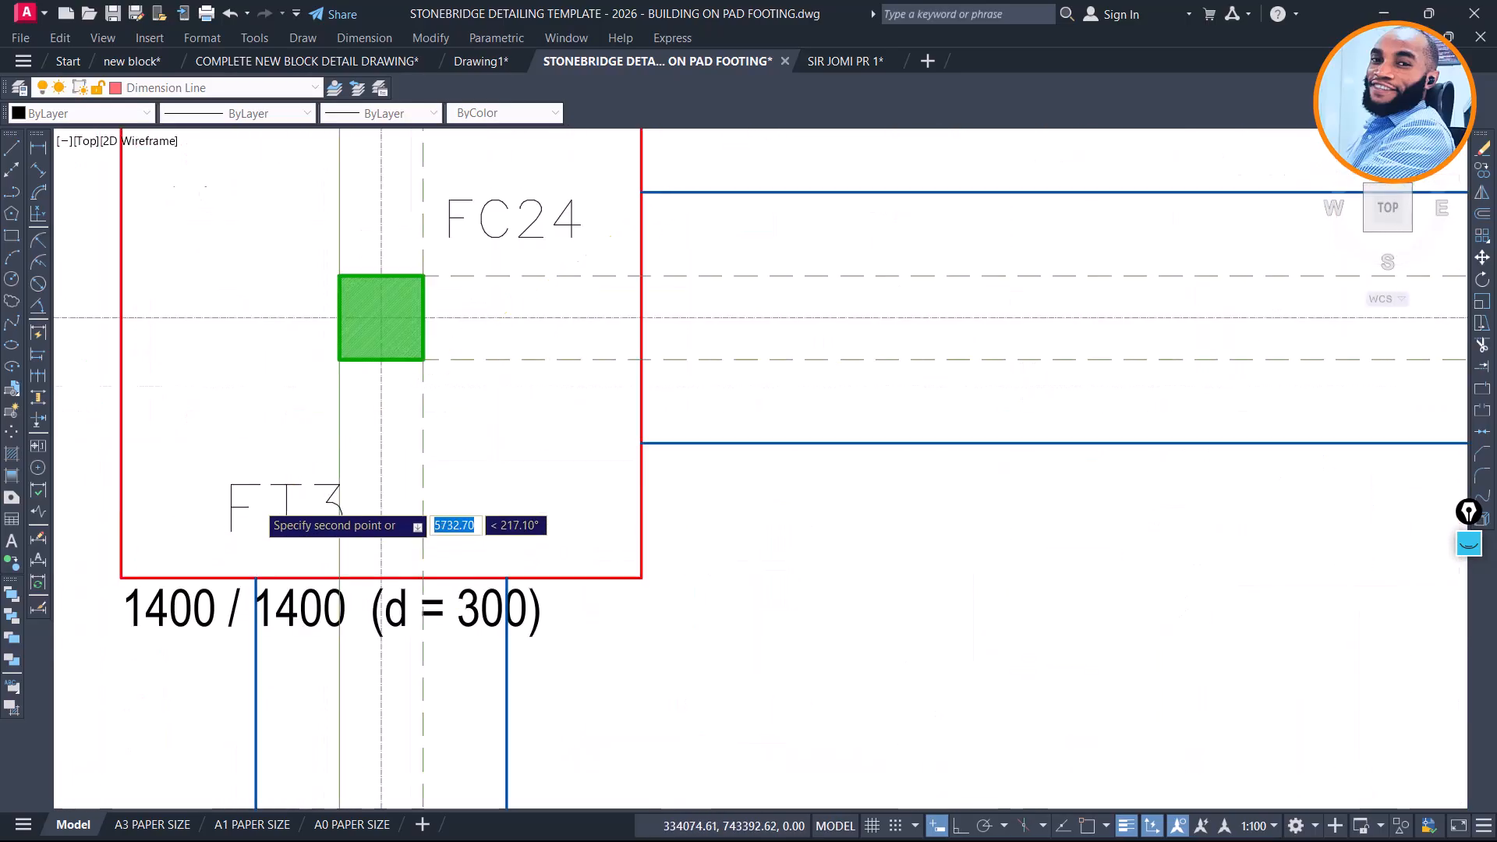
pyautogui.click(216, 511)
pyautogui.press('Escape')
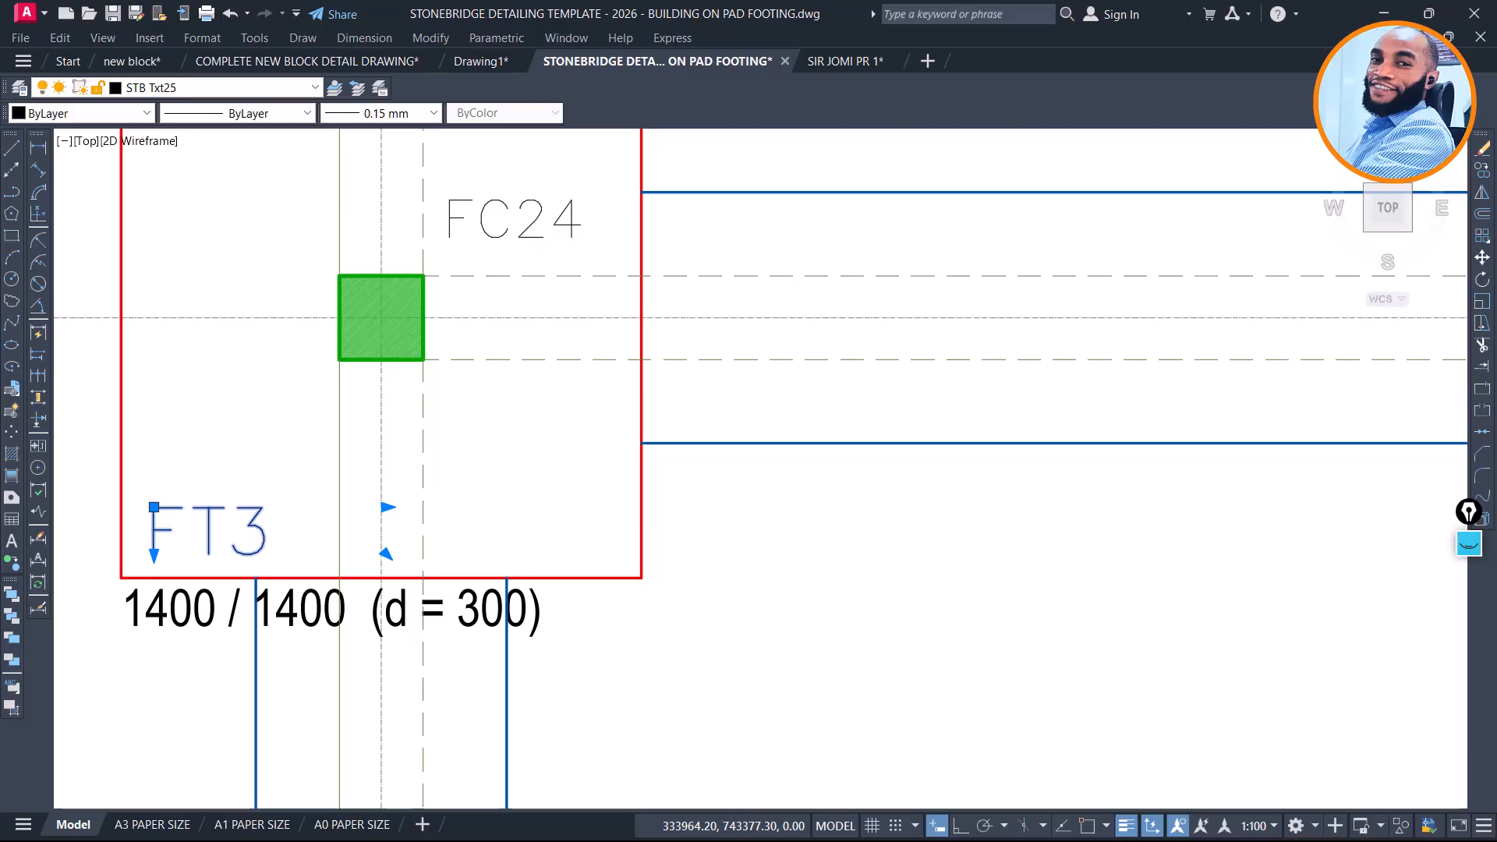
# Change the copied label in footing F-1C24 to FT4
pyautogui.doubleClick(168, 546)
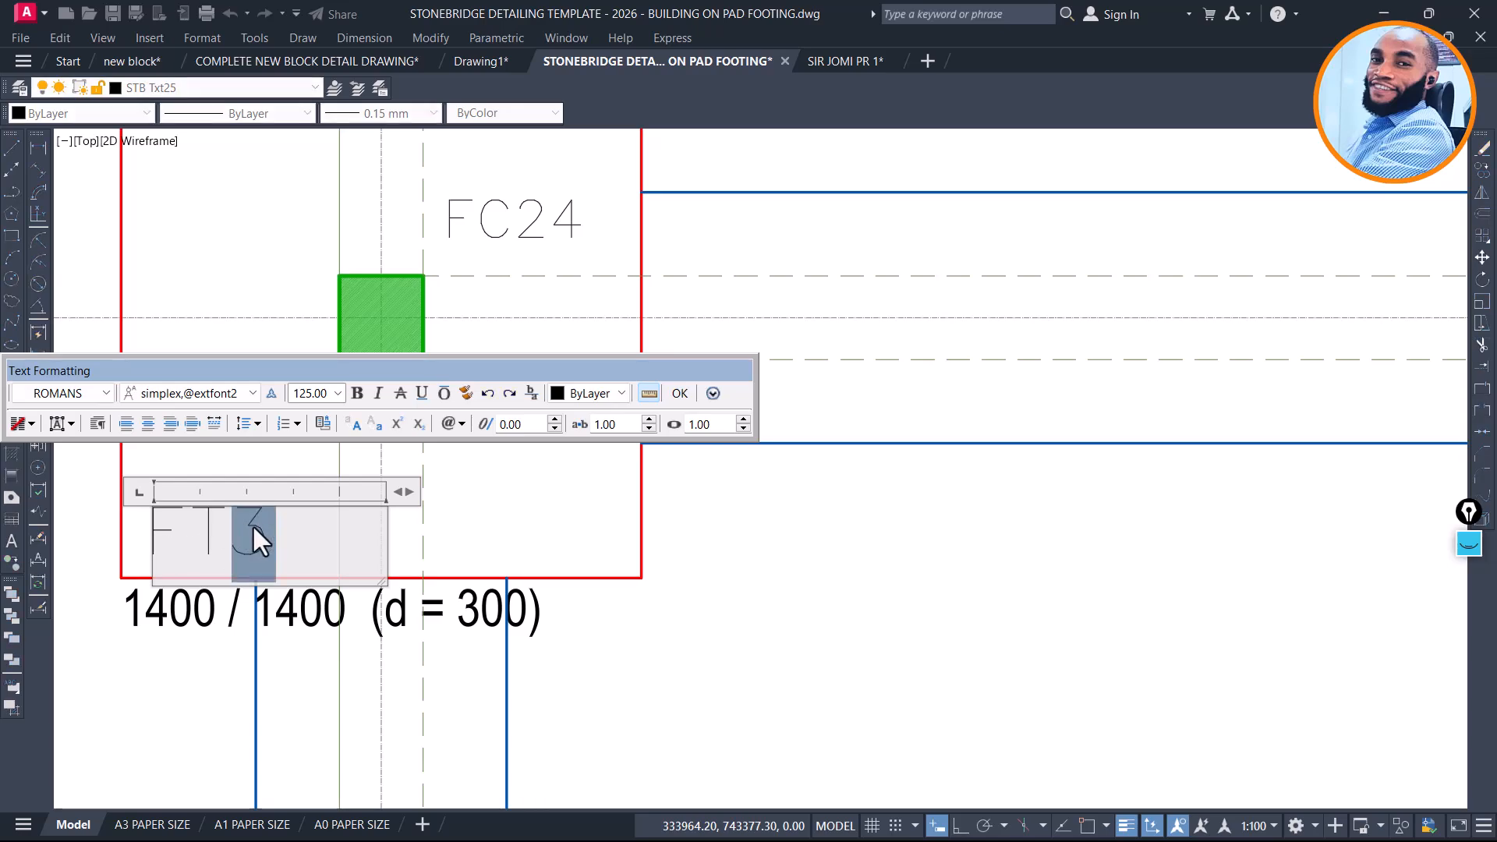
pyautogui.write('4')
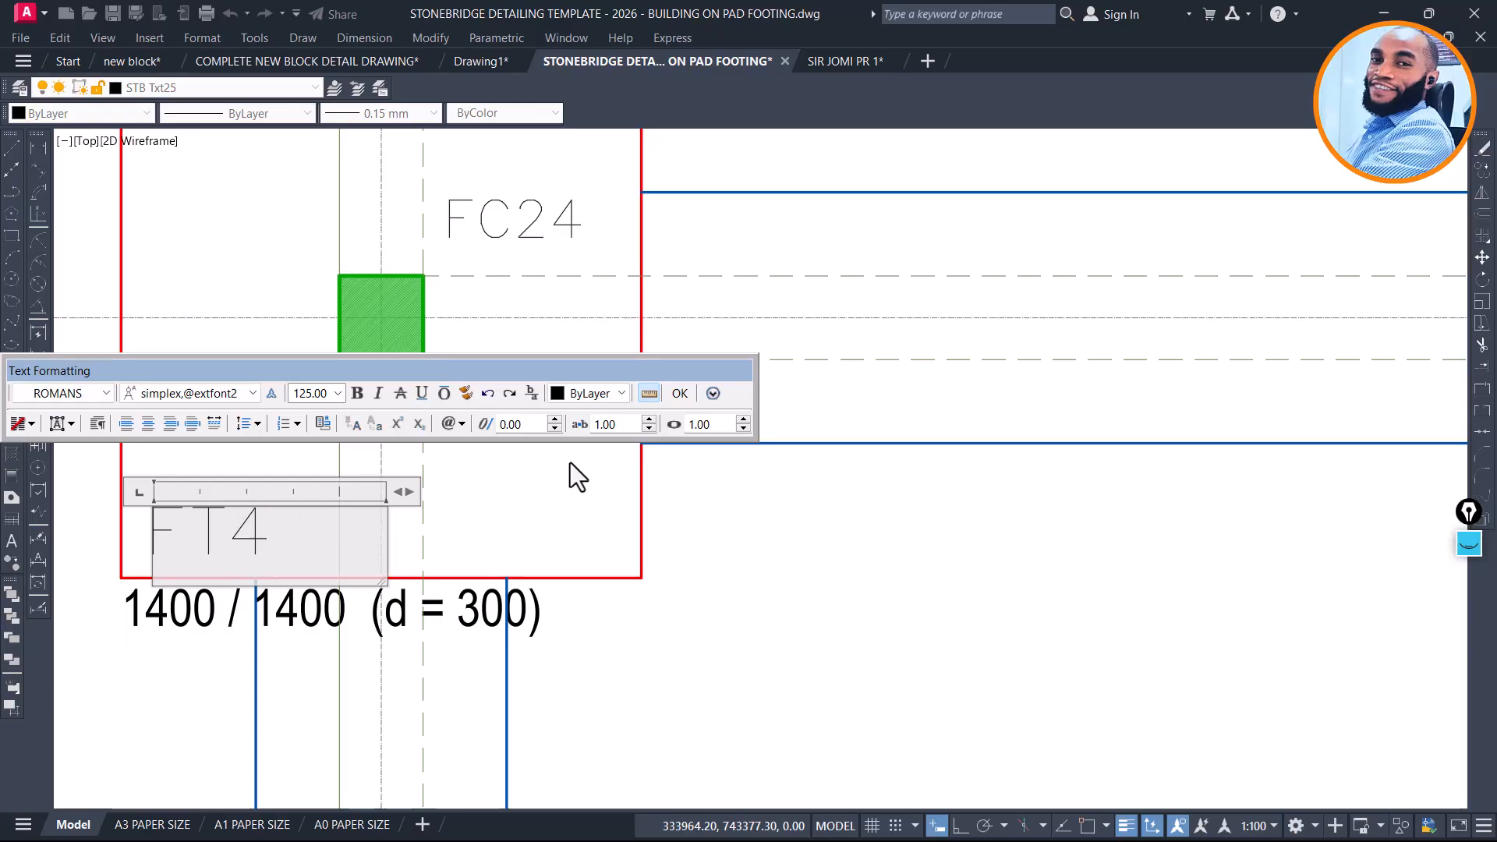
pyautogui.click(680, 394)
# Copy the FT4 label from footing F-1C24 into the 1400 / 1400 footings F-1C32 and F-1C34
pyautogui.click(257, 538)
pyautogui.scroll(-2, 428, 464)
pyautogui.write('co')
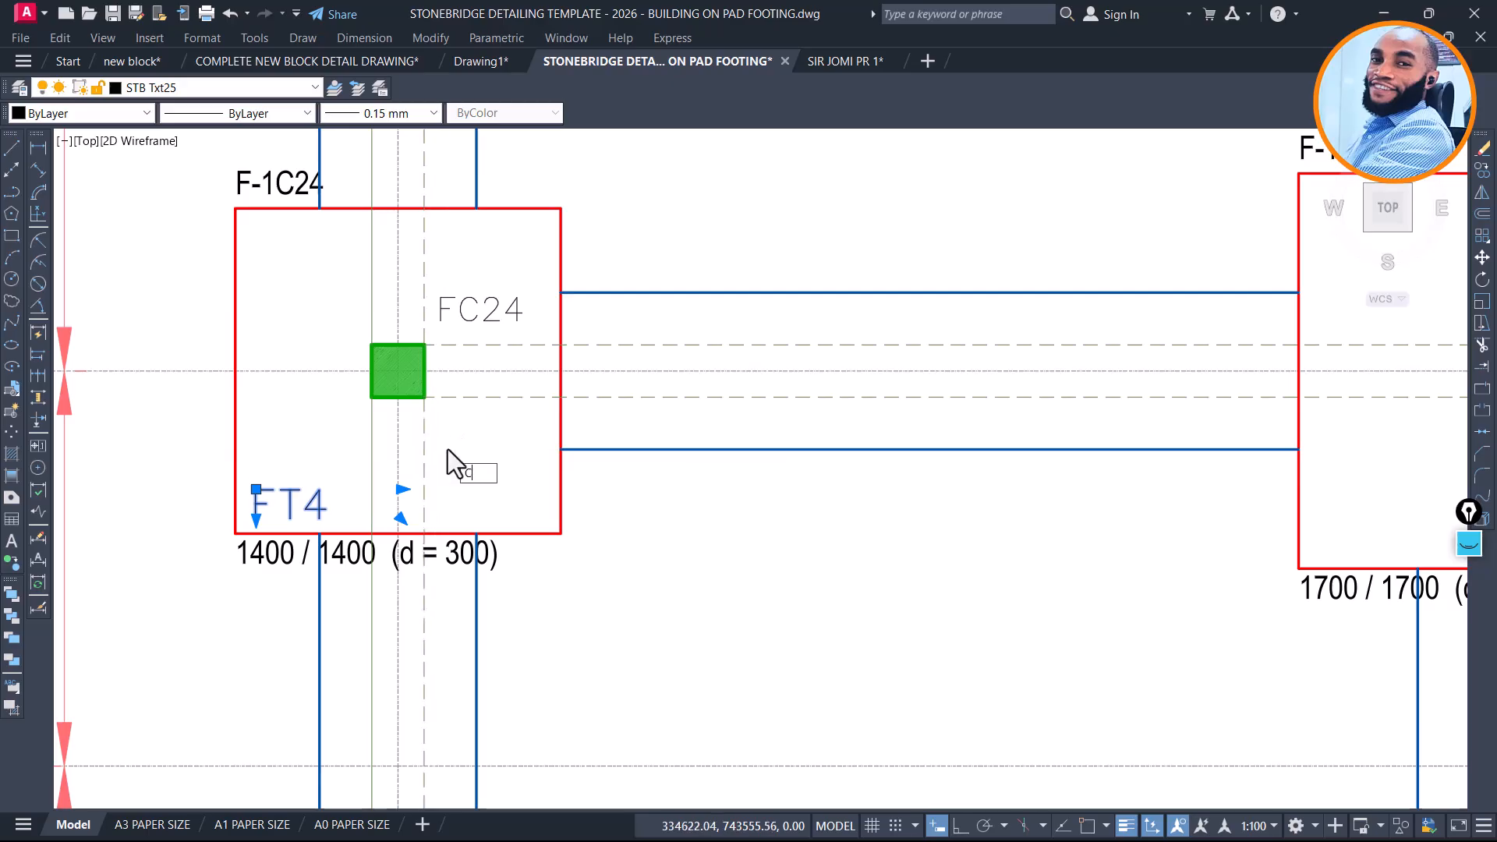
pyautogui.press('Return')
pyautogui.click(312, 489)
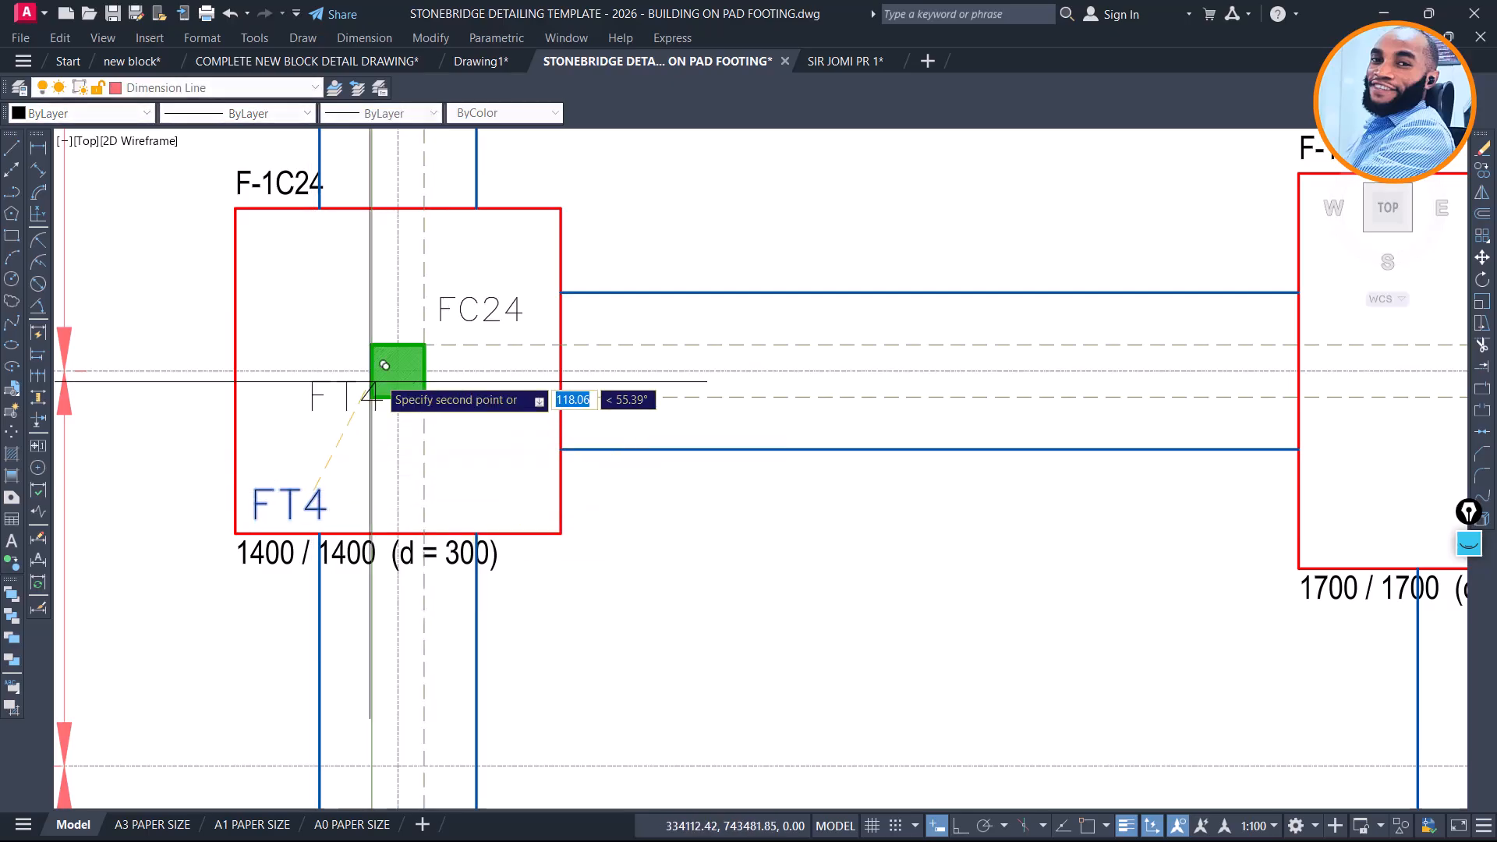
pyautogui.scroll(-2, 377, 377)
pyautogui.scroll(-3, 407, 361)
pyautogui.scroll(4, 550, 491)
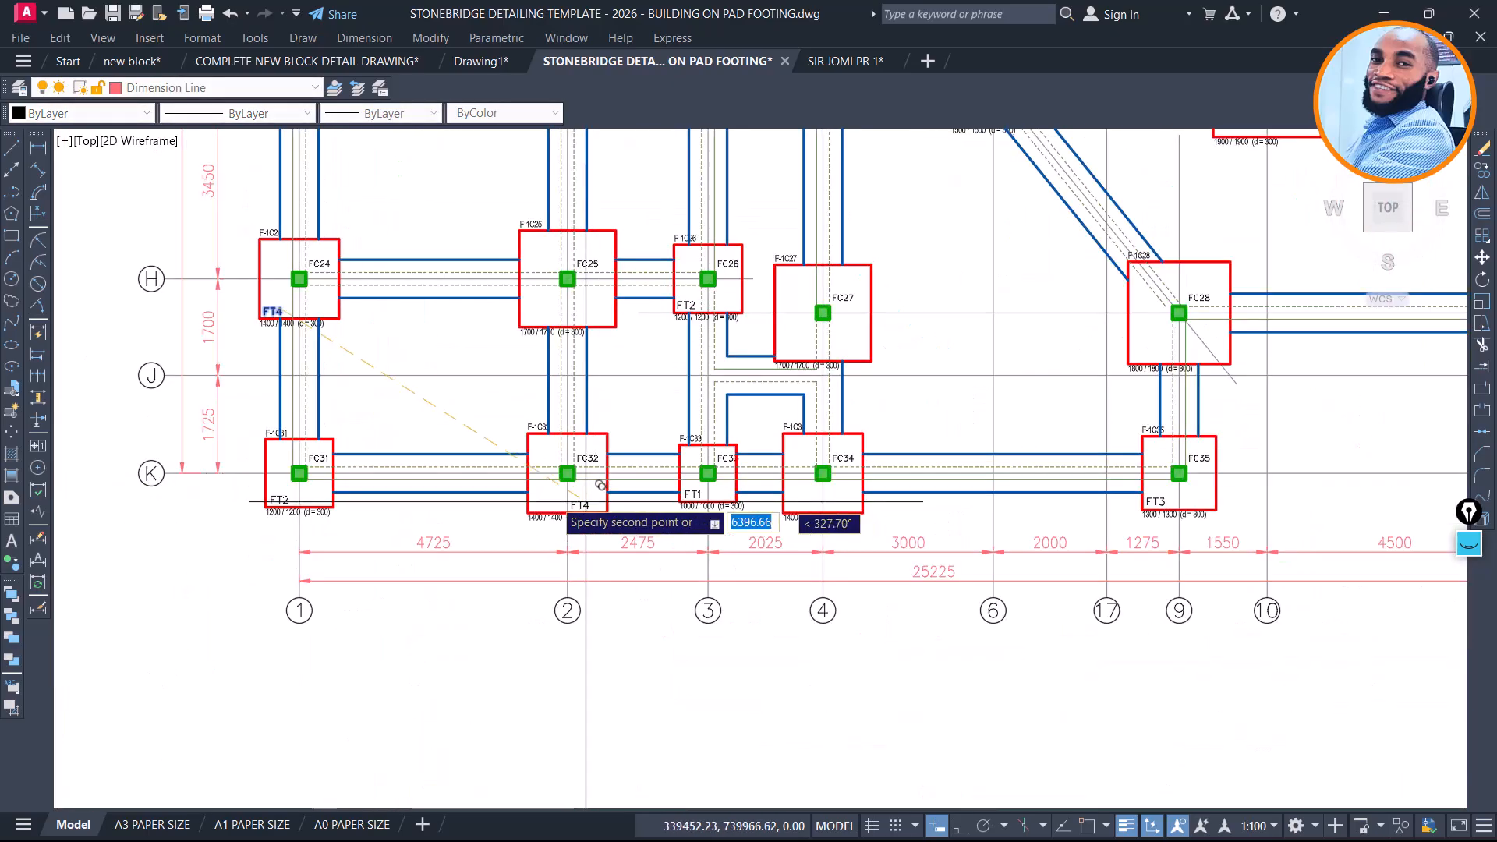
pyautogui.scroll(2, 553, 499)
pyautogui.scroll(-2, 553, 499)
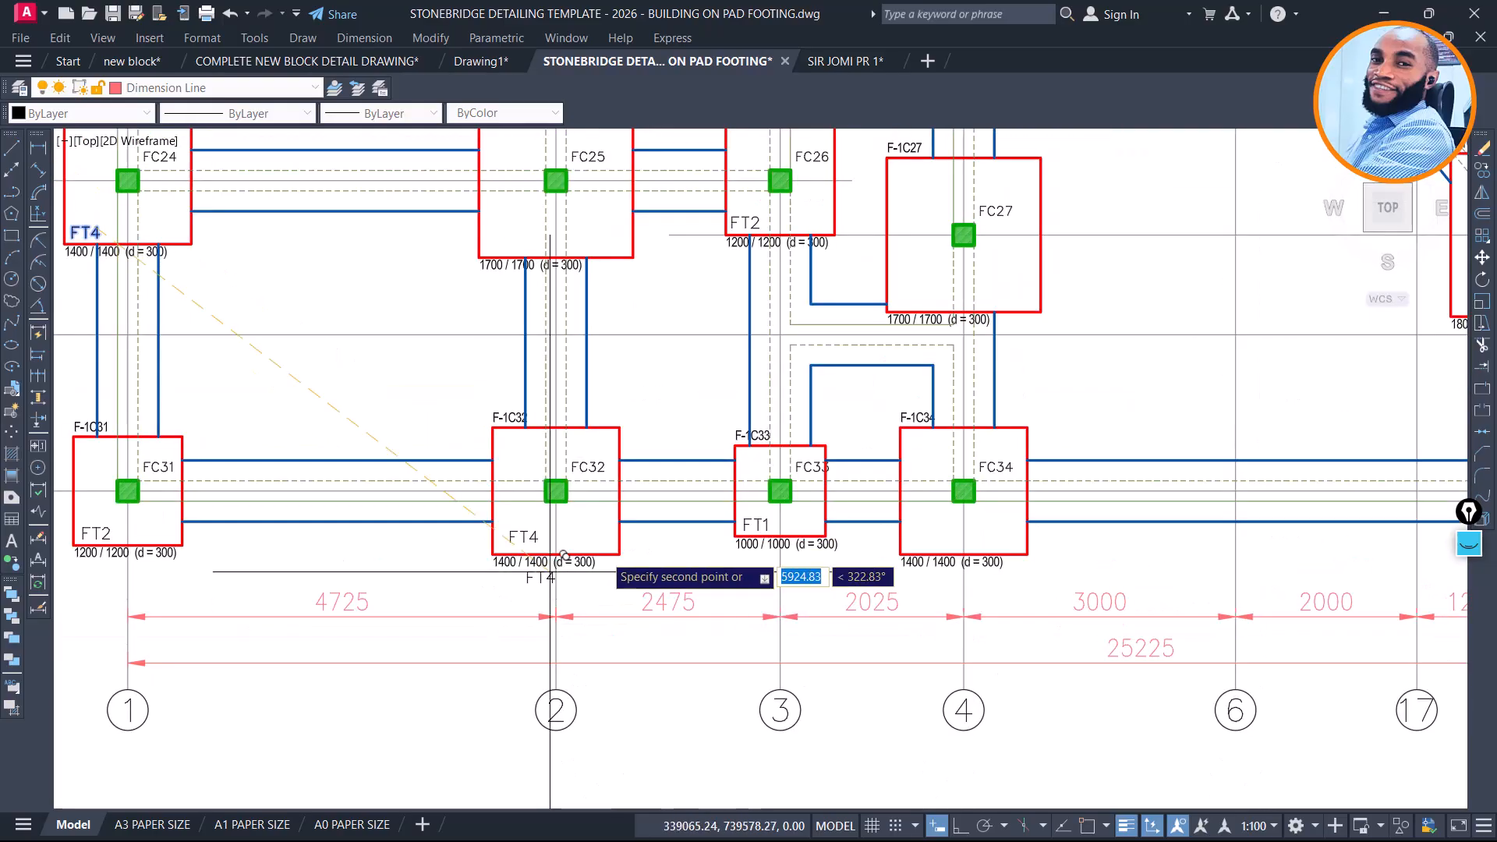
pyautogui.scroll(2, 896, 502)
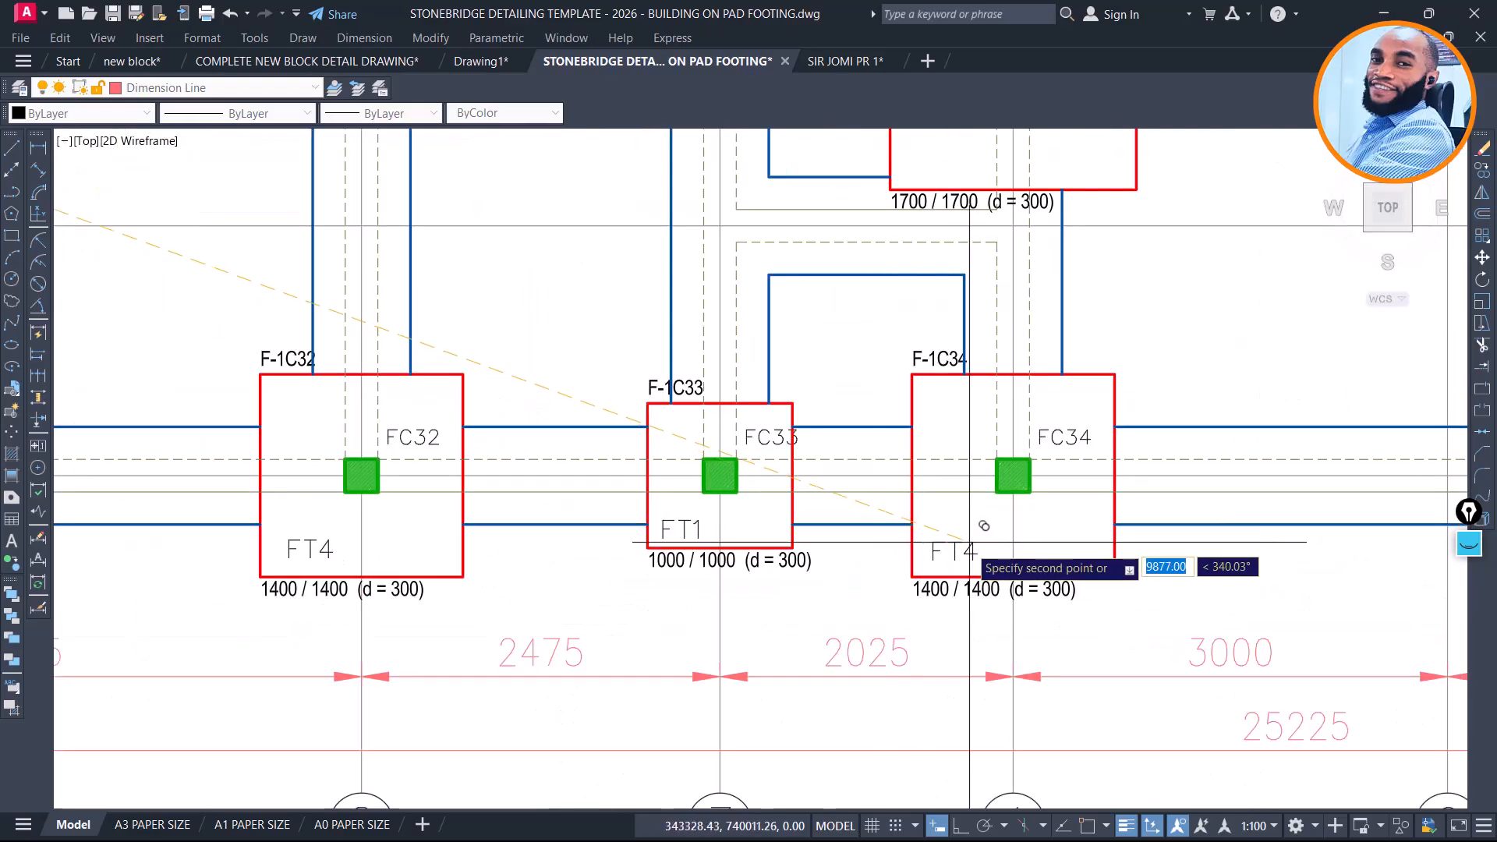
pyautogui.scroll(2, 1076, 574)
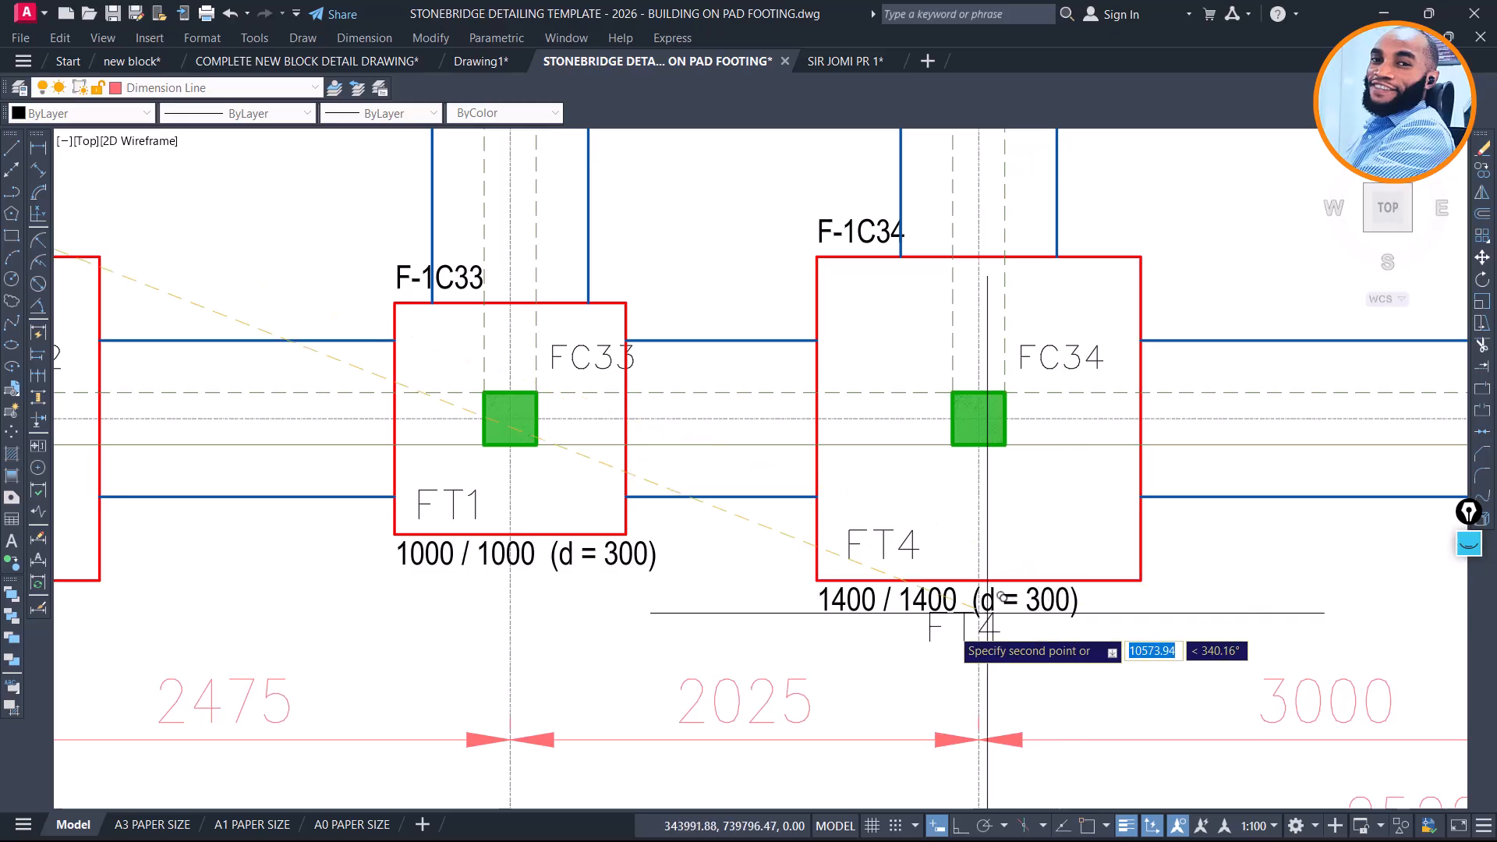
pyautogui.scroll(2, 936, 624)
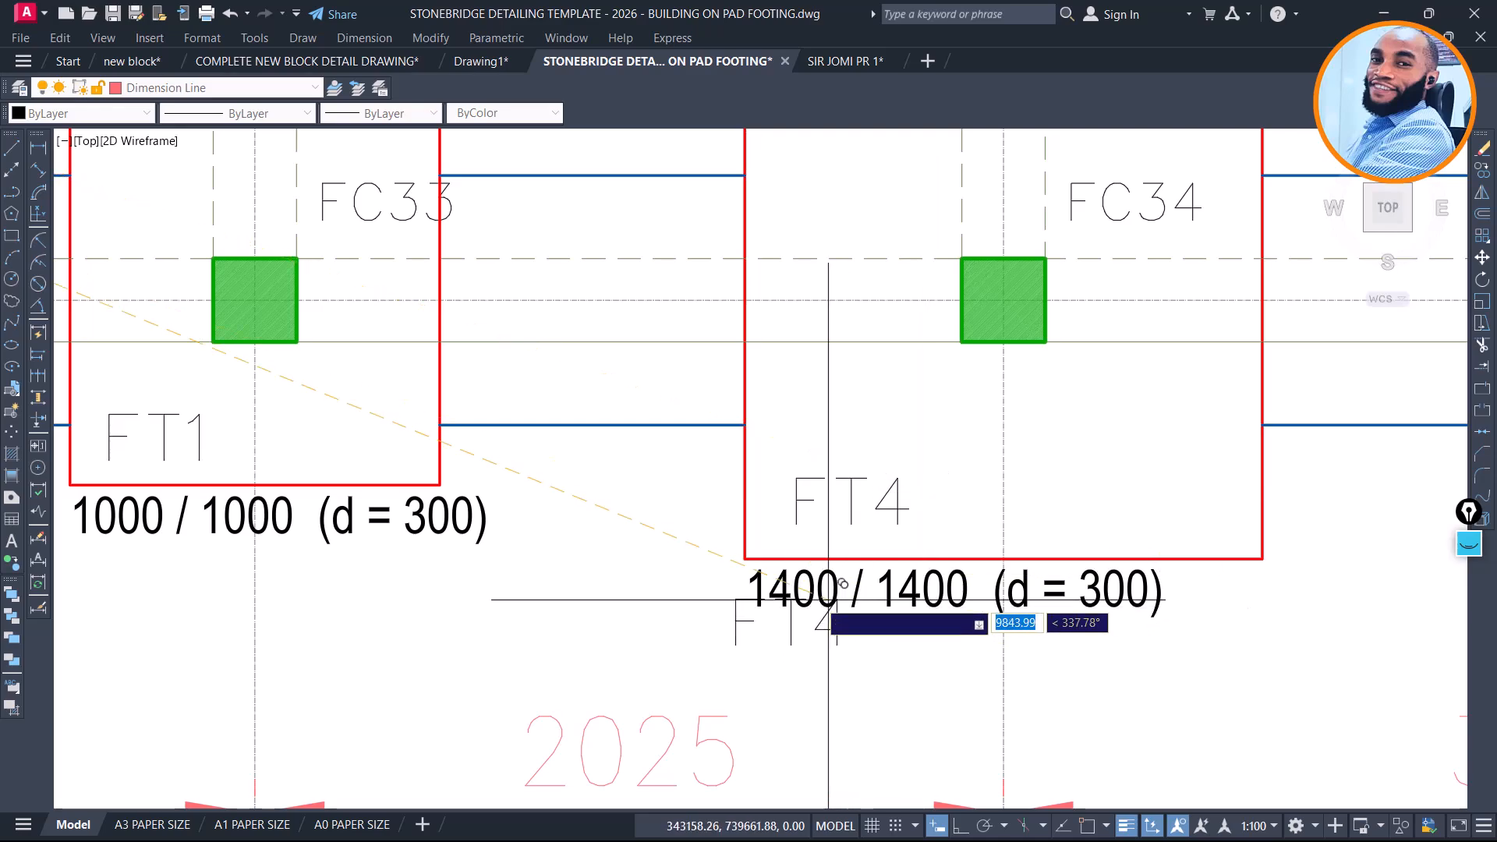
# Place another copy of the FT4 label in the 1400 / 1400 footing F-1C30
pyautogui.scroll(-8, 1043, 605)
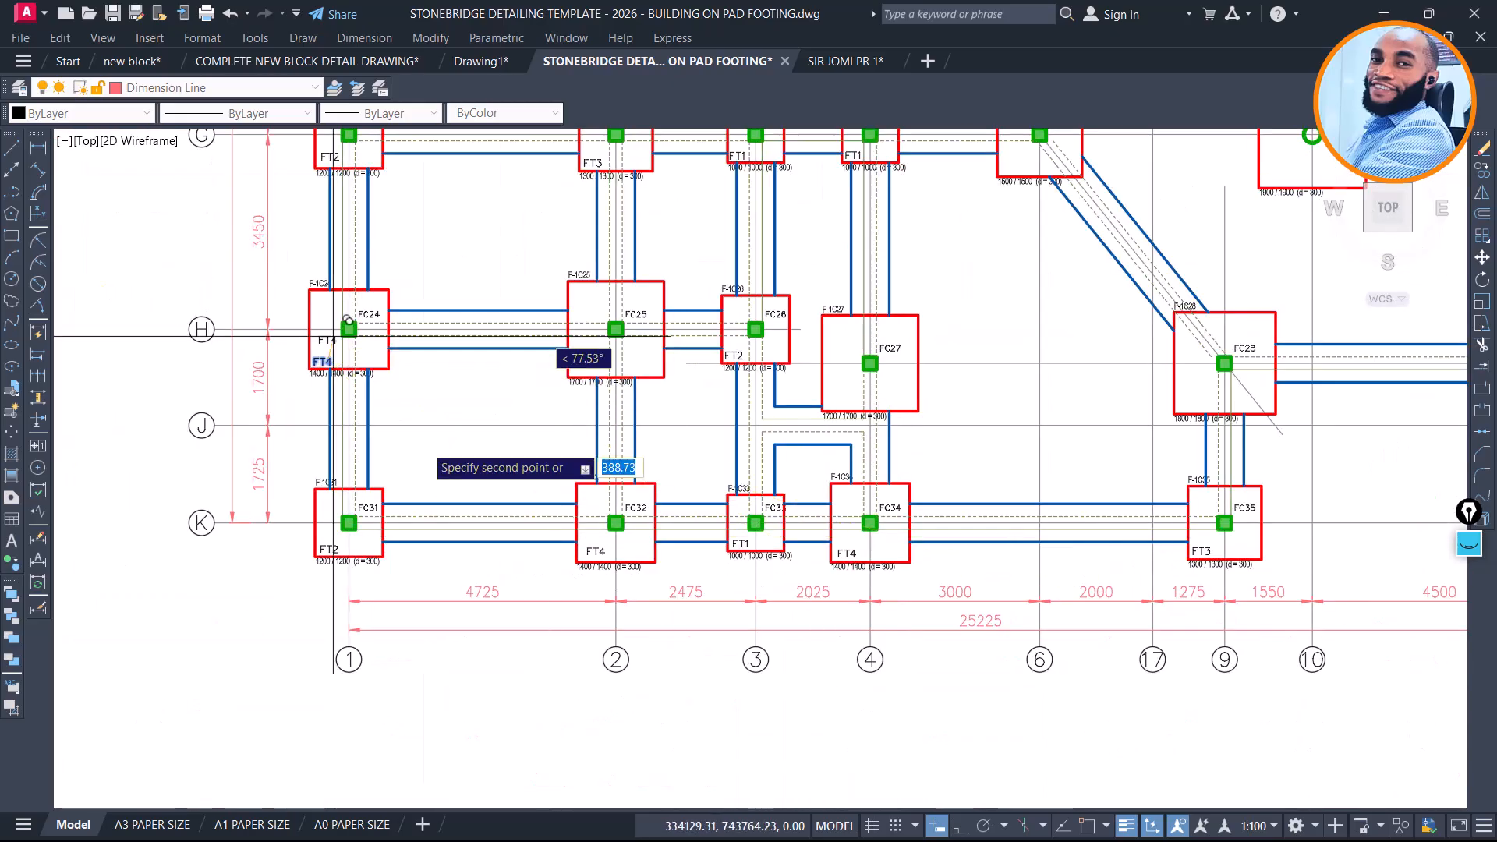
pyautogui.scroll(-2, 928, 434)
pyautogui.moveTo(929, 433); pyautogui.dragTo(904, 595, button='middle')
pyautogui.scroll(4, 778, 551)
pyautogui.moveTo(948, 442); pyautogui.dragTo(746, 617, button='middle')
pyautogui.moveTo(1013, 487); pyautogui.dragTo(681, 365, button='middle')
pyautogui.scroll(-2, 668, 355)
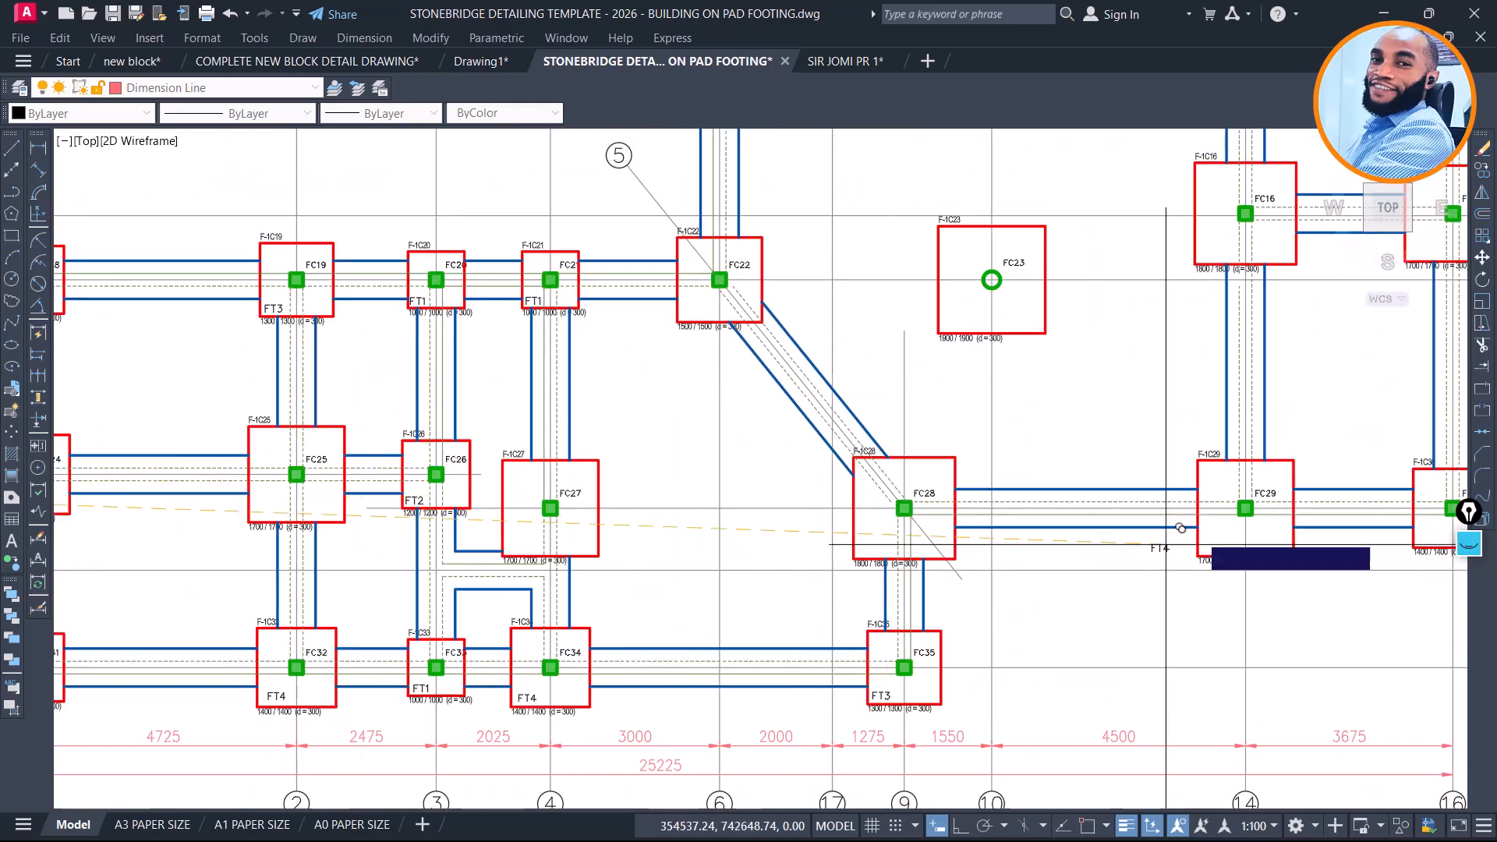
pyautogui.moveTo(1181, 528); pyautogui.dragTo(838, 542, button='middle')
pyautogui.scroll(3, 1088, 537)
pyautogui.scroll(2, 1127, 546)
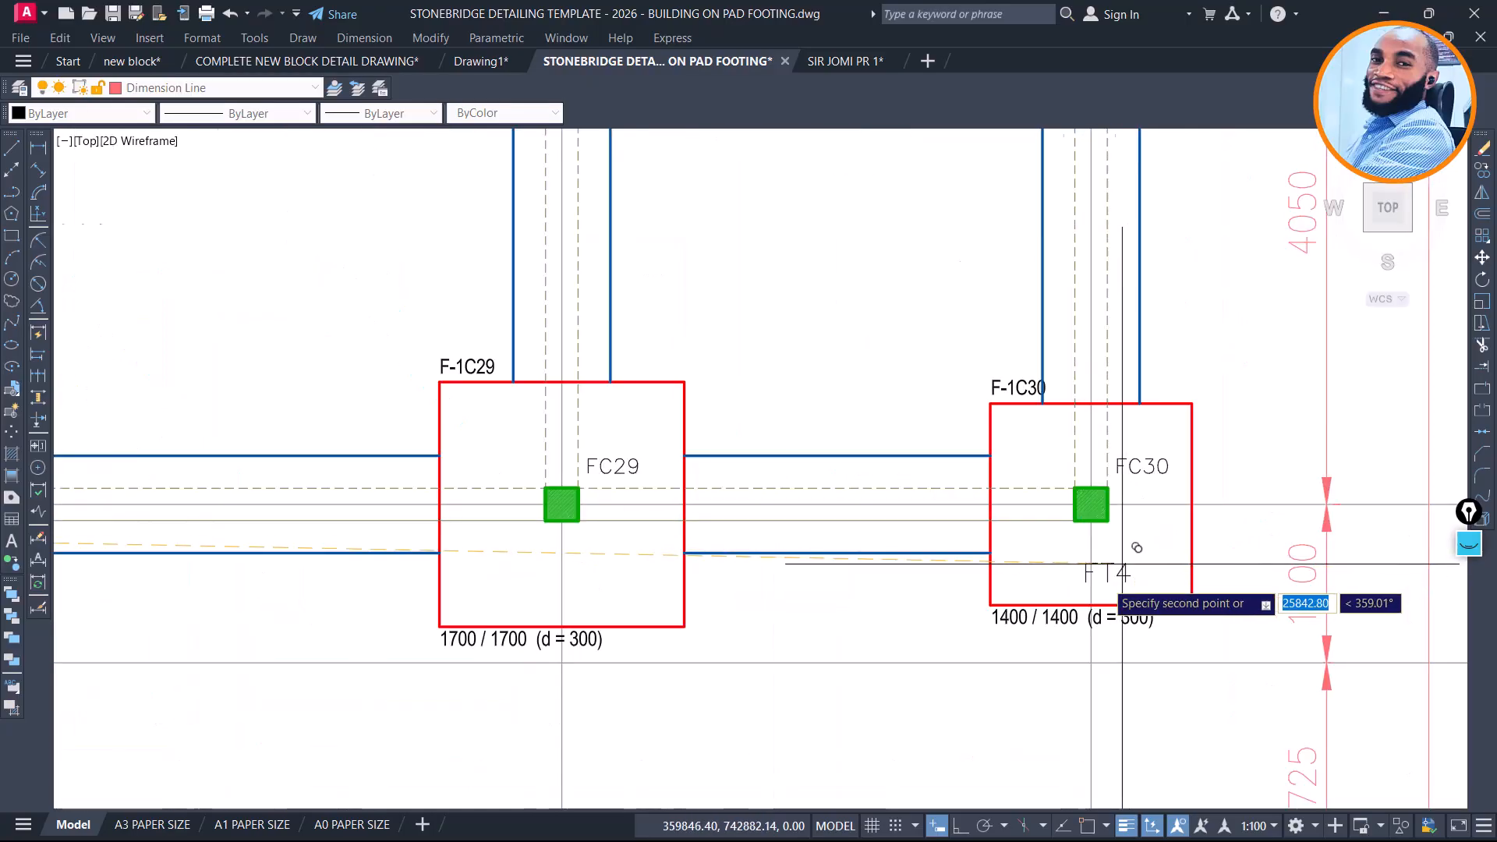
pyautogui.scroll(2, 1092, 562)
pyautogui.scroll(-6, 1014, 549)
# Place a copy of the FT4 label in the 1400 / 1400 footing F-1C12
pyautogui.moveTo(936, 446); pyautogui.dragTo(932, 514, button='middle')
pyautogui.scroll(4, 897, 429)
pyautogui.scroll(-2, 834, 398)
pyautogui.scroll(-4, 897, 467)
pyautogui.scroll(6, 1014, 468)
pyautogui.scroll(-2, 846, 464)
pyautogui.moveTo(549, 452); pyautogui.dragTo(937, 449, button='middle')
pyautogui.scroll(4, 657, 341)
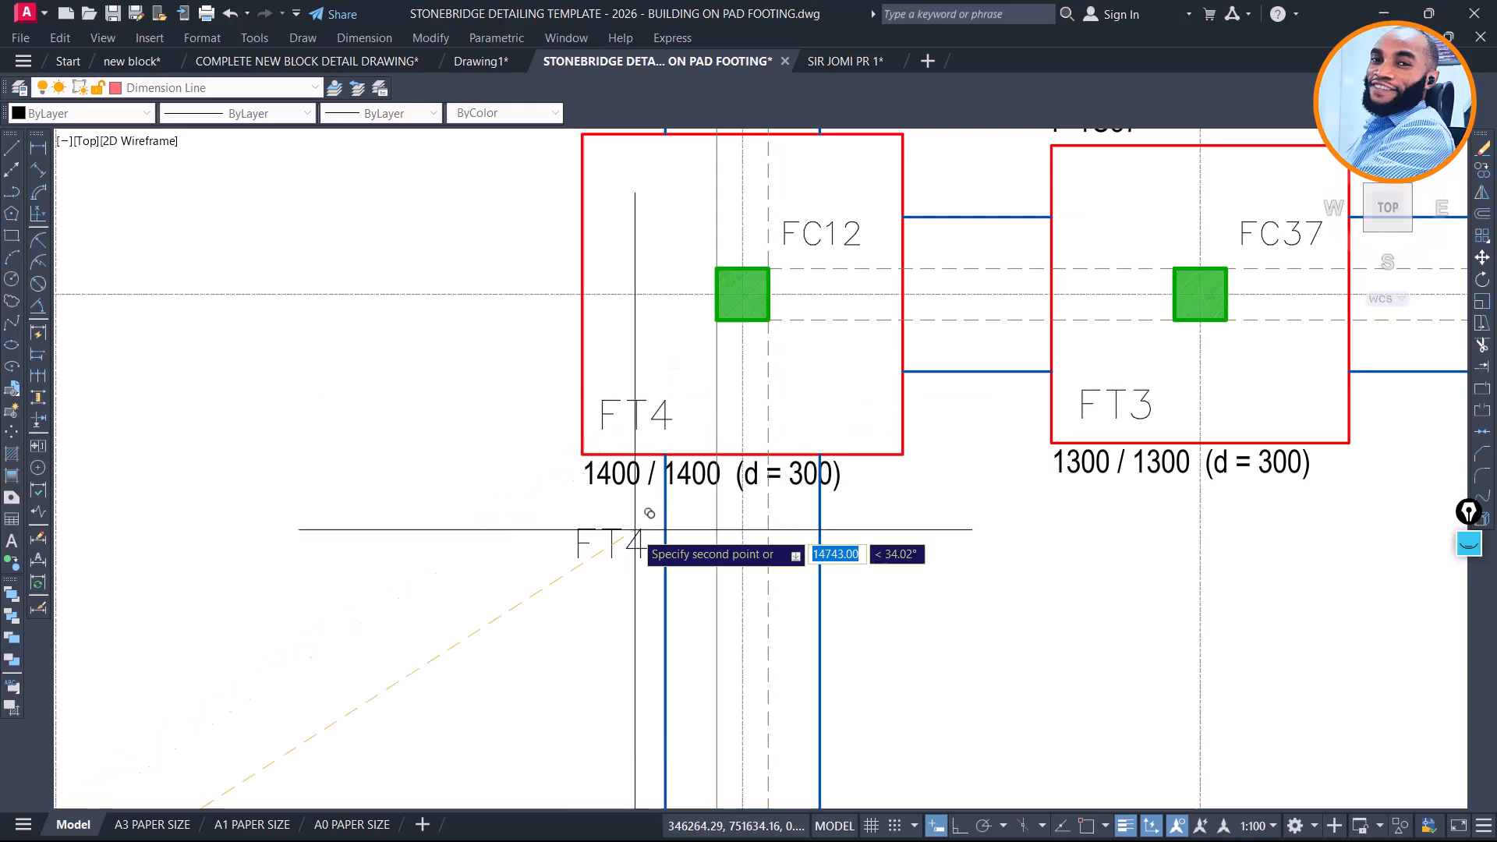
# Place a copy of the FT4 label in the 1400 / 1400 footing F-1C36
pyautogui.scroll(-2, 672, 406)
pyautogui.moveTo(751, 367); pyautogui.dragTo(602, 552, button='middle')
pyautogui.scroll(-2, 601, 577)
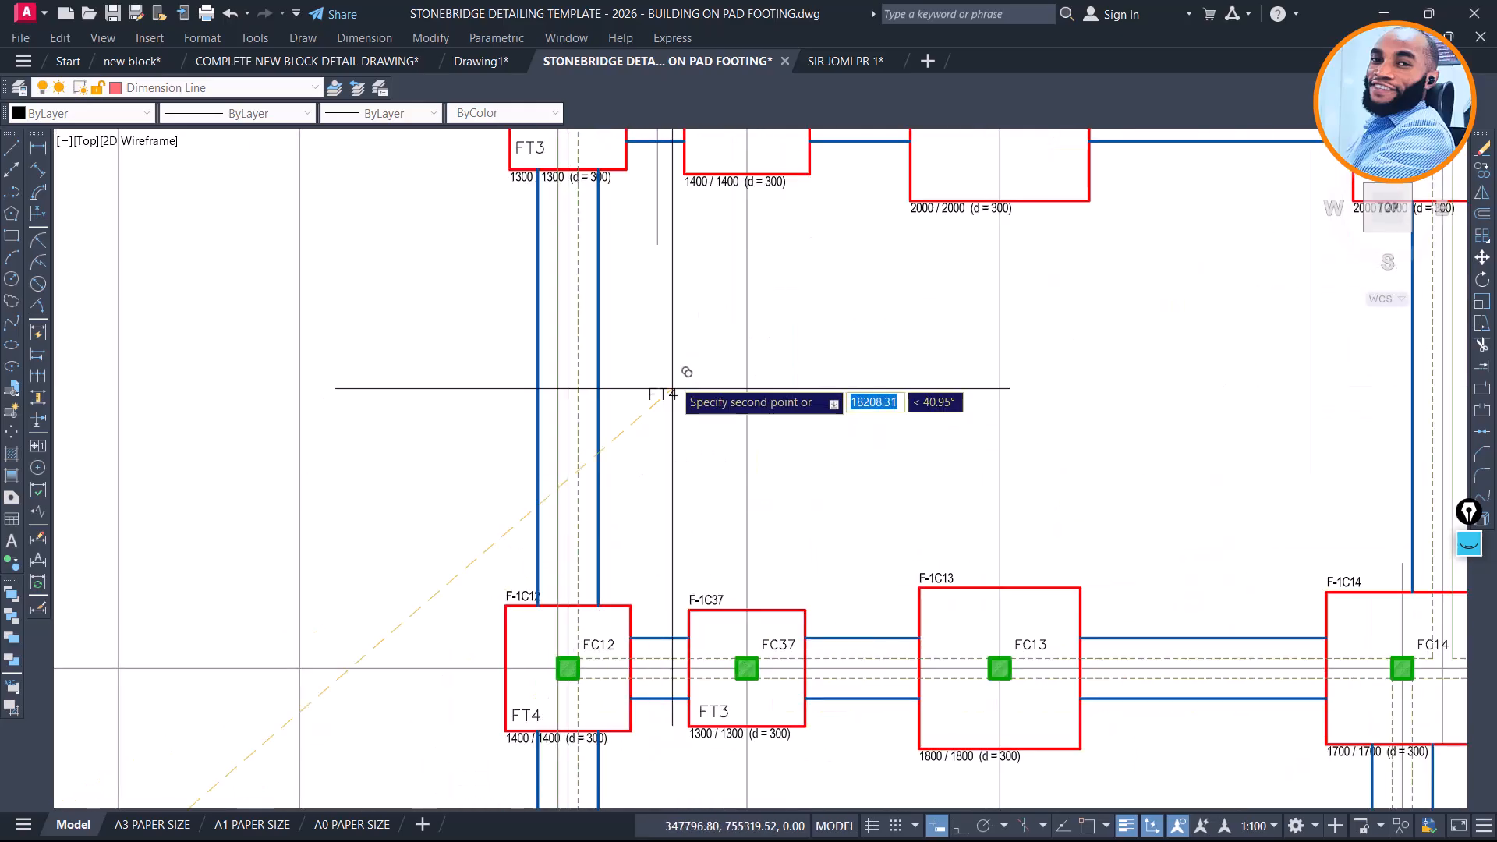
pyautogui.moveTo(686, 372); pyautogui.dragTo(645, 588, button='middle')
pyautogui.scroll(2, 774, 341)
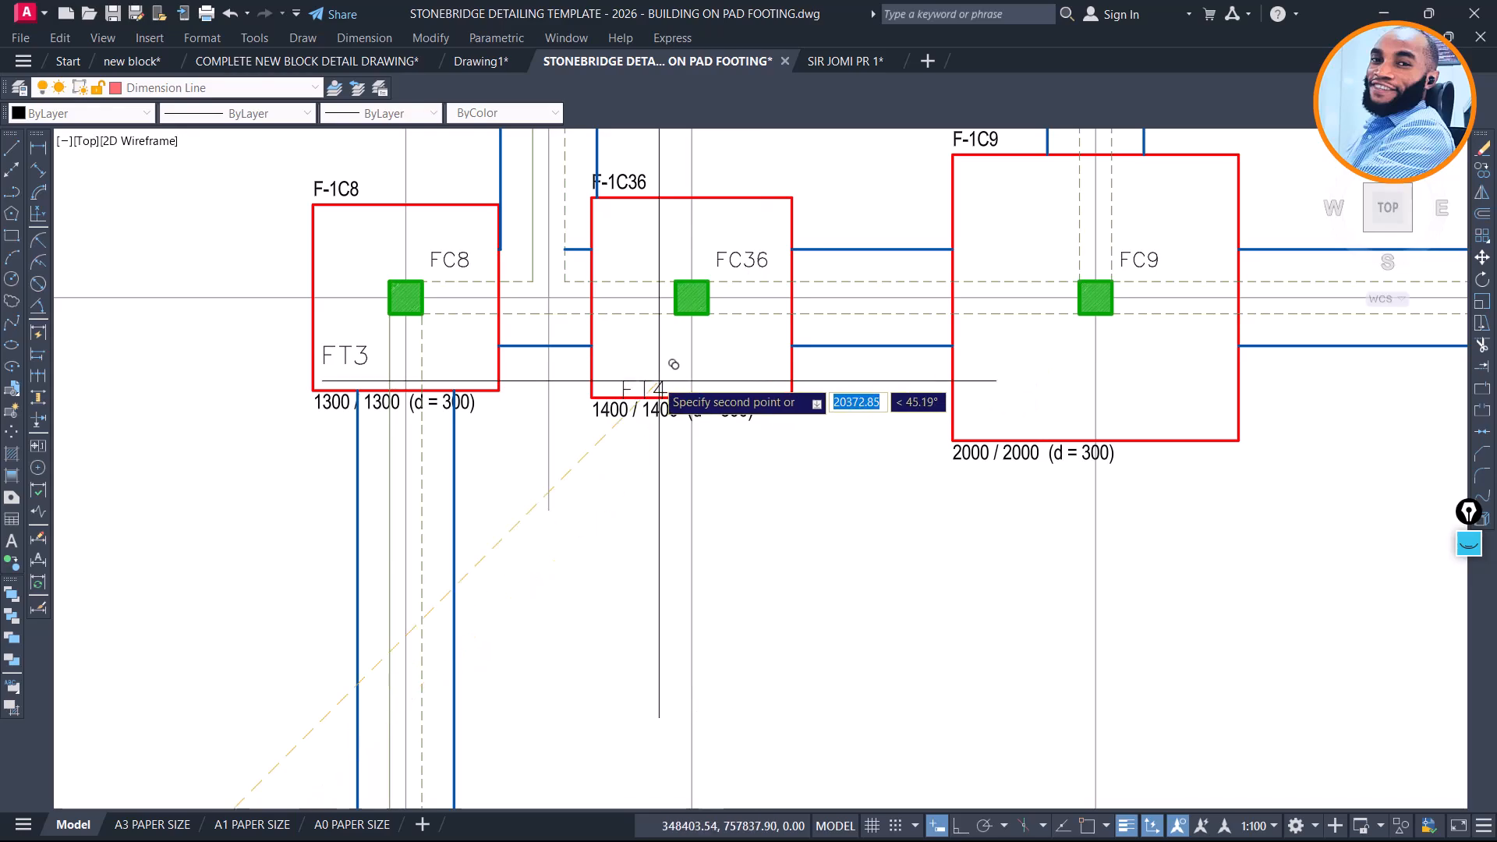
pyautogui.scroll(-3, 655, 358)
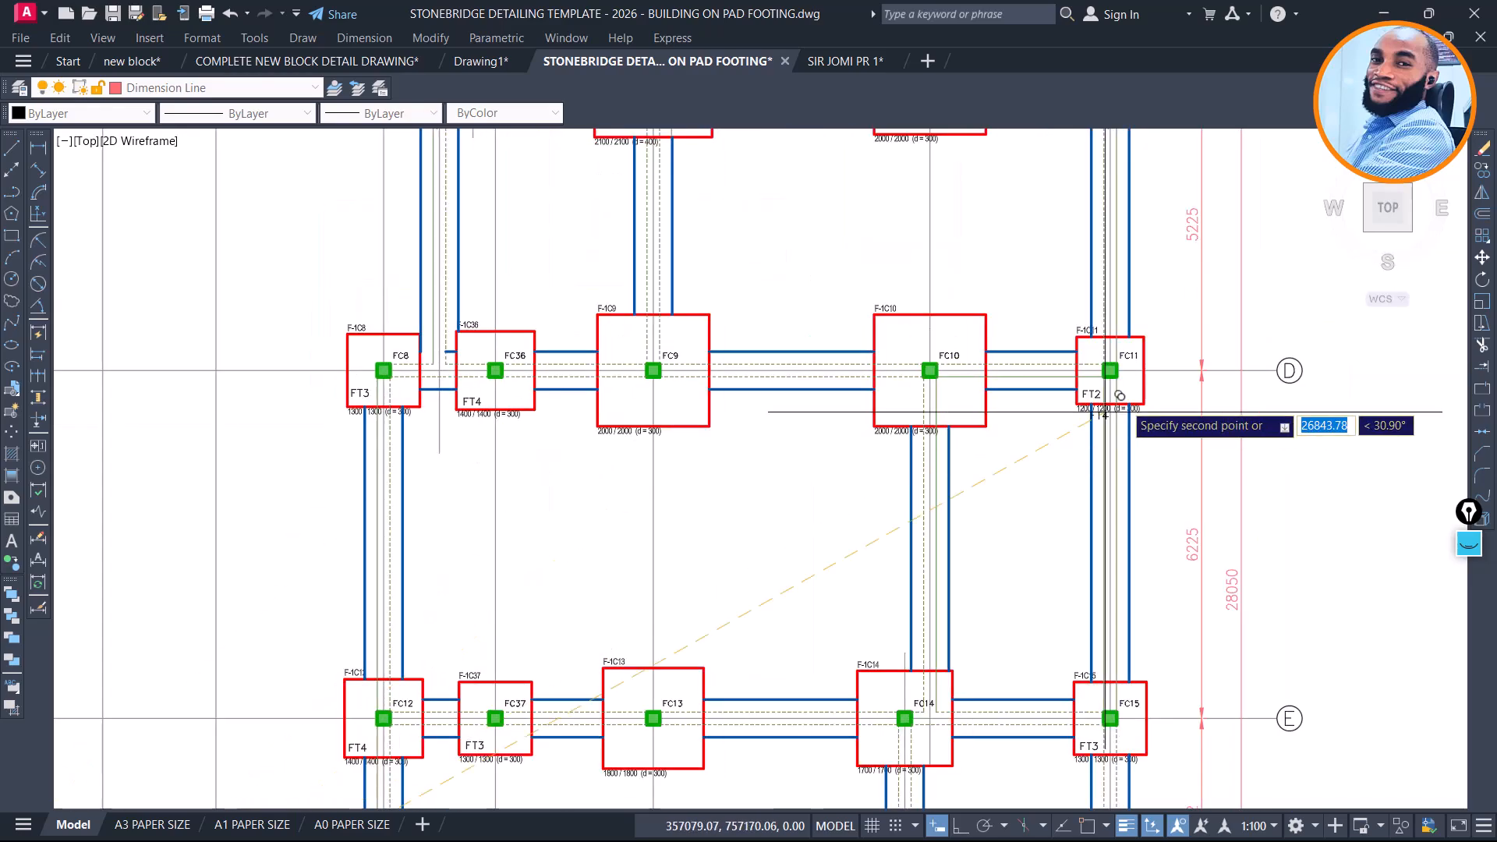
# Place a copy of the FT4 label in the 1400 / 1400 footing F-1C3
pyautogui.scroll(2, 1107, 351)
pyautogui.moveTo(1091, 343); pyautogui.dragTo(1165, 742, button='middle')
pyautogui.moveTo(870, 448); pyautogui.dragTo(1167, 511, button='middle')
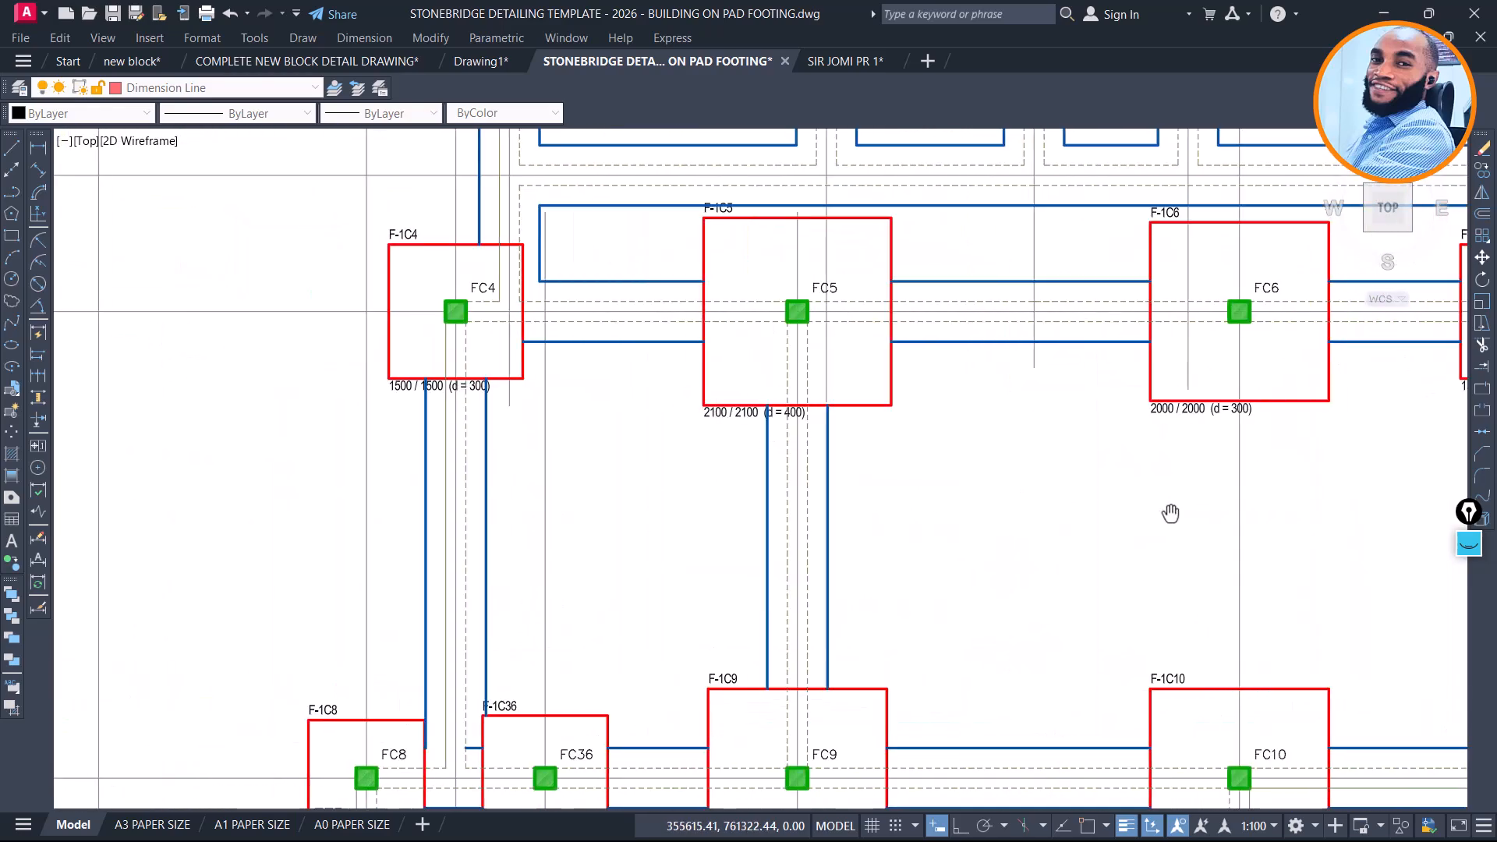
pyautogui.moveTo(652, 398); pyautogui.dragTo(608, 712, button='middle')
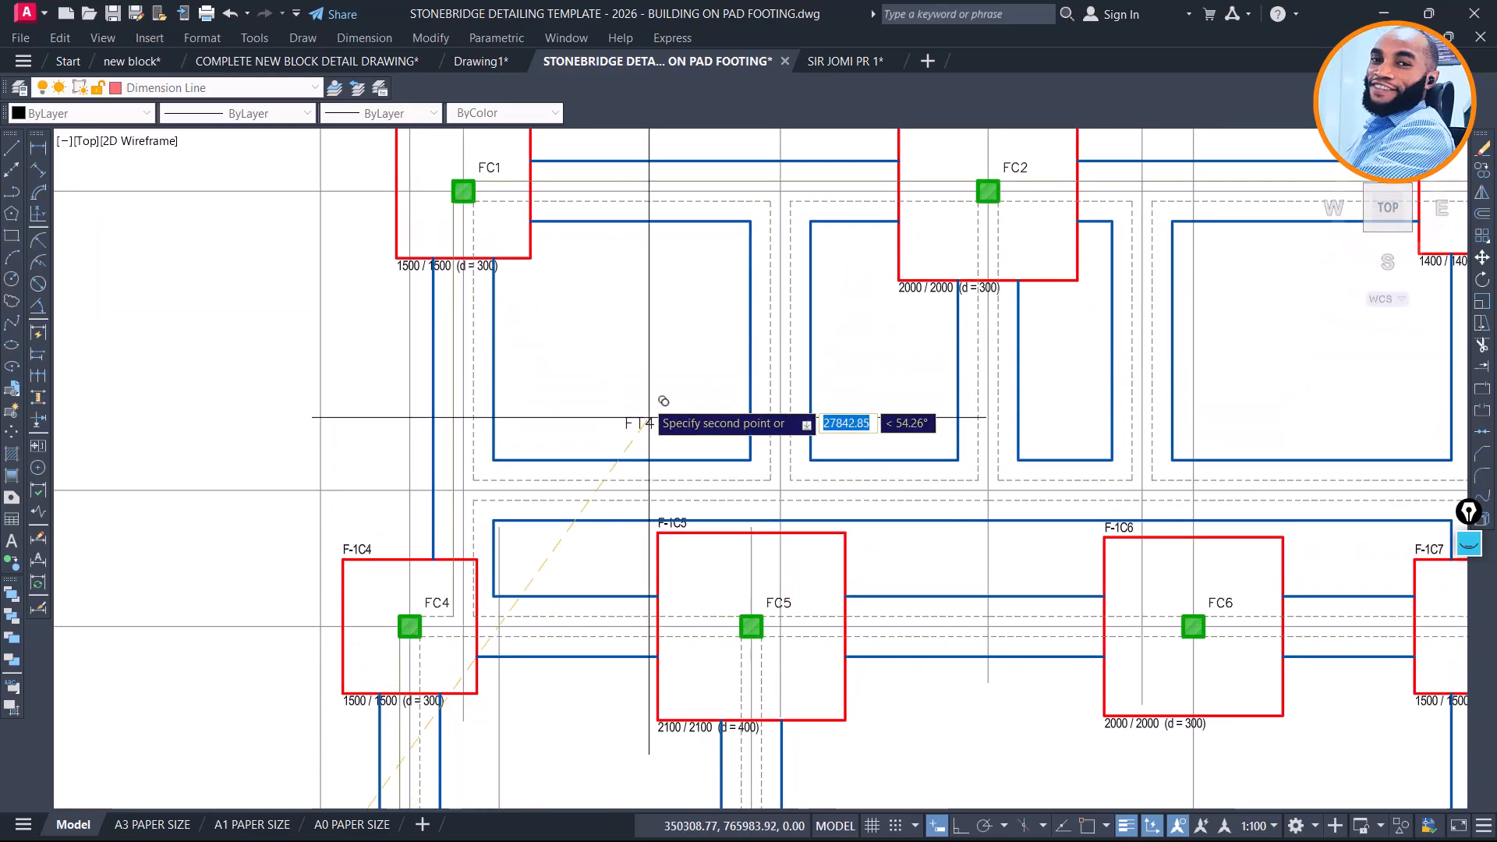
pyautogui.moveTo(608, 401); pyautogui.dragTo(337, 481, button='middle')
pyautogui.scroll(1, 317, 451)
pyautogui.scroll(2, 1124, 296)
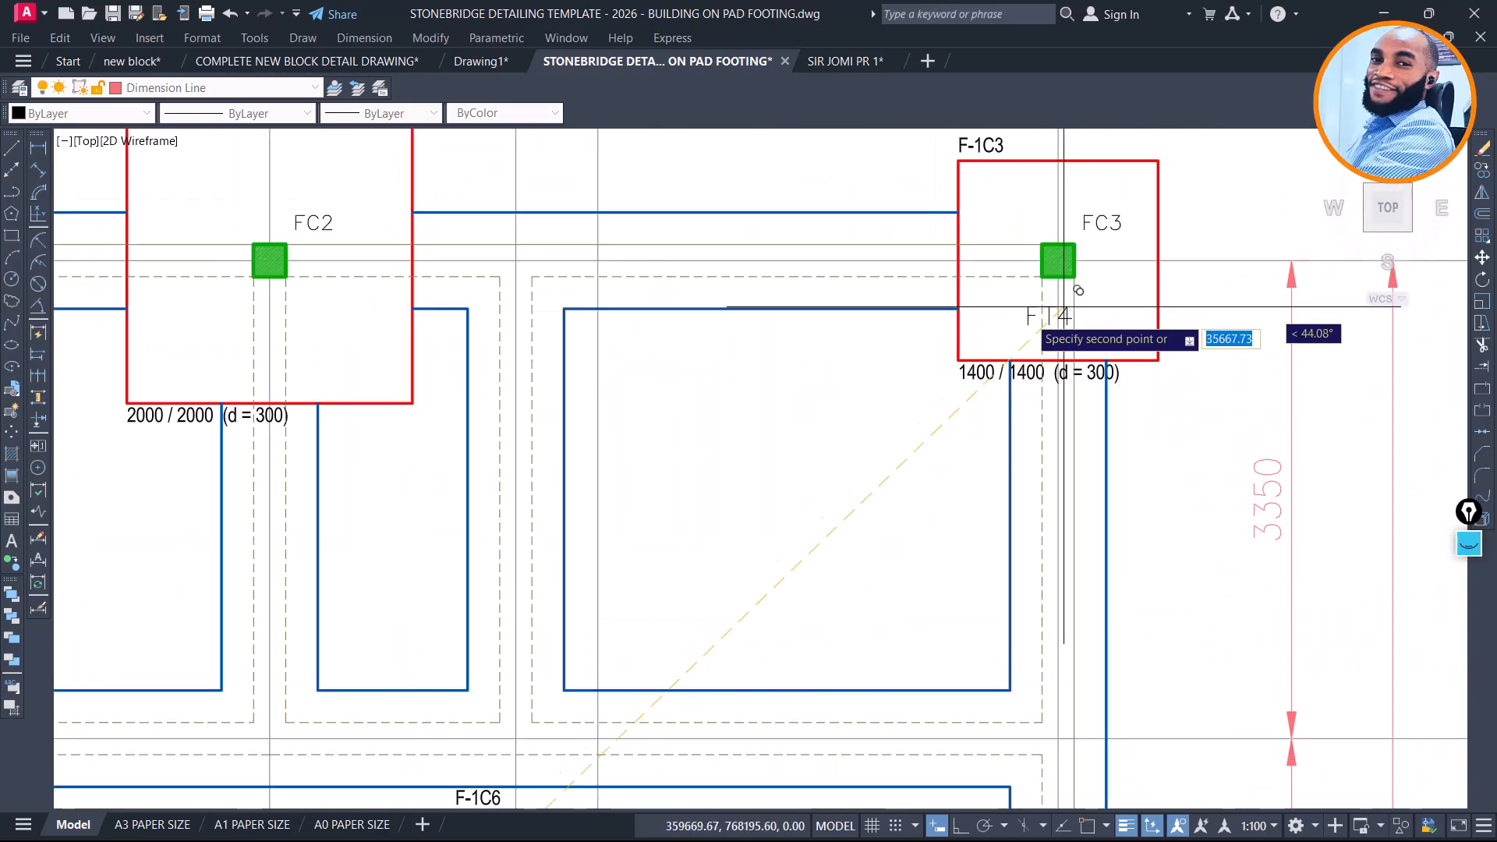
pyautogui.click(1015, 322)
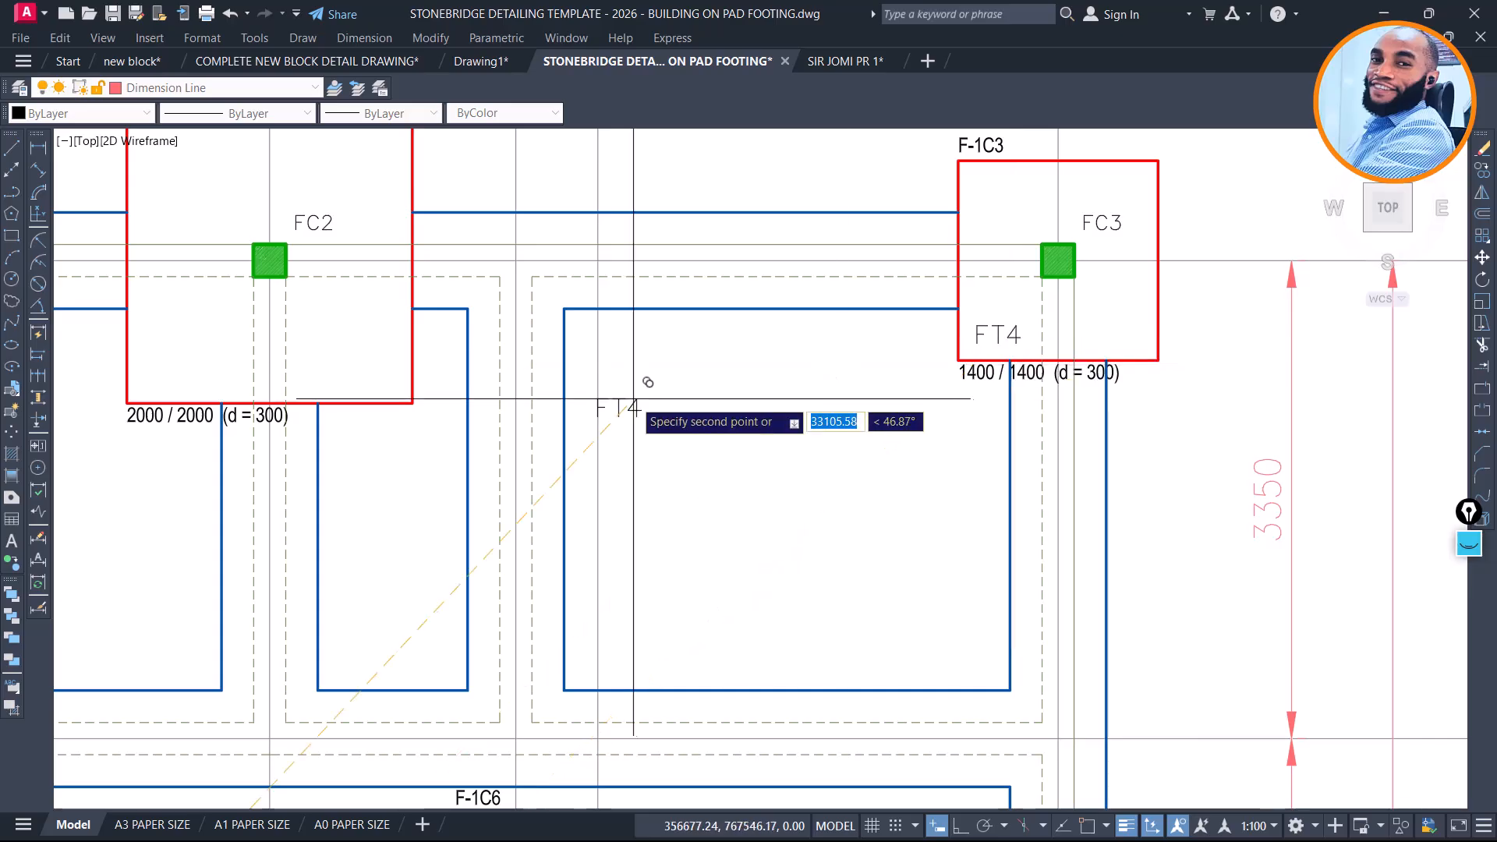
# Move the Footing Type 4 detail into the footing details sheet, beside the FT3 detail
pyautogui.scroll(-8, 530, 406)
pyautogui.scroll(5, 741, 341)
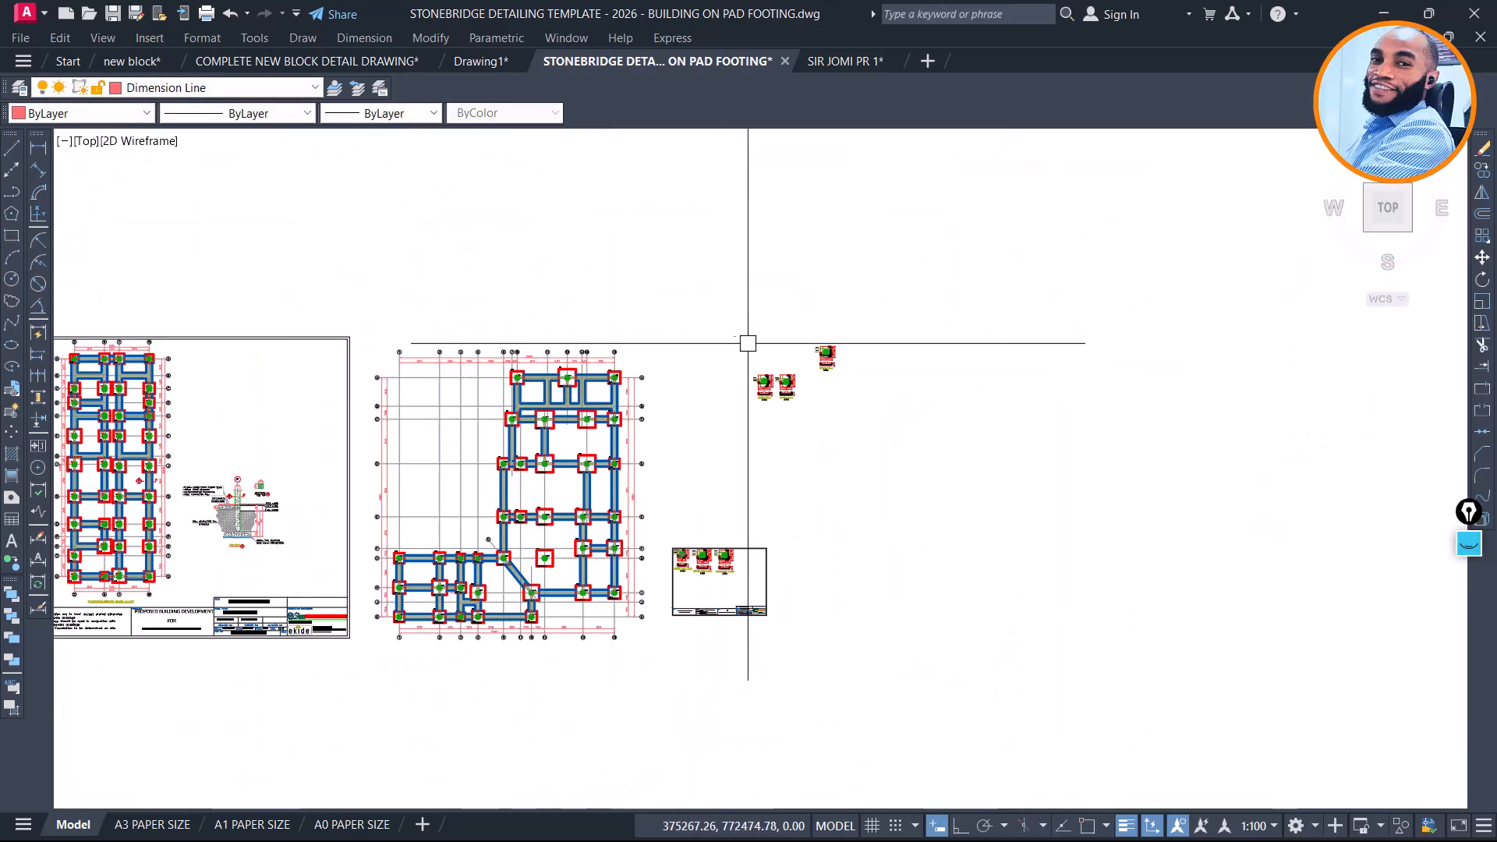
pyautogui.scroll(4, 1006, 414)
pyautogui.scroll(-2, 895, 404)
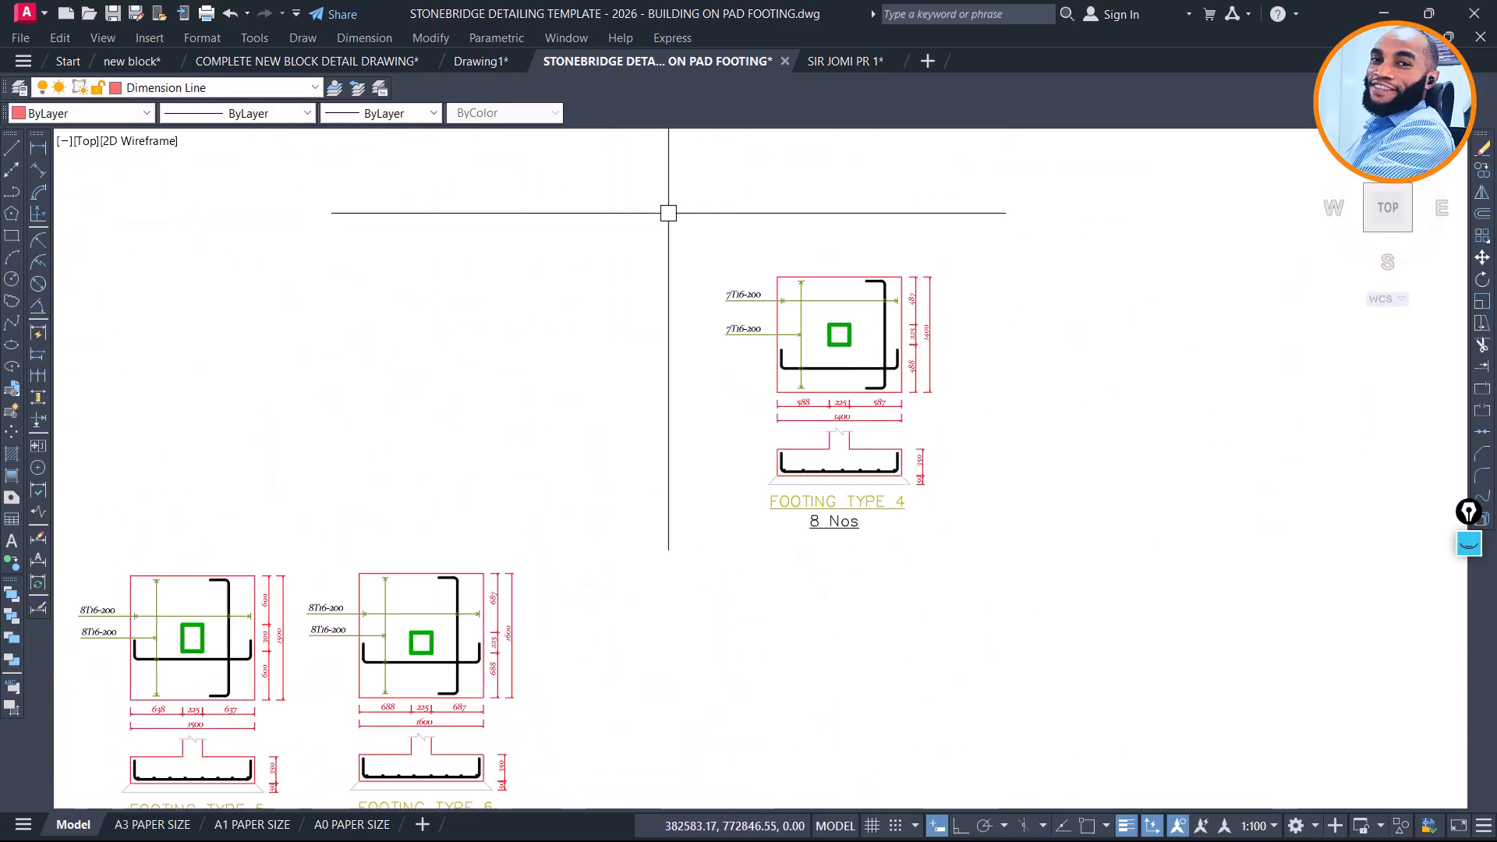
pyautogui.click(669, 211)
pyautogui.click(1043, 610)
pyautogui.write('m')
pyautogui.press('Return')
pyautogui.click(886, 444)
pyautogui.scroll(-2, 850, 227)
pyautogui.scroll(-3, 828, 383)
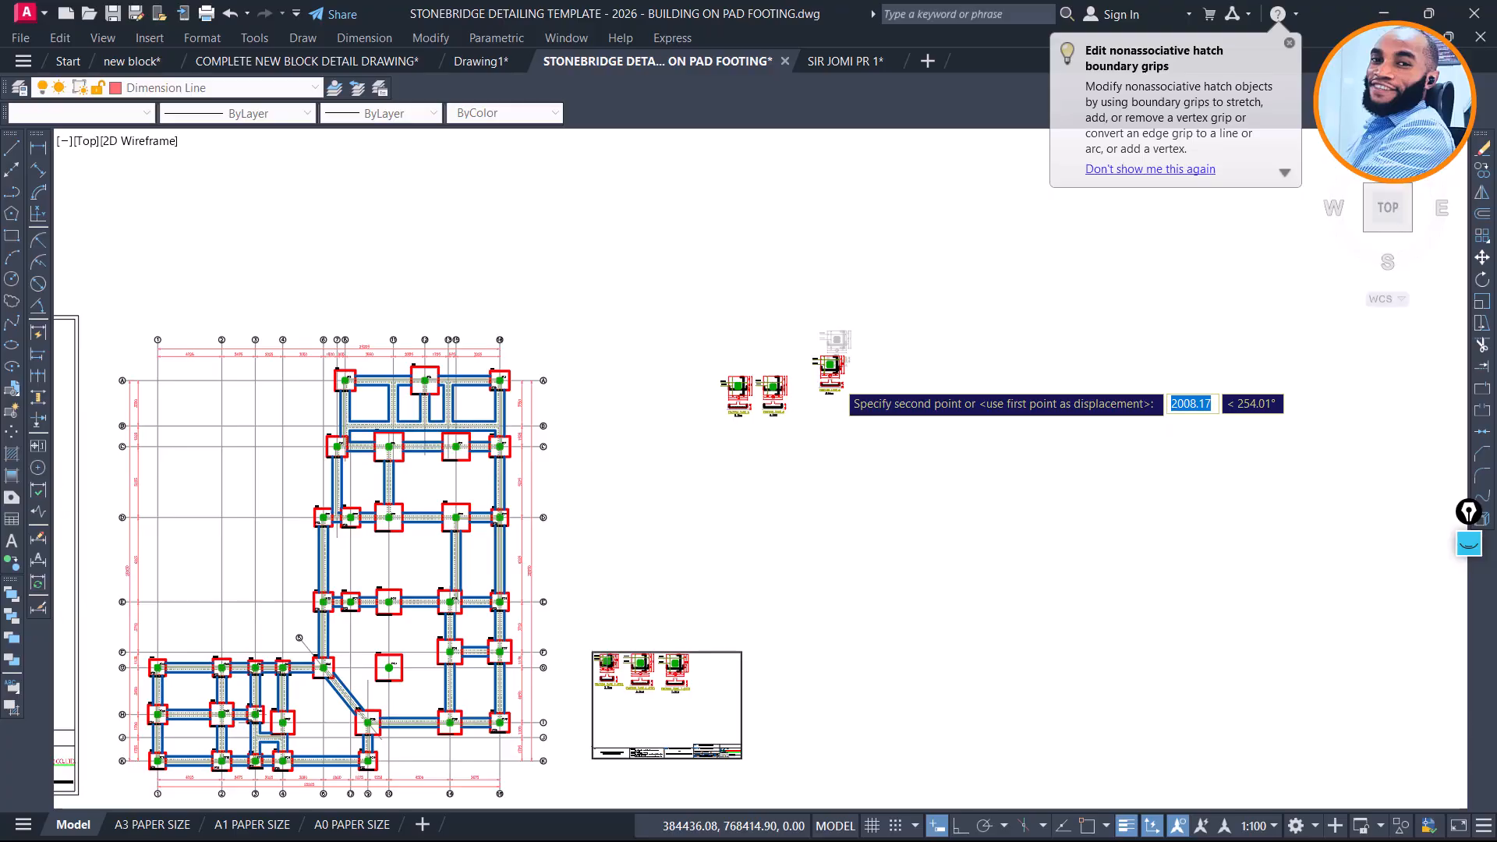
pyautogui.moveTo(724, 650); pyautogui.dragTo(746, 543, button='middle')
pyautogui.scroll(5, 746, 539)
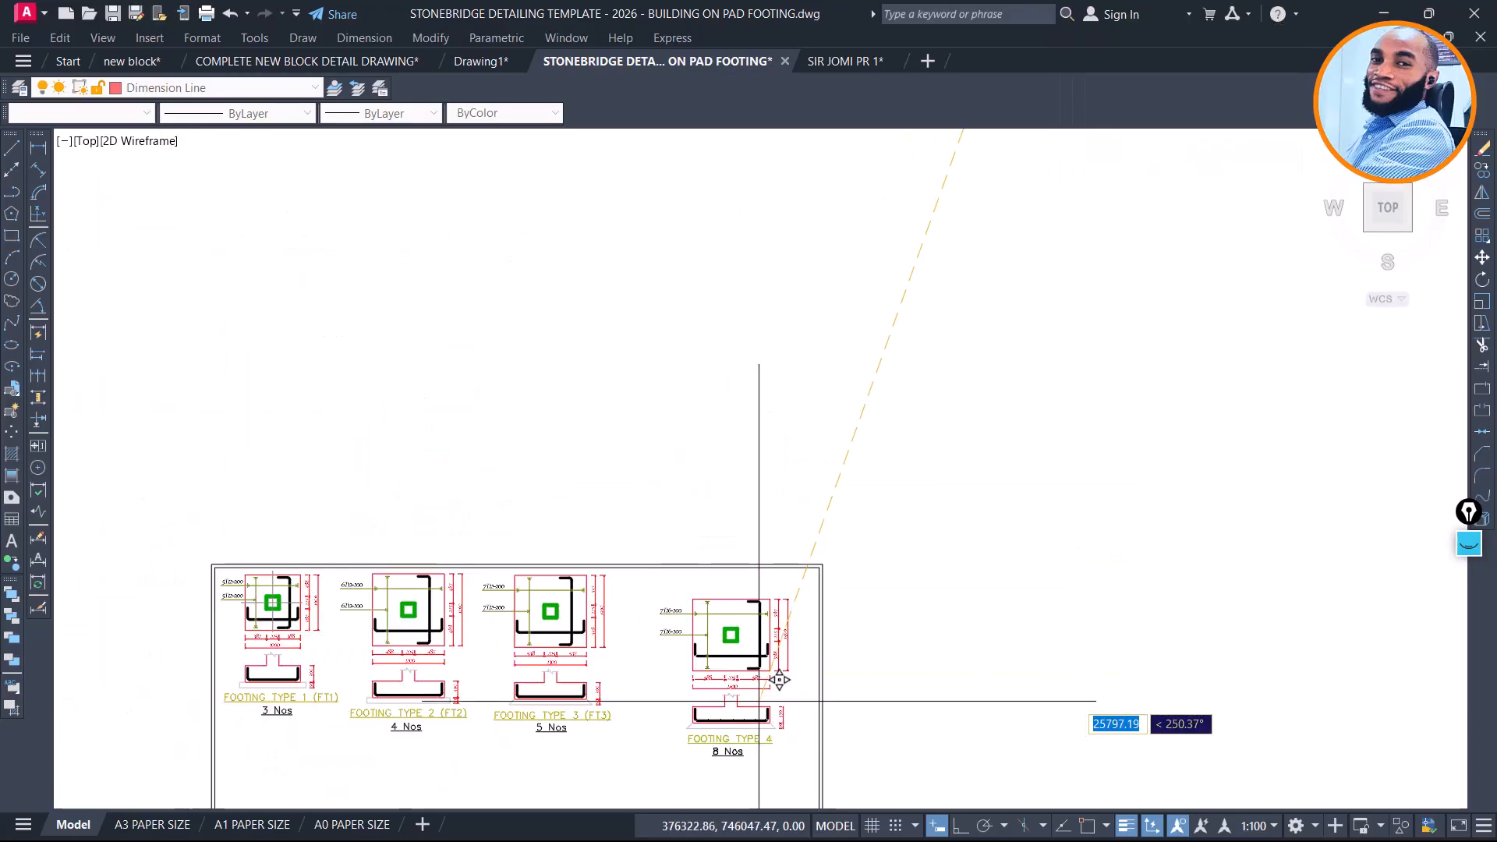
pyautogui.moveTo(779, 680); pyautogui.dragTo(754, 594, button='middle')
pyautogui.scroll(2, 772, 595)
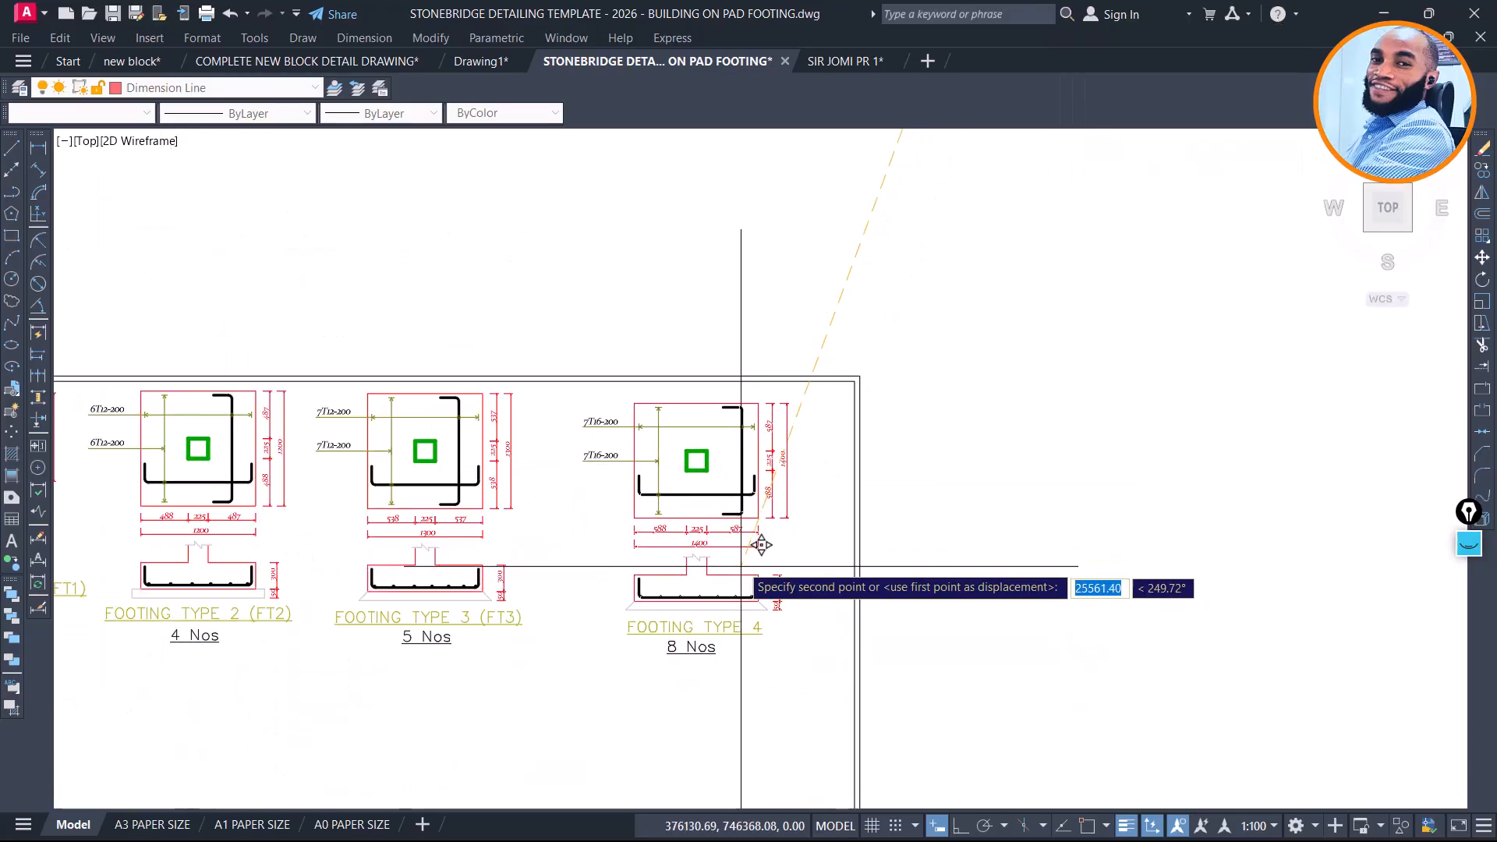
pyautogui.click(757, 540)
# Change the quantity text under the Footing Type 4 detail to 7 Nos
pyautogui.scroll(4, 737, 636)
pyautogui.click(620, 659)
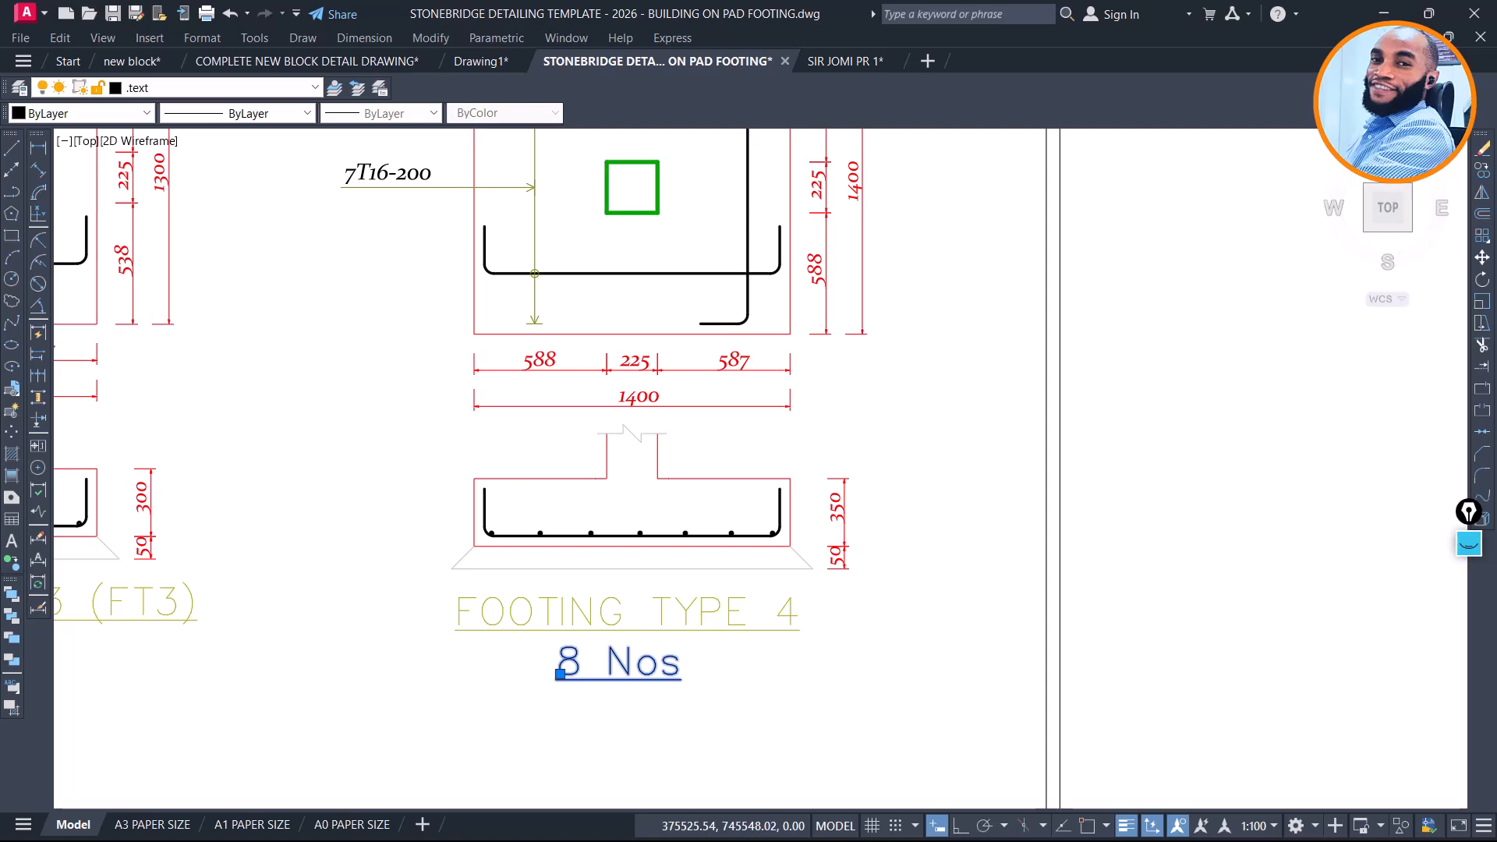
pyautogui.doubleClick(620, 661)
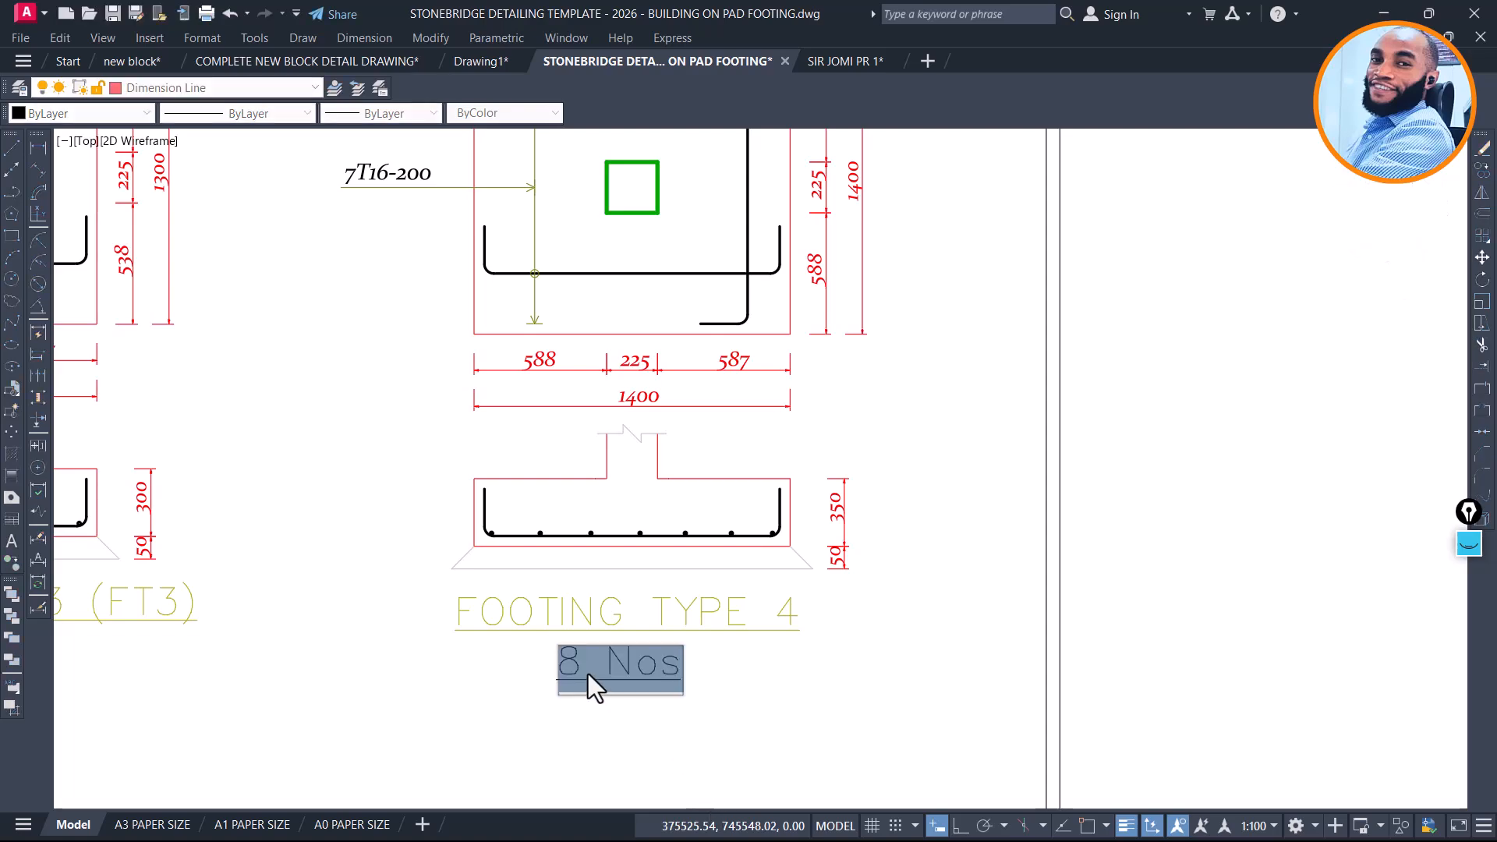
pyautogui.write('7')
pyautogui.click(725, 686)
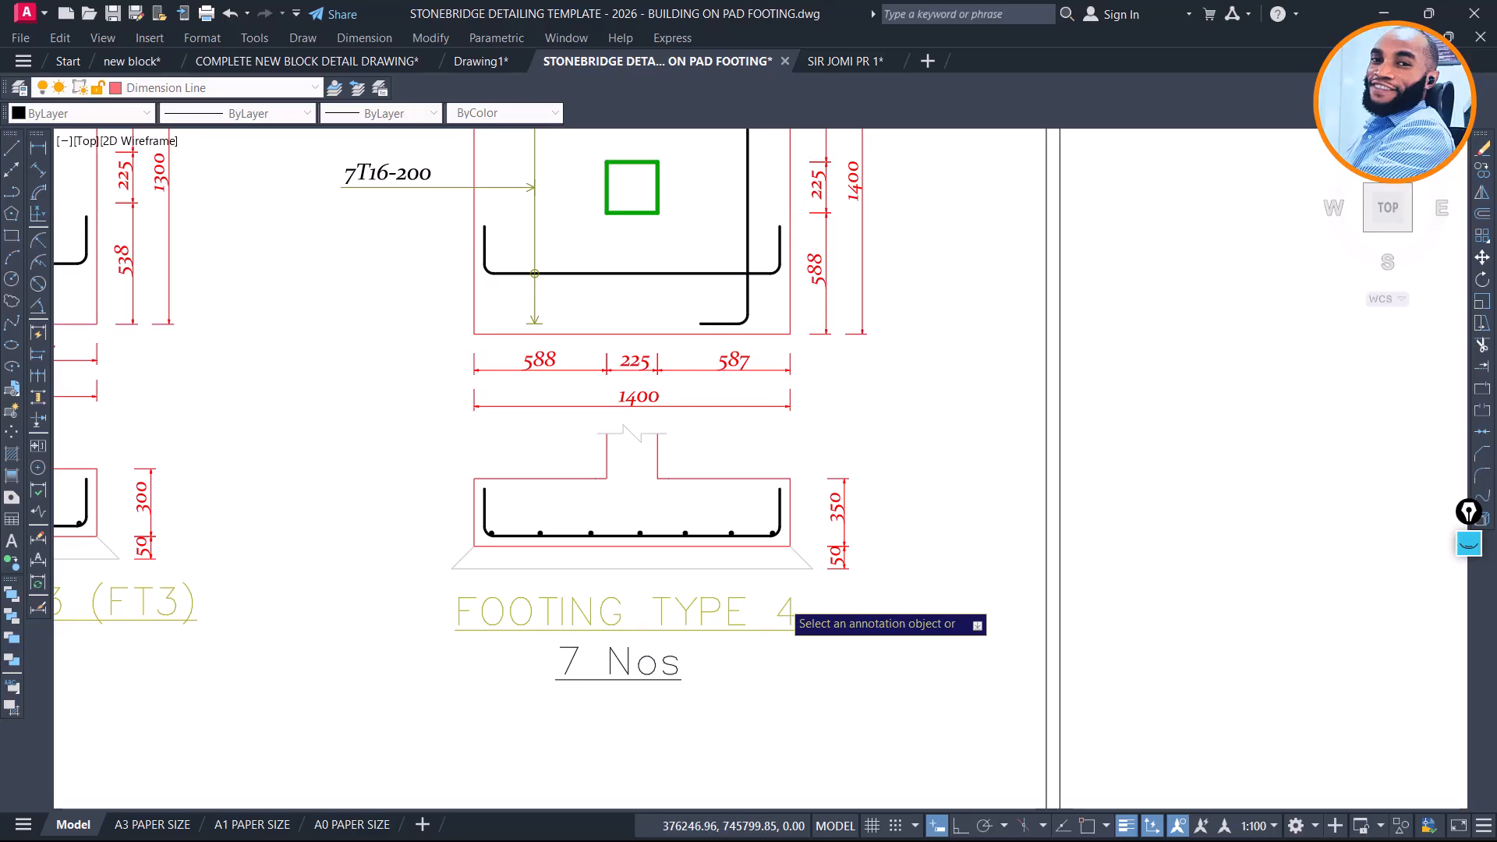
# Extend the Footing Type 4 detail's title to read FOOTING TYPE 4 (FT4)
pyautogui.click(783, 628)
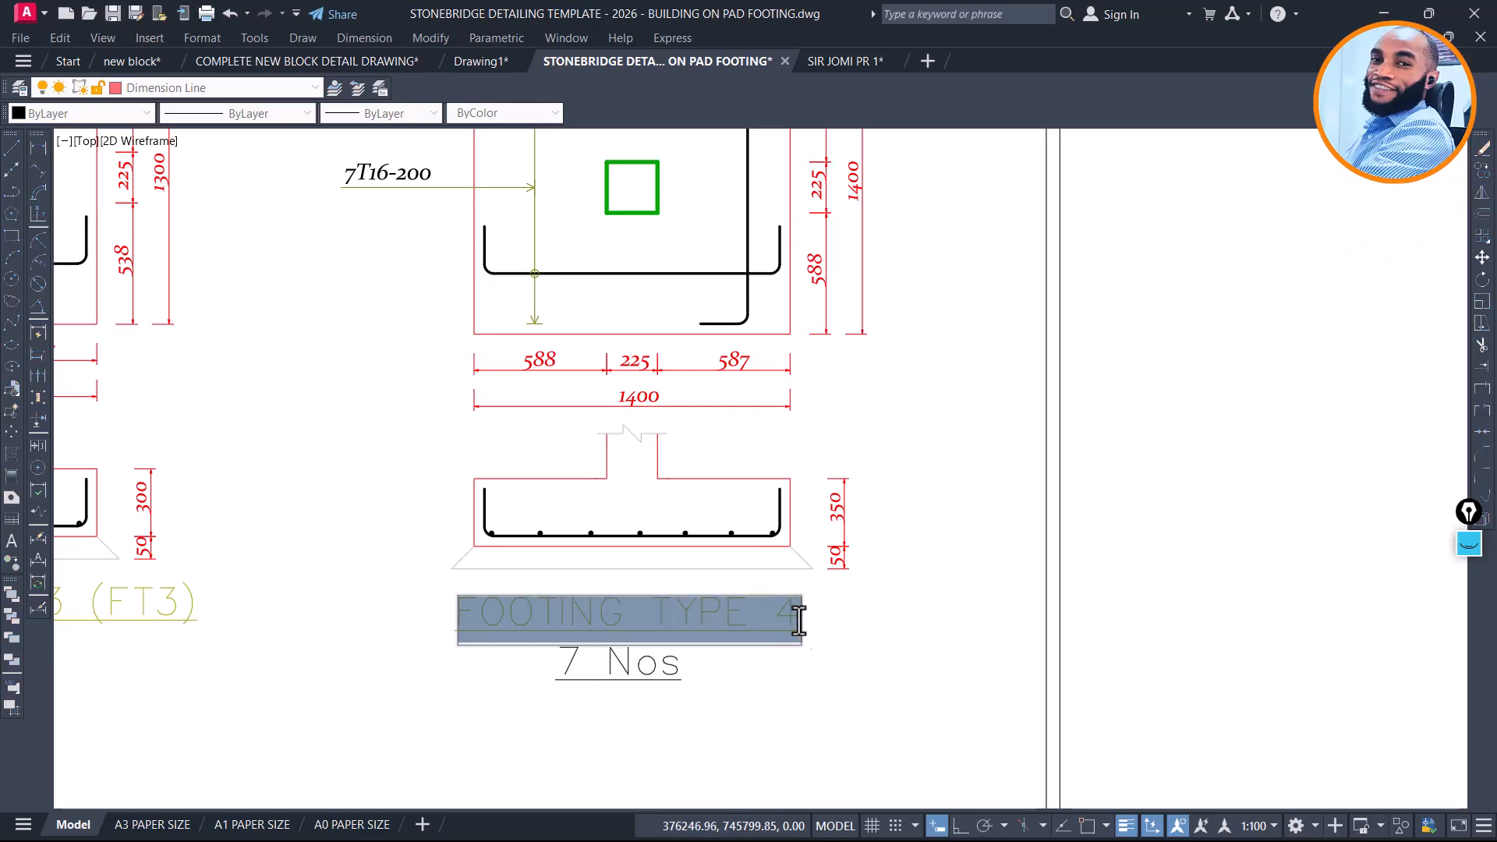
pyautogui.click(797, 620)
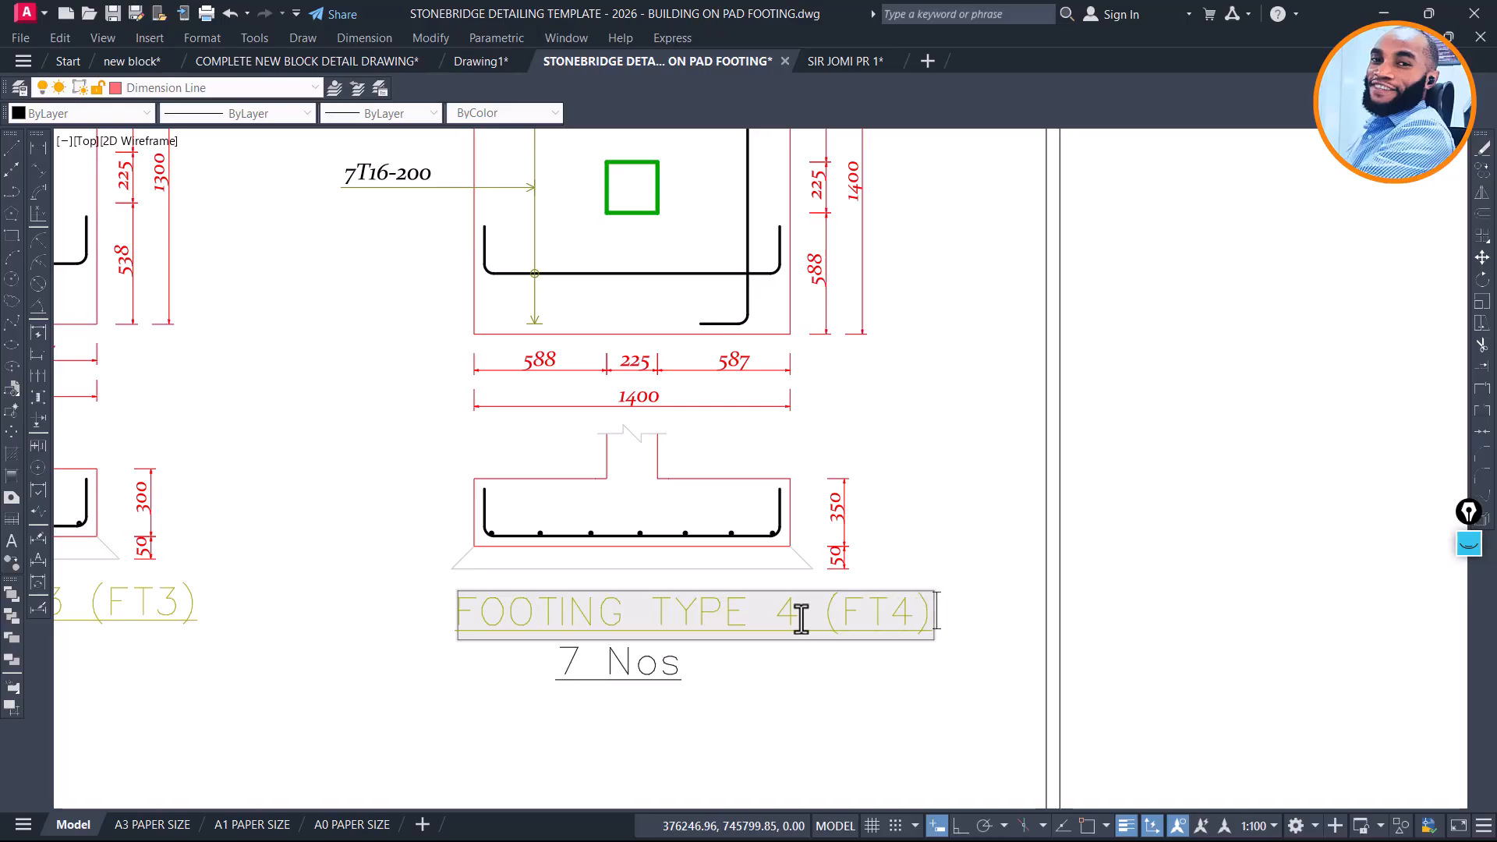
pyautogui.click(894, 518)
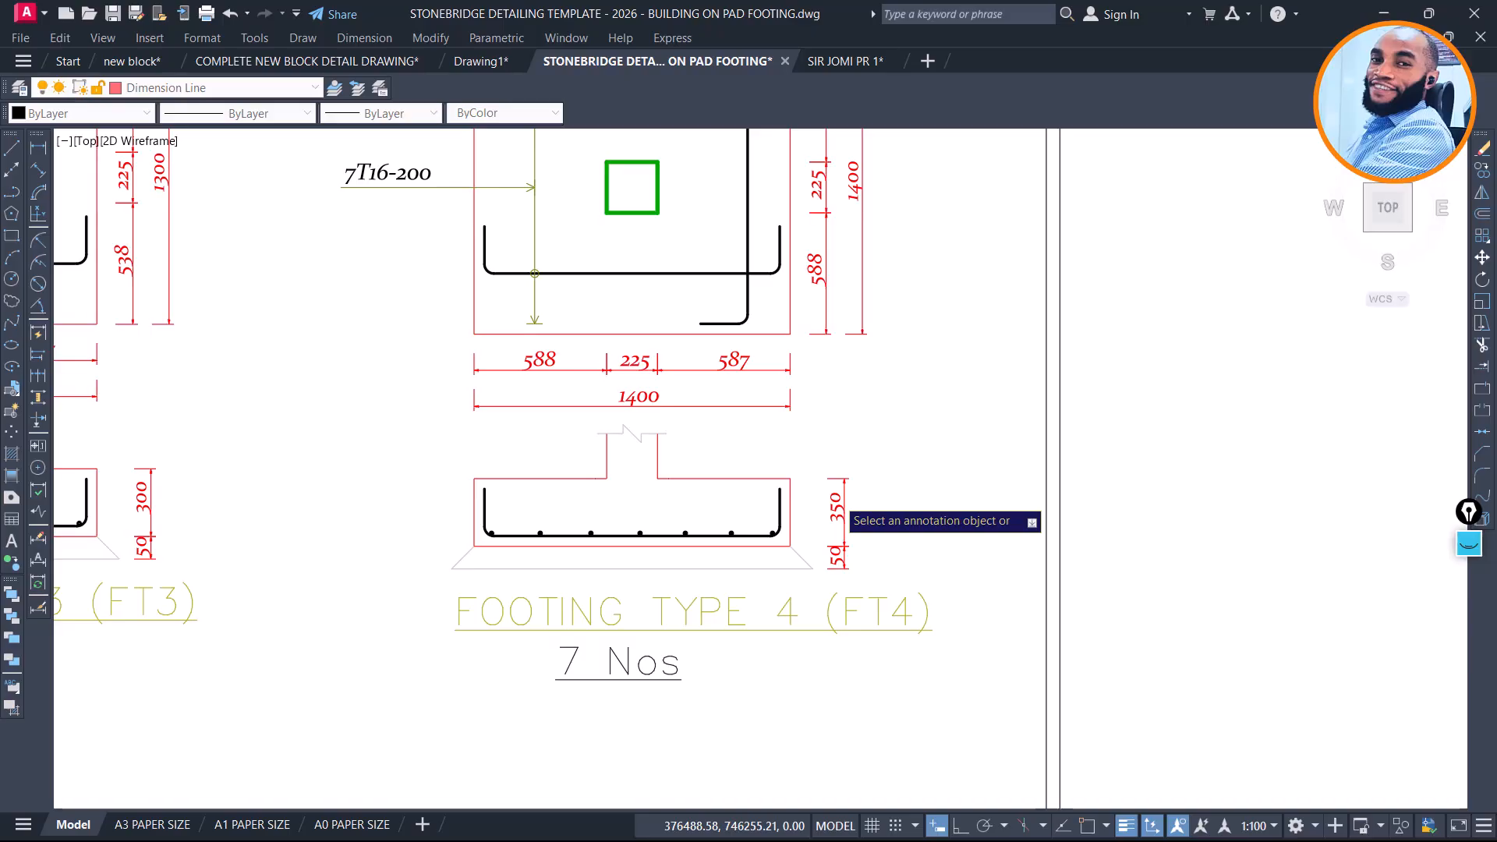
# Set the footing thickness dimension in the FT4 section to 300
pyautogui.click(836, 507)
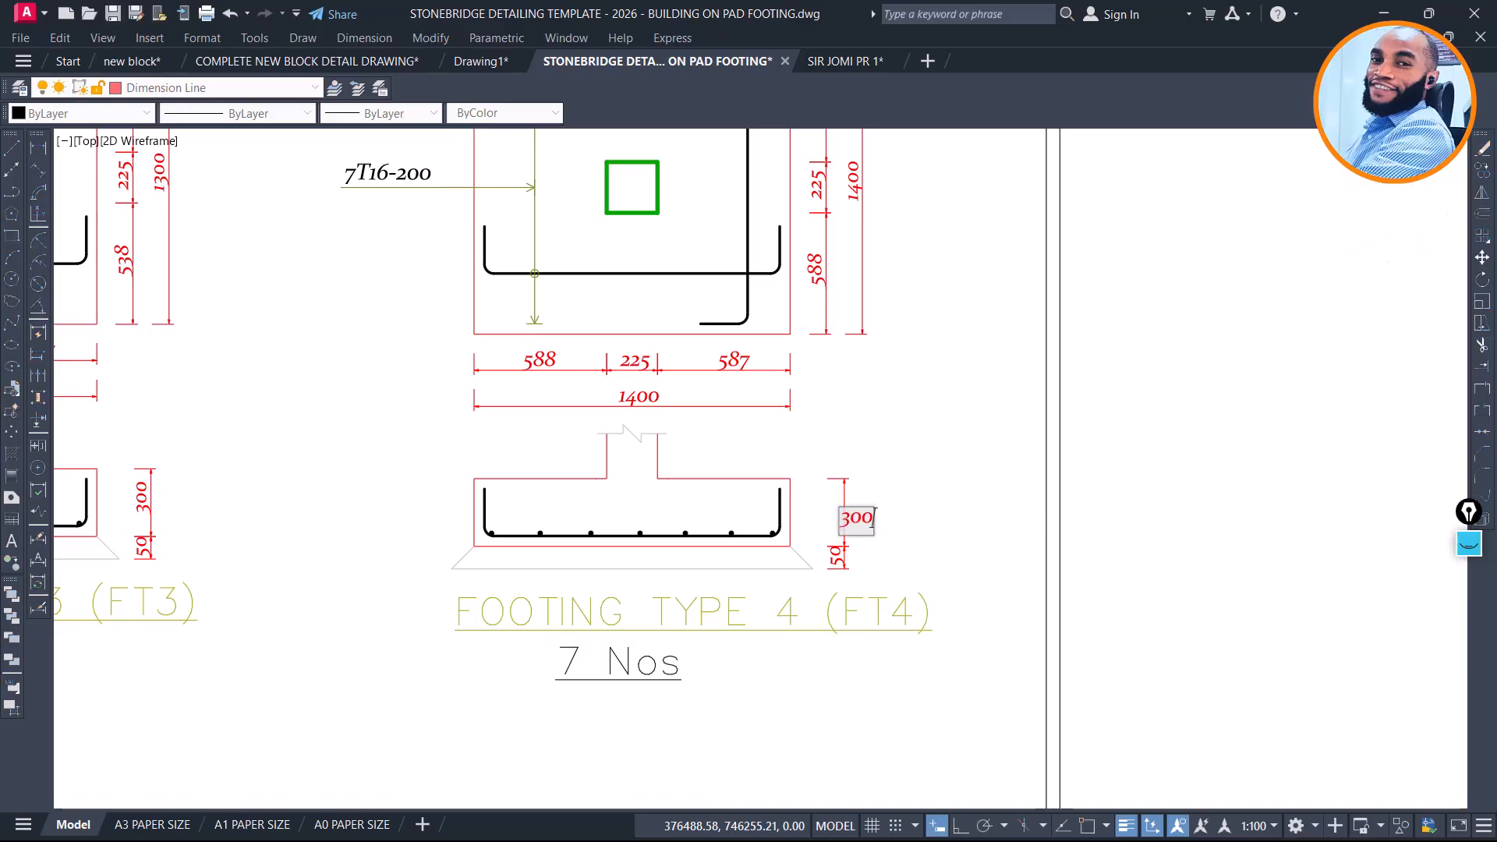
pyautogui.scroll(-4, 698, 448)
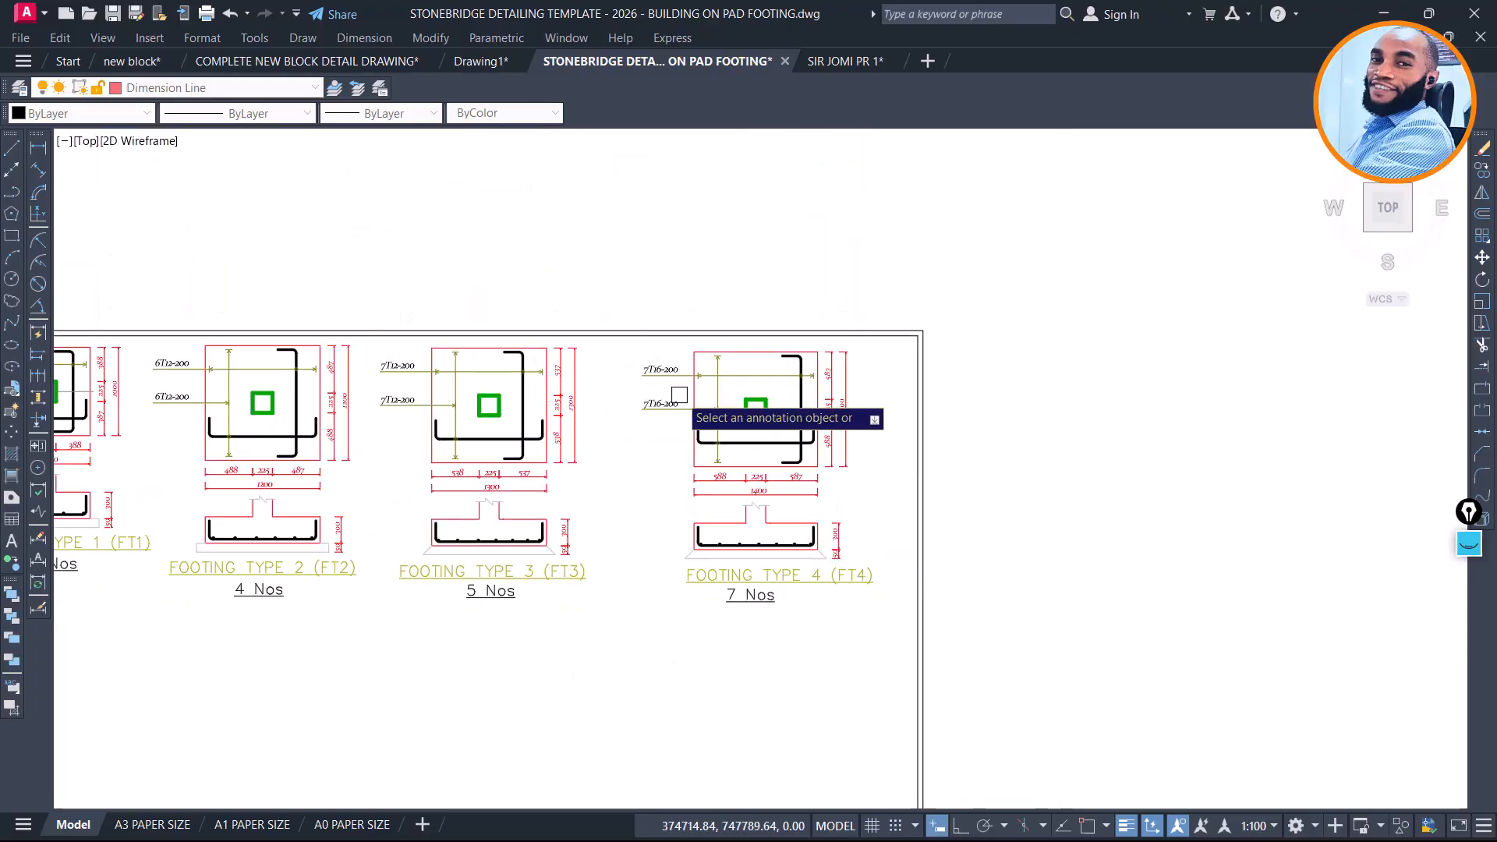
pyautogui.scroll(4, 655, 355)
pyautogui.scroll(-6, 701, 532)
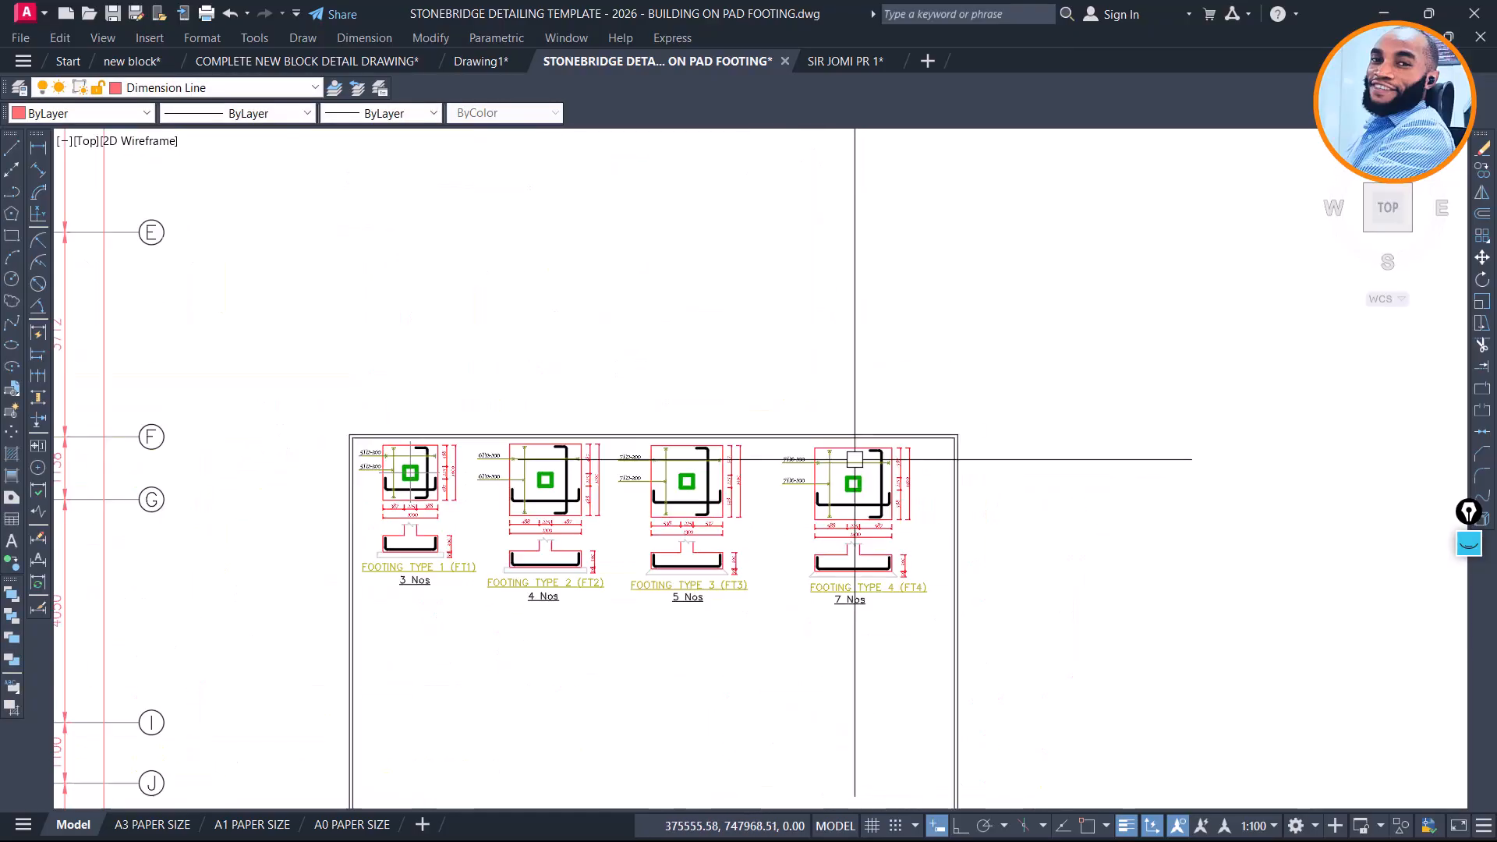
# Move the F-1C32 reference design from the group of footing designs to just beside the footing details sheet
pyautogui.scroll(3, 575, 333)
pyautogui.moveTo(494, 319); pyautogui.dragTo(1059, 615, button='middle')
pyautogui.moveTo(633, 420); pyautogui.dragTo(1357, 788, button='middle')
pyautogui.scroll(5, 946, 475)
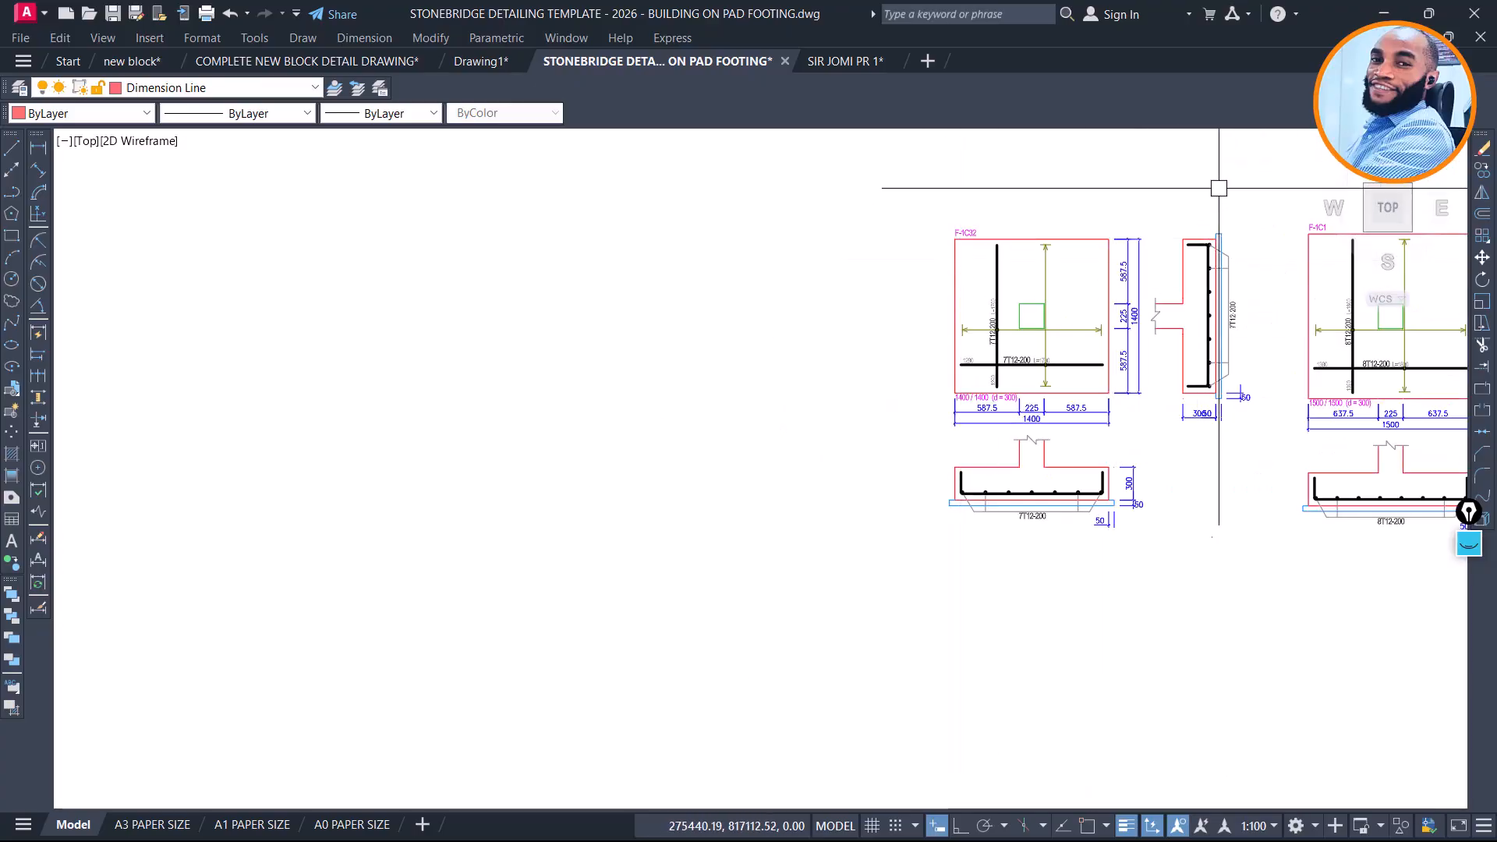
pyautogui.click(1251, 152)
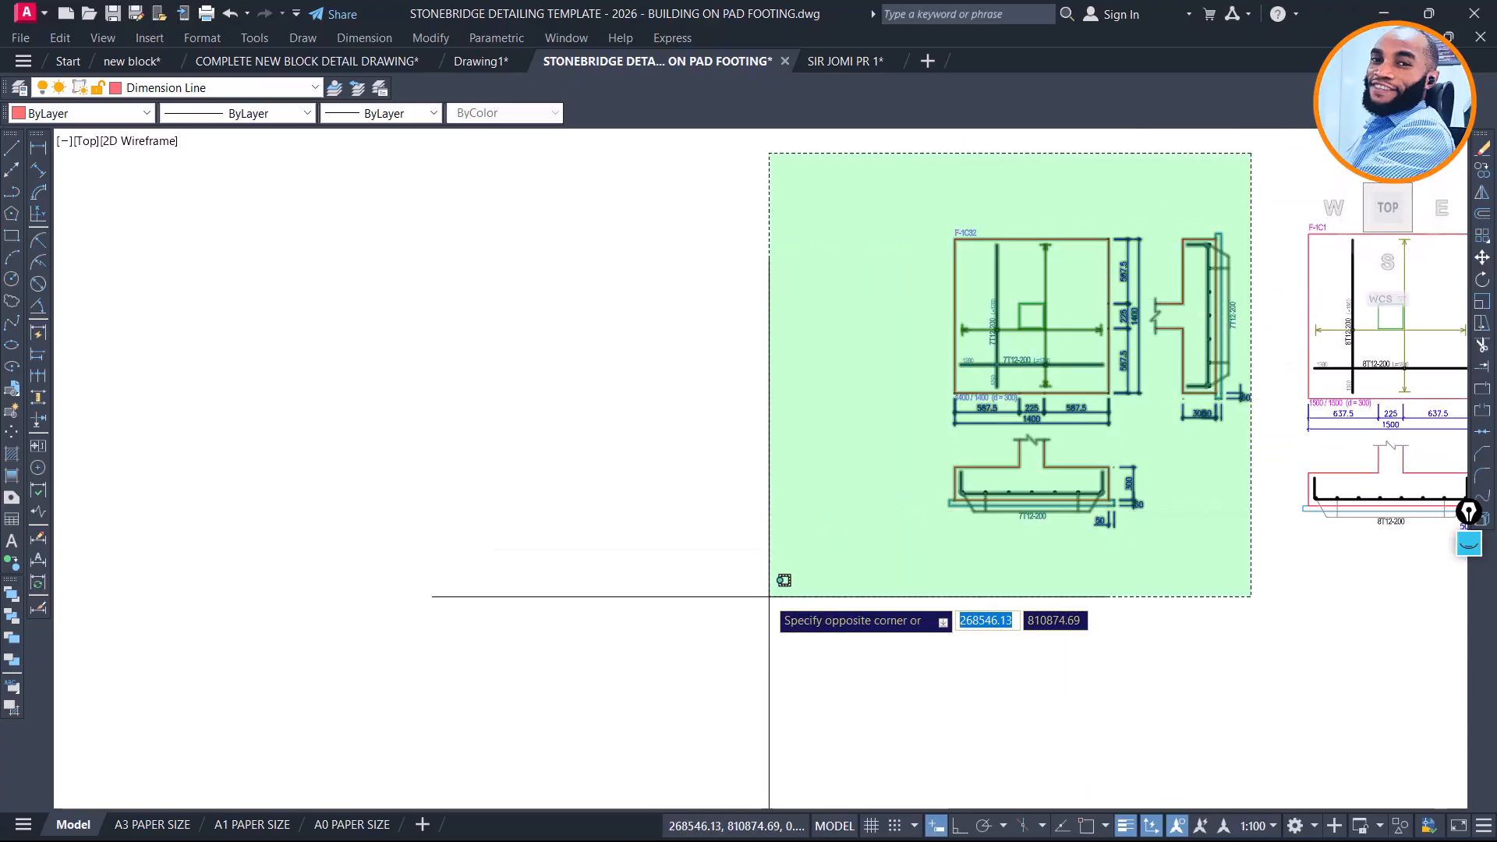
pyautogui.click(778, 570)
pyautogui.write('m')
pyautogui.press('space')
pyautogui.click(1030, 373)
pyautogui.scroll(-10, 315, 343)
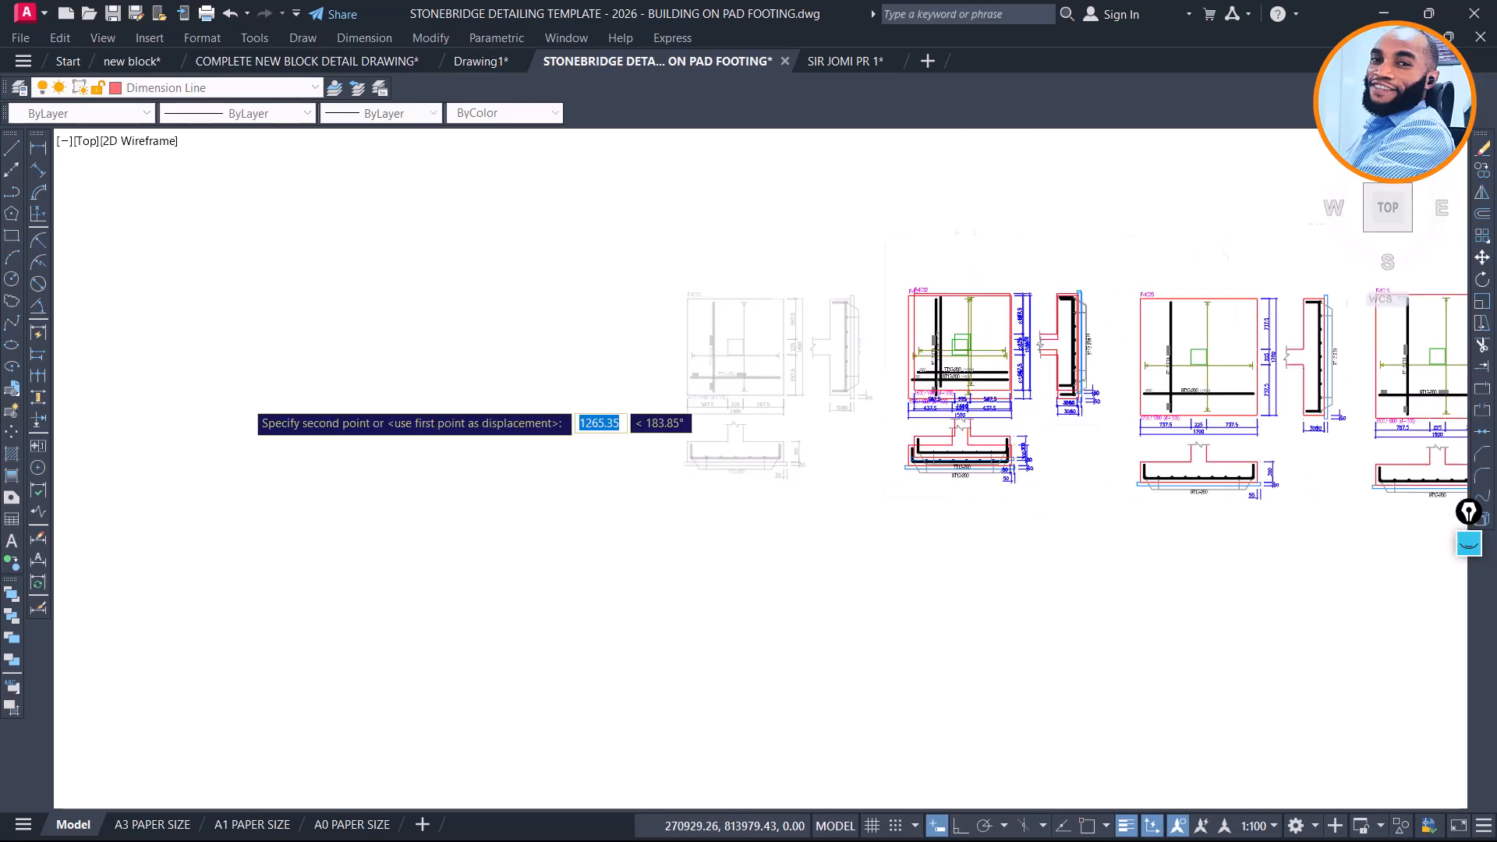
pyautogui.scroll(7, 970, 671)
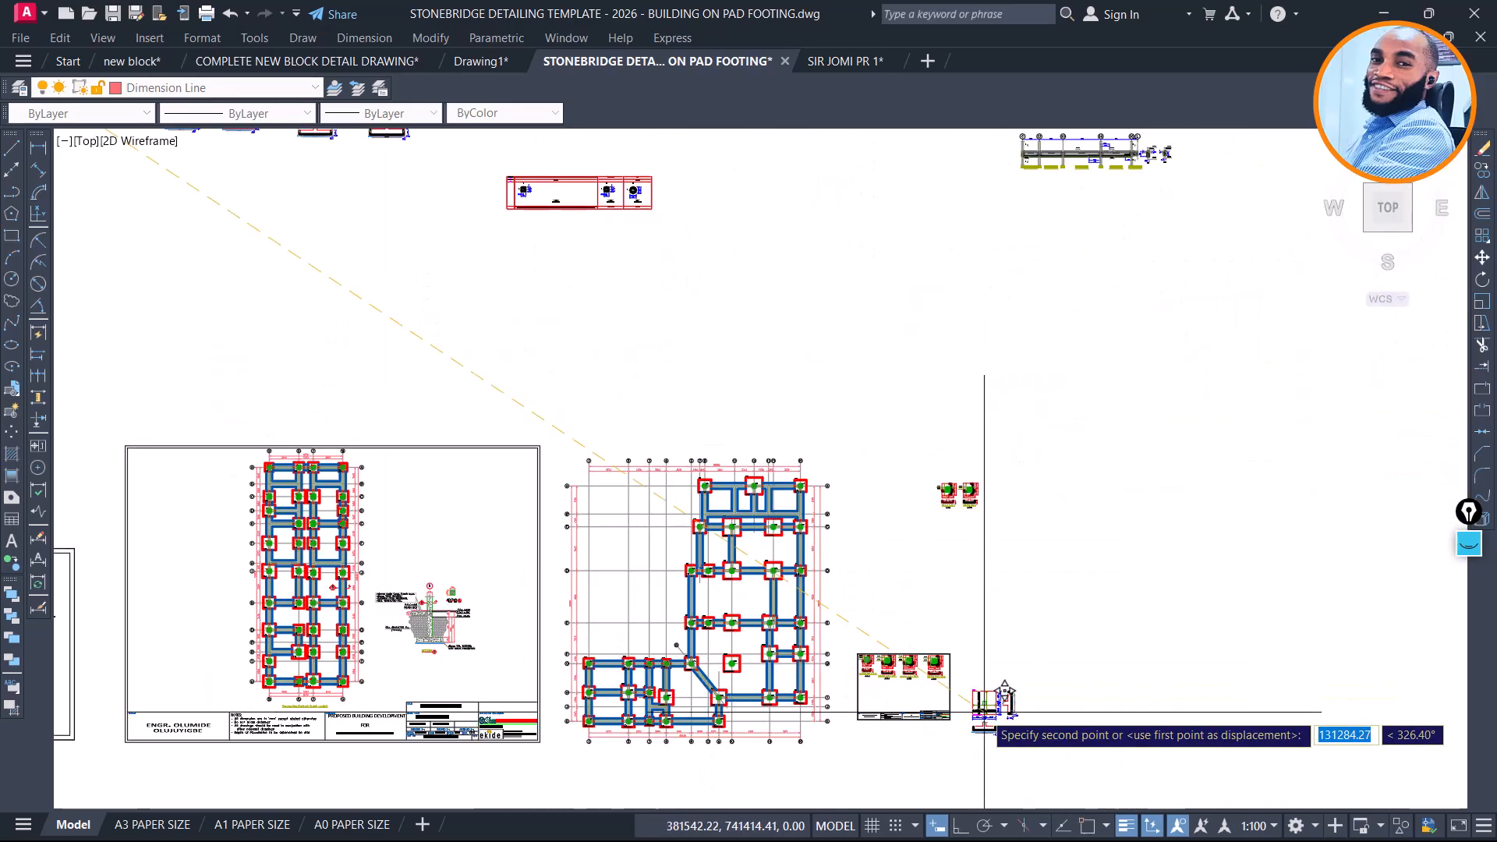
pyautogui.scroll(2, 967, 621)
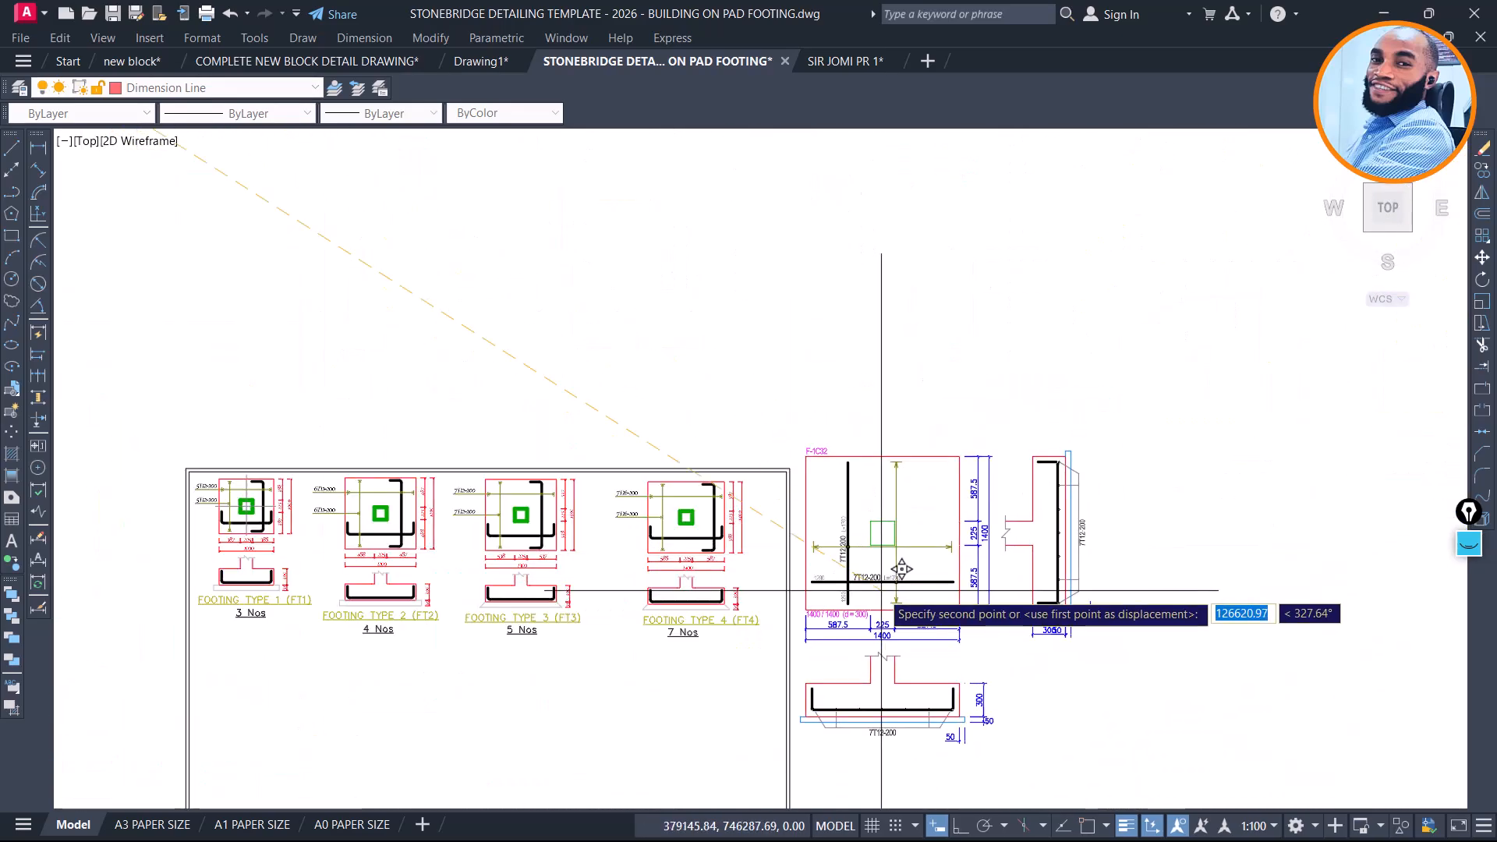
pyautogui.click(893, 620)
# Select the FT4 detail's upper 7T16-200 reinforcement label after comparing it with the F-1C32 reference design
pyautogui.scroll(2, 857, 601)
pyautogui.scroll(2, 909, 438)
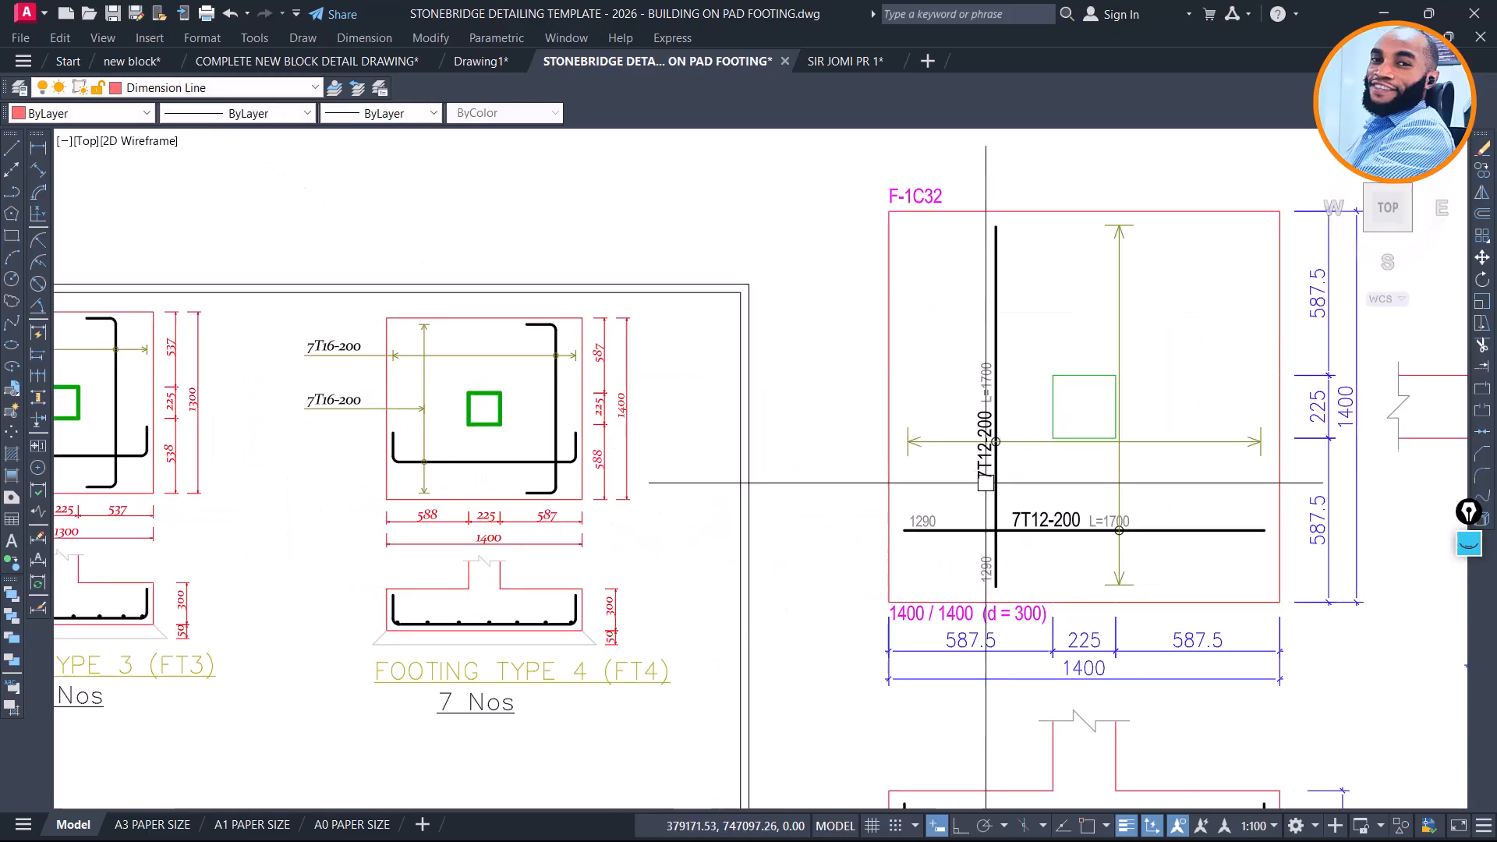
pyautogui.scroll(-3, 1009, 421)
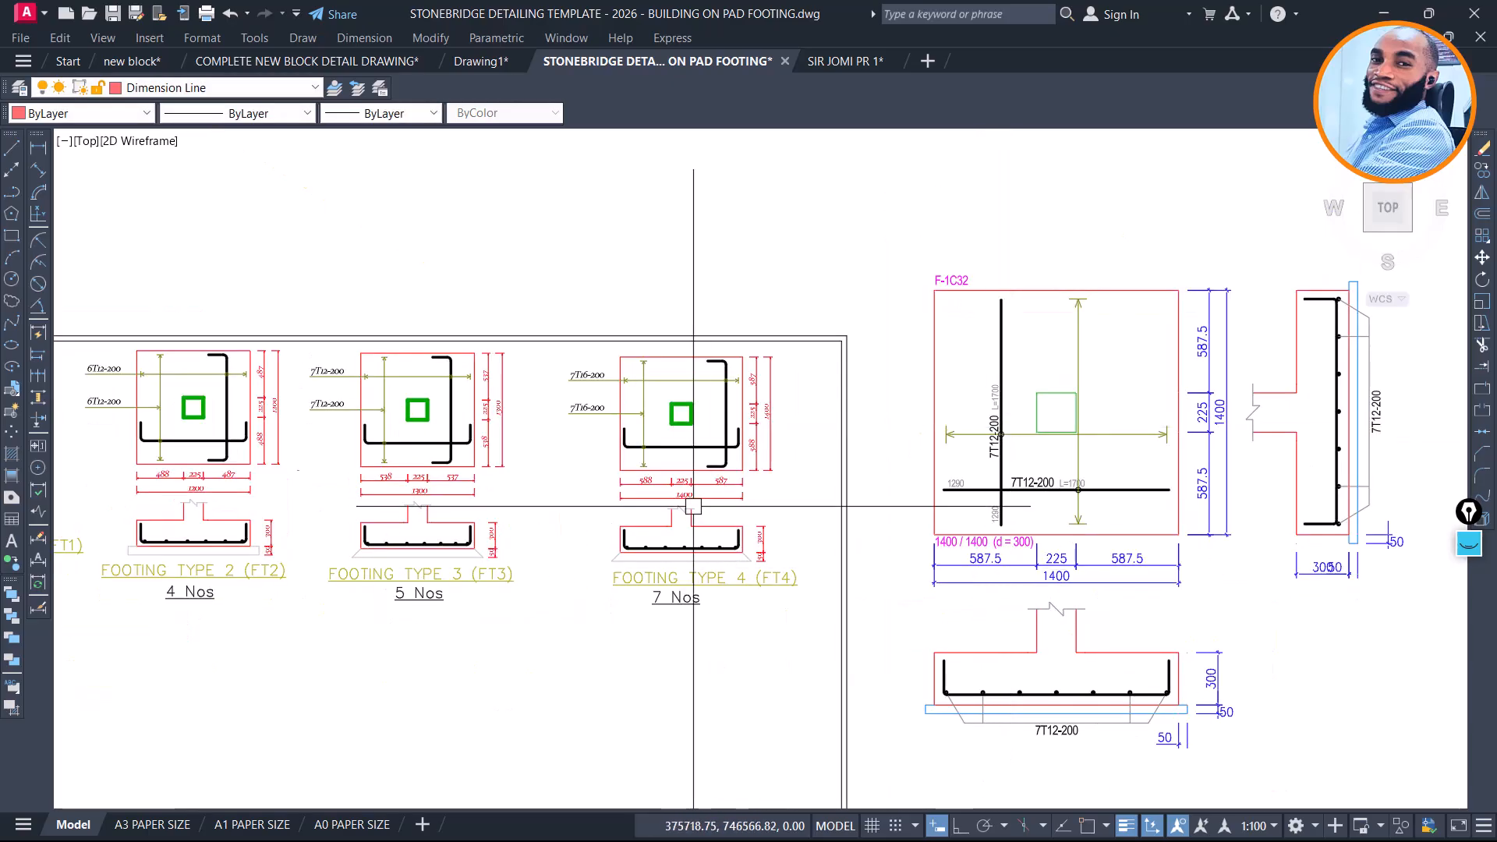
pyautogui.scroll(4, 577, 350)
pyautogui.click(617, 389)
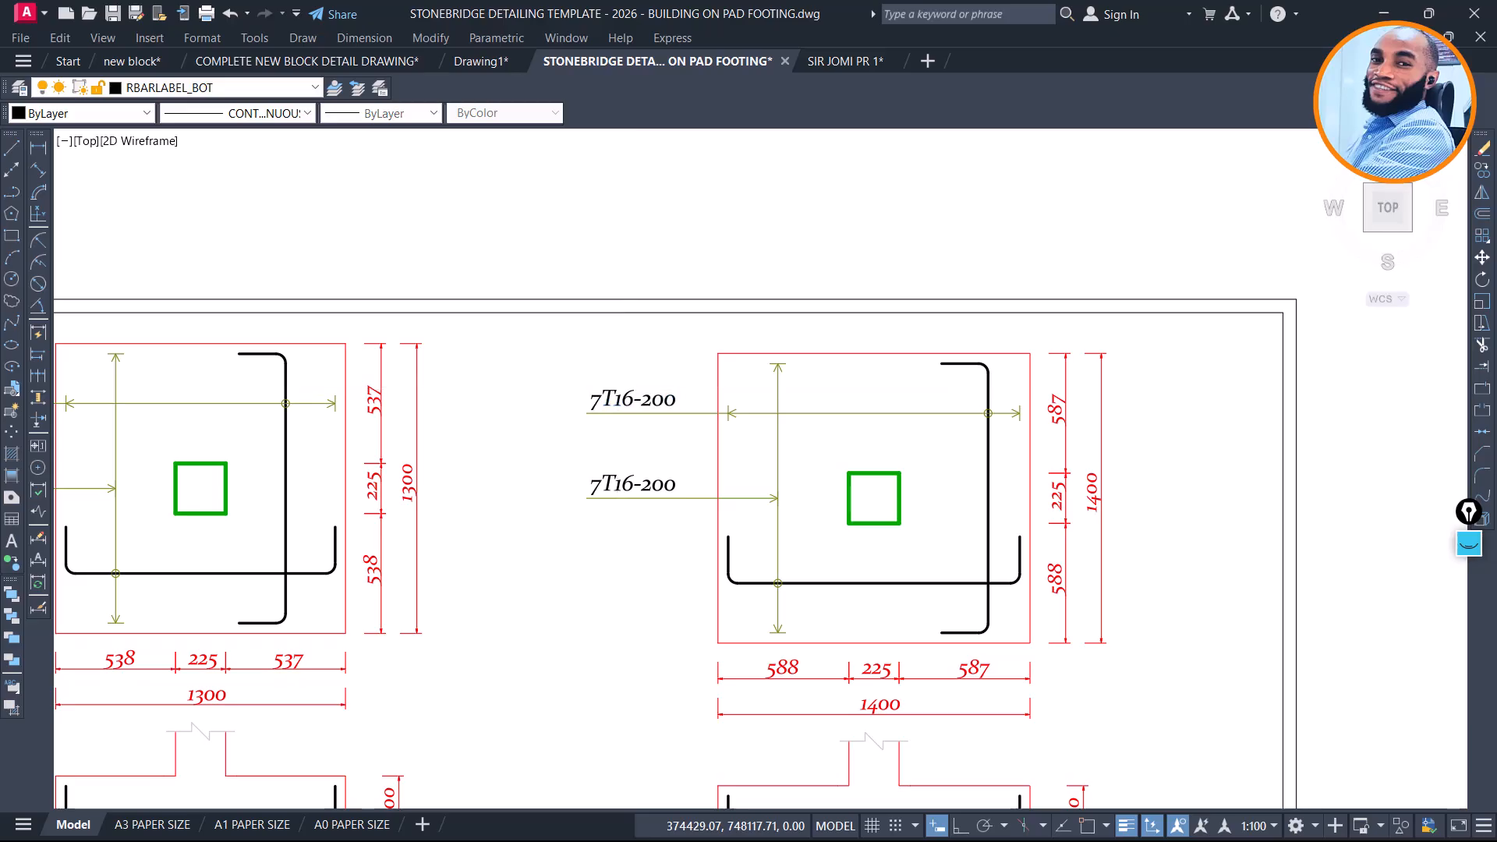
# Change both reinforcement labels beside the Footing Type 4 plan to 7T12-200
pyautogui.doubleClick(636, 401)
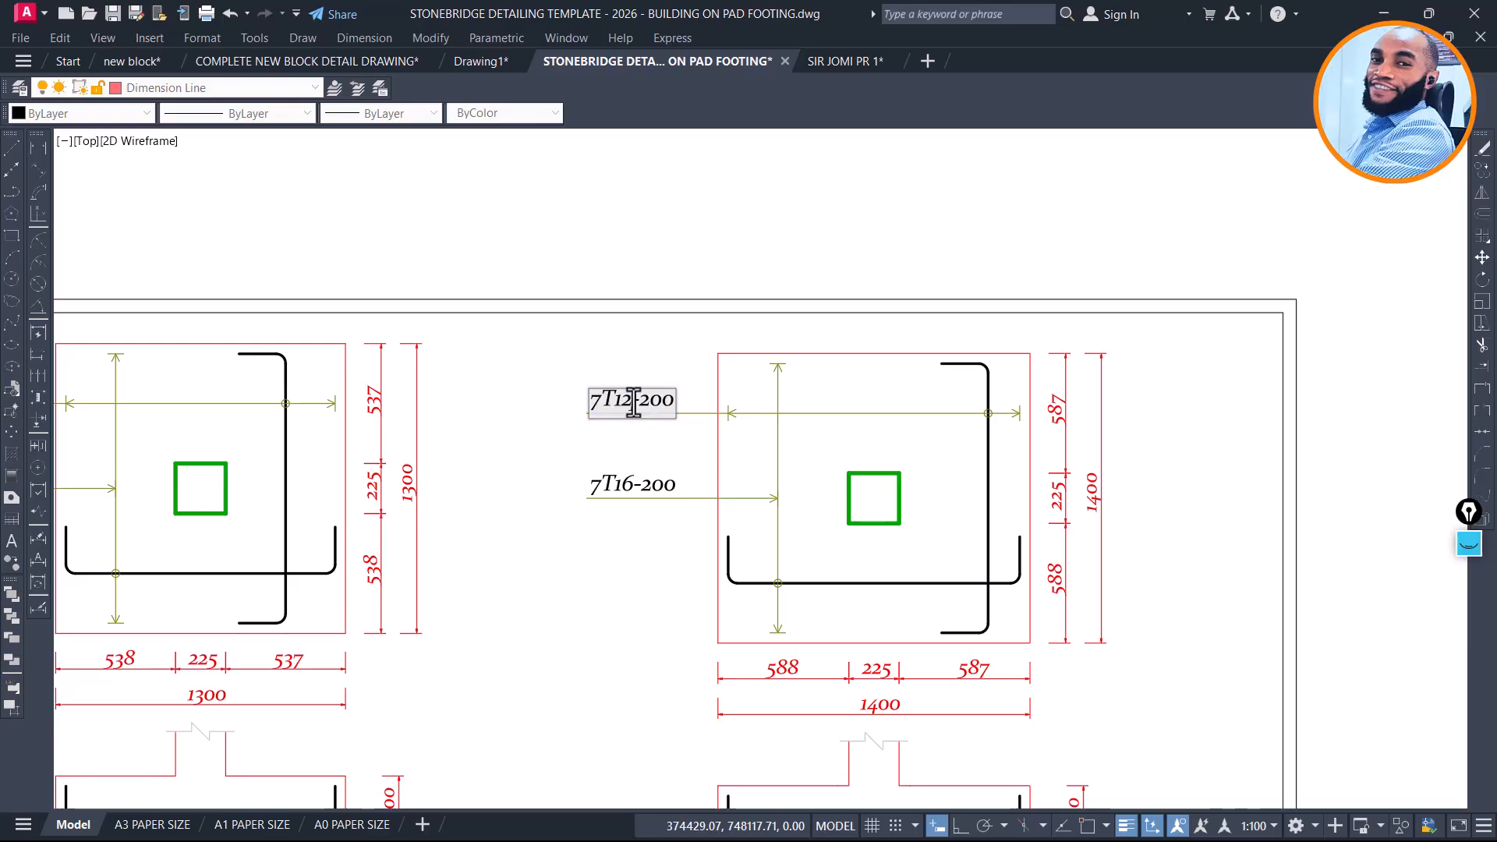
pyautogui.click(607, 466)
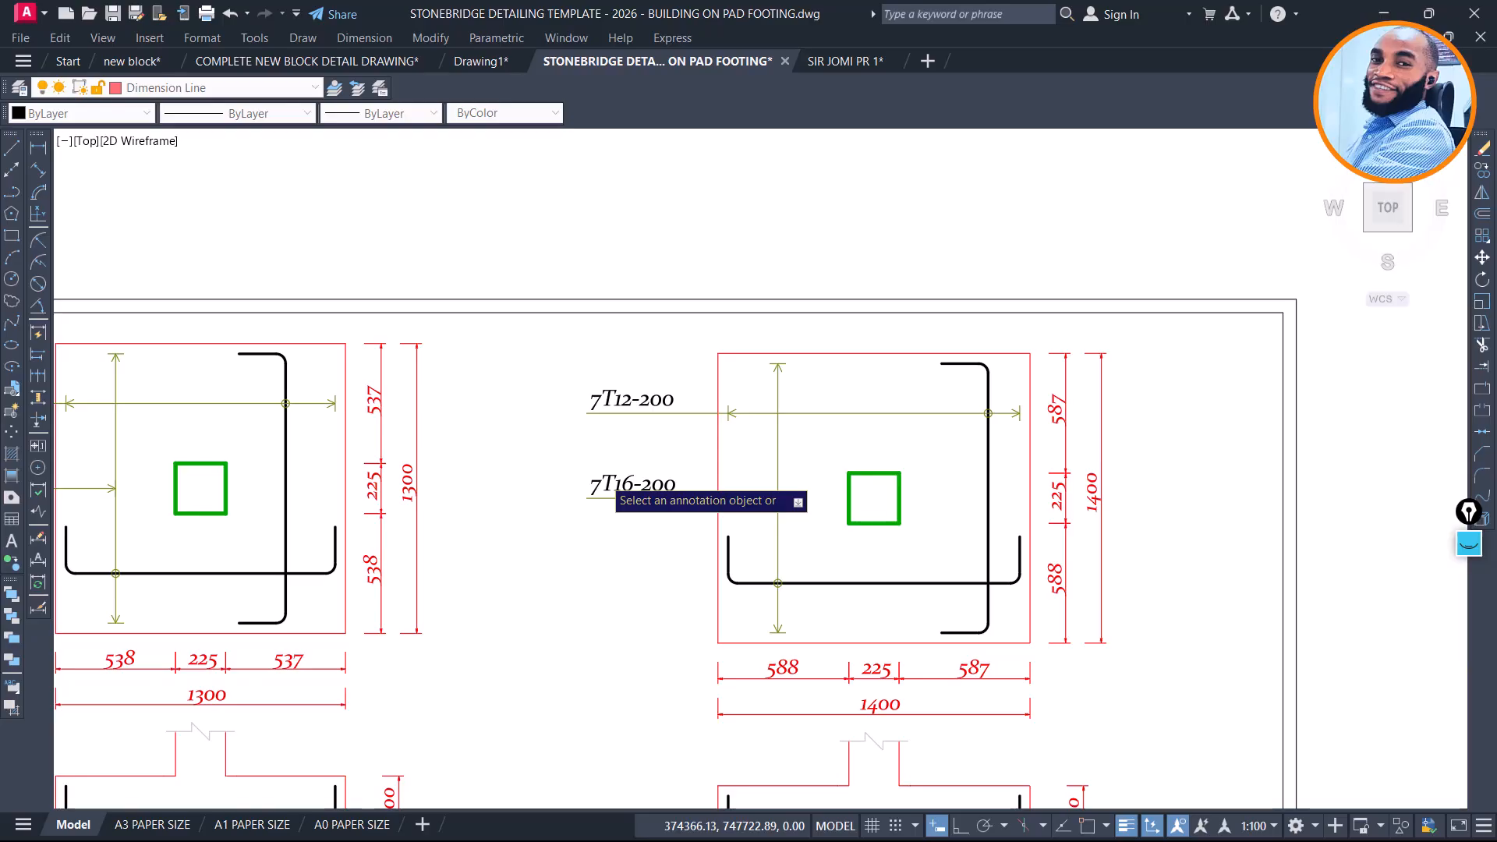
pyautogui.click(616, 485)
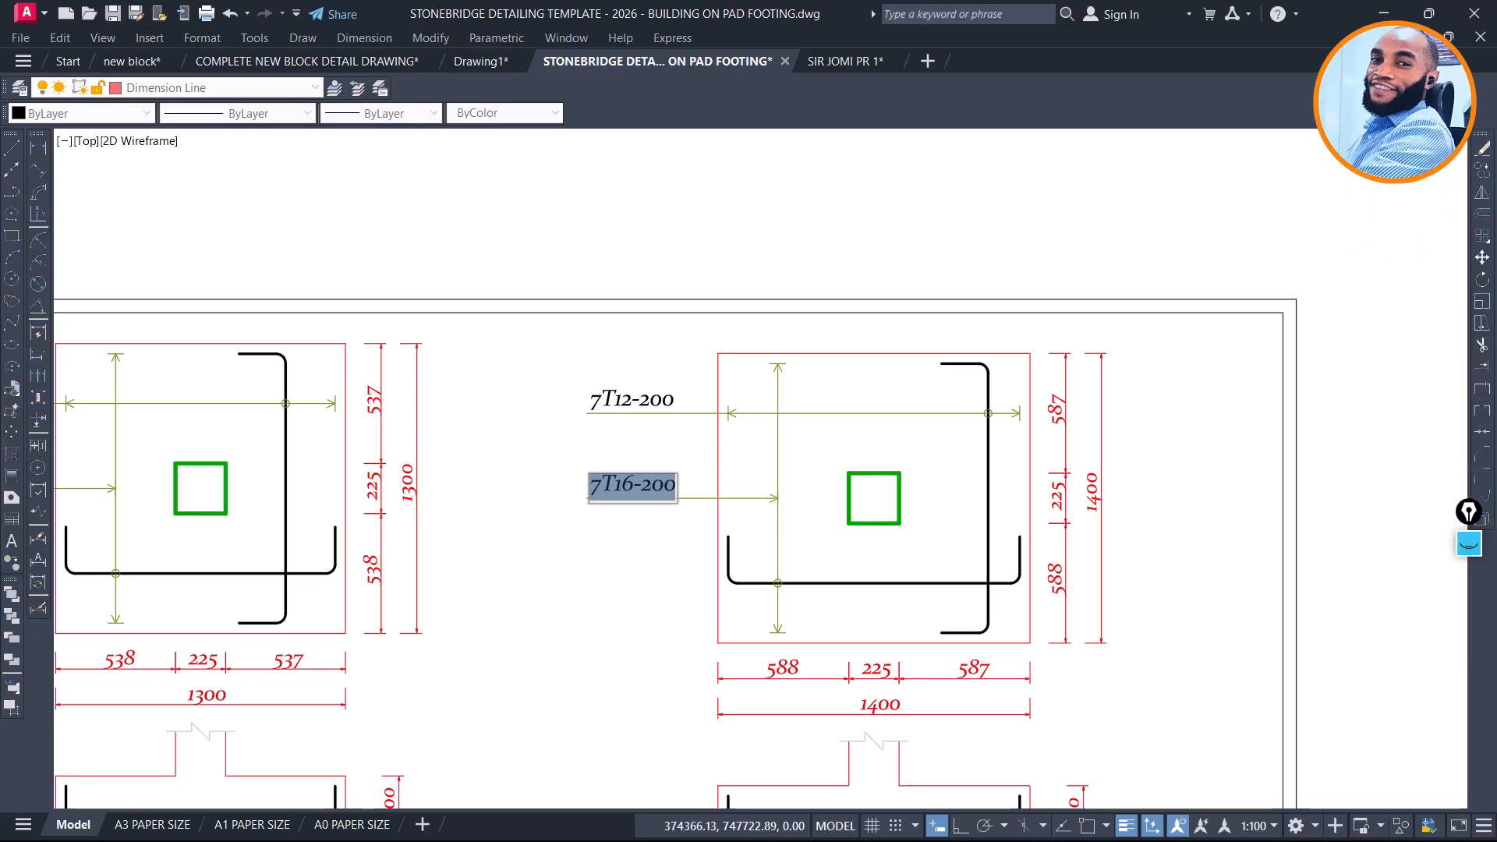
pyautogui.click(704, 355)
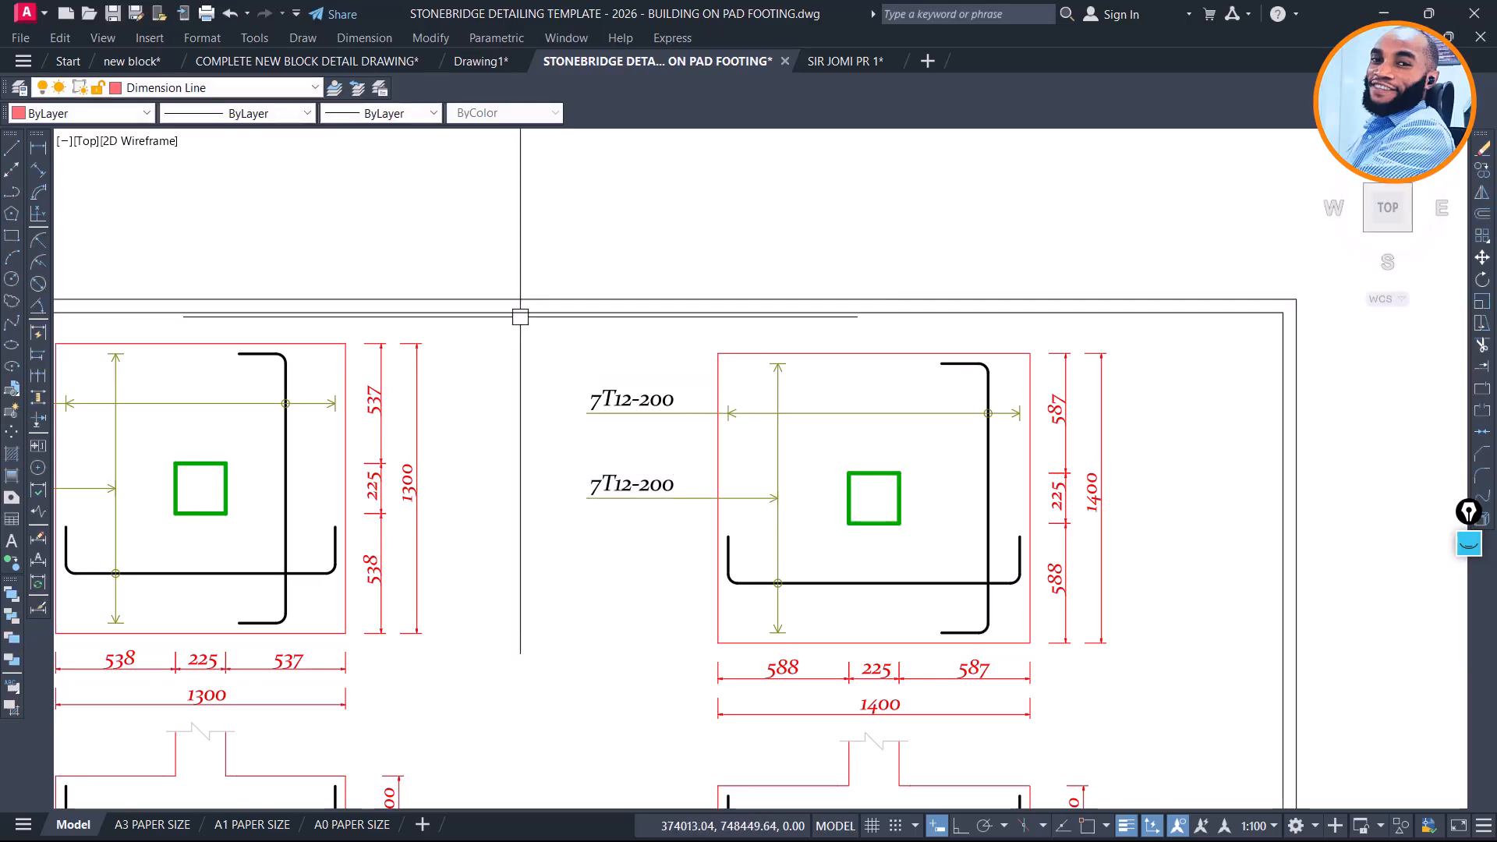
# Compare the Footing Type 4 detail with the reference F-1C32 footing detail outside the sheet, checking bars and dimensions
pyautogui.scroll(-6, 588, 244)
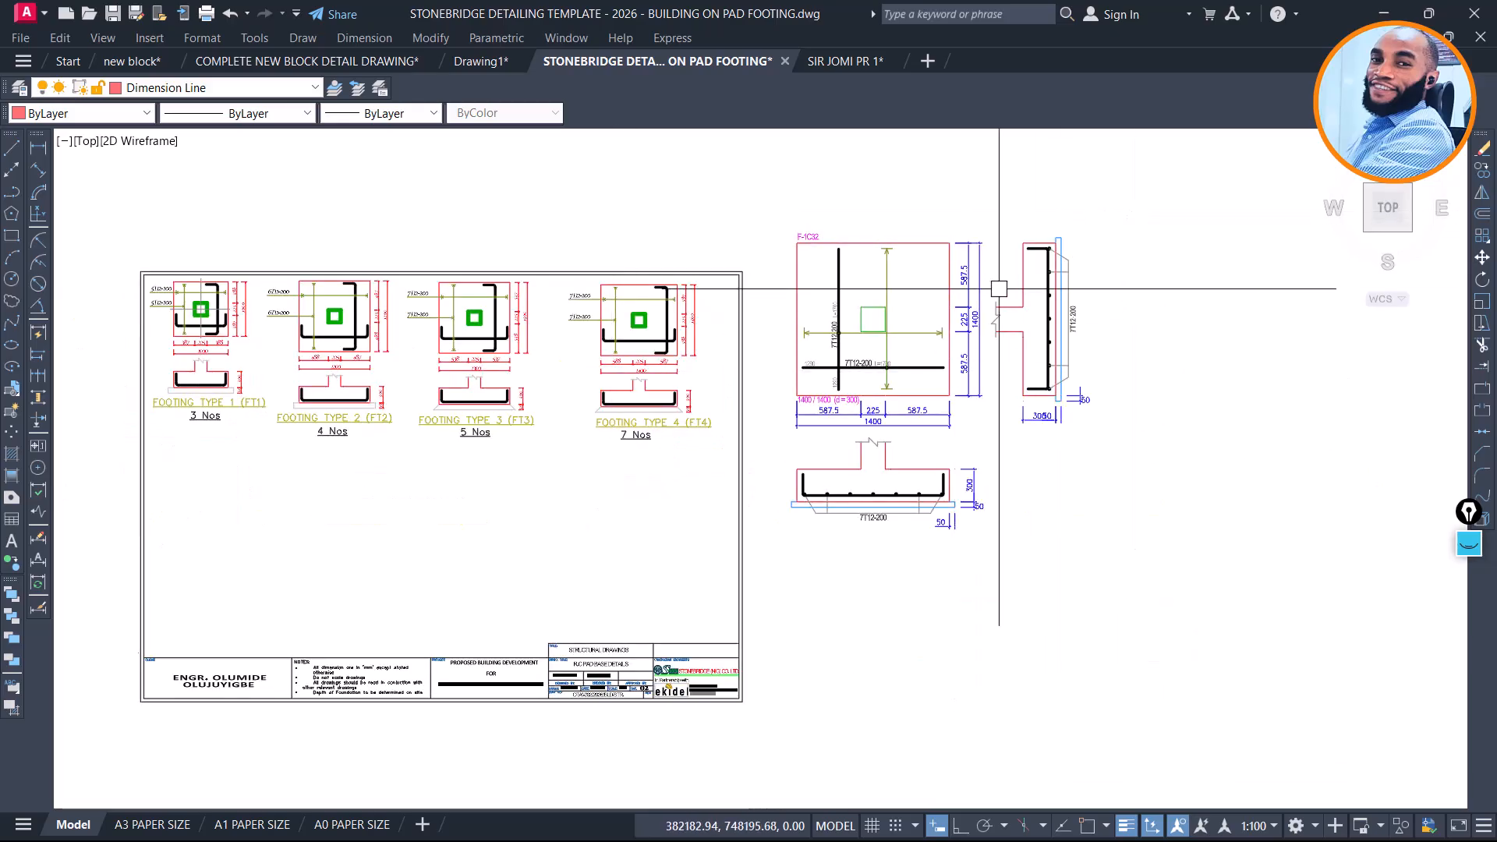
pyautogui.scroll(6, 935, 383)
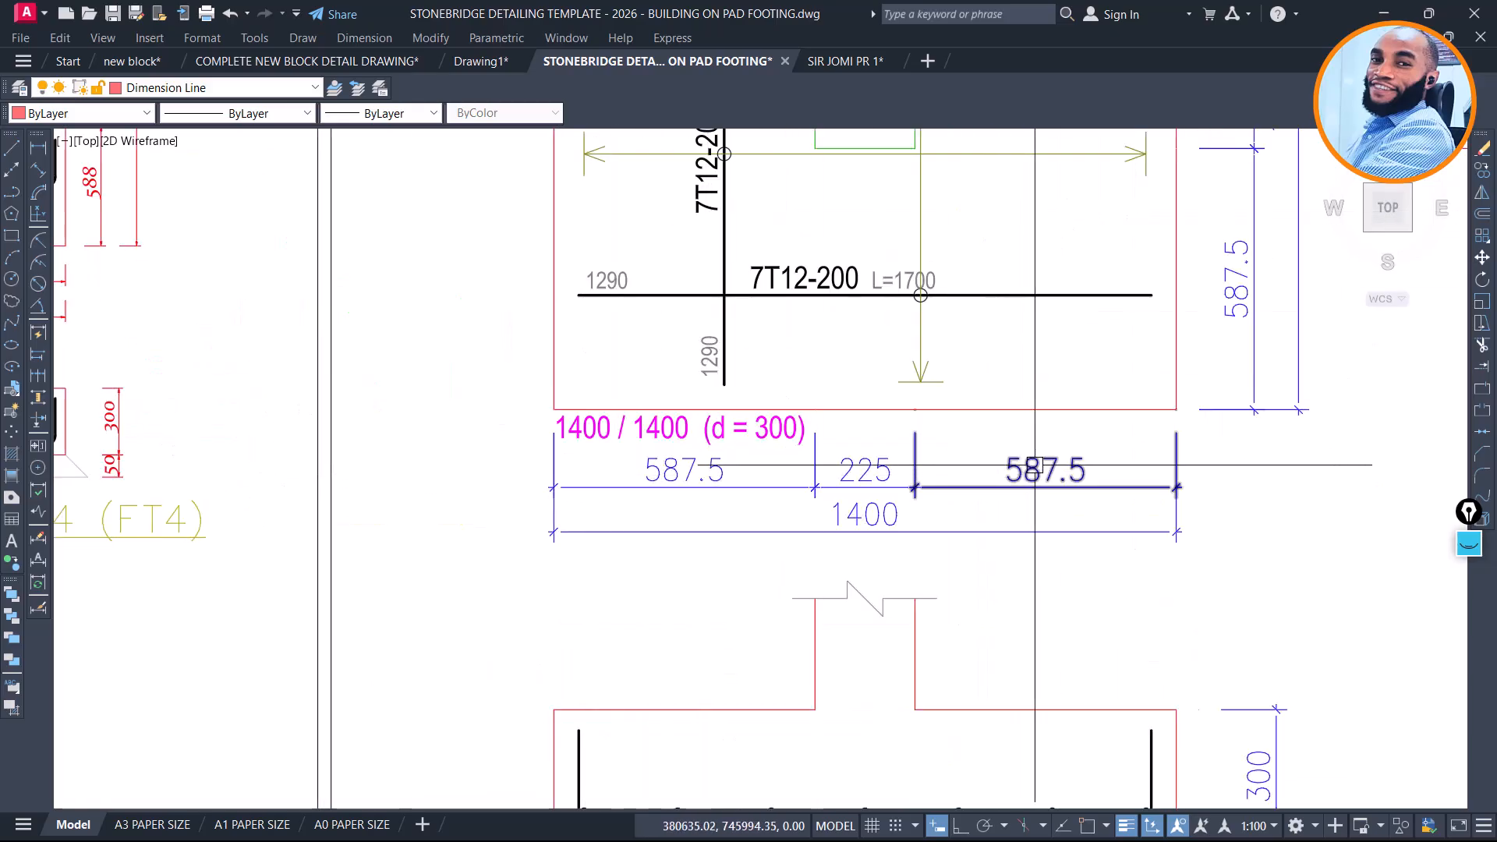
pyautogui.scroll(-4, 1029, 468)
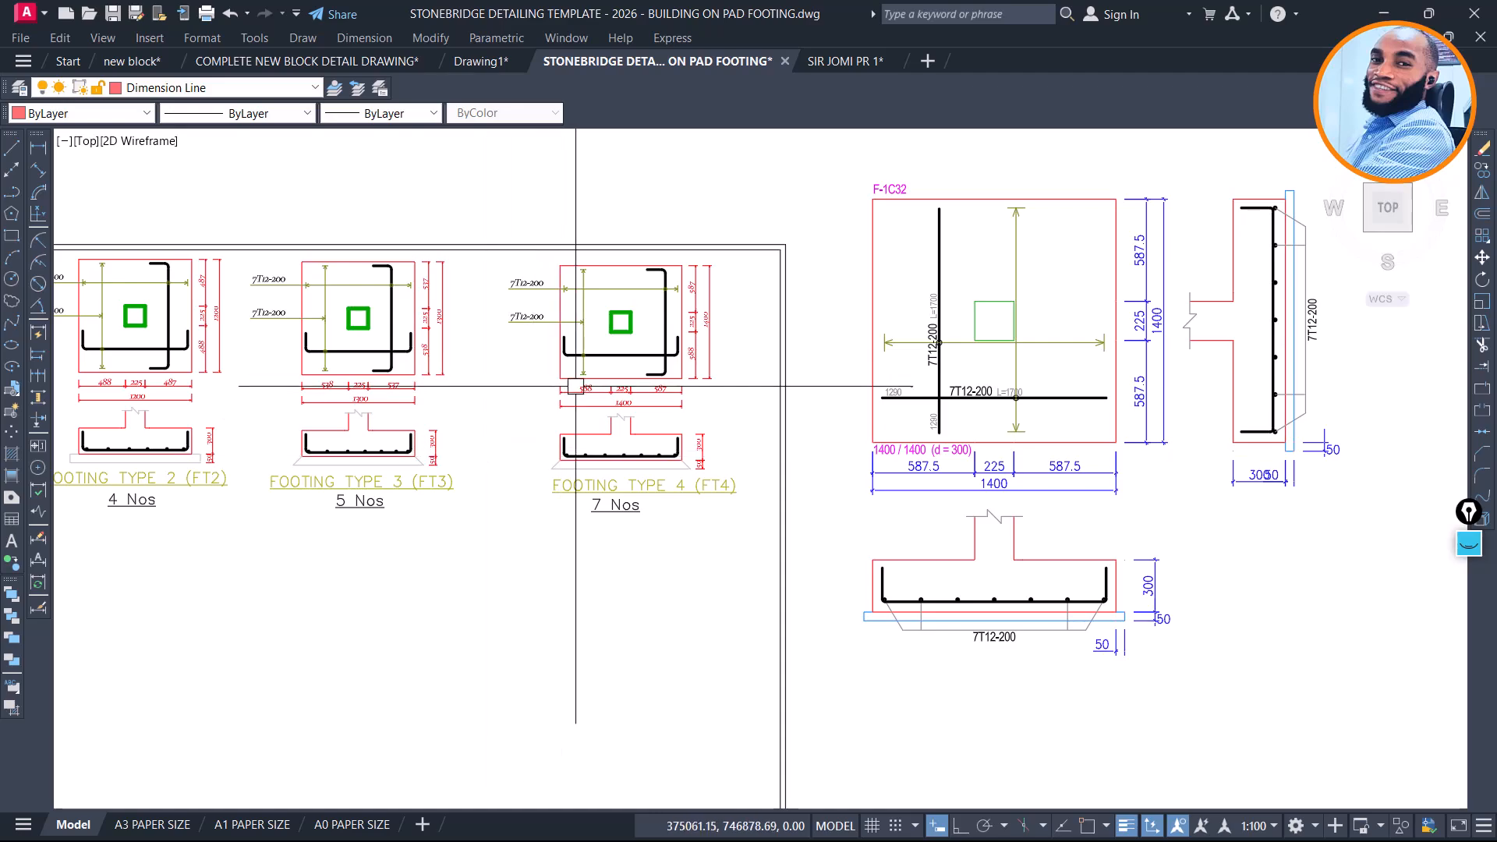
pyautogui.scroll(5, 710, 404)
pyautogui.moveTo(782, 407); pyautogui.dragTo(723, 506, button='middle')
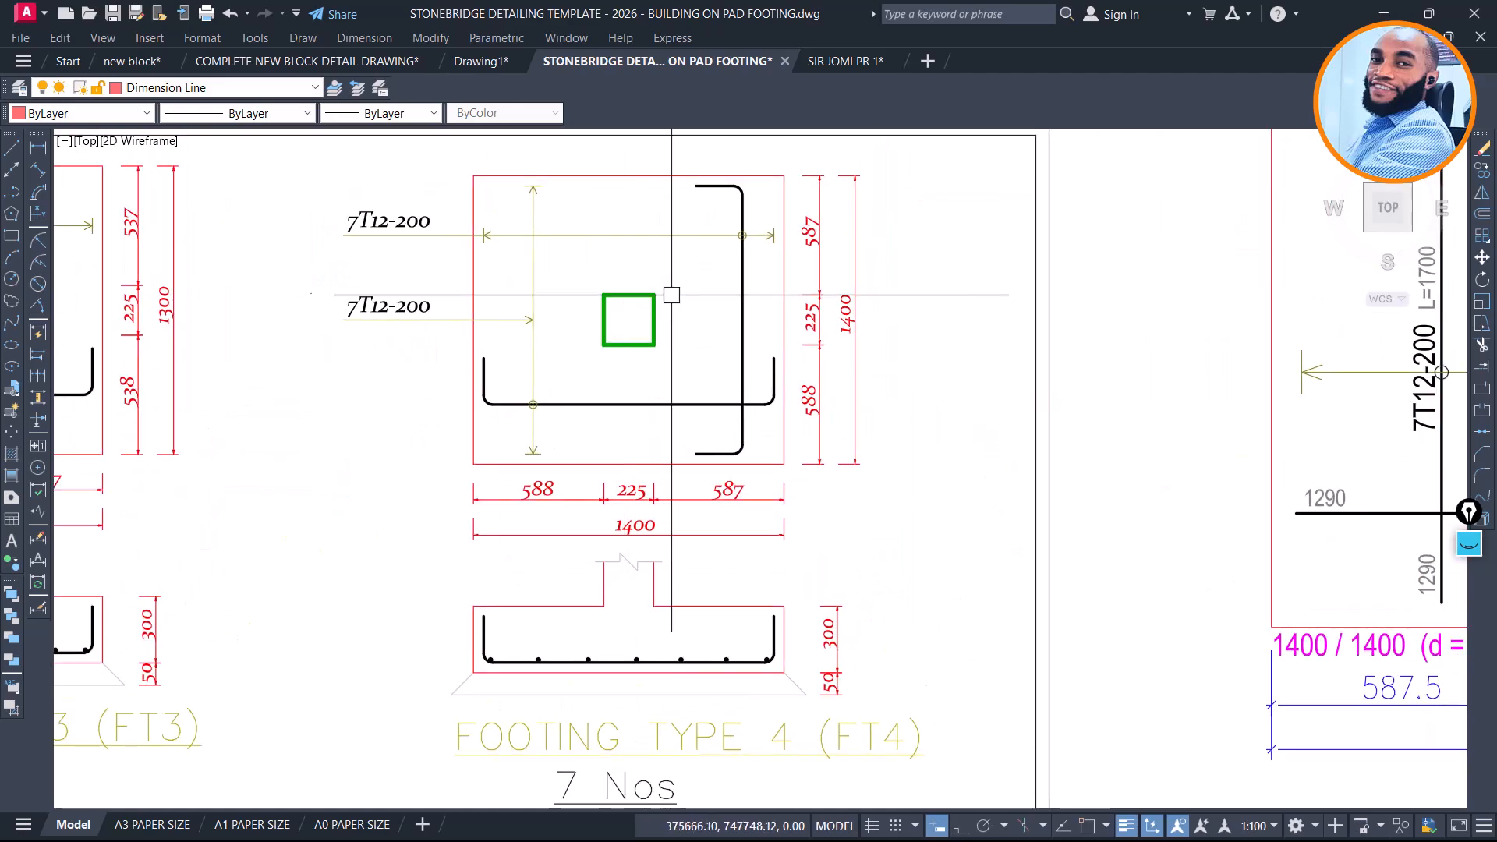
pyautogui.scroll(-4, 845, 361)
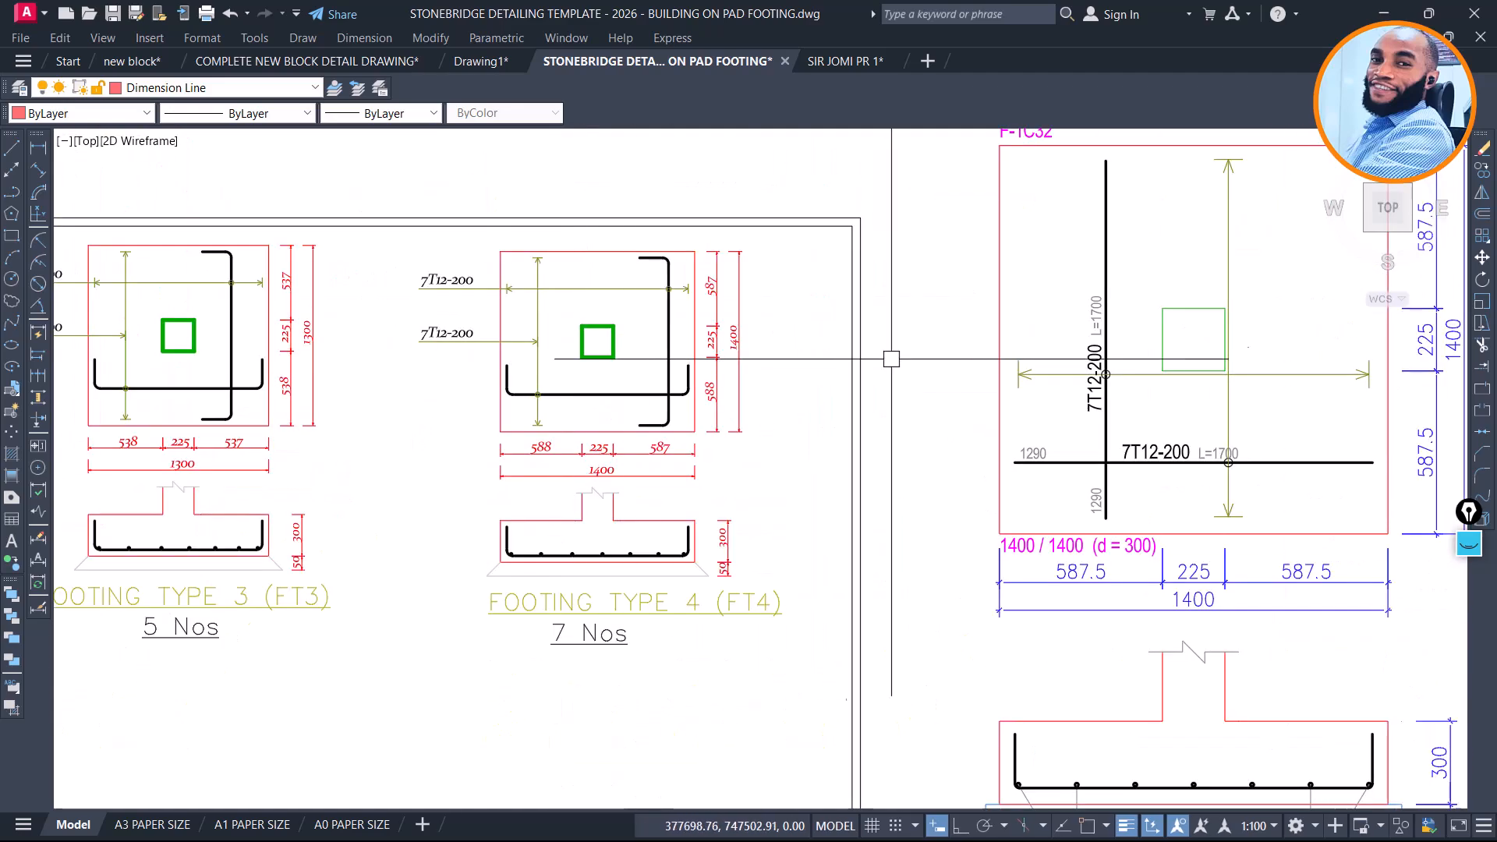
pyautogui.scroll(-3, 955, 320)
# Delete the reference F-1C32 footing plan and section views located outside the drawing sheet
pyautogui.click(932, 241)
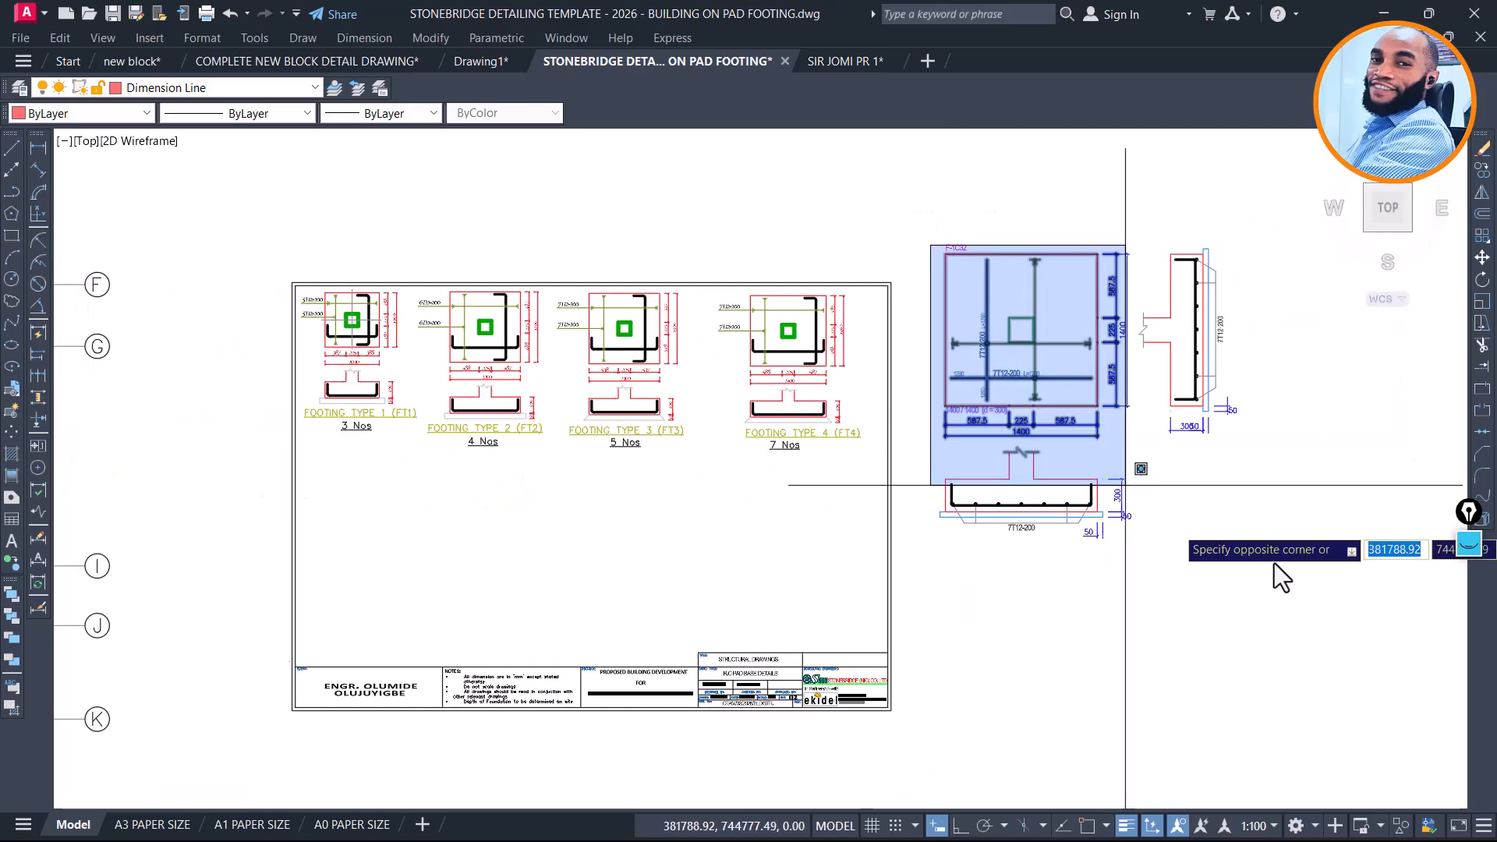
pyautogui.click(1310, 570)
pyautogui.press('Delete')
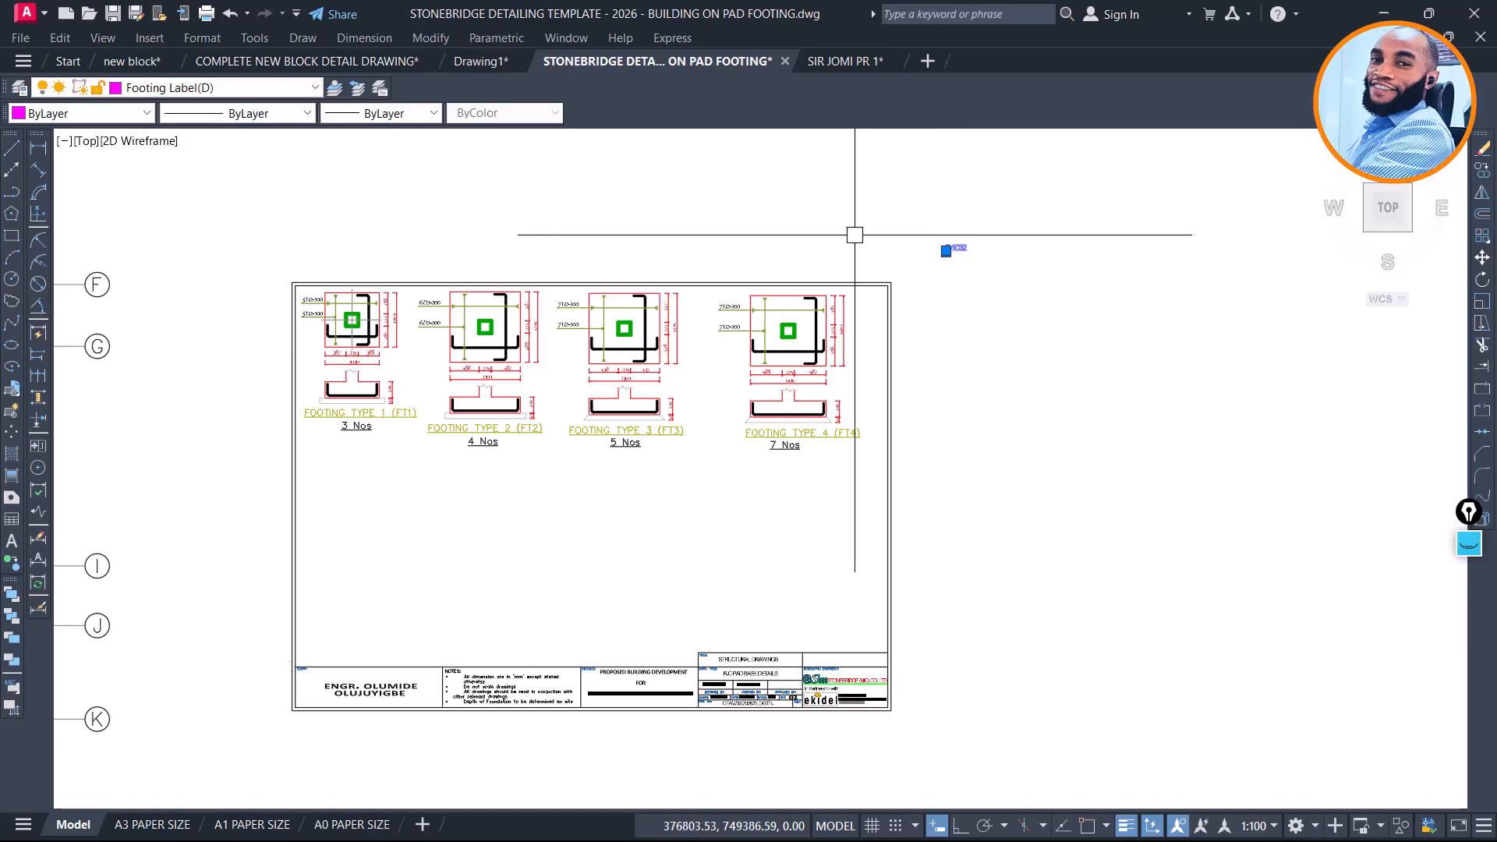
# Copy the left-end edge lines of the Footing Type 2 blinding to the matching base corners of Footing Types 3 and 4
pyautogui.scroll(5, 535, 361)
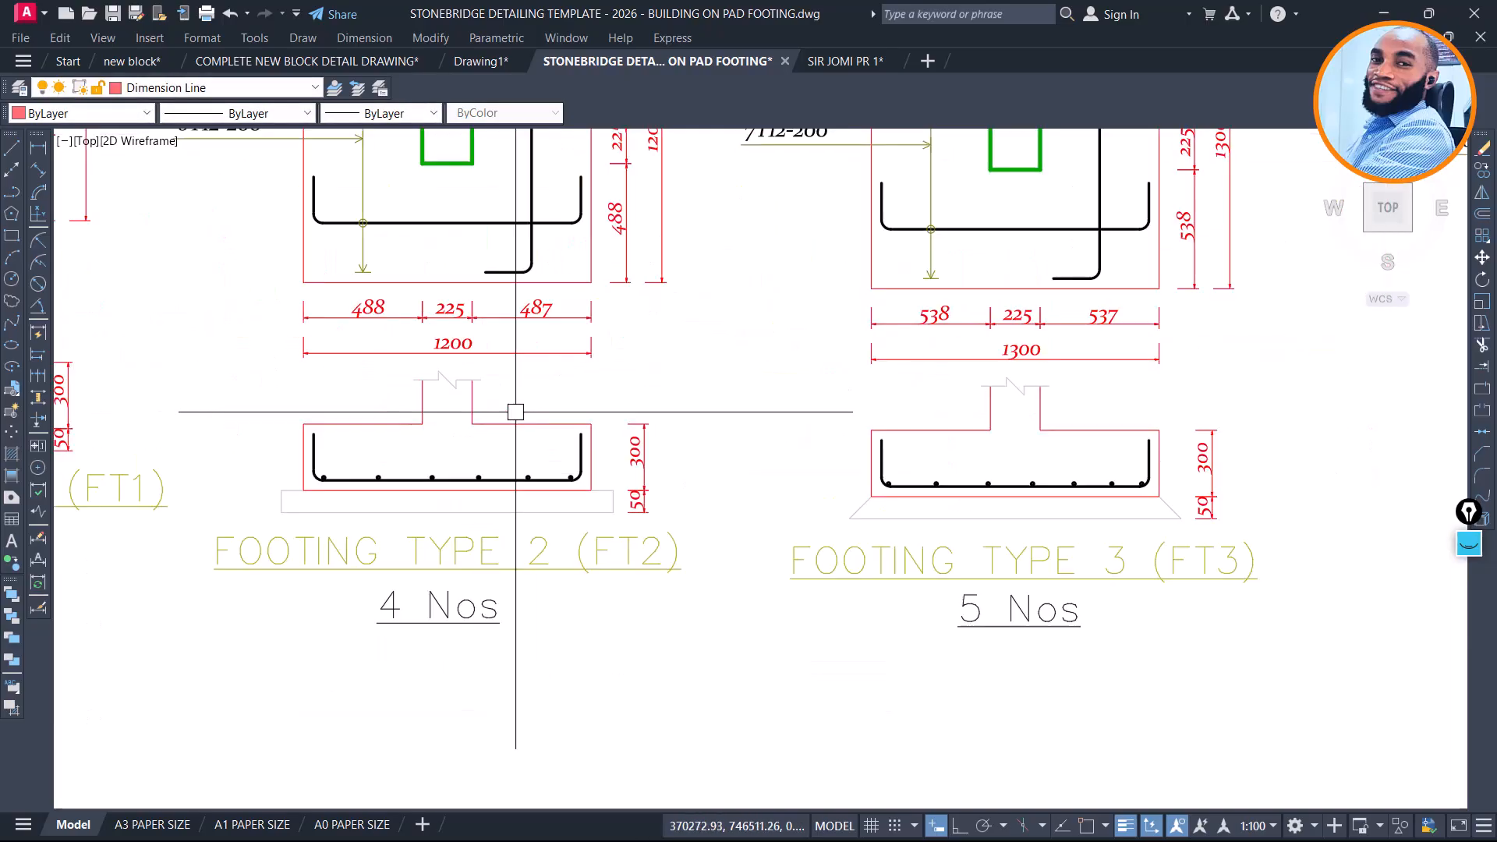
pyautogui.scroll(4, 290, 485)
pyautogui.click(282, 498)
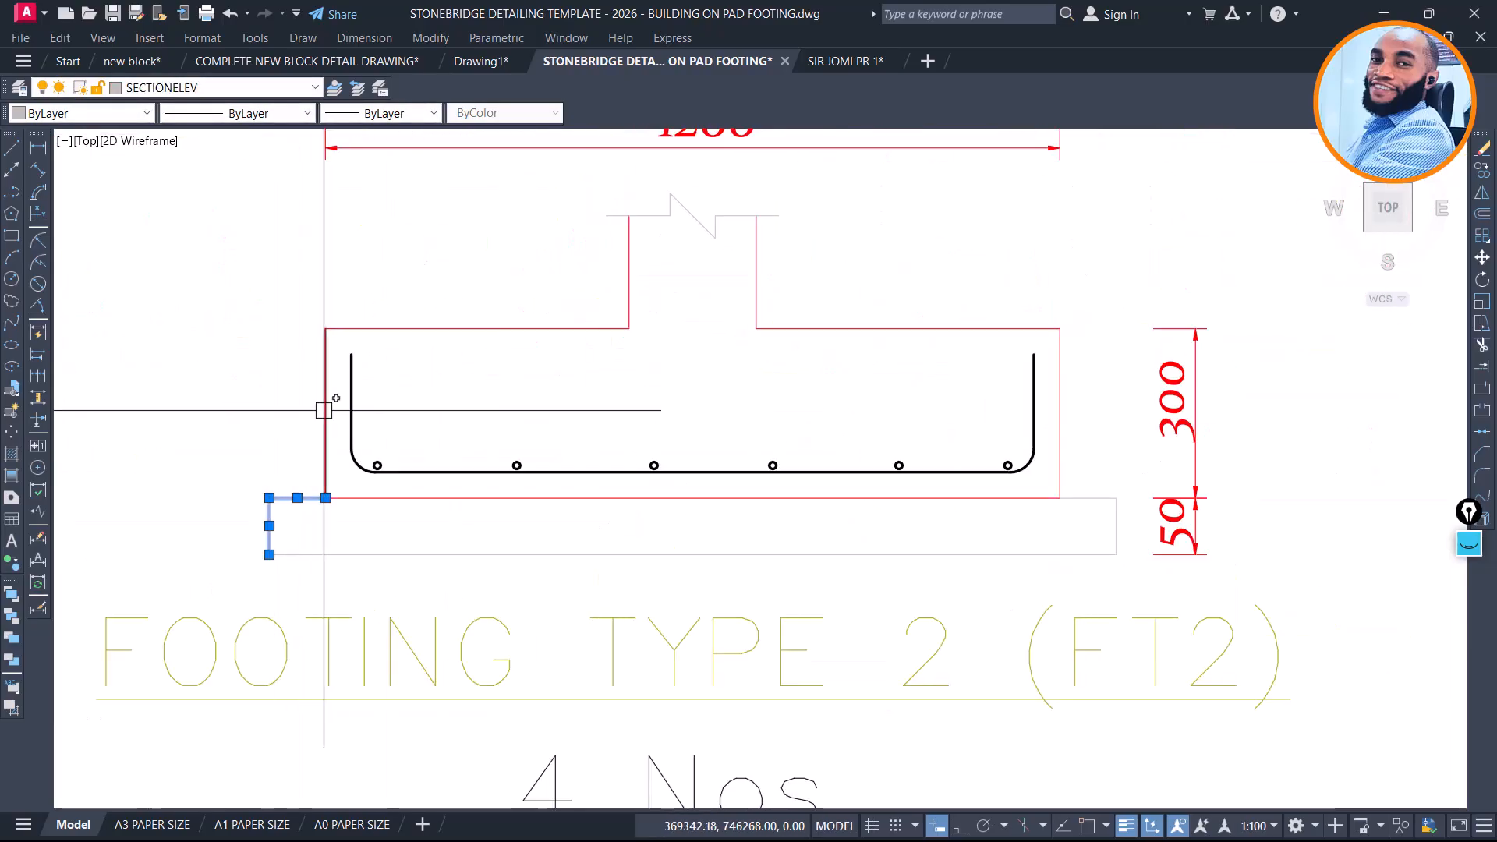
pyautogui.write('CO')
pyautogui.press('Return')
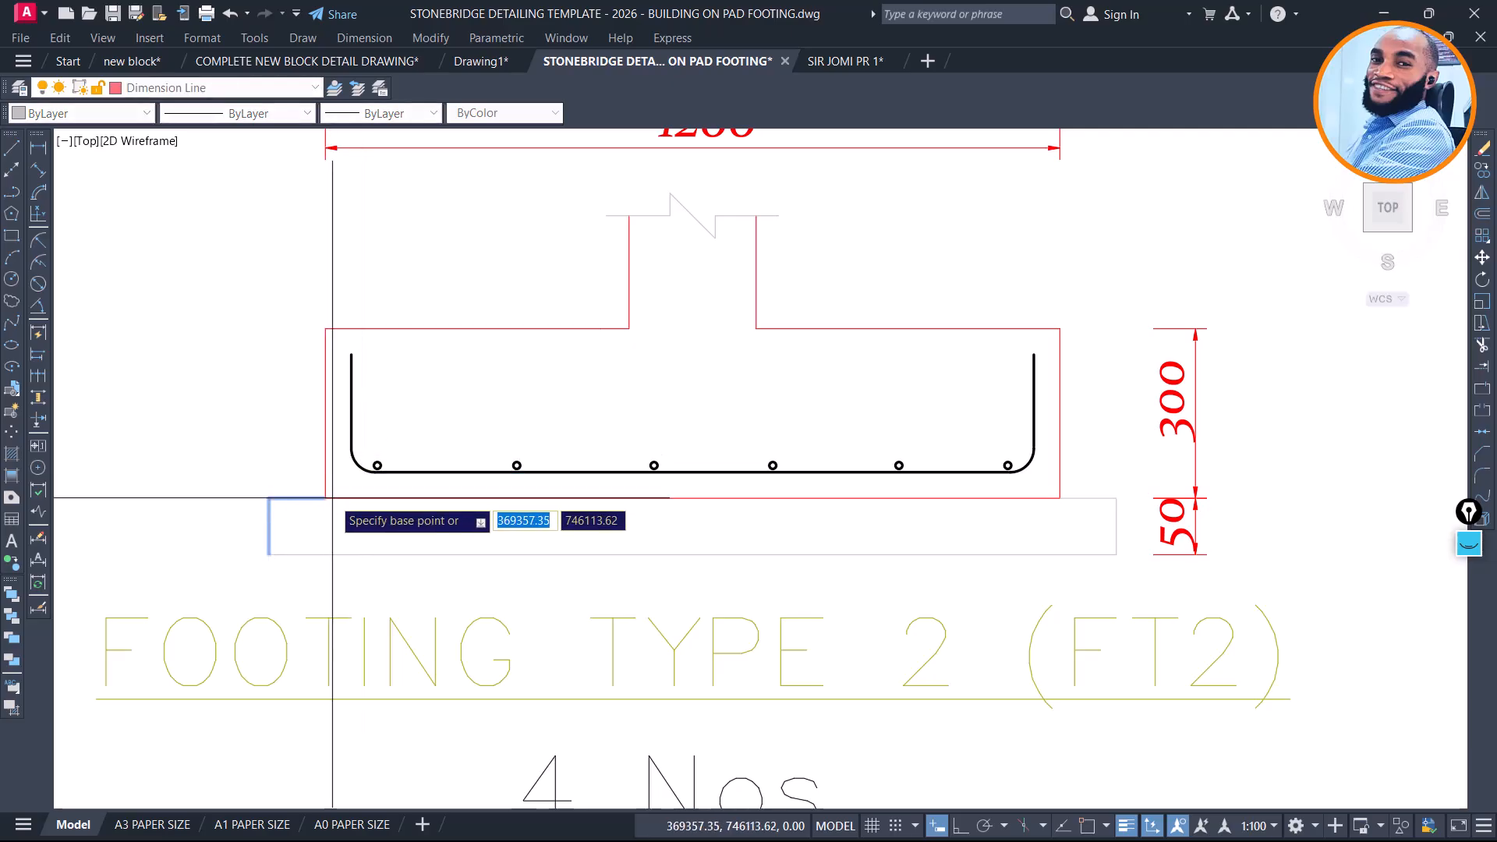
pyautogui.click(326, 497)
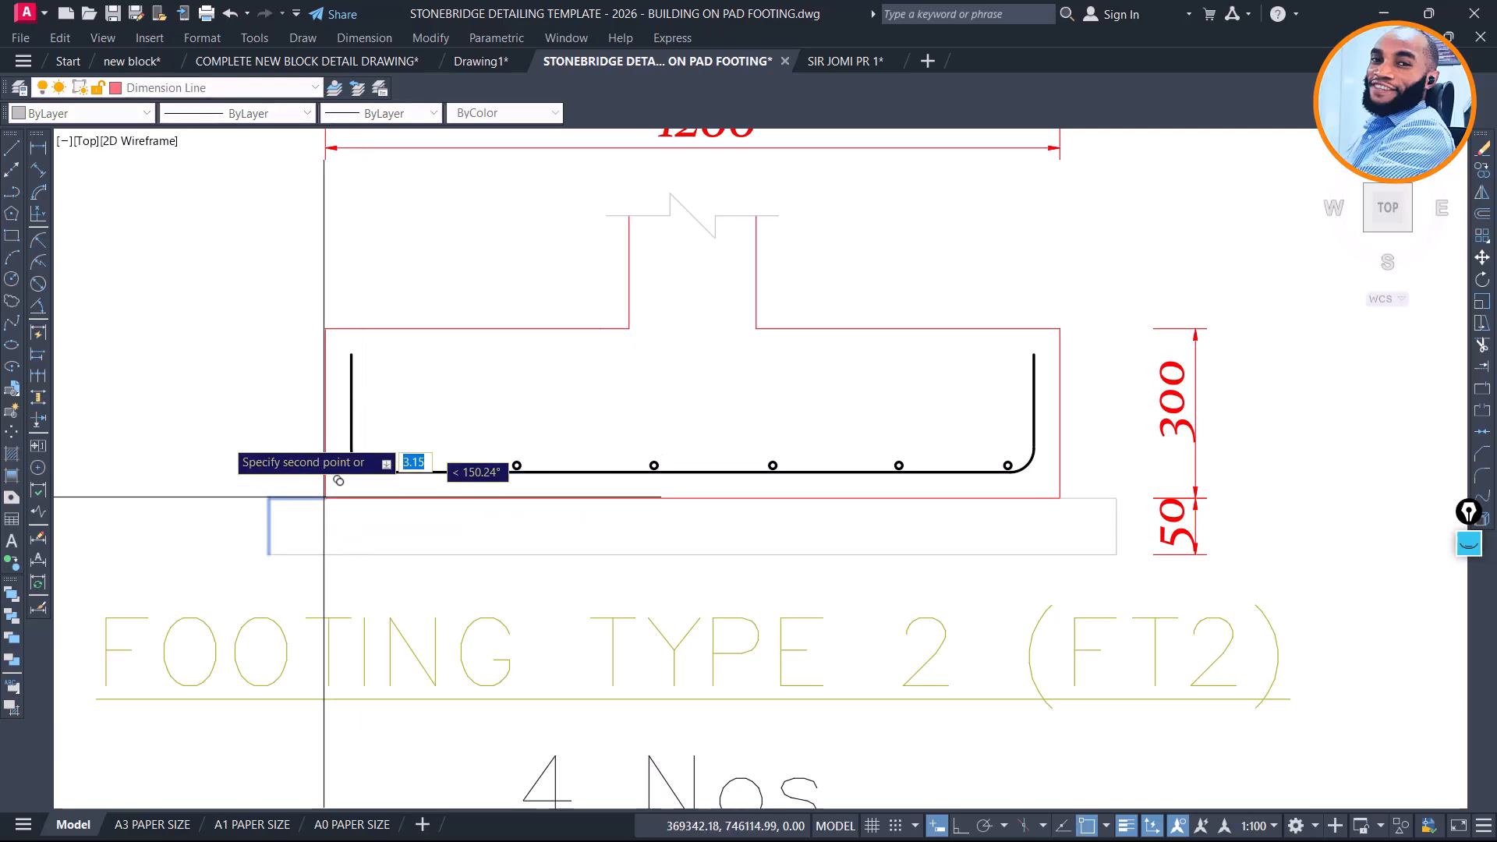
pyautogui.scroll(-5, 335, 488)
pyautogui.scroll(4, 624, 445)
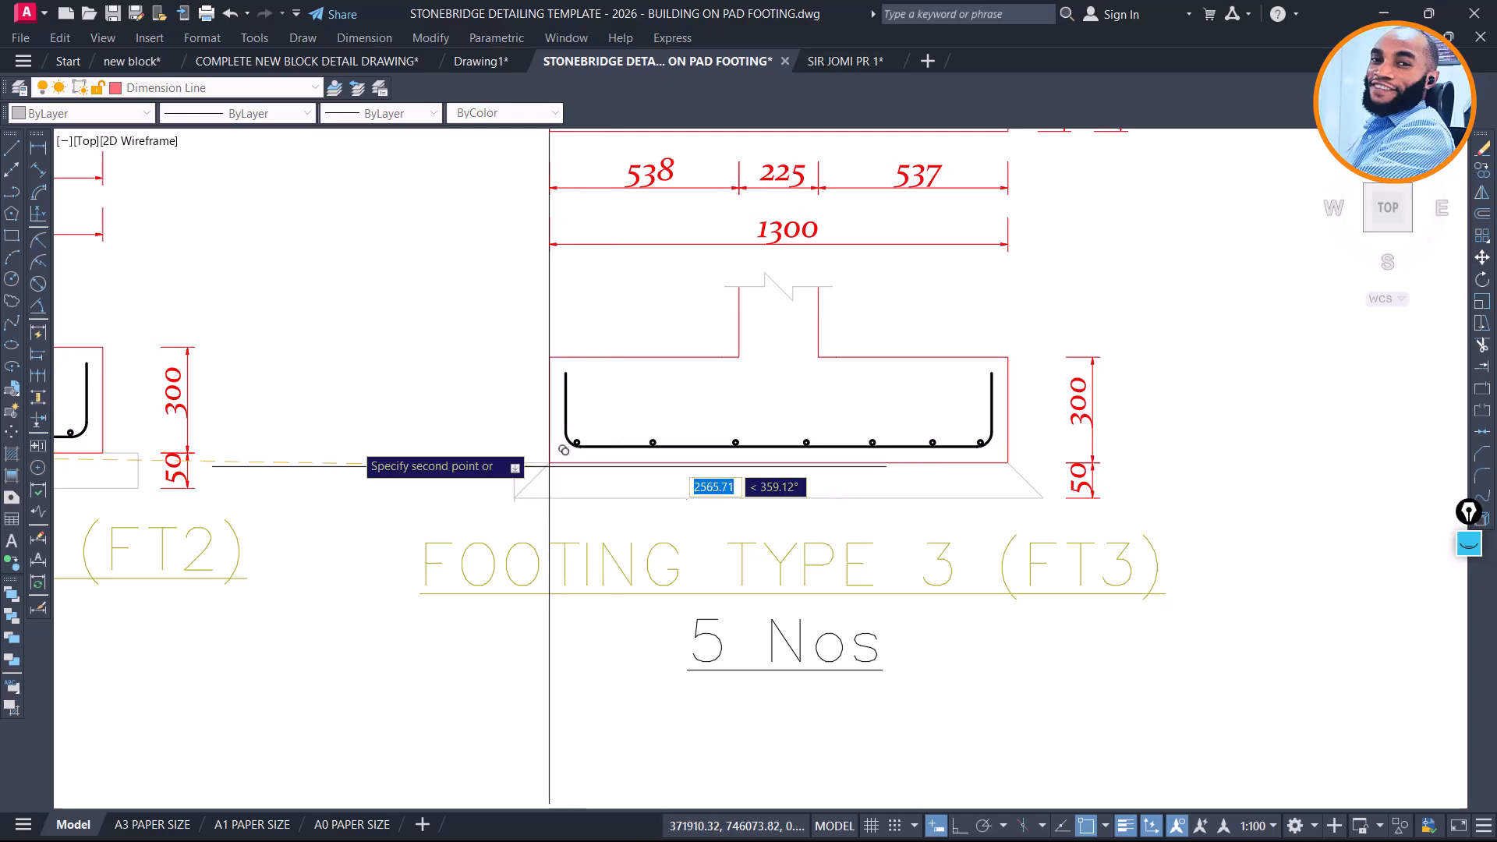
pyautogui.scroll(-6, 437, 445)
pyautogui.scroll(6, 759, 426)
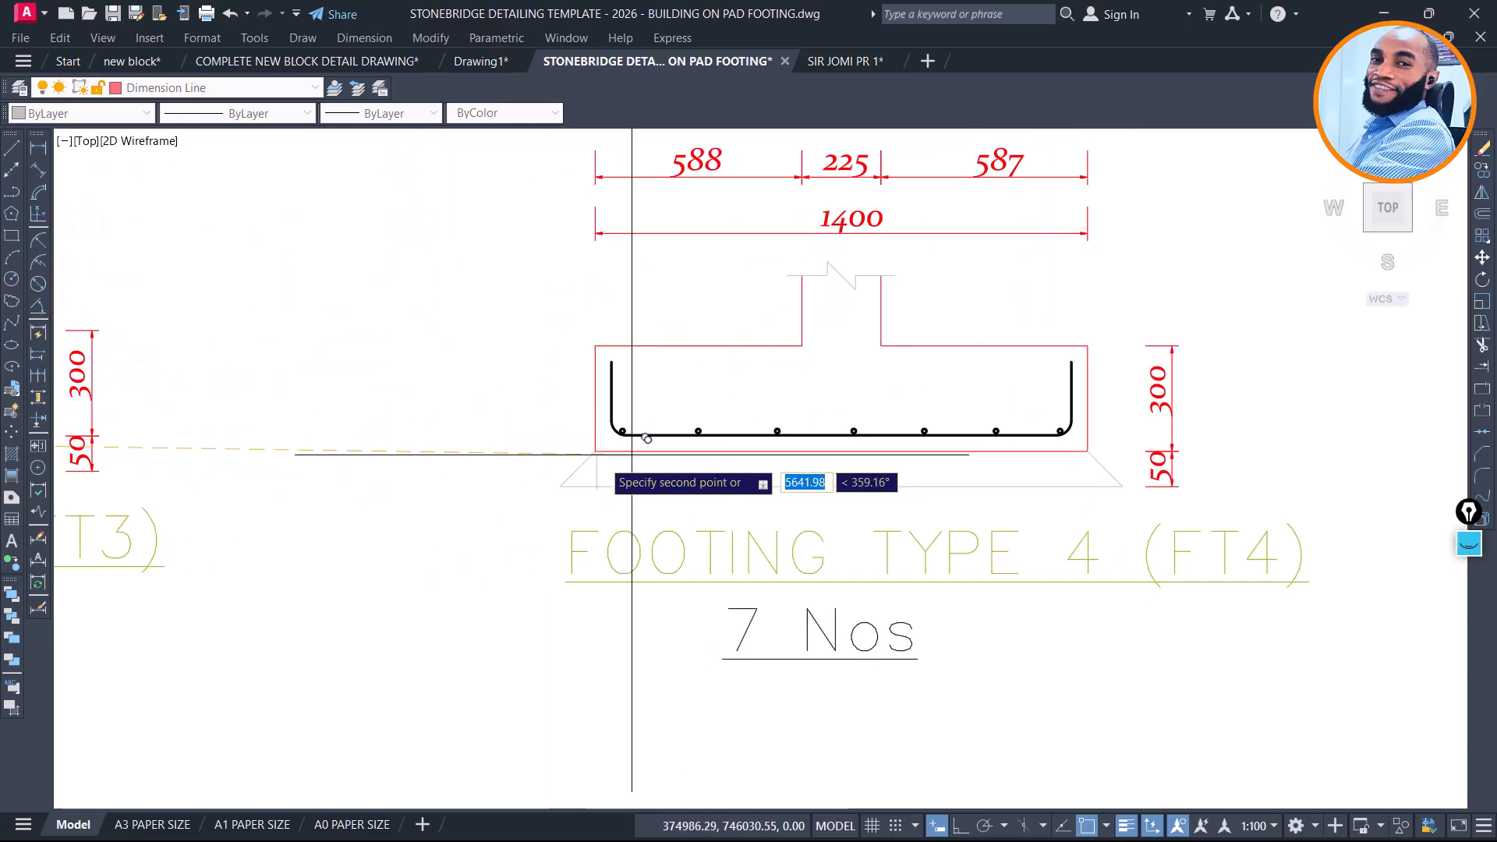
# Delete the slanted end lines of the blinding under the Footing Type 3 and Footing Type 4 sections
pyautogui.click(586, 458)
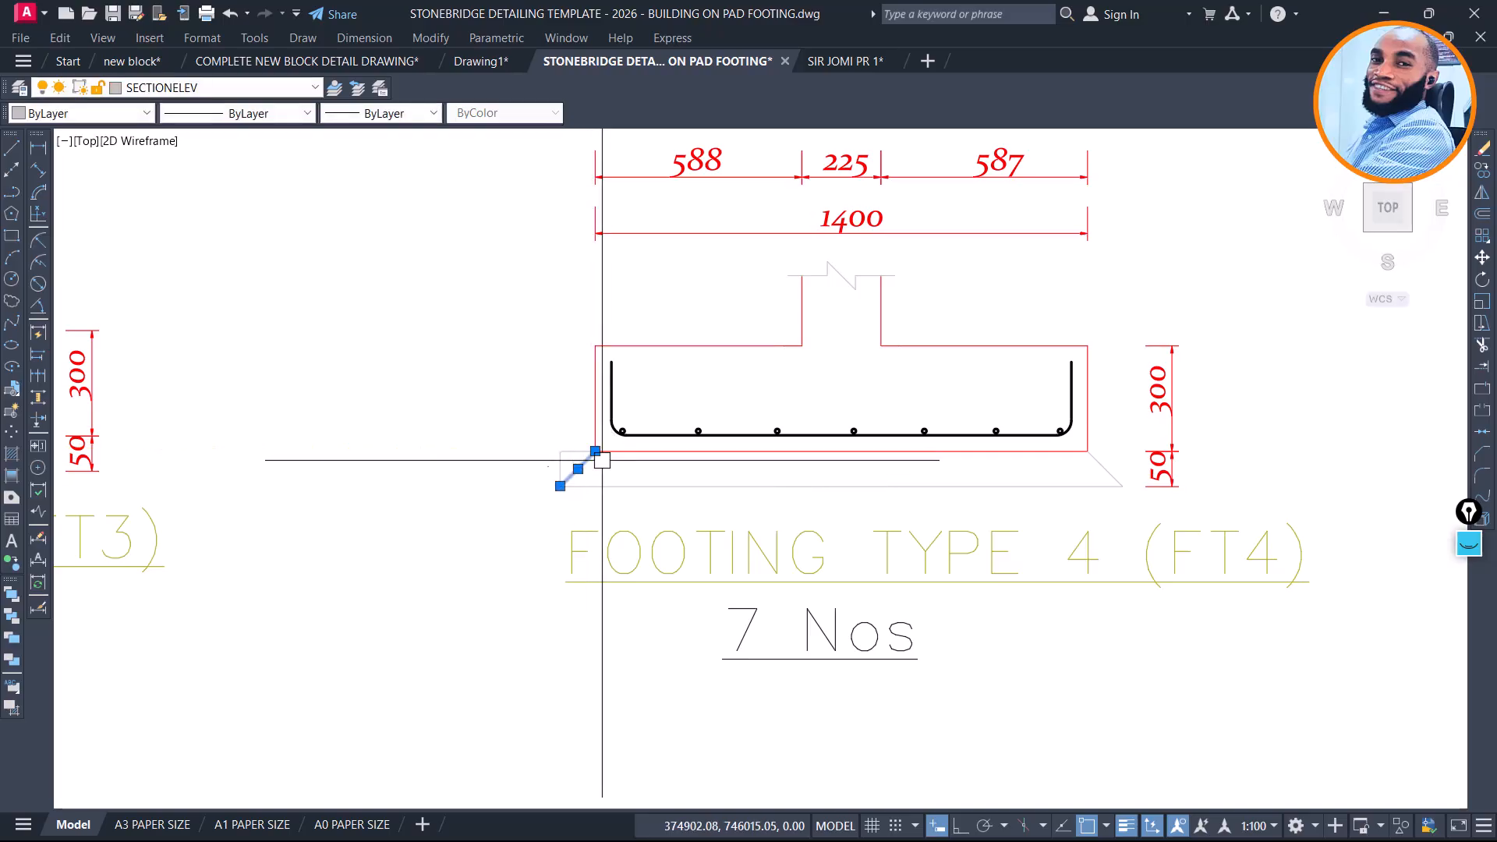
pyautogui.scroll(-5, 1100, 417)
pyautogui.scroll(5, 748, 428)
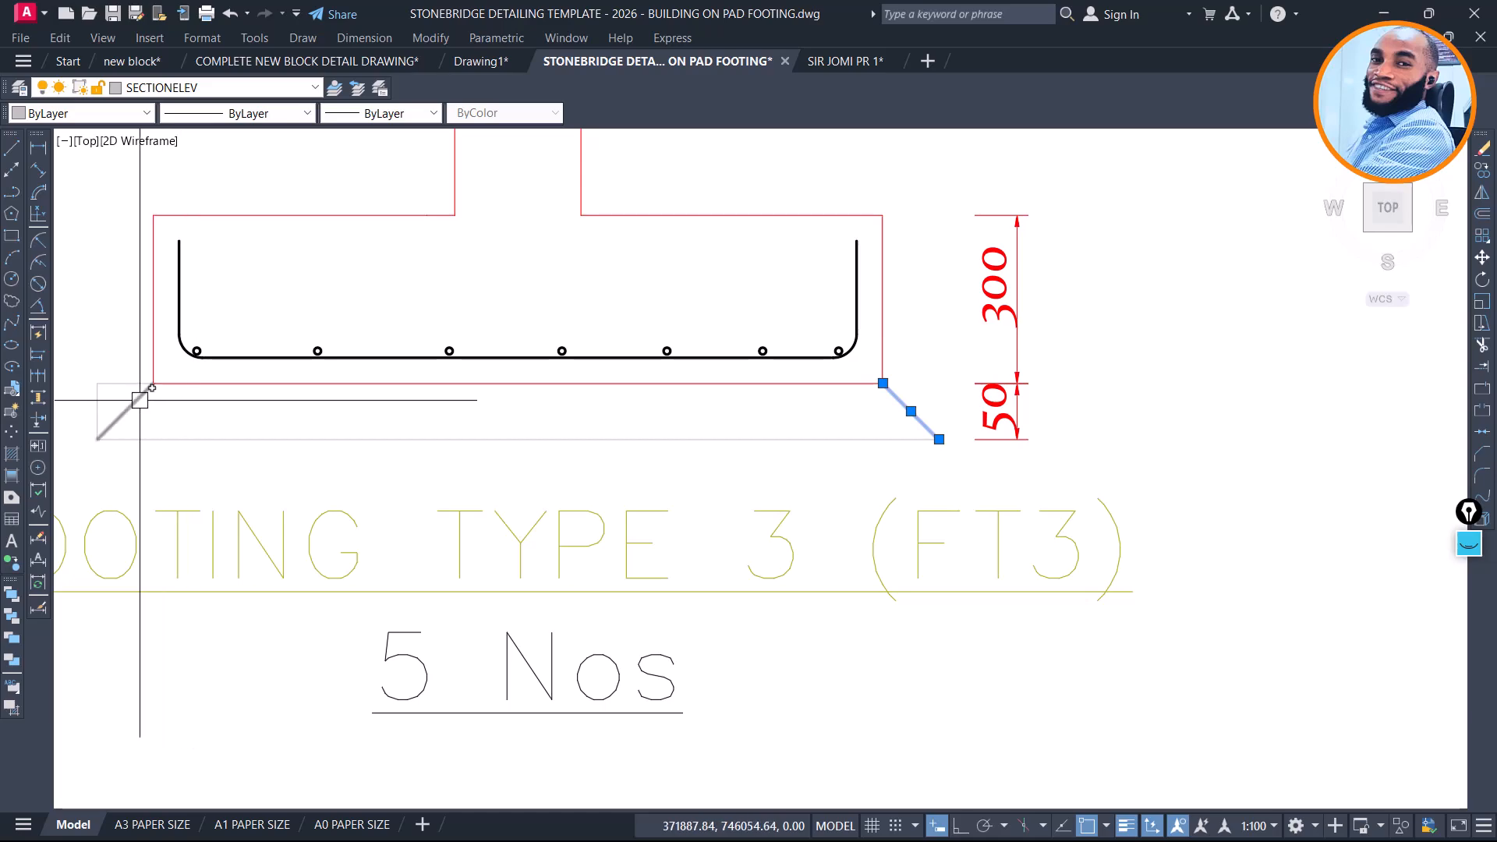
pyautogui.press('Escape')
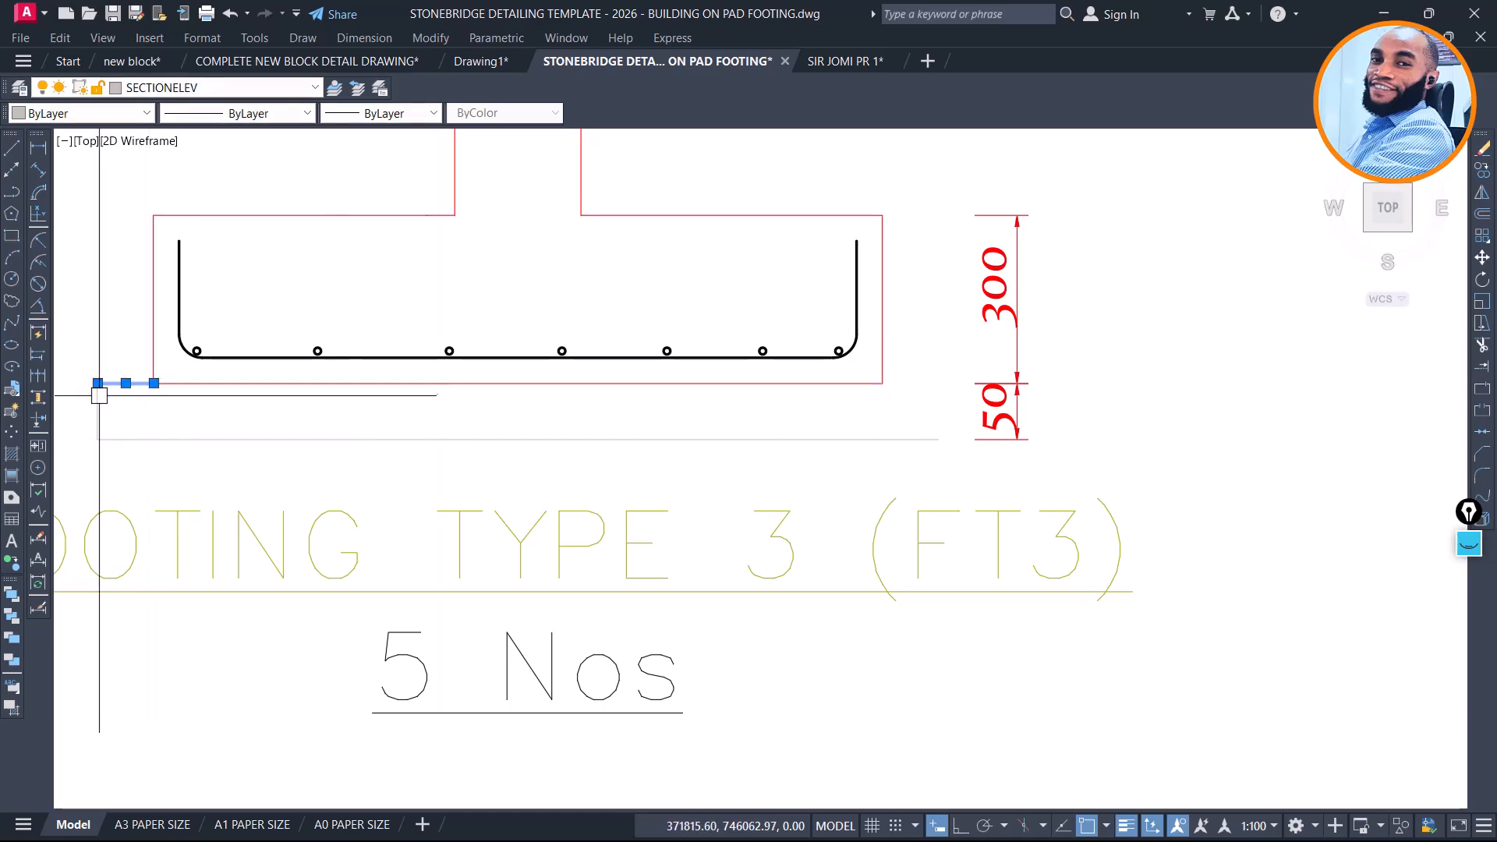
pyautogui.write('mi')
pyautogui.press('Return')
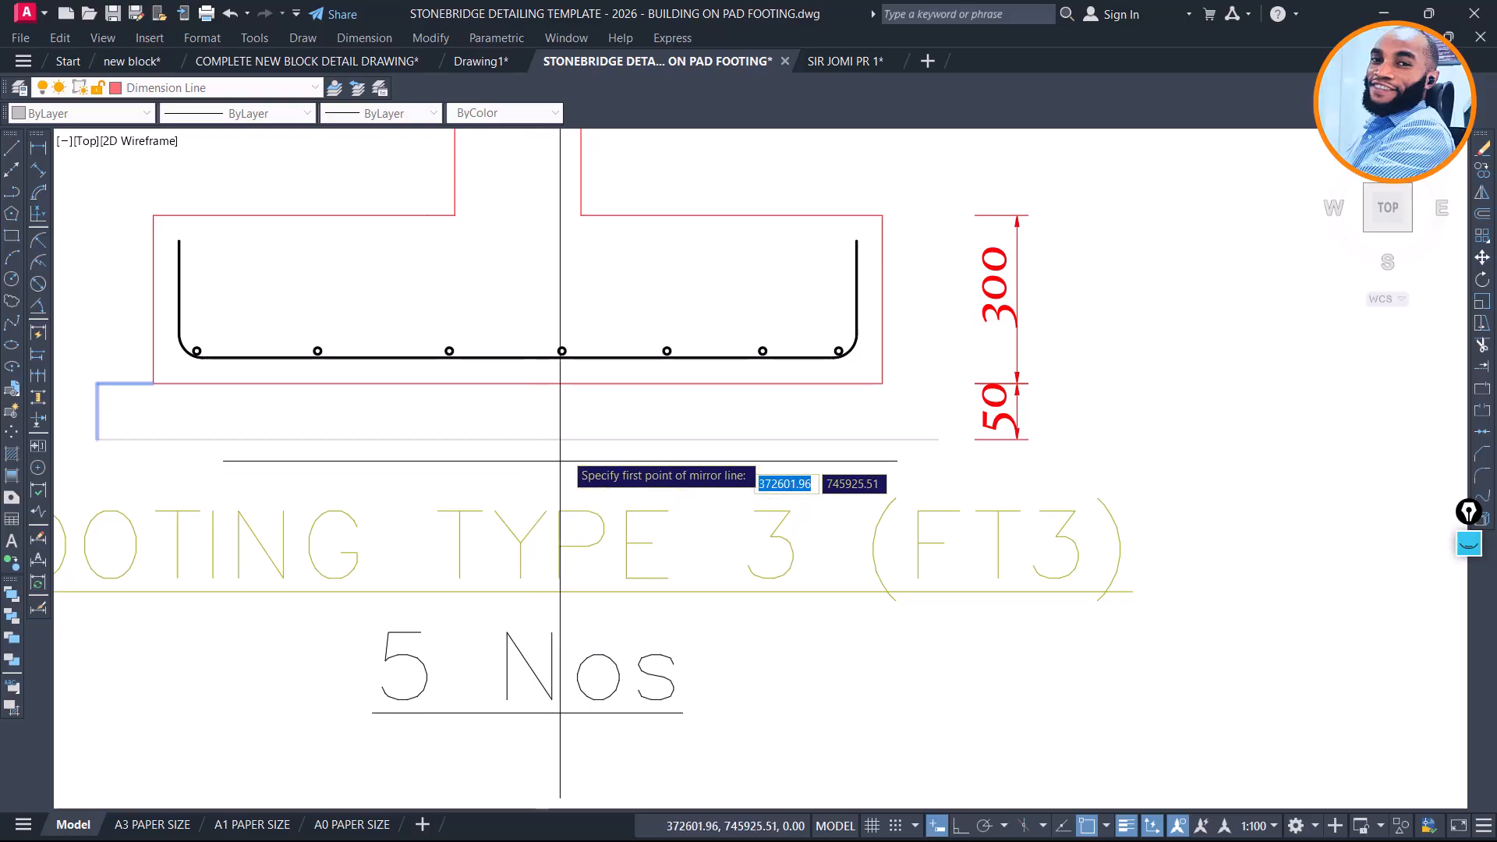
pyautogui.click(508, 442)
pyautogui.press('Escape')
# Mirror the left blinding edge lines of the Footing Type 3 section about its vertical centreline, keeping the originals
pyautogui.click(111, 391)
pyautogui.click(91, 403)
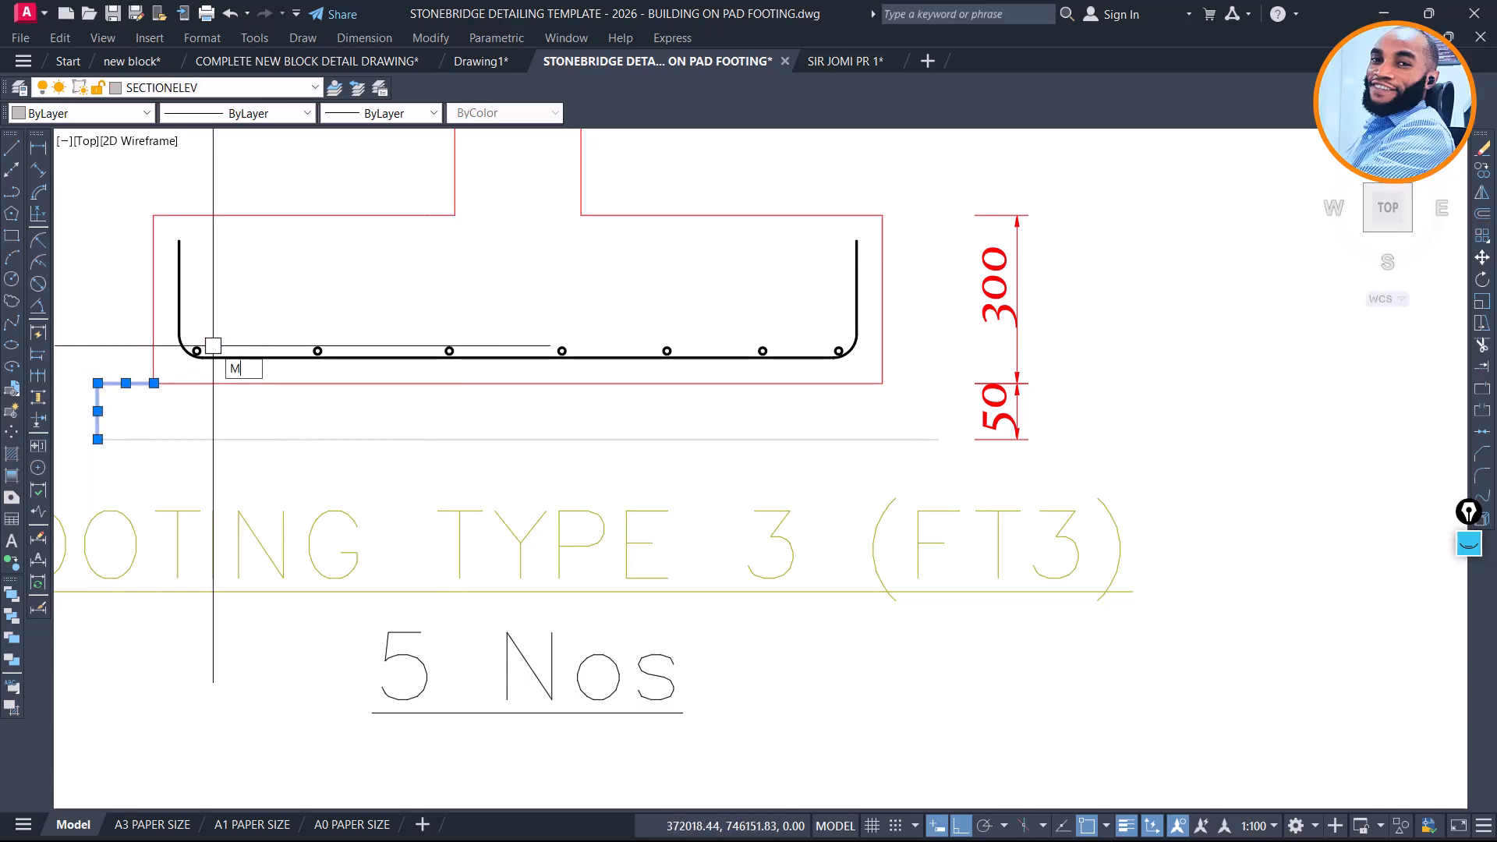
pyautogui.press('space')
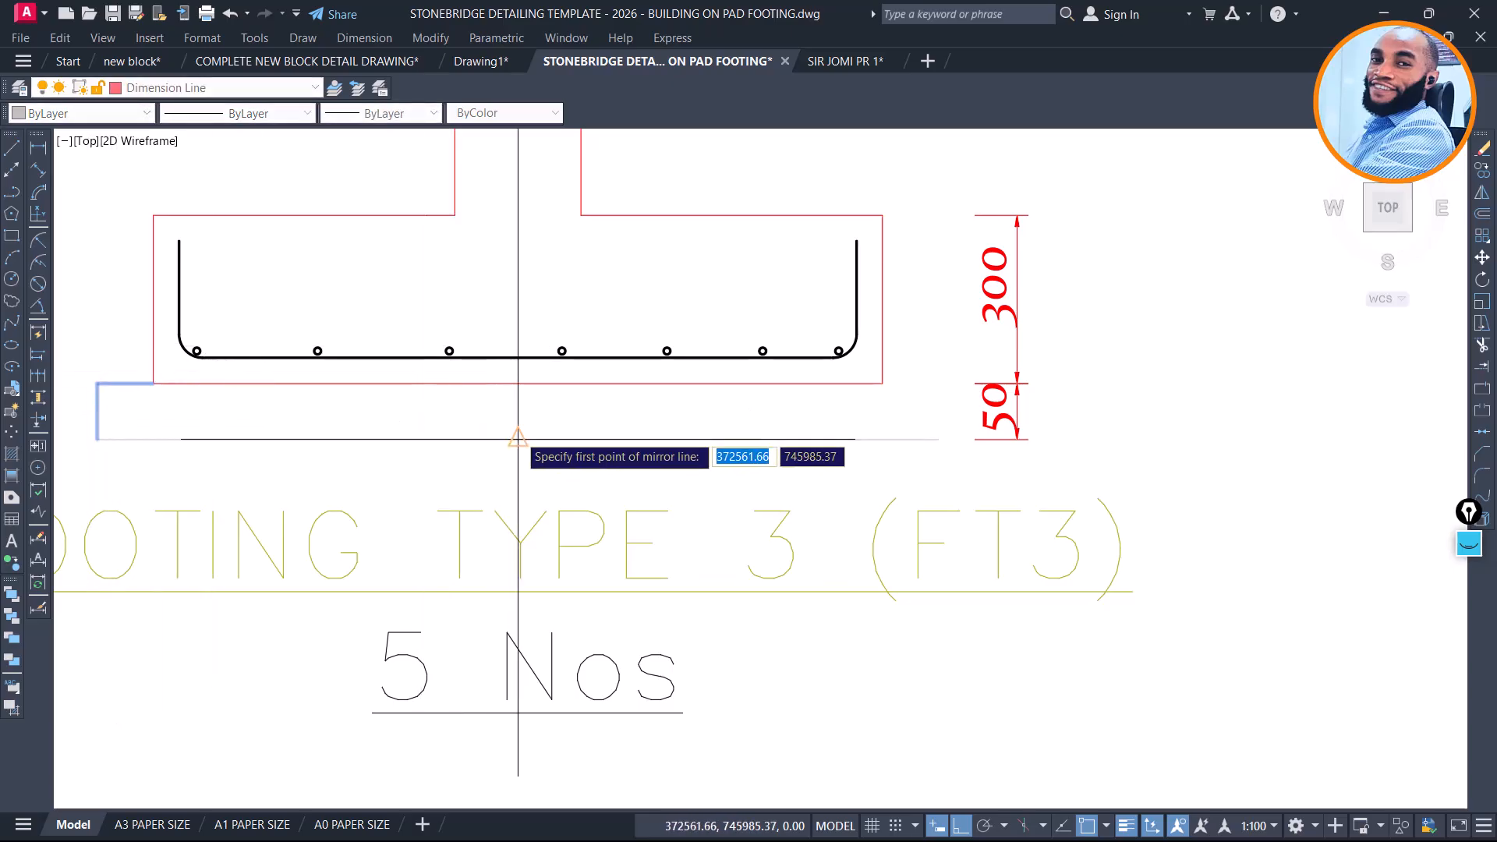
pyautogui.click(546, 279)
pyautogui.click(583, 341)
# Mirror the left blinding edge lines of the Footing Type 4 section about its vertical centreline, keeping the originals
pyautogui.scroll(-3, 635, 424)
pyautogui.scroll(2, 712, 414)
pyautogui.click(533, 386)
pyautogui.press('Return')
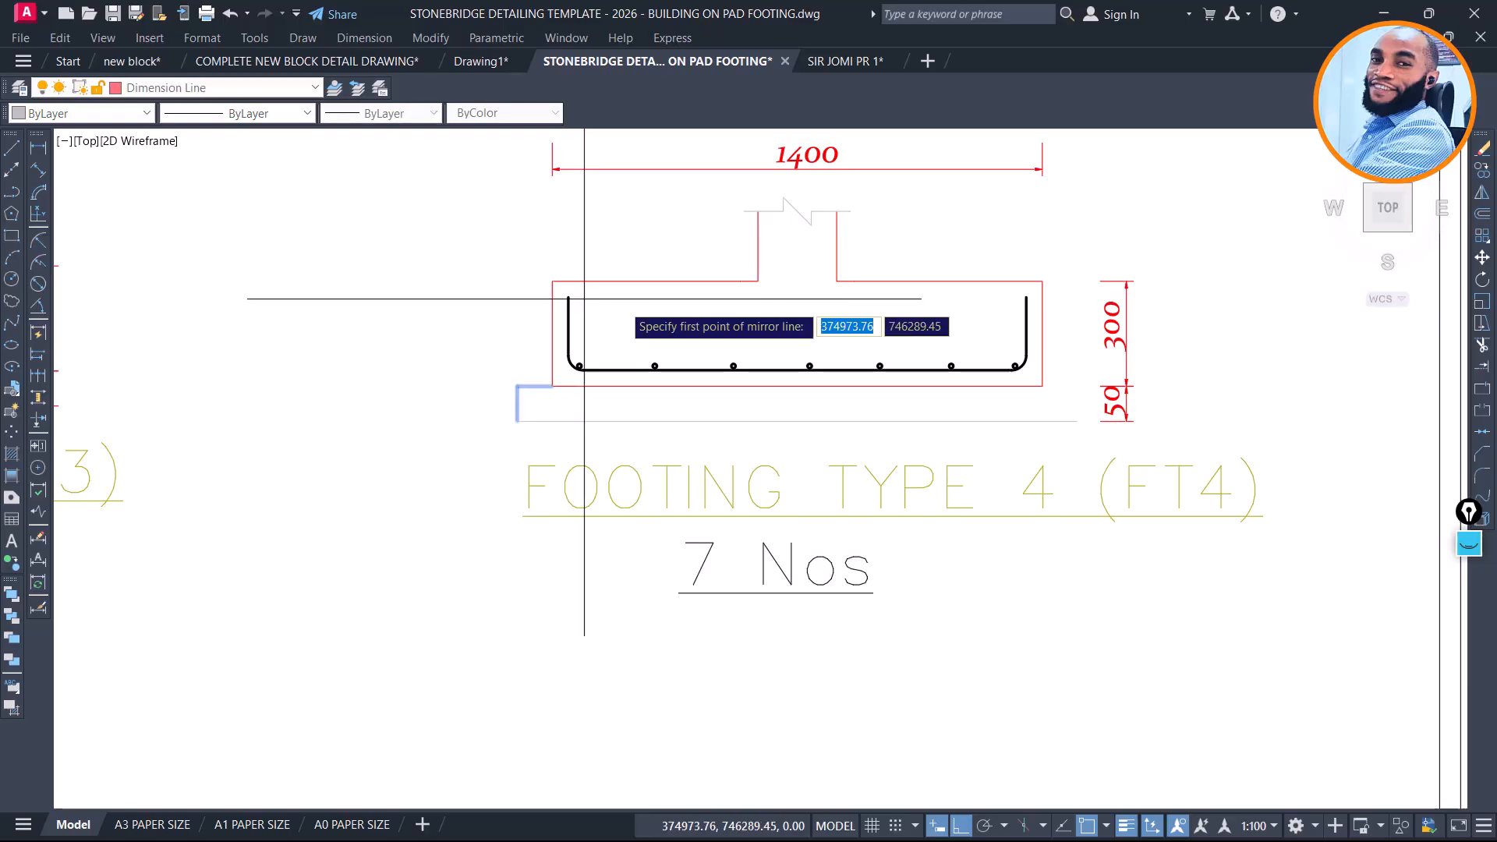
pyautogui.click(797, 421)
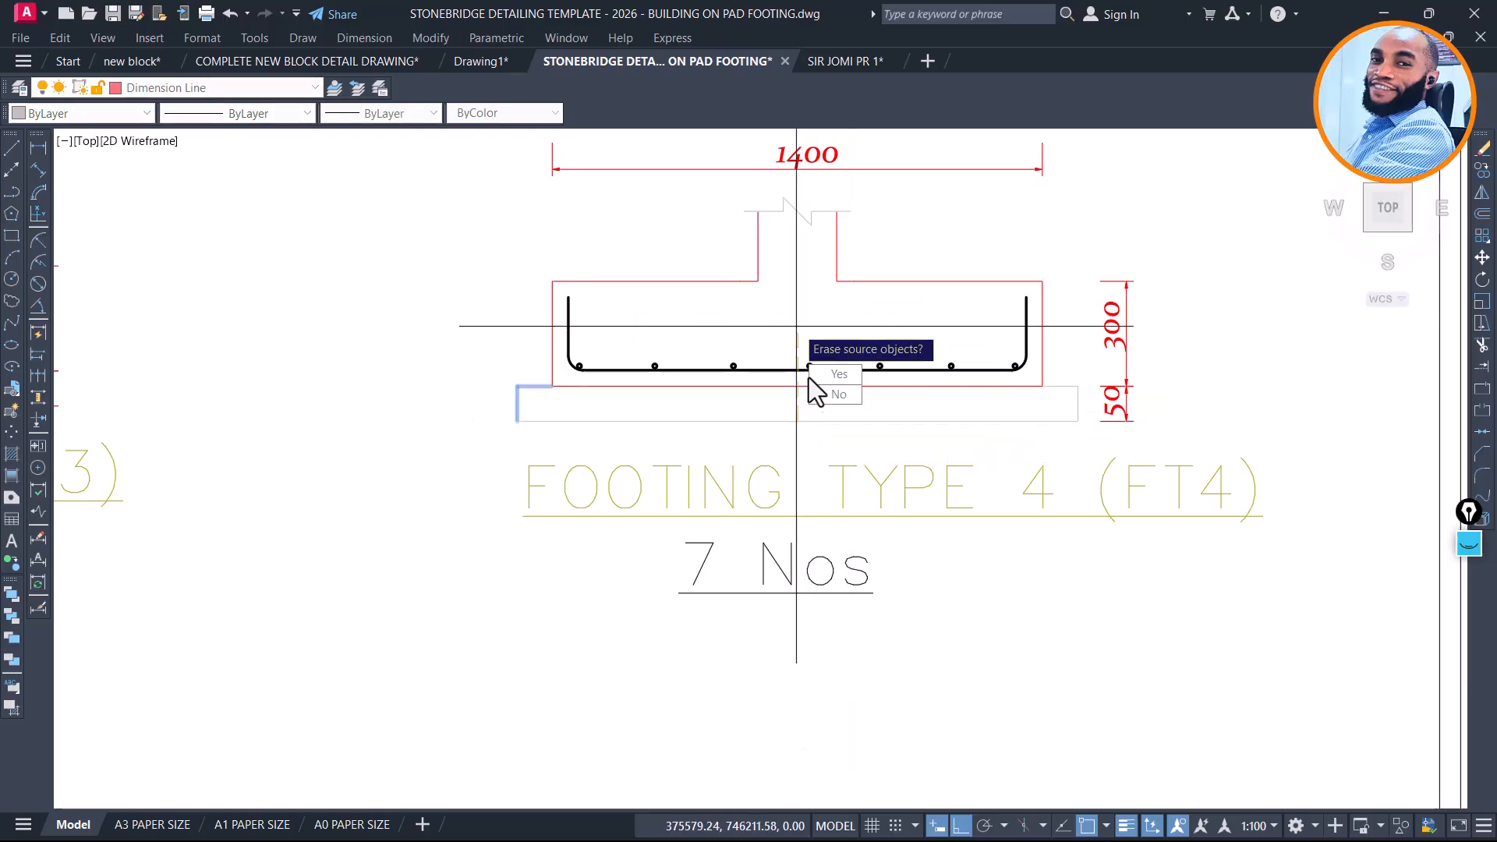
pyautogui.press('Return')
pyautogui.scroll(-4, 772, 488)
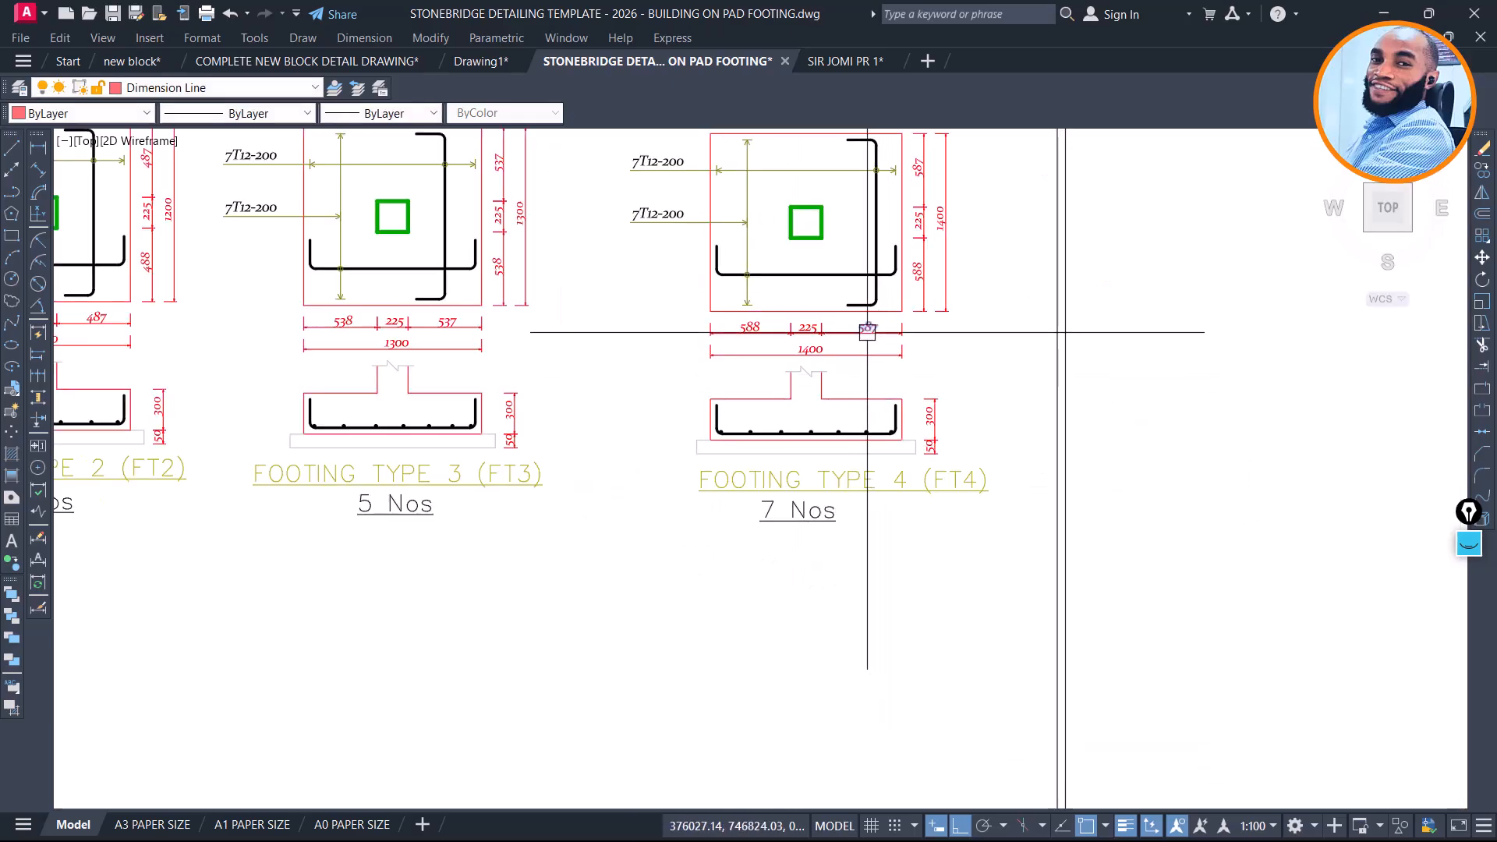
pyautogui.scroll(-5, 876, 297)
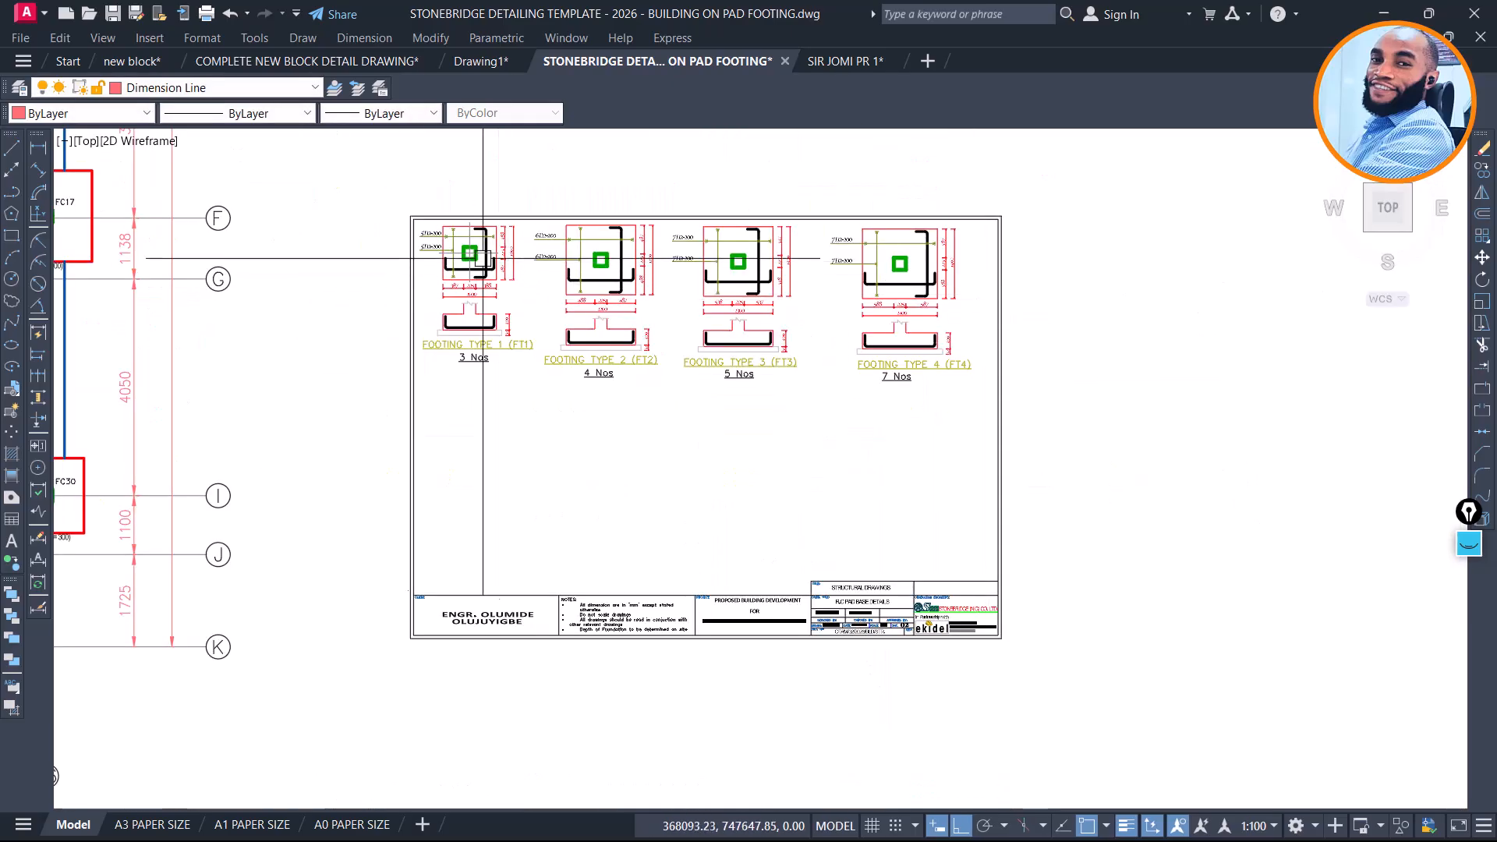
pyautogui.scroll(4, 499, 262)
pyautogui.click(464, 227)
pyautogui.scroll(2, 477, 258)
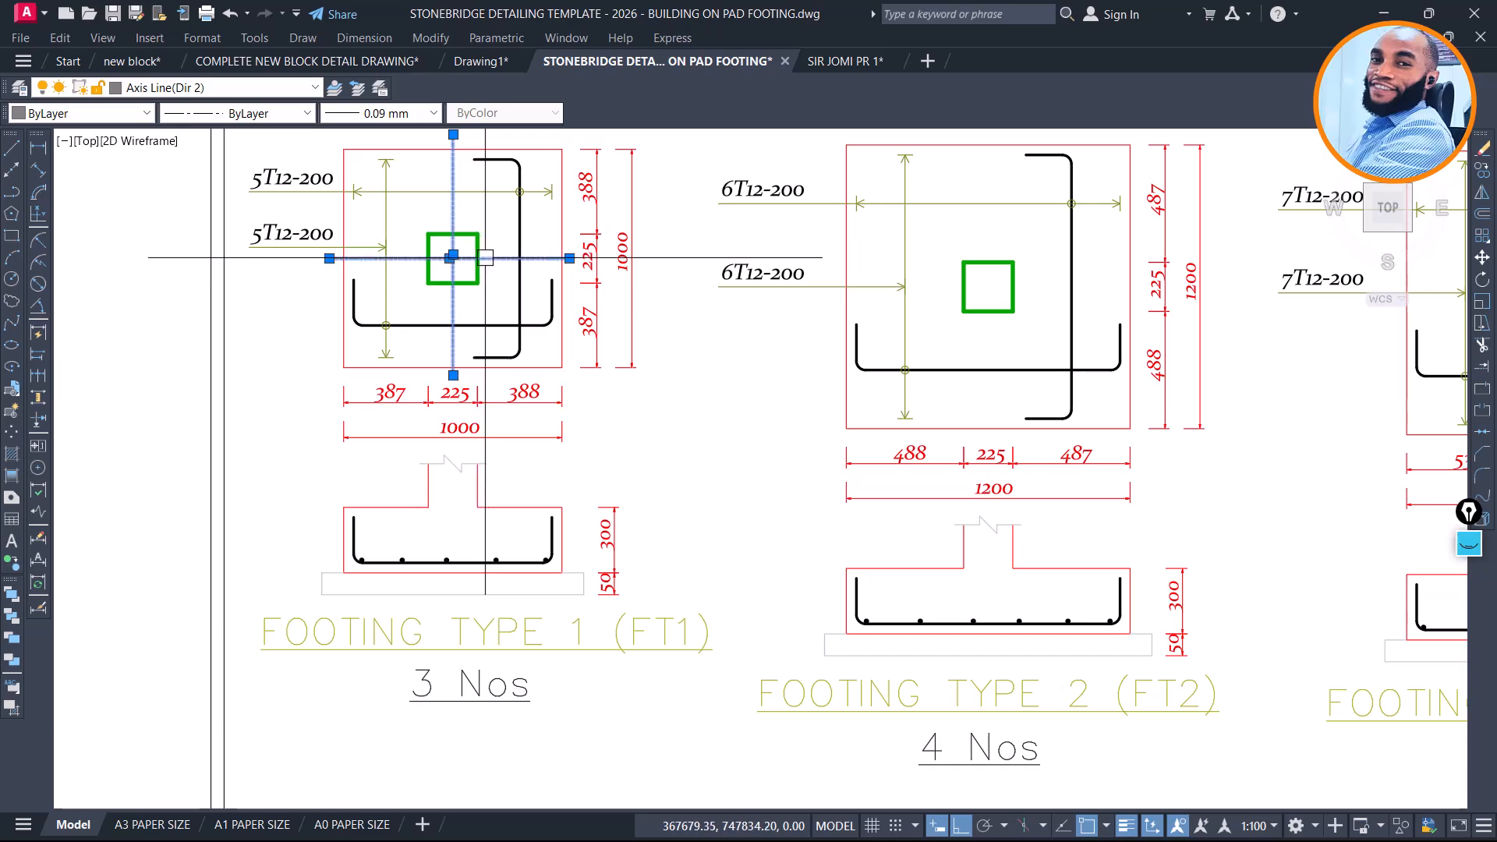
pyautogui.write('cp')
pyautogui.press('Return')
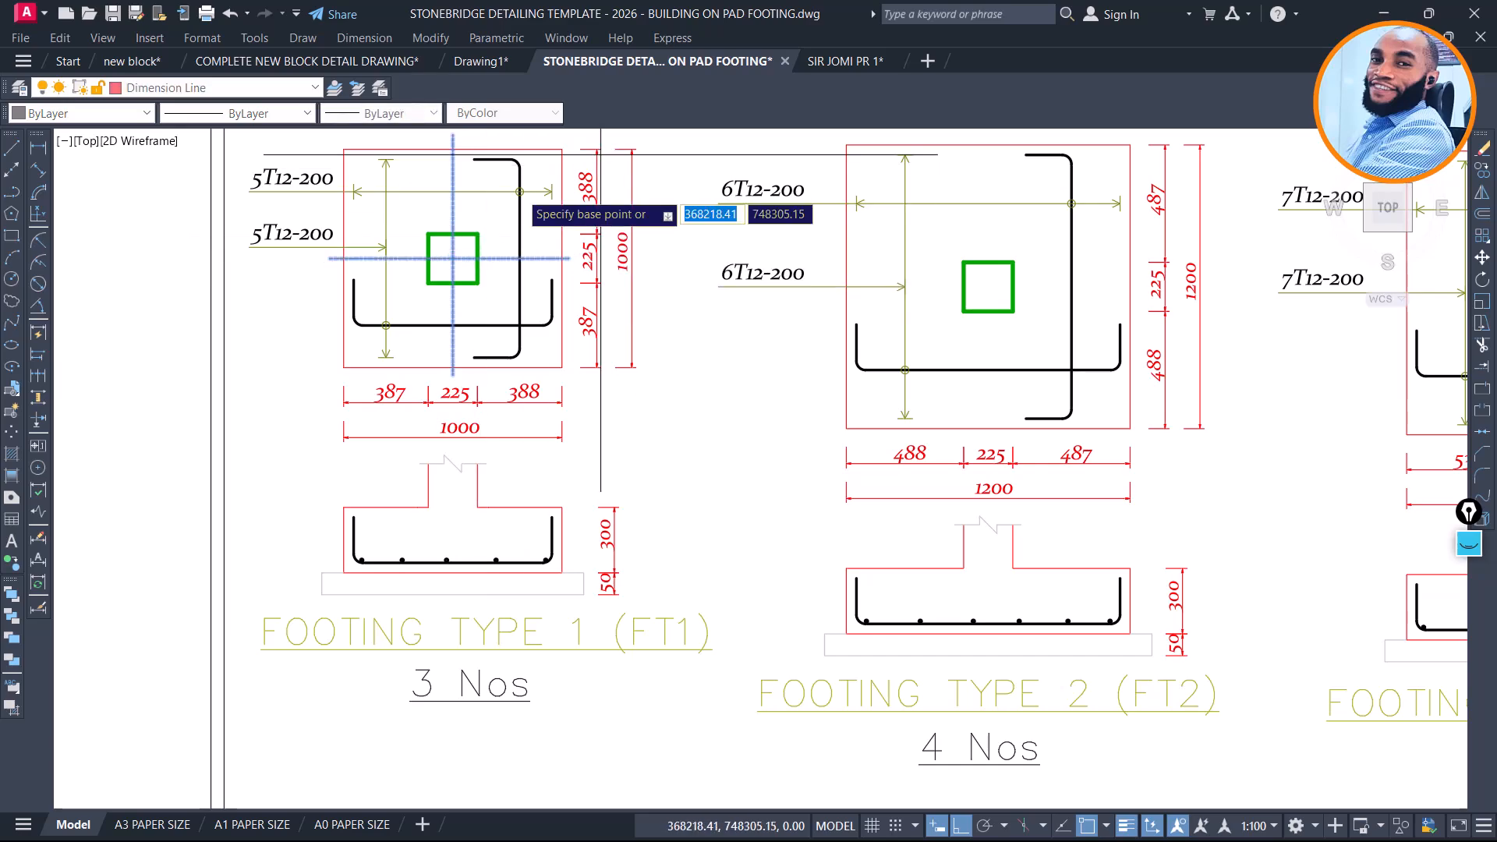
pyautogui.scroll(4, 451, 258)
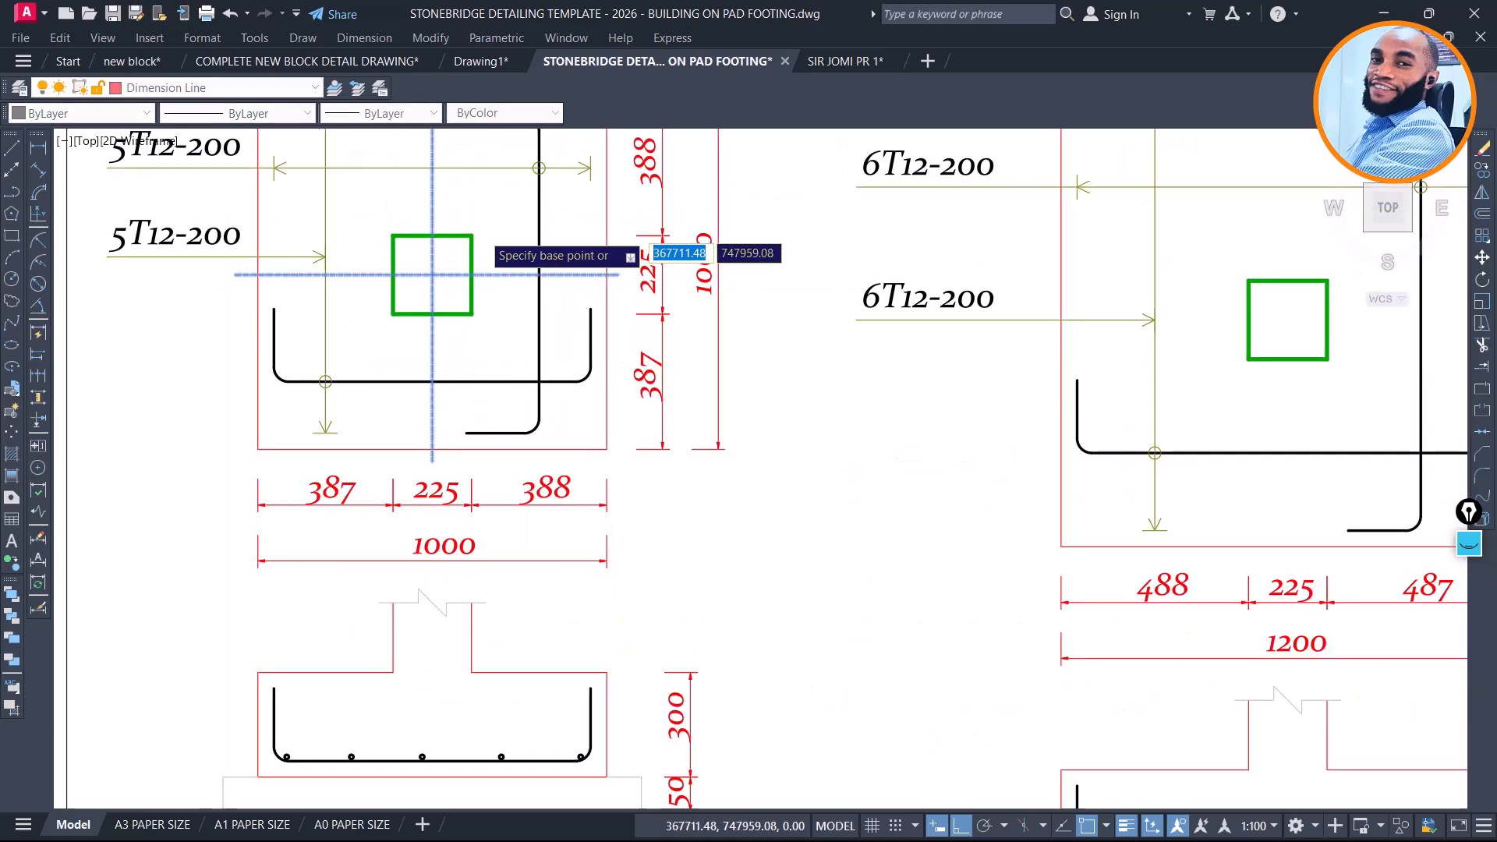
pyautogui.click(401, 299)
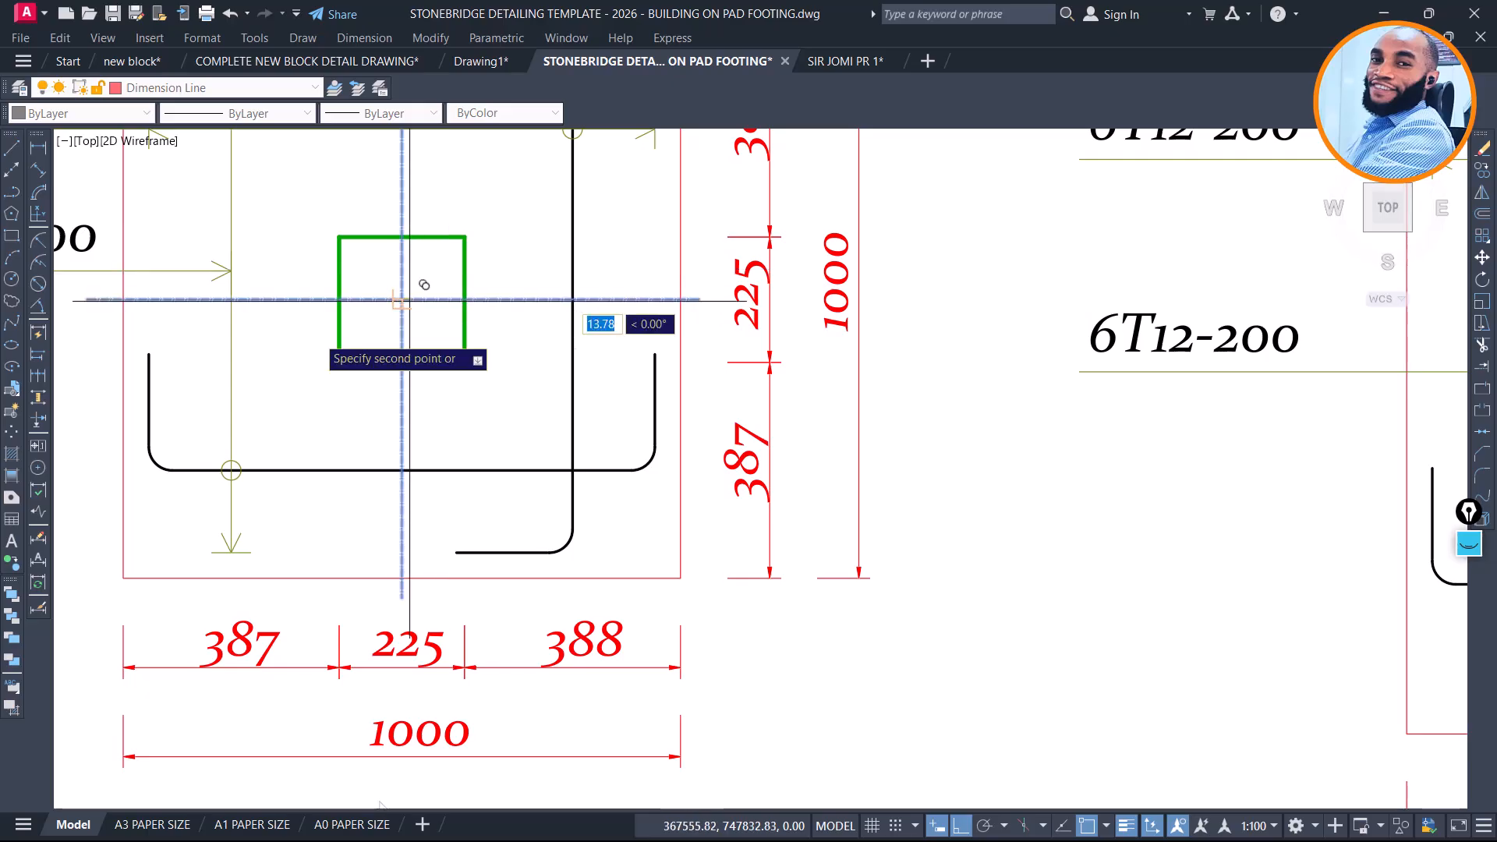
pyautogui.scroll(-3, 300, 348)
pyautogui.scroll(1, 696, 316)
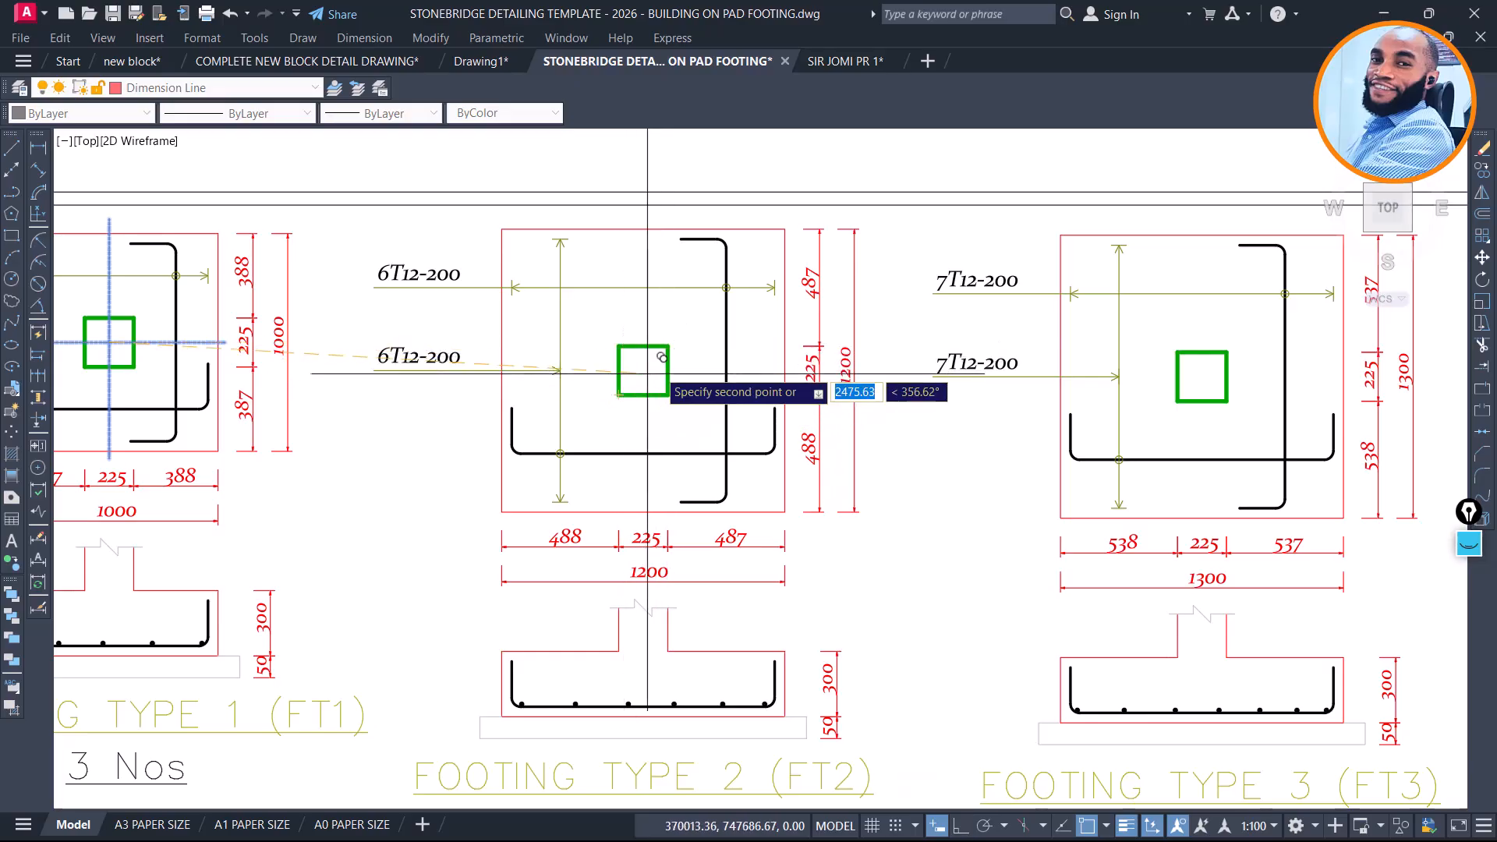
pyautogui.press('Escape')
# Copy the crossing column centrelines from the Footing Type 1 plan to the matching column corners of Footing Types 2, 3 and 4
pyautogui.scroll(-2, 801, 336)
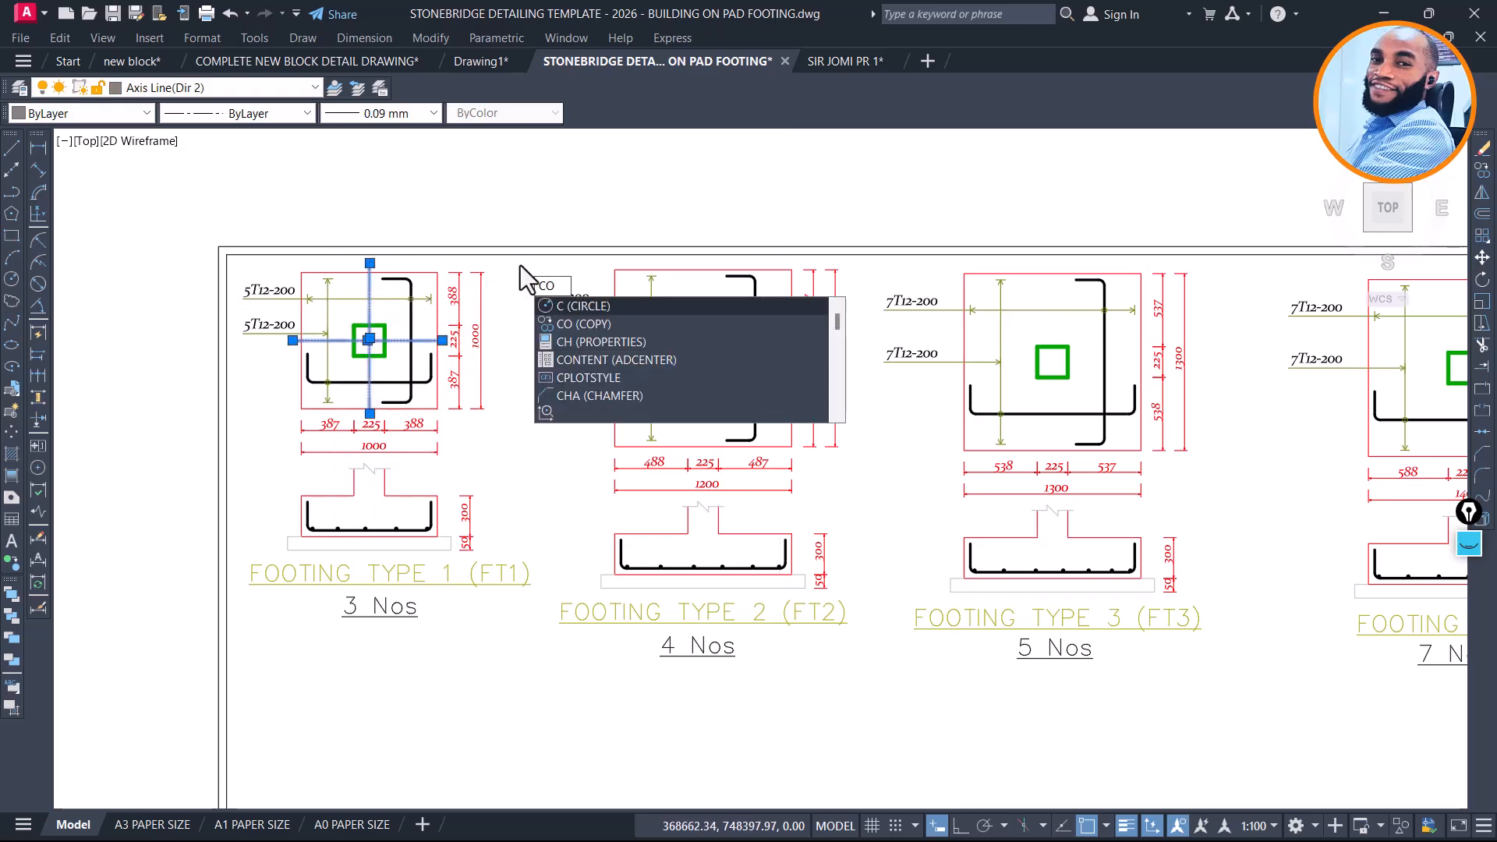
pyautogui.scroll(2, 372, 338)
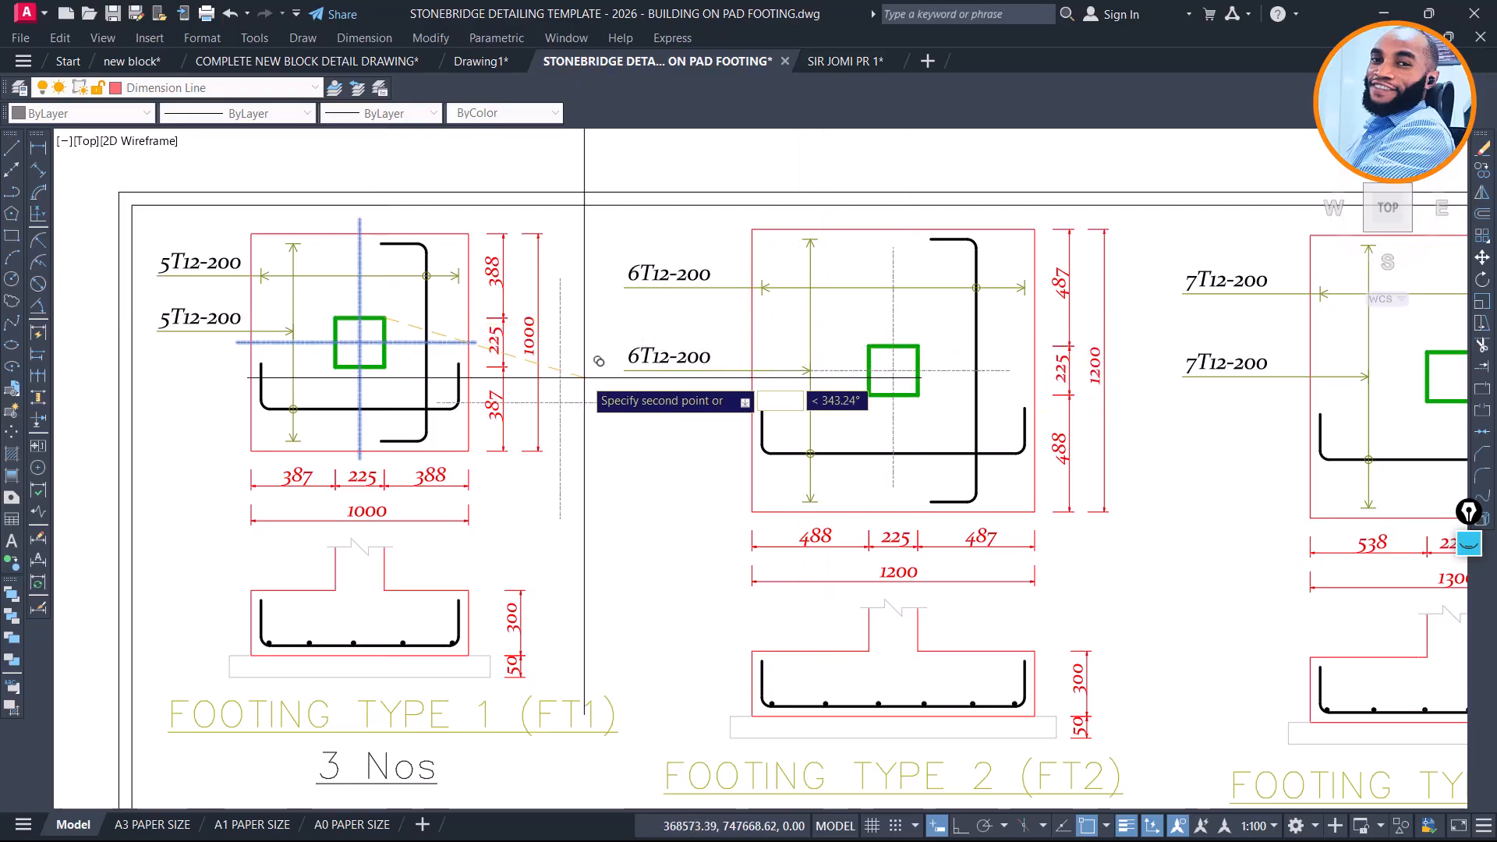
pyautogui.scroll(-3, 476, 372)
pyautogui.scroll(4, 862, 356)
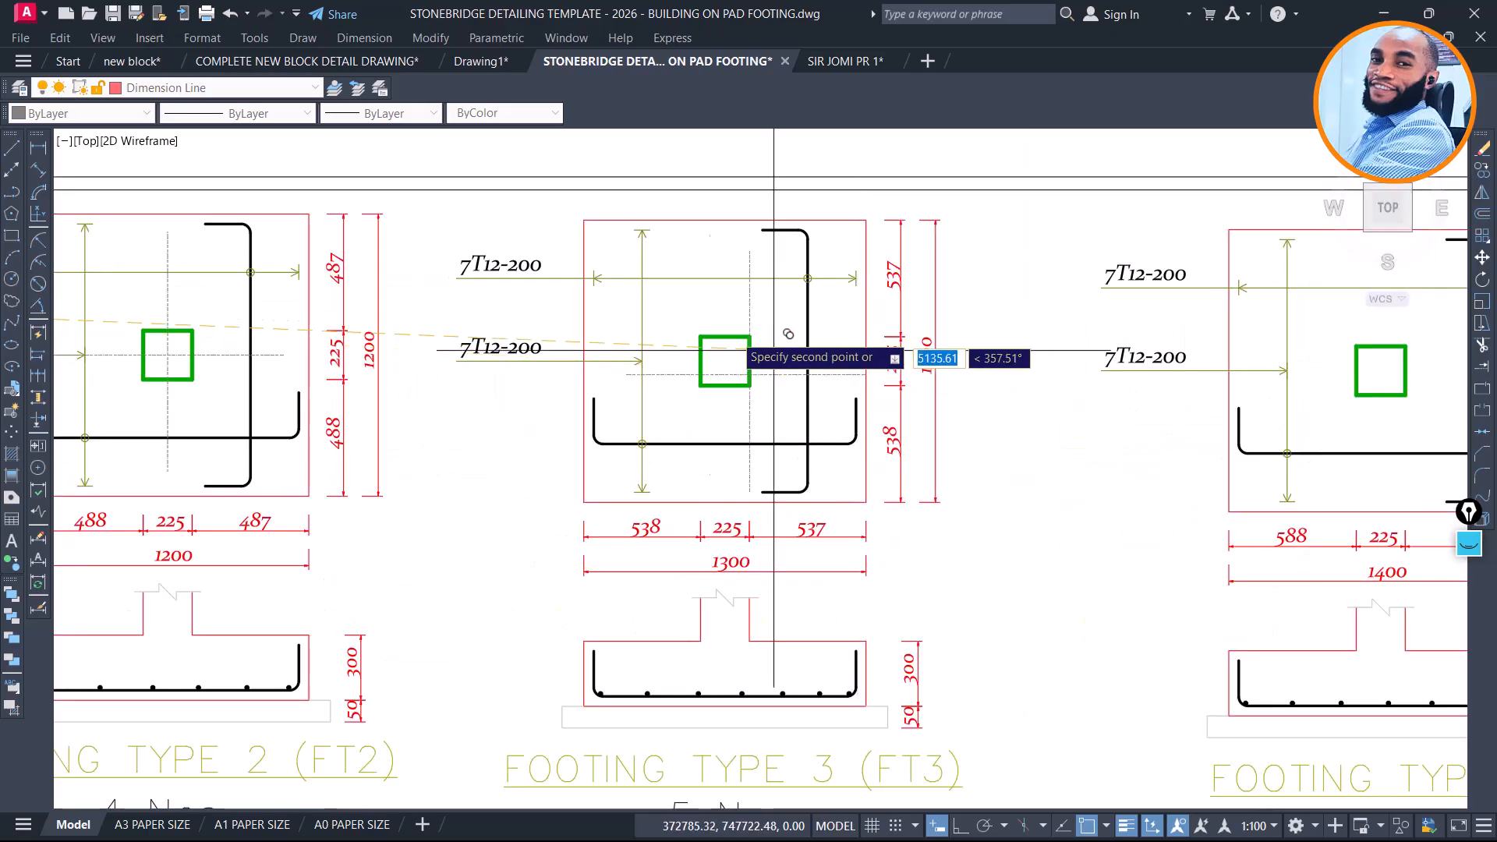
pyautogui.scroll(-4, 659, 386)
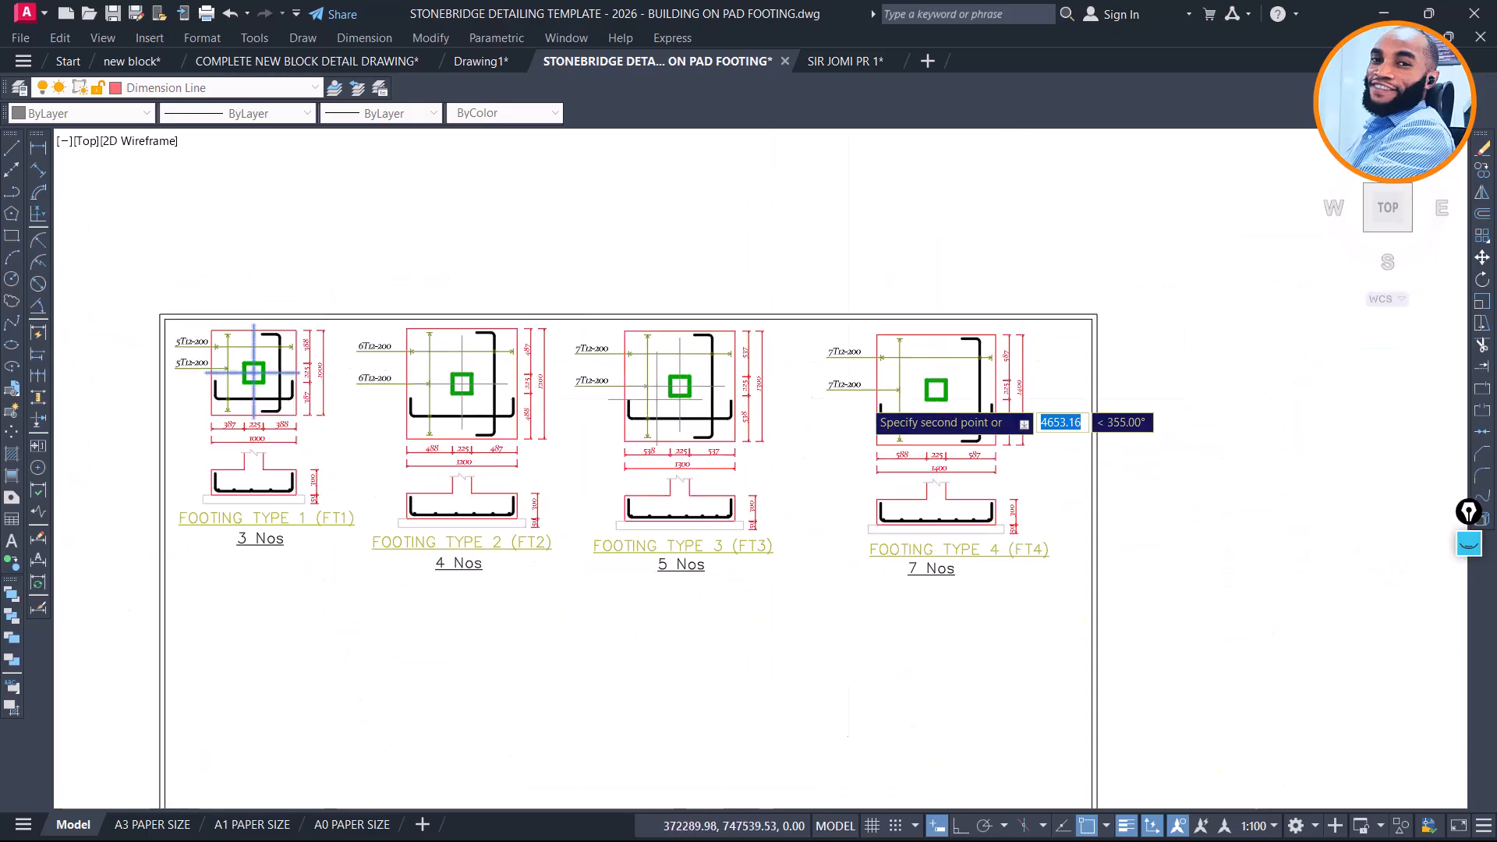
pyautogui.scroll(4, 1006, 382)
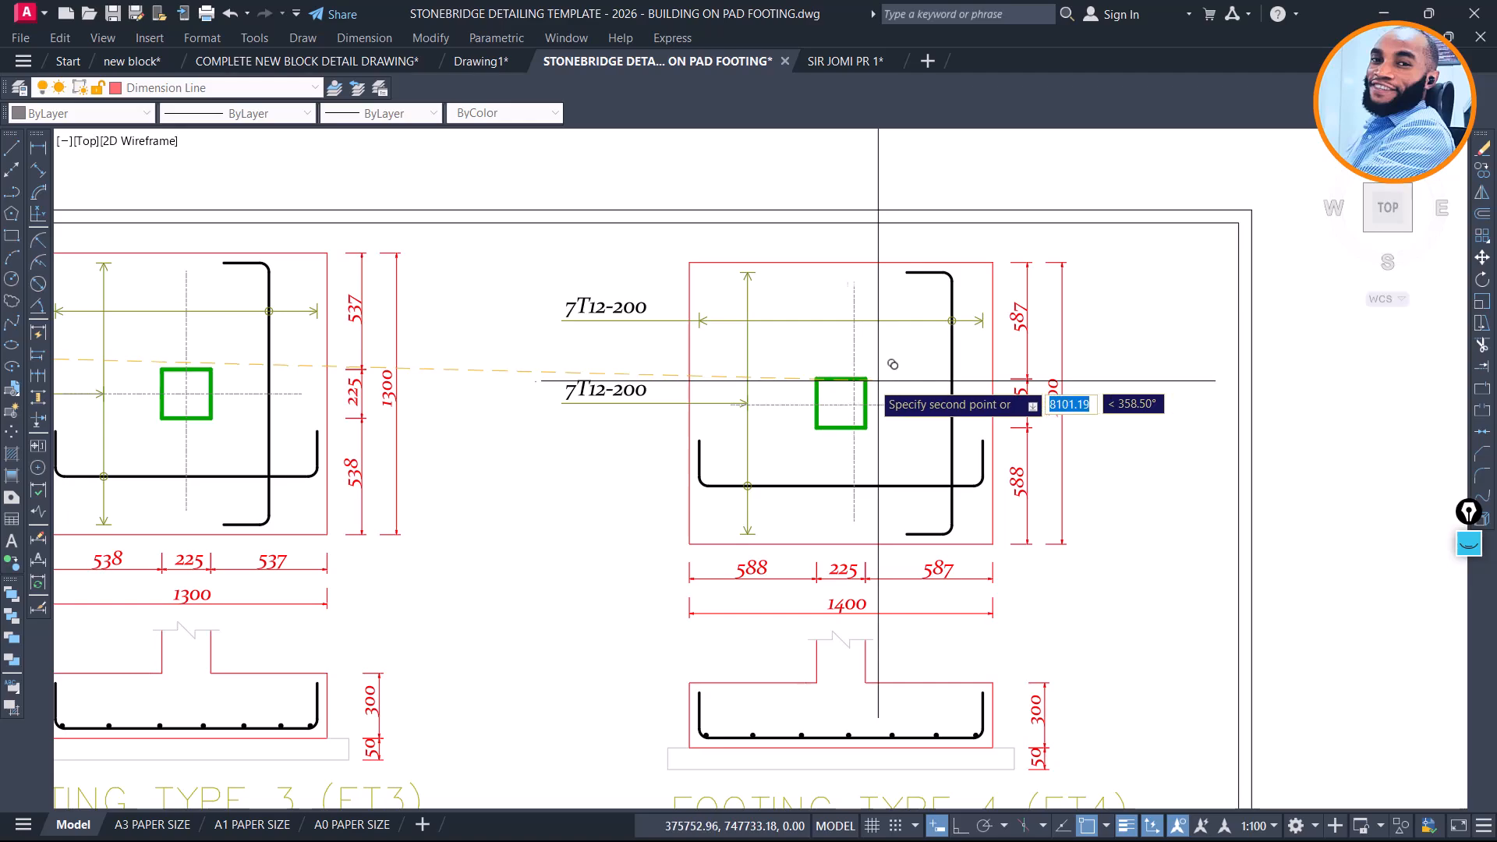
pyautogui.click(865, 379)
pyautogui.press('Escape')
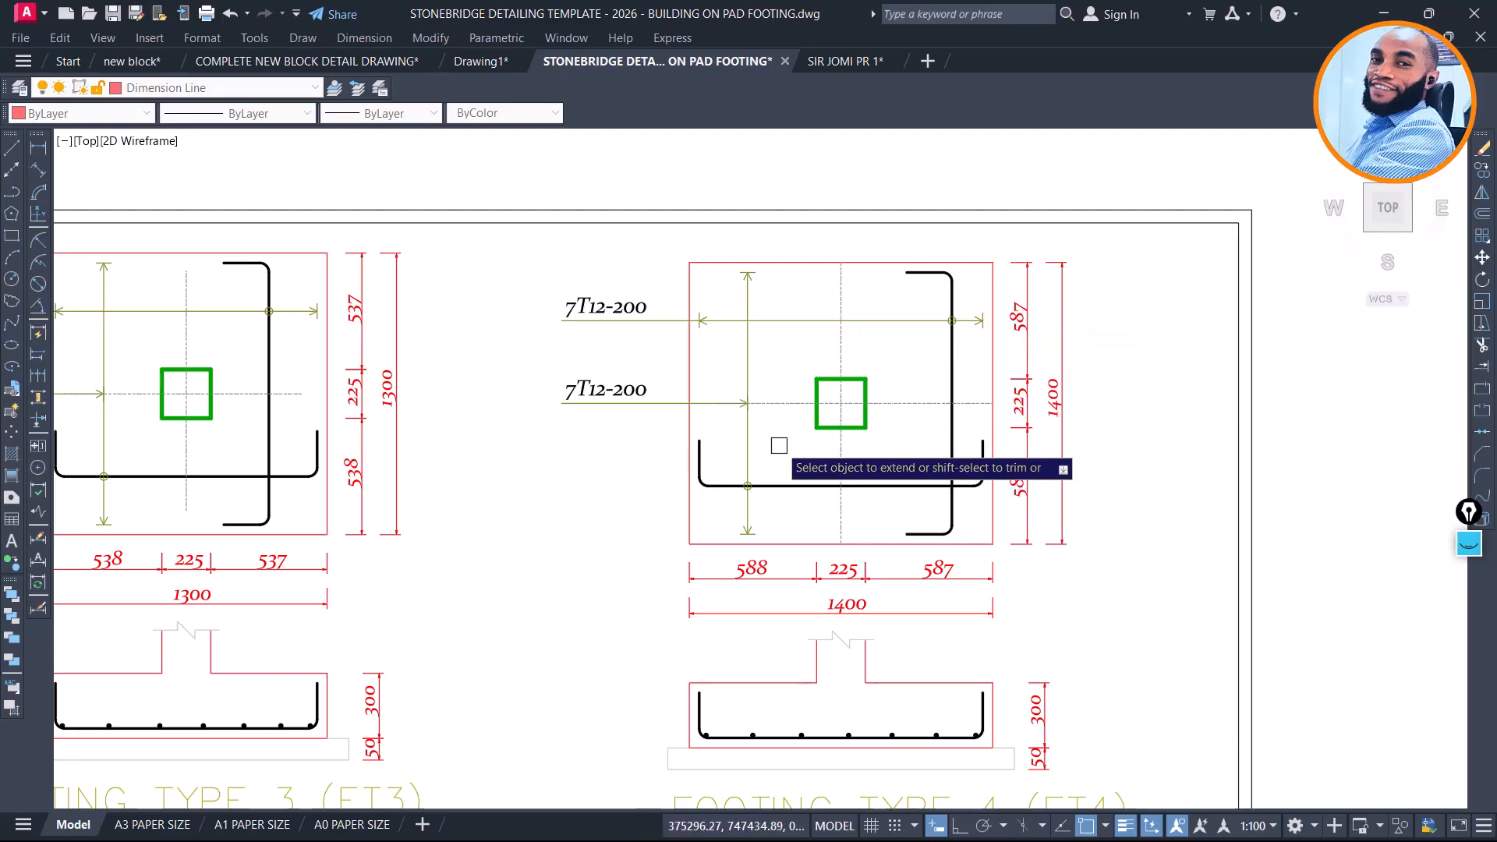
# Move the lower 7T12-200 label and its leader in the Footing Type 4 plan up, clear of the horizontal centreline
pyautogui.click(539, 369)
pyautogui.click(764, 417)
pyautogui.write('m')
pyautogui.press('Return')
pyautogui.click(766, 378)
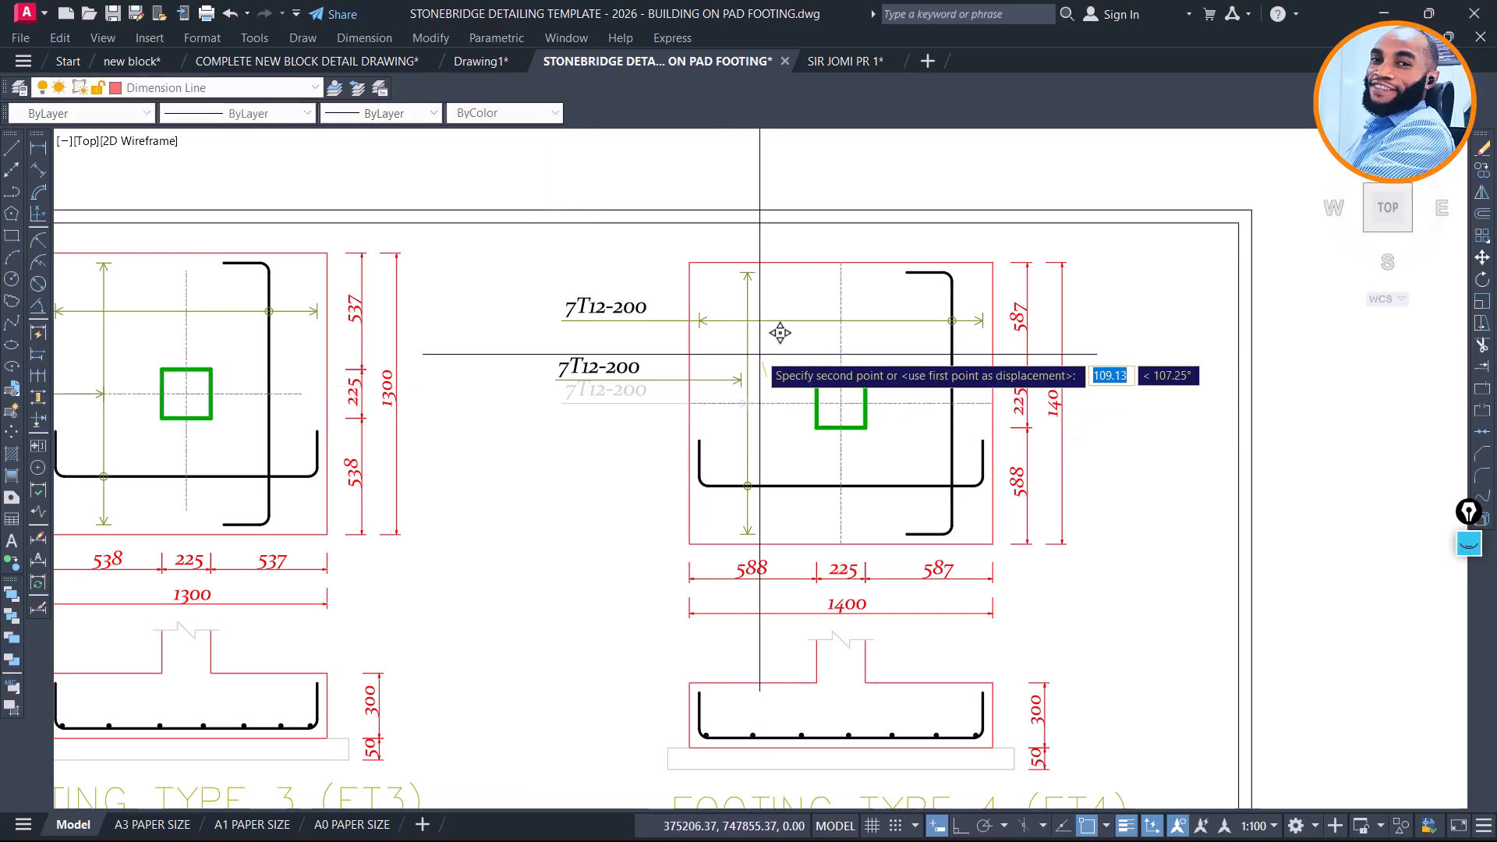
pyautogui.click(758, 352)
# Move the lower 7T12-200 label and its leader in the Footing Type 3 plan up, clear of the horizontal centreline
pyautogui.scroll(-4, 869, 351)
pyautogui.scroll(2, 616, 354)
pyautogui.scroll(2, 615, 355)
pyautogui.click(402, 326)
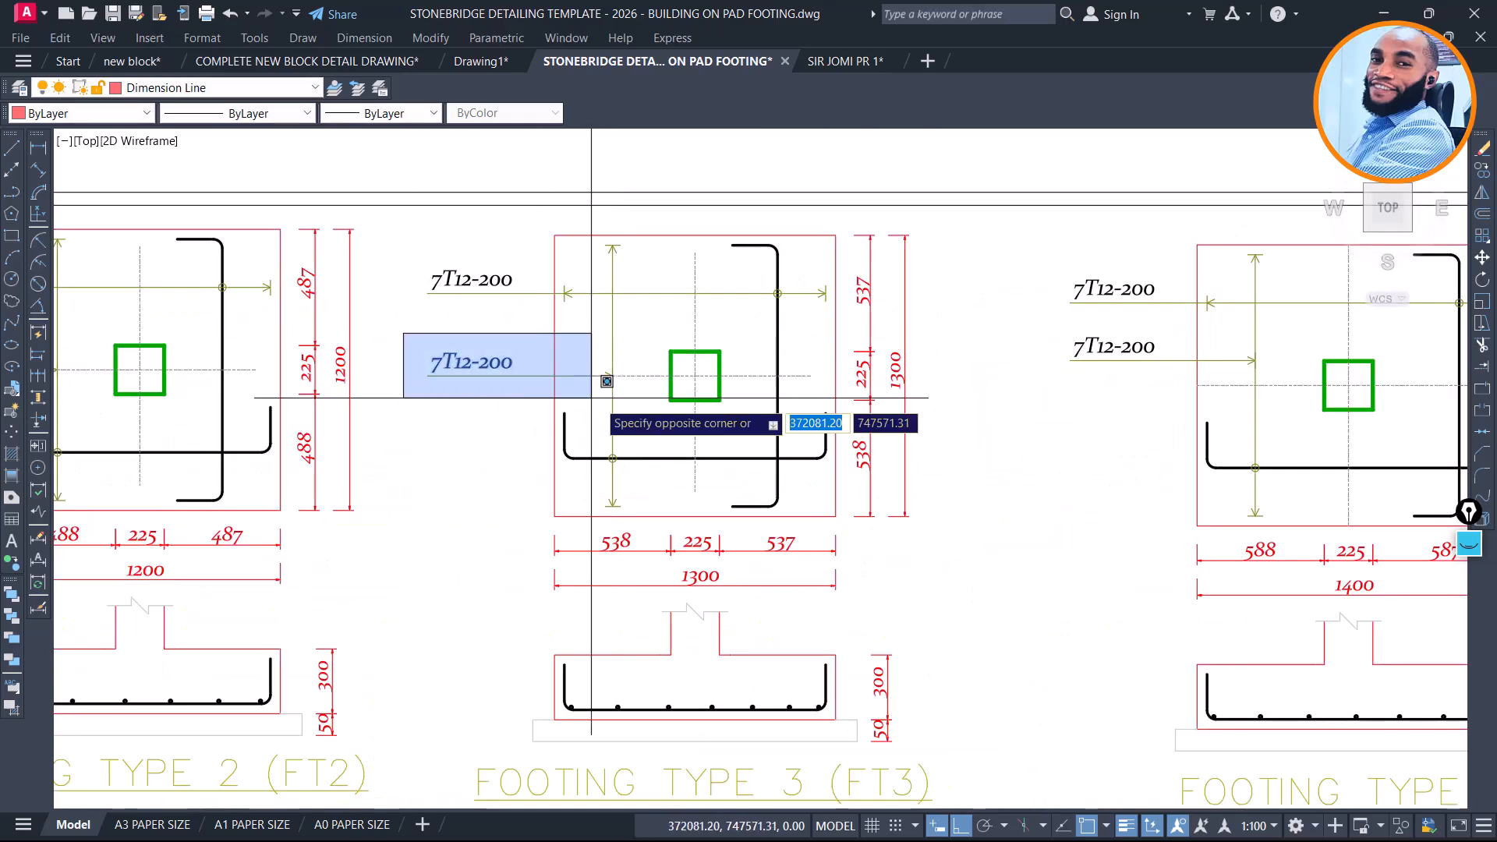
pyautogui.click(625, 396)
pyautogui.write('m')
pyautogui.press('Return')
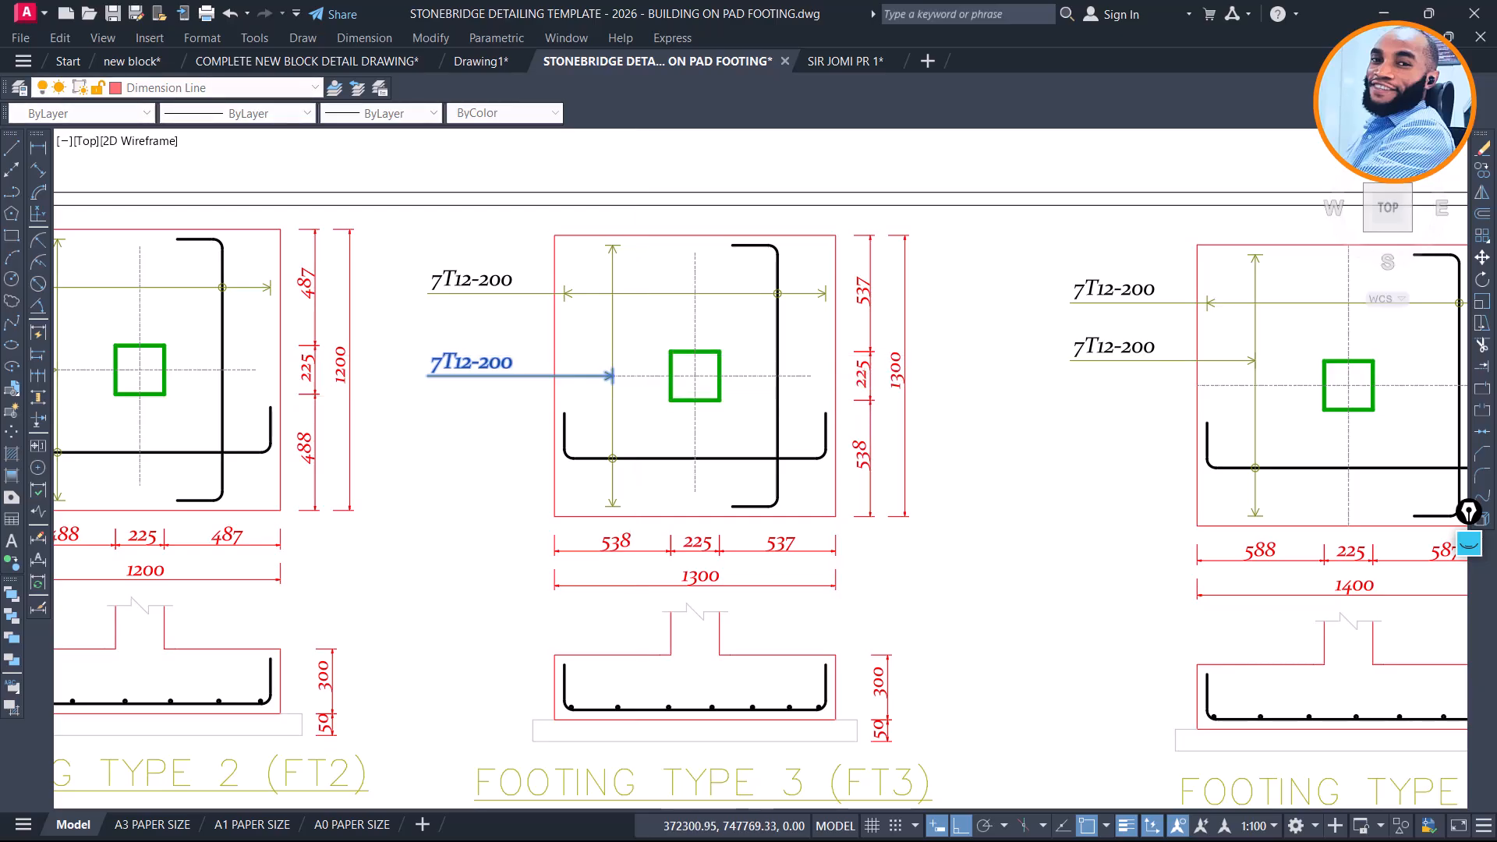
pyautogui.click(636, 355)
# Extend the ends of both Footing Type 3 column centrelines to the footing outline
pyautogui.write('ex')
pyautogui.press('Return')
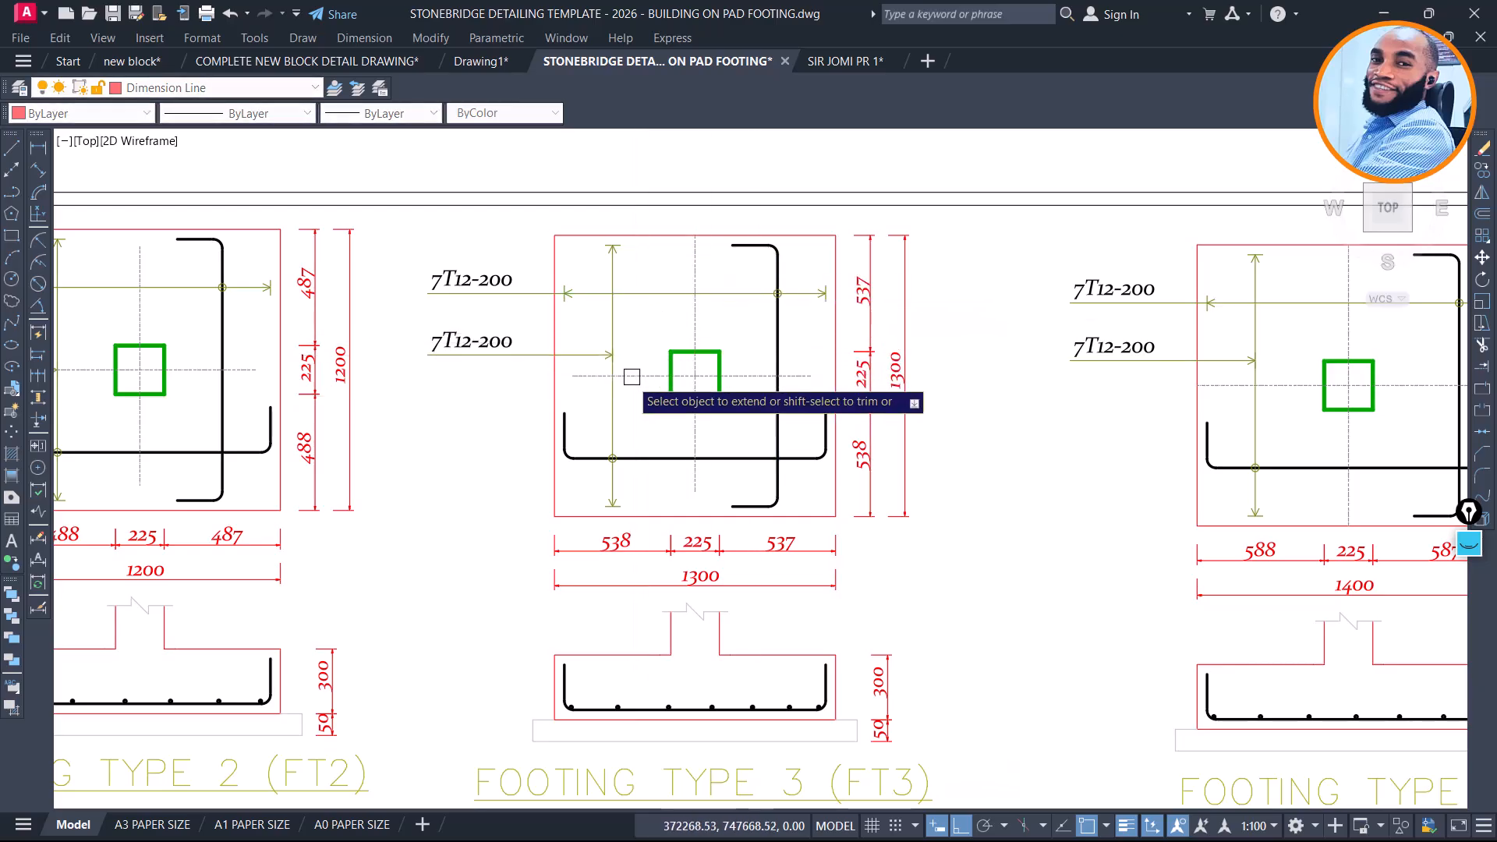
pyautogui.click(695, 444)
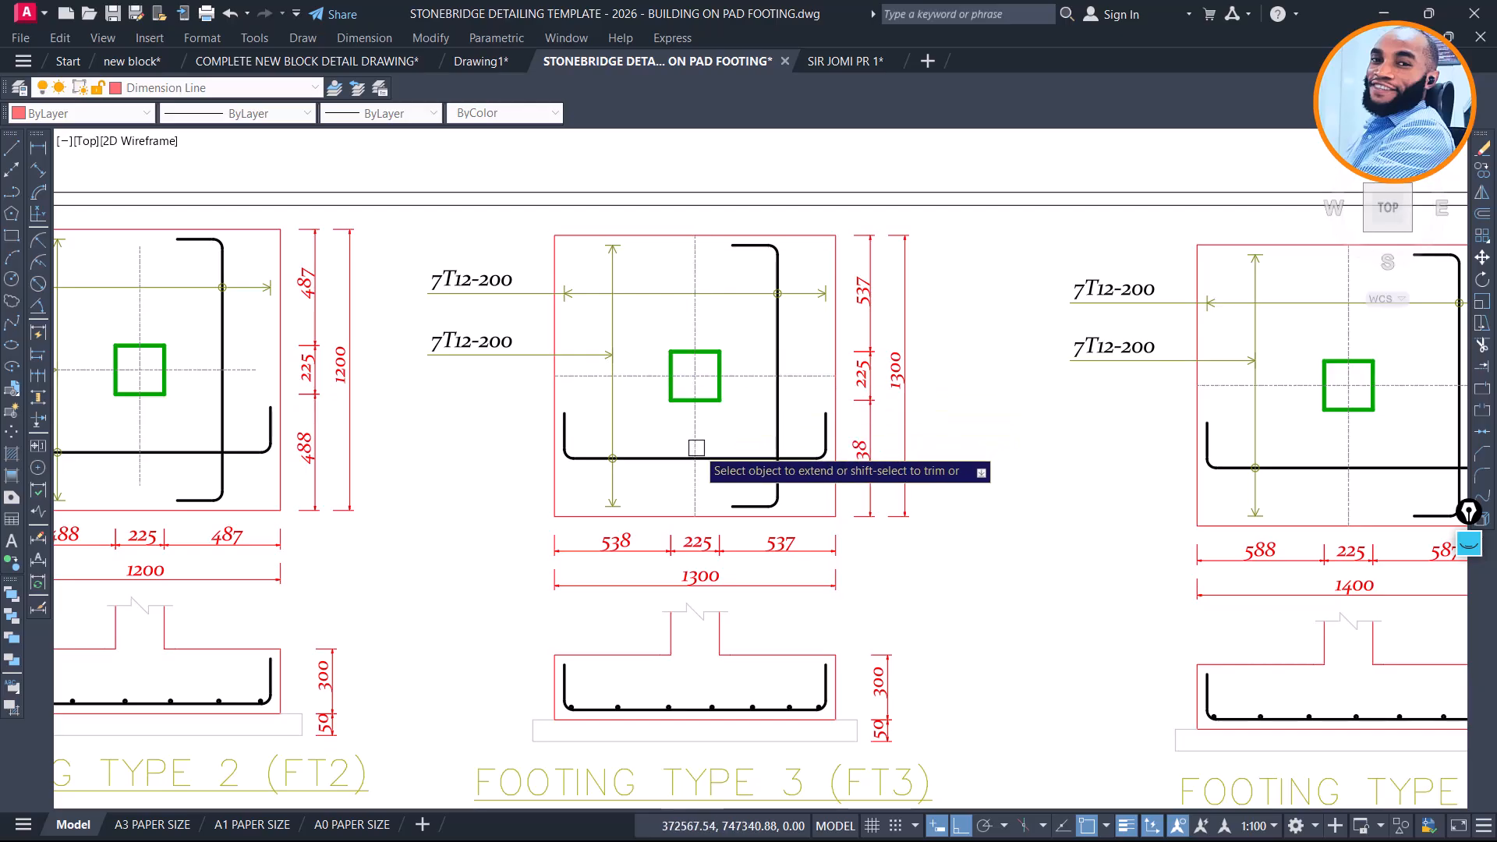
pyautogui.press('Escape')
# Move the lower 6T12-200 label and its leader in the Footing Type 2 plan up, clear of the horizontal centreline
pyautogui.moveTo(642, 425); pyautogui.dragTo(1077, 398, button='middle')
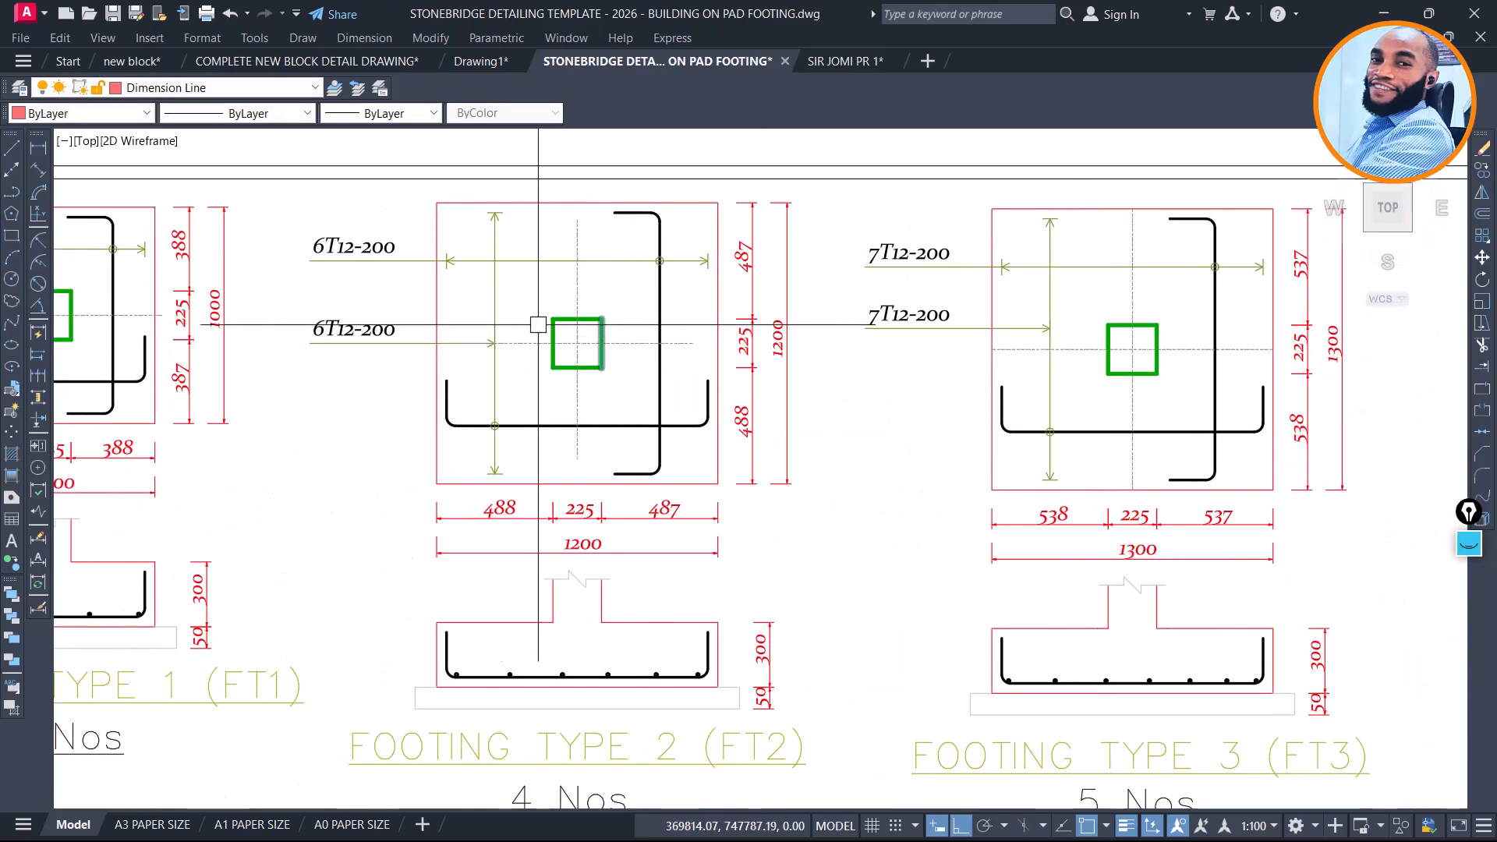
pyautogui.click(290, 287)
pyautogui.click(533, 358)
pyautogui.write('m')
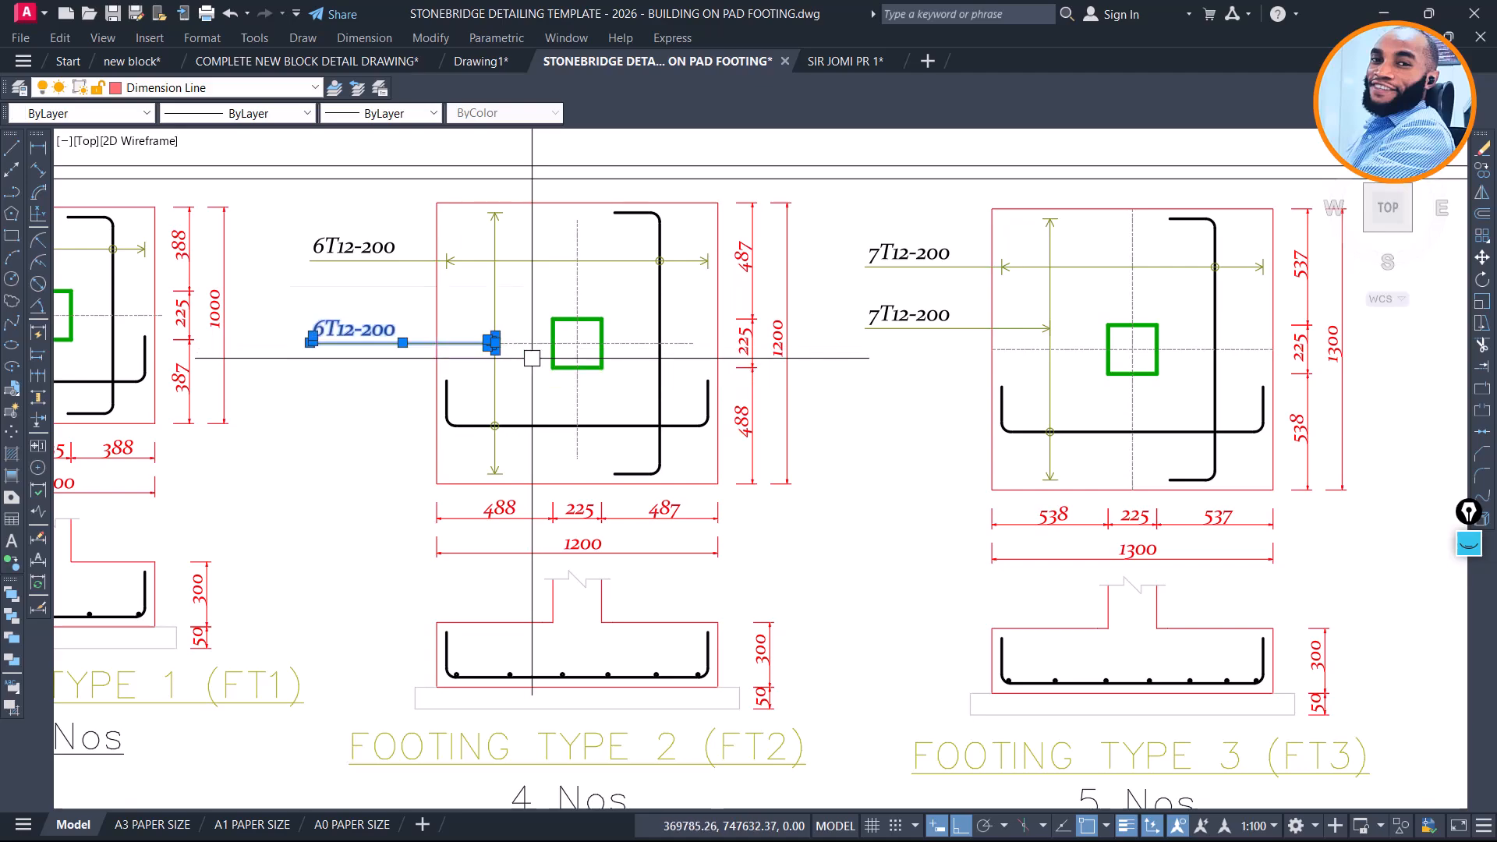
pyautogui.press('space')
pyautogui.click(515, 323)
pyautogui.click(515, 298)
# Extend the ends of both Footing Type 2 column centrelines to the footing outline
pyautogui.write('ex')
pyautogui.press('space')
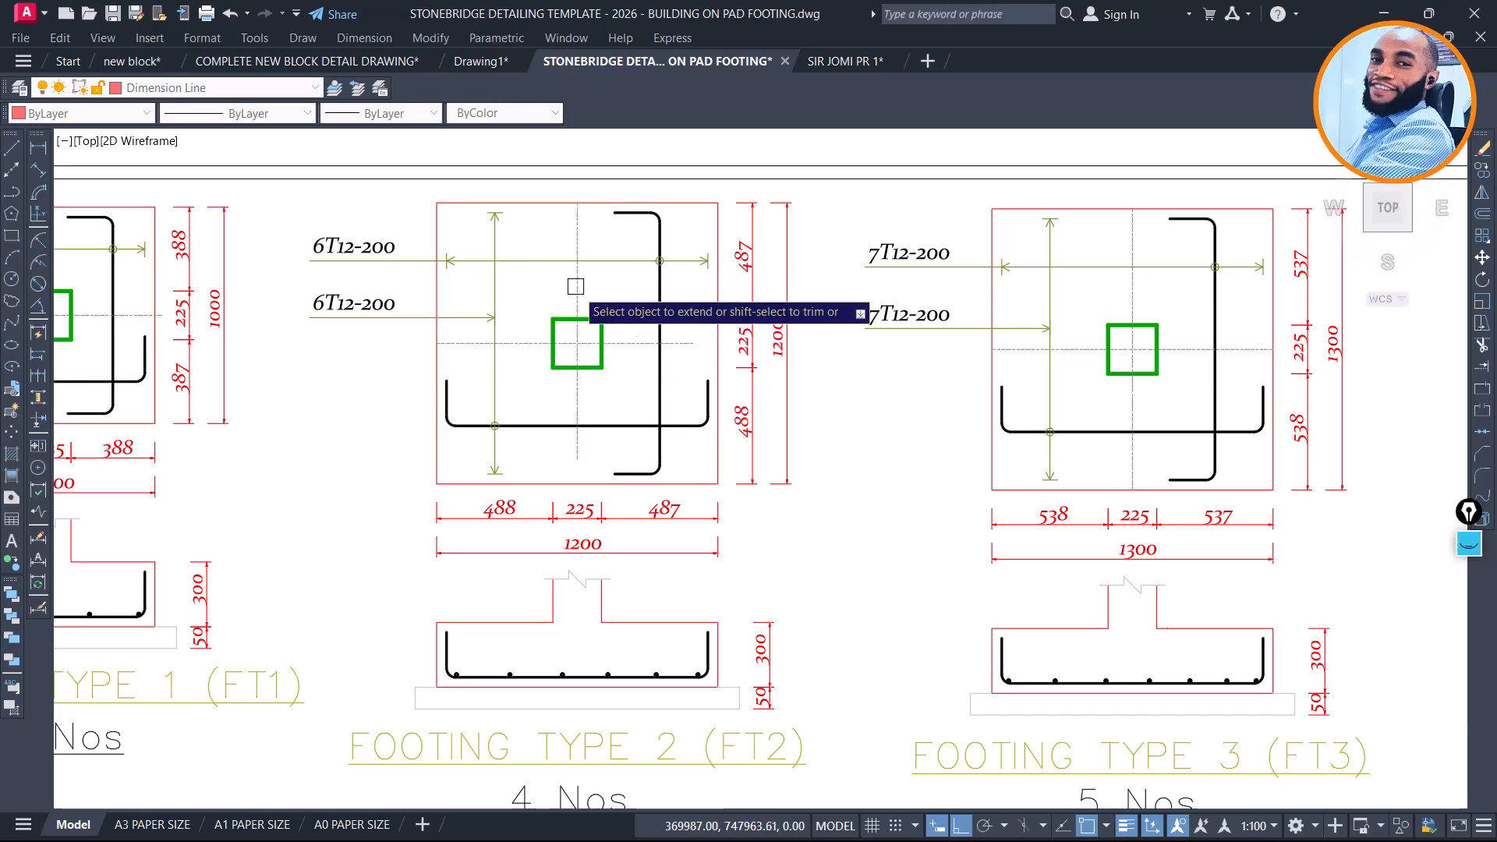
pyautogui.click(637, 343)
pyautogui.click(572, 401)
pyautogui.press('space')
# Stretch the upper end of the Footing Type 2 vertical centreline slightly beyond the footing outline
pyautogui.click(577, 226)
pyautogui.scroll(4, 572, 211)
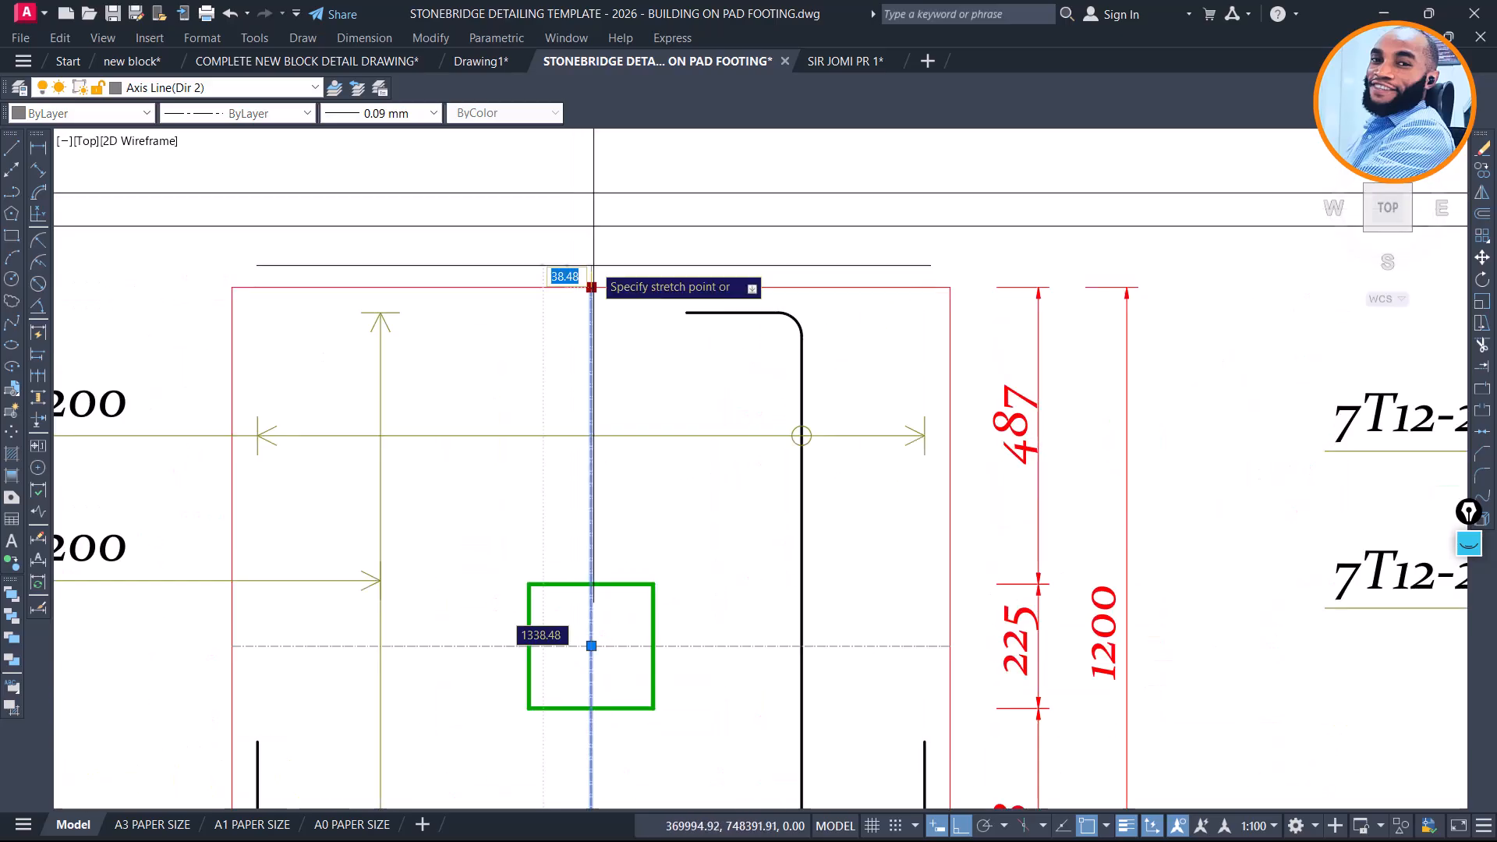
pyautogui.scroll(3, 592, 296)
pyautogui.click(594, 267)
pyautogui.scroll(-4, 593, 267)
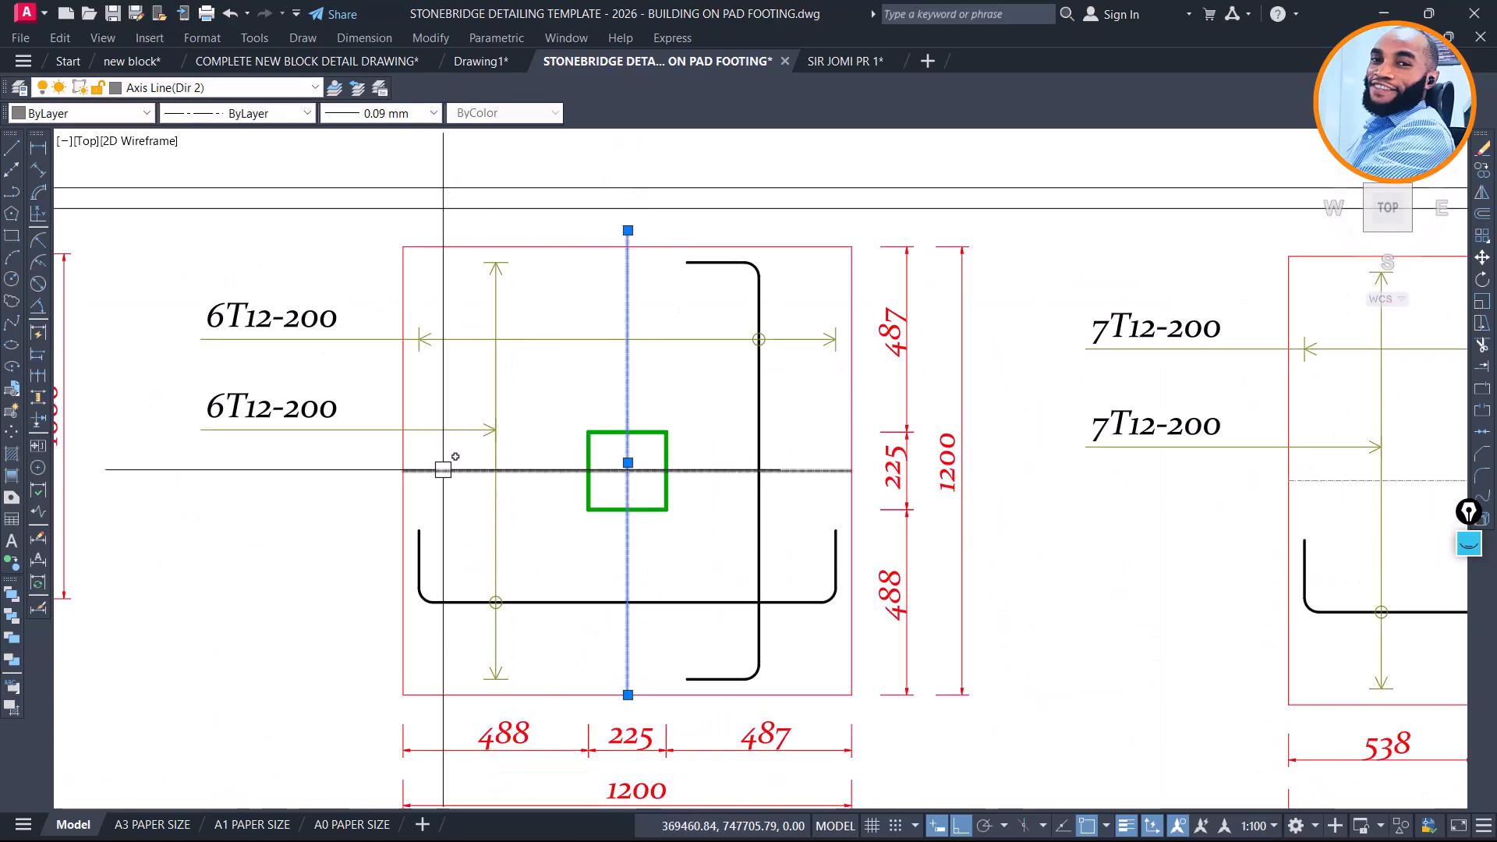
# Stretch both ends of the Footing Type 2 horizontal centreline slightly beyond the footing outline
pyautogui.click(403, 471)
pyautogui.click(383, 470)
pyautogui.click(851, 470)
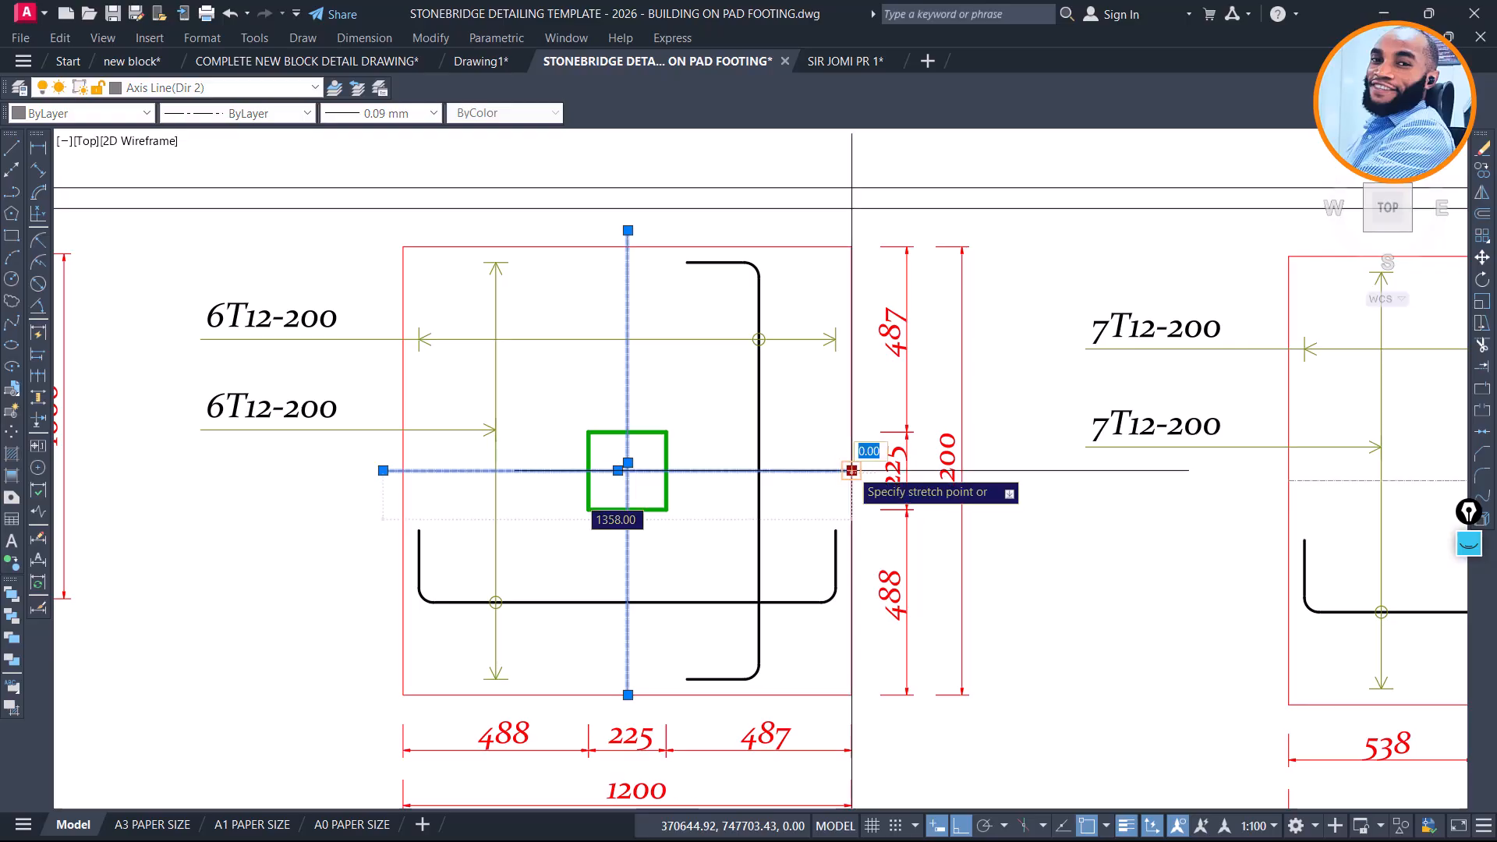
pyautogui.scroll(2, 866, 471)
pyautogui.click(865, 471)
pyautogui.scroll(-2, 647, 469)
pyautogui.scroll(-2, 644, 468)
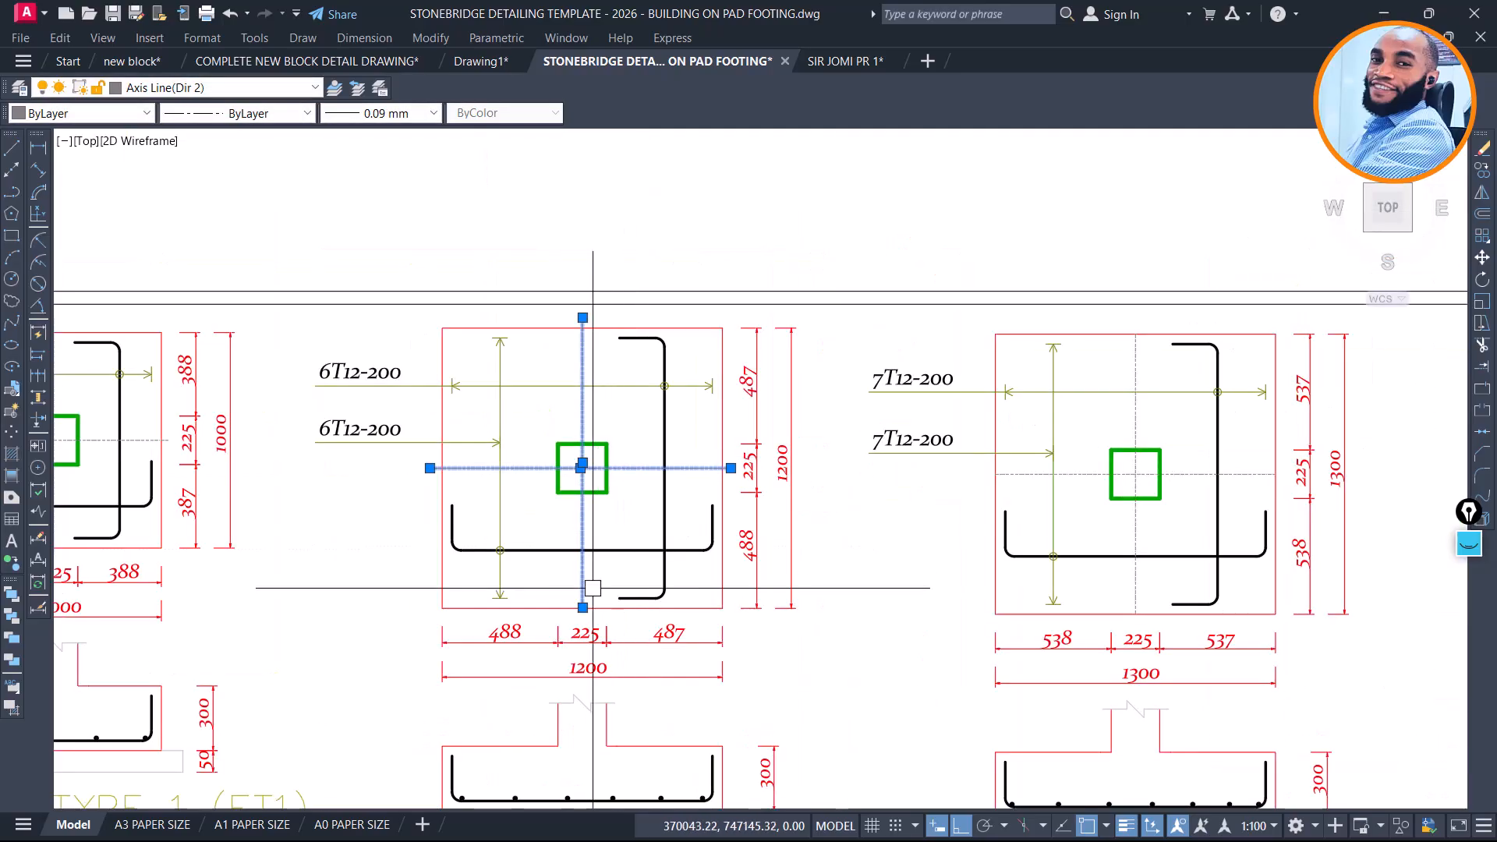
# Stretch the lower end of the Footing Type 2 vertical centreline slightly beyond the footing outline
pyautogui.click(584, 595)
pyautogui.scroll(4, 585, 594)
pyautogui.click(582, 619)
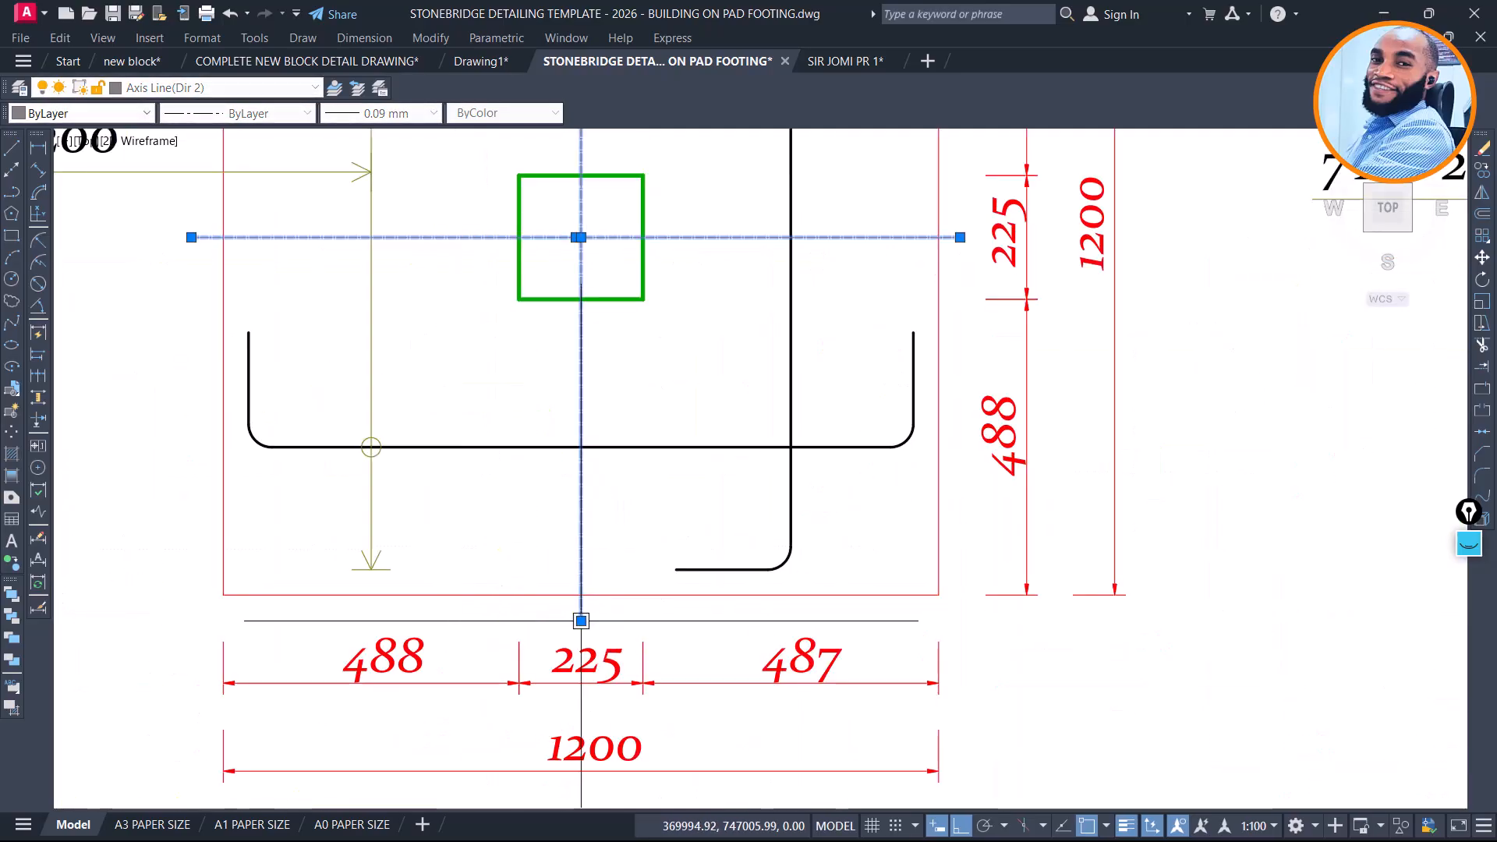
pyautogui.scroll(-6, 351, 512)
pyautogui.press('Escape')
# Stretch the upper end of the Footing Type 3 vertical centreline slightly beyond the footing outline
pyautogui.scroll(4, 752, 409)
pyautogui.click(747, 336)
pyautogui.scroll(2, 740, 290)
pyautogui.click(733, 290)
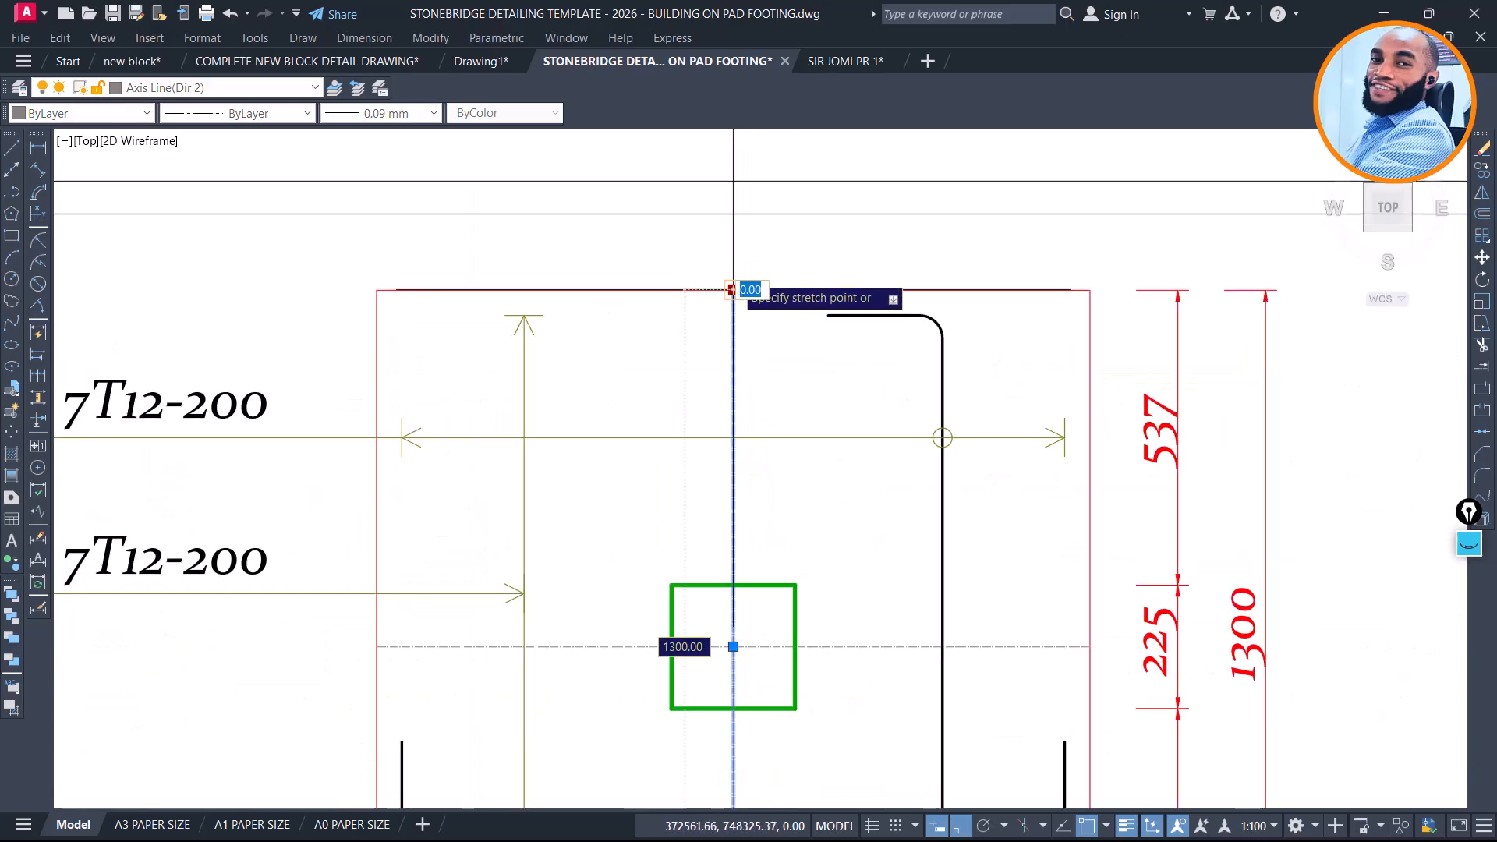
pyautogui.click(733, 253)
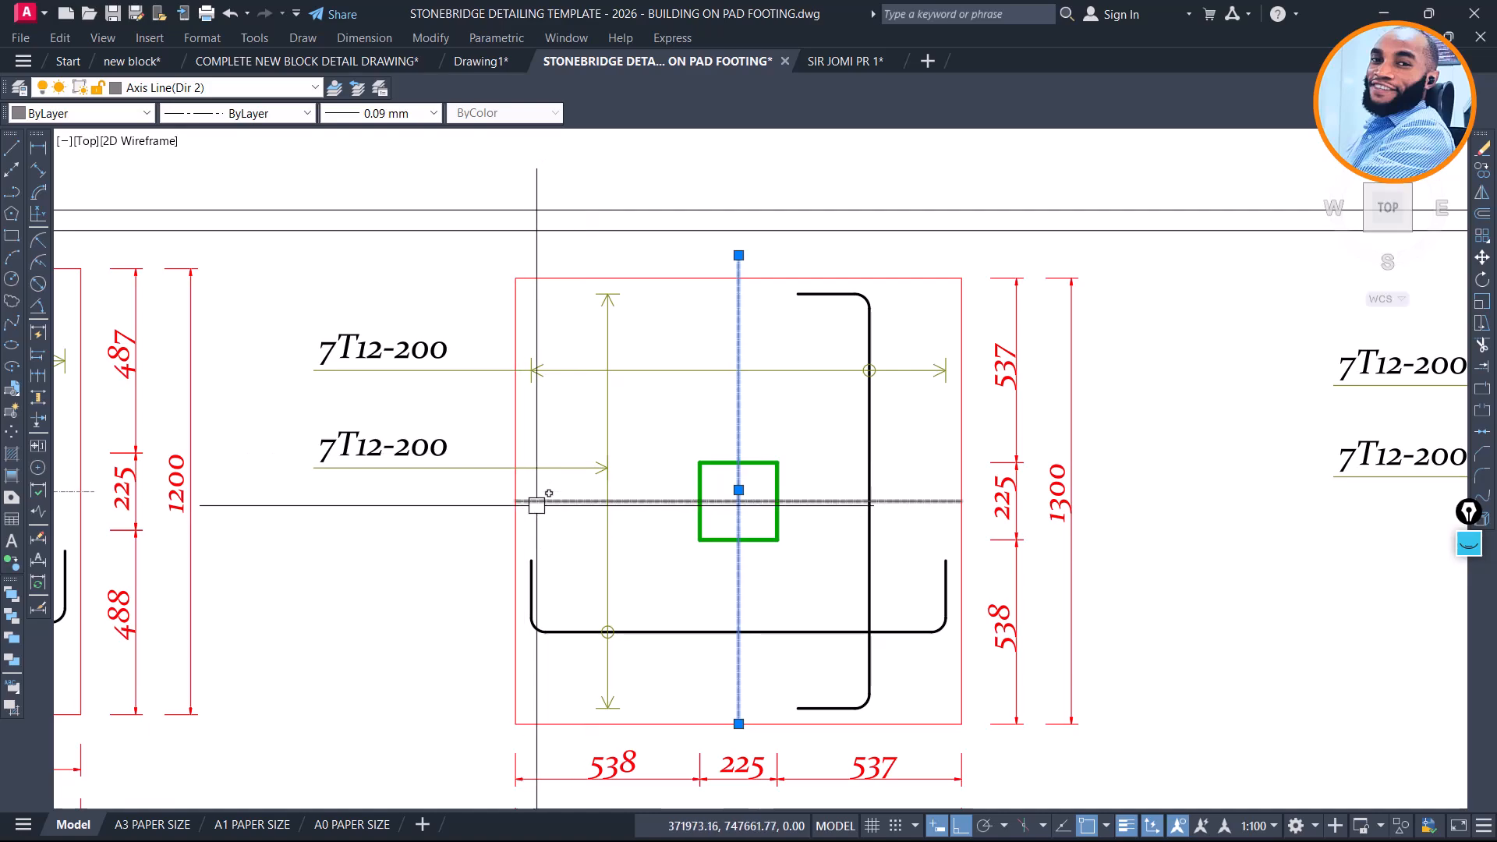
# Stretch both ends of the Footing Type 3 horizontal centreline slightly beyond the footing outline
pyautogui.click(485, 505)
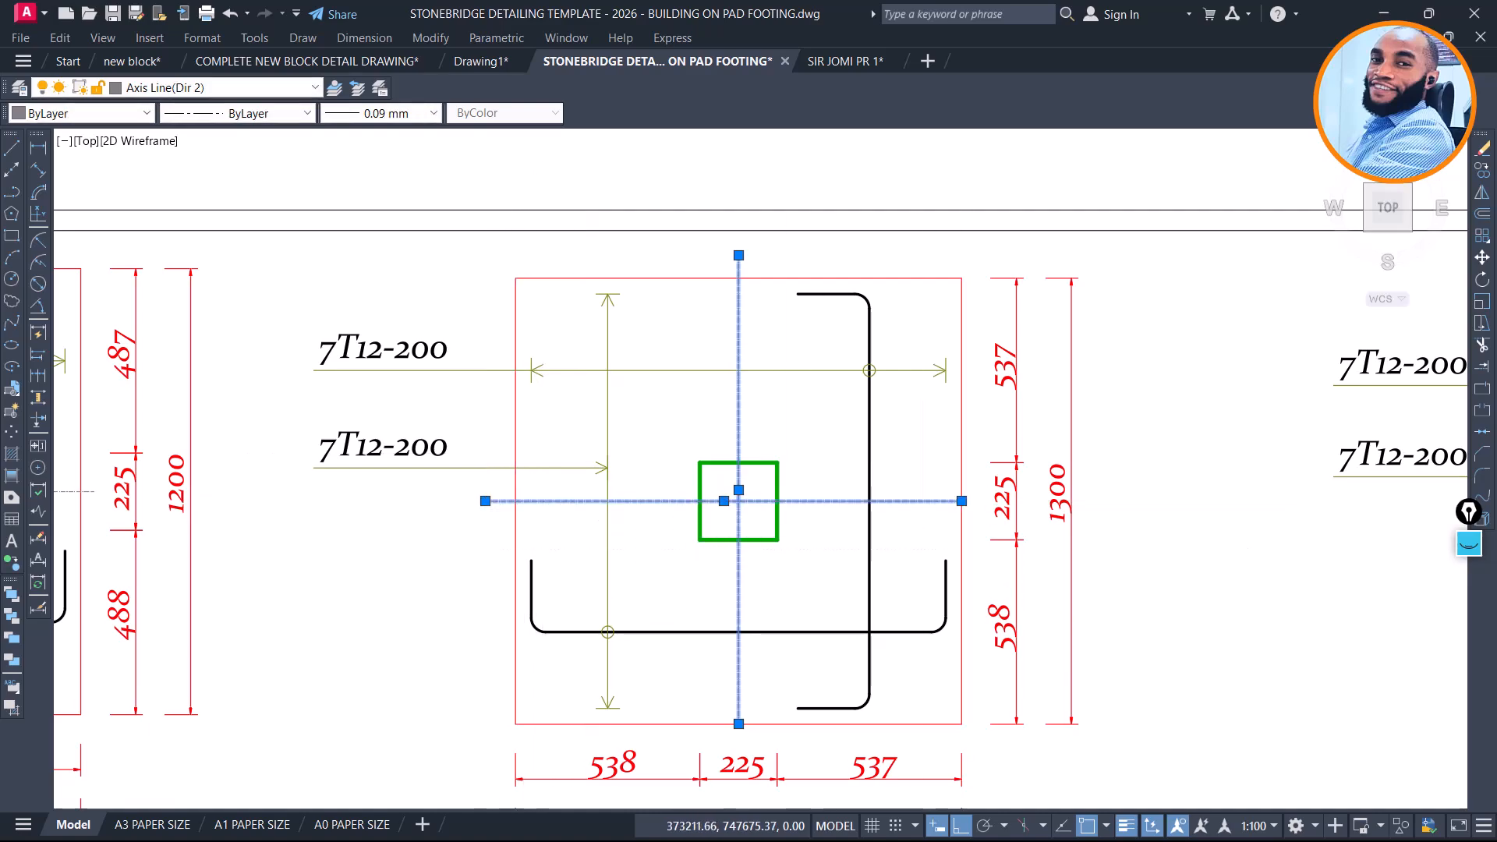
pyautogui.click(962, 501)
pyautogui.scroll(2, 969, 503)
pyautogui.click(981, 501)
pyautogui.scroll(-2, 858, 450)
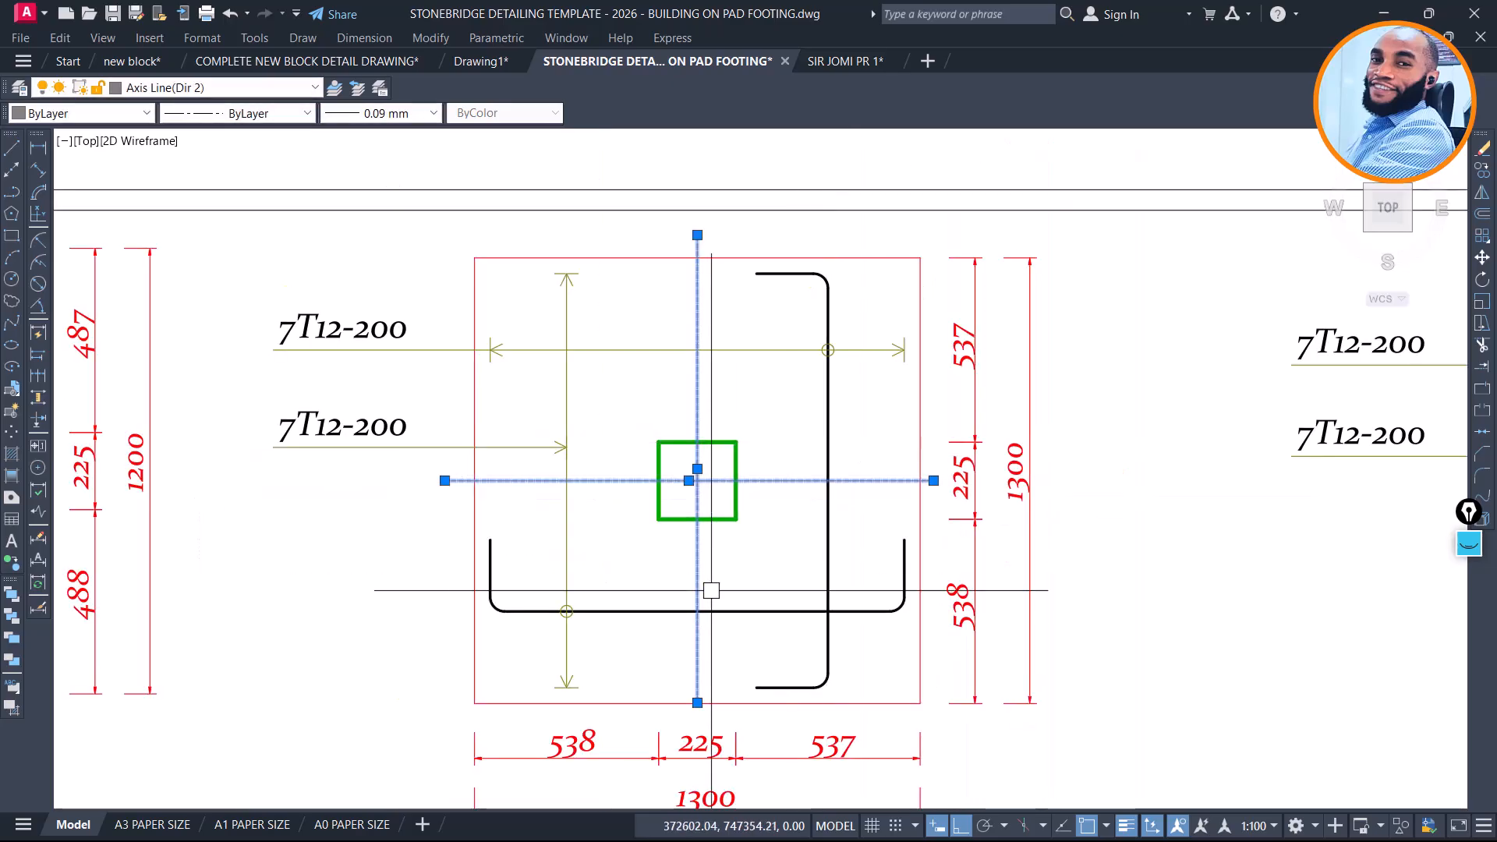
# Try to stretch the lower end of the Footing Type 3 vertical centreline beyond the footing outline
pyautogui.click(697, 702)
pyautogui.scroll(2, 703, 723)
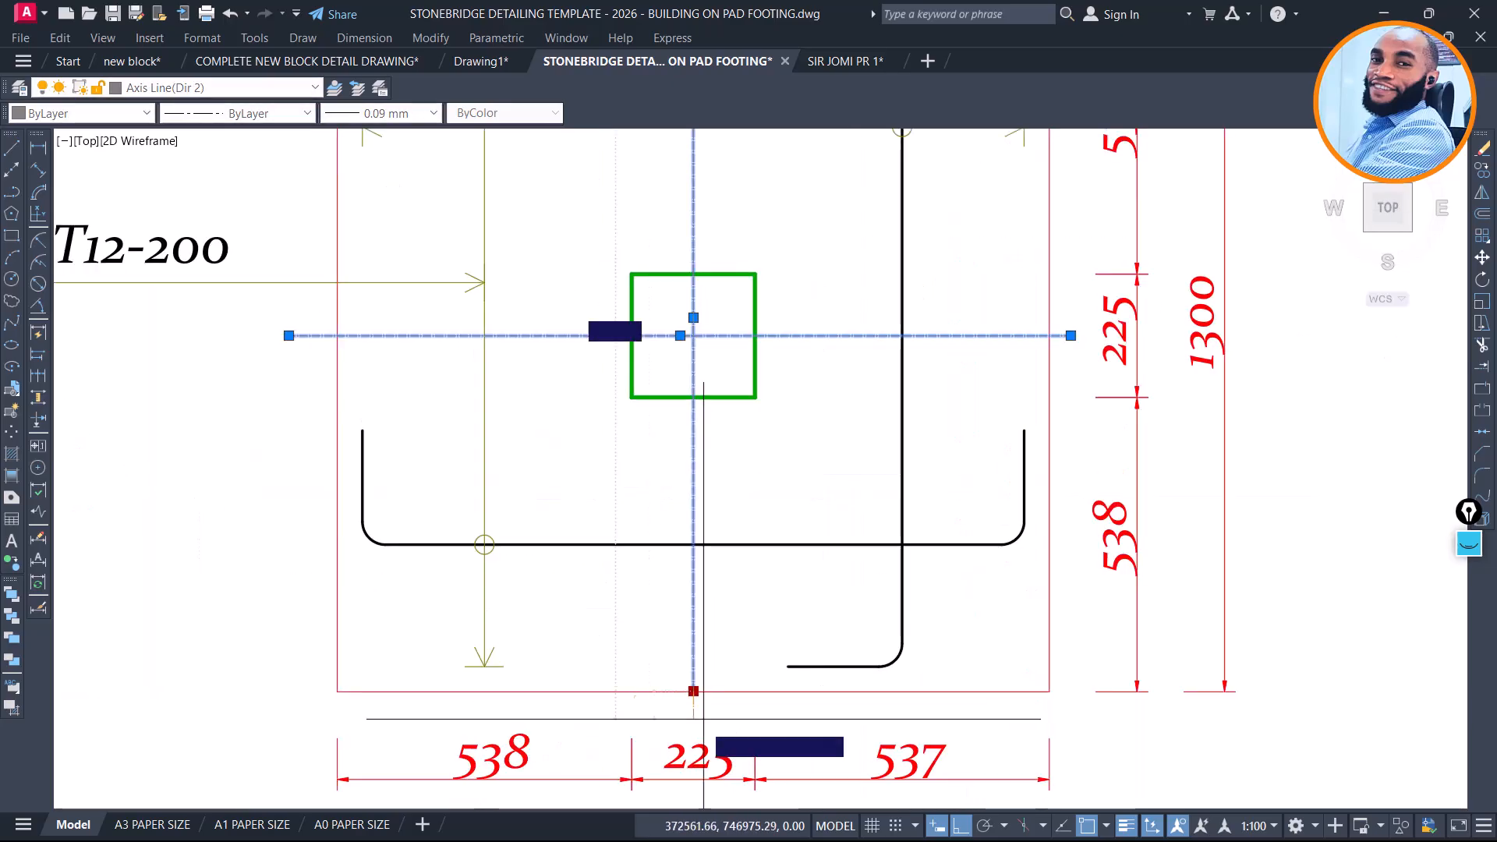
pyautogui.click(664, 768)
pyautogui.scroll(-4, 484, 628)
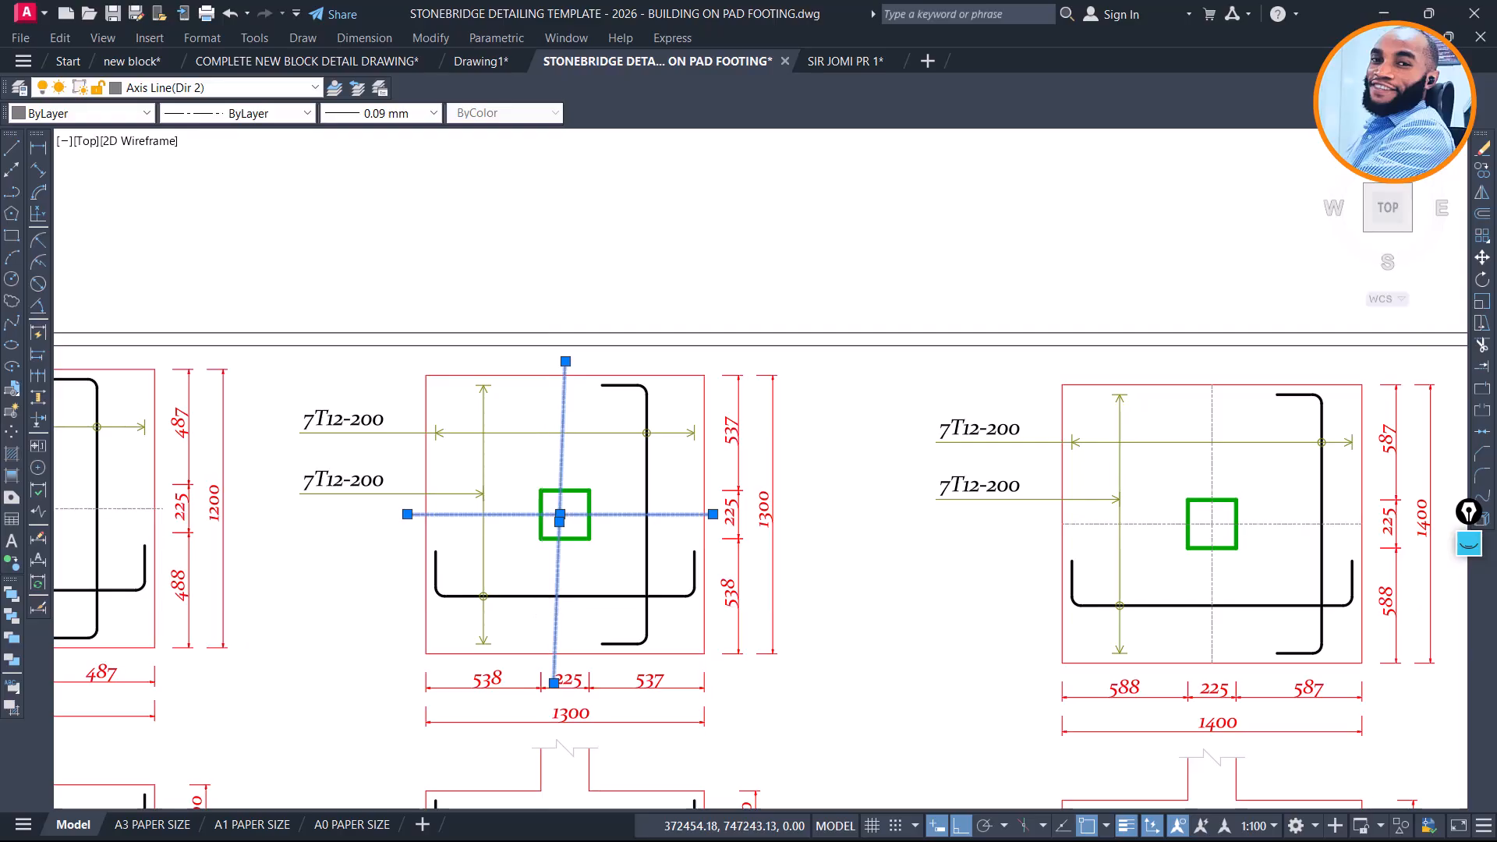
pyautogui.press('Escape')
pyautogui.scroll(4, 477, 637)
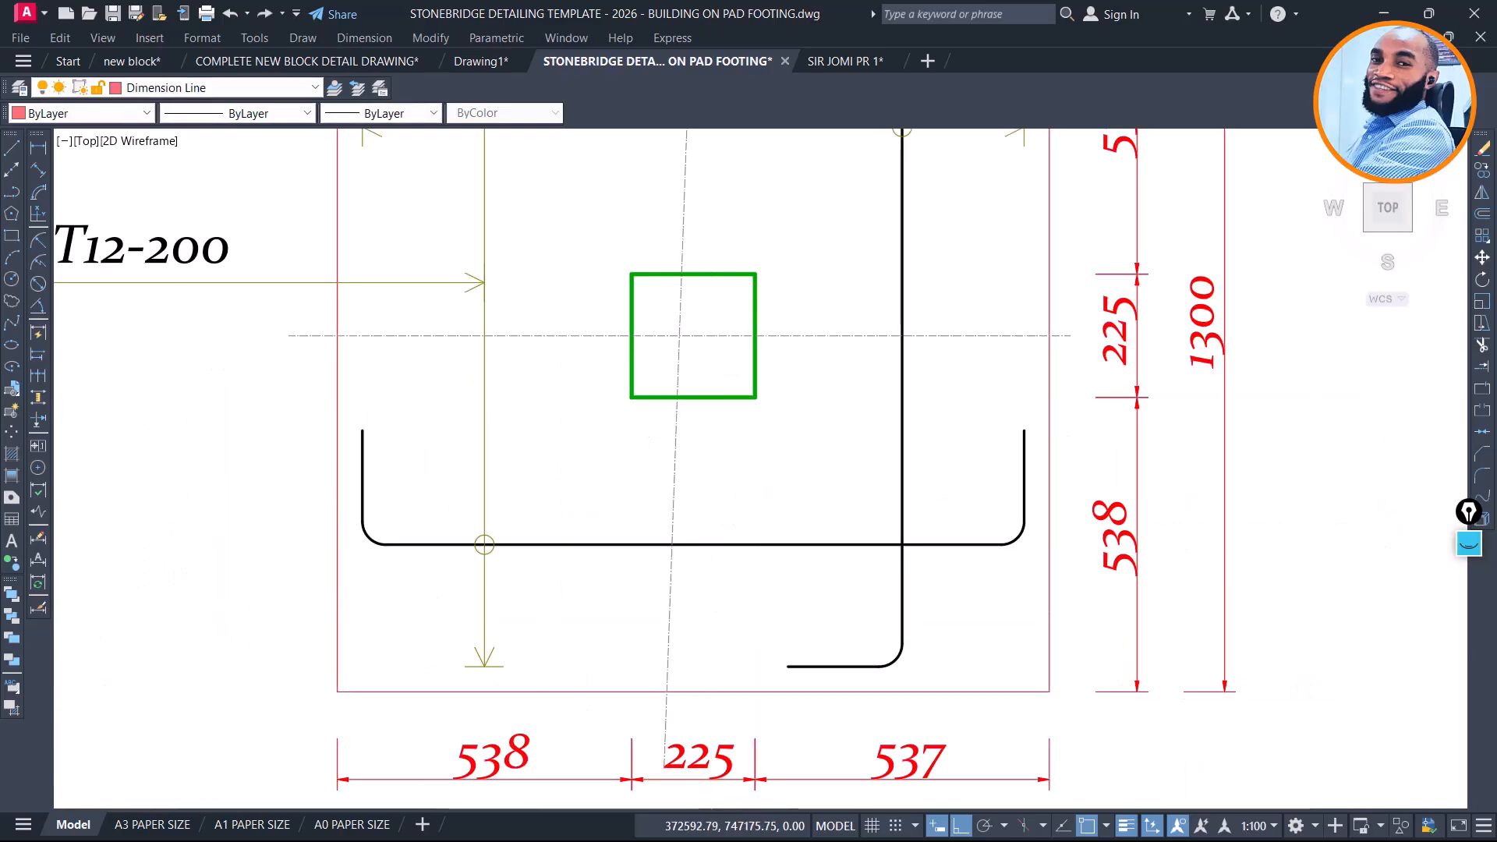
pyautogui.scroll(-2, 704, 721)
# Stretch the lower end of the Footing Type 3 vertical centreline straight down, slightly beyond the footing outline
pyautogui.click(696, 657)
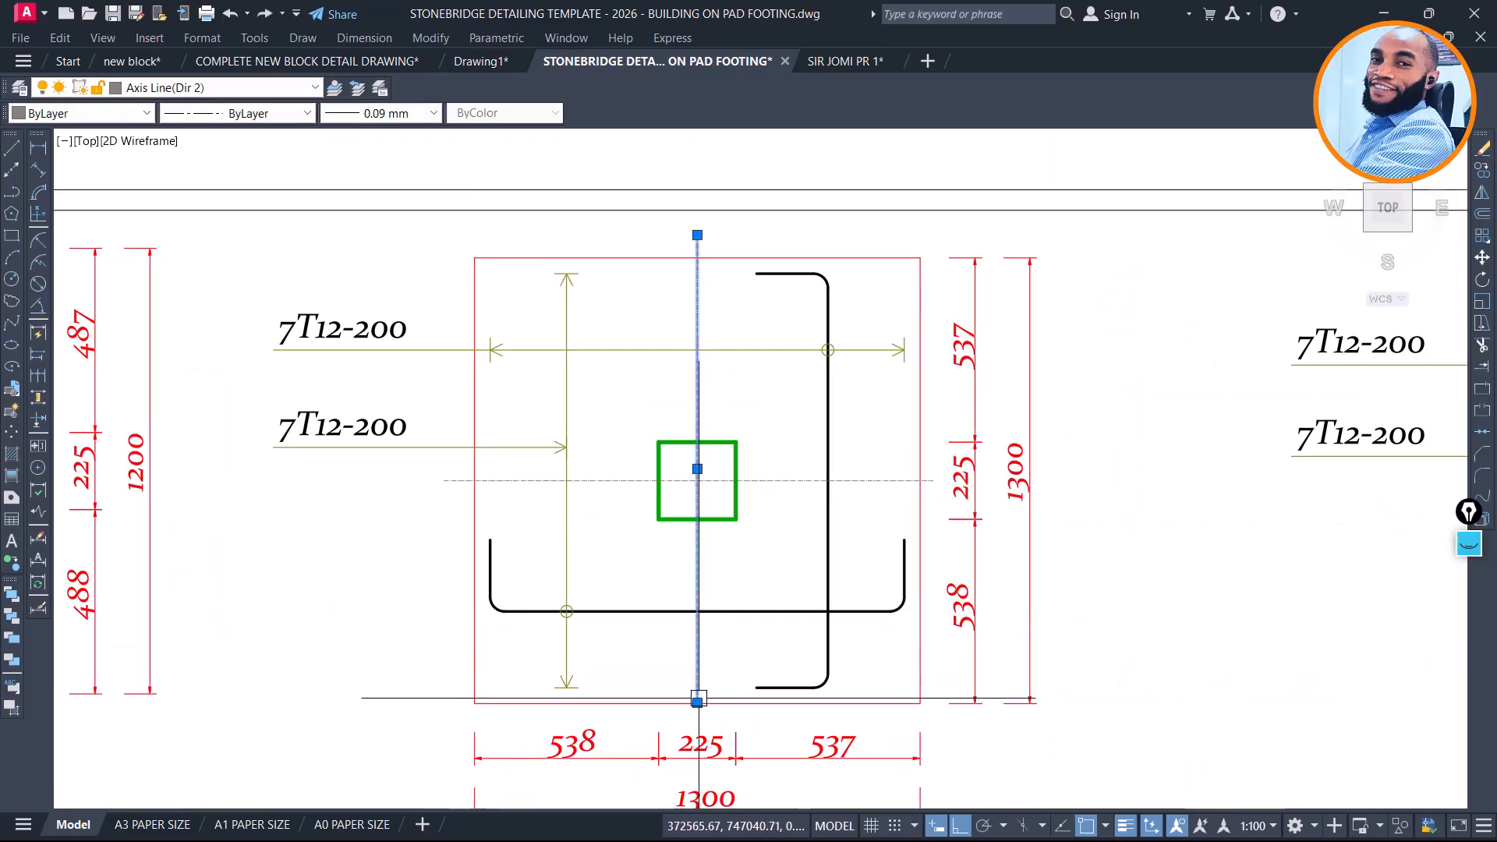
pyautogui.scroll(6, 697, 702)
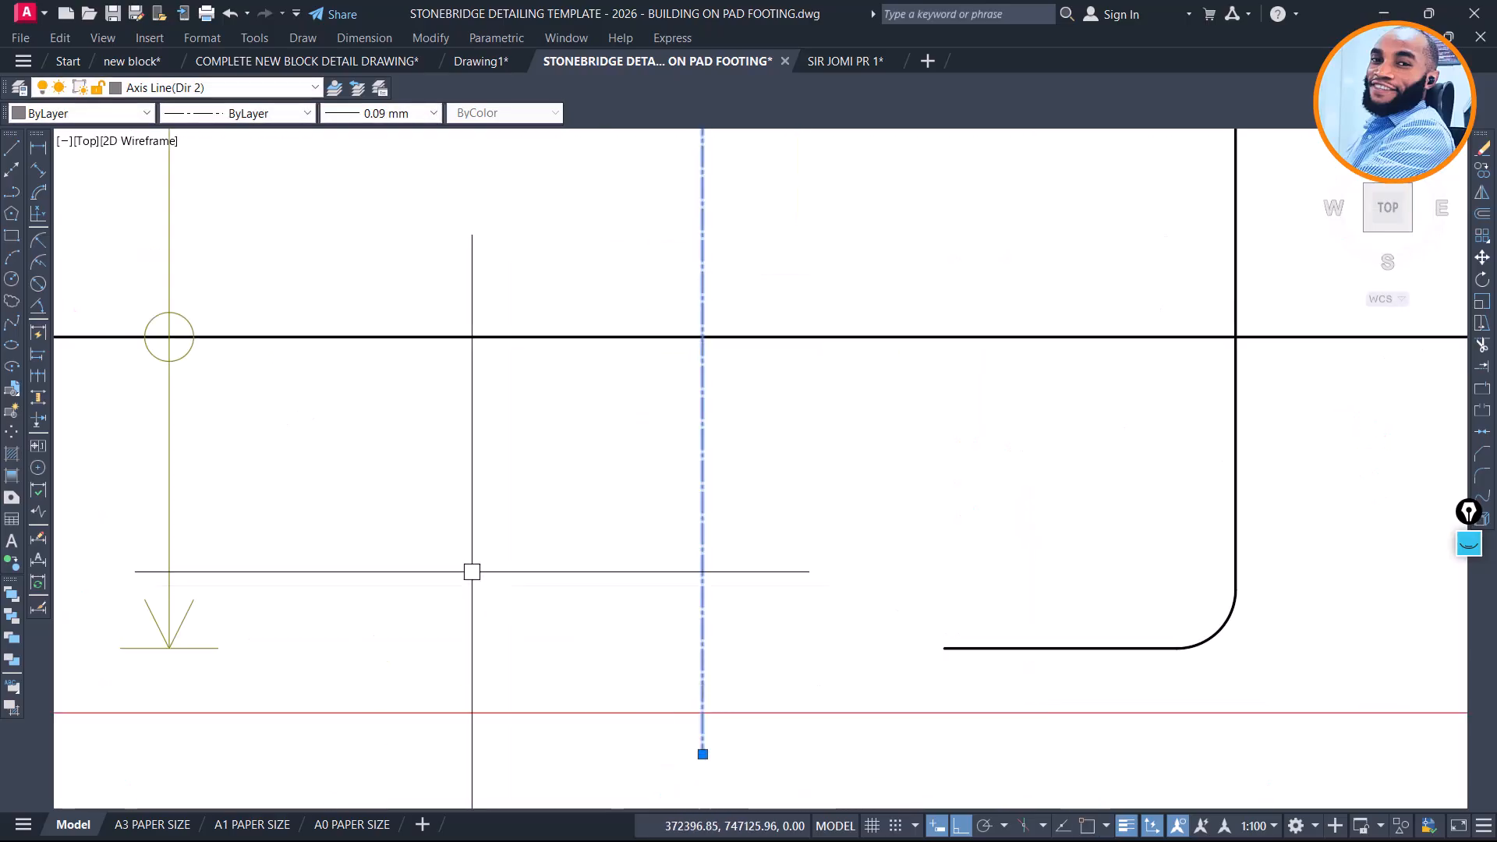
pyautogui.scroll(-8, 492, 586)
pyautogui.press('Escape')
# Stretch the upper end of the vertical centreline and the left end of the horizontal one beyond the Footing Type 4 outline
pyautogui.scroll(3, 1213, 343)
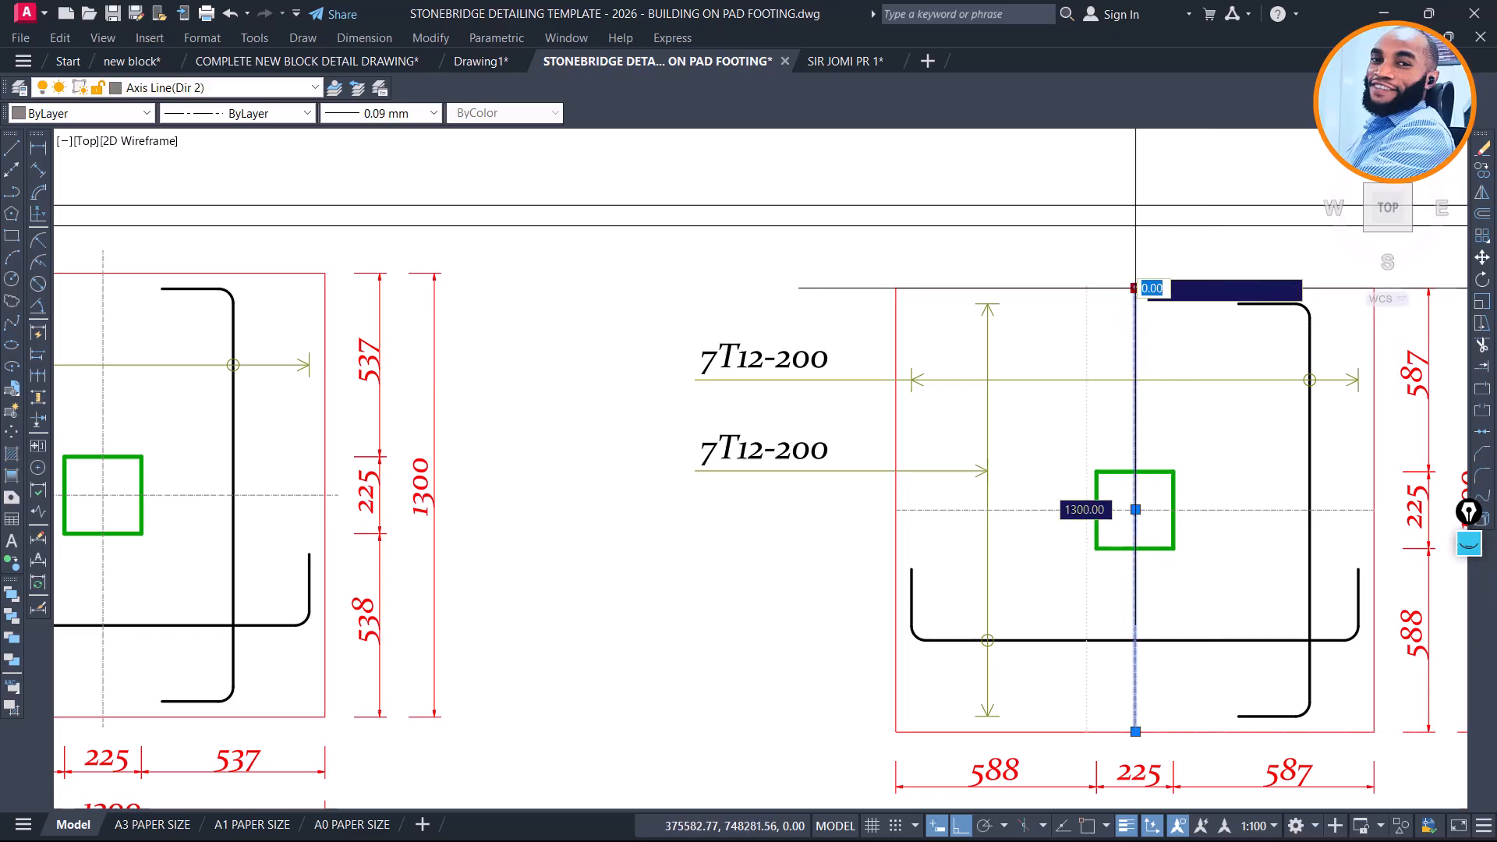
pyautogui.scroll(2, 1136, 269)
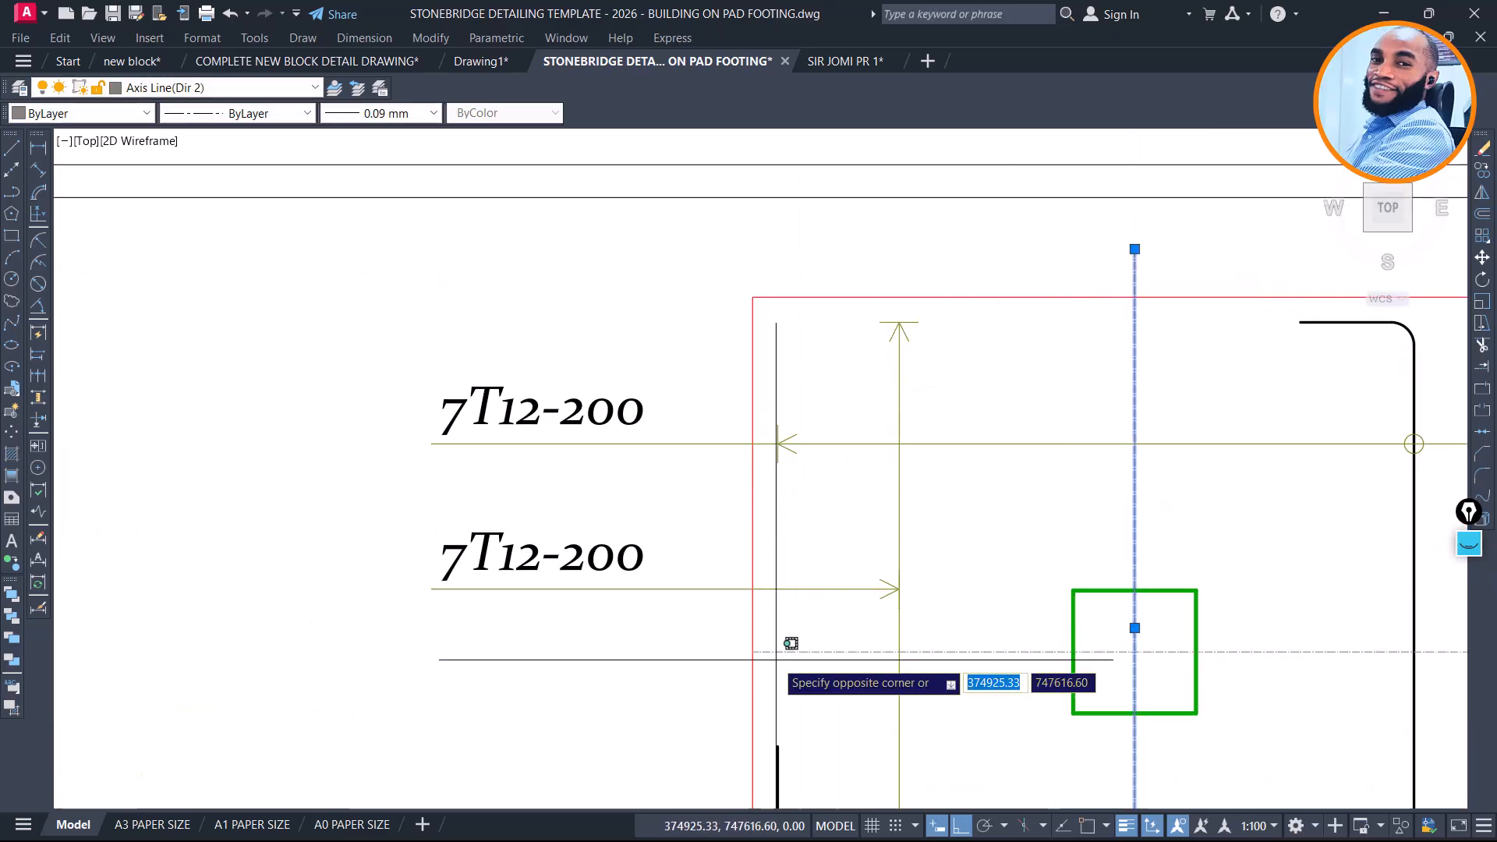
pyautogui.click(763, 625)
pyautogui.click(692, 661)
pyautogui.scroll(-2, 512, 467)
pyautogui.scroll(2, 898, 535)
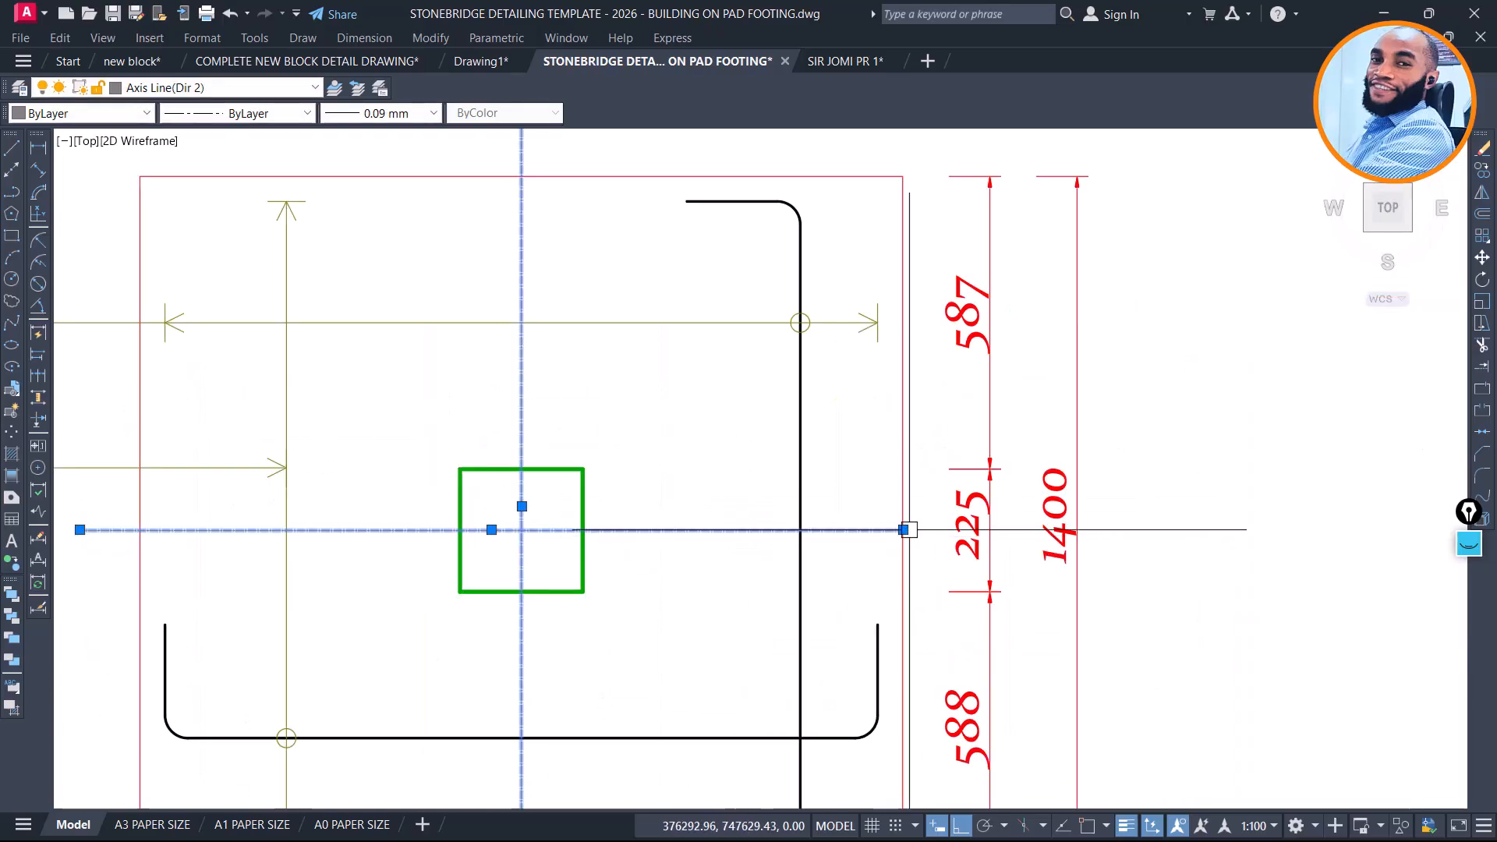
# Stretch the right end of the horizontal centreline and the lower end of the vertical one beyond the Footing Type 4 outline
pyautogui.click(903, 529)
pyautogui.scroll(2, 914, 529)
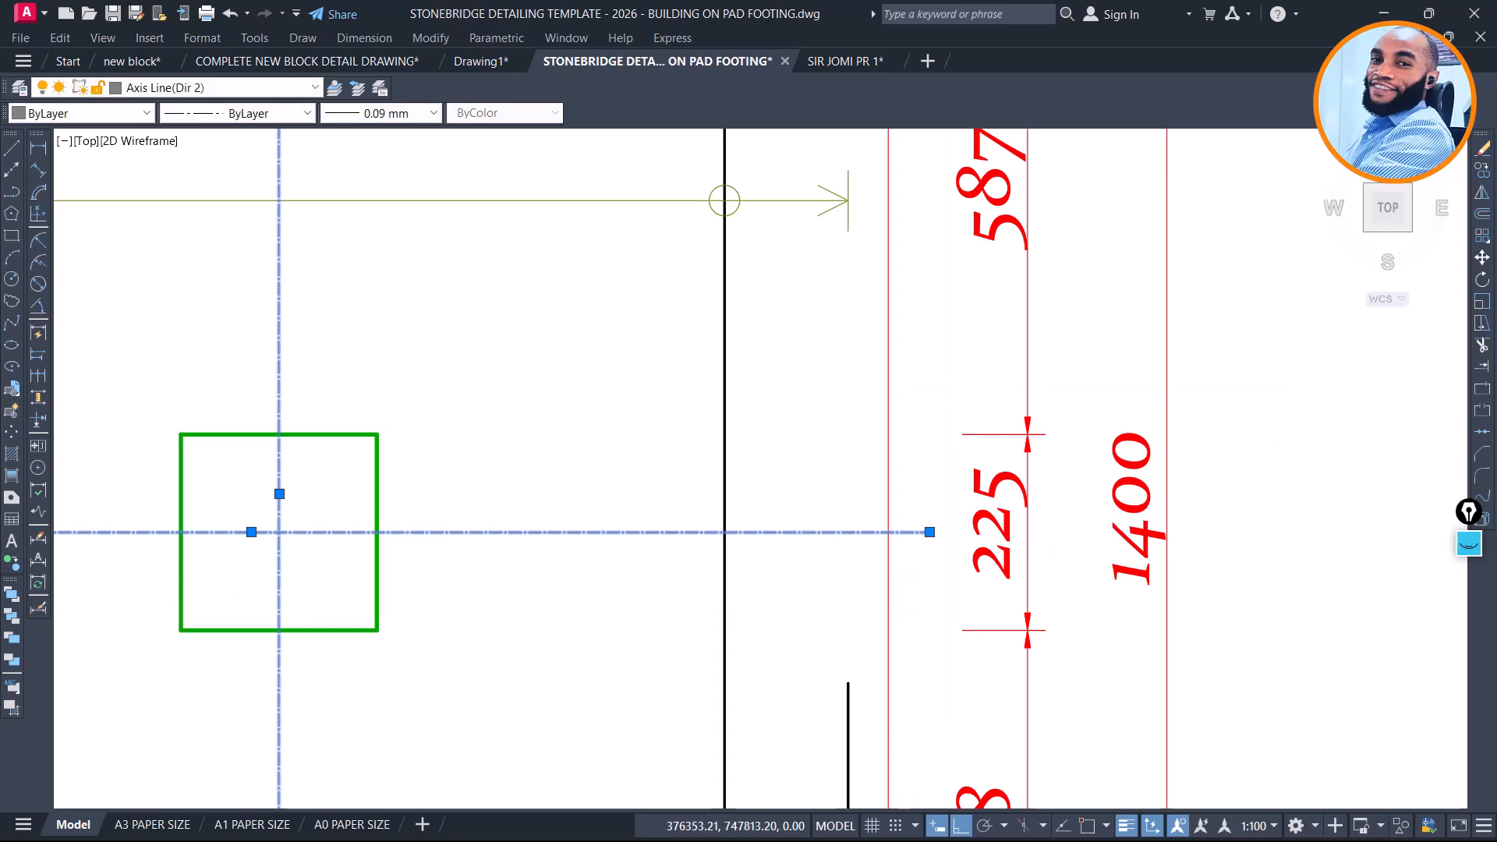
pyautogui.scroll(-6, 955, 330)
pyautogui.scroll(4, 788, 532)
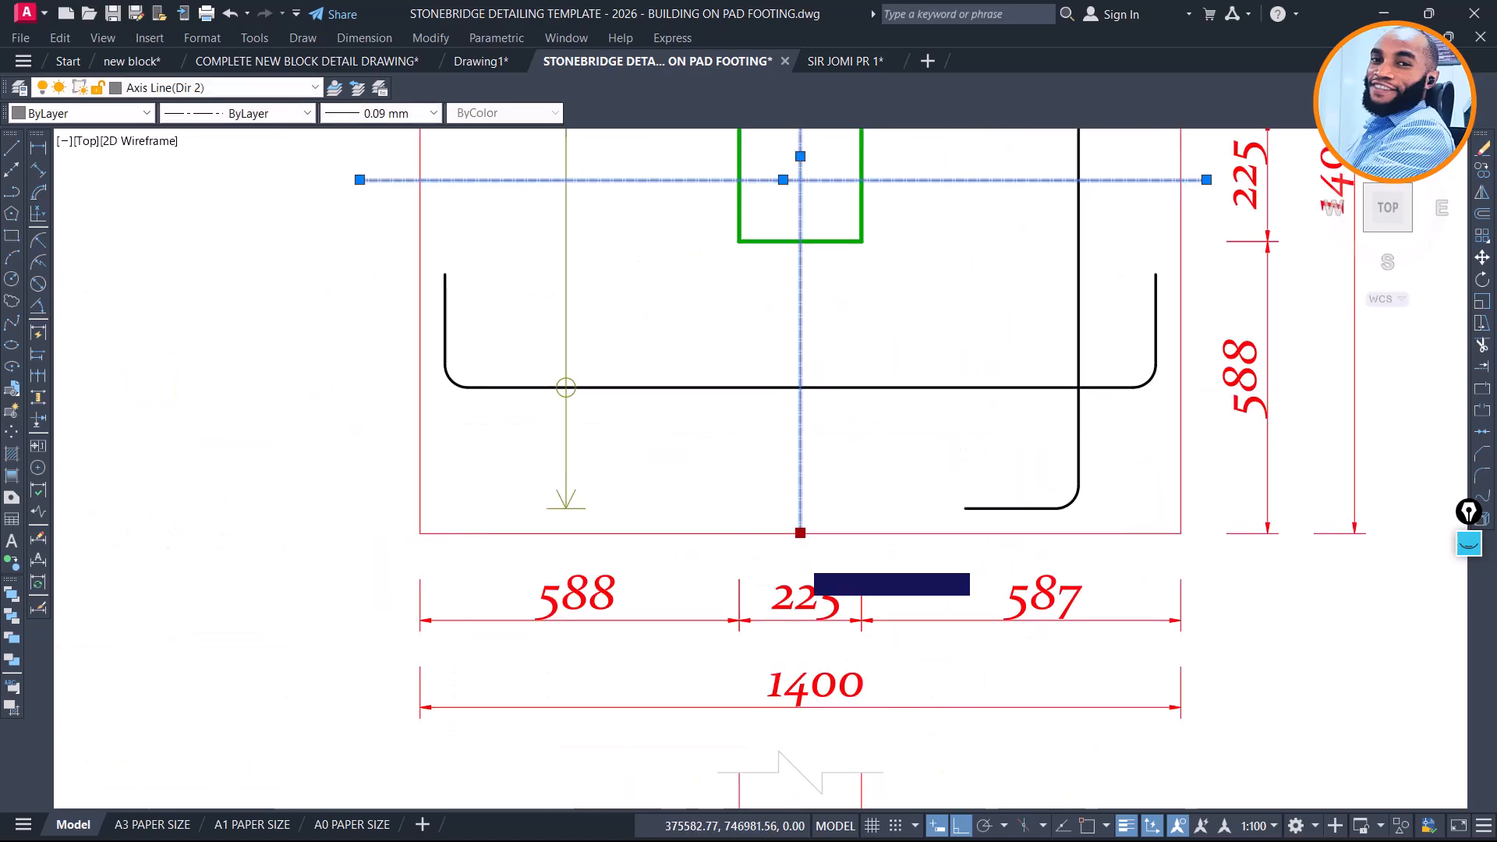
pyautogui.scroll(2, 802, 563)
pyautogui.click(800, 561)
pyautogui.scroll(-8, 923, 506)
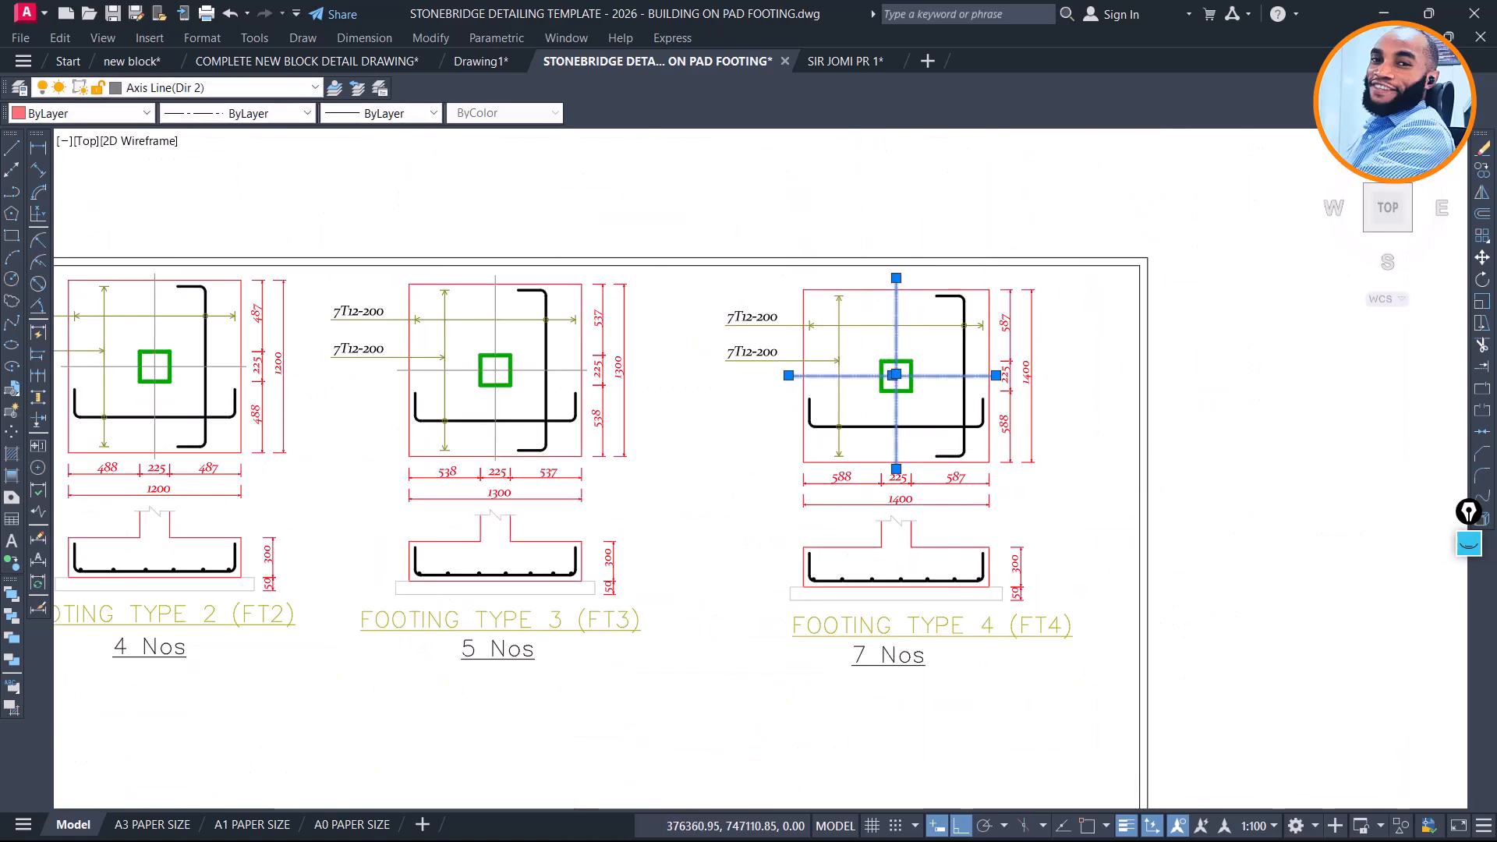
pyautogui.press('Escape')
pyautogui.scroll(-5, 966, 517)
pyautogui.scroll(5, 998, 509)
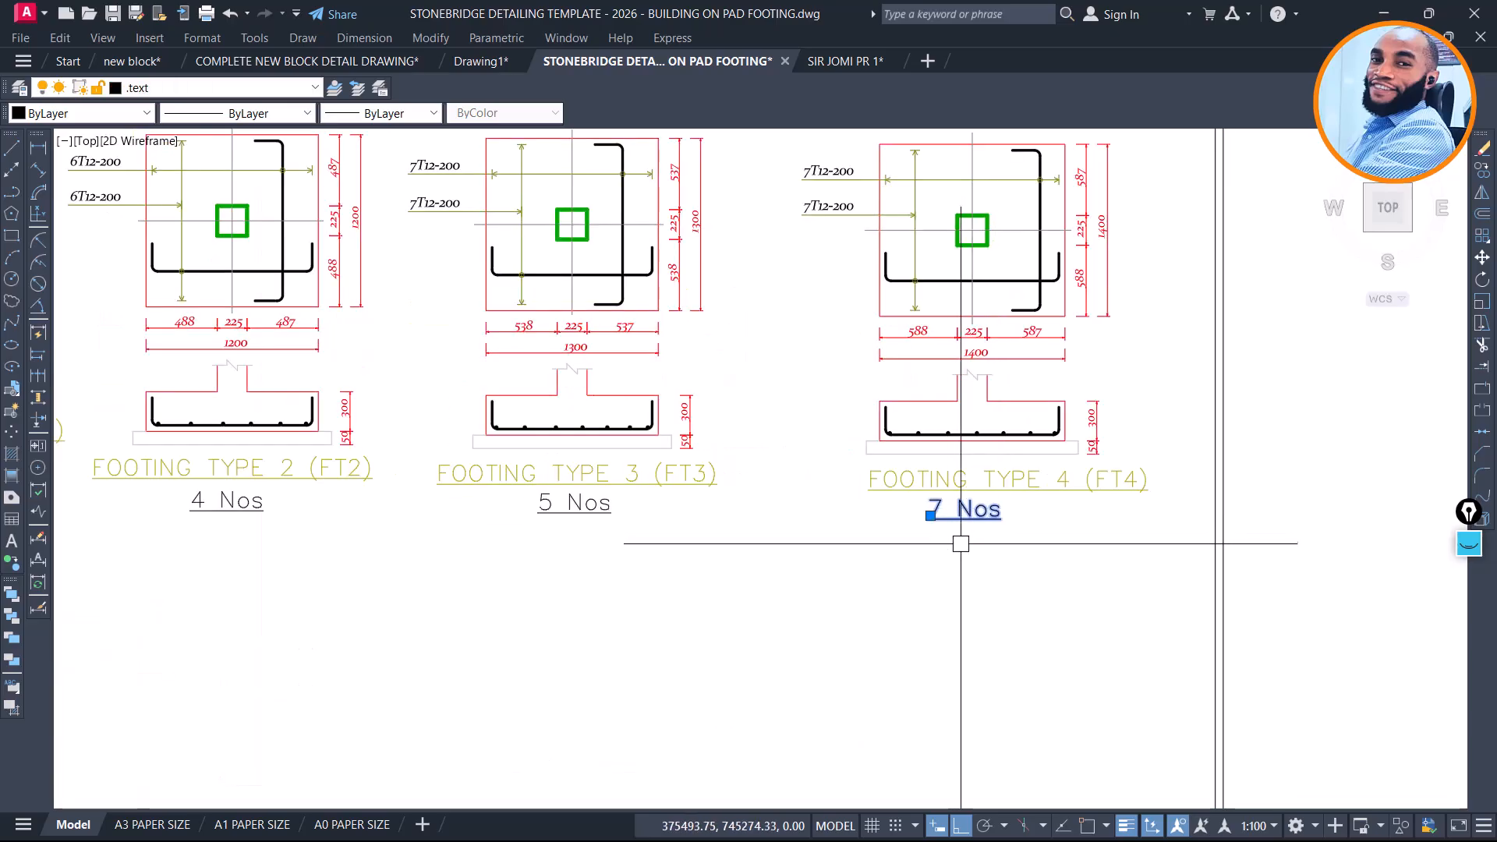
# Shift the 7 Nos label slightly right and the FOOTING TYPE 4 (FT4) title left to centre them beneath the footing section
pyautogui.press('Return')
pyautogui.scroll(2, 952, 567)
pyautogui.click(952, 568)
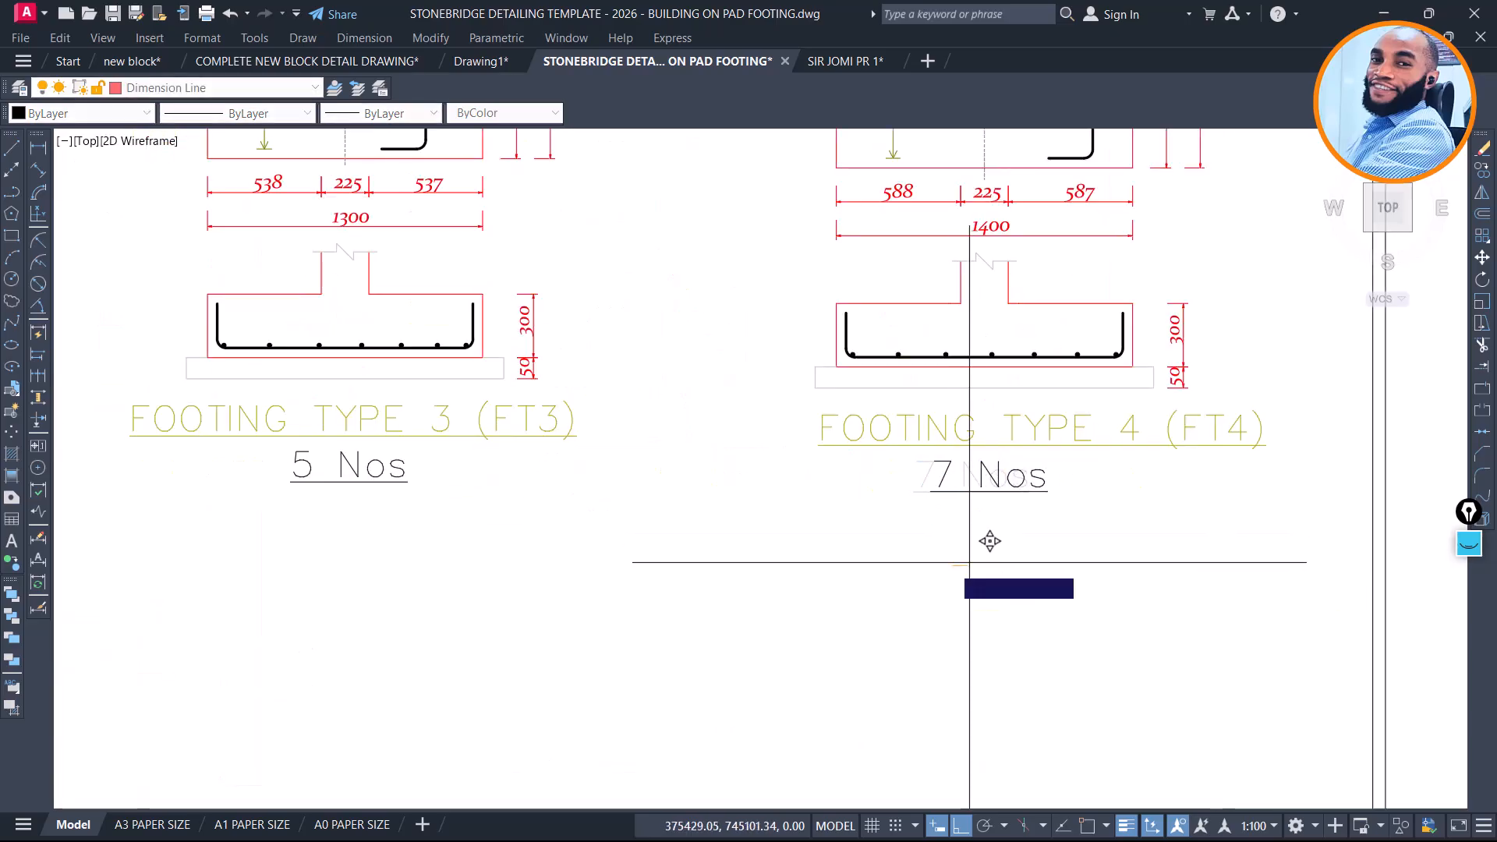
pyautogui.click(981, 562)
pyautogui.click(1038, 432)
pyautogui.press('Return')
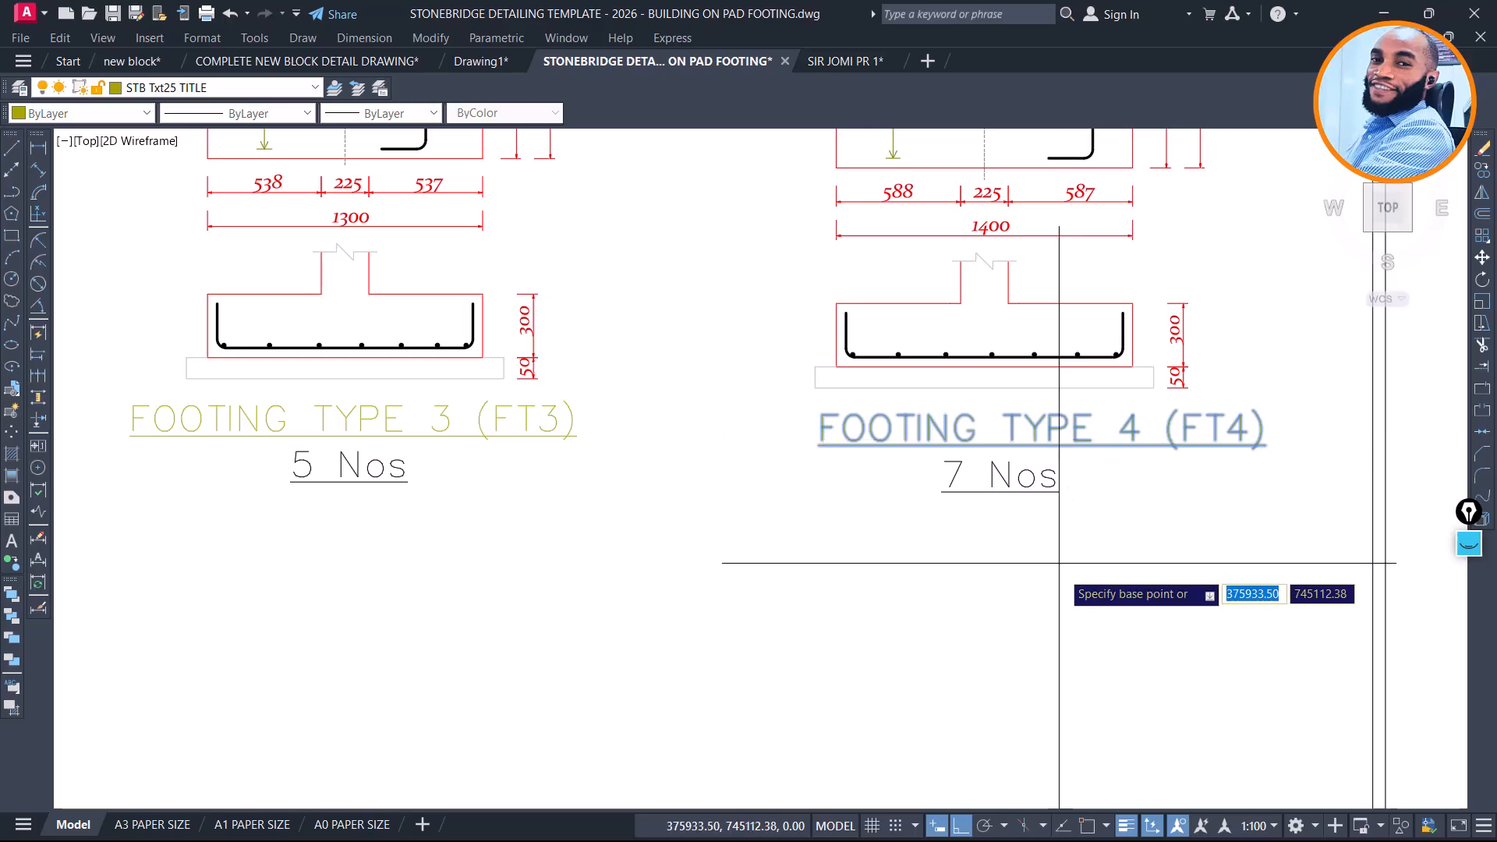
pyautogui.click(1053, 568)
pyautogui.click(984, 586)
pyautogui.scroll(-6, 975, 530)
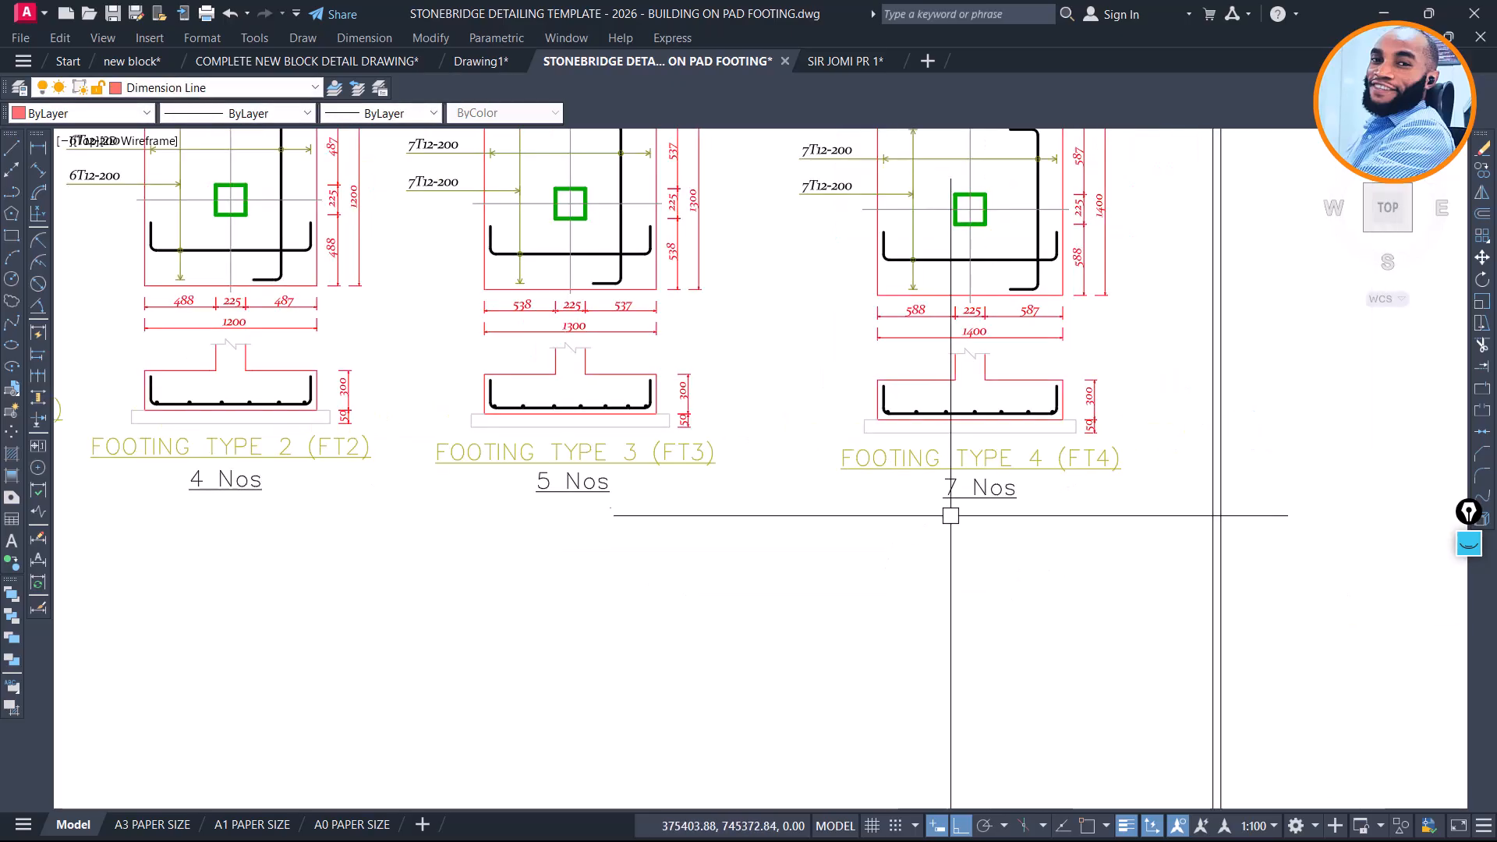
# Copy the FT4 label from footing F-1C24 into the lower-left corner of footing F-1C22 and change the copied text to FT5
pyautogui.scroll(-2, 1027, 500)
pyautogui.moveTo(738, 431); pyautogui.dragTo(998, 415, button='middle')
pyautogui.scroll(6, 1306, 523)
pyautogui.scroll(-4, 1229, 411)
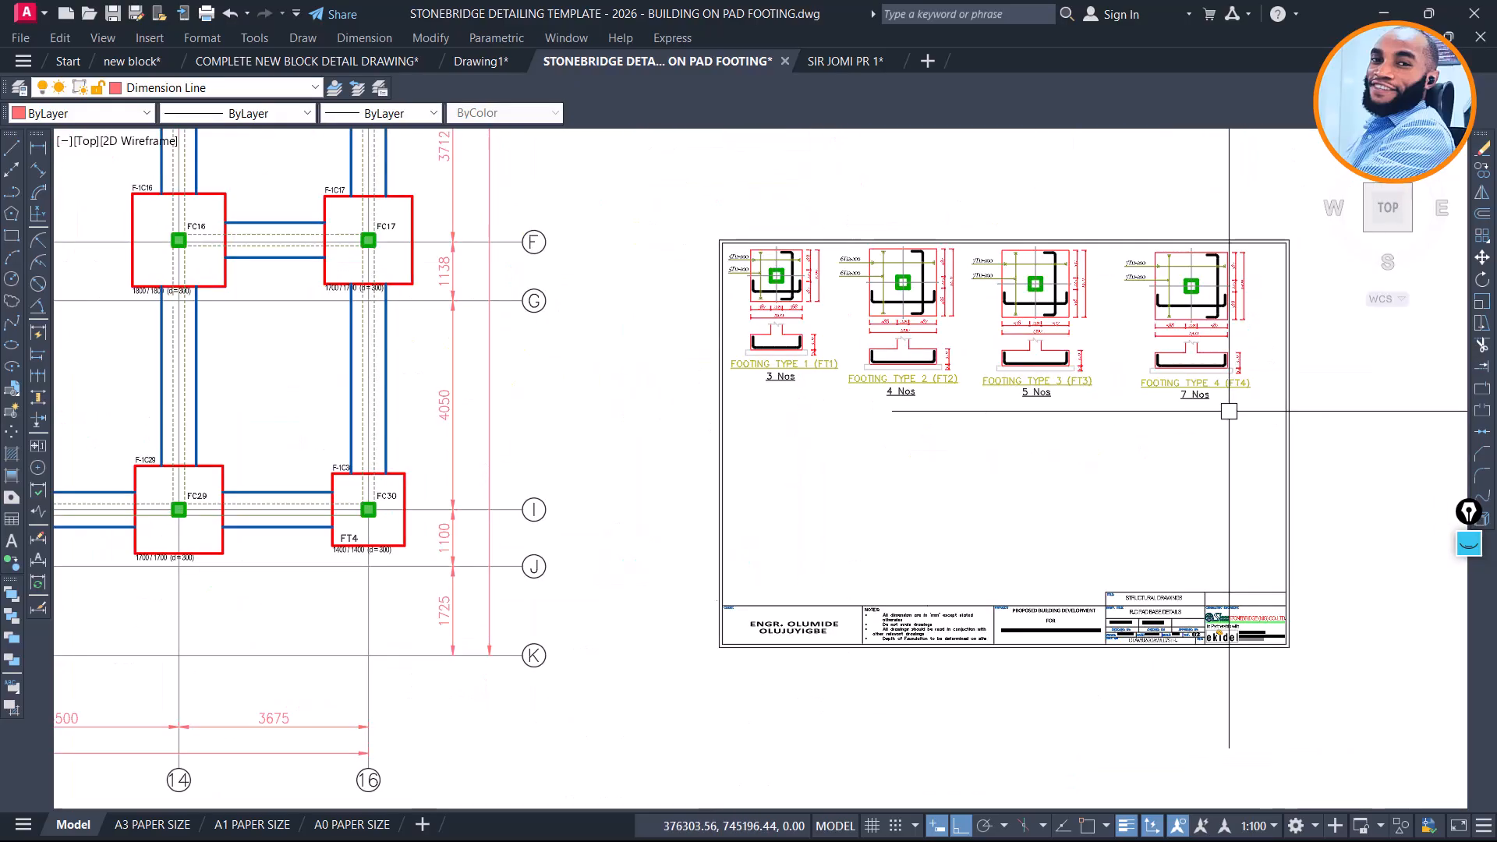
pyautogui.scroll(-3, 1220, 407)
pyautogui.scroll(-4, 665, 334)
pyautogui.scroll(-1, 701, 335)
pyautogui.scroll(8, 675, 449)
pyautogui.scroll(4, 451, 444)
pyautogui.click(307, 516)
pyautogui.write('m')
pyautogui.press('Return')
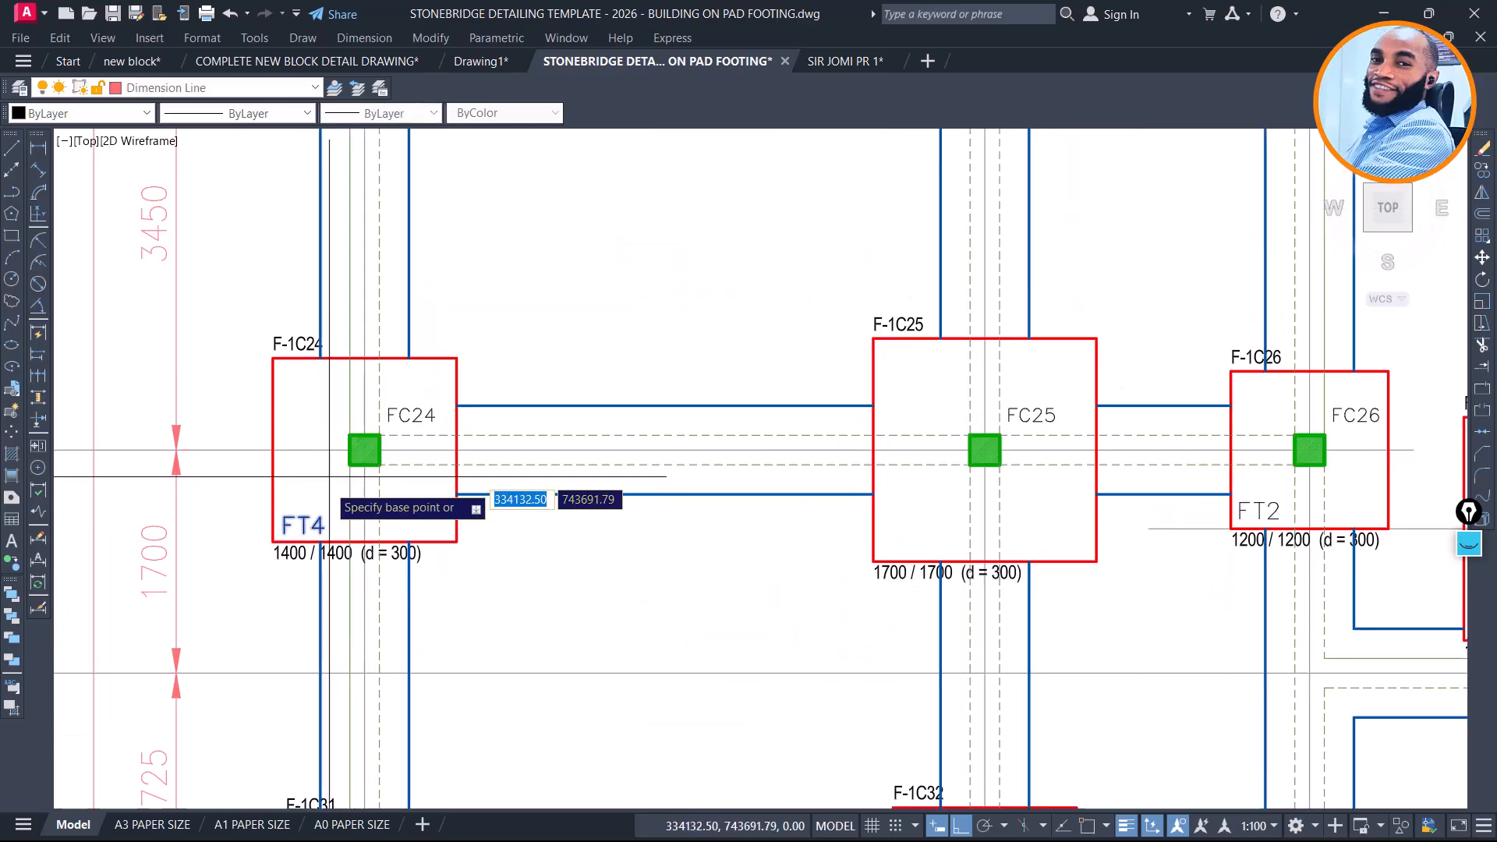
pyautogui.click(305, 514)
pyautogui.scroll(-5, 503, 344)
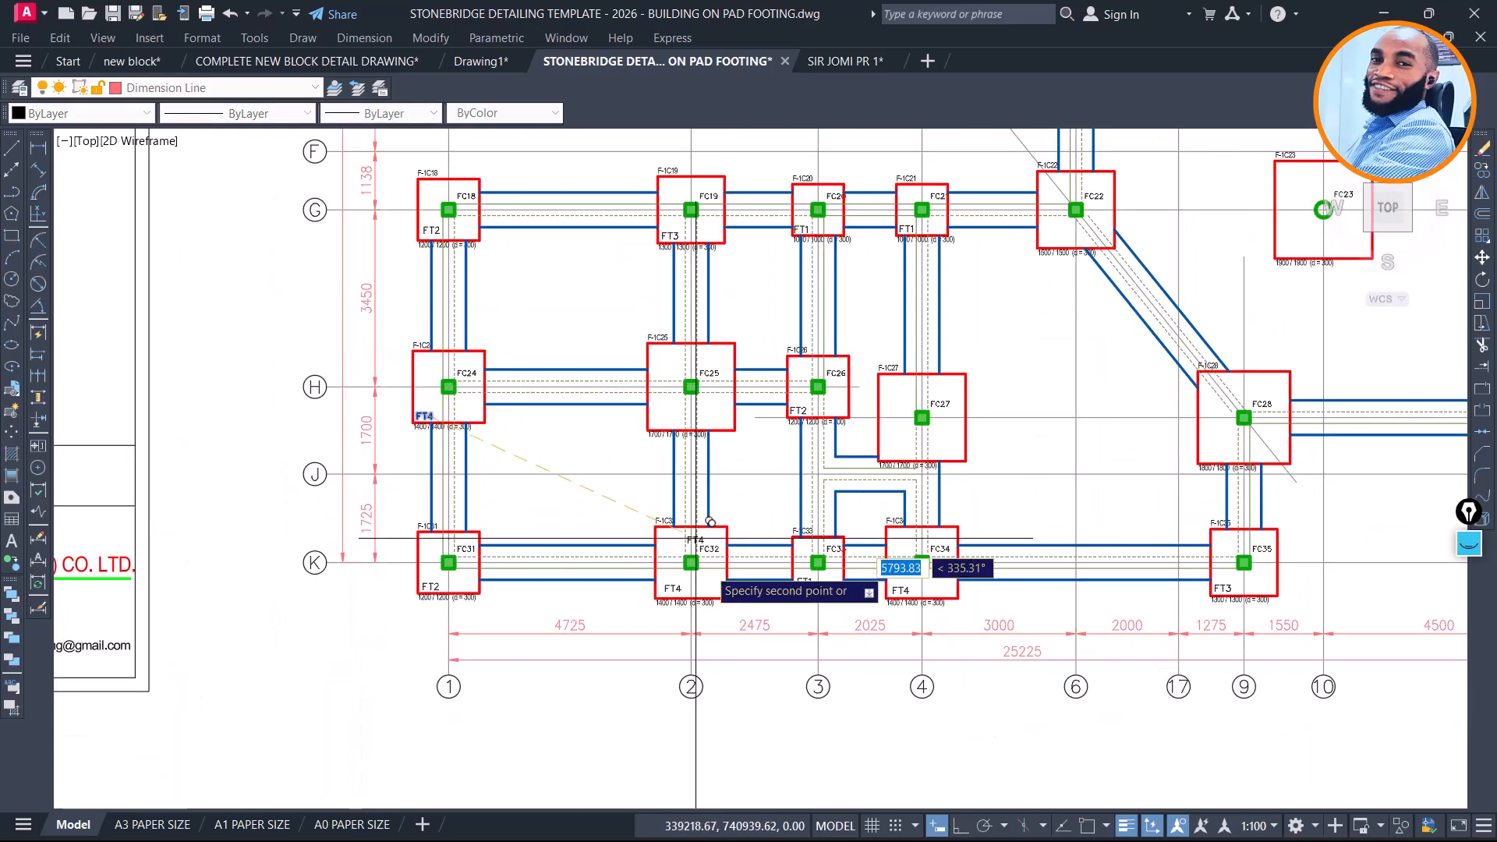
pyautogui.scroll(4, 829, 306)
pyautogui.moveTo(879, 337); pyautogui.dragTo(662, 207, button='middle')
pyautogui.scroll(-2, 662, 207)
pyautogui.moveTo(959, 420); pyautogui.dragTo(640, 487, button='middle')
pyautogui.moveTo(753, 364); pyautogui.dragTo(815, 697, button='middle')
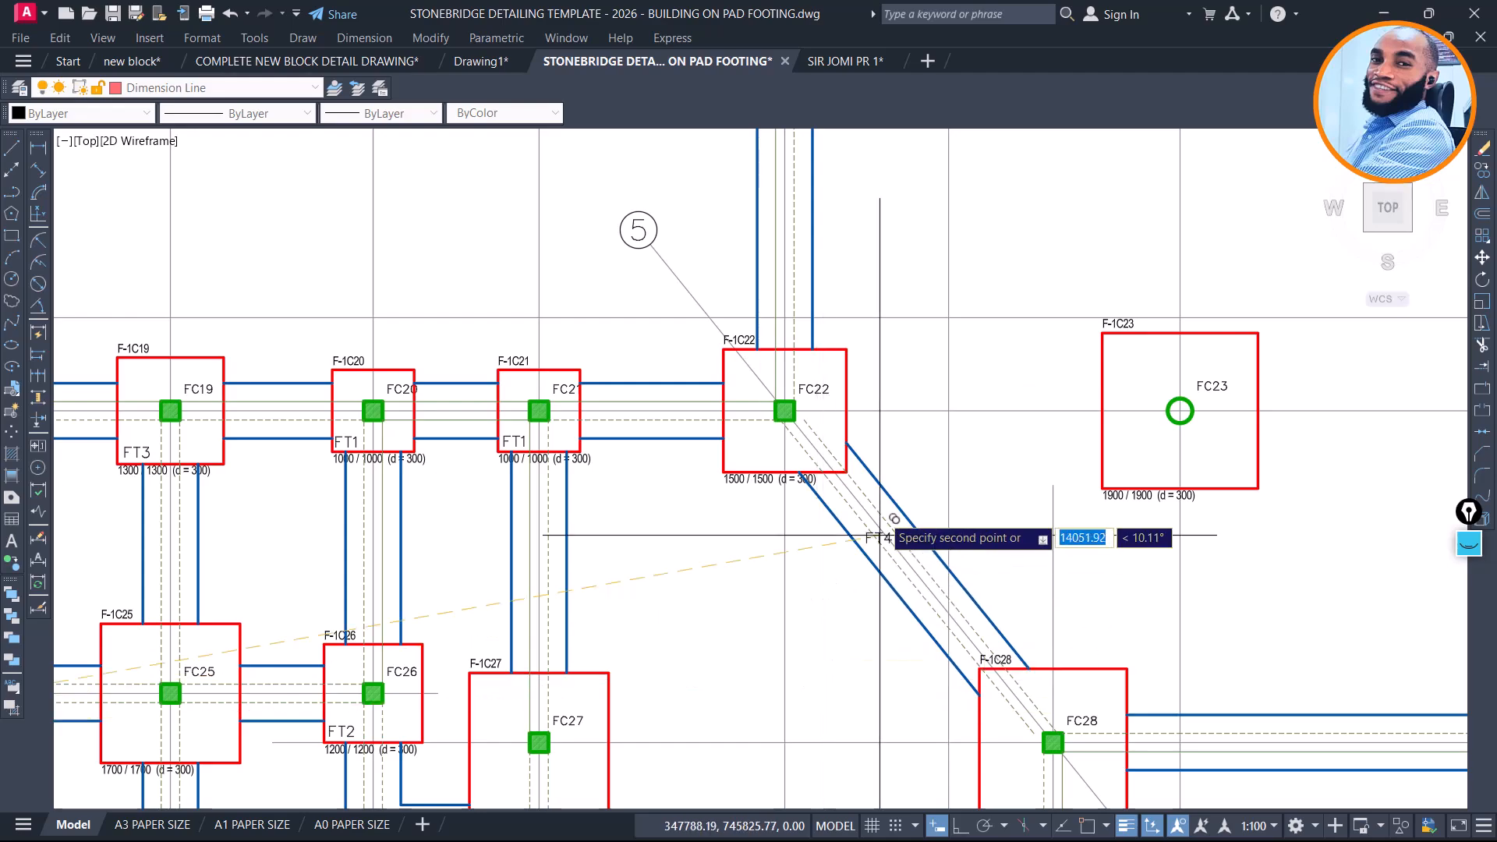
pyautogui.scroll(4, 792, 452)
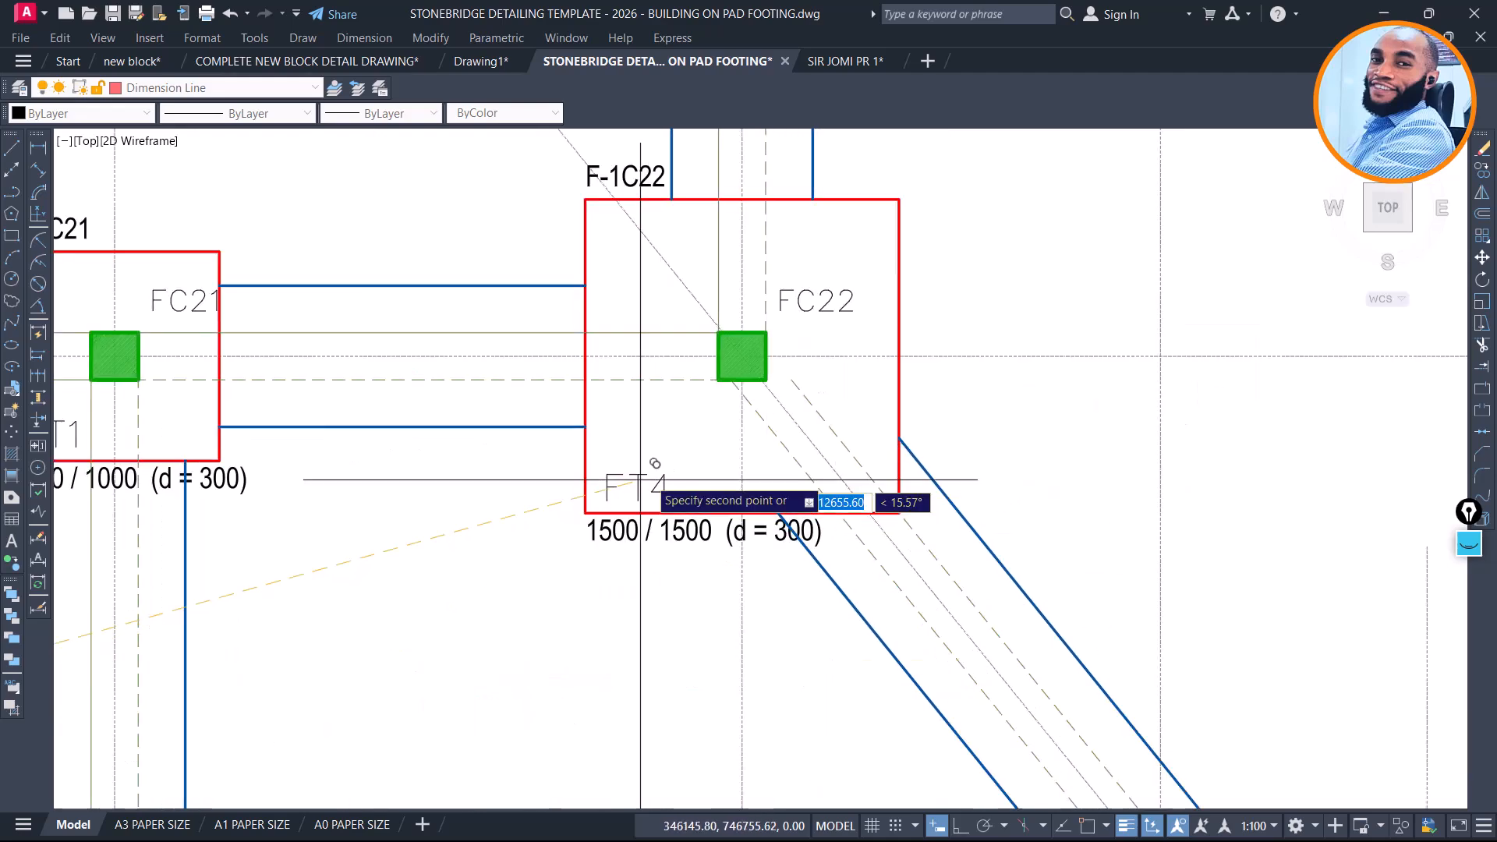
pyautogui.click(640, 480)
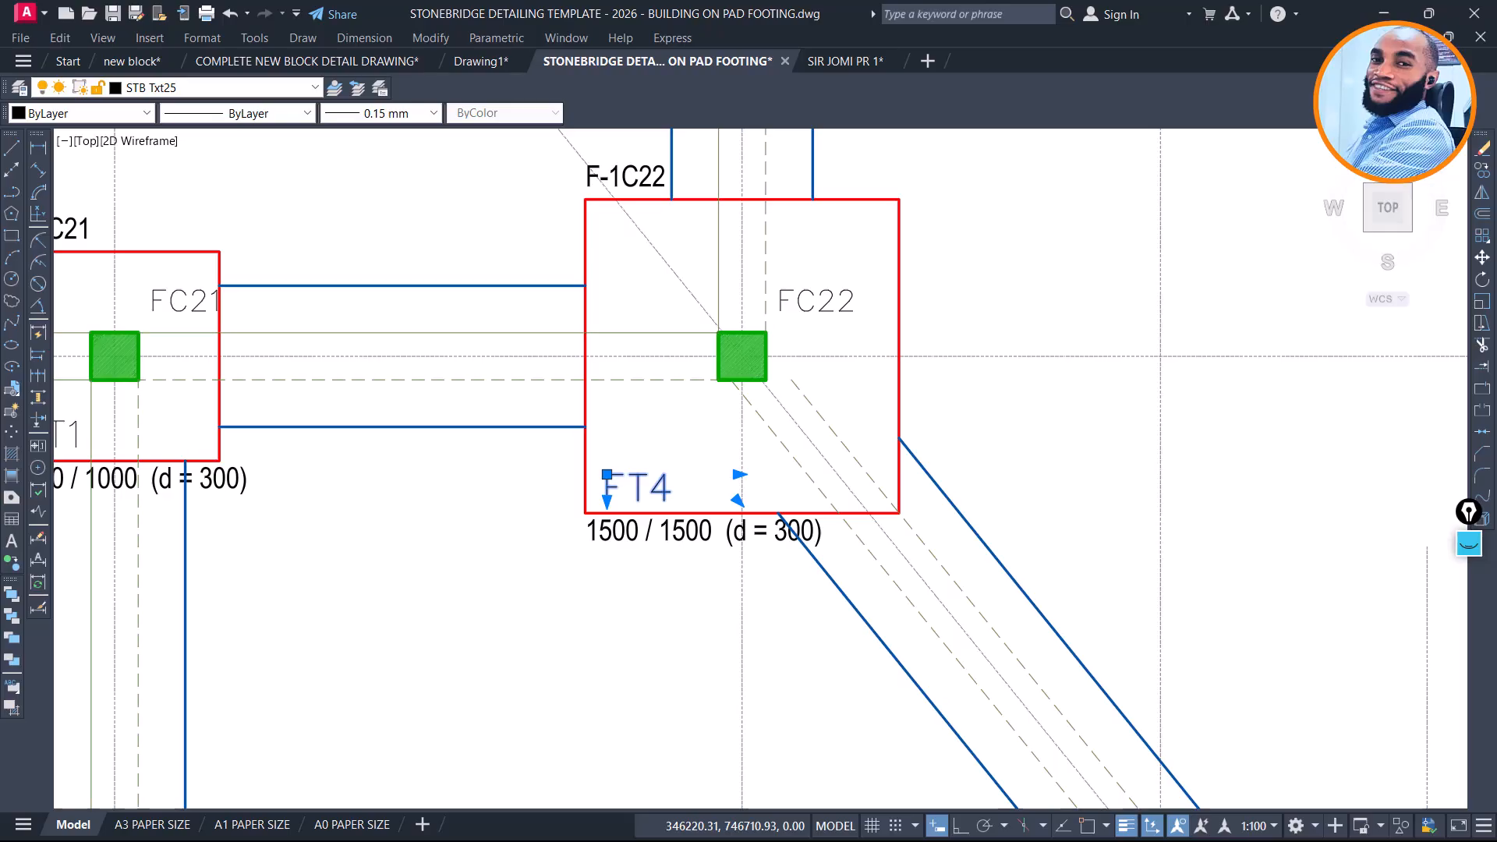
pyautogui.doubleClick(659, 488)
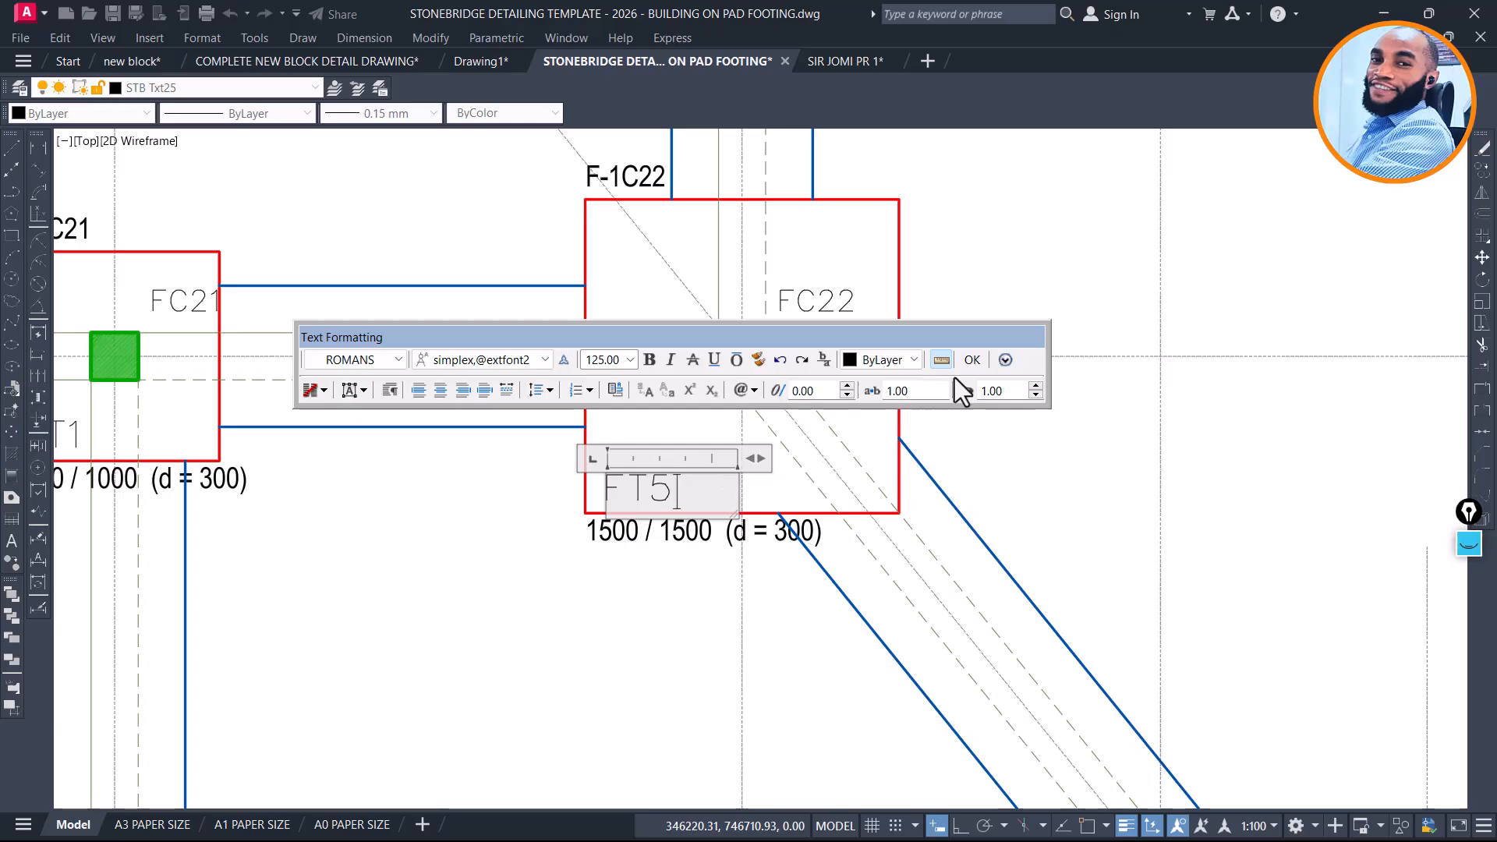
pyautogui.click(972, 360)
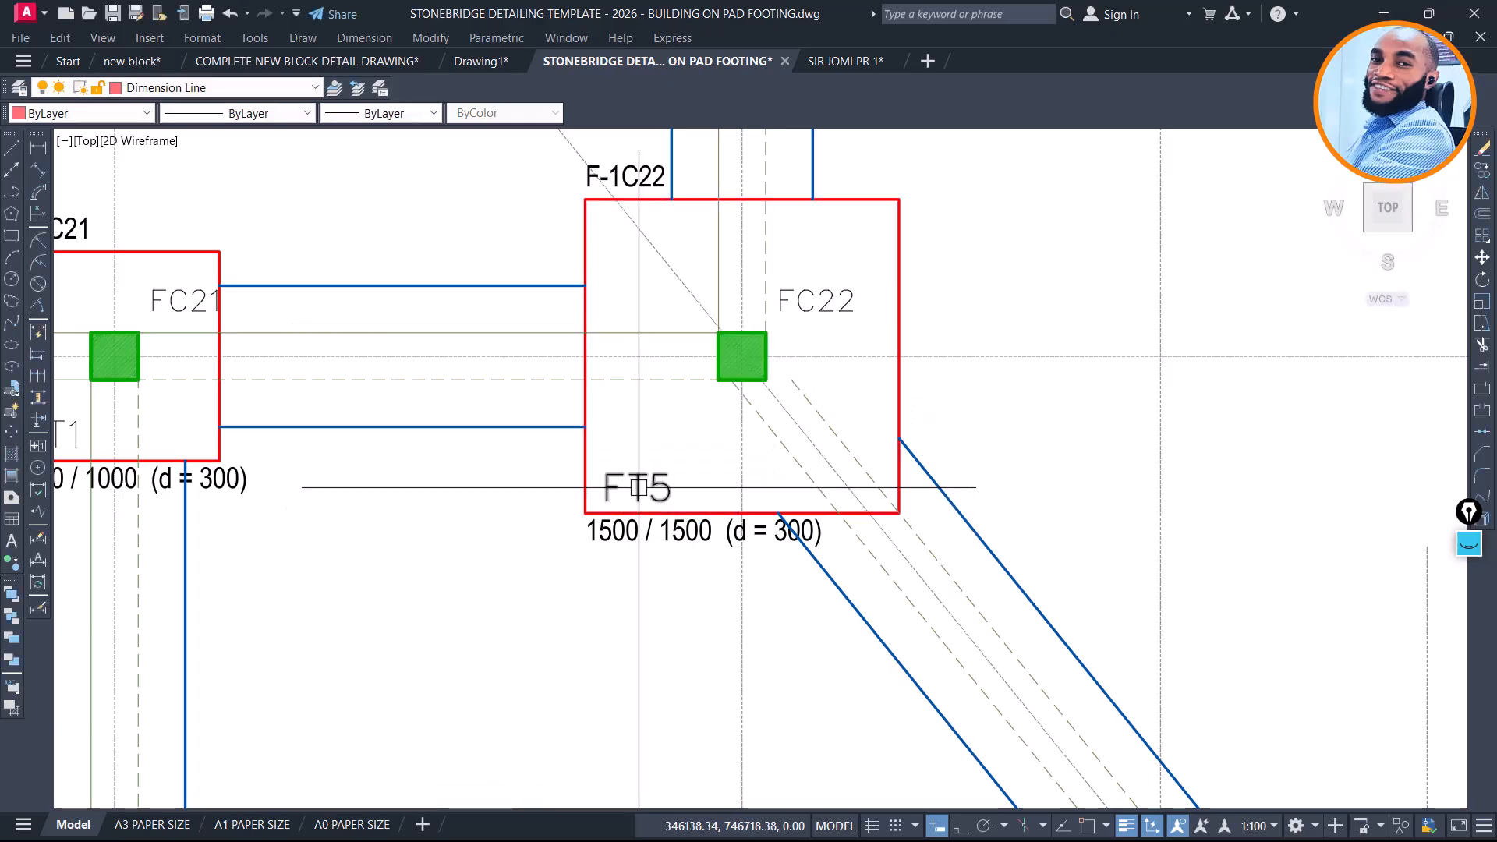
# Copy the FT5 label from footing F-1C22 into the lower-left corner of the 1500 / 1500 footing F-1C7
pyautogui.write('co')
pyautogui.press('space')
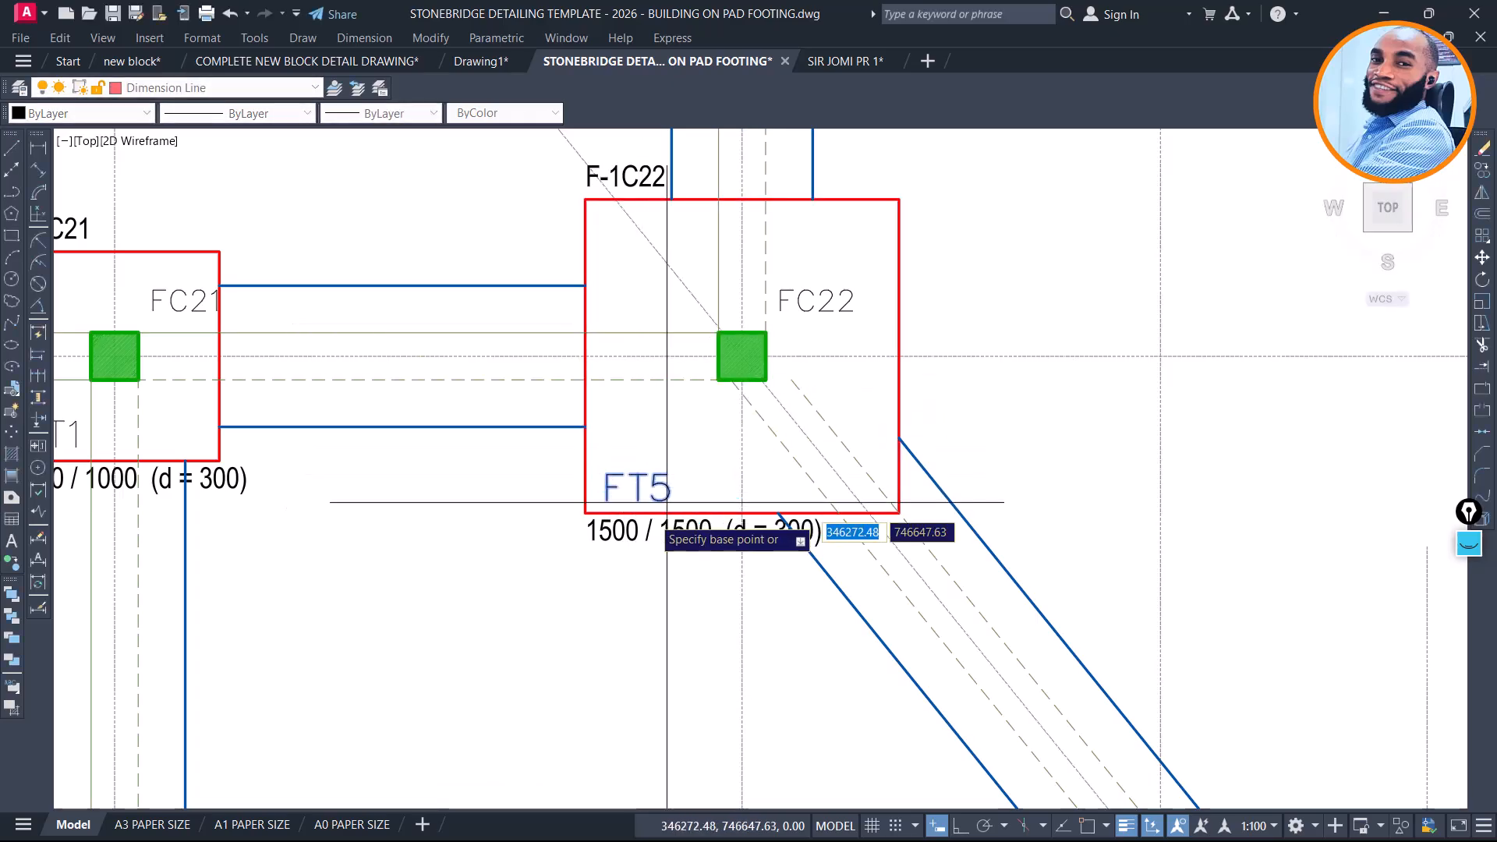
pyautogui.click(656, 487)
pyautogui.scroll(-6, 563, 460)
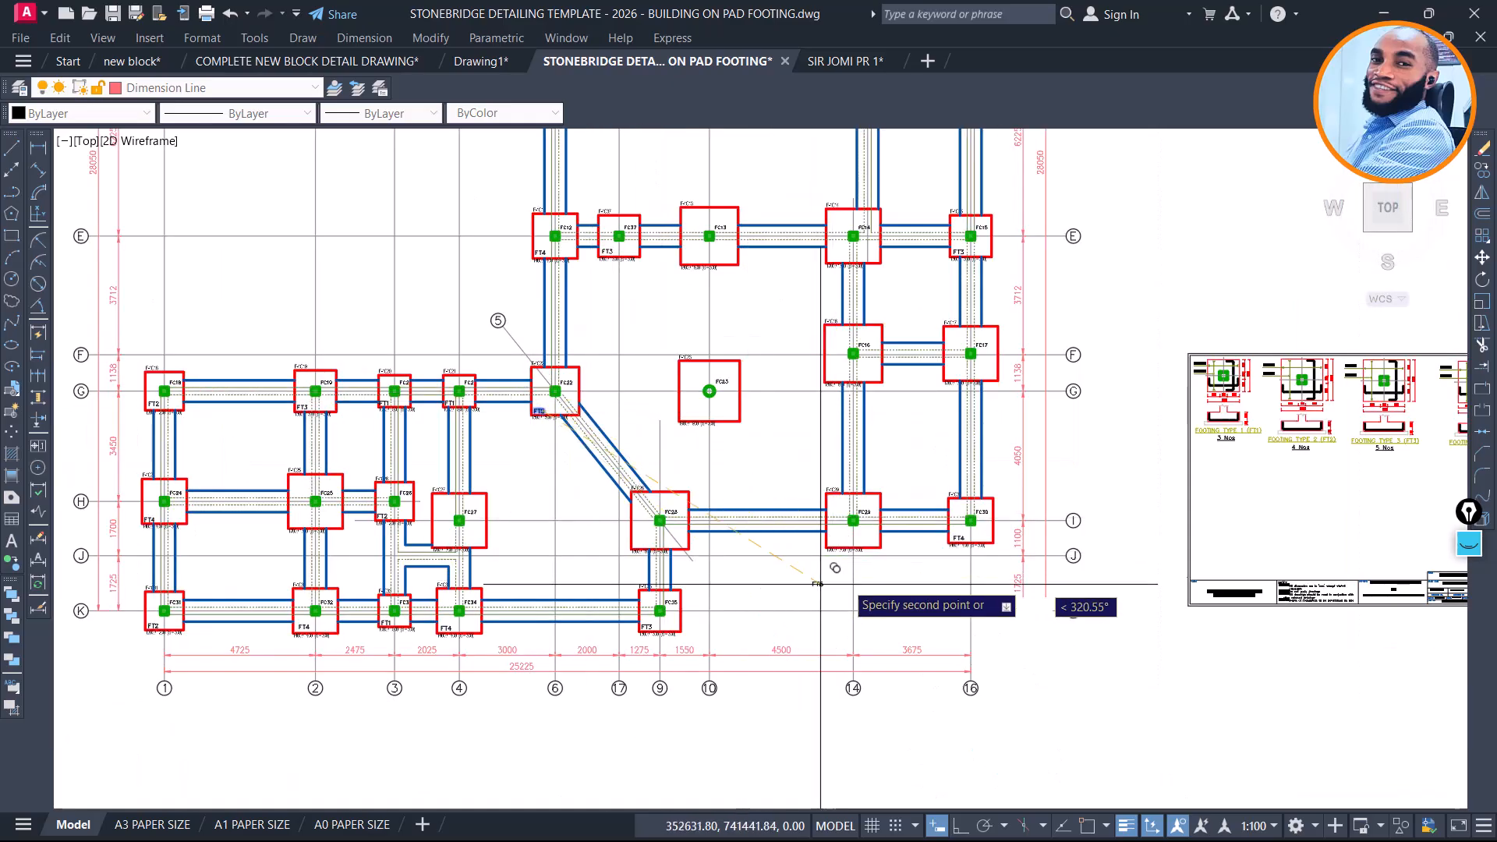
pyautogui.scroll(6, 855, 546)
pyautogui.scroll(2, 861, 534)
pyautogui.scroll(-4, 780, 510)
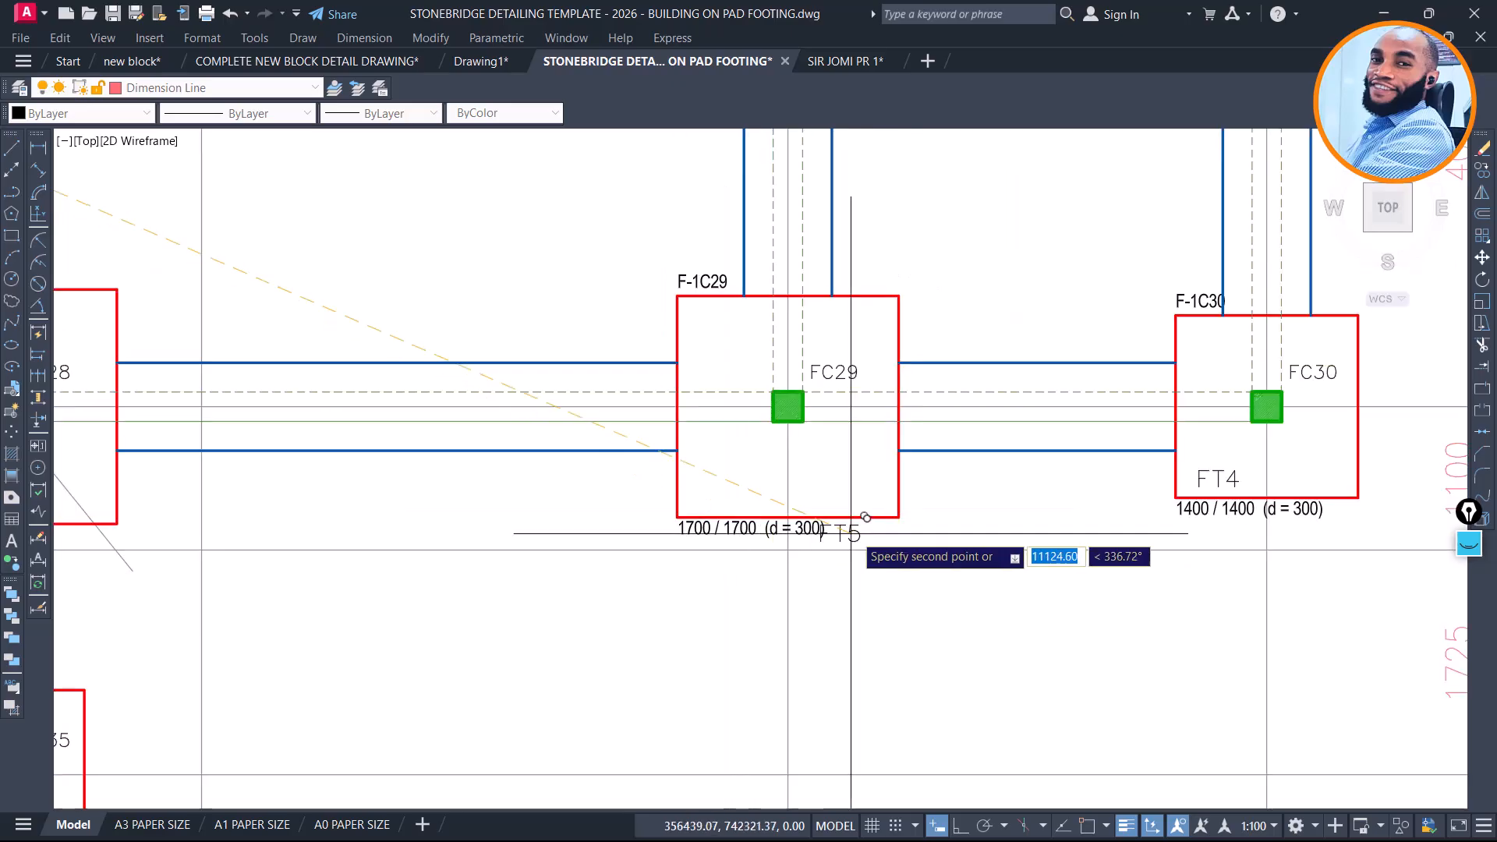
pyautogui.moveTo(566, 377); pyautogui.dragTo(569, 712, button='middle')
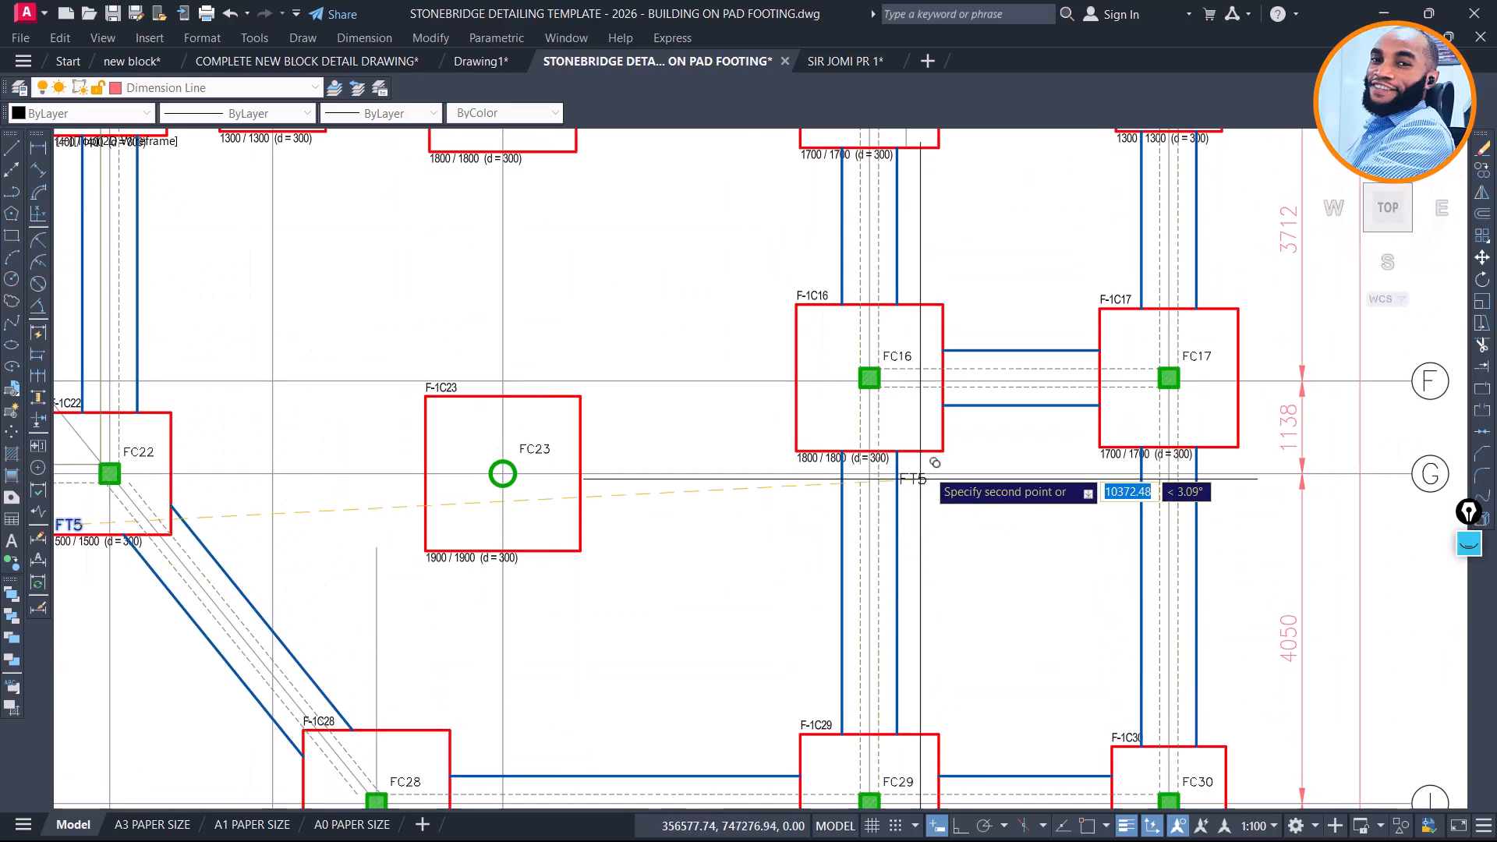
pyautogui.moveTo(922, 472); pyautogui.dragTo(974, 790, button='middle')
pyautogui.moveTo(469, 529); pyautogui.dragTo(743, 567, button='middle')
pyautogui.moveTo(553, 436); pyautogui.dragTo(558, 677, button='middle')
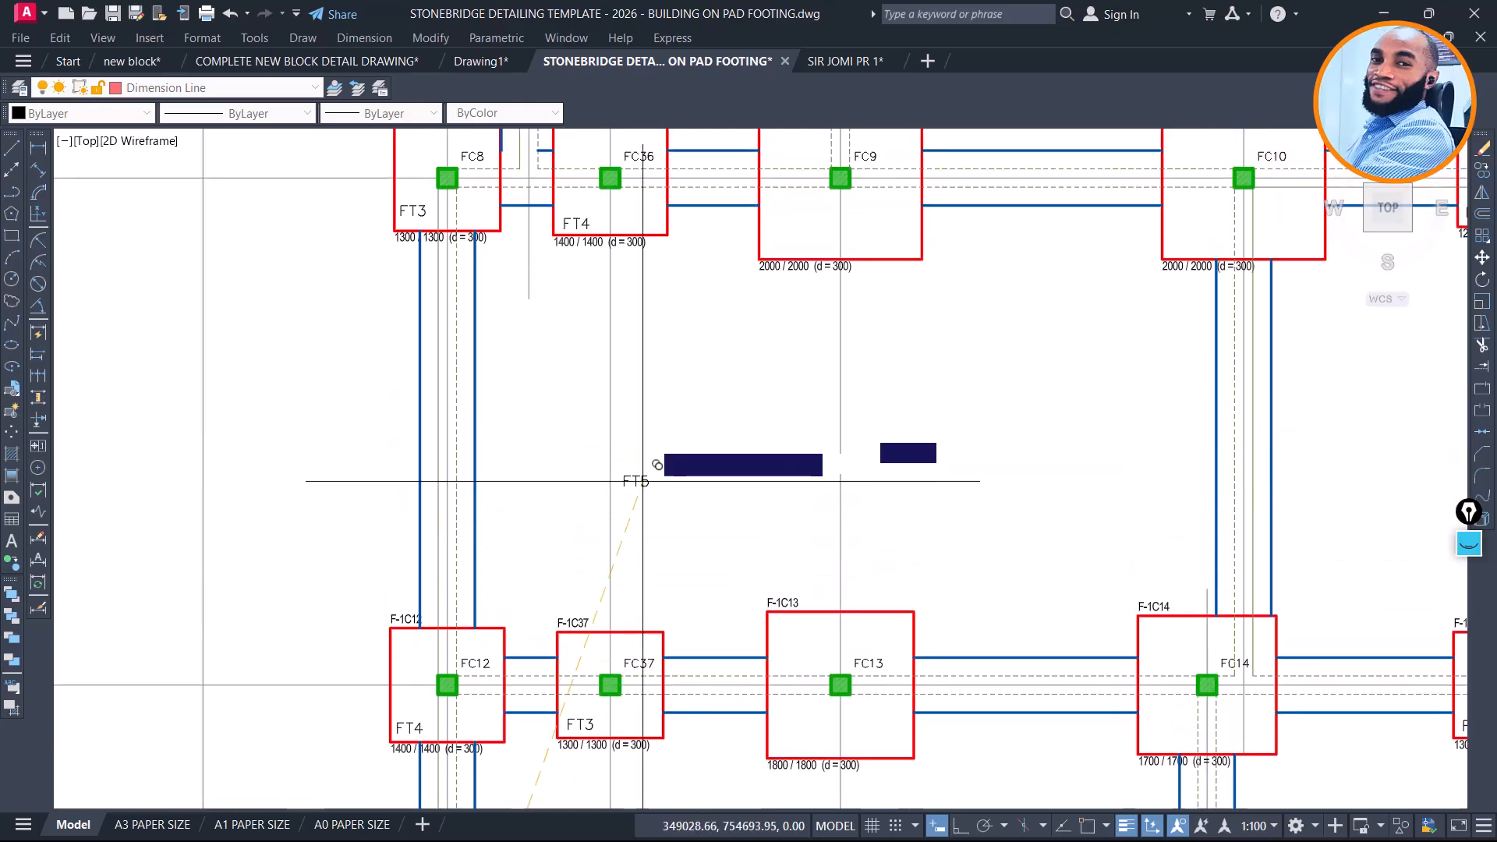
pyautogui.moveTo(595, 364); pyautogui.dragTo(587, 554, button='middle')
pyautogui.moveTo(889, 490); pyautogui.dragTo(395, 485, button='middle')
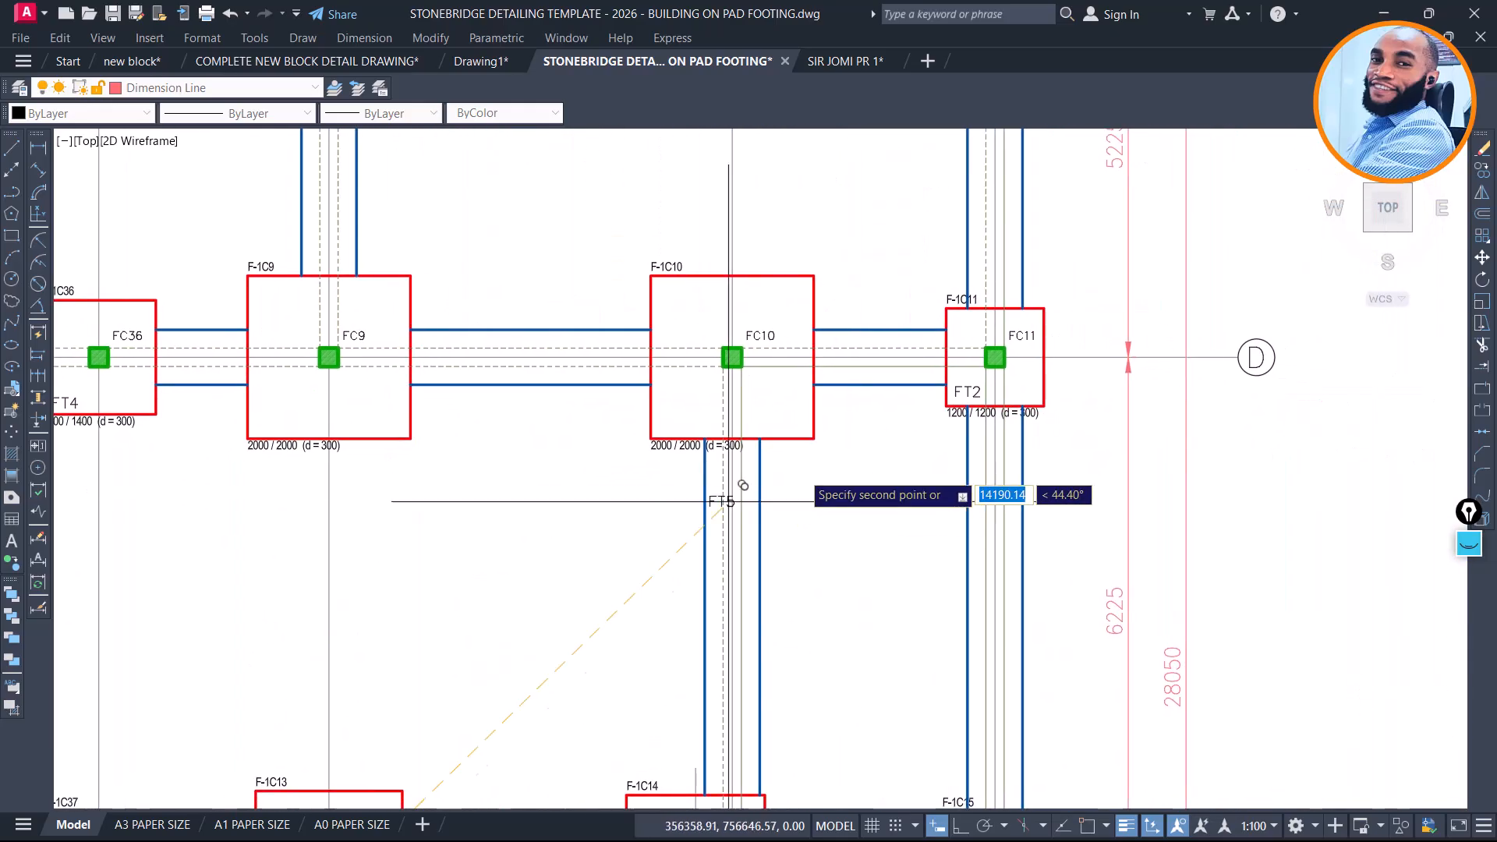
pyautogui.moveTo(788, 470); pyautogui.dragTo(858, 802, button='middle')
pyautogui.moveTo(823, 416); pyautogui.dragTo(859, 487, button='middle')
pyautogui.scroll(4, 1023, 373)
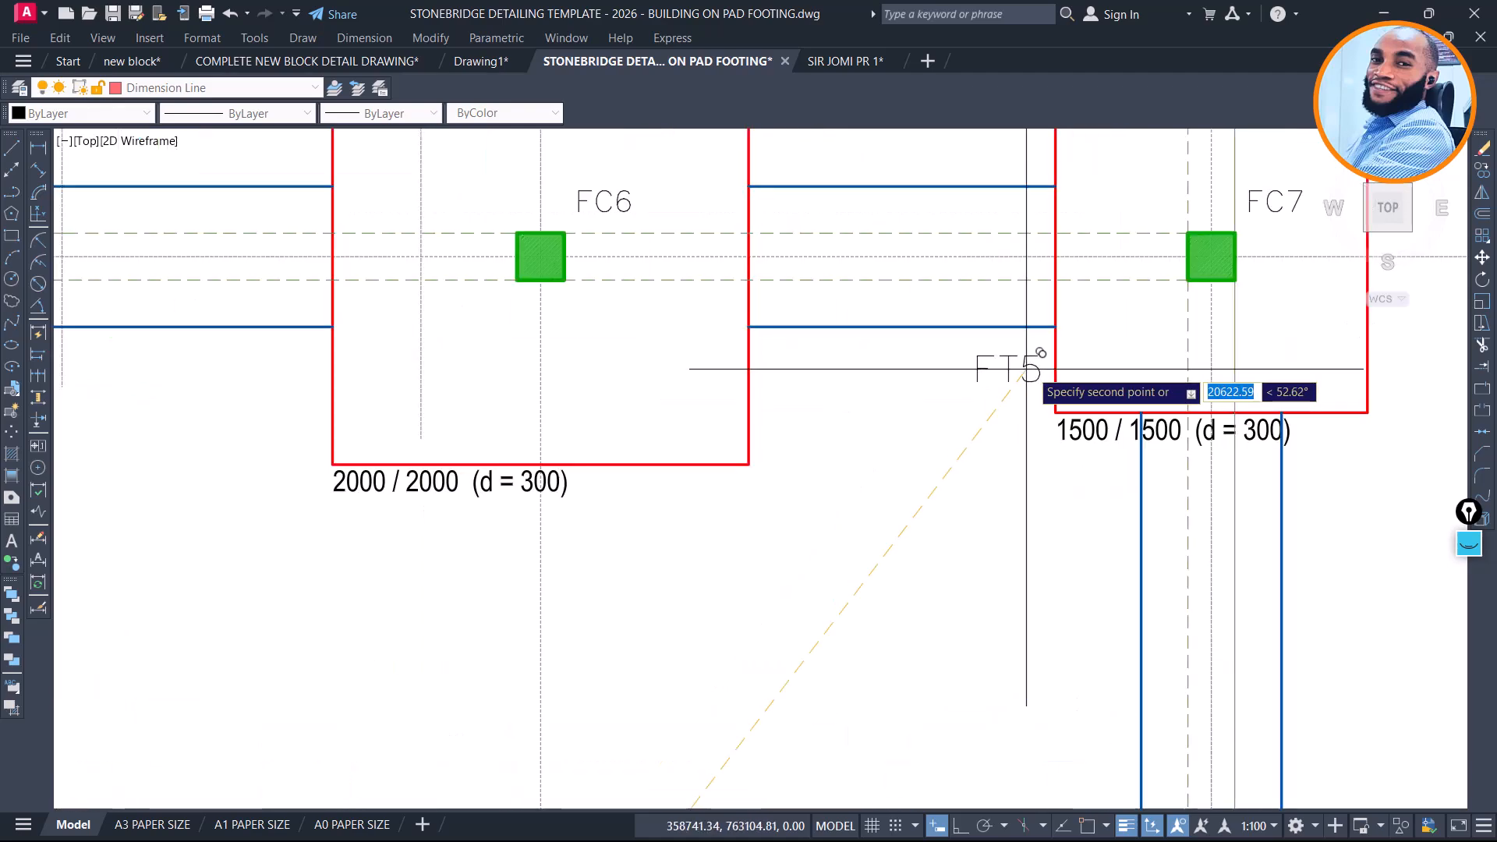
pyautogui.click(1136, 374)
# Place further copies of the FT5 label inside the 1500 / 1500 footings F-1C4 and F-1C1 and finish copying
pyautogui.scroll(-4, 1132, 371)
pyautogui.moveTo(575, 401); pyautogui.dragTo(917, 430, button='middle')
pyautogui.scroll(4, 609, 389)
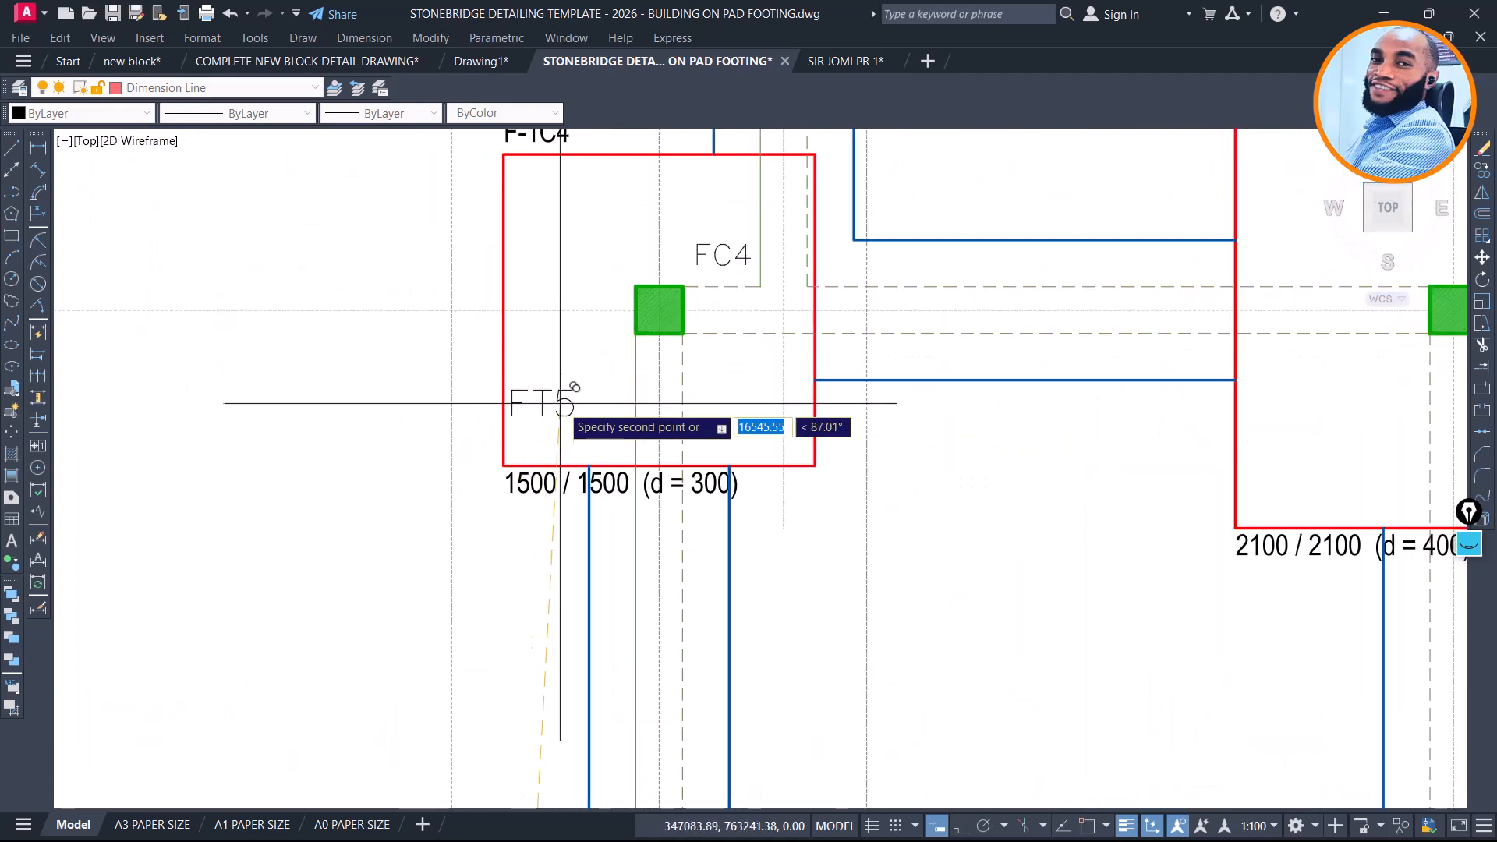
pyautogui.click(584, 419)
pyautogui.scroll(-4, 761, 457)
pyautogui.moveTo(761, 457); pyautogui.dragTo(574, 694, button='middle')
pyautogui.scroll(4, 406, 390)
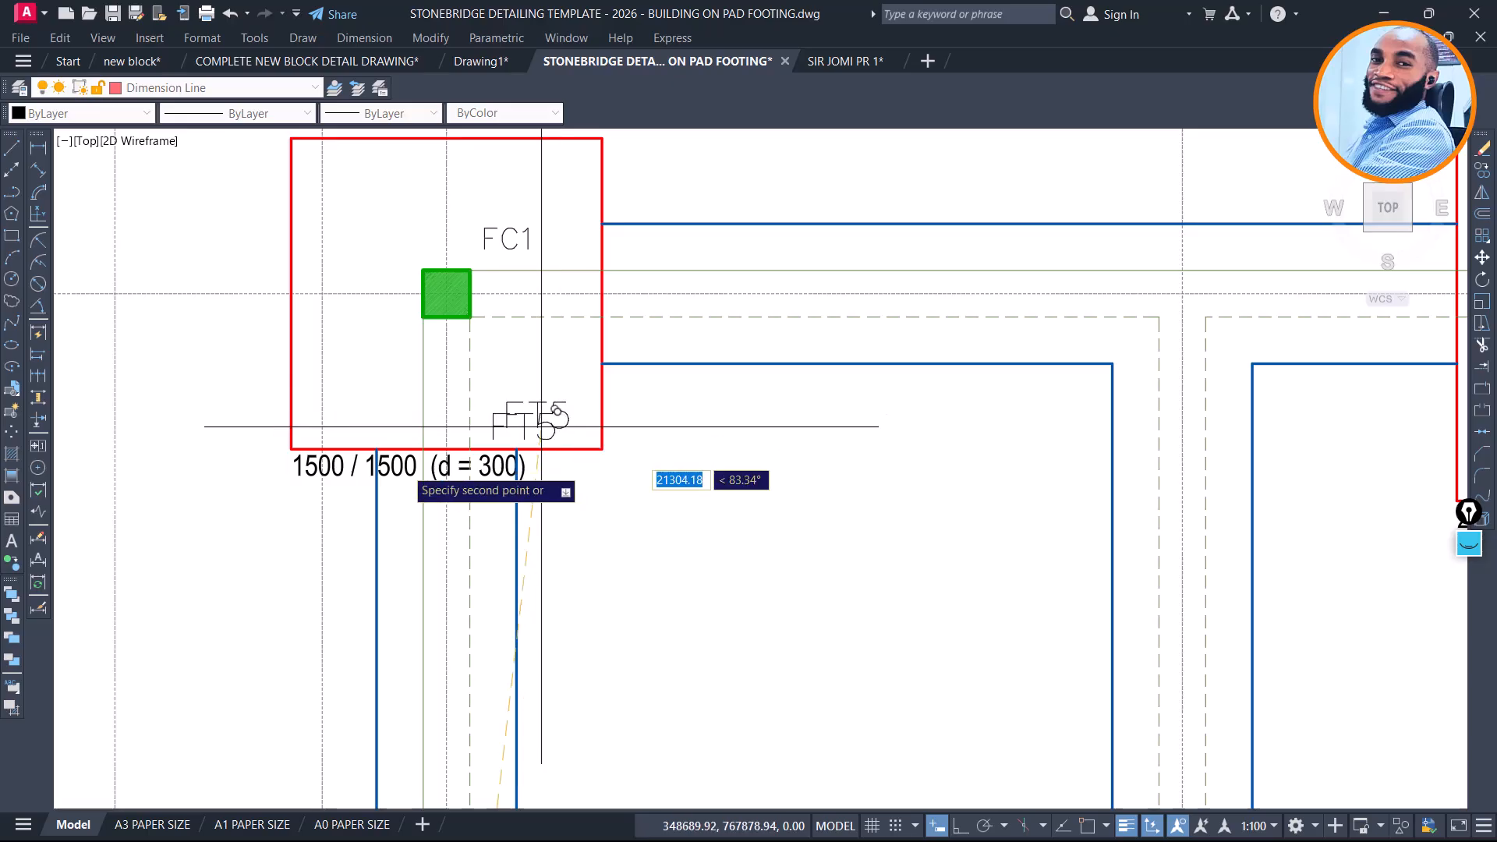
pyautogui.scroll(-2, 372, 471)
pyautogui.moveTo(904, 441); pyautogui.dragTo(270, 384, button='middle')
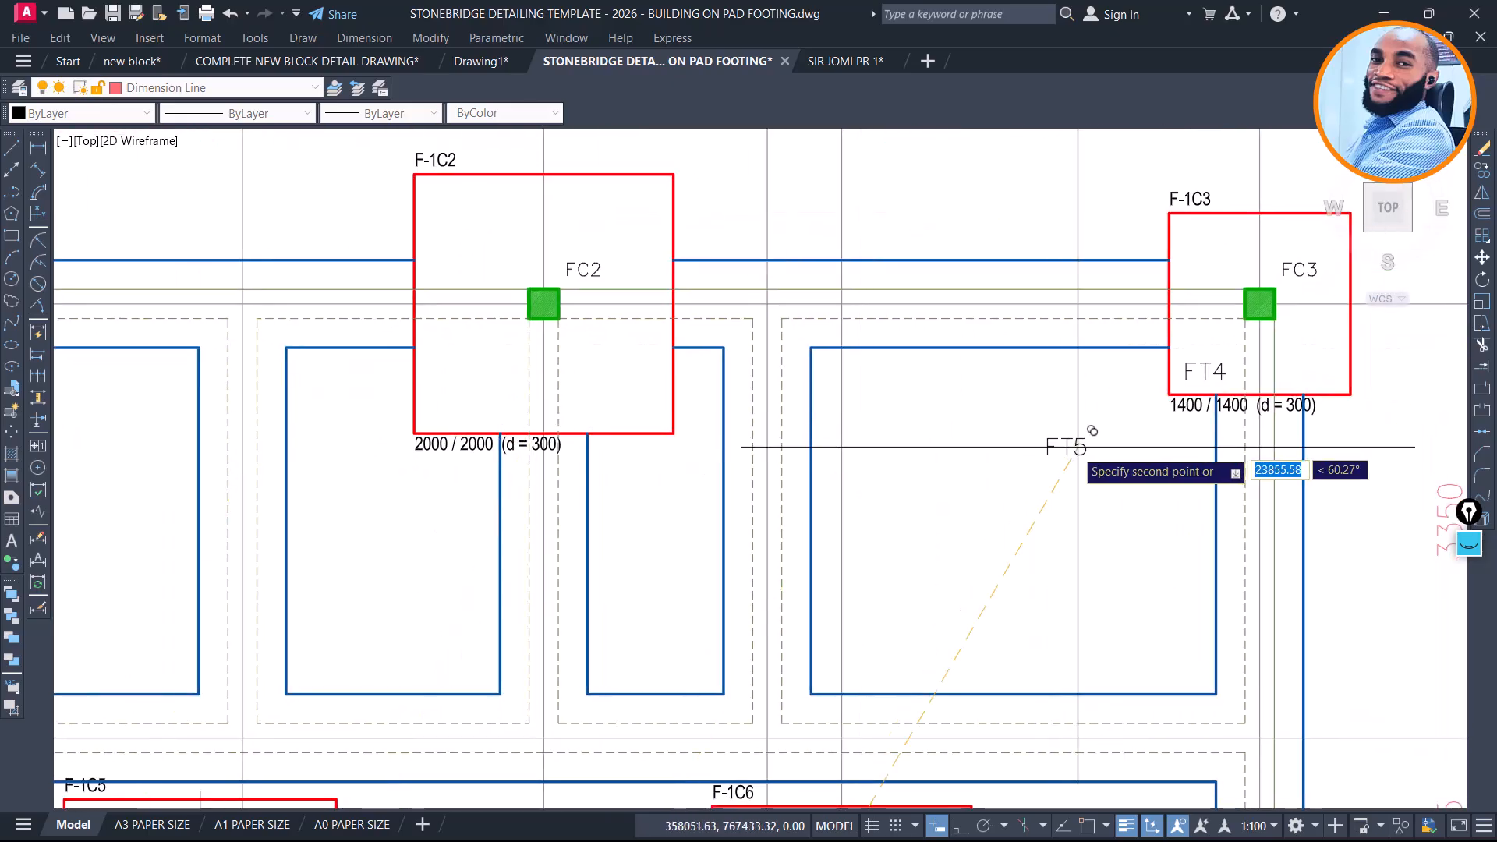
pyautogui.moveTo(1057, 441); pyautogui.dragTo(724, 280, button='middle')
pyautogui.scroll(-4, 771, 260)
pyautogui.click(815, 492)
pyautogui.press('Escape')
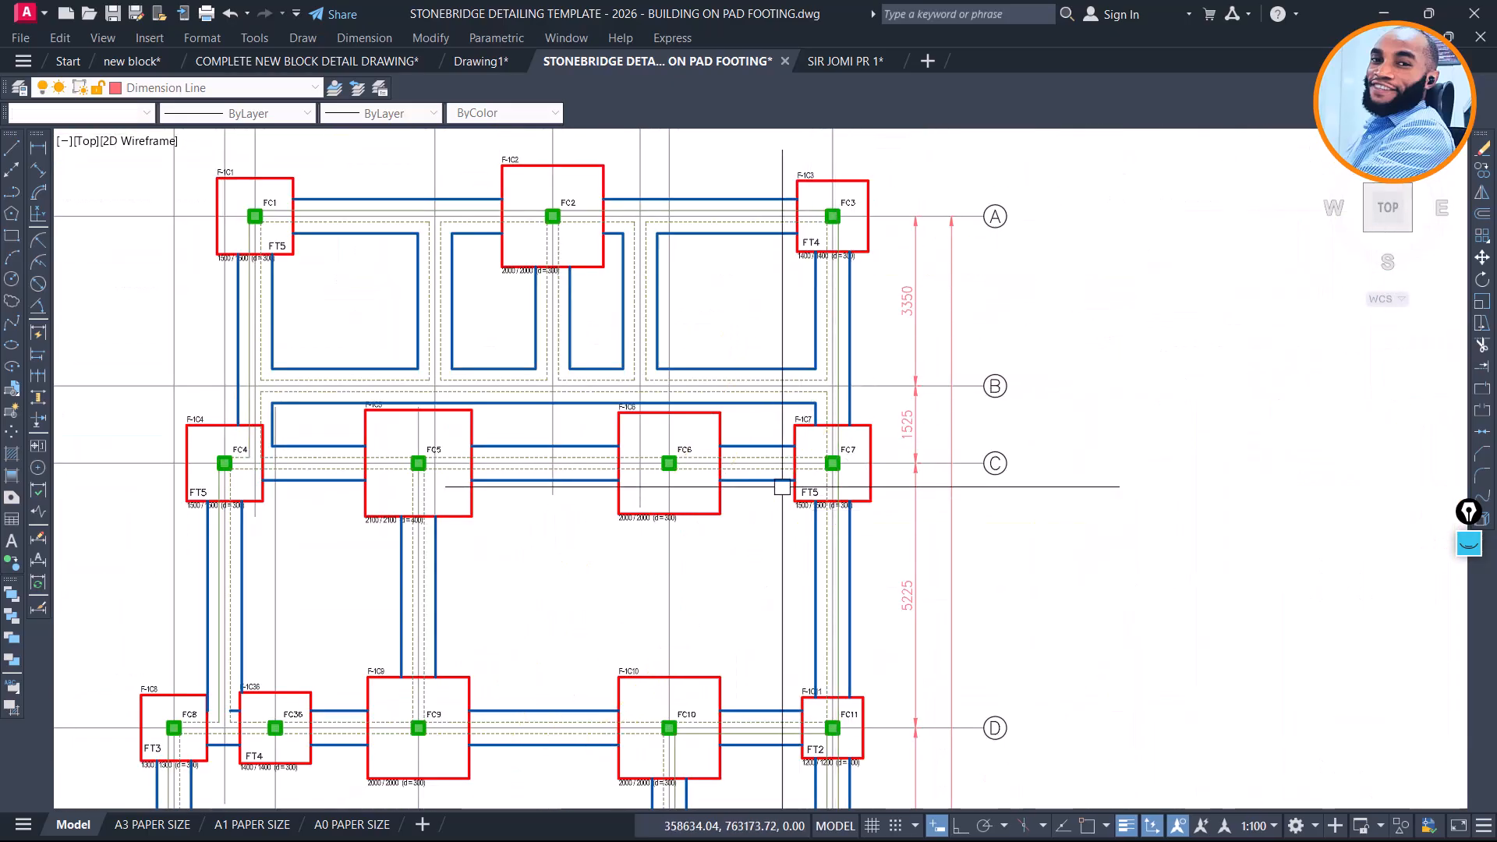
pyautogui.scroll(-4, 782, 487)
pyautogui.scroll(-1, 799, 254)
pyautogui.scroll(3, 936, 226)
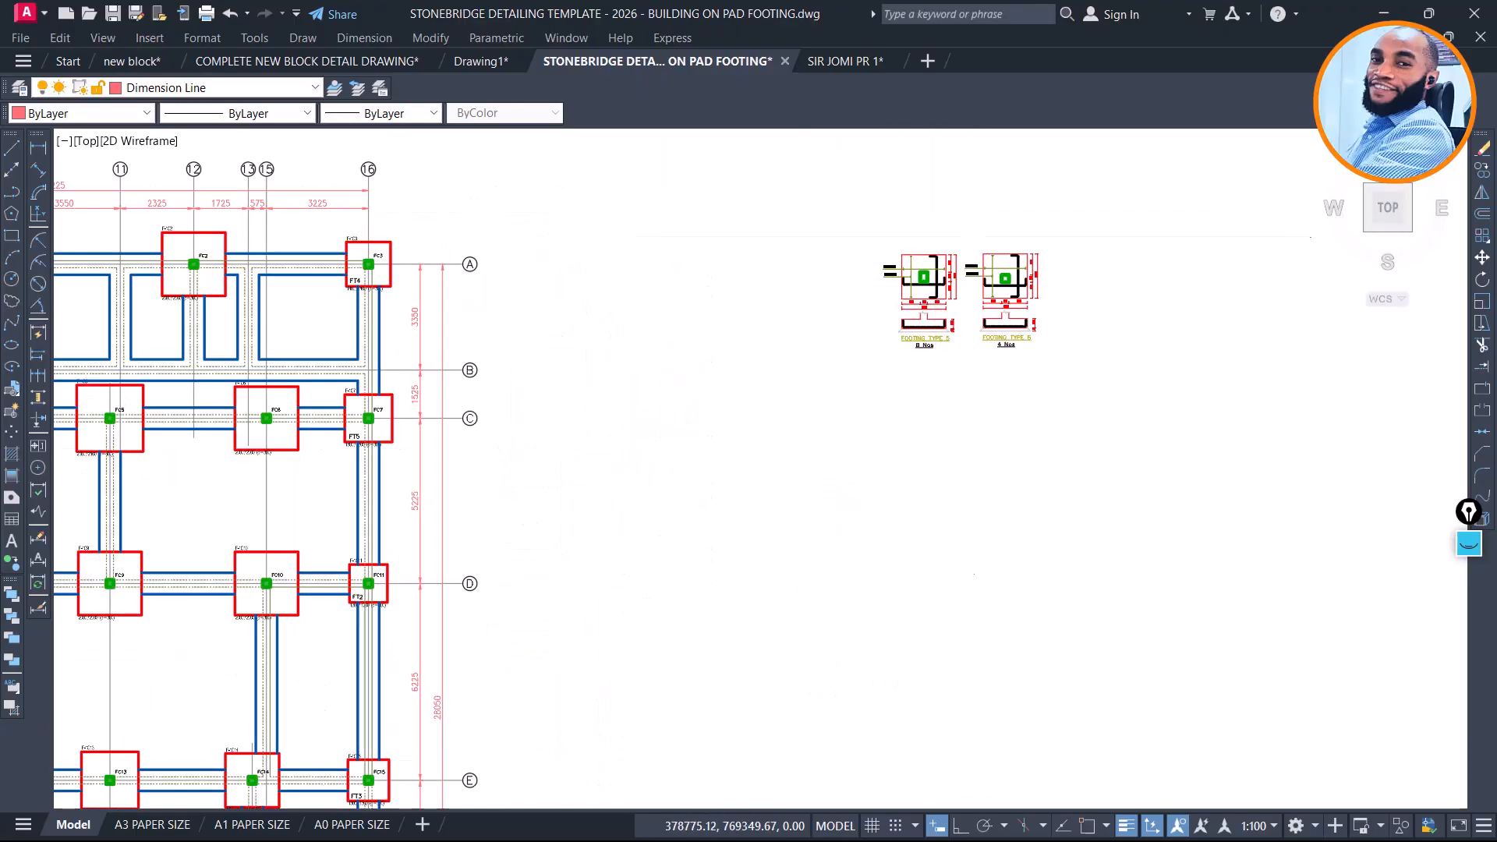
pyautogui.scroll(3, 974, 237)
pyautogui.click(942, 167)
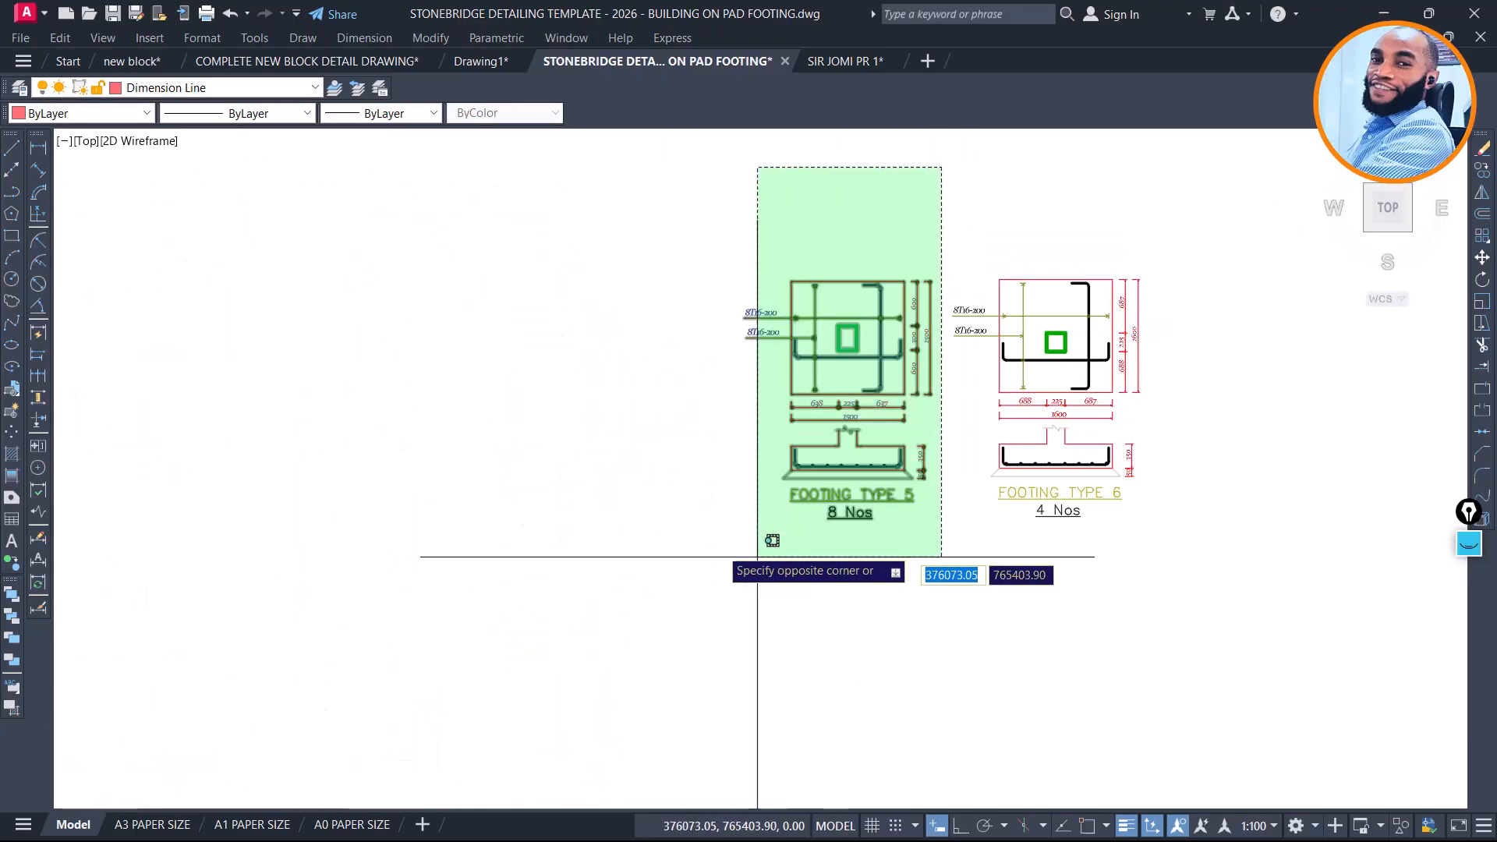
pyautogui.click(712, 558)
pyautogui.scroll(6, 719, 436)
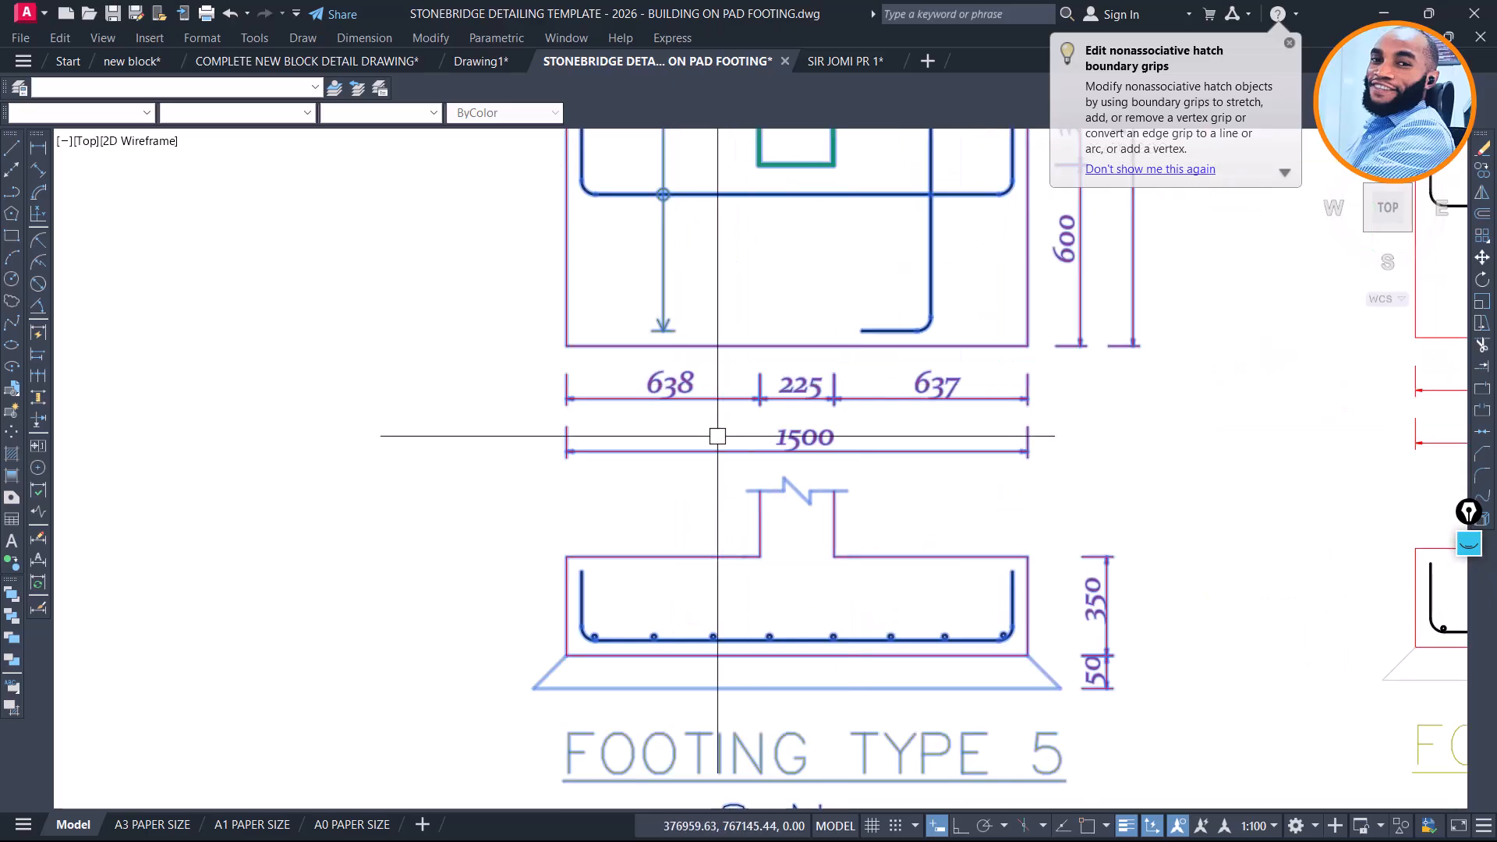
pyautogui.scroll(-8, 717, 432)
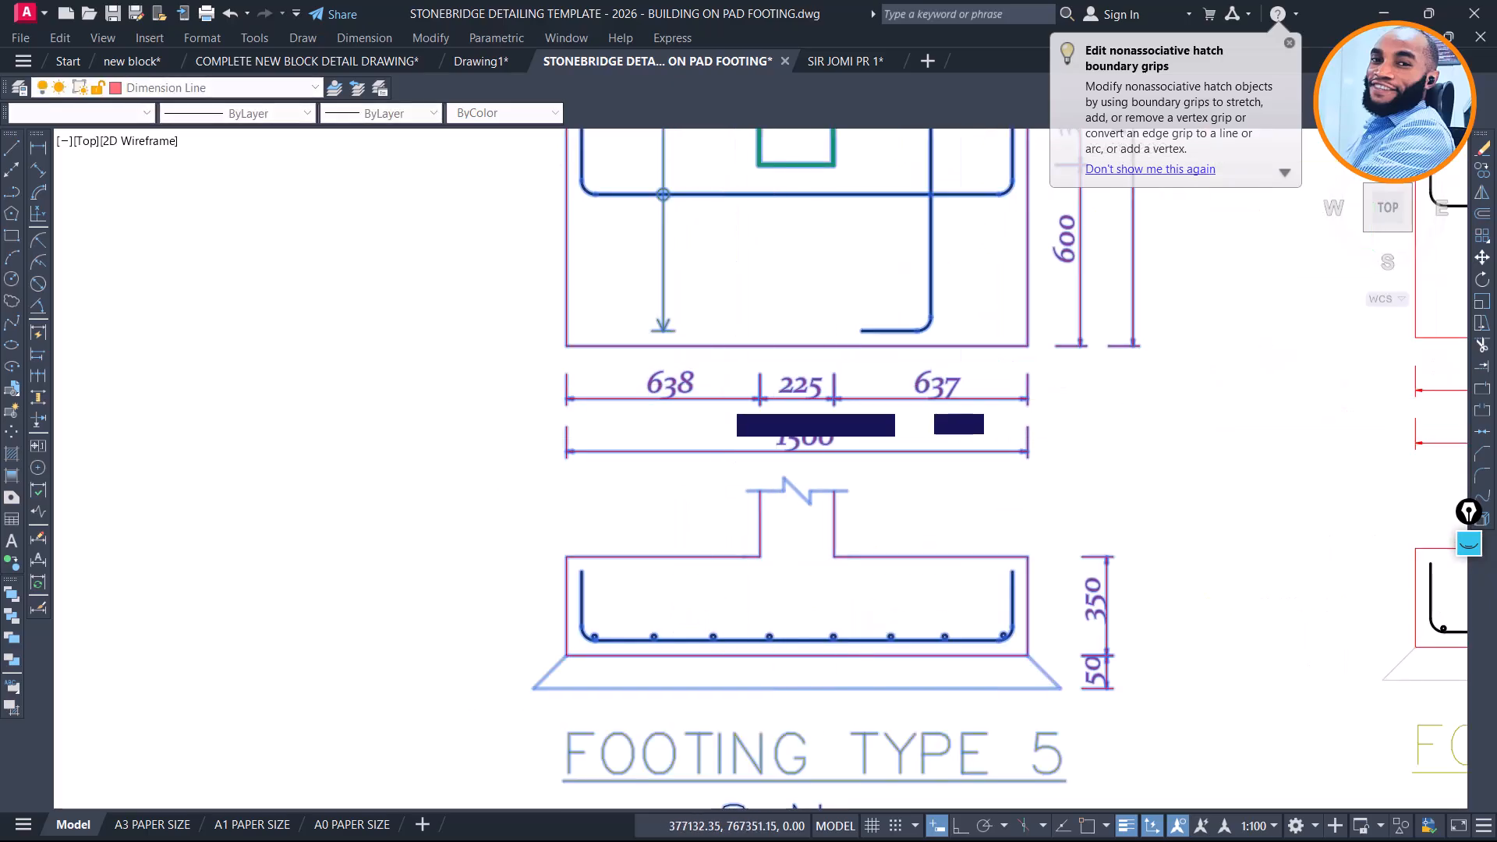
pyautogui.press('Escape')
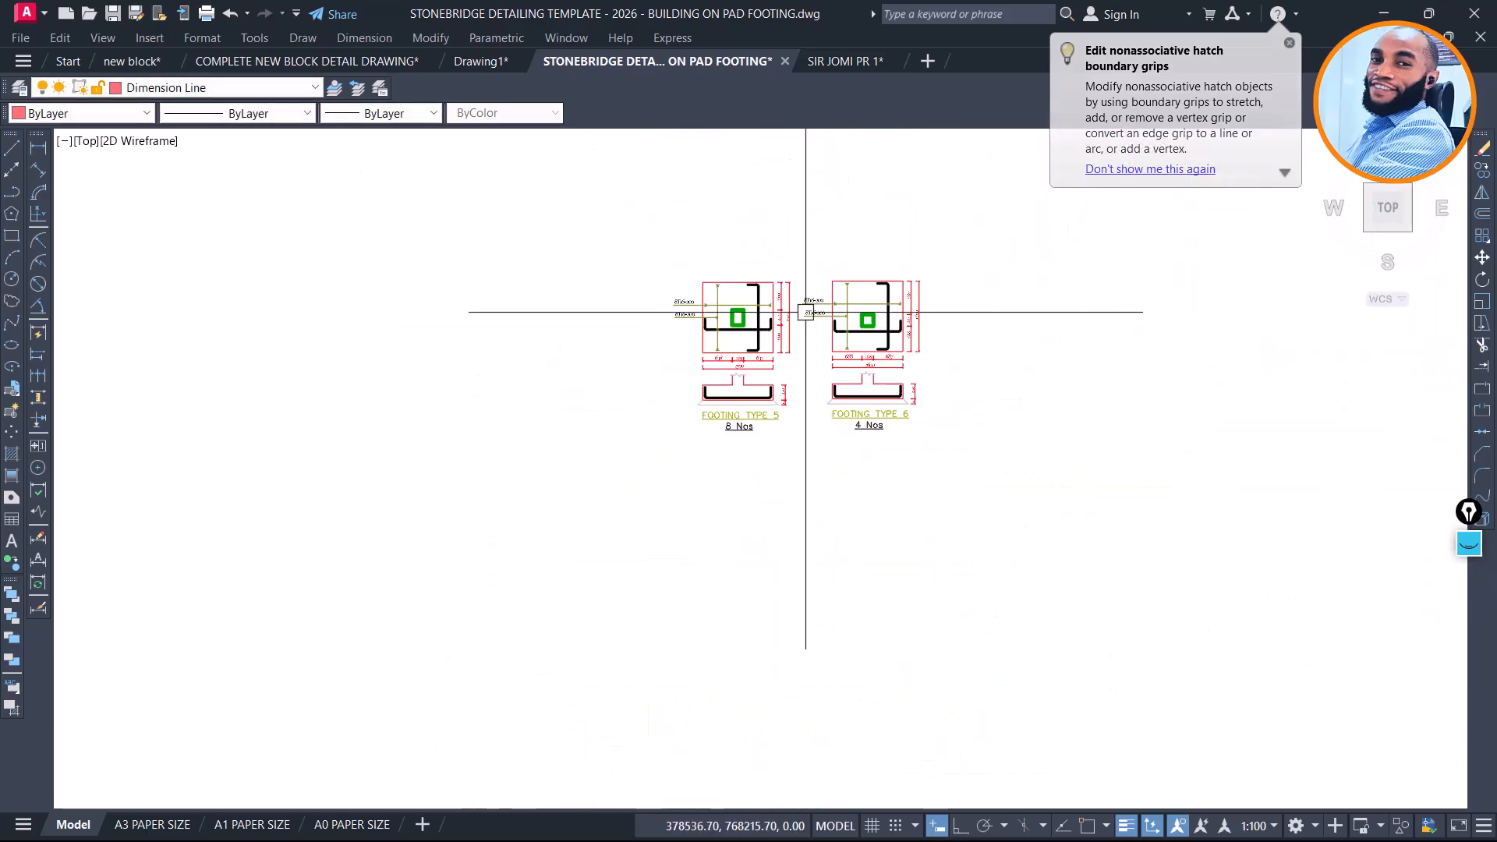
# Move the complete Footing Type 5 detail onto the RLC pad base details sheet, below Footing Type 1
pyautogui.click(800, 195)
pyautogui.click(510, 541)
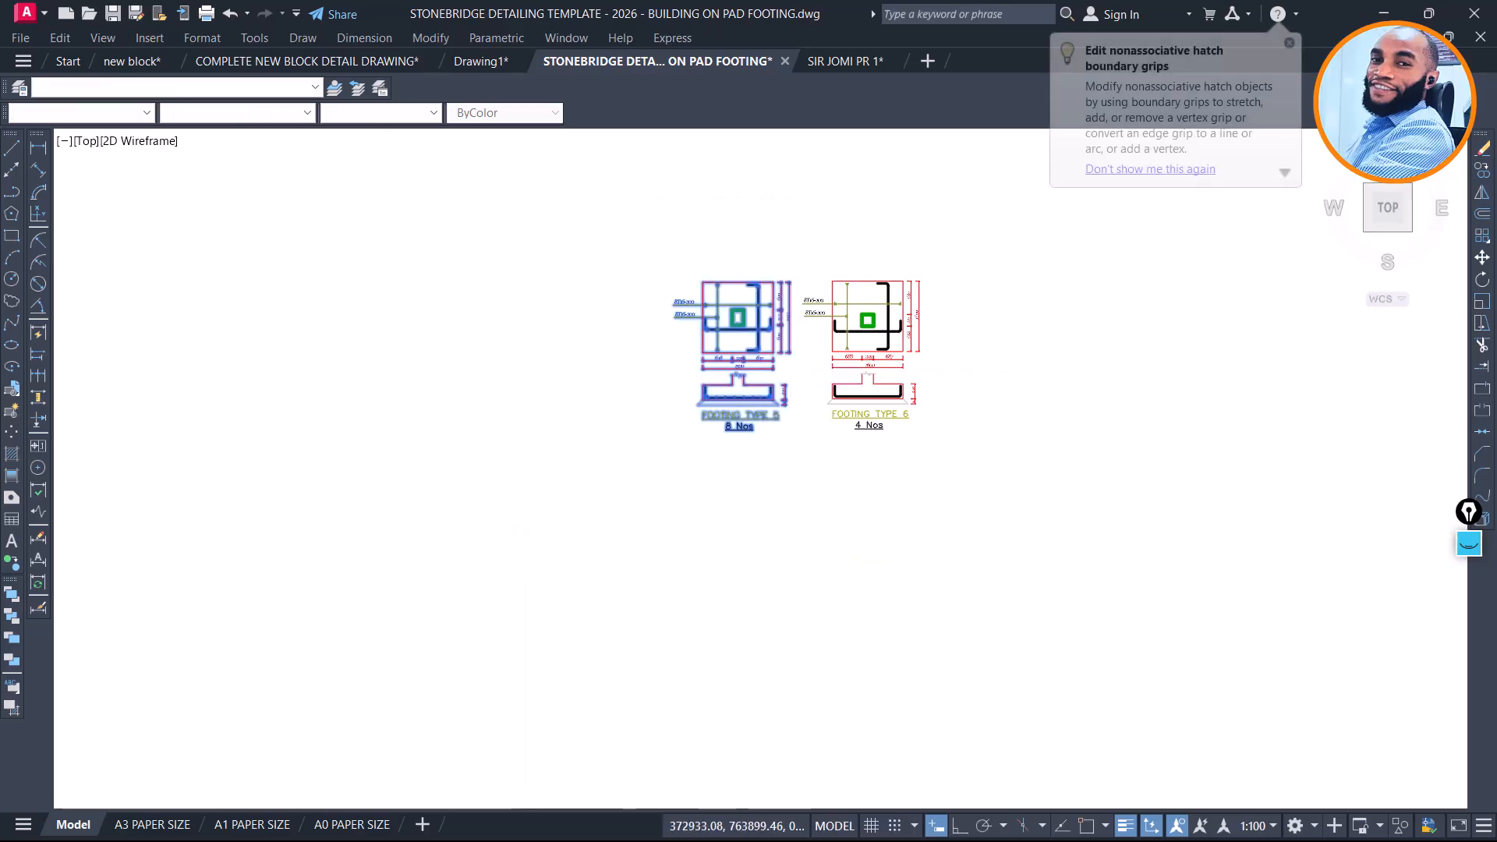
pyautogui.click(706, 414)
pyautogui.scroll(-5, 718, 410)
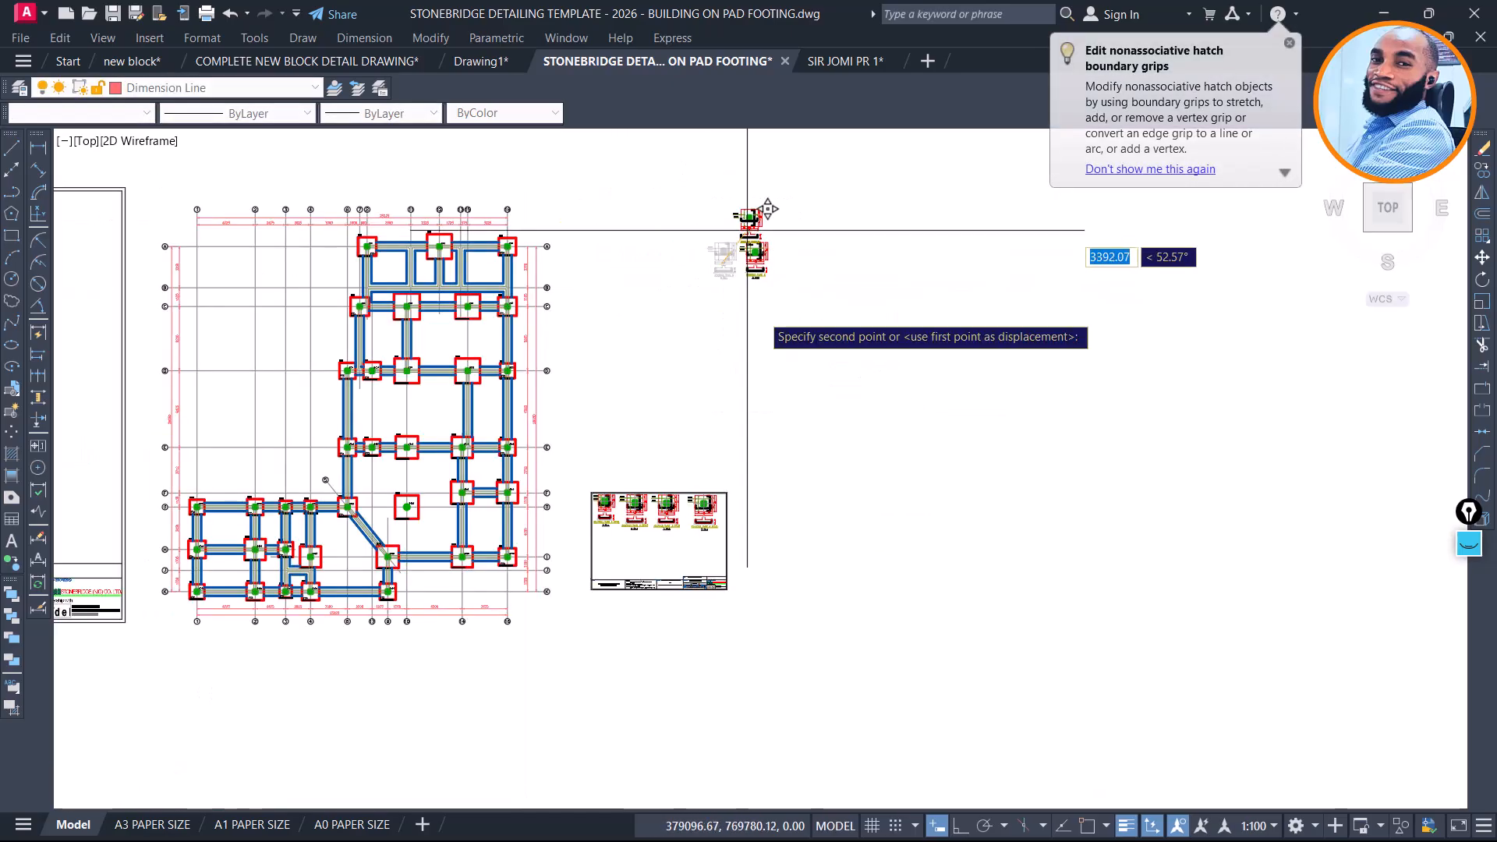
pyautogui.scroll(5, 640, 530)
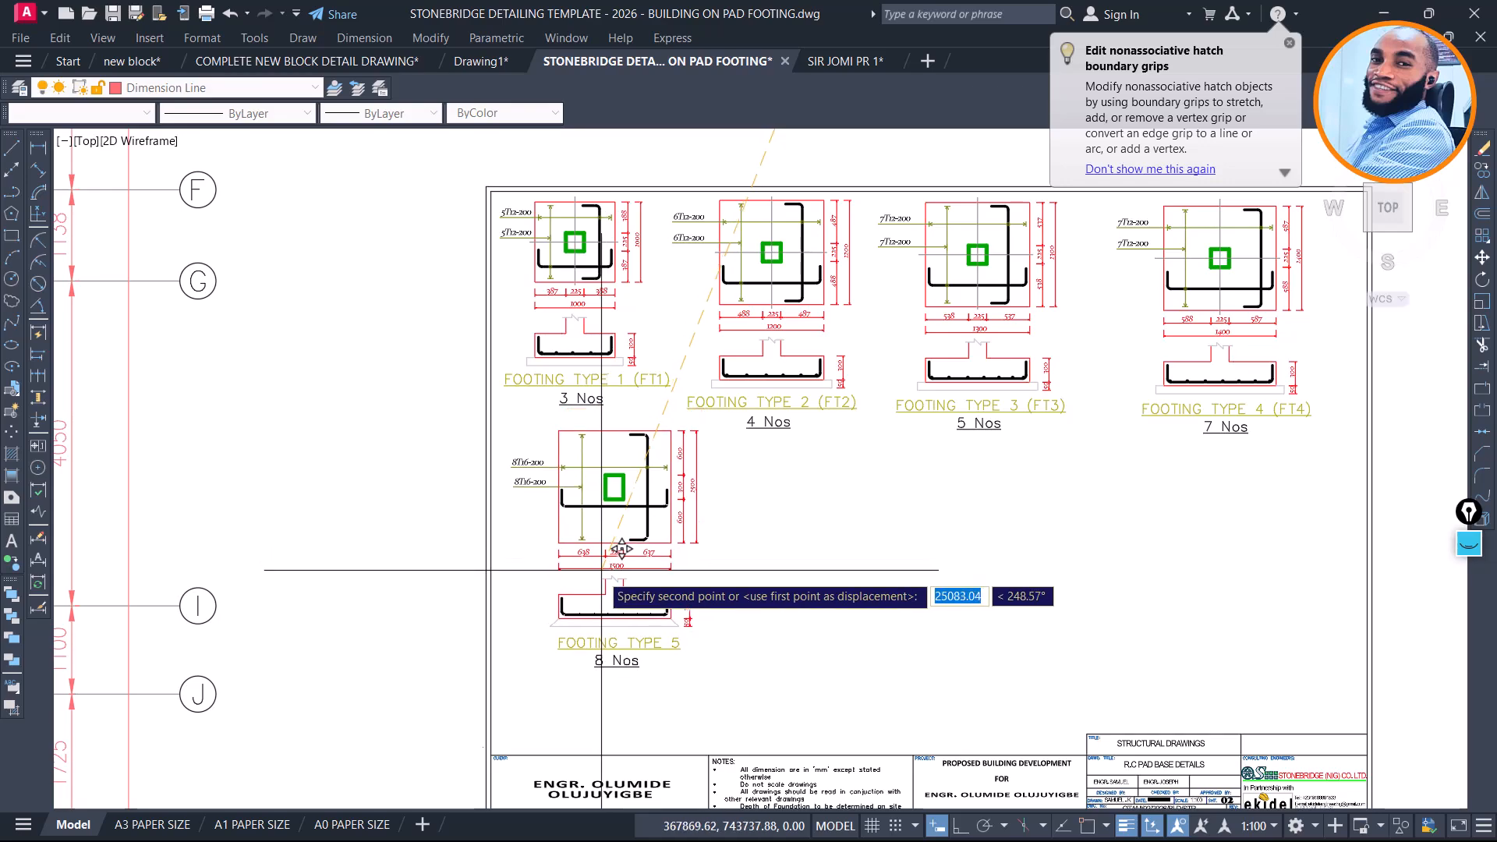
pyautogui.click(604, 570)
# Change the quantity label under Footing Type 5 to 4 Nos
pyautogui.scroll(4, 638, 685)
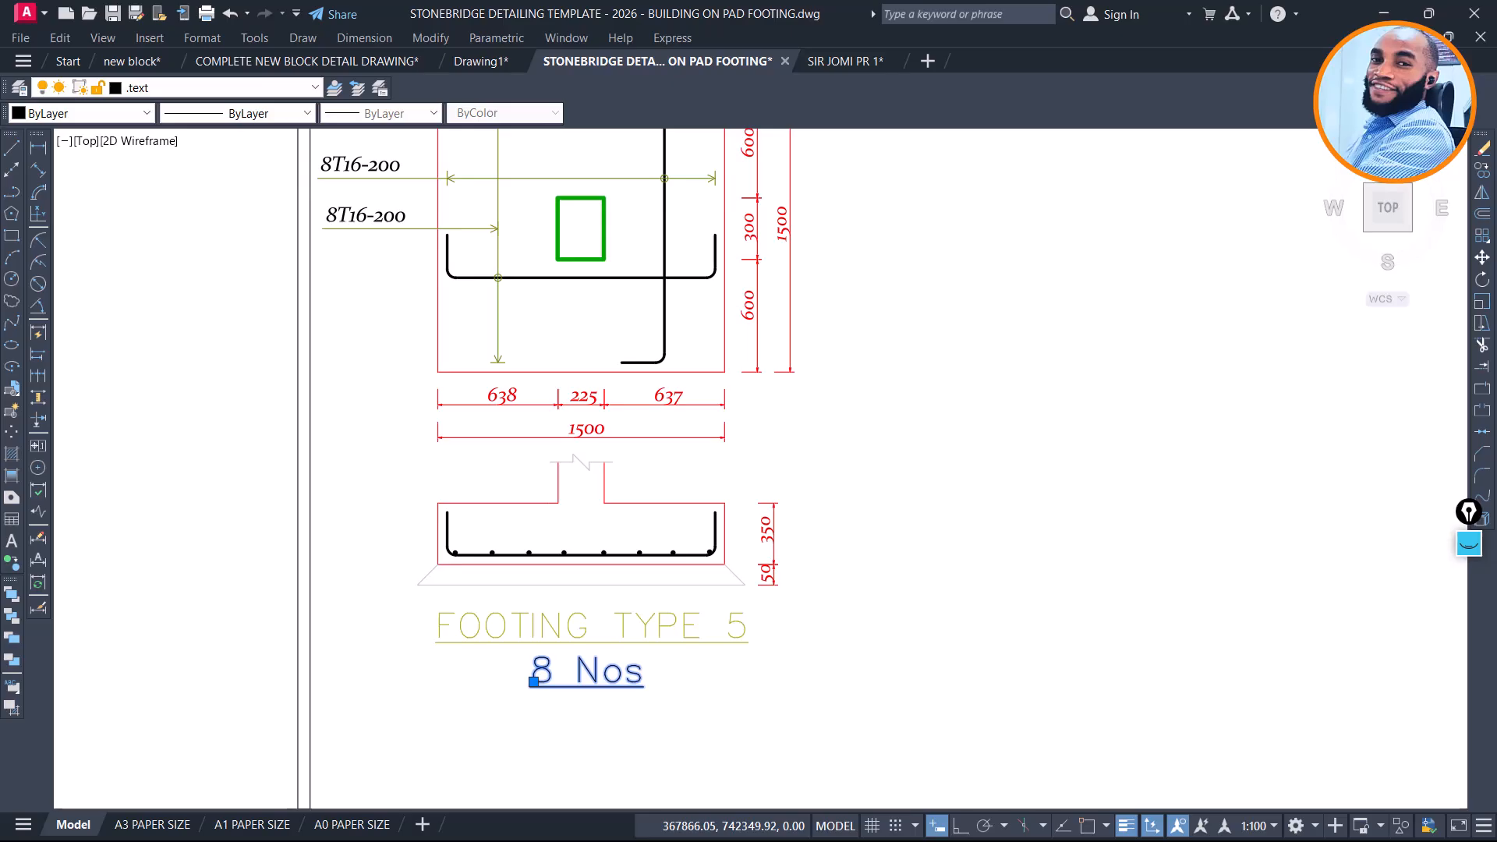
pyautogui.doubleClick(555, 680)
pyautogui.scroll(2, 566, 680)
pyautogui.click(554, 680)
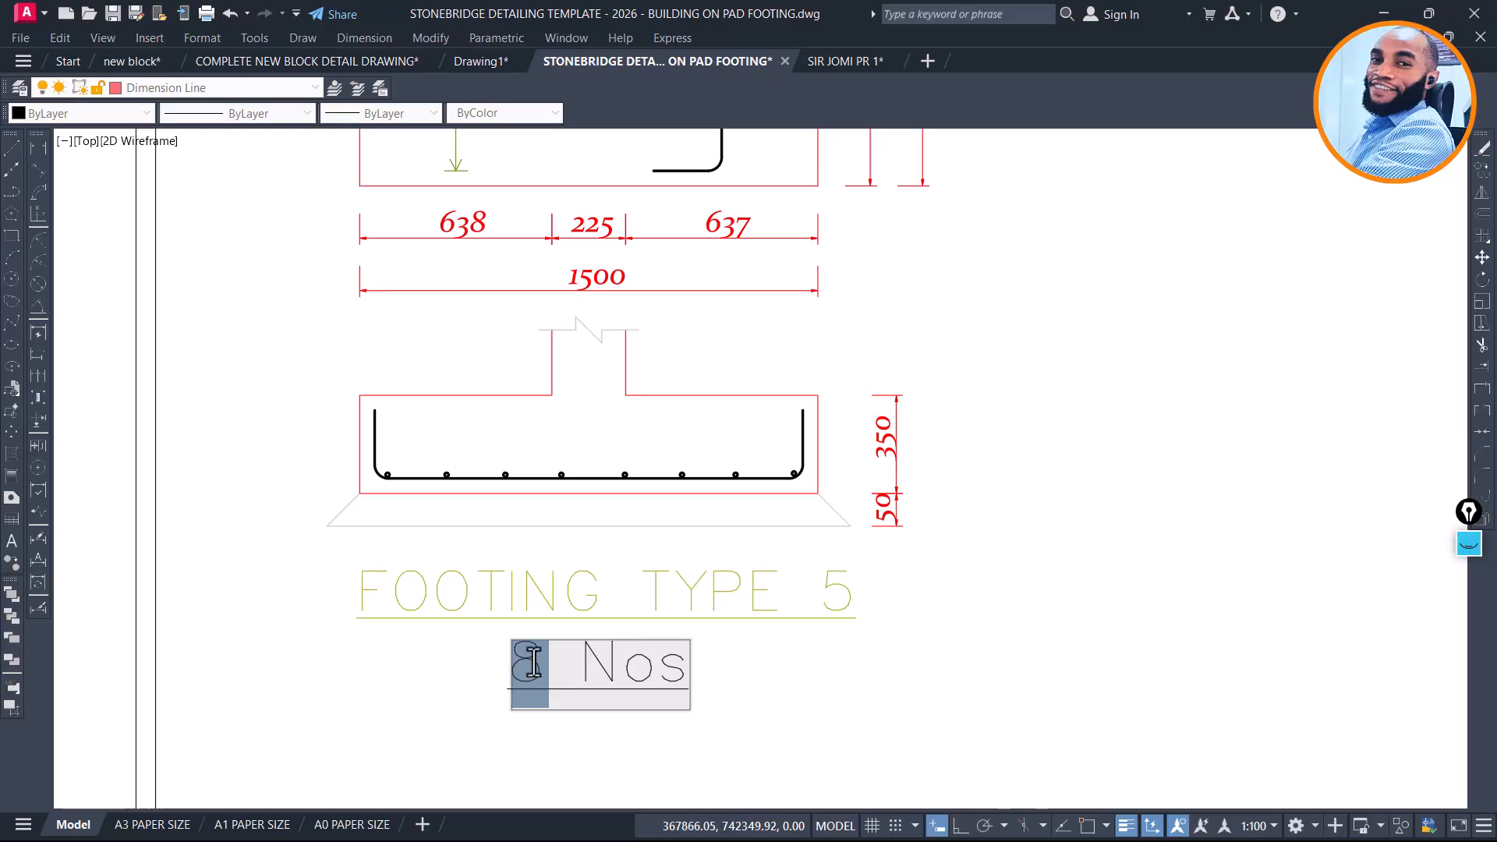
pyautogui.write('4')
pyautogui.press('Return')
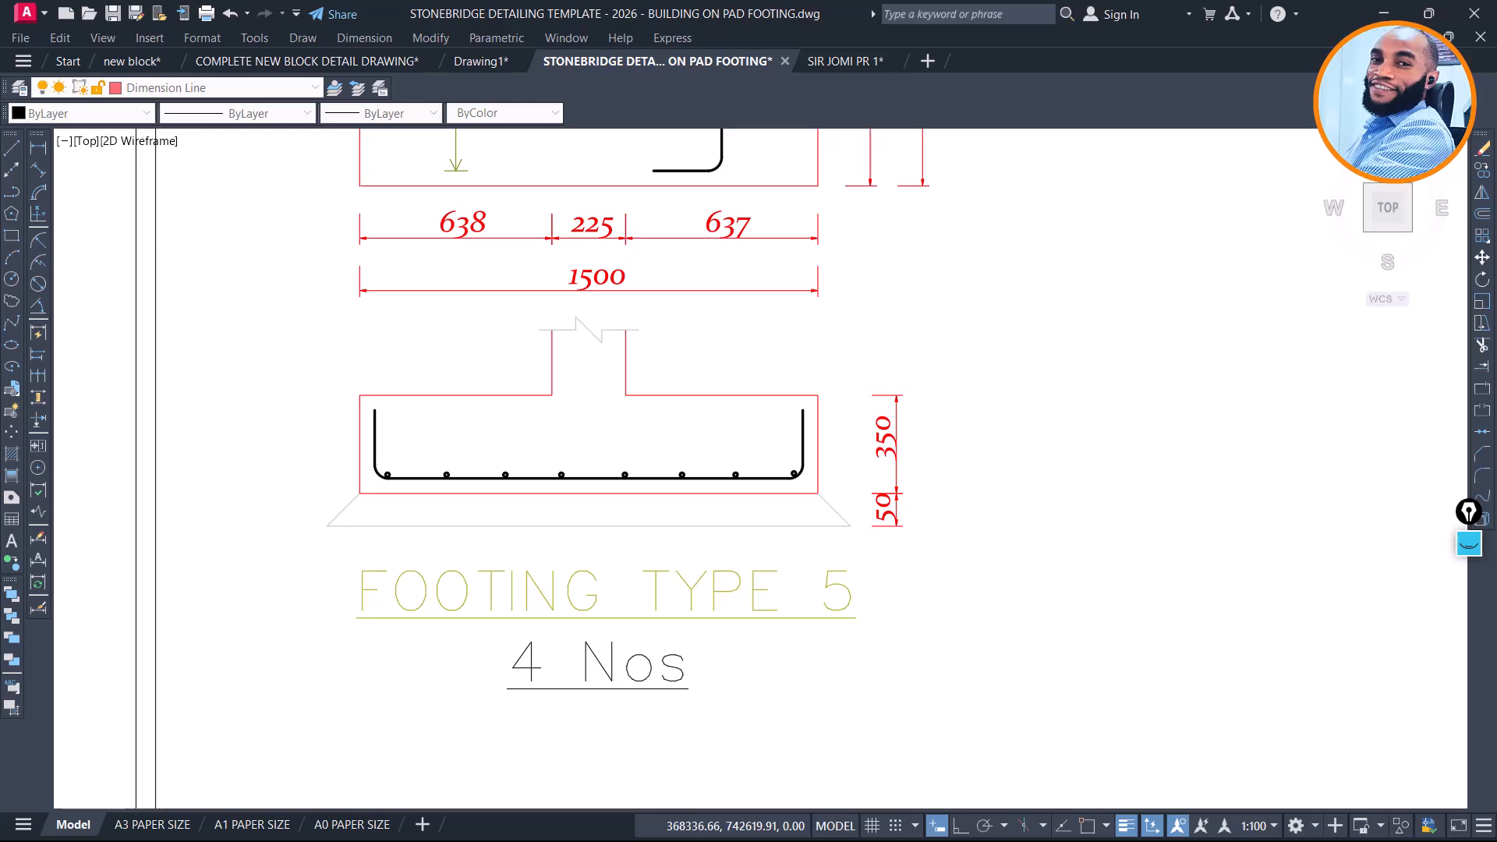
# Append (FT5) to the Footing Type 5 title
pyautogui.doubleClick(849, 596)
pyautogui.scroll(2, 857, 597)
pyautogui.click(842, 621)
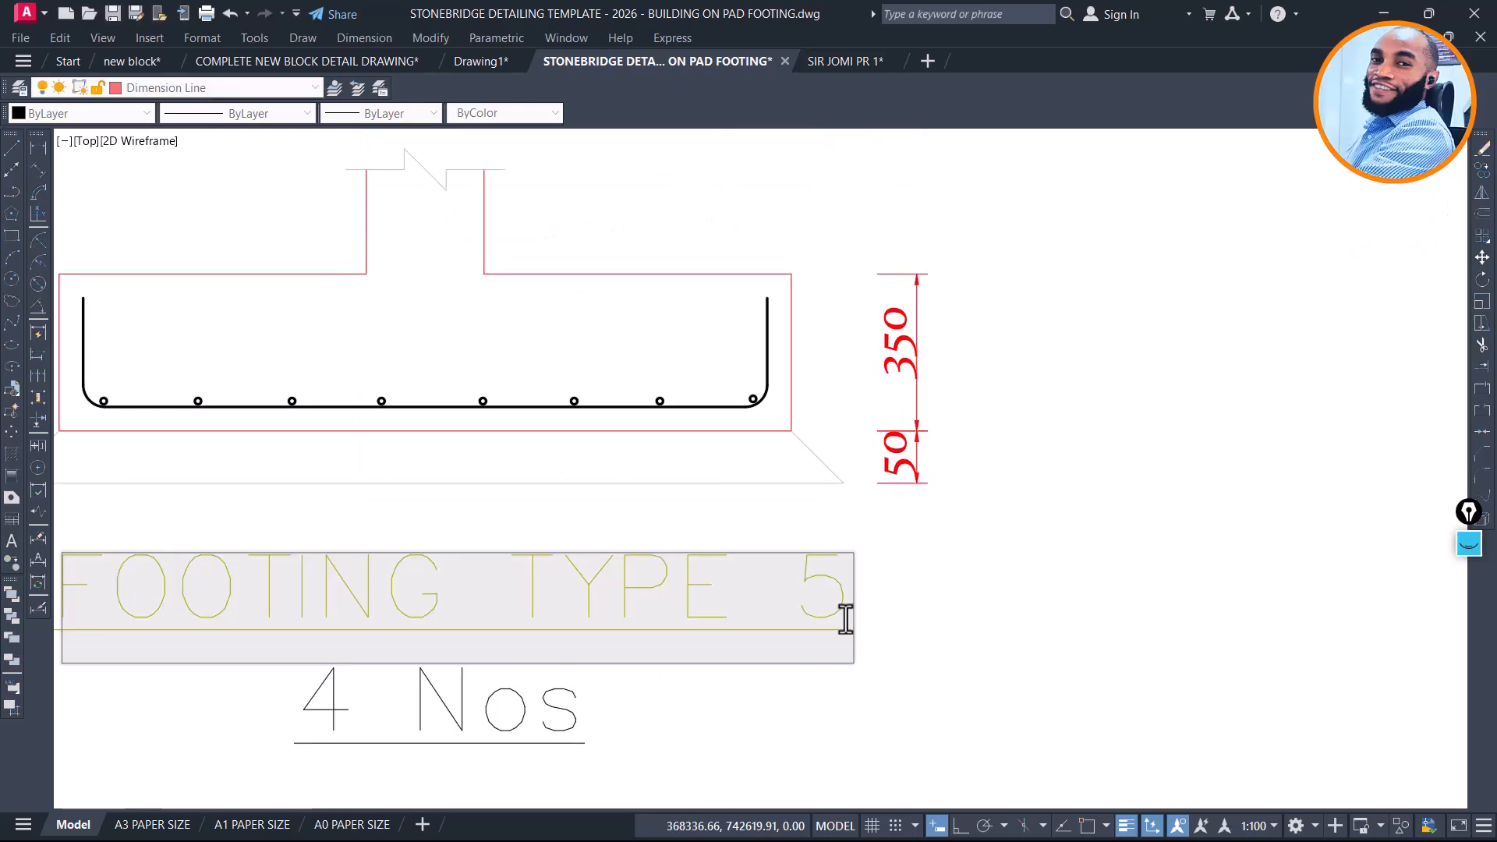
pyautogui.write('(')
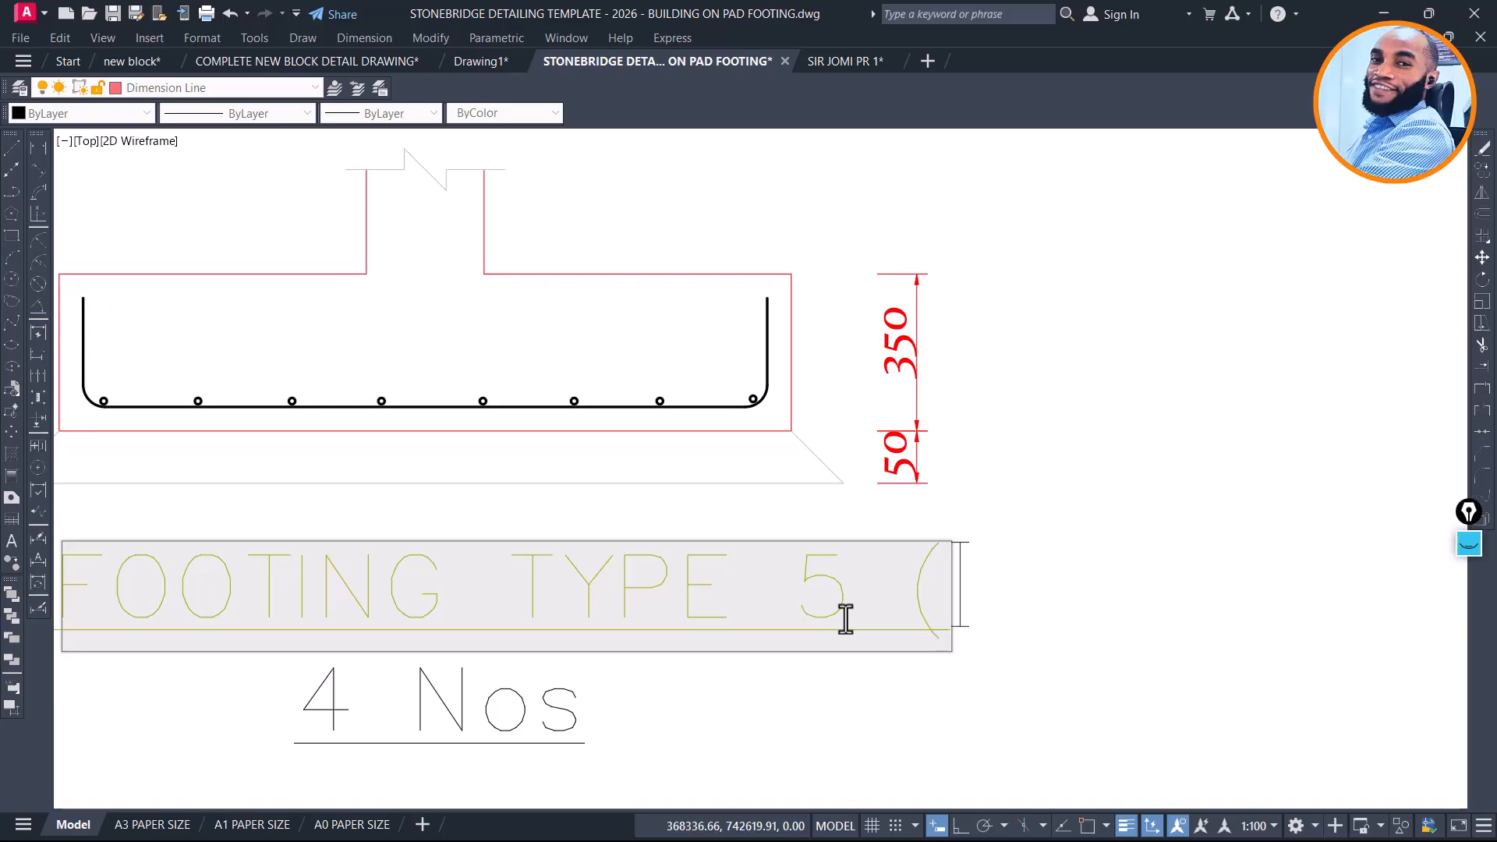
pyautogui.write('FT5')
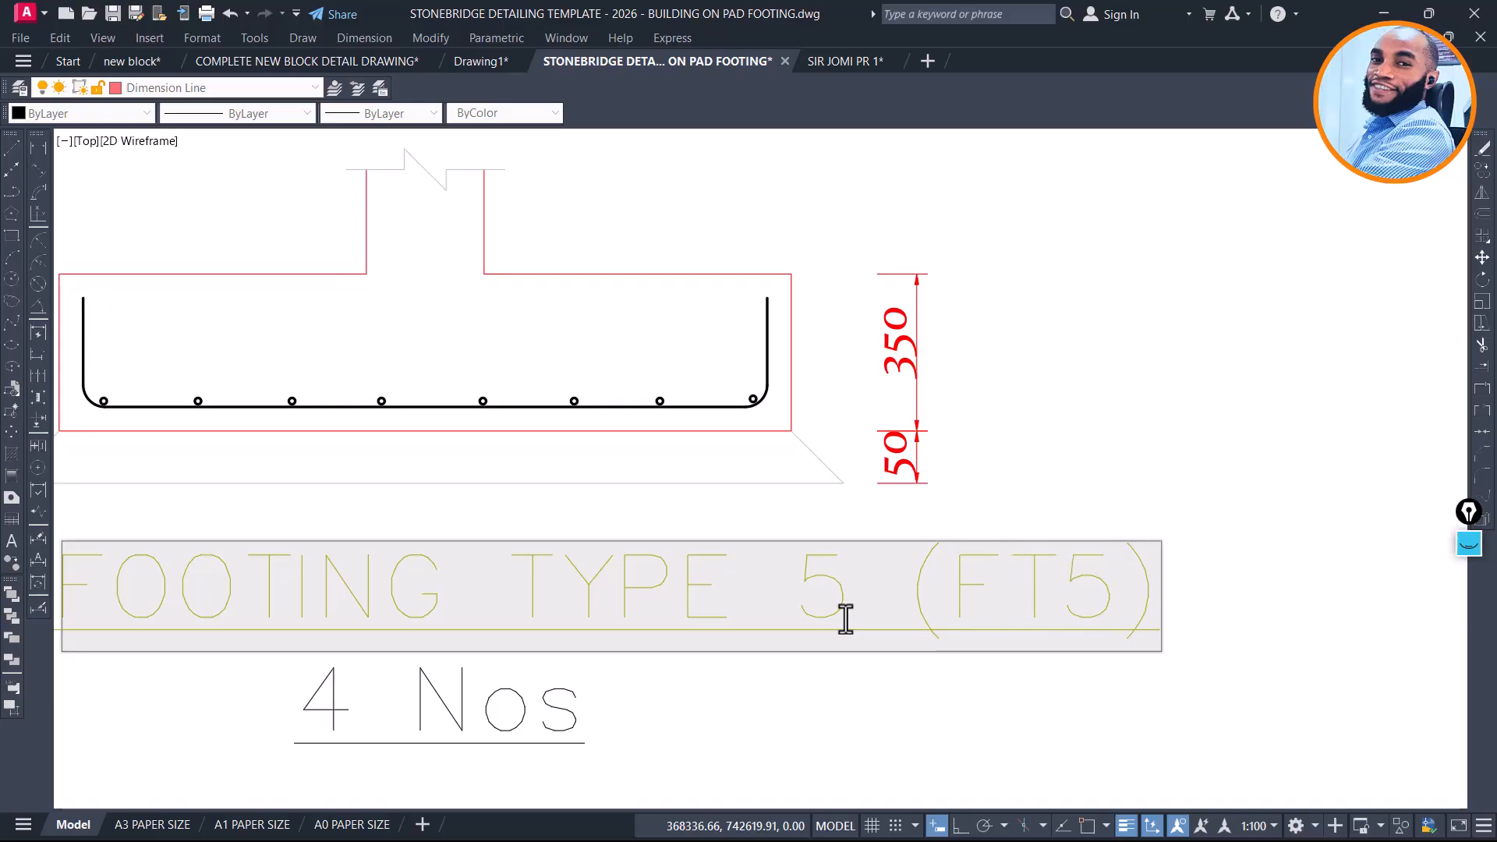
pyautogui.click(1172, 440)
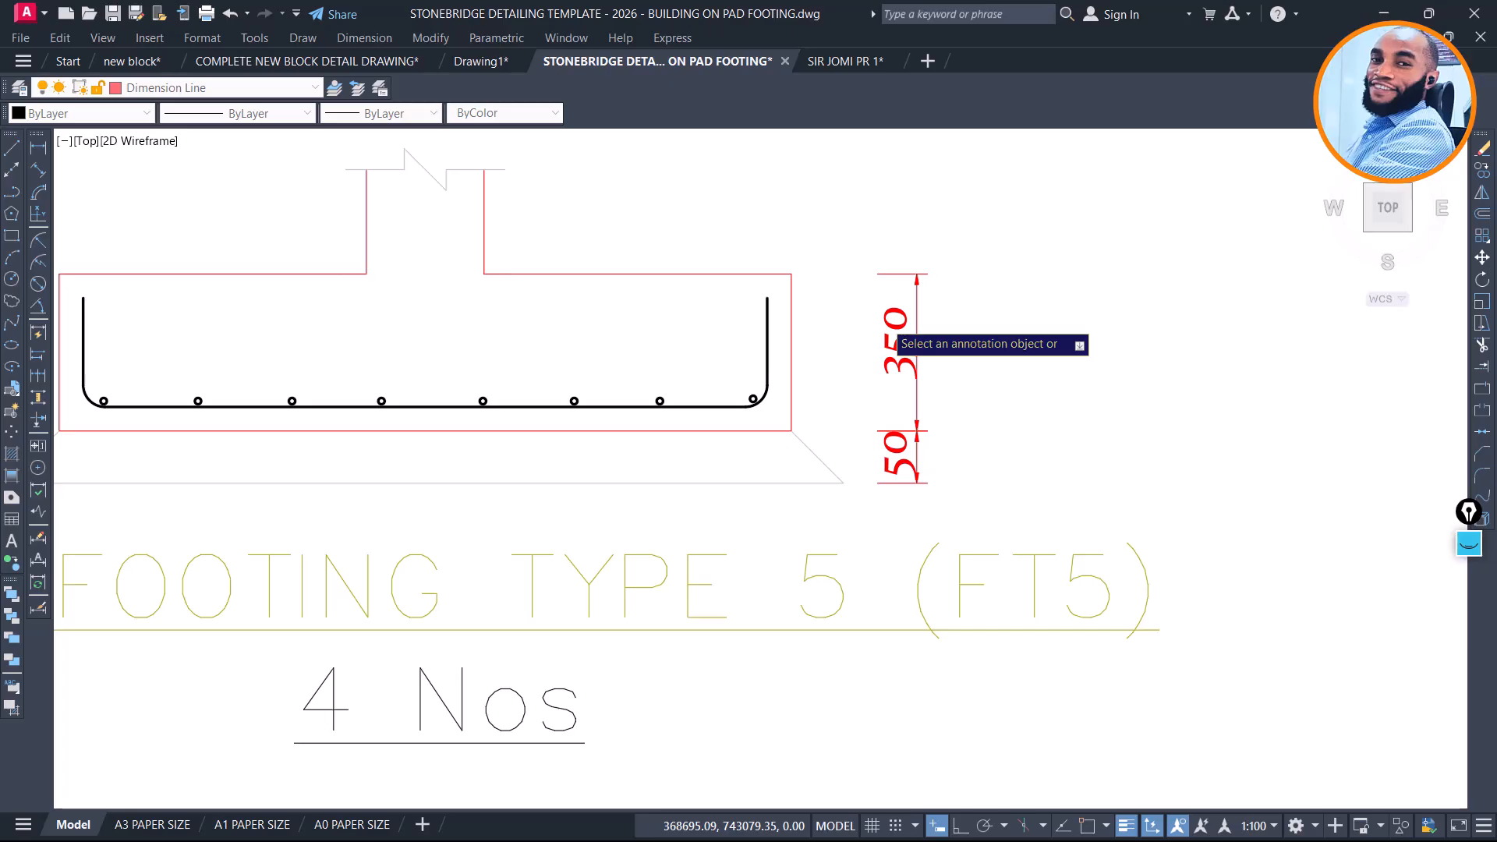
# Set the footing thickness dimension beside the Footing Type 5 section to 300
pyautogui.click(897, 343)
pyautogui.write('300')
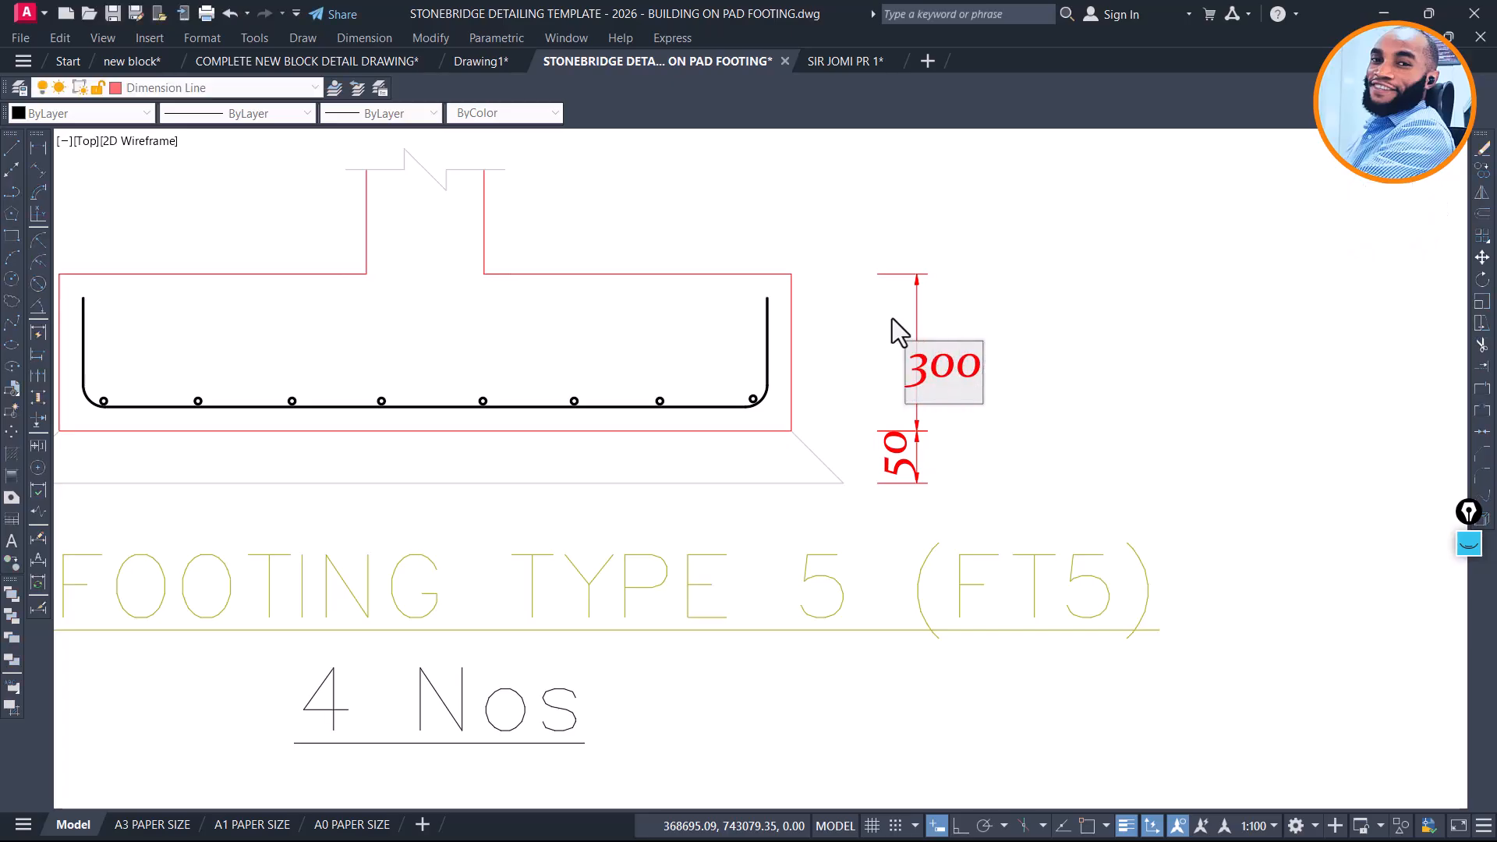
pyautogui.click(1014, 302)
pyautogui.scroll(-4, 1053, 408)
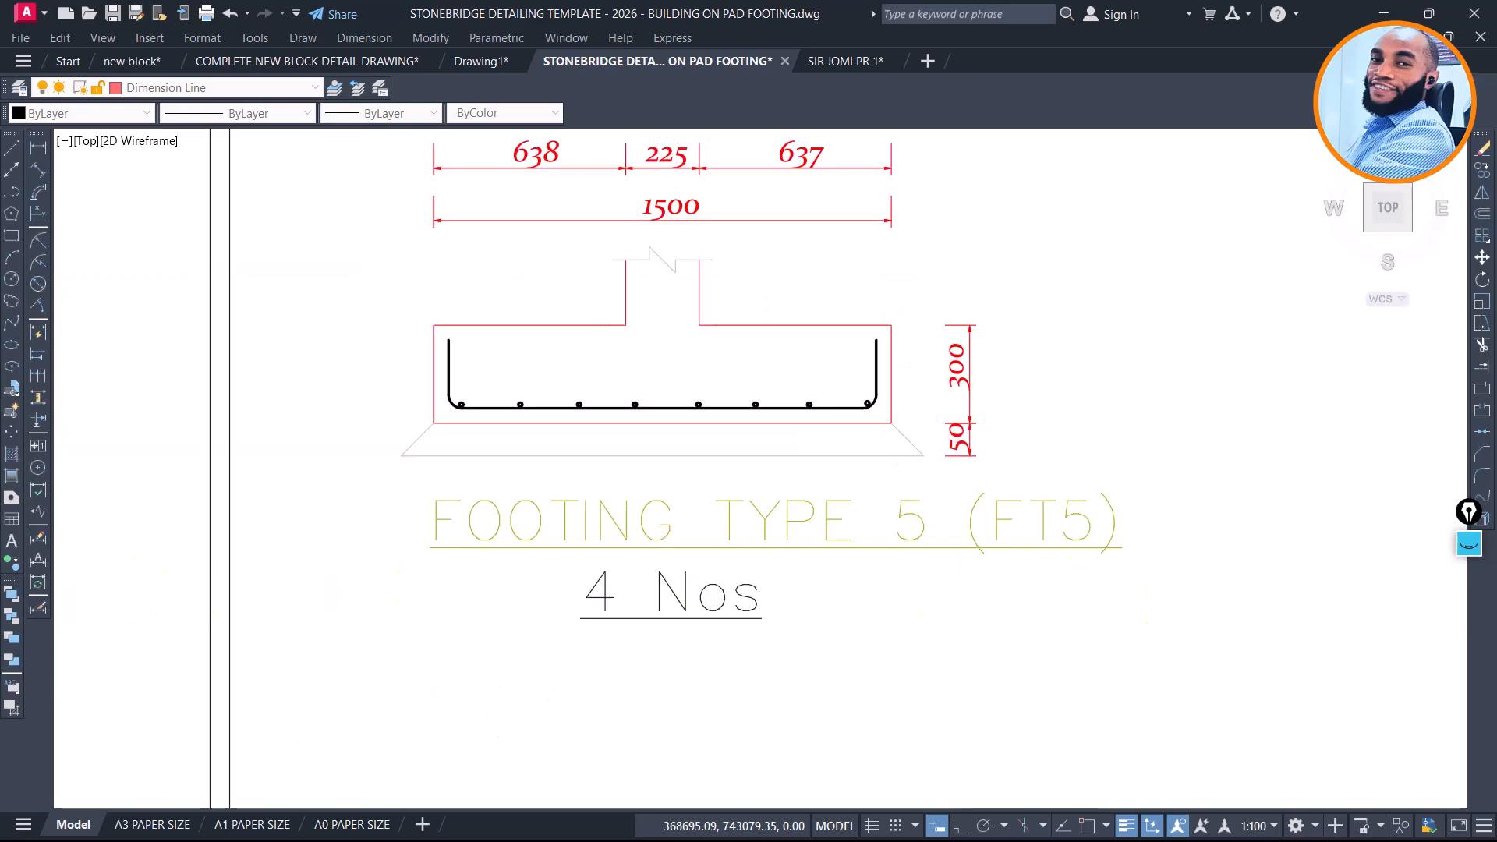
# Delete the two sloping end lines of the blinding layer in the Footing Type 5 section
pyautogui.press('Escape')
pyautogui.click(959, 425)
pyautogui.click(655, 426)
pyautogui.press('Delete')
# Move the Footing Type 5 (FT5) title so it sits centred beneath its section
pyautogui.click(812, 446)
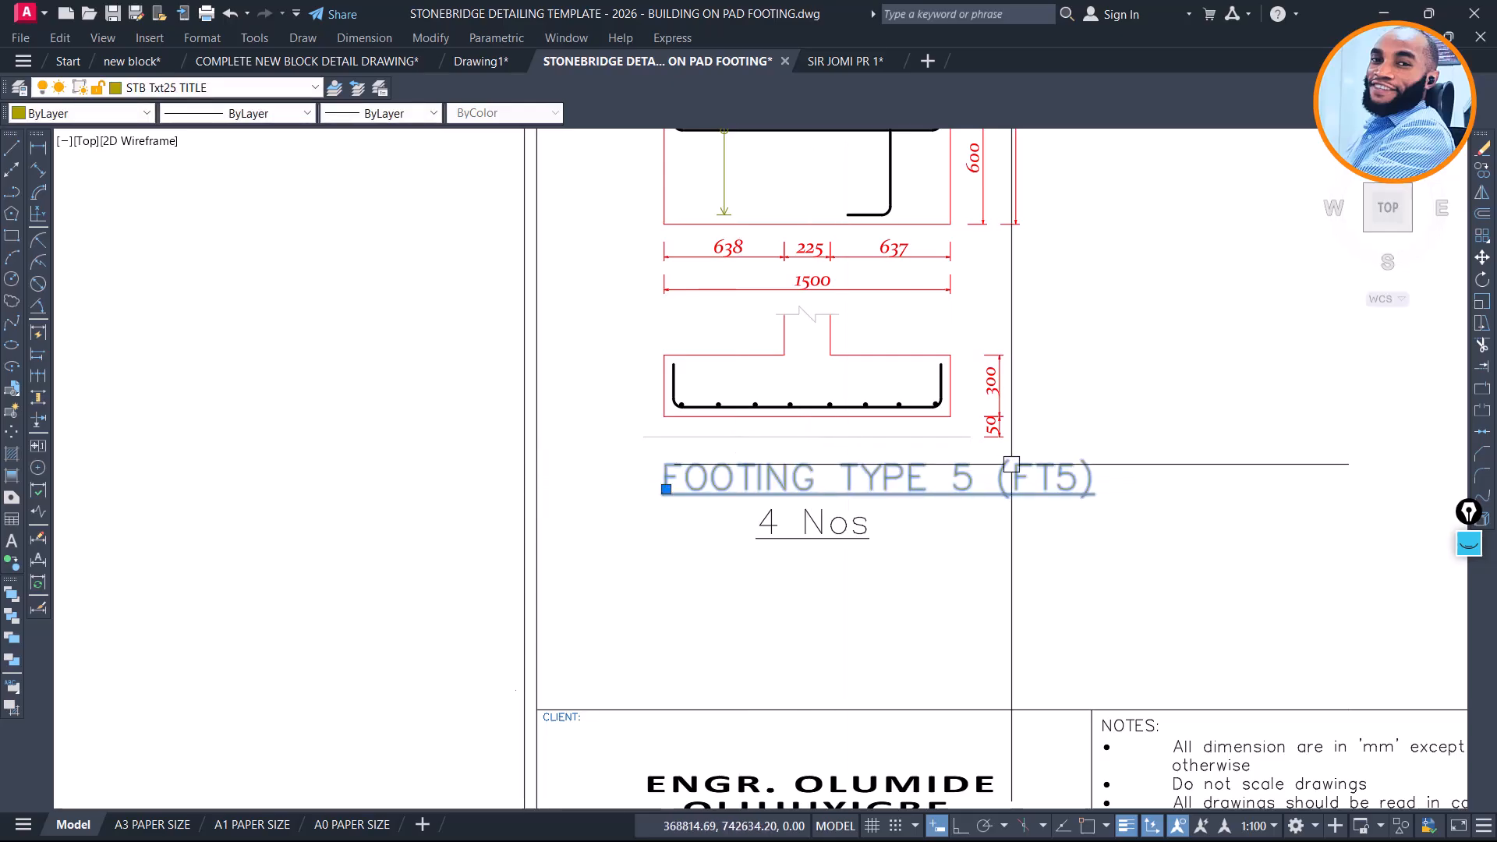
pyautogui.press('Return')
pyautogui.click(1180, 561)
pyautogui.click(1157, 586)
# Copy the stepped blinding edge from the Footing Type 4 section to the matching base corner of the Footing Type 5 section
pyautogui.scroll(-4, 649, 506)
pyautogui.moveTo(1000, 405); pyautogui.dragTo(478, 472, button='middle')
pyautogui.scroll(-2, 479, 471)
pyautogui.scroll(4, 772, 215)
pyautogui.scroll(4, 680, 387)
pyautogui.click(631, 336)
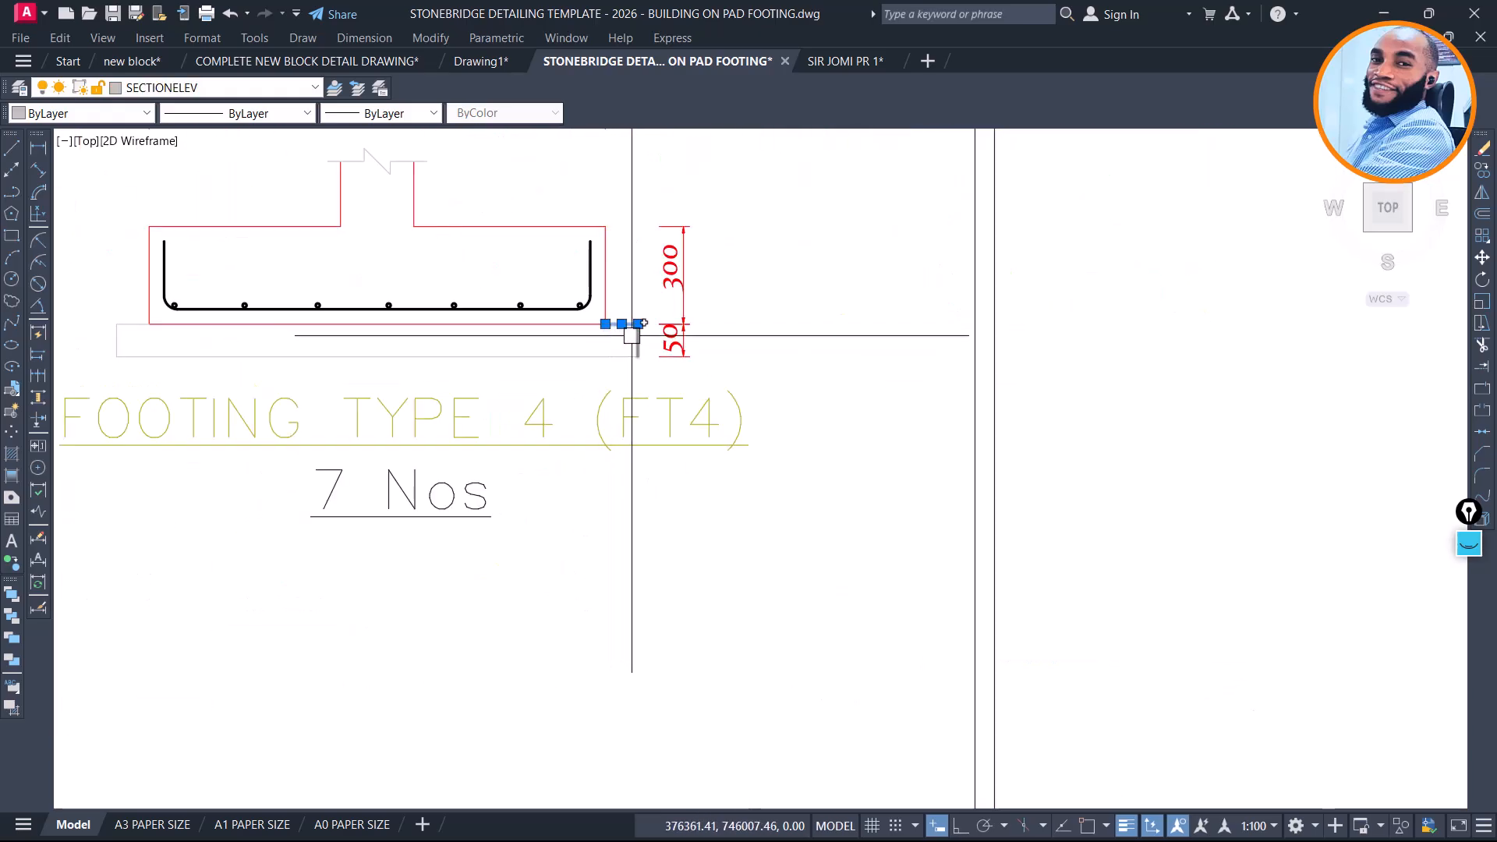
pyautogui.press('Return')
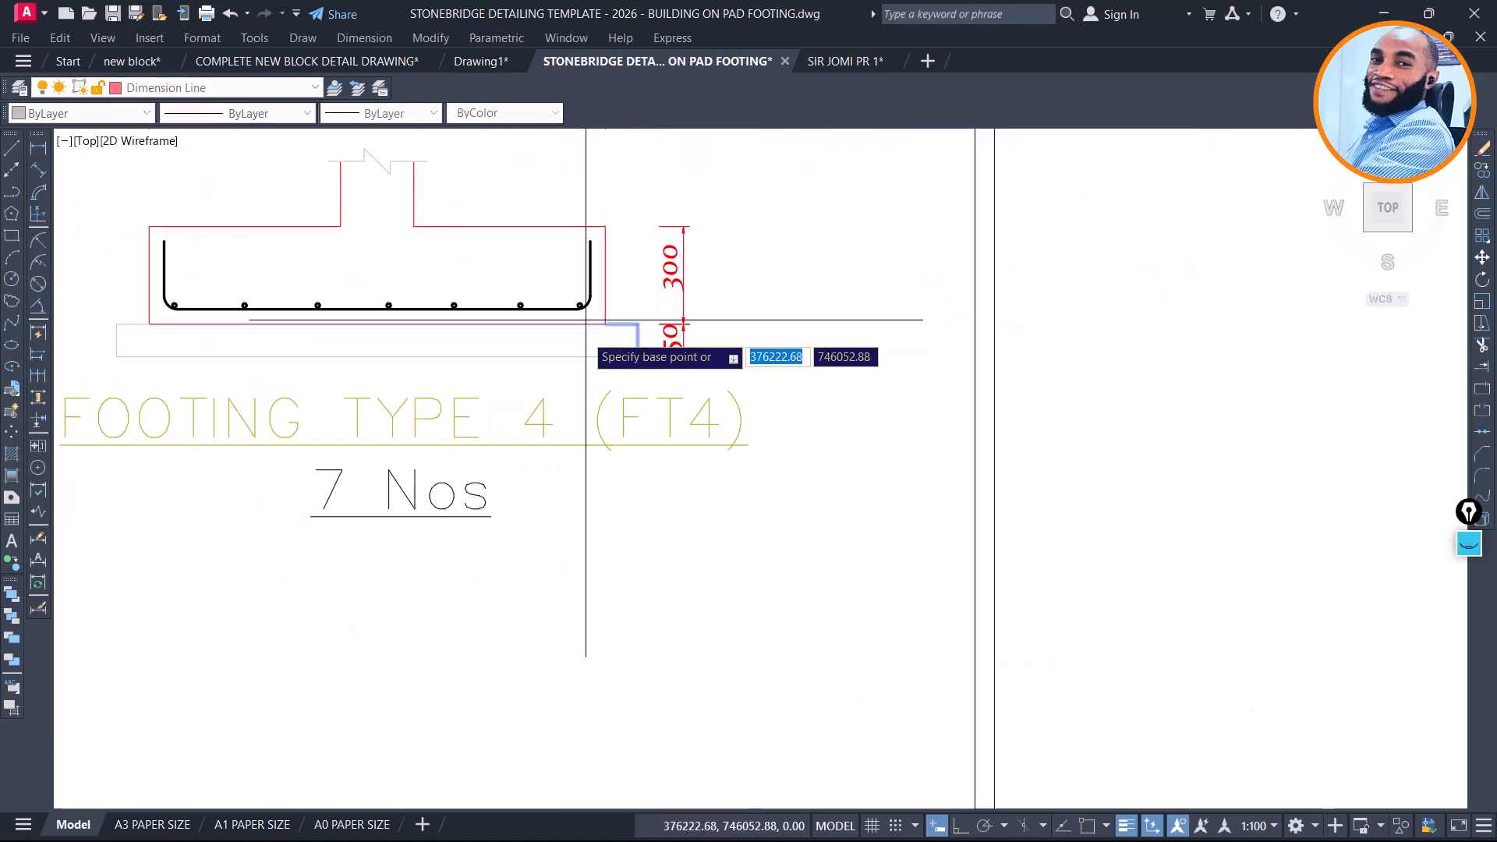
pyautogui.scroll(4, 581, 350)
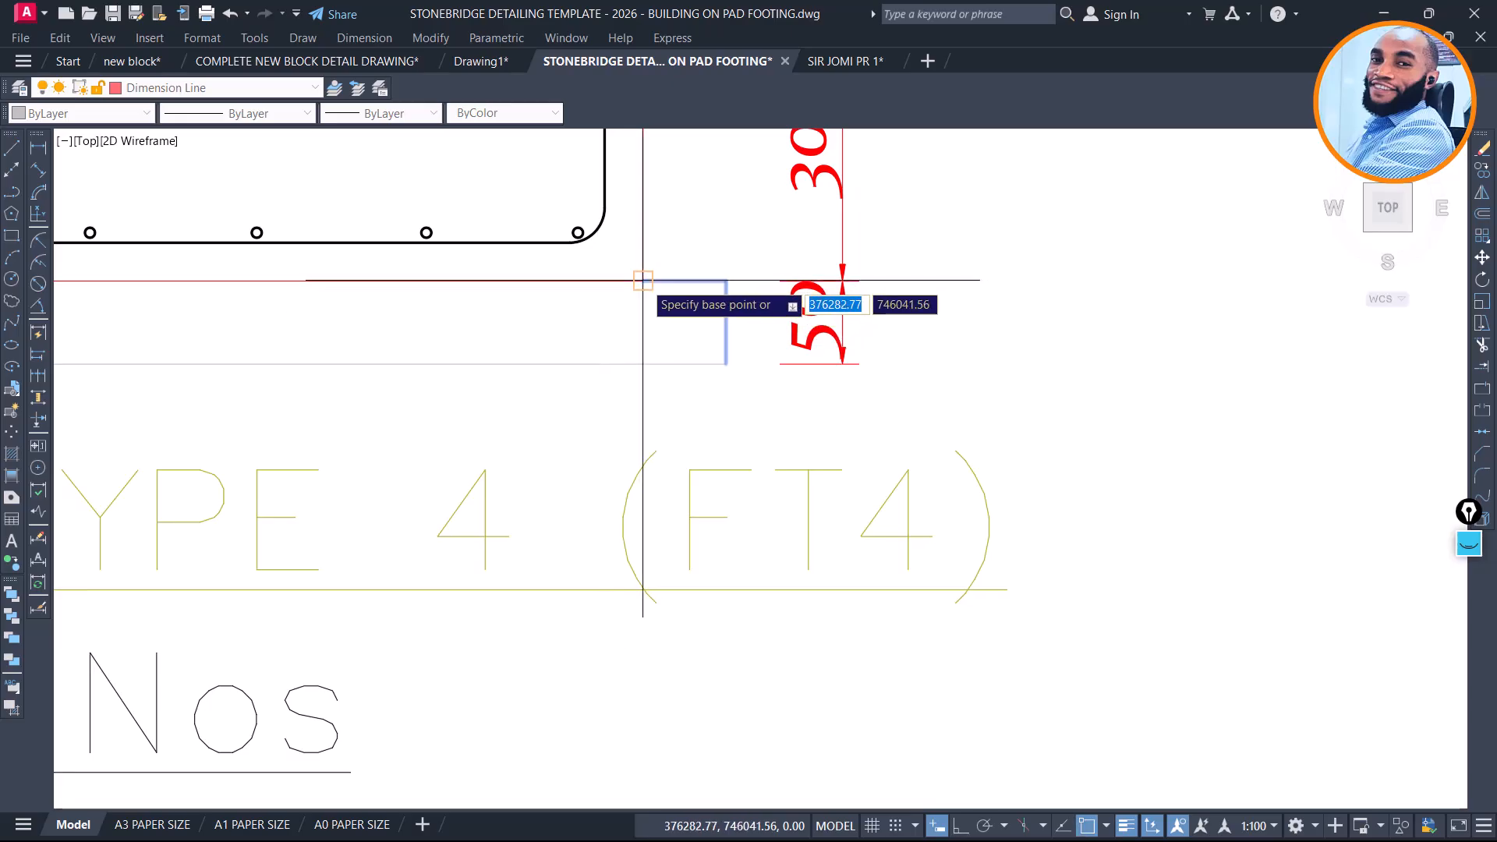
pyautogui.scroll(-6, 1013, 269)
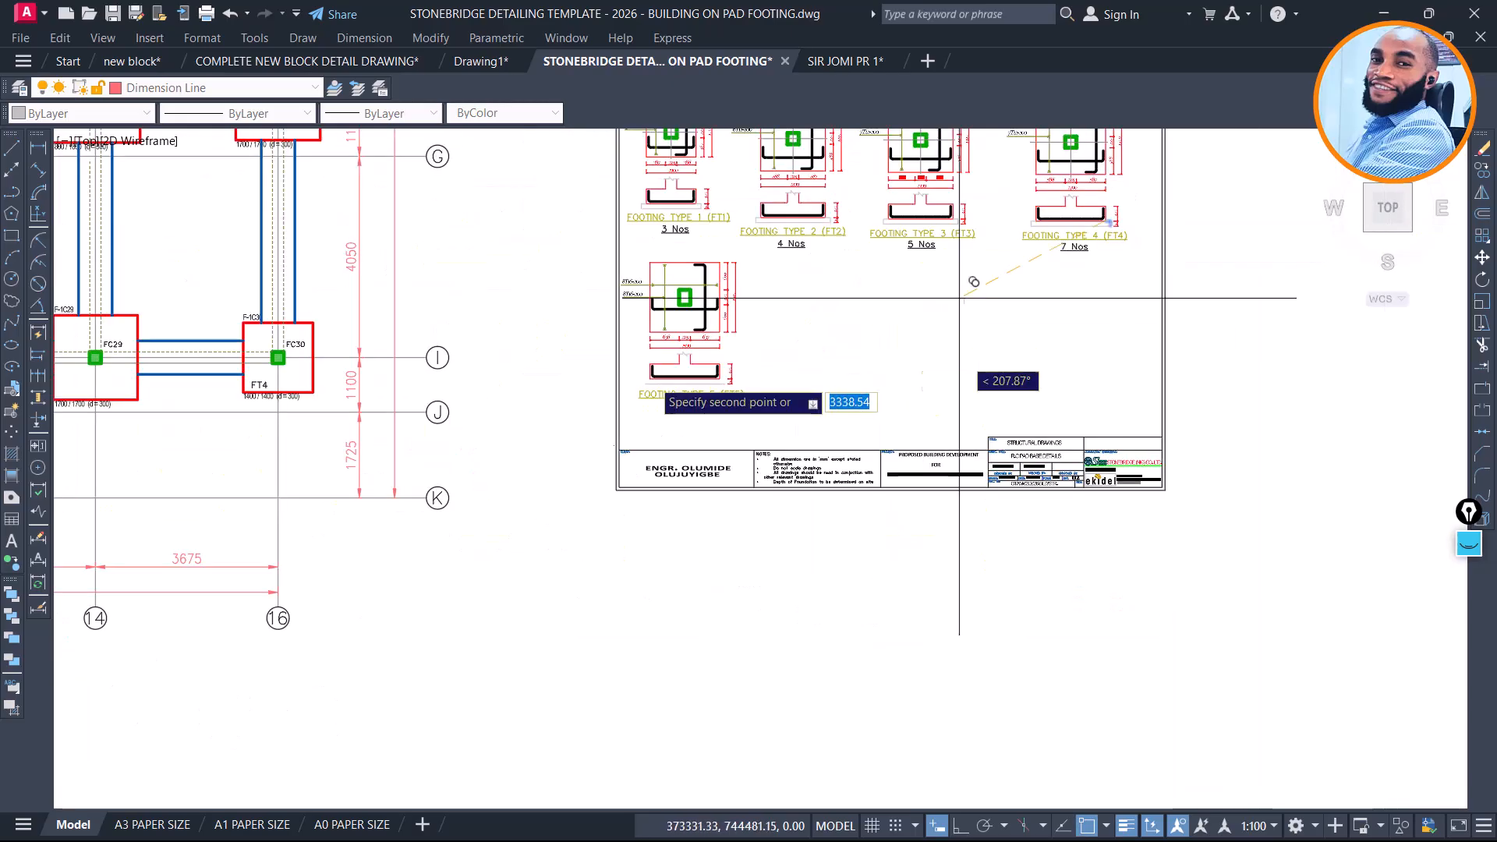
pyautogui.scroll(5, 731, 350)
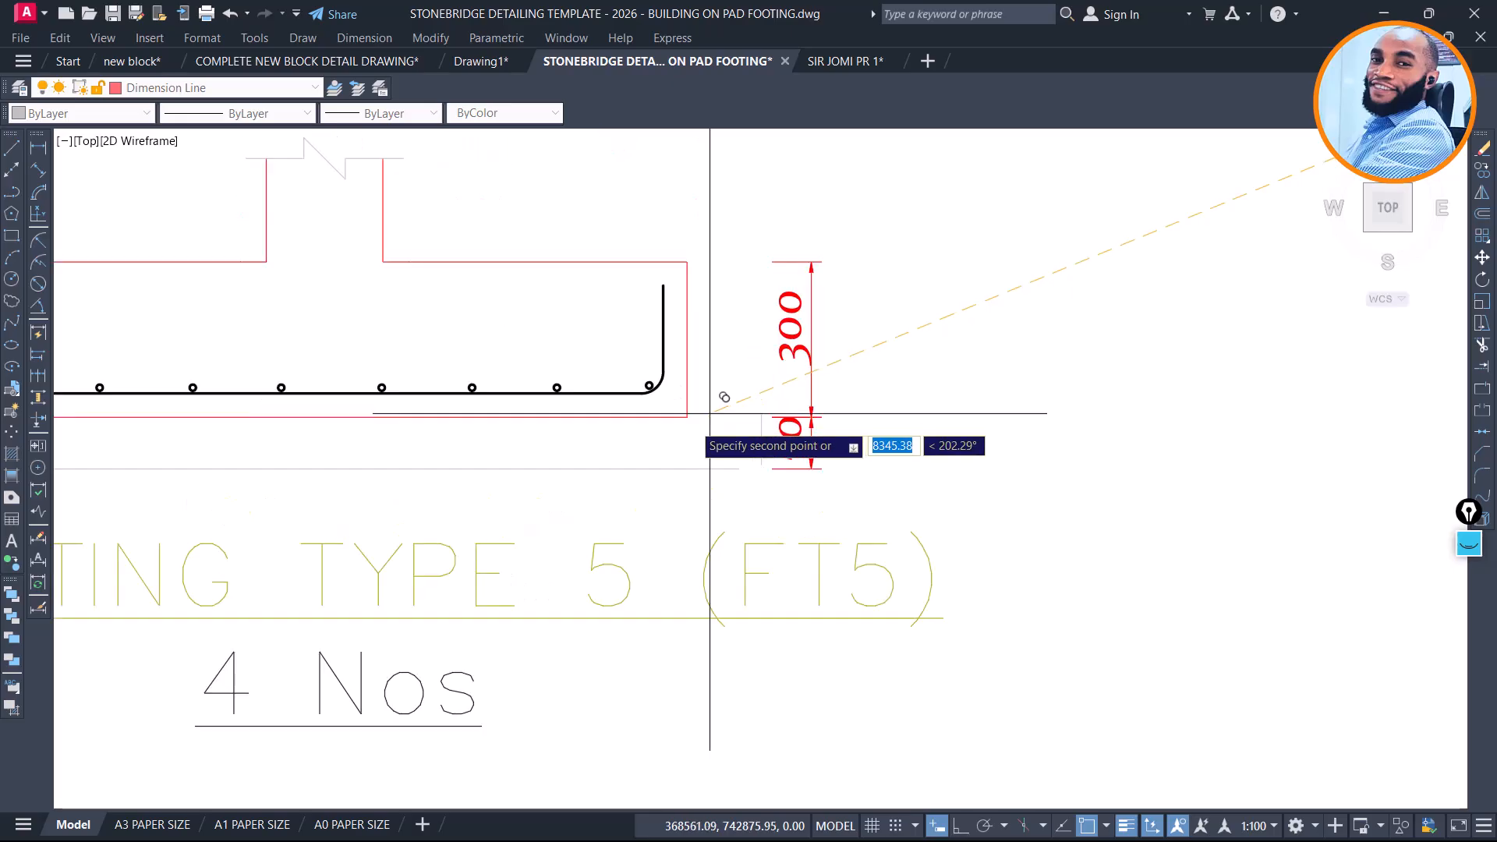
pyautogui.click(716, 414)
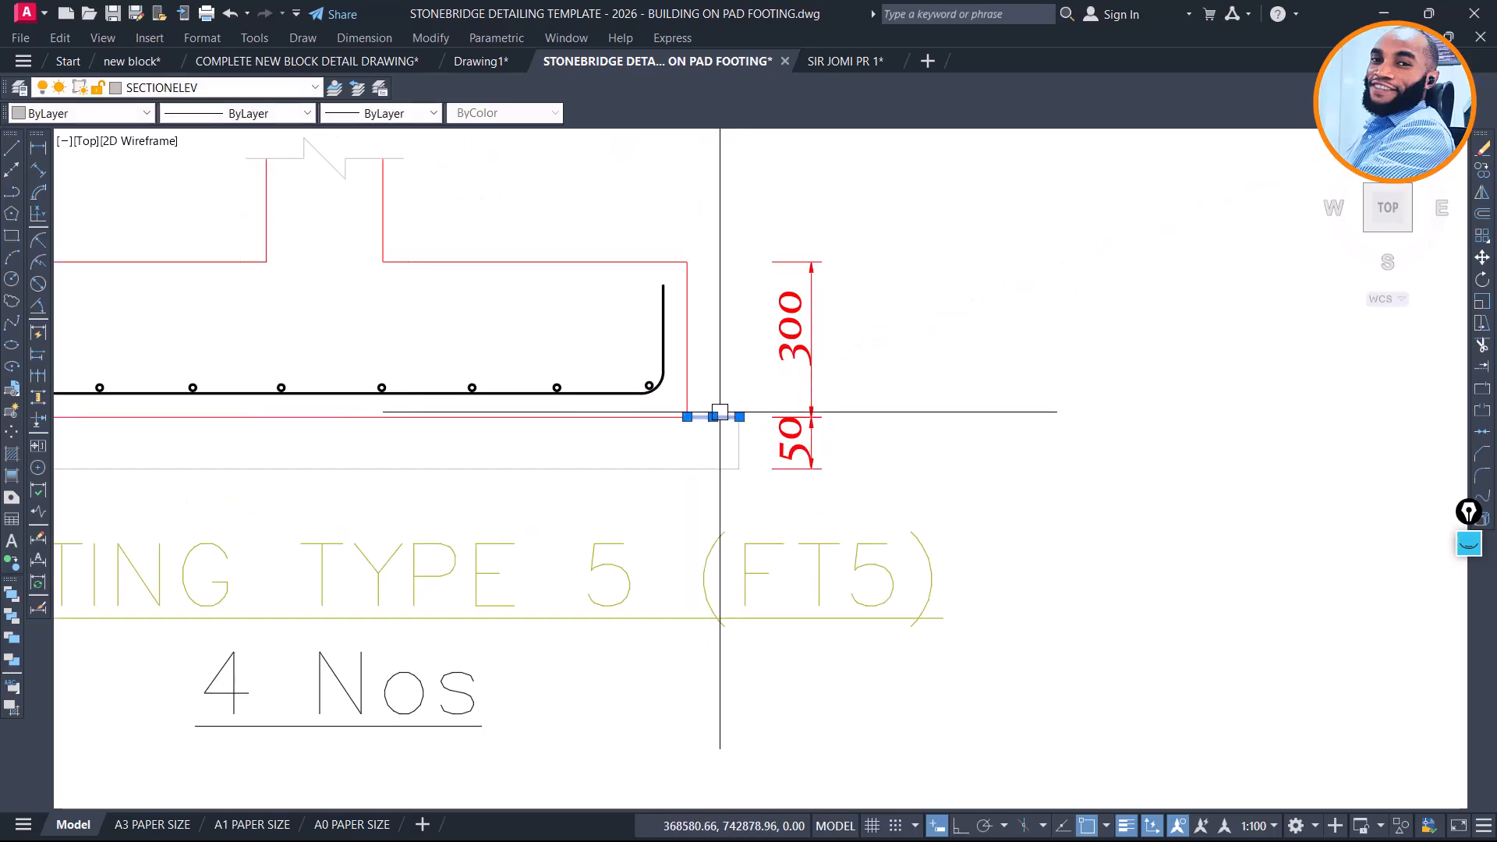
# Mirror the stepped blinding edge about the vertical centreline of the Footing Type 5 section, keeping the original
pyautogui.write('MI')
pyautogui.press('Return')
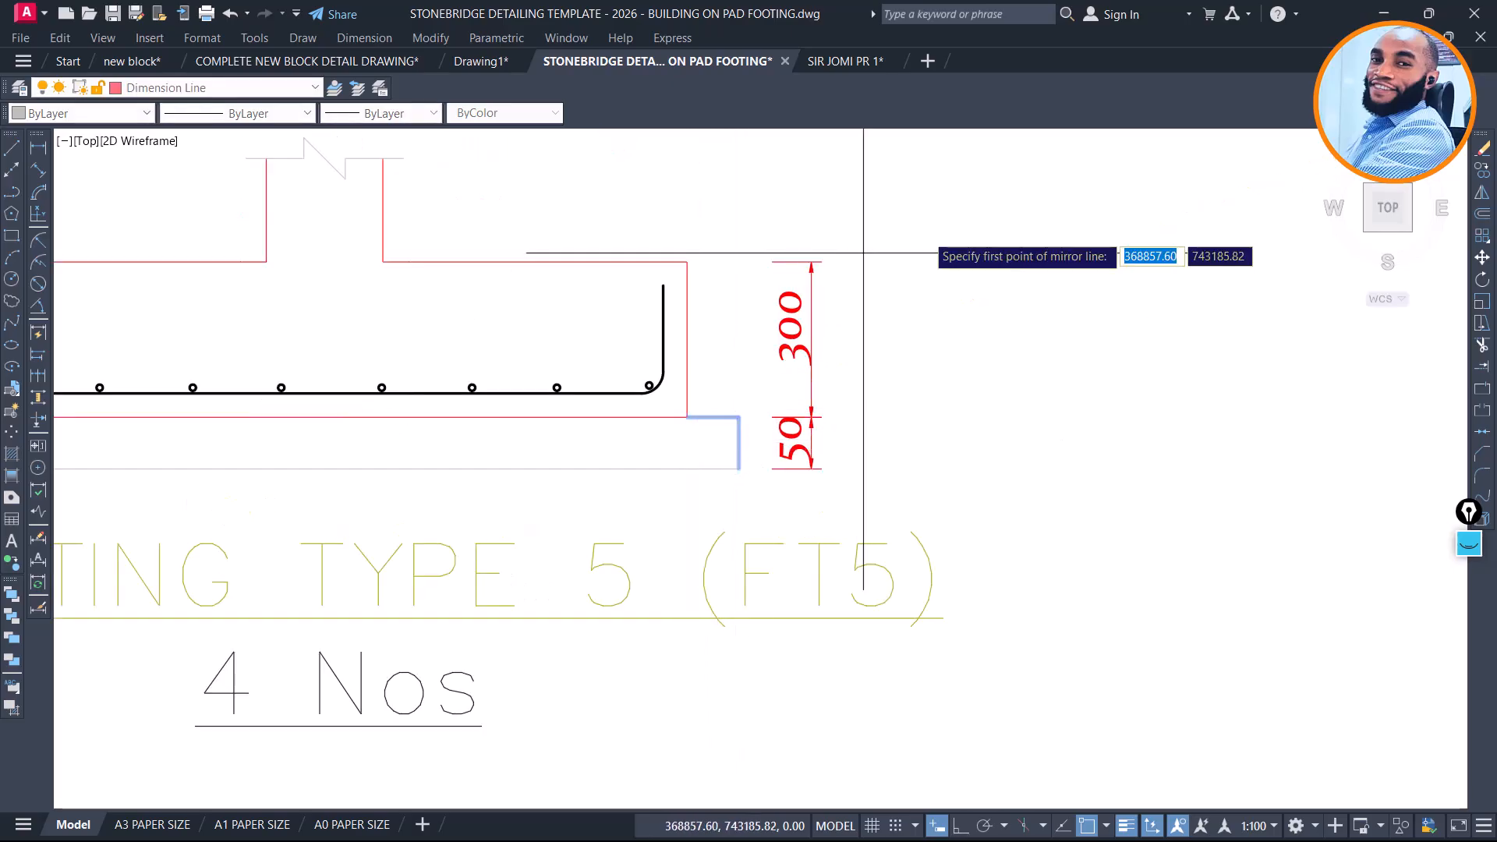
pyautogui.scroll(-2, 581, 409)
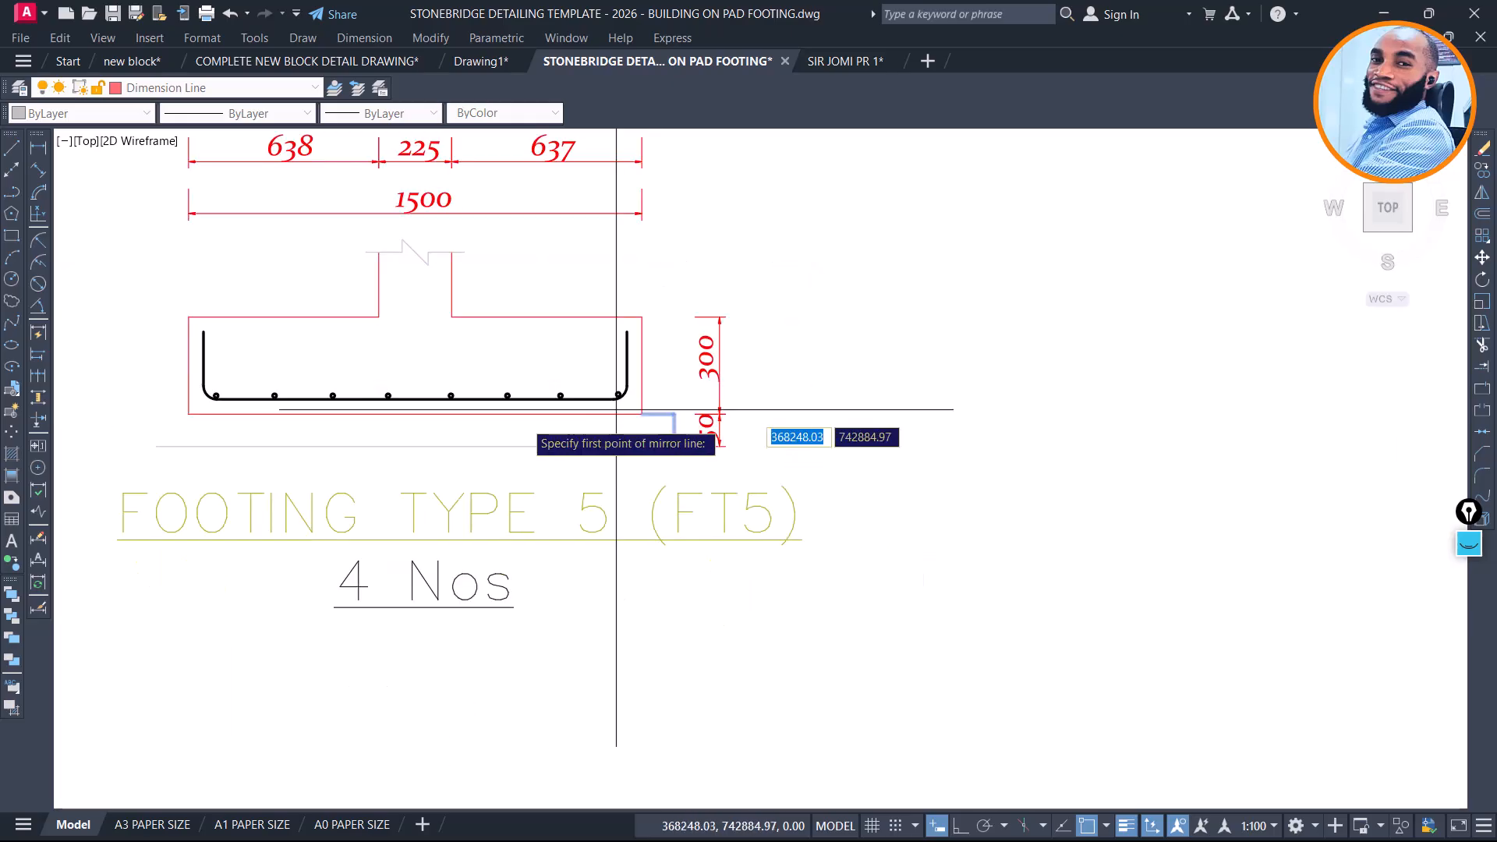
pyautogui.click(415, 446)
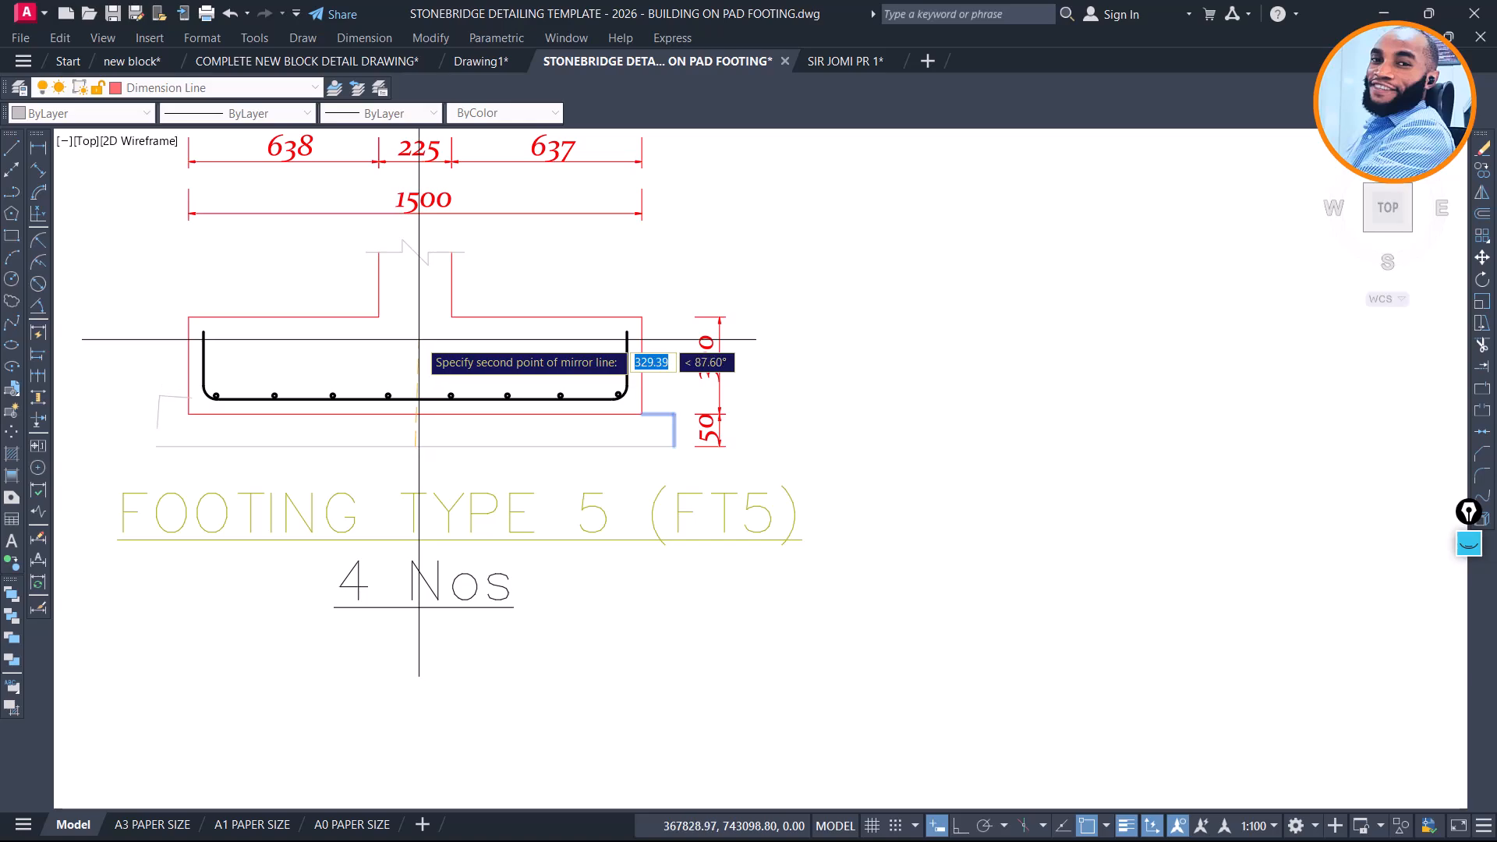
pyautogui.press('F8')
pyautogui.click(437, 427)
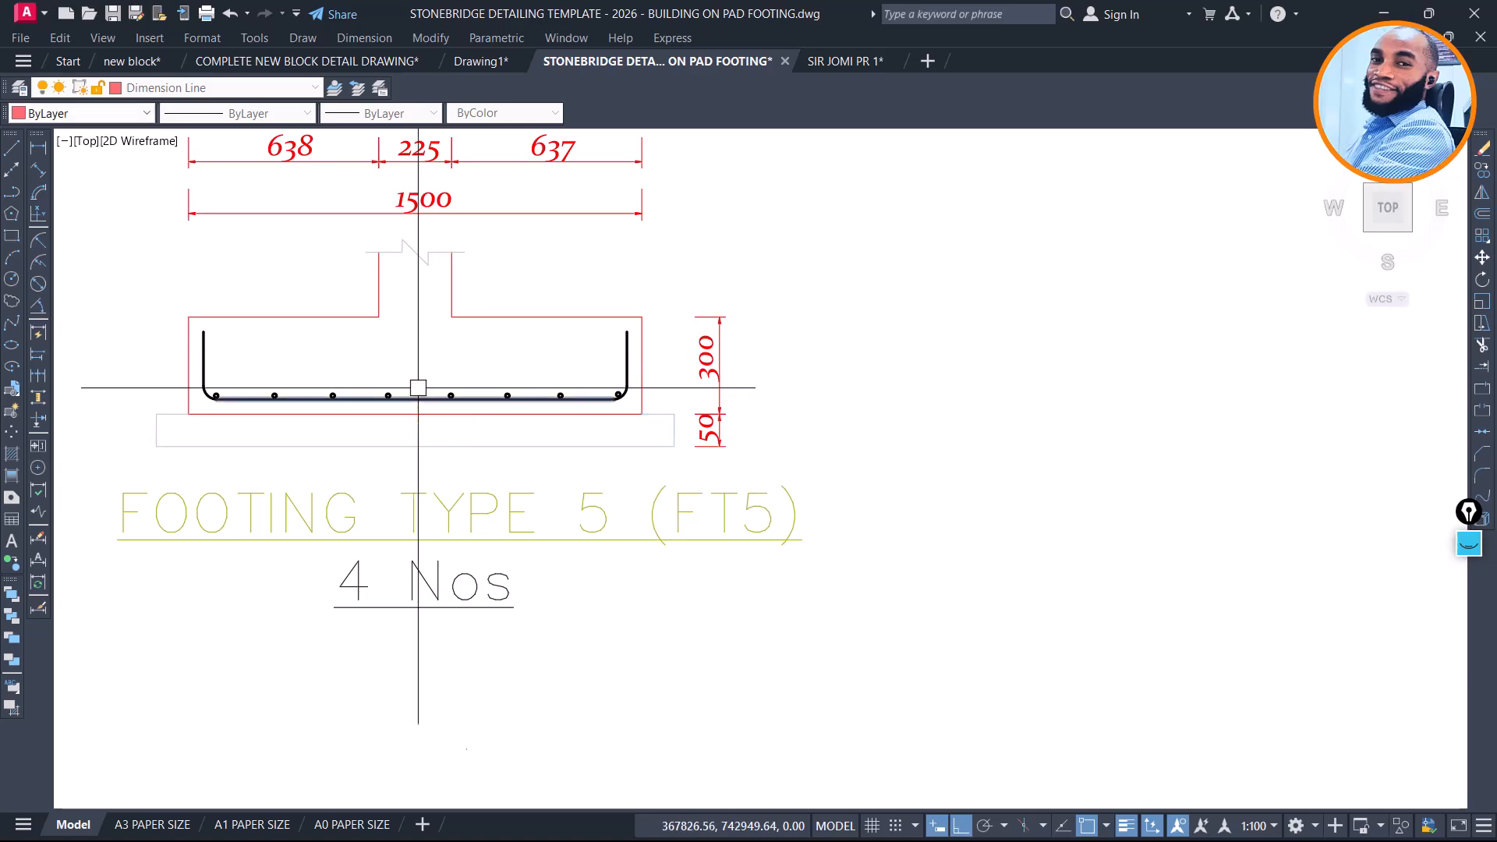
# Move the original F-1C1 footing detail from the row of generated details to just below the pad base details sheet
pyautogui.scroll(-4, 713, 417)
pyautogui.moveTo(718, 358); pyautogui.dragTo(831, 539, button='middle')
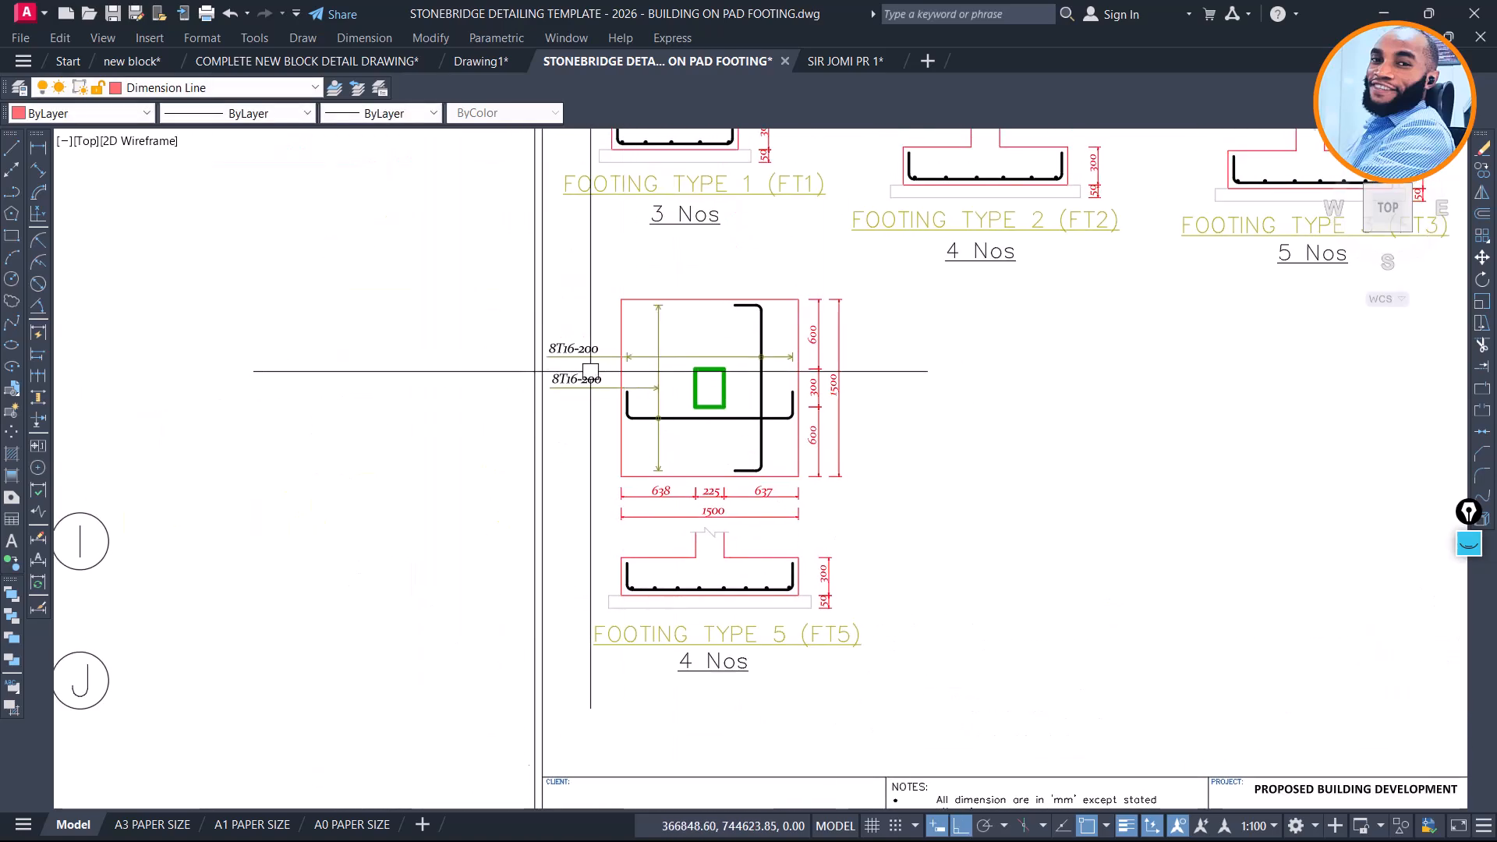
pyautogui.scroll(-8, 591, 372)
pyautogui.moveTo(765, 357); pyautogui.dragTo(908, 690, button='middle')
pyautogui.scroll(-4, 806, 465)
pyautogui.moveTo(694, 362); pyautogui.dragTo(799, 478, button='middle')
pyautogui.scroll(6, 561, 408)
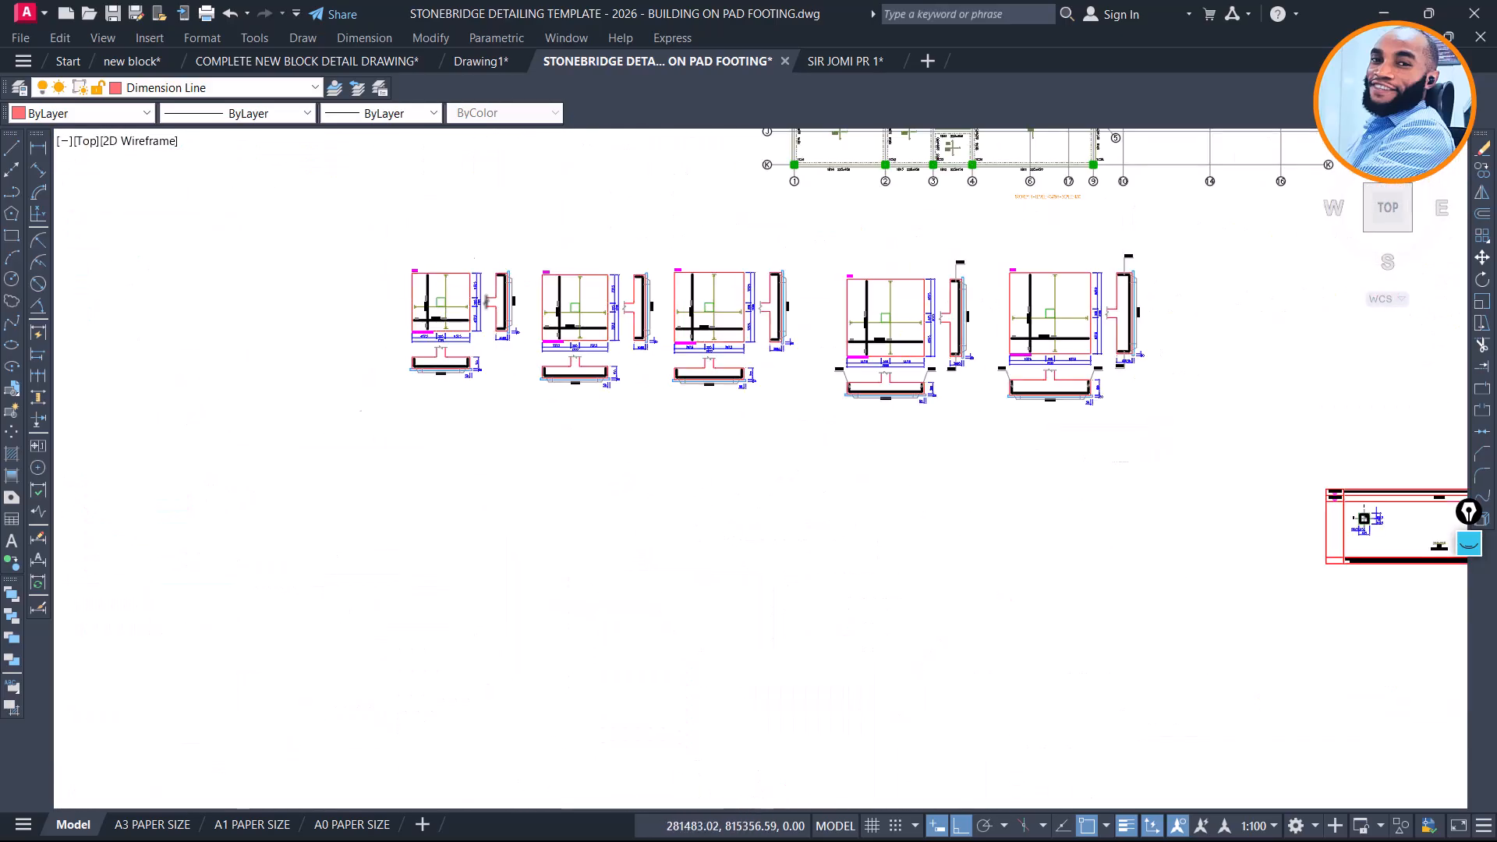
pyautogui.scroll(4, 488, 303)
pyautogui.moveTo(583, 178); pyautogui.dragTo(265, 521)
pyautogui.press('Return')
pyautogui.click(409, 356)
pyautogui.scroll(-10, 361, 341)
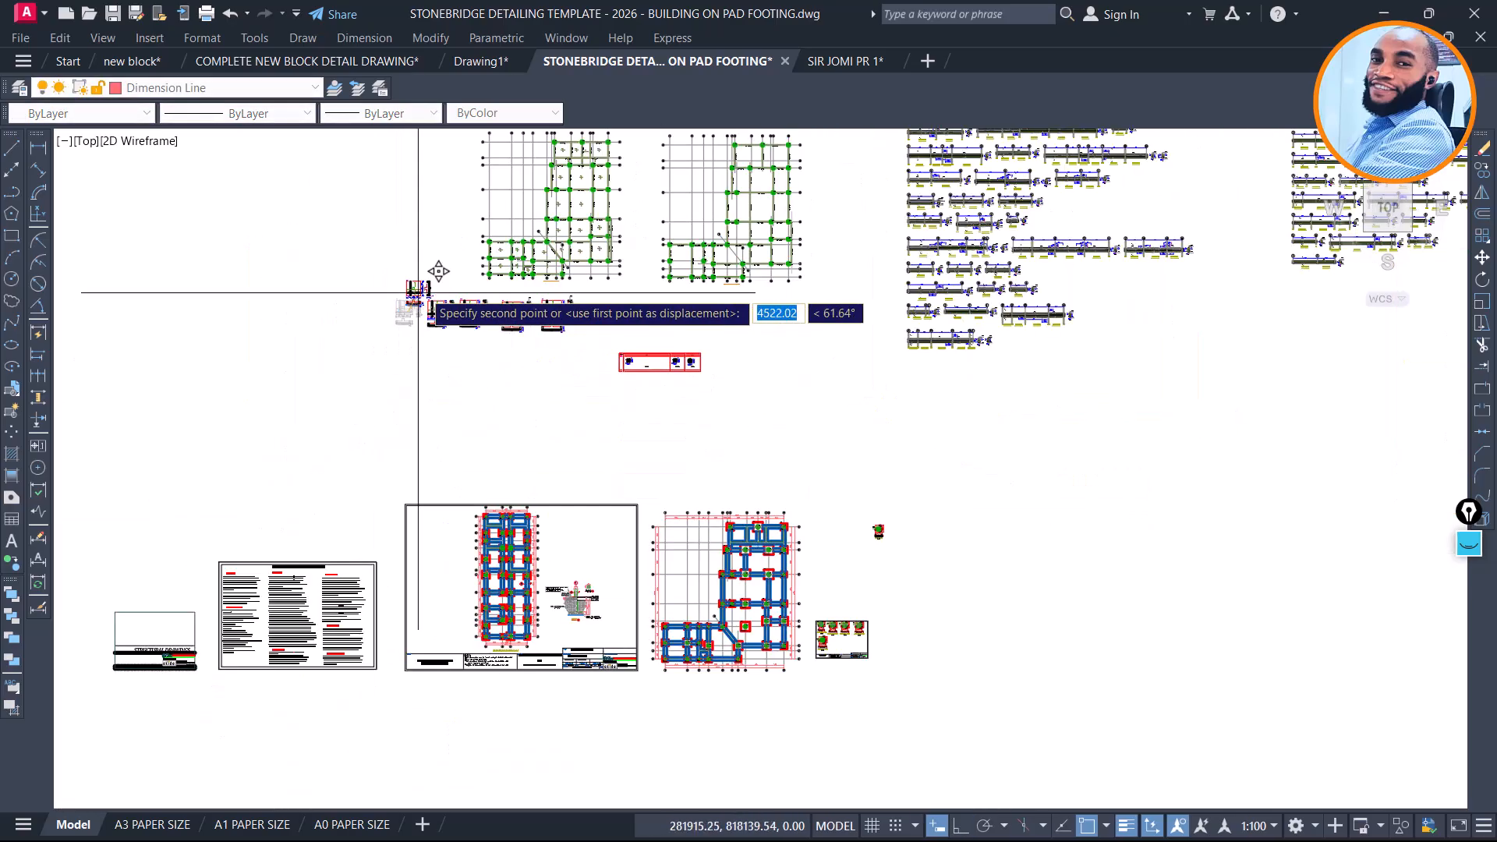
pyautogui.scroll(10, 600, 429)
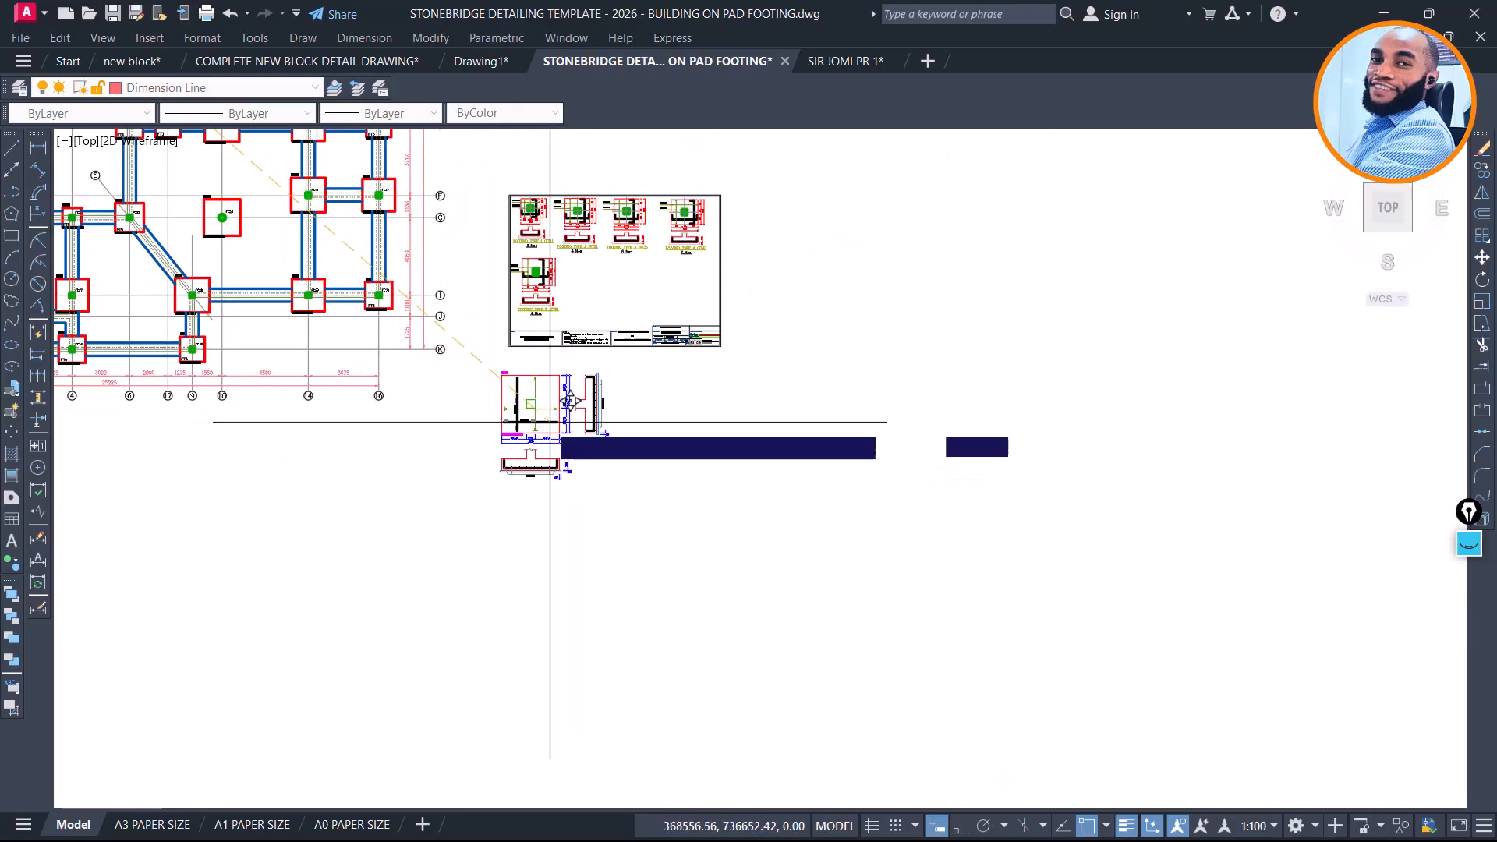
pyautogui.scroll(3, 558, 585)
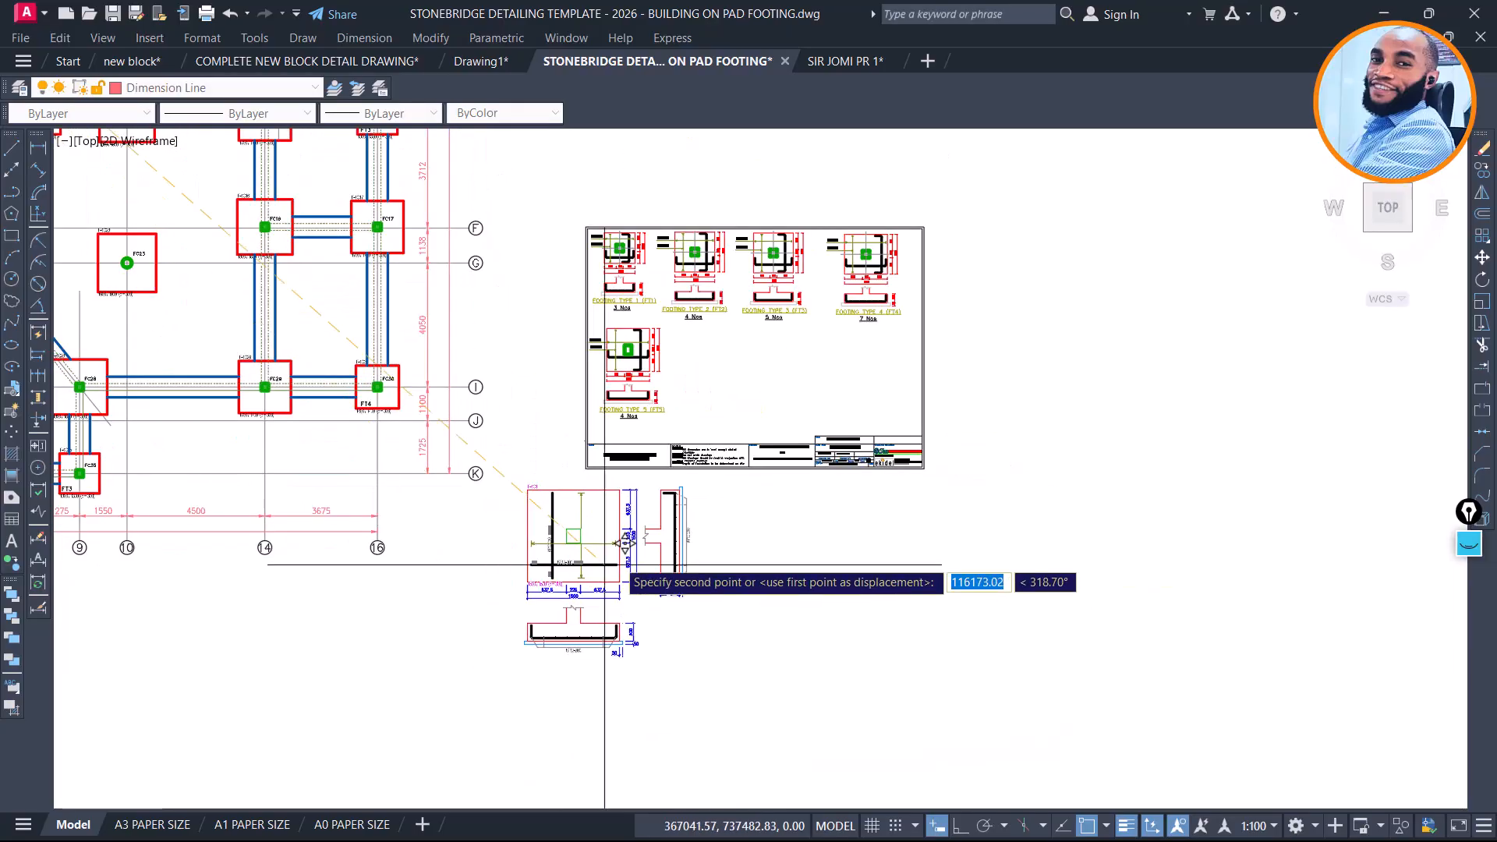
pyautogui.scroll(8, 631, 563)
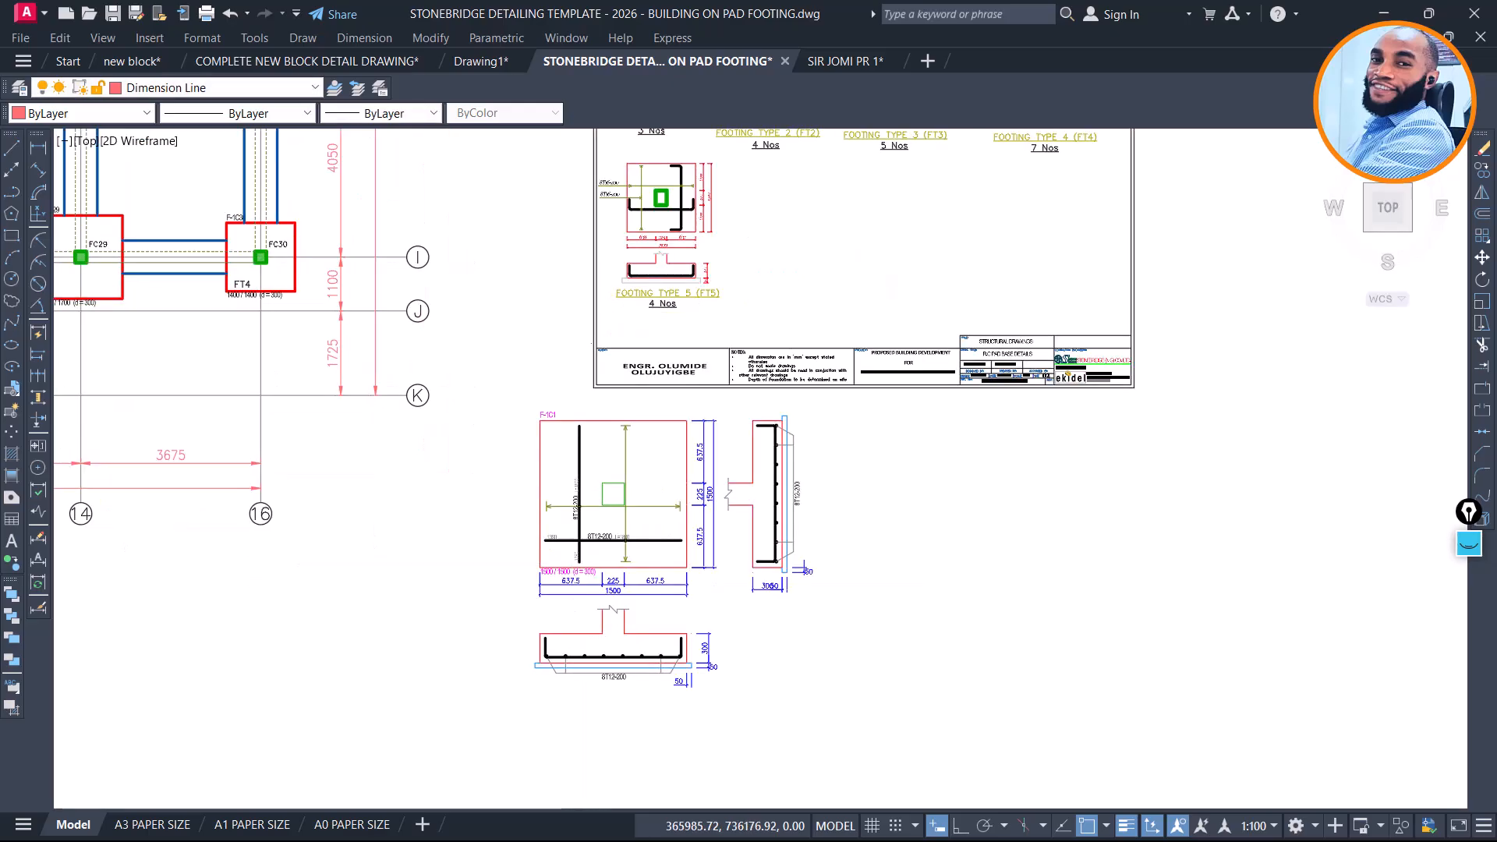
# Change both reinforcement labels on the Footing Type 5 plan to 8T12-200, matching the original F-1C1 detail
pyautogui.scroll(-5, 660, 461)
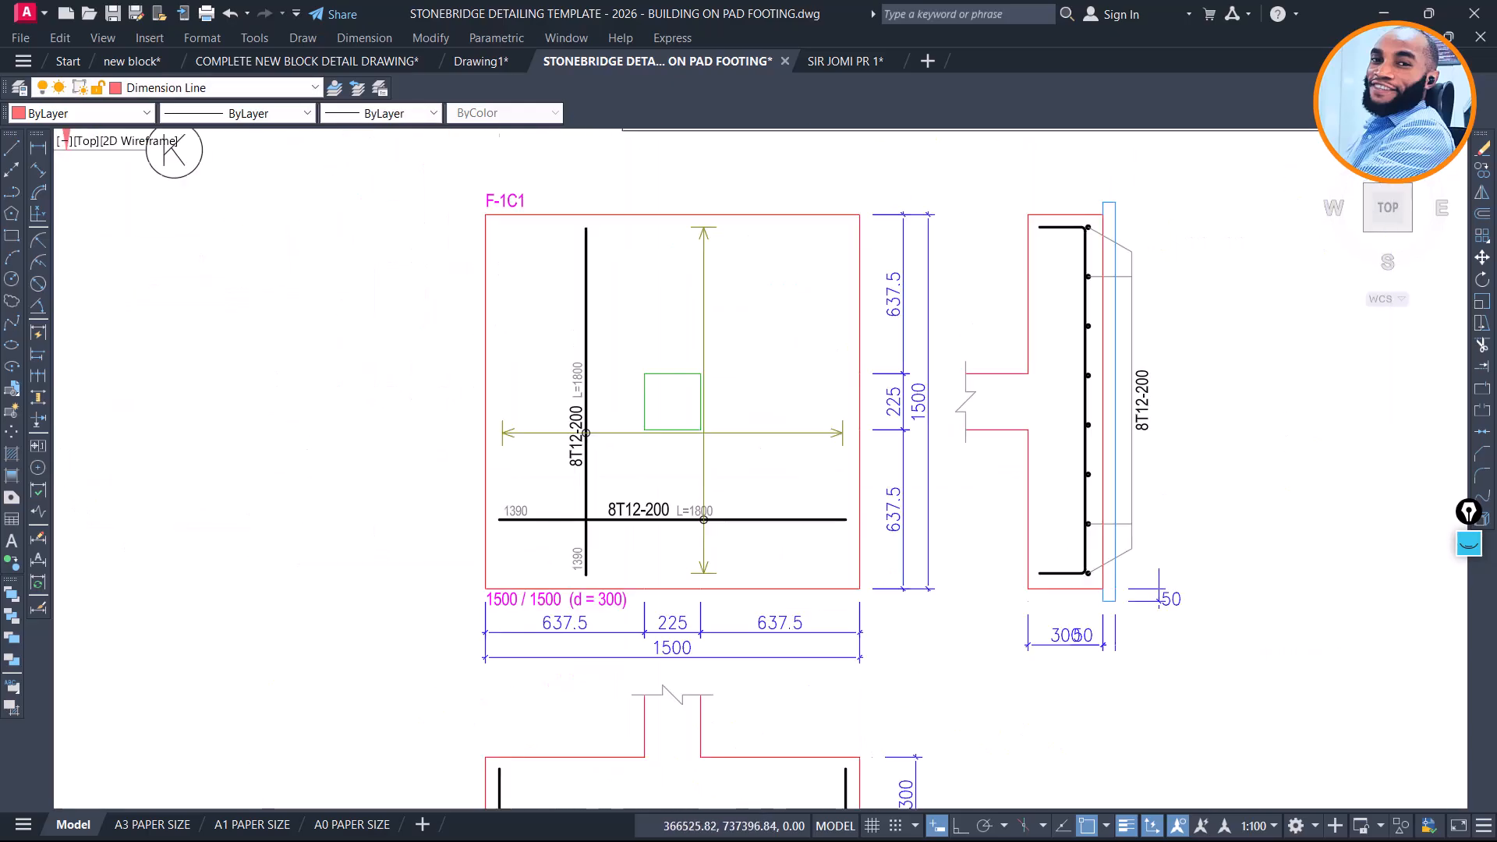
pyautogui.scroll(5, 646, 296)
pyautogui.scroll(4, 646, 296)
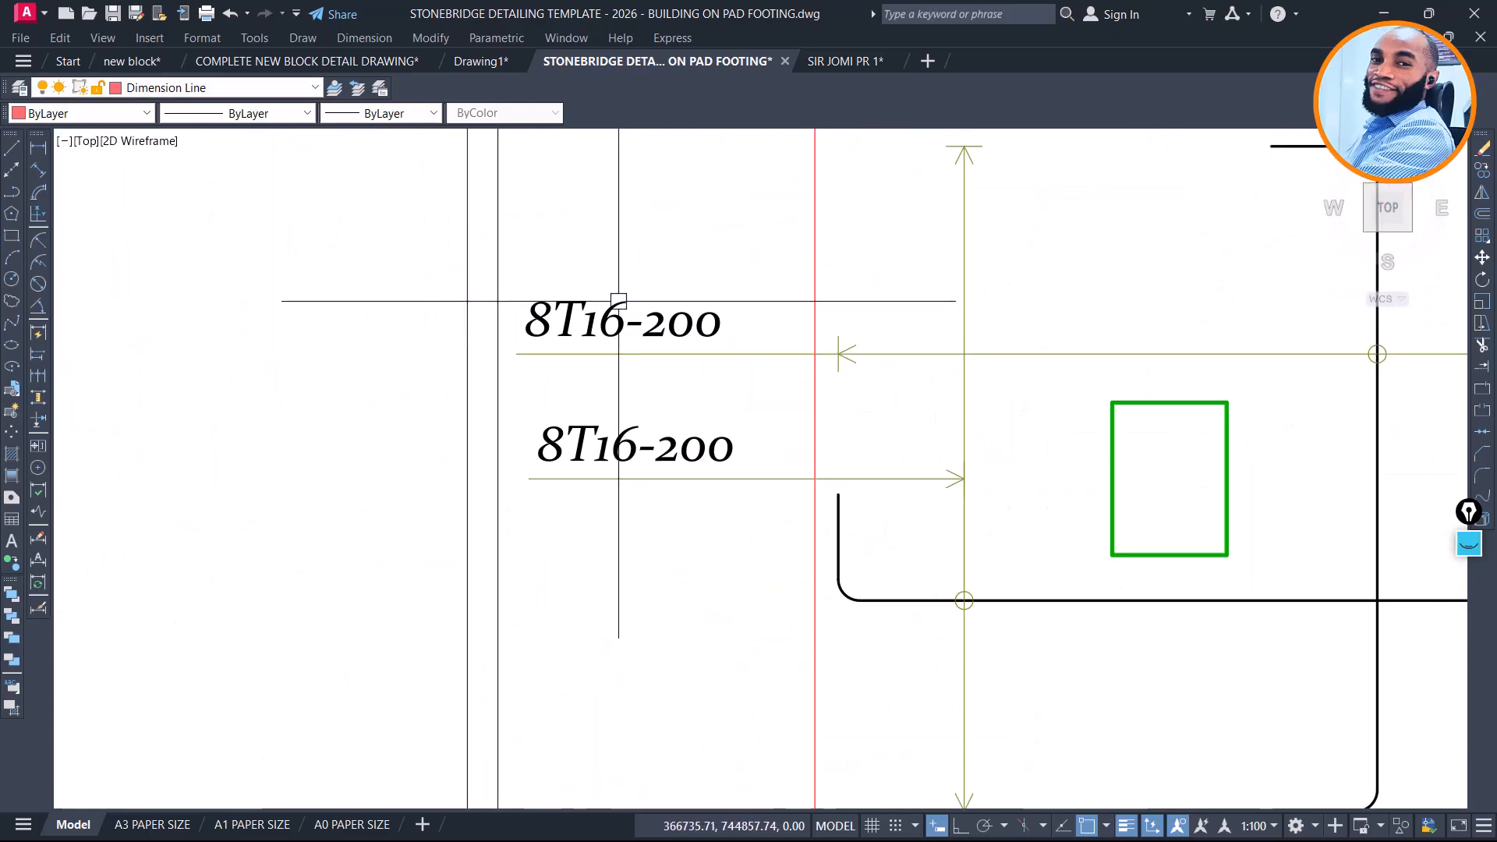
pyautogui.click(632, 297)
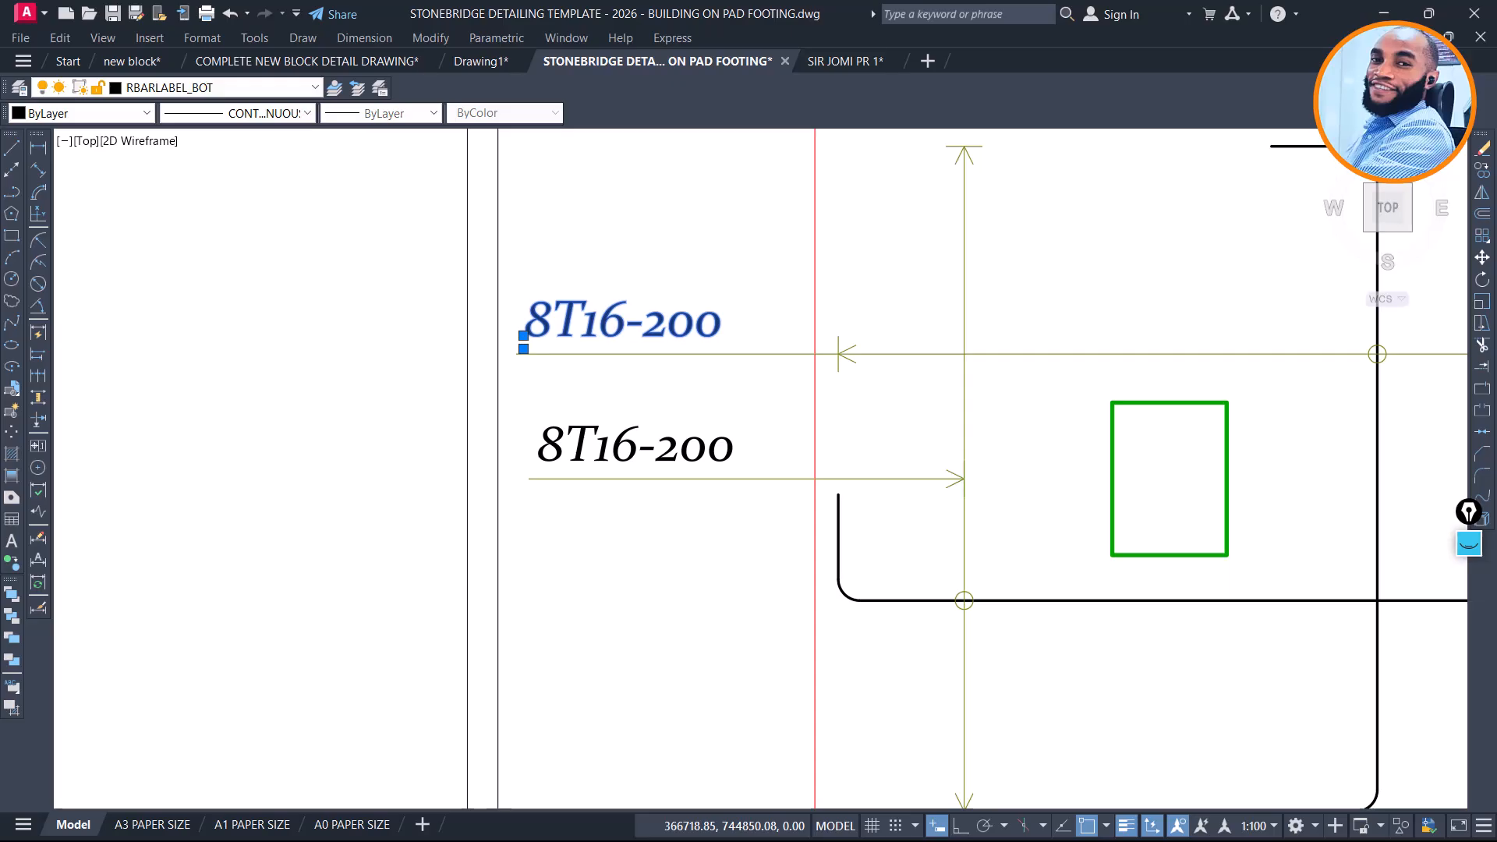
pyautogui.doubleClick(621, 325)
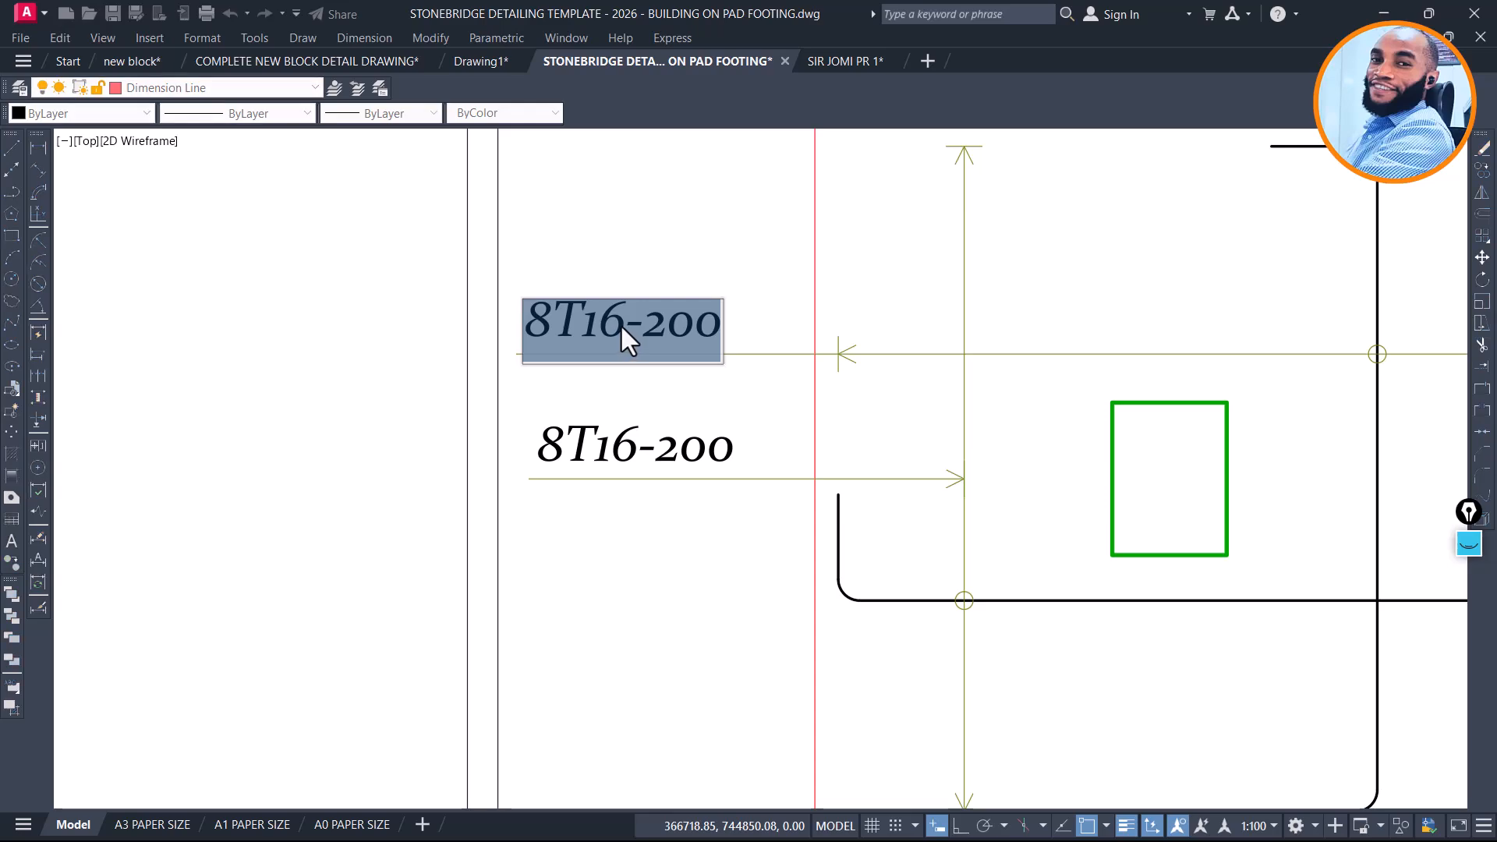
pyautogui.click(619, 325)
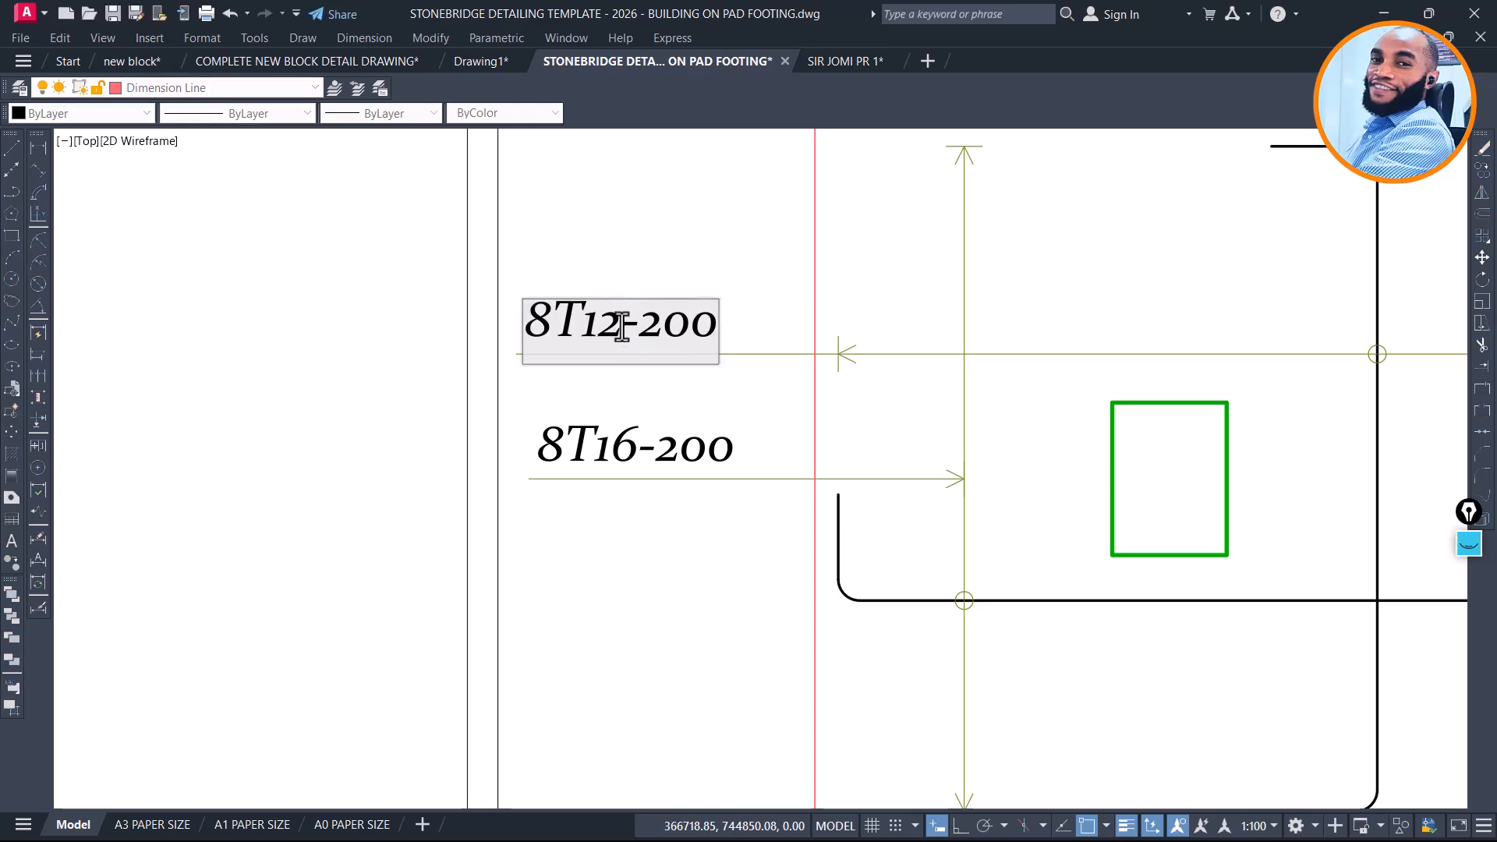
pyautogui.click(635, 460)
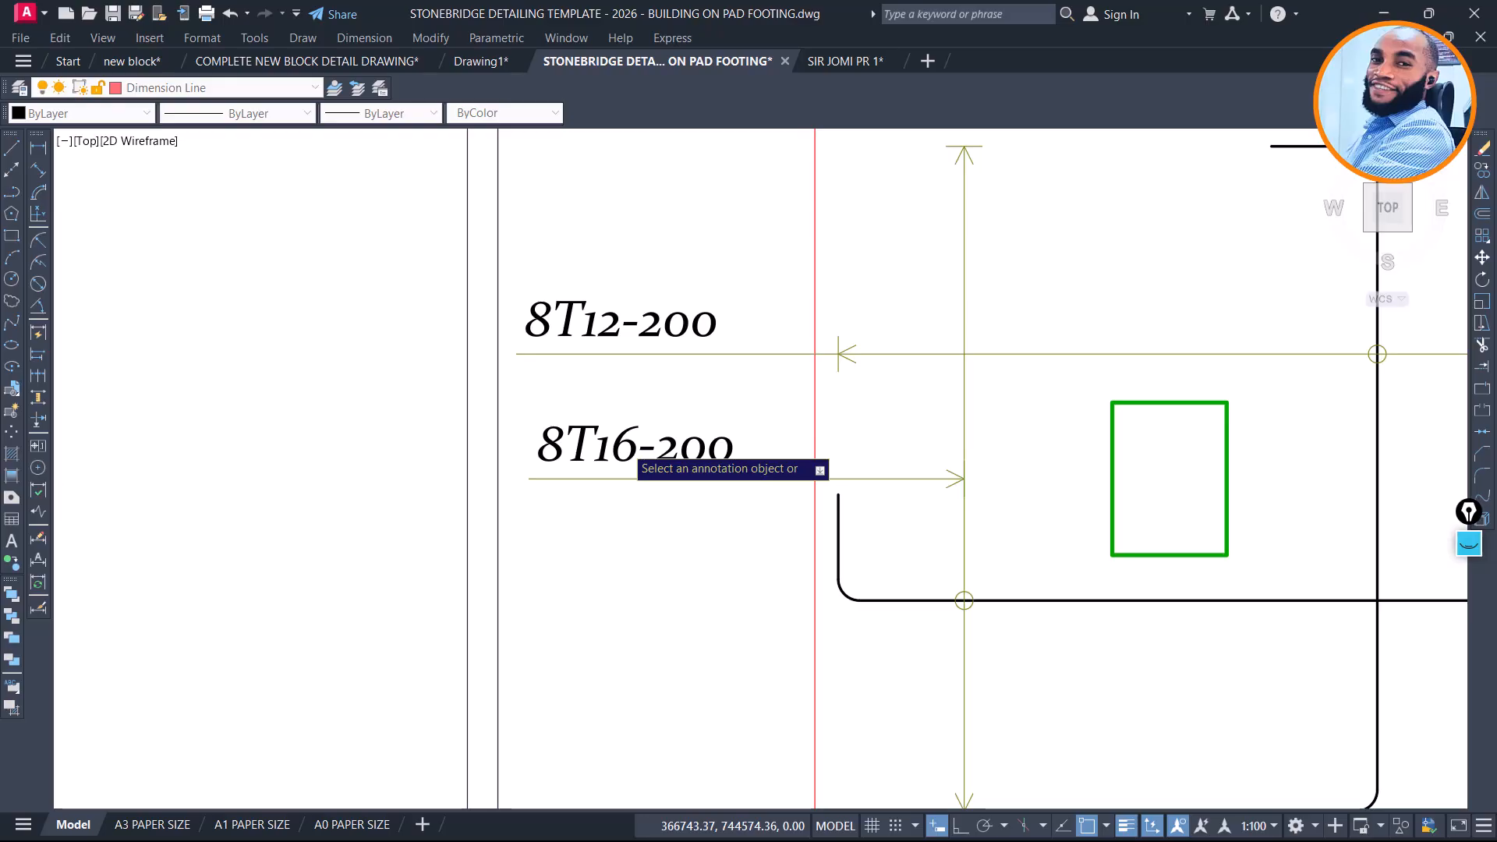
pyautogui.click(646, 451)
pyautogui.click(647, 452)
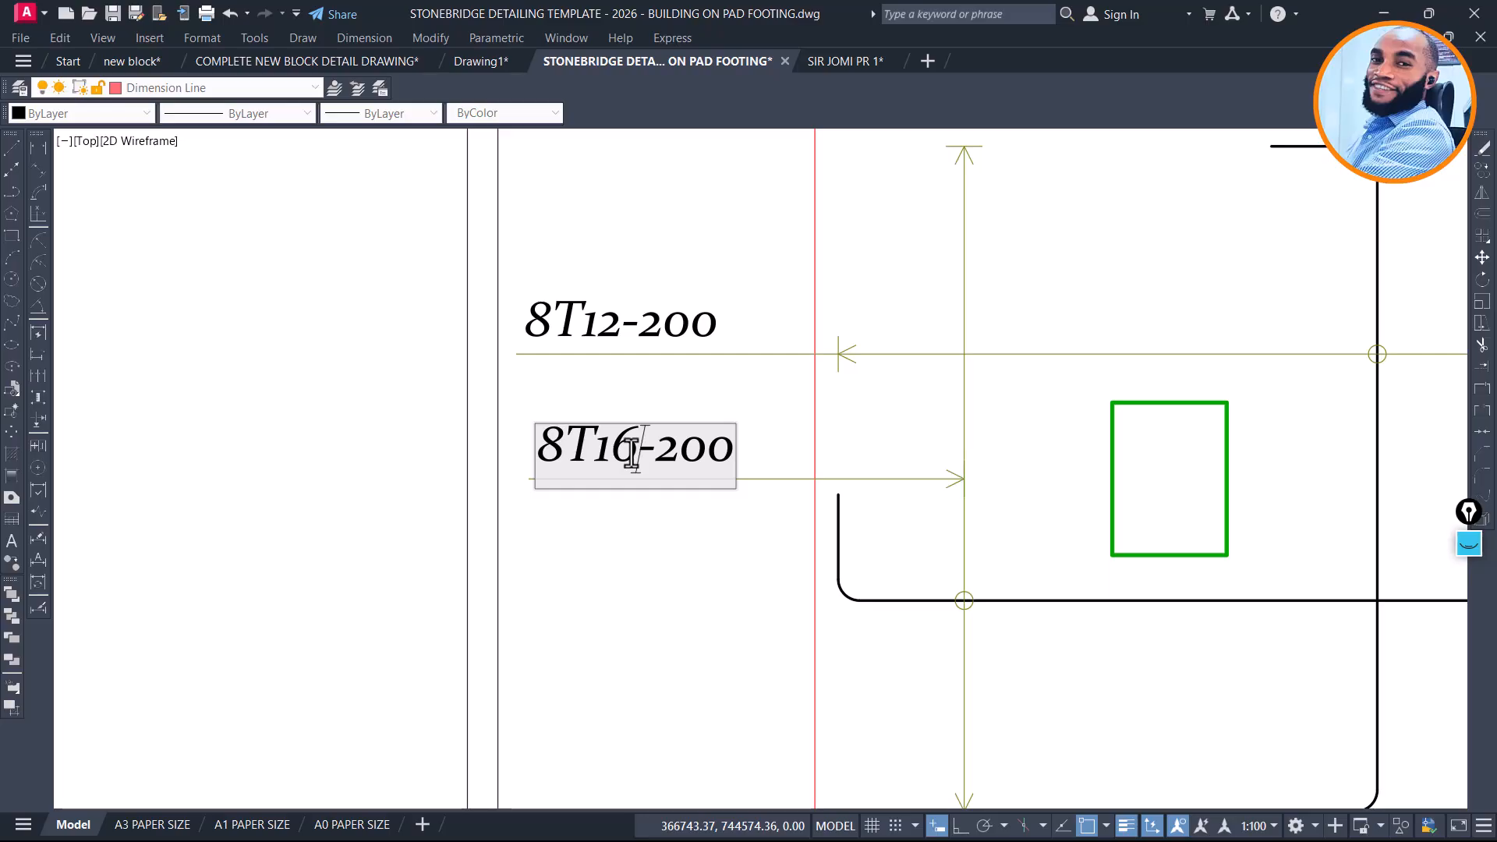
pyautogui.click(620, 508)
# Move the lower 8T12-200 label with its leader line straight up about 120 mm, closer to the upper label
pyautogui.scroll(-5, 640, 437)
pyautogui.scroll(4, 645, 396)
pyautogui.click(645, 396)
pyautogui.click(597, 448)
pyautogui.click(758, 415)
pyautogui.click(832, 474)
pyautogui.press('m')
pyautogui.press('Return')
pyautogui.click(569, 555)
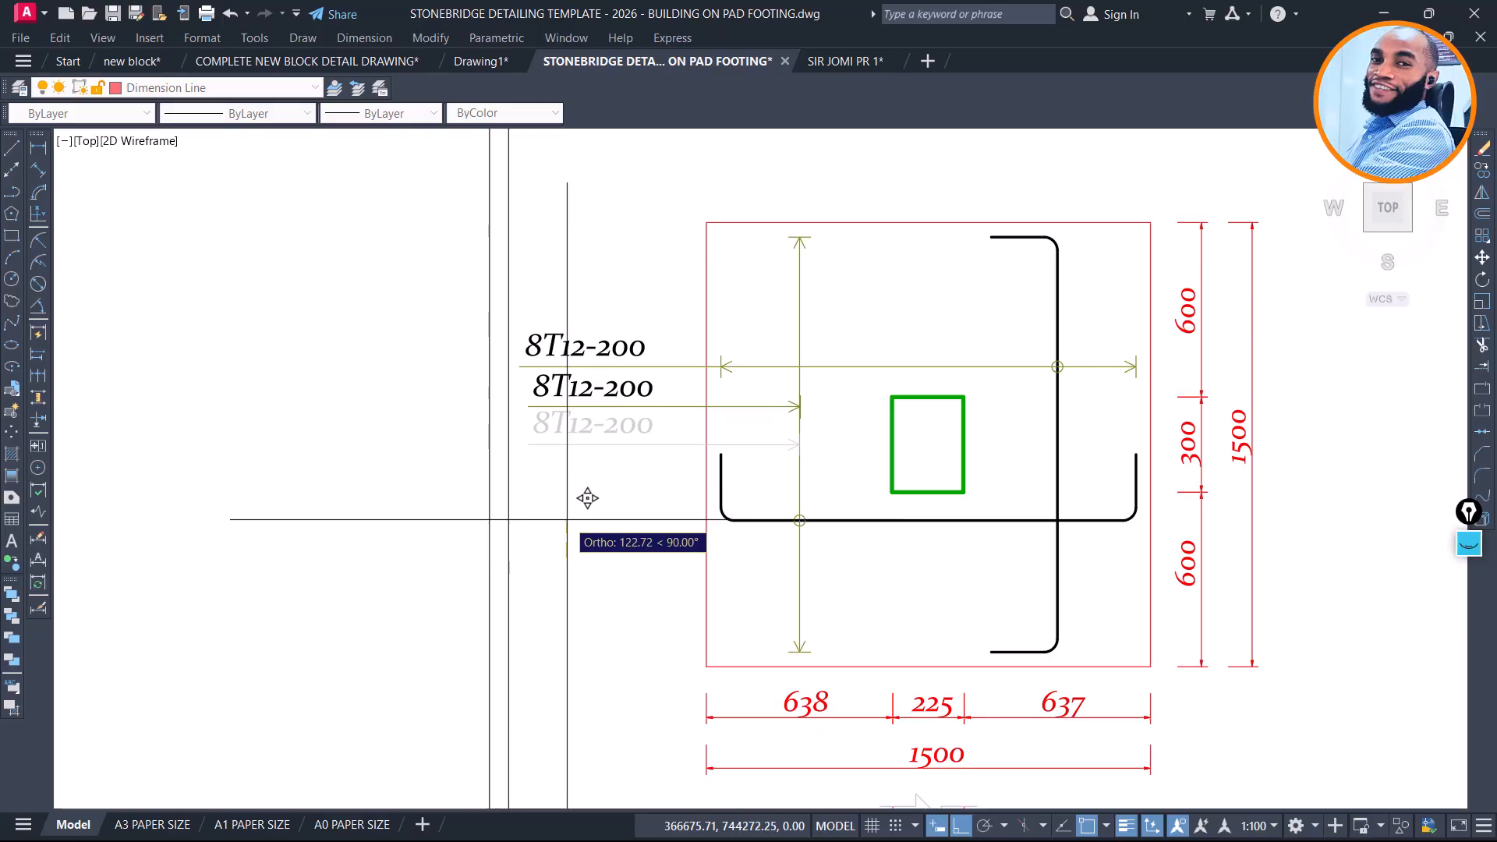
pyautogui.click(567, 523)
# Compare the column offset, column width and overall dimensions of Footing Type 5 with those of the original F-1C1 detail
pyautogui.scroll(-5, 774, 201)
pyautogui.moveTo(870, 550)
pyautogui.mouseDown(button='middle')
pyautogui.moveTo(865, 311)
pyautogui.moveTo(845, 371)
pyautogui.moveTo(857, 263)
pyautogui.mouseUp(button='middle')
pyautogui.moveTo(632, 692); pyautogui.dragTo(627, 591, button='middle')
pyautogui.scroll(2, 605, 682)
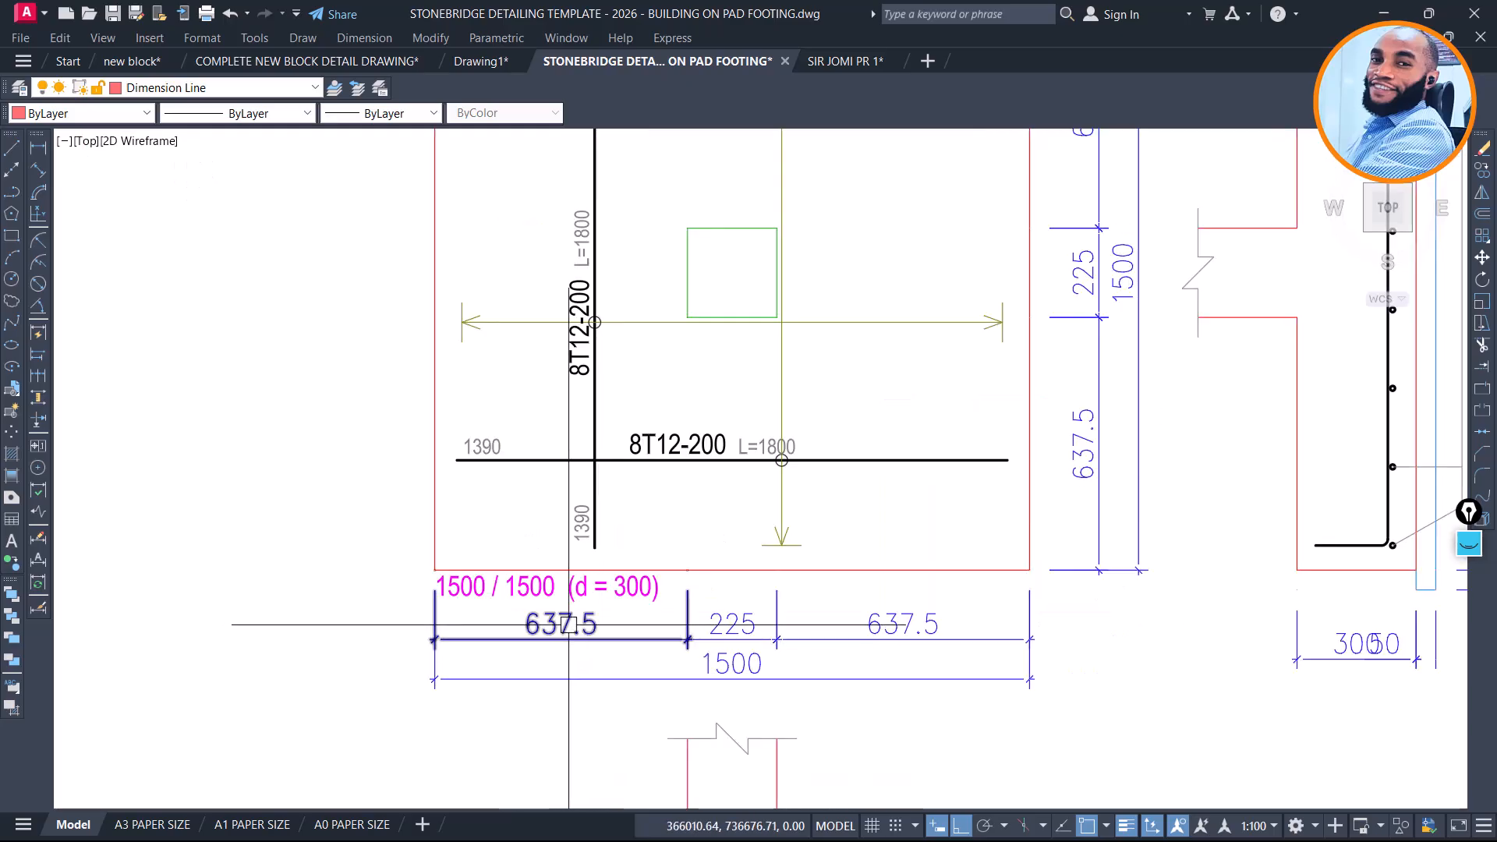
pyautogui.scroll(-4, 788, 686)
pyautogui.moveTo(835, 503)
pyautogui.mouseDown(button='middle')
pyautogui.moveTo(829, 679)
pyautogui.moveTo(804, 805)
pyautogui.mouseUp(button='middle')
pyautogui.scroll(4, 805, 471)
pyautogui.scroll(2, 708, 316)
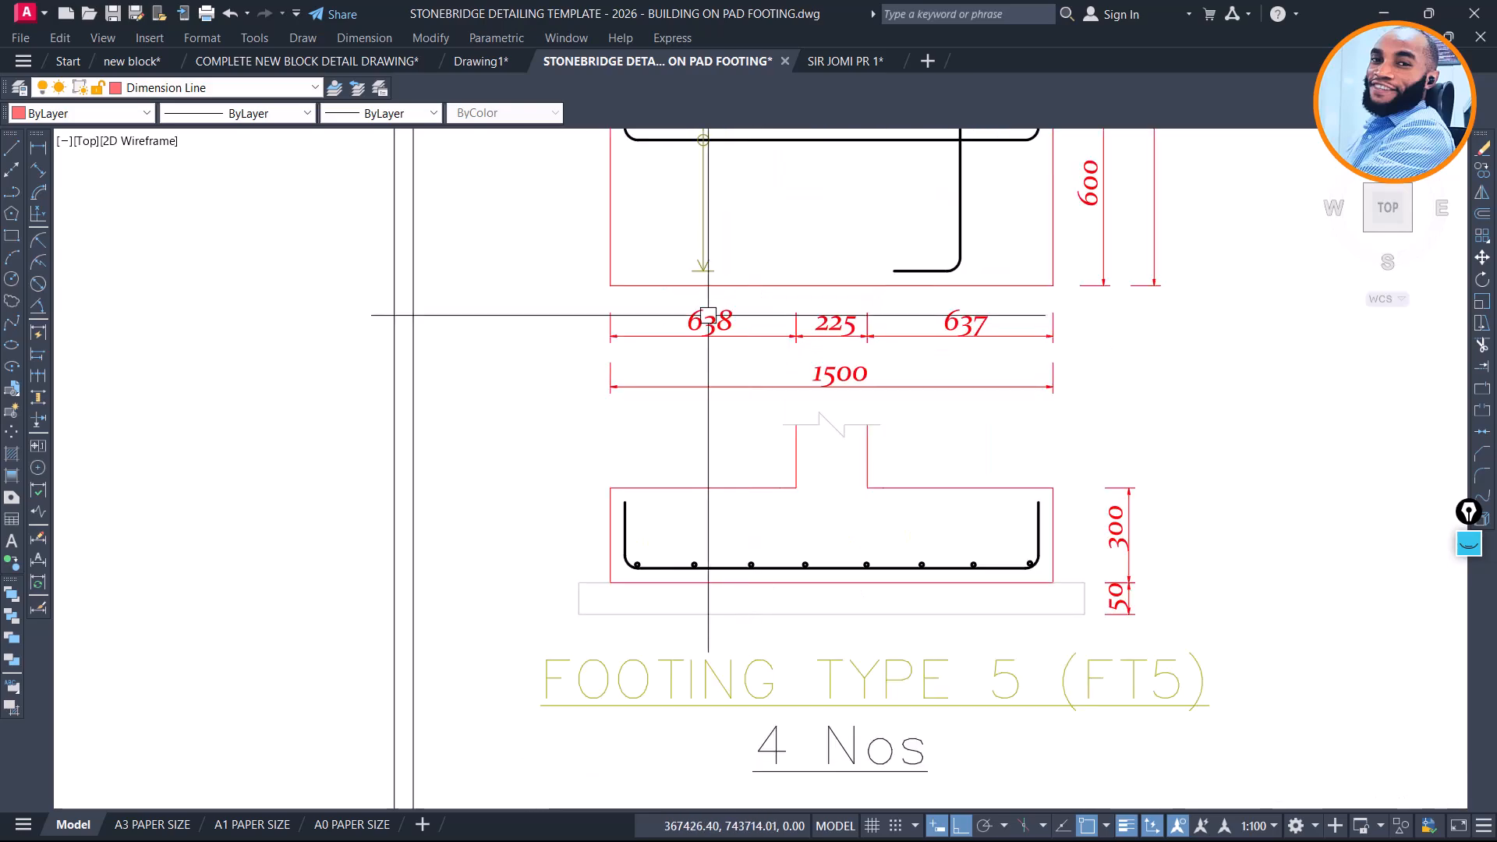
pyautogui.scroll(4, 1021, 337)
pyautogui.scroll(-3, 679, 440)
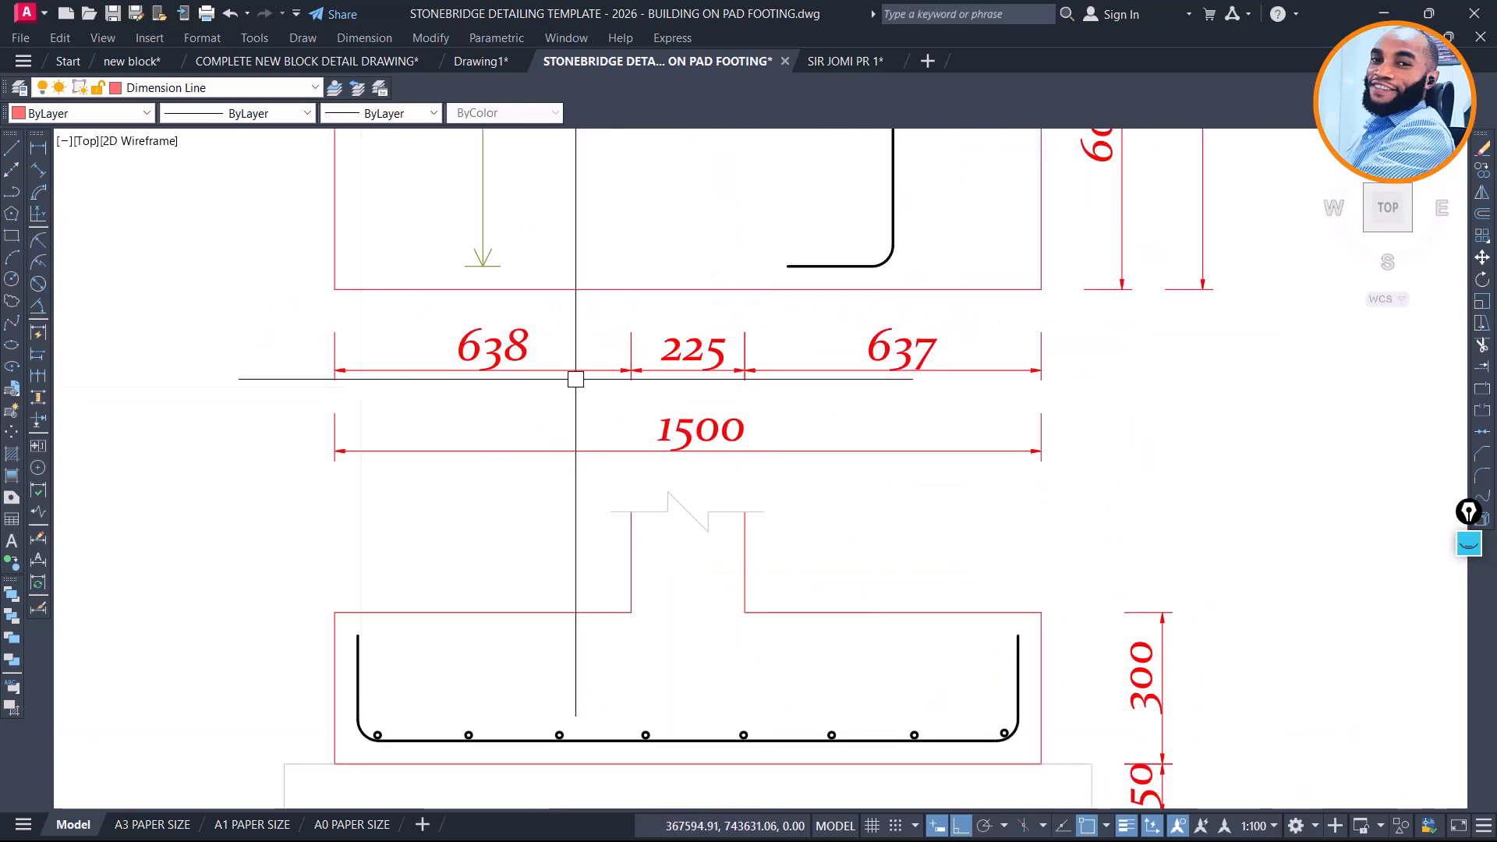
pyautogui.scroll(-5, 740, 433)
pyautogui.moveTo(755, 669); pyautogui.dragTo(741, 457, button='middle')
pyautogui.moveTo(691, 651); pyautogui.dragTo(712, 342, button='middle')
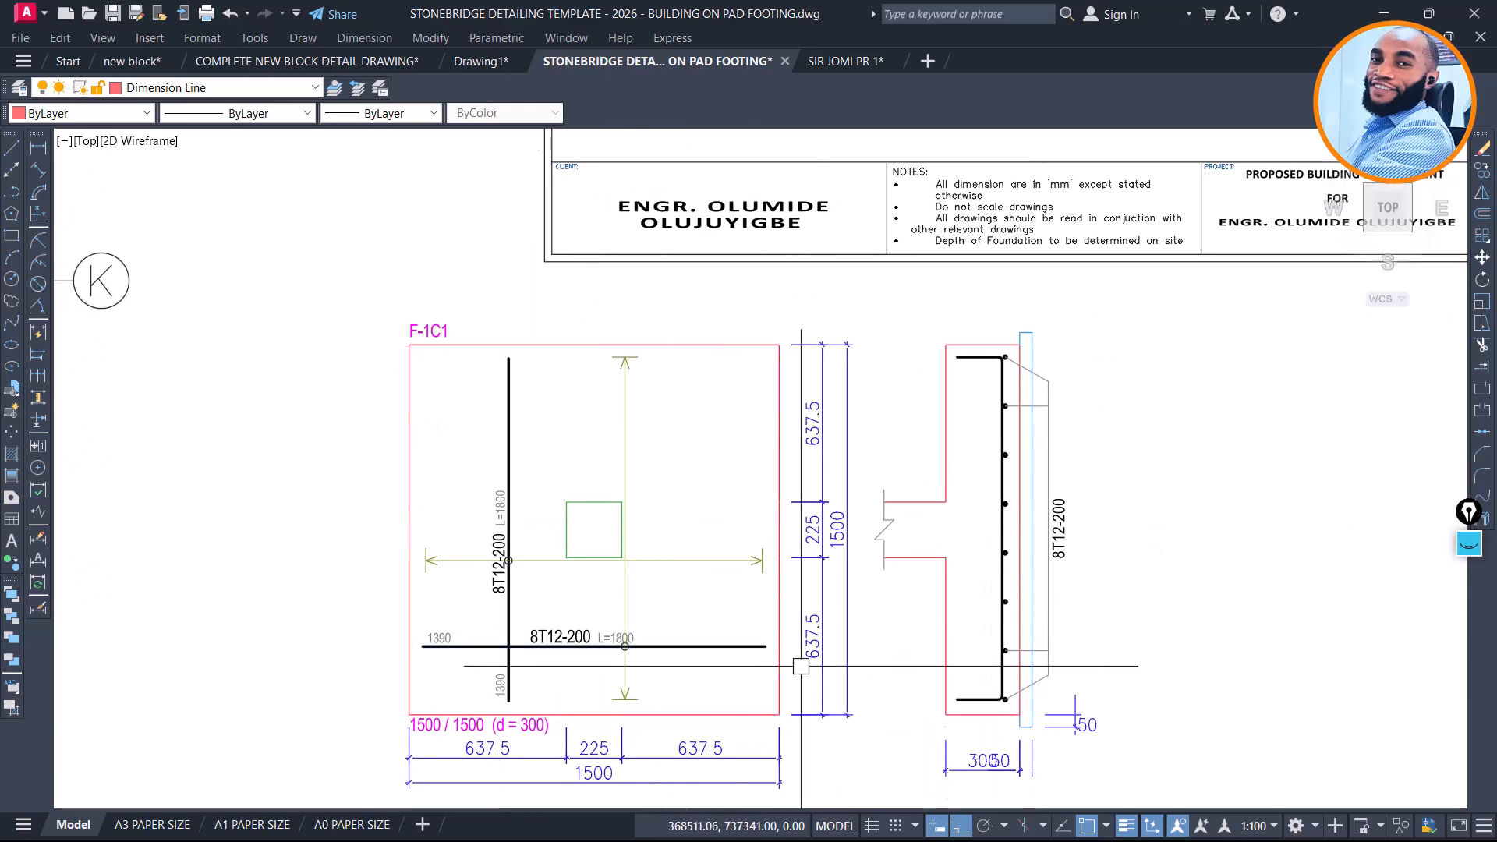
# Delete the 225 by 300 column outline from the Footing Type 5 plan
pyautogui.scroll(2, 813, 647)
pyautogui.scroll(-2, 824, 467)
pyautogui.moveTo(828, 269); pyautogui.dragTo(839, 774, button='middle')
pyautogui.moveTo(861, 463); pyautogui.dragTo(854, 540, button='middle')
pyautogui.scroll(-2, 854, 540)
pyautogui.scroll(4, 792, 401)
pyautogui.scroll(4, 848, 638)
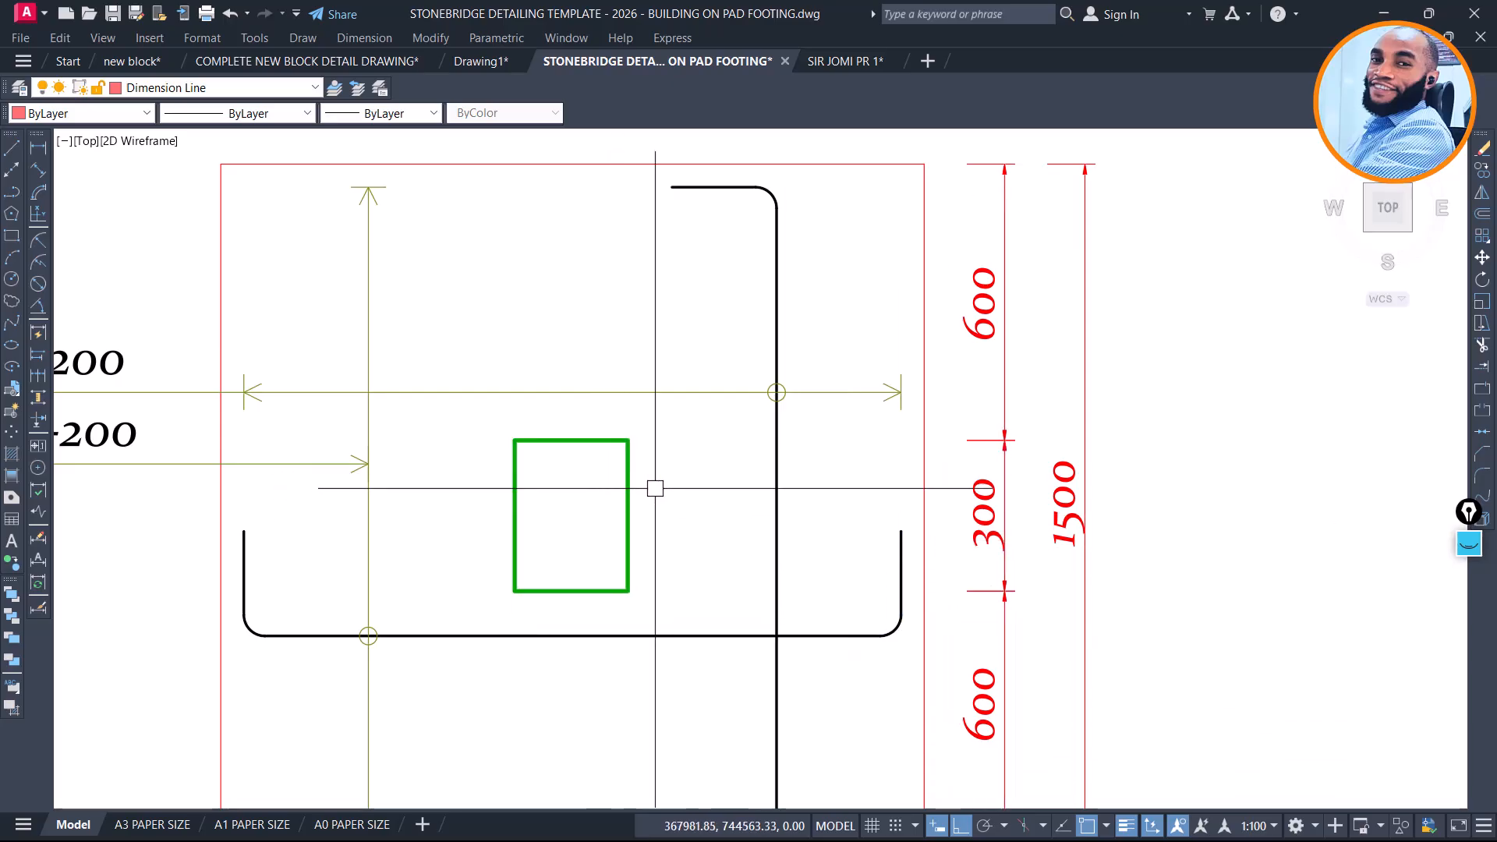
pyautogui.click(626, 495)
pyautogui.scroll(-2, 651, 451)
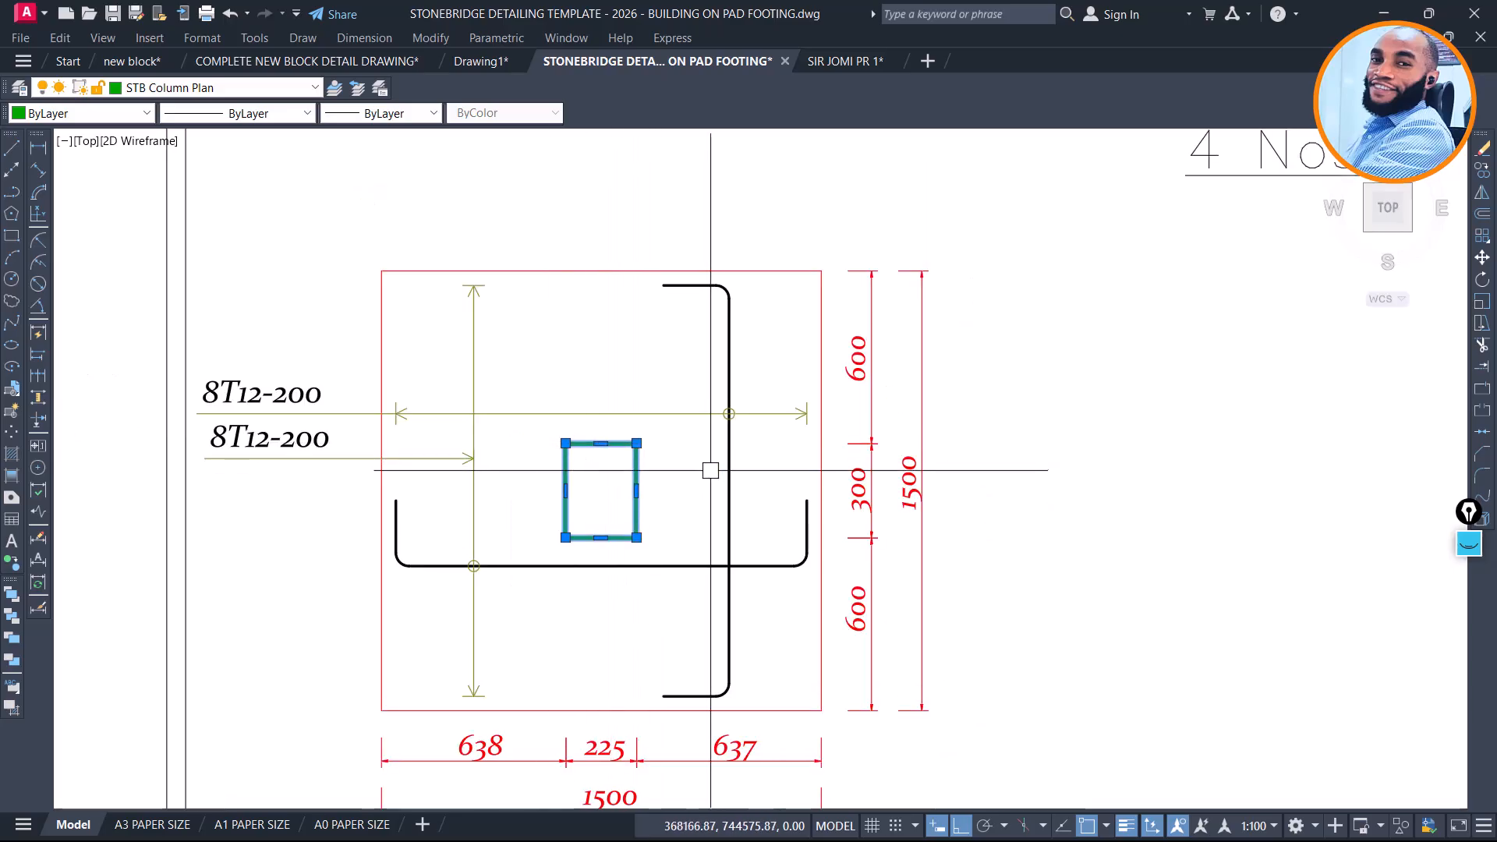
pyautogui.press('Return')
pyautogui.scroll(-5, 709, 466)
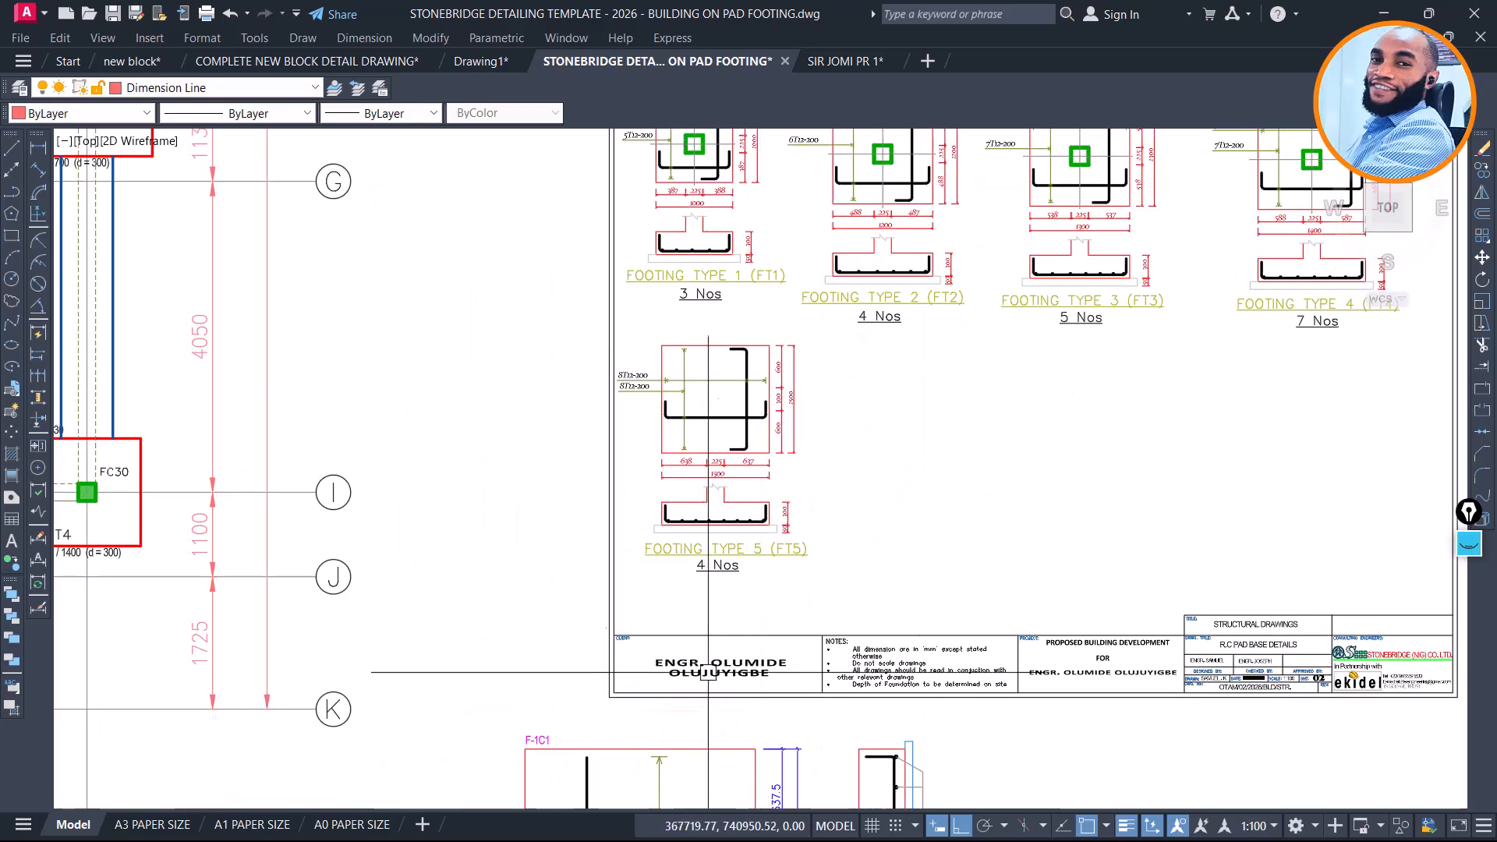
# Compare the column in the original F-1C1 detail with Footing Type 5 and the column and centre lines of Footing Type 4
pyautogui.moveTo(708, 672); pyautogui.dragTo(719, 407, button='middle')
pyautogui.scroll(2, 631, 663)
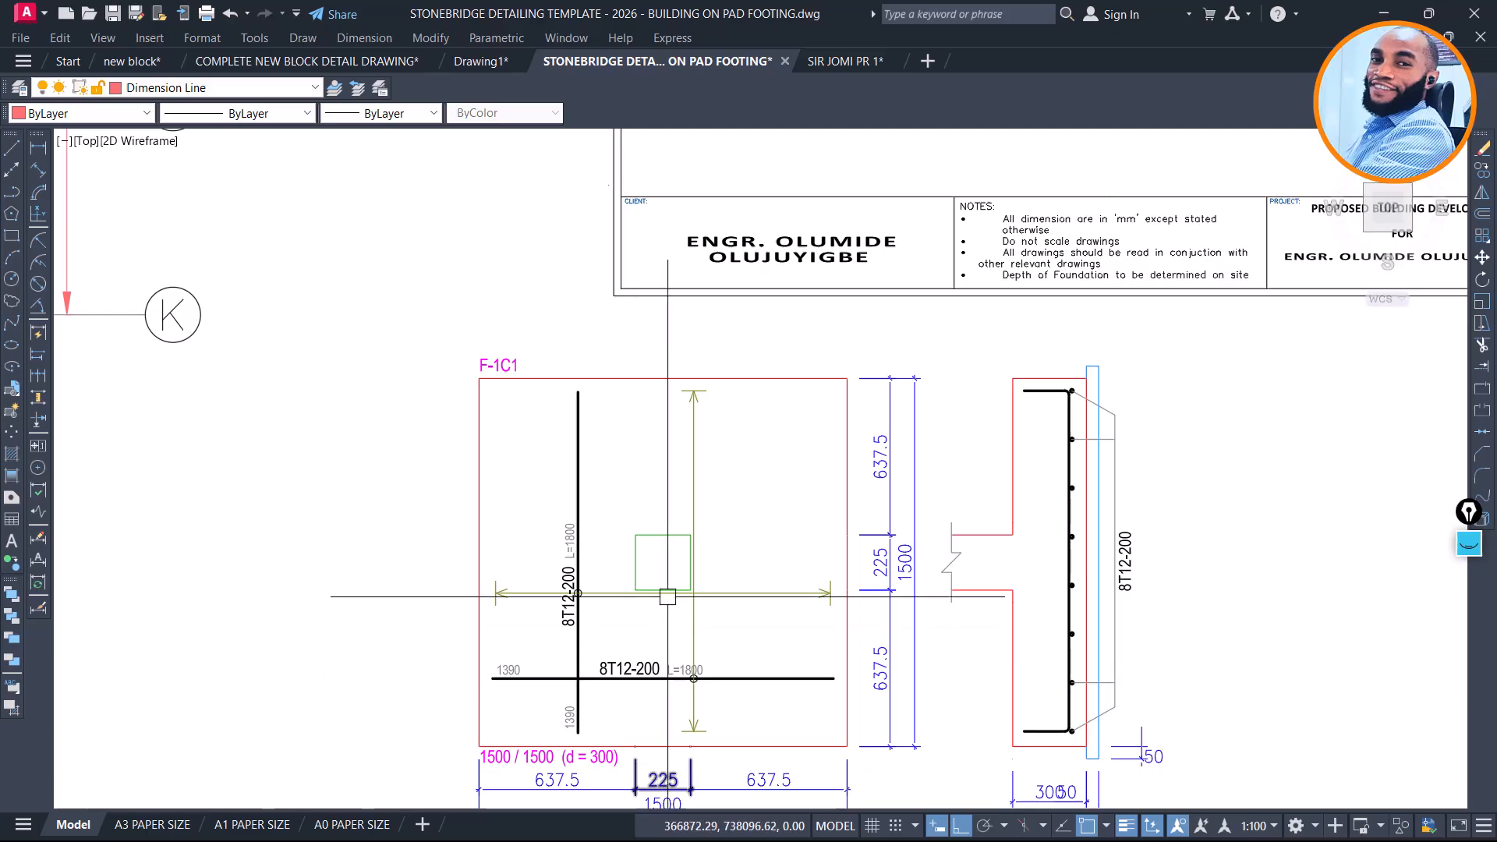
pyautogui.scroll(-4, 728, 552)
pyautogui.moveTo(729, 551); pyautogui.dragTo(729, 649, button='middle')
pyautogui.scroll(5, 742, 421)
pyautogui.scroll(2, 742, 421)
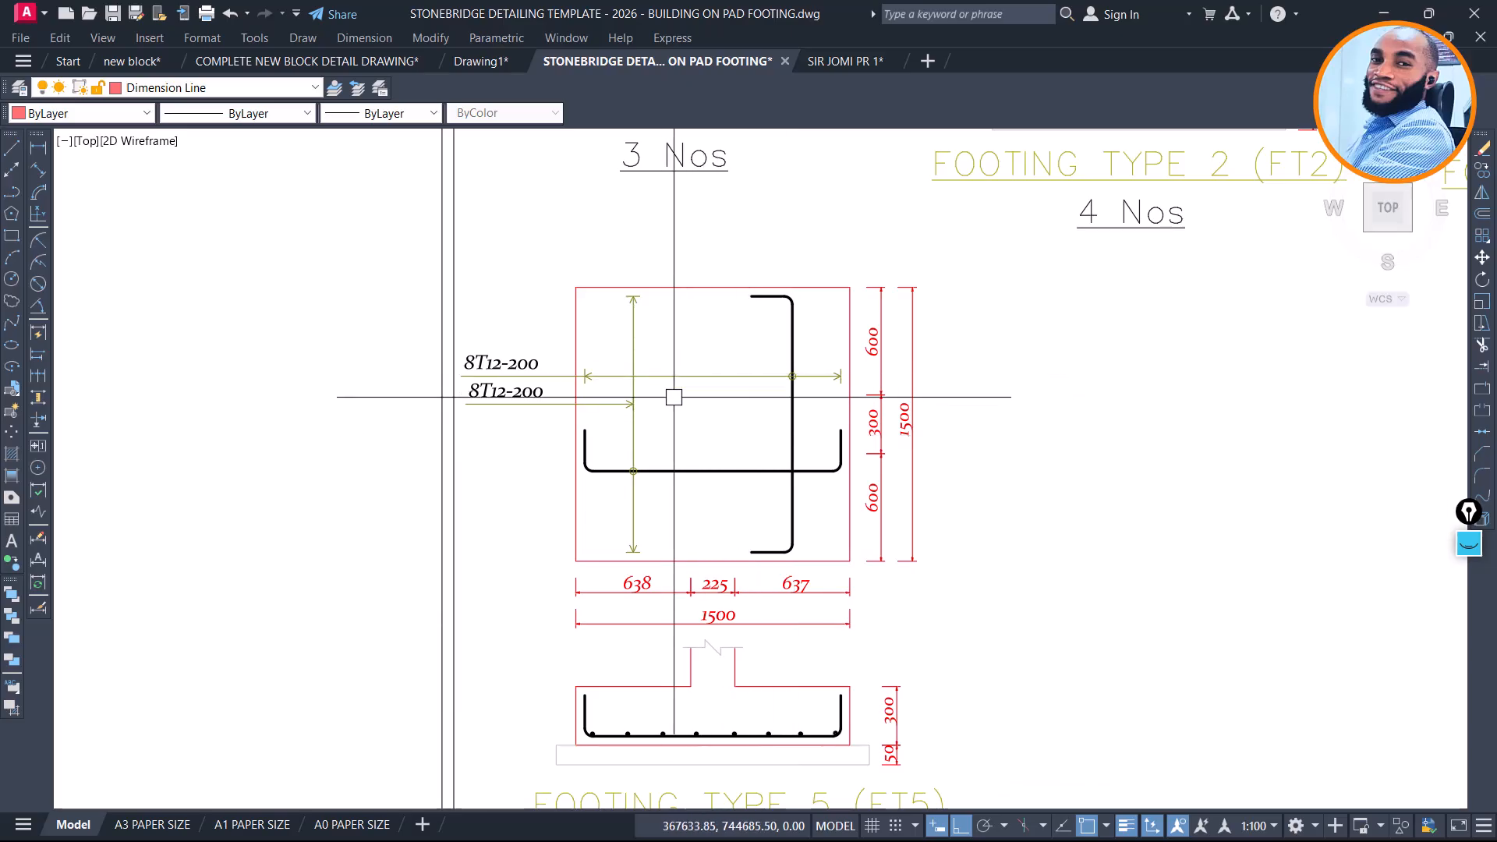
pyautogui.scroll(-4, 748, 521)
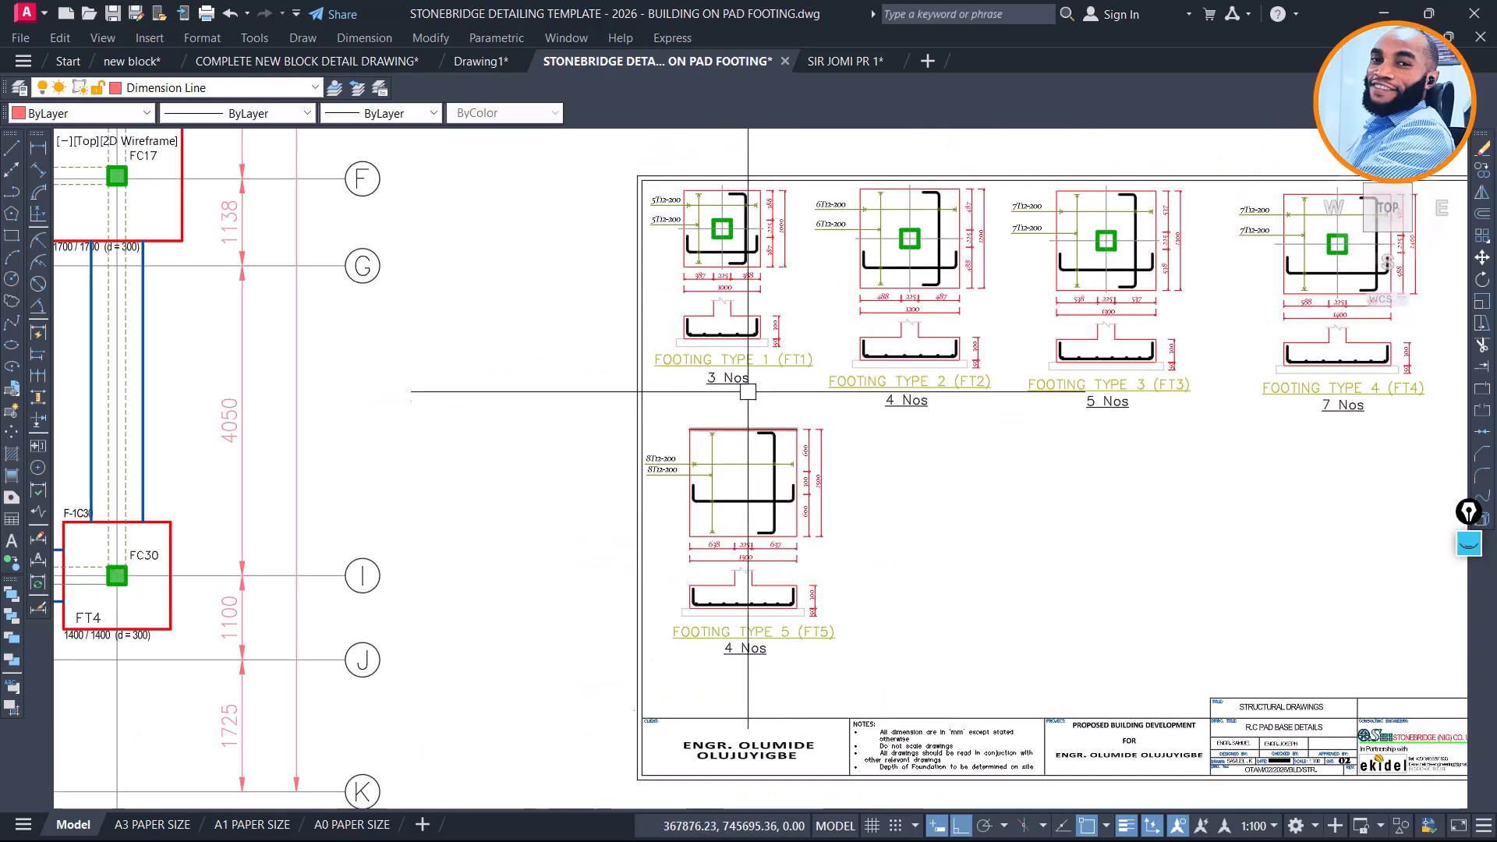
pyautogui.scroll(-2, 997, 299)
pyautogui.scroll(6, 1372, 295)
pyautogui.click(957, 300)
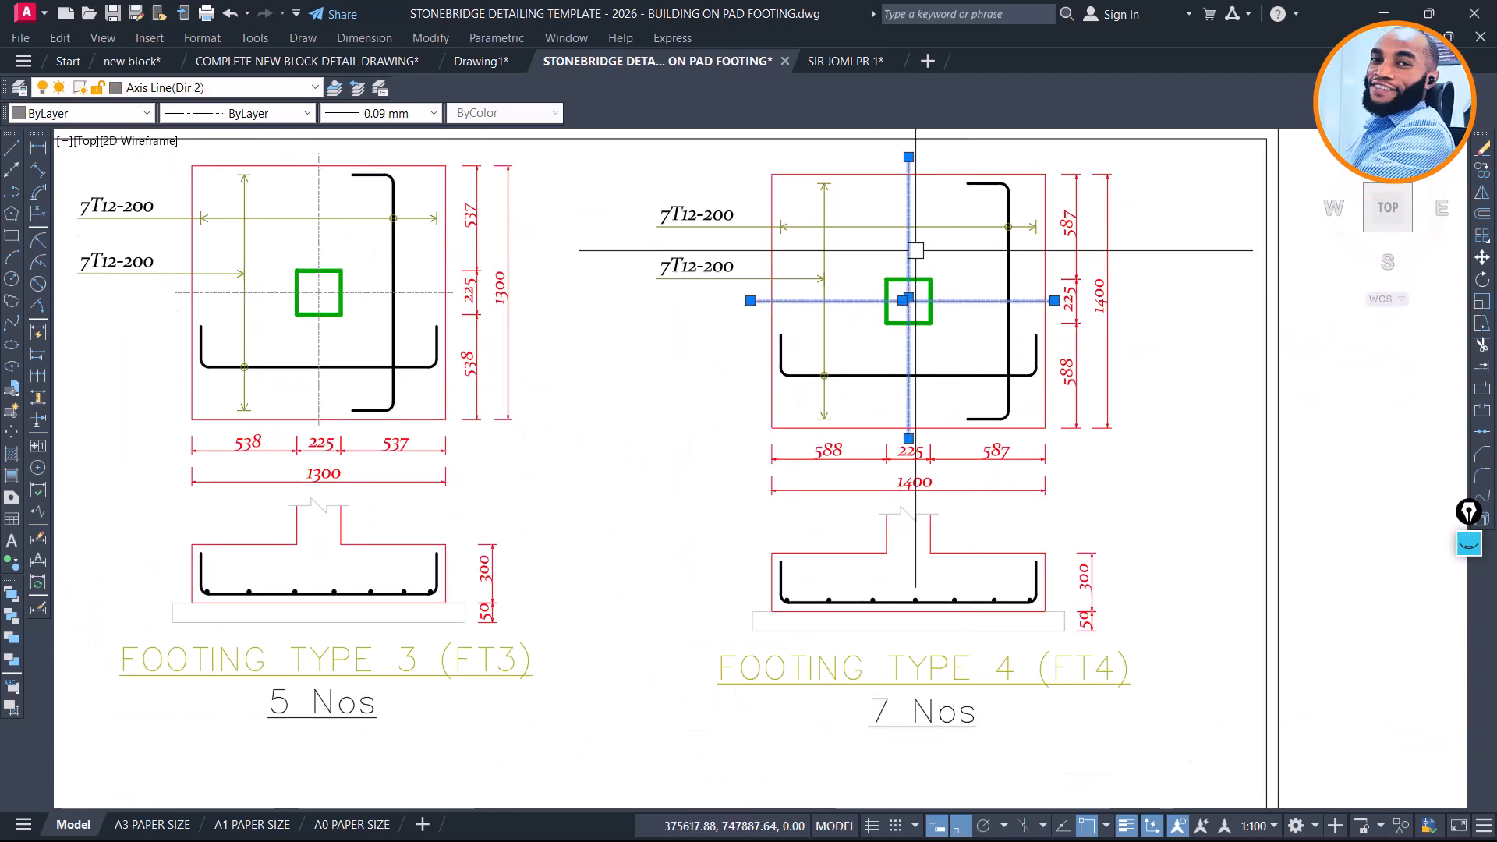
pyautogui.press('Escape')
pyautogui.press('Escape')
pyautogui.scroll(-4, 1039, 273)
pyautogui.scroll(3, 495, 460)
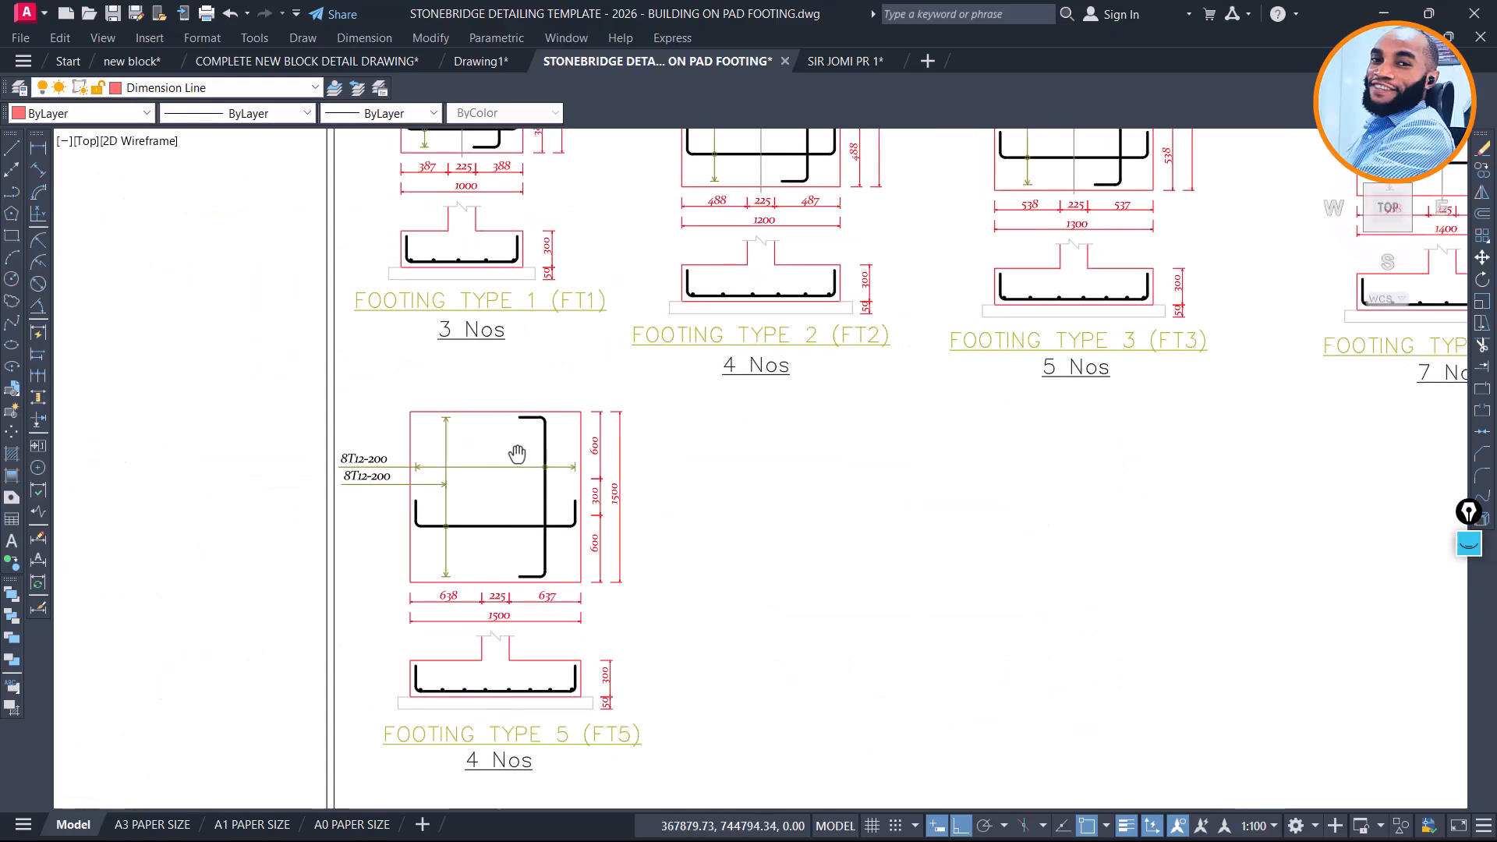
# Draw a vertical construction line through the midpoint of the Footing Type 5 plan's upper edge
pyautogui.write('xl')
pyautogui.press('Return')
pyautogui.write('v')
pyautogui.press('Return')
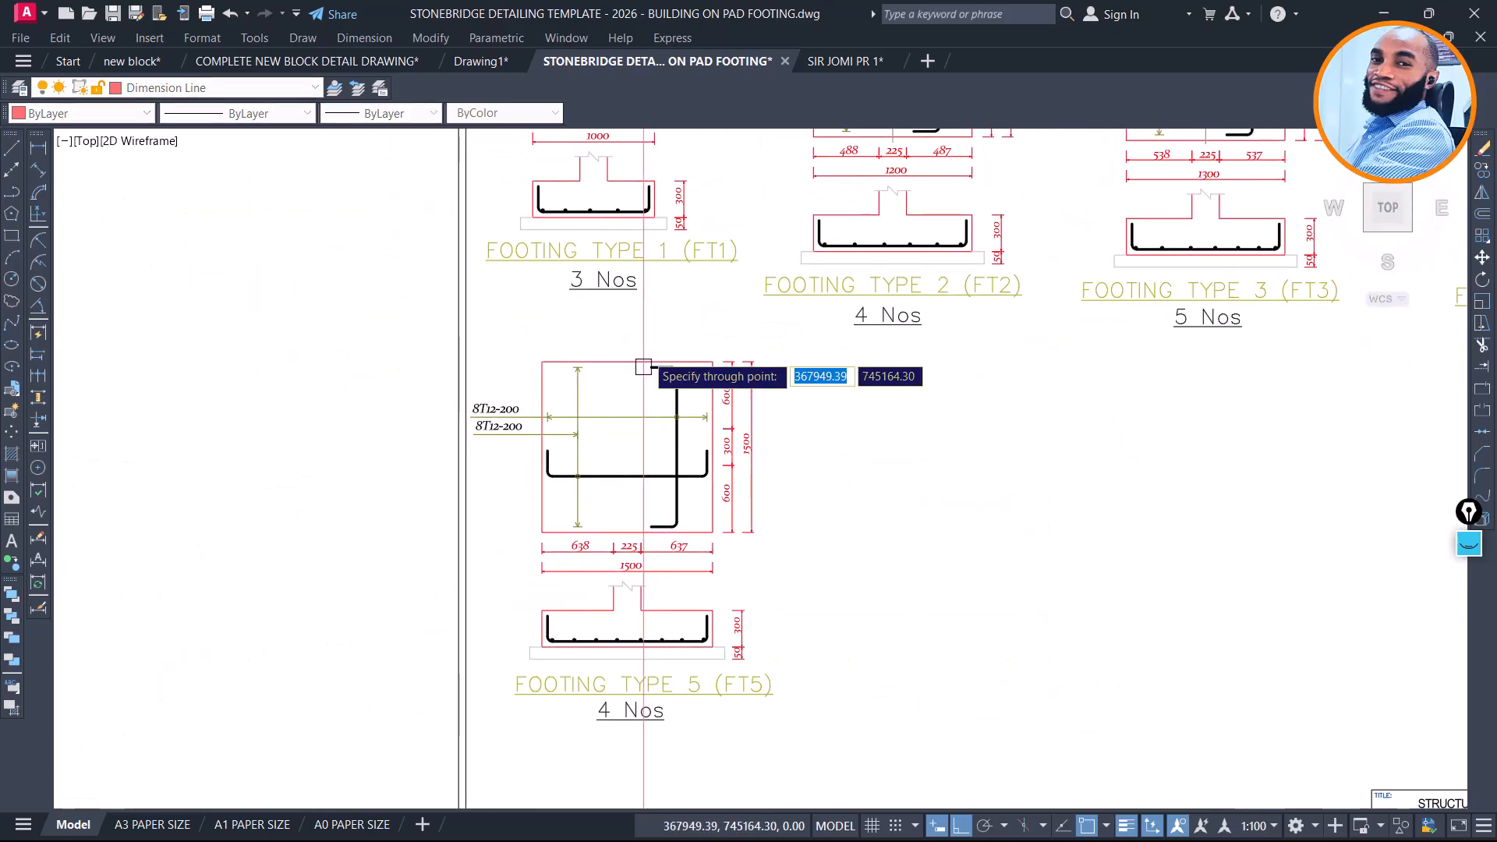
pyautogui.click(626, 361)
pyautogui.press('Return')
# Draw a horizontal construction line through the midpoint of the Footing Type 5 plan's side edge
pyautogui.write('xl')
pyautogui.press('Return')
pyautogui.write('h')
pyautogui.press('Return')
pyautogui.scroll(4, 548, 450)
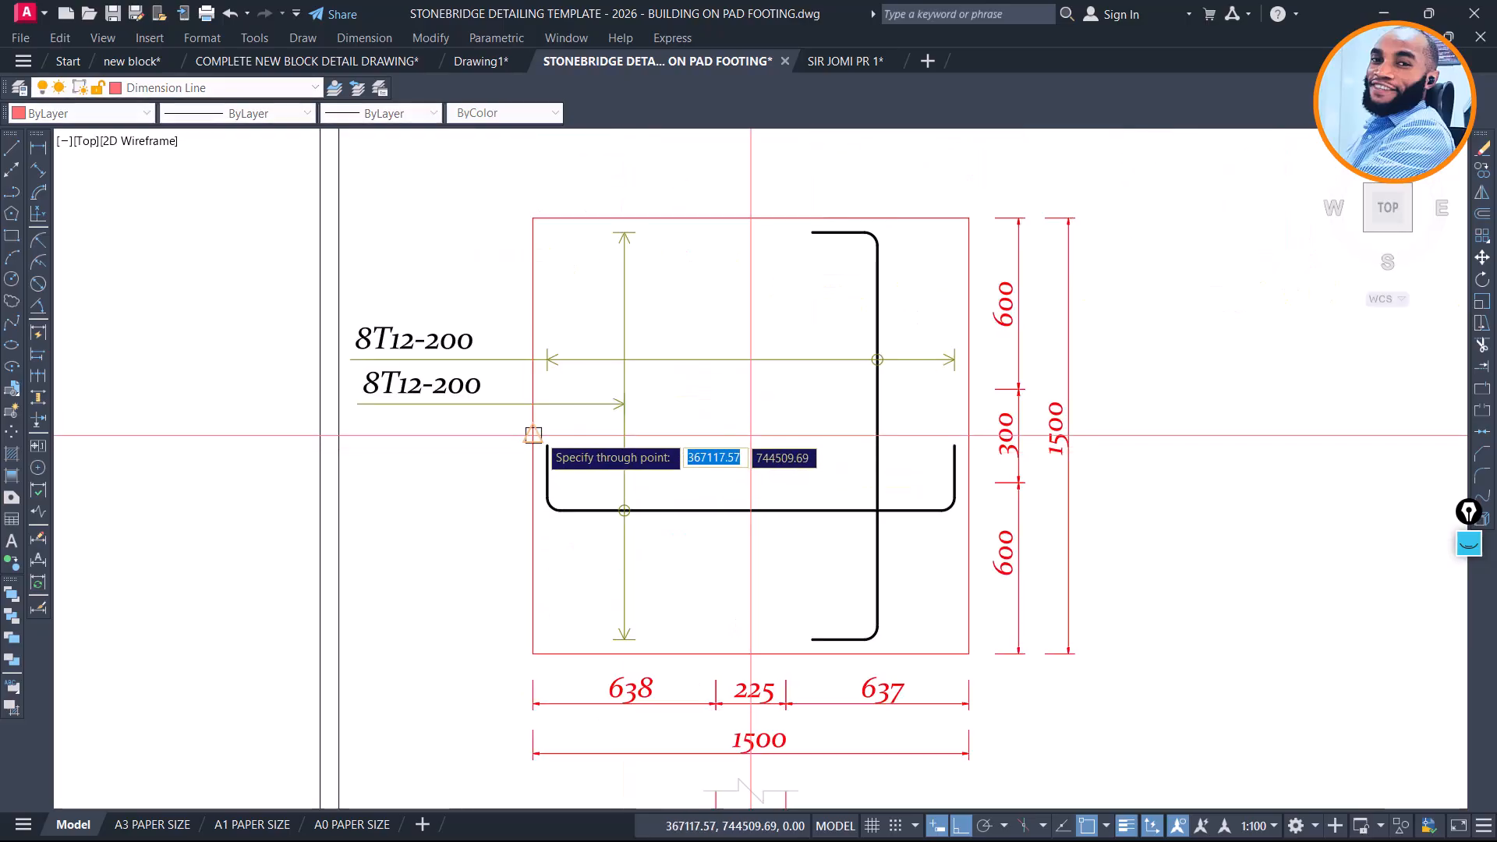
pyautogui.press('Return')
# Copy the square column and its centre lines from the Footing Type 4 plan to the construction-line intersection at Footing Type 5's centre
pyautogui.scroll(-3, 612, 589)
pyautogui.moveTo(779, 294); pyautogui.dragTo(431, 525, button='middle')
pyautogui.moveTo(1060, 389); pyautogui.dragTo(465, 429, button='middle')
pyautogui.scroll(2, 809, 401)
pyautogui.scroll(2, 616, 398)
pyautogui.click(632, 370)
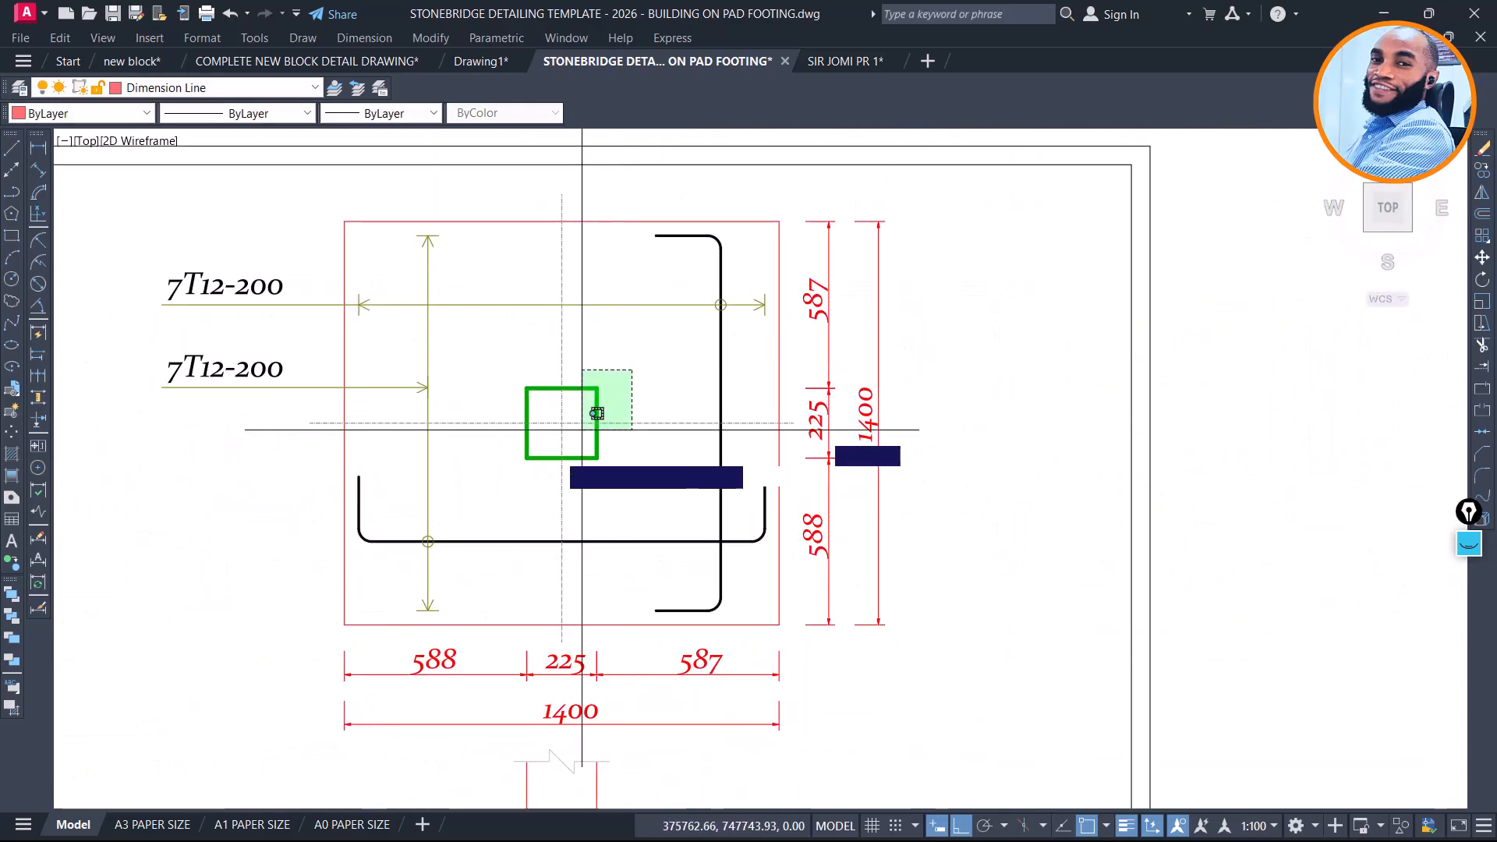
pyautogui.click(518, 466)
pyautogui.write('m')
pyautogui.press('Return')
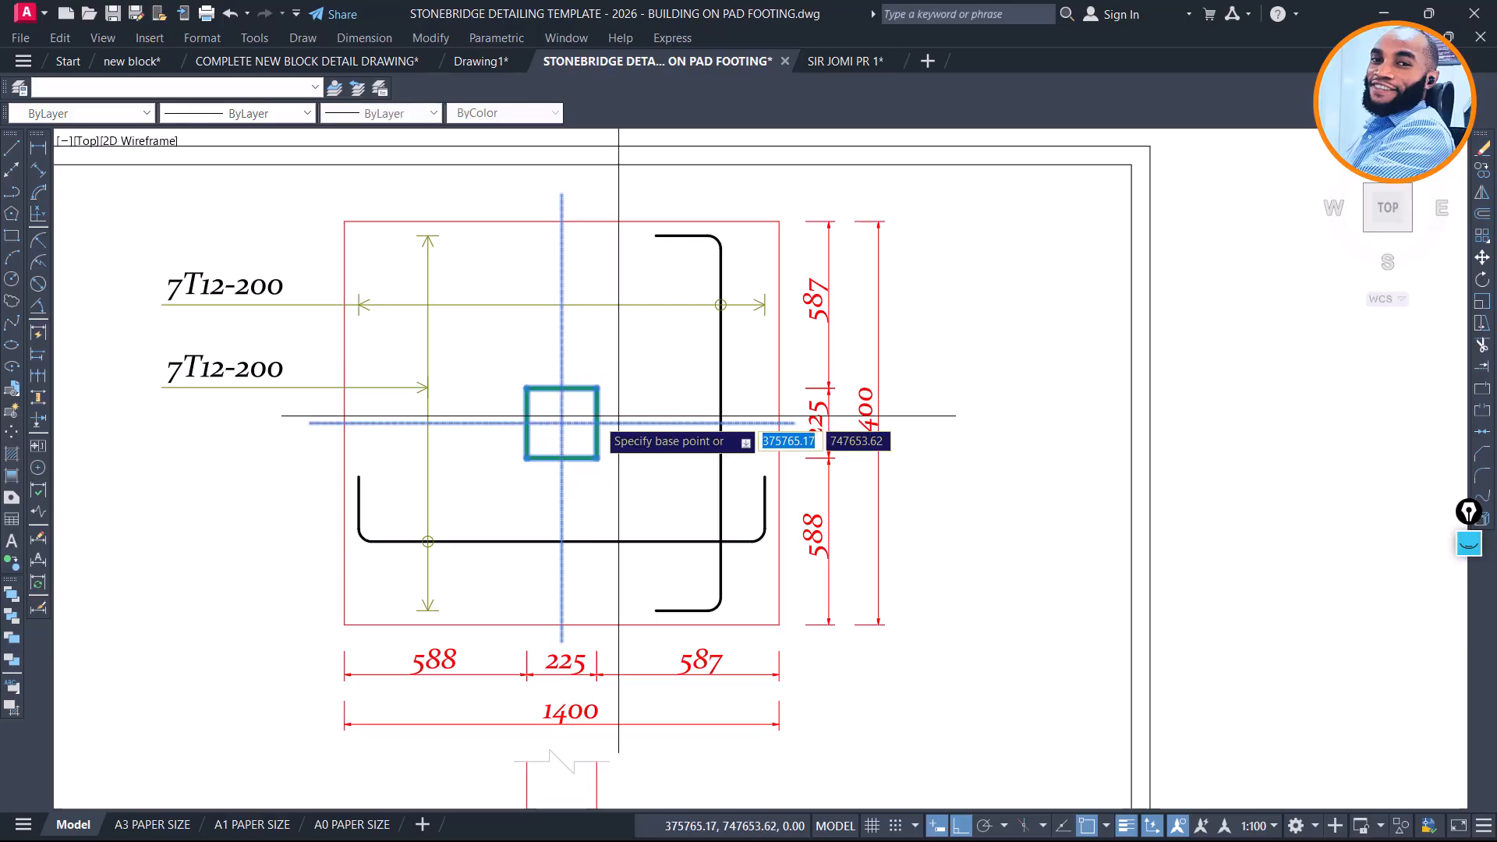
pyautogui.click(561, 424)
pyautogui.scroll(-5, 1022, 257)
pyautogui.scroll(-4, 1003, 227)
pyautogui.scroll(5, 766, 331)
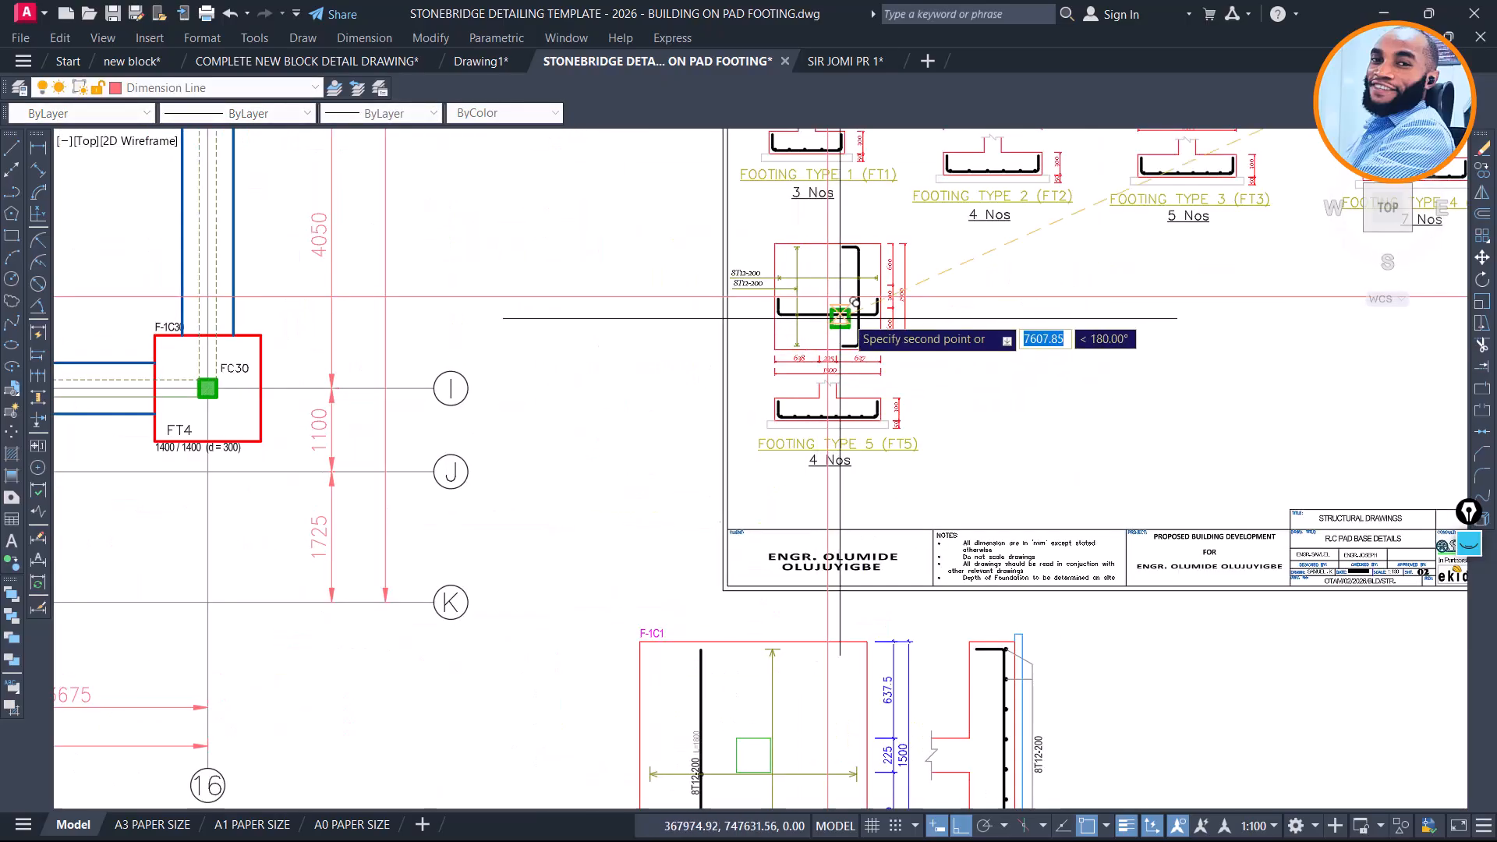
pyautogui.scroll(6, 838, 300)
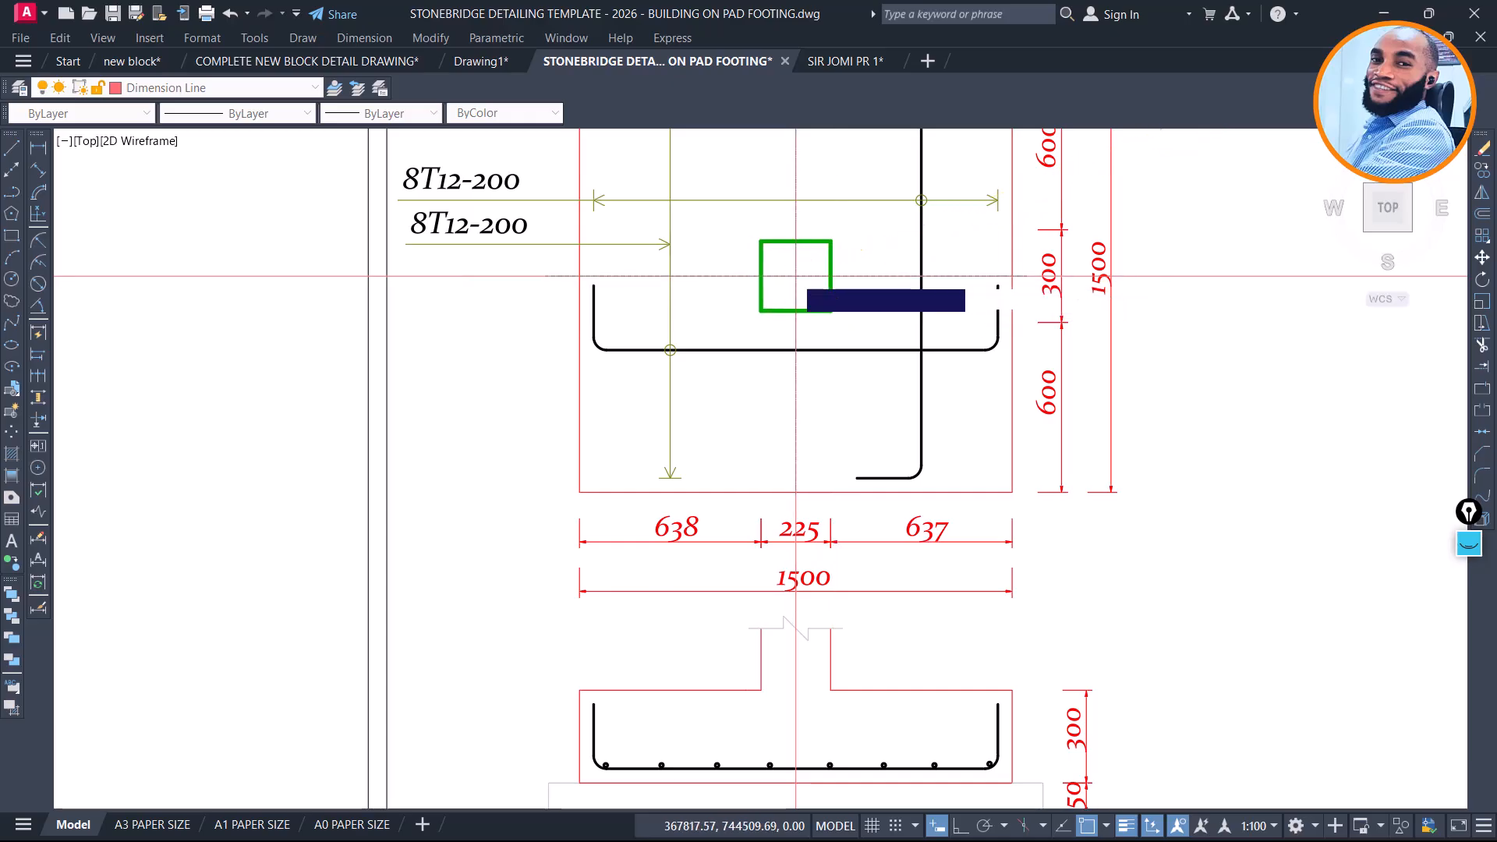
pyautogui.press('Escape')
# Delete the horizontal and vertical construction lines crossing the Footing Type 5 plan
pyautogui.scroll(-4, 803, 438)
pyautogui.click(1036, 376)
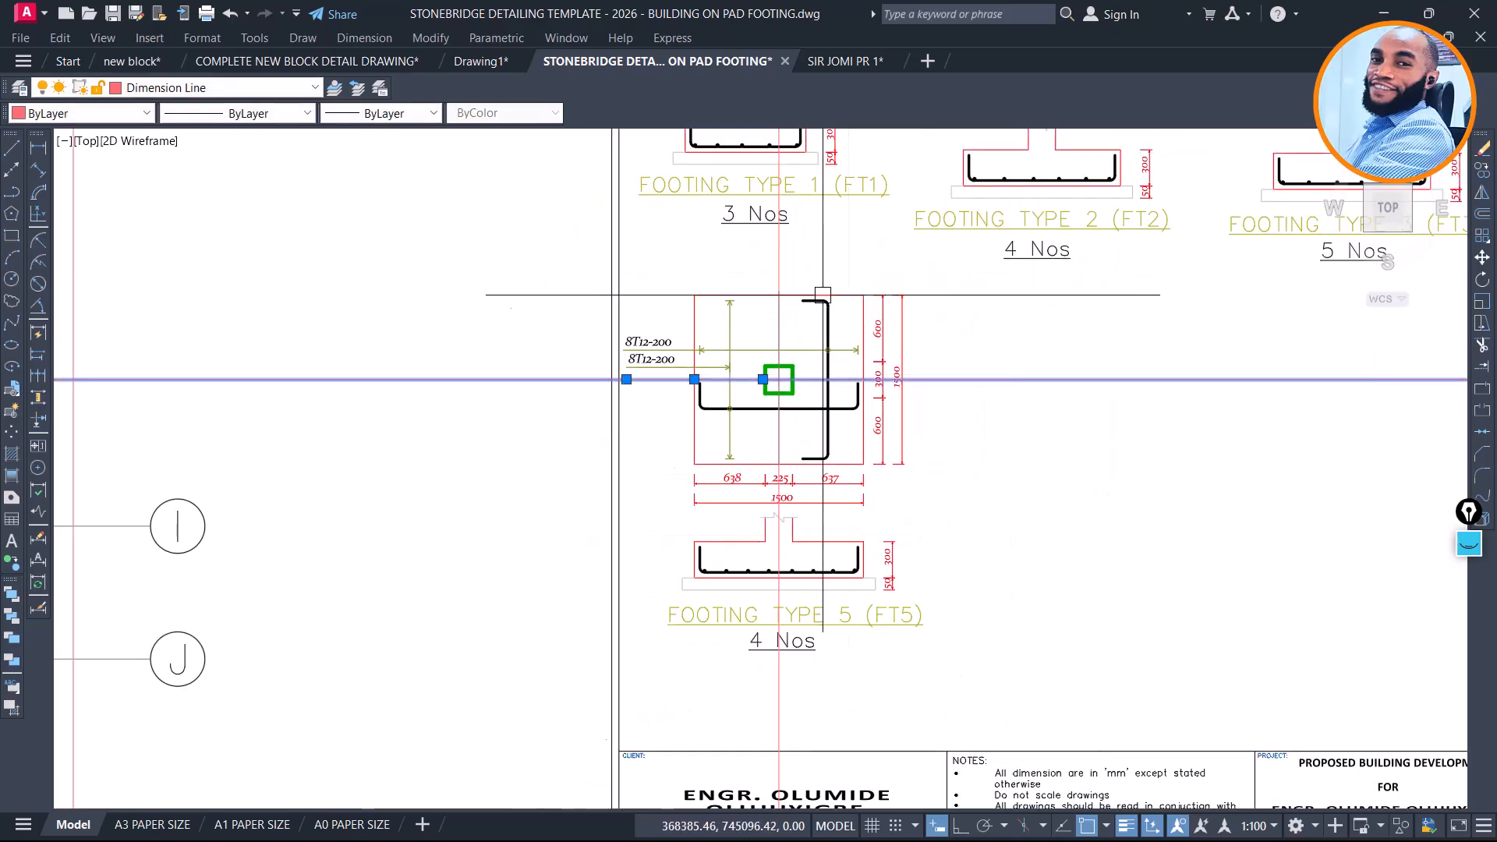
pyautogui.click(779, 261)
pyautogui.press('Delete')
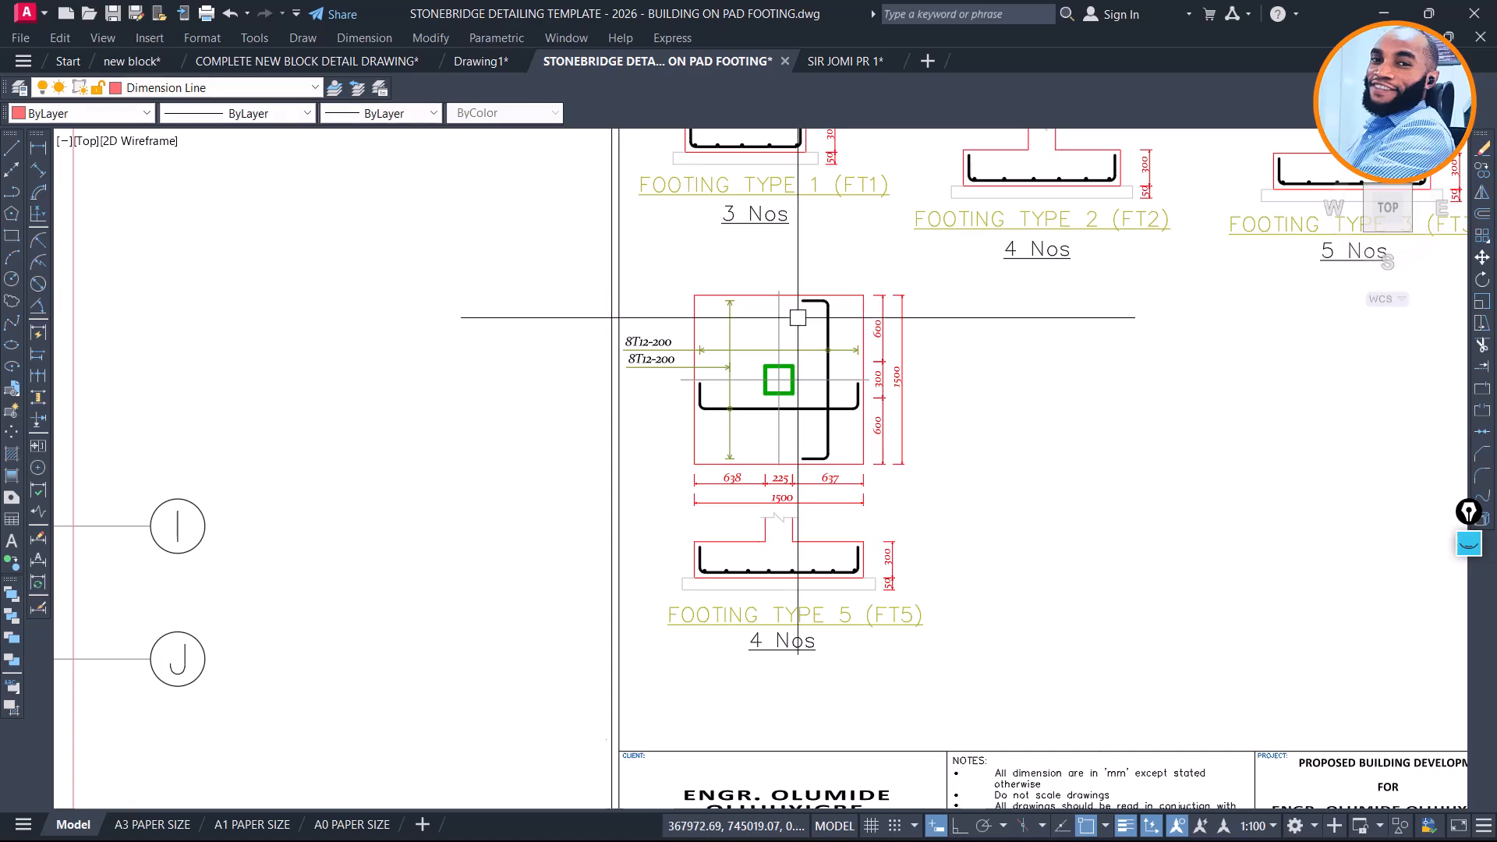
# Draw horizontal construction lines through the upper and lower edges of the Footing Type 5 column, extending across the vertical dimensions
pyautogui.scroll(4, 811, 366)
pyautogui.write('xl')
pyautogui.press('Return')
pyautogui.write('h')
pyautogui.press('Return')
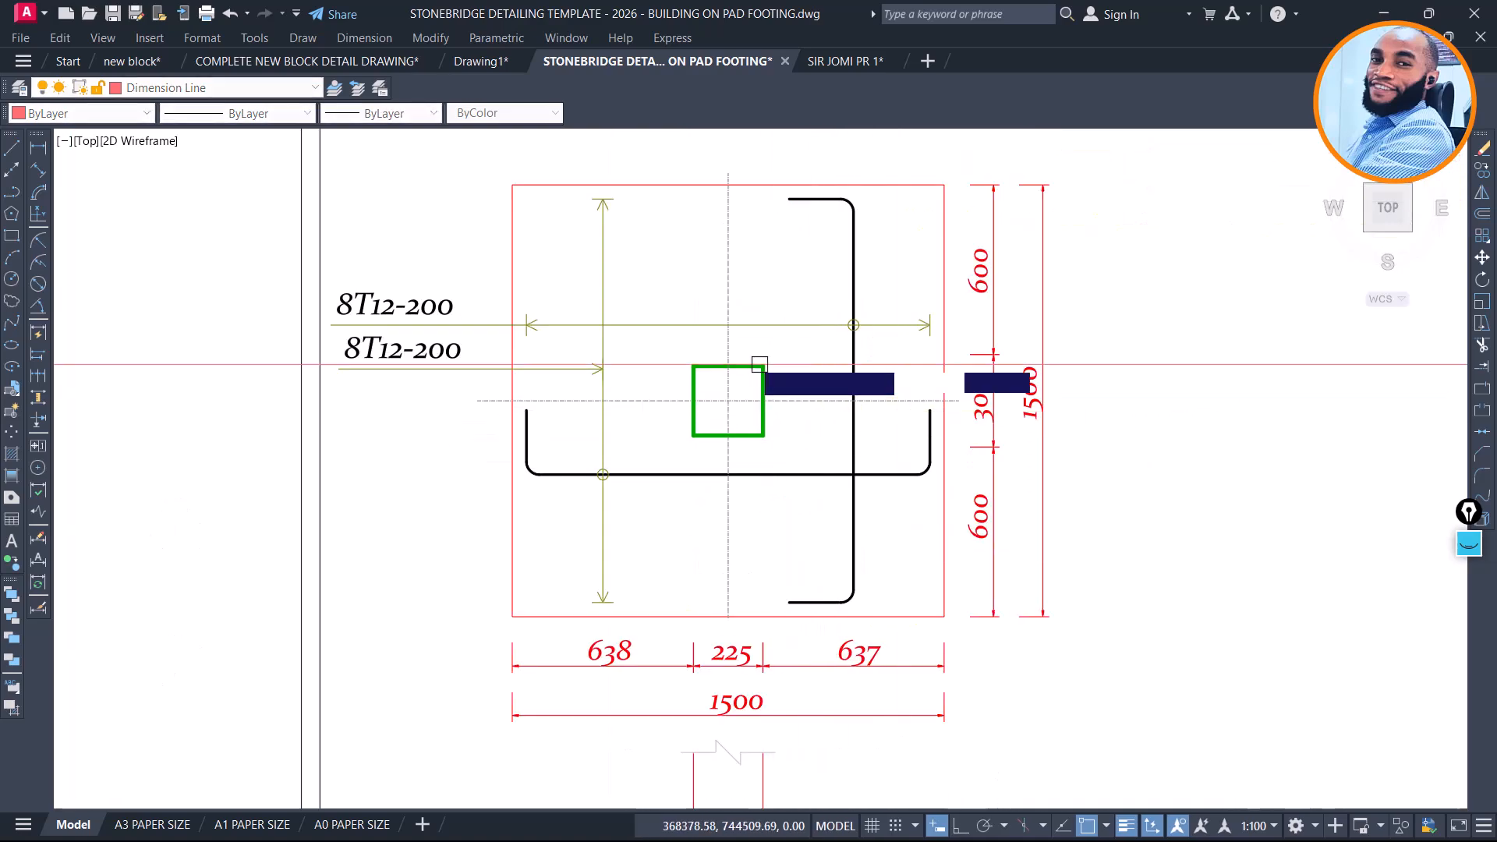
pyautogui.click(762, 364)
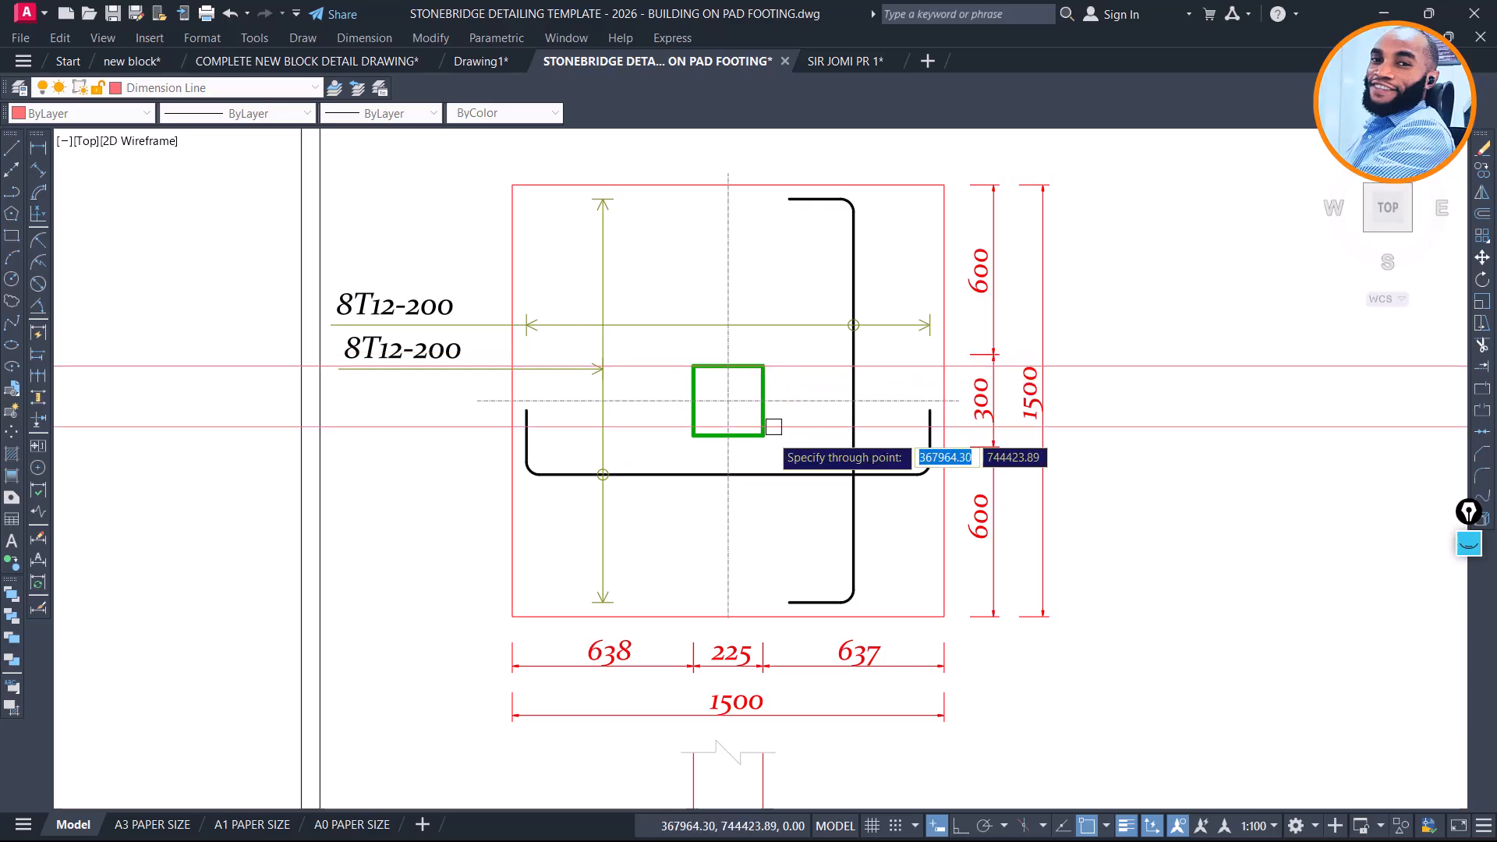
pyautogui.scroll(2, 1007, 435)
pyautogui.scroll(6, 1006, 436)
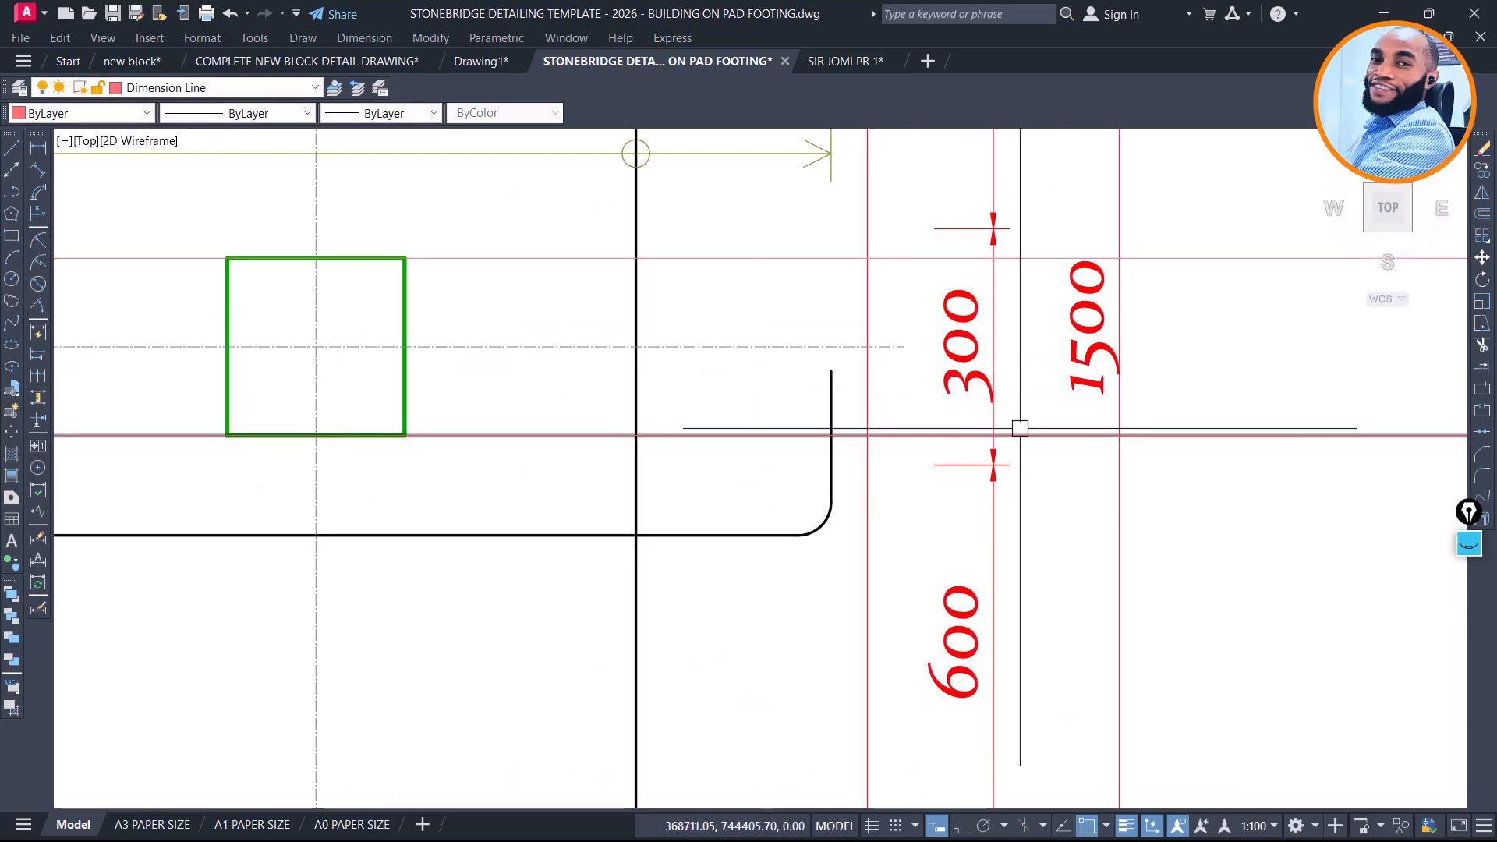
# Stretch the lower tick of the column's vertical dimension up to the construction line at the column's lower edge
pyautogui.click(1052, 441)
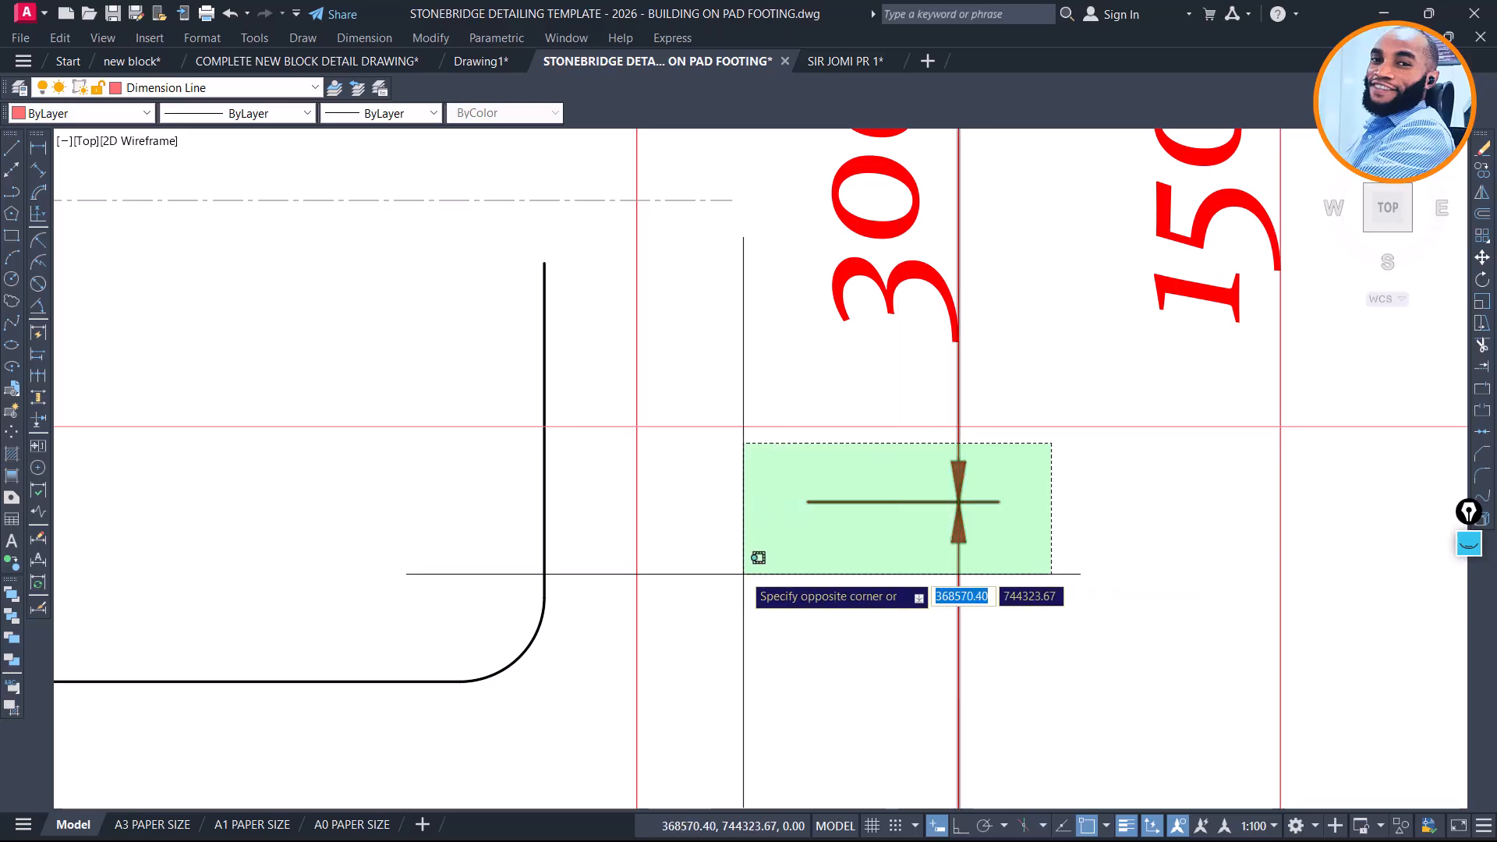
pyautogui.click(759, 558)
pyautogui.write('S')
pyautogui.press('Return')
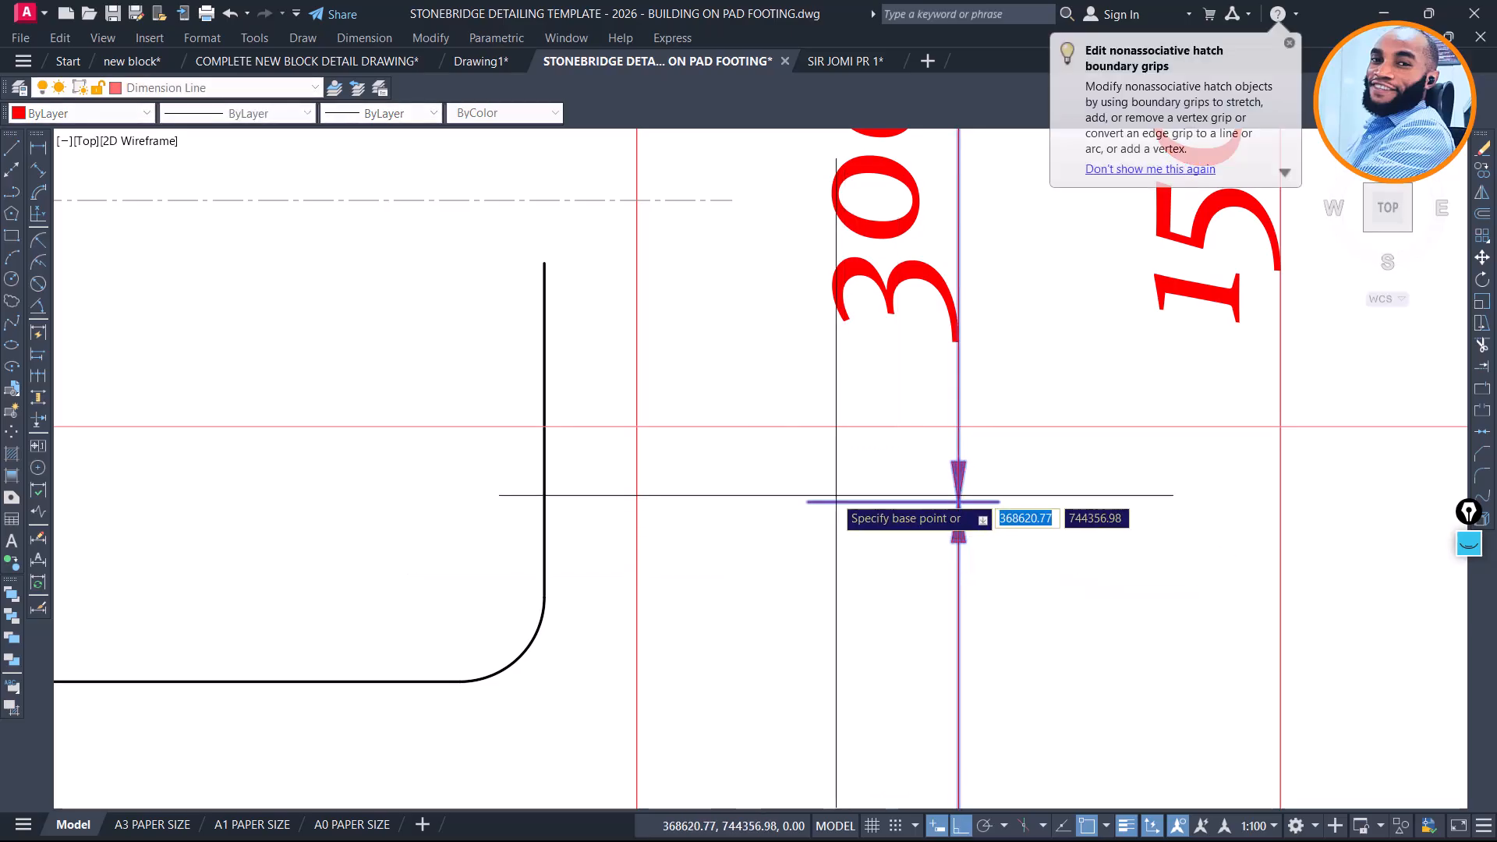
pyautogui.click(807, 501)
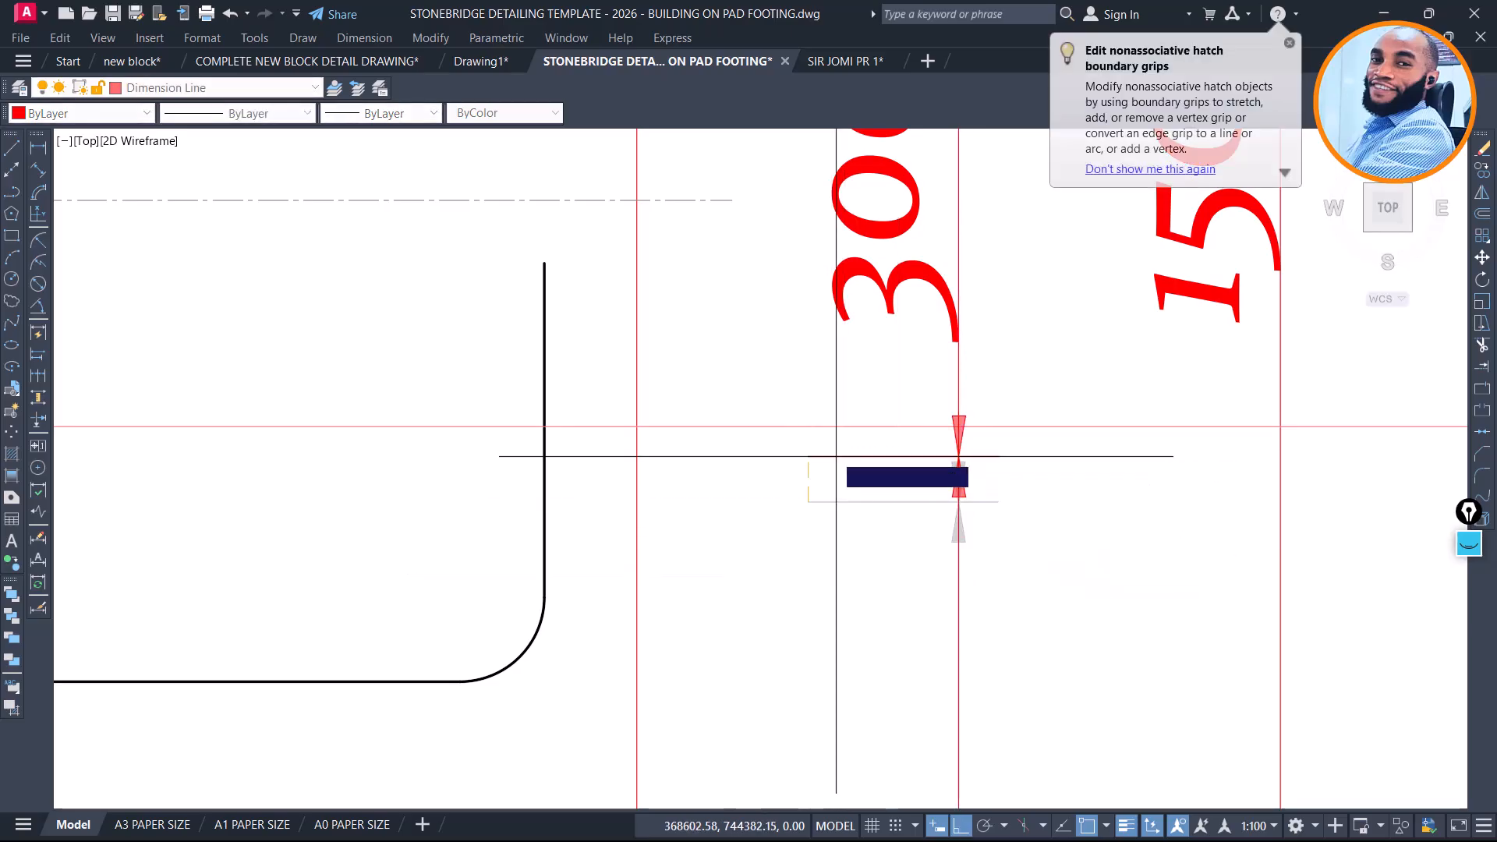
pyautogui.click(809, 433)
pyautogui.scroll(-4, 853, 520)
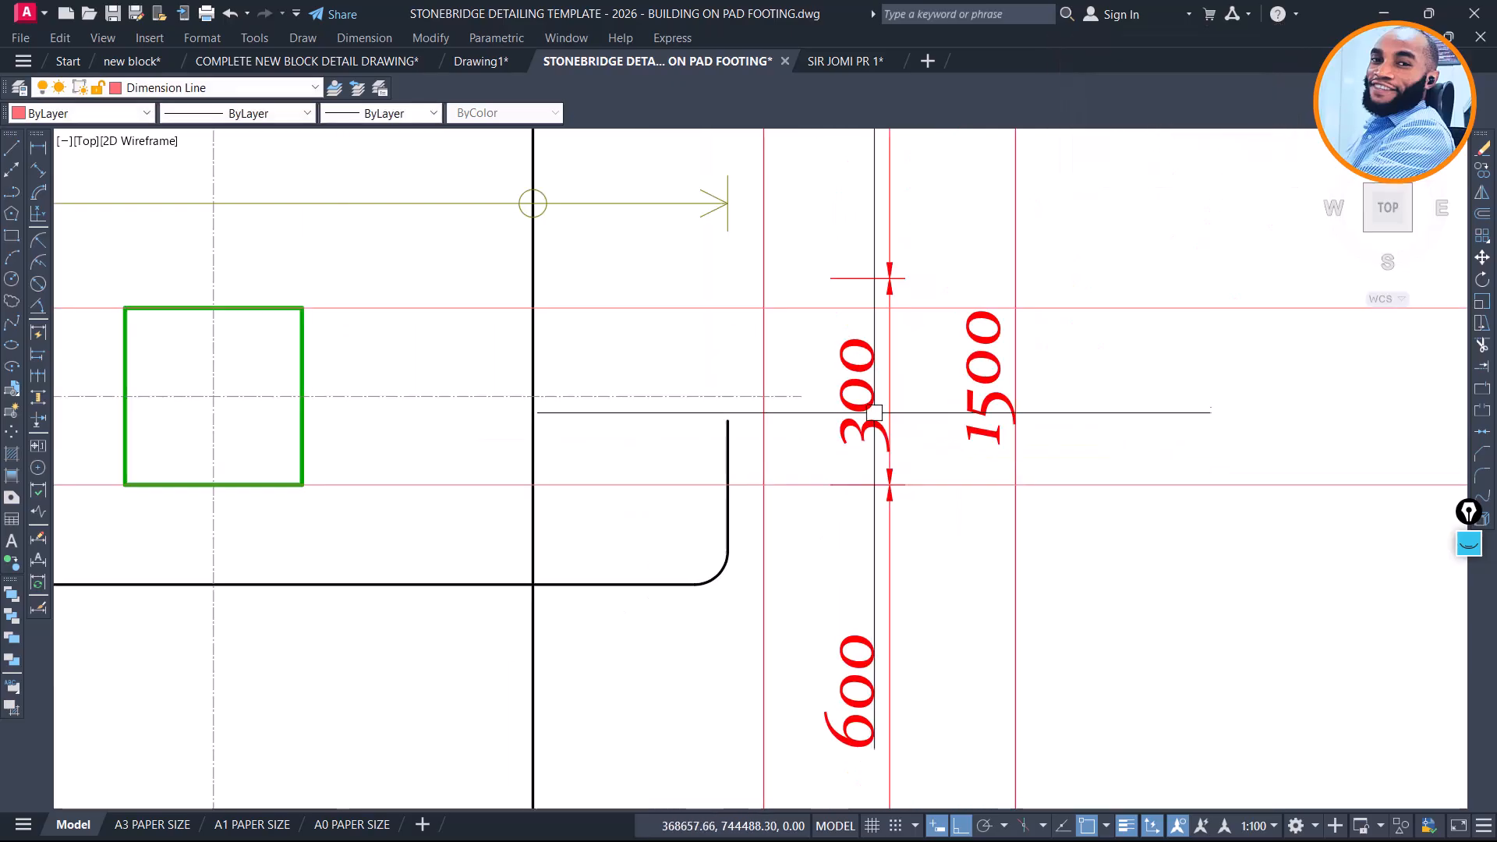
# Stretch the upper tick of the column's vertical dimension down to the construction line at the column's upper edge
pyautogui.scroll(2, 898, 252)
pyautogui.click(955, 219)
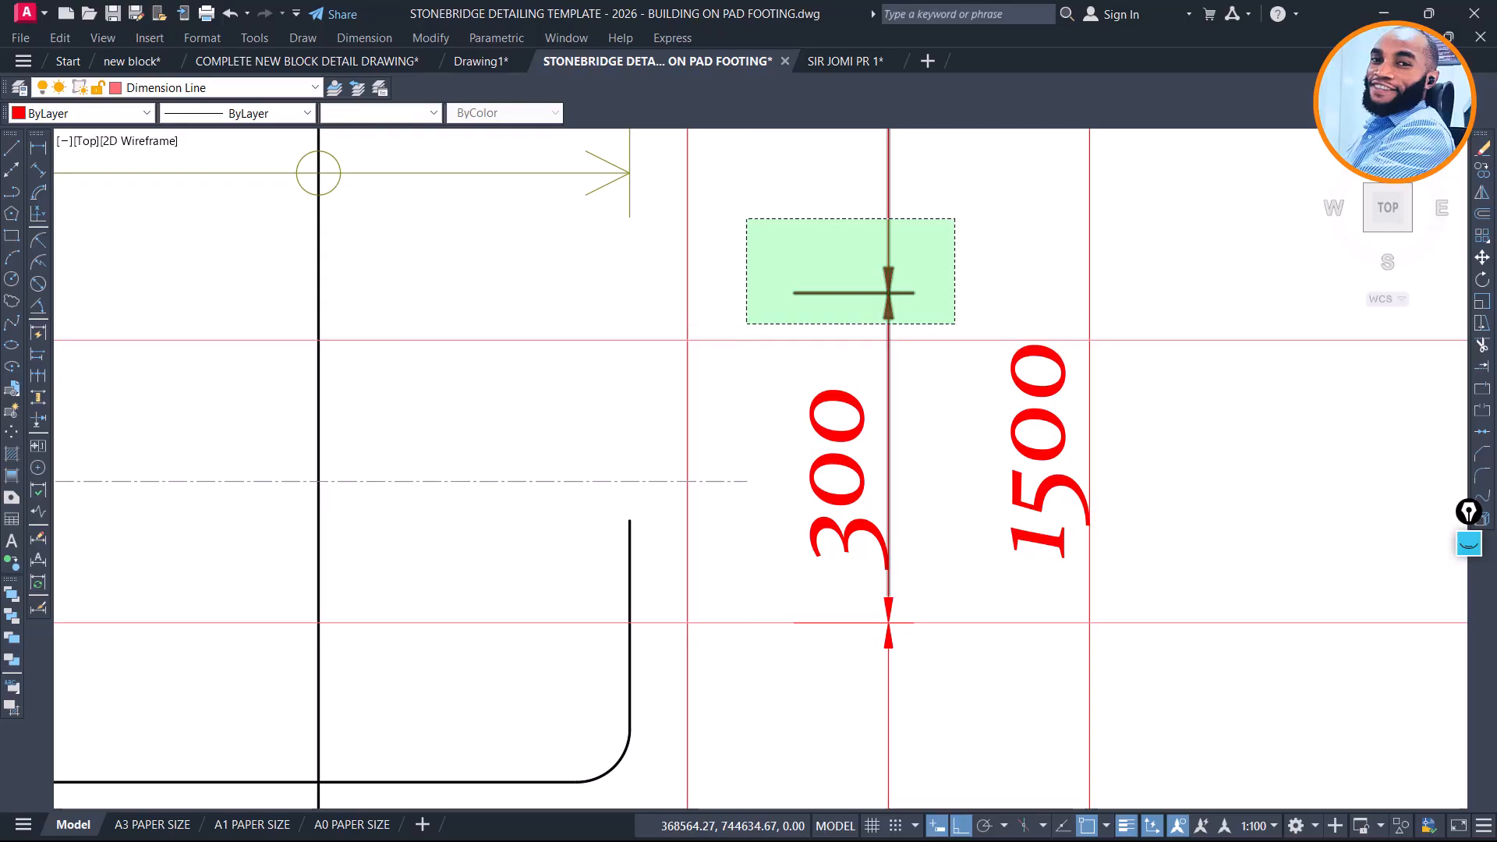
pyautogui.click(746, 323)
pyautogui.write('s')
pyautogui.press('space')
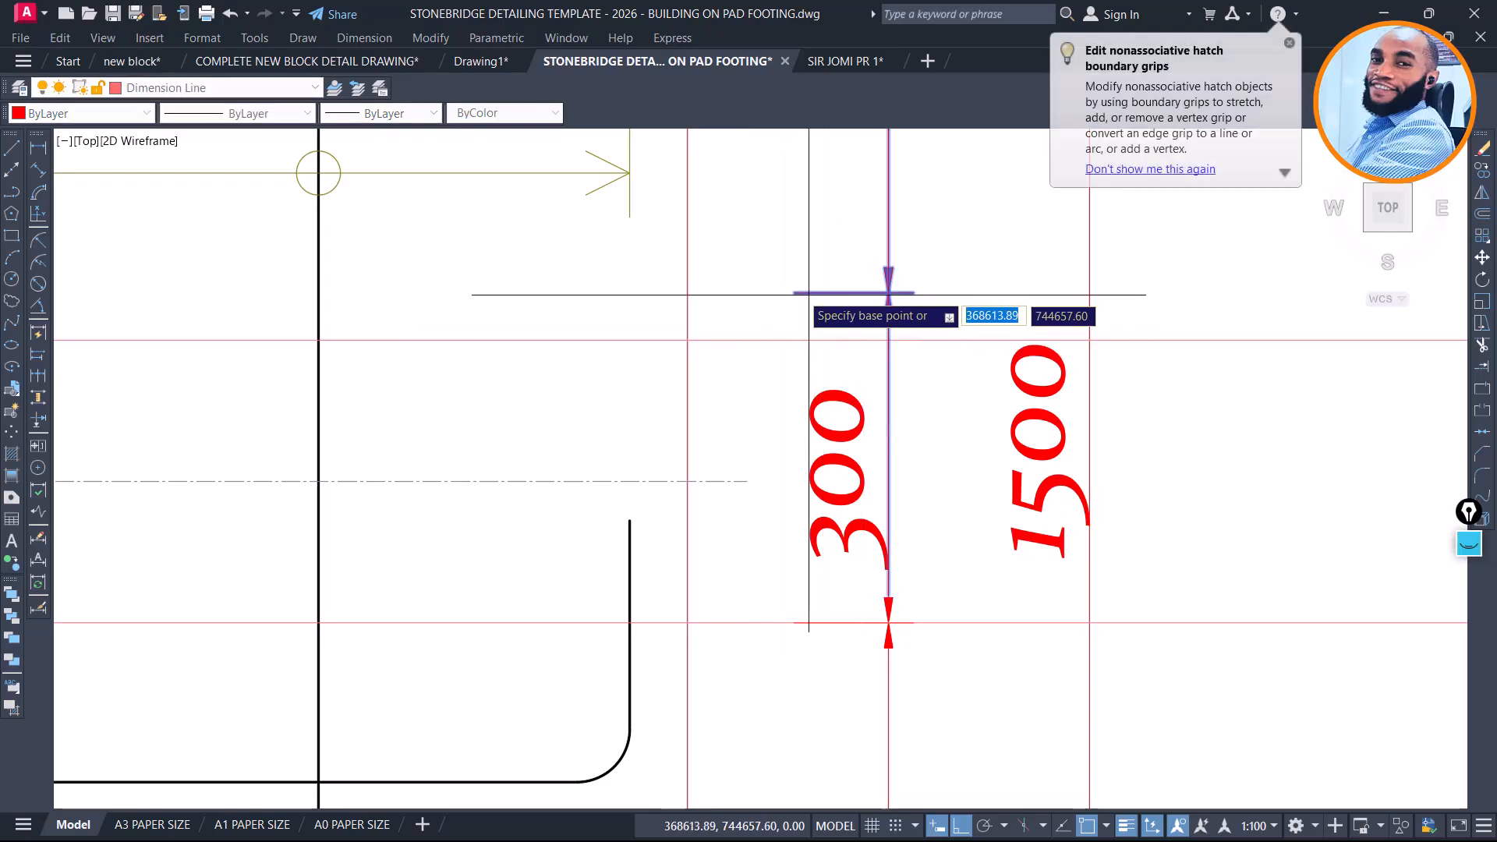
pyautogui.click(804, 300)
pyautogui.click(808, 338)
pyautogui.scroll(-2, 917, 404)
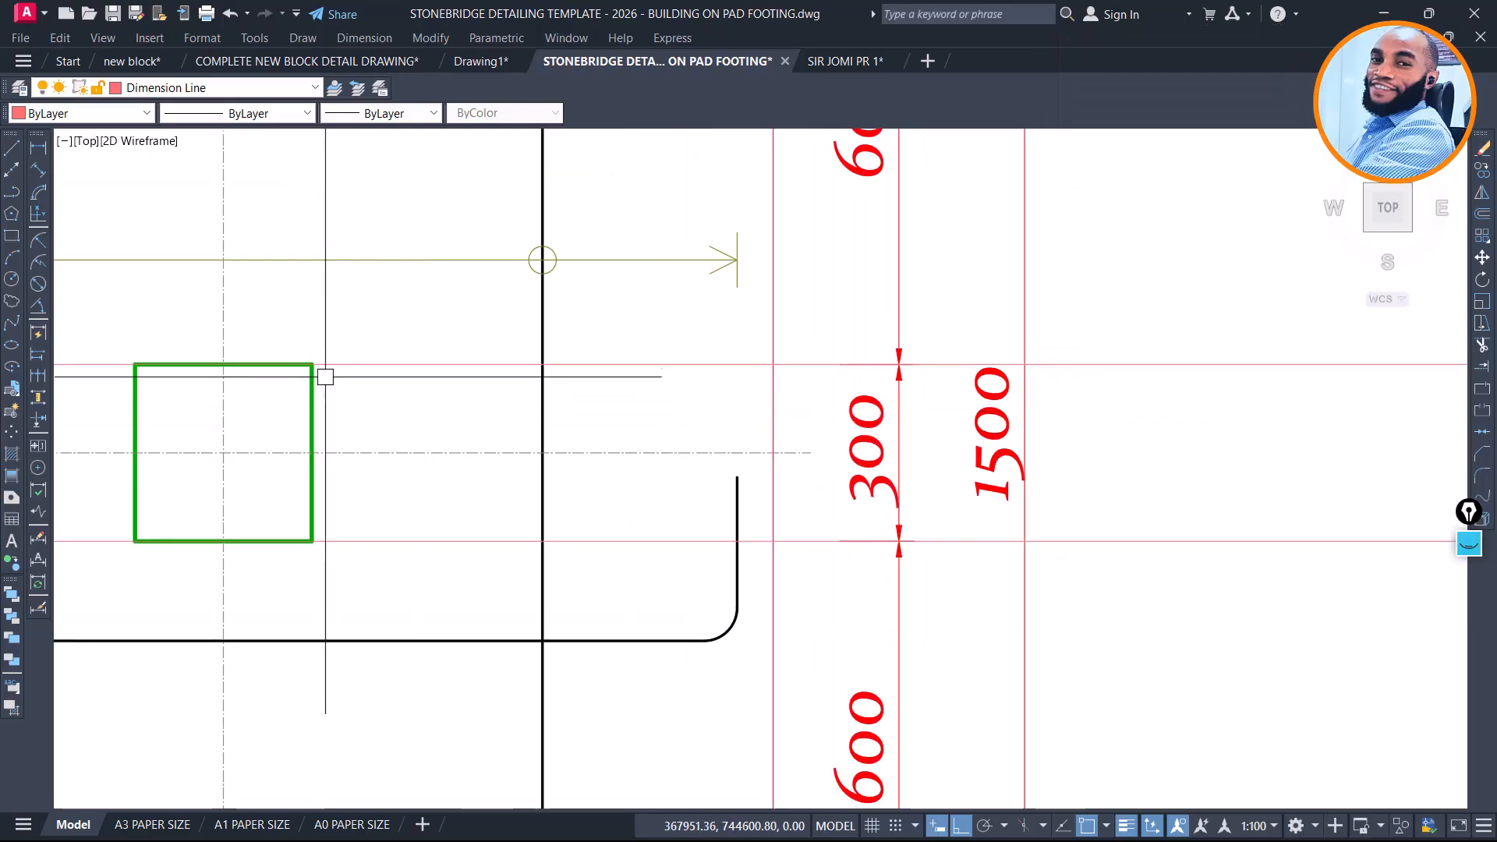
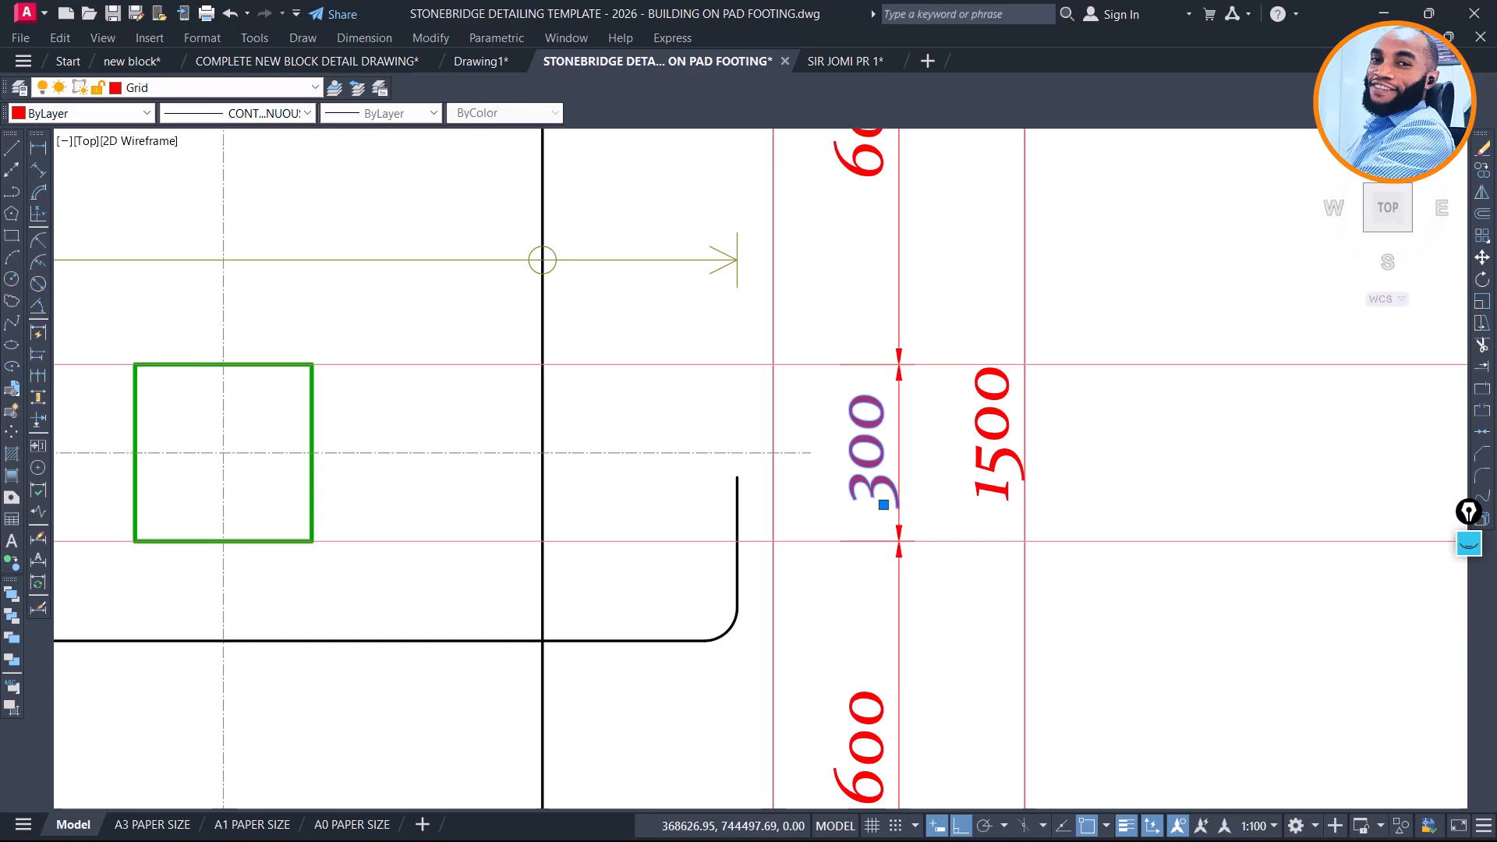
# Change the column's vertical dimension text on the Footing Type 5 plan to 225
pyautogui.doubleClick(958, 487)
pyautogui.write('225')
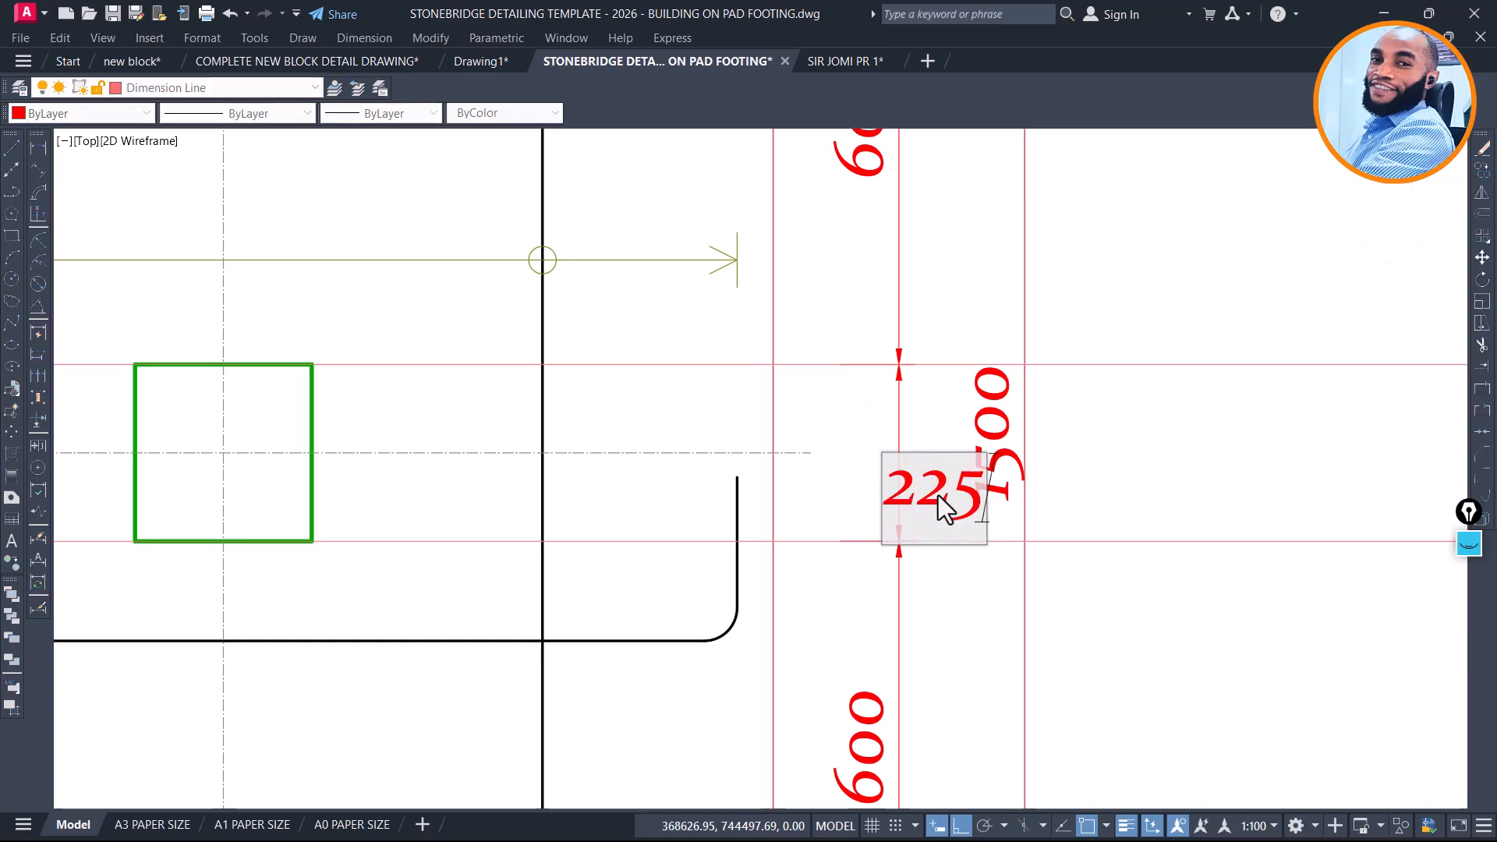
pyautogui.scroll(-6, 899, 447)
pyautogui.press('Escape')
# Delete the two horizontal construction lines through the Footing Type 5 column edges
pyautogui.click(1248, 358)
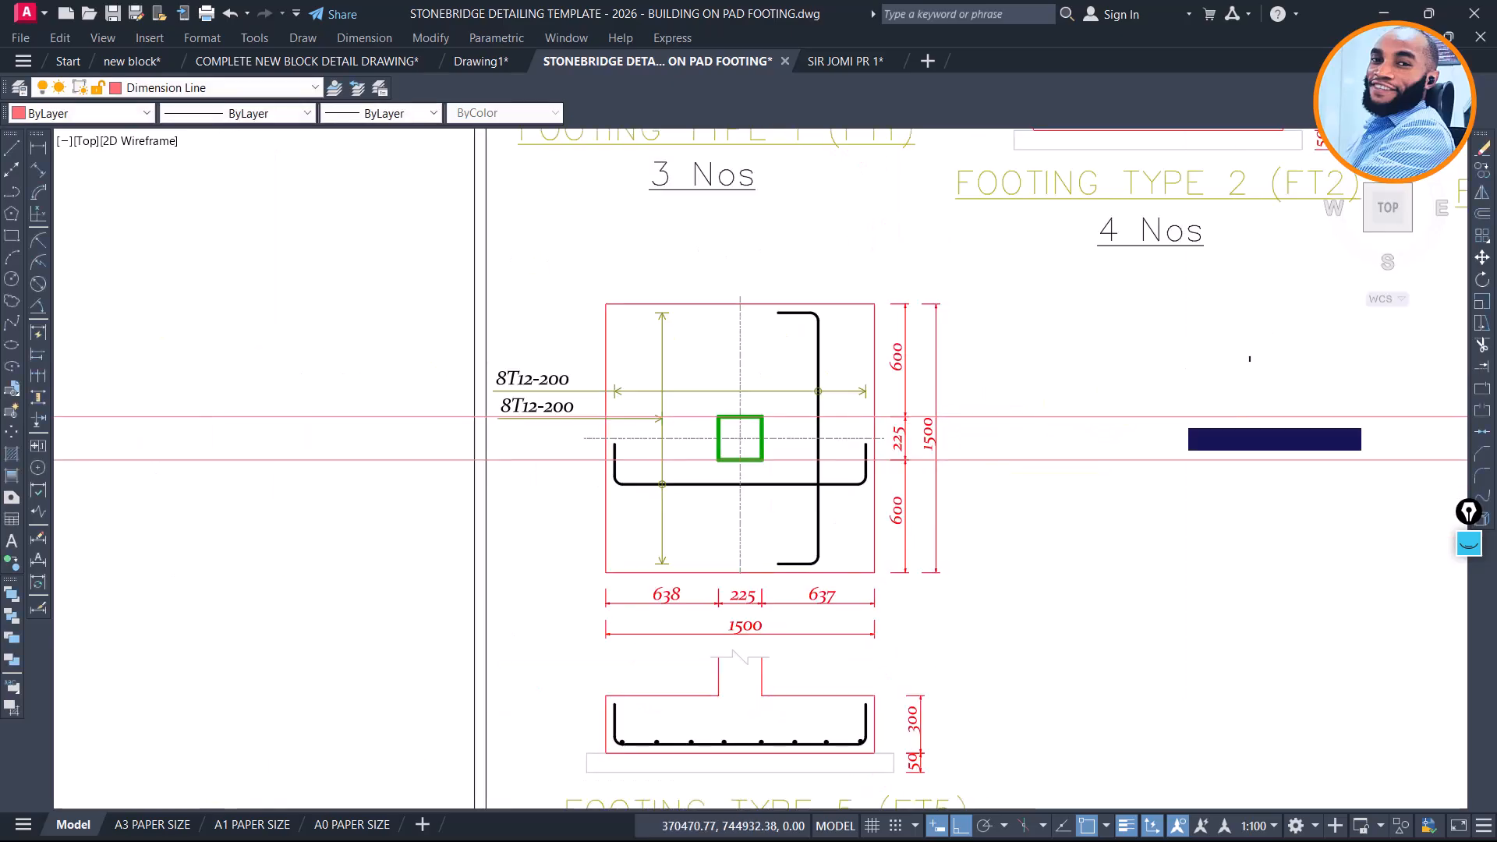
pyautogui.click(1163, 537)
pyautogui.press('Delete')
# Delete the original F-1C1 plan and section details below the pad base details sheet
pyautogui.scroll(-6, 1160, 510)
pyautogui.moveTo(842, 595); pyautogui.dragTo(787, 399, button='middle')
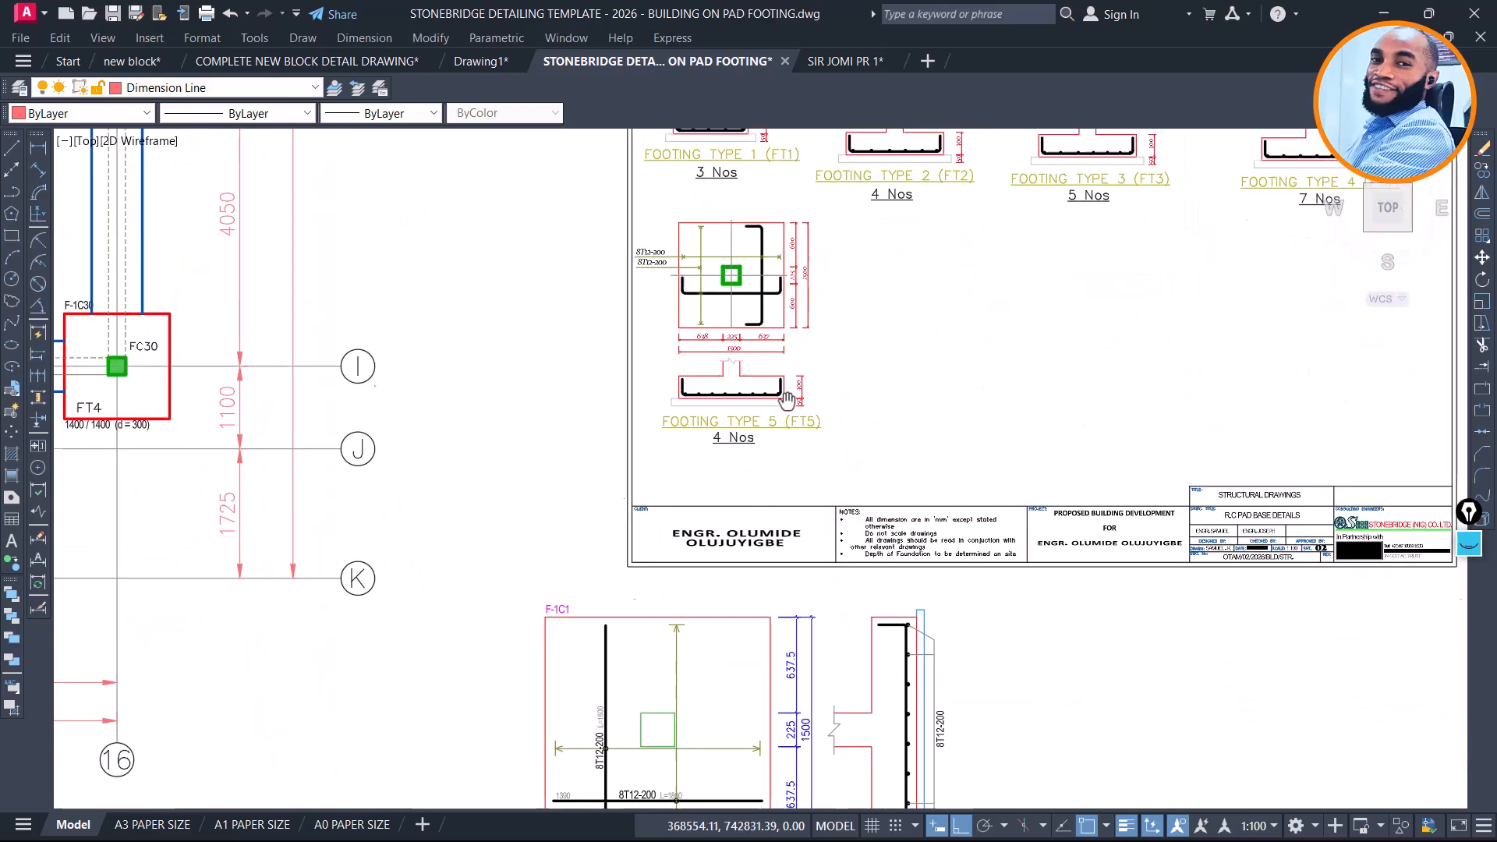
pyautogui.scroll(-2, 787, 328)
pyautogui.click(616, 450)
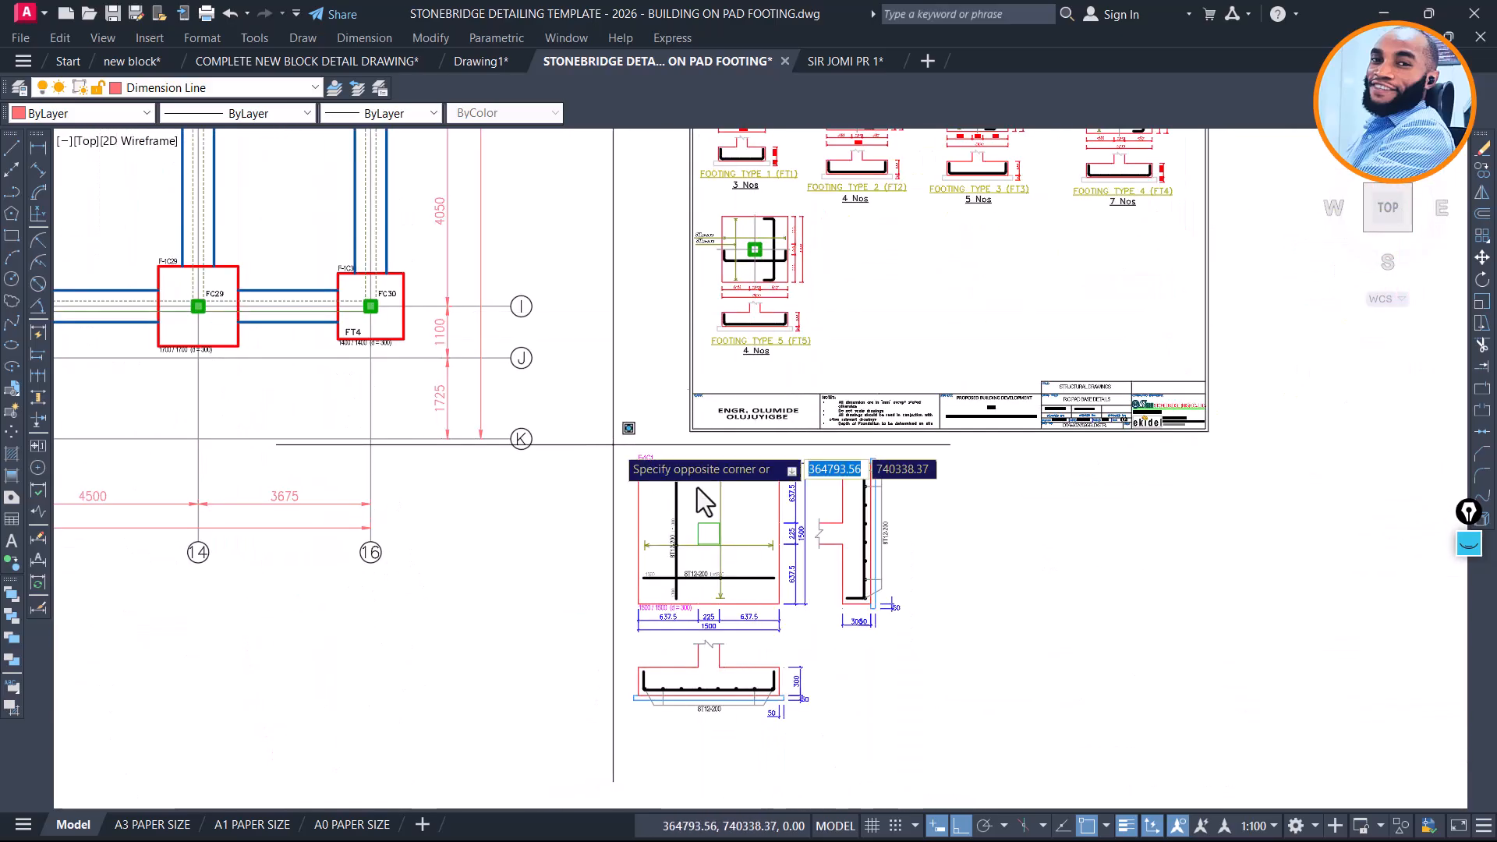
pyautogui.click(1037, 726)
pyautogui.press('Delete')
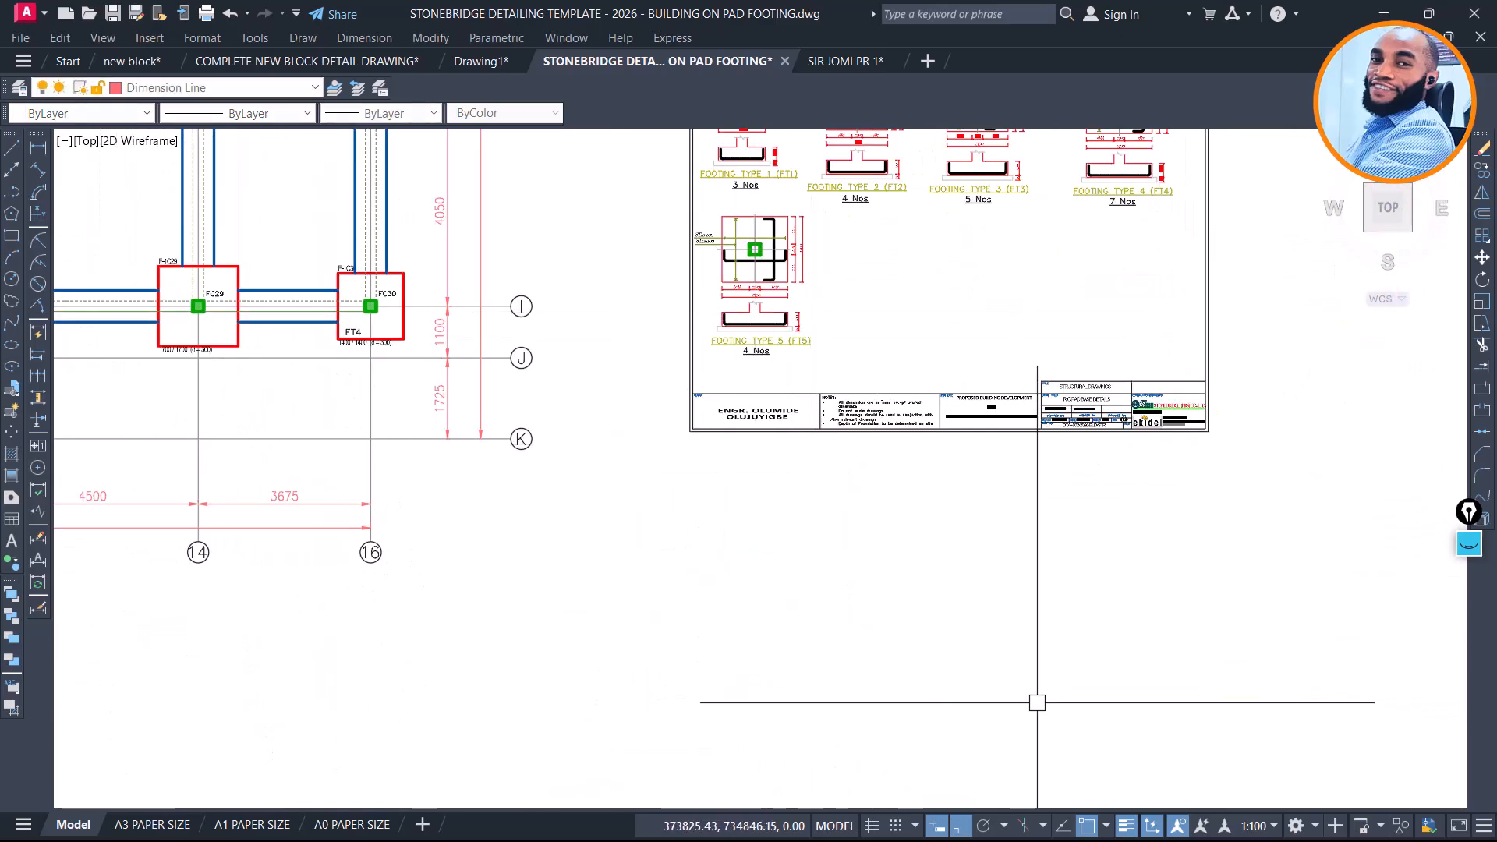
# Examine the foundation plan from grid K up to grid B for footings that still lack a type label
pyautogui.scroll(-4, 974, 612)
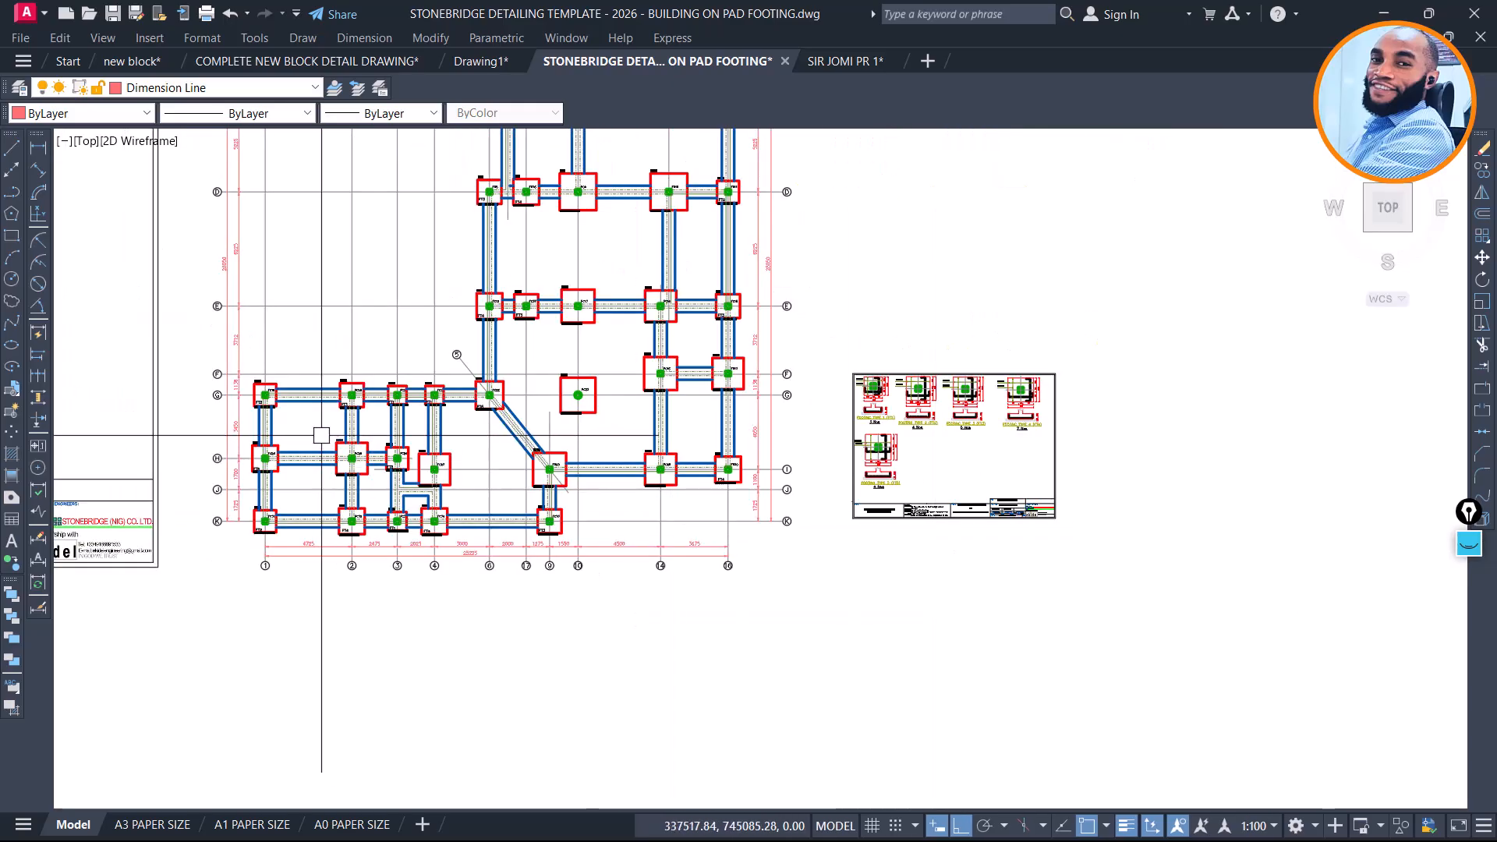
pyautogui.scroll(6, 550, 485)
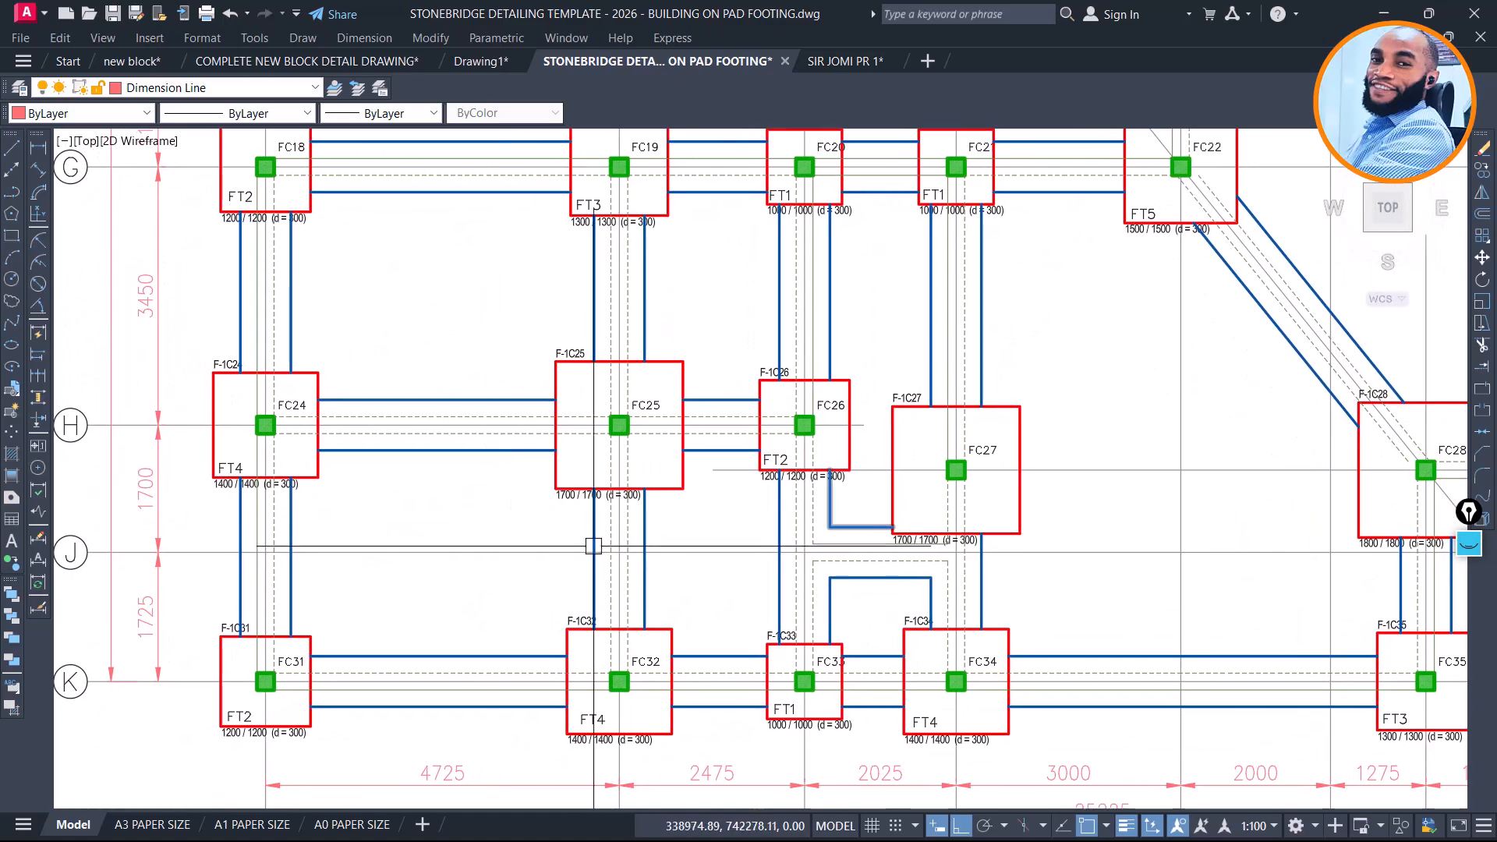
pyautogui.moveTo(422, 508); pyautogui.dragTo(434, 550, button='middle')
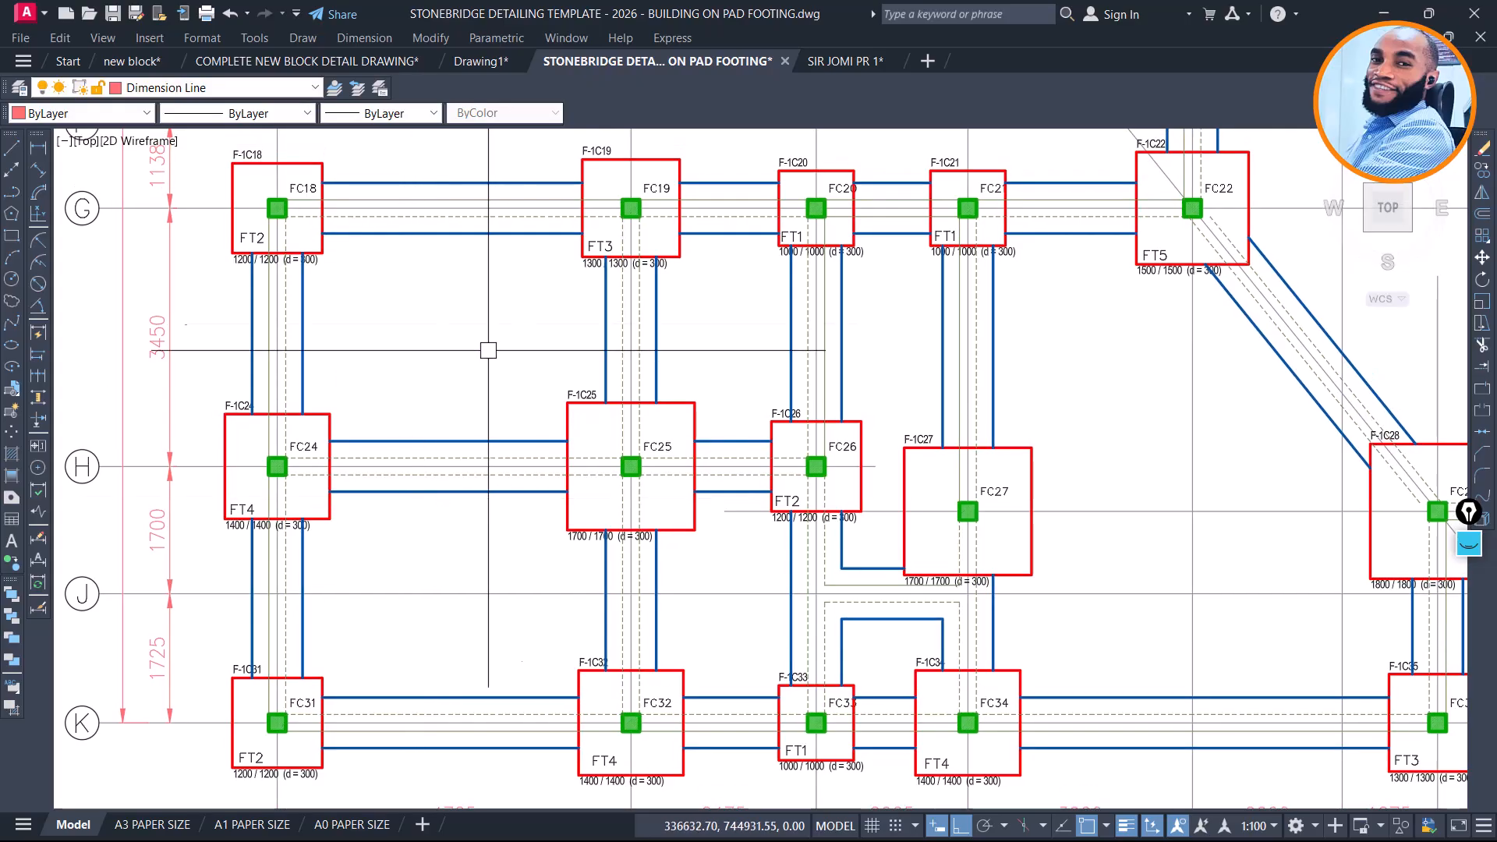
pyautogui.moveTo(960, 416); pyautogui.dragTo(876, 307, button='middle')
pyautogui.moveTo(753, 588); pyautogui.dragTo(364, 571, button='middle')
pyautogui.moveTo(976, 652); pyautogui.dragTo(643, 709, button='middle')
pyautogui.moveTo(1216, 626); pyautogui.dragTo(1215, 782, button='middle')
pyautogui.scroll(-2, 748, 533)
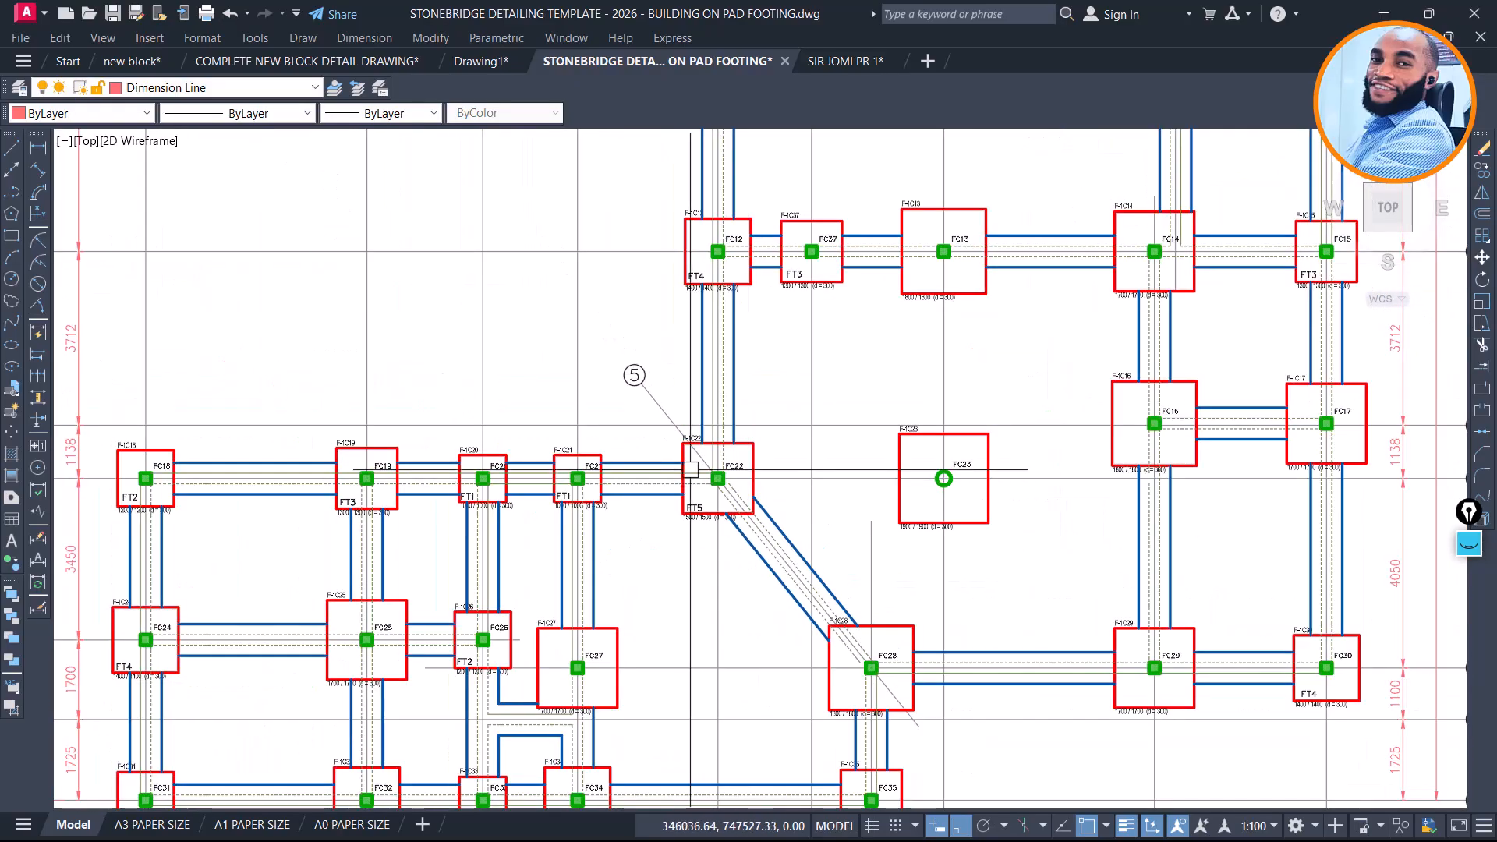
pyautogui.moveTo(865, 314); pyautogui.dragTo(762, 478, button='middle')
pyautogui.moveTo(968, 473); pyautogui.dragTo(922, 764, button='middle')
pyautogui.moveTo(849, 458); pyautogui.dragTo(849, 608, button='middle')
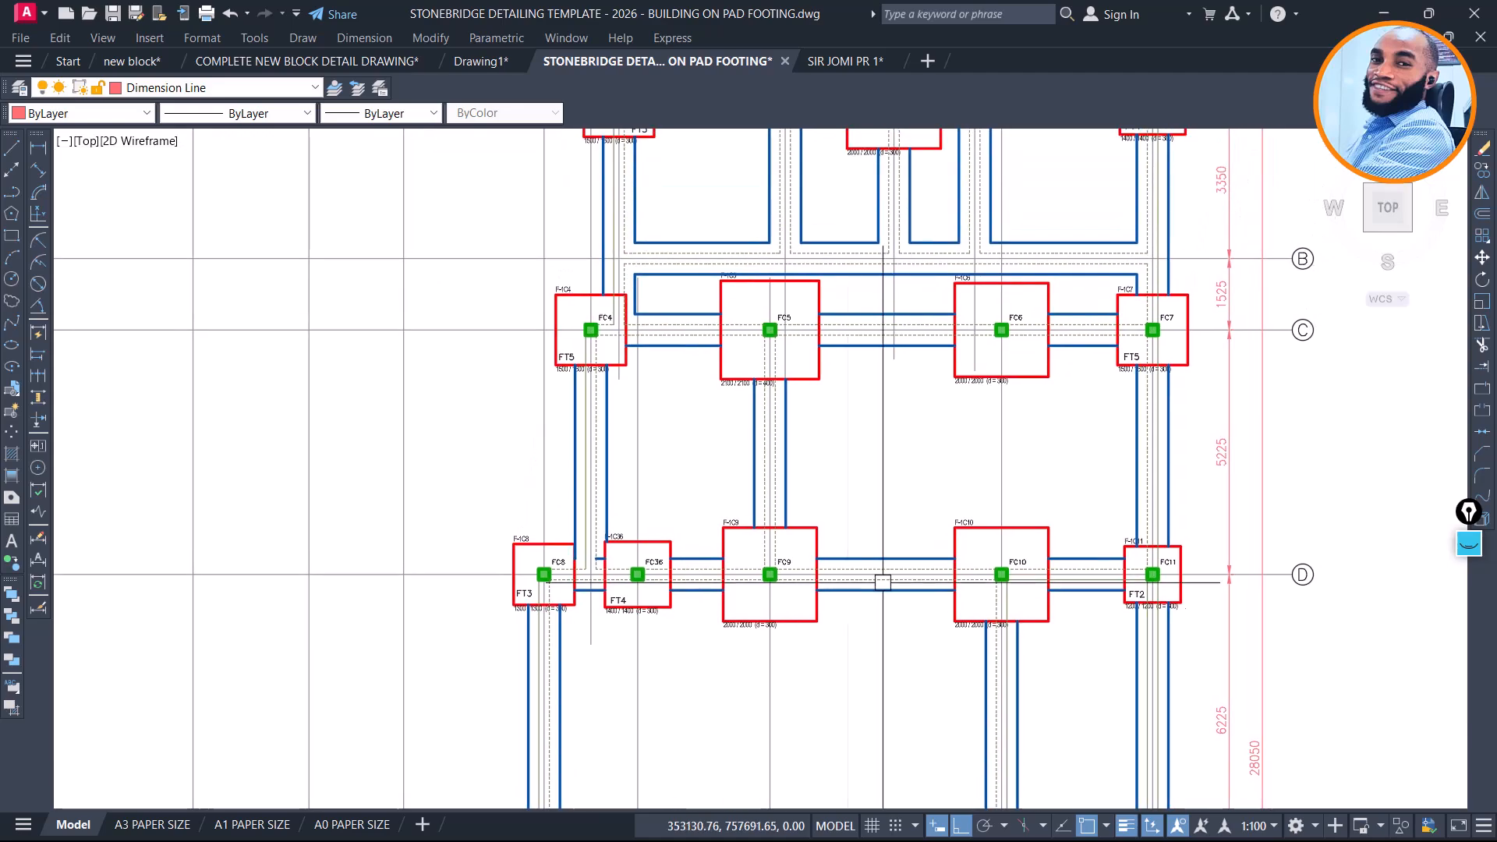
pyautogui.moveTo(753, 129); pyautogui.dragTo(668, 377, button='middle')
# Copy the FT5 label from footing FC1 into the 1700/1700 footing at FC29, with ortho and object snap switched off
pyautogui.scroll(4, 512, 357)
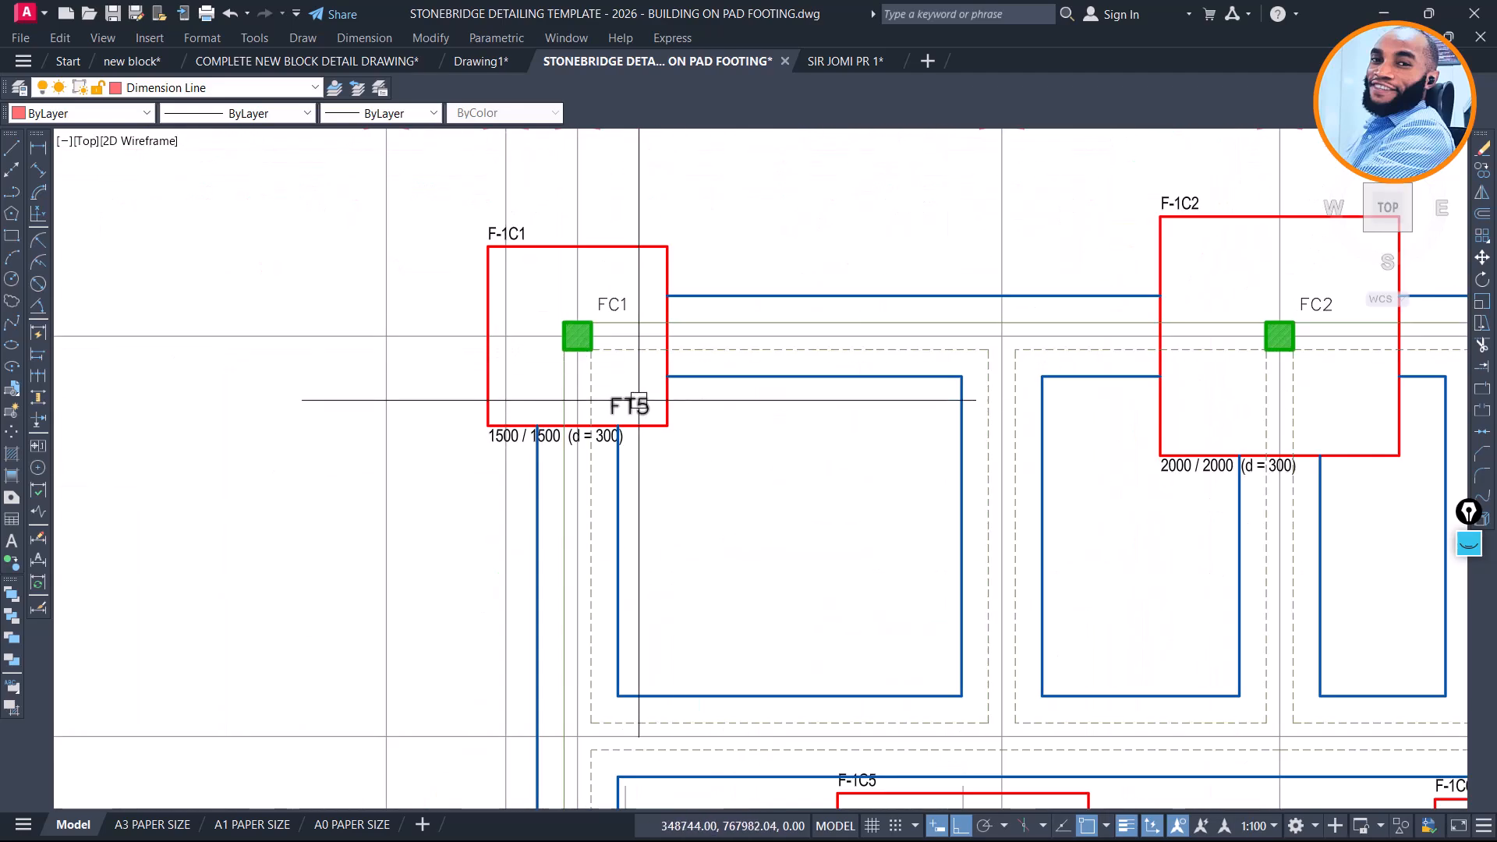
pyautogui.scroll(-2, 643, 401)
pyautogui.scroll(2, 634, 390)
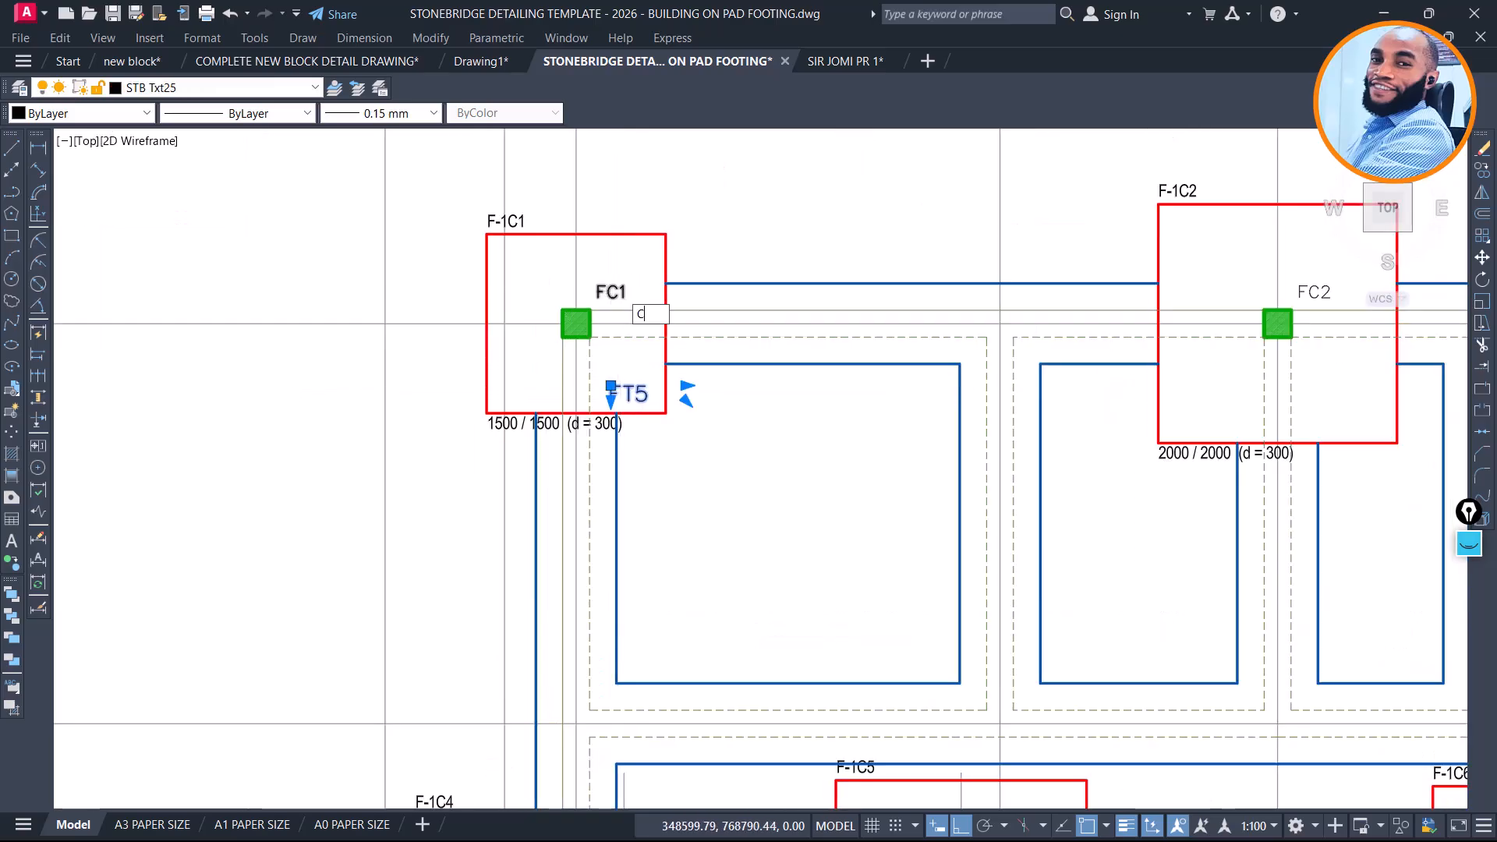
pyautogui.scroll(3, 638, 419)
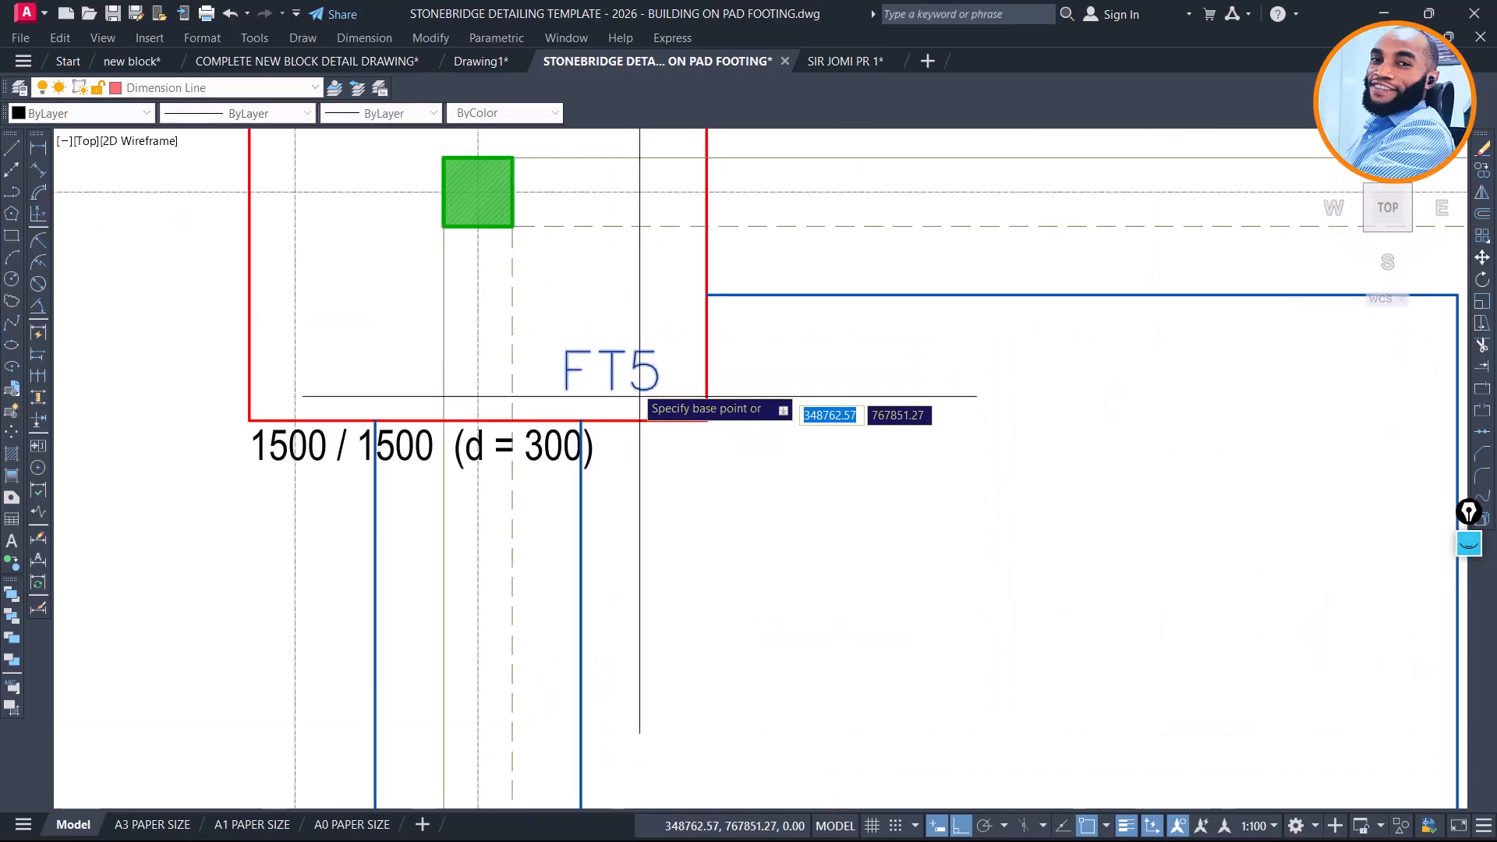
pyautogui.scroll(-4, 635, 385)
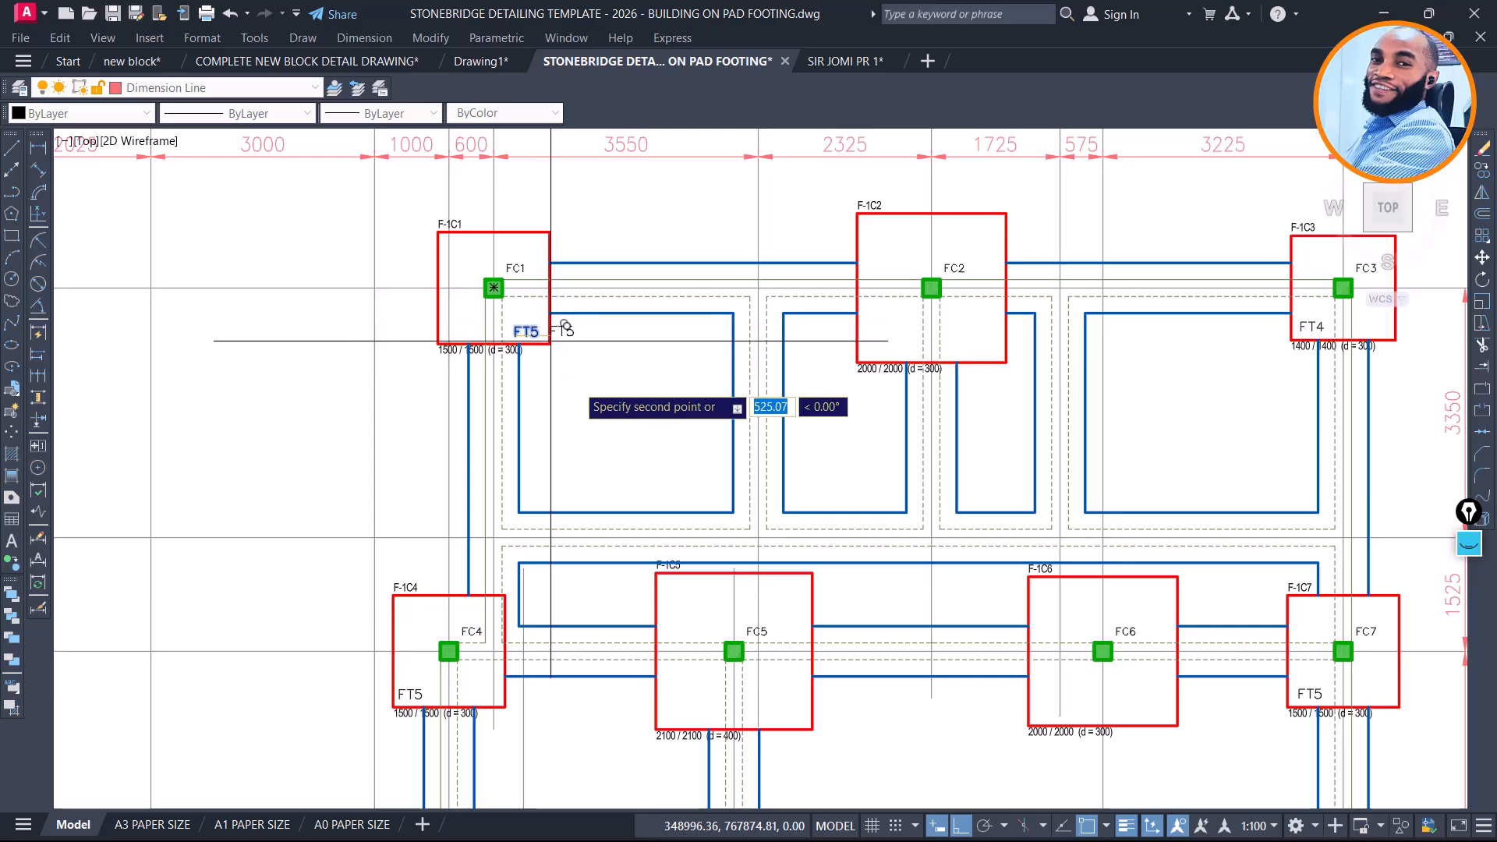
pyautogui.scroll(-3, 677, 320)
pyautogui.press('F8')
pyautogui.press('F3')
pyautogui.moveTo(745, 511)
pyautogui.mouseDown(button='middle')
pyautogui.moveTo(735, 479)
pyautogui.moveTo(676, 461)
pyautogui.mouseUp(button='middle')
pyautogui.scroll(5, 780, 328)
pyautogui.scroll(-5, 897, 242)
pyautogui.scroll(-3, 891, 234)
pyautogui.moveTo(889, 550); pyautogui.dragTo(897, 402, button='middle')
pyautogui.scroll(3, 905, 441)
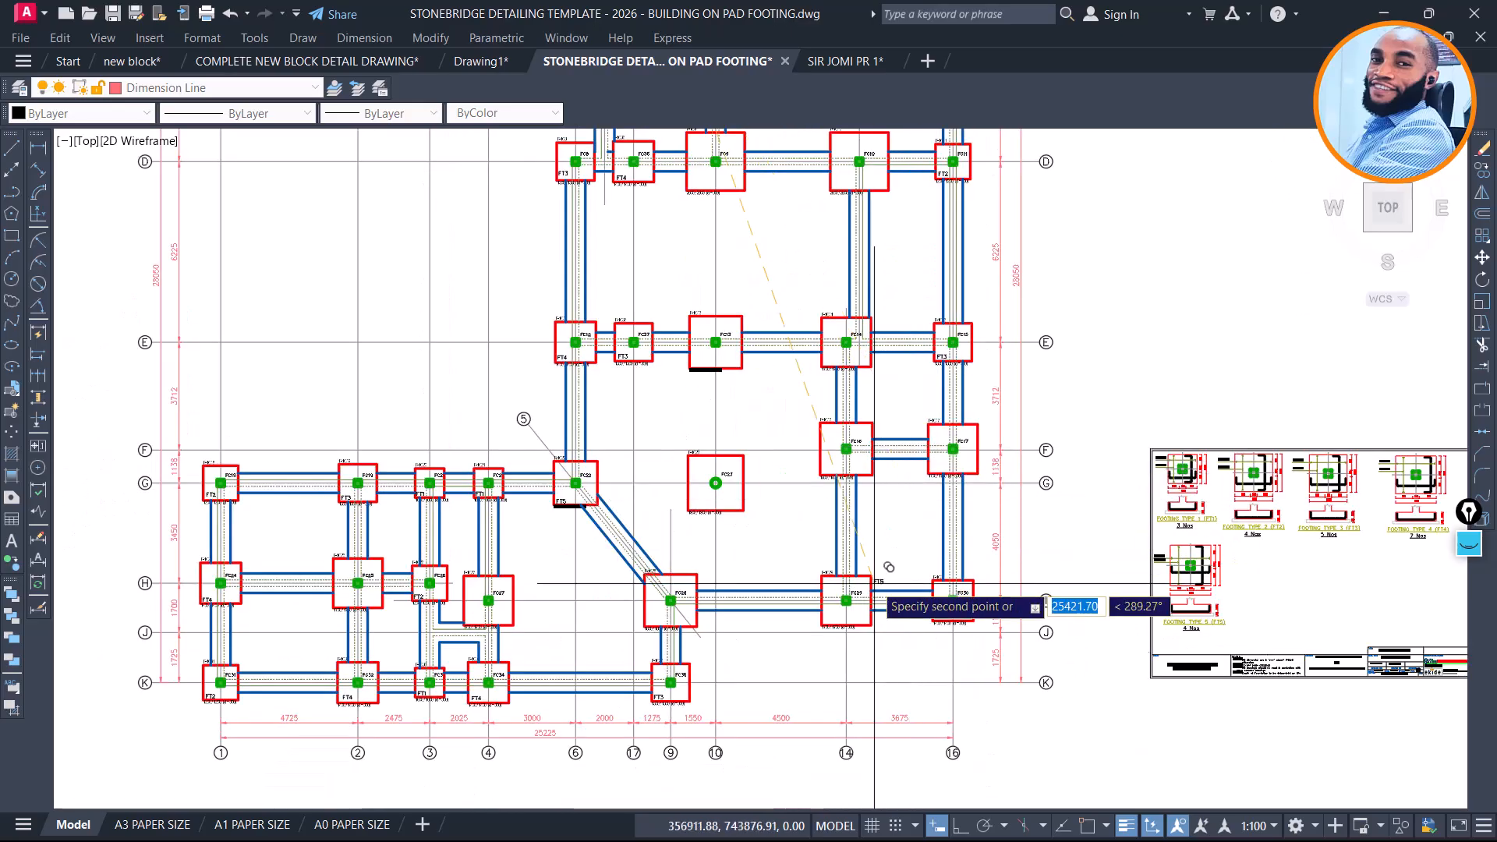
pyautogui.scroll(4, 874, 584)
pyautogui.scroll(2, 850, 598)
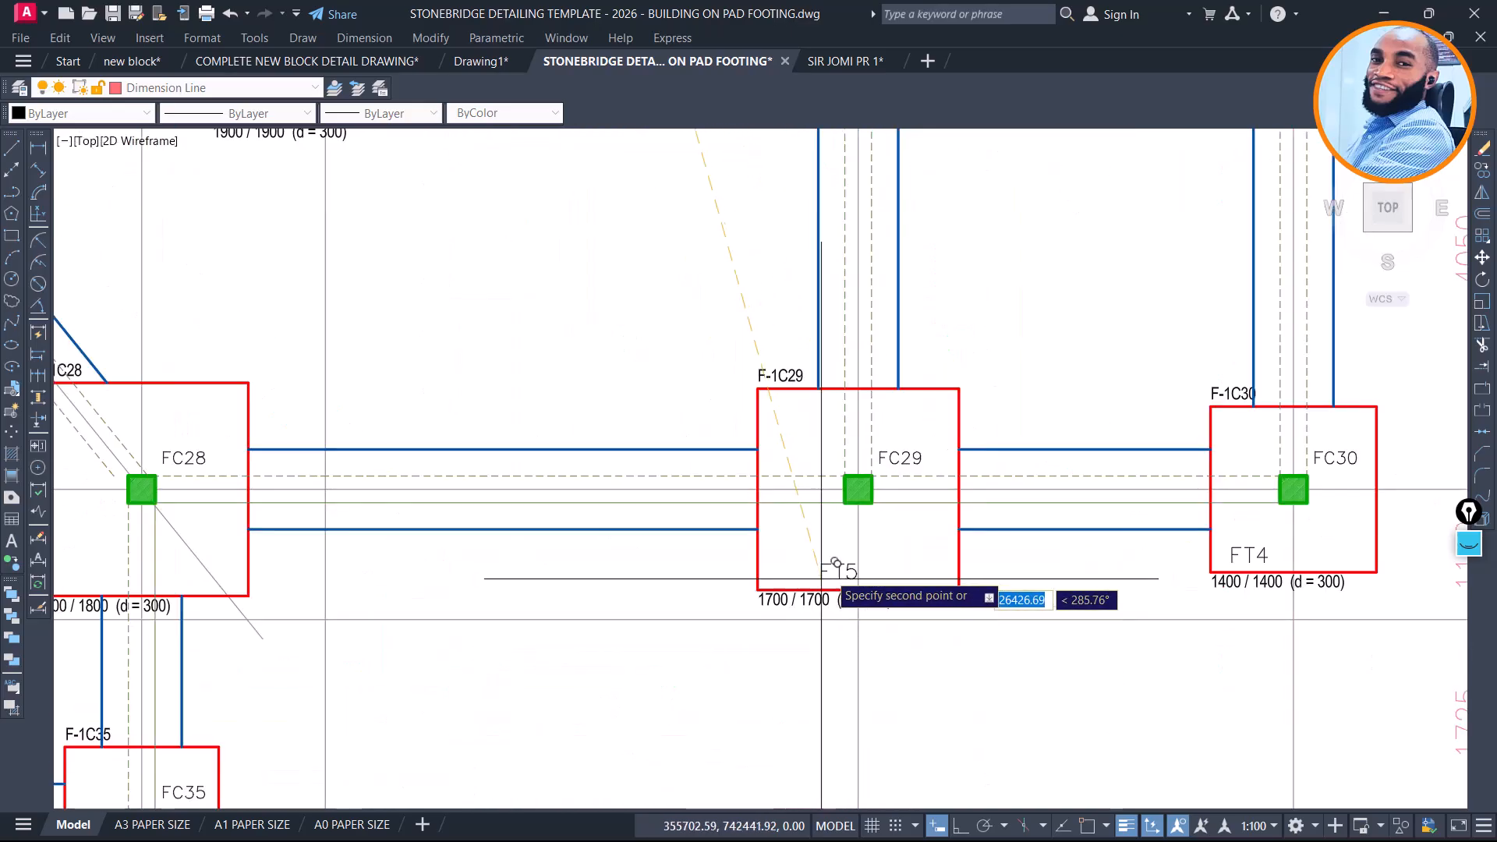
pyautogui.scroll(2, 787, 563)
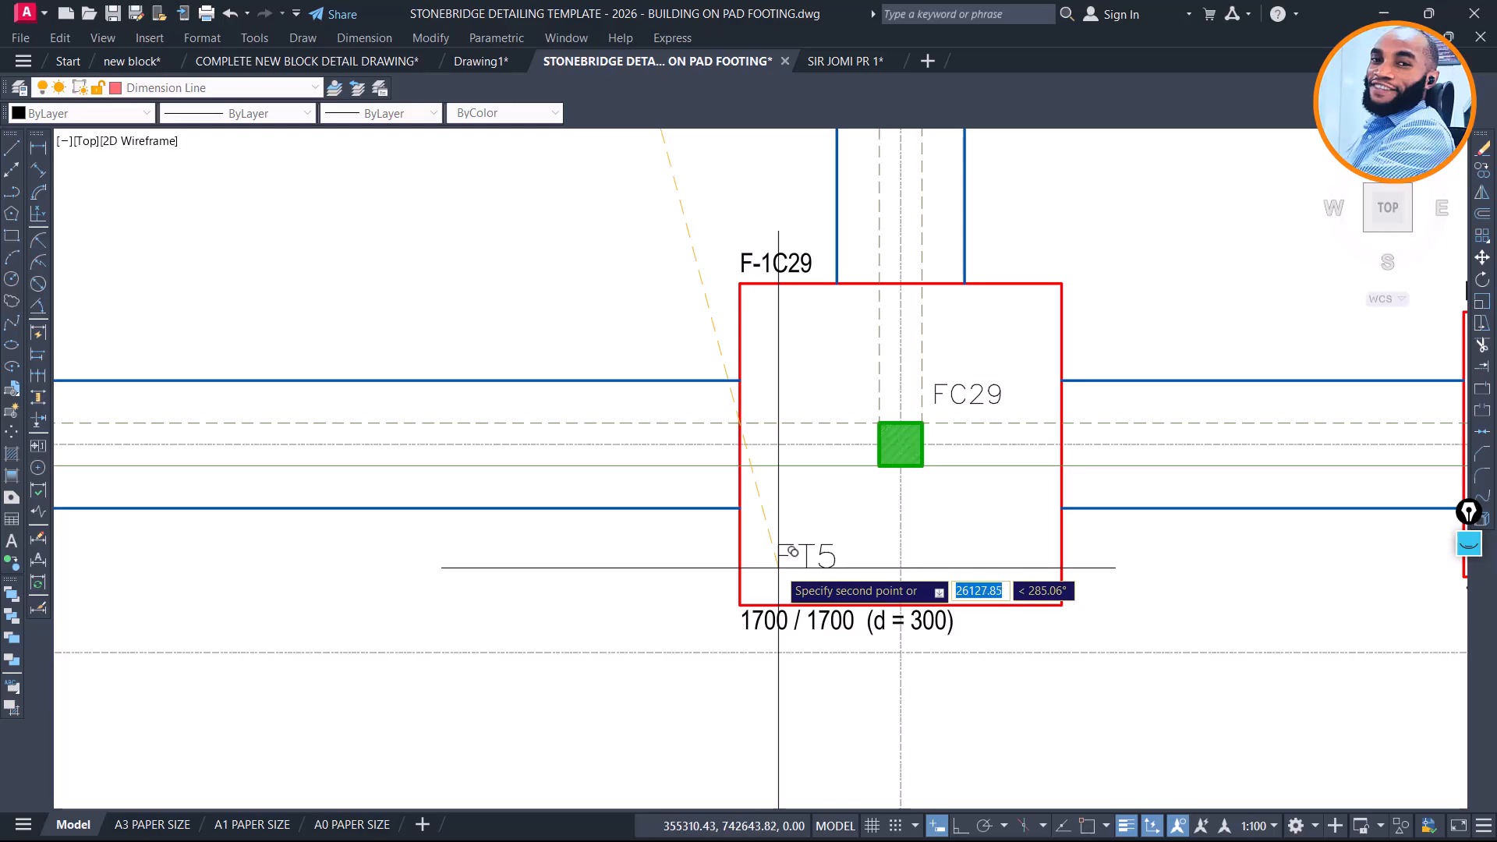
pyautogui.click(790, 560)
pyautogui.scroll(4, 807, 563)
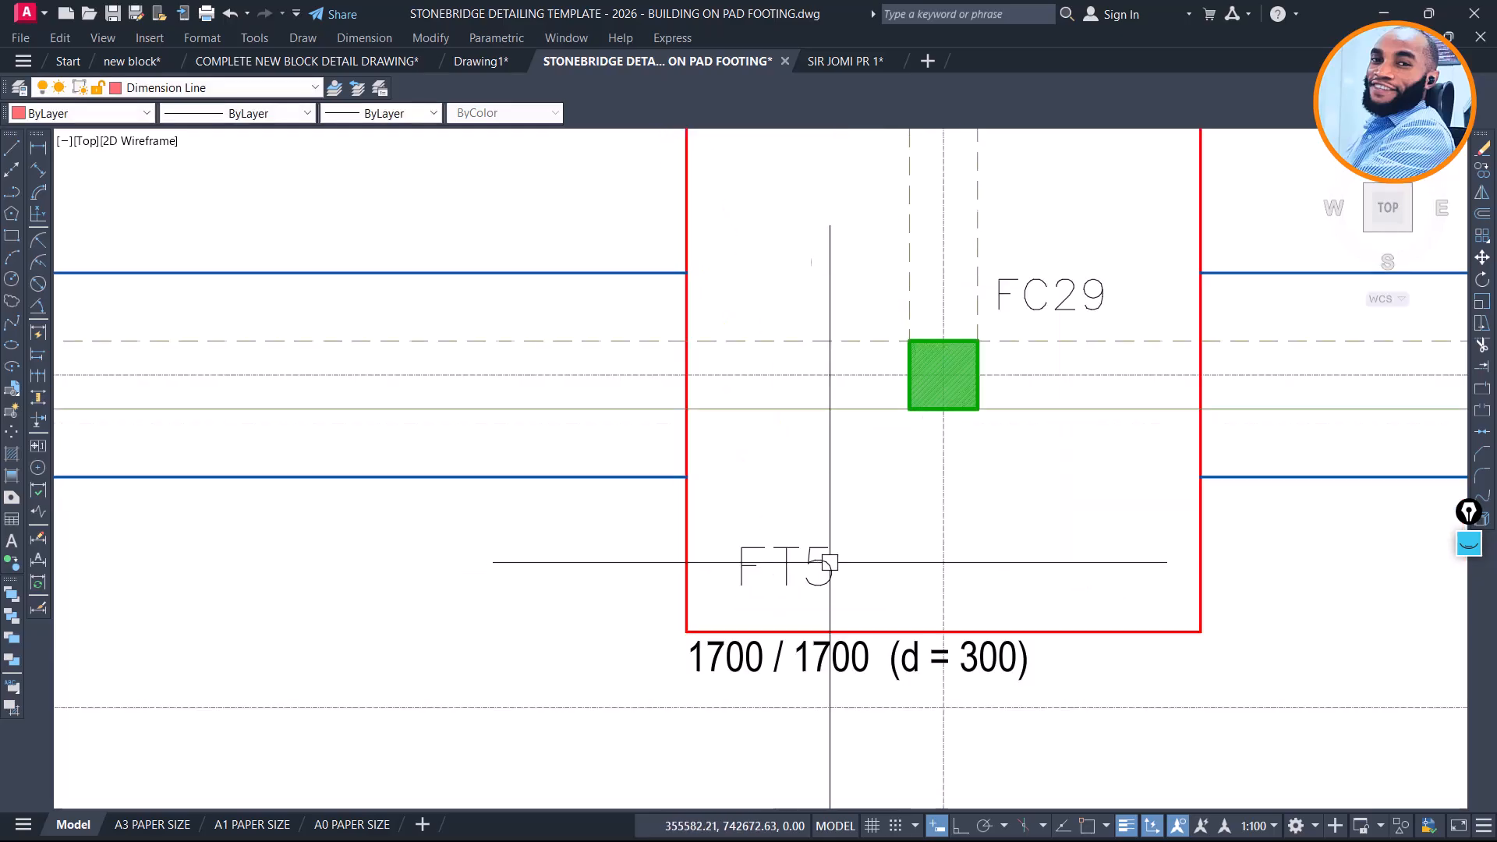
# Change the copied label in the FC29 footing to FT6
pyautogui.scroll(-6, 819, 565)
pyautogui.scroll(-4, 822, 564)
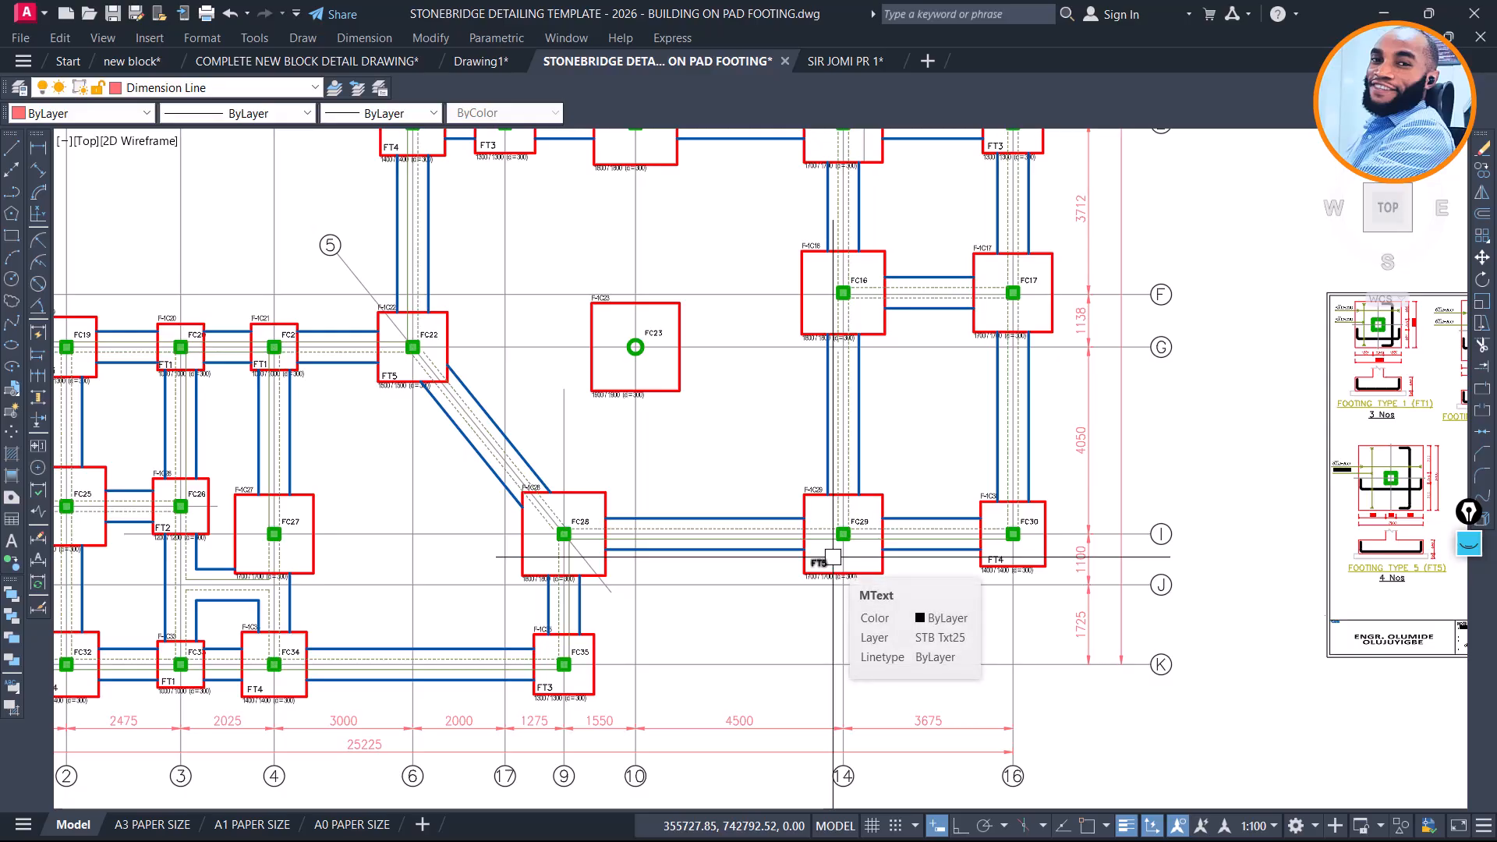
pyautogui.scroll(4, 827, 559)
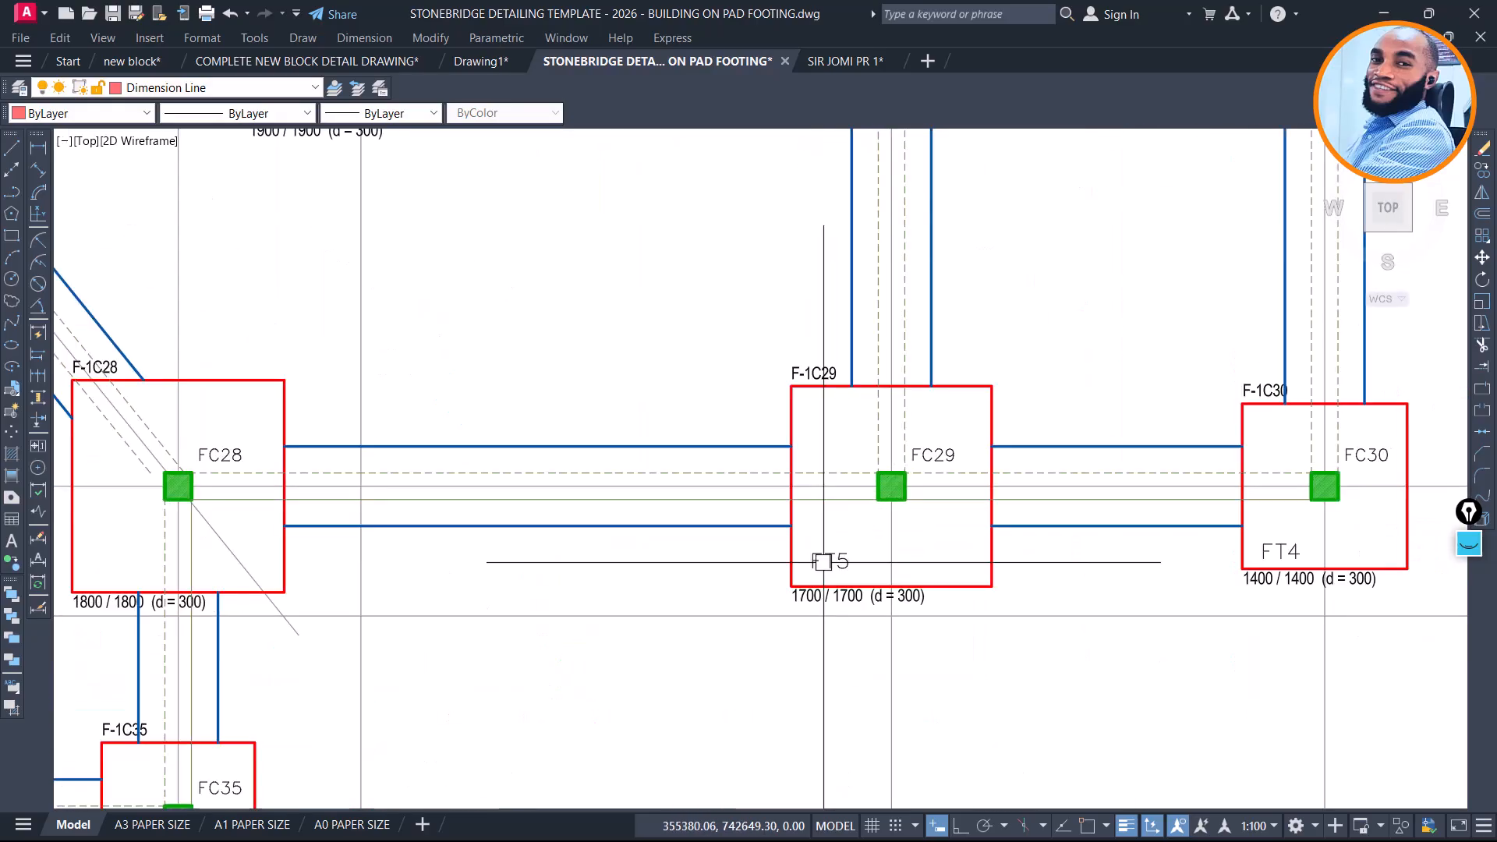
pyautogui.scroll(4, 823, 558)
pyautogui.scroll(2, 831, 623)
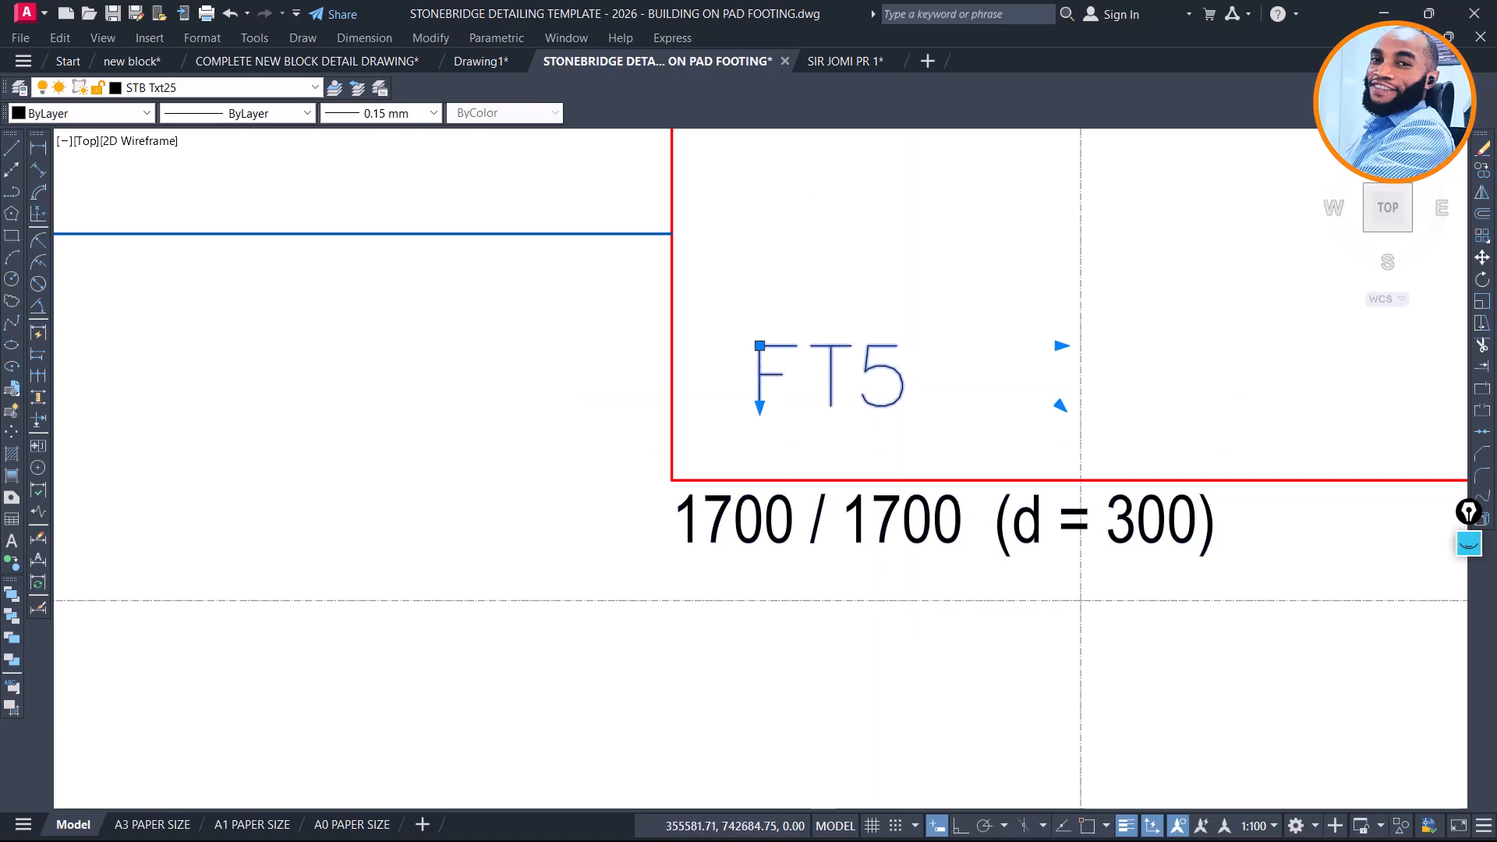
pyautogui.doubleClick(862, 370)
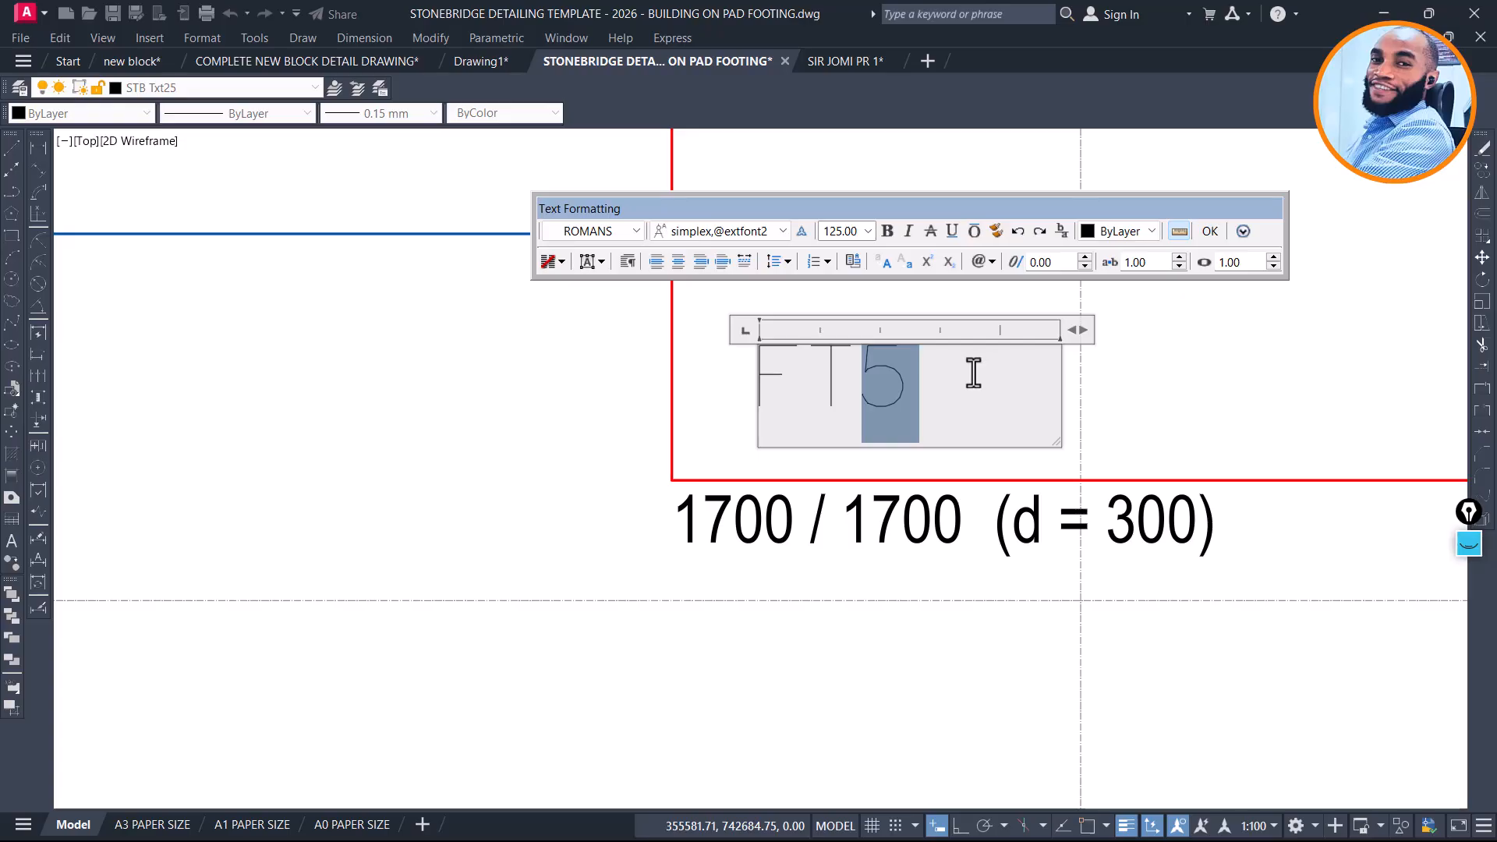
pyautogui.write('6')
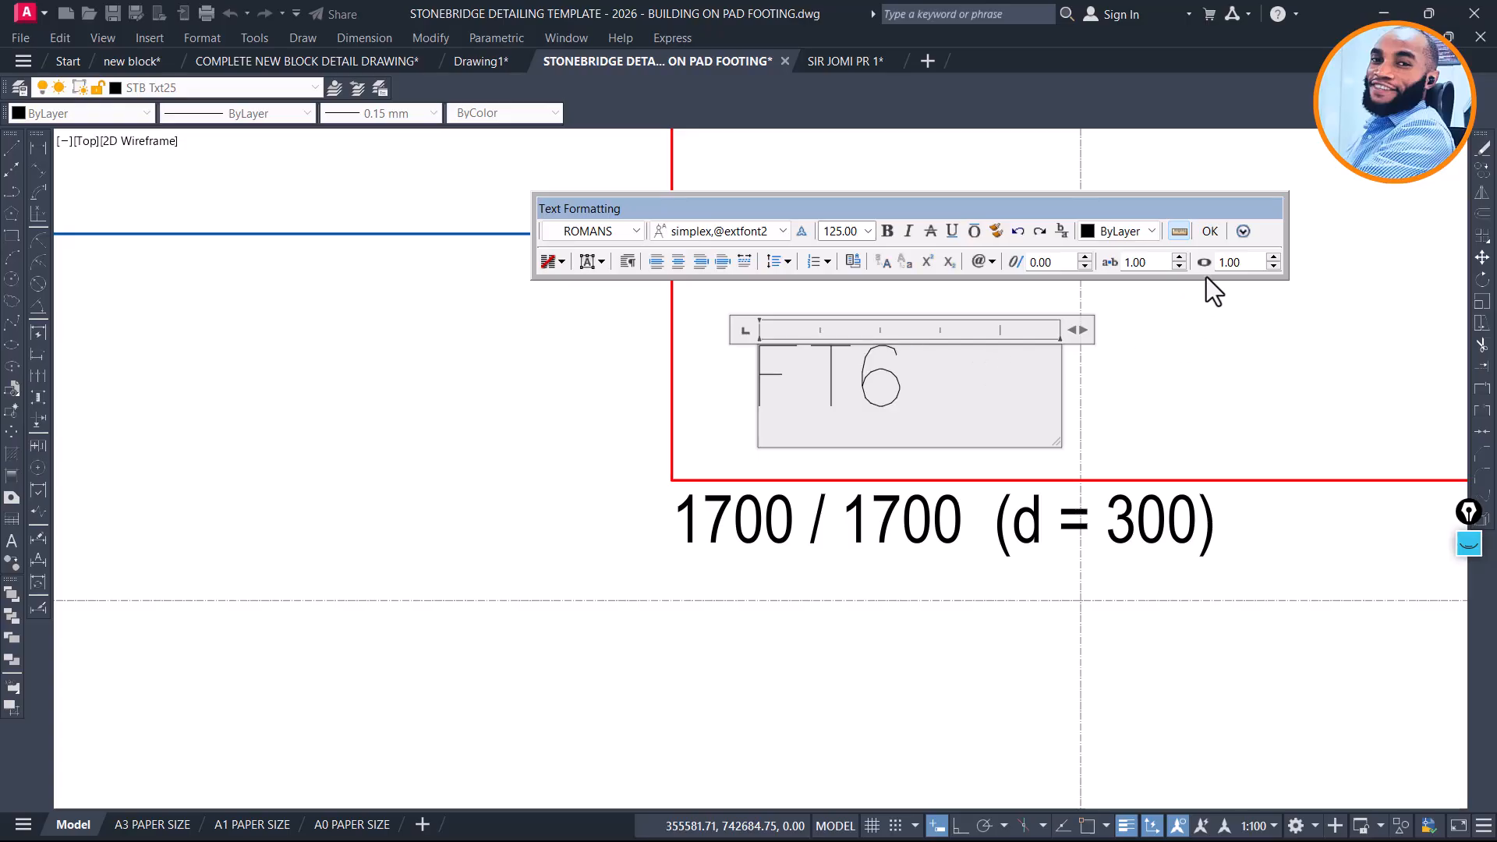
pyautogui.click(1210, 232)
# Copy the FT6 label from FC29 into the 1700/1700 footings at FC25 and FC27
pyautogui.scroll(-6, 729, 515)
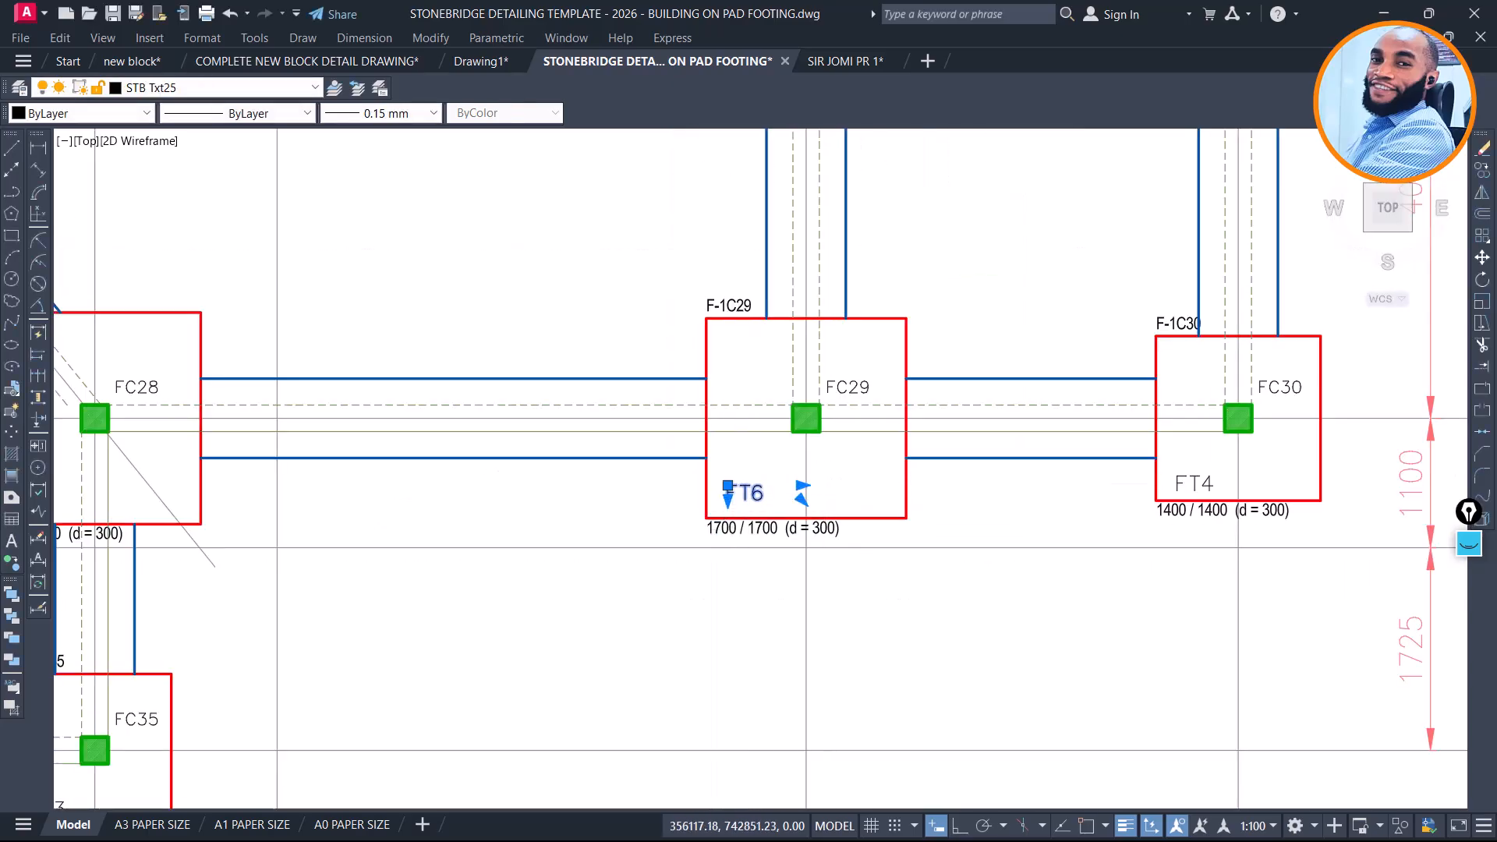
pyautogui.write('co')
pyautogui.press('space')
pyautogui.click(752, 493)
pyautogui.scroll(-4, 959, 412)
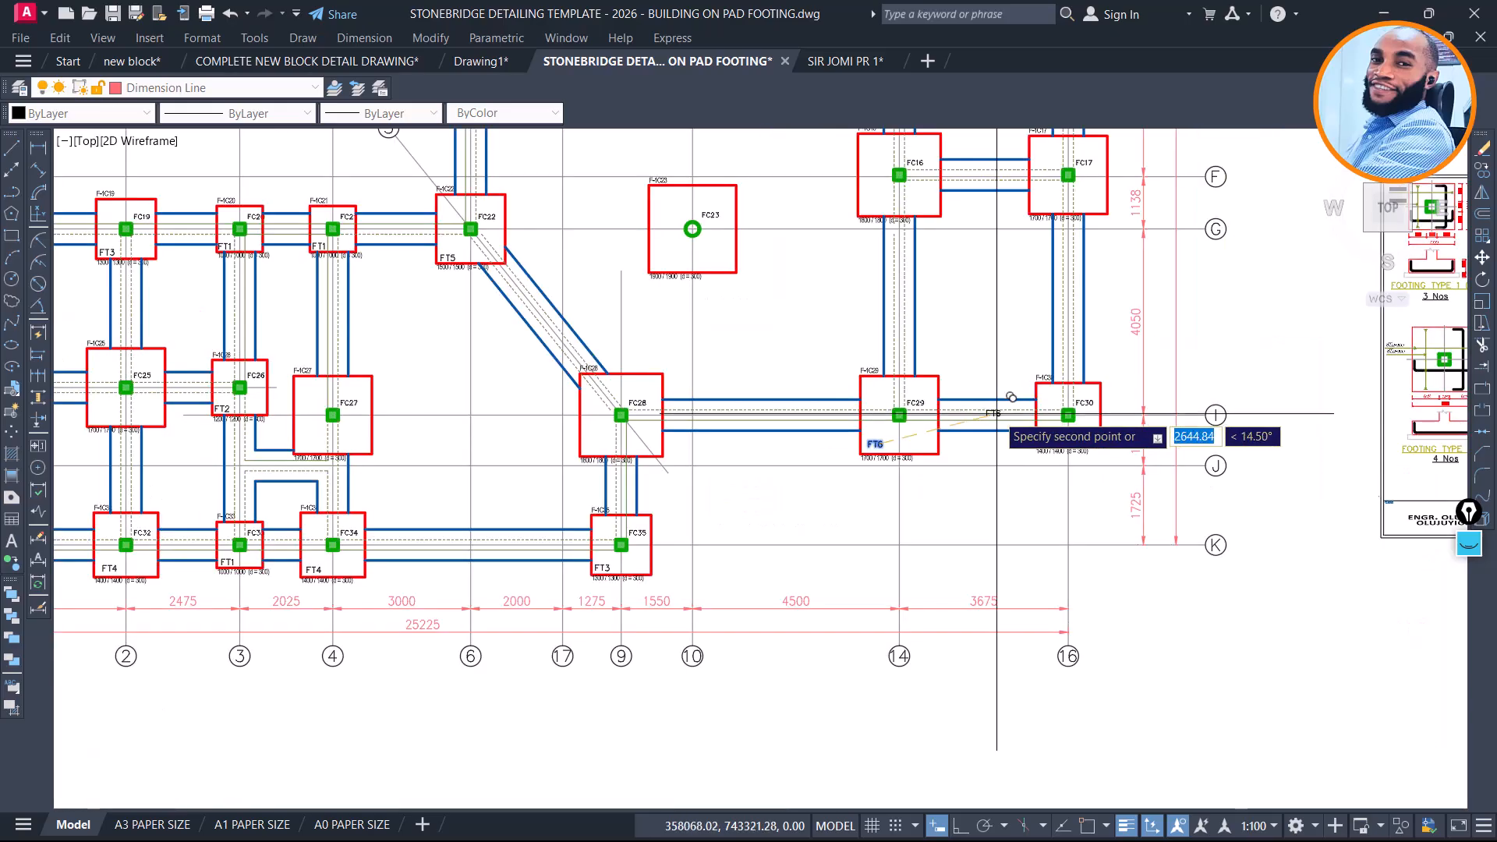
pyautogui.moveTo(515, 464); pyautogui.dragTo(1154, 470, button='middle')
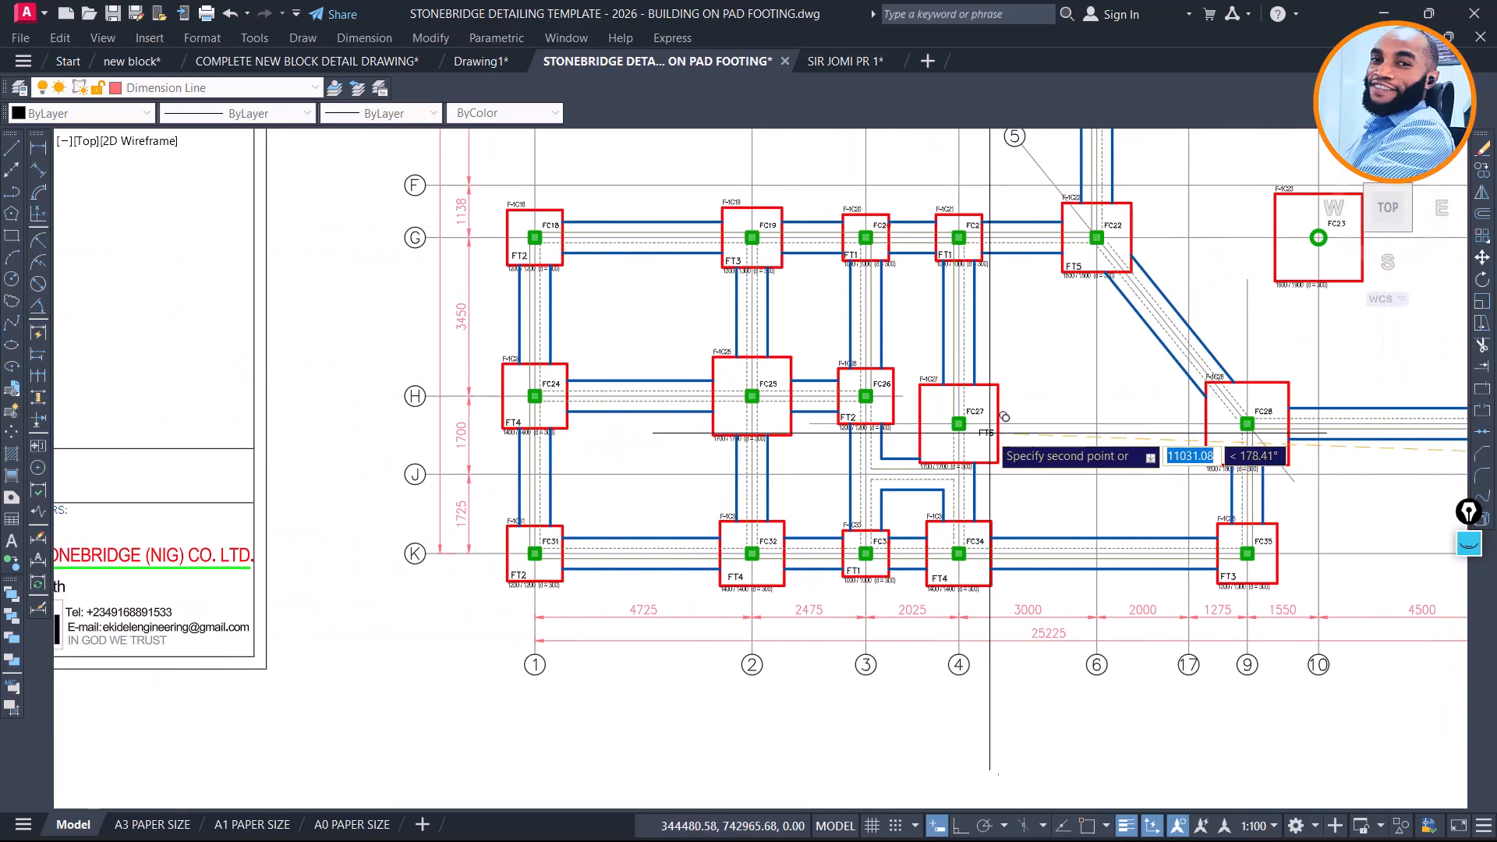
pyautogui.scroll(2, 959, 448)
pyautogui.scroll(2, 585, 429)
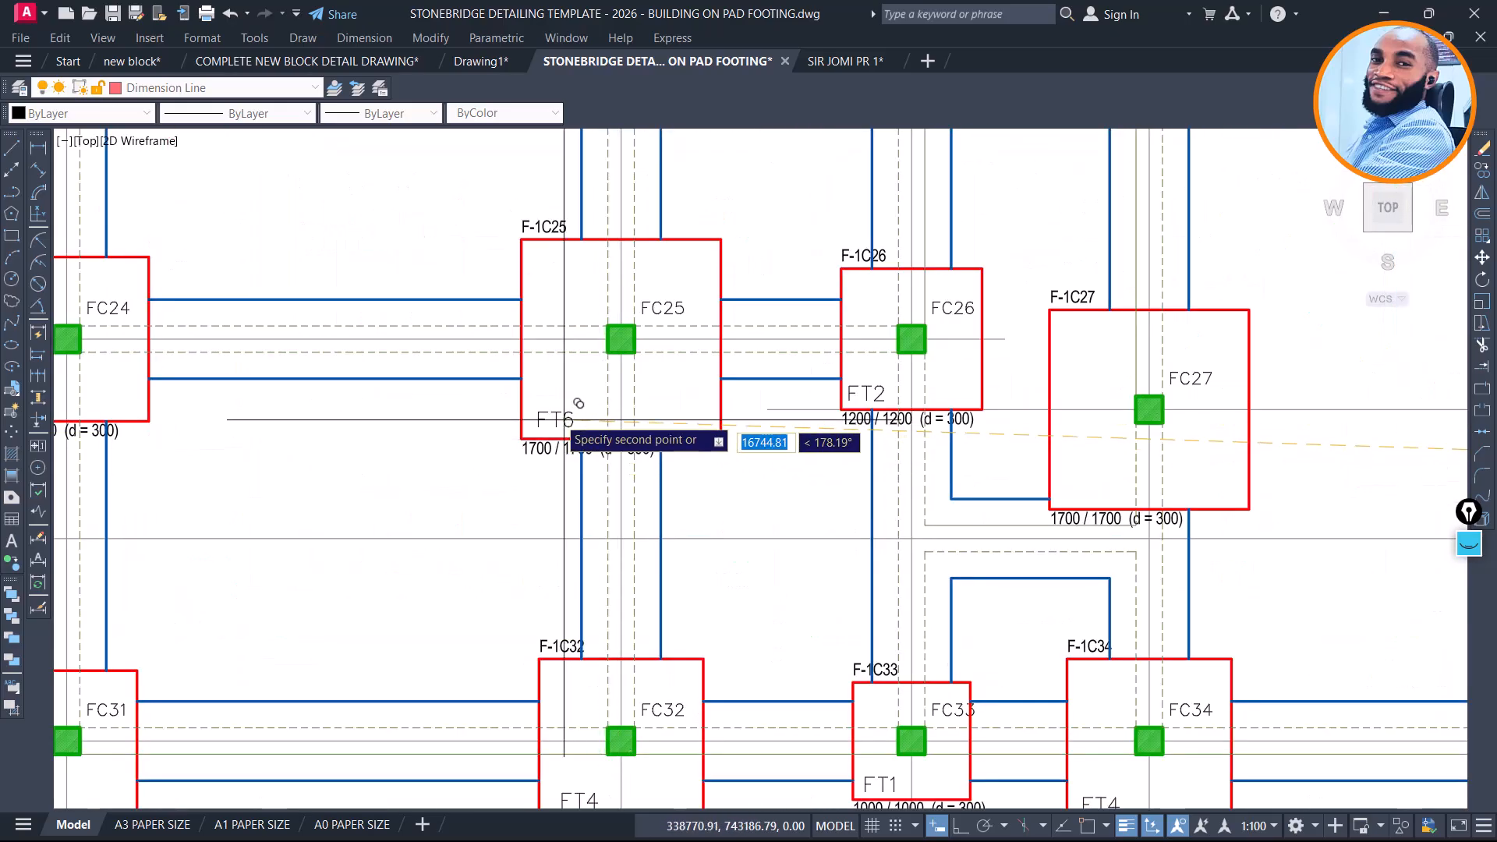
pyautogui.scroll(2, 561, 420)
pyautogui.scroll(-4, 507, 460)
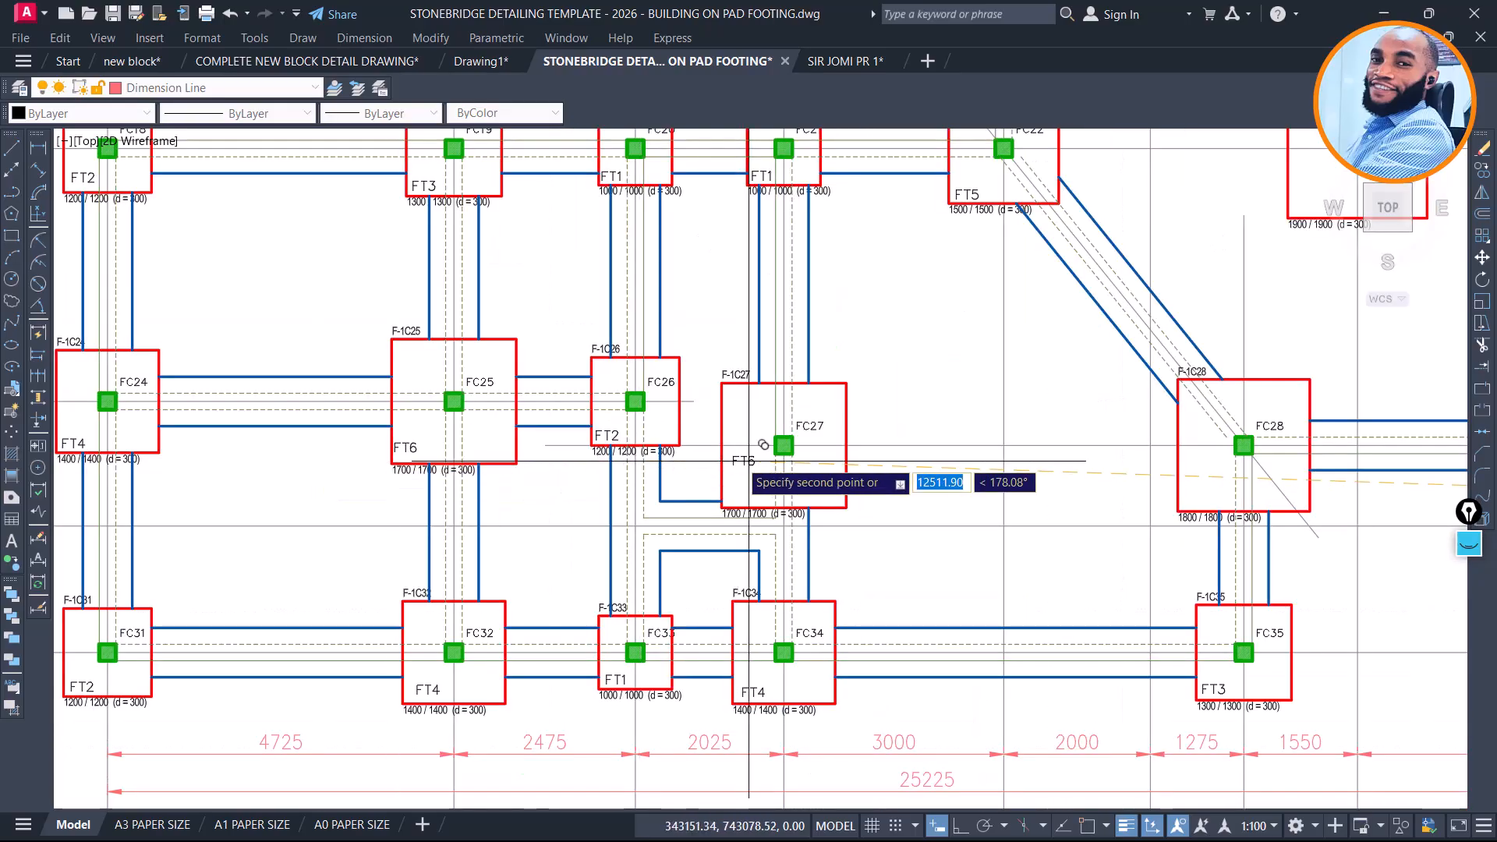
pyautogui.scroll(2, 750, 461)
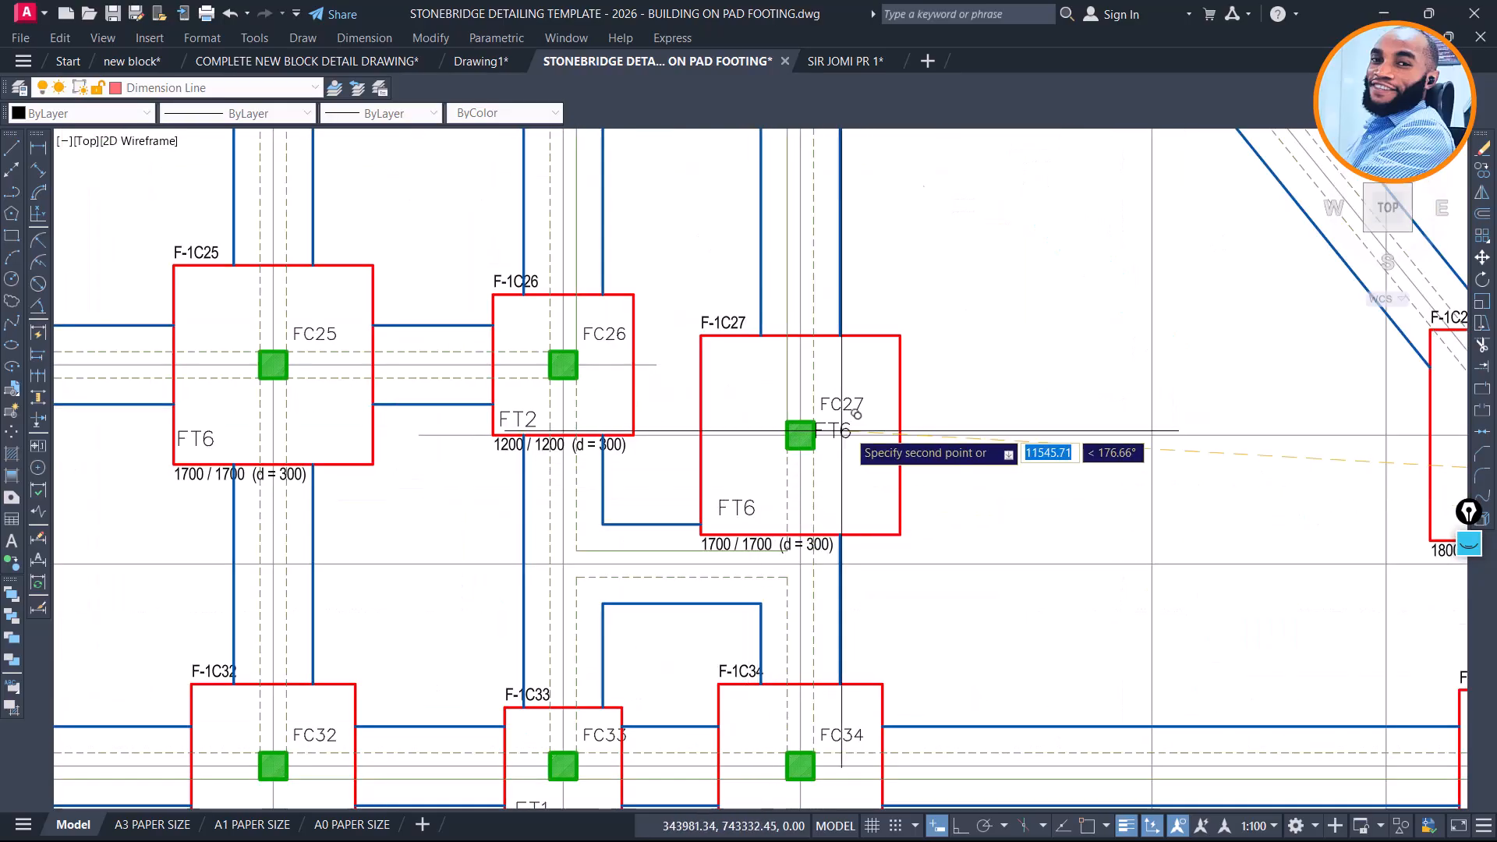
# Place further copies of the FT6 label in the 1700/1700 footings at FC17 and FC14
pyautogui.scroll(-4, 841, 431)
pyautogui.moveTo(818, 386); pyautogui.dragTo(276, 558, button='middle')
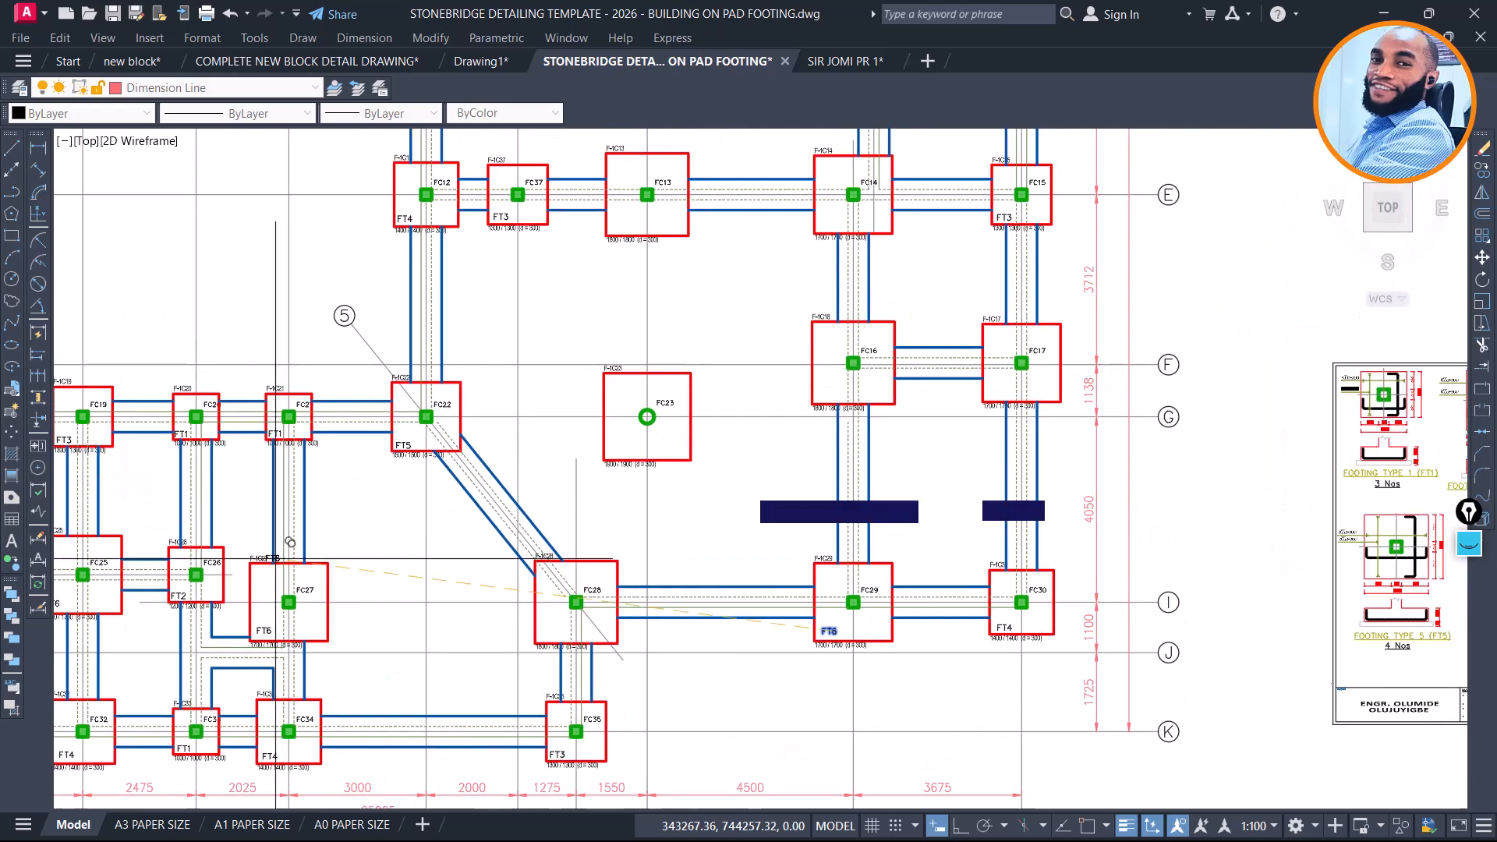
pyautogui.scroll(3, 1008, 349)
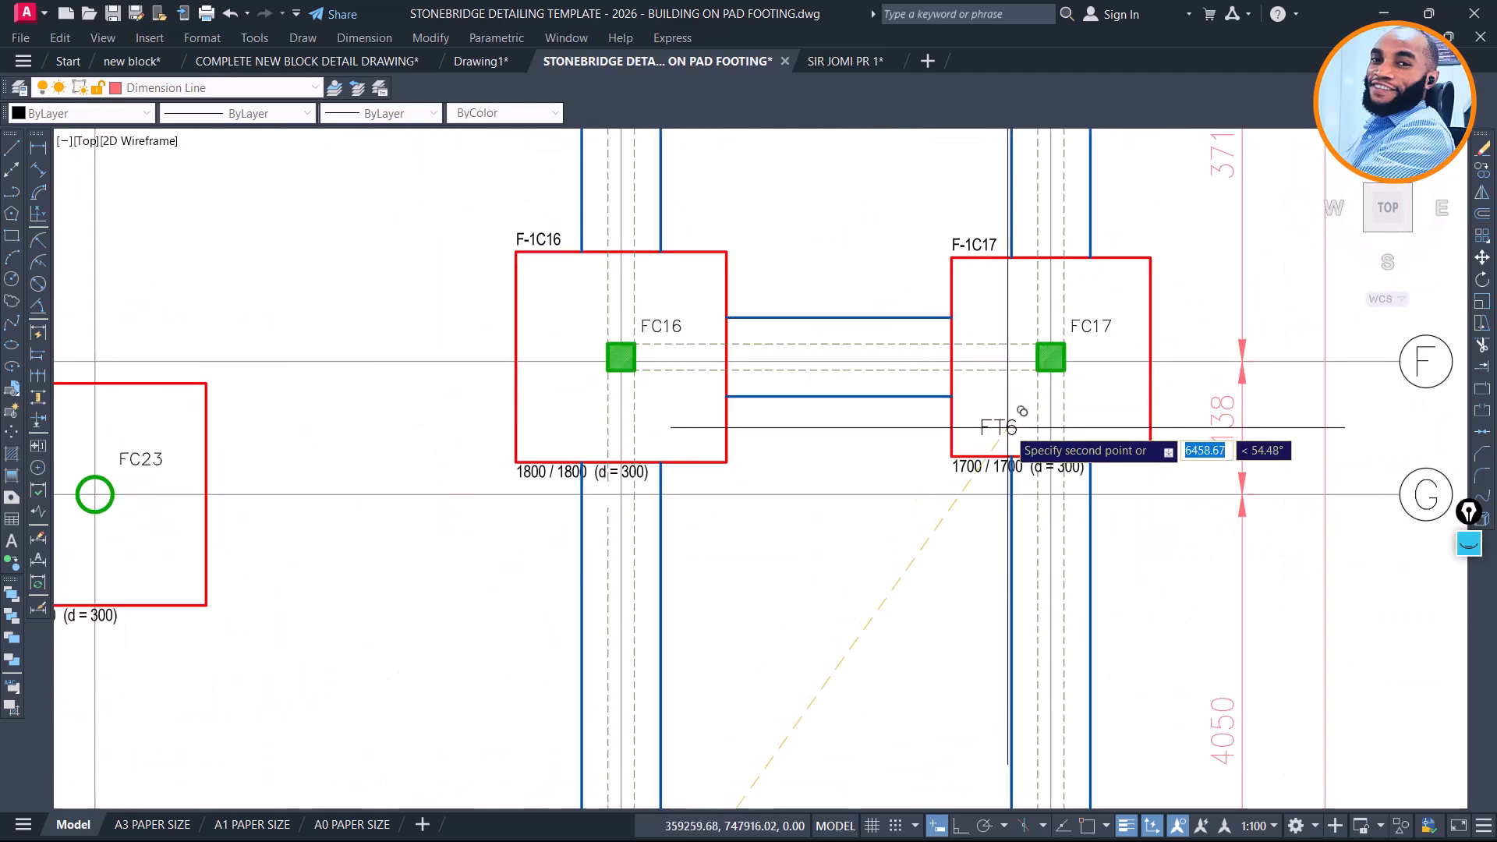
pyautogui.scroll(-2, 1106, 394)
pyautogui.moveTo(946, 431); pyautogui.dragTo(1132, 612, button='middle')
pyautogui.scroll(2, 1076, 432)
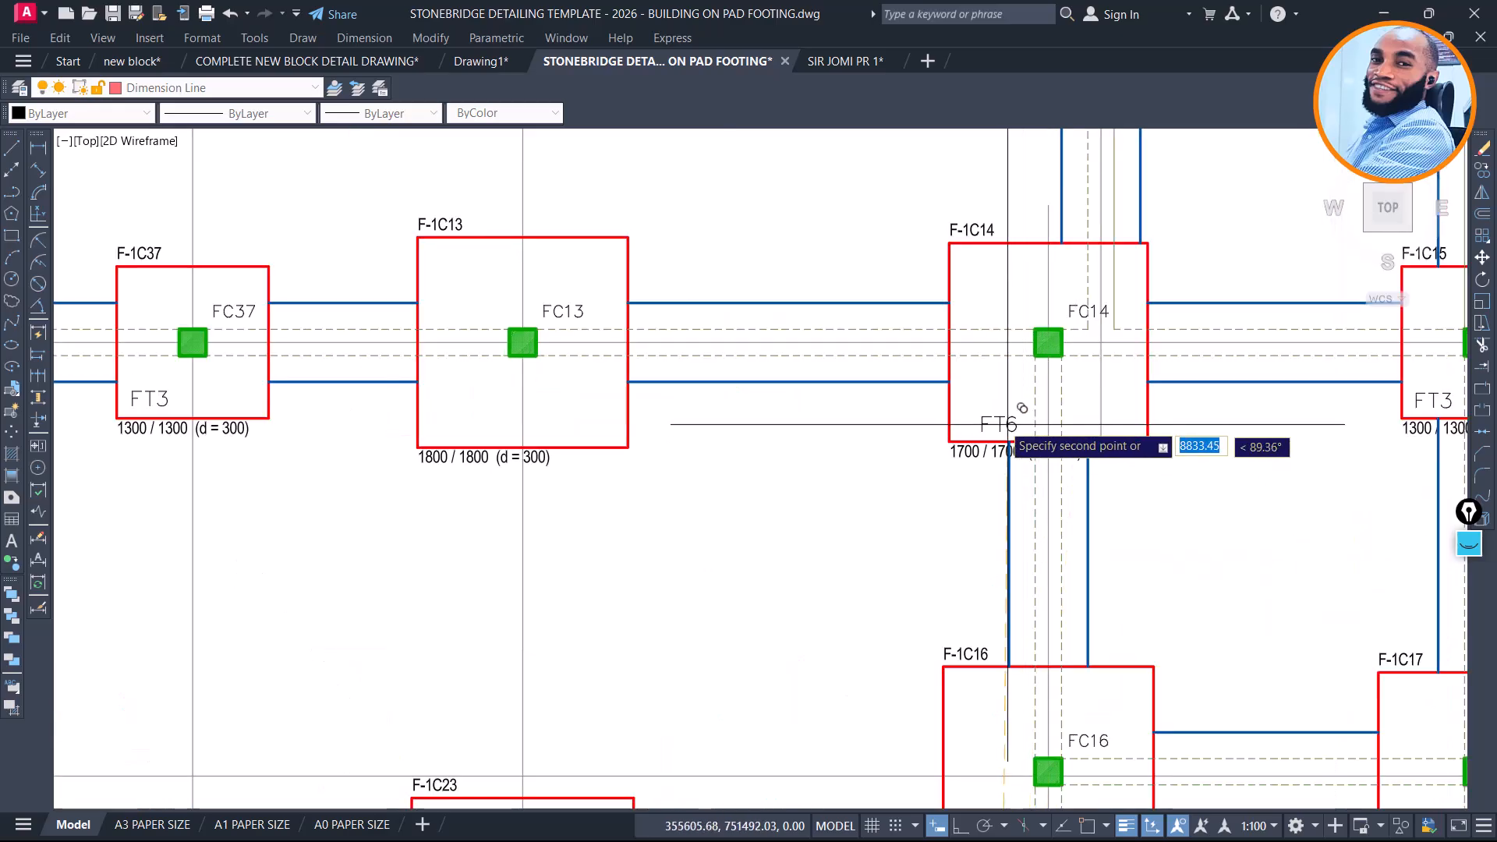
# Check the rest of the foundation plan for further 1700/1700 footings, and end the label copying
pyautogui.scroll(-2, 989, 499)
pyautogui.scroll(-2, 898, 453)
pyautogui.moveTo(889, 493); pyautogui.dragTo(860, 817, button='middle')
pyautogui.scroll(3, 958, 538)
pyautogui.scroll(-2, 863, 565)
pyautogui.moveTo(815, 491); pyautogui.dragTo(910, 752, button='middle')
pyautogui.moveTo(1005, 388); pyautogui.dragTo(937, 695, button='middle')
pyautogui.scroll(-2, 760, 372)
pyautogui.moveTo(746, 585); pyautogui.dragTo(879, 207, button='middle')
pyautogui.scroll(-2, 871, 244)
pyautogui.moveTo(655, 622); pyautogui.dragTo(870, 324, button='middle')
pyautogui.press('Escape')
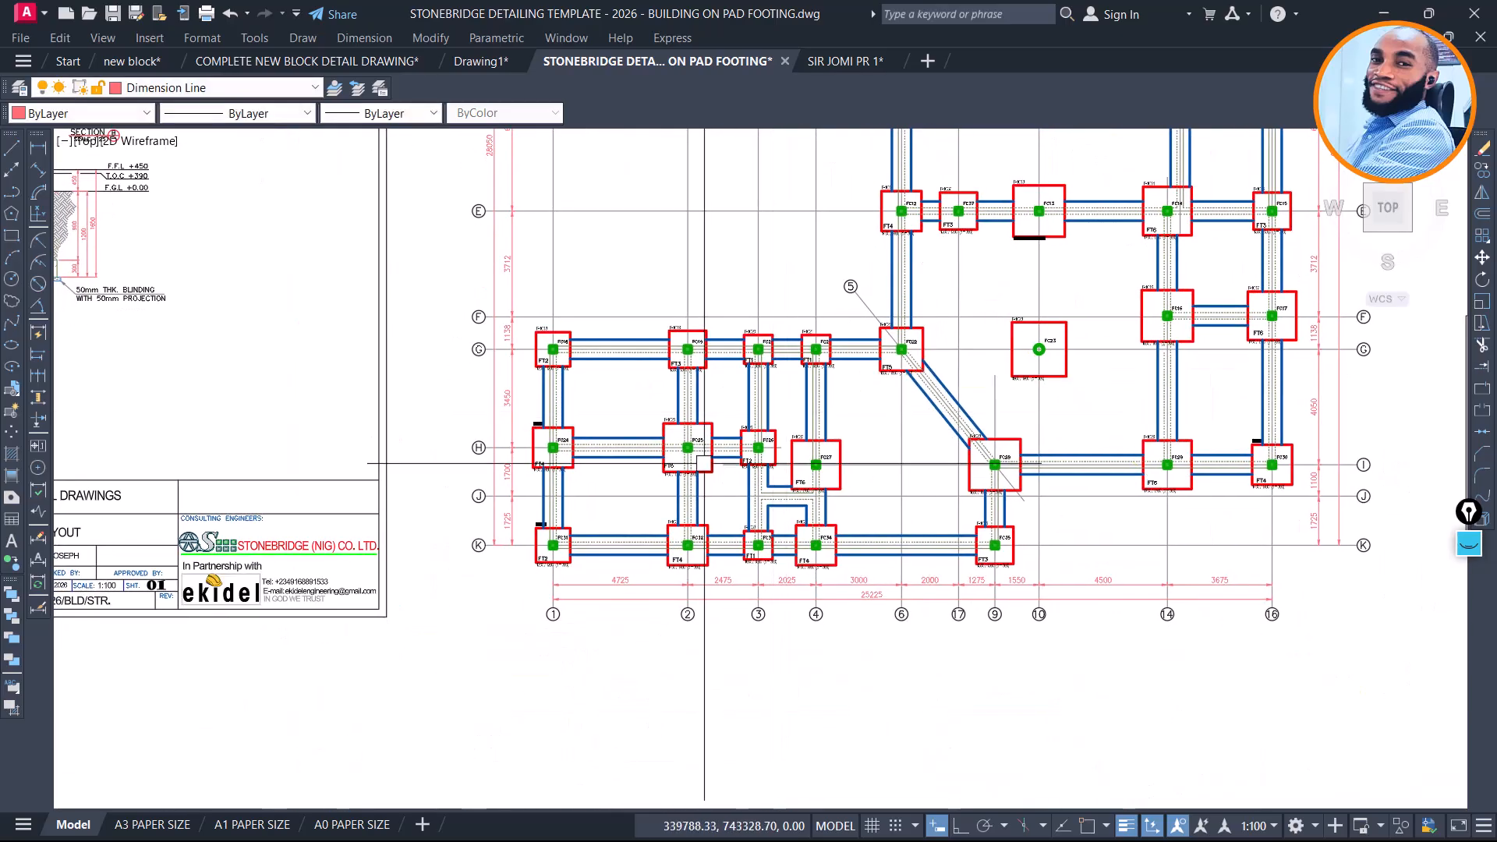
# Move the FT6 label in the FC25 footing inward, away from the footing's outline
pyautogui.scroll(4, 698, 464)
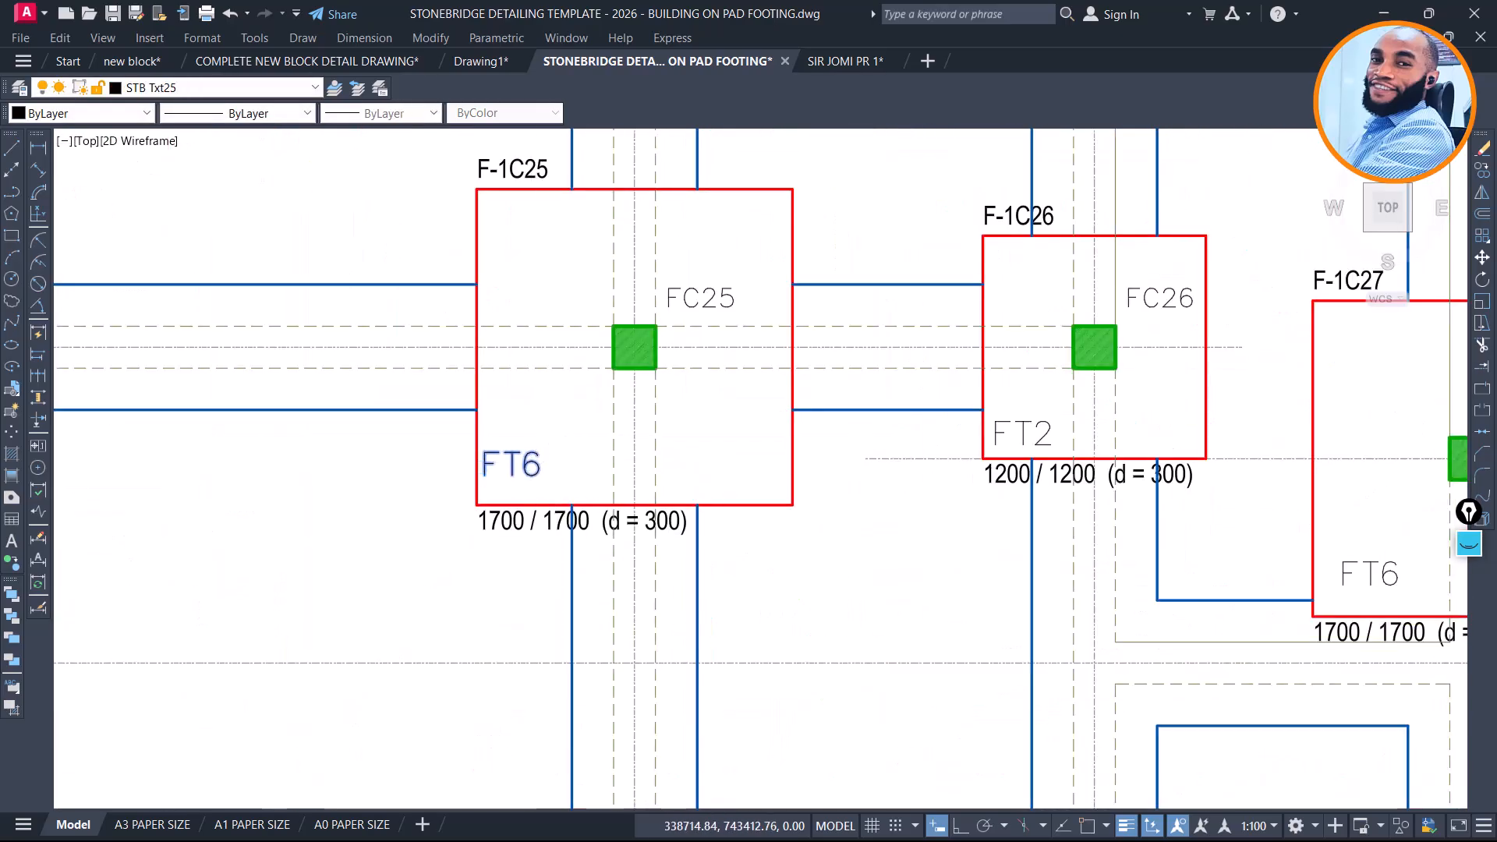
pyautogui.write('m')
pyautogui.press('space')
pyautogui.scroll(2, 544, 451)
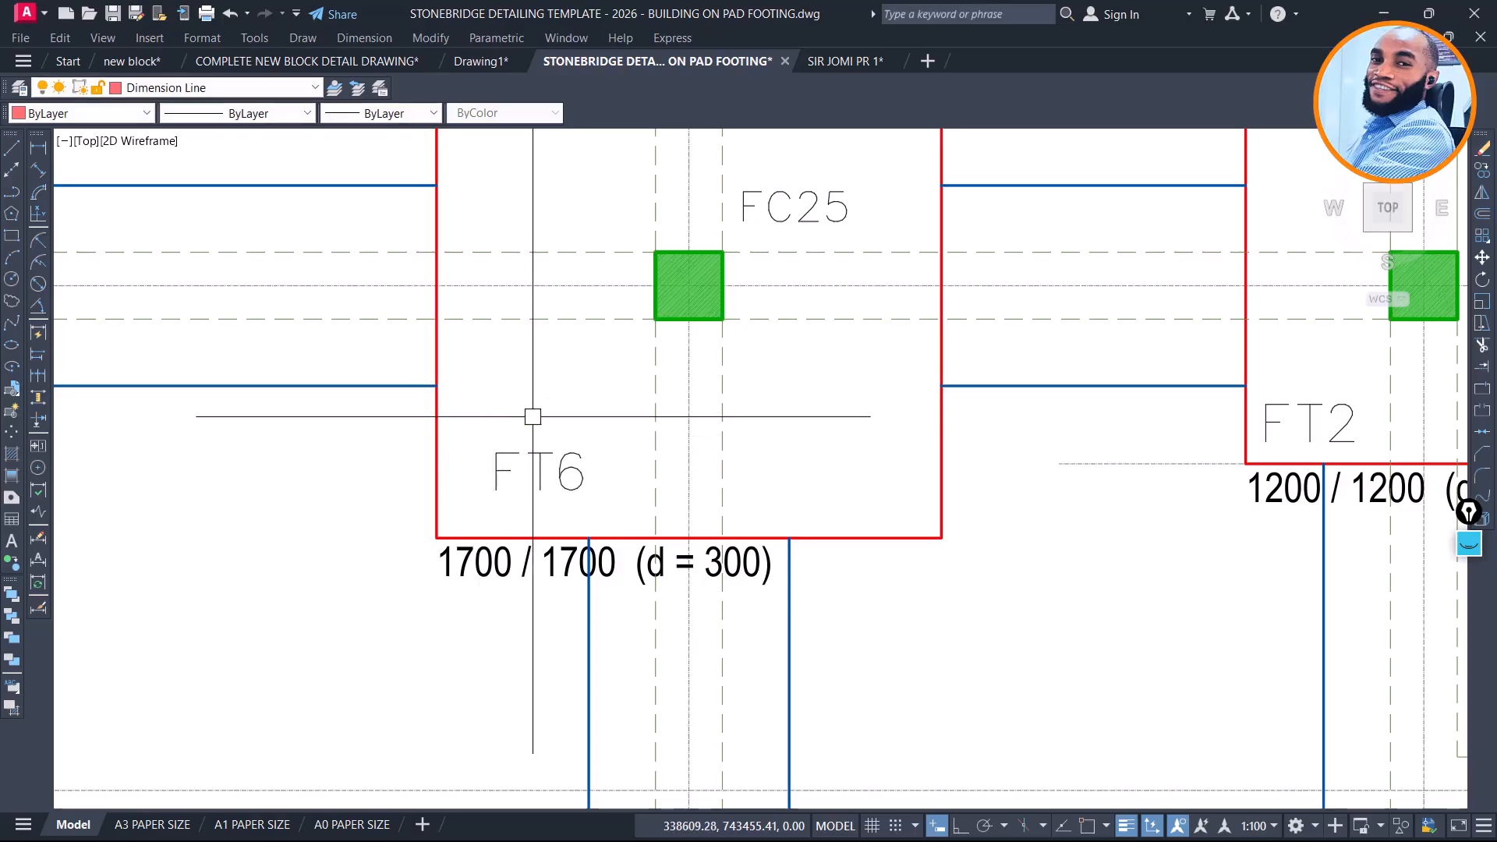
# Move the complete Footing Type 6 plan and section detail onto the pad base details sheet, beside Footing Type 5
pyautogui.scroll(-14, 540, 410)
pyautogui.scroll(4, 911, 383)
pyautogui.scroll(2, 919, 282)
pyautogui.scroll(-6, 819, 539)
pyautogui.scroll(7, 944, 231)
pyautogui.scroll(6, 889, 429)
pyautogui.scroll(-6, 862, 307)
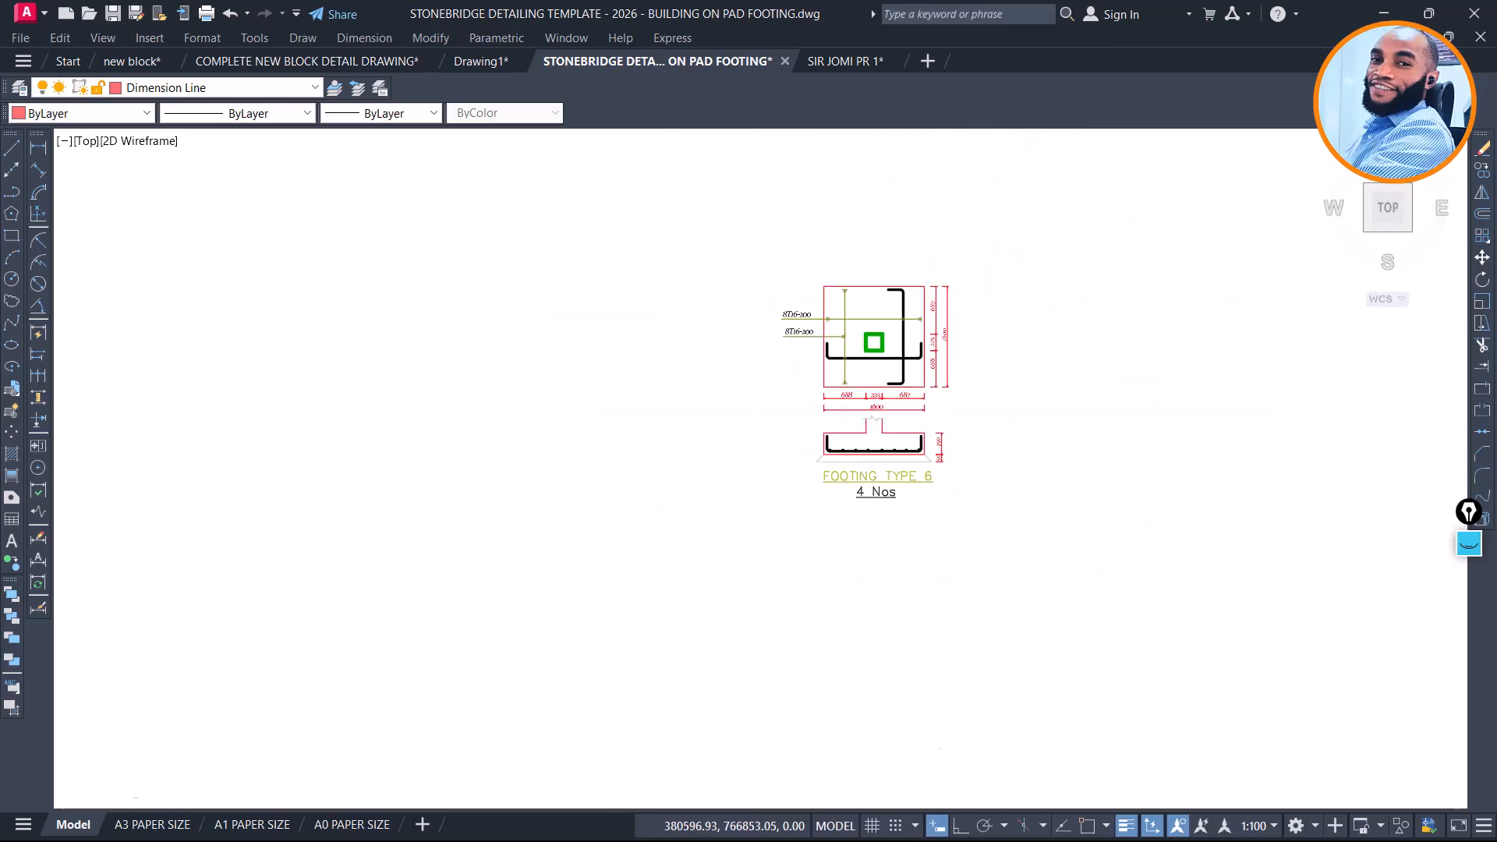
pyautogui.scroll(-2, 1019, 267)
pyautogui.click(1020, 274)
pyautogui.click(749, 574)
pyautogui.write('m')
pyautogui.press('space')
pyautogui.click(931, 431)
pyautogui.scroll(-4, 979, 287)
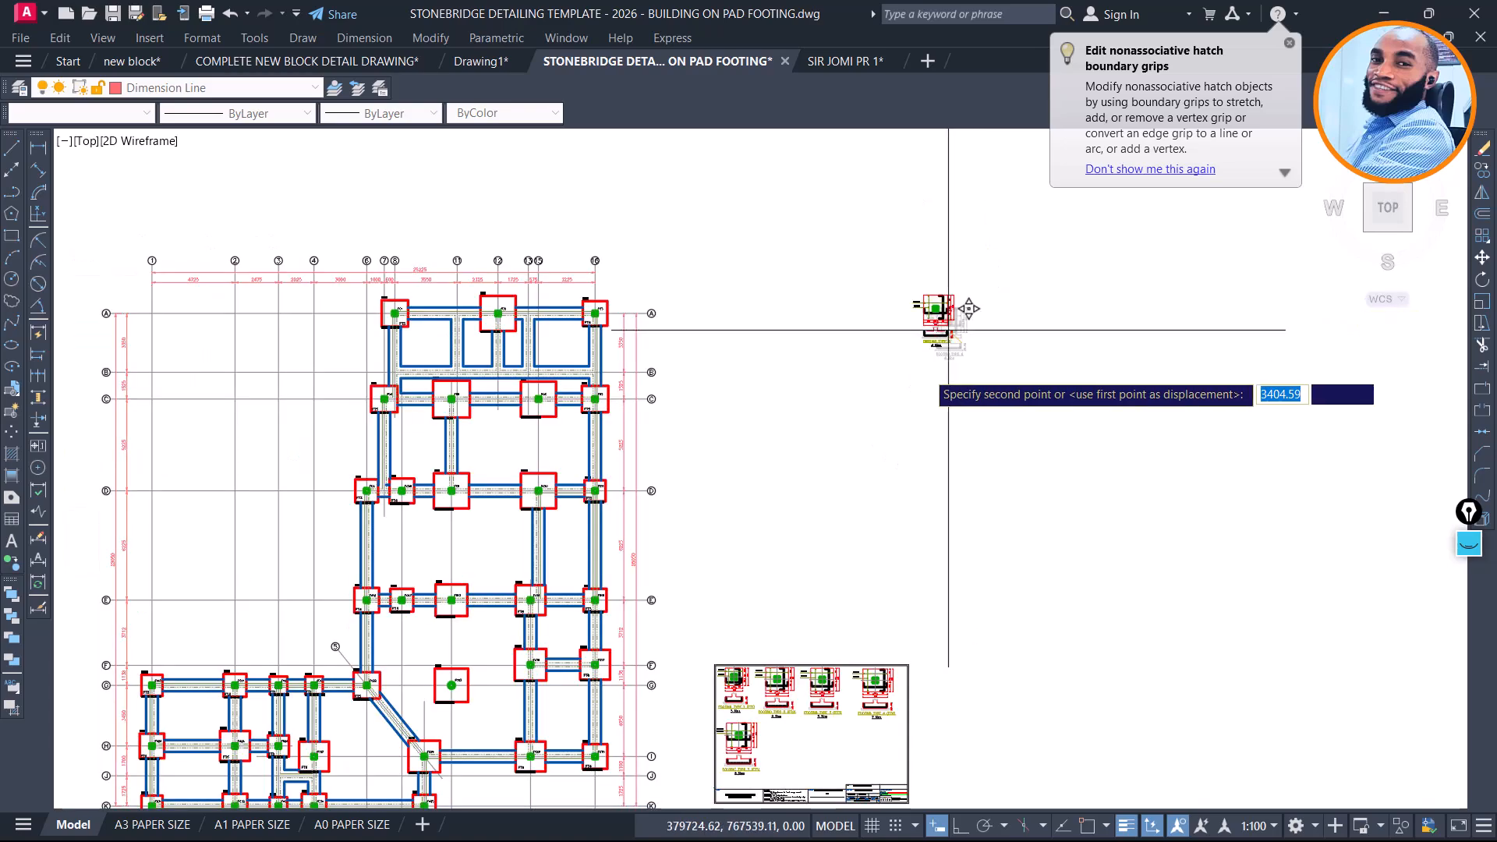
pyautogui.scroll(5, 852, 428)
pyautogui.scroll(4, 818, 554)
pyautogui.click(862, 641)
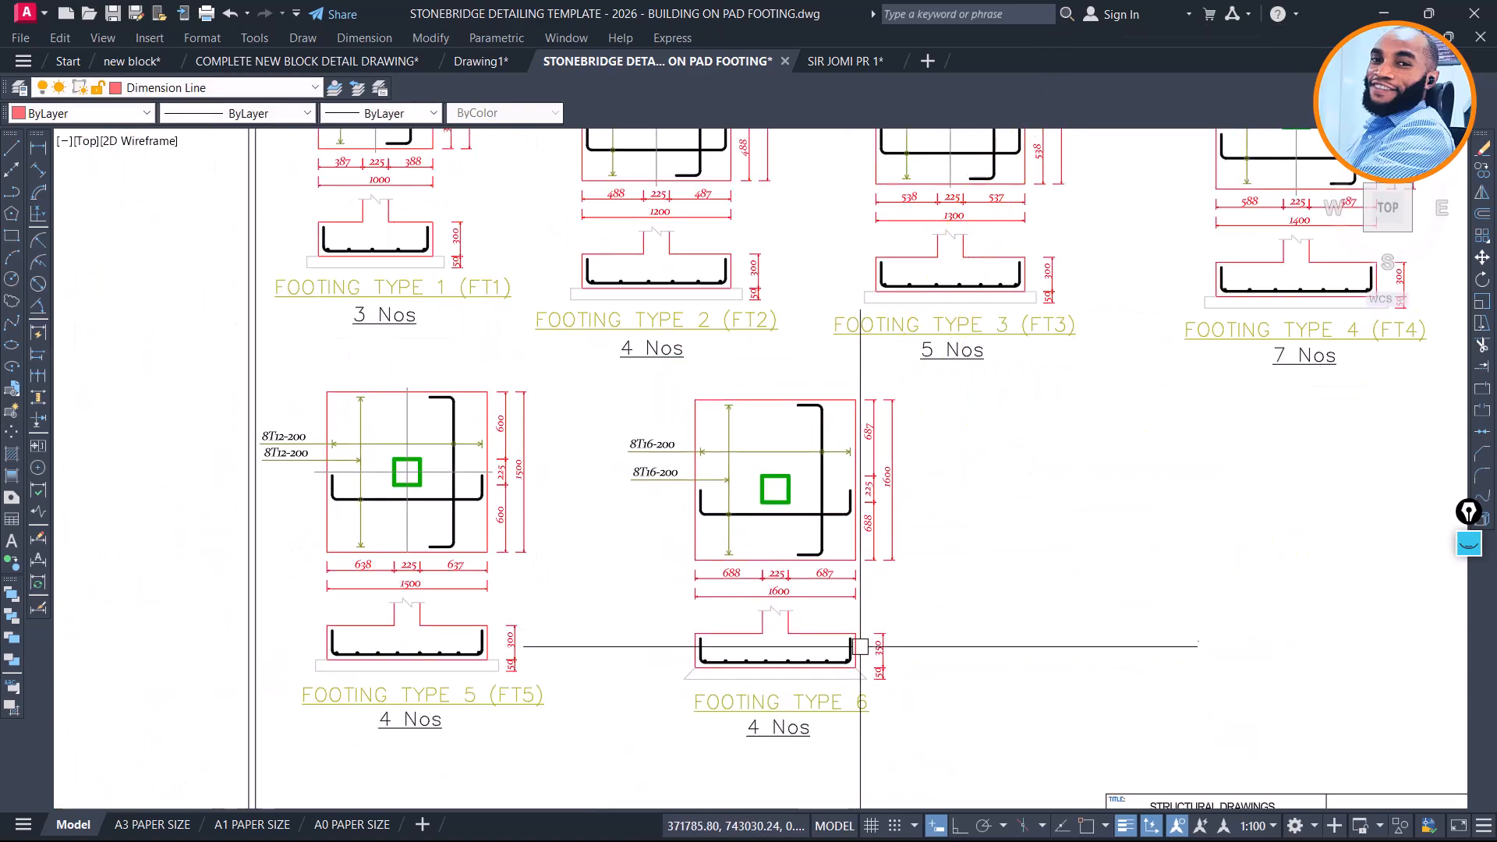
# Change the quantity note beneath the Footing Type 6 detail to 5 Nos
pyautogui.click(780, 727)
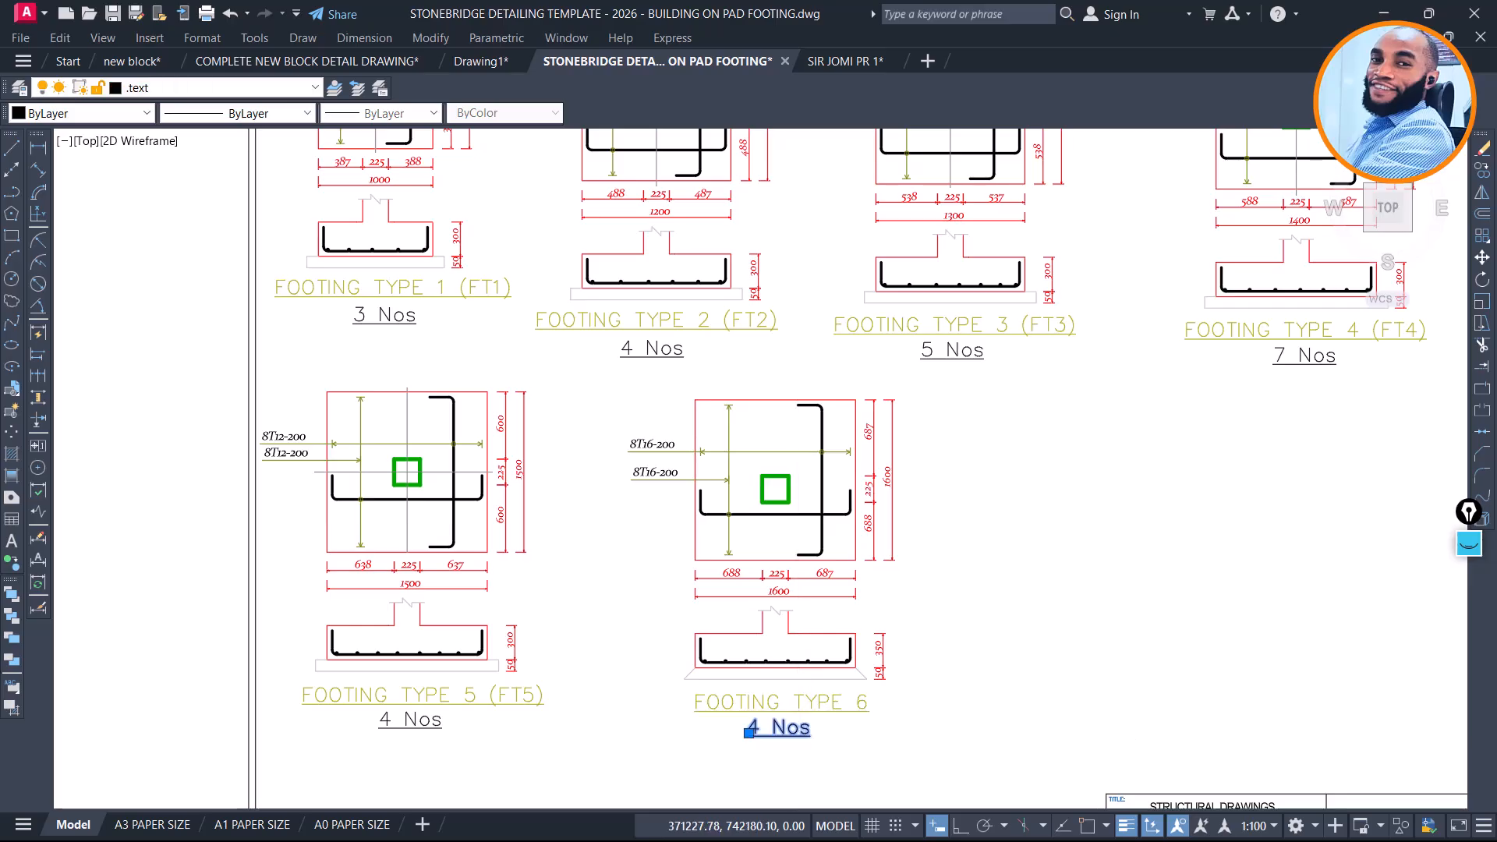
pyautogui.scroll(2, 779, 732)
pyautogui.doubleClick(758, 727)
pyautogui.write('5')
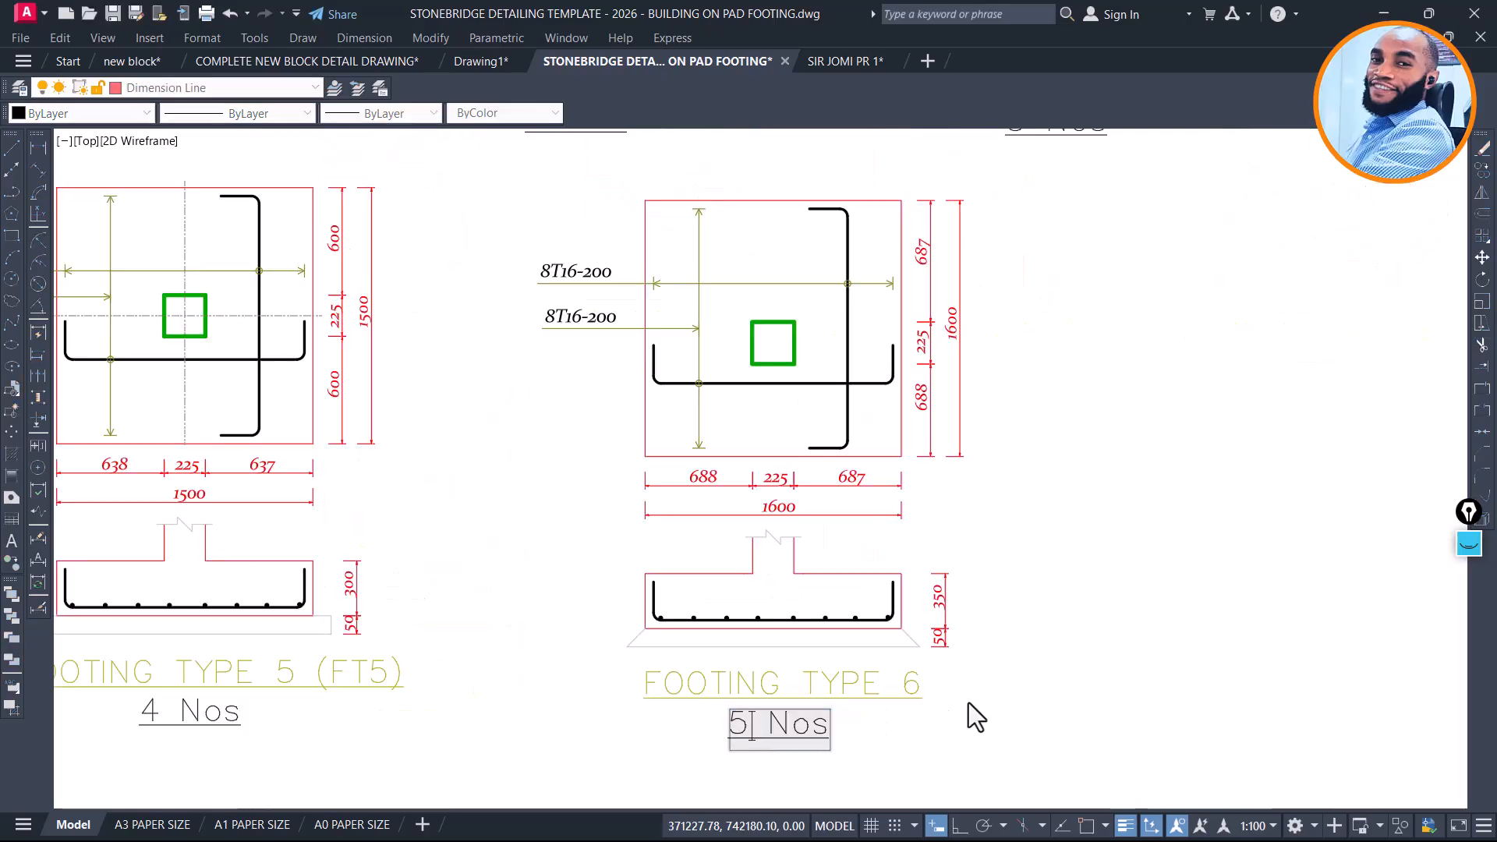
pyautogui.click(936, 710)
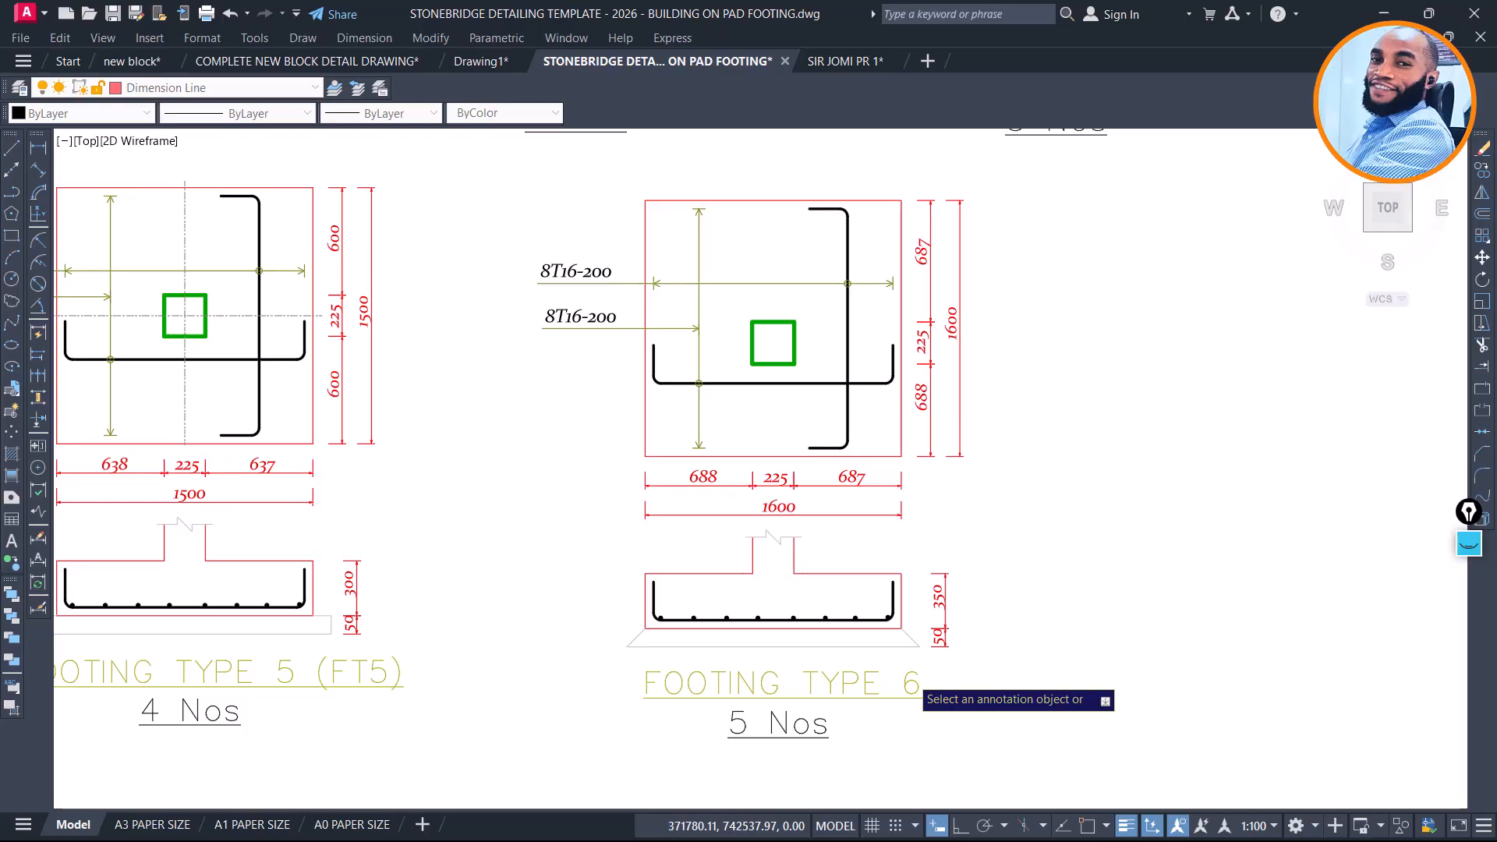
# Extend the detail title to read FOOTING TYPE 6 (FT6)
pyautogui.click(908, 690)
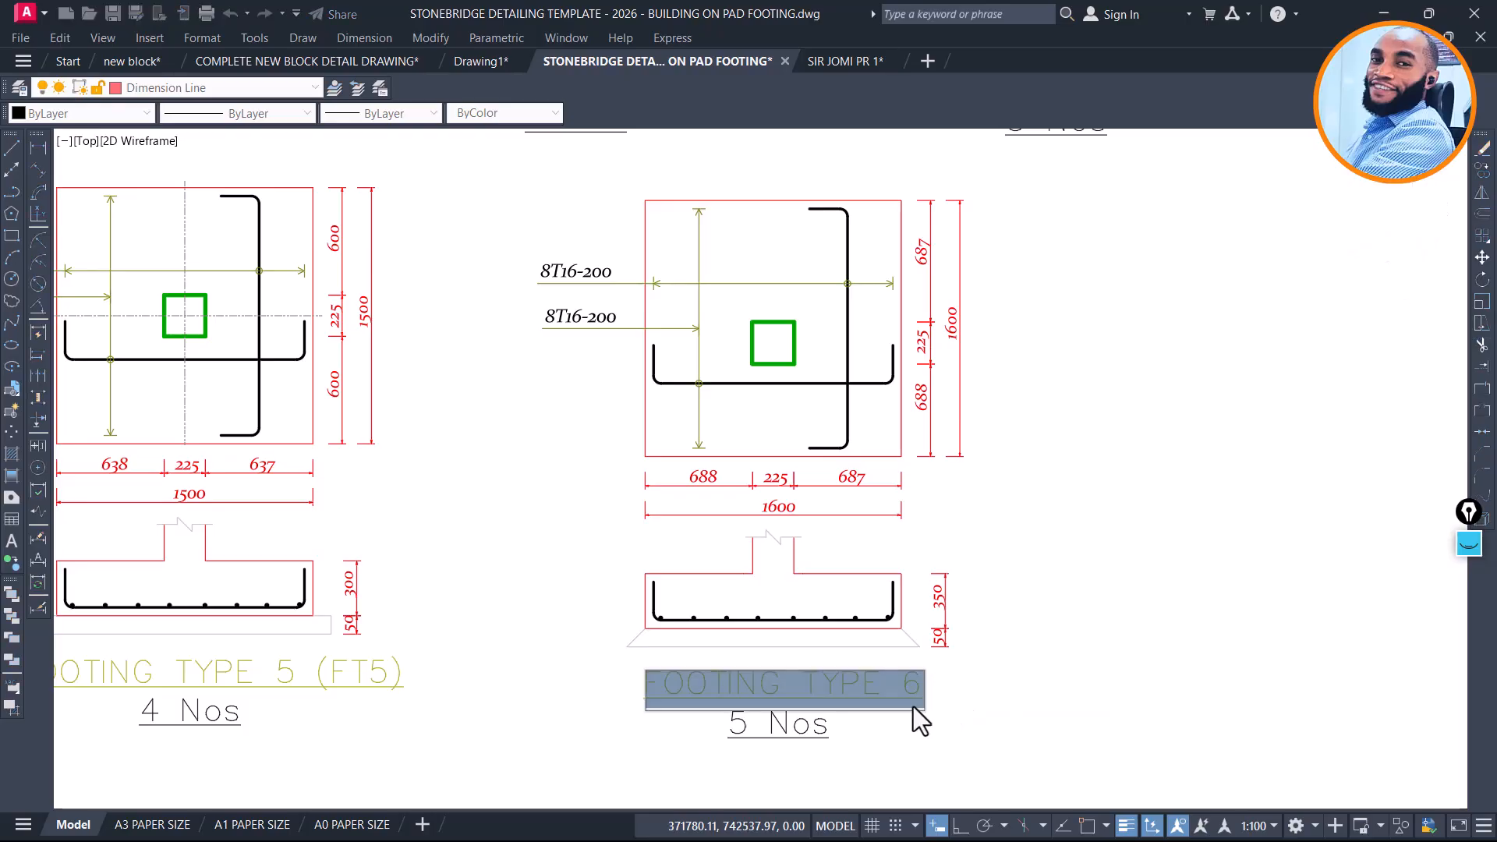
pyautogui.click(912, 706)
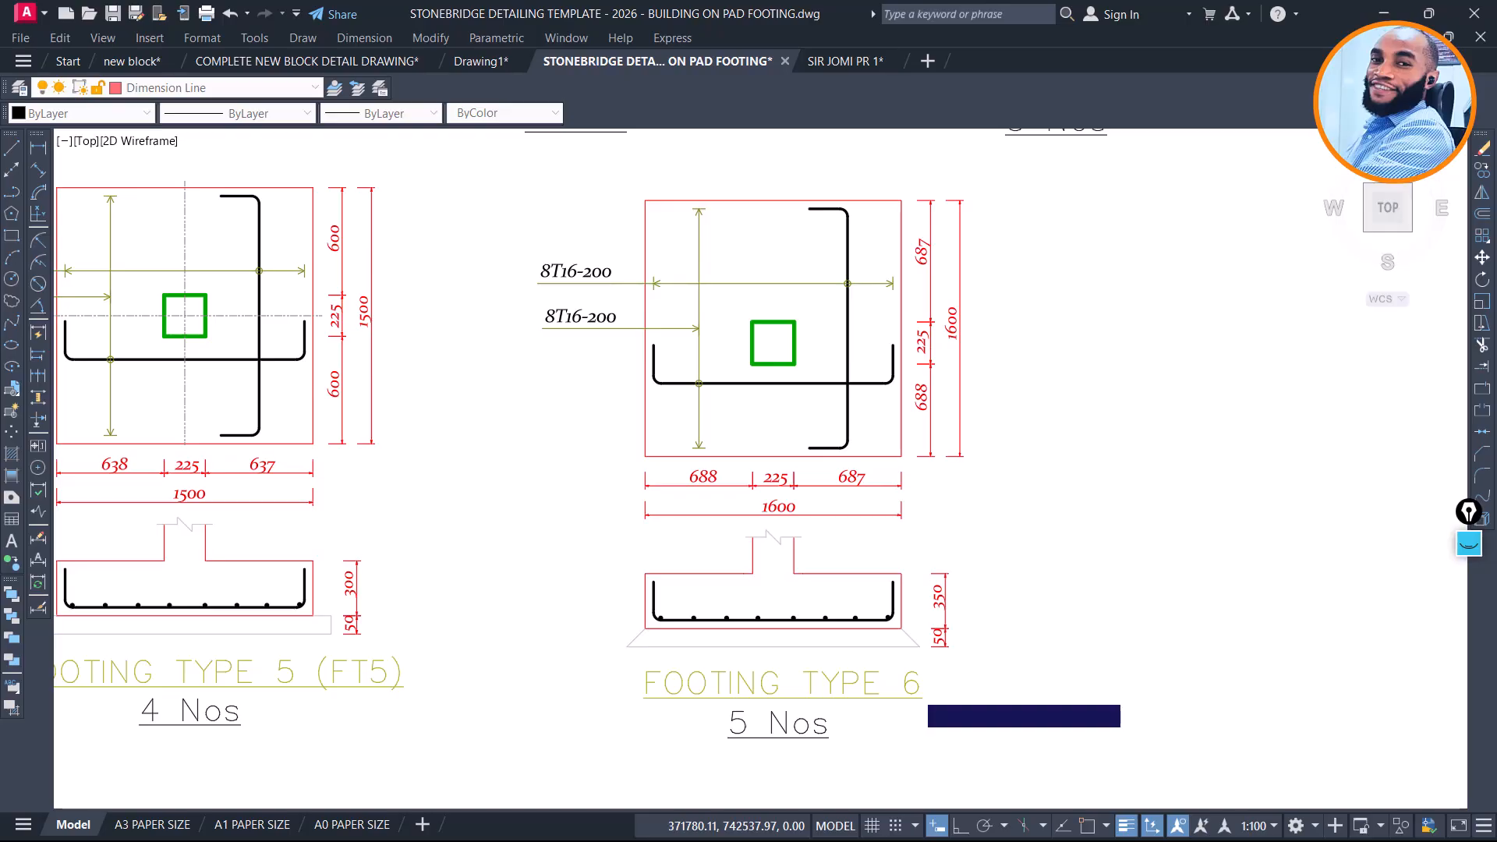
pyautogui.click(916, 694)
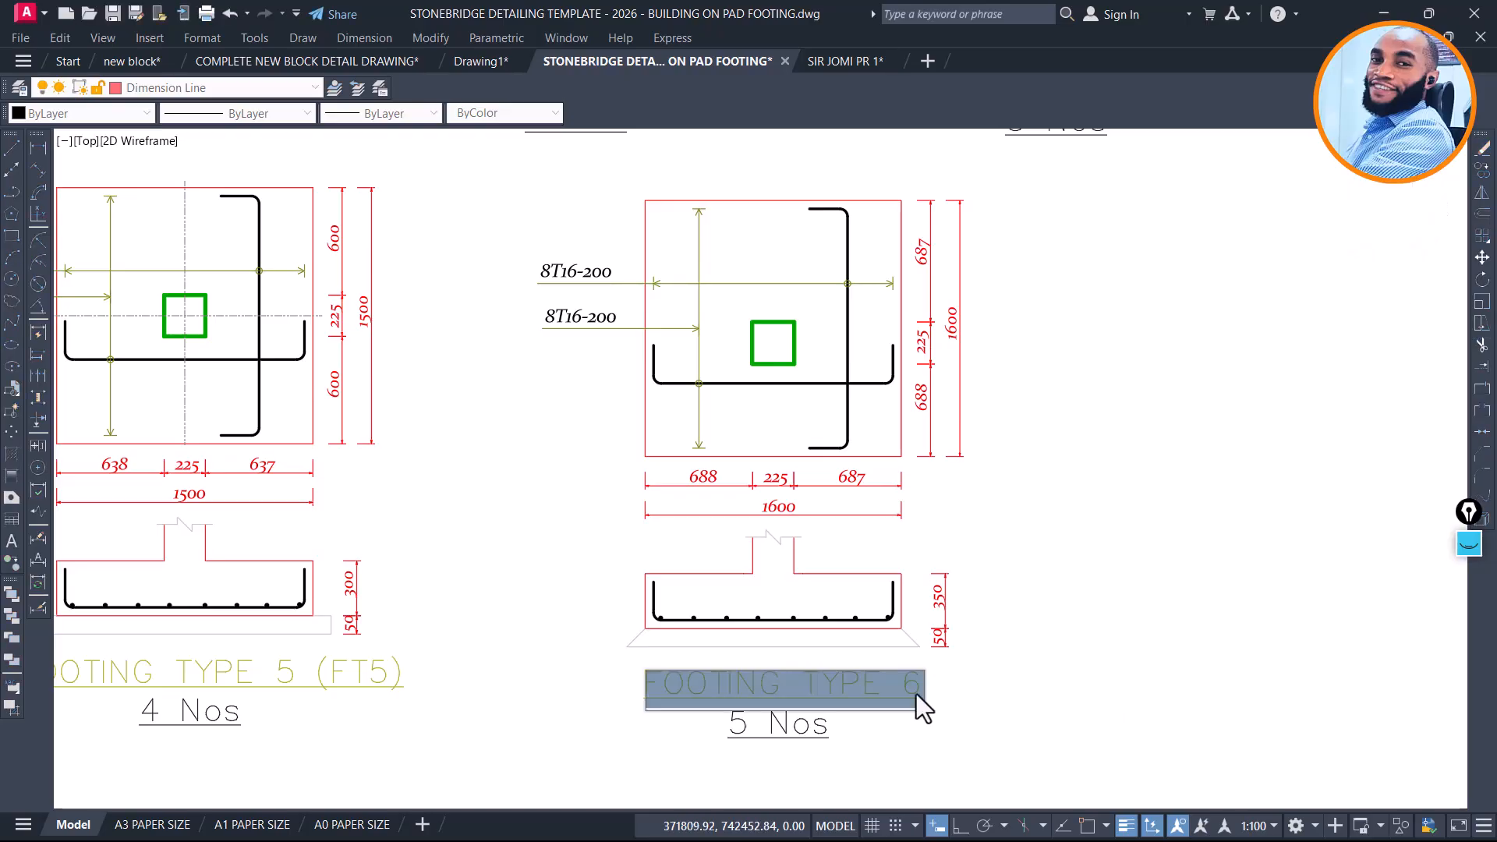
pyautogui.write('(FT6')
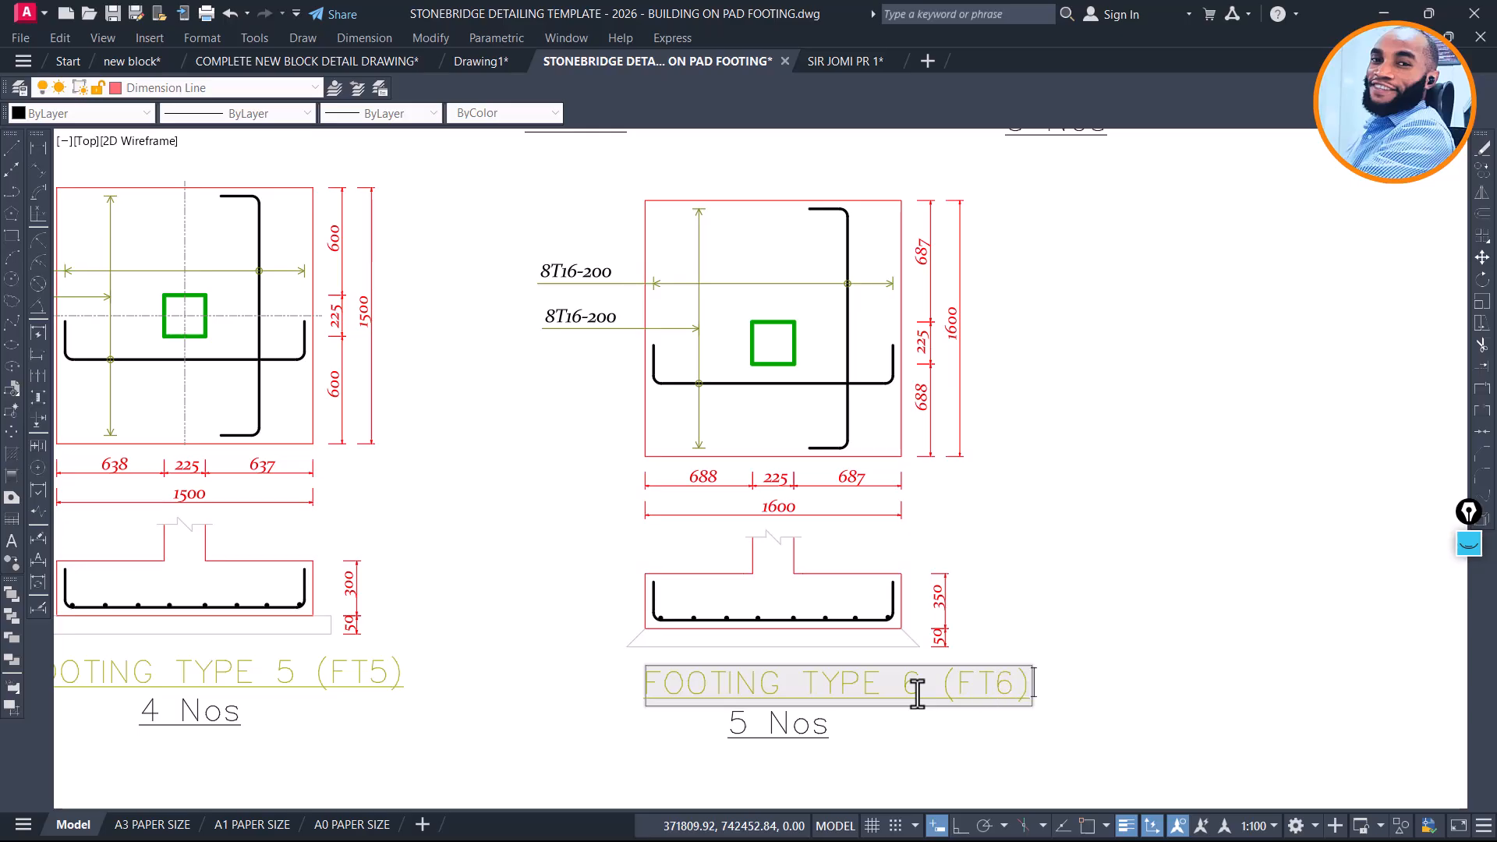
pyautogui.click(981, 608)
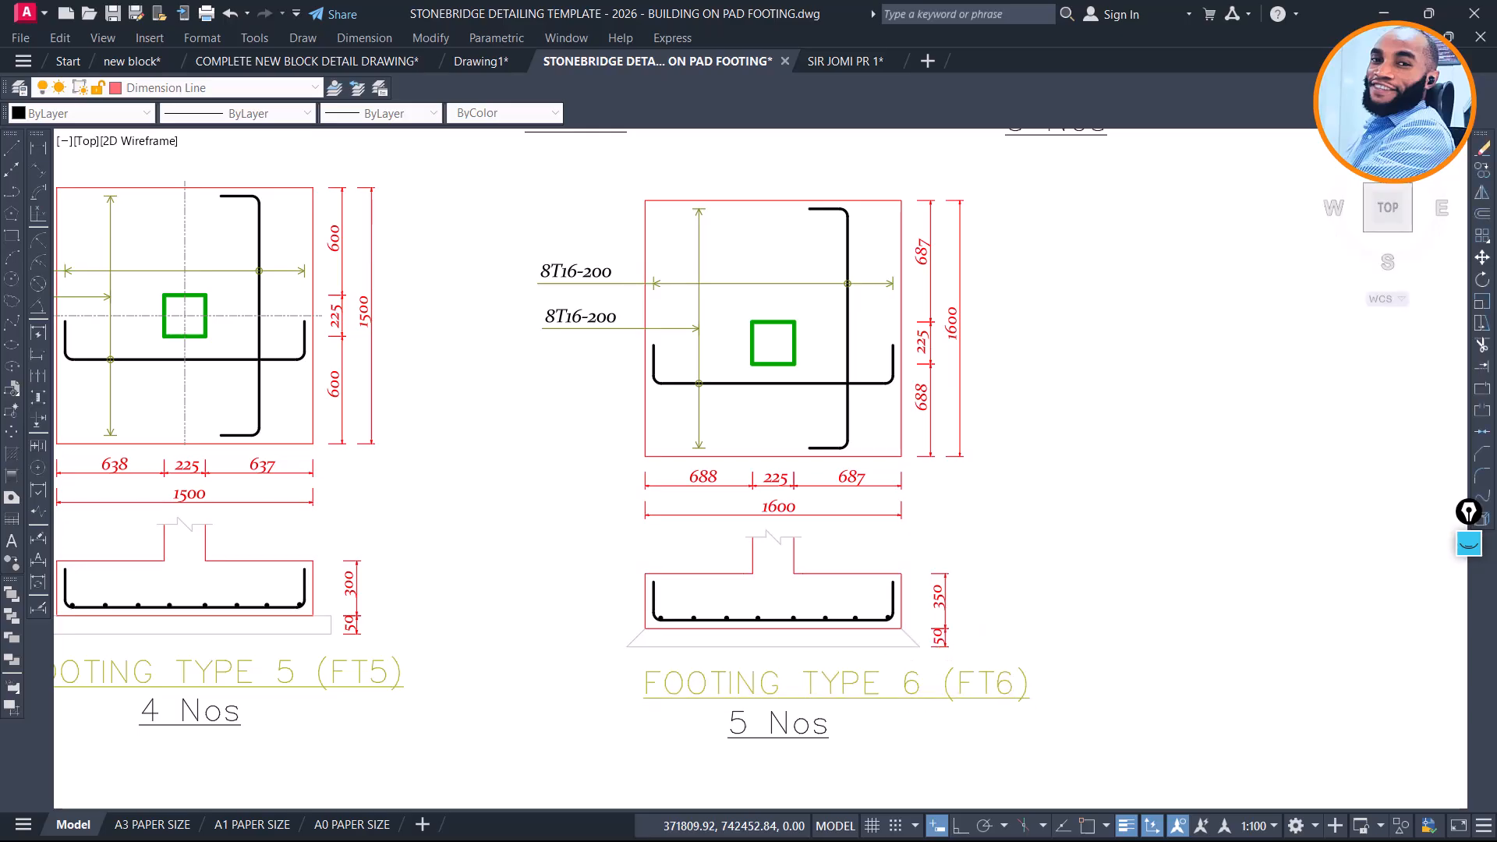
pyautogui.press('Escape')
# Move the FOOTING TYPE 6 (FT6) title sideways so it sits centred beneath the section
pyautogui.click(1015, 682)
pyautogui.write('m')
pyautogui.press('space')
pyautogui.click(1186, 605)
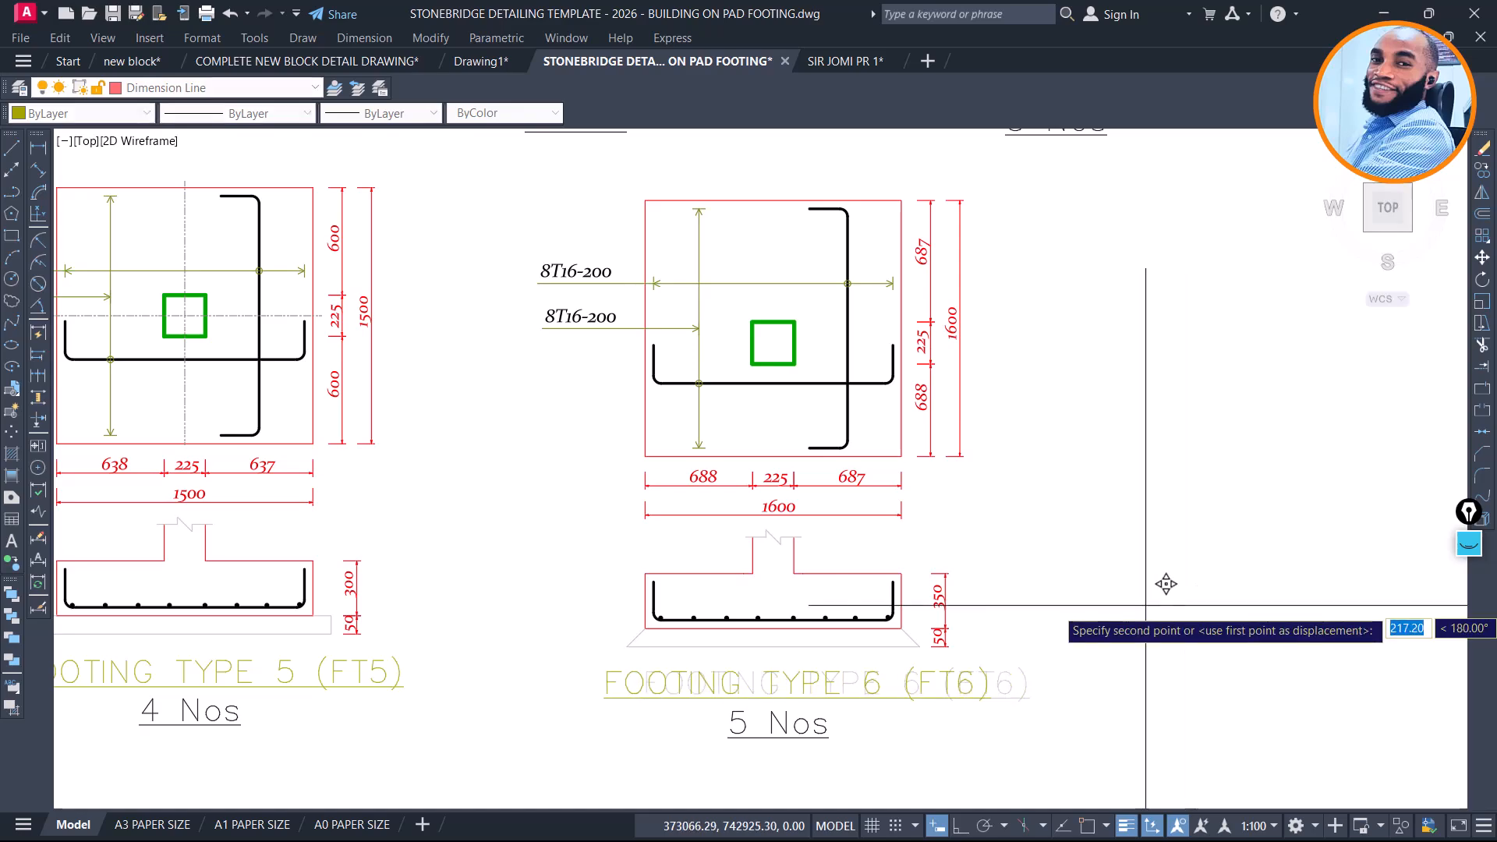
pyautogui.click(1132, 609)
# Delete the two slanted end lines of the blinding layer below the Footing Type 6 section
pyautogui.scroll(2, 920, 655)
pyautogui.click(896, 626)
pyautogui.click(469, 644)
pyautogui.press('Delete')
# Set the footing thickness dimension text on the Footing Type 6 section to 300
pyautogui.click(953, 581)
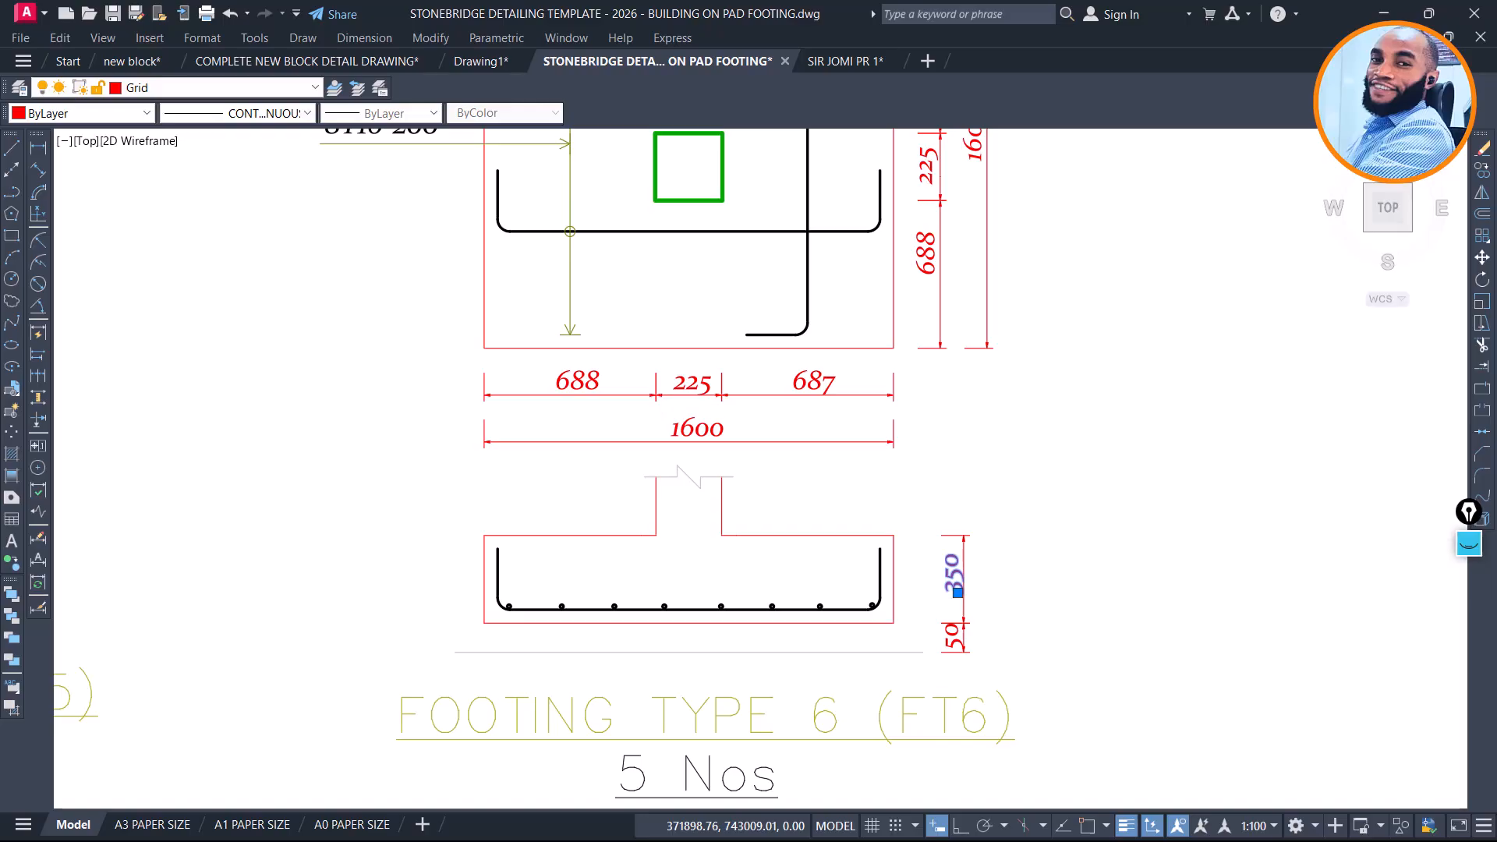
pyautogui.doubleClick(954, 584)
pyautogui.write('3')
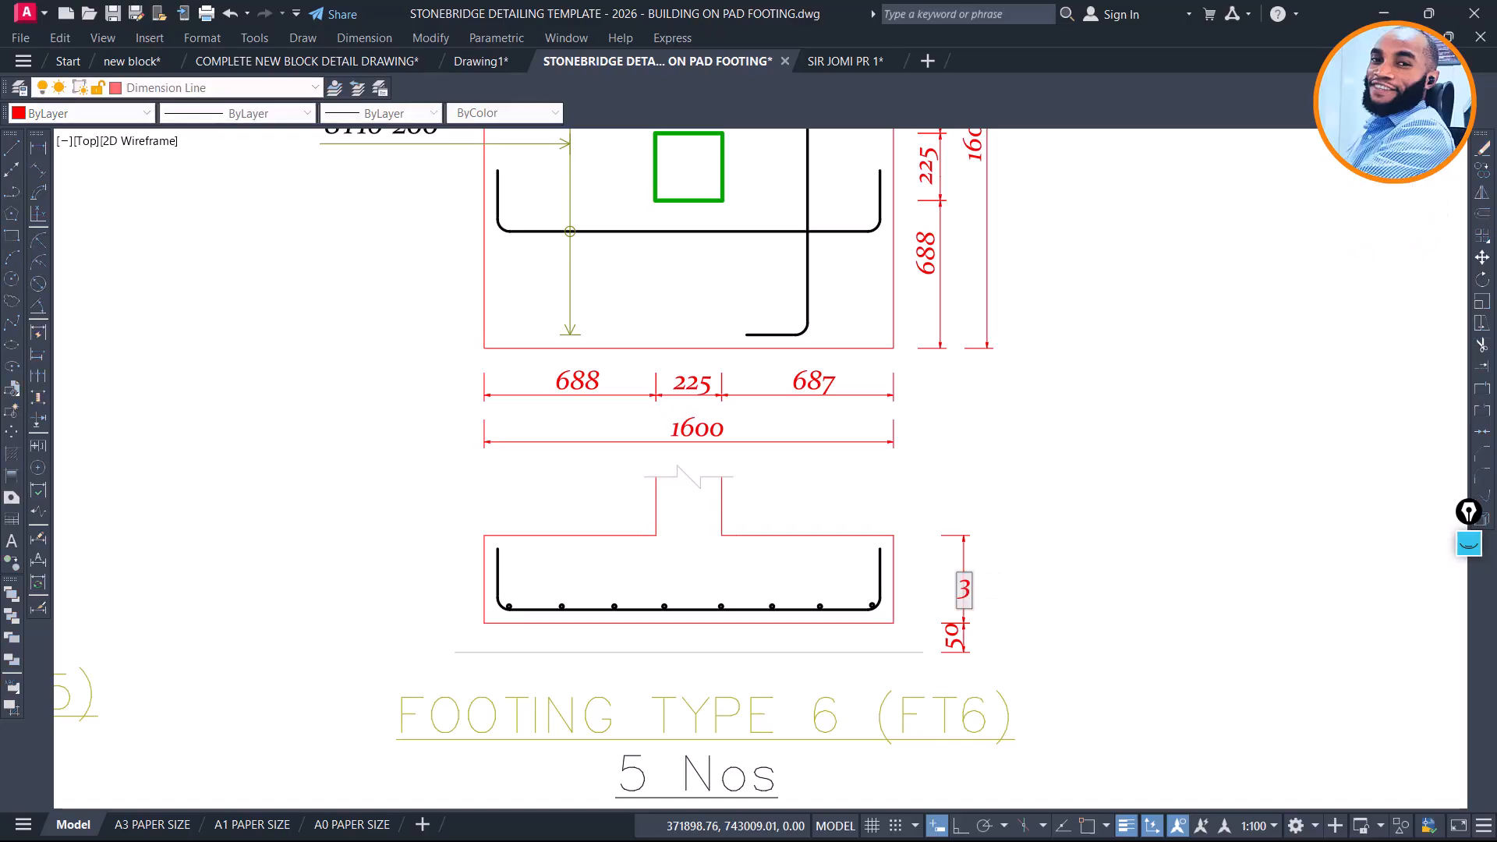
pyautogui.click(1153, 547)
pyautogui.scroll(-2, 996, 586)
pyautogui.press('Escape')
# Change both reinforcement labels on the Footing Type 6 plan to 8T12-200
pyautogui.scroll(-2, 1060, 475)
pyautogui.scroll(4, 793, 271)
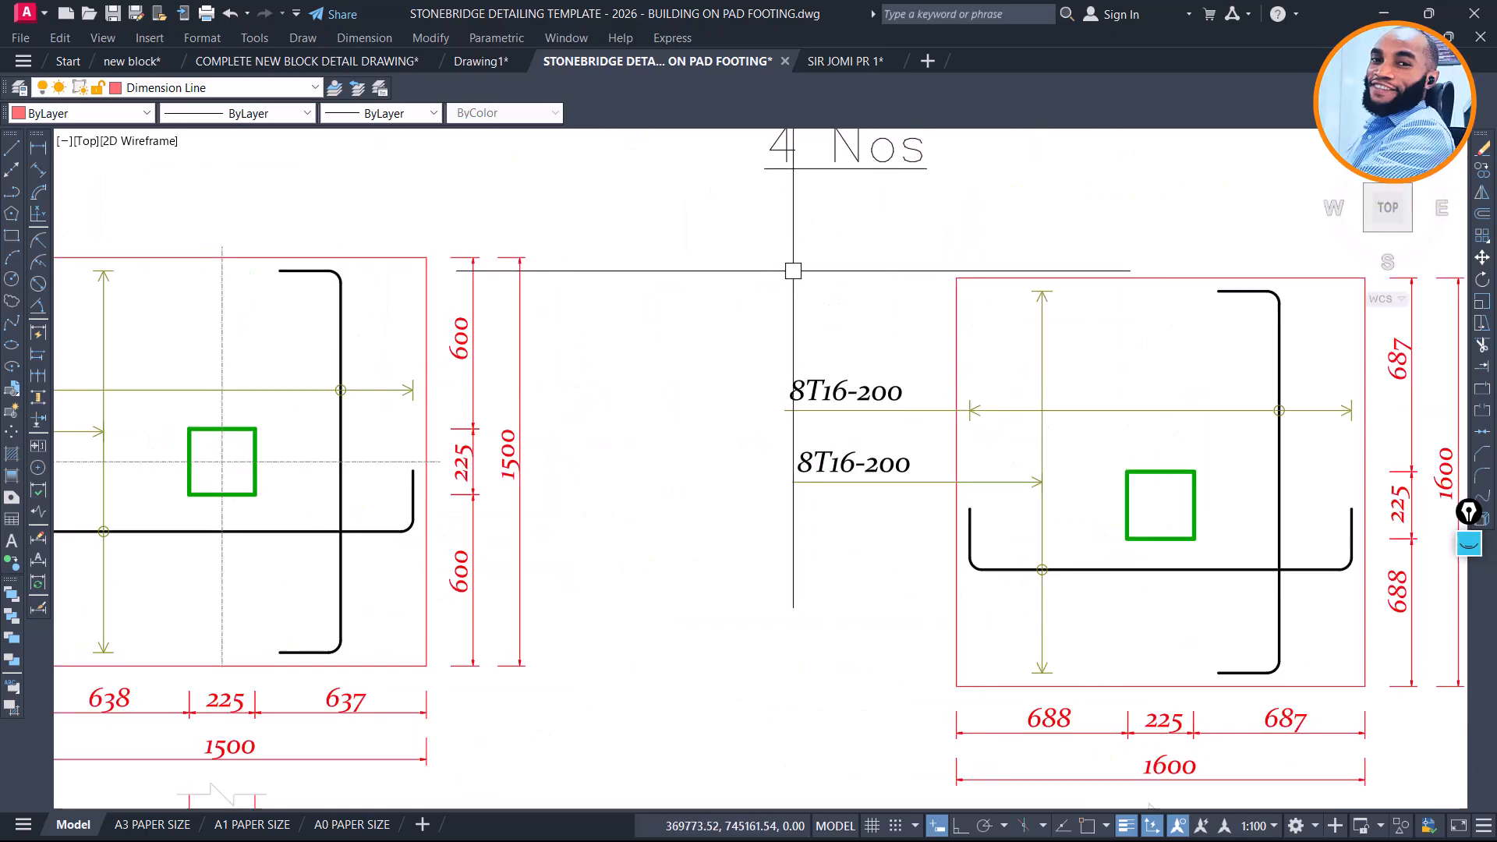
pyautogui.scroll(2, 839, 379)
pyautogui.click(826, 391)
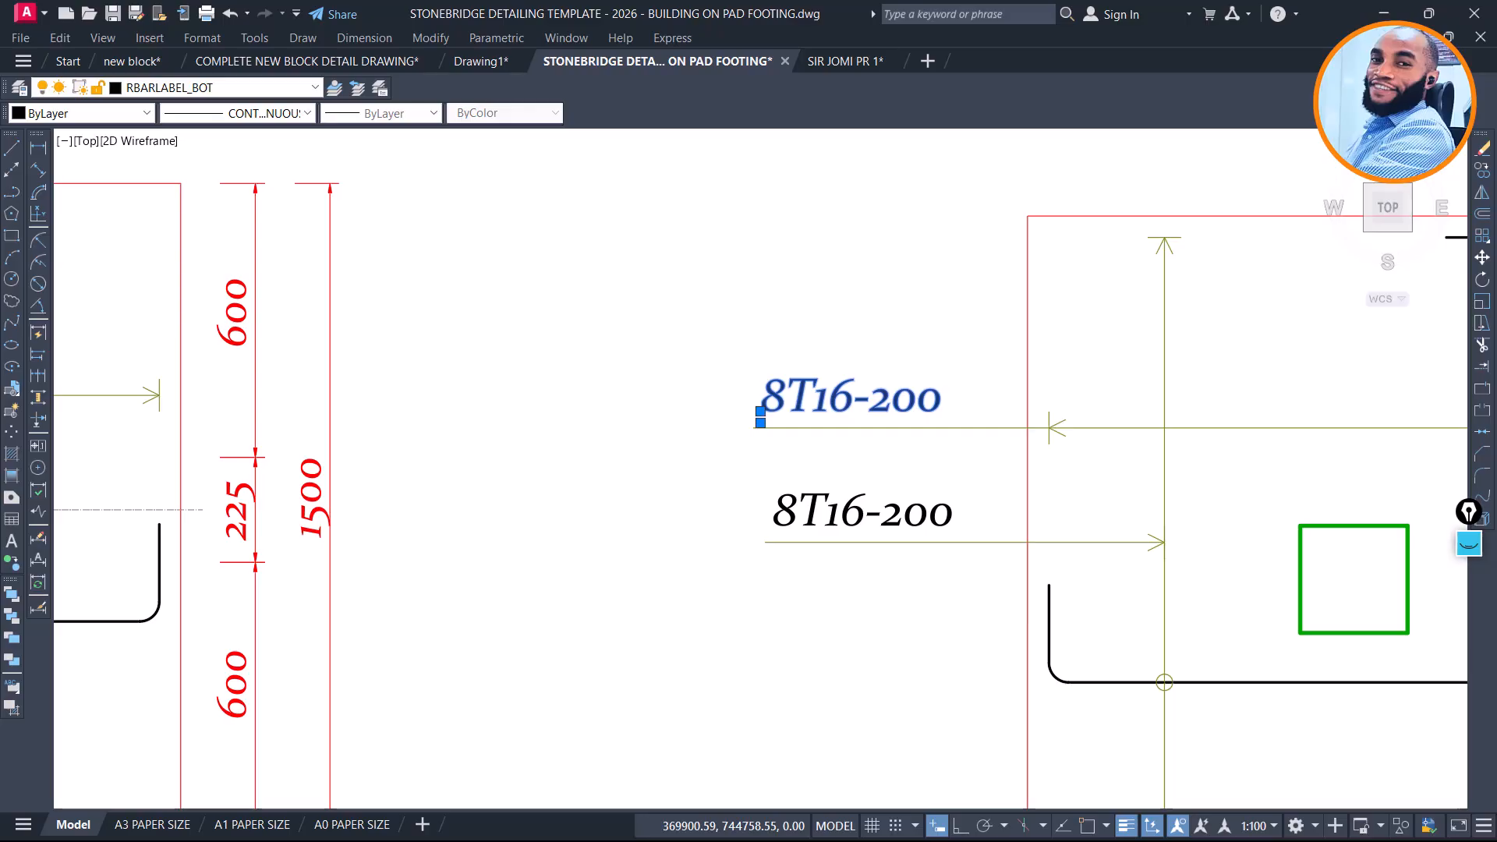
pyautogui.doubleClick(815, 390)
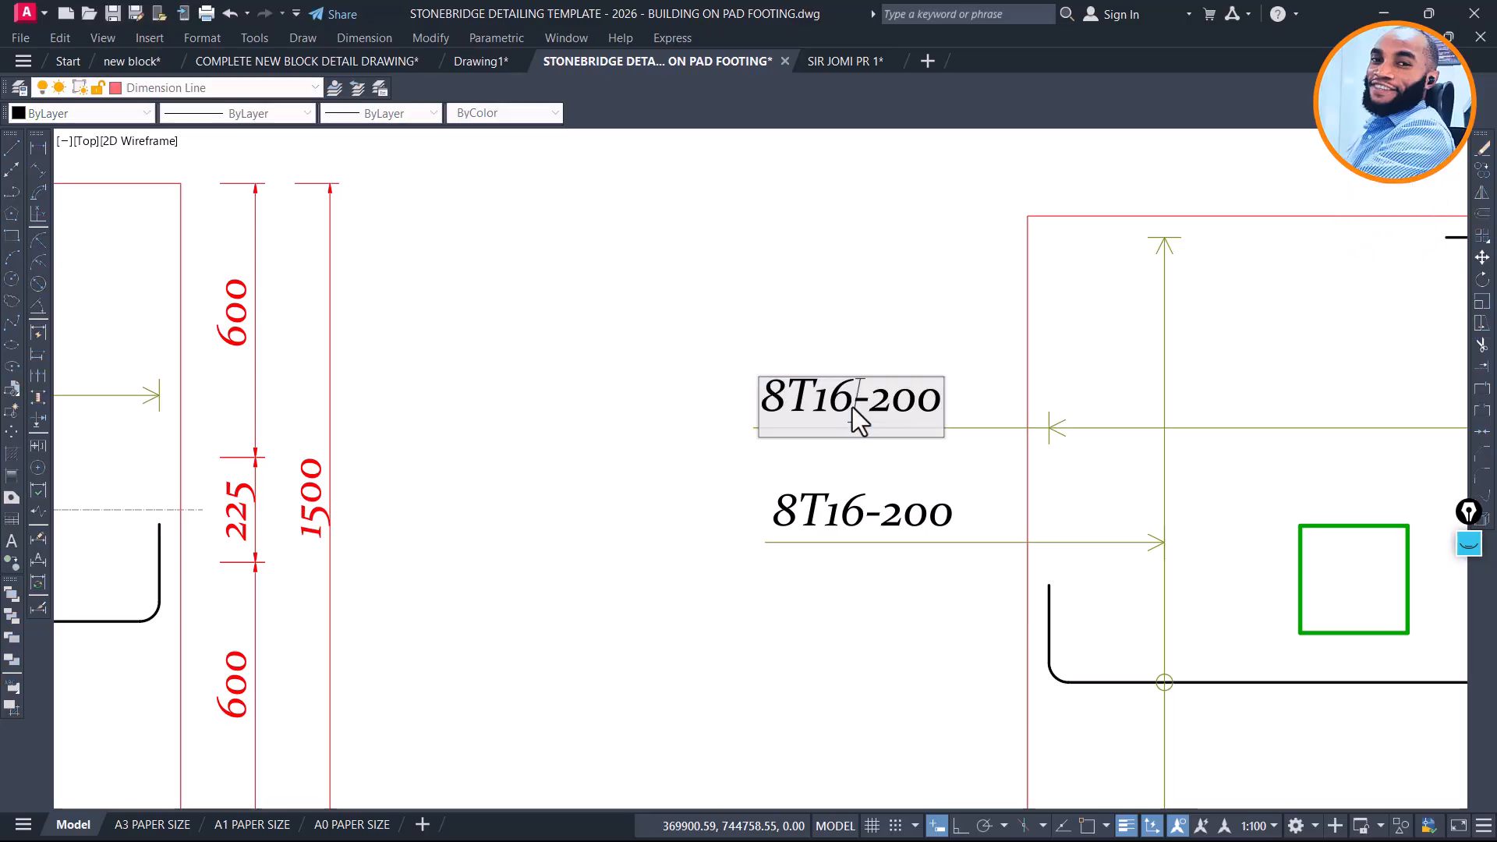
pyautogui.click(829, 508)
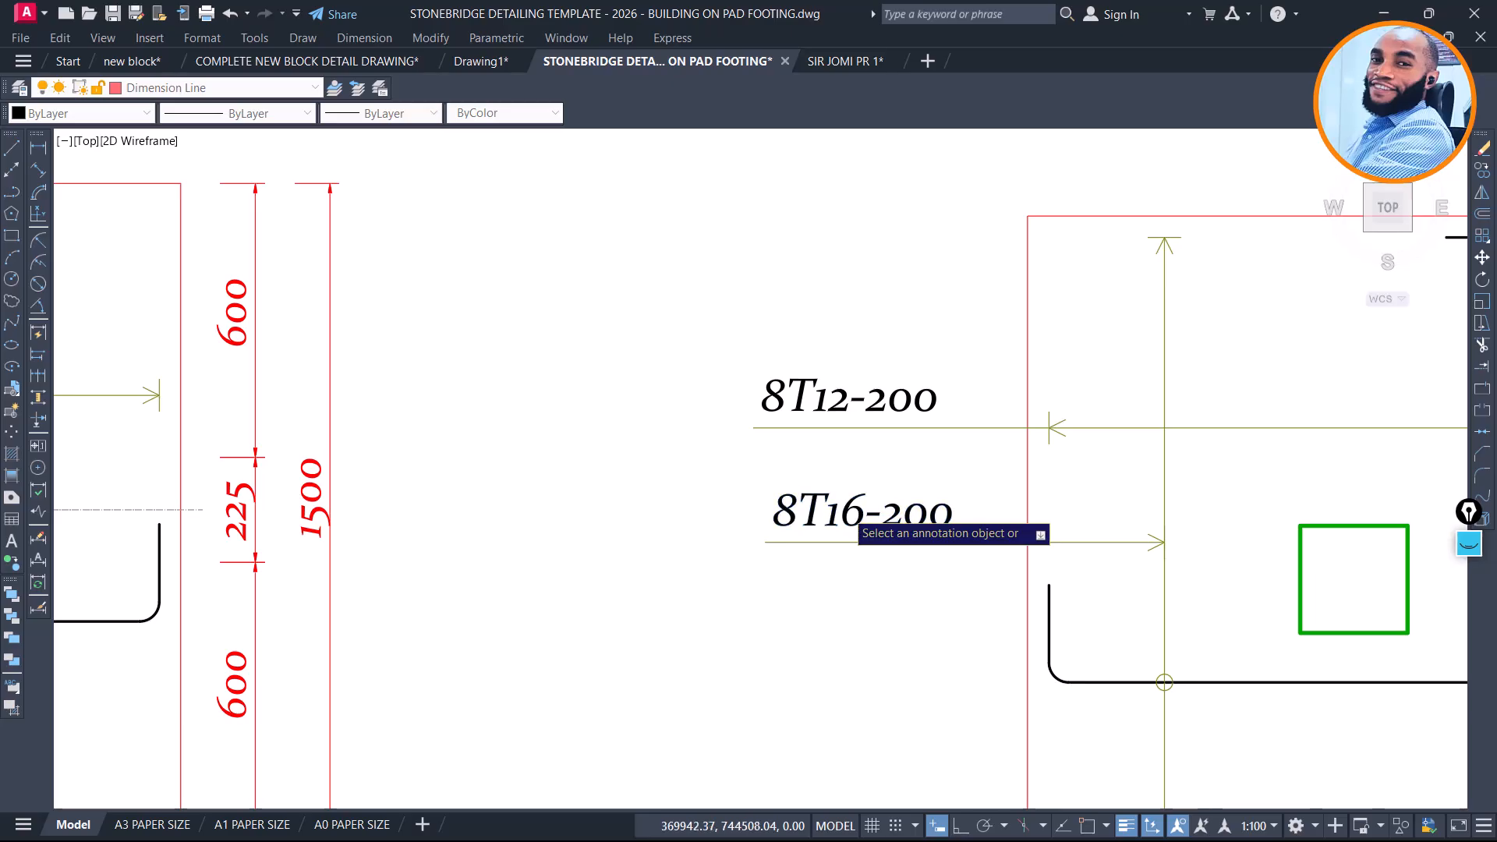
pyautogui.click(861, 515)
pyautogui.click(862, 515)
pyautogui.press('BackSpace')
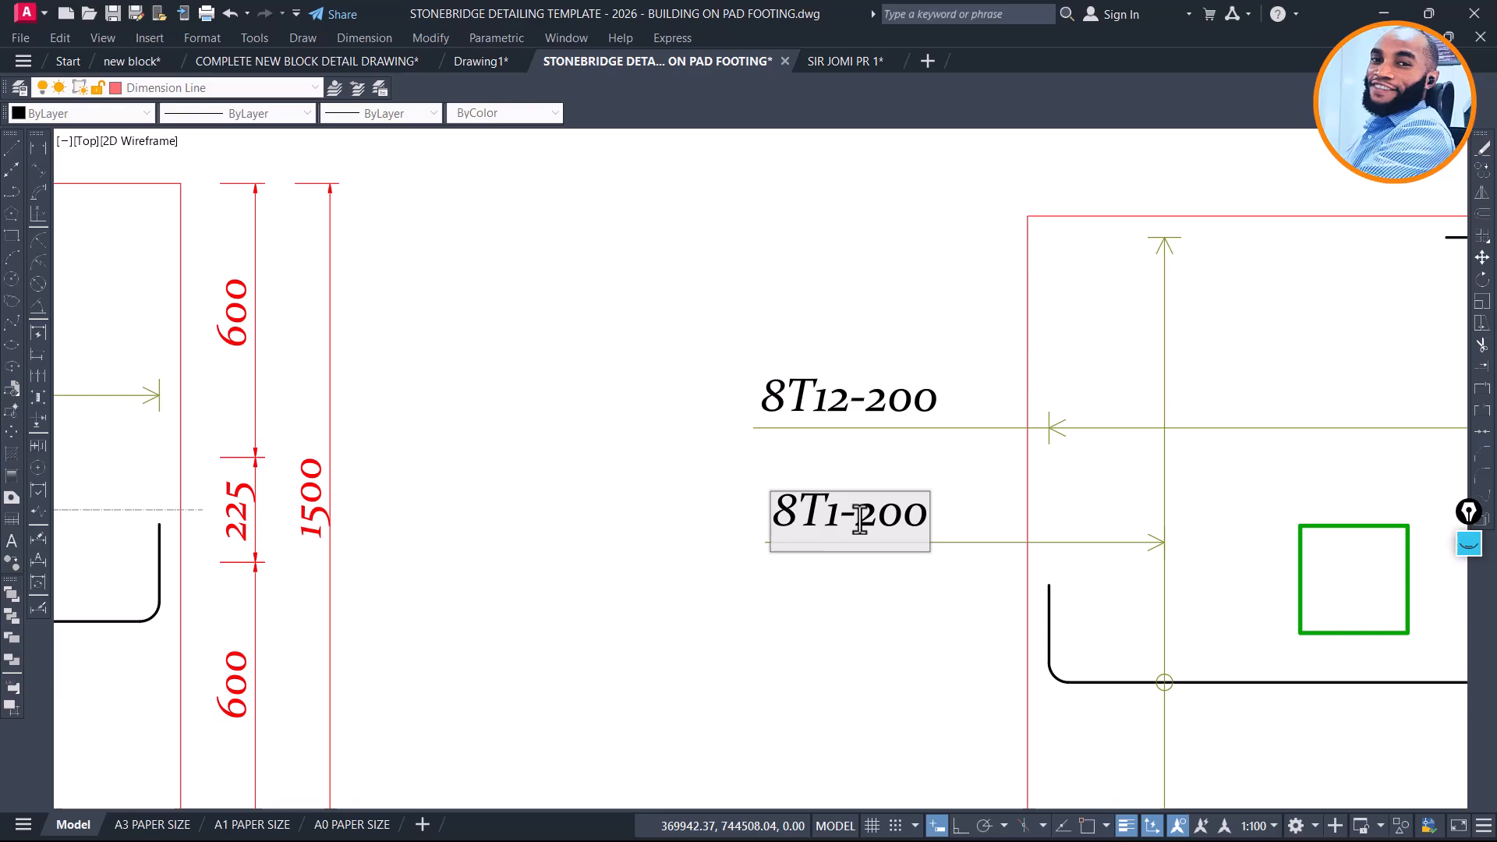
pyautogui.click(867, 302)
pyautogui.scroll(-5, 867, 303)
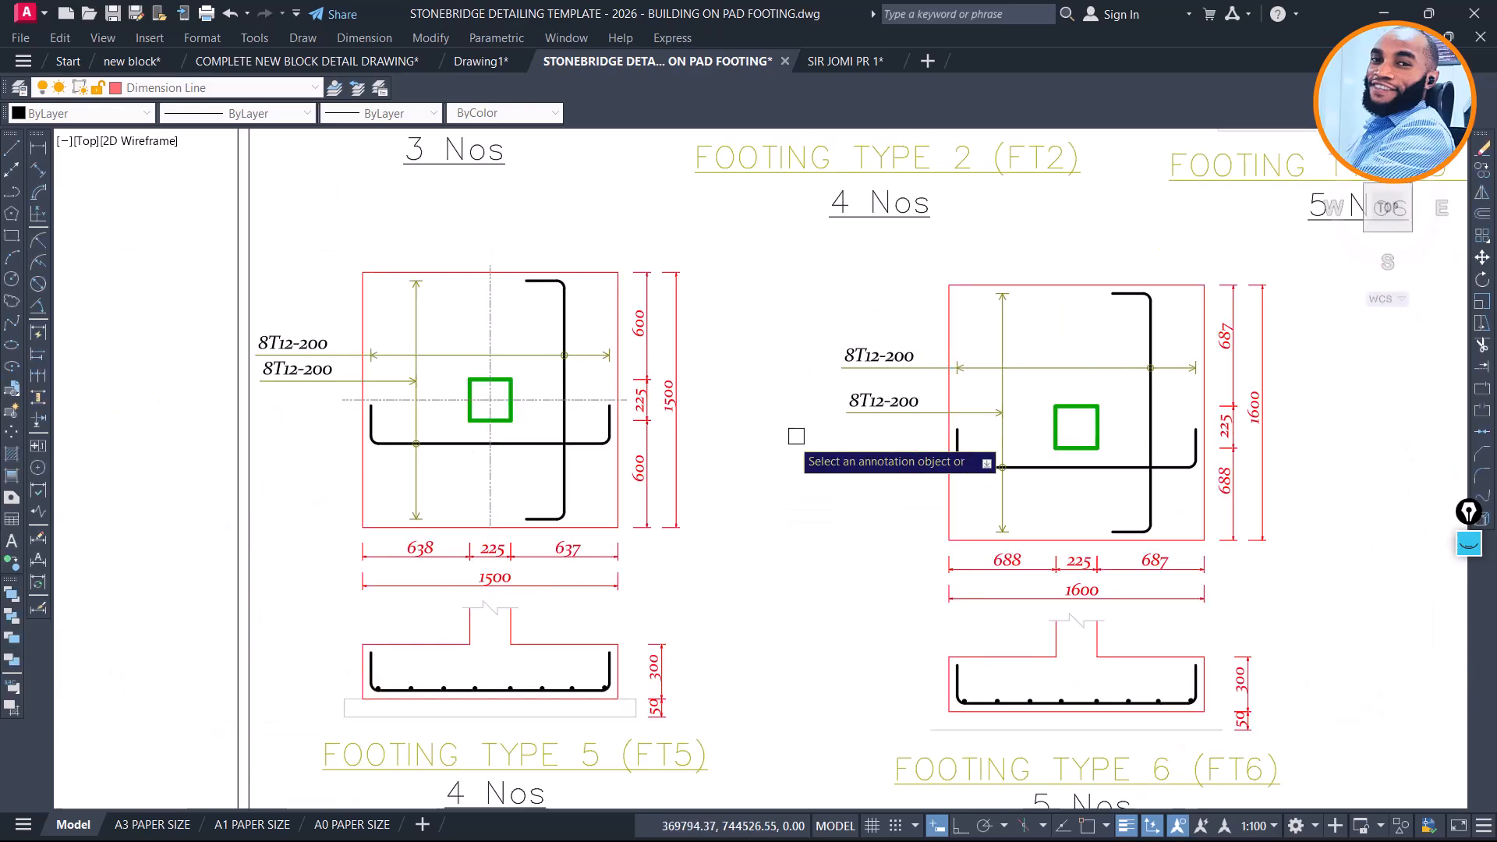
# Set the two vertical offset dimensions on either side of the column in the Footing Type 5 plan to 638 each
pyautogui.scroll(4, 594, 481)
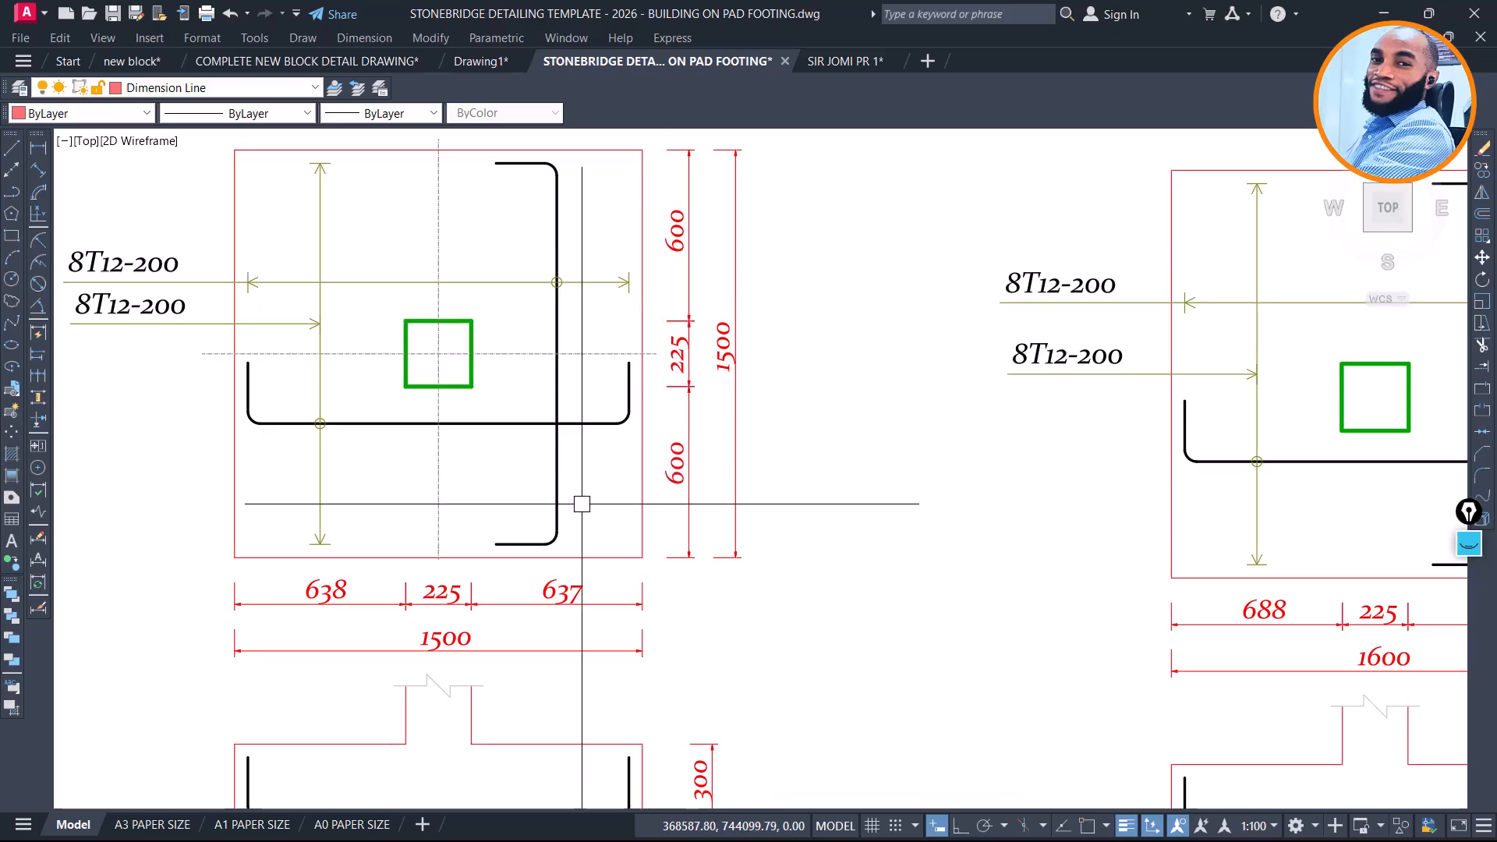
pyautogui.click(677, 467)
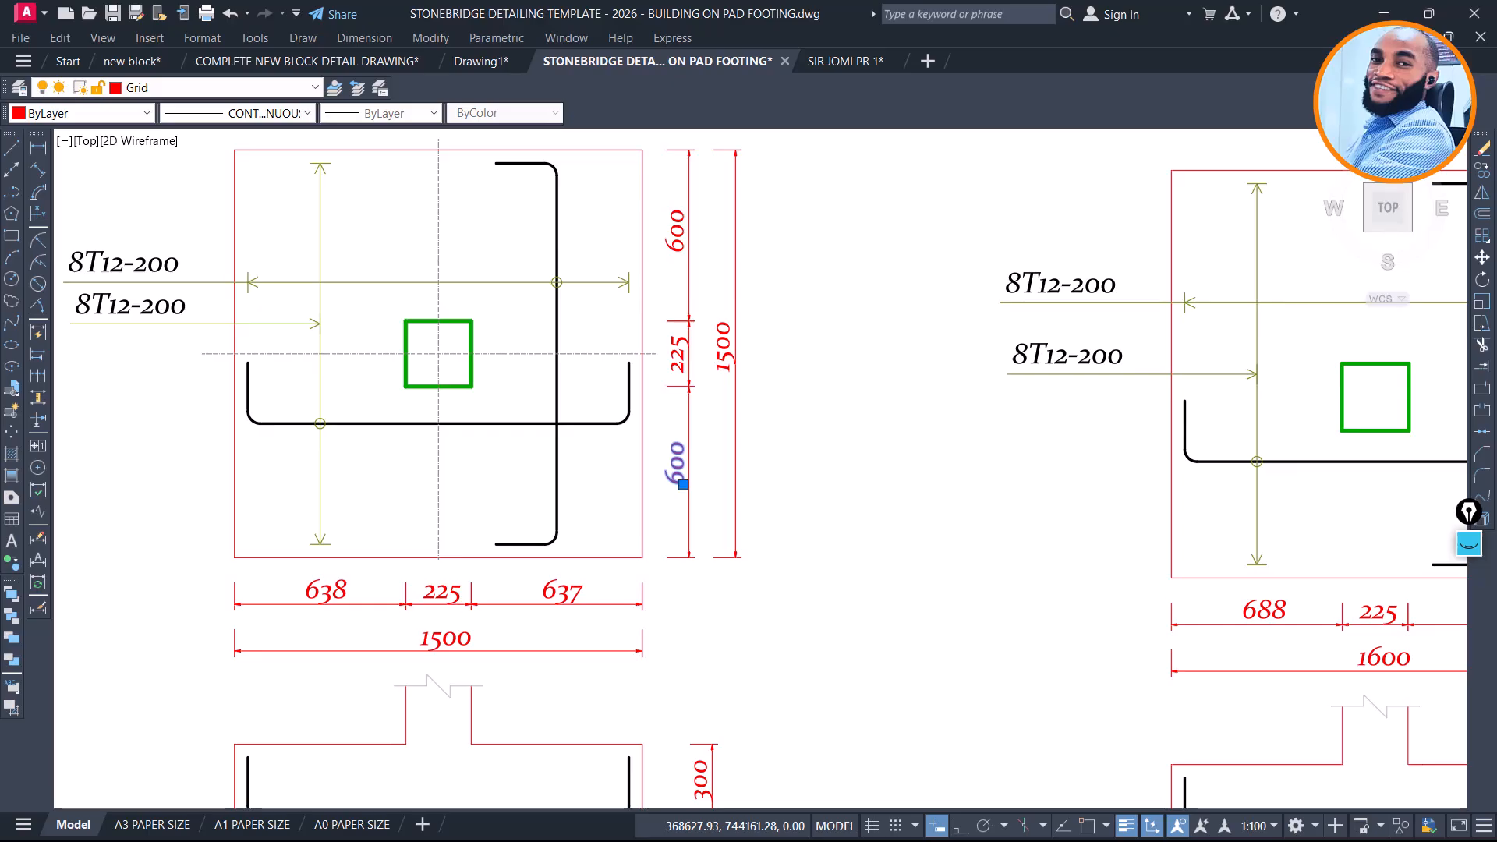
pyautogui.doubleClick(677, 466)
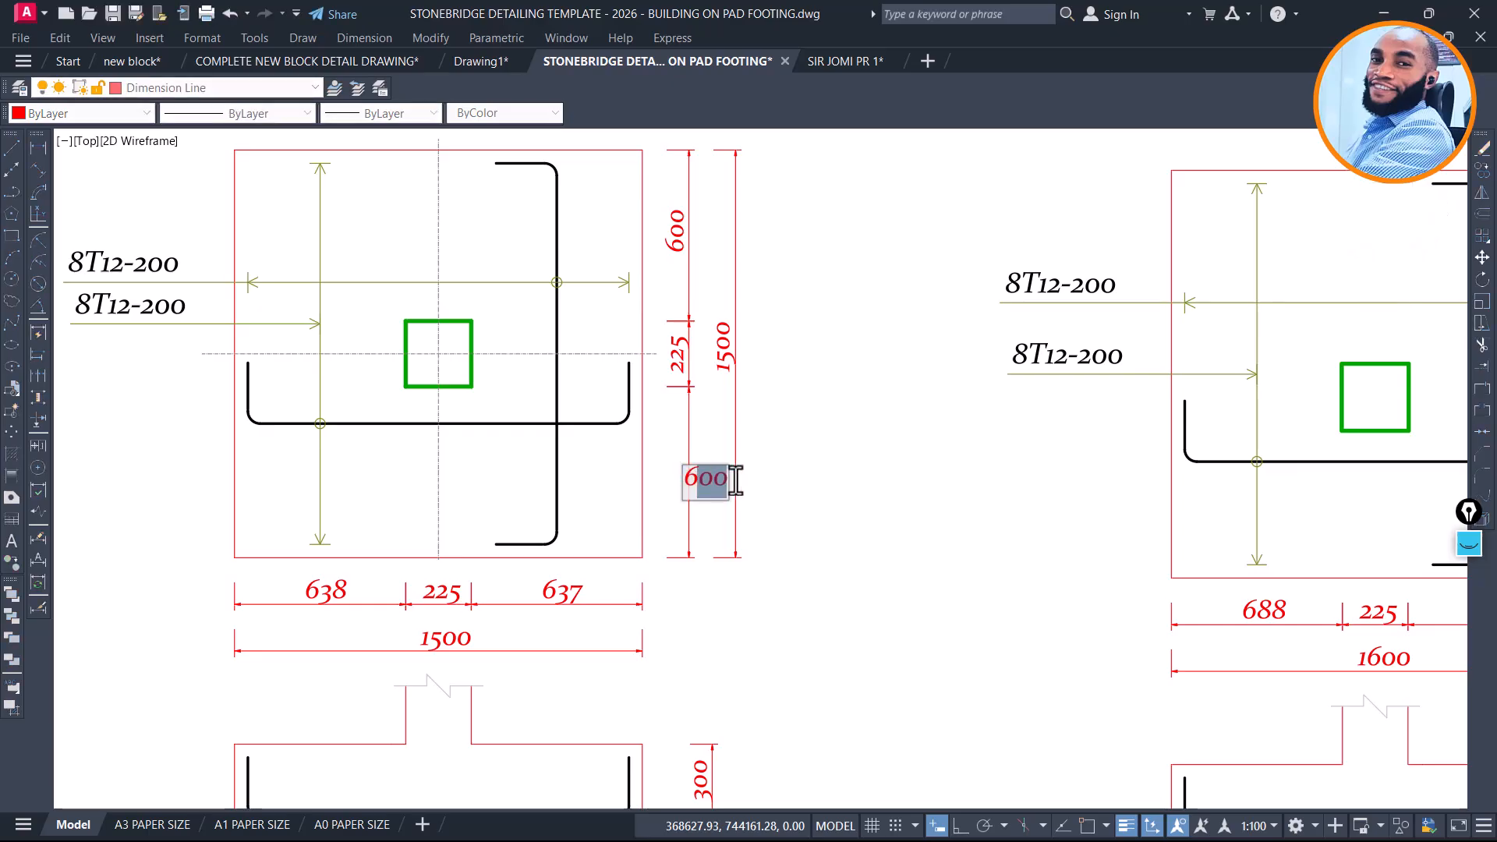
pyautogui.write('638')
pyautogui.click(777, 442)
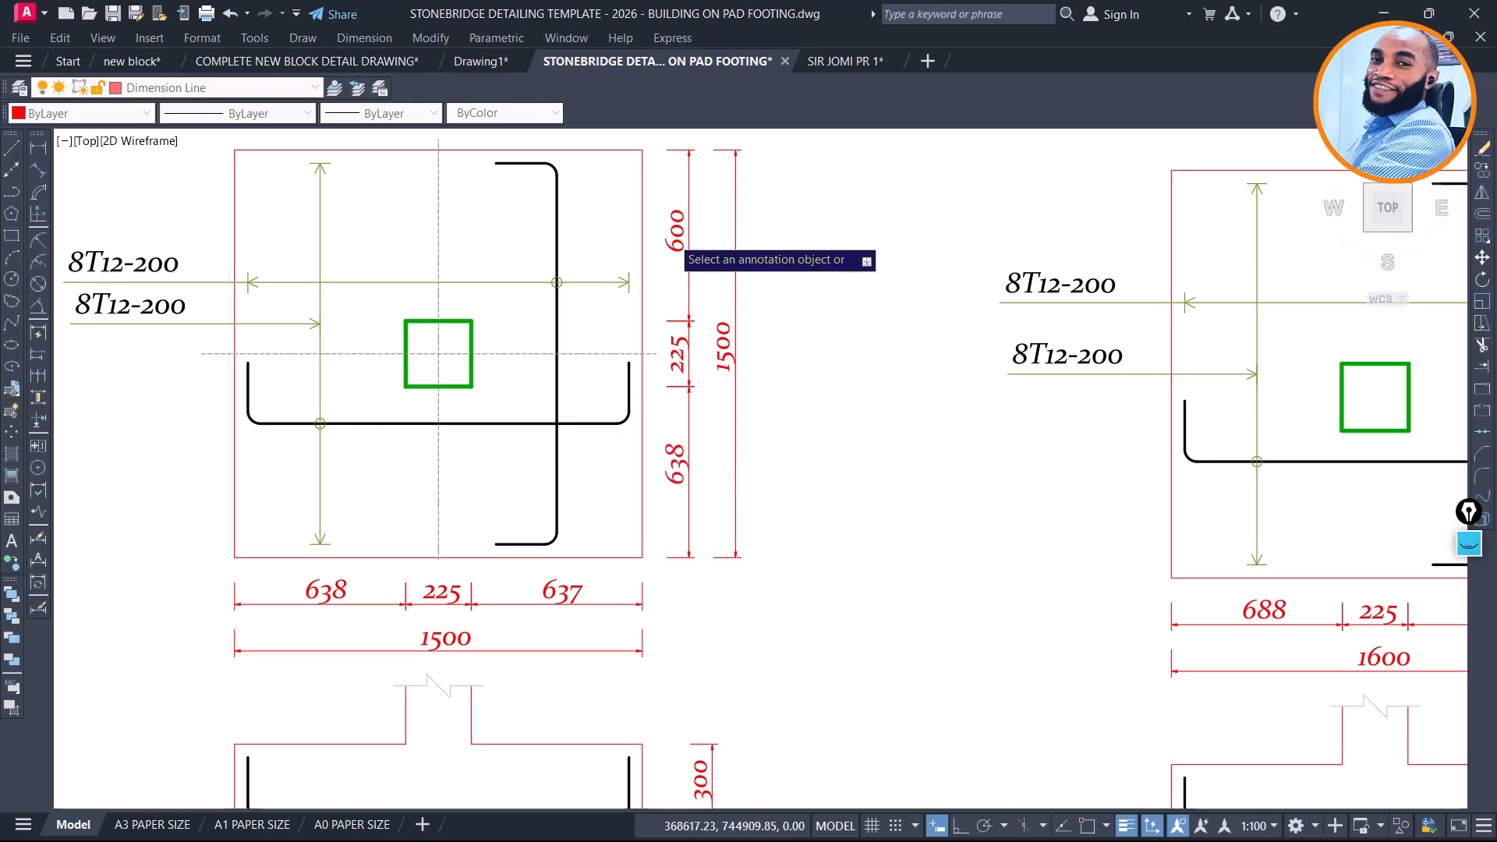
pyautogui.click(680, 232)
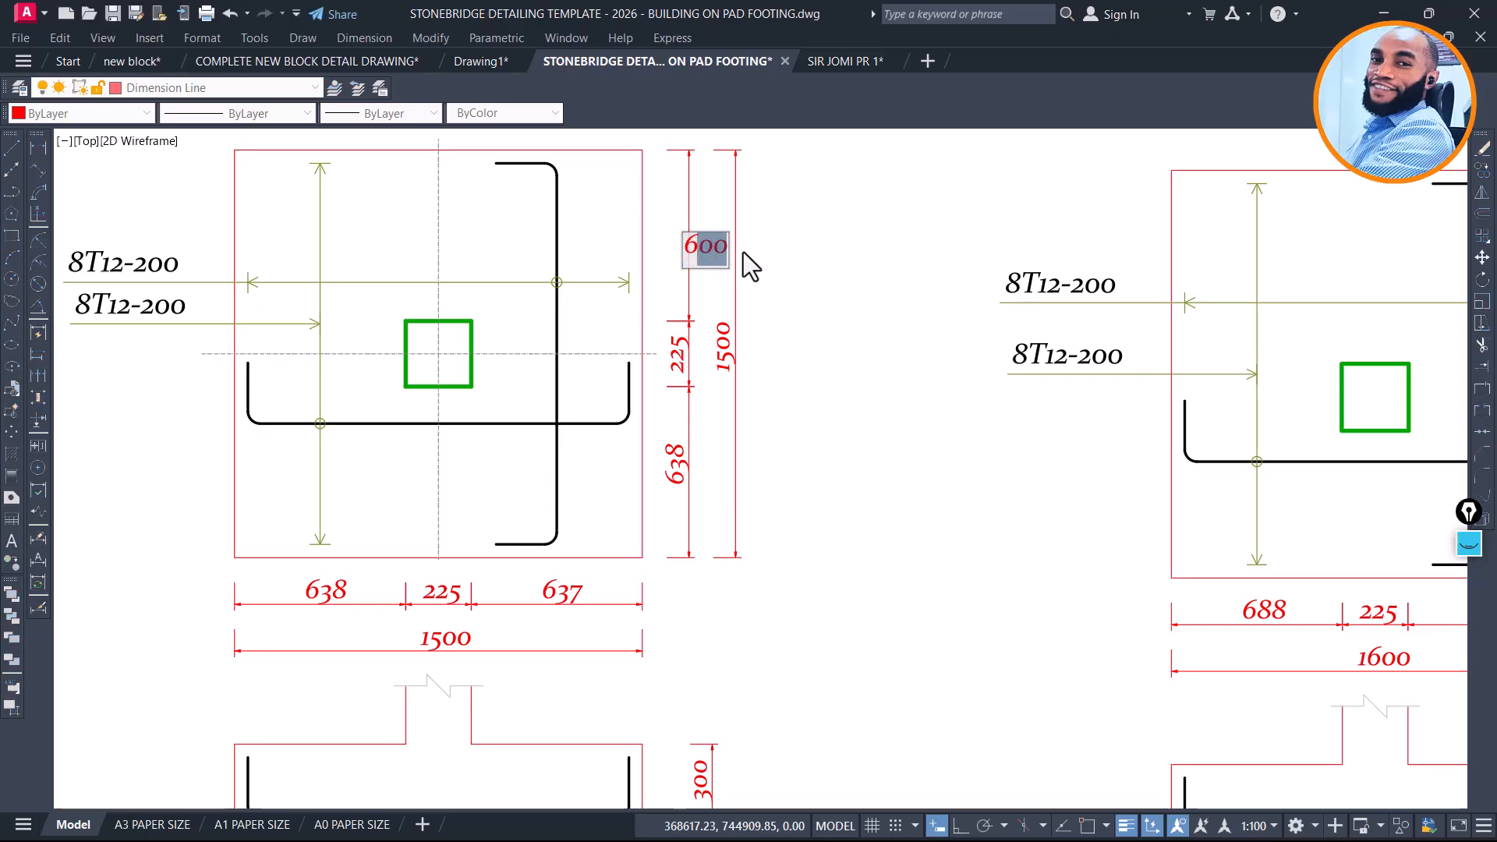
pyautogui.click(832, 306)
pyautogui.press('Escape')
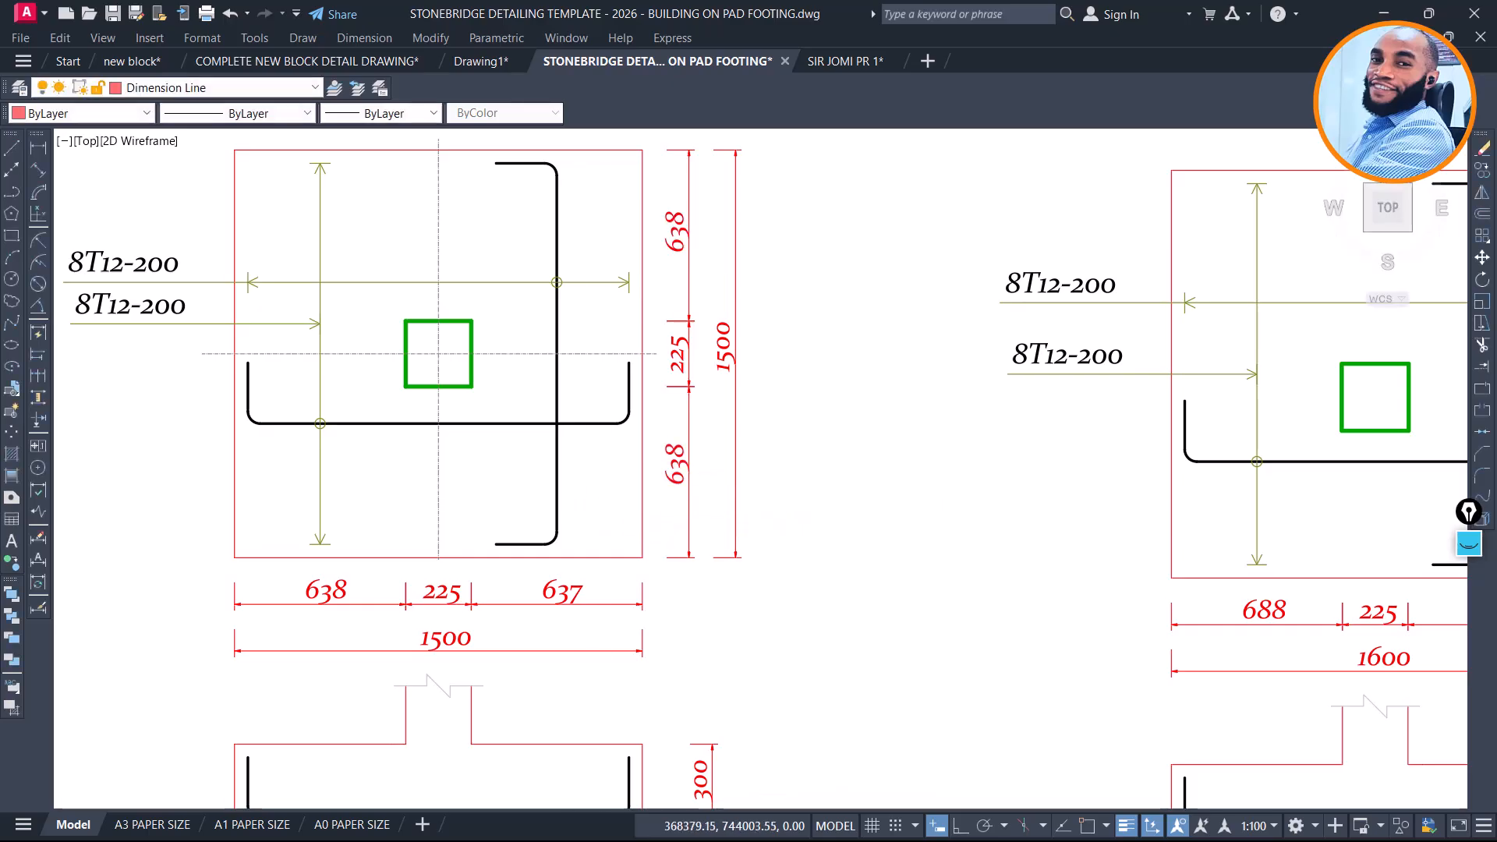
# Move the complete 1700/1700 F-1C25 reference detail from the source details to the empty area beside the pad base details sheet
pyautogui.scroll(-6, 650, 500)
pyautogui.scroll(-6, 832, 609)
pyautogui.moveTo(789, 371); pyautogui.dragTo(955, 761, button='middle')
pyautogui.scroll(-2, 702, 483)
pyautogui.moveTo(134, 153); pyautogui.dragTo(481, 517, button='middle')
pyautogui.scroll(11, 324, 375)
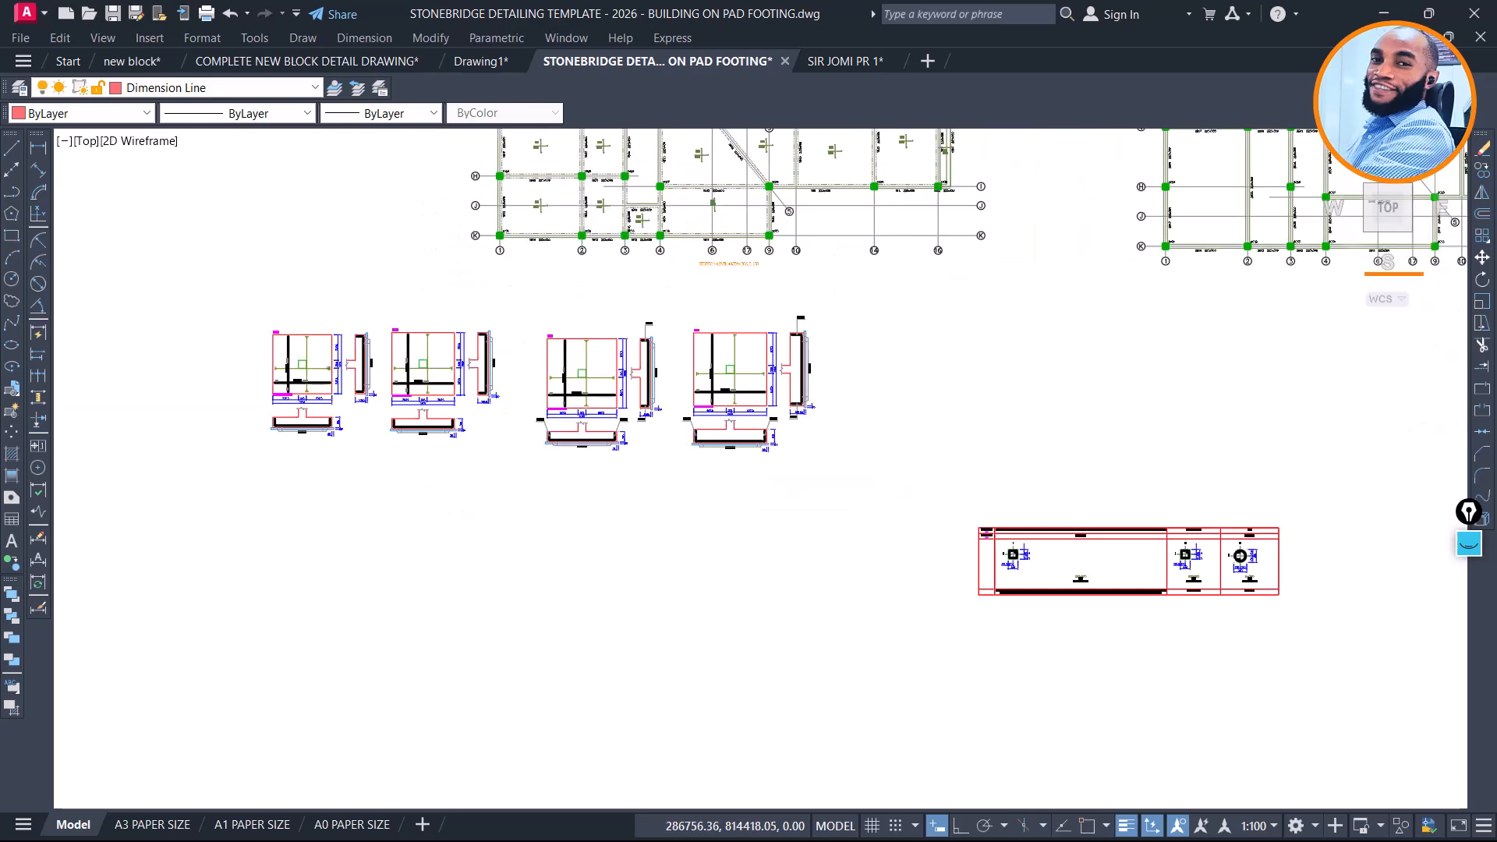
pyautogui.scroll(-8, 274, 370)
pyautogui.click(790, 189)
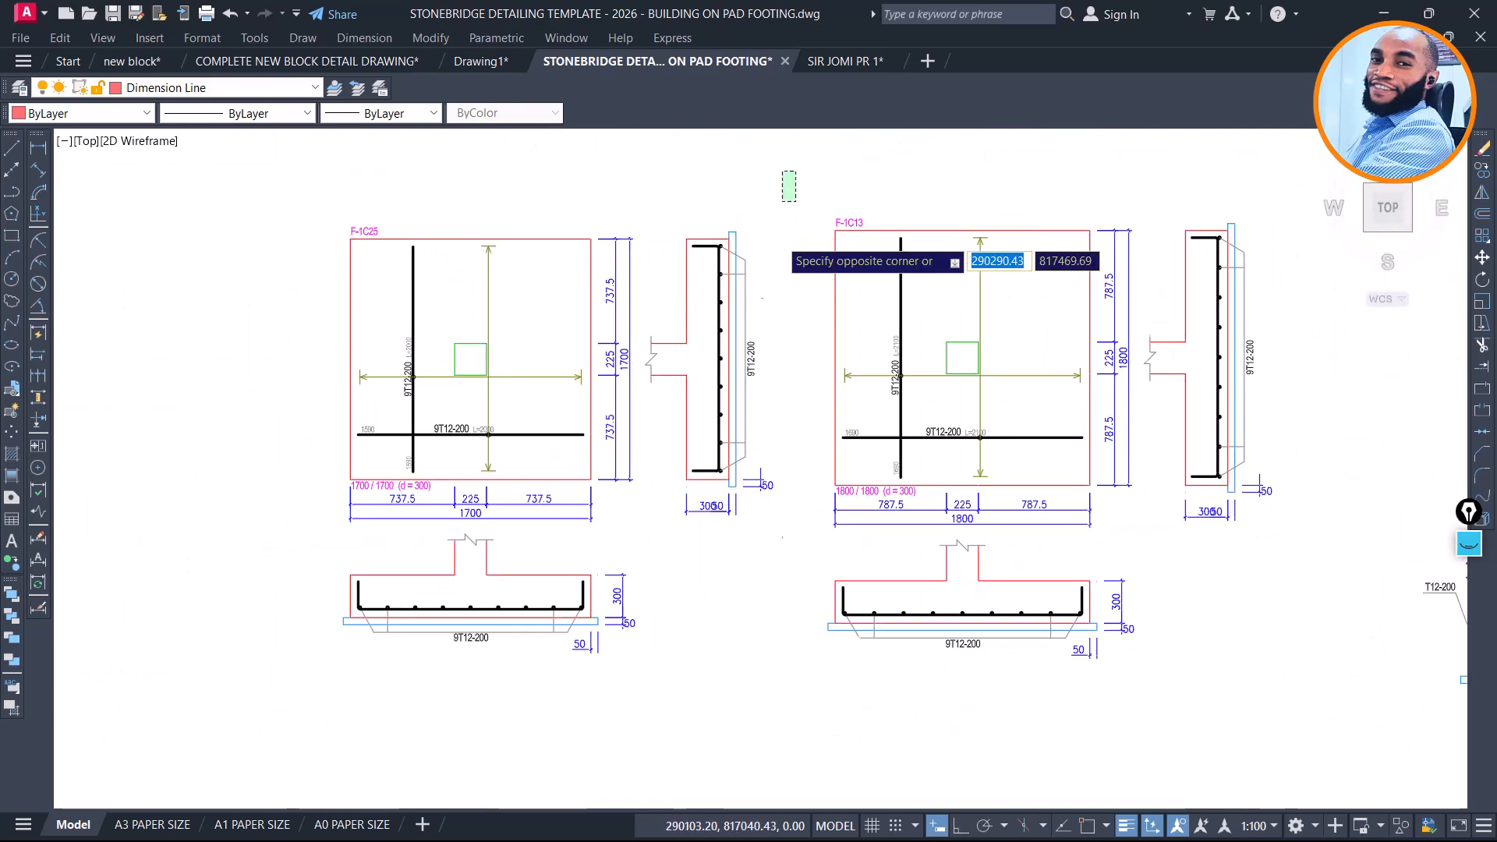
pyautogui.scroll(-2, 790, 189)
pyautogui.click(405, 507)
pyautogui.write('m')
pyautogui.press('Return')
pyautogui.click(567, 380)
pyautogui.scroll(-10, 417, 264)
pyautogui.scroll(2, 818, 624)
pyautogui.scroll(6, 866, 503)
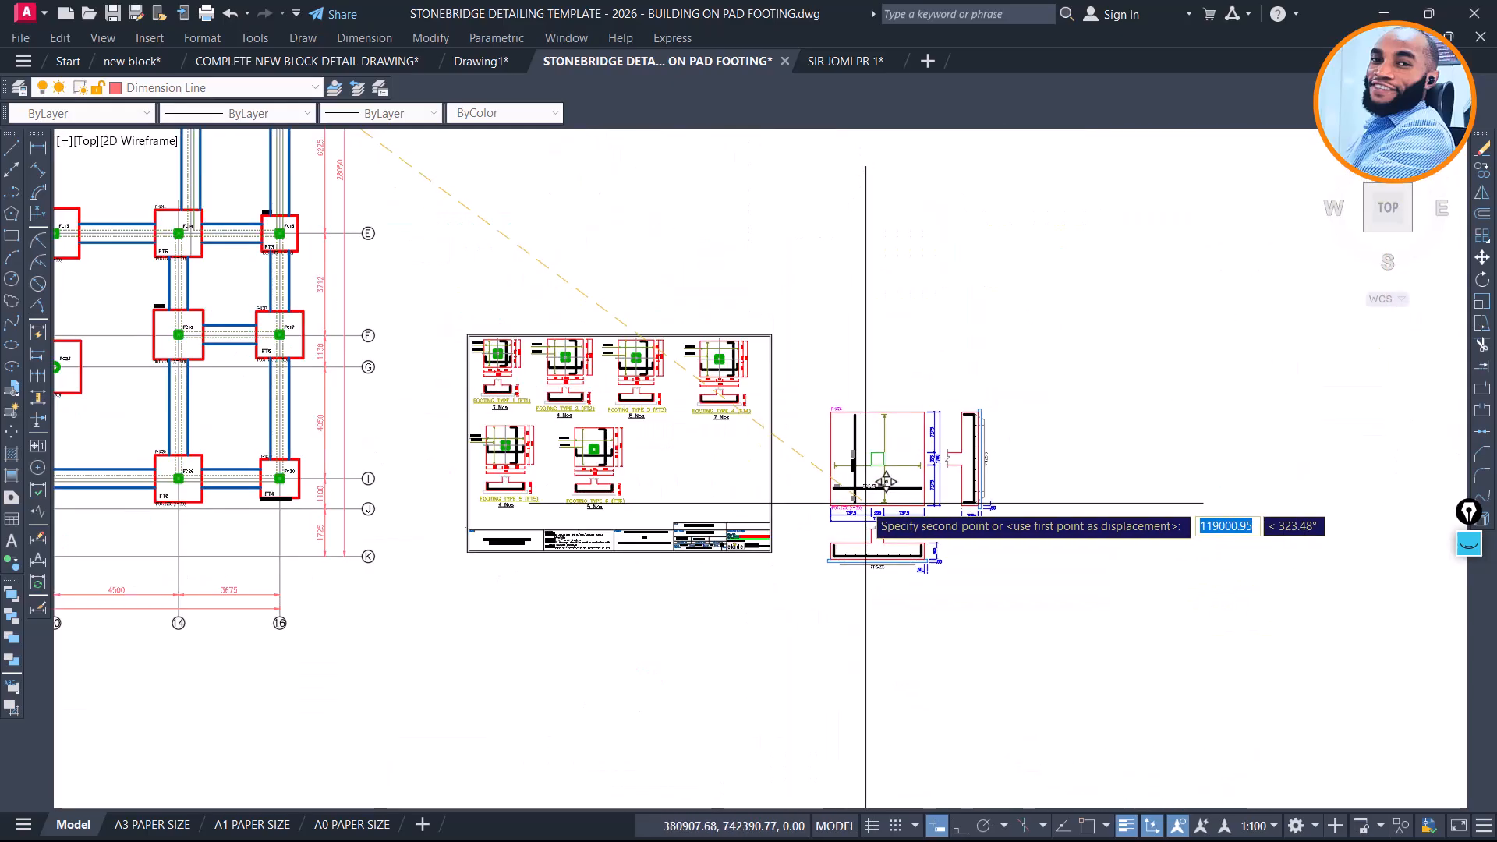
pyautogui.click(861, 503)
# Check the bar labels on the 1700/1700 reference detail and change the upper Footing Type 6 plan label to 9T12-200
pyautogui.scroll(8, 546, 445)
pyautogui.scroll(-4, 784, 479)
pyautogui.scroll(10, 1045, 372)
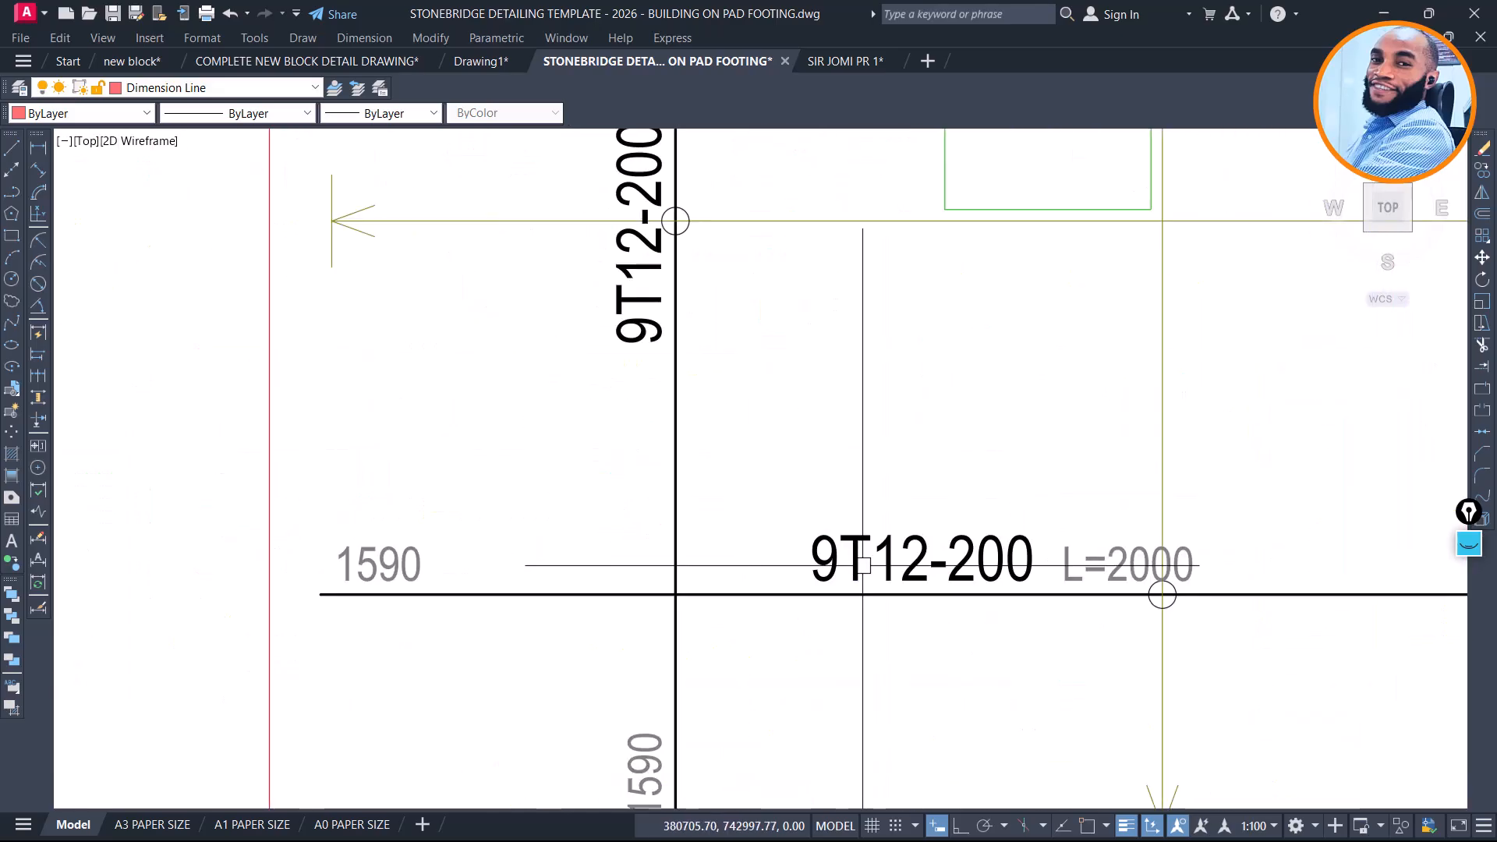
pyautogui.scroll(-10, 1042, 494)
pyautogui.scroll(6, 1043, 518)
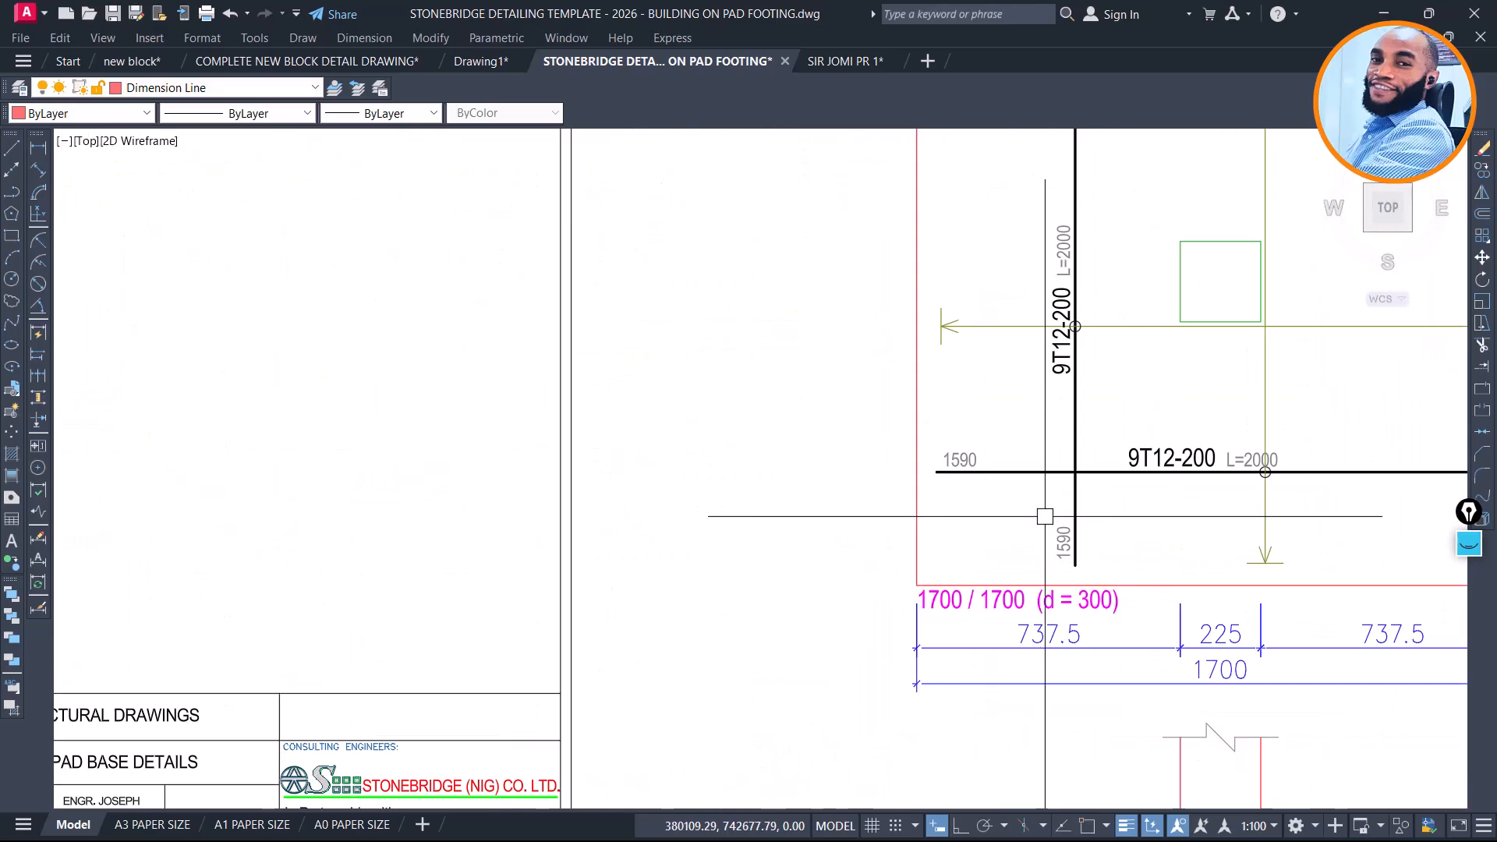
pyautogui.scroll(-2, 855, 459)
pyautogui.moveTo(539, 374); pyautogui.dragTo(1172, 419, button='middle')
pyautogui.scroll(8, 646, 293)
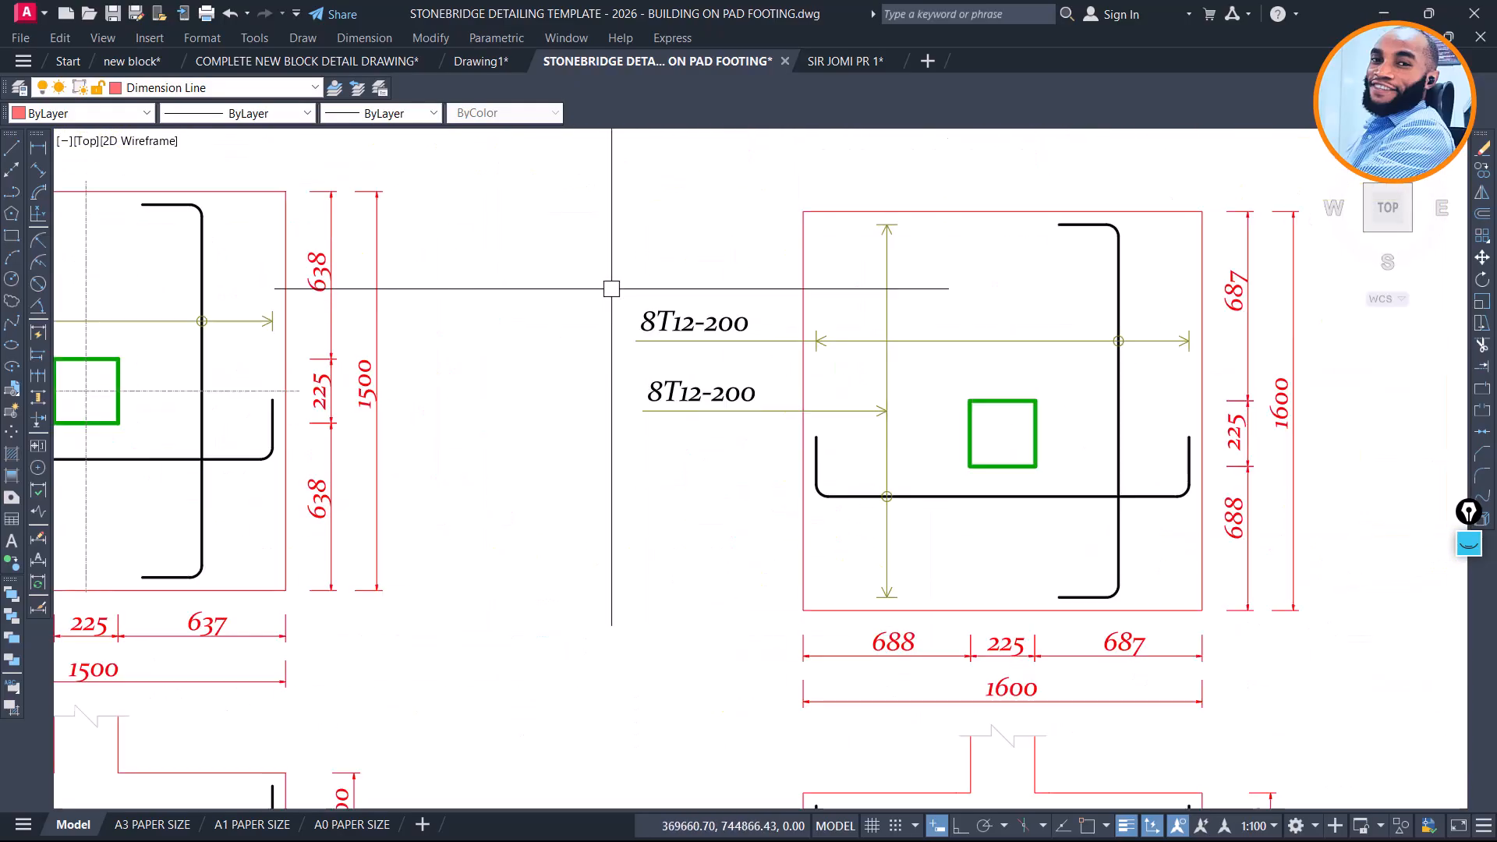
pyautogui.click(652, 332)
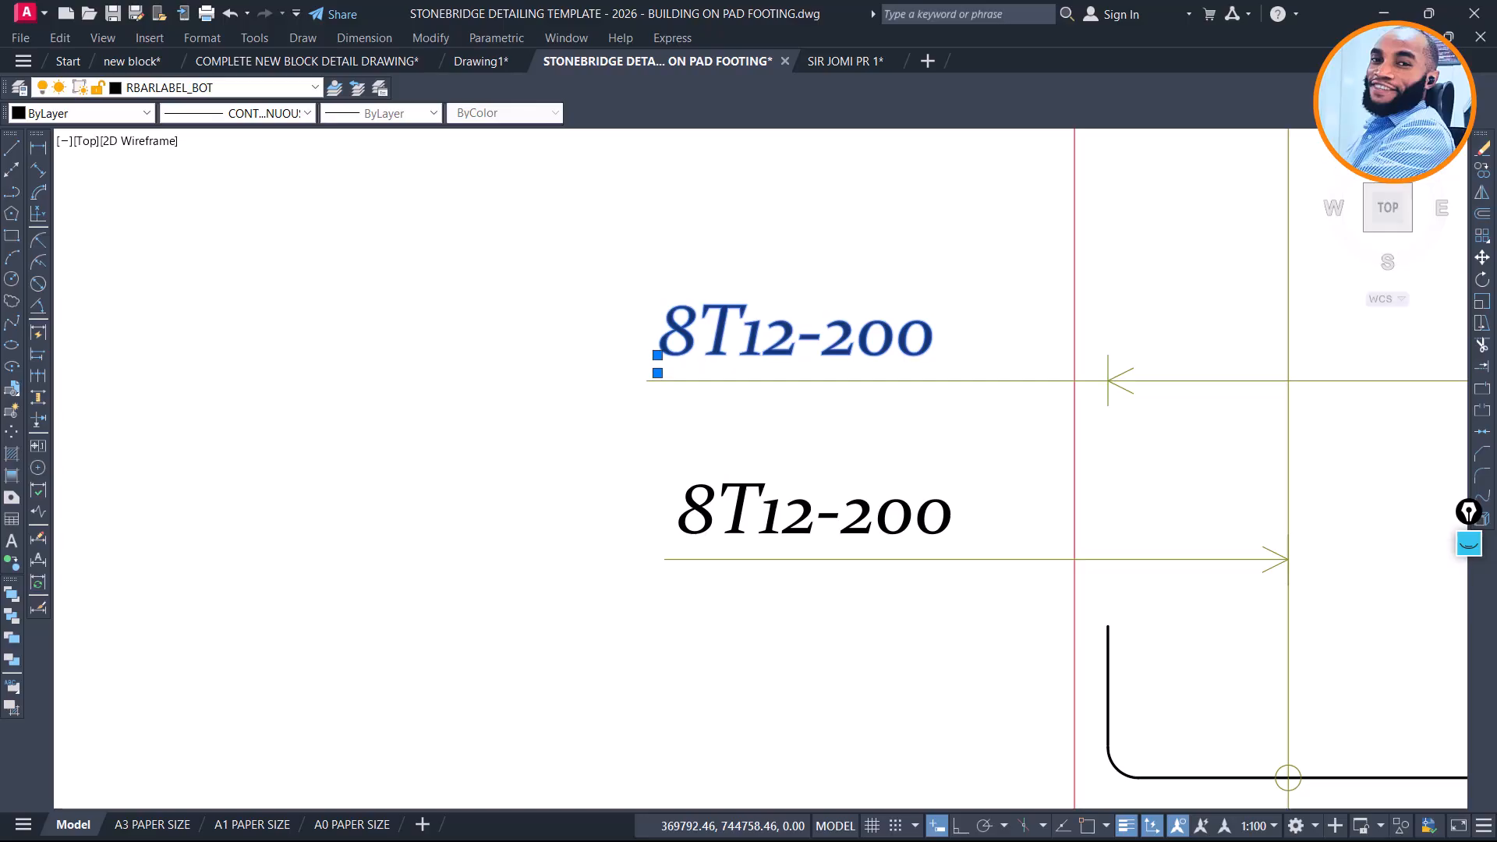
pyautogui.doubleClick(693, 312)
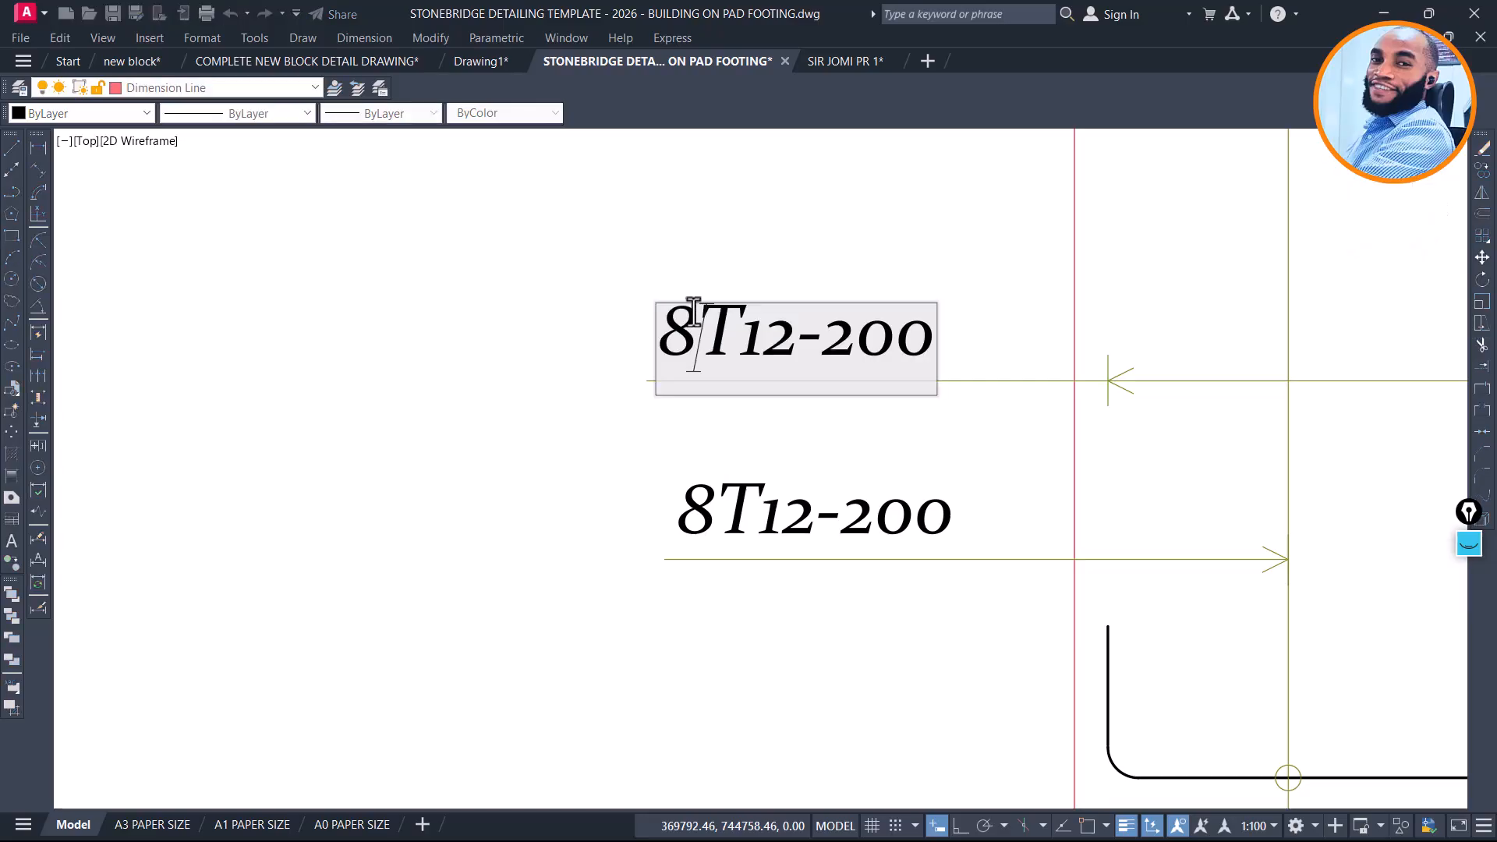
pyautogui.write('9')
pyautogui.click(752, 423)
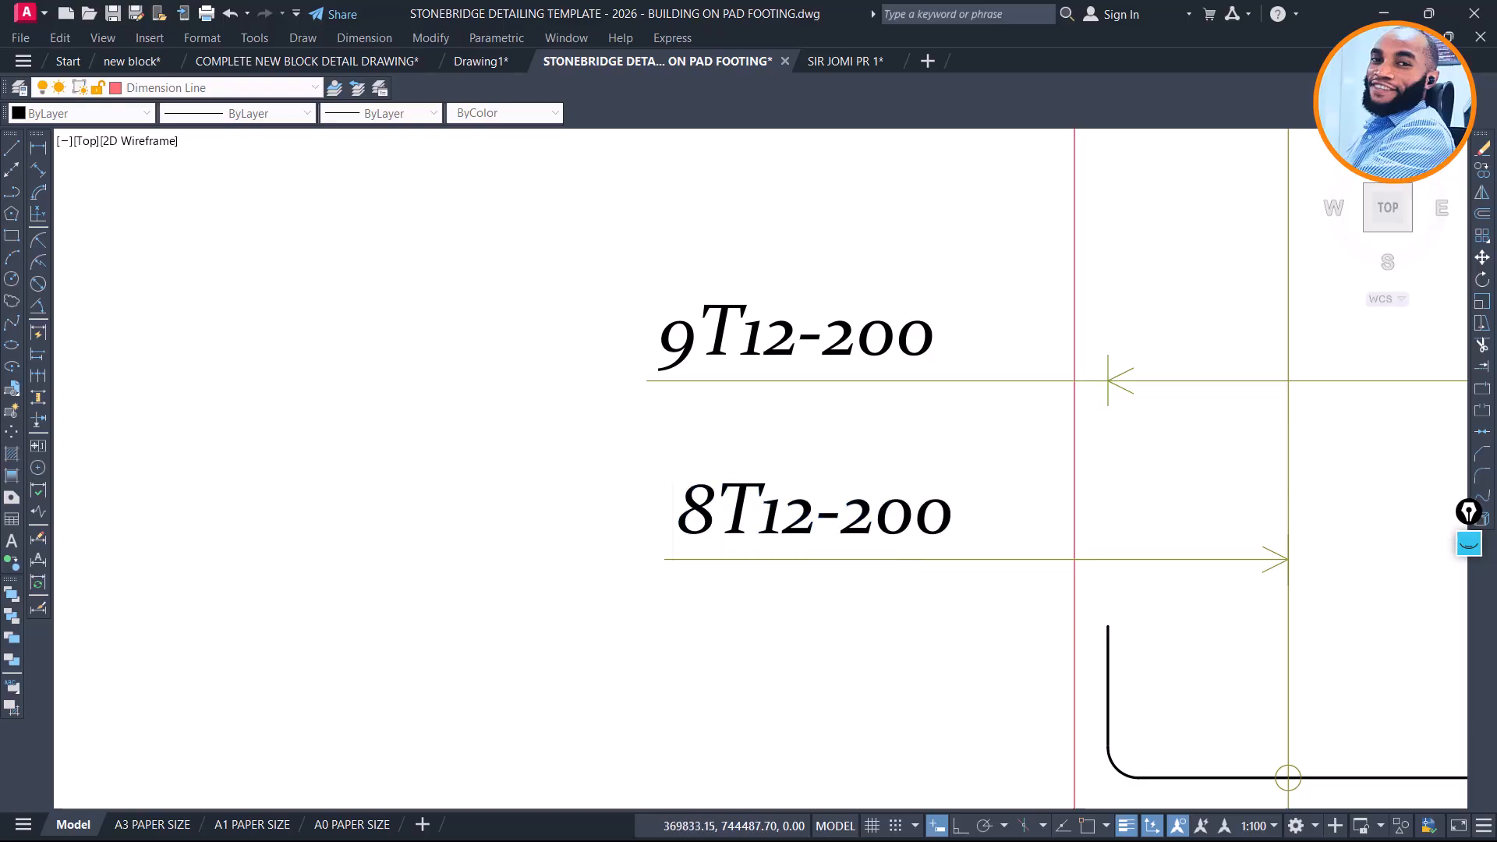
# Change the lower reinforcement label on the Footing Type 6 plan to 9T12-200
pyautogui.click(729, 529)
pyautogui.press('BackSpace')
pyautogui.write('9')
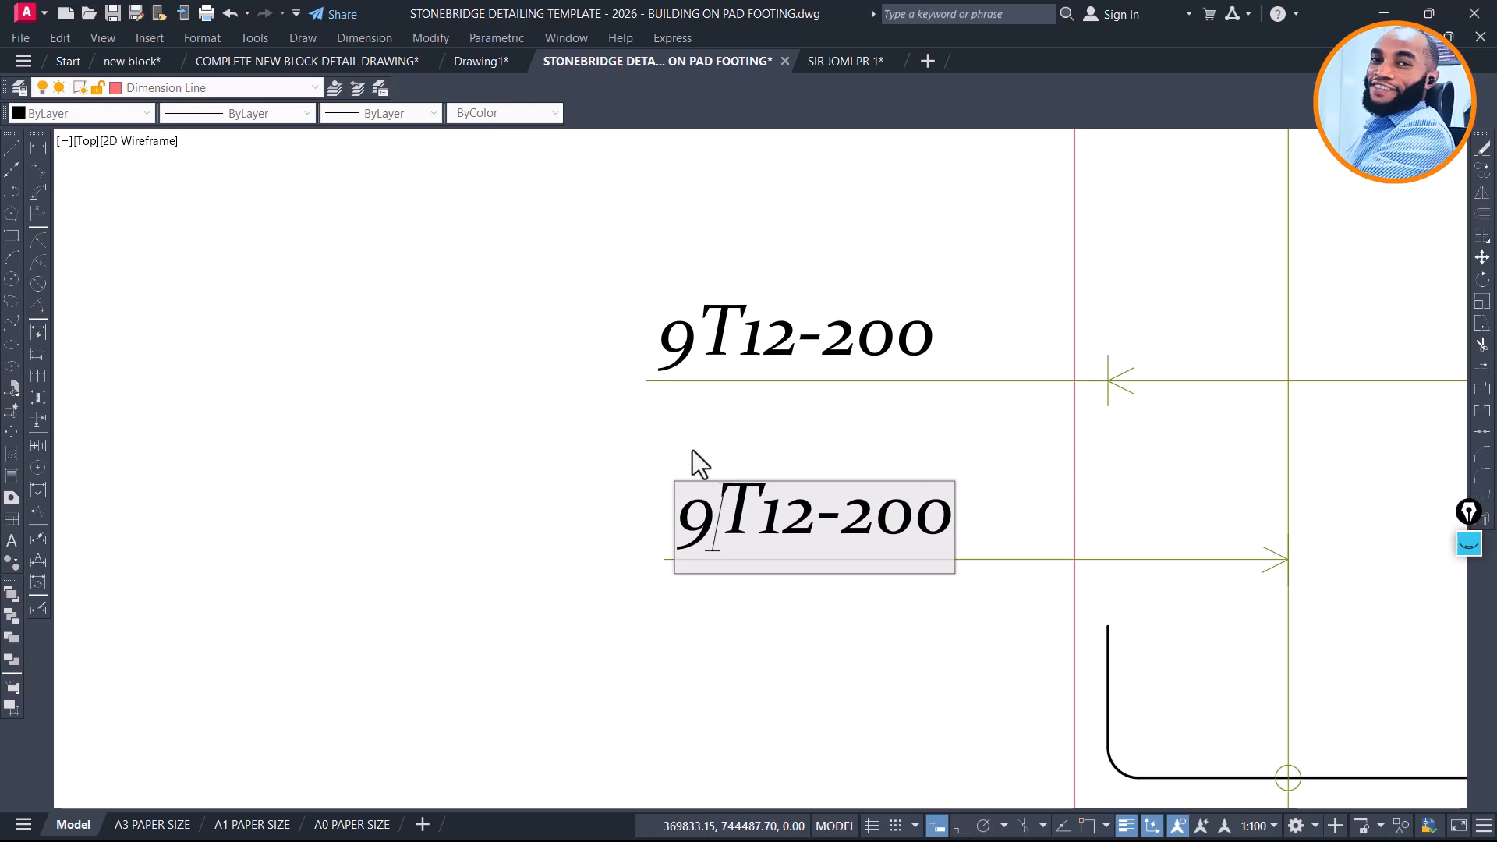
pyautogui.click(691, 461)
pyautogui.scroll(-5, 560, 384)
pyautogui.press('Escape')
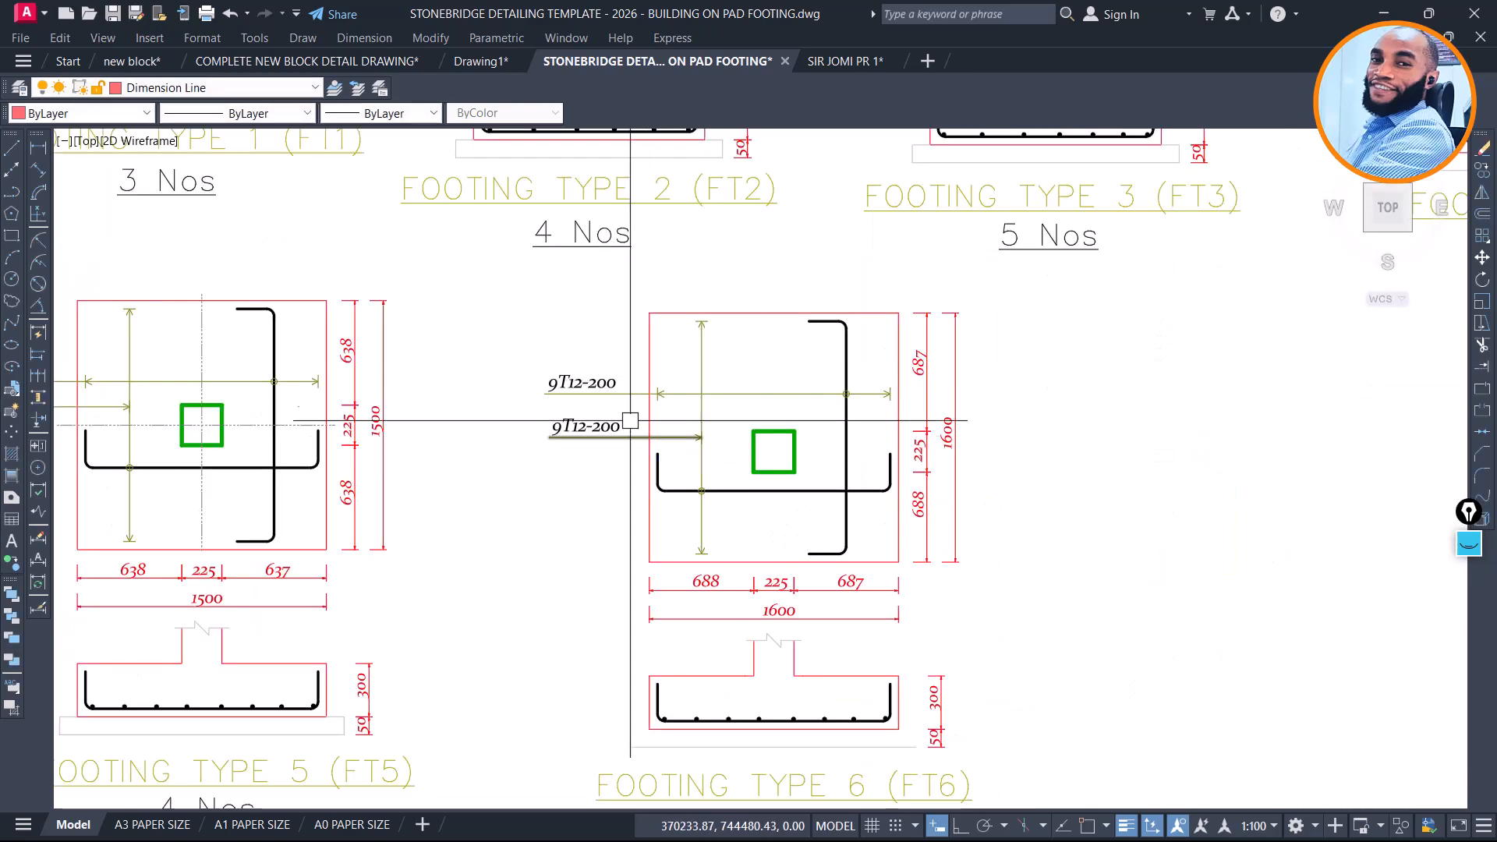
# Copy the vertical and horizontal column centre lines from the Footing Type 5 plan onto the column in the Footing Type 6 plan
pyautogui.click(202, 324)
pyautogui.click(206, 425)
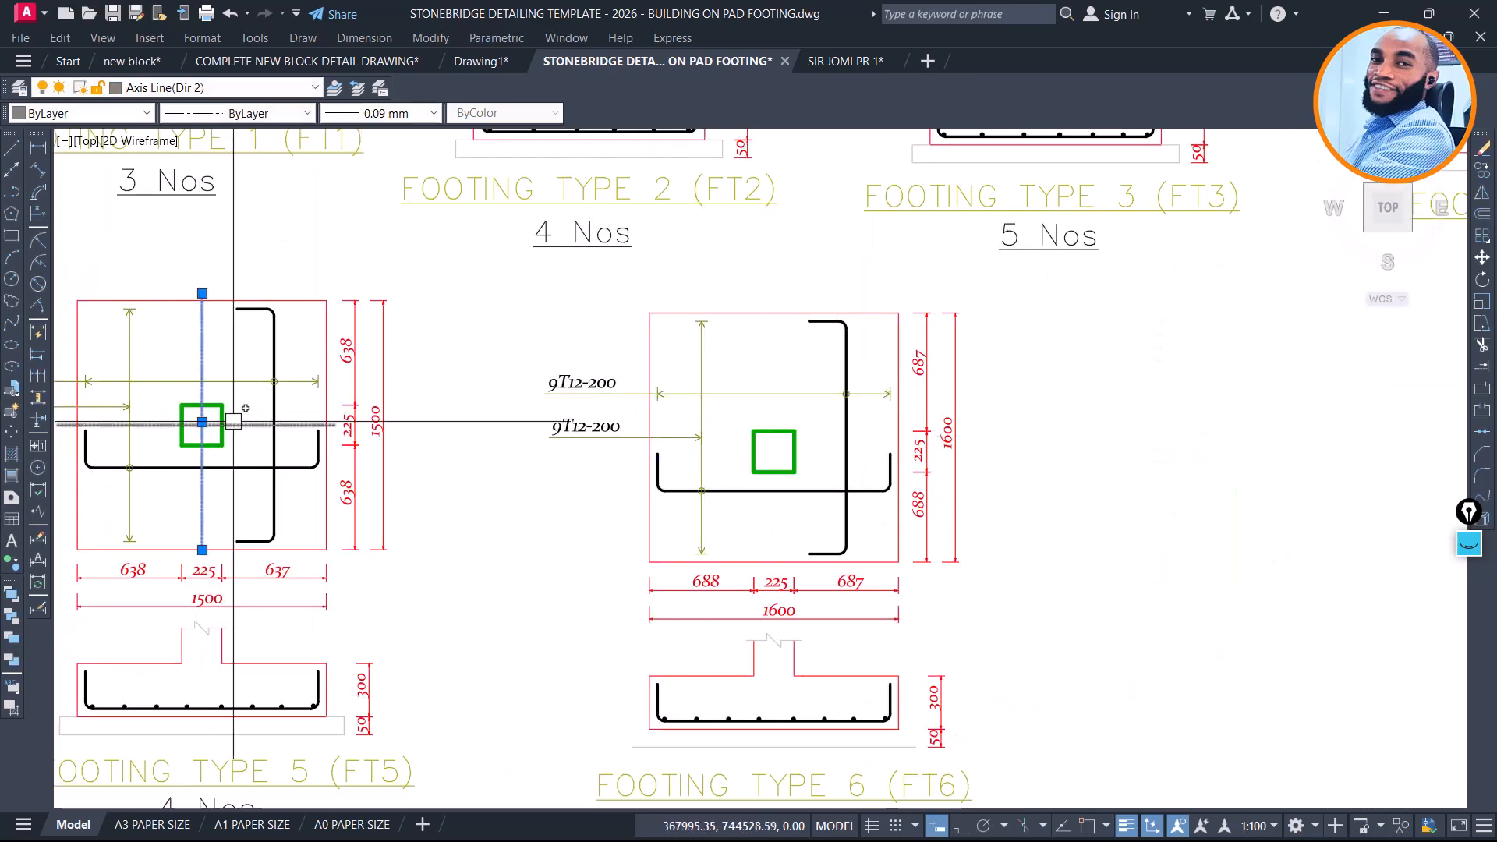
pyautogui.write('o')
pyautogui.press('Return')
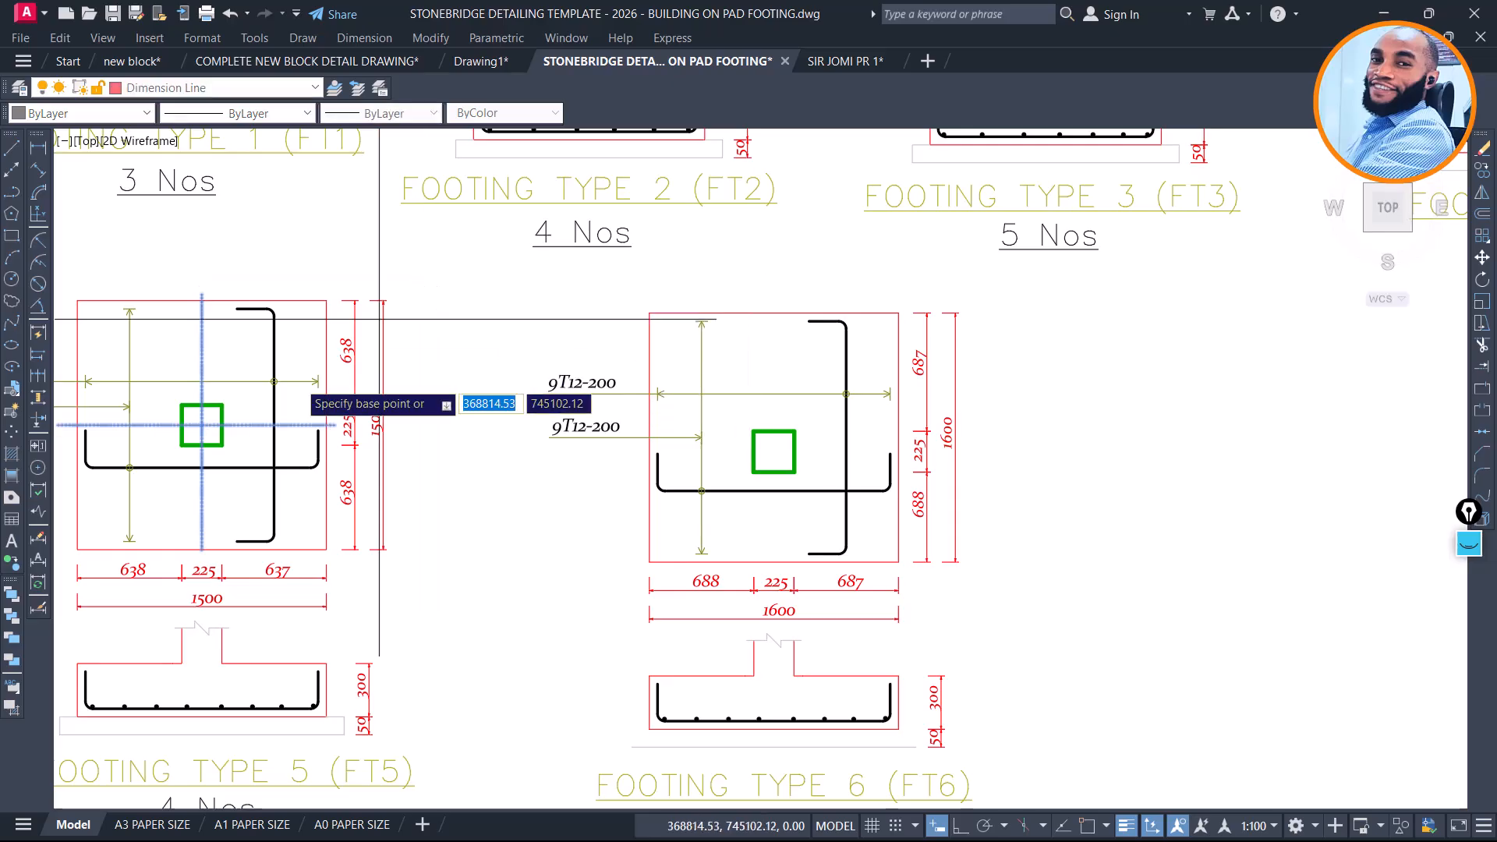
pyautogui.click(221, 406)
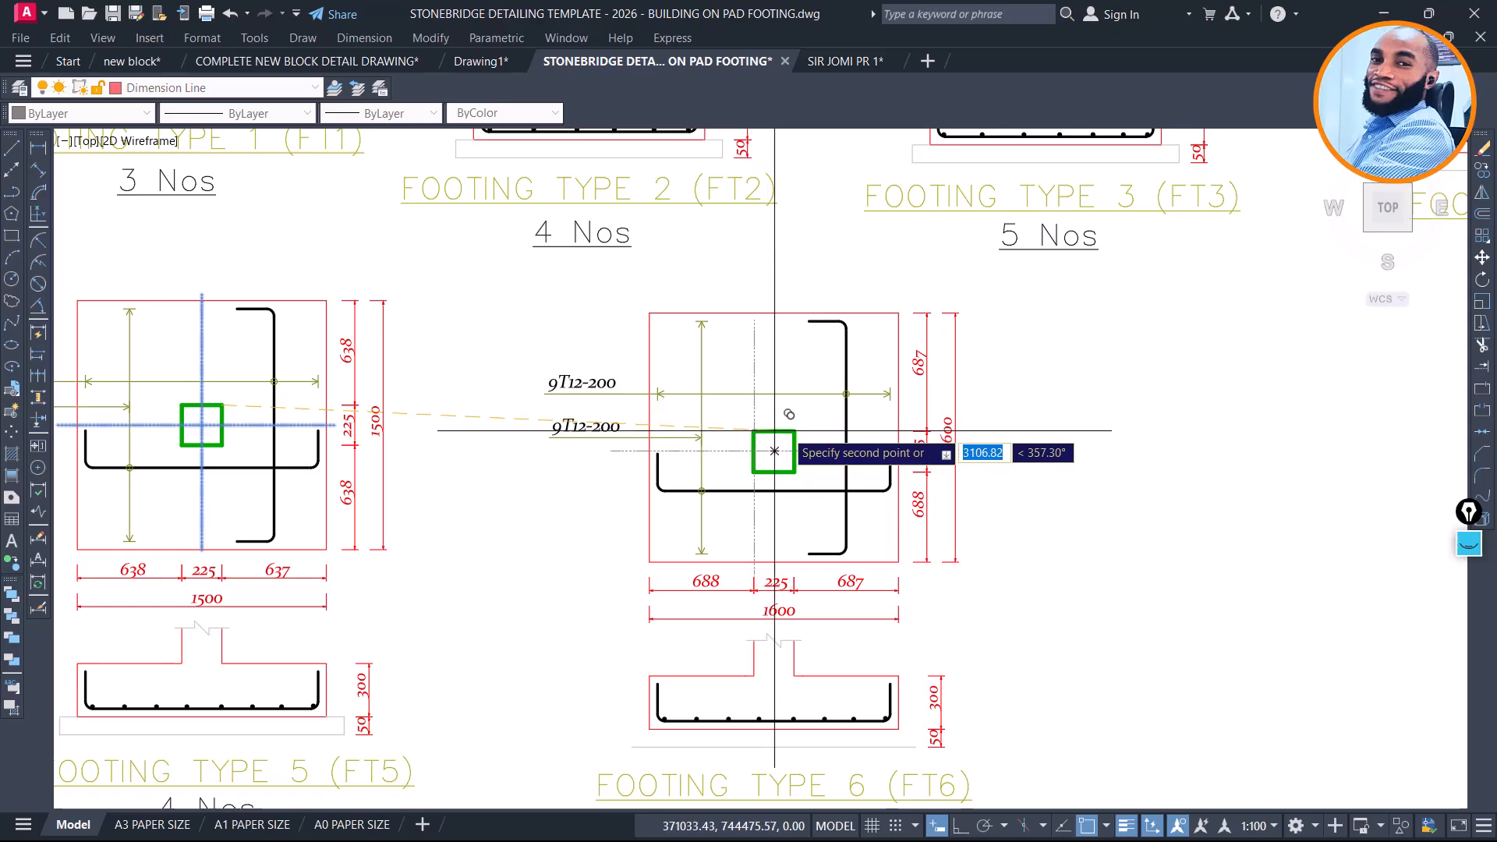
pyautogui.click(795, 430)
pyautogui.press('Escape')
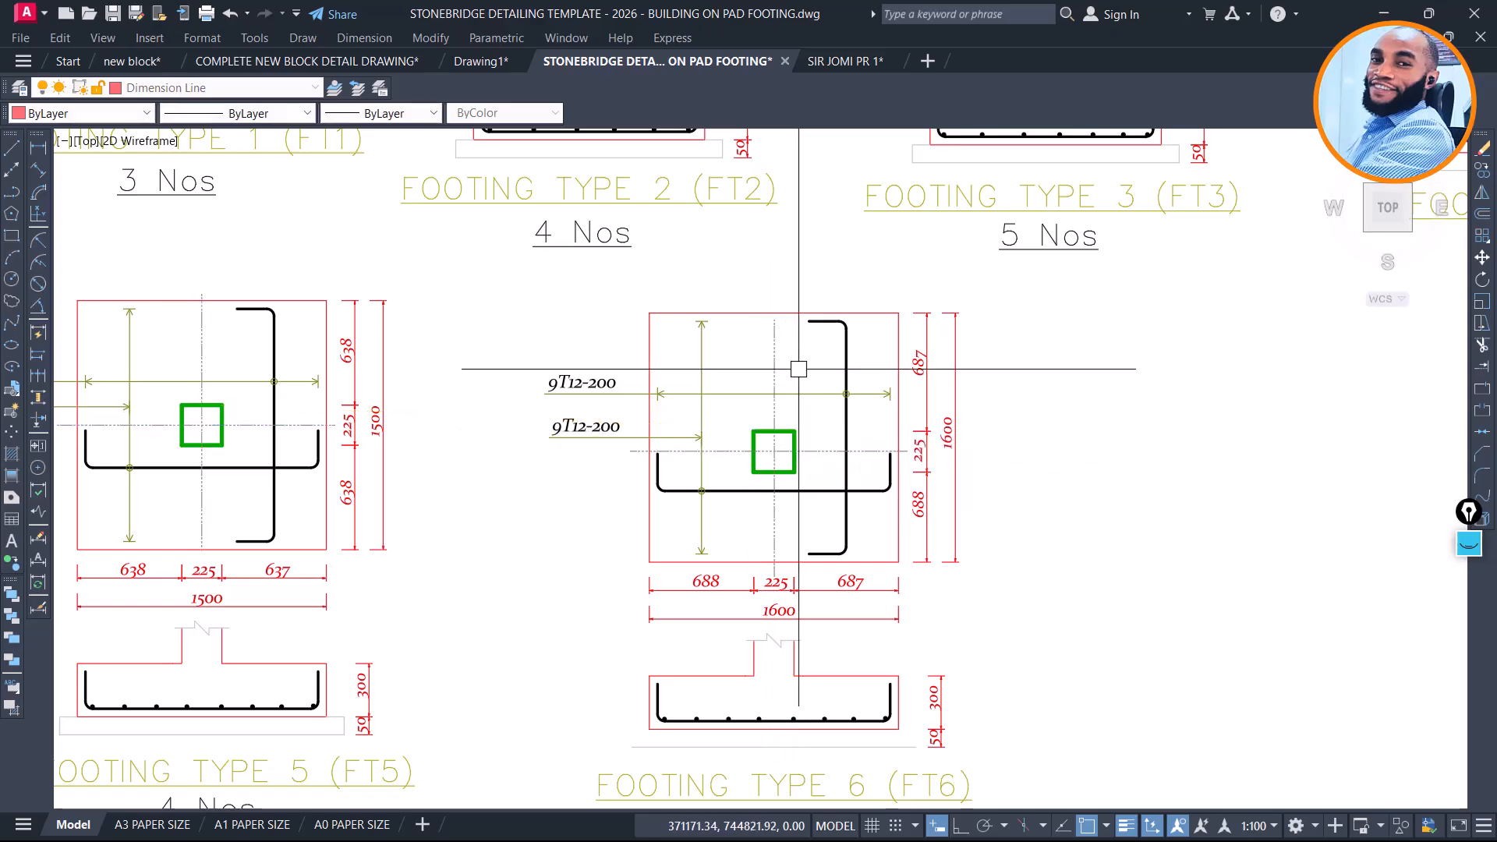
# Lengthen the vertical centre line in the Footing Type 6 plan so it projects past the footing's upper edge
pyautogui.write('EX')
pyautogui.press('Return')
pyautogui.click(774, 320)
pyautogui.click(775, 320)
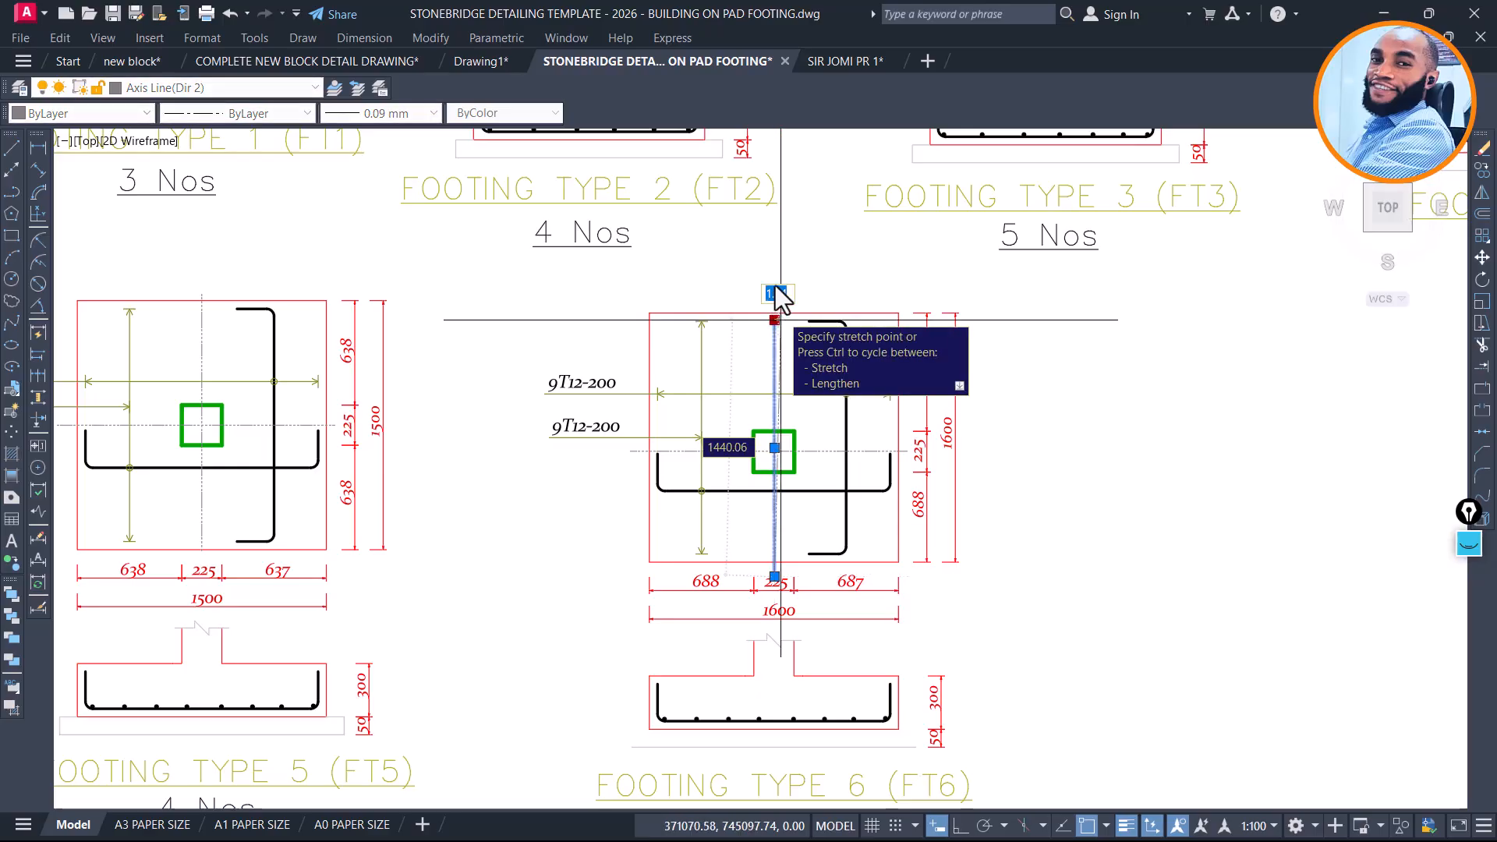
pyautogui.scroll(2, 780, 312)
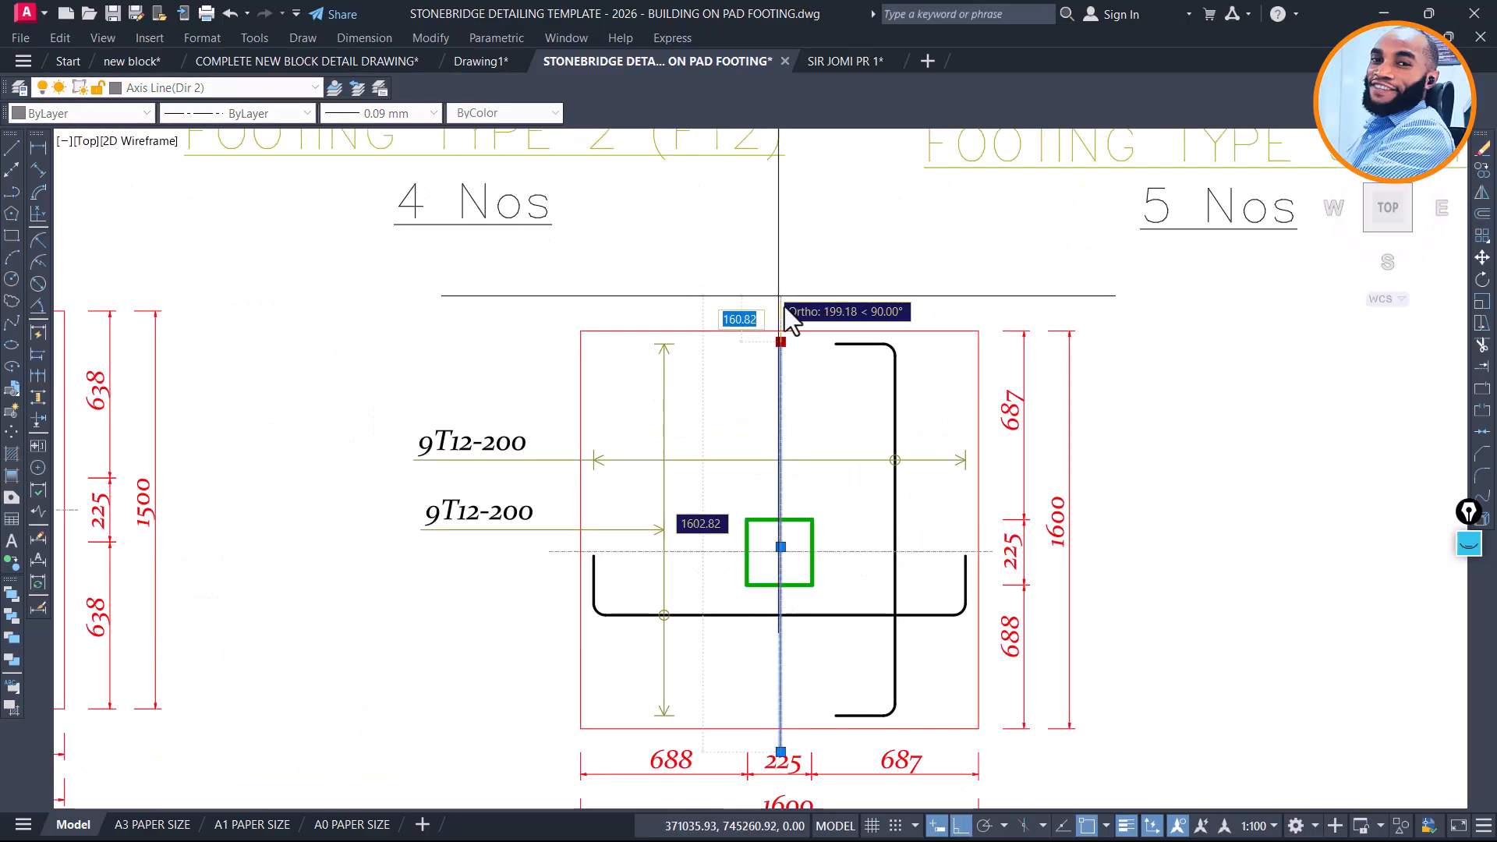
pyautogui.click(786, 306)
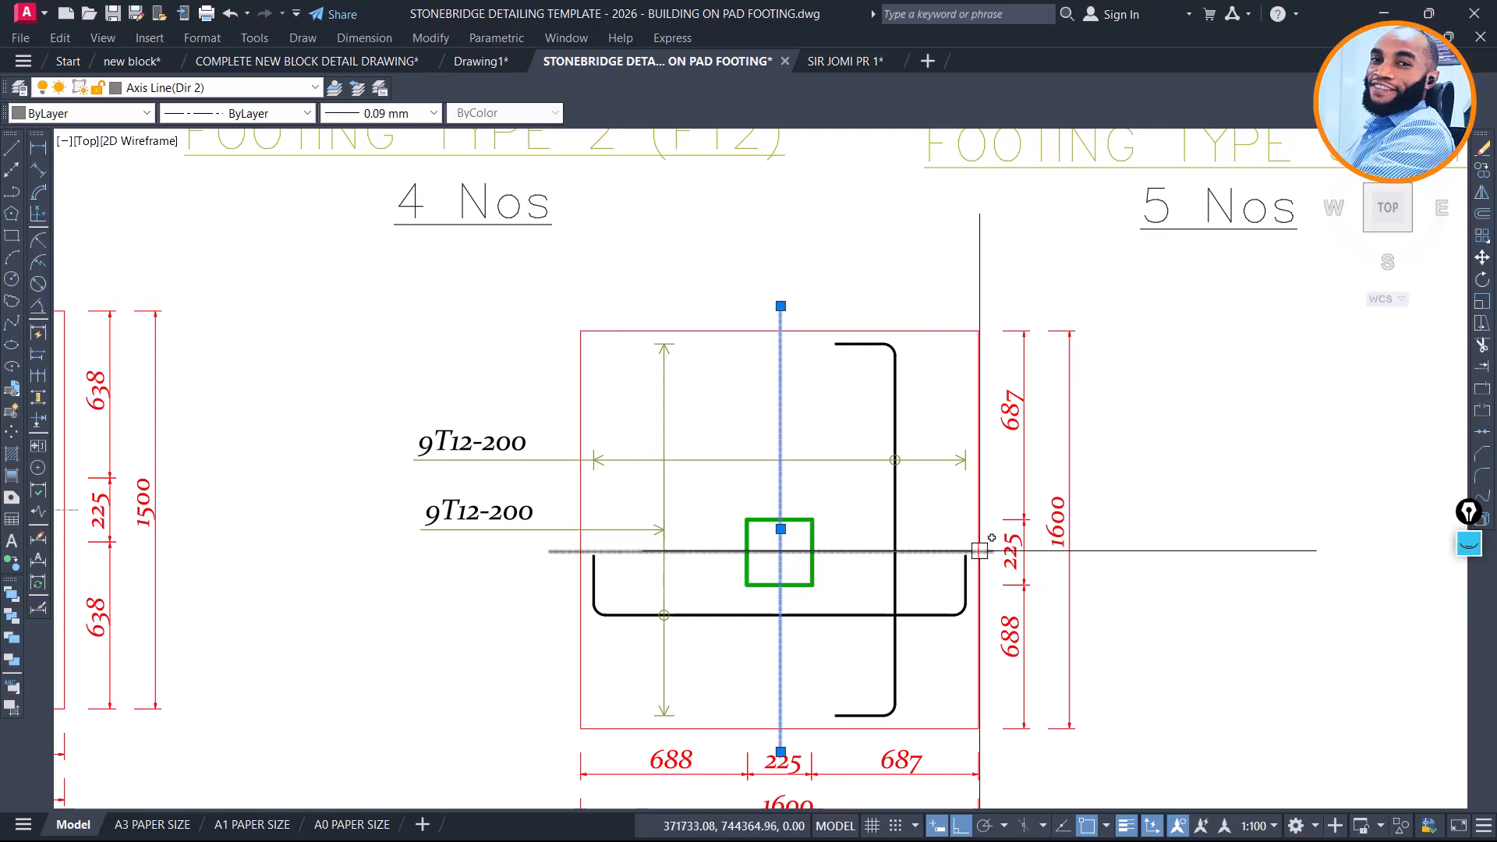
pyautogui.moveTo(840, 675); pyautogui.dragTo(876, 448, button='middle')
pyautogui.press('Escape')
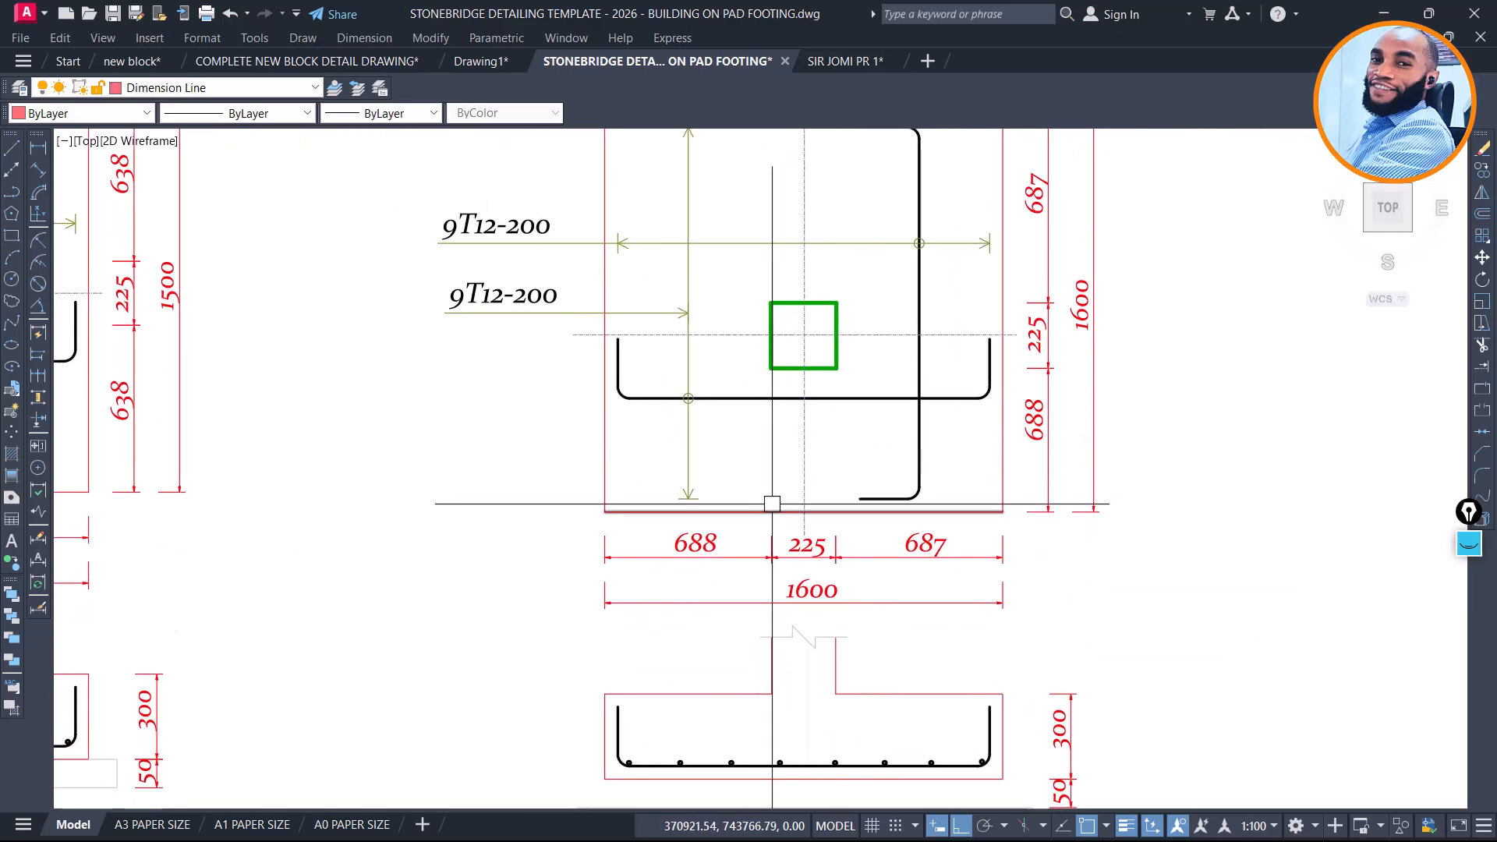
# Compare the size and offset dimensions of the 1700/1700 reference detail with the Footing Type 6 detail
pyautogui.scroll(-4, 779, 444)
pyautogui.scroll(-3, 768, 476)
pyautogui.scroll(7, 1239, 469)
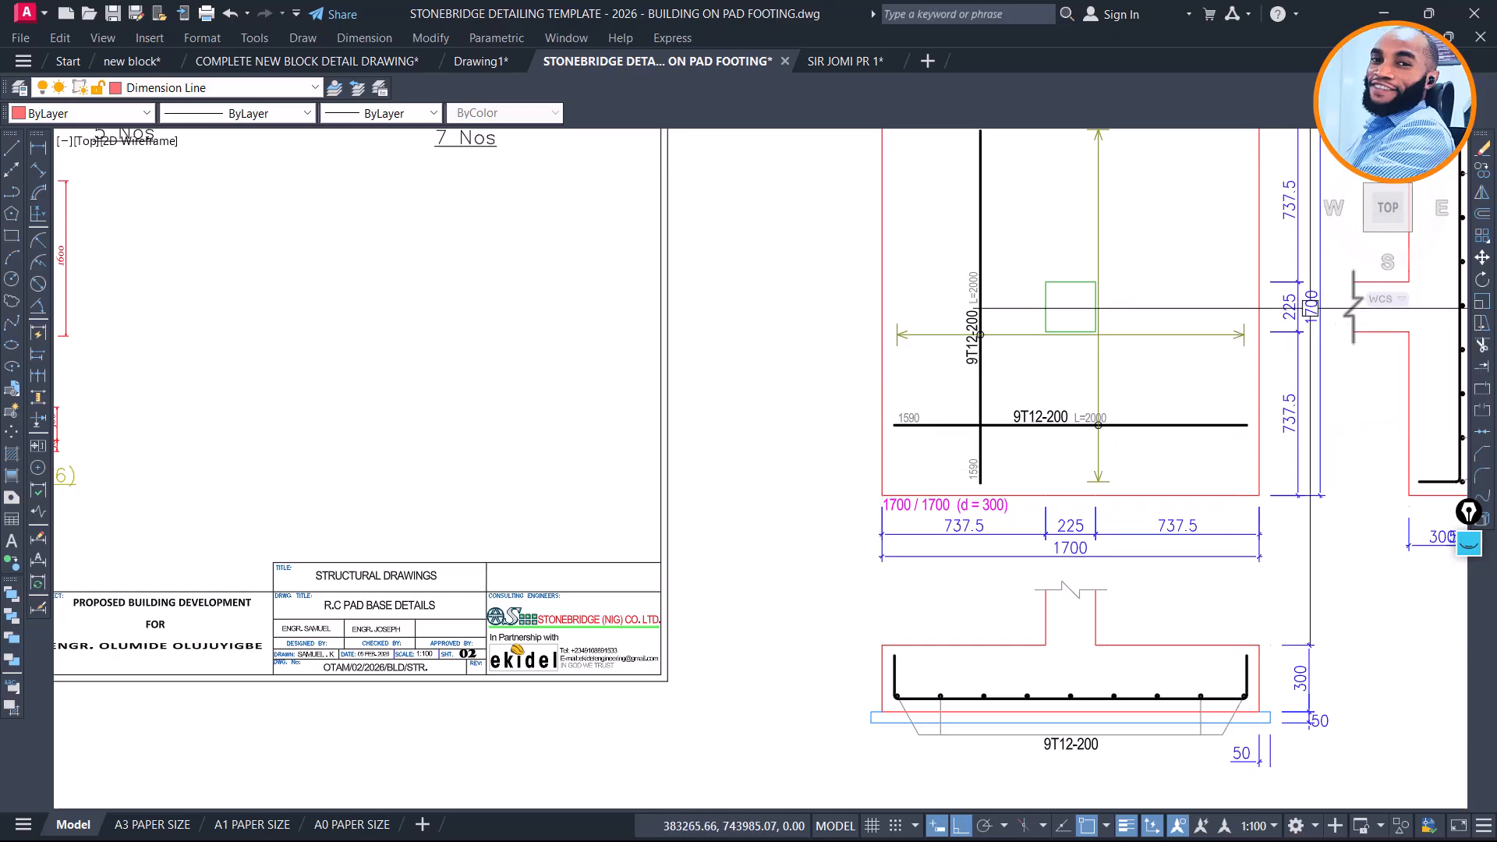
pyautogui.scroll(-4, 626, 387)
pyautogui.scroll(4, 430, 282)
pyautogui.moveTo(465, 331); pyautogui.dragTo(668, 362, button='middle')
pyautogui.moveTo(547, 376); pyautogui.dragTo(552, 379, button='middle')
pyautogui.moveTo(721, 389); pyautogui.dragTo(721, 390, button='middle')
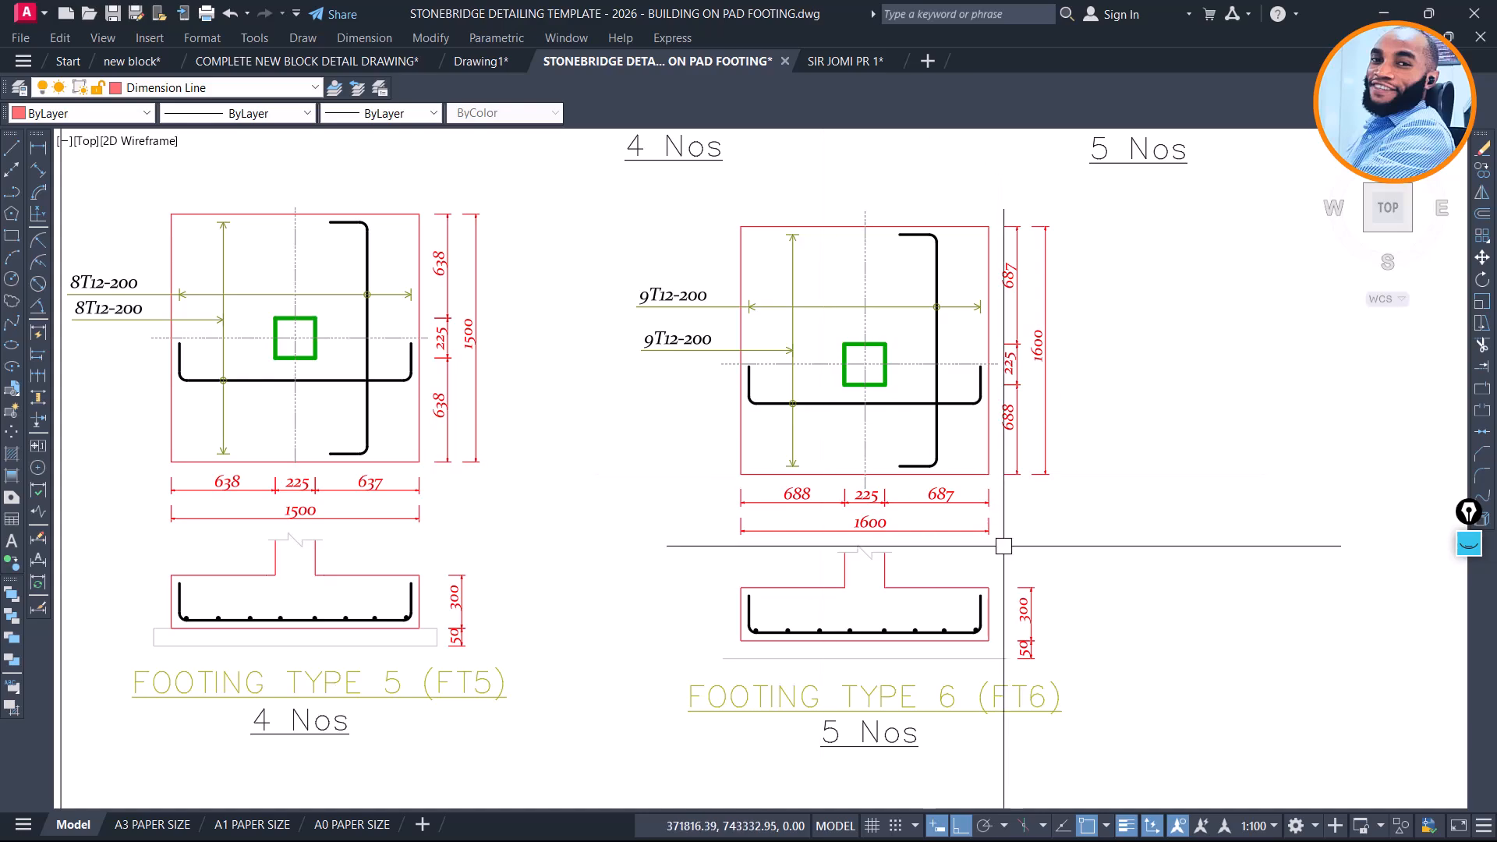
pyautogui.scroll(-5, 473, 398)
pyautogui.scroll(7, 531, 361)
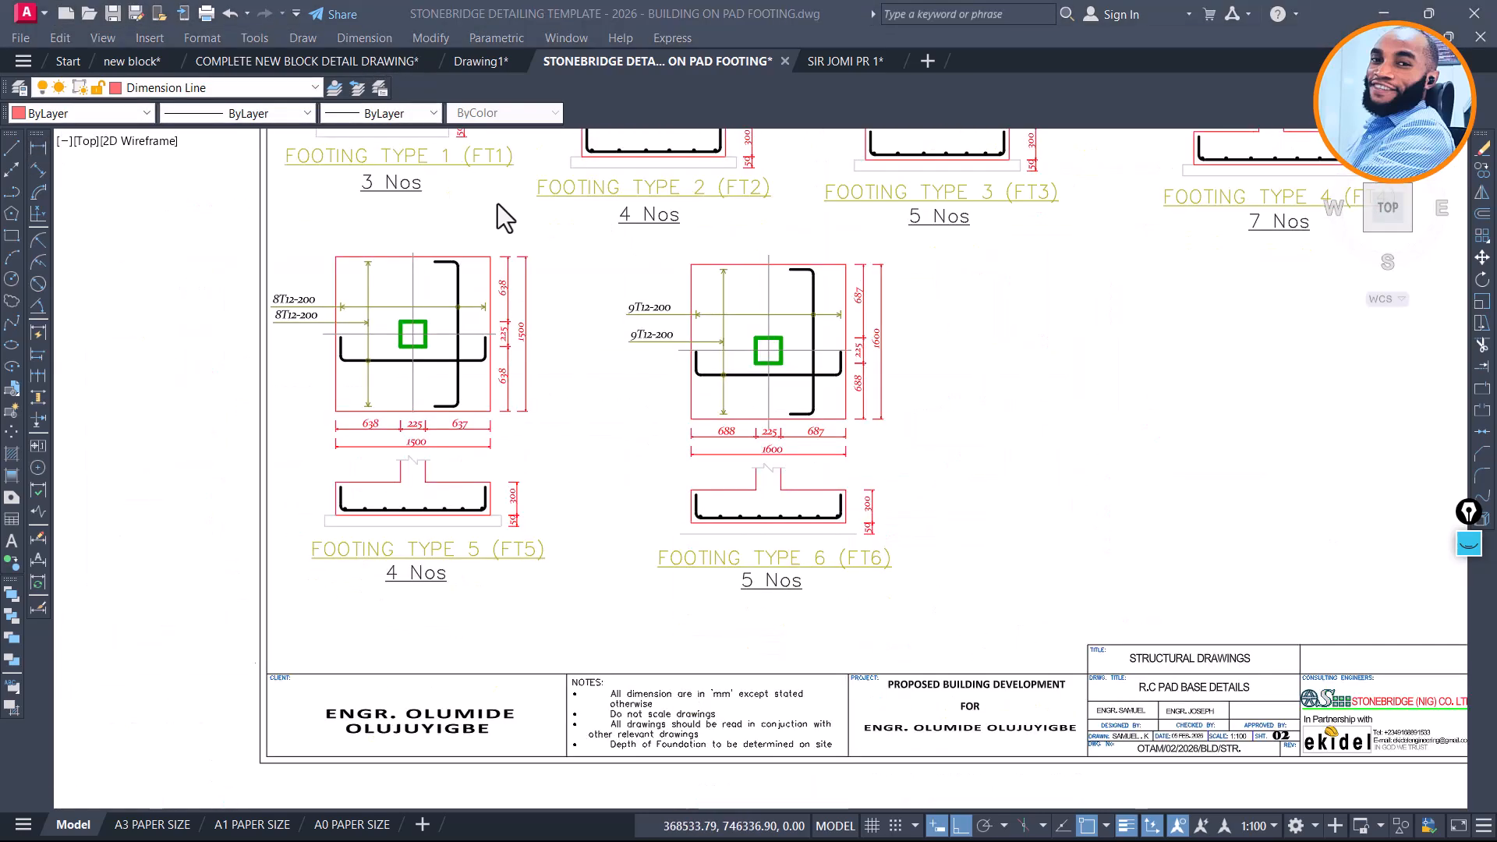
pyautogui.scroll(2, 730, 240)
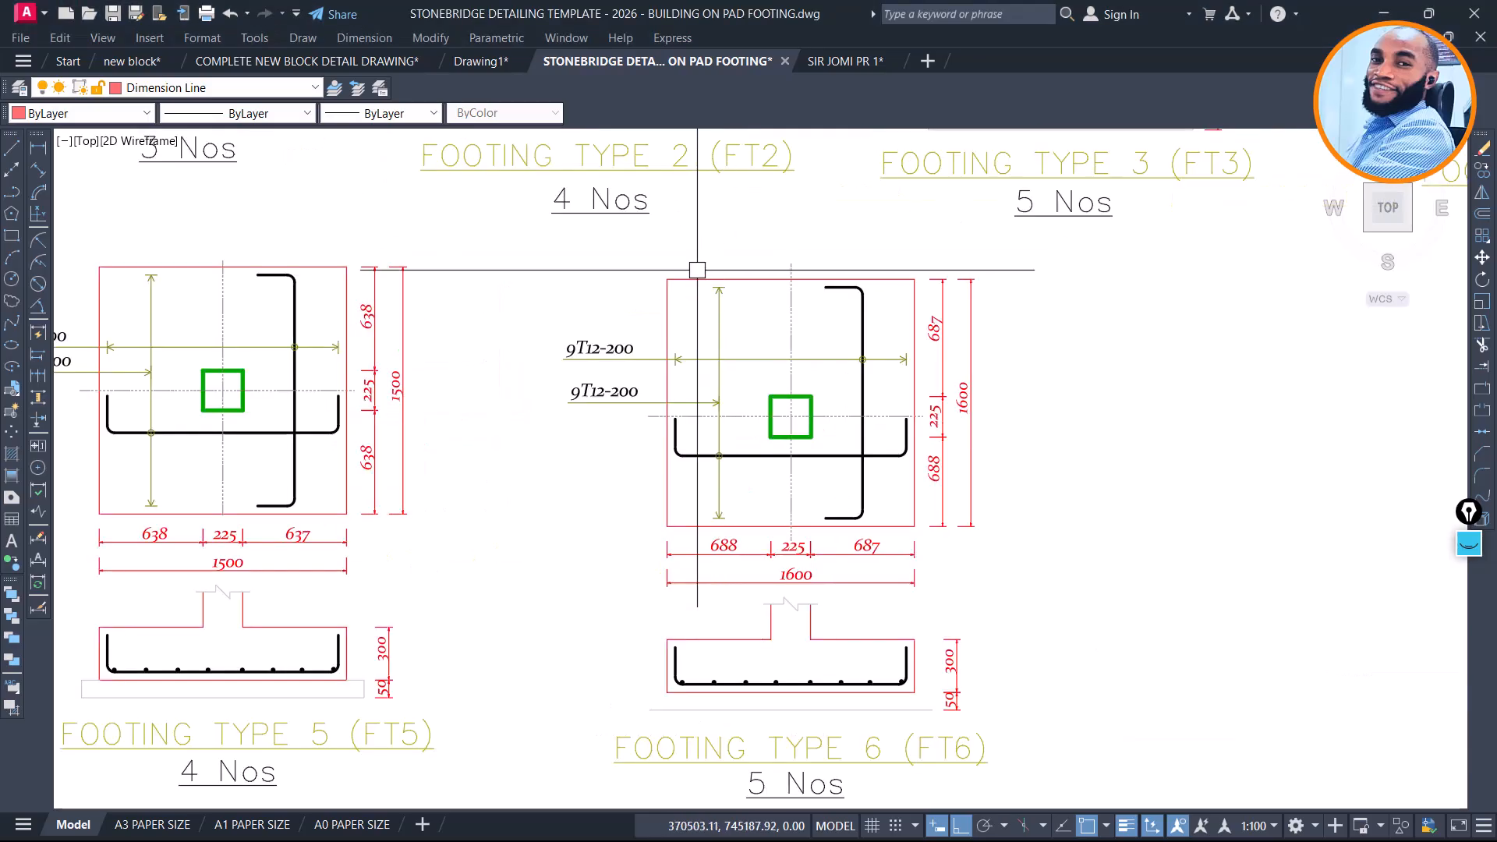
pyautogui.click(703, 226)
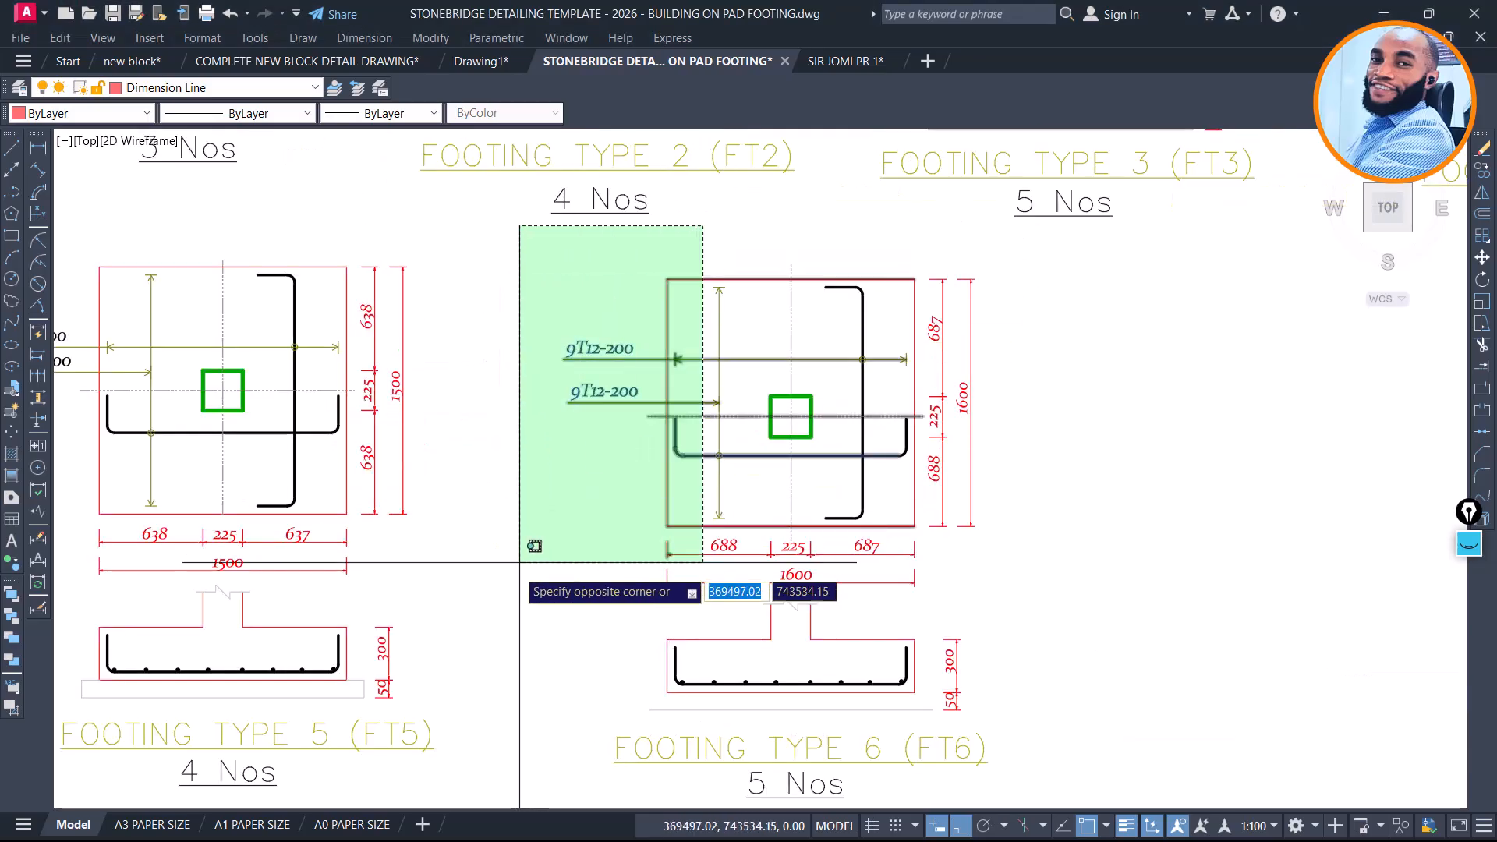
pyautogui.click(495, 603)
pyautogui.press('Escape')
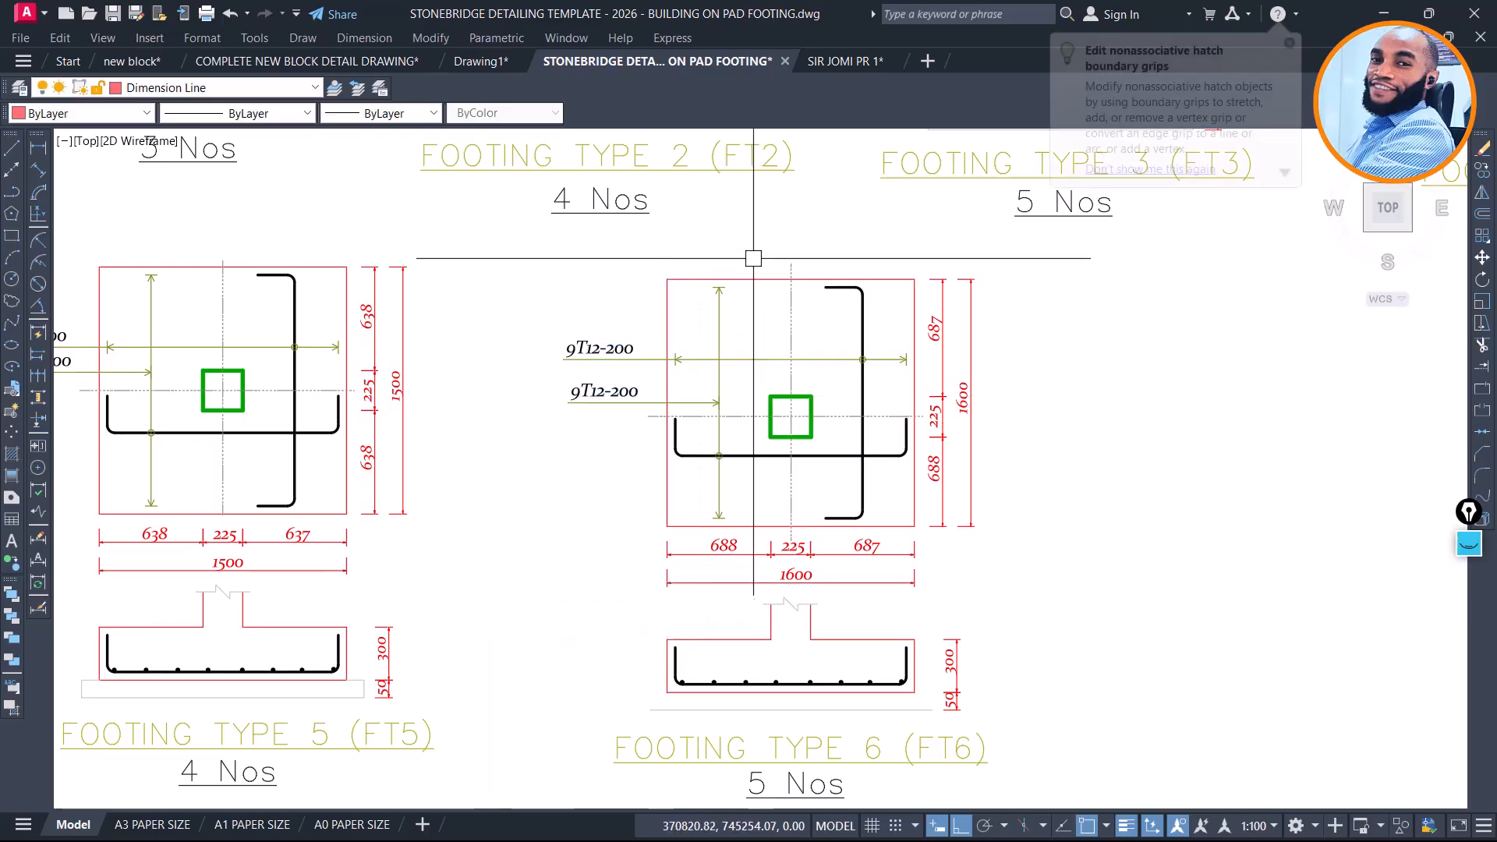
# Stretch the left side of the Footing Type 6 plan and section, including bars, labels and dimensions, outward by 50 mm
pyautogui.click(701, 229)
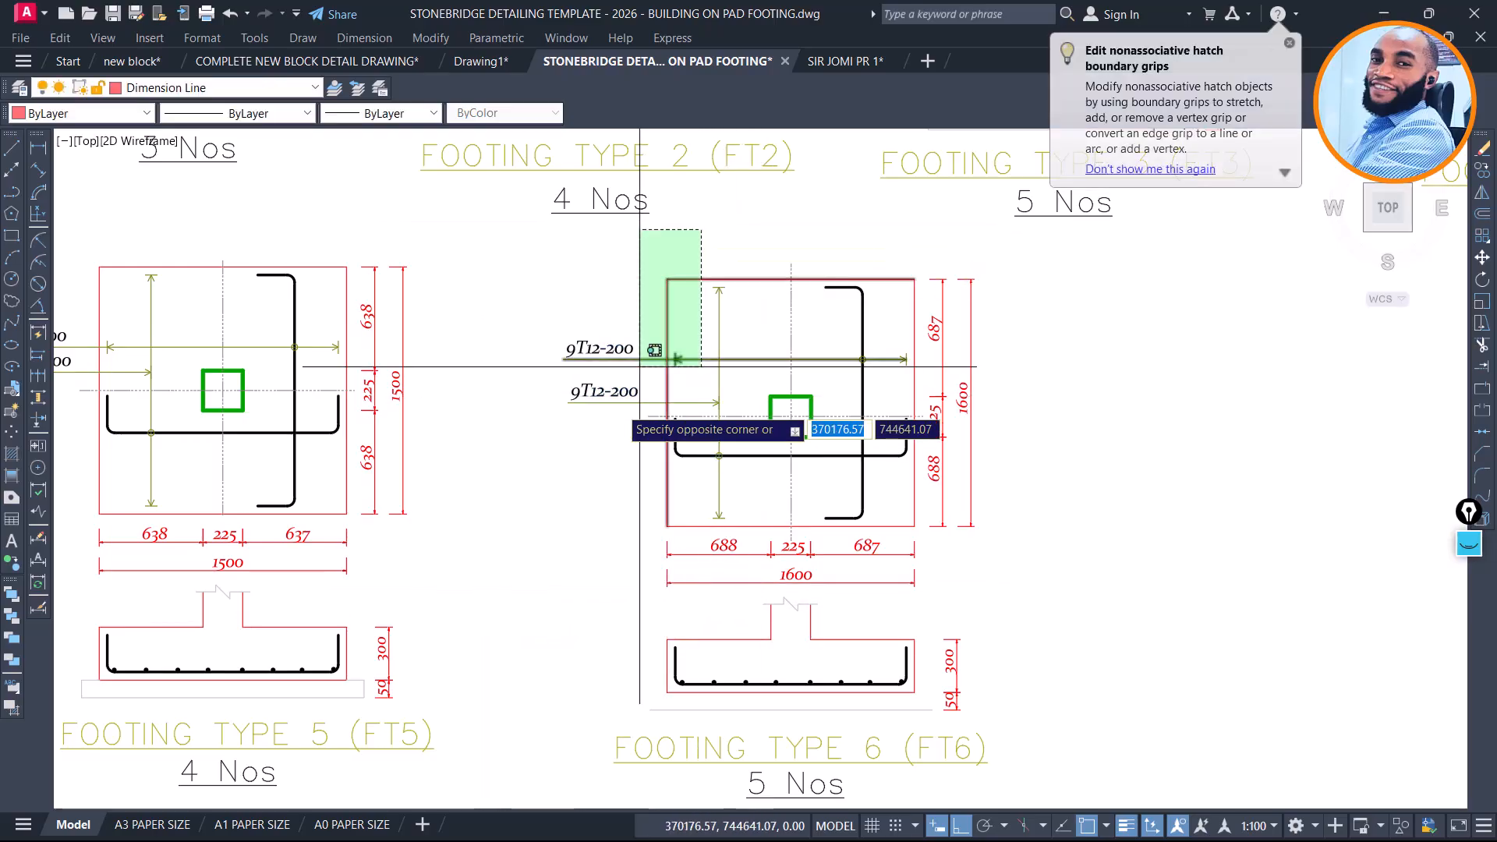
pyautogui.click(487, 726)
pyautogui.write('s')
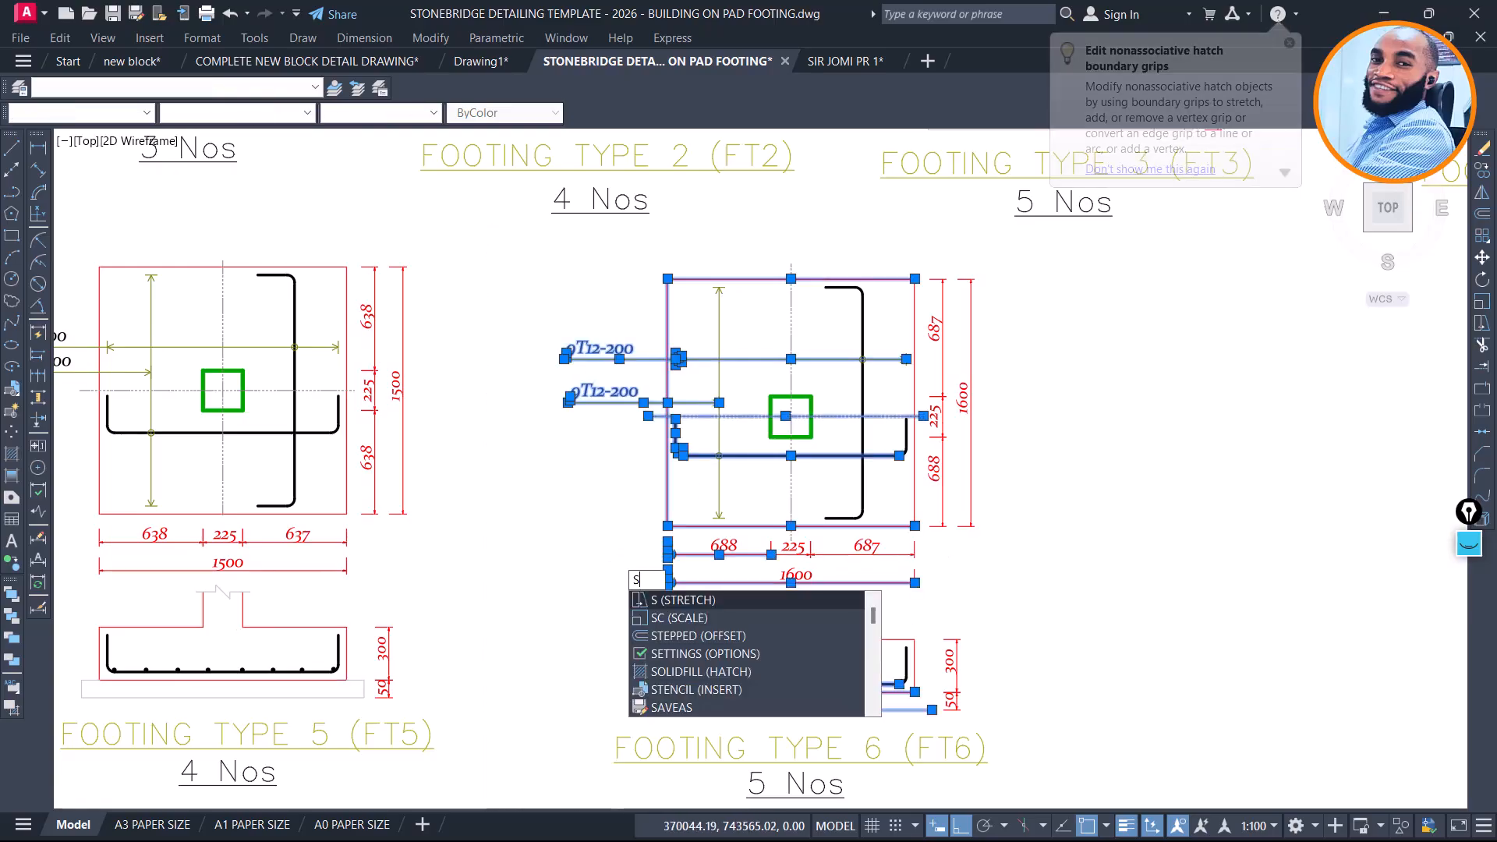
pyautogui.press('Return')
pyautogui.click(667, 526)
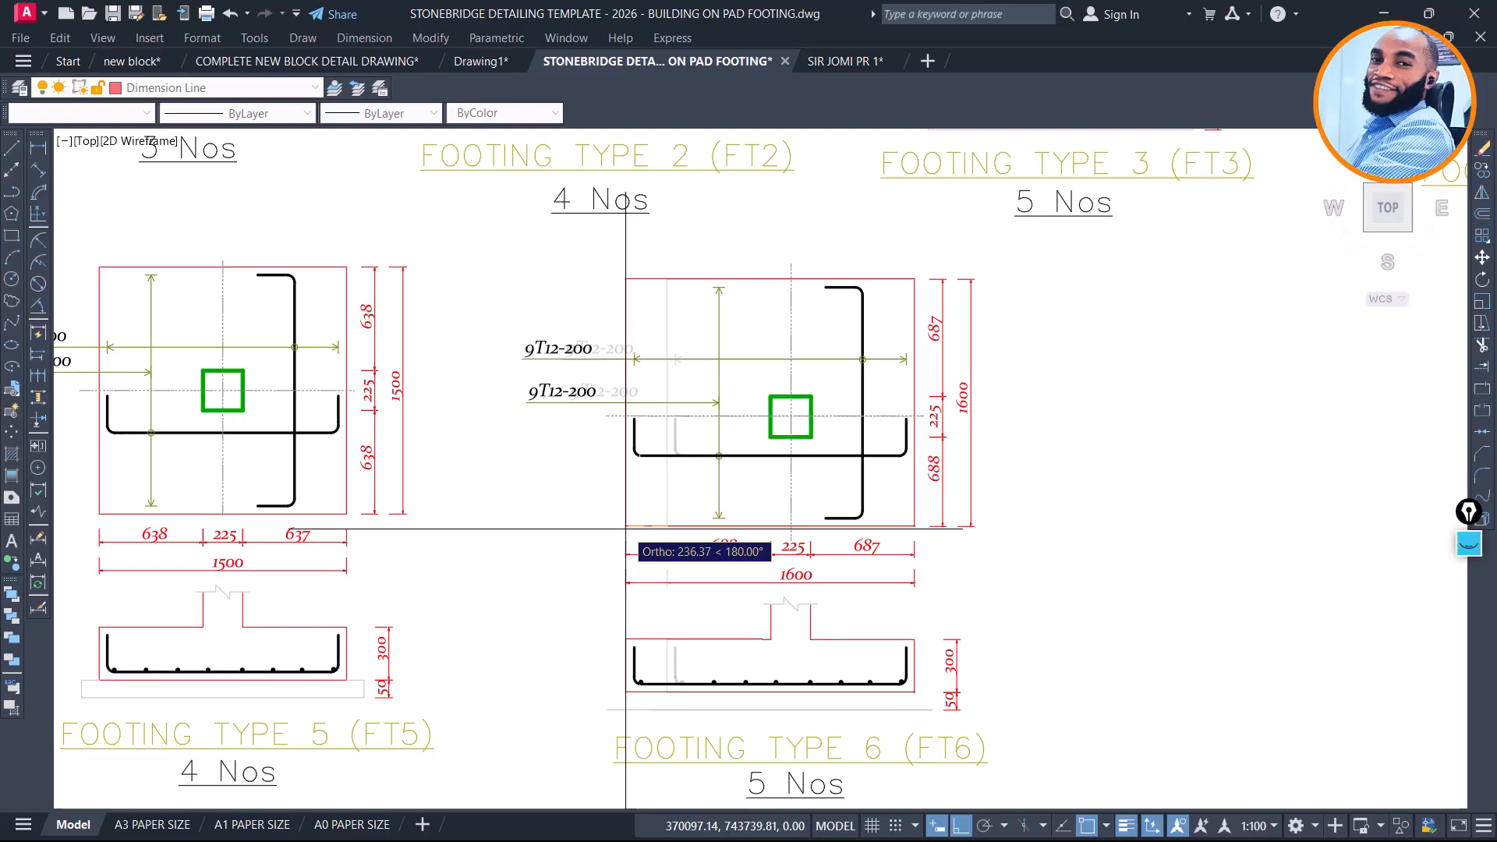
pyautogui.write('50')
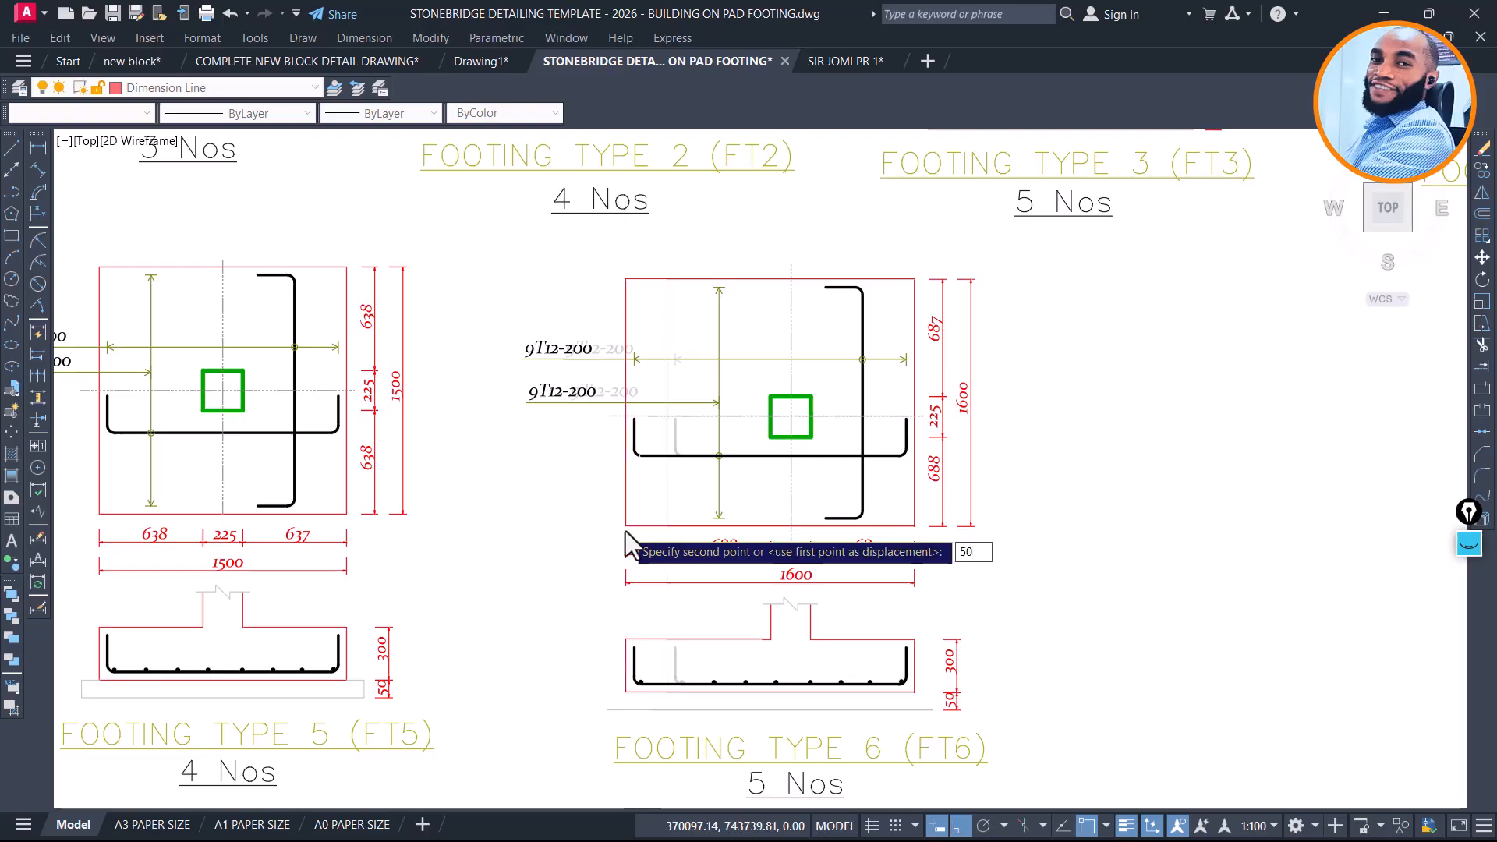
pyautogui.press('Return')
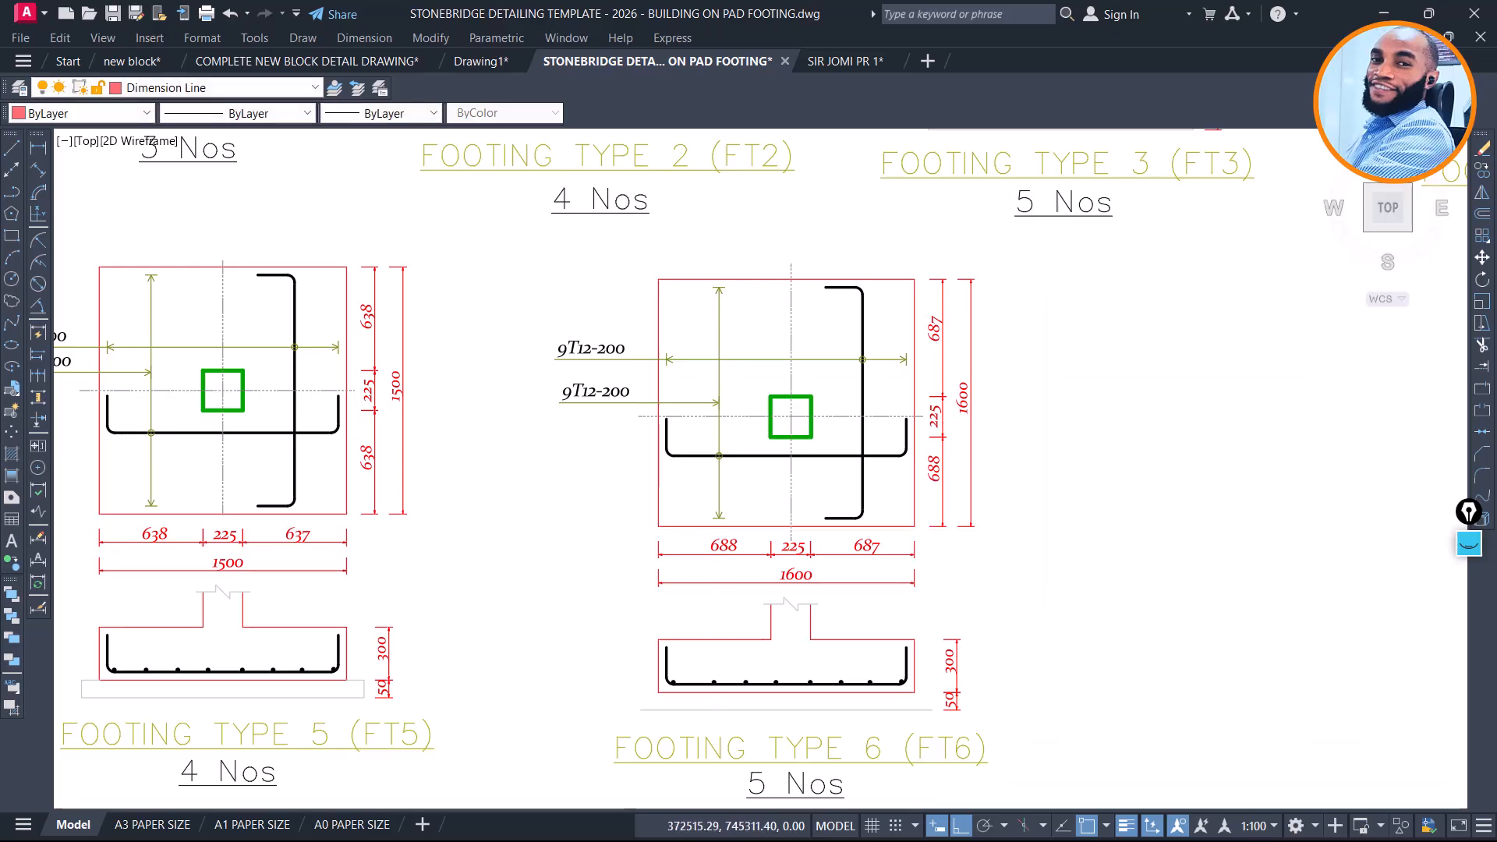
# Stretch the right side of the Footing Type 6 plan and section, with its bars and dimensions, outward by the same 50 mm
pyautogui.click(1052, 249)
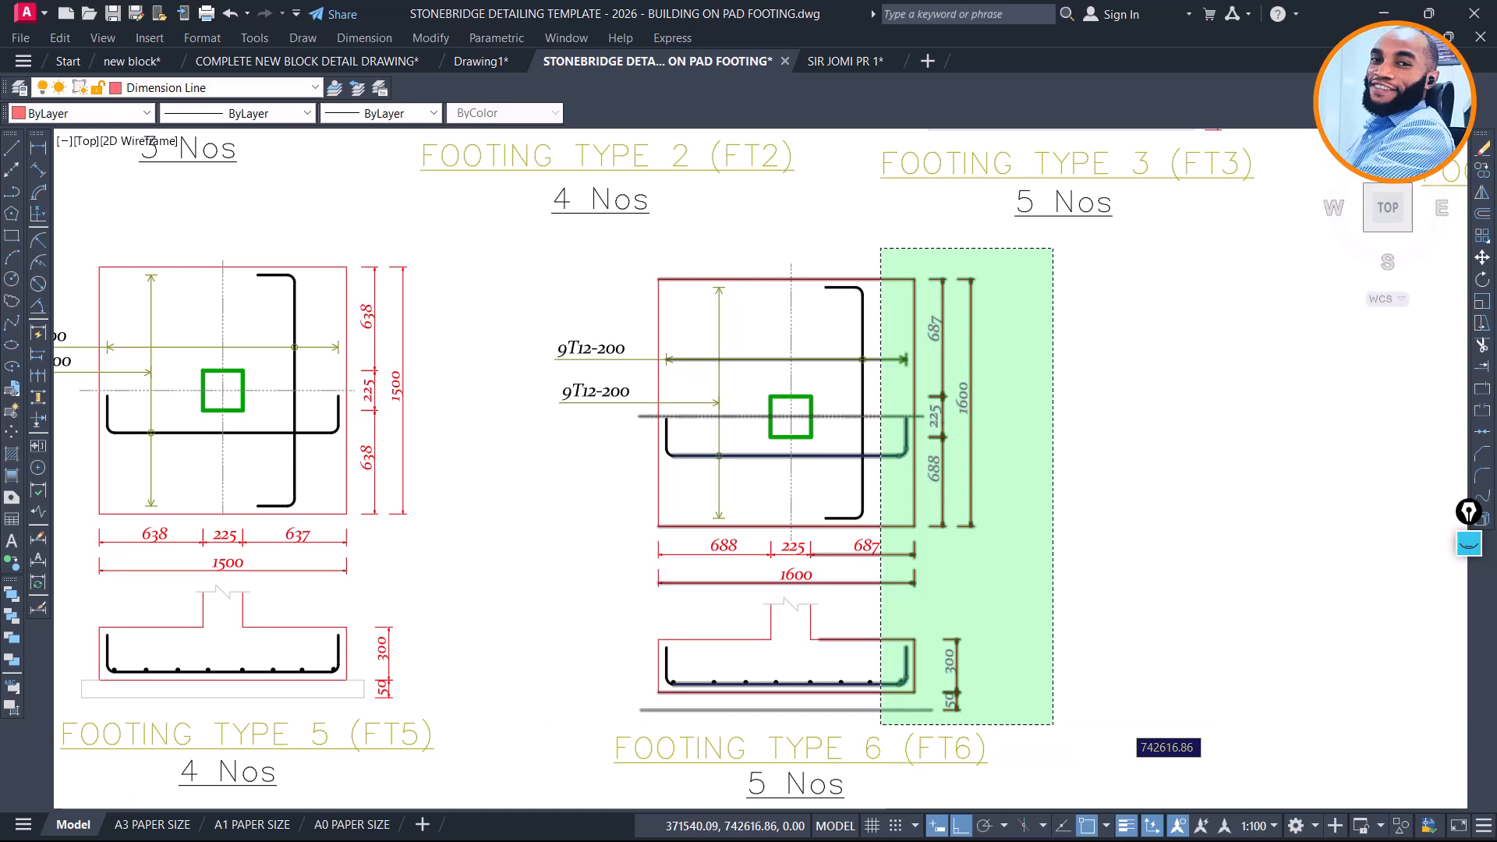
pyautogui.click(880, 724)
pyautogui.press('Return')
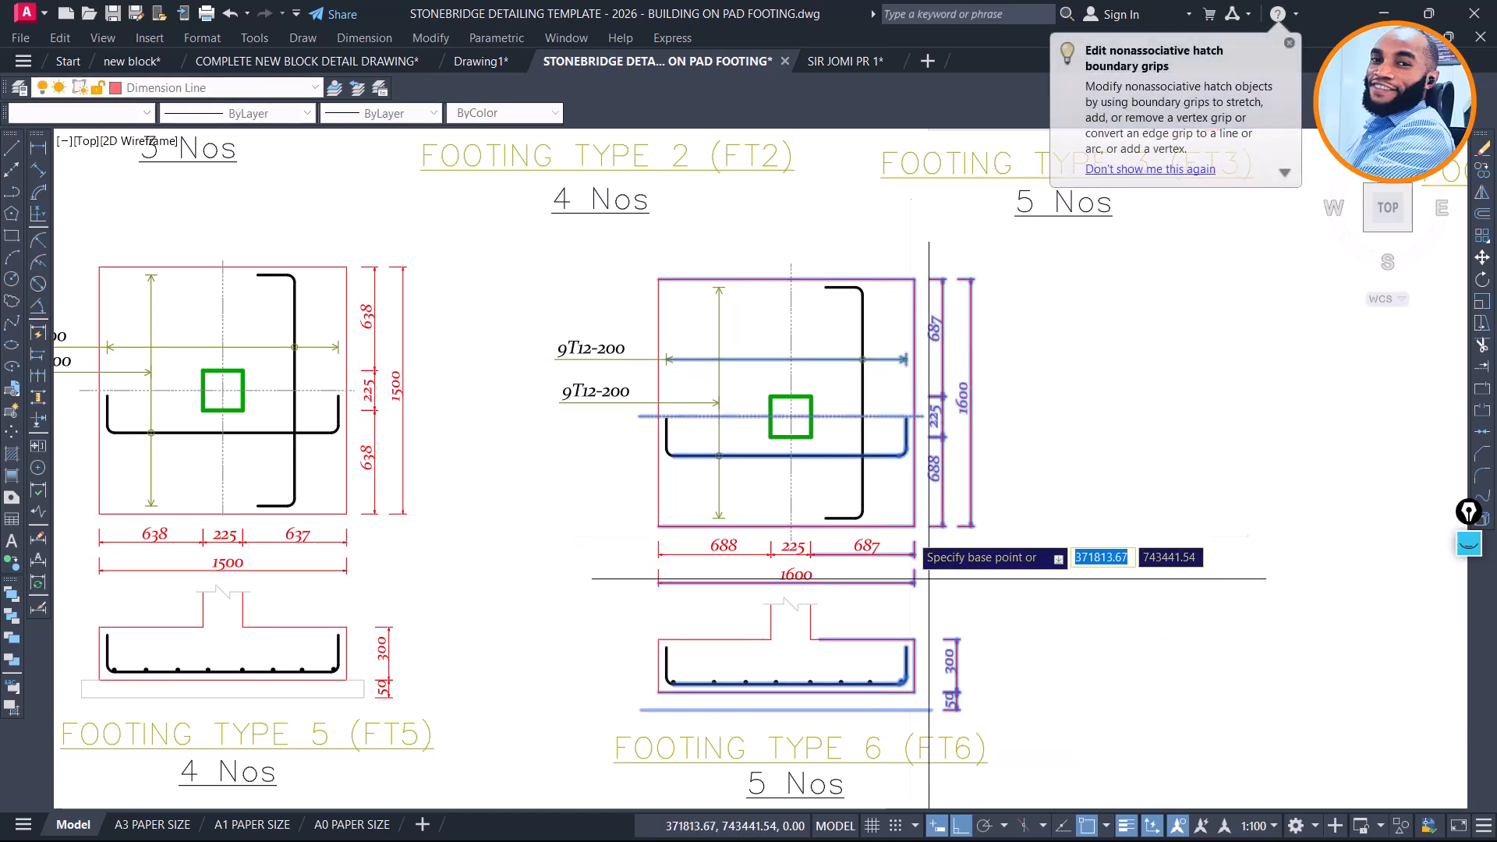
pyautogui.click(920, 538)
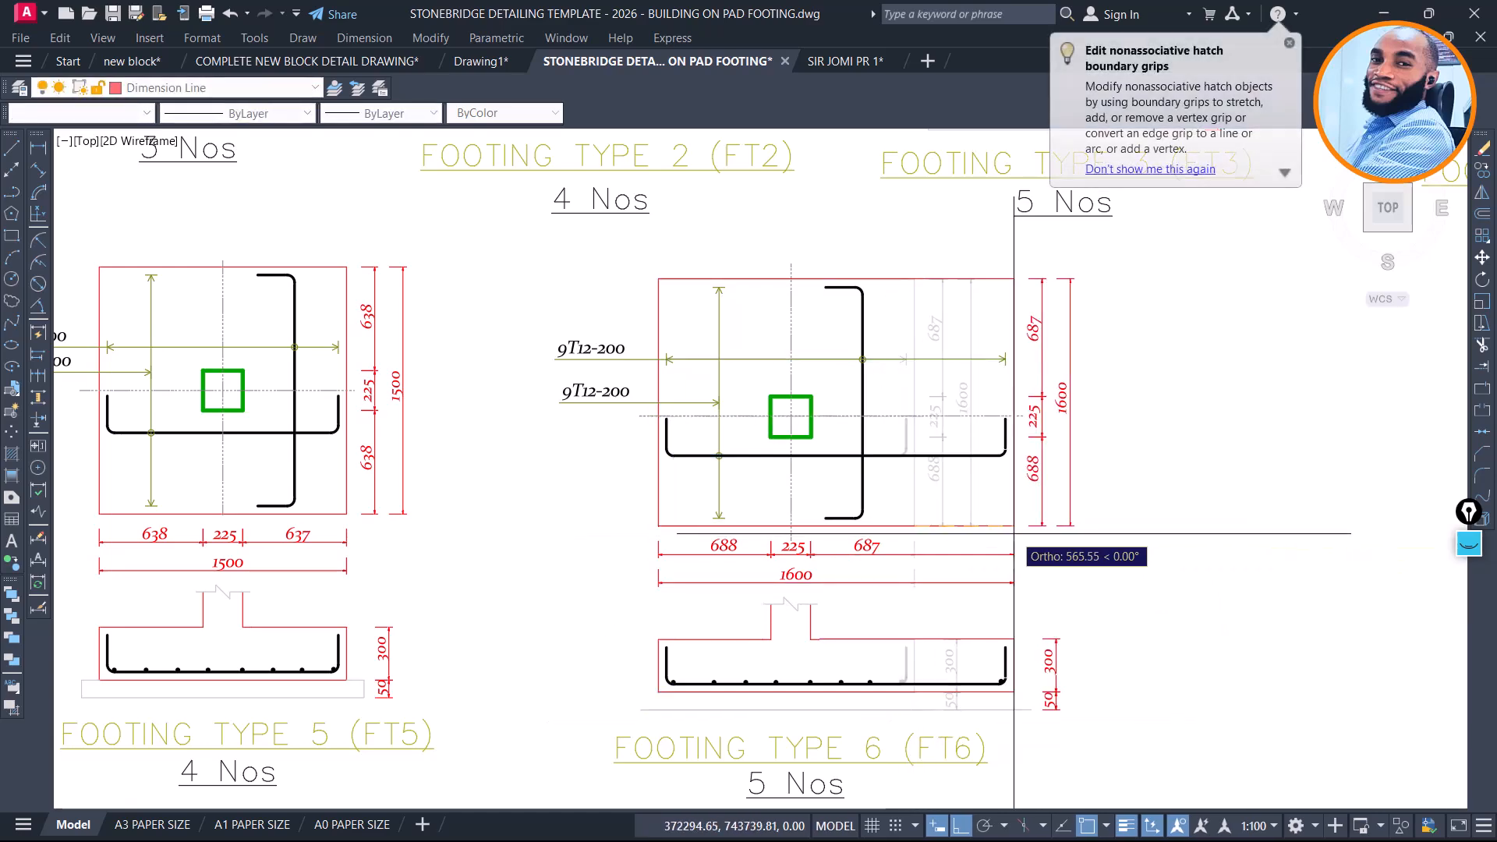
pyautogui.press('Escape')
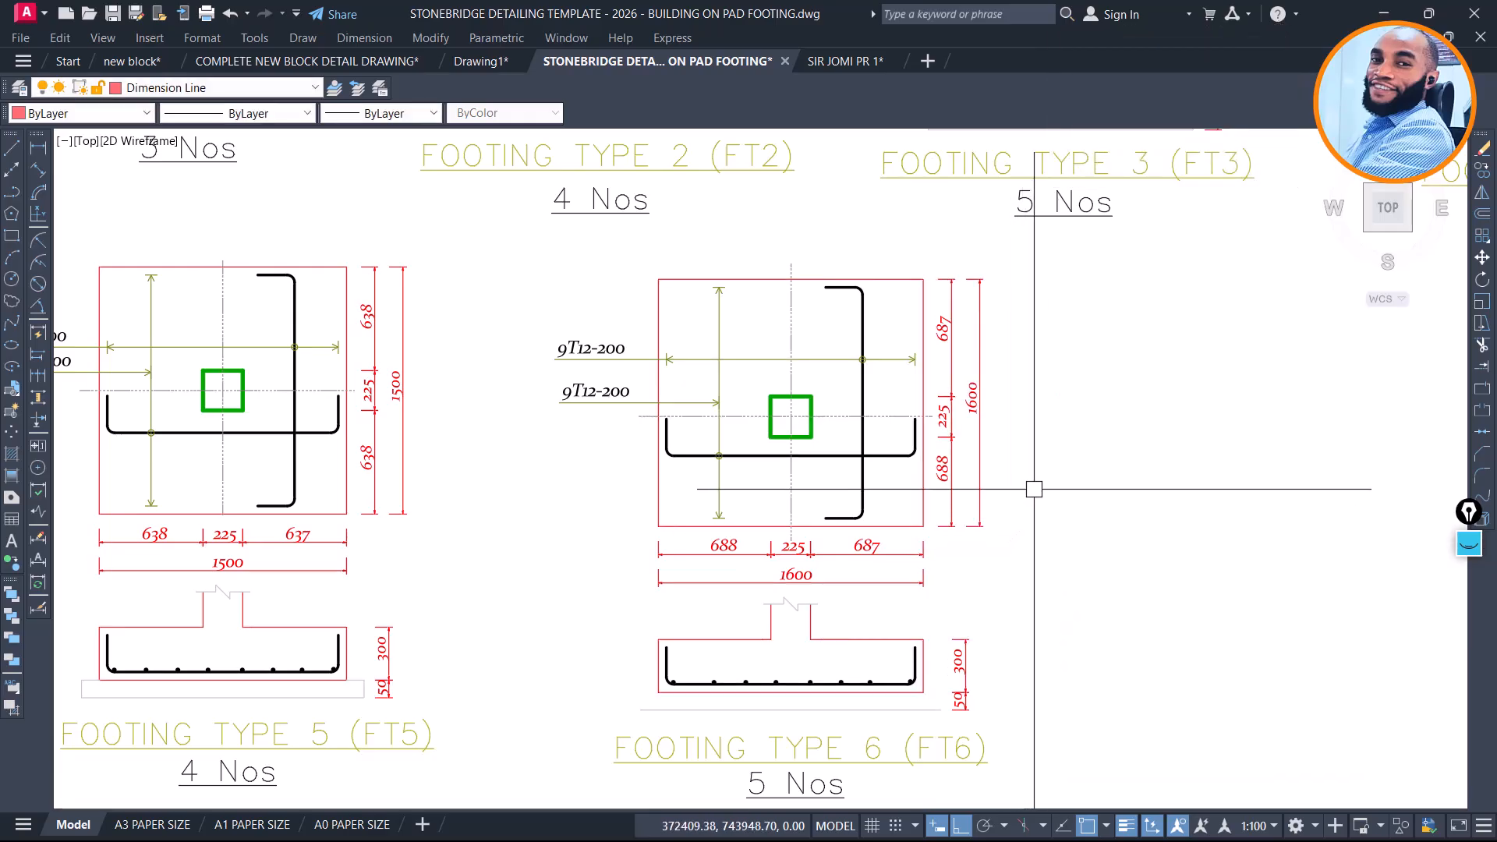
# Stretch the lower edge of the Footing Type 6 plan downward by 50 mm, taking the dimensions and section below along
pyautogui.click(1034, 485)
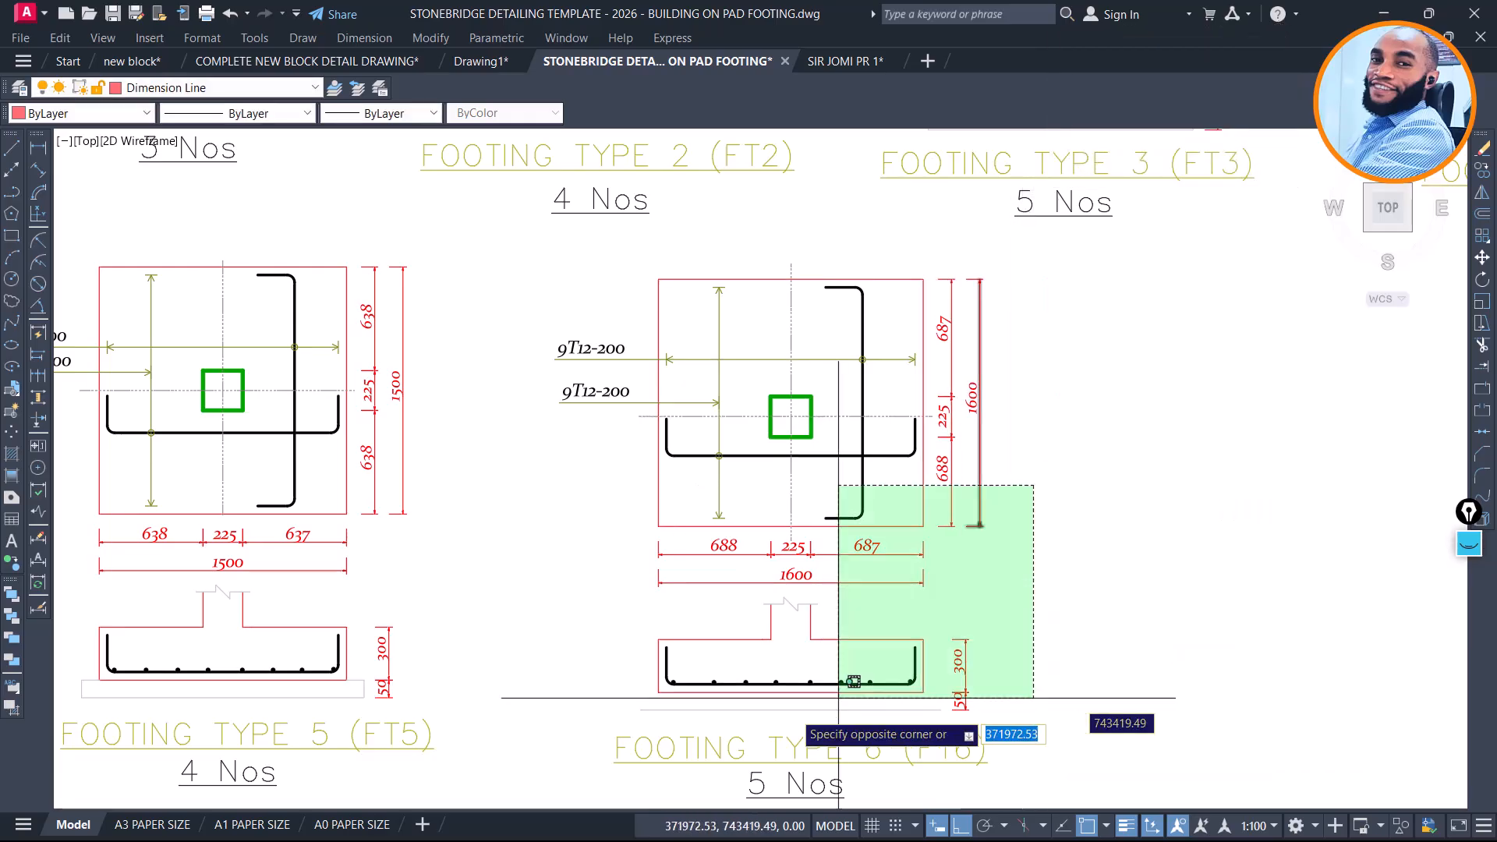
pyautogui.click(614, 725)
pyautogui.write('s')
pyautogui.press('Return')
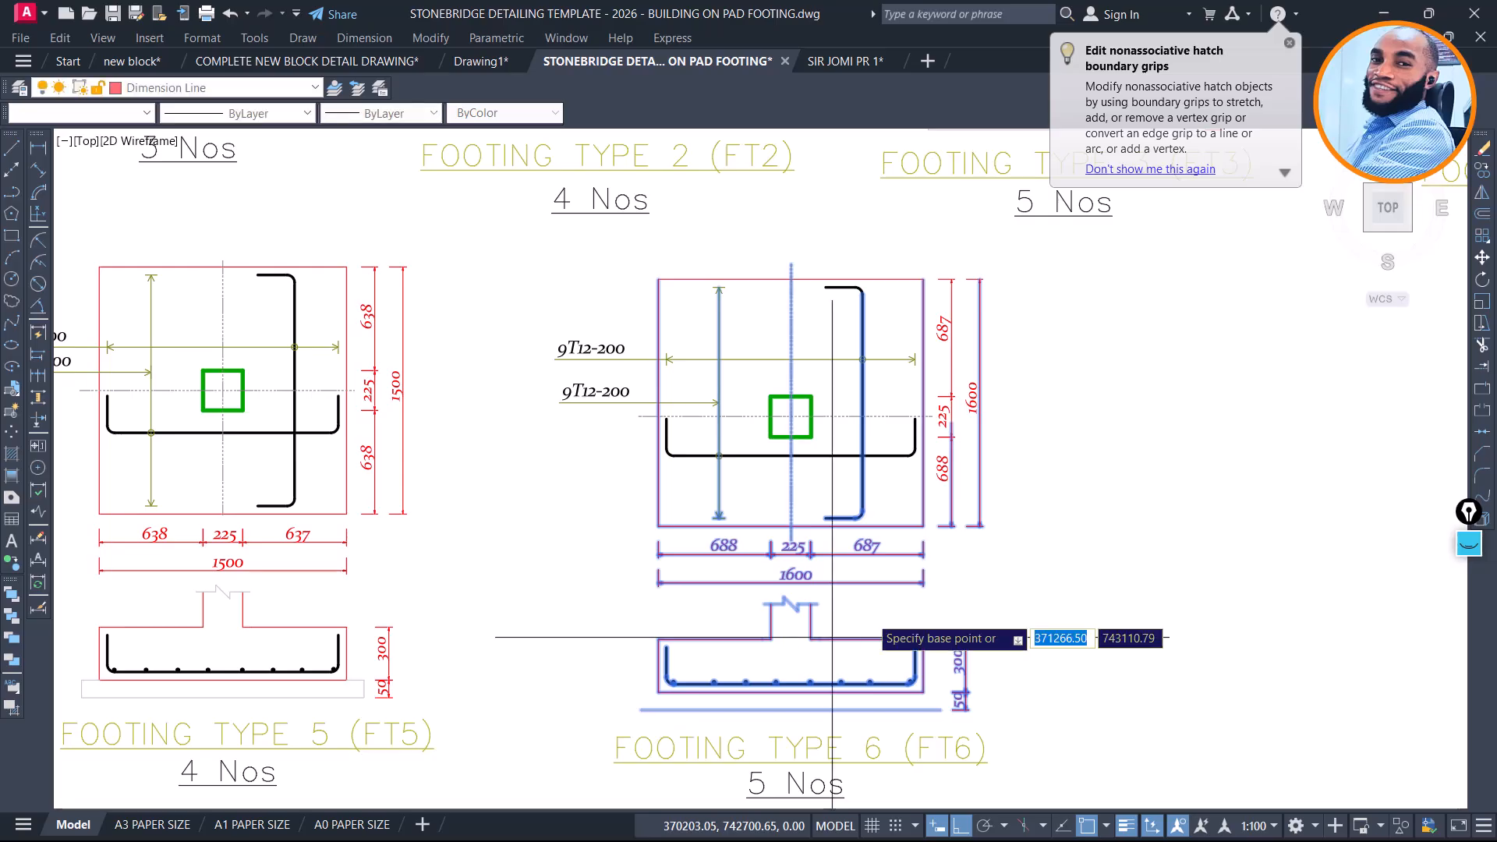
pyautogui.click(936, 526)
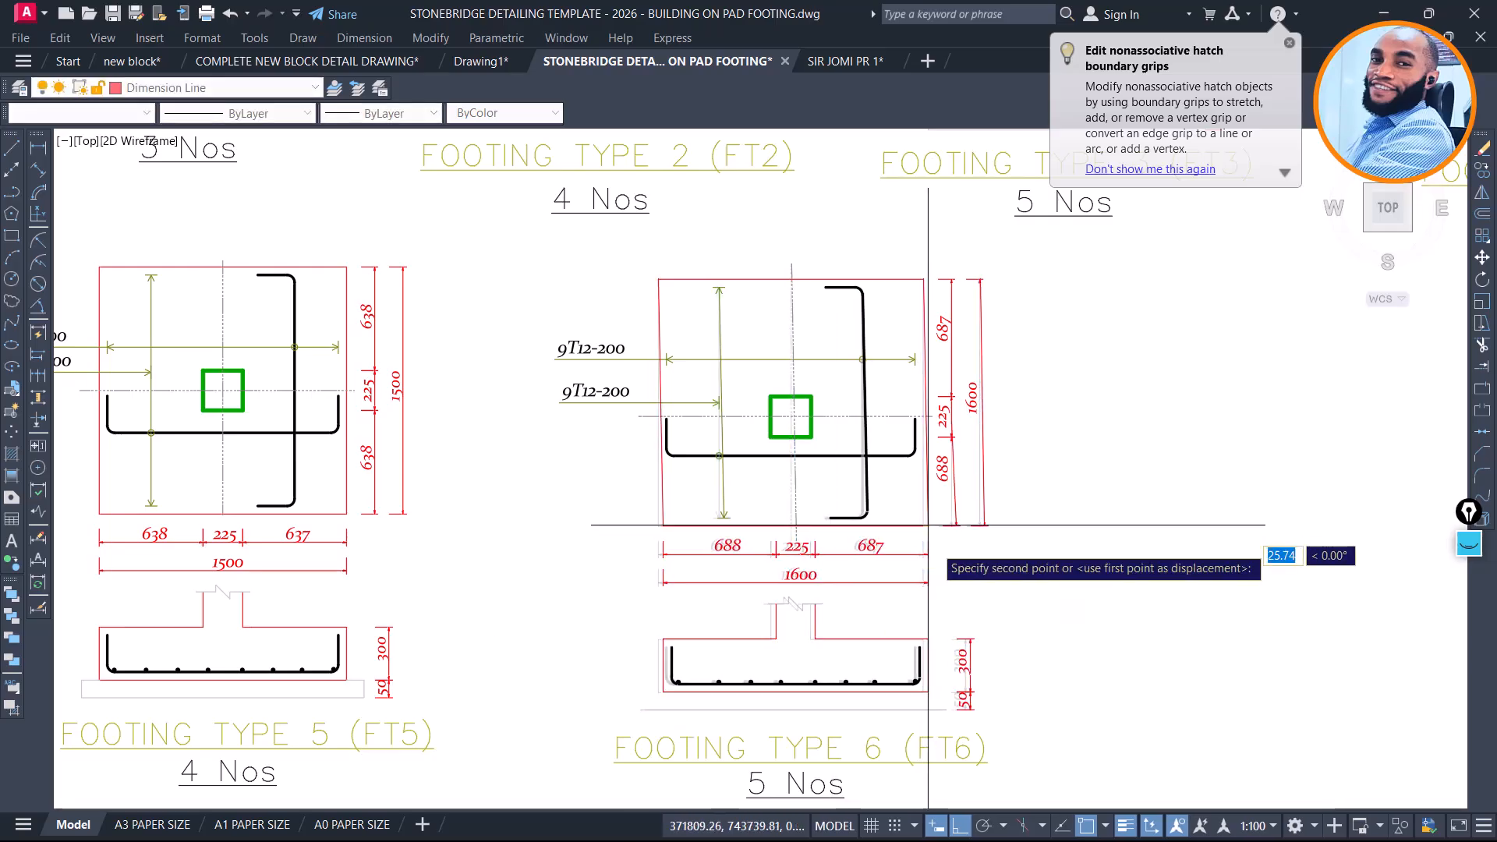
pyautogui.write('50')
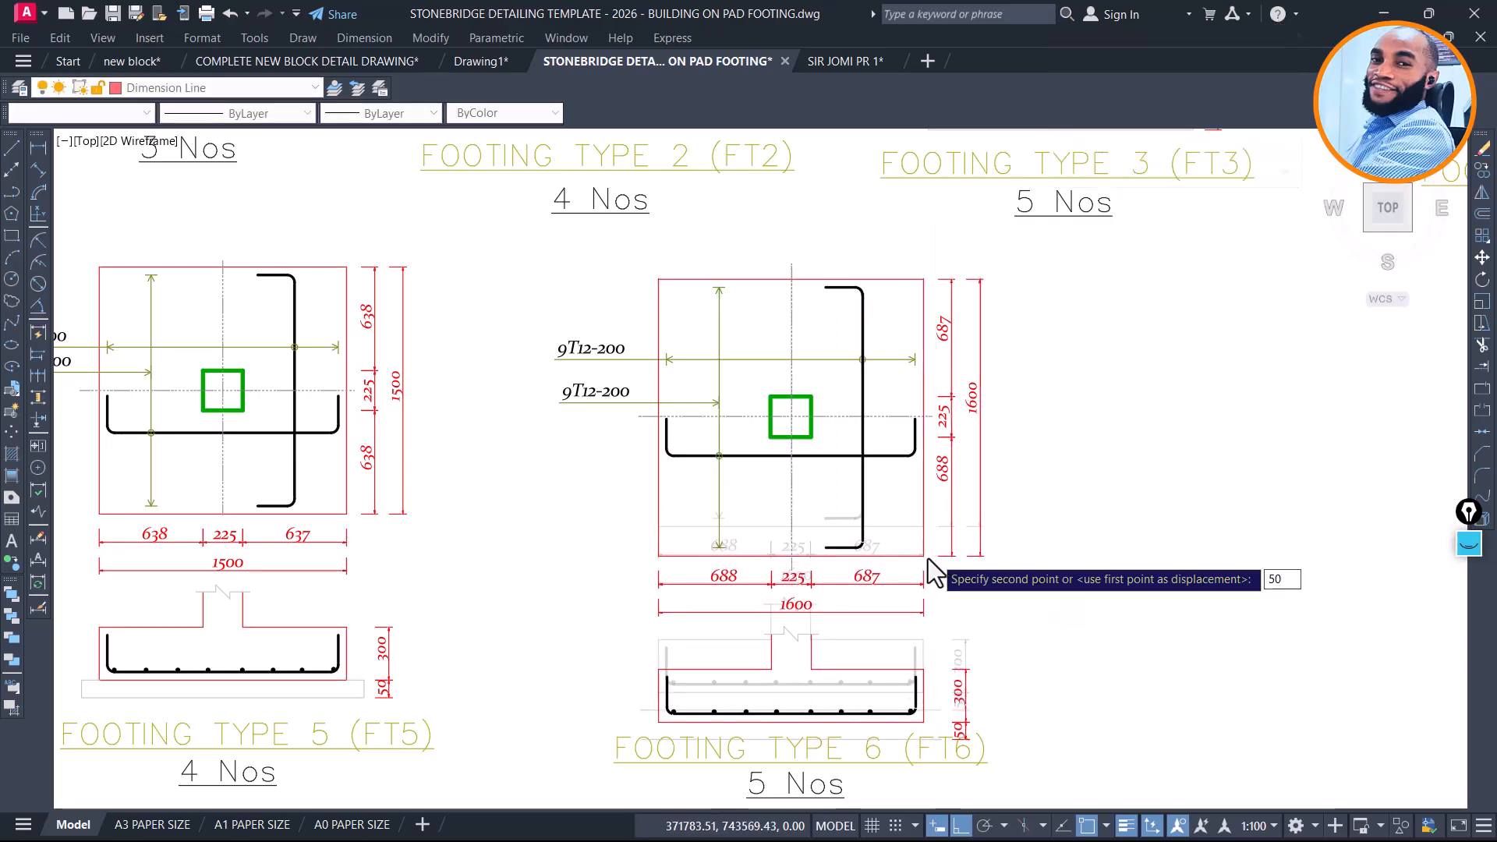
pyautogui.press('Return')
# Stretch the upper edge of the Footing Type 6 plan upward by 50 mm, including its bars, centre line and vertical dimensions
pyautogui.click(1011, 230)
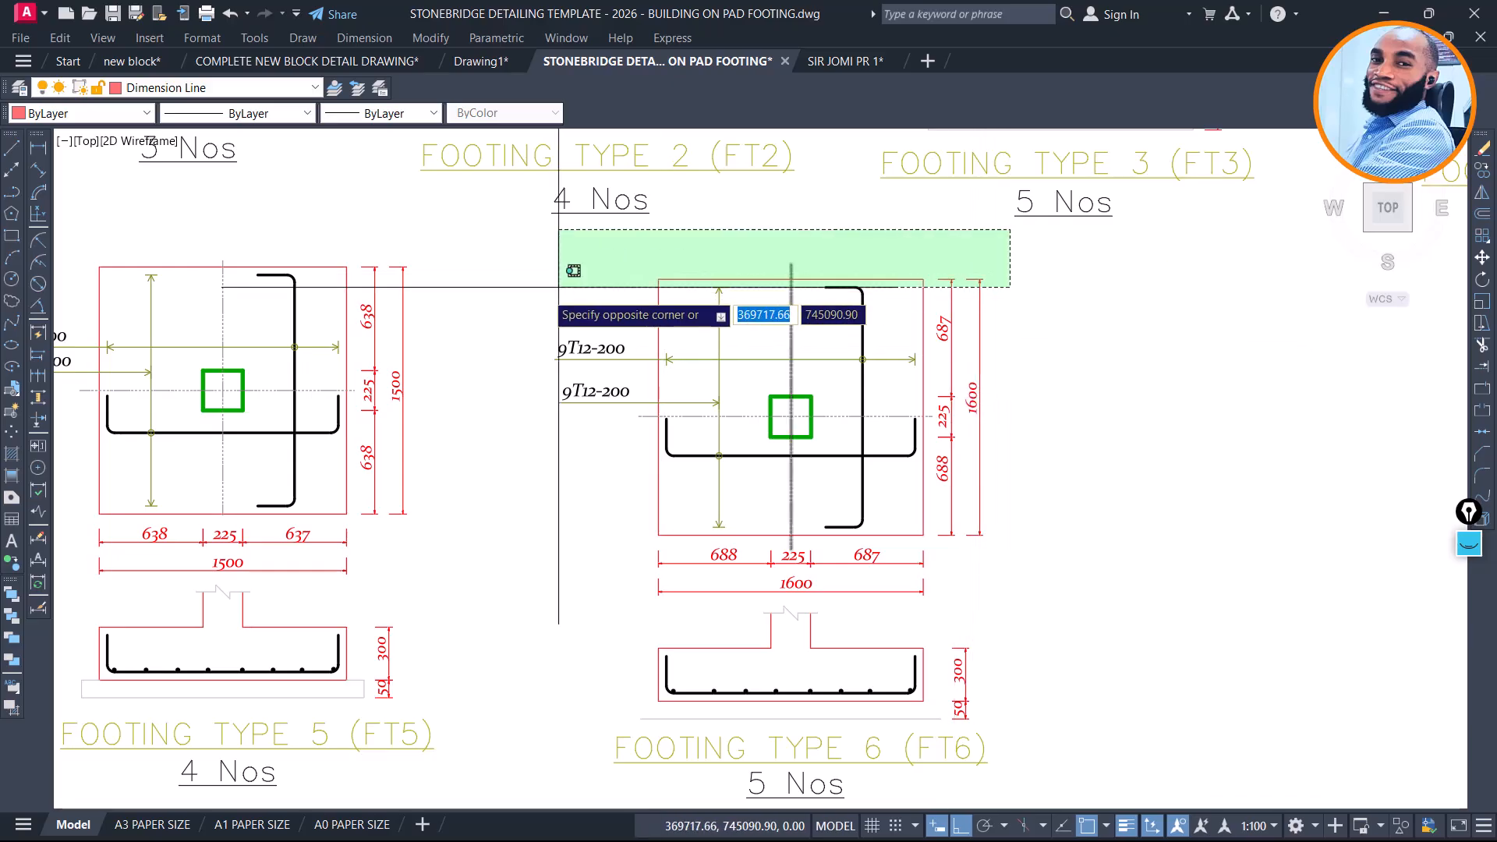
pyautogui.click(520, 308)
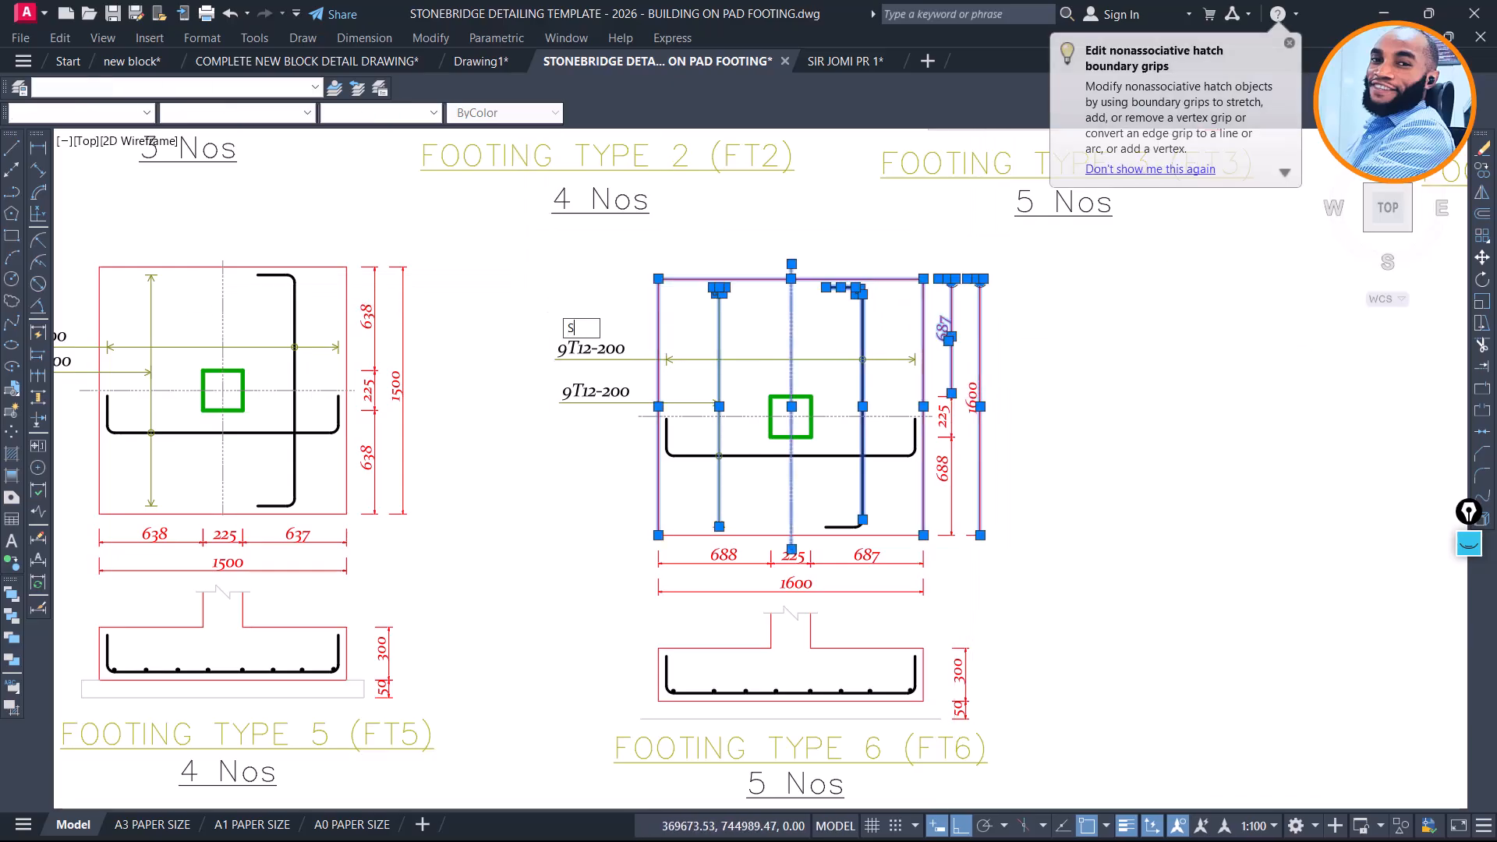
pyautogui.click(659, 279)
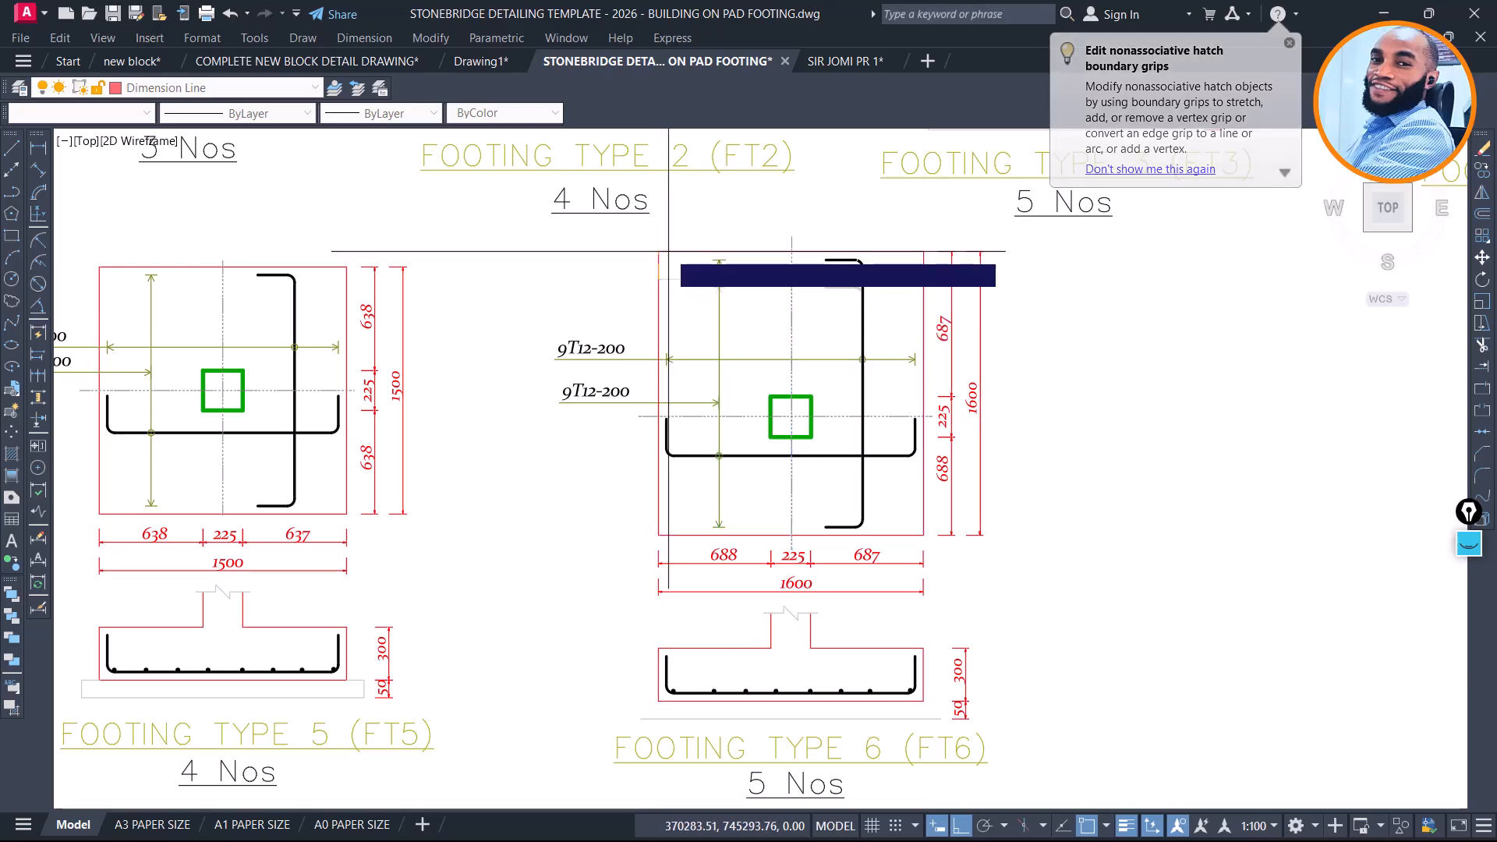
pyautogui.write('50')
pyautogui.press('Return')
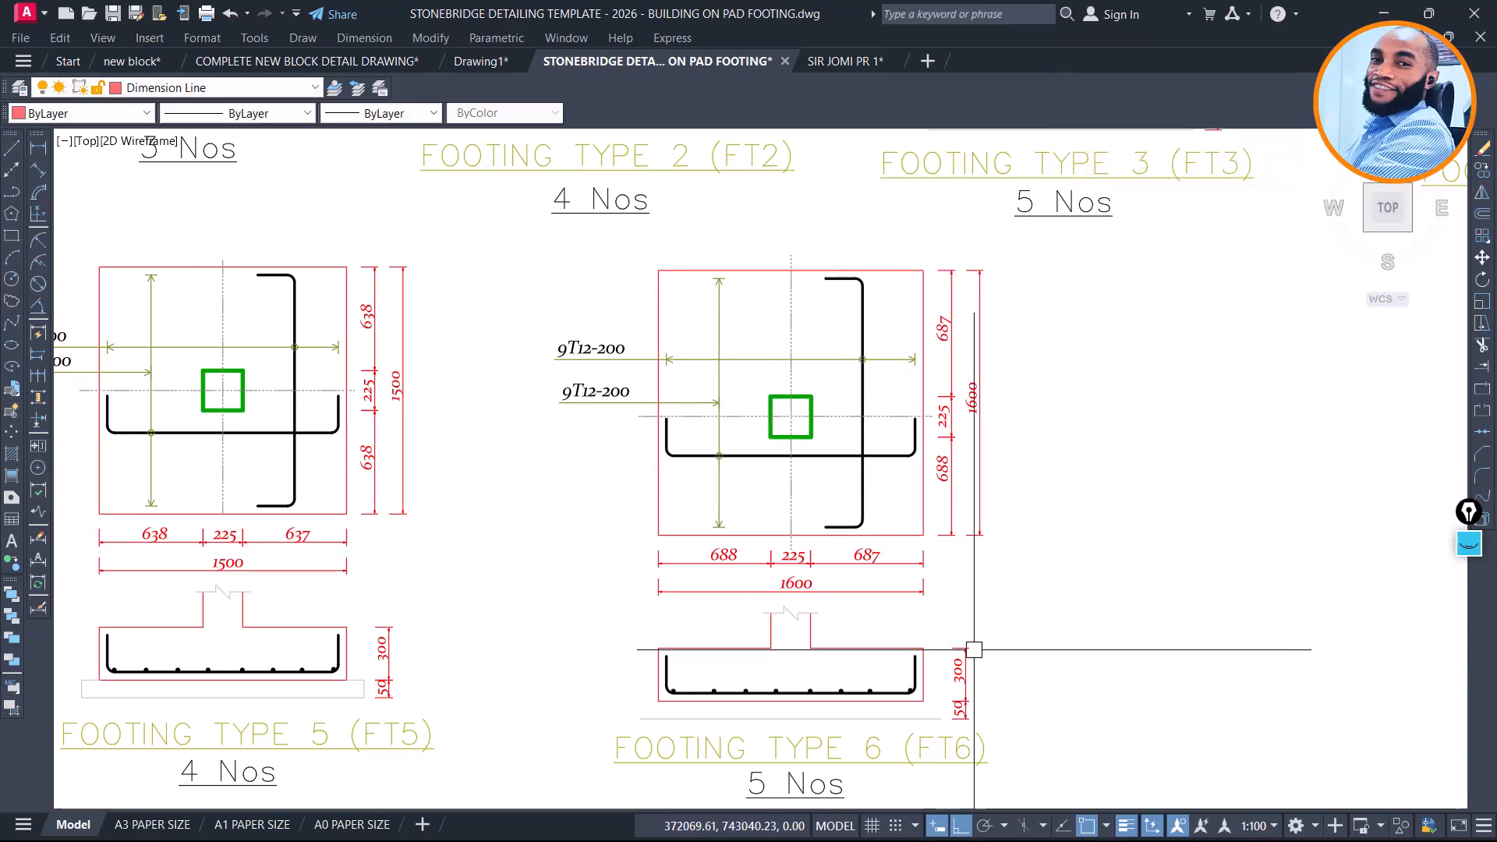
# Move the column and horizontal centre line of the Footing Type 6 plan to the midpoint of the footing's side edge
pyautogui.click(916, 484)
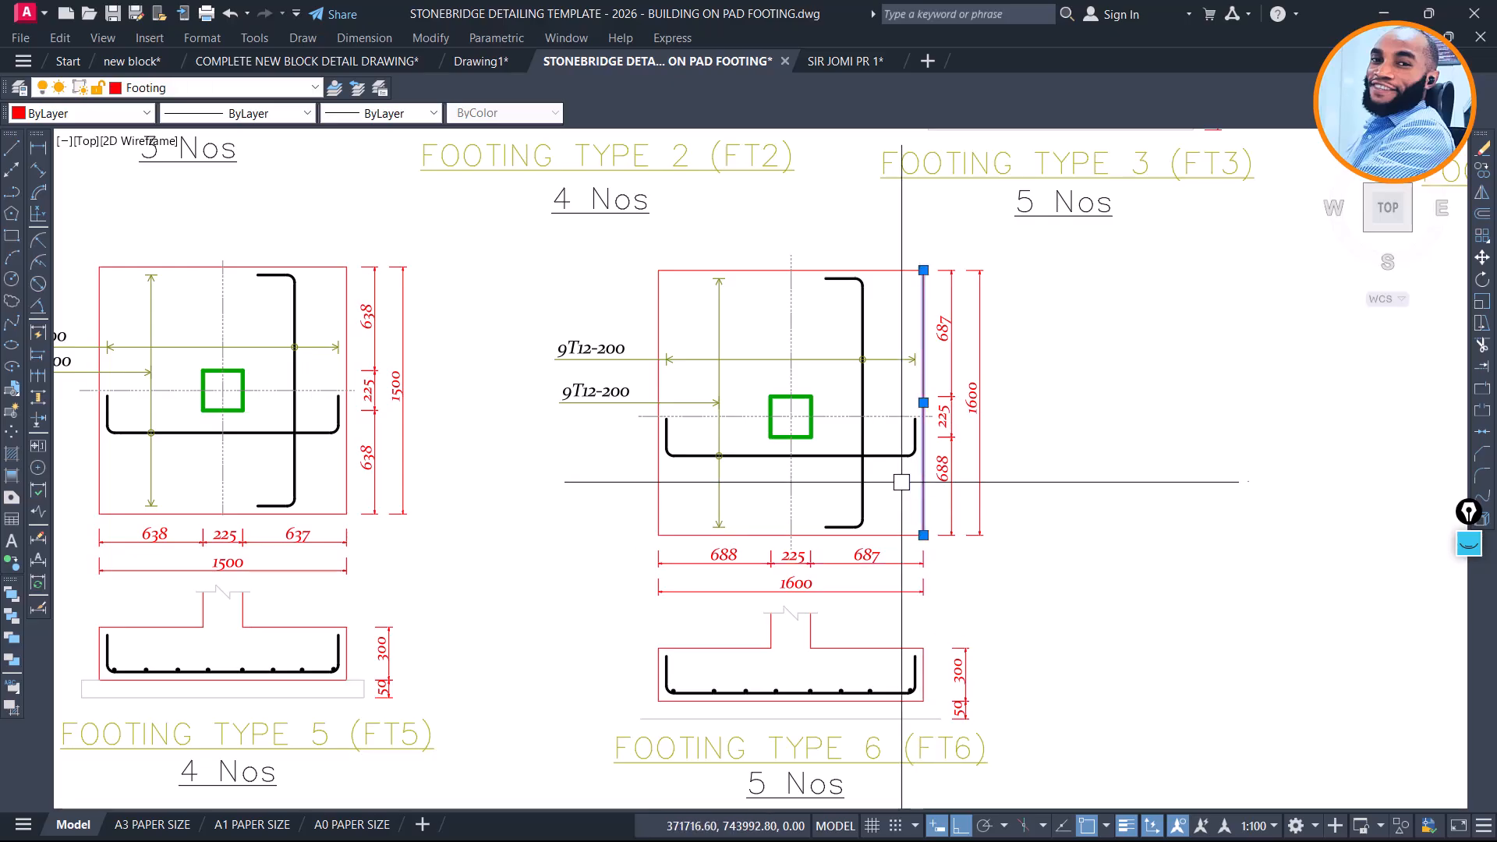
pyautogui.scroll(4, 828, 420)
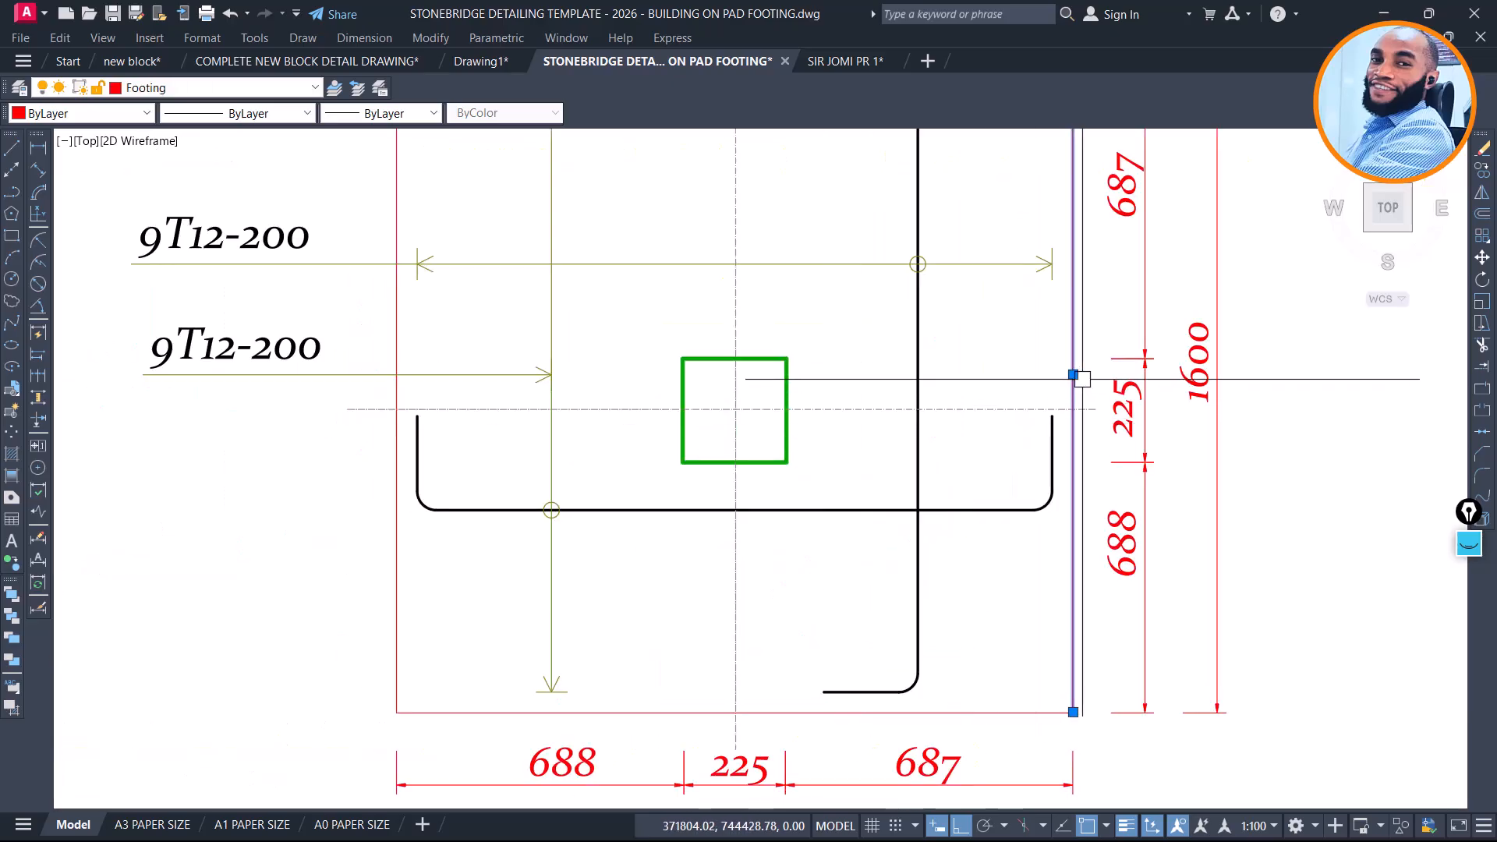
pyautogui.press('Escape')
pyautogui.click(845, 343)
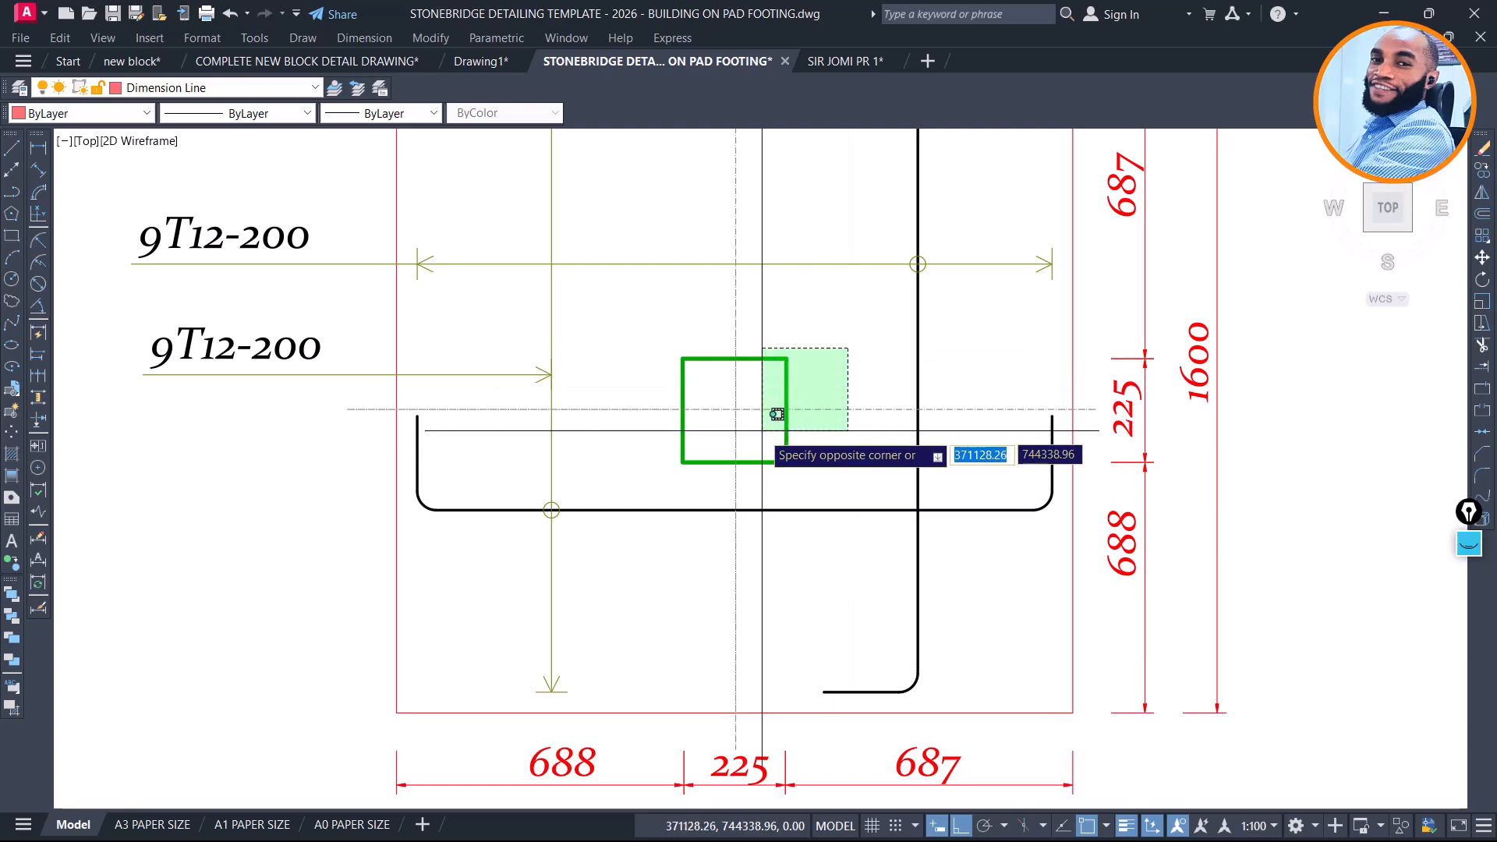
pyautogui.click(762, 418)
pyautogui.write('co')
pyautogui.press('space')
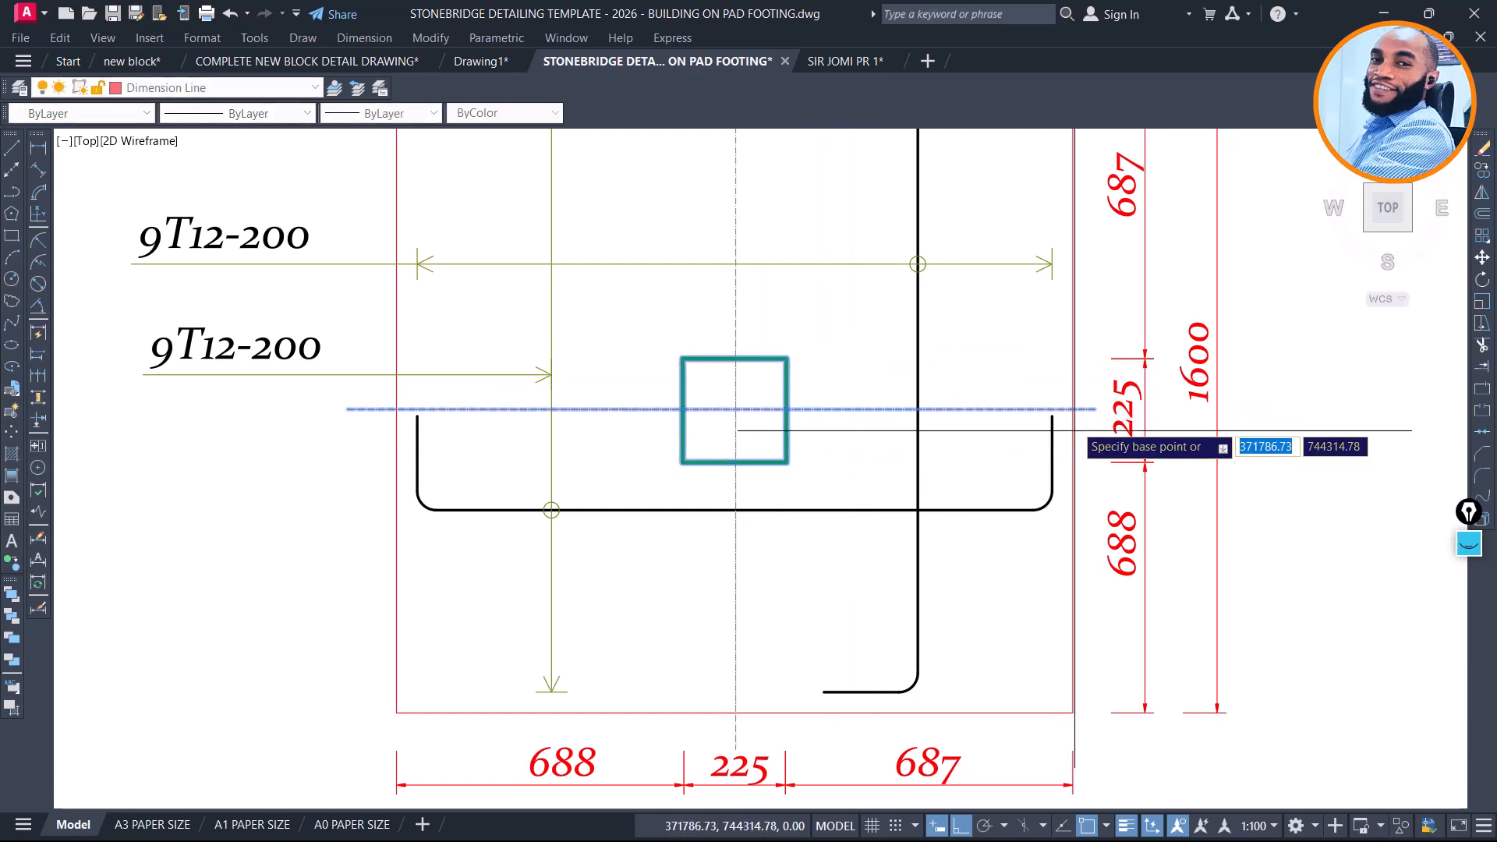
pyautogui.click(1073, 408)
pyautogui.click(1092, 375)
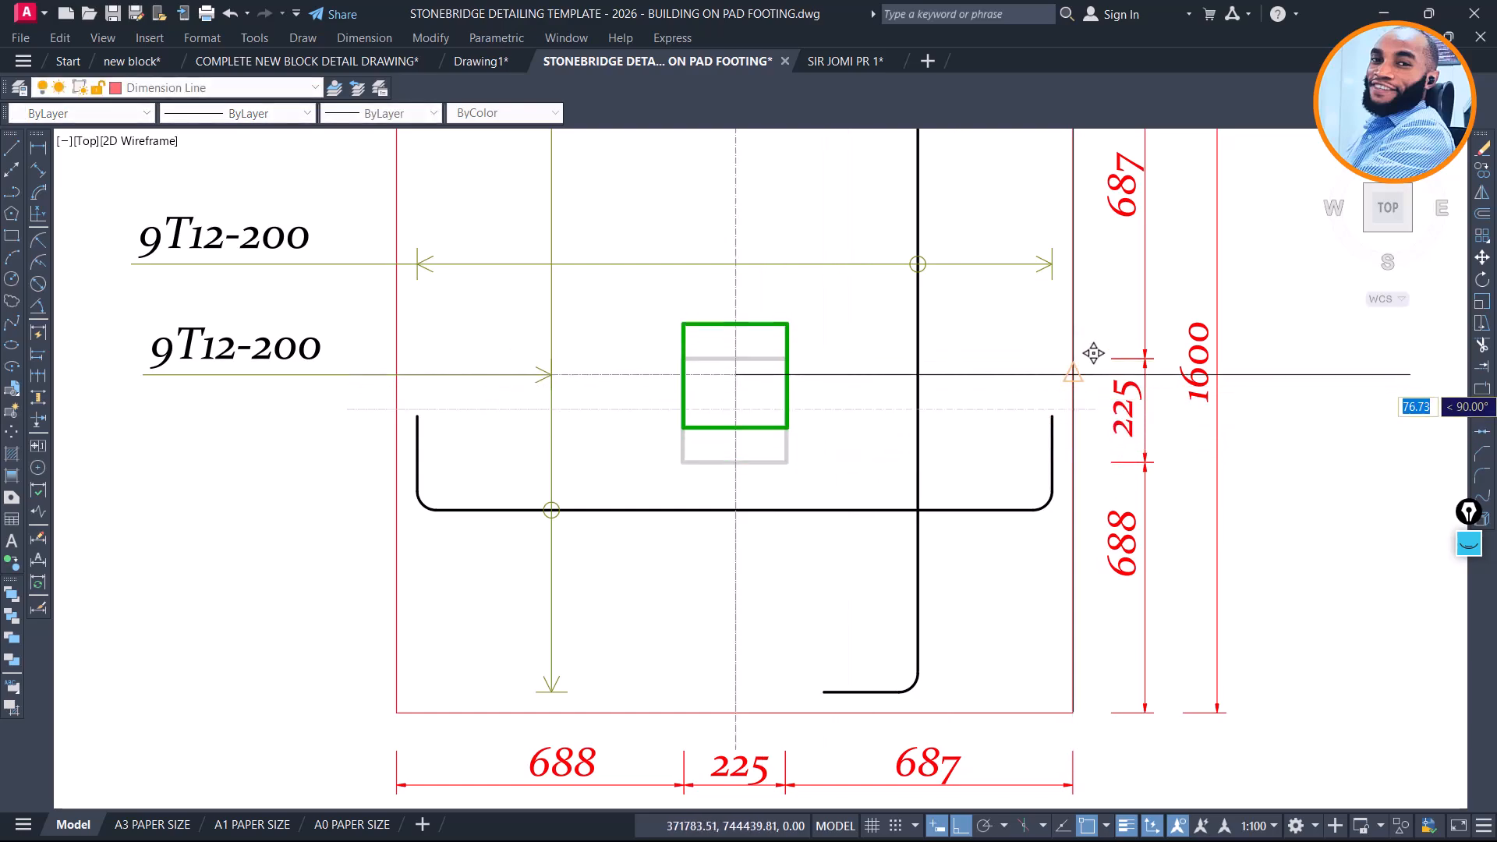
# Draw horizontal construction lines through the upper and lower edges of the column in the Footing Type 6 plan
pyautogui.write('xl')
pyautogui.press('space')
pyautogui.write('h')
pyautogui.press('space')
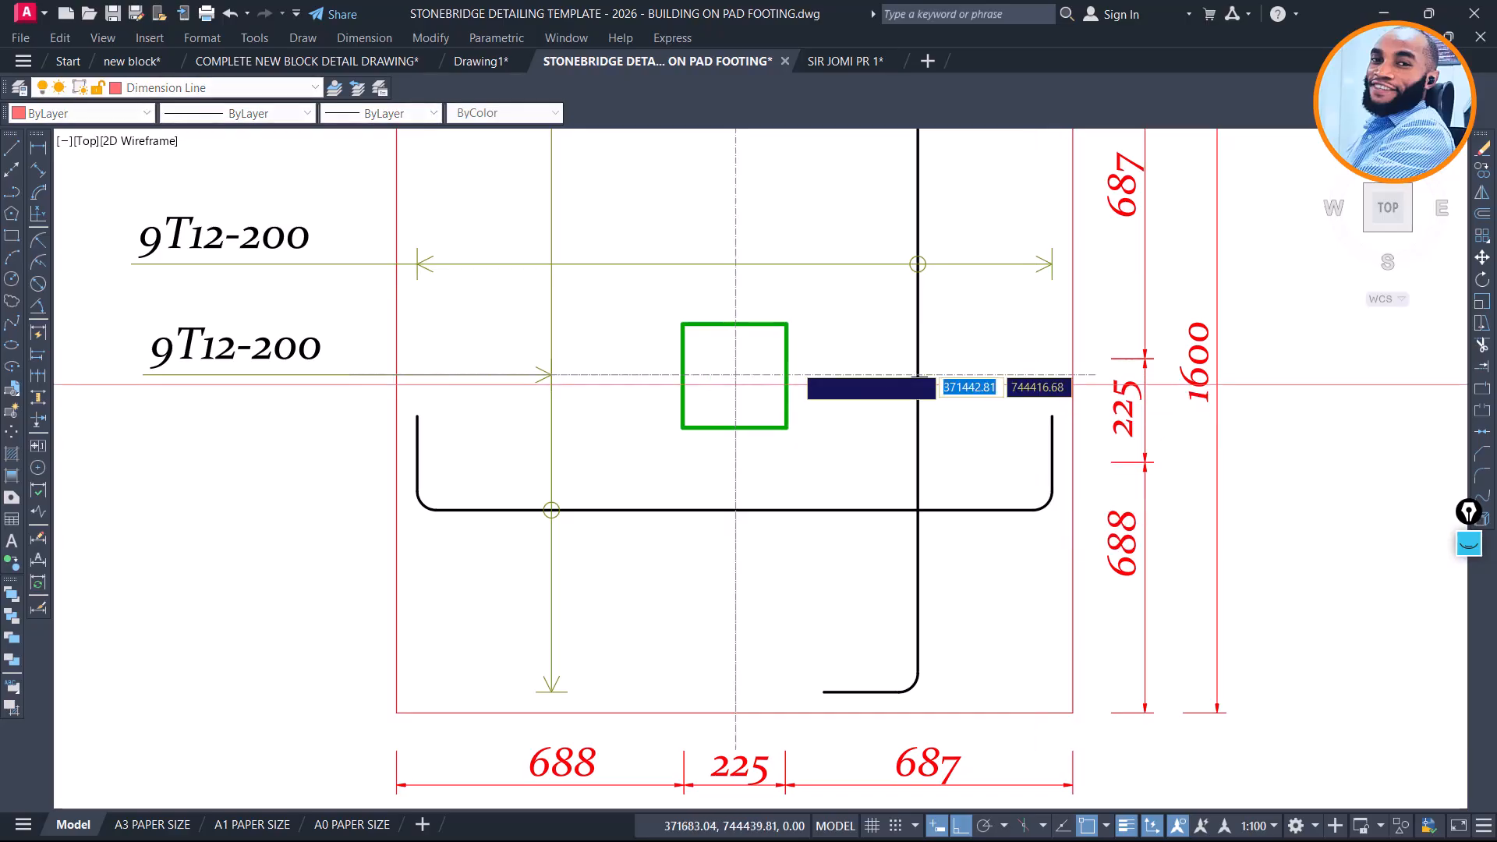
pyautogui.click(786, 324)
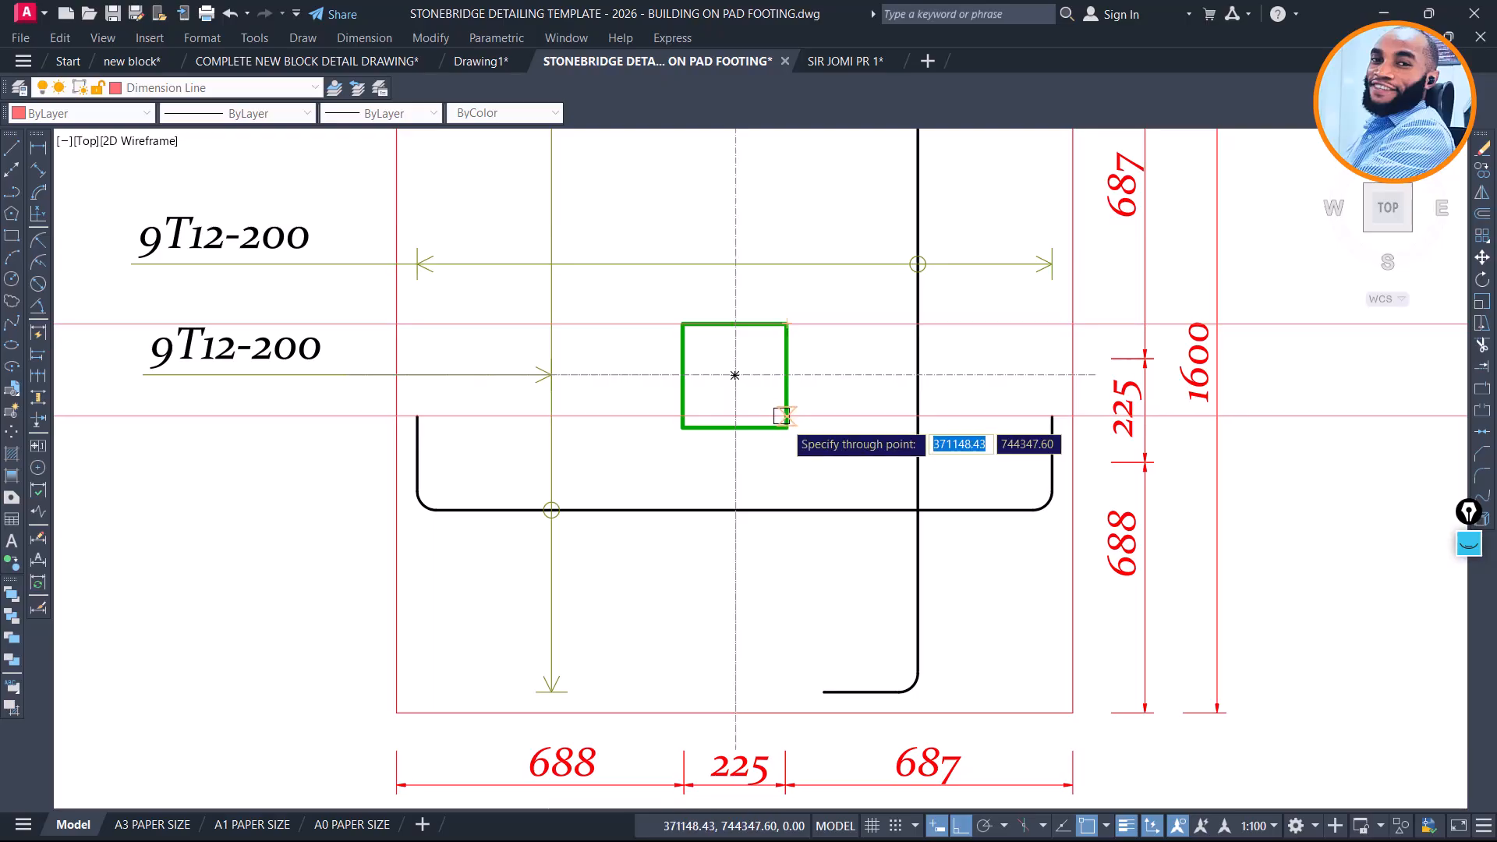
pyautogui.click(786, 428)
pyautogui.press('space')
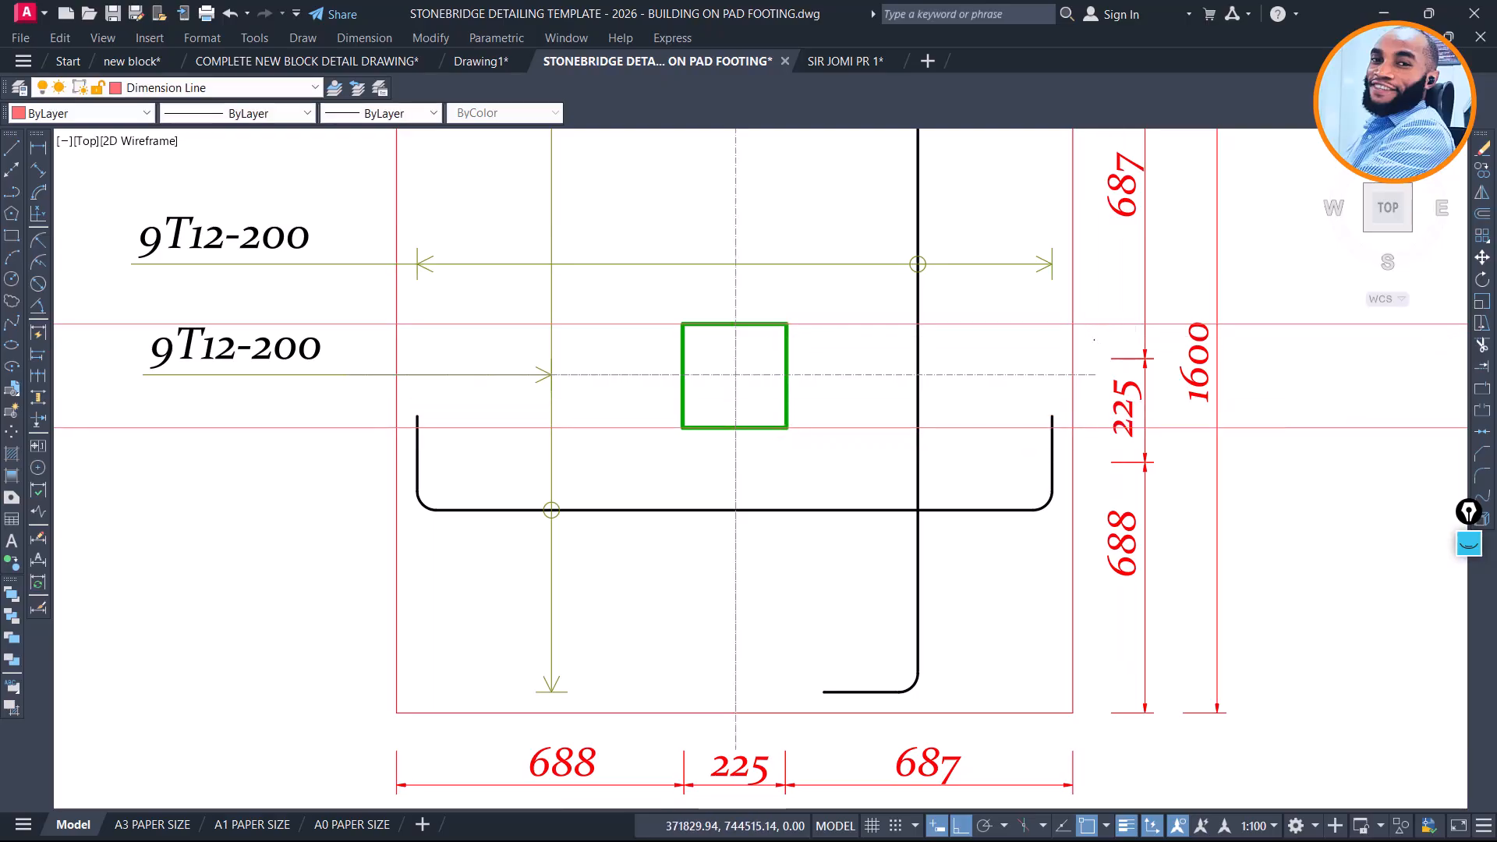
# Move the vertical 225 dimension text and its tick marks up to line up with the horizontal construction lines
pyautogui.click(1088, 329)
pyautogui.click(1160, 490)
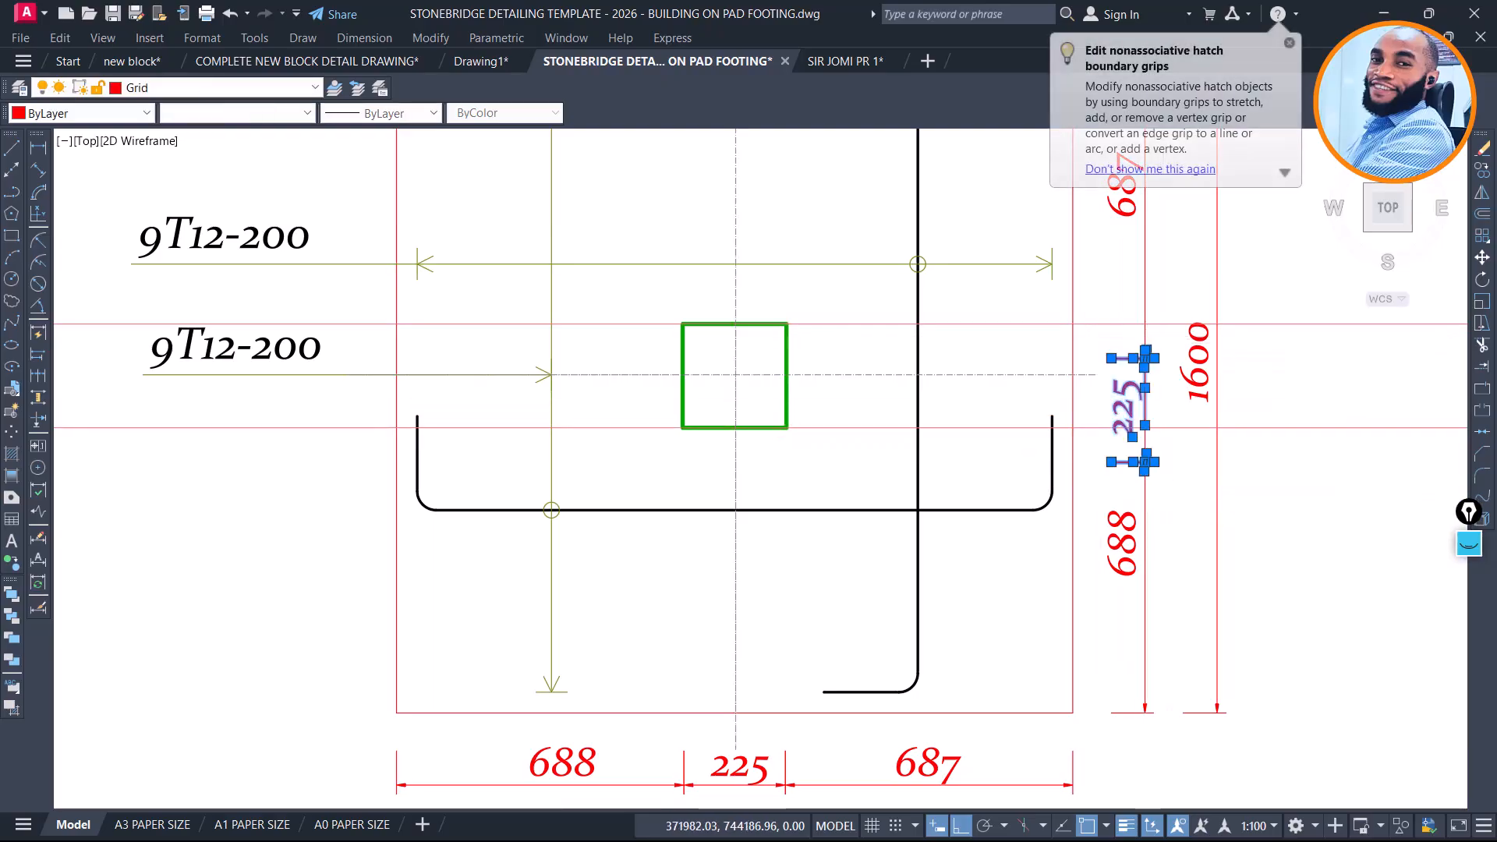
pyautogui.press('m')
pyautogui.press('space')
pyautogui.click(1112, 356)
pyautogui.click(1111, 323)
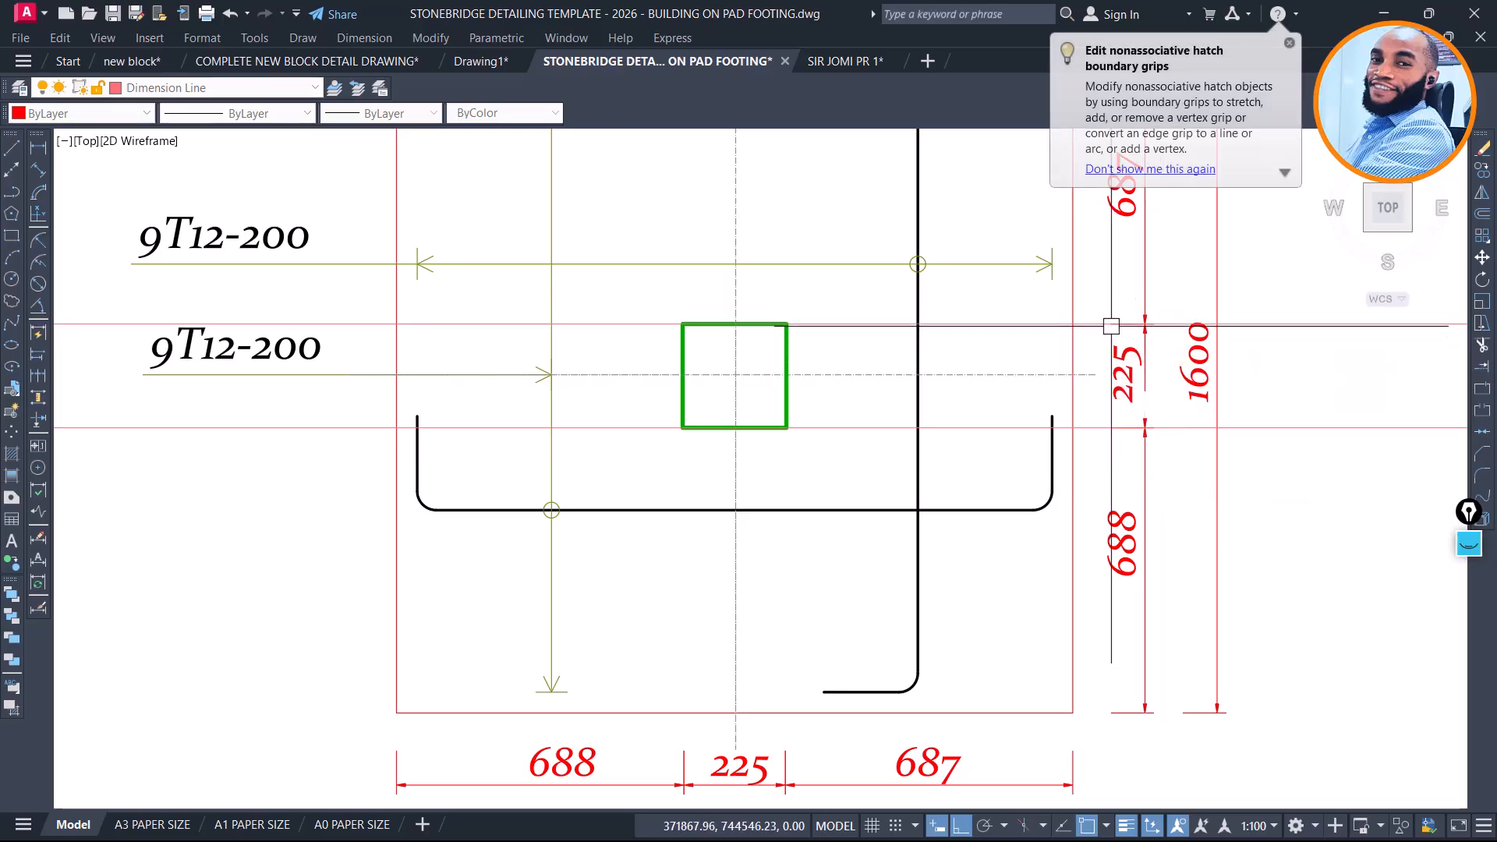
# Delete the two horizontal construction lines from the Footing Type 6 plan
pyautogui.write('ex')
pyautogui.press('space')
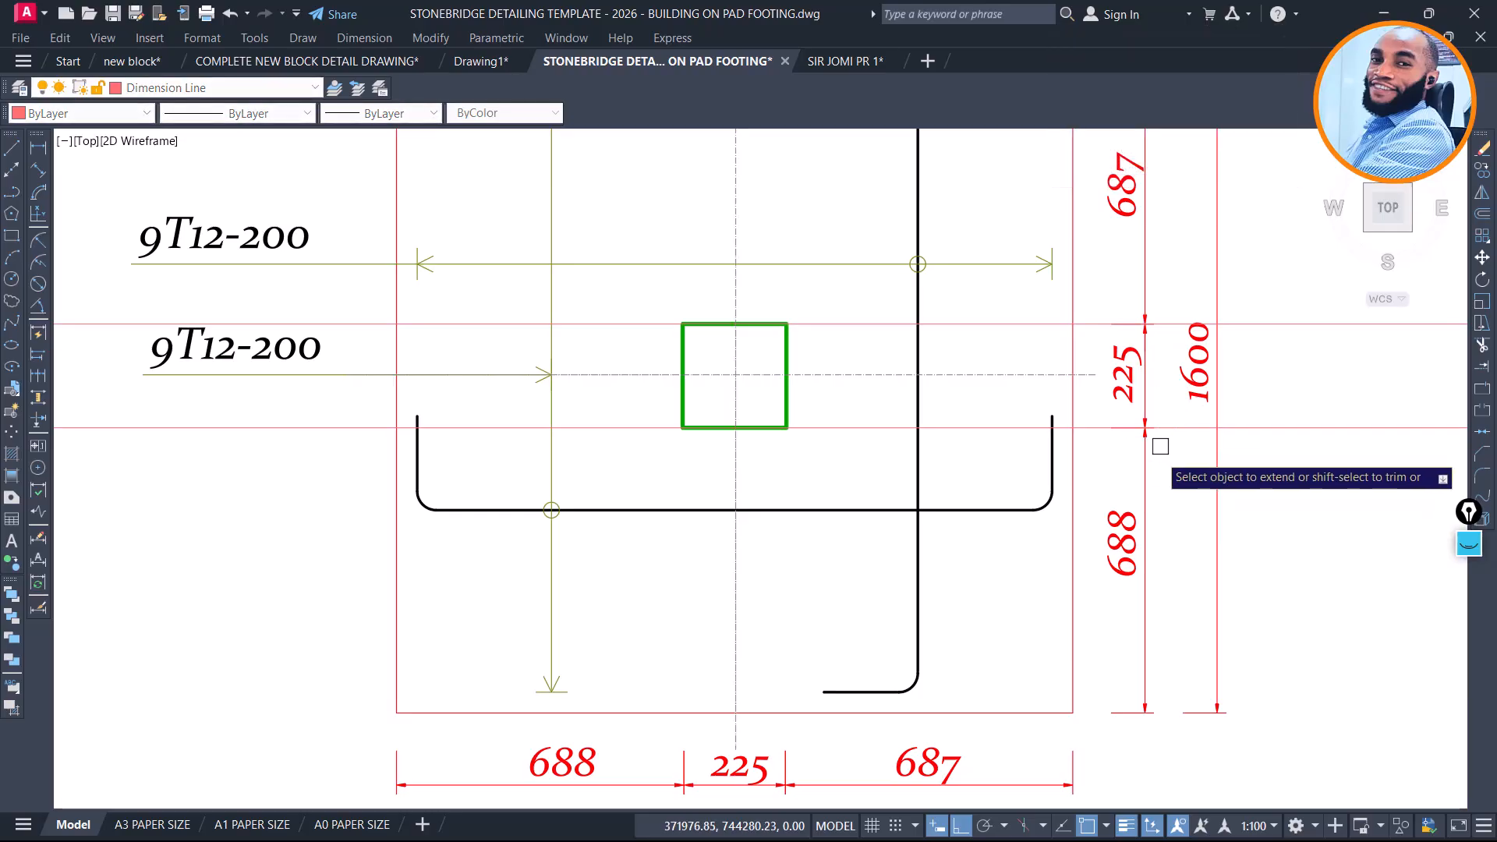
pyautogui.scroll(-2, 795, 426)
pyautogui.click(1236, 330)
pyautogui.click(1212, 478)
pyautogui.press('Delete')
# Draw vertical construction lines through the left and right edges of the Footing Type 6 column
pyautogui.write('XL')
pyautogui.press('Return')
pyautogui.write('V')
pyautogui.press('Return')
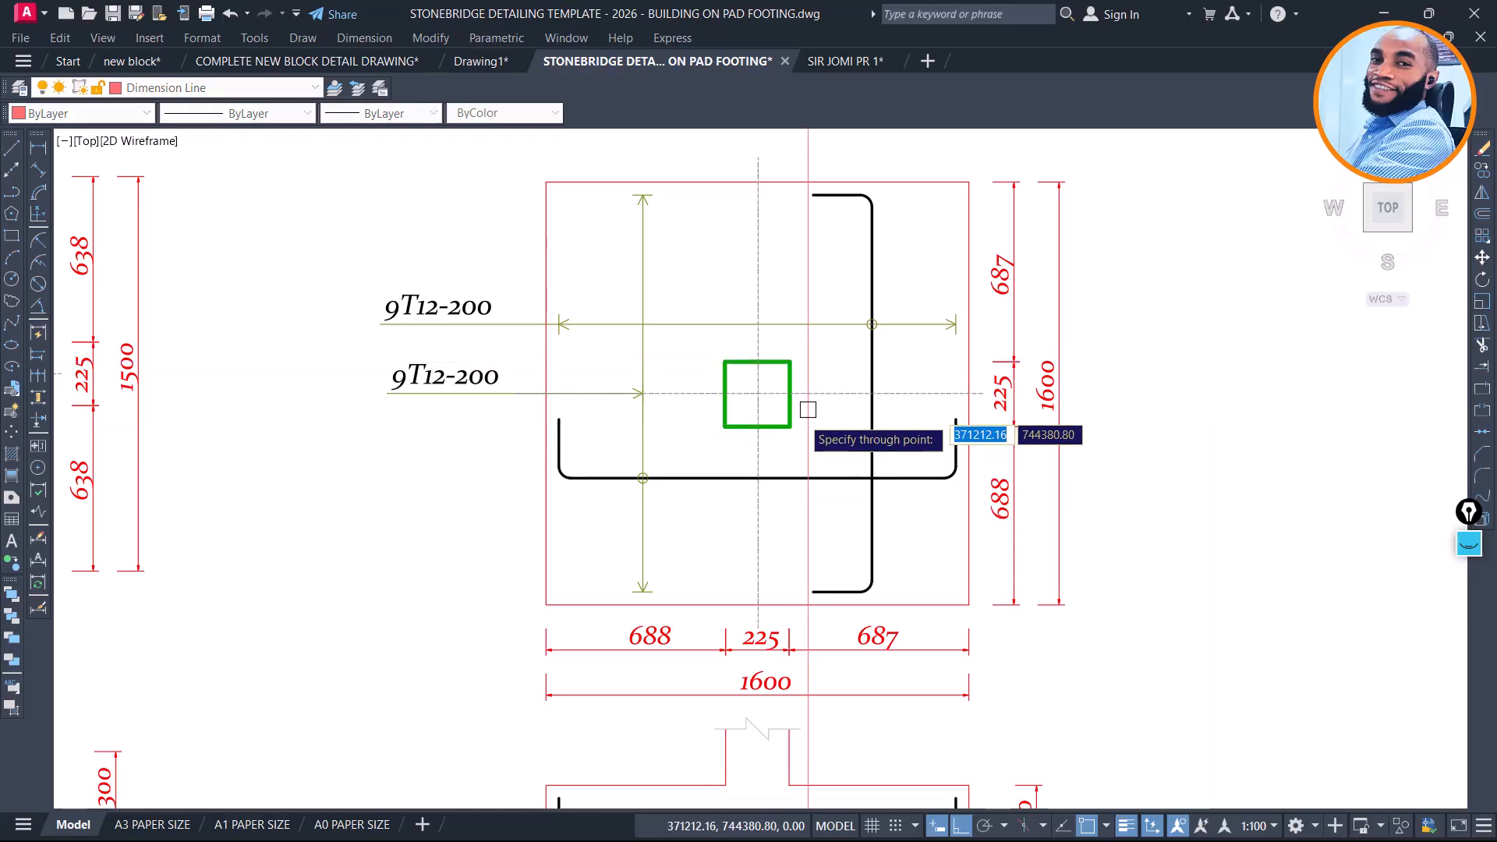
pyautogui.click(790, 426)
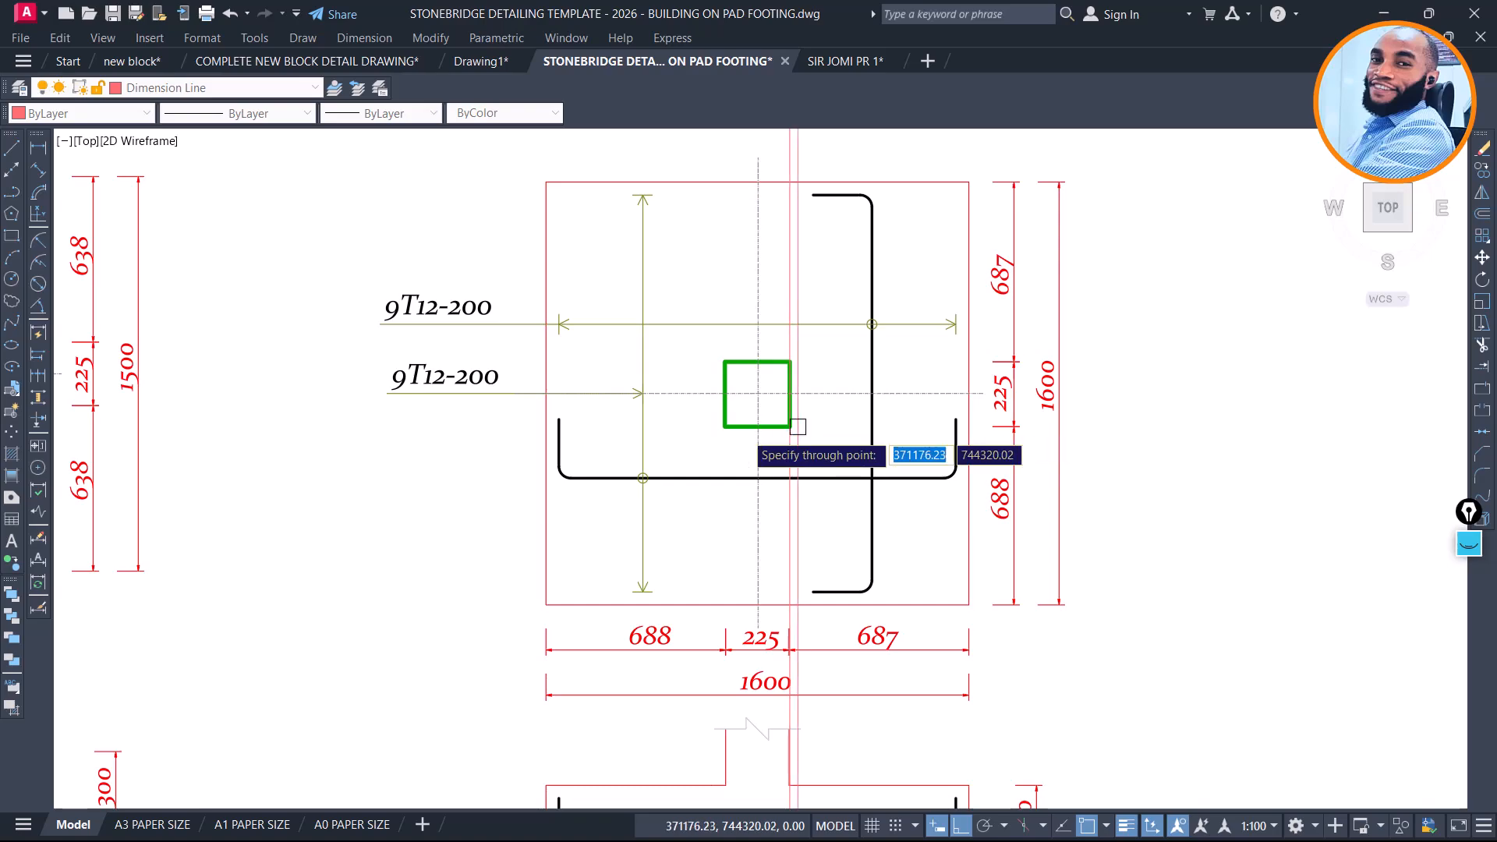
pyautogui.click(725, 423)
pyautogui.press('Escape')
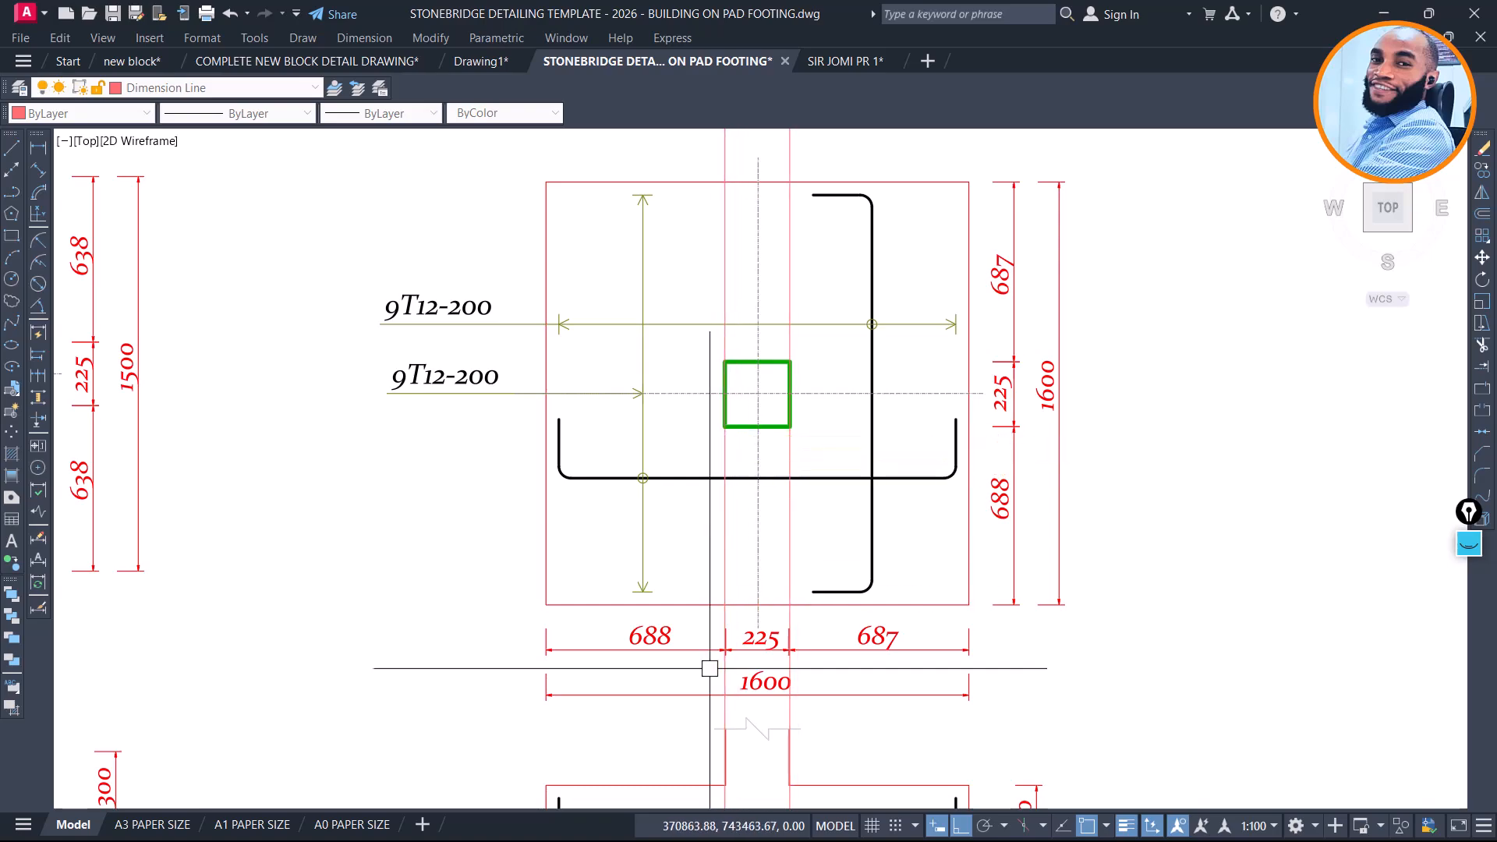
# Move the left tick and arrowheads of the horizontal 225 dimension onto the left vertical construction line
pyautogui.scroll(4, 711, 672)
pyautogui.click(604, 343)
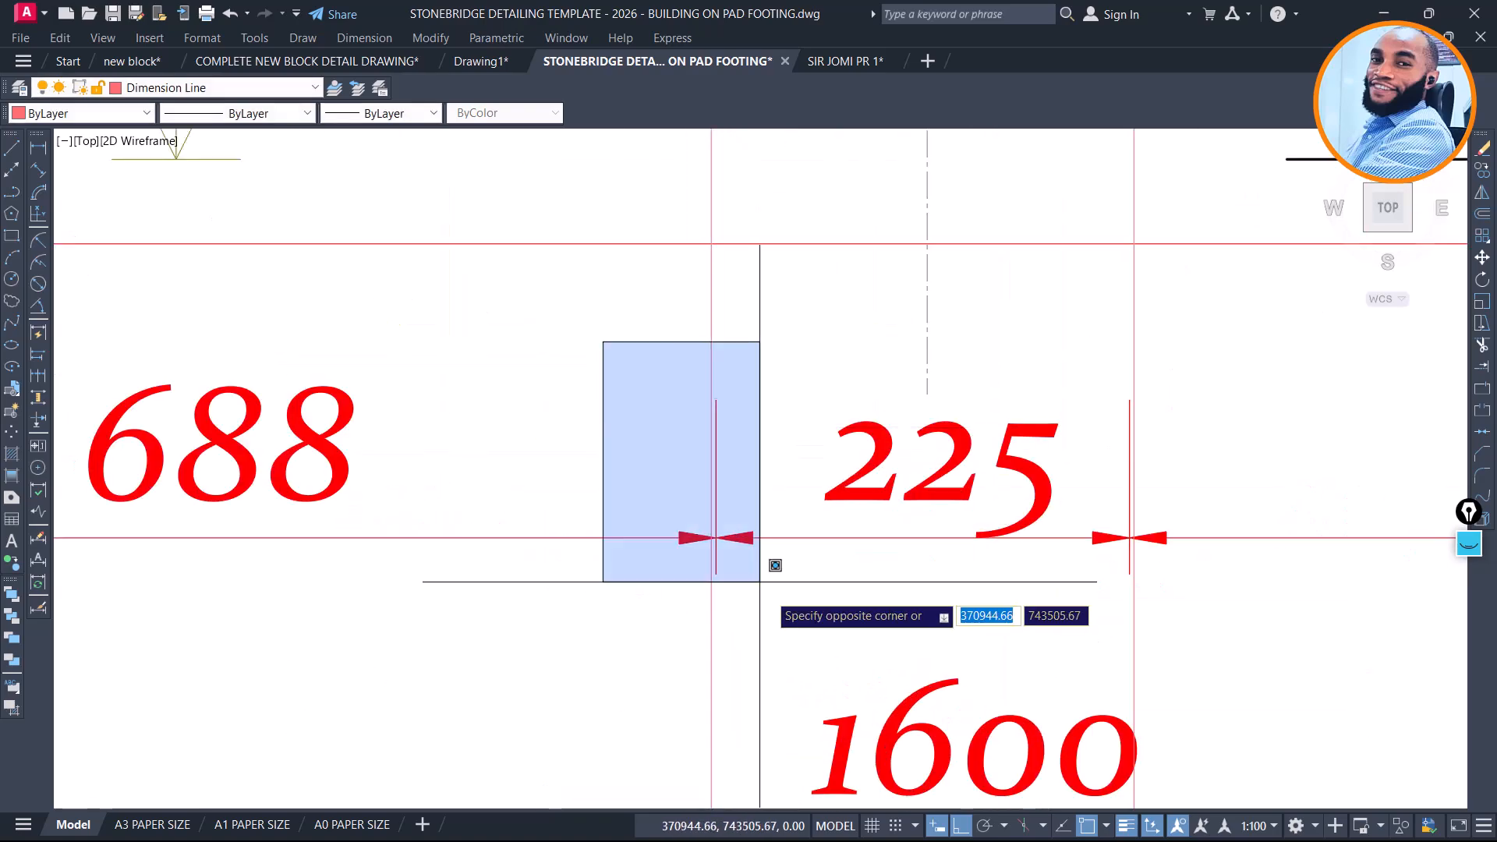
pyautogui.click(786, 614)
pyautogui.click(793, 344)
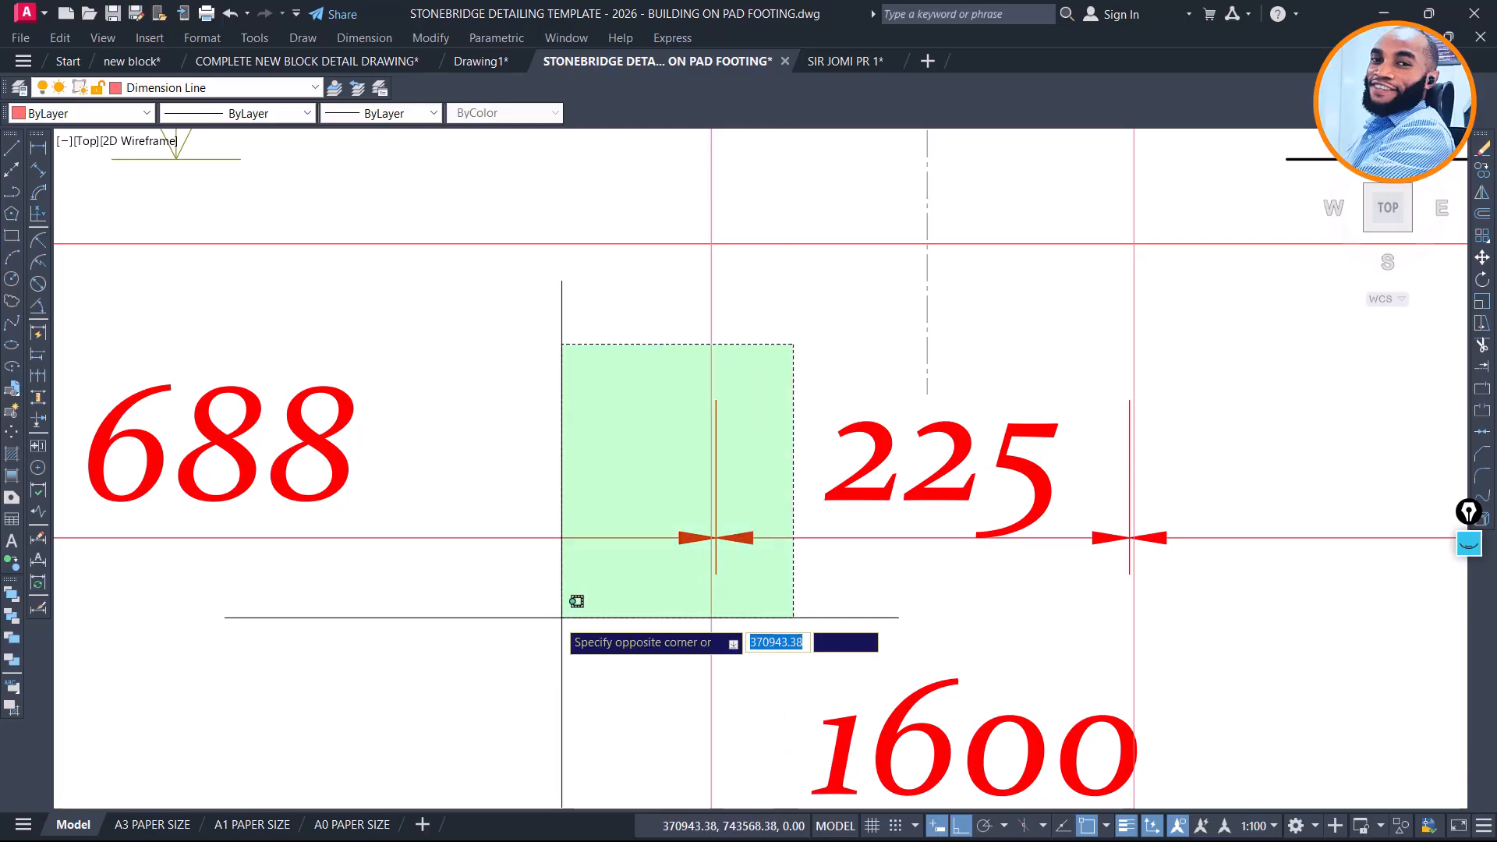
pyautogui.click(559, 608)
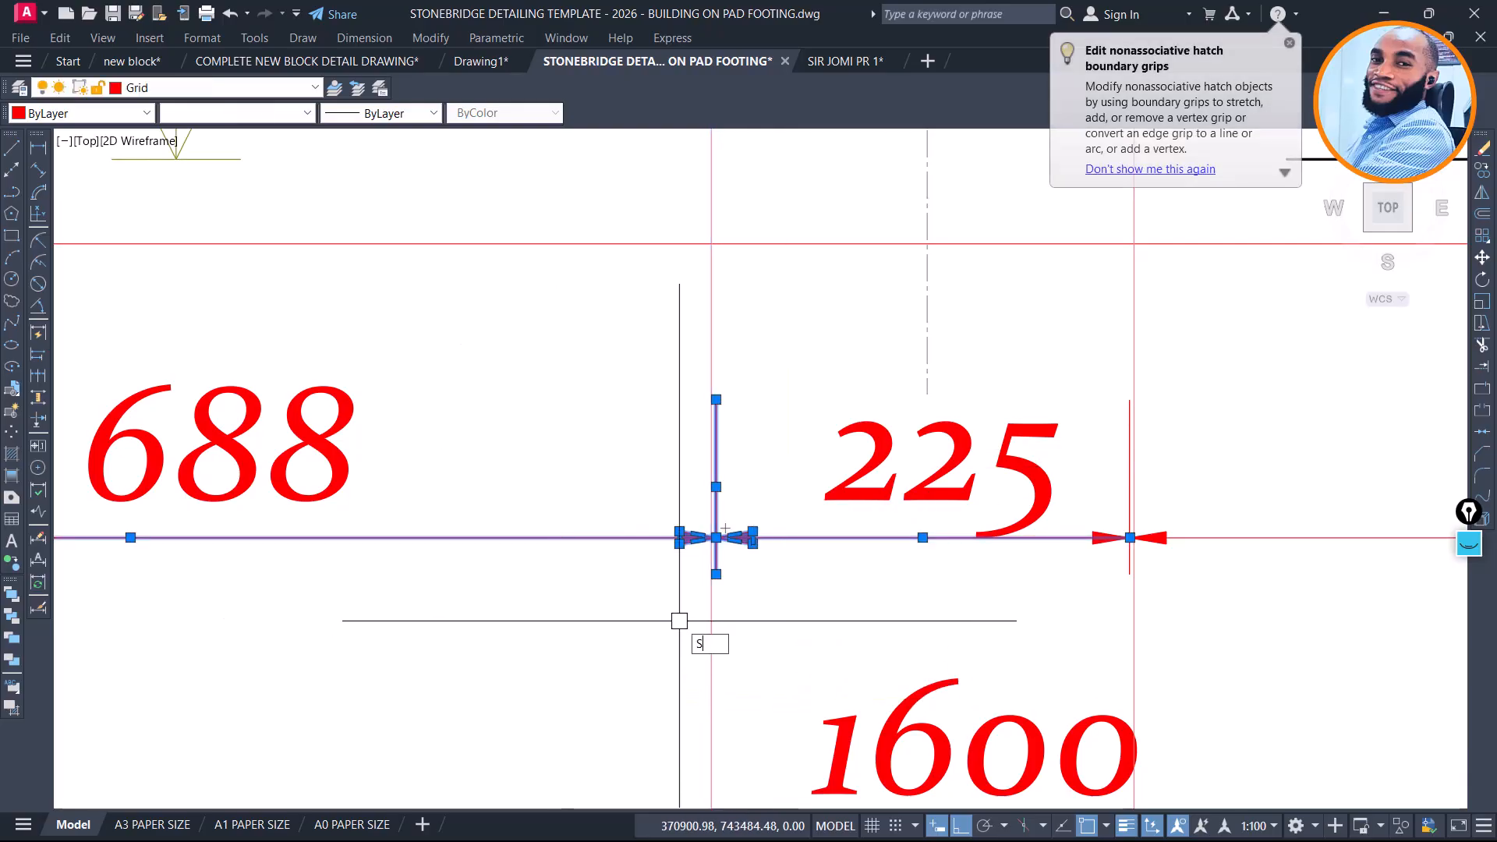
pyautogui.press('Return')
pyautogui.scroll(2, 716, 400)
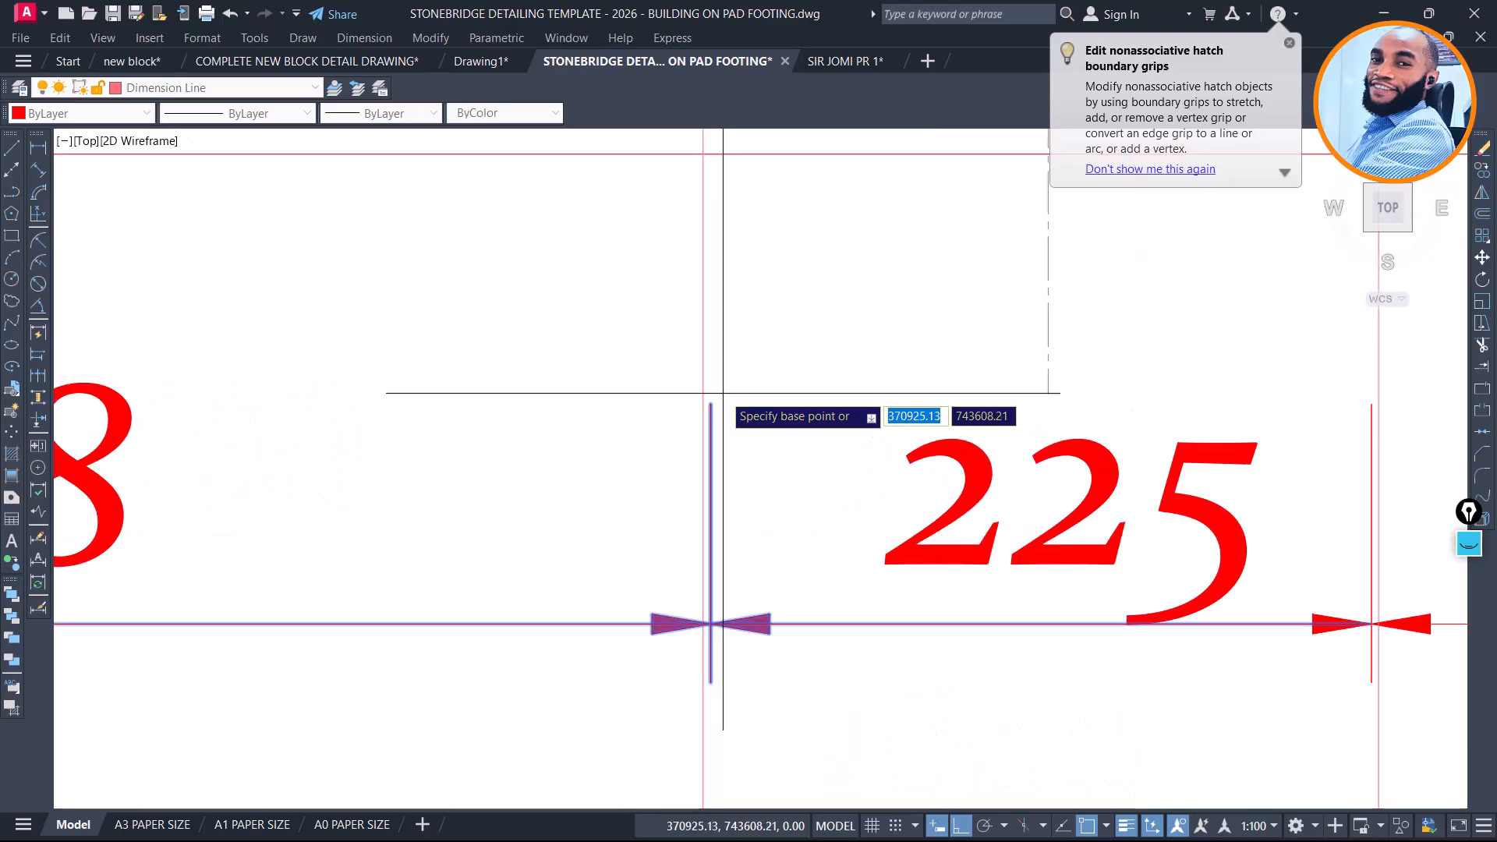
pyautogui.click(710, 404)
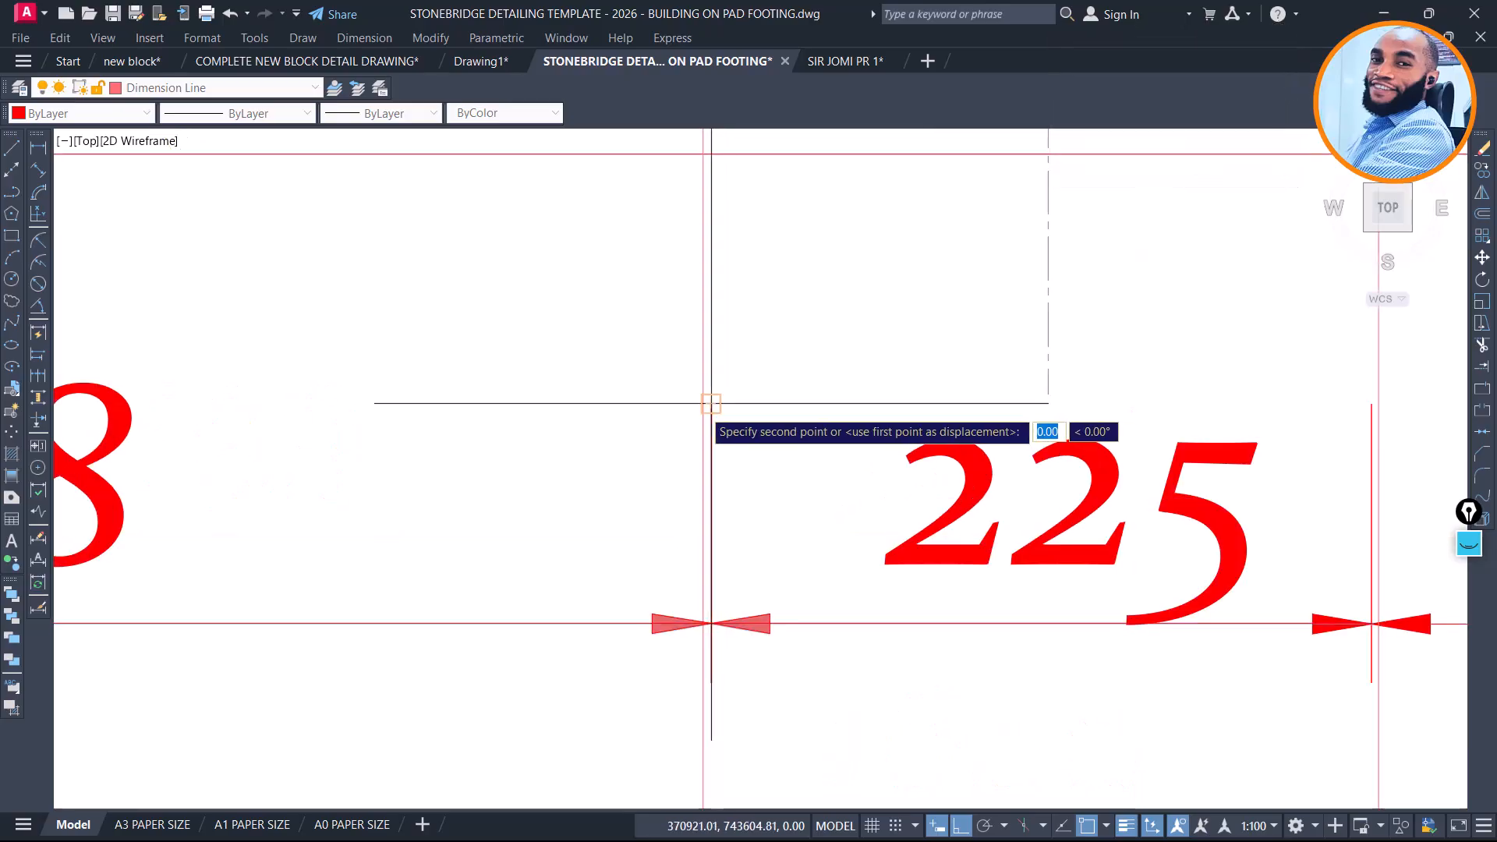
pyautogui.click(701, 414)
pyautogui.scroll(-4, 697, 417)
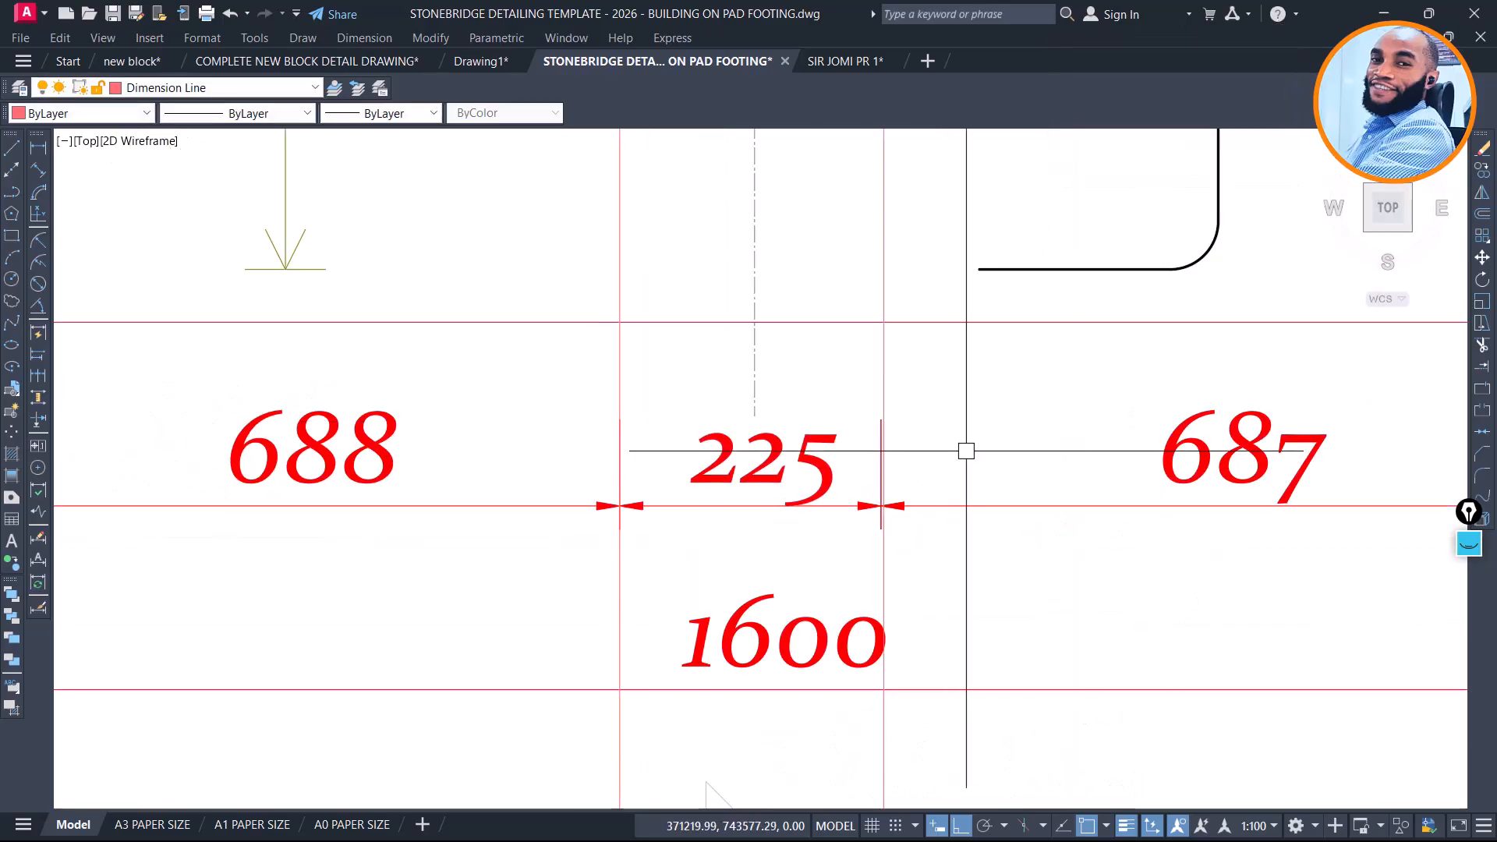
# Move the right tick and arrowheads of the horizontal 225 dimension onto the right vertical construction line
pyautogui.click(987, 400)
pyautogui.click(845, 574)
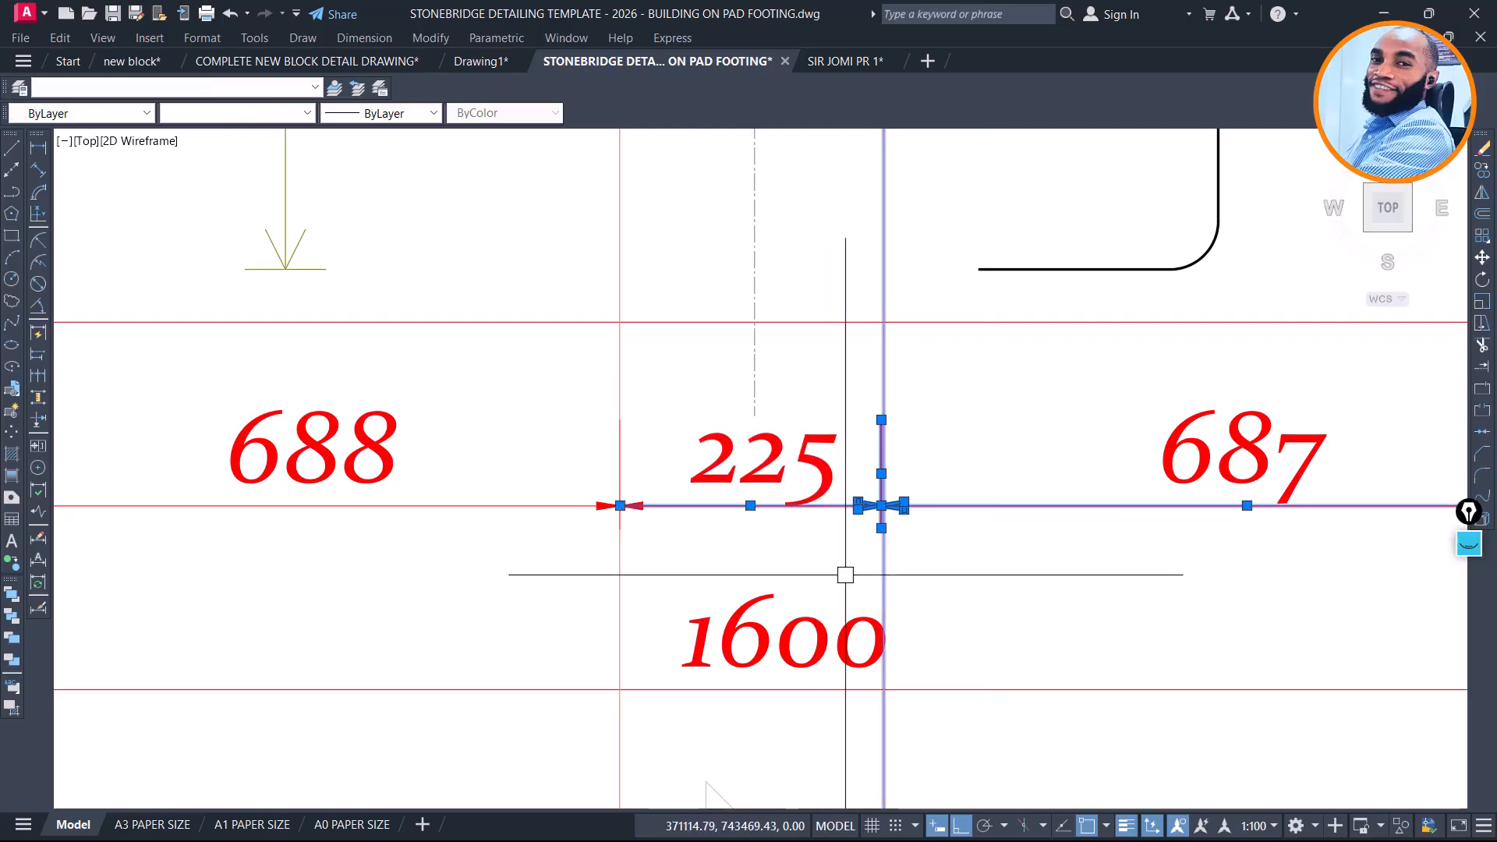
pyautogui.keyDown('shift'); pyautogui.click(934, 596); pyautogui.keyUp('shift')
pyautogui.keyDown('shift'); pyautogui.click(818, 596); pyautogui.keyUp('shift')
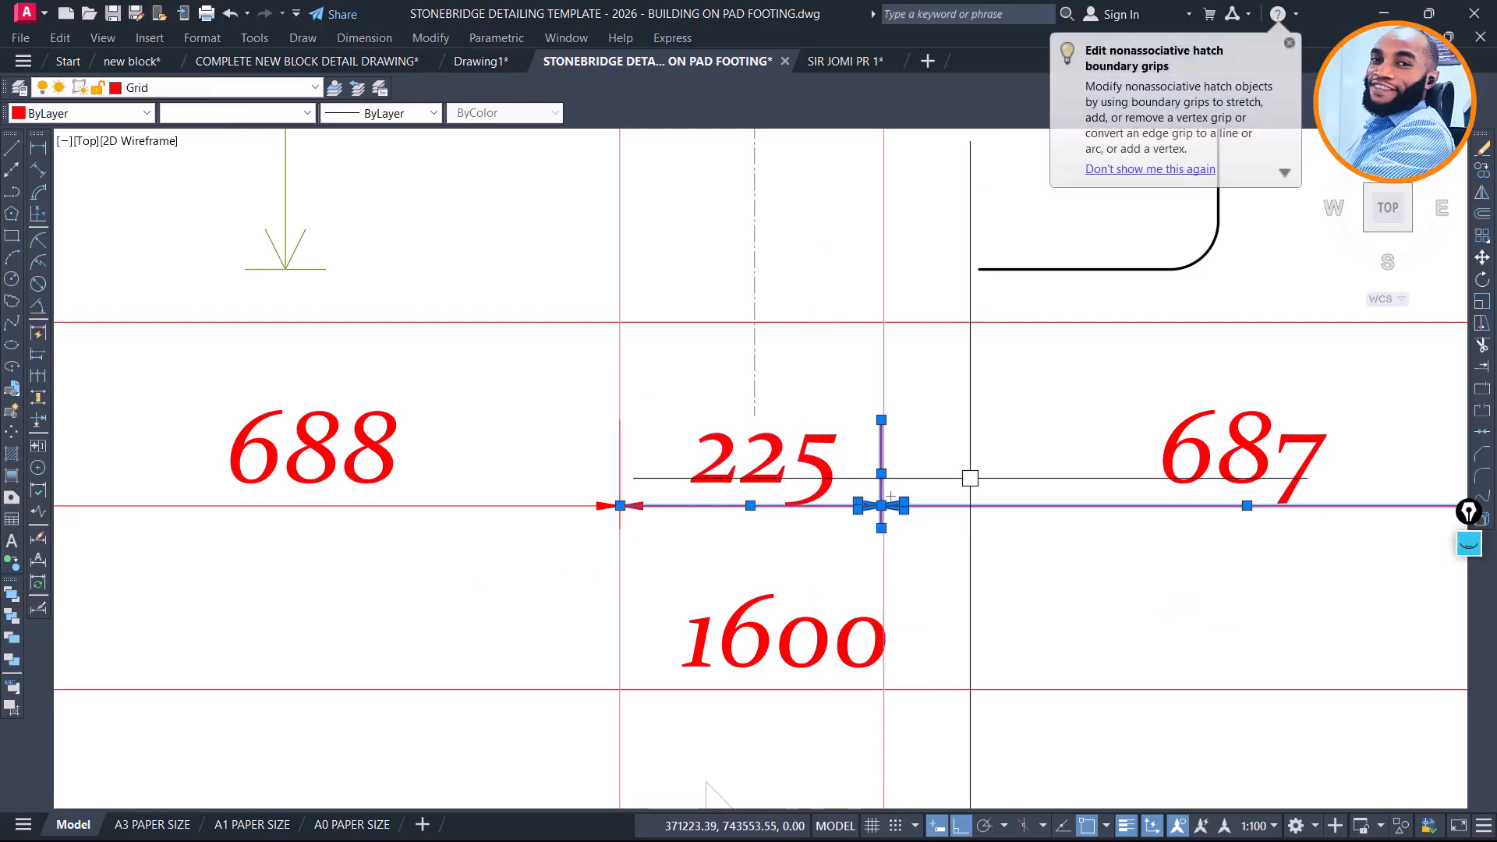
pyautogui.write('m')
pyautogui.press('Return')
pyautogui.scroll(3, 881, 483)
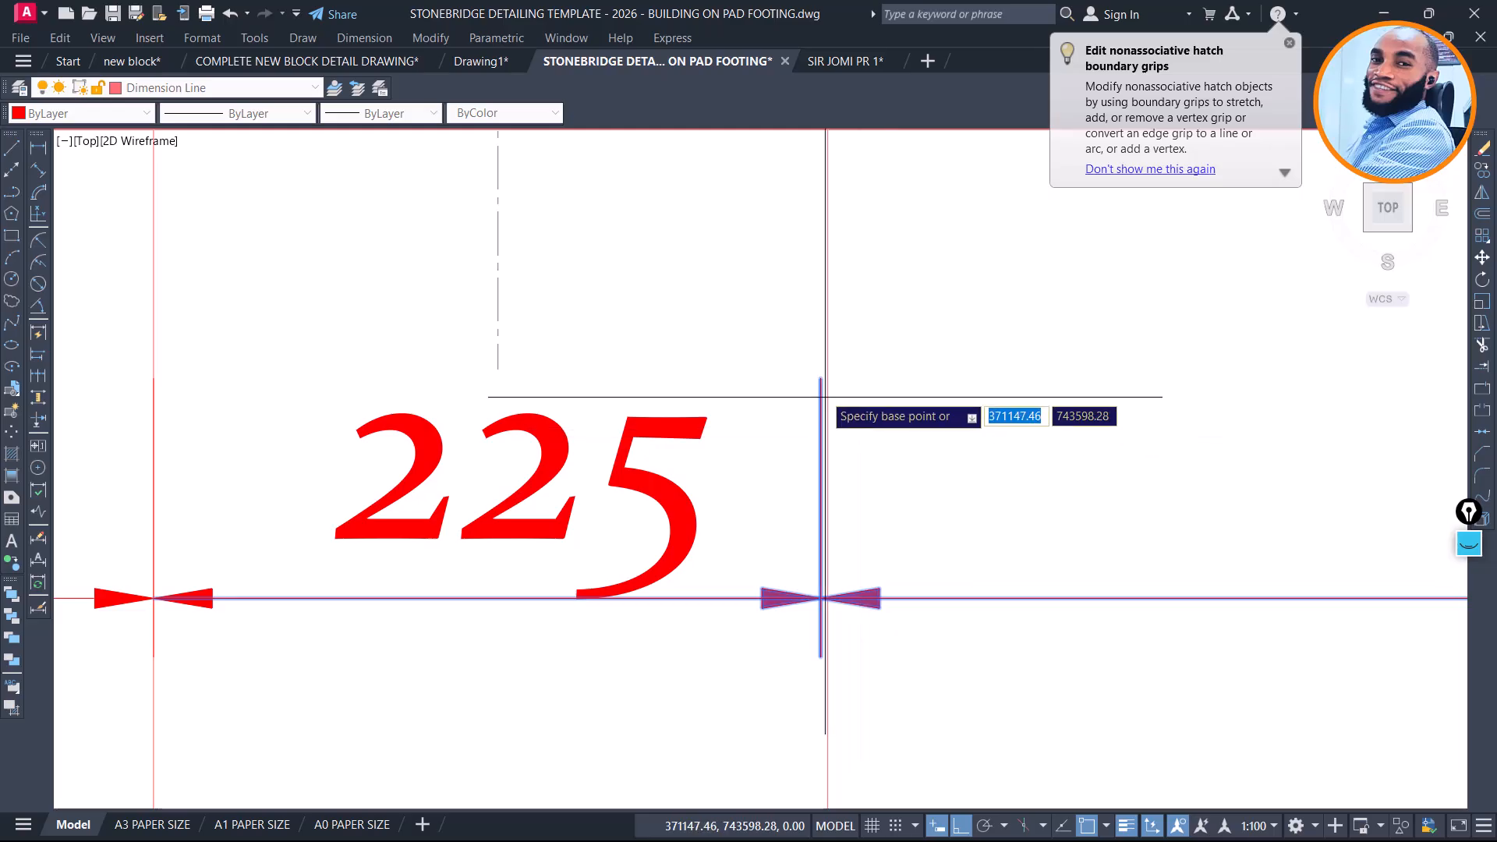
pyautogui.click(819, 390)
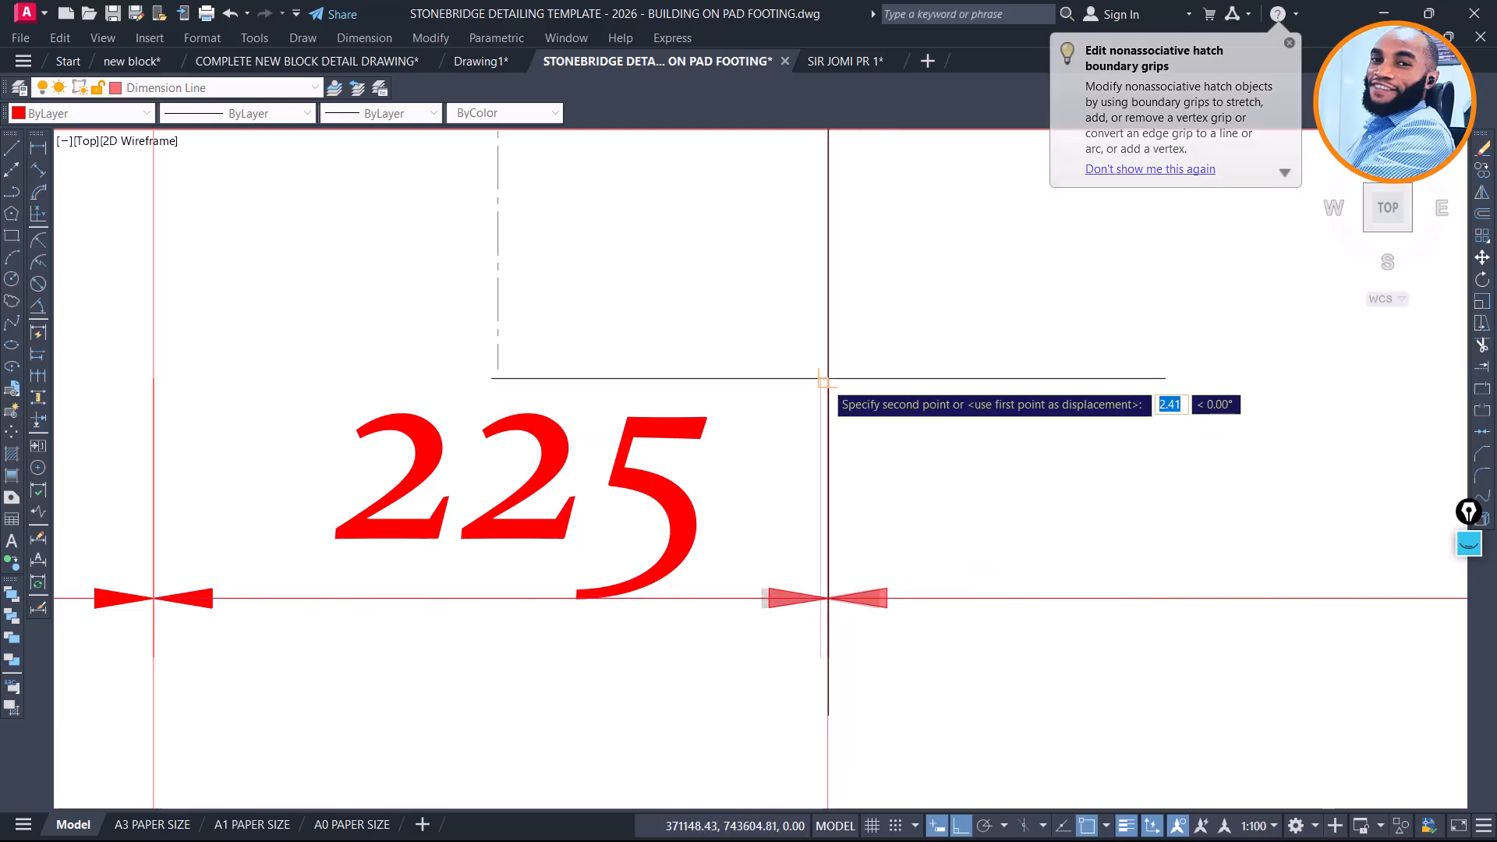
pyautogui.click(828, 393)
pyautogui.scroll(-5, 855, 436)
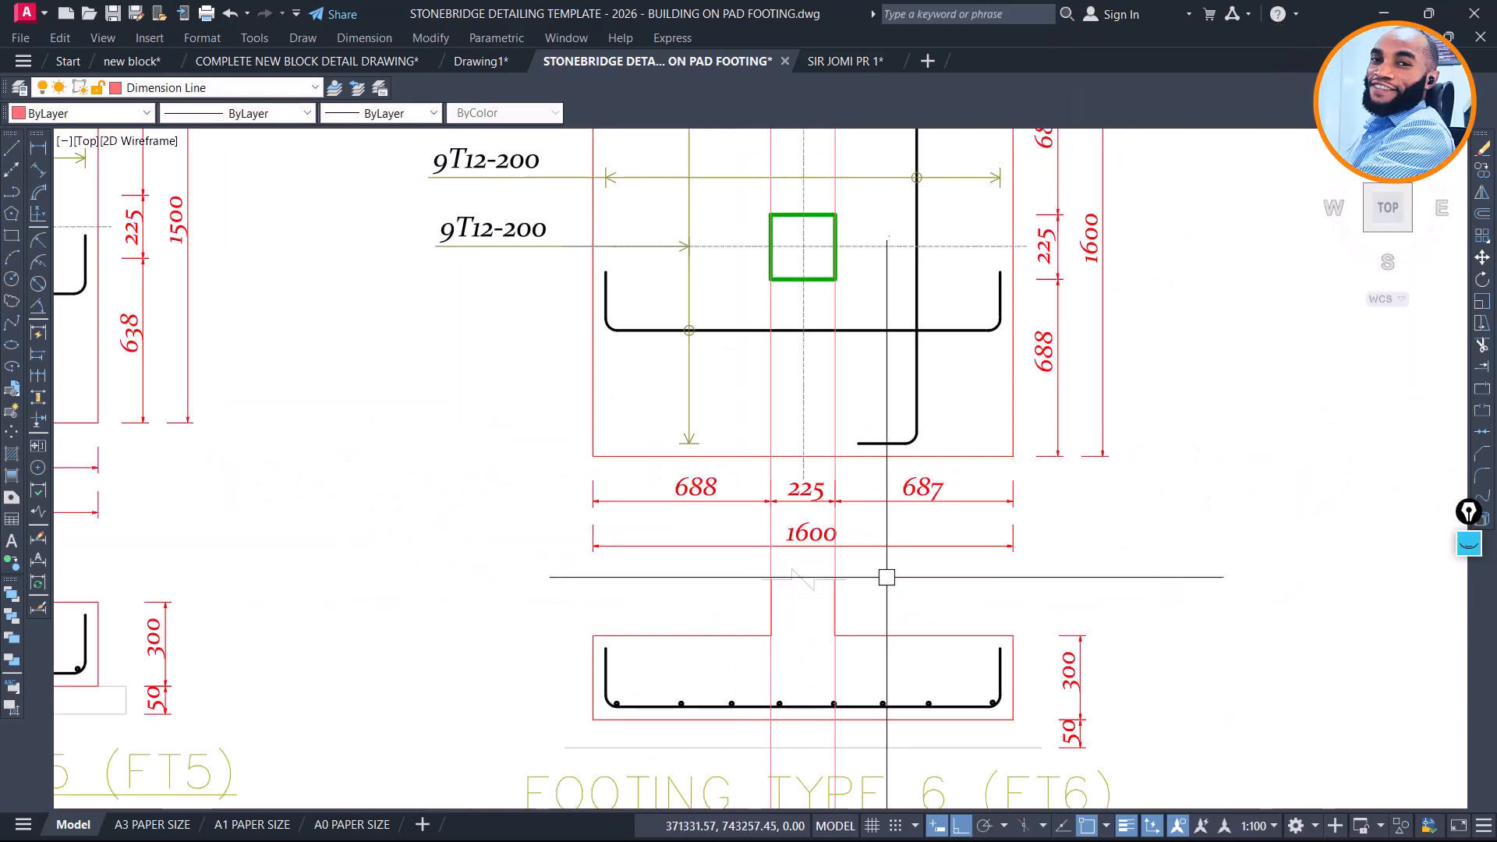
# Delete the two vertical construction lines running through the Footing Type 6 column
pyautogui.scroll(-5, 850, 484)
pyautogui.click(889, 741)
pyautogui.click(775, 757)
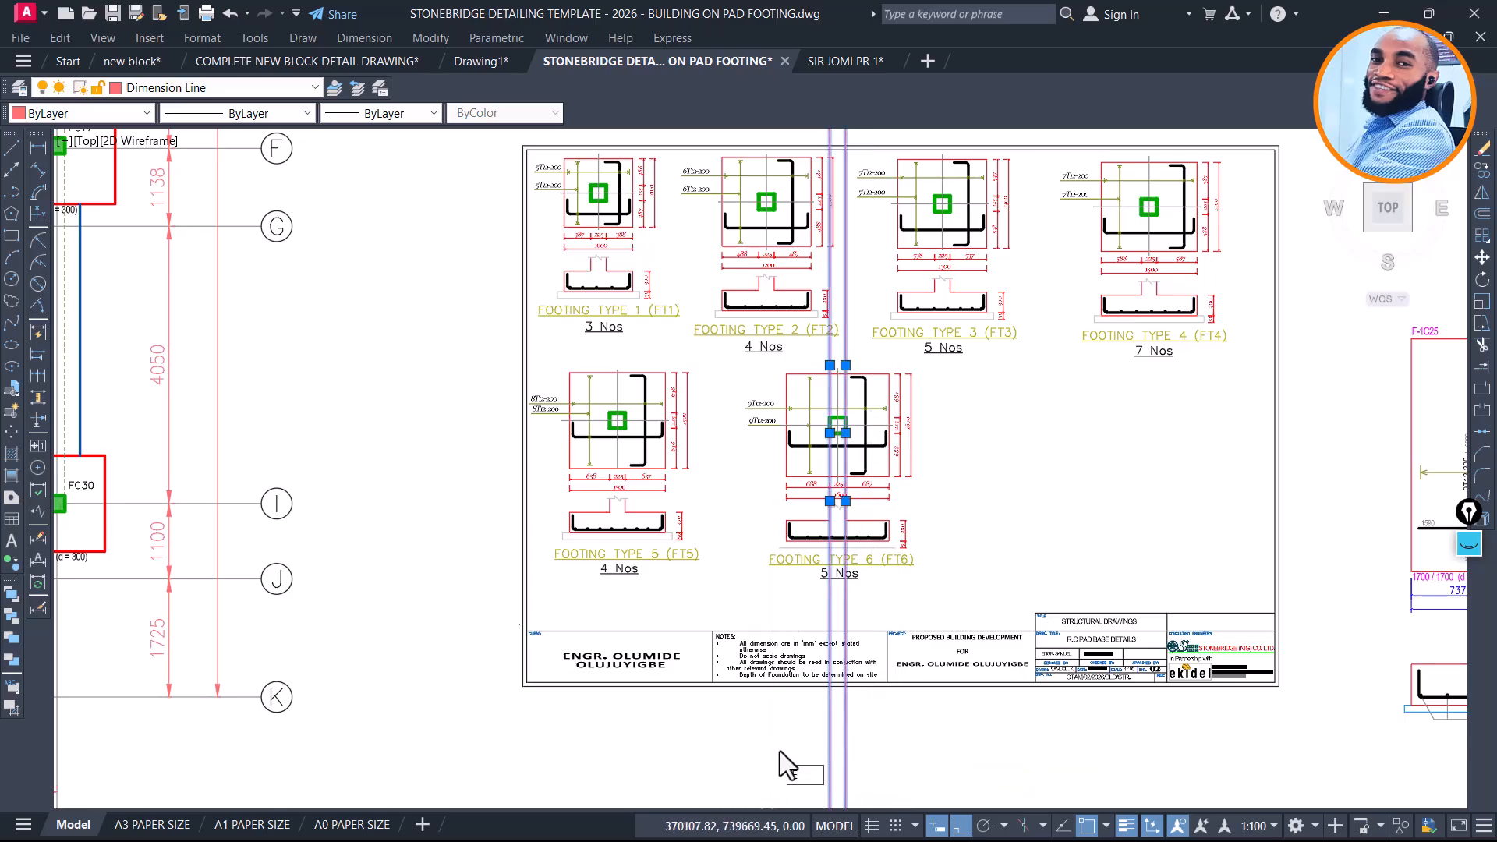
pyautogui.press('Return')
# Examine the plan dimensions of the F-1C25 reference footing marked 1700 / 1700 (d = 300)
pyautogui.scroll(4, 793, 550)
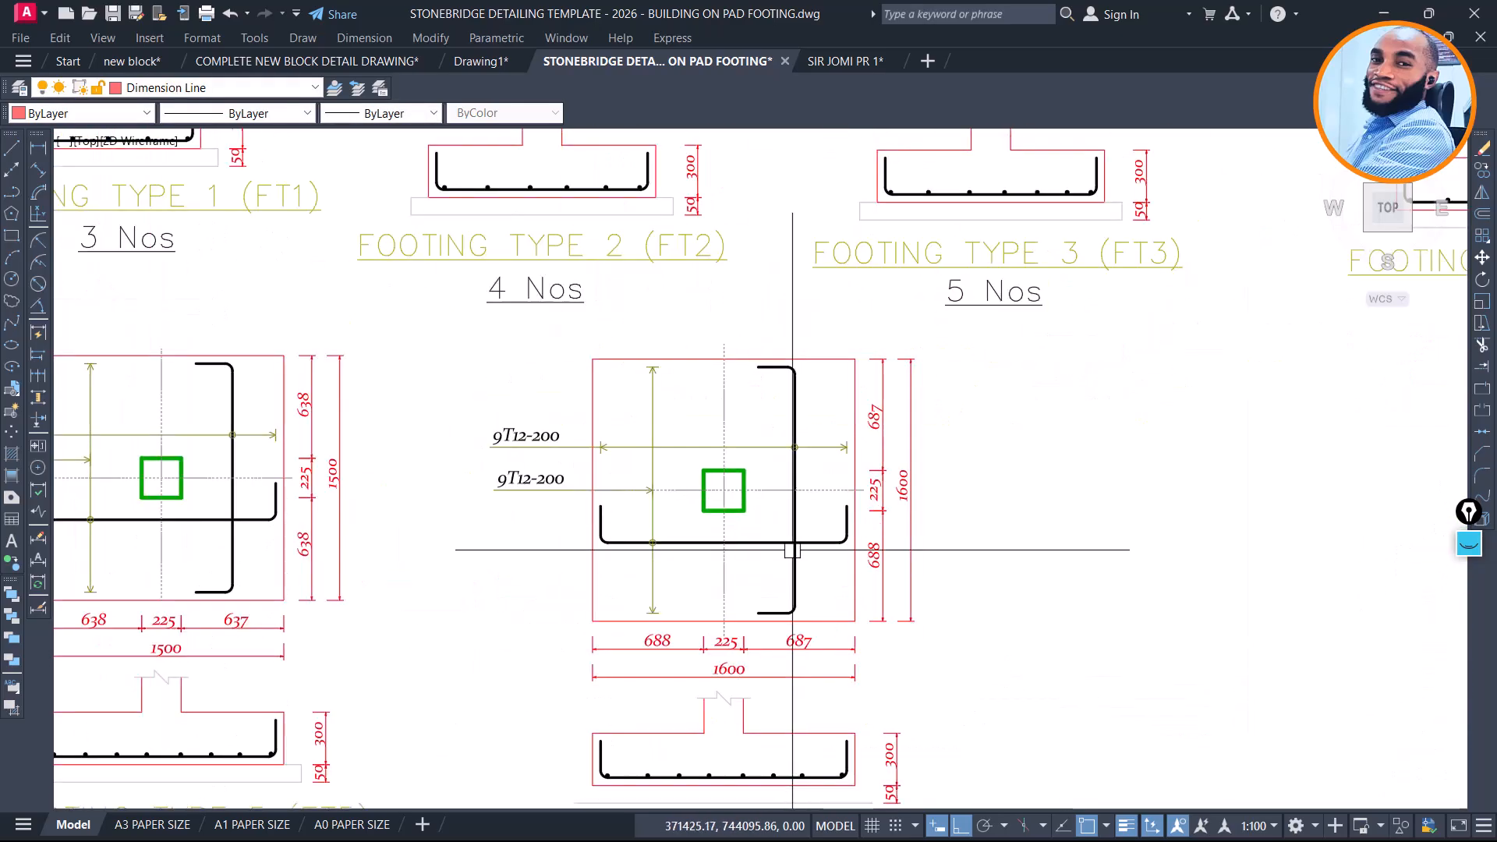
pyautogui.scroll(-3, 622, 487)
pyautogui.moveTo(956, 597); pyautogui.dragTo(649, 508, button='middle')
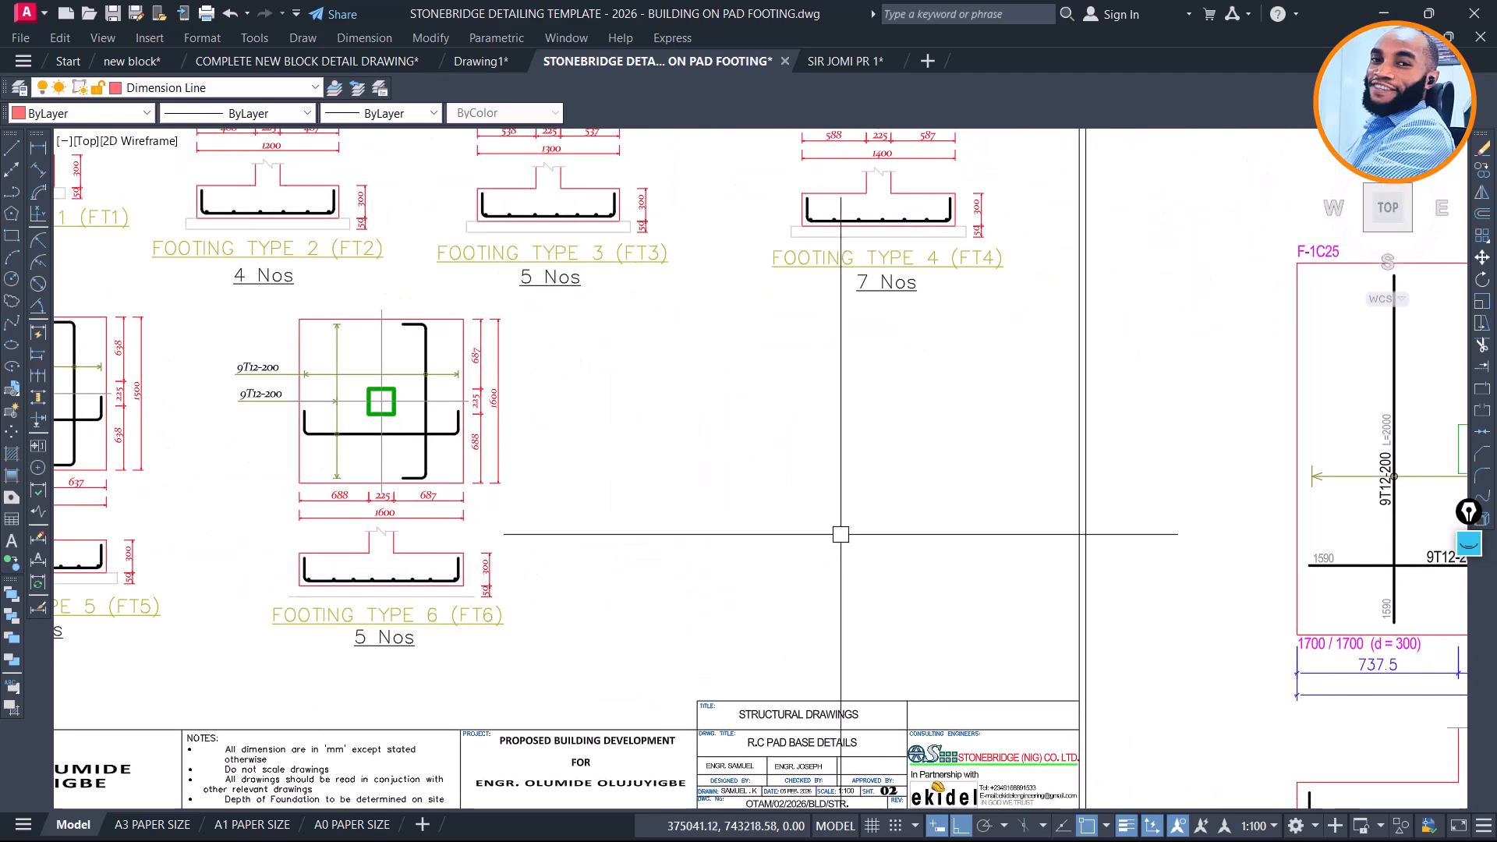
pyautogui.moveTo(947, 523); pyautogui.dragTo(645, 495, button='middle')
pyautogui.scroll(2, 1068, 659)
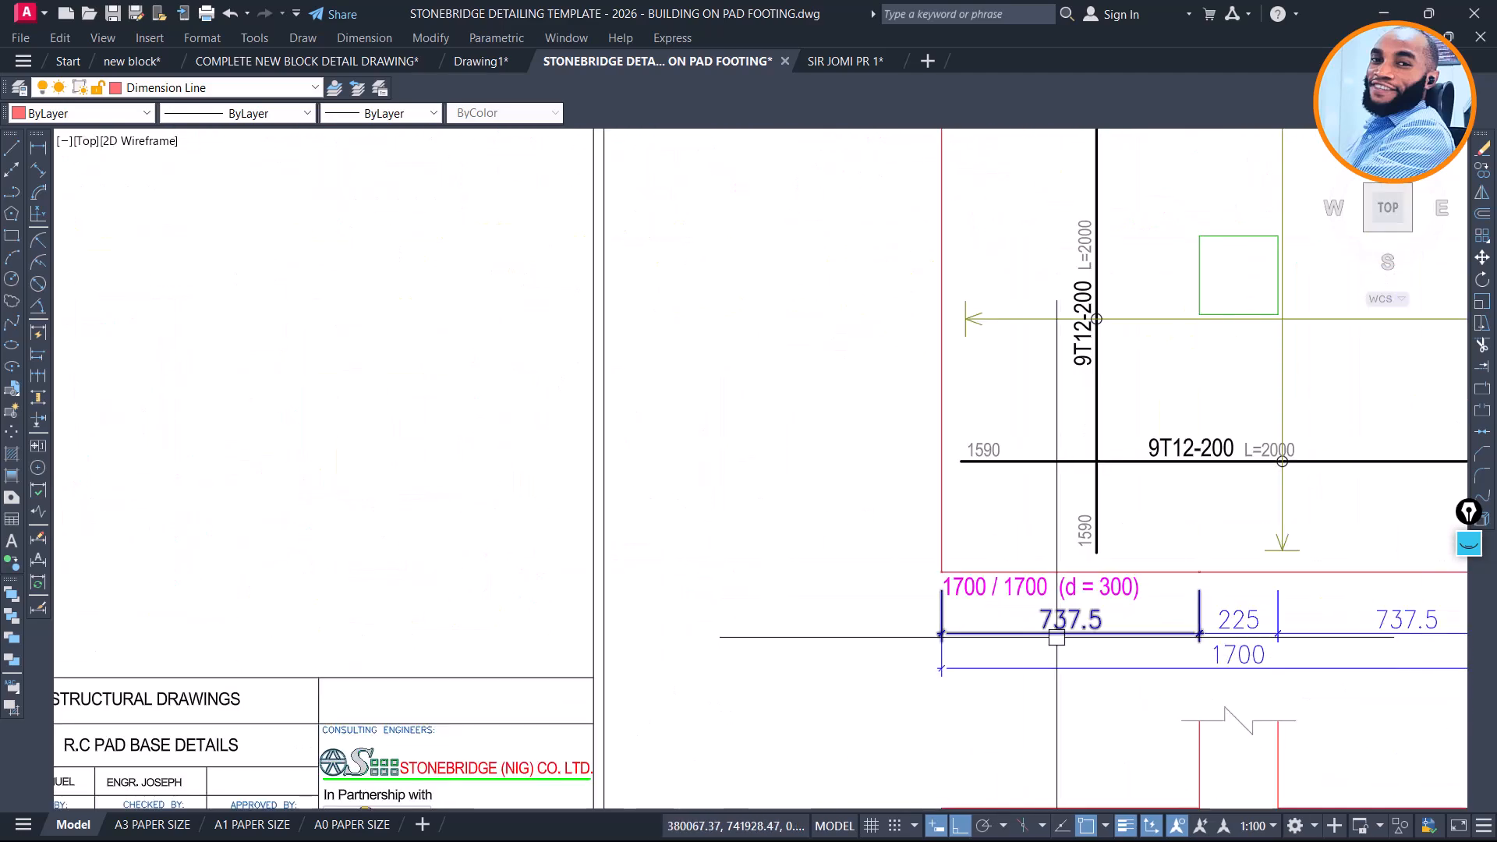
pyautogui.moveTo(1117, 629); pyautogui.dragTo(839, 564, button='middle')
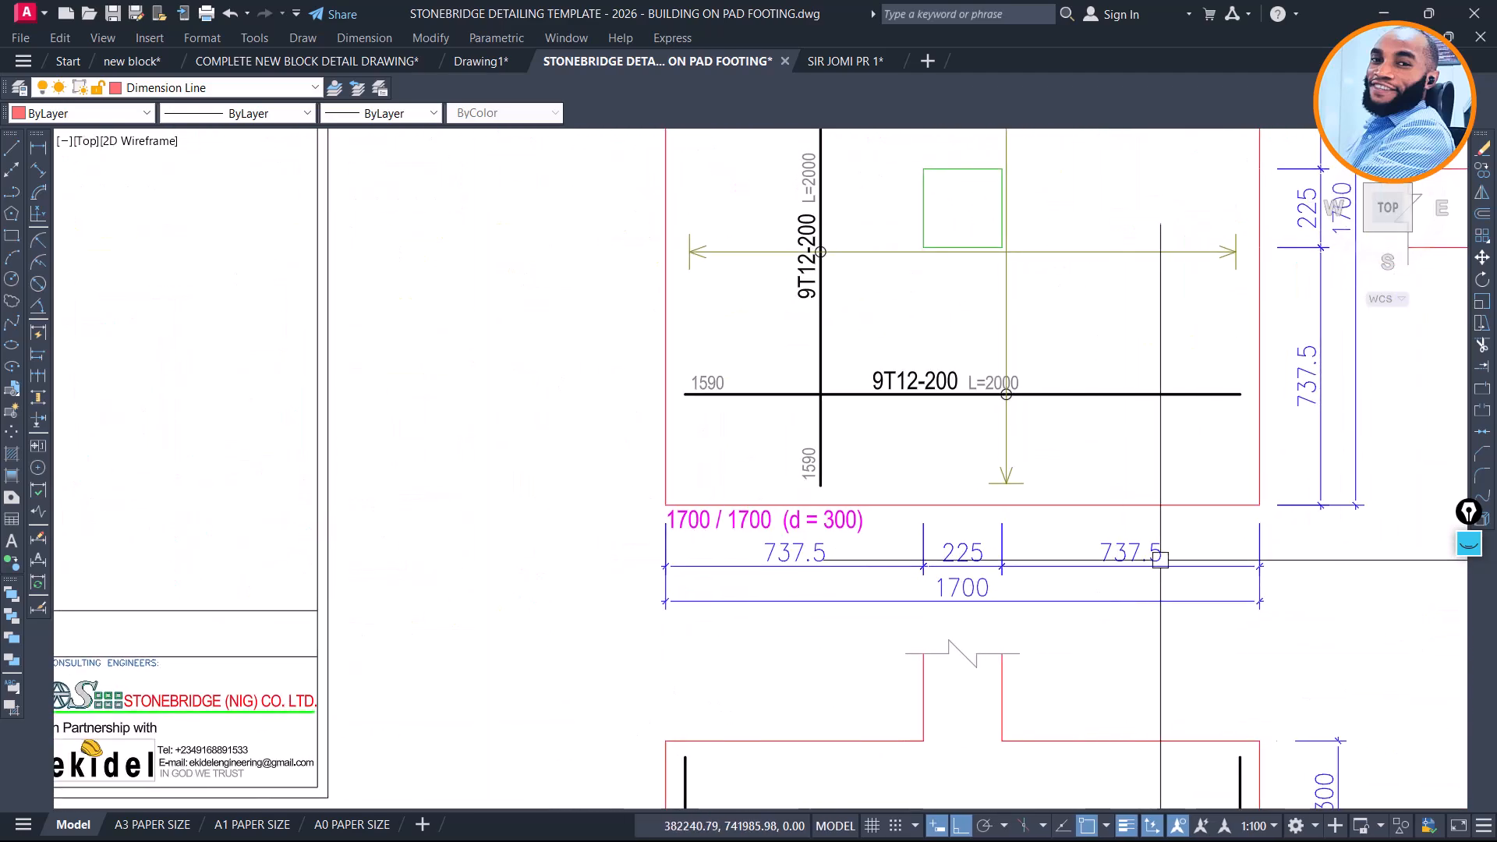
pyautogui.scroll(-2, 1275, 558)
pyautogui.scroll(-1, 1246, 557)
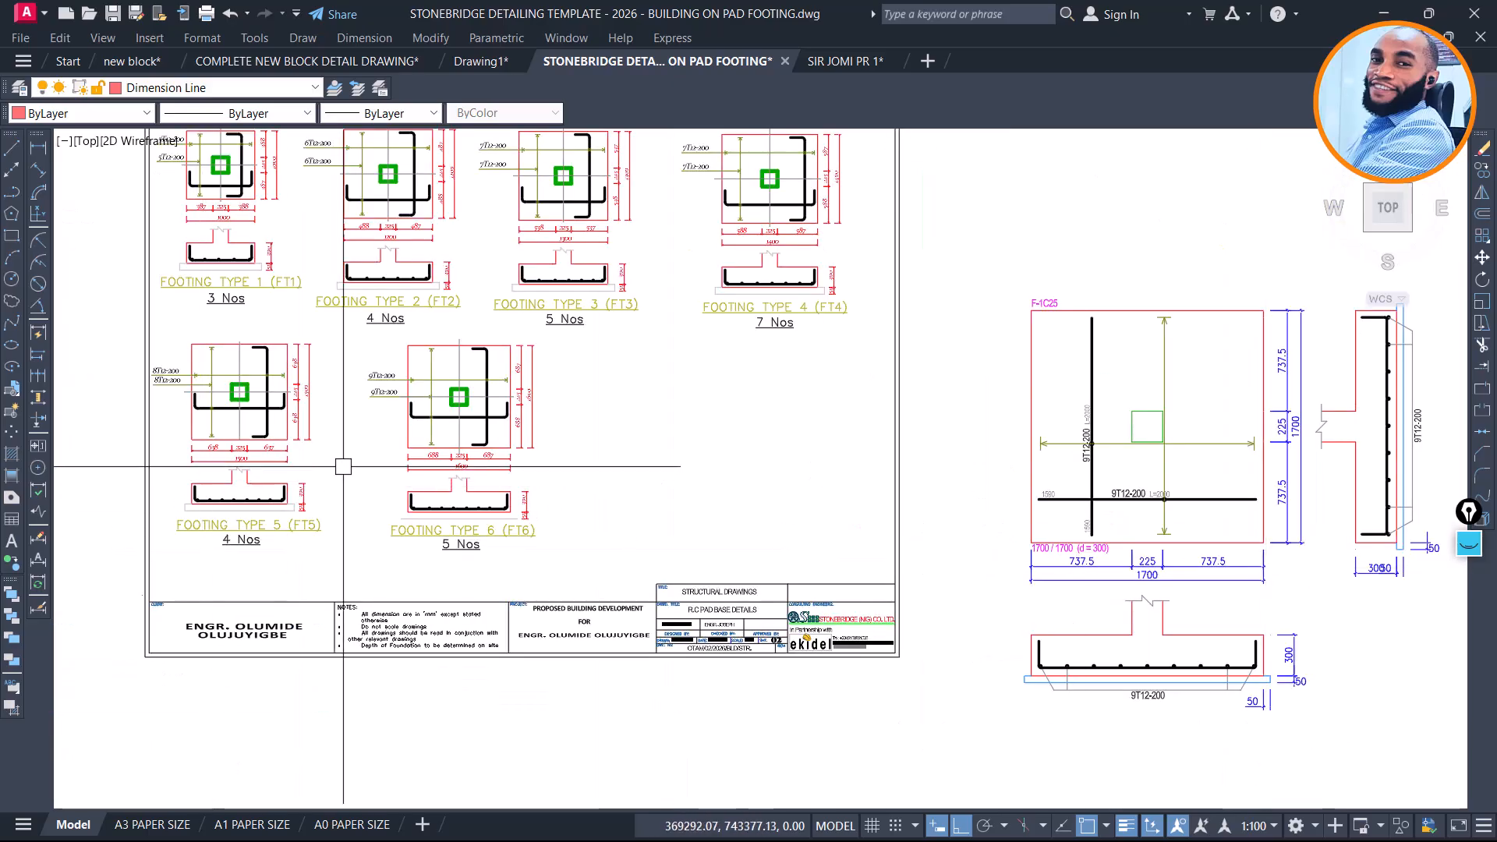
# Change the two 688 dimension texts on the Footing Type 6 plan, one horizontal and one vertical, to 737
pyautogui.scroll(2, 355, 453)
pyautogui.scroll(1, 571, 438)
pyautogui.click(551, 449)
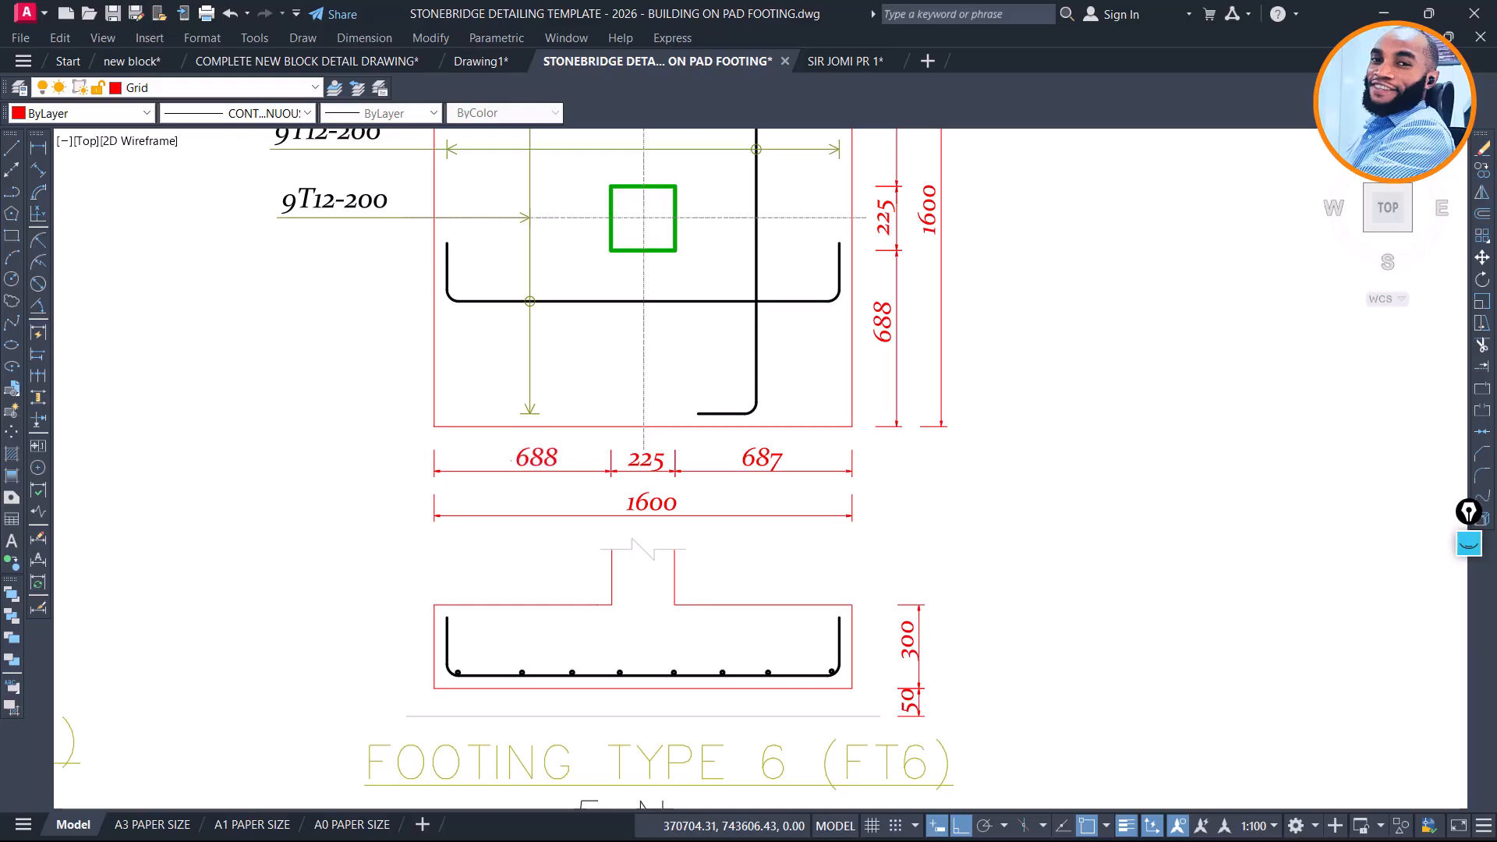
pyautogui.doubleClick(537, 458)
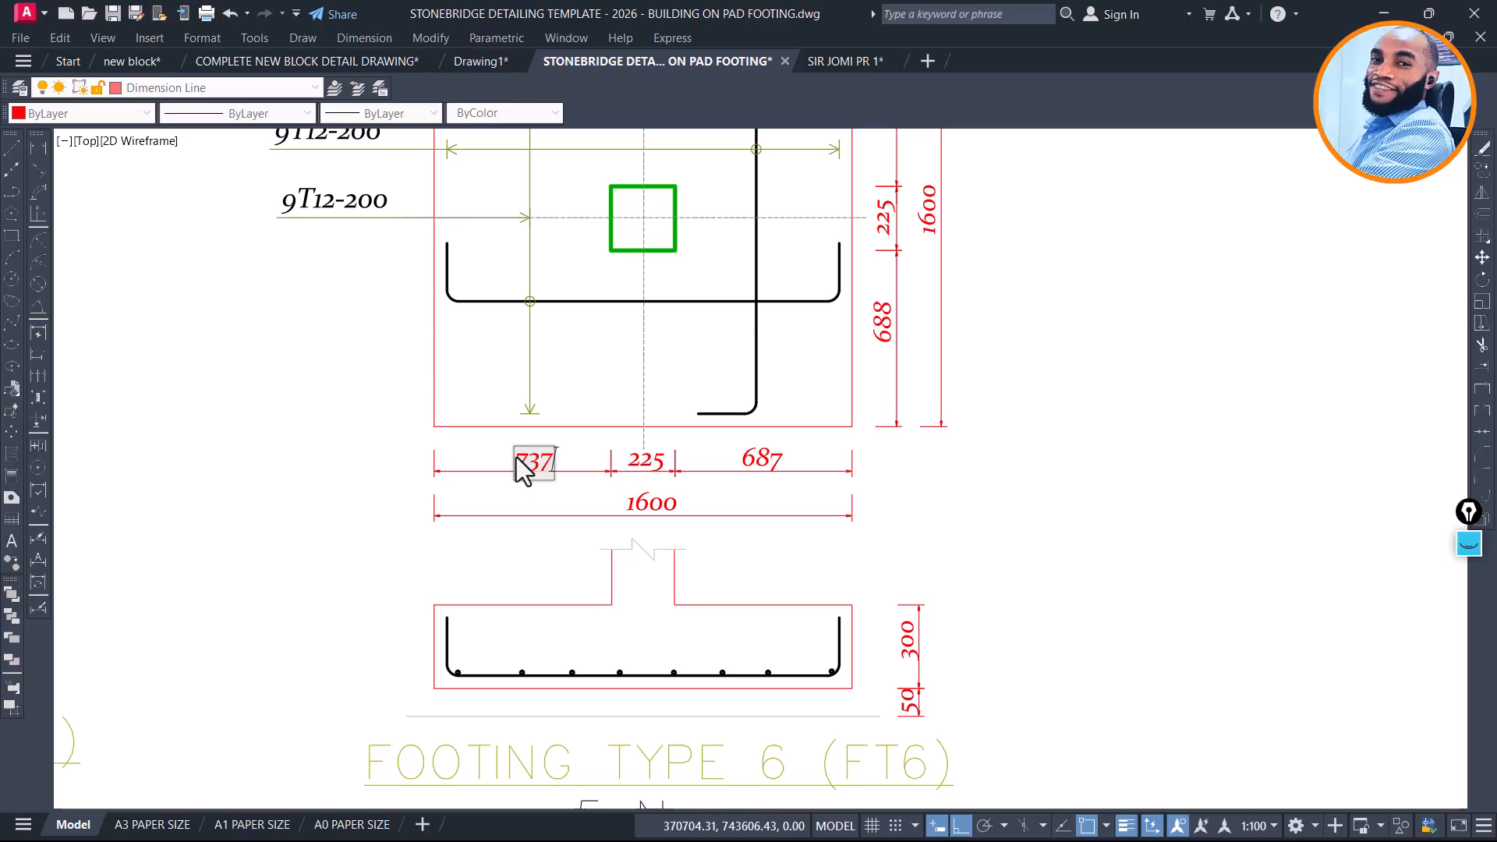
pyautogui.click(578, 470)
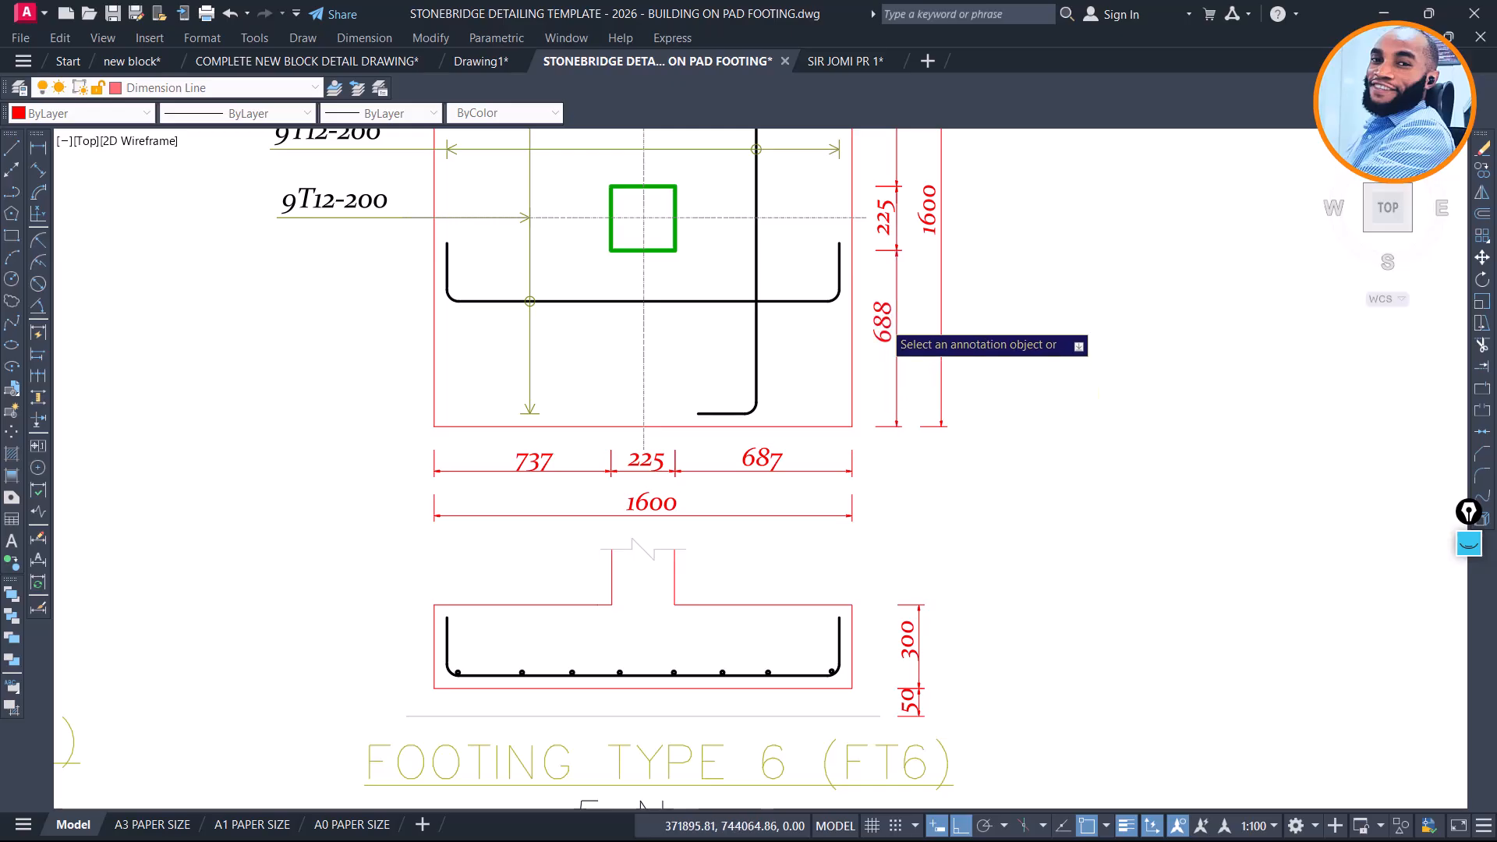
pyautogui.click(883, 331)
pyautogui.write('737')
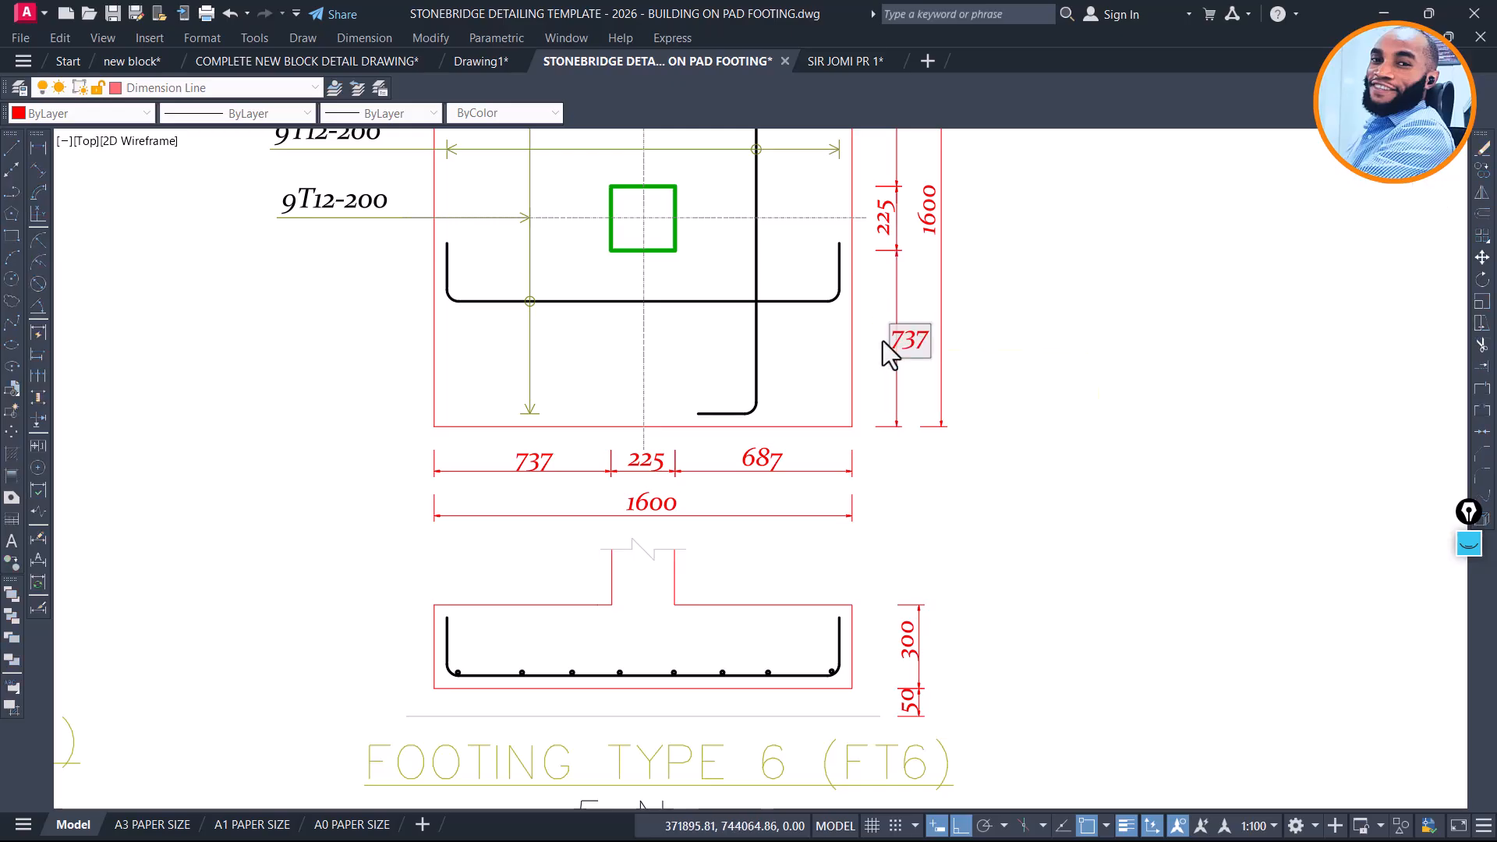
pyautogui.click(772, 456)
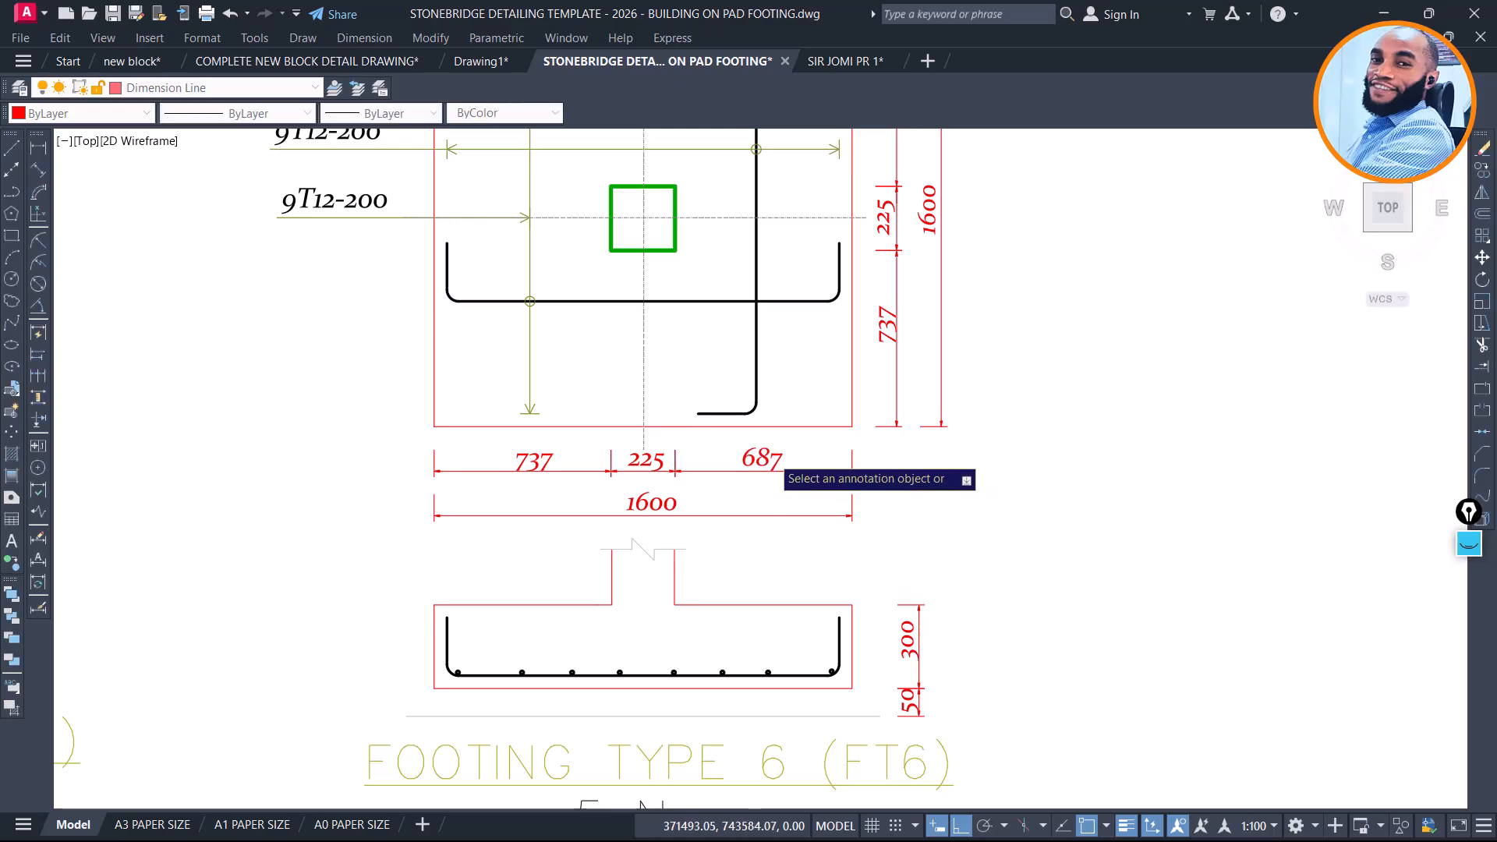
# Change the two 687 dimension texts on the Footing Type 6 plan, one horizontal and one vertical, to 738
pyautogui.click(763, 459)
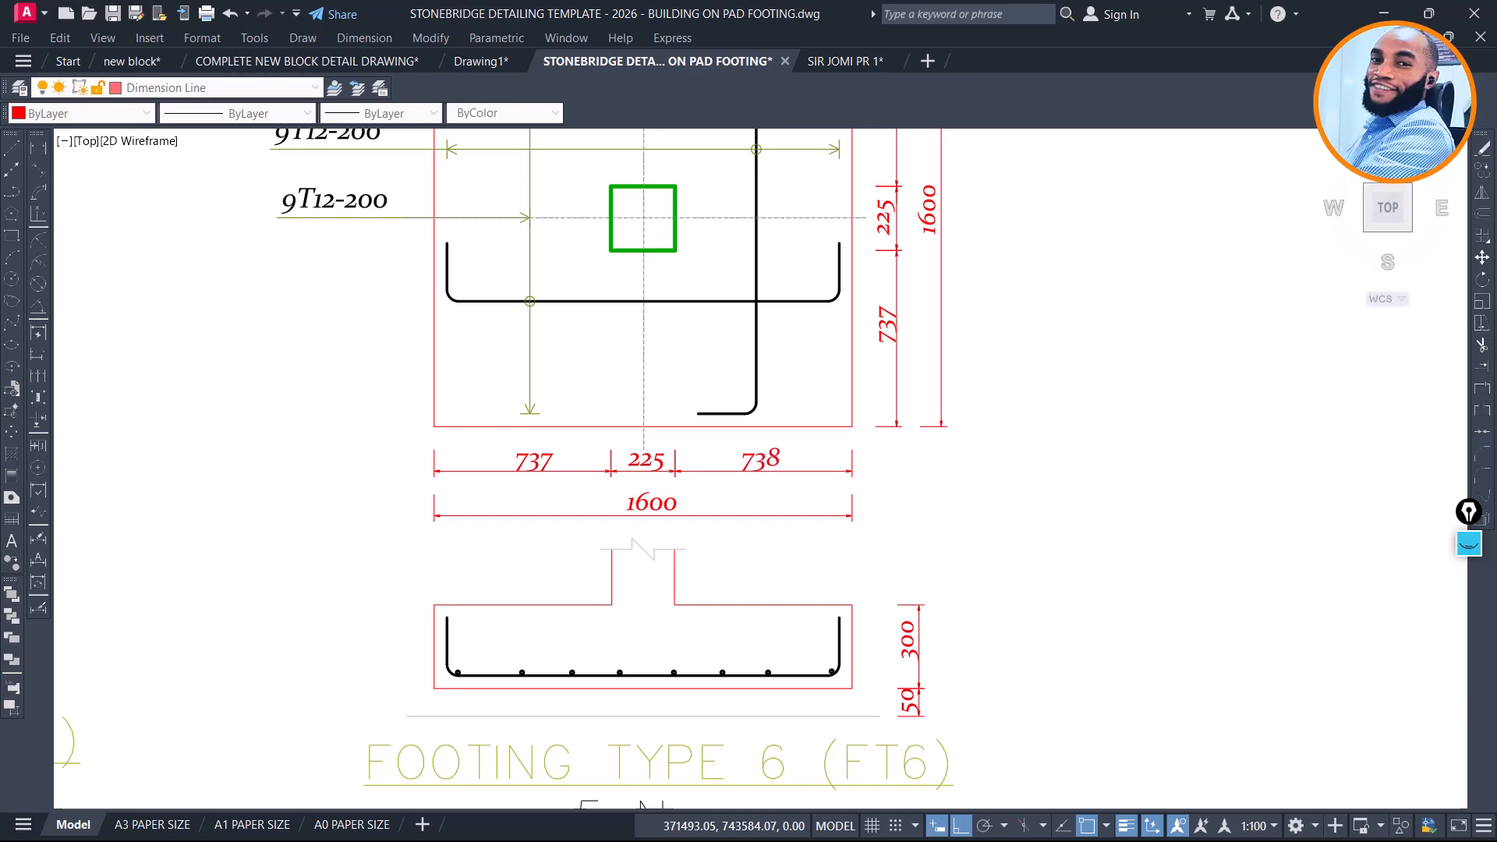
pyautogui.moveTo(901, 388); pyautogui.dragTo(865, 504, button='middle')
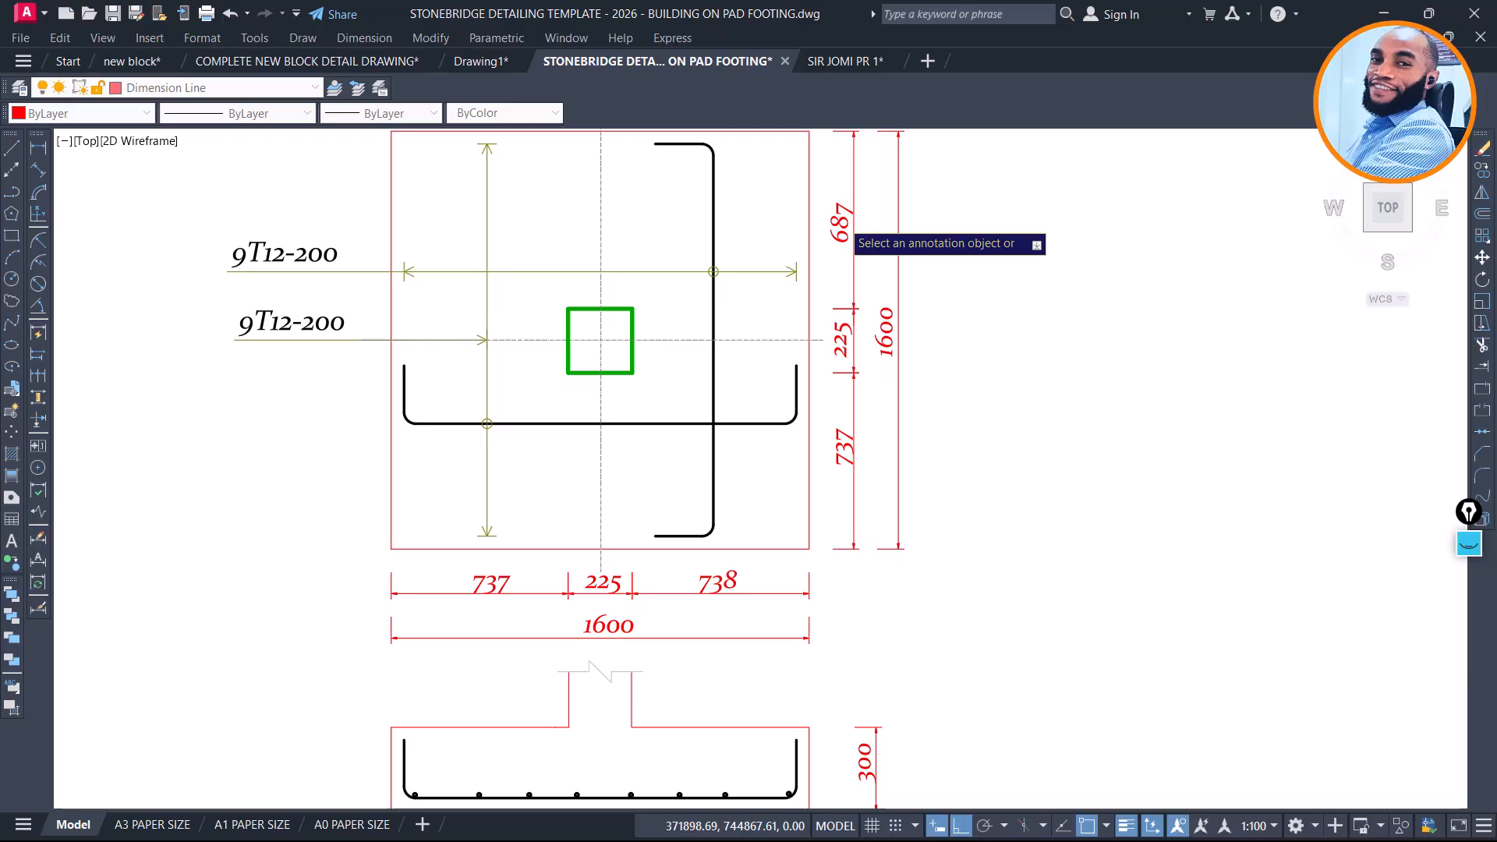
pyautogui.click(842, 224)
pyautogui.write('738')
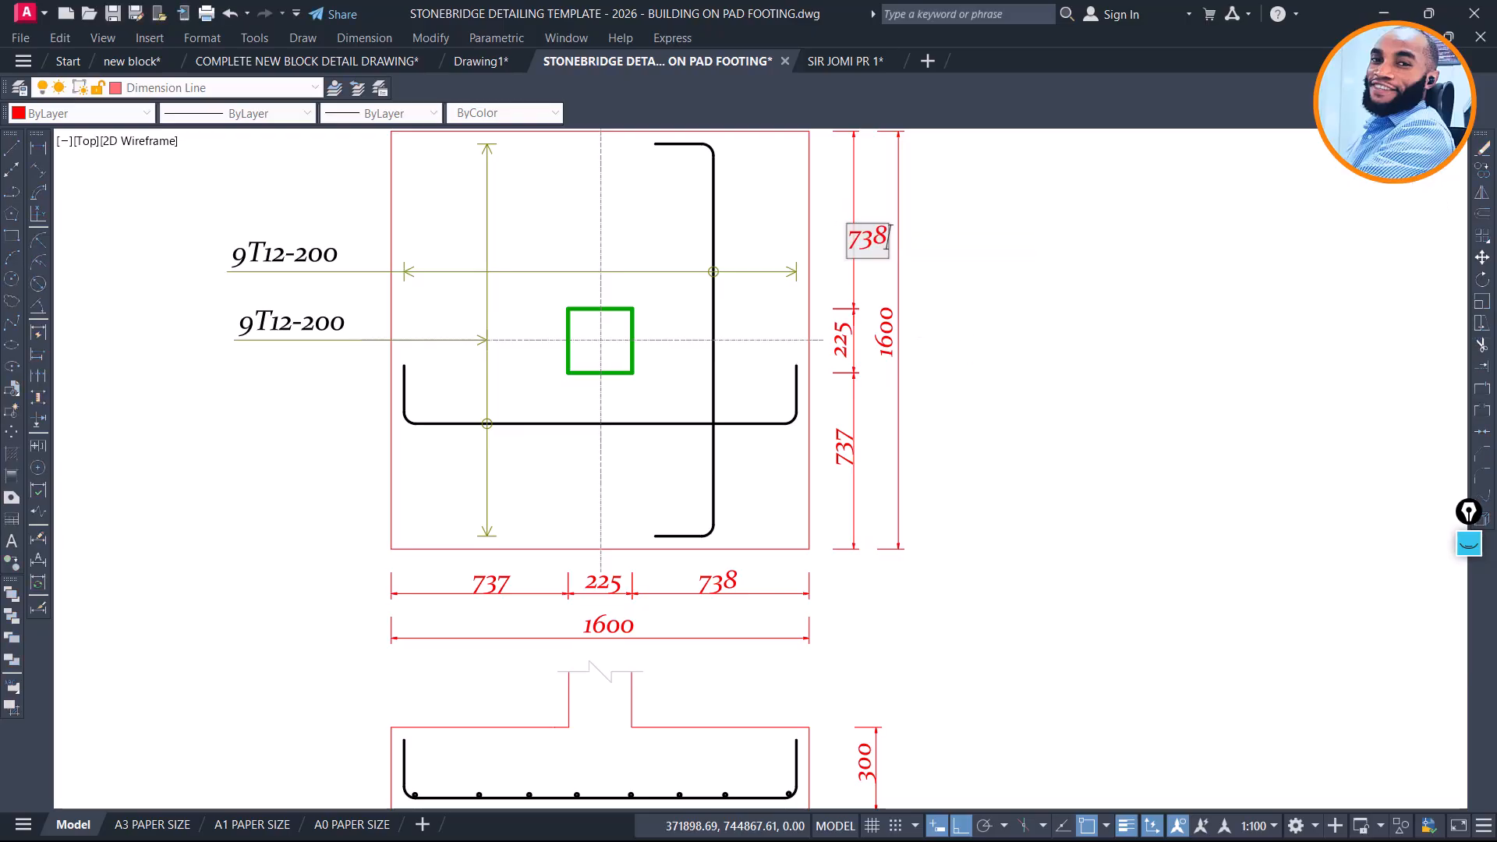
pyautogui.click(992, 344)
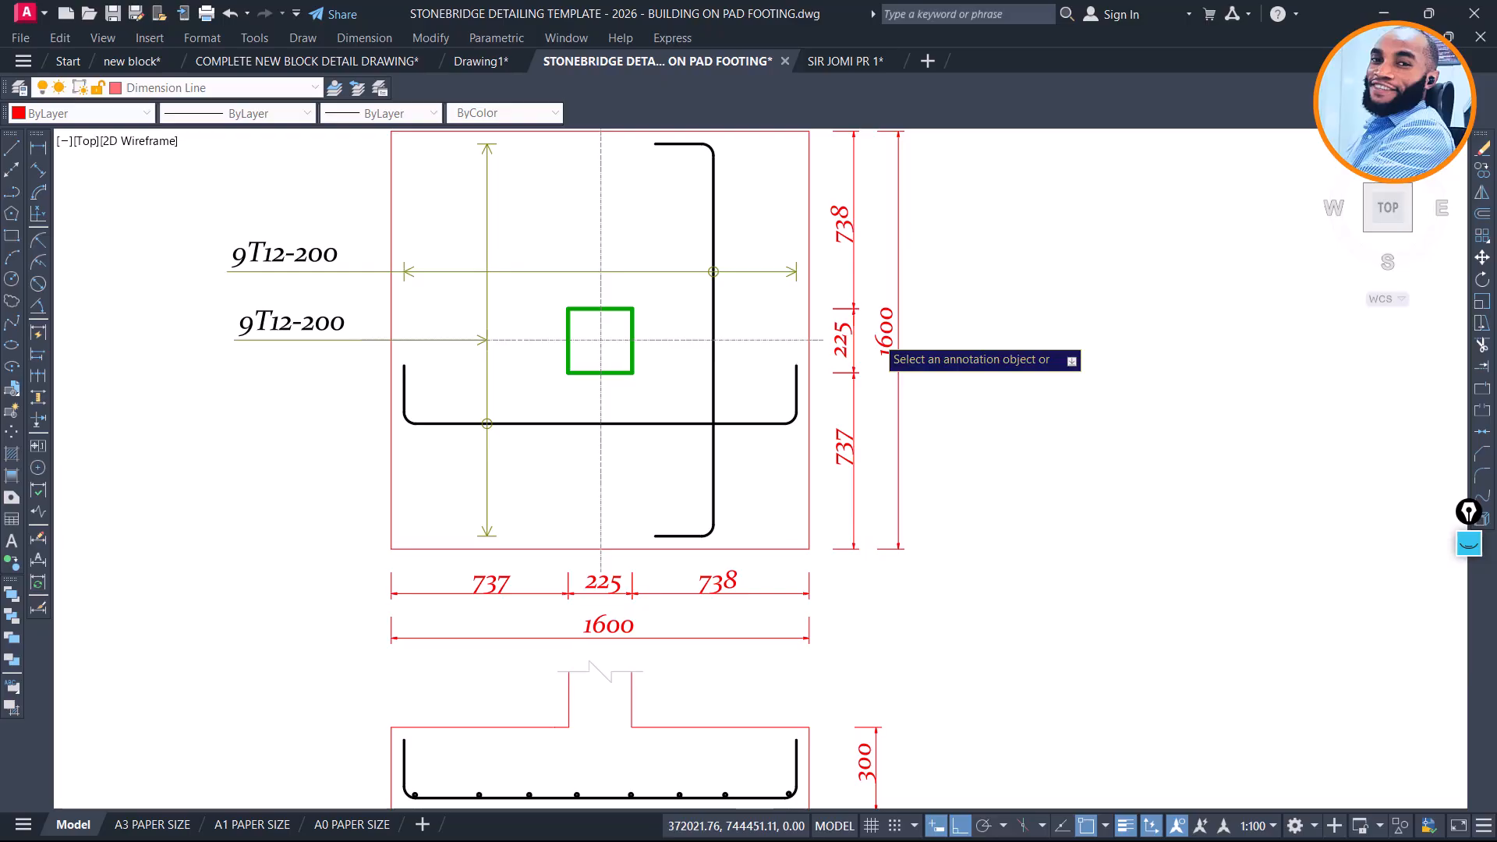
# Set the overall vertical and horizontal dimension texts of the Footing Type 6 plan to 1700
pyautogui.click(883, 345)
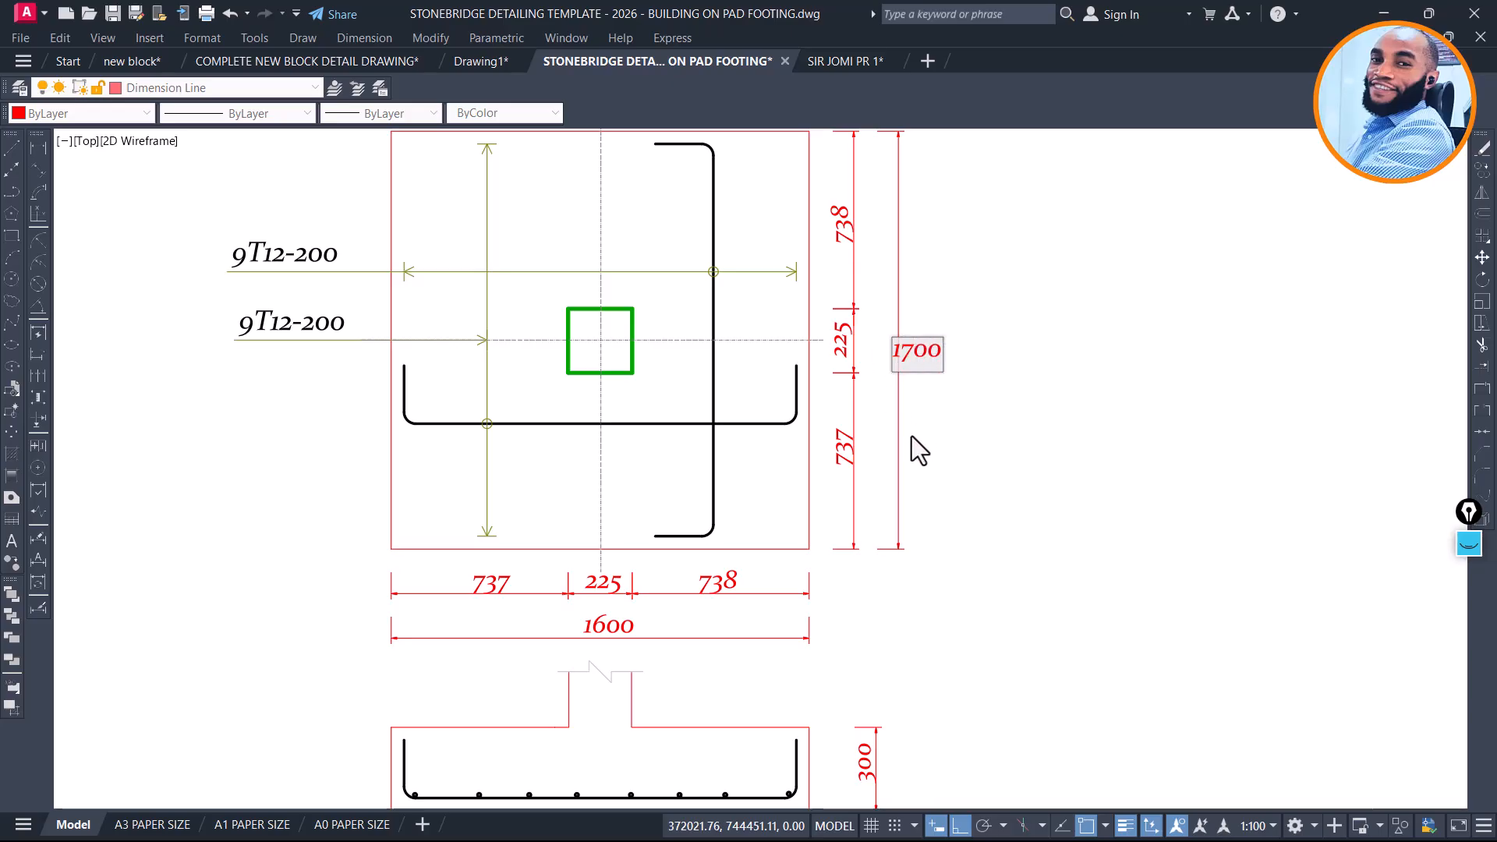
pyautogui.hotkey('ctrl', 'a')
pyautogui.click(934, 471)
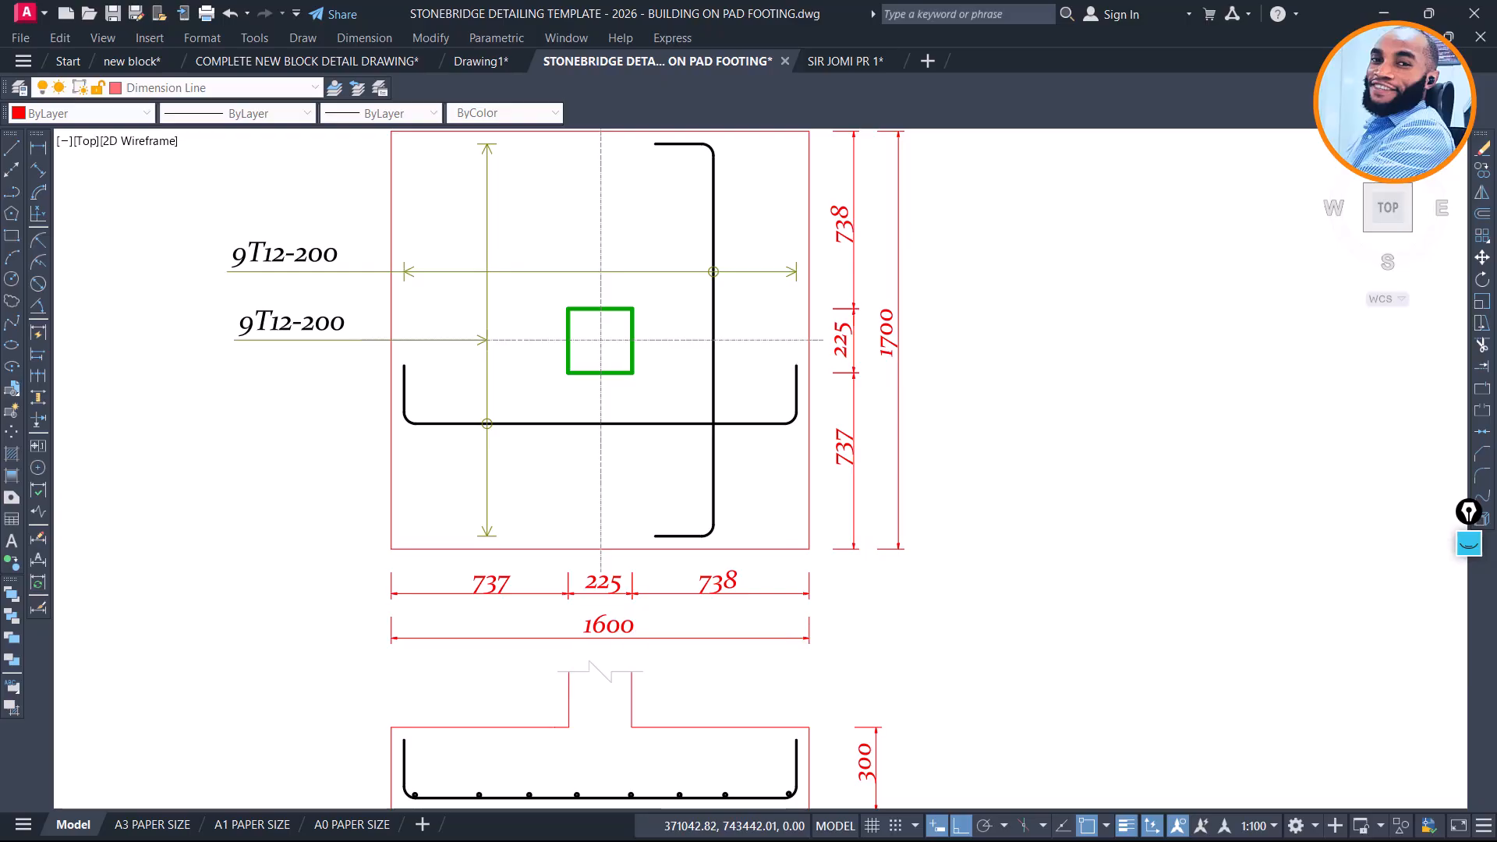
pyautogui.scroll(2, 606, 625)
pyautogui.click(606, 625)
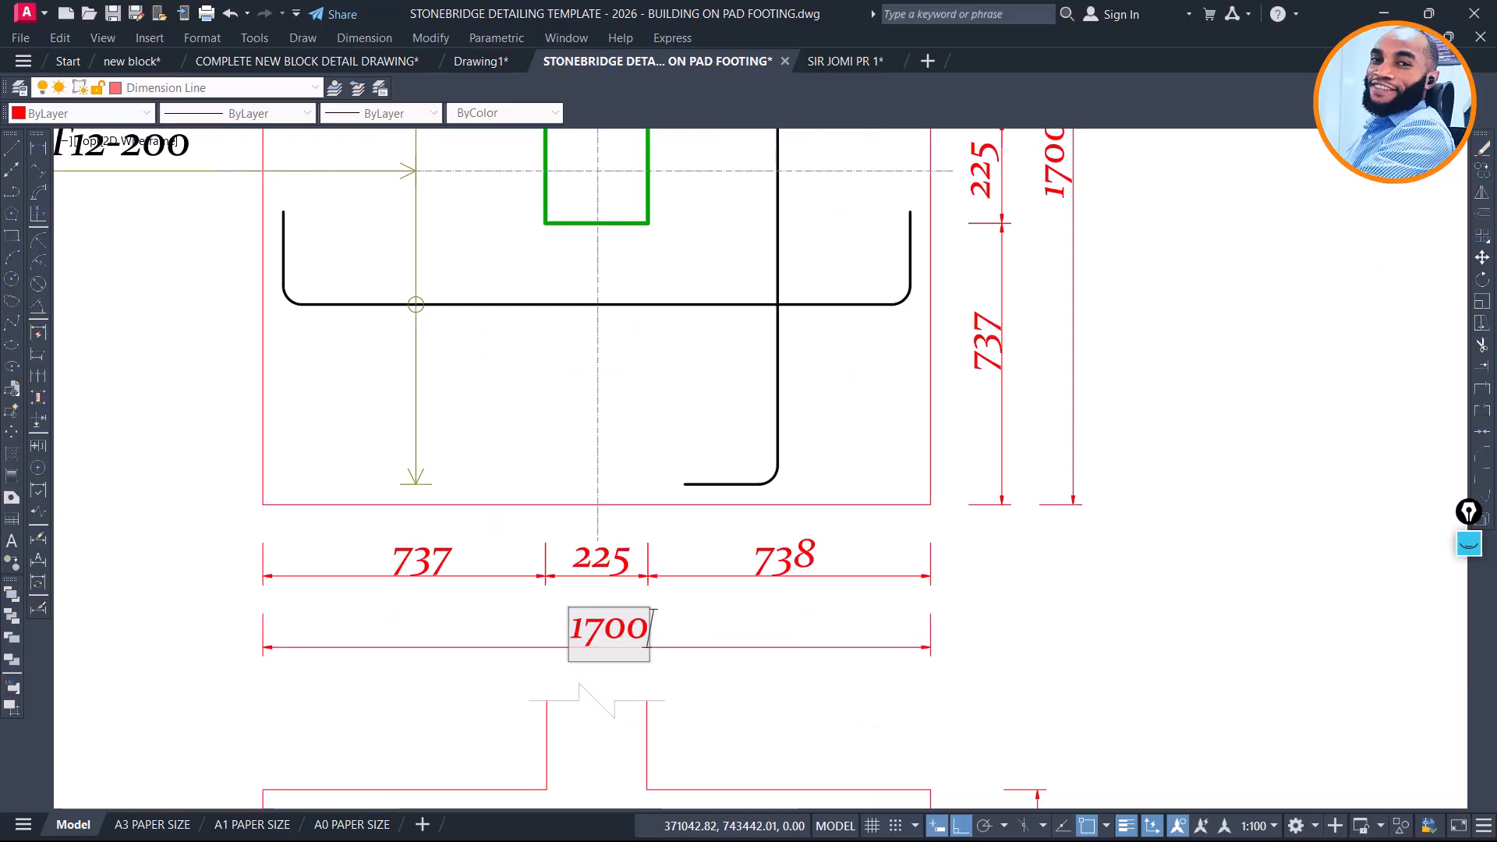
pyautogui.click(888, 667)
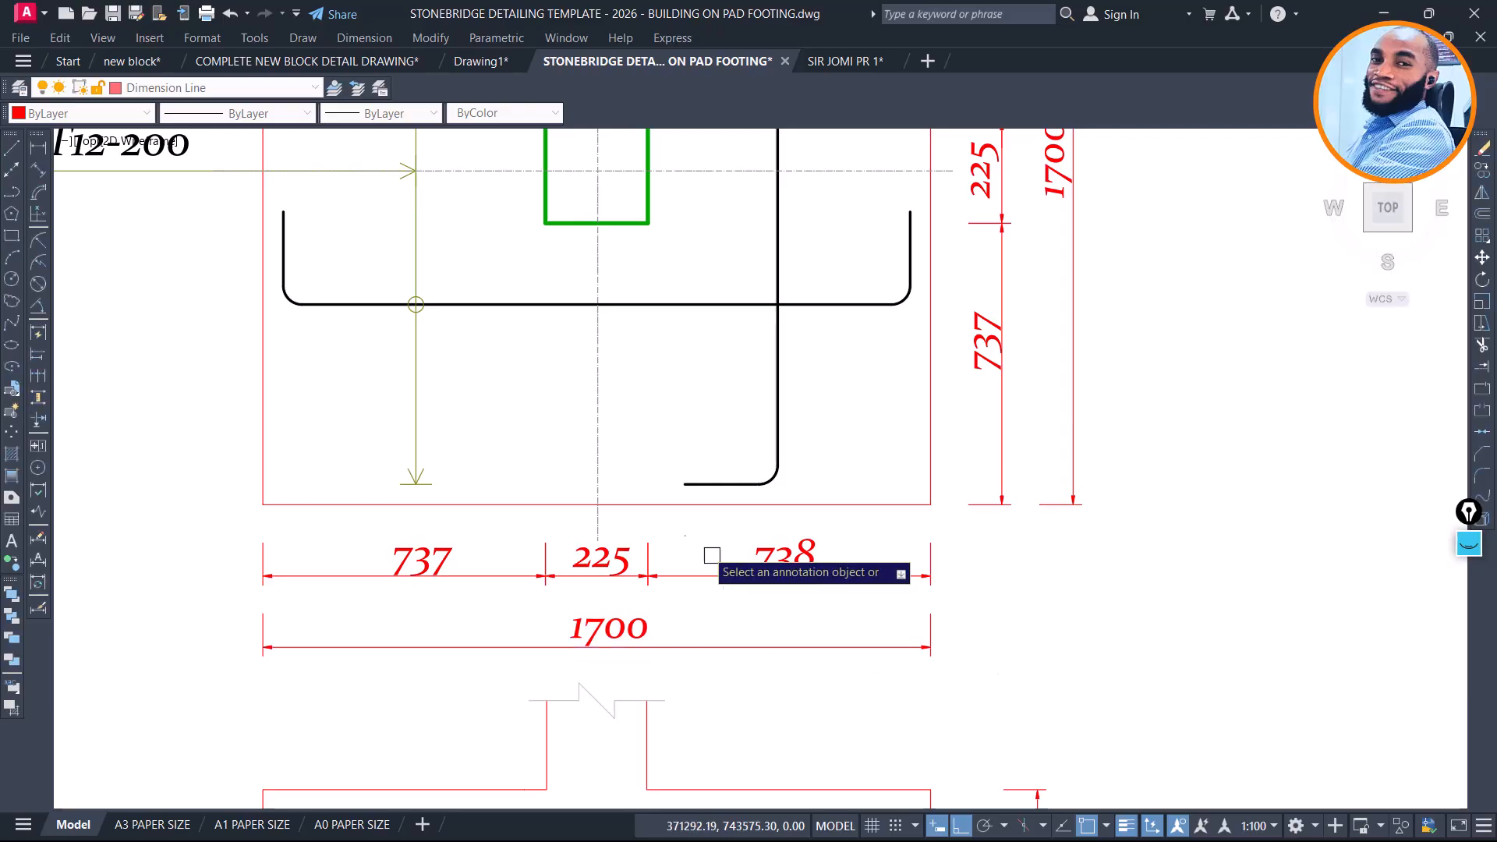
pyautogui.scroll(-2, 615, 417)
pyautogui.scroll(-2, 616, 417)
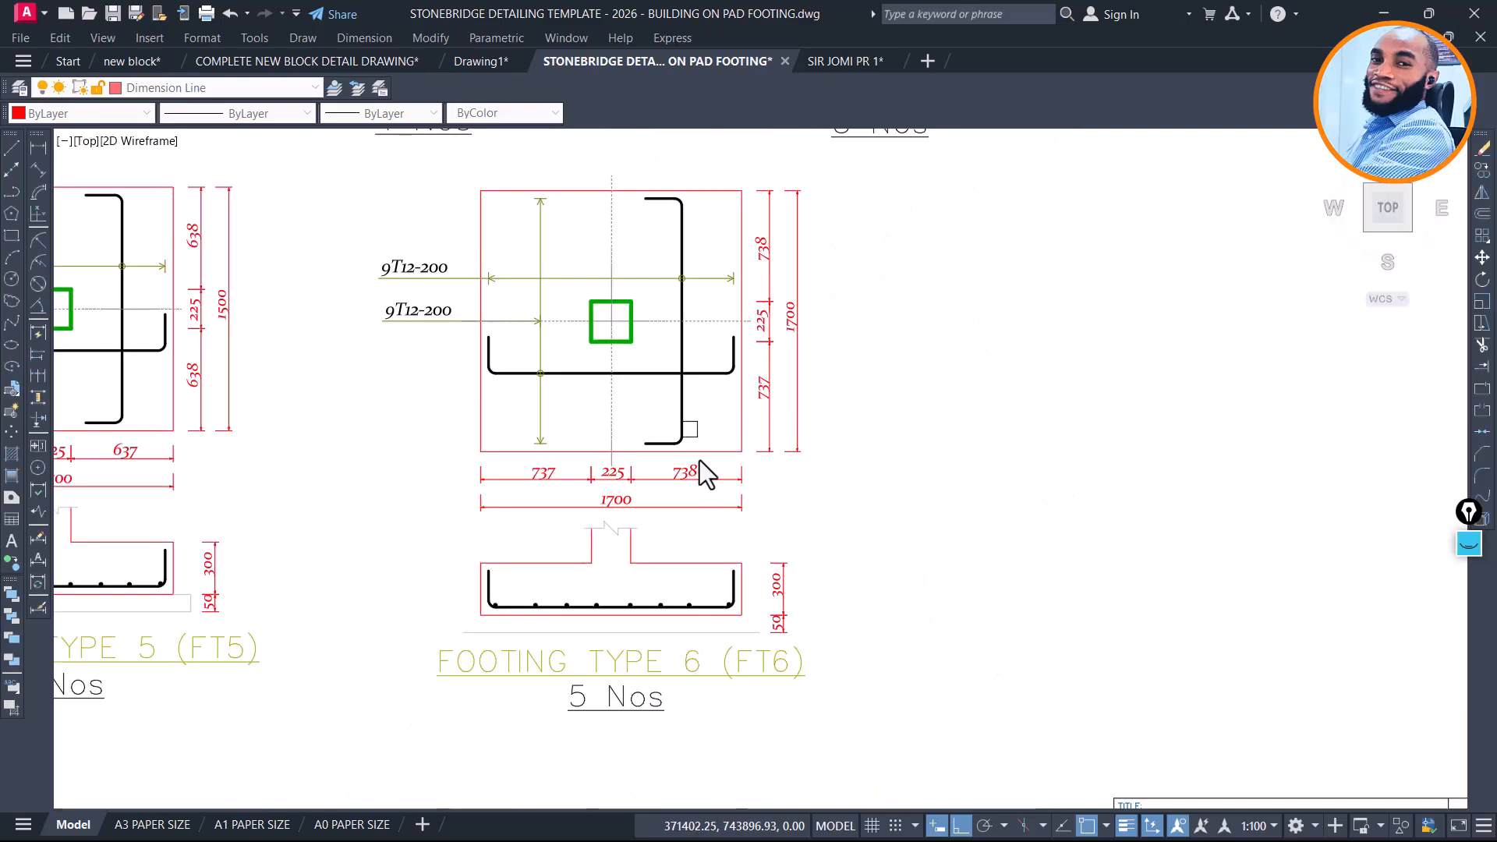
pyautogui.press('Escape')
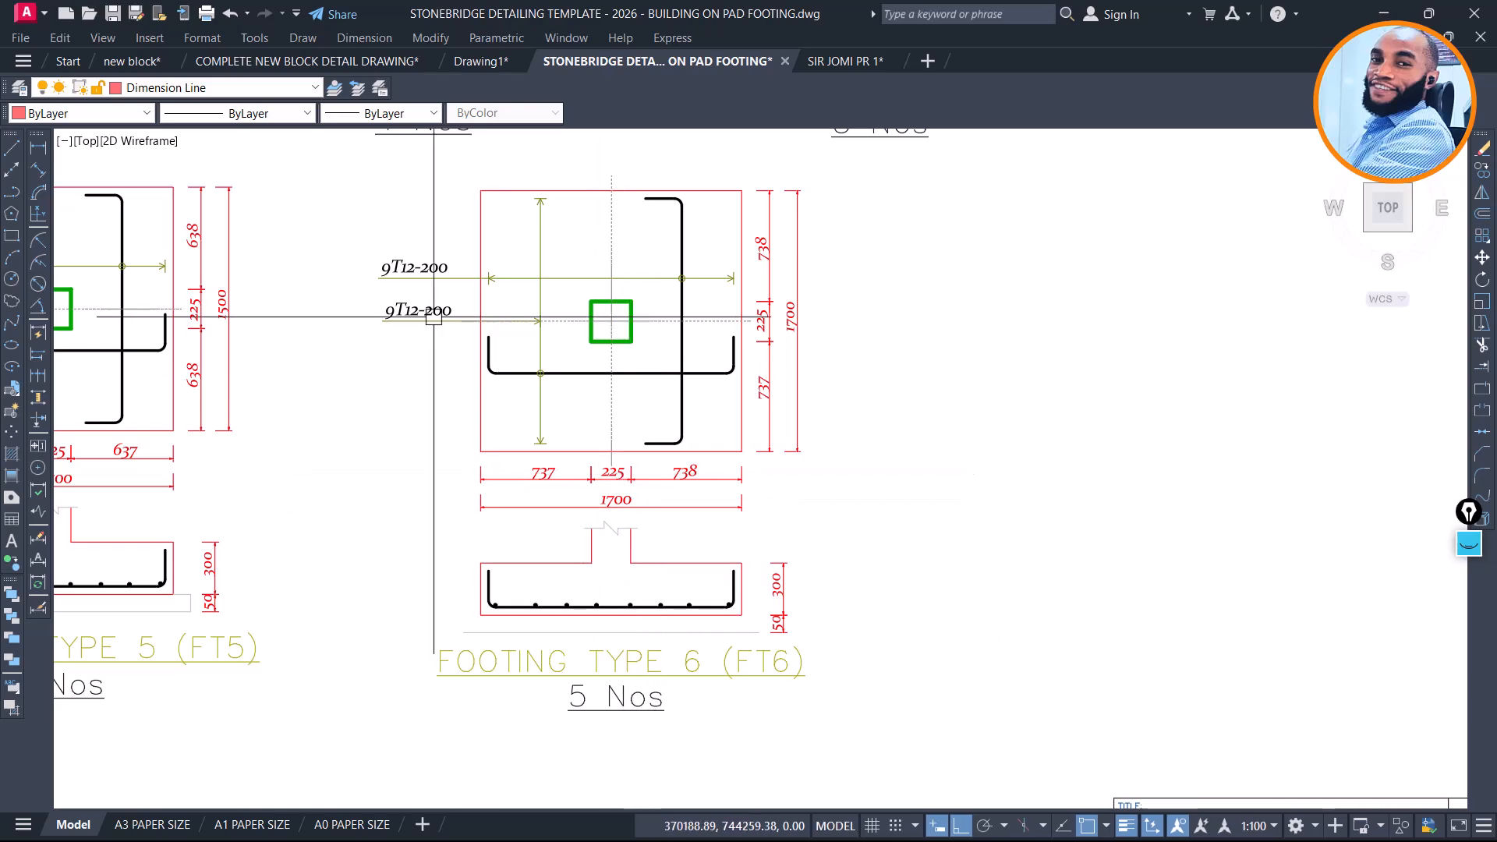
# Move the six inner bar dots of the Footing Type 6 section horizontally to the right along the bottom bar
pyautogui.scroll(5, 366, 322)
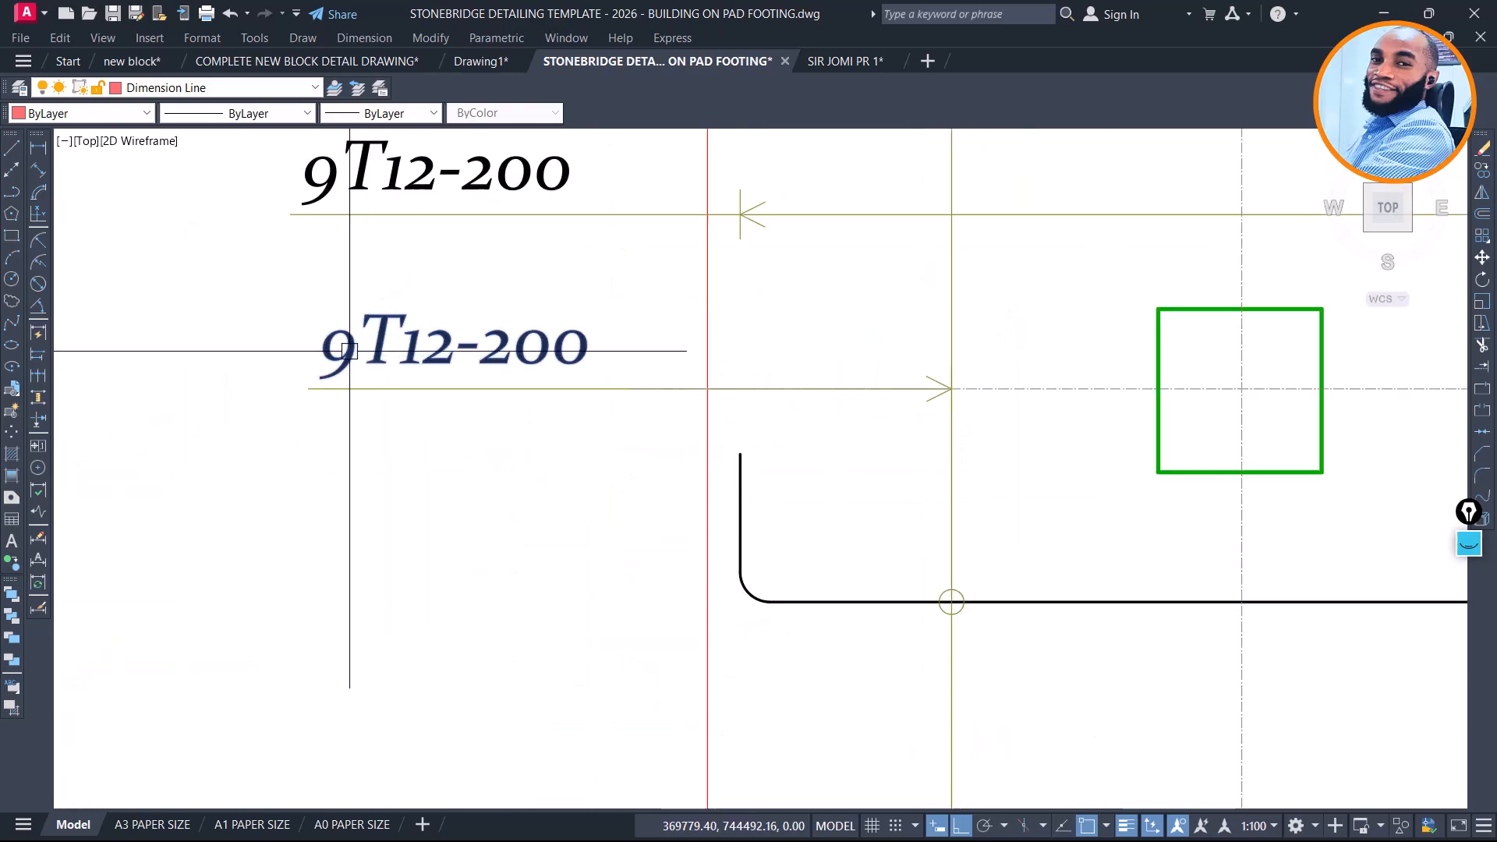
pyautogui.scroll(-4, 349, 351)
pyautogui.moveTo(601, 602); pyautogui.dragTo(595, 418, button='middle')
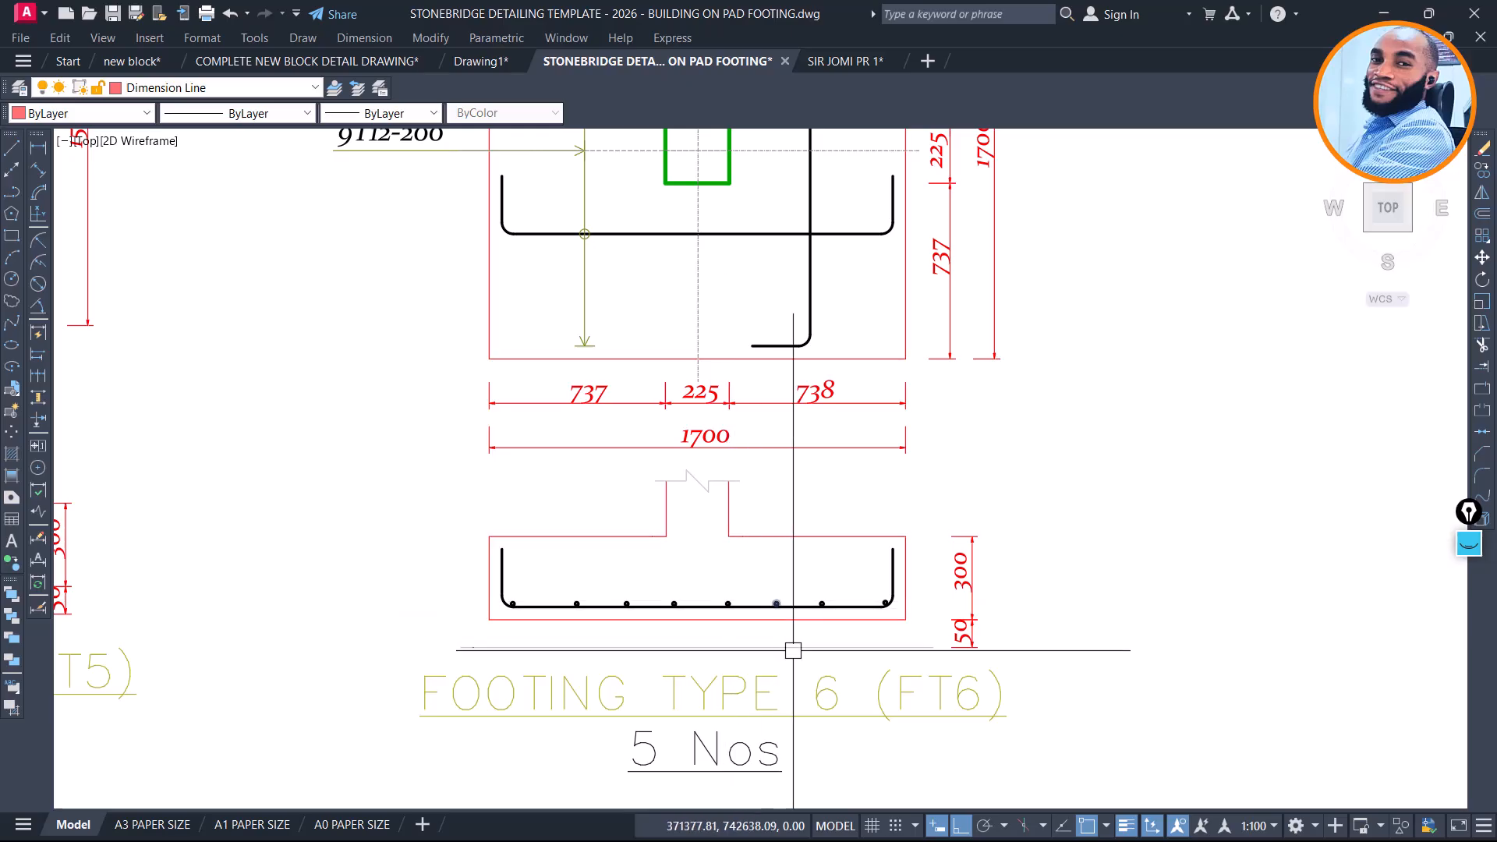
pyautogui.click(553, 579)
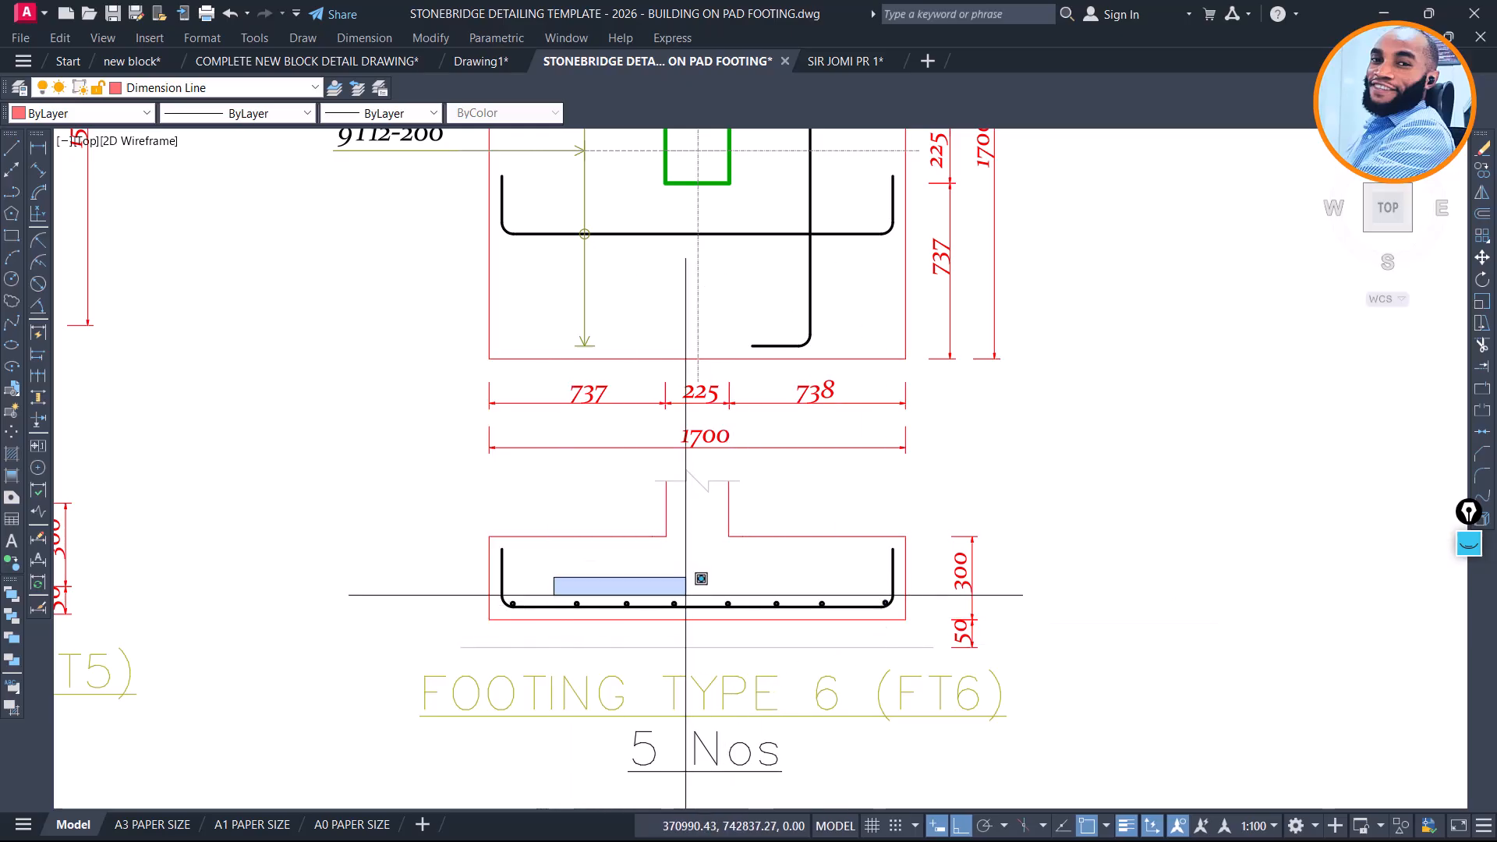
pyautogui.click(851, 633)
pyautogui.press('m')
pyautogui.press('Return')
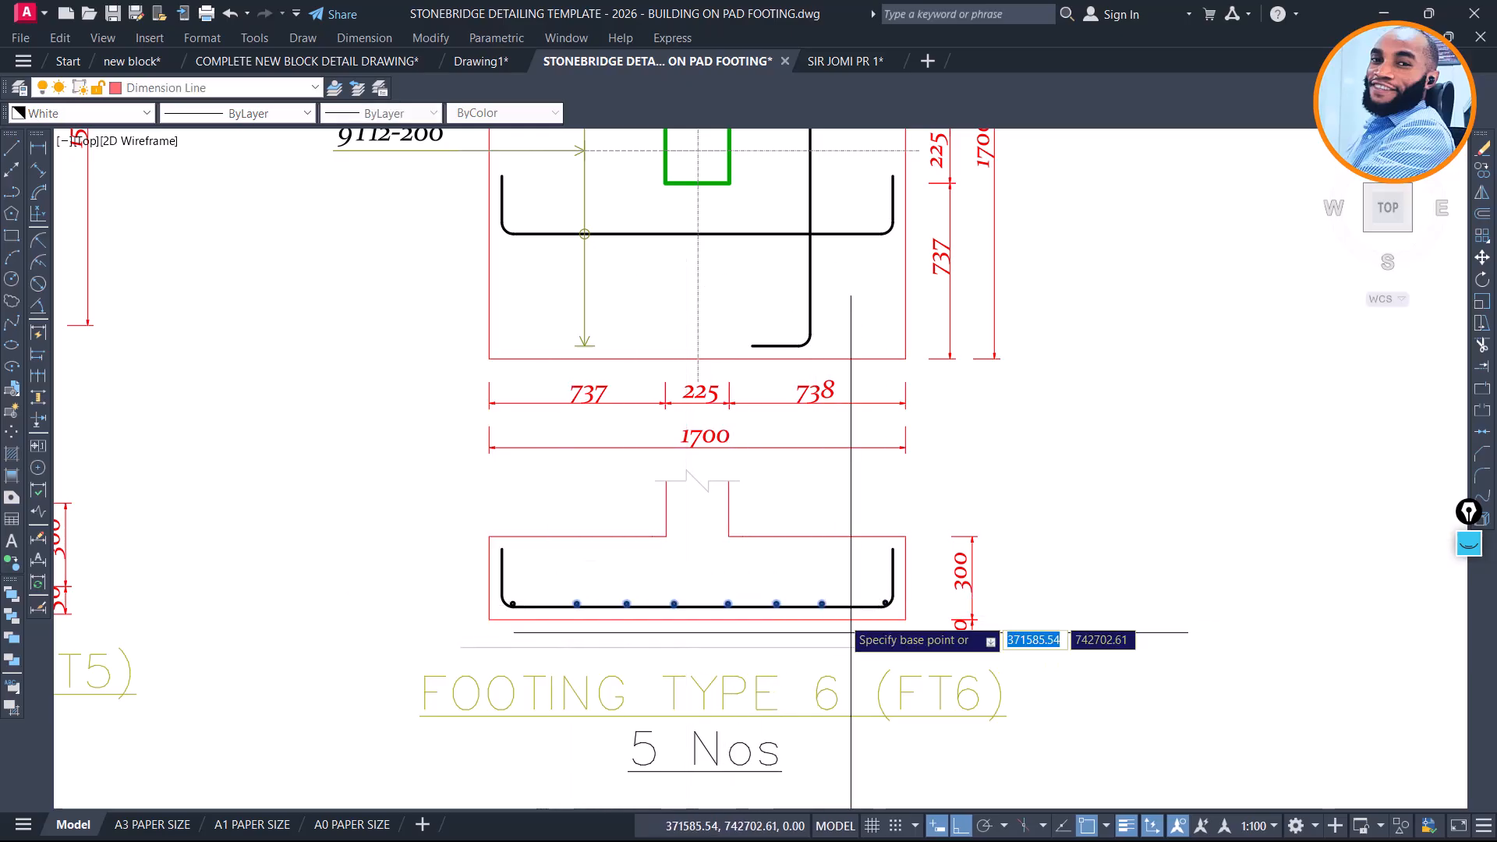
pyautogui.scroll(4, 829, 585)
pyautogui.click(828, 583)
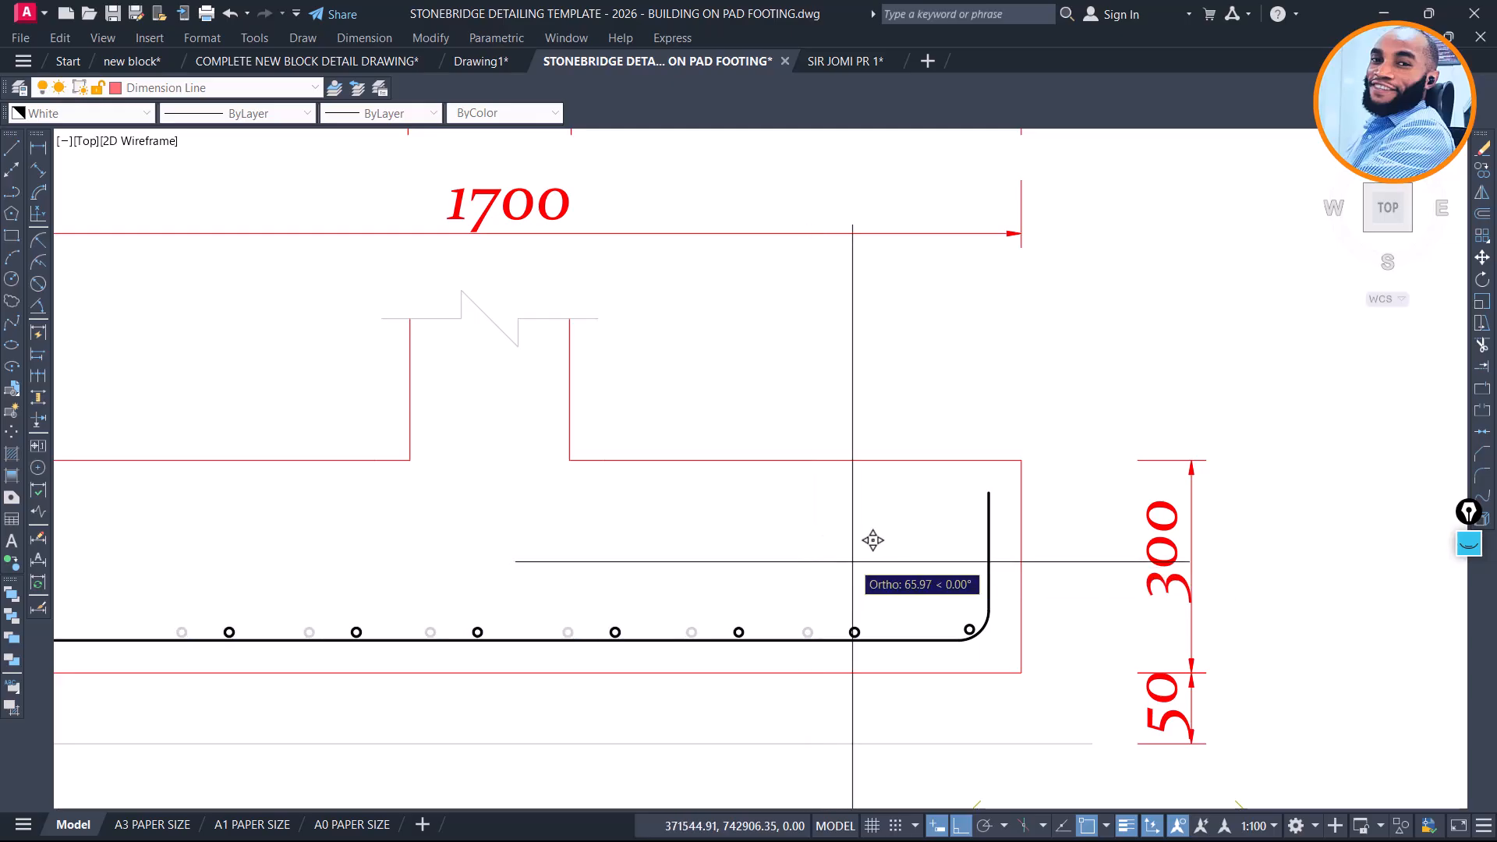
pyautogui.click(867, 540)
pyautogui.scroll(-2, 886, 558)
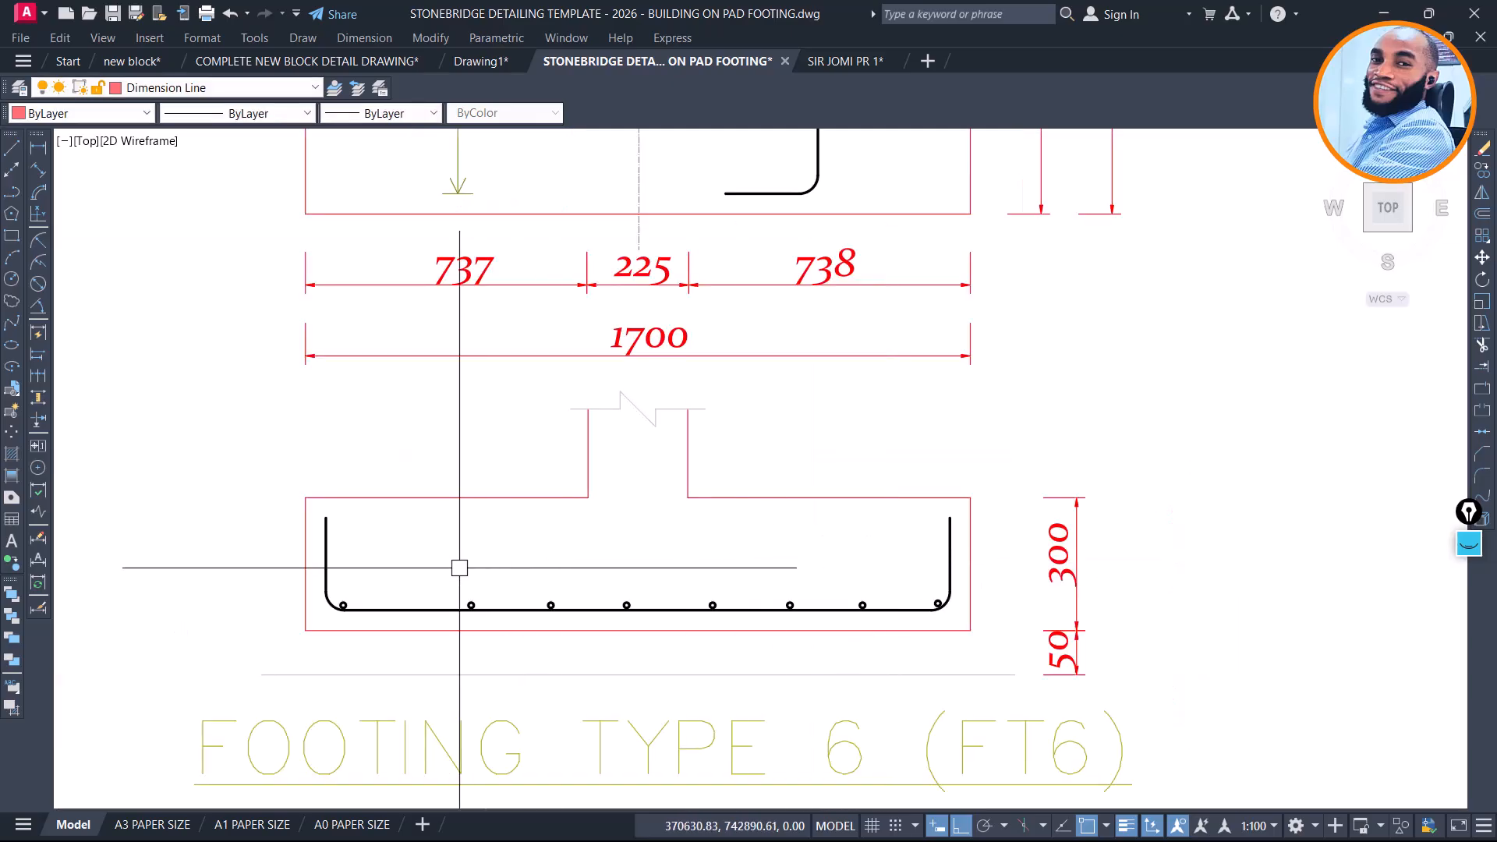
# Copy the leftmost inner bar dot of the Footing Type 6 section into the gap beside the left end dot
pyautogui.write('co')
pyautogui.press('Return')
pyautogui.click(521, 555)
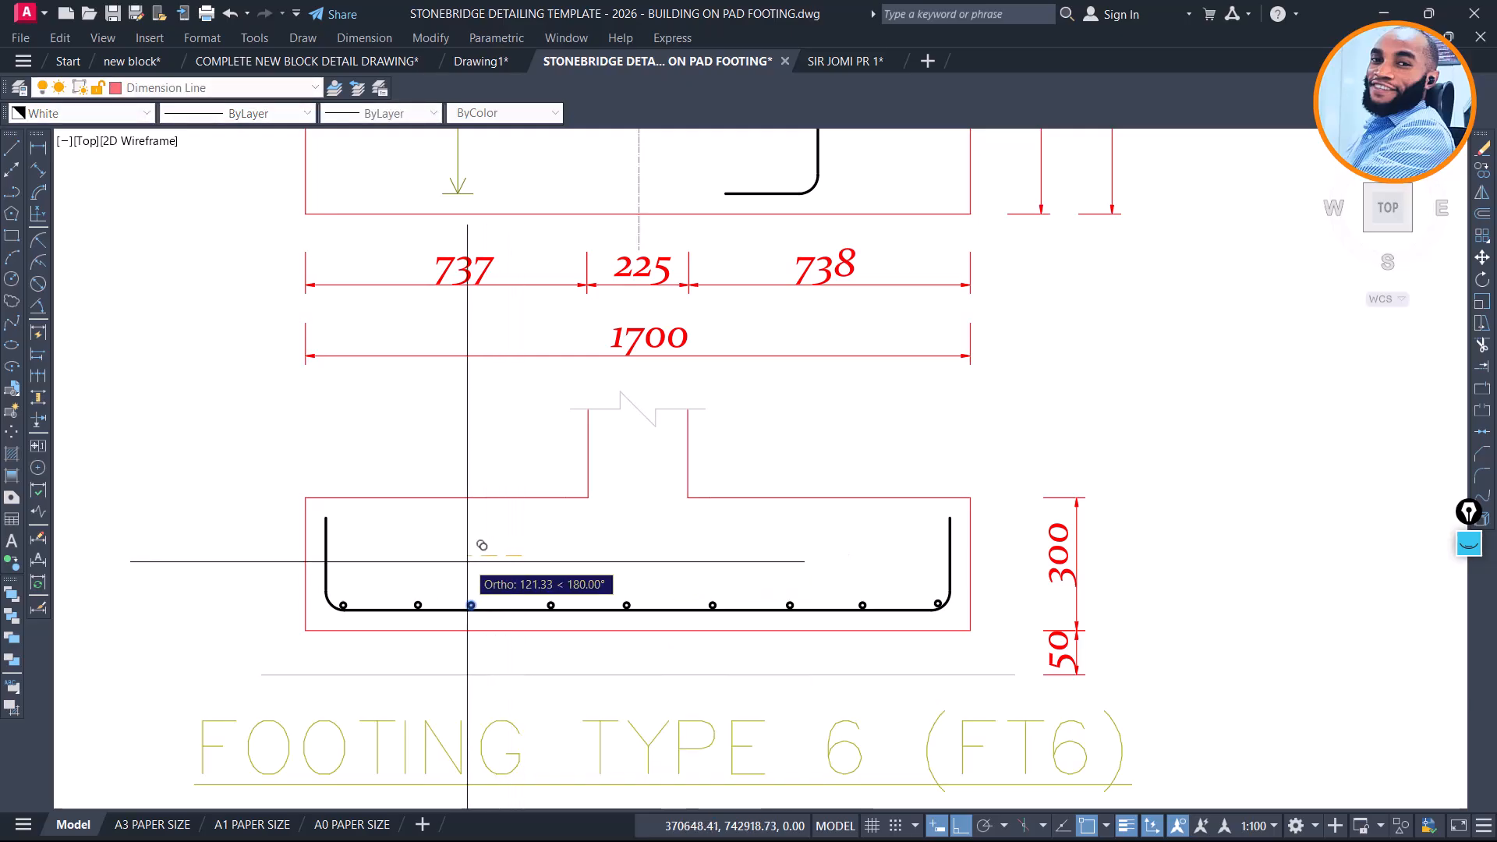
pyautogui.click(453, 562)
pyautogui.press('Escape')
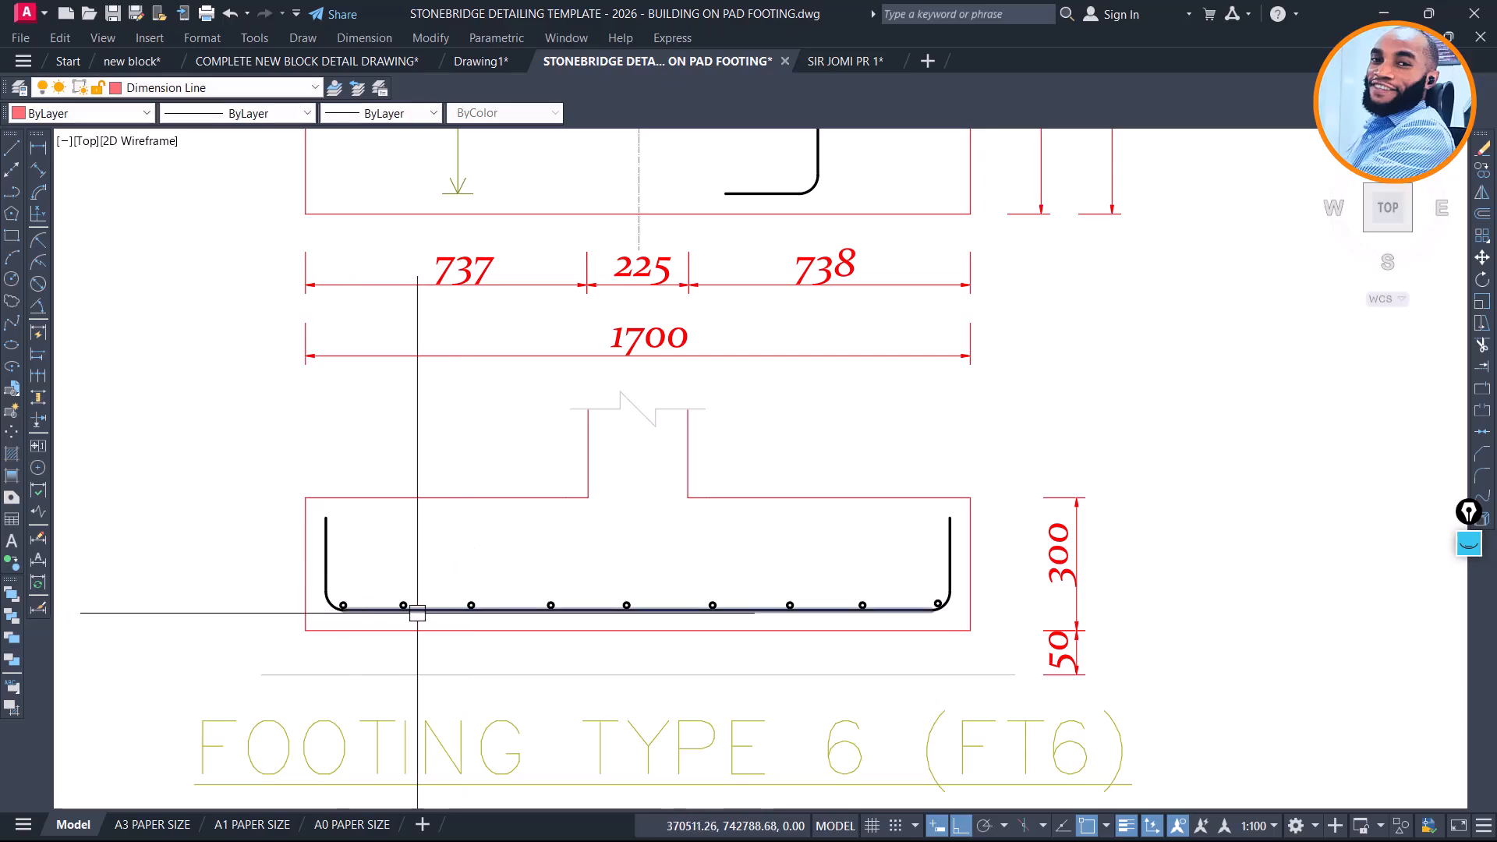
# Draw a vertical construction line through the centre of the left end bar dot in the Footing Type 6 section
pyautogui.scroll(-3, 621, 611)
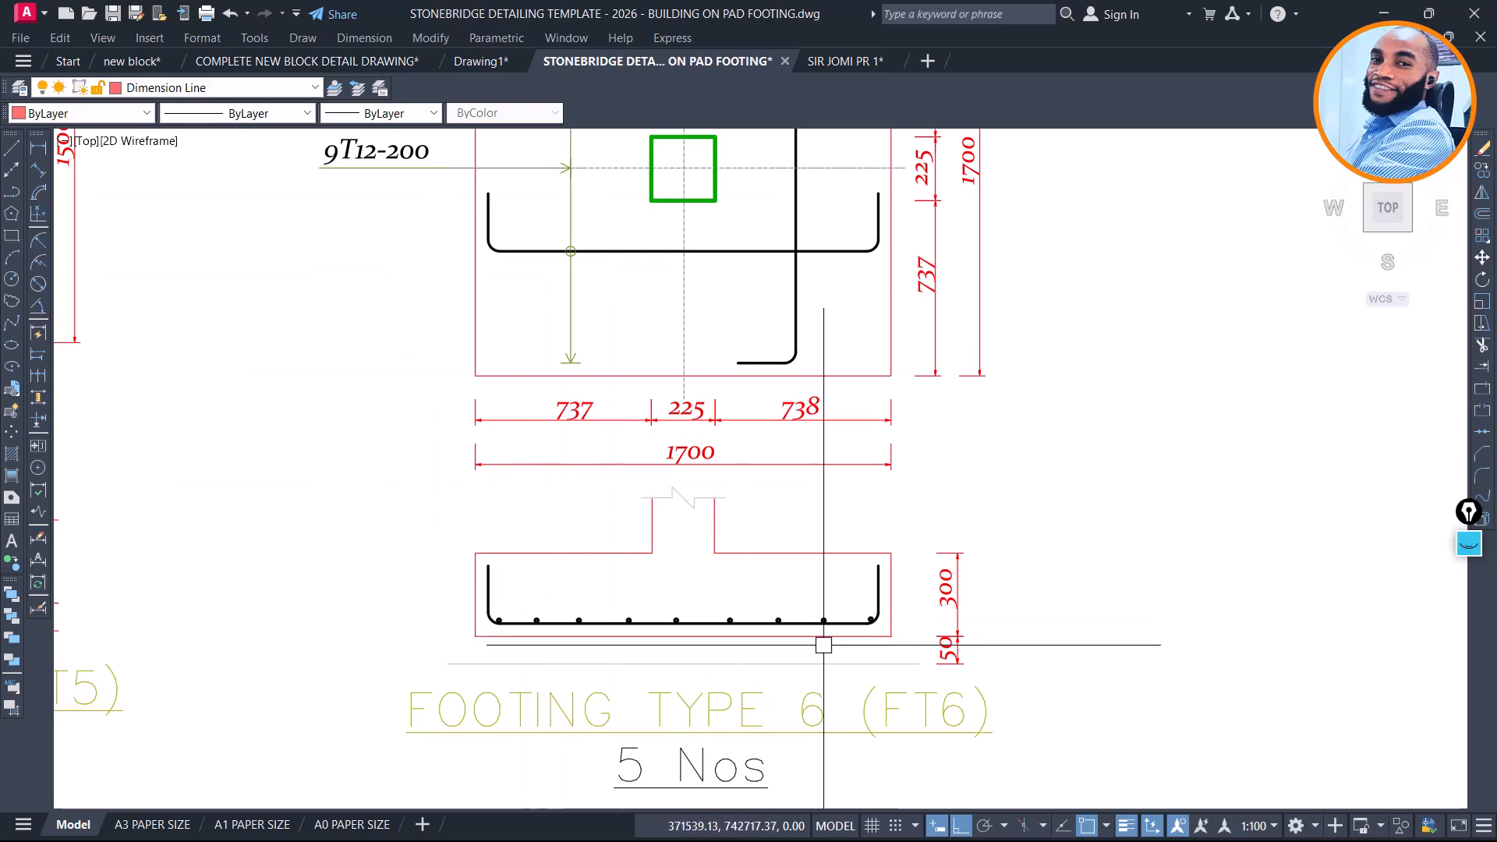
pyautogui.moveTo(399, 409); pyautogui.dragTo(436, 570, button='middle')
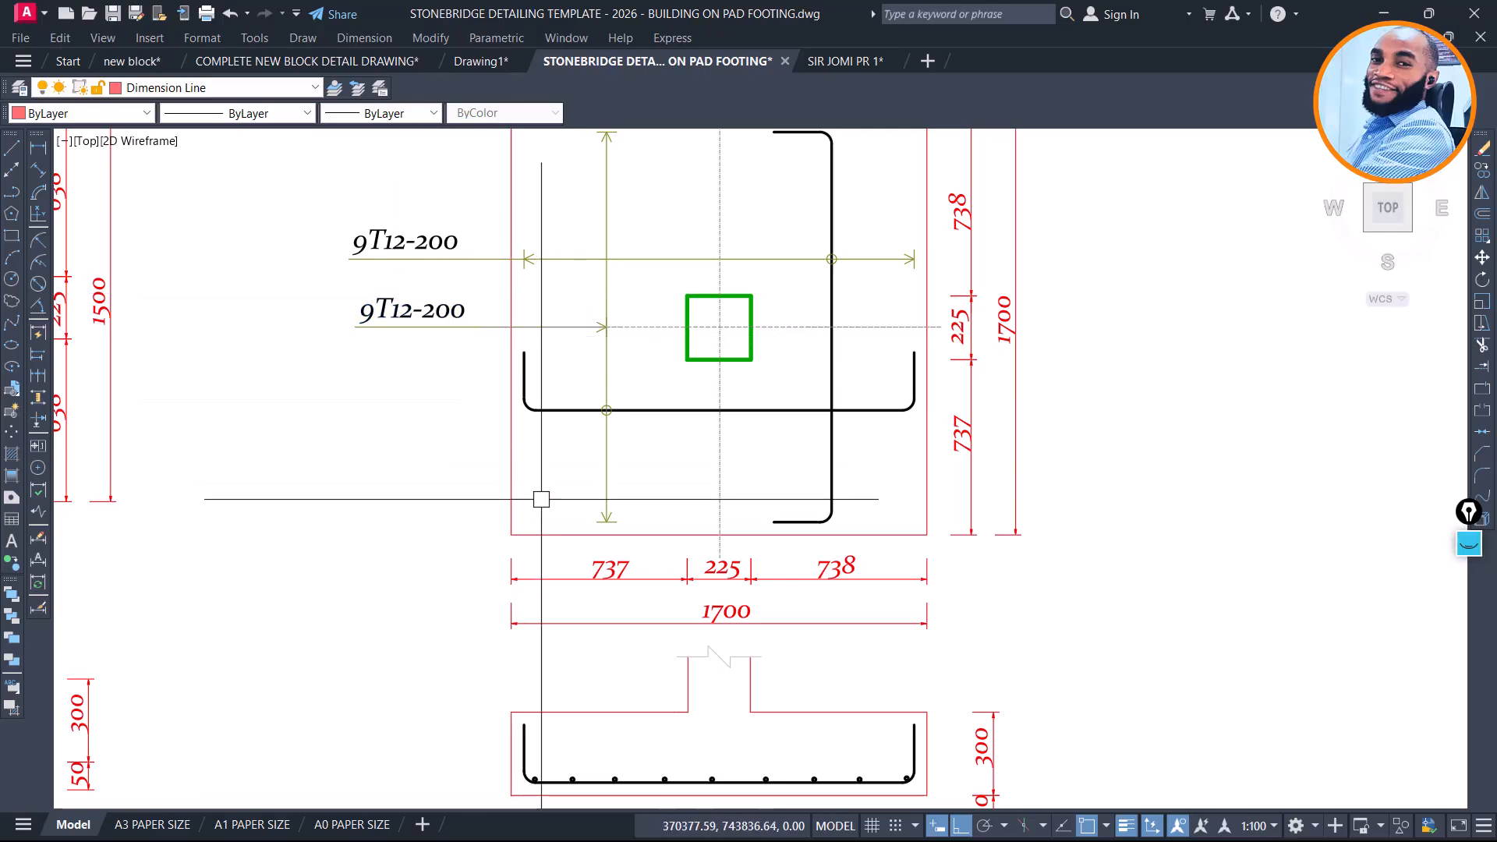
pyautogui.scroll(-2, 546, 456)
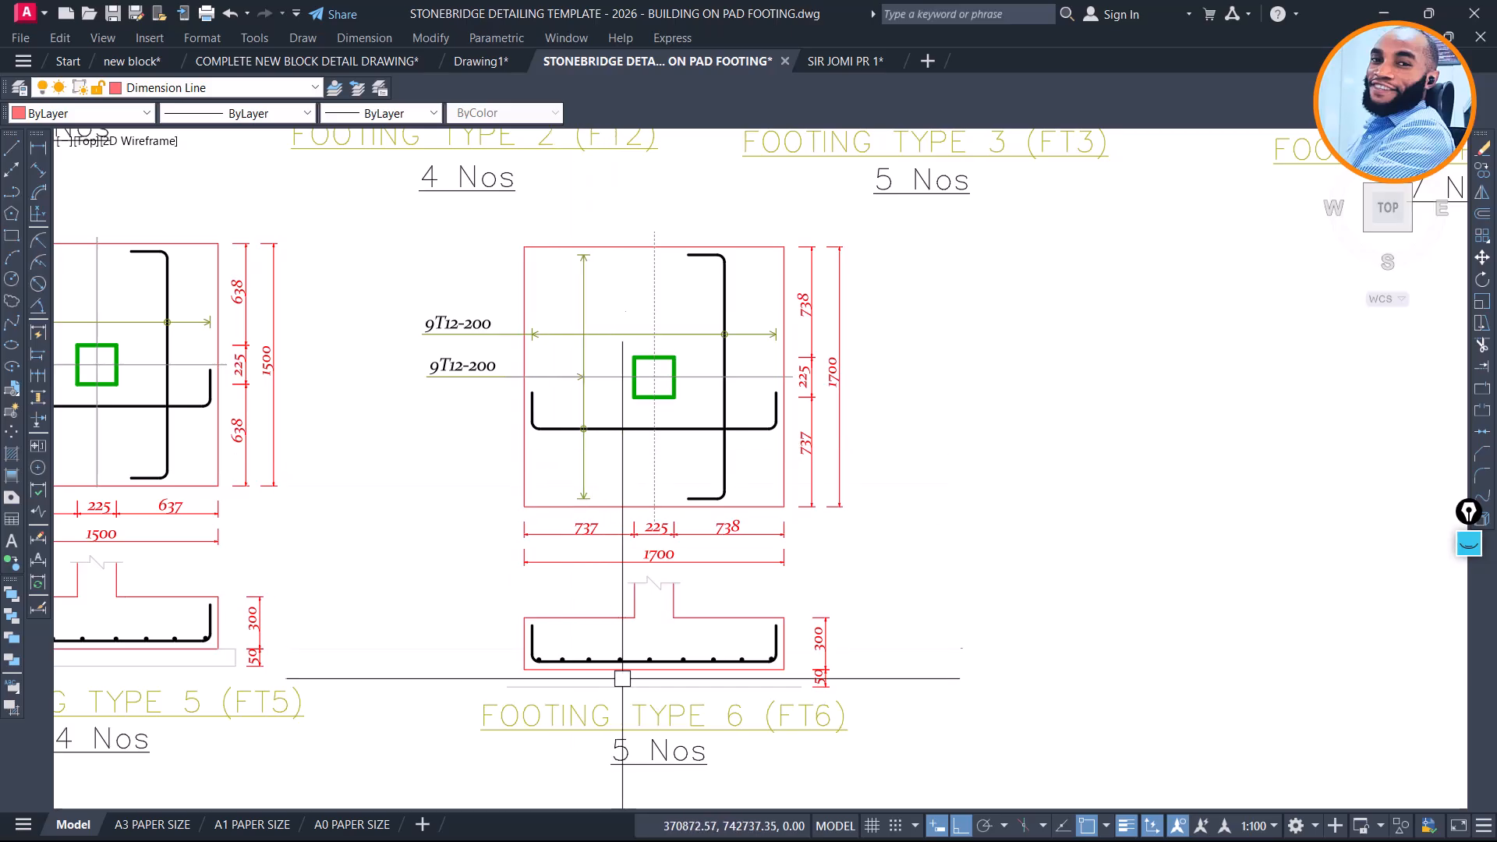
pyautogui.scroll(3, 625, 648)
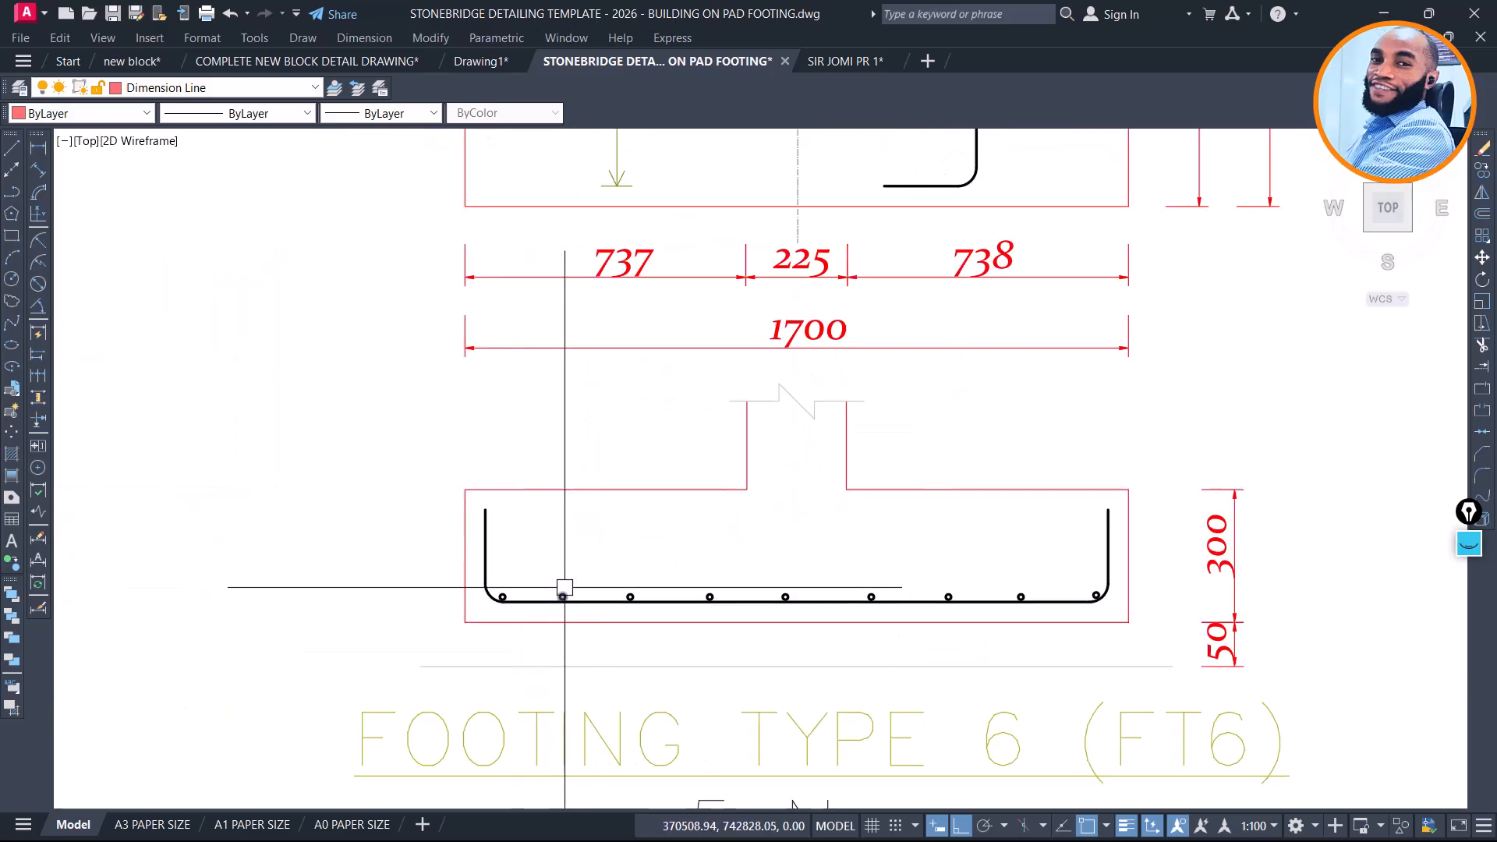
pyautogui.write('xl')
pyautogui.press('Return')
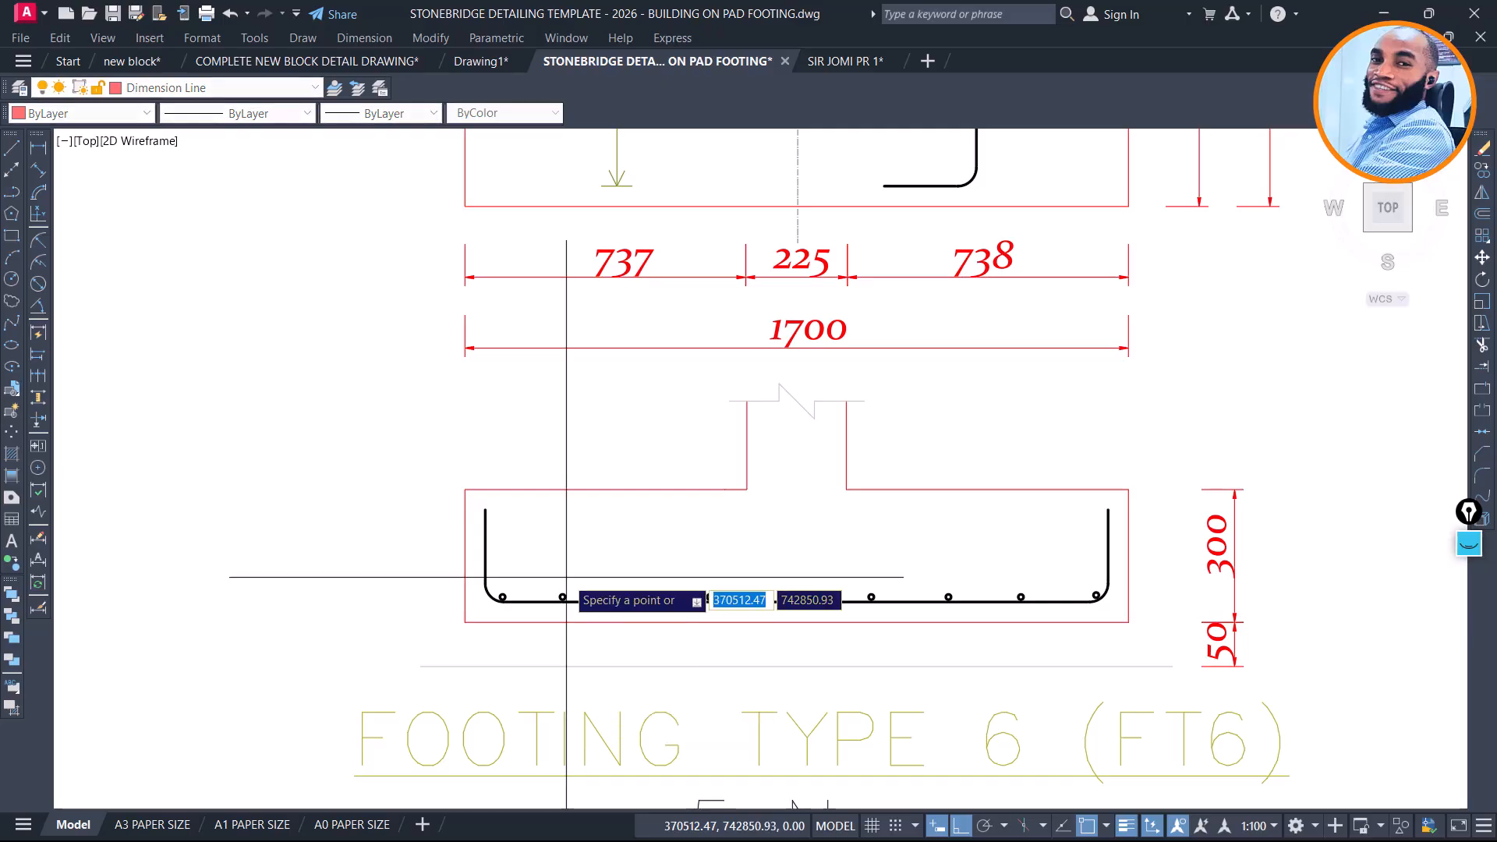
pyautogui.click(564, 578)
pyautogui.scroll(3, 515, 598)
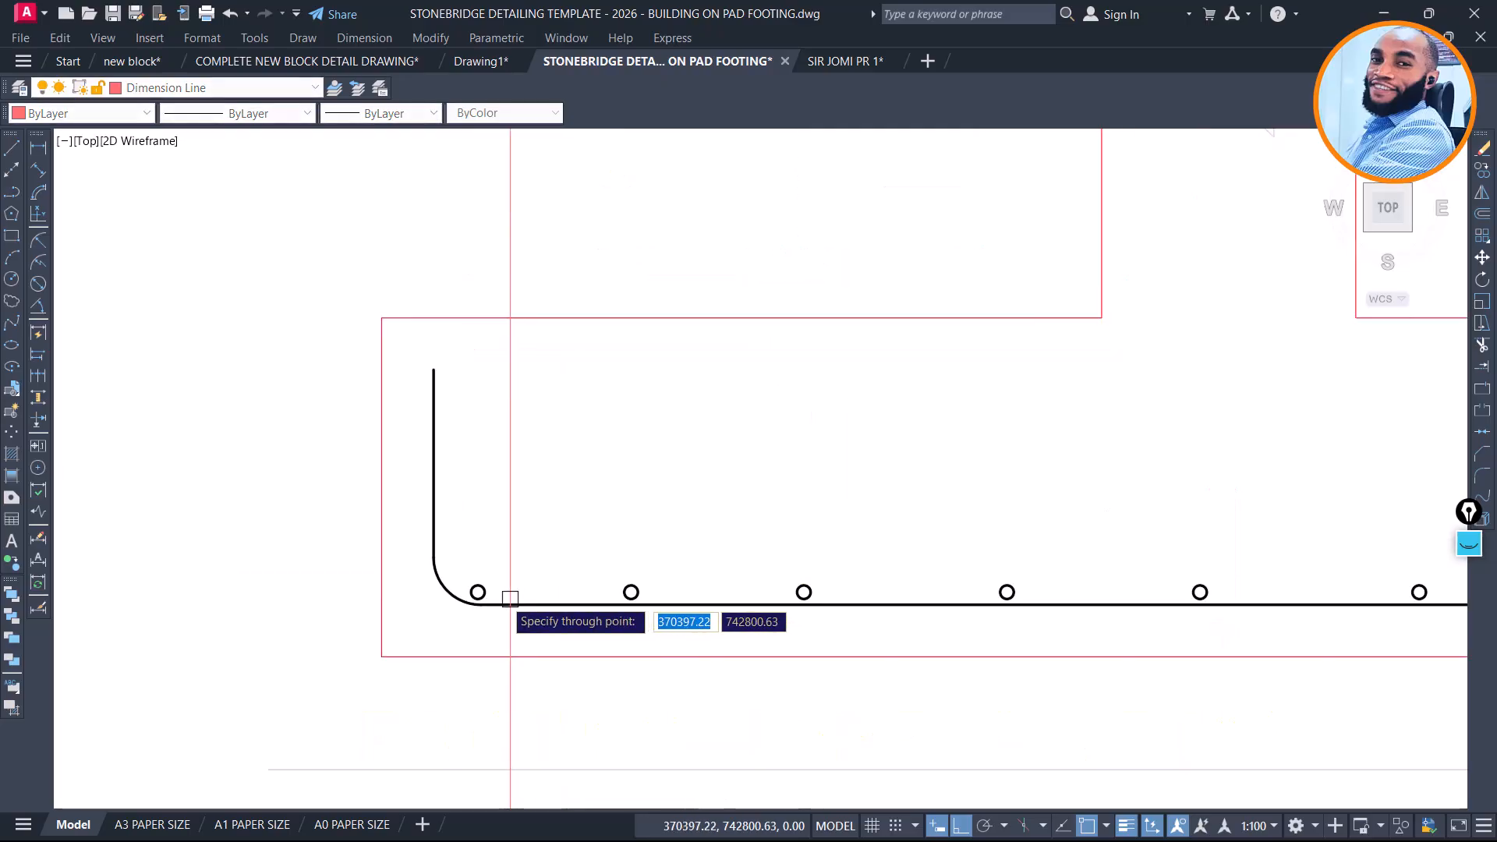
pyautogui.click(478, 592)
pyautogui.press('Return')
# Offset the vertical construction line 200 to the right to check the bar spacing
pyautogui.write('o')
pyautogui.press('Return')
pyautogui.write('200')
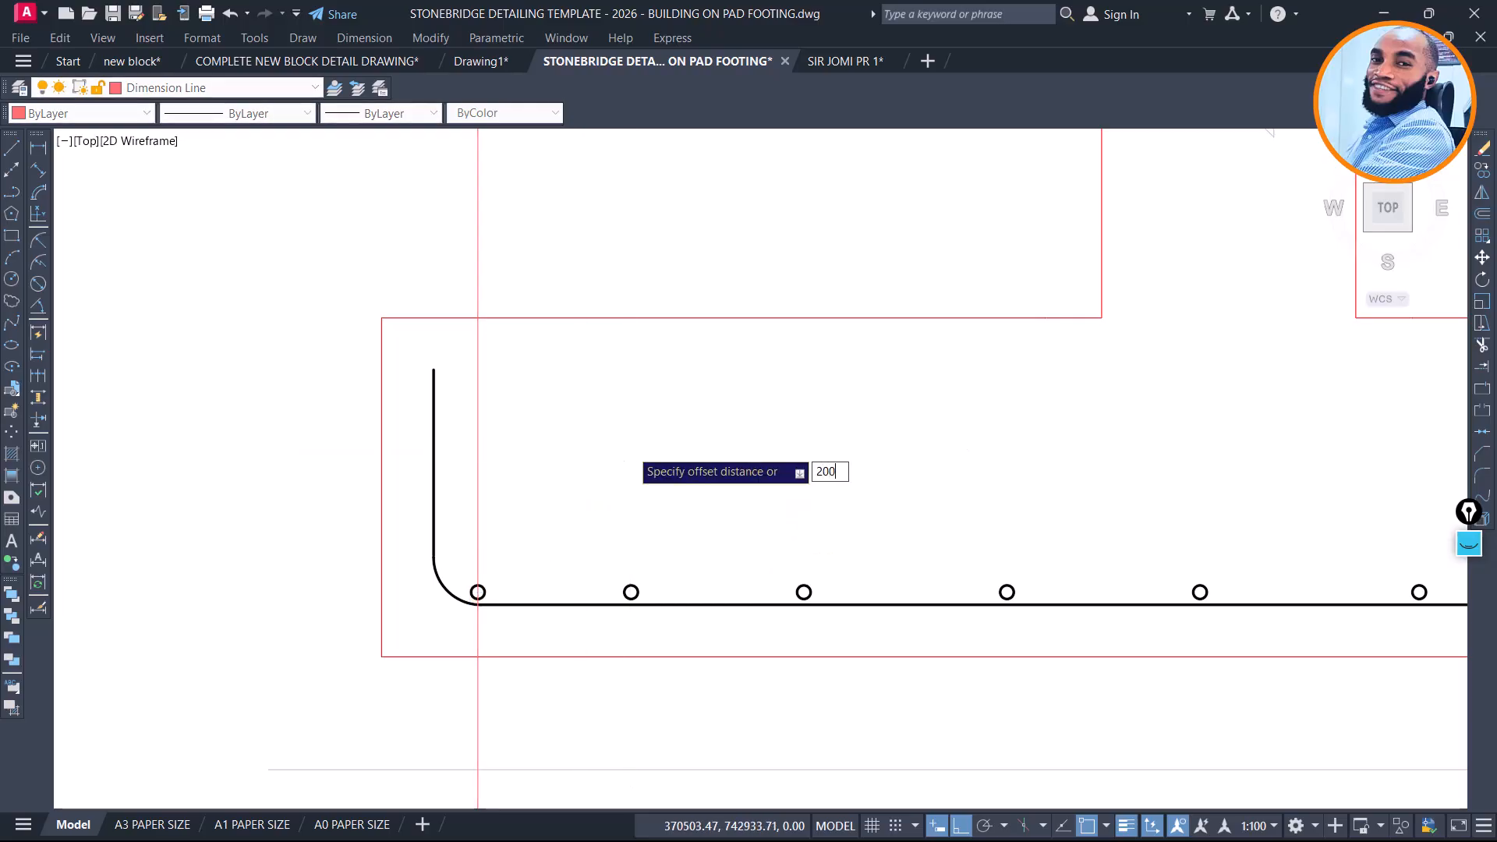
pyautogui.press('Return')
pyautogui.click(478, 445)
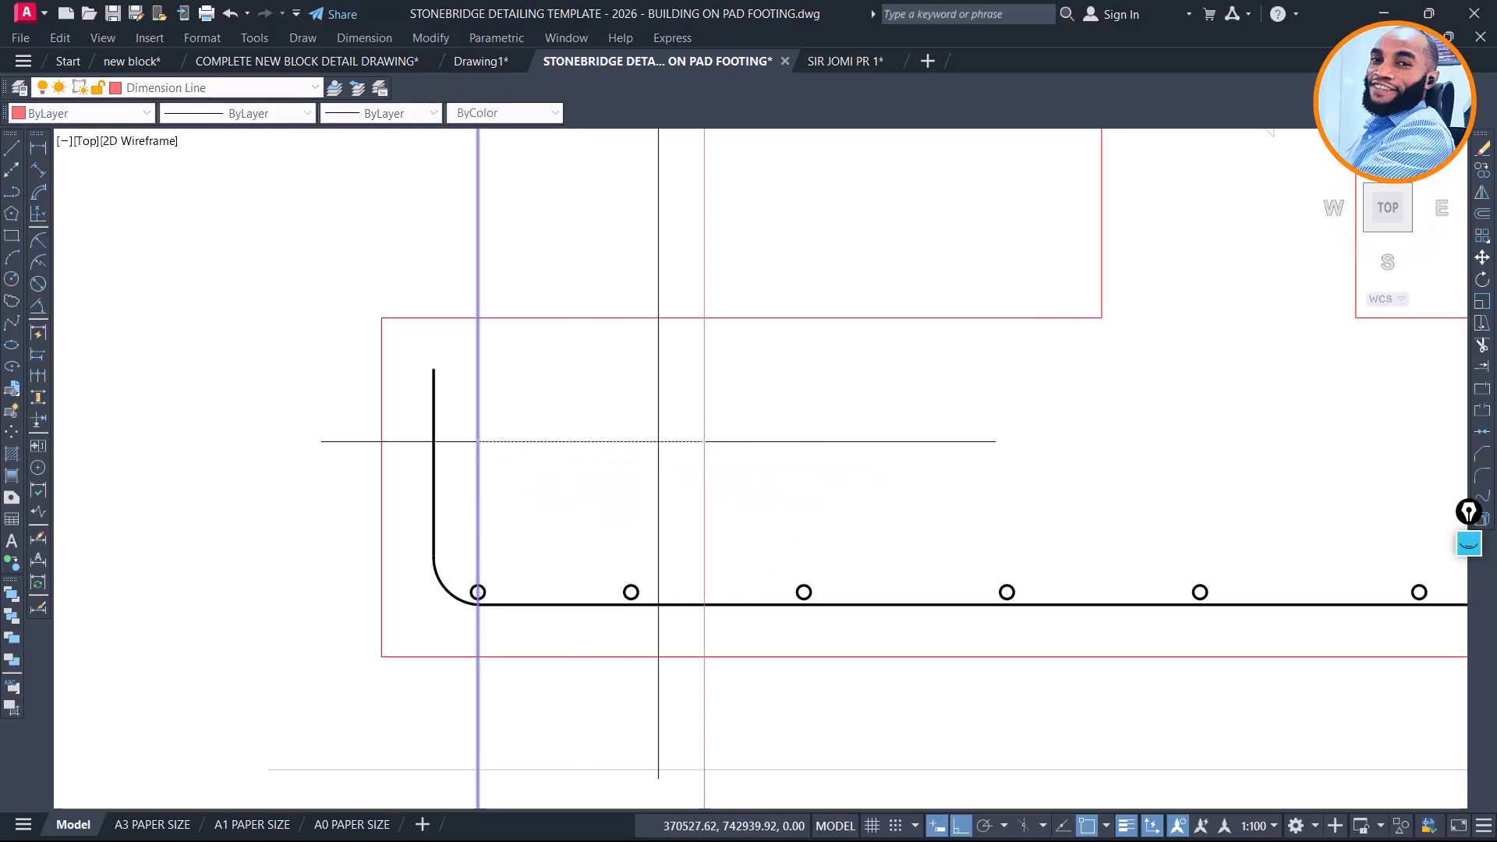
pyautogui.click(659, 441)
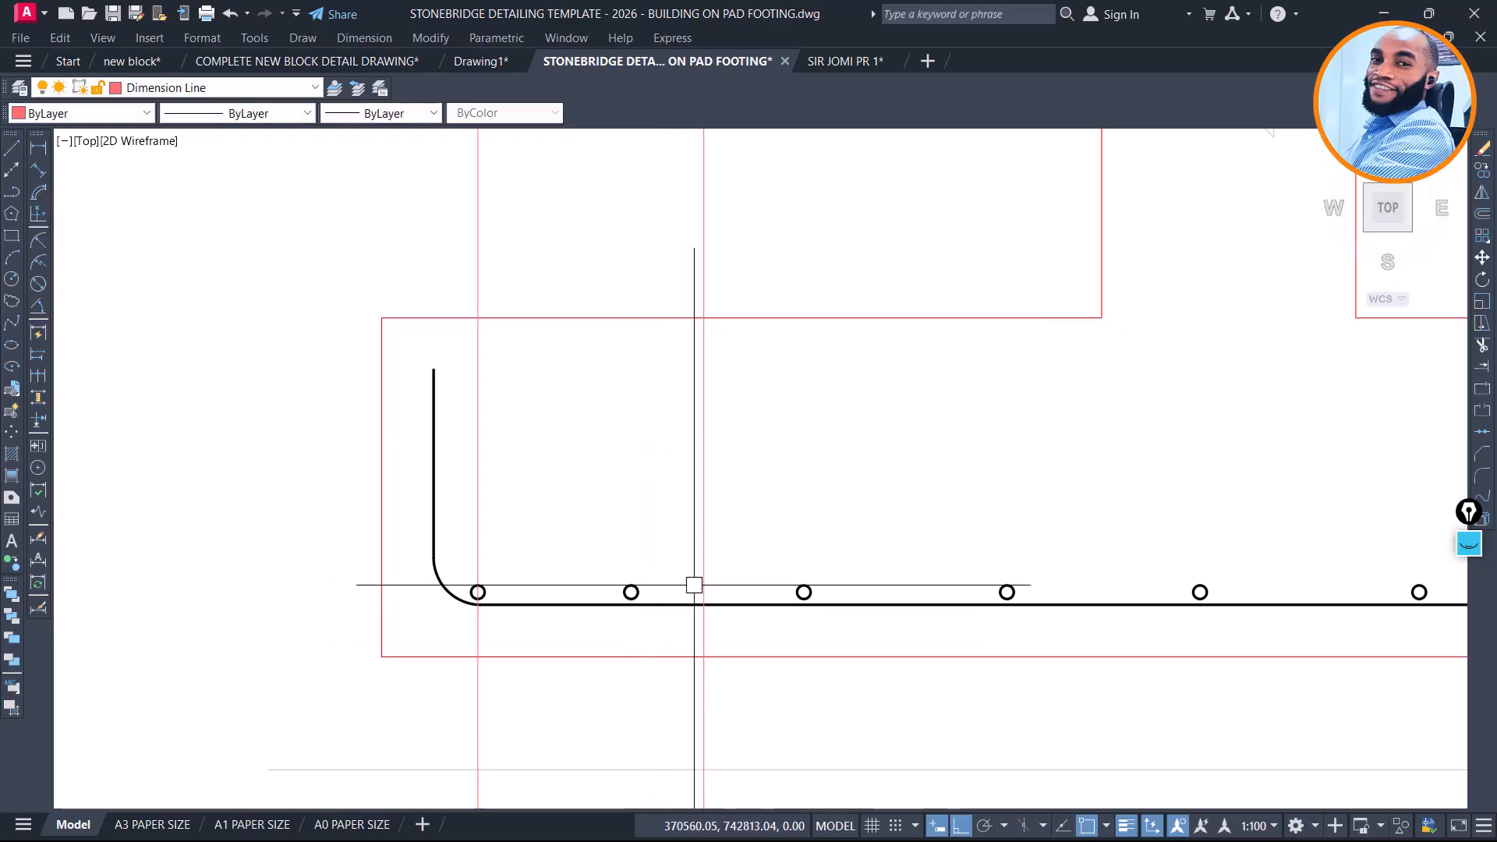
# Delete both vertical construction lines from the Footing Type 6 section
pyautogui.click(741, 406)
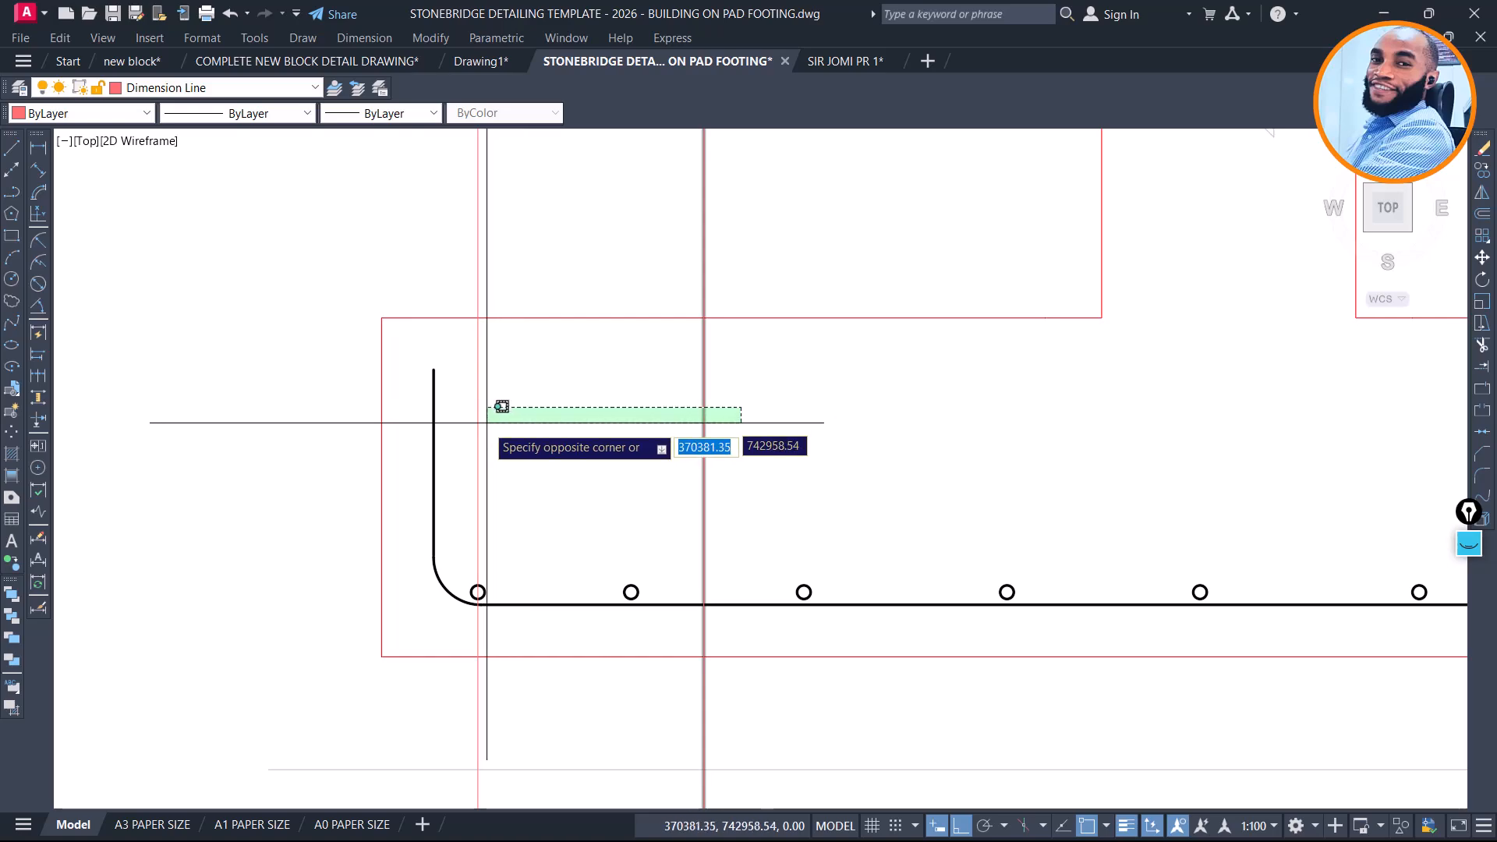
pyautogui.click(465, 444)
pyautogui.press('Delete')
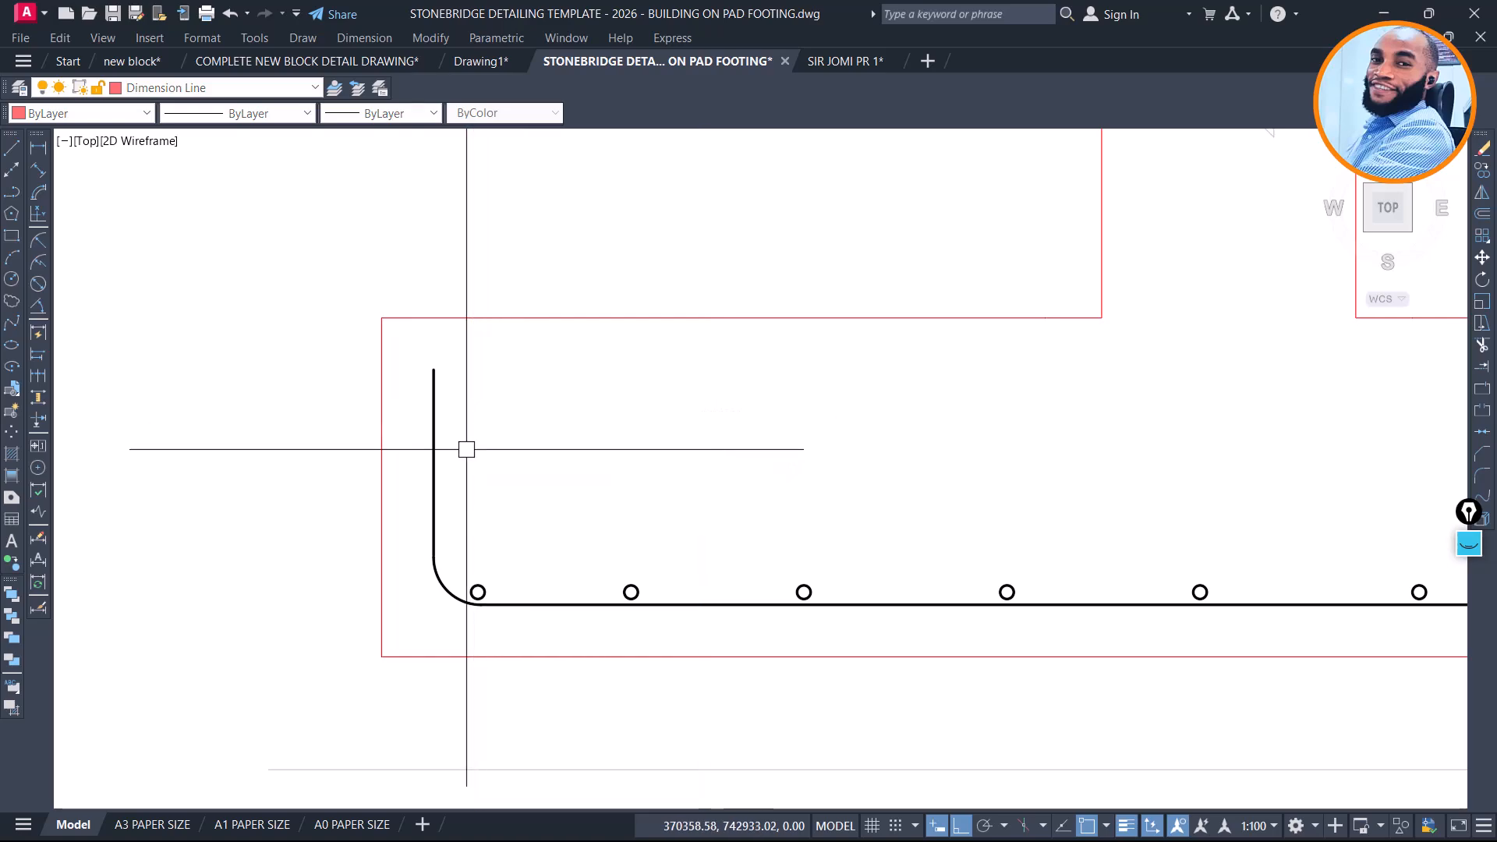
pyautogui.scroll(-6, 466, 449)
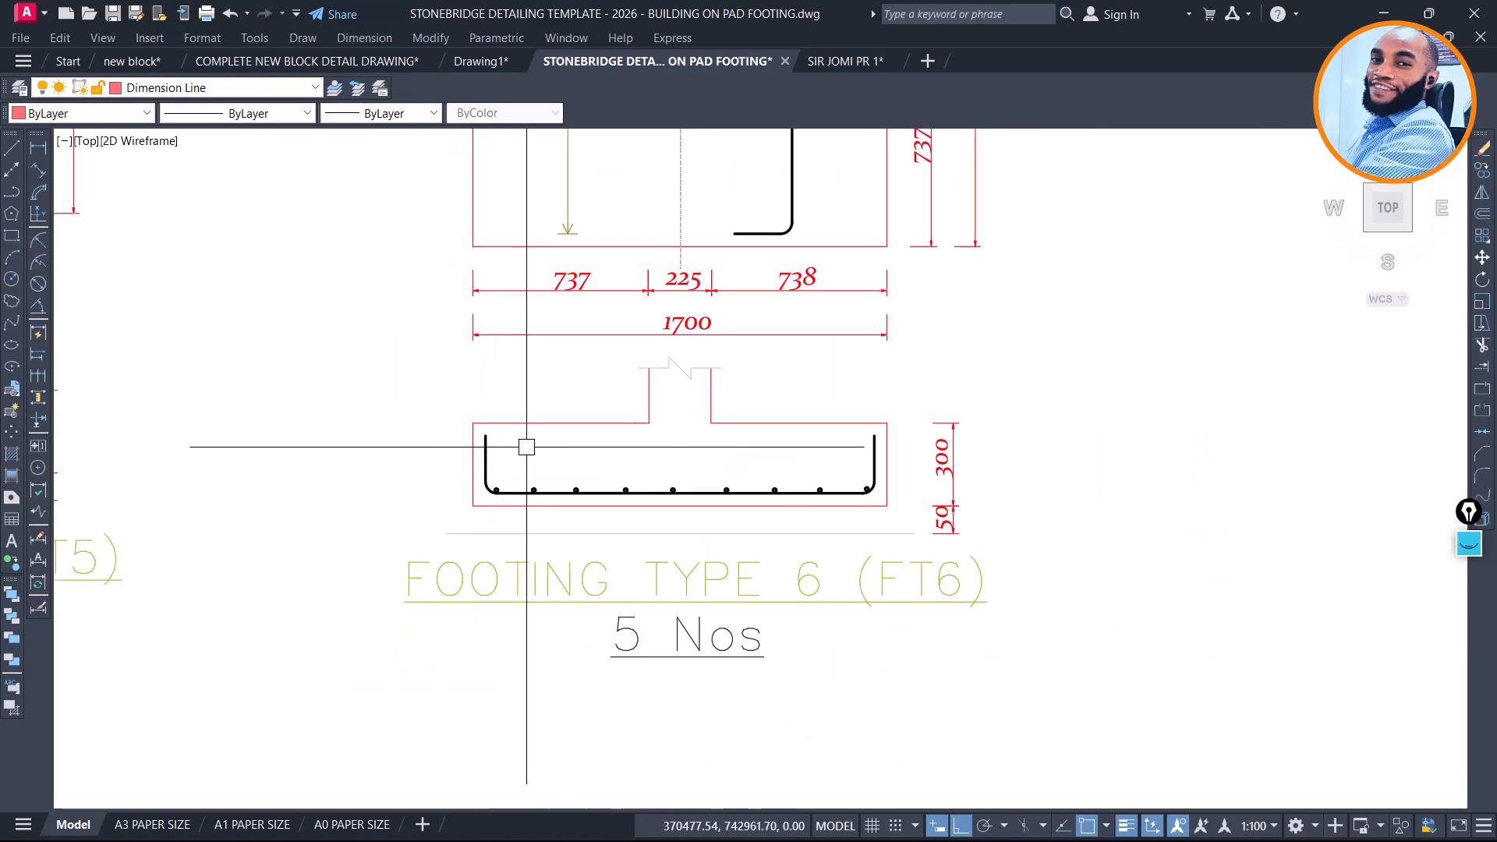
# Compare the bar dots and spacing in the Footing Type 6 section with the F-1C25 reference section
pyautogui.scroll(-1, 761, 502)
pyautogui.scroll(3, 662, 437)
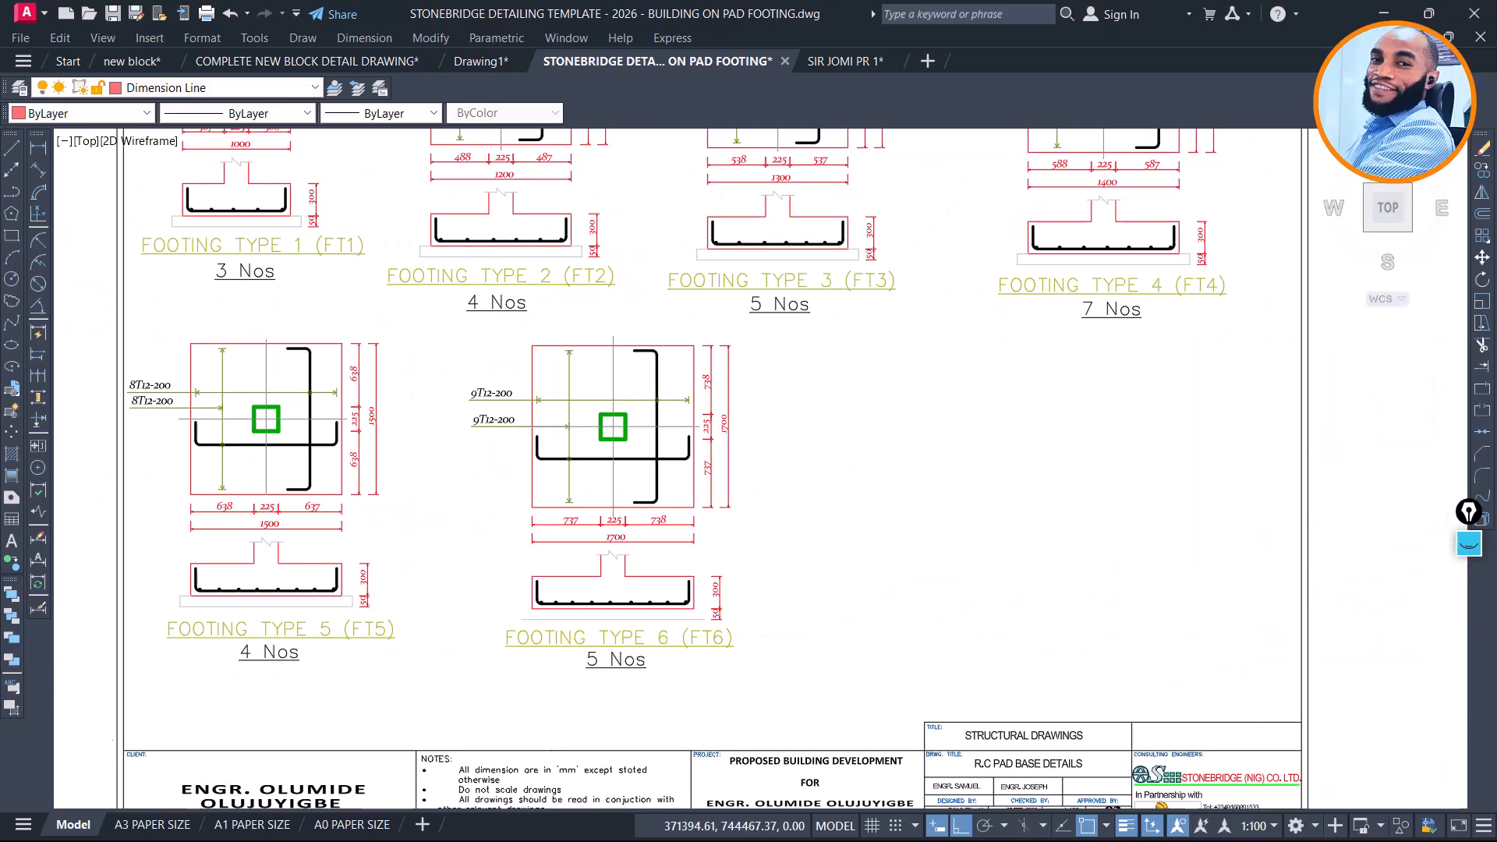
pyautogui.scroll(-6, 652, 414)
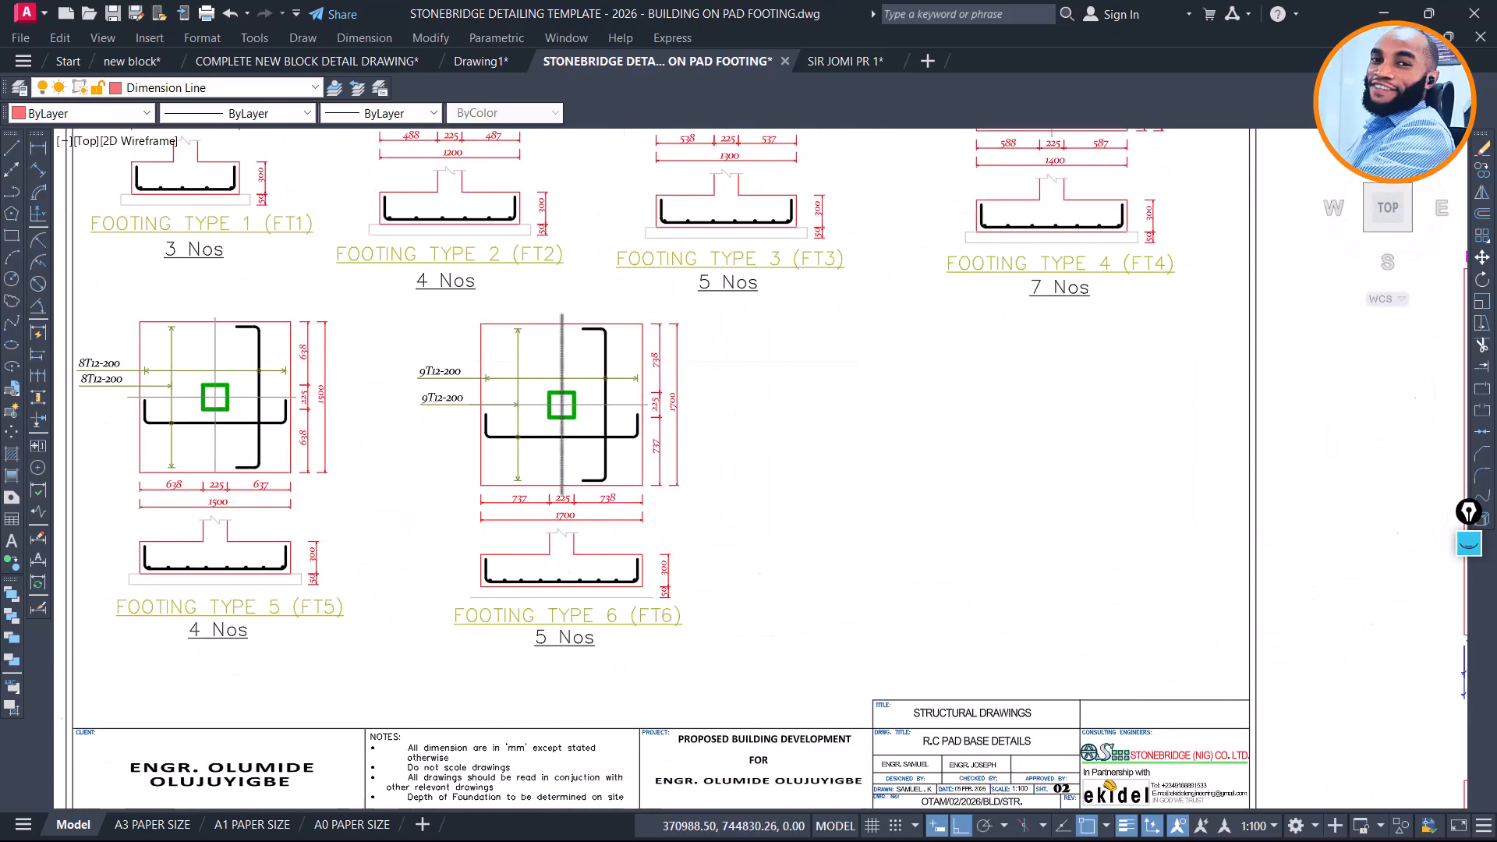
pyautogui.moveTo(1135, 455); pyautogui.dragTo(791, 416, button='middle')
pyautogui.scroll(2, 869, 385)
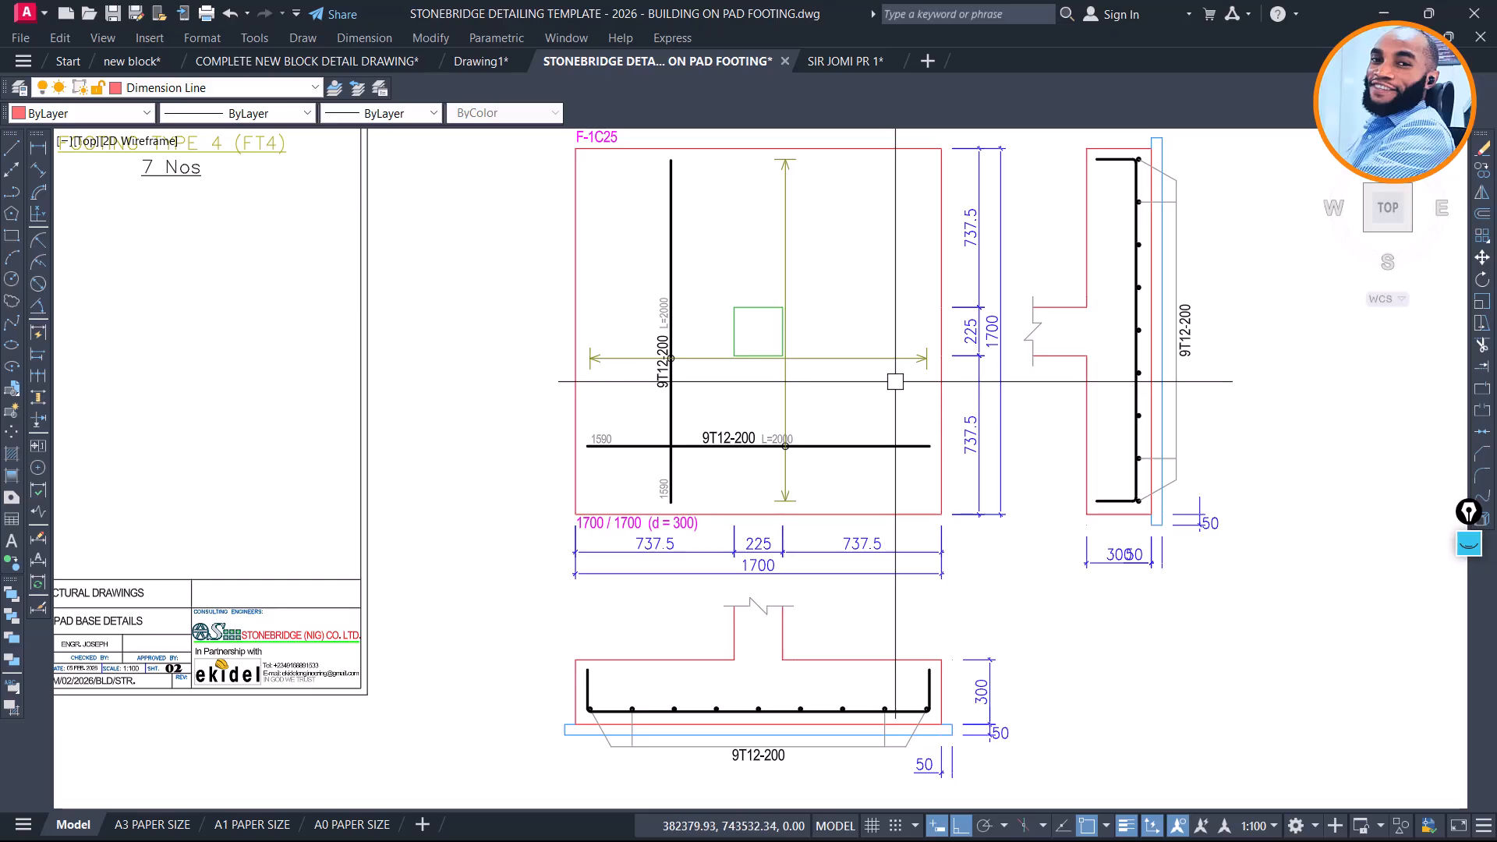
pyautogui.scroll(-2, 896, 378)
pyautogui.scroll(8, 161, 454)
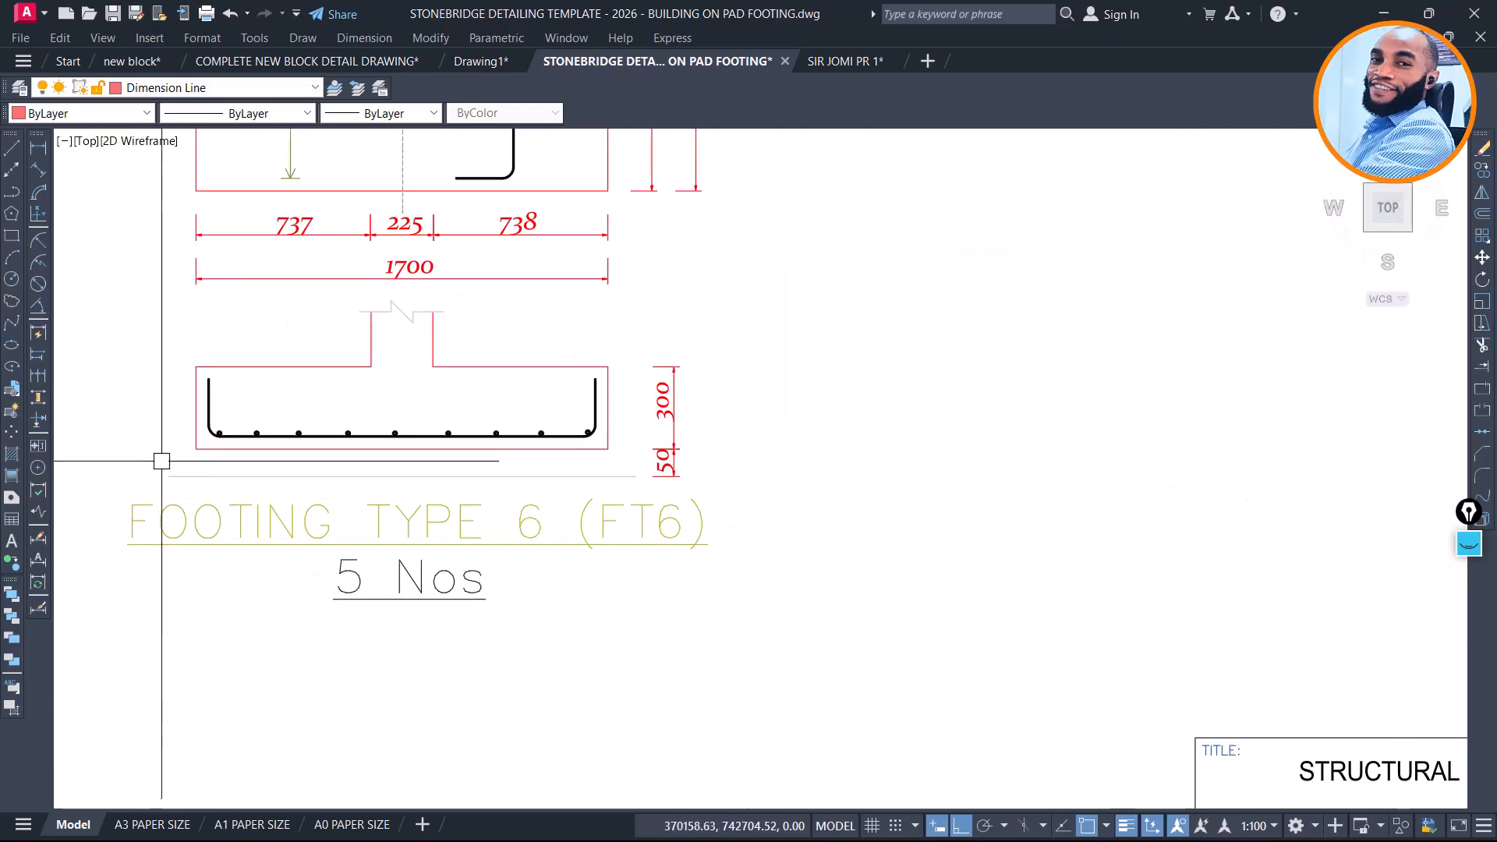
pyautogui.scroll(-4, 280, 408)
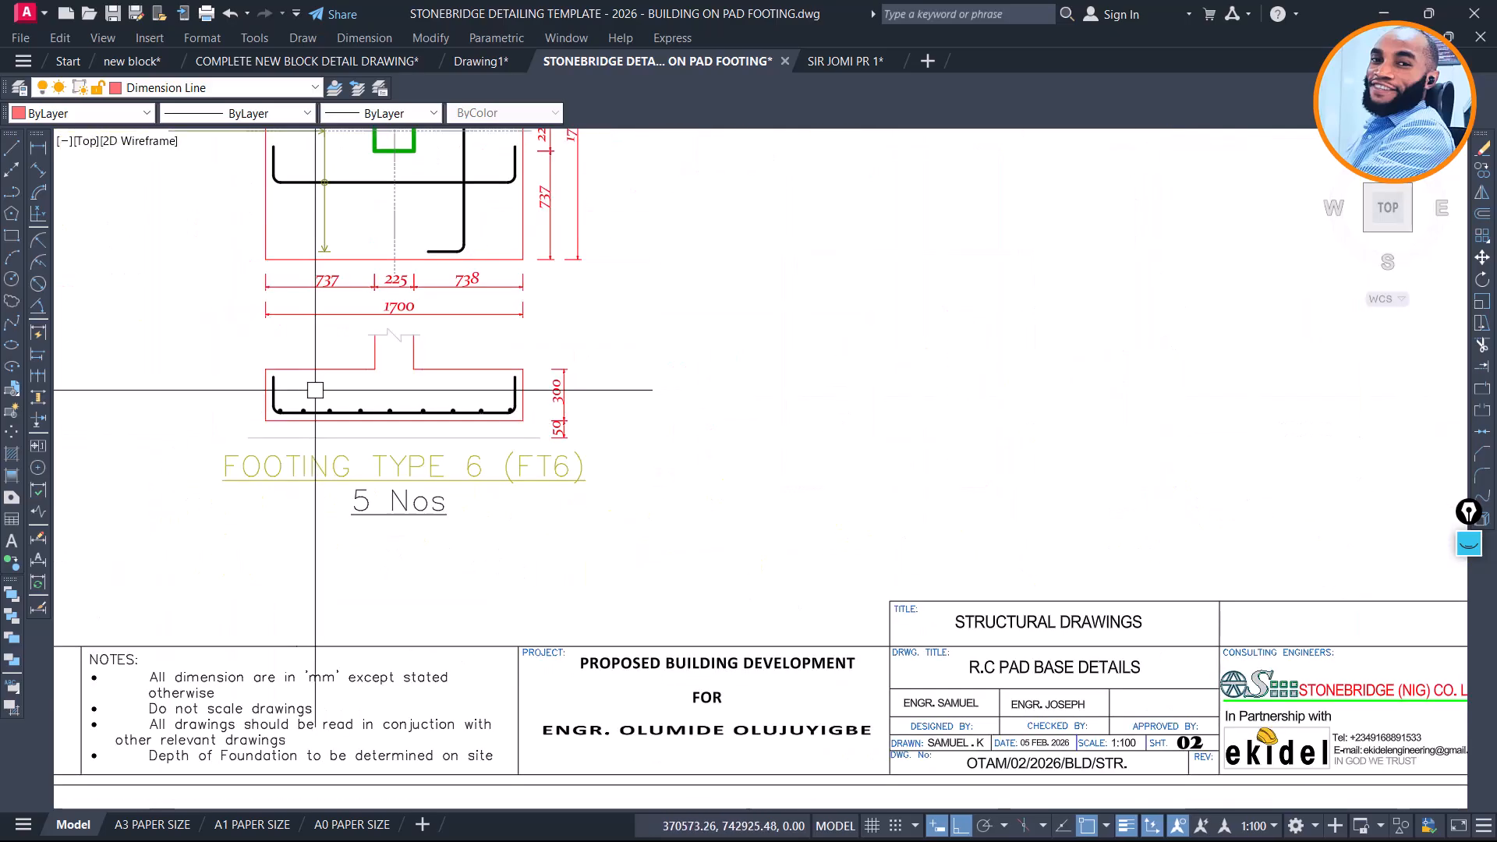
pyautogui.scroll(-2, 344, 392)
pyautogui.scroll(4, 425, 243)
pyautogui.scroll(-6, 437, 384)
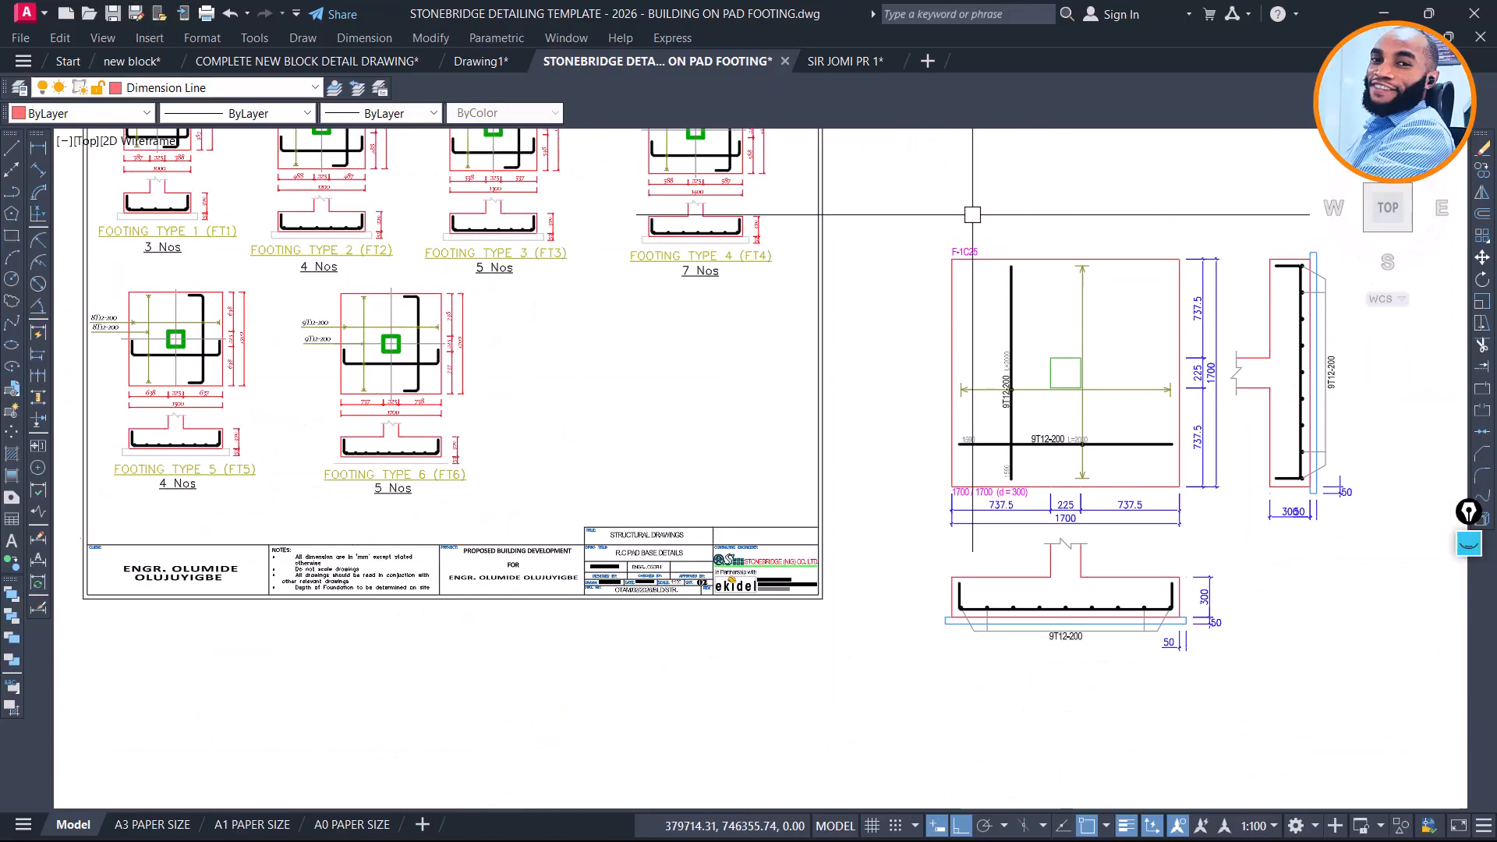
pyautogui.press('Escape')
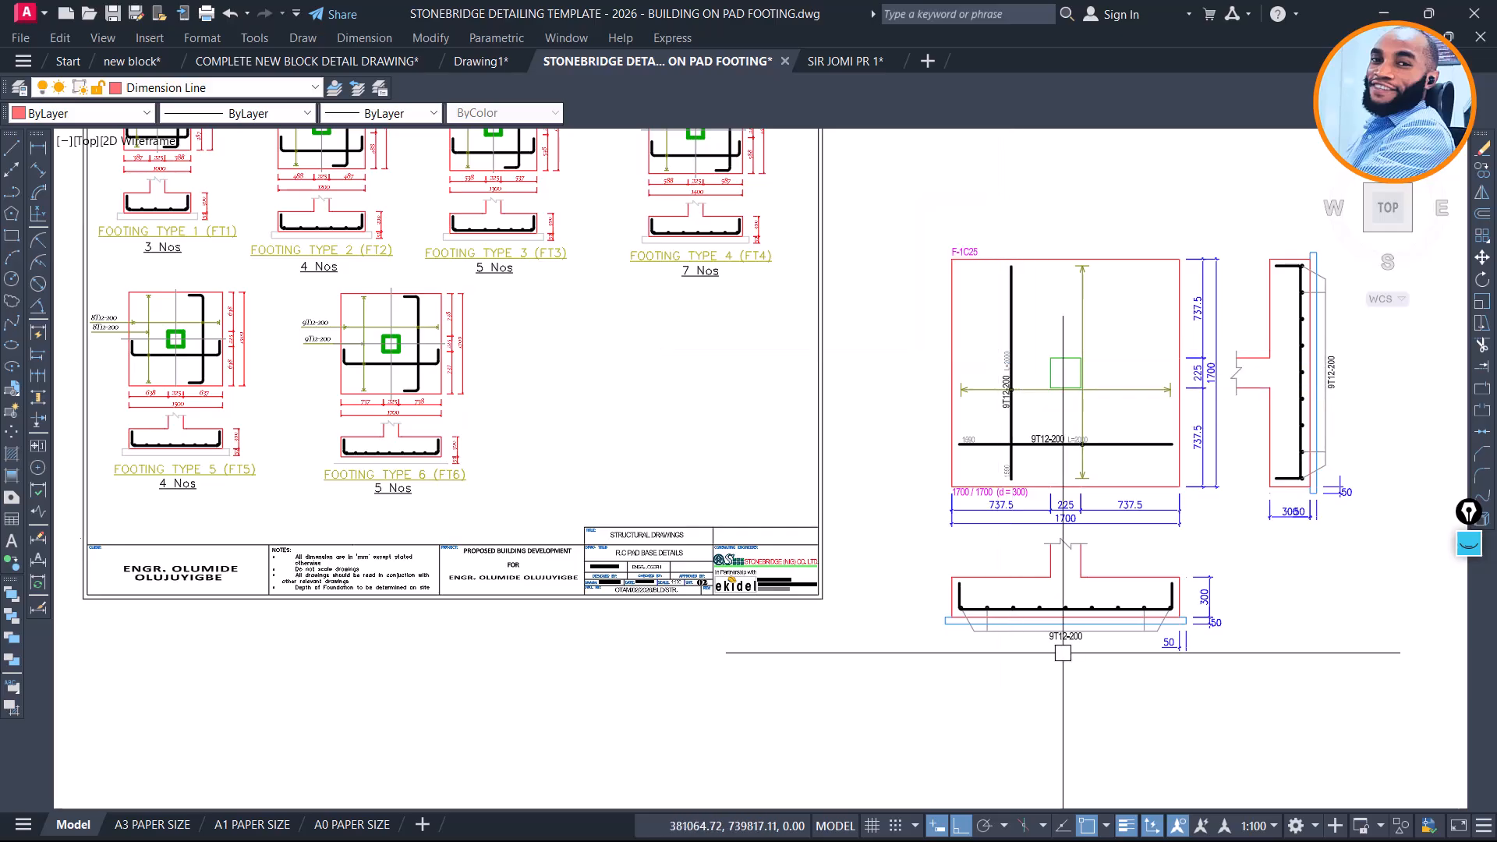
pyautogui.scroll(4, 1092, 673)
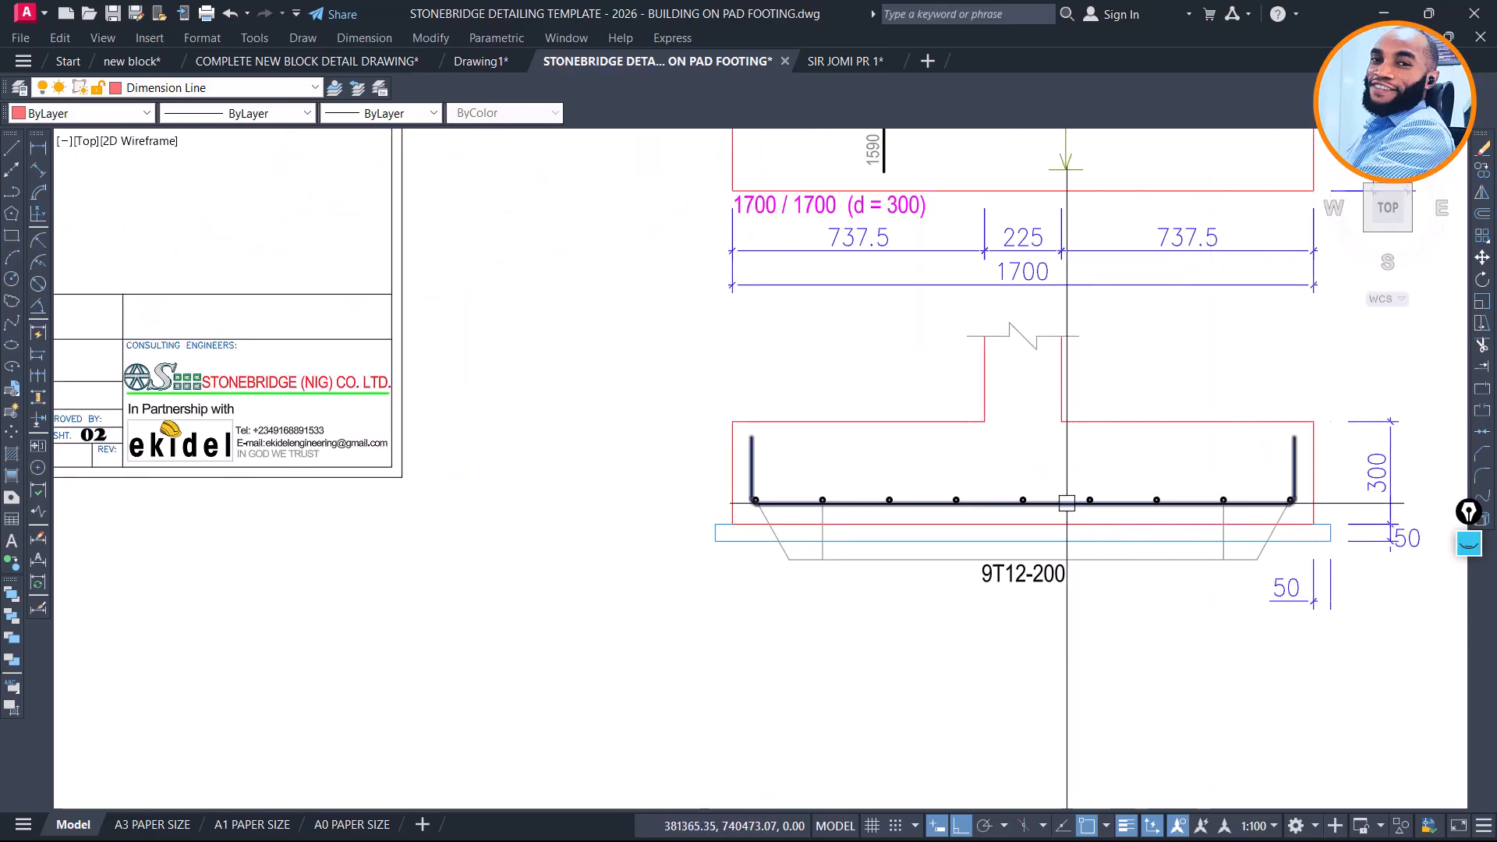
pyautogui.scroll(-5, 461, 327)
pyautogui.scroll(6, 528, 400)
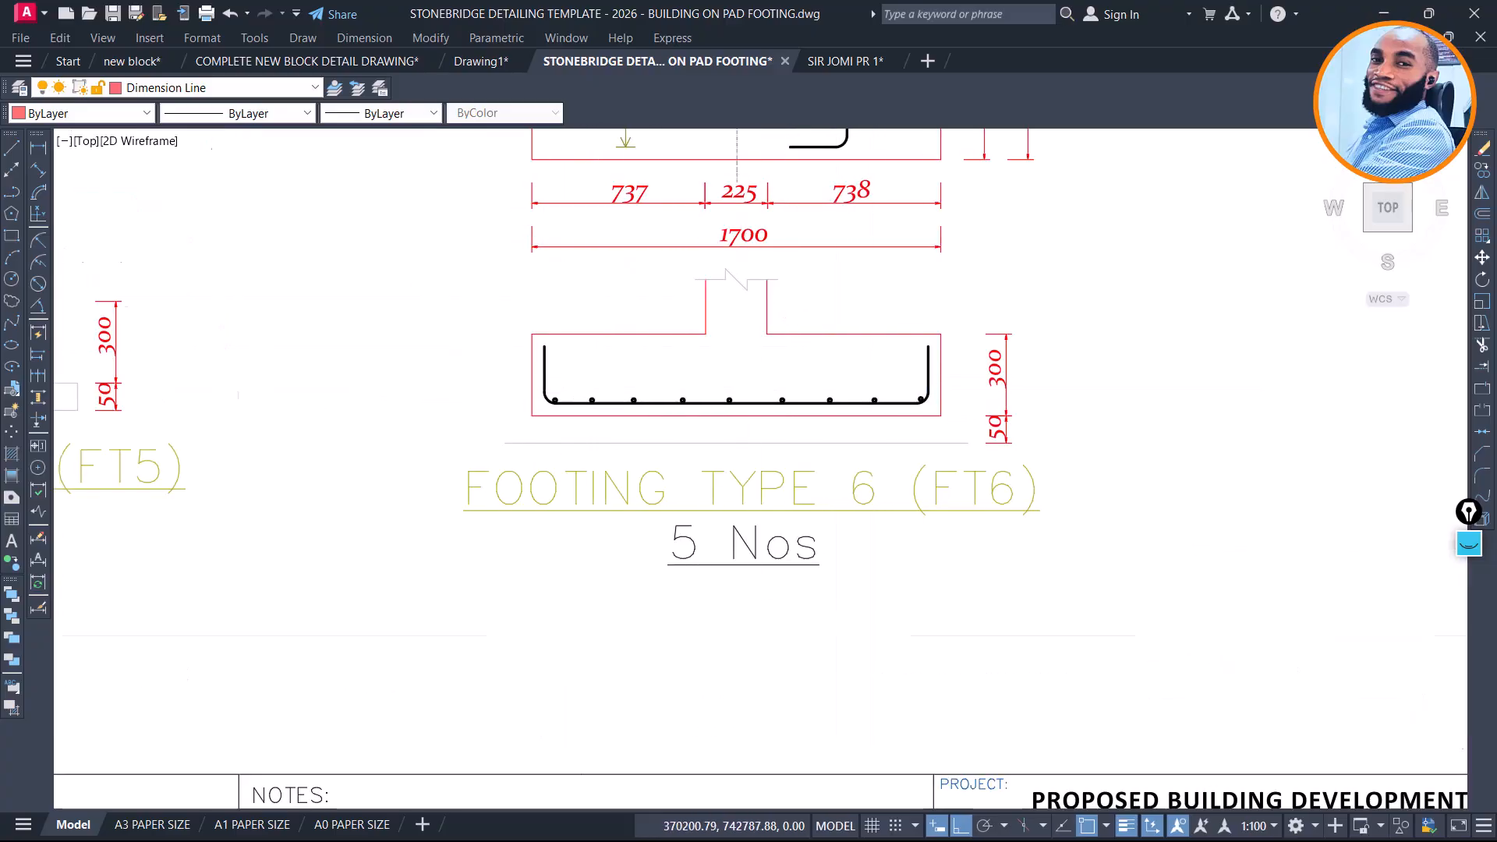
pyautogui.scroll(-5, 729, 434)
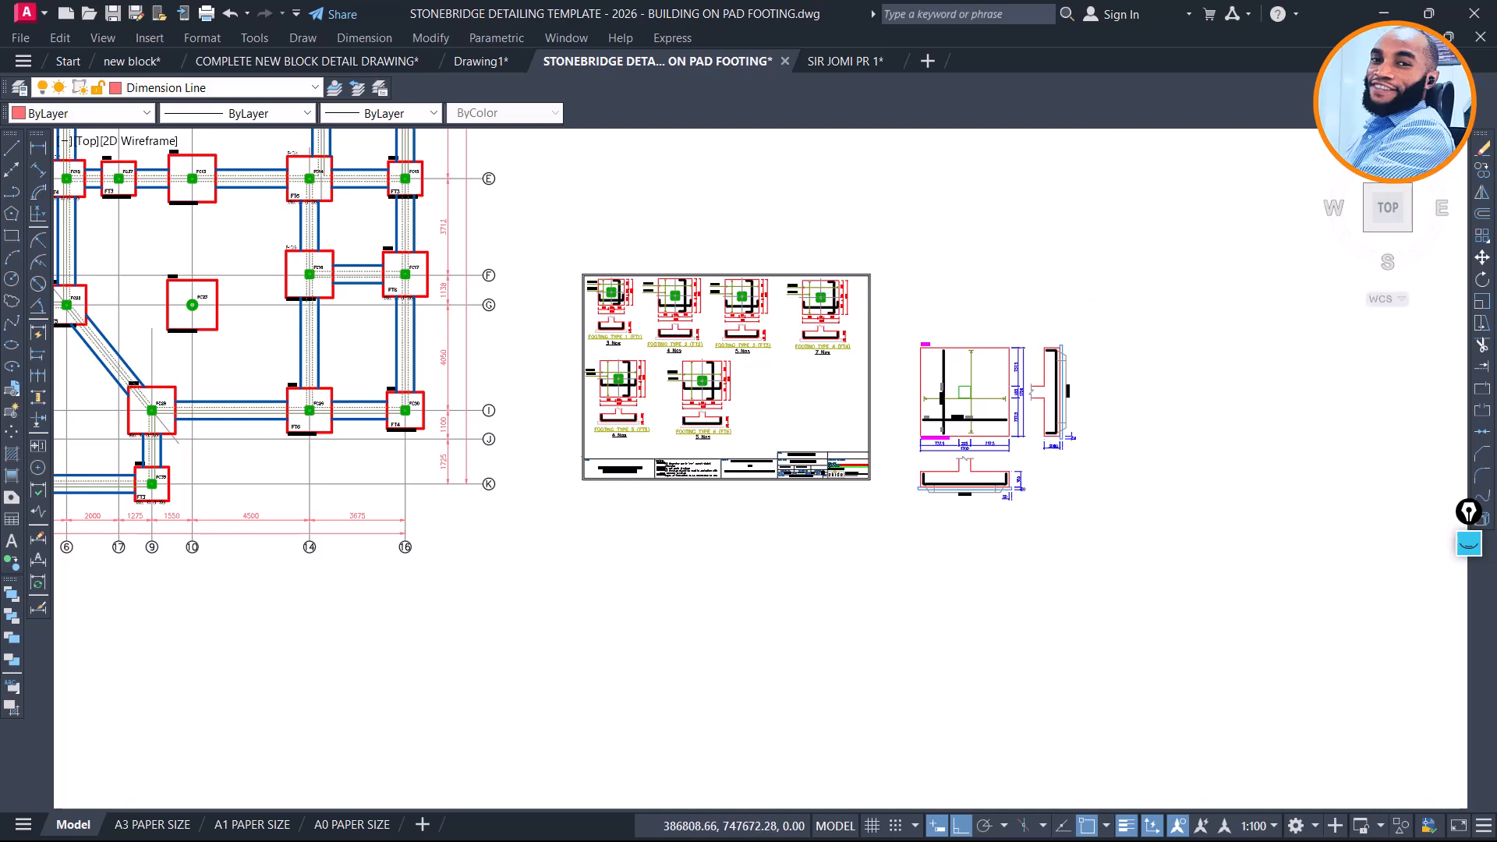
# Delete the whole F-1C25 reference drawing, including its plan and both sections, from beside the detail sheet
pyautogui.click(1113, 298)
pyautogui.click(903, 551)
pyautogui.press('Delete')
# Copy the FT6 label from footing F-1C29 into the 1800 / 1800 footing F-1C28 and change the copy to FT7
pyautogui.scroll(-2, 912, 541)
pyautogui.moveTo(590, 469); pyautogui.dragTo(878, 475, button='middle')
pyautogui.scroll(10, 732, 470)
pyautogui.scroll(2, 728, 511)
pyautogui.scroll(-4, 519, 482)
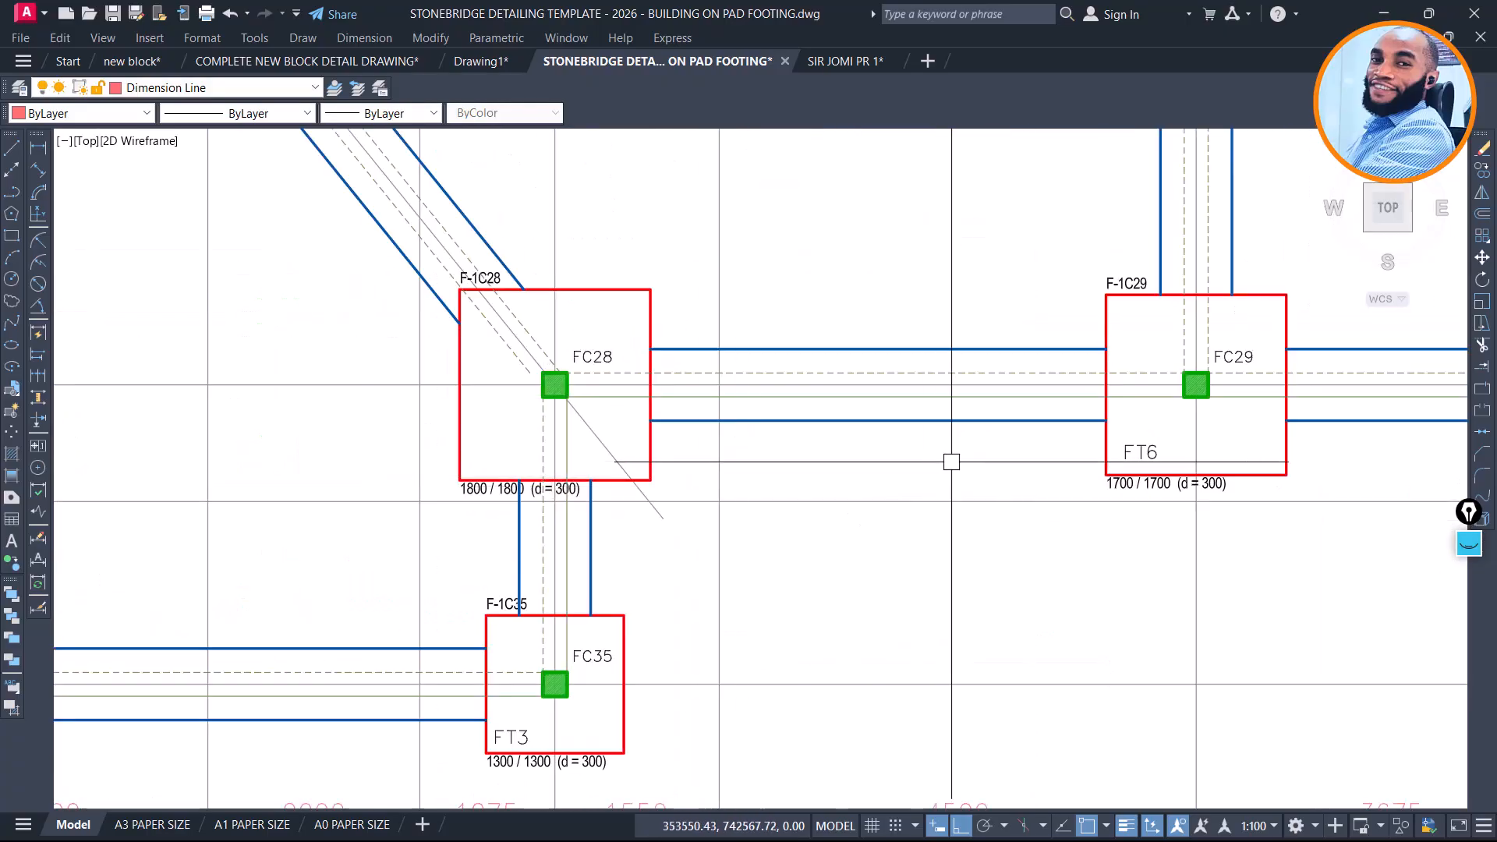
pyautogui.write('co')
pyautogui.press('space')
pyautogui.click(1124, 458)
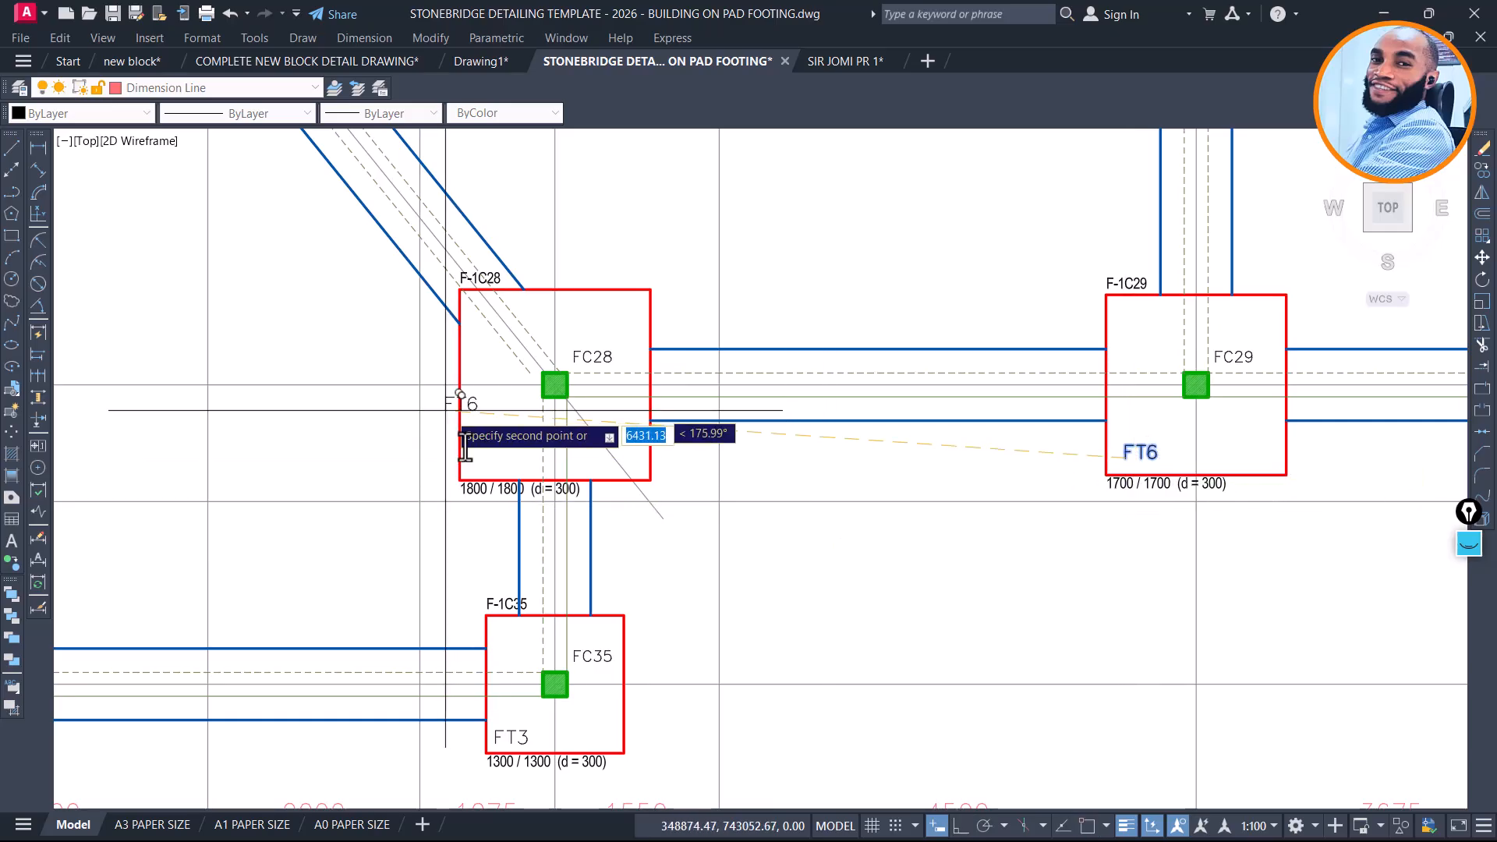
pyautogui.scroll(6, 453, 421)
pyautogui.click(458, 480)
pyautogui.press('Escape')
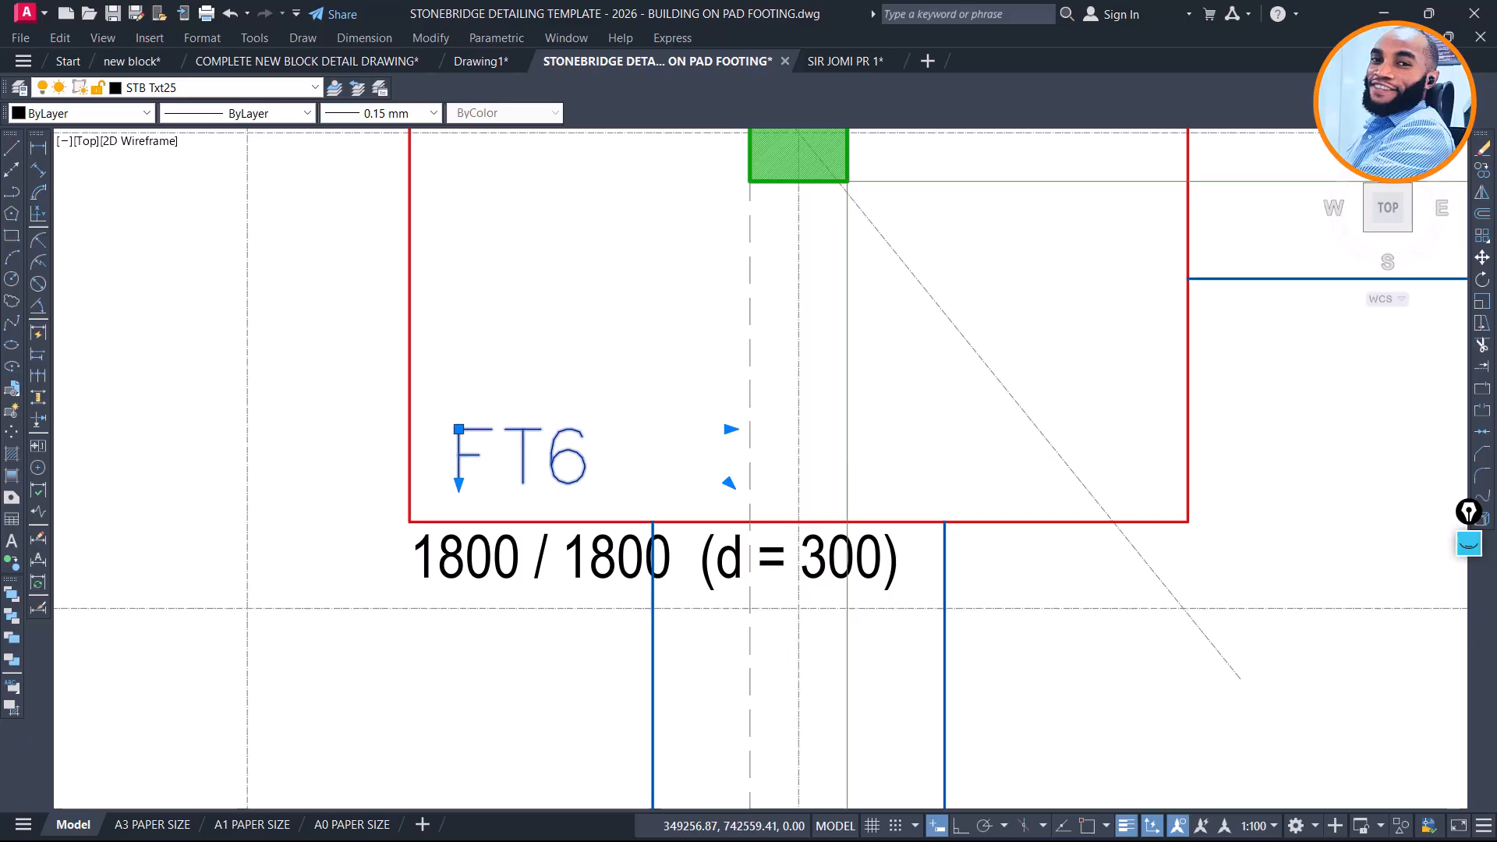
pyautogui.doubleClick(493, 421)
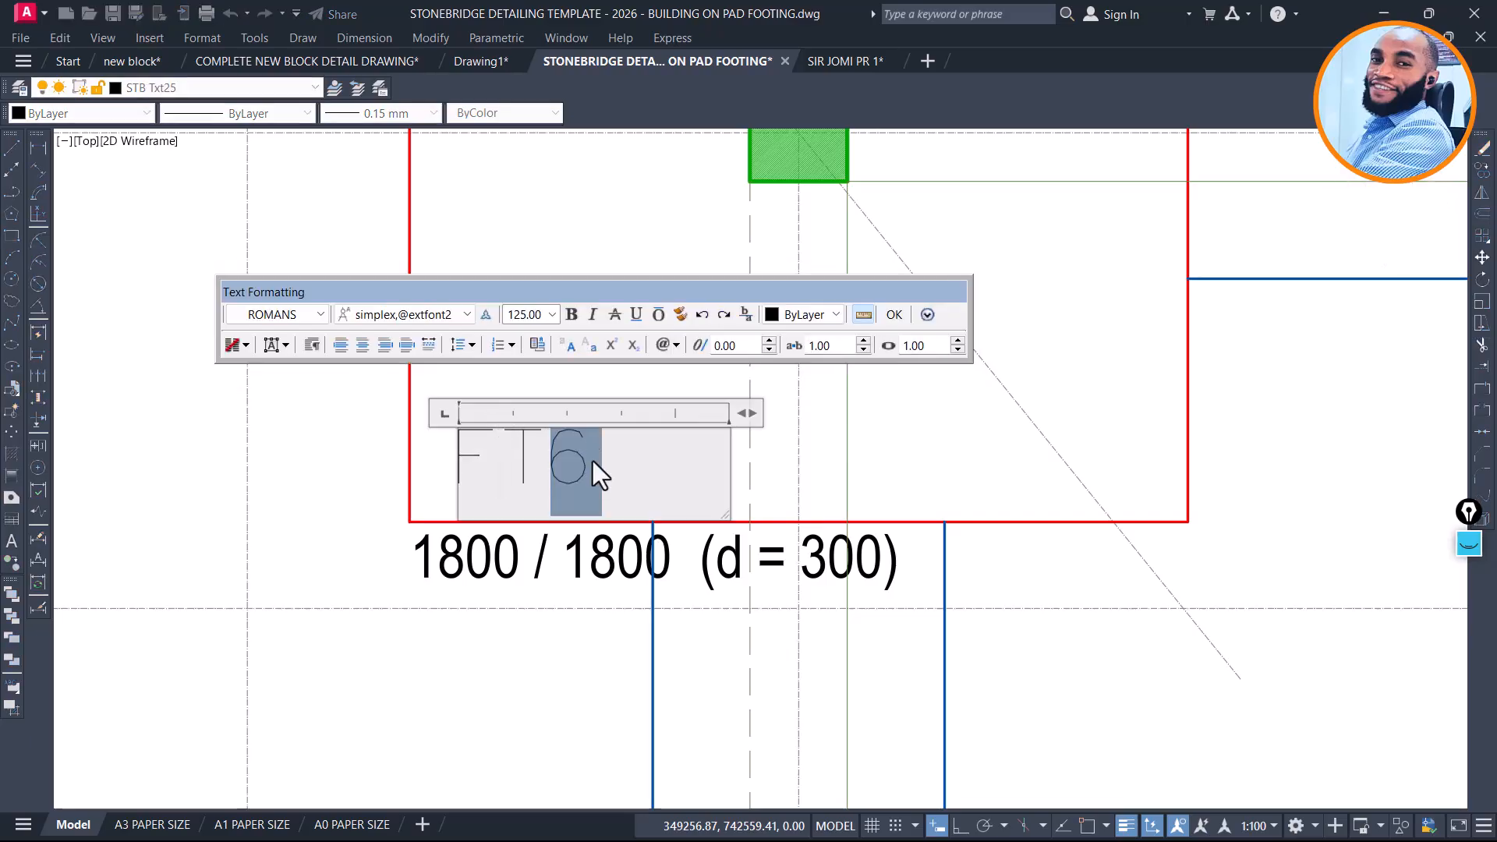
pyautogui.click(476, 676)
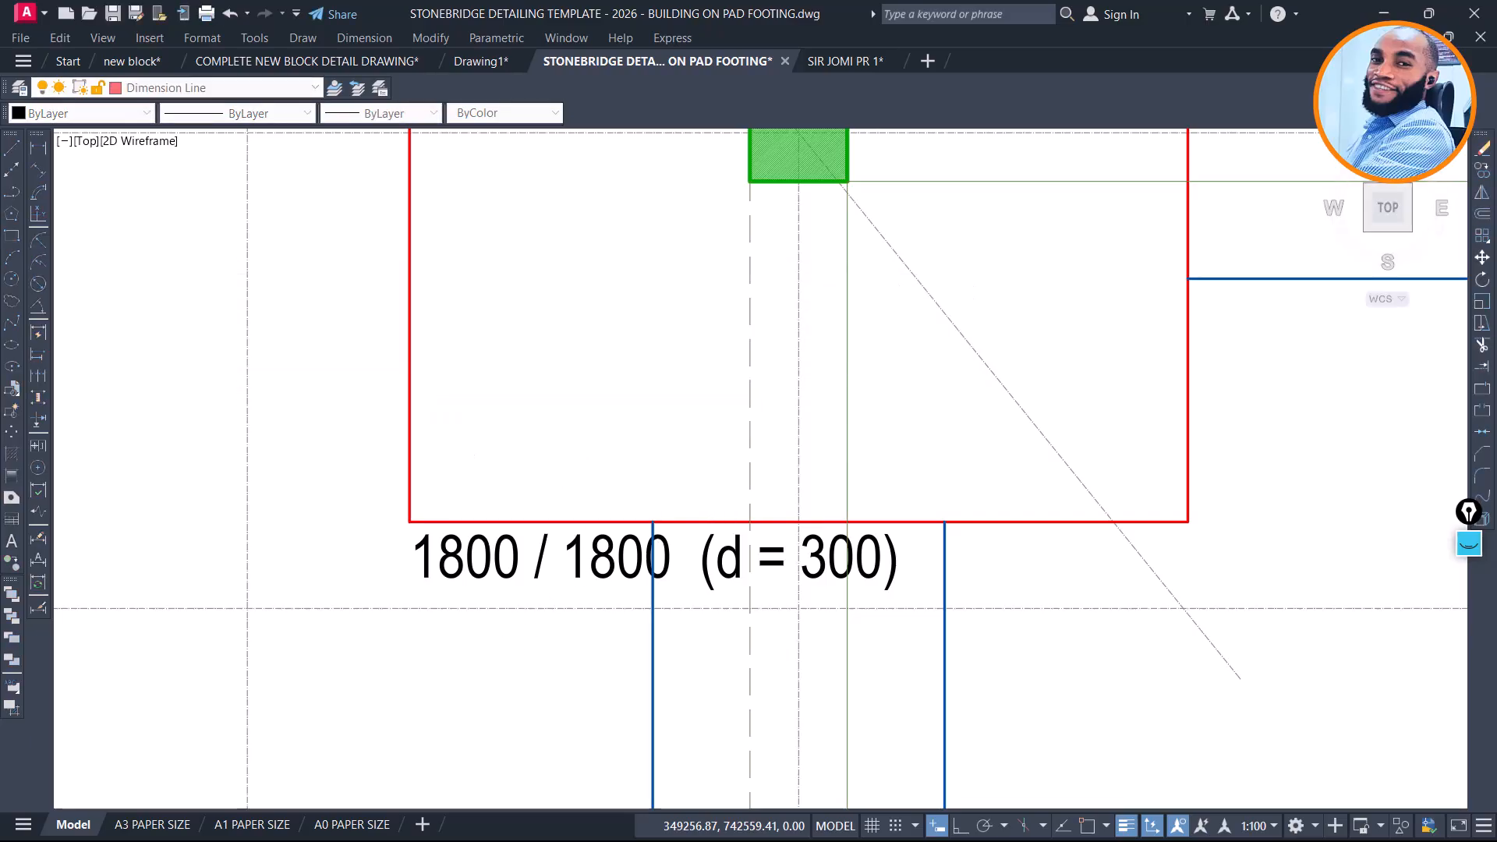
# Copy the FT7 label from footing F-1C28 into the lower left corner of the 1800 / 1800 footing at FC16
pyautogui.click(573, 468)
pyautogui.write('co')
pyautogui.press('Return')
pyautogui.click(496, 475)
pyautogui.scroll(-8, 618, 435)
pyautogui.scroll(-2, 731, 418)
pyautogui.moveTo(498, 475); pyautogui.dragTo(729, 487, button='middle')
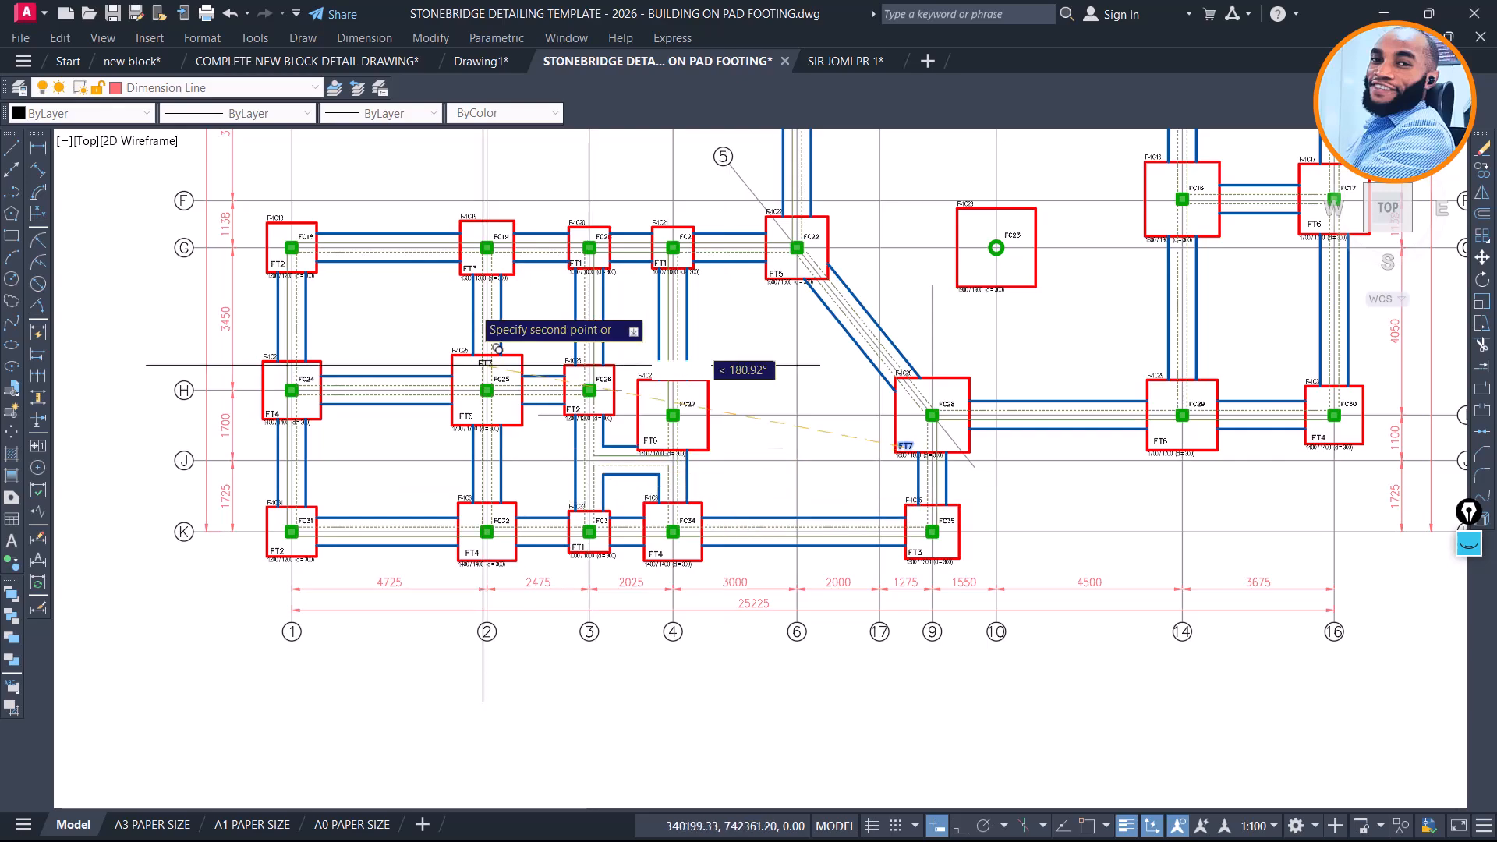
pyautogui.moveTo(867, 335); pyautogui.dragTo(511, 445, button='middle')
pyautogui.scroll(5, 726, 333)
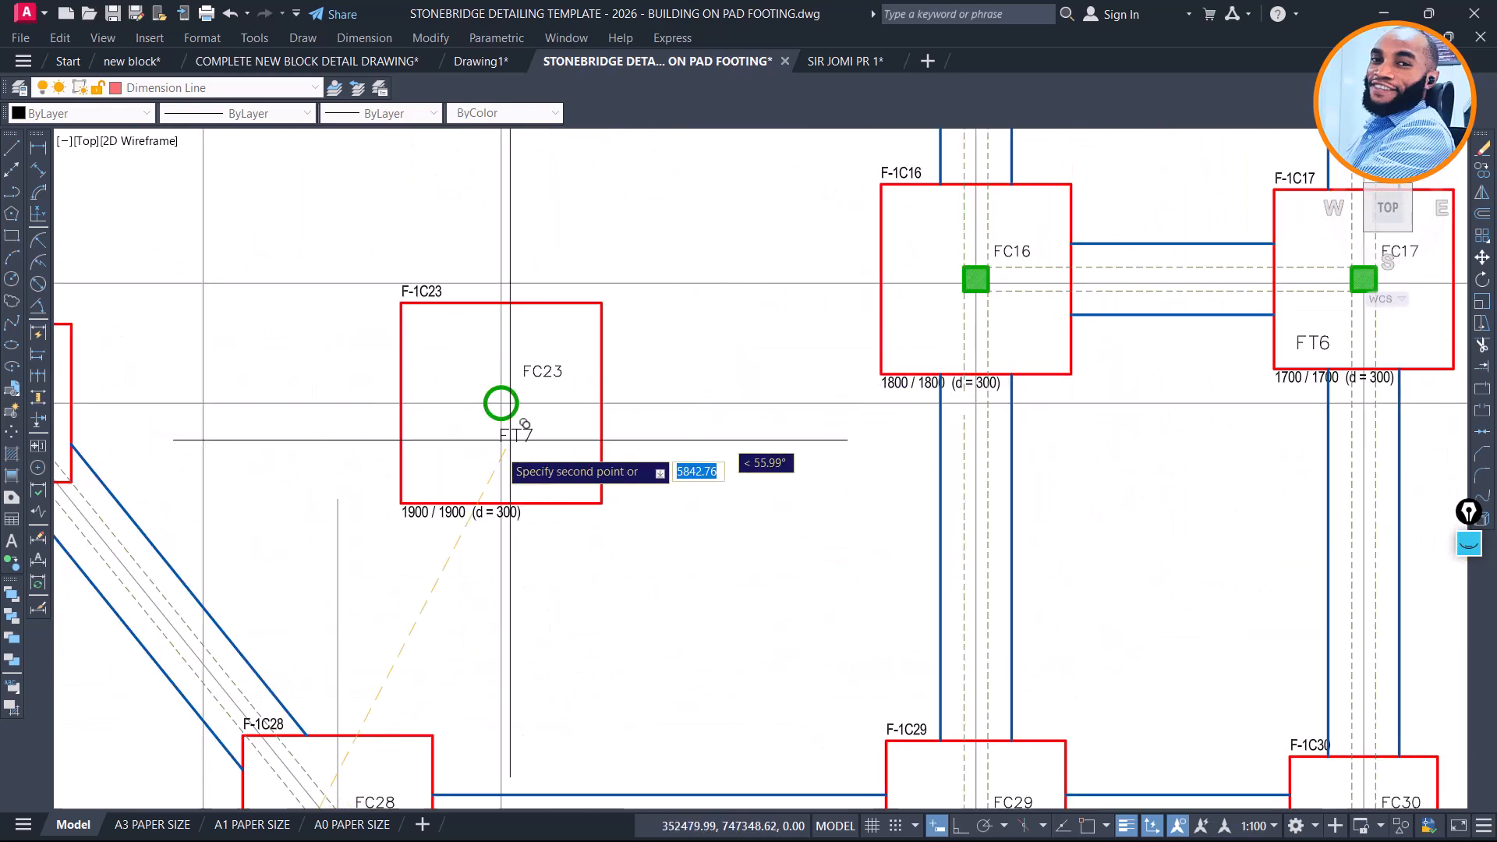
pyautogui.moveTo(802, 334); pyautogui.dragTo(668, 435, button='middle')
pyautogui.scroll(4, 839, 429)
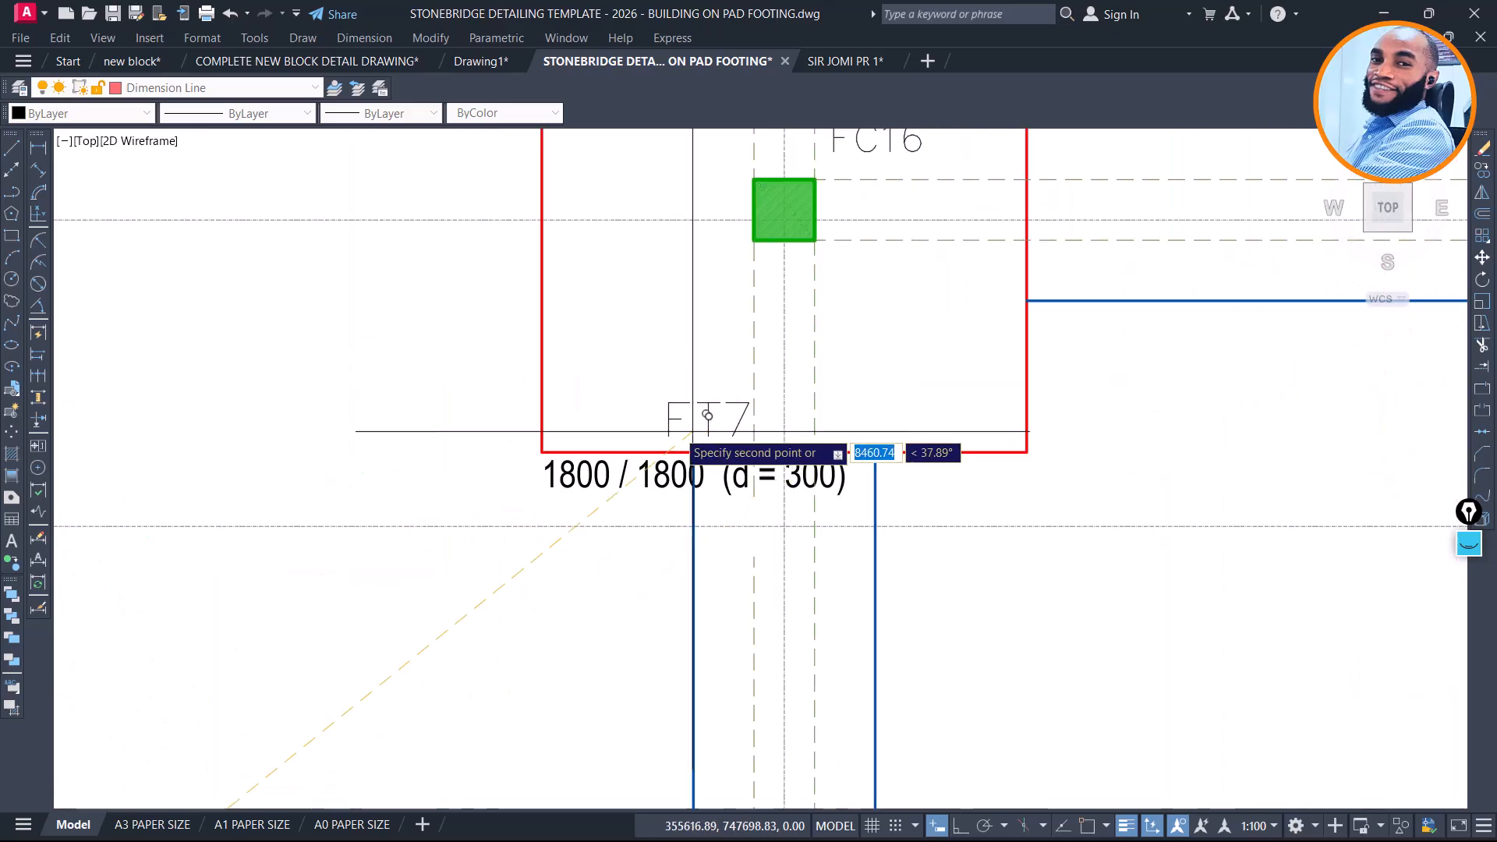
pyautogui.scroll(-6, 657, 317)
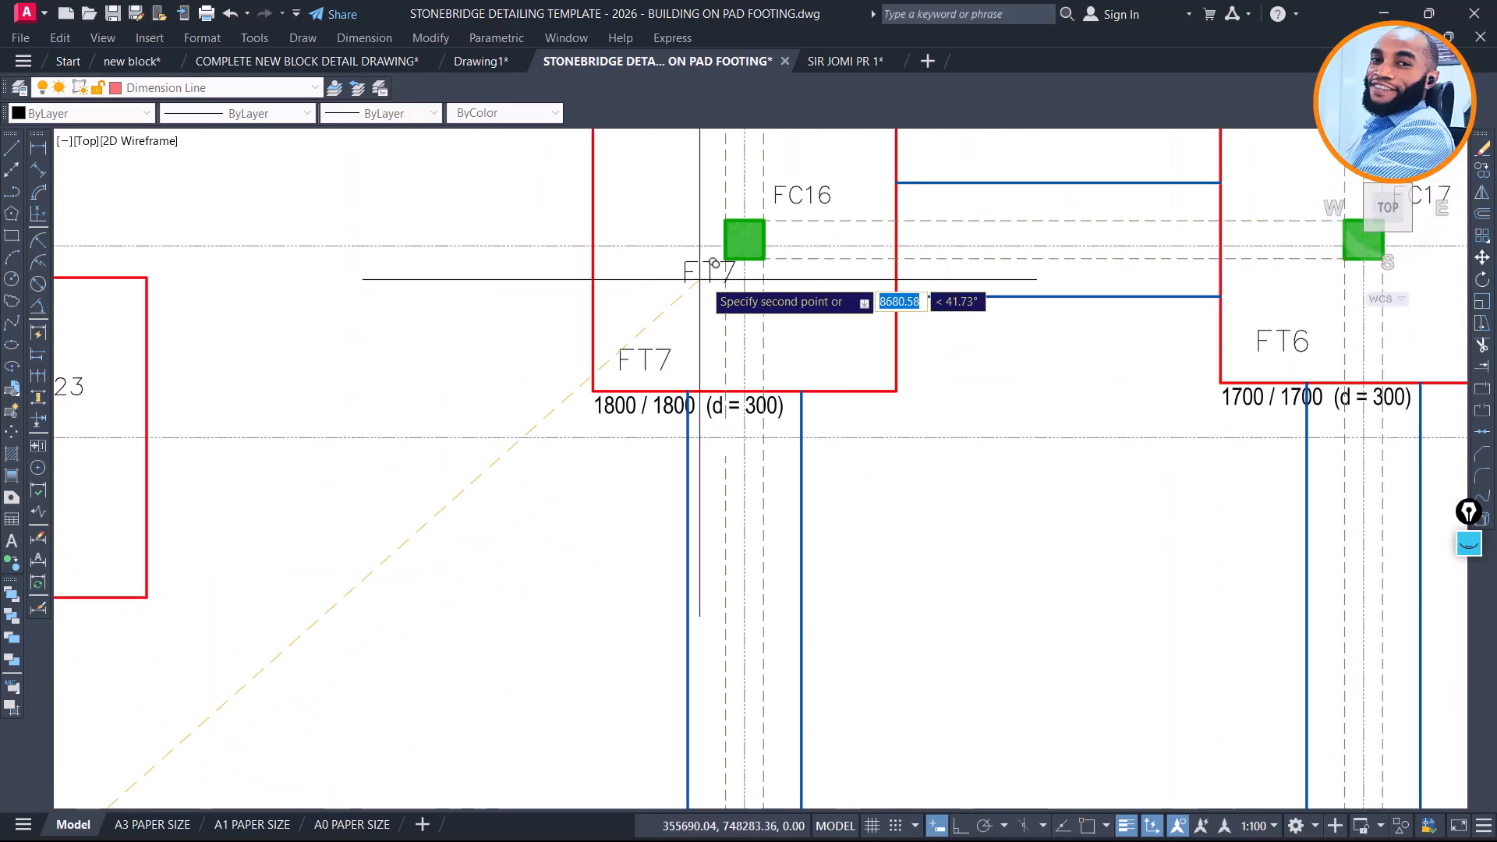
# Place another copy of the FT7 label in the lower left corner of the 1800 / 1800 footing at FC13
pyautogui.moveTo(804, 462); pyautogui.dragTo(959, 634, button='middle')
pyautogui.scroll(5, 760, 460)
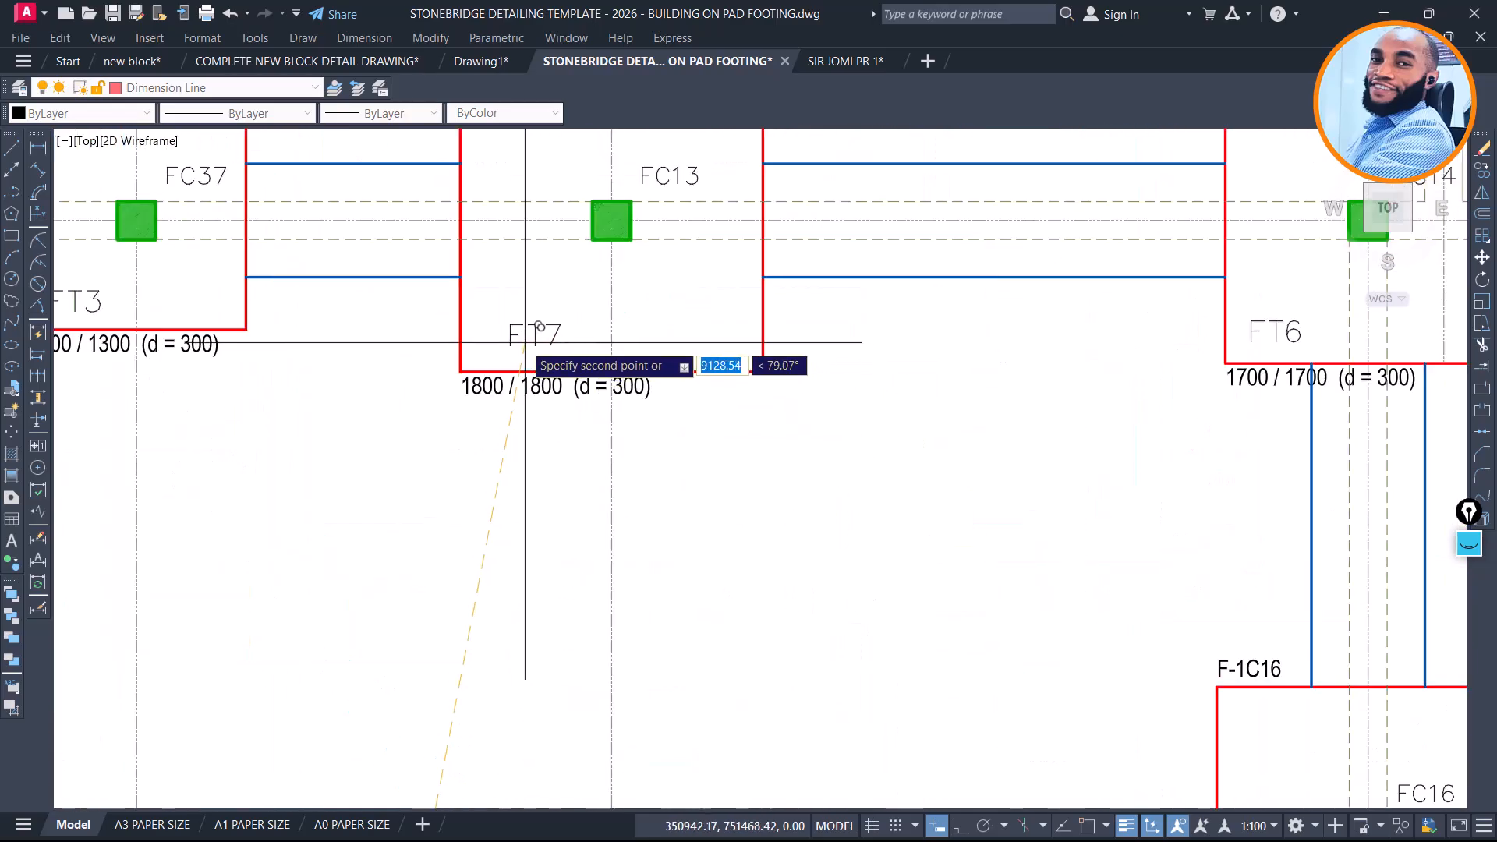
pyautogui.scroll(-6, 510, 341)
# Check the sizes of the remaining unlabelled footings on the plan for further 1800 / 1800 footings
pyautogui.scroll(2, 732, 398)
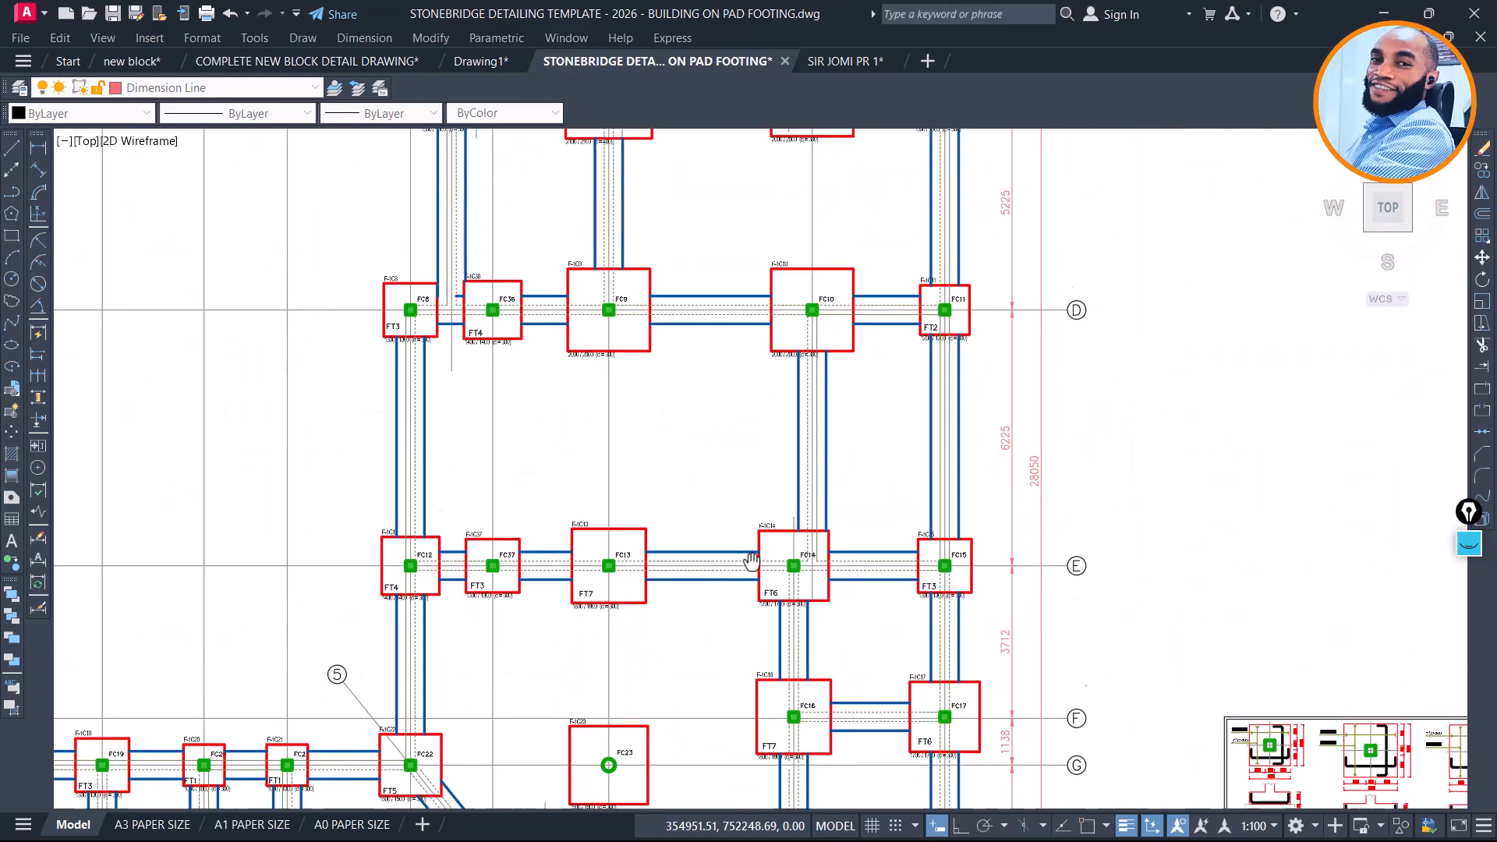
pyautogui.scroll(4, 732, 398)
pyautogui.scroll(-3, 681, 512)
pyautogui.scroll(3, 877, 694)
pyautogui.scroll(-3, 624, 425)
pyautogui.scroll(4, 681, 508)
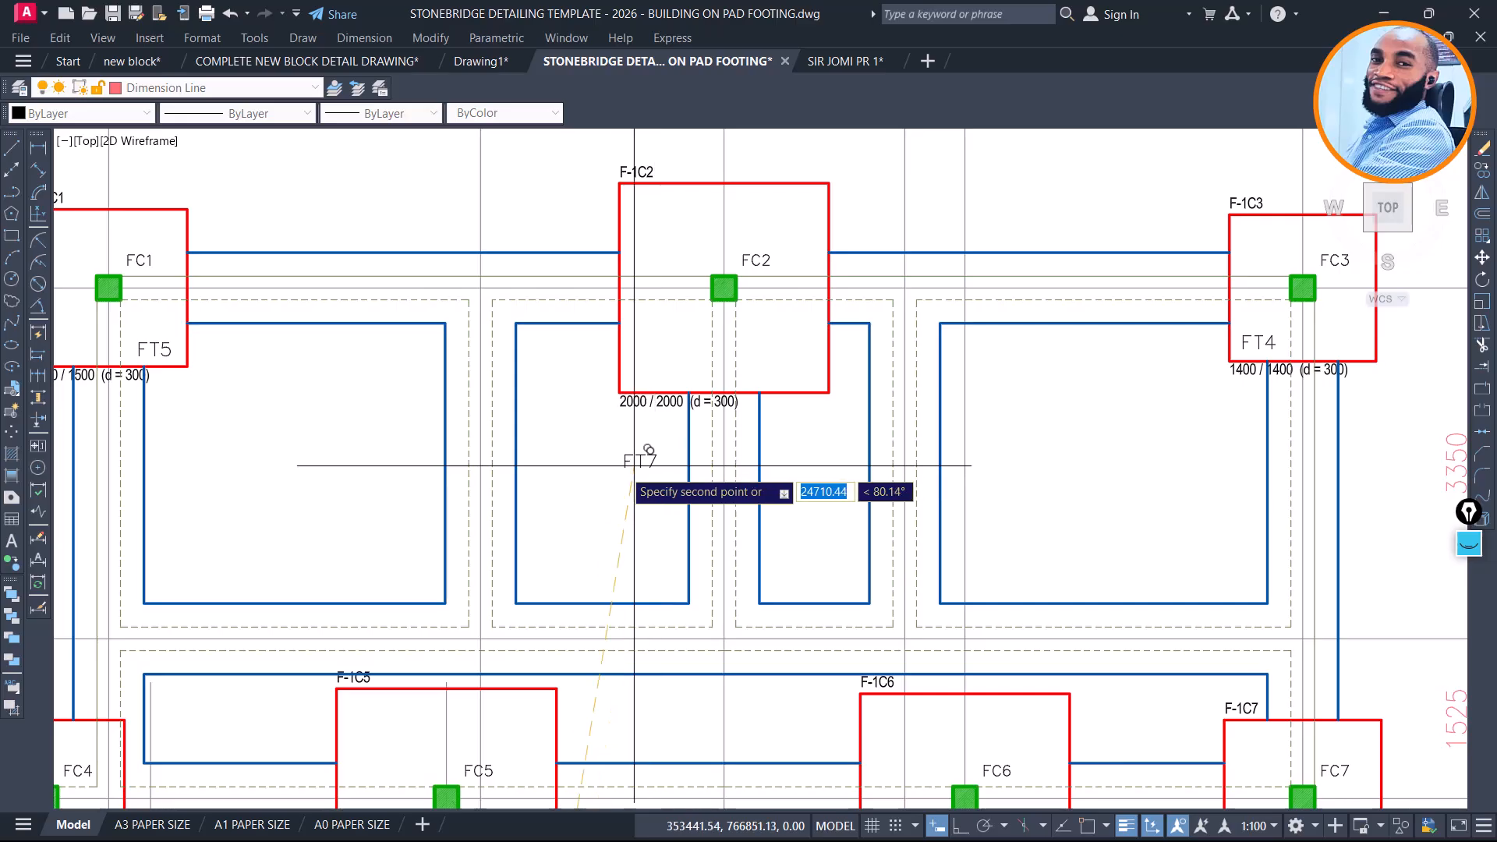
pyautogui.moveTo(640, 467); pyautogui.dragTo(916, 453, button='middle')
pyautogui.press('Escape')
pyautogui.click(652, 383)
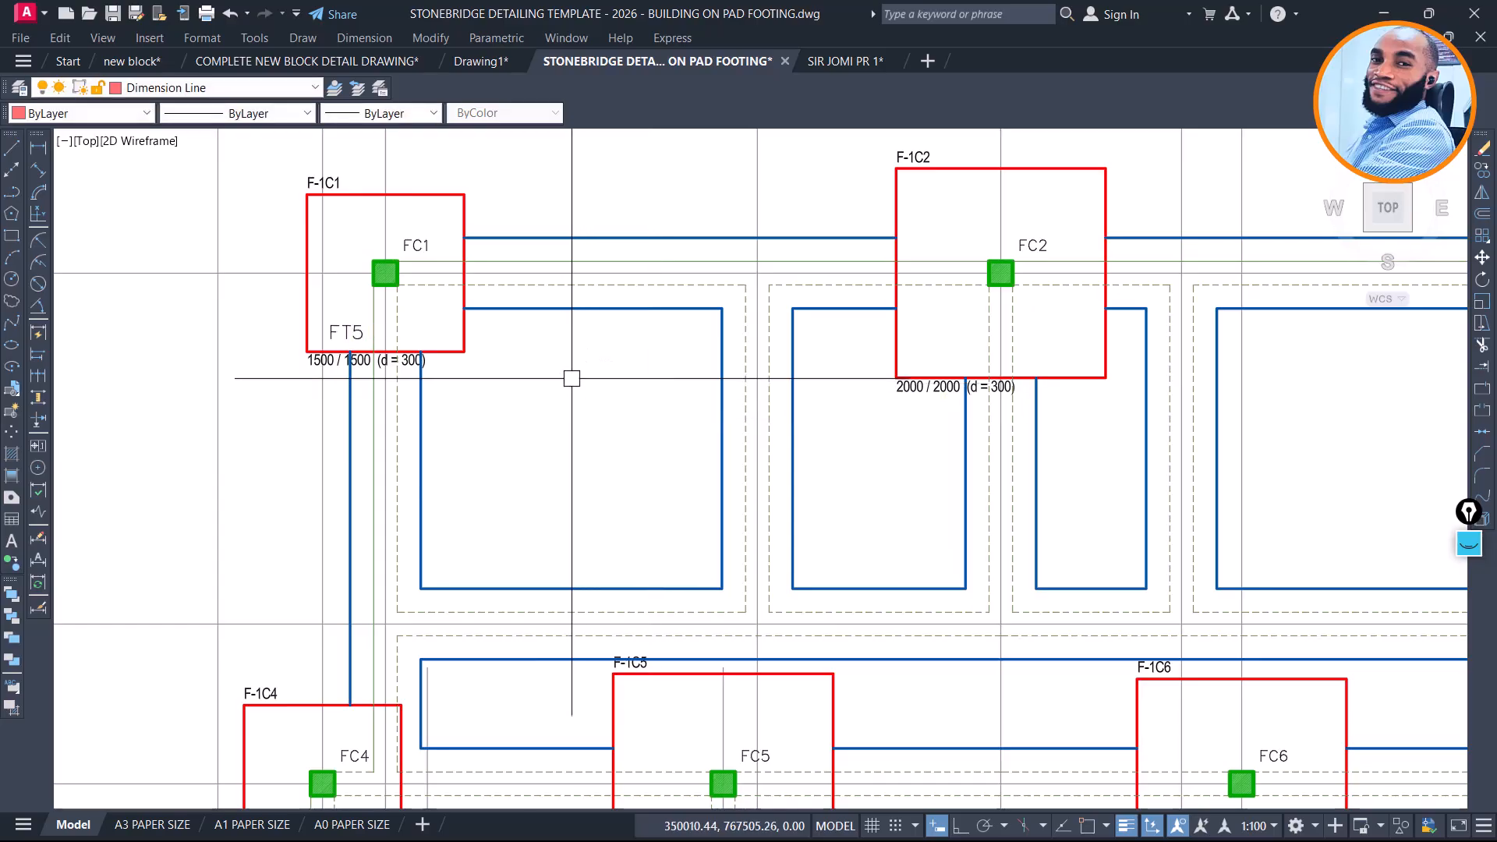
# Copy the complete Footing Type 6 detail, with its plan, section and title, into the empty space to its right on the sheet
pyautogui.scroll(-10, 572, 380)
pyautogui.scroll(8, 788, 499)
pyautogui.scroll(-6, 580, 300)
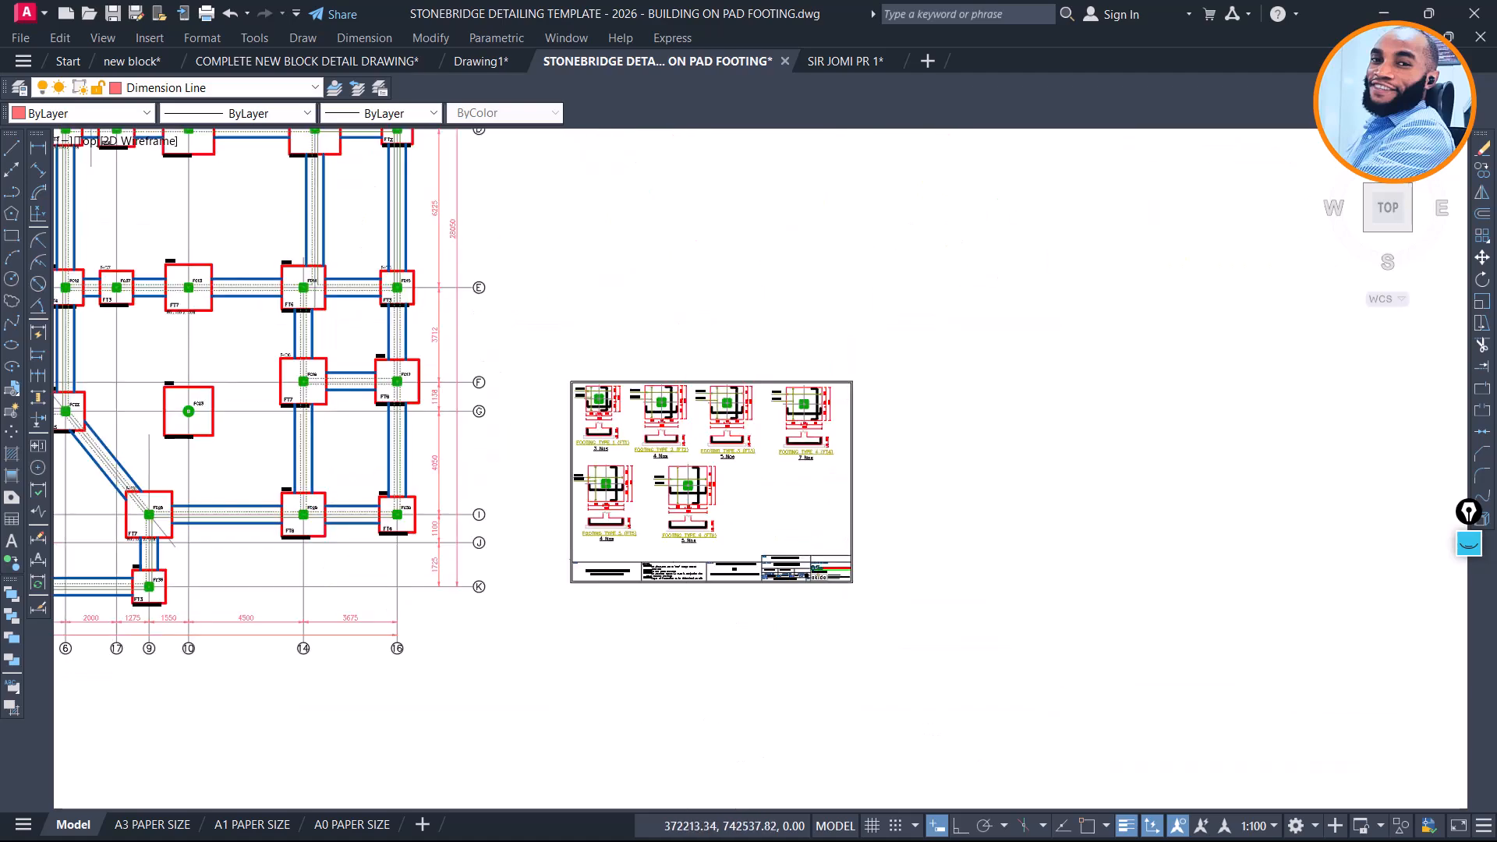
pyautogui.scroll(8, 708, 519)
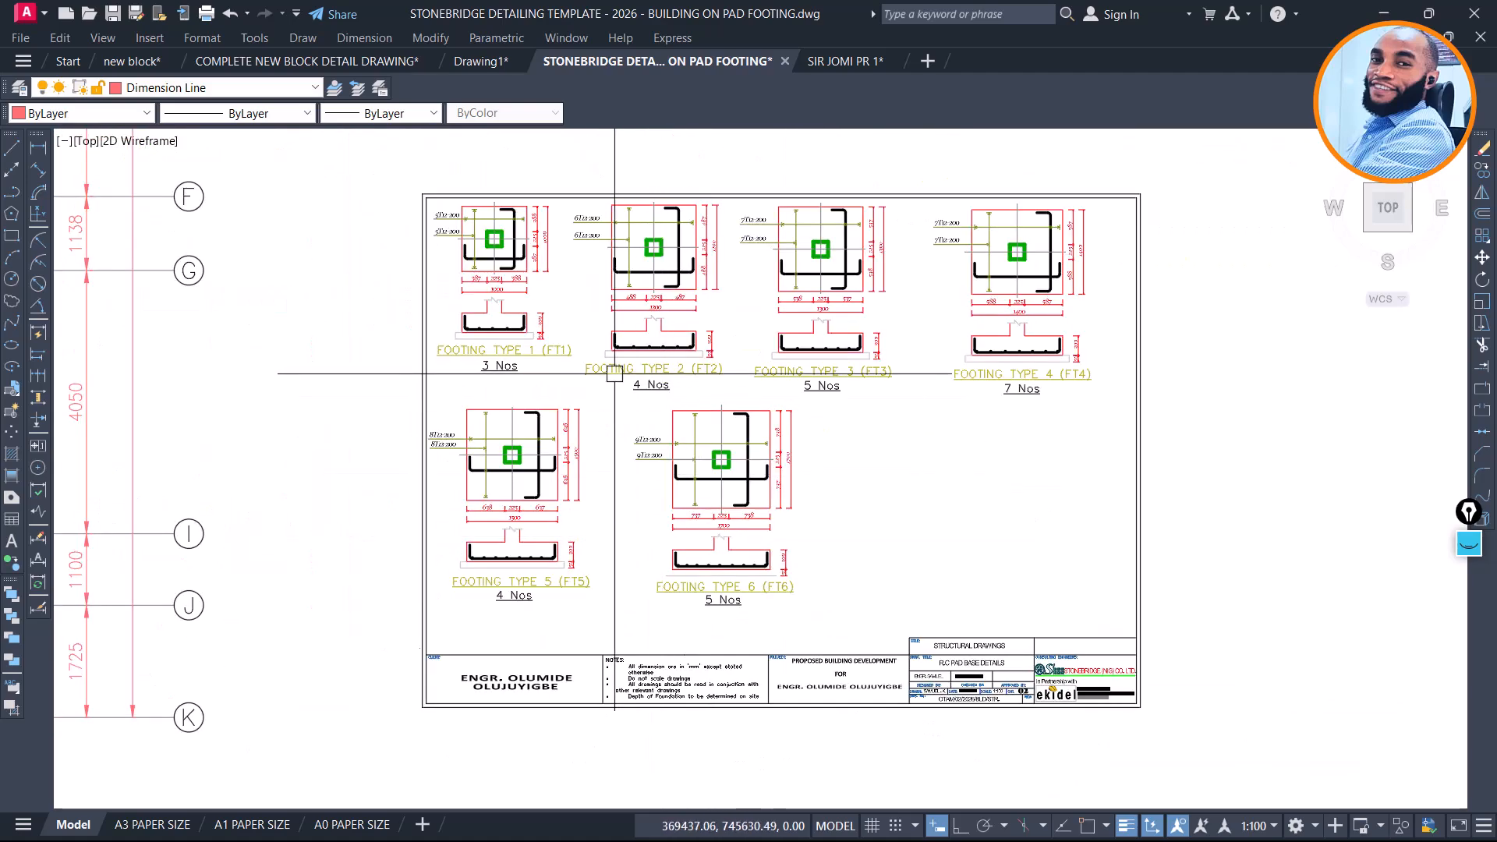
pyautogui.scroll(2, 615, 400)
pyautogui.click(617, 395)
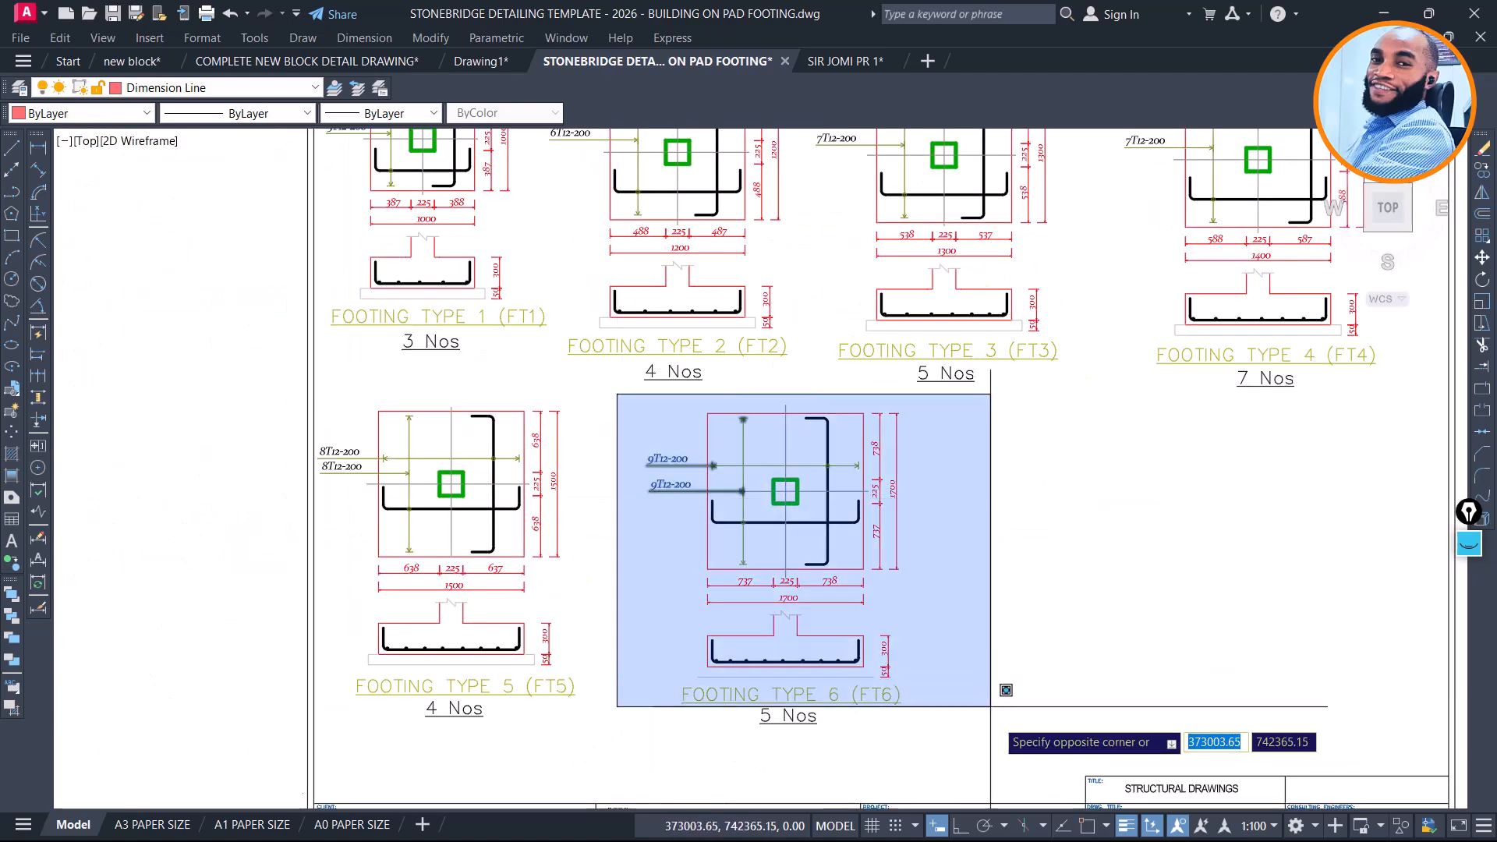
pyautogui.click(1003, 744)
pyautogui.write('co')
pyautogui.press('space')
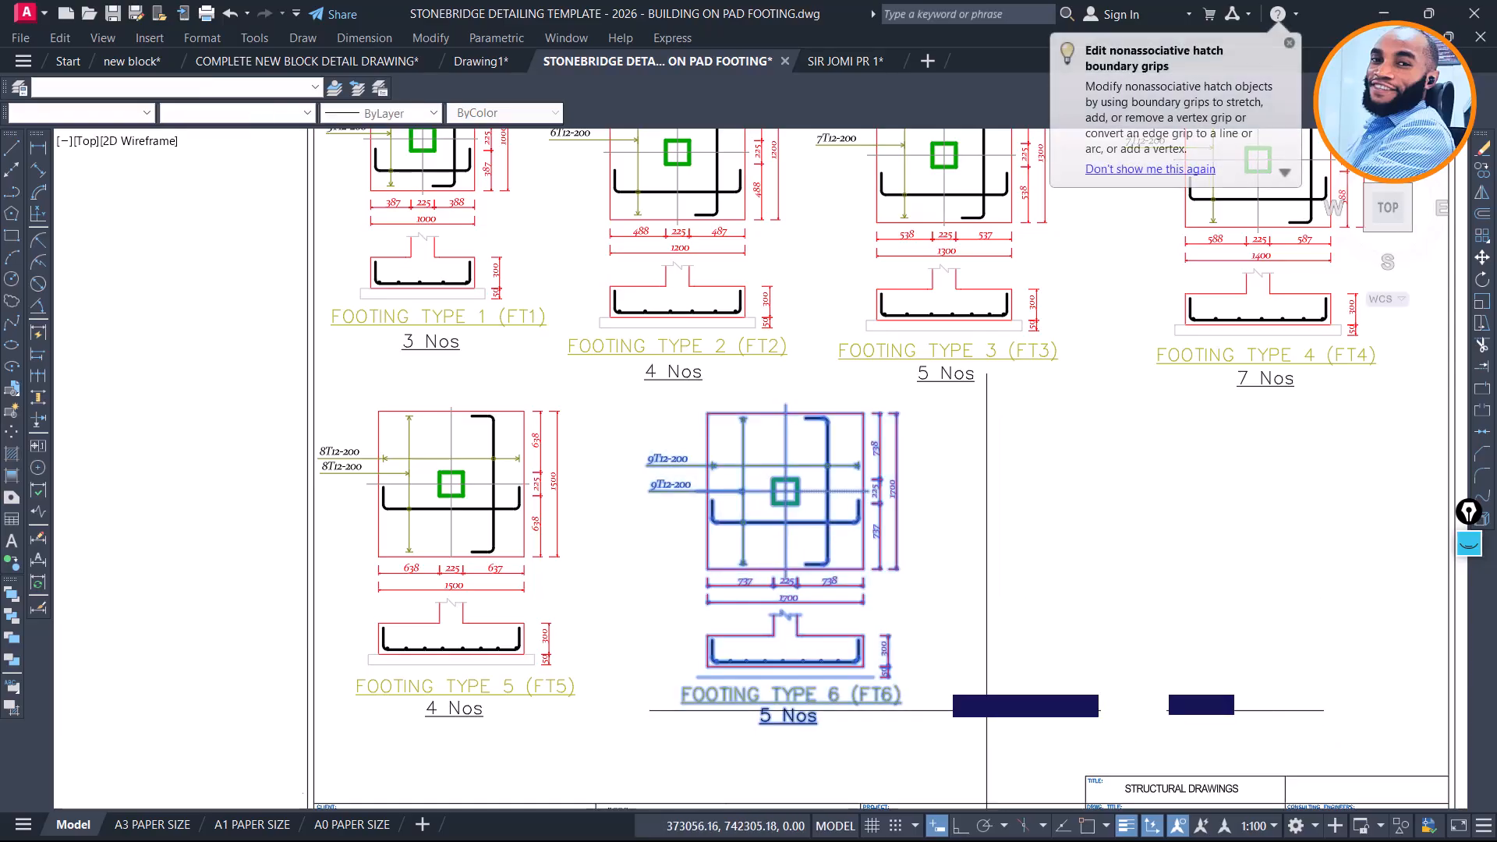
pyautogui.click(847, 592)
pyautogui.moveTo(1050, 599); pyautogui.dragTo(793, 563, button='middle')
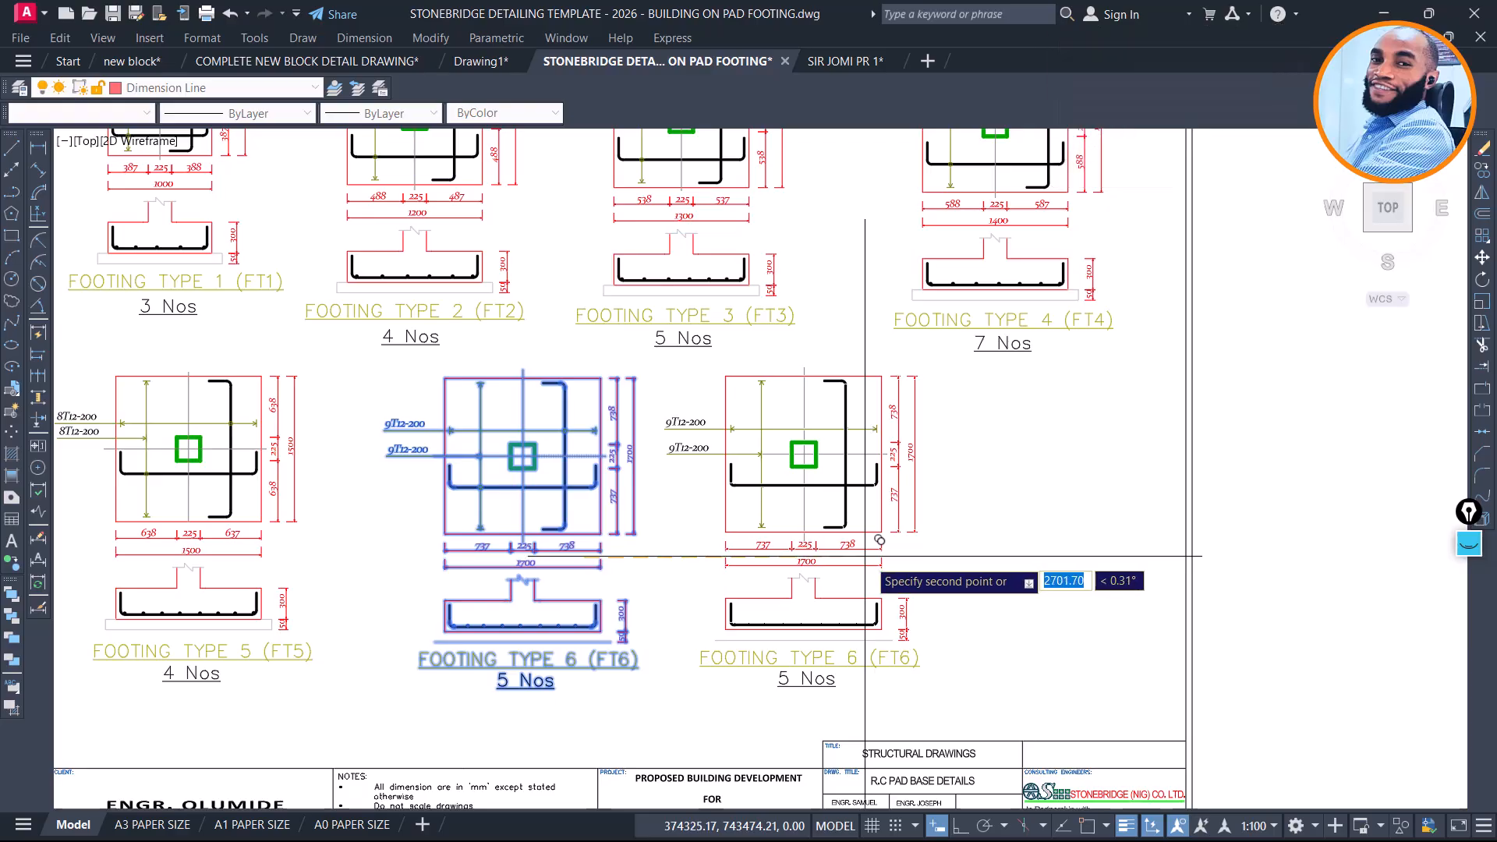
# Place the copy of the Footing Type 6 detail beside the original and change its quantity label to 3 Nos
pyautogui.click(878, 554)
pyautogui.press('Escape')
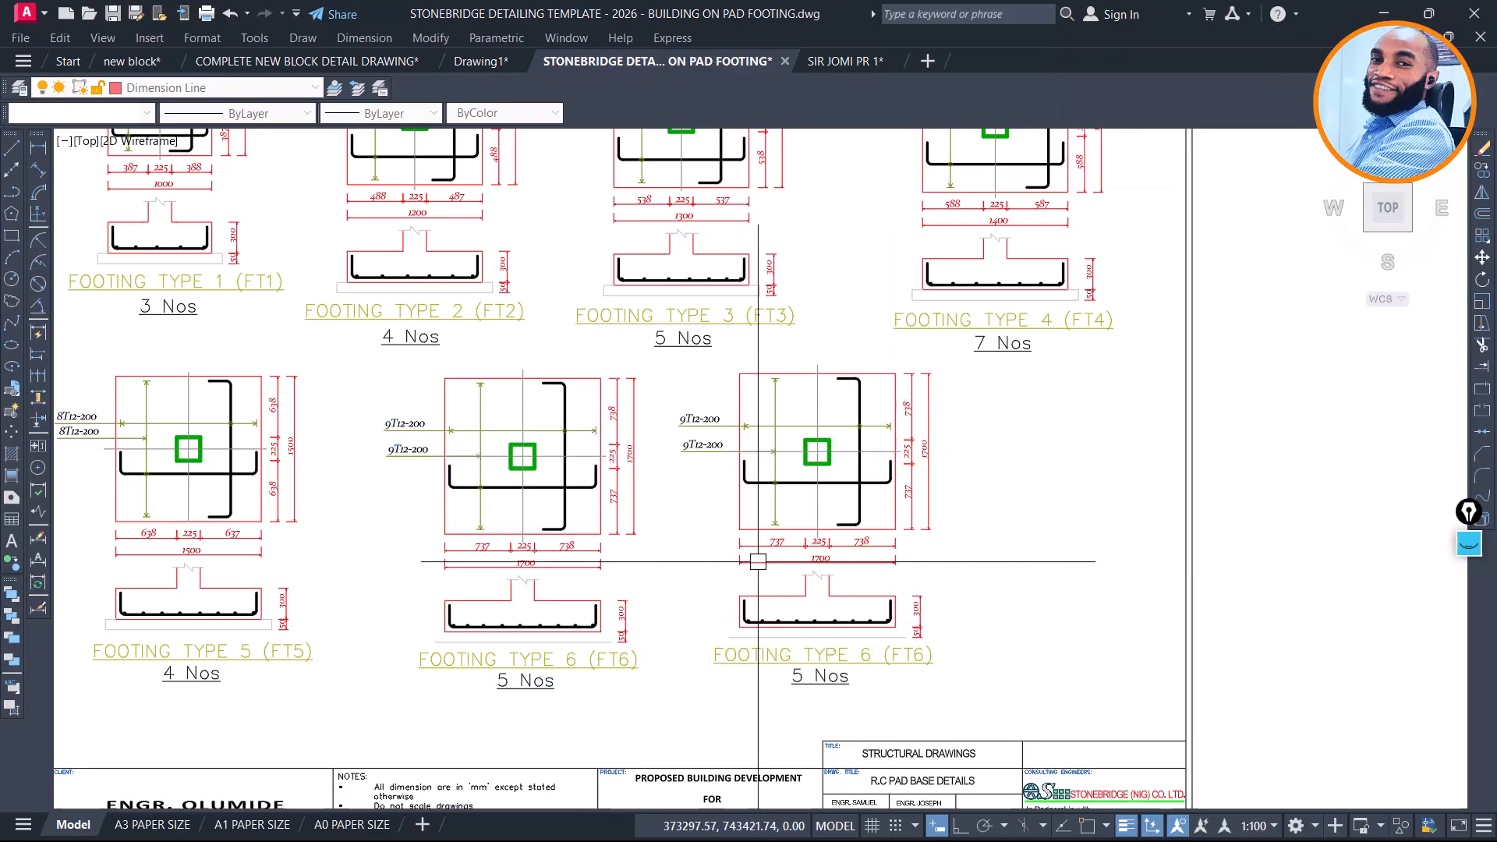
pyautogui.scroll(4, 815, 668)
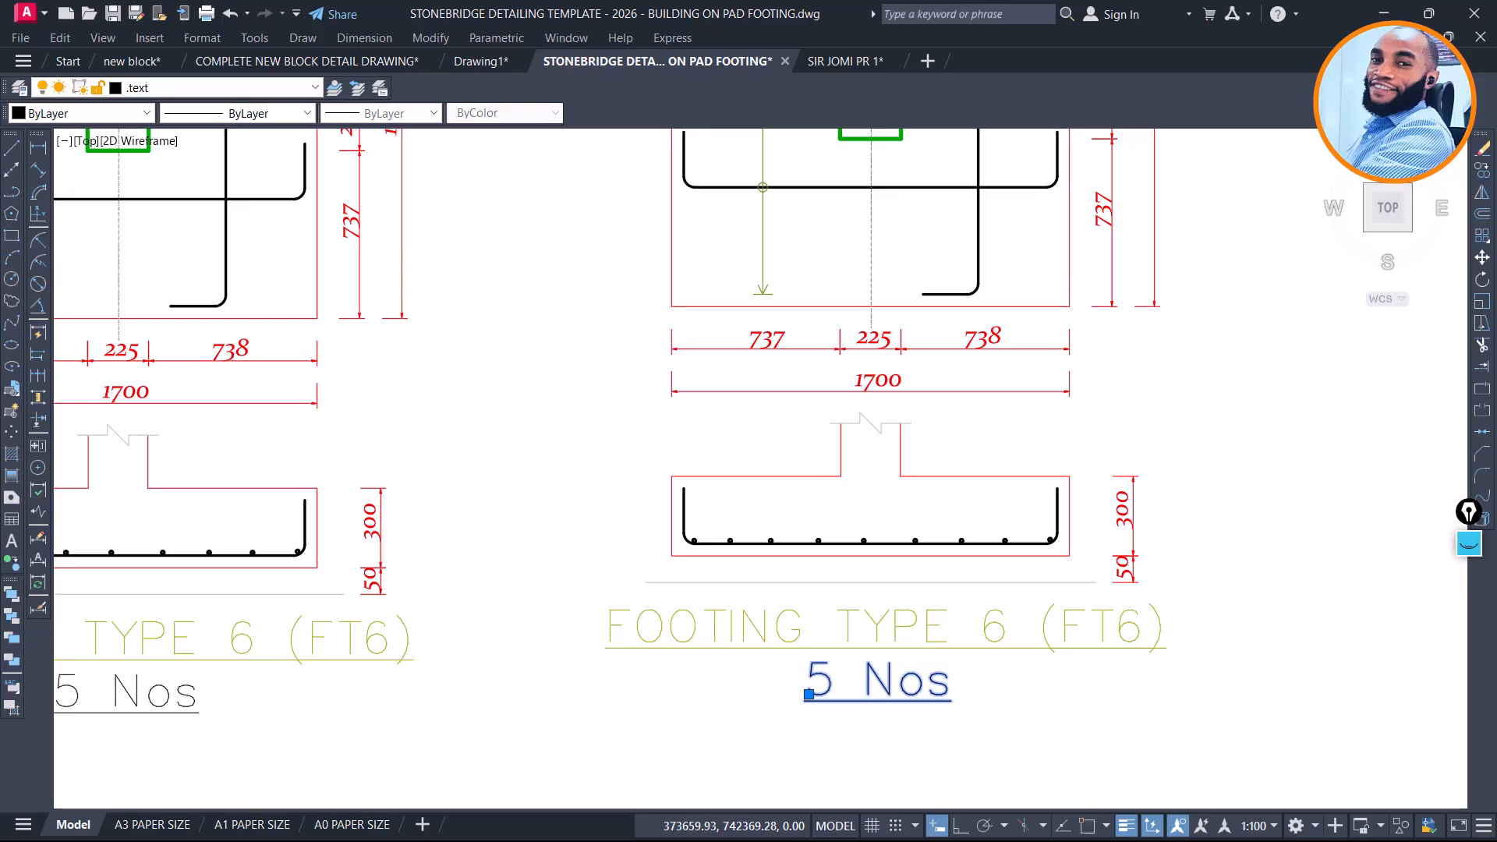
pyautogui.doubleClick(815, 690)
pyautogui.scroll(2, 815, 690)
pyautogui.moveTo(839, 686); pyautogui.dragTo(783, 691)
pyautogui.write('3')
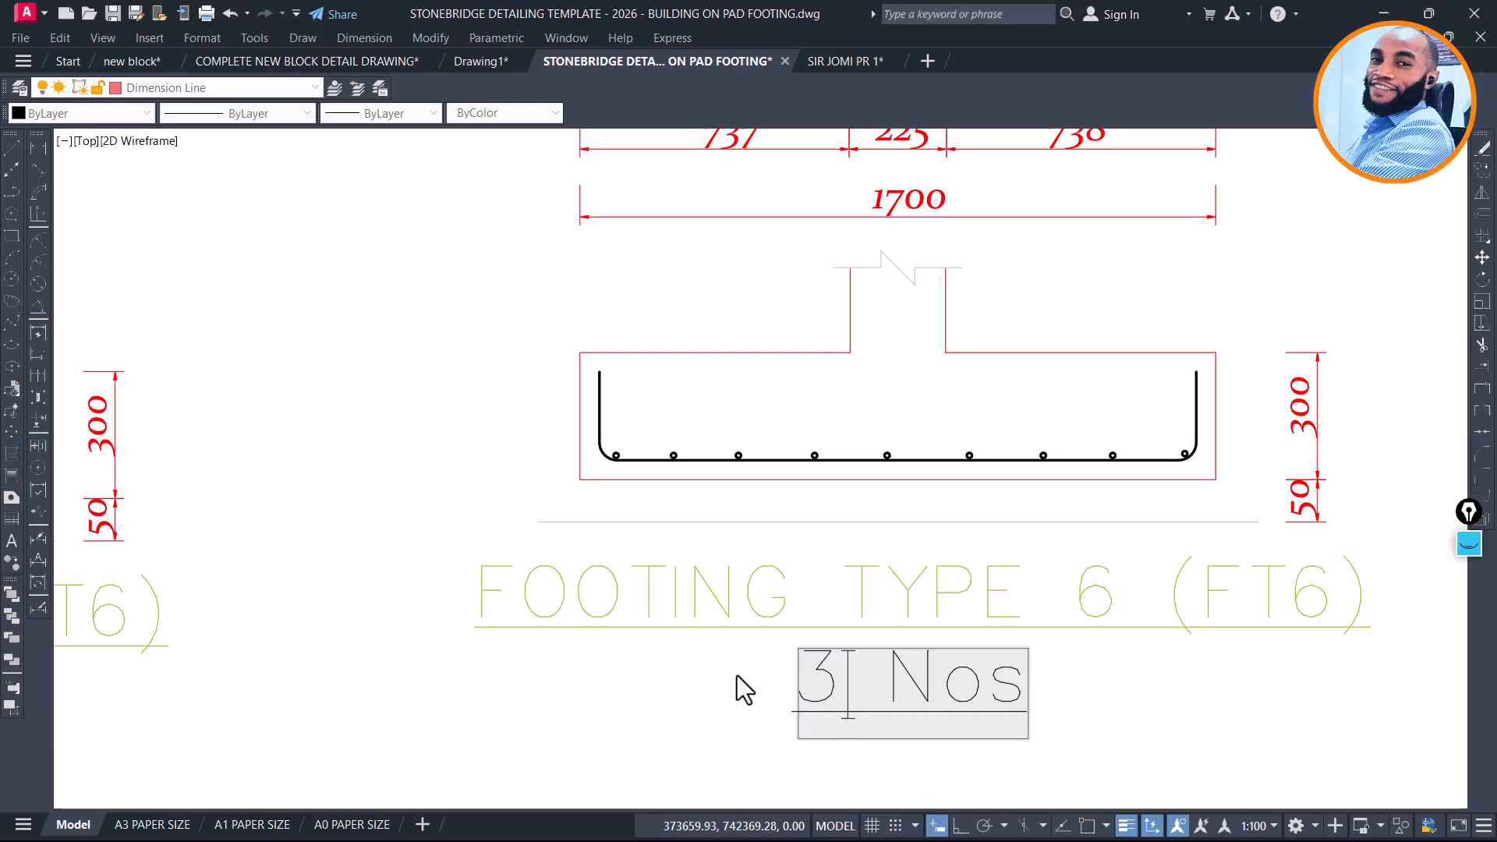
pyautogui.click(737, 675)
# Retitle the copied footing detail as FOOTING TYPE 7 (FT7)
pyautogui.scroll(-4, 694, 608)
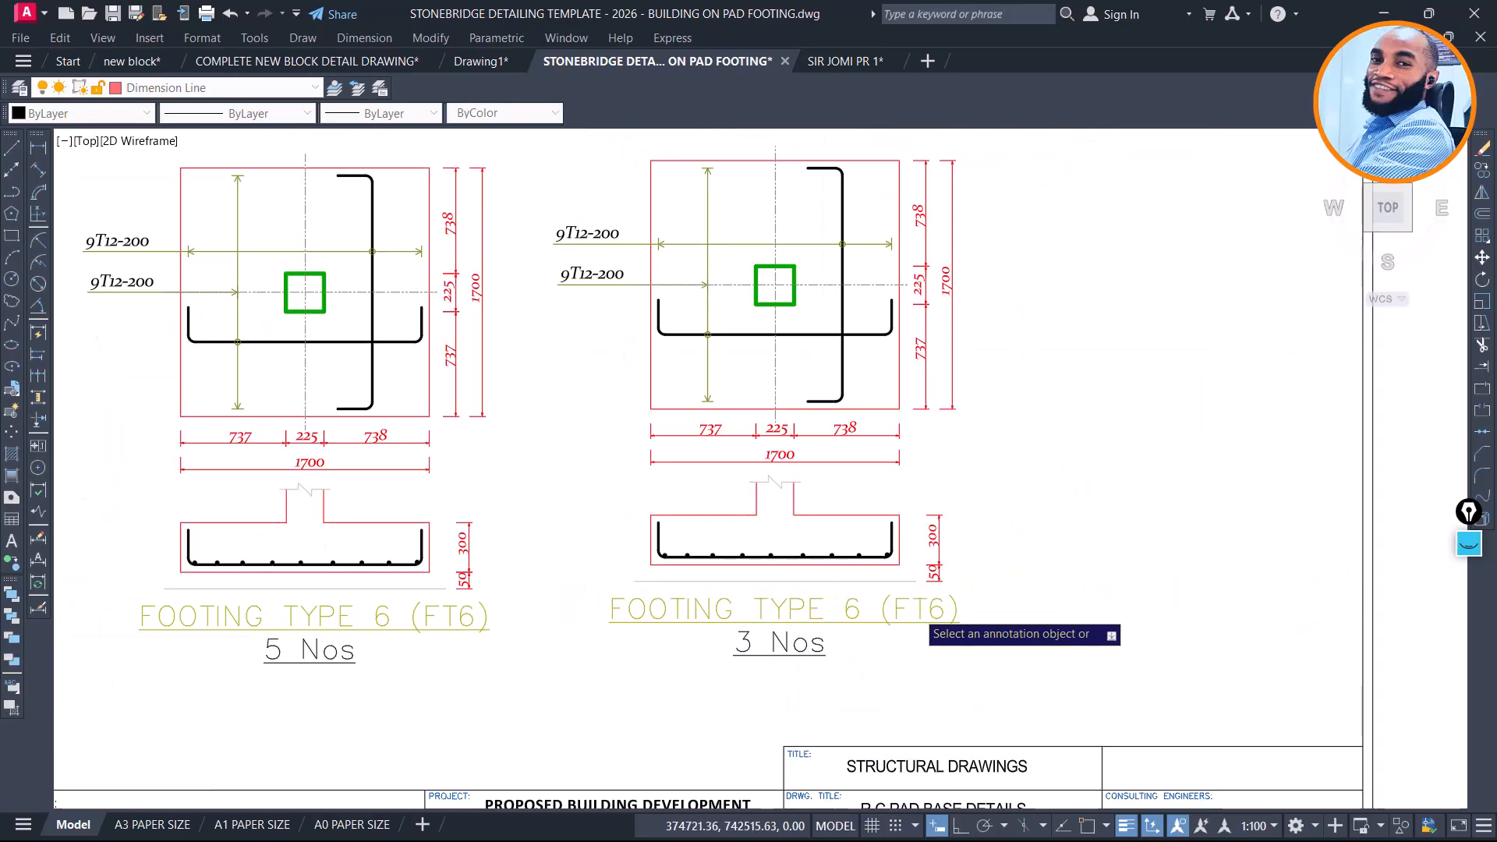
pyautogui.click(948, 609)
pyautogui.scroll(2, 949, 609)
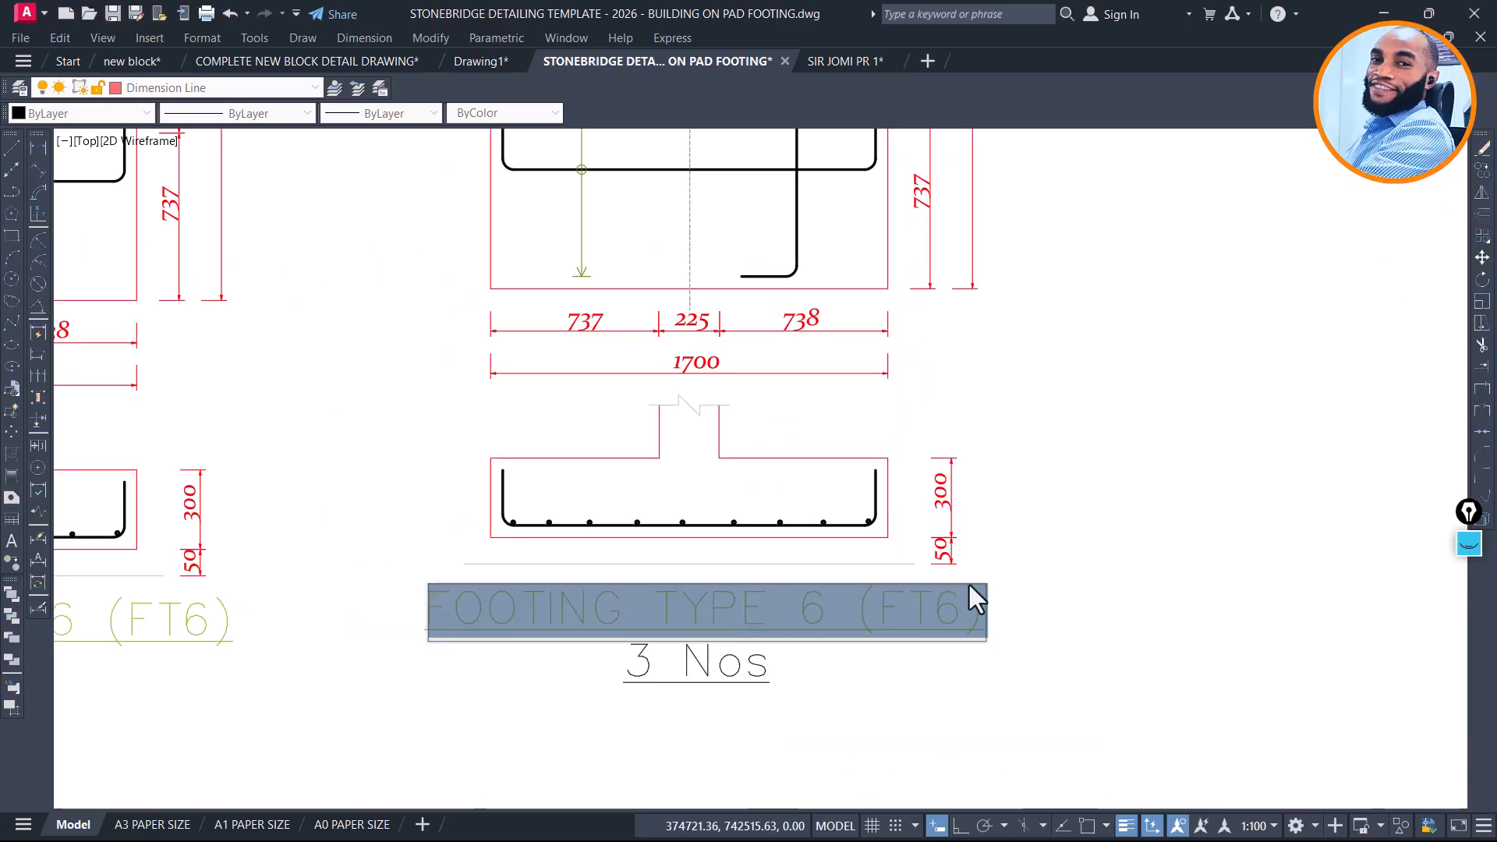
pyautogui.click(941, 611)
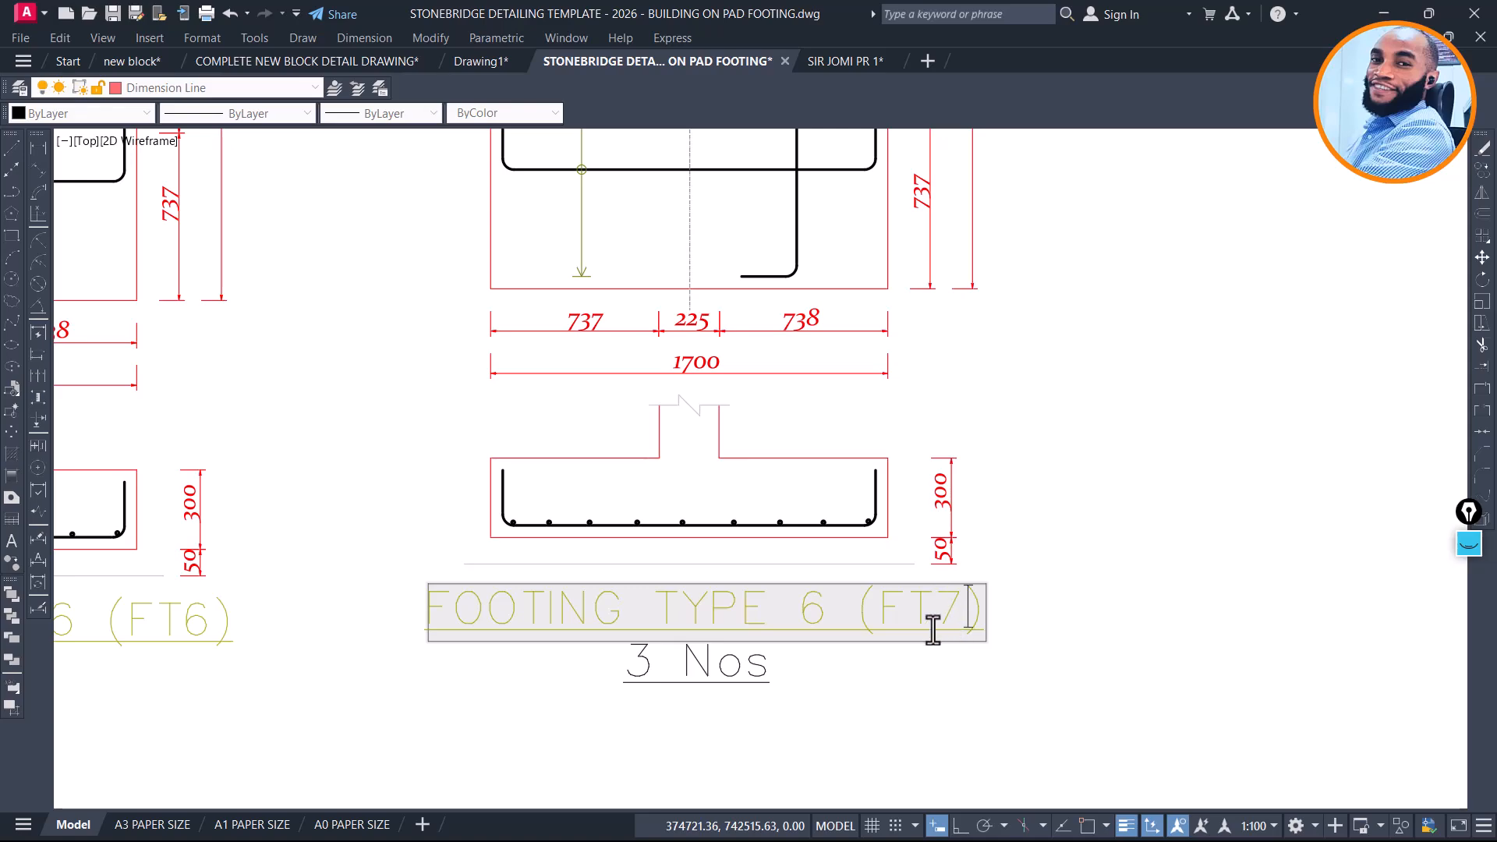
pyautogui.click(1056, 658)
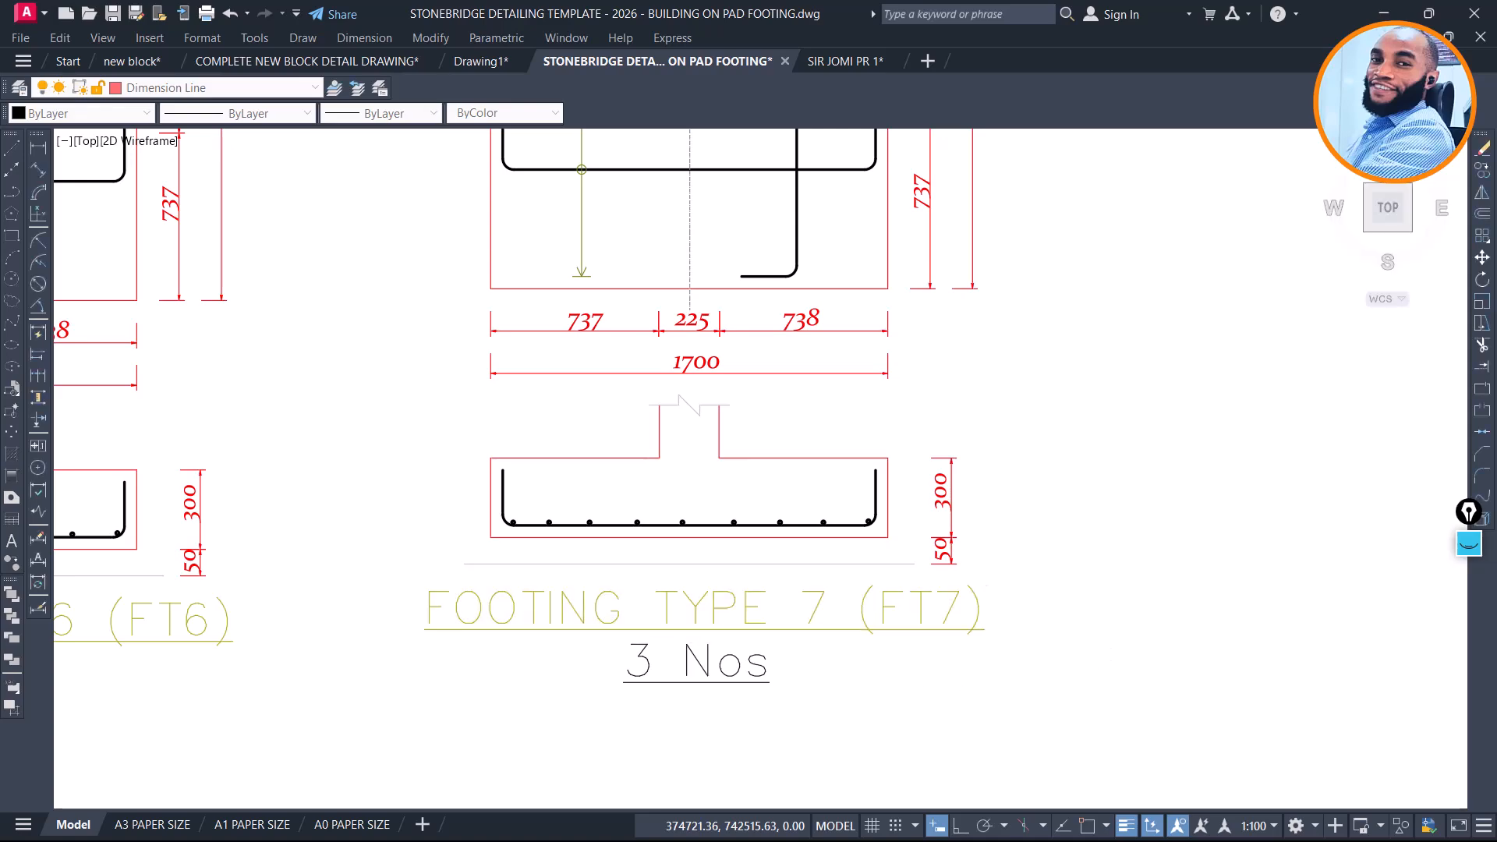
pyautogui.scroll(-2, 1102, 522)
pyautogui.press('Escape')
# Copy the stepped blinding edge from the Footing Type 5 section to the matching base corner of the Footing Type 6 section
pyautogui.scroll(-4, 1203, 341)
pyautogui.scroll(4, 858, 421)
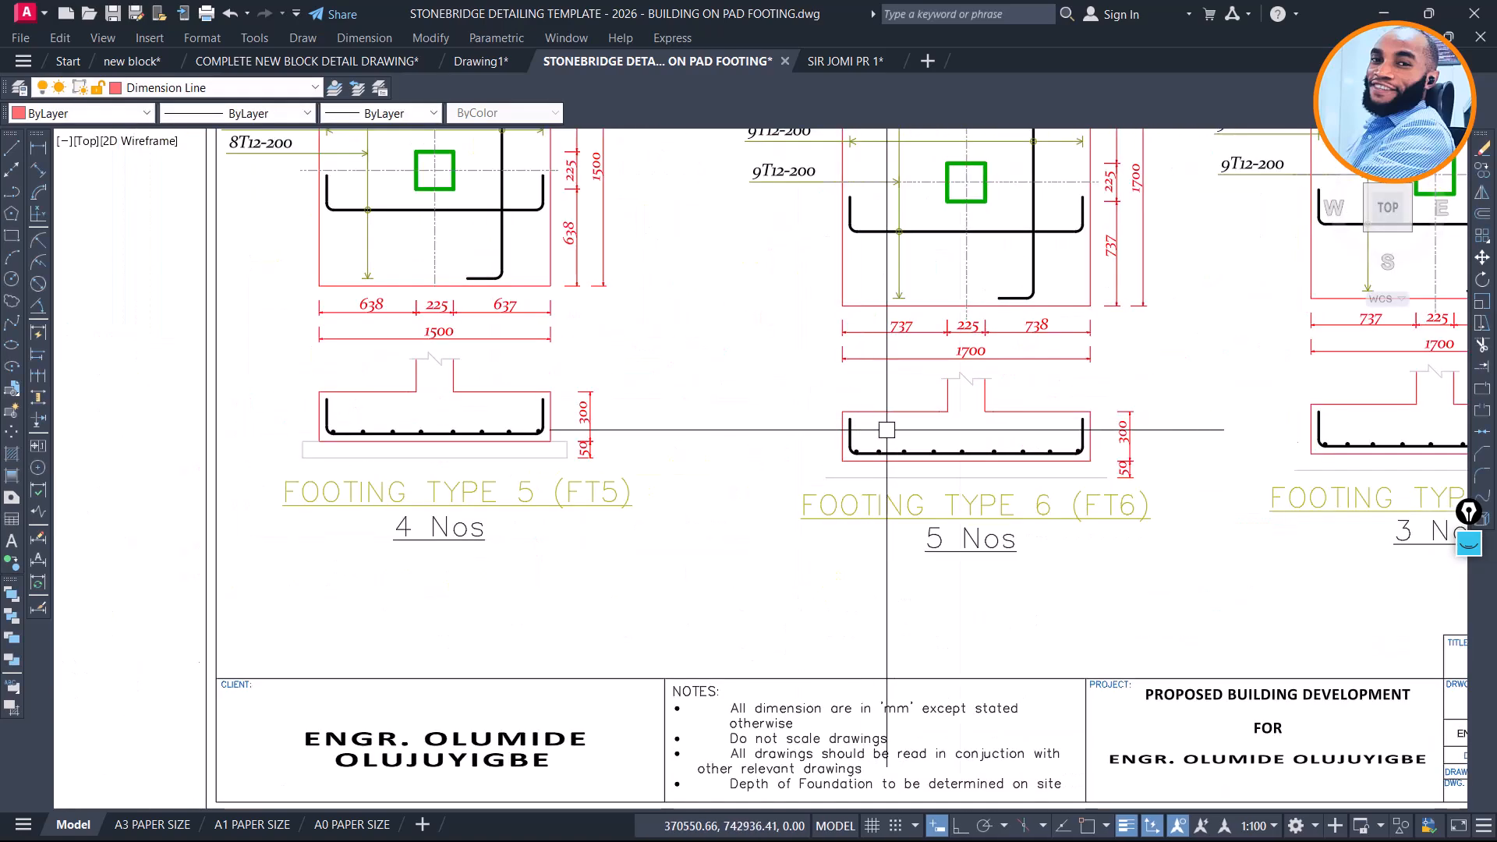
pyautogui.scroll(2, 561, 435)
pyautogui.write('c')
pyautogui.press('Return')
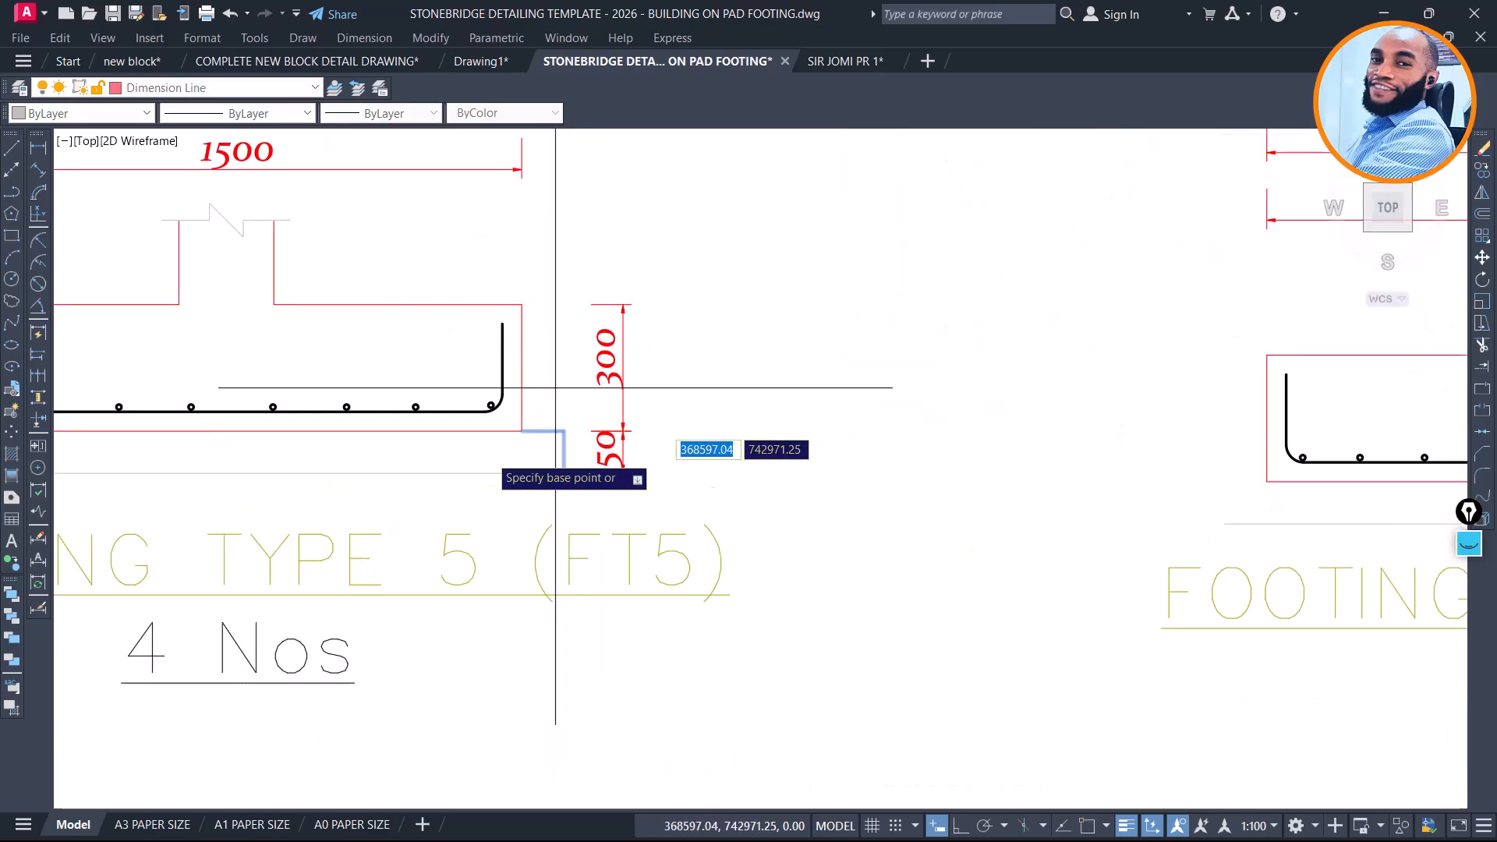
pyautogui.click(522, 432)
pyautogui.scroll(-3, 468, 422)
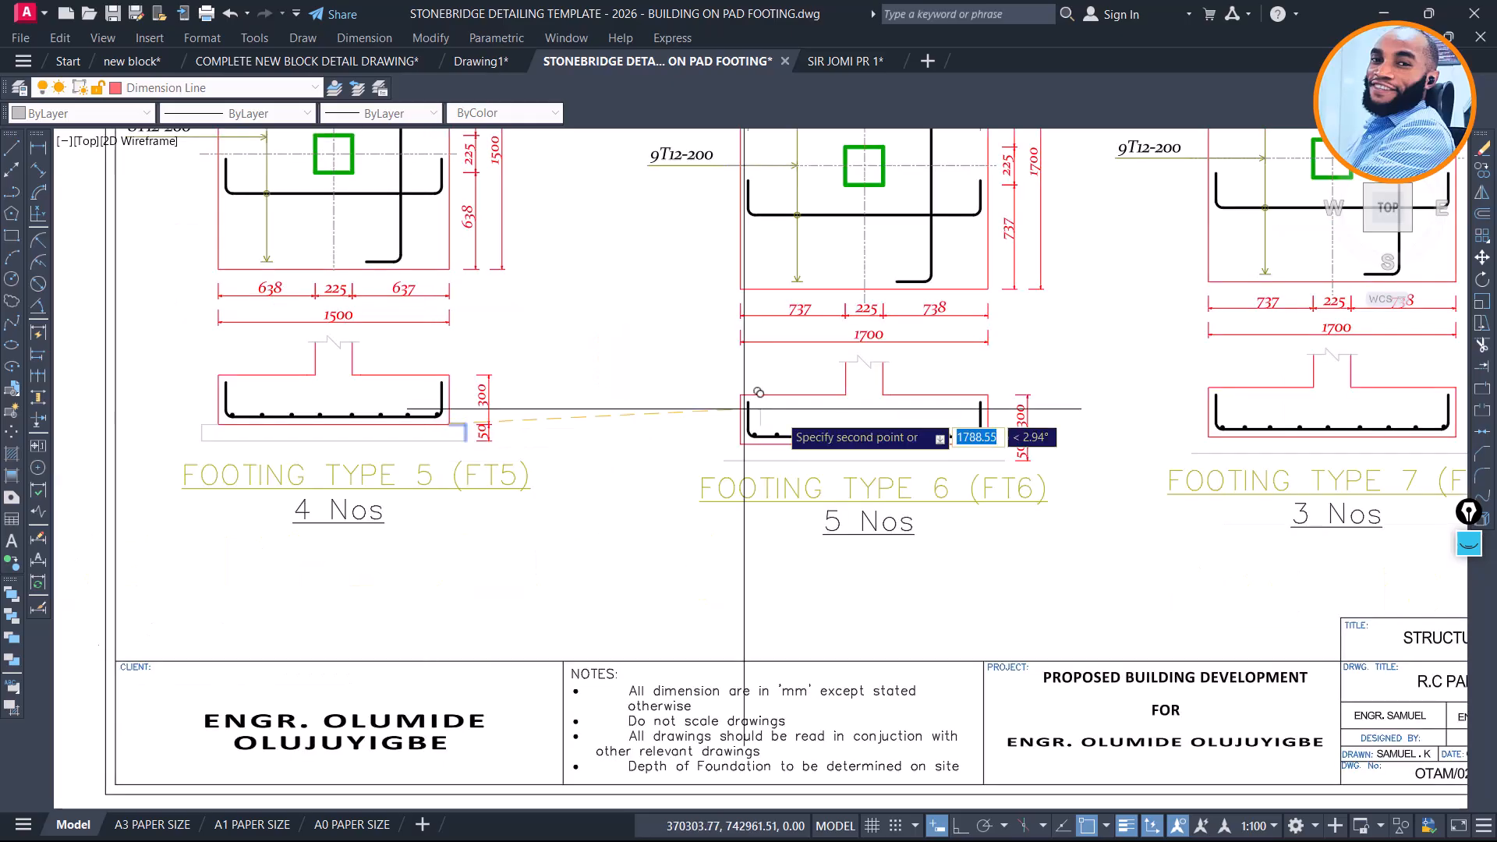
pyautogui.scroll(3, 1014, 433)
pyautogui.scroll(2, 985, 438)
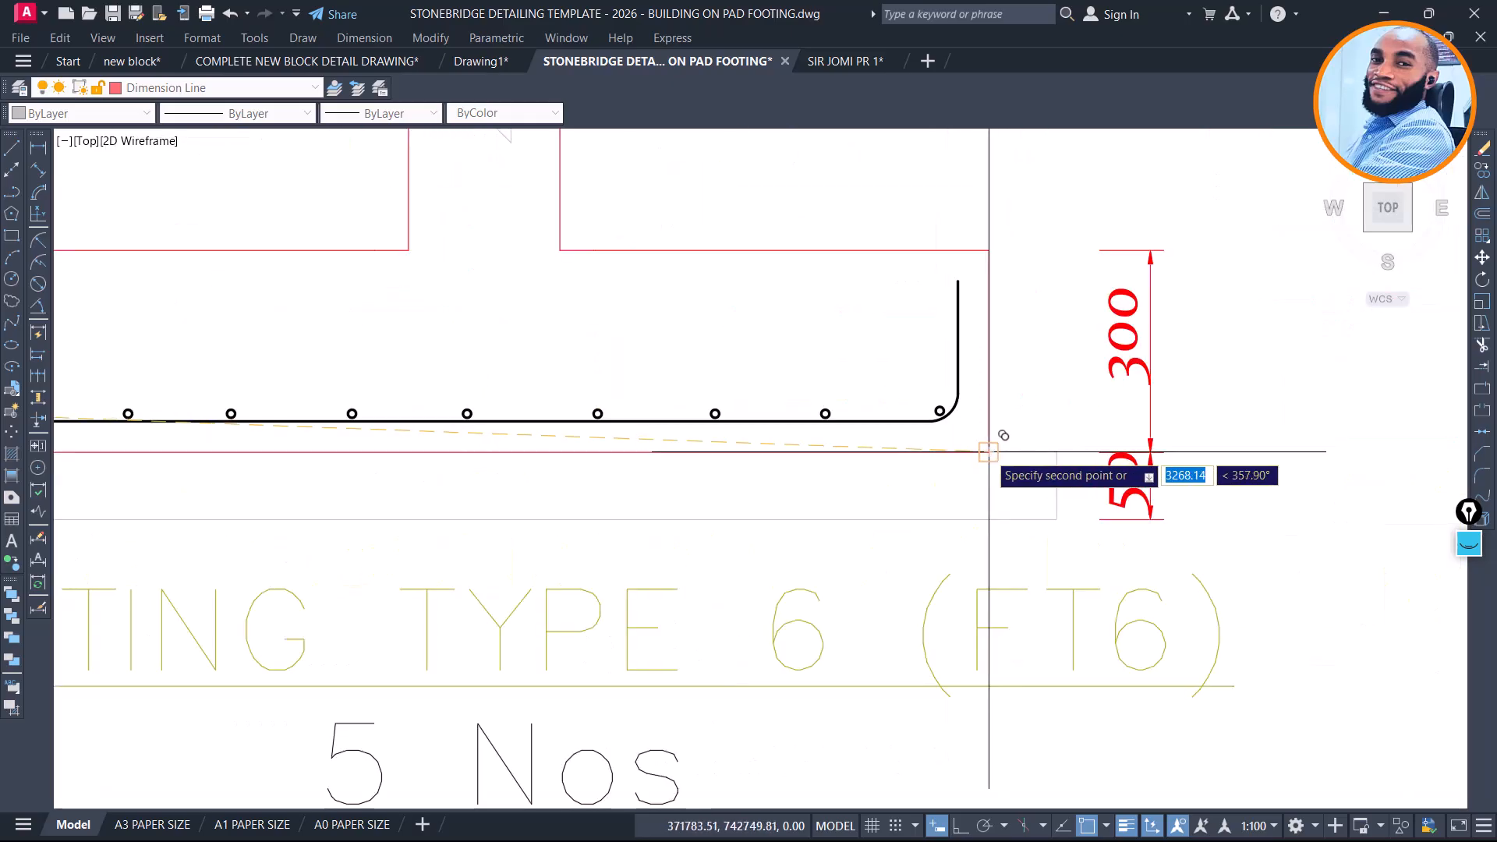
pyautogui.press('Escape')
# Mirror the blinding edge about the Footing Type 6 section's vertical centreline, keeping the original
pyautogui.click(1037, 453)
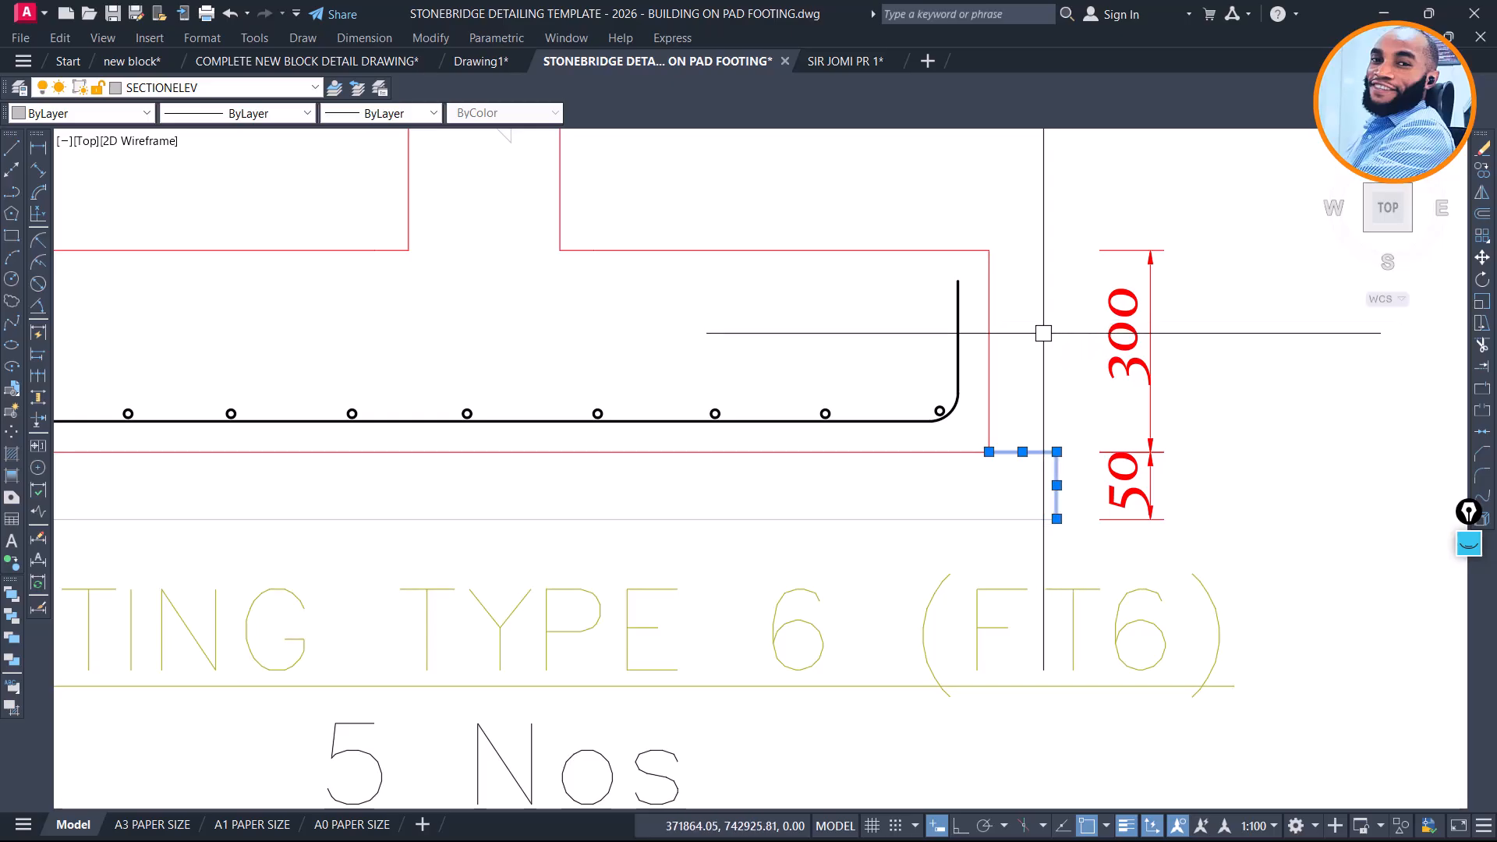
pyautogui.press('Return')
pyautogui.scroll(-4, 1048, 331)
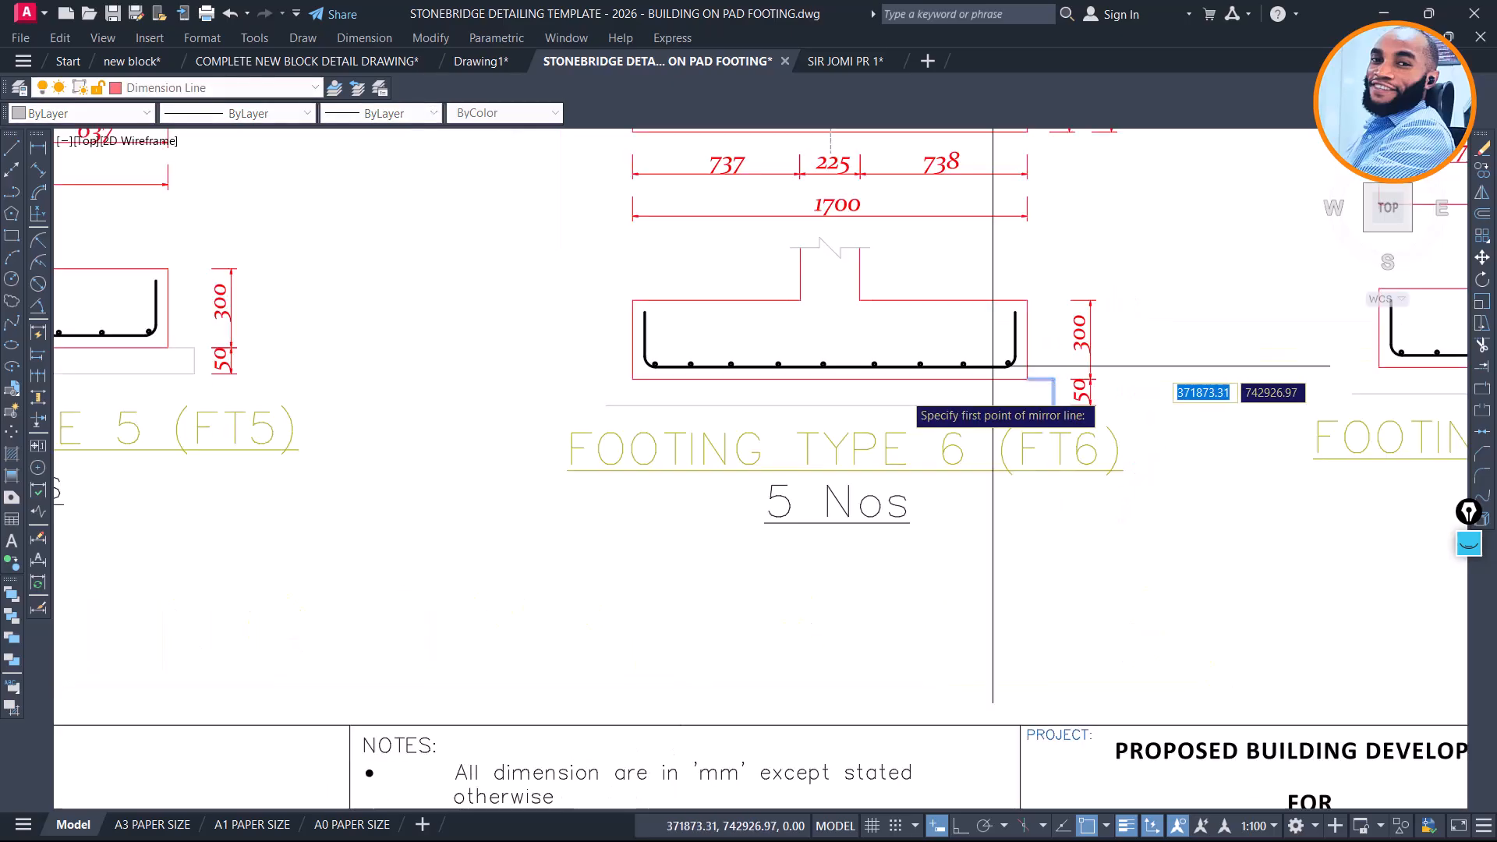
pyautogui.click(830, 404)
pyautogui.press('F8')
pyautogui.click(875, 410)
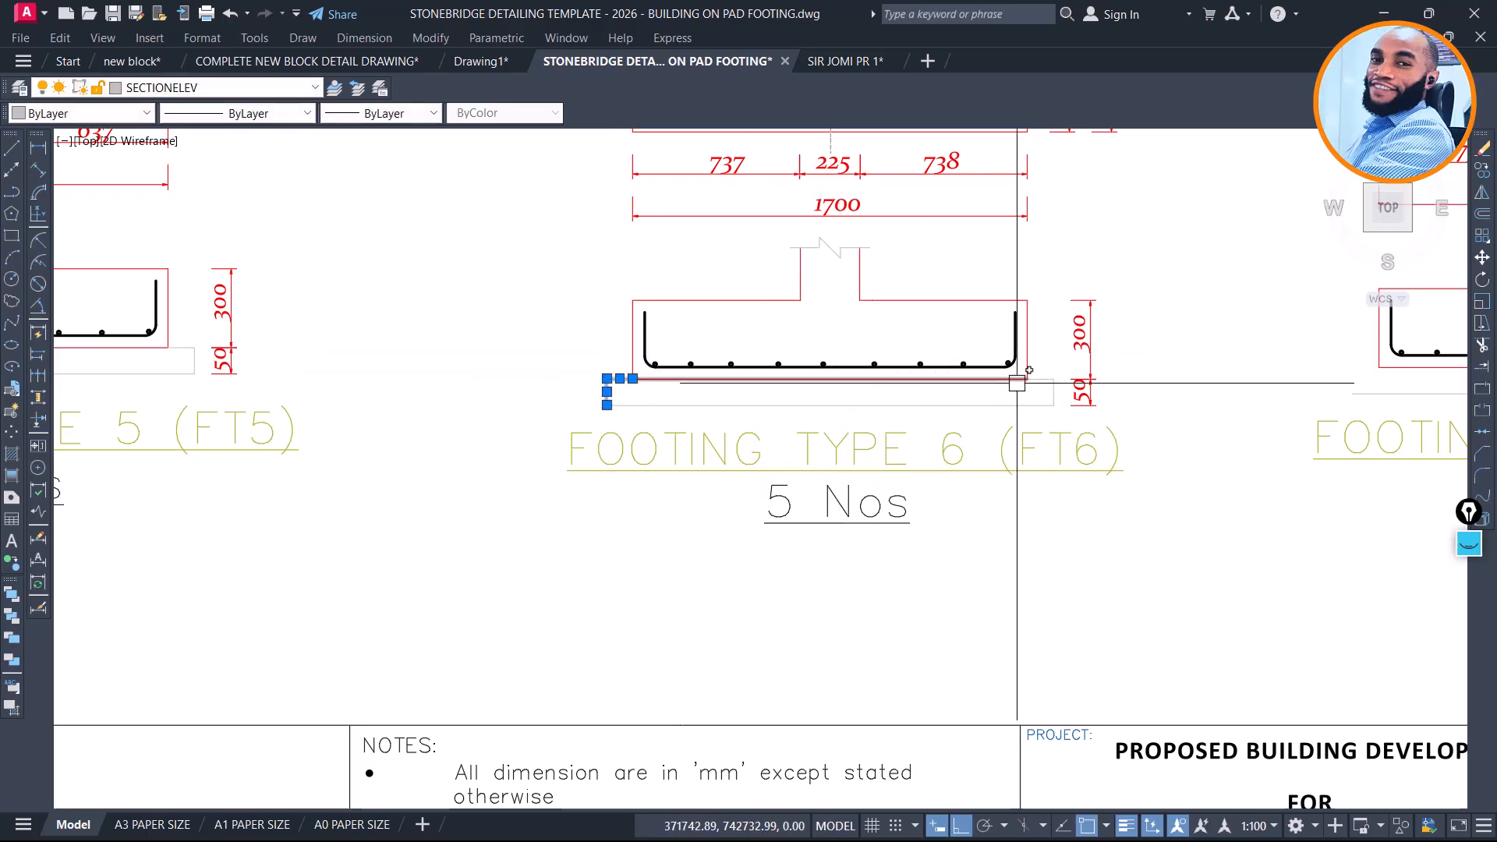
# Copy both blinding edges from the Footing Type 6 section to the Footing Type 7 section, using the blinding line's midpoint as base point
pyautogui.scroll(2, 1024, 379)
pyautogui.click(1053, 378)
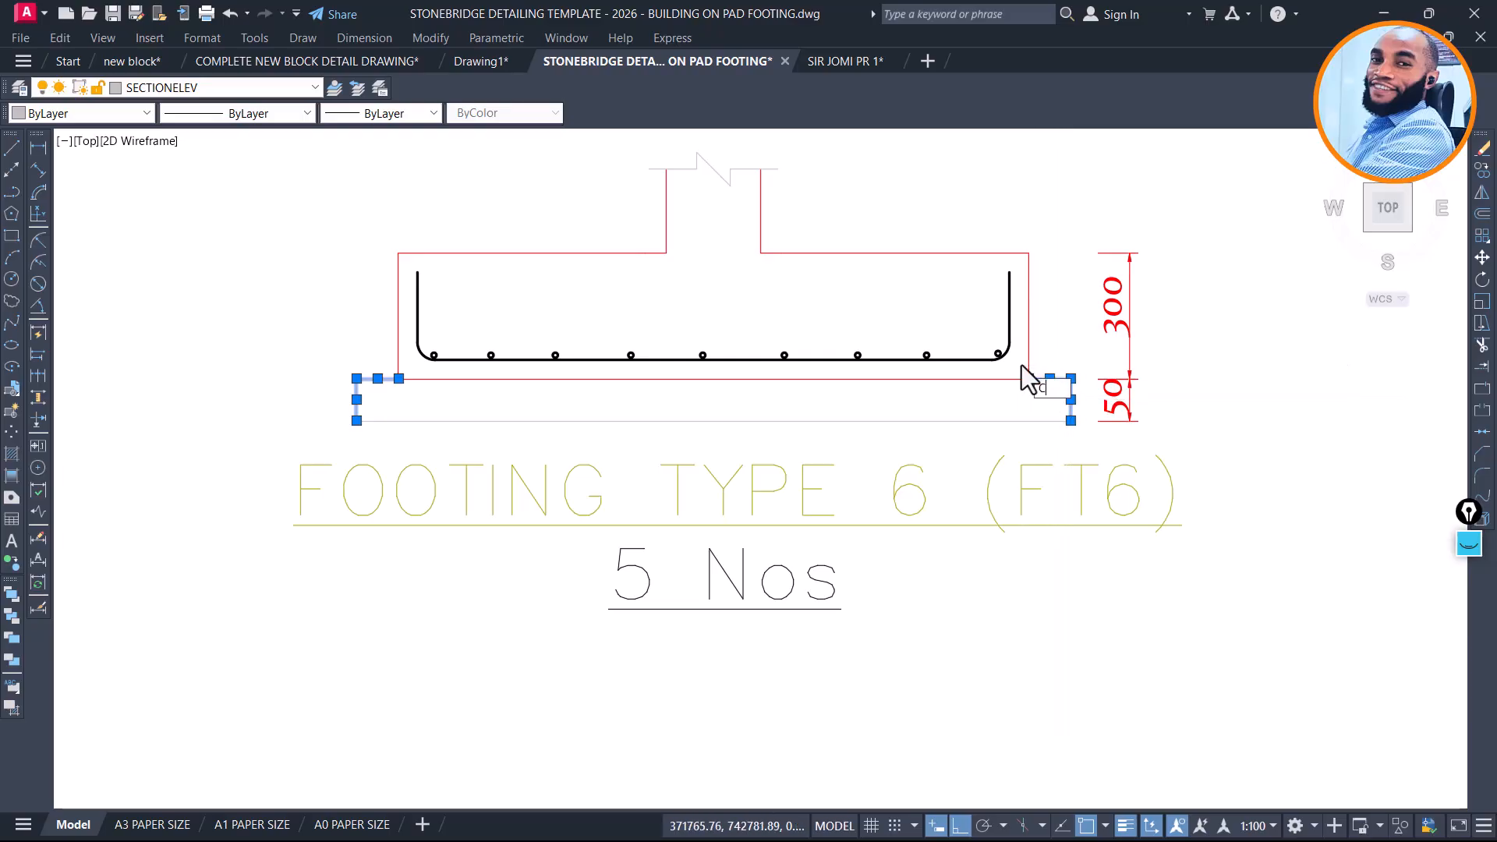
pyautogui.write('m')
pyautogui.press('space')
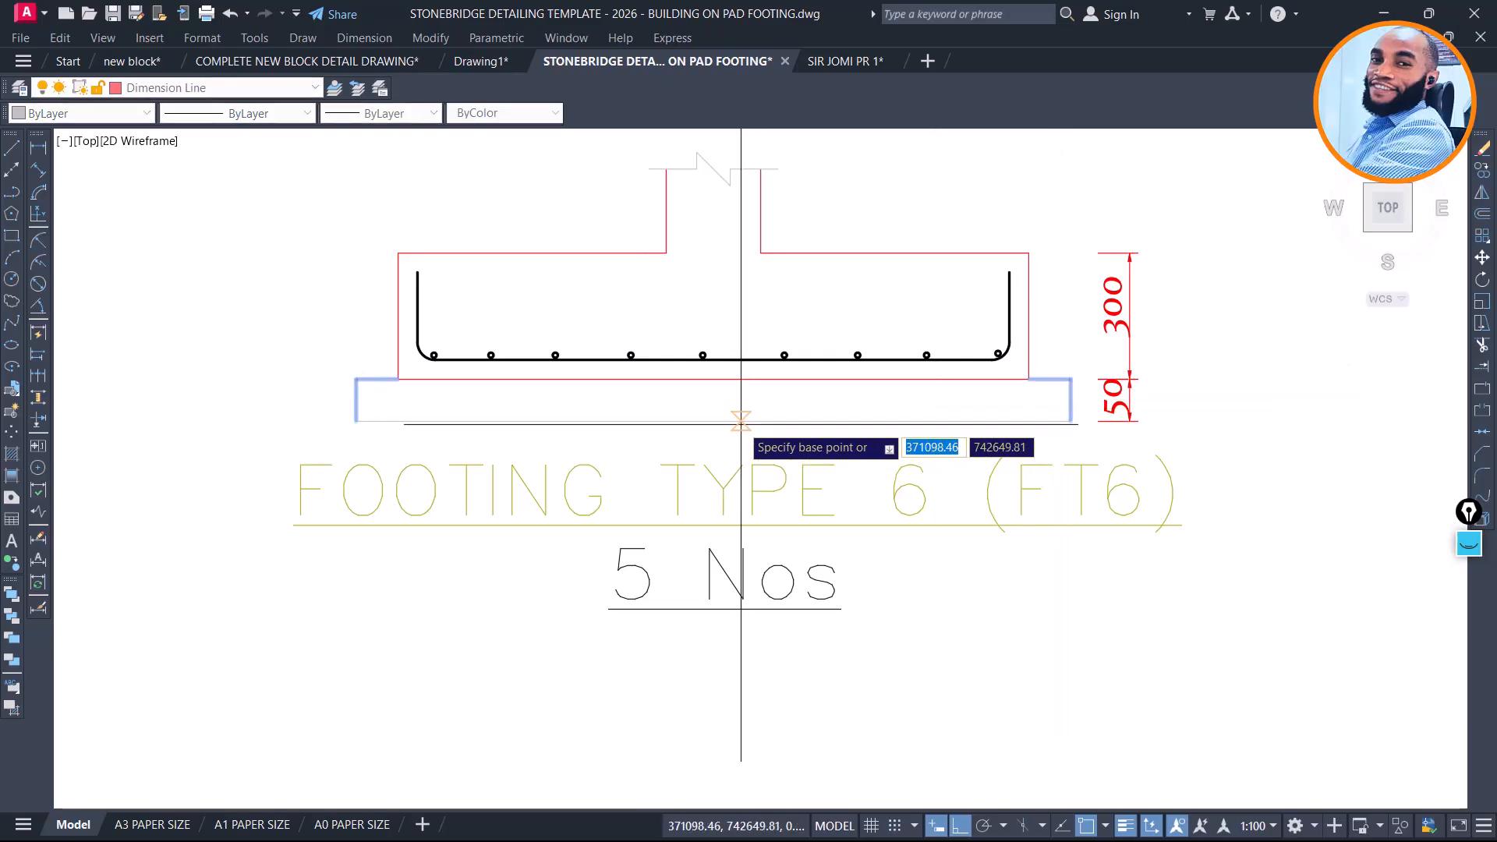
pyautogui.click(713, 419)
pyautogui.scroll(-3, 714, 419)
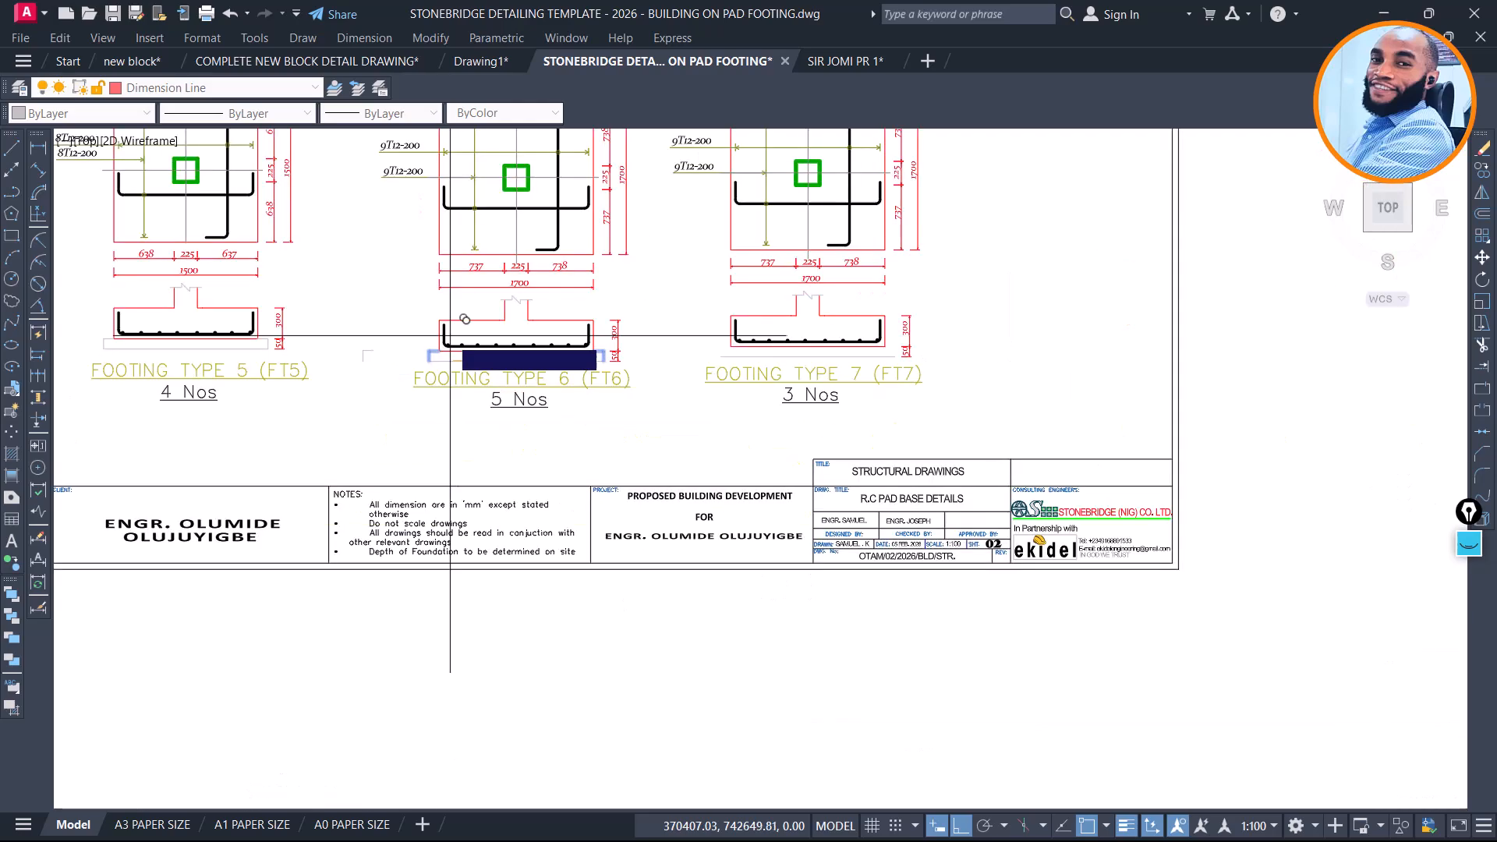
pyautogui.scroll(1, 812, 359)
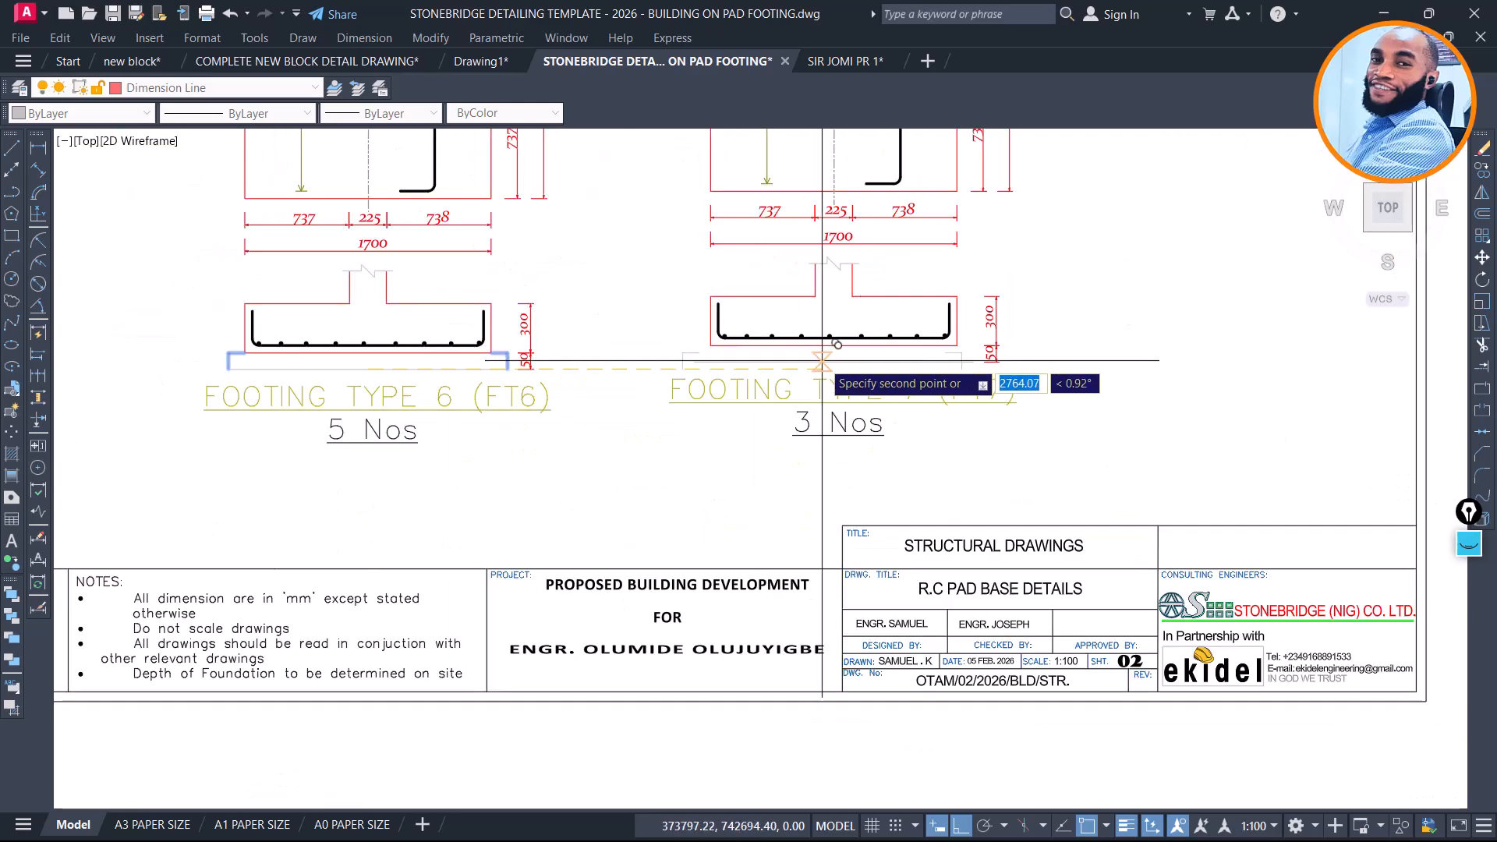
pyautogui.click(833, 360)
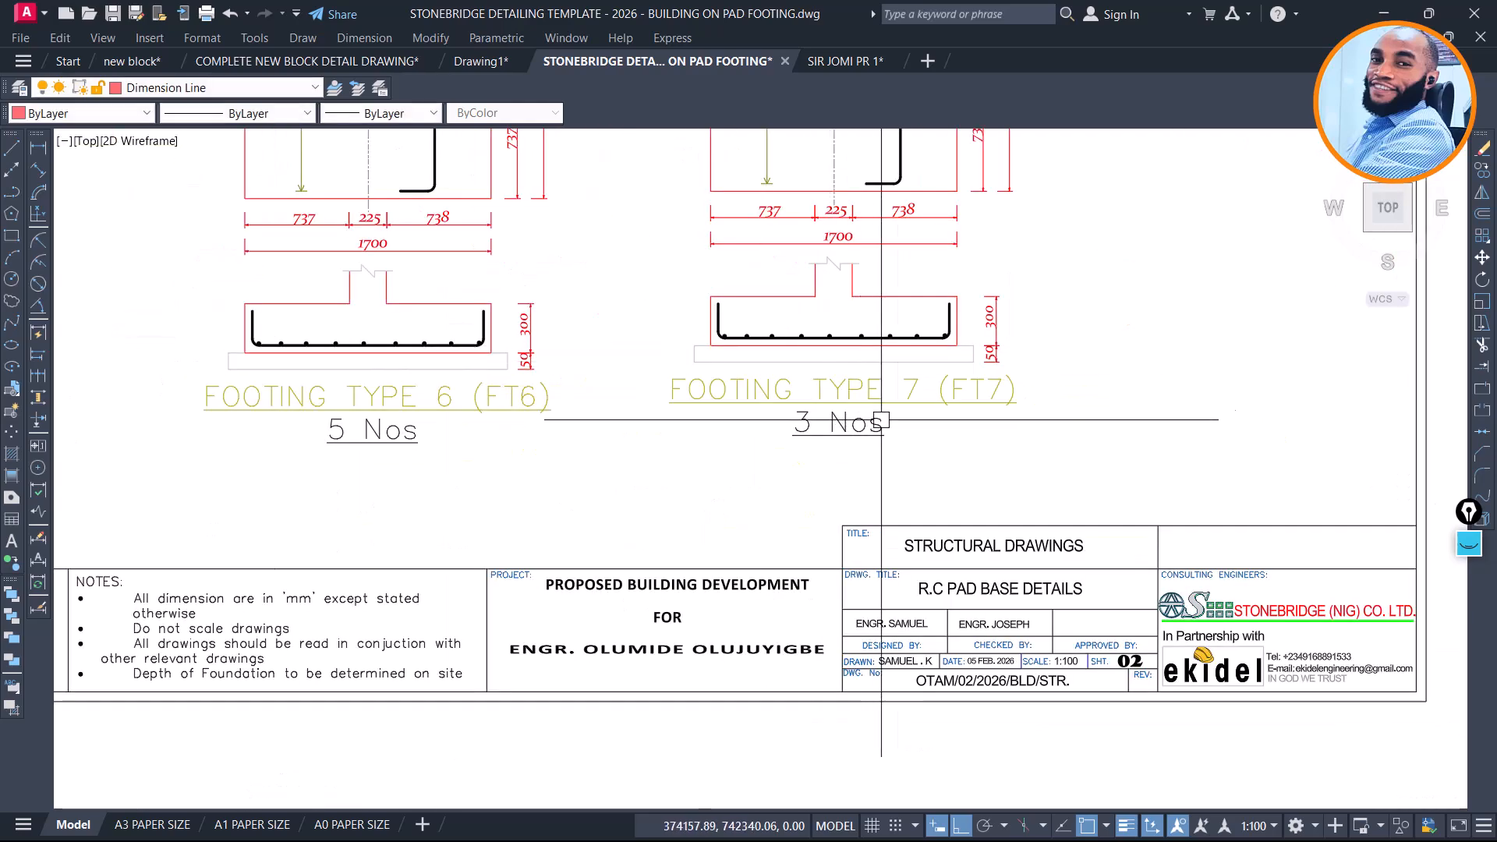
pyautogui.scroll(4, 850, 344)
pyautogui.scroll(-3, 832, 306)
pyautogui.scroll(3, 828, 339)
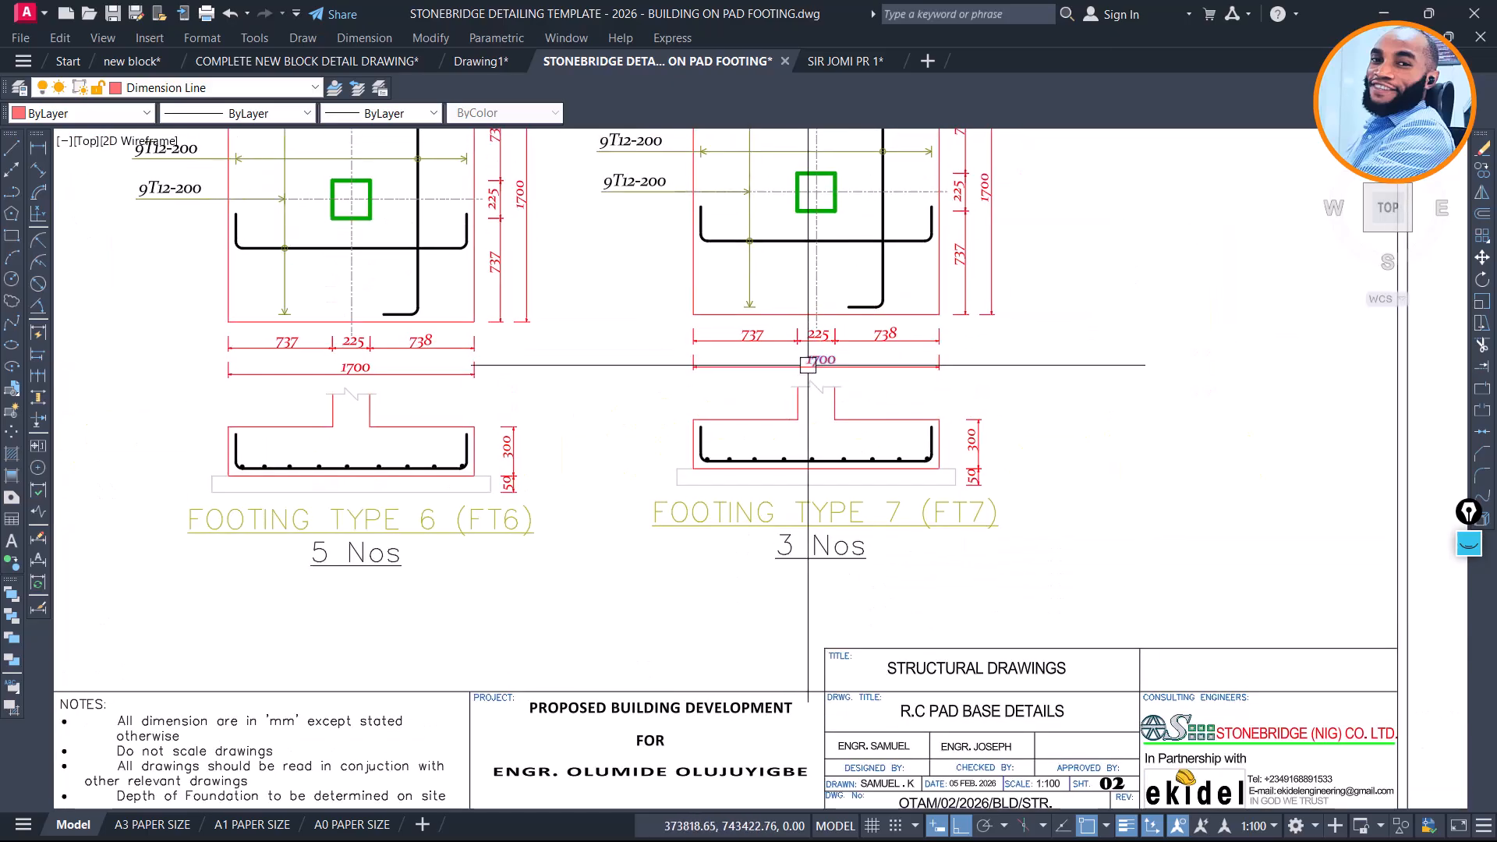
pyautogui.scroll(2, 829, 334)
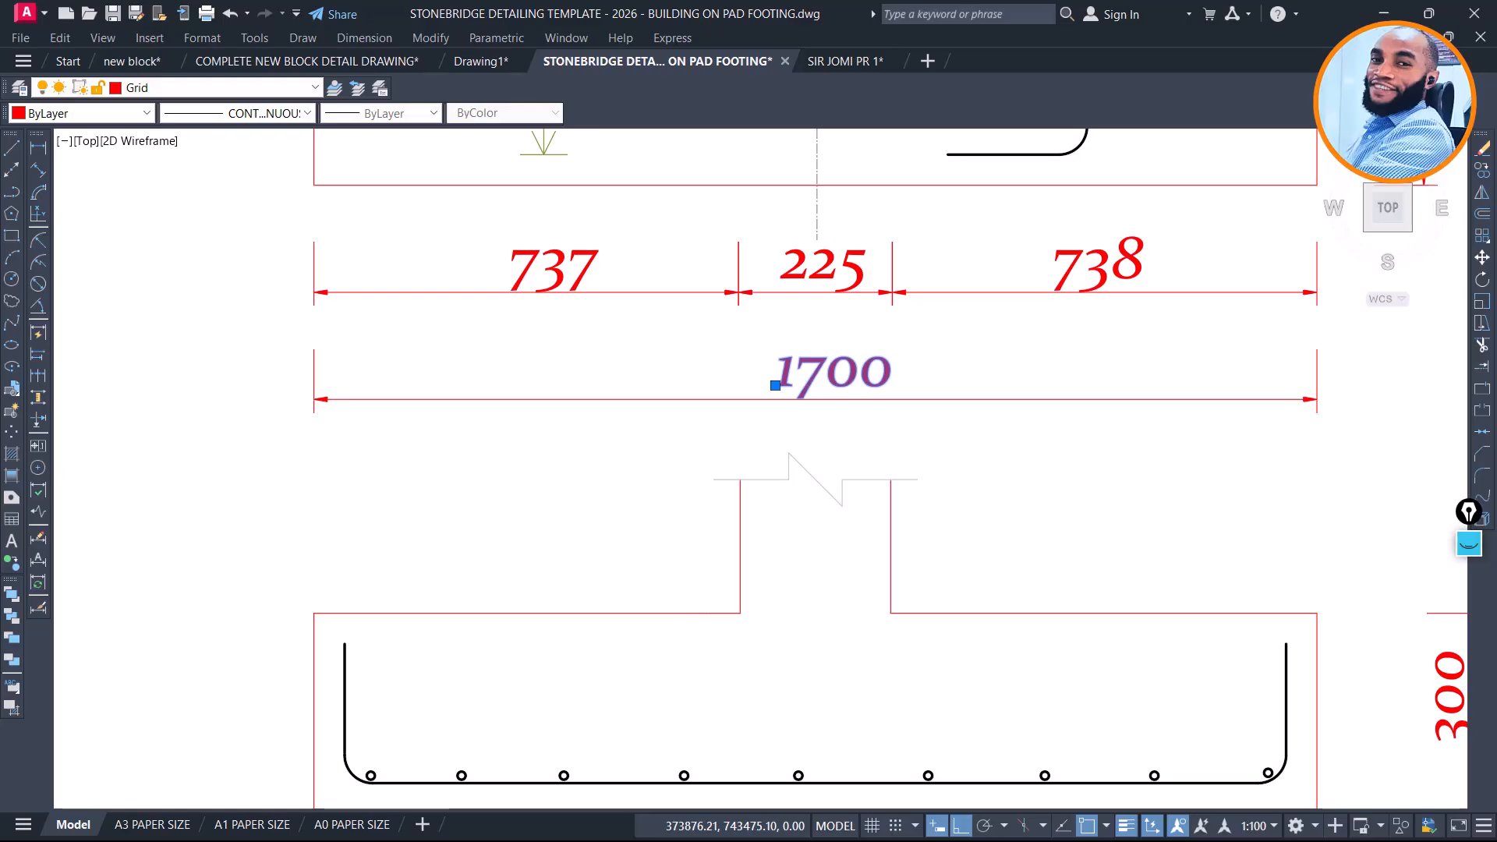
pyautogui.click(775, 386)
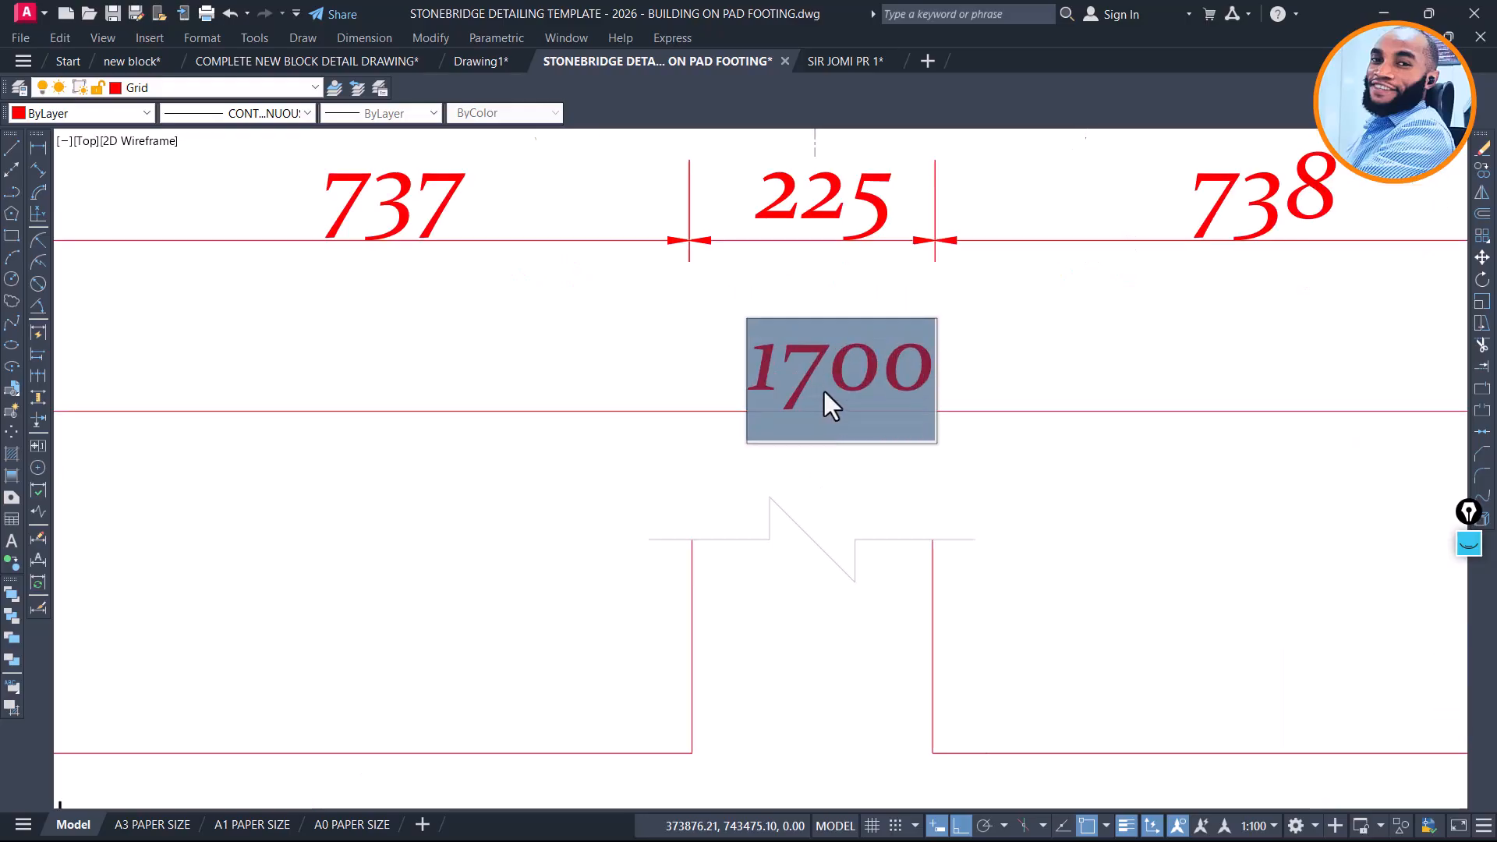
pyautogui.click(772, 434)
pyautogui.scroll(-5, 780, 435)
pyautogui.press('Escape')
# Move the F-1C13 footing detail from below the floor plans to the empty space right of the R.C pad base details sheet
pyautogui.scroll(-5, 786, 429)
pyautogui.moveTo(663, 251); pyautogui.dragTo(900, 572, button='middle')
pyautogui.scroll(-4, 877, 578)
pyautogui.moveTo(694, 429); pyautogui.dragTo(983, 841, button='middle')
pyautogui.scroll(-4, 712, 495)
pyautogui.moveTo(375, 232); pyautogui.dragTo(856, 555, button='middle')
pyautogui.scroll(4, 763, 470)
pyautogui.scroll(3, 692, 338)
pyautogui.click(560, 191)
pyautogui.click(189, 583)
pyautogui.write('m')
pyautogui.press('space')
pyautogui.click(309, 396)
pyautogui.scroll(-8, 302, 397)
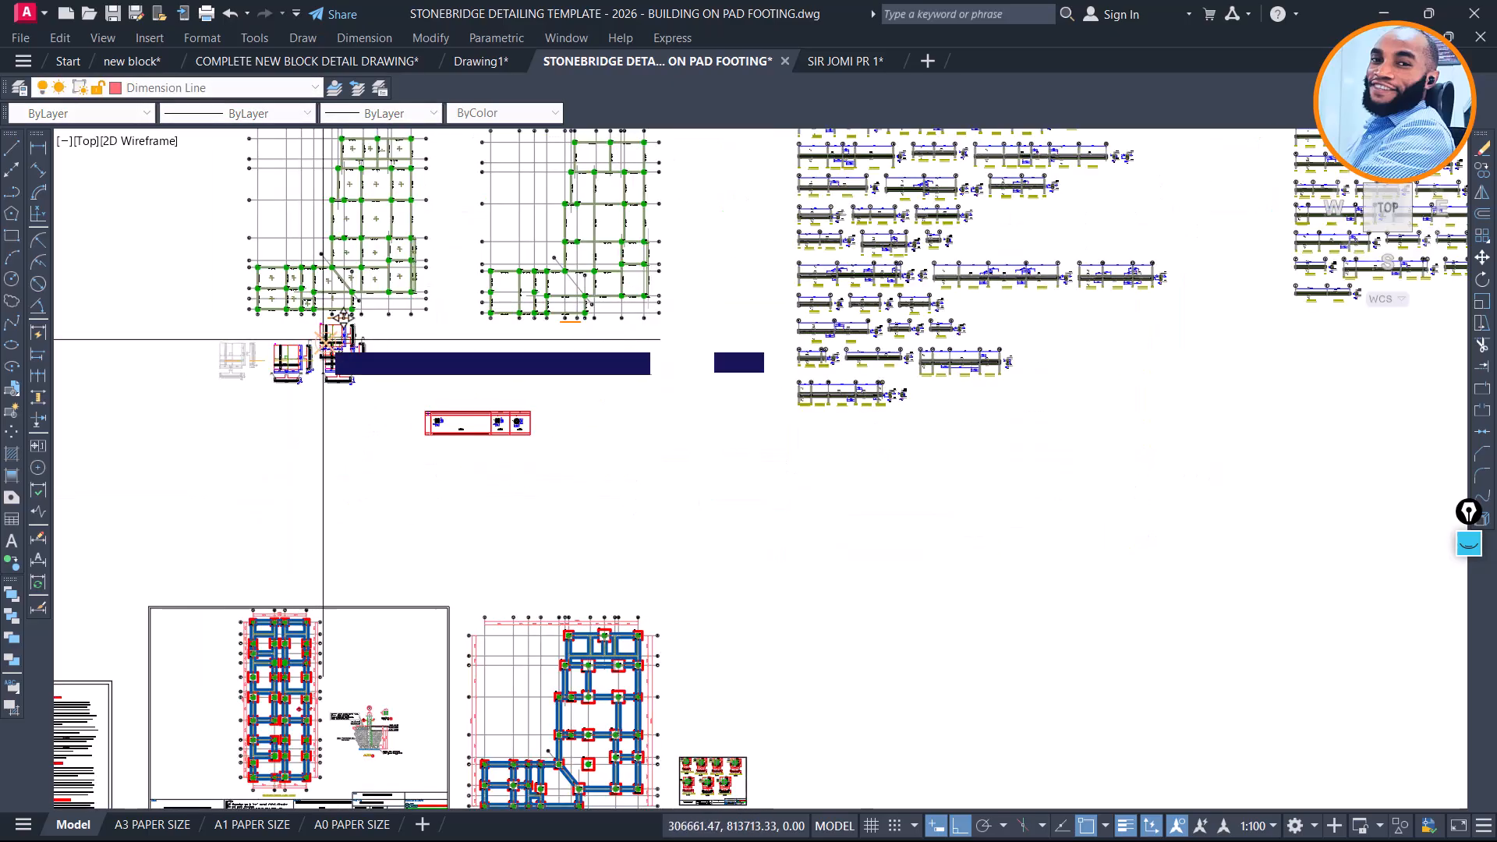
pyautogui.scroll(2, 552, 387)
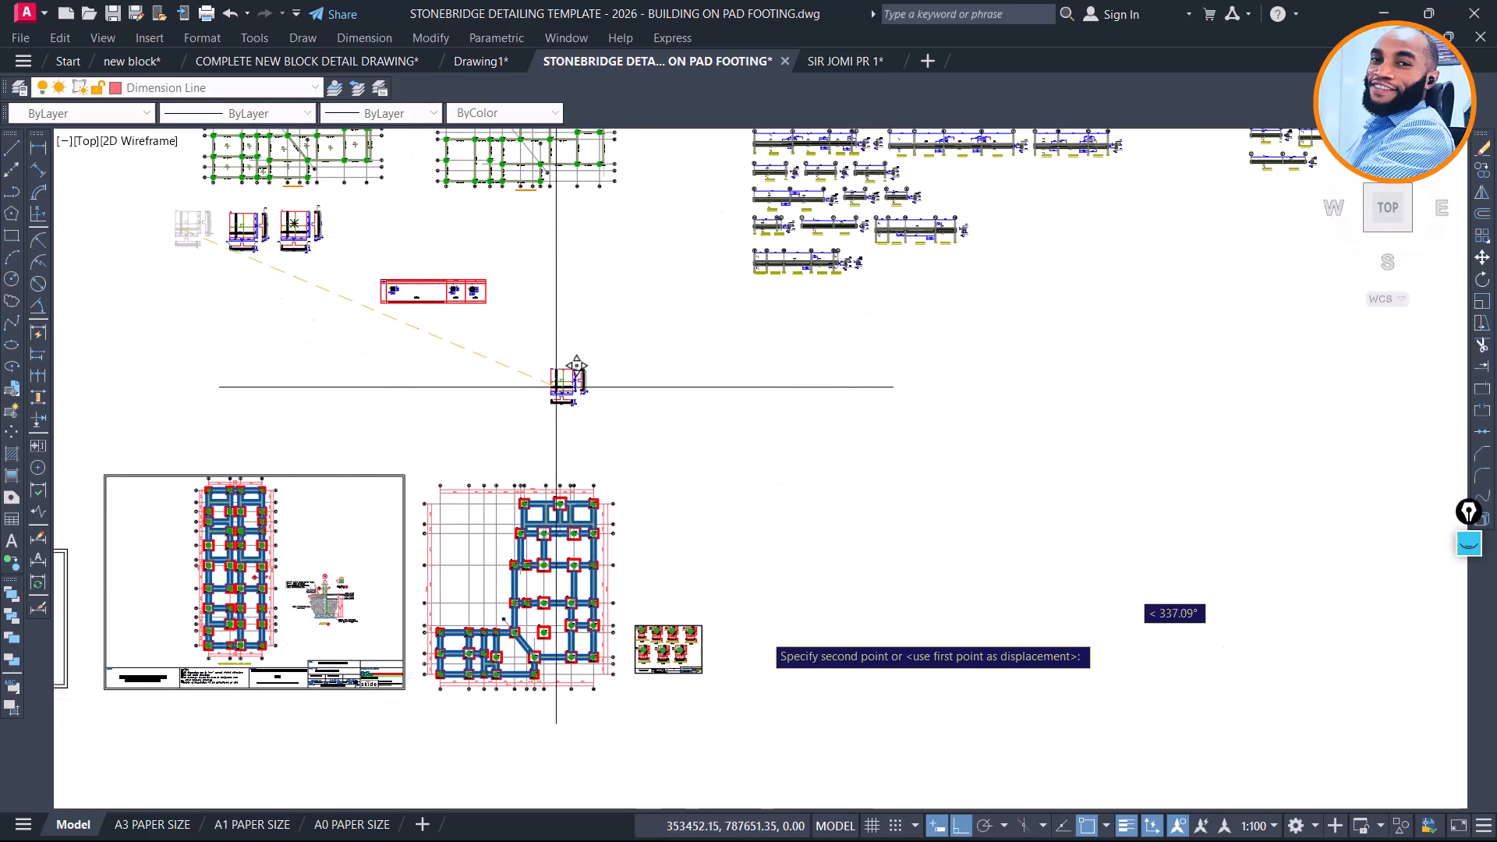
pyautogui.scroll(4, 733, 663)
pyautogui.scroll(4, 741, 656)
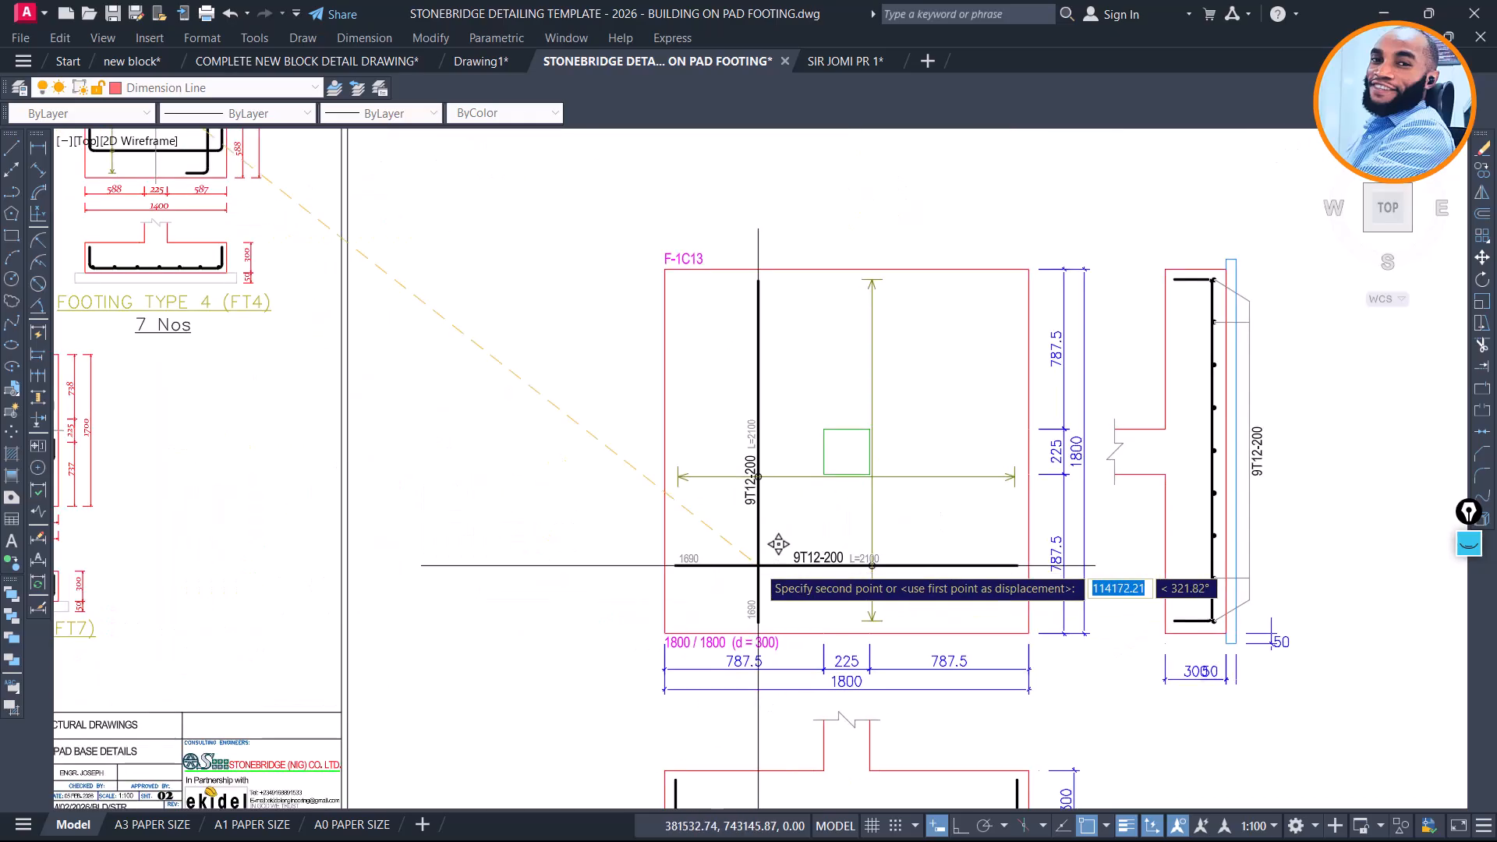
pyautogui.click(839, 505)
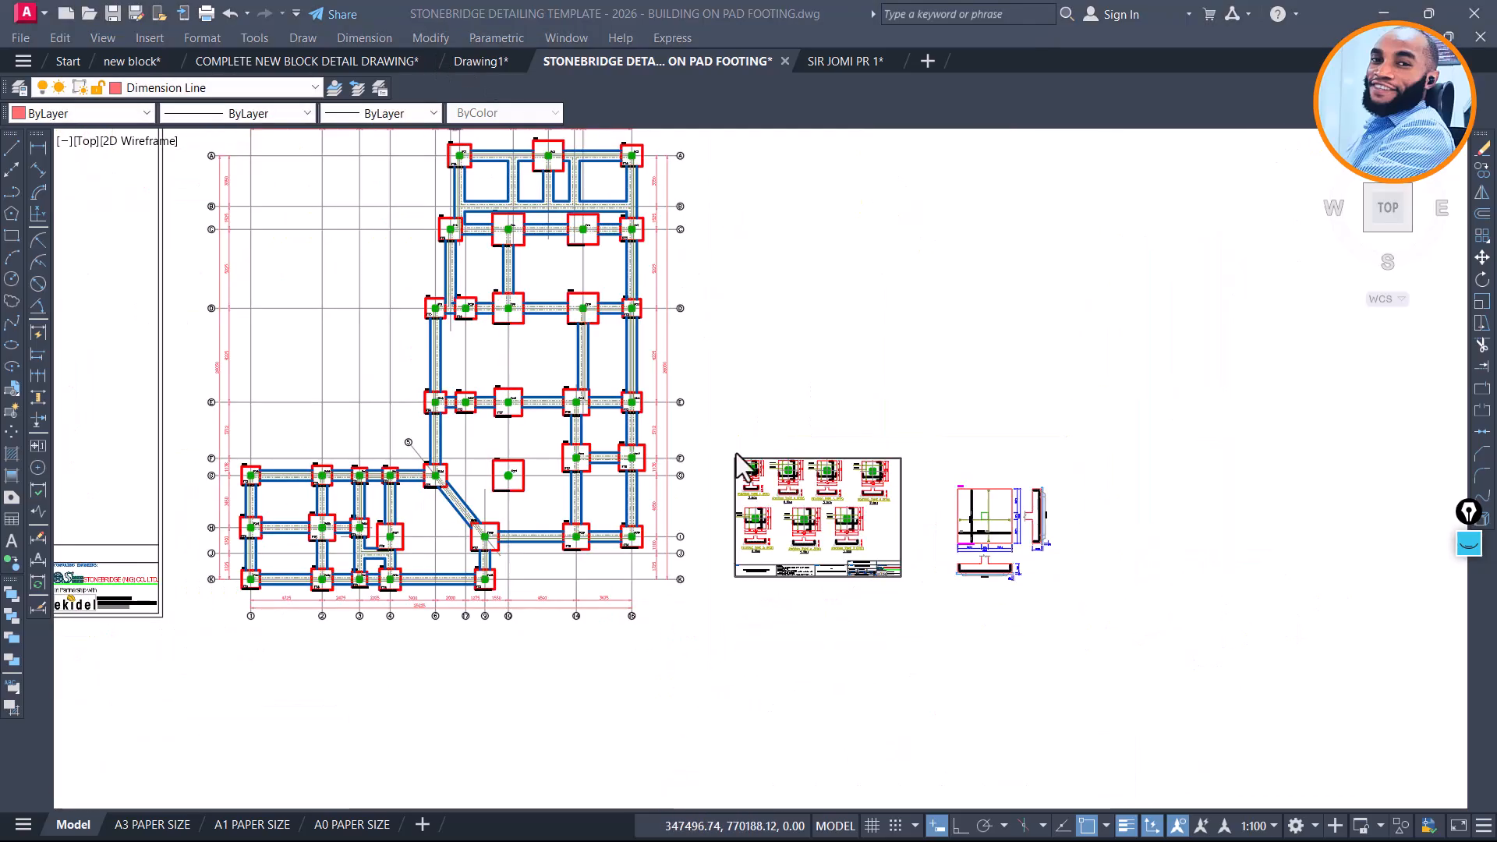
# Compare the F-1C13 detail's dimensions and bar labels with those of the Footing Type 7 detail
pyautogui.click(946, 450)
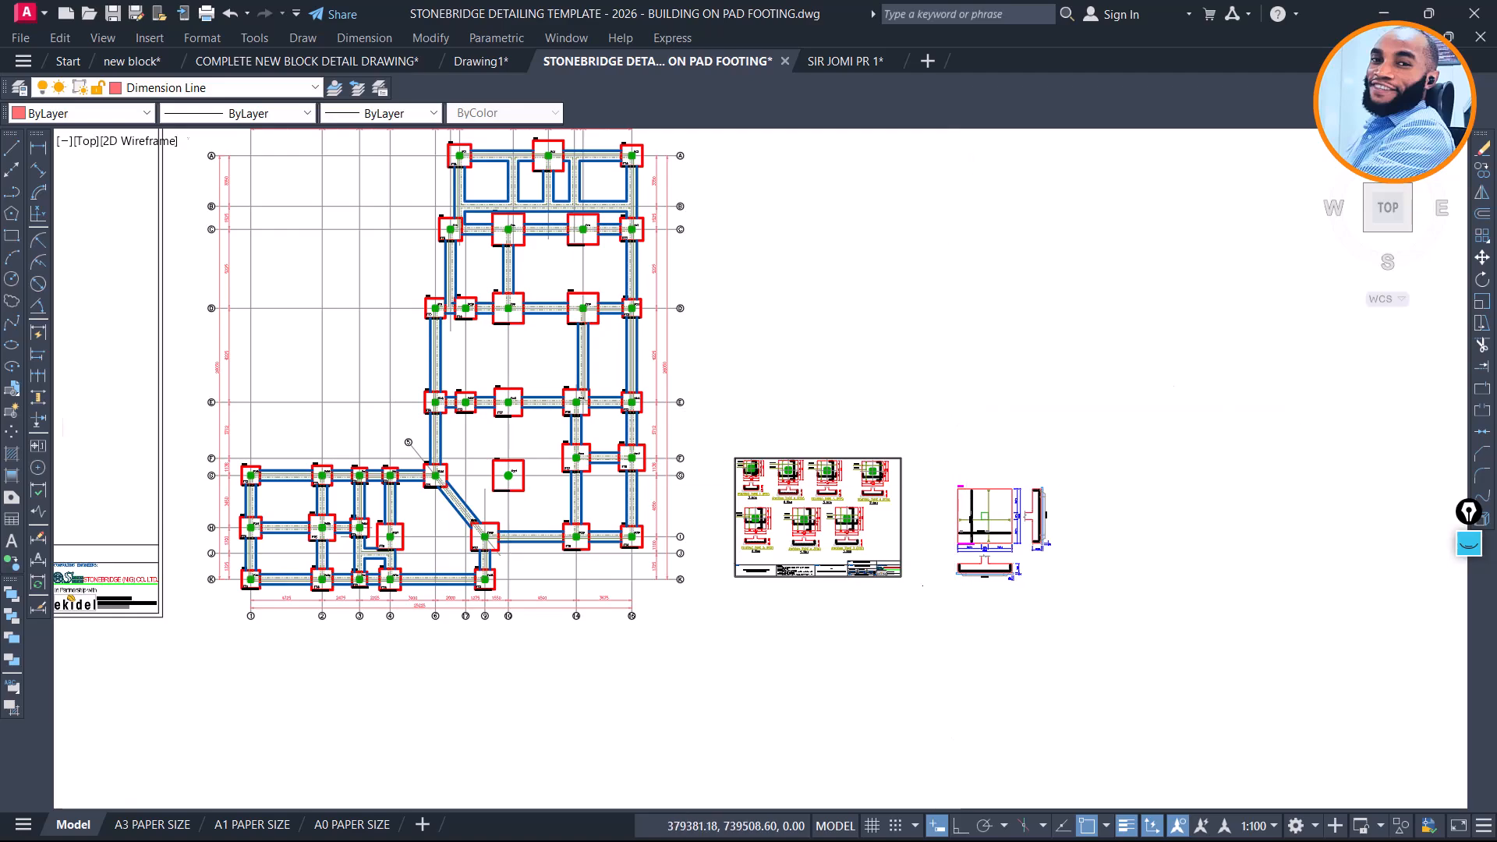
pyautogui.scroll(4, 902, 521)
pyautogui.scroll(-2, 900, 499)
pyautogui.scroll(8, 901, 500)
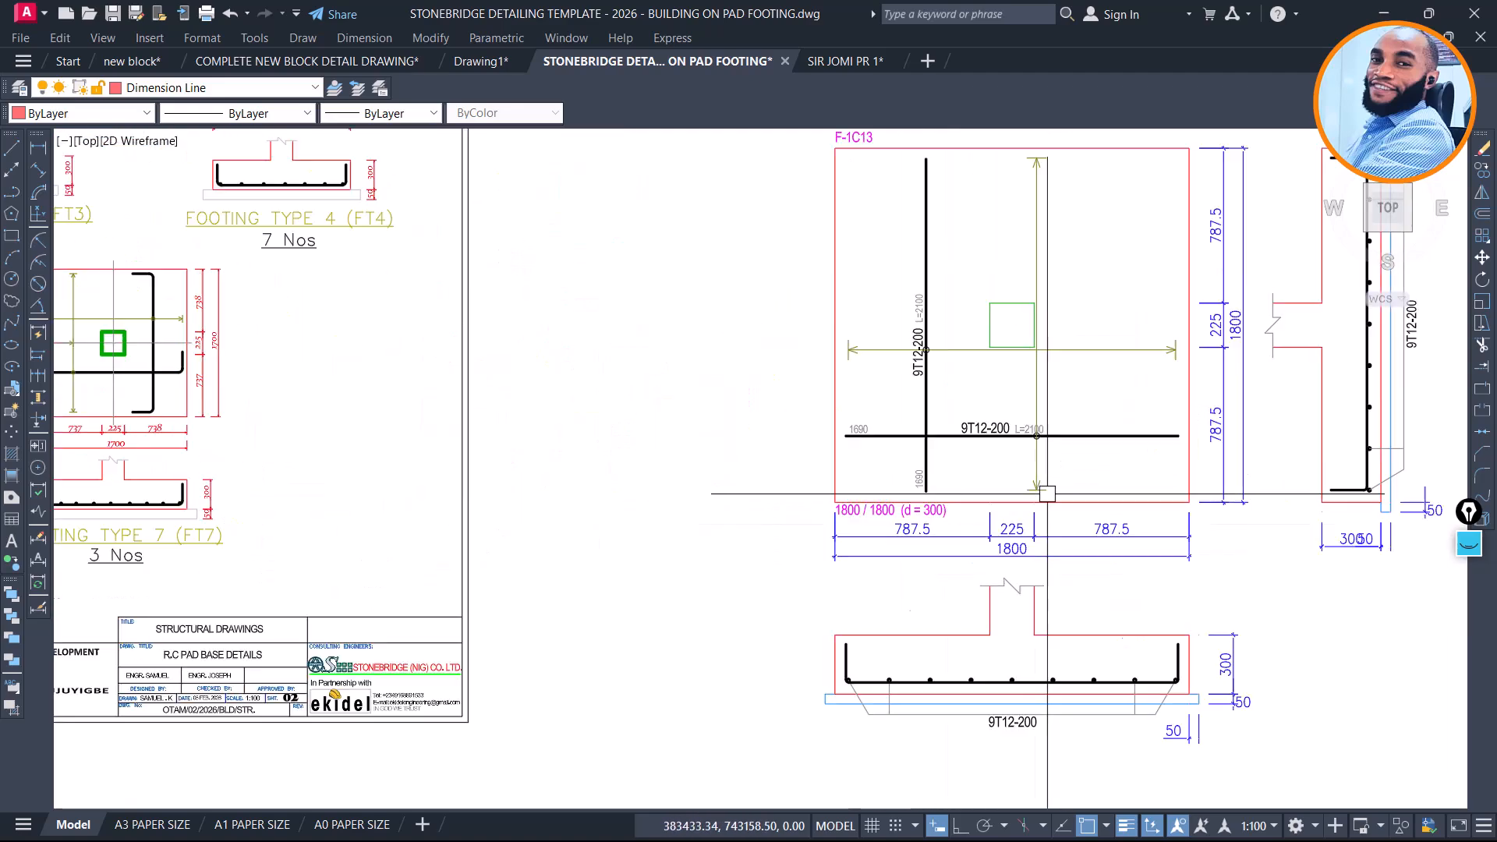
pyautogui.scroll(2, 798, 539)
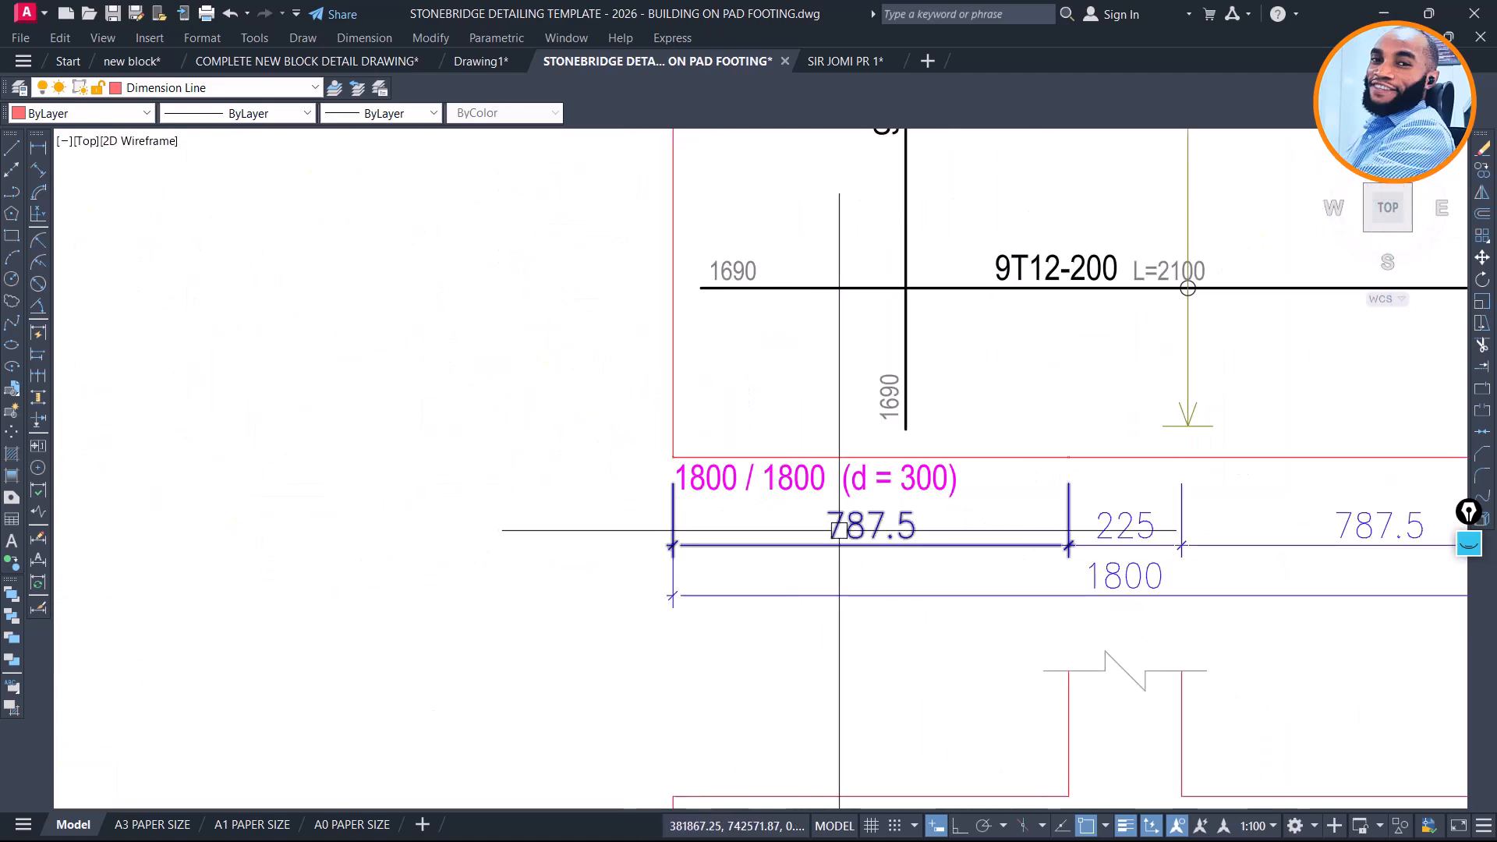
pyautogui.scroll(-6, 873, 517)
pyautogui.scroll(5, 723, 505)
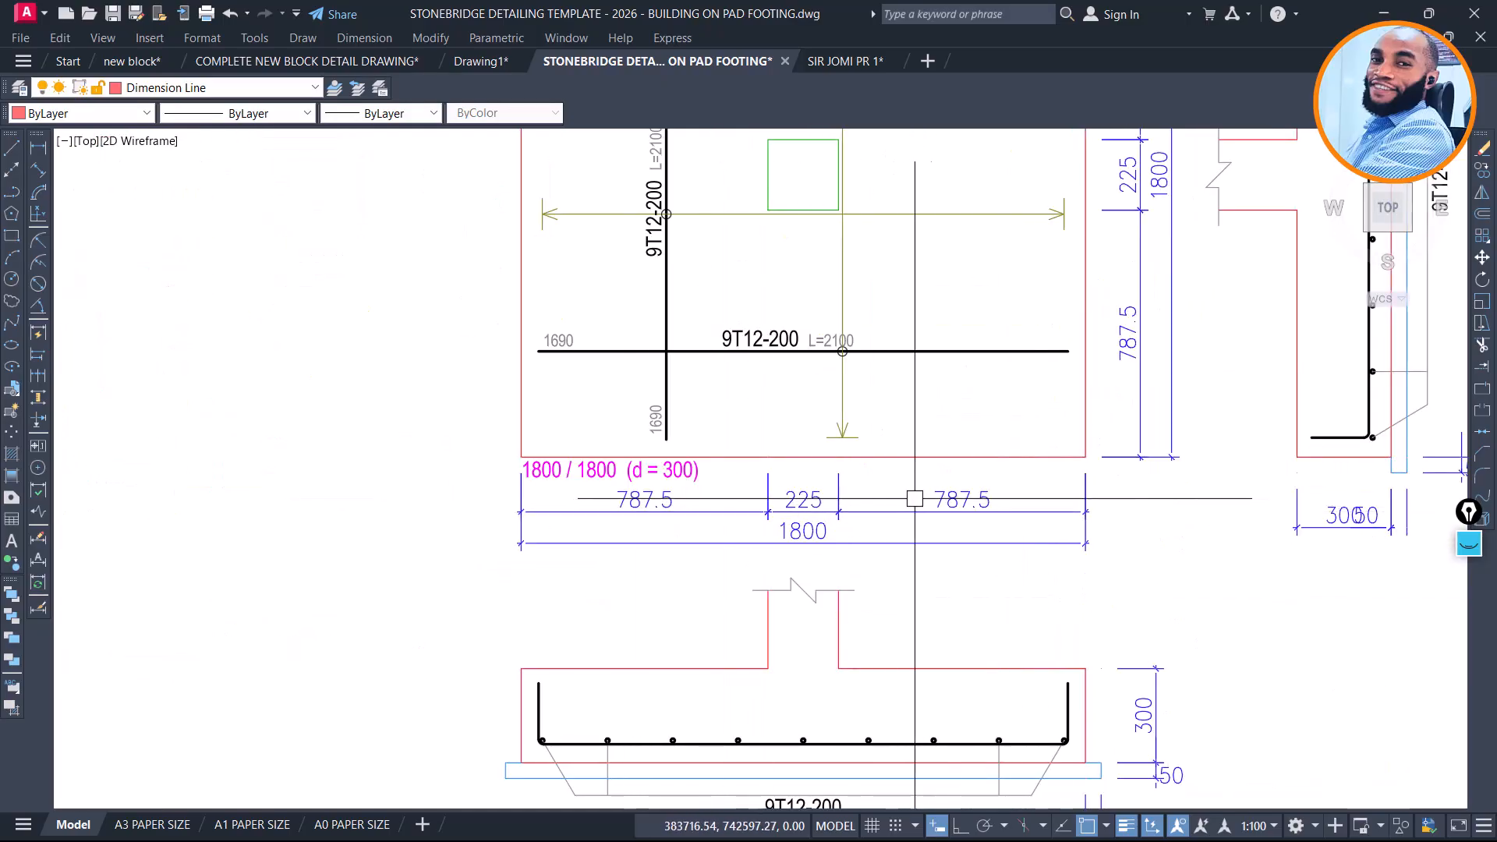
pyautogui.scroll(-4, 905, 284)
pyautogui.scroll(6, 909, 334)
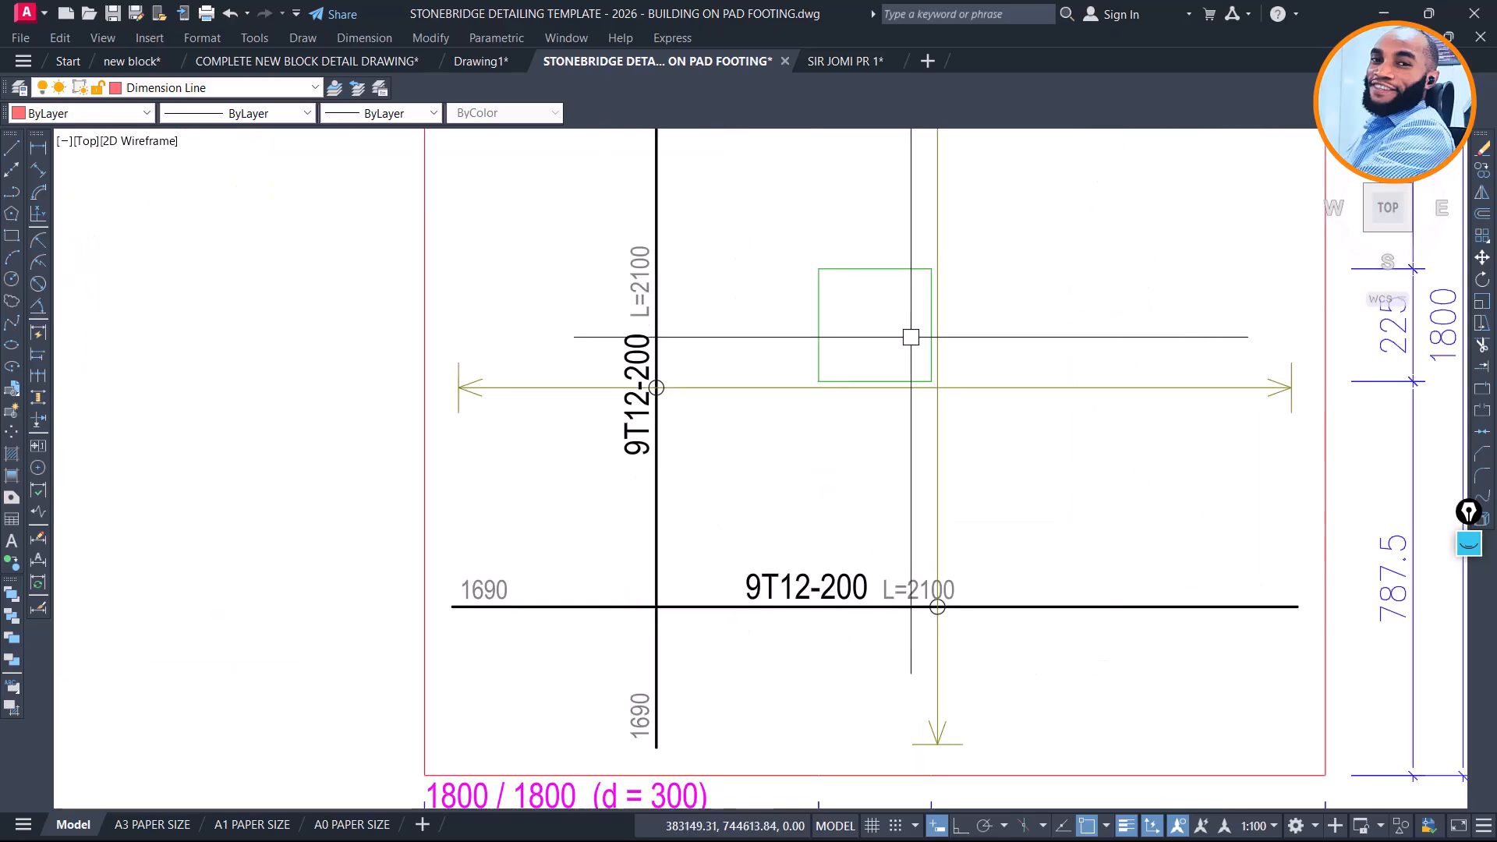
pyautogui.scroll(2, 806, 497)
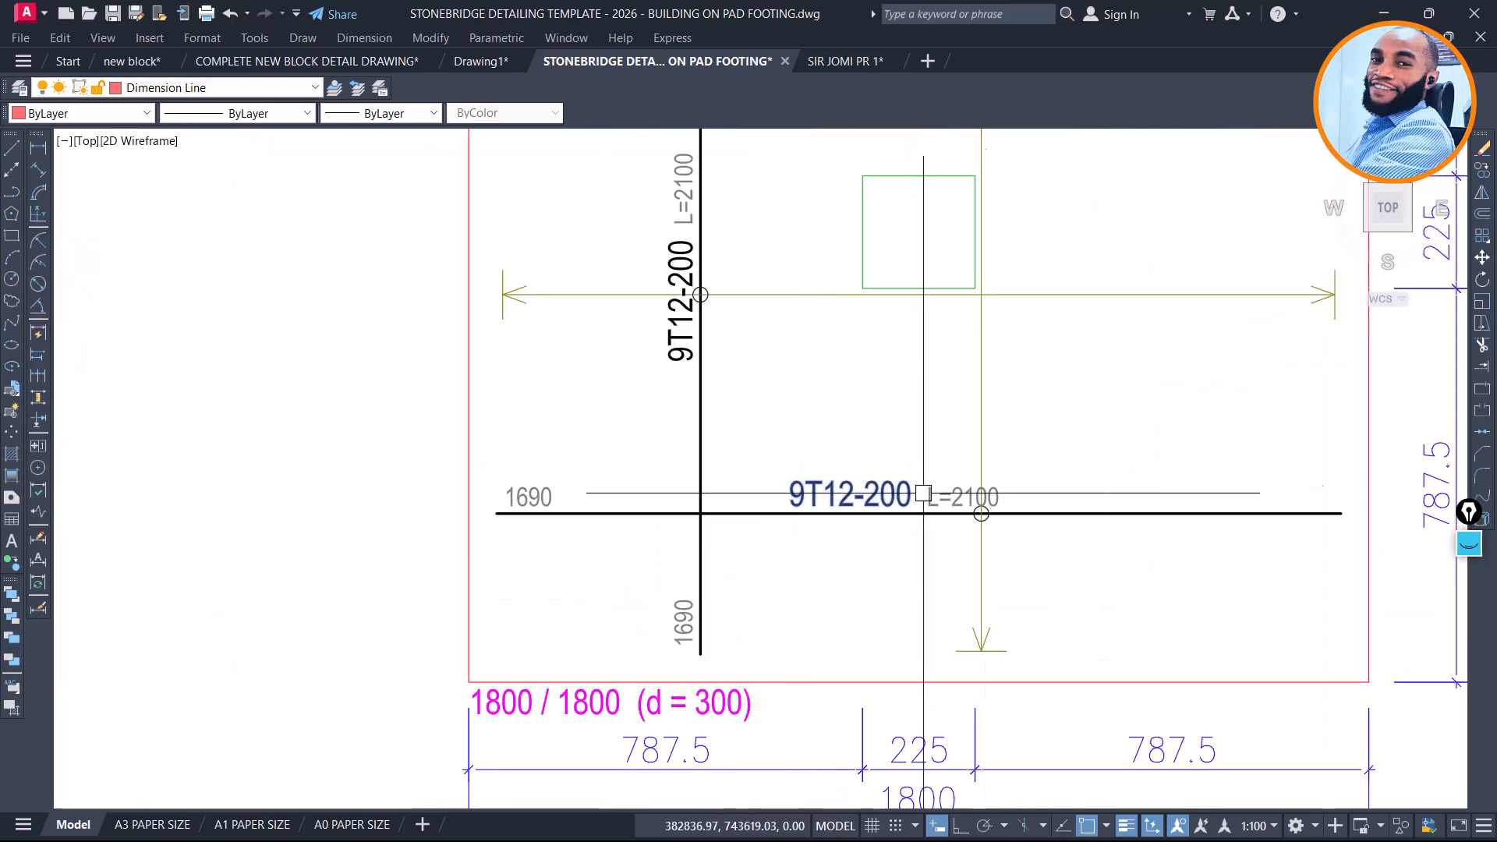
pyautogui.scroll(-5, 877, 492)
pyautogui.scroll(5, 517, 428)
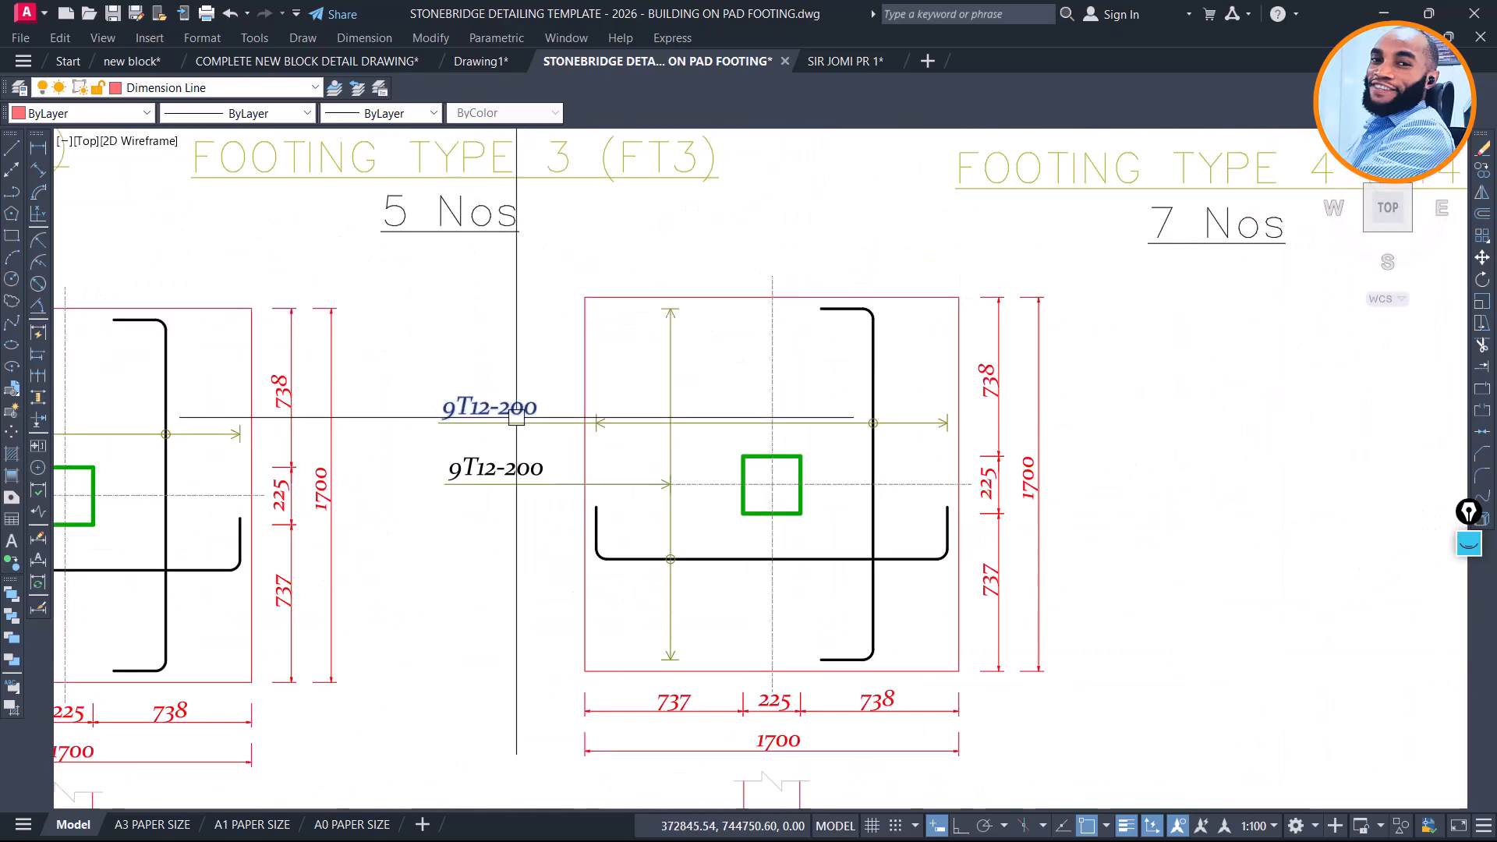
pyautogui.scroll(-2, 544, 451)
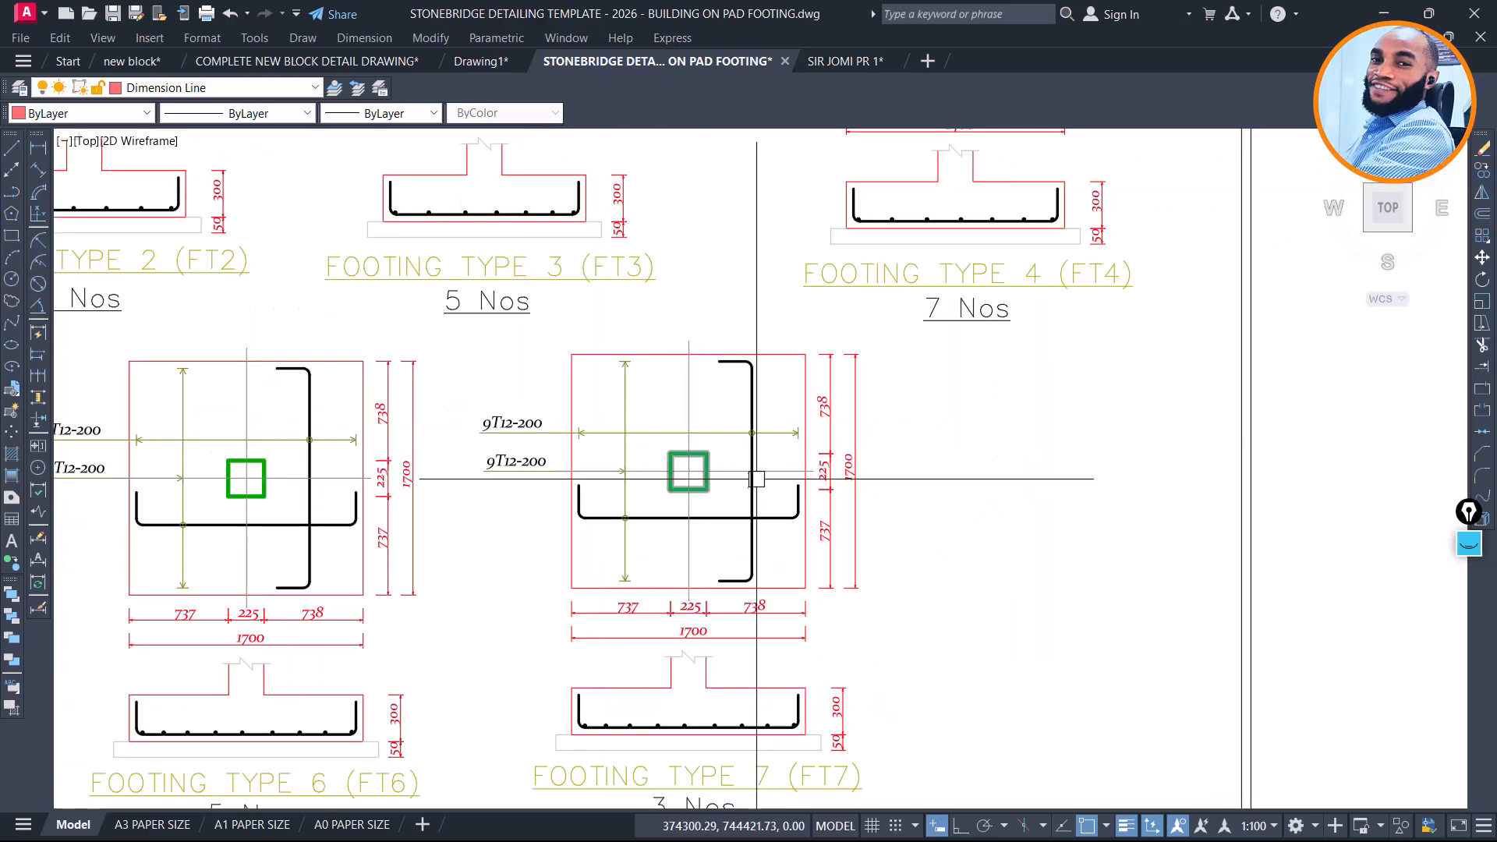
pyautogui.moveTo(757, 516); pyautogui.dragTo(762, 435, button='middle')
pyautogui.scroll(2, 673, 564)
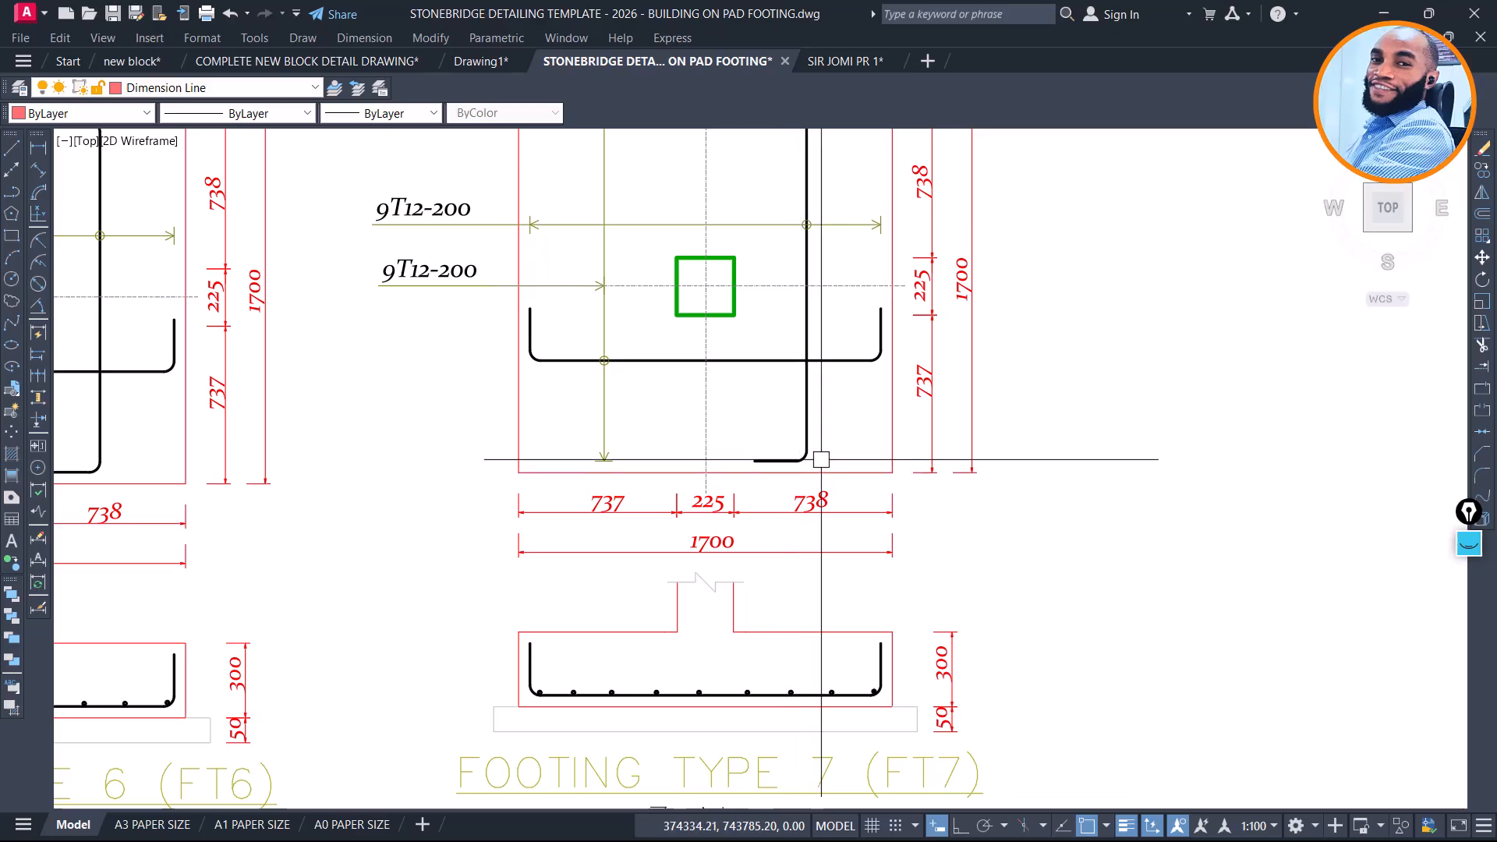
# Check the F-1C13 dimensions and set the overall width dimension below the Footing Type 7 plan to 1800
pyautogui.scroll(-2, 820, 459)
pyautogui.moveTo(795, 447); pyautogui.dragTo(580, 436, button='middle')
pyautogui.scroll(-2, 926, 488)
pyautogui.moveTo(1177, 544); pyautogui.dragTo(792, 441, button='middle')
pyautogui.scroll(2, 1236, 627)
pyautogui.moveTo(1248, 631); pyautogui.dragTo(977, 571, button='middle')
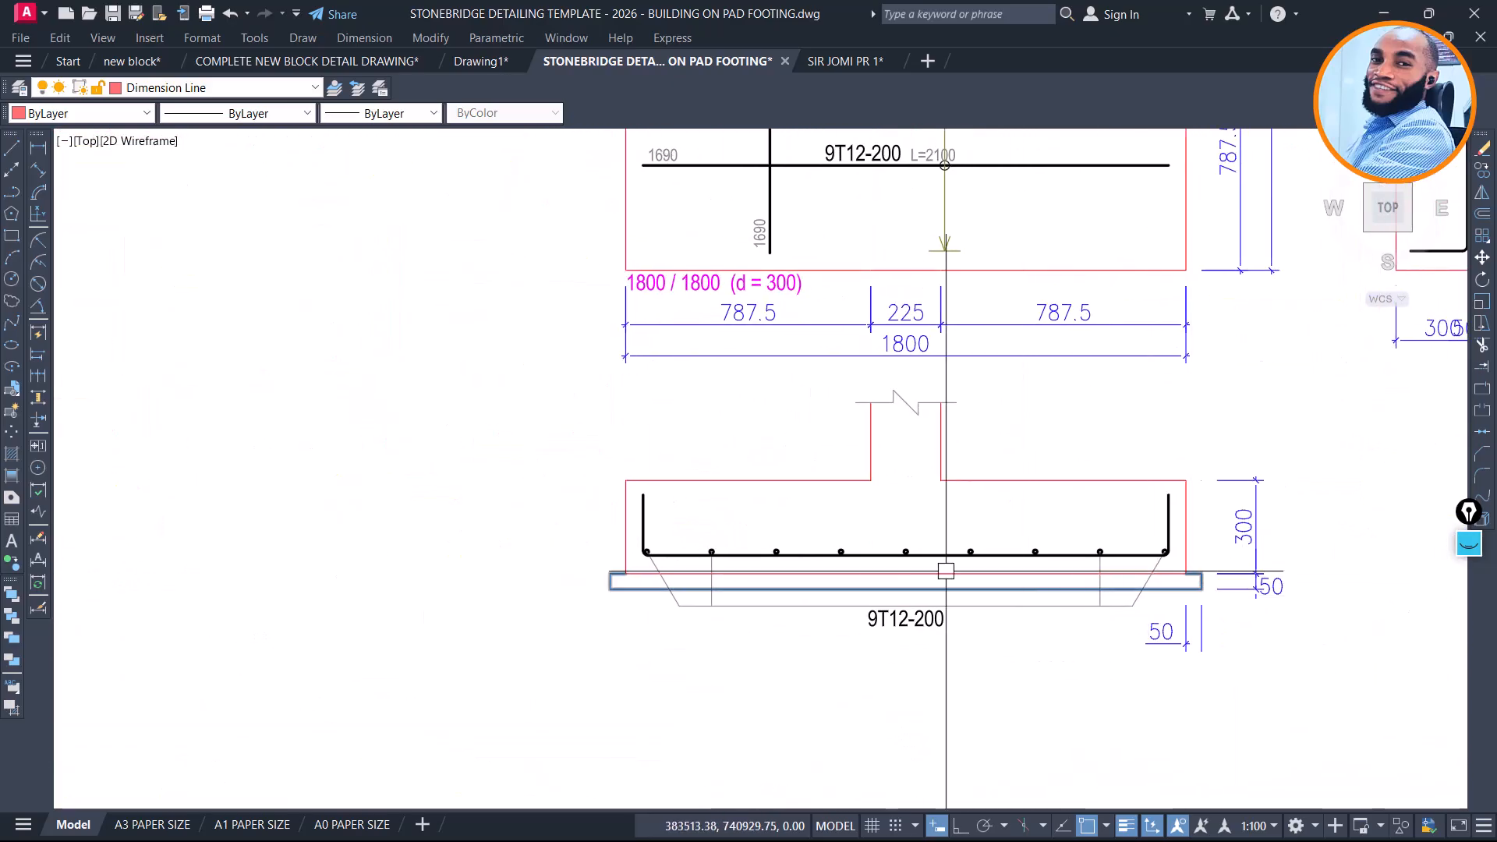
pyautogui.scroll(-4, 1088, 570)
pyautogui.scroll(4, 816, 454)
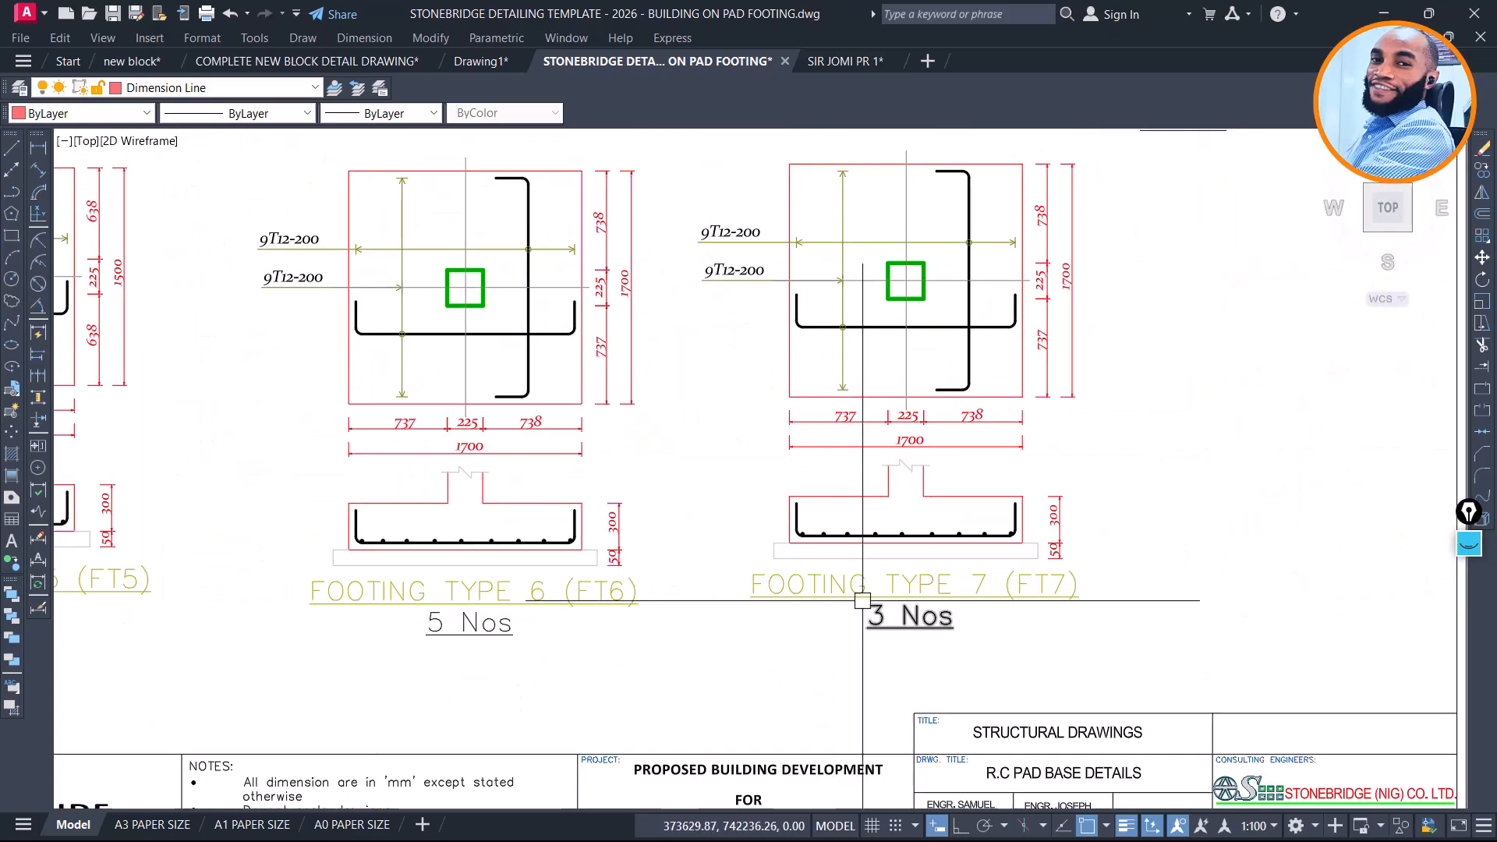
pyautogui.scroll(2, 842, 421)
pyautogui.scroll(2, 909, 441)
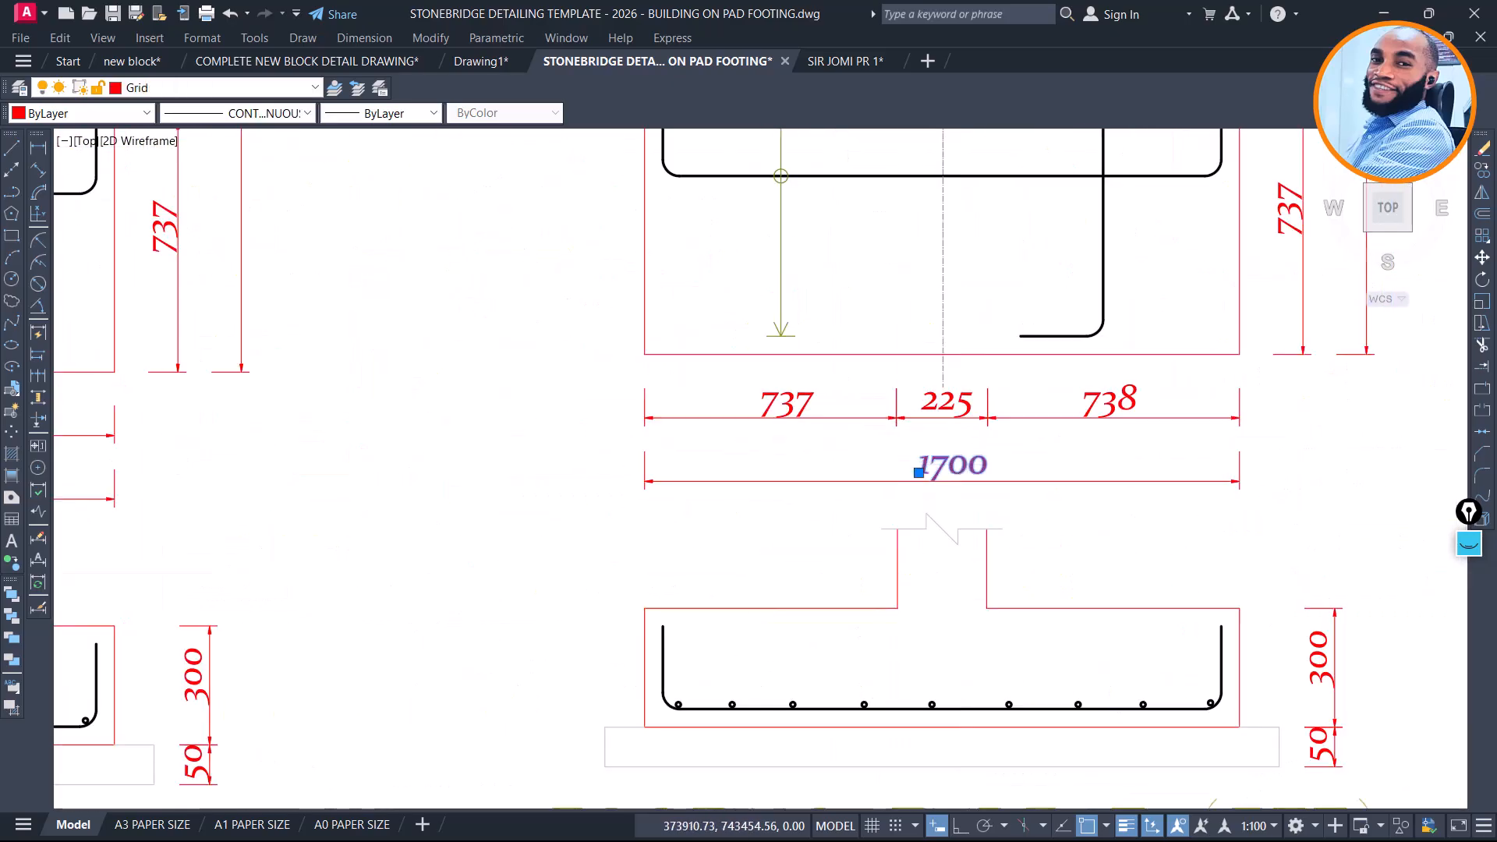
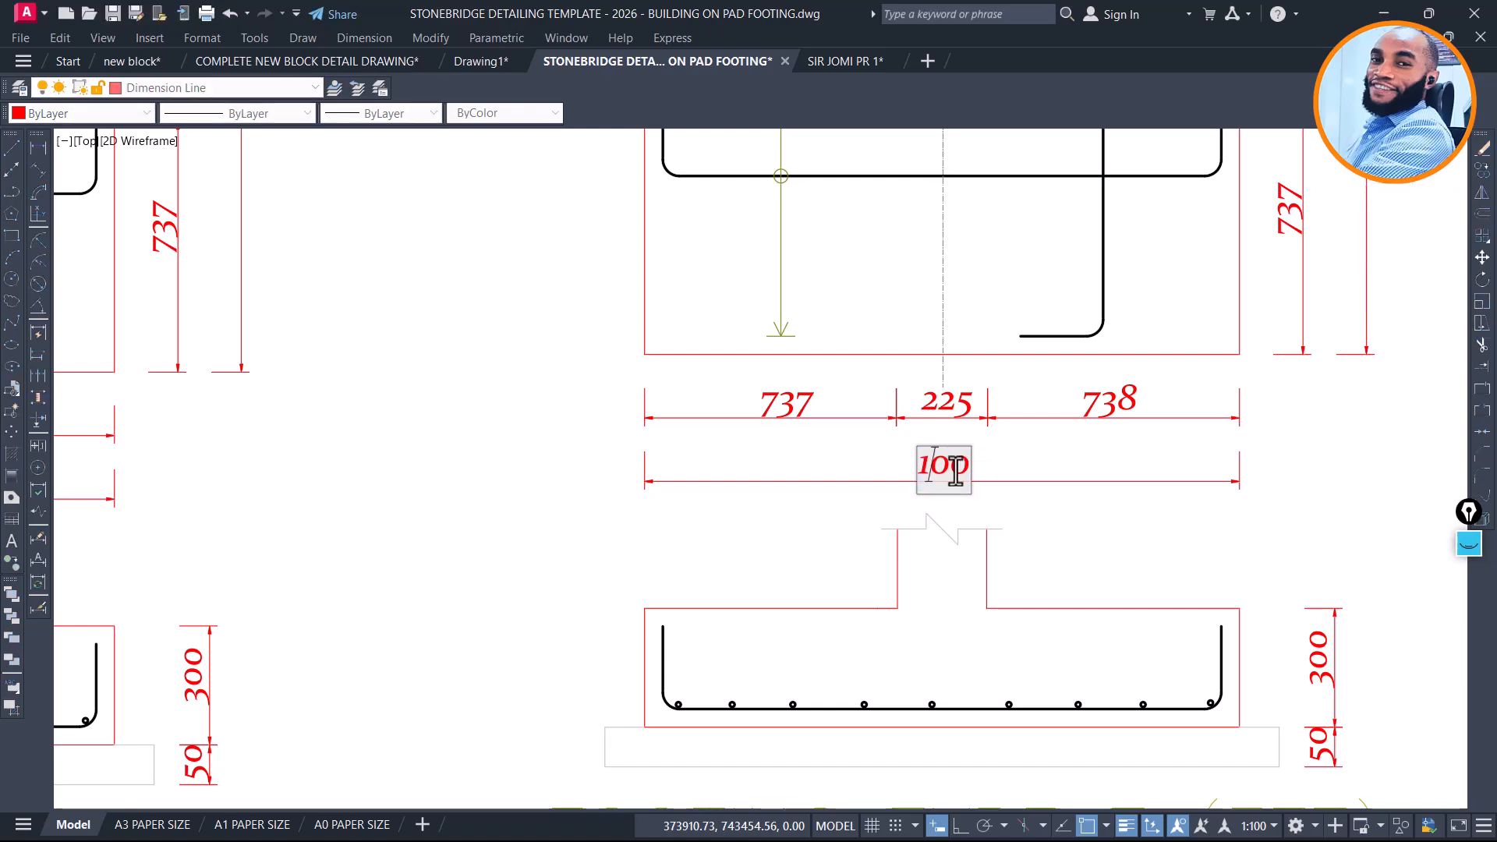
pyautogui.click(861, 470)
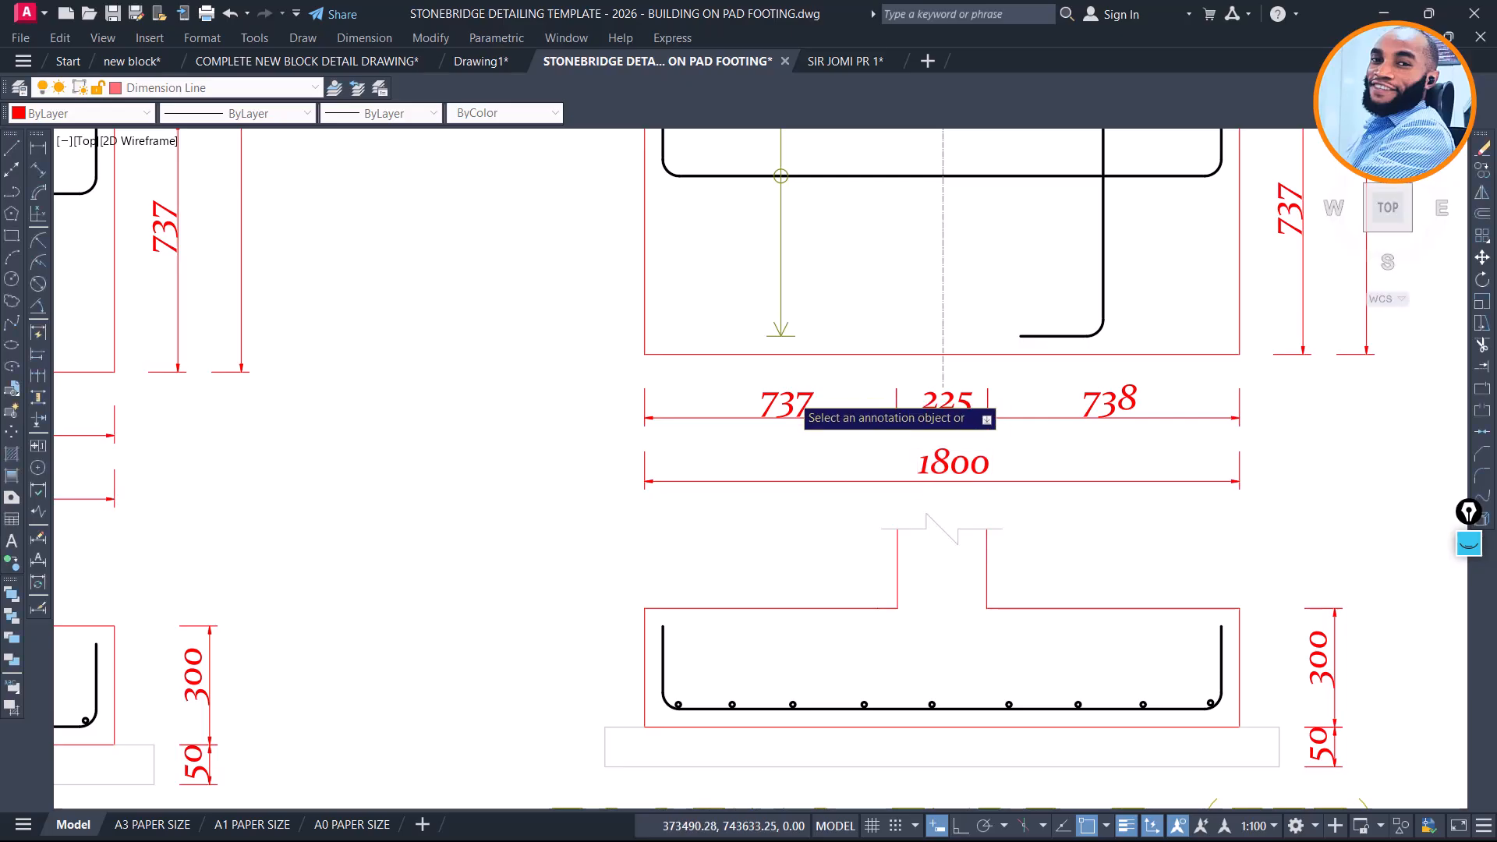
# Set the horizontal dimensions either side of the 225 column width on the Footing Type 7 plan to 787 and 788
pyautogui.click(786, 404)
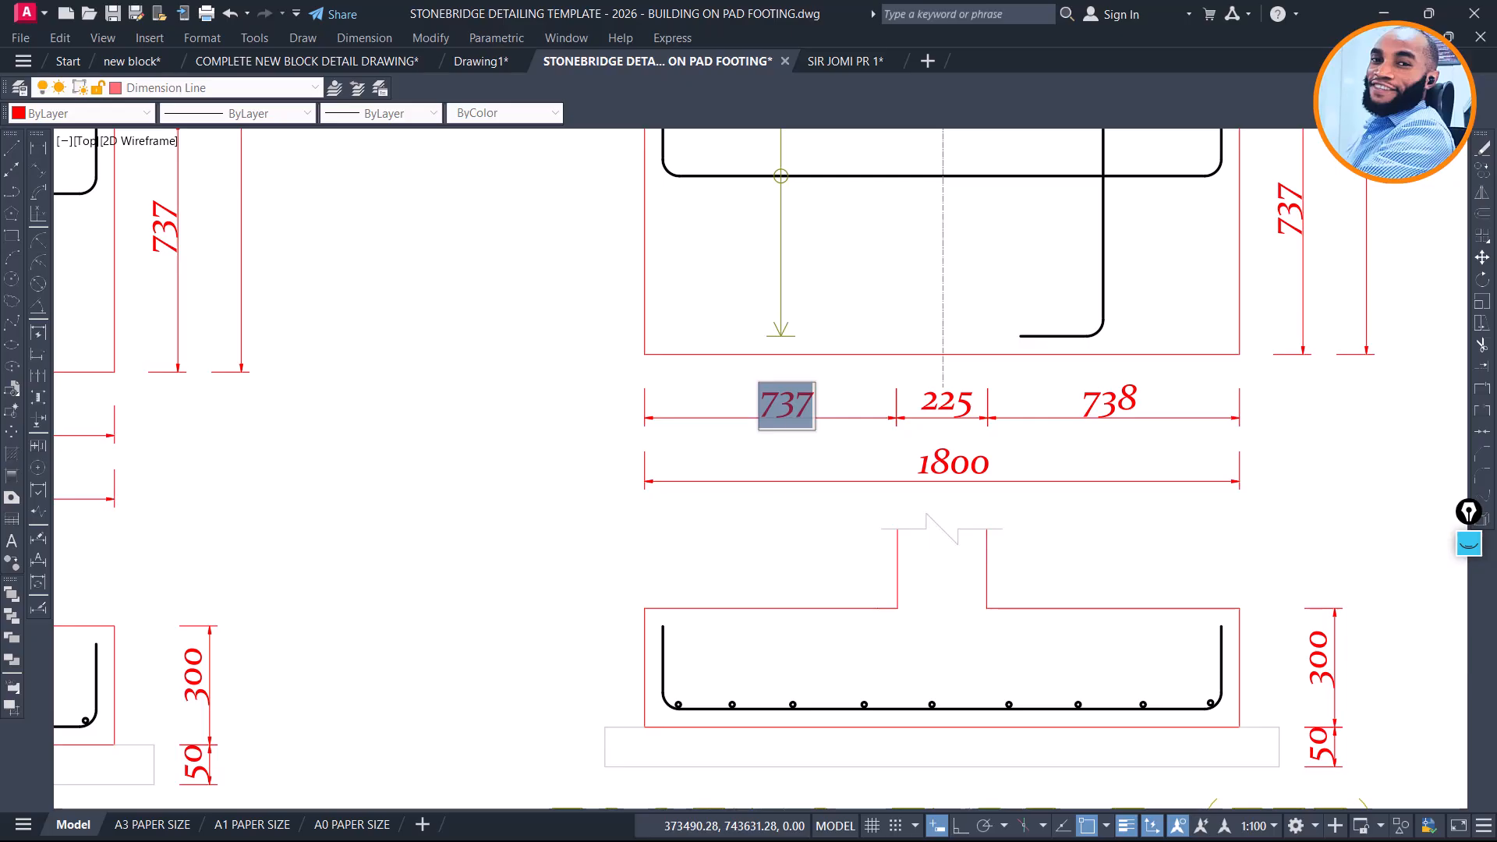
pyautogui.click(1123, 418)
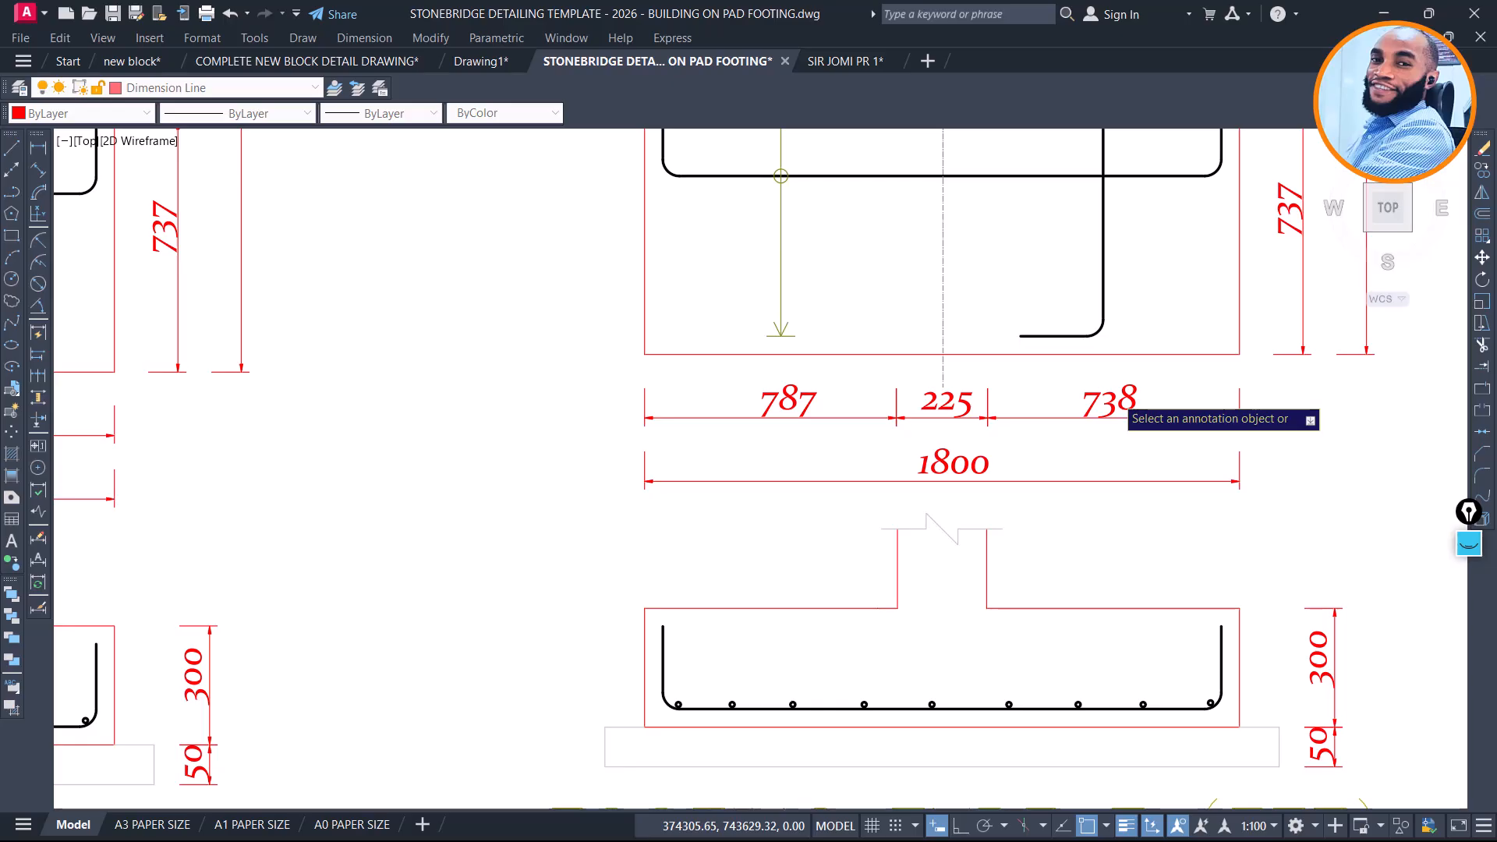
pyautogui.moveTo(1112, 410); pyautogui.dragTo(1108, 414)
# Set the vertical dimension below the column on the Footing Type 7 plan to 787
pyautogui.scroll(-2, 718, 451)
pyautogui.moveTo(1093, 303); pyautogui.dragTo(925, 456, button='middle')
pyautogui.scroll(-2, 1092, 309)
pyautogui.scroll(4, 915, 452)
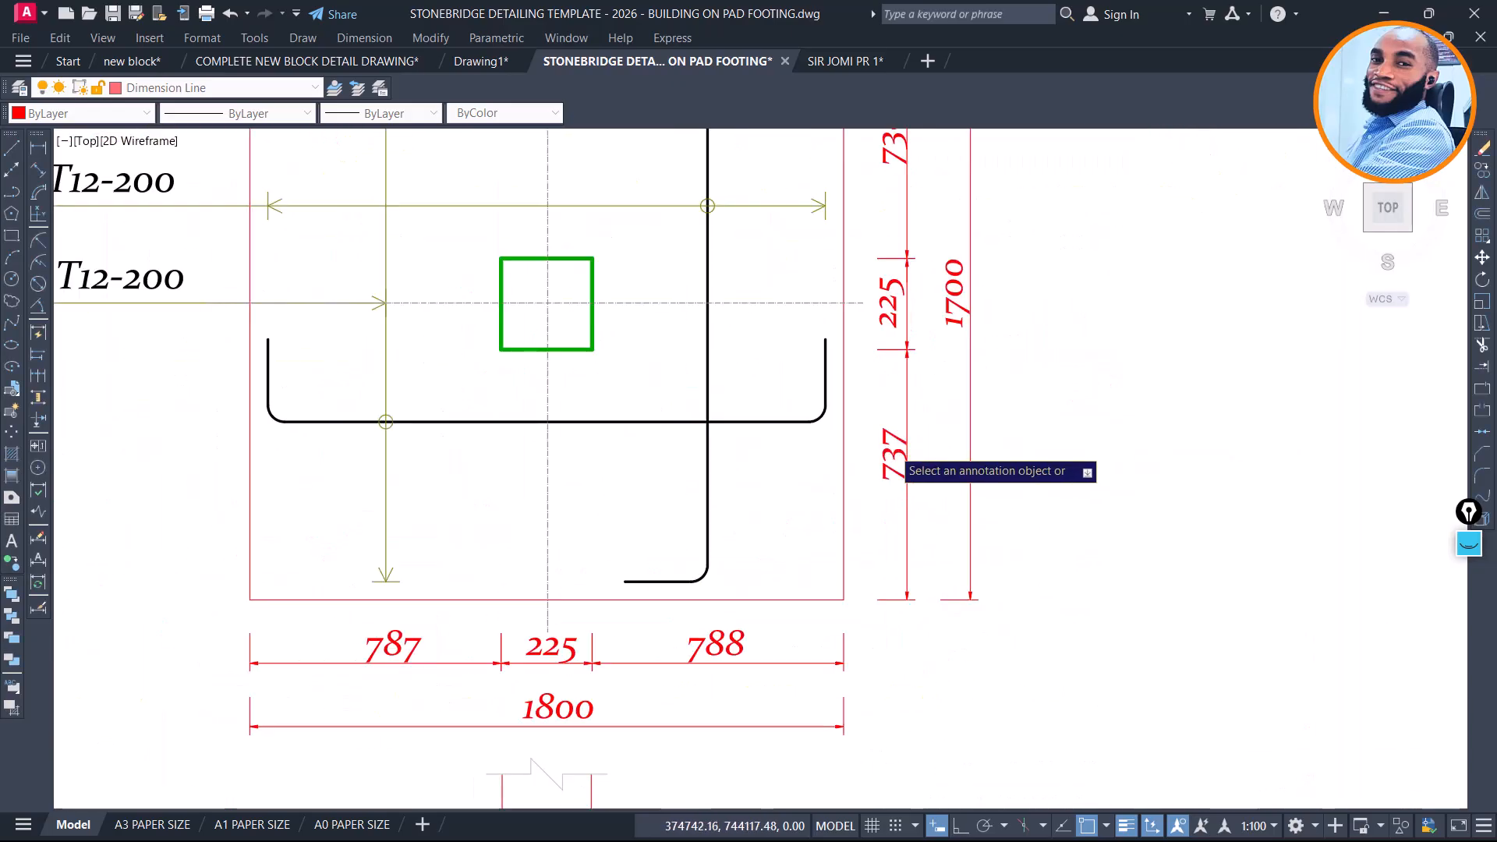
pyautogui.scroll(2, 913, 438)
pyautogui.doubleClick(967, 507)
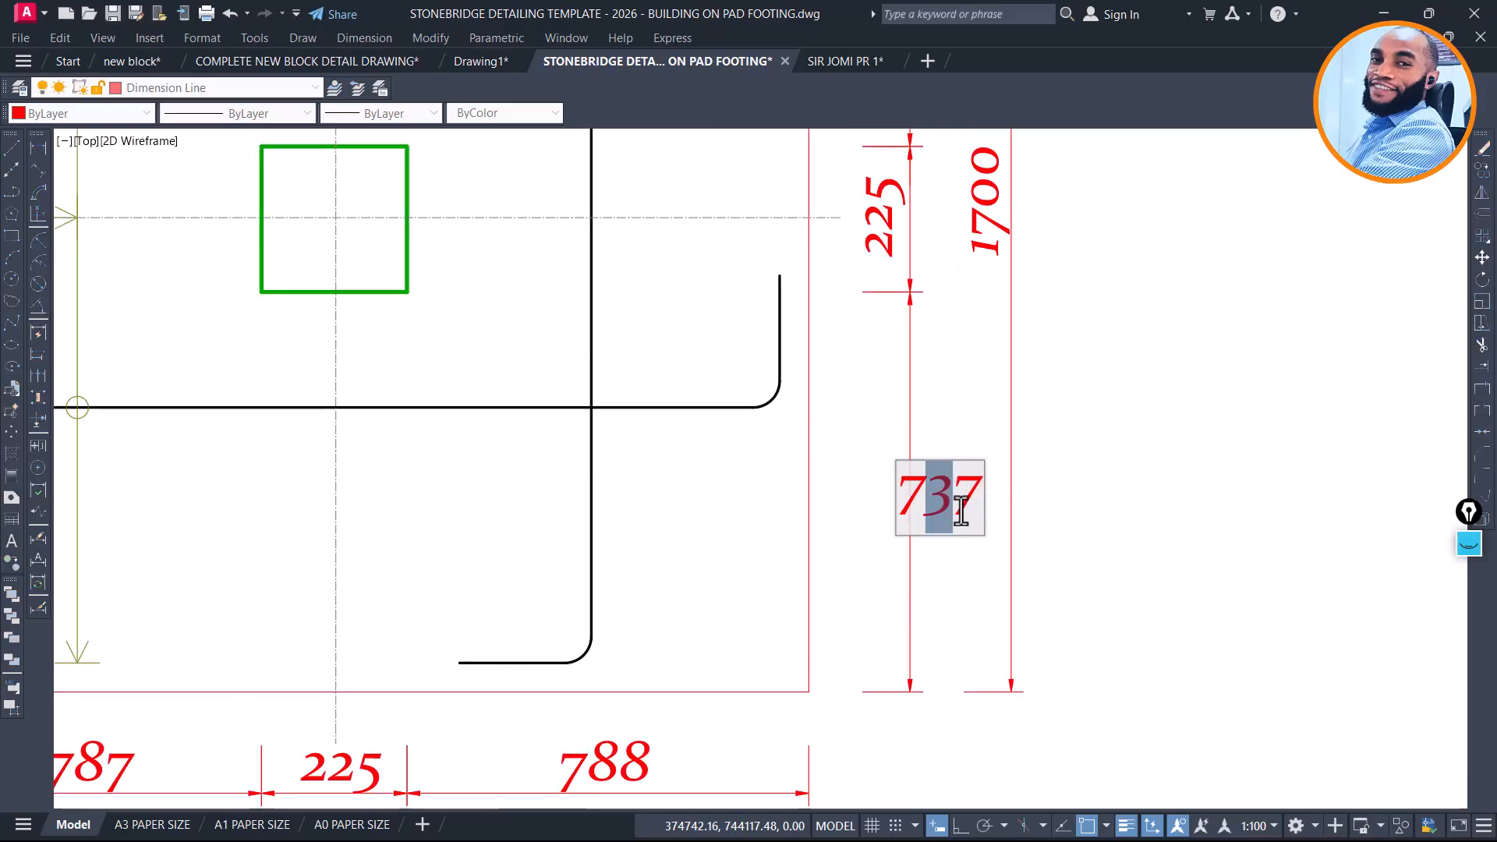
pyautogui.click(967, 442)
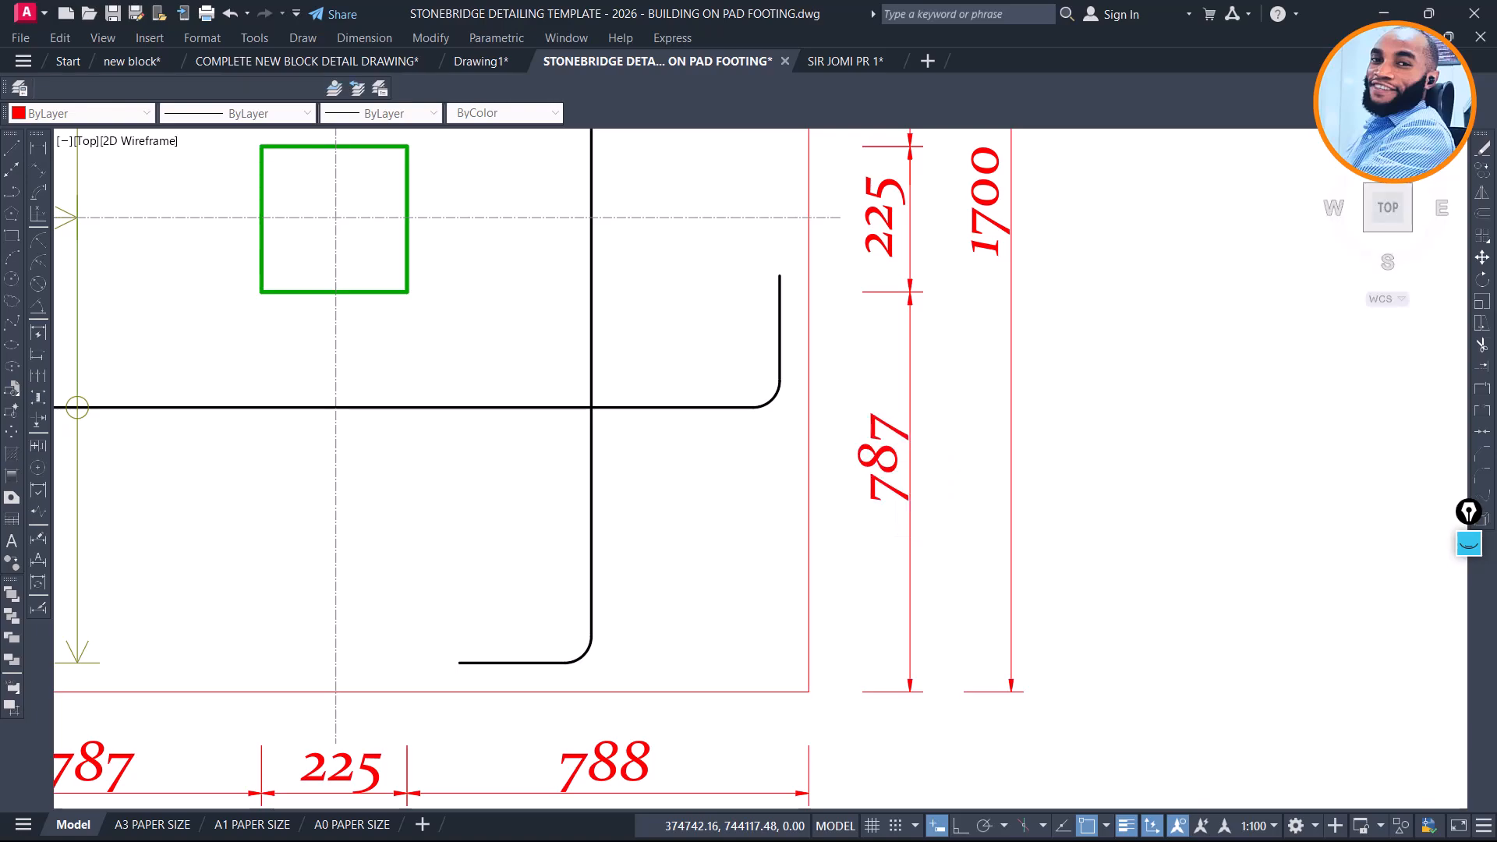
# Set the vertical dimension above the column on the Footing Type 7 plan to 788
pyautogui.scroll(-2, 945, 445)
pyautogui.moveTo(947, 341); pyautogui.dragTo(938, 523, button='middle')
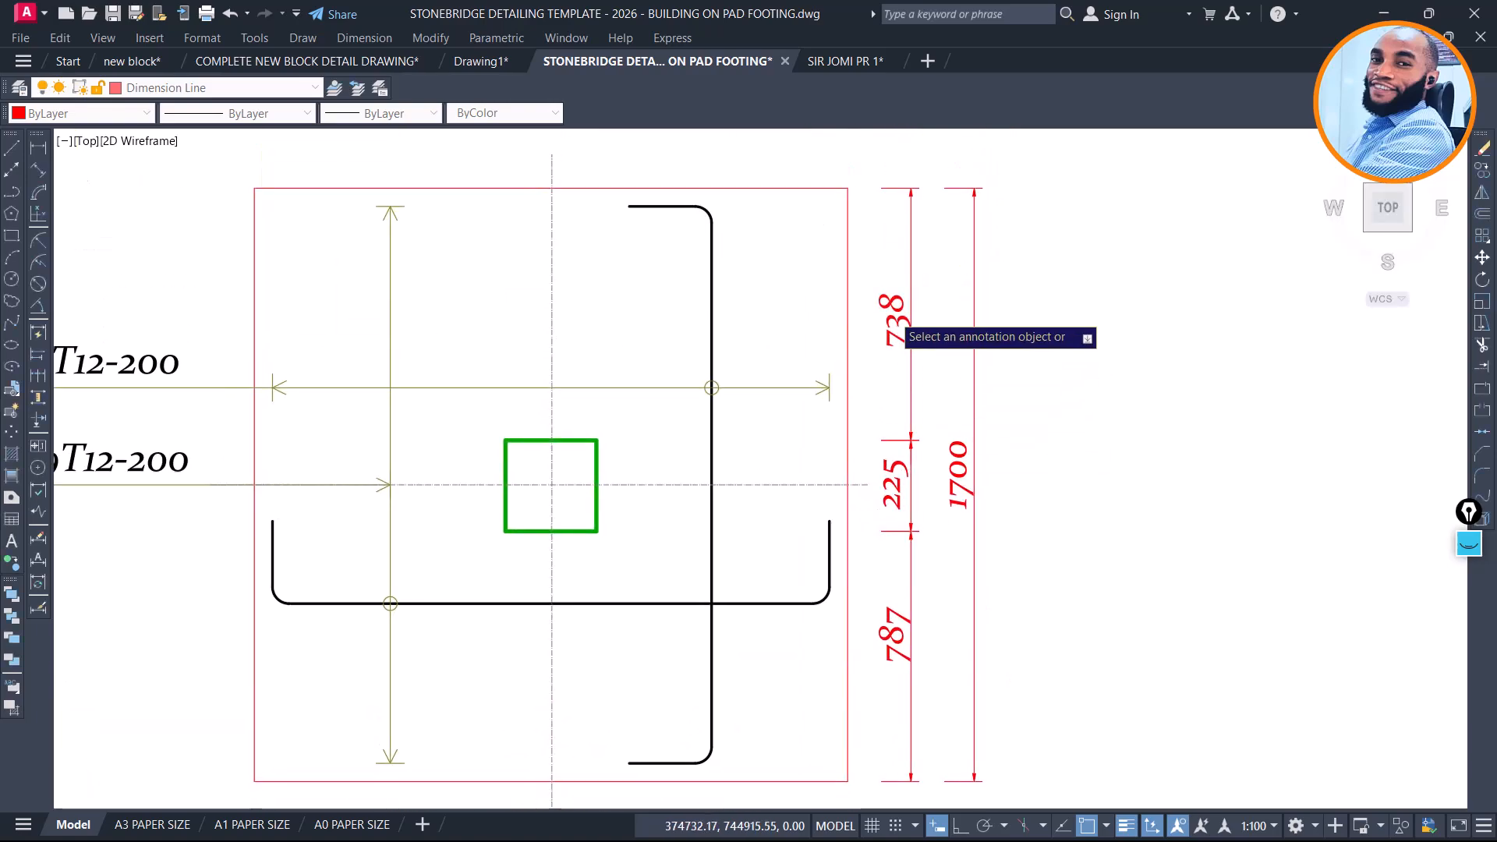
pyautogui.scroll(2, 897, 315)
pyautogui.click(897, 316)
pyautogui.moveTo(970, 351); pyautogui.dragTo(950, 370)
pyautogui.write('8')
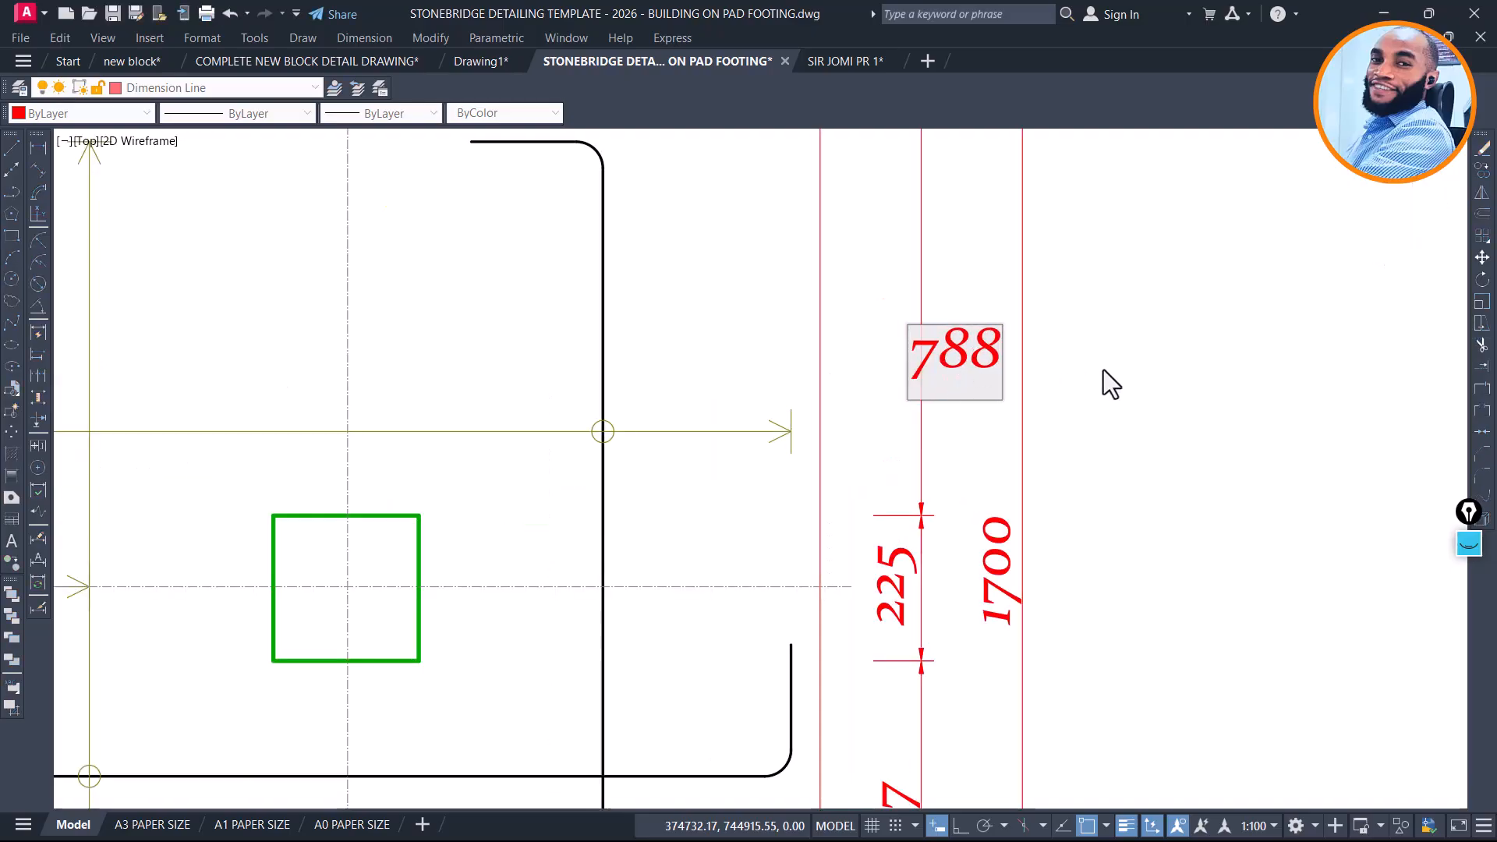
pyautogui.click(1103, 370)
# Move the lower 9T12-200 label and its leader on the Footing Type 6 plan about 72 mm straight up, off the horizontal centreline
pyautogui.scroll(-3, 1032, 378)
pyautogui.moveTo(578, 429)
pyautogui.mouseDown(button='middle')
pyautogui.moveTo(641, 374)
pyautogui.moveTo(691, 357)
pyautogui.mouseUp(button='middle')
pyautogui.scroll(-3, 585, 355)
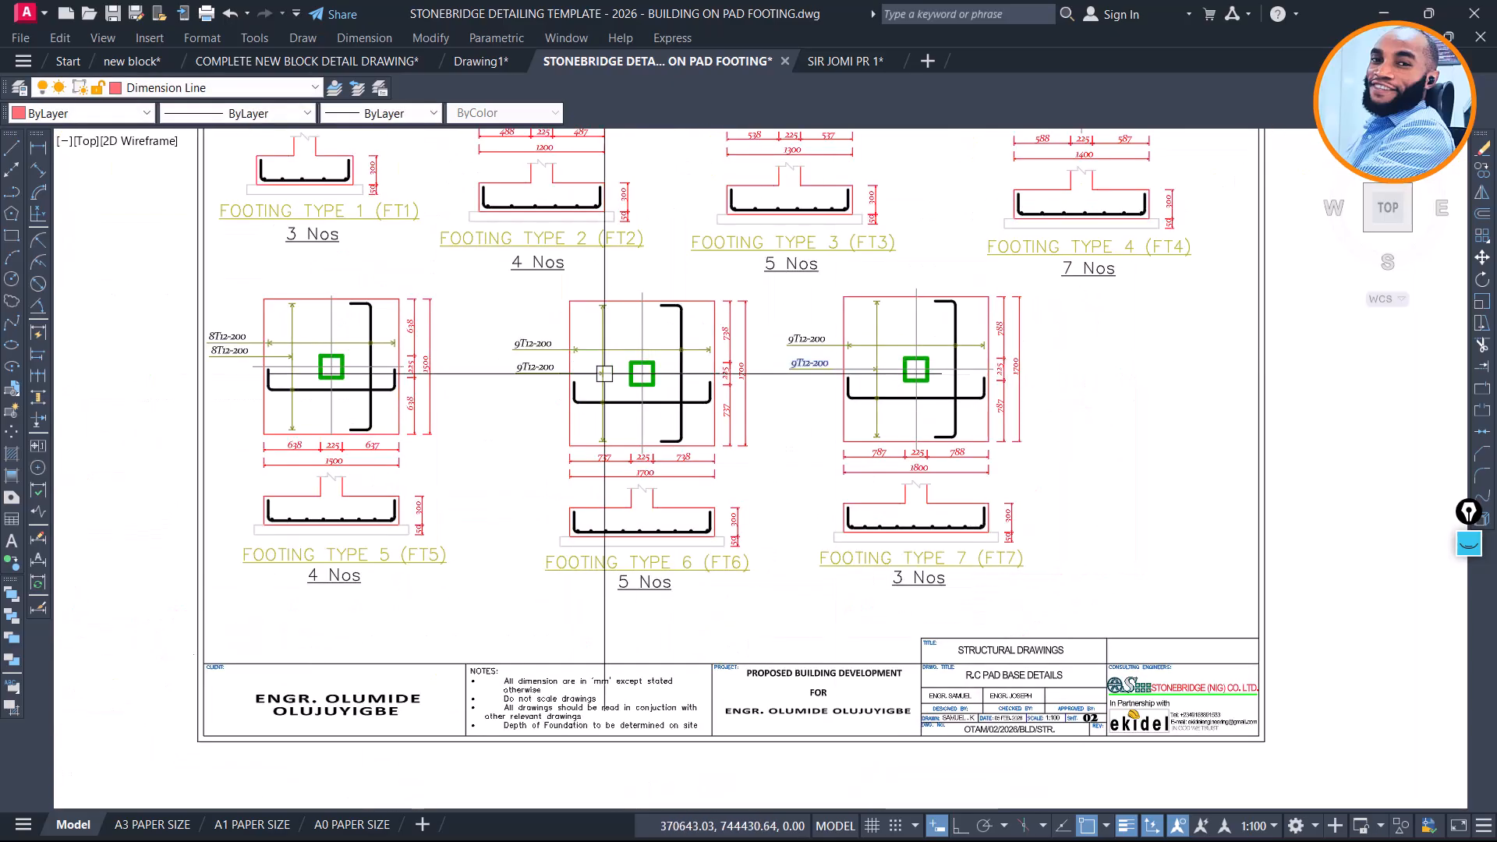
pyautogui.scroll(3, 560, 358)
pyautogui.click(529, 324)
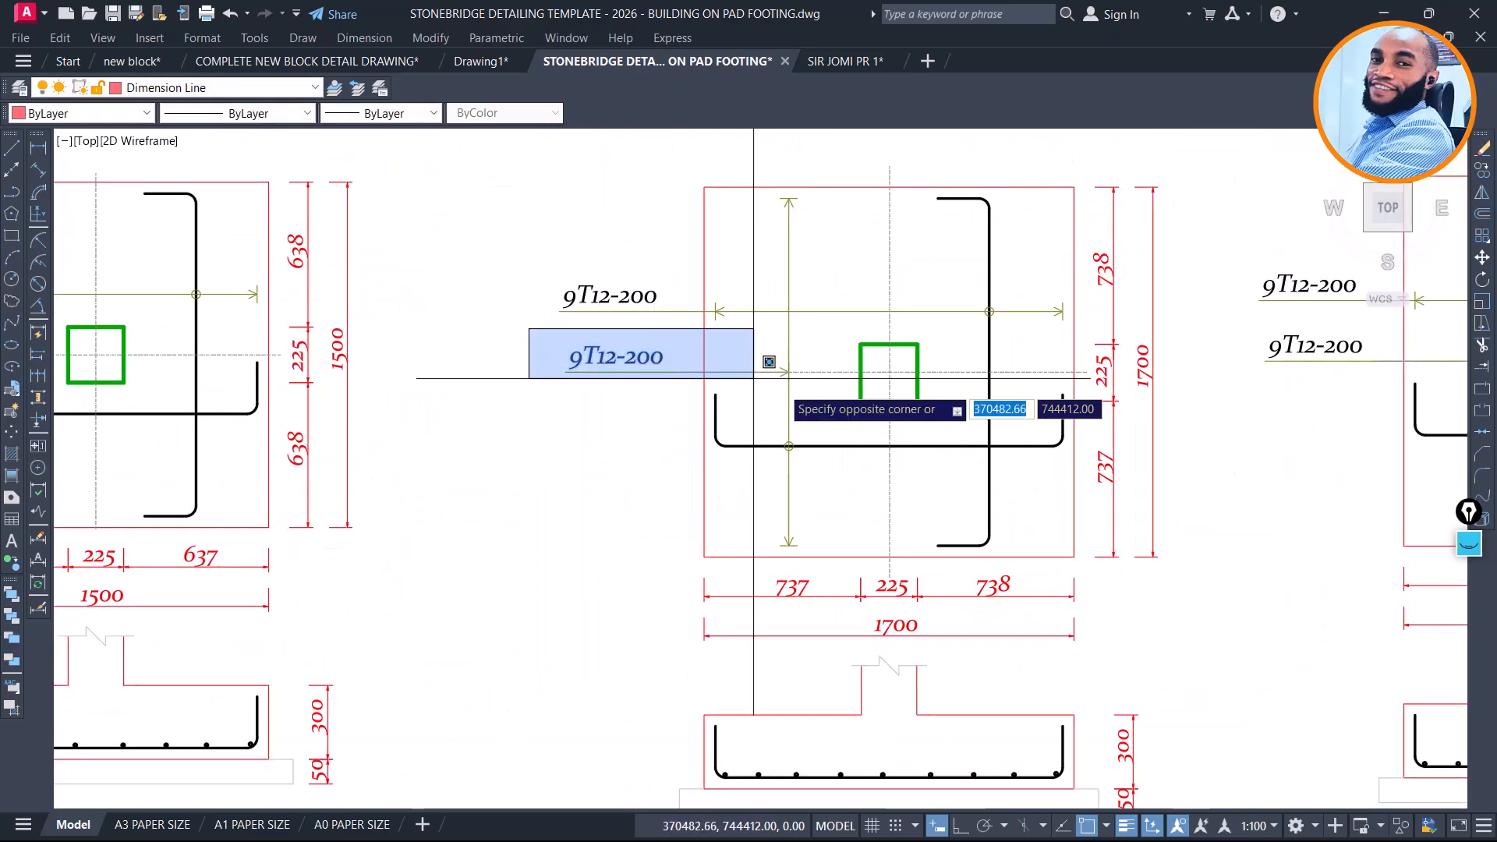
pyautogui.click(798, 392)
pyautogui.write('m')
pyautogui.press('space')
pyautogui.scroll(4, 811, 368)
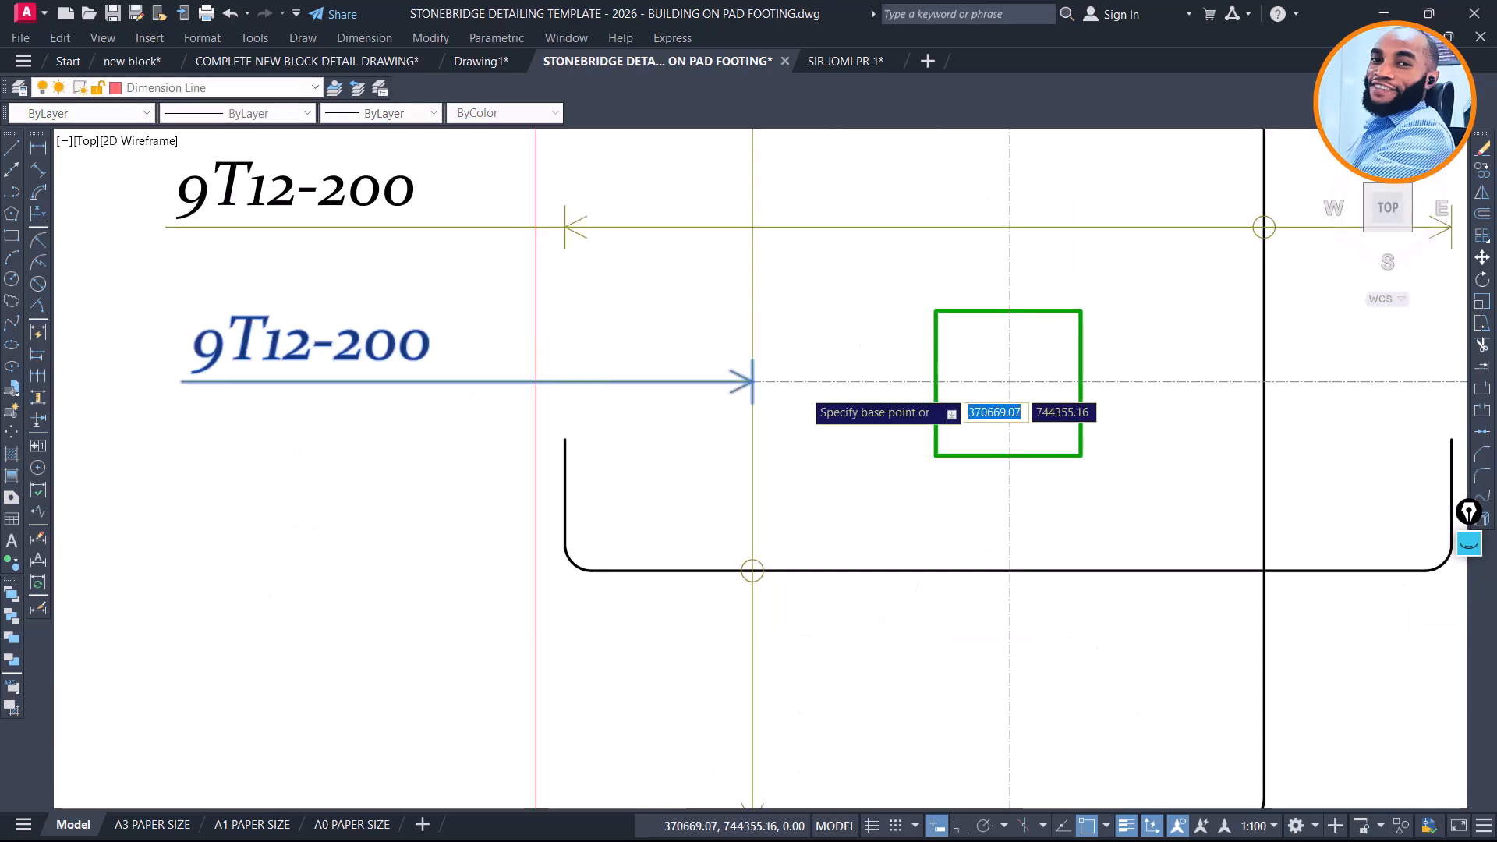
pyautogui.click(823, 347)
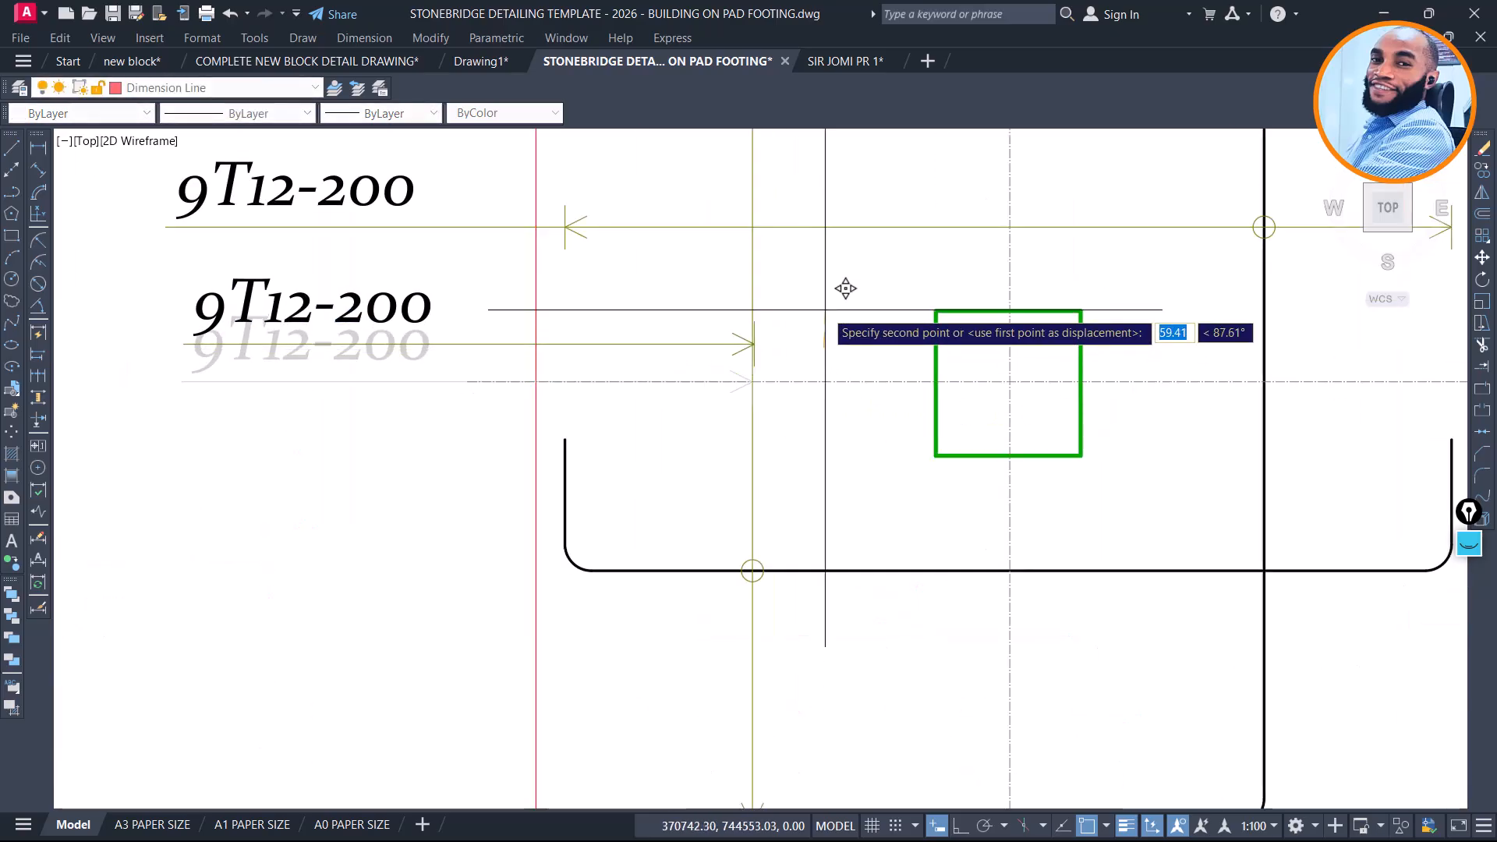
pyautogui.click(841, 286)
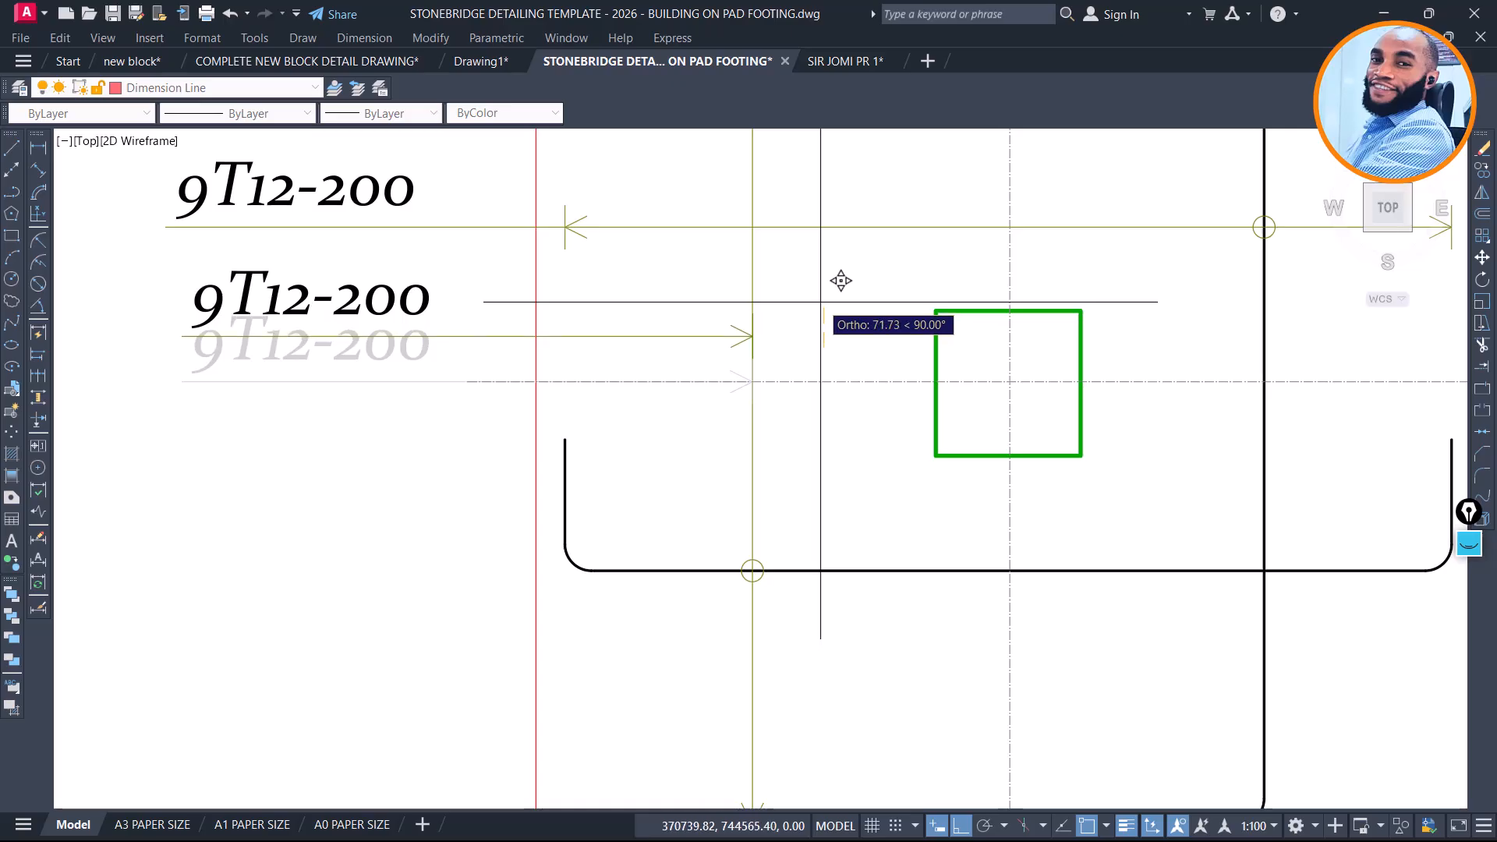
pyautogui.click(841, 287)
pyautogui.scroll(-4, 802, 545)
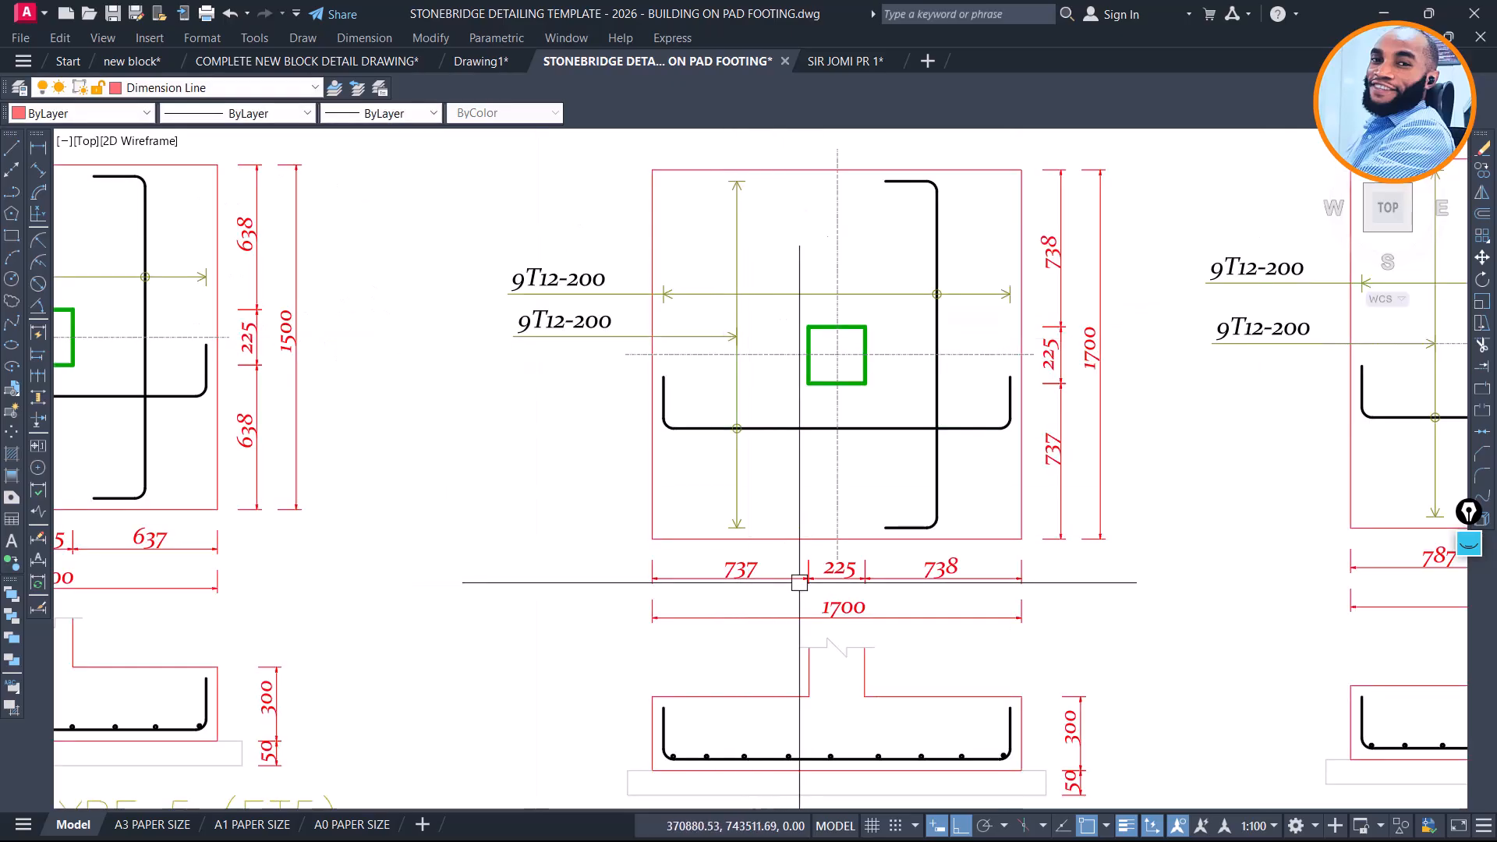
# Move the lower 9T12-200 label and its leader on the Footing Type 7 plan straight up, clear of the horizontal centreline
pyautogui.scroll(-3, 941, 561)
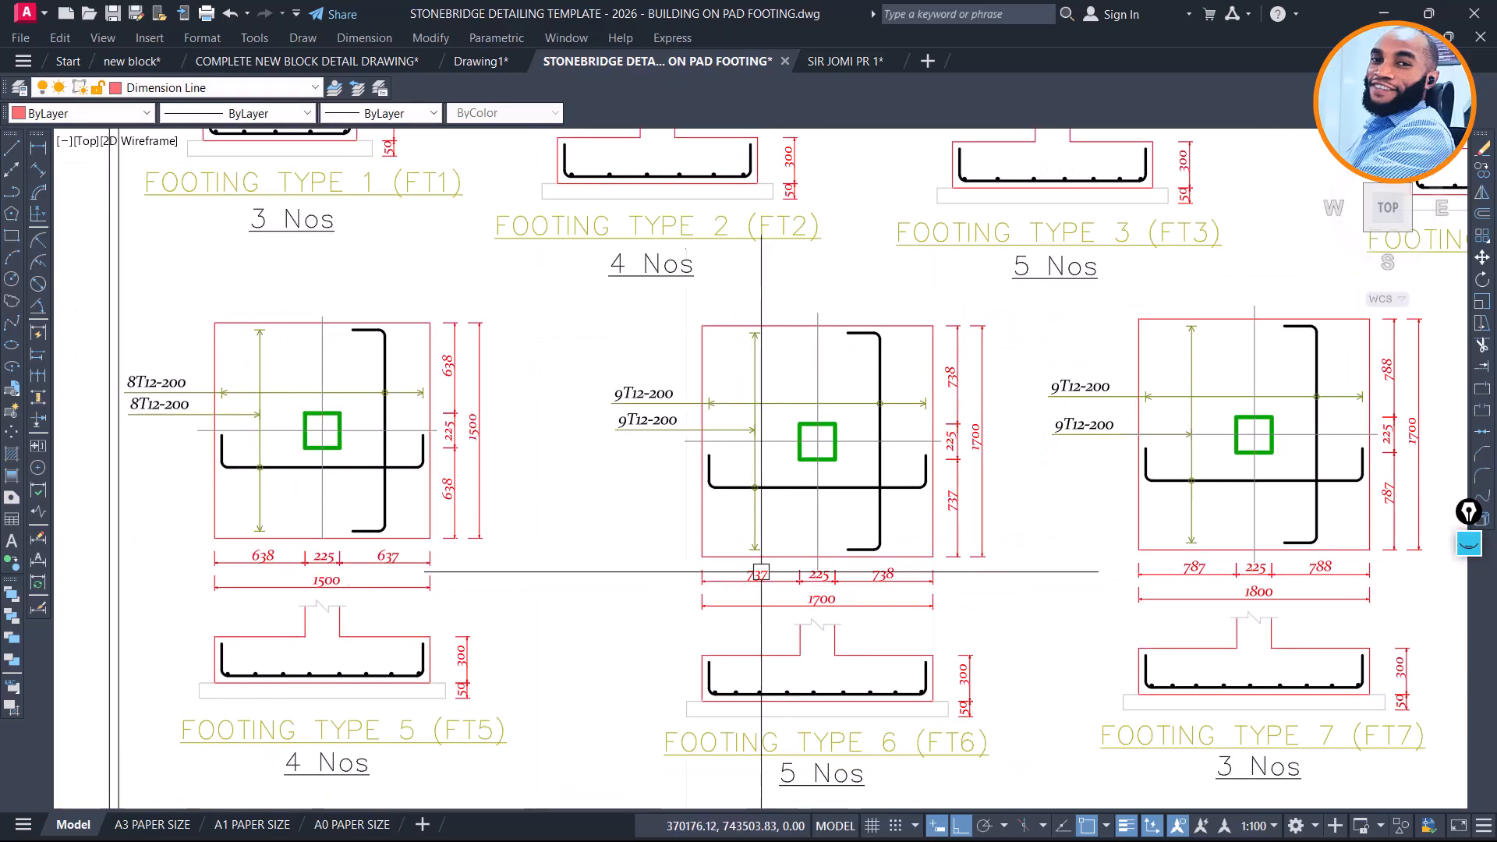
pyautogui.moveTo(1086, 528); pyautogui.dragTo(793, 461, button='middle')
pyautogui.scroll(4, 792, 461)
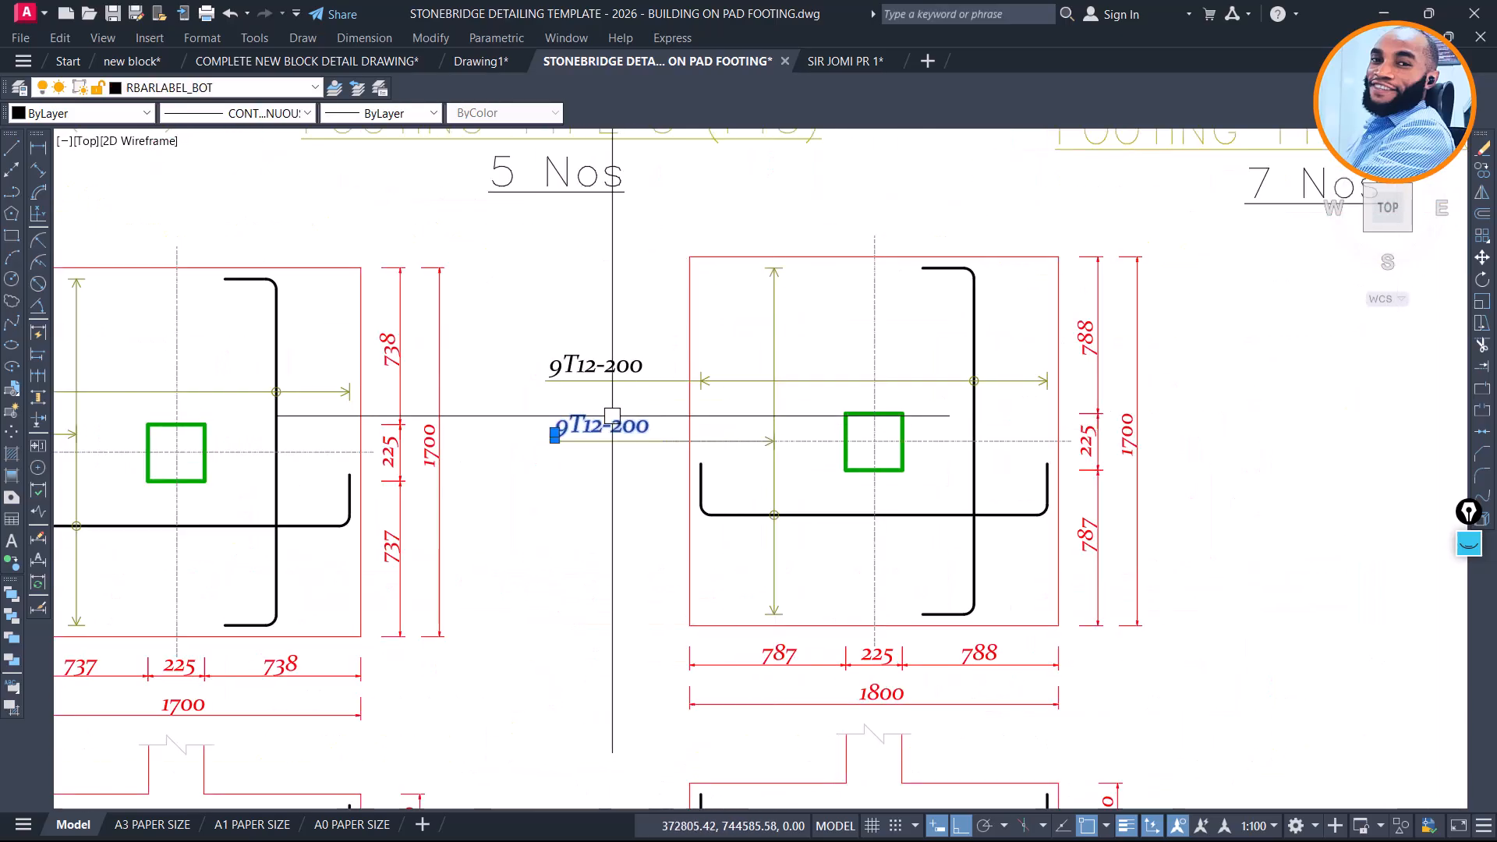
pyautogui.scroll(2, 612, 415)
pyautogui.click(748, 416)
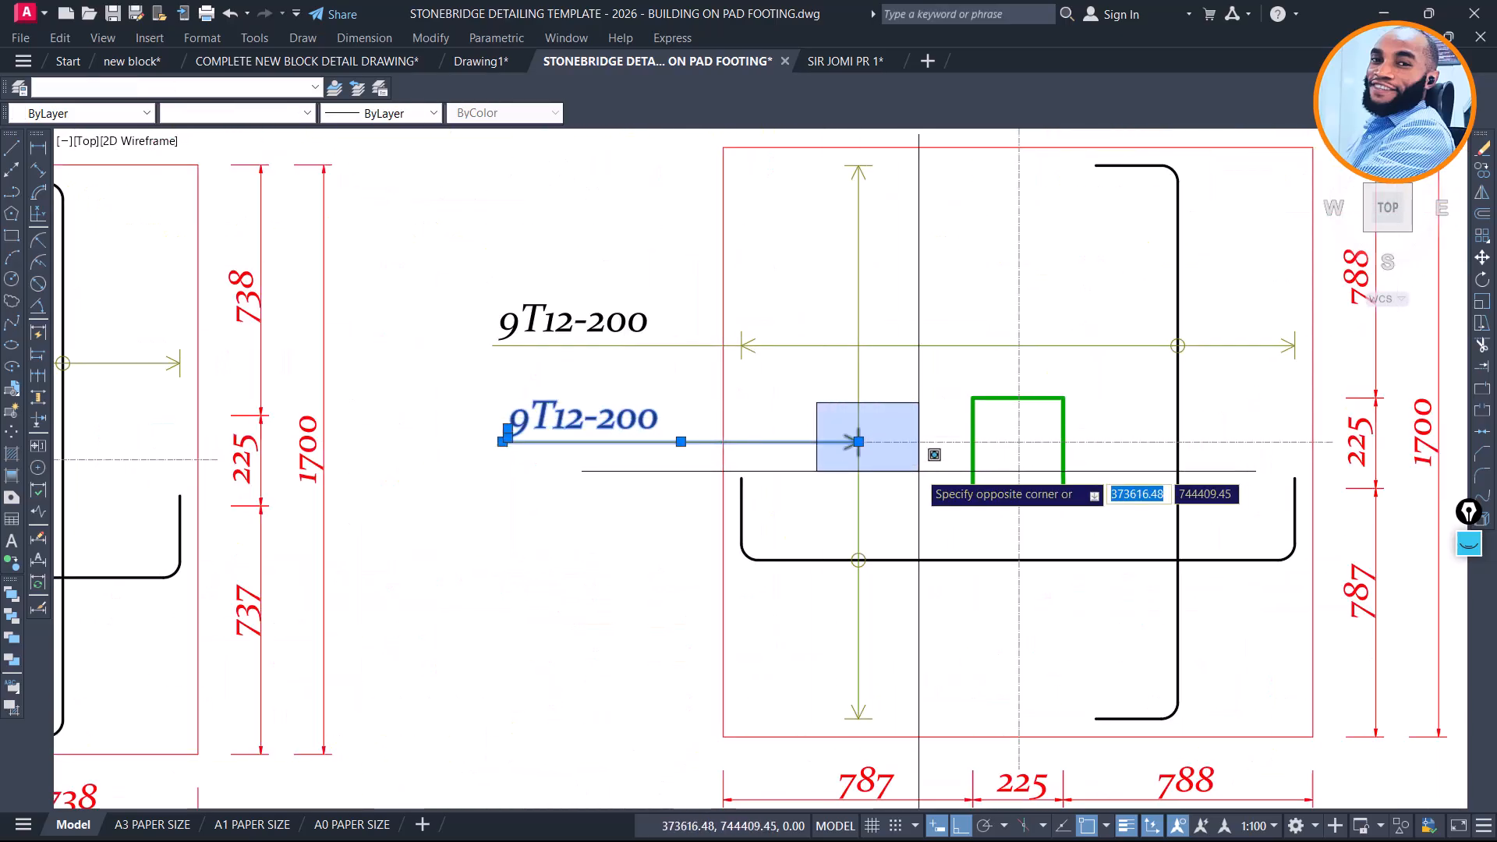
pyautogui.write('m')
pyautogui.press('Return')
pyautogui.click(926, 405)
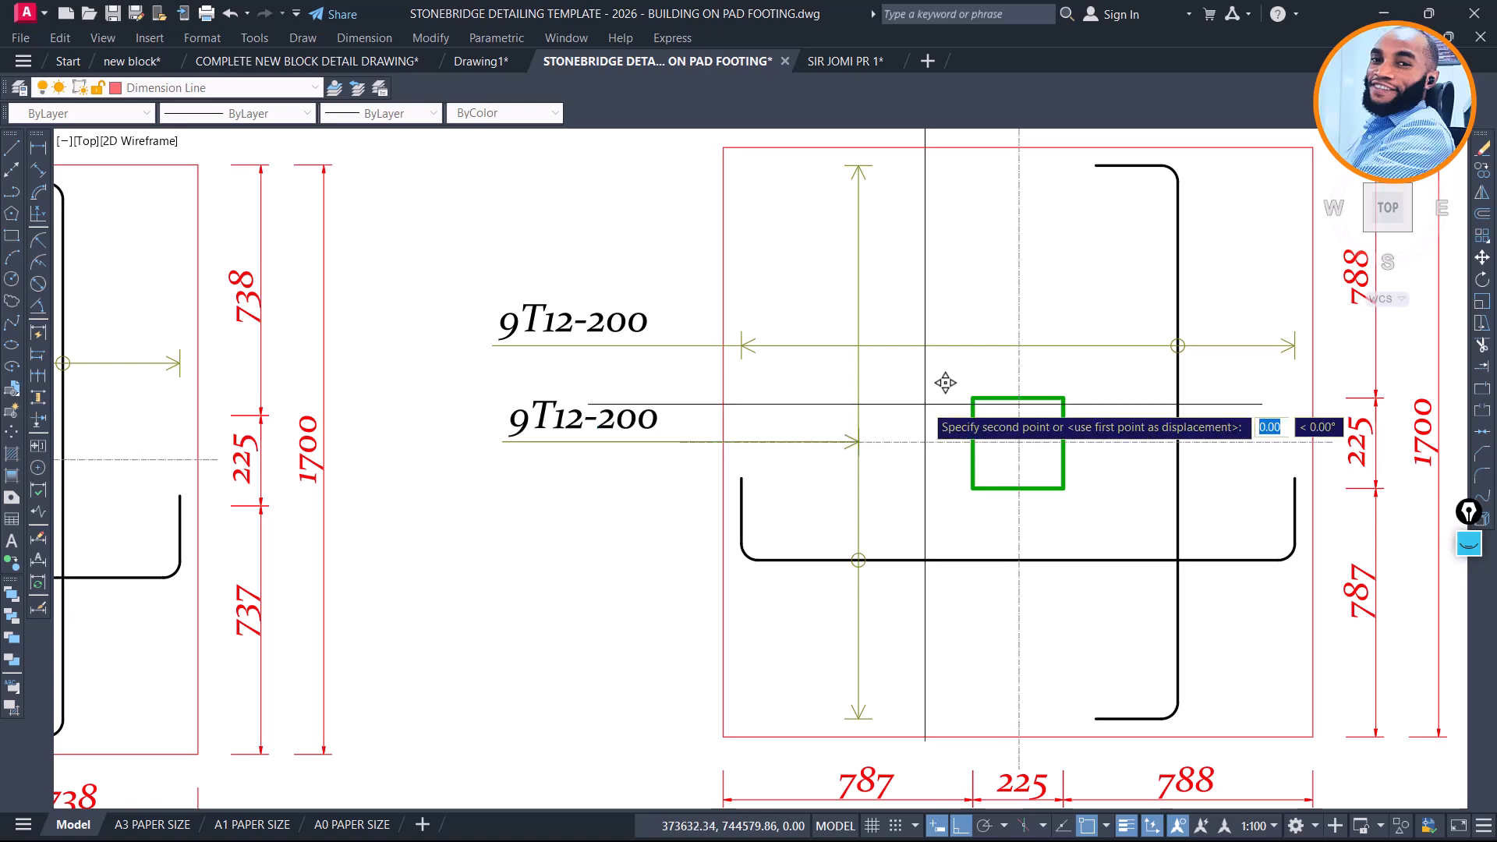
pyautogui.click(949, 354)
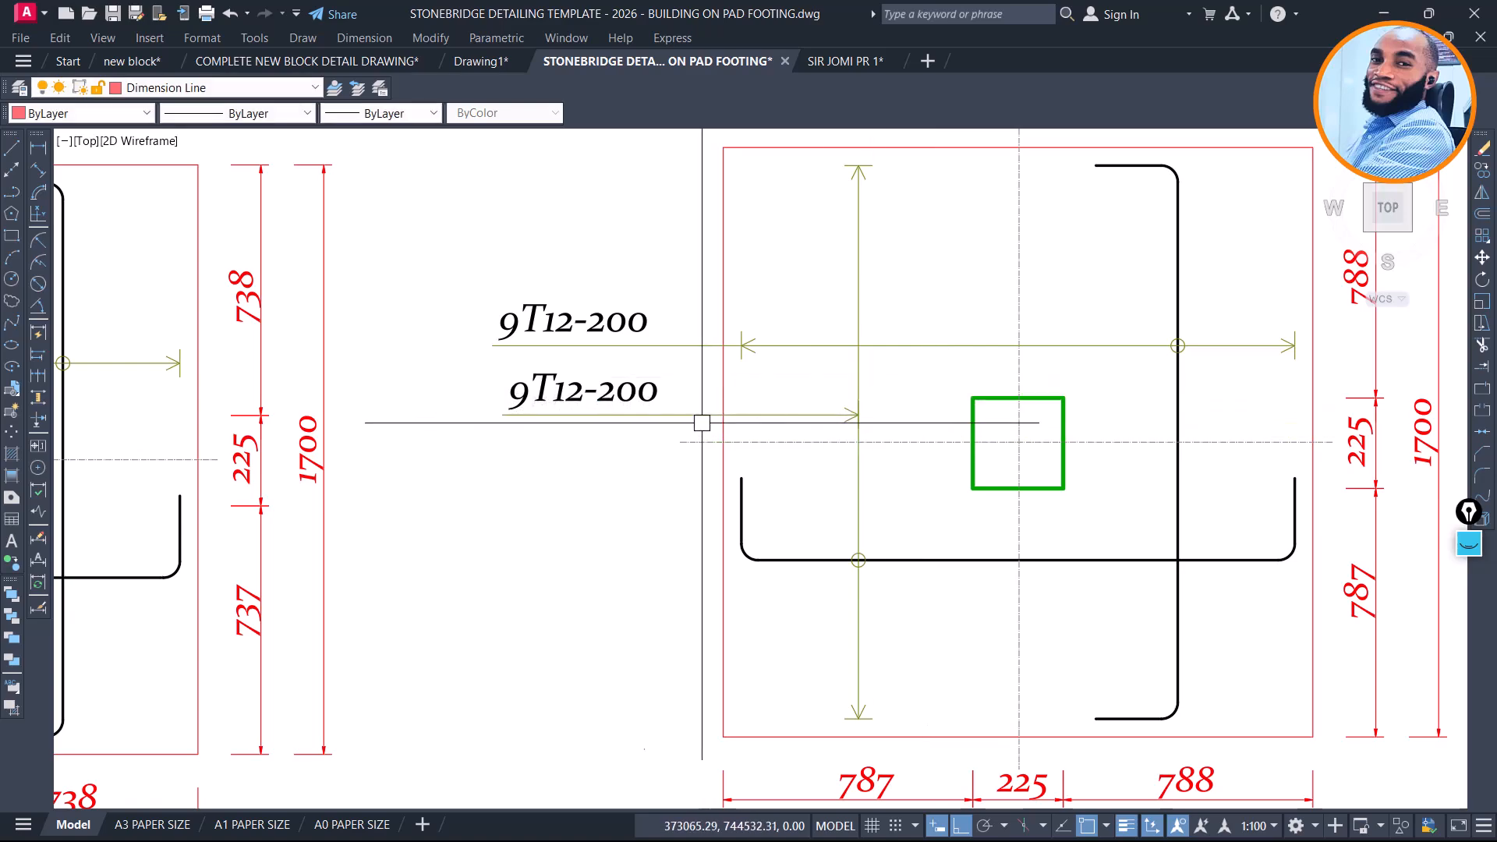
# Compare the edited Footing Type 7 dimensions with those of the F-1C13 design output
pyautogui.scroll(-2, 699, 425)
pyautogui.moveTo(854, 619); pyautogui.dragTo(852, 610, button='middle')
pyautogui.scroll(-3, 897, 620)
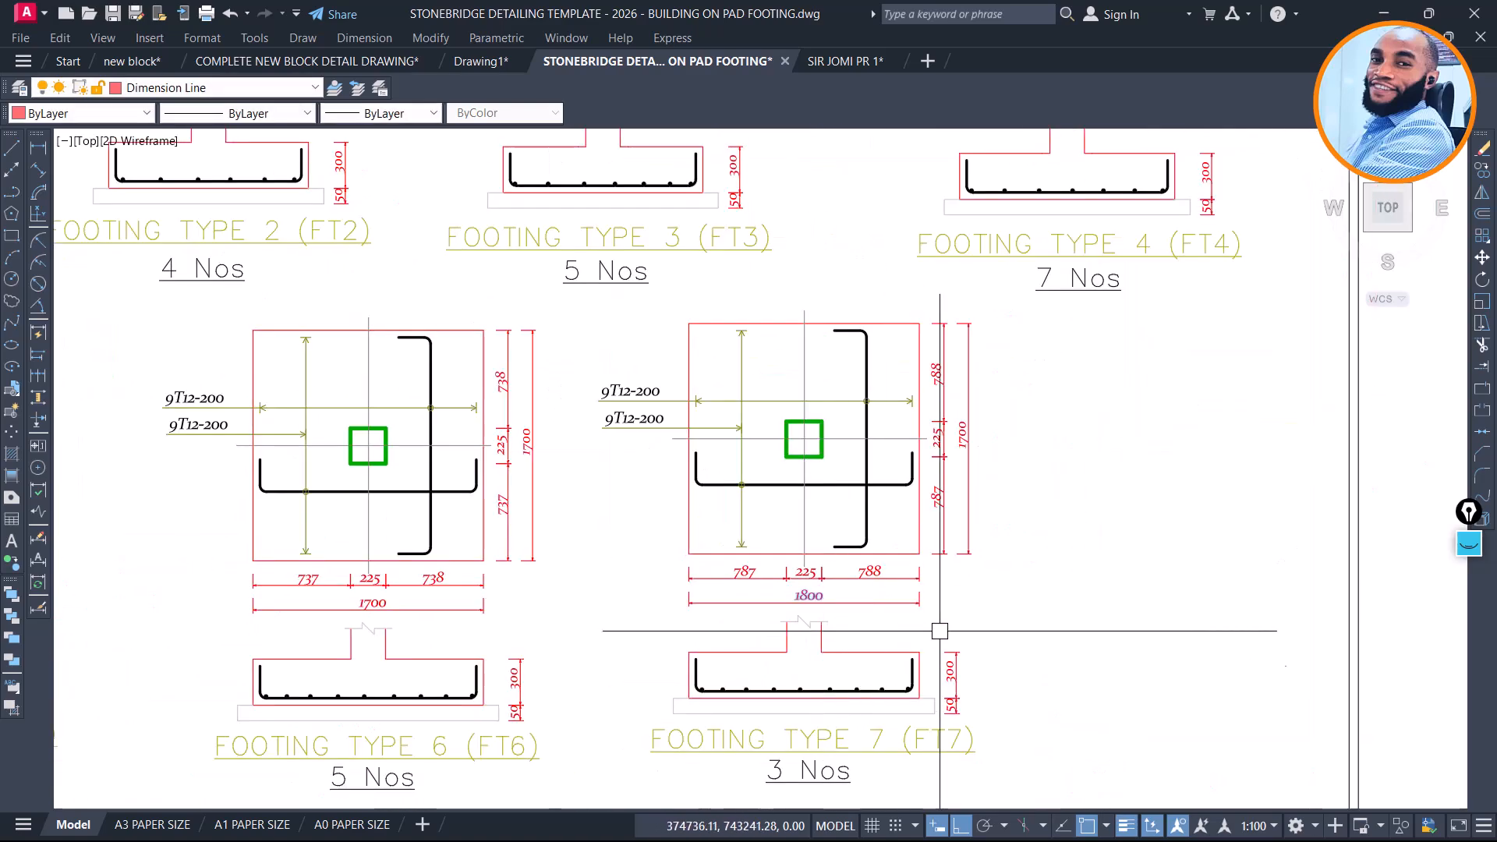
pyautogui.scroll(5, 936, 686)
pyautogui.scroll(-3, 877, 602)
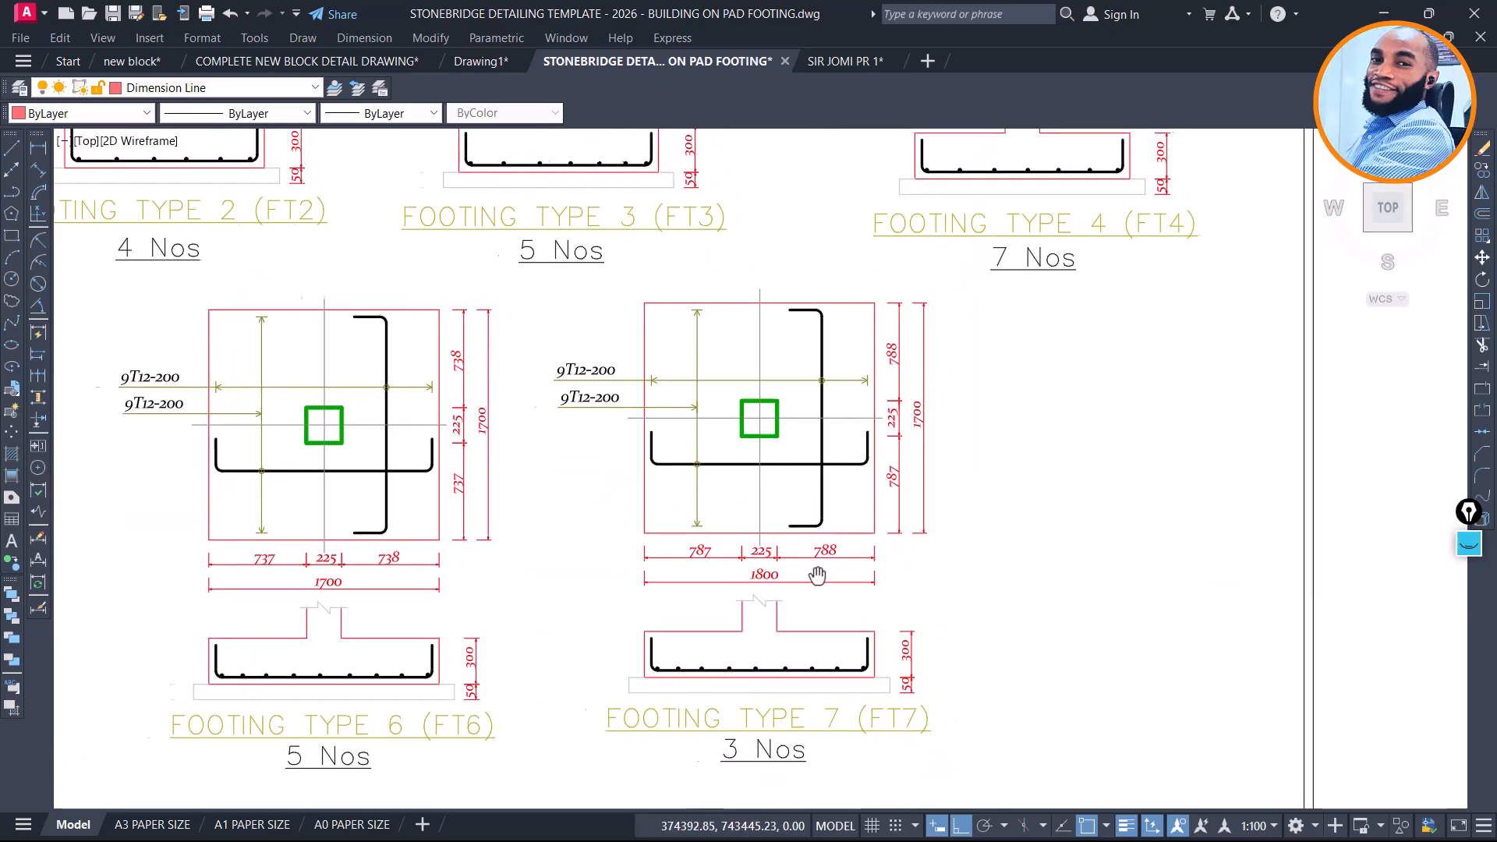
pyautogui.scroll(1, 808, 546)
pyautogui.scroll(-3, 691, 405)
pyautogui.moveTo(1035, 523); pyautogui.dragTo(815, 530, button='middle')
pyautogui.scroll(2, 1226, 427)
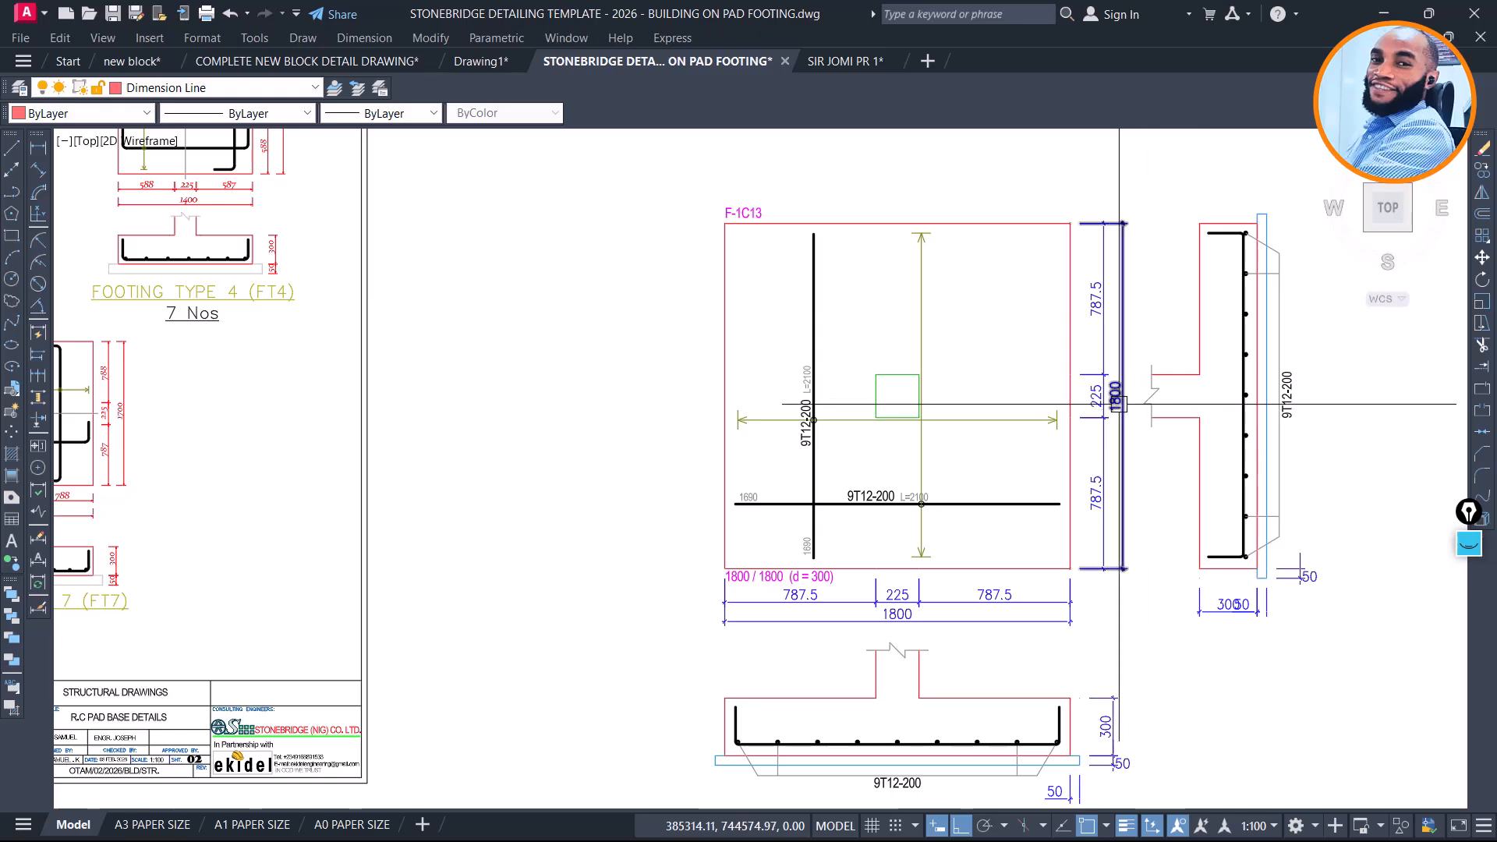
# Set the overall vertical dimension beside the Footing Type 7 plan to 1800
pyautogui.moveTo(224, 458); pyautogui.dragTo(784, 458, button='middle')
pyautogui.scroll(2, 539, 478)
pyautogui.scroll(2, 902, 308)
pyautogui.click(914, 298)
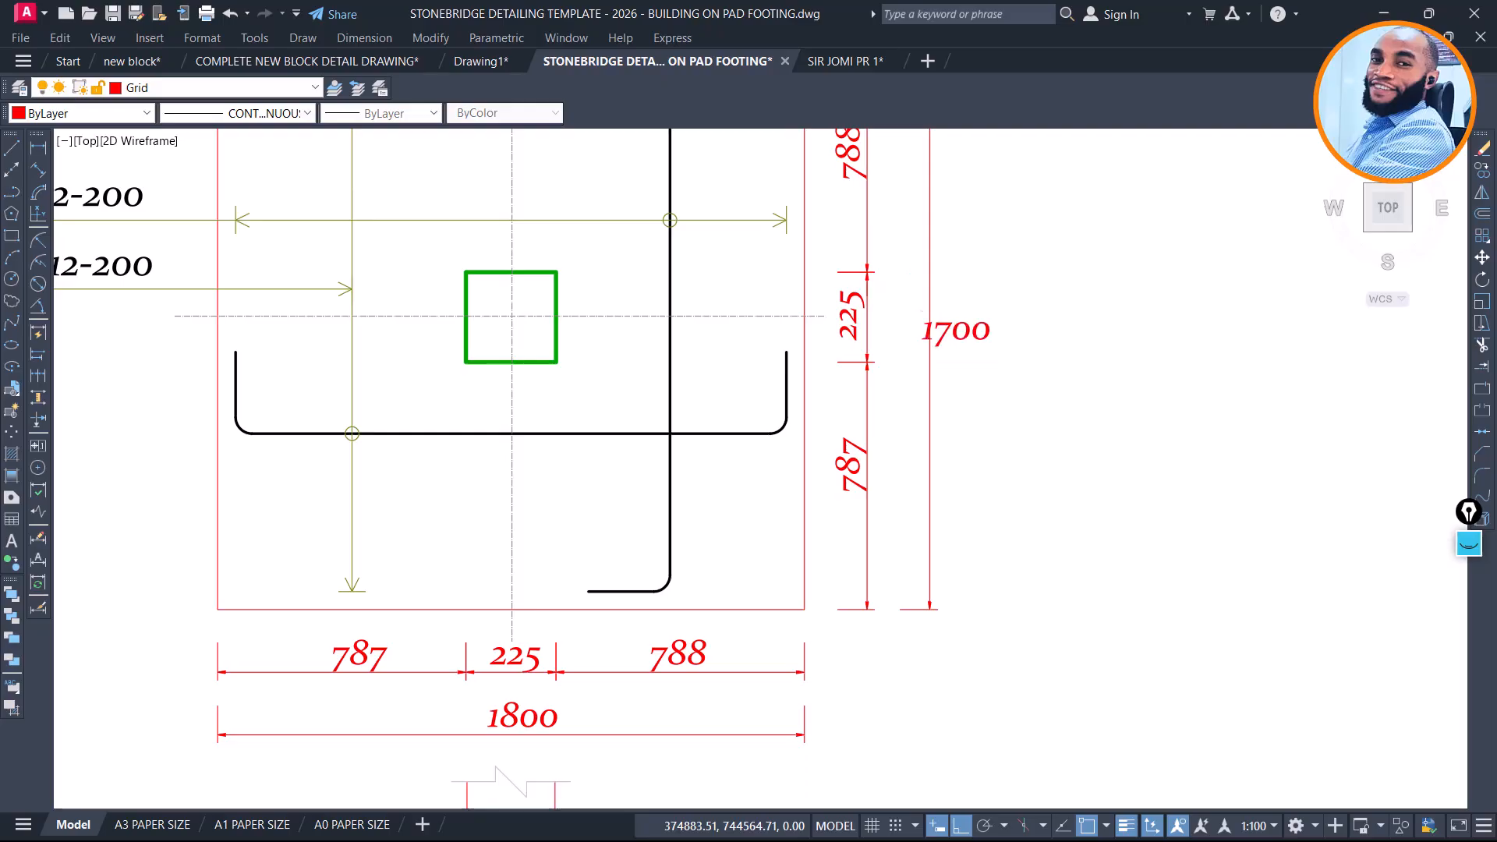
pyautogui.doubleClick(970, 339)
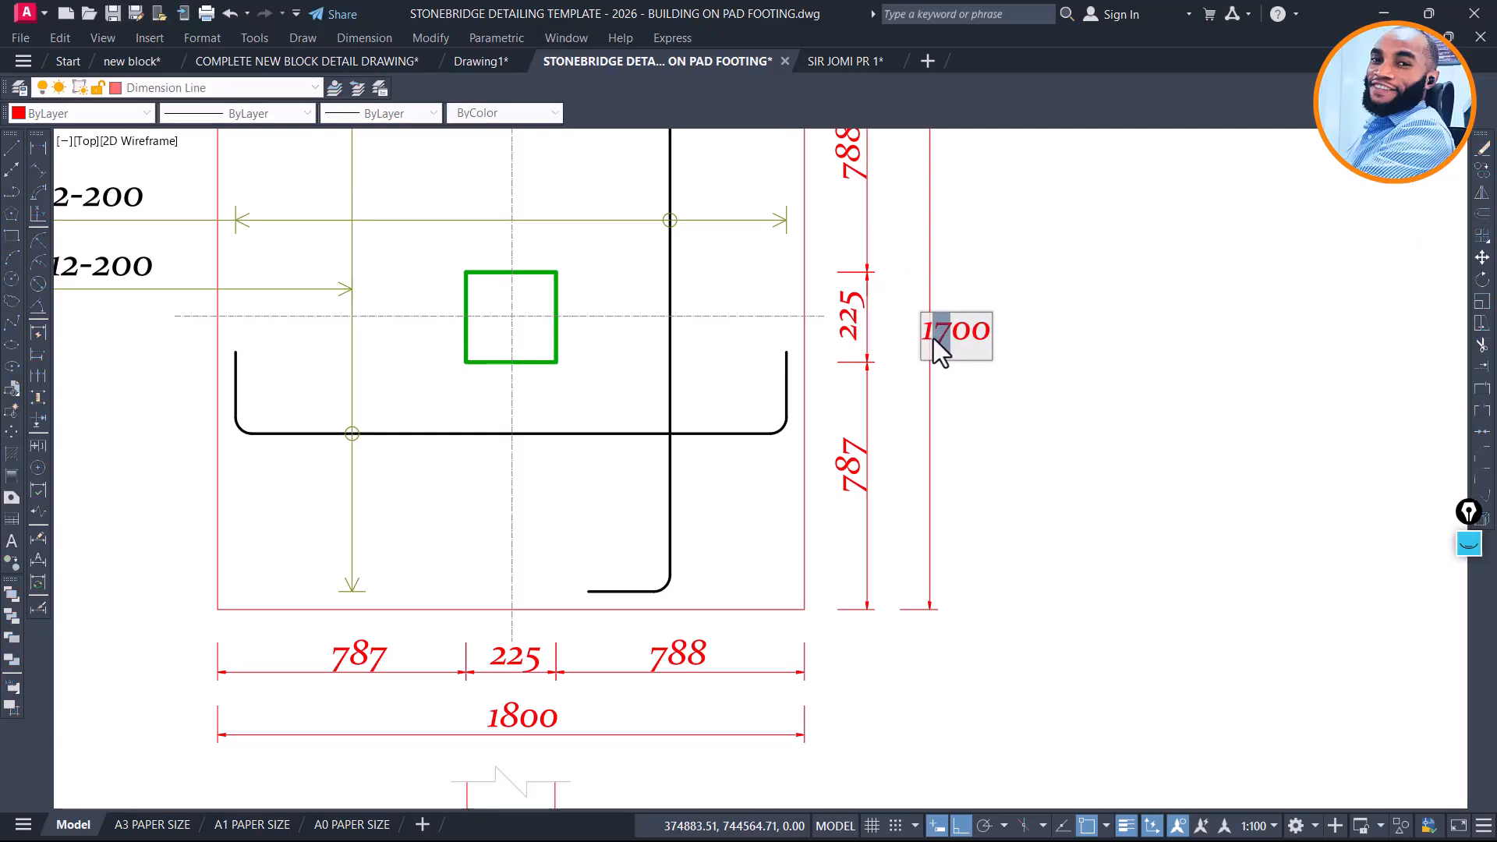
pyautogui.click(971, 409)
pyautogui.scroll(-5, 858, 406)
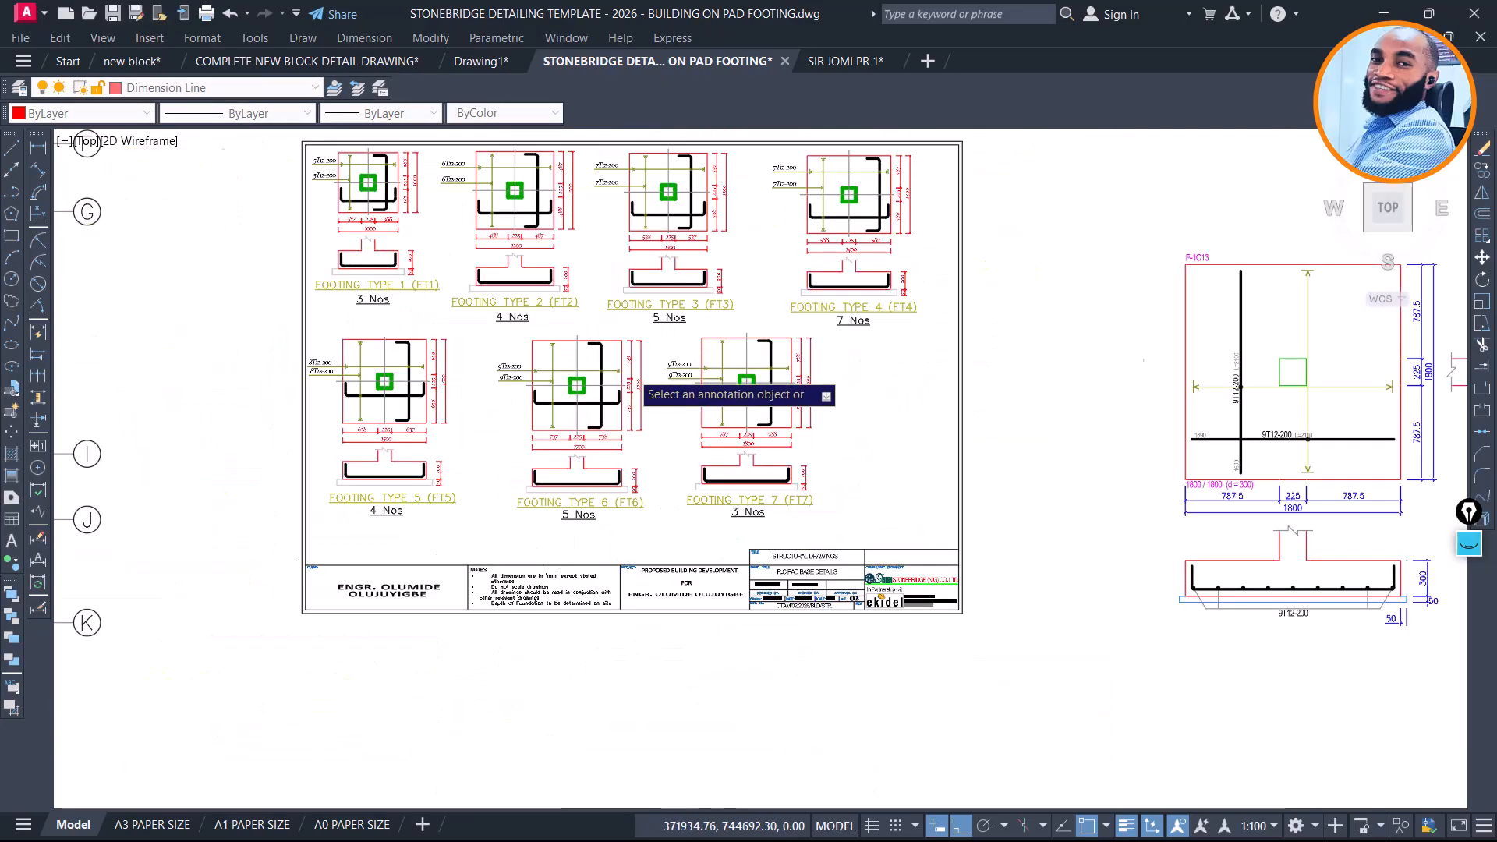
pyautogui.press('Escape')
# Delete the complete F-1C13 footing detail beside the R.C pad base details sheet
pyautogui.click(924, 226)
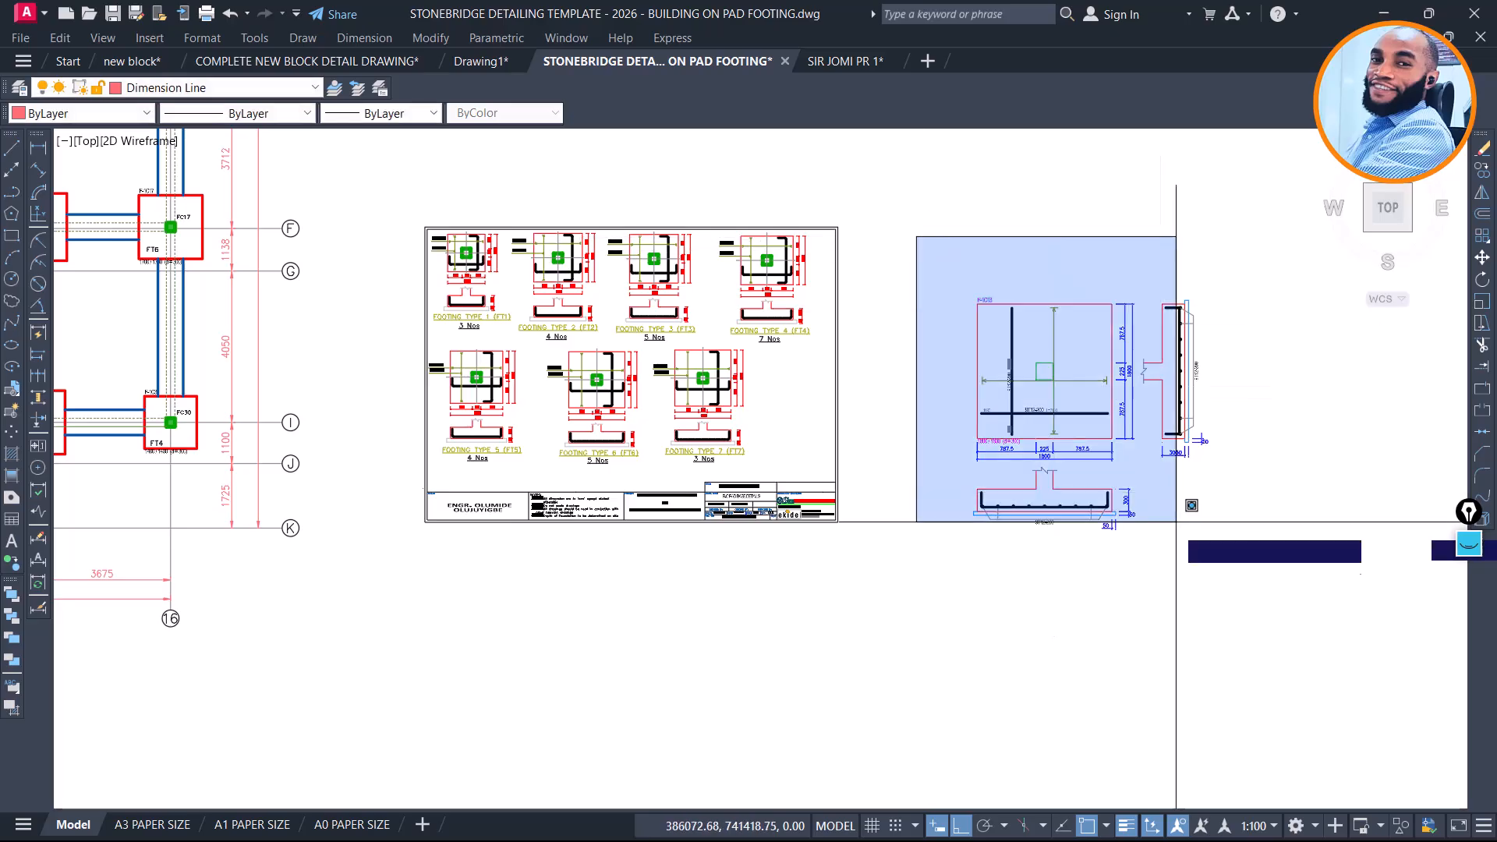
pyautogui.click(1245, 577)
pyautogui.scroll(6, 1090, 441)
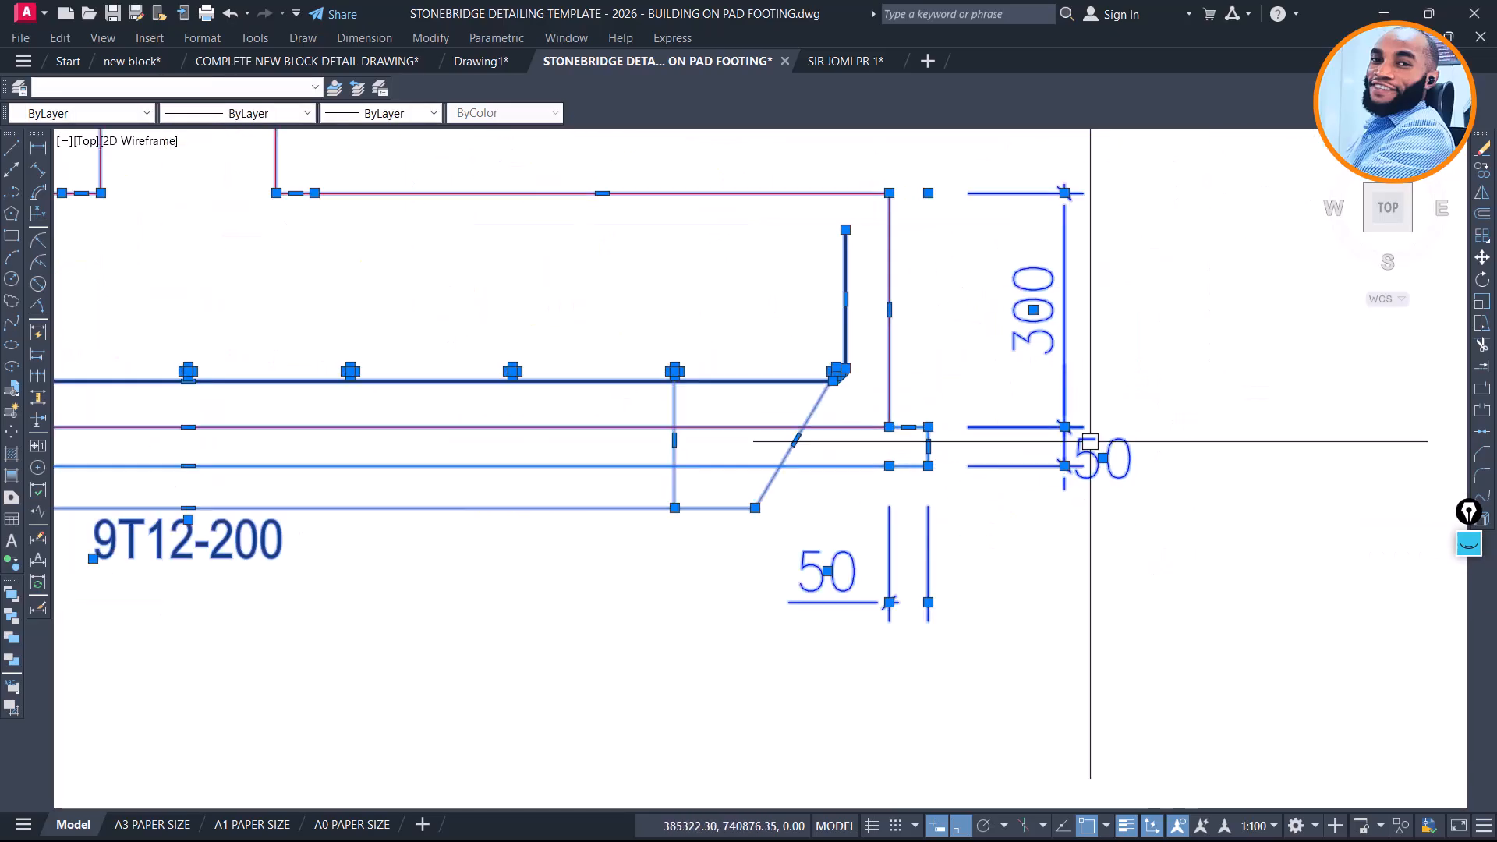
pyautogui.press('Escape')
pyautogui.scroll(-8, 1058, 441)
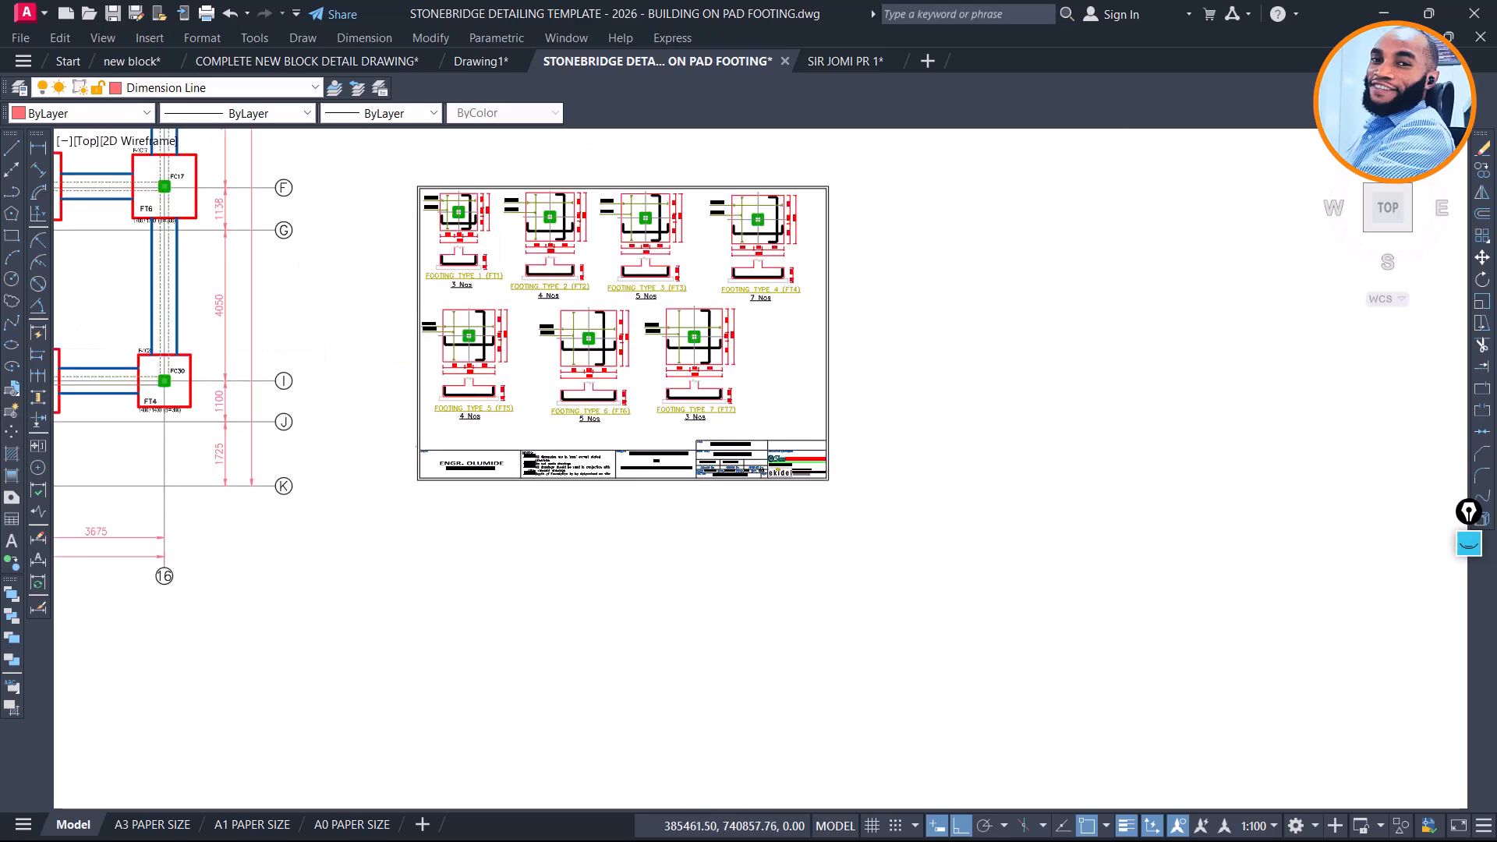
# Copy the FT7 label from the F-1C28 pad into the lower-left corner of the 2000 / 2000 F-1C23 pad
pyautogui.scroll(8, 948, 433)
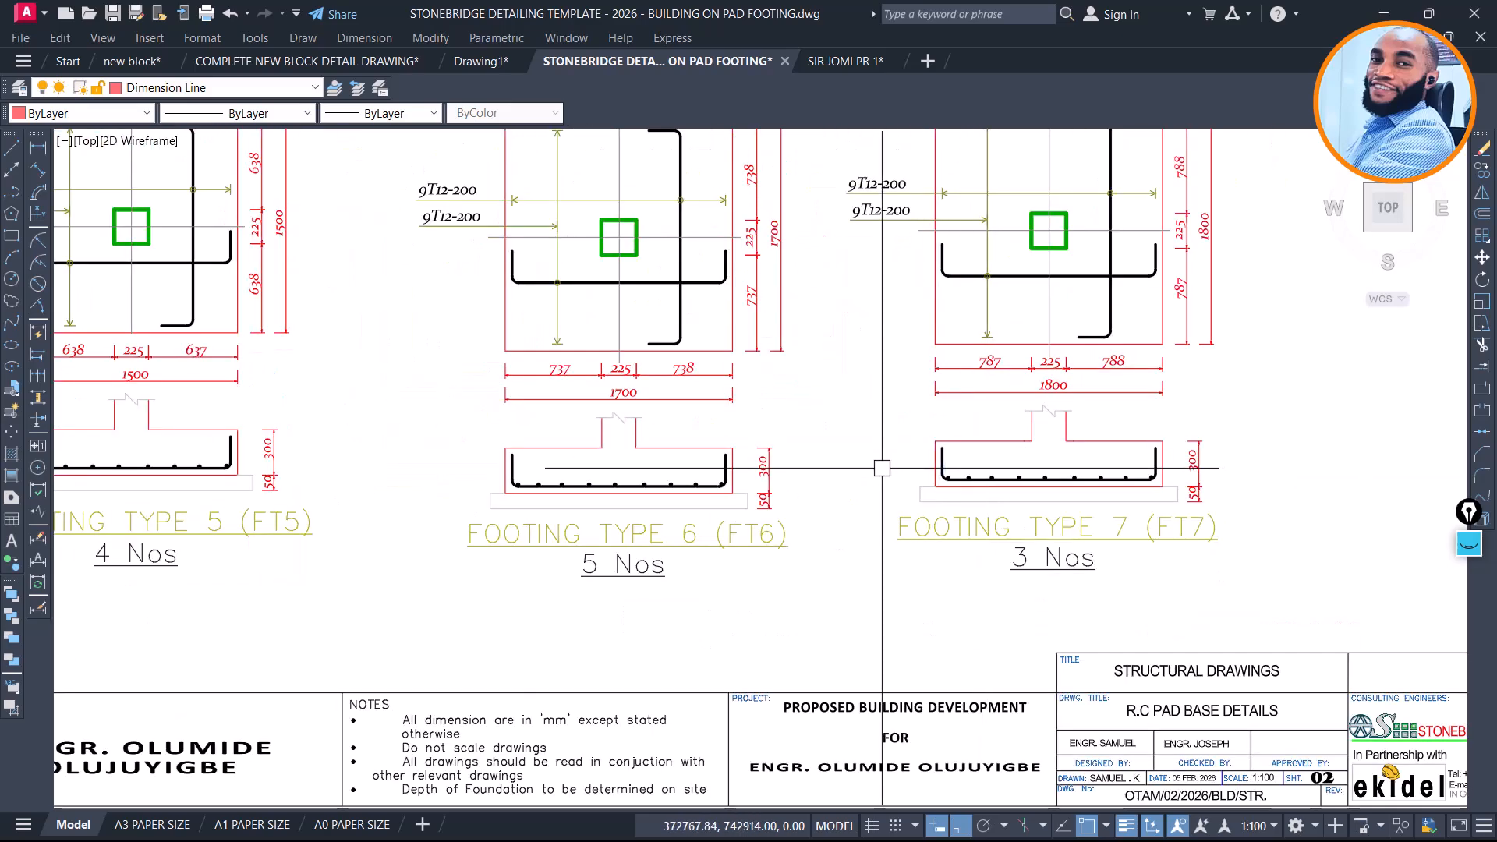
pyautogui.scroll(-8, 612, 444)
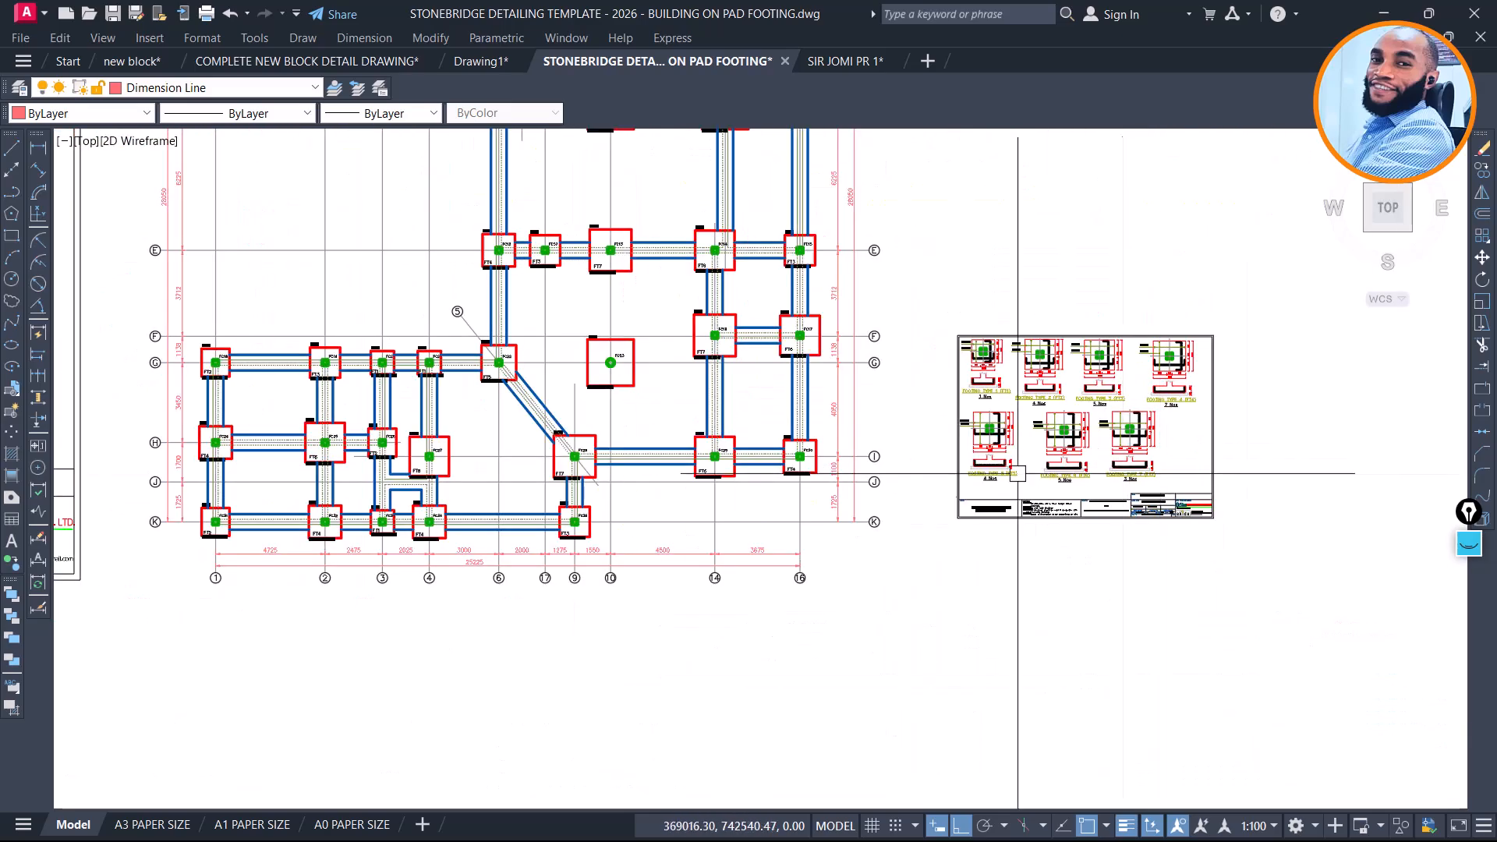
pyautogui.scroll(6, 512, 396)
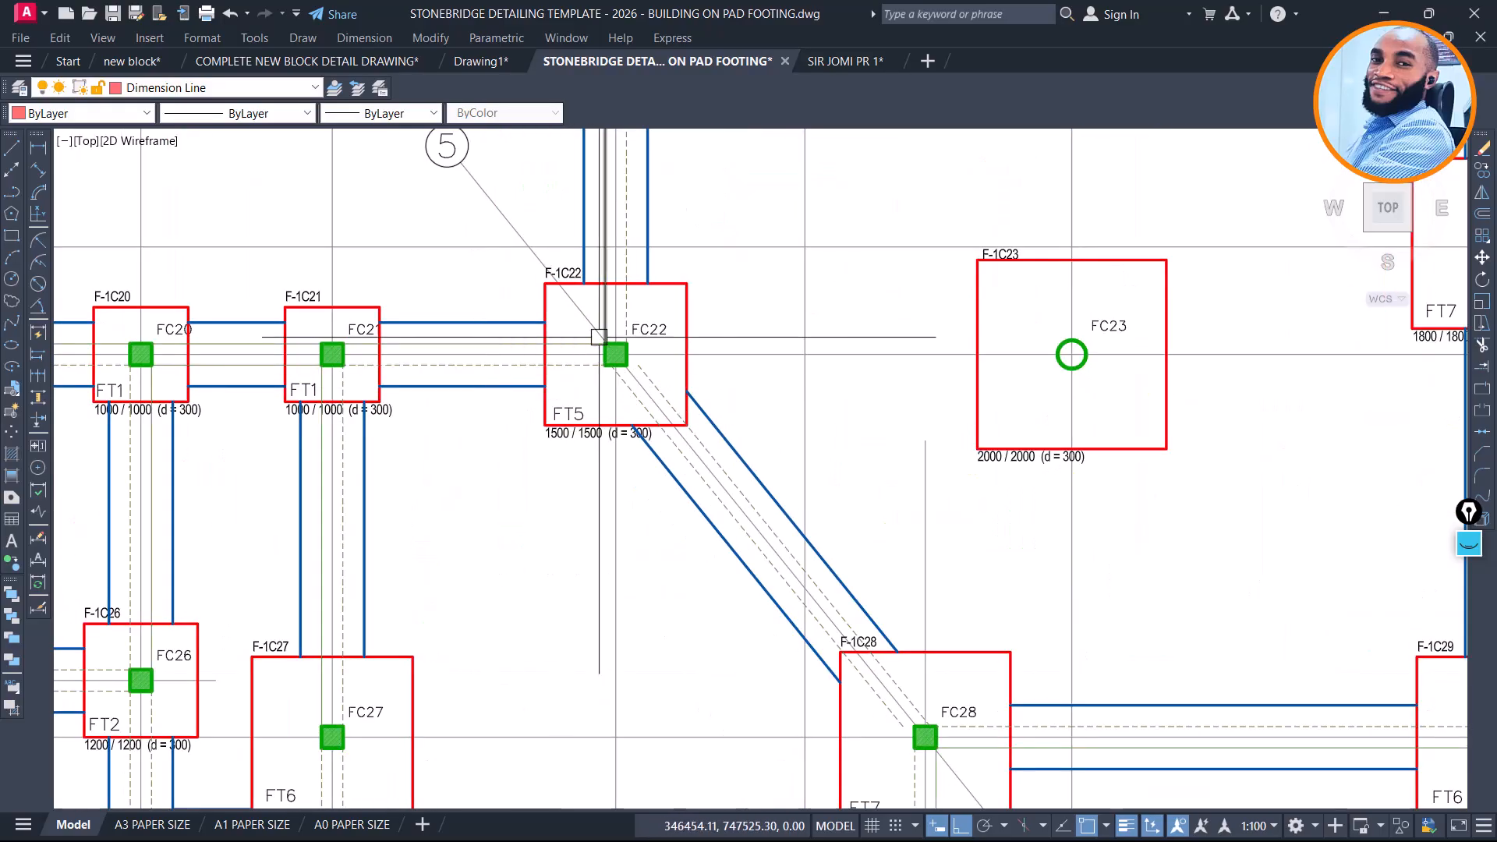
pyautogui.scroll(-3, 611, 334)
pyautogui.moveTo(1273, 629); pyautogui.dragTo(1123, 496, button='middle')
pyautogui.scroll(4, 705, 492)
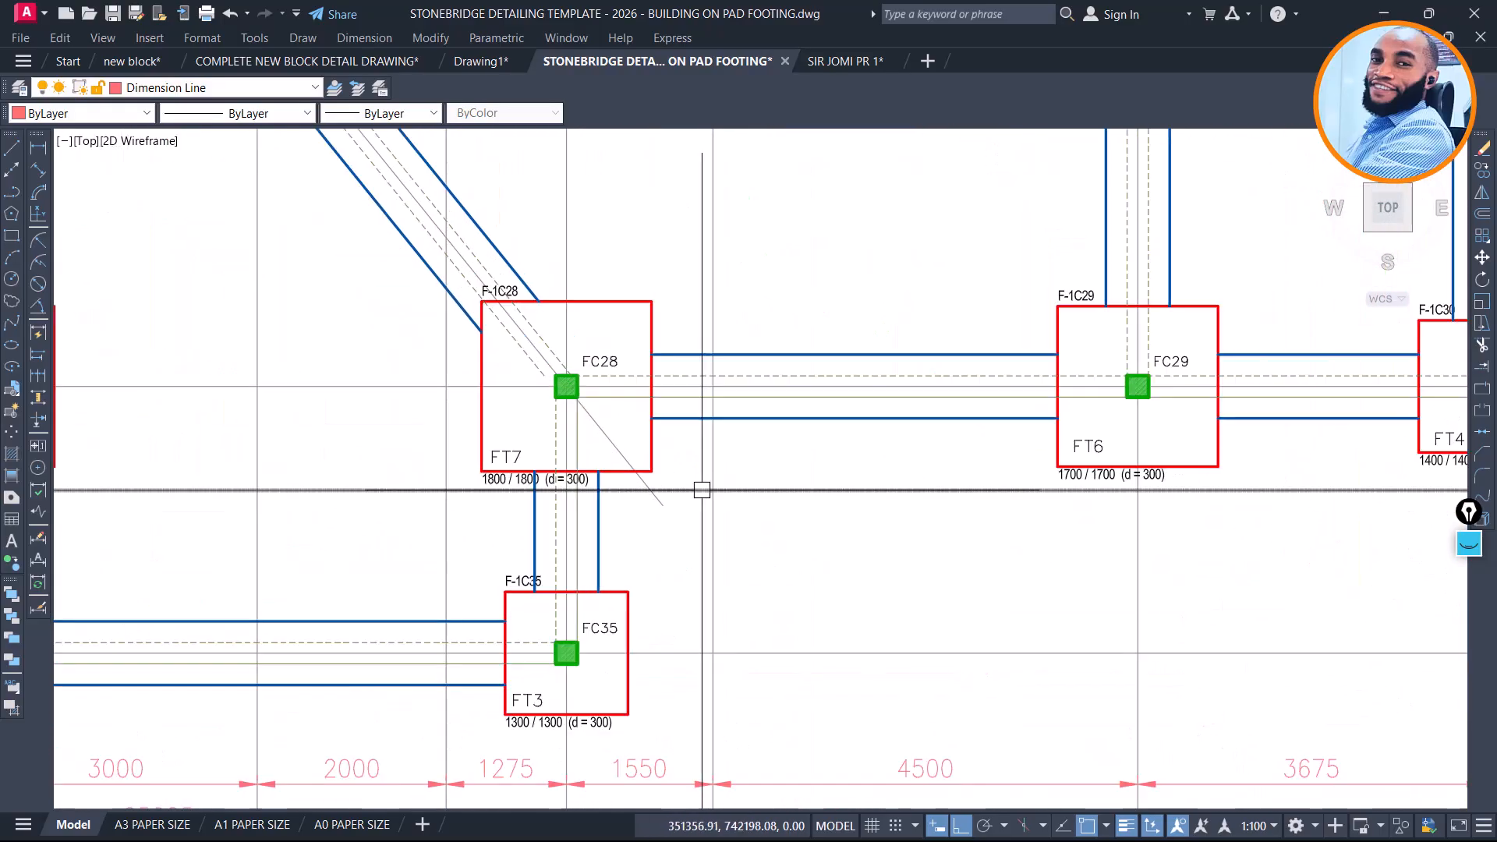
pyautogui.click(451, 429)
pyautogui.write('co')
pyautogui.press('Return')
pyautogui.click(366, 429)
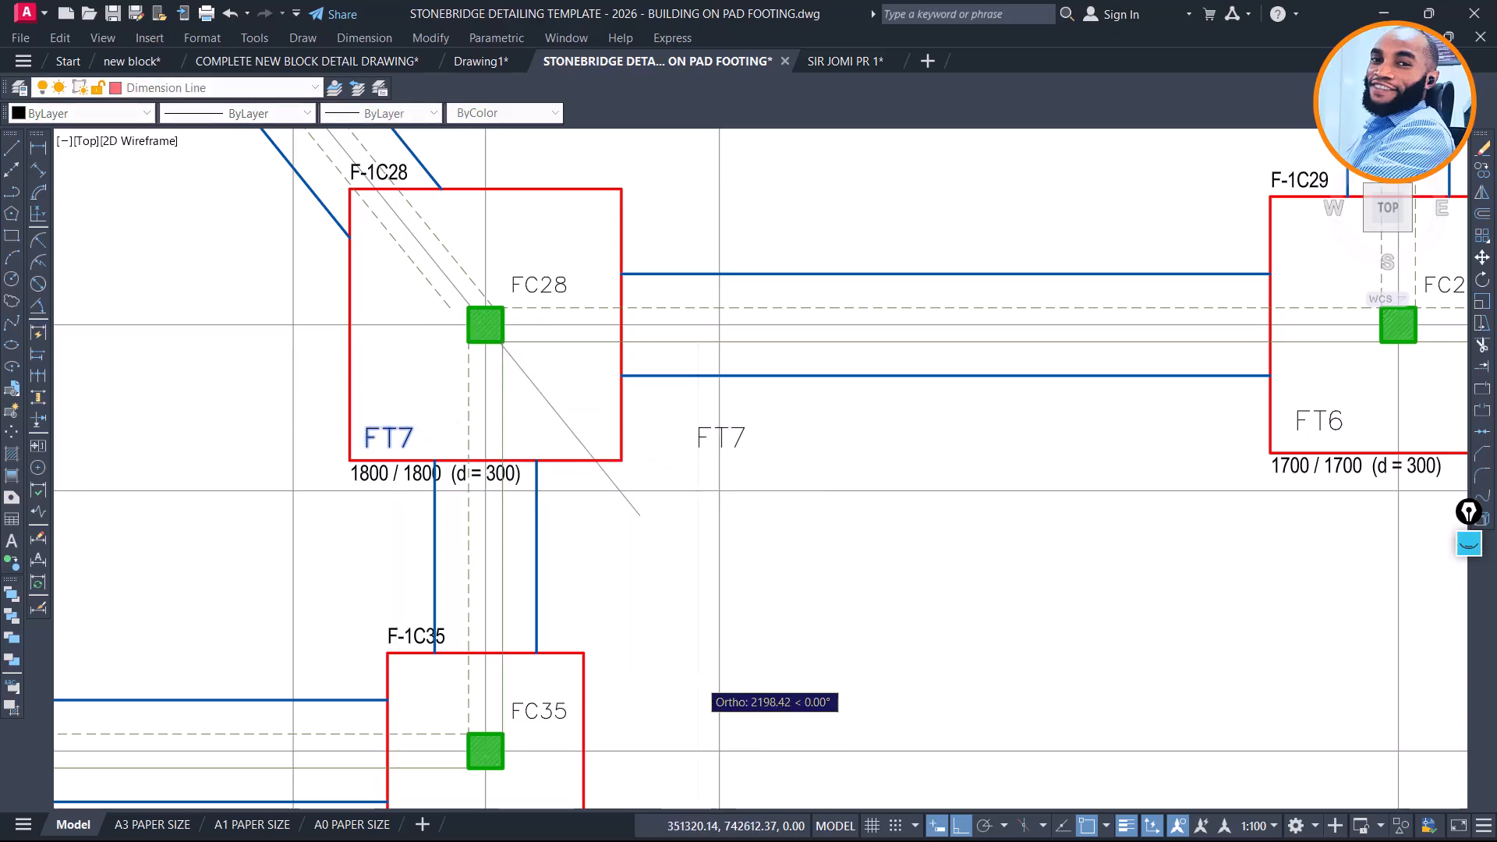
pyautogui.scroll(-4, 726, 779)
pyautogui.scroll(-3, 876, 605)
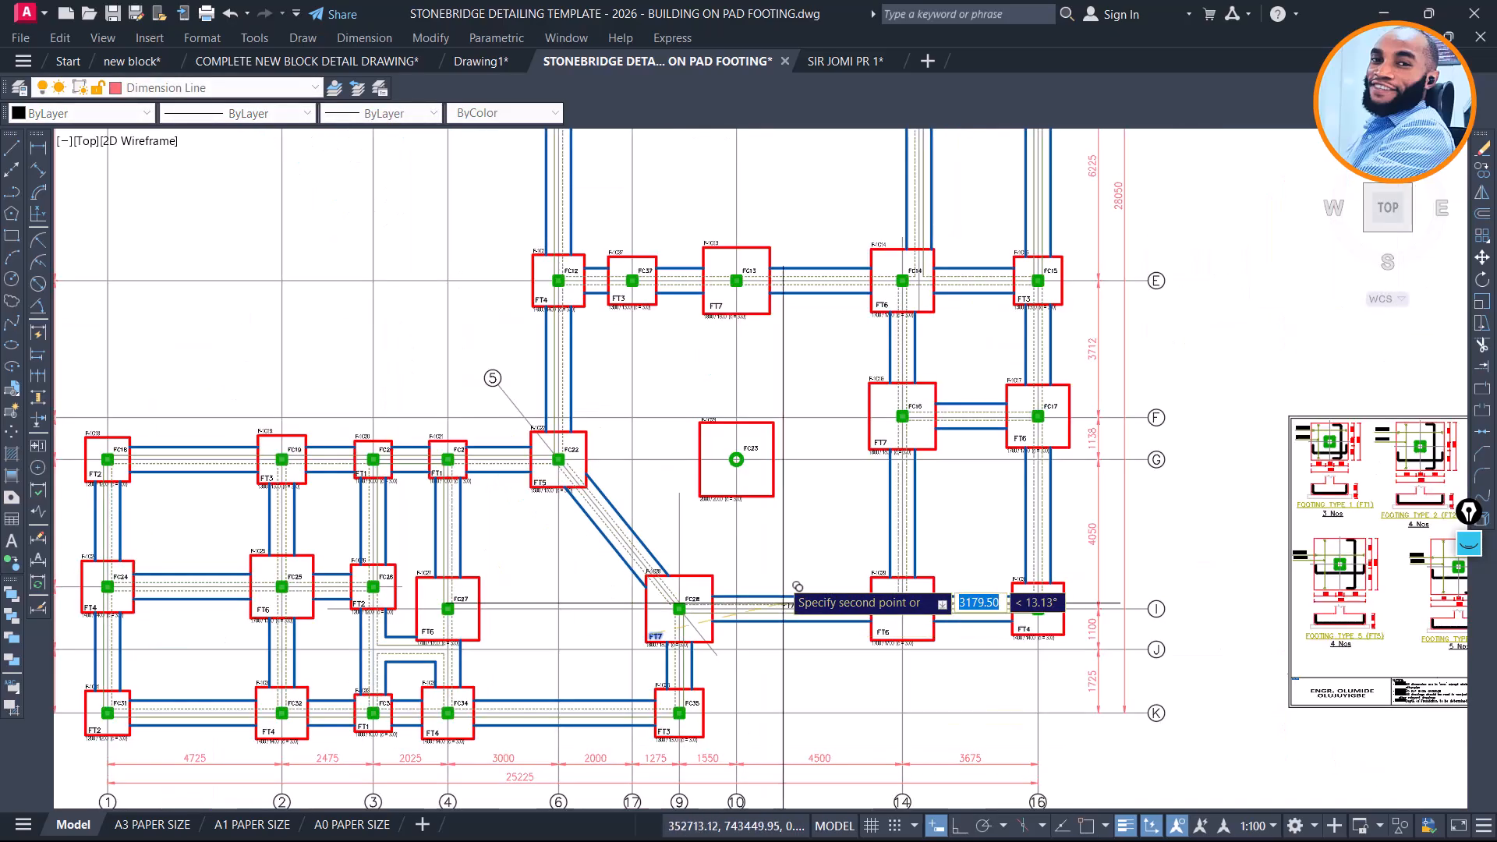
pyautogui.scroll(6, 762, 592)
pyautogui.scroll(4, 653, 549)
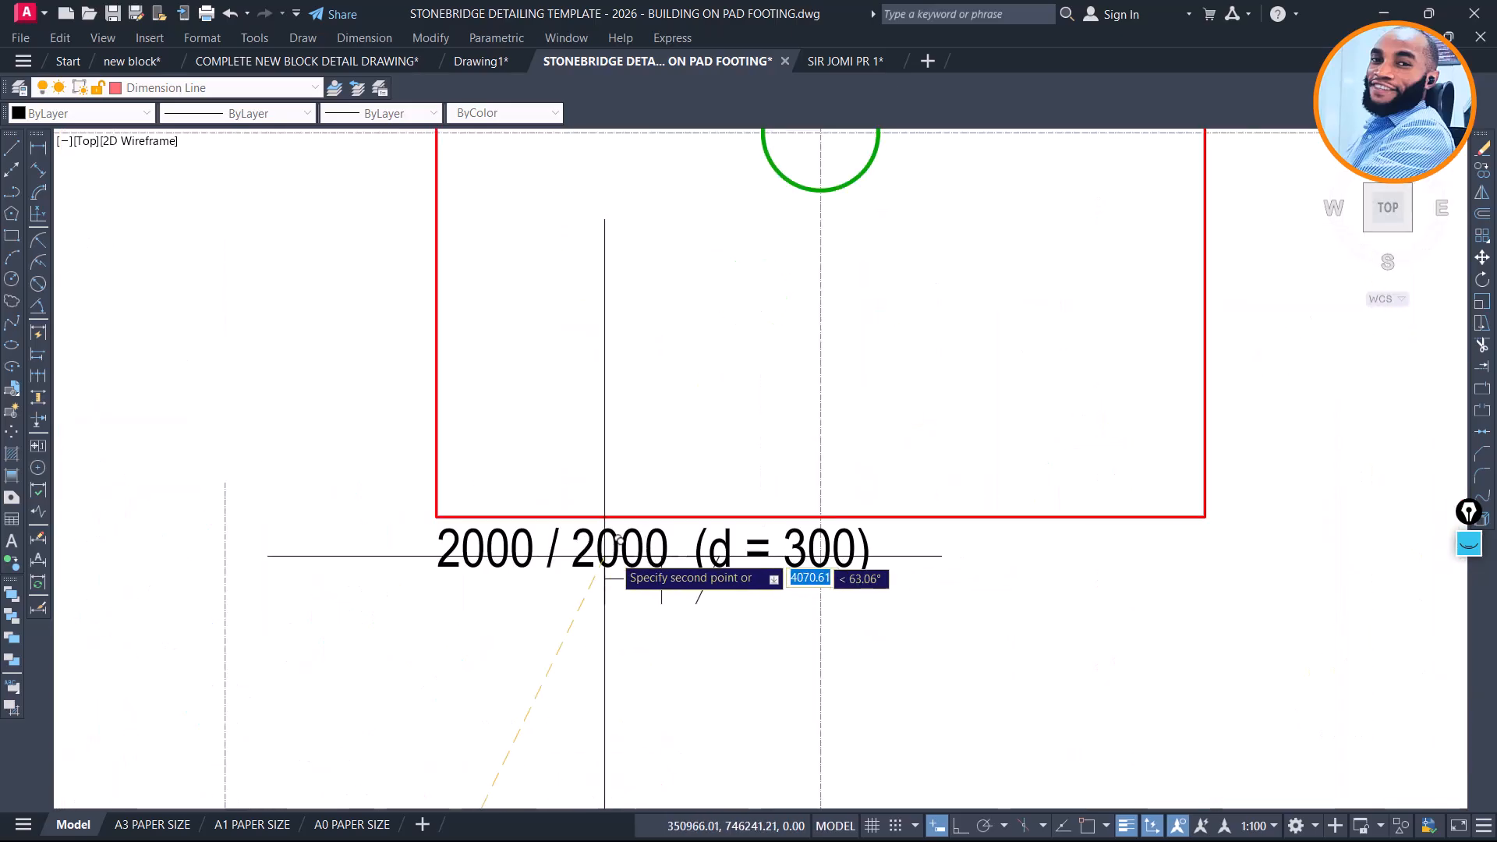
pyautogui.click(497, 434)
pyautogui.press('Escape')
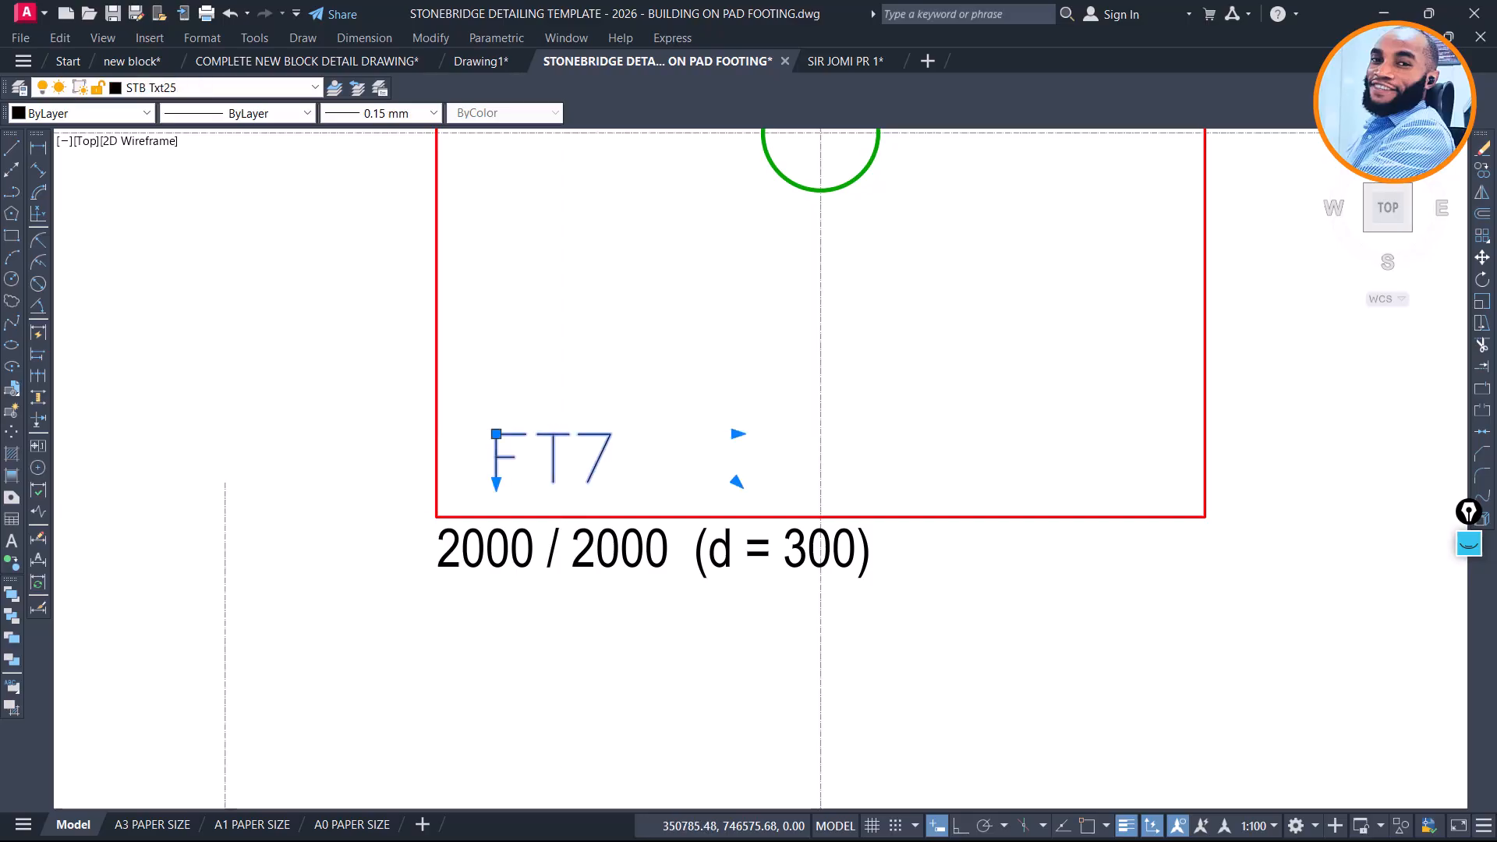
# Change the copied label in the F-1C23 pad to FT8
pyautogui.doubleClick(546, 461)
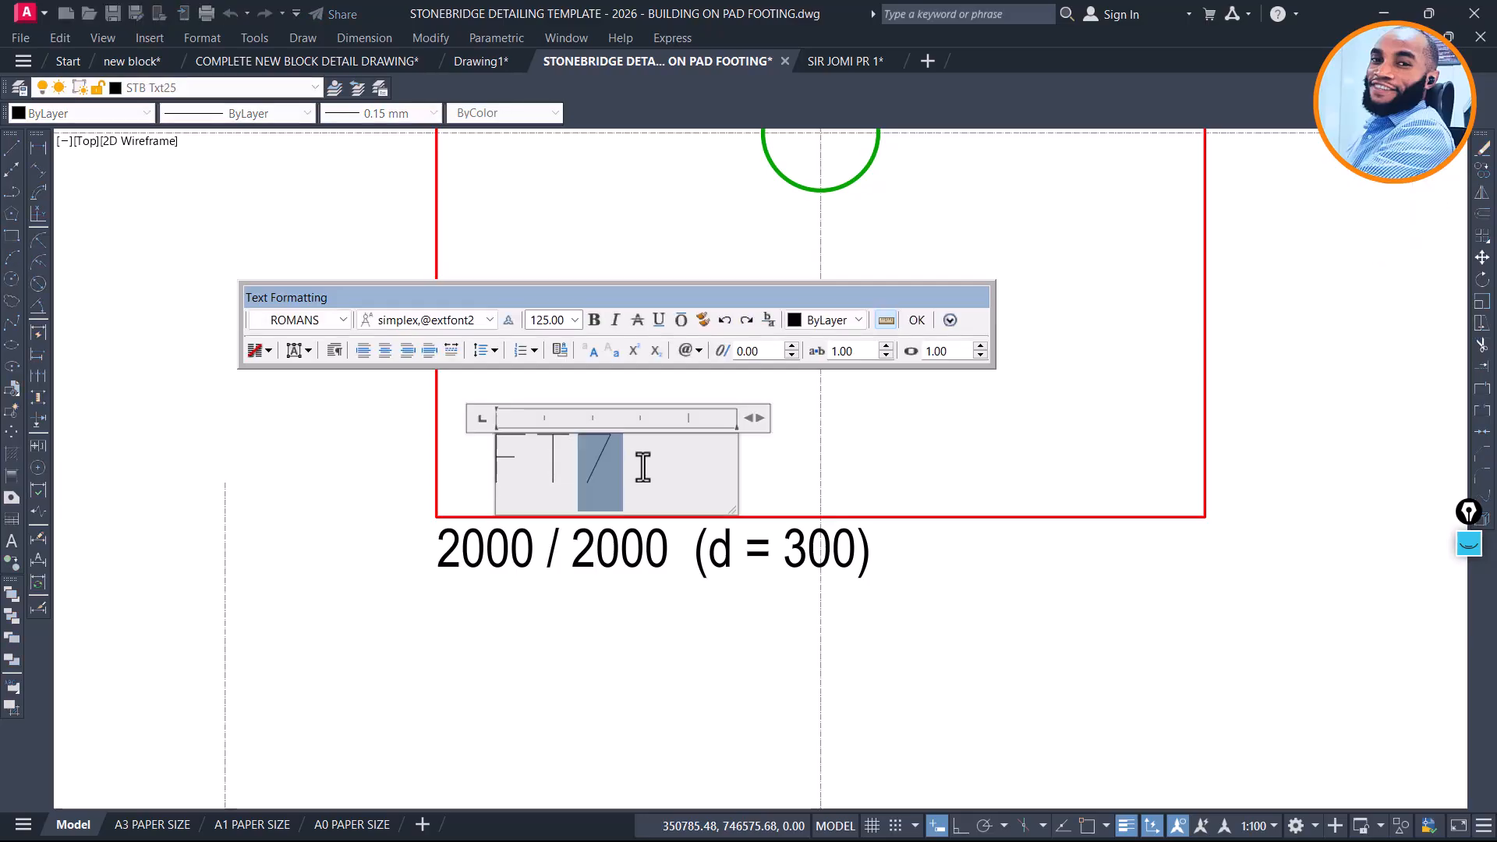
pyautogui.click(921, 315)
# Copy the FT8 label from the F-1C23 pad into the lower-left corner of the F-1C9 pad
pyautogui.click(605, 425)
pyautogui.write('CO')
pyautogui.press('space')
pyautogui.click(544, 483)
pyautogui.scroll(-4, 689, 629)
pyautogui.scroll(-3, 693, 626)
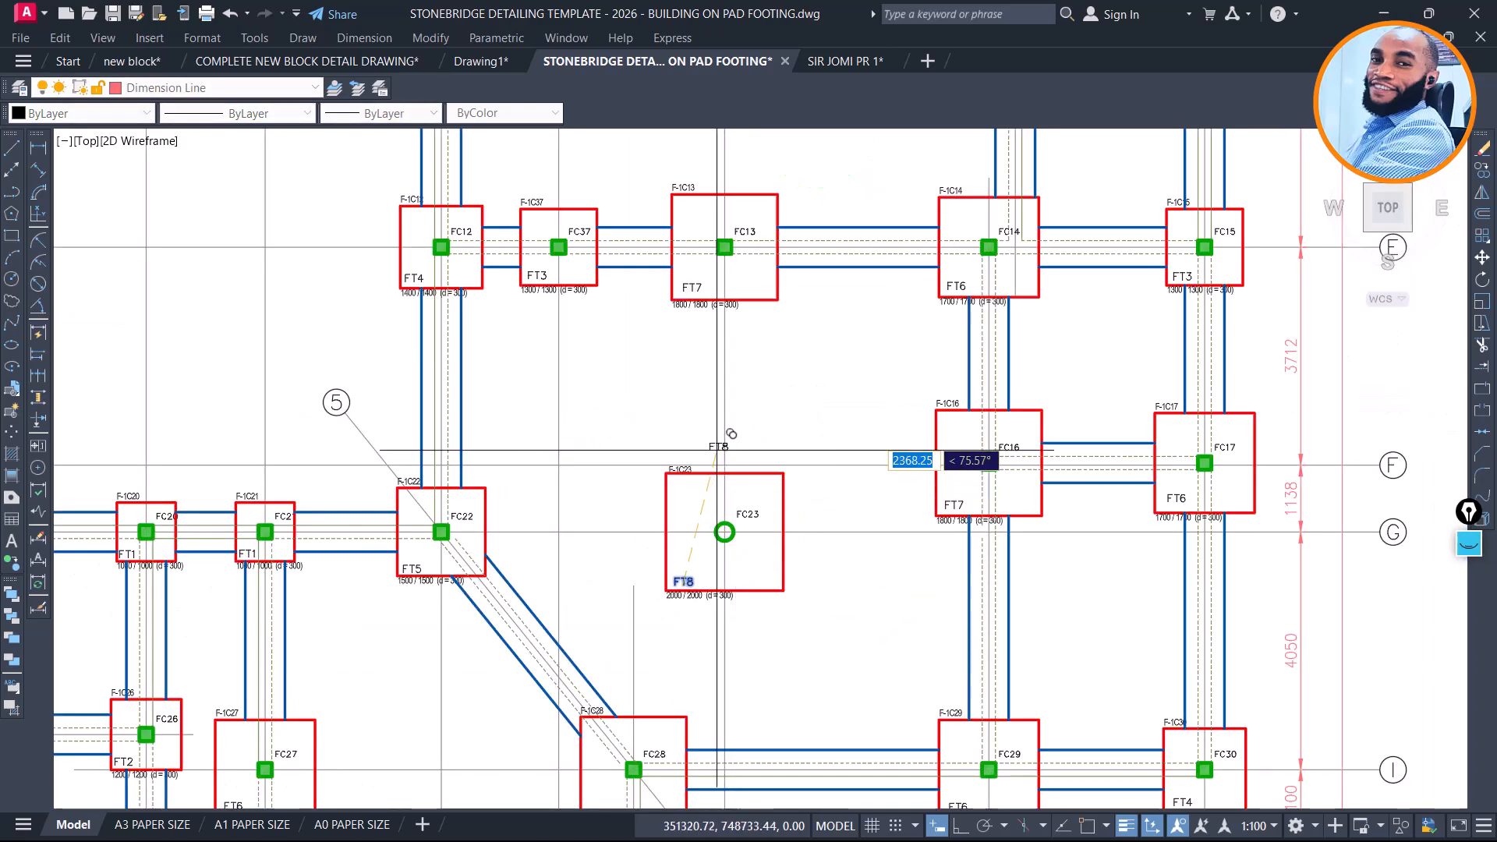
pyautogui.moveTo(725, 434); pyautogui.dragTo(725, 484, button='middle')
pyautogui.scroll(1, 733, 449)
pyautogui.moveTo(737, 421); pyautogui.dragTo(749, 567, button='middle')
pyautogui.scroll(3, 701, 528)
pyautogui.scroll(-3, 701, 527)
pyautogui.scroll(1, 715, 367)
pyautogui.moveTo(715, 367); pyautogui.dragTo(736, 716, button='middle')
pyautogui.scroll(5, 726, 328)
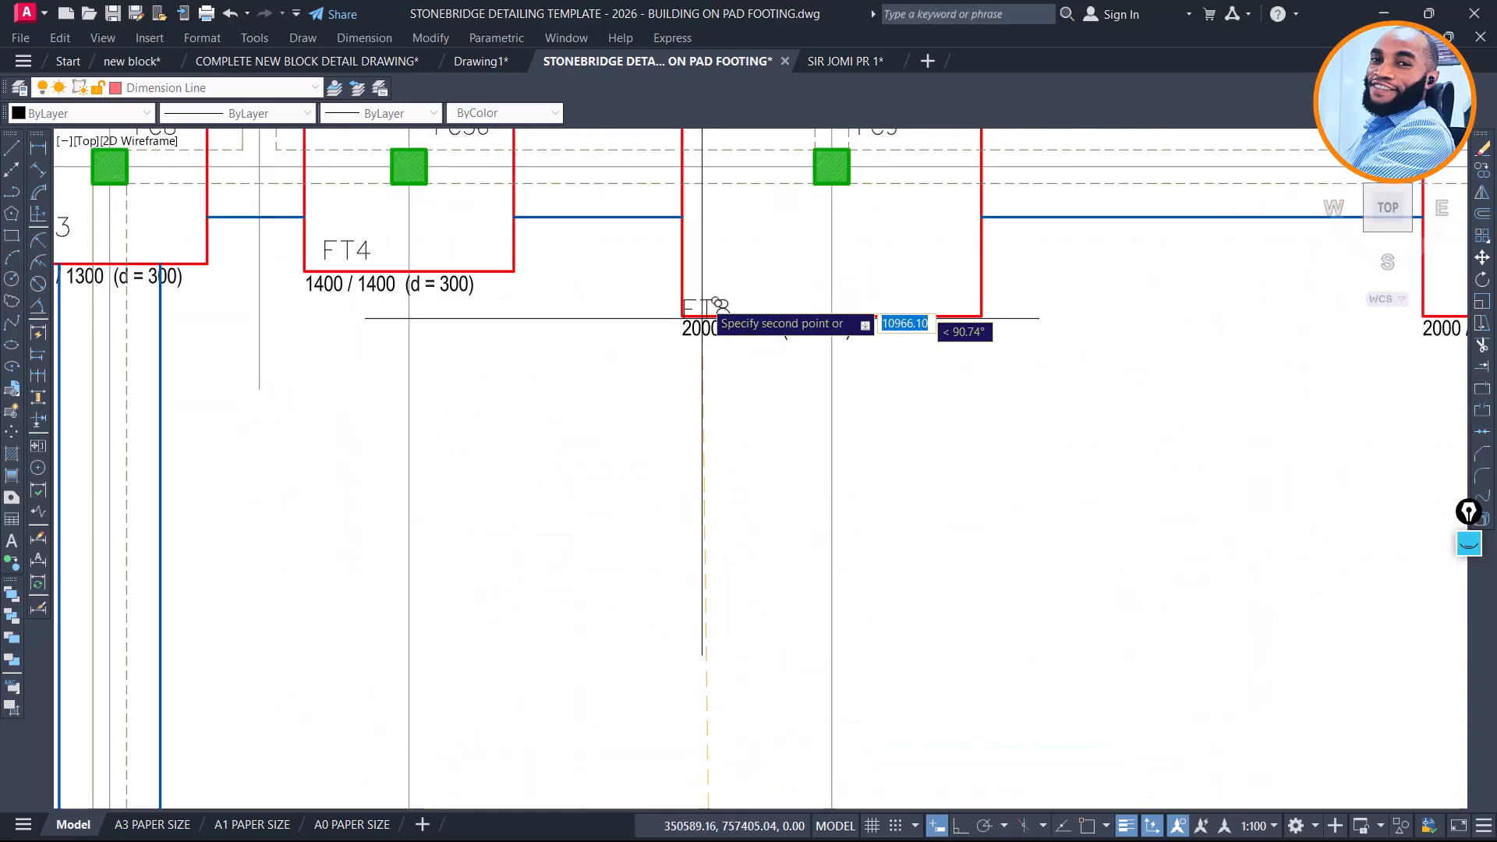
# Place further copies of the FT8 label in the lower-left corners of the F-1C10 and F-1C6 pads
pyautogui.scroll(-4, 545, 428)
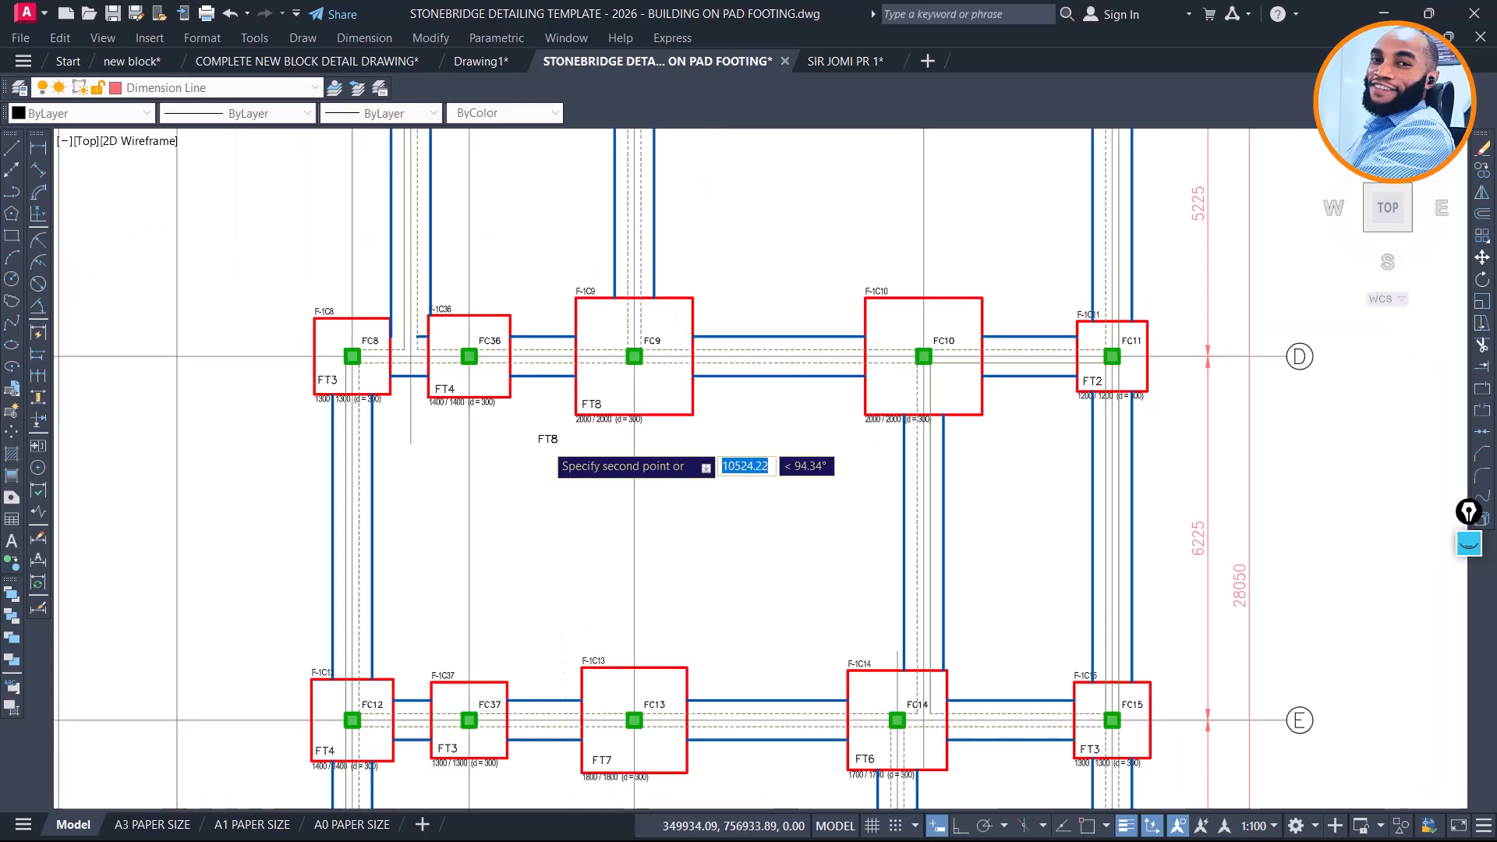
pyautogui.scroll(3, 893, 403)
pyautogui.scroll(1, 896, 398)
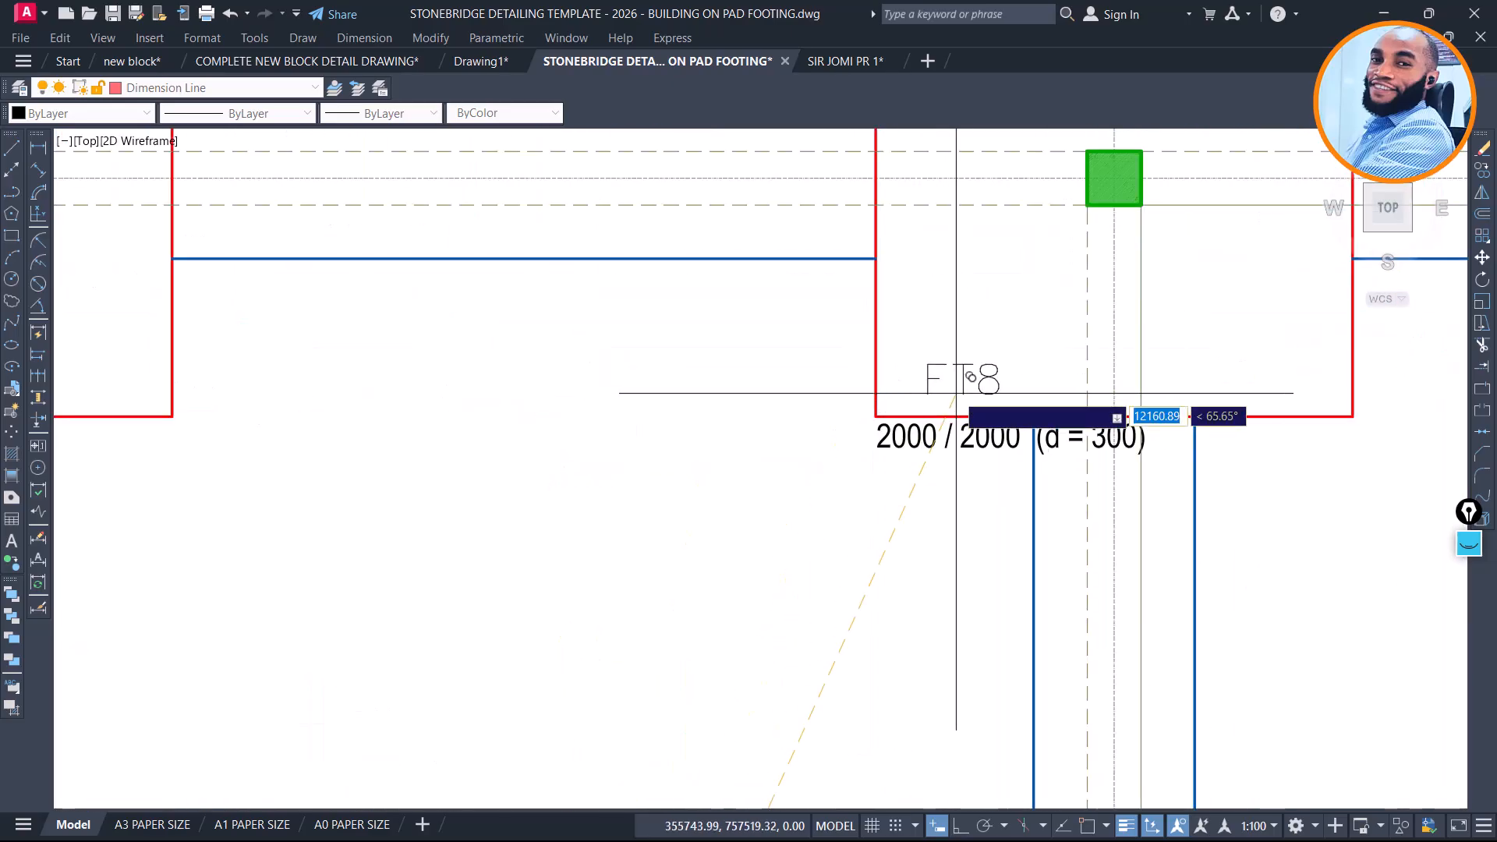
pyautogui.scroll(-4, 858, 393)
pyautogui.moveTo(856, 392); pyautogui.dragTo(861, 648, button='middle')
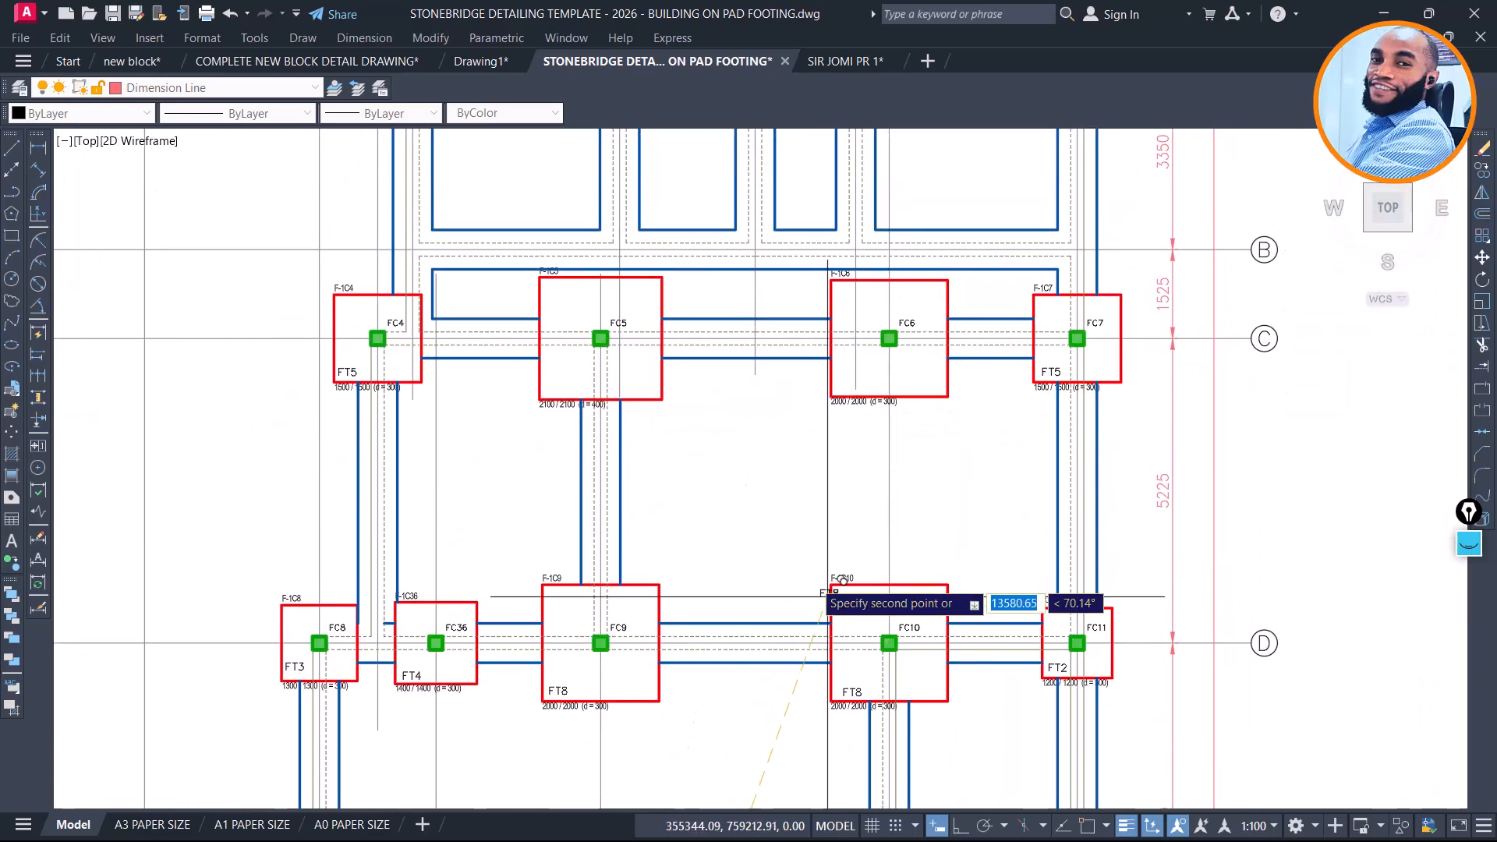
pyautogui.scroll(4, 867, 362)
pyautogui.scroll(2, 910, 431)
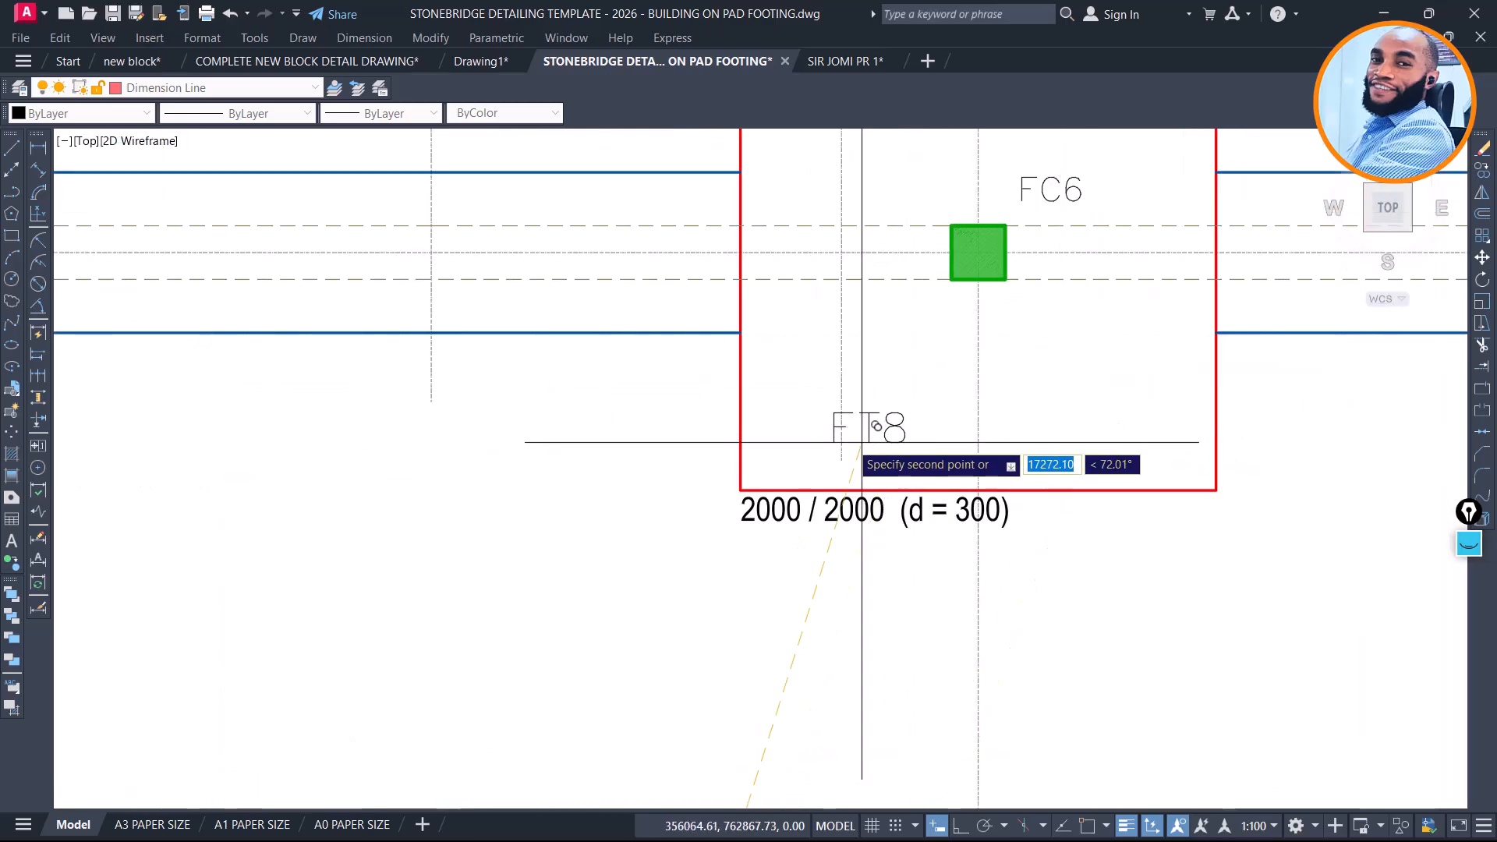
# Place another FT8 label in the lower-right area of the F-1C6 pad and one in the F-1C2 pad
pyautogui.scroll(-4, 792, 435)
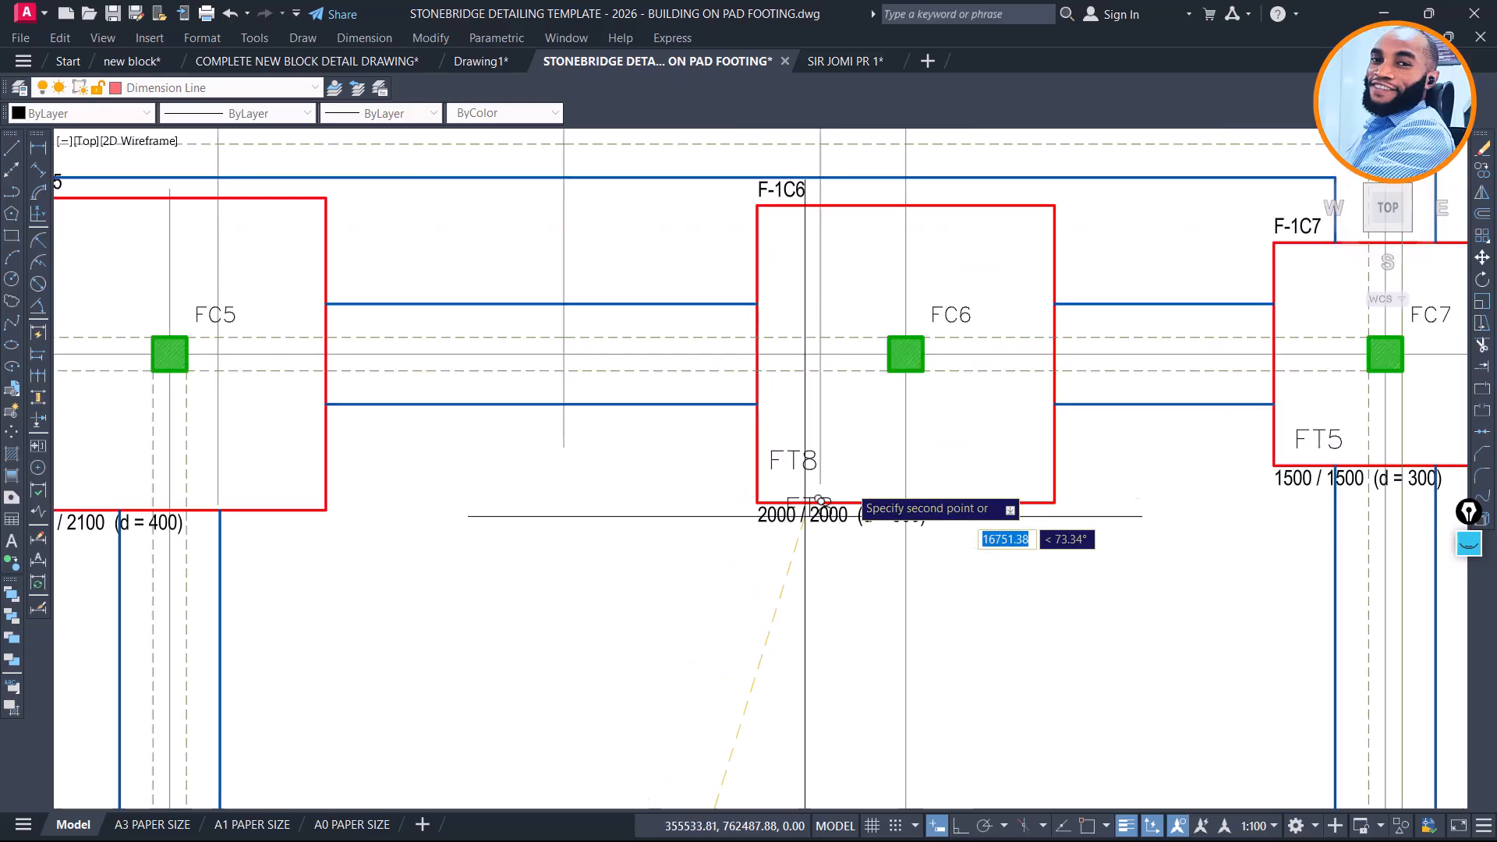
pyautogui.moveTo(895, 402); pyautogui.dragTo(893, 485, button='middle')
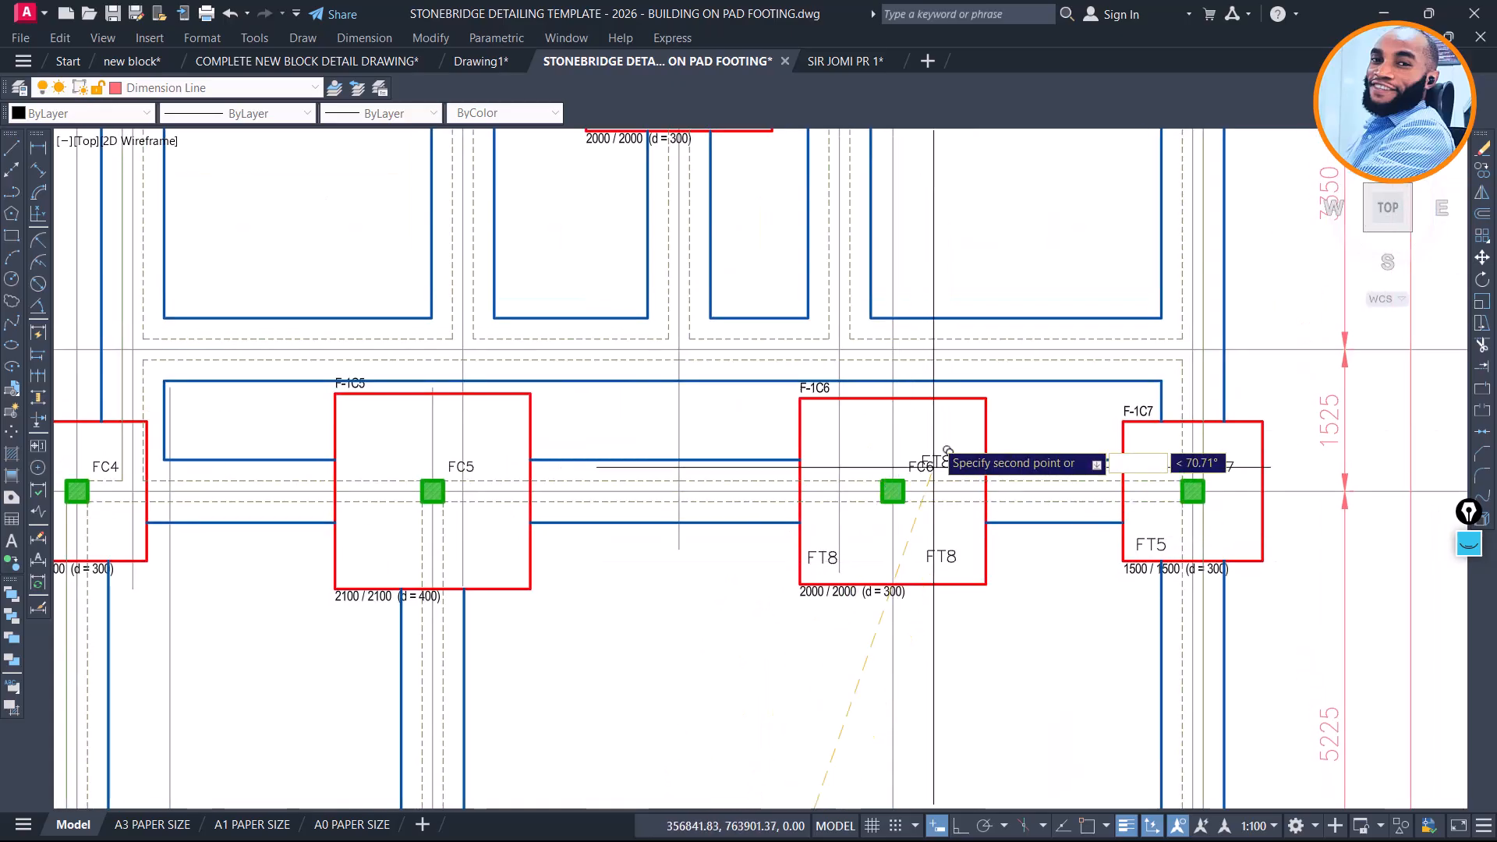
pyautogui.scroll(-2, 953, 401)
pyautogui.moveTo(817, 337); pyautogui.dragTo(823, 443, button='middle')
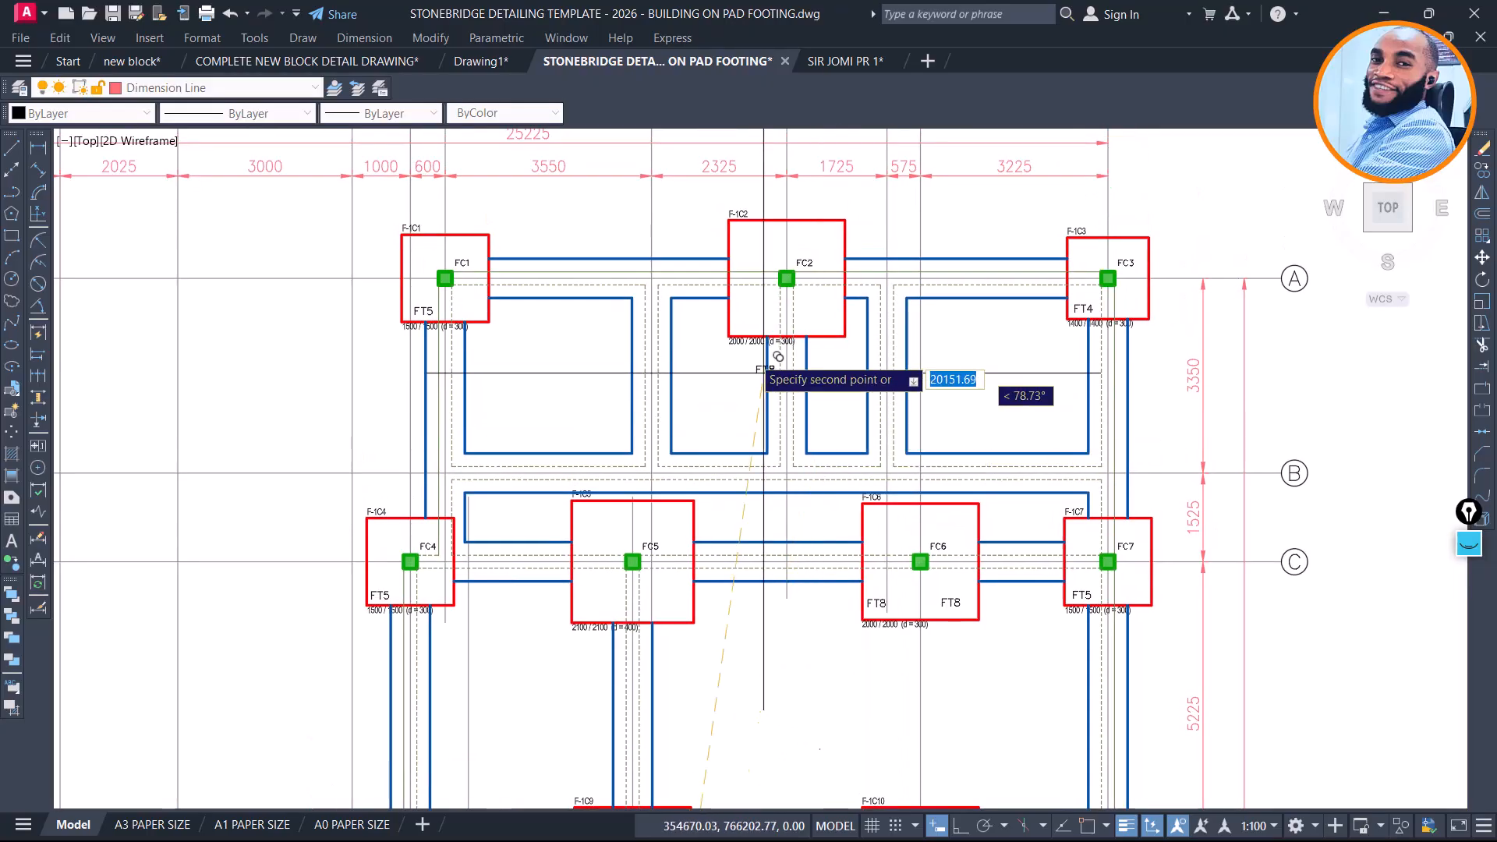
pyautogui.scroll(4, 740, 323)
pyautogui.click(772, 341)
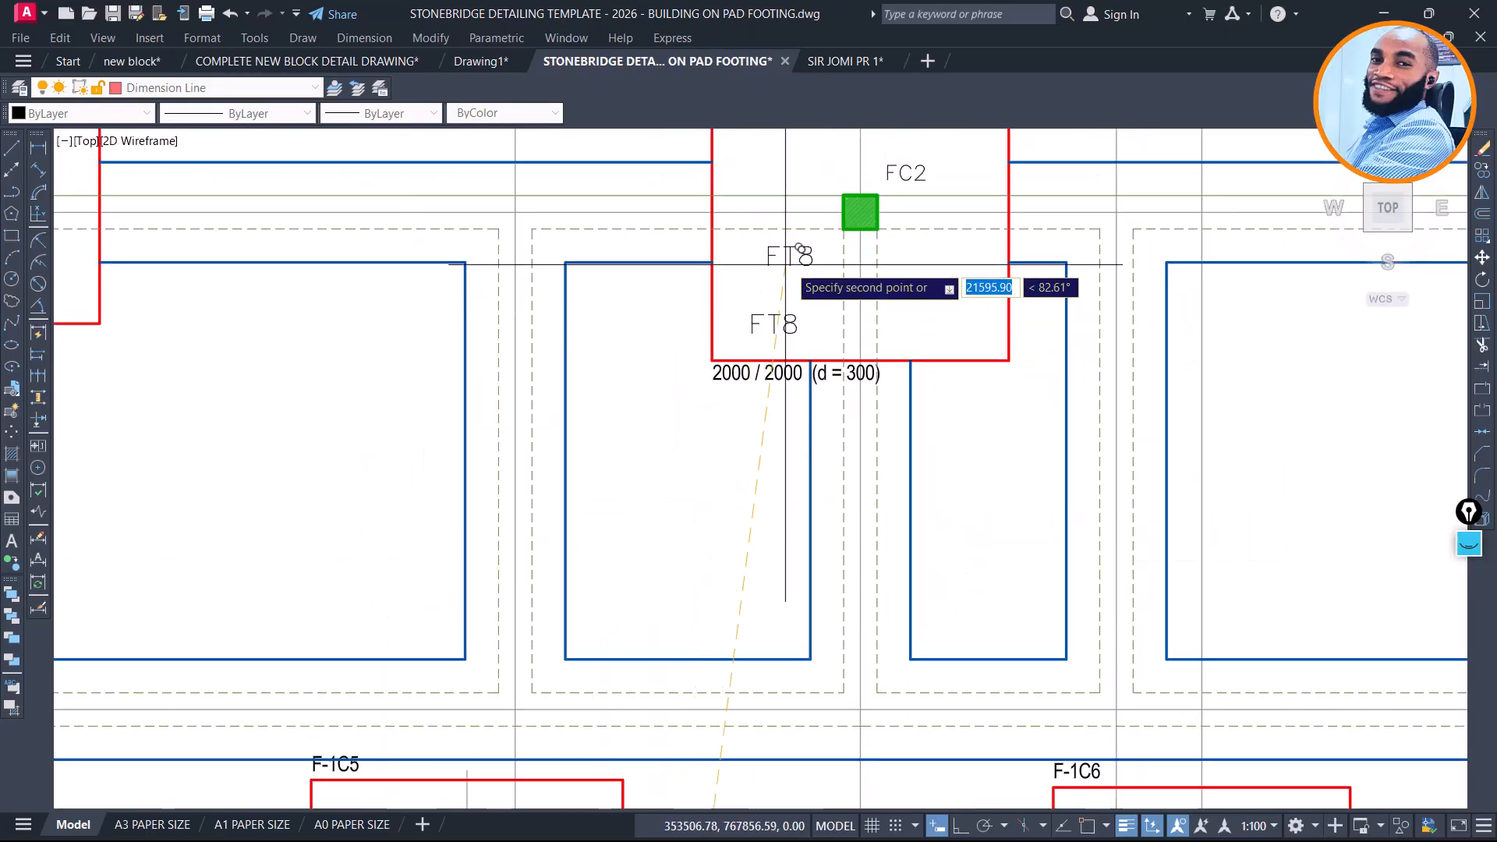
# Delete the lower-left one of the two FT8 labels in the F-1C6 pad
pyautogui.scroll(-4, 780, 343)
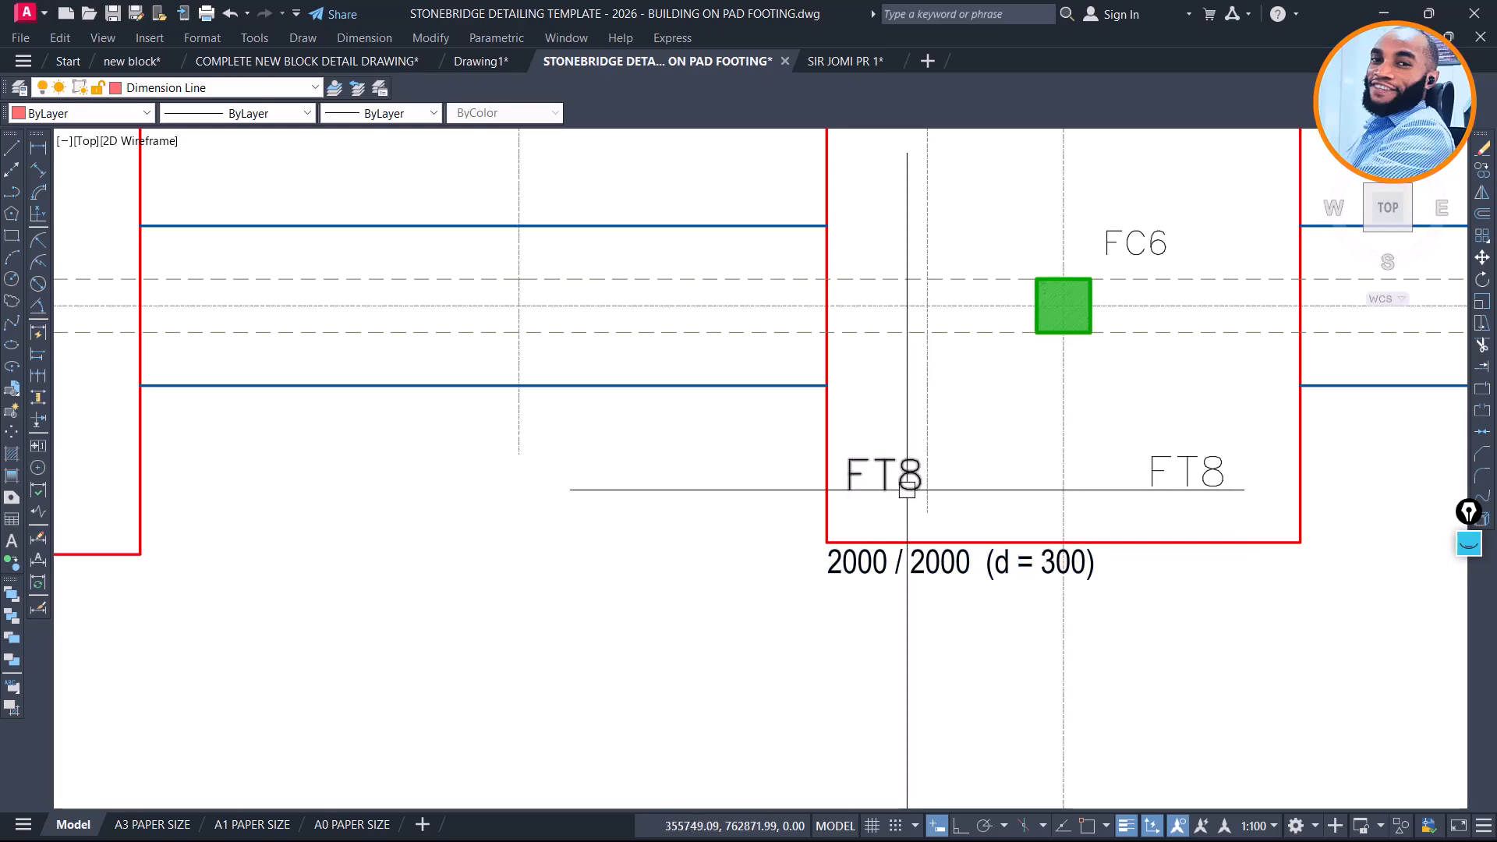
pyautogui.scroll(4, 917, 483)
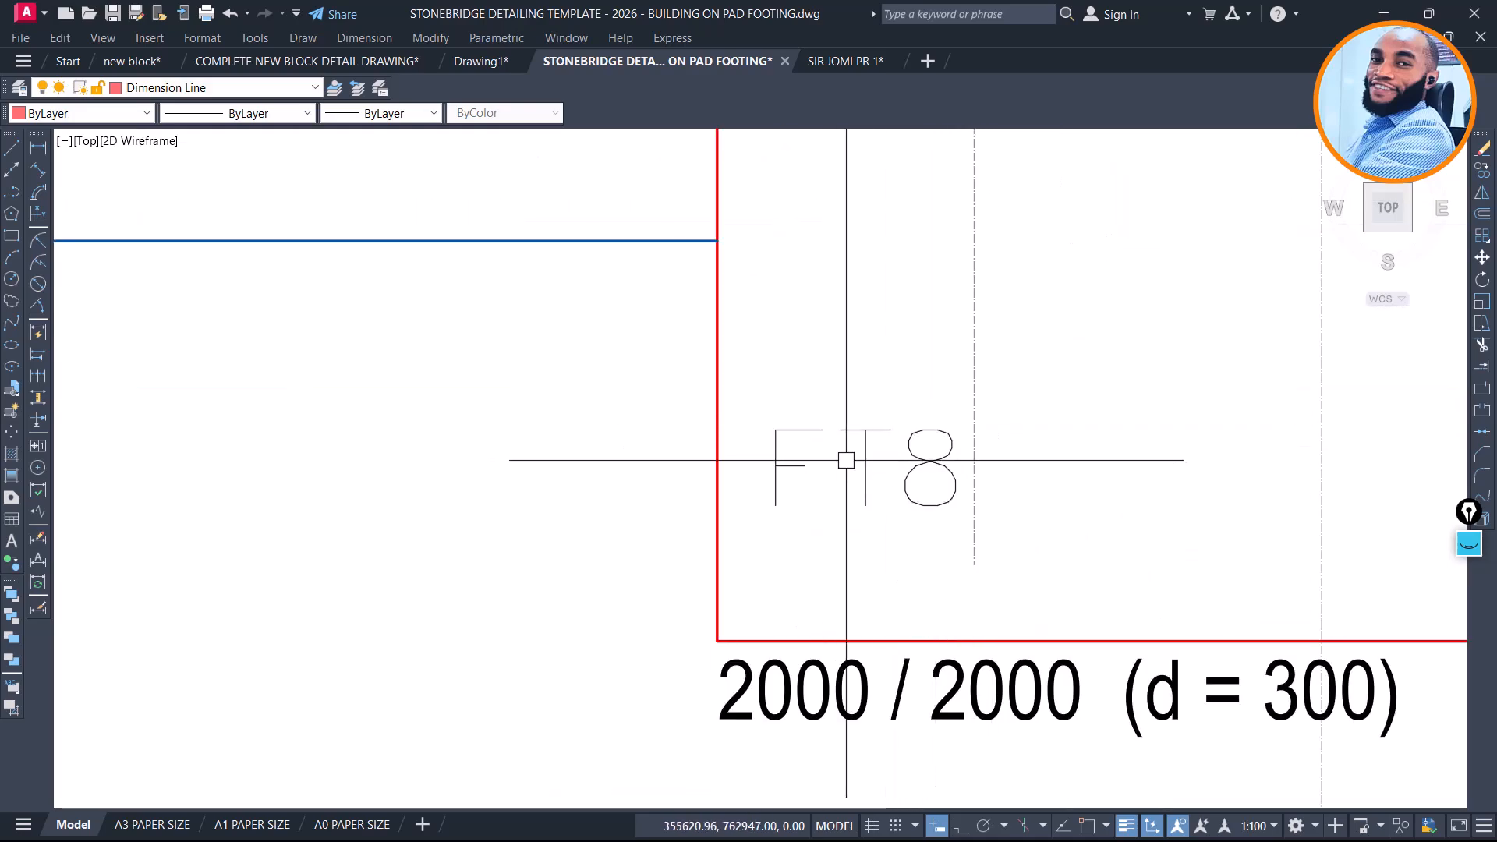
pyautogui.click(940, 458)
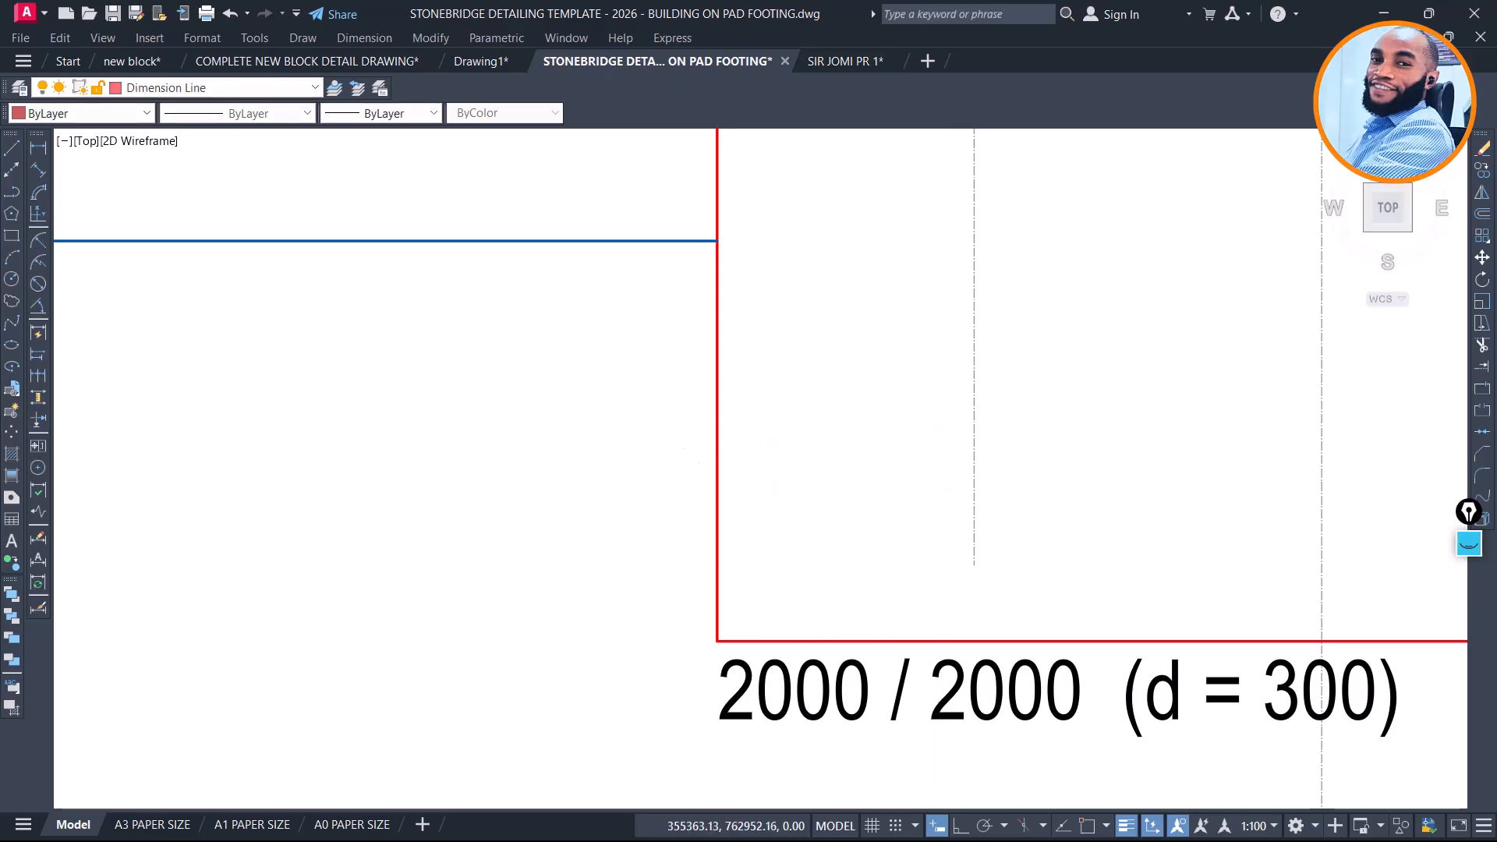
pyautogui.scroll(-4, 690, 457)
pyautogui.scroll(-8, 1020, 451)
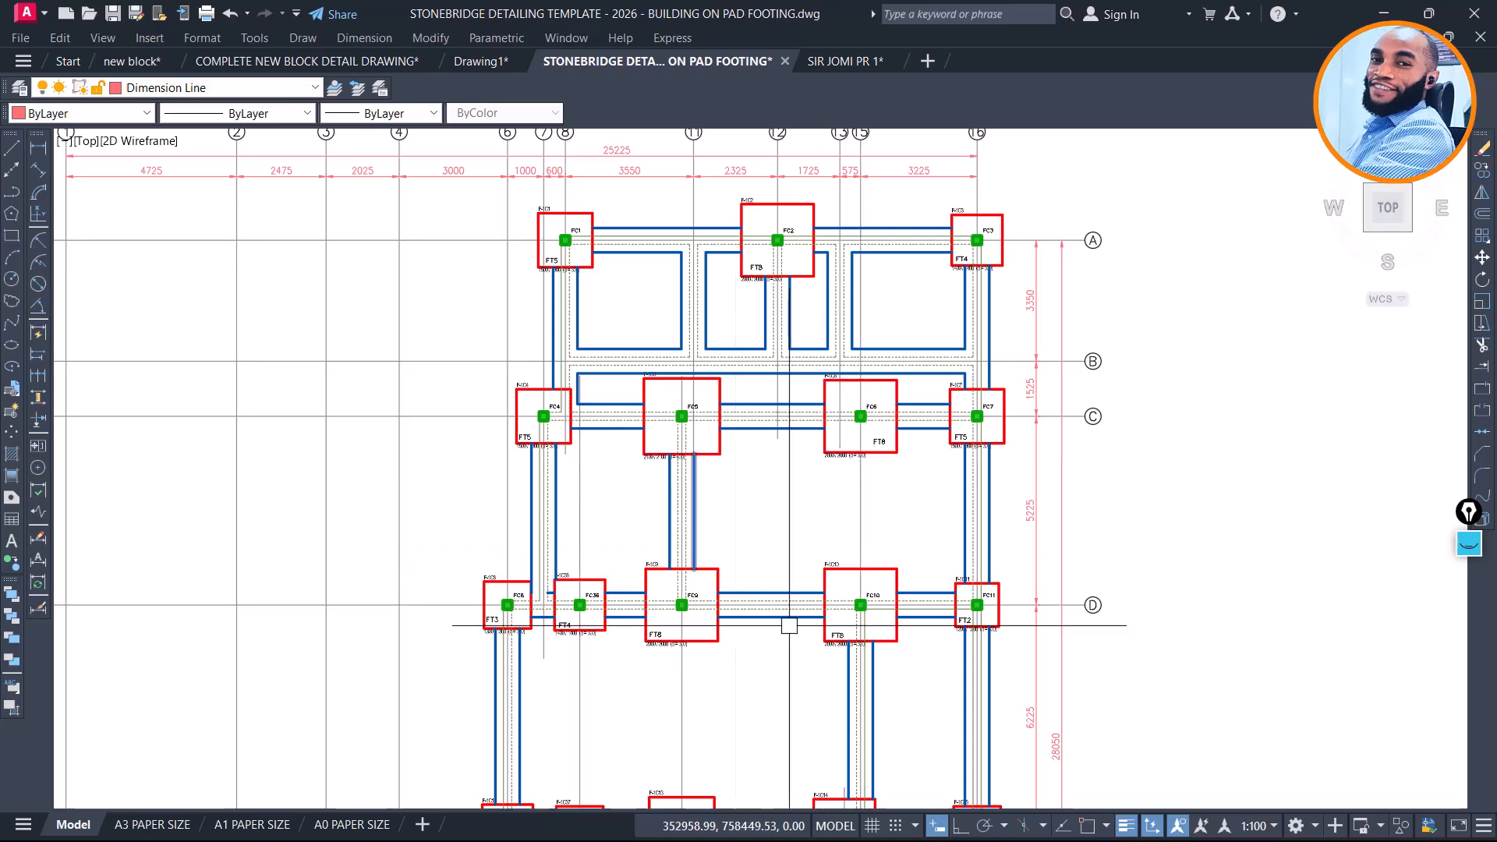
pyautogui.moveTo(817, 633); pyautogui.dragTo(821, 276, button='middle')
pyautogui.scroll(6, 665, 697)
pyautogui.scroll(-6, 568, 515)
pyautogui.scroll(-5, 562, 538)
pyautogui.scroll(10, 801, 527)
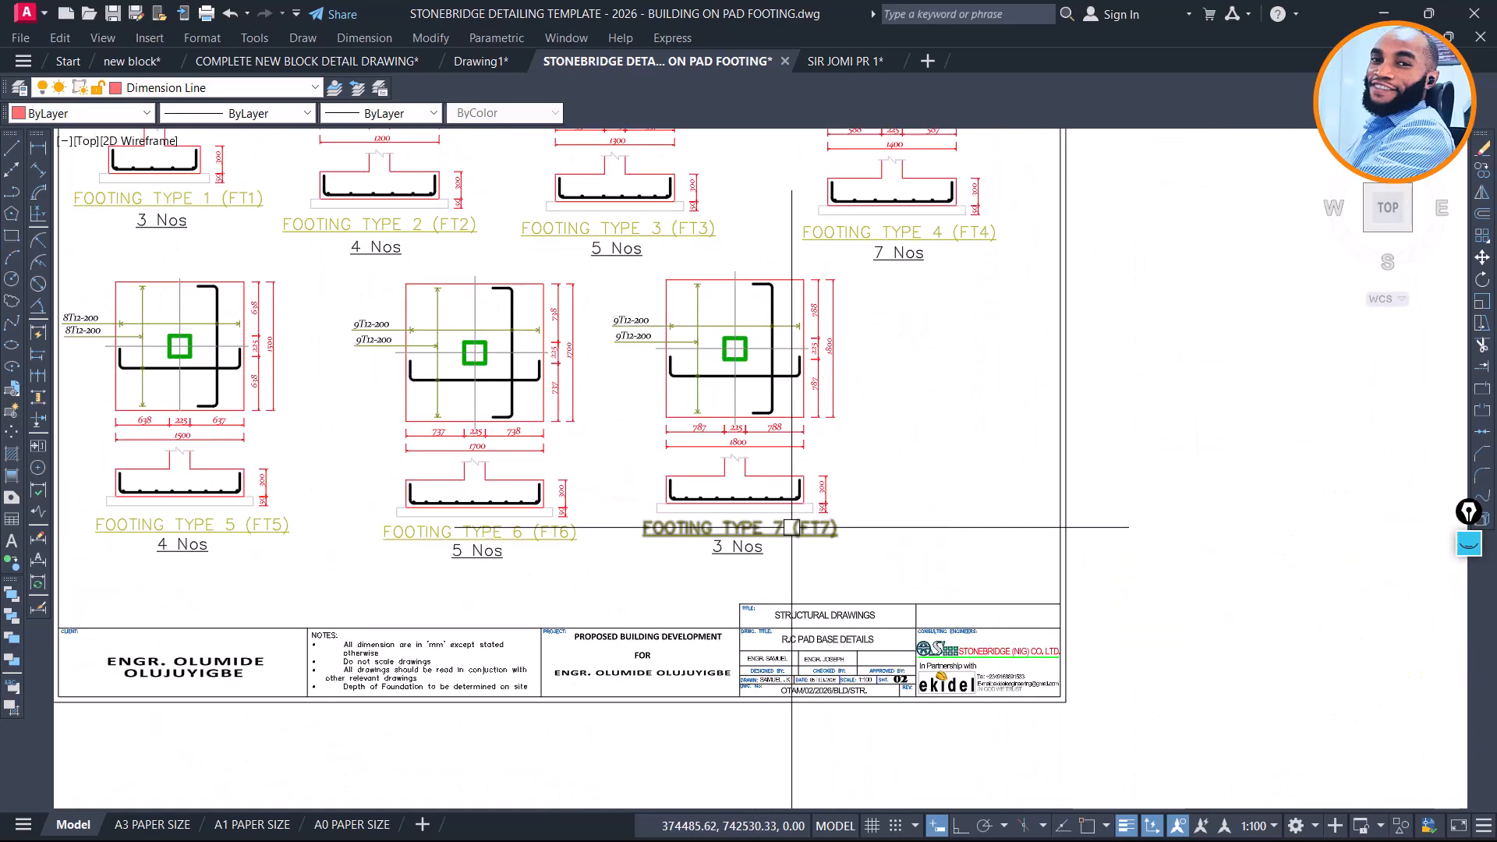
pyautogui.scroll(4, 668, 284)
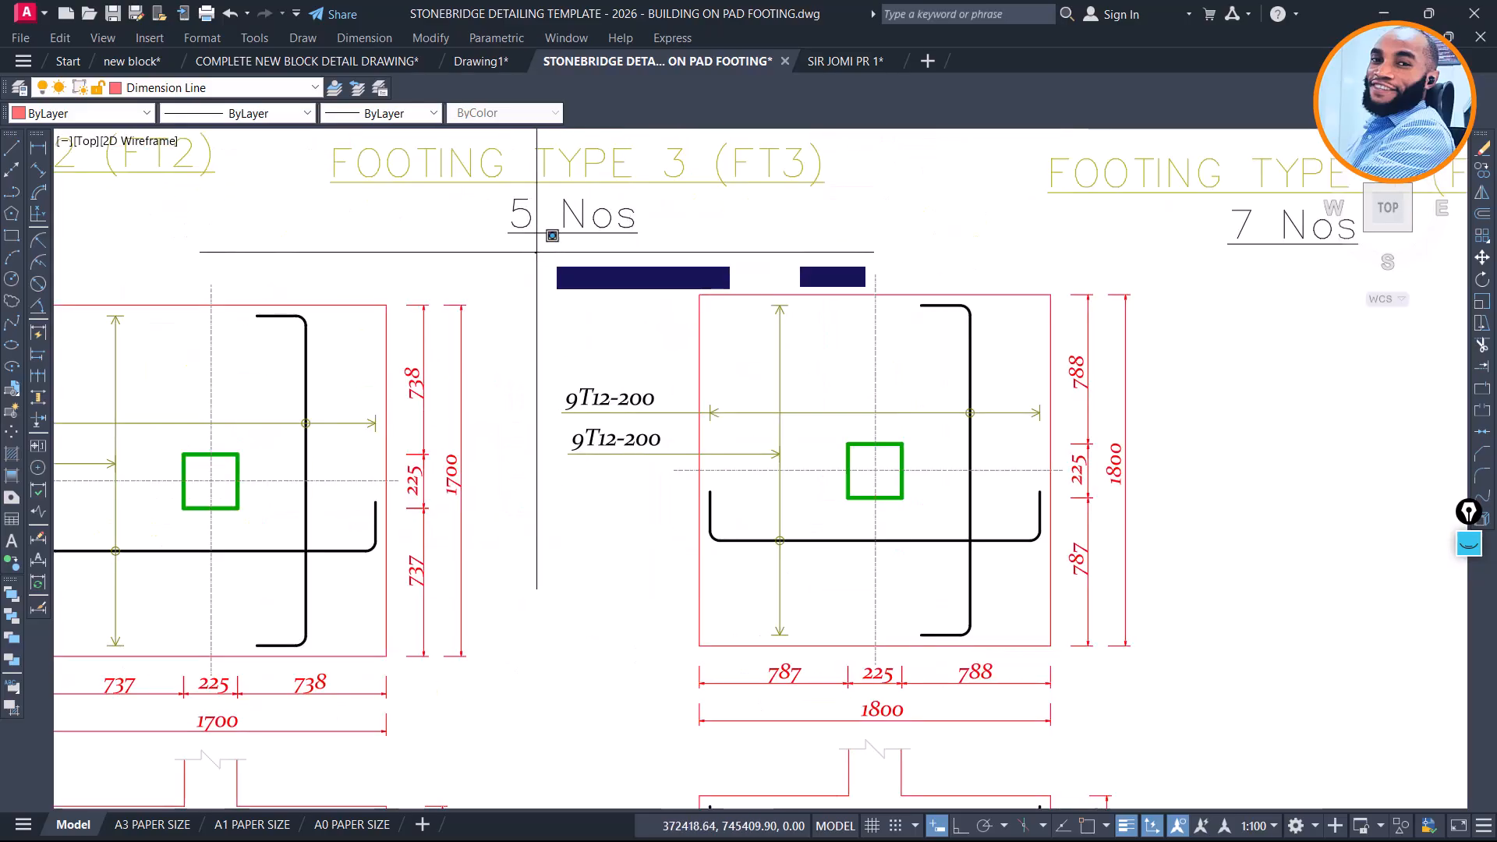
pyautogui.scroll(-2, 546, 258)
pyautogui.click(549, 260)
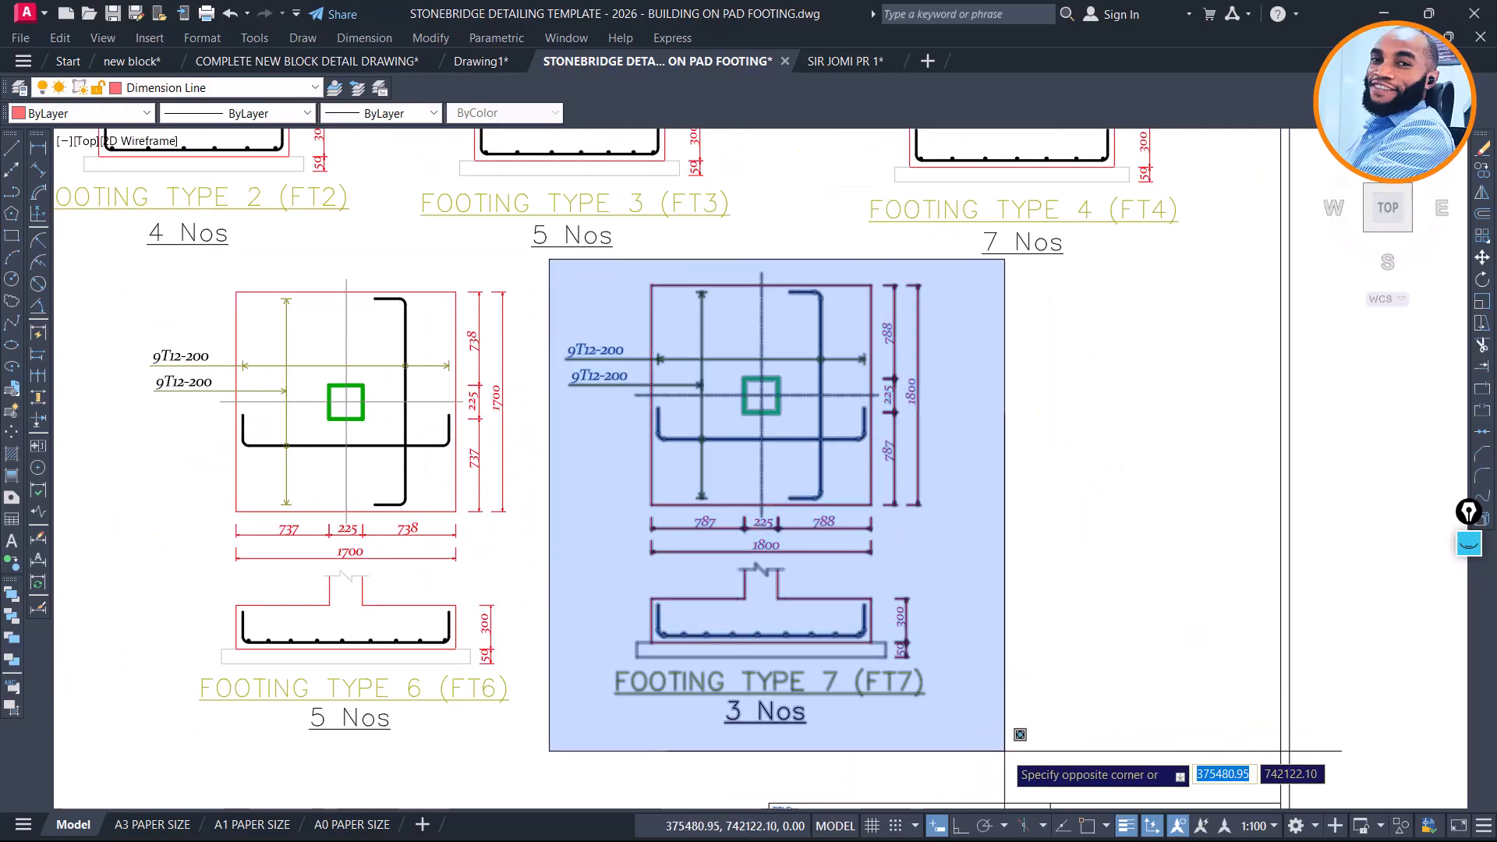
pyautogui.click(1007, 759)
pyautogui.write('co')
pyautogui.press('Return')
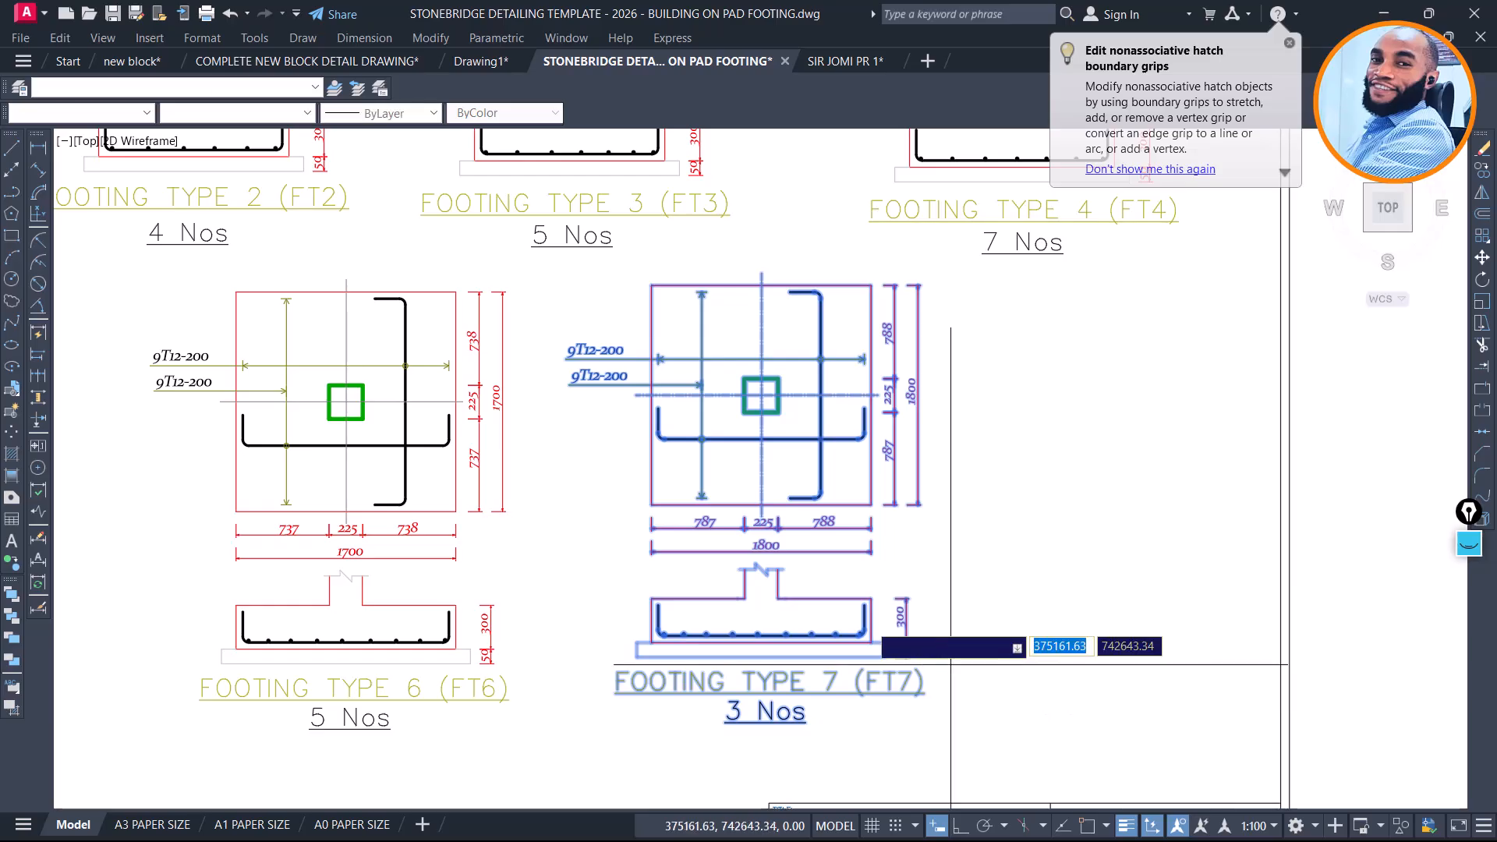
pyautogui.click(770, 408)
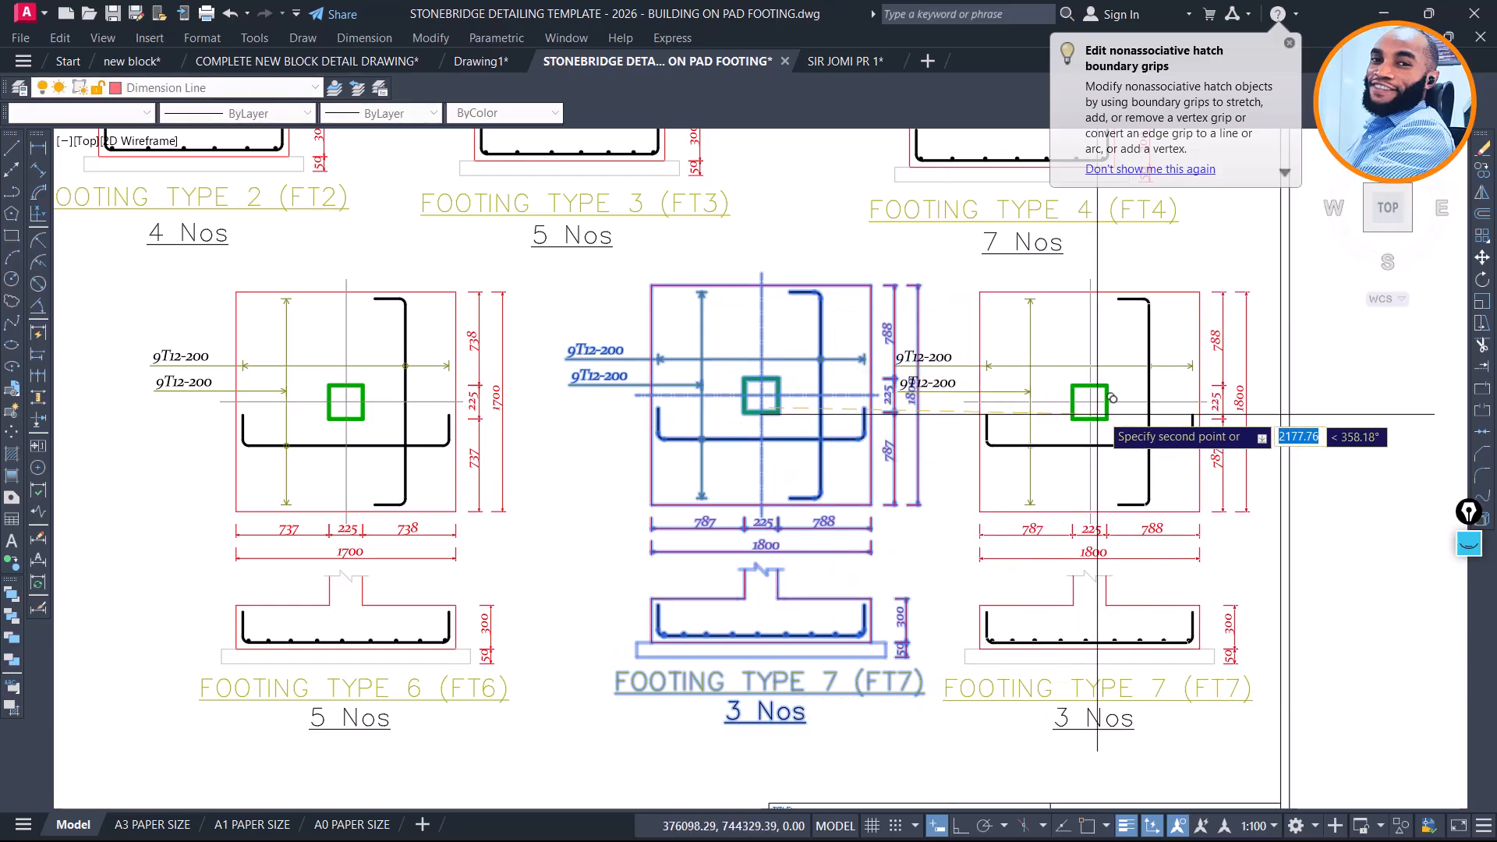
pyautogui.scroll(-4, 912, 413)
pyautogui.press('Escape')
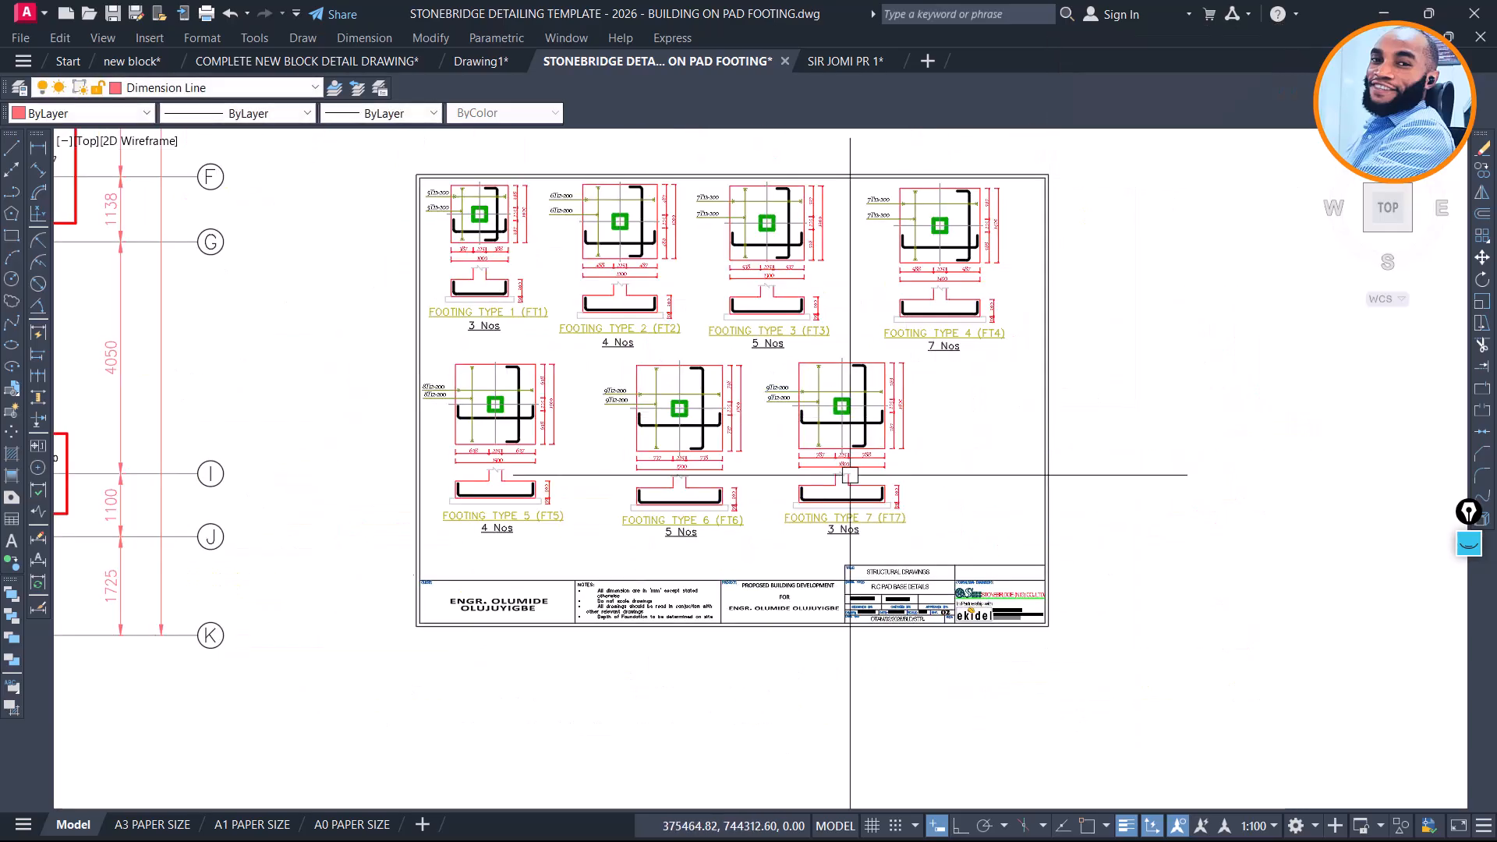
# Copy the complete R.C pad base details sheet, with its frame and seven footing details, to the empty space right of the original
pyautogui.scroll(-2, 808, 496)
pyautogui.click(518, 269)
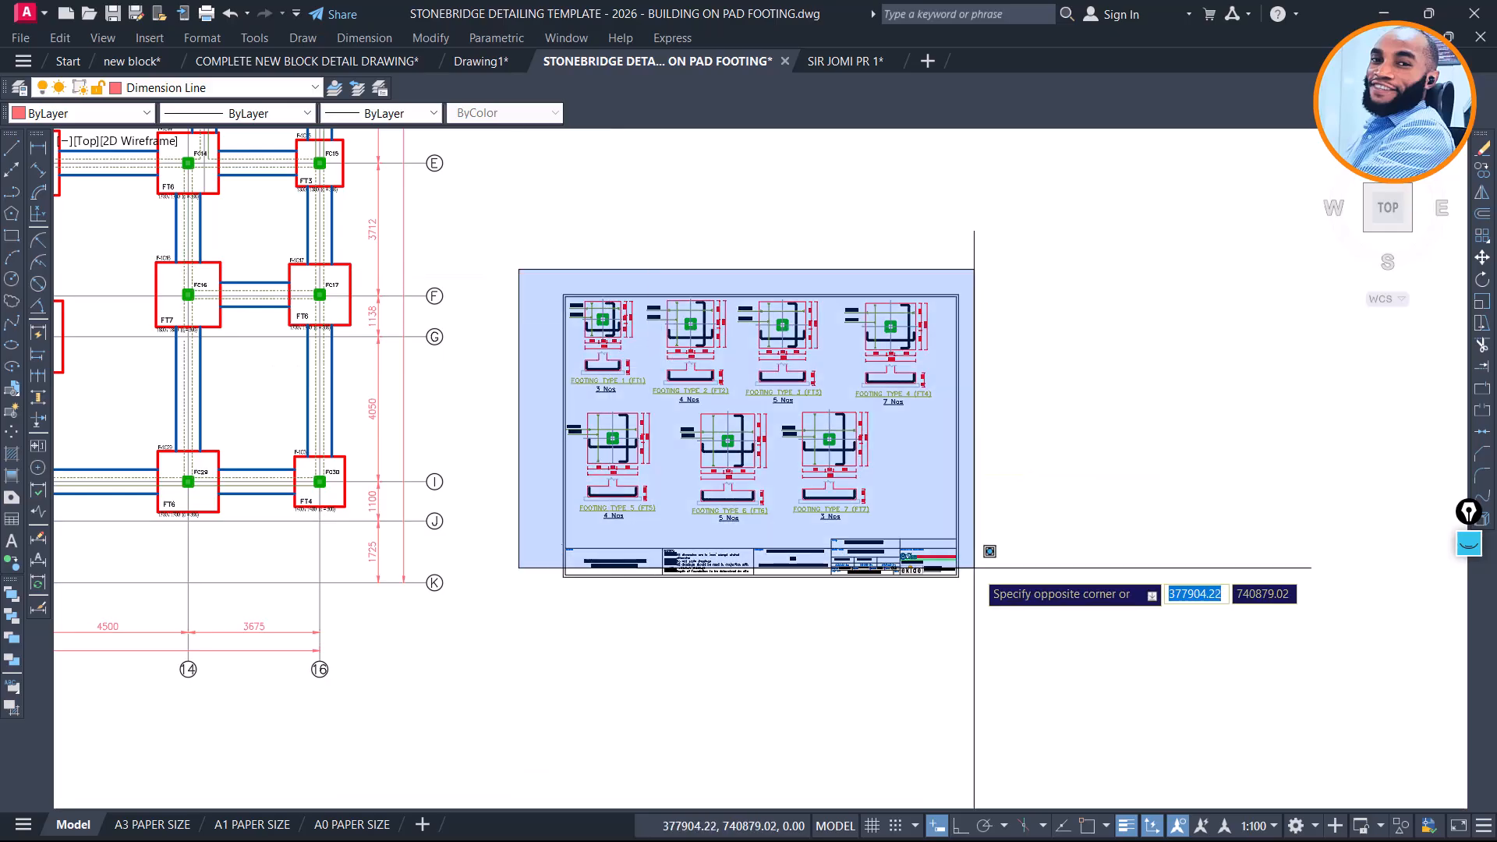
pyautogui.click(991, 616)
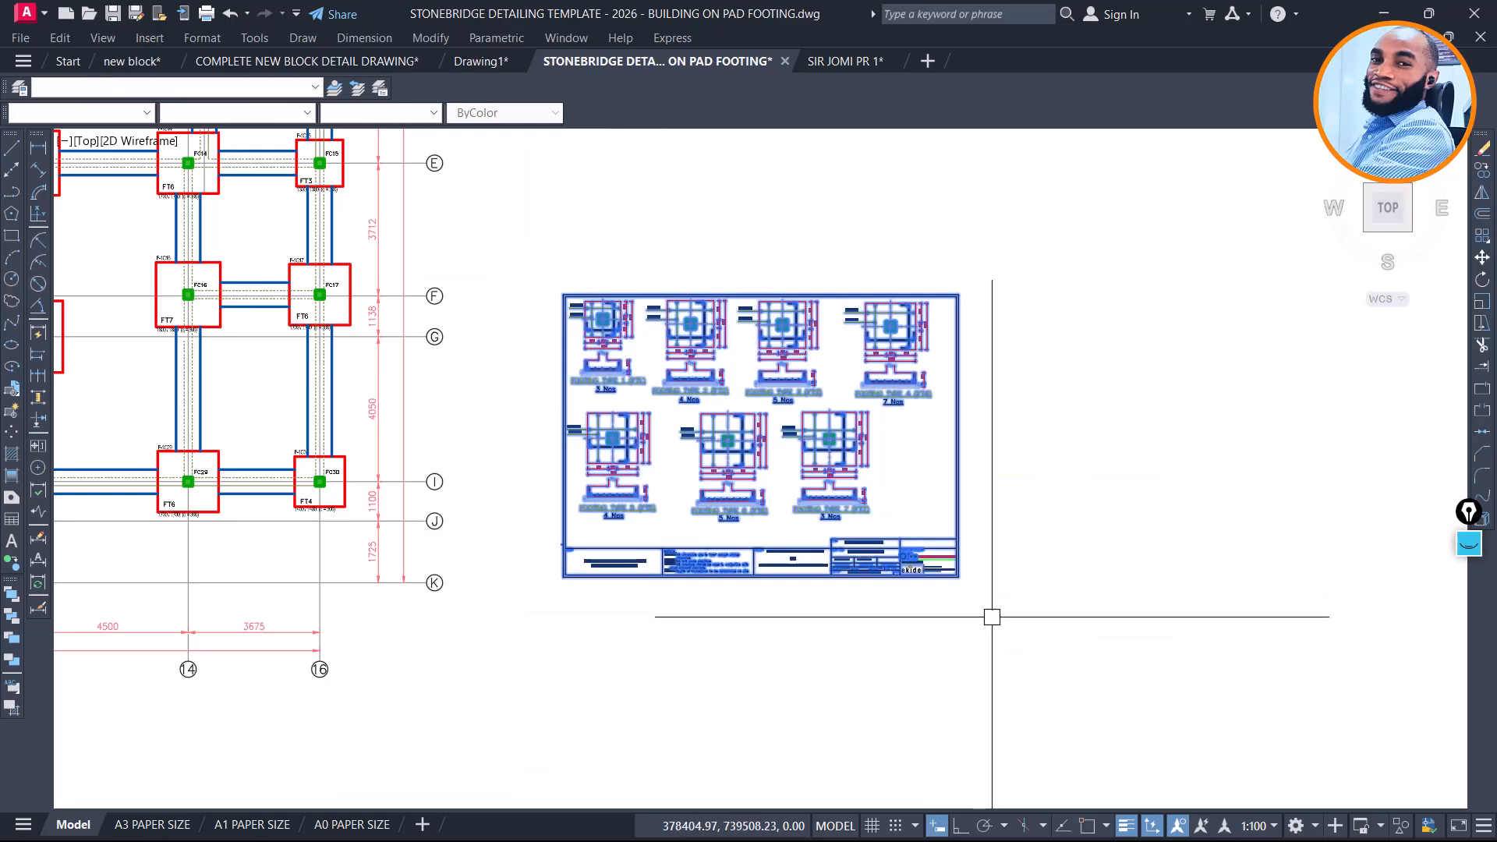
pyautogui.write('co')
pyautogui.press('Return')
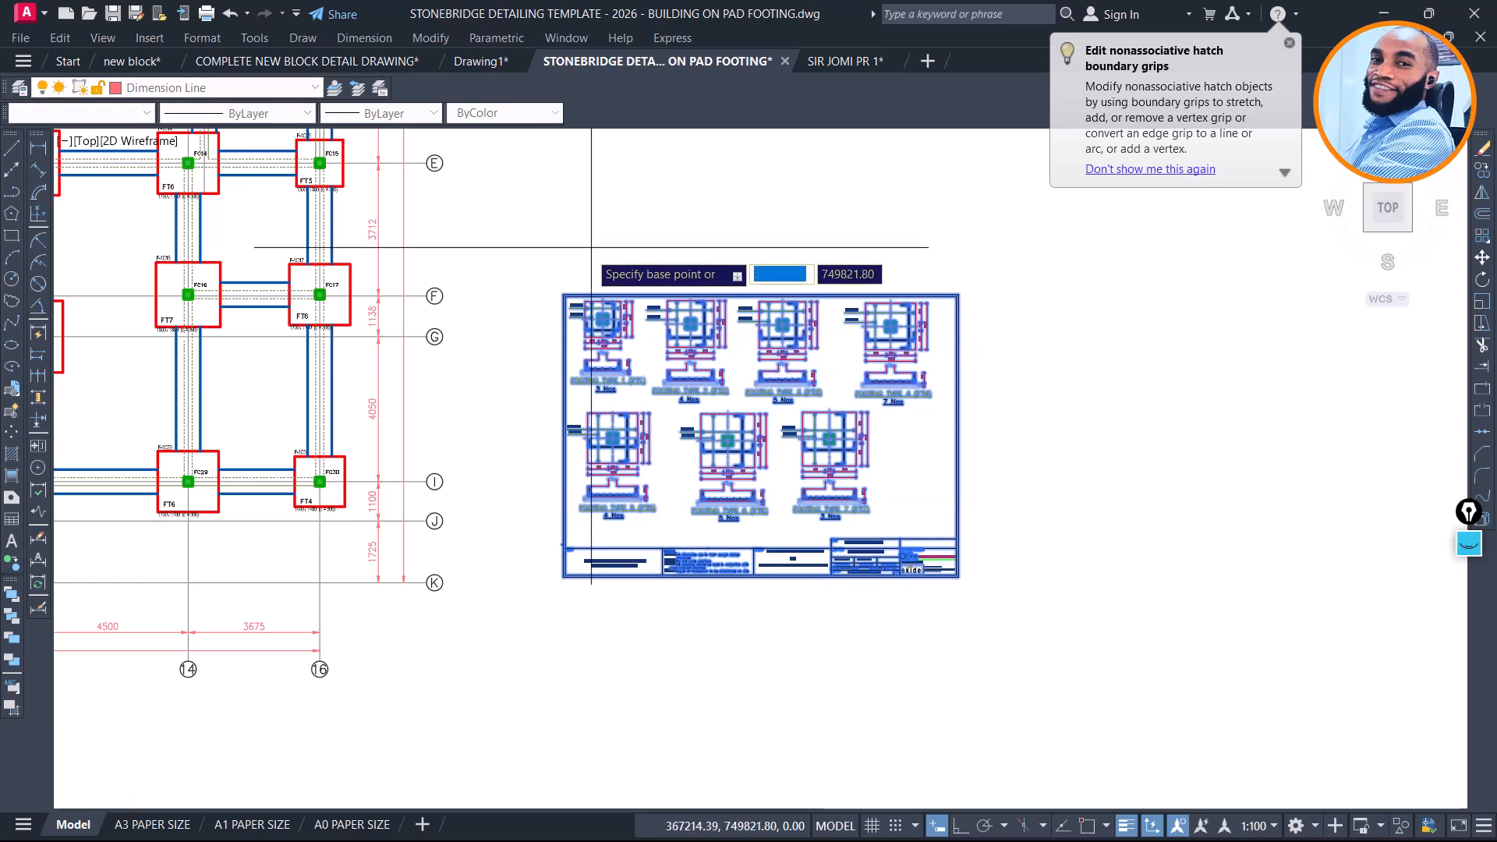
pyautogui.click(999, 286)
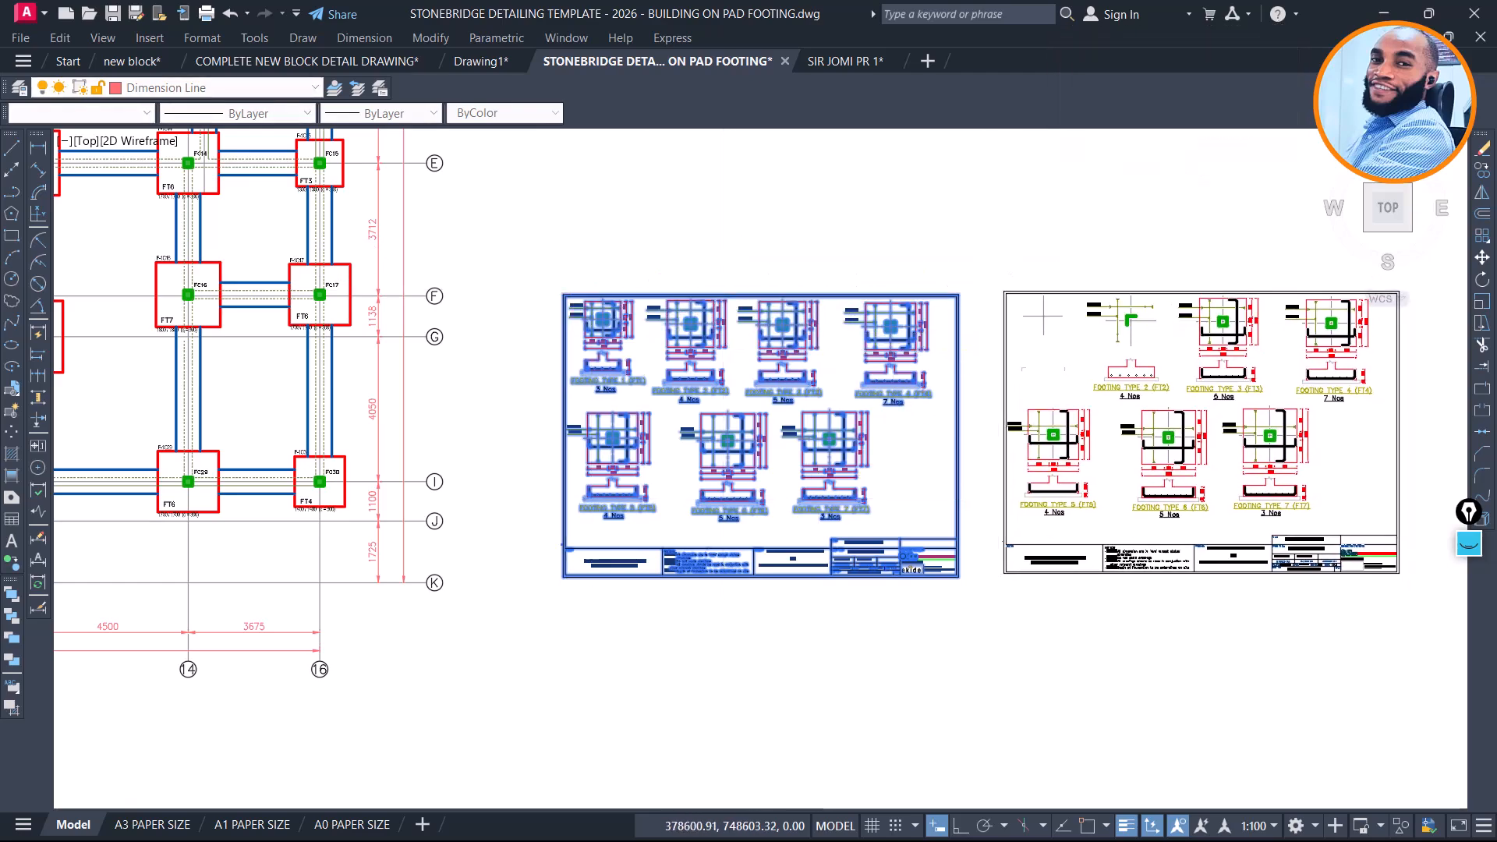
pyautogui.press('Escape')
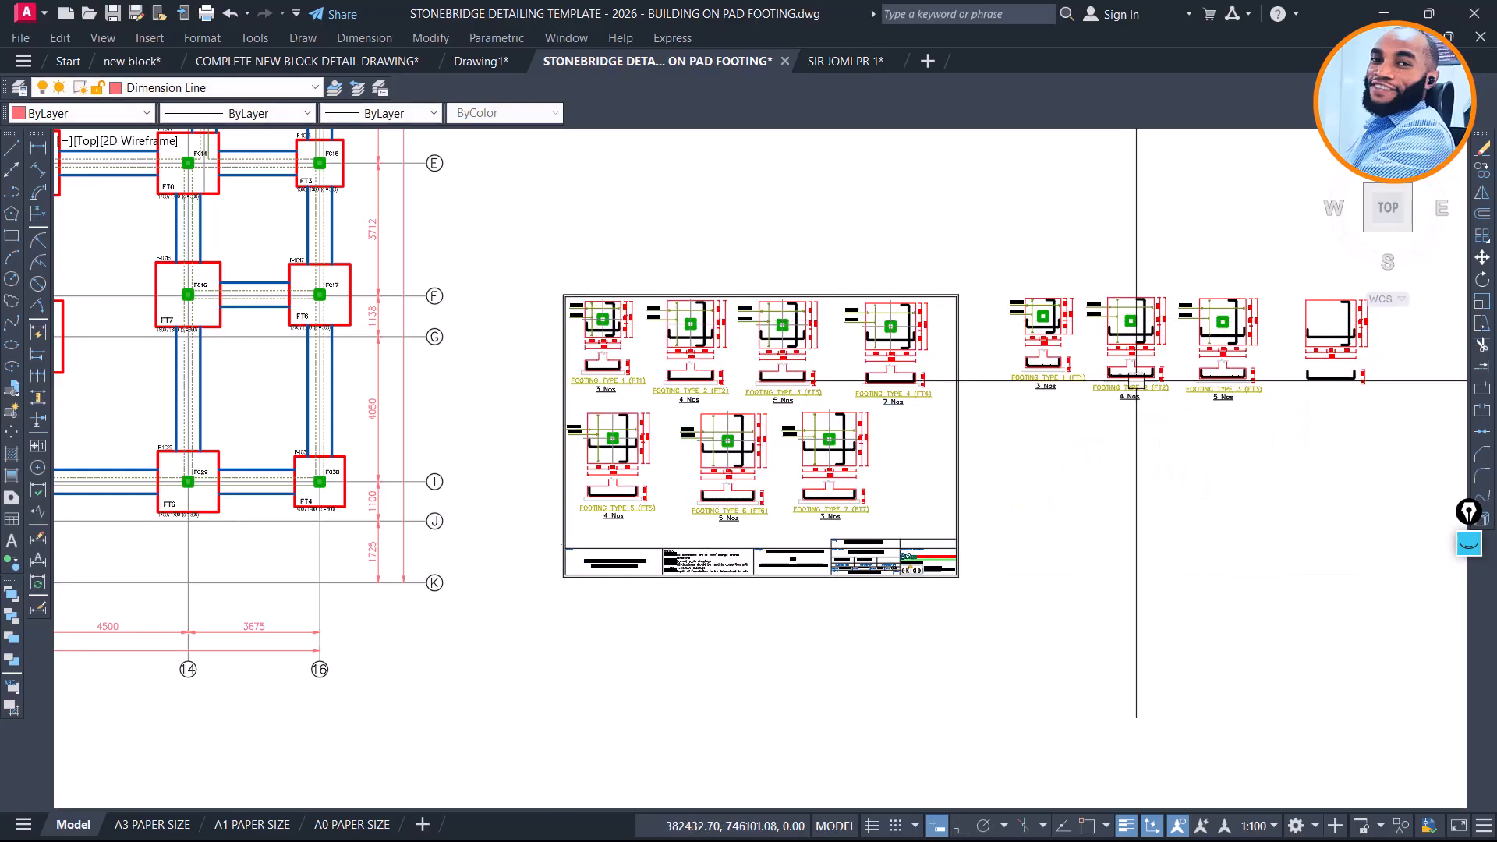
pyautogui.scroll(-5, 1086, 382)
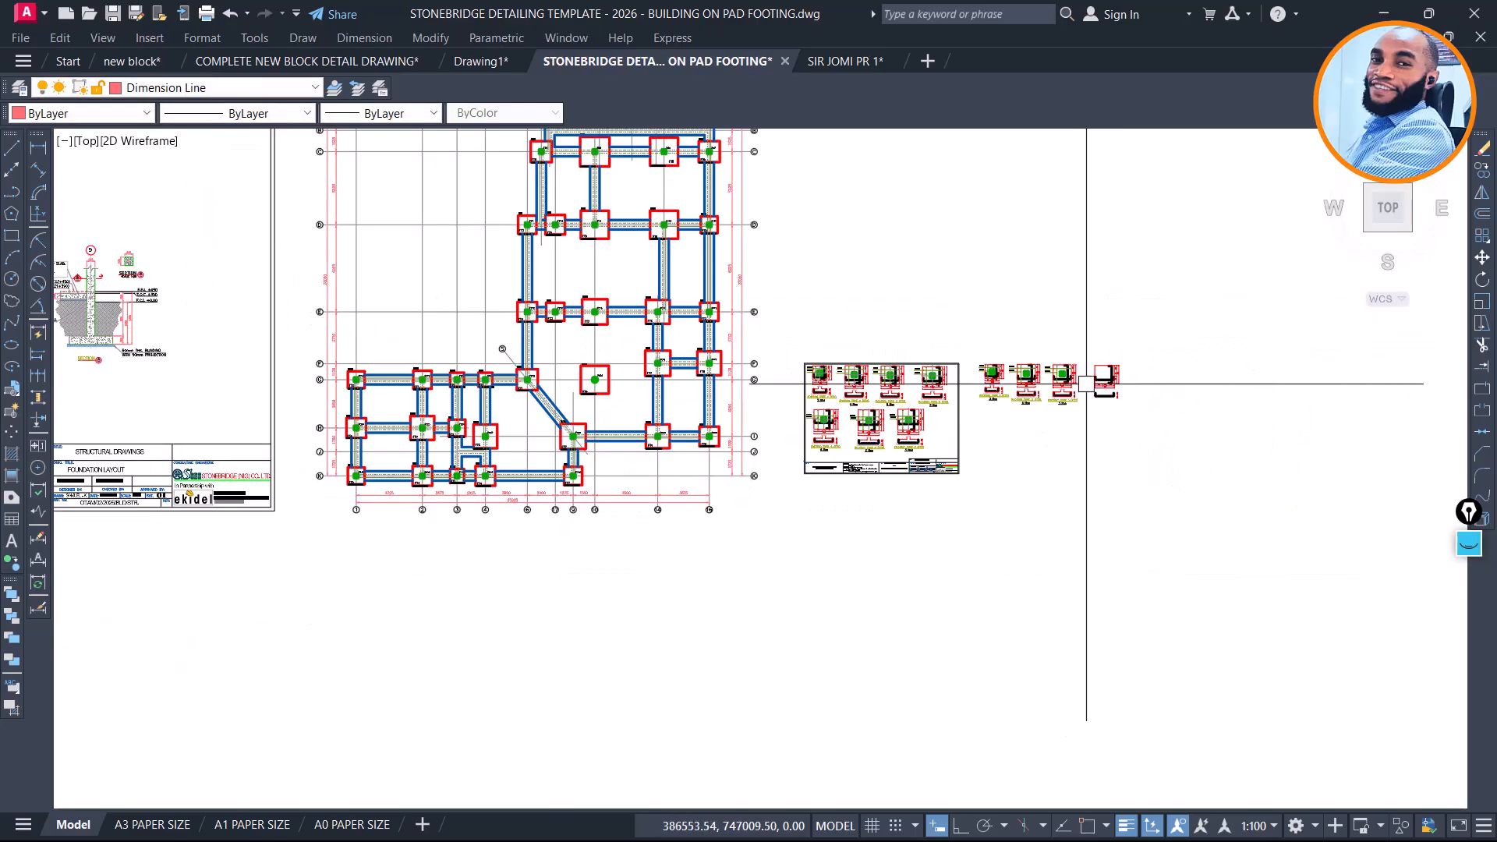
# Undo the last sheet copy and copy the complete R.C pad base details sheet again to the empty space right of the original
pyautogui.scroll(4, 959, 406)
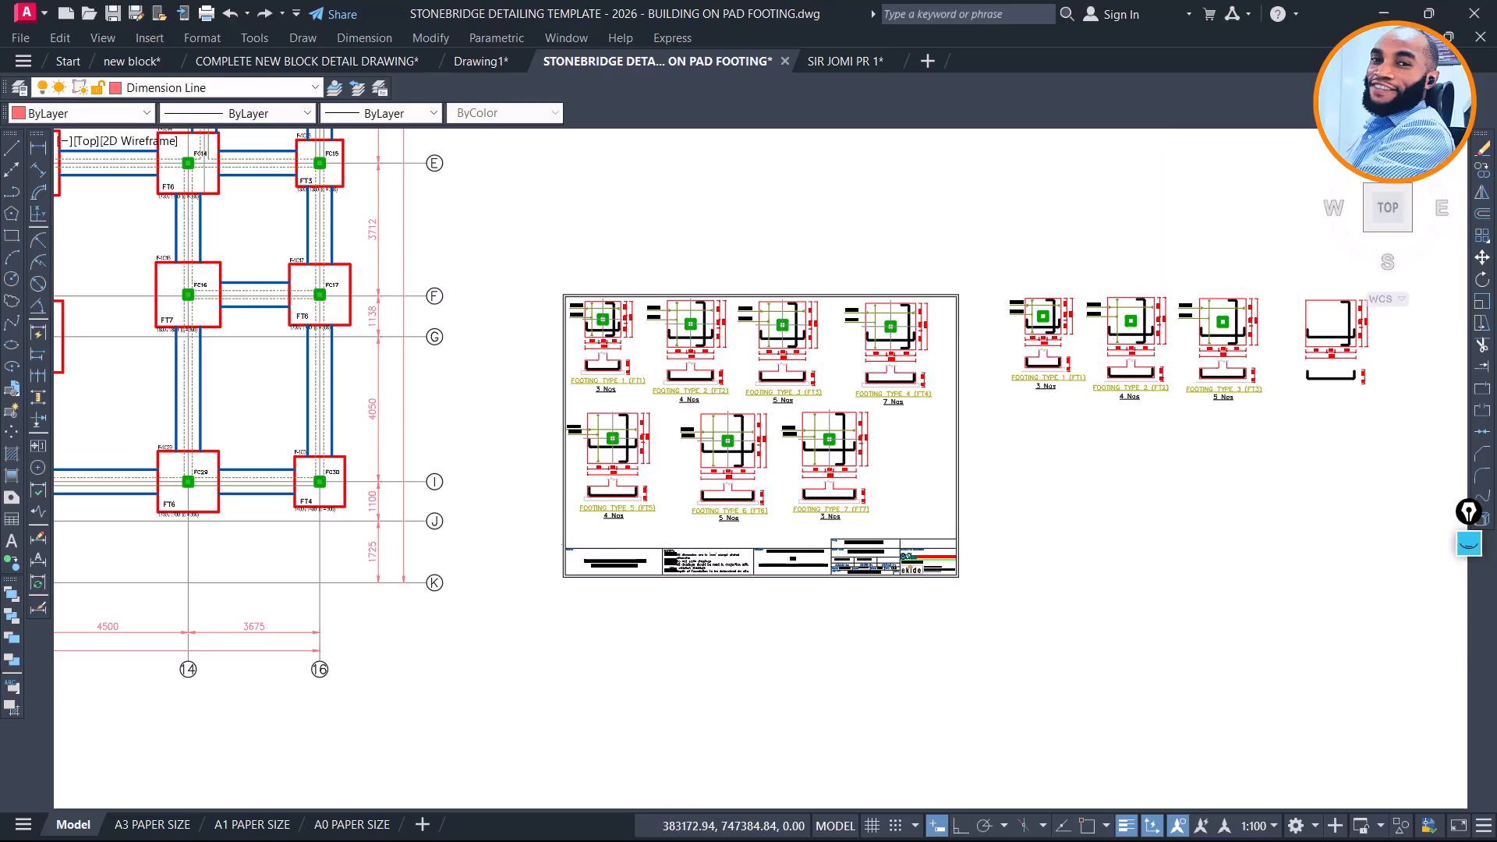
pyautogui.hotkey('ctrl', 'z')
pyautogui.click(528, 246)
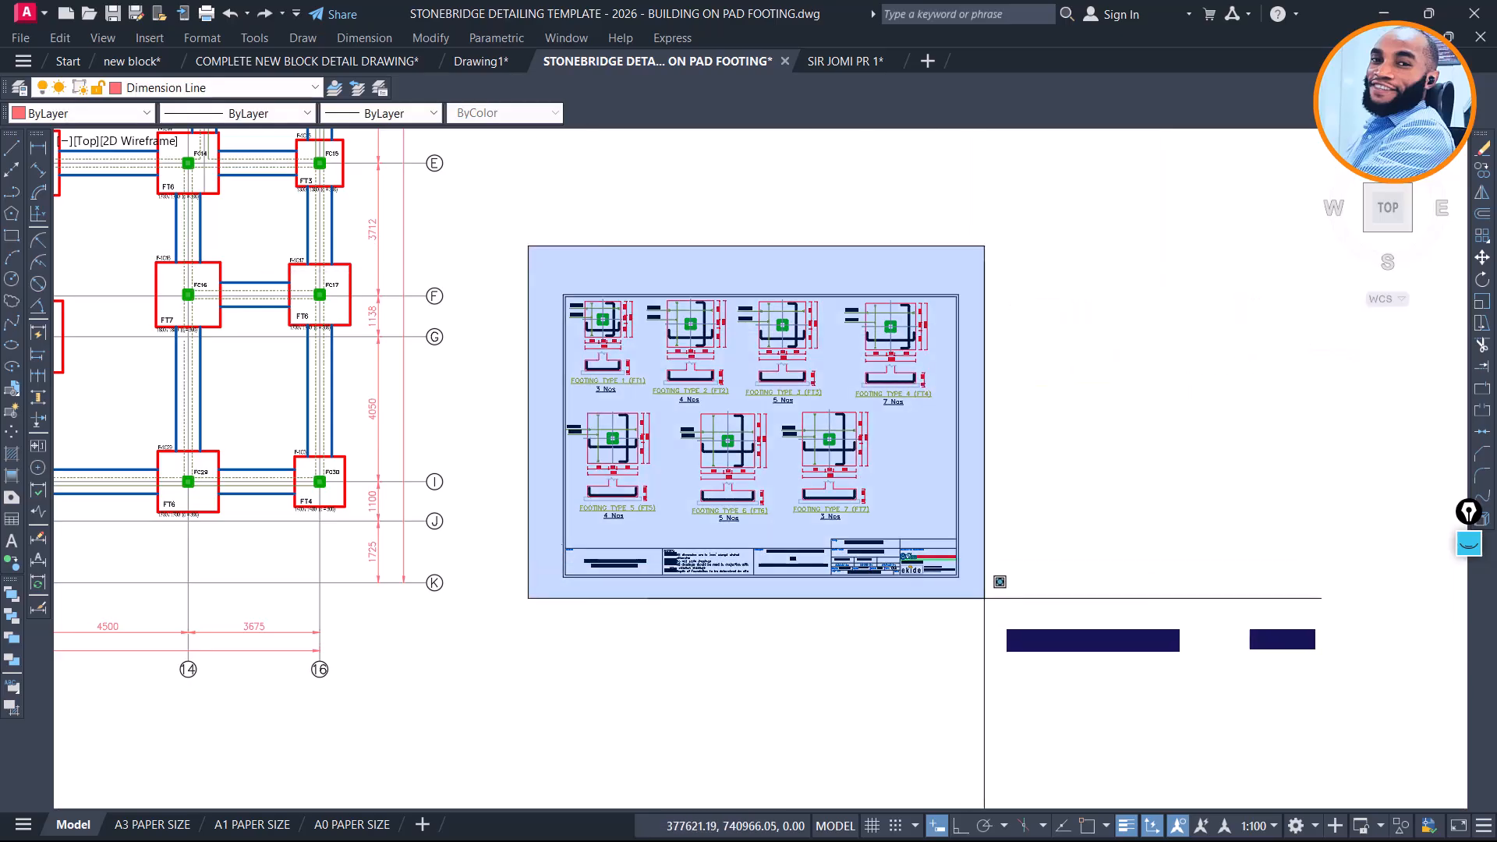
pyautogui.click(1017, 602)
pyautogui.write('CO')
pyautogui.press('Return')
pyautogui.click(682, 377)
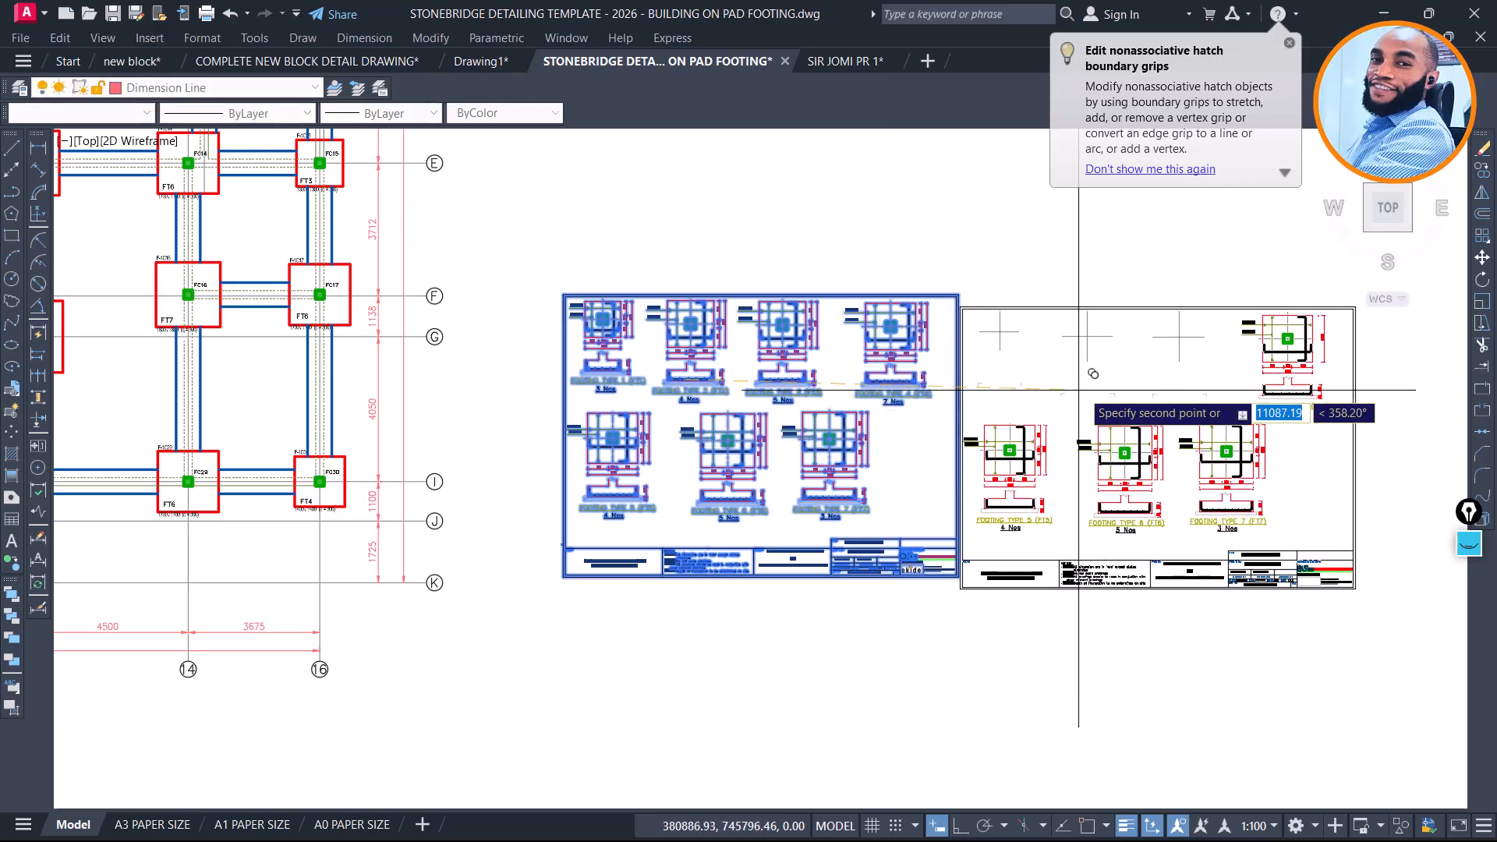
pyautogui.click(1105, 379)
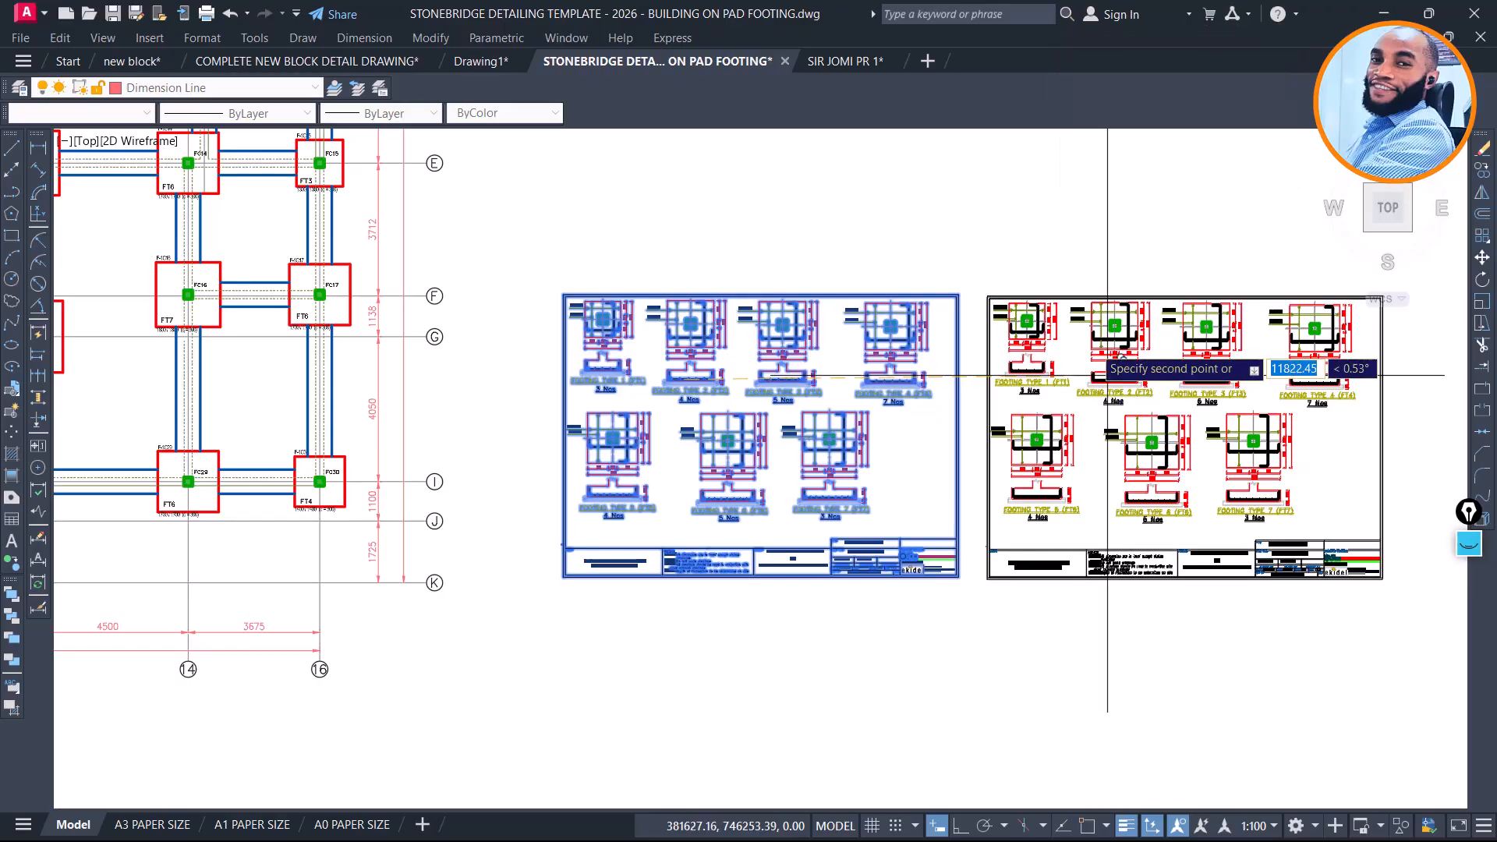
pyautogui.press('Escape')
# Delete the Footing Type 1 to Footing Type 6 details from the copied sheet, keeping its frame and the Footing Type 7 detail
pyautogui.moveTo(1222, 501); pyautogui.dragTo(1049, 471, button='middle')
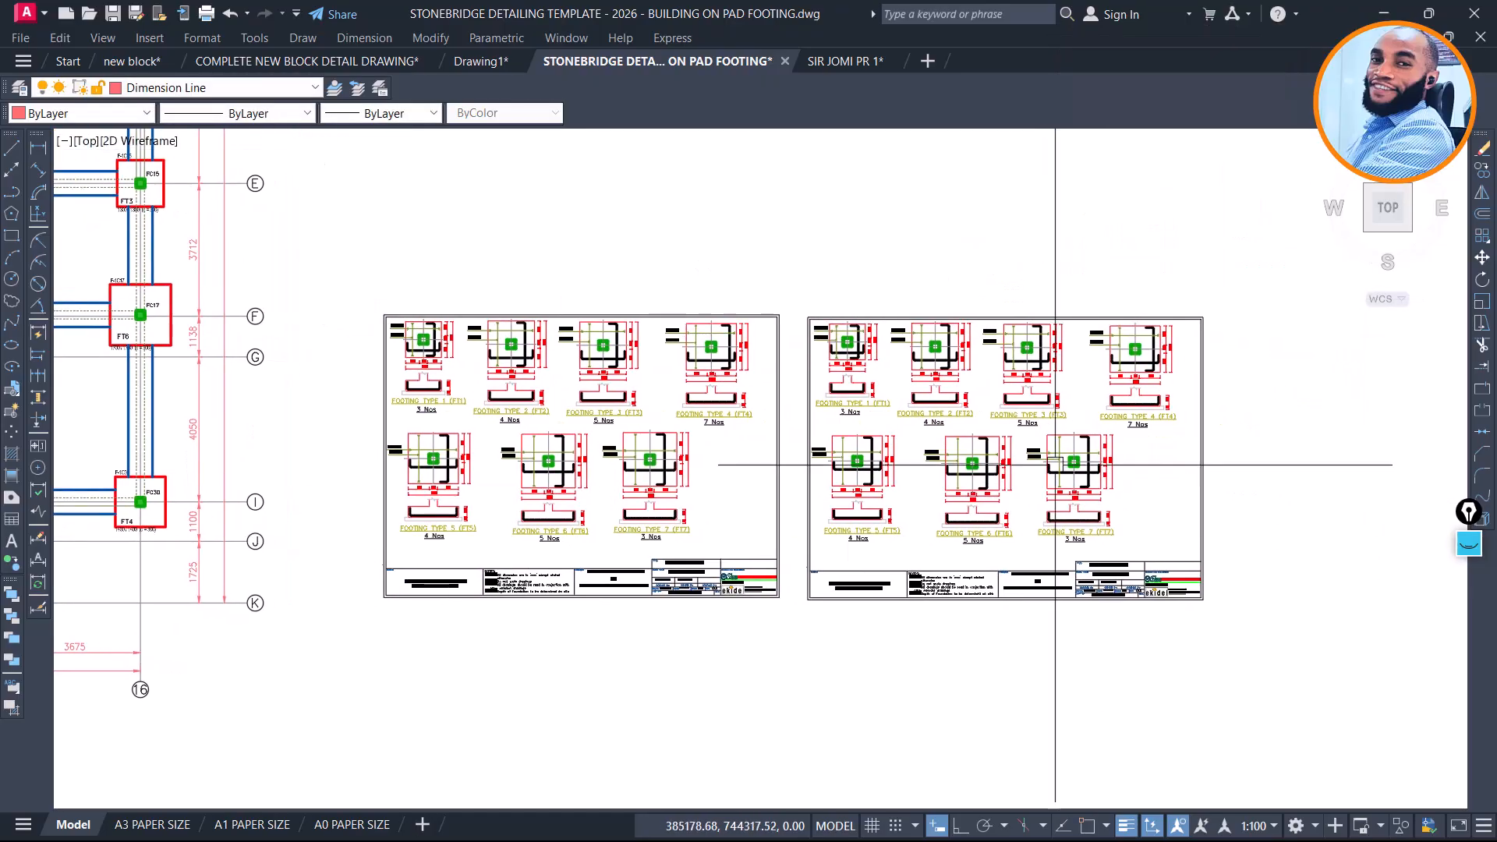
pyautogui.scroll(2, 777, 328)
pyautogui.click(635, 189)
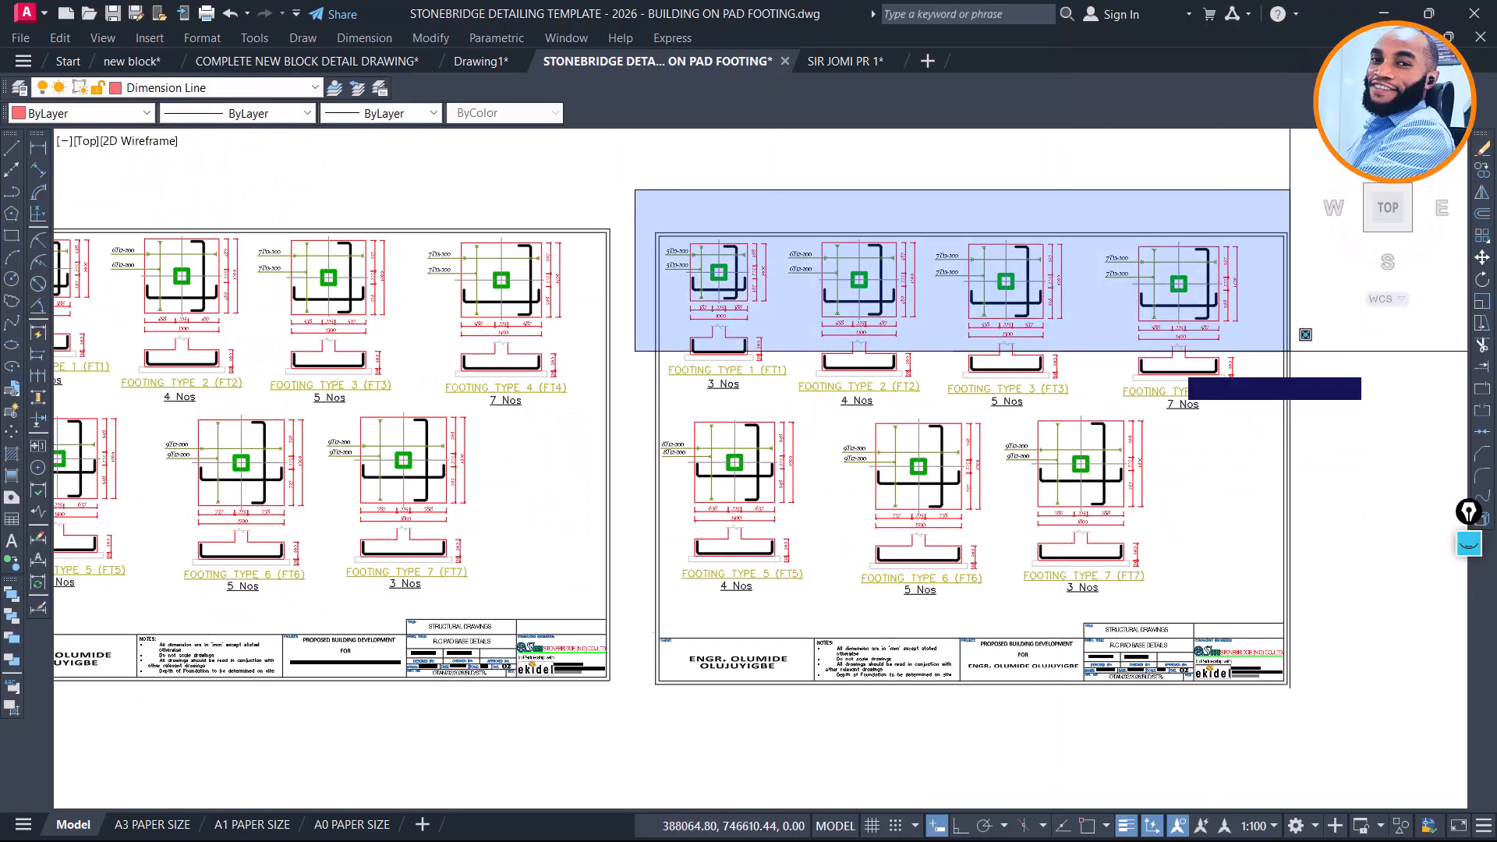
pyautogui.click(1325, 401)
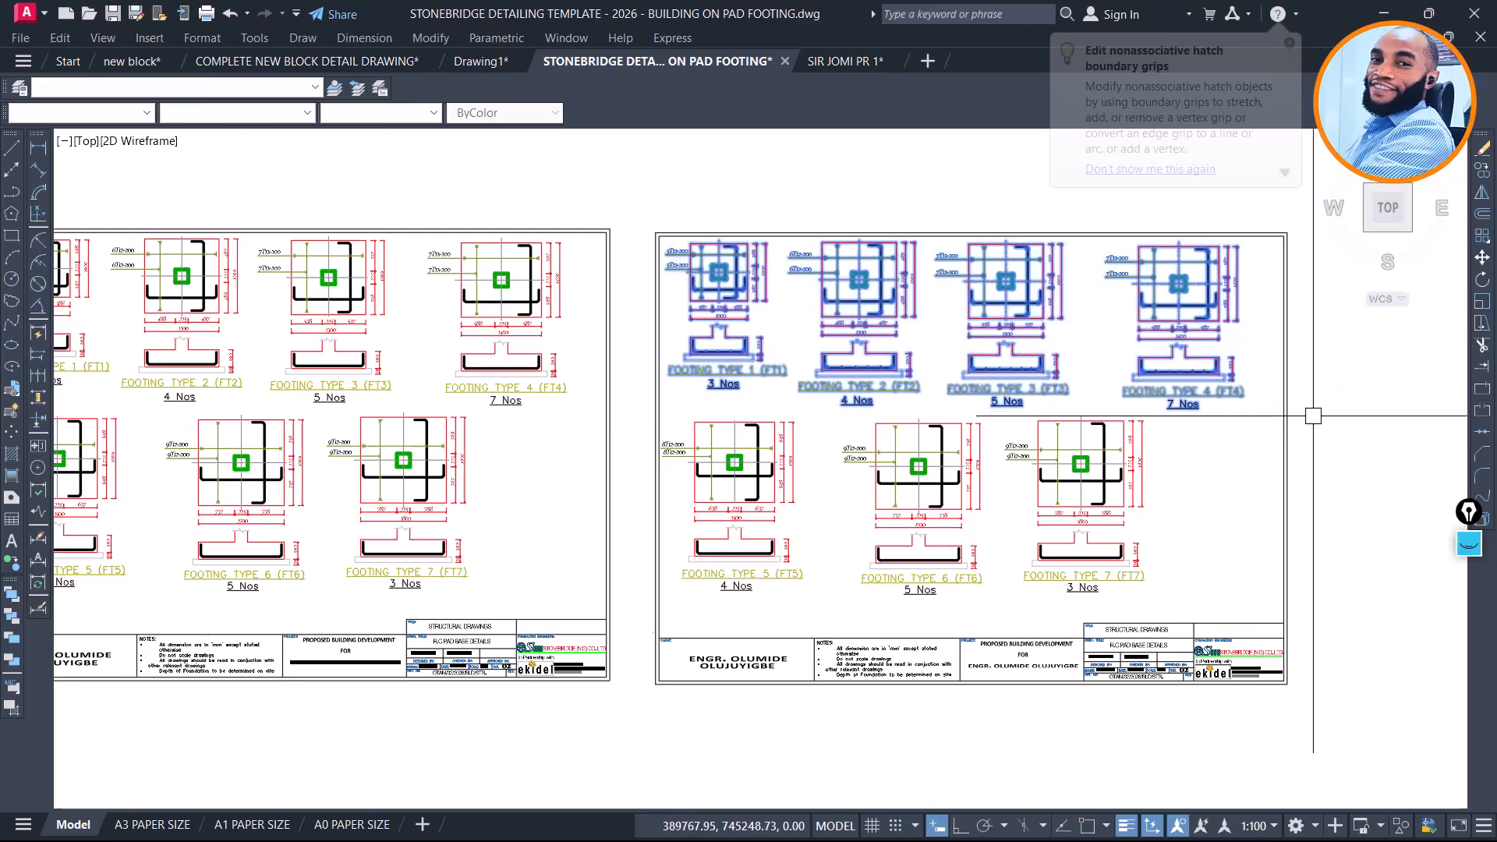
pyautogui.click(630, 386)
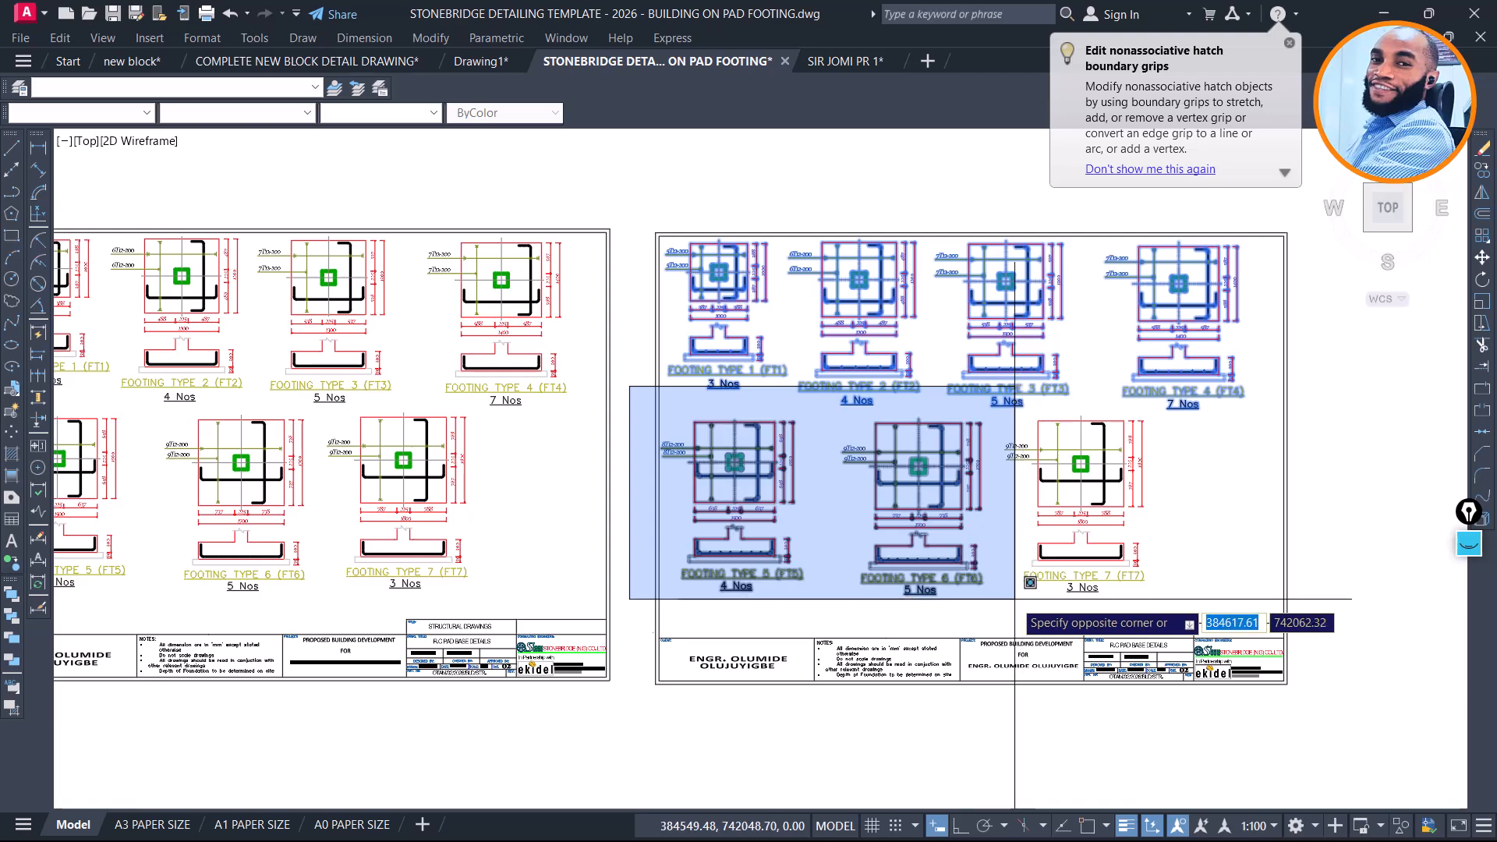
pyautogui.click(1012, 601)
pyautogui.press('Delete')
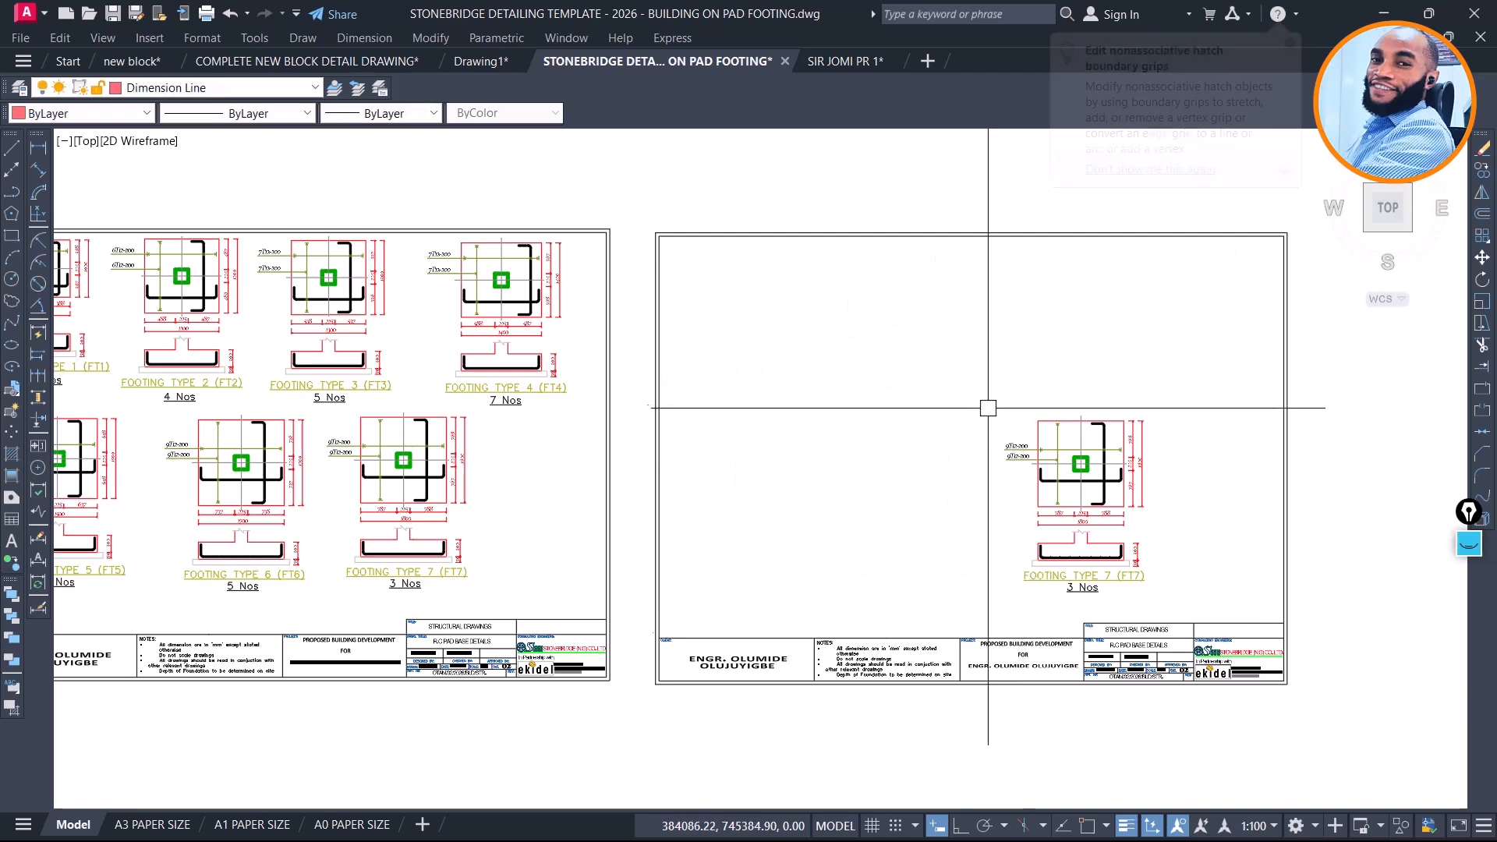
# Move the Footing Type 7 detail on the copied sheet to the upper-left corner inside the frame
pyautogui.click(978, 403)
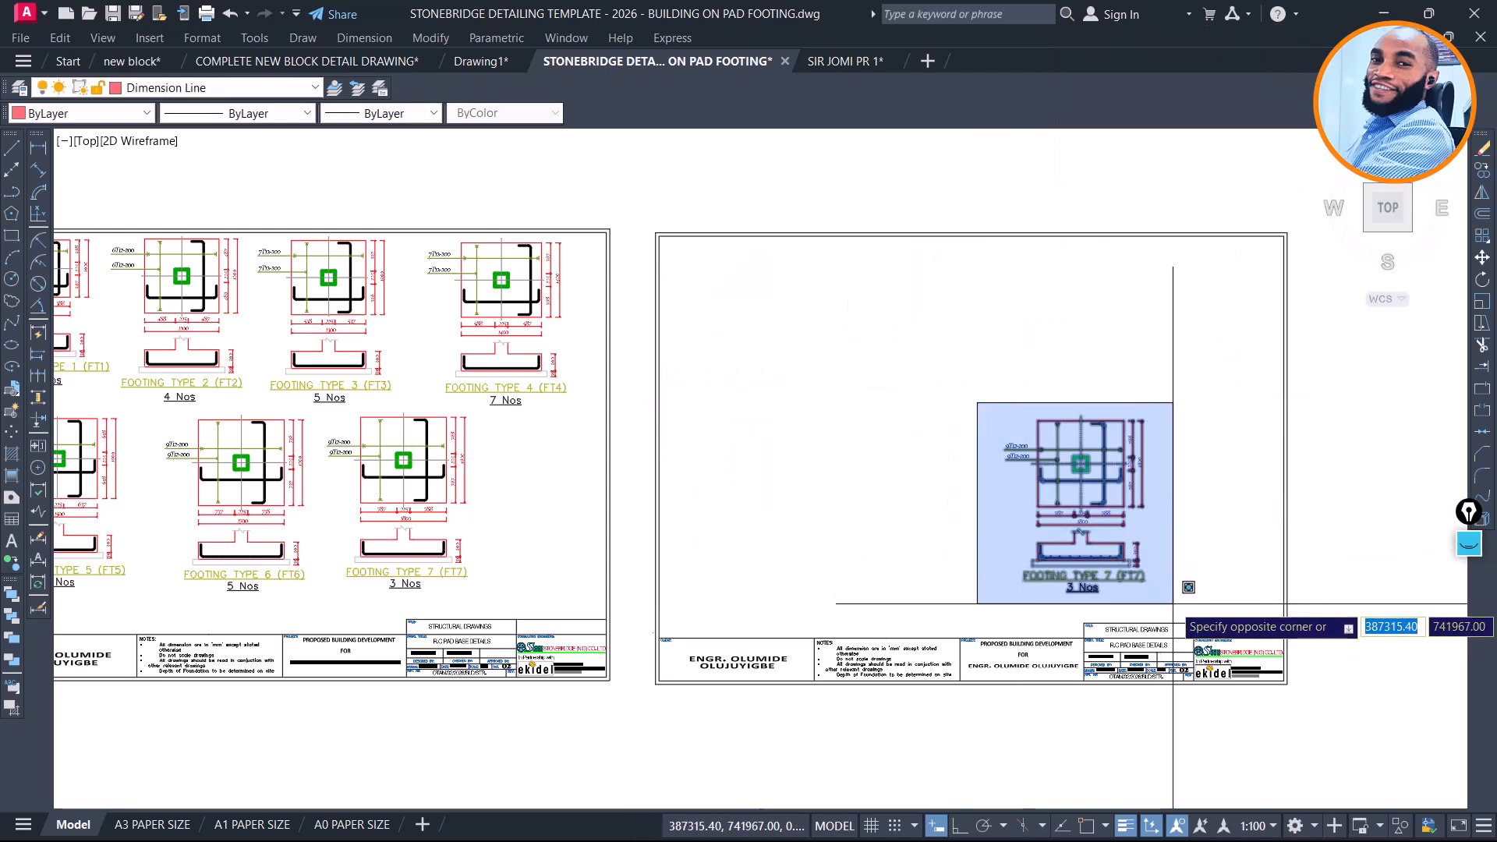
pyautogui.click(1170, 589)
pyautogui.click(1089, 558)
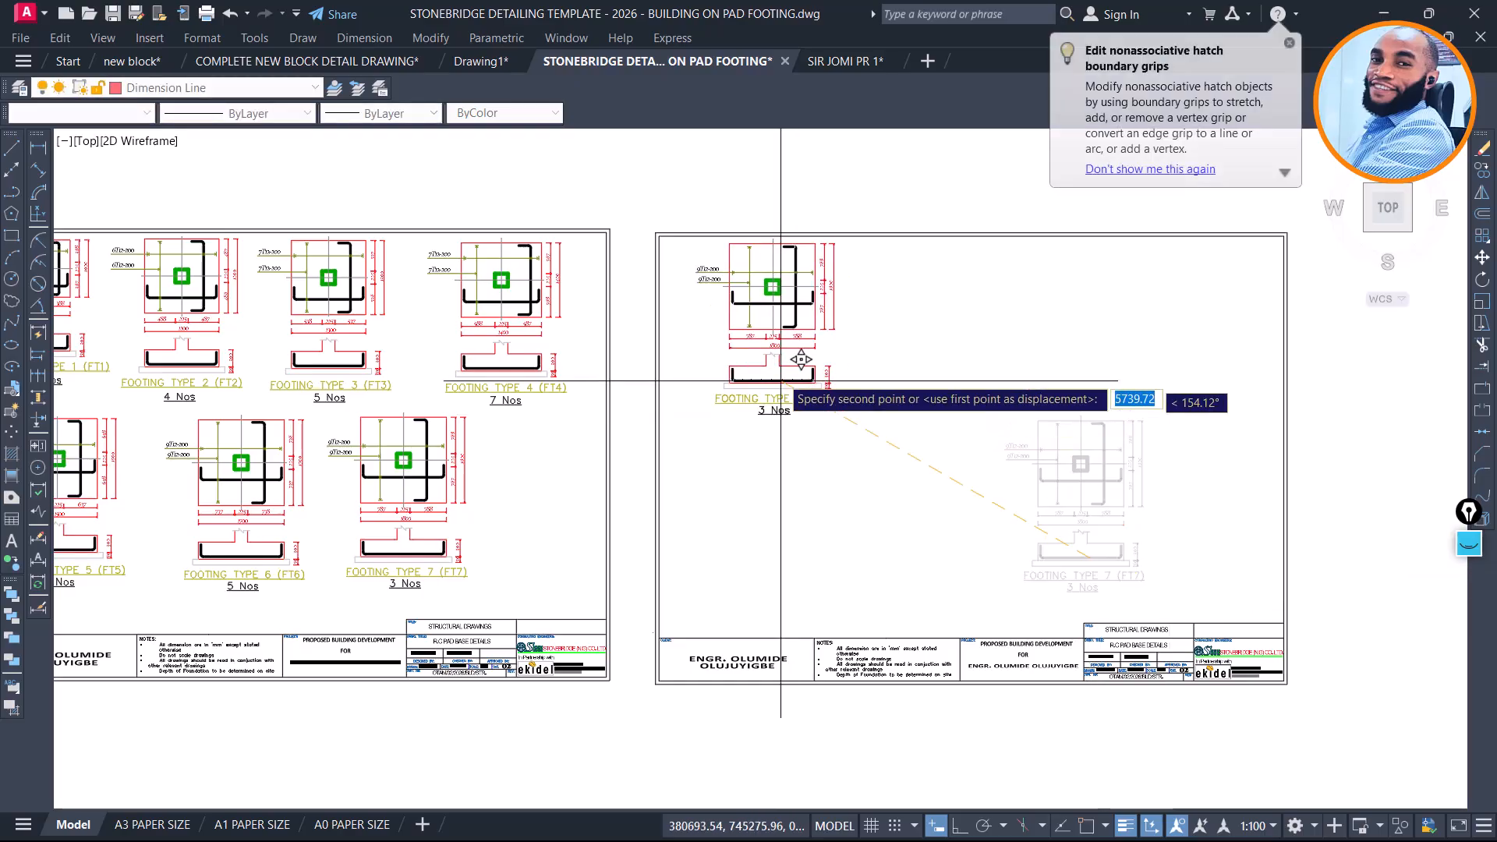
pyautogui.click(756, 383)
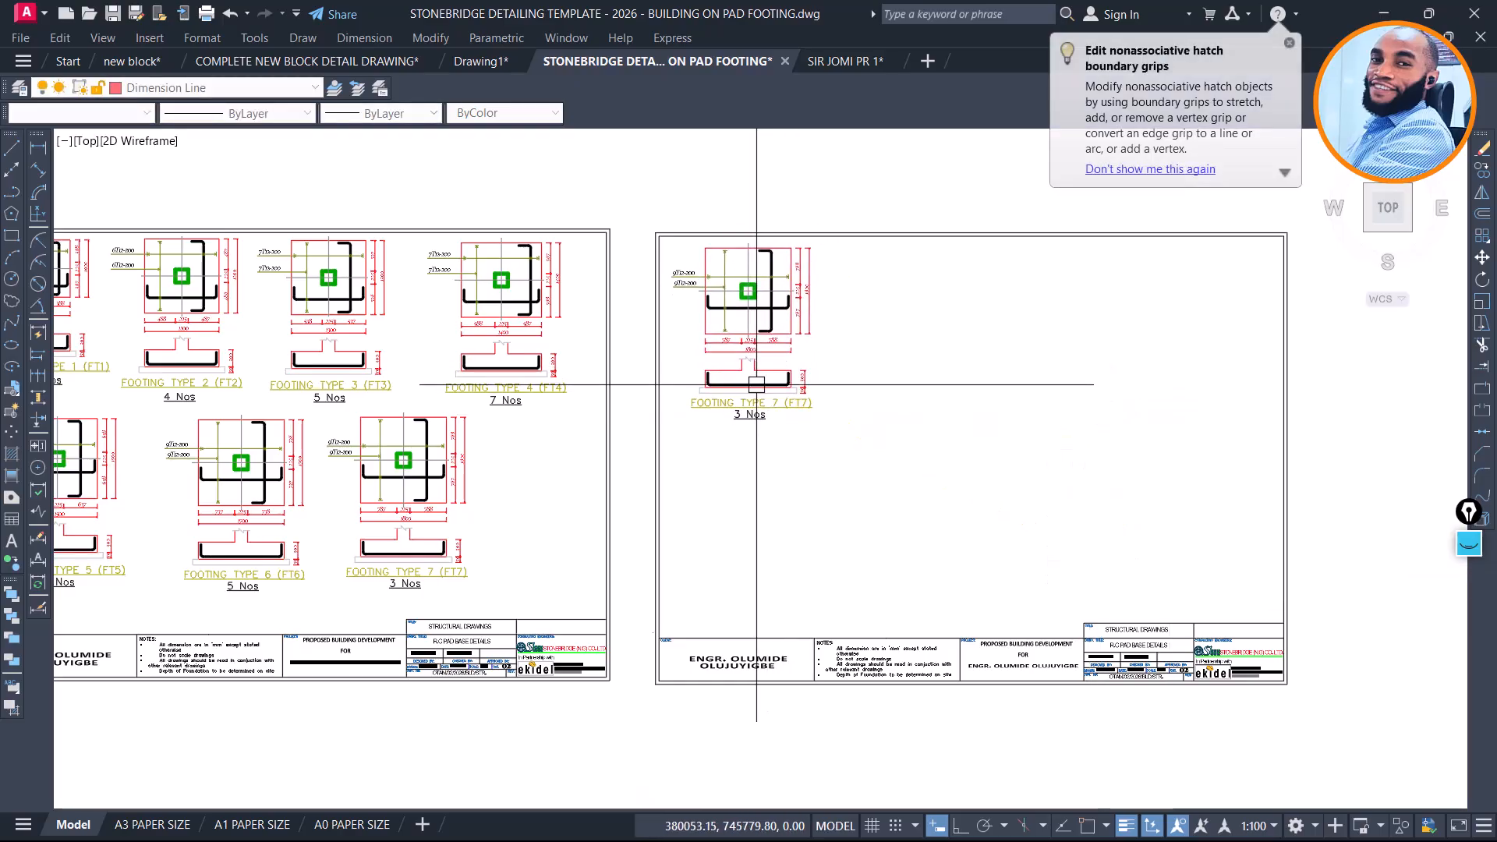
# Examine the foundation layout to count the pads labelled FT8
pyautogui.scroll(-3, 1031, 360)
pyautogui.moveTo(538, 395); pyautogui.dragTo(1019, 521, button='middle')
pyautogui.scroll(3, 755, 455)
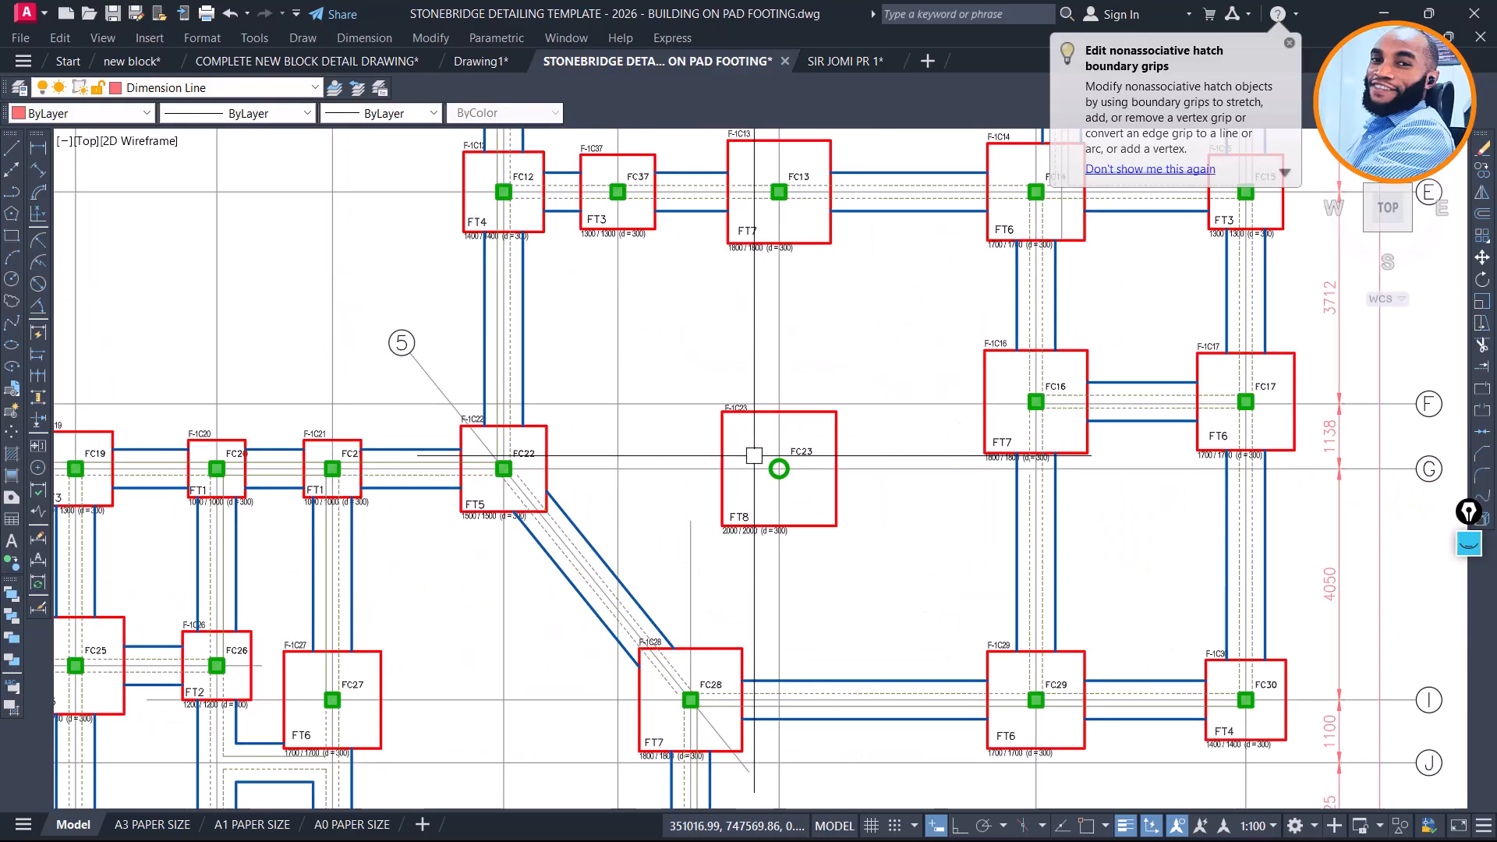
pyautogui.moveTo(836, 475); pyautogui.dragTo(830, 739, button='middle')
pyautogui.moveTo(737, 482); pyautogui.dragTo(778, 651, button='middle')
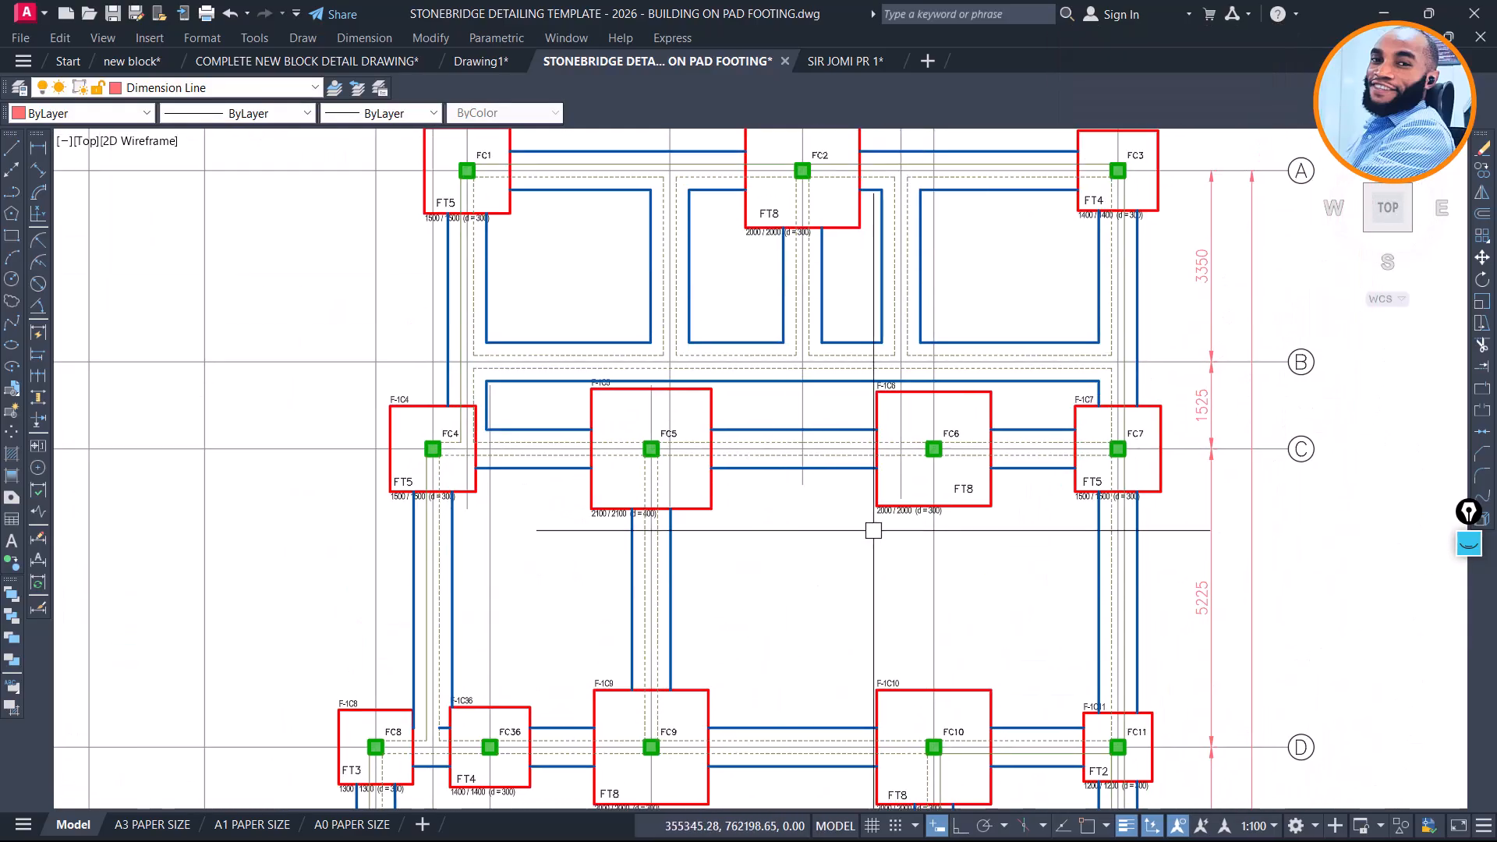
pyautogui.moveTo(873, 530); pyautogui.dragTo(837, 627, button='middle')
pyautogui.scroll(-4, 669, 348)
# Change the quantity note beneath the footing detail on the second sheet to 5 Nos
pyautogui.scroll(1, 925, 508)
pyautogui.scroll(10, 897, 561)
pyautogui.click(852, 676)
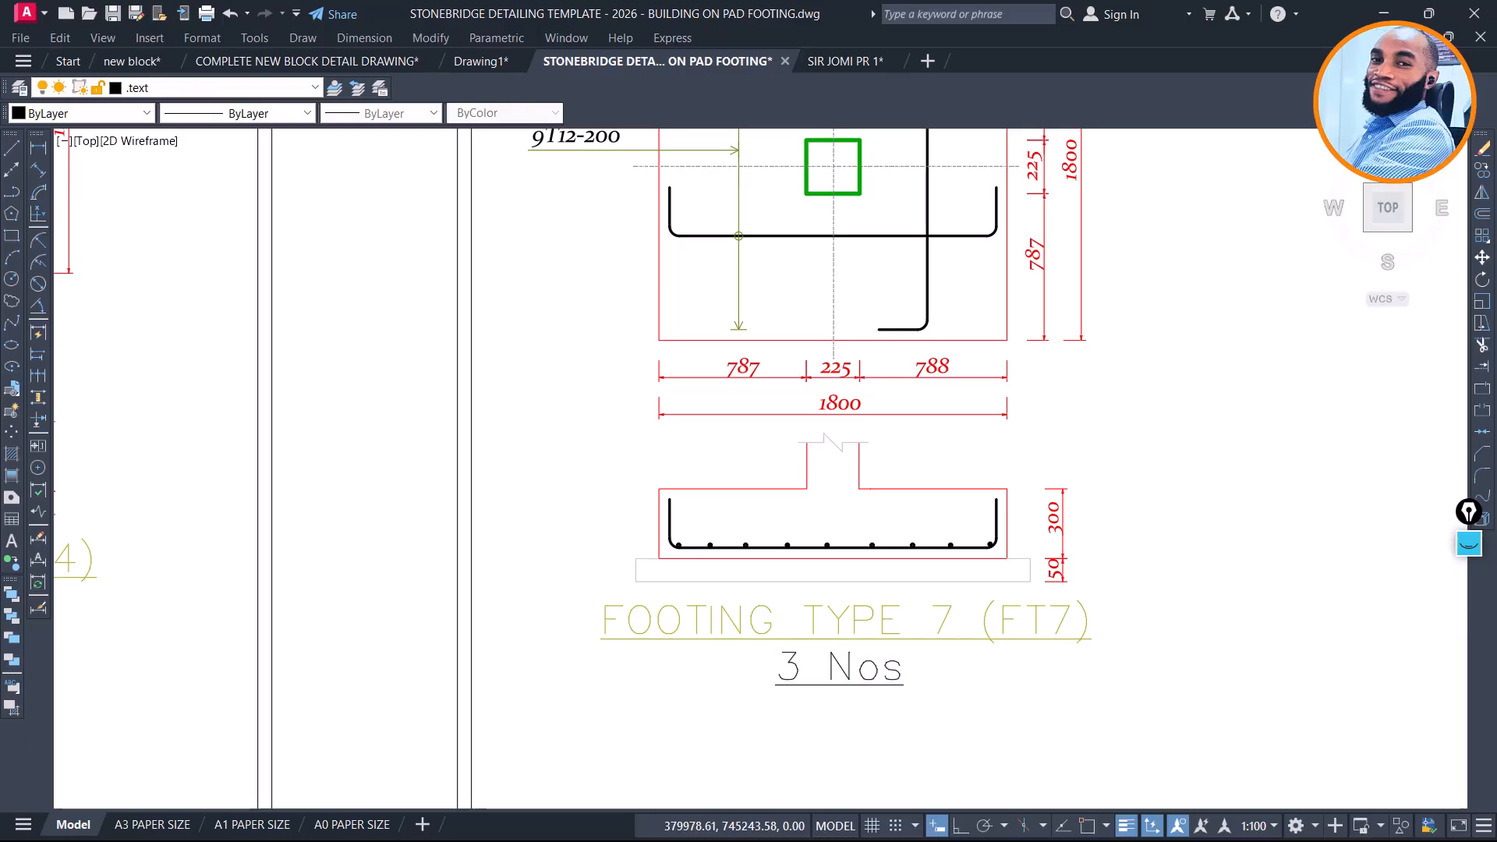
pyautogui.doubleClick(825, 665)
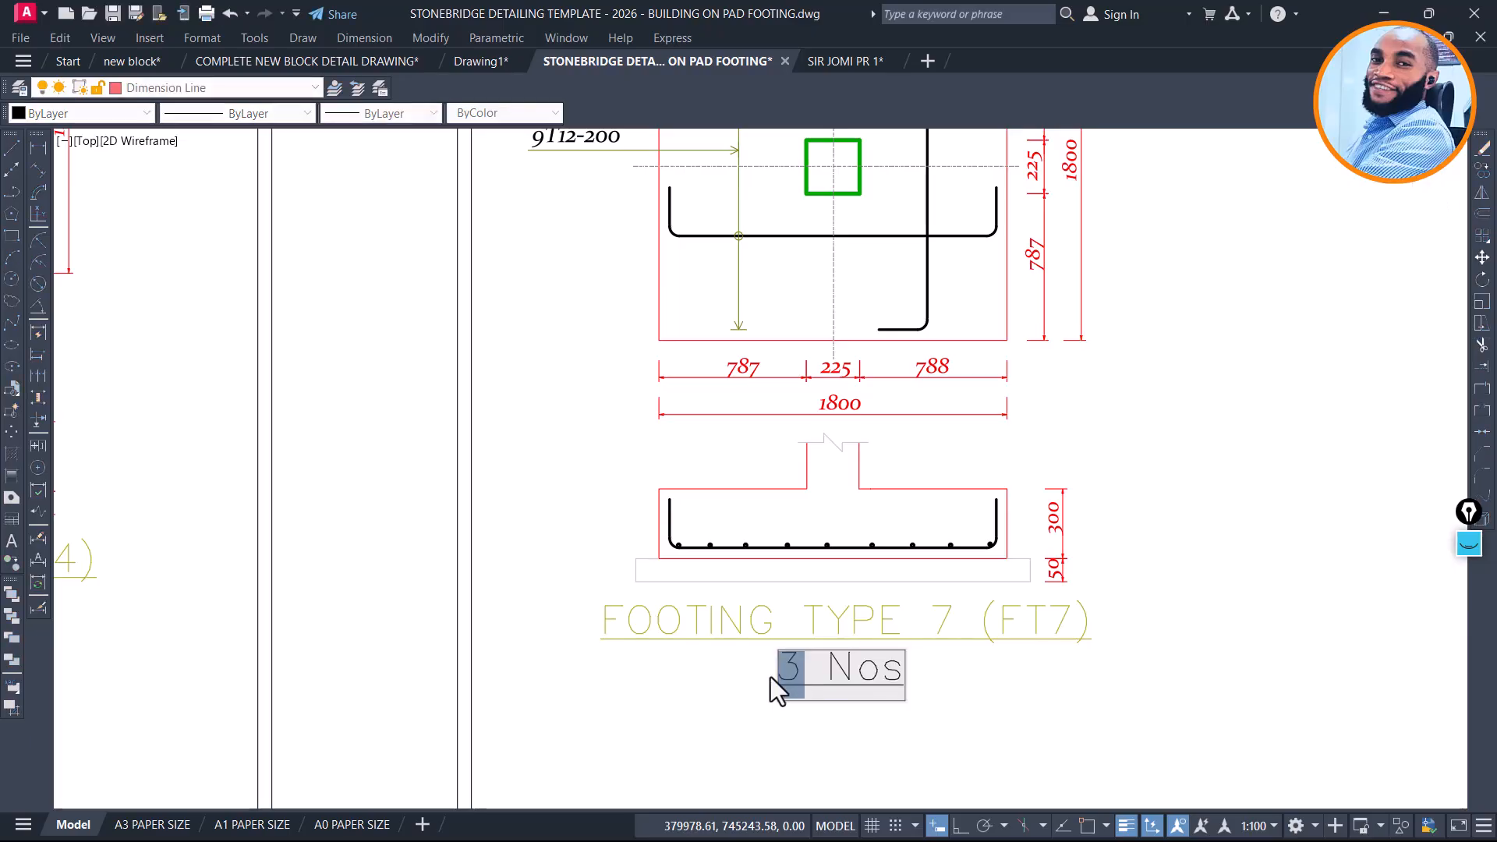
pyautogui.write('5')
pyautogui.press('Return')
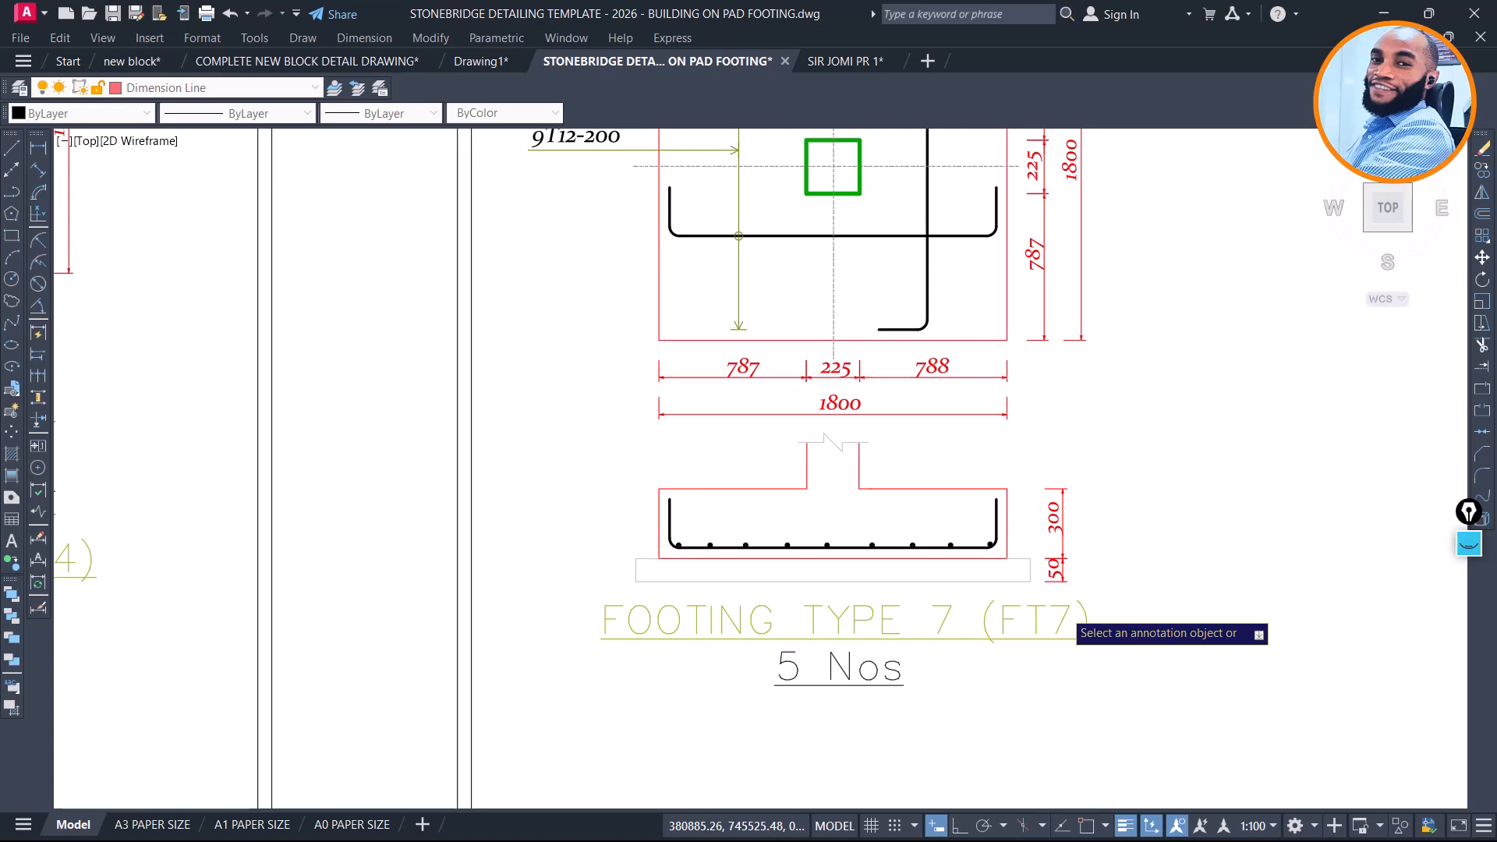
# Change the title of the footing detail on the second sheet to FOOTING TYPE 8 (FT8)
pyautogui.click(1070, 620)
pyautogui.click(1058, 626)
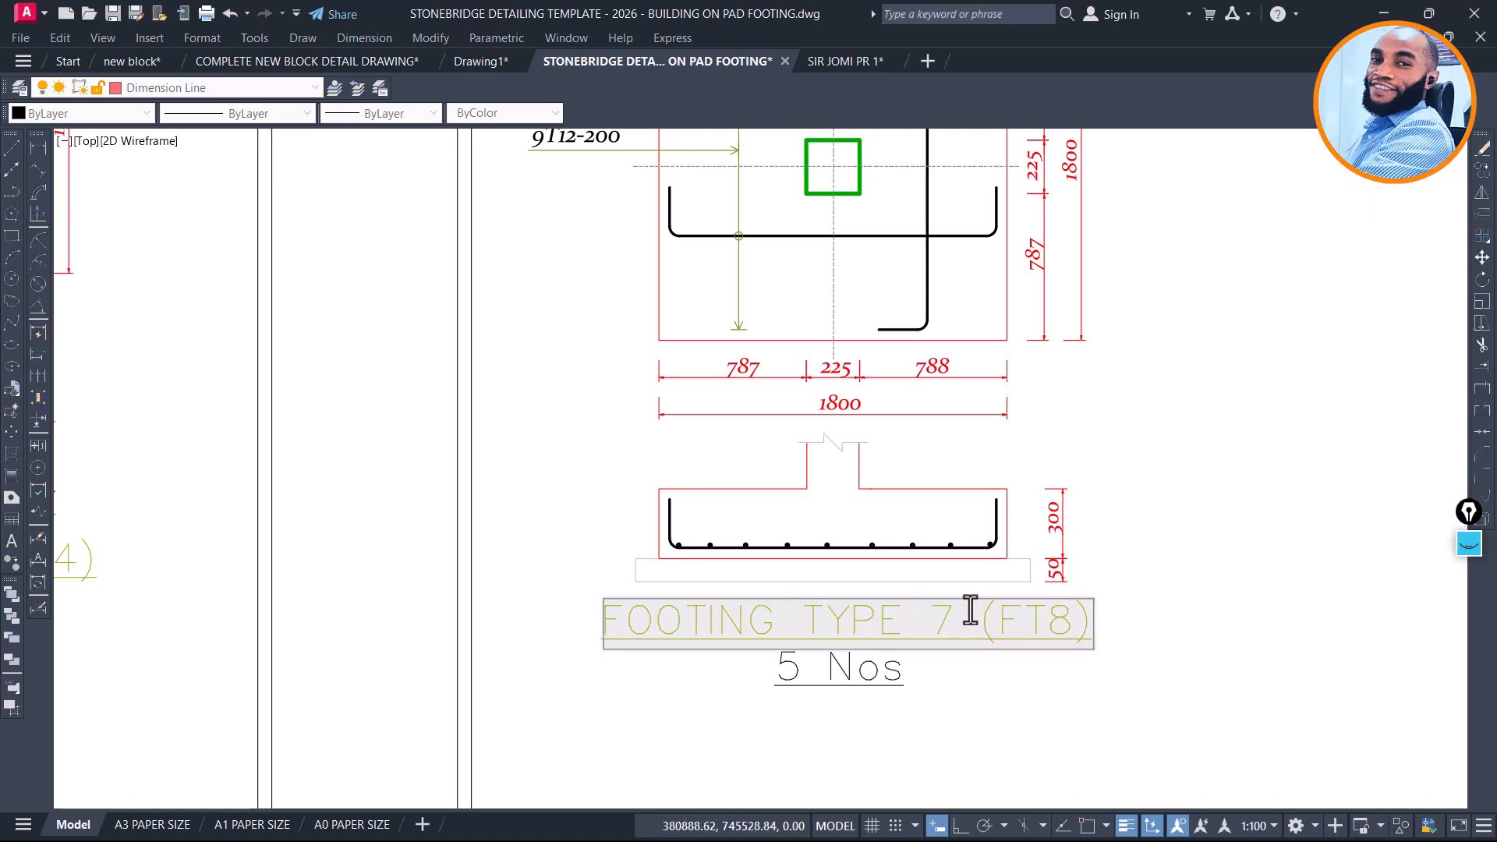
pyautogui.click(1203, 637)
# Move the reference detail of the 2000 / 2000 (d = 300) footing, with its plan and sections, to the space right of the second sheet
pyautogui.scroll(-4, 850, 574)
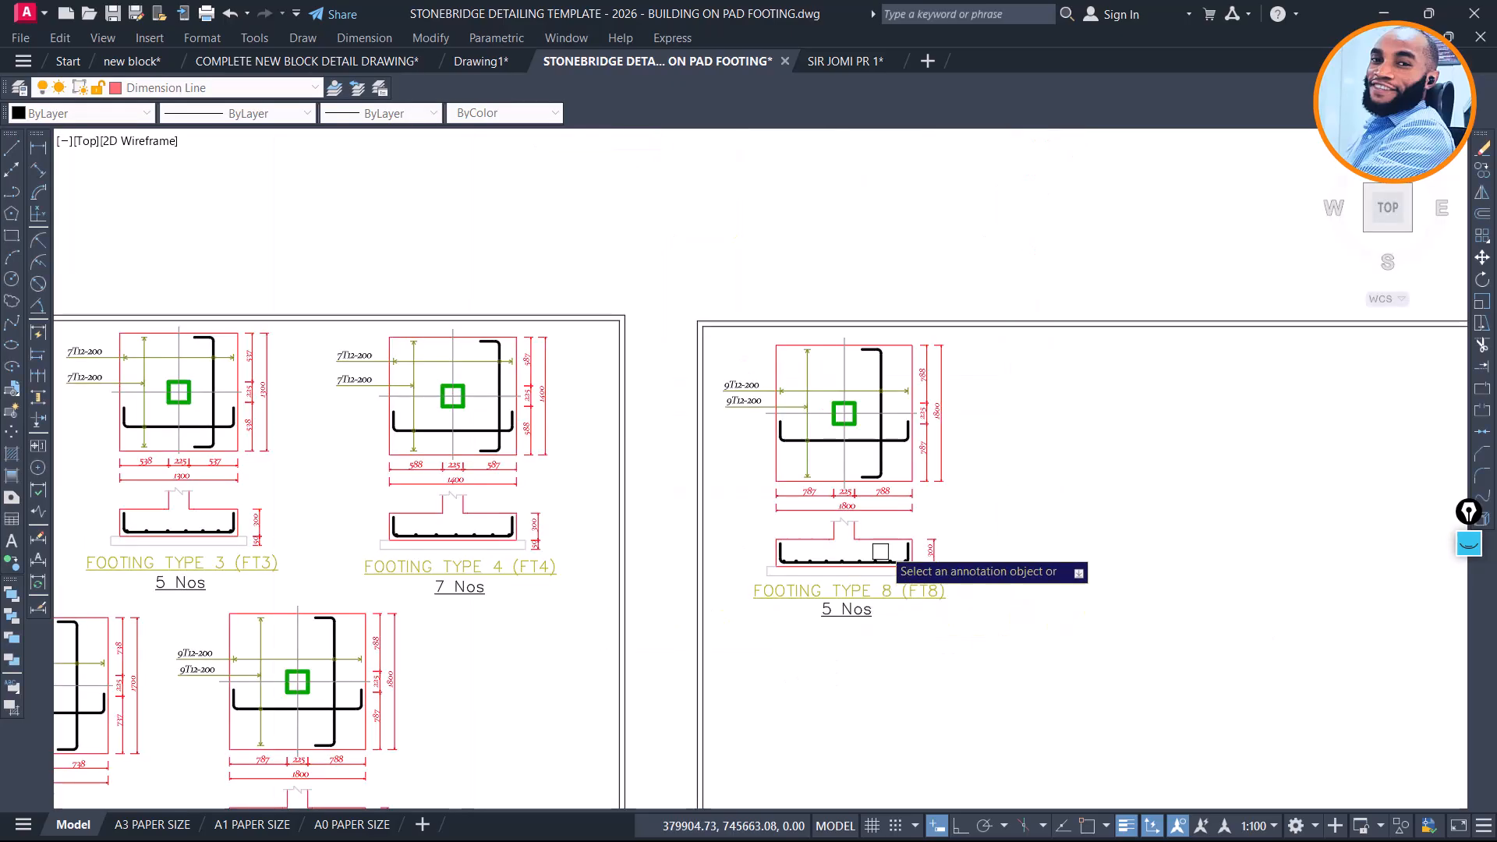
pyautogui.scroll(-4, 923, 359)
pyautogui.scroll(-4, 734, 462)
pyautogui.moveTo(783, 378); pyautogui.dragTo(914, 665, button='middle')
pyautogui.scroll(-2, 615, 458)
pyautogui.moveTo(559, 450); pyautogui.dragTo(1317, 799, button='middle')
pyautogui.scroll(6, 975, 414)
pyautogui.click(790, 152)
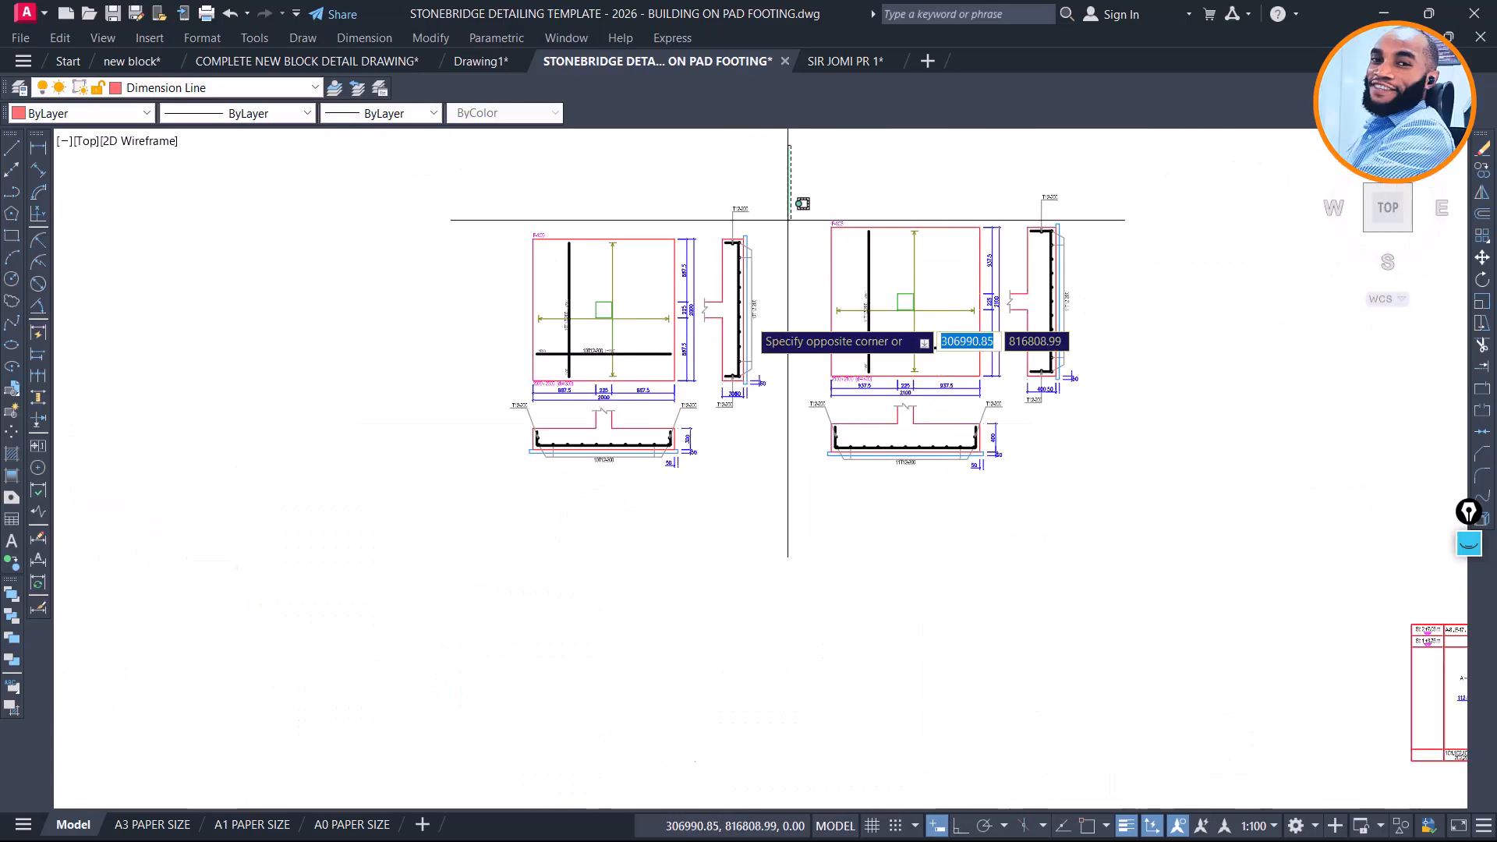
pyautogui.click(472, 518)
pyautogui.write('m')
pyautogui.press('Return')
pyautogui.click(651, 374)
pyautogui.scroll(-4, 361, 295)
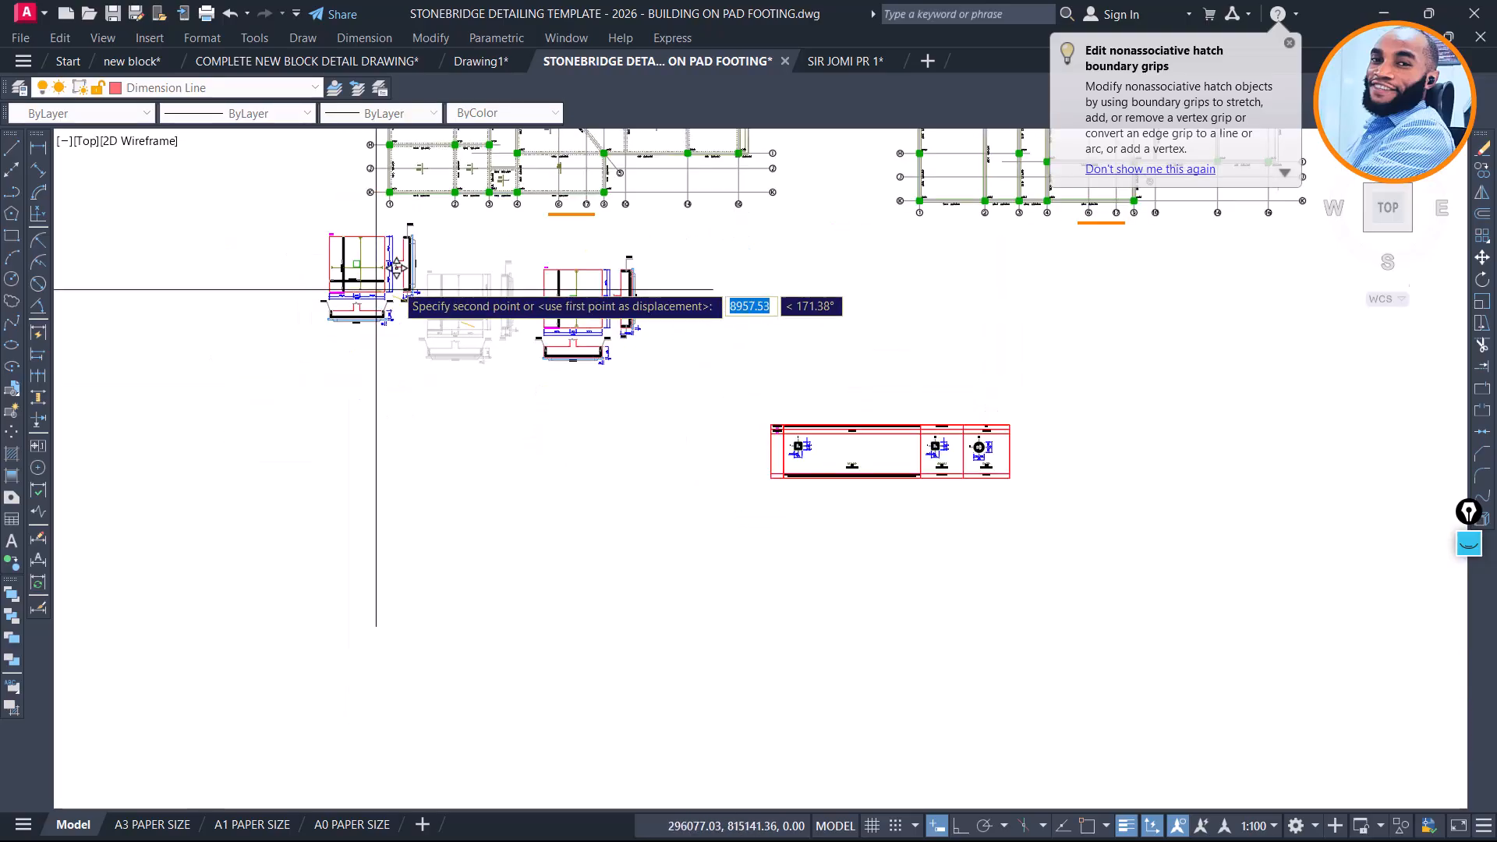
pyautogui.scroll(-4, 376, 290)
pyautogui.scroll(3, 912, 671)
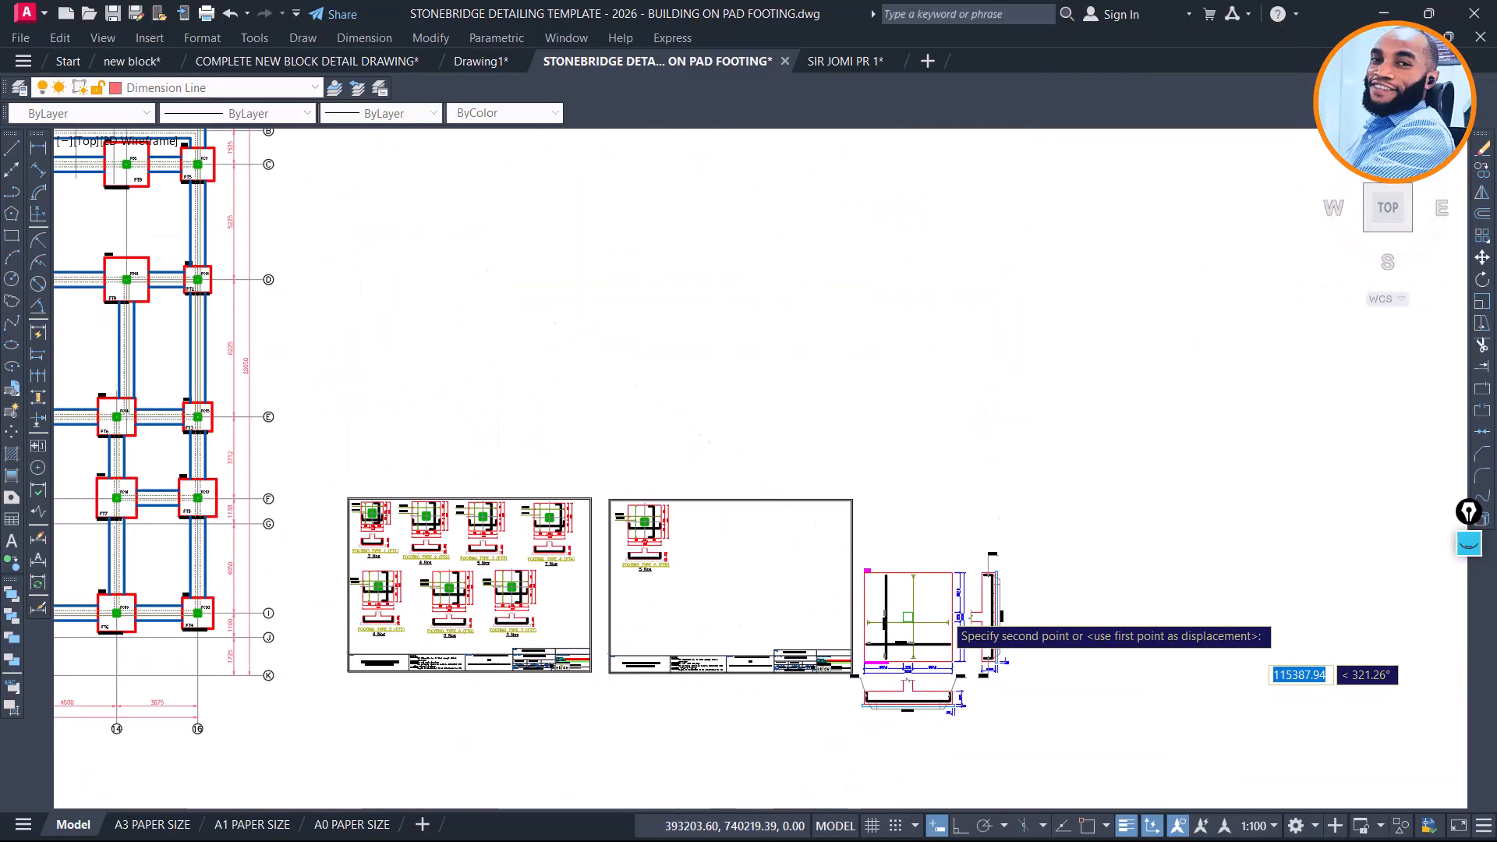
pyautogui.click(967, 594)
# Check the reinforcement in the 2000 / 2000 reference detail and change both bar labels on the FT8 plan to 10T12-200
pyautogui.moveTo(661, 518); pyautogui.dragTo(722, 400, button='middle')
pyautogui.scroll(2, 694, 418)
pyautogui.scroll(-1, 429, 421)
pyautogui.scroll(6, 1036, 498)
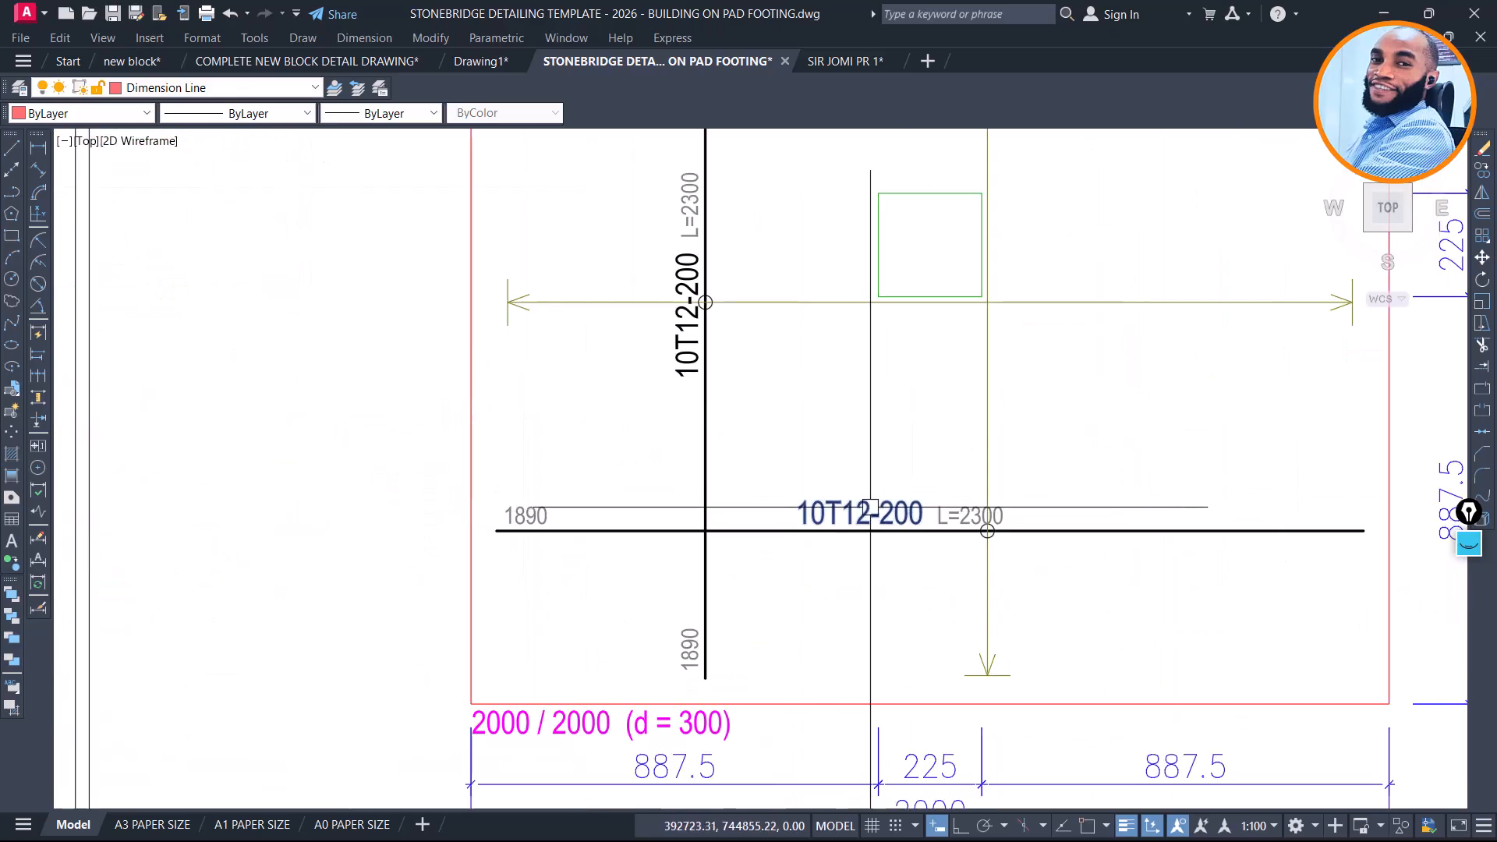
pyautogui.scroll(-8, 1144, 455)
pyautogui.scroll(10, 617, 365)
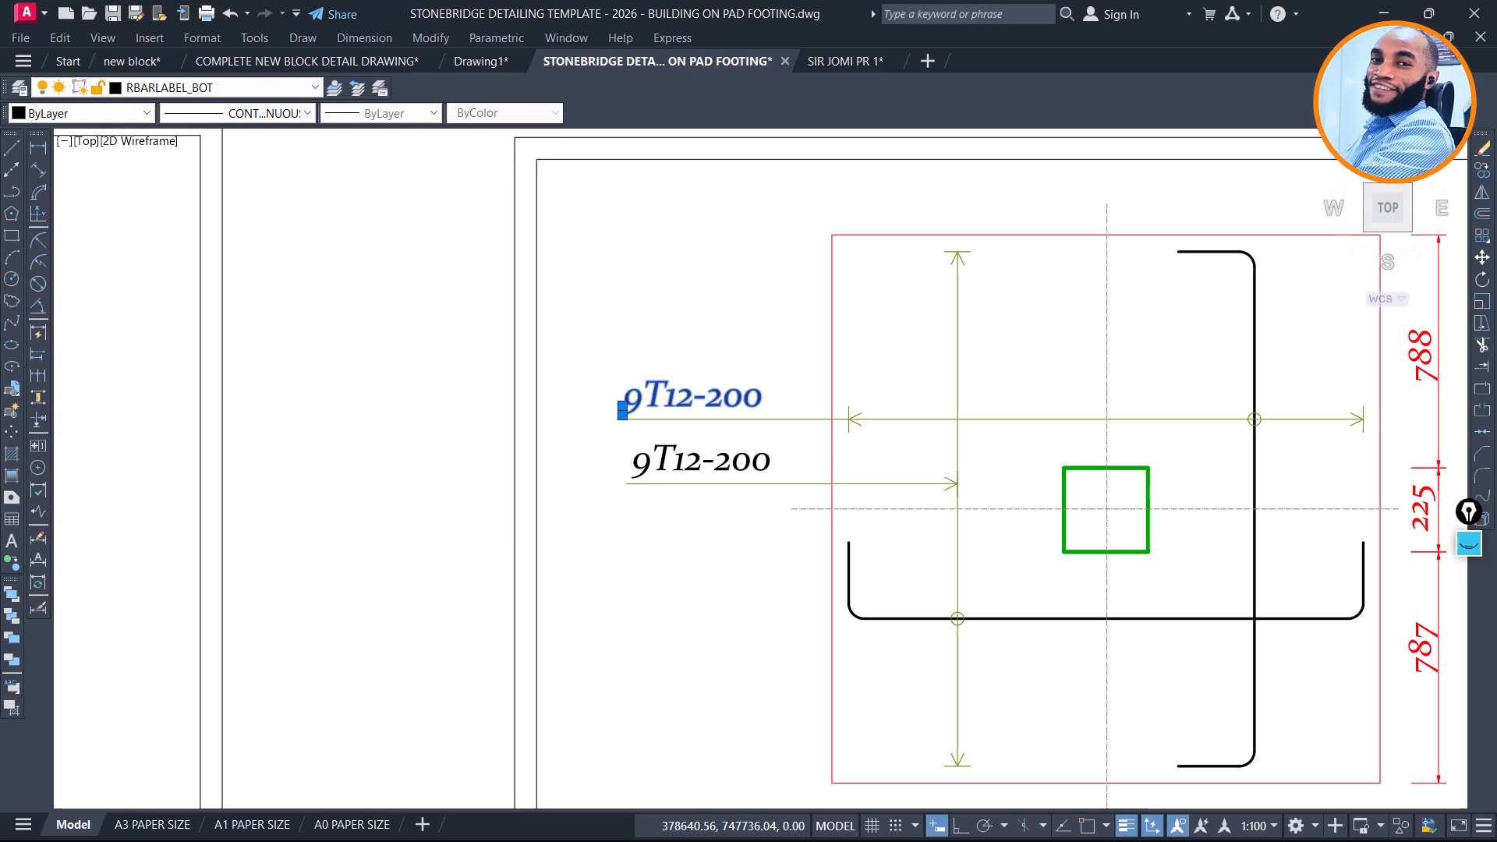
pyautogui.click(642, 405)
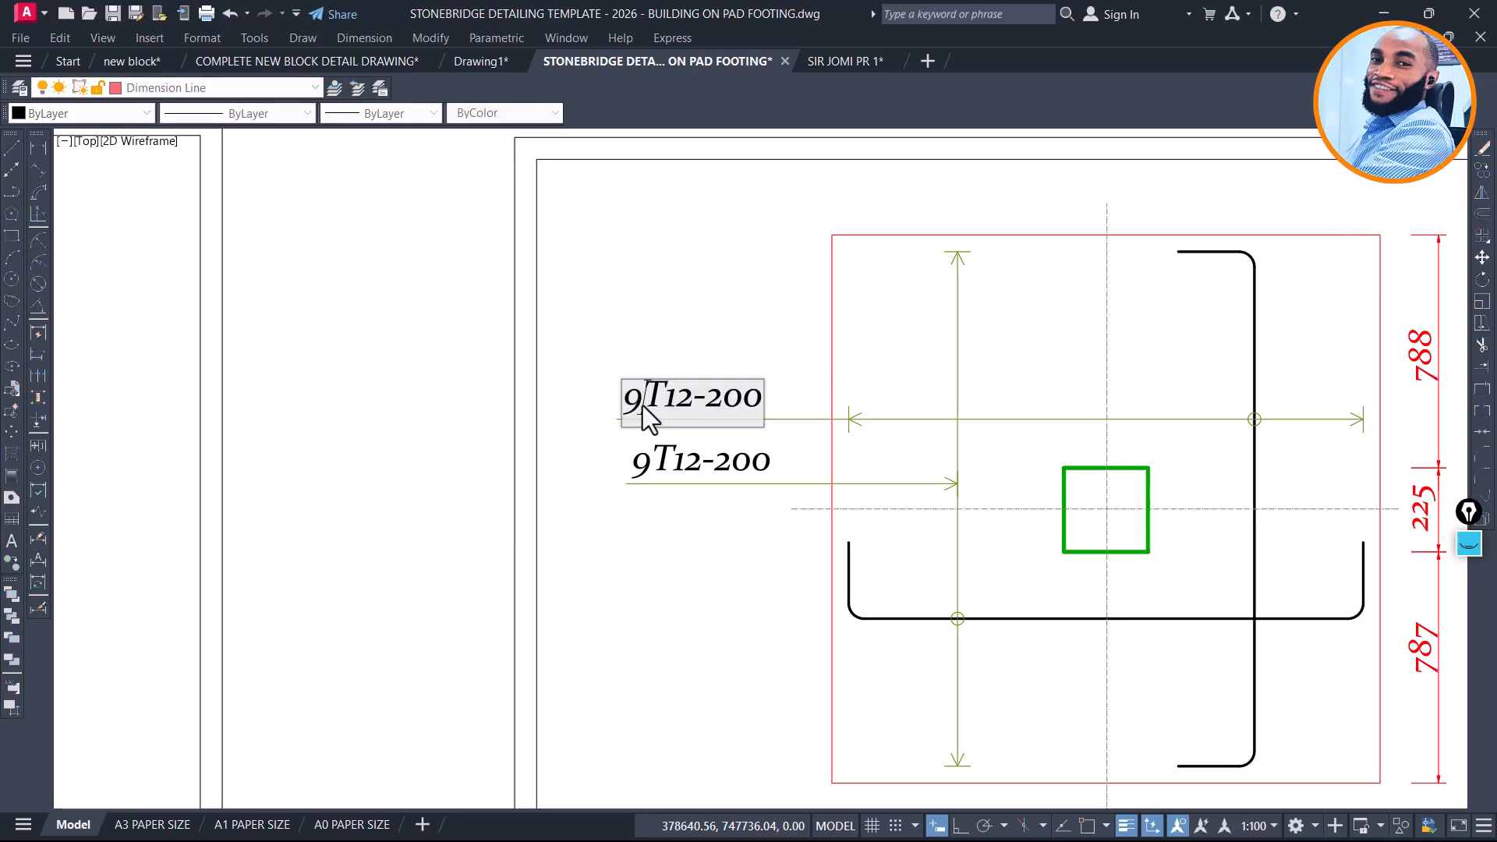
pyautogui.click(672, 466)
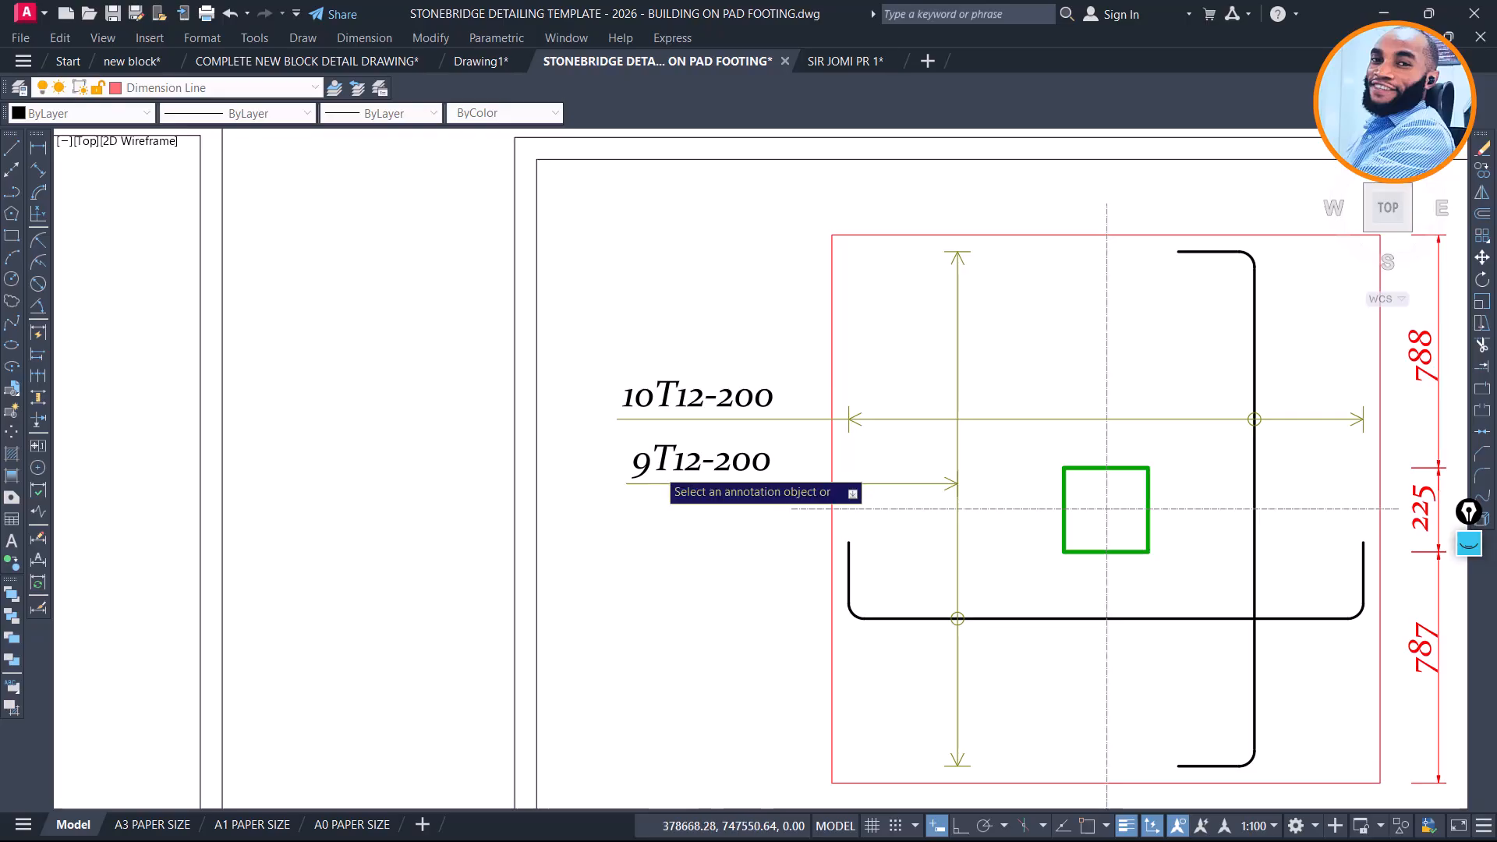
pyautogui.click(659, 466)
pyautogui.click(653, 468)
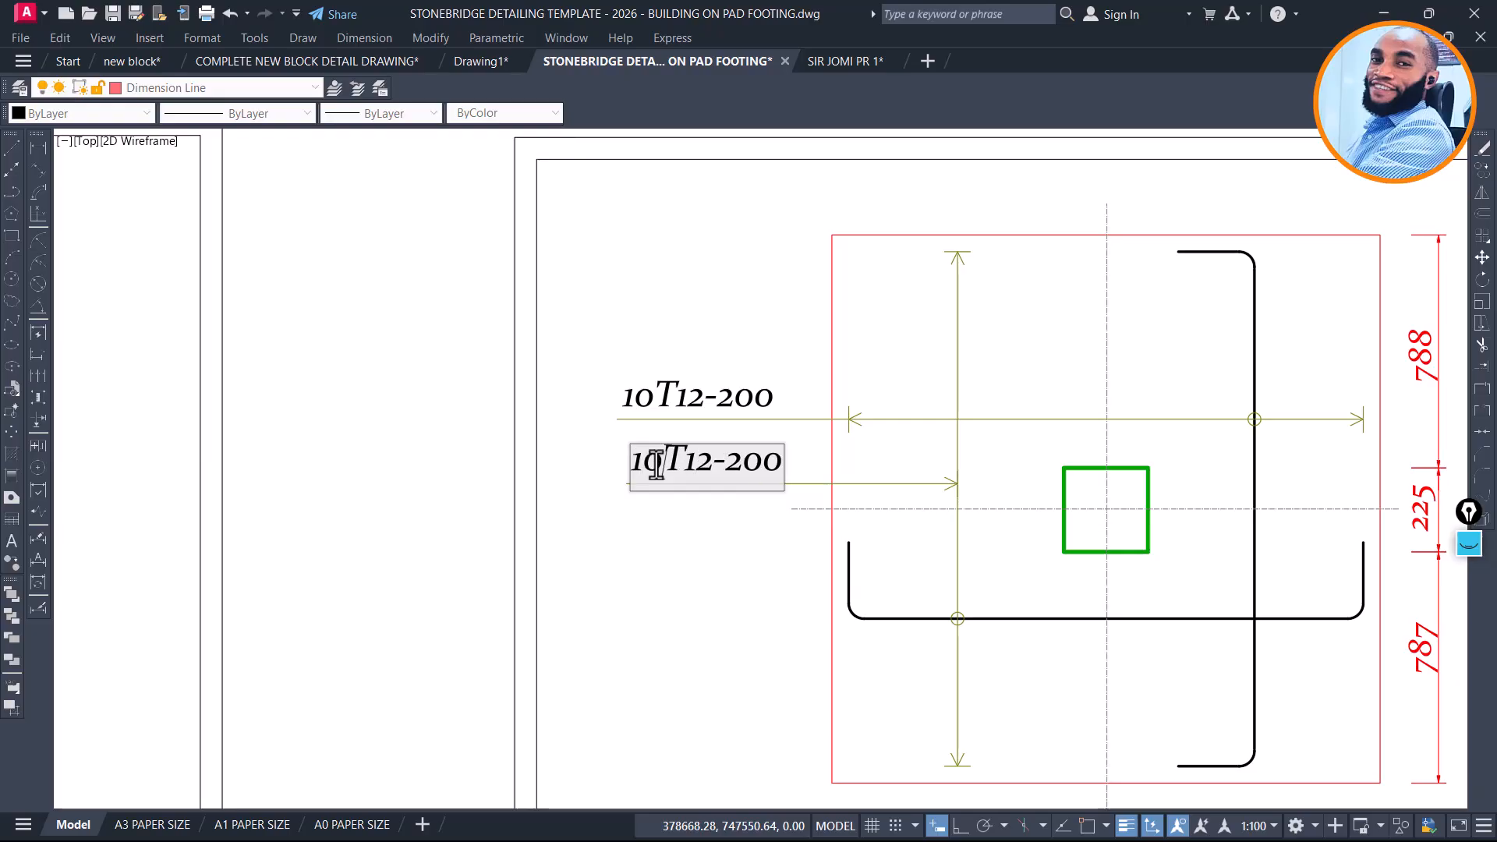
pyautogui.click(627, 549)
# Stretch the left edge of the FT8 footing plan outward, together with its horizontal bar, bar labels and lower dimensions
pyautogui.scroll(-4, 661, 369)
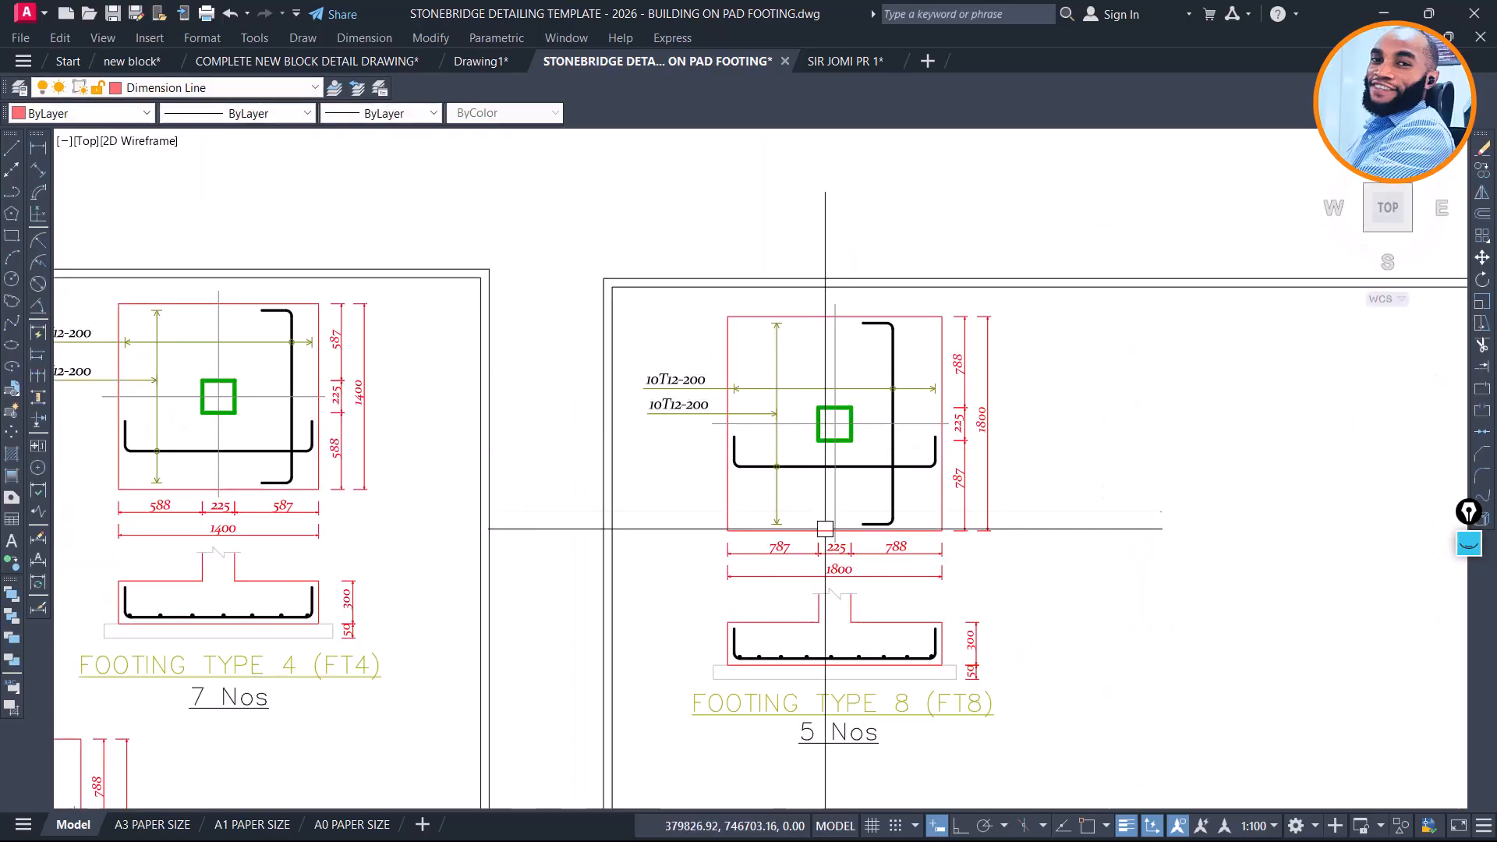
pyautogui.scroll(-1, 749, 520)
pyautogui.scroll(2, 747, 388)
pyautogui.click(759, 376)
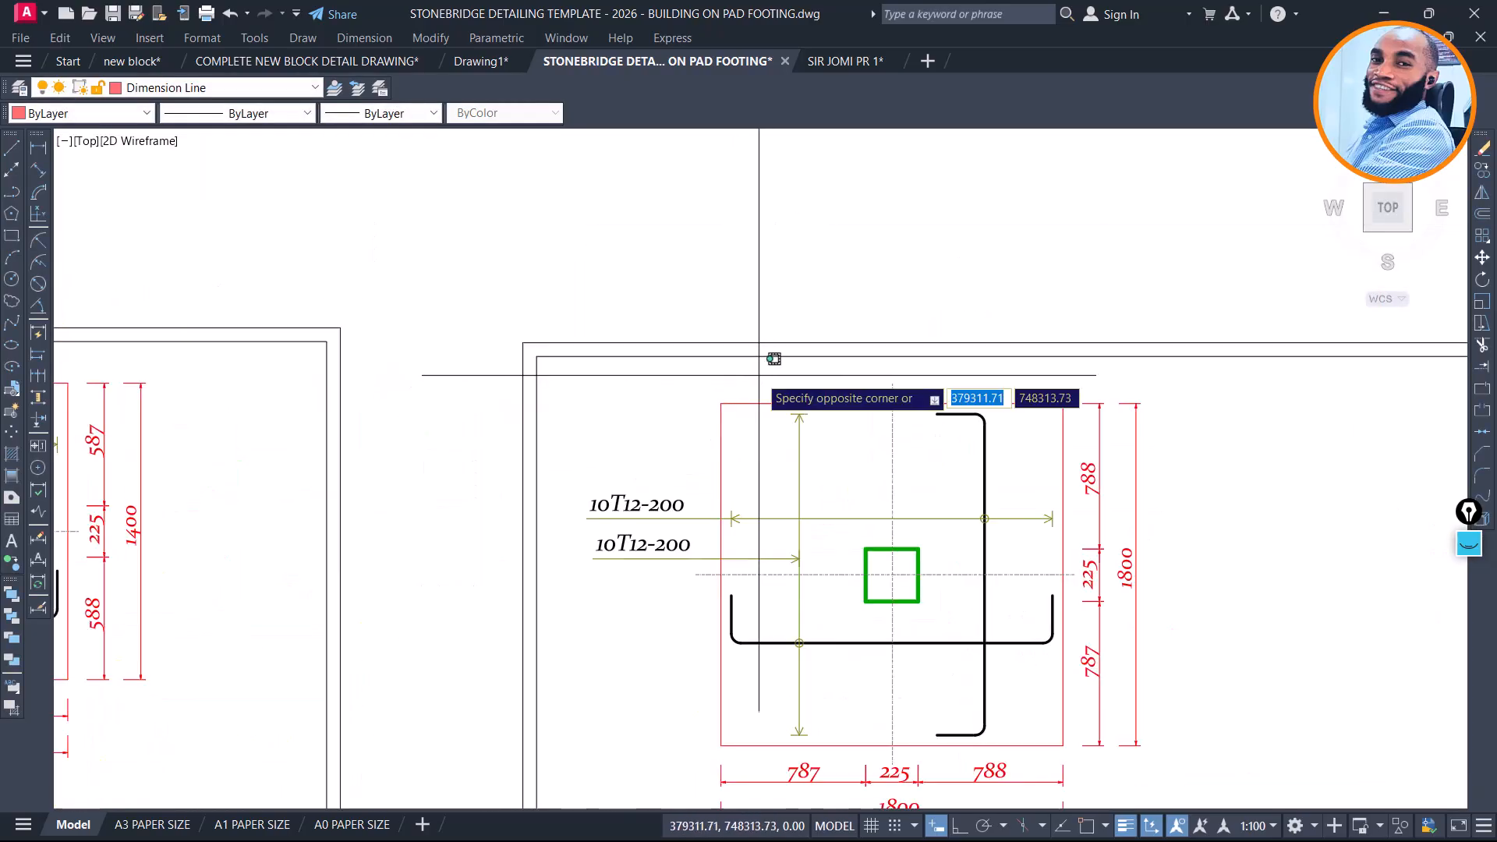
pyautogui.scroll(-1, 756, 384)
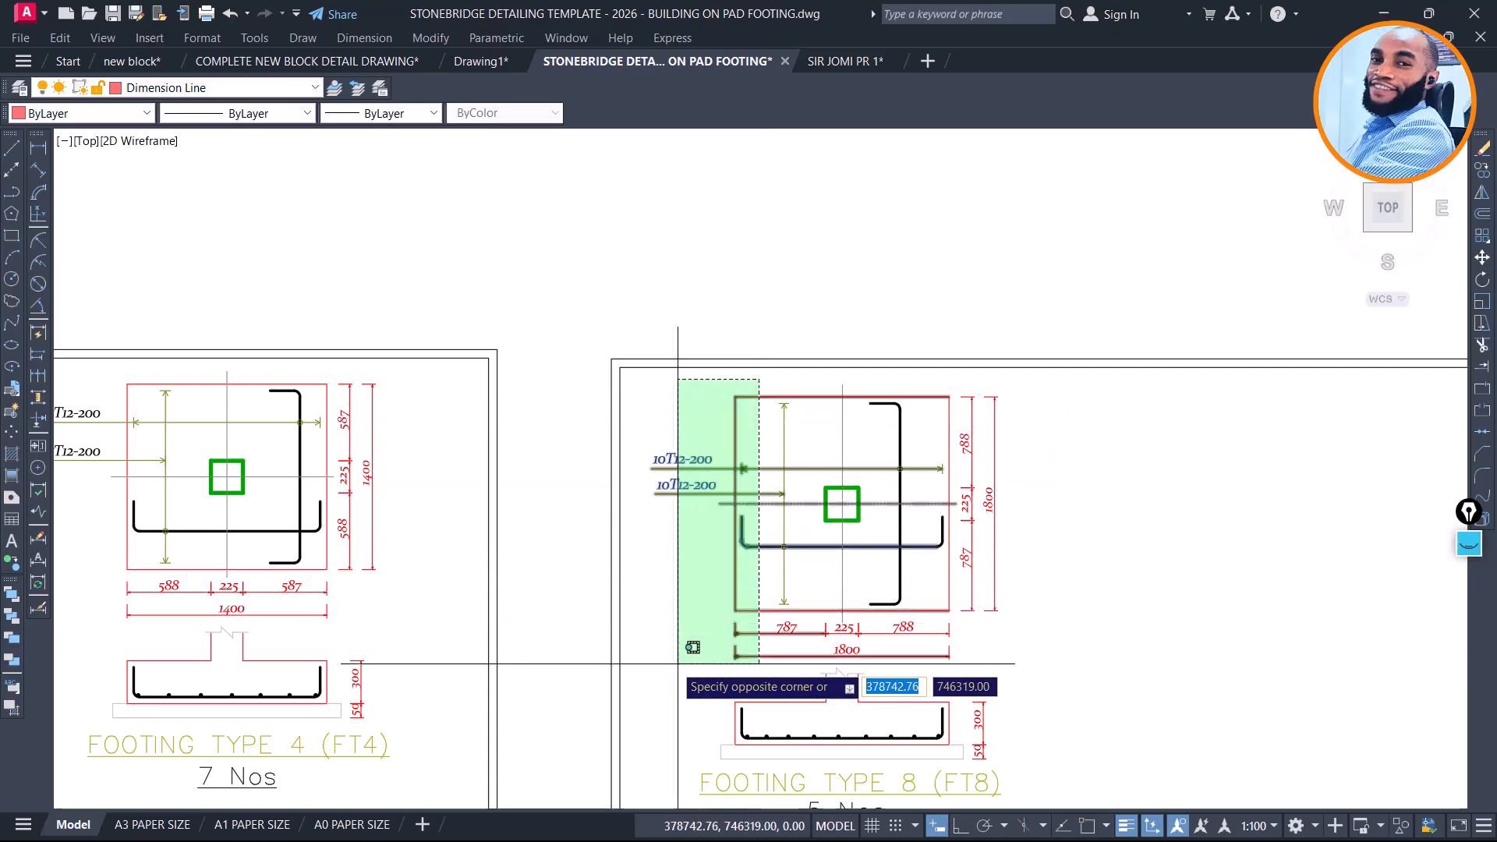
pyautogui.scroll(1, 873, 654)
pyautogui.scroll(-1, 886, 651)
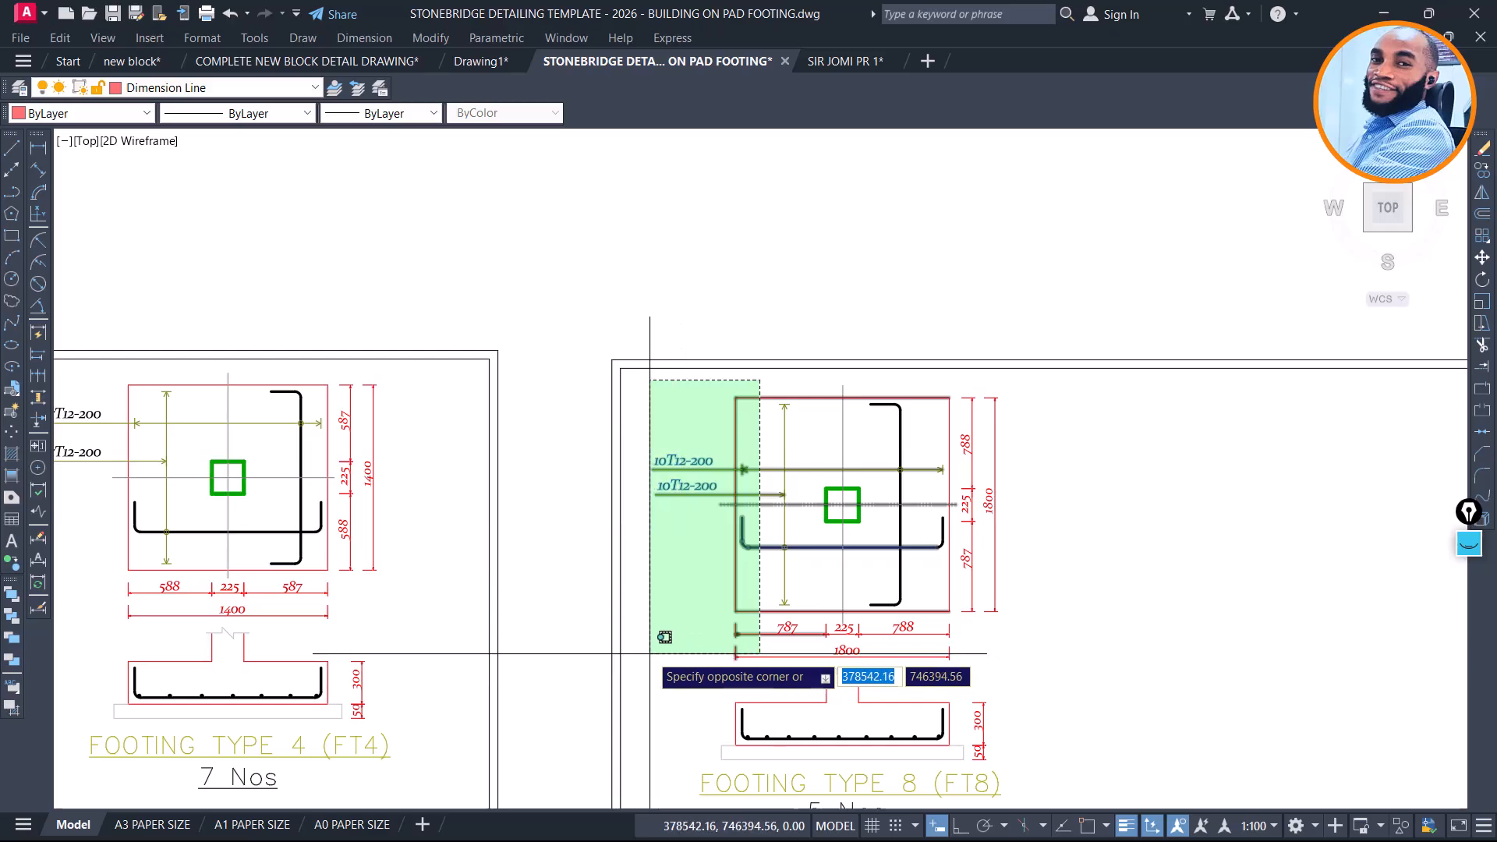
pyautogui.click(641, 666)
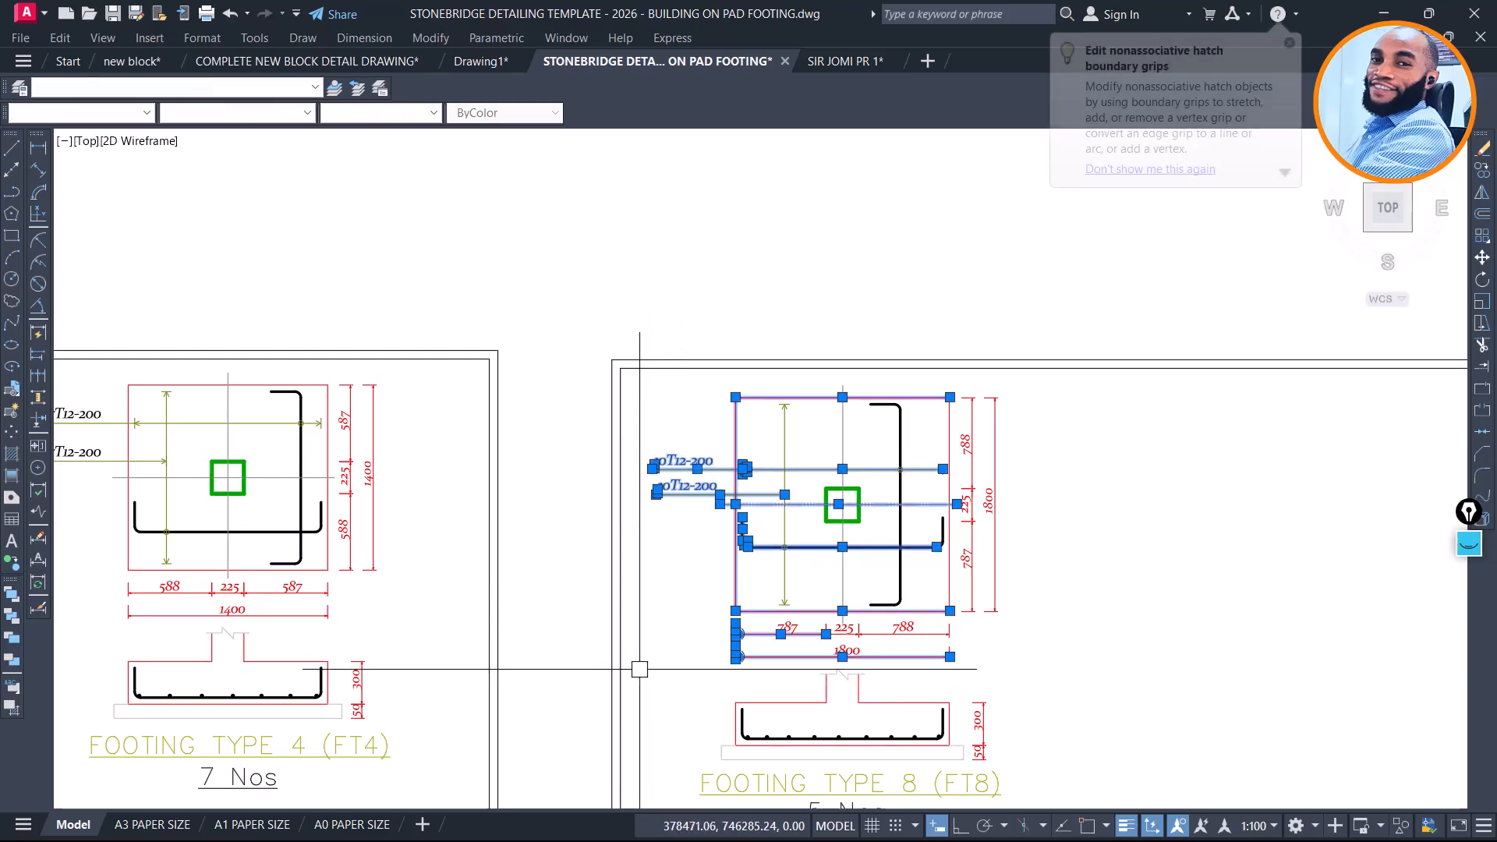
pyautogui.write('m')
pyautogui.press('Return')
pyautogui.scroll(2, 739, 576)
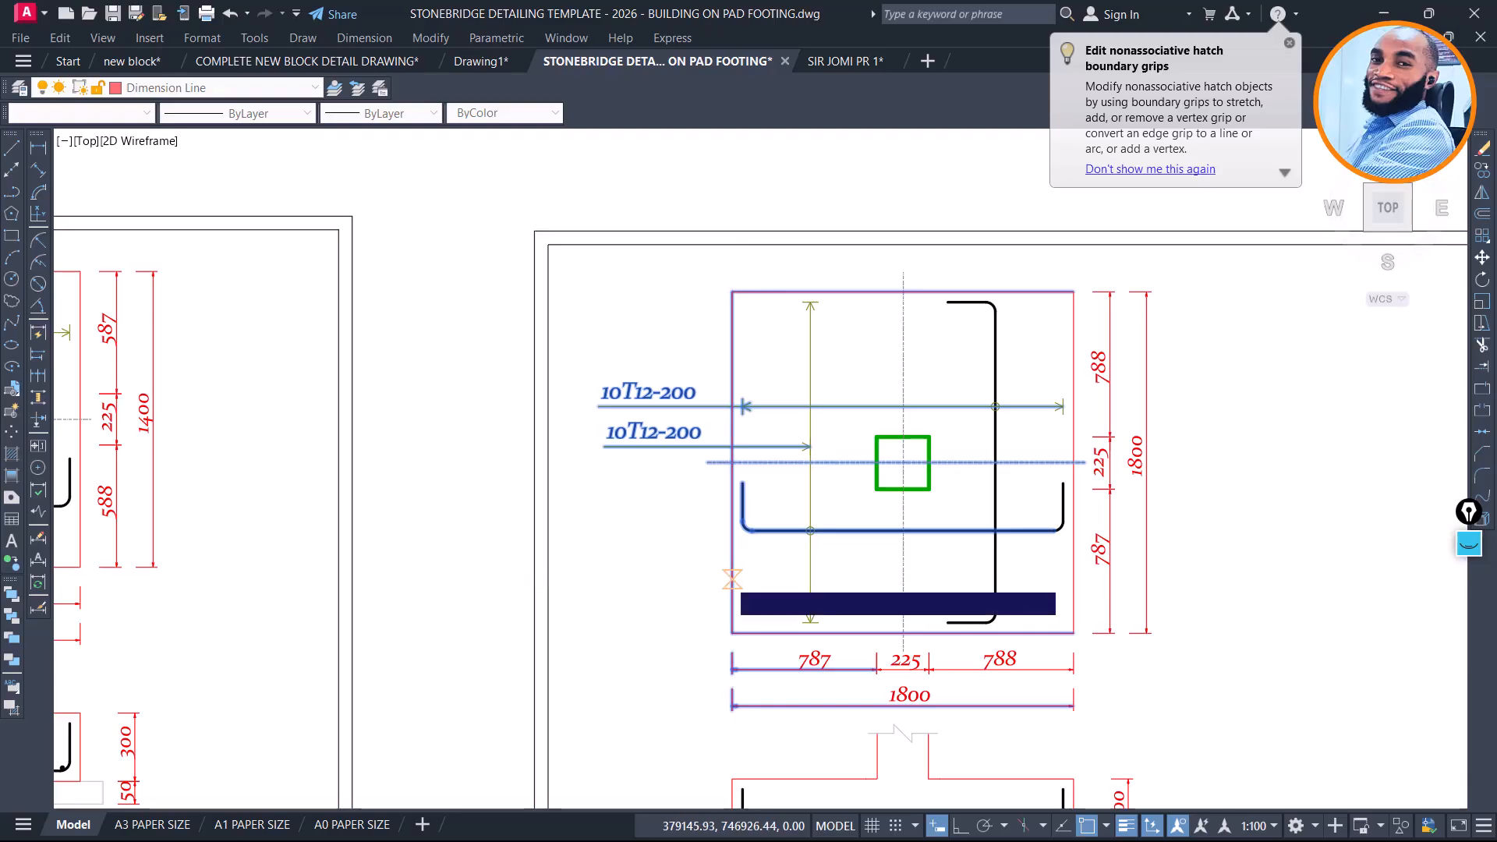
pyautogui.click(733, 579)
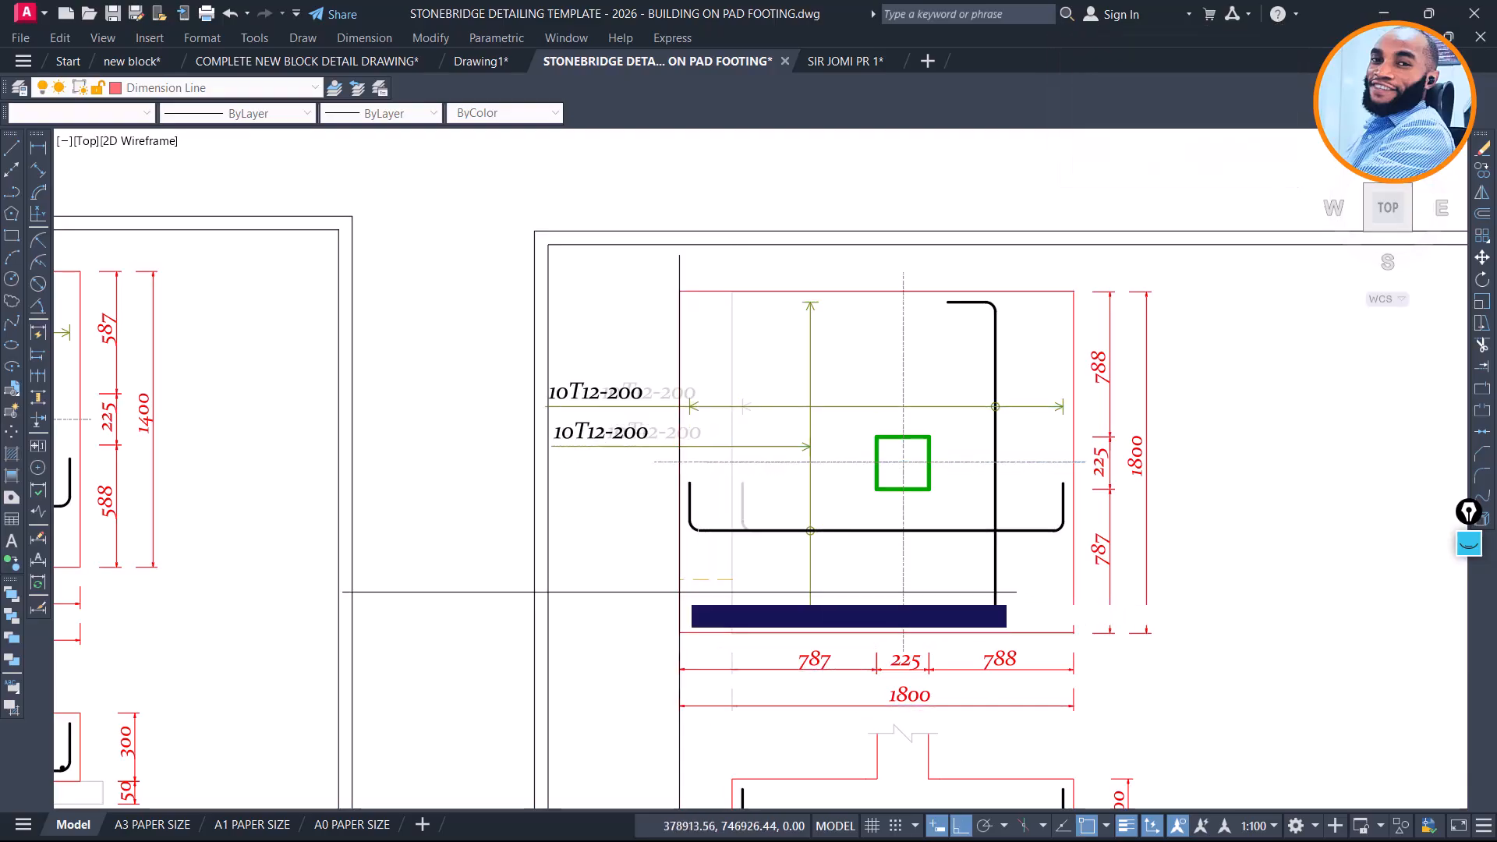
pyautogui.press('Return')
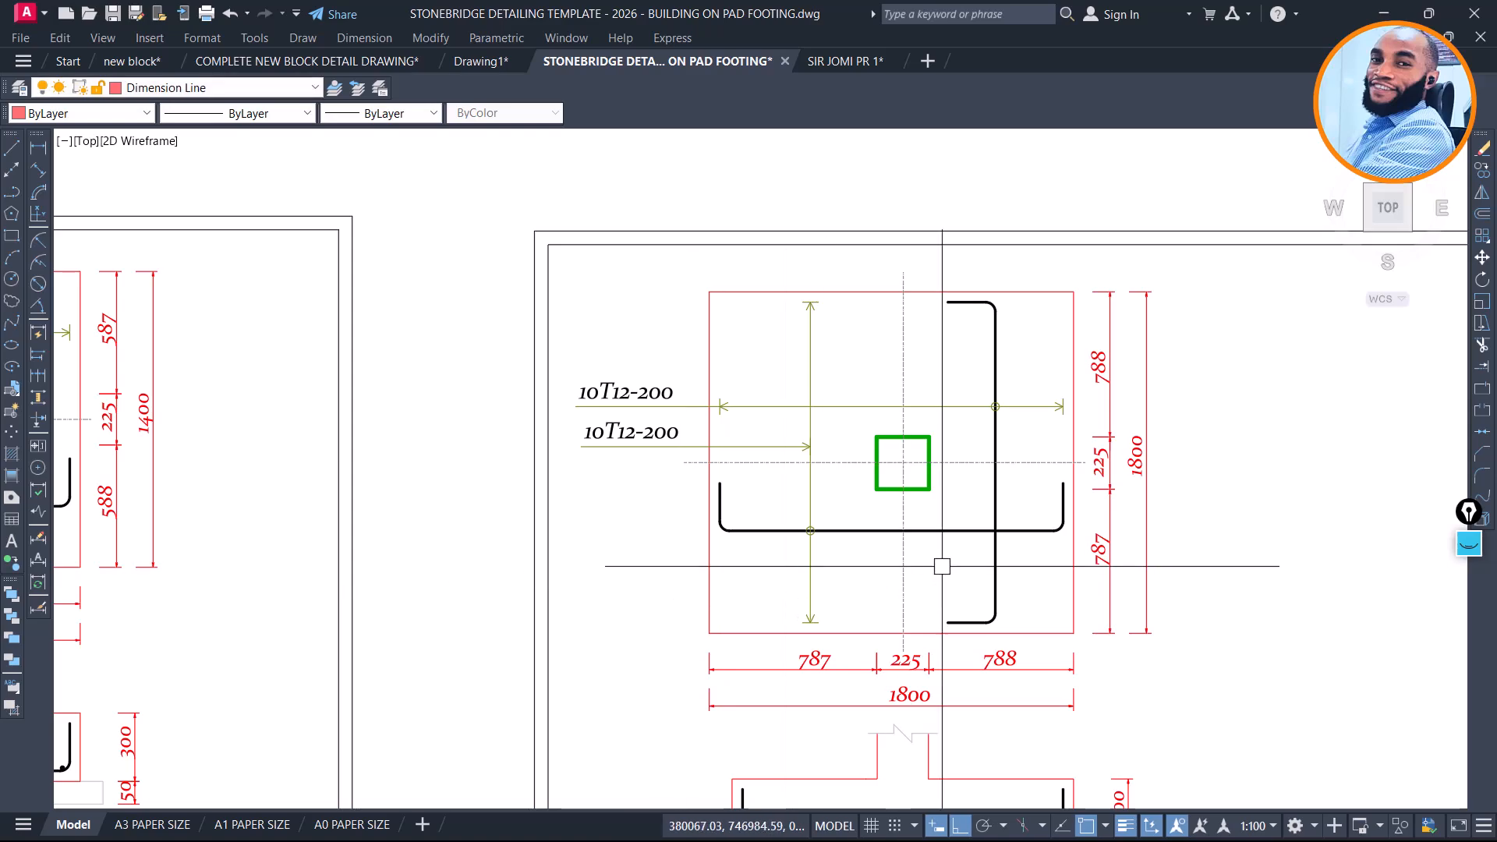
# Stretch the right edge of the FT8 footing plan outward by 100, together with its horizontal bar and side dimensions
pyautogui.click(1210, 273)
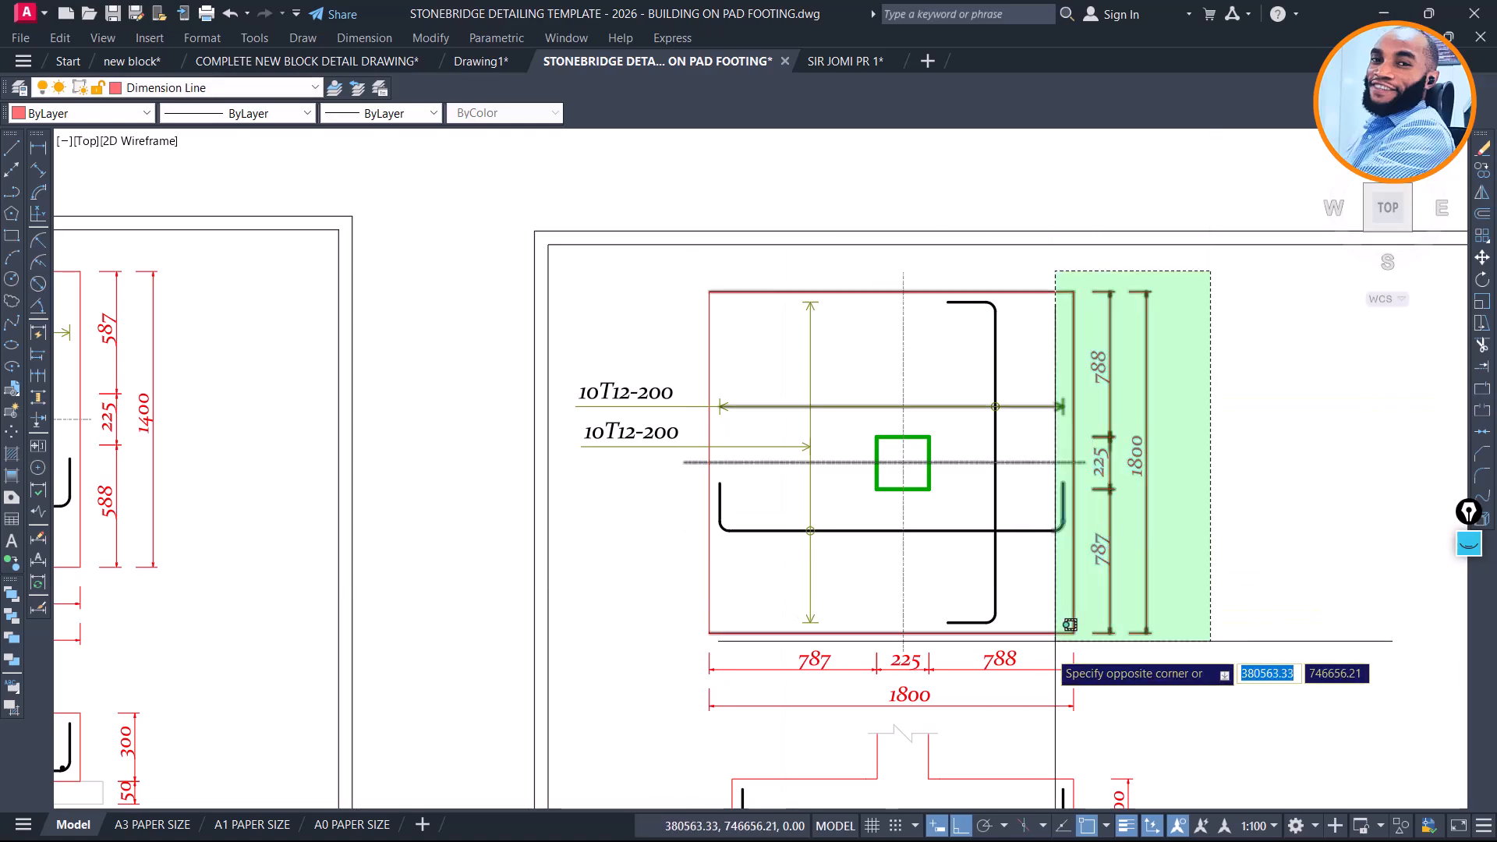
pyautogui.click(1056, 683)
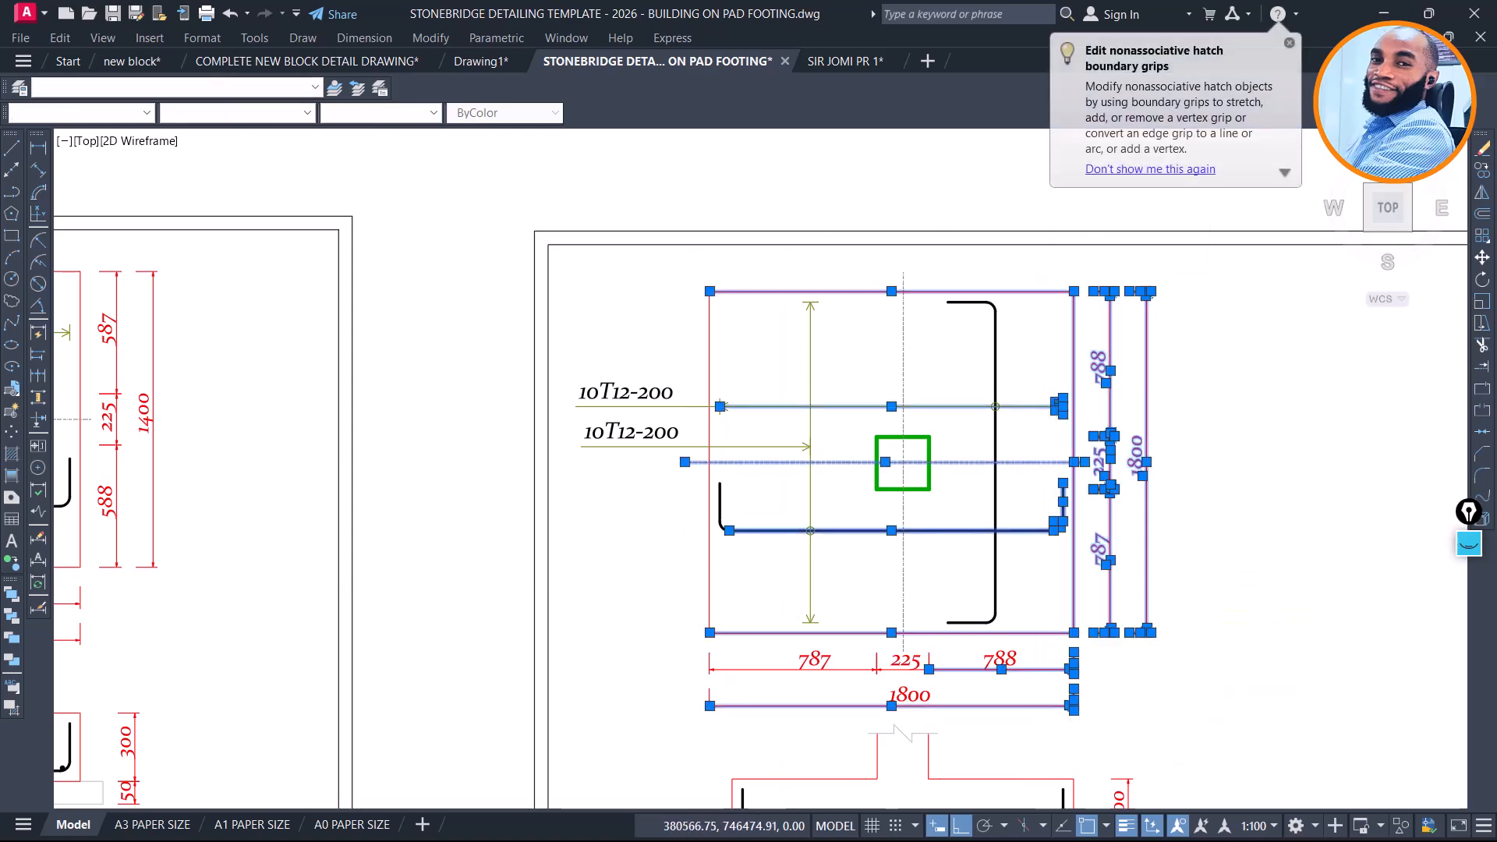
pyautogui.write('s')
pyautogui.press('Return')
pyautogui.click(1074, 623)
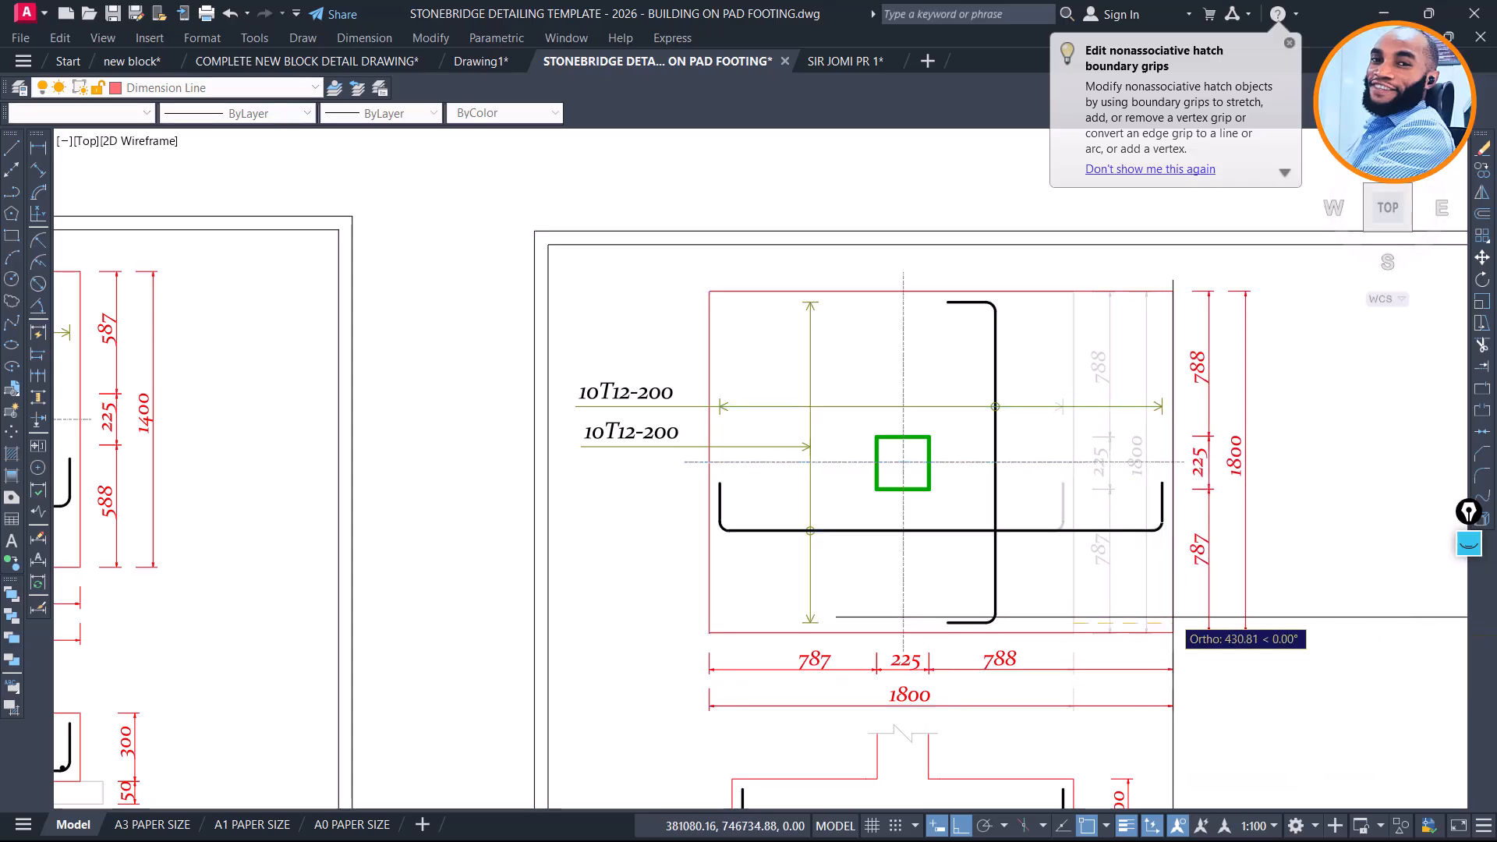
pyautogui.write('100')
pyautogui.press('Return')
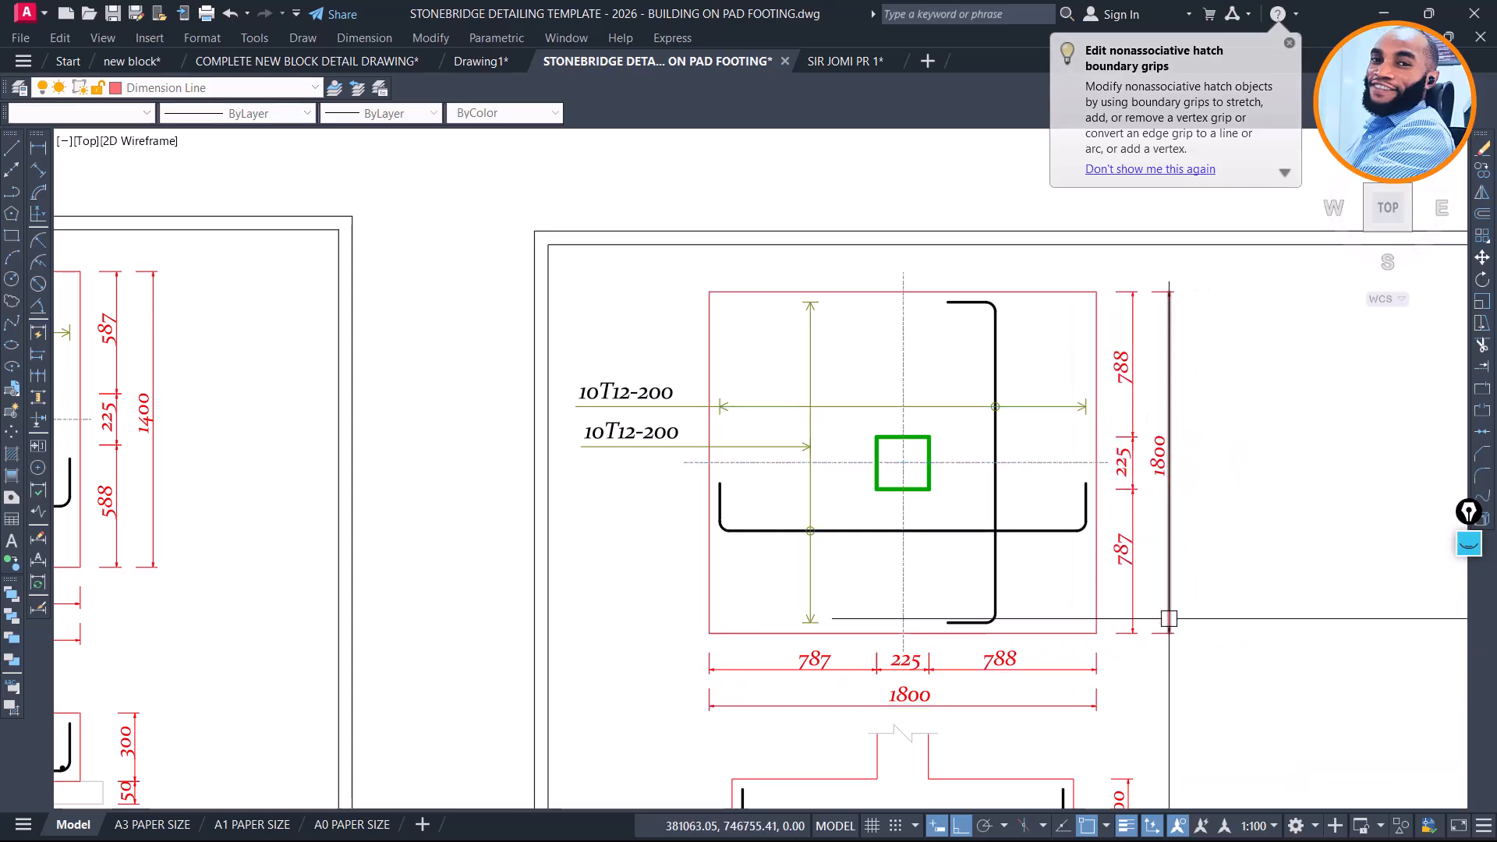
pyautogui.click(1202, 589)
pyautogui.moveTo(772, 698); pyautogui.dragTo(741, 534, button='middle')
pyautogui.press('Escape')
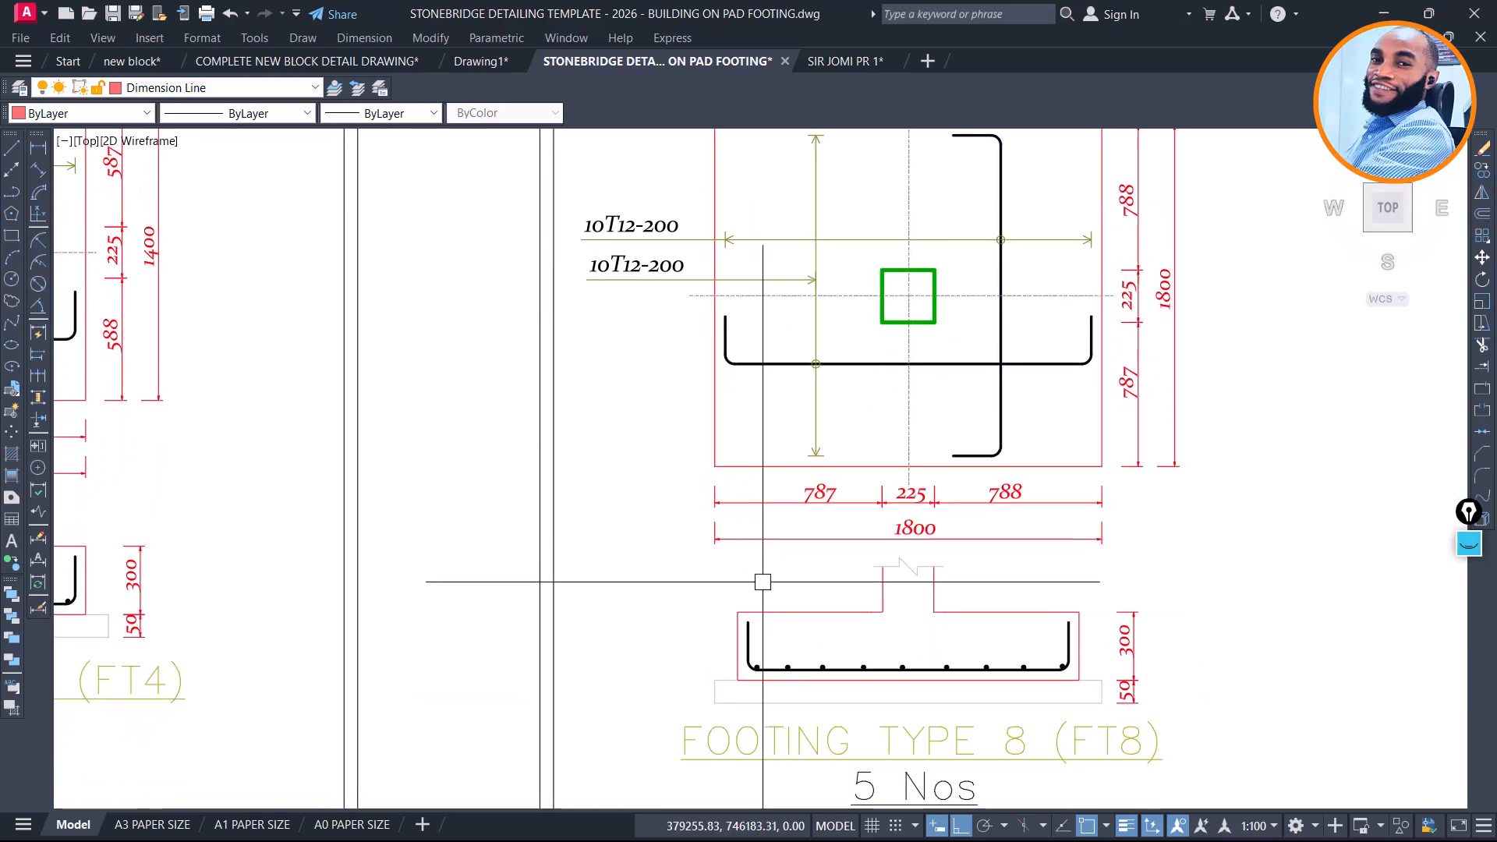
# Stretch the left end of the FT8 section outward with its bar and blinding, in line with the plan's left edge
pyautogui.click(776, 559)
pyautogui.click(686, 705)
pyautogui.write('S')
pyautogui.press('Return')
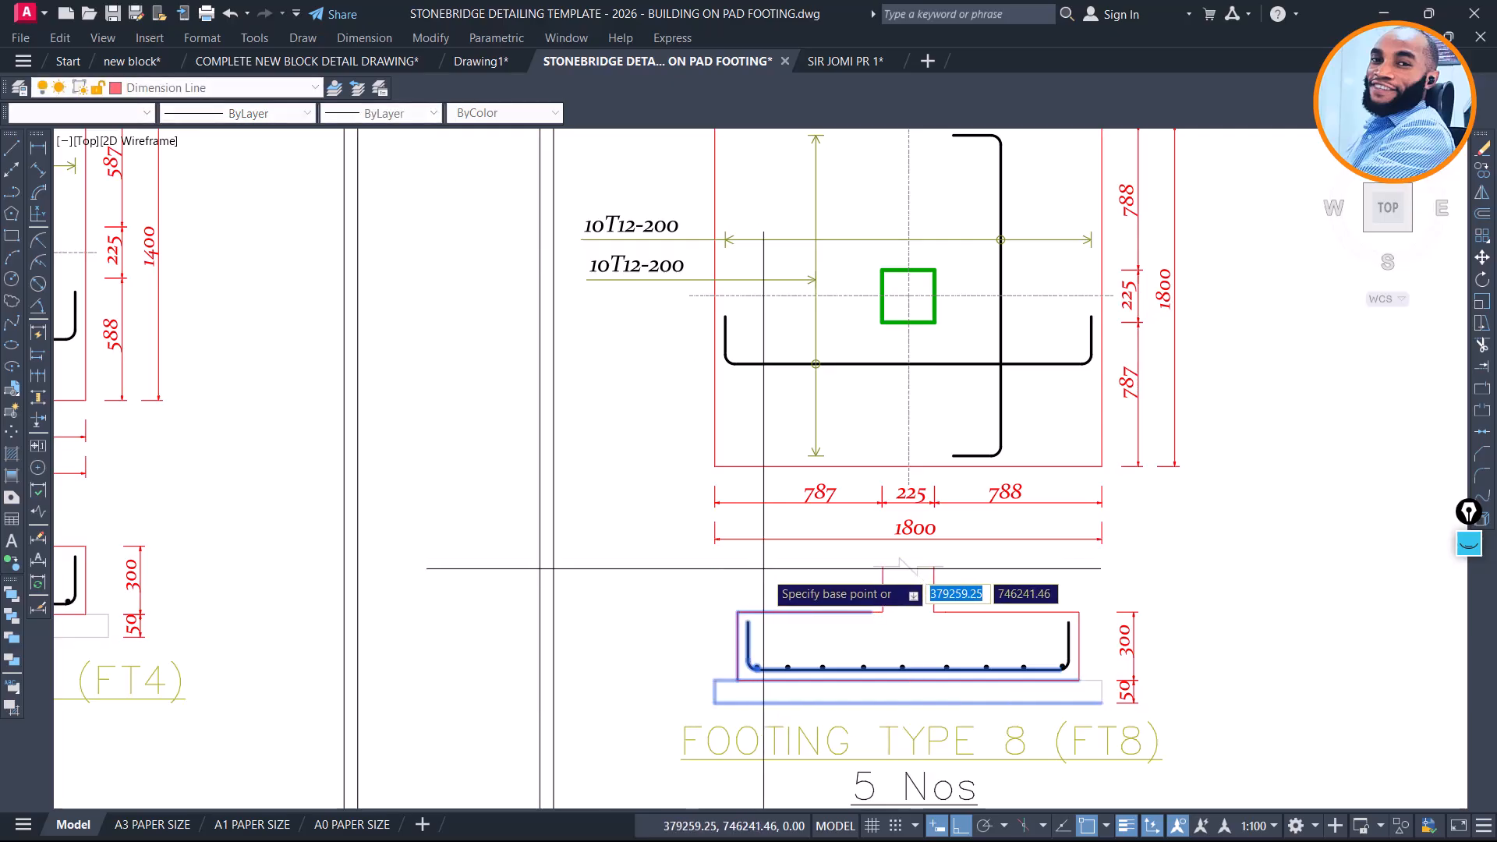
pyautogui.click(765, 570)
pyautogui.press('Return')
# Stretch the right end of the FT8 section outward by 100, including the bar, blinding and the 300 and 50 dimensions
pyautogui.click(1193, 573)
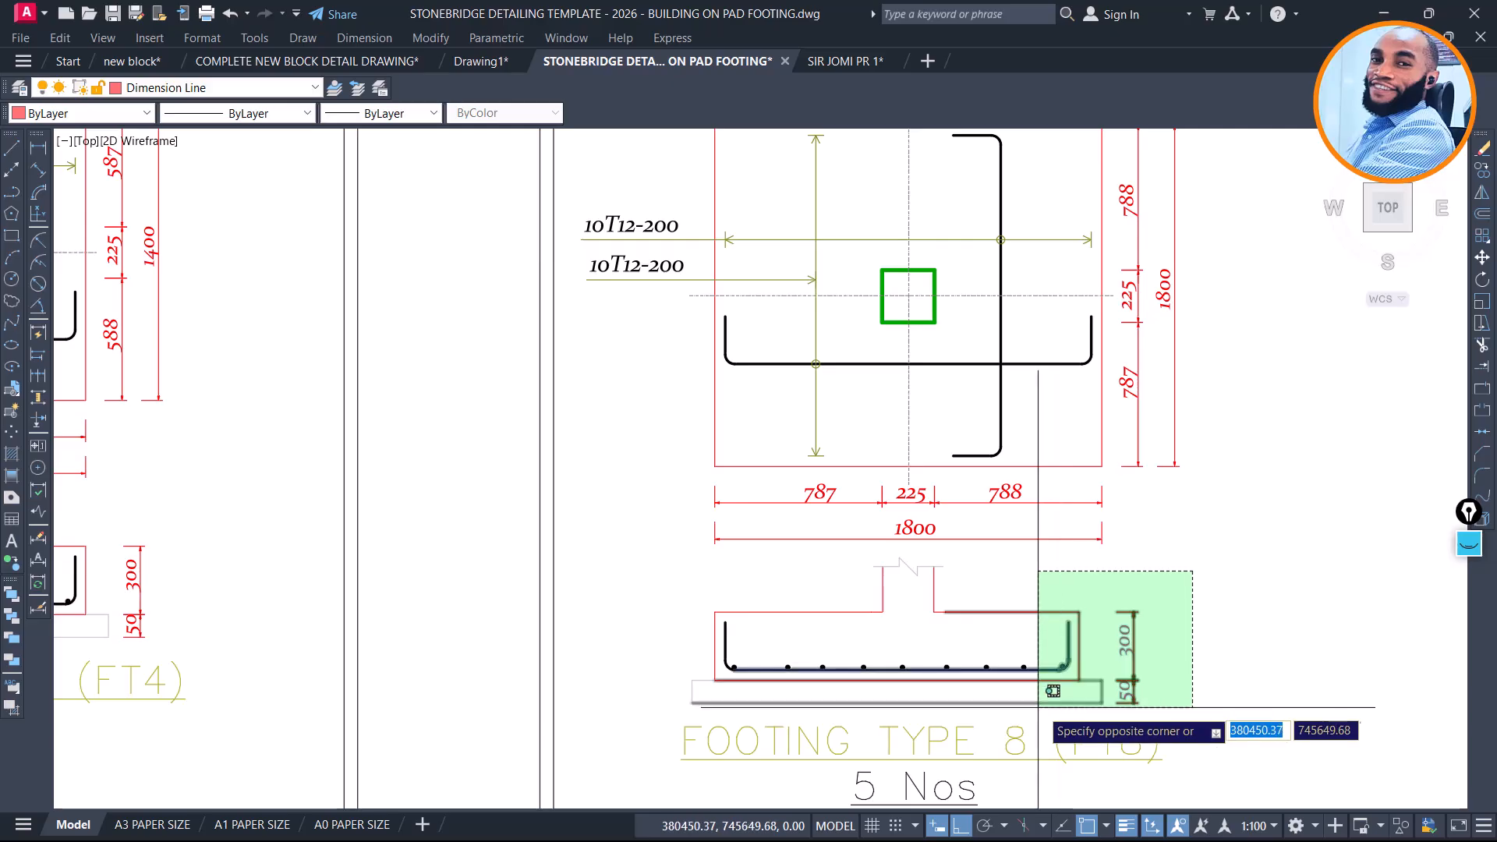
pyautogui.click(1041, 715)
pyautogui.press('Return')
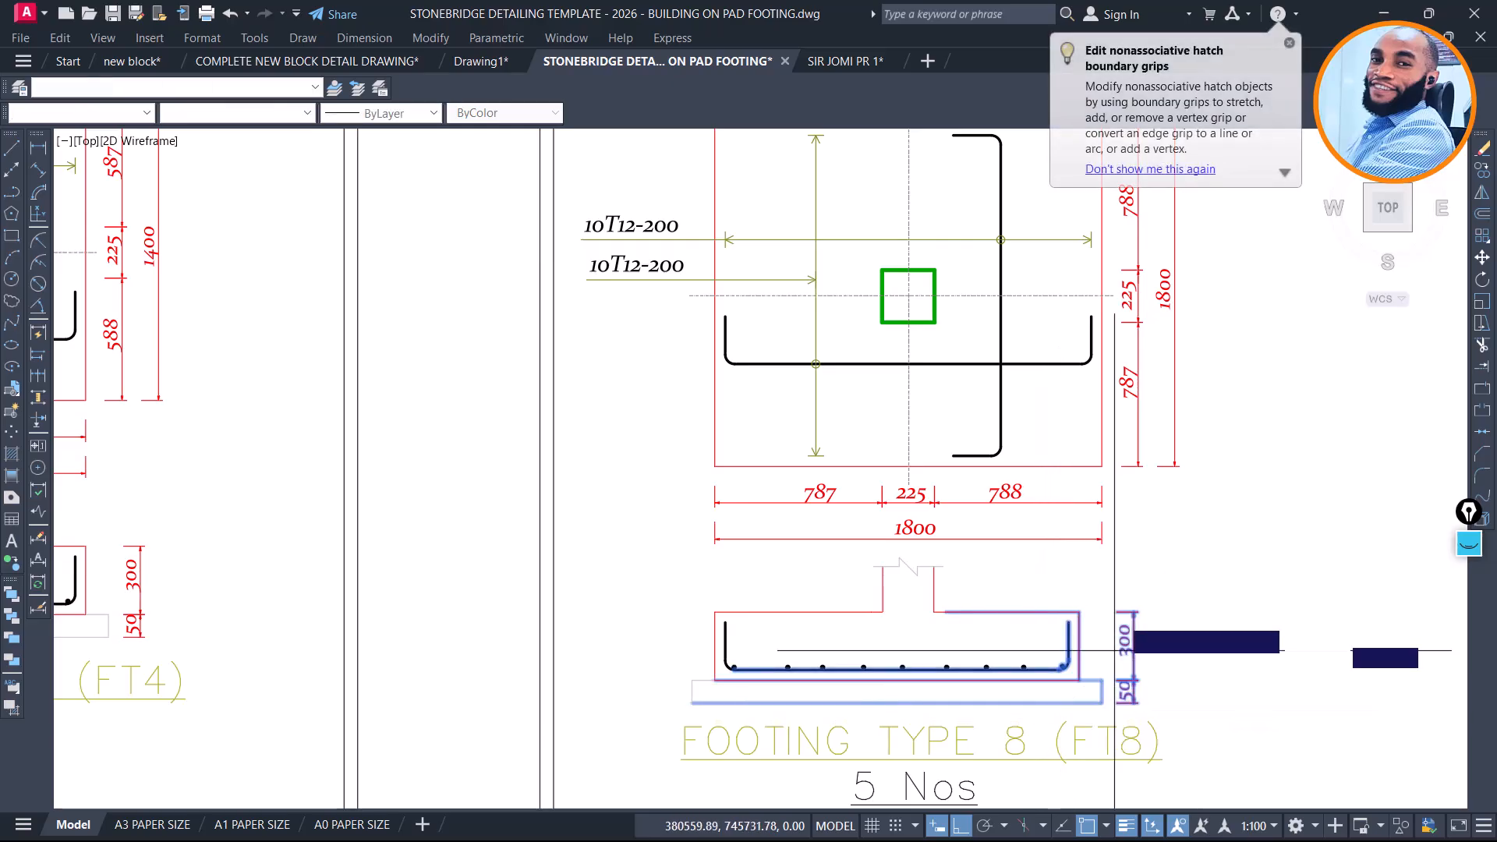
pyautogui.click(1068, 580)
pyautogui.write('18')
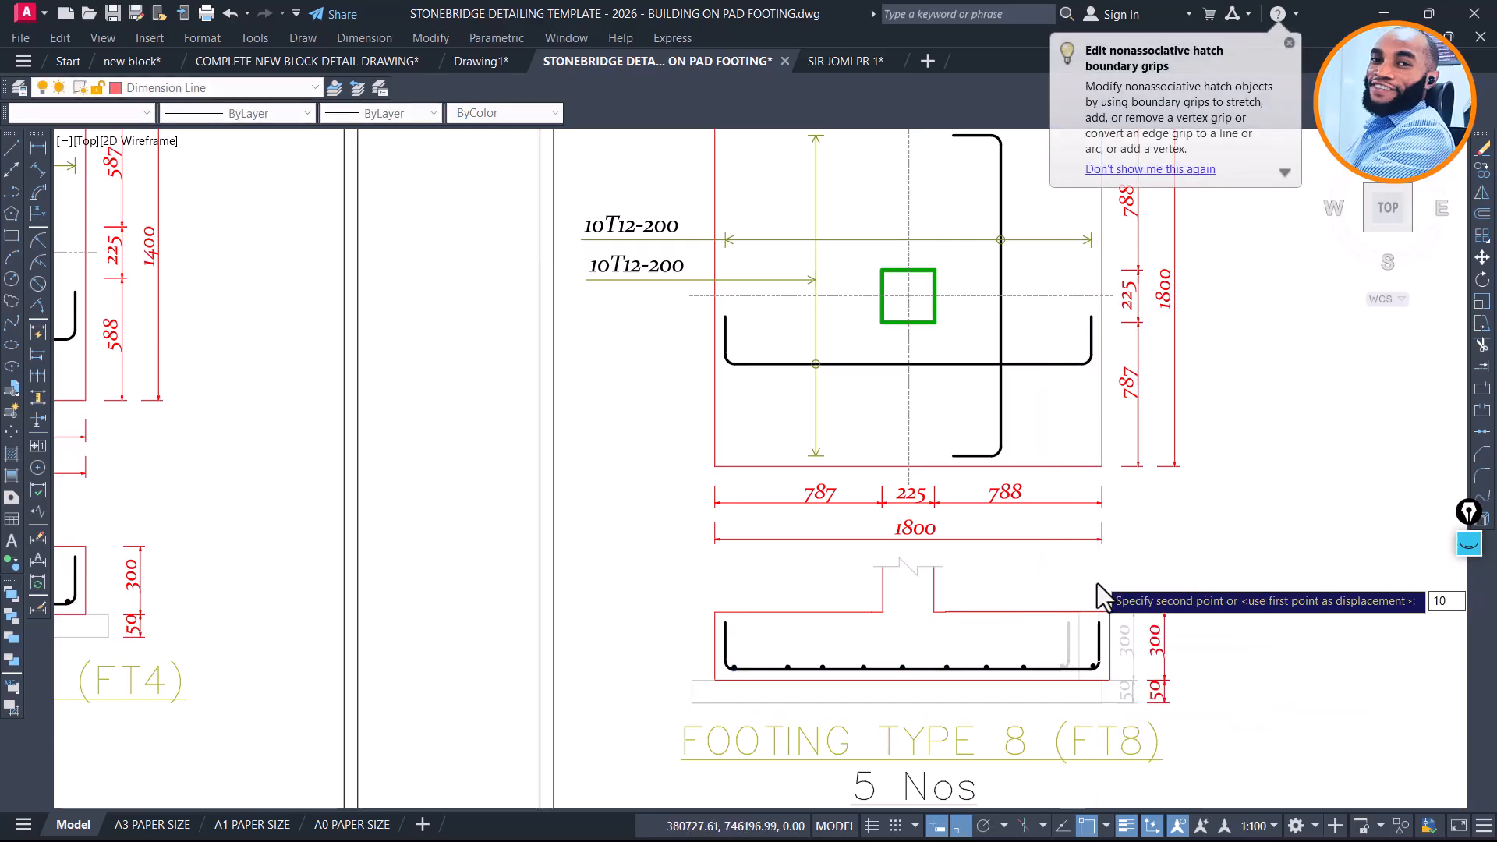
pyautogui.write('00')
pyautogui.press('Return')
pyautogui.scroll(-4, 936, 602)
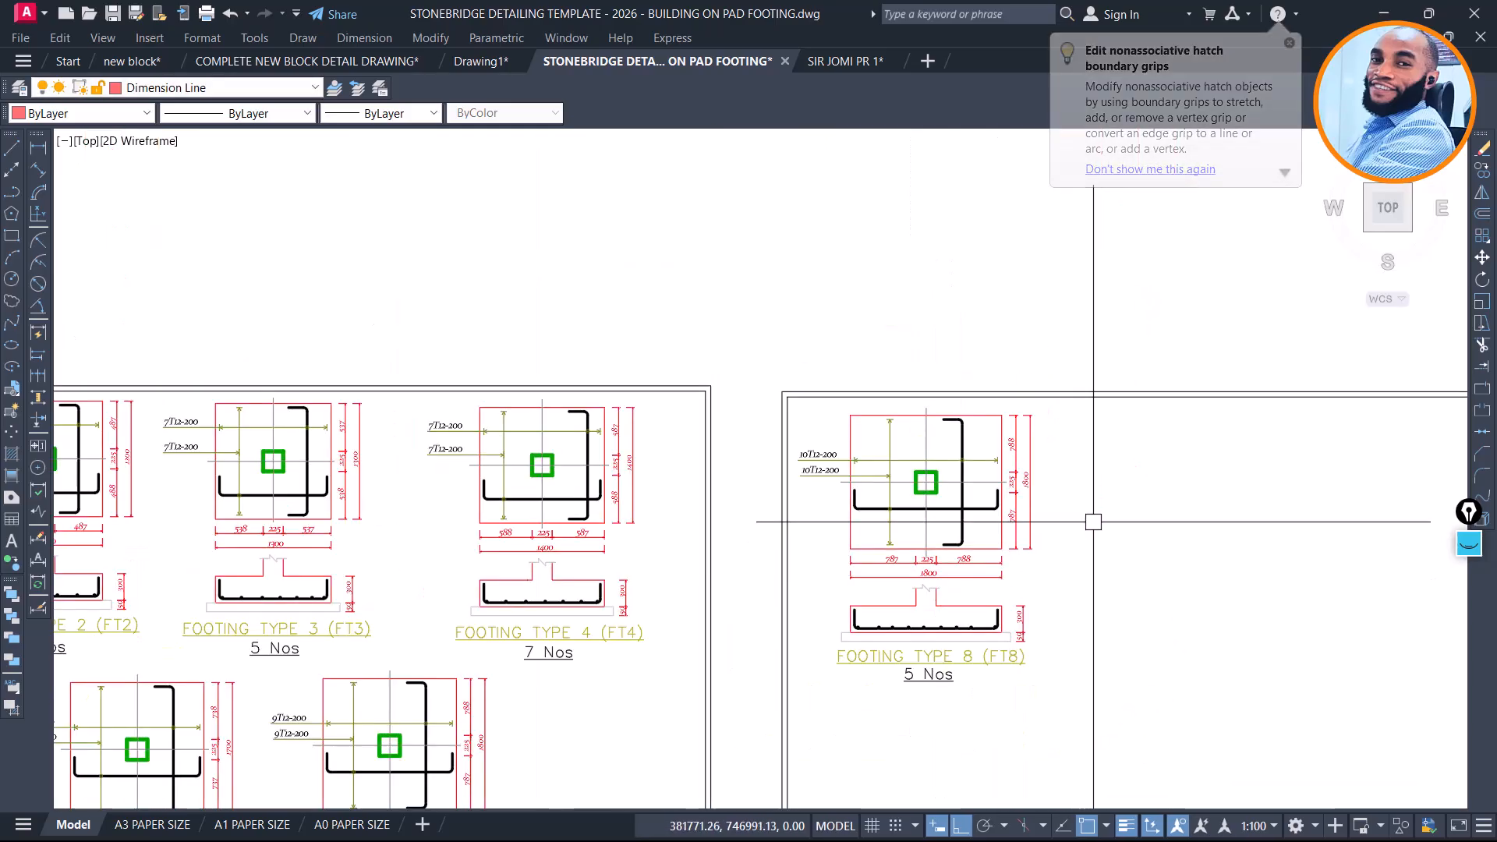
# Stretch the lower edge of the FT8 plan downward by 100, carrying the lower dimensions, section and title along
pyautogui.scroll(2, 1059, 534)
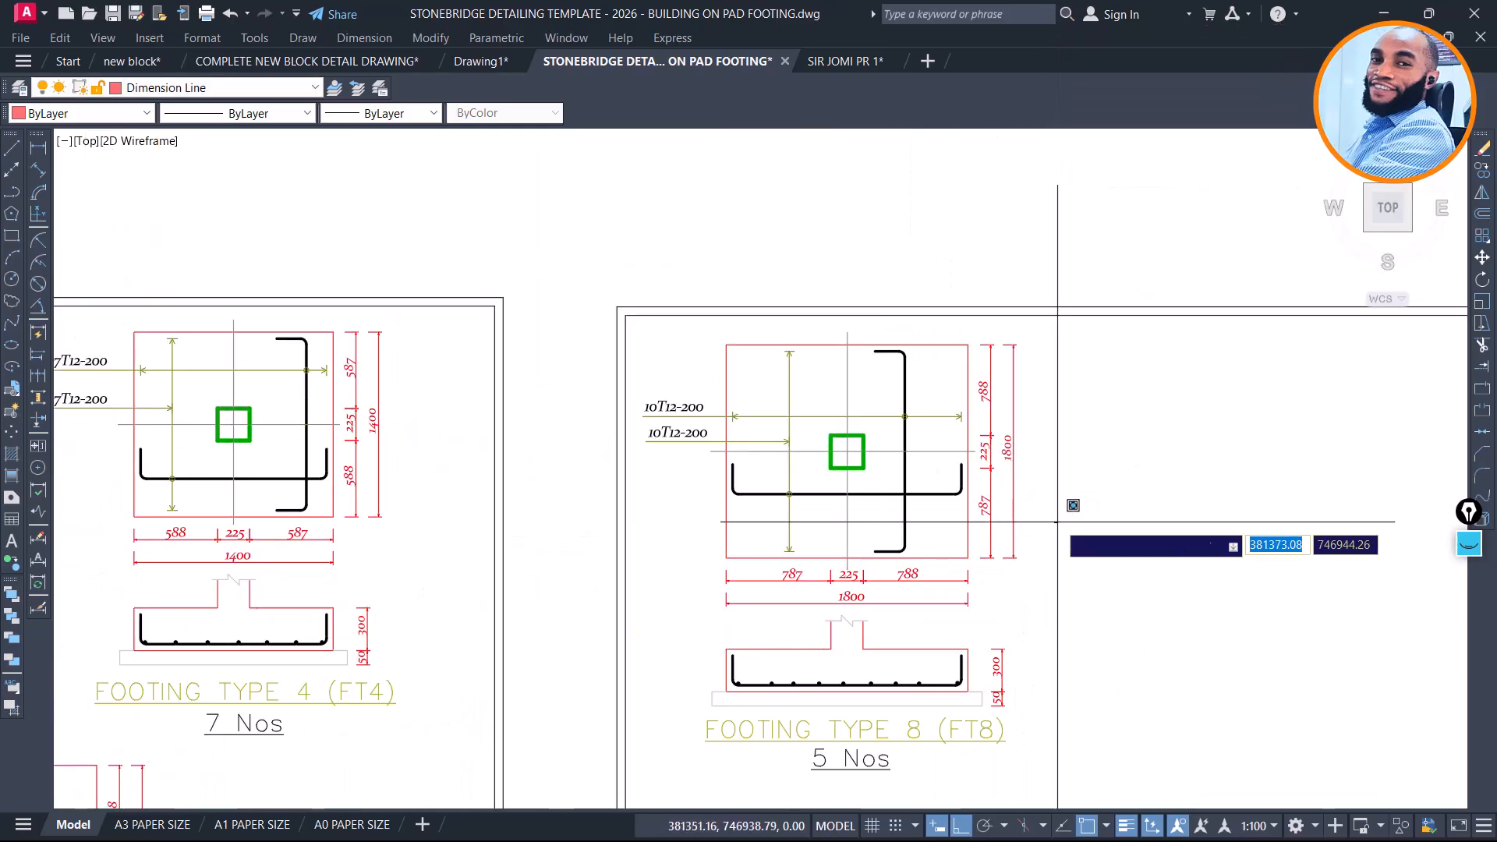
pyautogui.scroll(-2, 1011, 579)
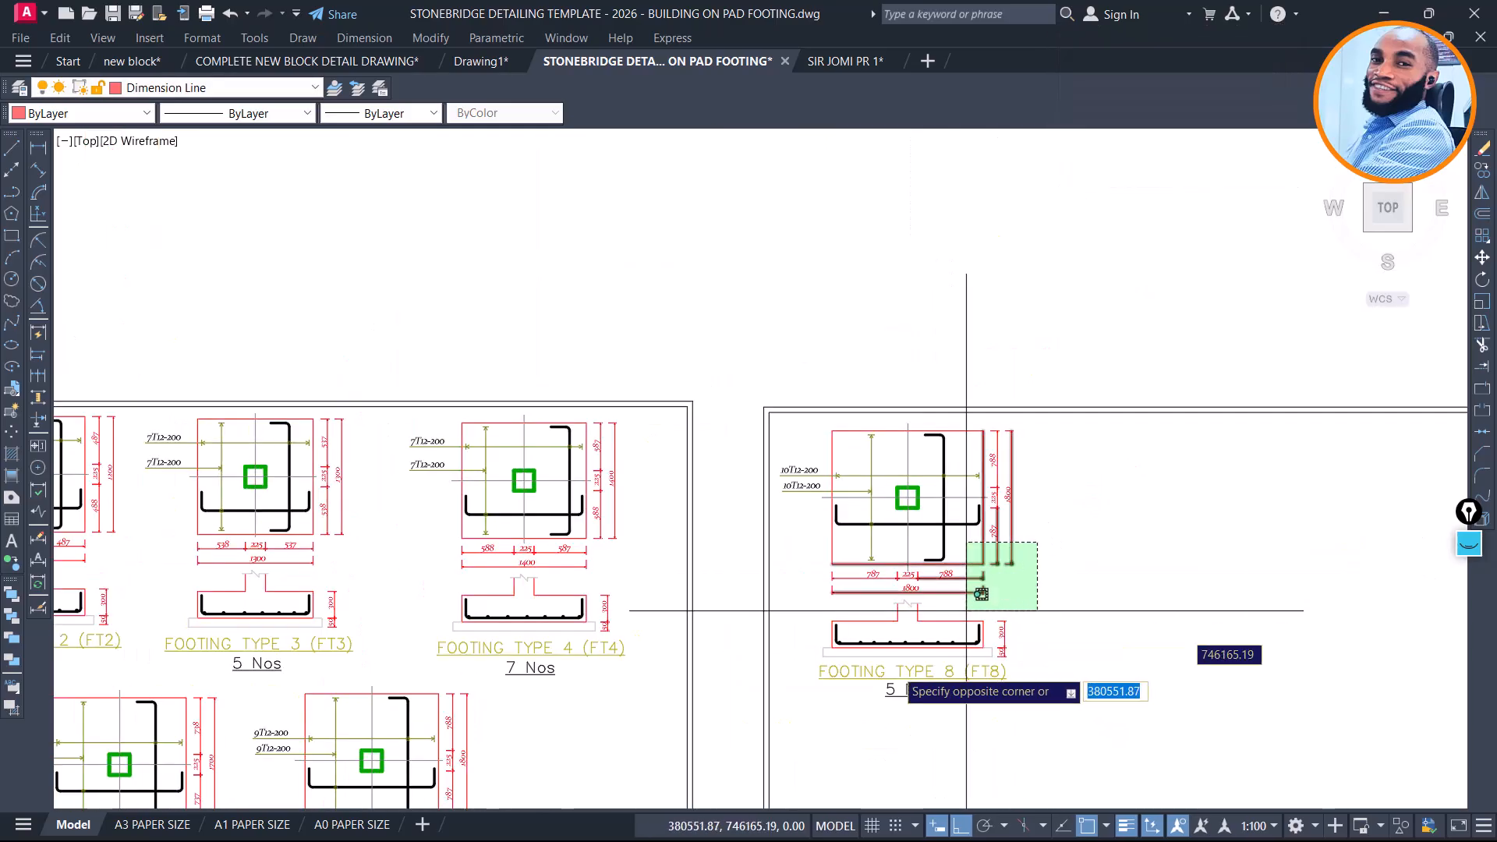
pyautogui.click(800, 712)
pyautogui.write('s')
pyautogui.press('space')
pyautogui.click(1068, 554)
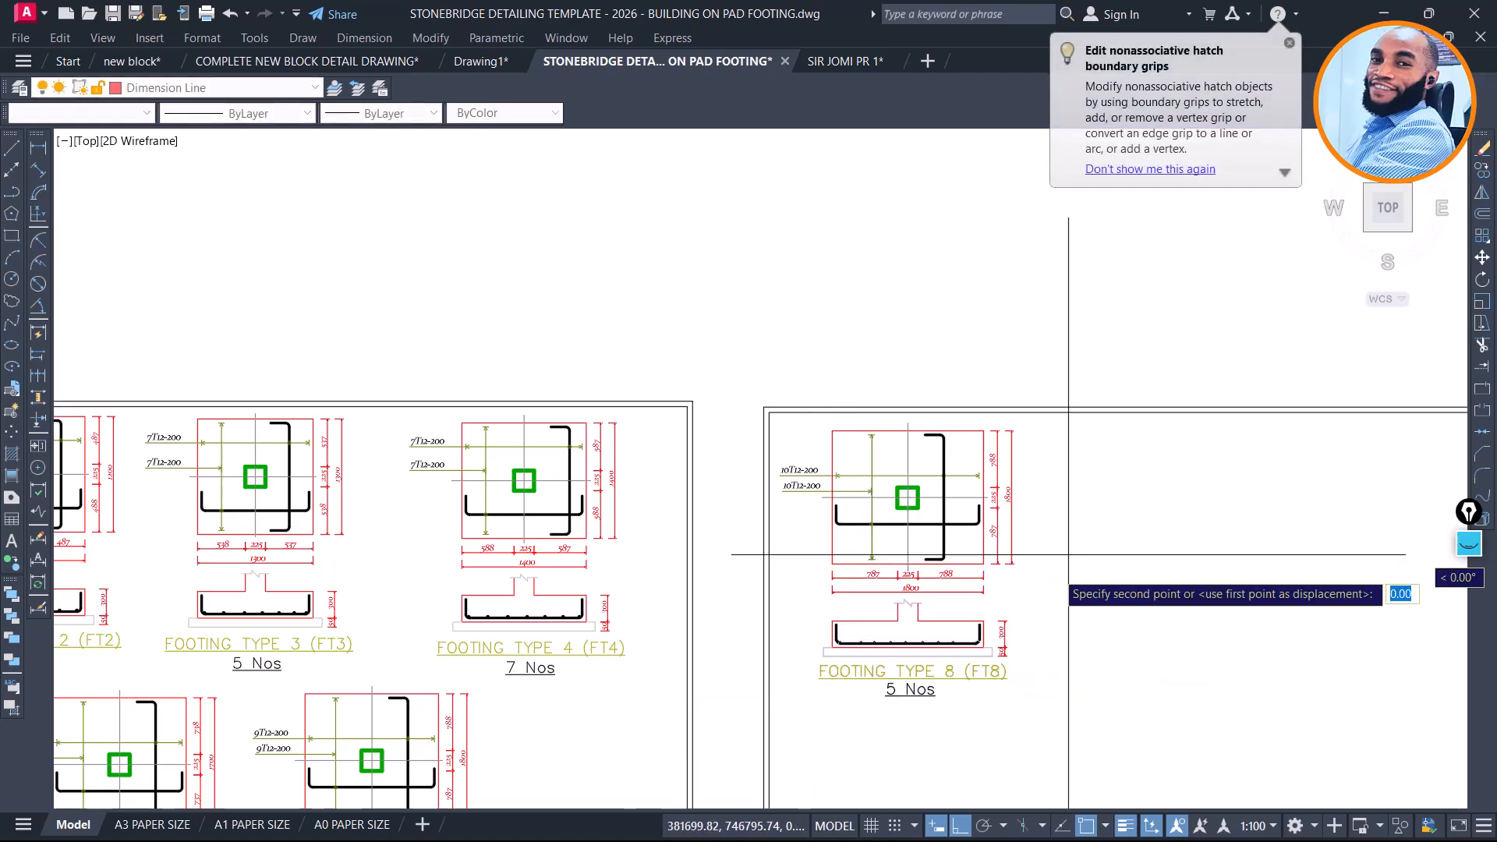
pyautogui.write('100')
pyautogui.press('Return')
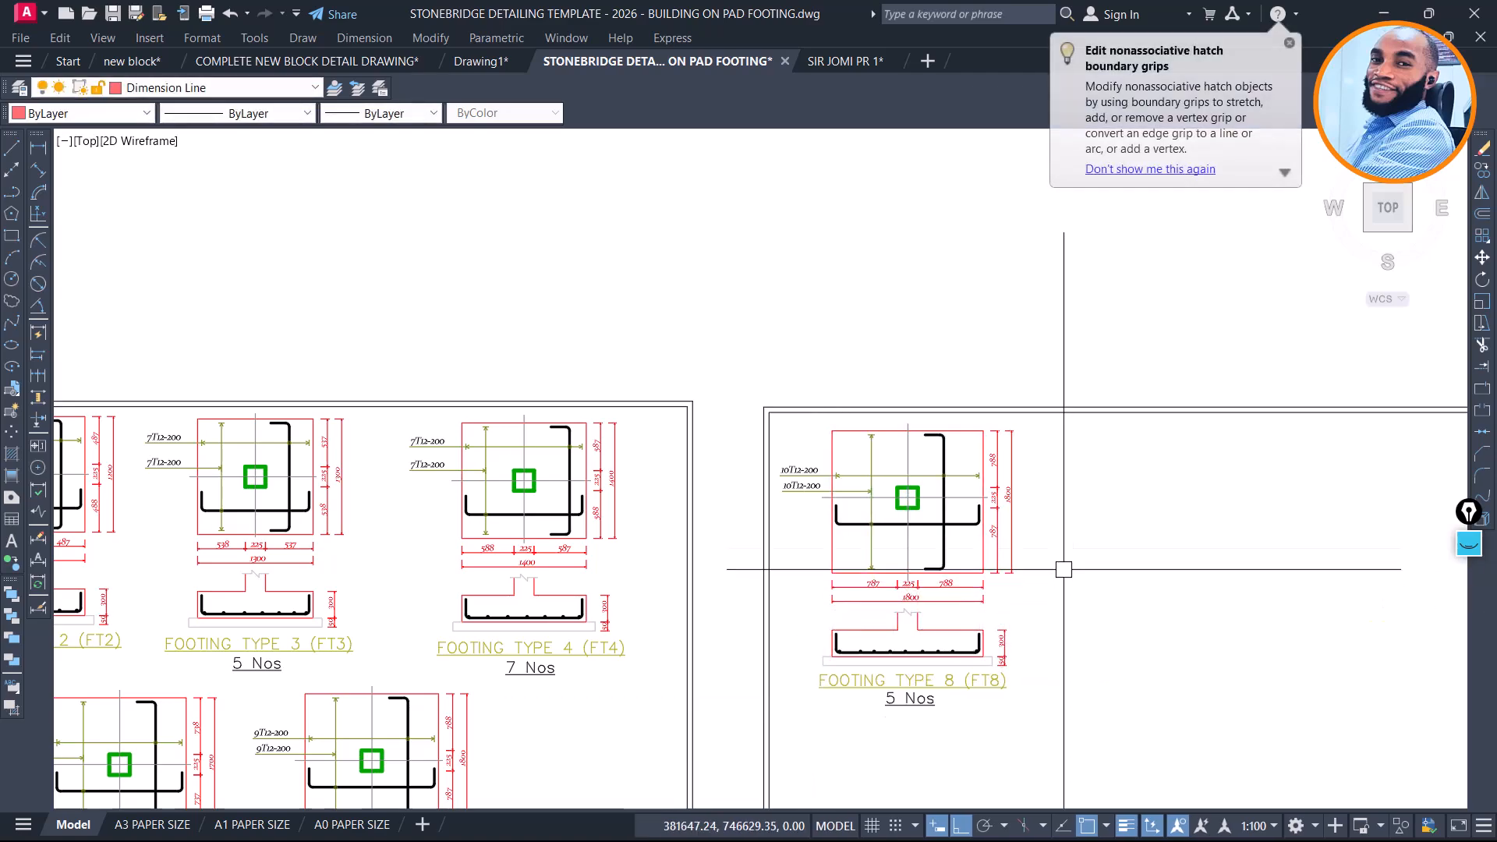
# Stretch the upper edge of the FT8 plan upward by 100 with its vertical bar, leaving the sheet border out of the selection
pyautogui.scroll(2, 1014, 400)
pyautogui.click(1078, 360)
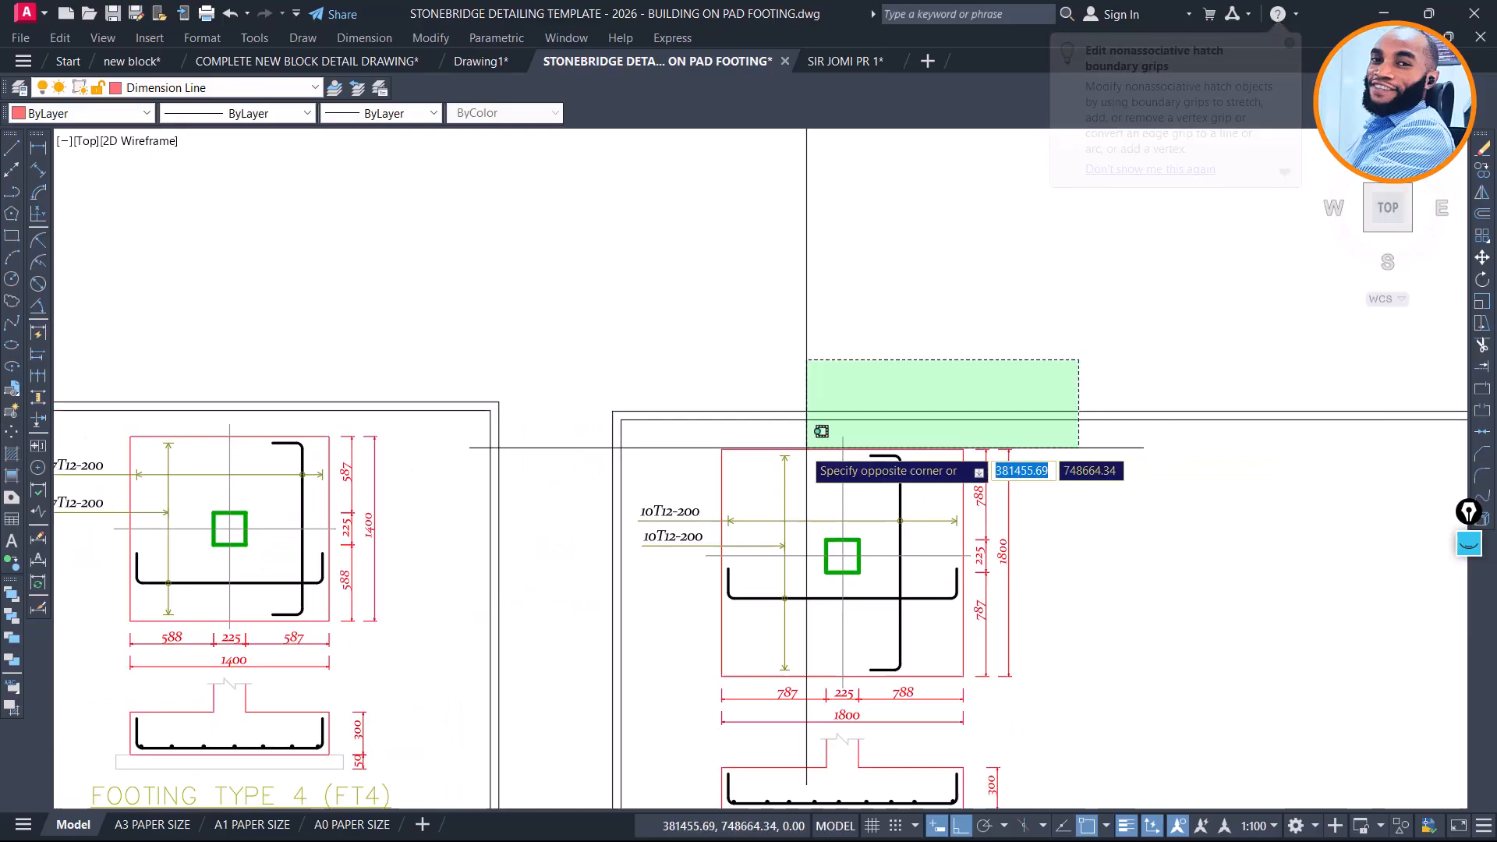
pyautogui.click(705, 458)
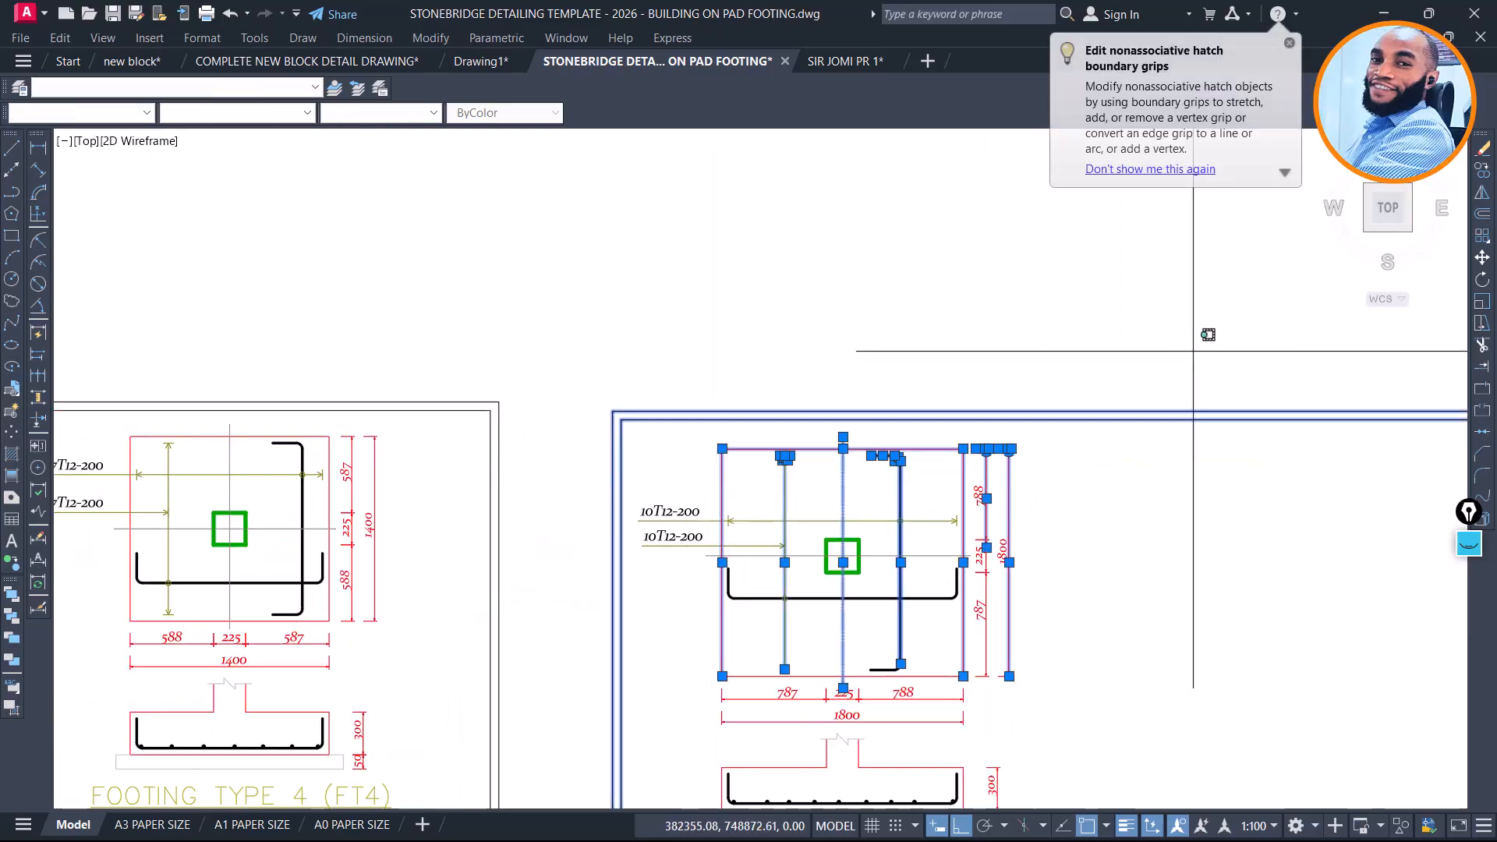
pyautogui.keyDown('shift'); pyautogui.click(1104, 485); pyautogui.keyUp('shift')
pyautogui.press('Return')
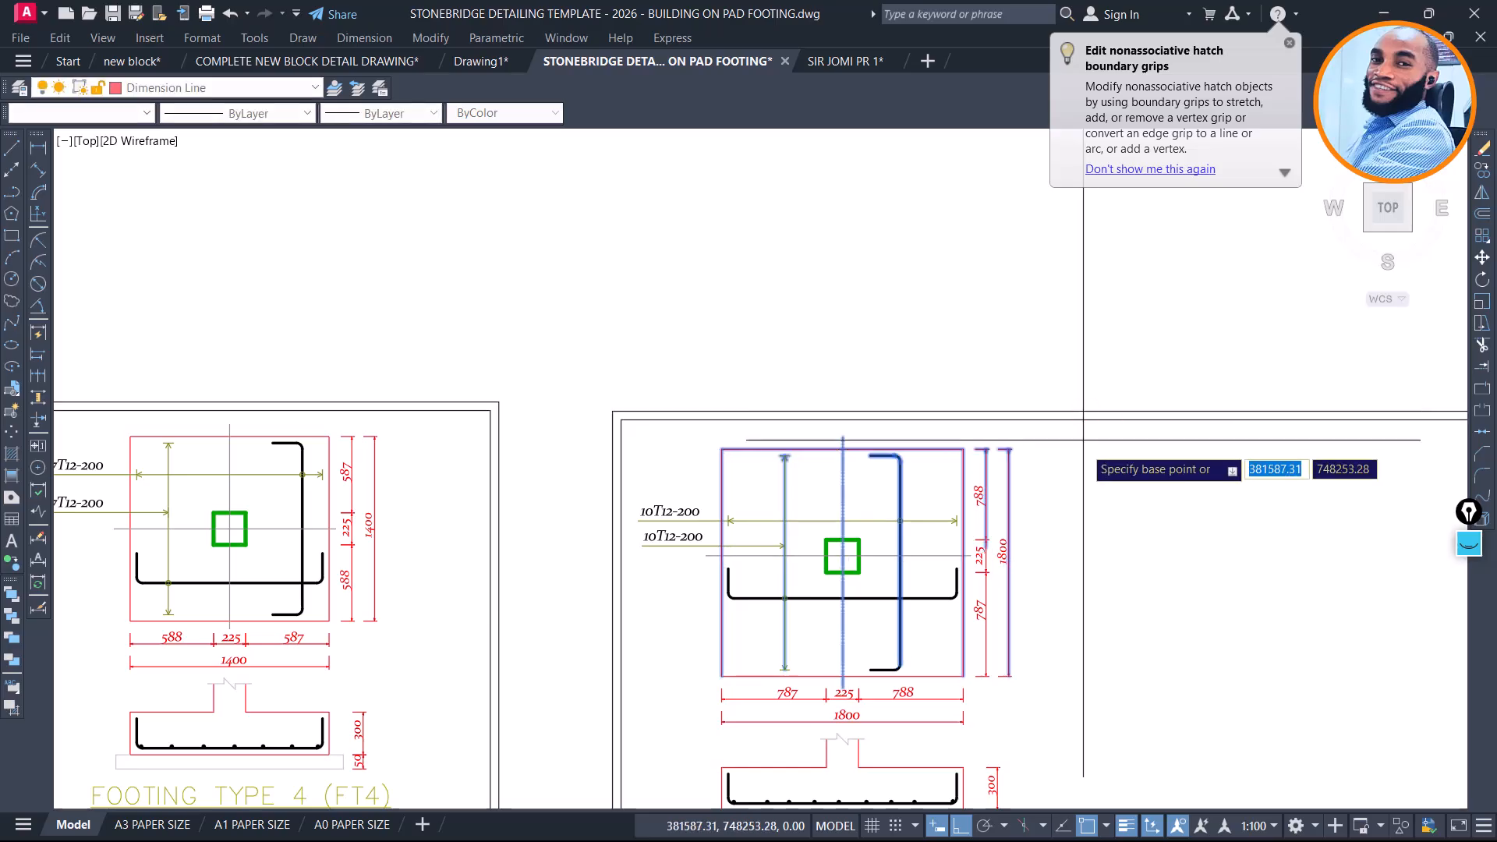
pyautogui.click(1085, 472)
pyautogui.write('100')
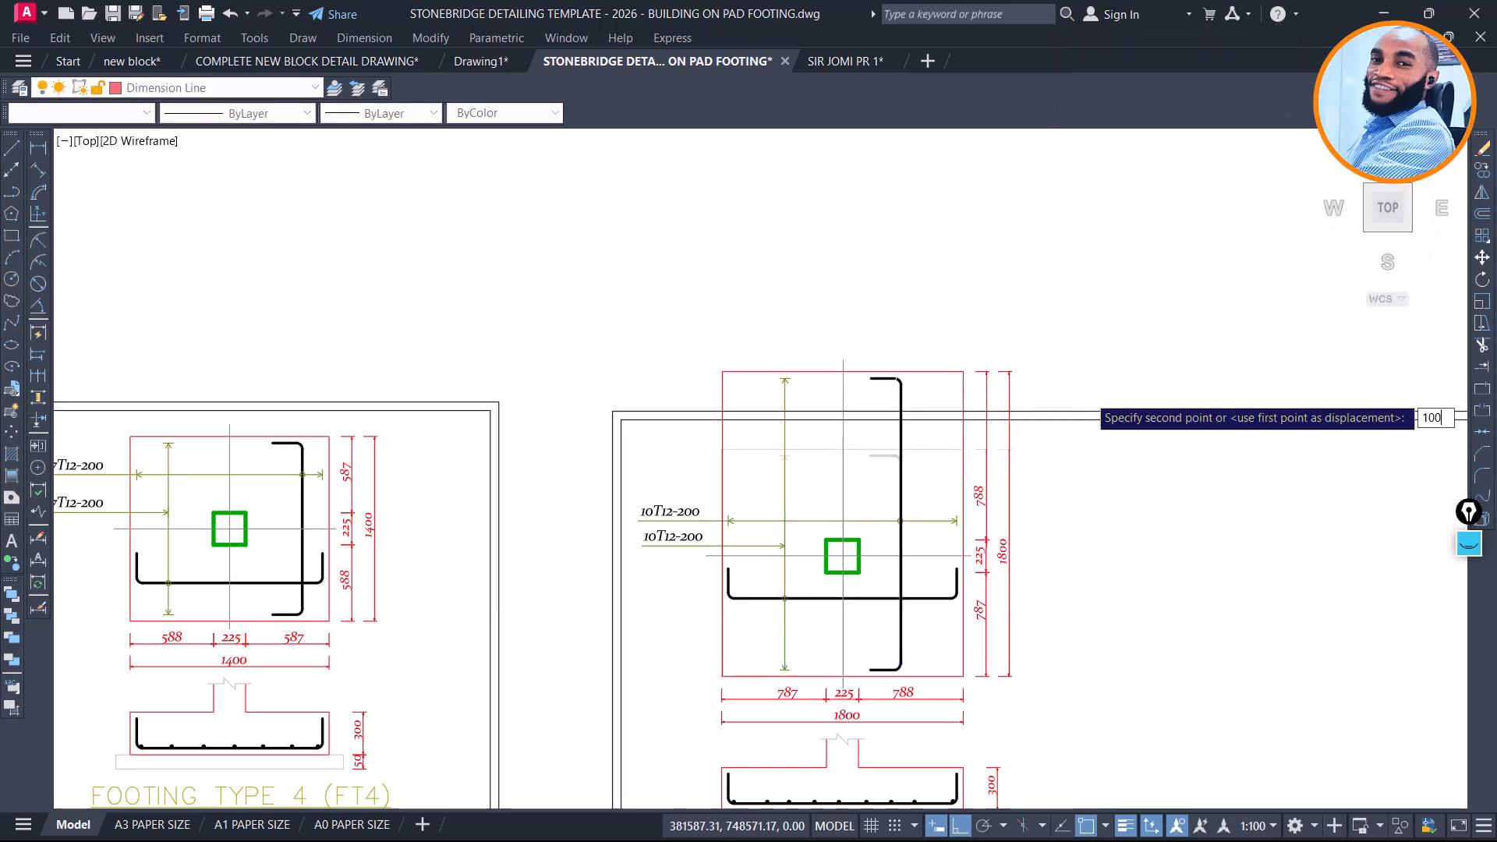
pyautogui.press('Return')
# Move the whole FT8 detail slightly down, away from the sheet's upper border
pyautogui.scroll(-2, 911, 320)
pyautogui.click(691, 283)
pyautogui.click(1038, 727)
pyautogui.write('co')
pyautogui.press('Return')
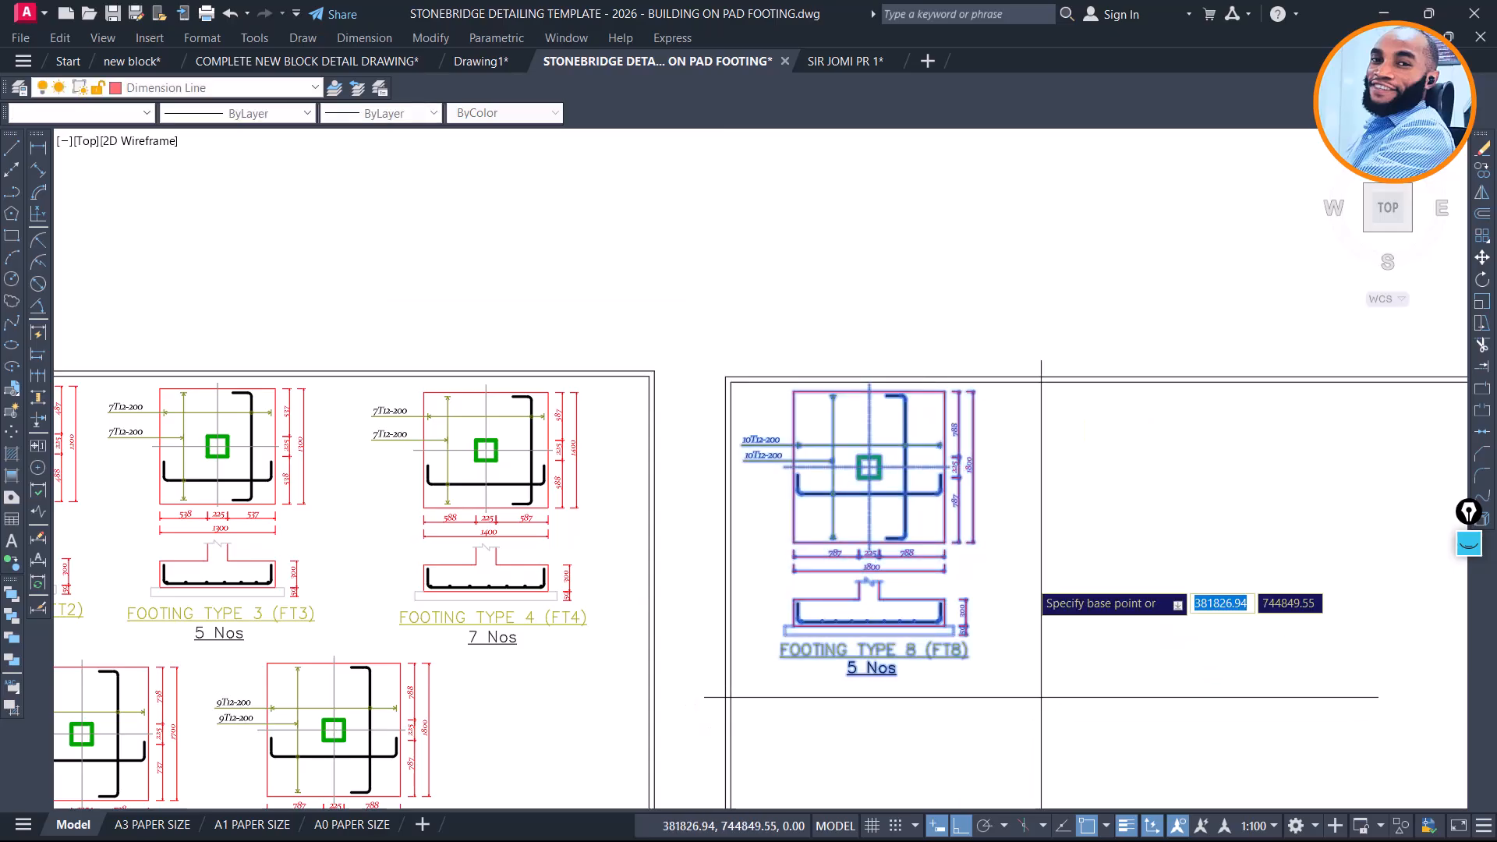
pyautogui.click(1041, 520)
pyautogui.click(1041, 537)
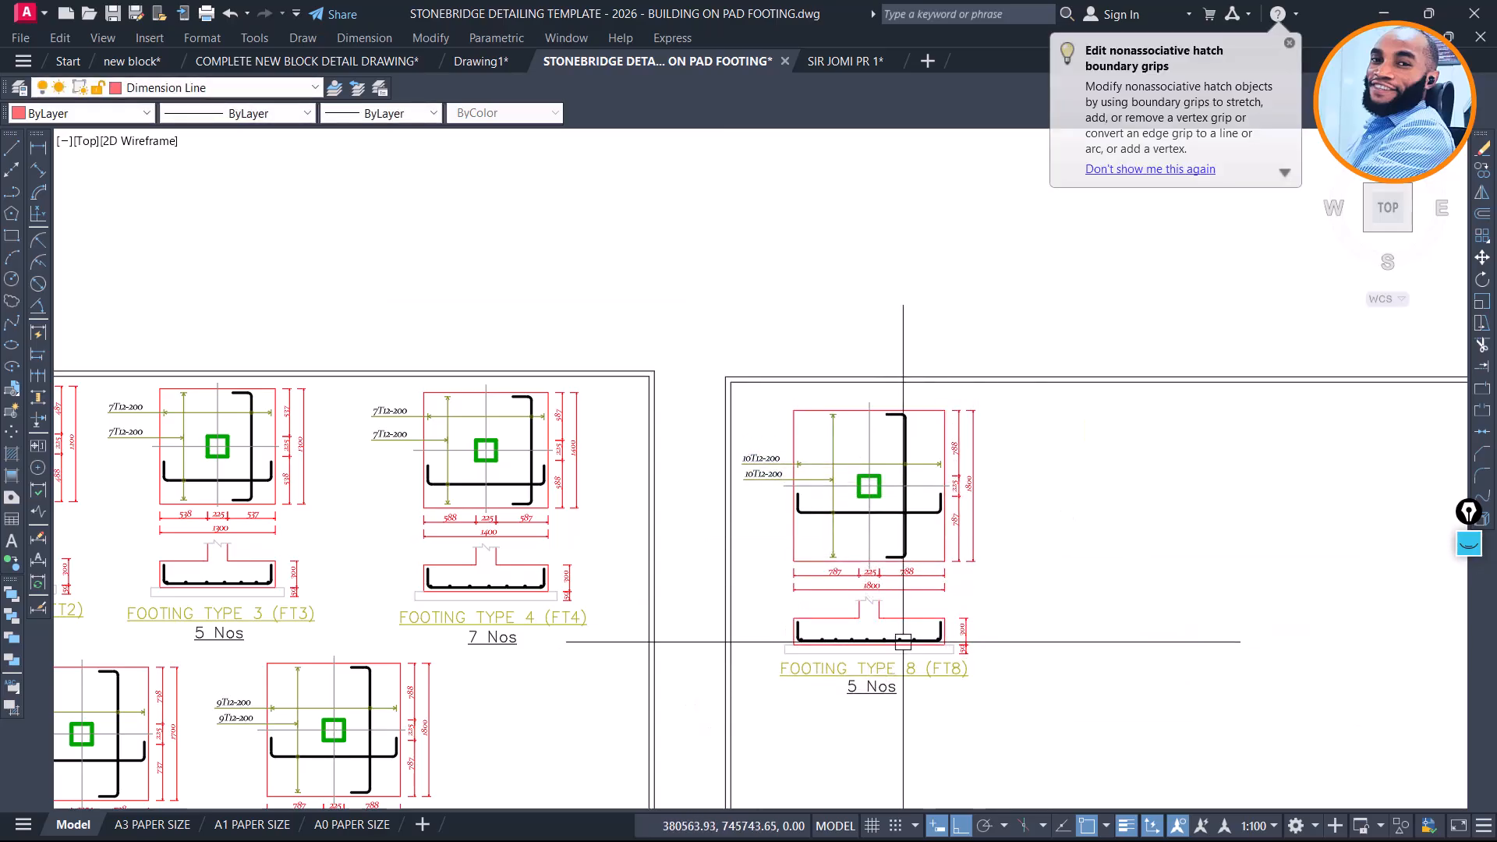
# Change both overall dimension texts of the FT8 plan, horizontal and vertical, to 2000
pyautogui.scroll(2, 877, 672)
pyautogui.click(881, 569)
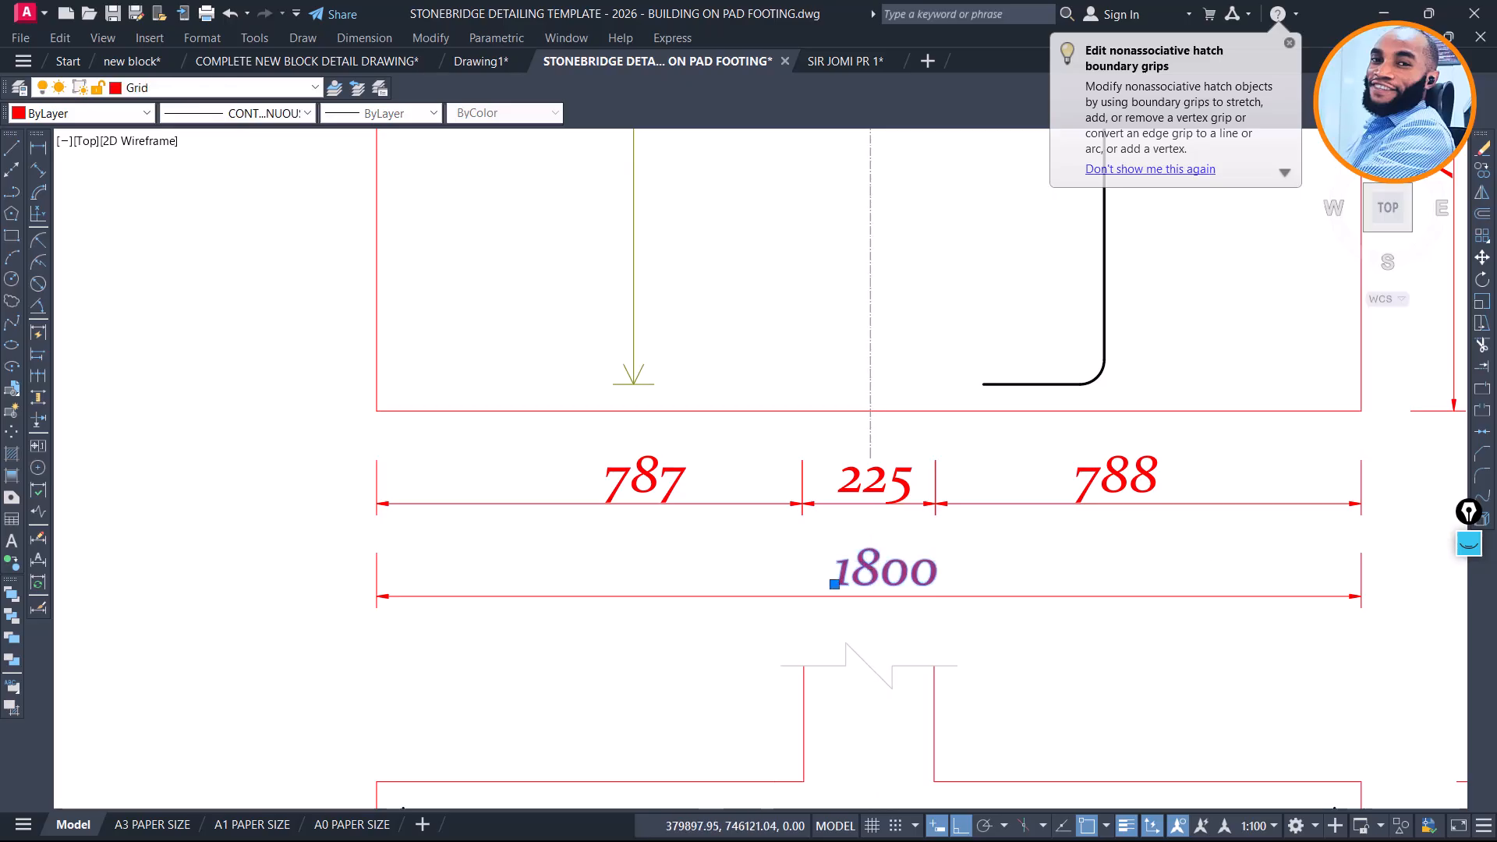
pyautogui.doubleClick(881, 569)
pyautogui.write('2000')
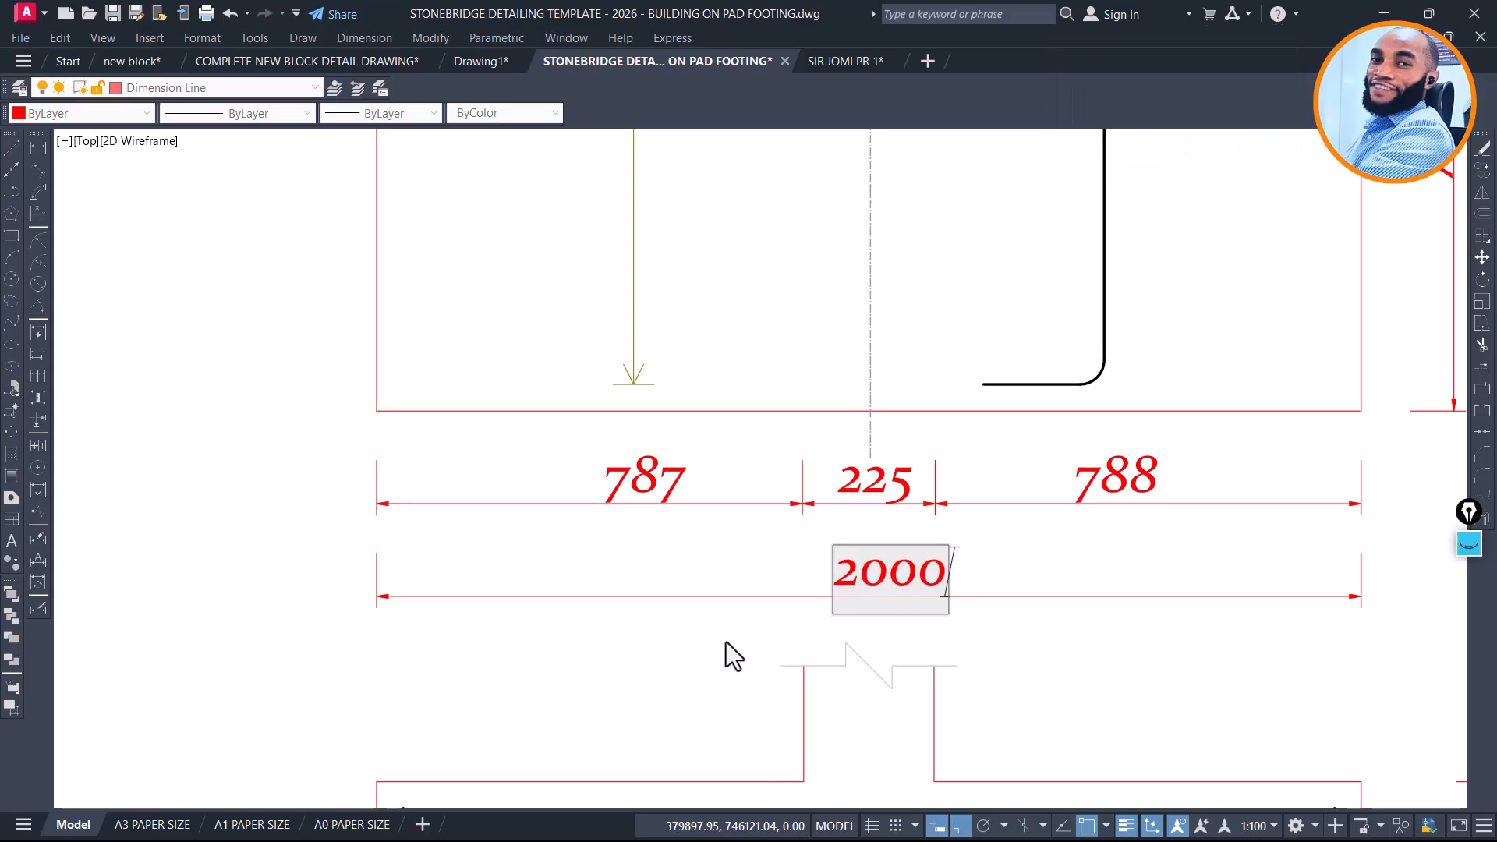
pyautogui.press('Return')
pyautogui.scroll(-5, 594, 638)
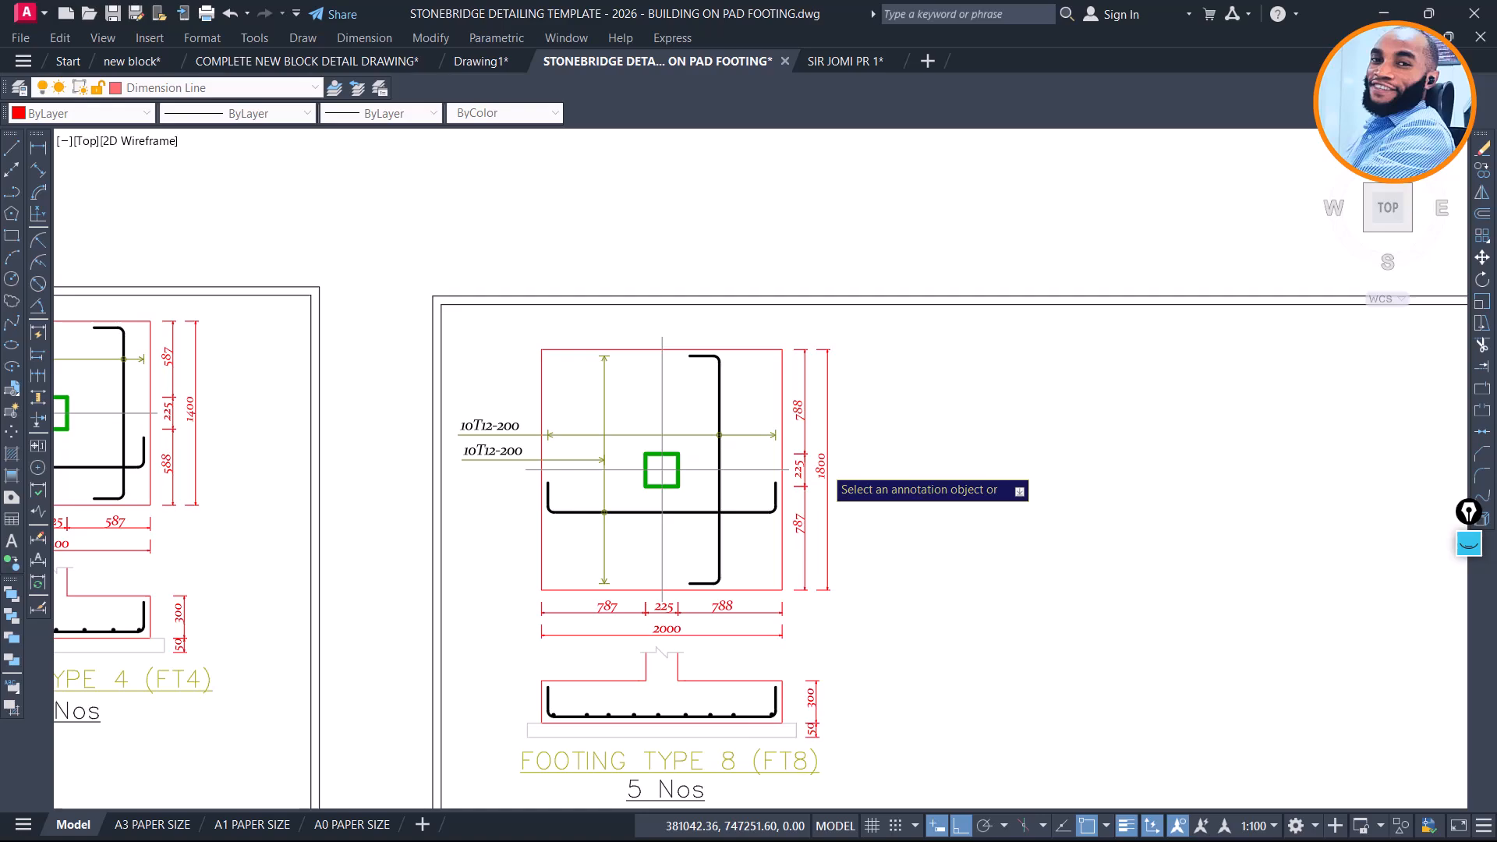
pyautogui.click(823, 468)
pyautogui.write('2000')
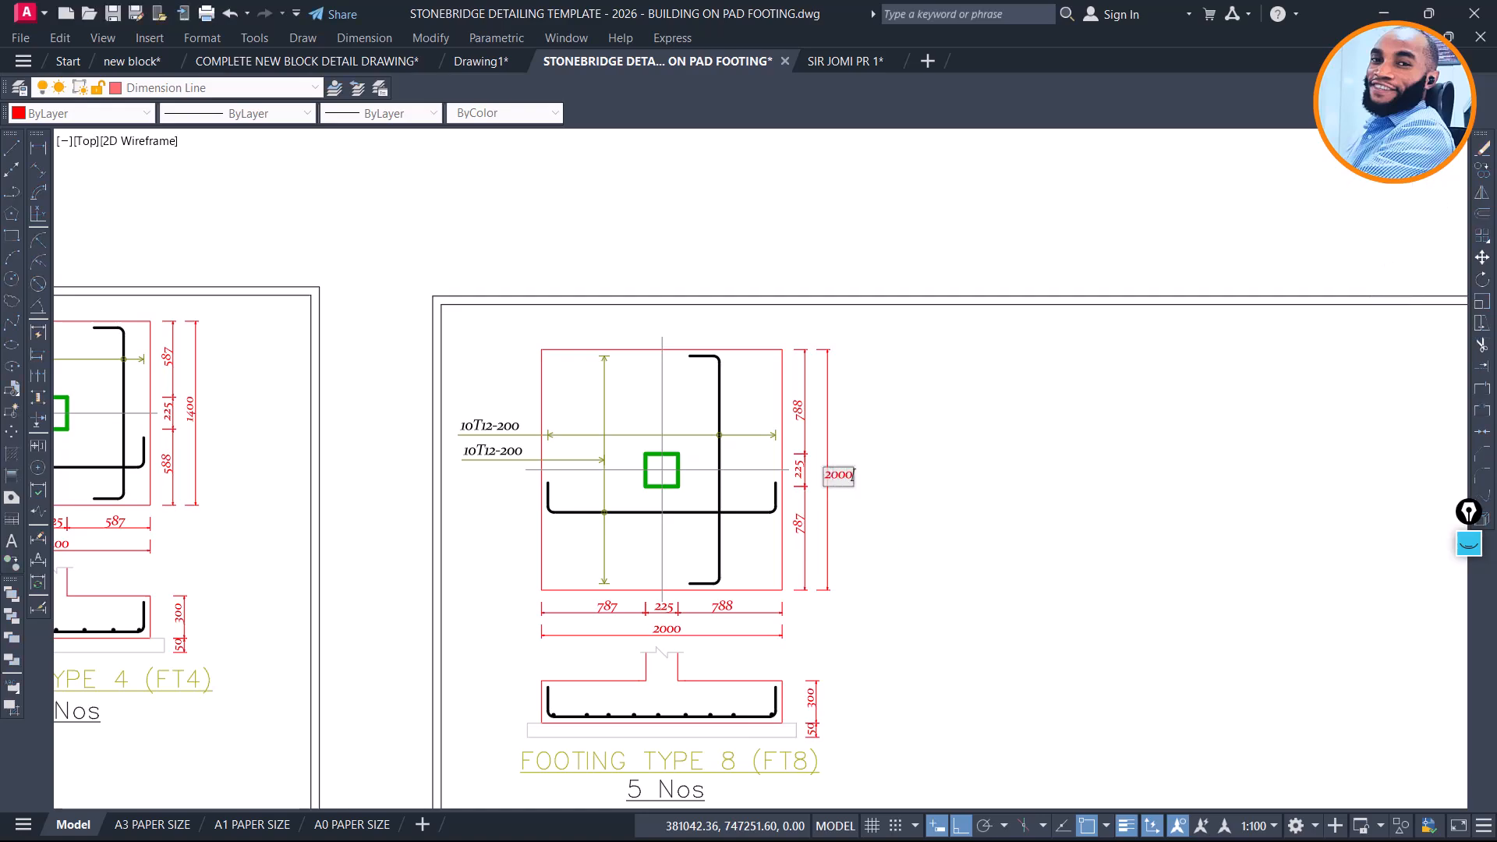
pyautogui.press('Return')
# Check the dimensions from the column to the footing edges in the 2000 / 2000 reference detail
pyautogui.scroll(-6, 853, 474)
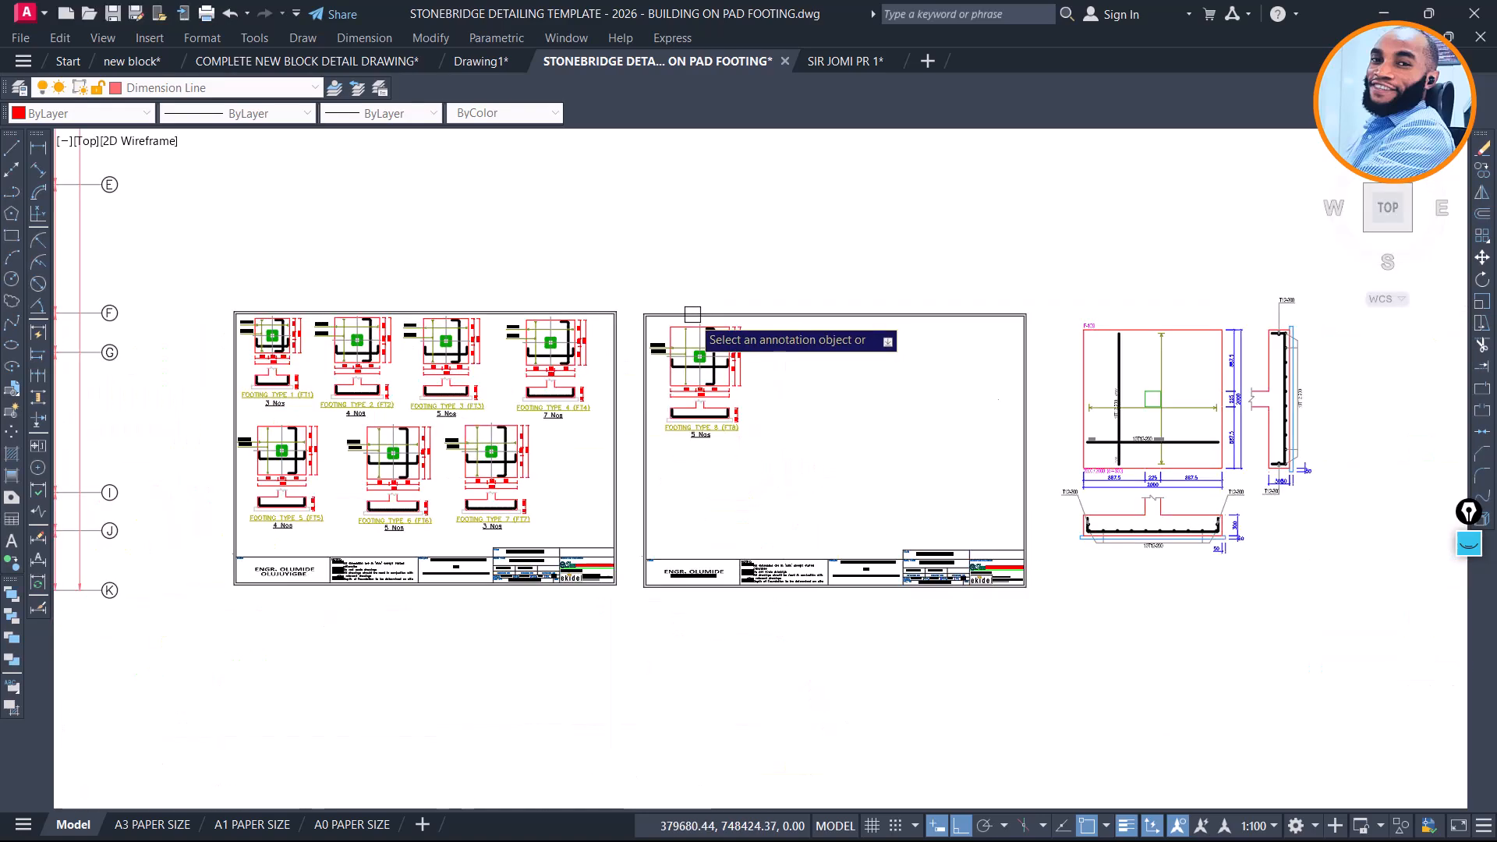
pyautogui.scroll(6, 1248, 421)
pyautogui.scroll(2, 1276, 406)
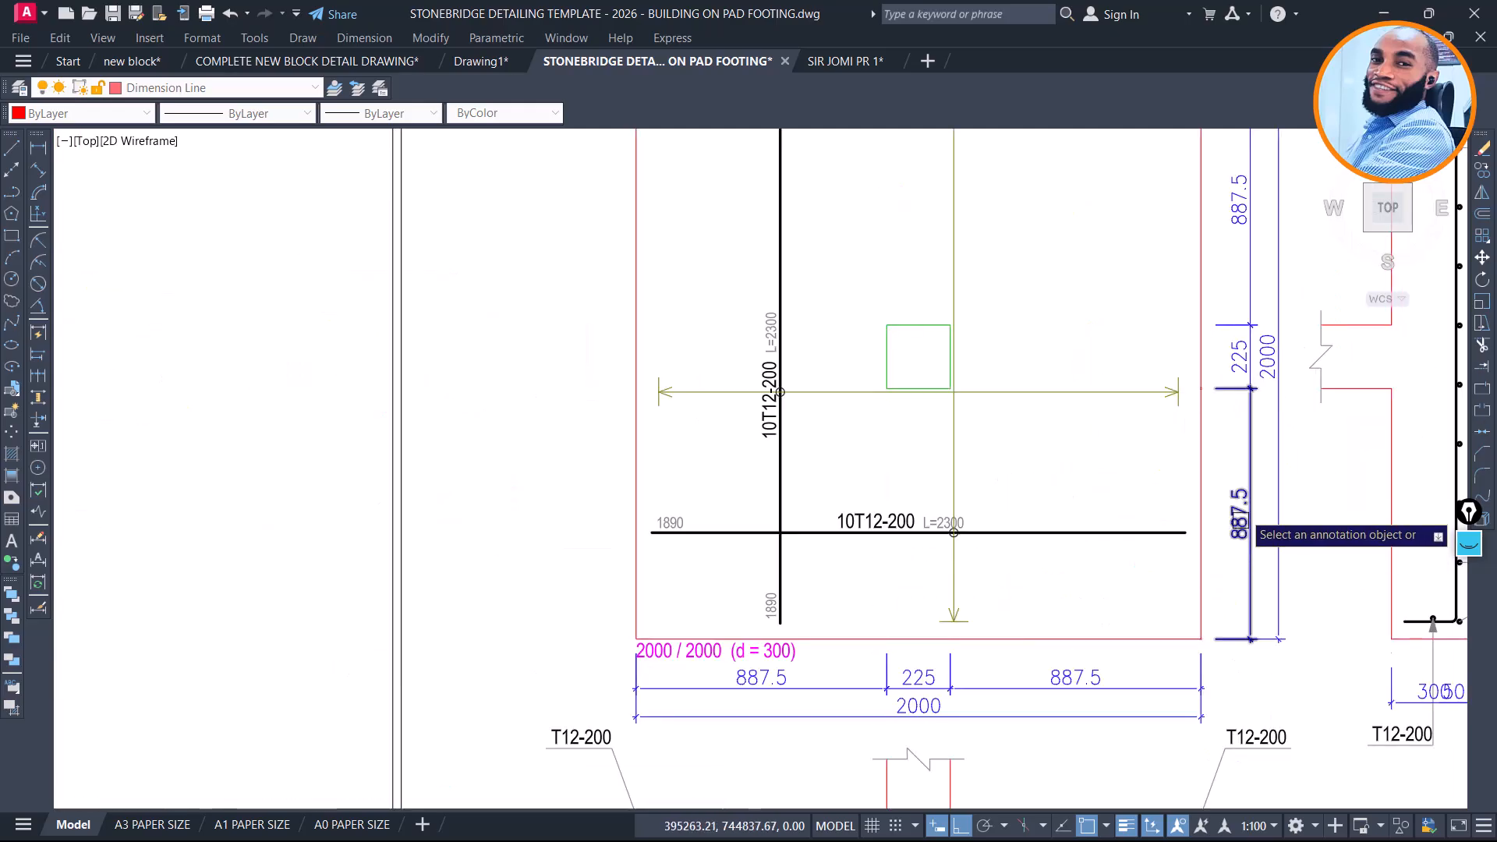
pyautogui.moveTo(1249, 496); pyautogui.dragTo(1229, 498, button='middle')
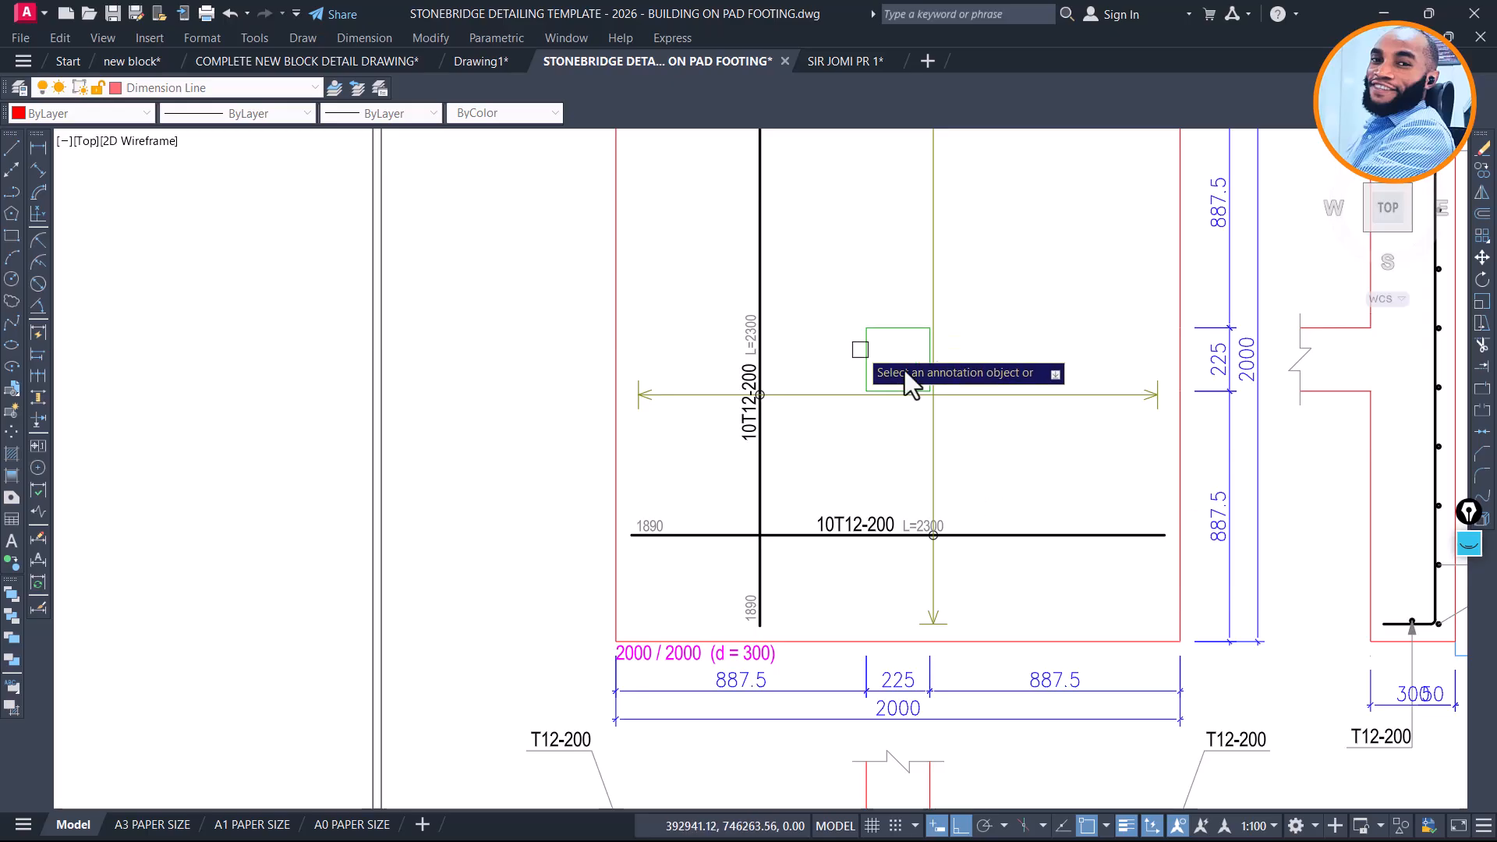
pyautogui.scroll(-4, 1084, 397)
pyautogui.moveTo(394, 428); pyautogui.dragTo(788, 451, button='middle')
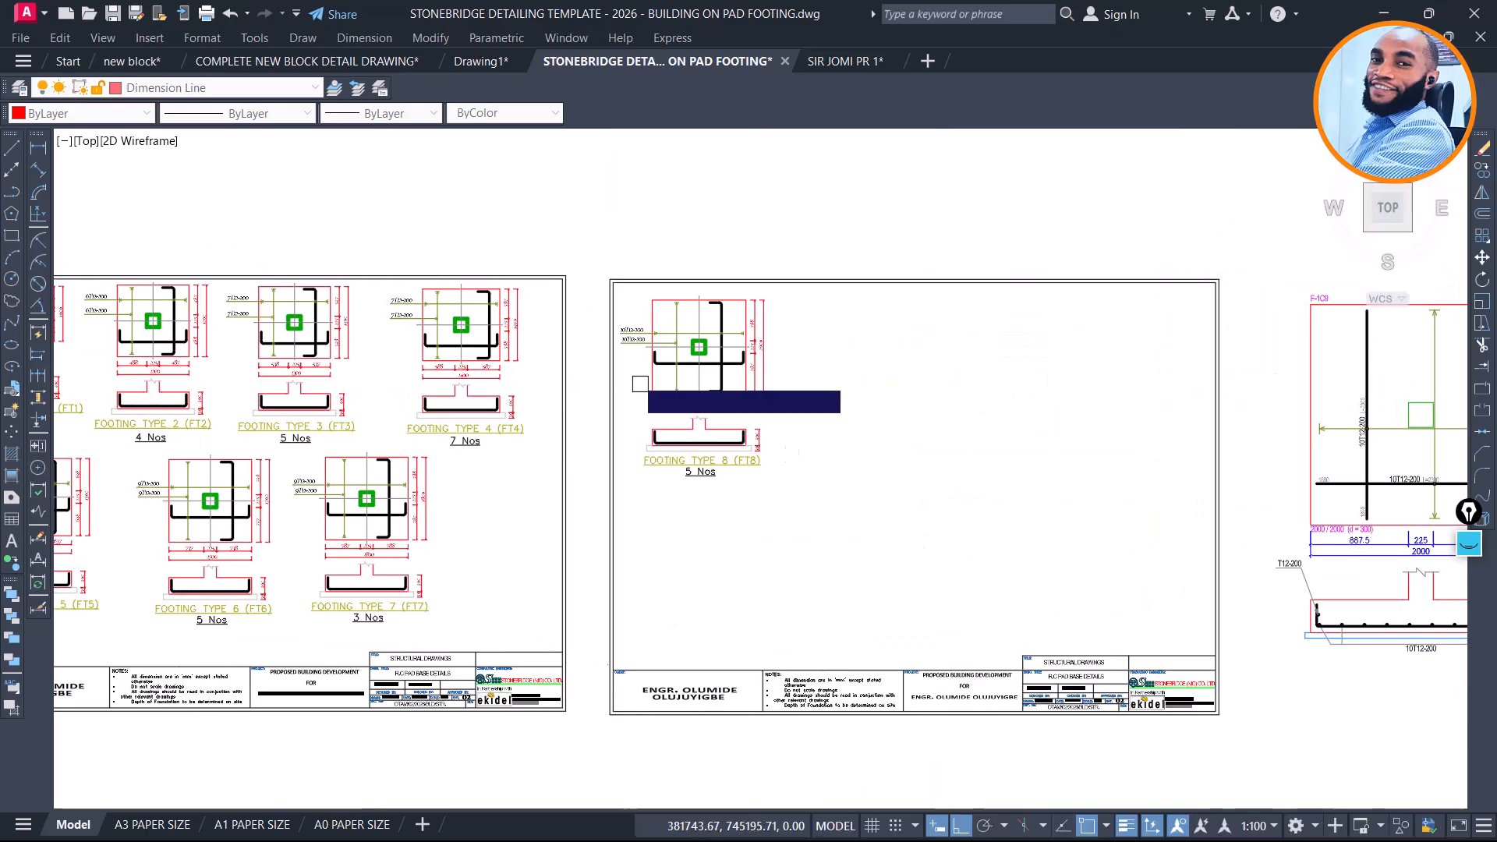
pyautogui.scroll(5, 622, 338)
pyautogui.scroll(2, 780, 425)
pyautogui.scroll(-6, 702, 406)
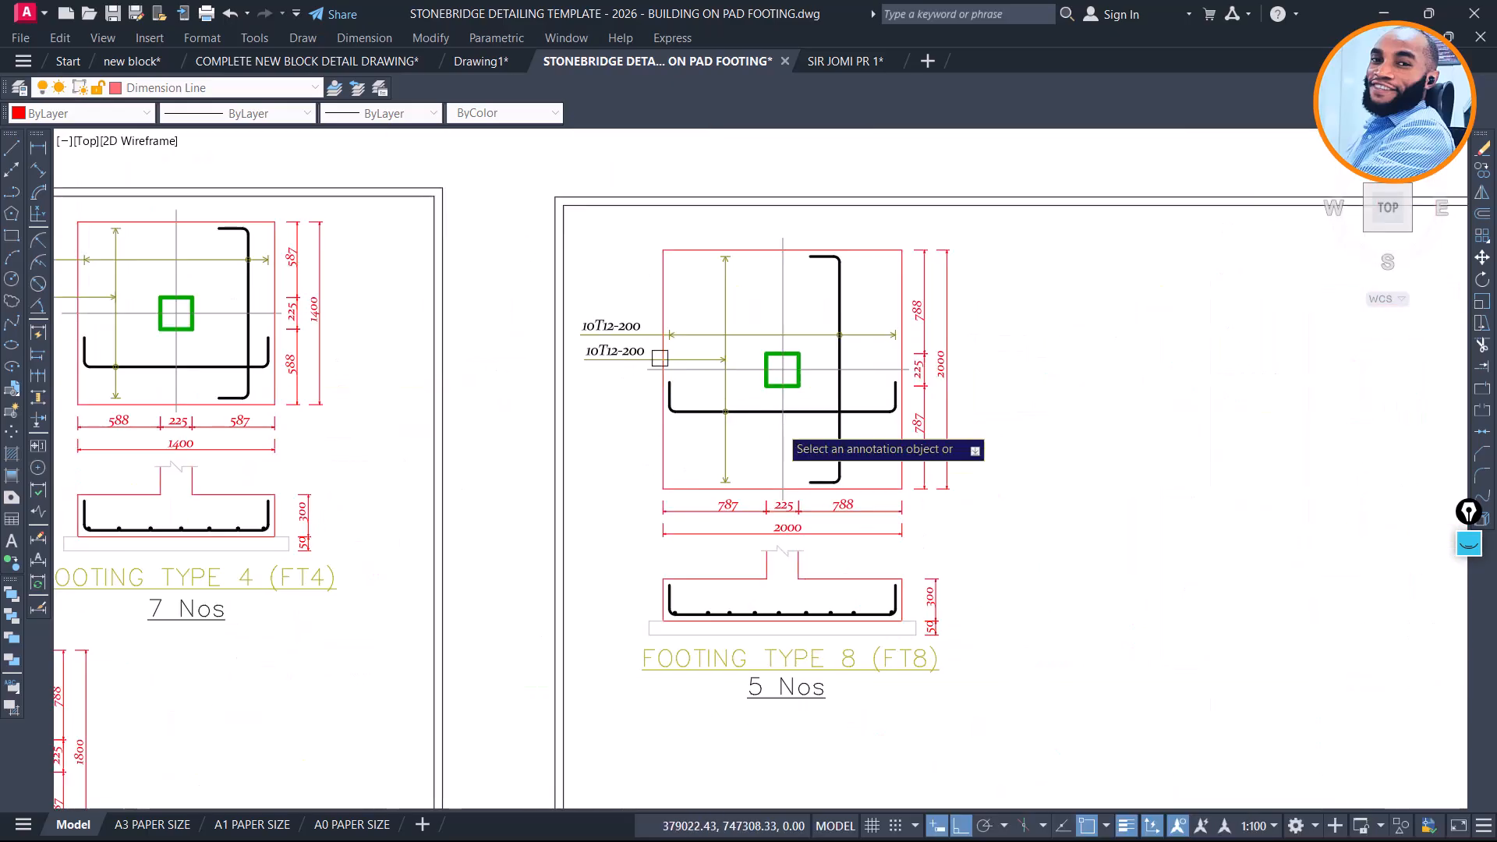
# Change the outer segments of the horizontal dimension chain below the FT8 plan to 887 on the left and 888 on the right
pyautogui.scroll(6, 776, 528)
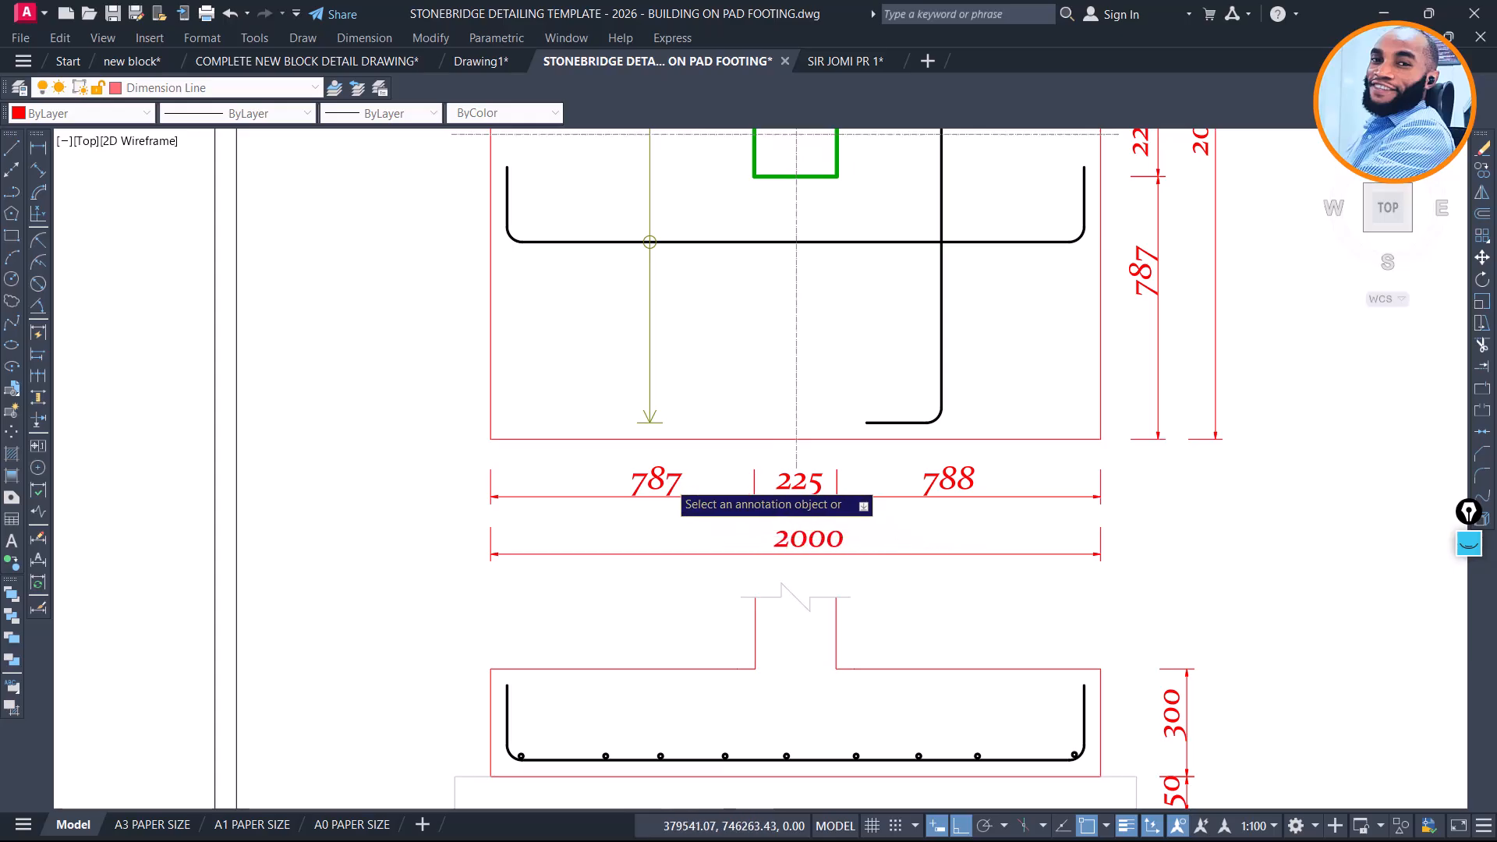
pyautogui.click(659, 482)
pyautogui.write('88')
pyautogui.click(1018, 489)
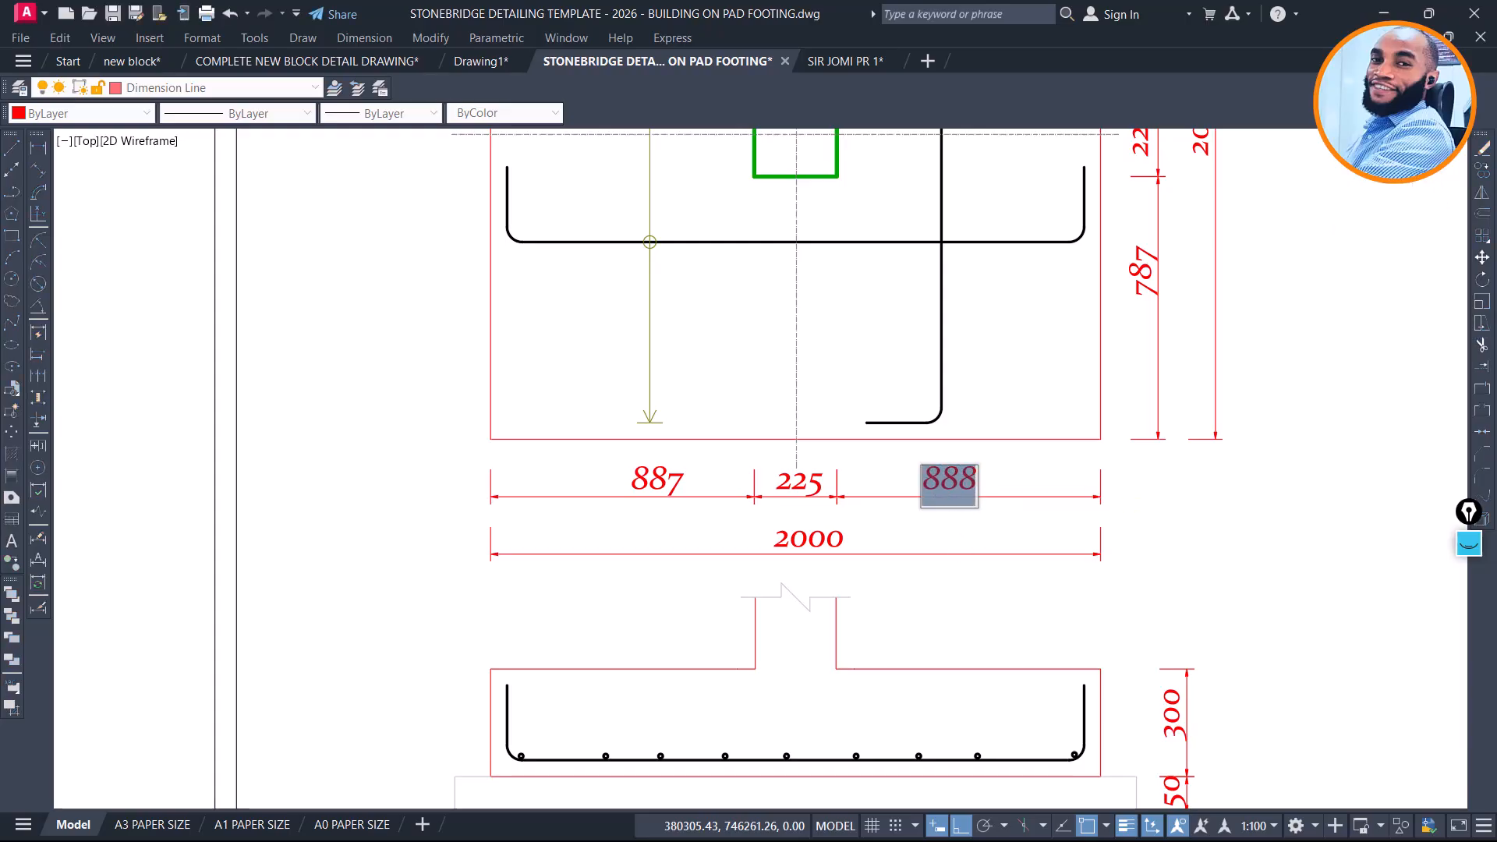
pyautogui.click(686, 578)
# Change the outer segments of the vertical dimension chain beside the FT8 plan to 887 below the column and 888 above it
pyautogui.scroll(-4, 686, 578)
pyautogui.scroll(-2, 566, 492)
pyautogui.moveTo(902, 457)
pyautogui.mouseDown(button='middle')
pyautogui.moveTo(755, 485)
pyautogui.moveTo(350, 506)
pyautogui.mouseUp(button='middle')
pyautogui.moveTo(1314, 712); pyautogui.dragTo(1171, 585, button='middle')
pyautogui.scroll(2, 1136, 659)
pyautogui.scroll(-2, 1260, 601)
pyautogui.moveTo(624, 523); pyautogui.dragTo(1123, 597, button='middle')
pyautogui.scroll(5, 694, 398)
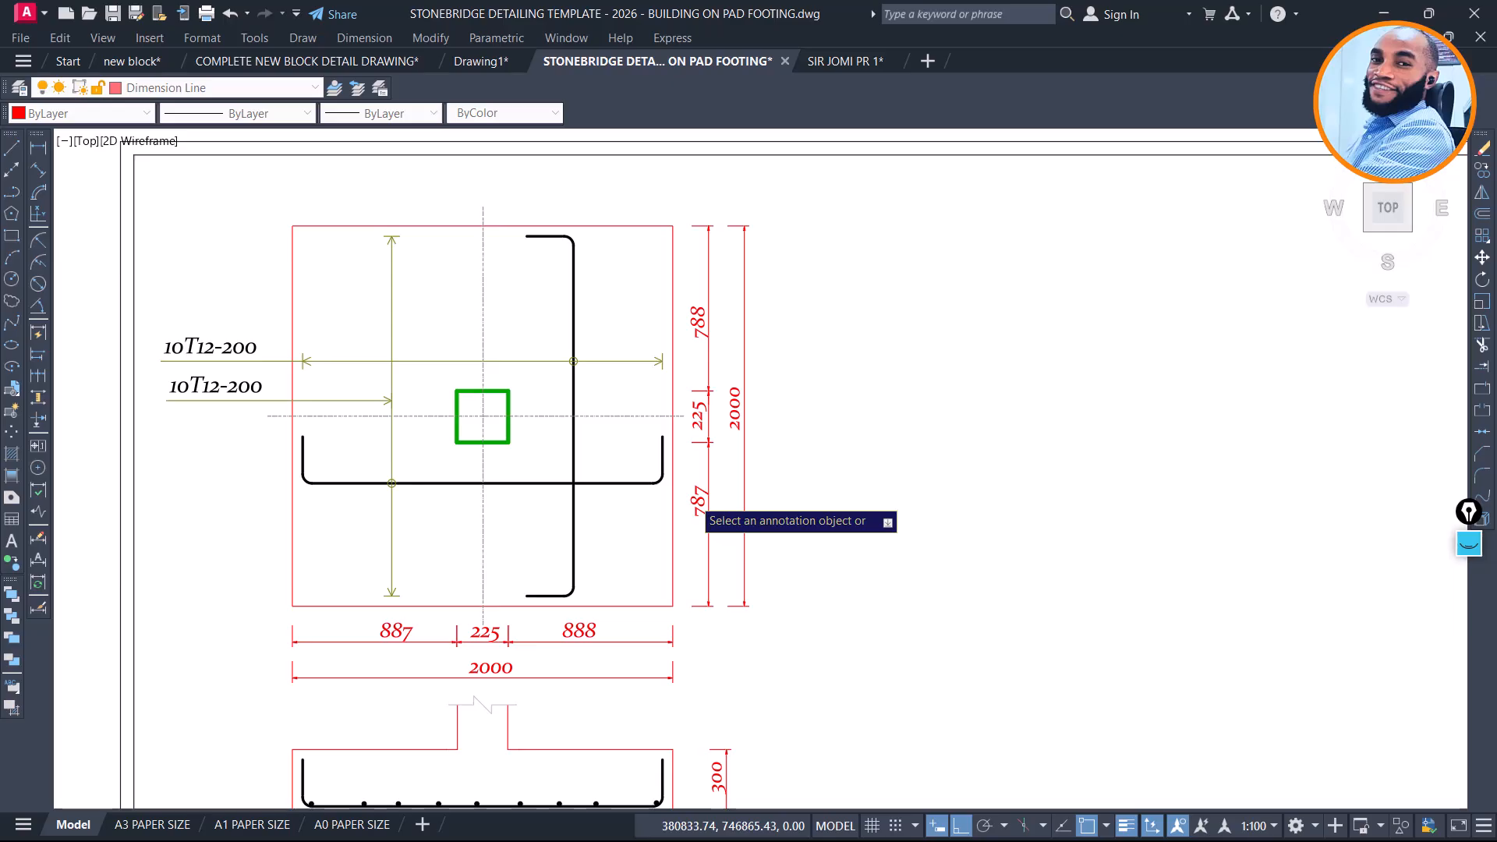
pyautogui.click(712, 515)
pyautogui.write('8')
pyautogui.click(821, 456)
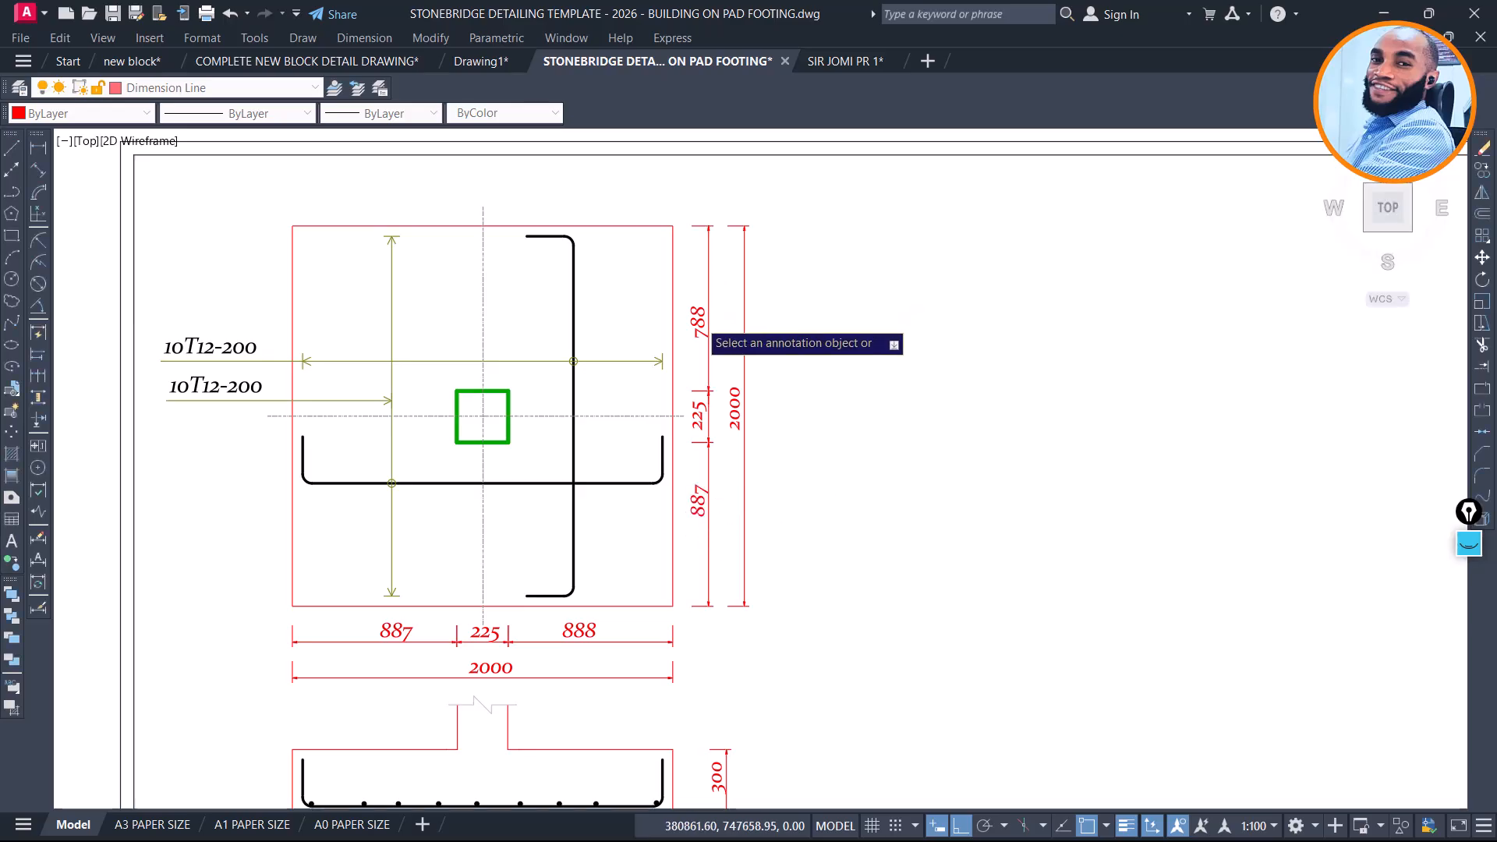
pyautogui.click(700, 323)
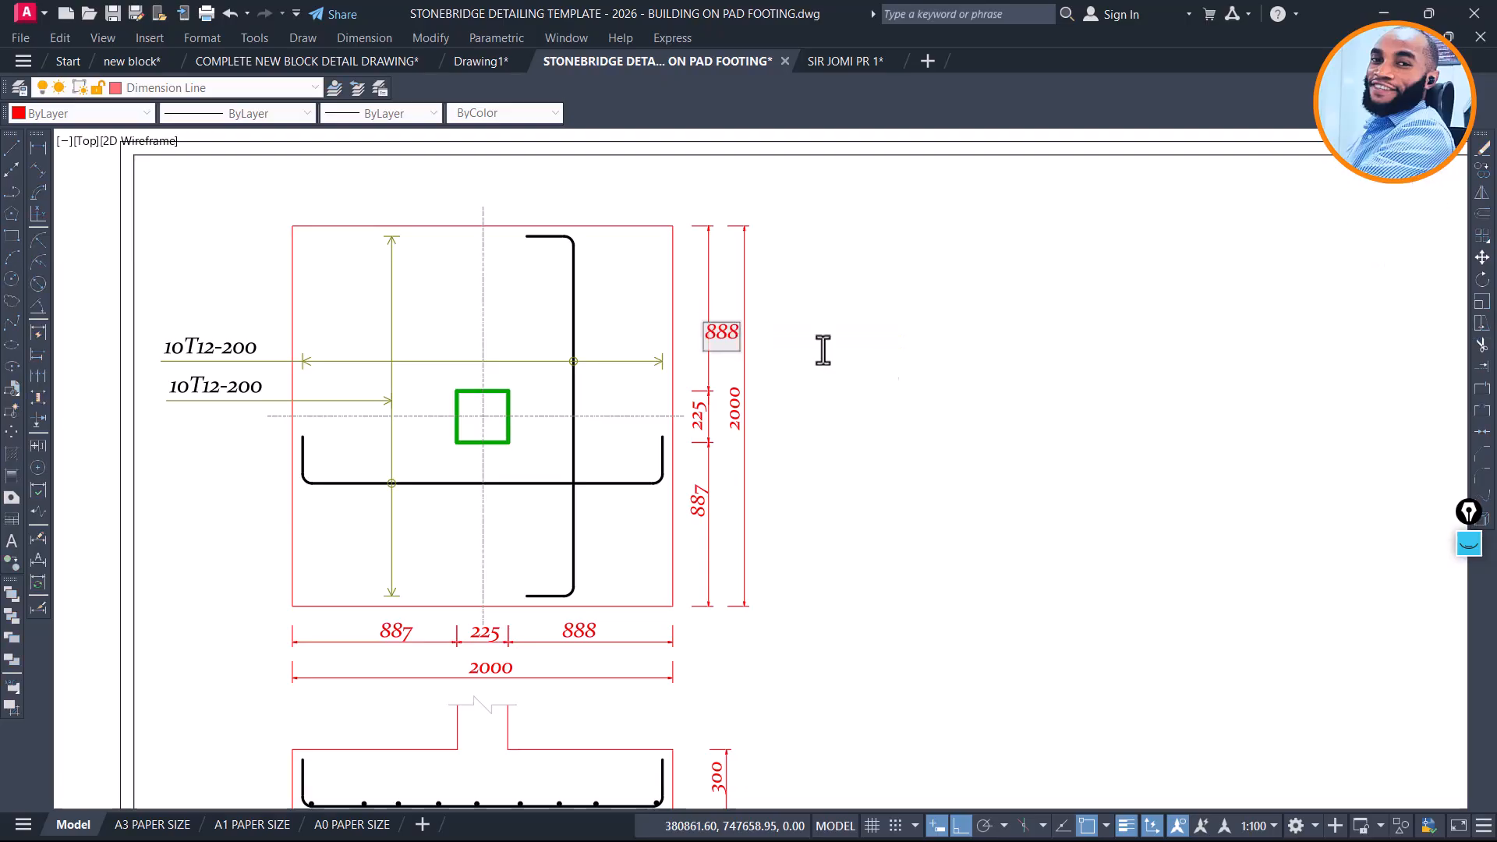
pyautogui.click(786, 418)
pyautogui.scroll(-2, 952, 327)
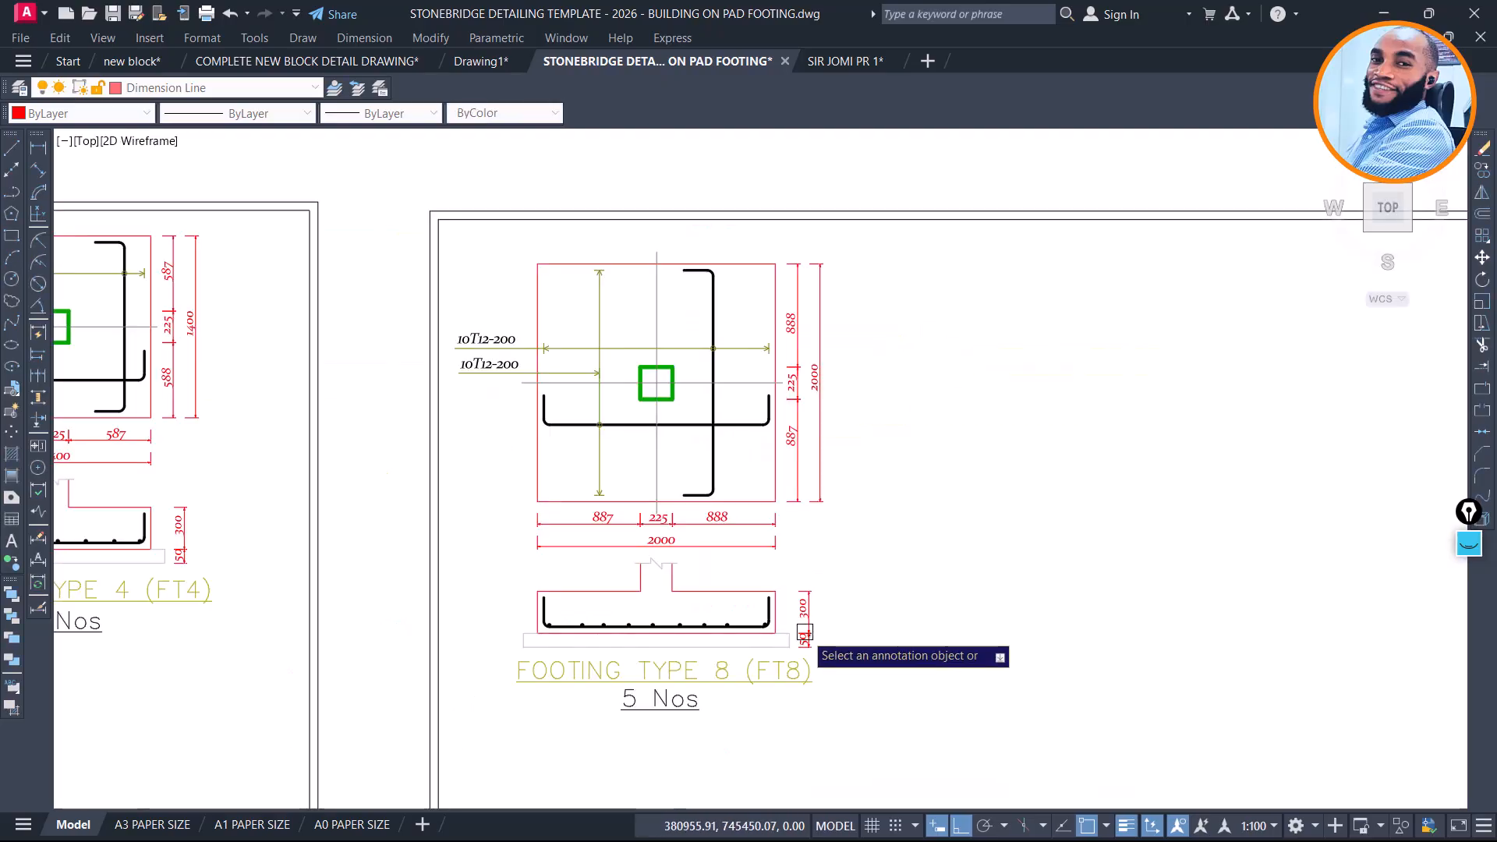
# Move the seven inner bar dots in the FT8 section about 70 to the right along the bottom bar
pyautogui.scroll(4, 858, 616)
pyautogui.scroll(-4, 890, 546)
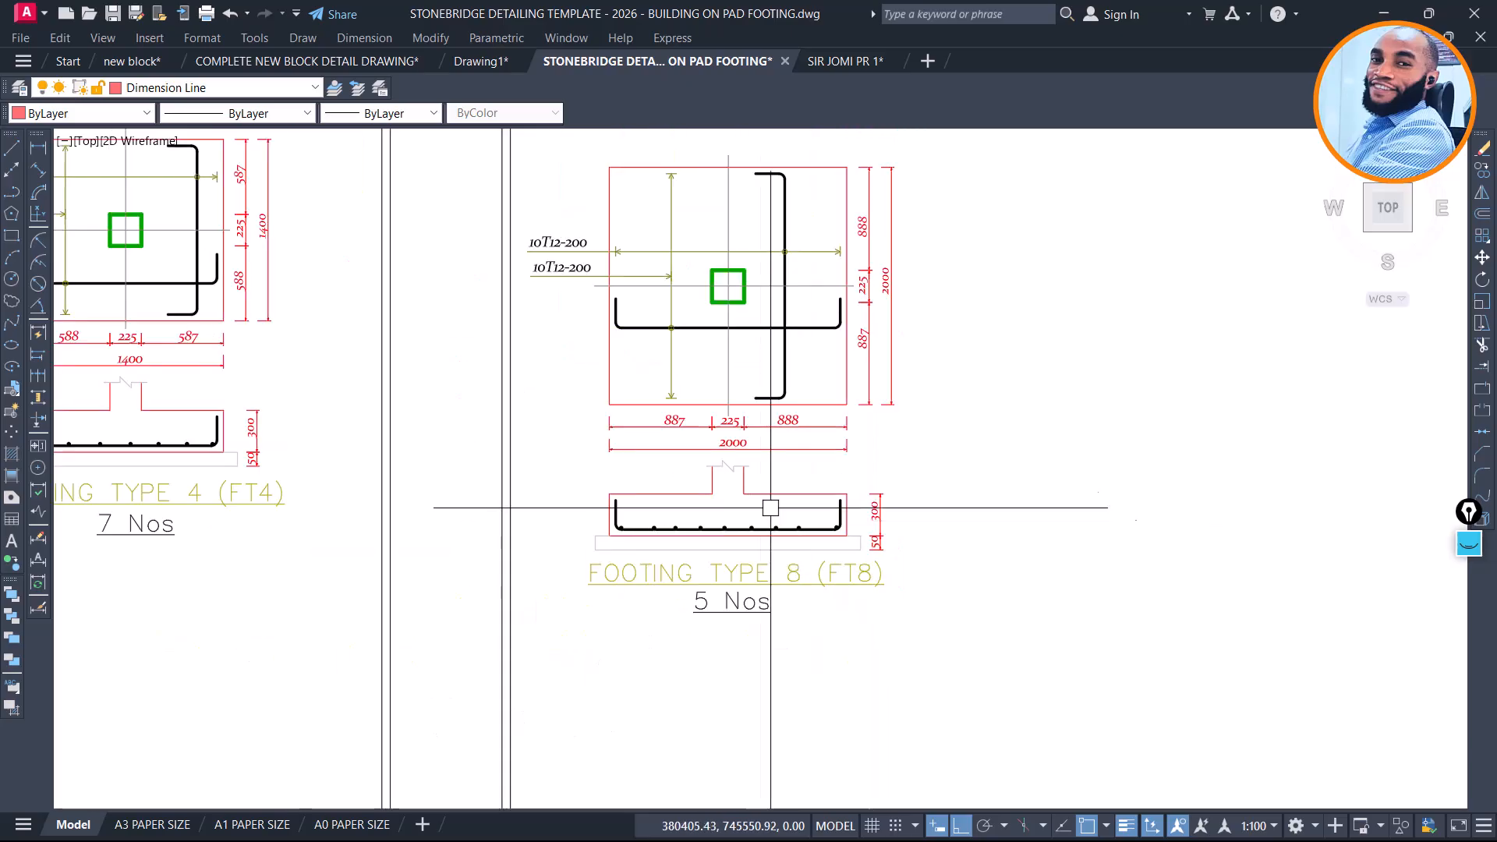
pyautogui.scroll(4, 686, 514)
pyautogui.scroll(-4, 620, 538)
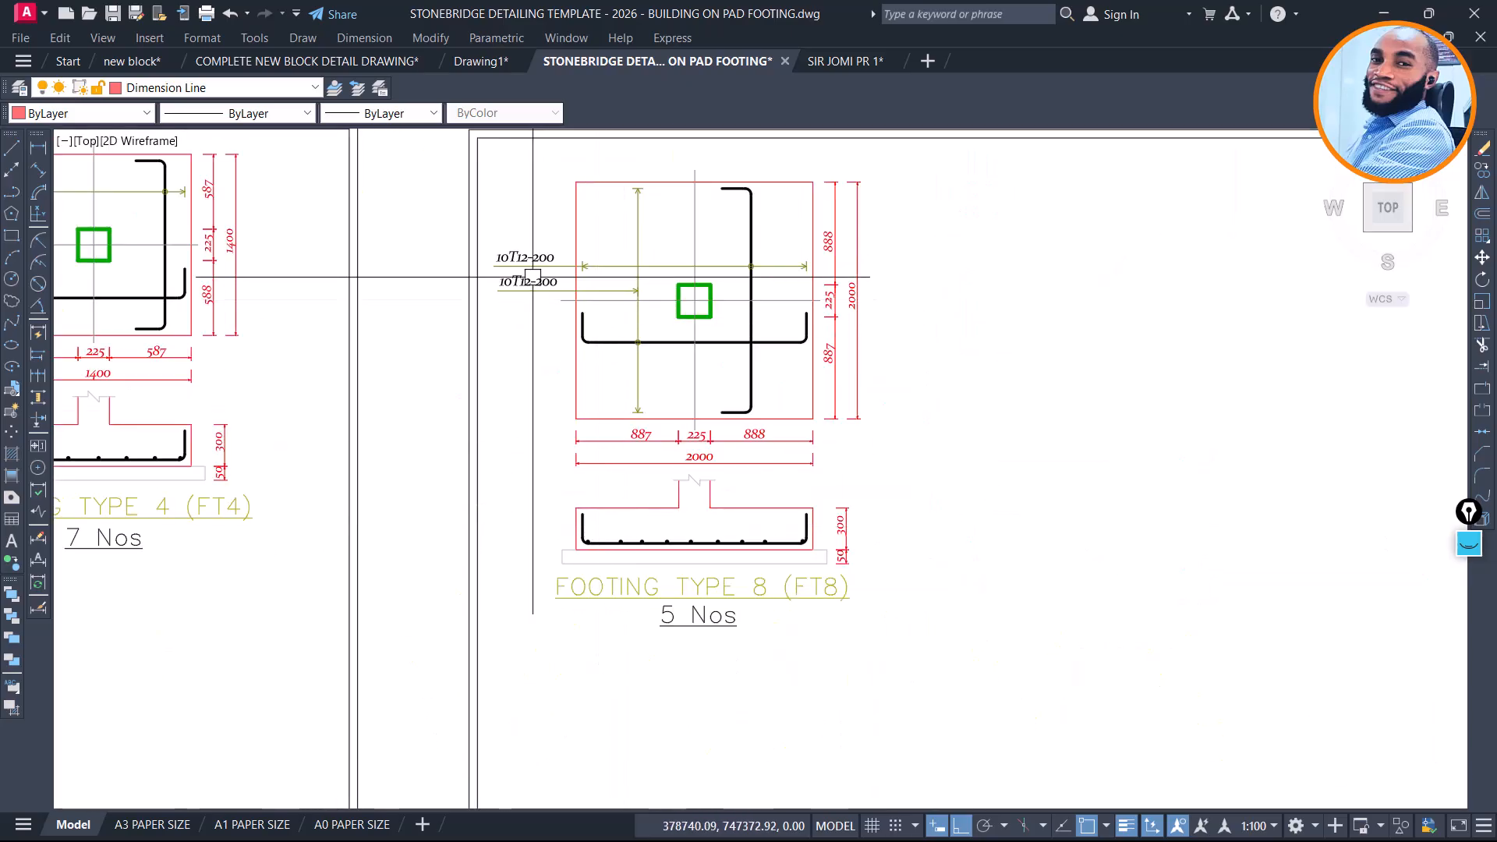
pyautogui.scroll(4, 616, 558)
pyautogui.click(624, 392)
pyautogui.scroll(-3, 641, 411)
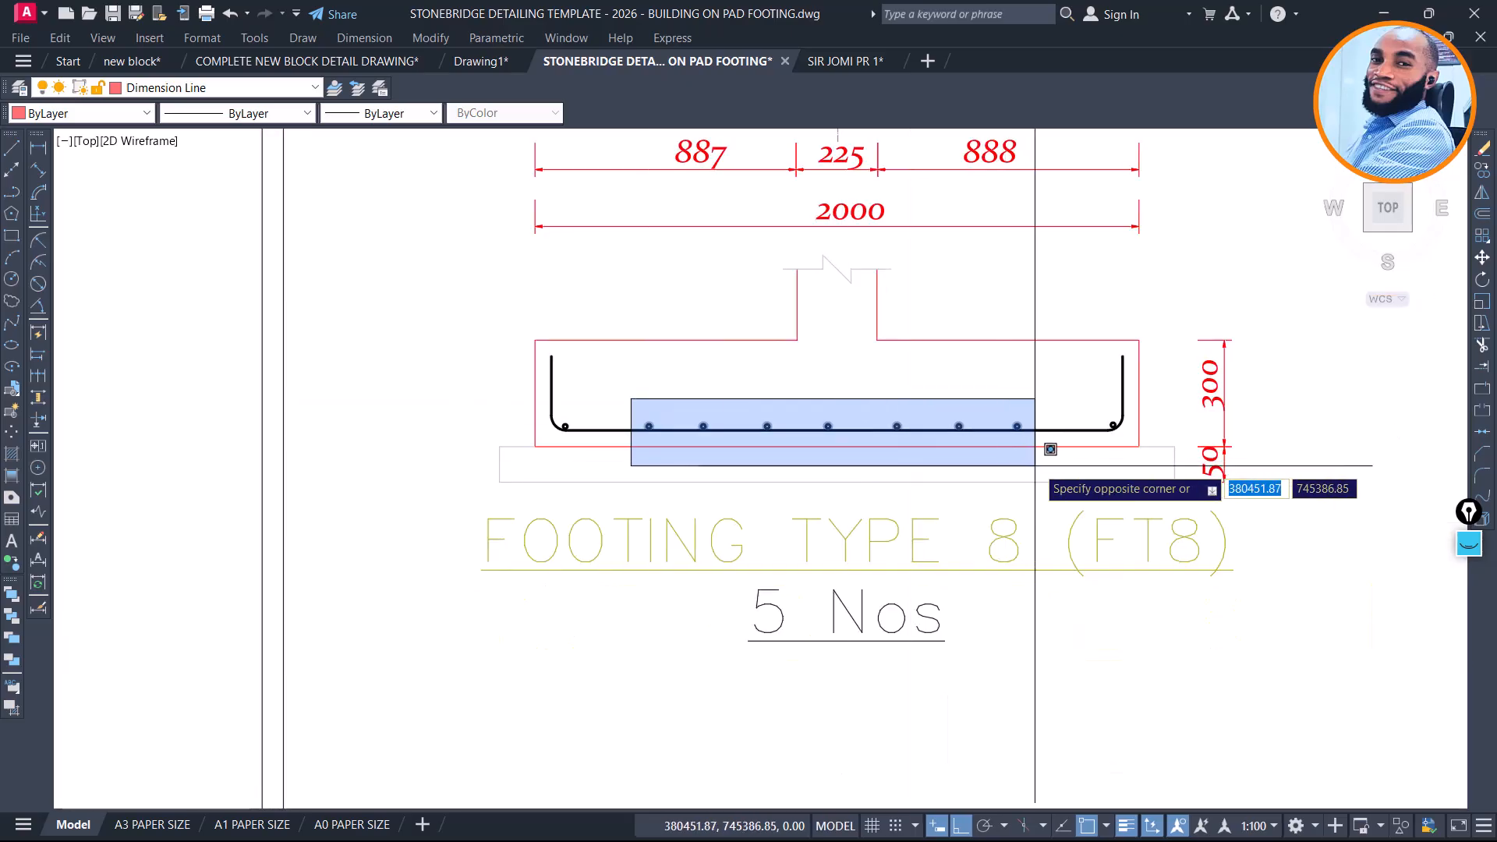
pyautogui.click(1034, 466)
pyautogui.press('m')
pyautogui.press('space')
pyautogui.scroll(2, 1014, 389)
pyautogui.click(987, 392)
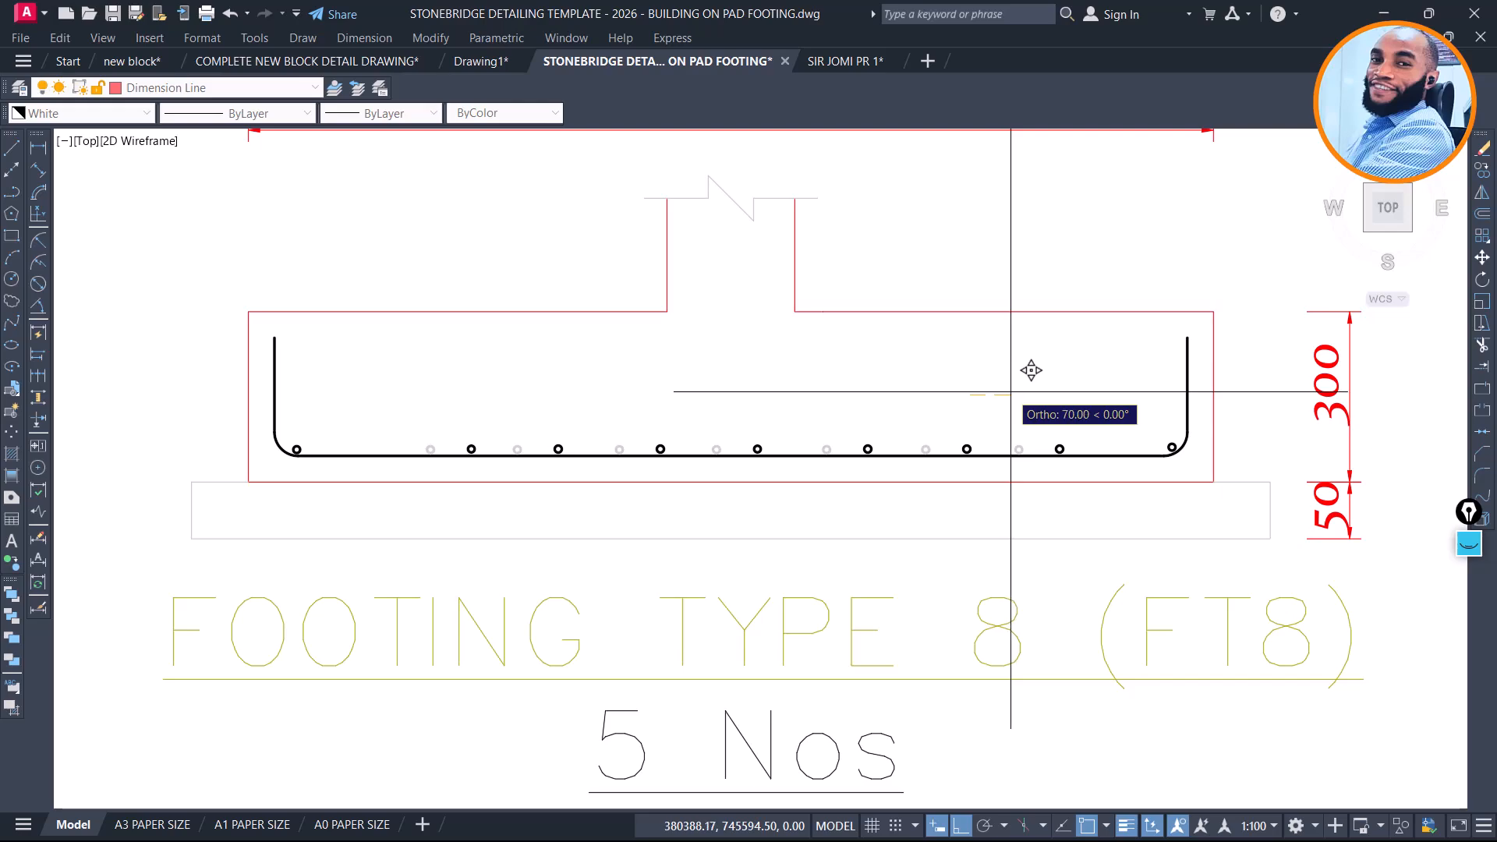
pyautogui.click(1012, 392)
# Copy the leftmost inner bar dot of the FT8 section into the gap beside the left end dot
pyautogui.click(436, 397)
pyautogui.click(497, 499)
pyautogui.write('co')
pyautogui.press('space')
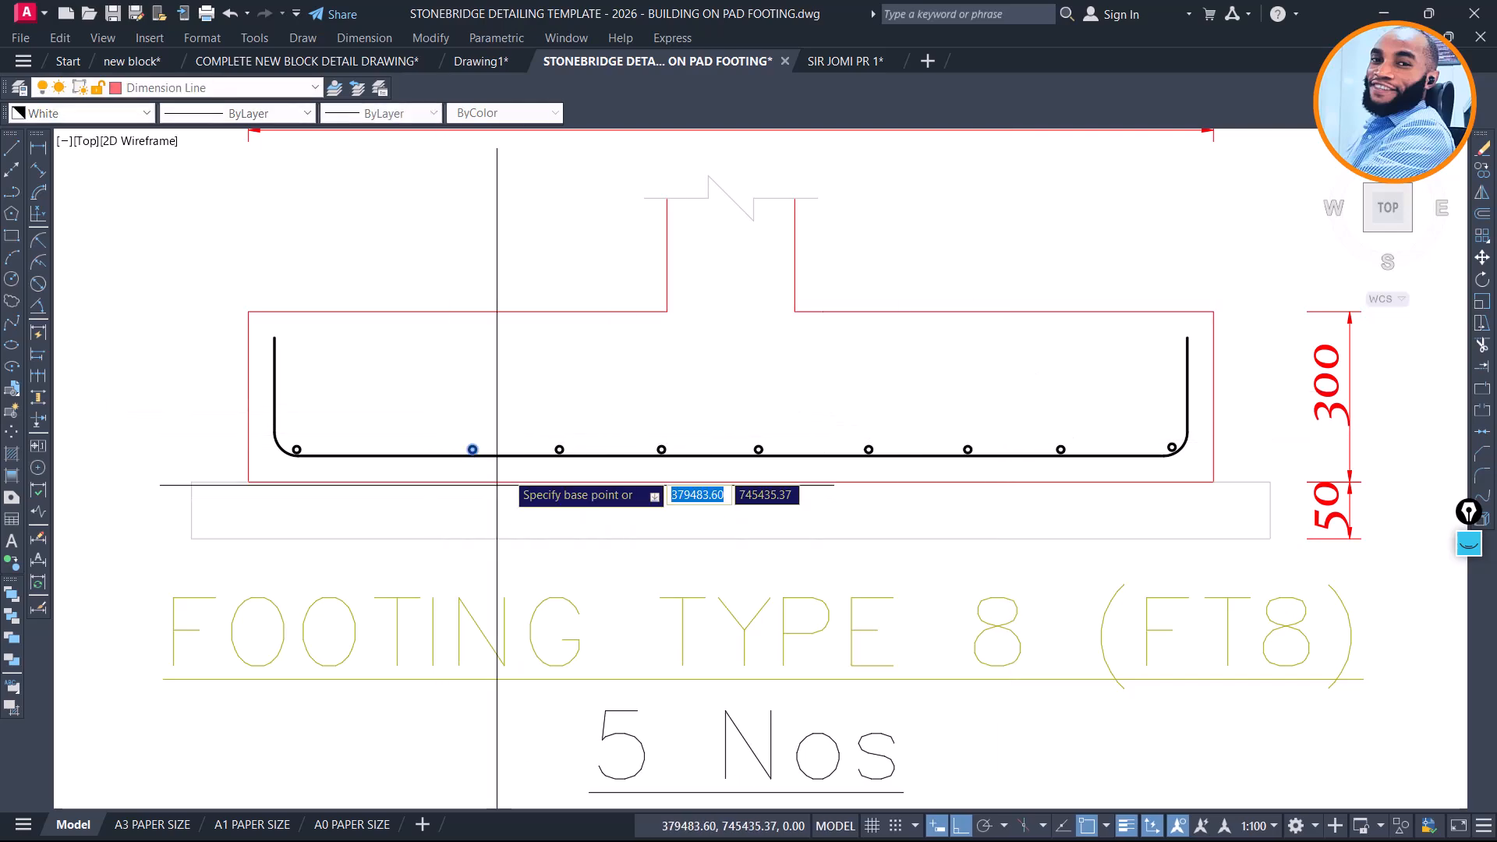
pyautogui.click(573, 375)
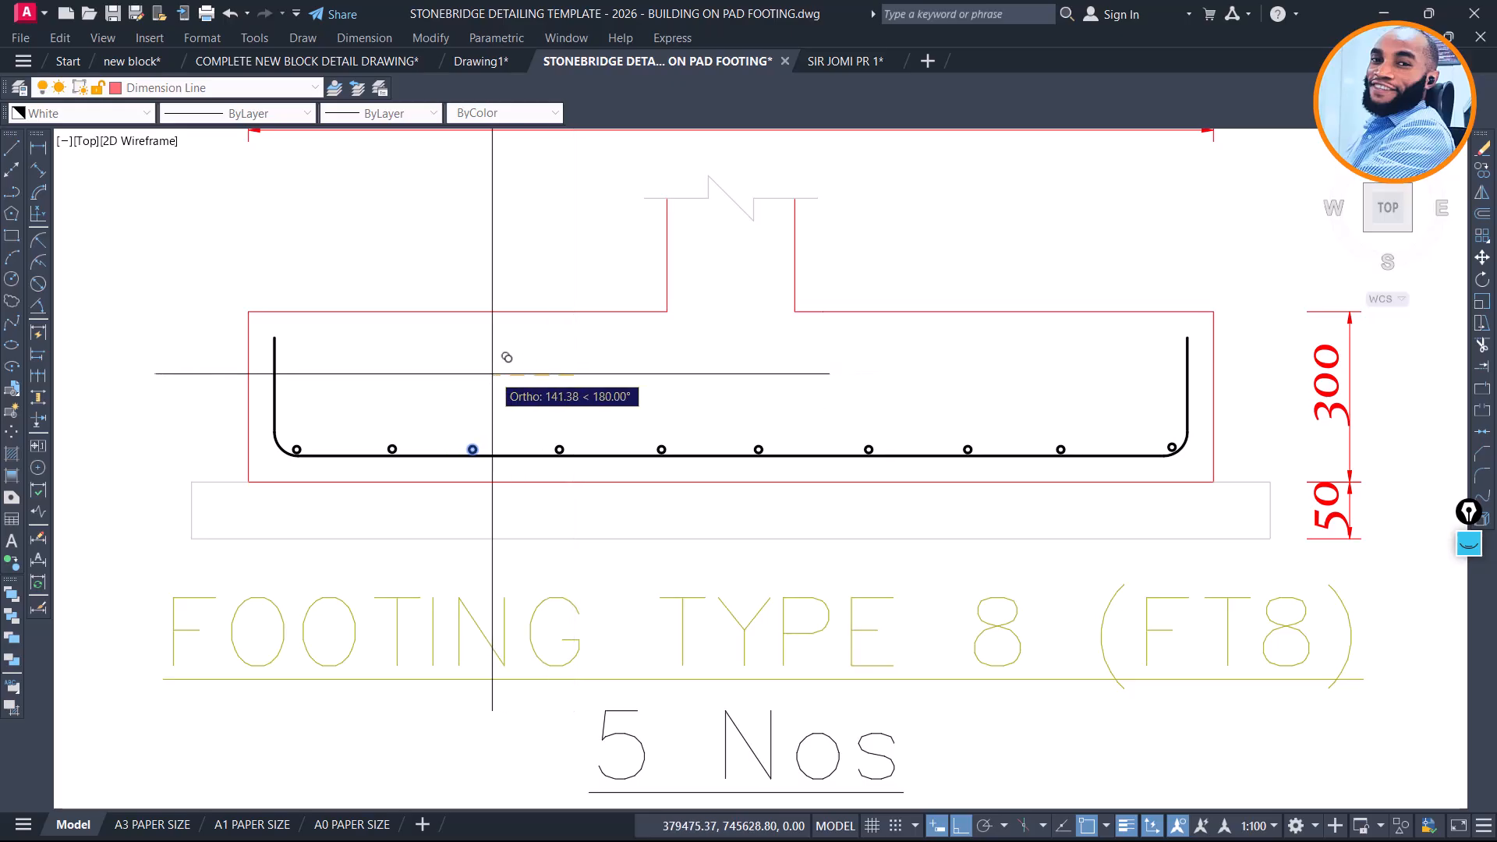
pyautogui.click(478, 379)
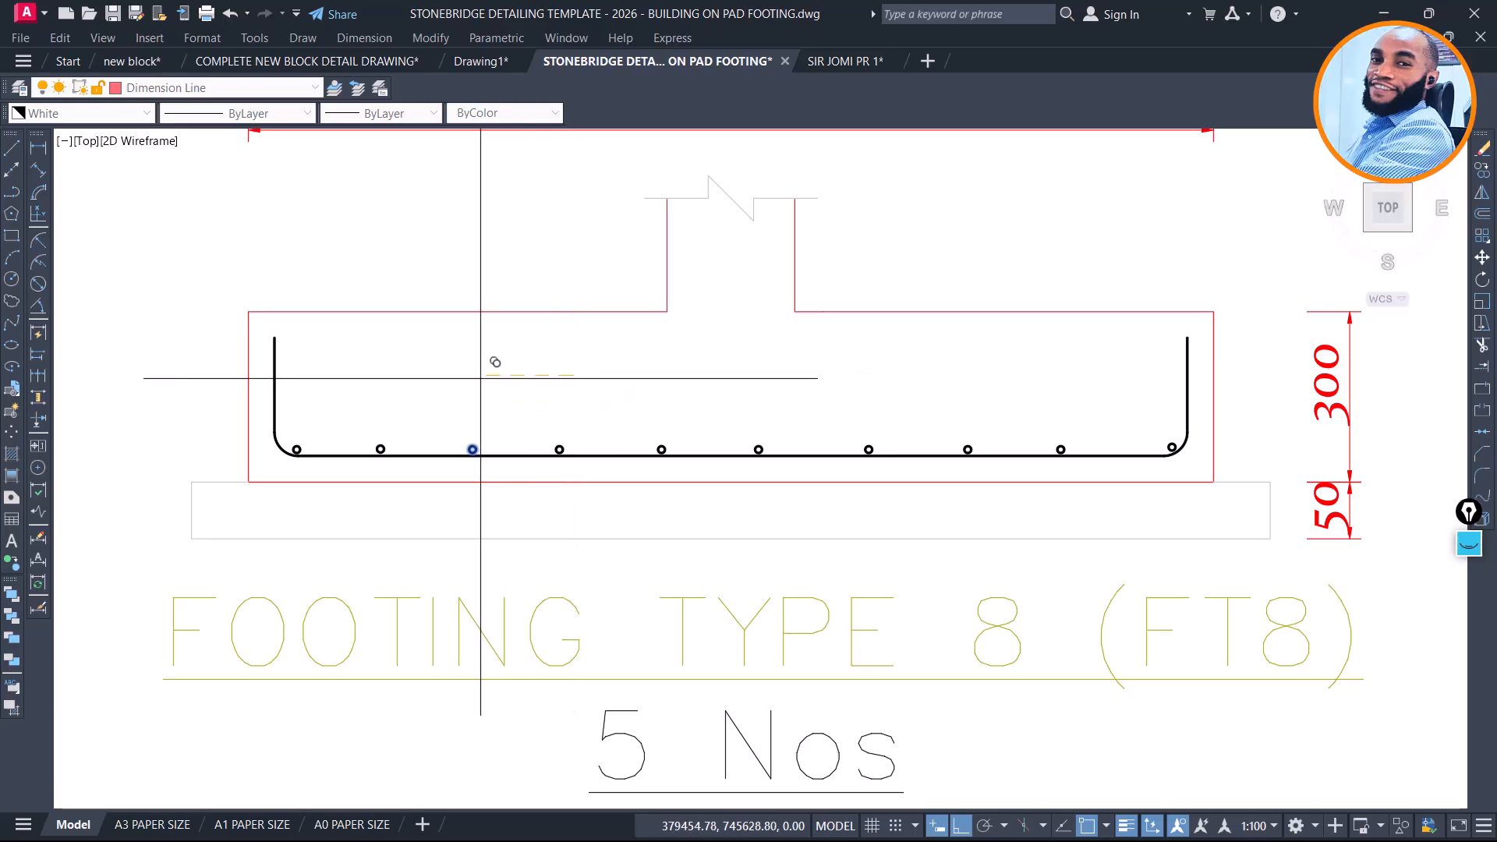
pyautogui.press('Escape')
pyautogui.scroll(-4, 723, 611)
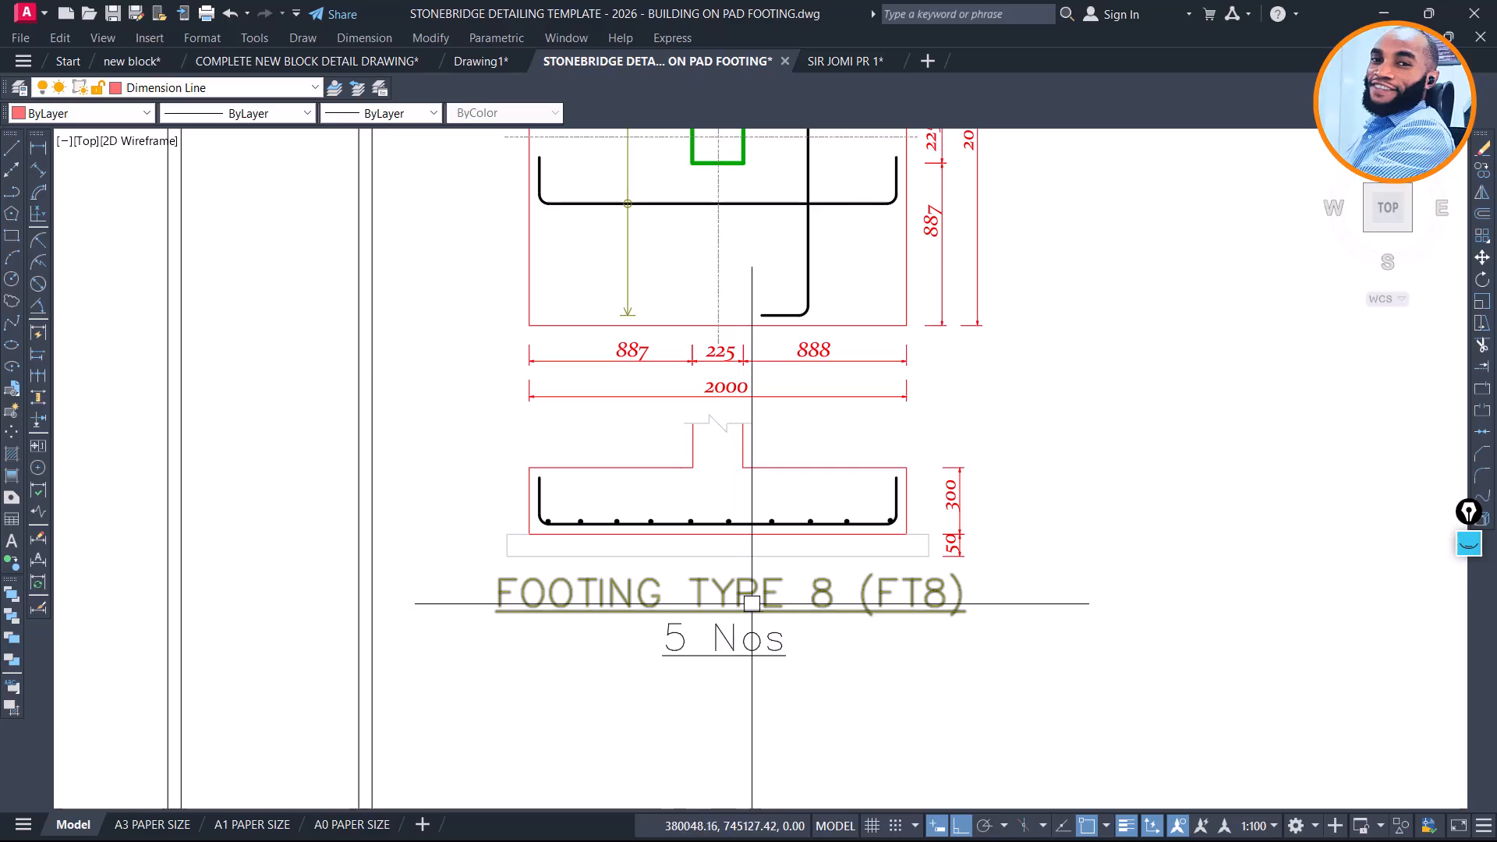
pyautogui.scroll(-2, 810, 556)
pyautogui.scroll(2, 808, 518)
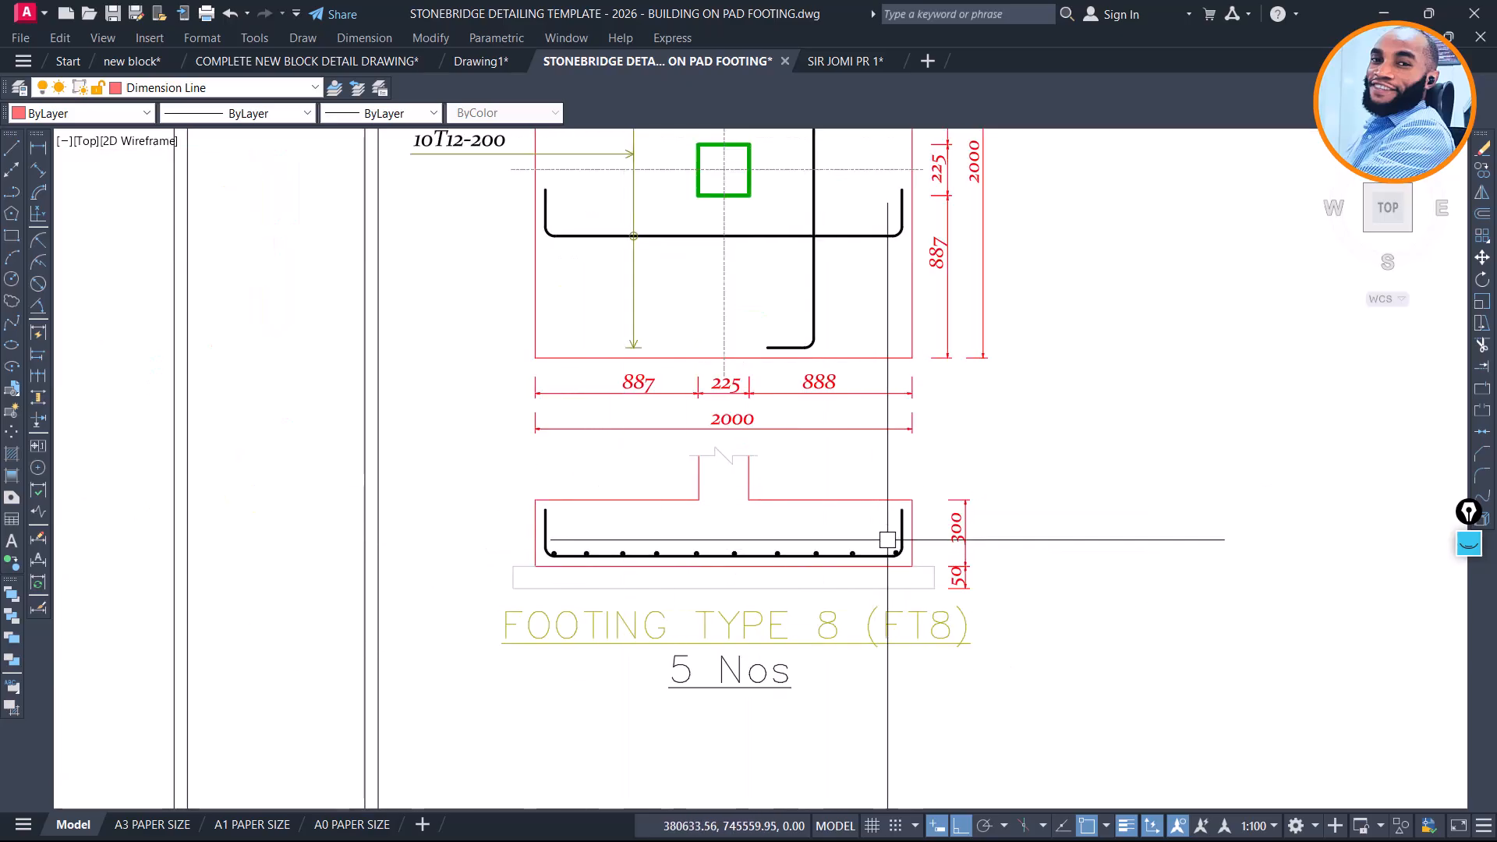
pyautogui.scroll(-2, 881, 530)
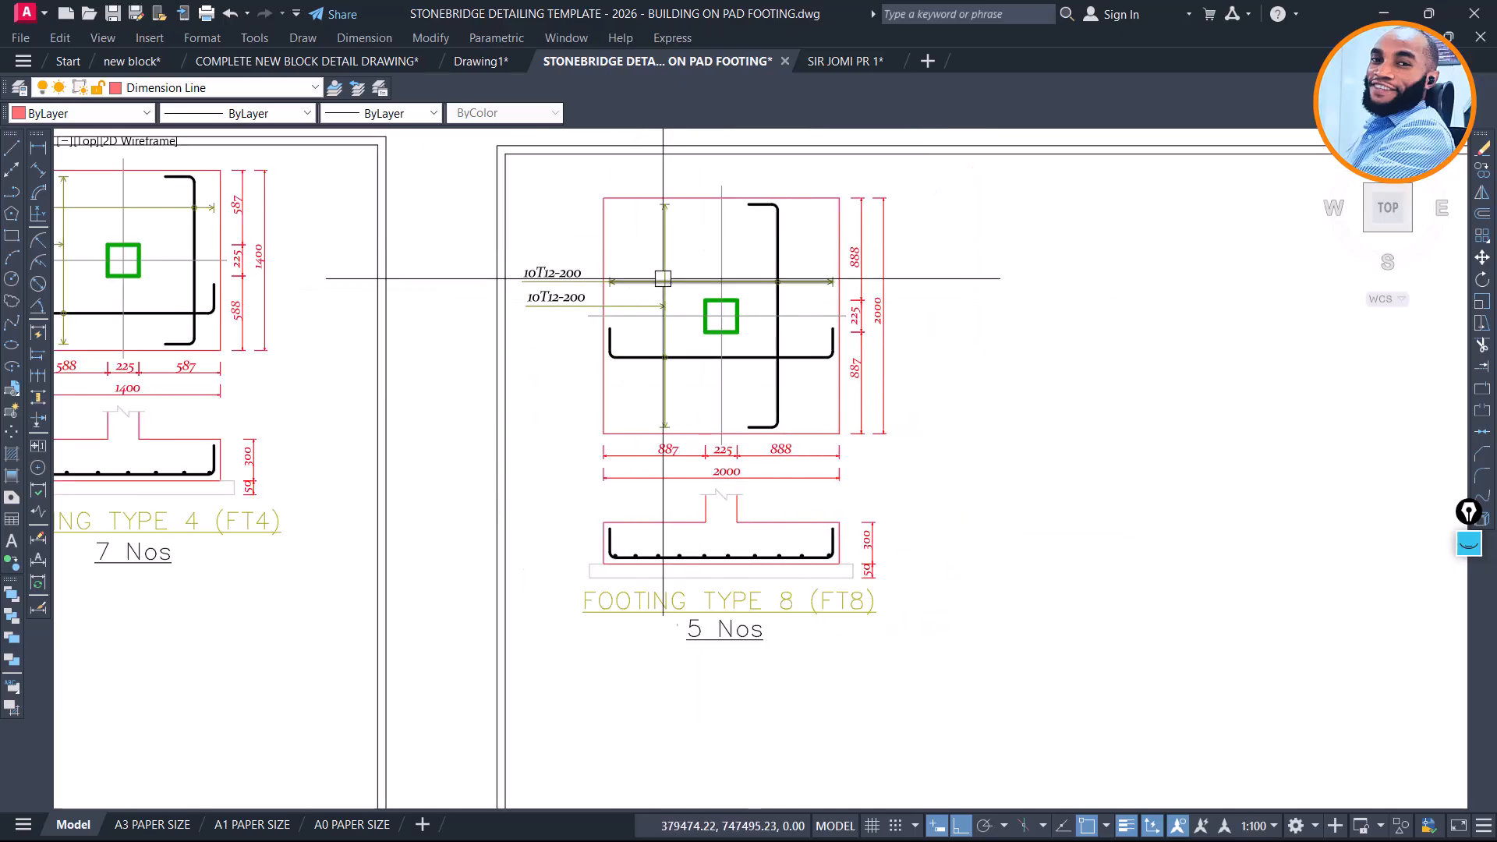
# Delete the whole 2000 / 2000 (d = 300) reference detail beside the second sheet, including its plan and sections
pyautogui.scroll(-5, 508, 311)
pyautogui.scroll(4, 1021, 375)
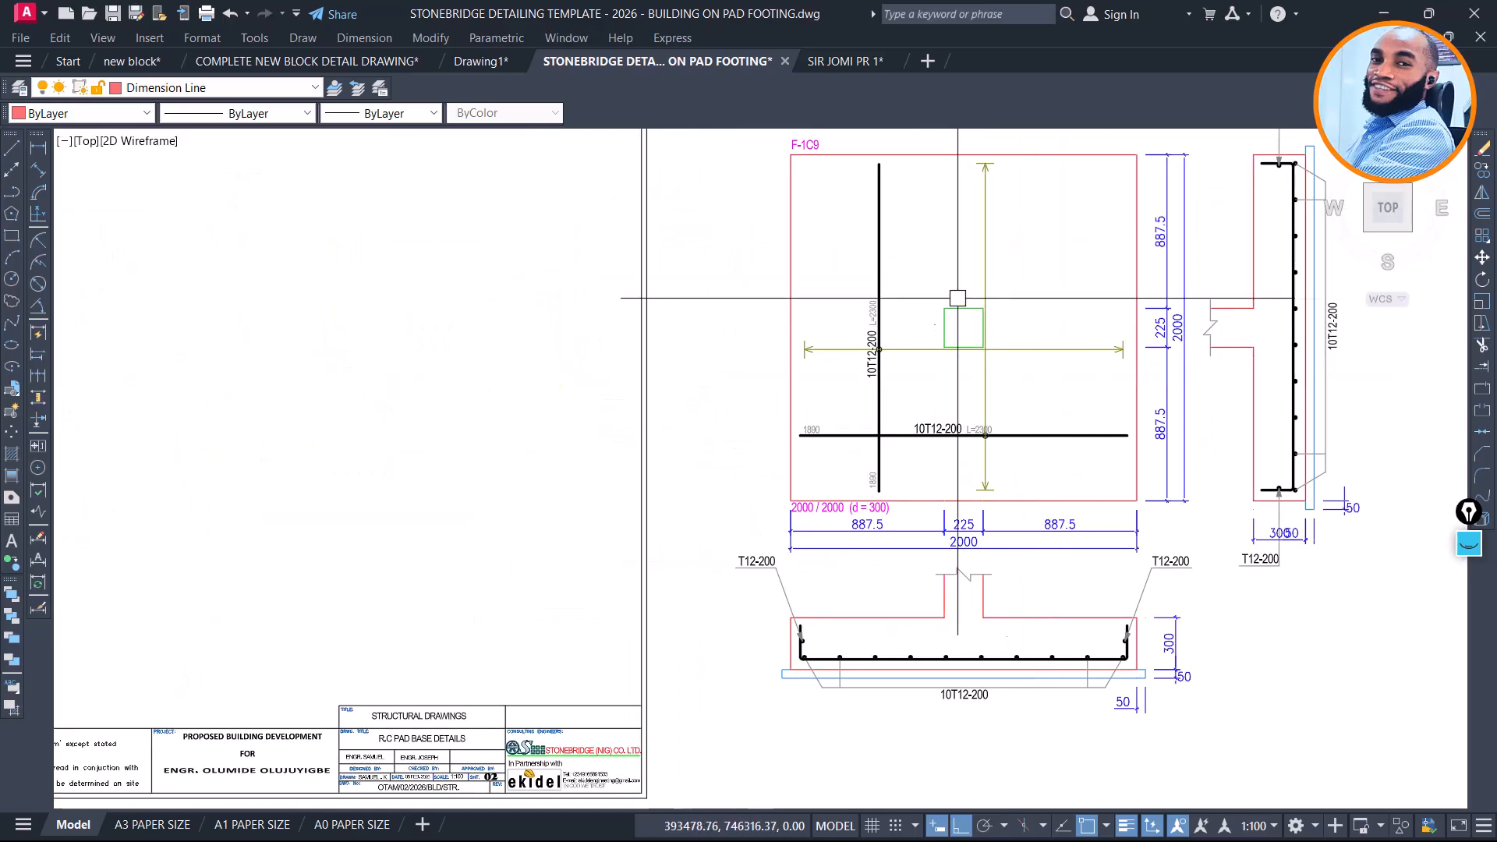
pyautogui.scroll(-2, 829, 322)
pyautogui.click(774, 163)
pyautogui.scroll(-4, 792, 213)
pyautogui.click(1107, 435)
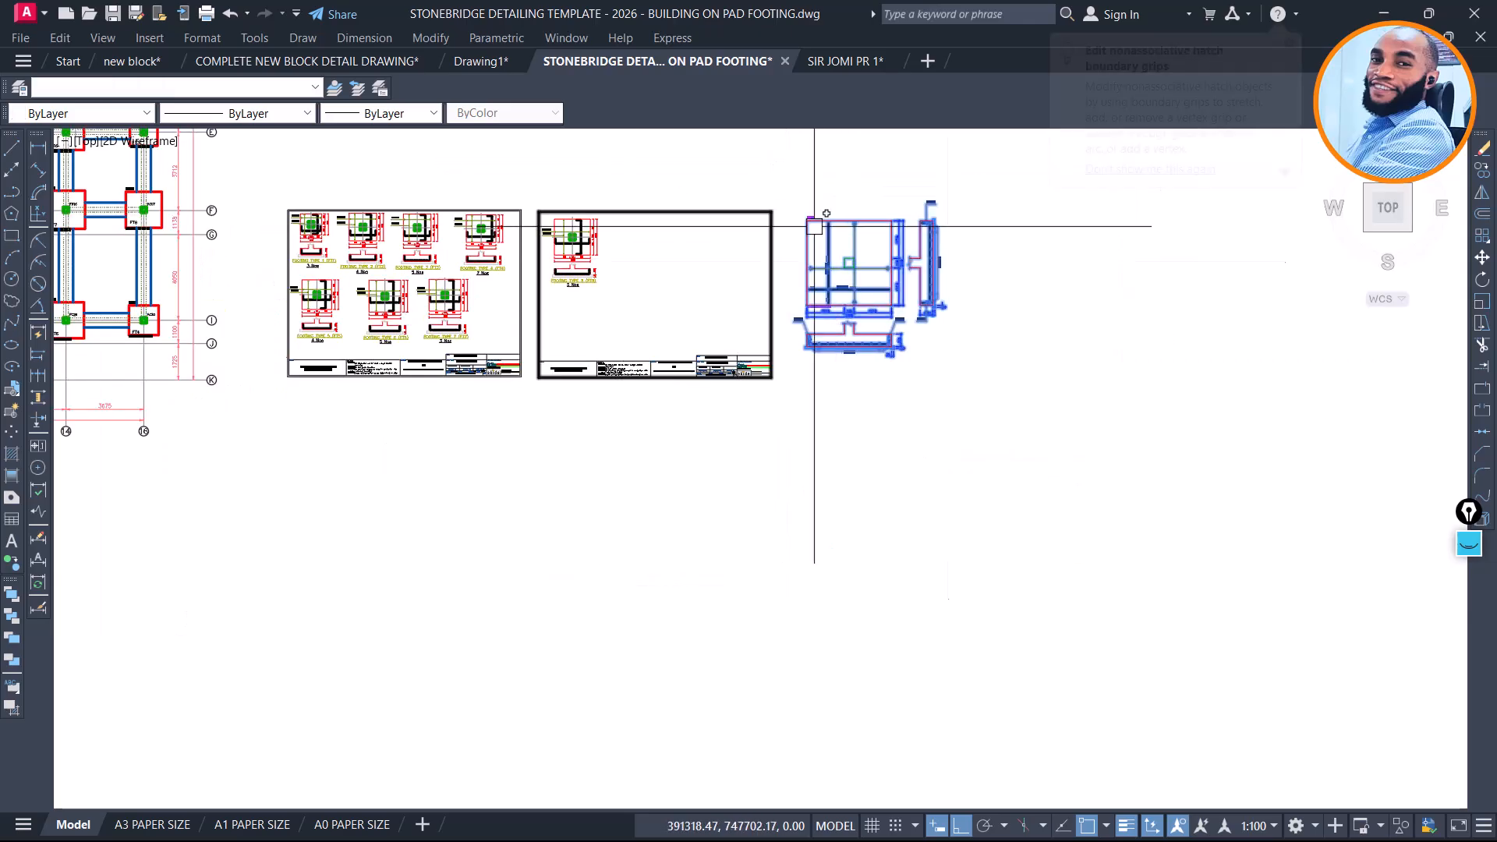
pyautogui.press('Delete')
# Review the FT8 detail and the two detail sheets, and save the drawing
pyautogui.scroll(5, 560, 199)
pyautogui.scroll(-4, 560, 199)
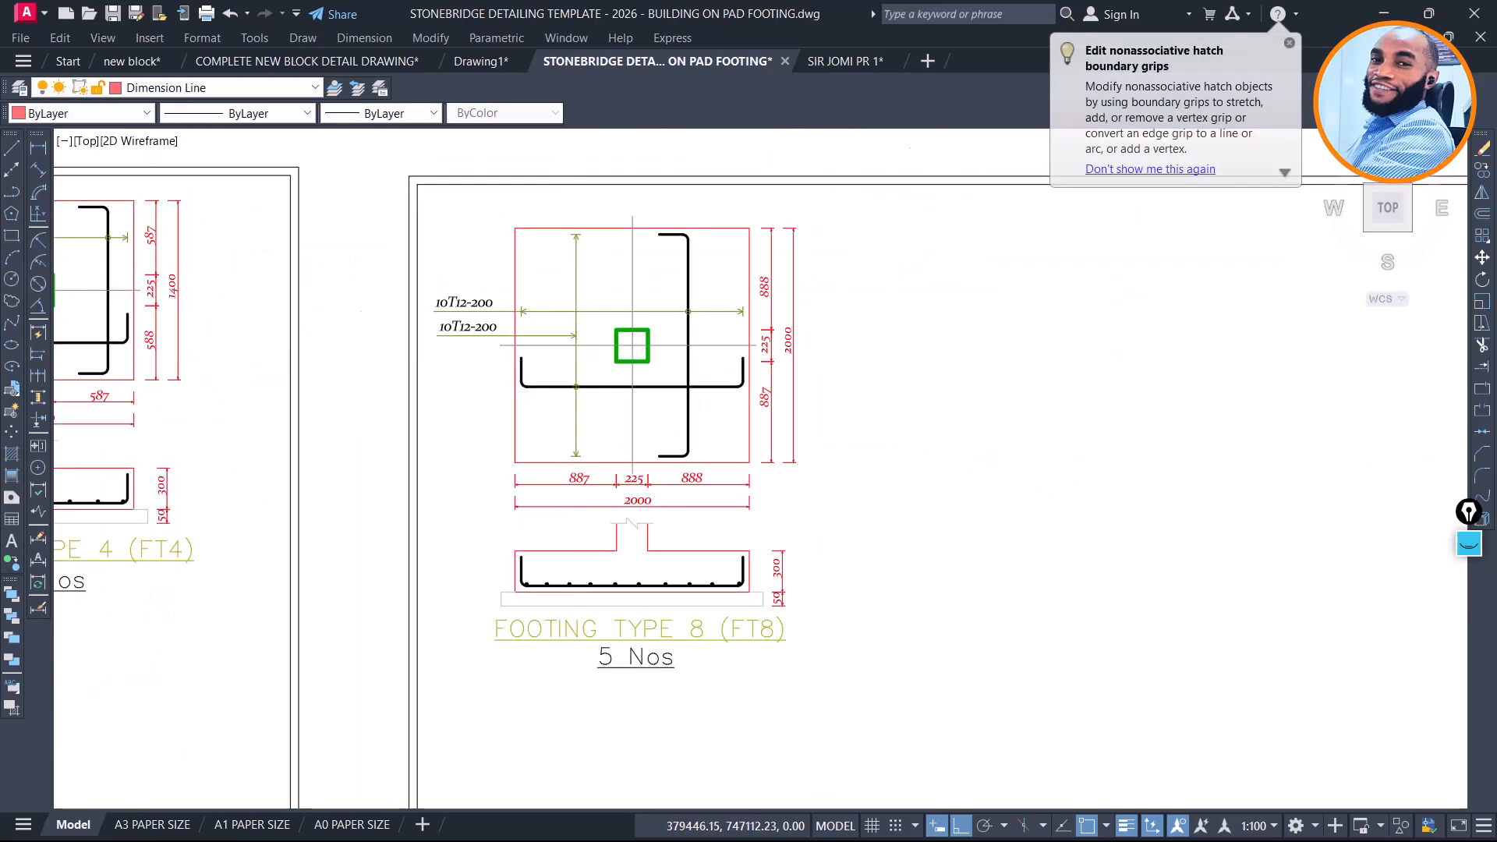
pyautogui.scroll(-4, 997, 528)
pyautogui.scroll(-2, 987, 516)
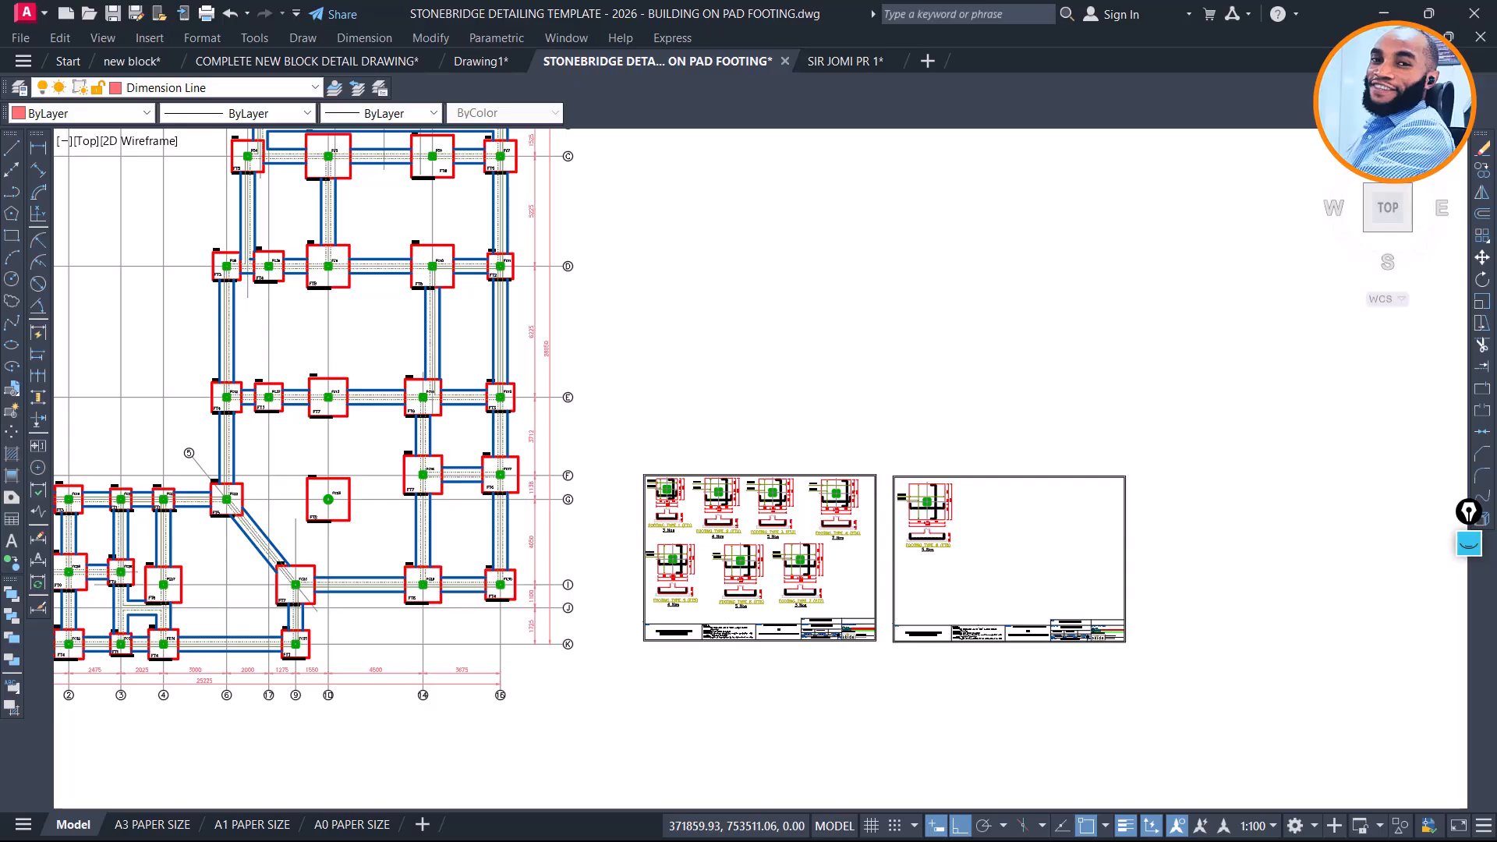
pyautogui.hotkey('ctrl', 's')
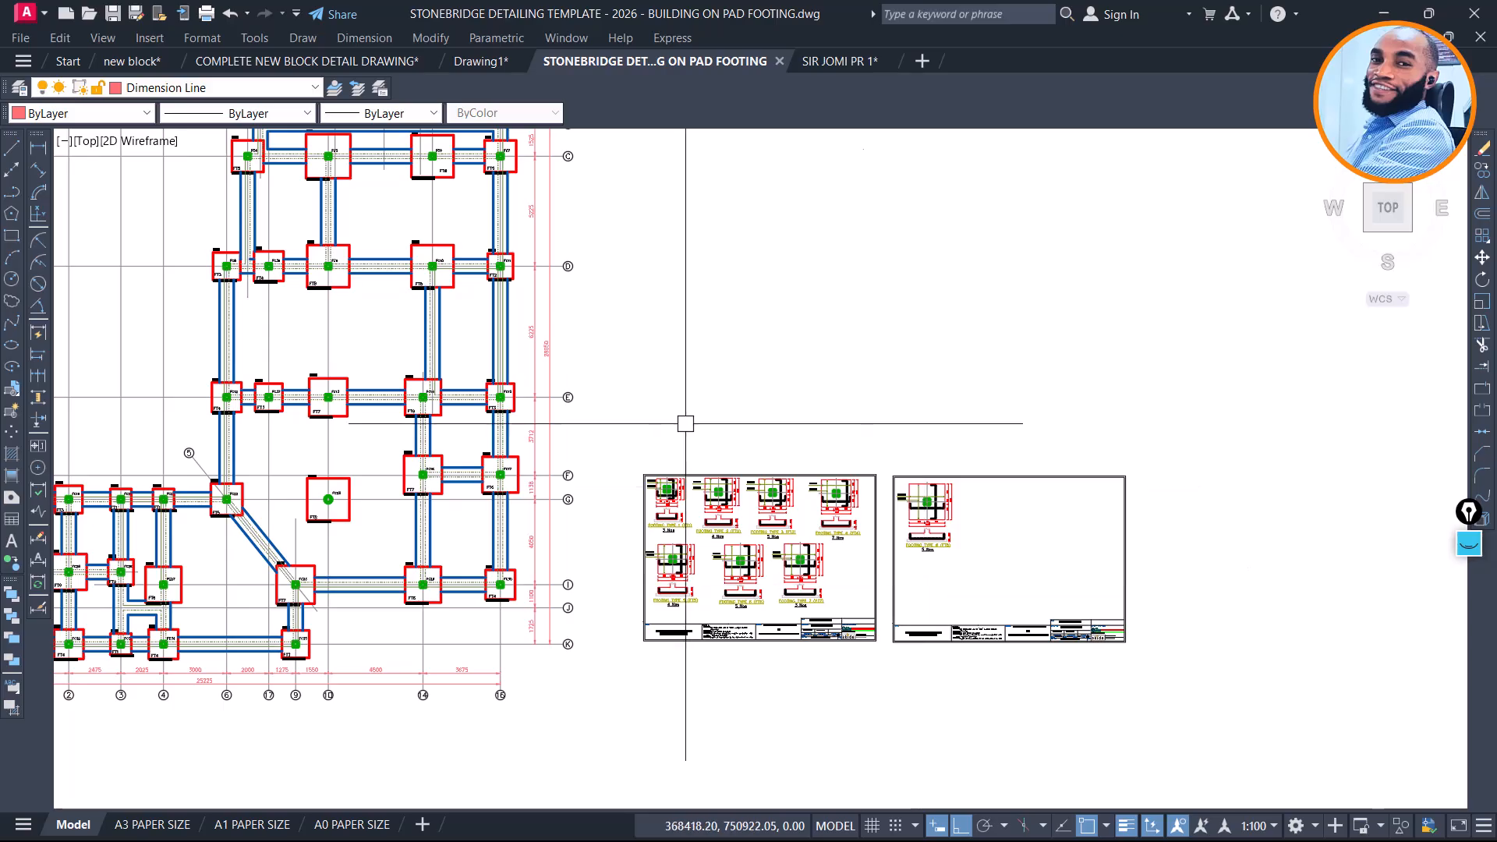
# Examine the footing sizes and type labels along grid lines C and D of the foundation plan to identify the unlabelled footing type
pyautogui.scroll(3, 919, 518)
pyautogui.scroll(-5, 712, 421)
pyautogui.scroll(4, 589, 263)
pyautogui.scroll(4, 552, 310)
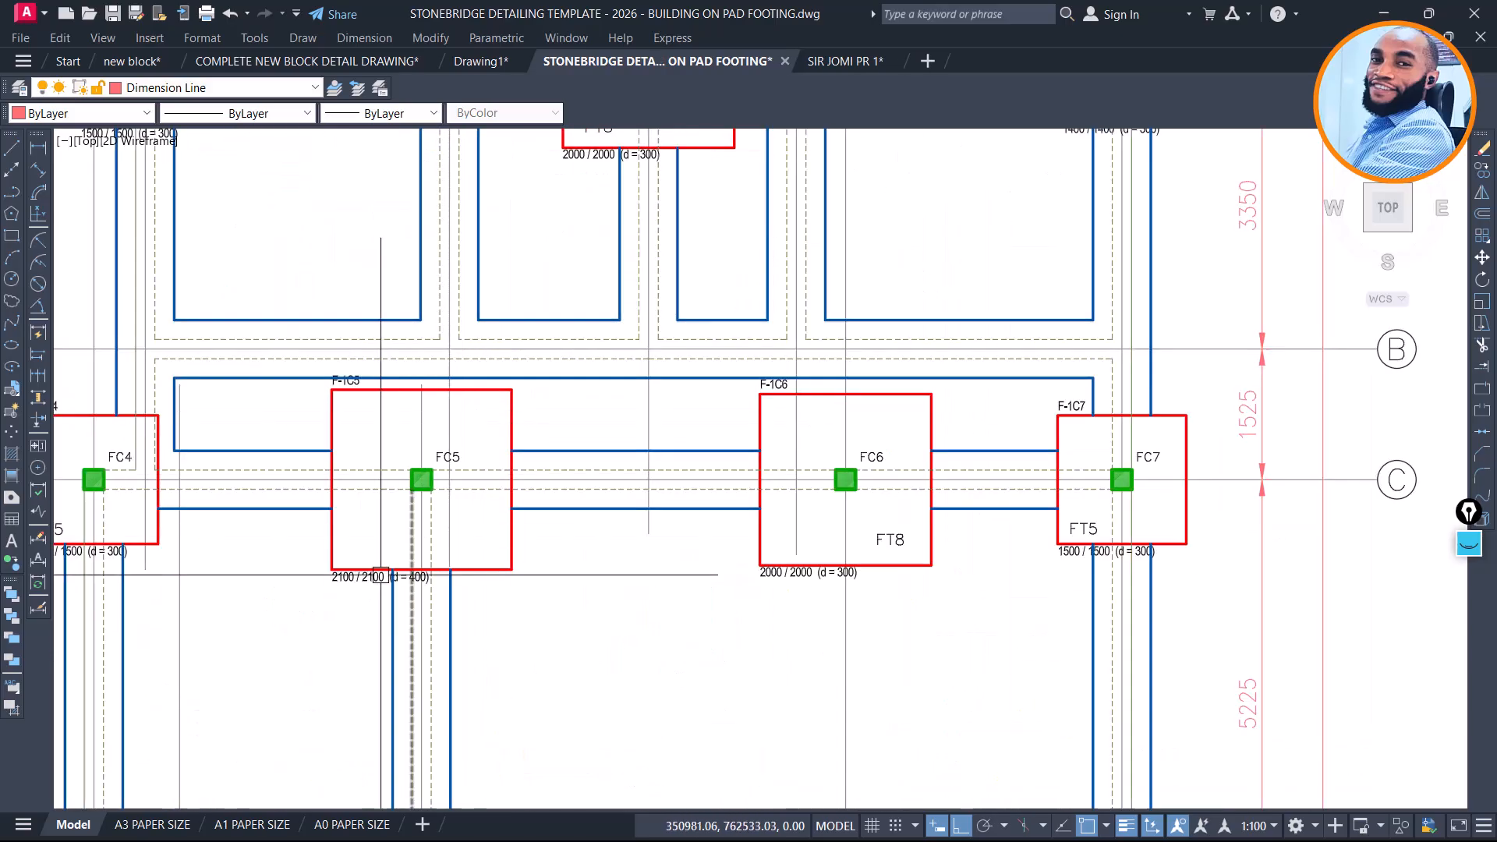
pyautogui.scroll(4, 348, 601)
pyautogui.scroll(-4, 726, 472)
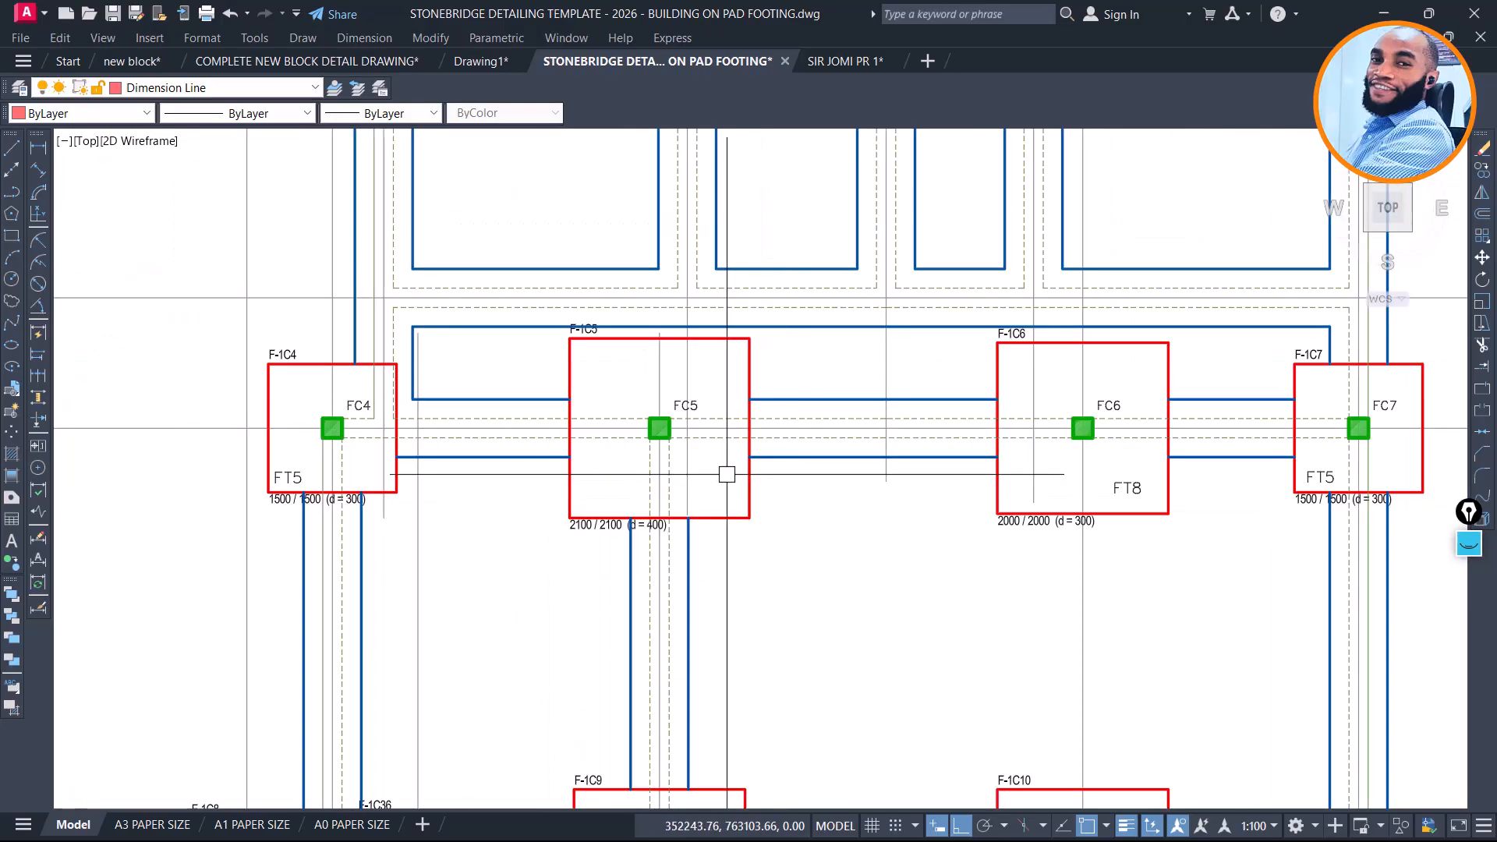
pyautogui.scroll(2, 603, 332)
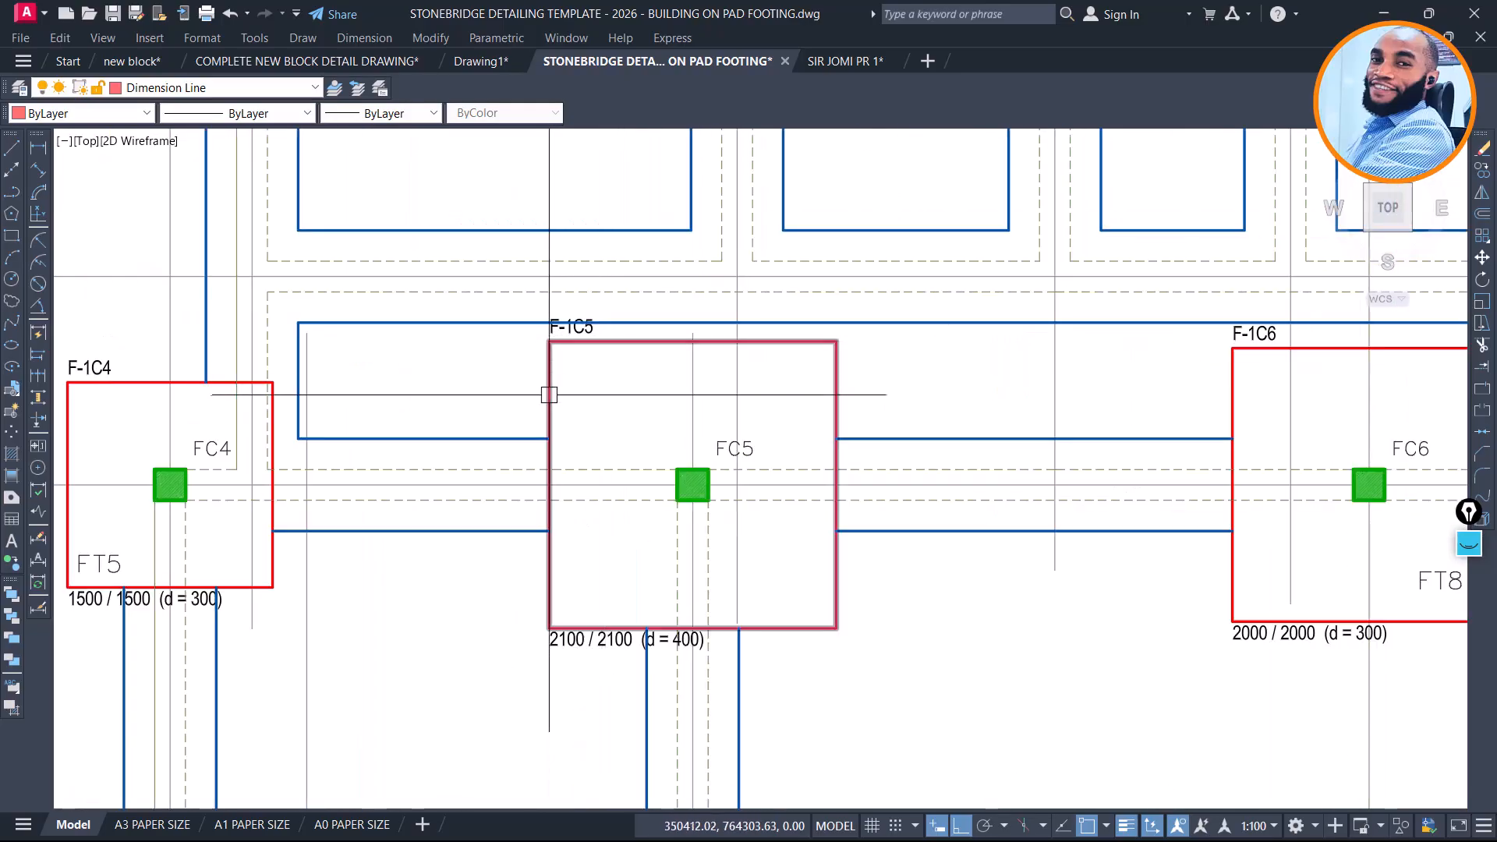
pyautogui.scroll(-2, 552, 395)
pyautogui.scroll(2, 584, 480)
pyautogui.scroll(1, 577, 460)
pyautogui.scroll(-3, 775, 407)
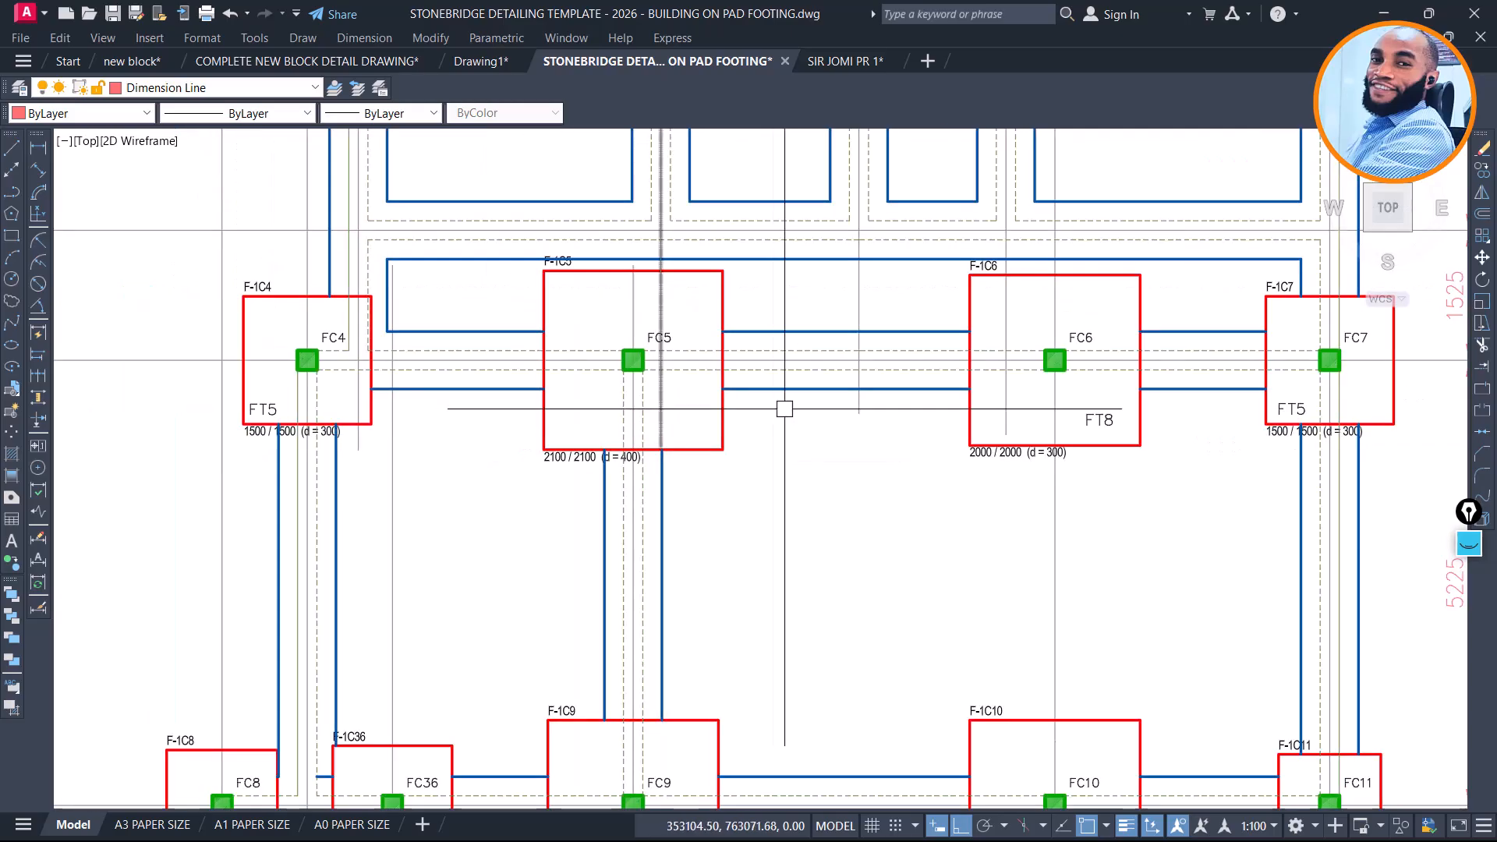
pyautogui.moveTo(818, 396); pyautogui.dragTo(717, 437, button='middle')
pyautogui.scroll(-4, 706, 442)
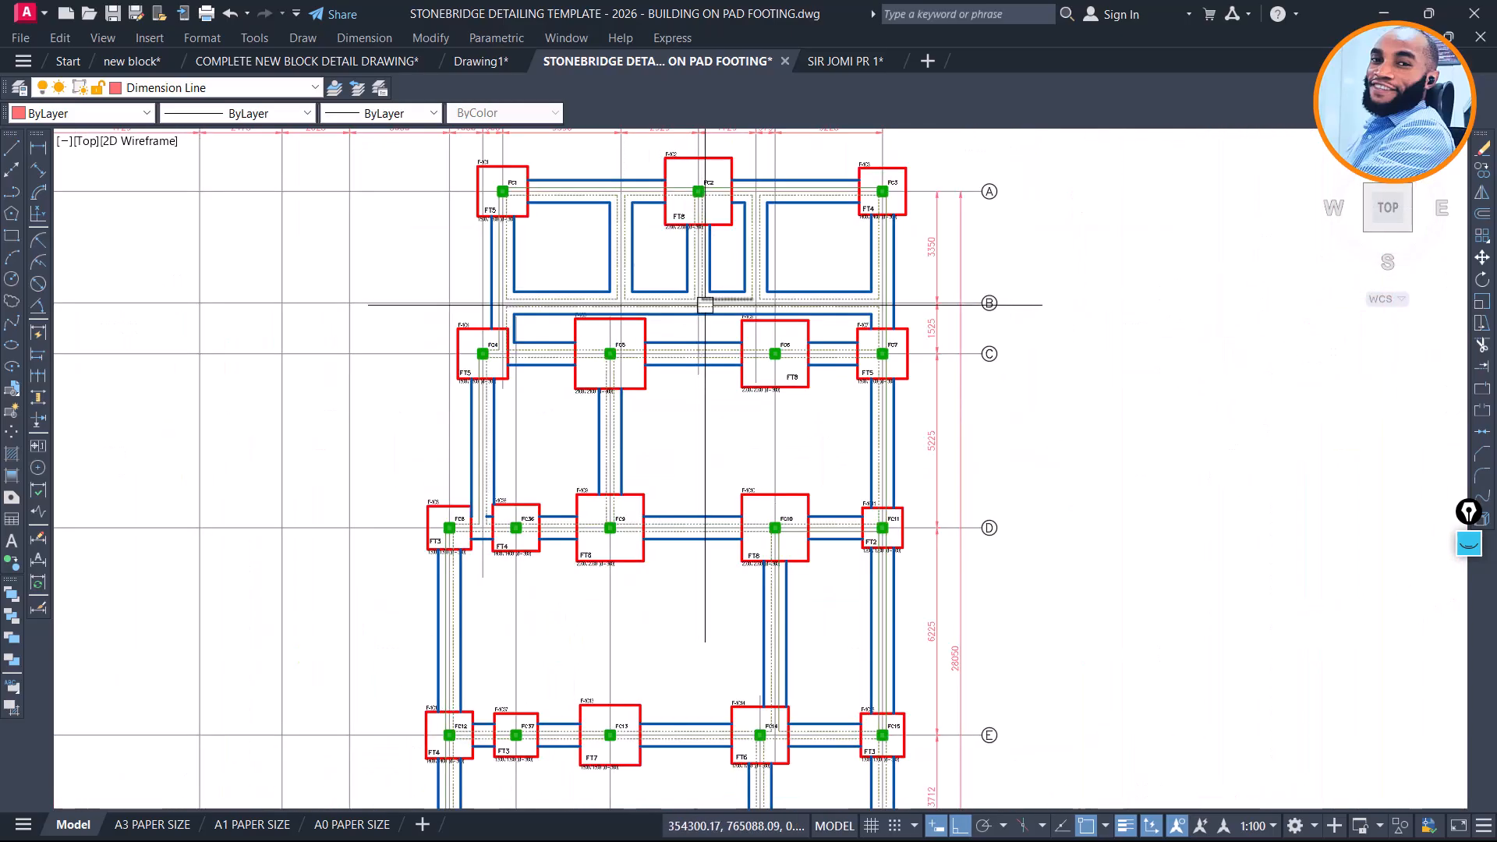
pyautogui.scroll(2, 739, 490)
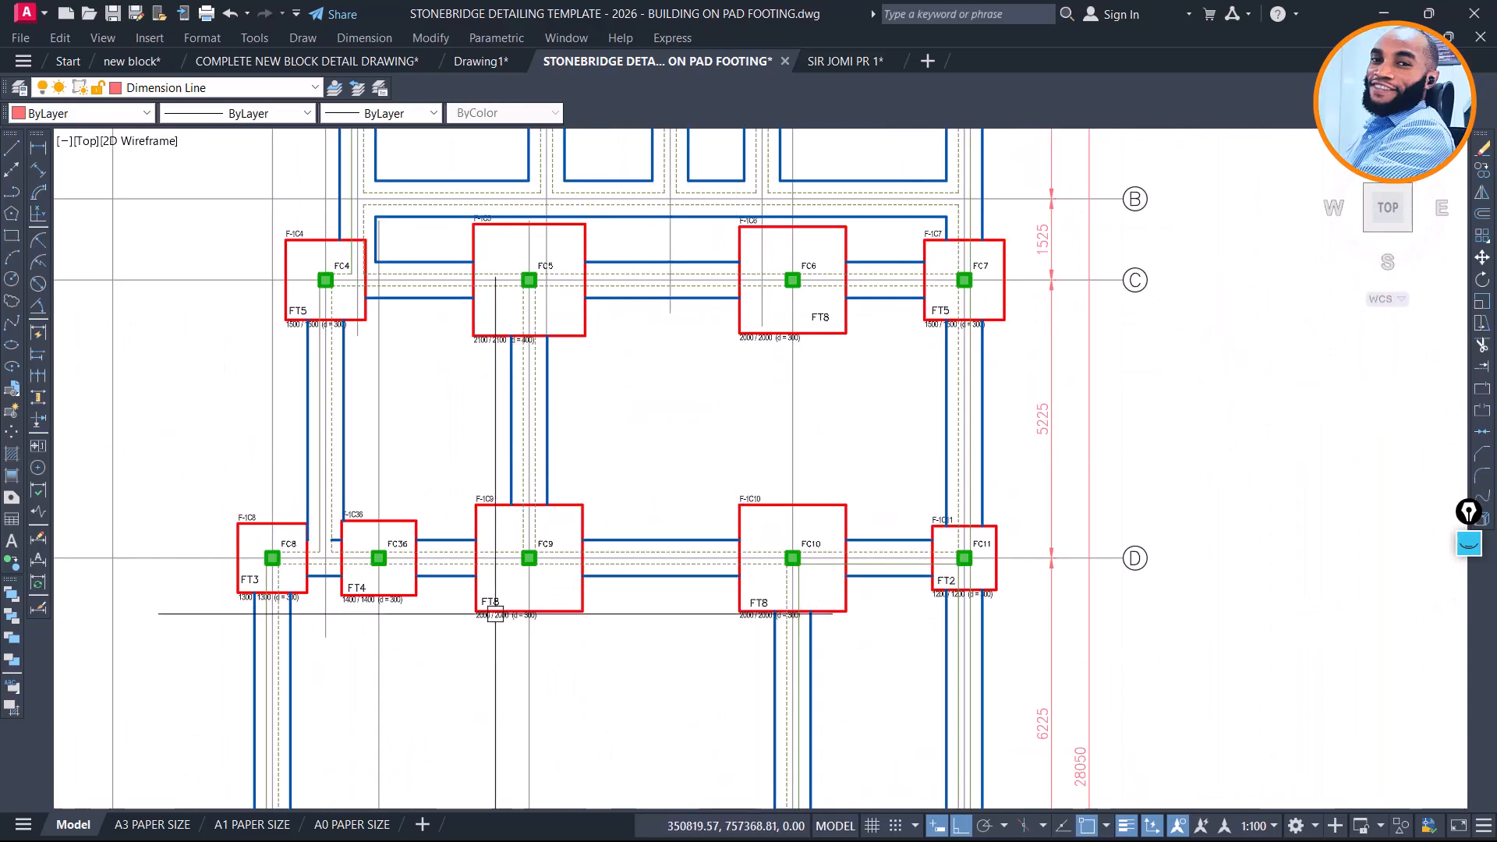
# Replace the FT8 label inside the FC6 footing with a copy of the FC9 footing's FT8 label
pyautogui.scroll(3, 493, 592)
pyautogui.click(582, 554)
pyautogui.write('co')
pyautogui.press('Return')
pyautogui.click(489, 591)
pyautogui.scroll(-5, 621, 530)
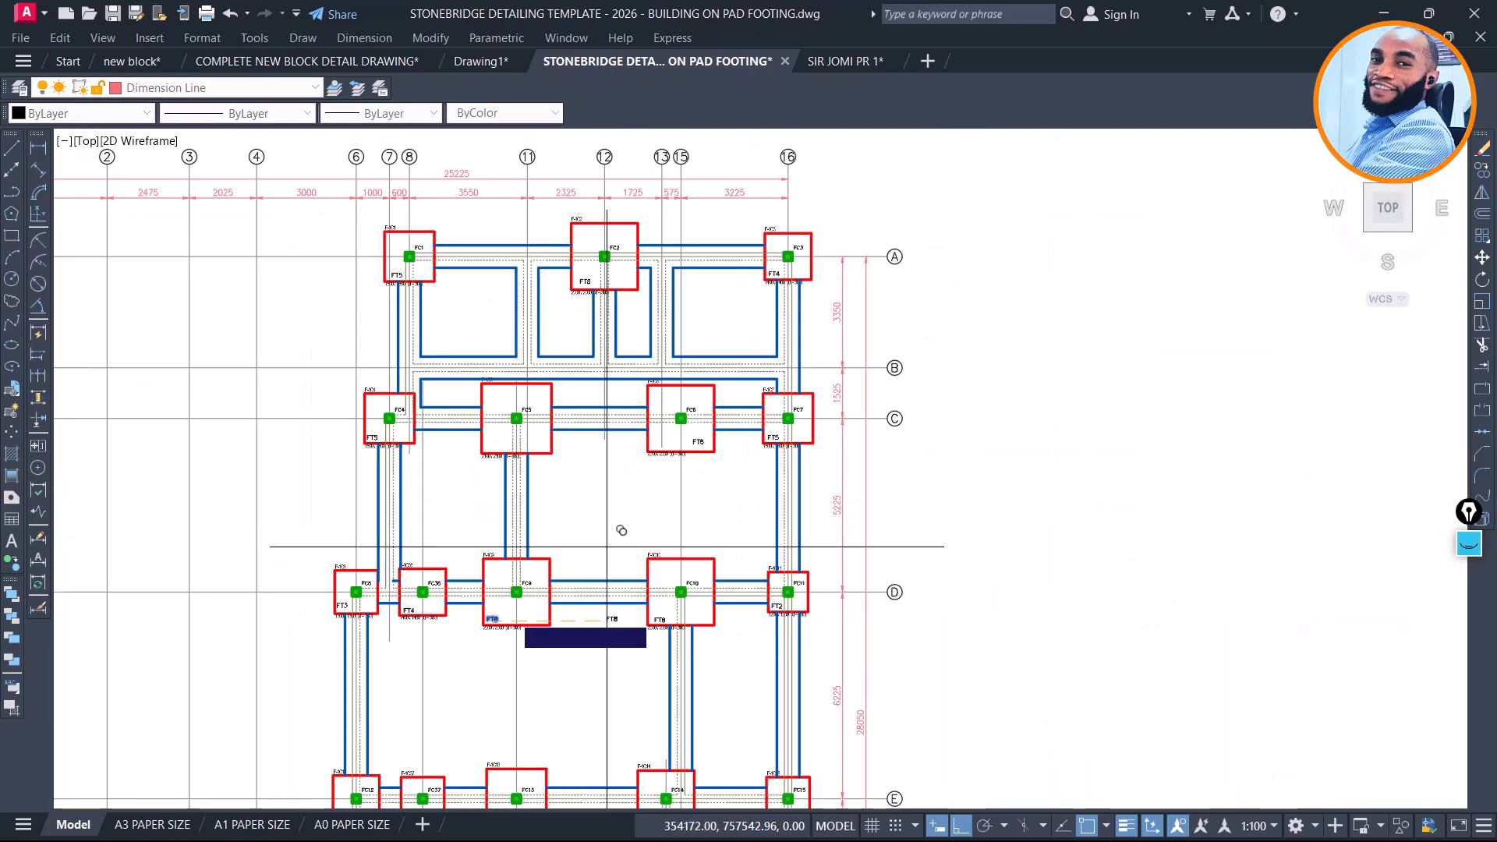
pyautogui.scroll(5, 663, 437)
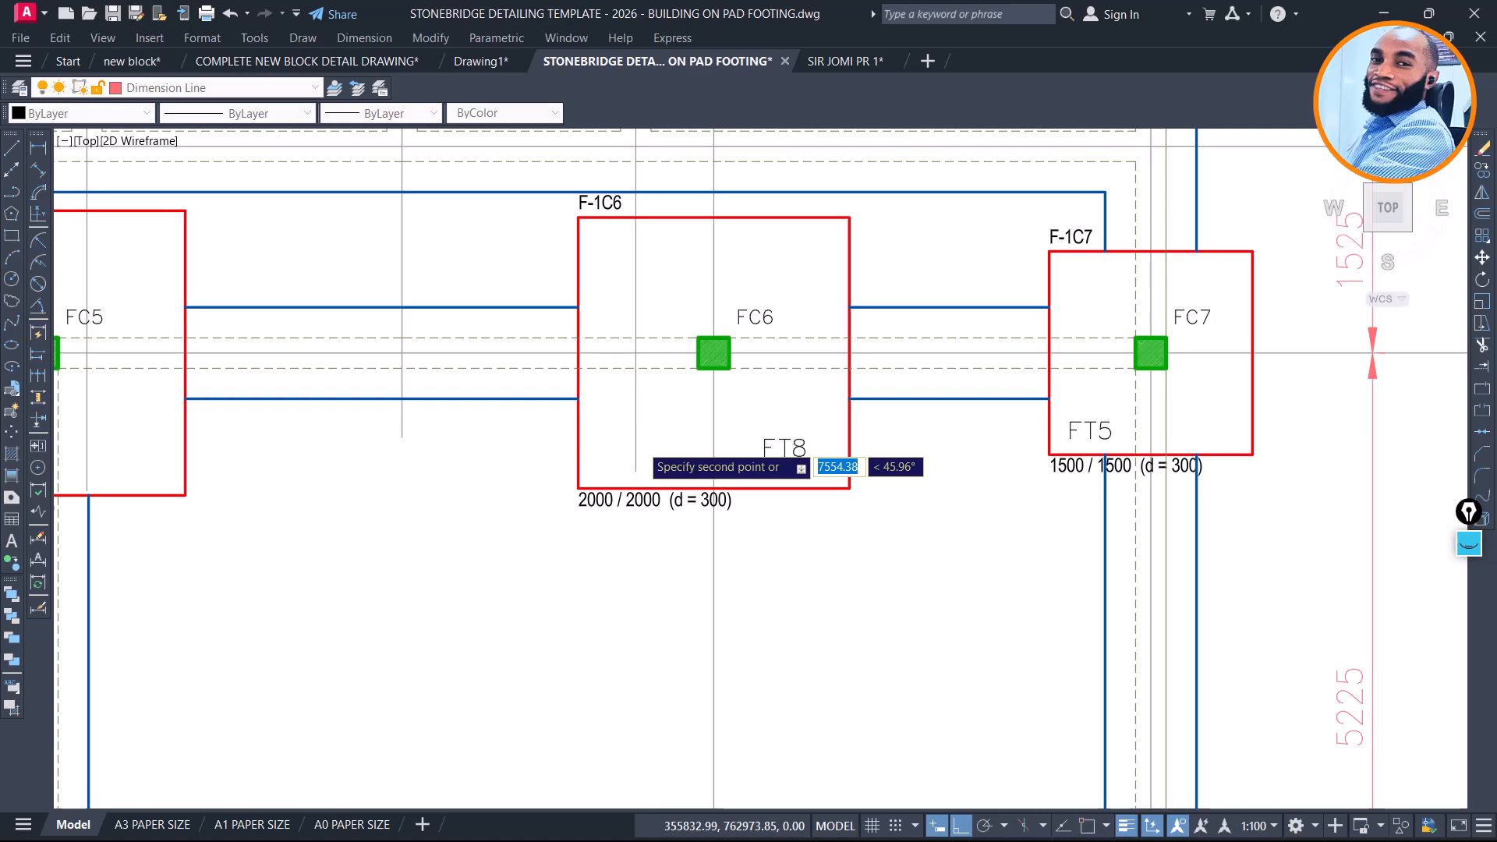
pyautogui.scroll(2, 630, 469)
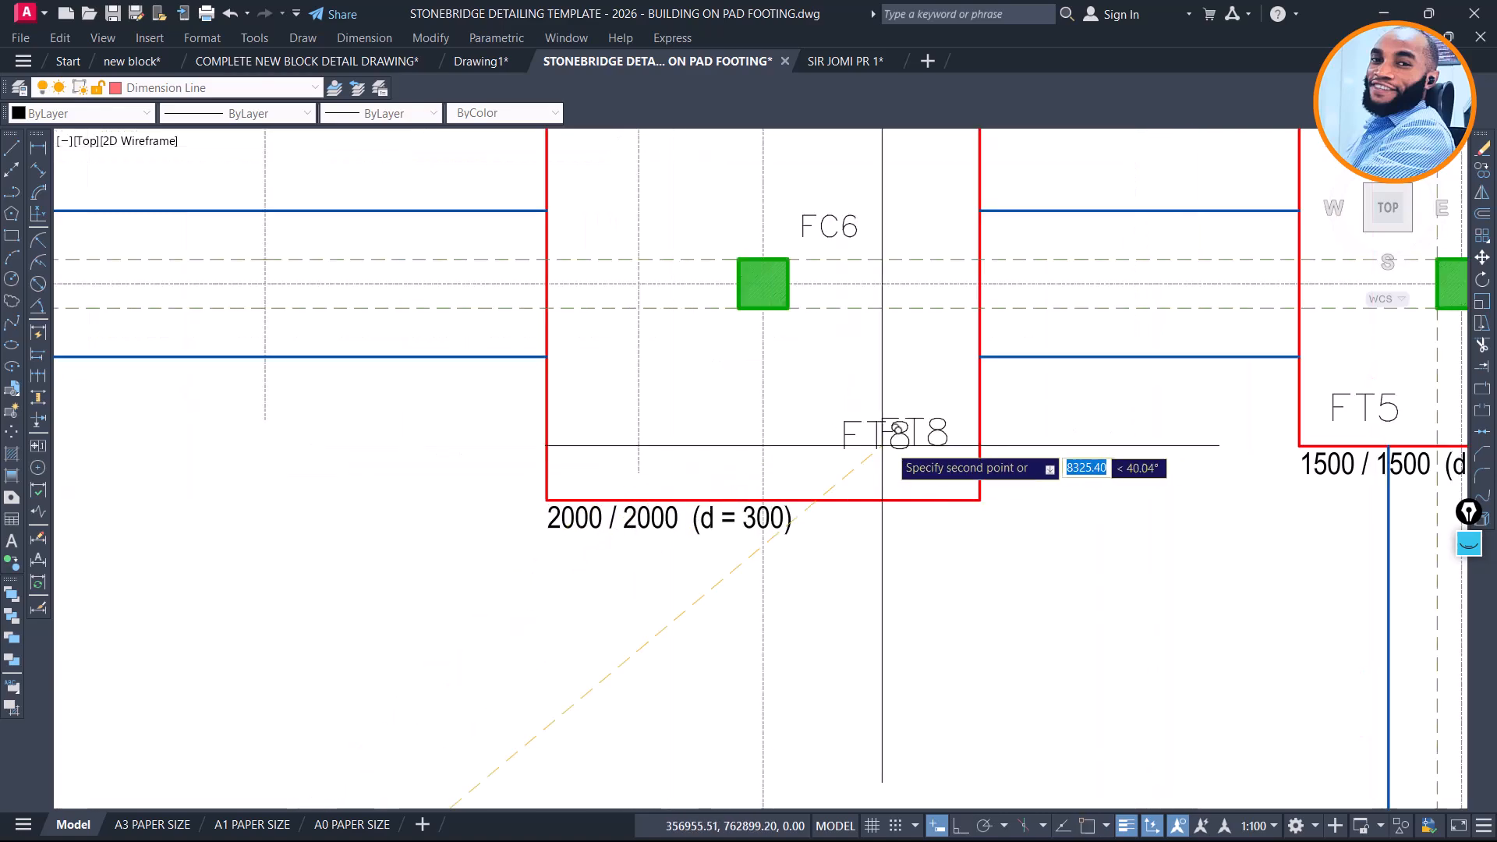
pyautogui.click(664, 453)
pyautogui.press('Return')
pyautogui.click(876, 435)
pyautogui.press('Delete')
# Copy the FT8 label from the FC6 footing into the lower left of the 2100 / 2100 (d = 400) footing at FC5
pyautogui.scroll(-5, 858, 421)
pyautogui.scroll(2, 797, 430)
pyautogui.click(796, 430)
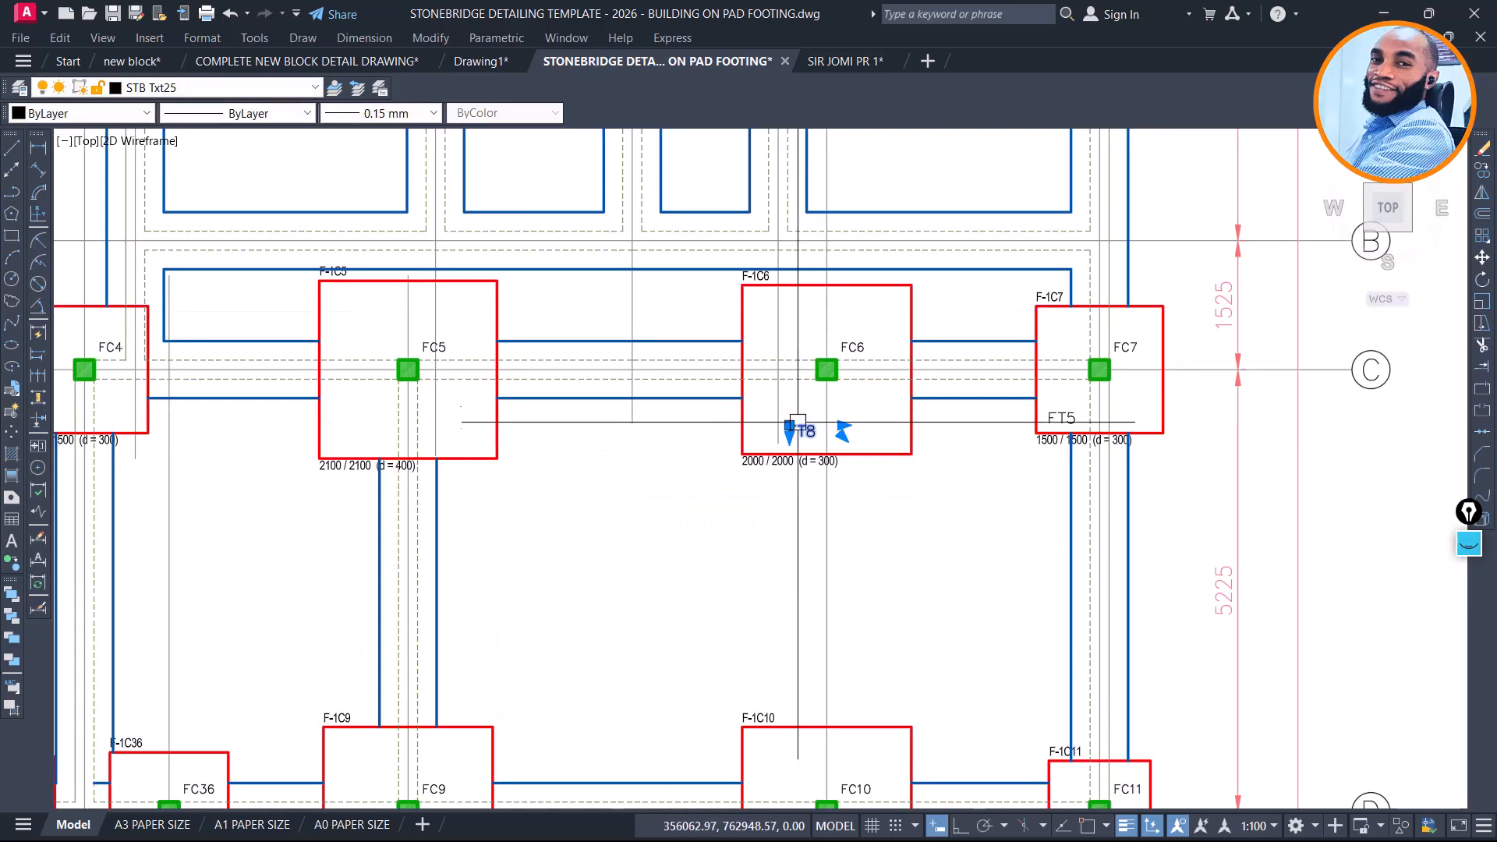
pyautogui.write('co')
pyautogui.press('Return')
pyautogui.click(799, 442)
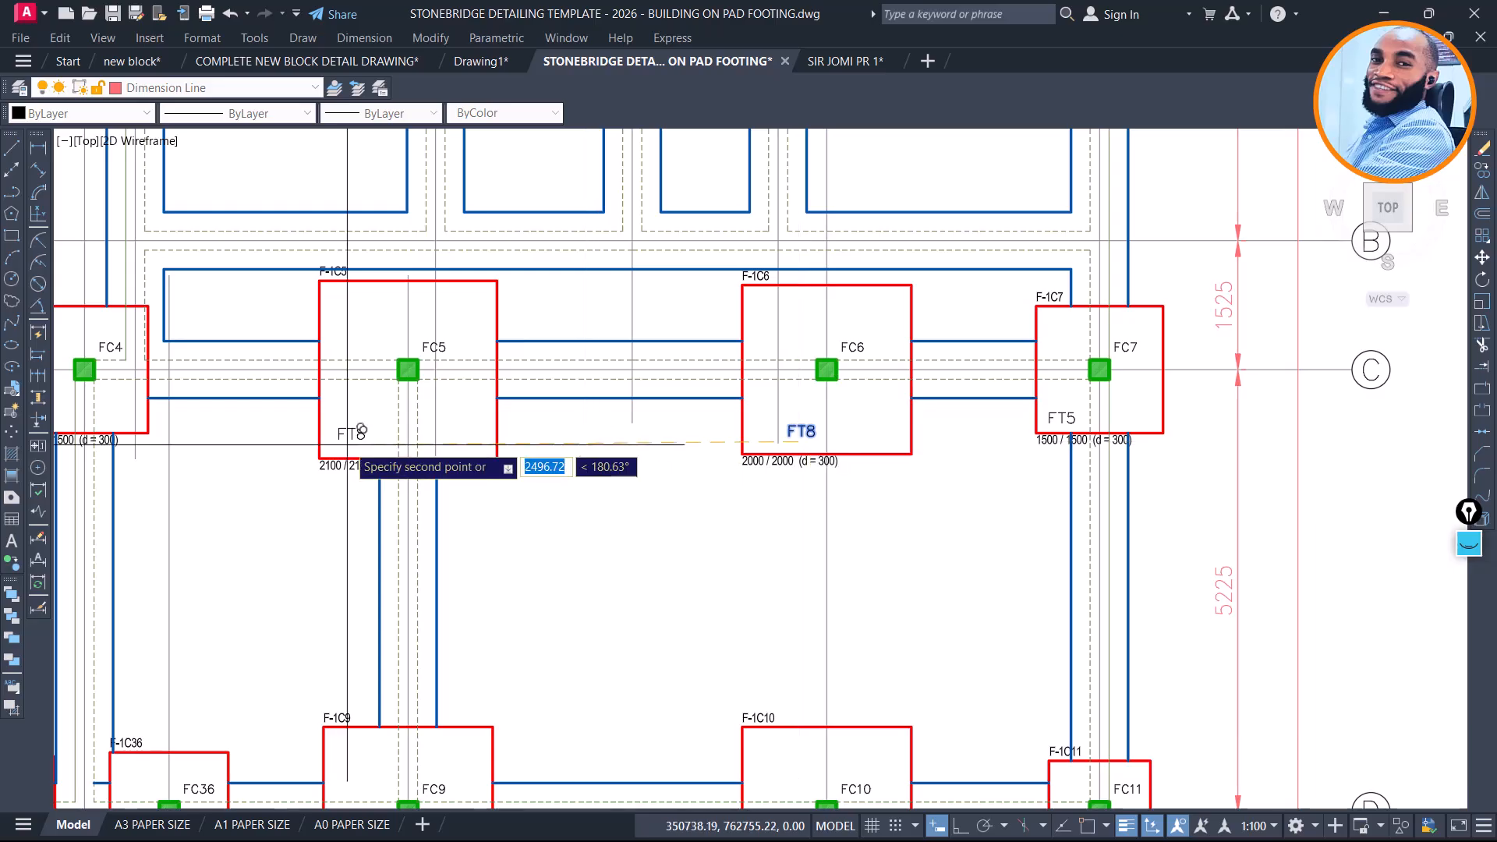
pyautogui.scroll(4, 343, 447)
pyautogui.click(341, 453)
pyautogui.press('Escape')
# Change the copied label in the FC5 footing to FT9
pyautogui.click(376, 422)
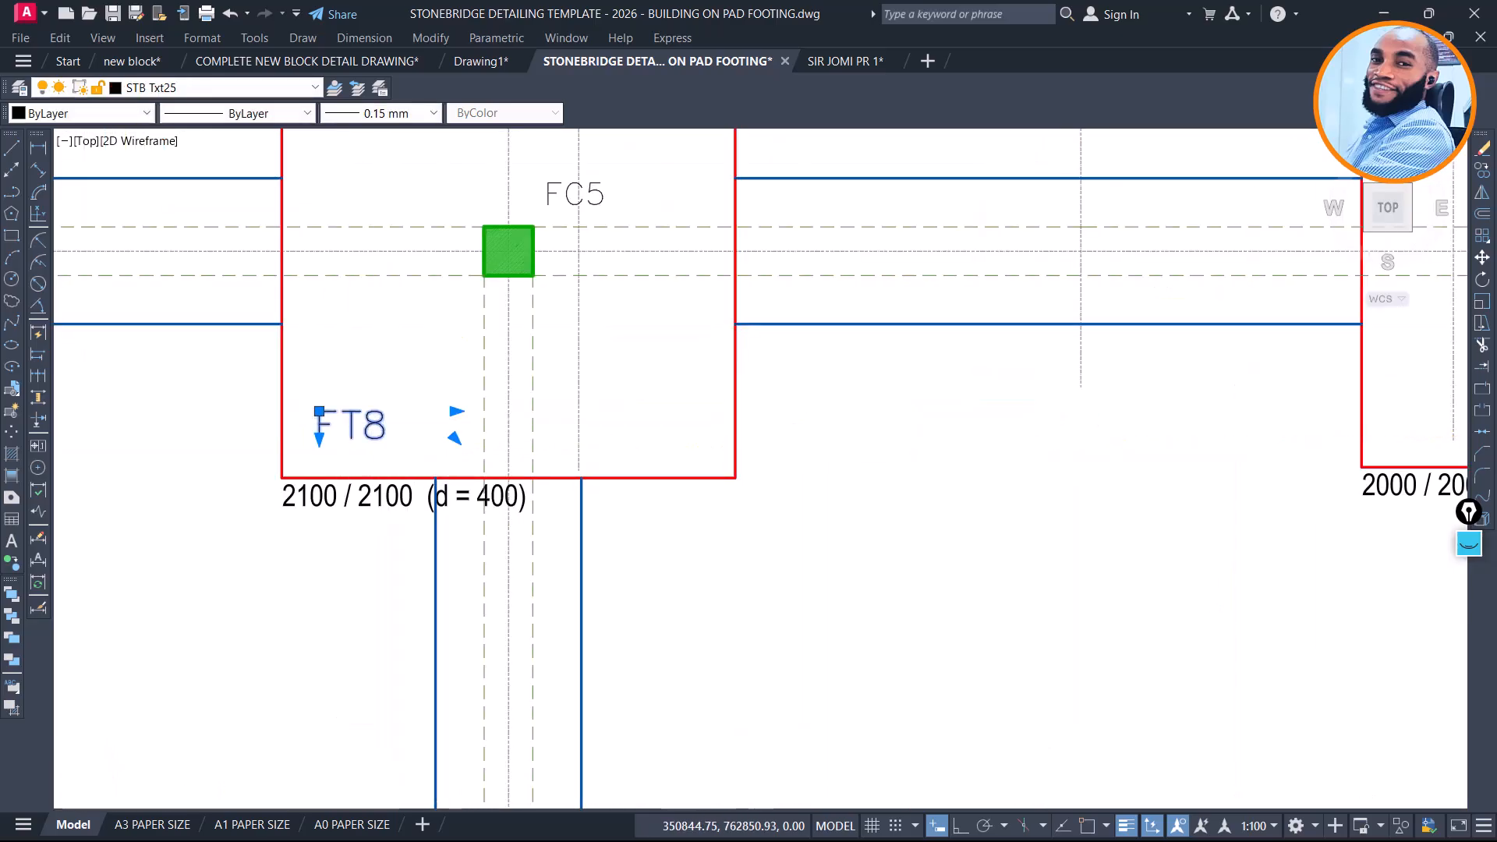
pyautogui.doubleClick(355, 425)
pyautogui.scroll(2, 358, 425)
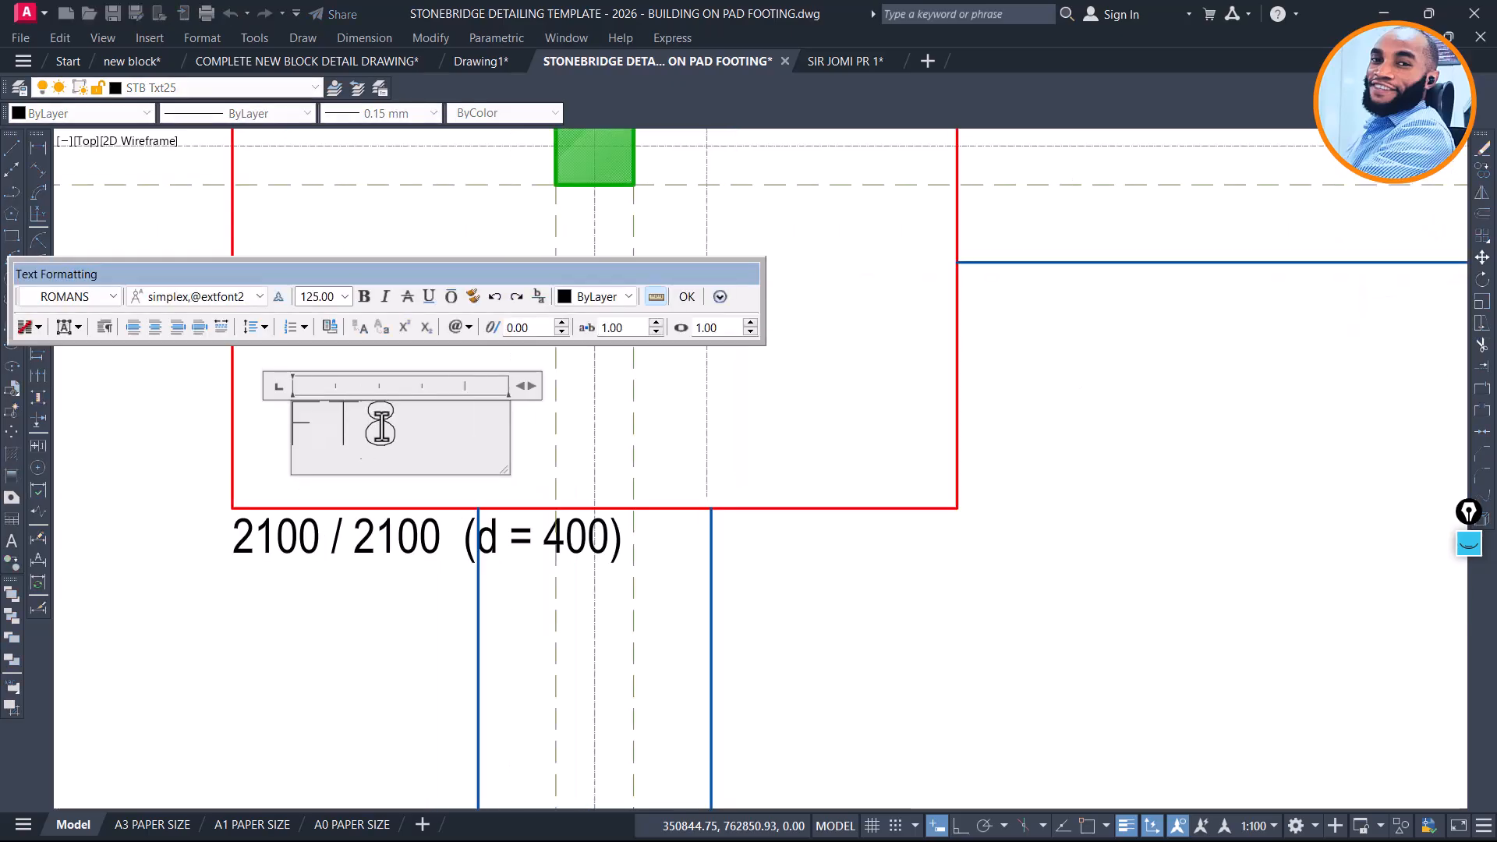
pyautogui.write('9')
pyautogui.click(478, 545)
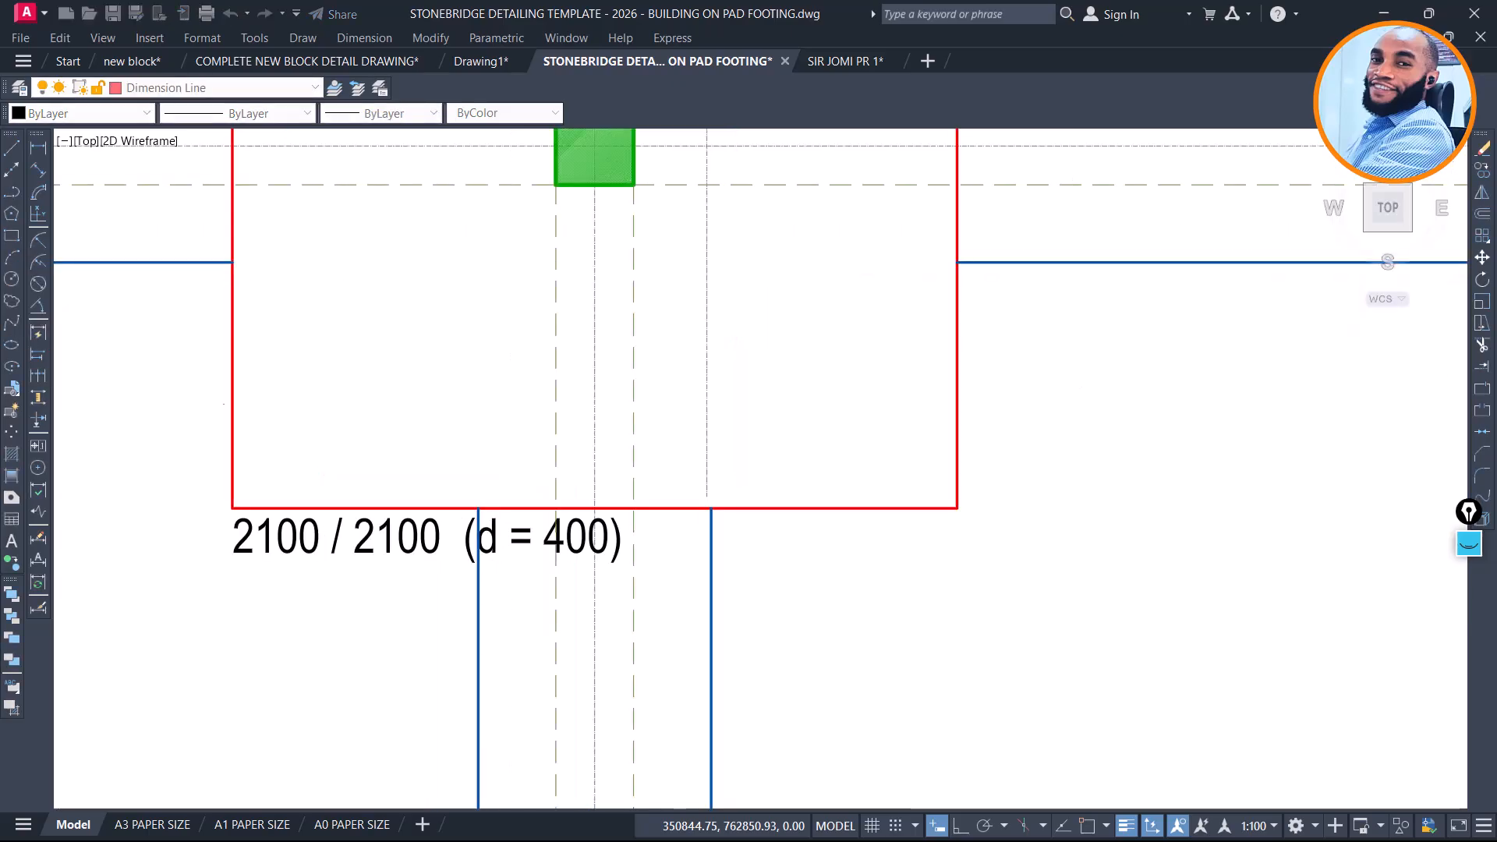
pyautogui.scroll(-5, 539, 365)
pyautogui.click(515, 398)
pyautogui.write('CO')
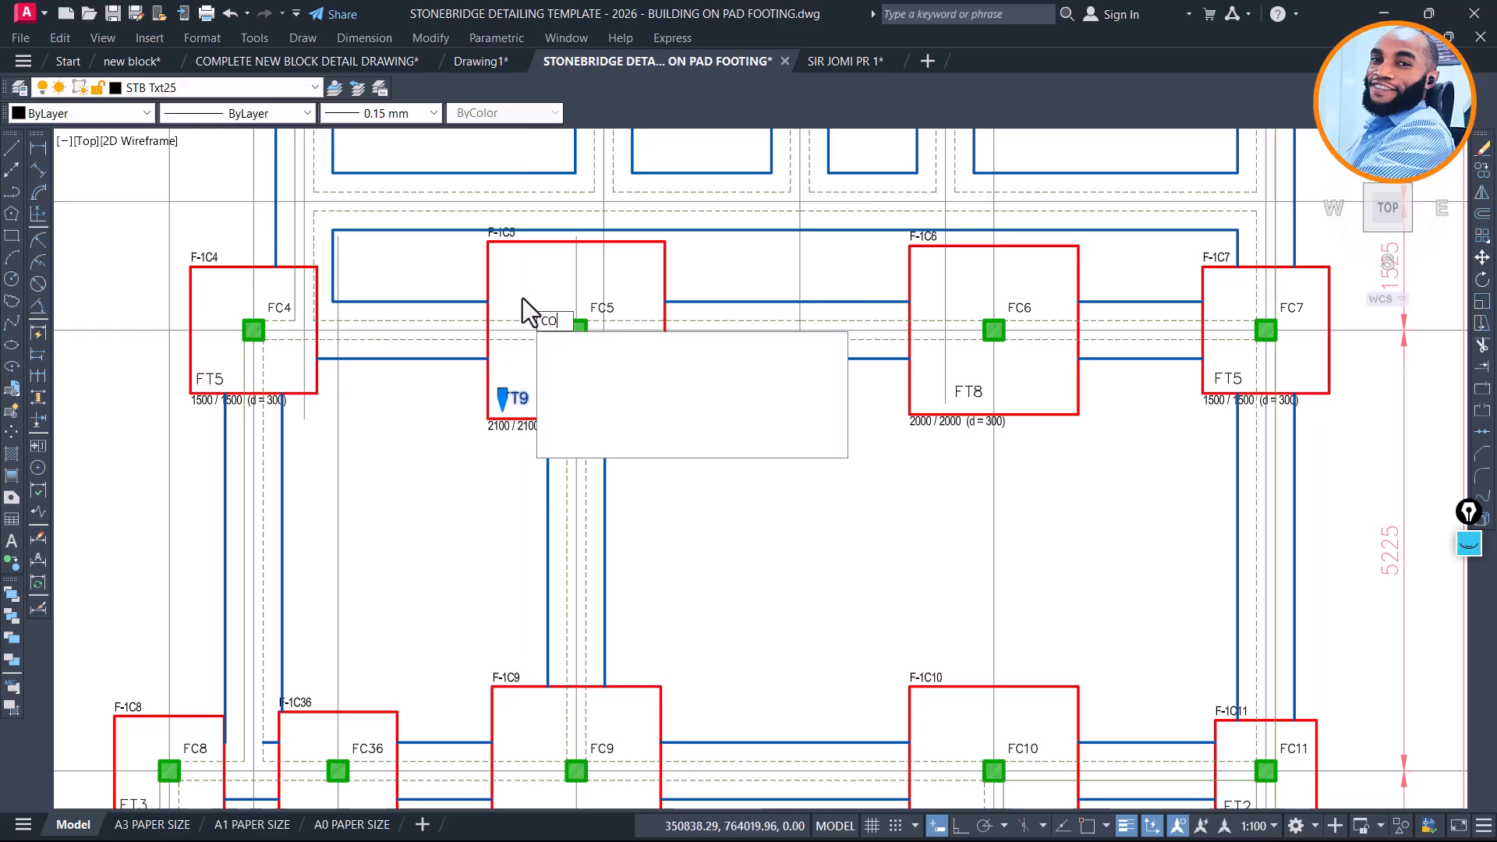
pyautogui.press('Return')
pyautogui.click(520, 410)
pyautogui.scroll(-2, 430, 352)
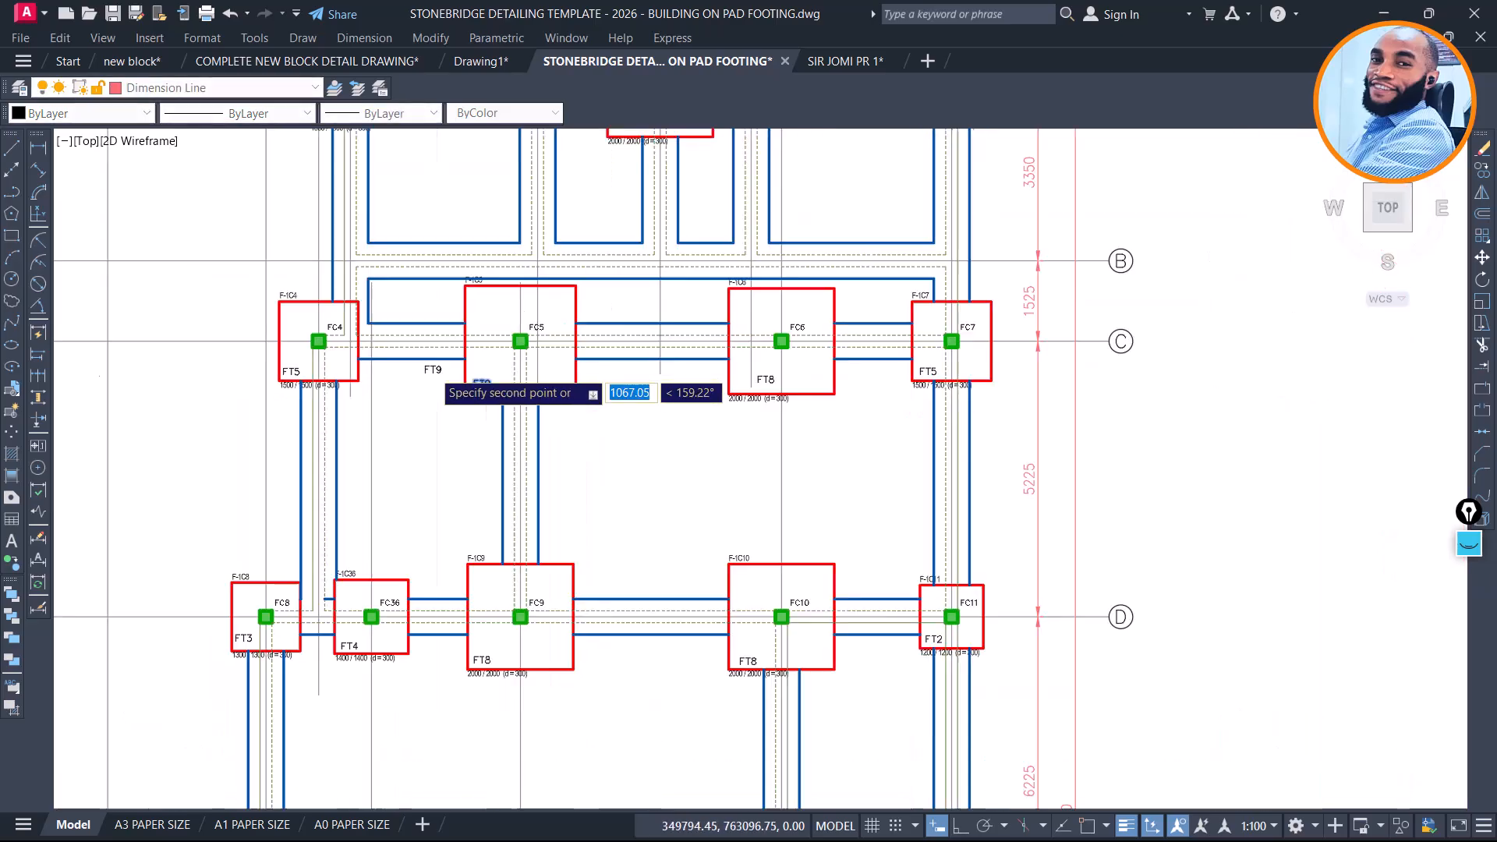
pyautogui.scroll(7, 456, 335)
pyautogui.click(456, 368)
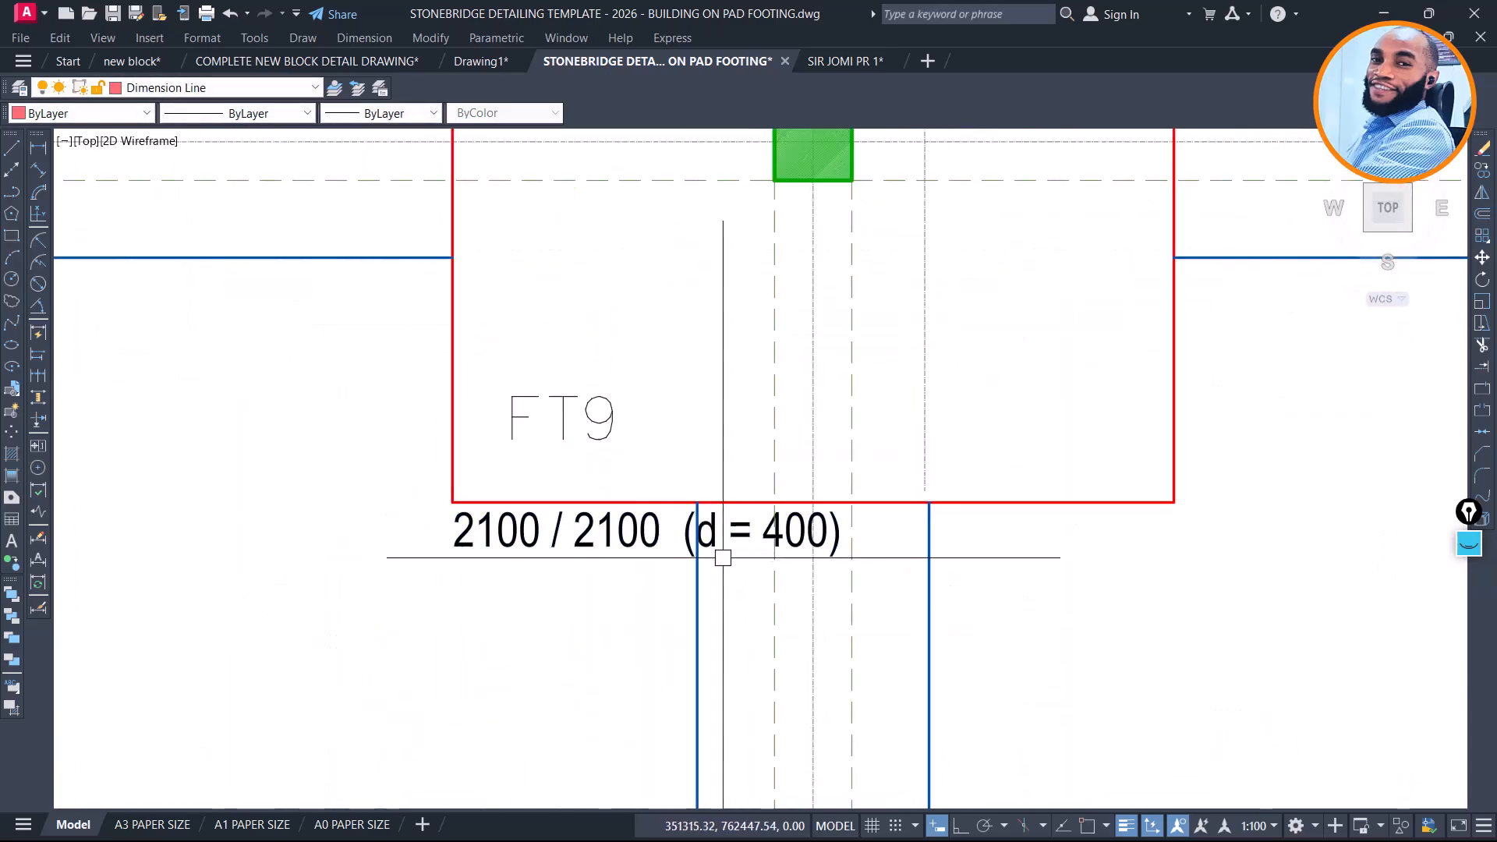
pyautogui.press('Escape')
# Move the 2100 / 2100 (d = 400) footing detail from below the floor plans to the empty space right of the second pad base sheet
pyautogui.scroll(-7, 468, 374)
pyautogui.scroll(-5, 611, 510)
pyautogui.scroll(7, 400, 224)
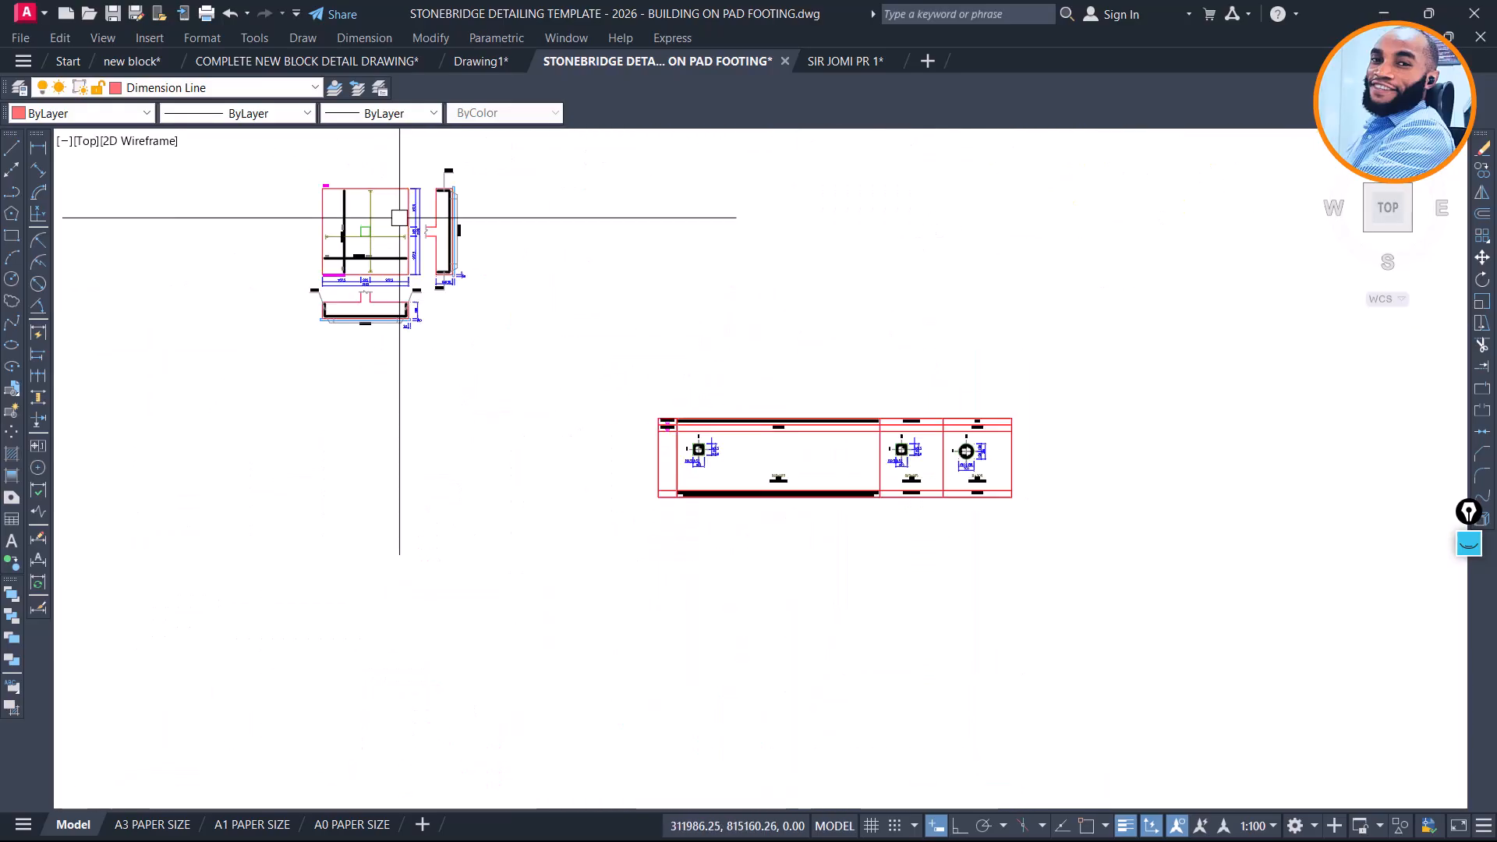
pyautogui.moveTo(301, 175); pyautogui.dragTo(363, 283, button='middle')
pyautogui.click(301, 244)
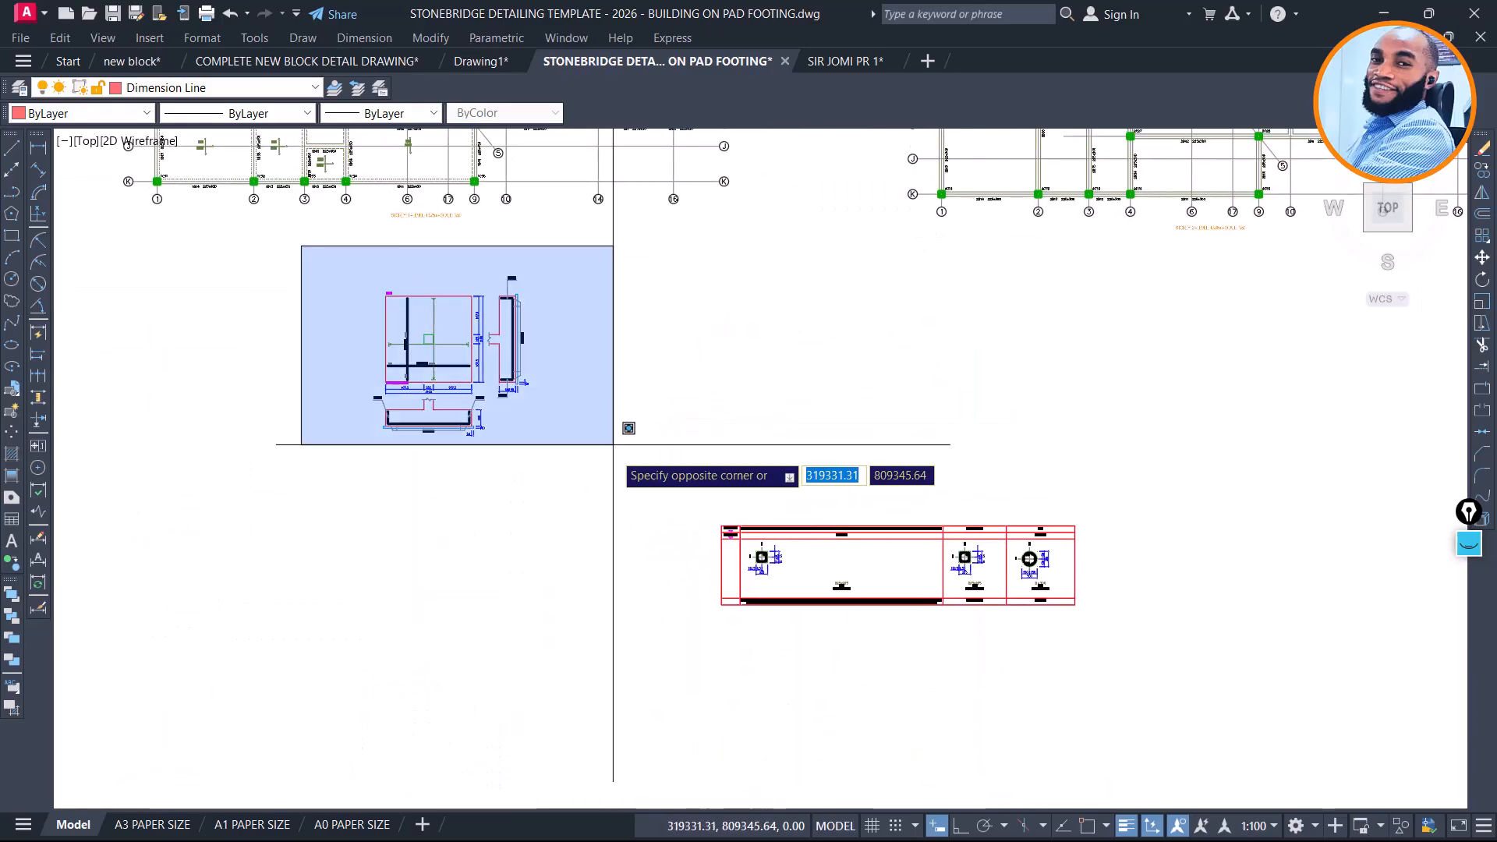
pyautogui.click(614, 492)
pyautogui.write('m')
pyautogui.press('Return')
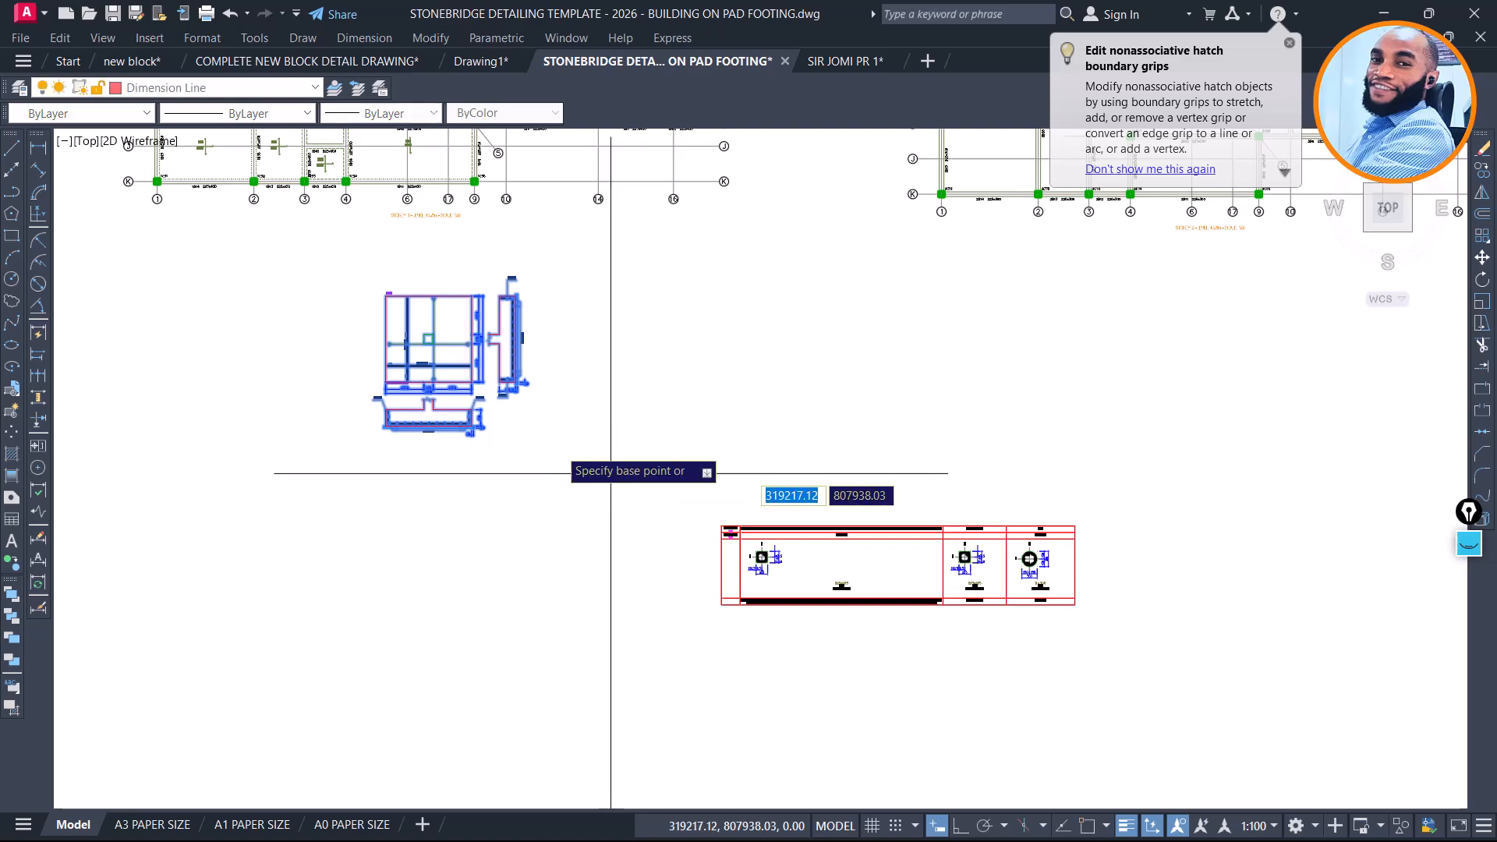
pyautogui.click(498, 367)
pyautogui.scroll(-6, 496, 343)
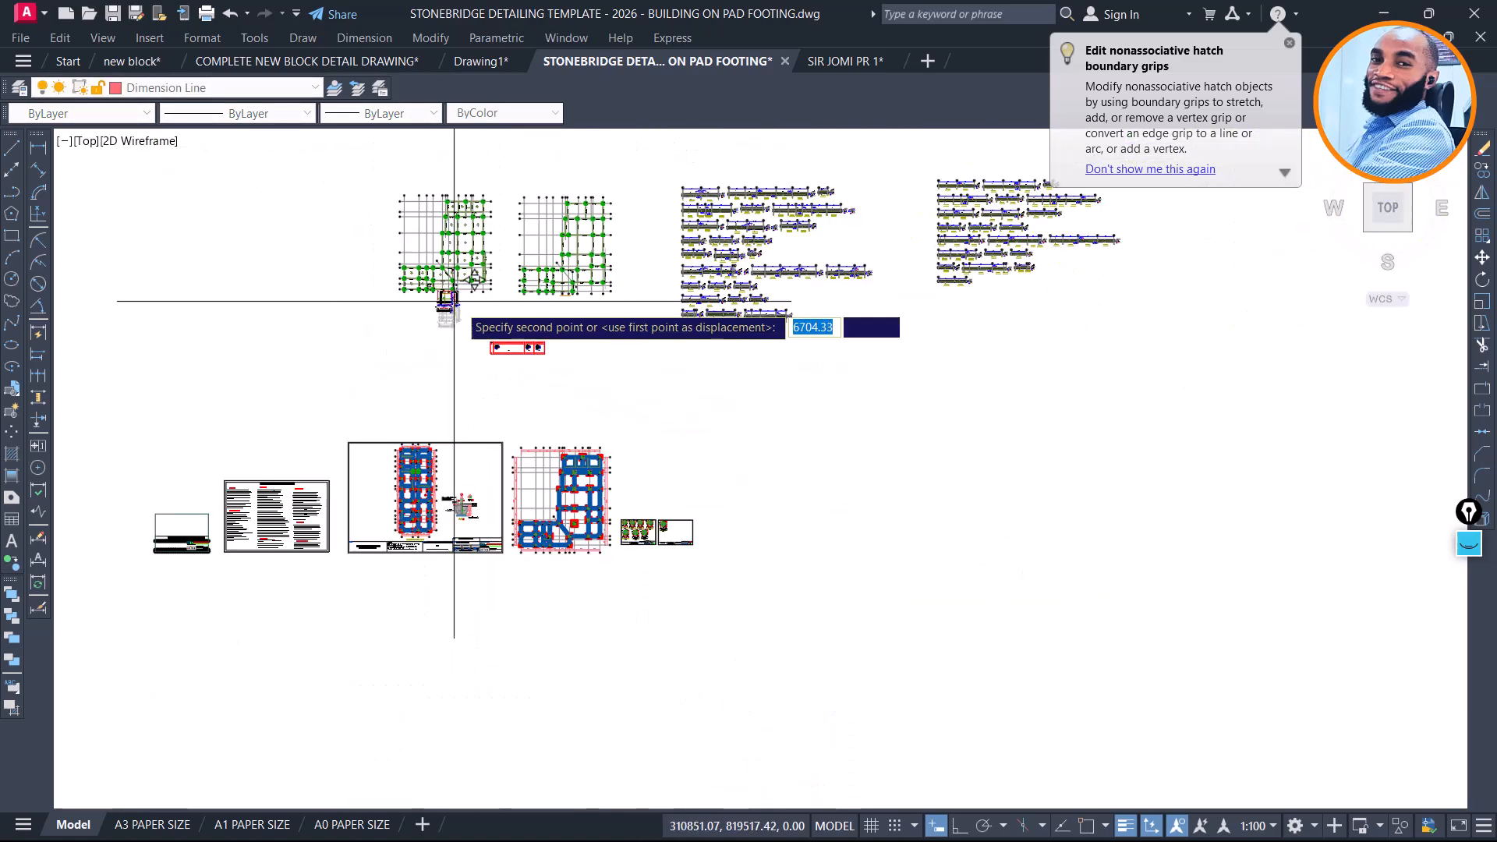
pyautogui.scroll(8, 706, 534)
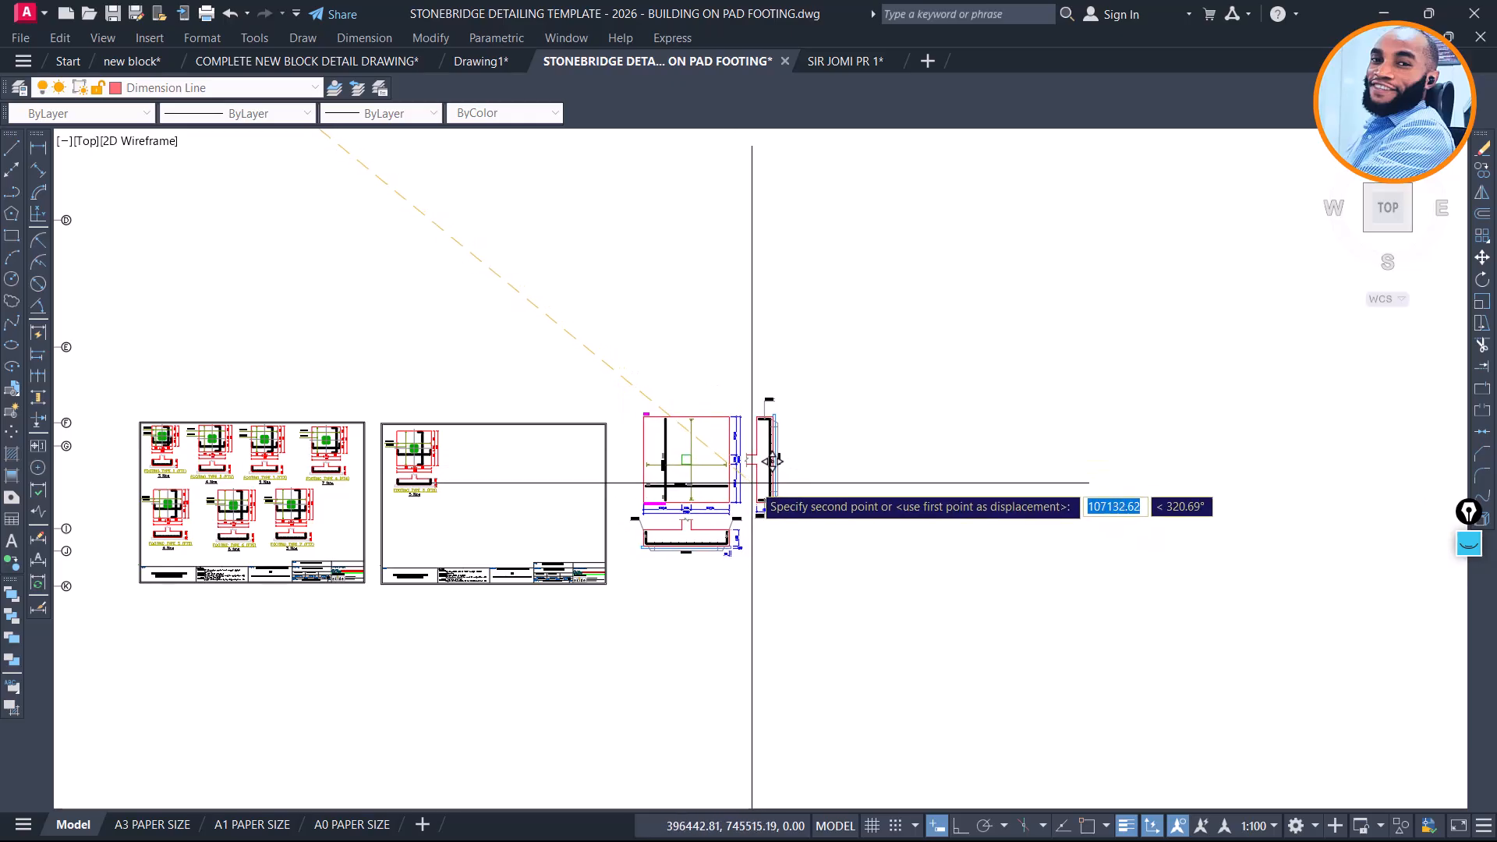
pyautogui.click(755, 499)
pyautogui.scroll(2, 507, 486)
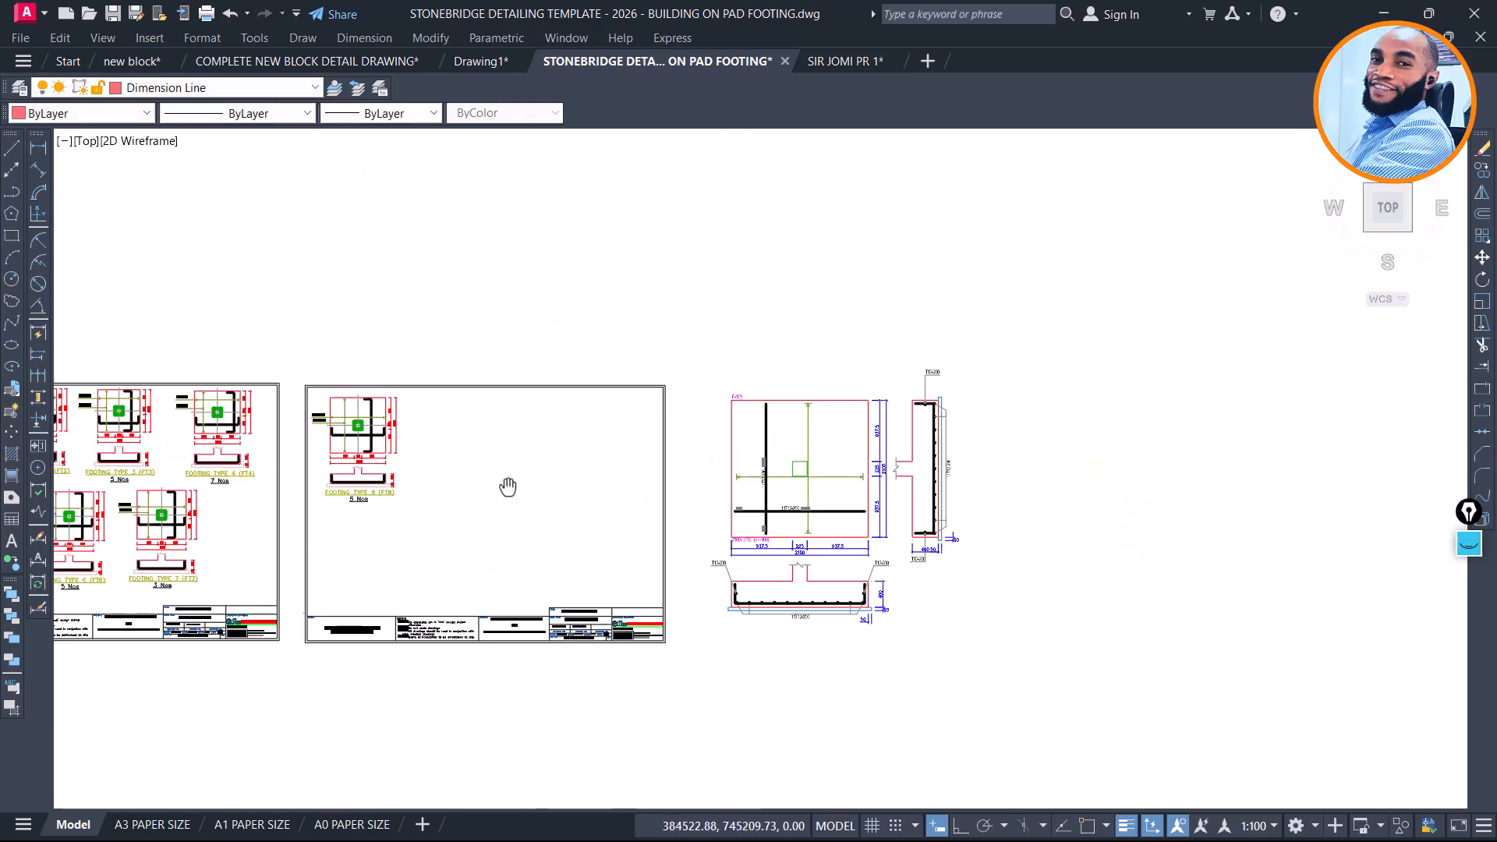
# Examine the dimensions and reinforcement of the 2100 / 2100 (d = 400) footing detail beside the second sheet
pyautogui.moveTo(507, 485); pyautogui.dragTo(641, 453, button='middle')
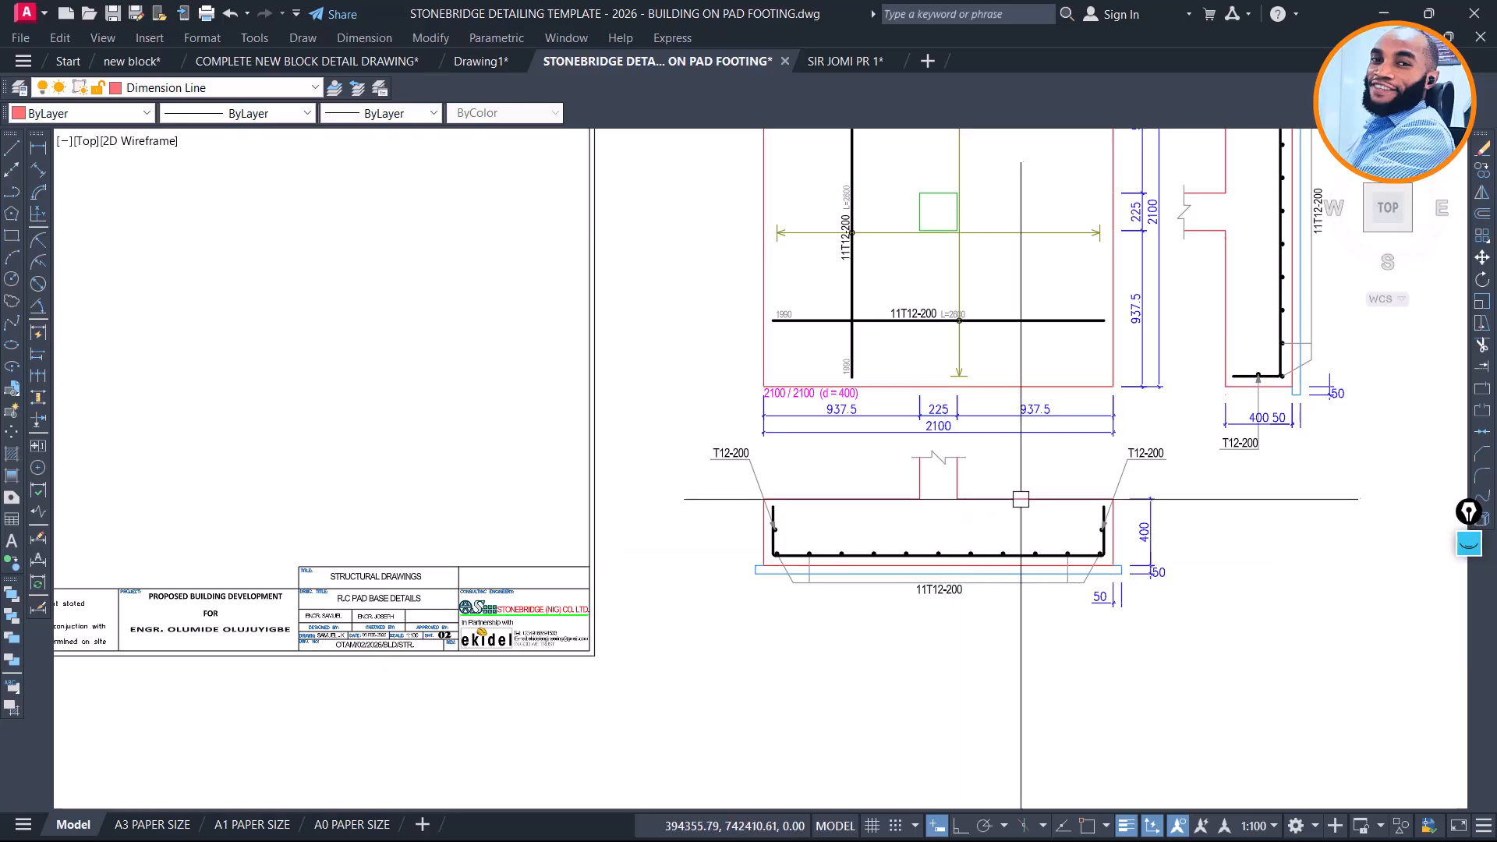
pyautogui.scroll(-2, 890, 480)
pyautogui.scroll(2, 883, 494)
pyautogui.scroll(-2, 792, 435)
pyautogui.scroll(-1, 1014, 546)
pyautogui.scroll(-1, 1015, 546)
pyautogui.scroll(4, 694, 435)
# Copy the complete footing type 8 detail with its title and quantity horizontally to its right on the second sheet, using Ortho
pyautogui.moveTo(652, 416); pyautogui.dragTo(663, 554, button='middle')
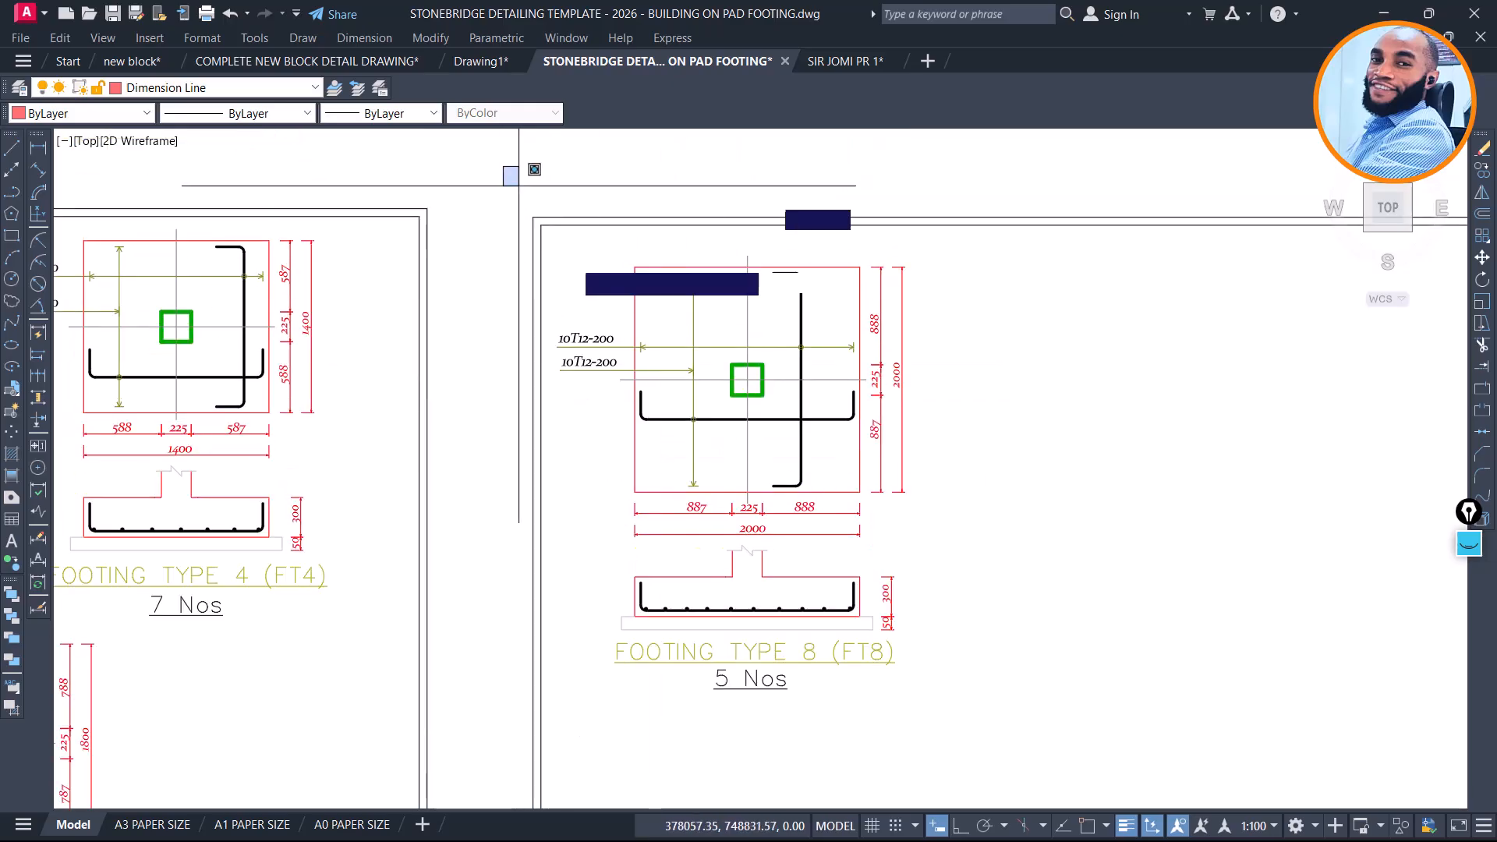
pyautogui.click(501, 167)
pyautogui.click(1001, 696)
pyautogui.write('co')
pyautogui.press('space')
pyautogui.scroll(-2, 1001, 680)
pyautogui.click(795, 521)
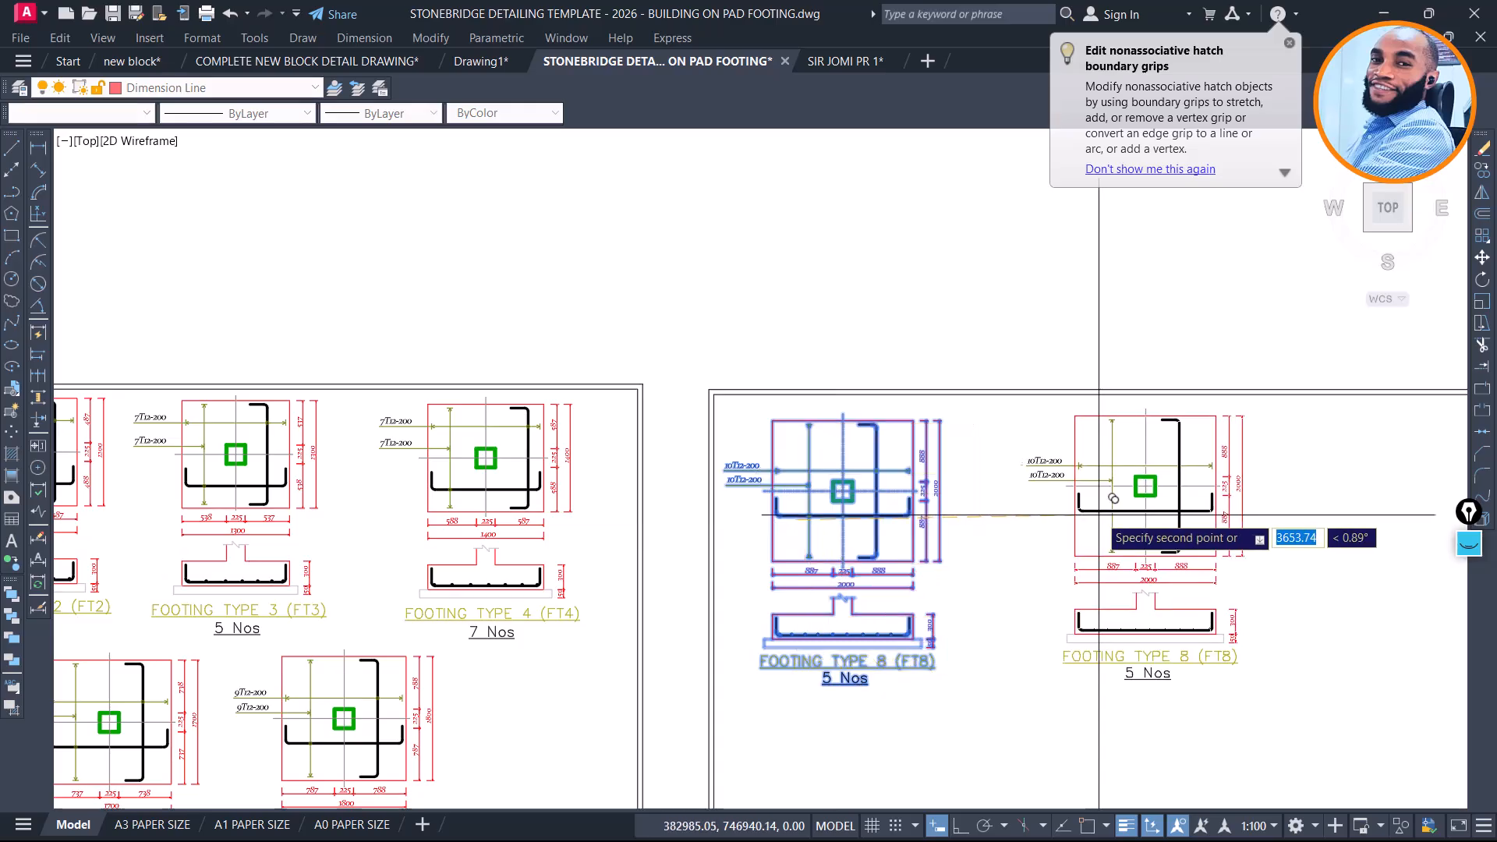
pyautogui.press('F8')
pyautogui.scroll(-2, 920, 526)
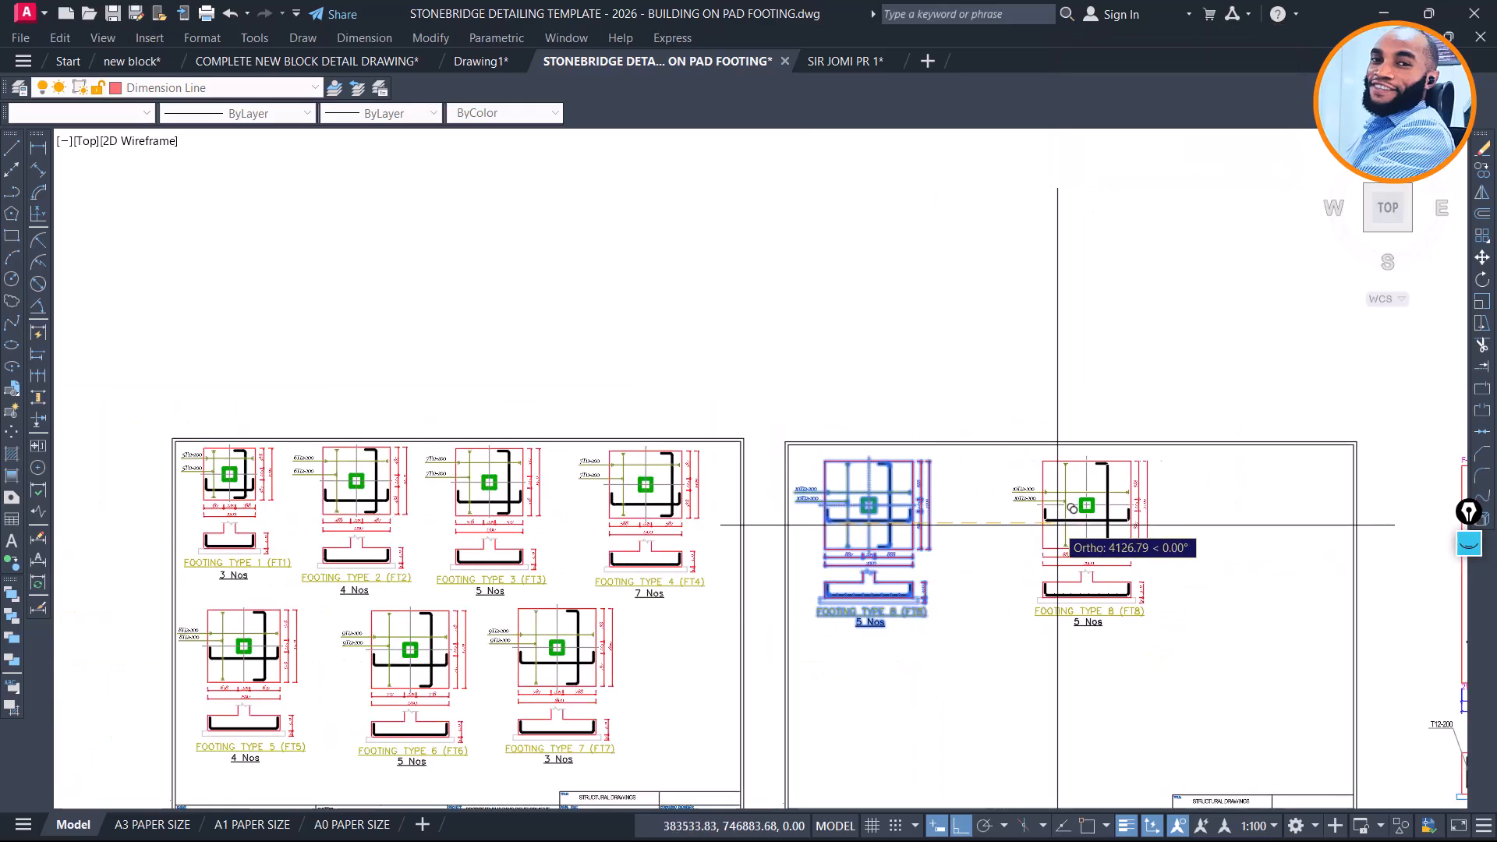
pyautogui.click(1038, 522)
pyautogui.press('Escape')
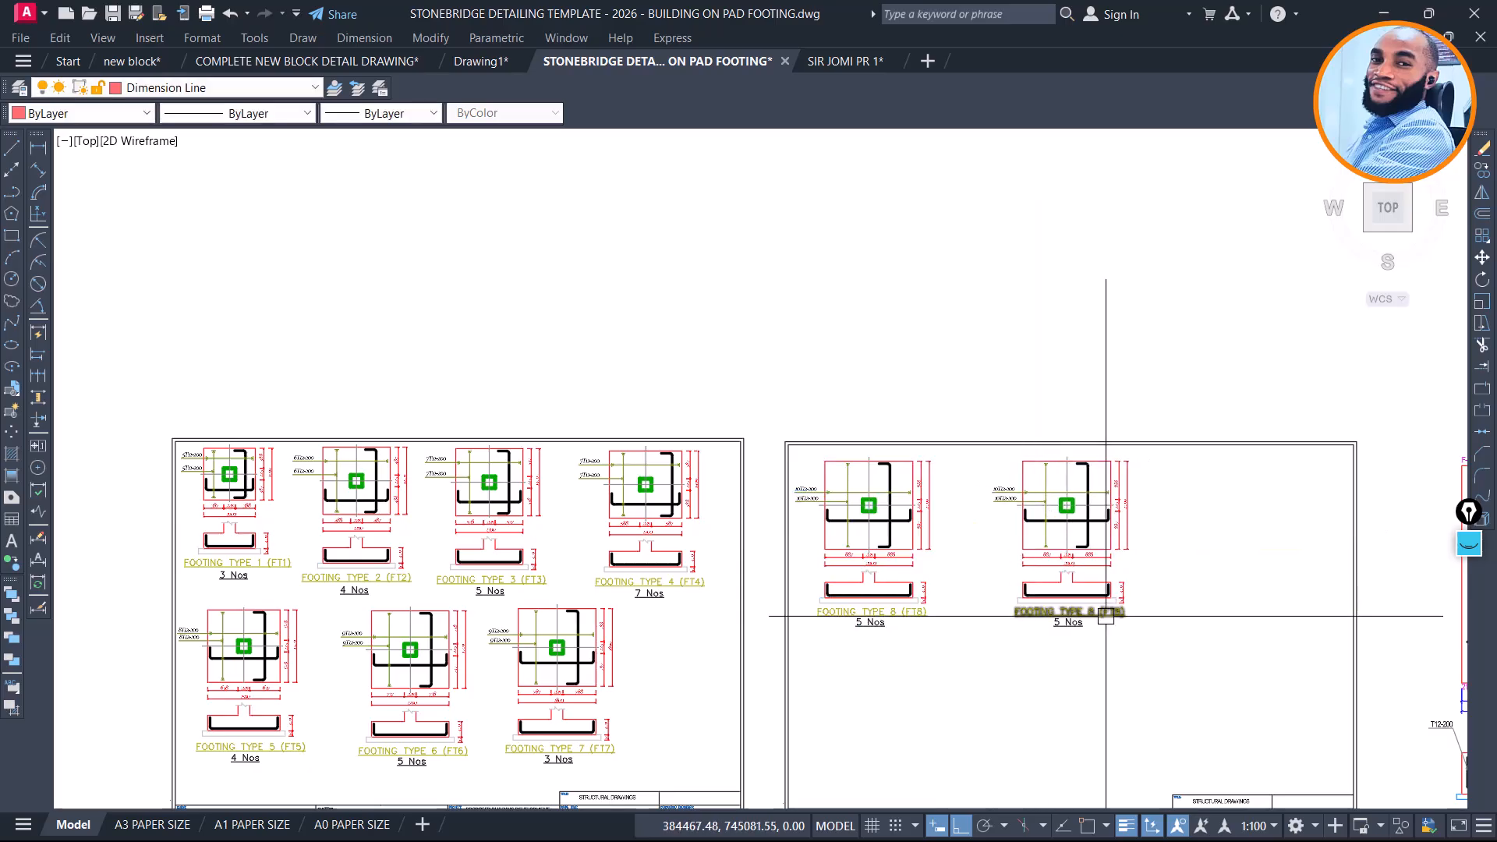
# Change the quantity label under the copied footing detail to 1 No
pyautogui.scroll(5, 959, 616)
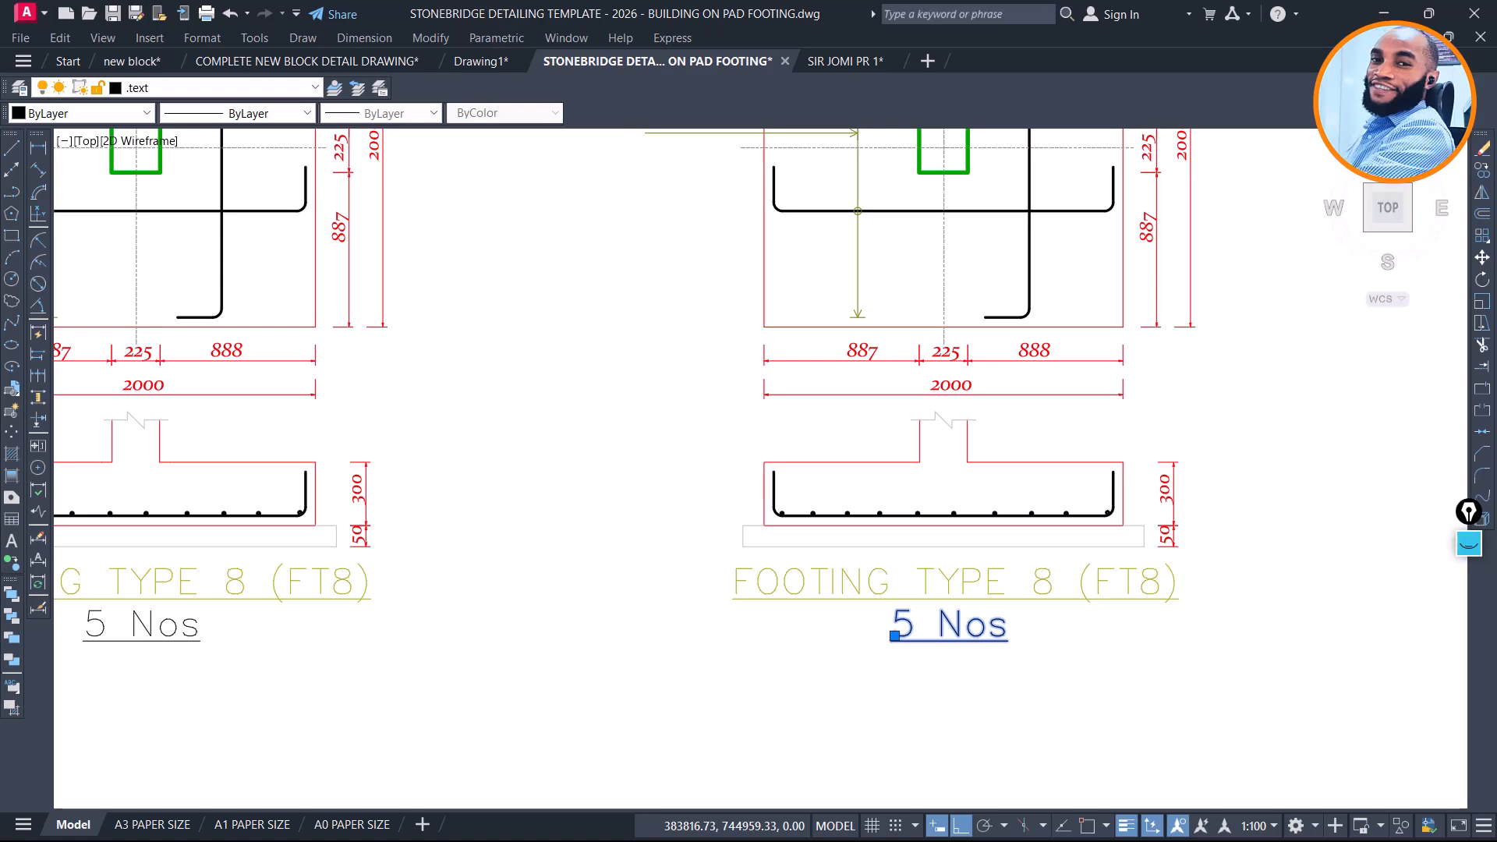
pyautogui.scroll(2, 916, 635)
pyautogui.doubleClick(916, 635)
pyautogui.click(912, 627)
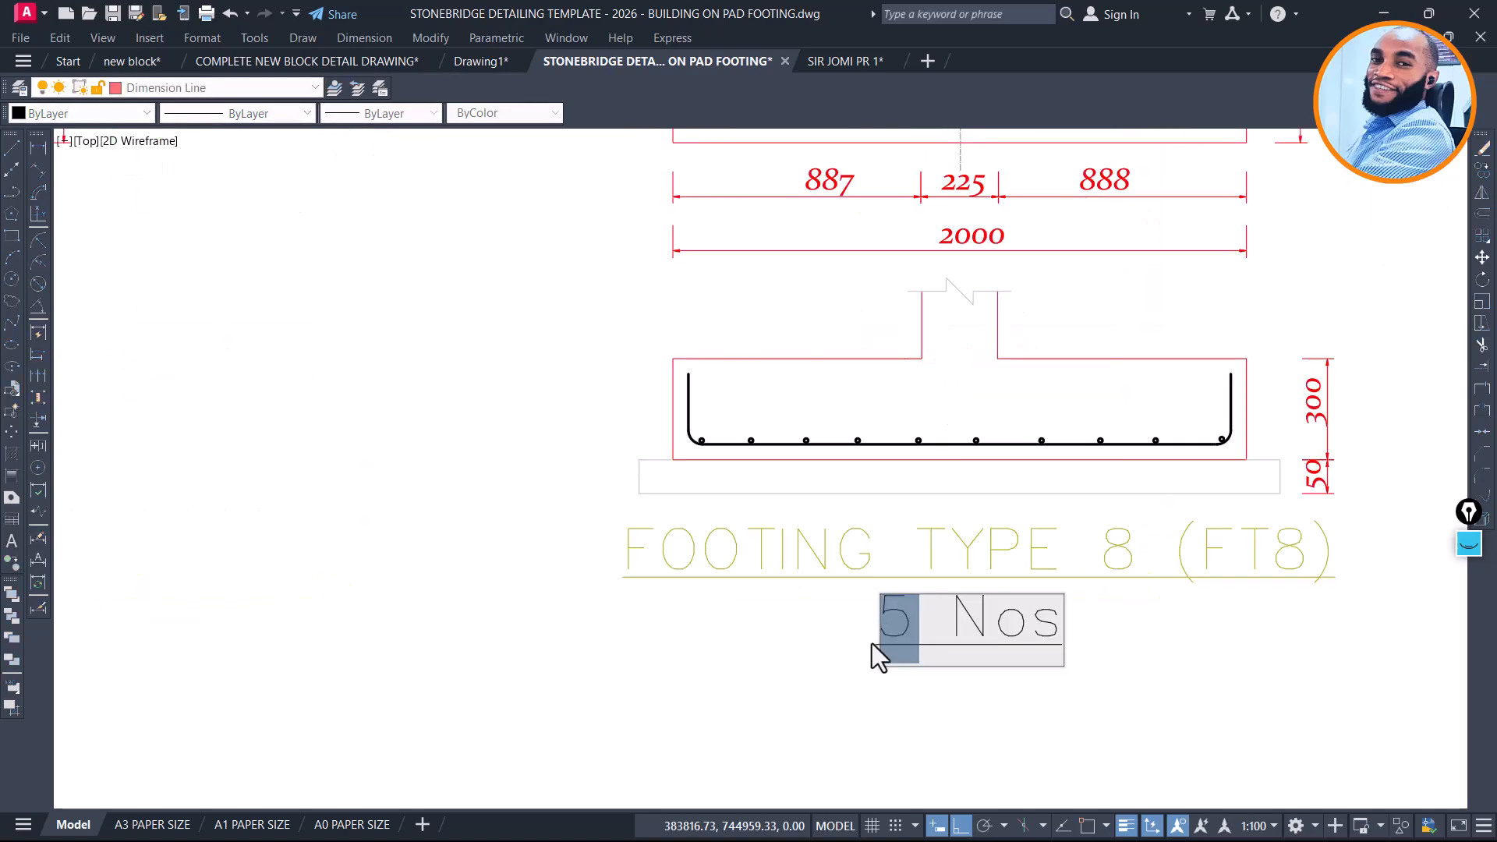
pyautogui.moveTo(1042, 624); pyautogui.dragTo(1073, 625)
pyautogui.press('BackSpace')
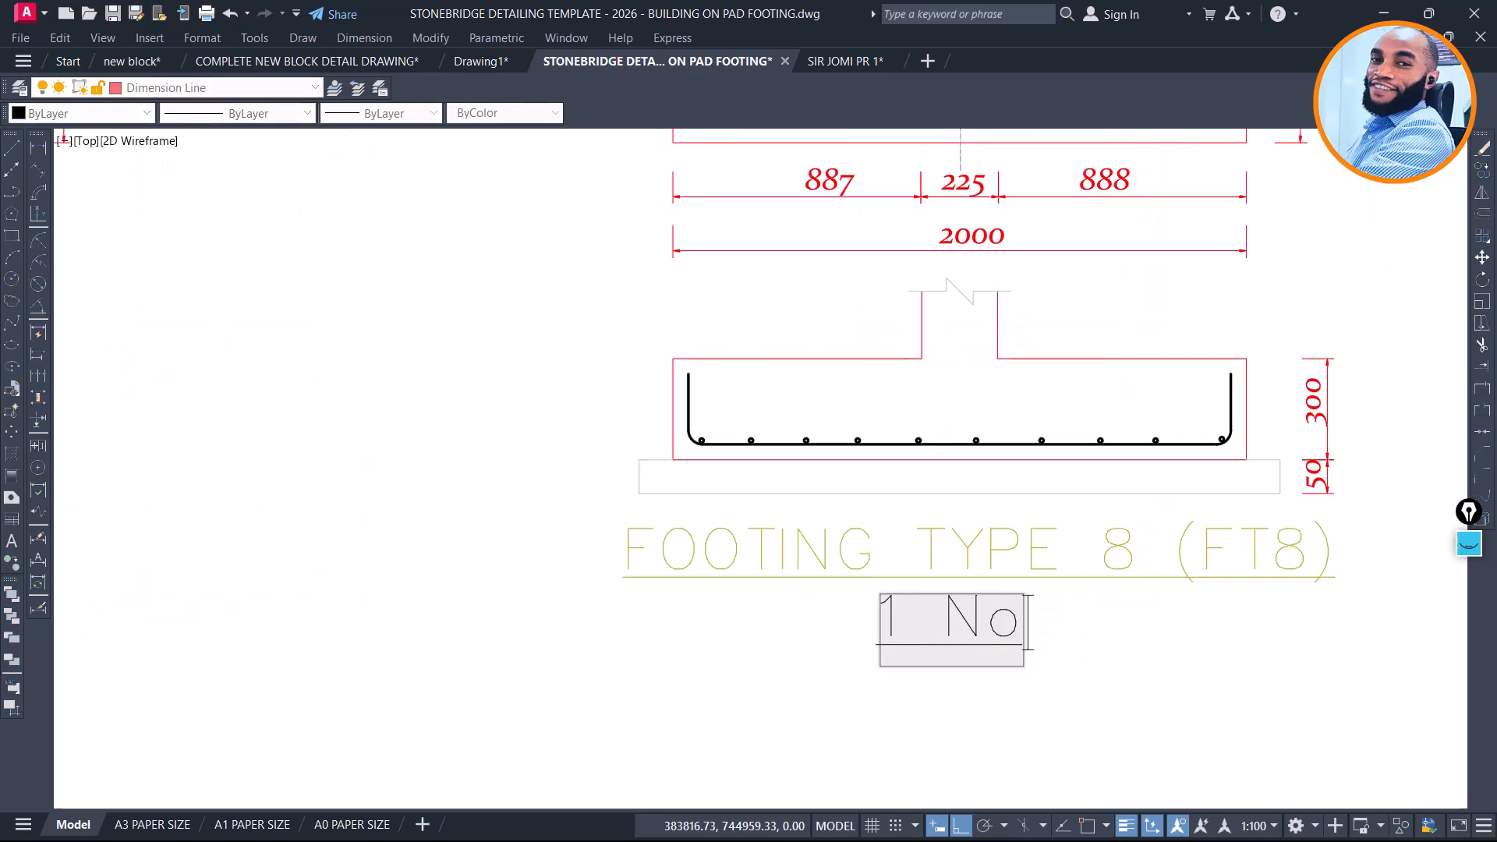
pyautogui.click(1107, 667)
pyautogui.scroll(-4, 800, 573)
pyautogui.press('Escape')
# Change the copied detail's title to FOOTING TYPE 9 (FT9)
pyautogui.click(970, 567)
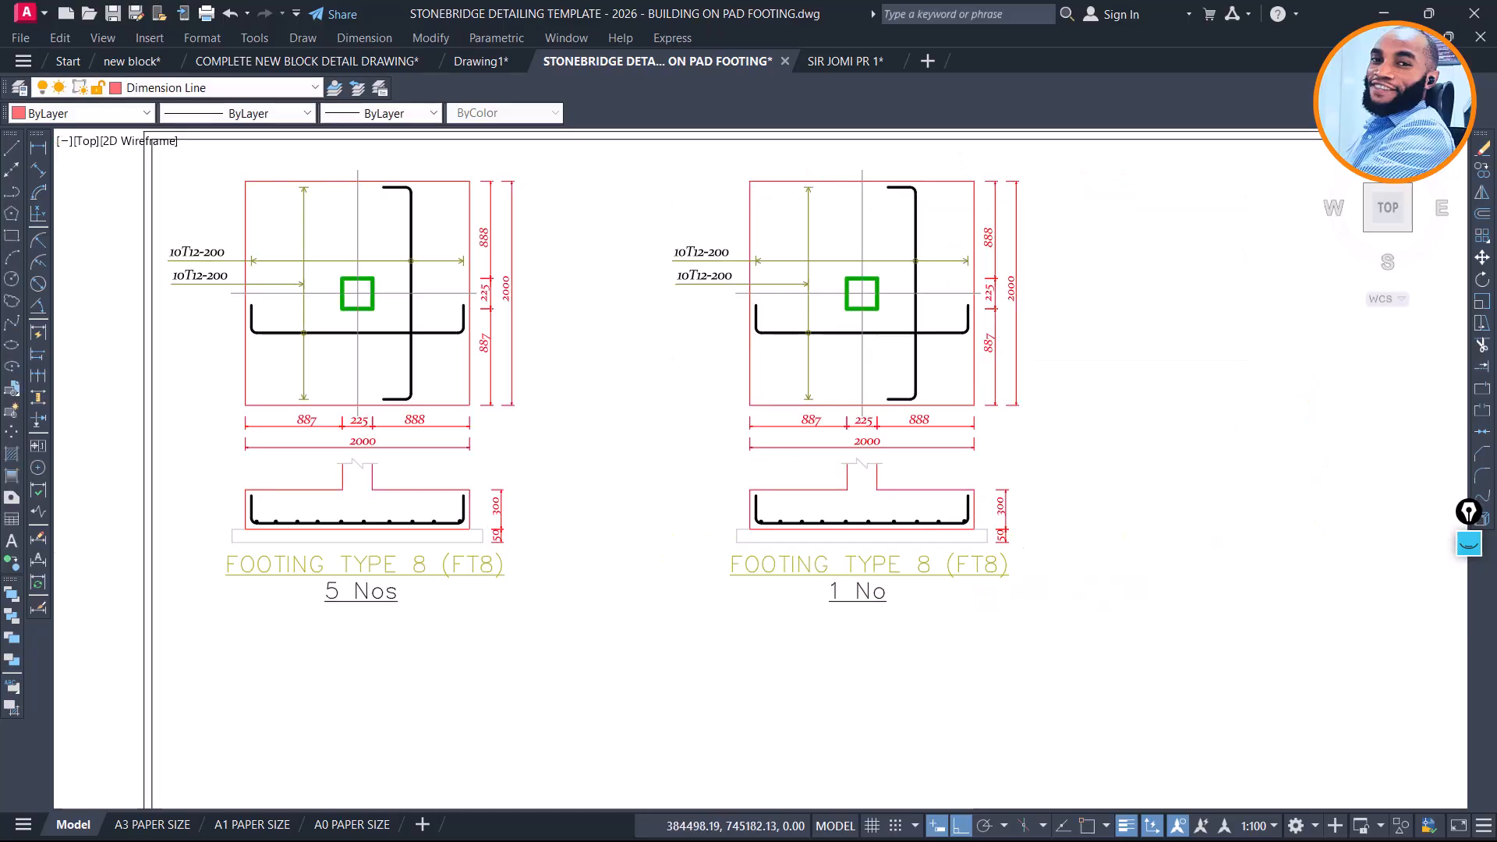
pyautogui.scroll(4, 969, 569)
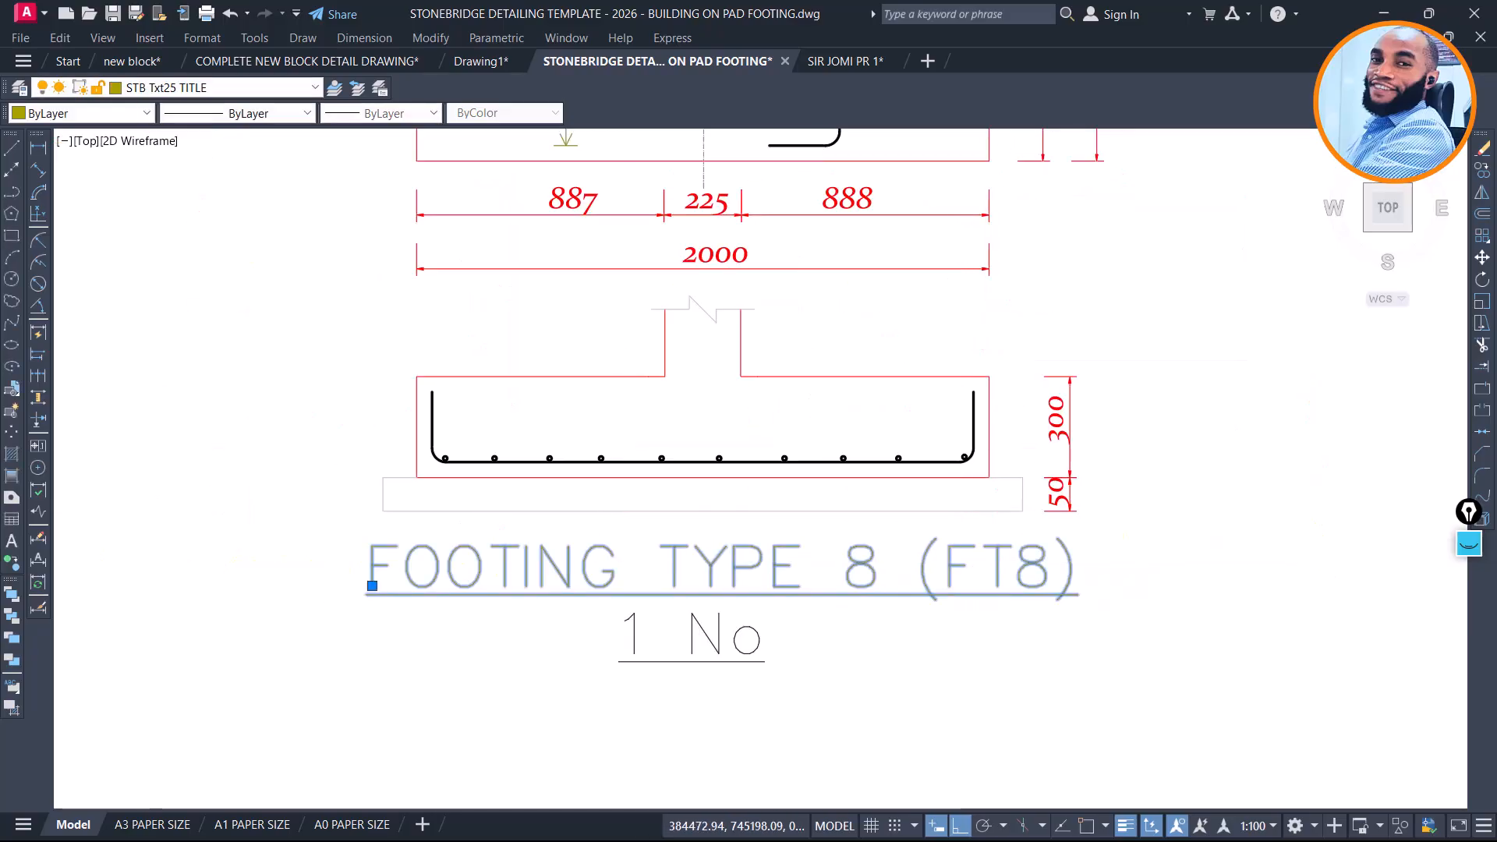
pyautogui.doubleClick(1032, 588)
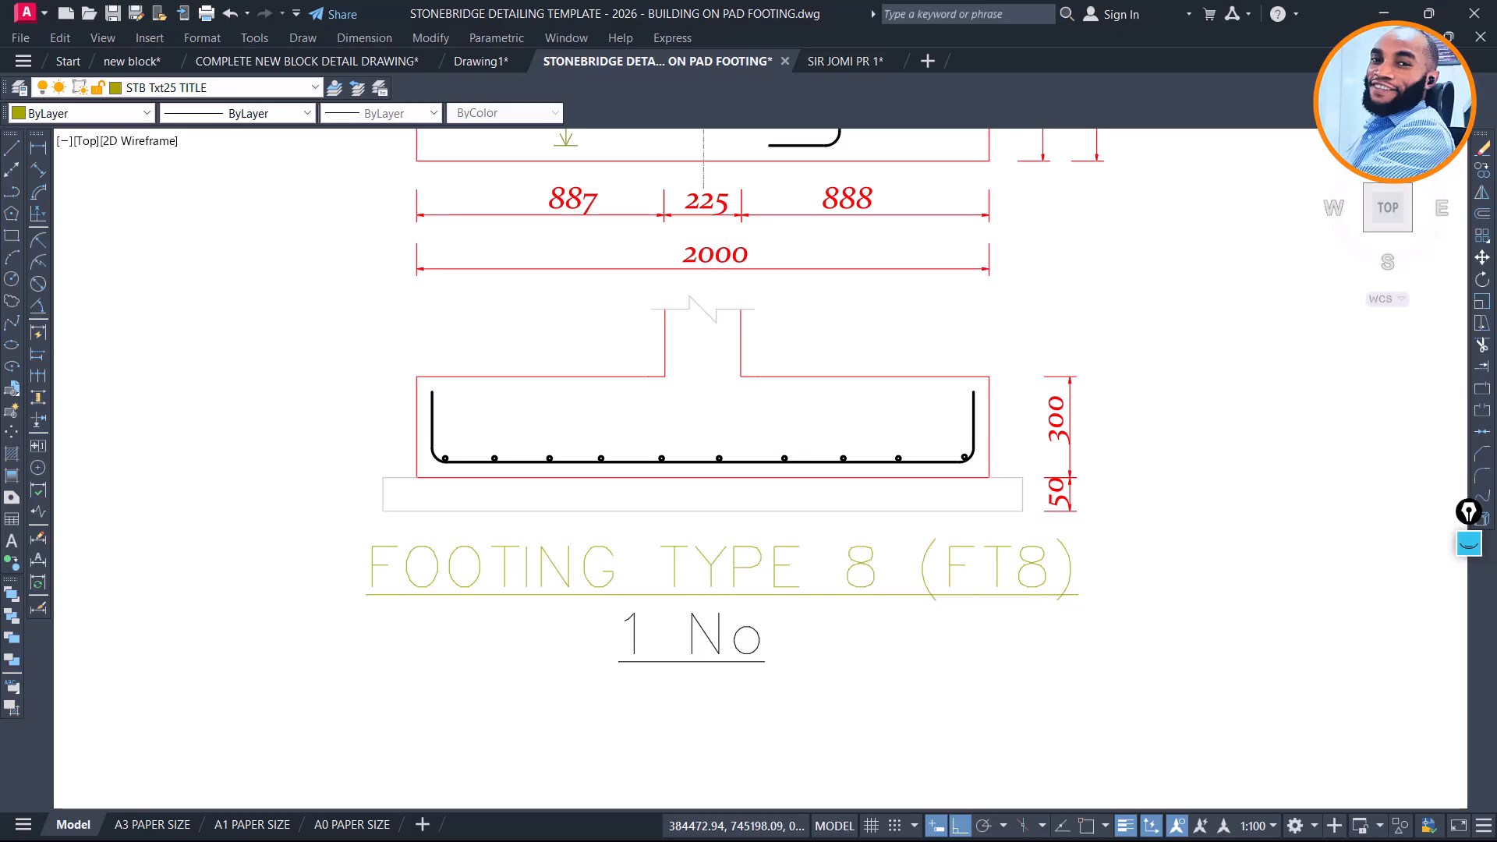
pyautogui.moveTo(1055, 589); pyautogui.dragTo(1027, 591)
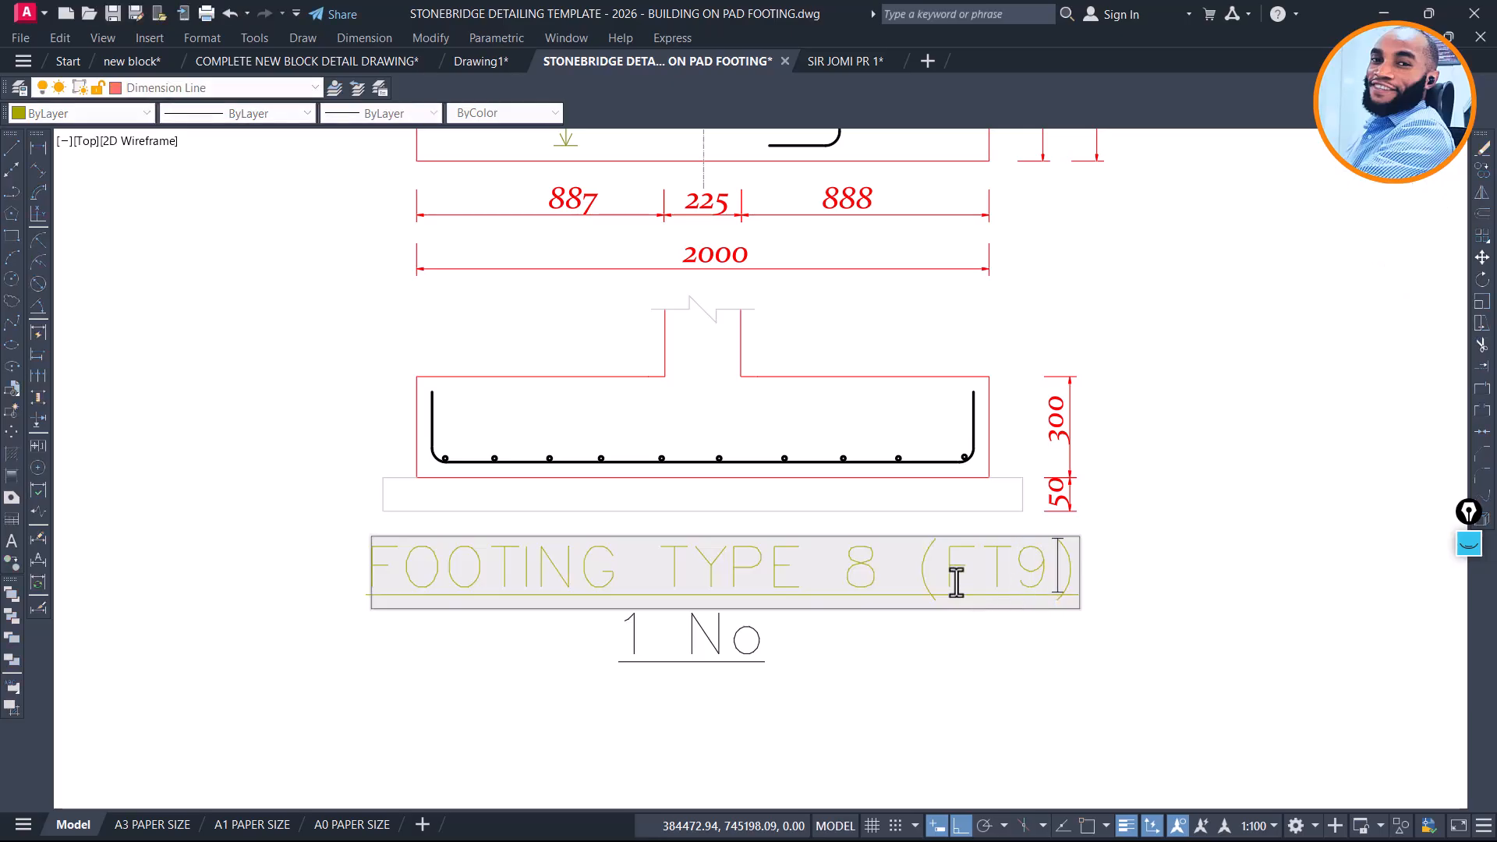
pyautogui.press('Escape')
pyautogui.scroll(-10, 886, 564)
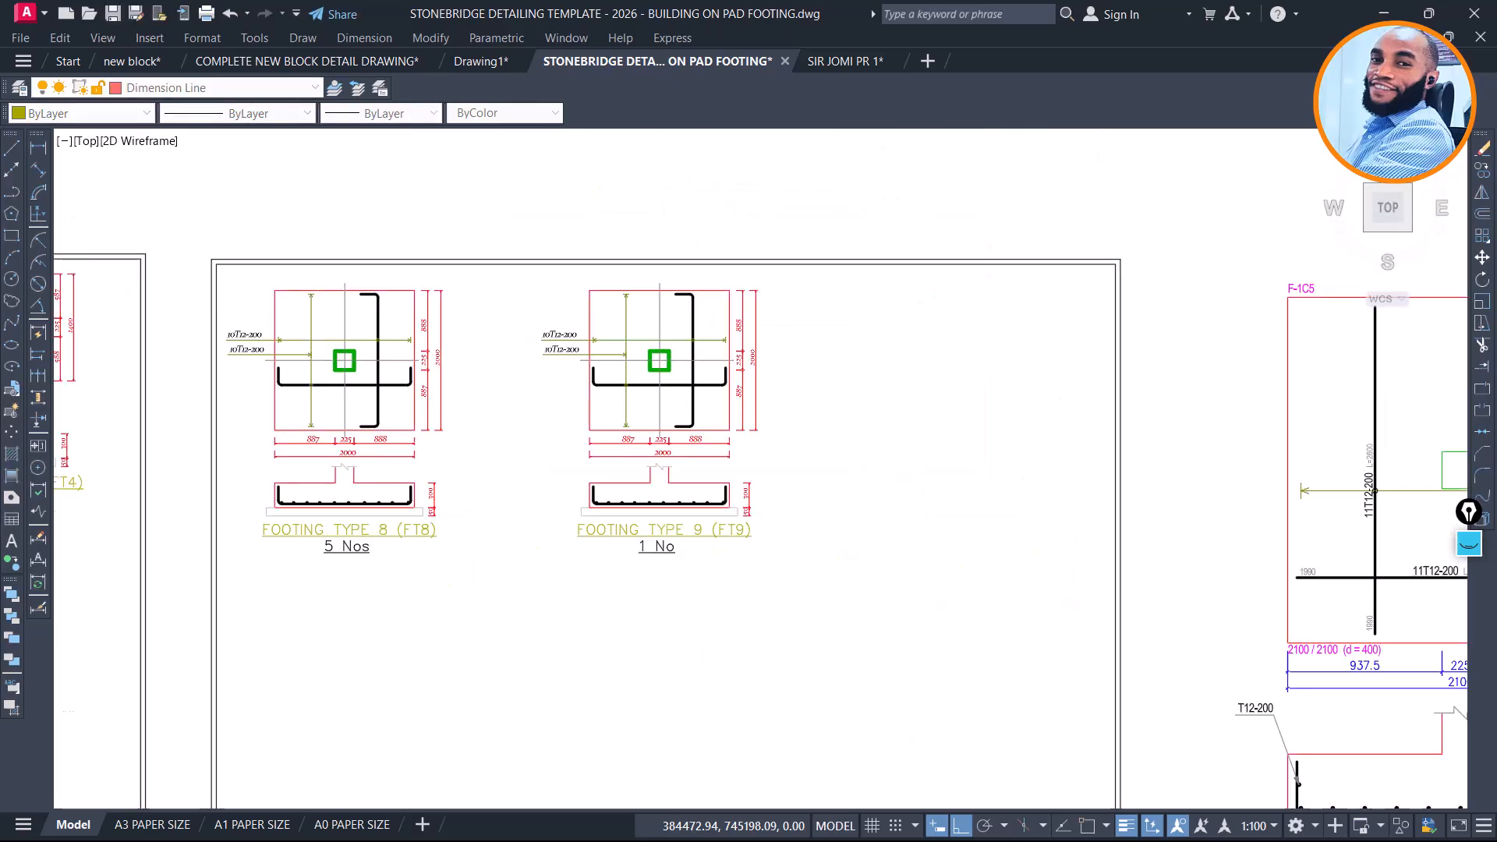
# Check the 2100 / 2100 reference detail and change the footing depth label in the FT9 section to 400
pyautogui.scroll(-2, 1150, 497)
pyautogui.scroll(10, 619, 261)
pyautogui.scroll(-6, 473, 361)
pyautogui.scroll(-4, 886, 517)
pyautogui.scroll(10, 1053, 659)
pyautogui.scroll(-6, 1153, 398)
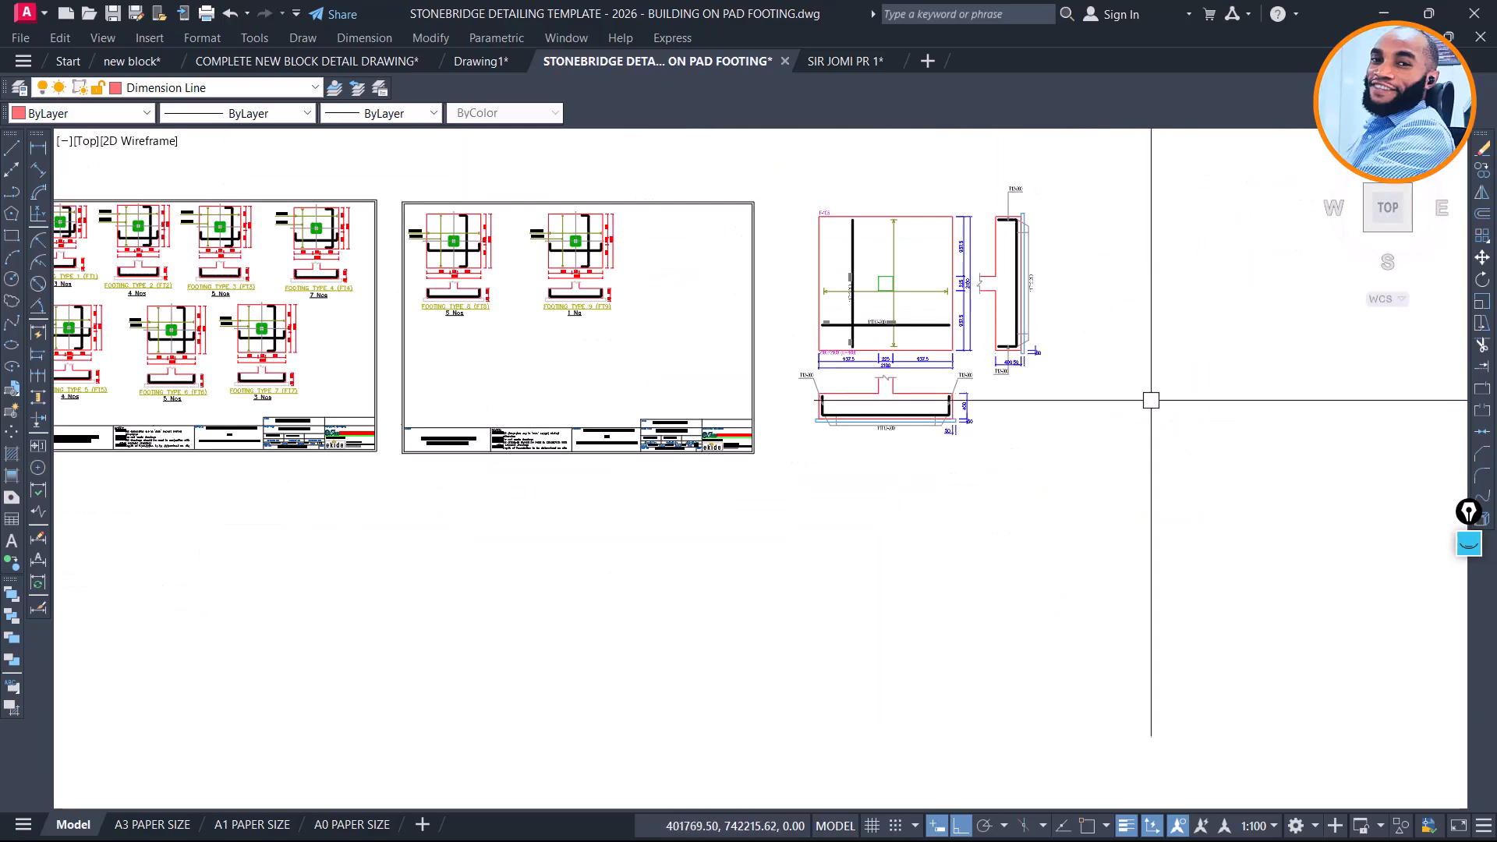
pyautogui.scroll(8, 863, 353)
pyautogui.scroll(2, 874, 353)
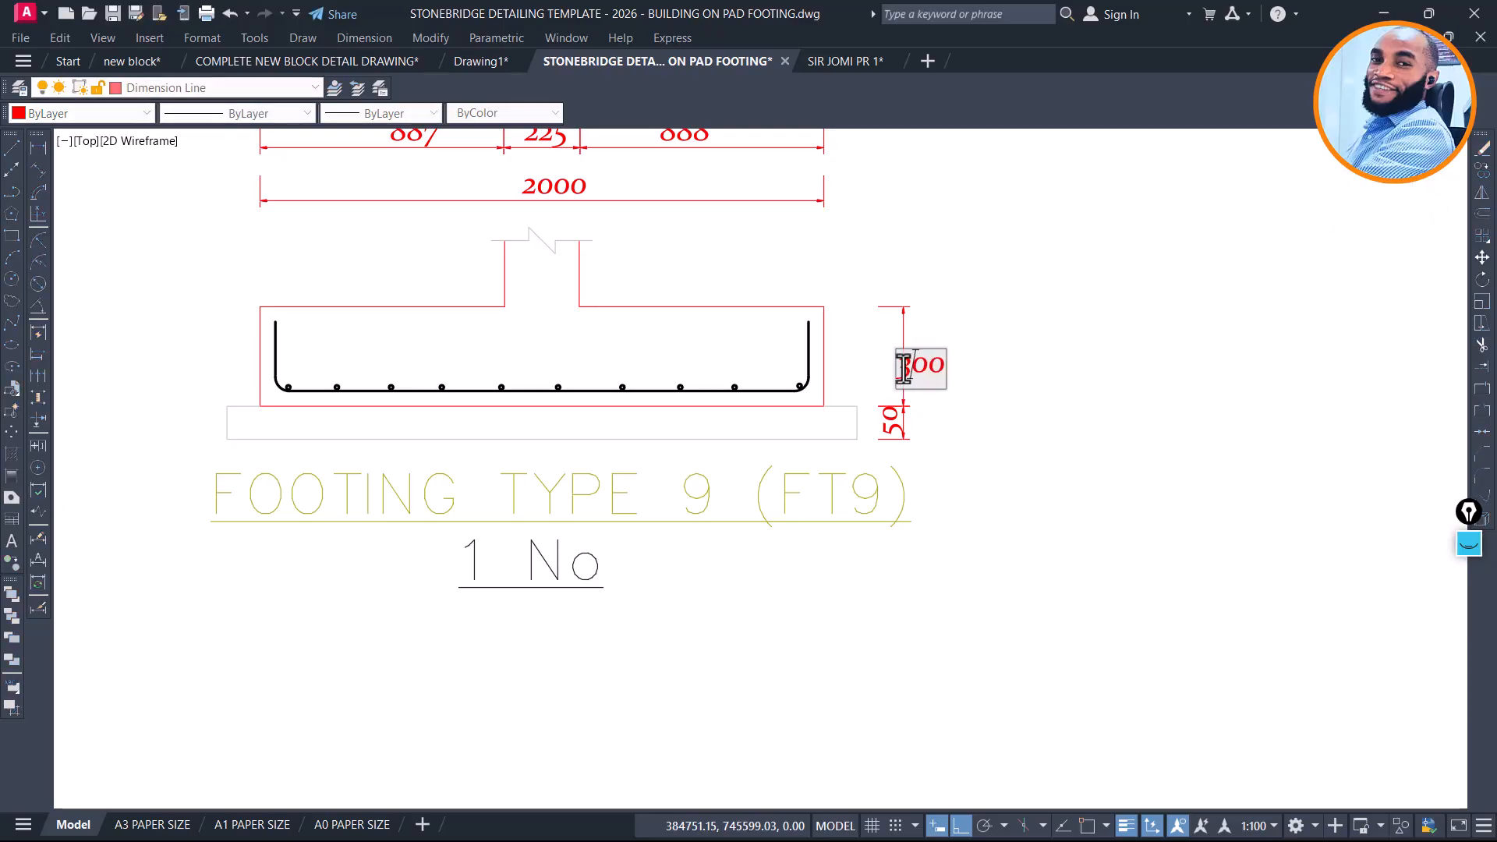
pyautogui.click(1009, 337)
# Stretch the lower part of the FT9 section, including its bars, blinding and titles, downward by 100
pyautogui.scroll(-2, 1006, 343)
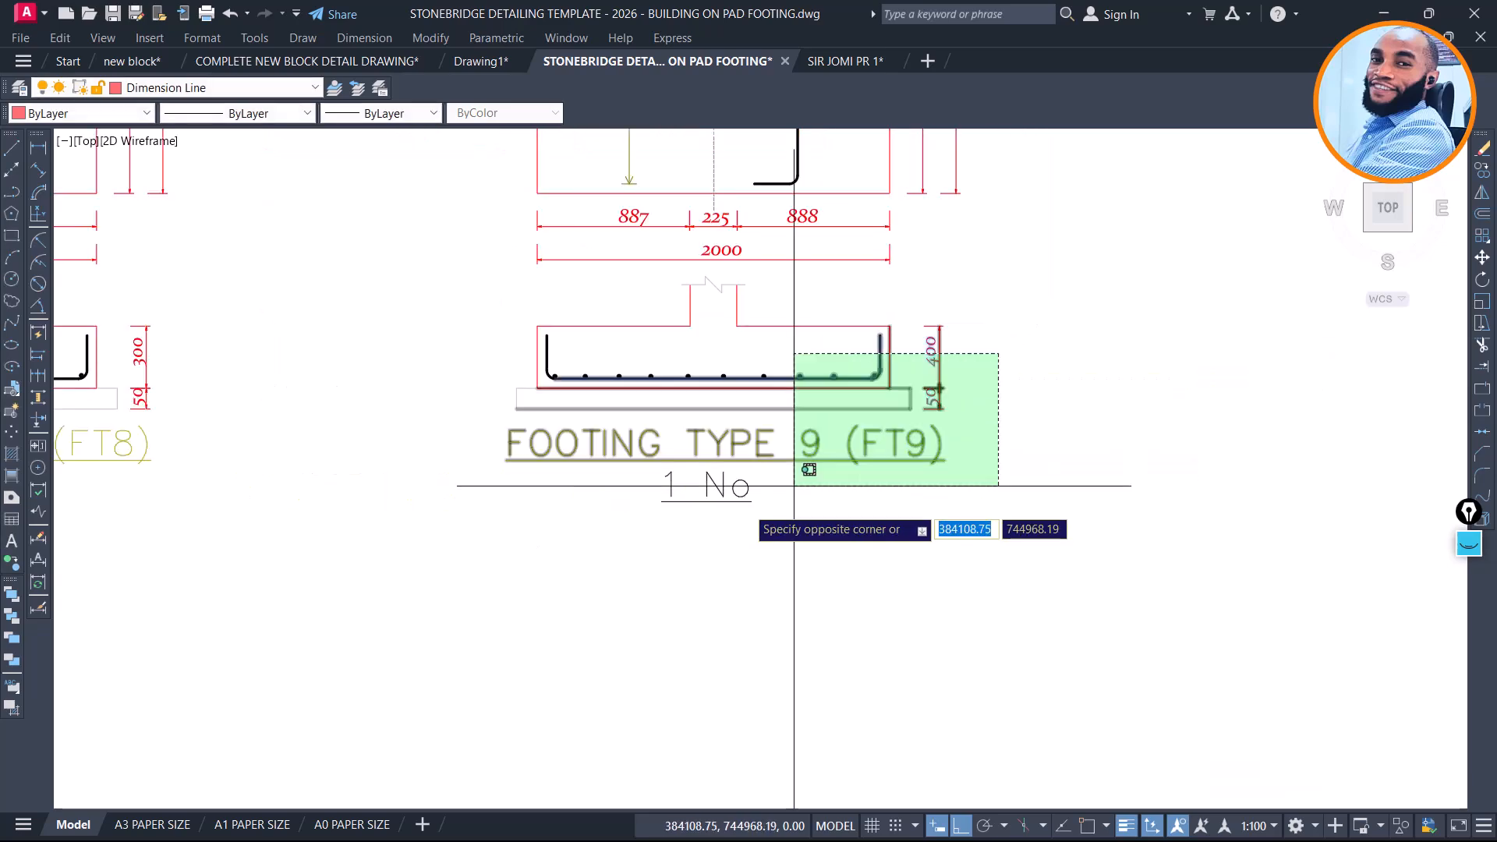
pyautogui.click(454, 540)
pyautogui.write('s')
pyautogui.press('Return')
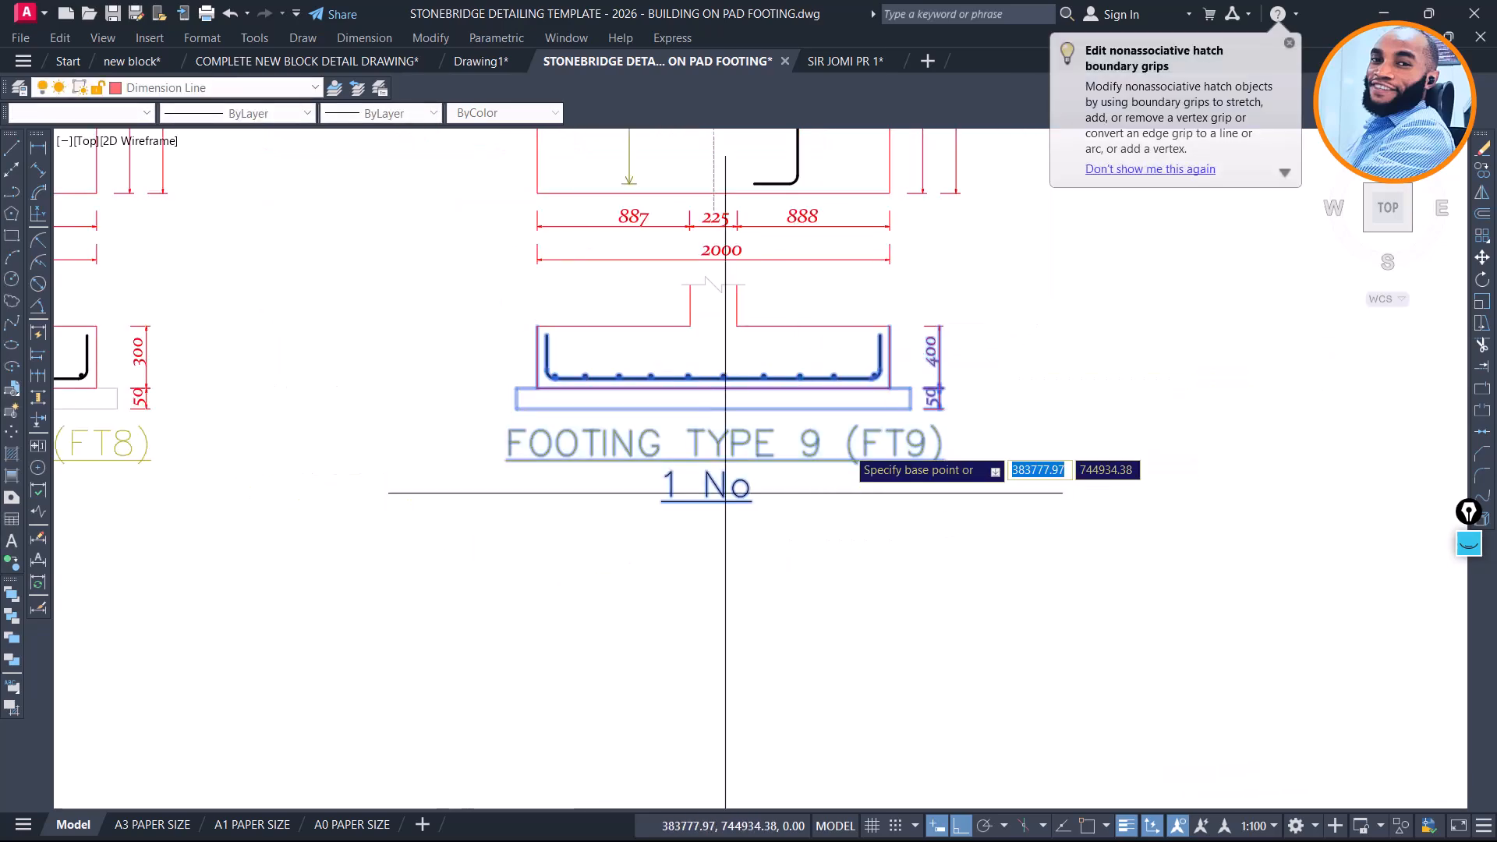
pyautogui.click(998, 375)
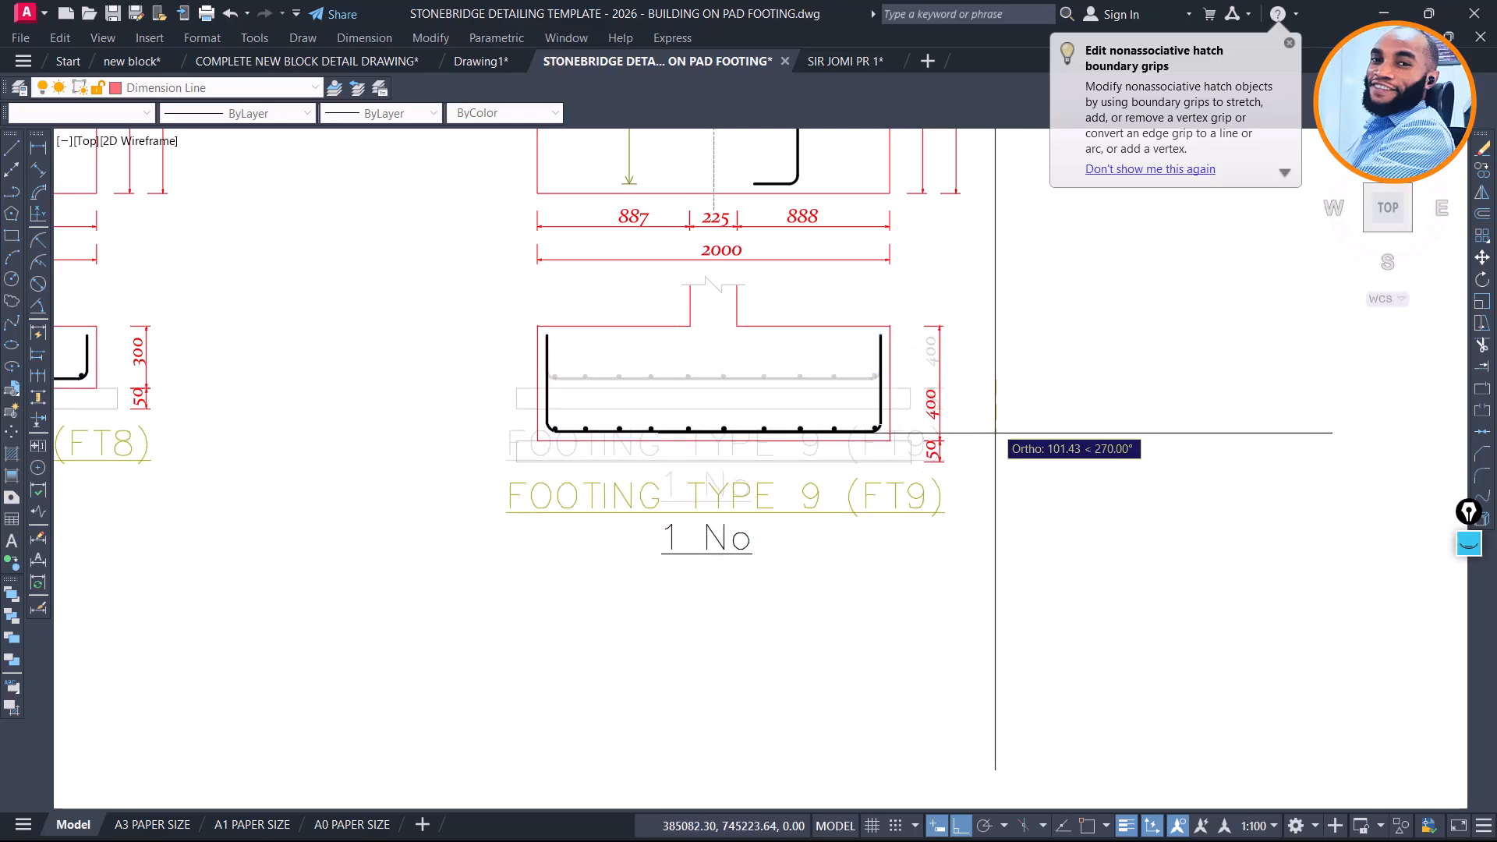
pyautogui.write('100')
pyautogui.press('Return')
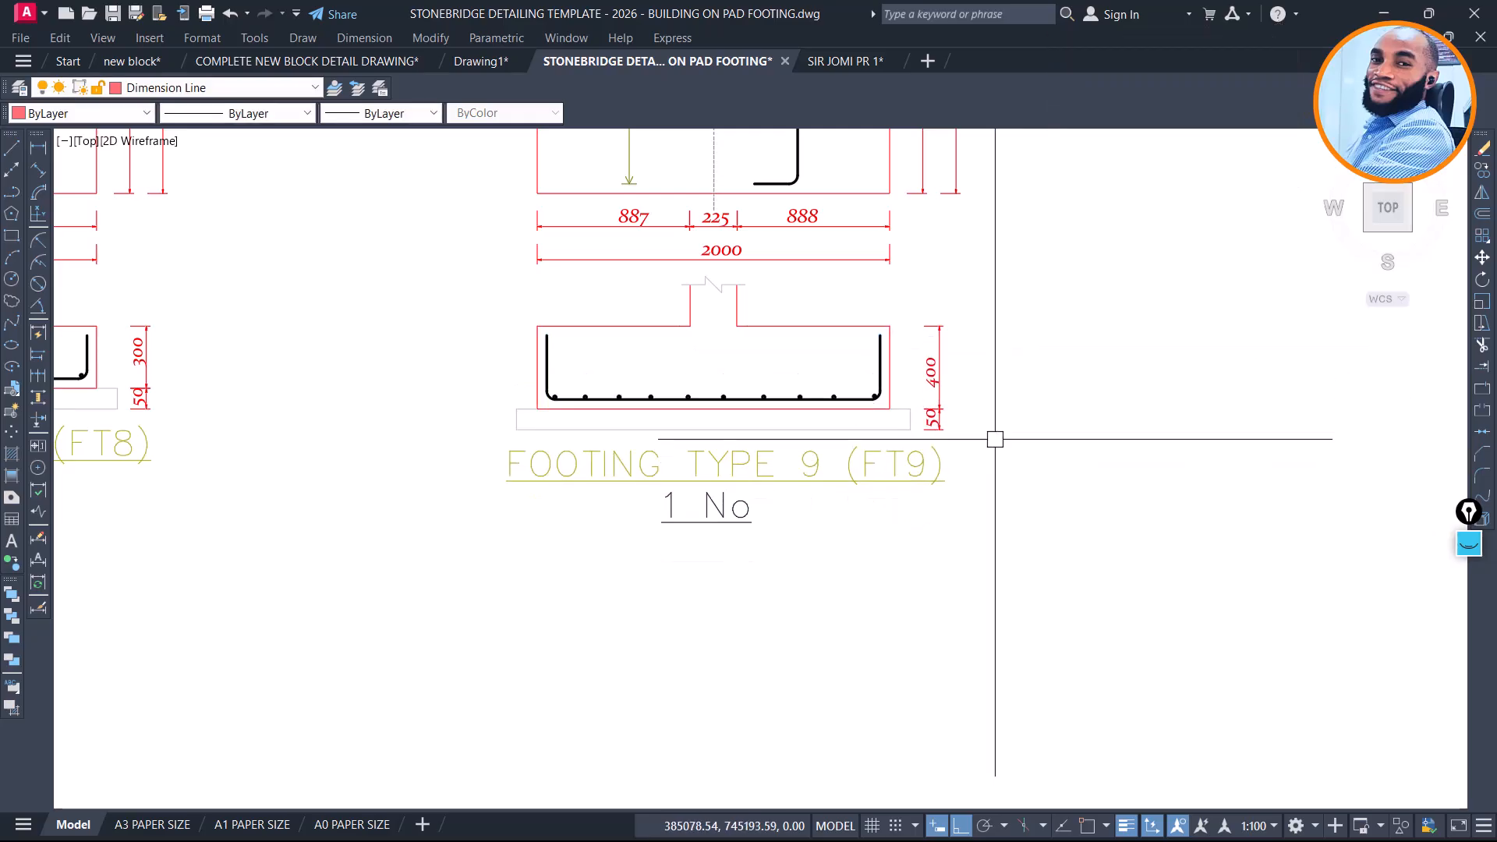
# Move the 400 depth label up to the middle of its dimension line beside the FT9 section
pyautogui.scroll(-3, 825, 484)
pyautogui.scroll(2, 884, 408)
pyautogui.click(886, 473)
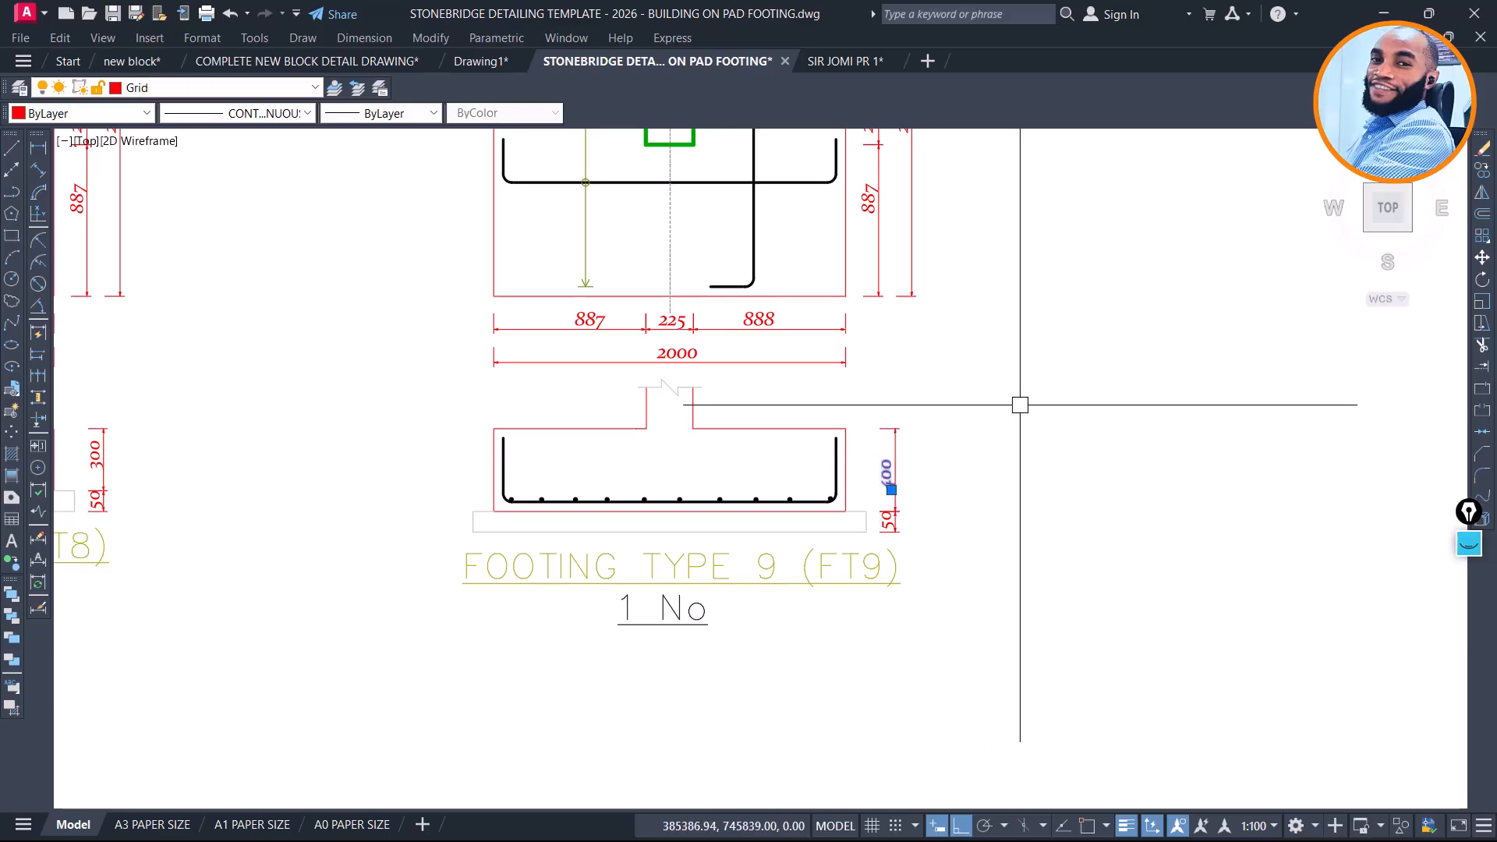
pyautogui.scroll(2, 988, 469)
pyautogui.write('m')
pyautogui.press('Return')
pyautogui.click(987, 469)
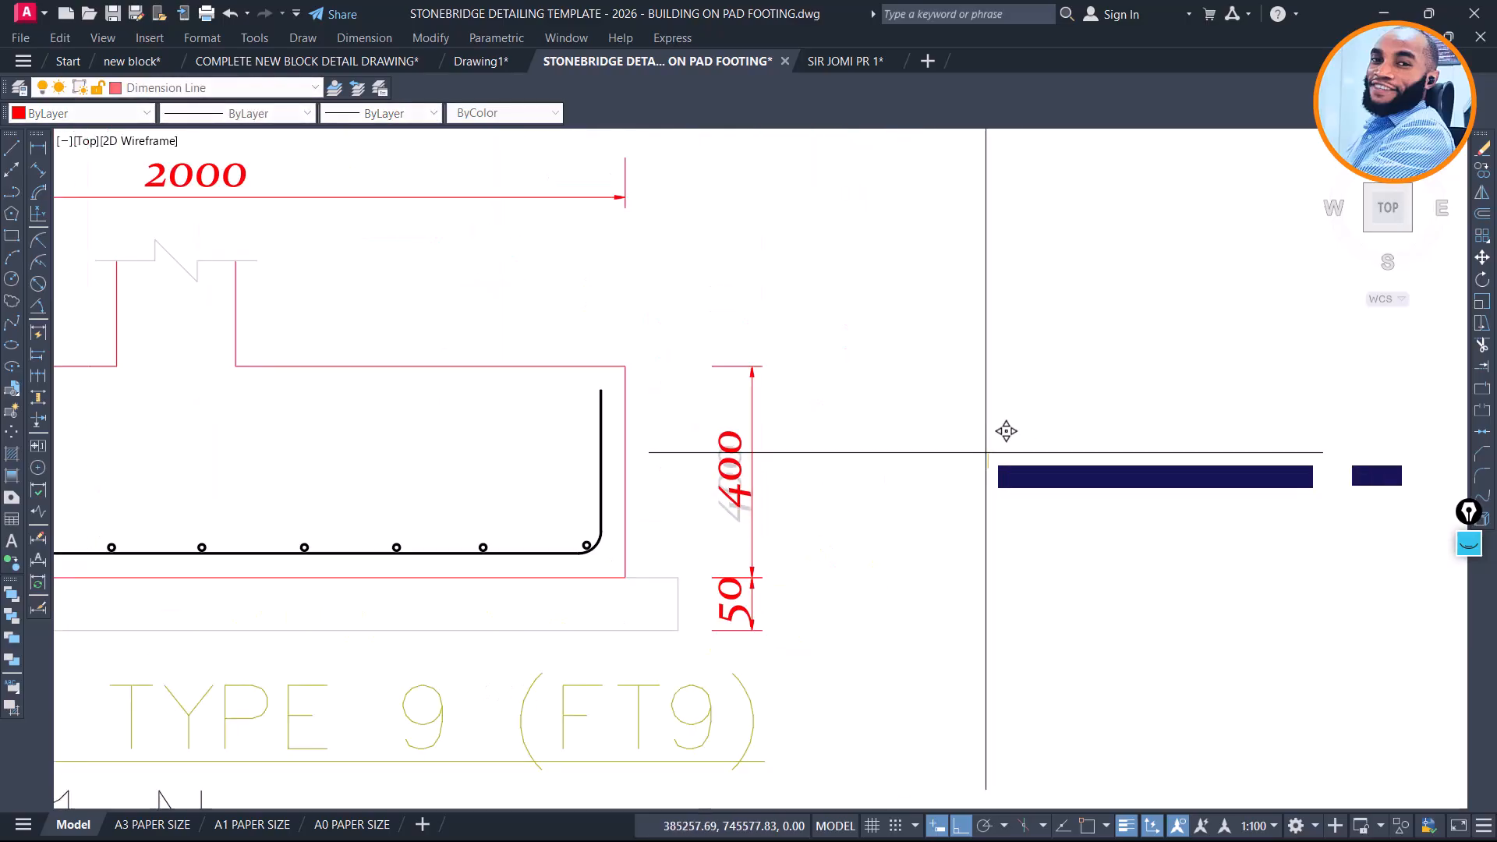
pyautogui.click(986, 450)
# Compare the FT9 plan dimensions with those of the 2100 / 2100 (d = 400) reference footing detail
pyautogui.scroll(-3, 1040, 433)
pyautogui.moveTo(892, 407); pyautogui.dragTo(889, 535, button='middle')
pyautogui.scroll(4, 858, 530)
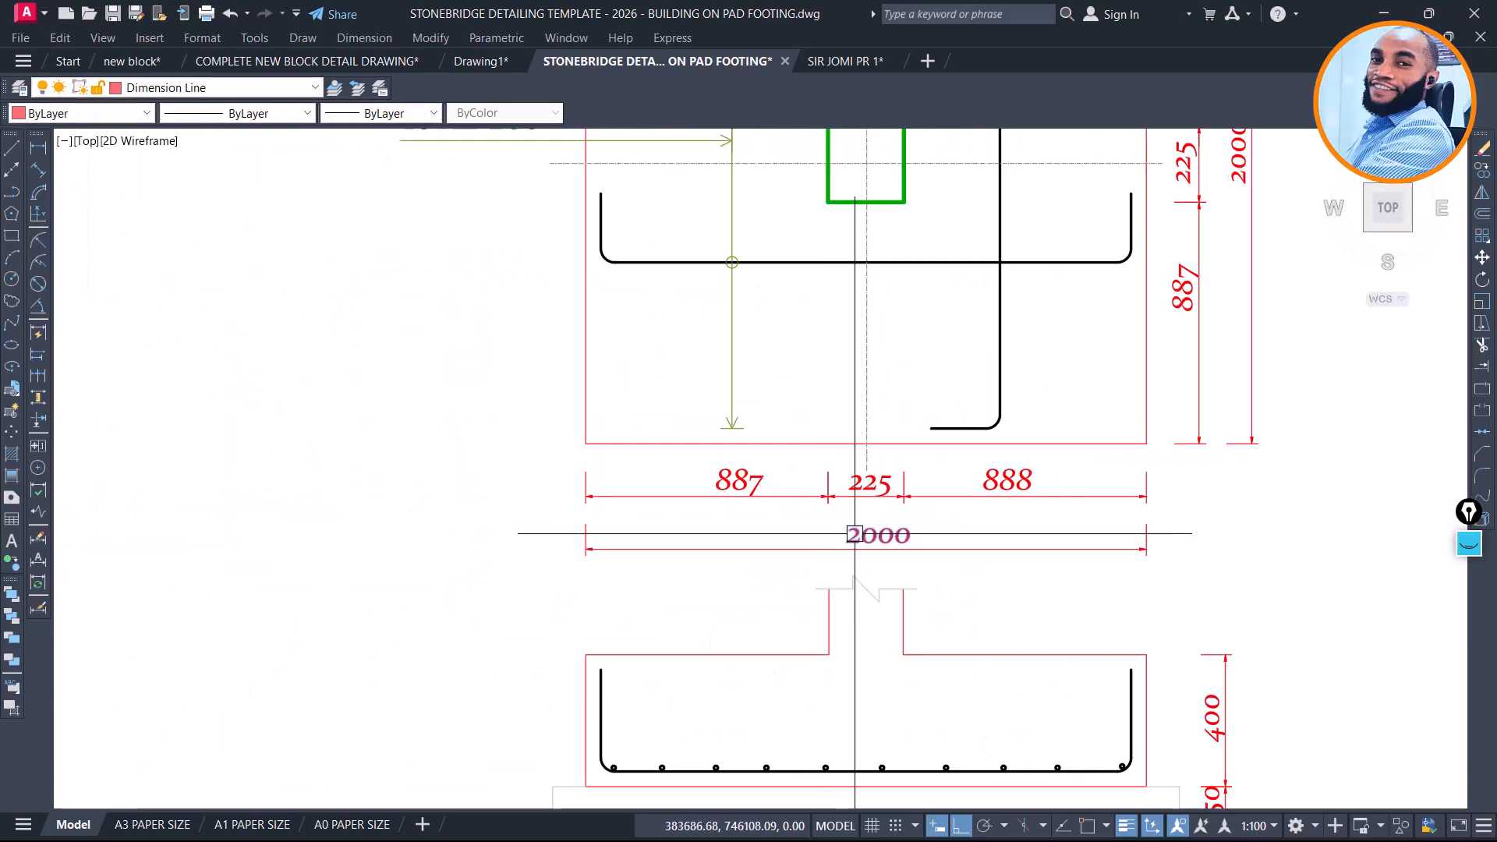
pyautogui.scroll(-6, 875, 544)
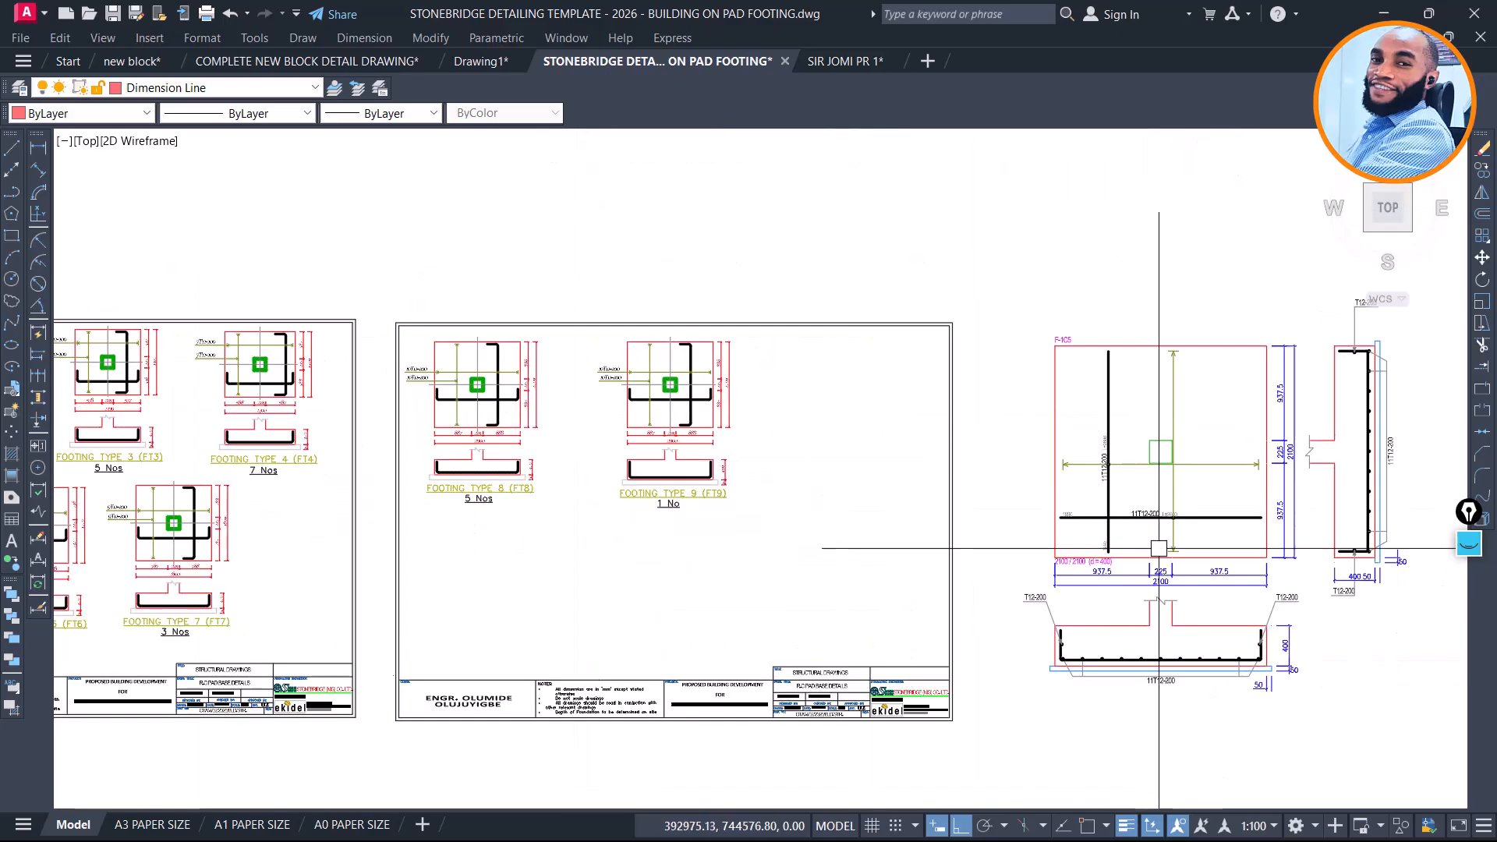
pyautogui.scroll(5, 1174, 591)
pyautogui.moveTo(1043, 521); pyautogui.dragTo(702, 588, button='middle')
pyautogui.scroll(1, 879, 534)
pyautogui.scroll(-2, 1169, 297)
pyautogui.moveTo(1161, 335); pyautogui.dragTo(745, 582, button='middle')
pyautogui.scroll(-4, 1178, 316)
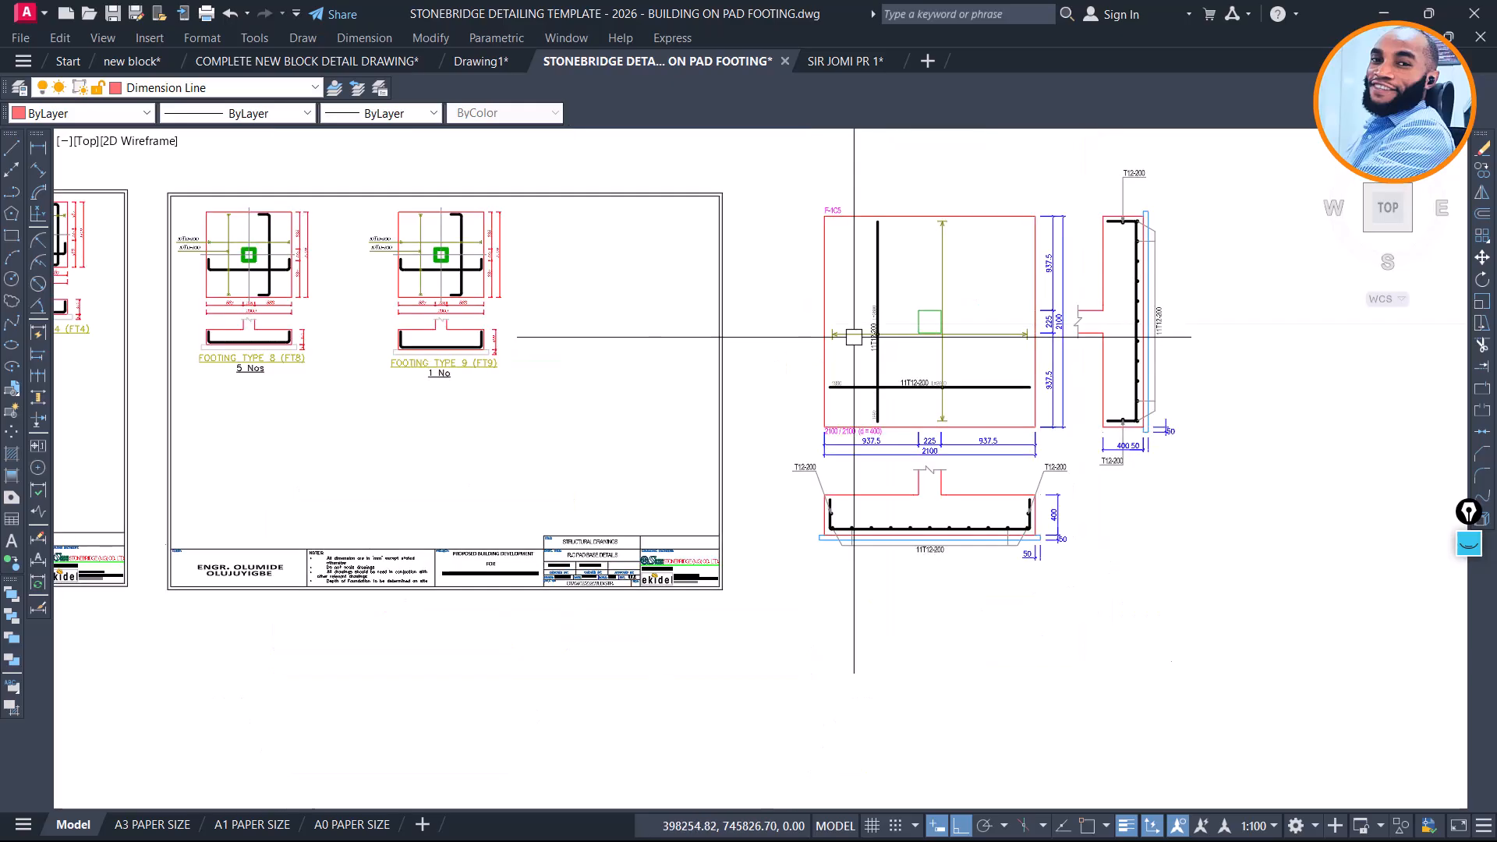
pyautogui.scroll(4, 844, 350)
pyautogui.scroll(-4, 982, 336)
pyautogui.scroll(-1, 323, 364)
pyautogui.moveTo(323, 363); pyautogui.dragTo(675, 403, button='middle')
pyautogui.scroll(6, 802, 305)
# Stretch the left side of the FT9 plan and section, with its bars and bar labels, outward to the left
pyautogui.click(794, 230)
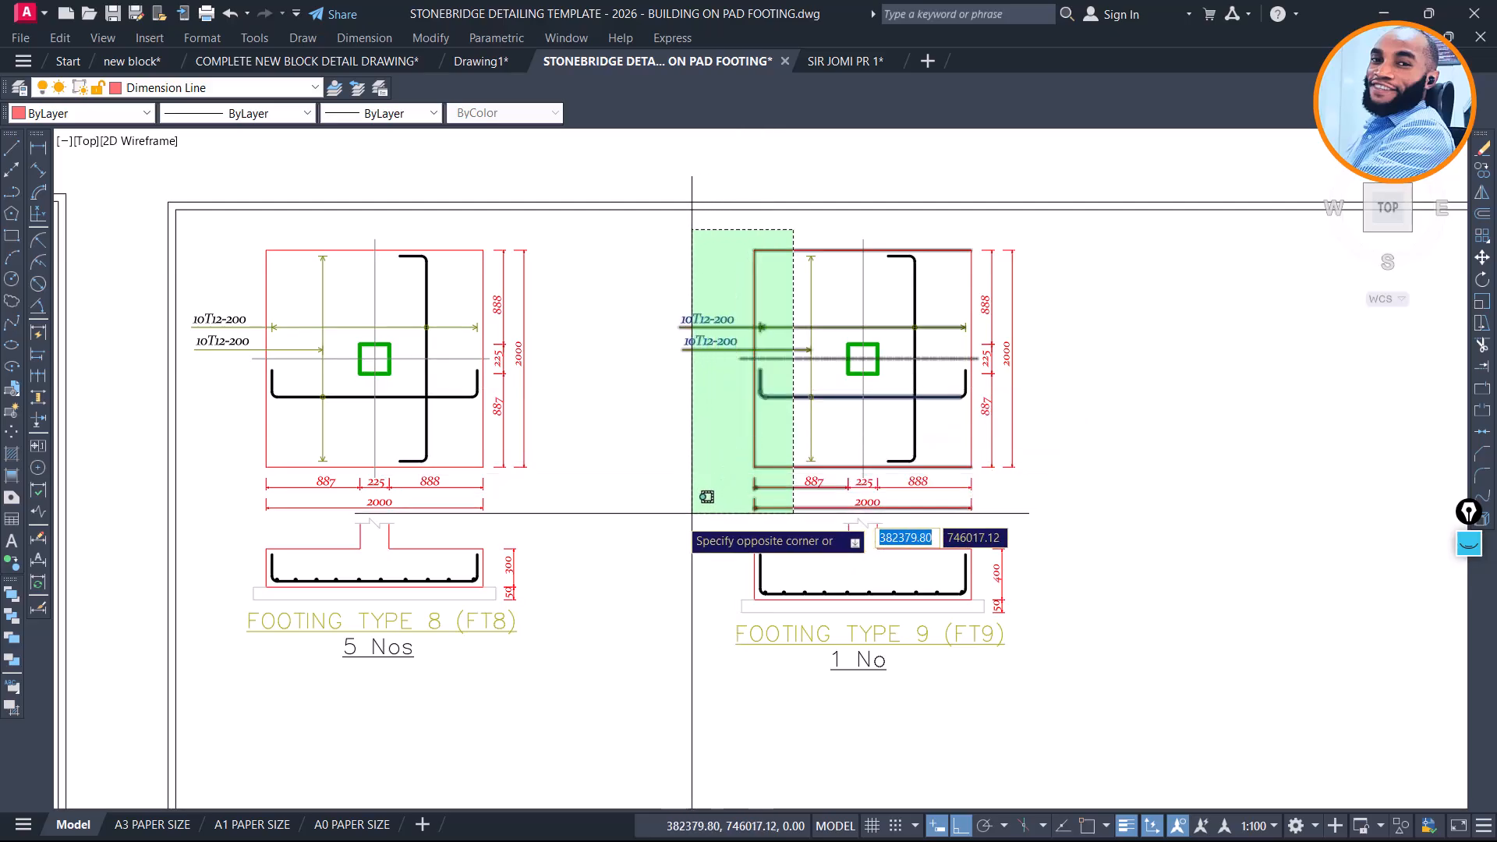
pyautogui.click(641, 616)
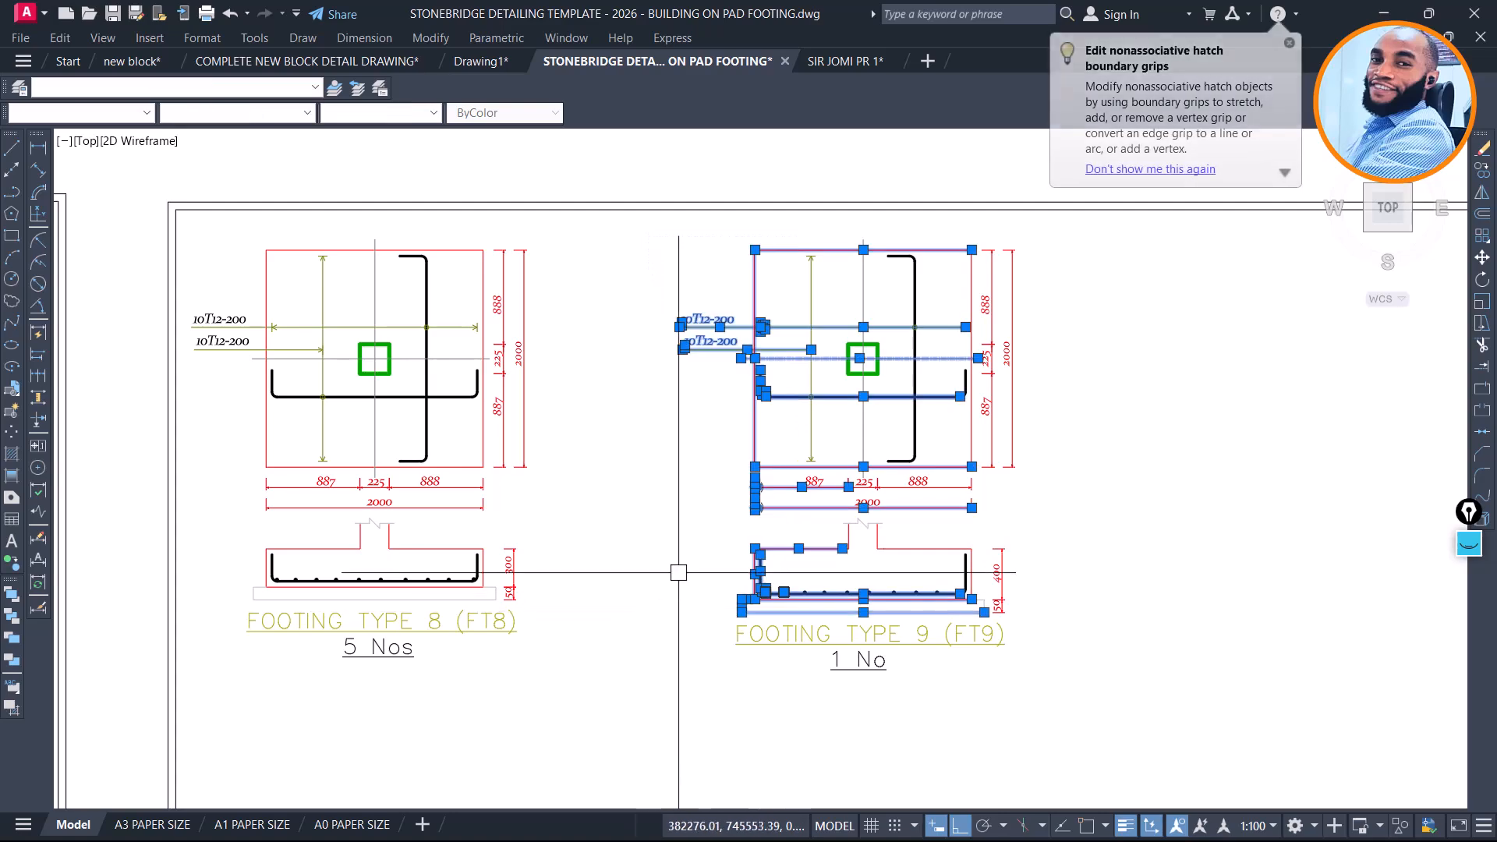
pyautogui.click(711, 460)
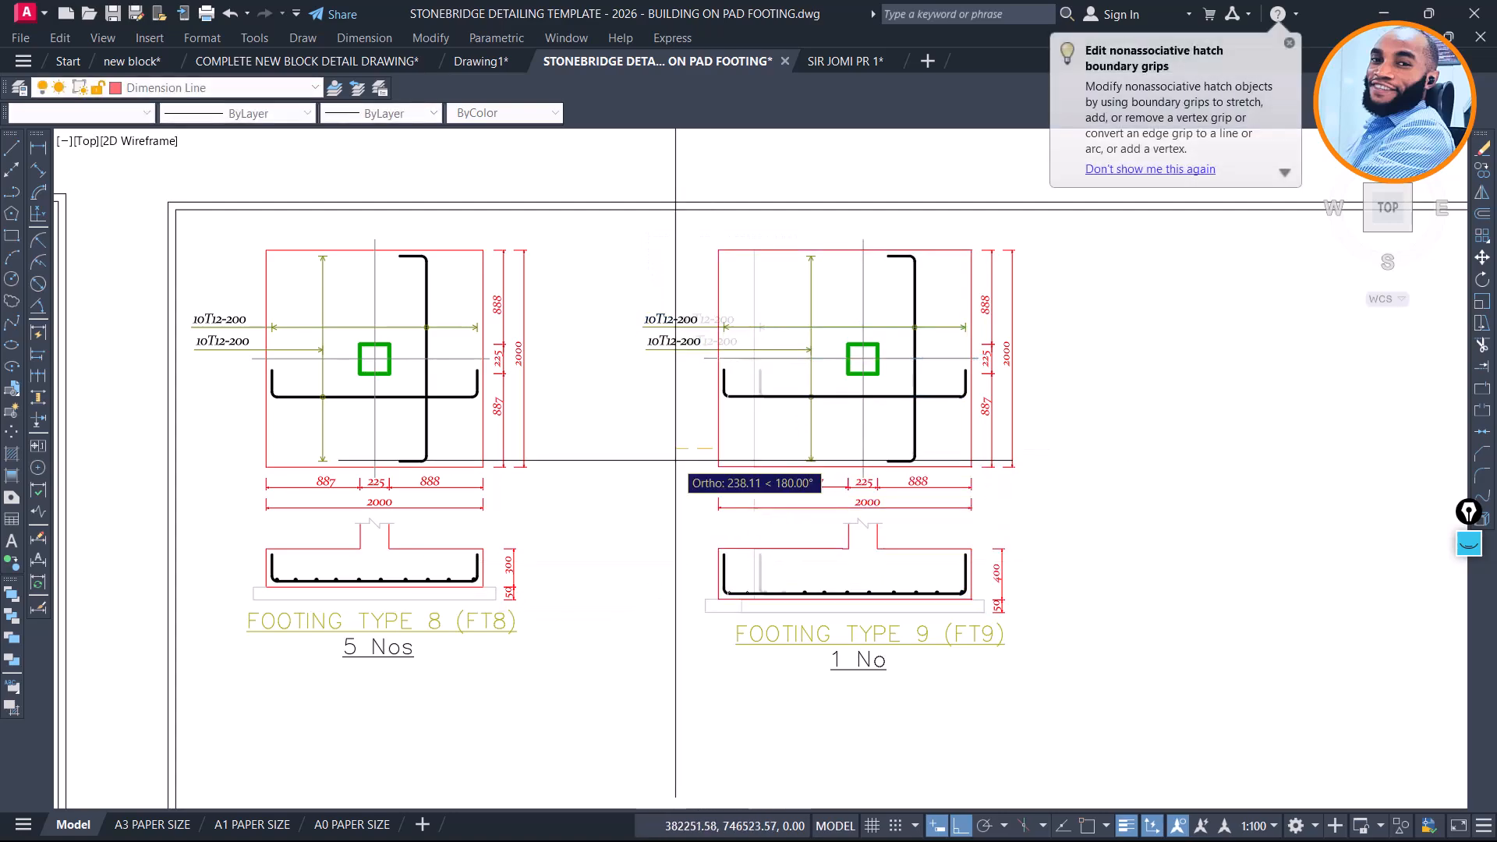
pyautogui.press('Escape')
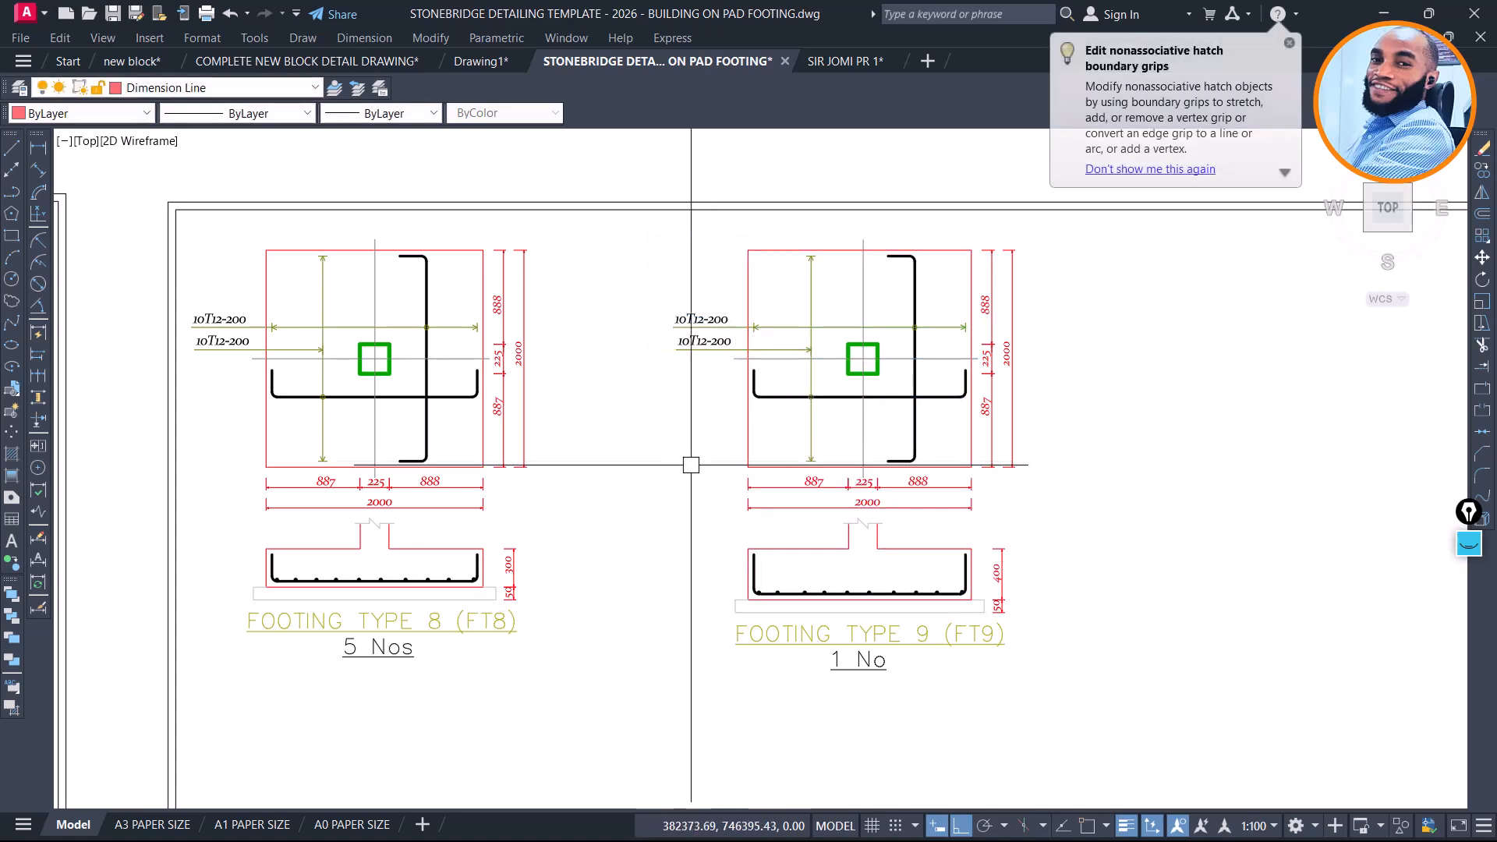
# Stretch the right side of the FT9 plan and section, with its bars and dimensions, outward by 50
pyautogui.click(1063, 234)
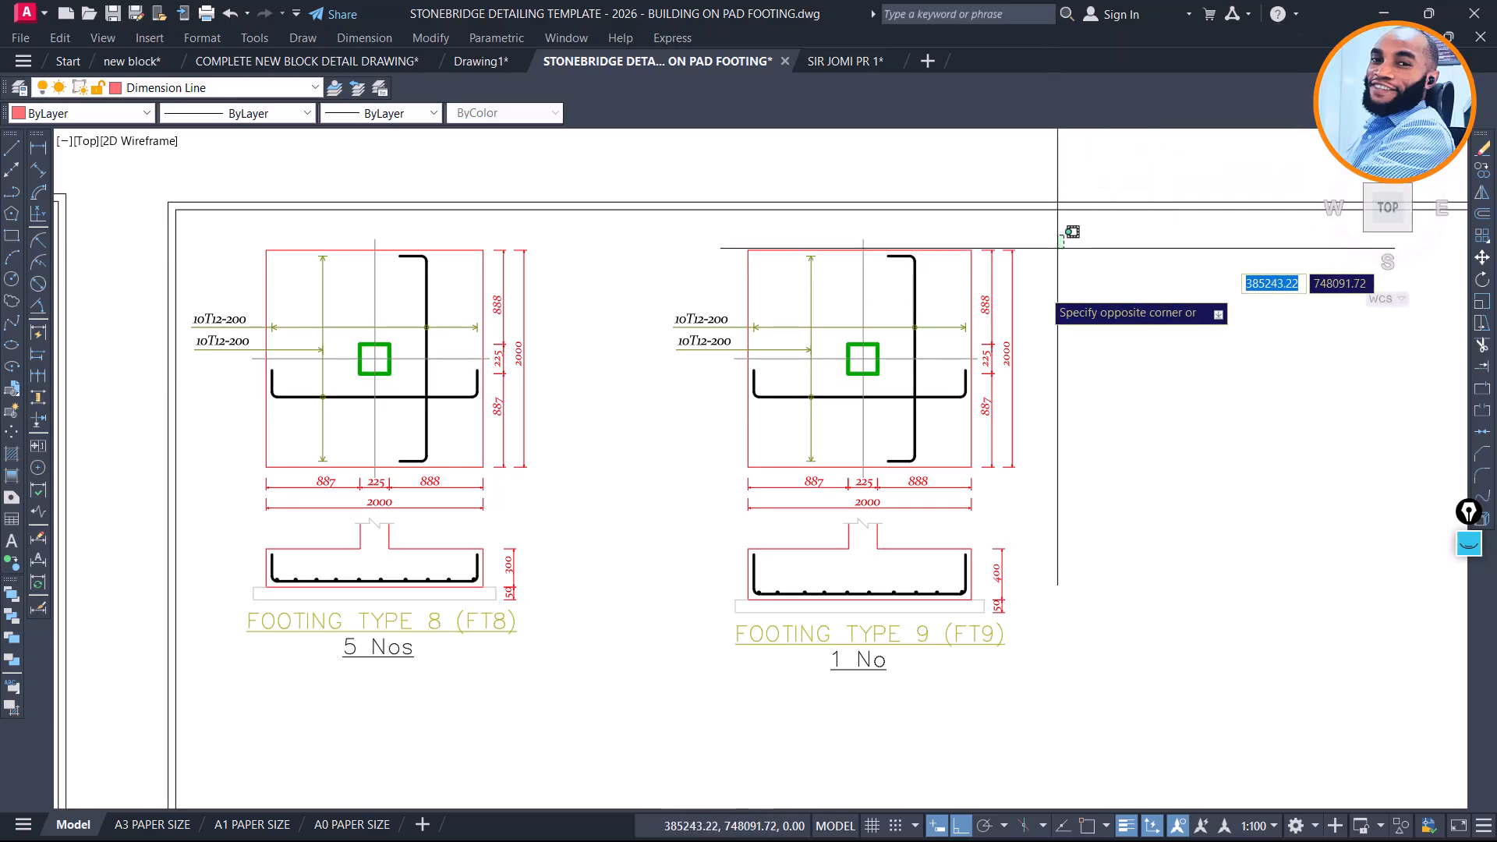
pyautogui.click(931, 630)
pyautogui.write('s')
pyautogui.press('Return')
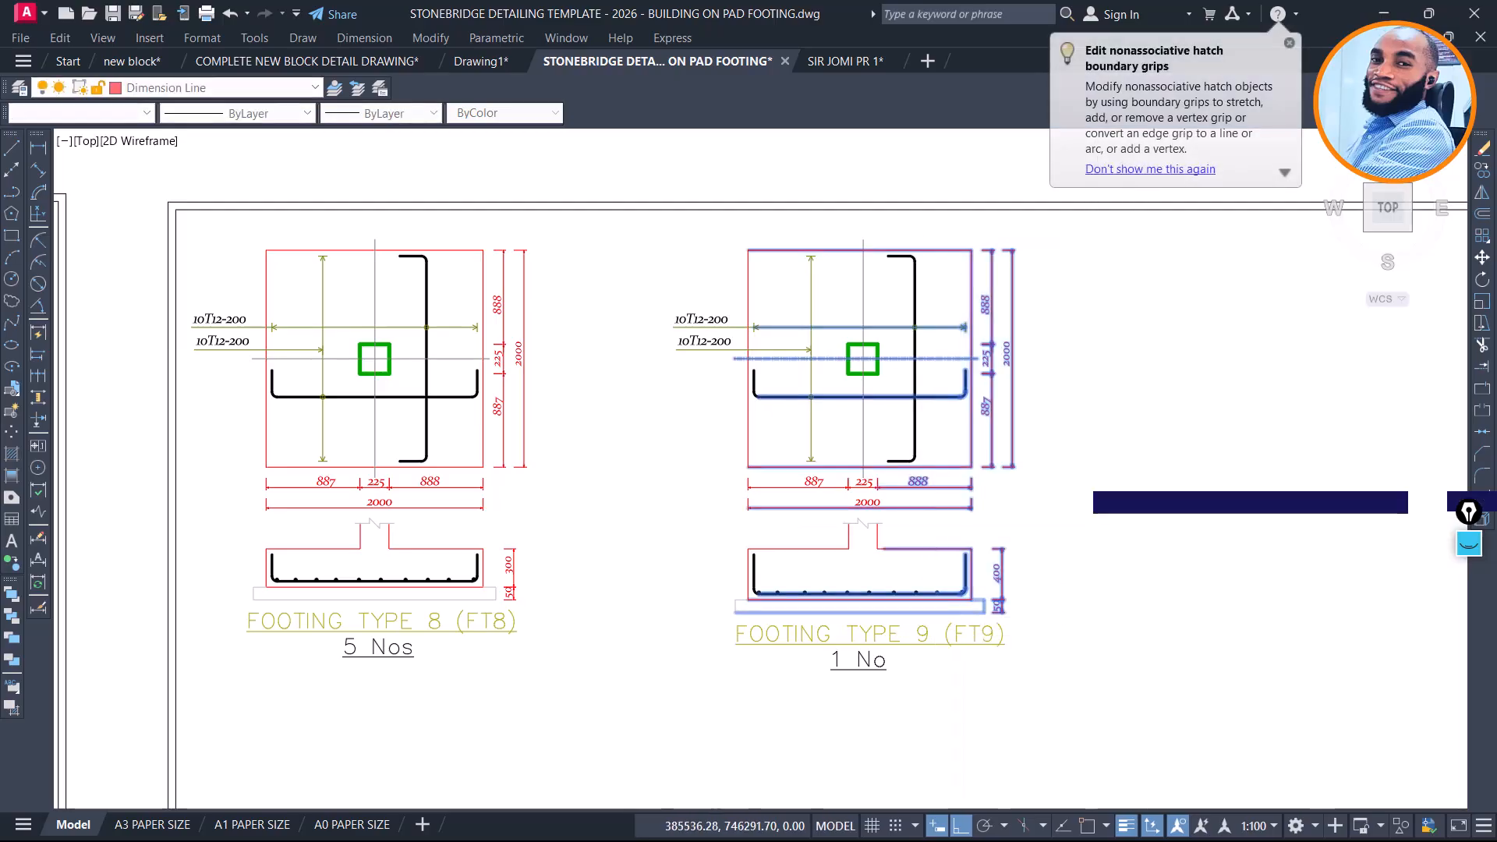
pyautogui.click(1095, 478)
pyautogui.write('5')
pyautogui.press('Return')
# Stretch the lower edge of the FT9 plan downward by 50, carrying the dimensions, section and titles below with it
pyautogui.click(1093, 430)
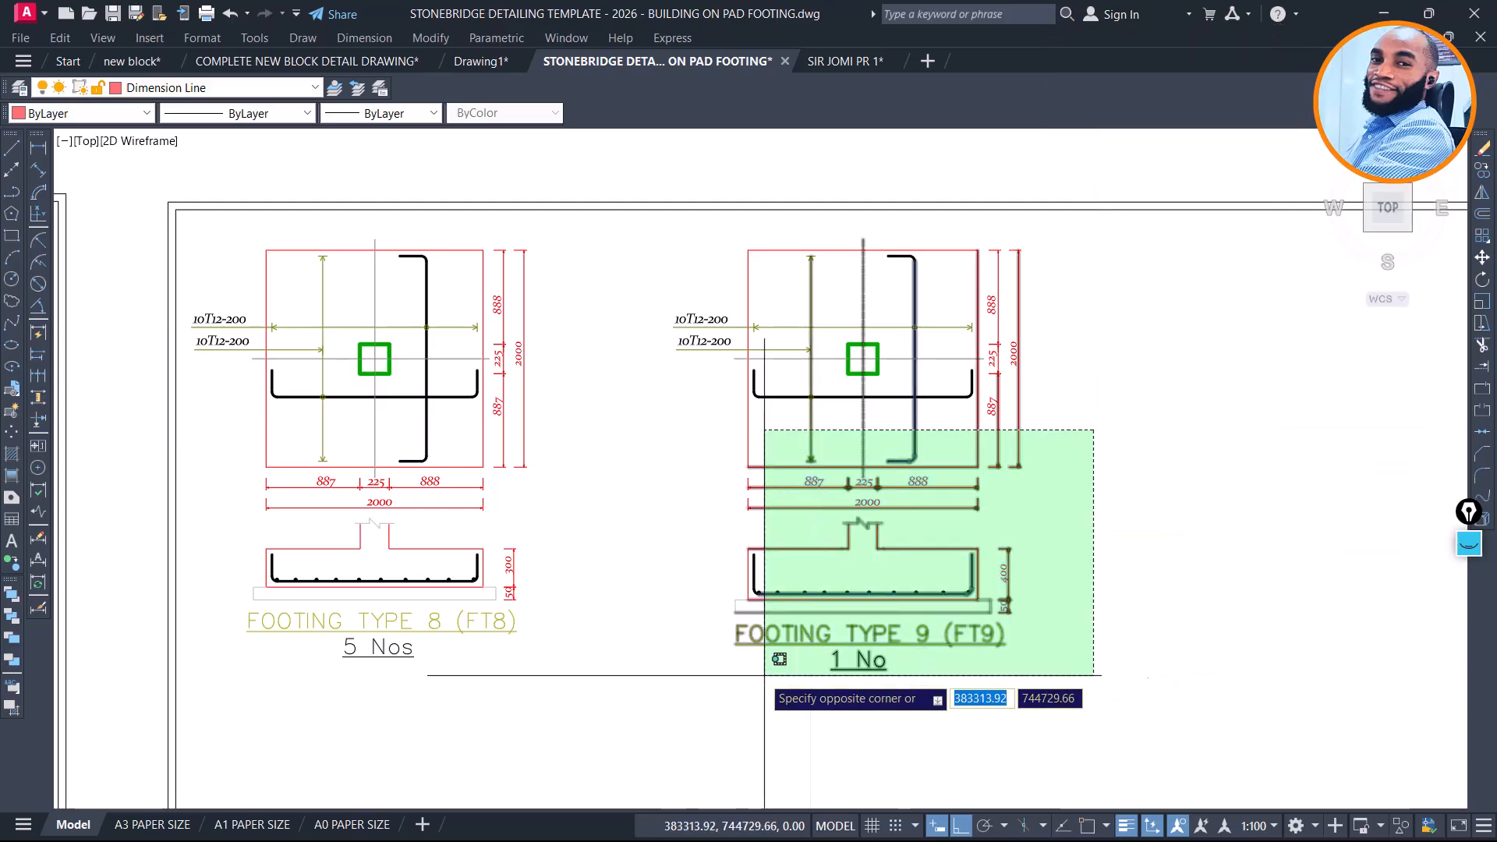
pyautogui.click(685, 706)
pyautogui.press('Return')
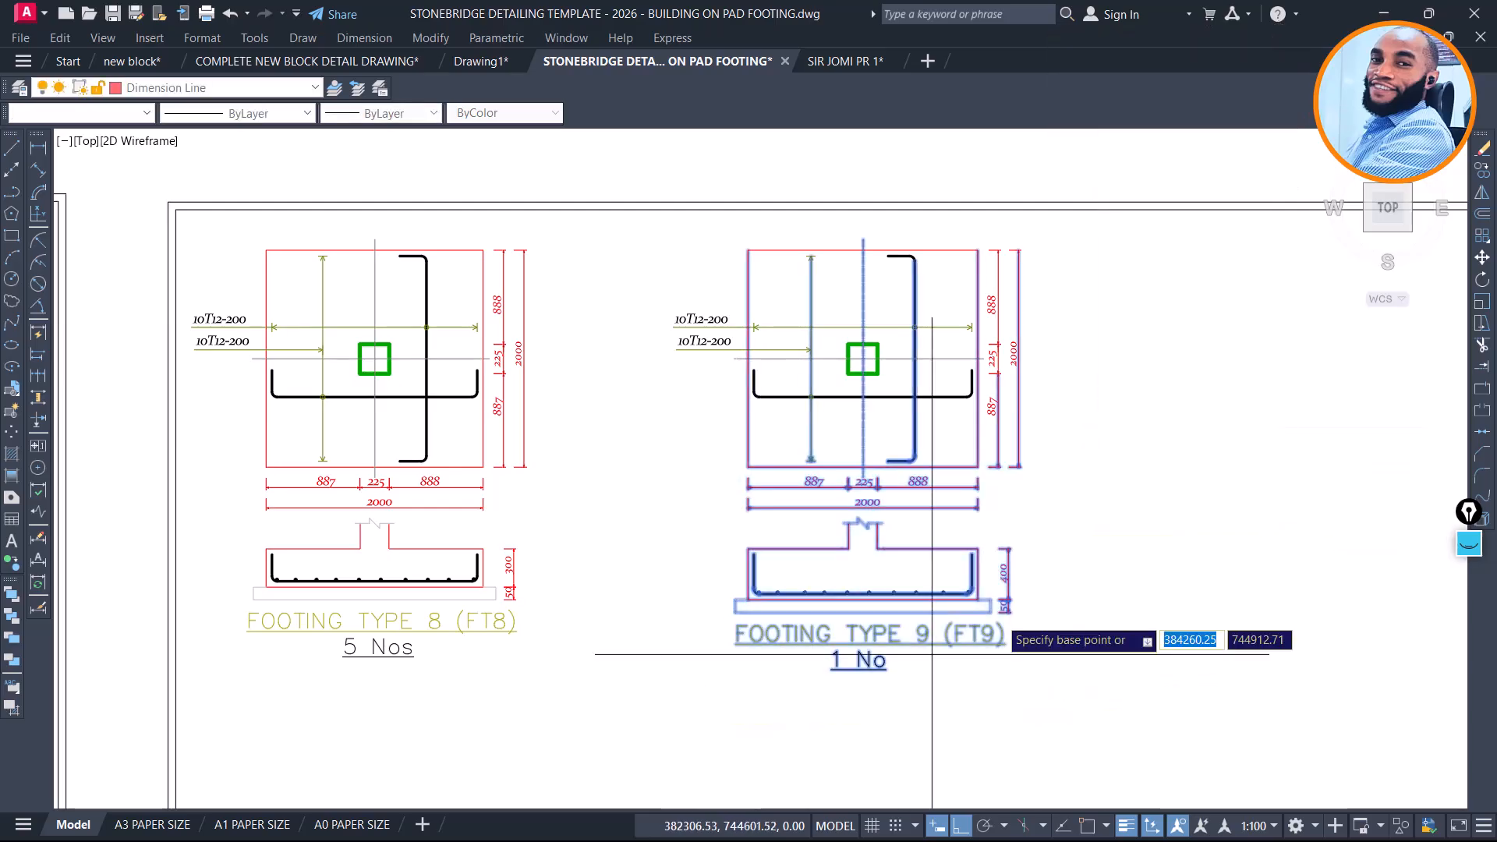
pyautogui.click(1130, 494)
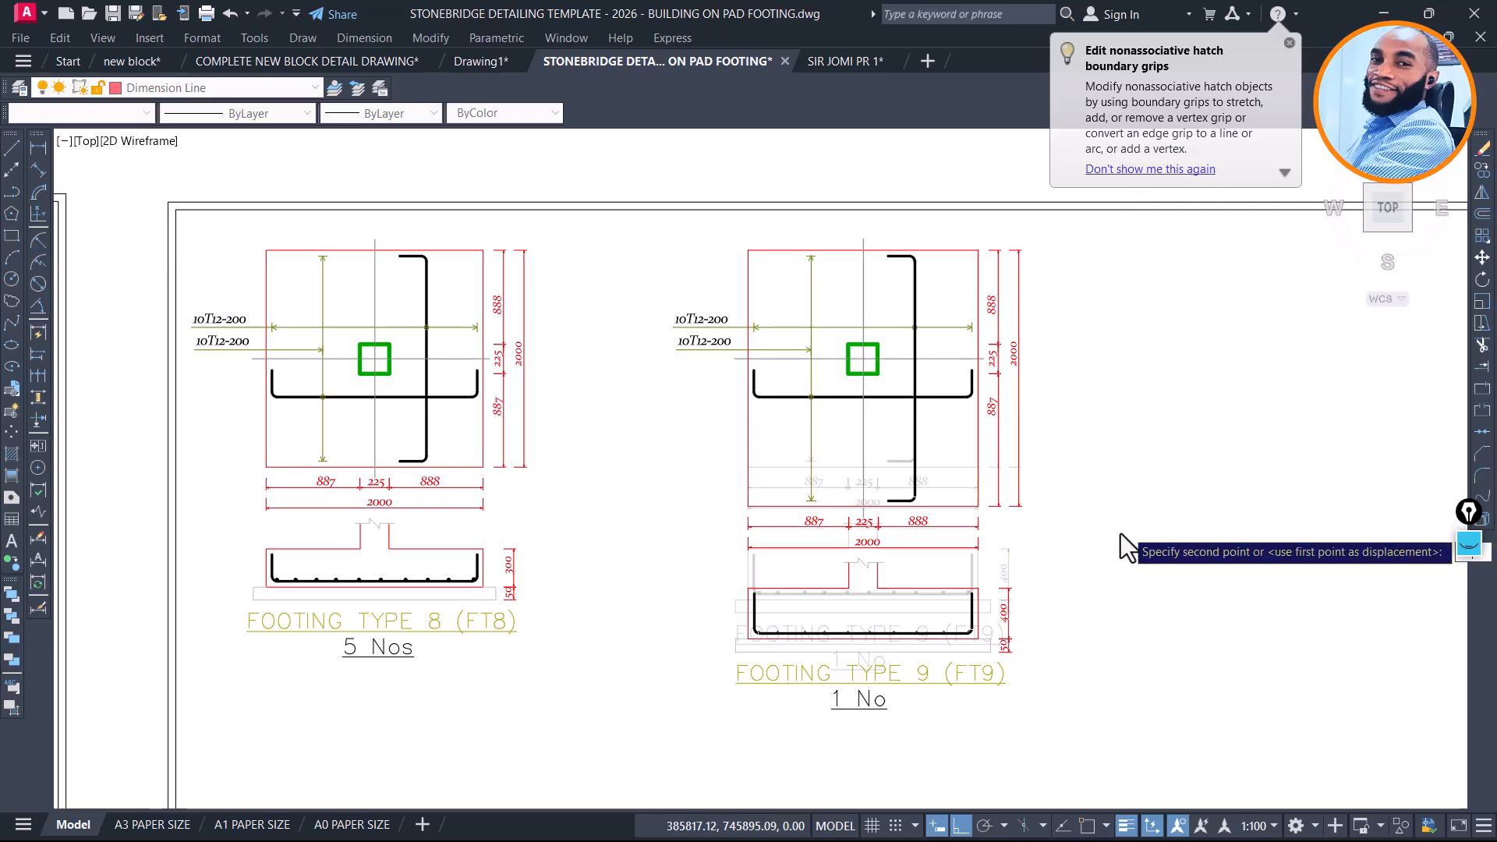
pyautogui.write('50')
pyautogui.press('Return')
# Stretch the top edge of the FT9 plan, with its vertical bar and side dimension lines, upward by 50
pyautogui.moveTo(1046, 201); pyautogui.dragTo(1008, 306, button='middle')
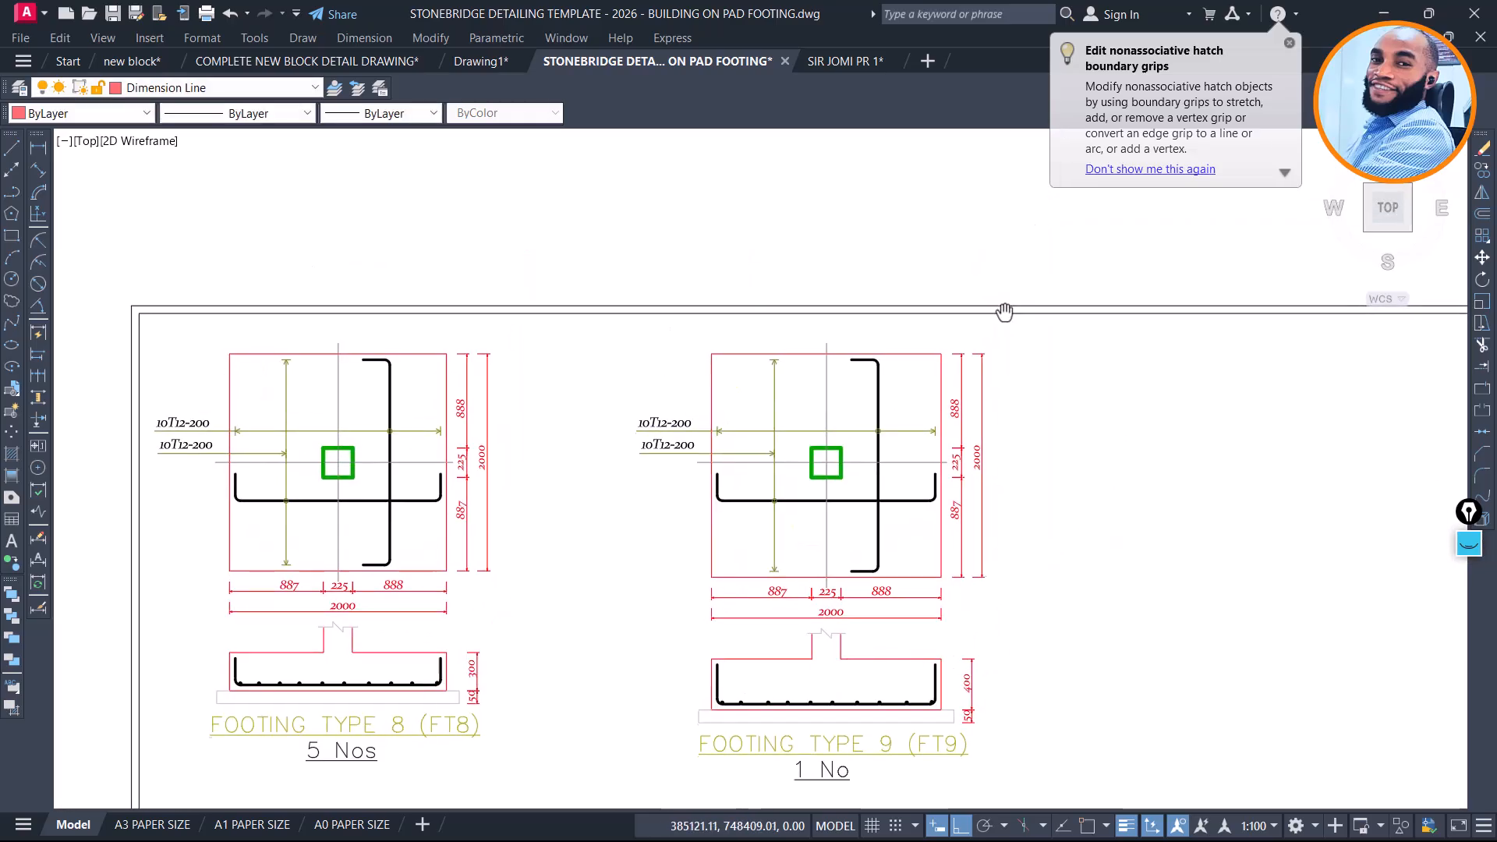
pyautogui.click(1046, 252)
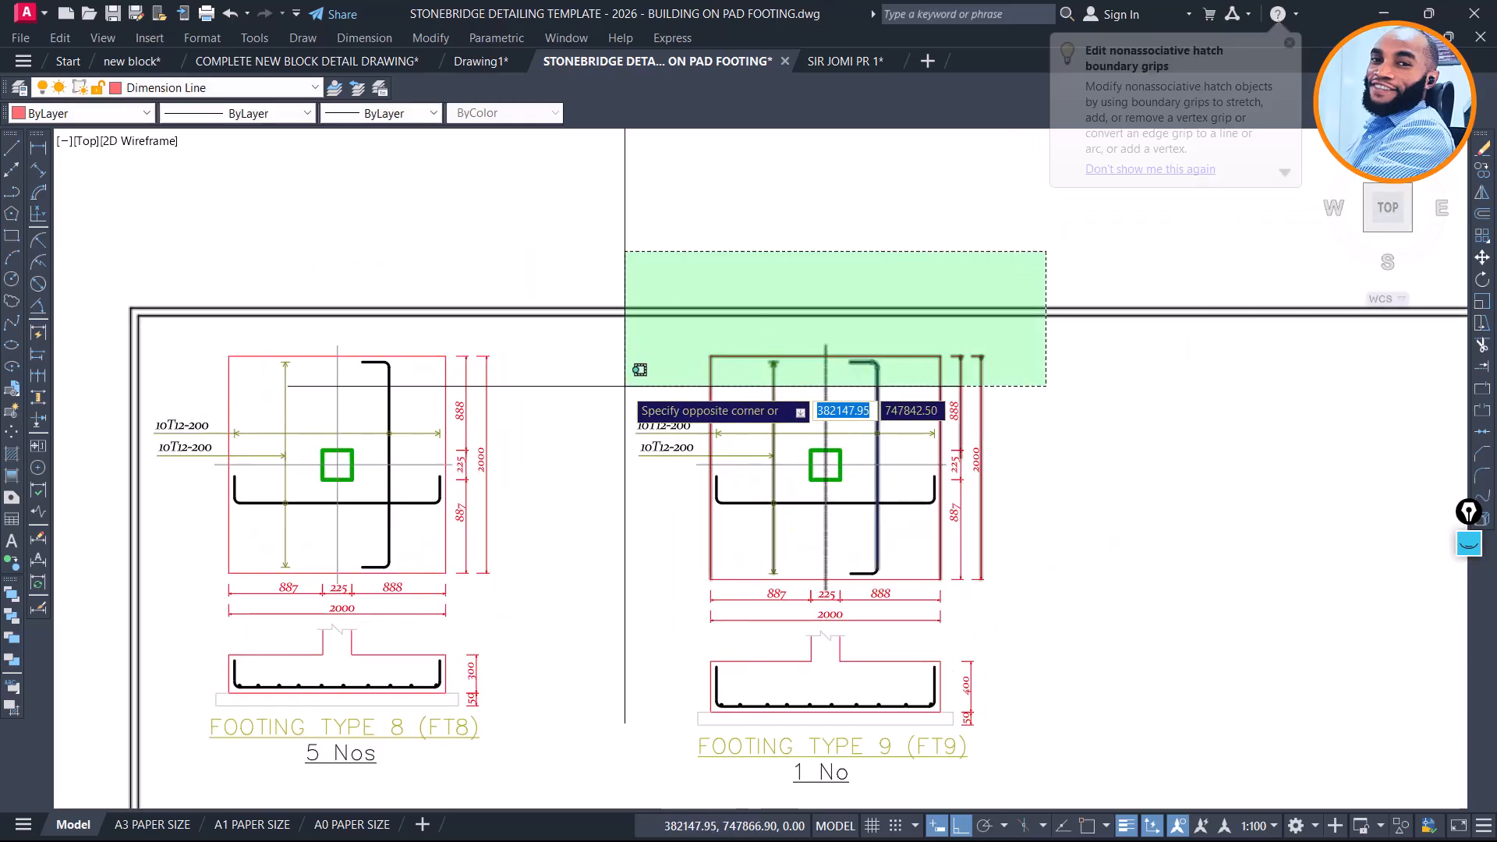
pyautogui.click(645, 349)
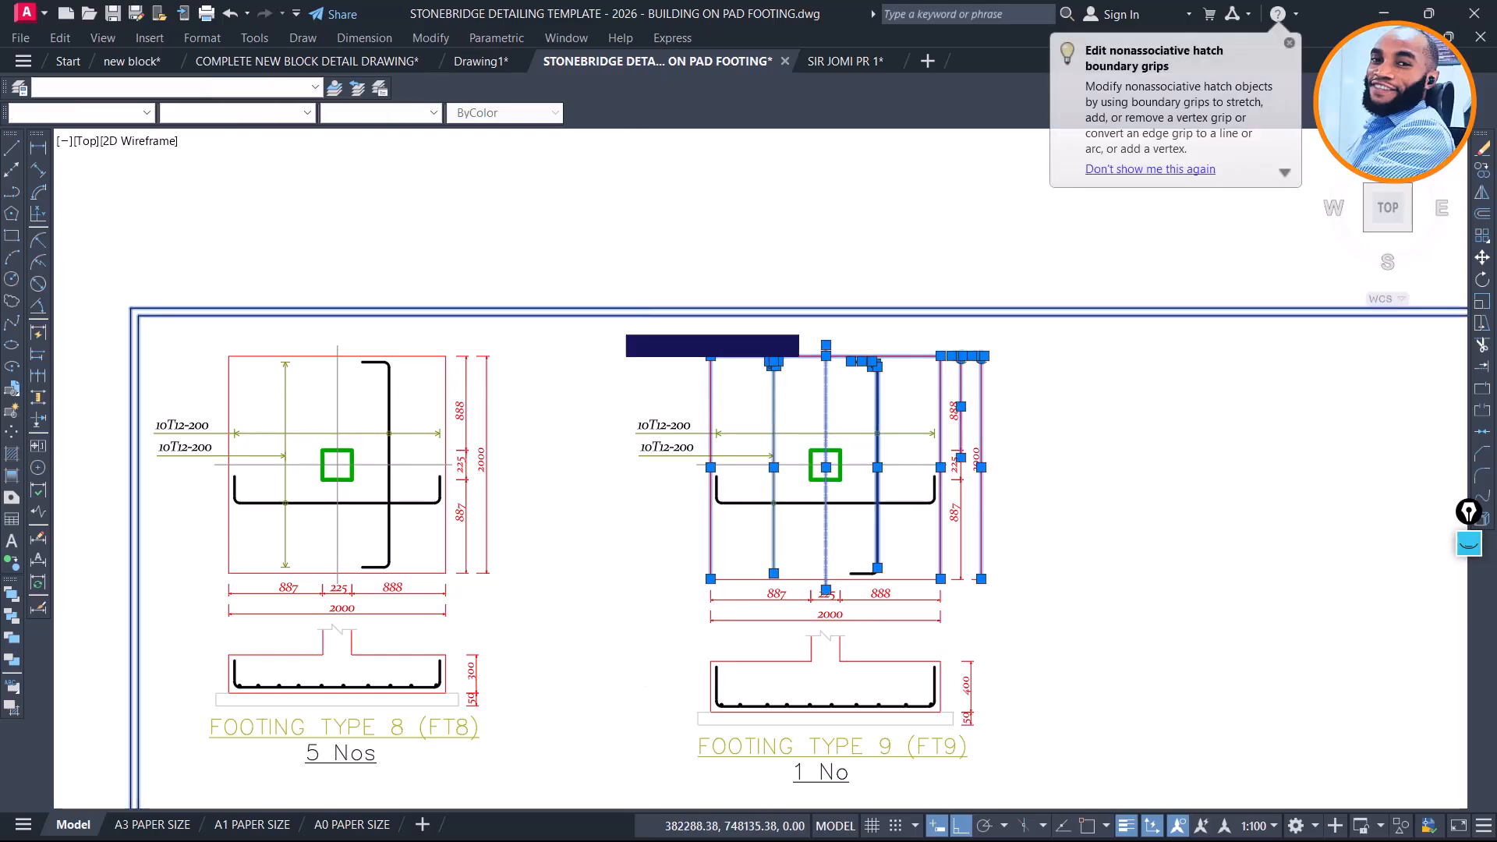
pyautogui.write('s')
pyautogui.press('space')
pyautogui.click(1105, 442)
pyautogui.write('50')
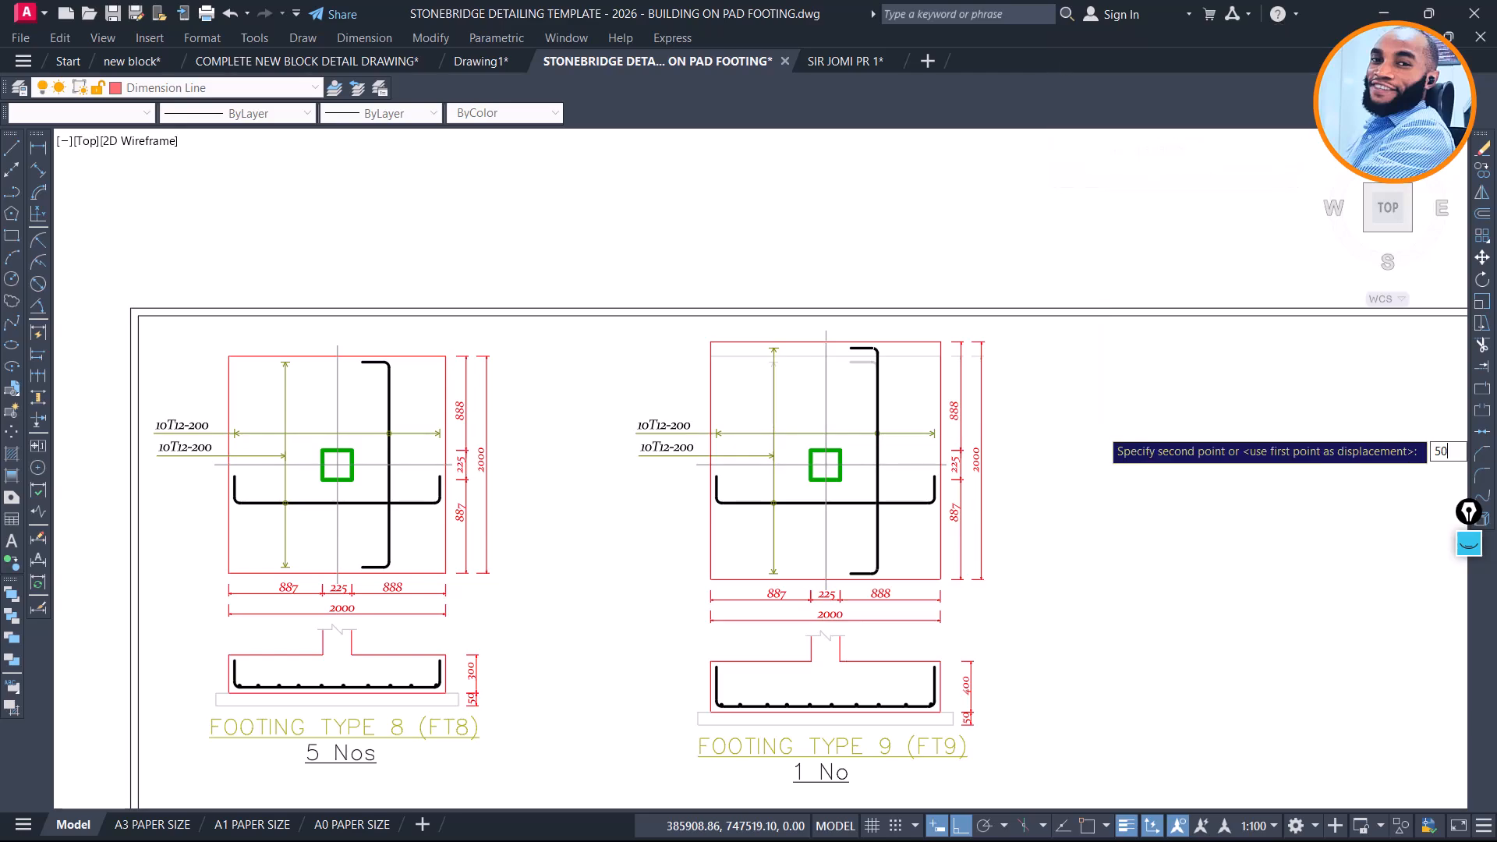
pyautogui.press('Return')
# Move the horizontal bar and its marker circle in the FT9 plan straight down, farther below the column
pyautogui.scroll(4, 737, 502)
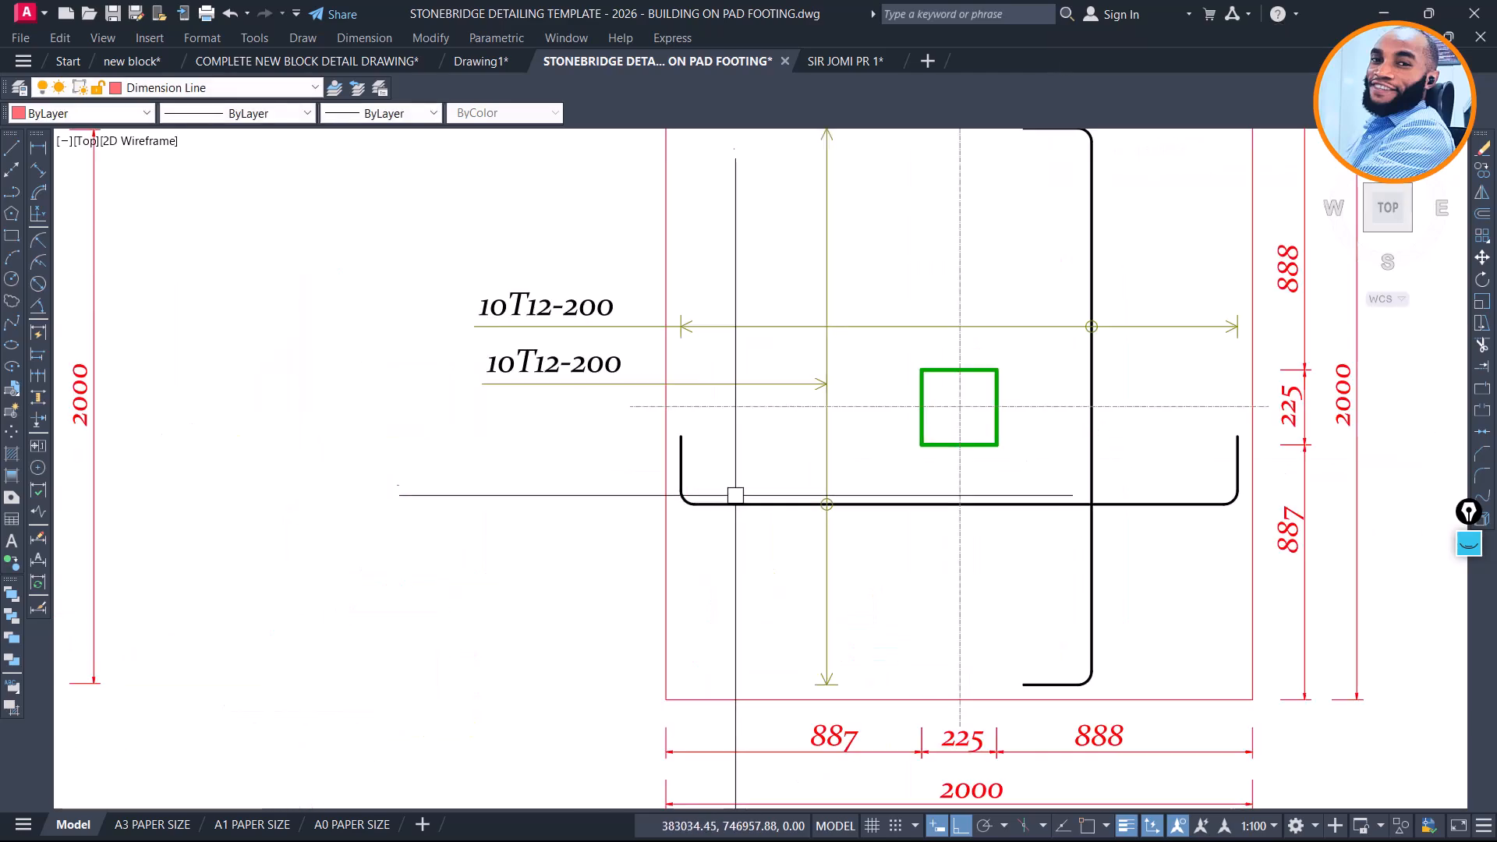
pyautogui.click(627, 425)
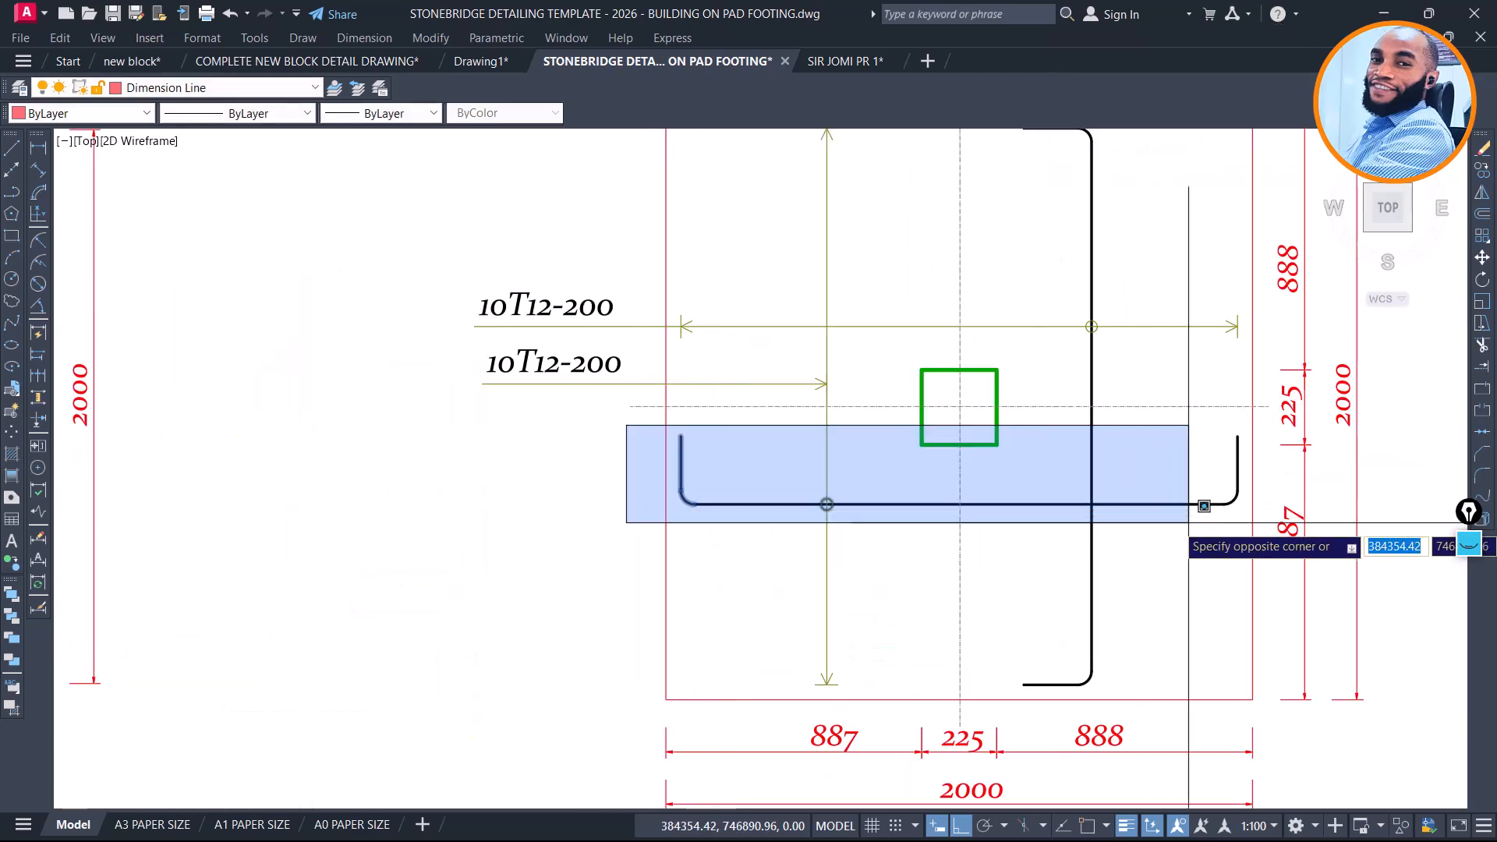
pyautogui.click(1252, 591)
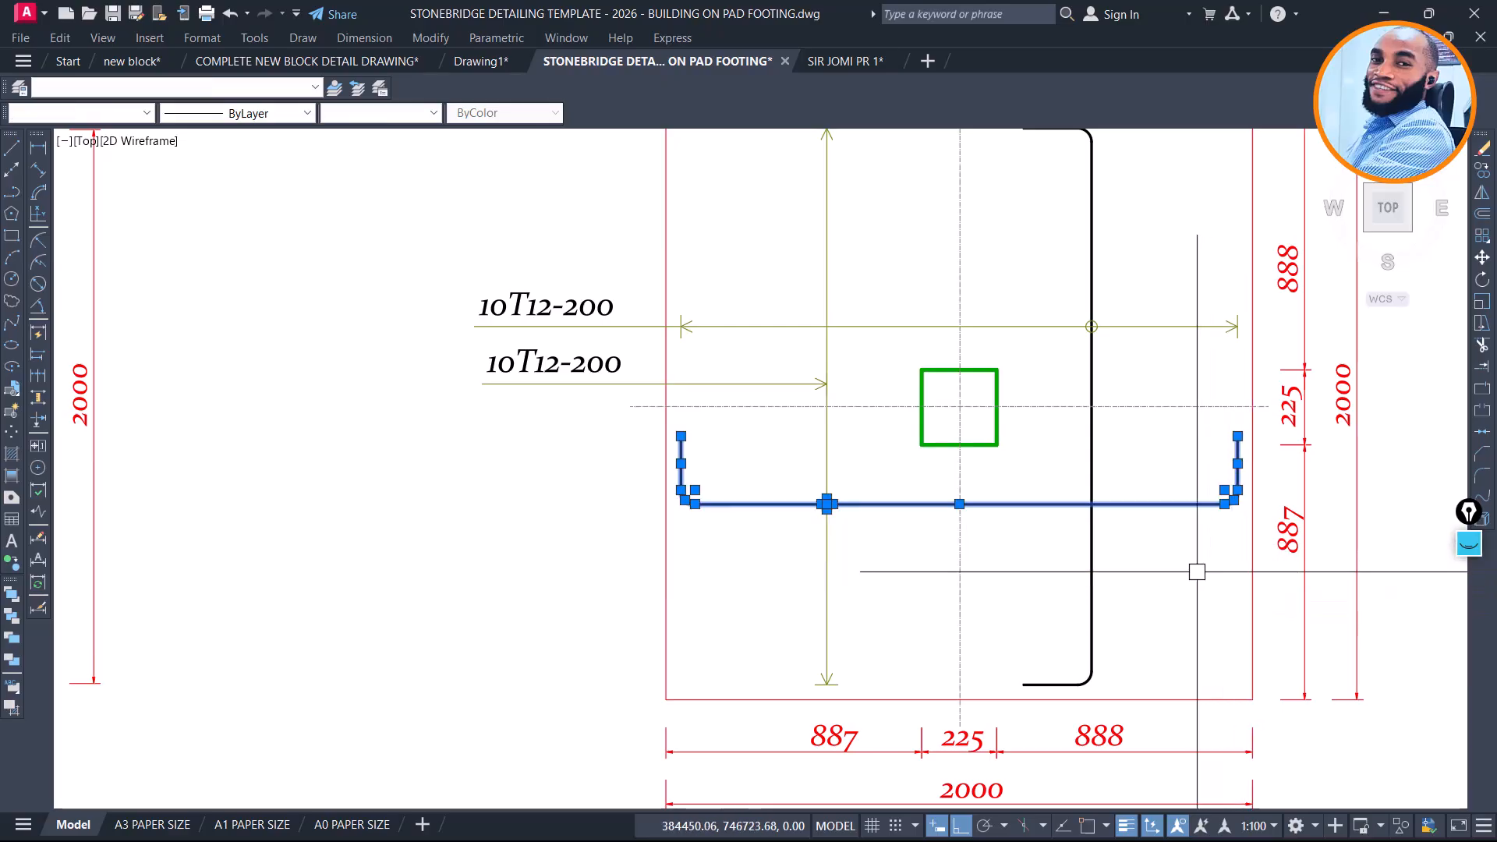
pyautogui.write('m')
pyautogui.press('Return')
pyautogui.click(923, 550)
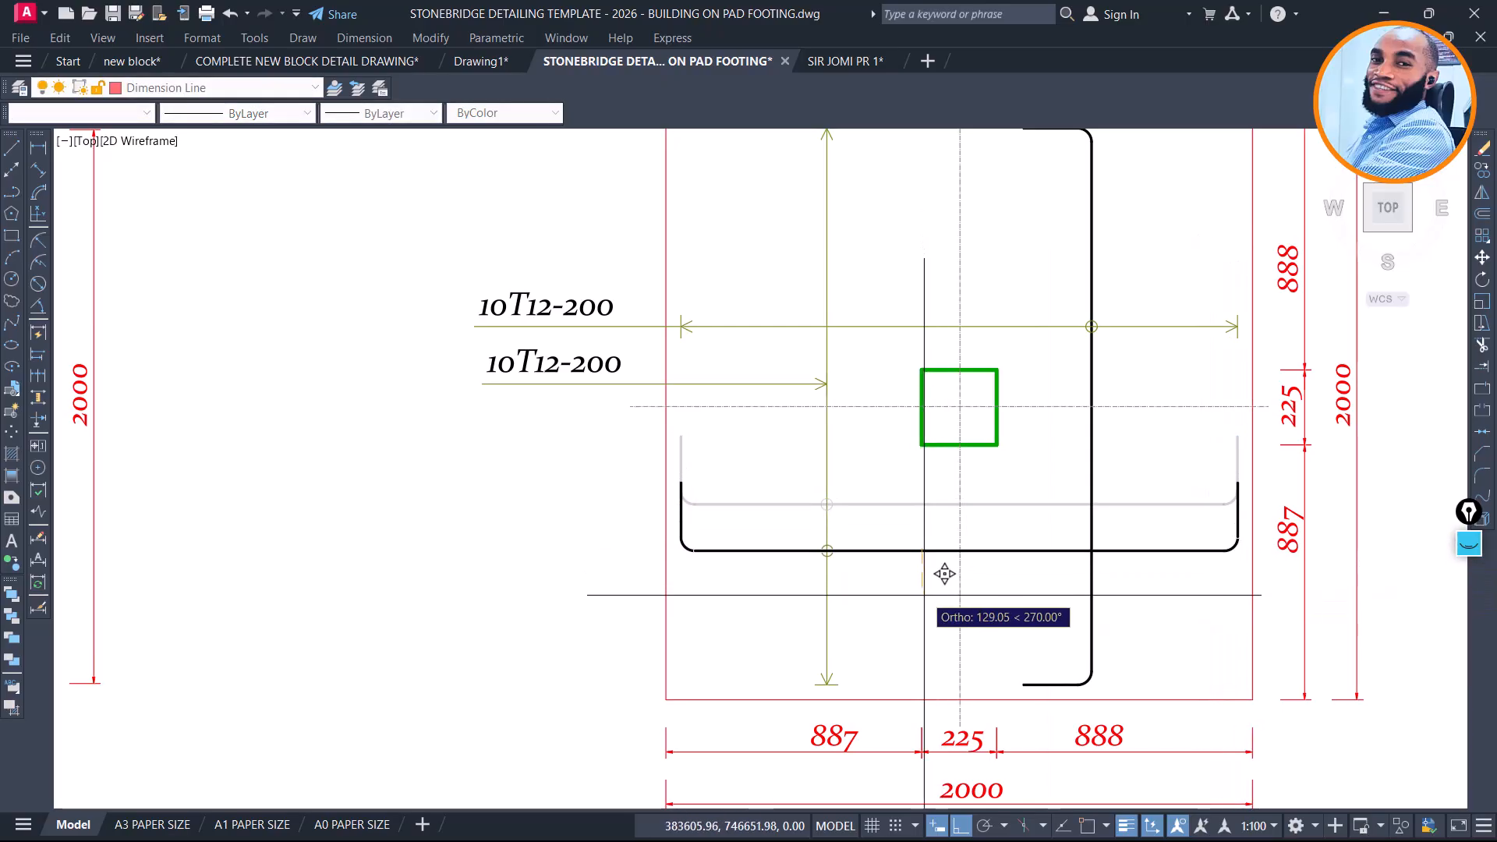
pyautogui.click(925, 605)
# Change both bar labels of the FT9 plan to 11T12-200
pyautogui.moveTo(789, 432); pyautogui.dragTo(968, 523, button='middle')
pyautogui.click(733, 454)
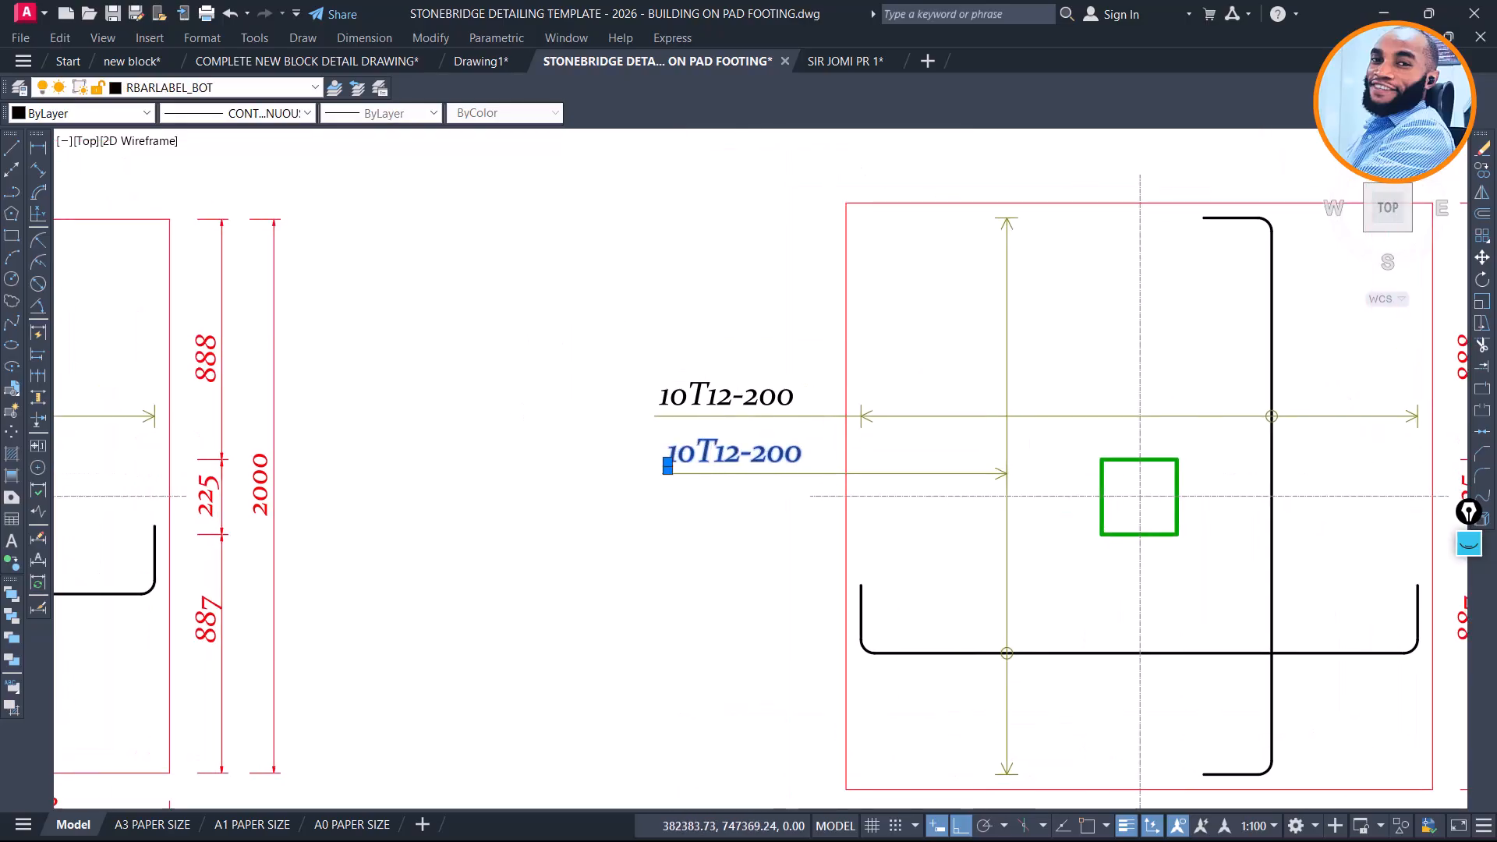
pyautogui.doubleClick(718, 455)
pyautogui.scroll(2, 706, 457)
pyautogui.click(685, 466)
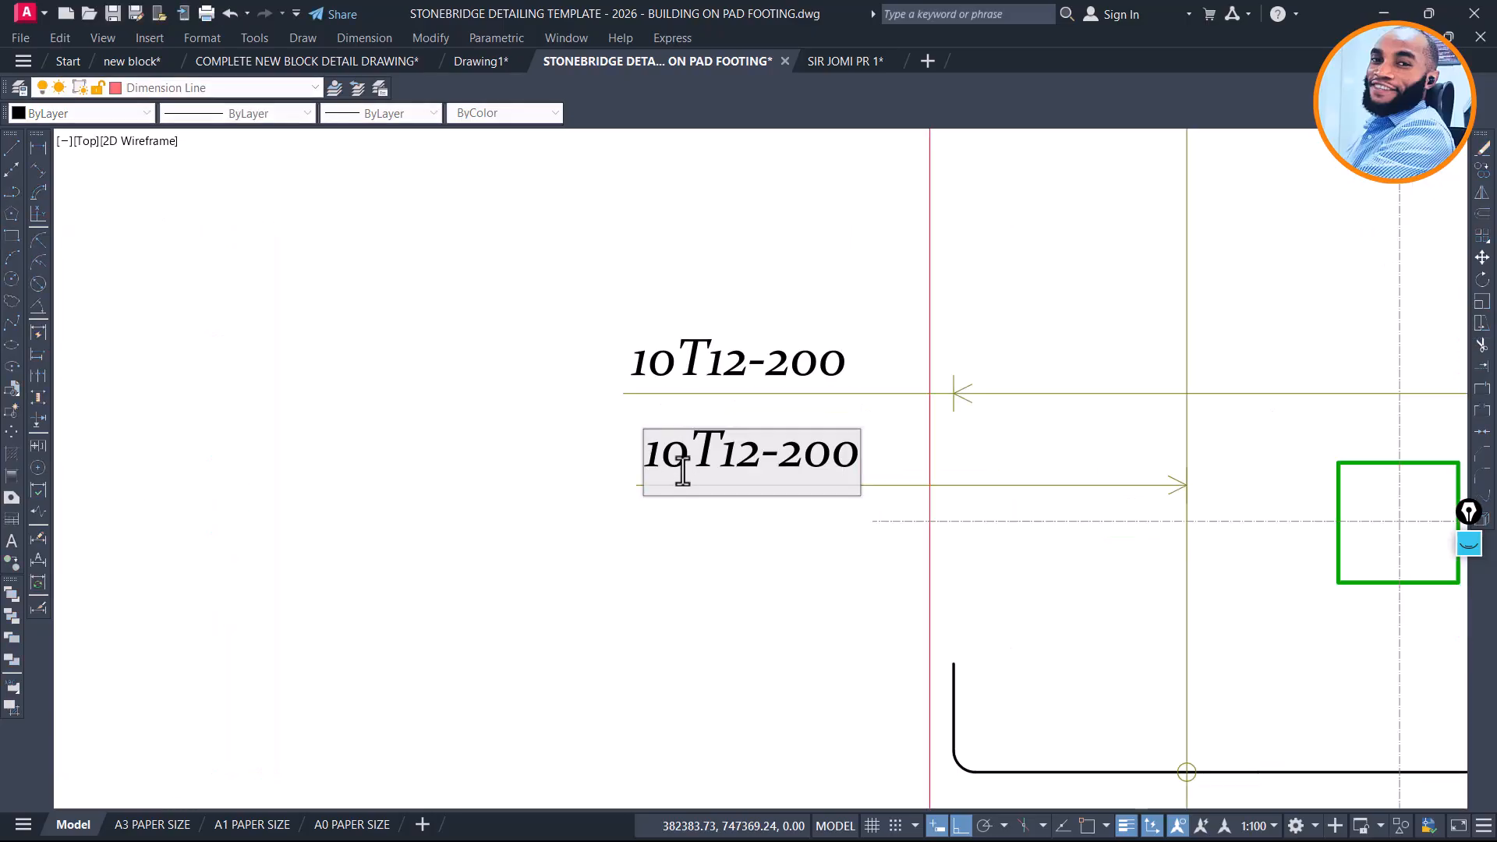
pyautogui.hotkey('ctrl', 'a')
pyautogui.hotkey('ctrl', 'c')
pyautogui.click(672, 377)
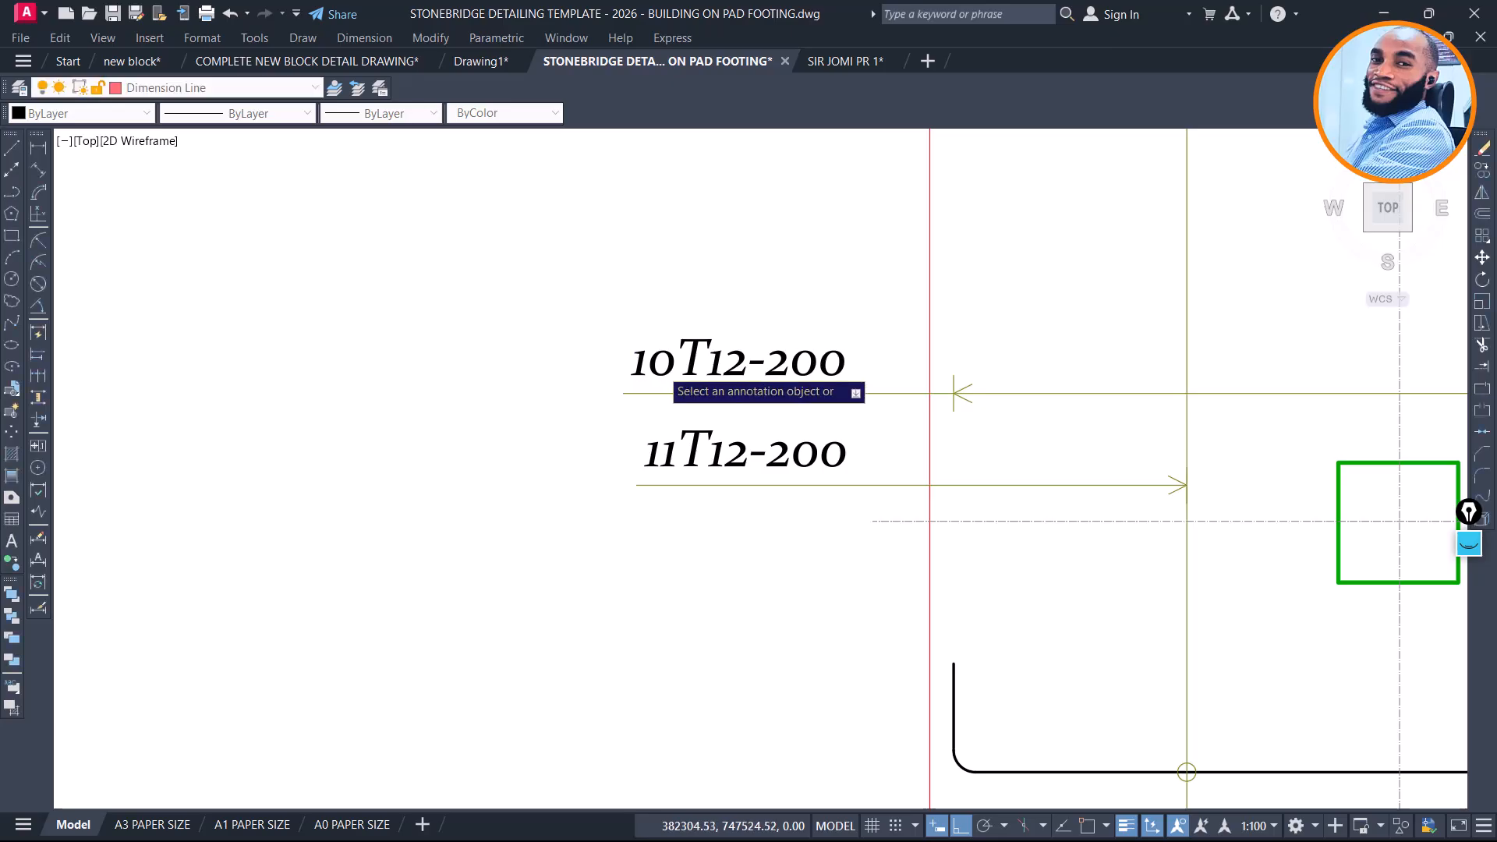
pyautogui.click(670, 375)
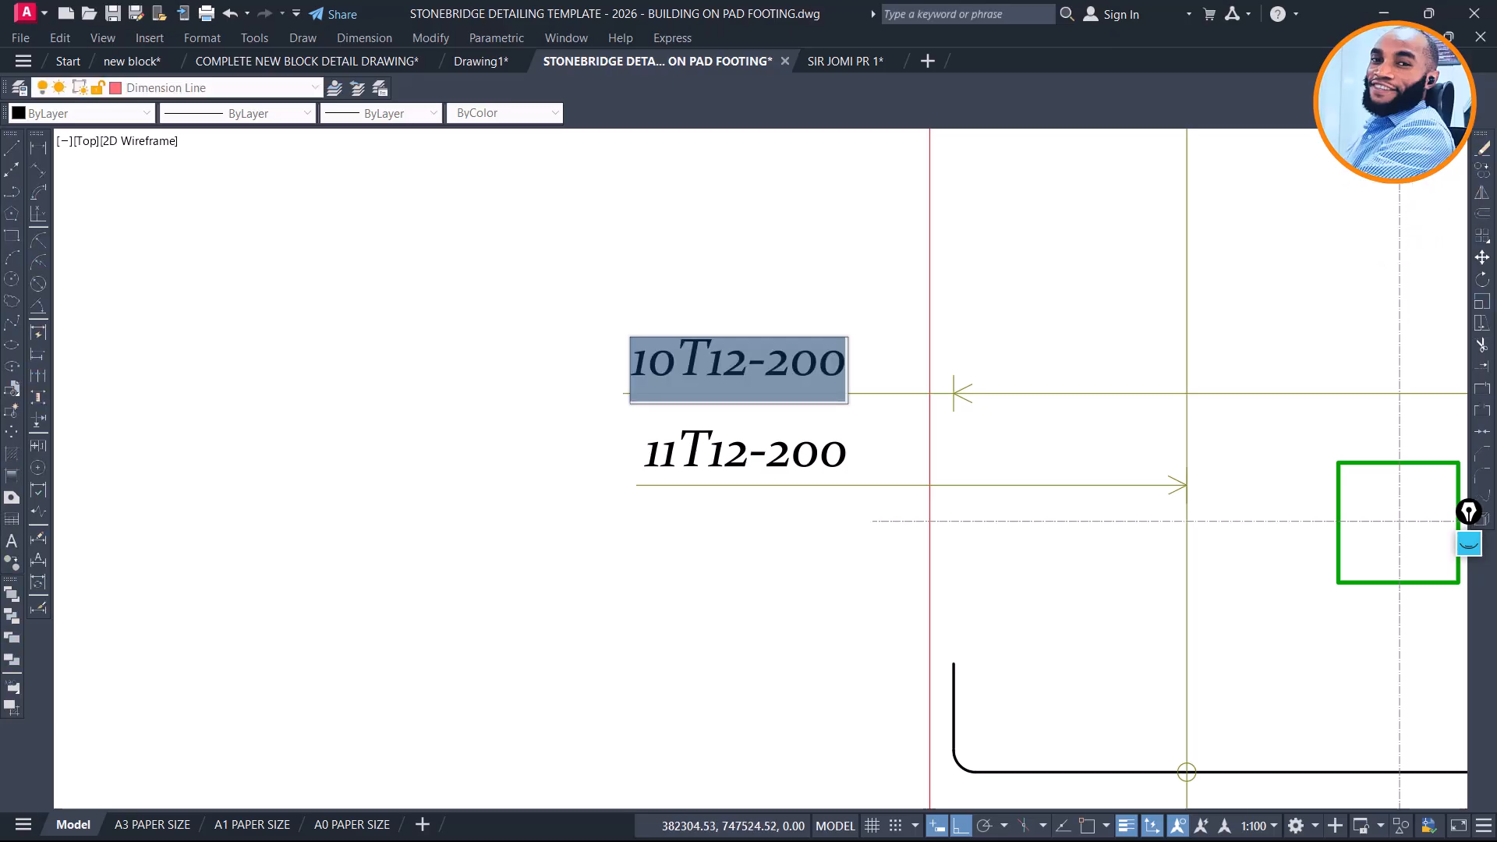
pyautogui.hotkey('ctrl', 'v')
pyautogui.click(538, 434)
pyautogui.scroll(-5, 483, 320)
pyautogui.press('Escape')
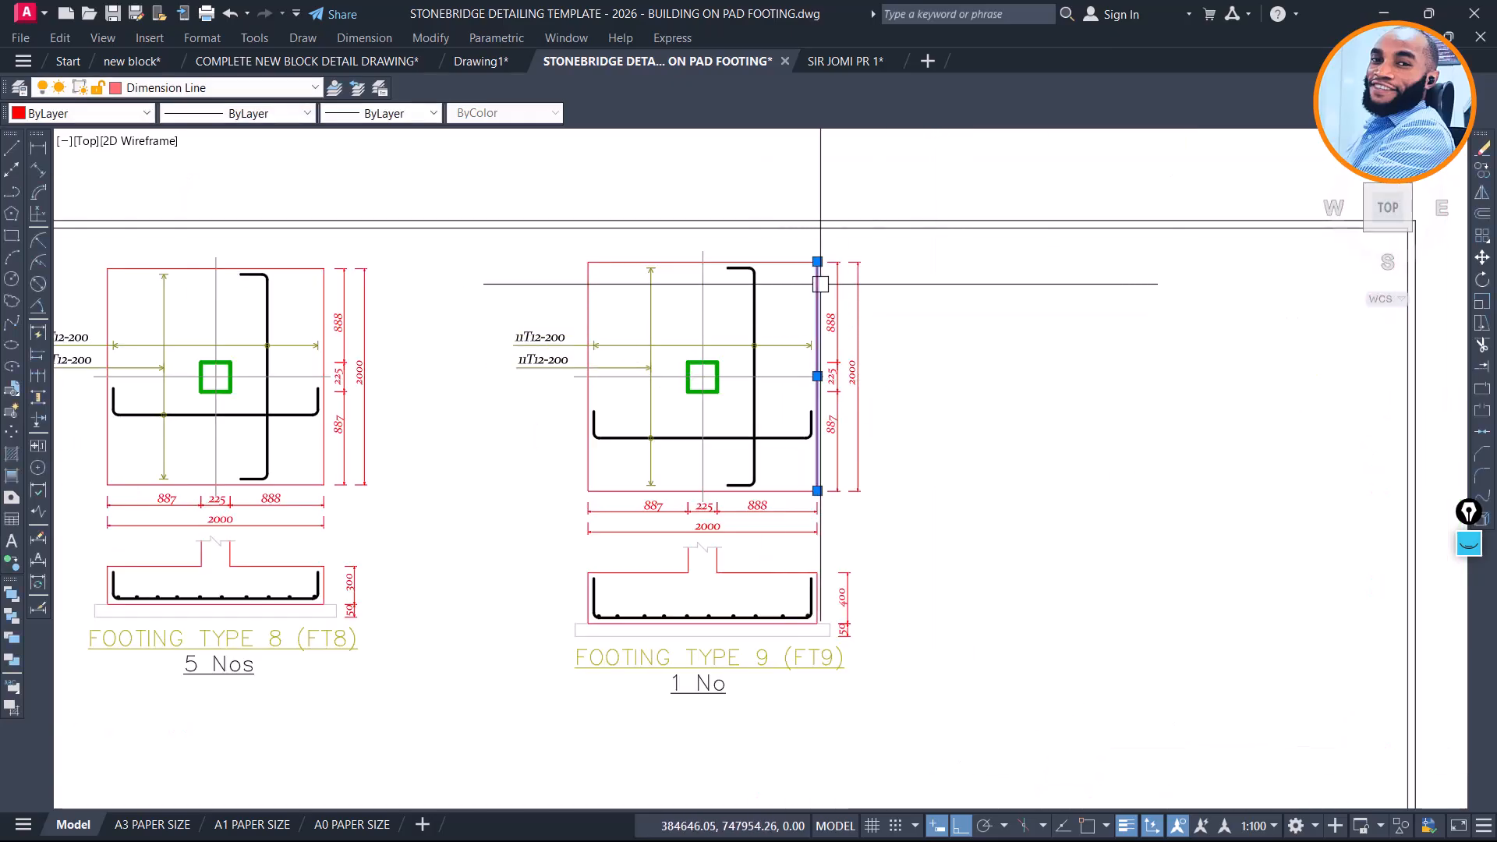
# Change the overall width label below the FT9 plan to 2100
pyautogui.scroll(-2, 969, 294)
pyautogui.moveTo(1030, 368)
pyautogui.mouseDown(button='middle')
pyautogui.moveTo(797, 333)
pyautogui.moveTo(731, 308)
pyautogui.mouseUp(button='middle')
pyautogui.moveTo(1146, 407); pyautogui.dragTo(860, 380, button='middle')
pyautogui.scroll(2, 1030, 399)
pyautogui.scroll(-2, 1160, 377)
pyautogui.moveTo(852, 433); pyautogui.dragTo(1174, 487, button='middle')
pyautogui.scroll(-2, 1174, 487)
pyautogui.scroll(7, 589, 404)
pyautogui.moveTo(912, 424)
pyautogui.mouseDown(button='middle')
pyautogui.moveTo(486, 498)
pyautogui.moveTo(315, 495)
pyautogui.mouseUp(button='middle')
pyautogui.scroll(2, 655, 523)
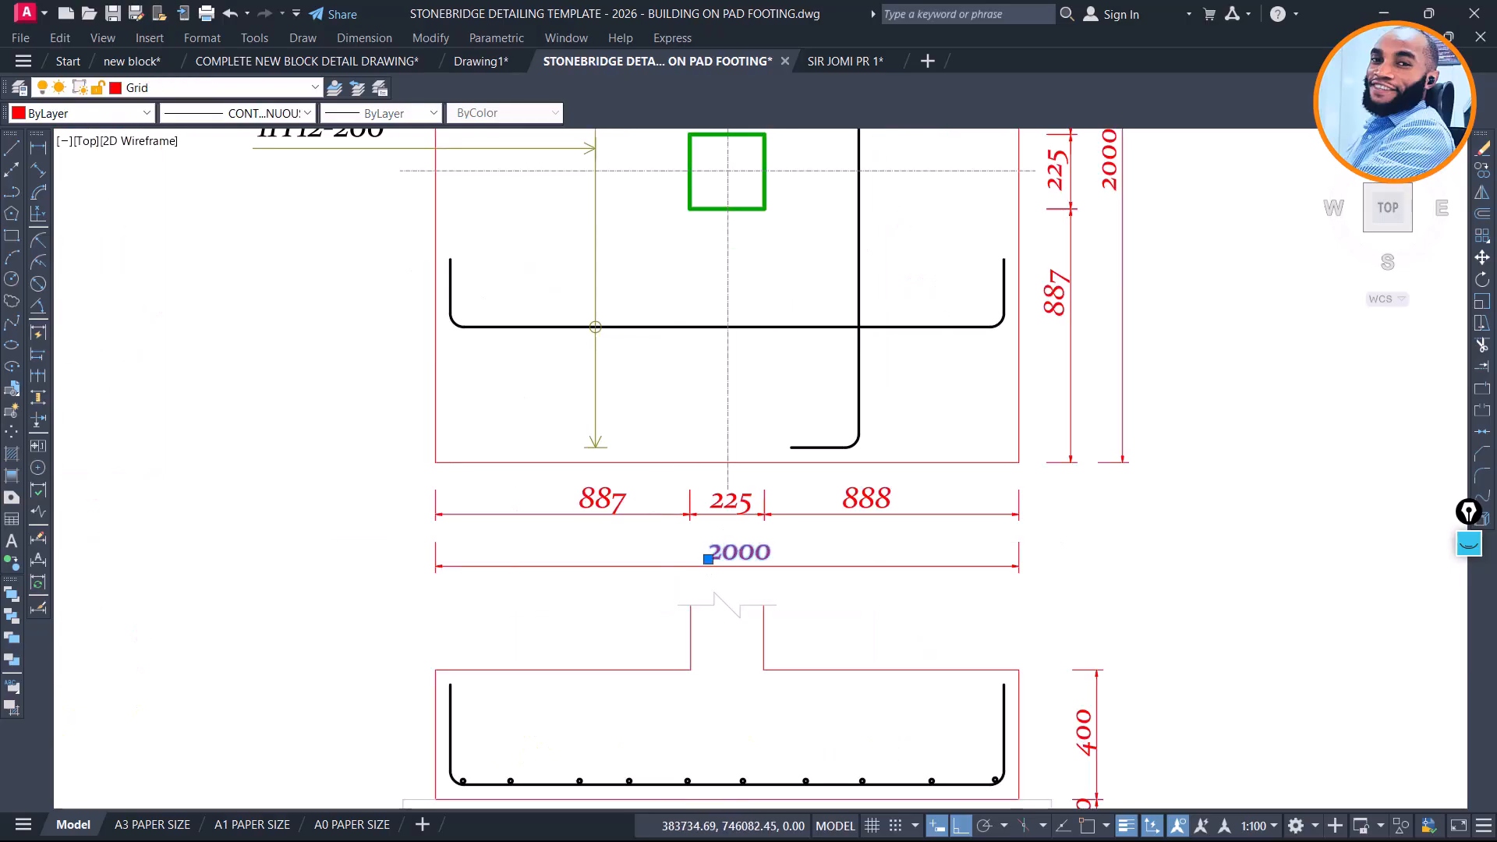
pyautogui.scroll(4, 789, 544)
pyautogui.moveTo(775, 525); pyautogui.dragTo(762, 546)
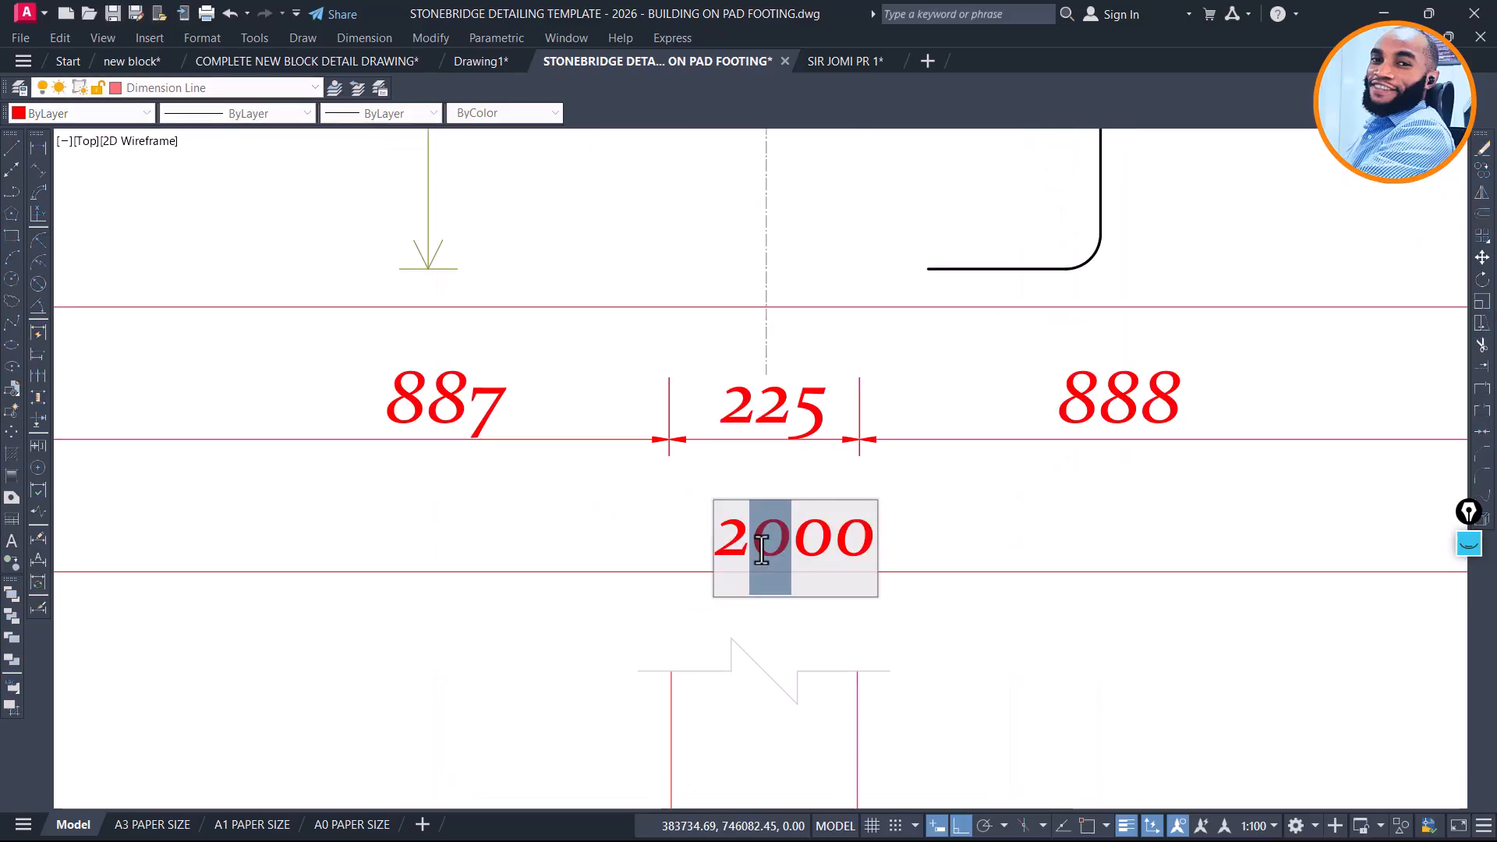
pyautogui.write('1')
# Change the overall vertical dimension label beside the FT9 plan to 2100
pyautogui.scroll(-6, 762, 554)
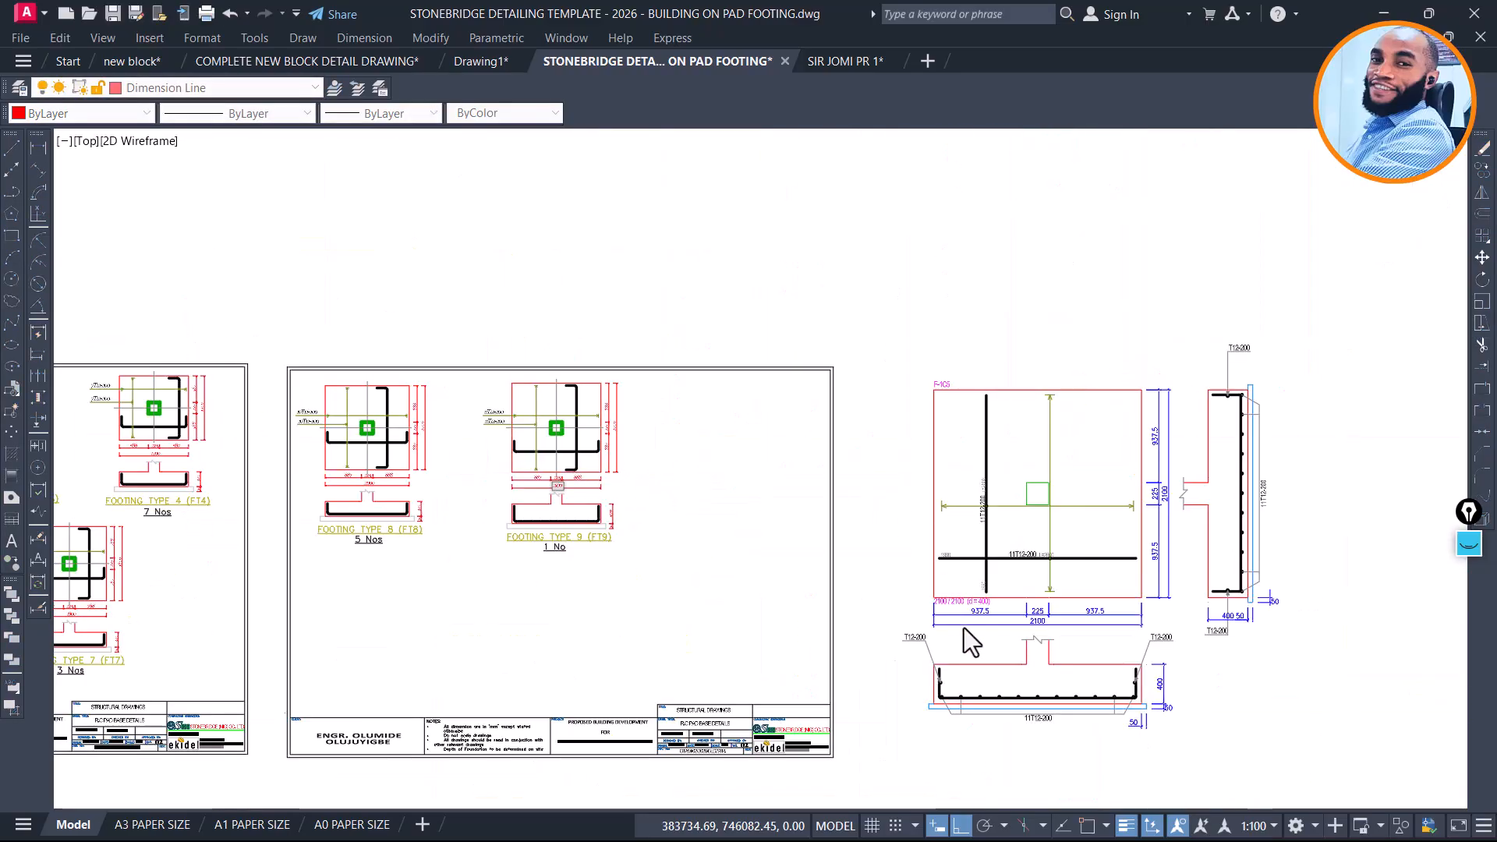
pyautogui.scroll(4, 960, 620)
pyautogui.scroll(-3, 705, 430)
pyautogui.scroll(8, 526, 335)
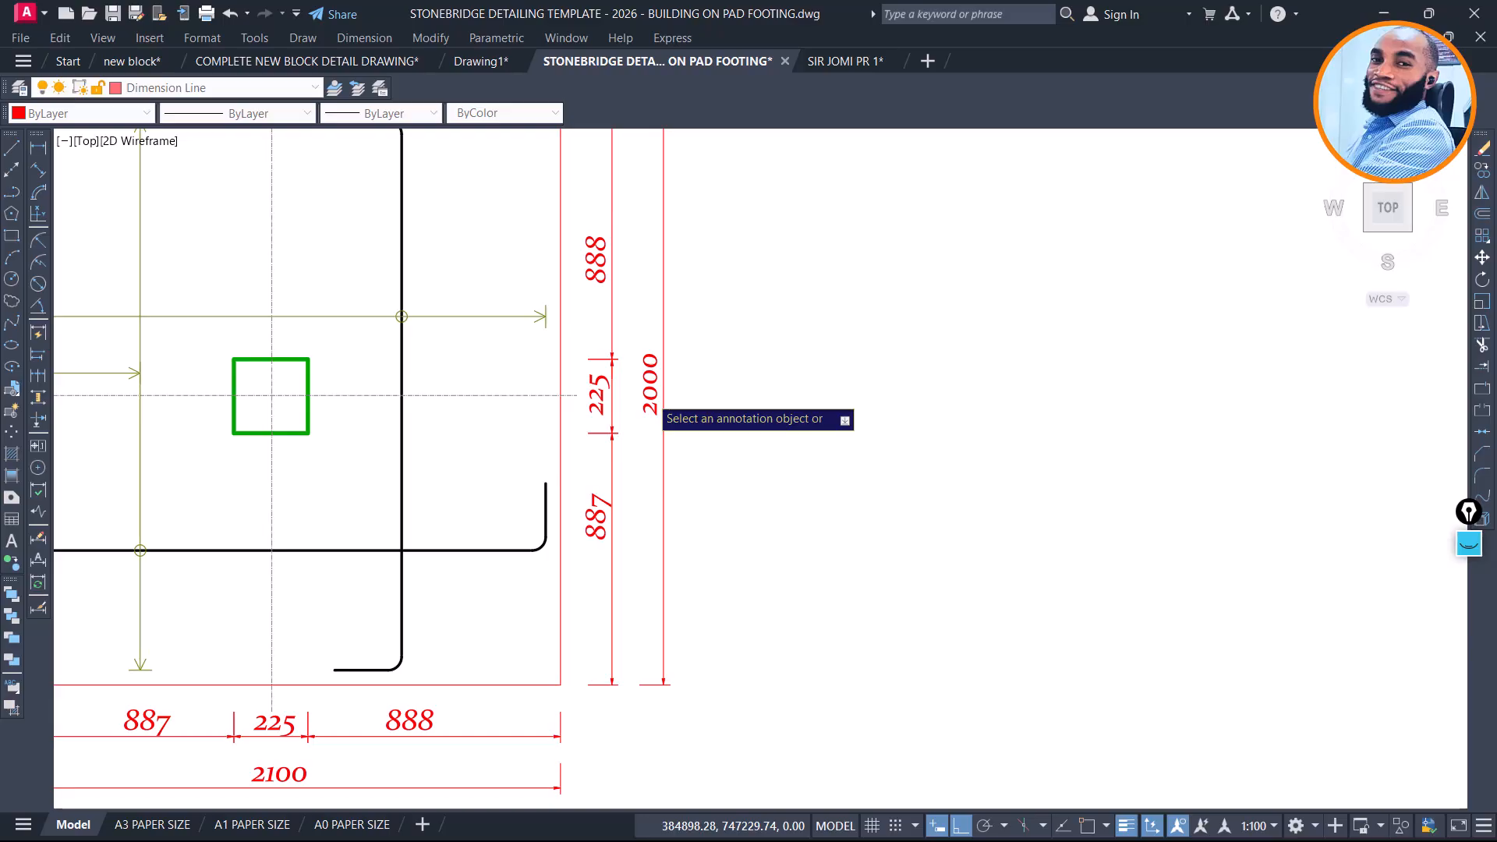
pyautogui.click(651, 394)
pyautogui.scroll(2, 652, 398)
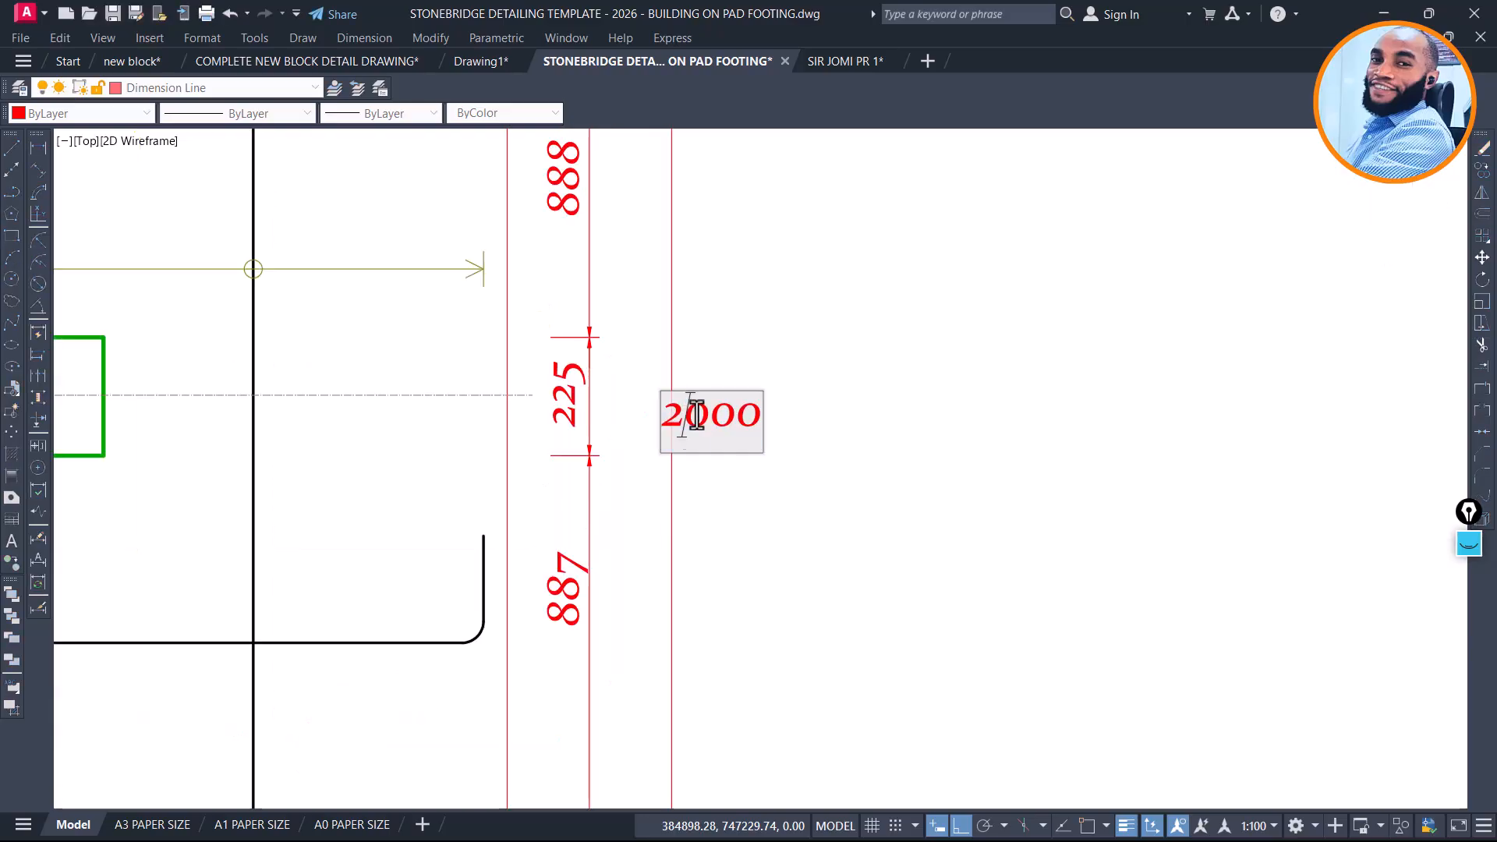
pyautogui.click(583, 516)
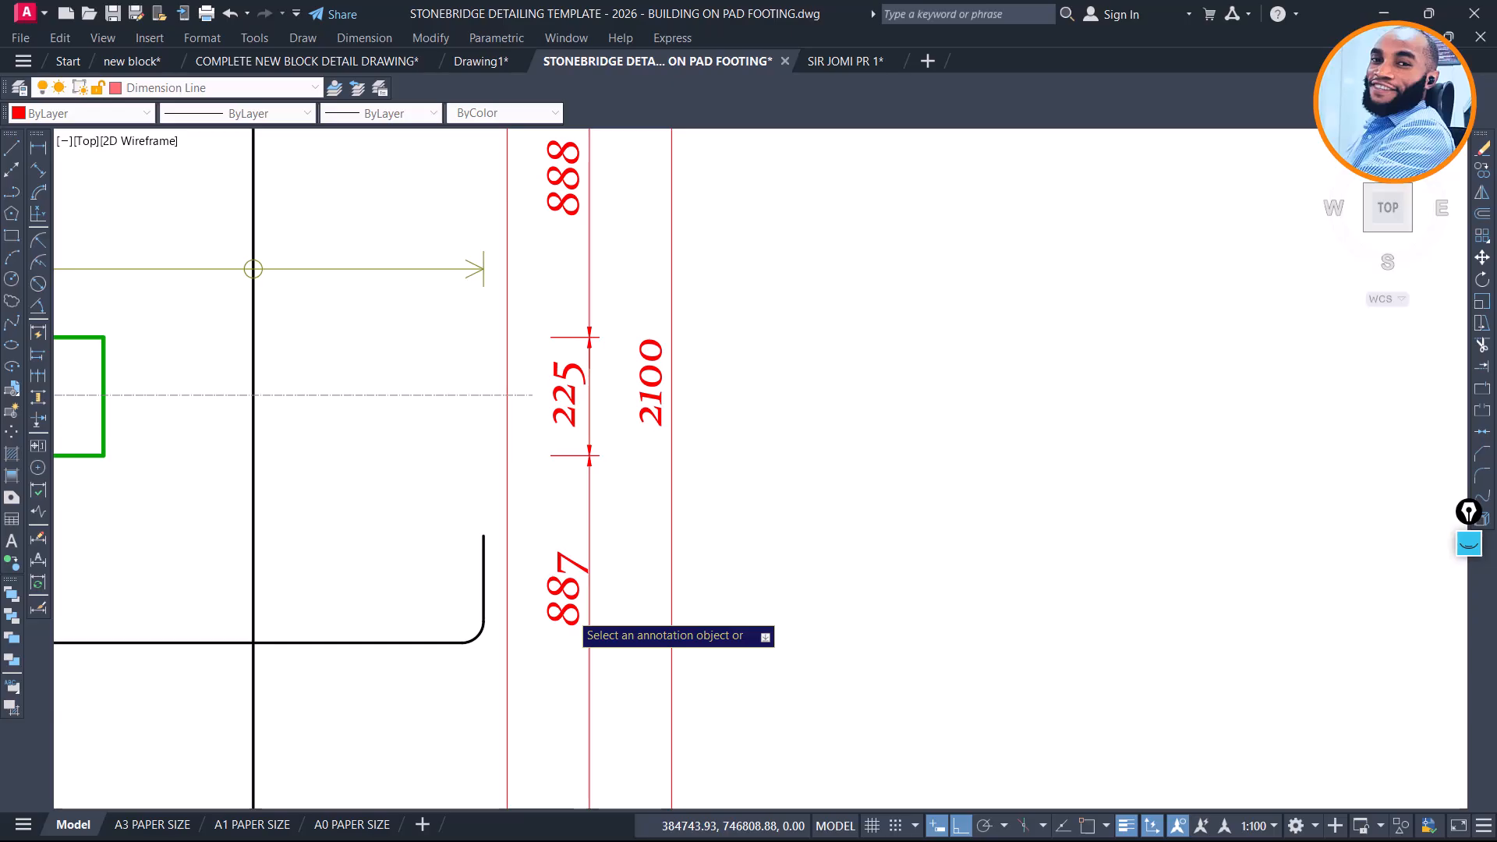
# Change the lower vertical offset label beside the FT9 plan to 937
pyautogui.click(583, 605)
pyautogui.scroll(2, 585, 605)
pyautogui.moveTo(669, 644); pyautogui.dragTo(603, 644)
pyautogui.write('937')
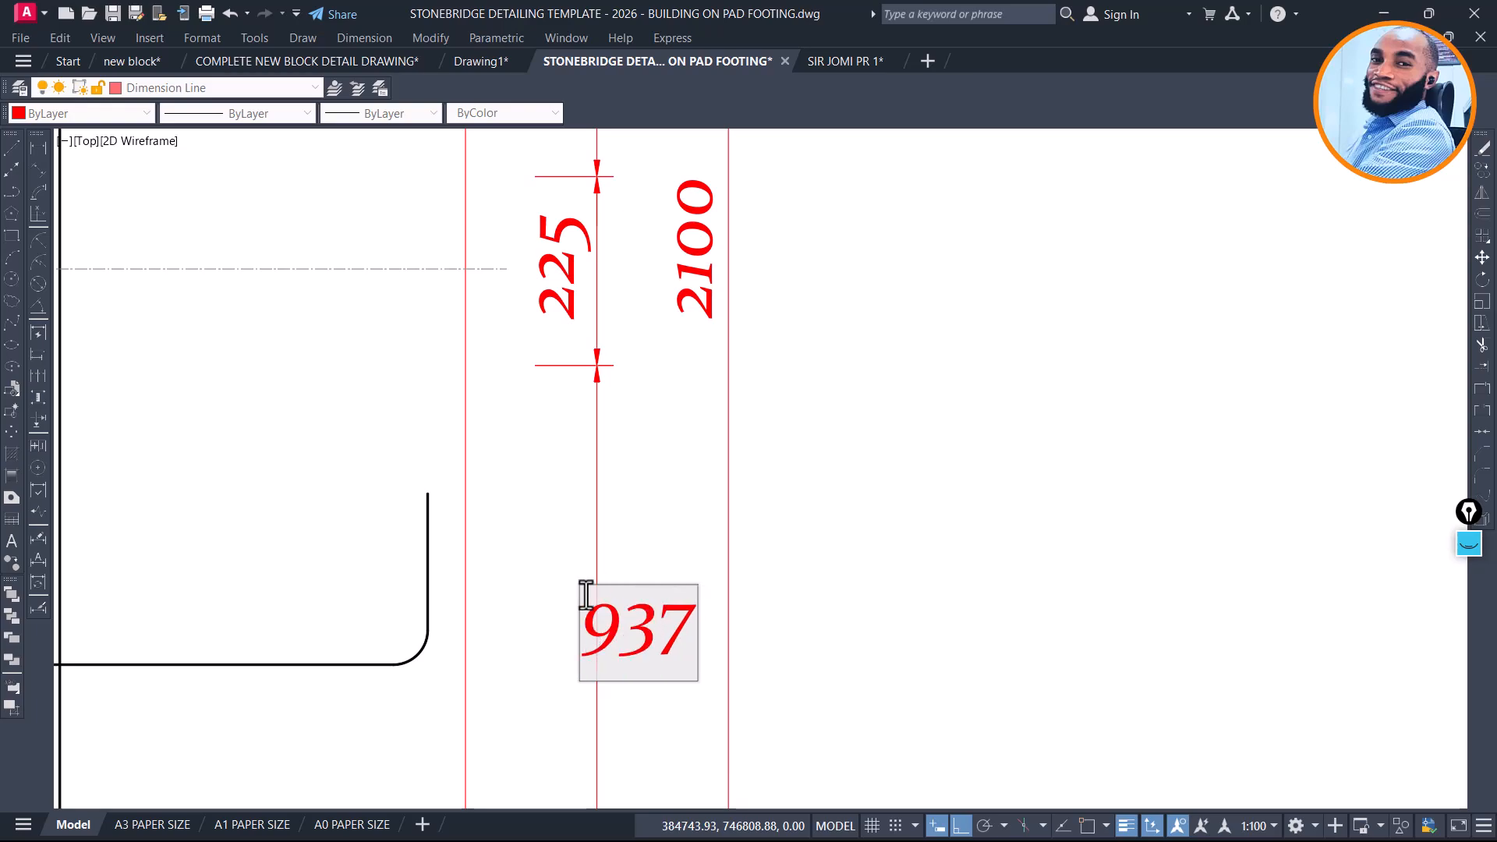
pyautogui.scroll(-4, 602, 546)
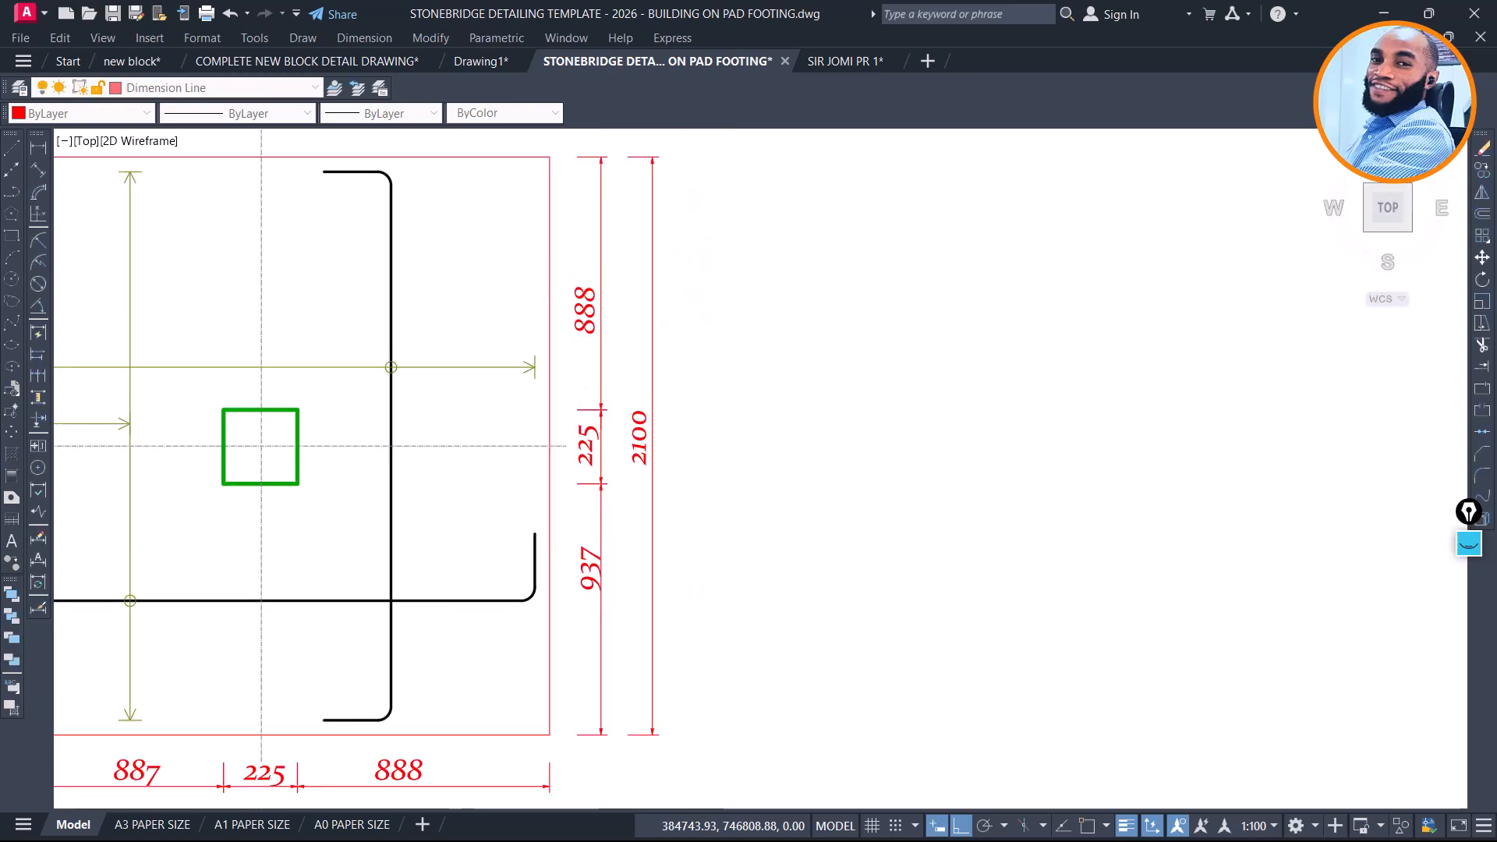
# Change the upper vertical offset label beside the FT9 plan to 938
pyautogui.scroll(2, 590, 313)
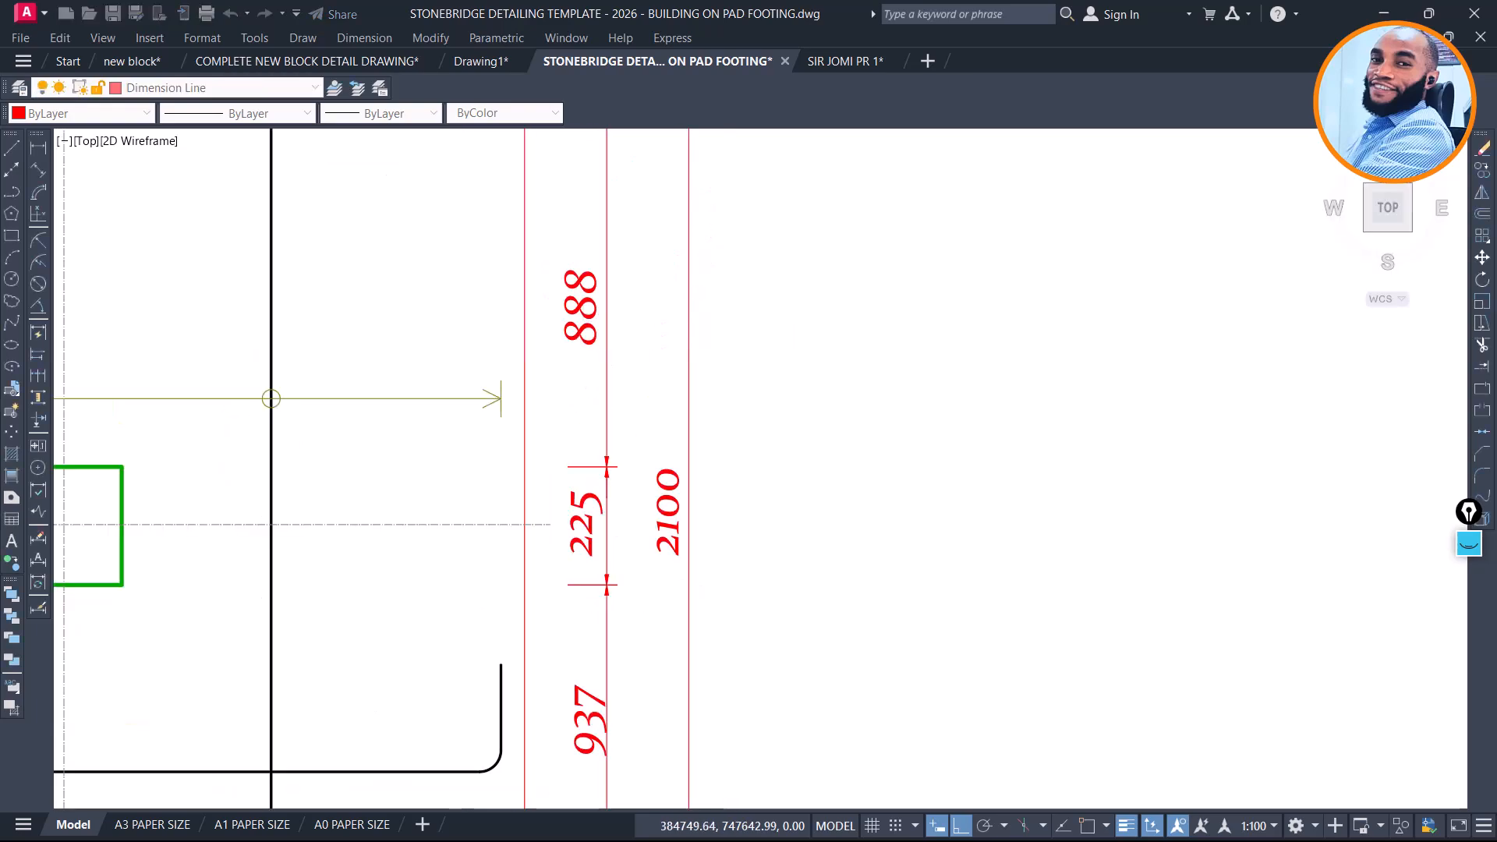
pyautogui.click(591, 307)
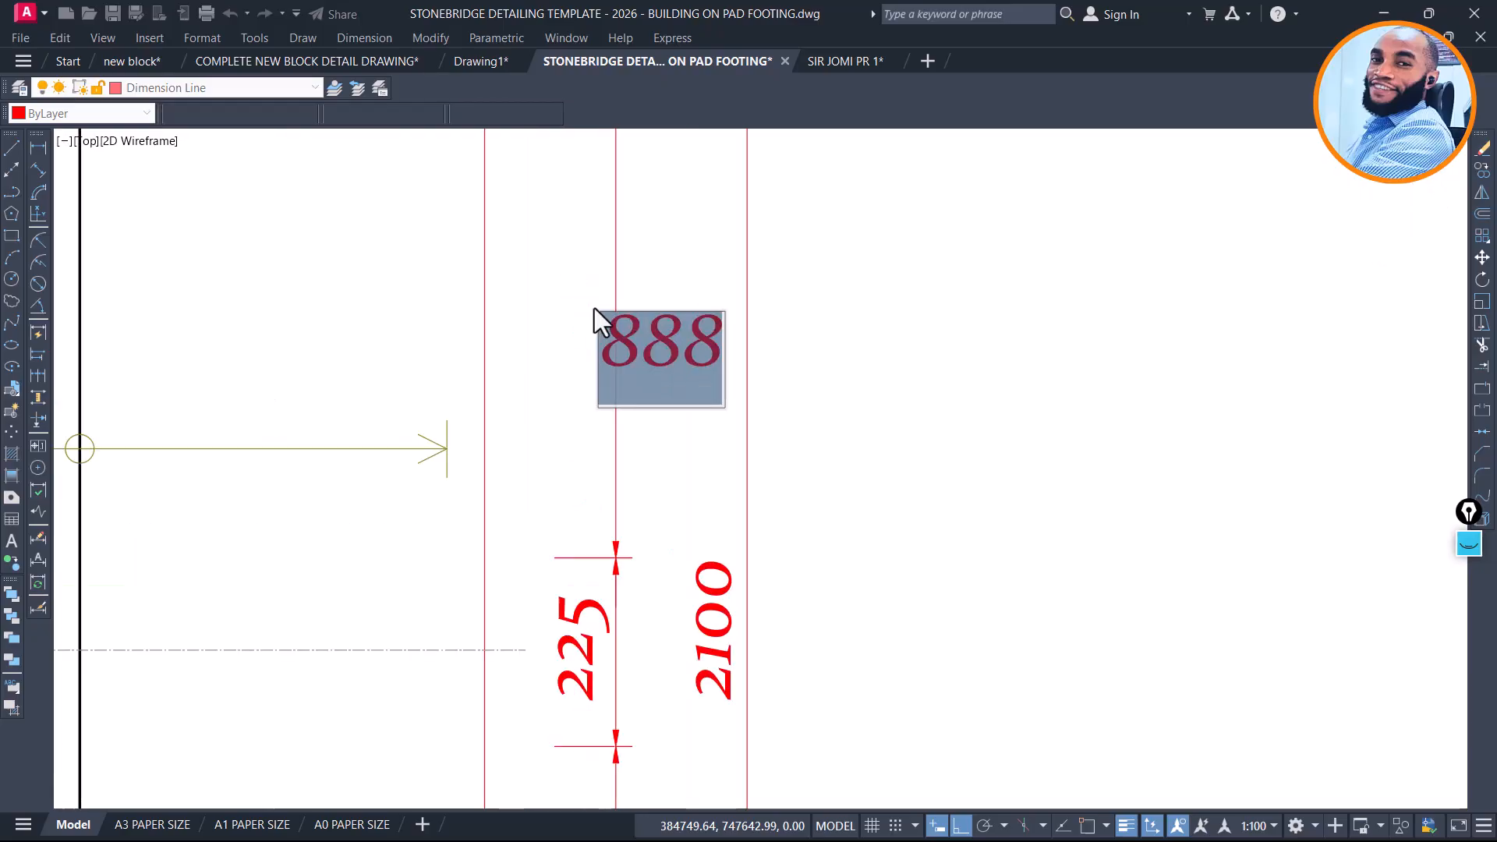
pyautogui.write('938')
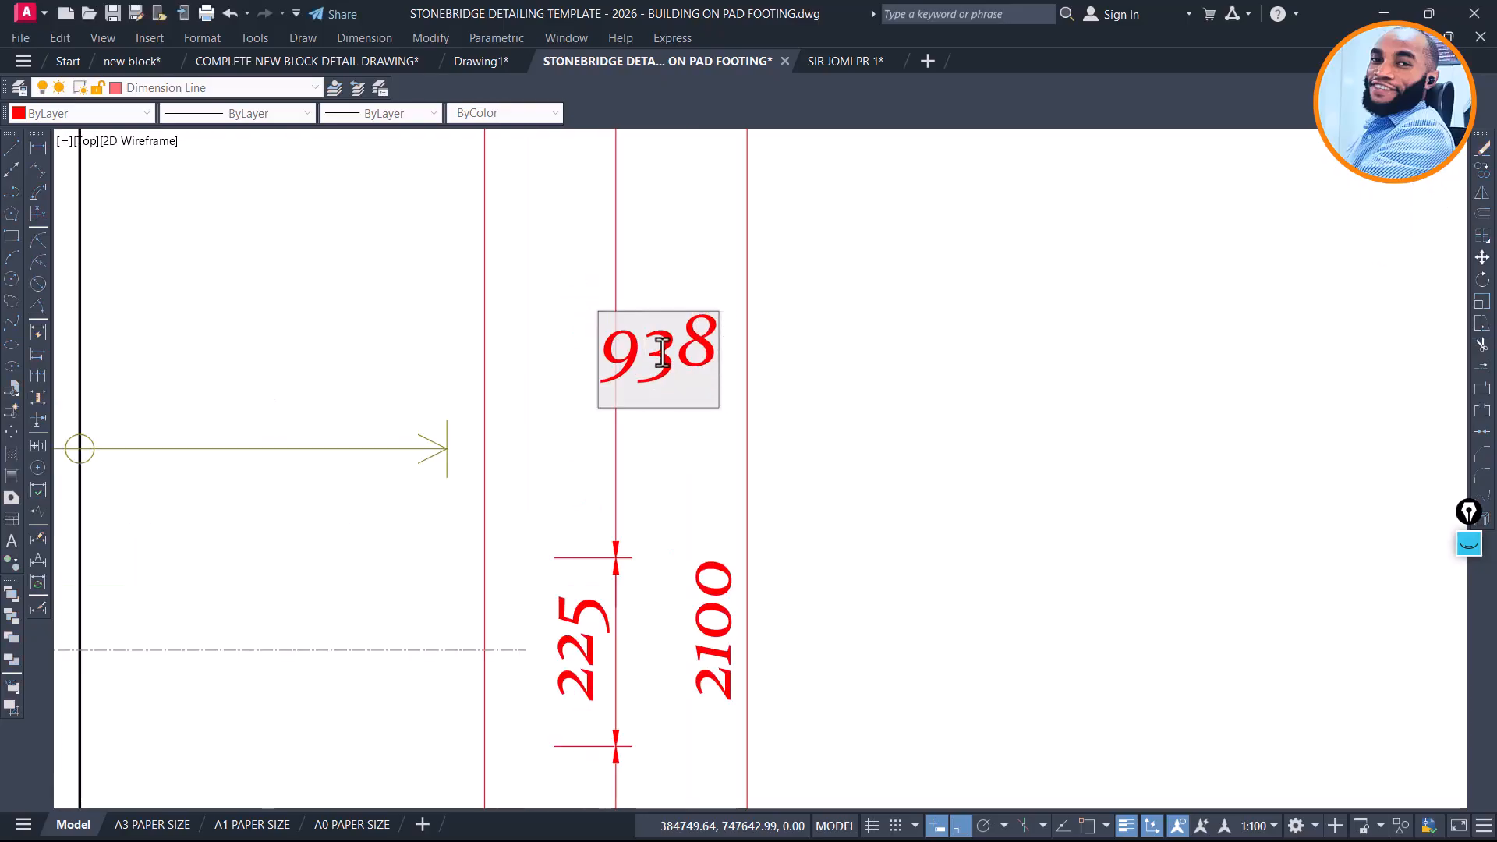
pyautogui.click(644, 351)
pyautogui.scroll(-4, 647, 343)
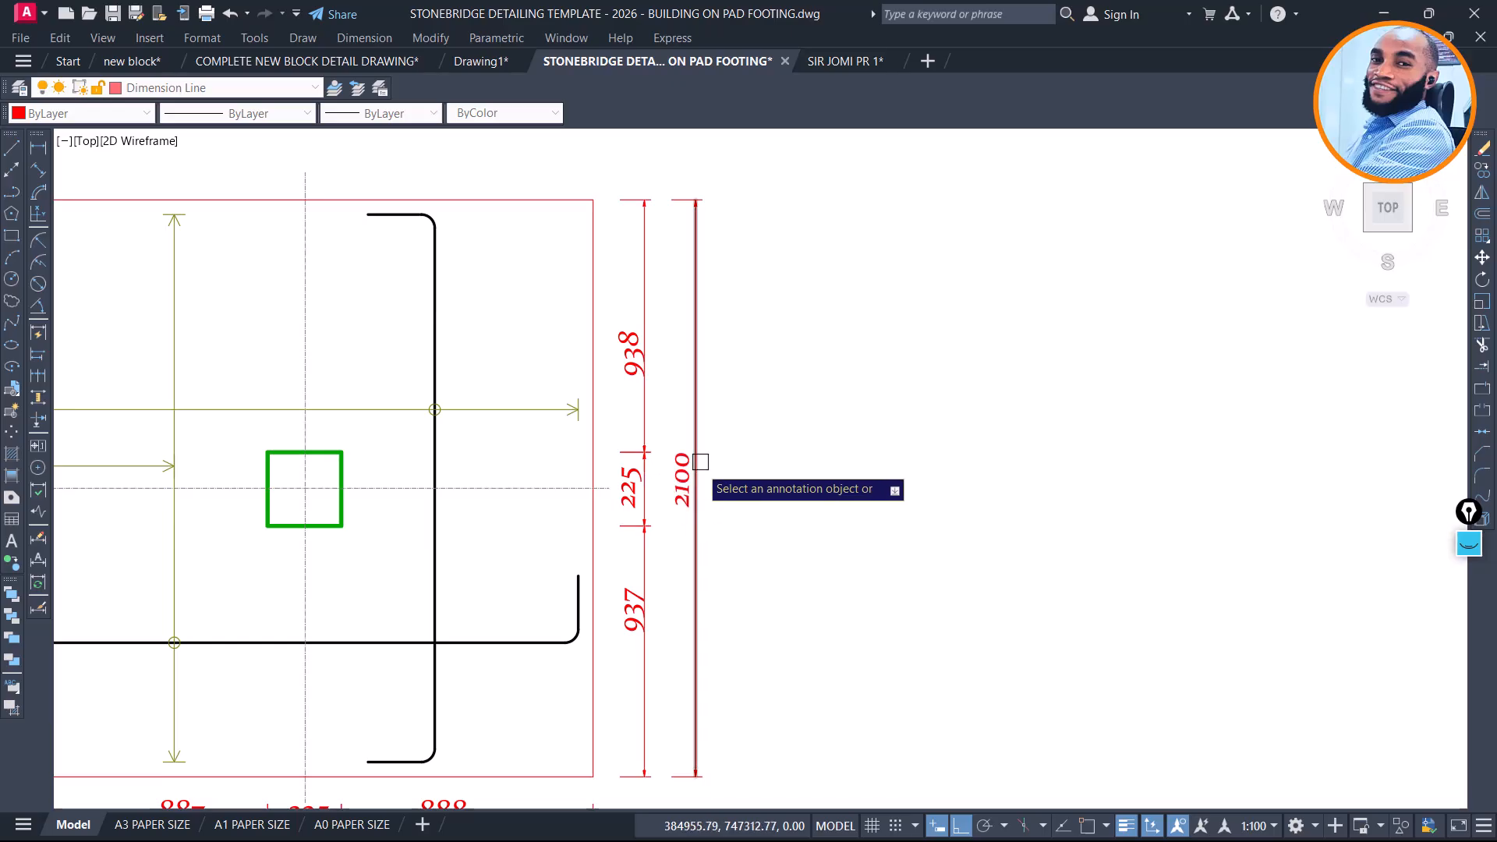
# Check the column offset dimensions of the 2100 / 2100 (d = 400) reference footing against the horizontal offset labels of FT9
pyautogui.scroll(-4, 624, 347)
pyautogui.scroll(-2, 562, 355)
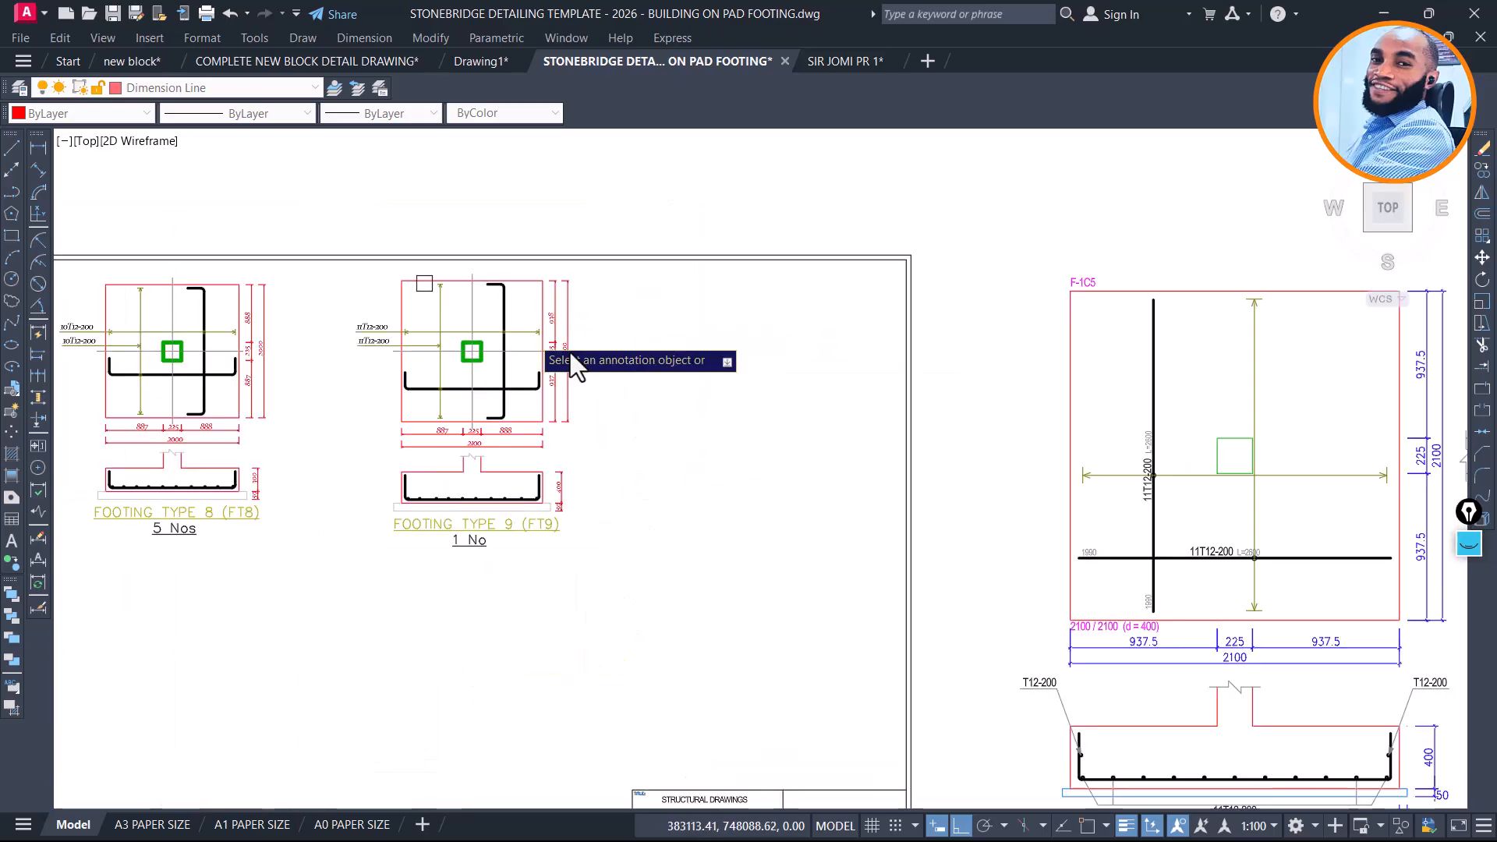
pyautogui.scroll(4, 1154, 652)
pyautogui.moveTo(791, 548); pyautogui.dragTo(408, 476, button='middle')
pyautogui.scroll(-2, 404, 477)
pyautogui.scroll(4, 905, 544)
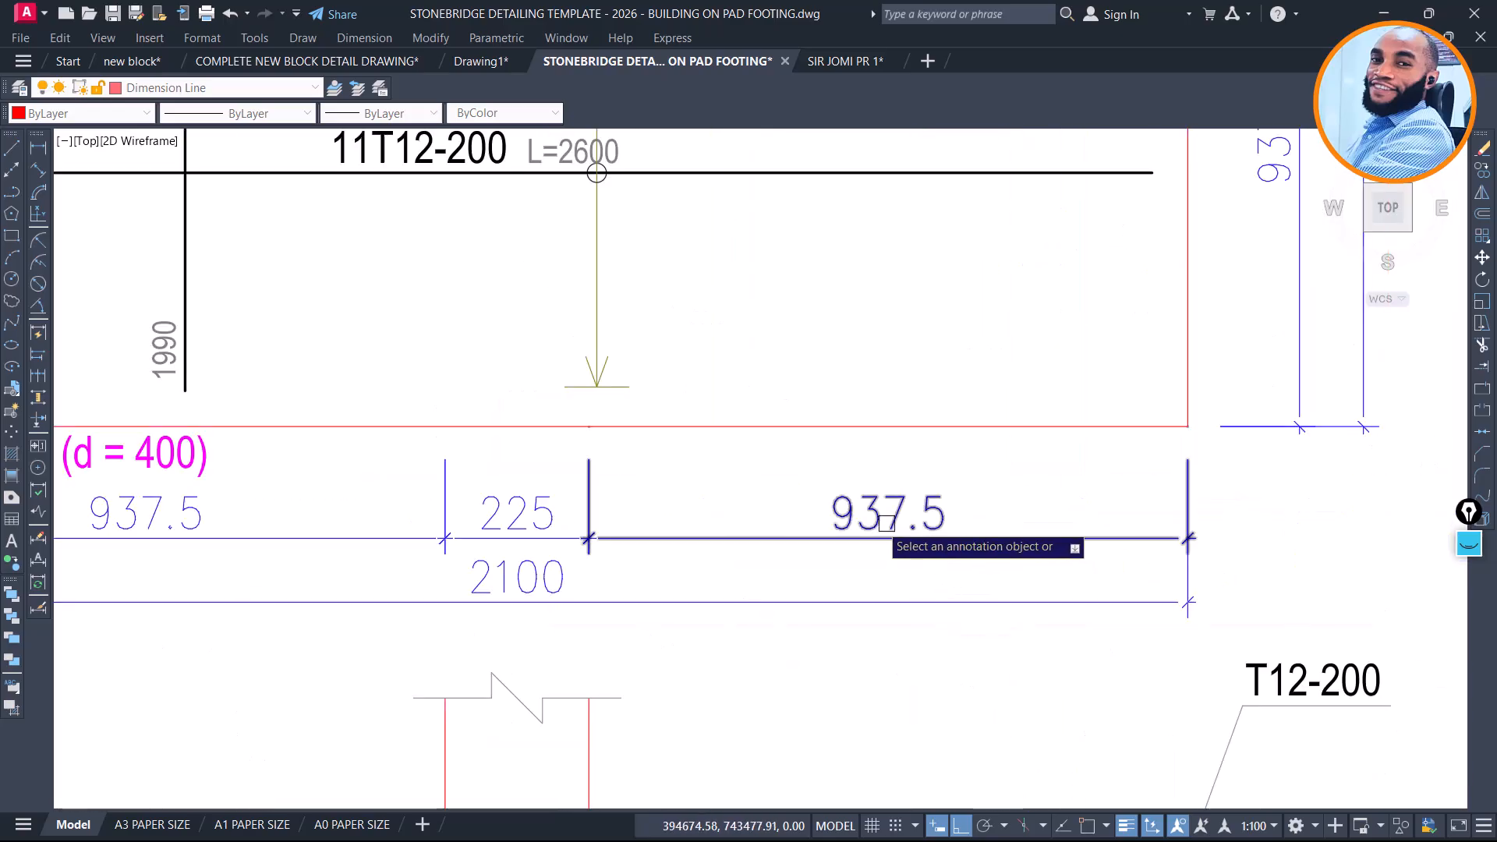
pyautogui.scroll(-7, 889, 535)
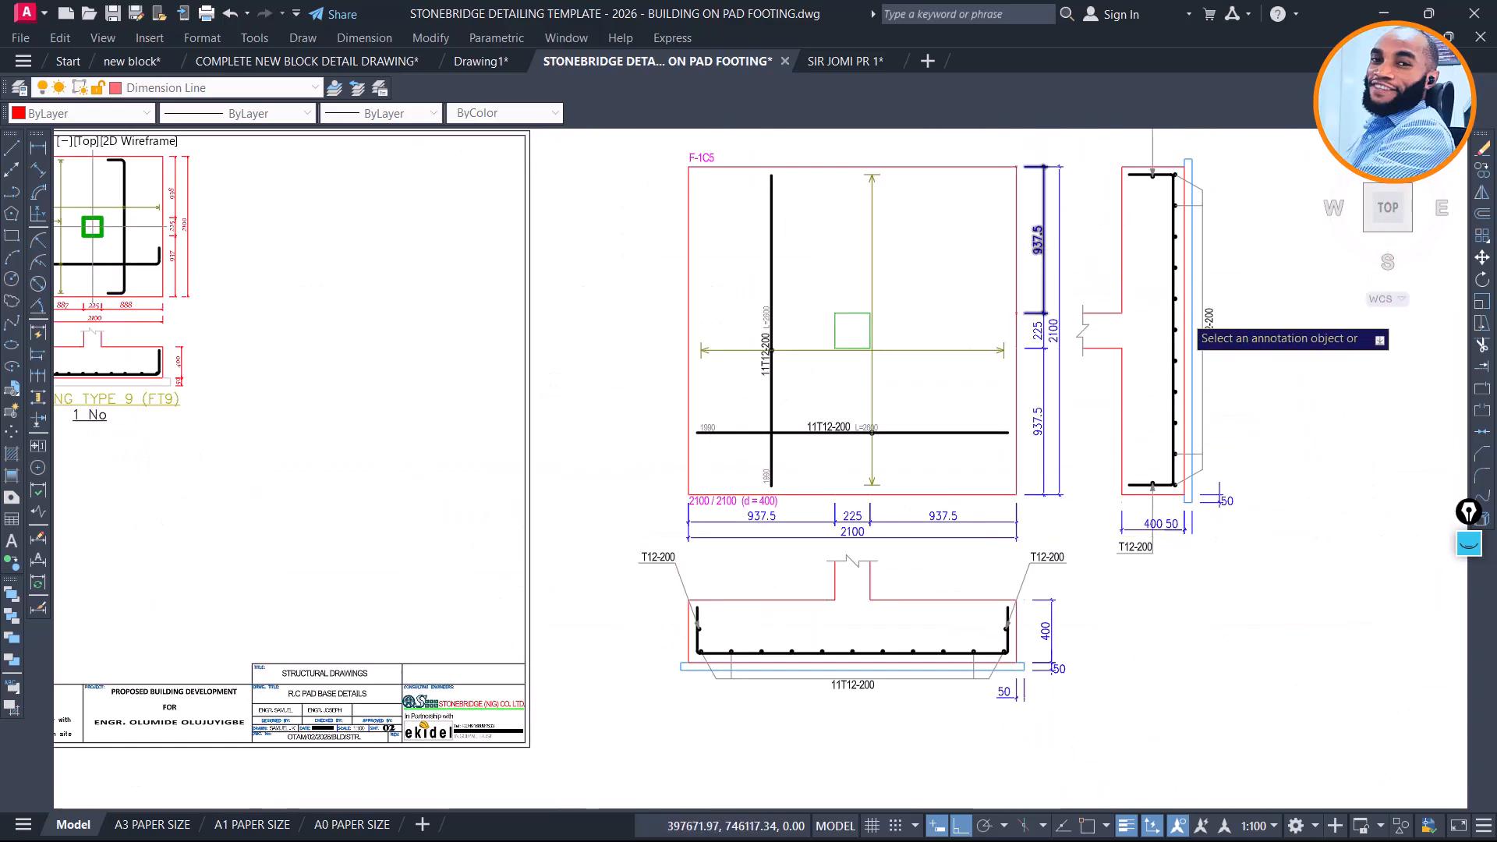
pyautogui.scroll(-5, 974, 320)
pyautogui.scroll(5, 742, 307)
pyautogui.scroll(4, 858, 290)
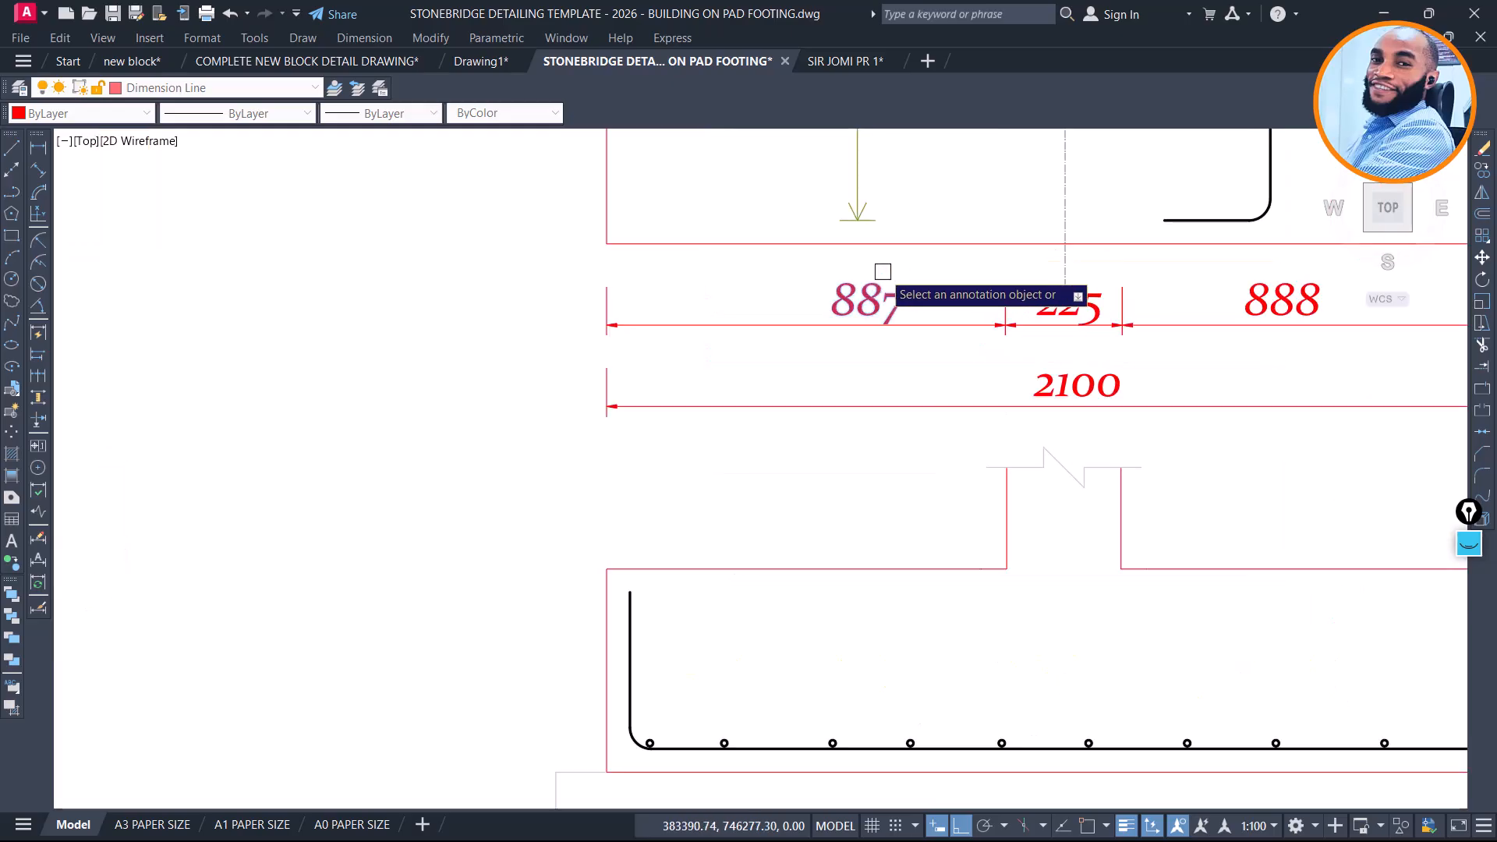
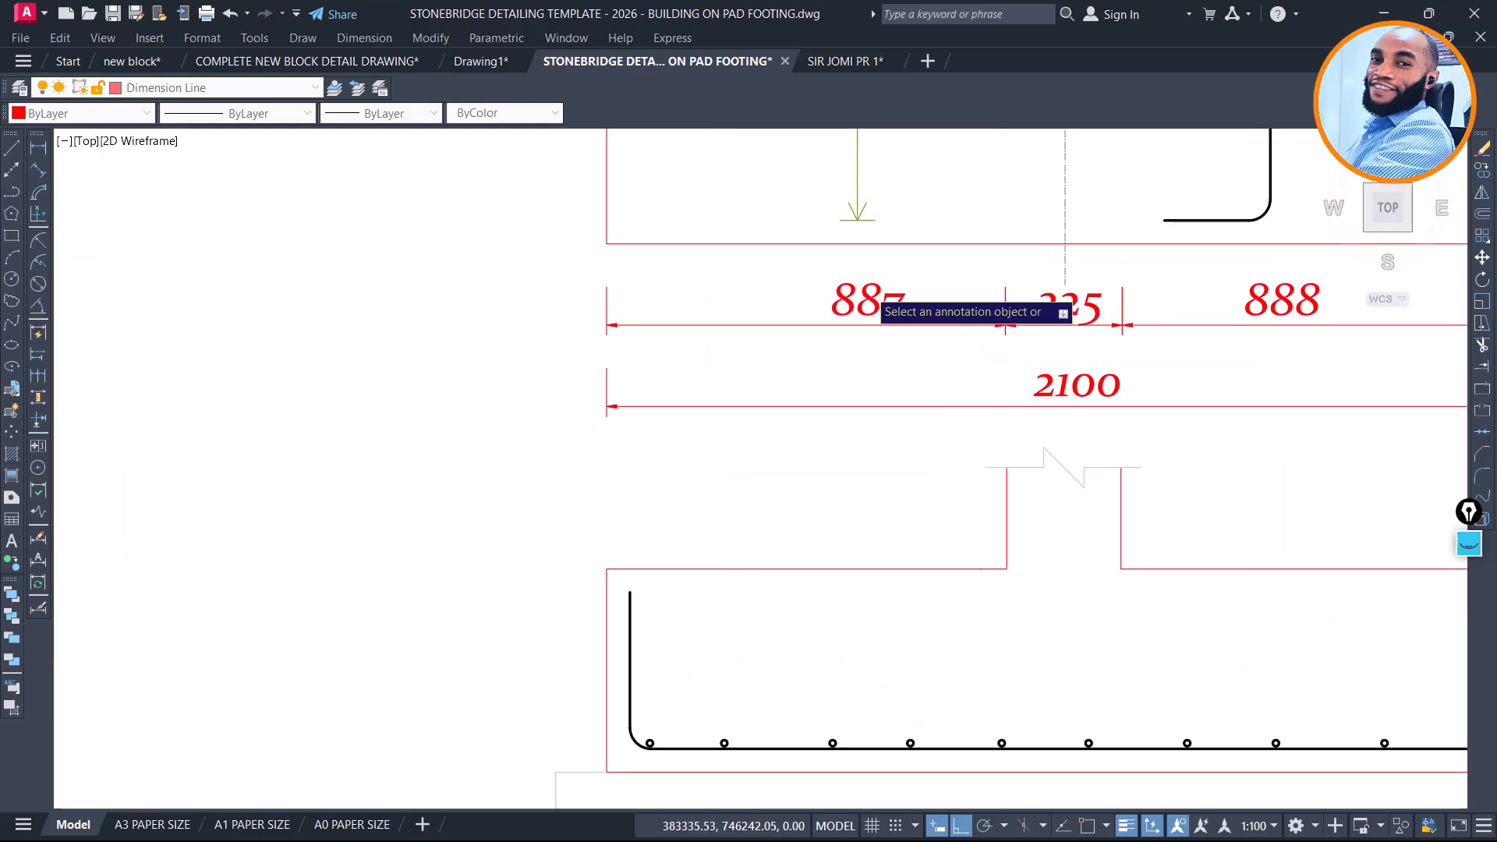
# Change the first horizontal offset label below the FT9 plan to 937
pyautogui.click(878, 326)
pyautogui.scroll(2, 878, 326)
pyautogui.moveTo(884, 301); pyautogui.dragTo(735, 310)
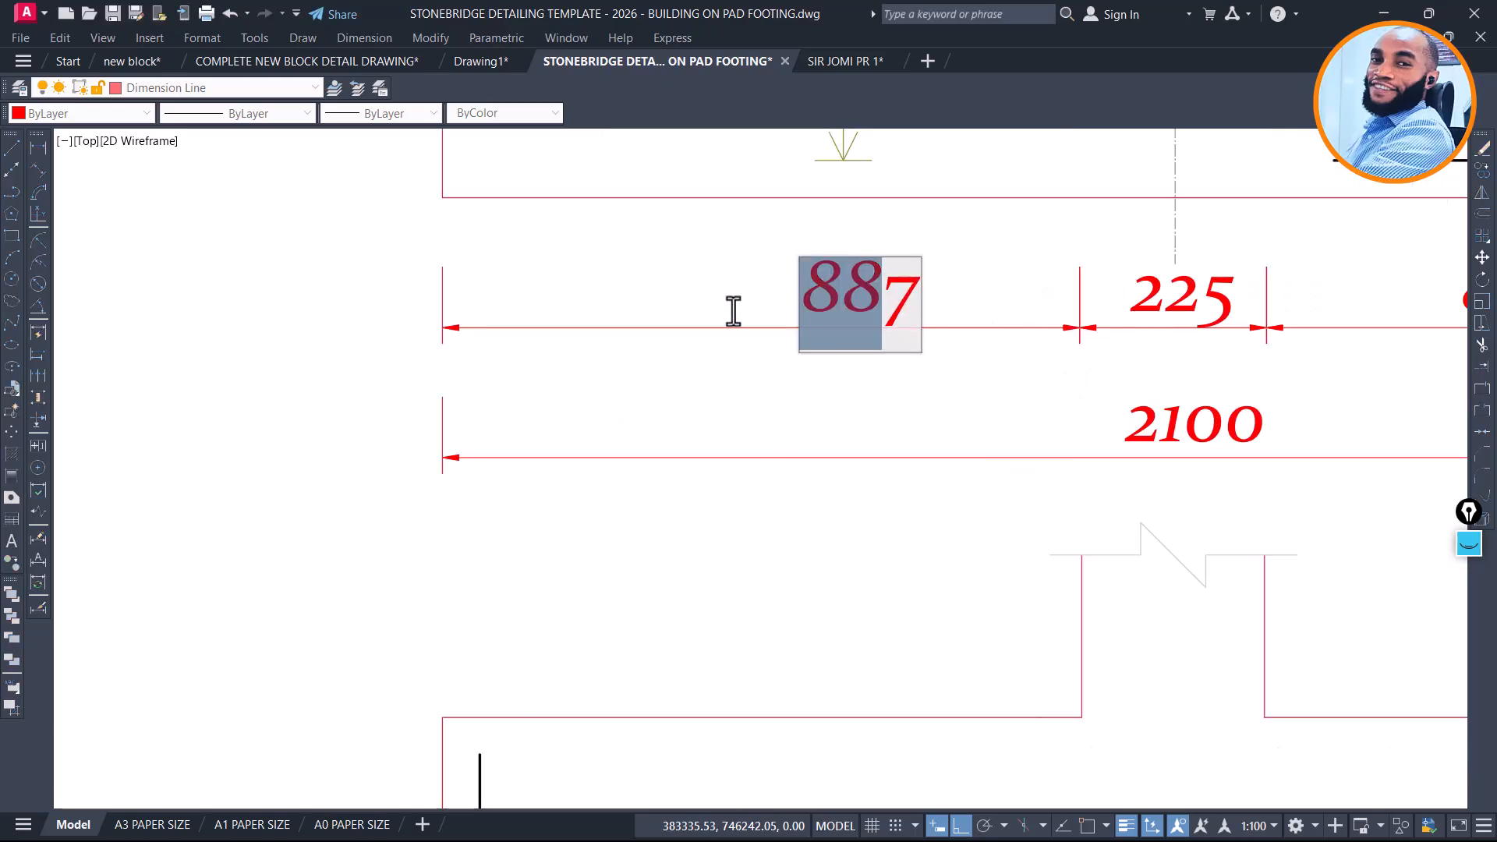
pyautogui.write('937')
pyautogui.press('BackSpace')
pyautogui.scroll(-3, 703, 335)
pyautogui.scroll(3, 971, 343)
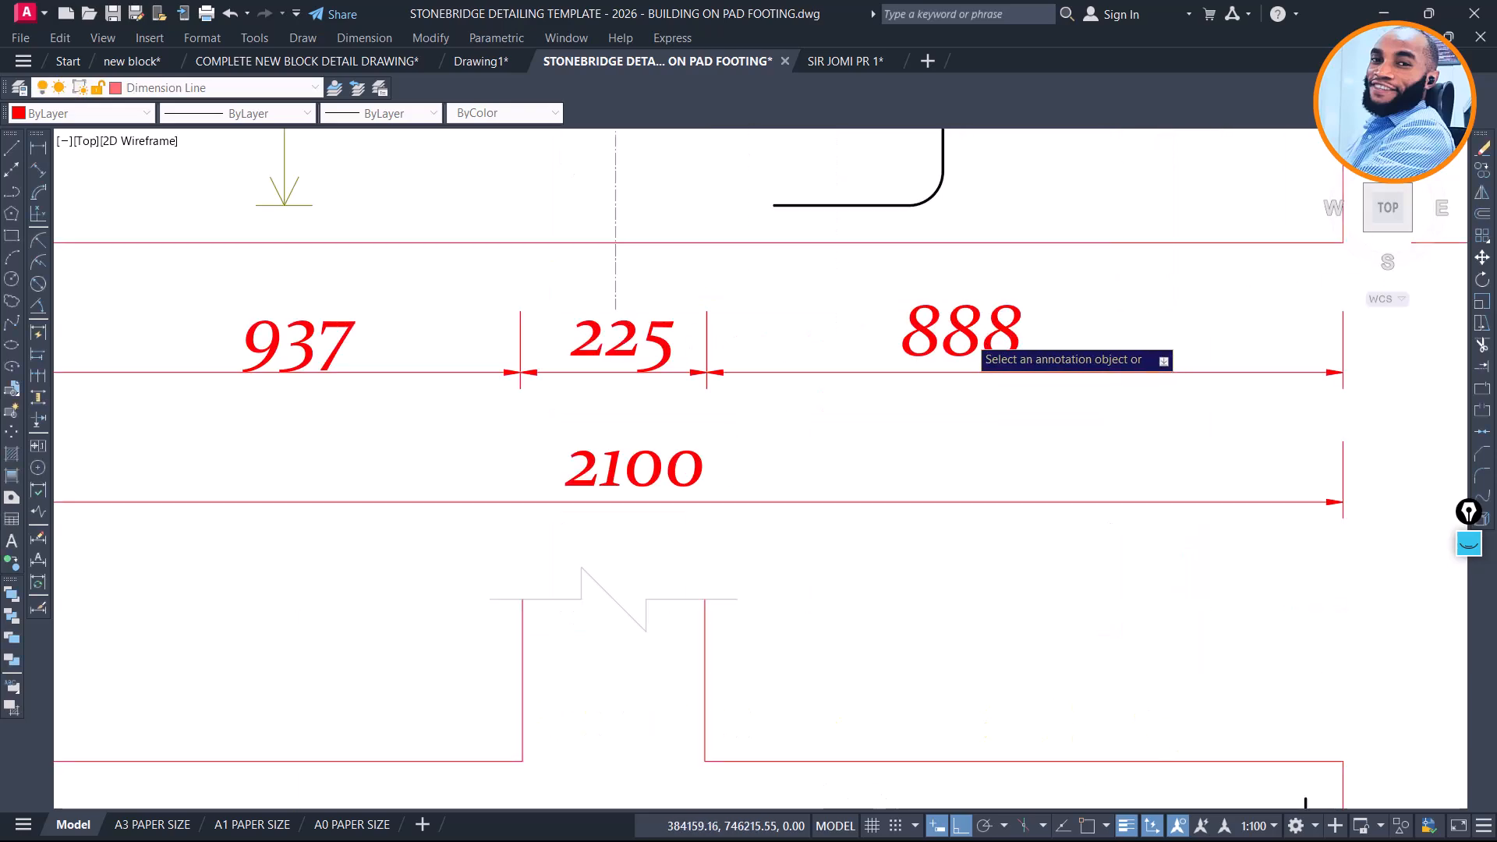
# Change the other horizontal offset label below the FT9 plan, beyond the 225 column width, to 938
pyautogui.click(972, 343)
pyautogui.click(970, 345)
pyautogui.moveTo(980, 343); pyautogui.dragTo(851, 363)
pyautogui.write('938')
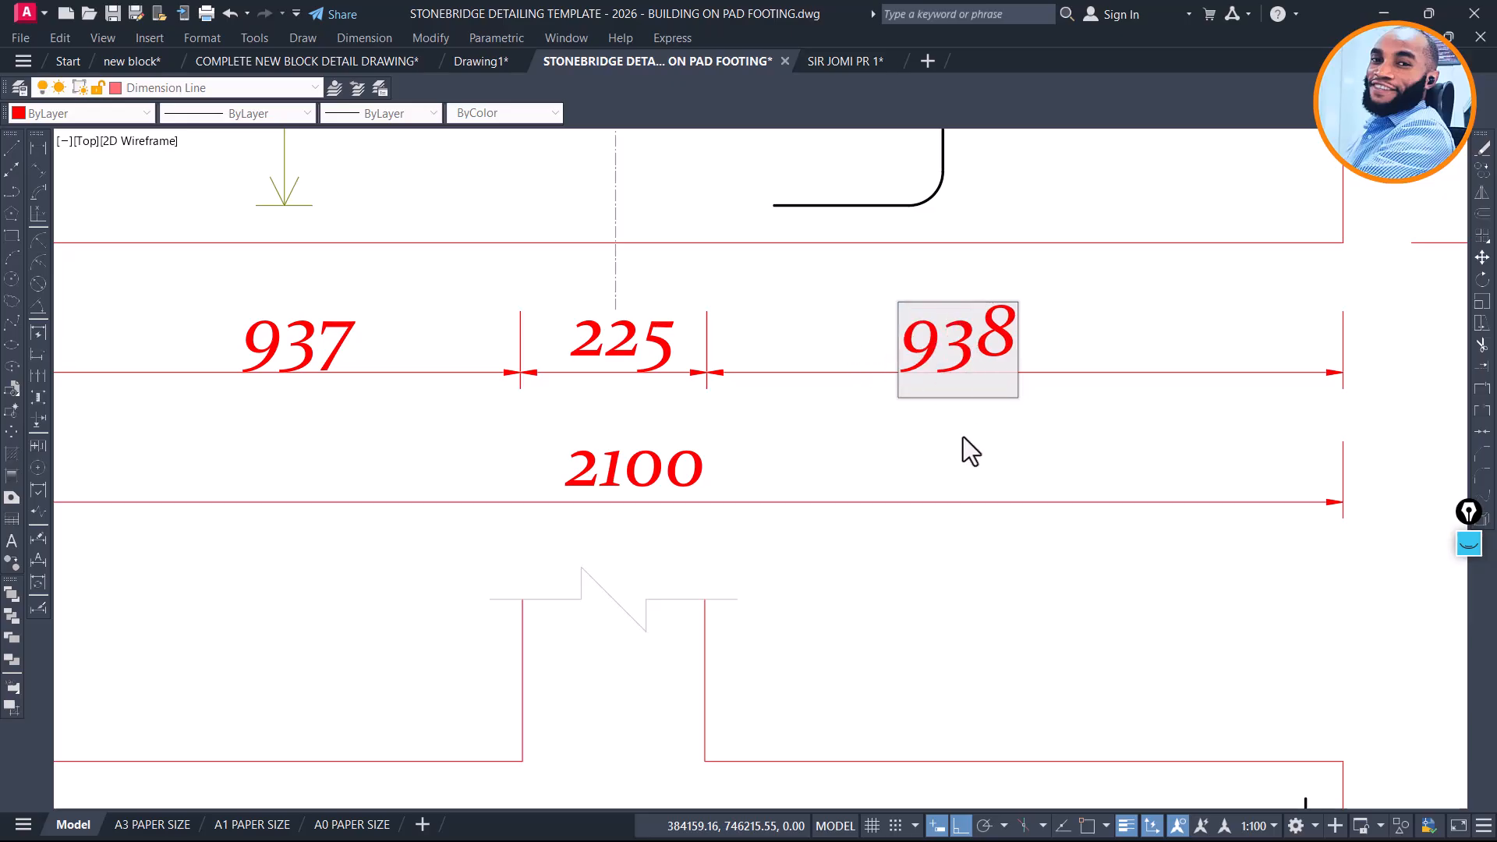
pyautogui.click(962, 438)
pyautogui.scroll(-8, 858, 436)
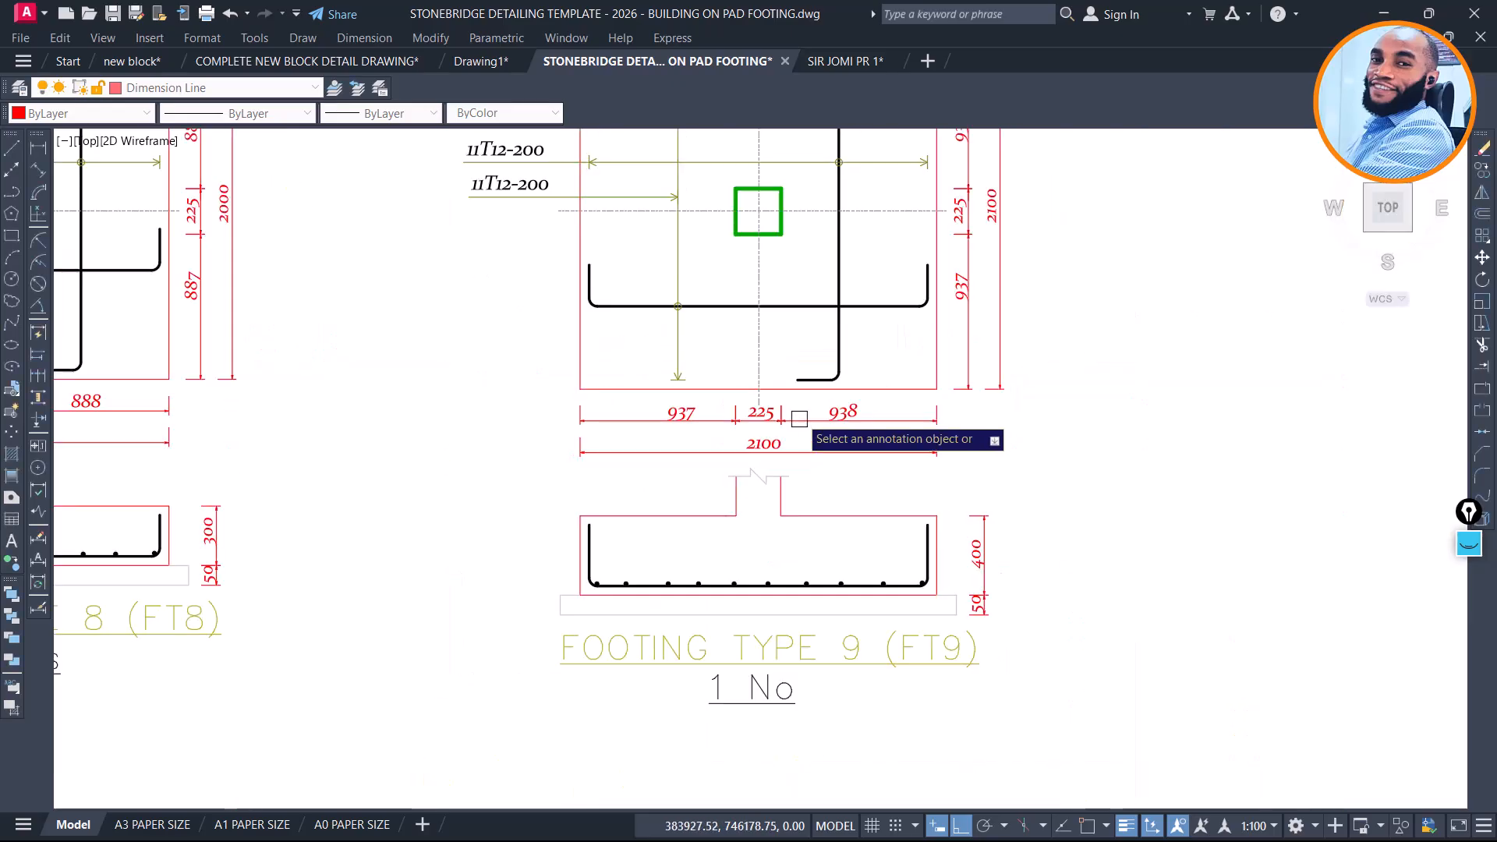
# Move the second bar dot from the left in the FT9 section slightly right, closer to the third one
pyautogui.scroll(4, 708, 495)
pyautogui.moveTo(569, 394); pyautogui.dragTo(618, 677, button='middle')
pyautogui.scroll(-2, 599, 300)
pyautogui.scroll(6, 689, 608)
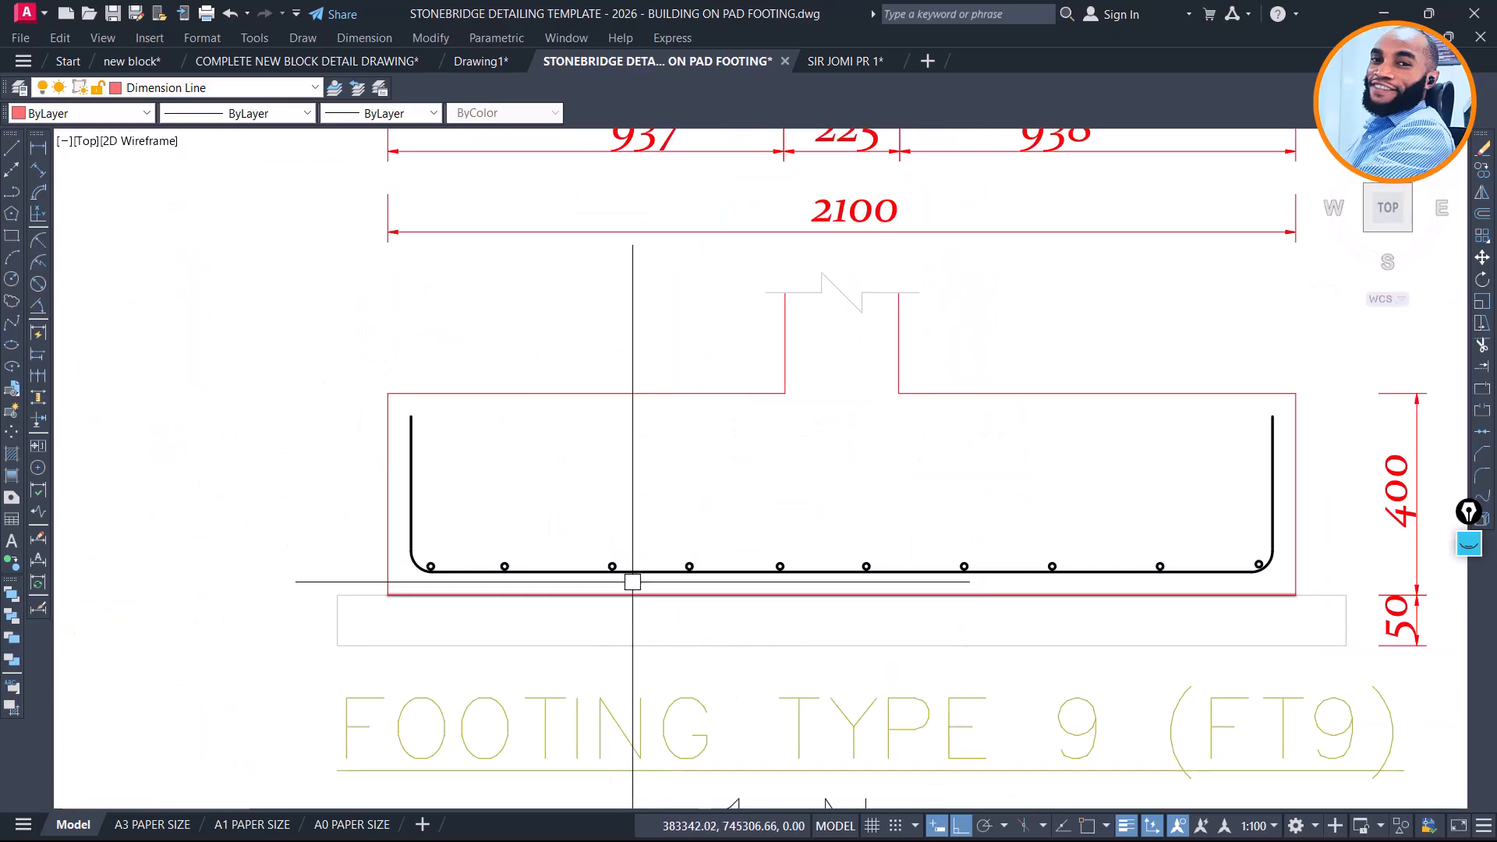
pyautogui.click(488, 523)
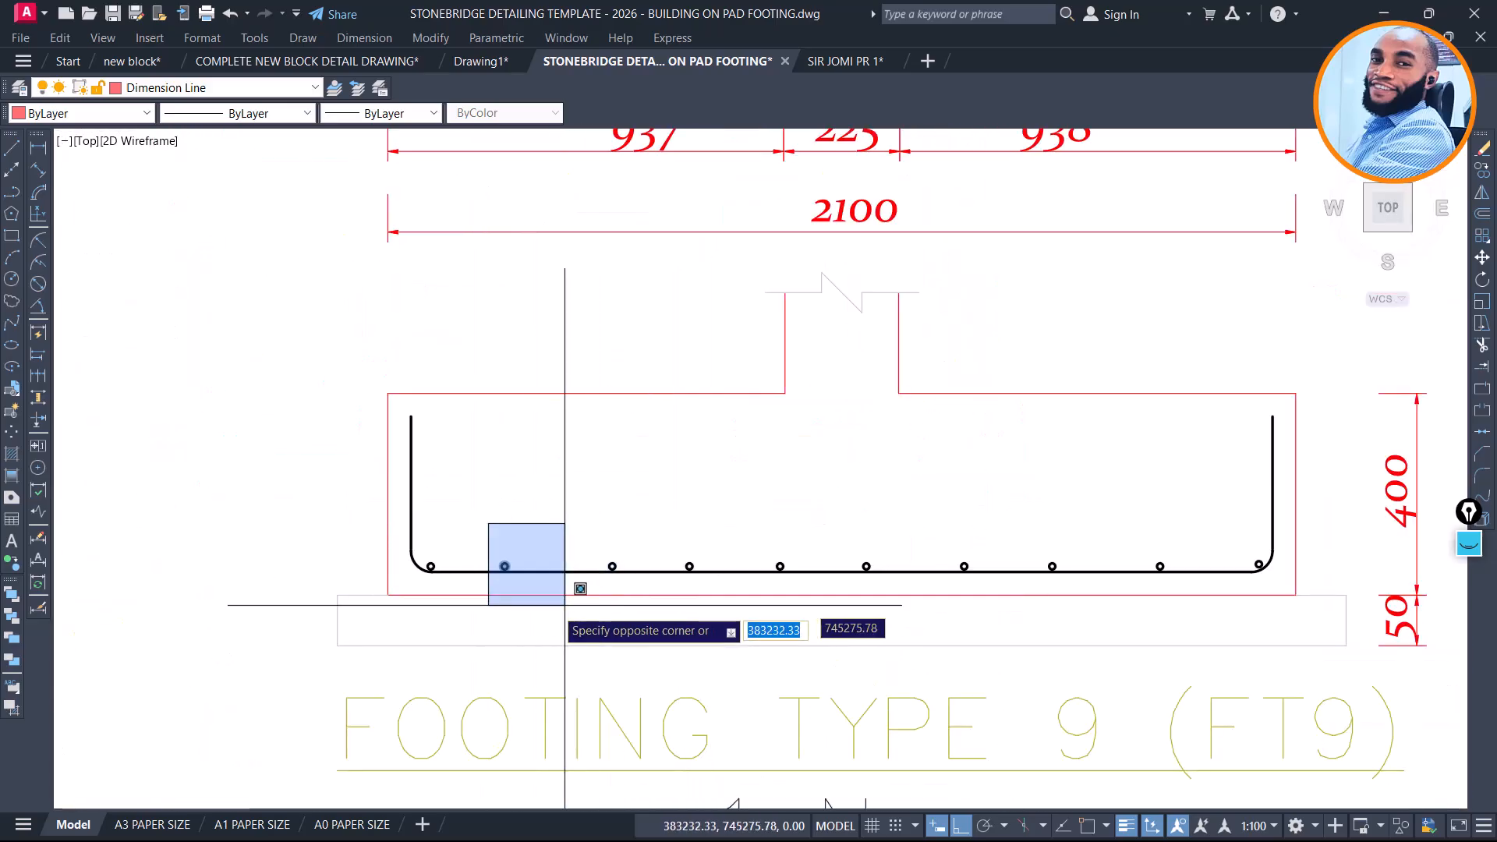
pyautogui.click(568, 573)
pyautogui.write('m')
pyautogui.press('Return')
pyautogui.scroll(2, 531, 499)
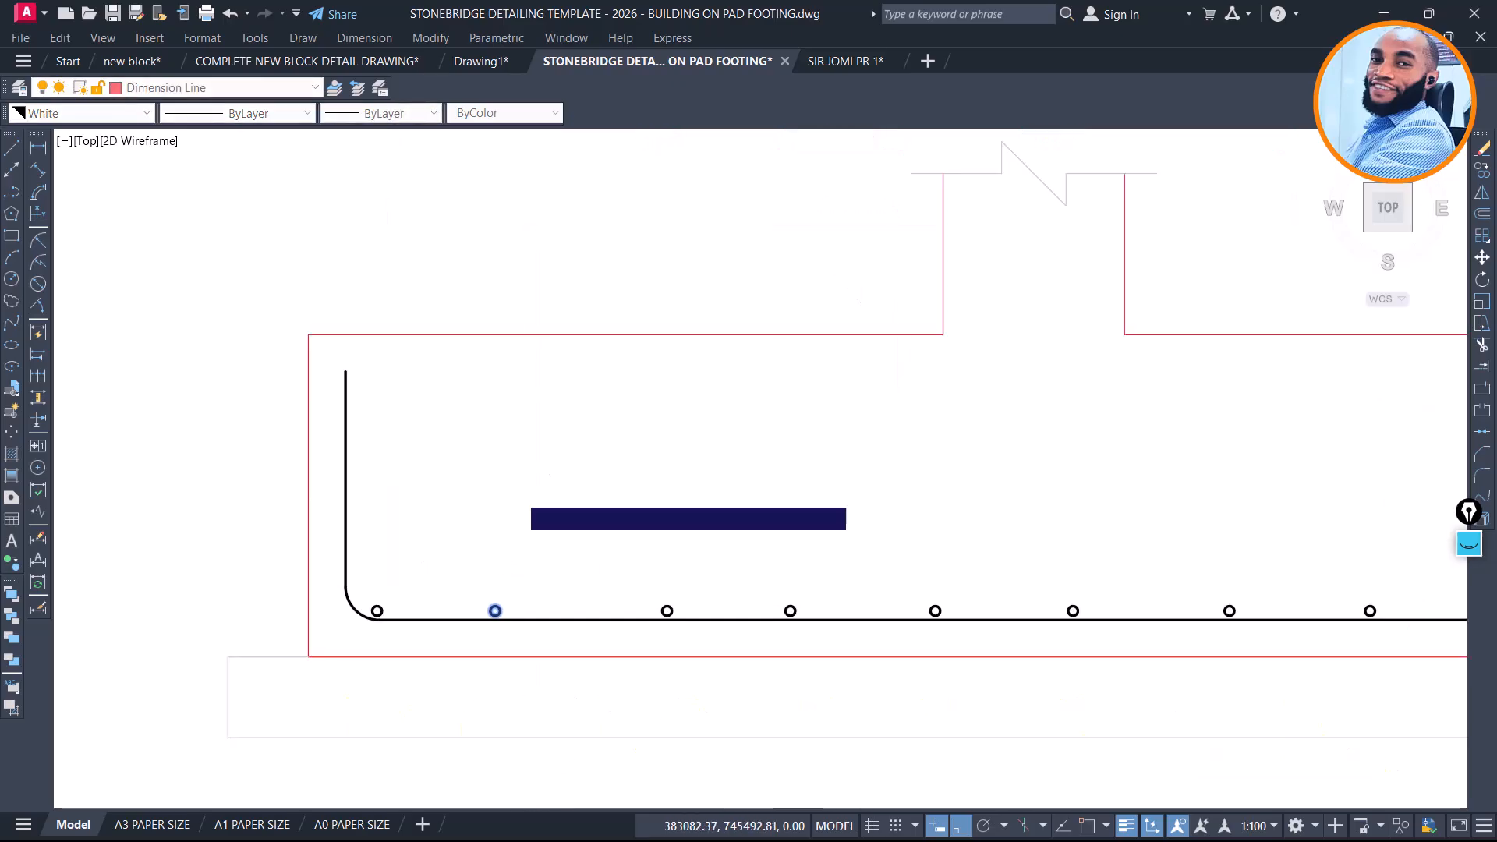
pyautogui.press('Escape')
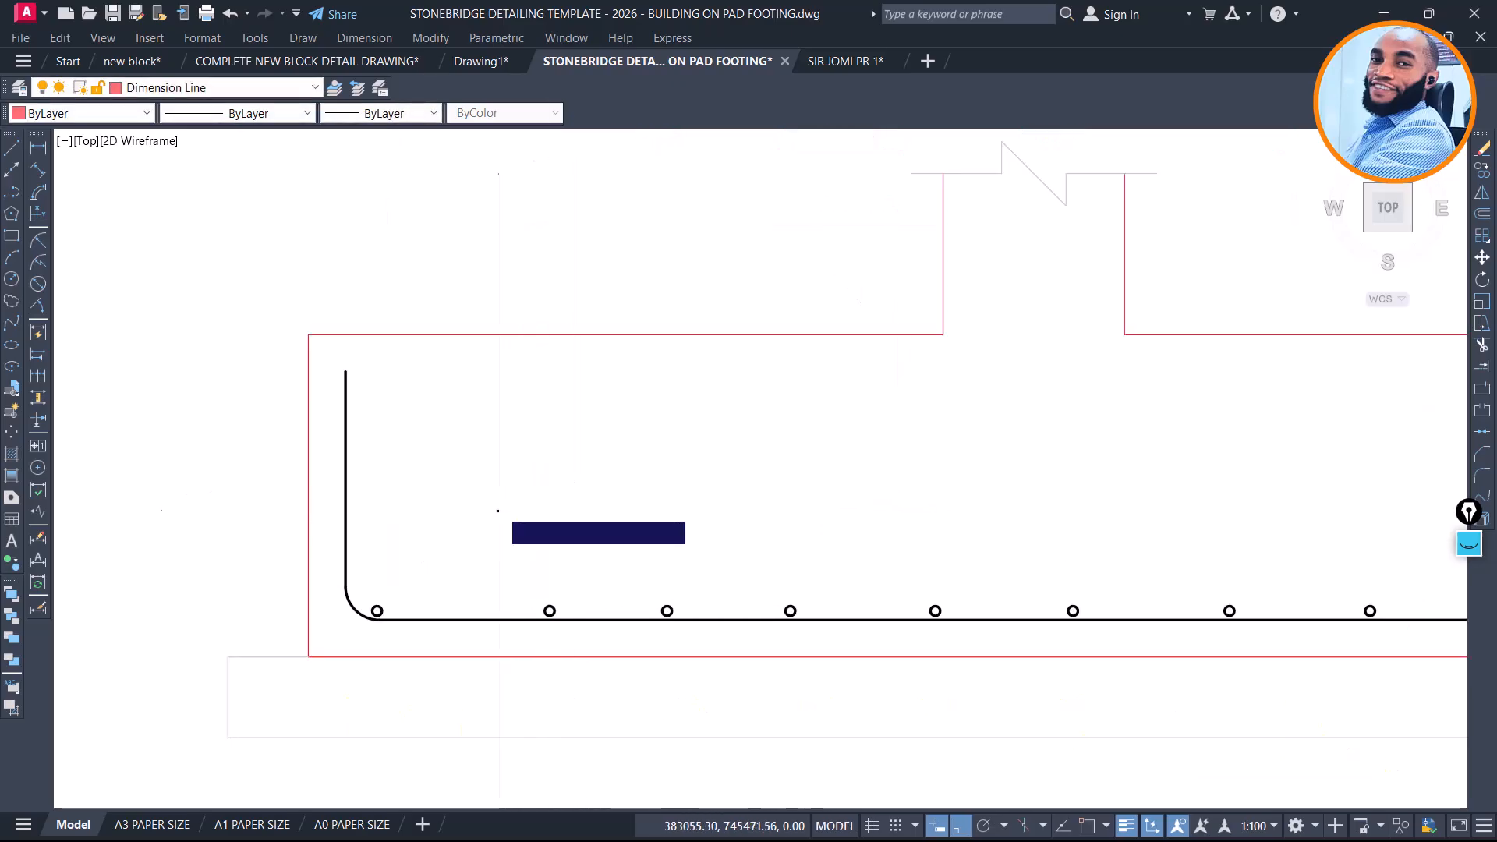
# Shift the second to eighth bar dots along the bottom bar of the FT9 section slightly to the right
pyautogui.scroll(-3, 511, 479)
pyautogui.click(500, 486)
pyautogui.click(930, 559)
pyautogui.write('m')
pyautogui.press('Return')
pyautogui.click(873, 483)
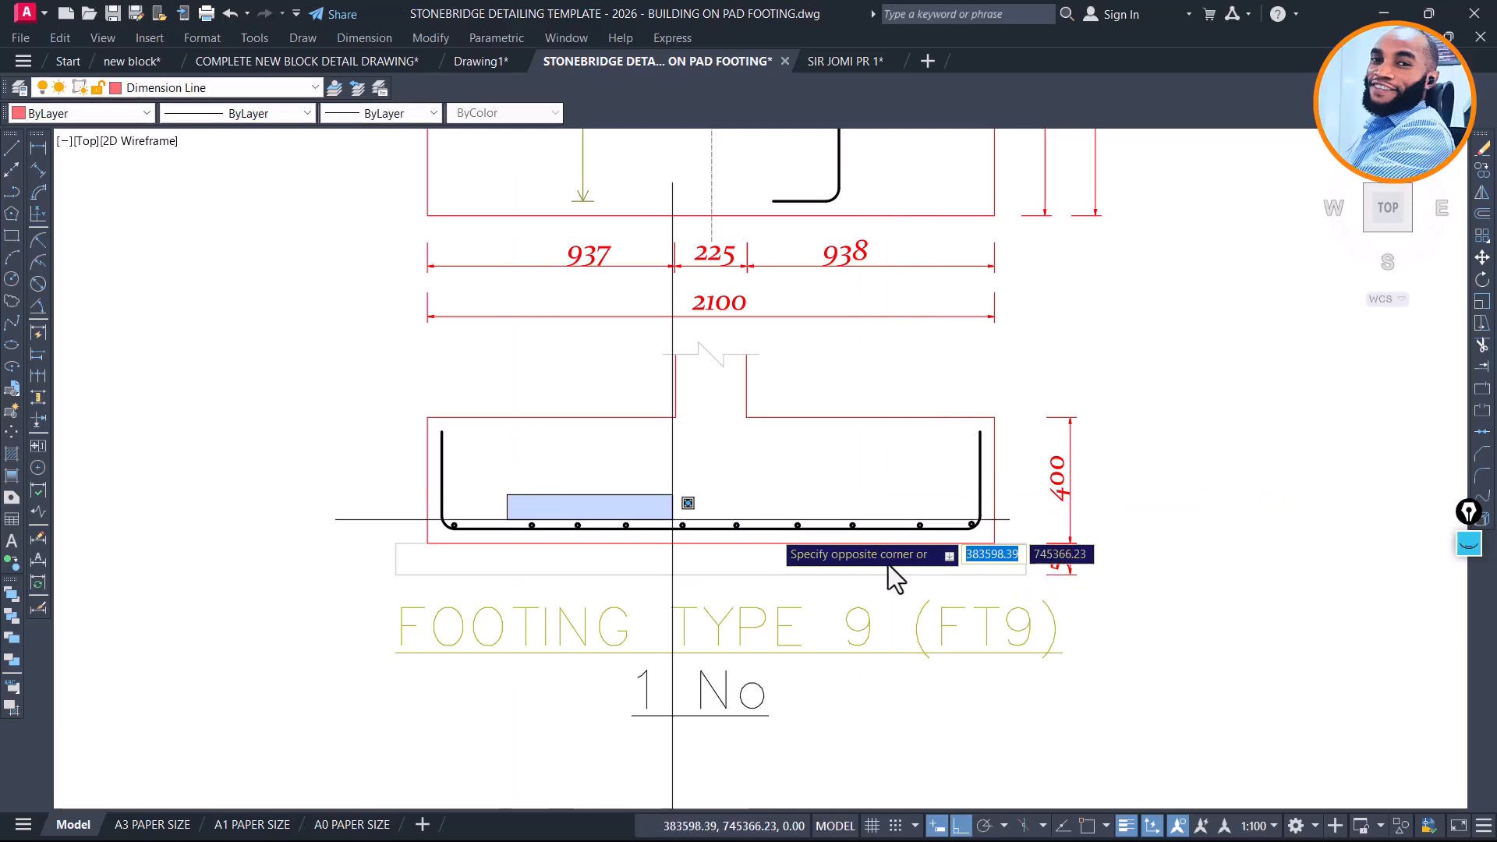
pyautogui.click(897, 585)
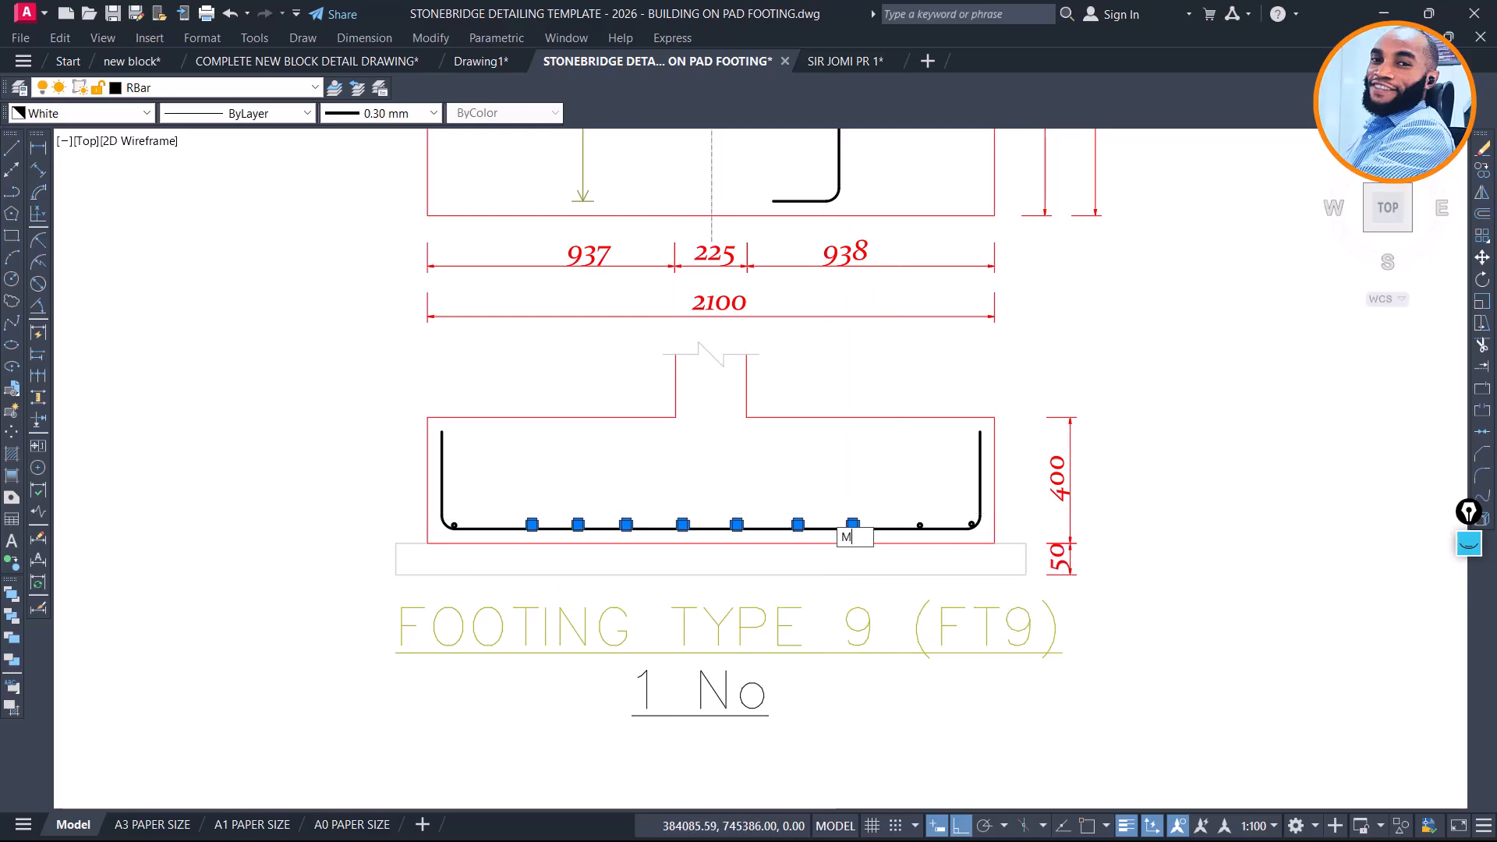
pyautogui.press('m')
pyautogui.press('Return')
pyautogui.click(817, 472)
pyautogui.click(822, 468)
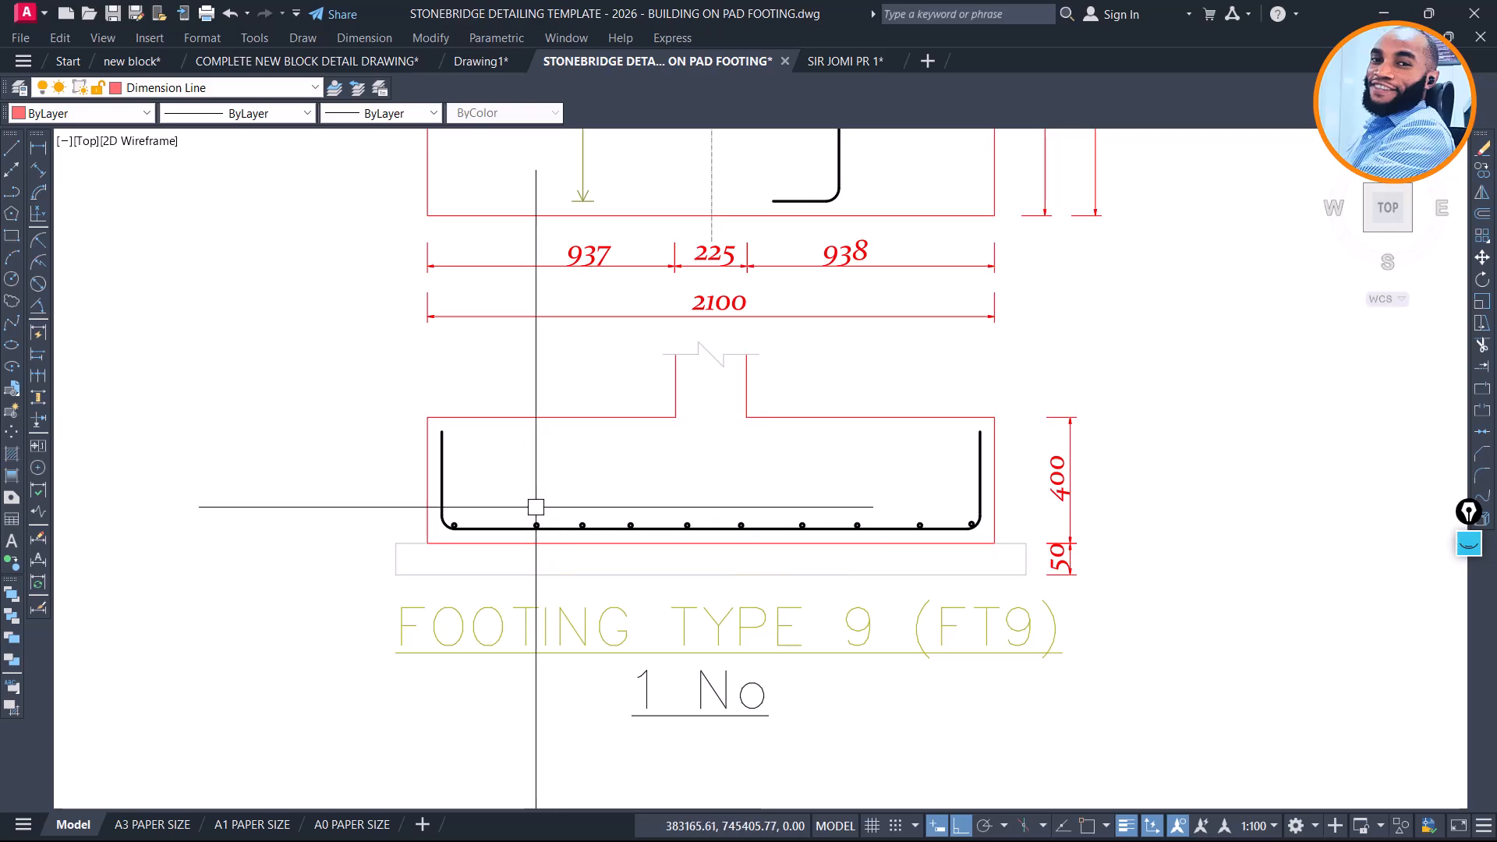
# Copy the second bar dot of the FT9 section into the gap between it and the leftmost dot
pyautogui.write('co')
pyautogui.press('space')
pyautogui.click(590, 457)
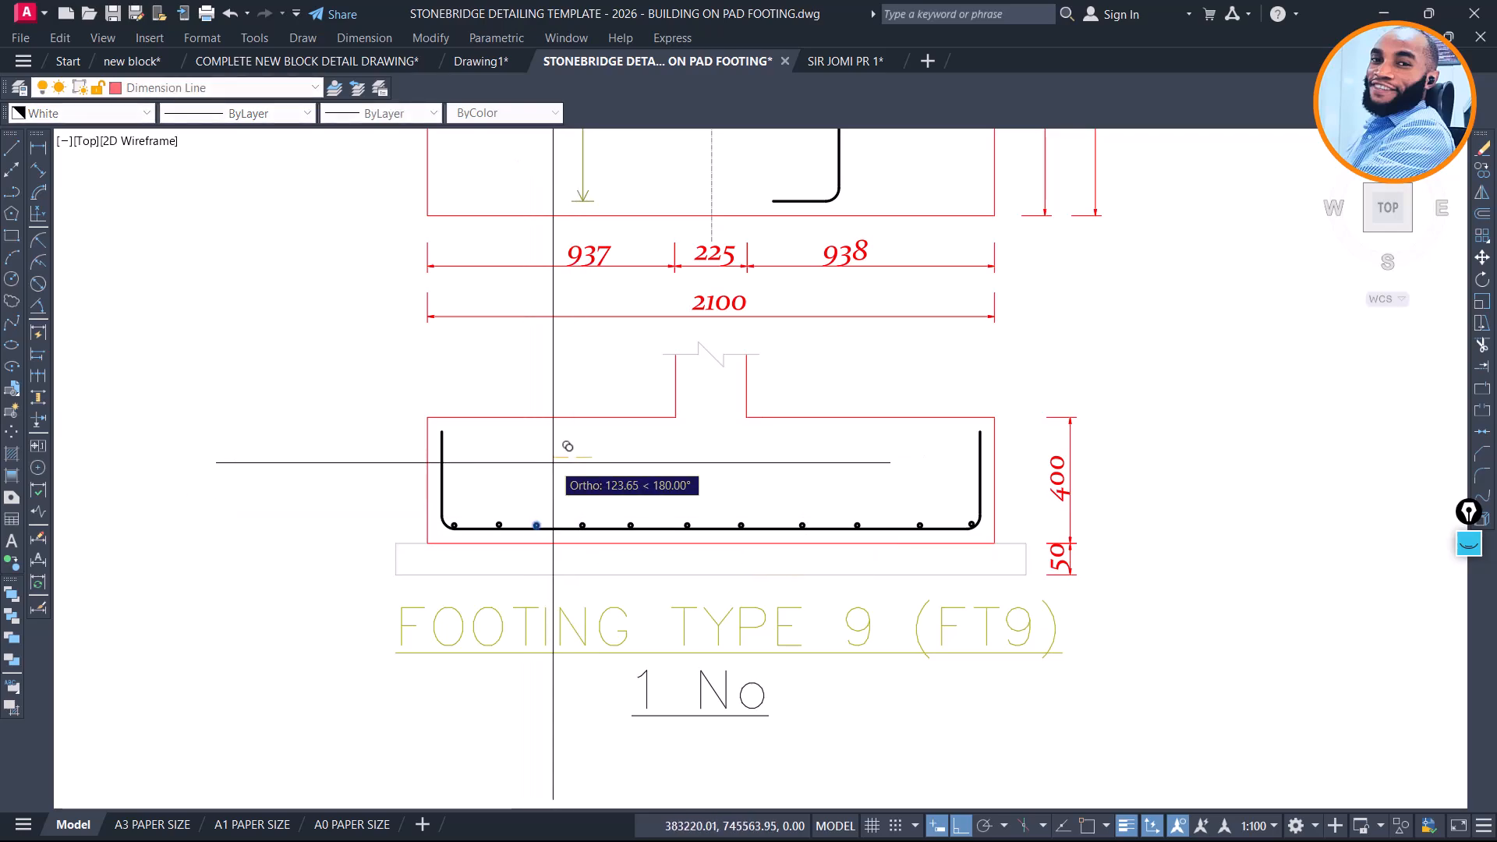
pyautogui.click(550, 464)
pyautogui.press('space')
pyautogui.scroll(-3, 798, 524)
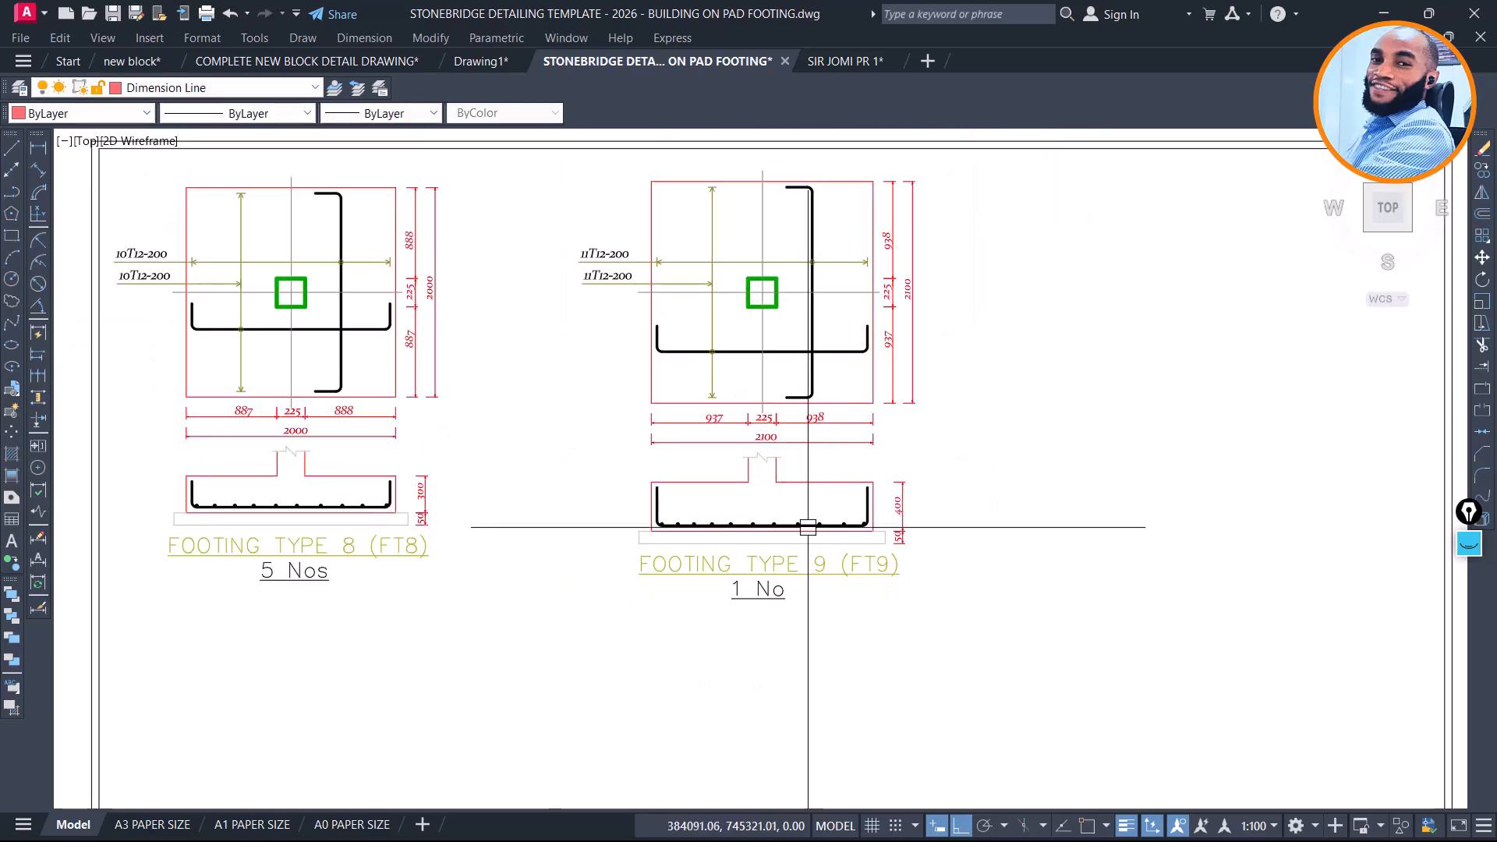
pyautogui.scroll(3, 810, 524)
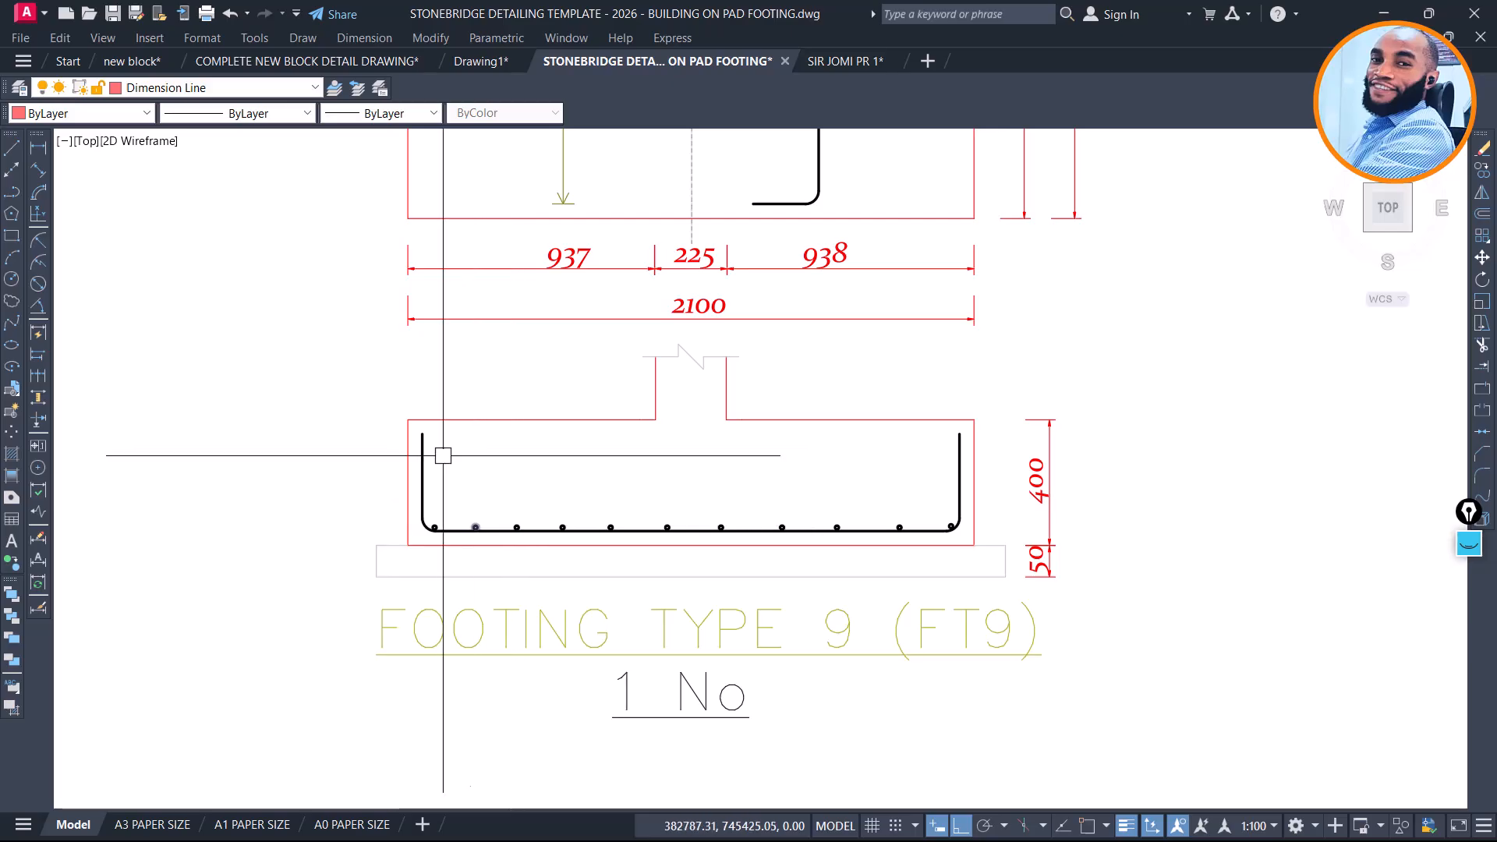
# Examine the section of the 2100 / 2100 (d = 400) reference footing for its side bars and their labels
pyautogui.scroll(-6, 397, 503)
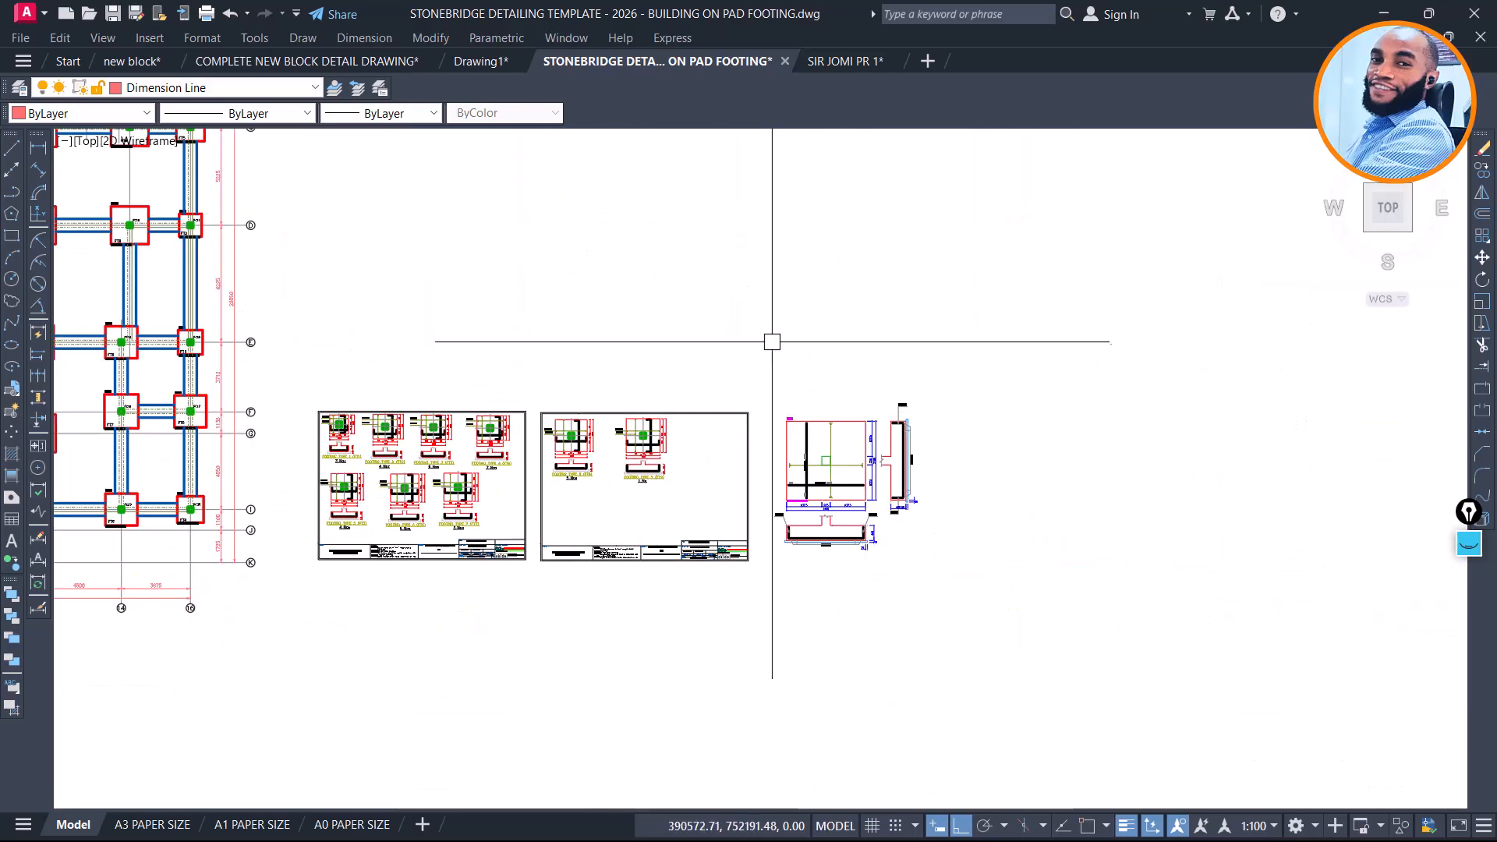
pyautogui.click(765, 330)
pyautogui.click(986, 624)
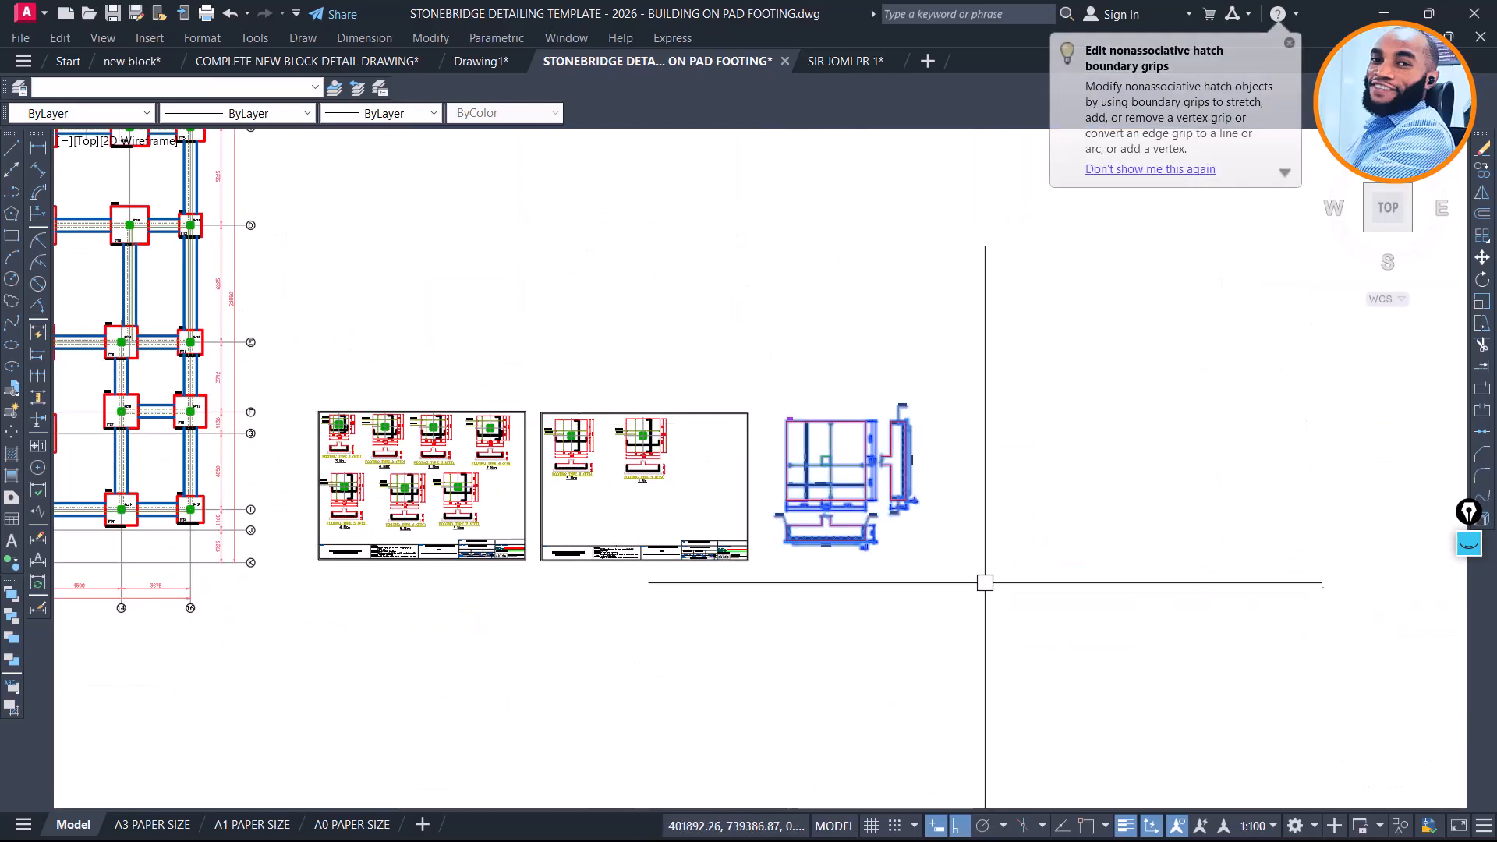
pyautogui.press('Escape')
pyautogui.scroll(10, 819, 562)
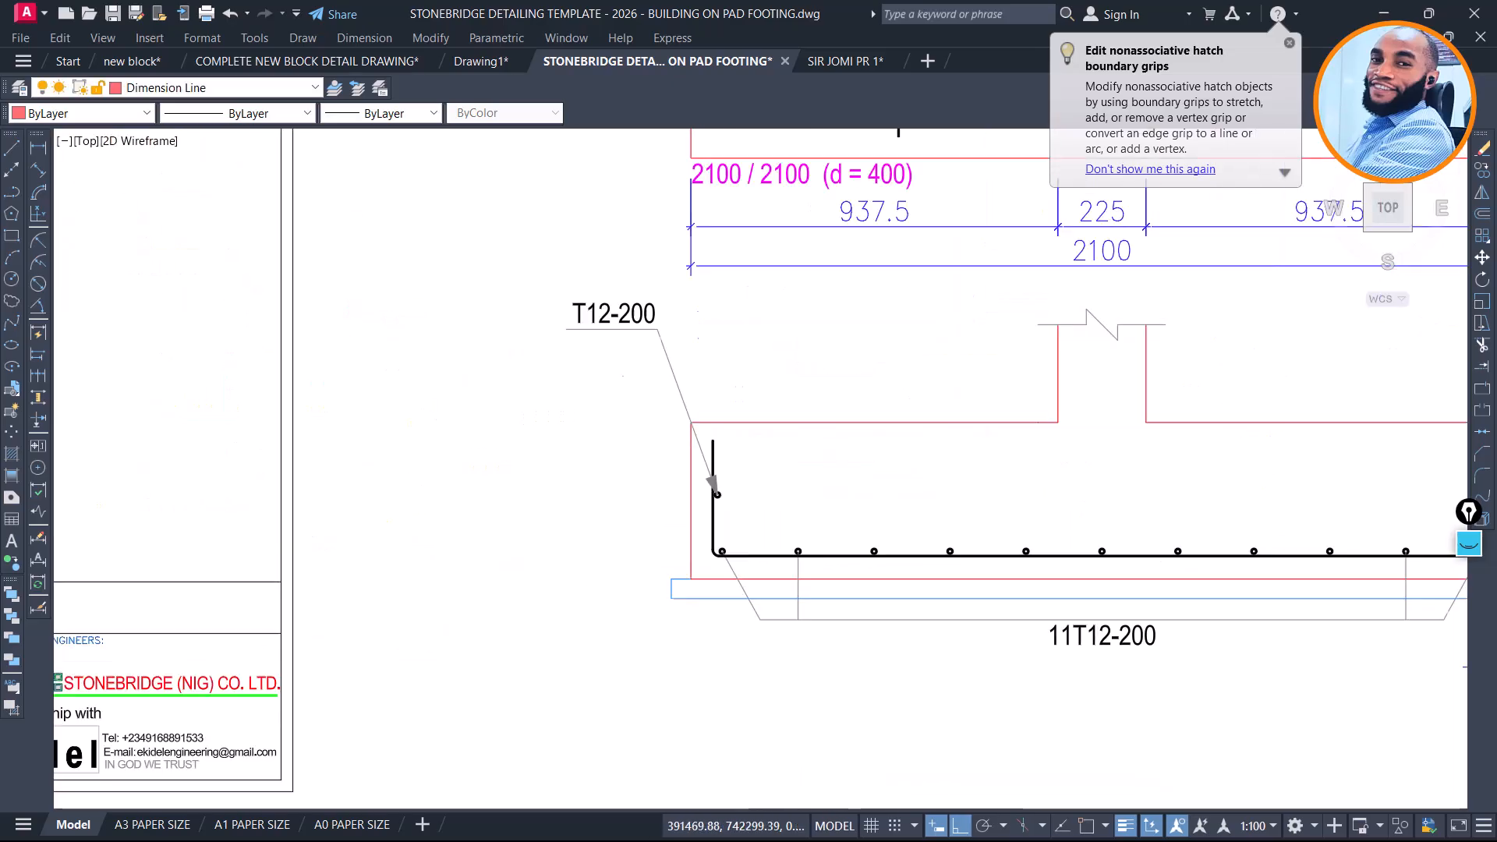
pyautogui.scroll(-4, 686, 475)
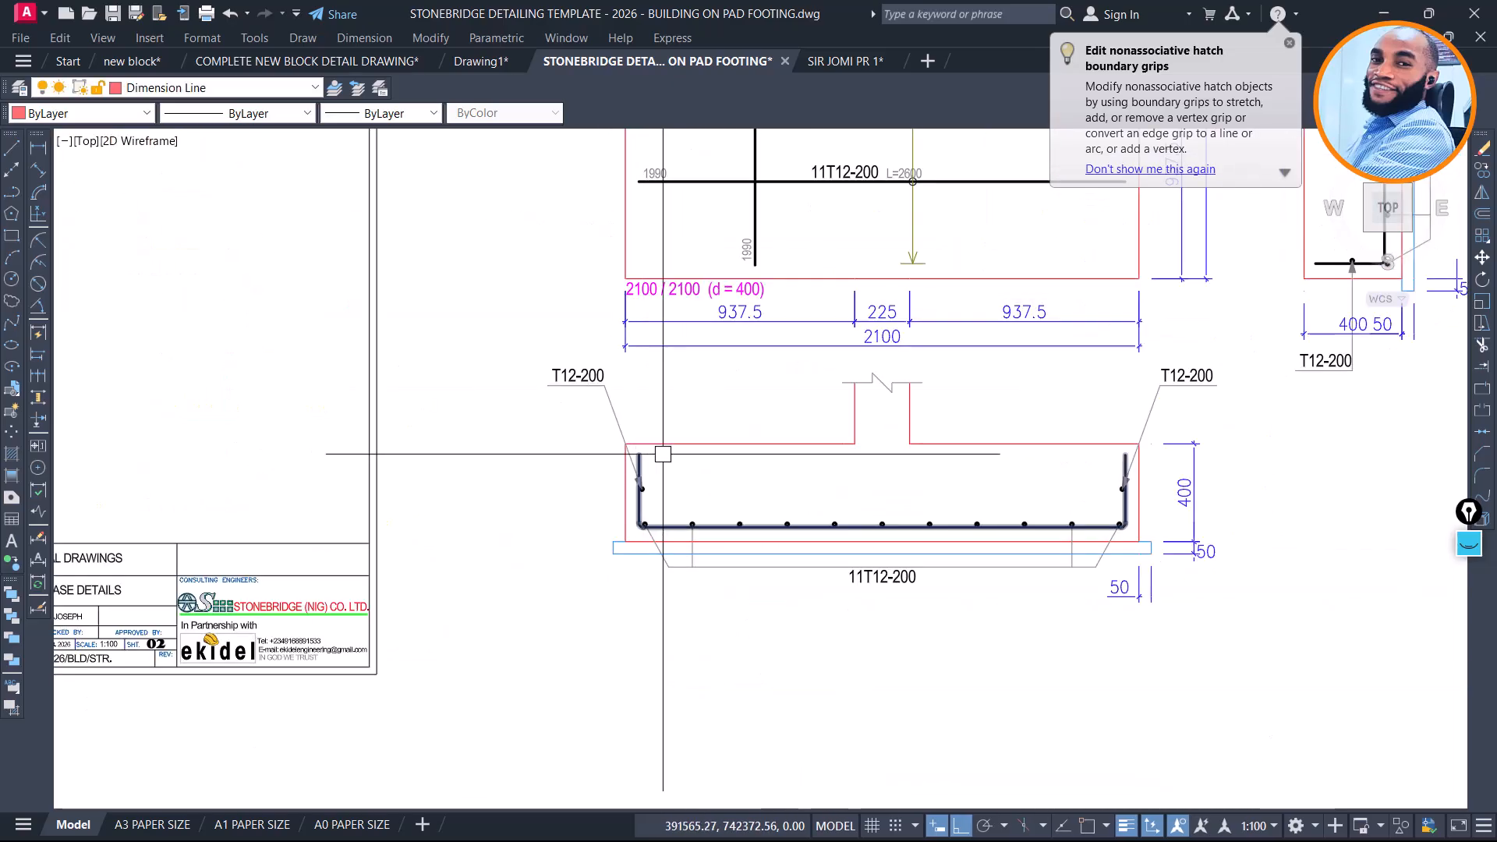
pyautogui.scroll(2, 1185, 485)
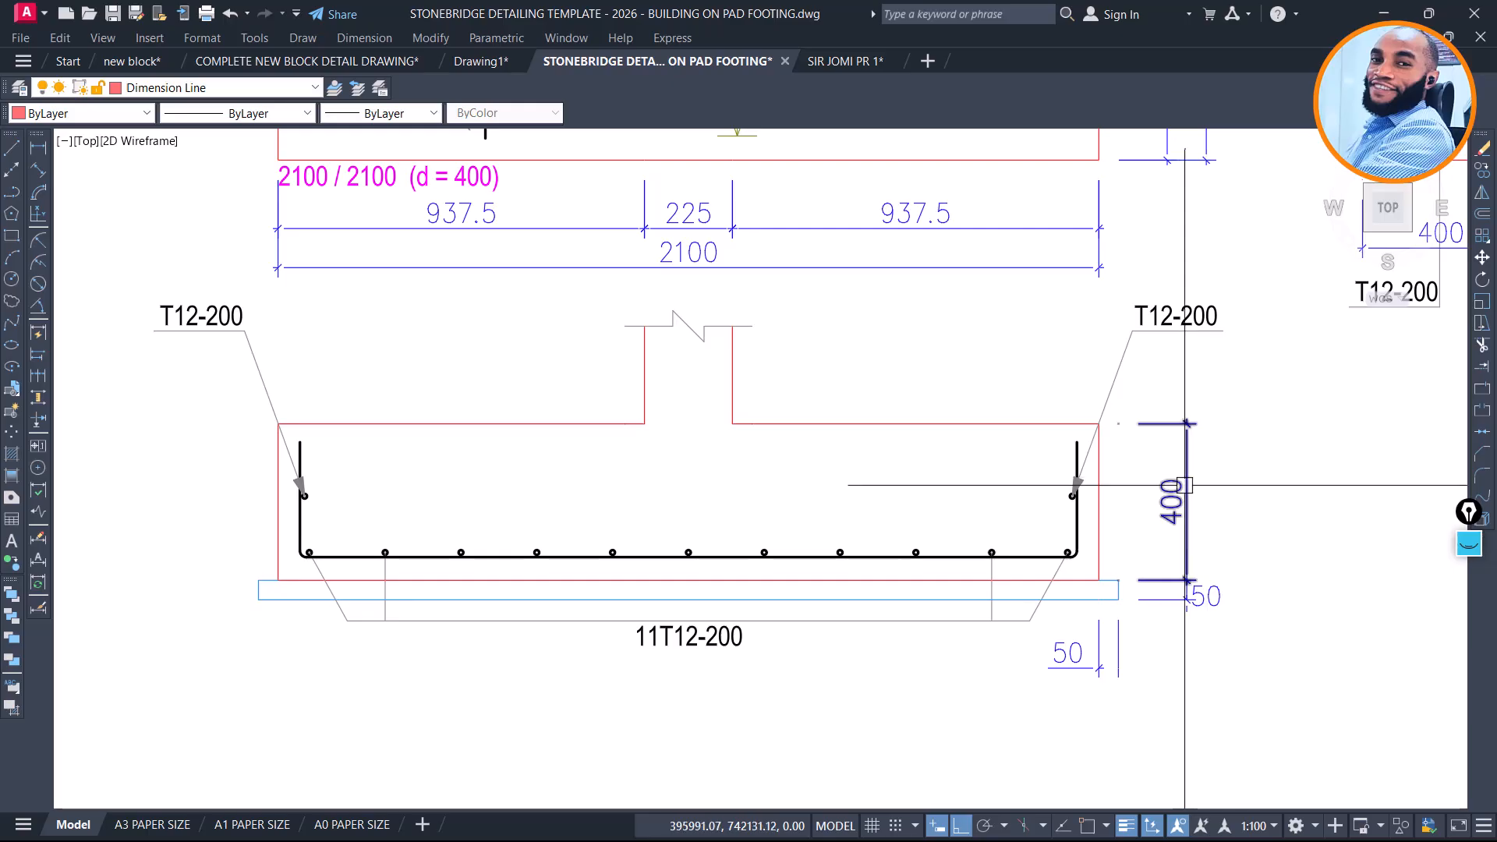
pyautogui.scroll(2, 1186, 515)
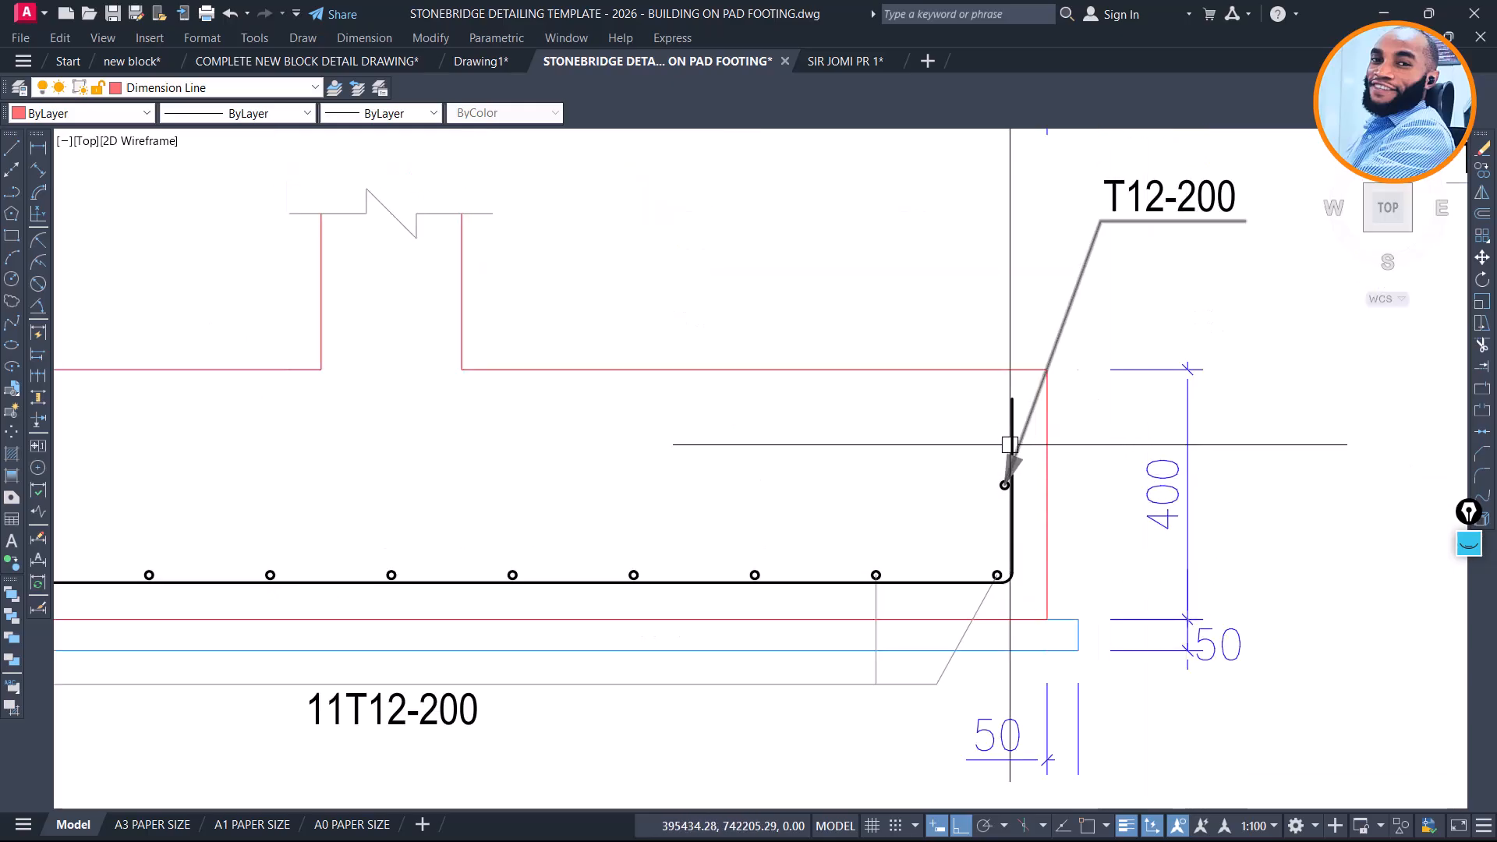
pyautogui.scroll(-9, 1139, 226)
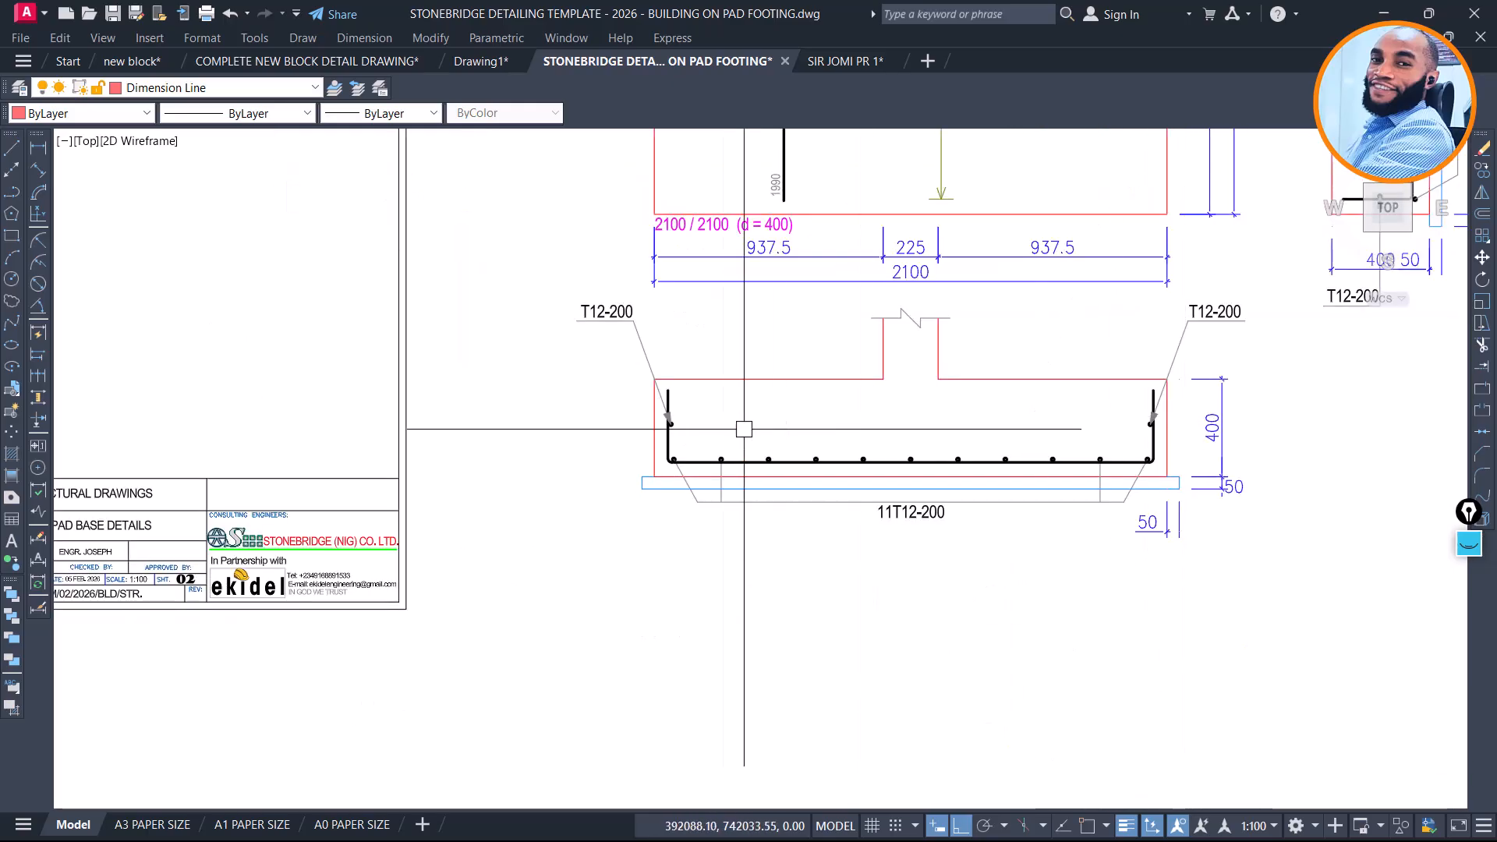
# Copy the left corner bar dot onto the inner side of both vertical bar legs in the FT9 section, with Ortho off
pyautogui.scroll(10, 827, 400)
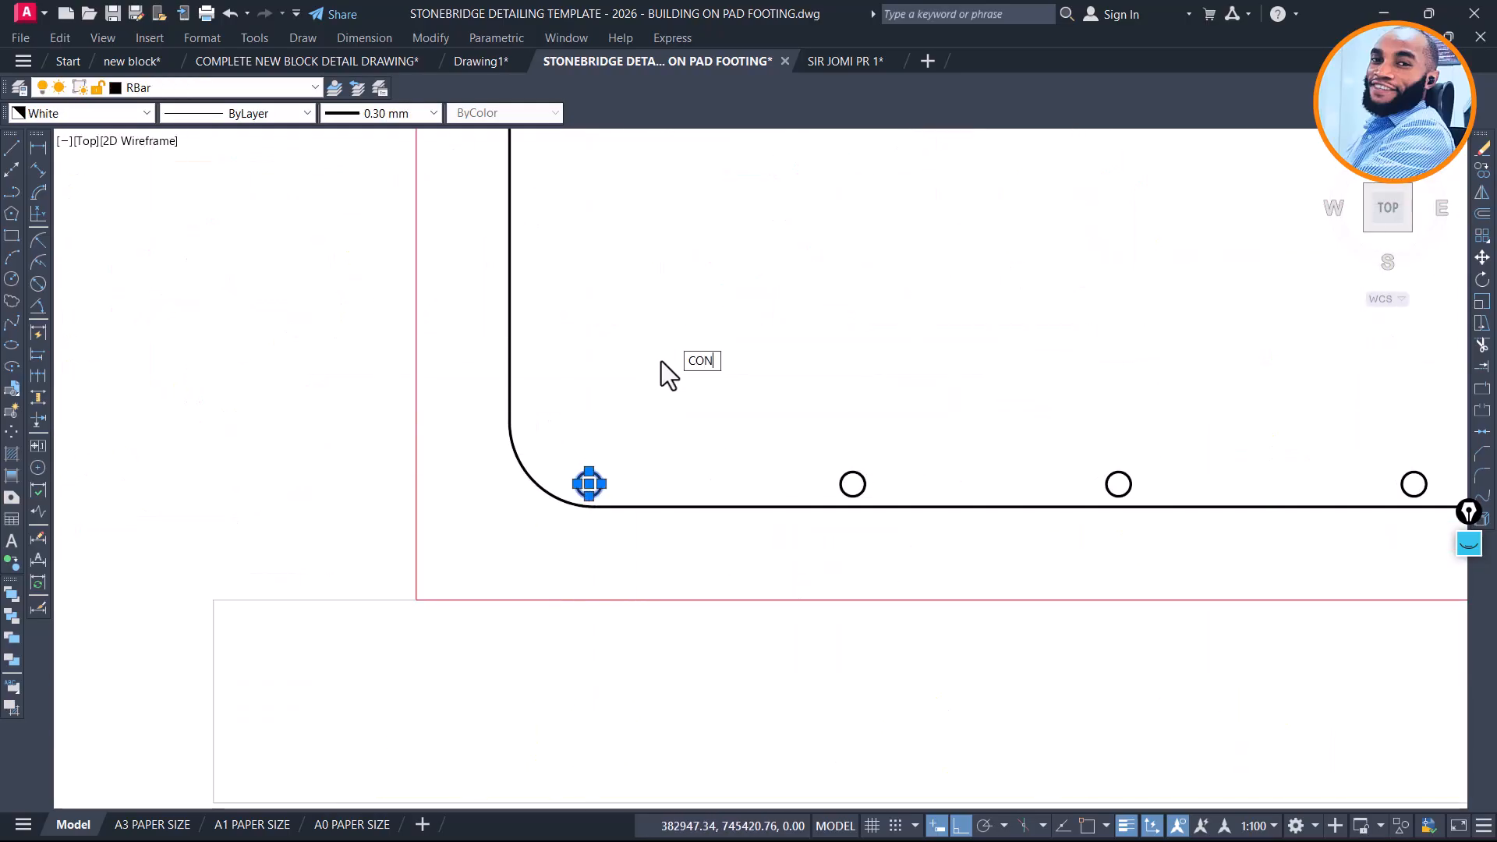
pyautogui.press('Return')
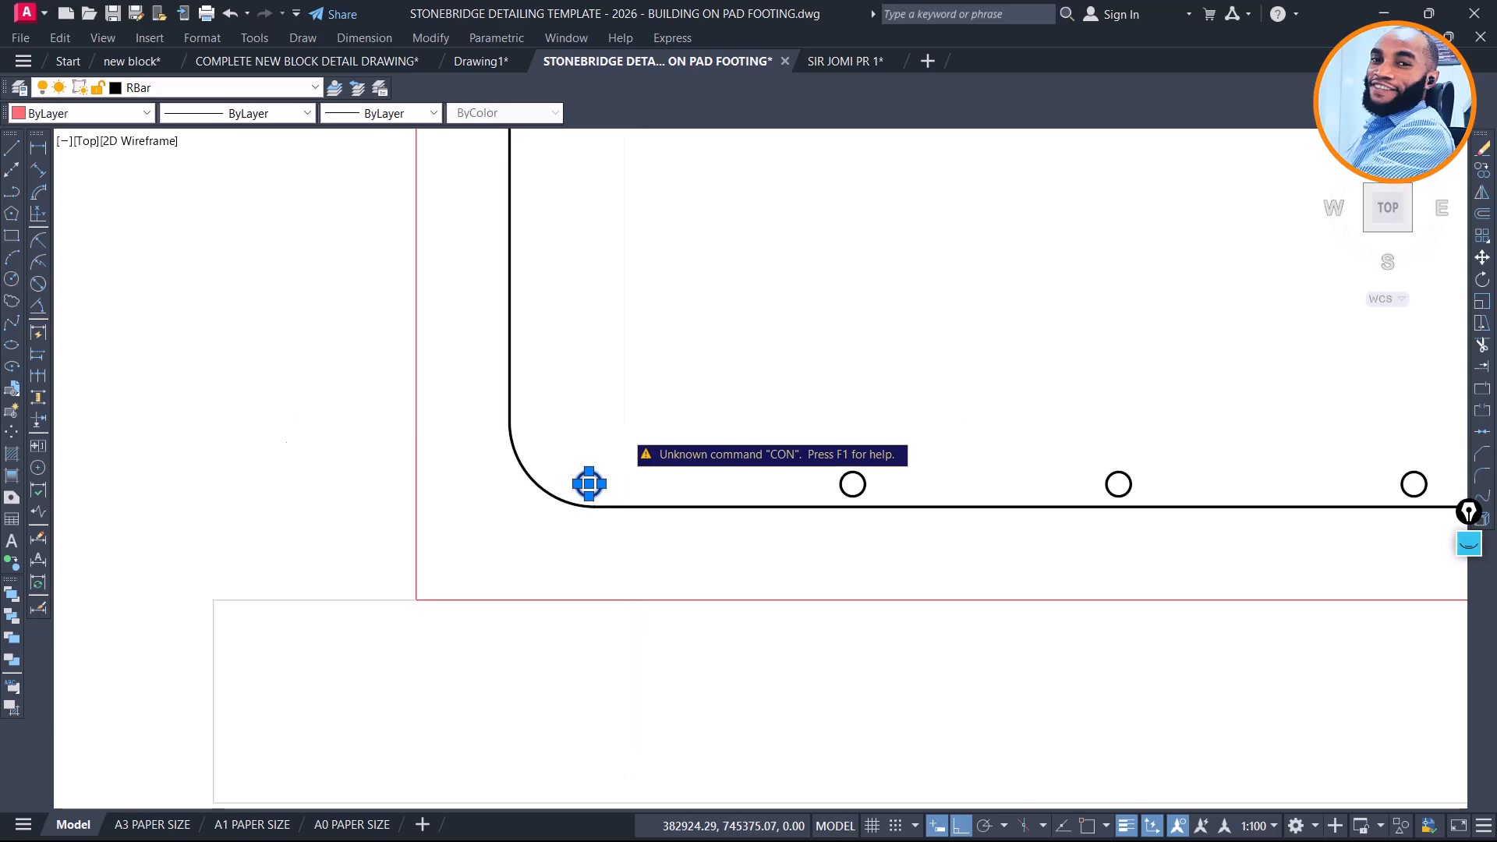
pyautogui.press('Return')
pyautogui.click(598, 454)
pyautogui.press('F8')
pyautogui.moveTo(630, 238); pyautogui.dragTo(611, 381, button='middle')
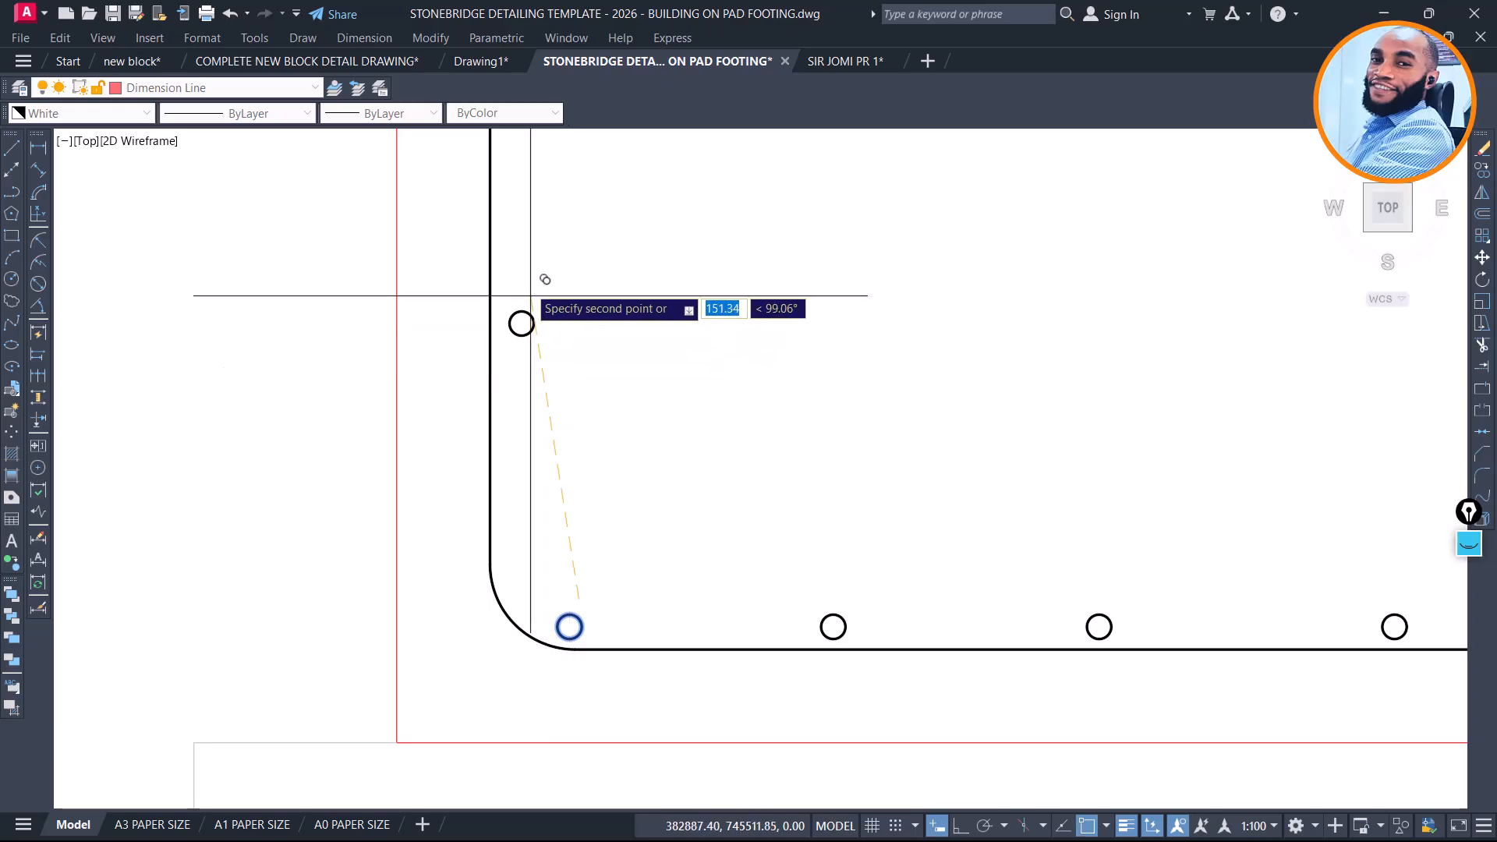
pyautogui.scroll(-2, 533, 306)
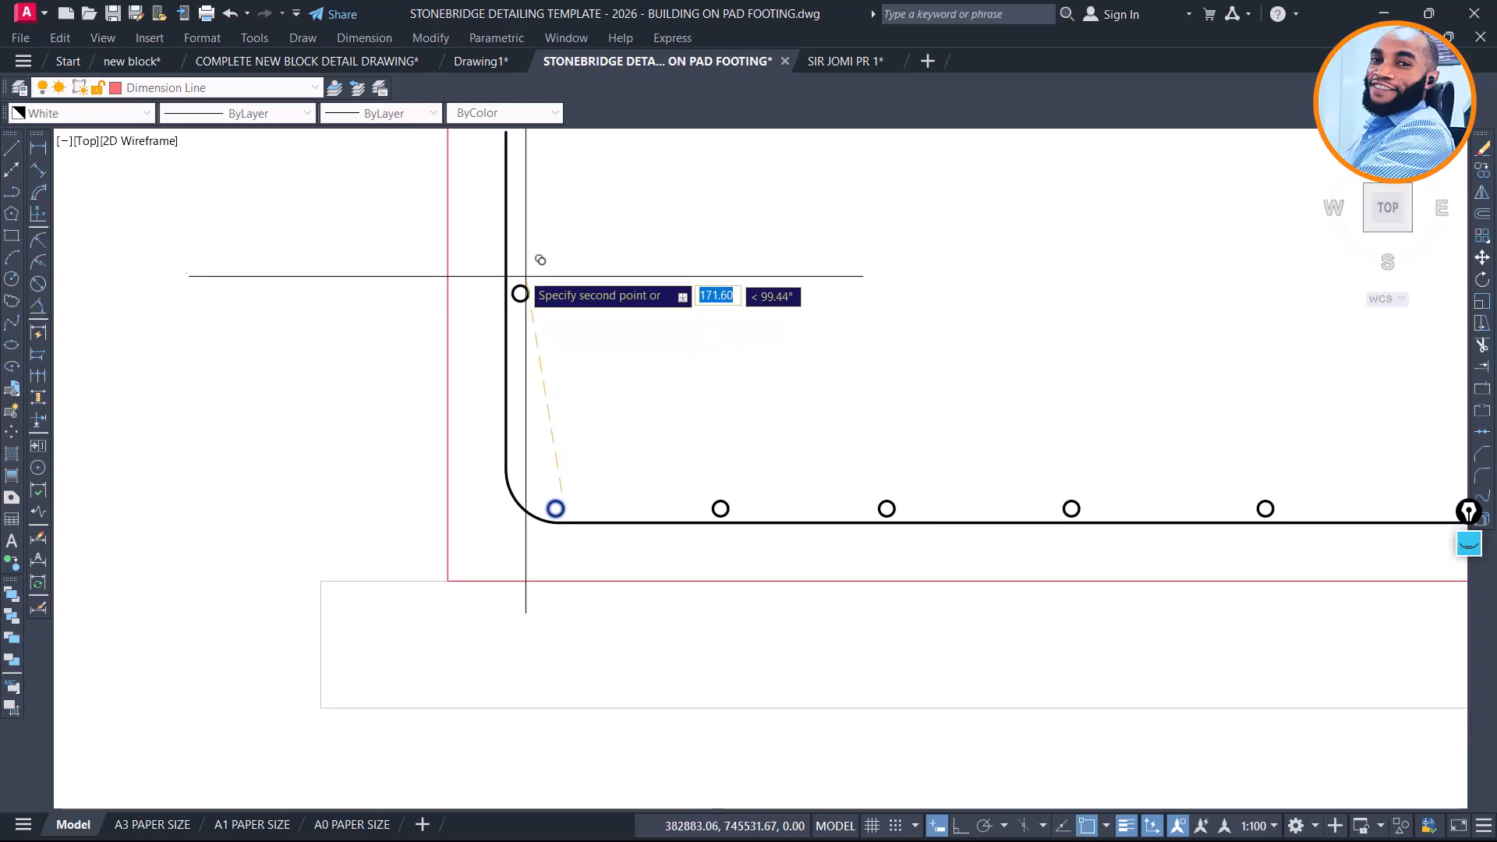
pyautogui.scroll(-2, 455, 330)
pyautogui.moveTo(1042, 312); pyautogui.dragTo(560, 317, button='middle')
pyautogui.moveTo(1134, 305); pyautogui.dragTo(703, 349, button='middle')
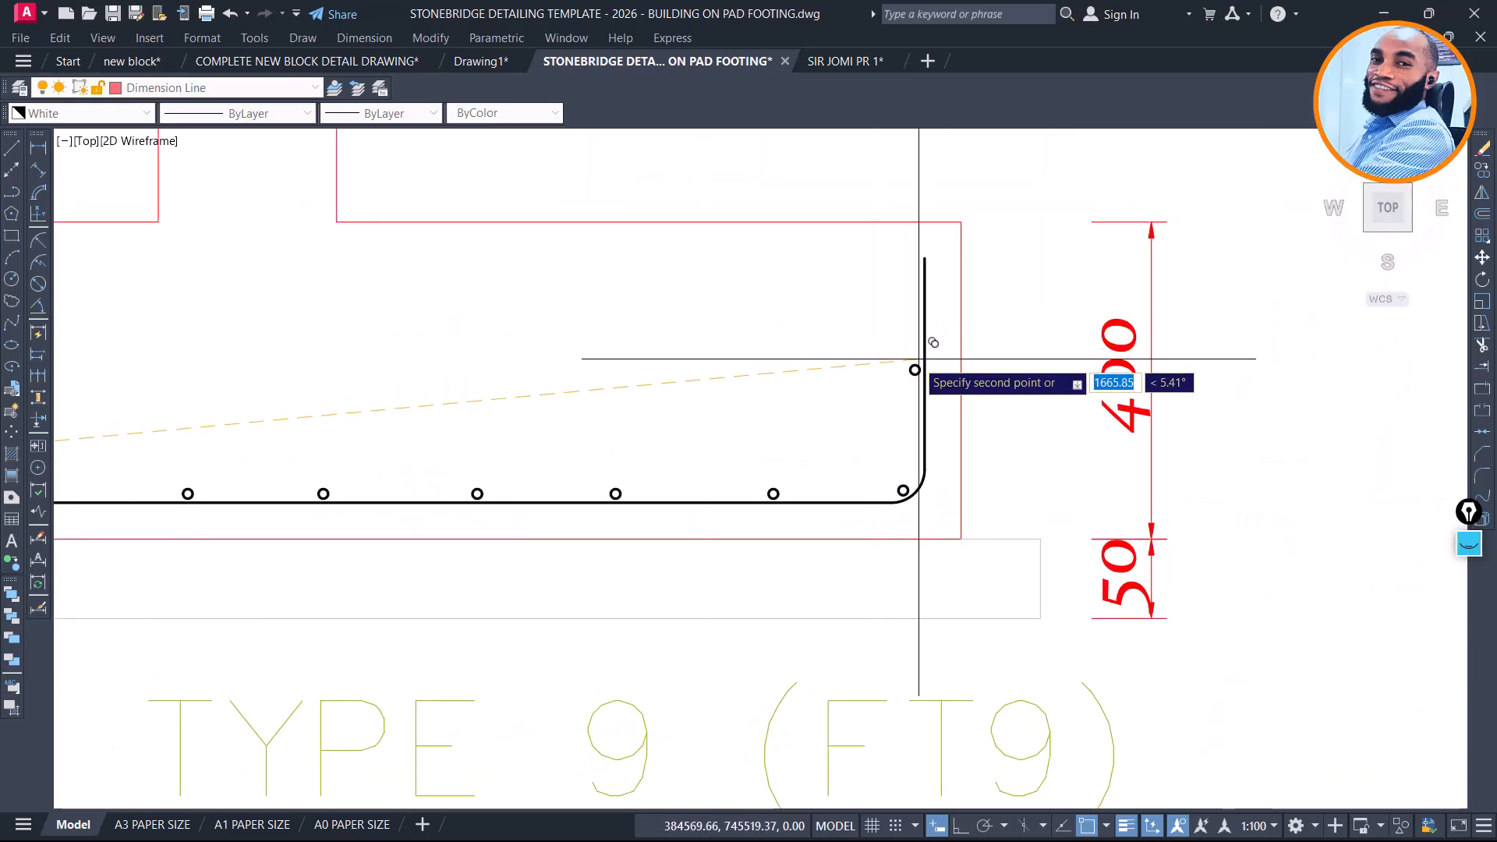
pyautogui.click(919, 356)
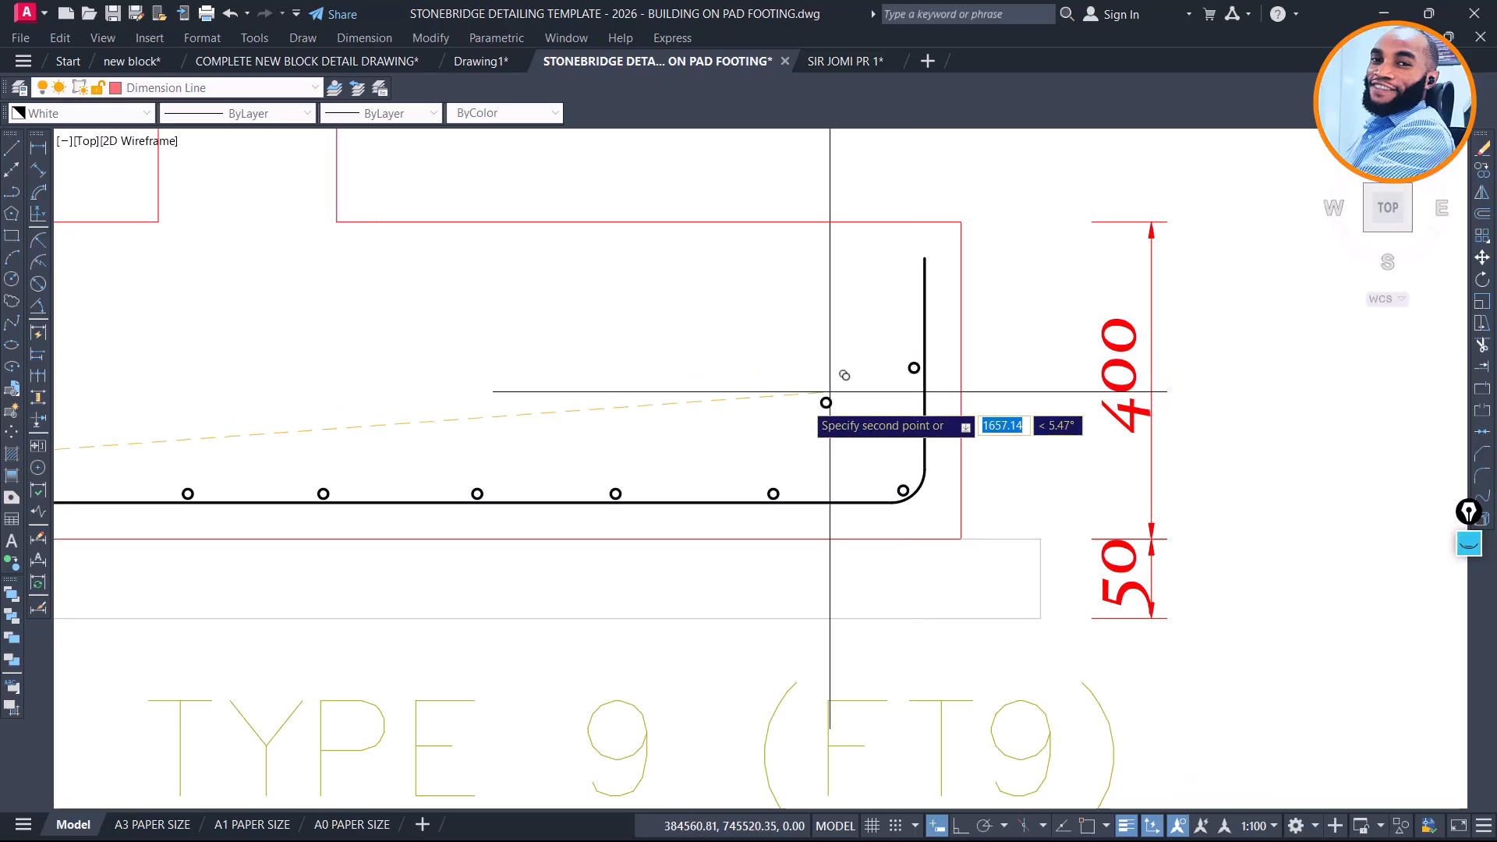
pyautogui.press('Escape')
# Copy the upper 11T12-200 label with its leader line from the FT9 plan to the left side bar of the section
pyautogui.scroll(-5, 834, 380)
pyautogui.scroll(-4, 947, 353)
pyautogui.moveTo(645, 386); pyautogui.dragTo(713, 478, button='middle')
pyautogui.scroll(6, 756, 210)
pyautogui.click(731, 195)
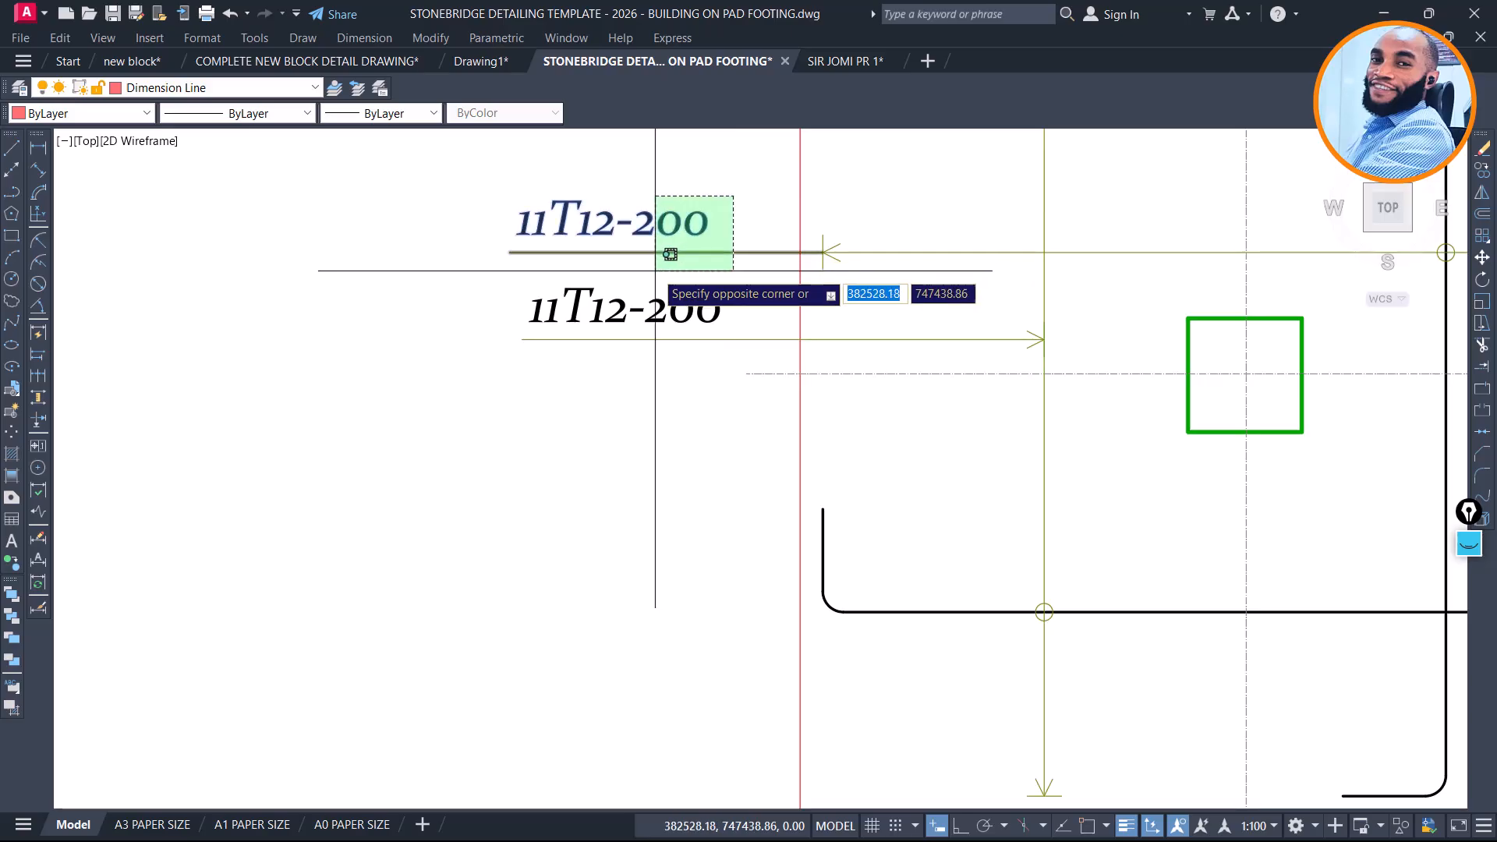
pyautogui.click(667, 257)
pyautogui.press('Return')
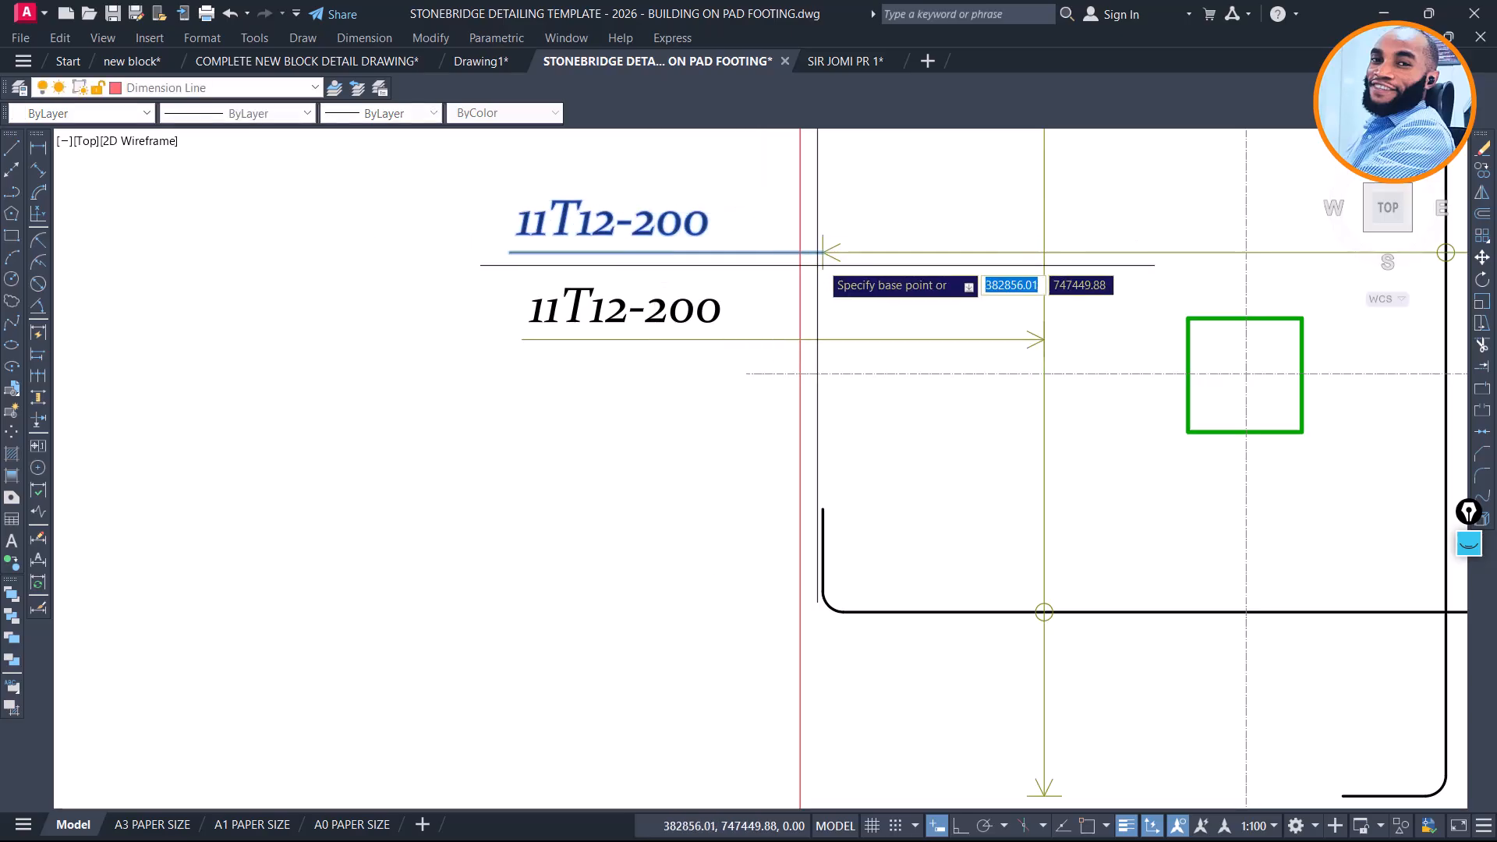
pyautogui.scroll(3, 819, 243)
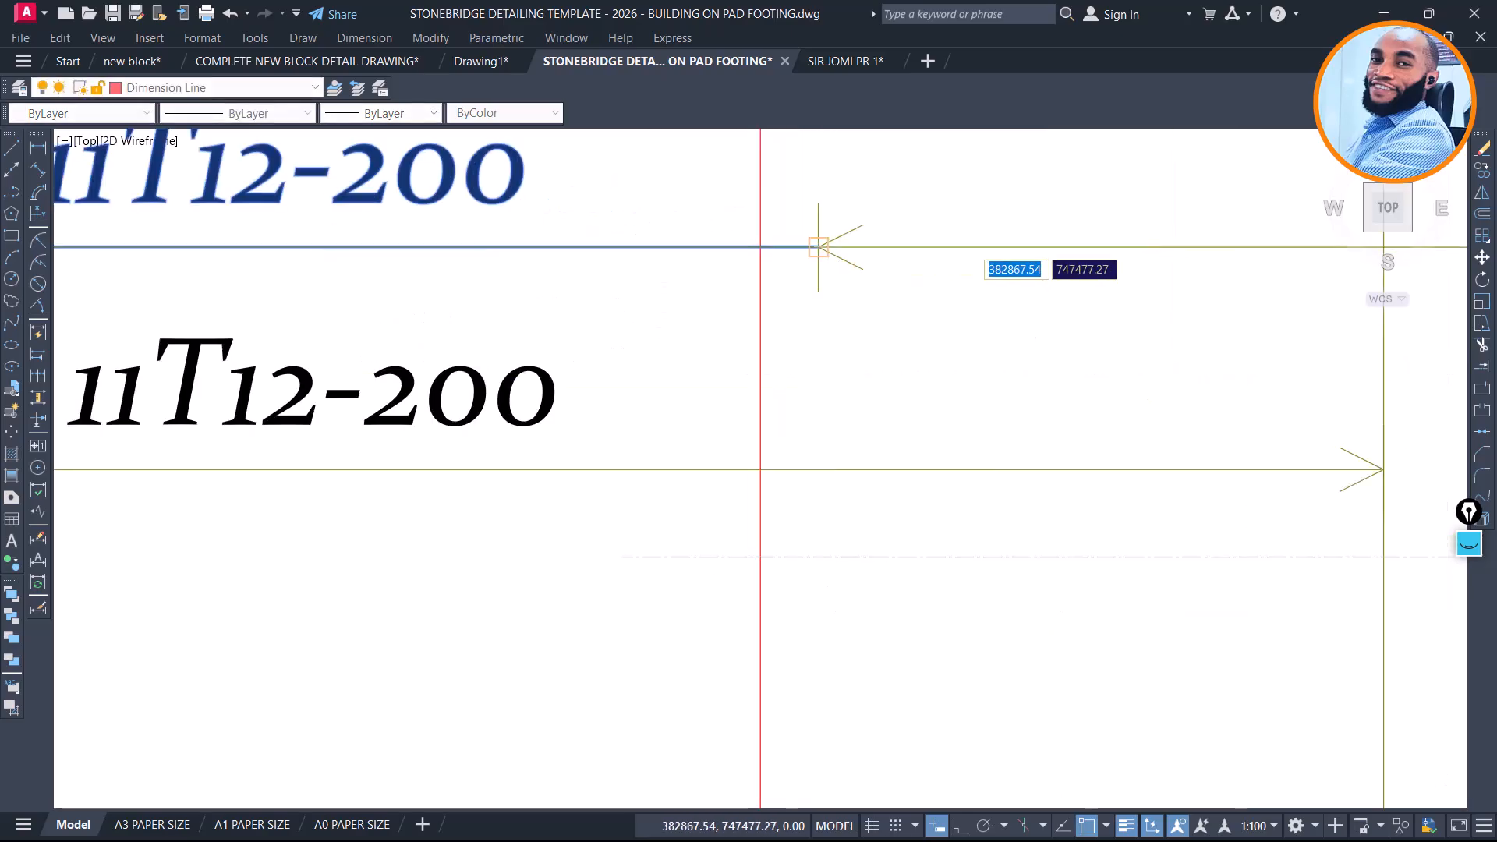
pyautogui.click(818, 248)
pyautogui.scroll(-10, 818, 248)
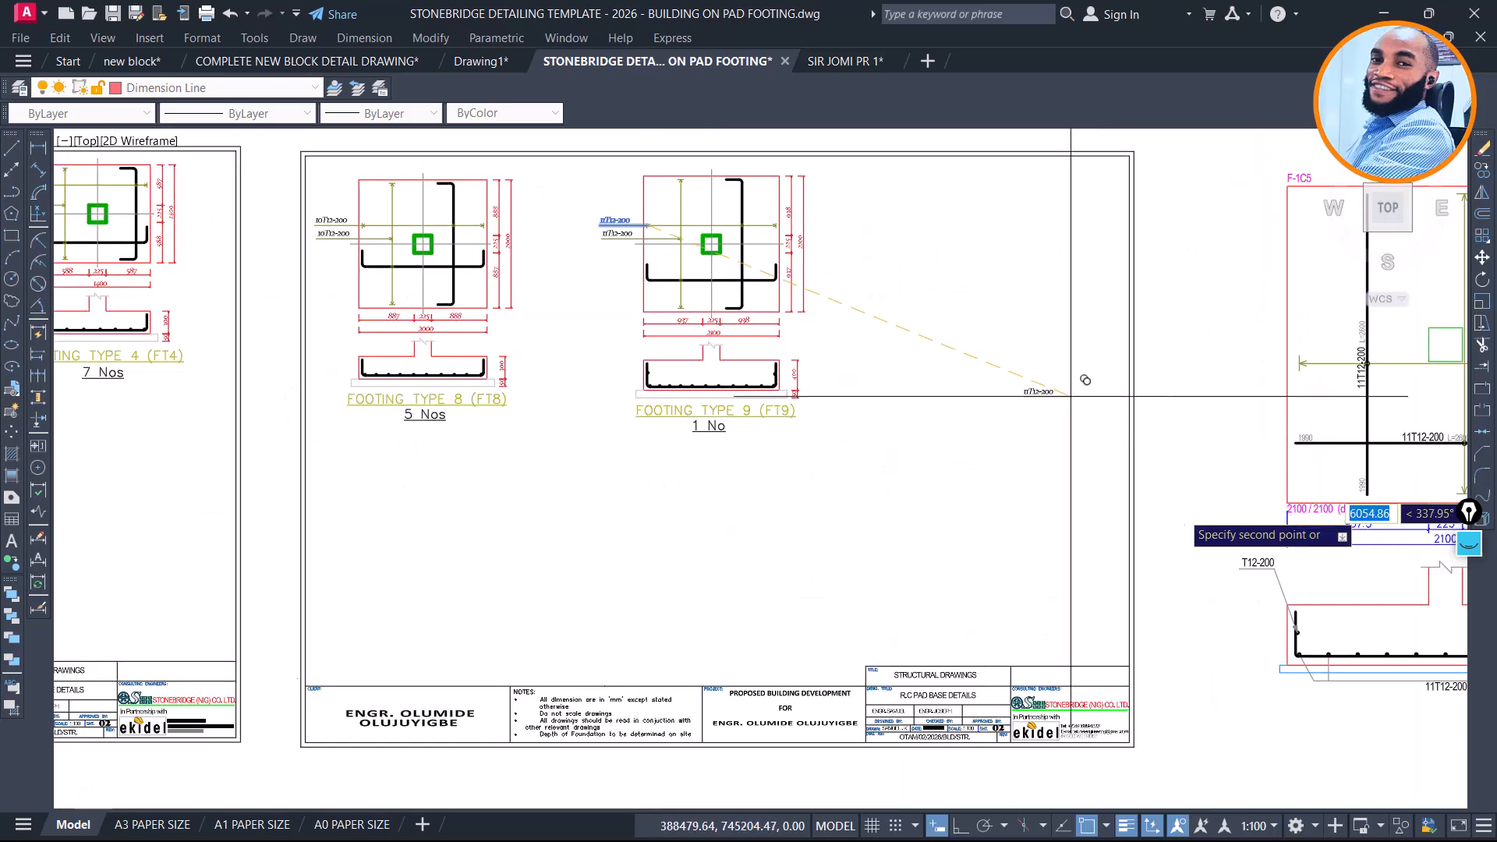
pyautogui.scroll(2, 626, 372)
pyautogui.scroll(6, 626, 372)
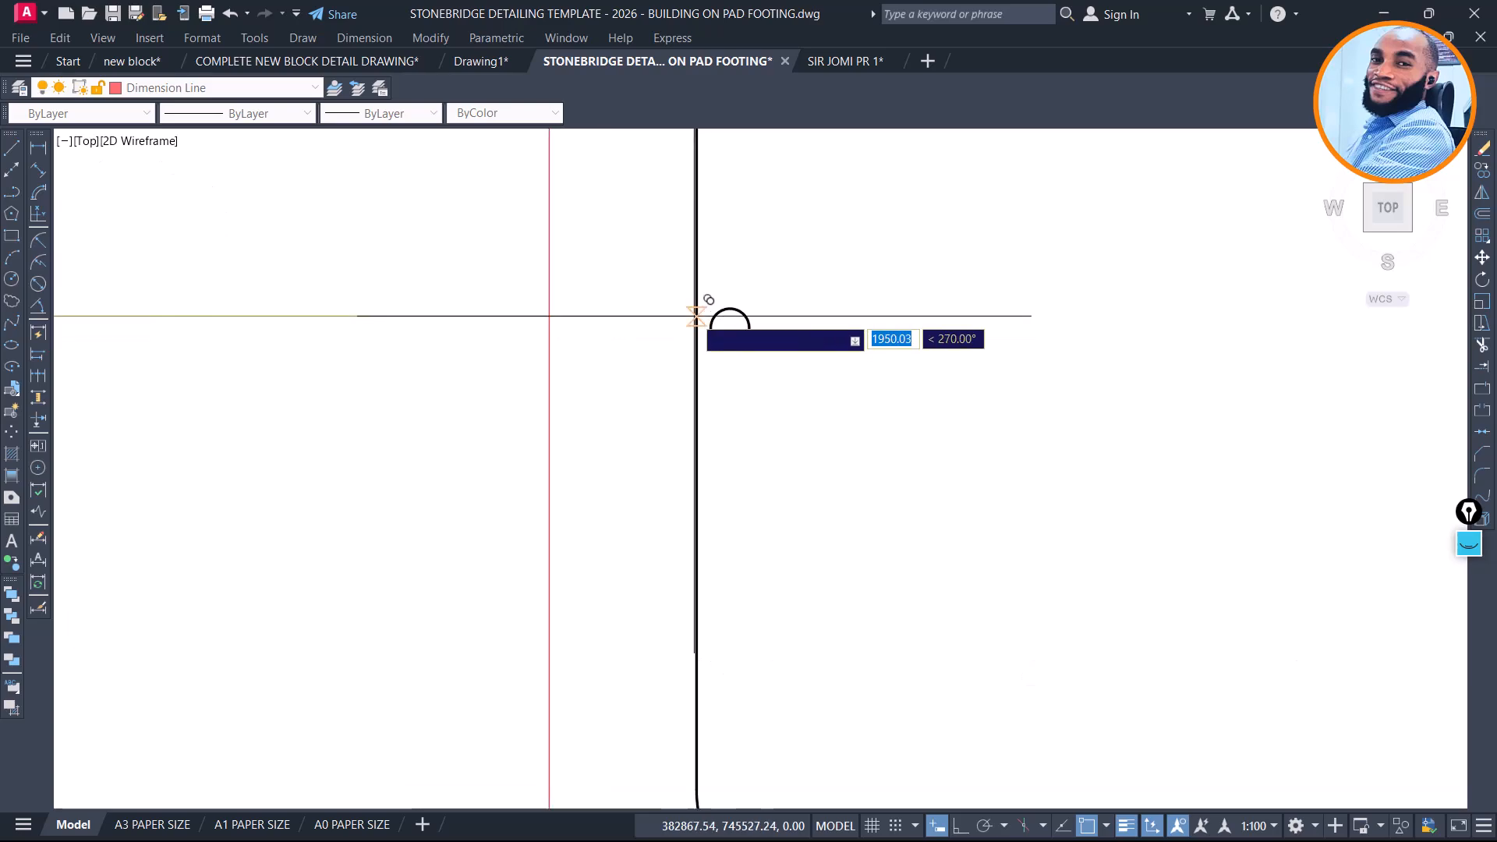
pyautogui.click(711, 327)
pyautogui.scroll(-7, 827, 406)
pyautogui.press('Escape')
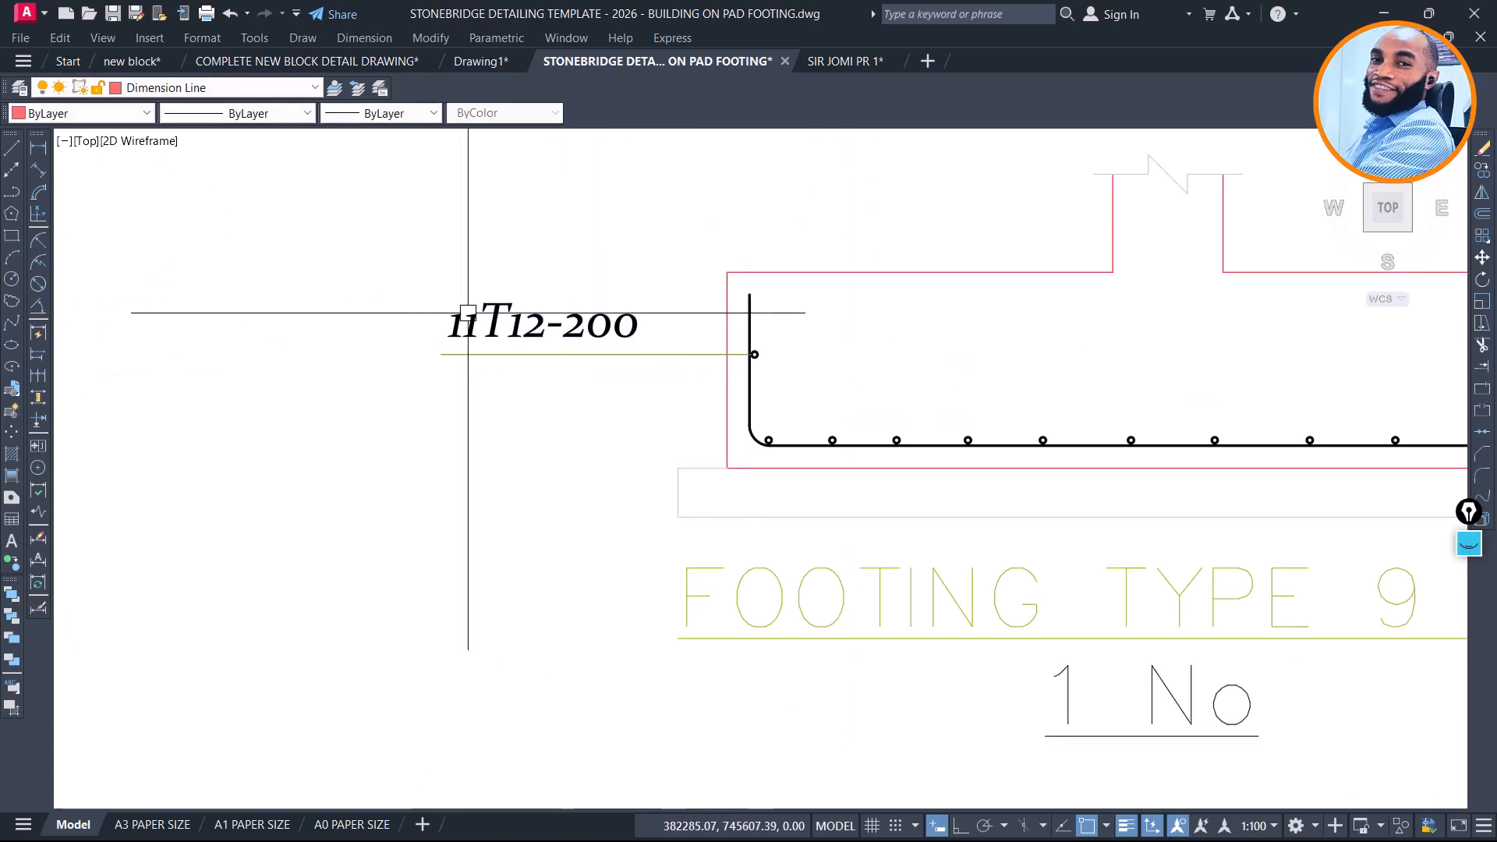
# Edit the copied label beside the FT9 section's left side bar to read T12-200
pyautogui.click(477, 314)
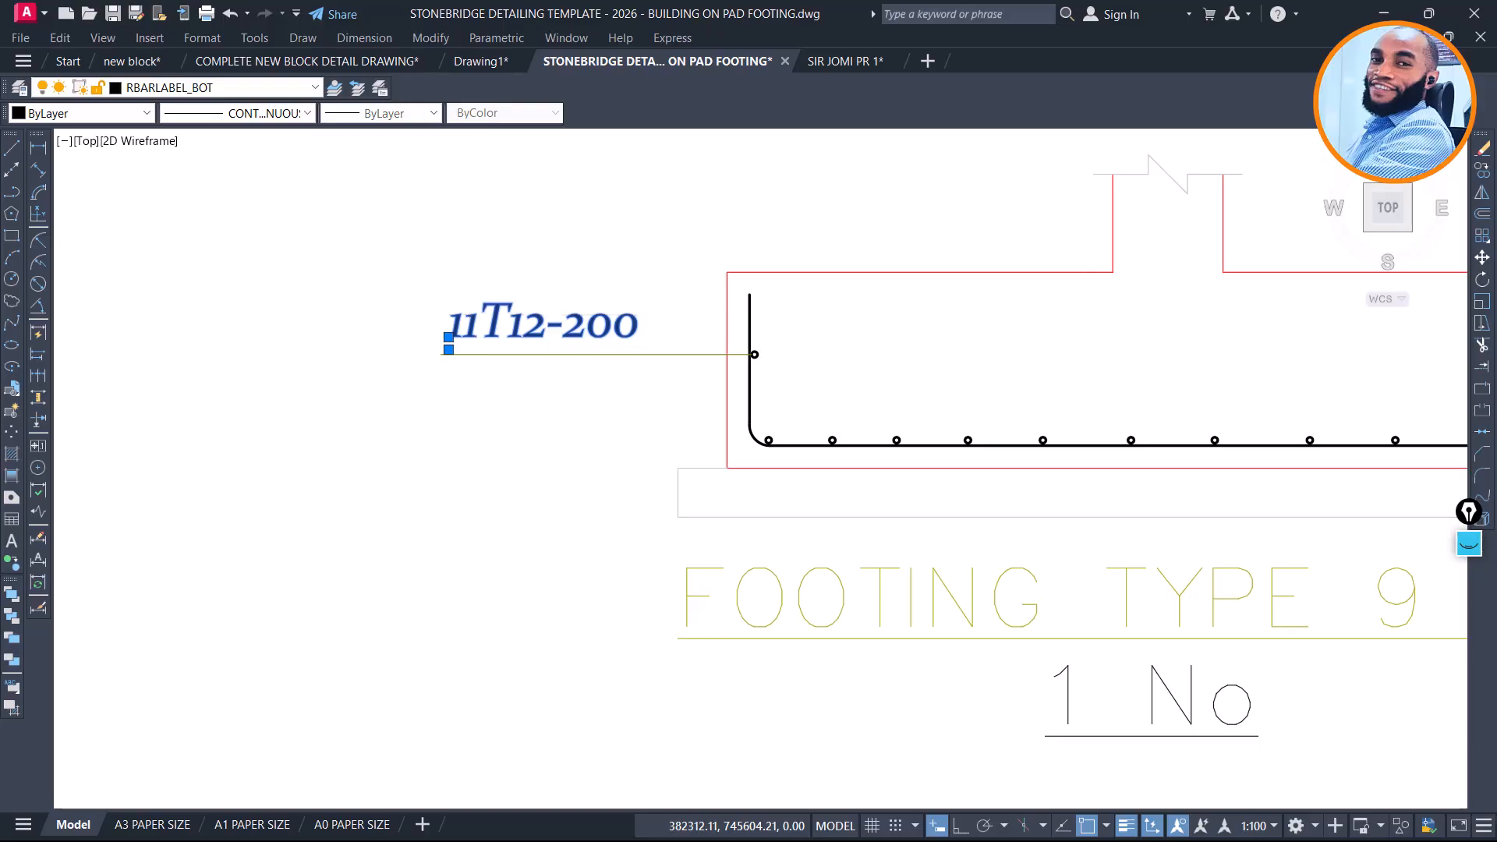
pyautogui.doubleClick(491, 343)
pyautogui.click(491, 343)
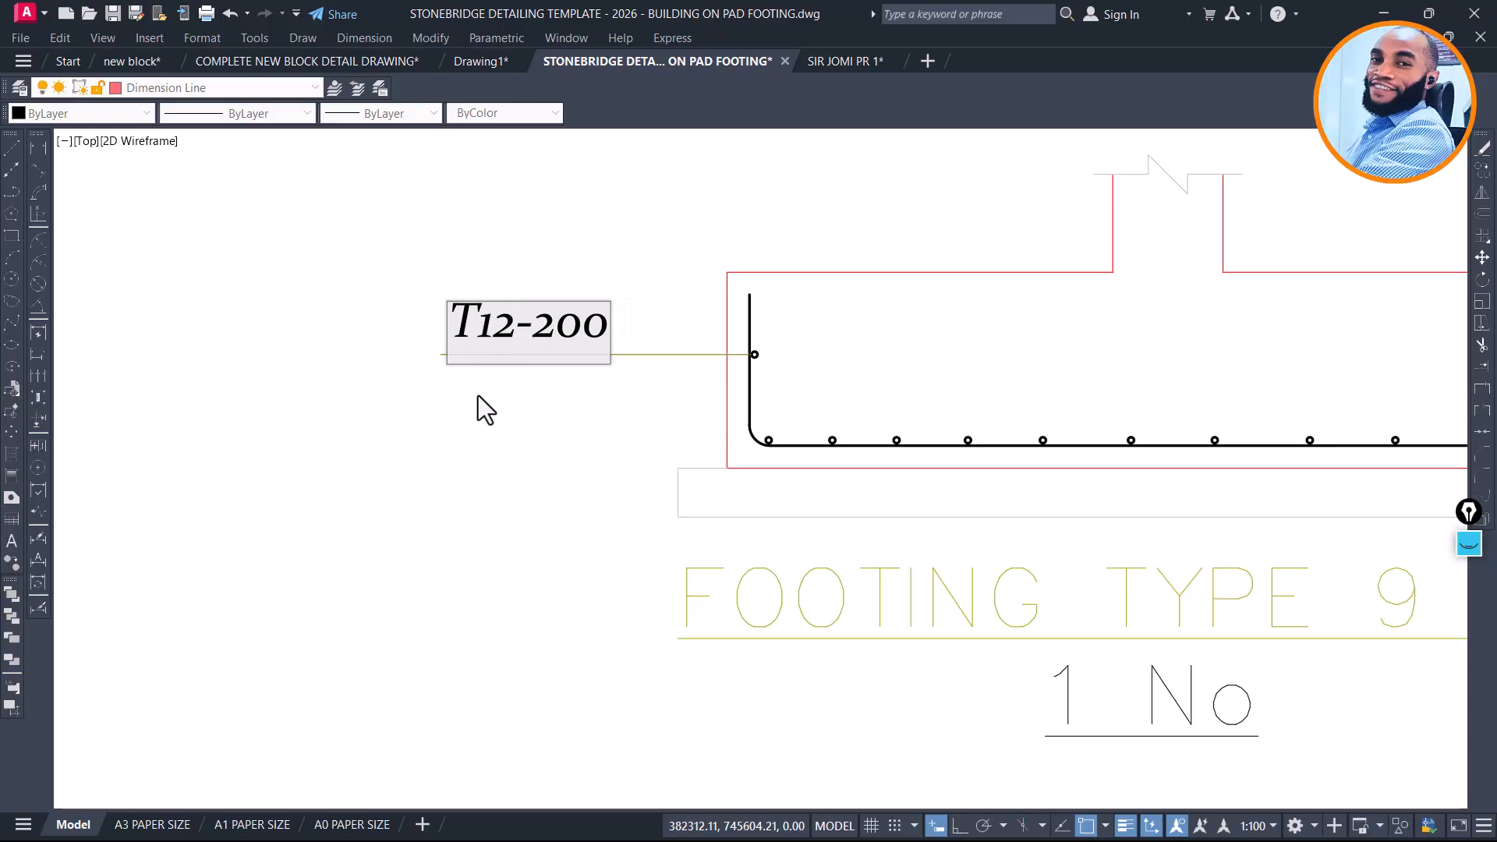
pyautogui.click(489, 468)
# Move the T12-200 label along its leader line, closer to the FT9 section
pyautogui.click(591, 312)
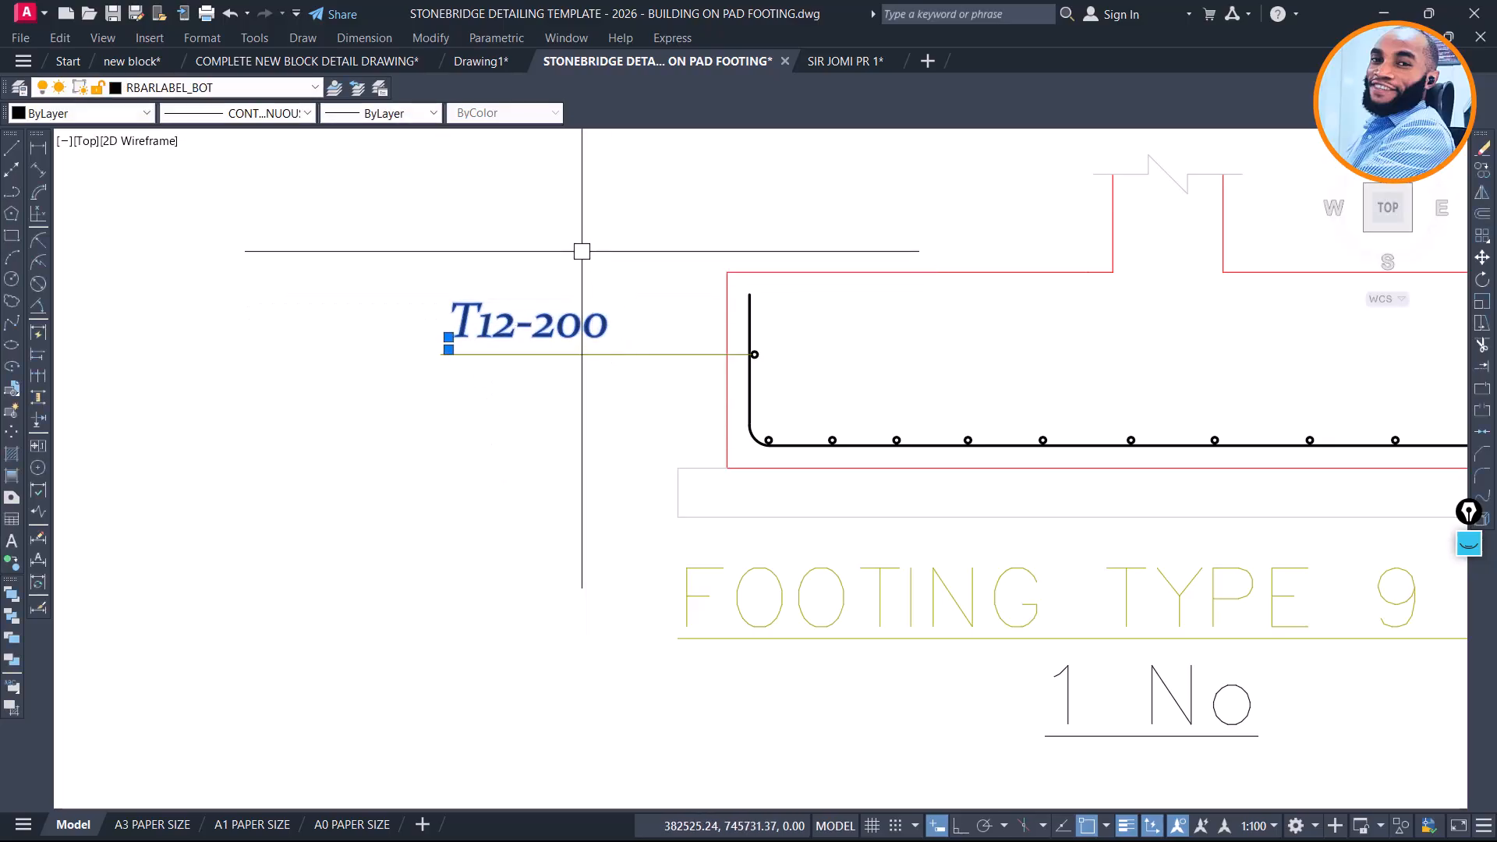
pyautogui.press('m')
pyautogui.press('space')
pyautogui.click(563, 228)
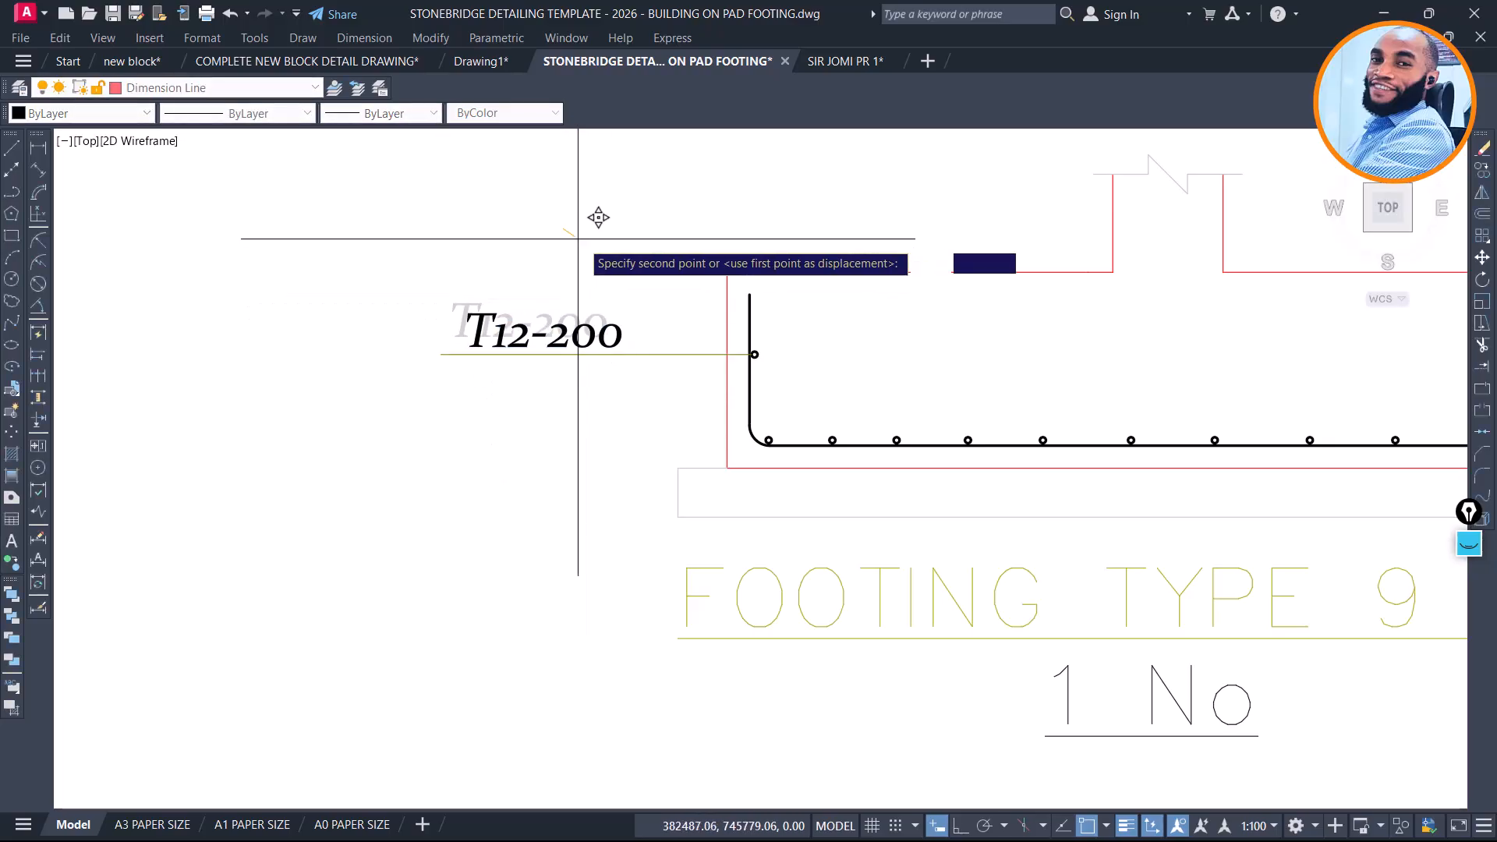
pyautogui.click(621, 239)
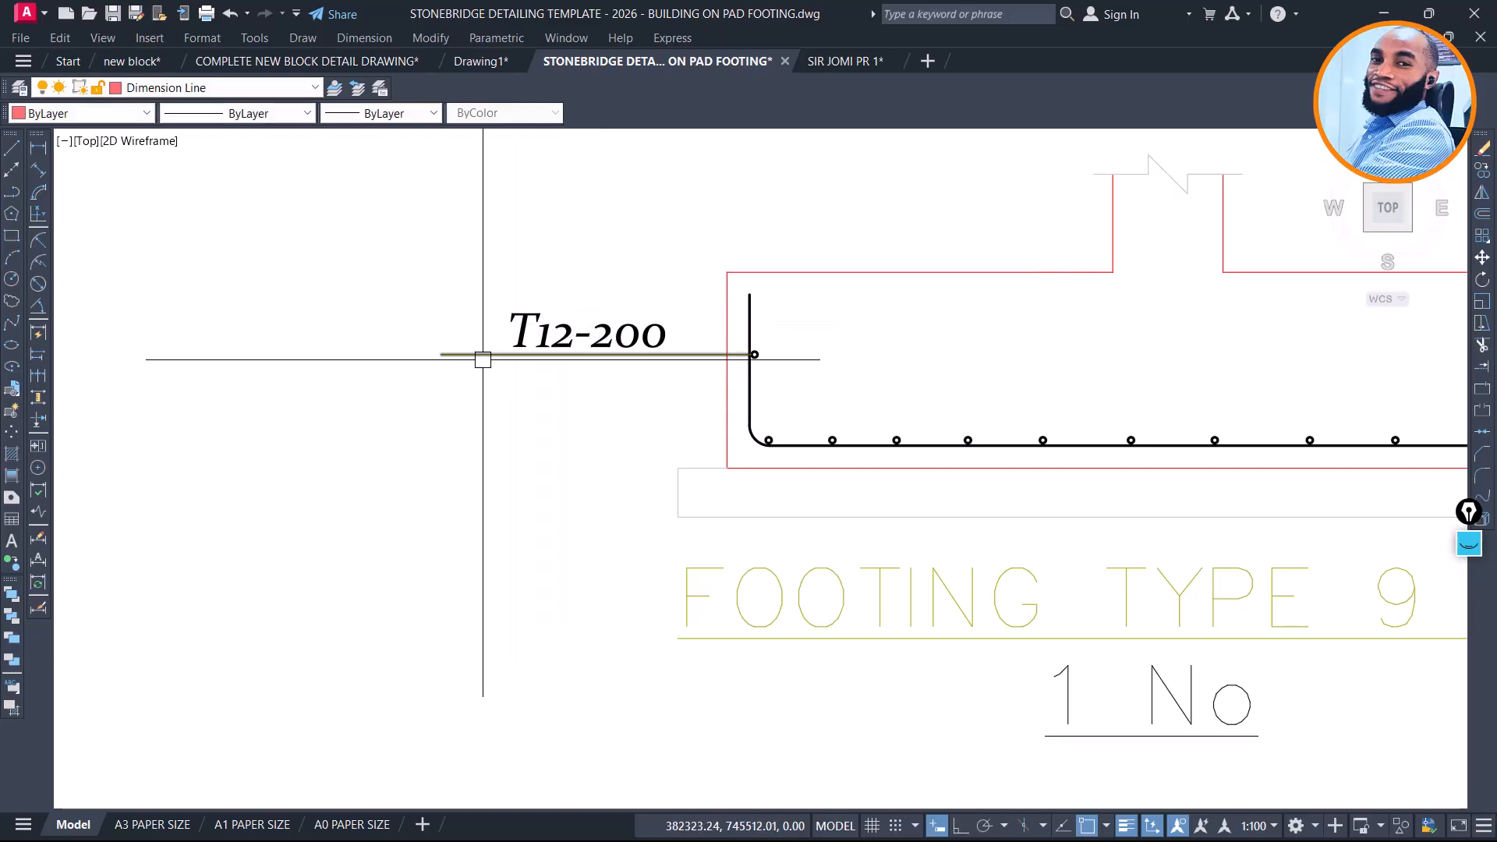
pyautogui.press('Escape')
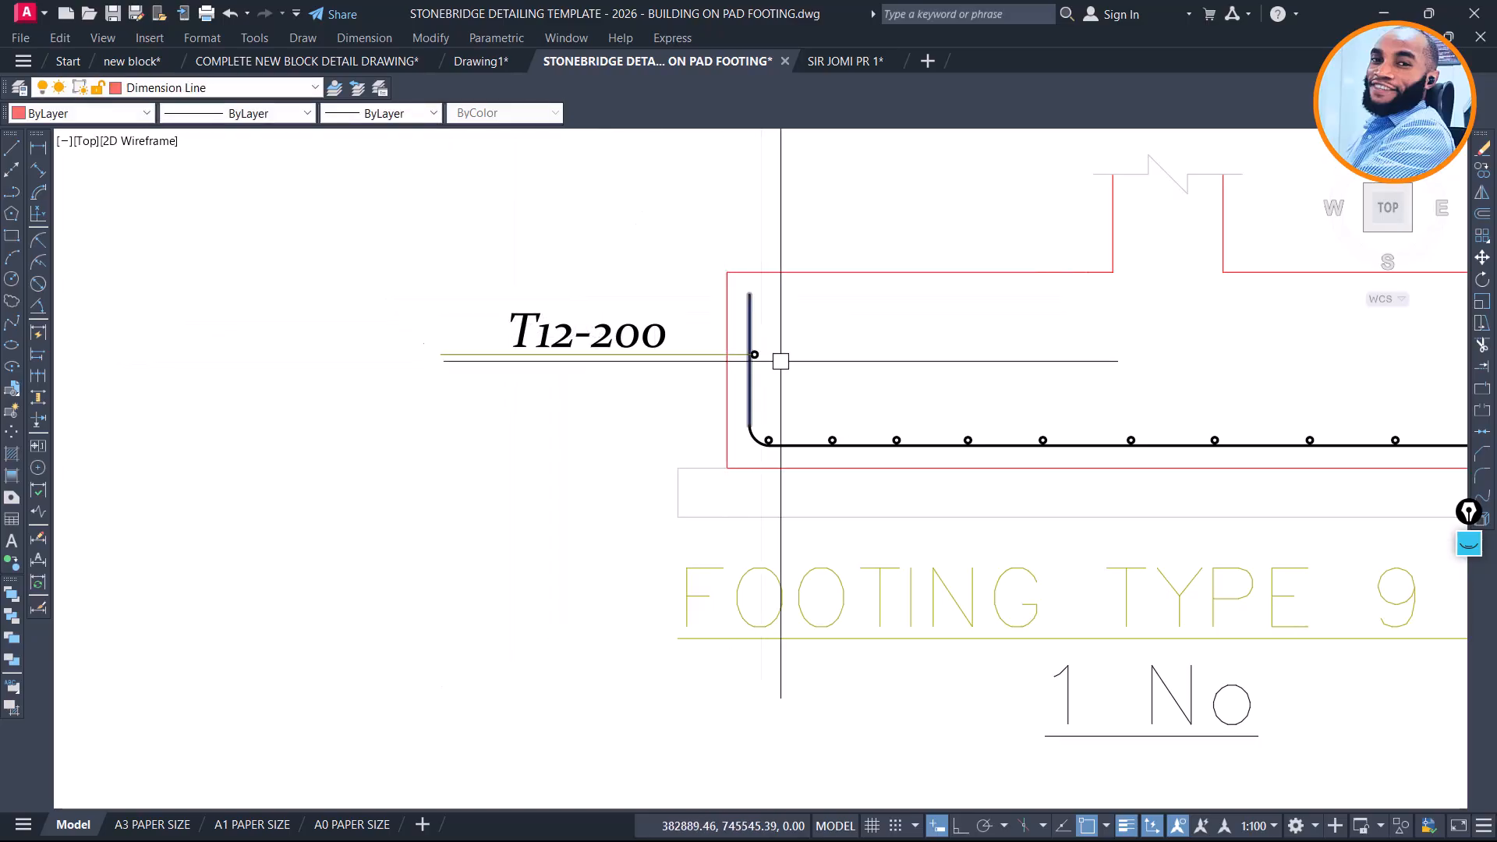
pyautogui.scroll(4, 755, 352)
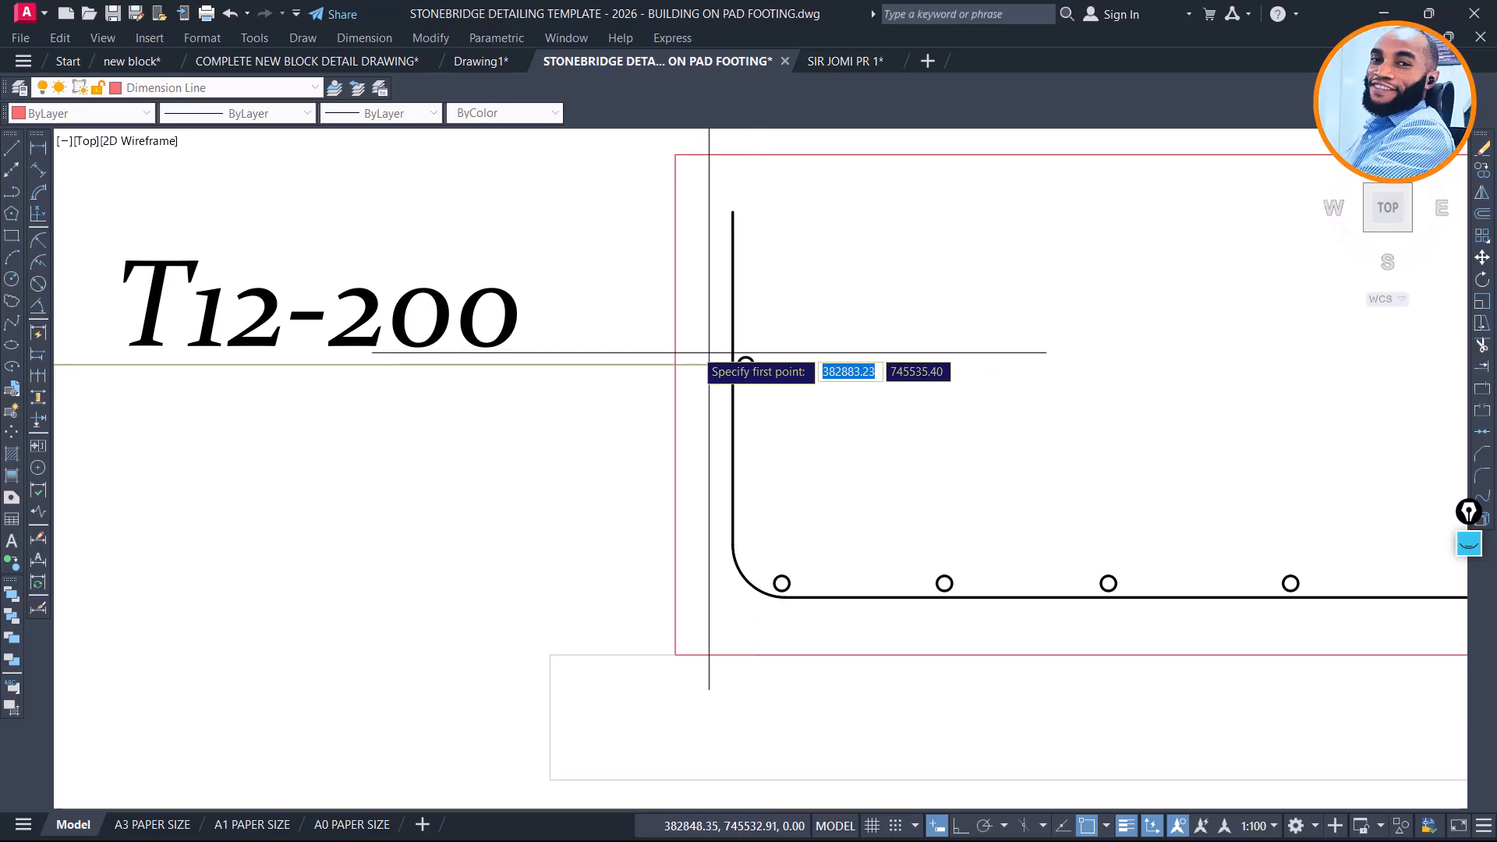
pyautogui.click(12, 191)
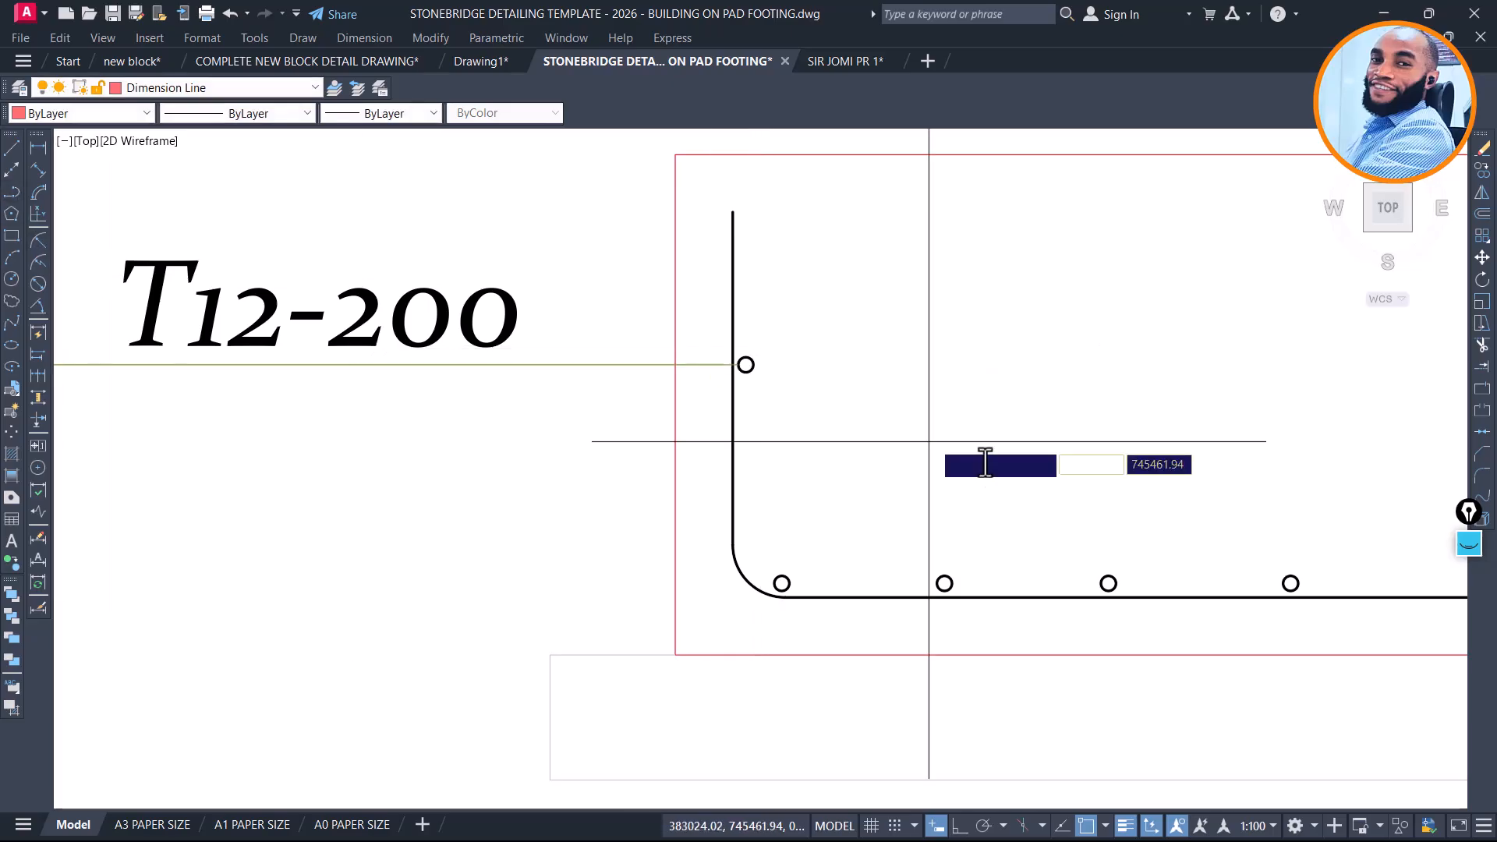
pyautogui.scroll(4, 765, 368)
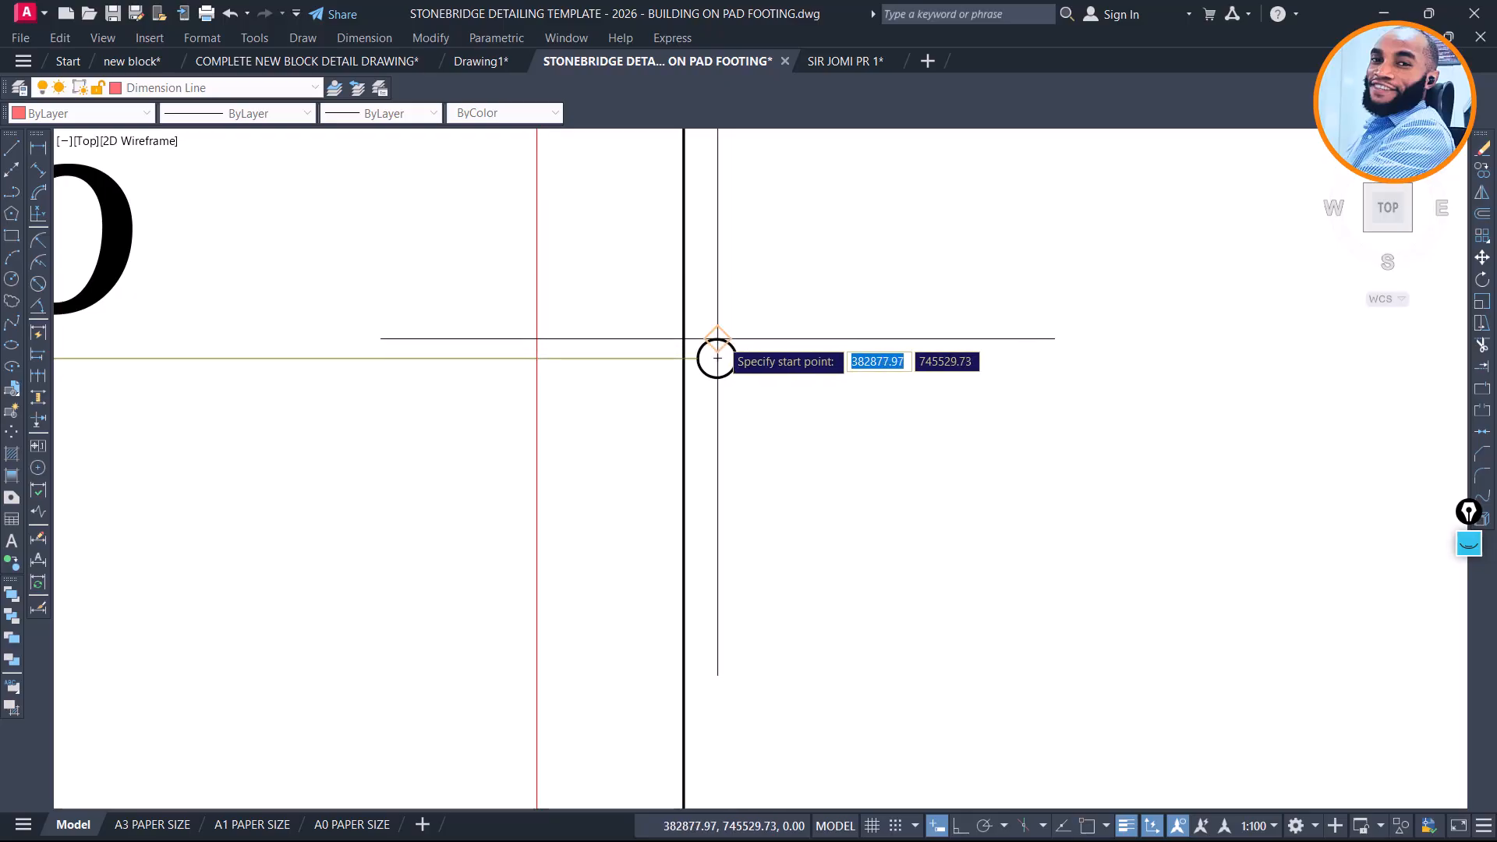
pyautogui.click(717, 358)
pyautogui.scroll(-4, 865, 460)
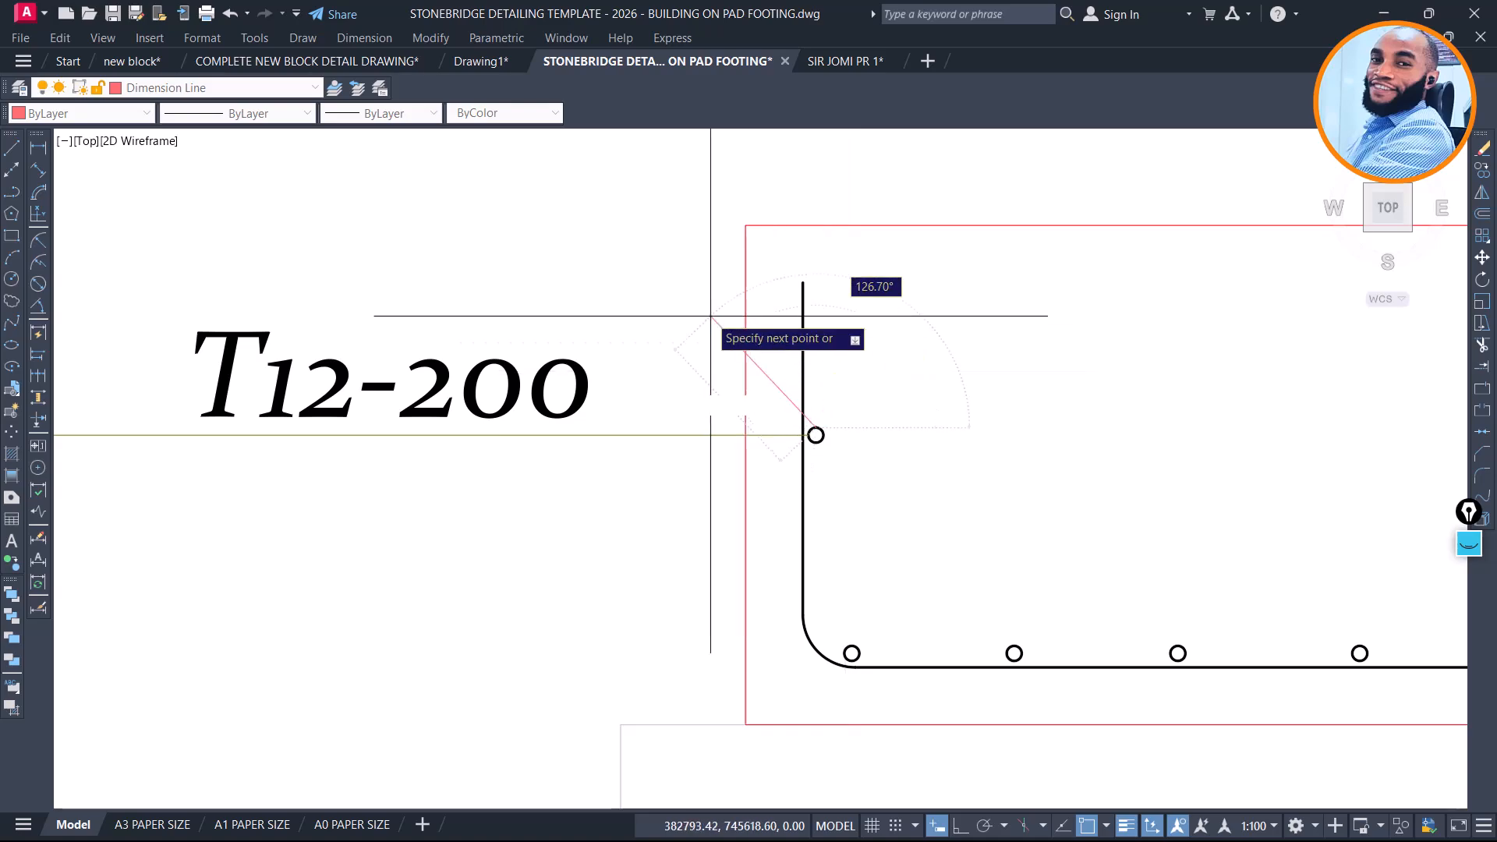
pyautogui.moveTo(843, 212); pyautogui.dragTo(839, 247, button='middle')
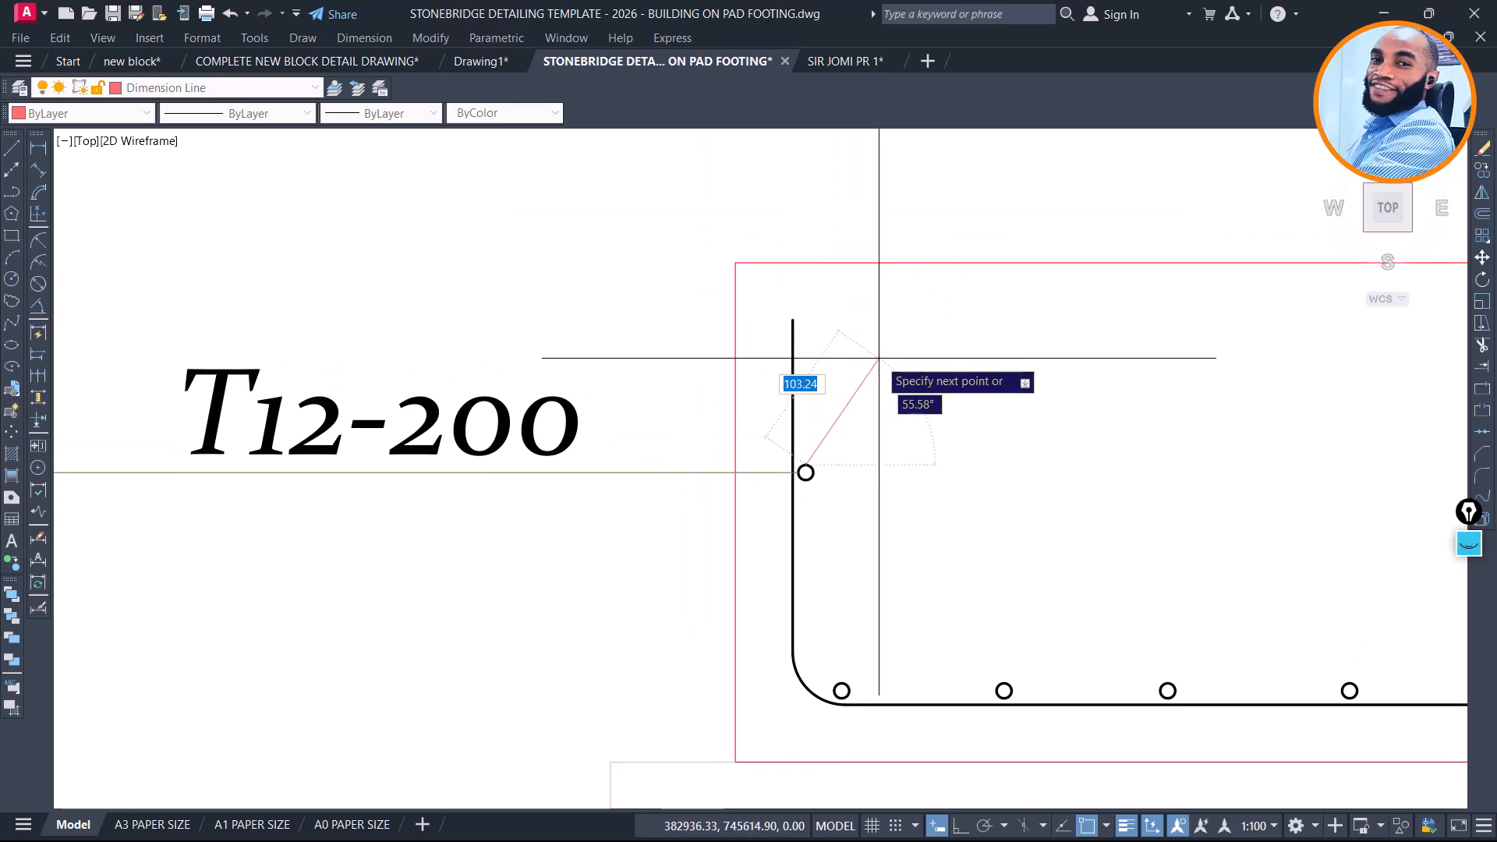
pyautogui.press('Escape')
# Copy the leader arrowhead of the lower 11T12-200 label in the FT9 plan onto the centre of the section's left side bar dot
pyautogui.scroll(-7, 864, 481)
pyautogui.moveTo(857, 407); pyautogui.dragTo(853, 549, button='middle')
pyautogui.scroll(4, 909, 288)
pyautogui.click(912, 266)
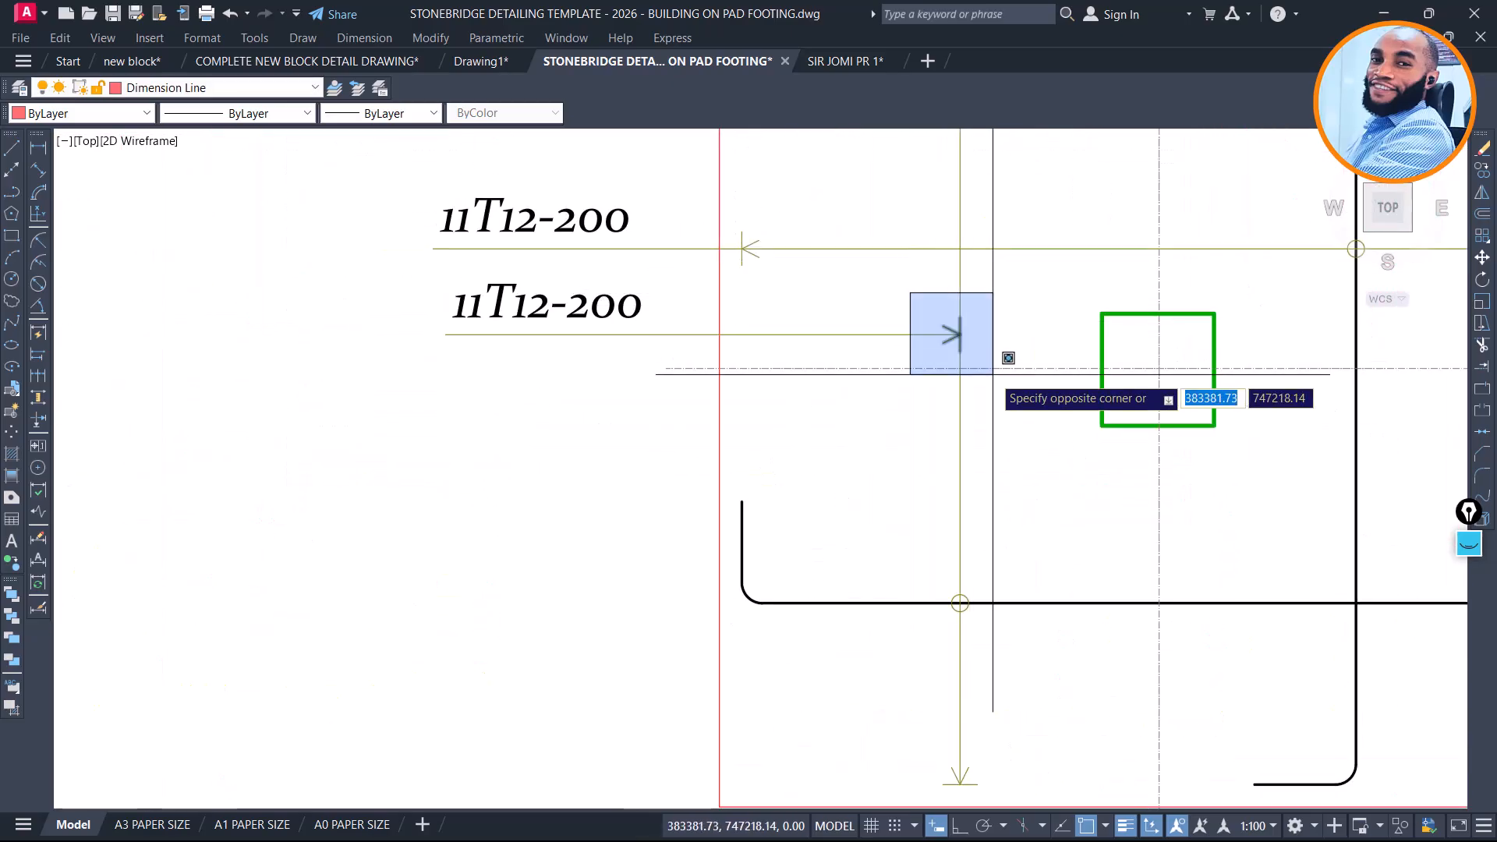
pyautogui.click(993, 374)
pyautogui.press('Return')
pyautogui.scroll(4, 951, 334)
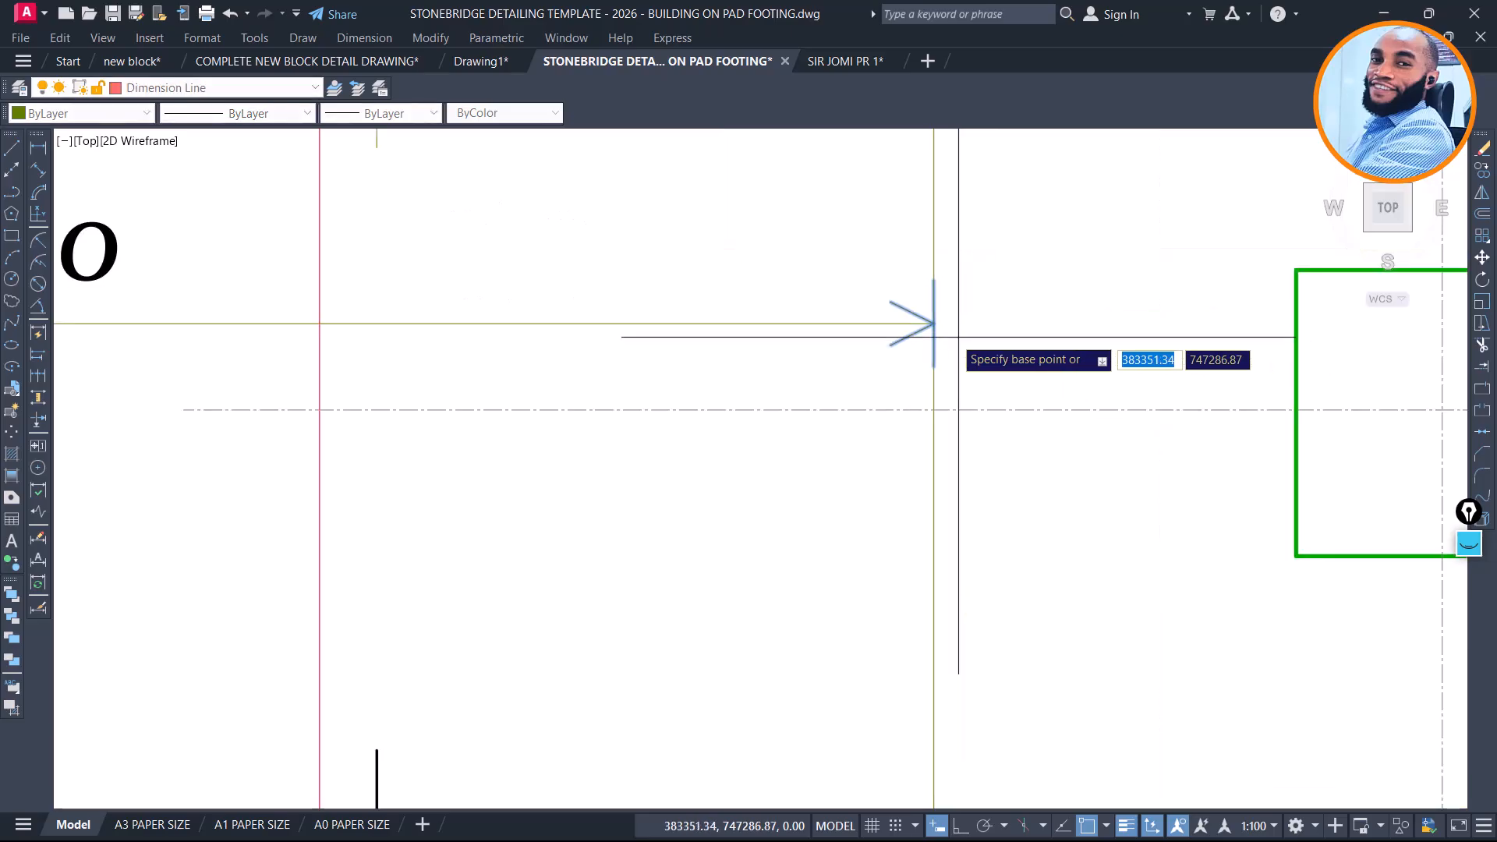
pyautogui.click(933, 323)
pyautogui.scroll(-5, 939, 289)
pyautogui.scroll(6, 908, 452)
pyautogui.scroll(8, 897, 457)
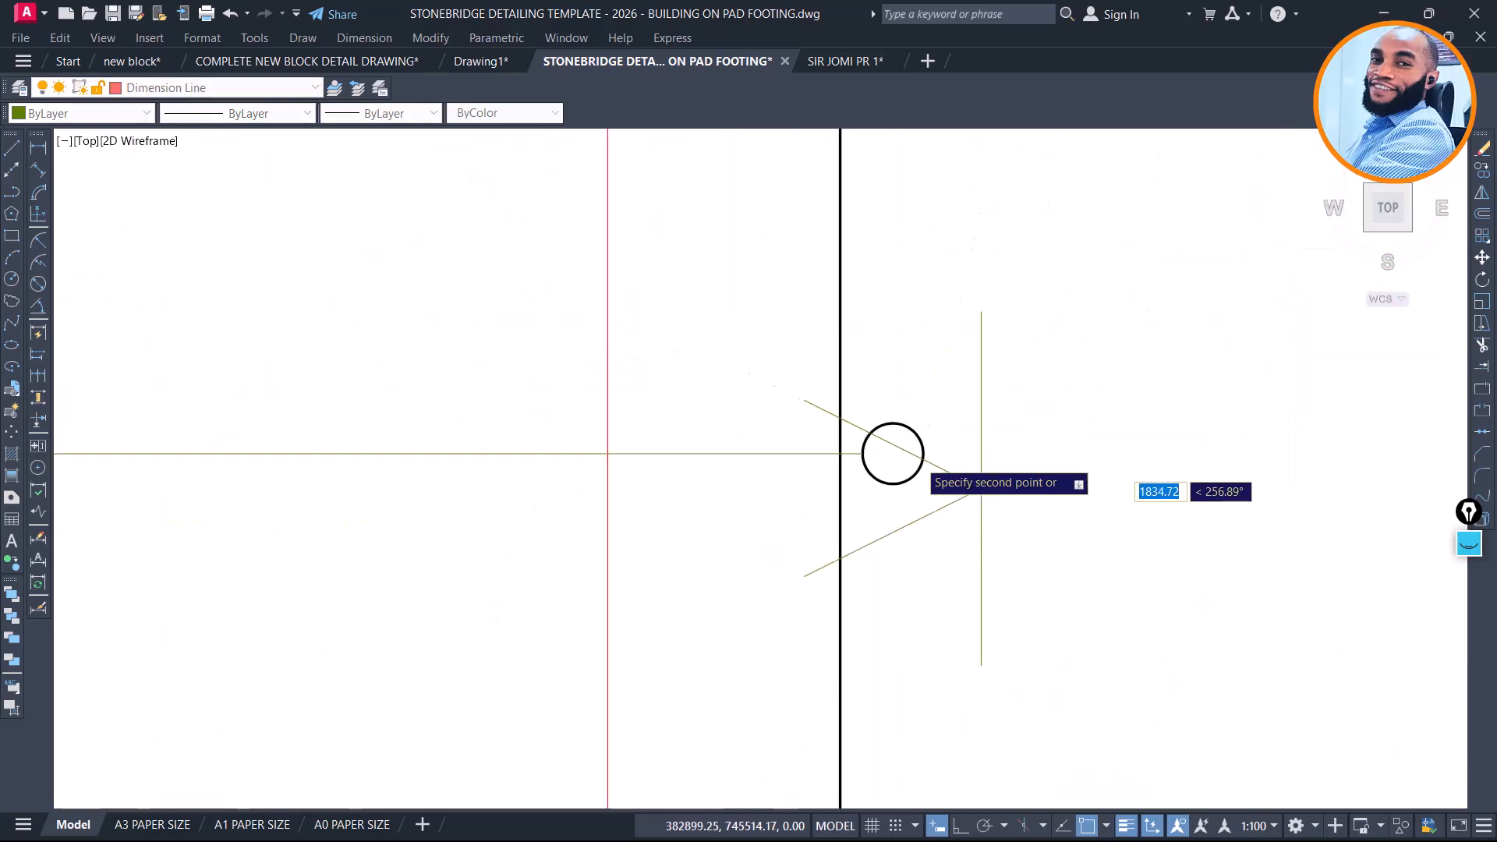
pyautogui.click(893, 453)
pyautogui.press('Return')
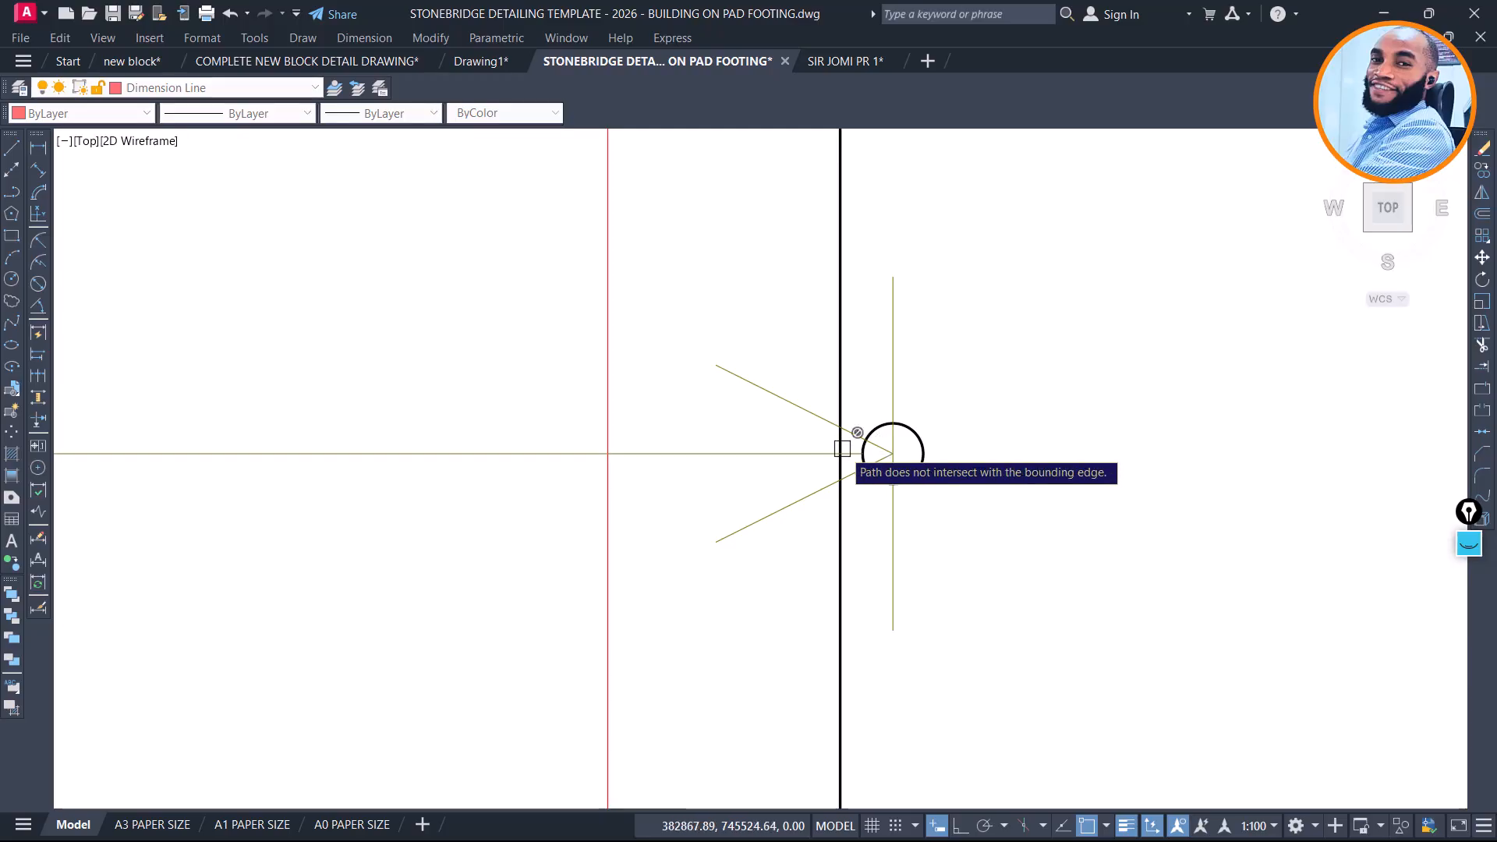
# Extend the T12-200 leader to the arrow tip and erase the arrowhead's vertical tick line
pyautogui.press('Escape')
pyautogui.click(893, 453)
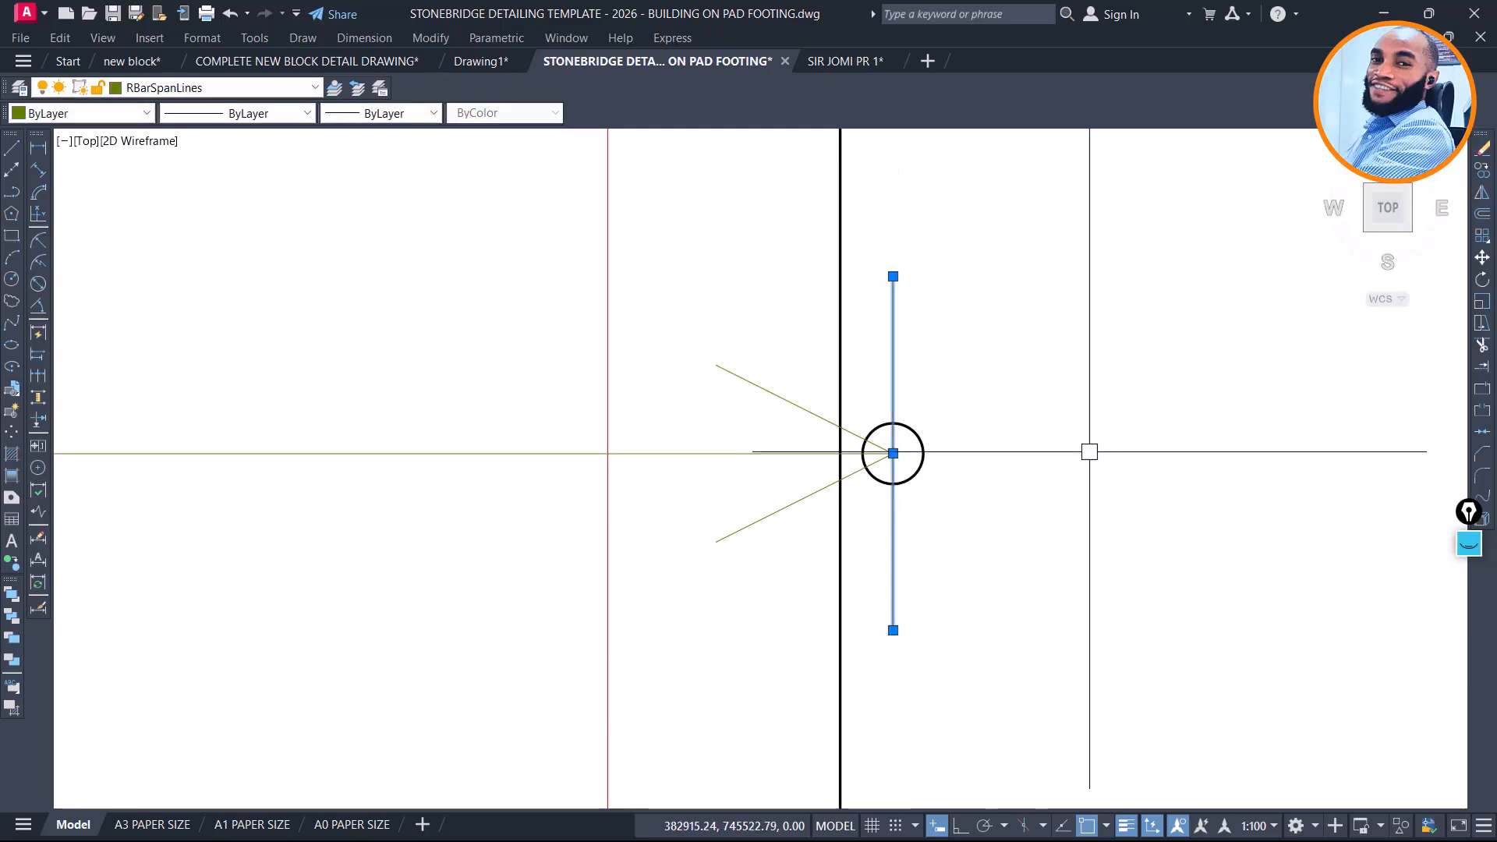
pyautogui.scroll(-8, 893, 453)
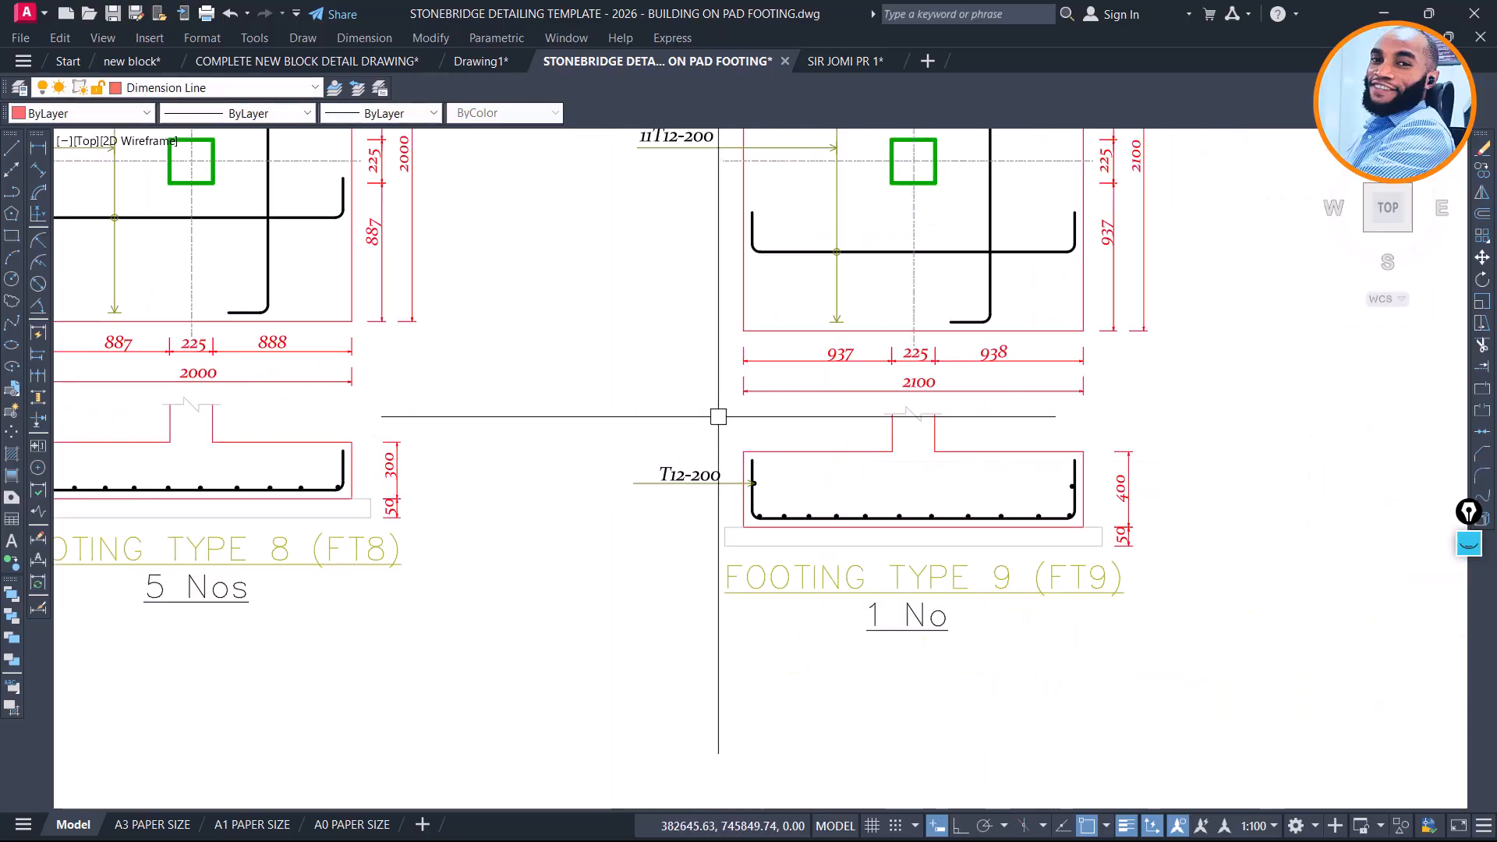
# Break off the excess tail of the T12-200 leader line at the start of its label
pyautogui.scroll(2, 678, 475)
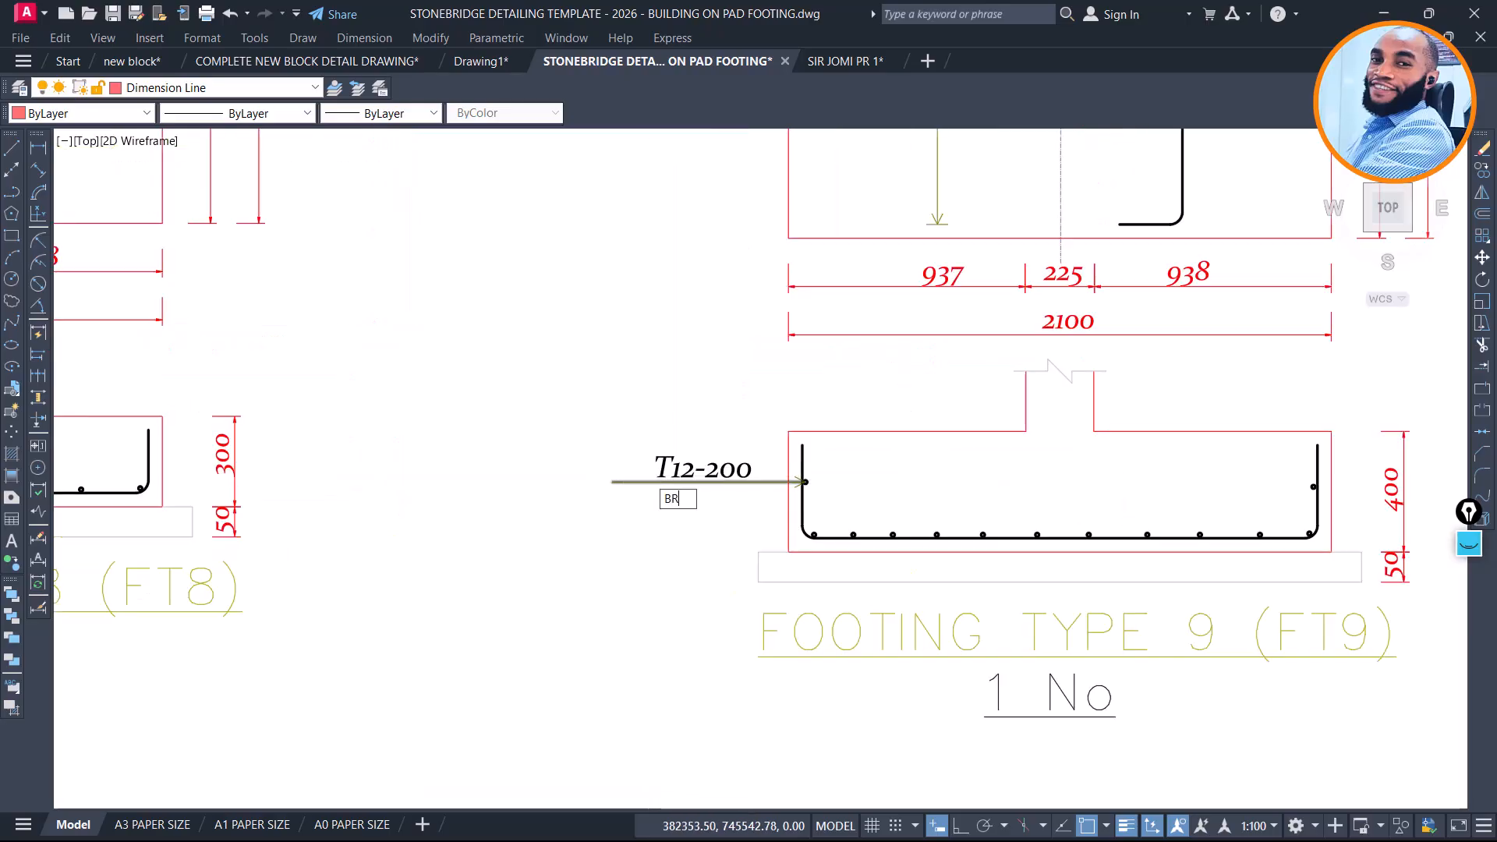
pyautogui.press('Return')
pyautogui.scroll(3, 651, 479)
pyautogui.click(663, 488)
pyautogui.click(386, 495)
# Delete the reference footing plan and sections standing beside the second drawing sheet
pyautogui.scroll(-6, 518, 434)
pyautogui.scroll(-6, 629, 518)
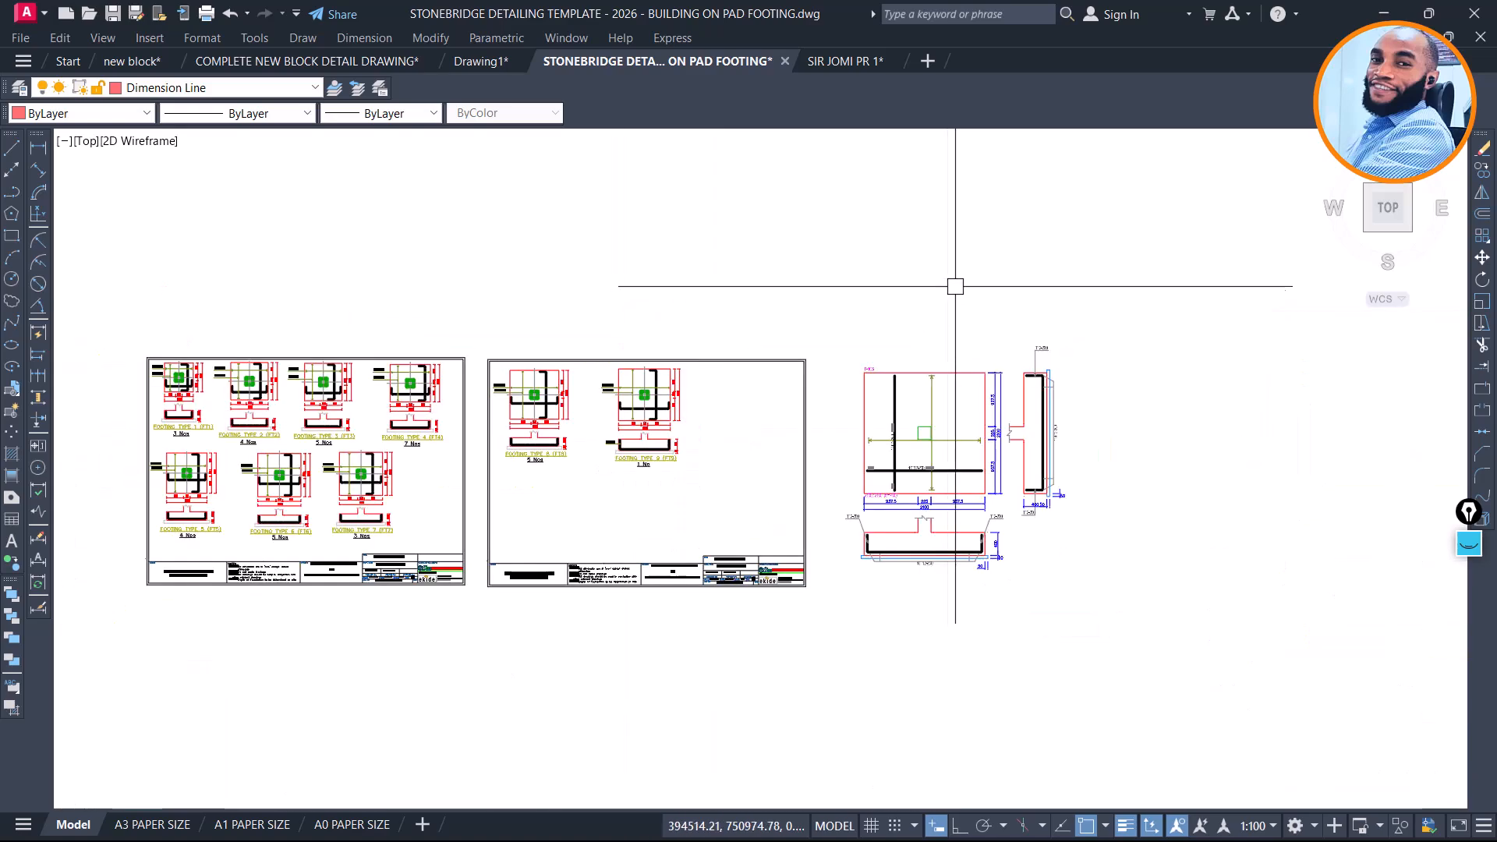
pyautogui.click(838, 251)
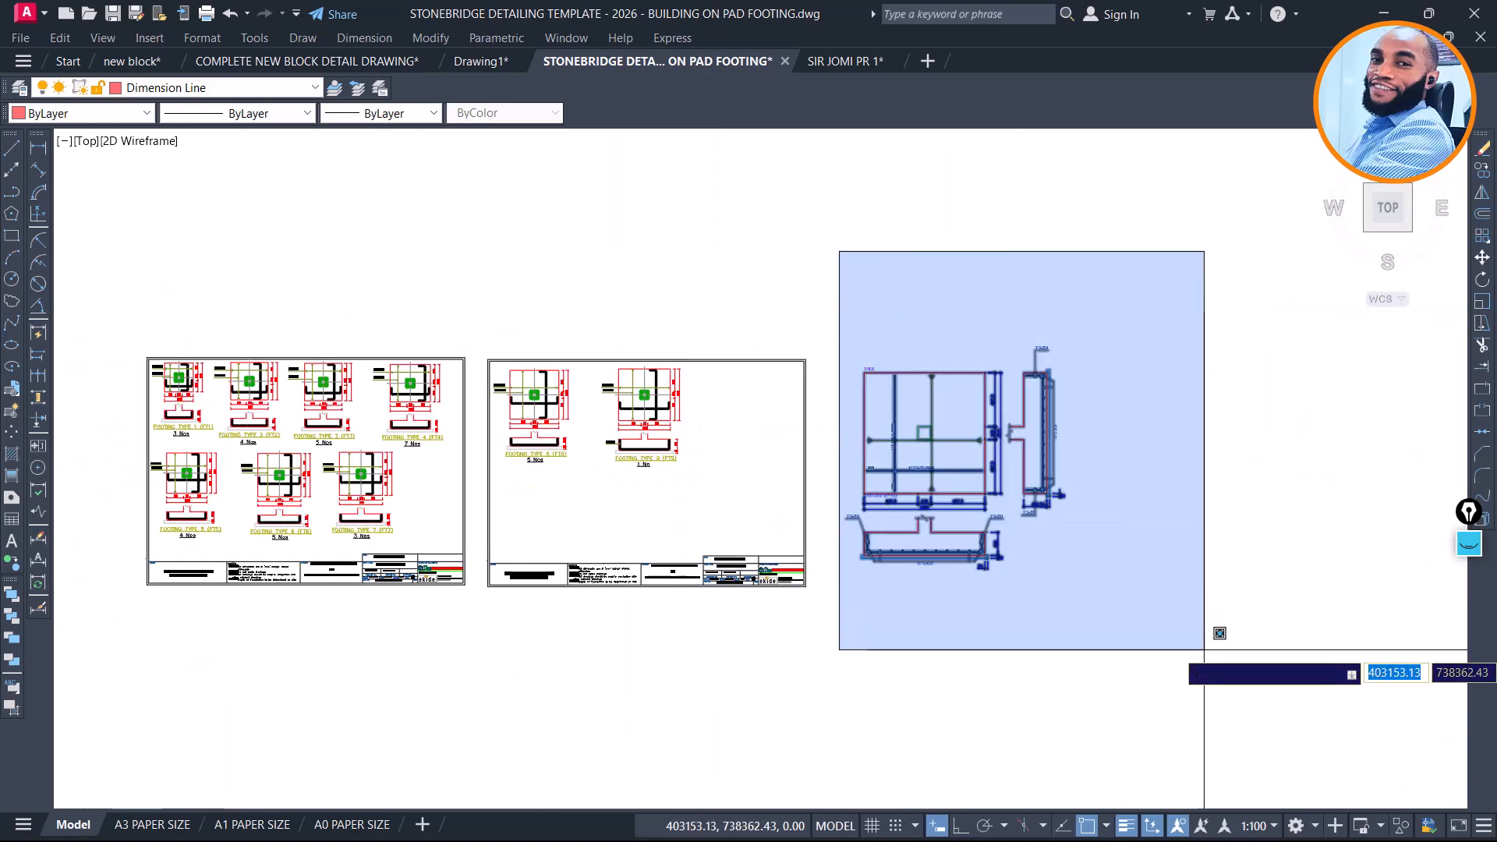
pyautogui.click(1204, 649)
pyautogui.press('Delete')
# Change the drawing title in the first sheet's title block to R.C PAD BASE DETAILS 1
pyautogui.moveTo(686, 437); pyautogui.dragTo(943, 397, button='middle')
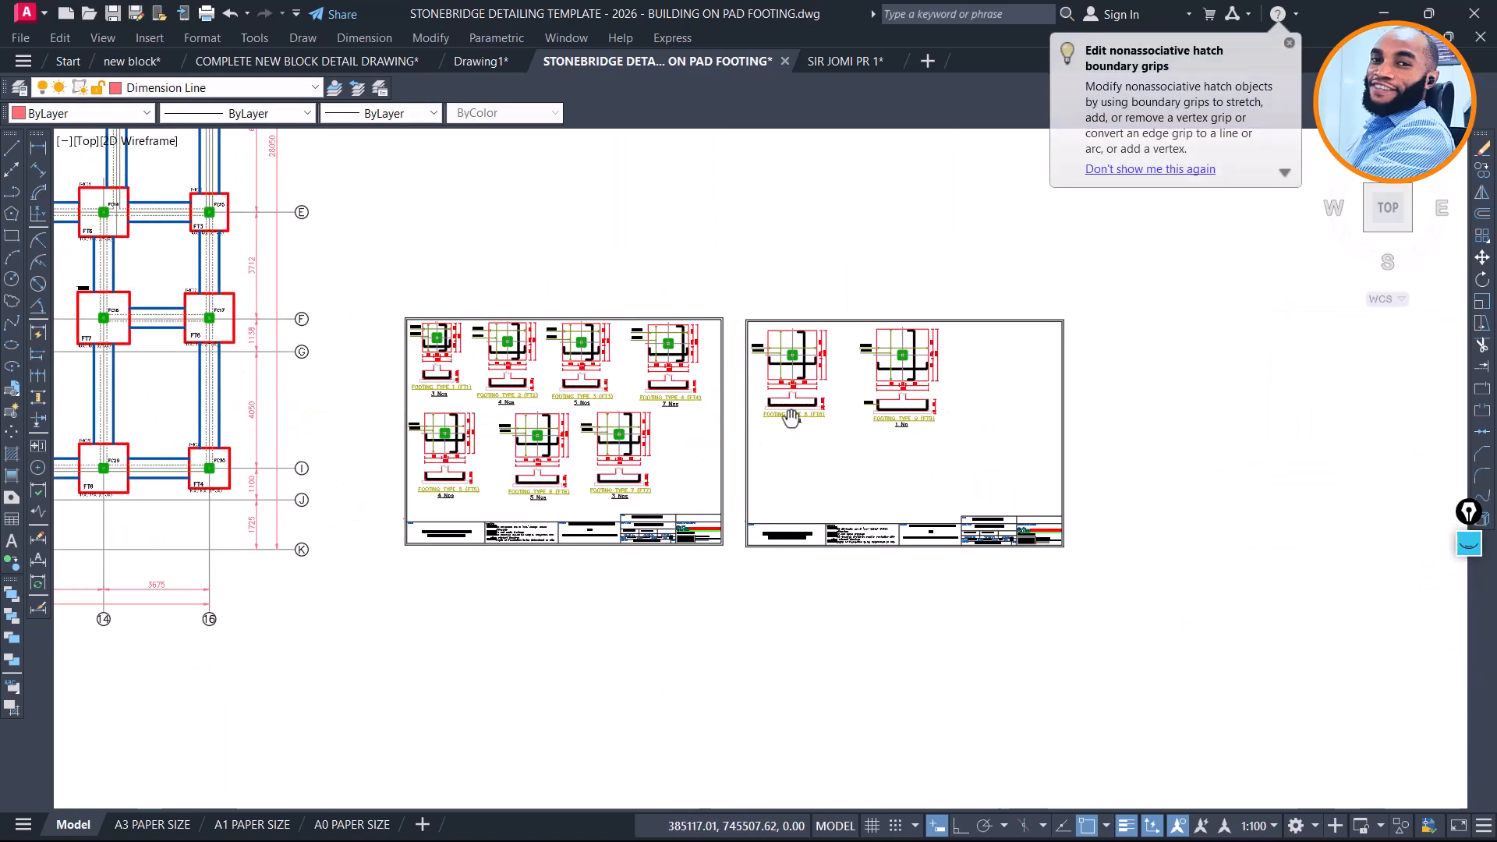
pyautogui.scroll(8, 650, 538)
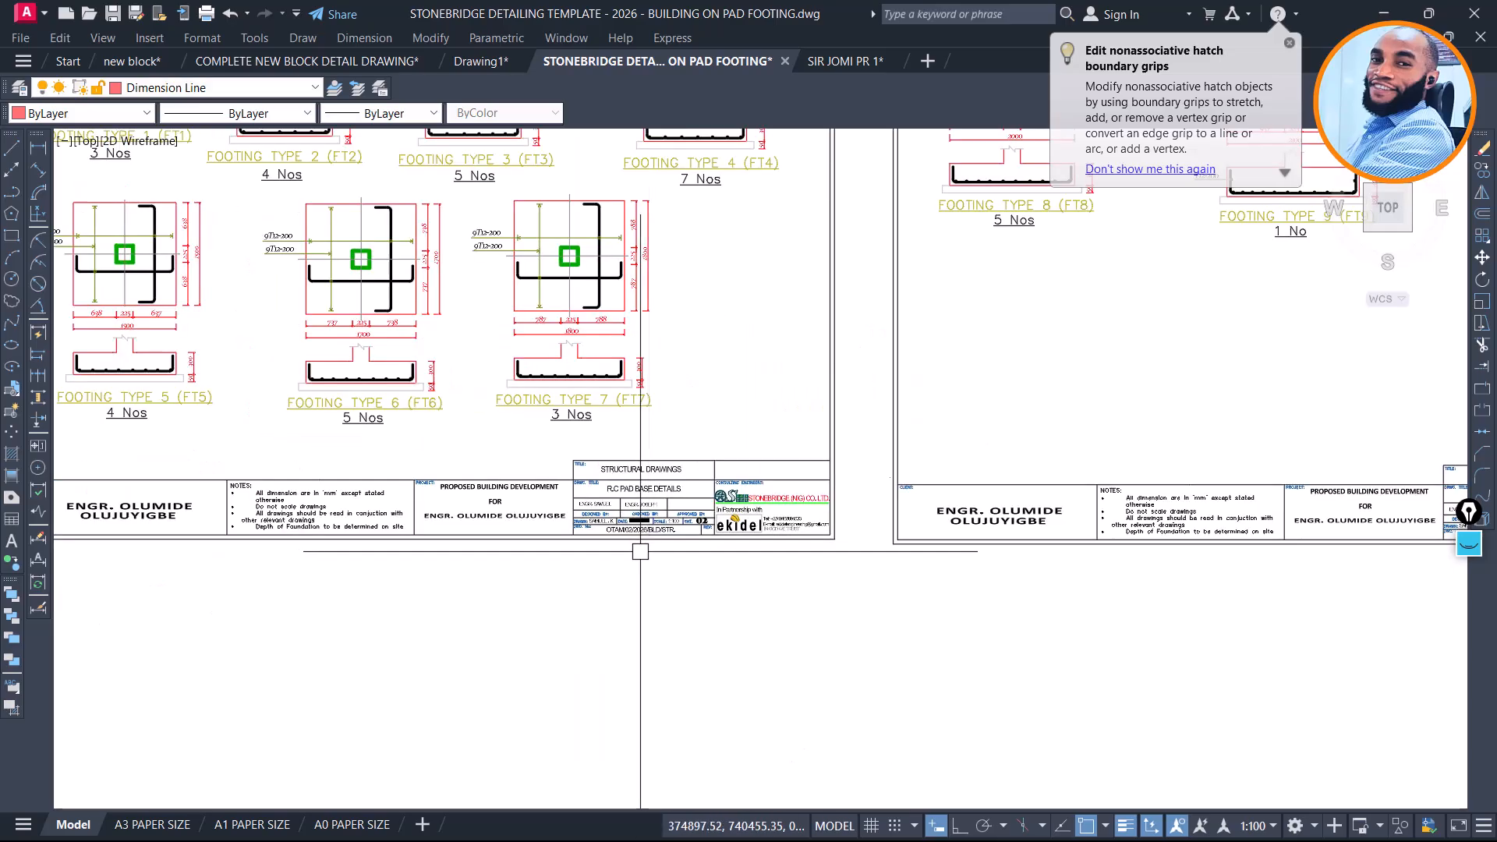
pyautogui.click(616, 480)
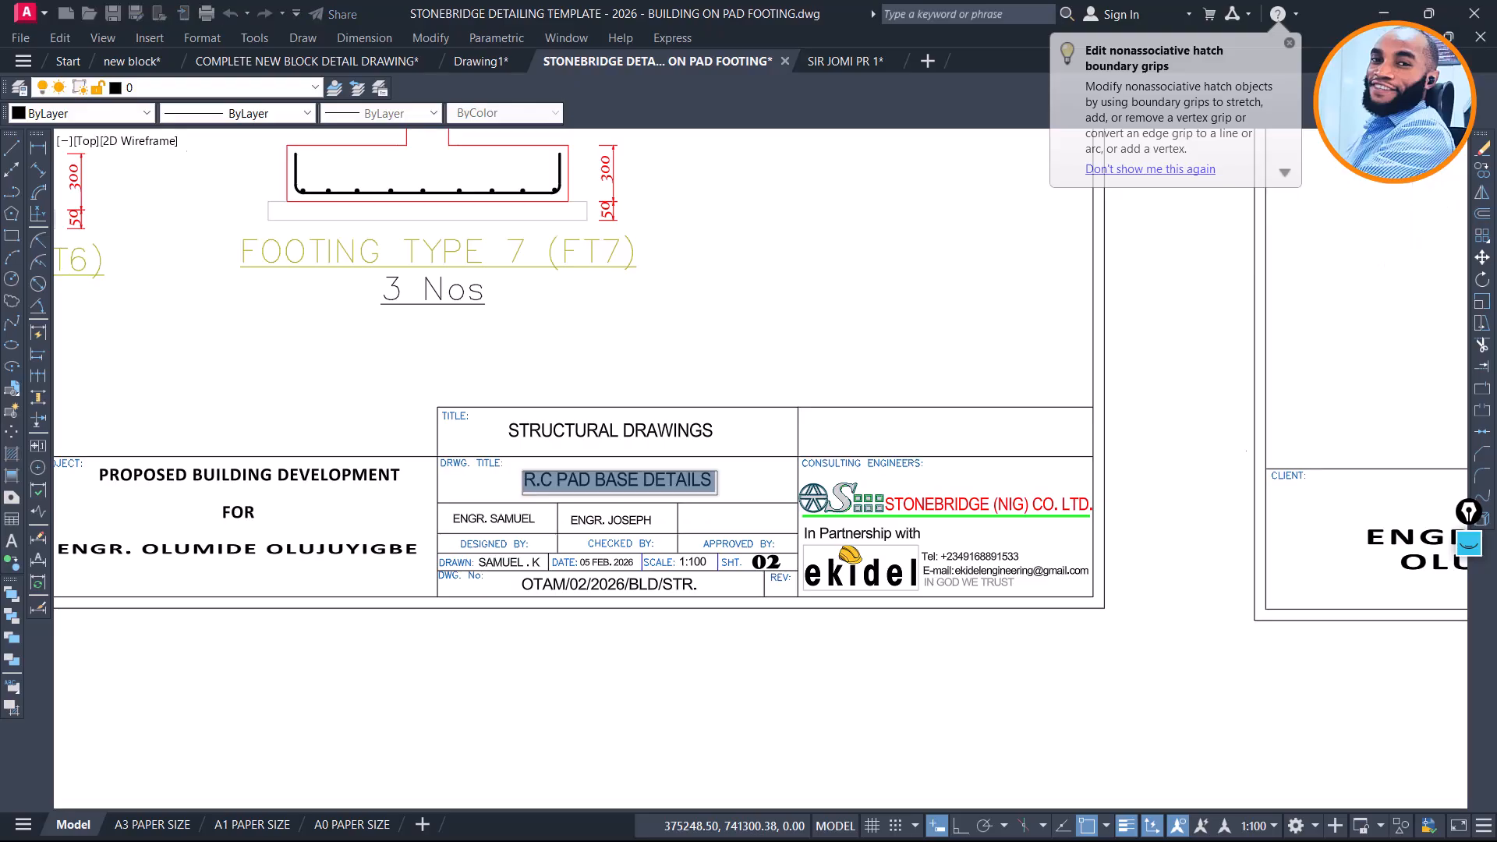
pyautogui.scroll(4, 724, 494)
pyautogui.press('Escape')
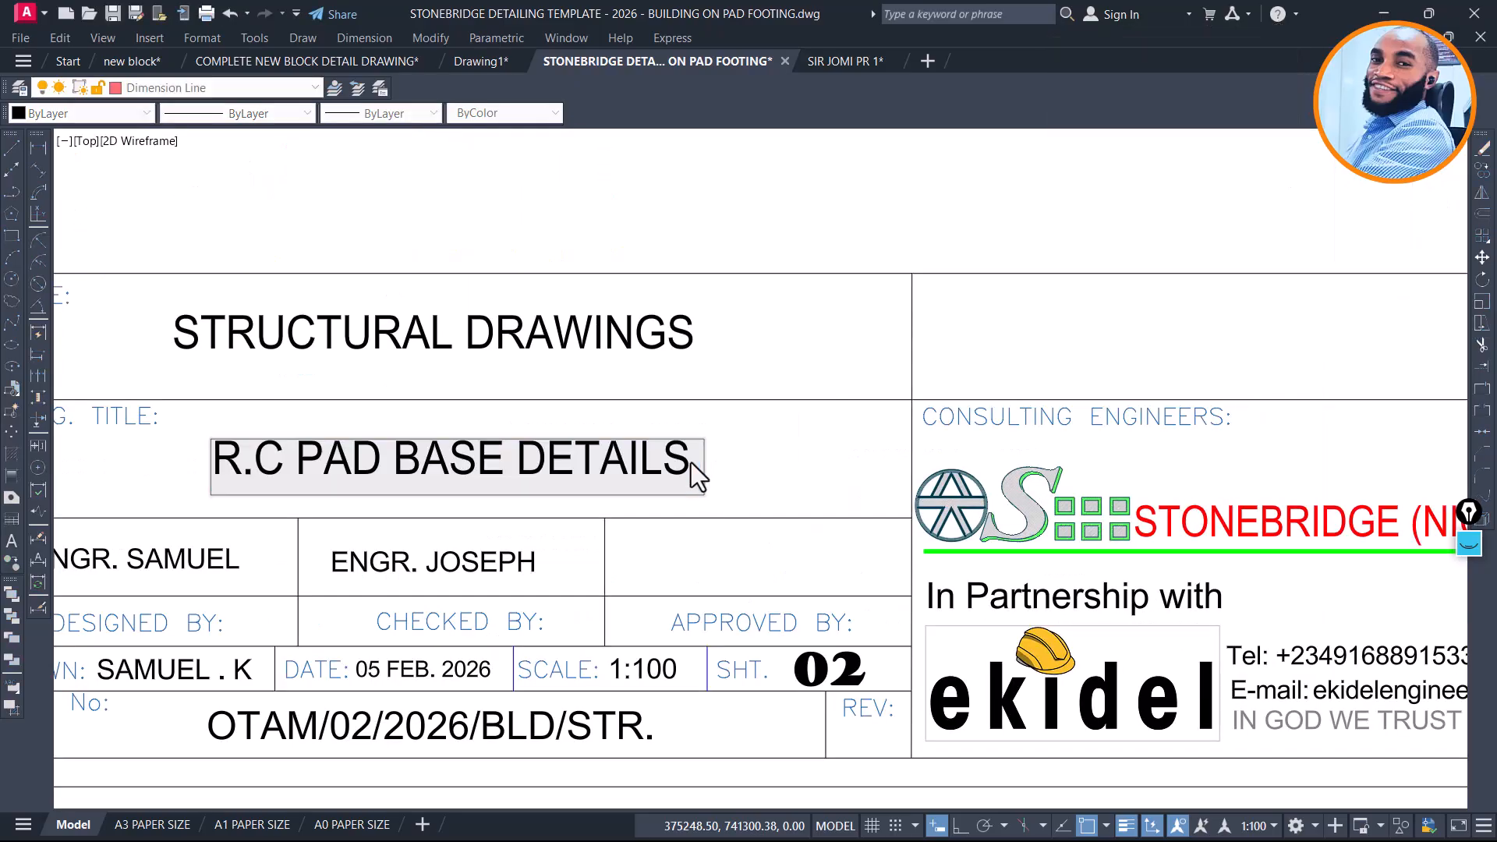
pyautogui.click(776, 412)
# Change the drawing title in the second sheet's title block to R.C PAD BASE DETAILS 2
pyautogui.scroll(-4, 626, 492)
pyautogui.scroll(-6, 583, 484)
pyautogui.moveTo(992, 460); pyautogui.dragTo(740, 457, button='middle')
pyautogui.scroll(6, 893, 512)
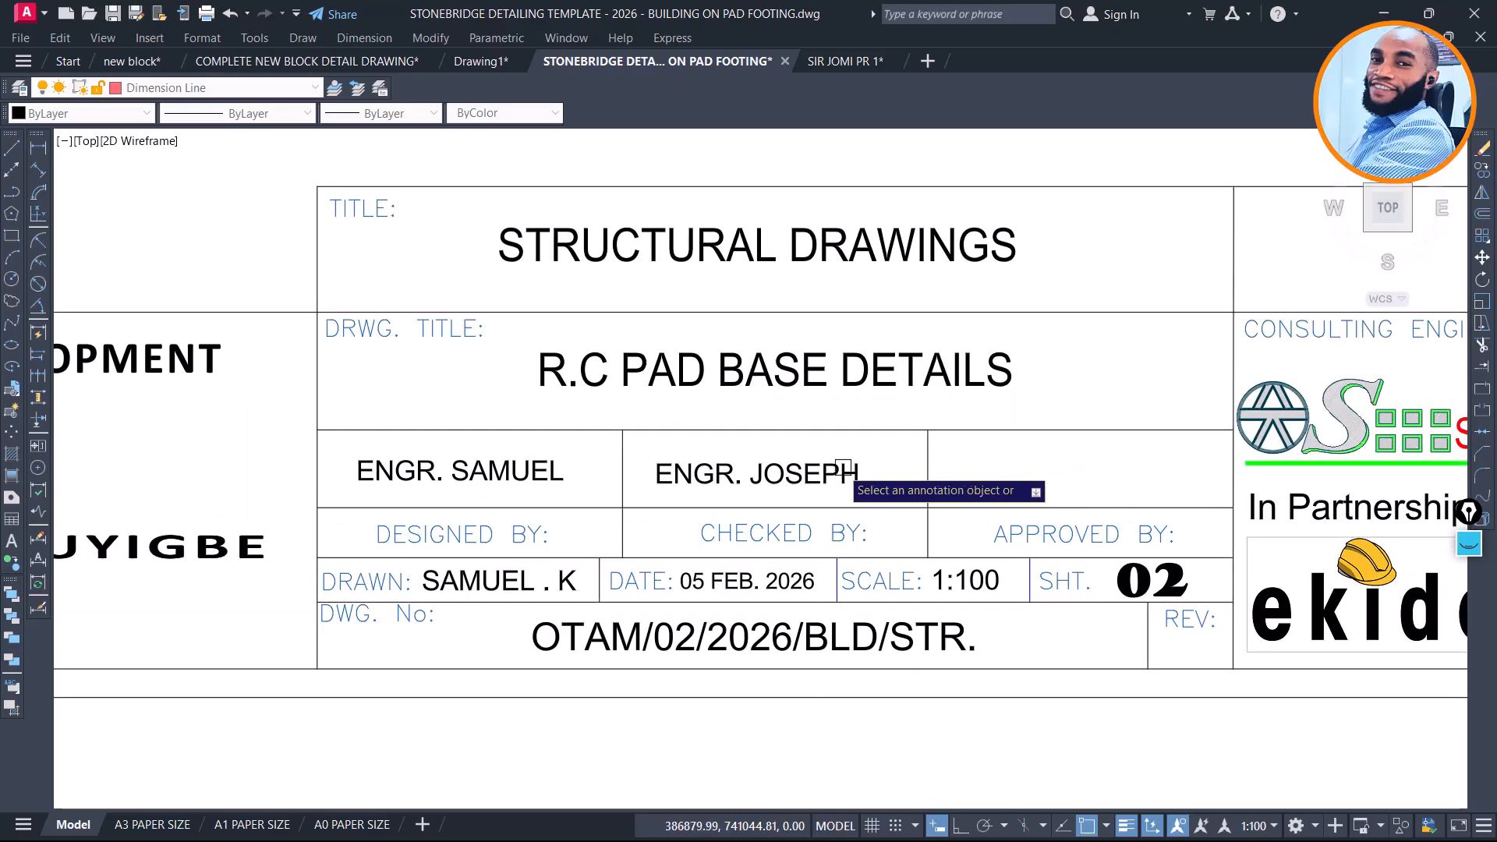
pyautogui.scroll(-1, 947, 448)
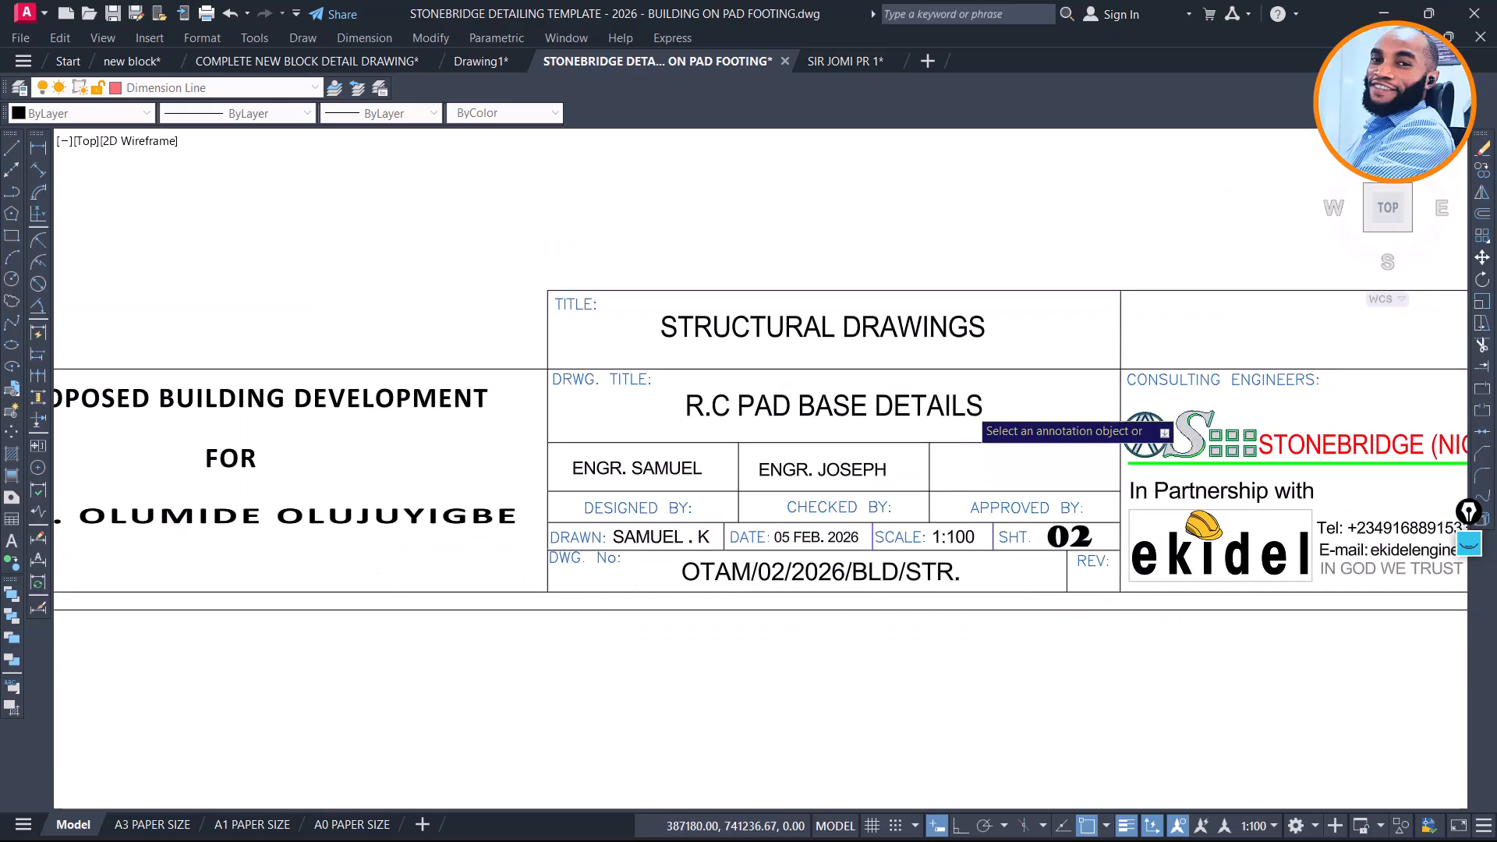
pyautogui.scroll(4, 994, 407)
pyautogui.click(980, 417)
pyautogui.click(972, 422)
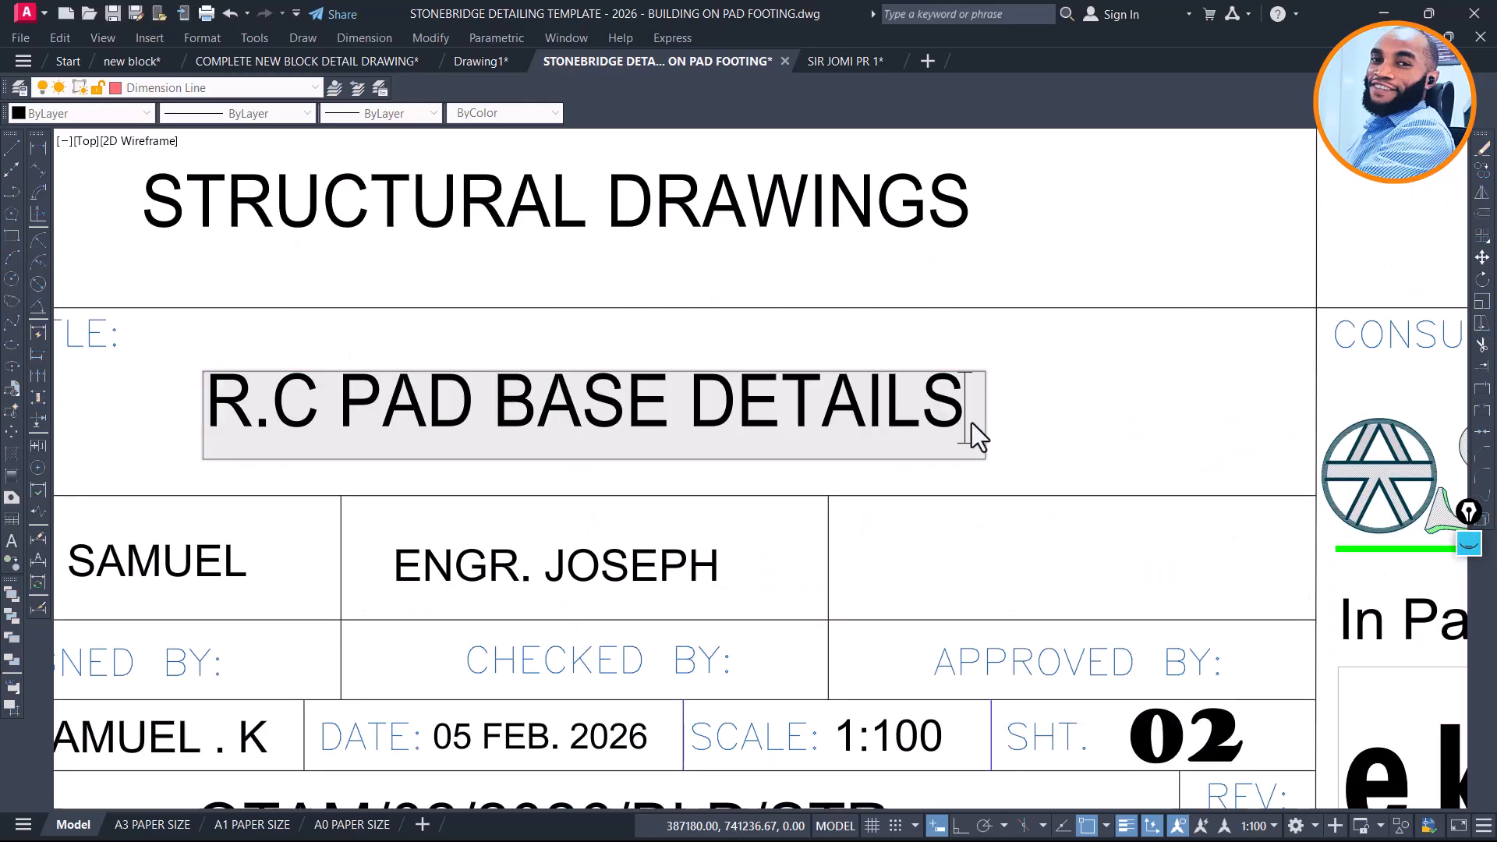
pyautogui.press('Return')
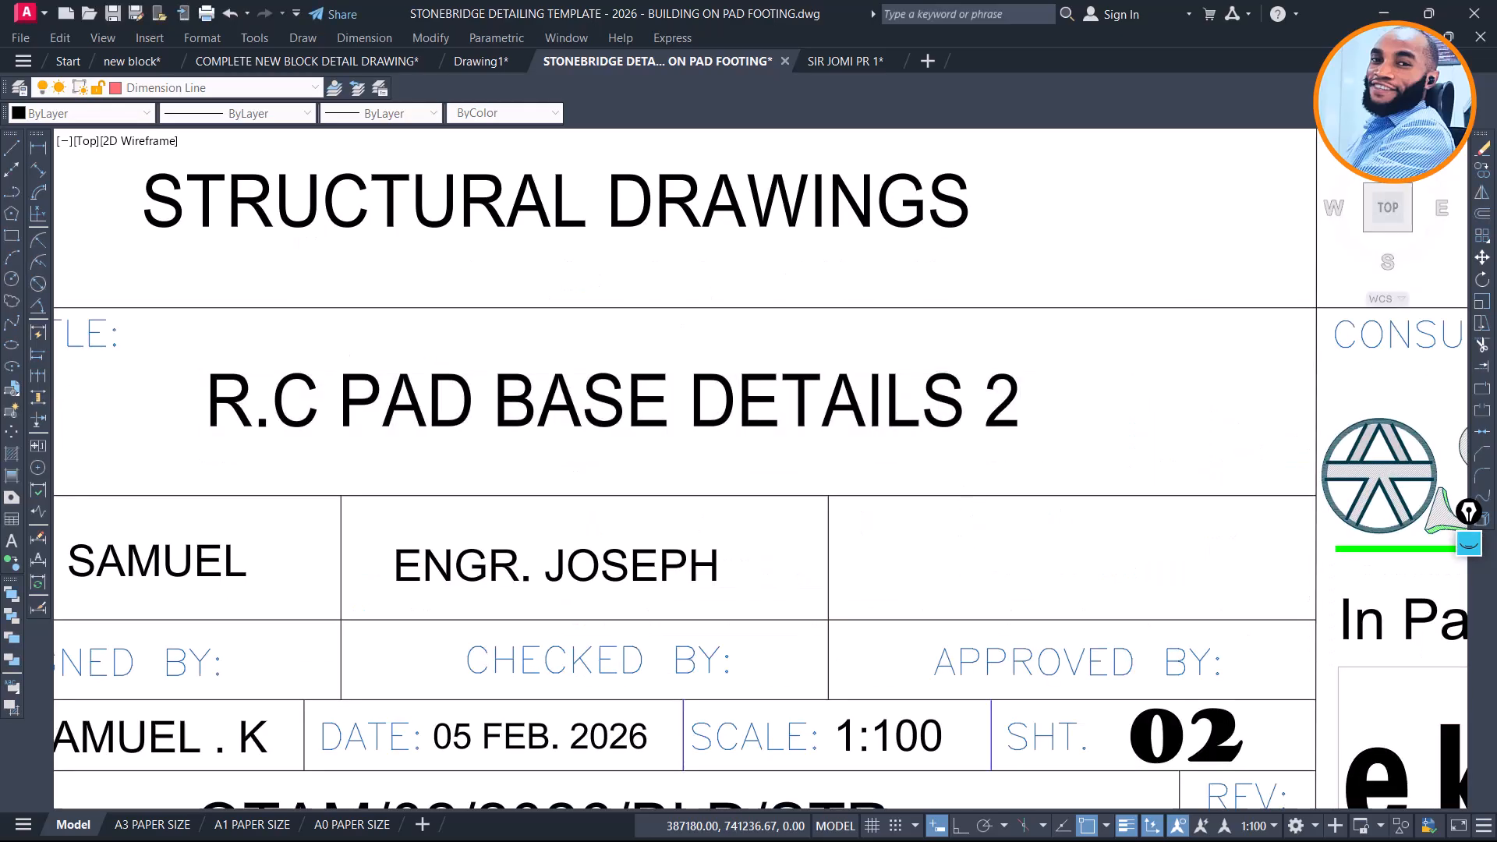
pyautogui.scroll(-7, 1087, 396)
pyautogui.press('Escape')
# Select all labels similar to the 1500 / 1500 (d = 300) footing size text in the foundation plan and erase them
pyautogui.scroll(-2, 1006, 522)
pyautogui.scroll(-3, 719, 450)
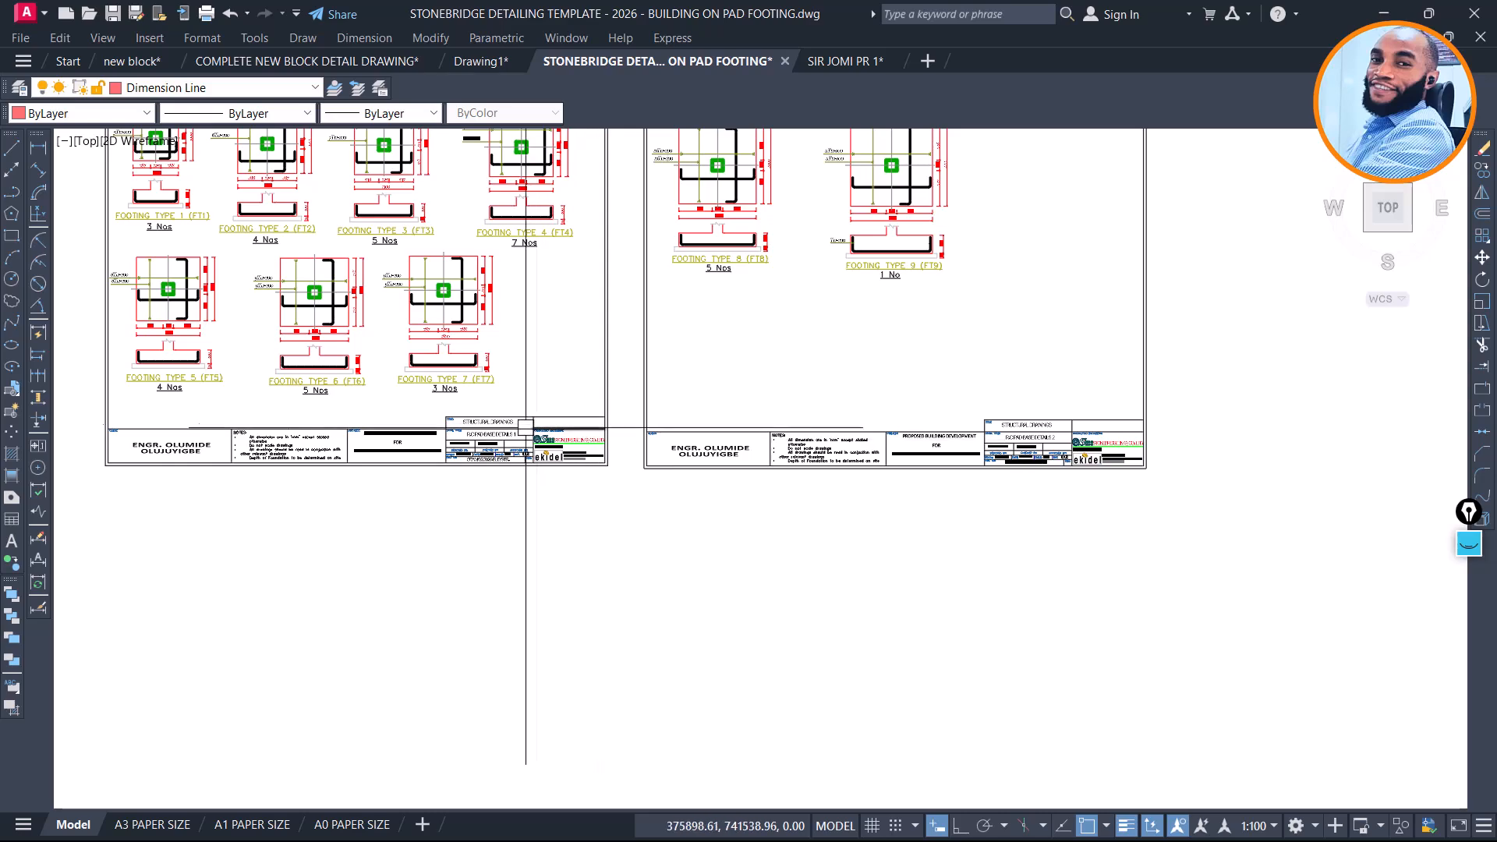
pyautogui.scroll(-2, 669, 421)
pyautogui.scroll(6, 710, 250)
pyautogui.scroll(8, 711, 250)
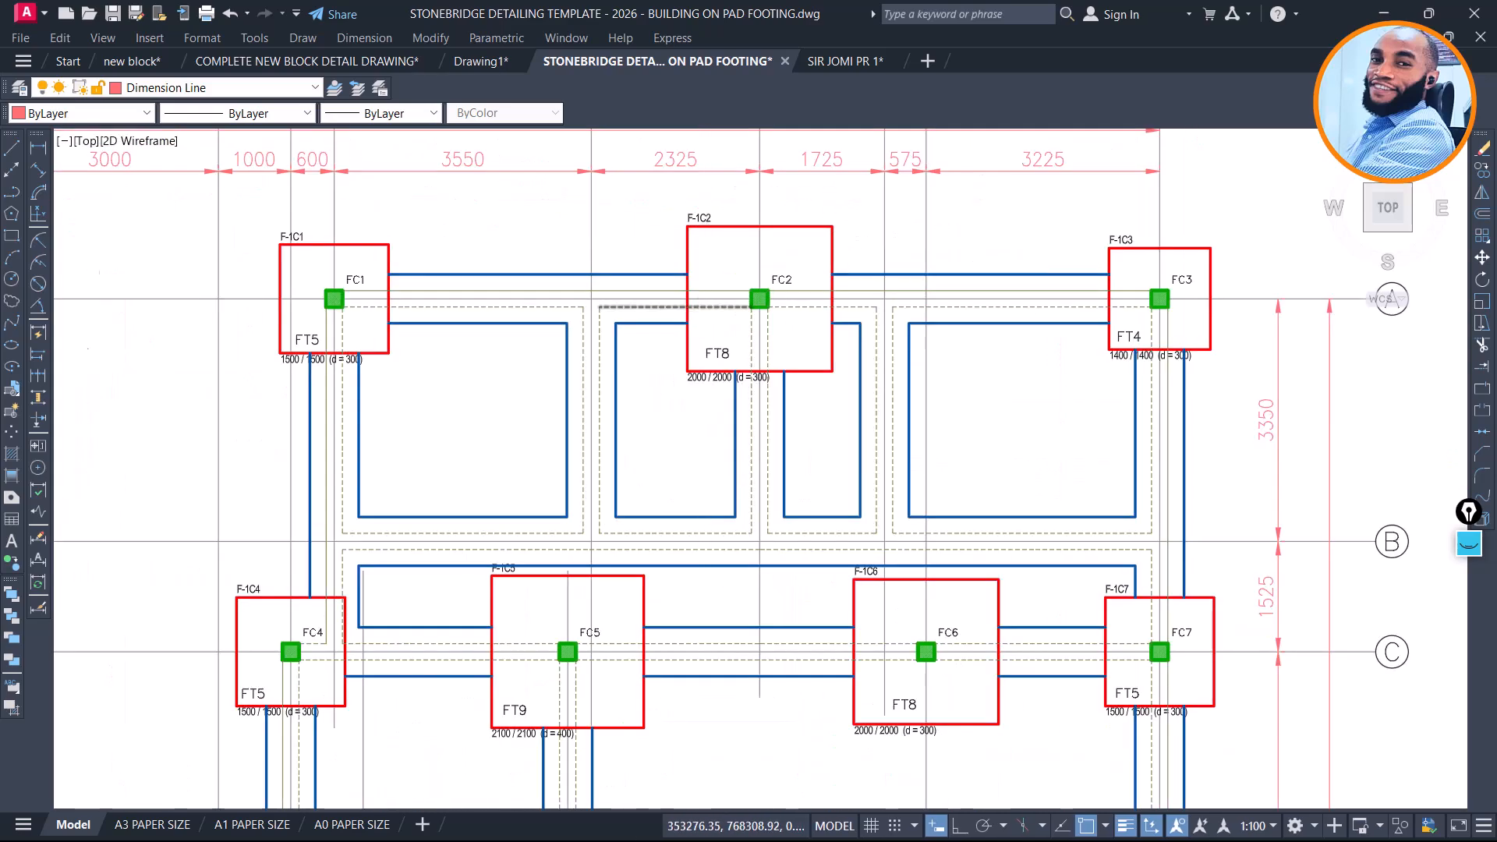
pyautogui.click(674, 415)
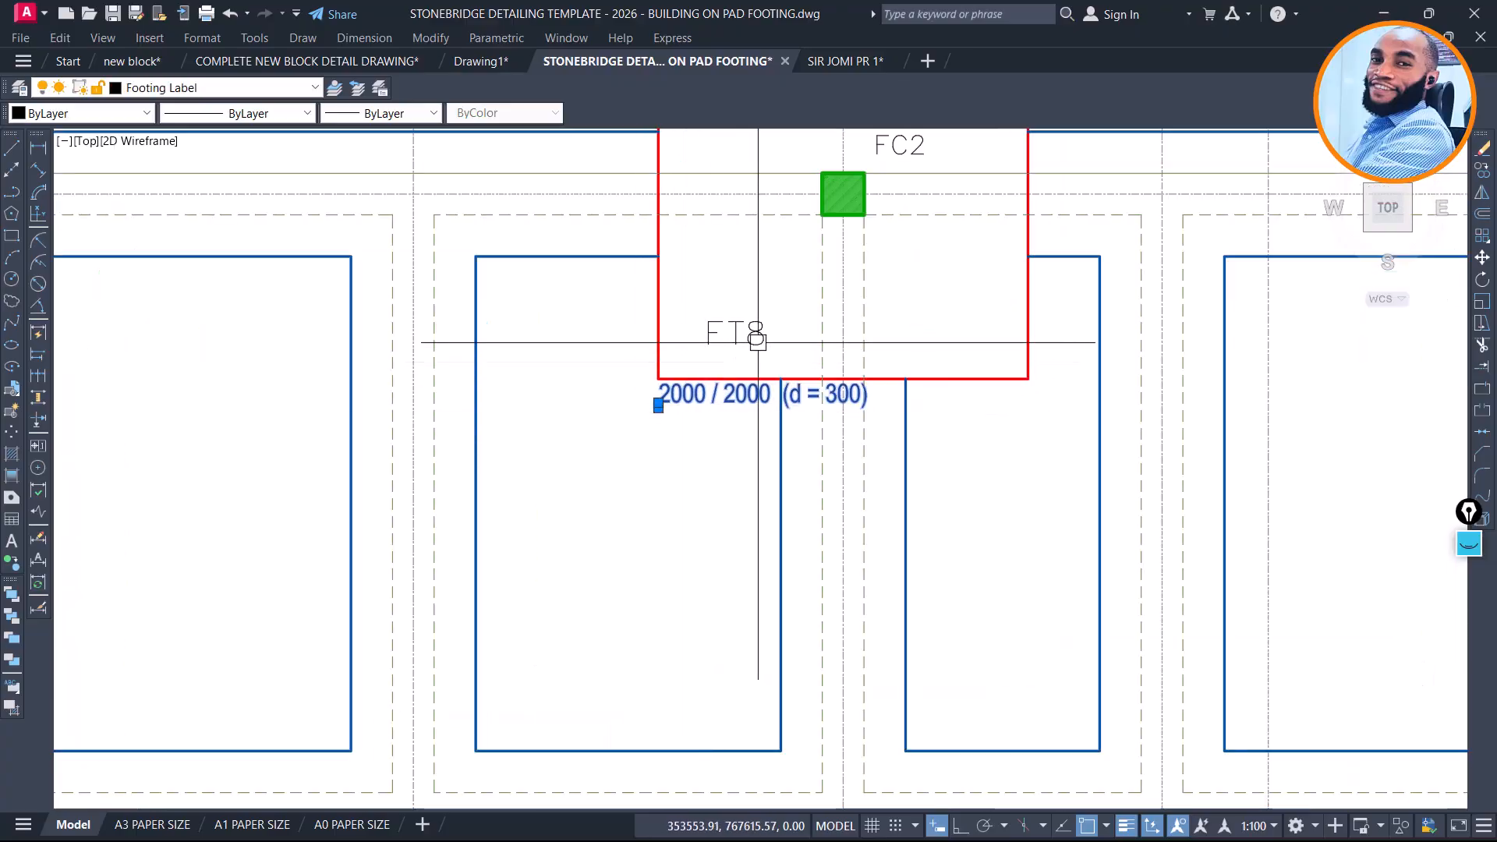
pyautogui.scroll(-3, 755, 382)
pyautogui.press('Escape')
pyautogui.scroll(4, 328, 374)
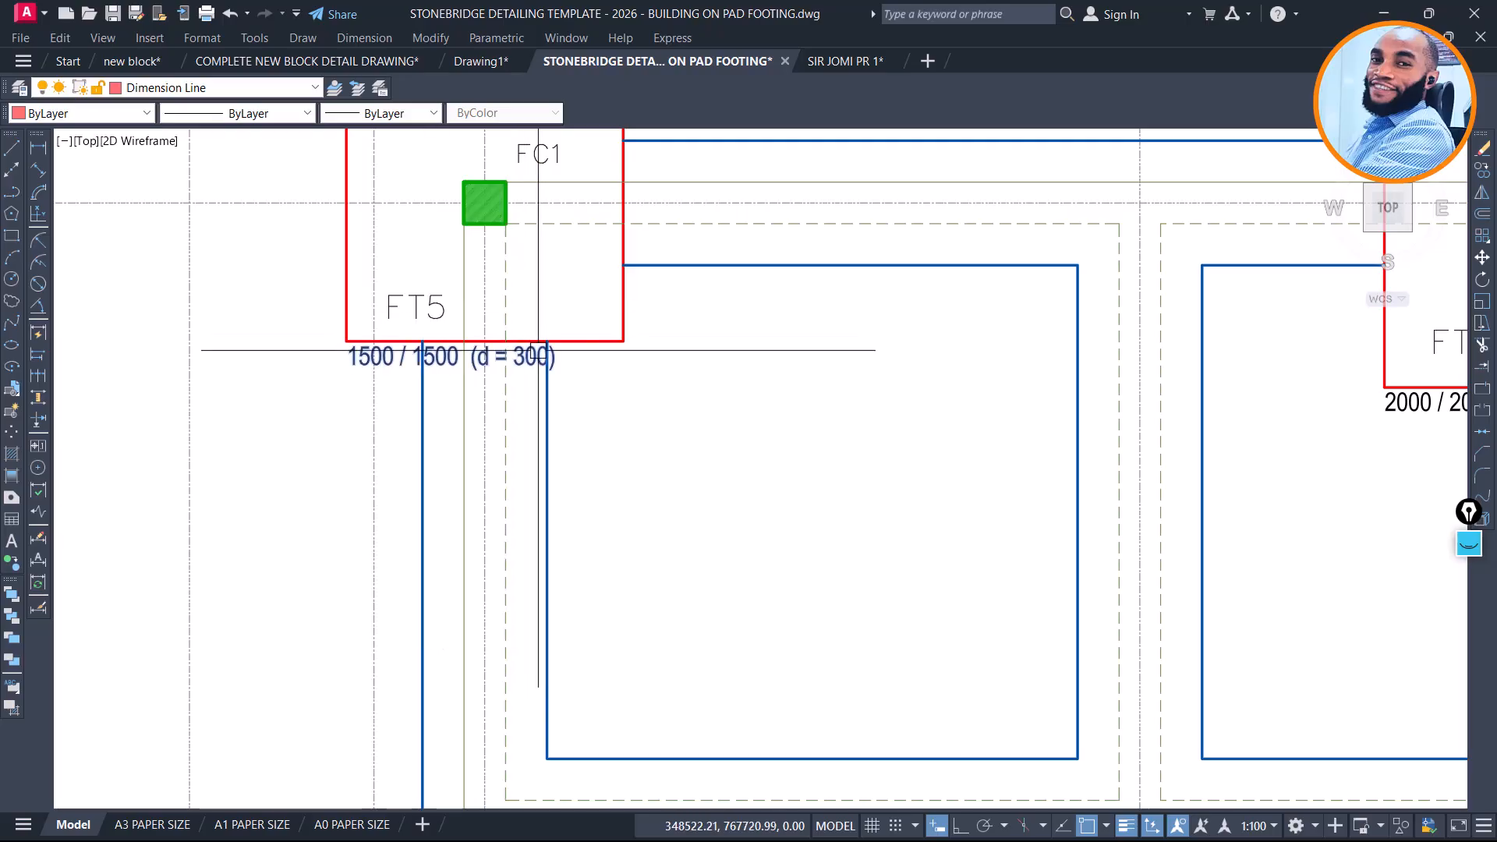
pyautogui.rightClick(698, 322)
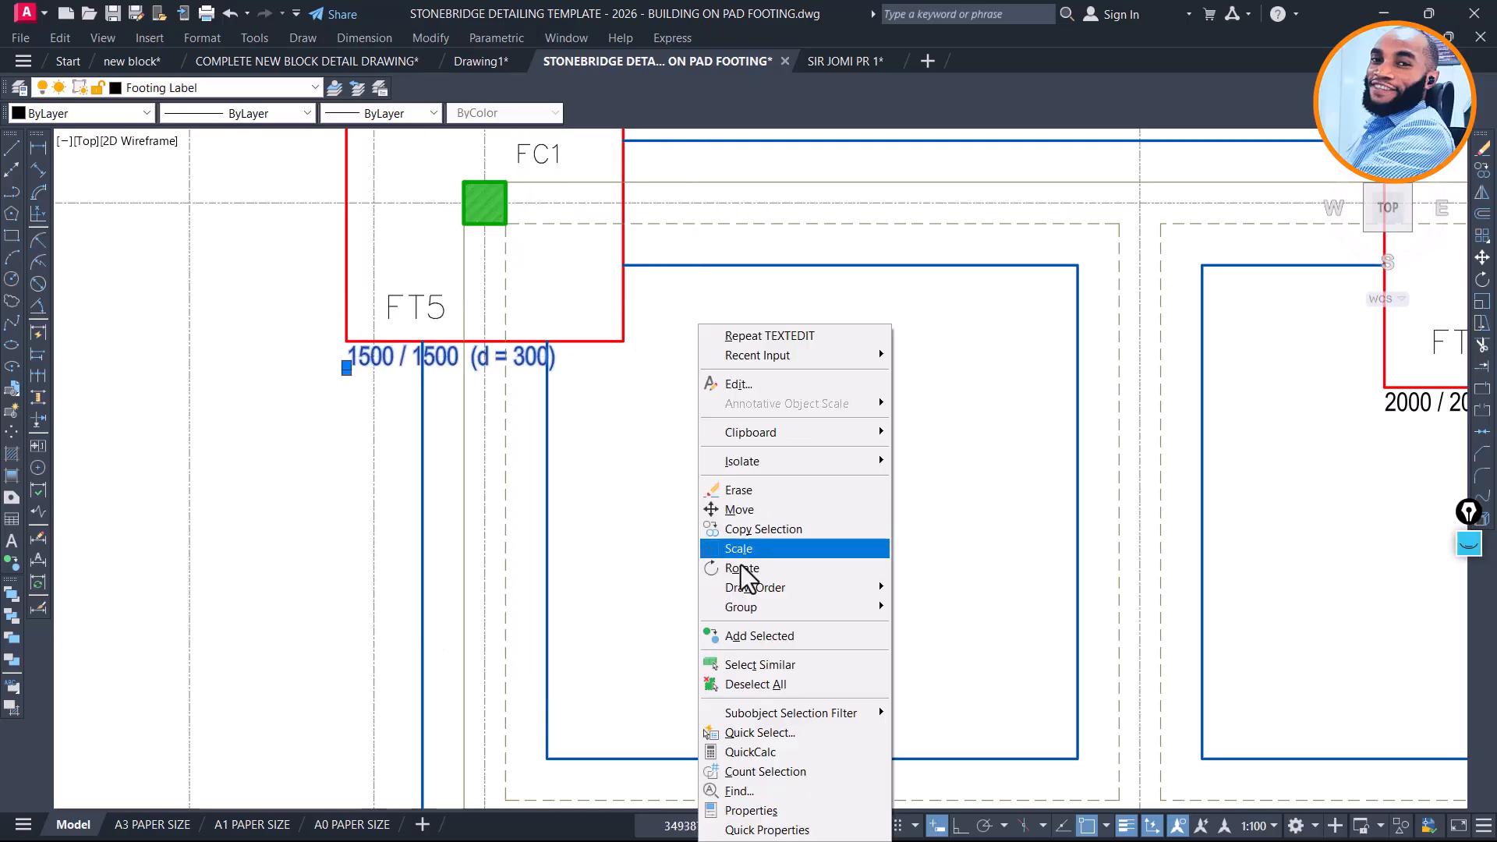
pyautogui.click(745, 663)
pyautogui.press('Escape')
pyautogui.scroll(-5, 659, 452)
pyautogui.scroll(3, 546, 390)
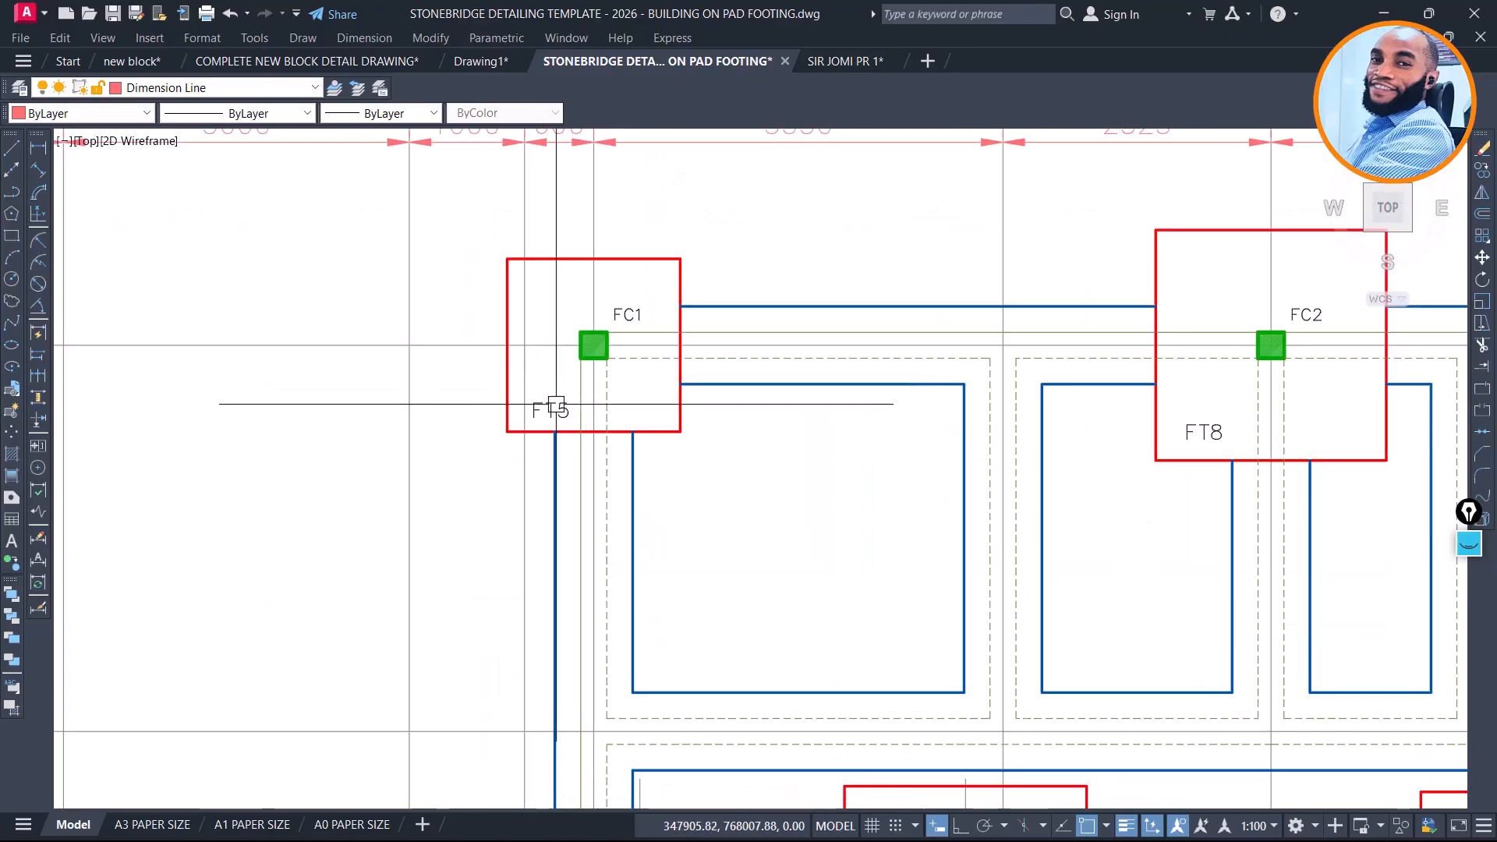
pyautogui.scroll(4, 639, 296)
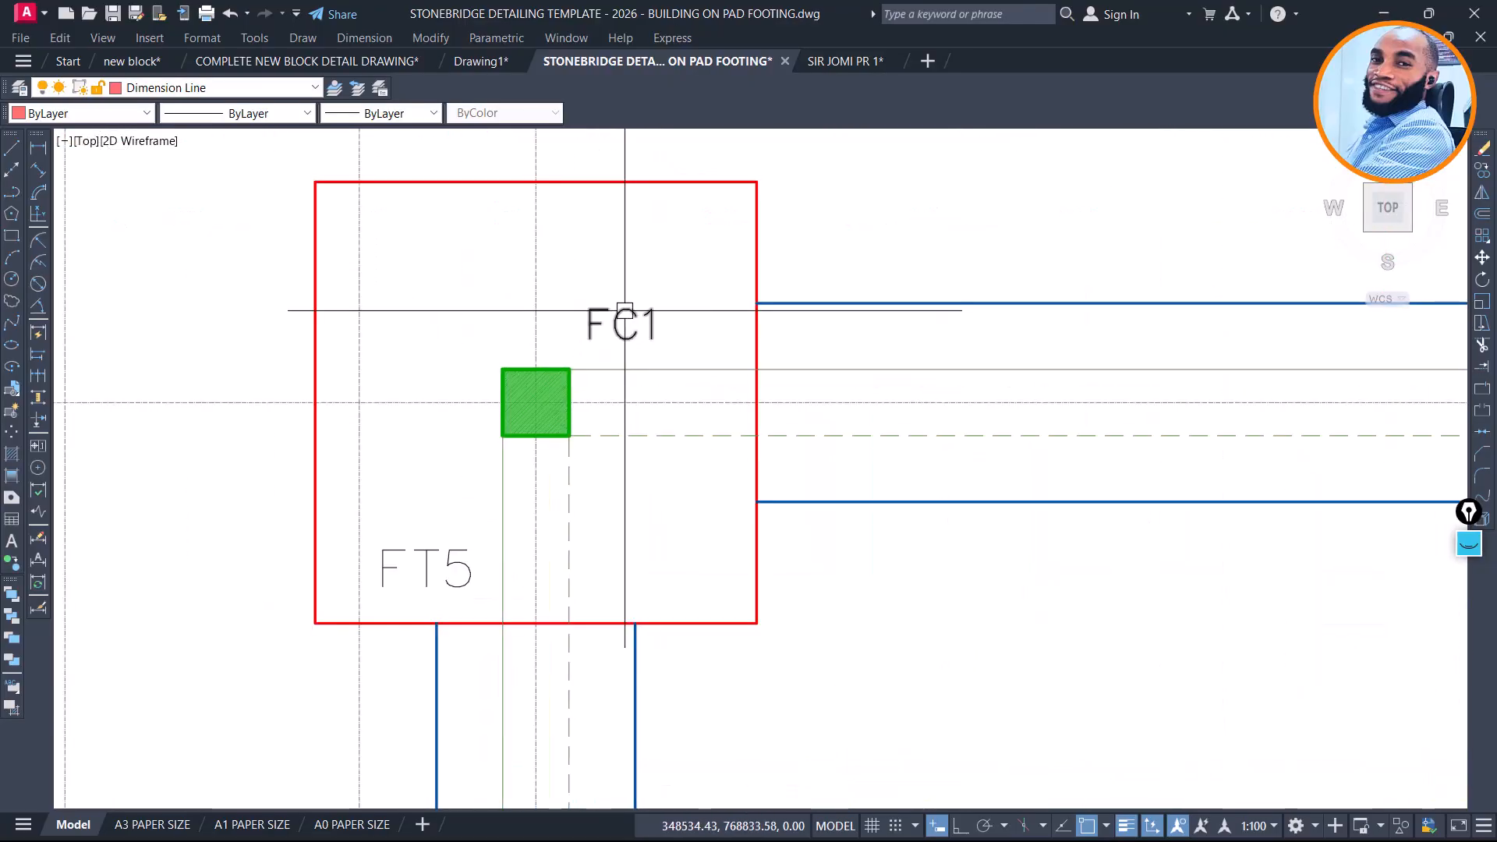
# Examine the column and footing labels on the new foundation plan and on the reference foundation layout sheet
pyautogui.moveTo(625, 310)
pyautogui.scroll(-6, 622, 313)
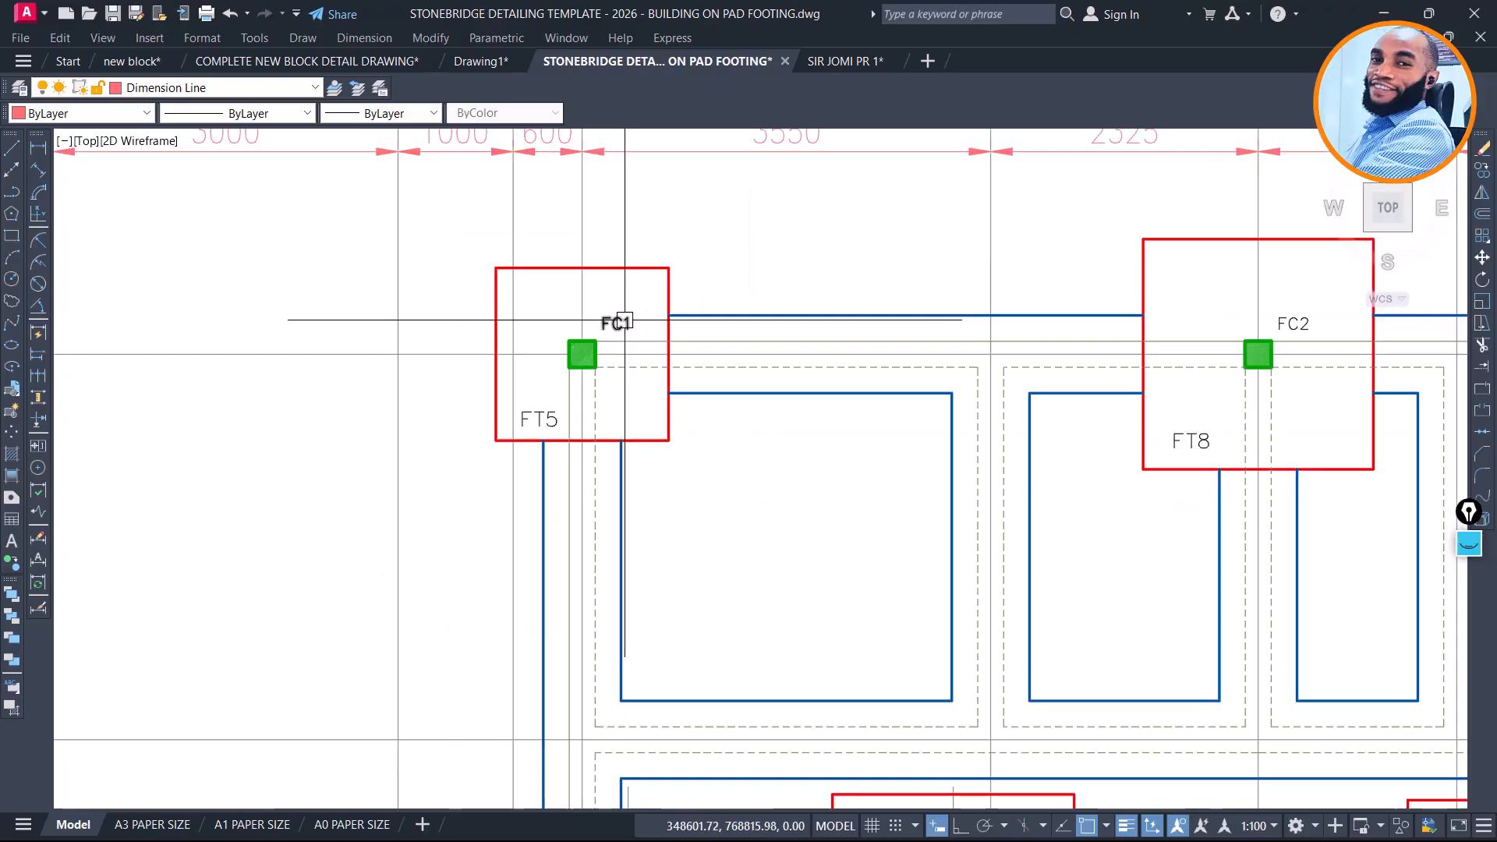
pyautogui.moveTo(438, 367); pyautogui.dragTo(1060, 332, button='middle')
pyautogui.moveTo(394, 378); pyautogui.dragTo(1045, 377, button='middle')
pyautogui.scroll(8, 581, 300)
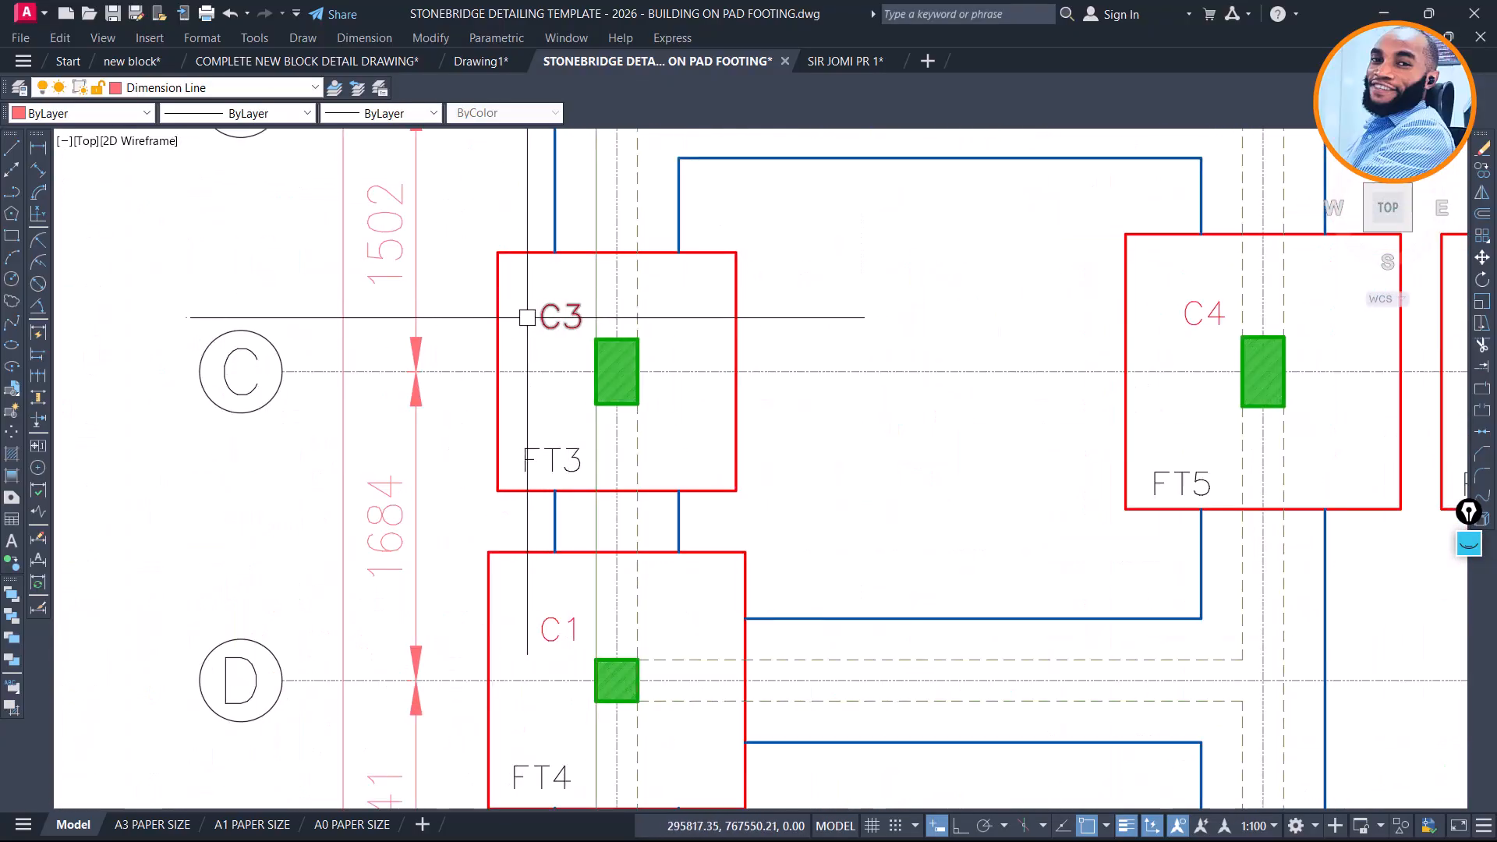
pyautogui.scroll(-8, 523, 317)
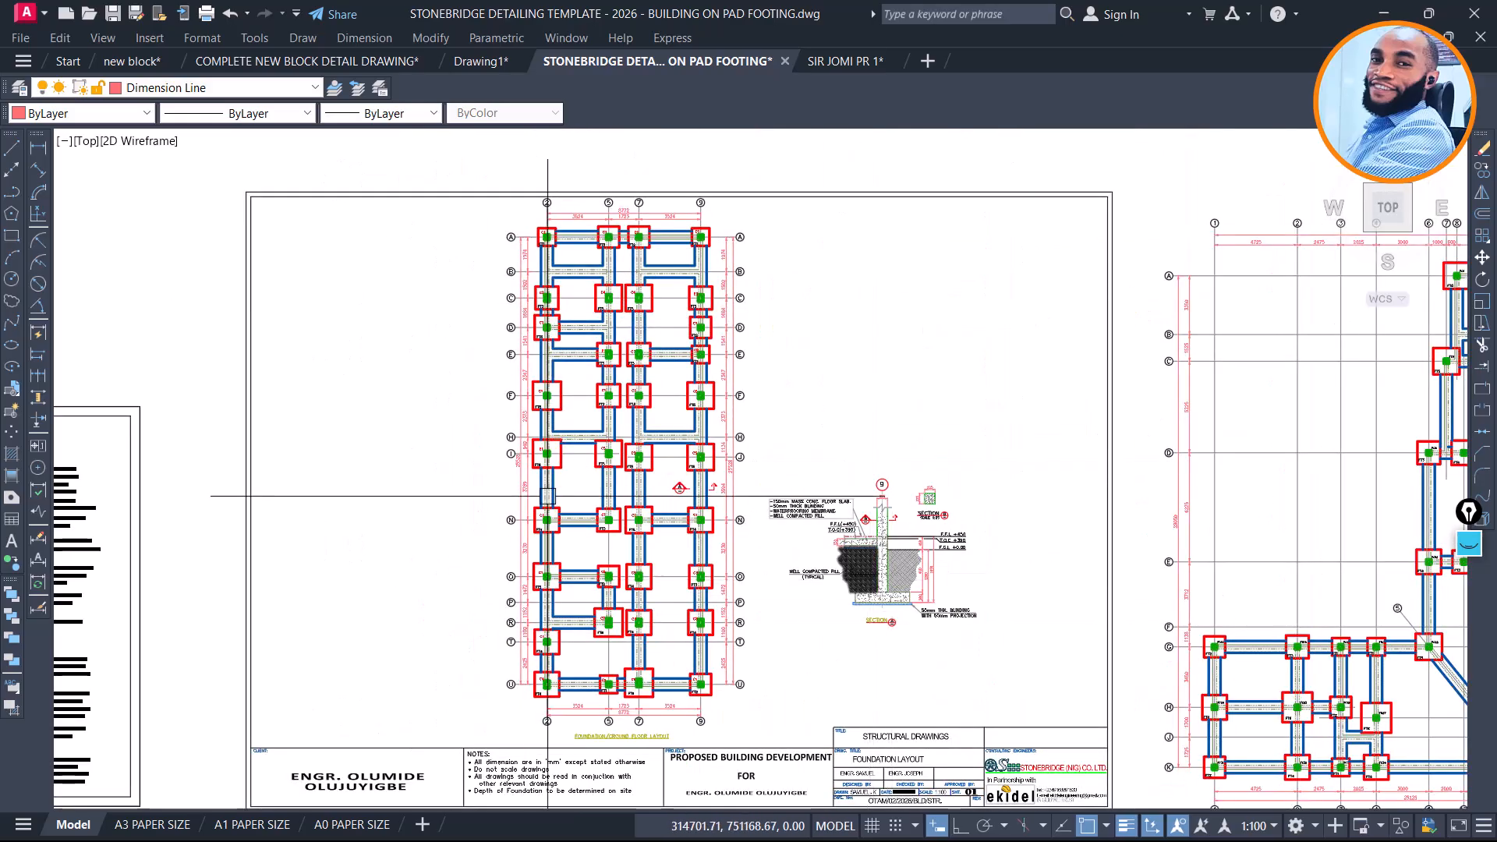
pyautogui.scroll(-4, 928, 546)
pyautogui.scroll(2, 974, 464)
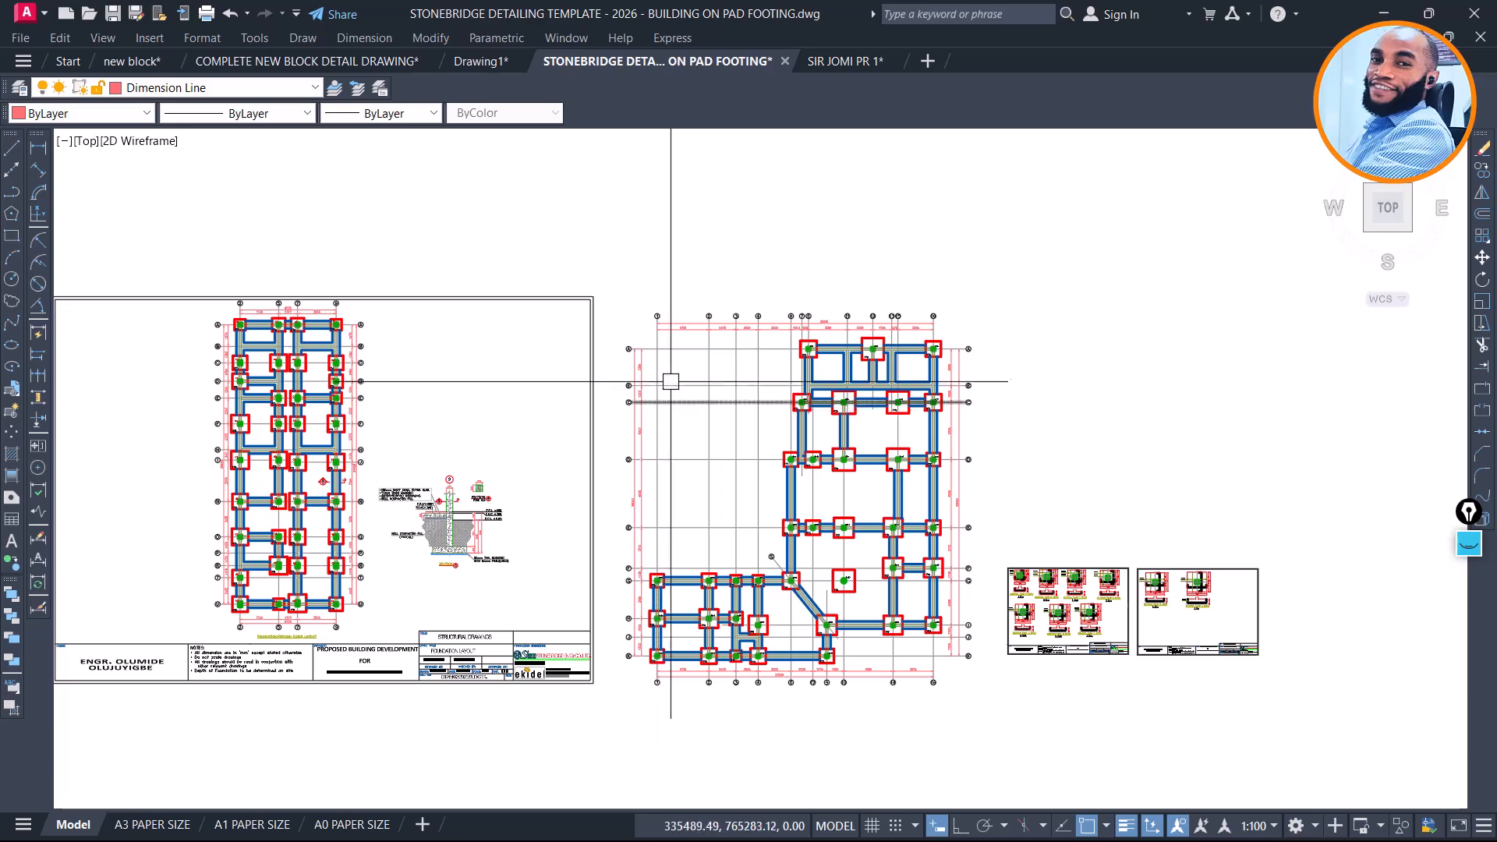
pyautogui.scroll(-2, 657, 317)
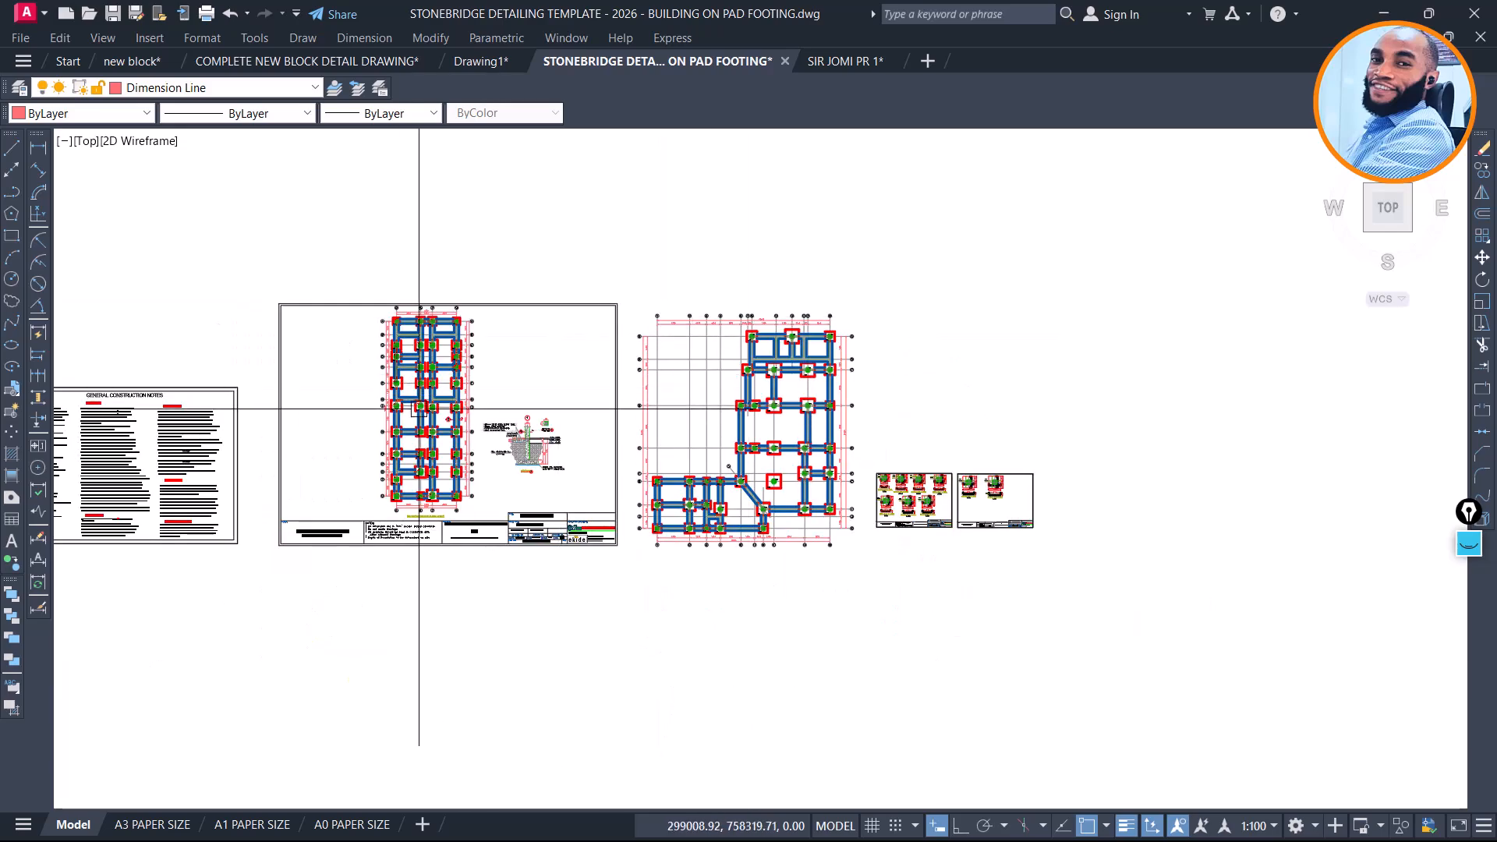
pyautogui.scroll(8, 415, 406)
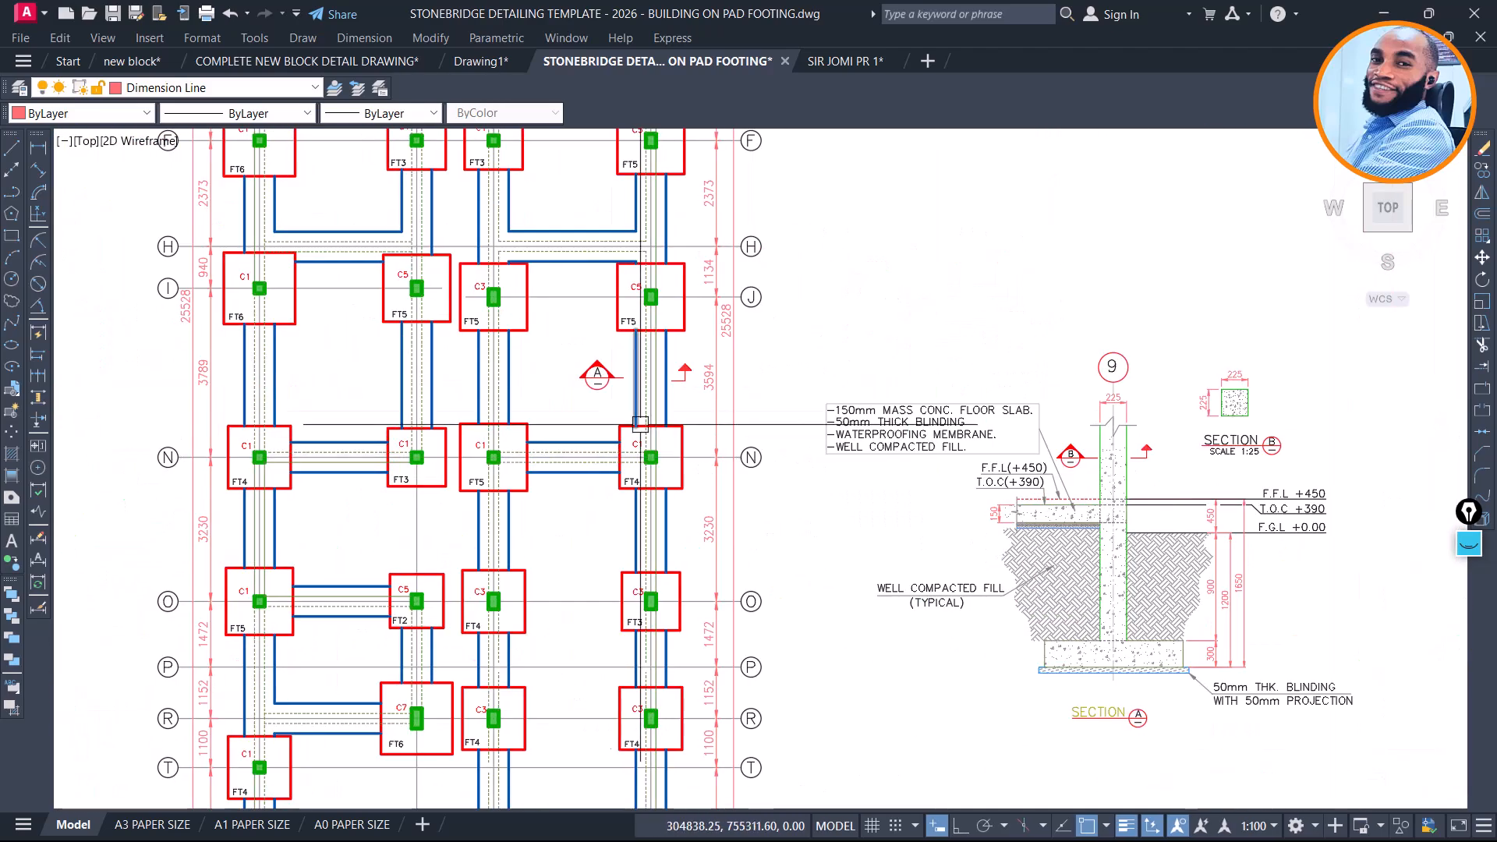
pyautogui.scroll(4, 640, 424)
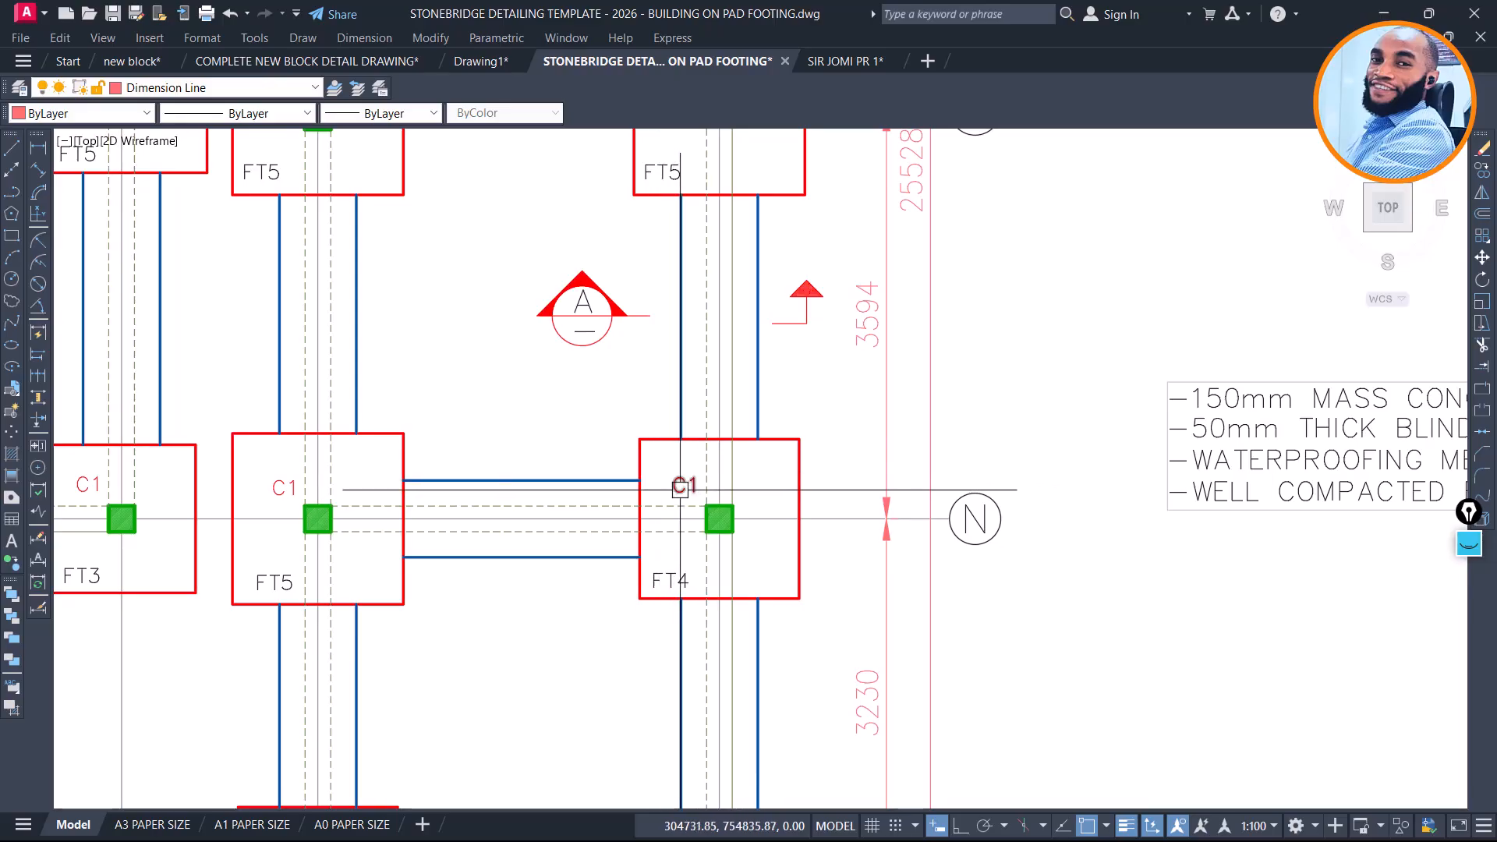
pyautogui.scroll(-10, 646, 474)
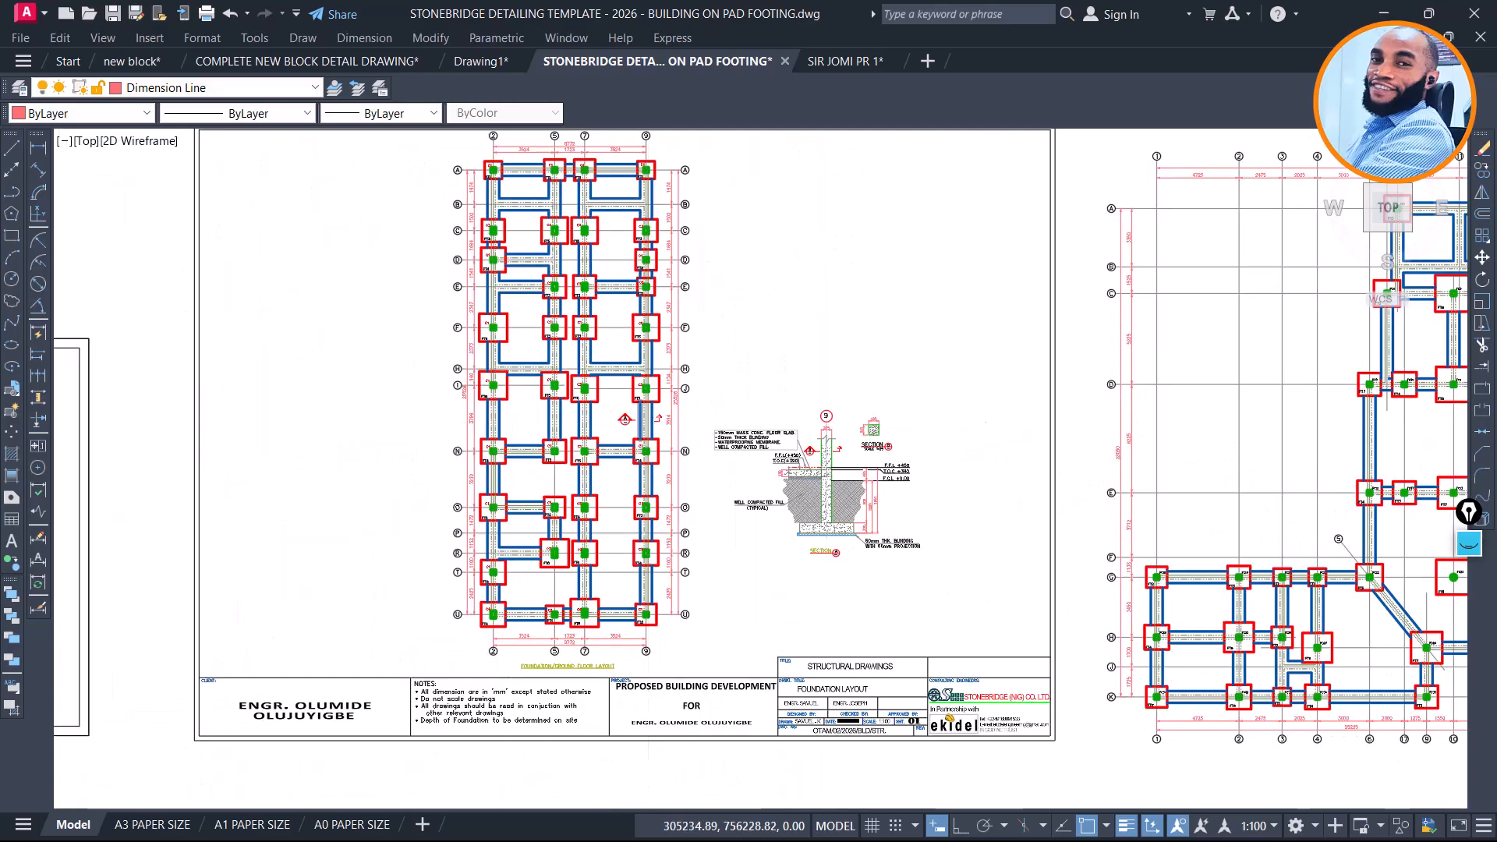
# Examine the reference drawing set's footing type and column detail sheets, and return to the foundation layouts
pyautogui.moveTo(759, 519)
pyautogui.mouseDown(button='middle')
pyautogui.moveTo(718, 388)
pyautogui.moveTo(729, 246)
pyautogui.mouseUp(button='middle')
pyautogui.scroll(-2, 724, 320)
pyautogui.moveTo(696, 616); pyautogui.dragTo(690, 315, button='middle')
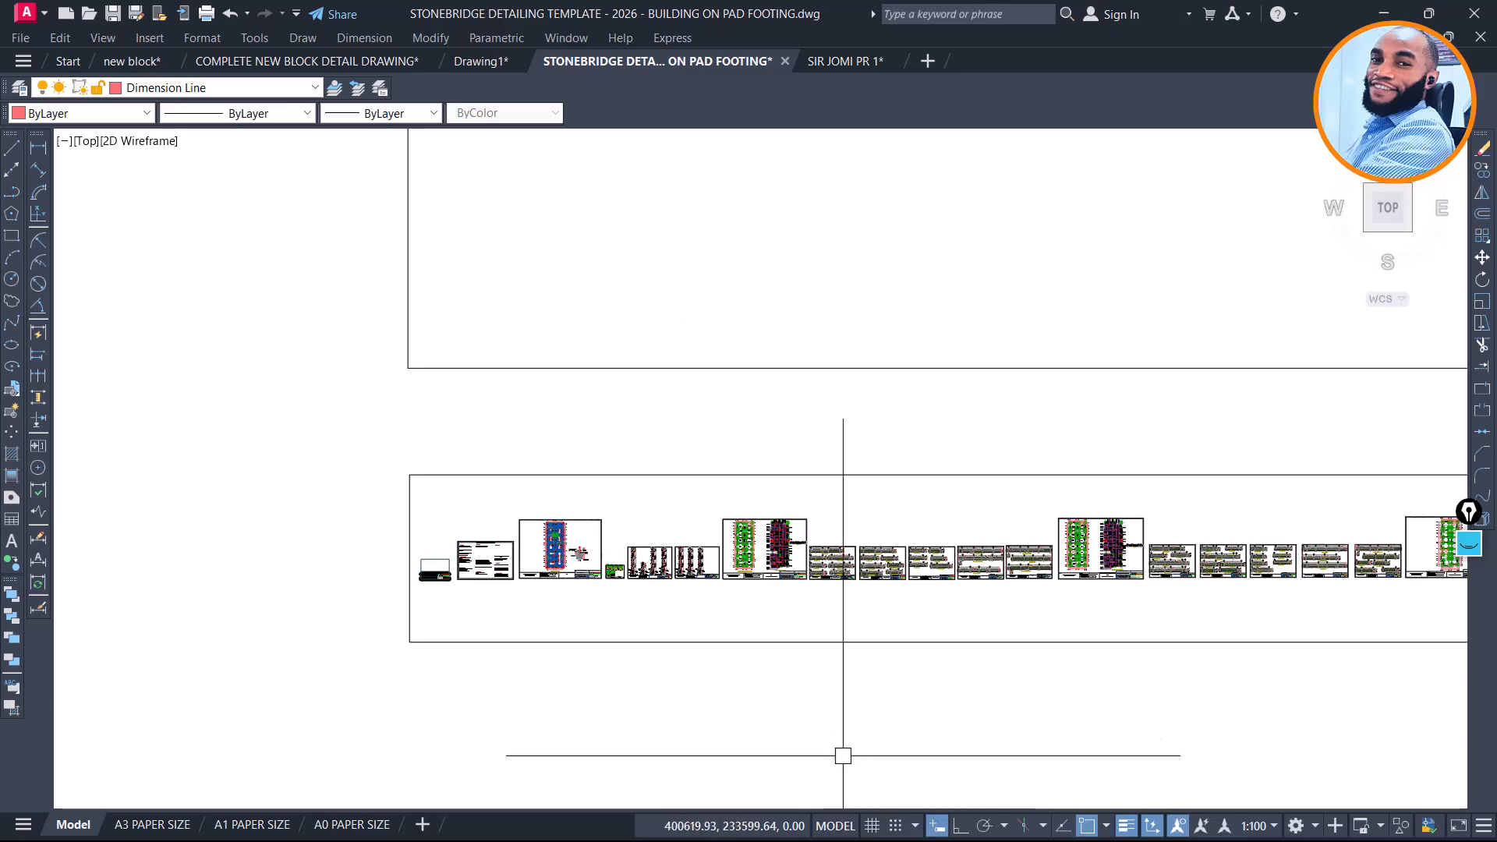
pyautogui.scroll(8, 496, 545)
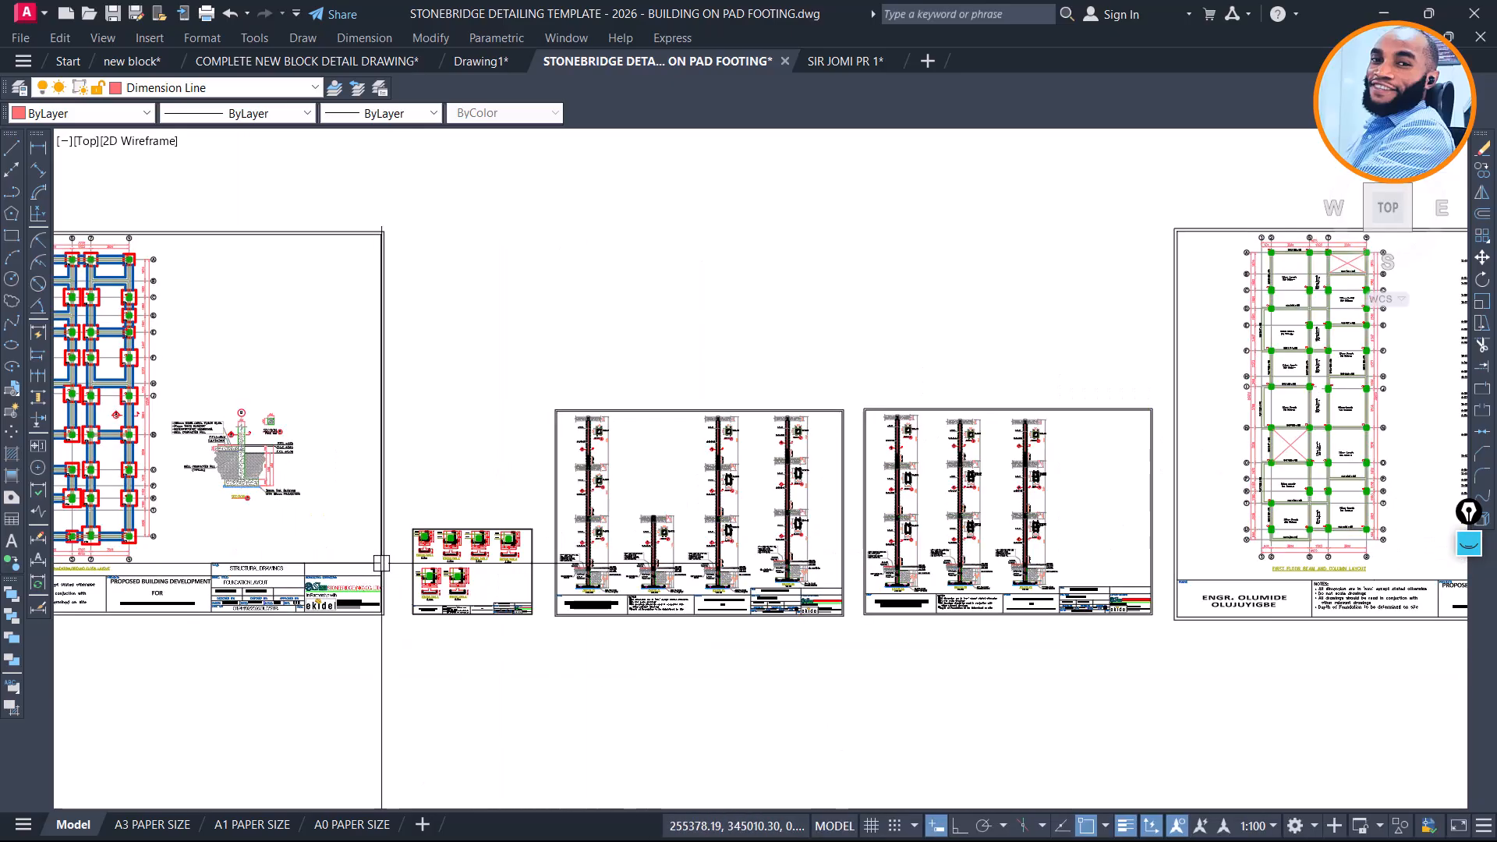
pyautogui.scroll(4, 496, 545)
pyautogui.scroll(-4, 405, 515)
pyautogui.scroll(4, 692, 524)
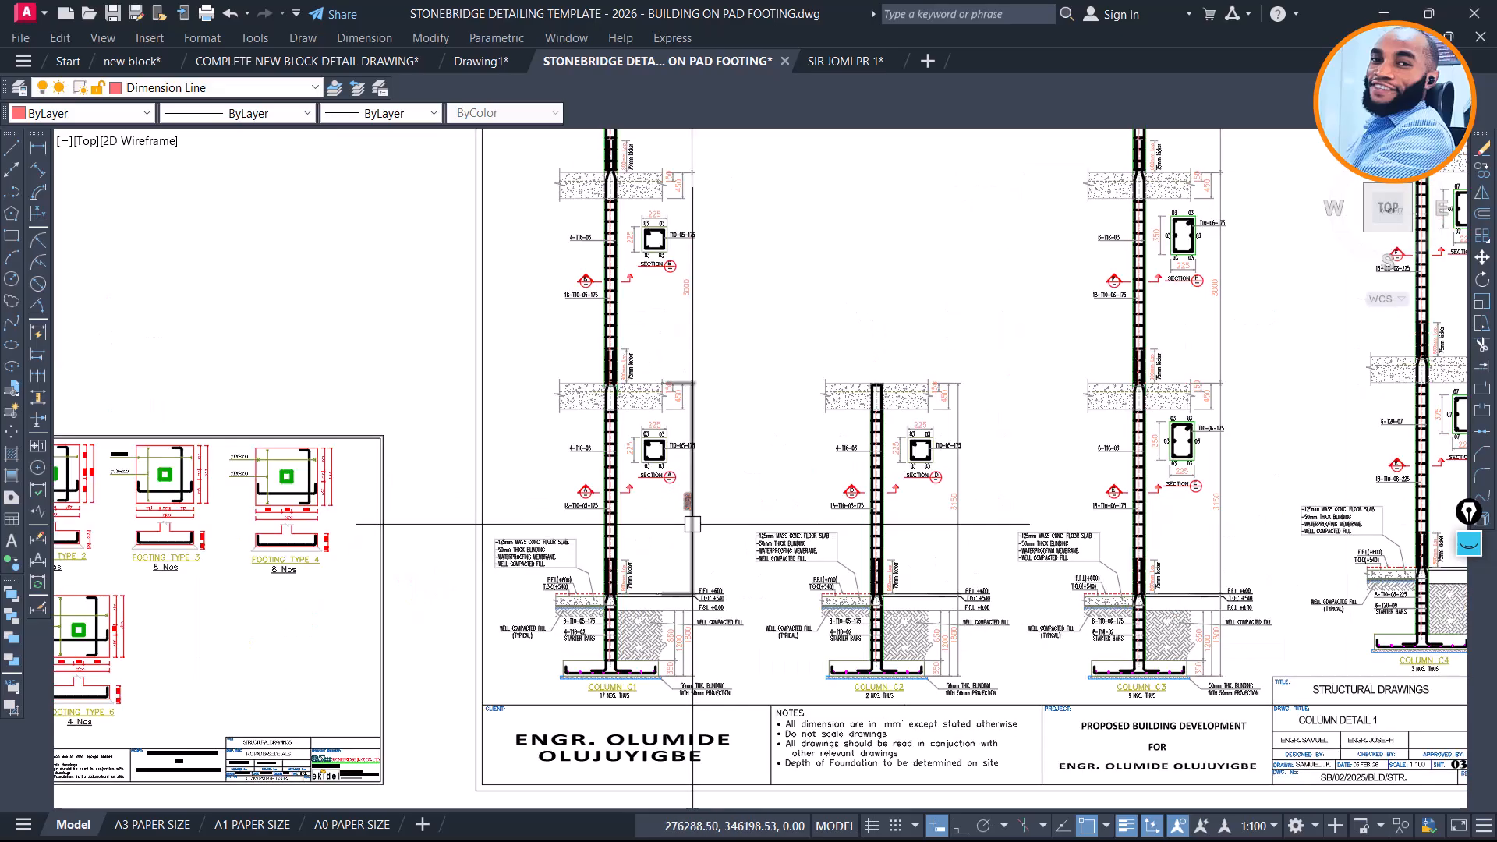
pyautogui.scroll(-3, 662, 538)
pyautogui.scroll(-5, 618, 451)
pyautogui.scroll(-1, 871, 362)
pyautogui.moveTo(867, 390); pyautogui.dragTo(786, 788, button='middle')
pyautogui.scroll(-5, 831, 569)
pyautogui.moveTo(882, 468); pyautogui.dragTo(795, 749, button='middle')
pyautogui.moveTo(811, 447); pyautogui.dragTo(776, 639, button='middle')
pyautogui.scroll(5, 757, 476)
# Copy the FOUNDATION/GROUND FLOOR LAYOUT title from the reference layout to below the new foundation plan
pyautogui.scroll(8, 664, 535)
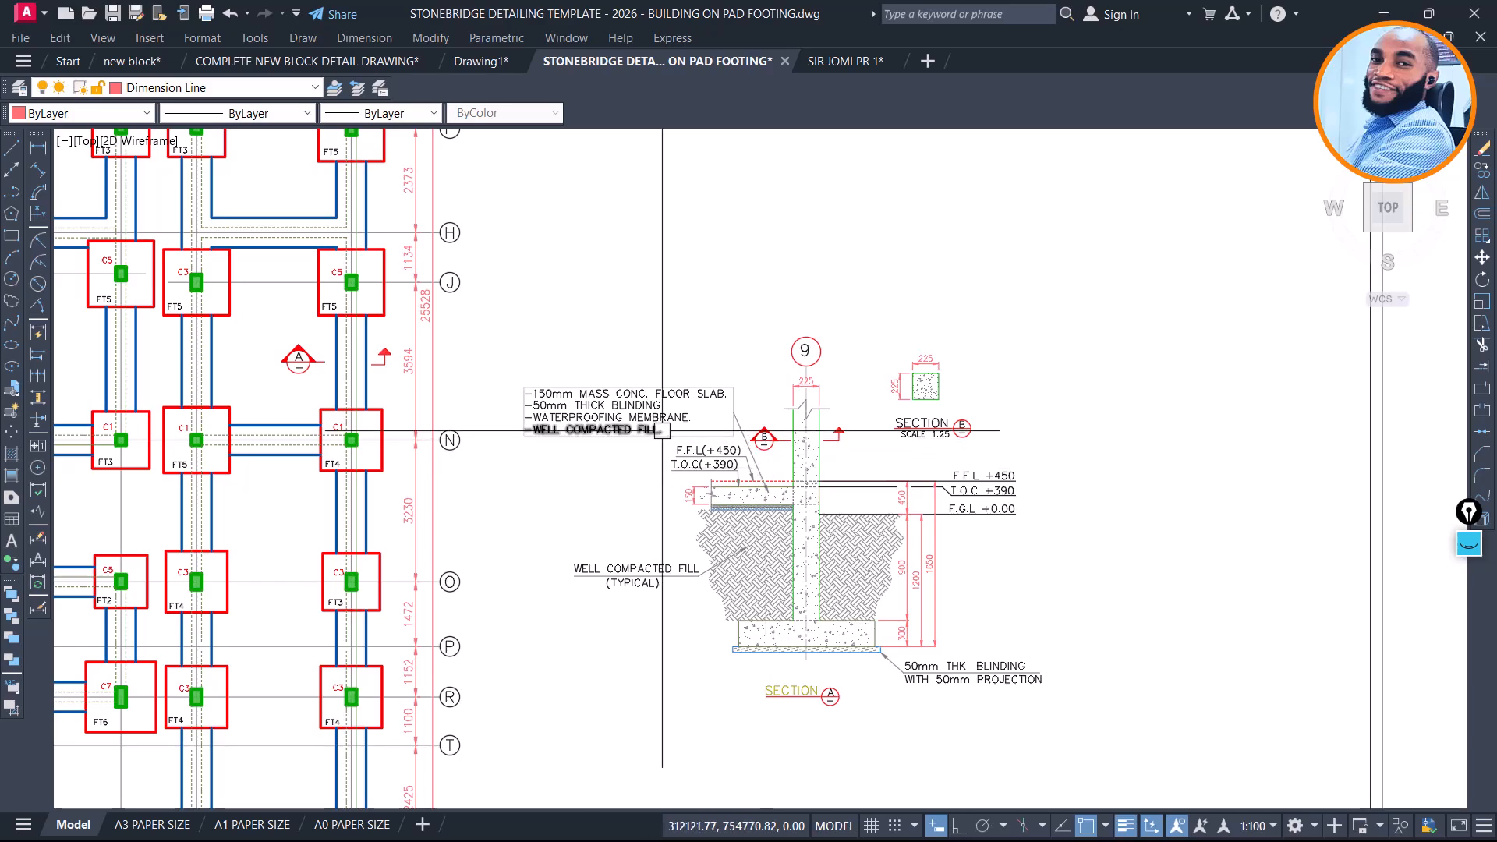
pyautogui.scroll(-2, 672, 449)
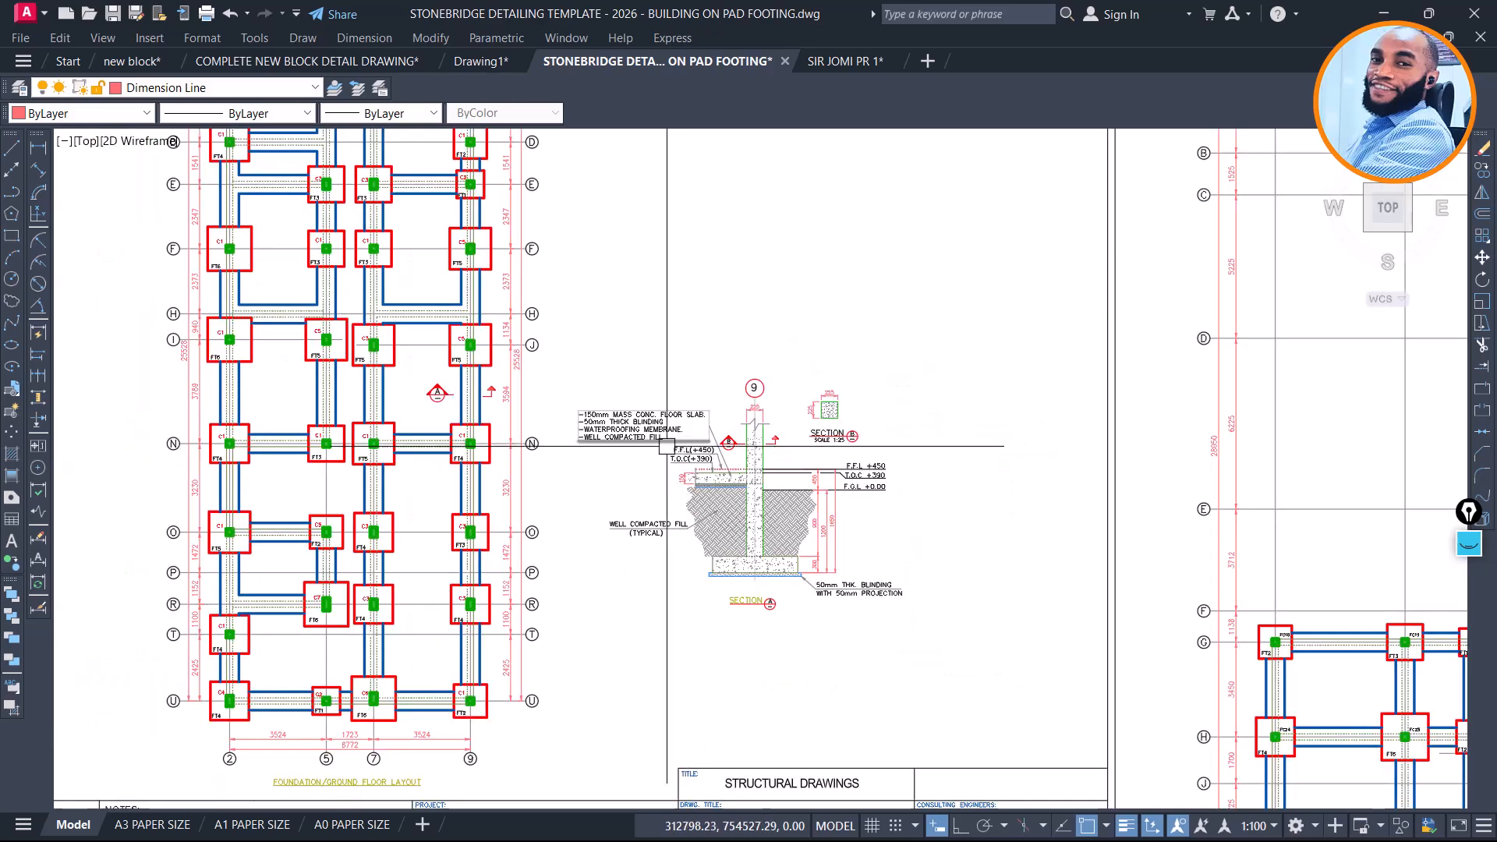
pyautogui.scroll(-2, 592, 404)
pyautogui.scroll(-2, 592, 404)
pyautogui.scroll(8, 502, 541)
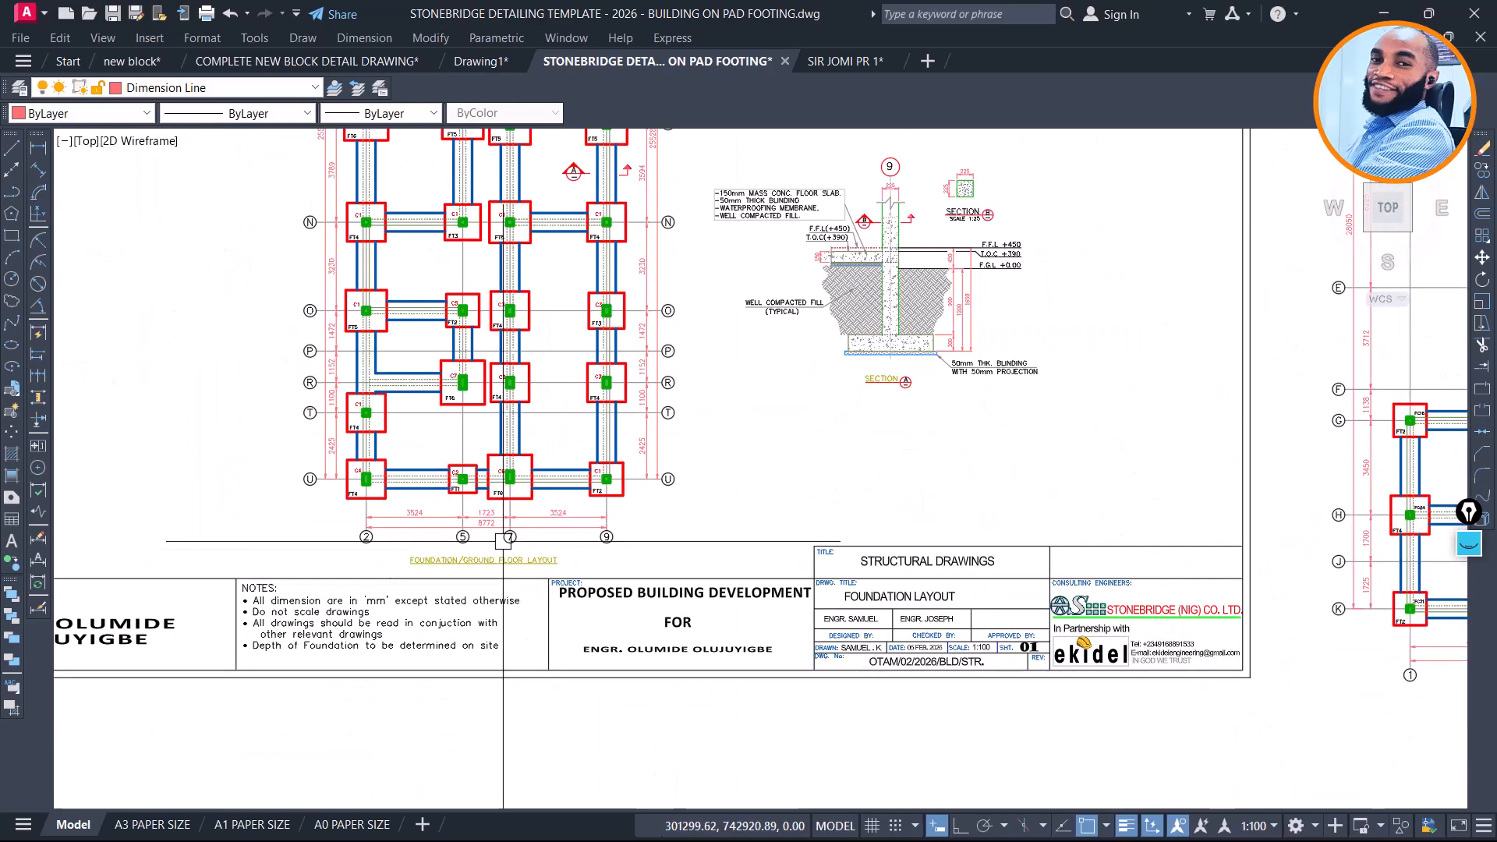
pyautogui.click(452, 569)
pyautogui.write('co')
pyautogui.press('space')
pyautogui.click(301, 576)
pyautogui.scroll(-3, 262, 458)
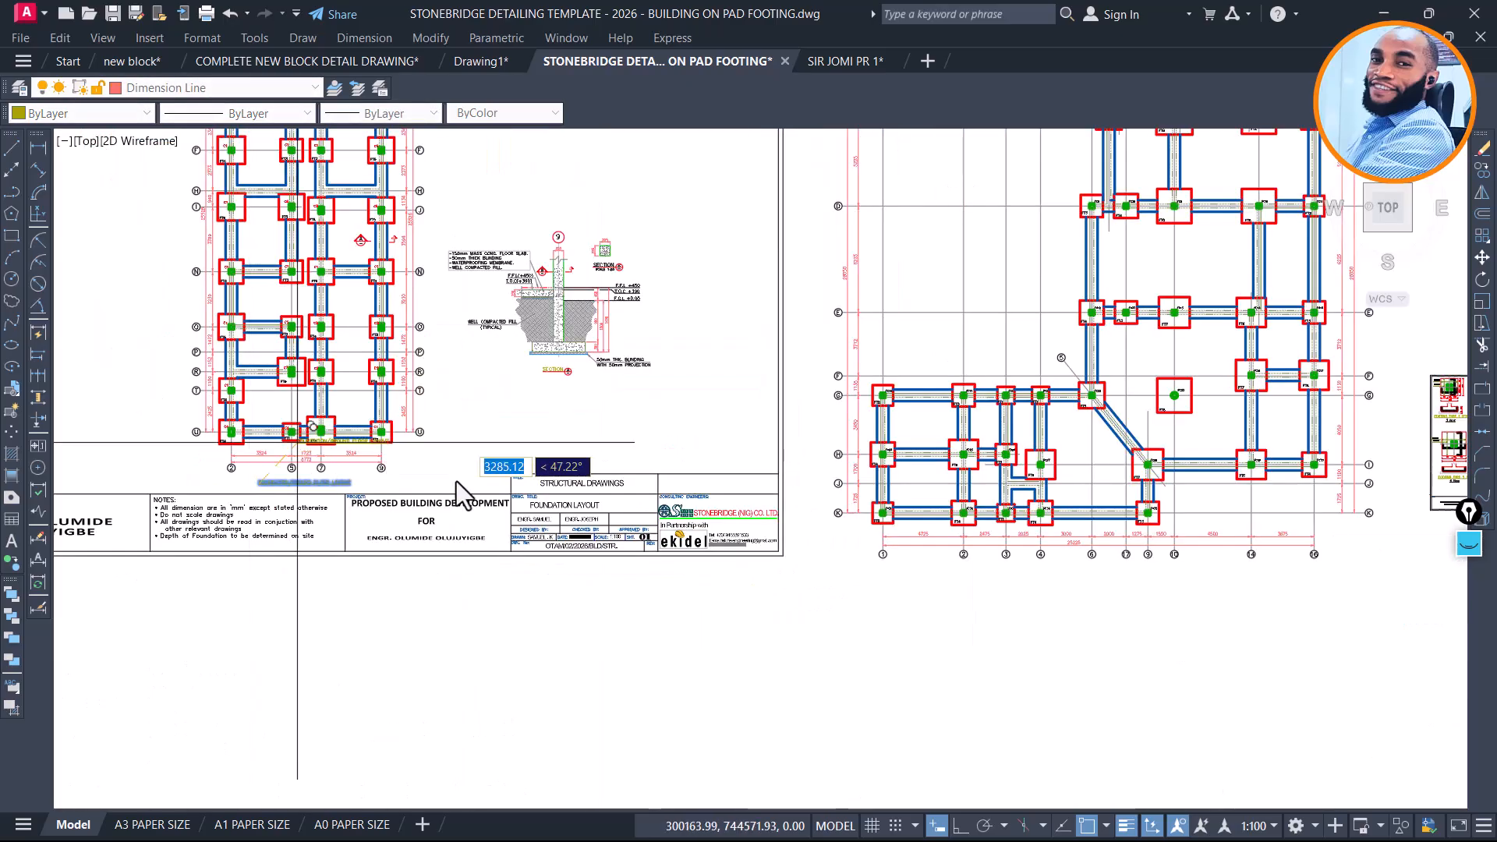
pyautogui.scroll(6, 807, 517)
pyautogui.click(811, 510)
# Review the titled foundation plan together with the two pad base detail sheets beside it
pyautogui.scroll(-4, 698, 545)
pyautogui.scroll(-2, 706, 541)
pyautogui.scroll(4, 897, 467)
pyautogui.scroll(-2, 897, 460)
pyautogui.scroll(4, 702, 399)
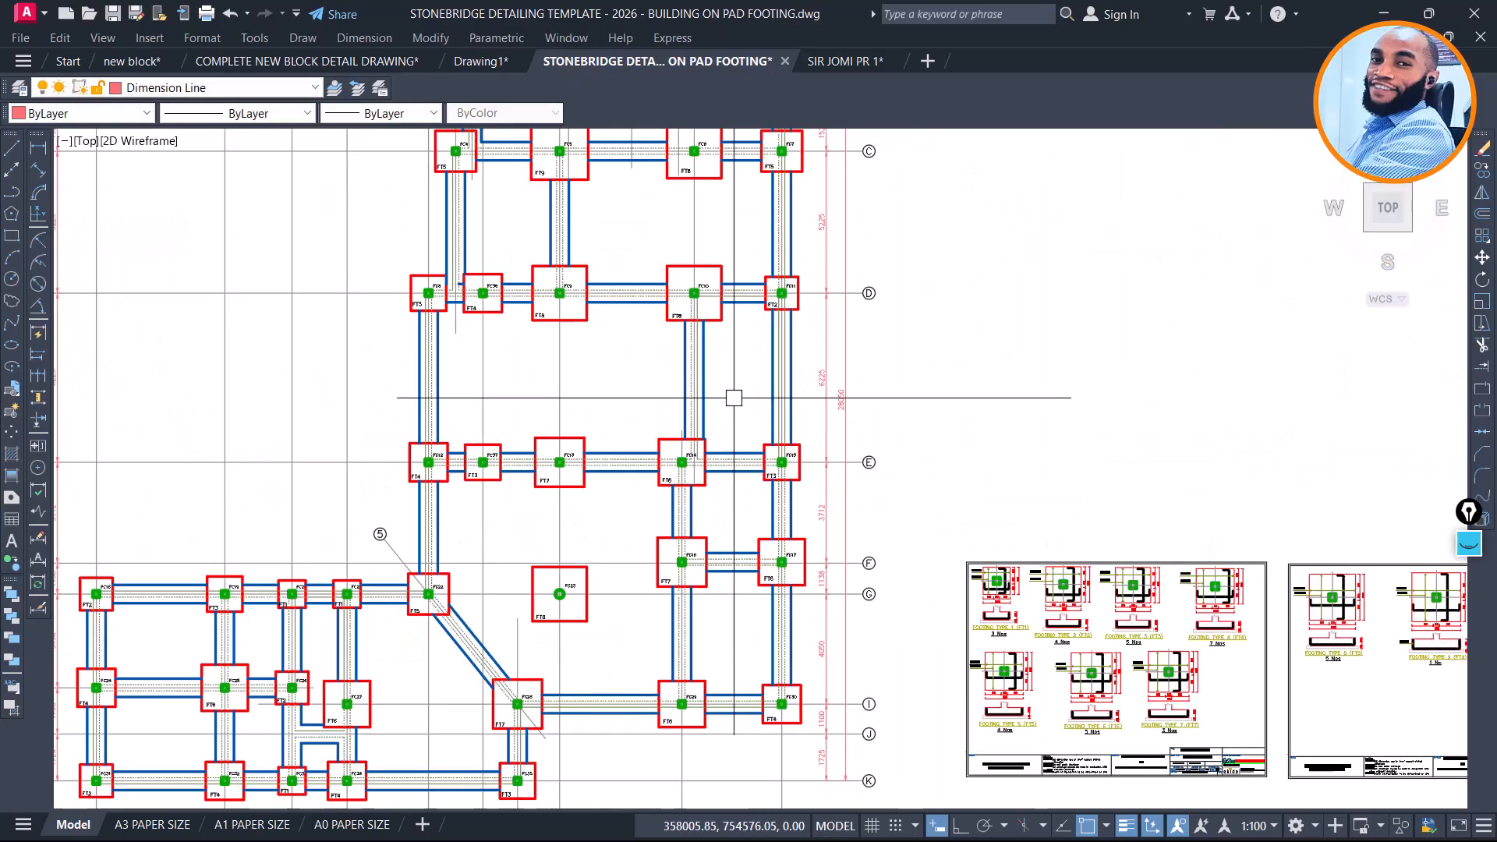
pyautogui.scroll(-6, 666, 378)
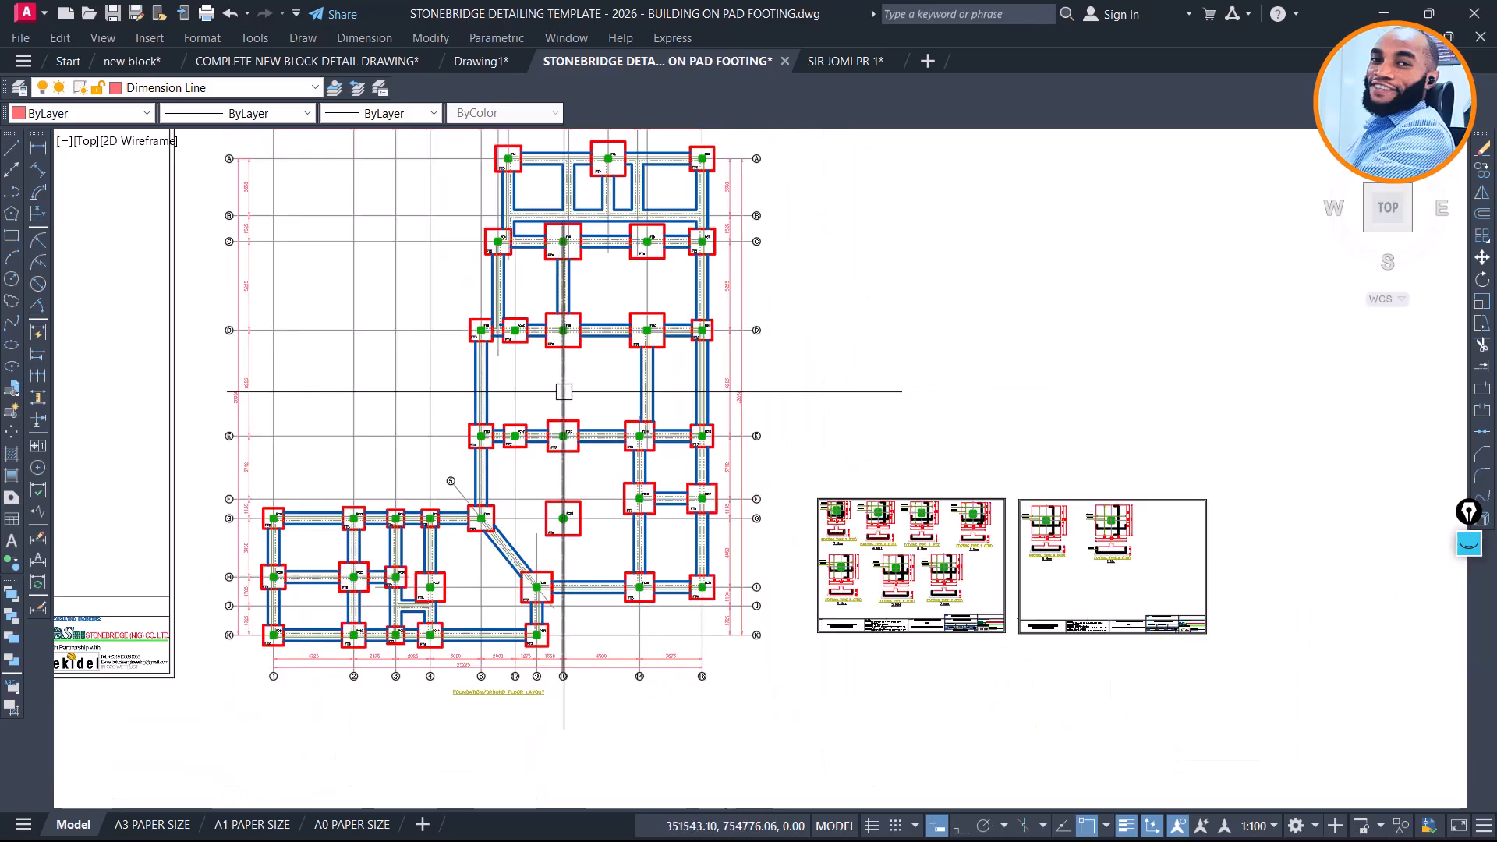
pyautogui.scroll(2, 707, 421)
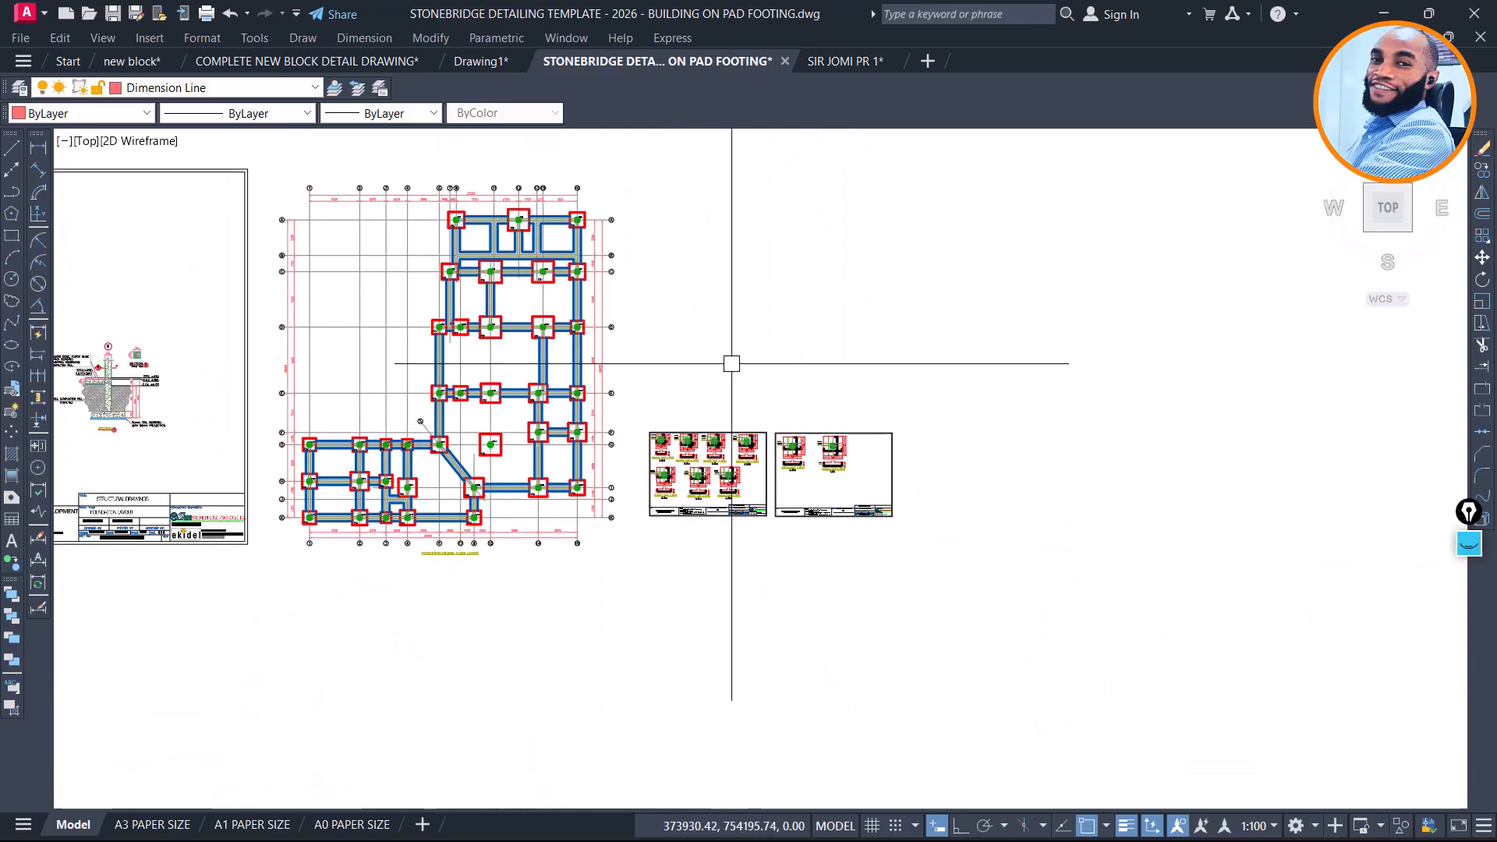
pyautogui.moveTo(759, 343); pyautogui.dragTo(845, 376, button='middle')
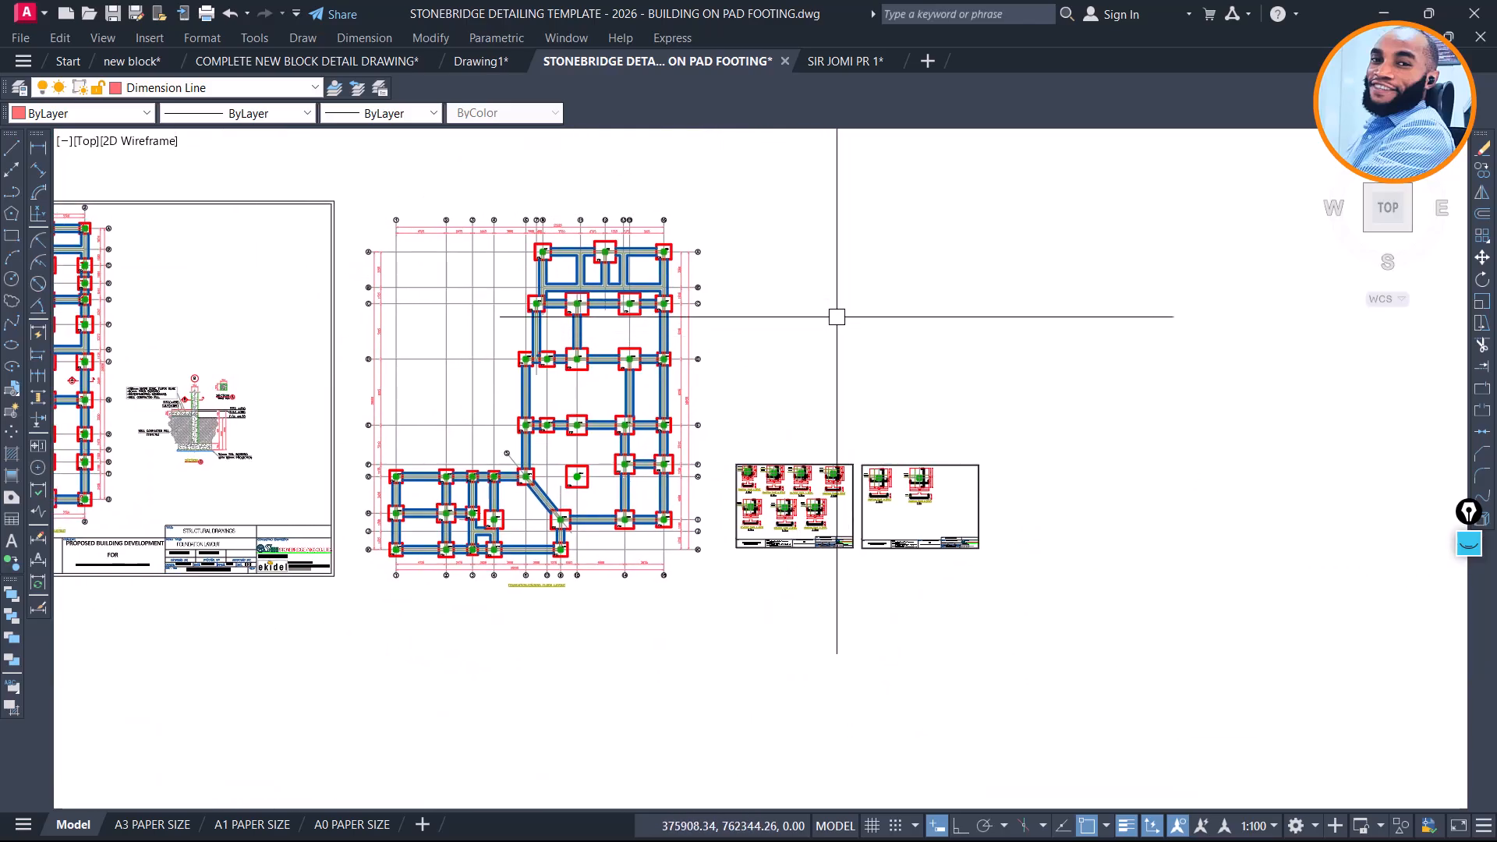